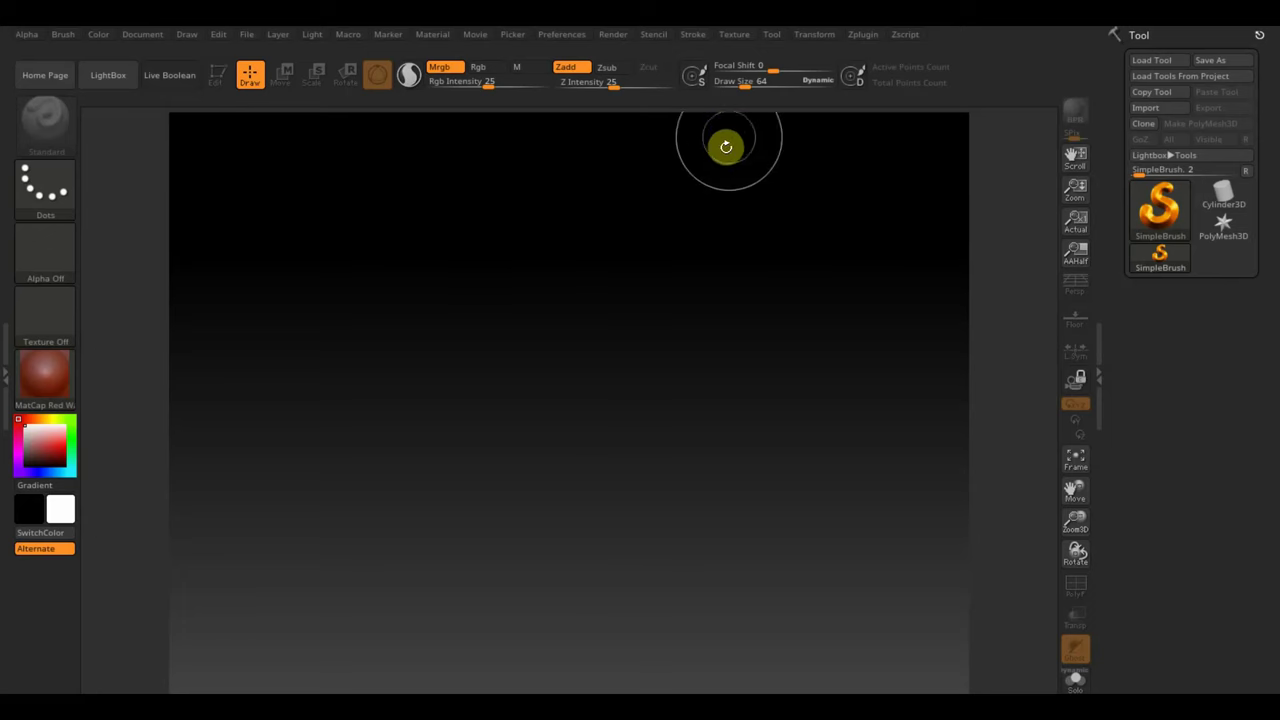
Add the hand photo to Spotlight, shift it right, fade its opacity, then hide it with Shift+Z.
left_click(734, 36)
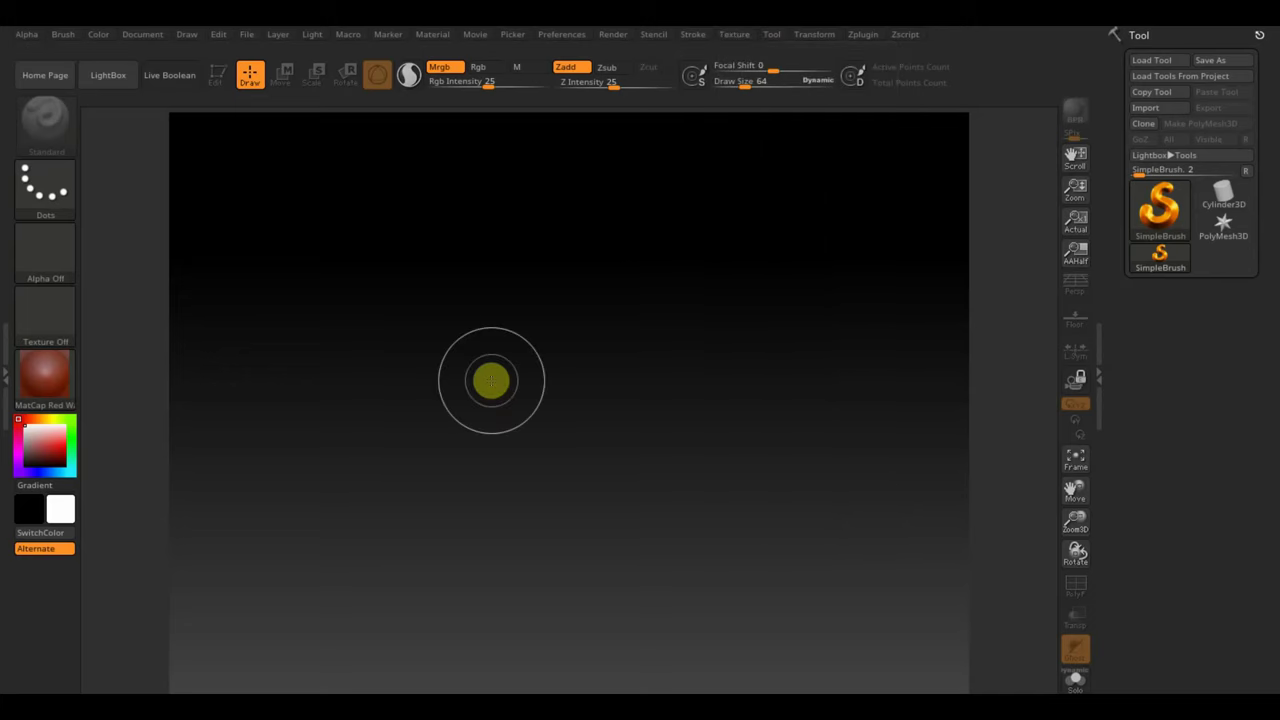
left_click(736, 40)
left_click(777, 272)
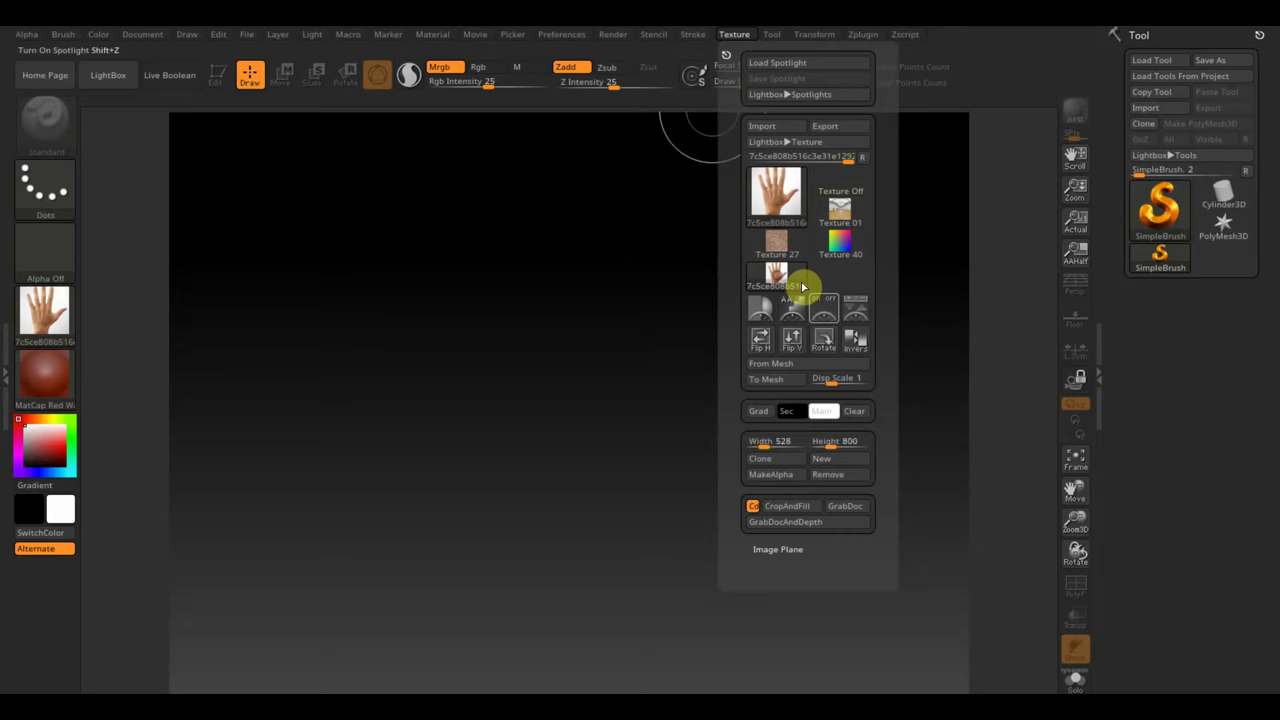
left_click(865, 316)
left_click_drag(577, 394, 780, 337)
mouse_move(860, 300)
left_mouse_down()
mouse_move(896, 293)
mouse_move(815, 233)
left_mouse_up()
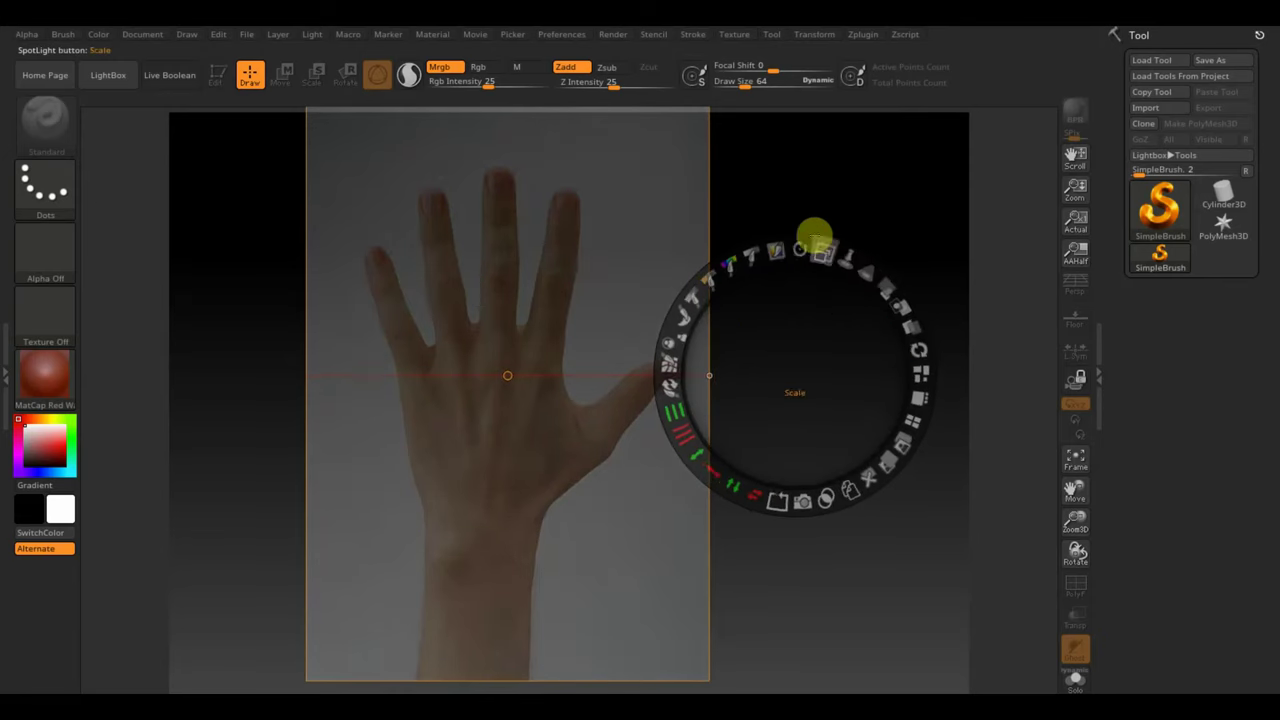
key("z")
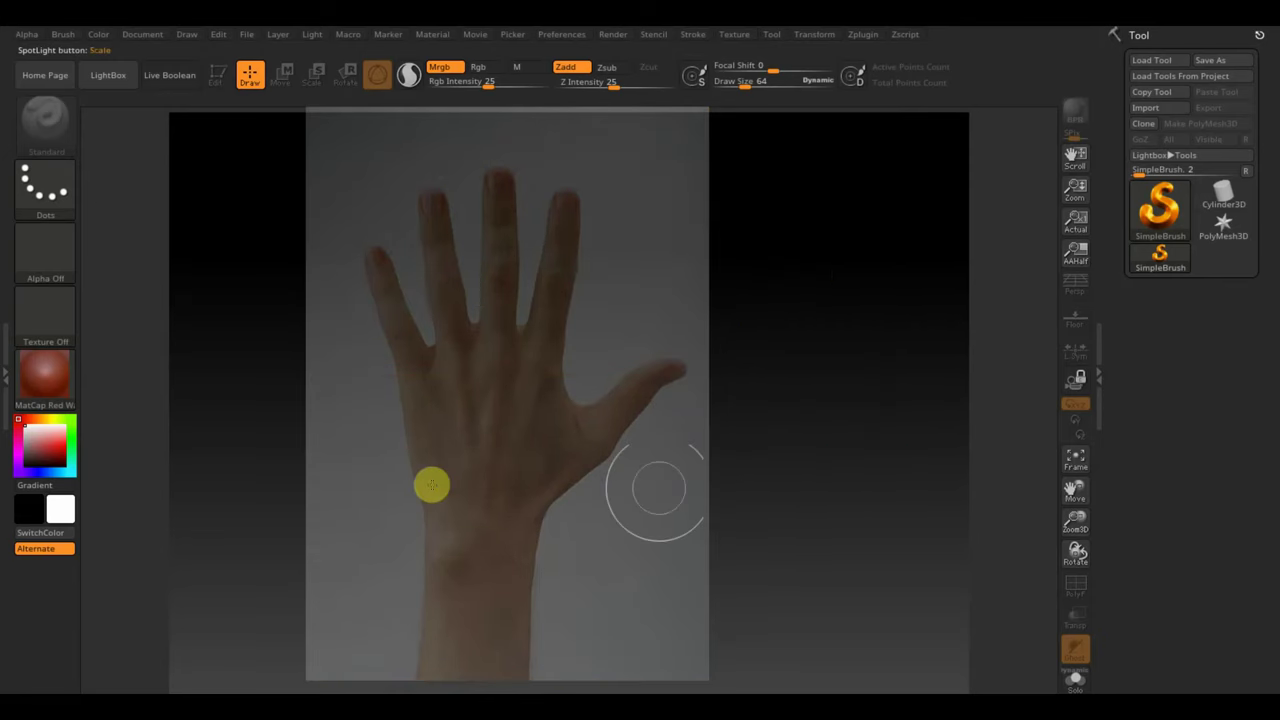
key("shift+z")
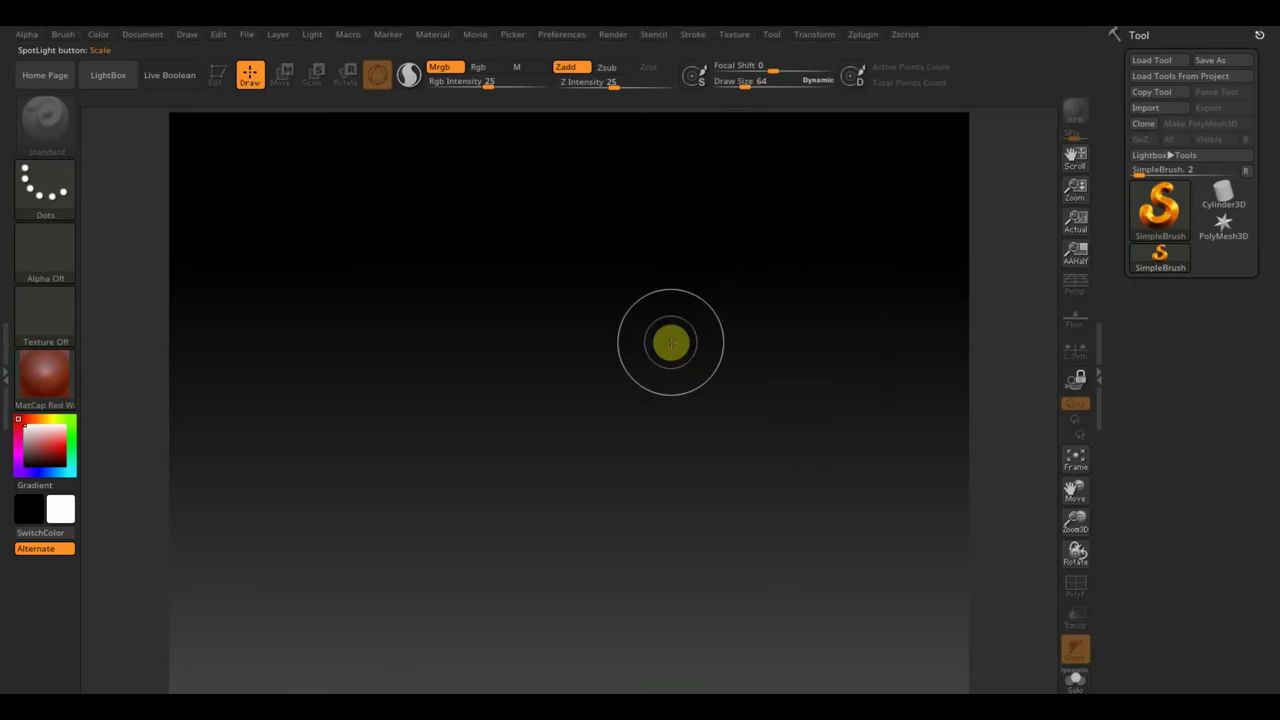
Draw a Cube3D on the canvas and convert it to an editable PolyMesh3D.
left_click(1160, 205)
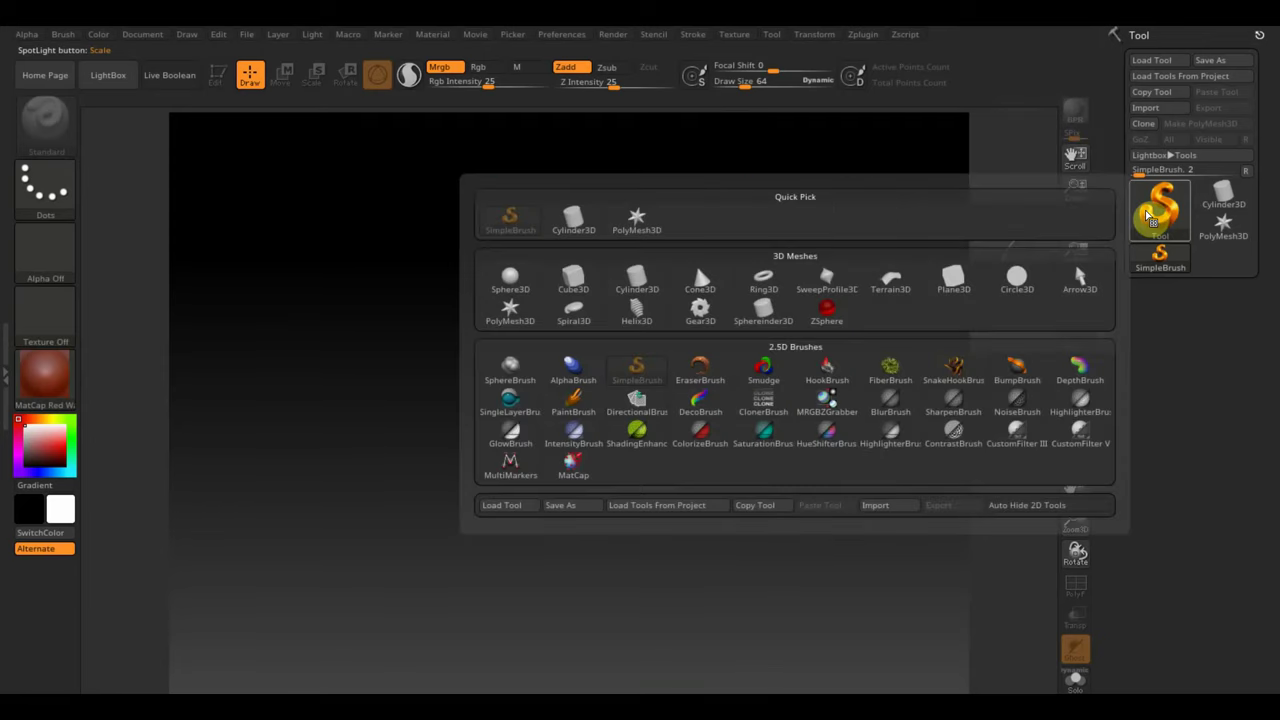
left_click(578, 290)
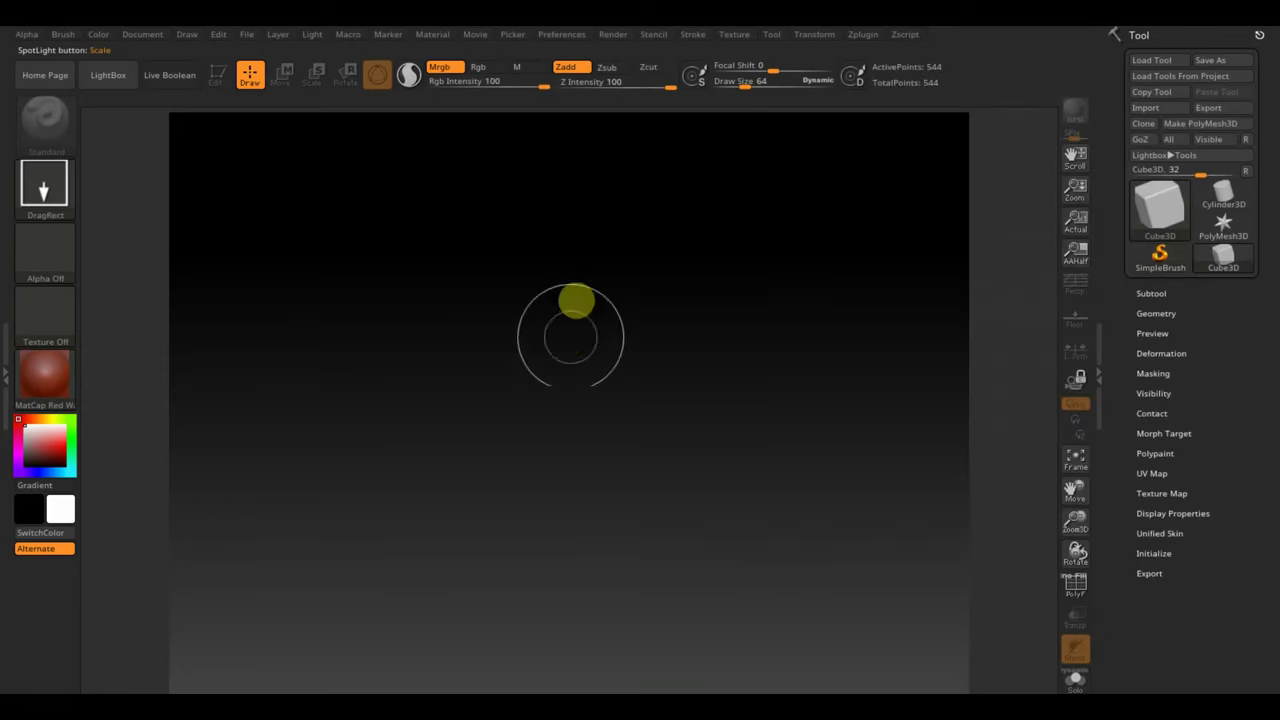
left_click_drag(576, 354, 575, 606)
key("t")
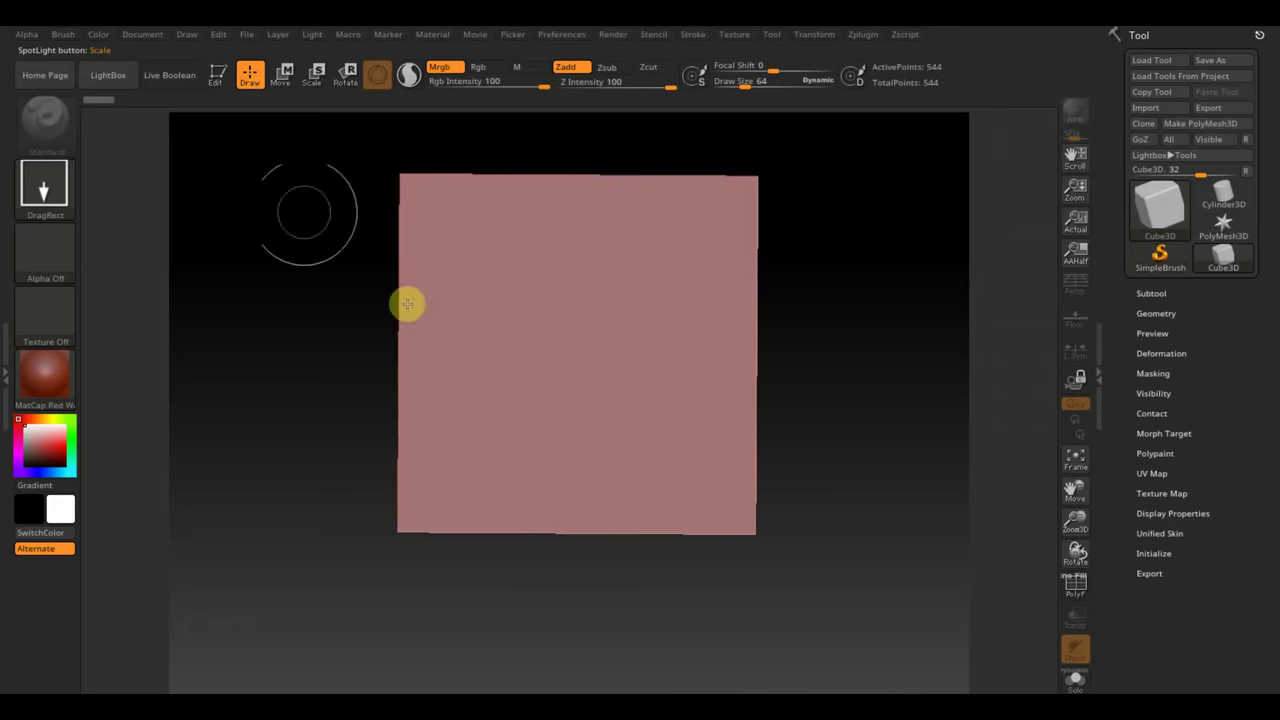
left_click(215, 85)
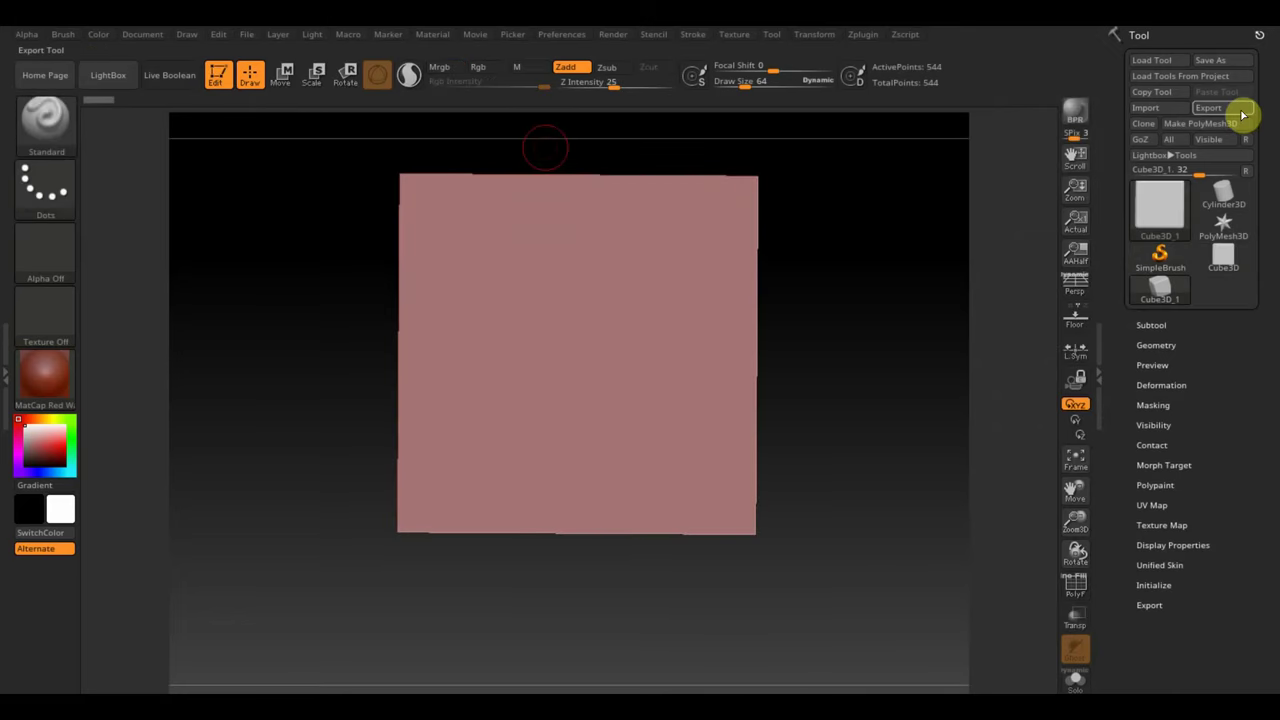
left_click(1215, 123)
Show the PolyF wireframe and DynaMesh the cube at resolution 128.
left_click(1086, 598)
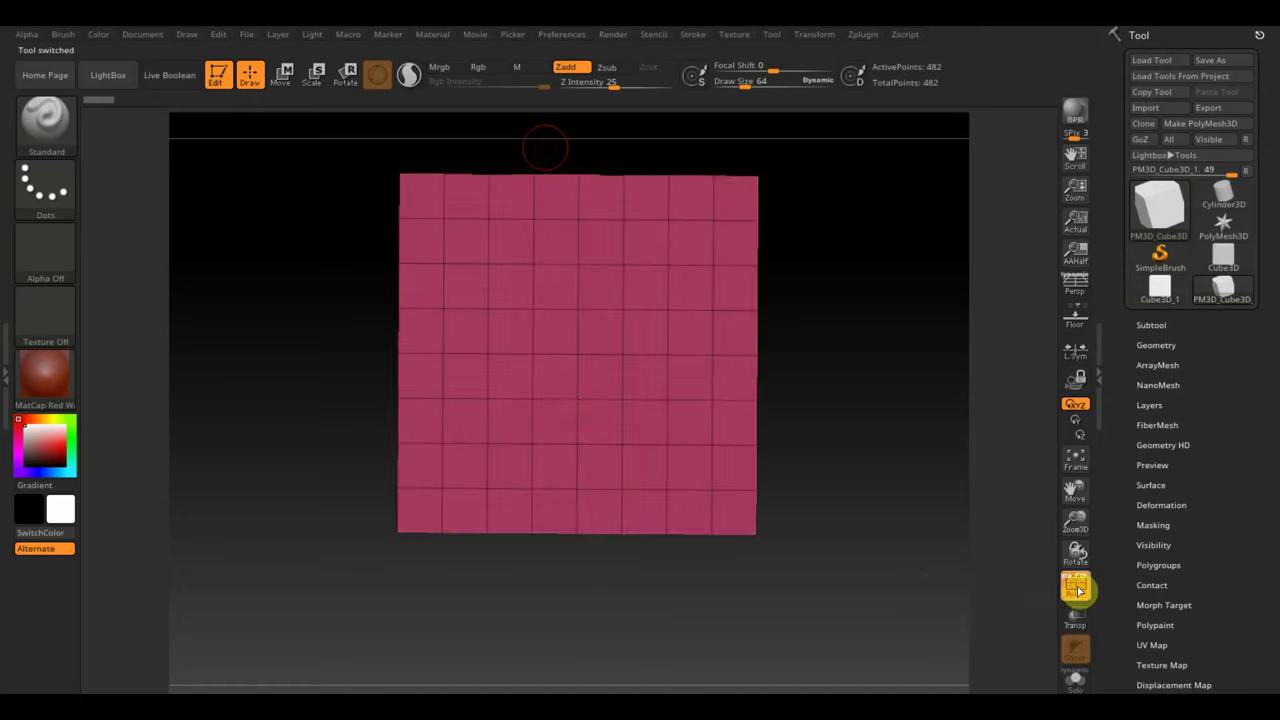
key("shift")
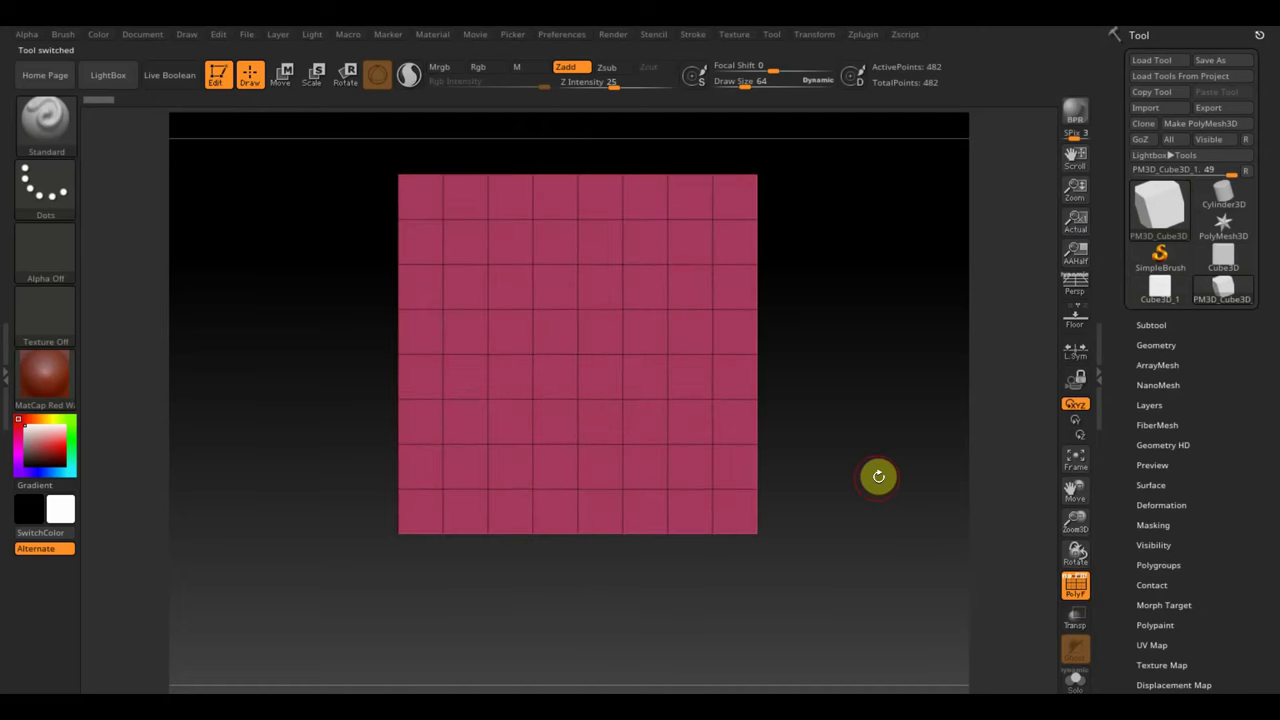
left_click(1157, 345)
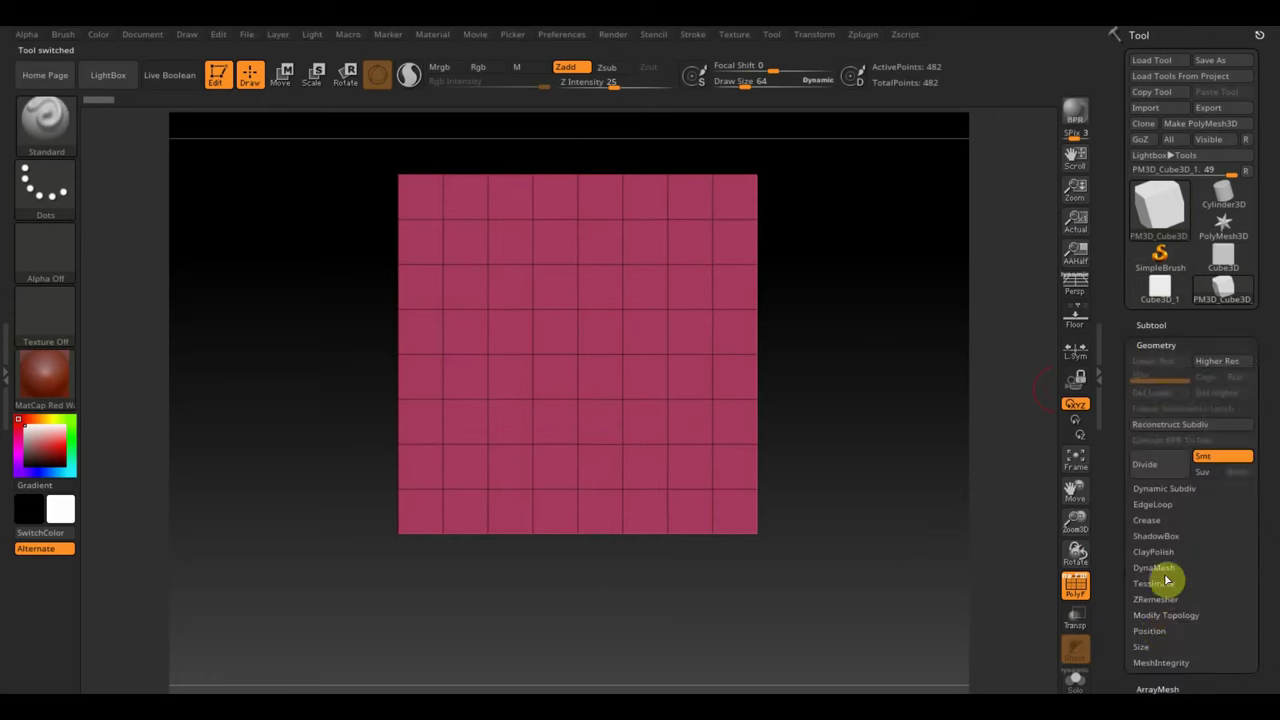
left_click(1155, 594)
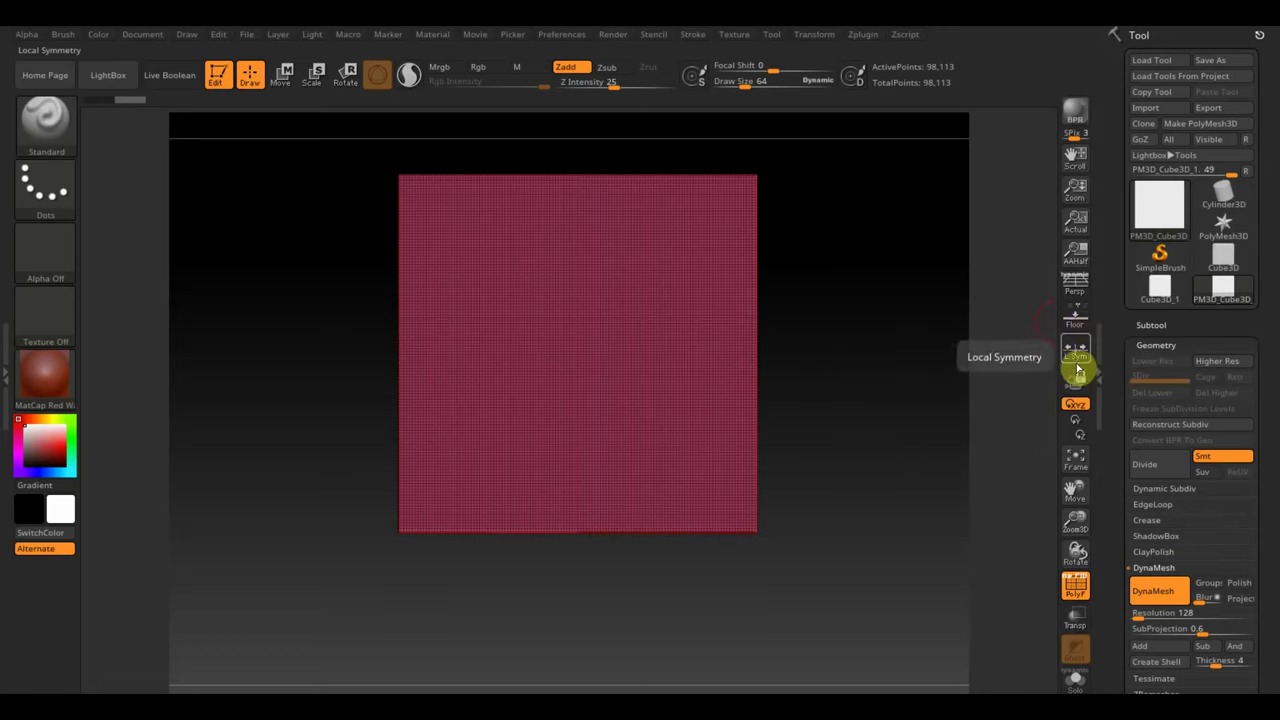
Turn on the floor grid, frame the block, and turn off the PolyF wireframe.
left_click(1079, 327)
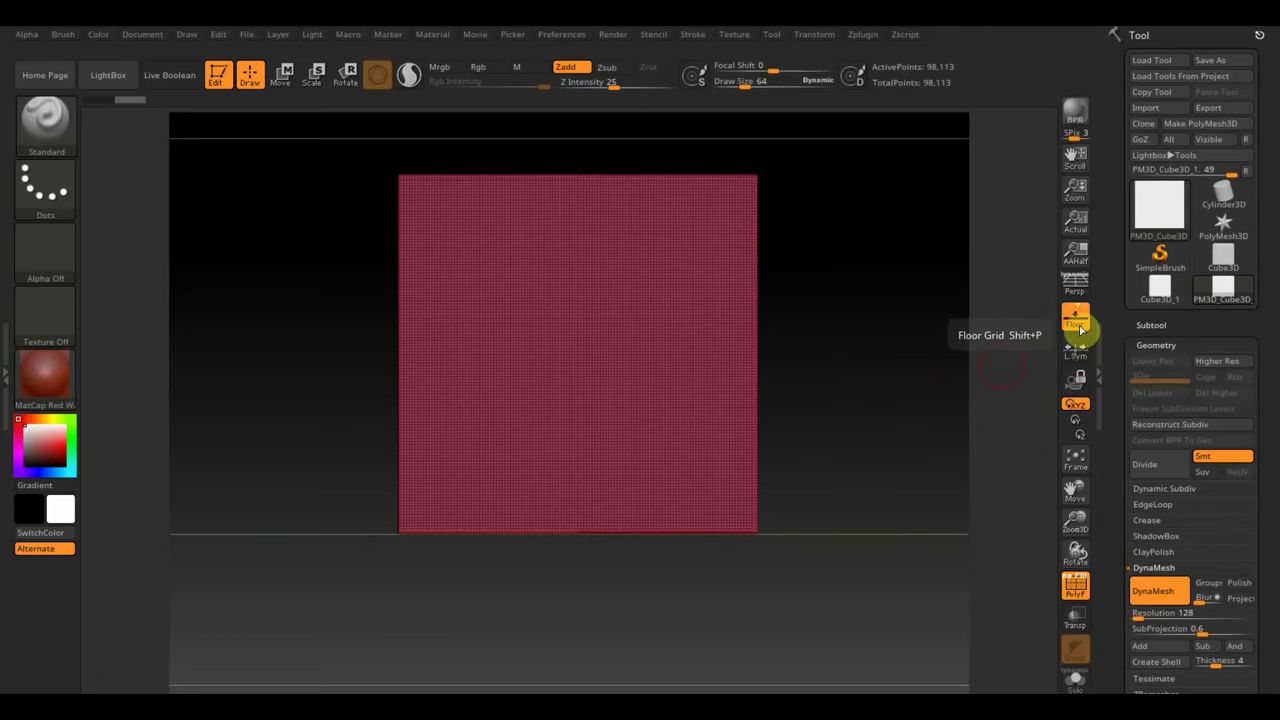
left_click_drag(867, 478, 827, 355, "alt")
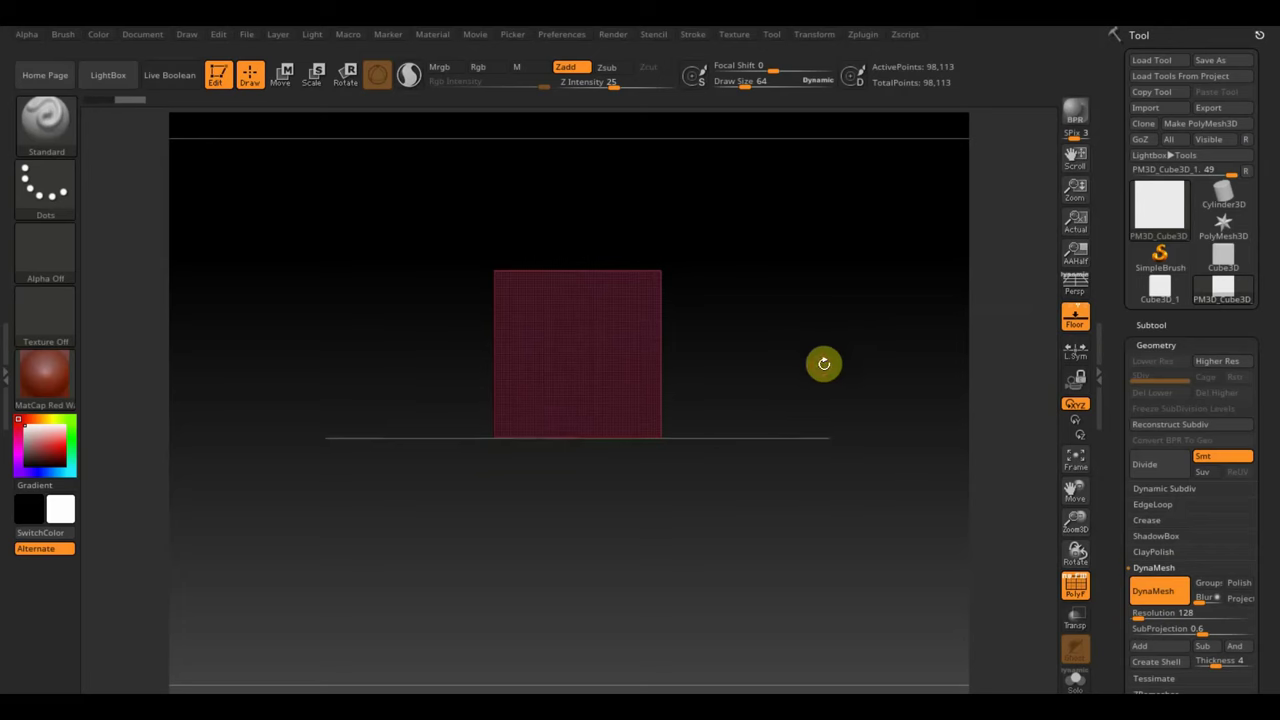
left_click_drag(822, 406, 837, 457, "alt")
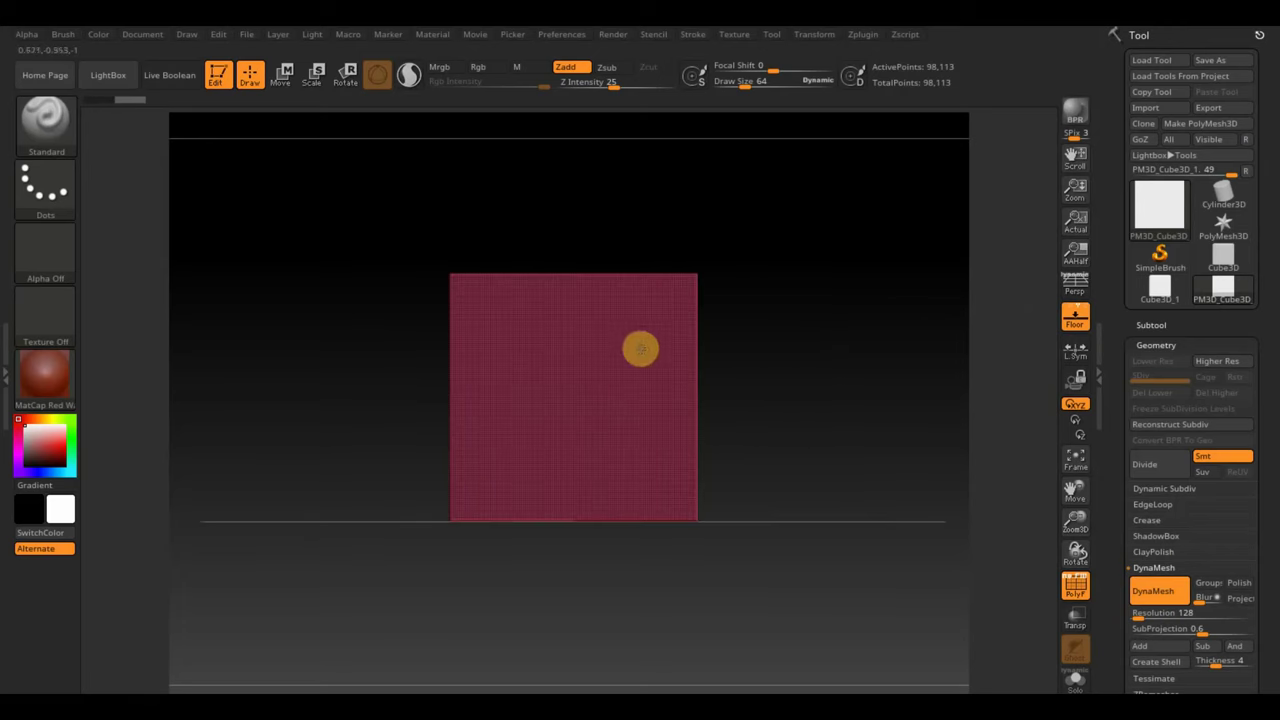
mouse_move(729, 366)
left_mouse_down()
mouse_move(689, 371)
mouse_move(740, 356)
mouse_move(677, 404)
left_mouse_up()
mouse_move(777, 397)
left_mouse_down("alt")
mouse_move(800, 377)
mouse_move(820, 429)
left_mouse_up("alt")
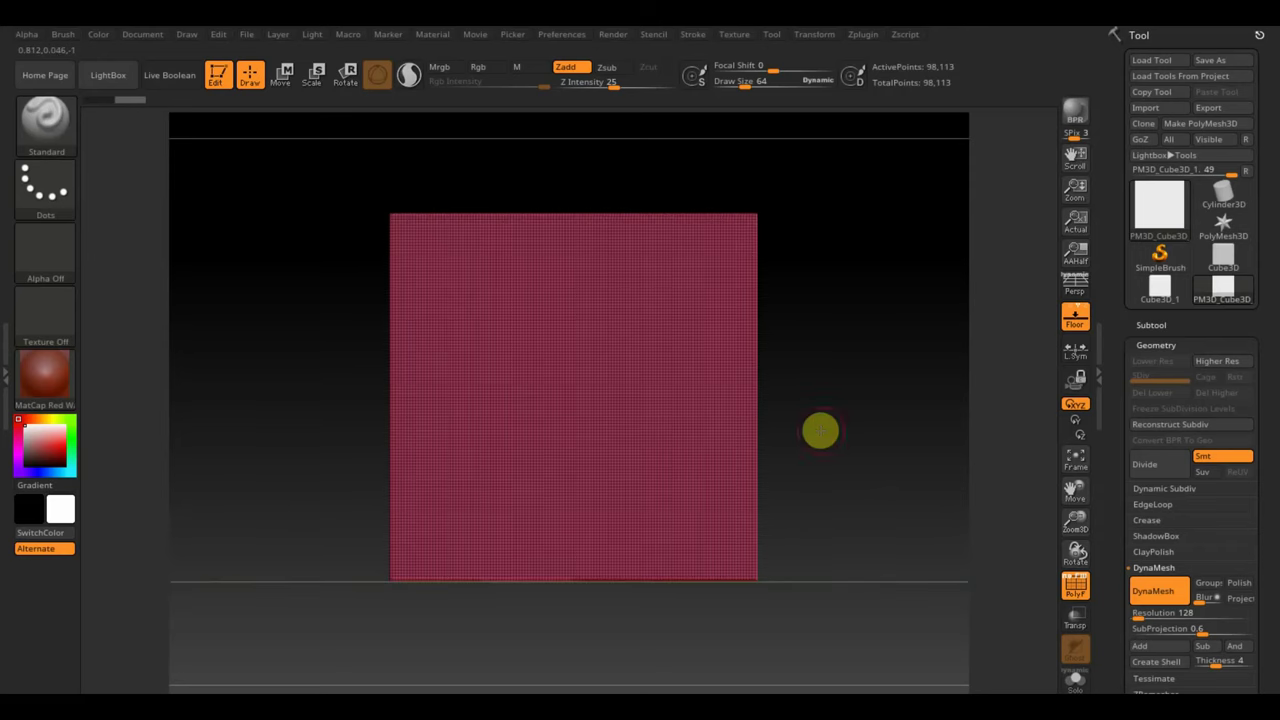
left_click(1075, 585)
Show the hand photo again and scale it down to fit over the block.
key("shift+z")
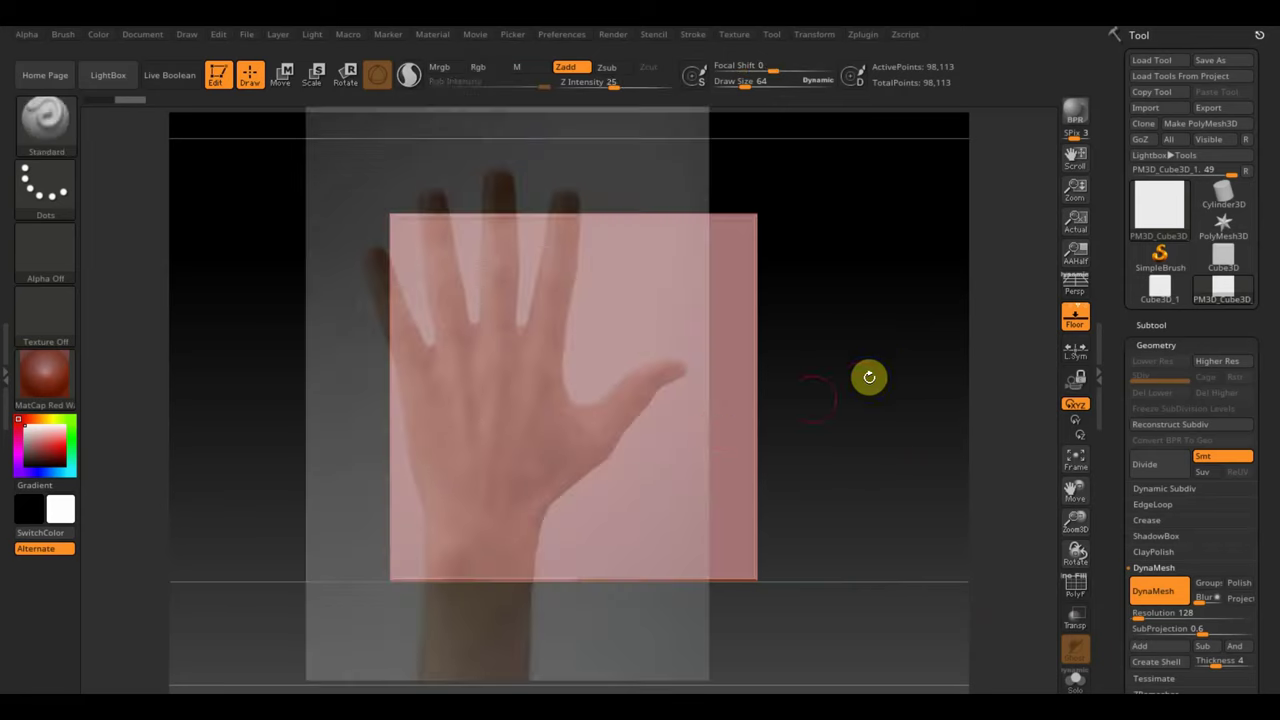
key("z")
mouse_move(828, 266)
left_mouse_down()
mouse_move(722, 237)
mouse_move(766, 257)
mouse_move(811, 317)
mouse_move(763, 321)
mouse_move(780, 266)
mouse_move(820, 297)
mouse_move(740, 334)
mouse_move(832, 323)
left_mouse_up()
key("z")
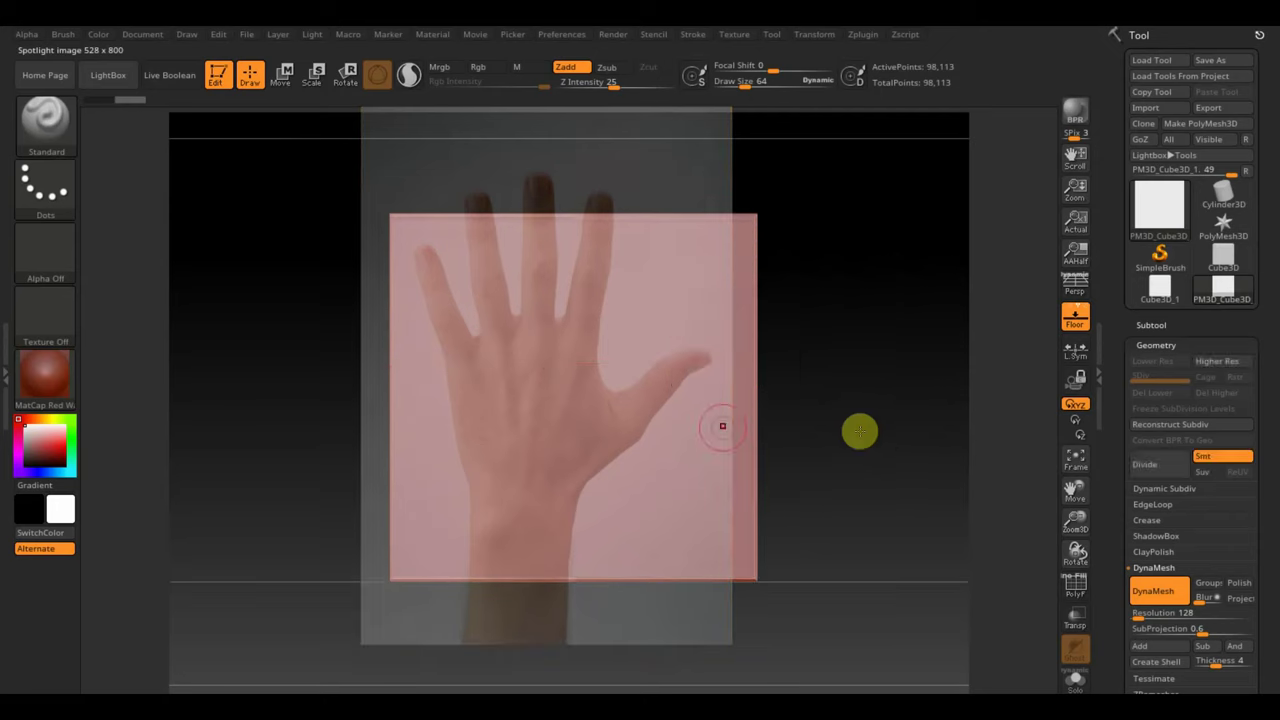
mouse_move(864, 423)
left_mouse_down()
mouse_move(888, 445)
mouse_move(871, 449)
left_mouse_up()
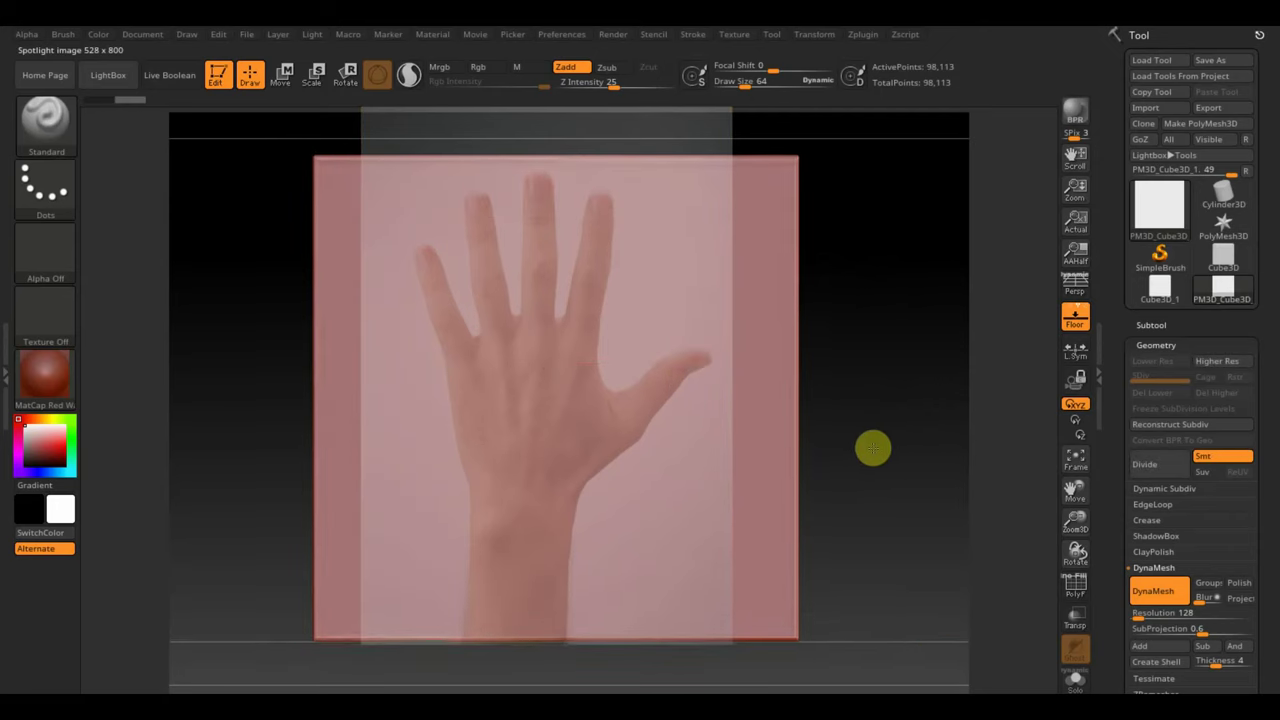
Set the draw size to 28 and switch to the MaskPen brush.
left_click(733, 86)
type("28")
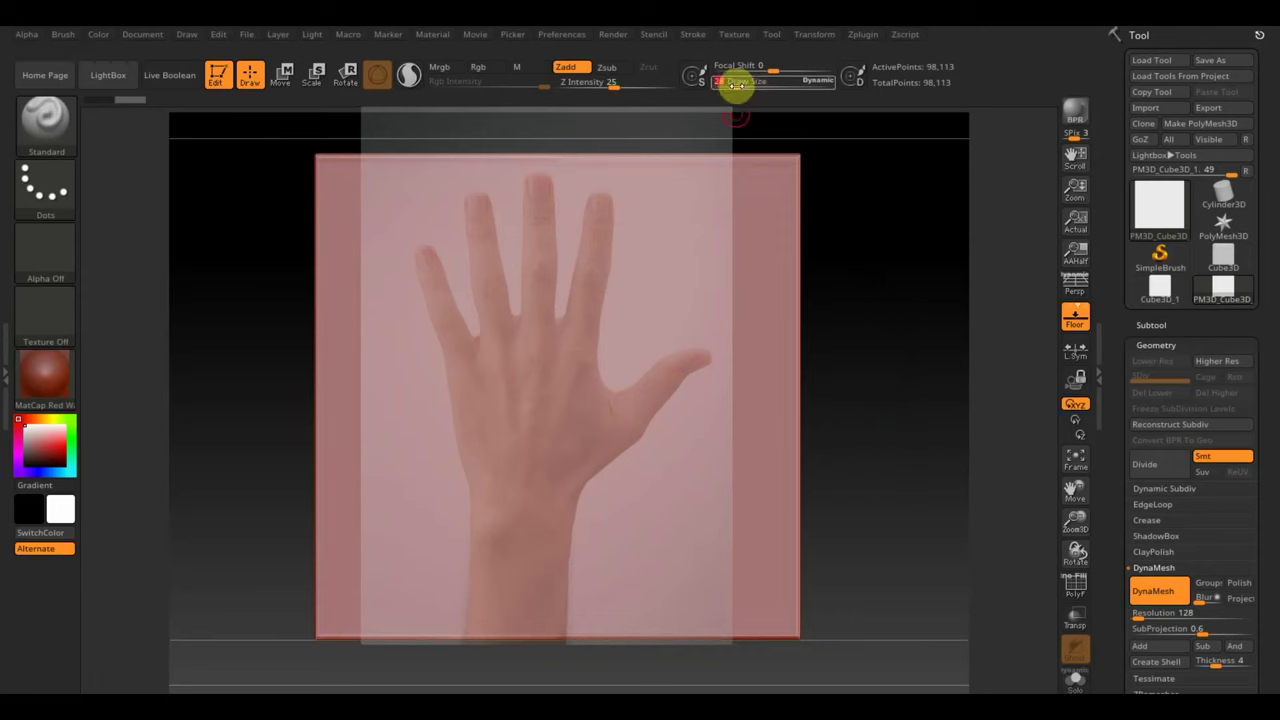
key("Return")
key("ctrl")
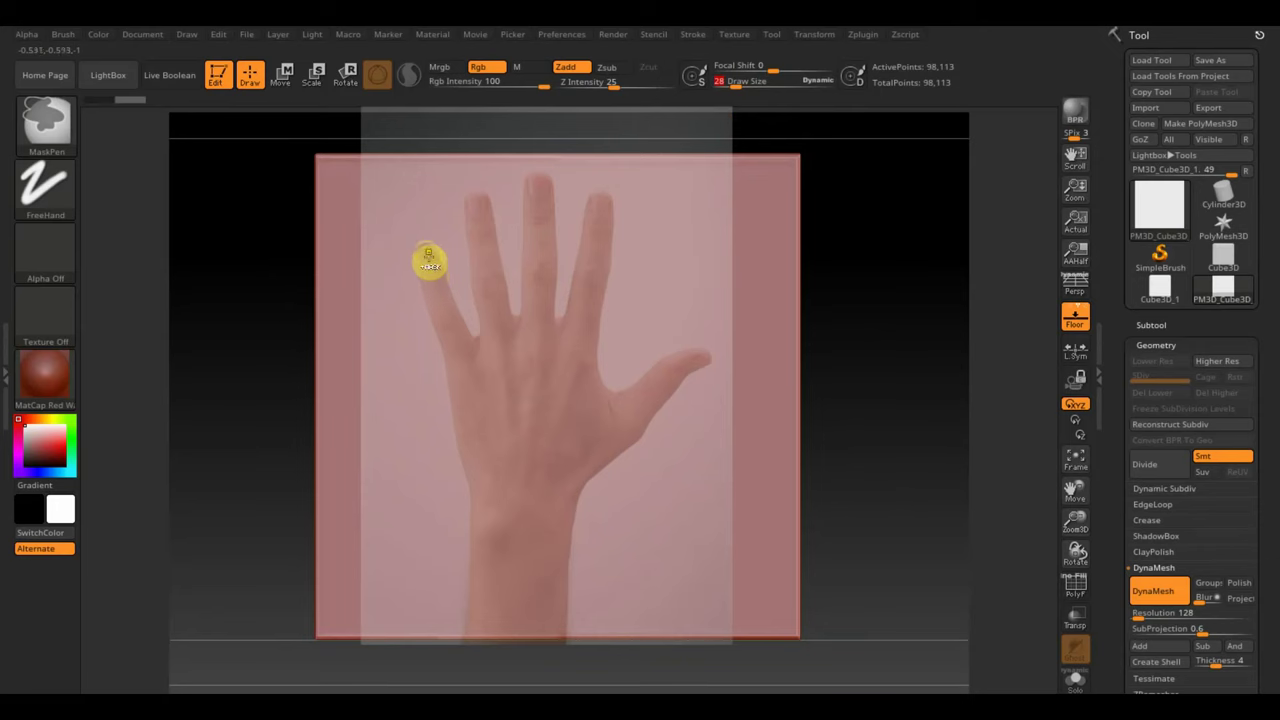
Paint mask strokes along each finger, the thumb and the palm edge over the photo.
left_click_drag(427, 258, 472, 352, "ctrl")
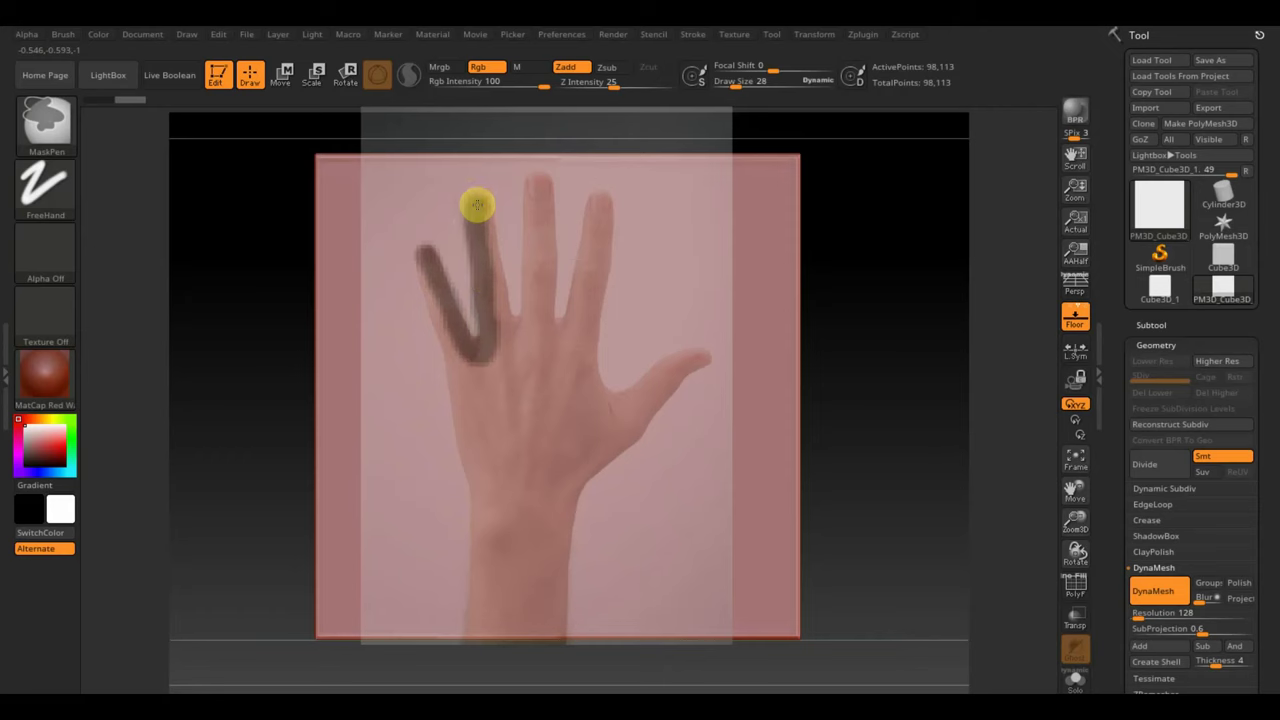
left_click_drag(481, 215, 498, 300, "ctrl")
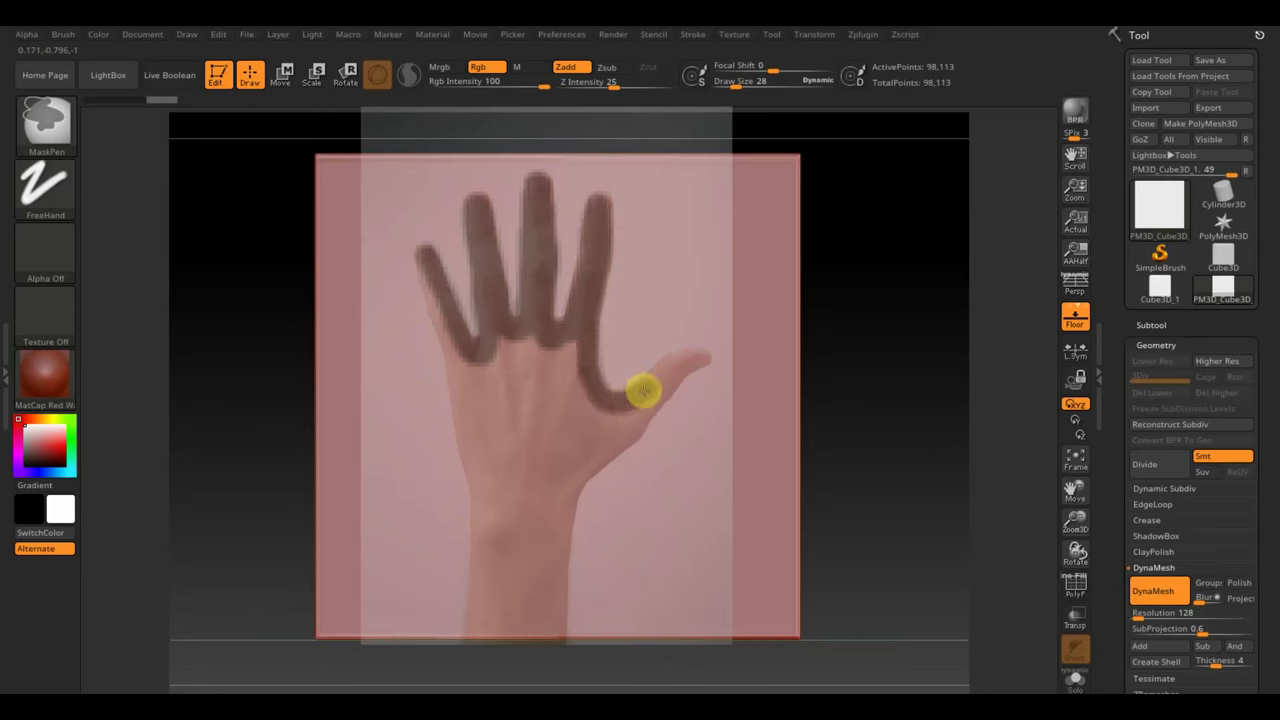
left_click_drag(643, 390, 699, 362)
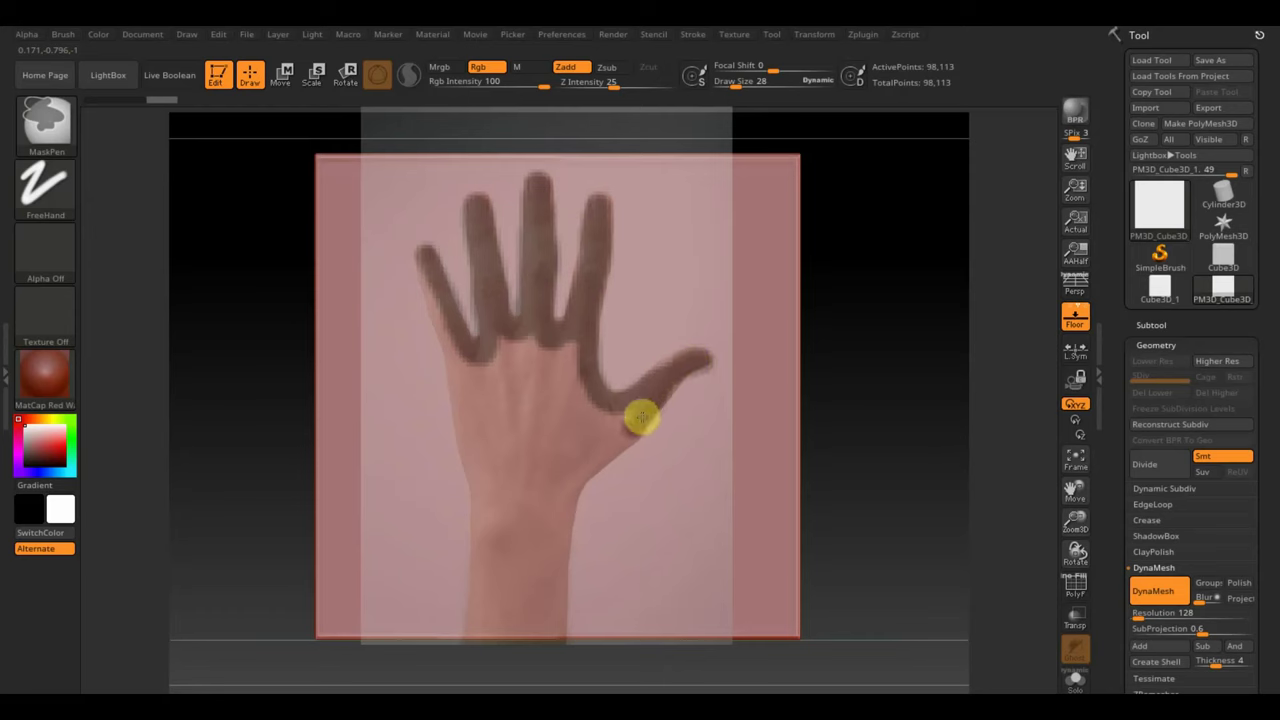
left_click_drag(641, 417, 568, 522)
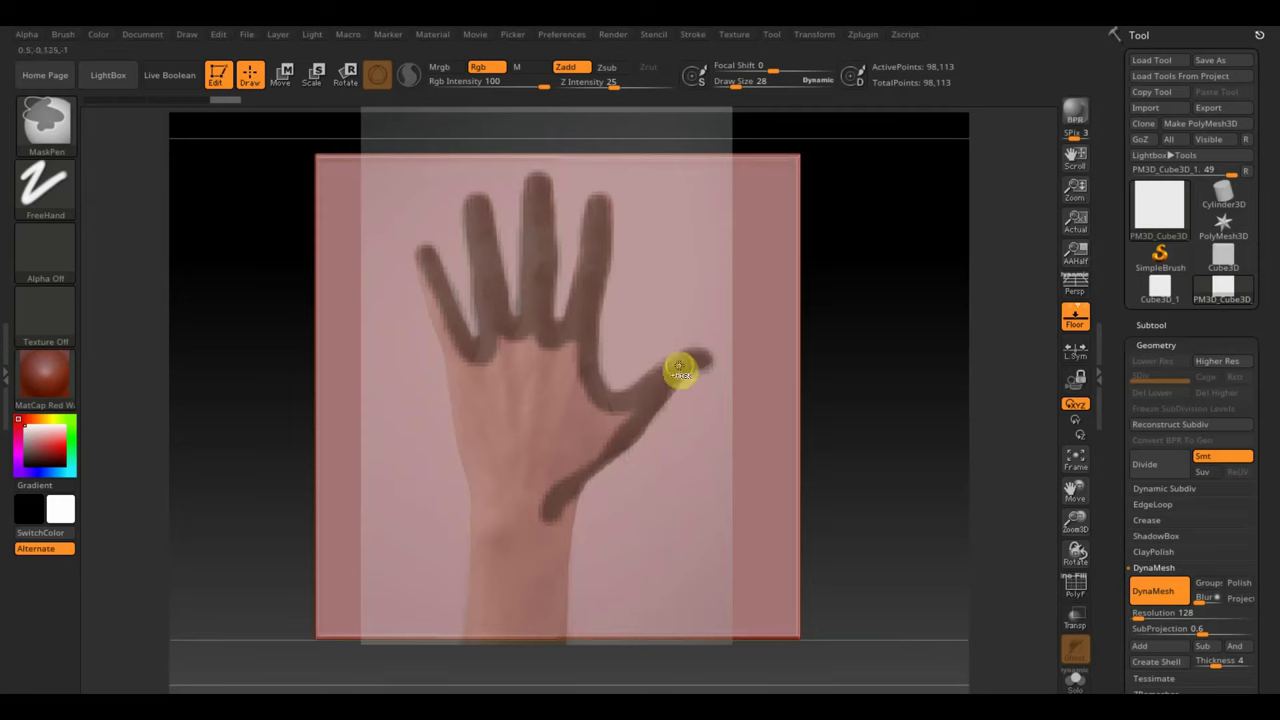
mouse_move(667, 380)
left_mouse_down()
mouse_move(594, 423)
mouse_move(571, 380)
mouse_move(577, 357)
mouse_move(524, 361)
mouse_move(506, 340)
mouse_move(483, 363)
mouse_move(423, 266)
mouse_move(491, 506)
mouse_move(465, 385)
mouse_move(480, 431)
mouse_move(506, 357)
mouse_move(496, 418)
mouse_move(480, 363)
mouse_move(529, 386)
mouse_move(494, 420)
mouse_move(503, 394)
mouse_move(551, 366)
mouse_move(560, 418)
left_mouse_up()
left_click(737, 86)
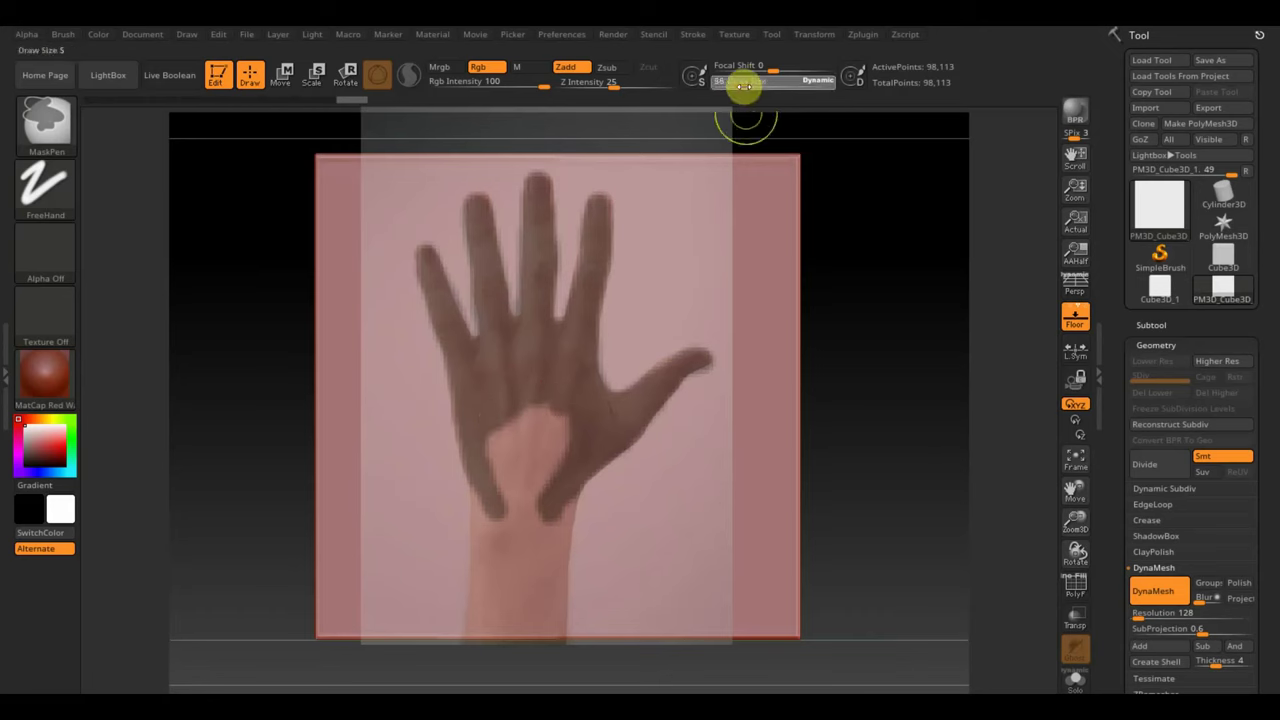
At draw size 65, mask the lower palm and wrist to complete the hand silhouette.
type("65")
key("Return")
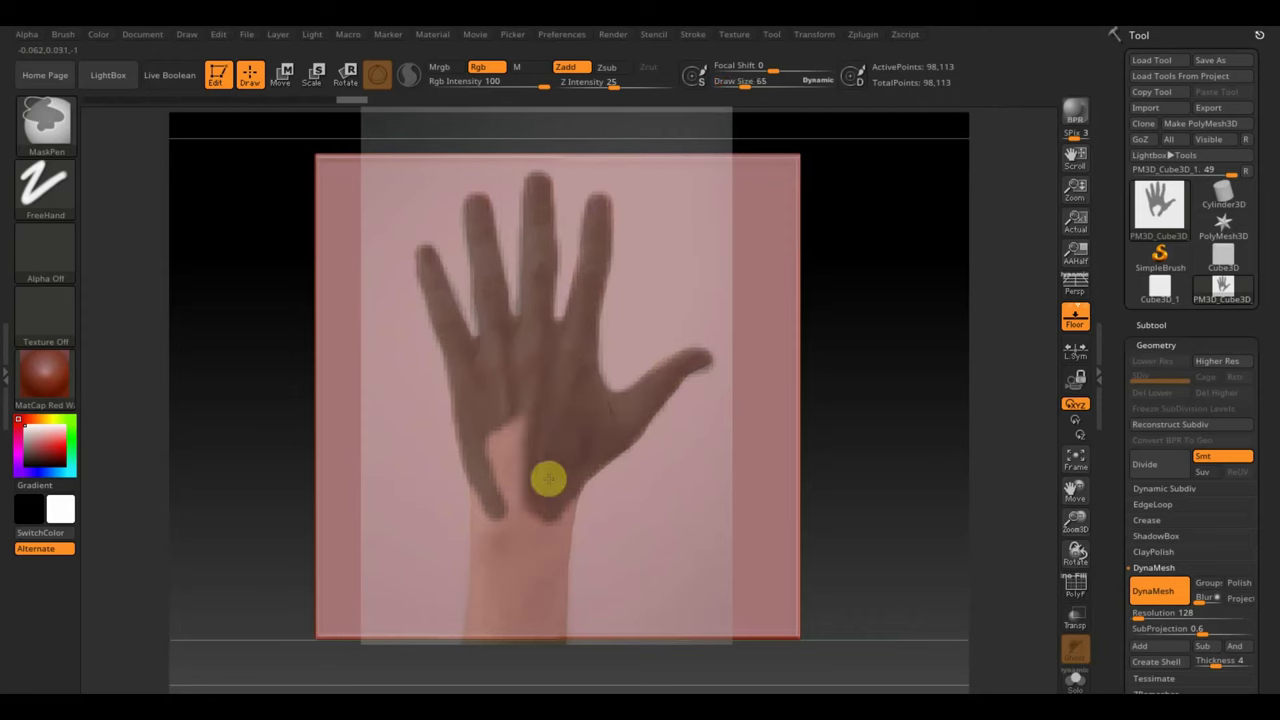
mouse_move(548, 479)
left_mouse_down()
mouse_move(503, 534)
mouse_move(494, 426)
mouse_move(486, 617)
mouse_move(532, 619)
mouse_move(549, 489)
mouse_move(519, 597)
left_mouse_up()
left_click(609, 527)
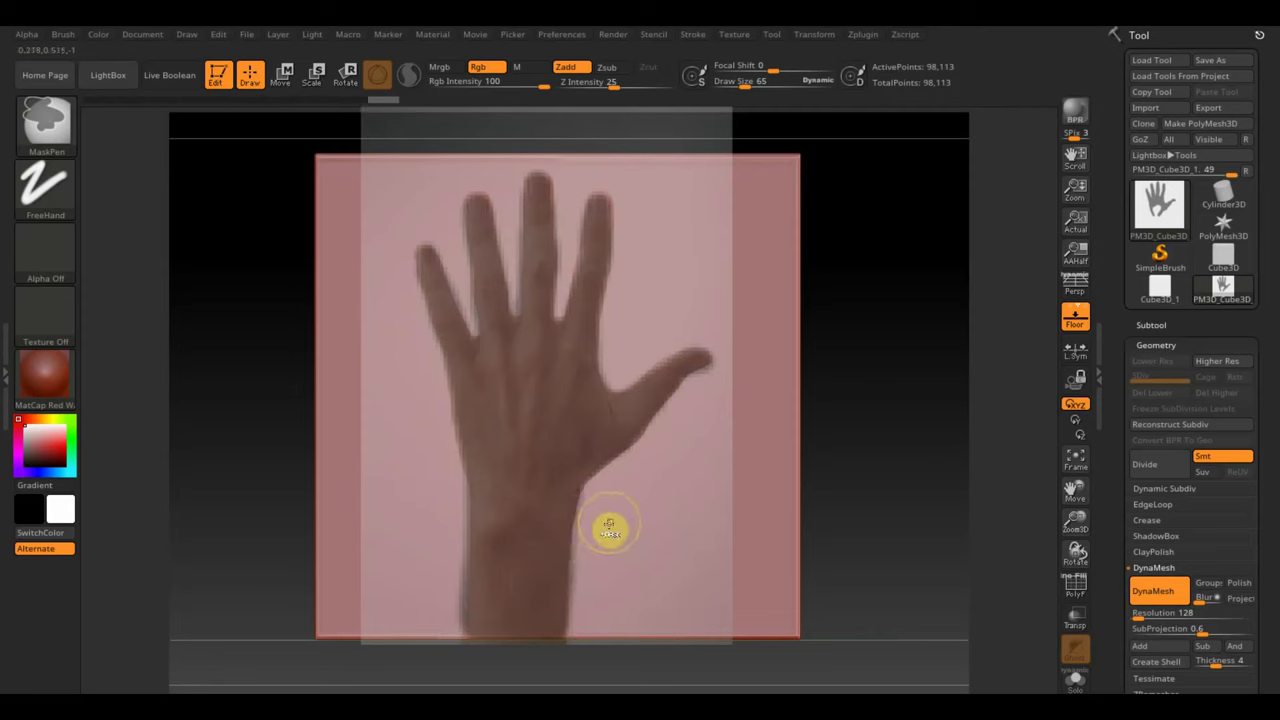
mouse_move(531, 563)
left_mouse_down()
mouse_move(537, 553)
mouse_move(534, 623)
mouse_move(443, 520)
mouse_move(437, 640)
left_mouse_up()
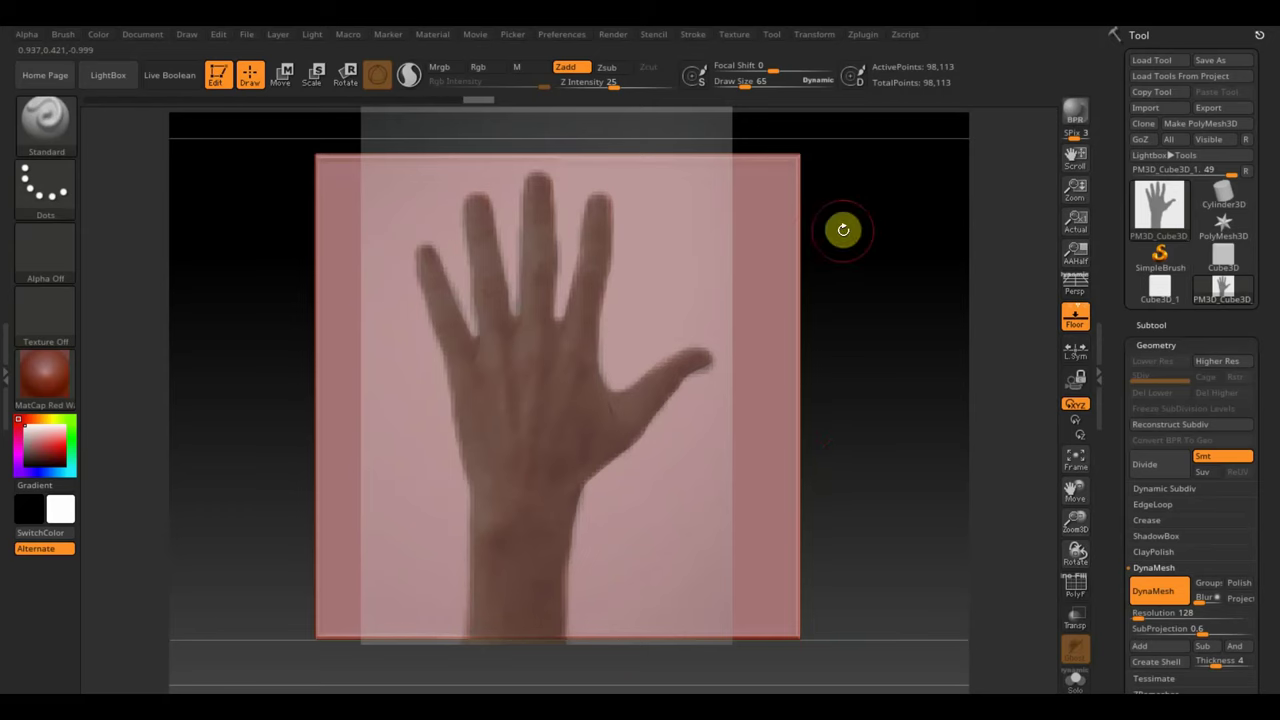
key("shift")
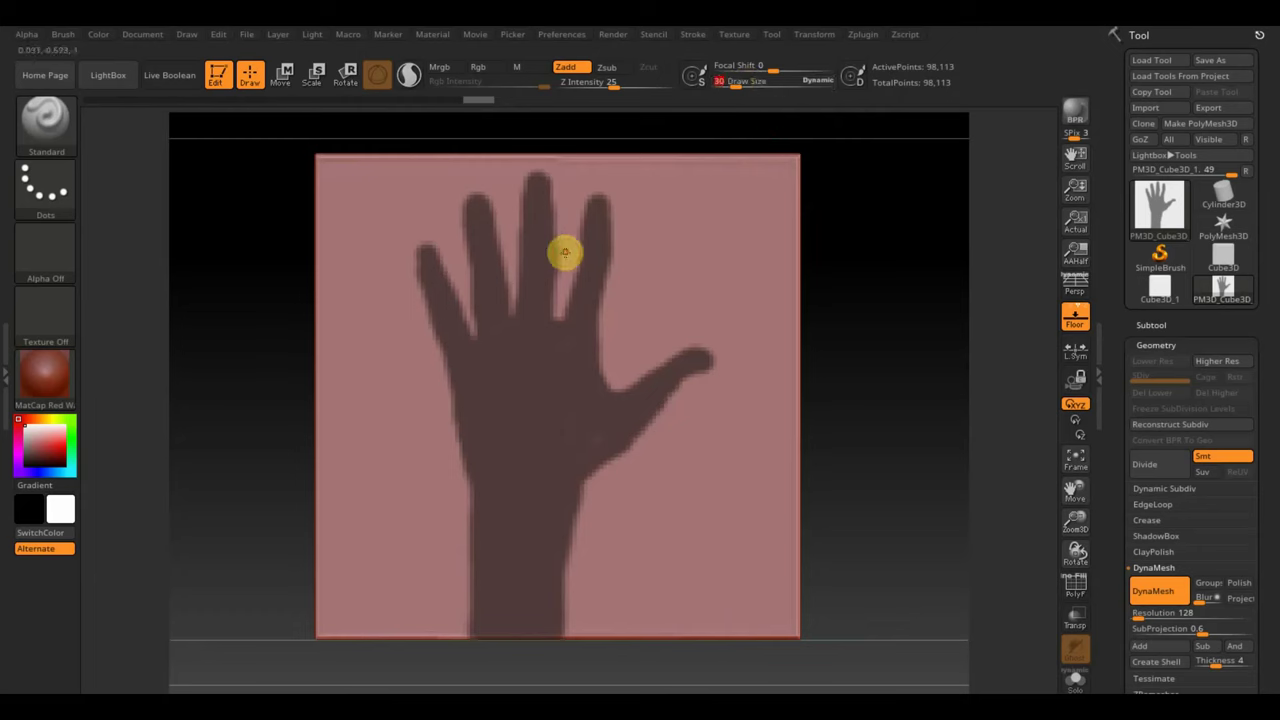
Switch between the Smooth and MaskPen brushes while lowering the draw size to 14.
key("shift")
left_click_drag(737, 80, 731, 85)
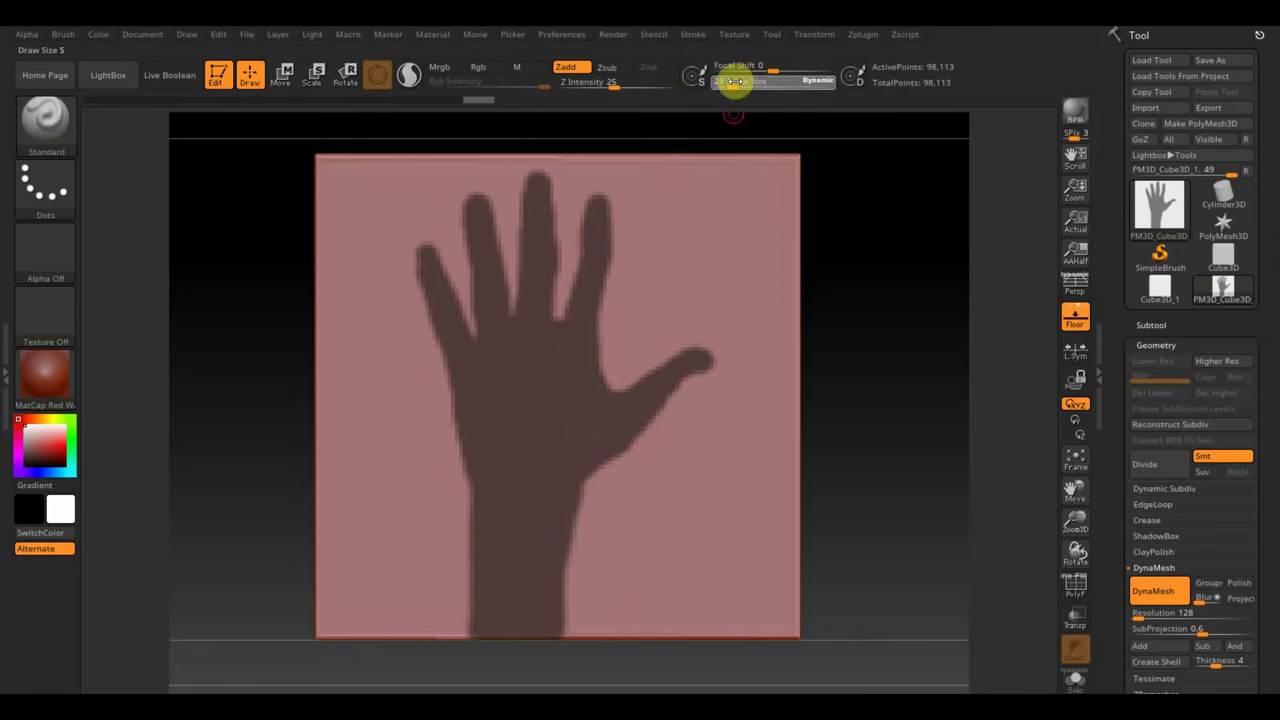
key("ctrl")
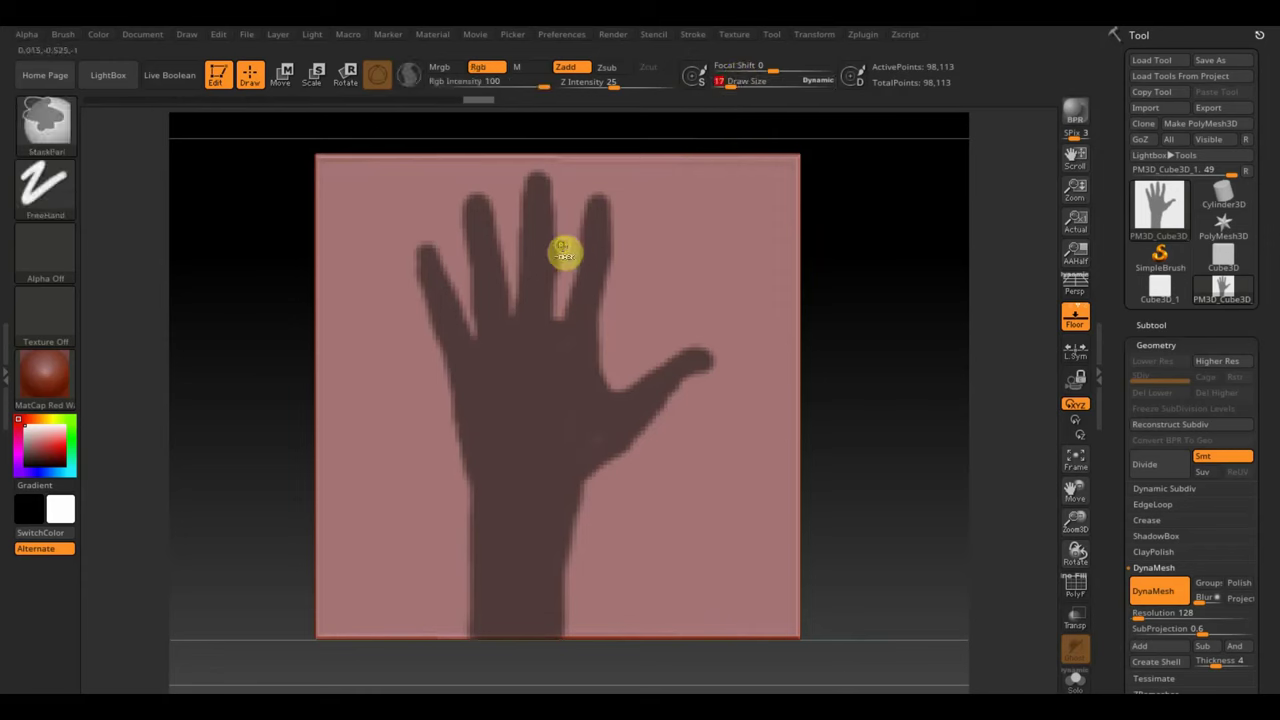
key("shift")
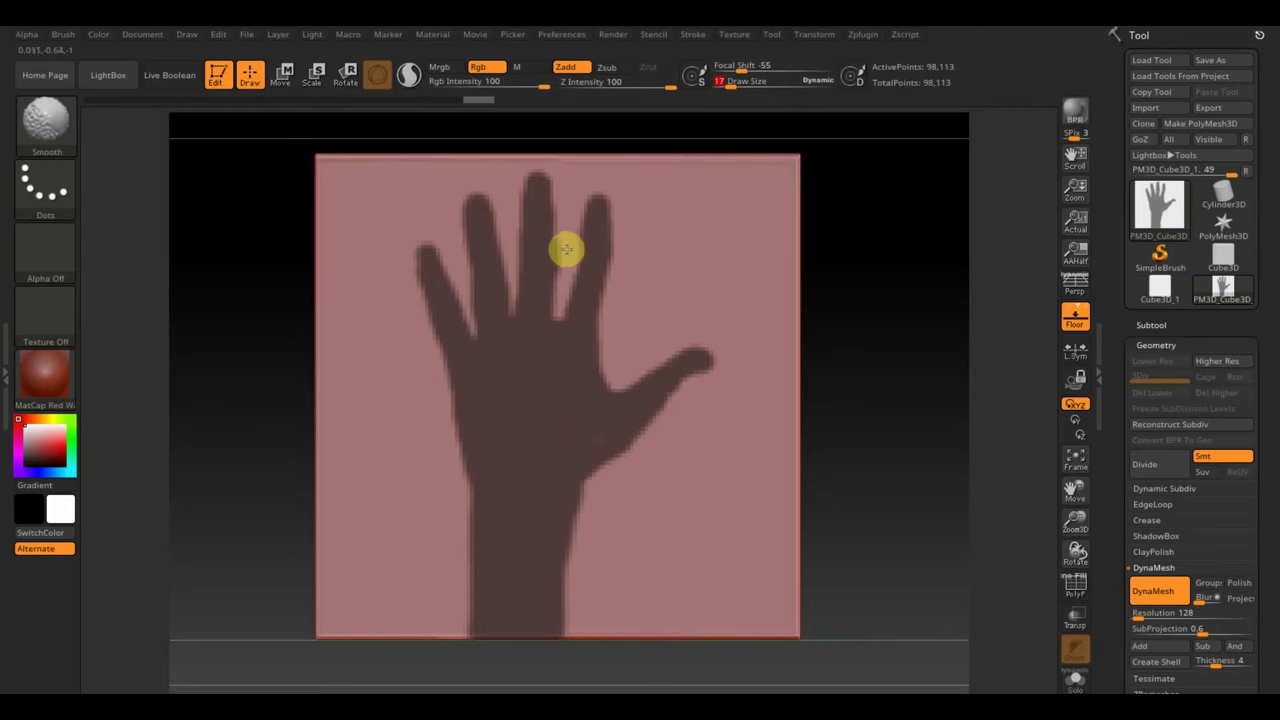
key("ctrl")
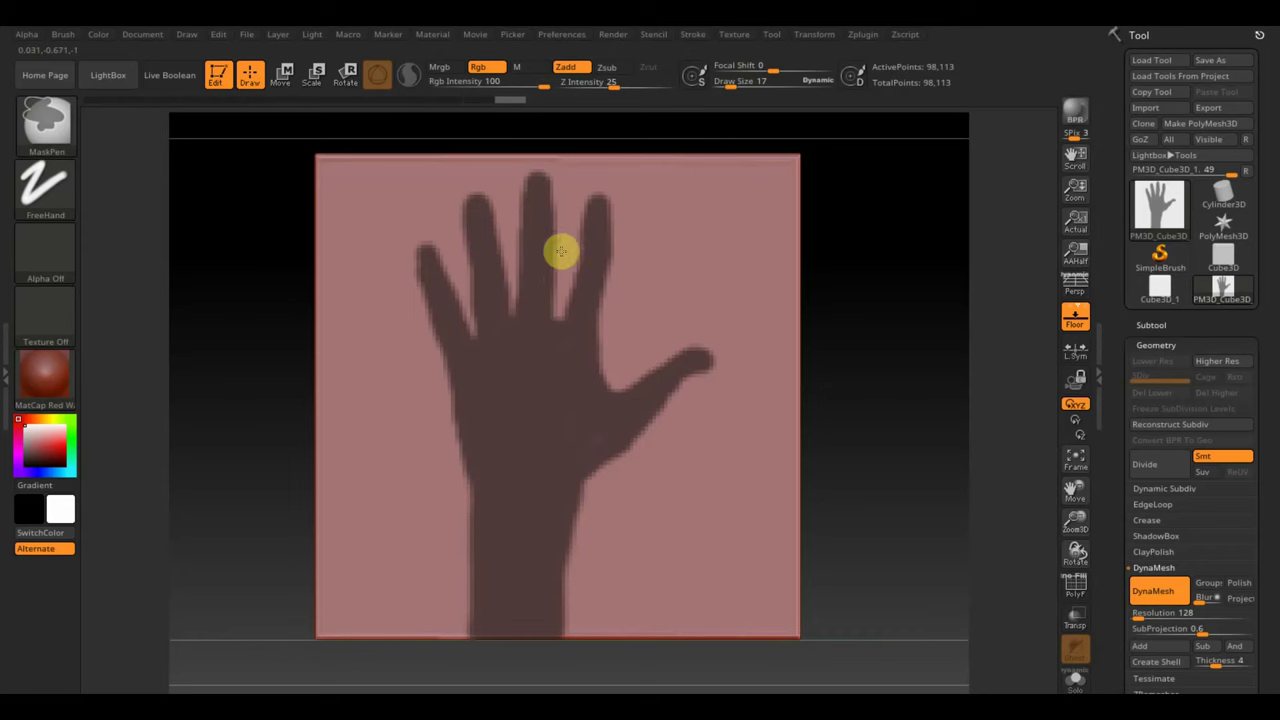
key("shift")
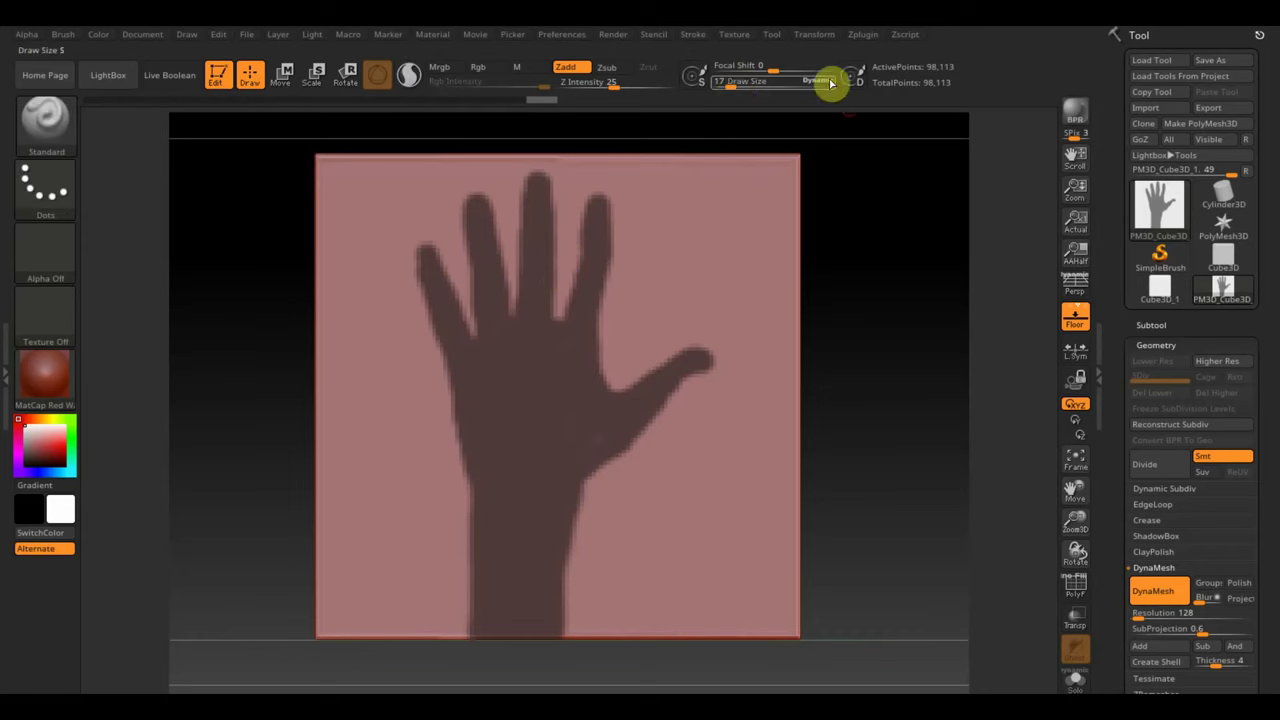
left_click_drag(733, 87, 728, 77)
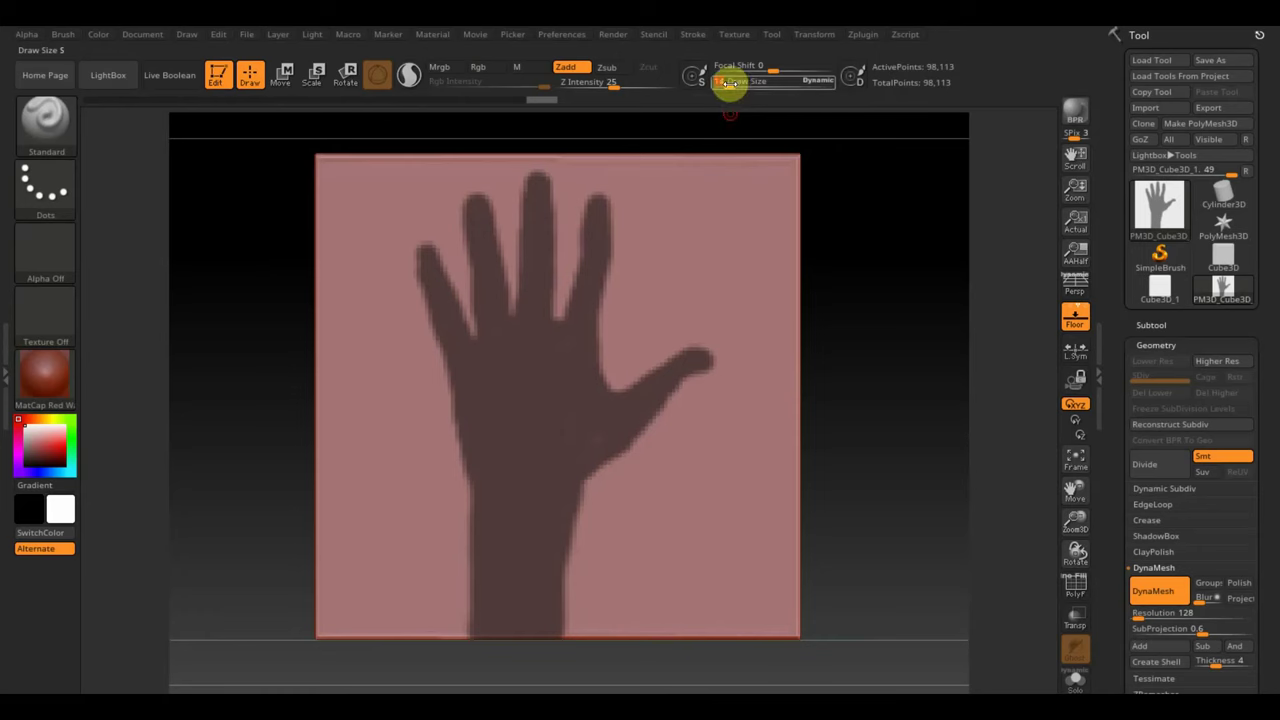
key("ctrl")
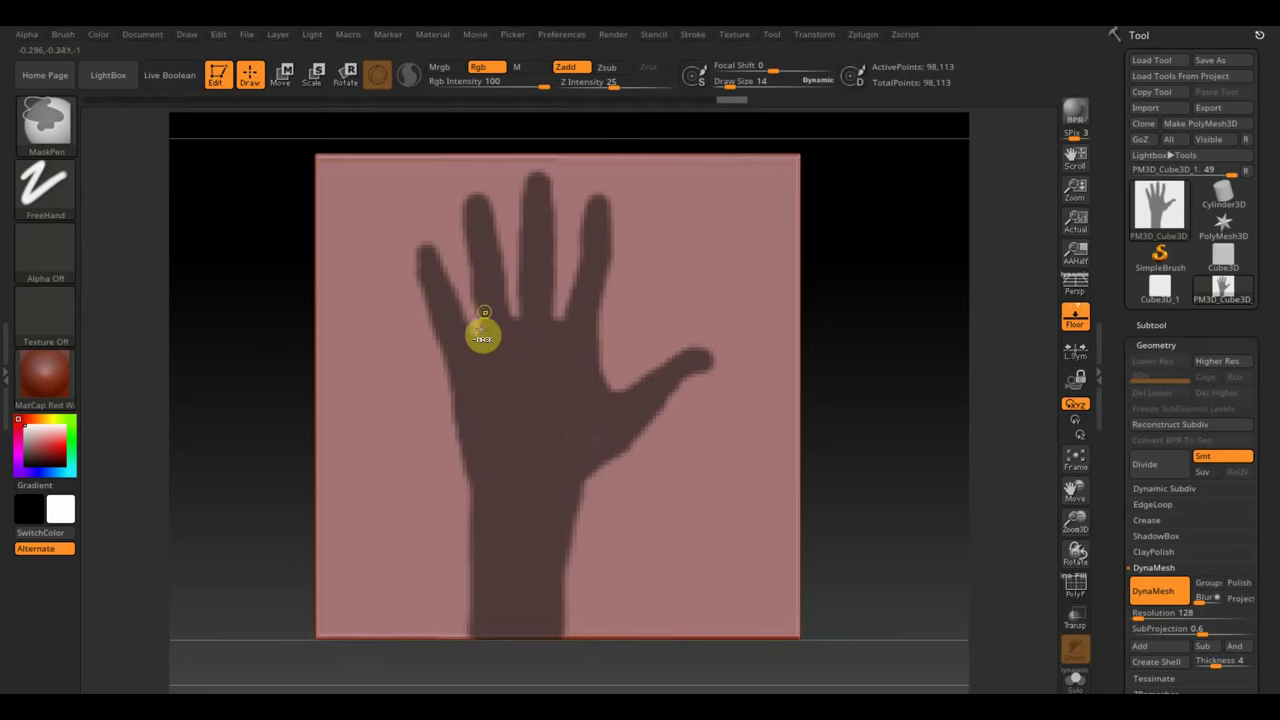
Cycle through the brushes and rotate the cube to view its side face.
key("ctrl")
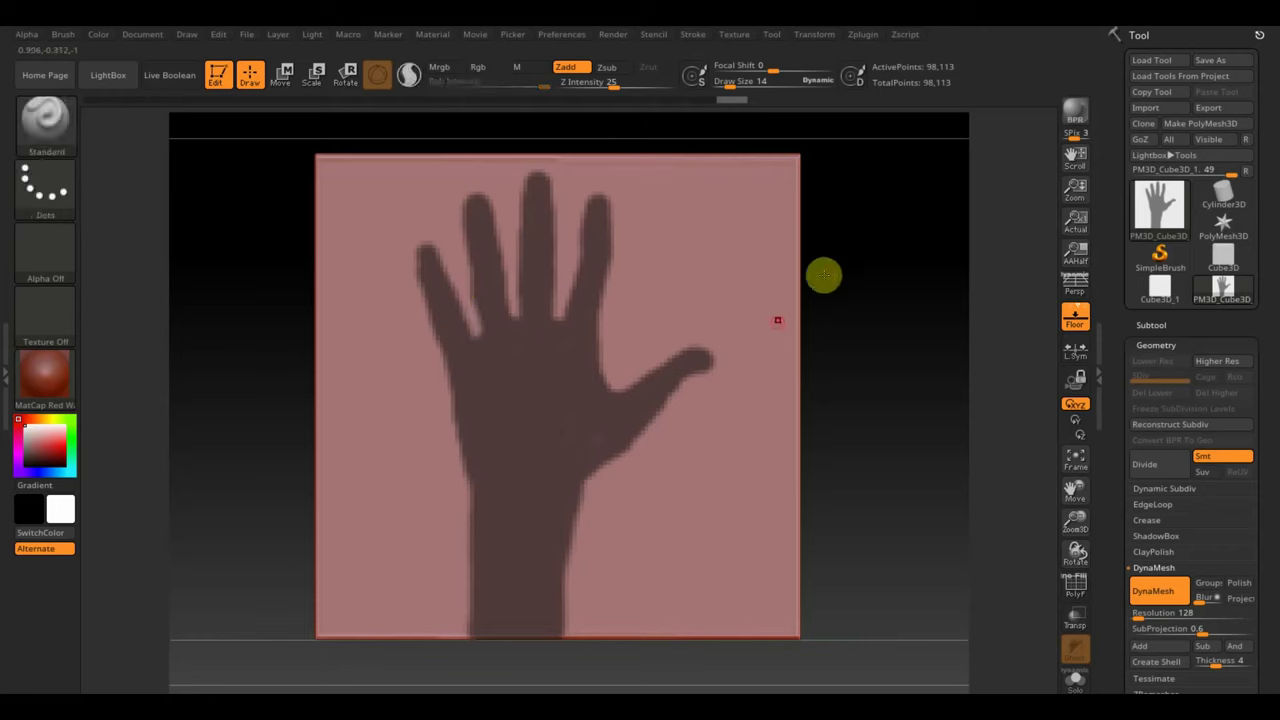
key("ctrl")
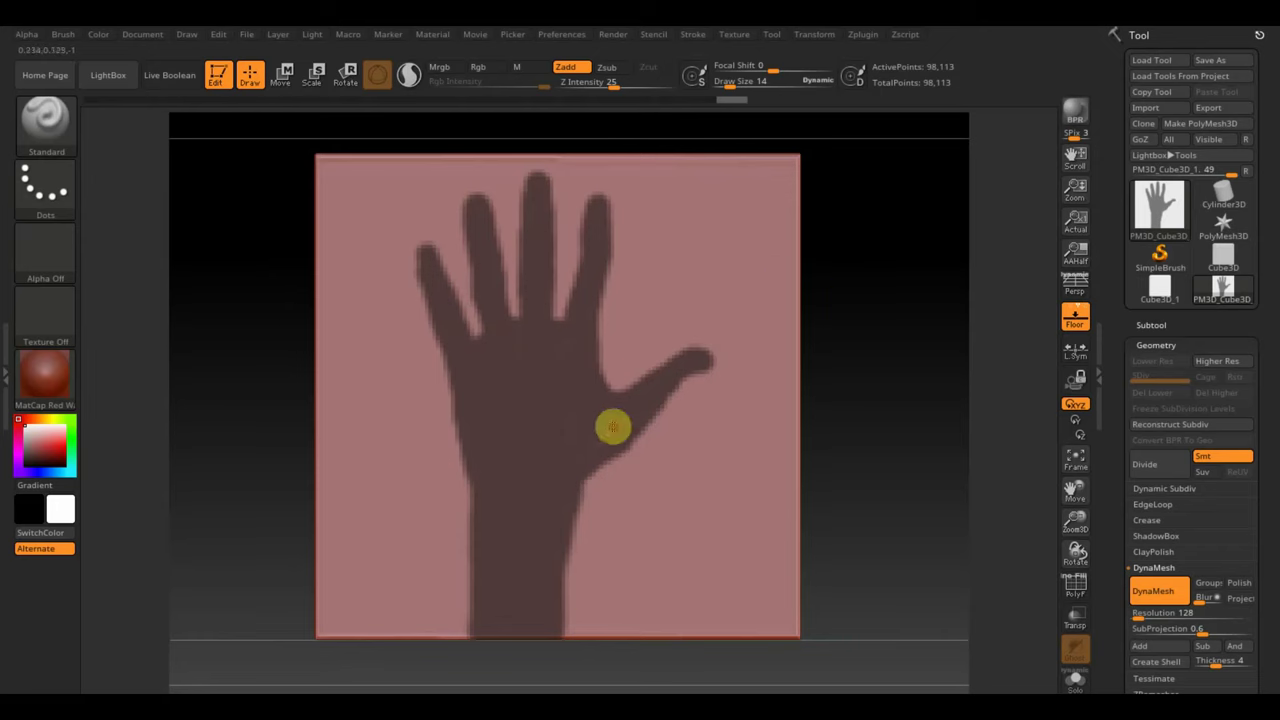
key("ctrl")
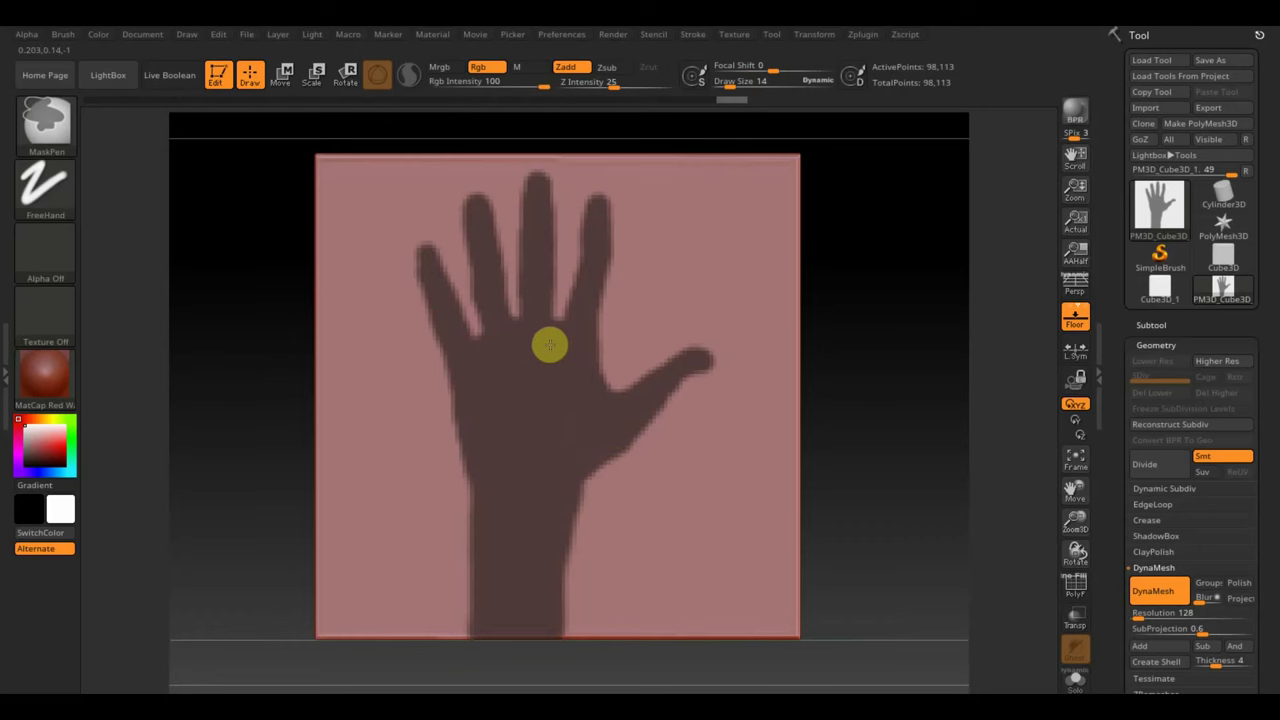
left_click_drag(903, 411, 820, 423)
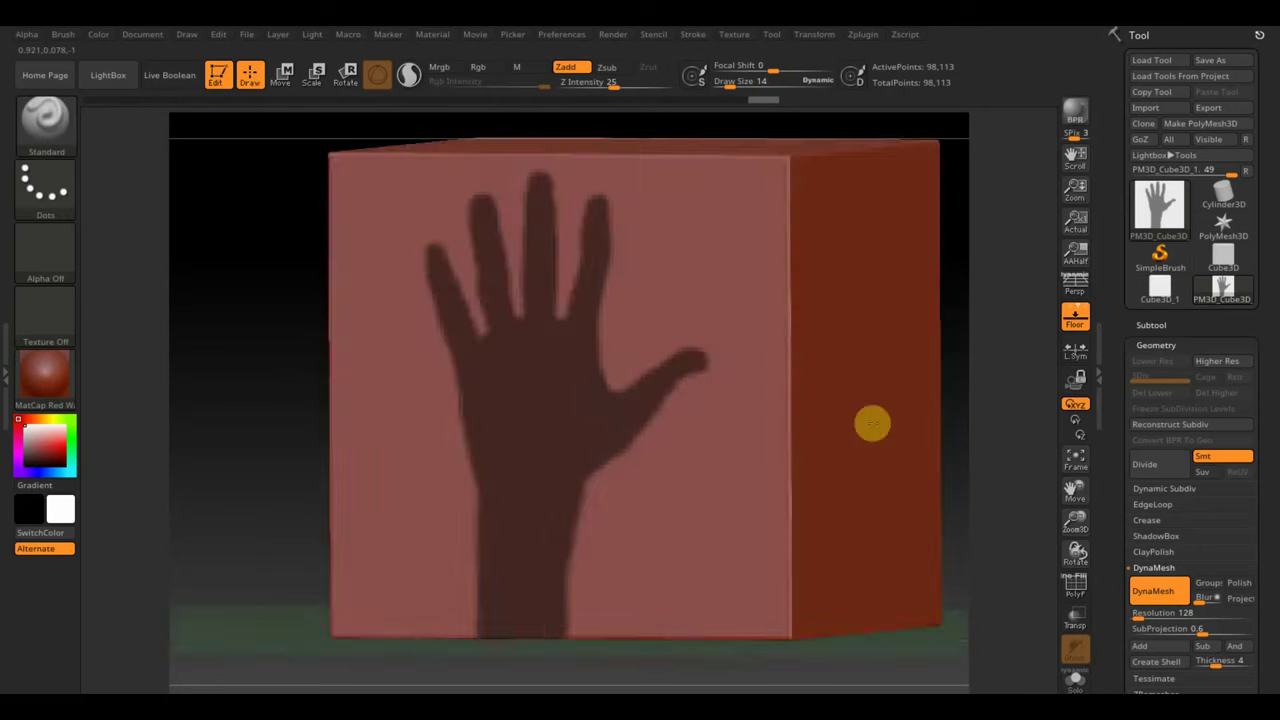
Clear the mask, reapply the hand mask on the front face, and invert it.
key("ctrl+shift+a")
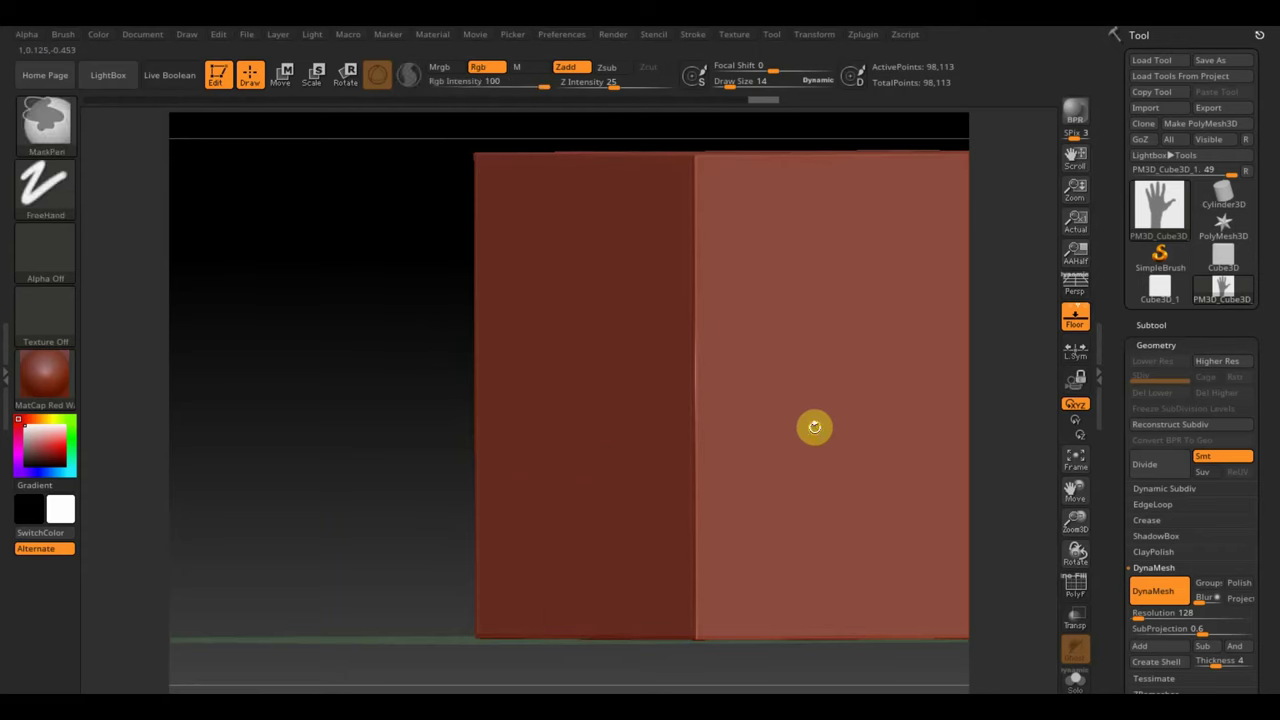
mouse_move(314, 357)
left_mouse_down("shift")
mouse_move(317, 380)
mouse_move(408, 388)
left_mouse_up("shift")
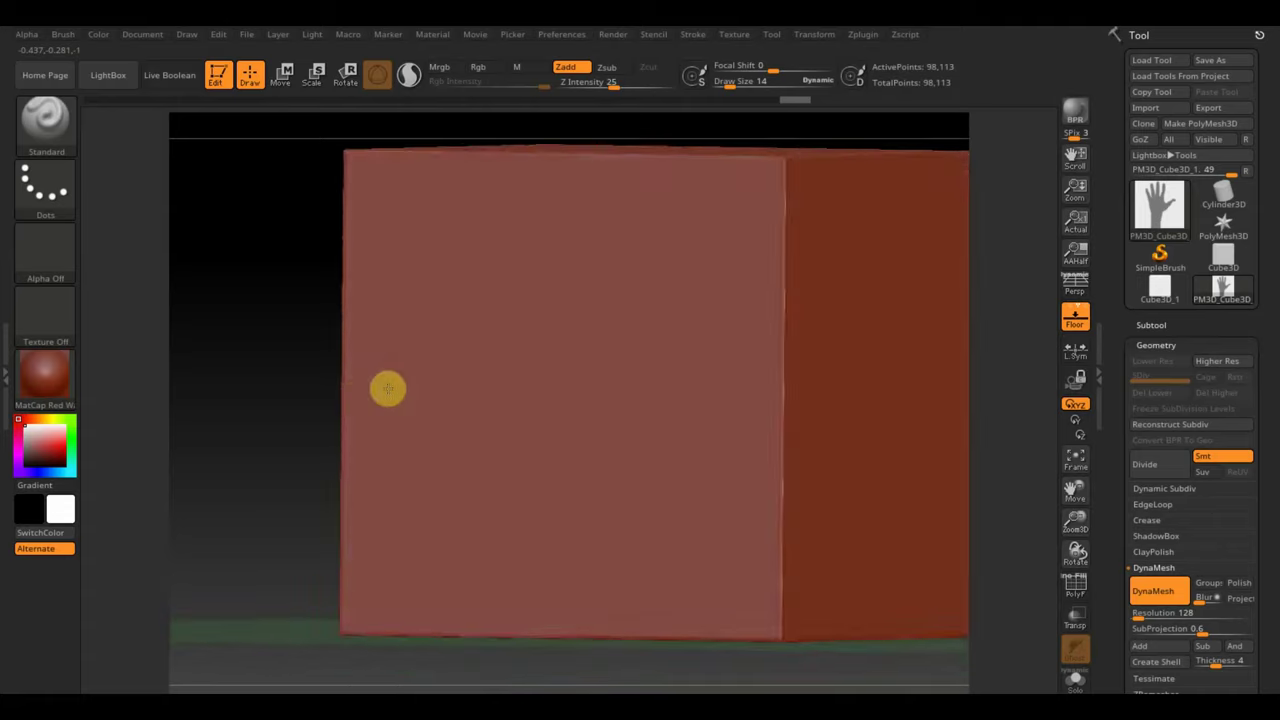
key("ctrl+z")
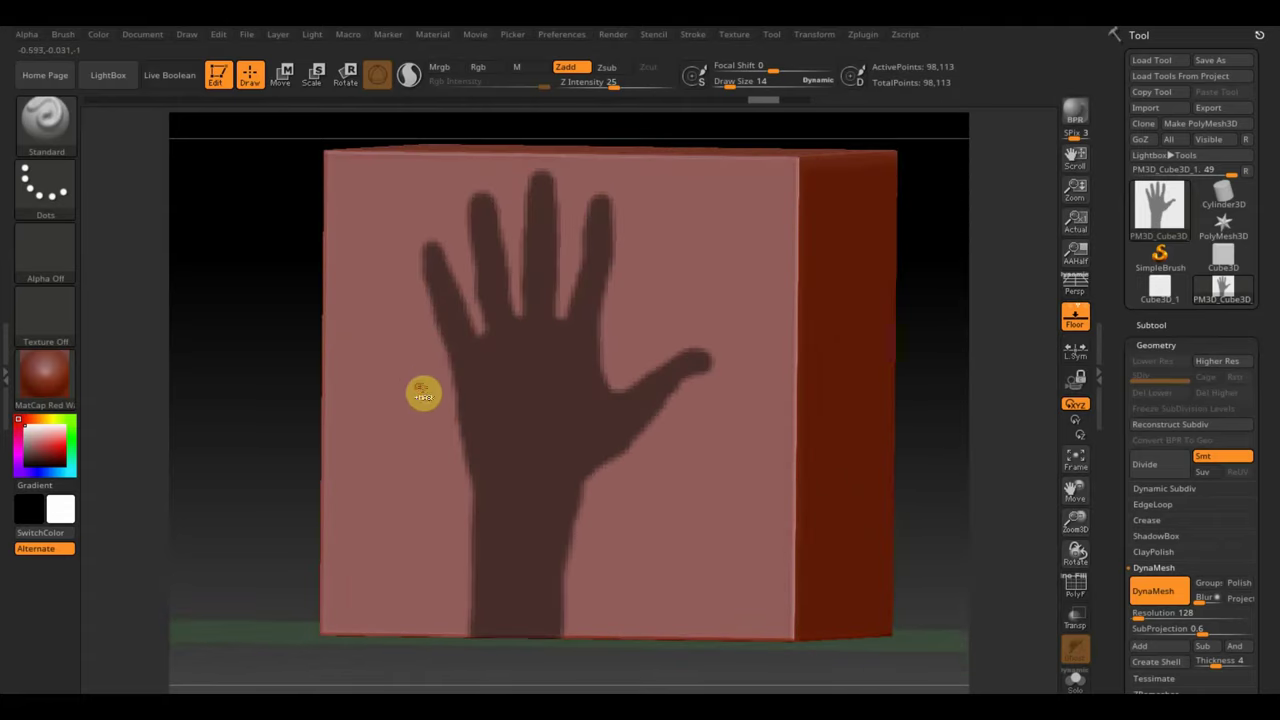
key("ctrl+i")
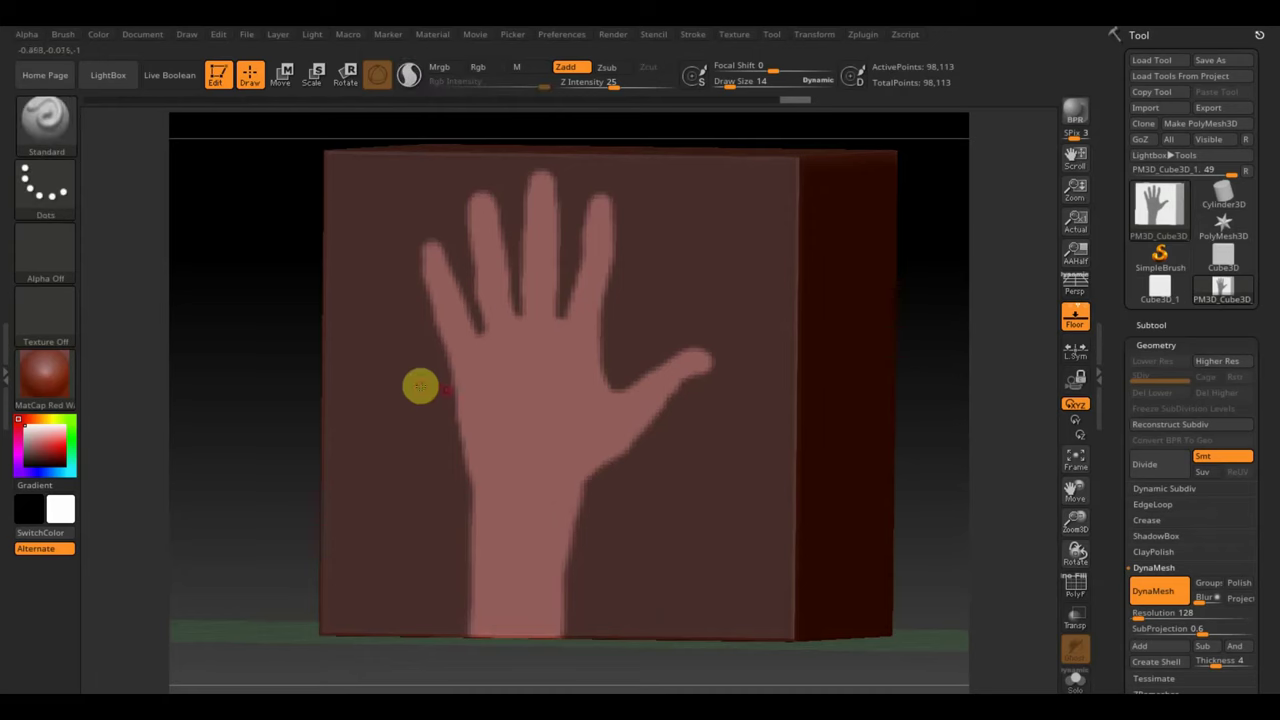
left_click_drag(1000, 543, 903, 540)
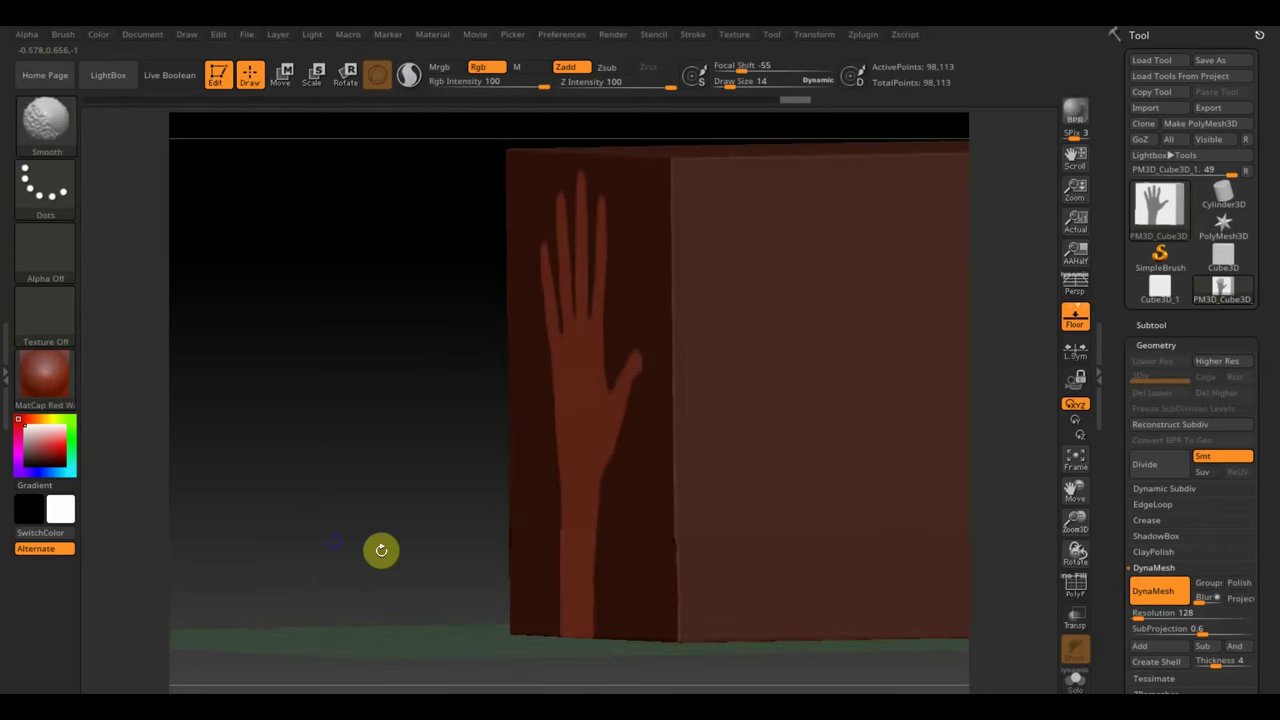
left_click_drag(381, 550, 310, 543, "shift")
Pull the unmasked hand out along the gizmo's blue axis, then clear the mask.
key("w")
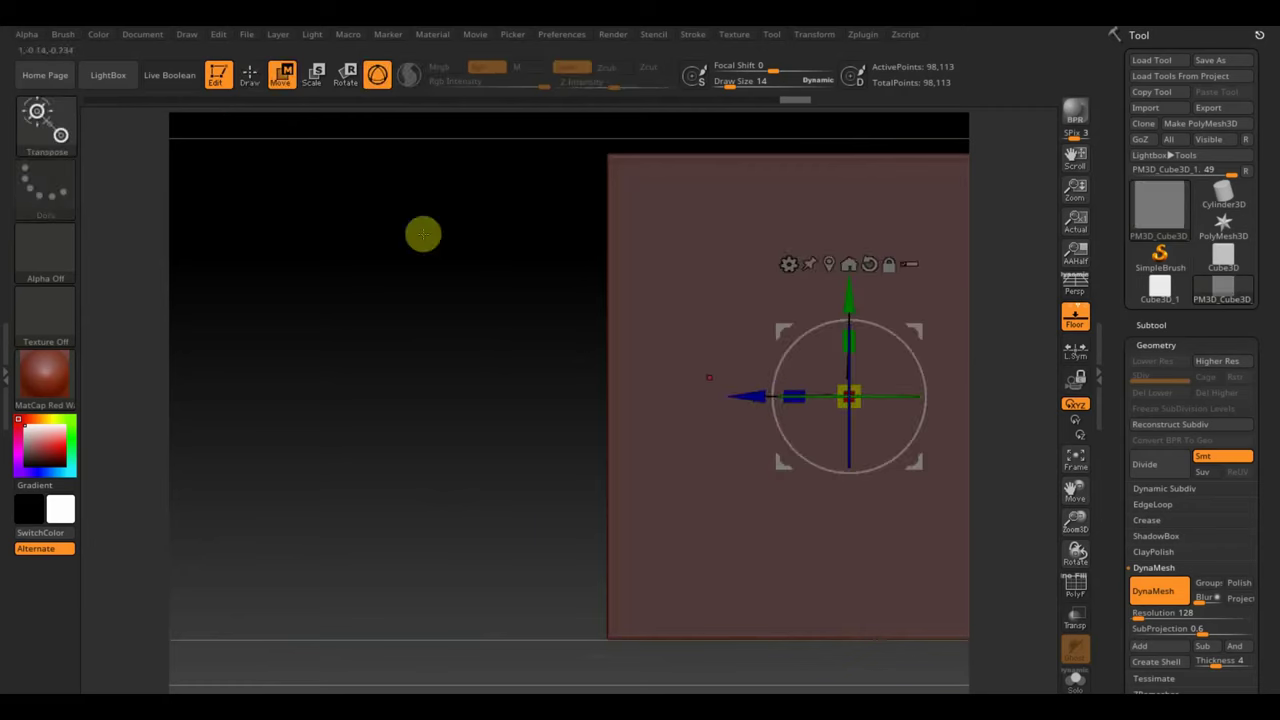
left_click_drag(780, 397, 692, 397)
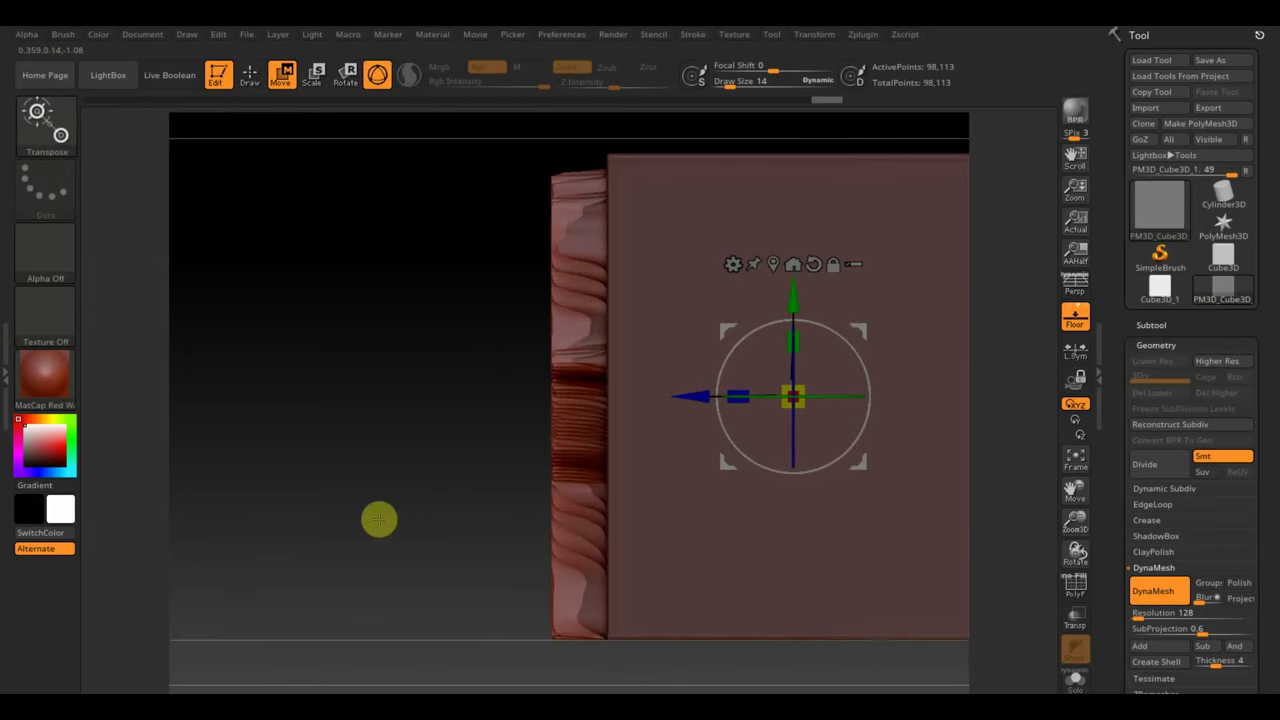
left_click_drag(290, 310, 391, 483, "ctrl")
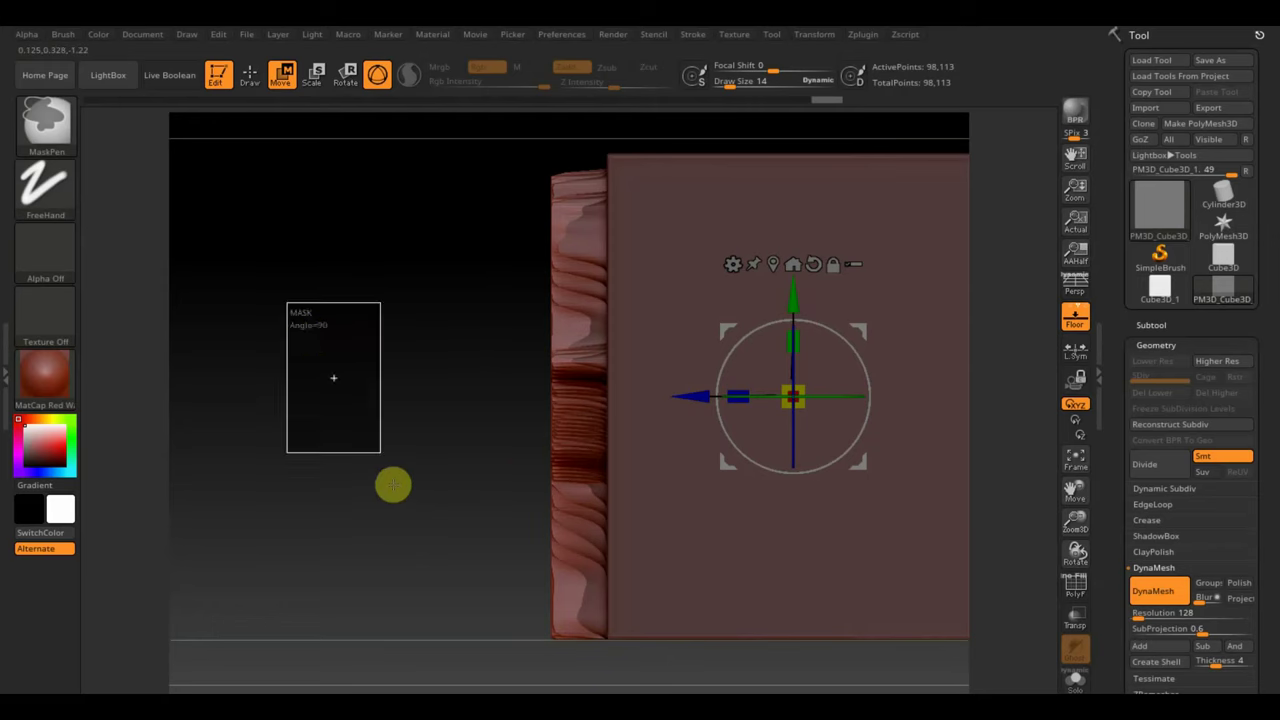
mouse_move(277, 317)
left_mouse_down("ctrl")
mouse_move(403, 543)
mouse_move(380, 457)
mouse_move(436, 472)
mouse_move(446, 457)
mouse_move(271, 477)
left_mouse_up("ctrl")
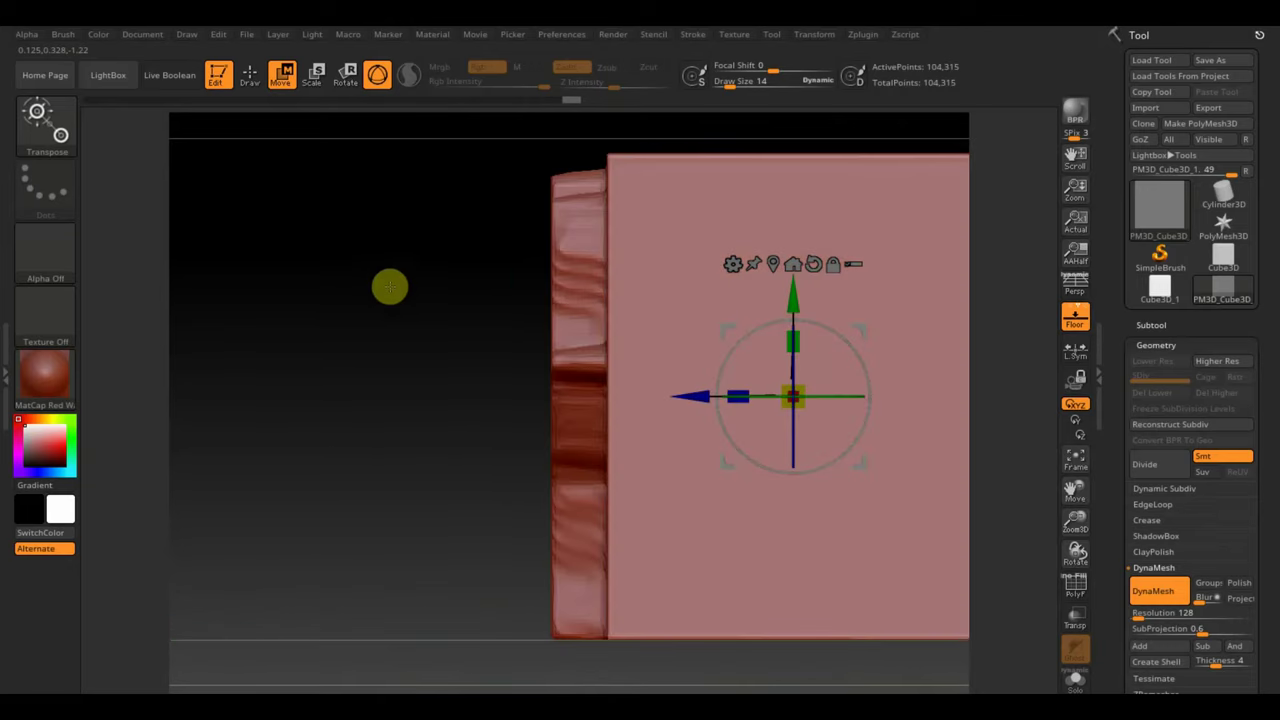
mouse_move(382, 158)
left_mouse_down("ctrl")
mouse_move(515, 196)
mouse_move(583, 343)
mouse_move(594, 665)
left_mouse_up("ctrl")
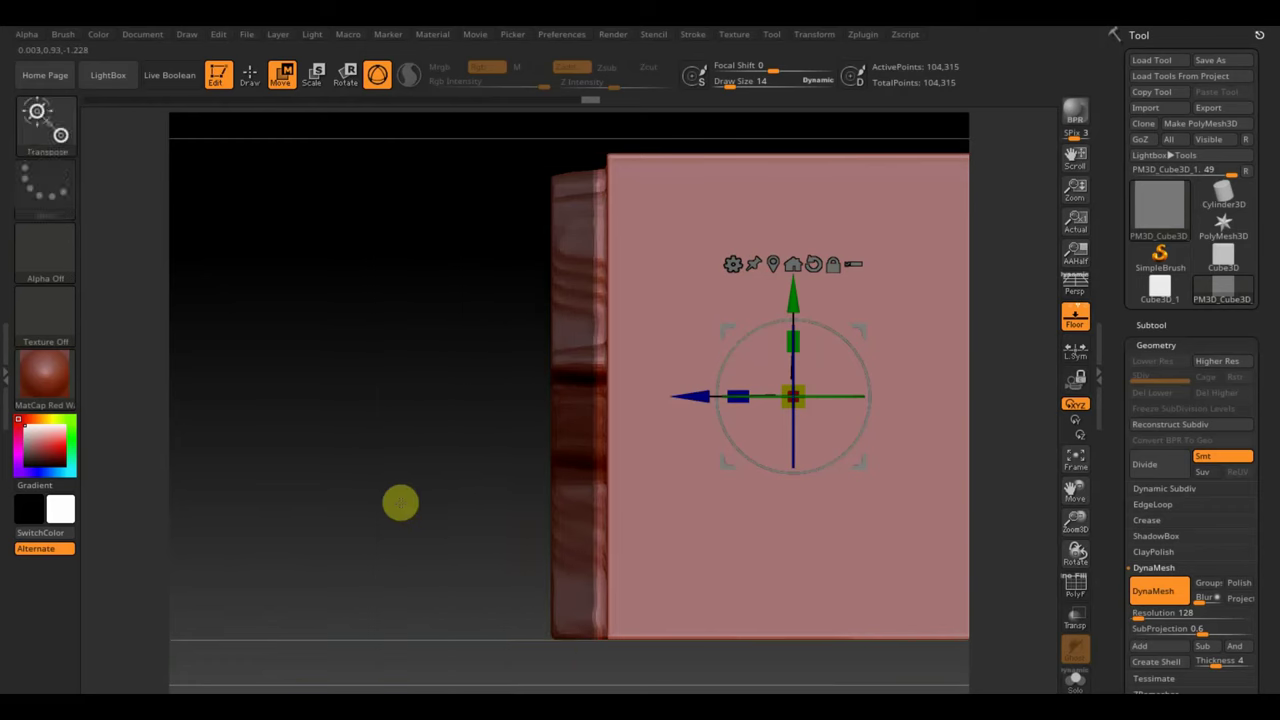
key("ctrl+z")
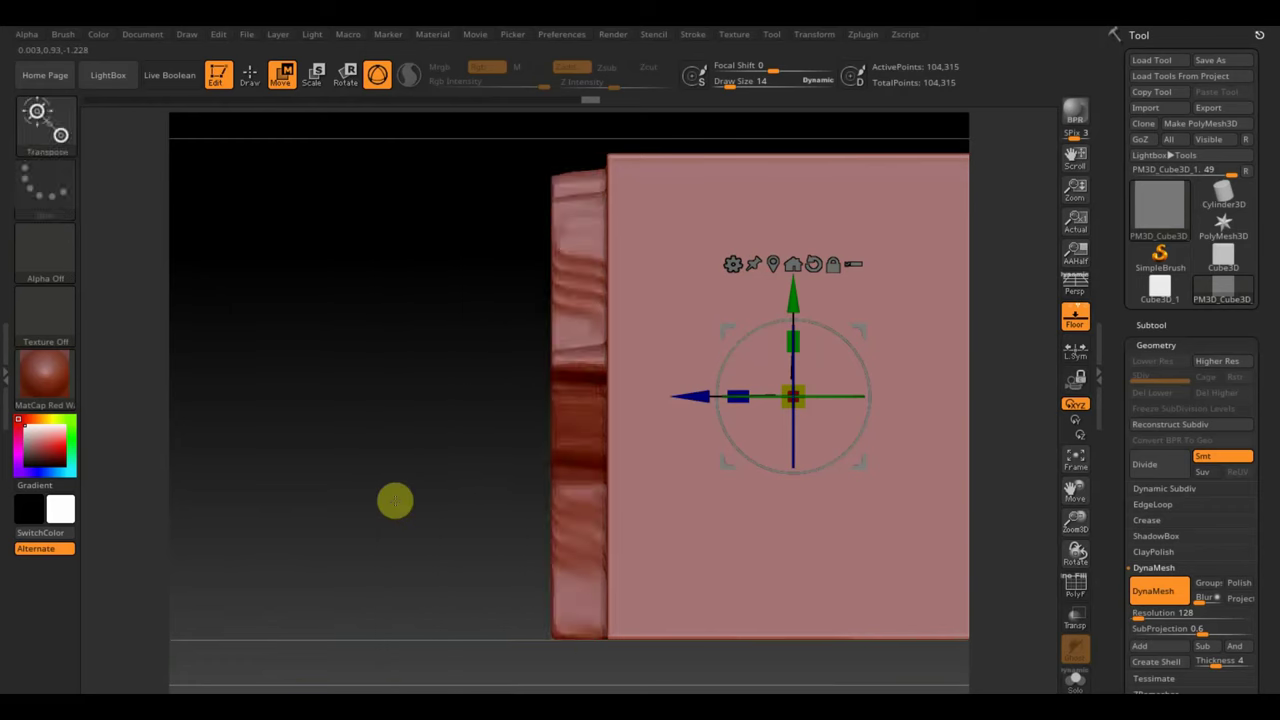
left_click(250, 75)
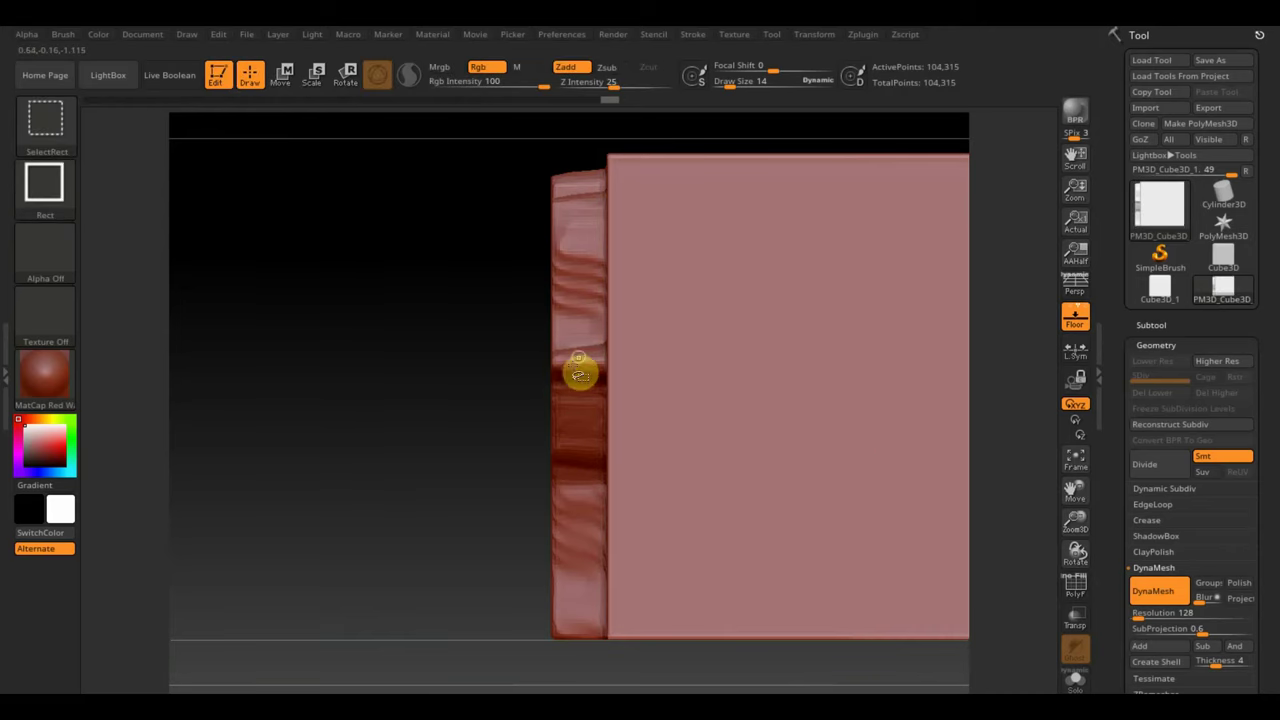
Hide the cube around the hand with SelectRect and Del Hidden it, leaving 9,525 points.
left_click_drag(577, 358, 694, 437, "ctrl+shift")
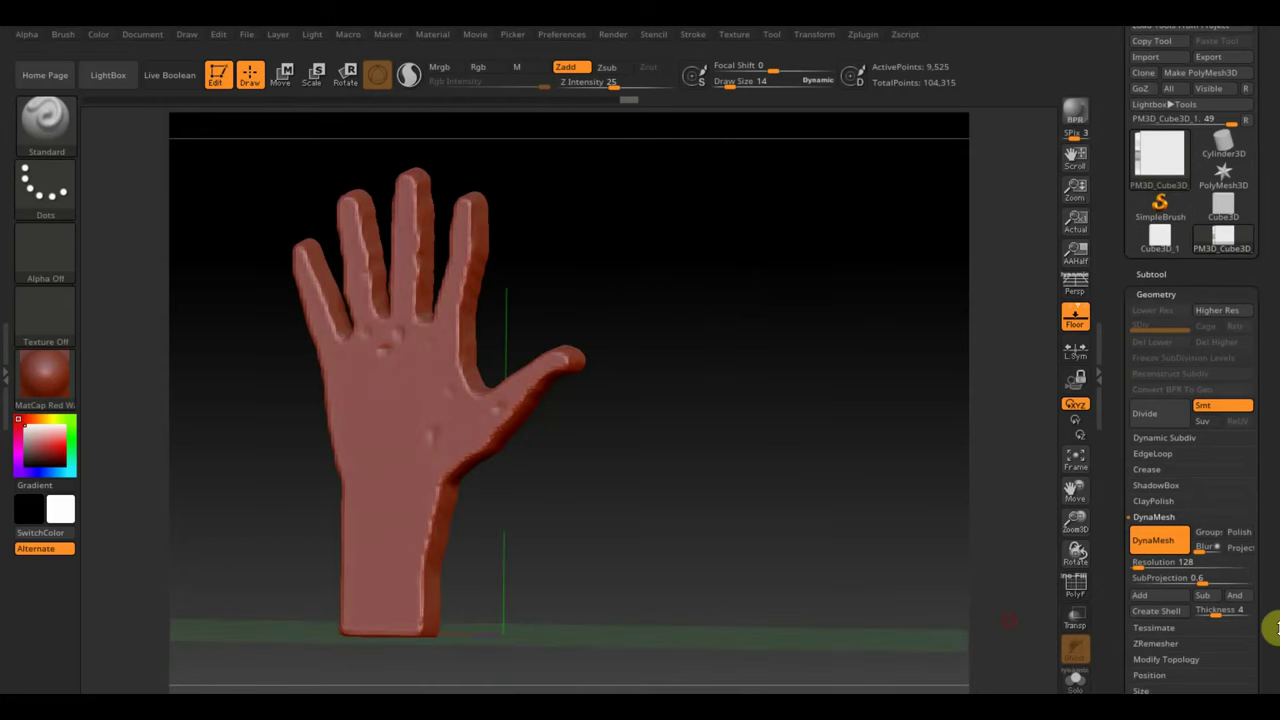
scroll(1271, 600, "down", 5)
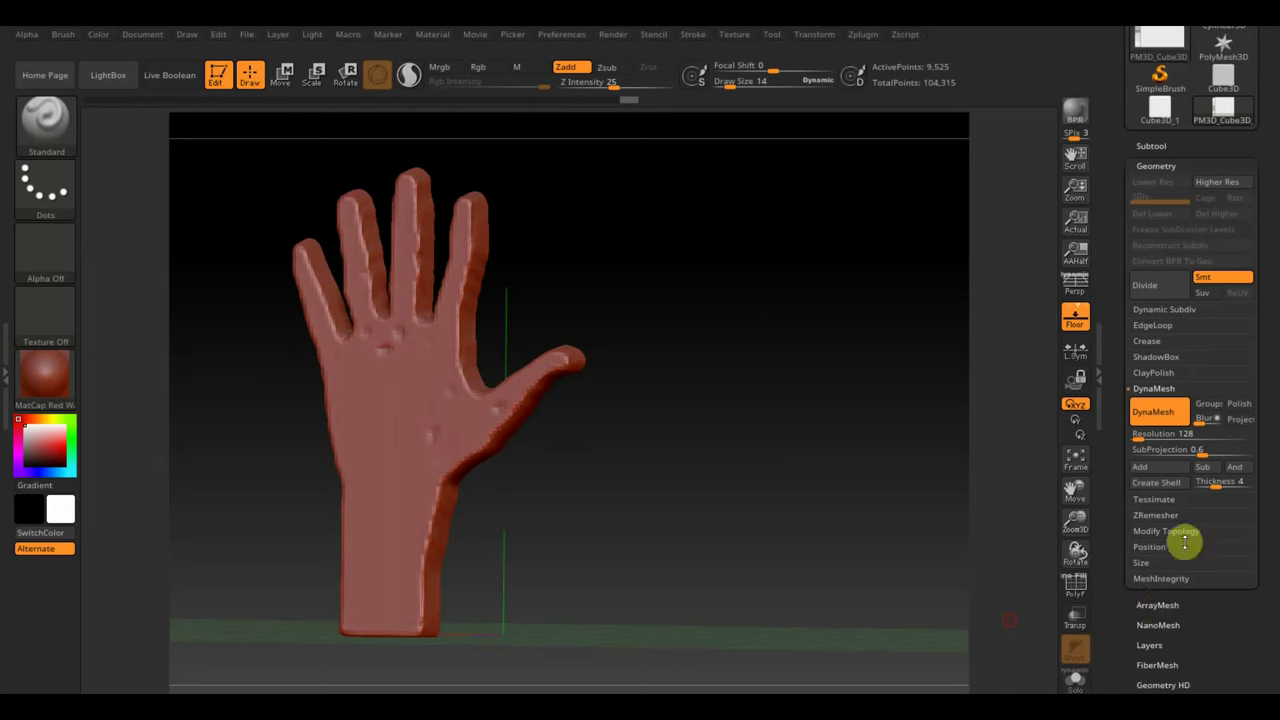
left_click(1184, 535)
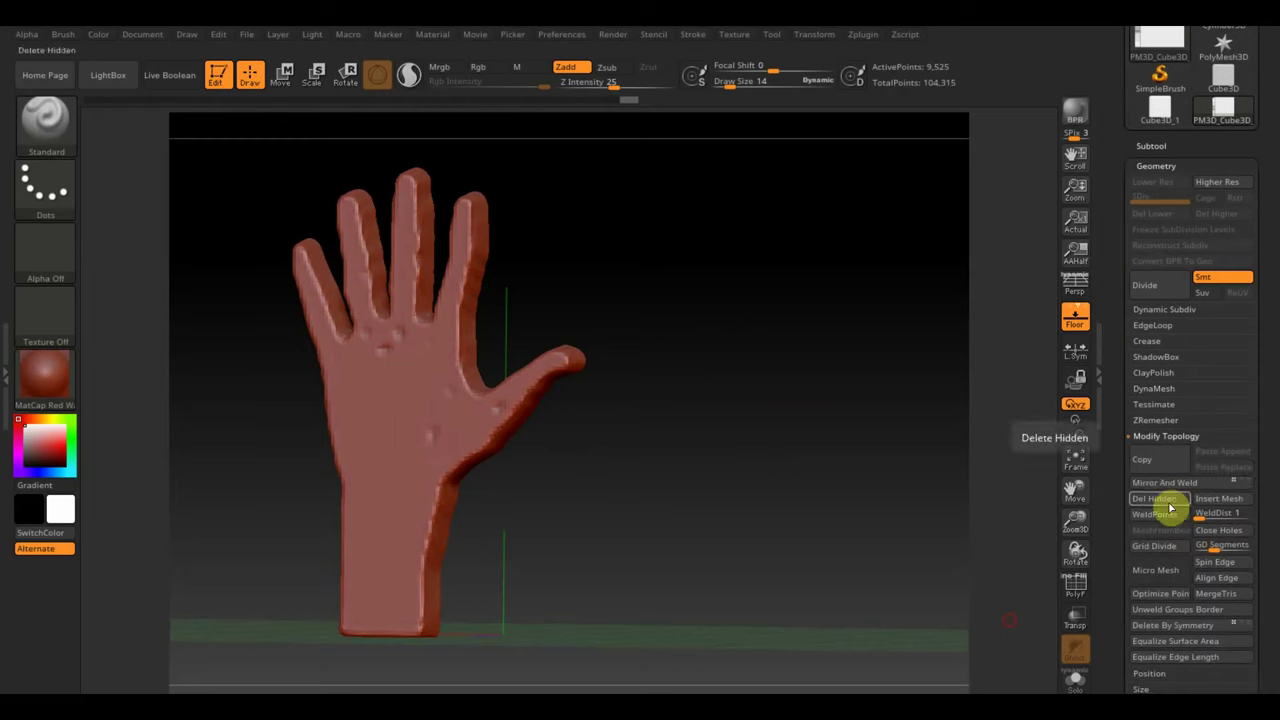
left_click(1172, 488)
mouse_move(990, 495)
left_mouse_down()
mouse_move(755, 503)
mouse_move(783, 469)
mouse_move(786, 487)
mouse_move(814, 472)
mouse_move(803, 549)
left_mouse_up()
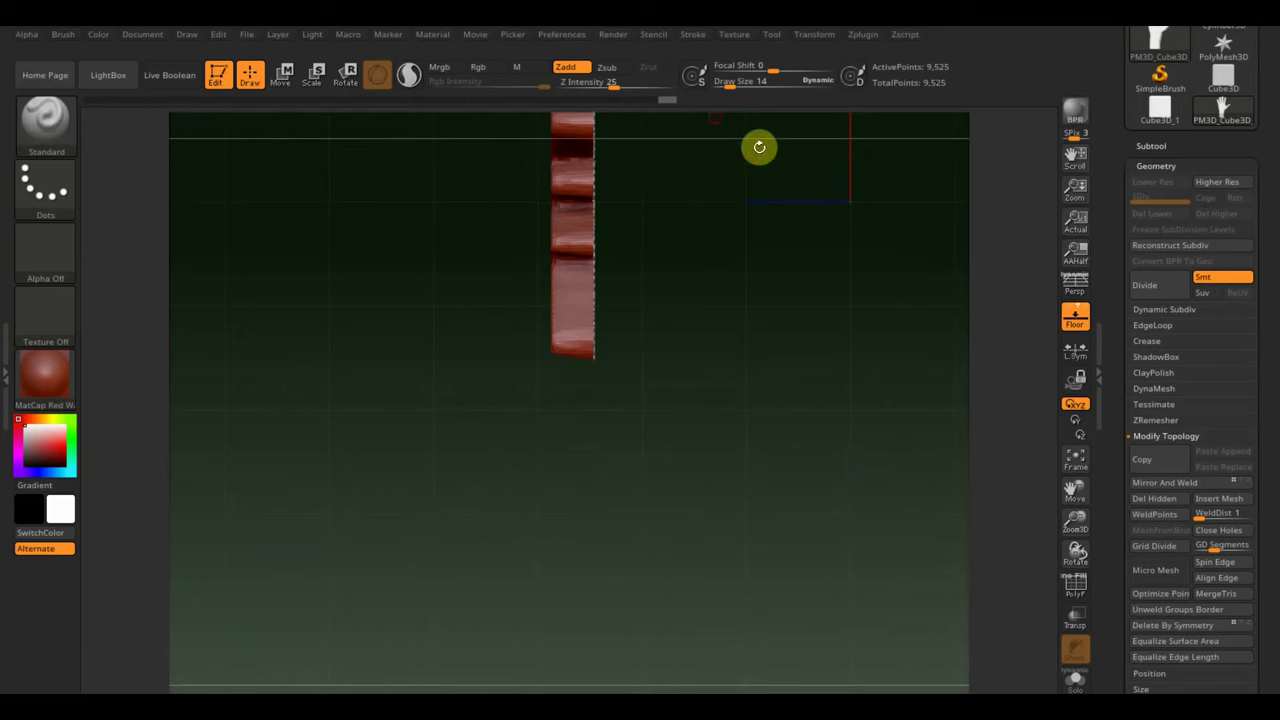
Rotate the hand about 90° to horizontal and straighten it by roughly 15°.
mouse_move(758, 263)
left_mouse_down()
mouse_move(783, 274)
mouse_move(766, 409)
left_mouse_up()
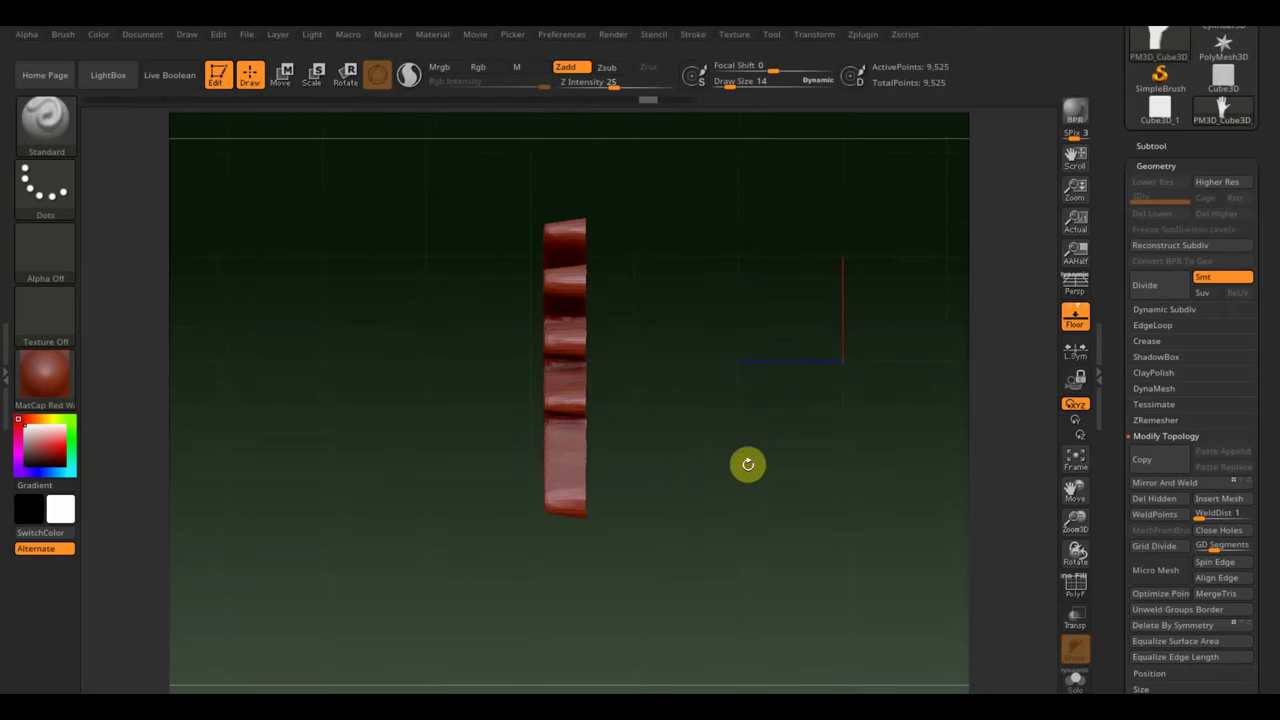
left_click(283, 75)
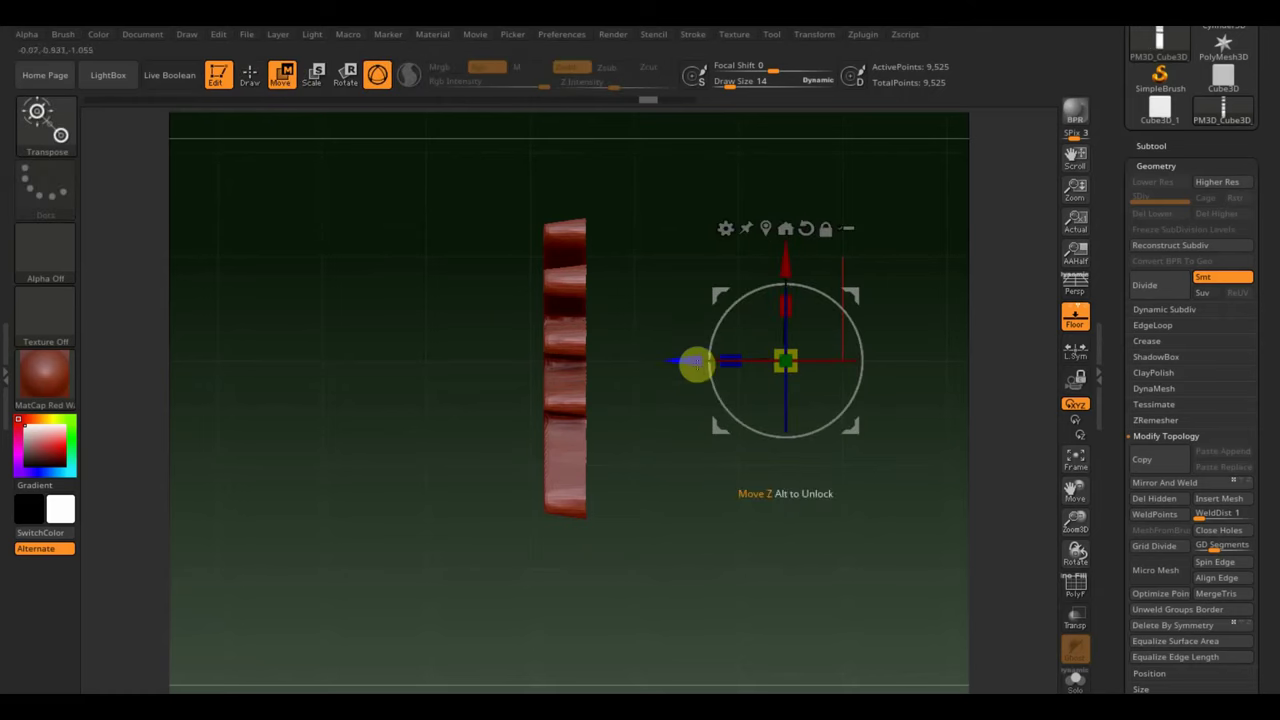
left_click_drag(680, 361, 475, 356)
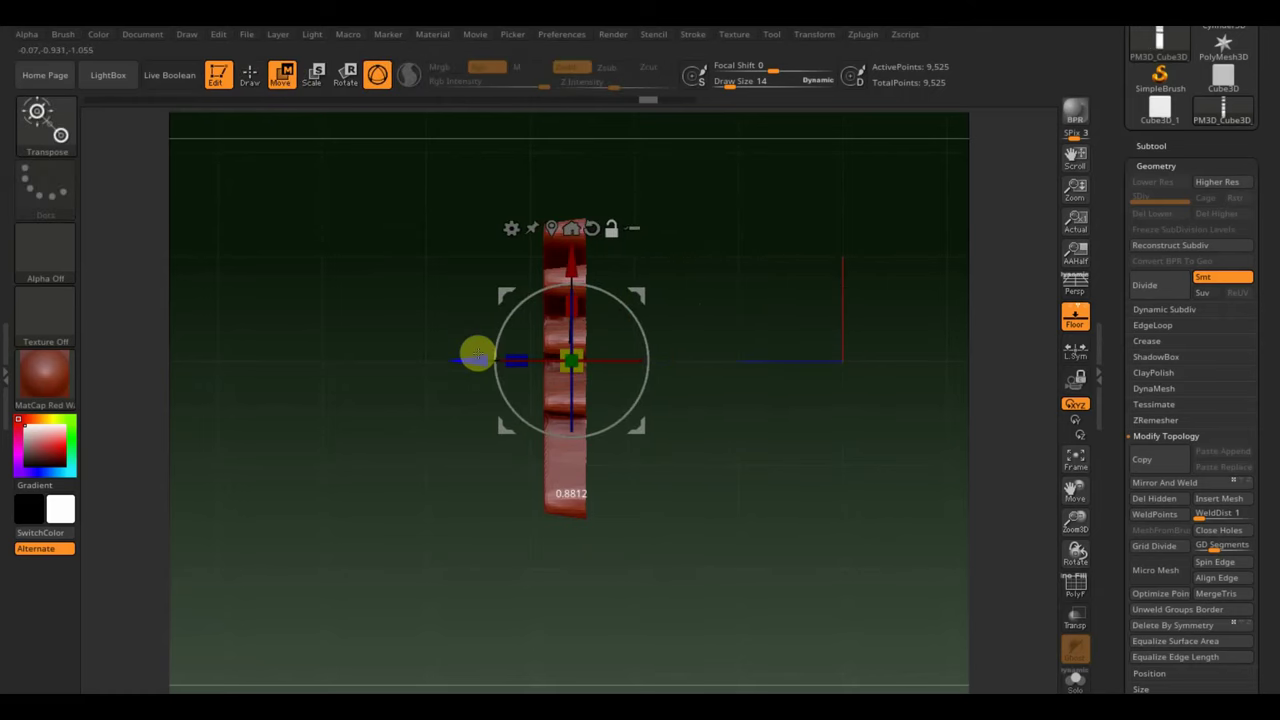
left_click_drag(607, 296, 644, 407)
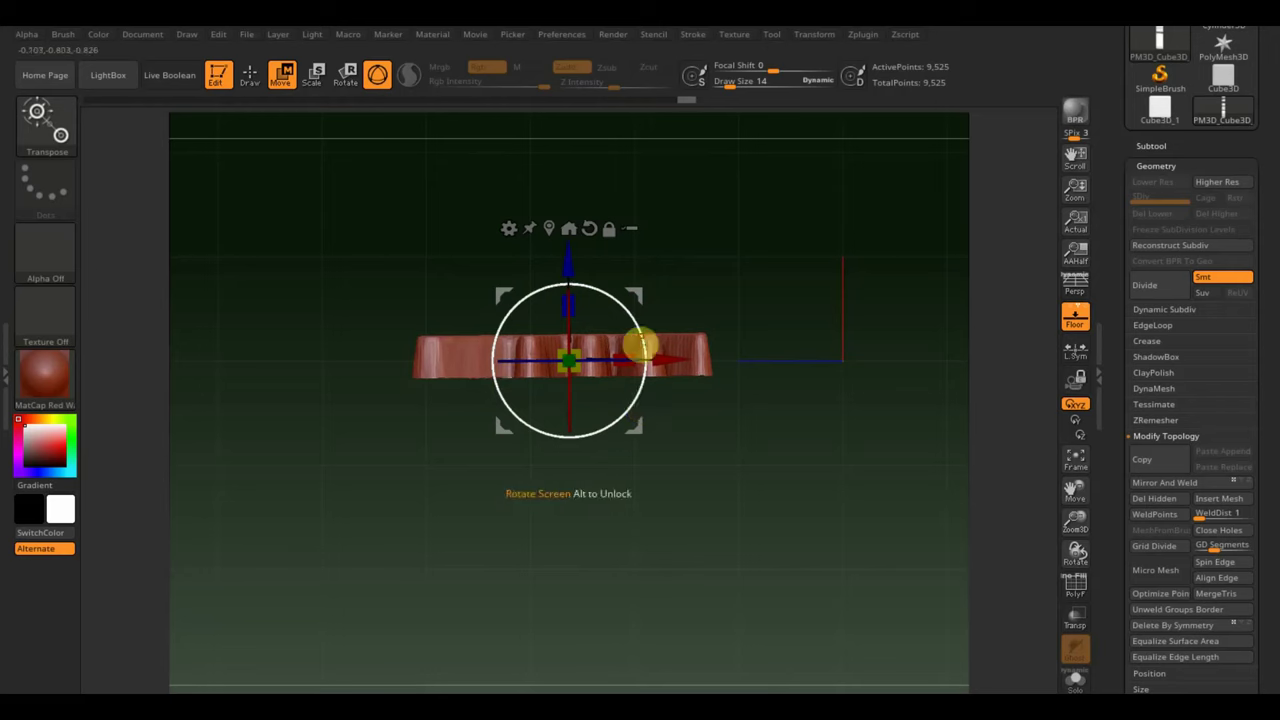
left_click_drag(640, 343, 641, 327)
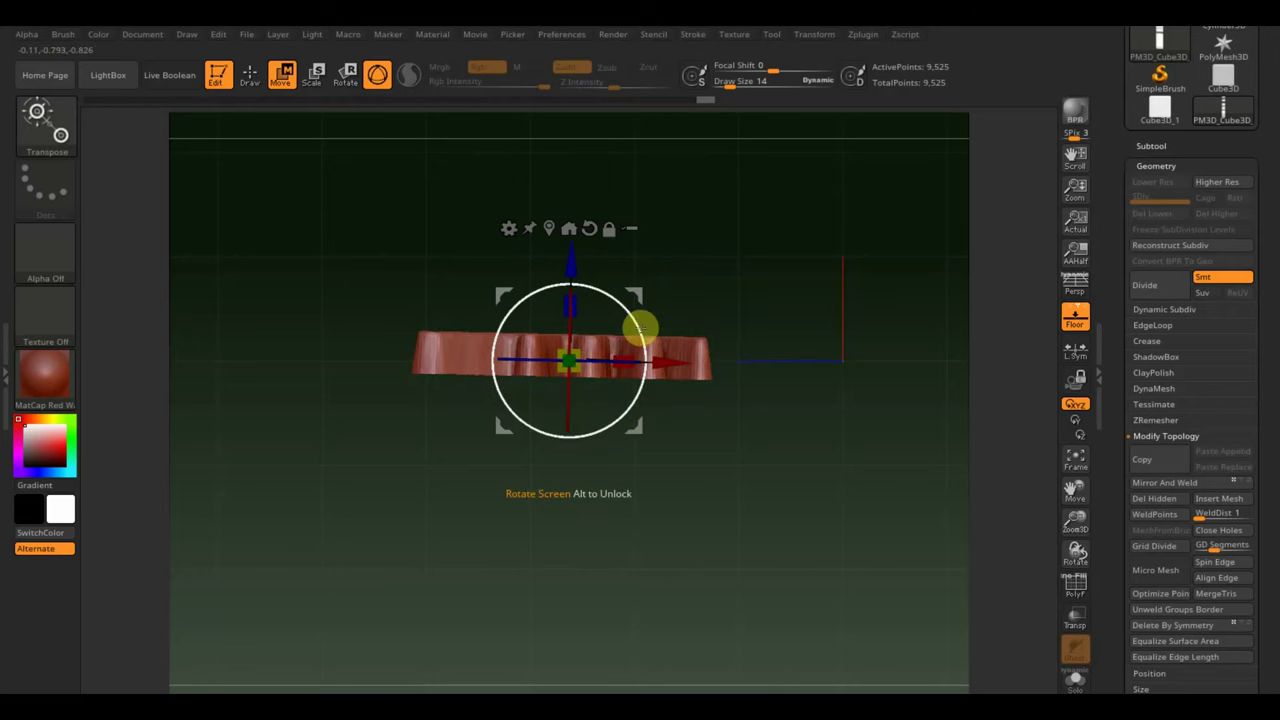
left_click_drag(645, 325, 645, 326)
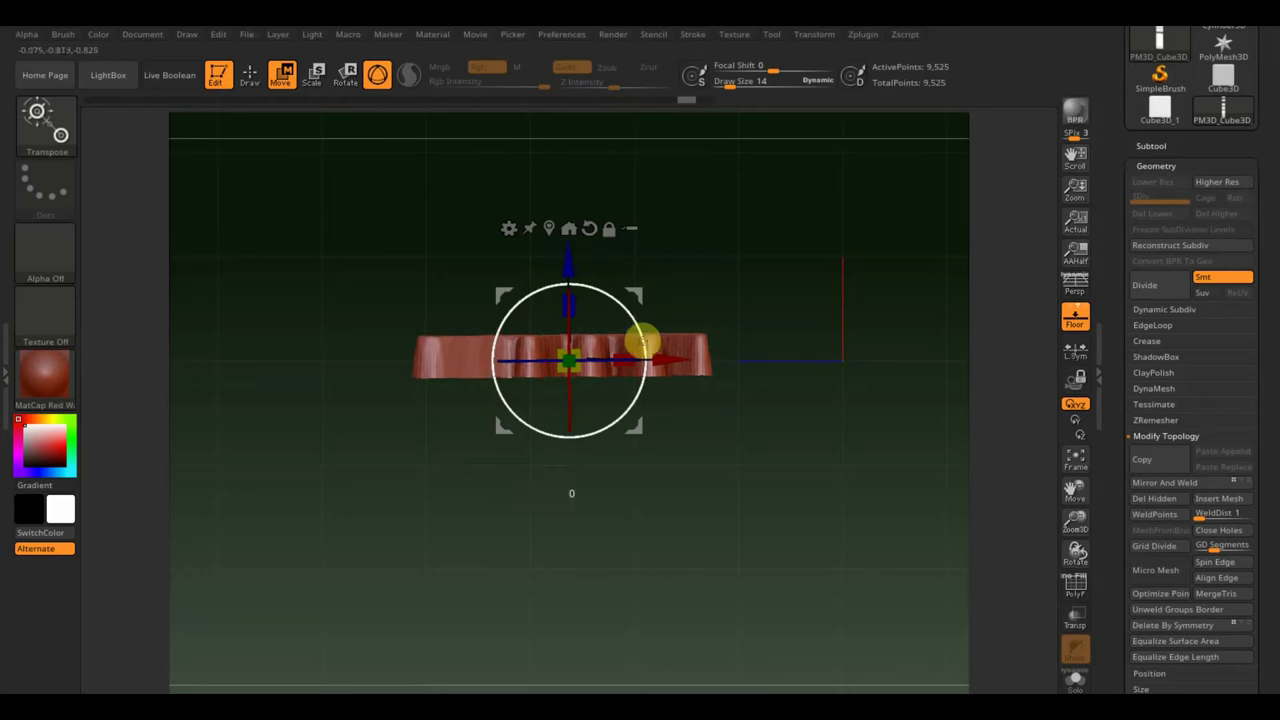
mouse_move(643, 337)
left_mouse_down()
mouse_move(636, 314)
mouse_move(651, 344)
left_mouse_up()
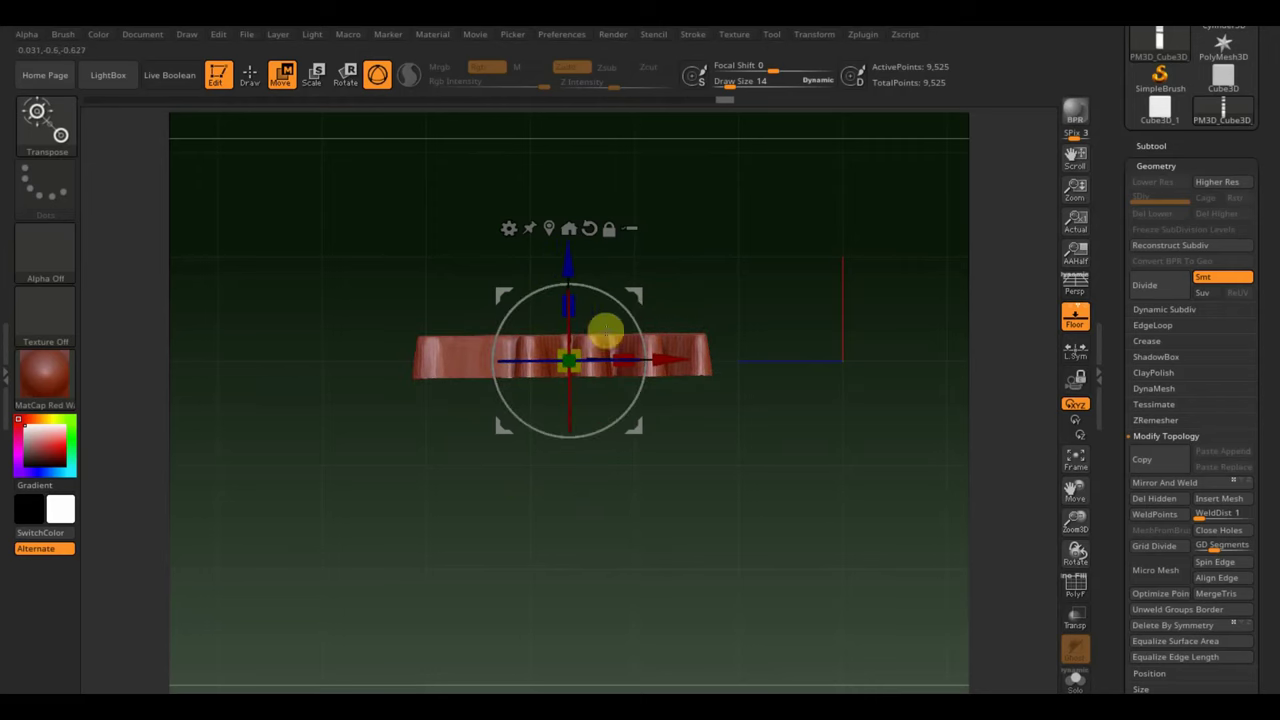
Close Holes to make the hand solid at 14,618 points, then tilt it 5° more.
left_click(1180, 487)
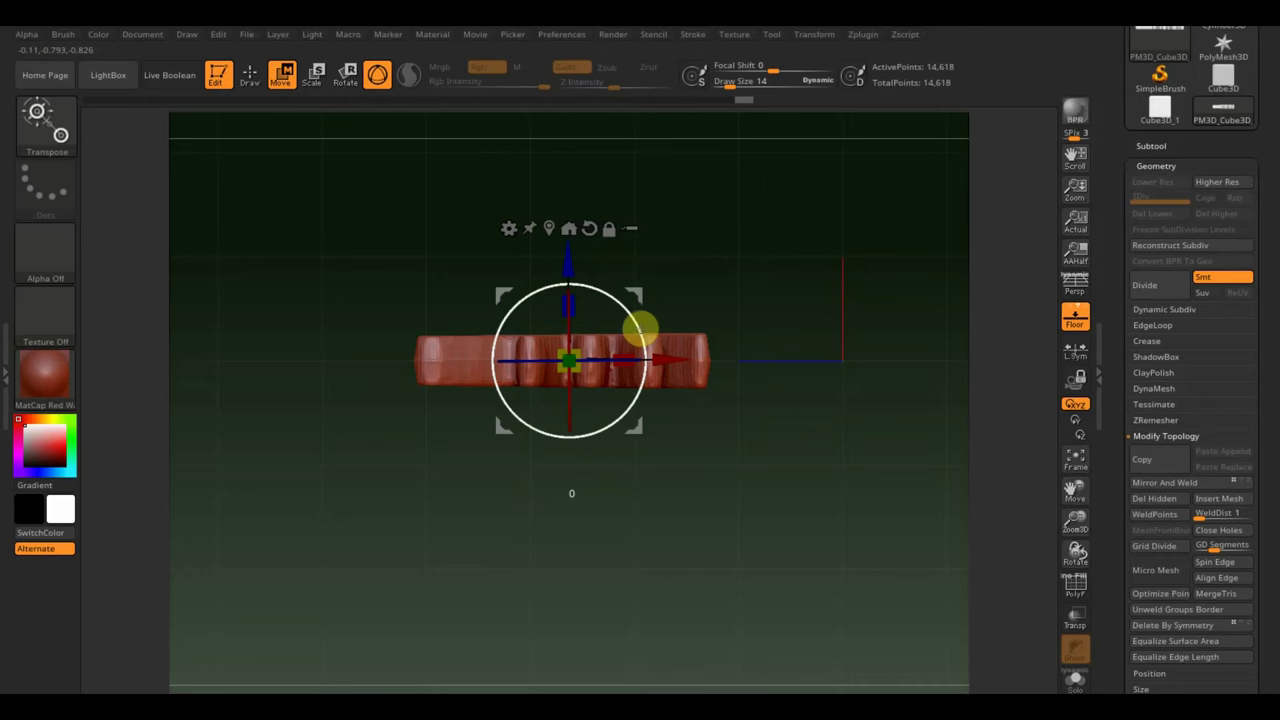
left_click_drag(640, 328, 646, 330)
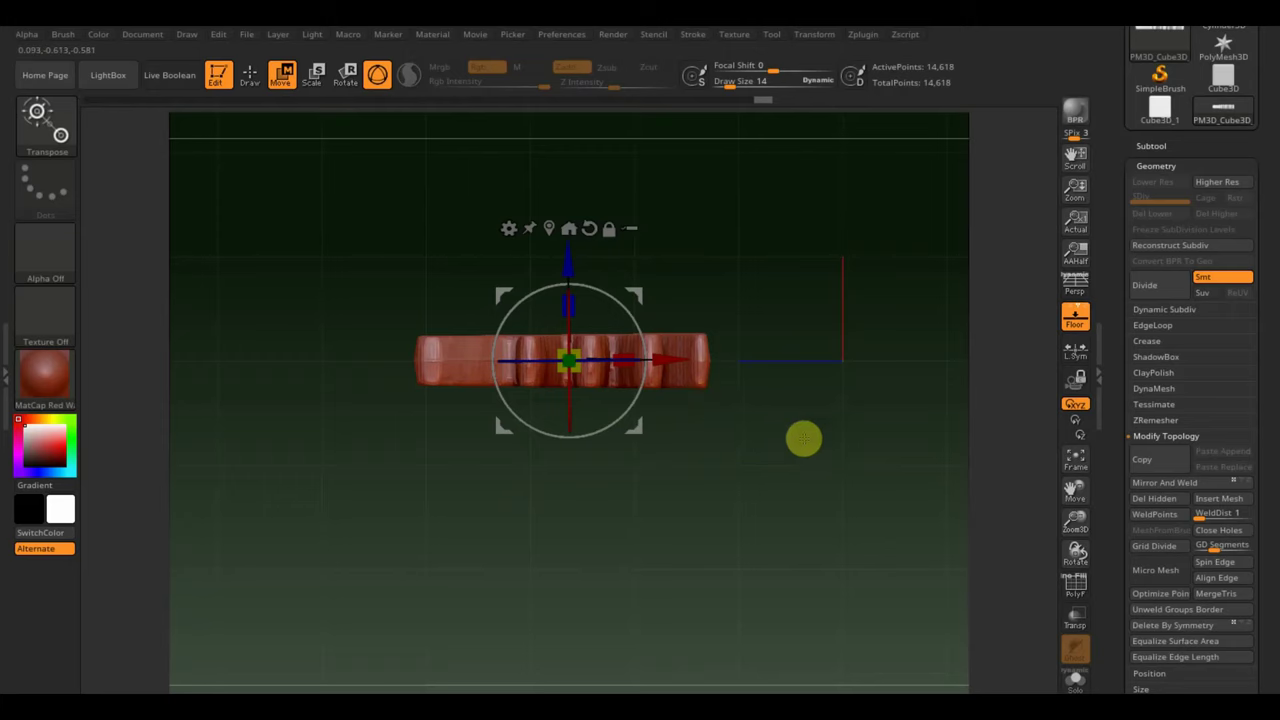
mouse_move(804, 438)
left_mouse_down()
mouse_move(783, 254)
mouse_move(875, 388)
mouse_move(829, 394)
left_mouse_up()
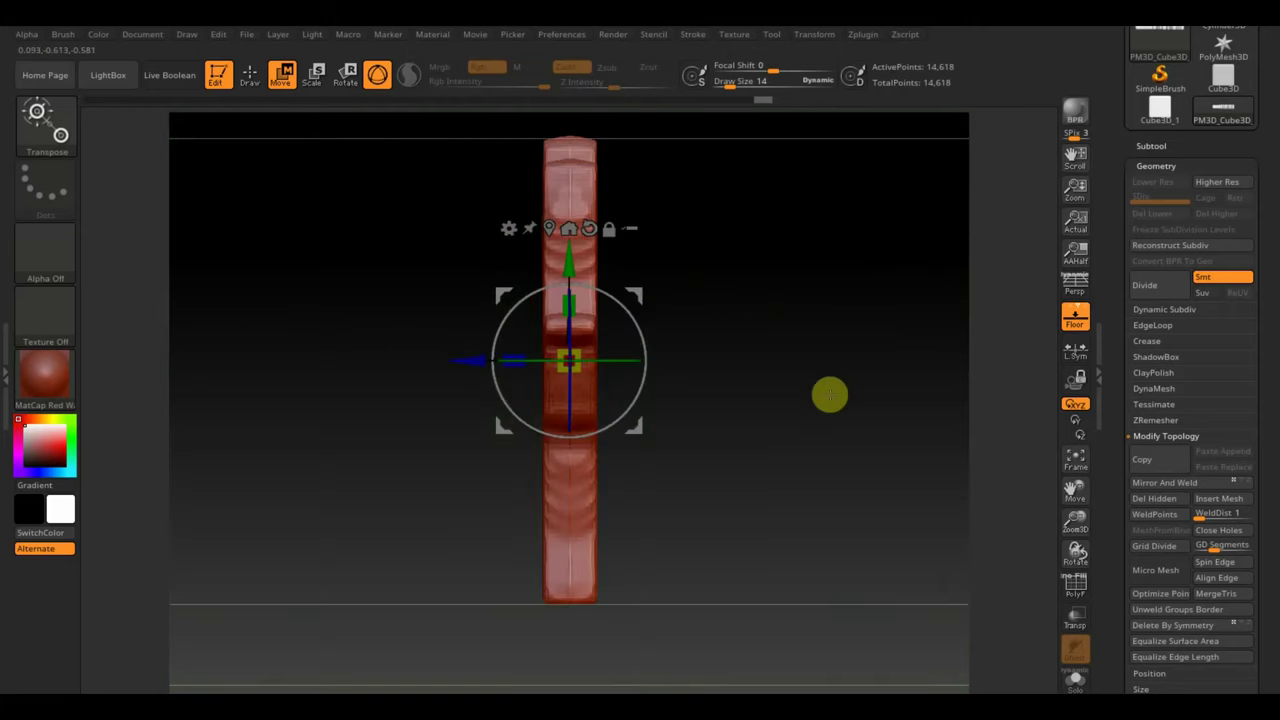
Scale the hand thinner along the gizmo's X axis, then return to Draw mode with PolyF wireframe on.
left_click_drag(509, 356, 569, 367)
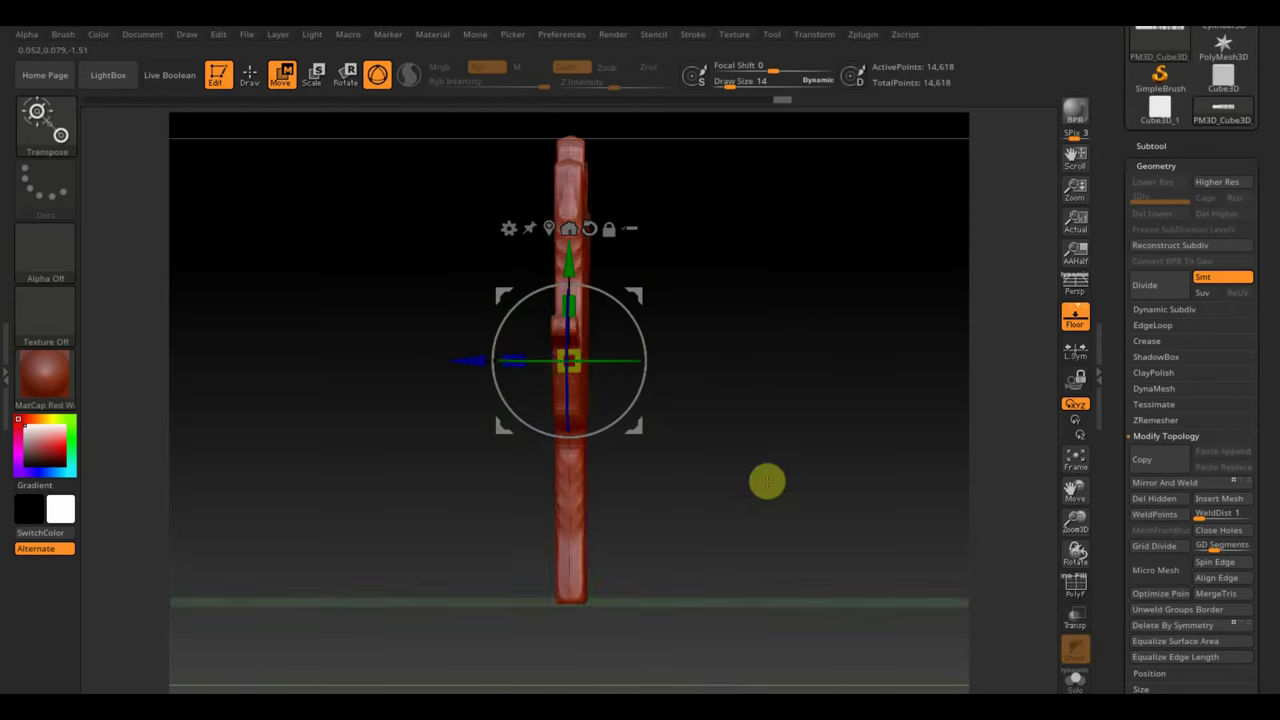
mouse_move(766, 477)
left_mouse_down()
mouse_move(711, 500)
mouse_move(866, 497)
mouse_move(843, 514)
mouse_move(851, 506)
mouse_move(867, 544)
left_mouse_up()
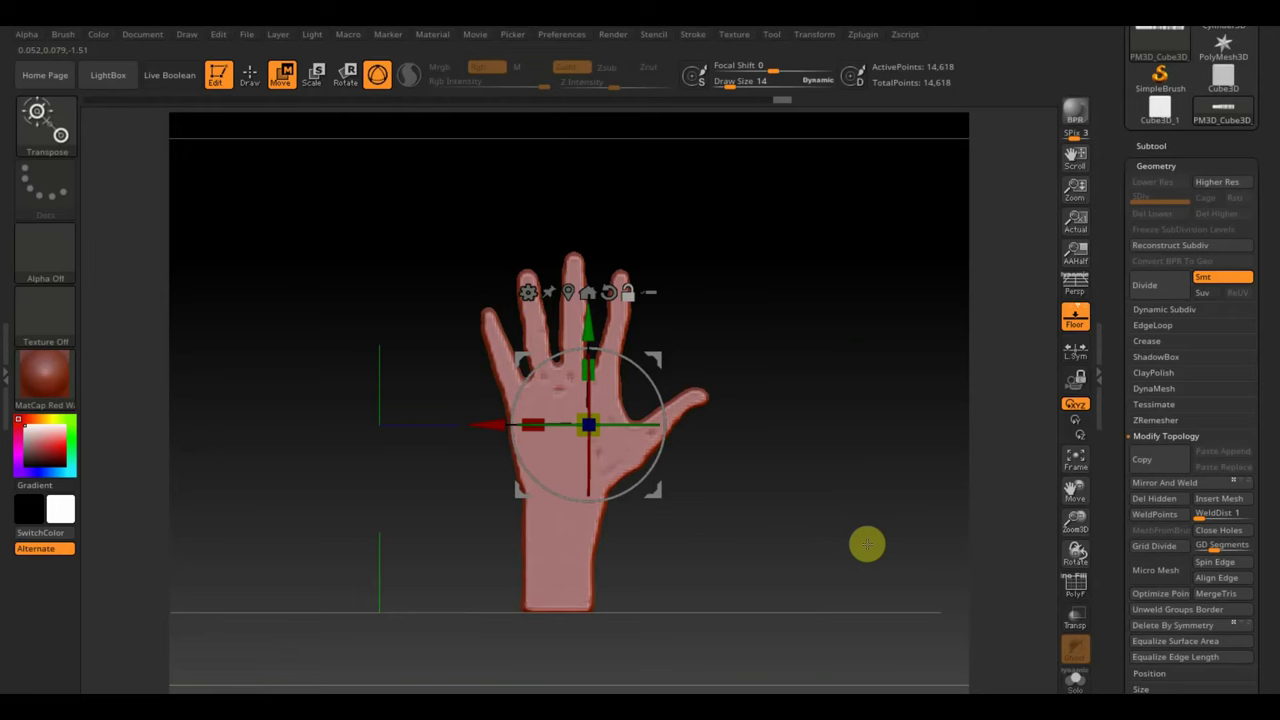
left_click(252, 74)
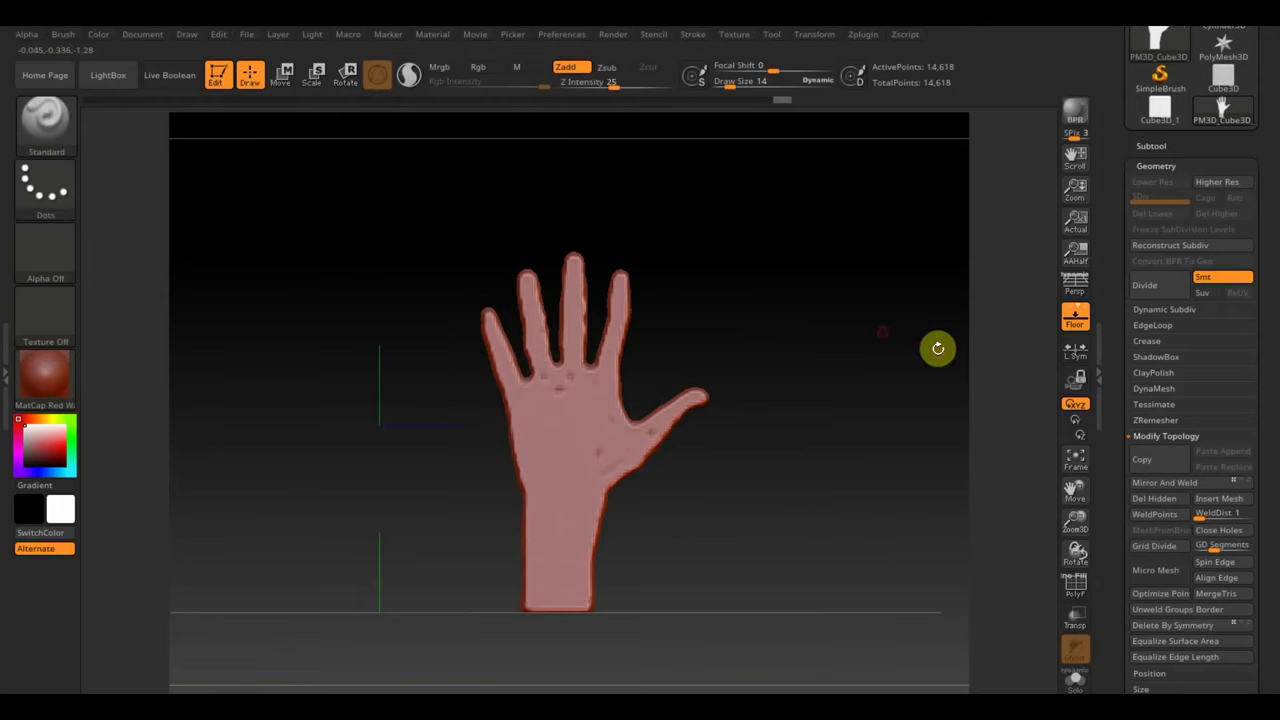
left_click(1075, 588)
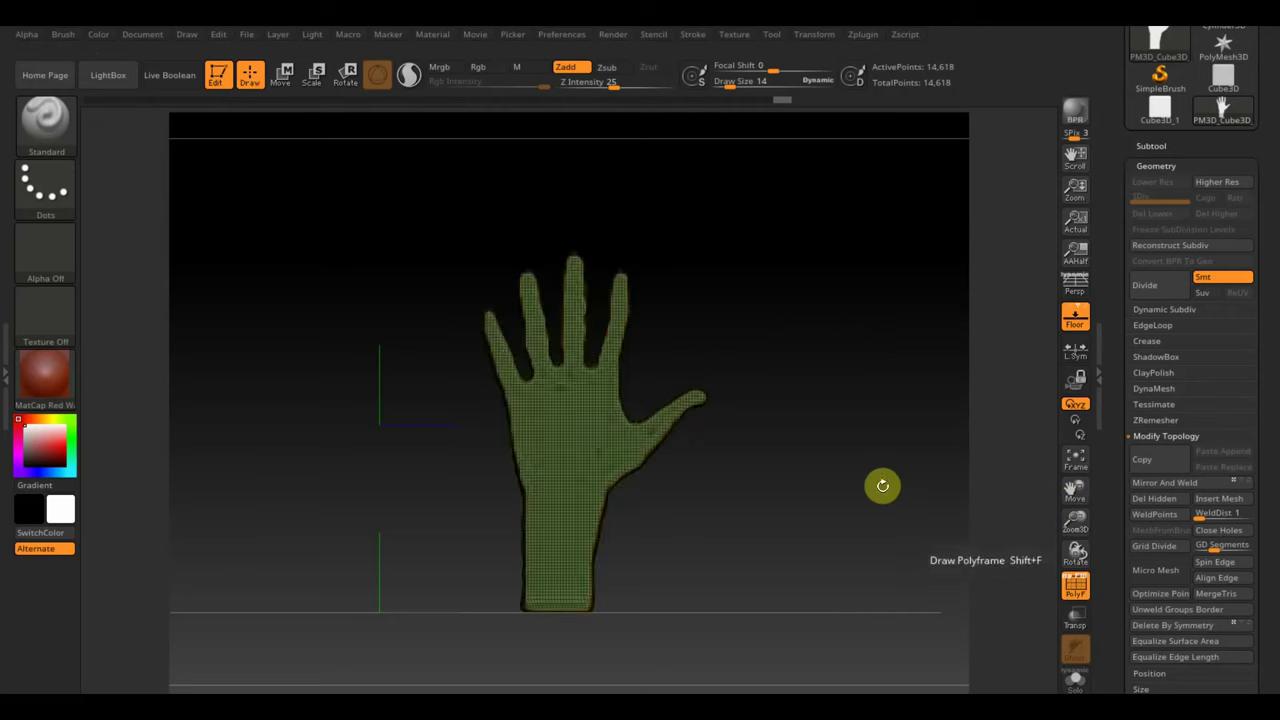
Hide part of the hand mesh with a Ctrl+Shift selection, leaving 11,036 points, and turn PolyF off.
left_click_drag(880, 483, 777, 486)
key("ctrl+shift")
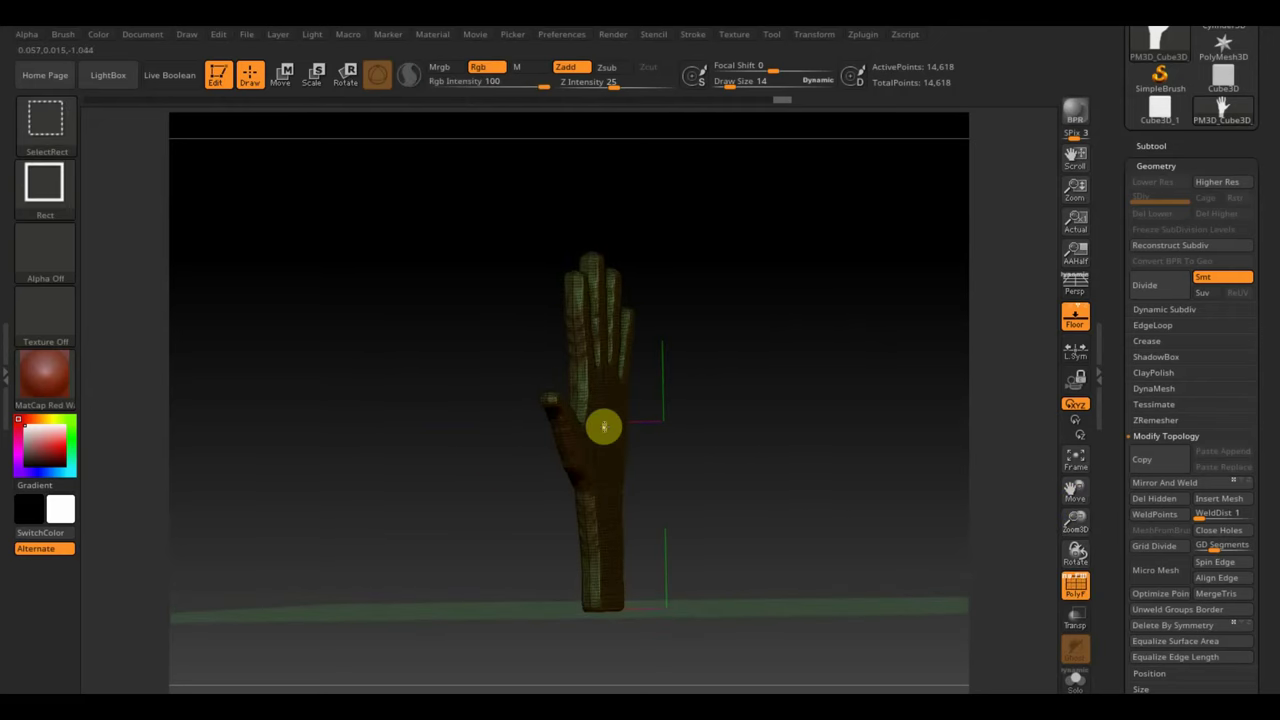
left_click(604, 427, "ctrl+shift")
left_click_drag(640, 420, 851, 380)
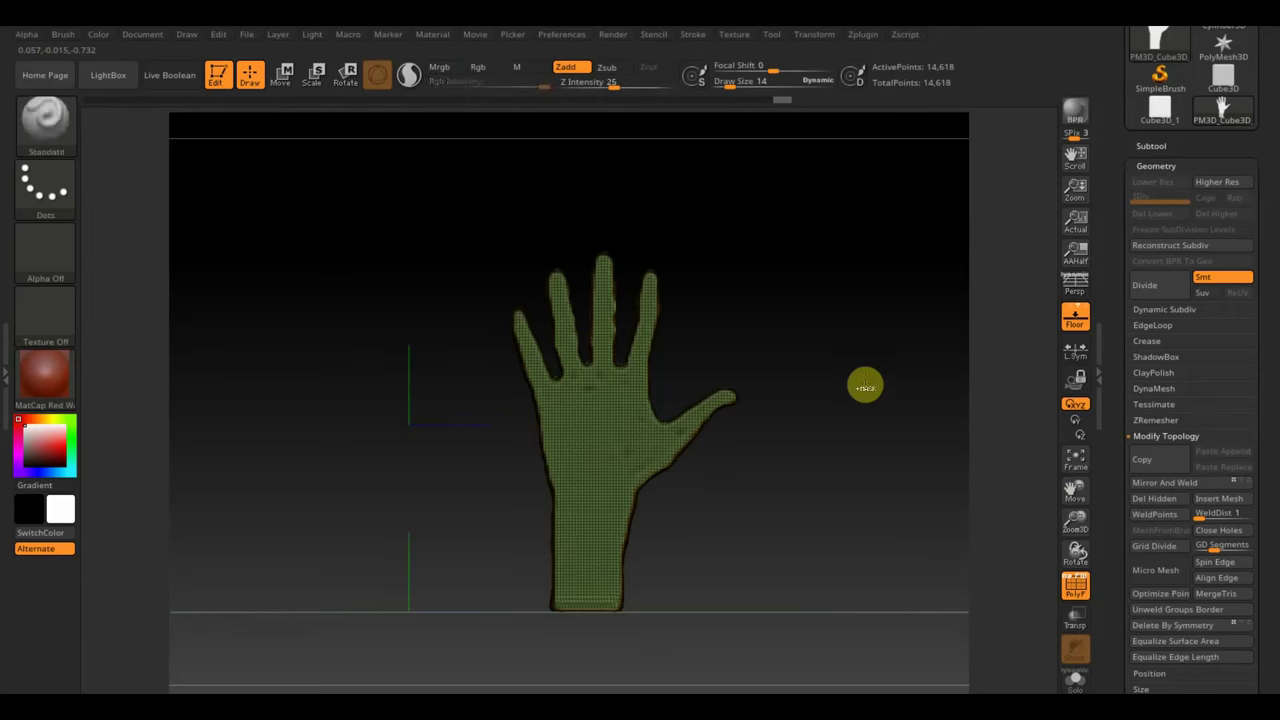
left_click(1076, 588)
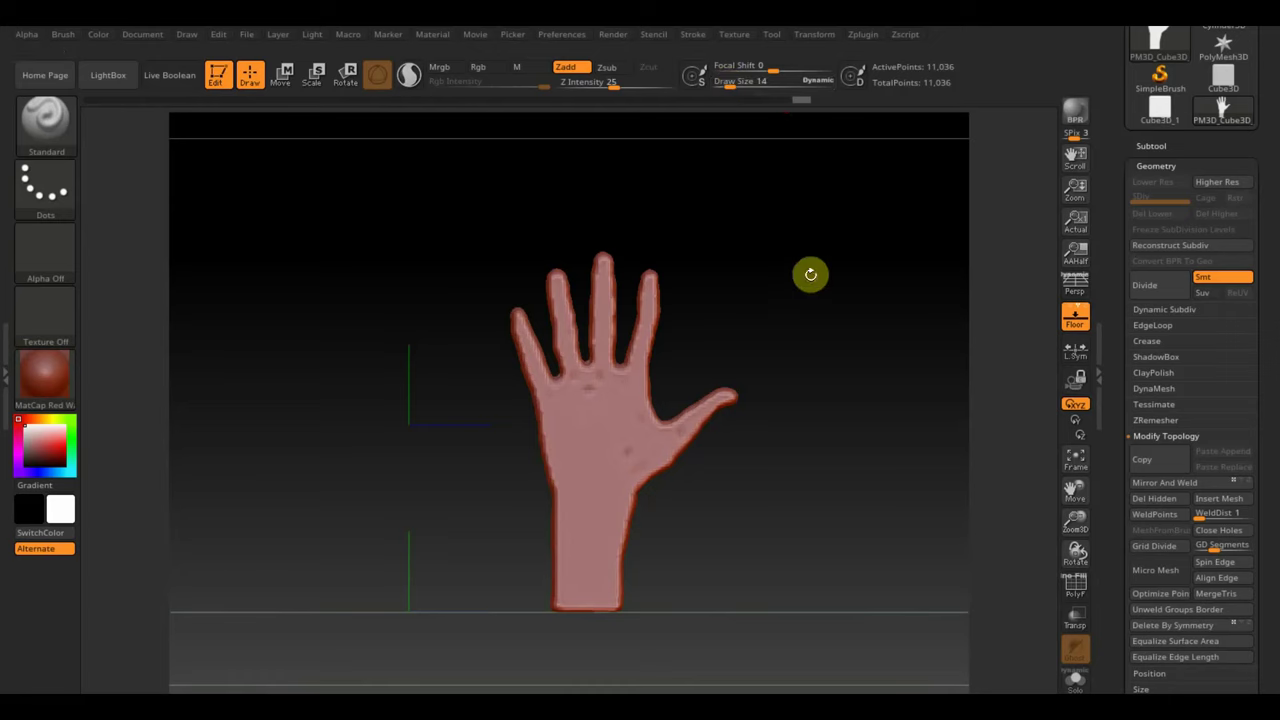
mouse_move(809, 274)
left_mouse_down()
mouse_move(888, 280)
mouse_move(871, 316)
left_mouse_up()
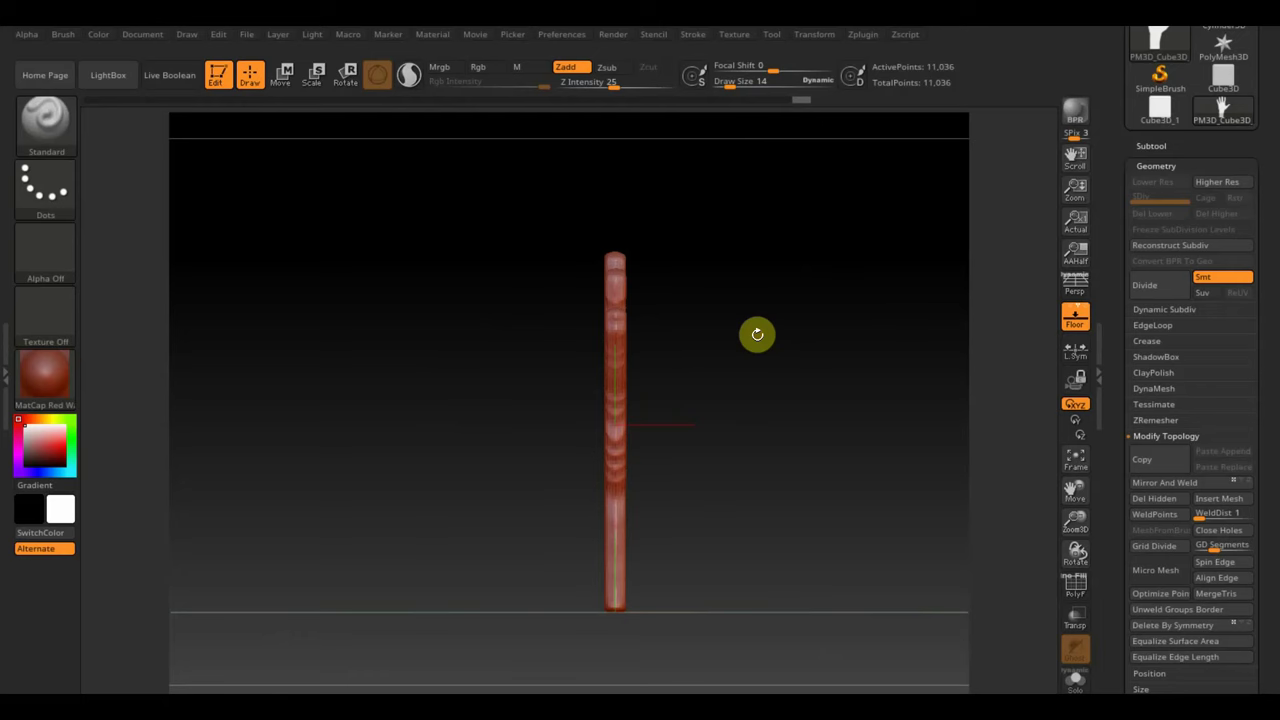
left_click_drag(758, 333, 817, 333)
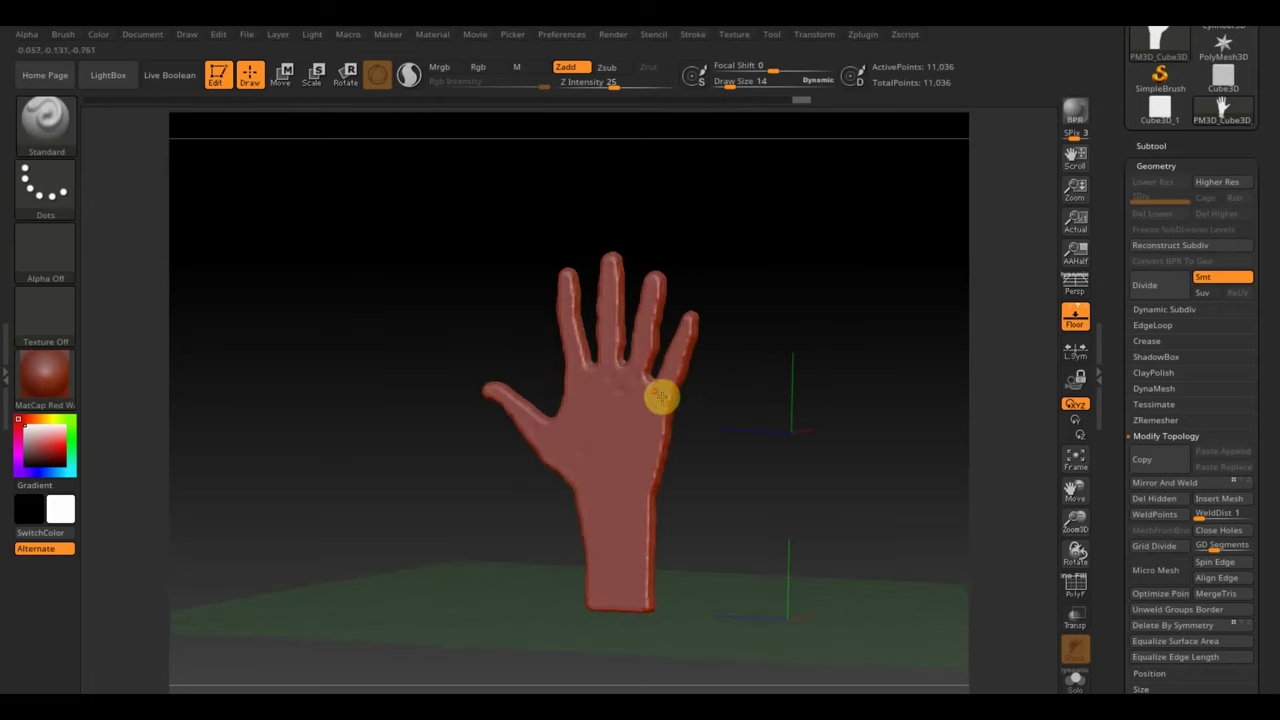
left_click_drag(780, 346, 798, 334)
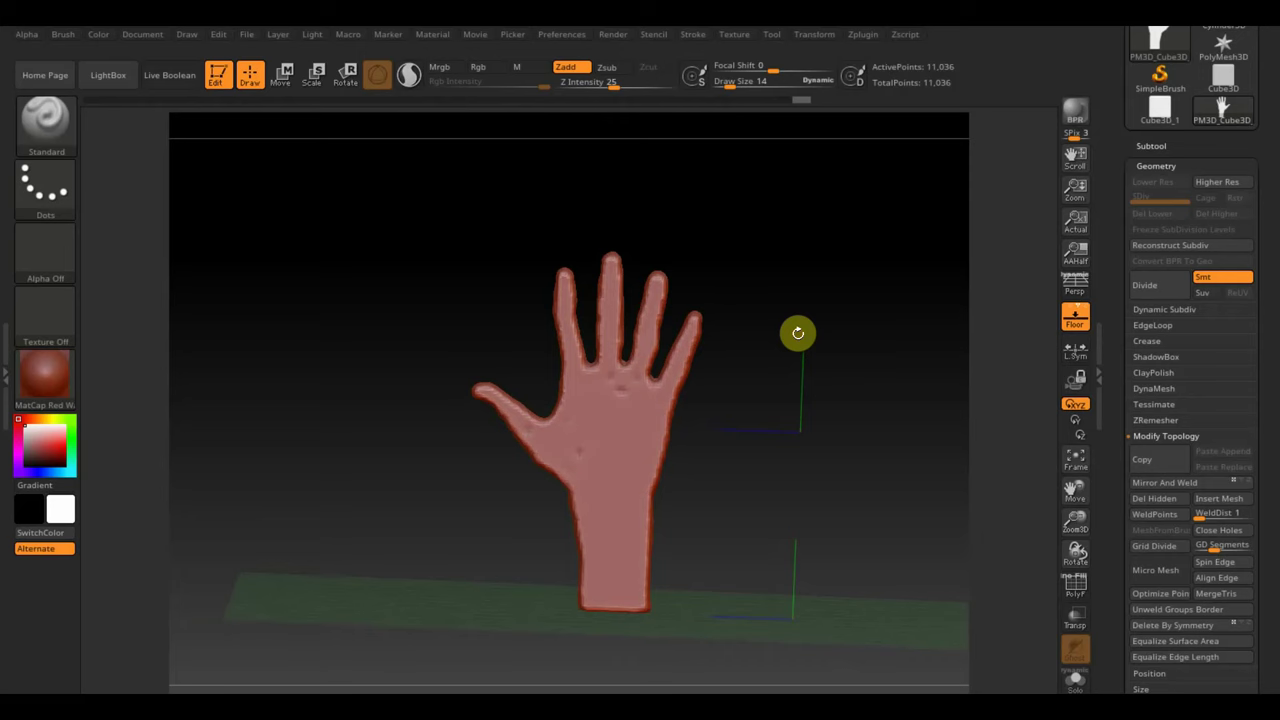
mouse_move(809, 294)
left_mouse_down("shift")
mouse_move(777, 297)
mouse_move(782, 321)
left_mouse_up("shift")
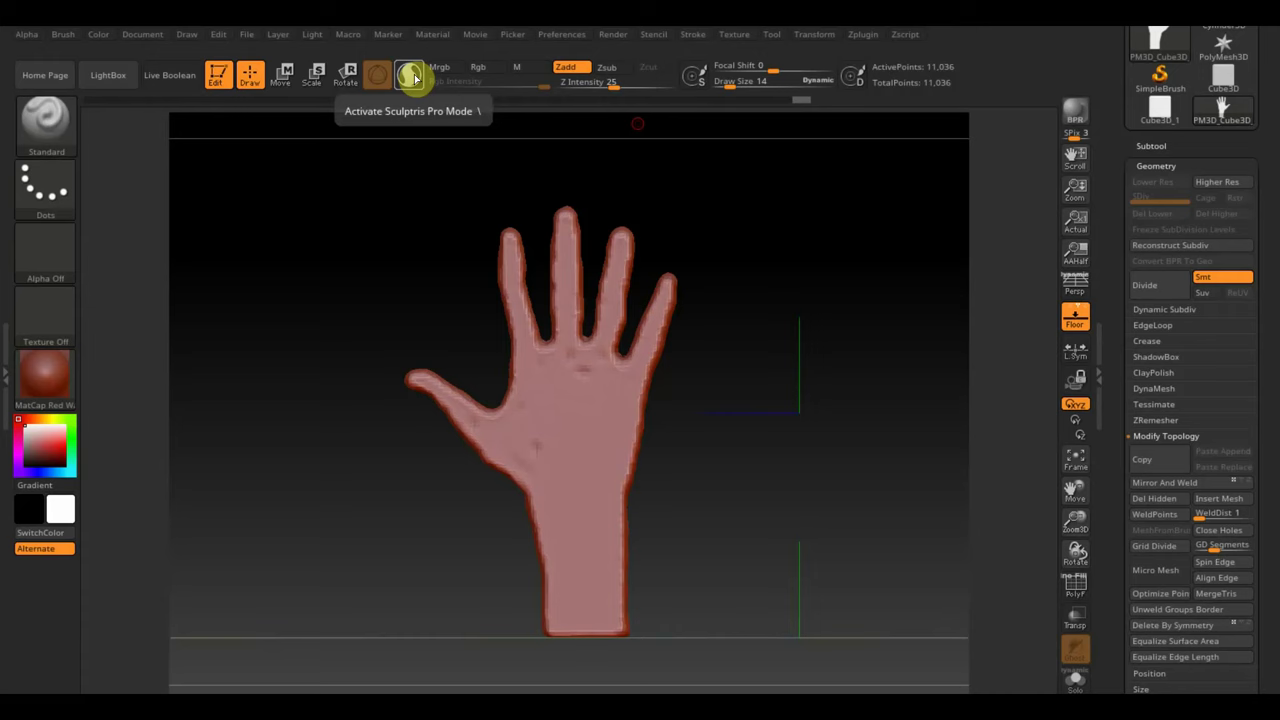
left_click(411, 75)
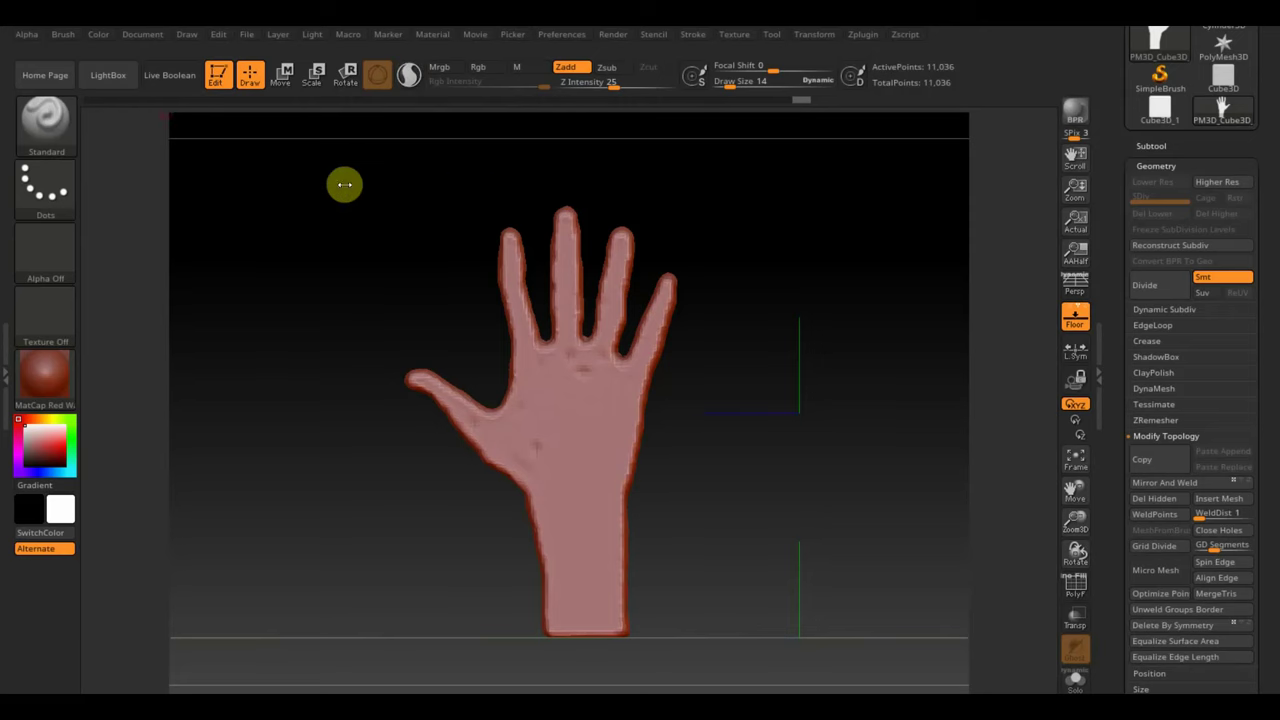
left_click(414, 80)
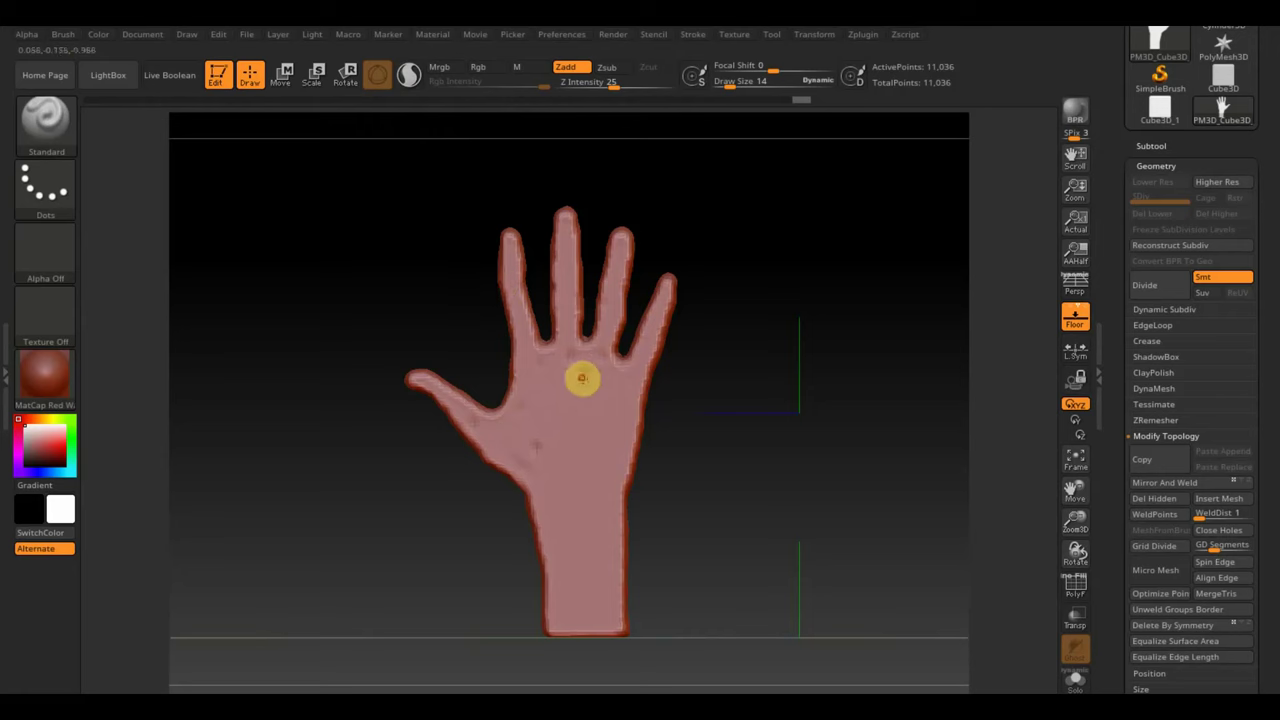
left_click_drag(700, 374, 864, 371)
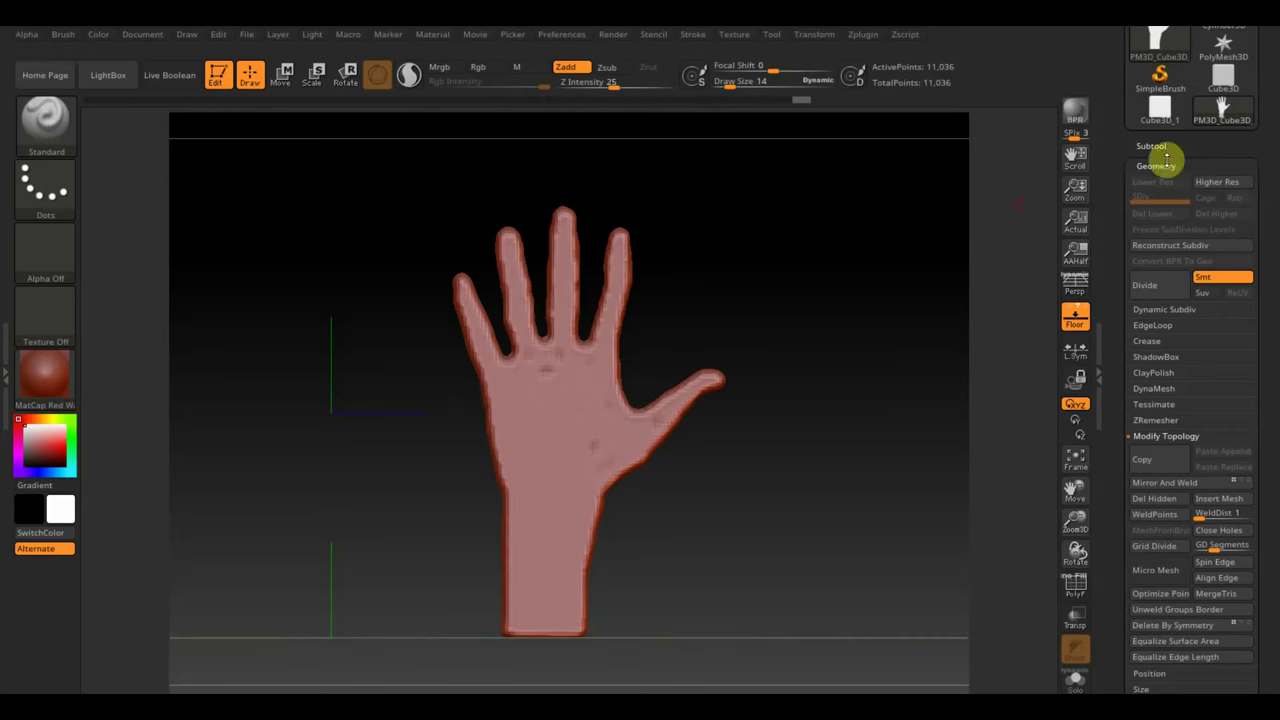
Export the hand from the Tool palette as an OBJ file named кисть.
scroll(1166, 158, "up", 5)
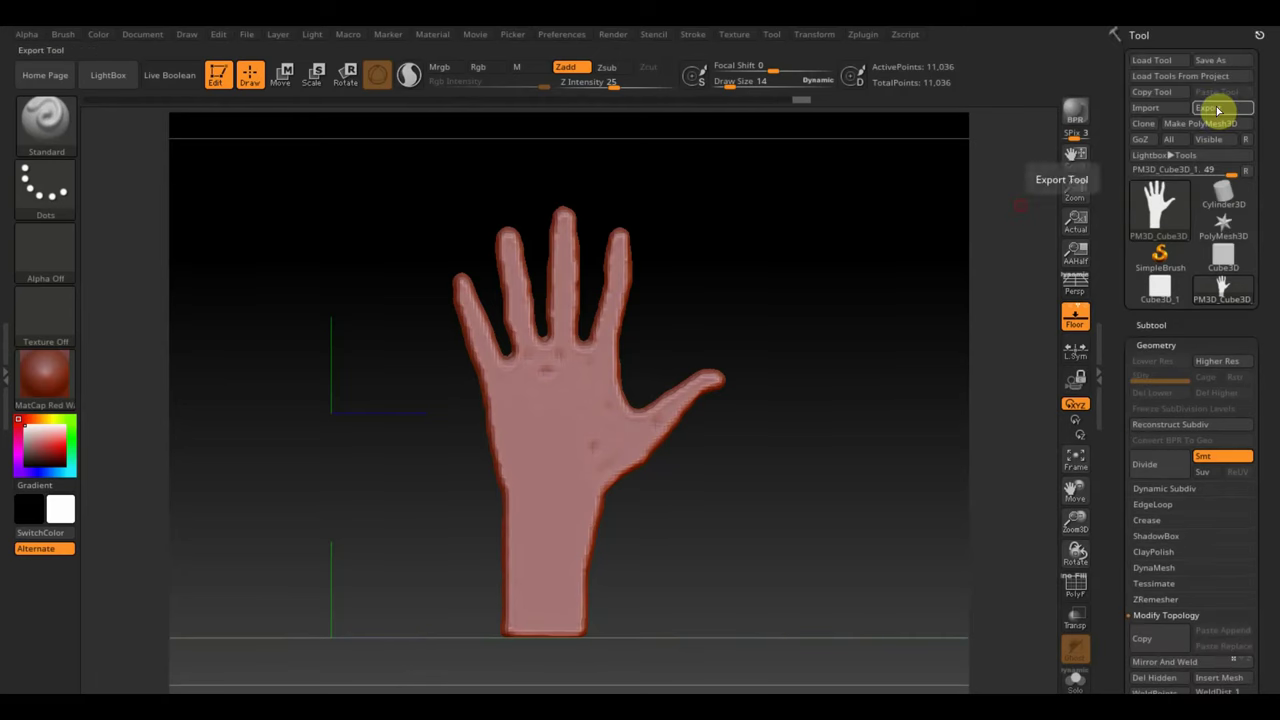
left_click(1218, 109)
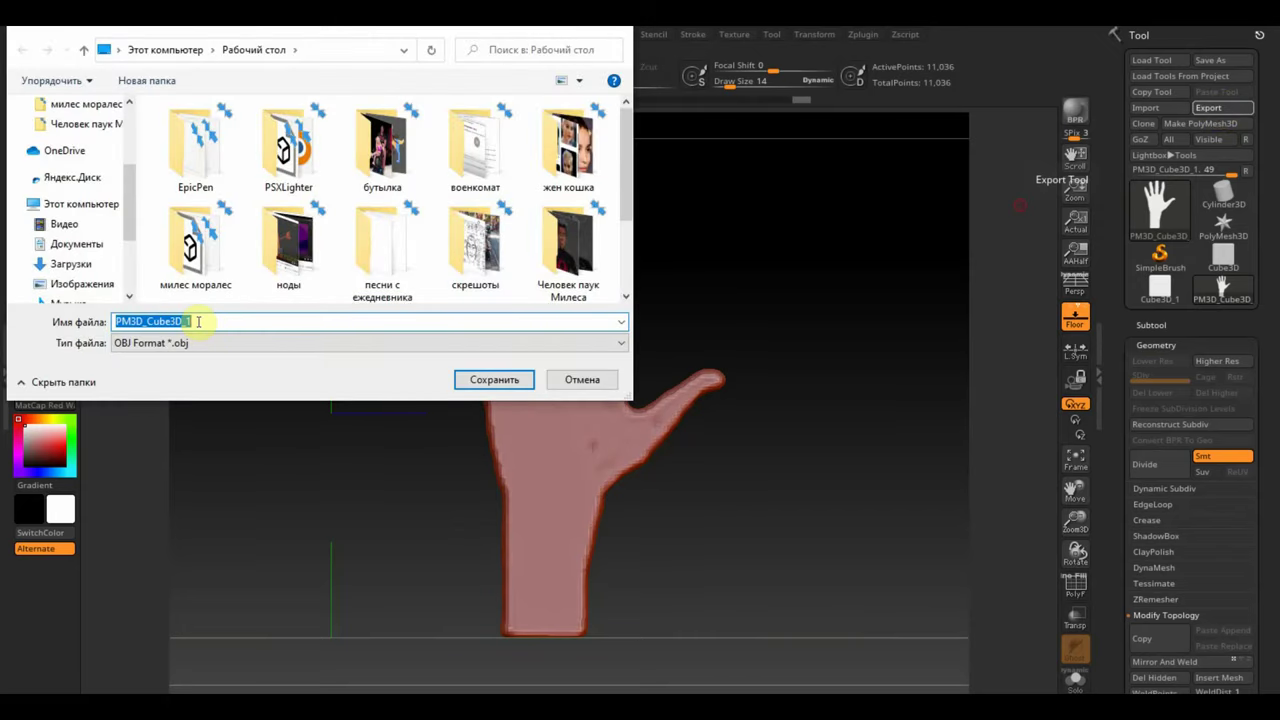
type("кисть")
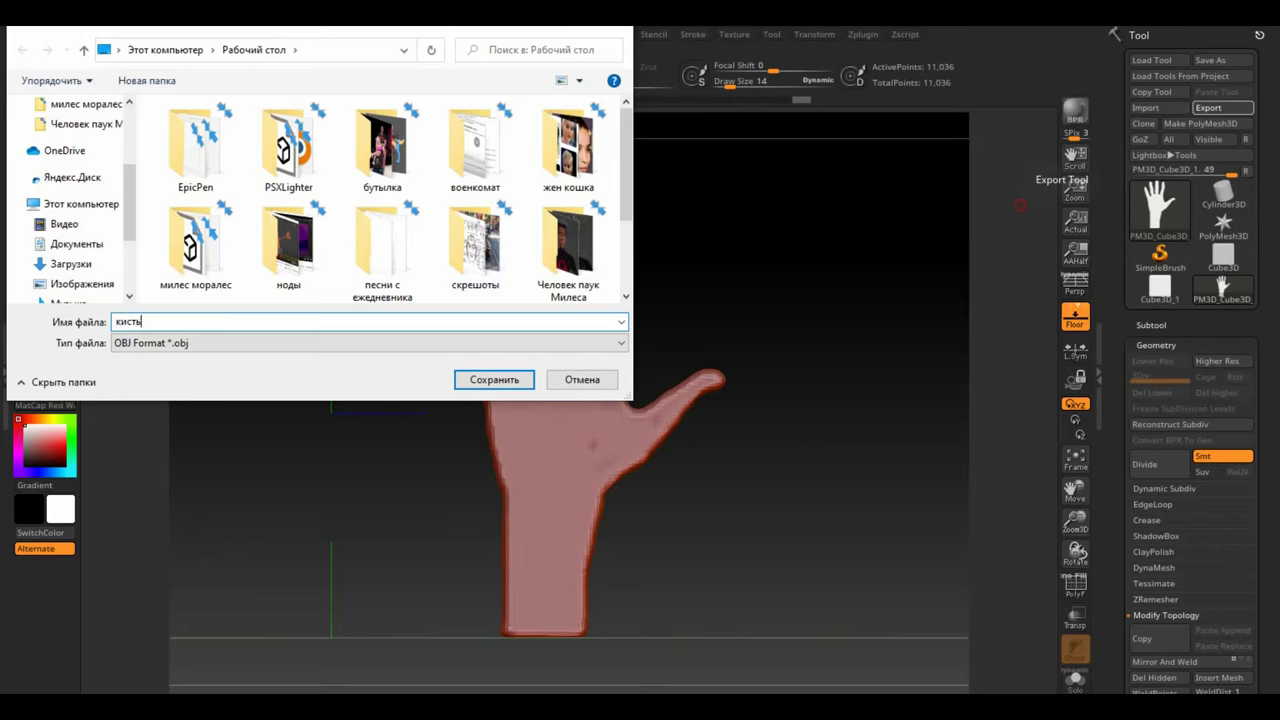
key("Return")
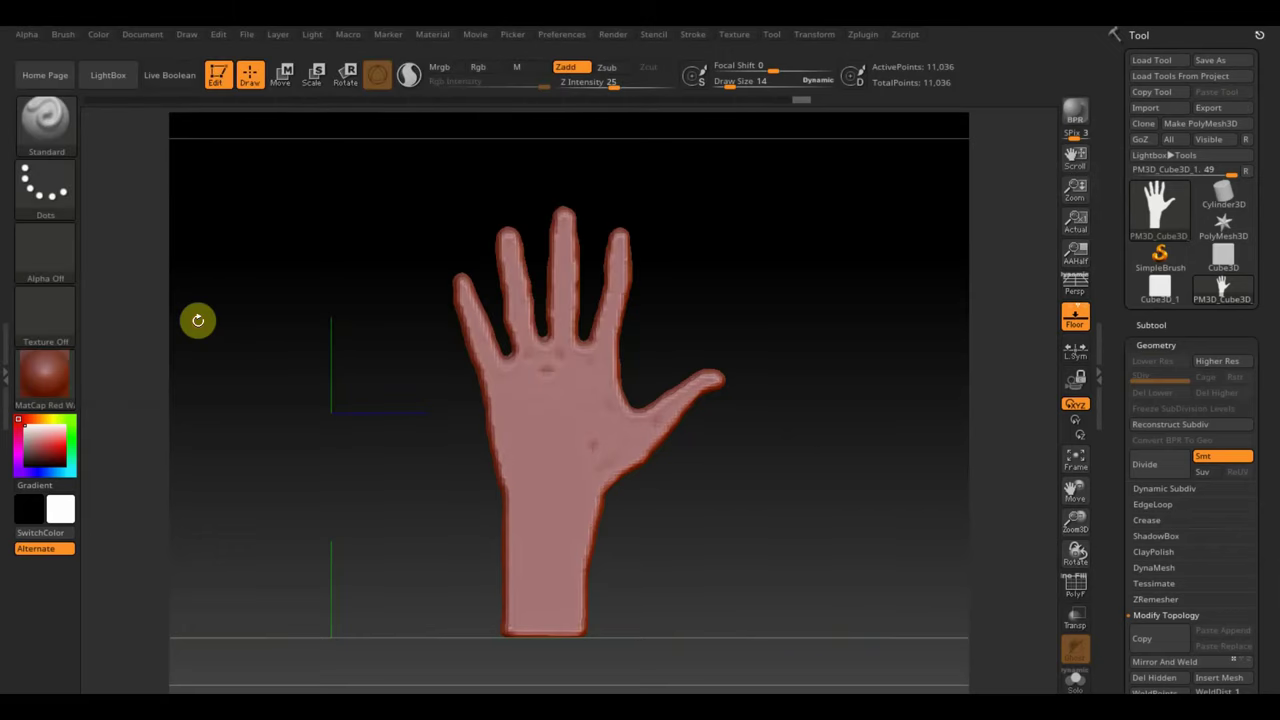
left_click_drag(391, 380, 386, 386)
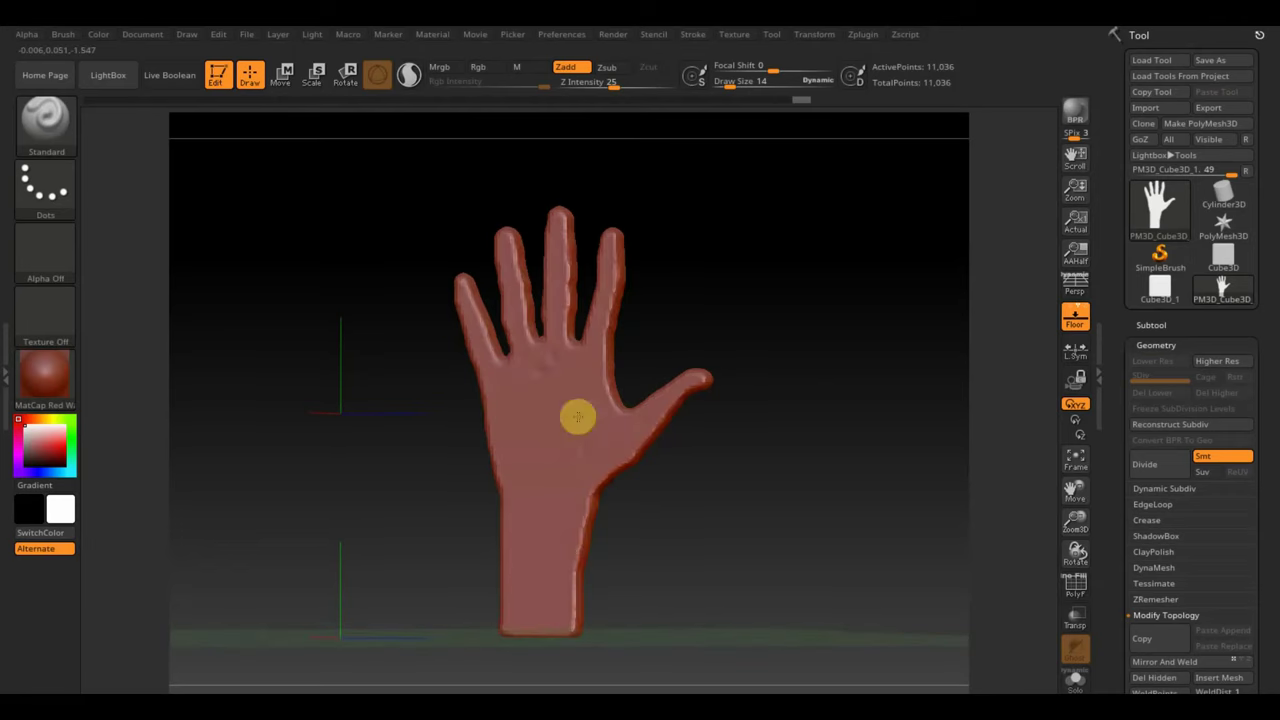
left_click_drag(811, 391, 823, 420)
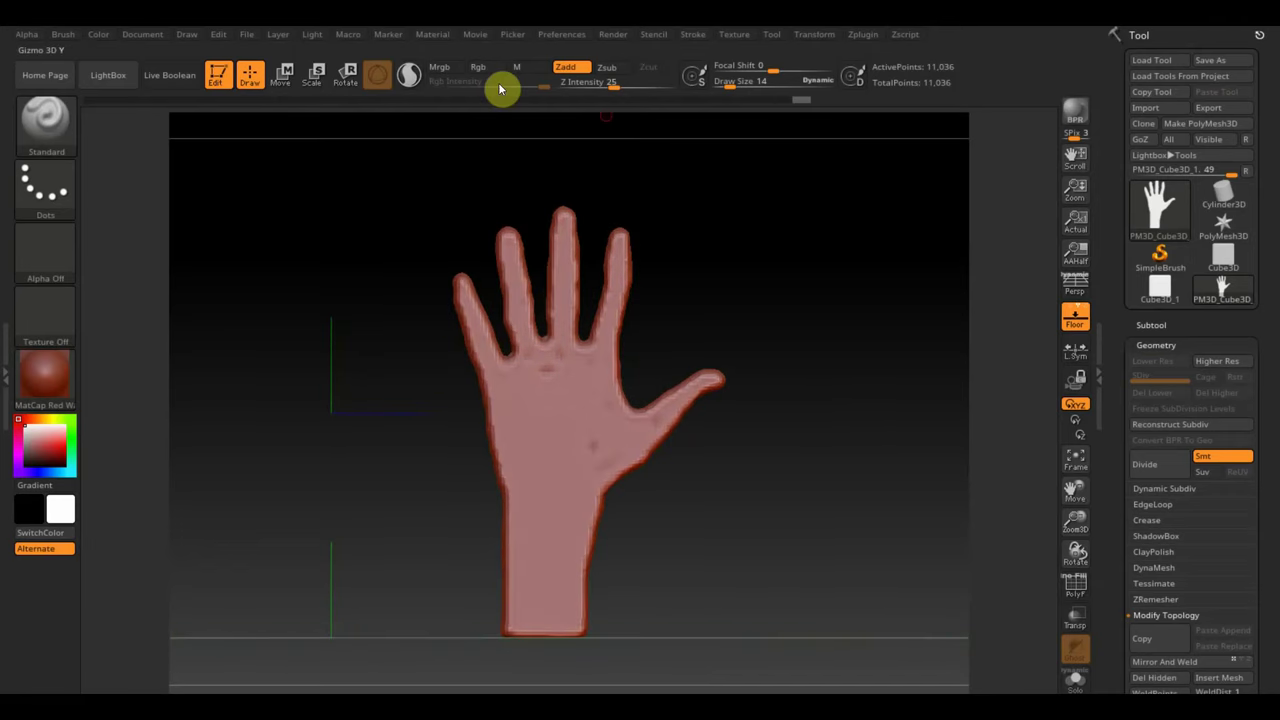
Save the project as 'ZBrushProject кисть руки' on the desktop.
left_click(249, 36)
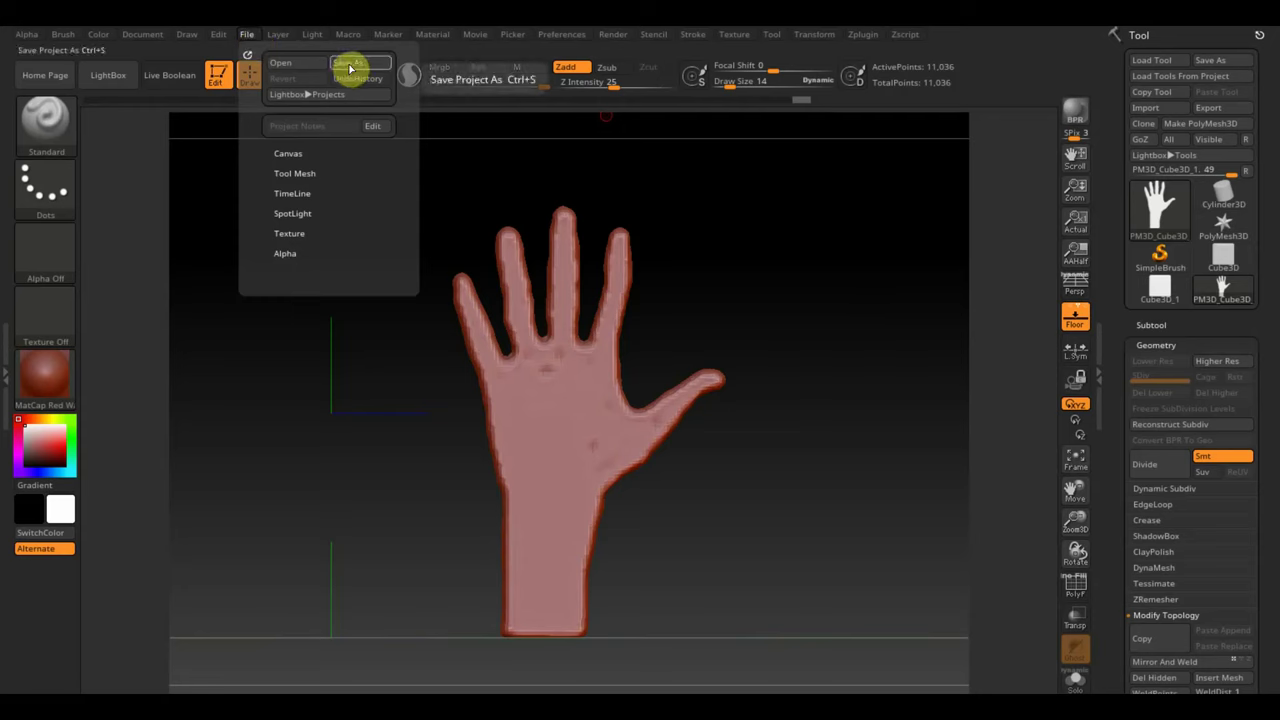
left_click(350, 66)
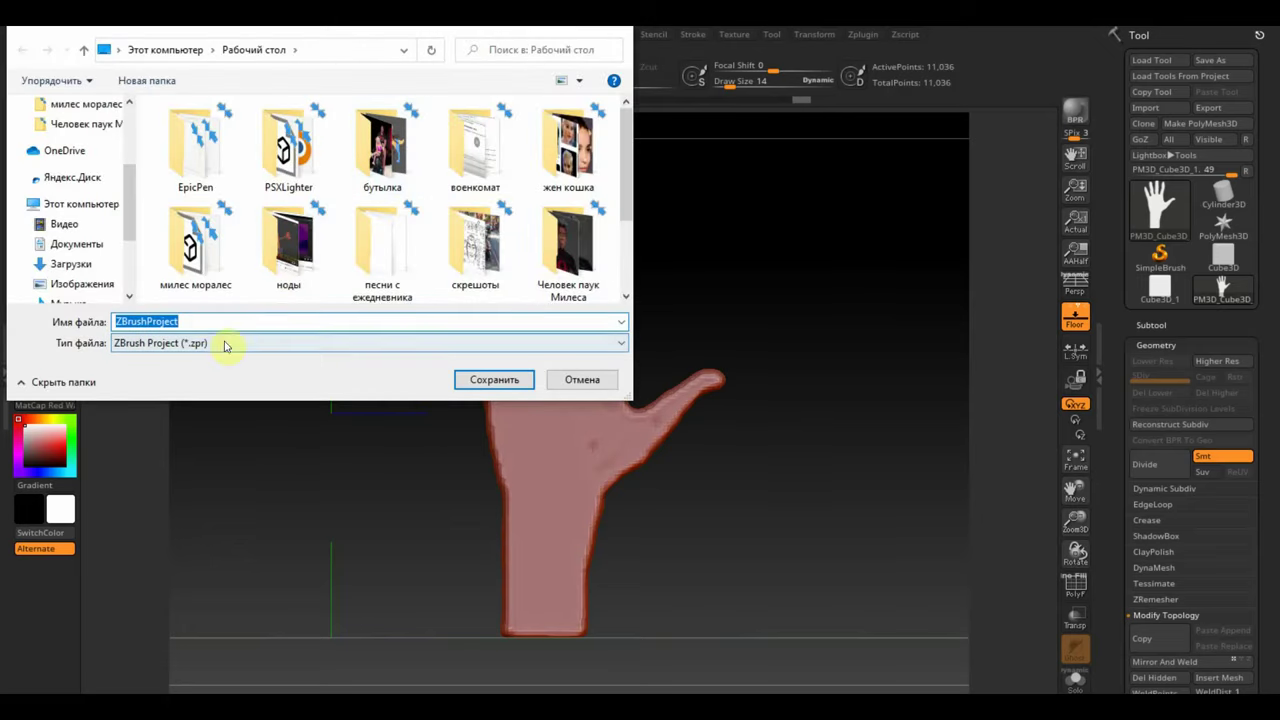
left_click(206, 319)
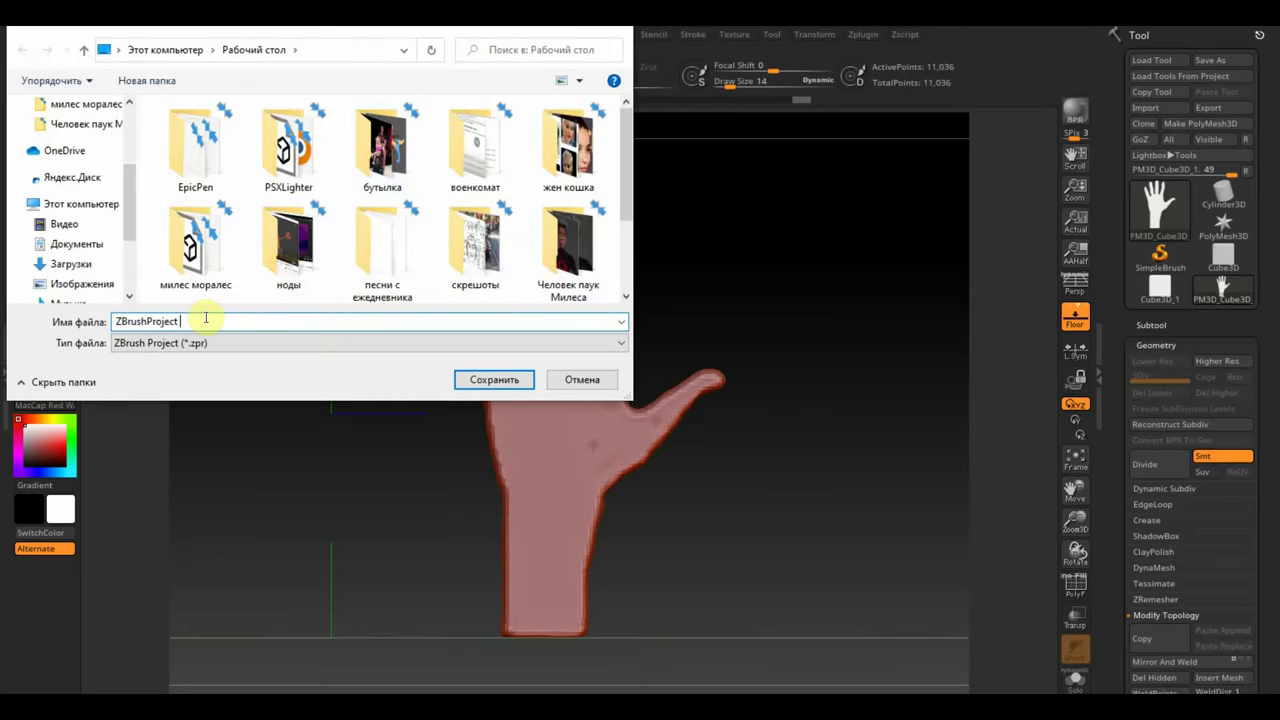
type("кис")
type("ть руки")
left_click(474, 380)
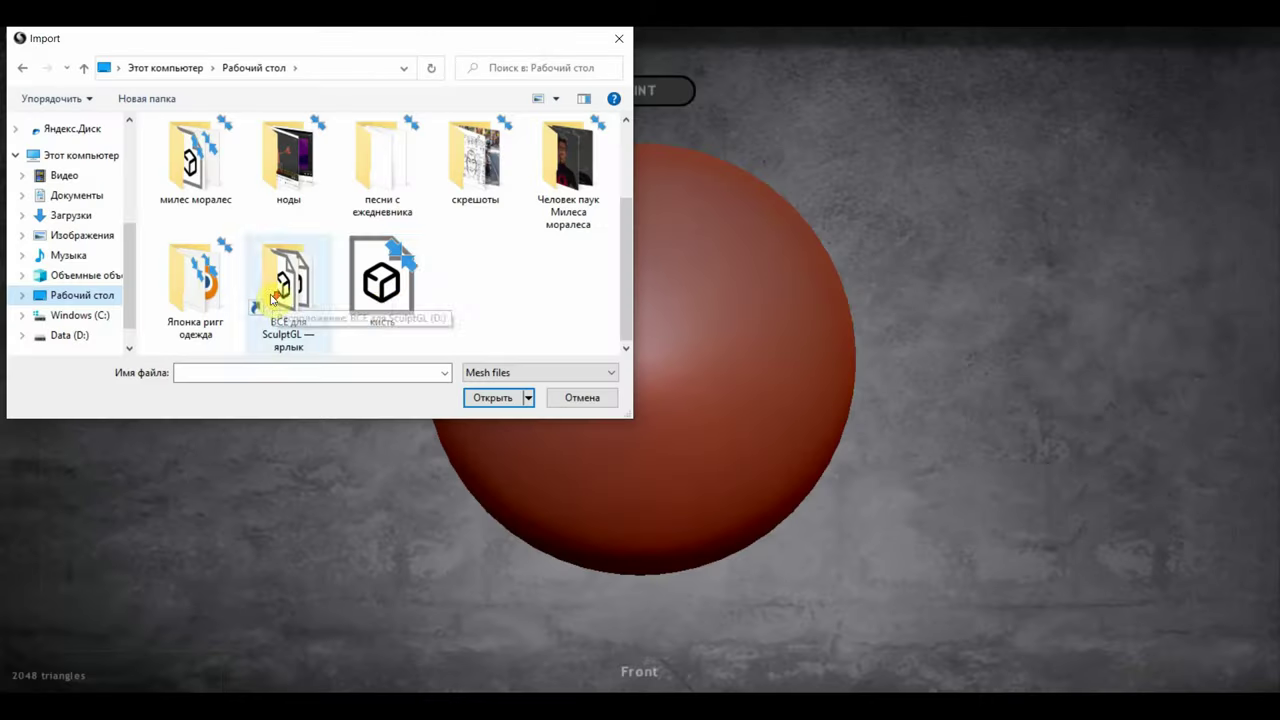
Import the кисть mesh file as a new scene, replacing the default sphere.
double_click(369, 314)
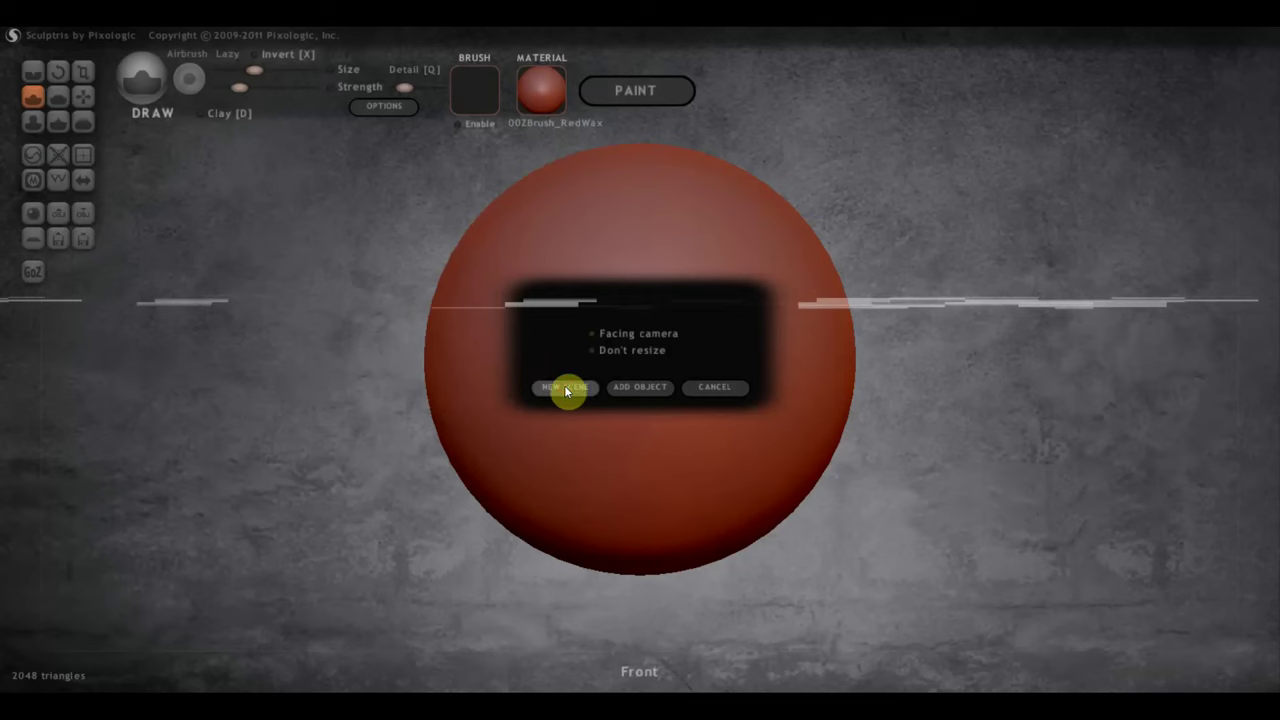
left_click(565, 388)
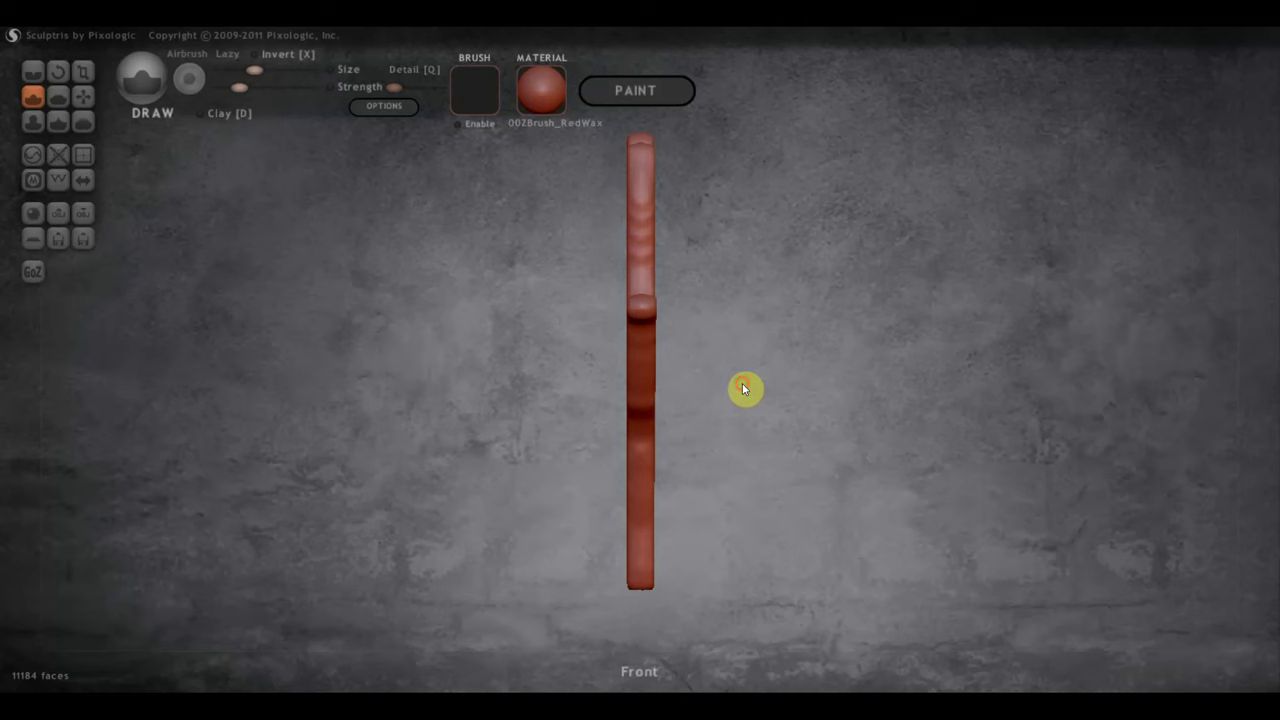
mouse_move(744, 389)
left_mouse_down()
mouse_move(771, 445)
mouse_move(745, 488)
left_mouse_up()
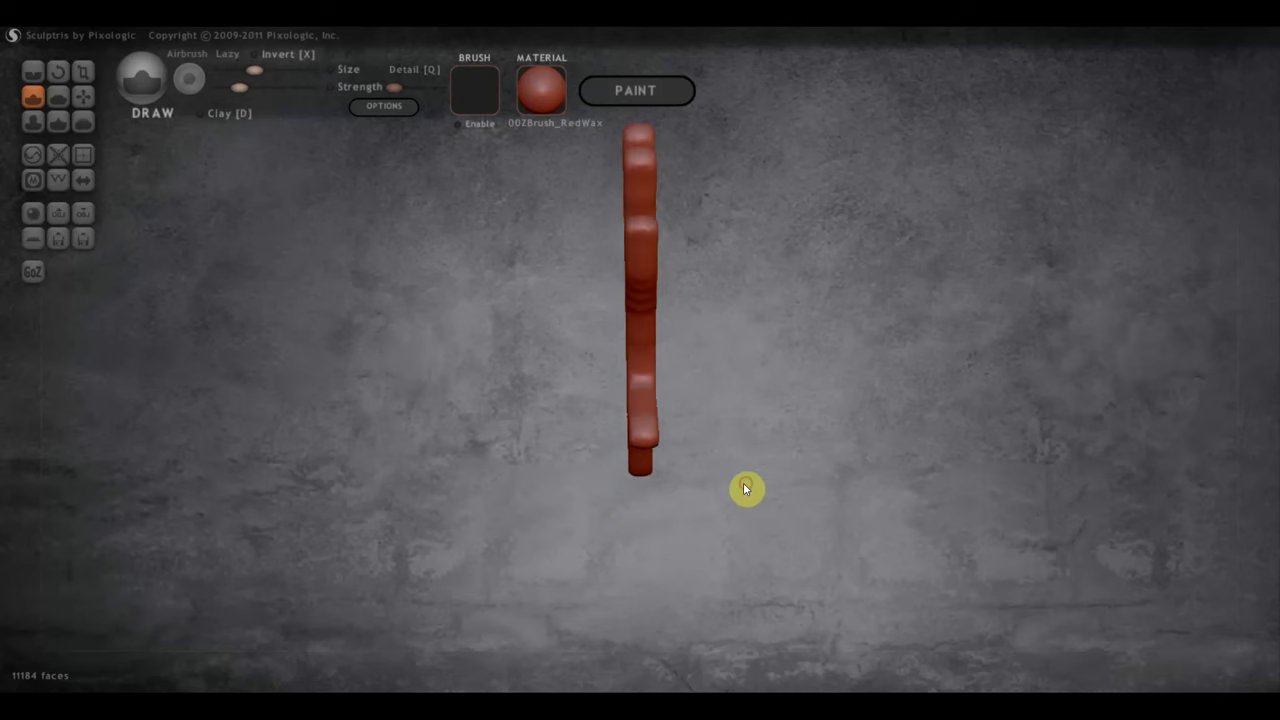
mouse_move(800, 441)
left_mouse_down()
mouse_move(736, 436)
mouse_move(880, 414)
mouse_move(818, 410)
mouse_move(734, 374)
mouse_move(834, 354)
mouse_move(986, 357)
left_mouse_up()
left_click_drag(826, 314, 894, 287)
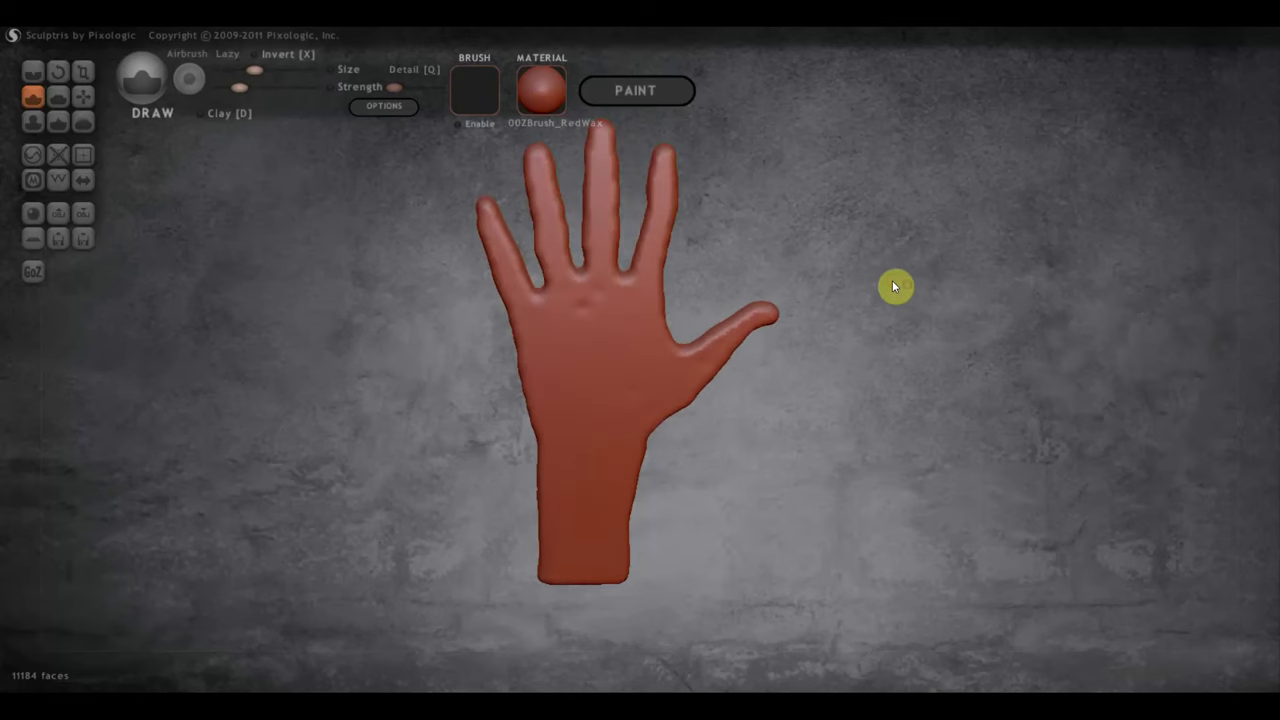
scroll(905, 320, "up", 2)
scroll(700, 230, "up", 1)
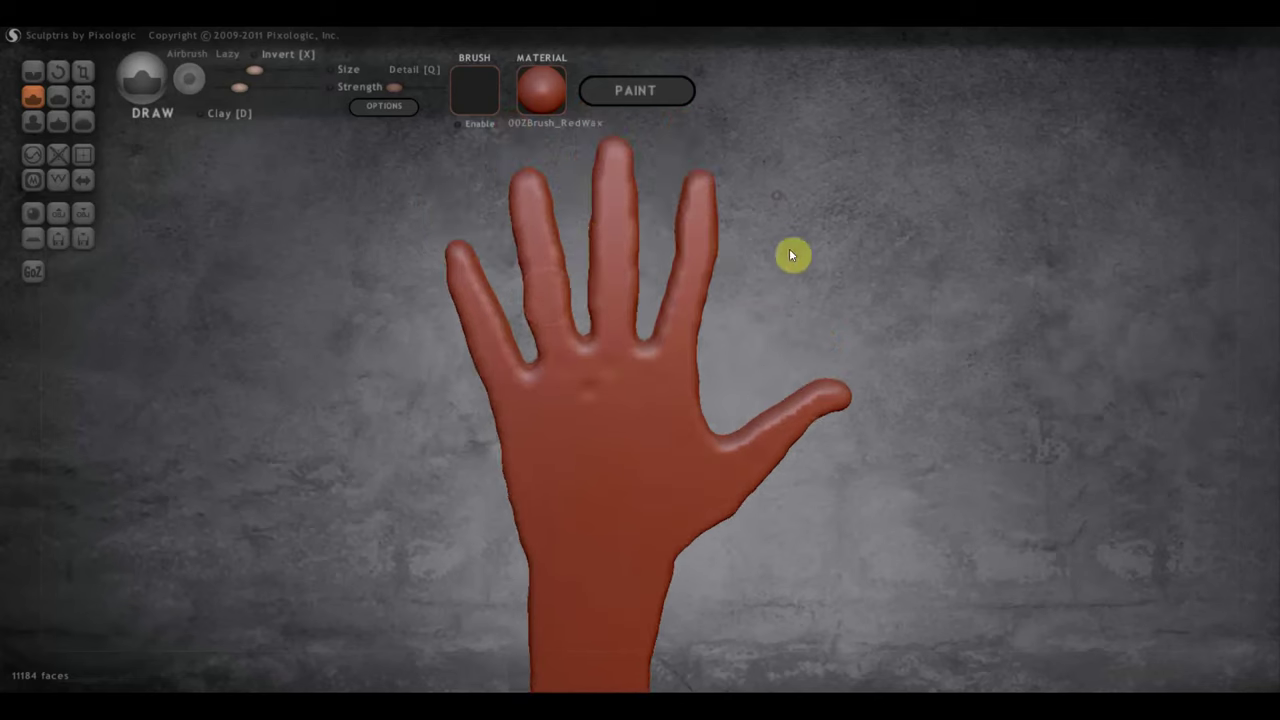
scroll(660, 320, "up", 2)
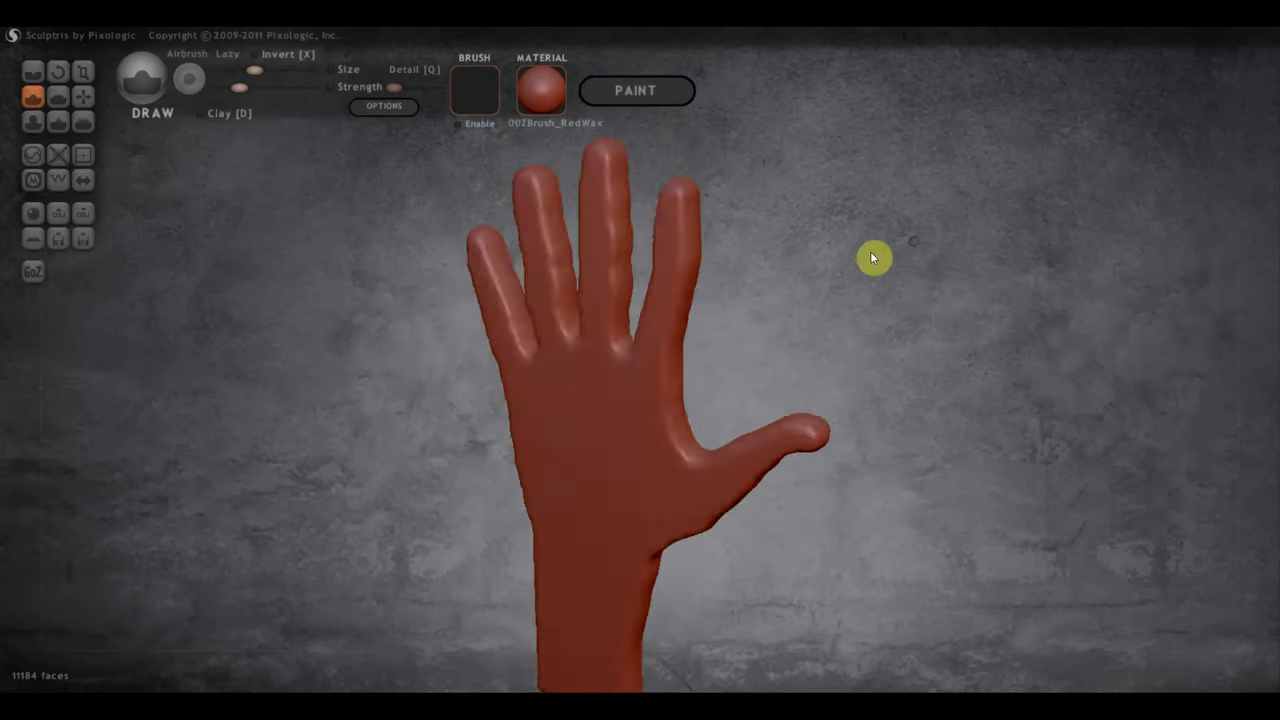
mouse_move(871, 257)
left_mouse_down()
mouse_move(697, 251)
mouse_move(594, 206)
left_mouse_up()
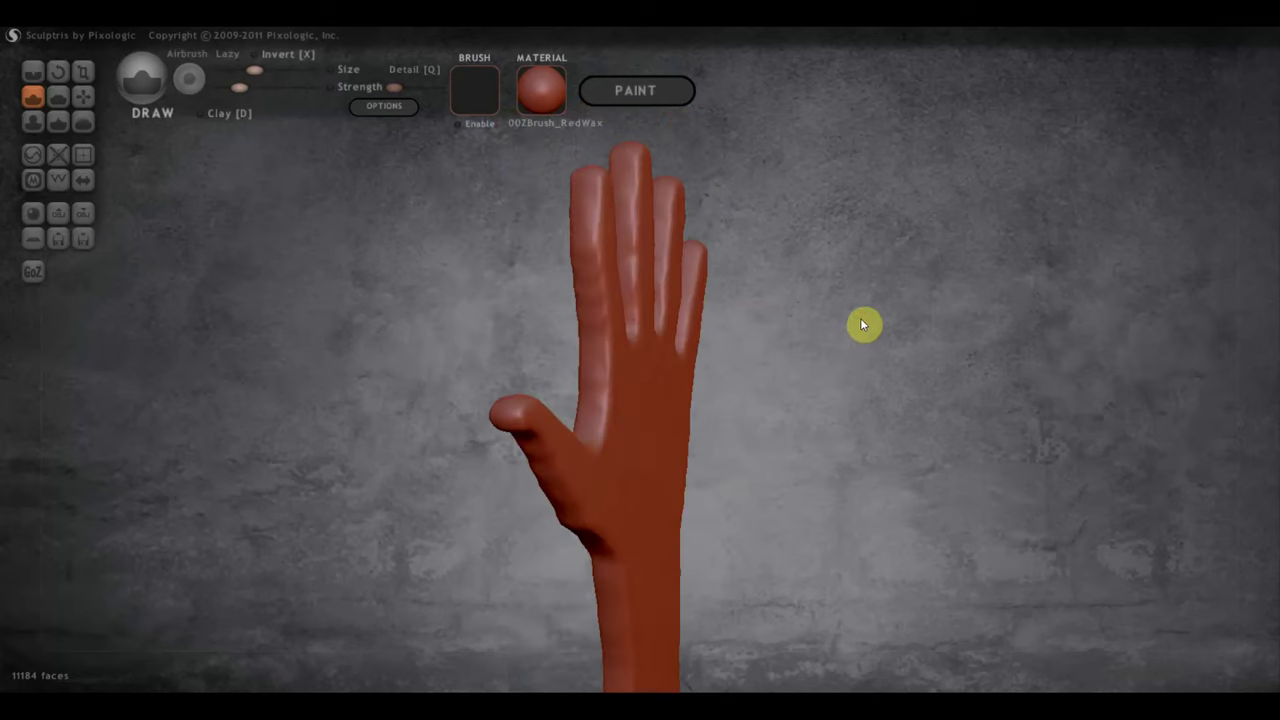
mouse_move(862, 320)
left_mouse_down()
mouse_move(1140, 333)
mouse_move(988, 363)
left_mouse_up()
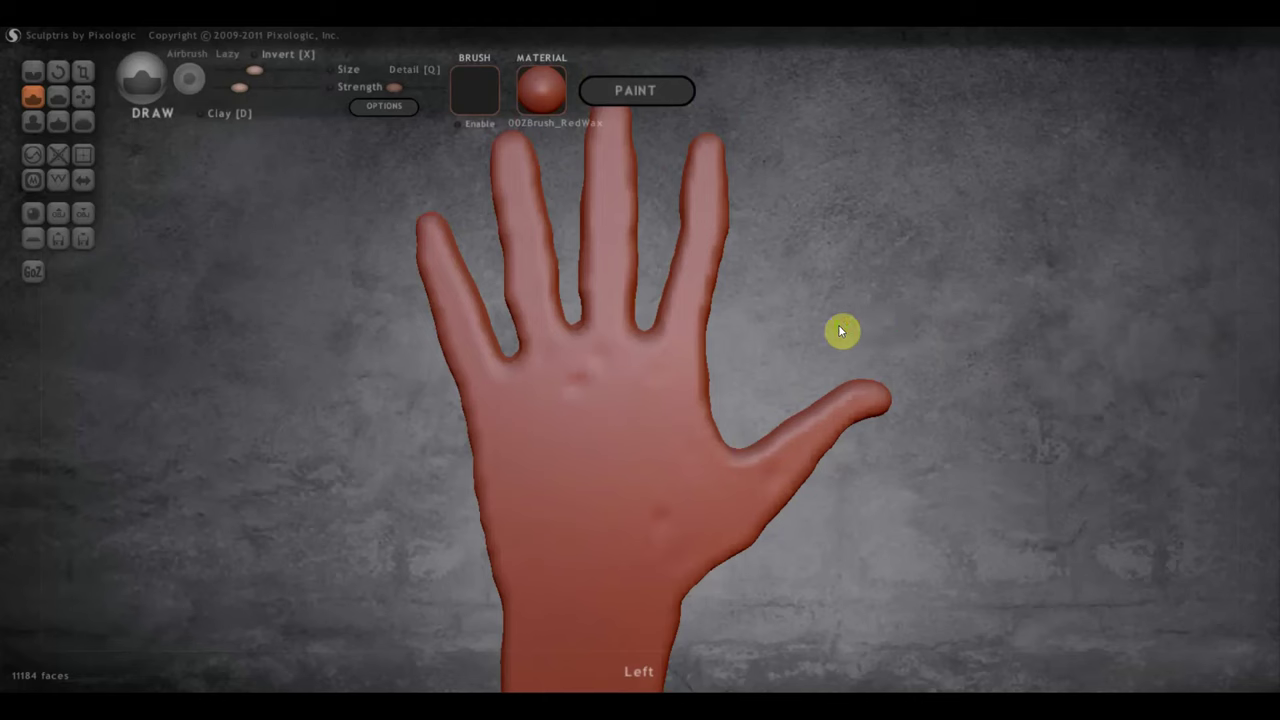
mouse_move(843, 331)
left_mouse_down()
mouse_move(920, 308)
mouse_move(886, 334)
left_mouse_up()
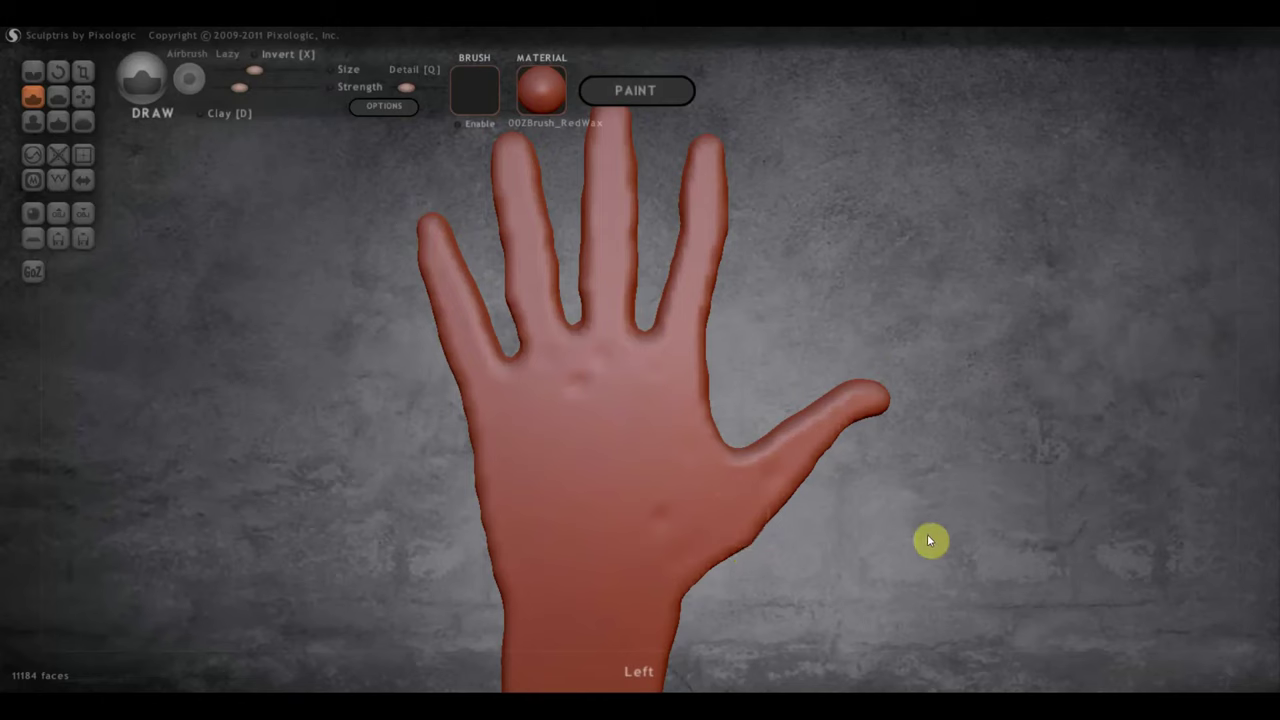
mouse_move(927, 540)
left_mouse_down()
mouse_move(837, 543)
mouse_move(606, 511)
mouse_move(447, 523)
left_mouse_up()
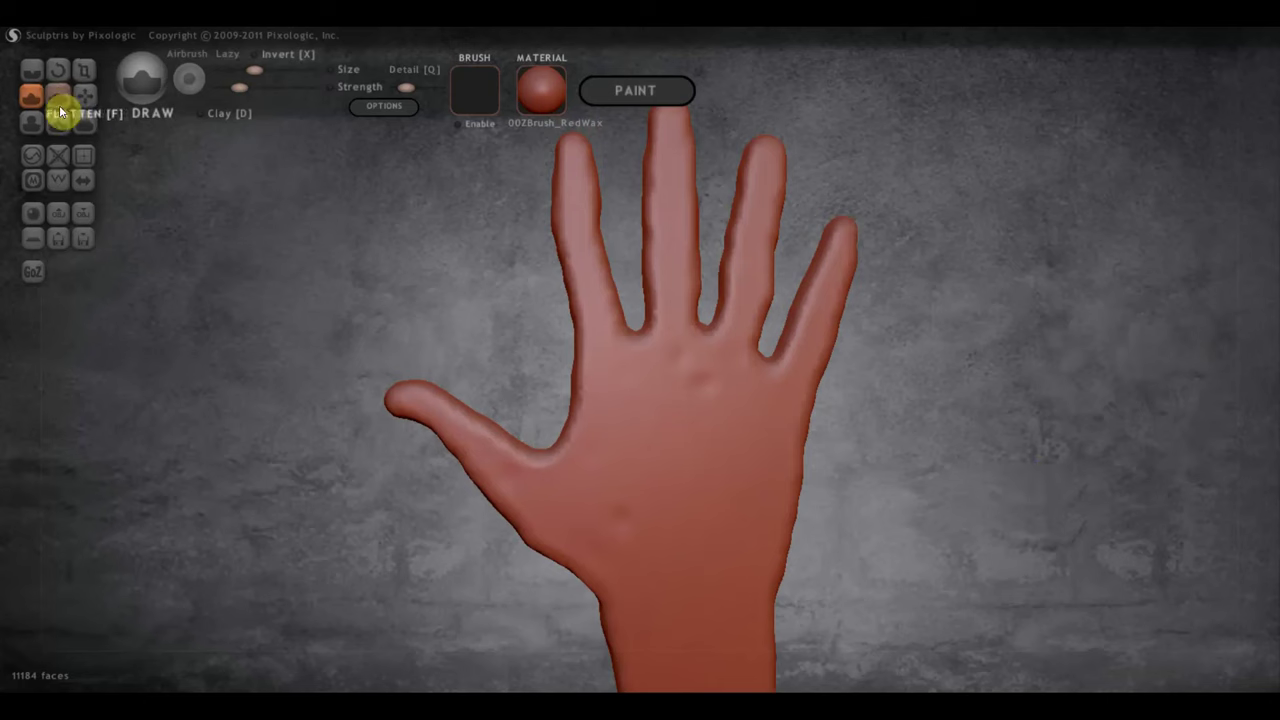
Select the Flatten brush and flatten the palm's left edge and the ring-finger base crease.
left_click(60, 100)
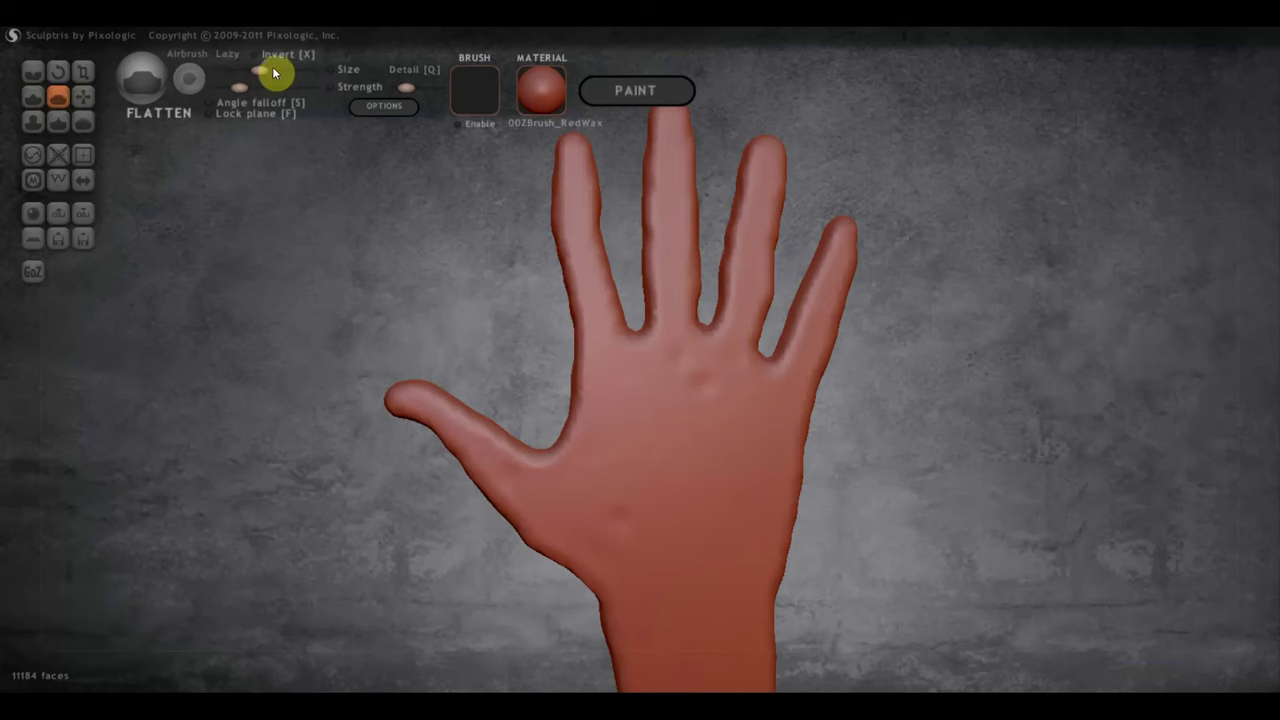
scroll(633, 386, "up", 3)
scroll(551, 363, "up", 2)
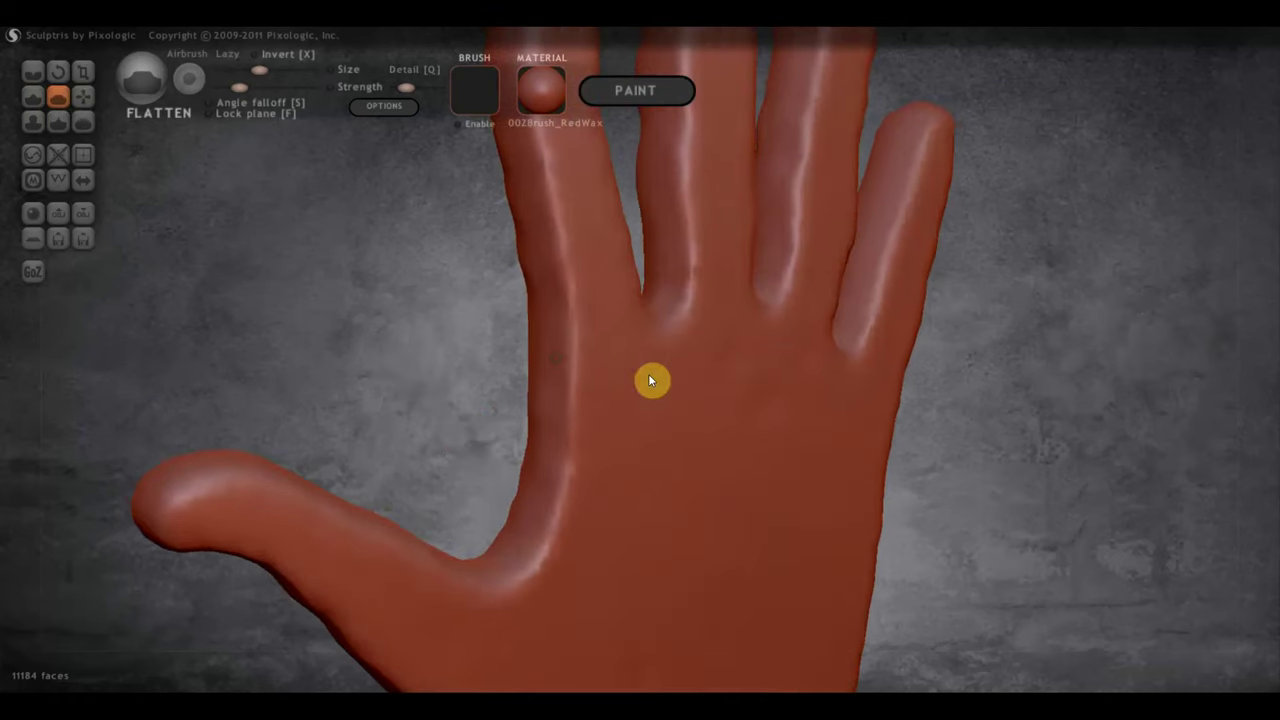
left_click_drag(580, 375, 572, 500)
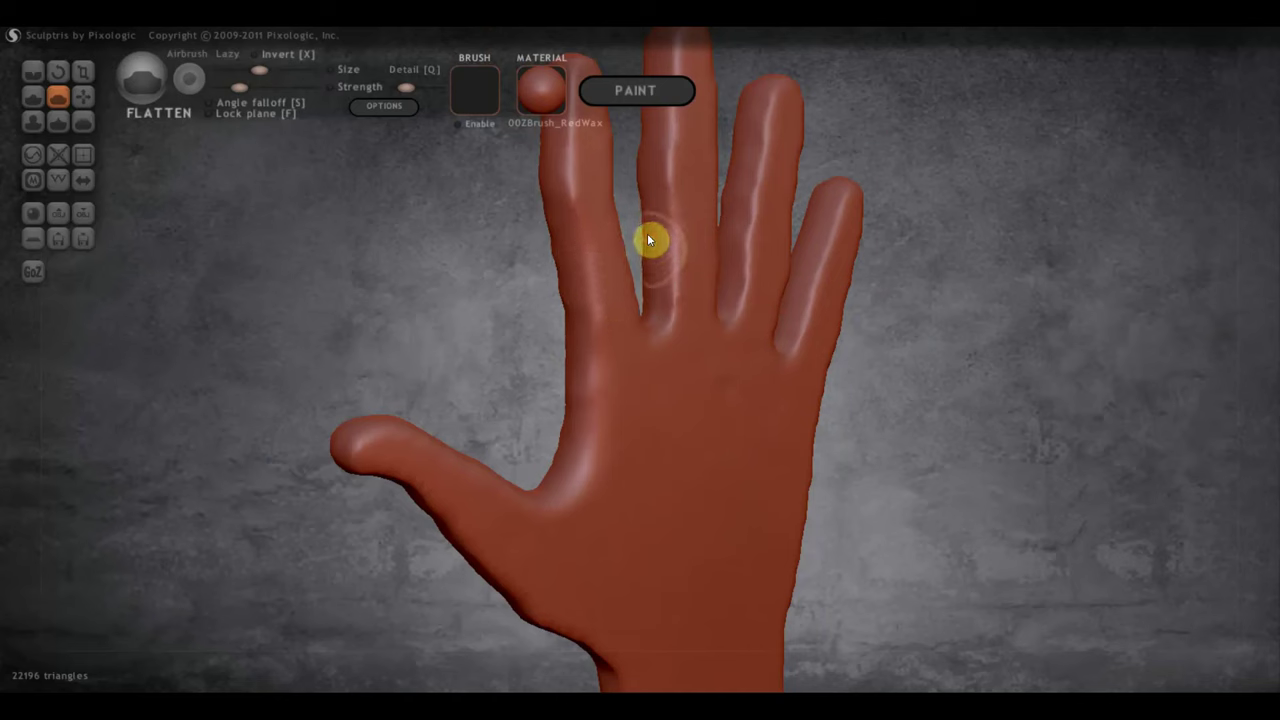
left_click_drag(978, 245, 798, 241)
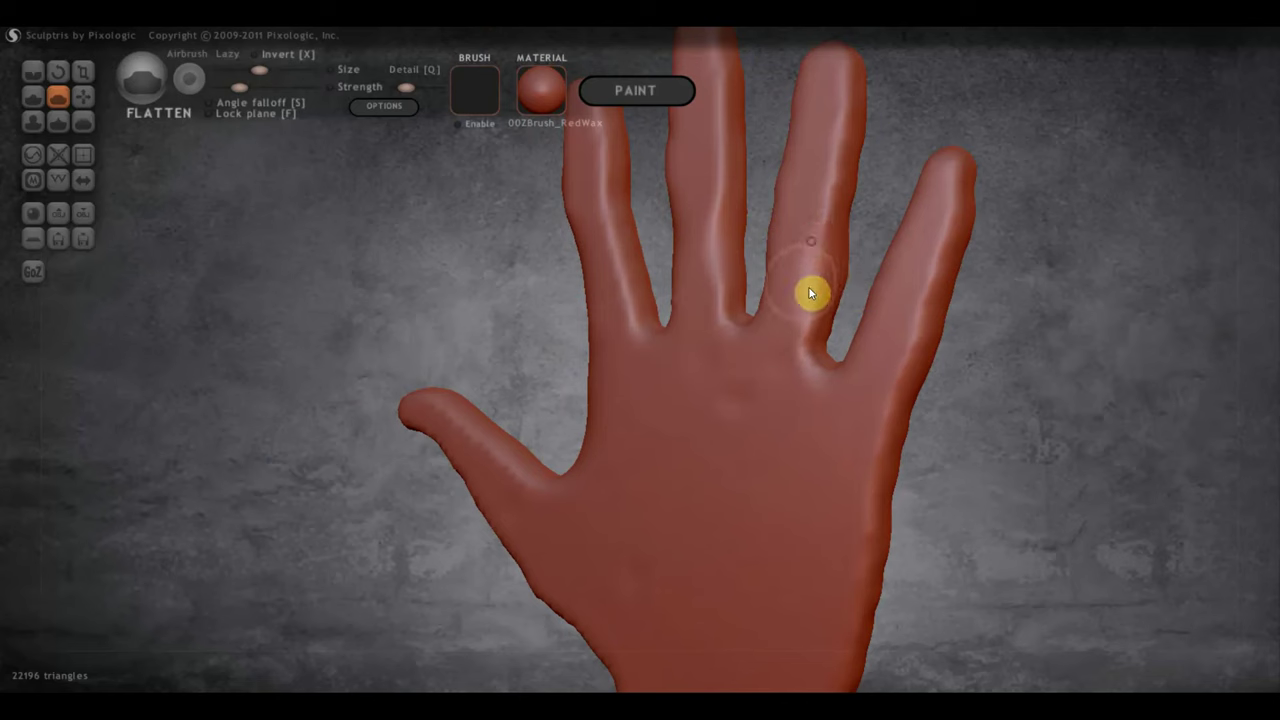
left_click_drag(826, 284, 808, 373)
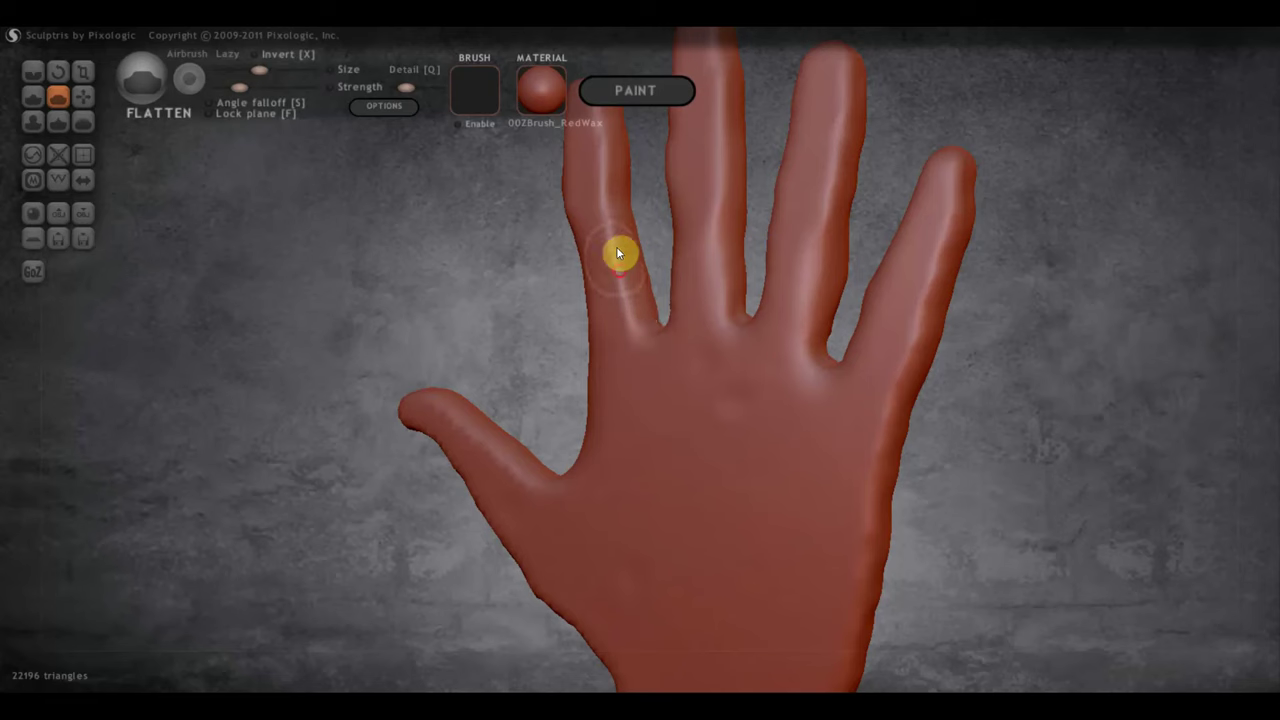
Flatten and reshape the index finger's surface, checking it from the side and front.
mouse_move(540, 326)
left_mouse_down()
mouse_move(466, 322)
mouse_move(543, 323)
left_mouse_up()
mouse_move(1008, 326)
left_mouse_down()
mouse_move(1037, 337)
mouse_move(708, 418)
left_mouse_up()
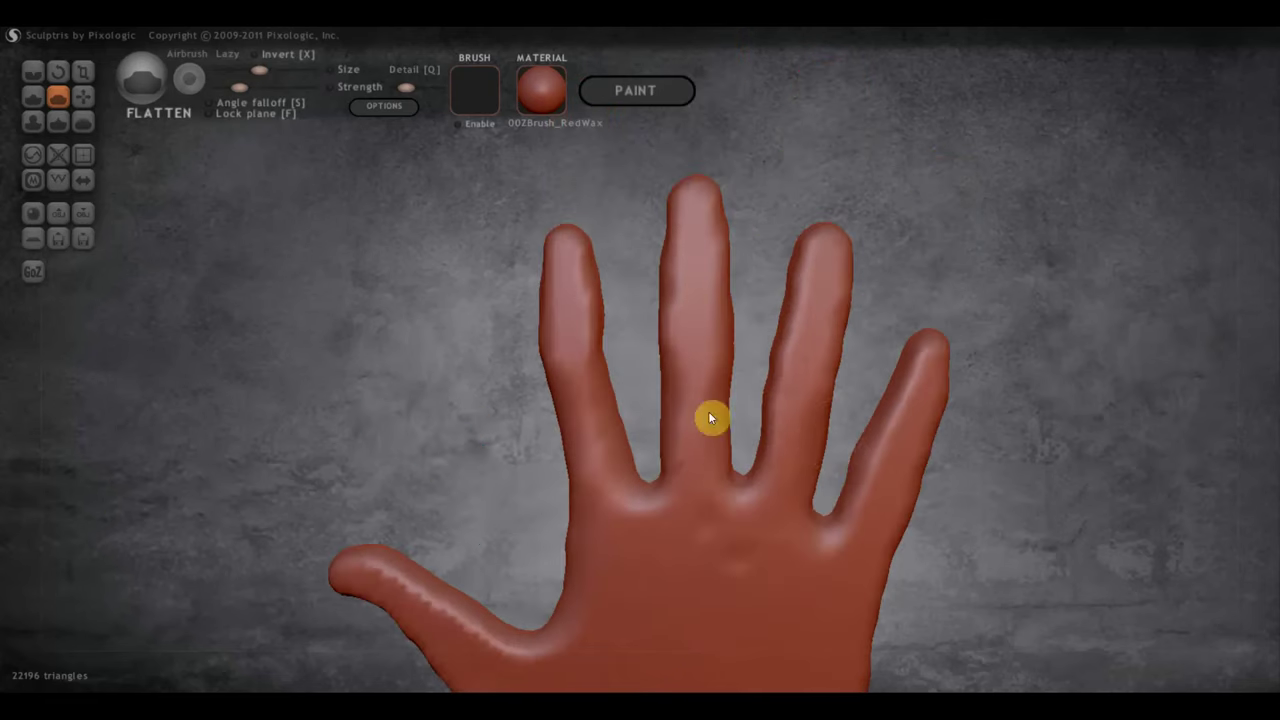
scroll(560, 320, "up", 2)
scroll(549, 291, "up", 2)
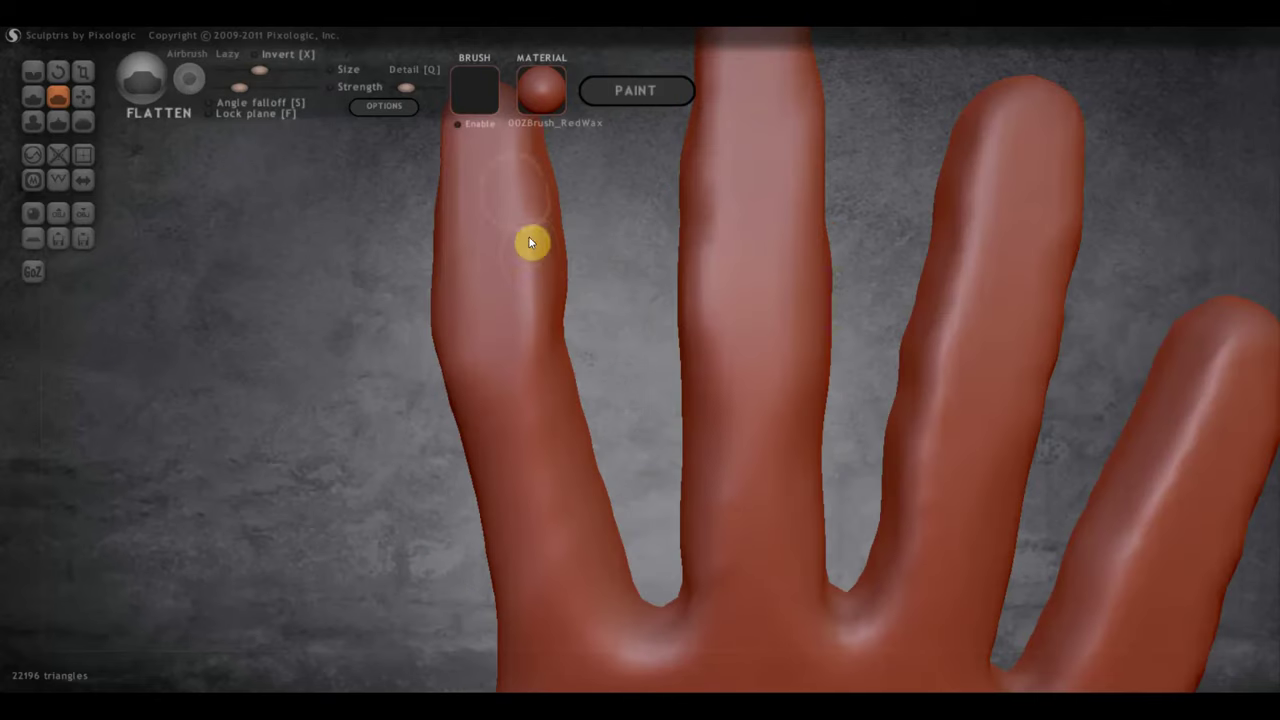
mouse_move(529, 243)
left_mouse_down()
mouse_move(546, 329)
mouse_move(503, 294)
mouse_move(446, 343)
left_mouse_up()
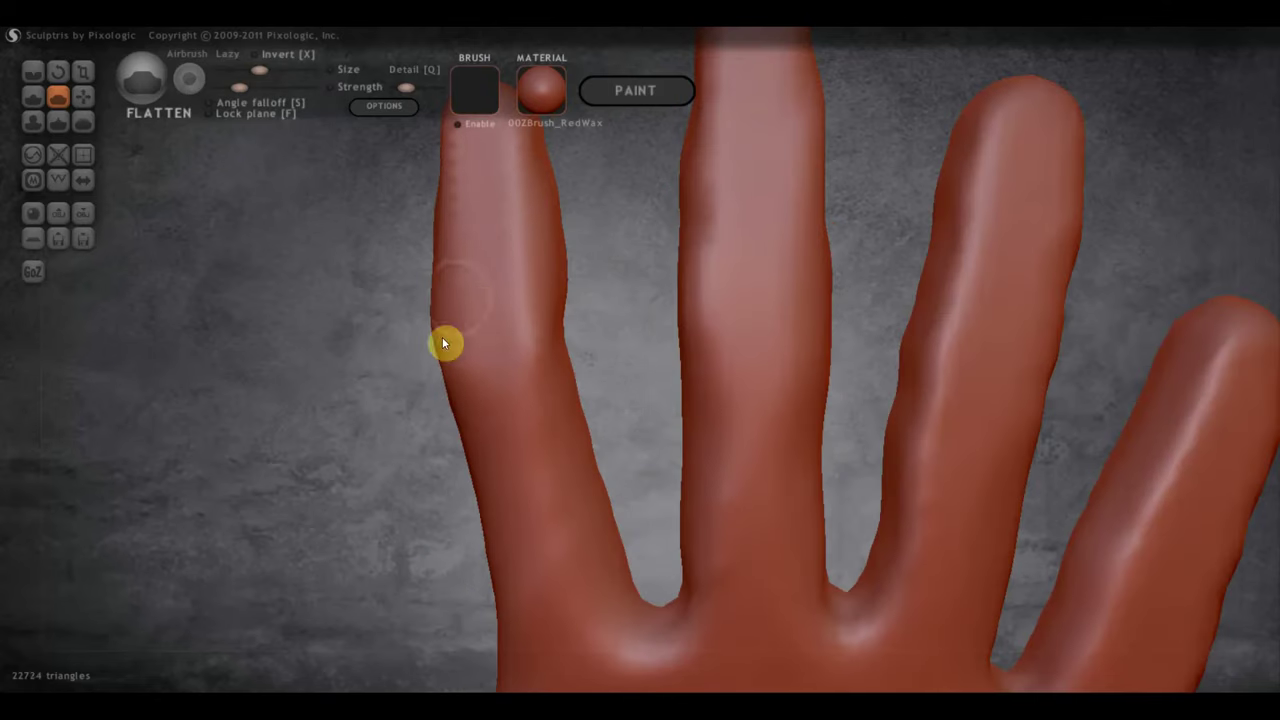
scroll(400, 355, "down", 3)
mouse_move(351, 366)
left_mouse_down()
mouse_move(556, 388)
mouse_move(626, 203)
mouse_move(615, 290)
left_mouse_up()
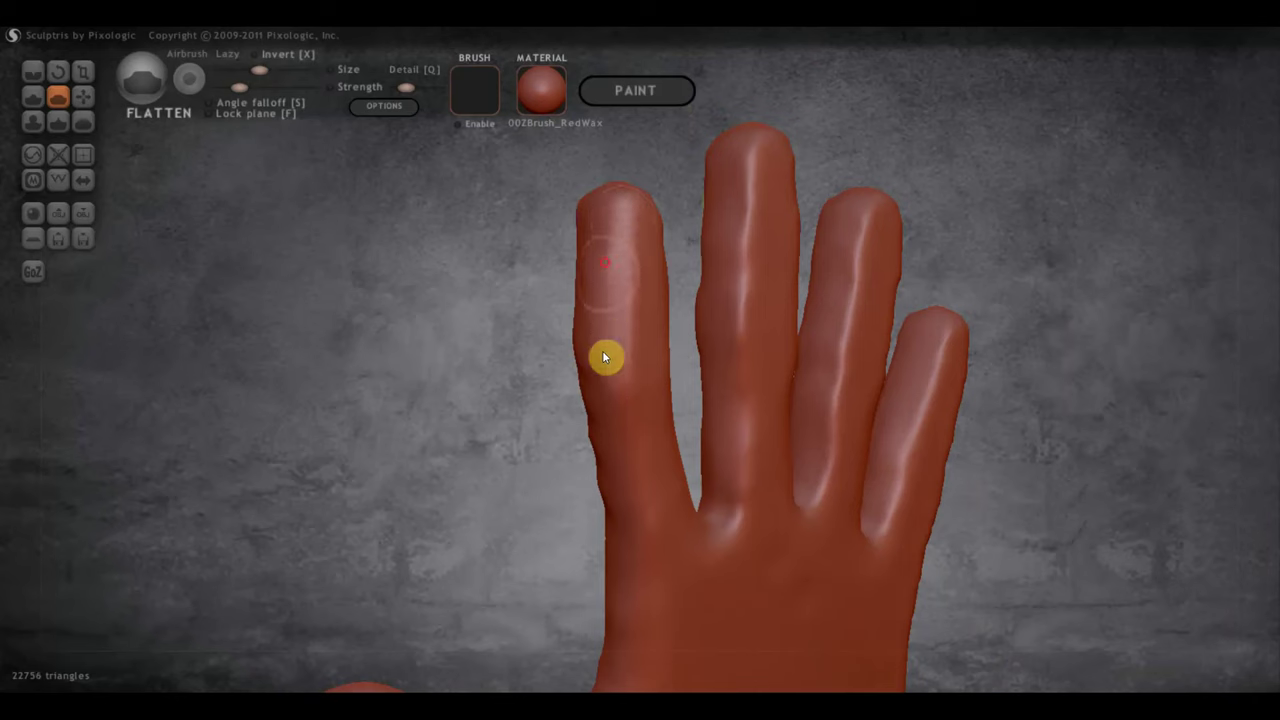
mouse_move(573, 330)
left_mouse_down()
mouse_move(636, 340)
mouse_move(754, 238)
left_mouse_up()
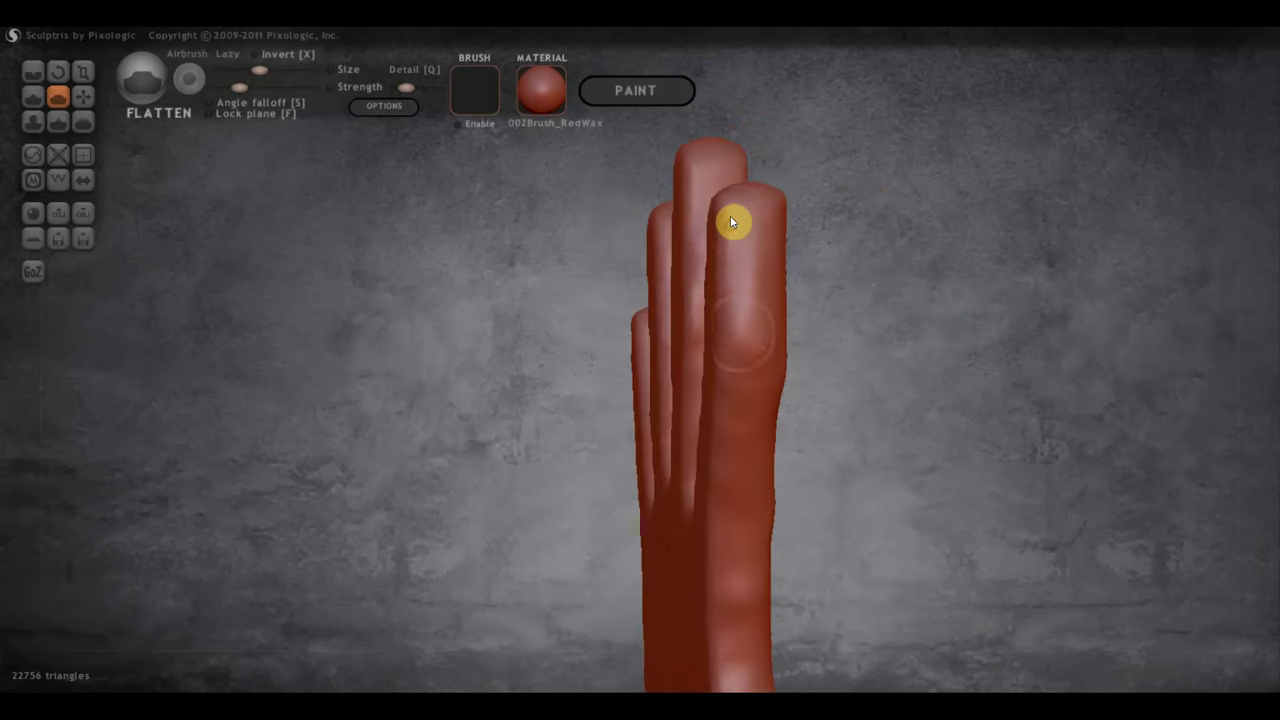
left_click_drag(730, 458, 908, 449)
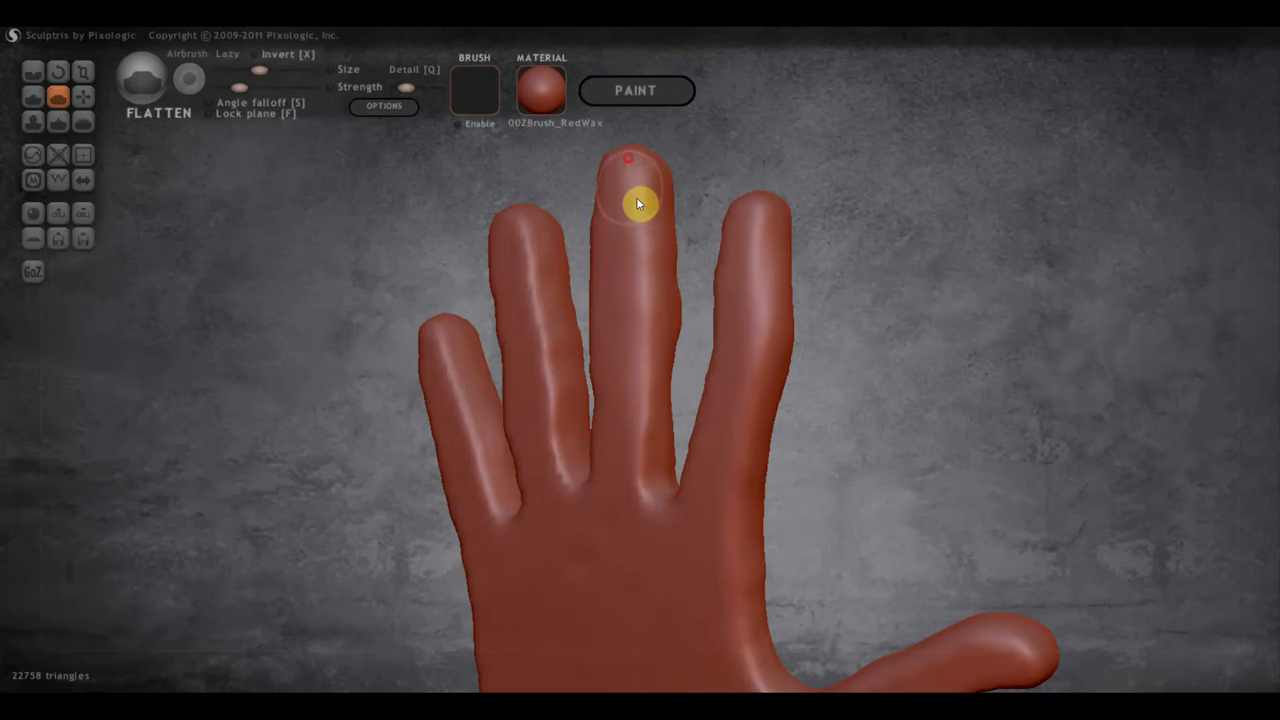
Flatten the tips of the index and middle fingers.
right_click_drag(640, 203, 623, 251)
mouse_move(794, 302)
left_mouse_down()
mouse_move(894, 343)
mouse_move(891, 366)
mouse_move(894, 322)
mouse_move(900, 414)
mouse_move(903, 329)
left_mouse_up()
mouse_move(634, 229)
left_mouse_down()
mouse_move(590, 206)
mouse_move(576, 258)
mouse_move(569, 206)
left_mouse_up()
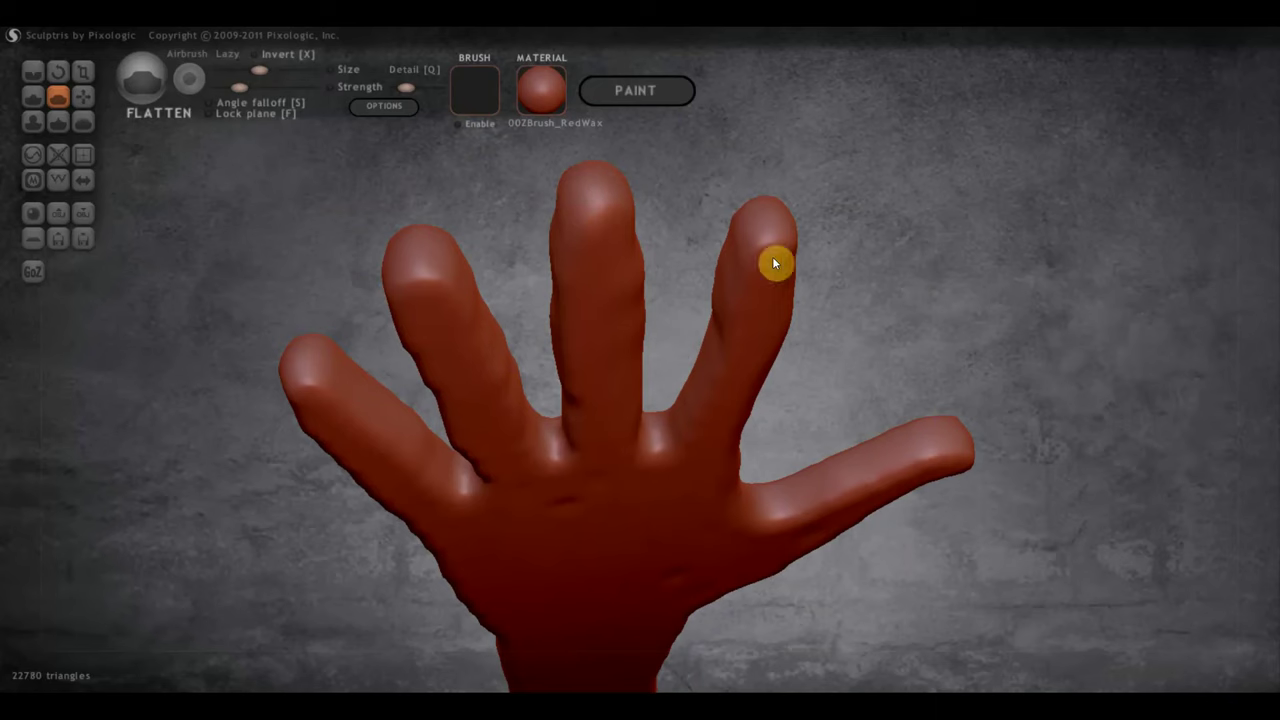
left_click_drag(900, 330, 922, 244)
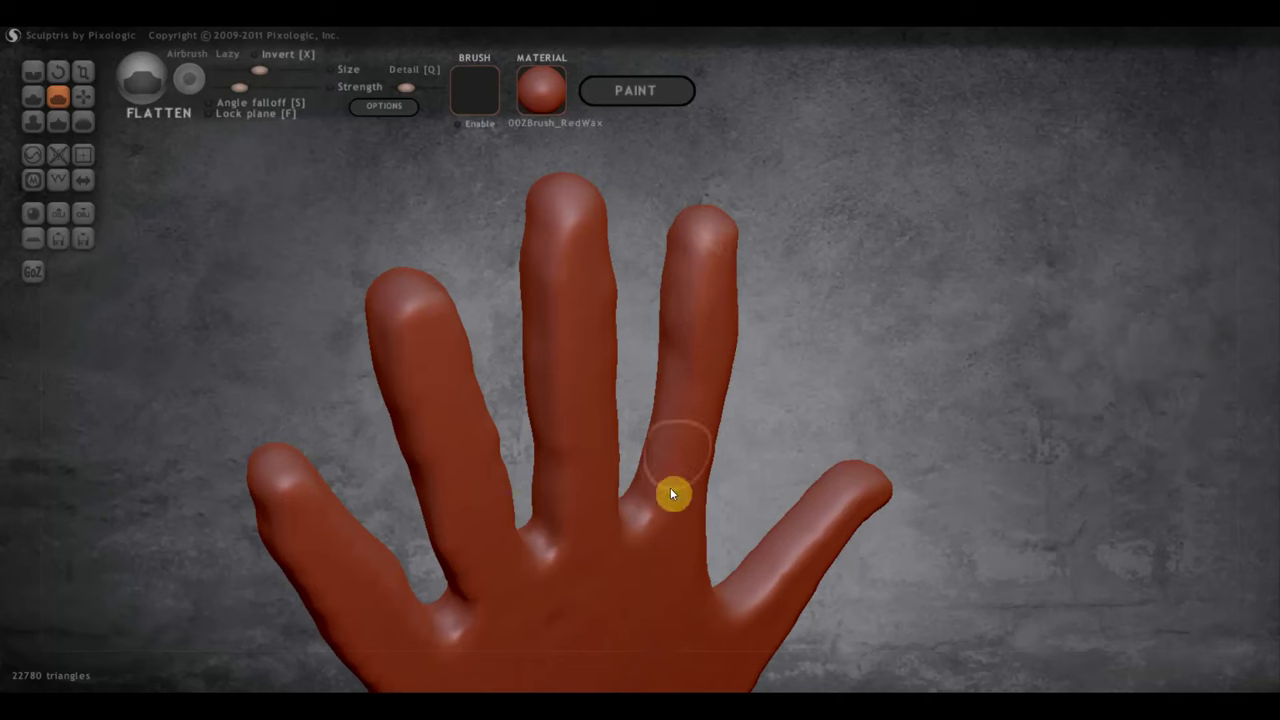
left_click_drag(780, 382, 1218, 334)
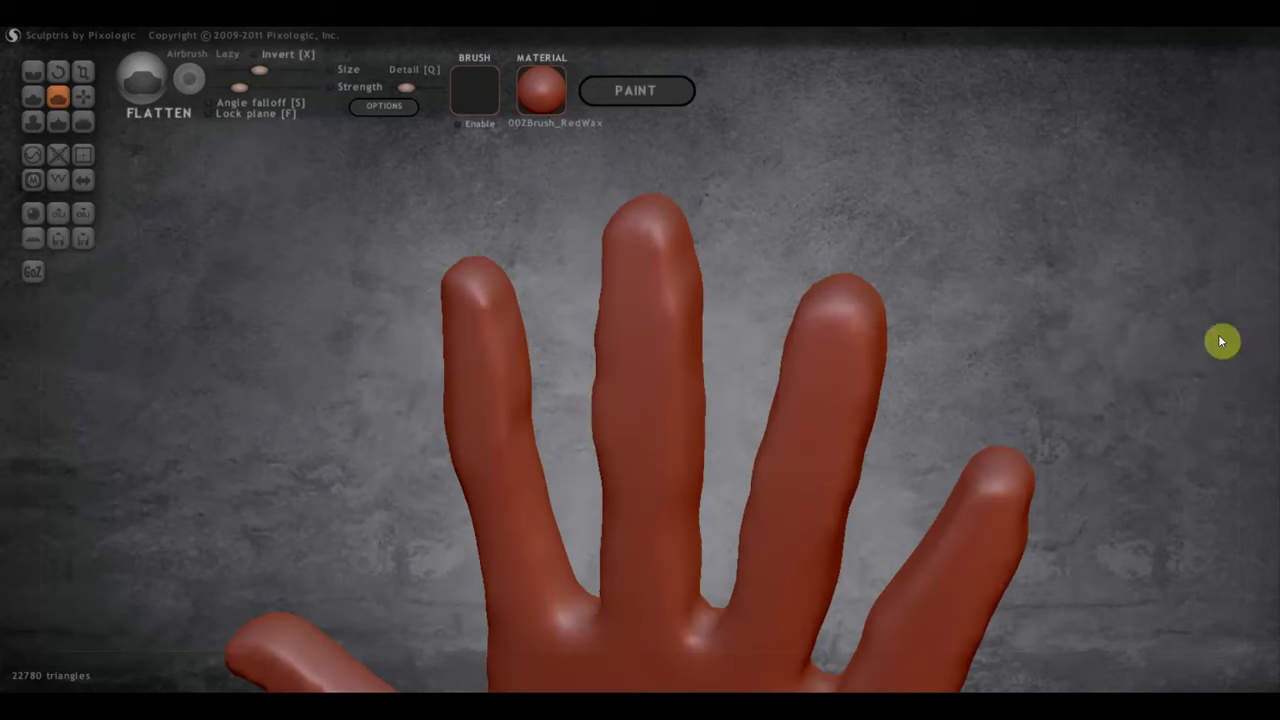
left_click_drag(494, 414, 490, 348)
mouse_move(634, 220)
left_mouse_down()
mouse_move(667, 258)
mouse_move(697, 479)
mouse_move(671, 411)
mouse_move(657, 254)
mouse_move(671, 446)
left_mouse_up()
Flatten along the middle finger and its base, then down the ring finger's length.
scroll(872, 402, "down", 3)
scroll(872, 402, "up", 3)
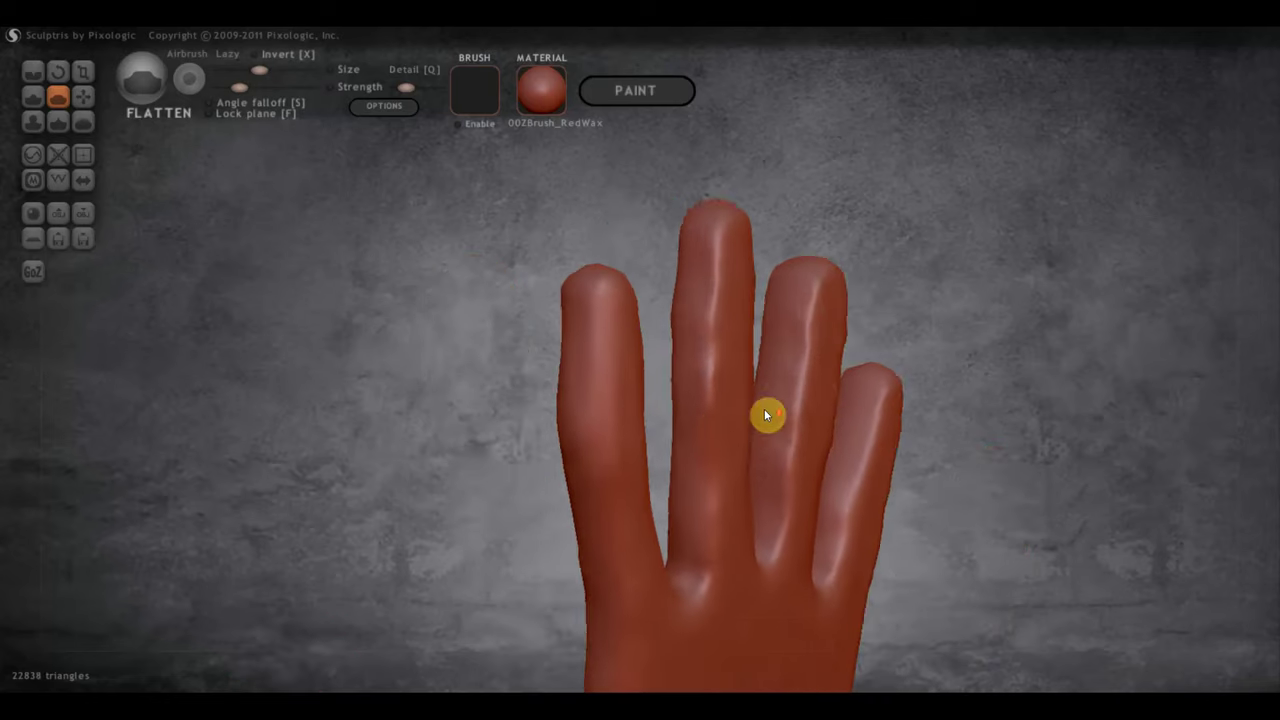
scroll(766, 414, "up", 2)
mouse_move(722, 367)
left_mouse_down()
mouse_move(716, 419)
mouse_move(741, 215)
mouse_move(726, 240)
mouse_move(717, 383)
mouse_move(737, 491)
mouse_move(733, 607)
mouse_move(709, 629)
left_mouse_up()
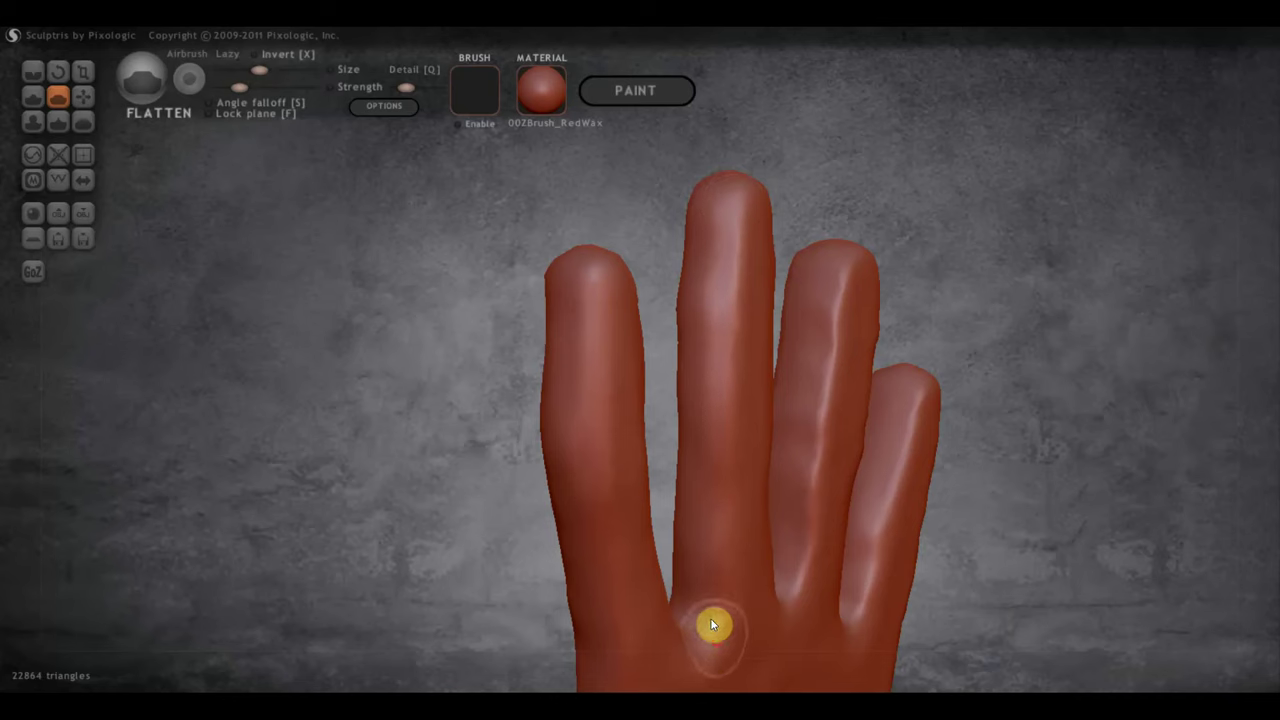
mouse_move(711, 623)
right_mouse_down()
mouse_move(829, 583)
mouse_move(693, 548)
right_mouse_up()
scroll(675, 465, "up", 3)
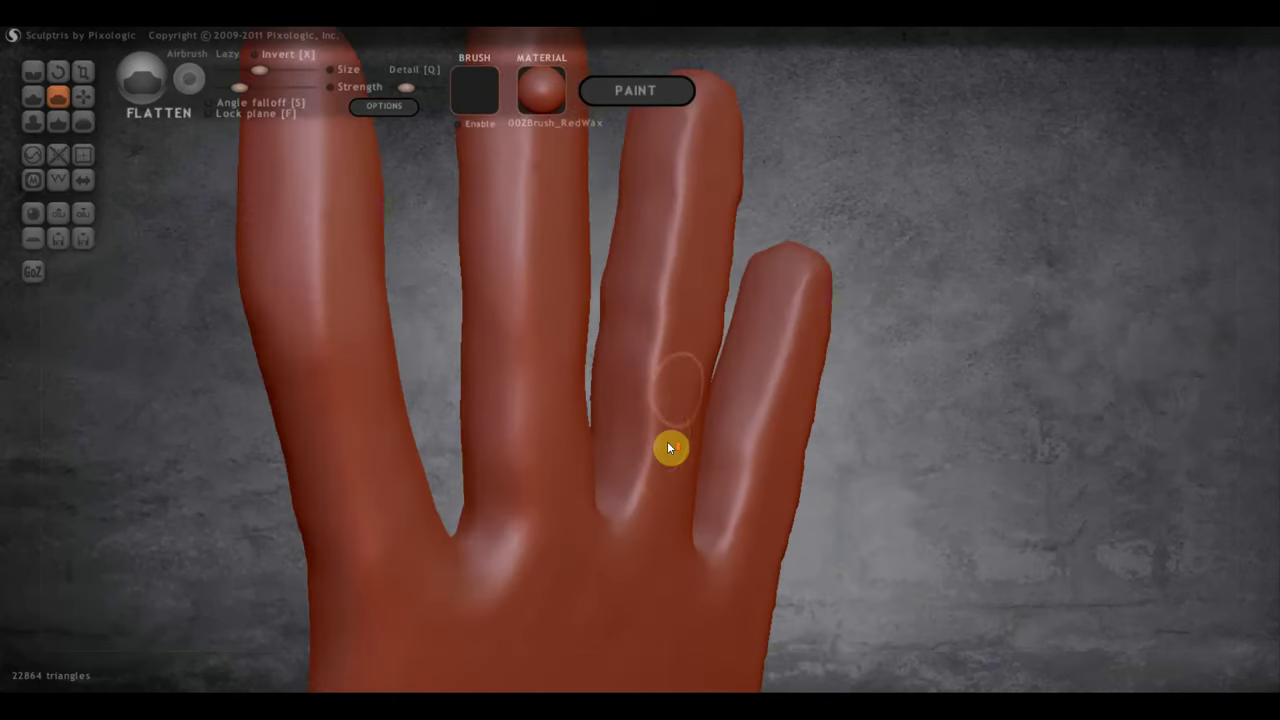
left_click_drag(661, 318, 648, 511)
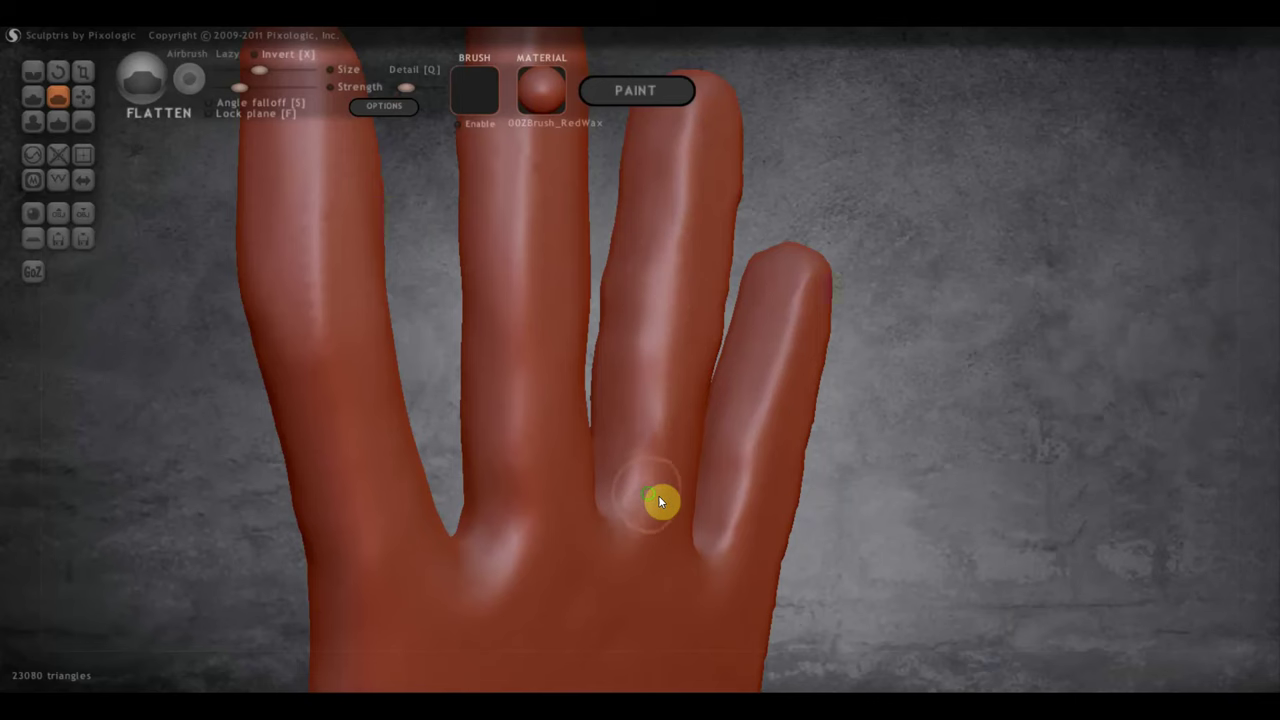
scroll(660, 500, "down", 5)
scroll(688, 517, "down", 3)
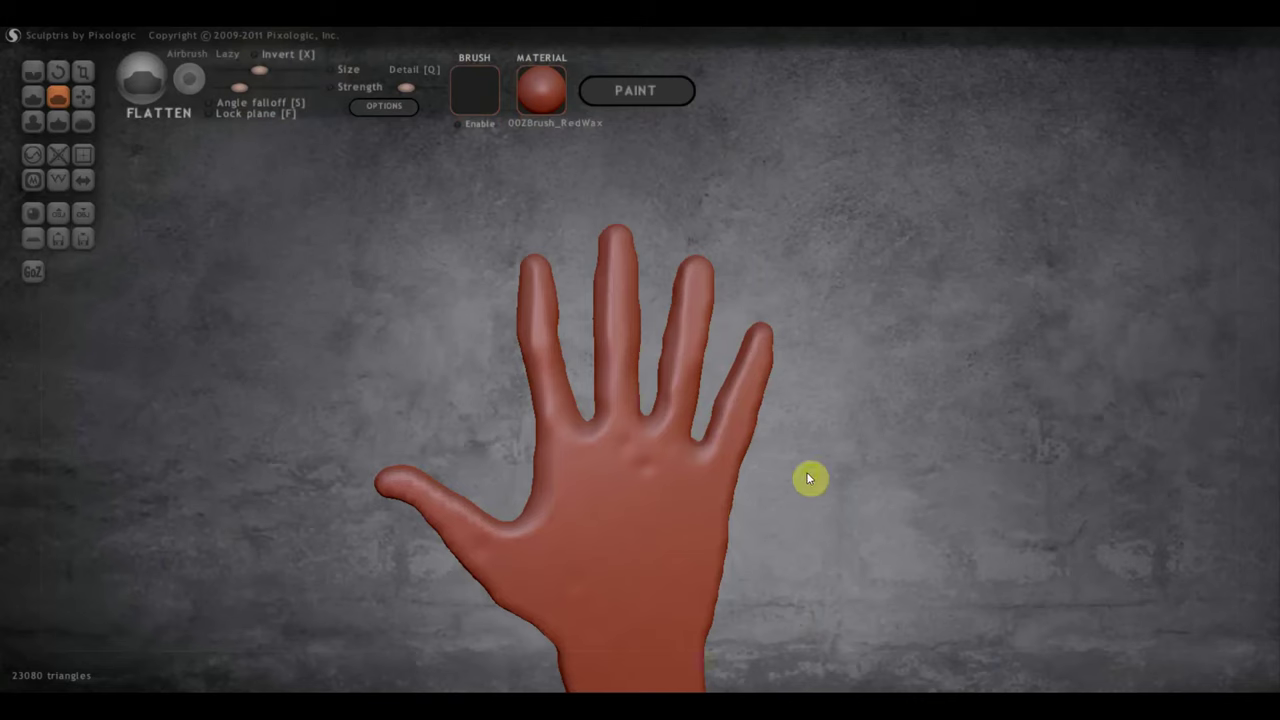
Flatten the pinky-side edge of the hand and of the wrist.
left_click_drag(810, 479, 831, 363)
scroll(409, 457, "up", 5)
mouse_move(314, 451)
left_mouse_down()
mouse_move(372, 487)
mouse_move(326, 480)
mouse_move(271, 443)
mouse_move(297, 523)
mouse_move(420, 511)
mouse_move(501, 418)
left_mouse_up()
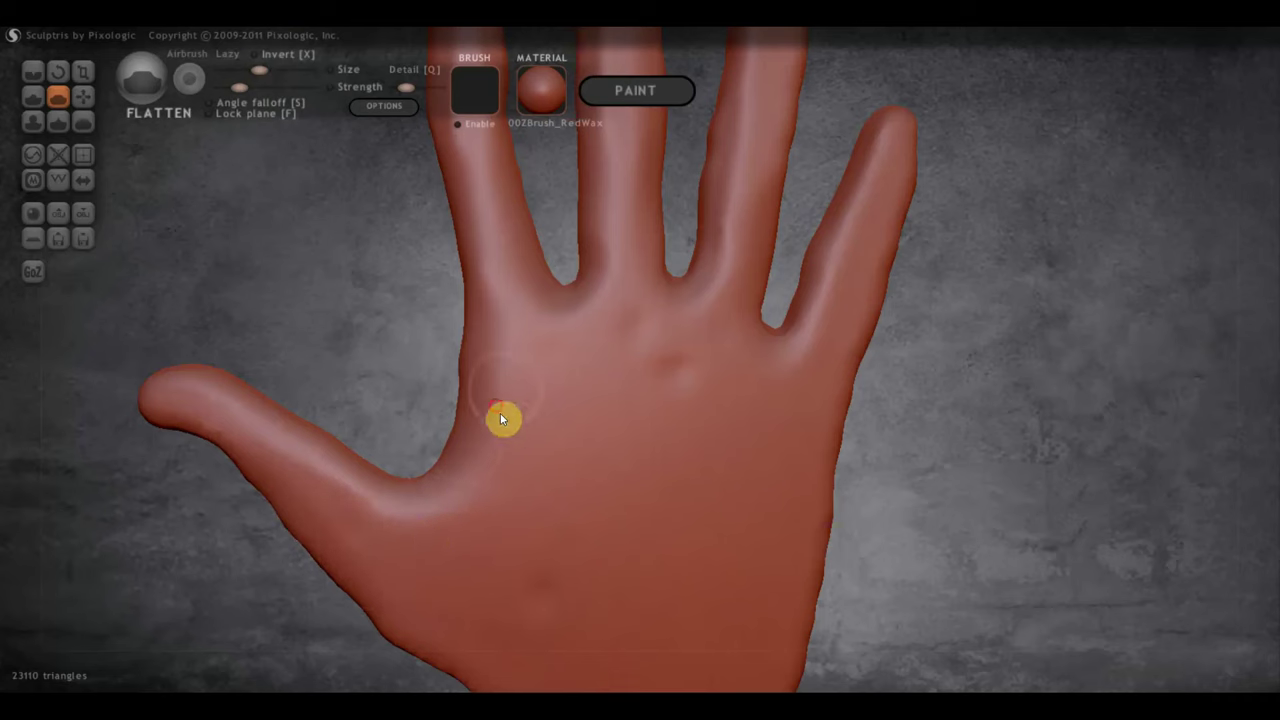
right_click_drag(786, 460, 730, 445)
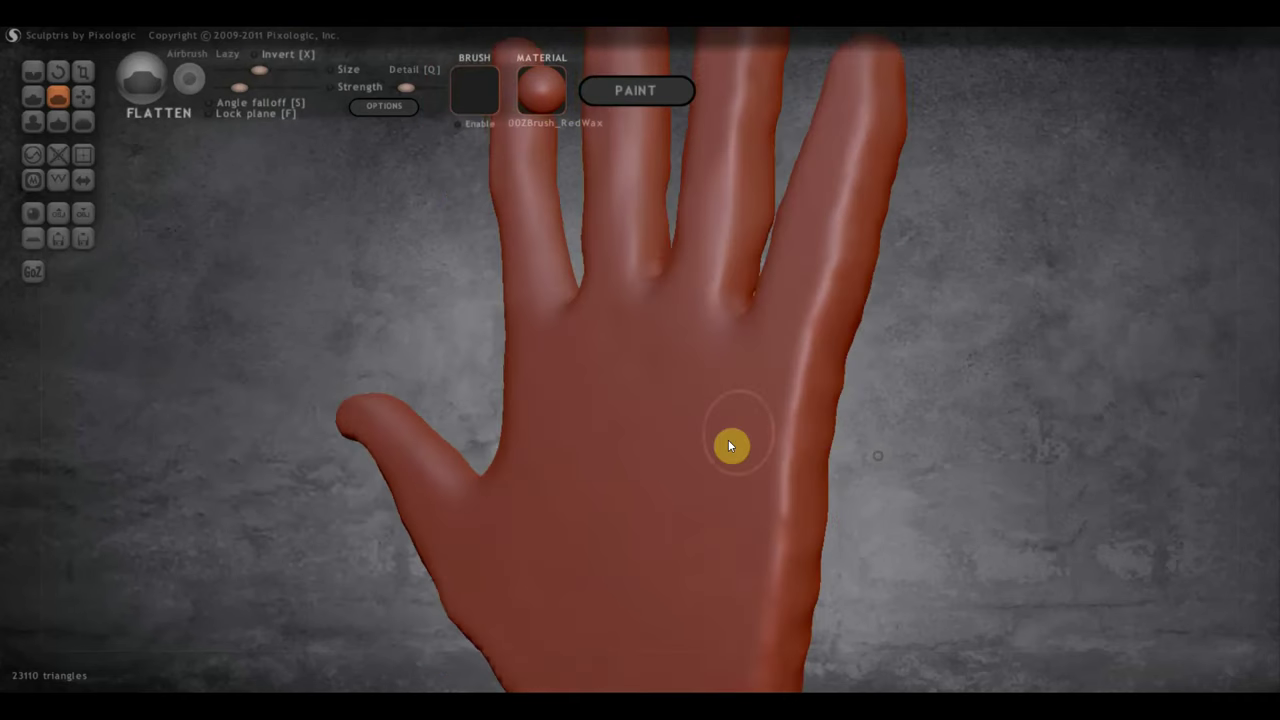
mouse_move(865, 185)
left_mouse_down()
mouse_move(791, 383)
mouse_move(855, 168)
mouse_move(863, 237)
mouse_move(843, 217)
mouse_move(771, 603)
mouse_move(757, 490)
left_mouse_up()
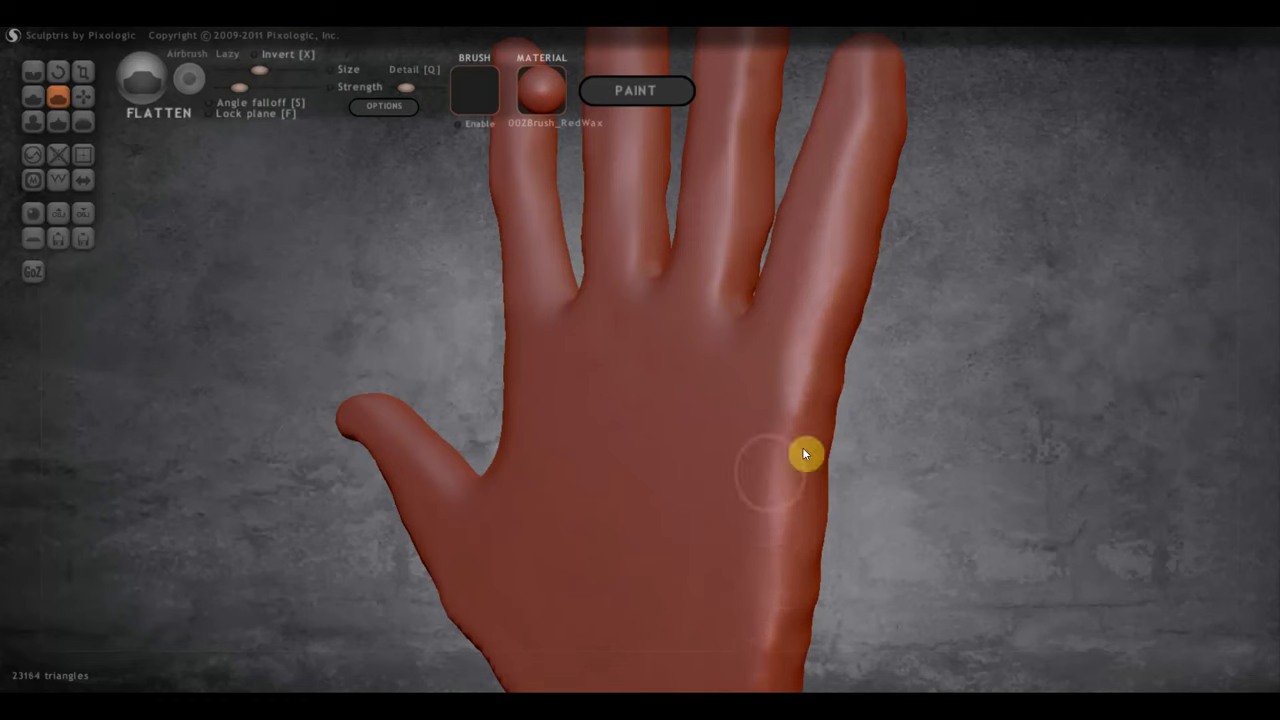
right_click_drag(794, 357, 724, 519)
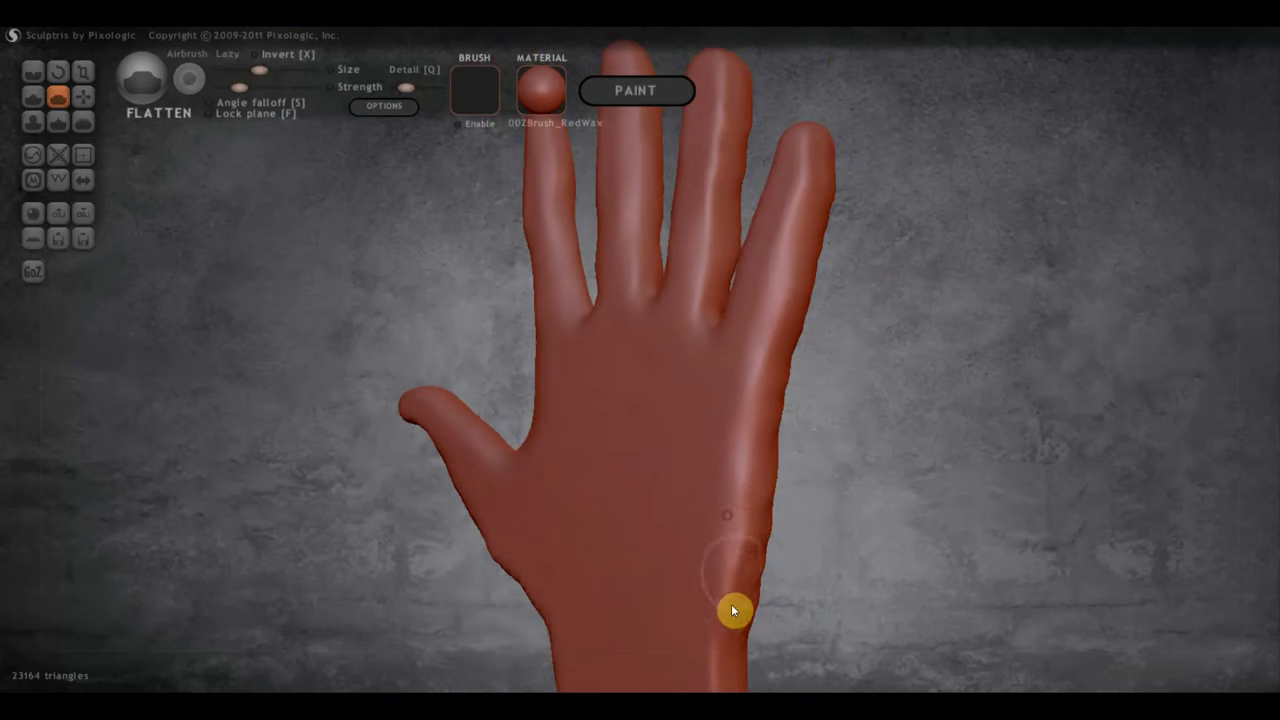
mouse_move(733, 611)
left_mouse_down()
mouse_move(743, 409)
mouse_move(716, 615)
left_mouse_up()
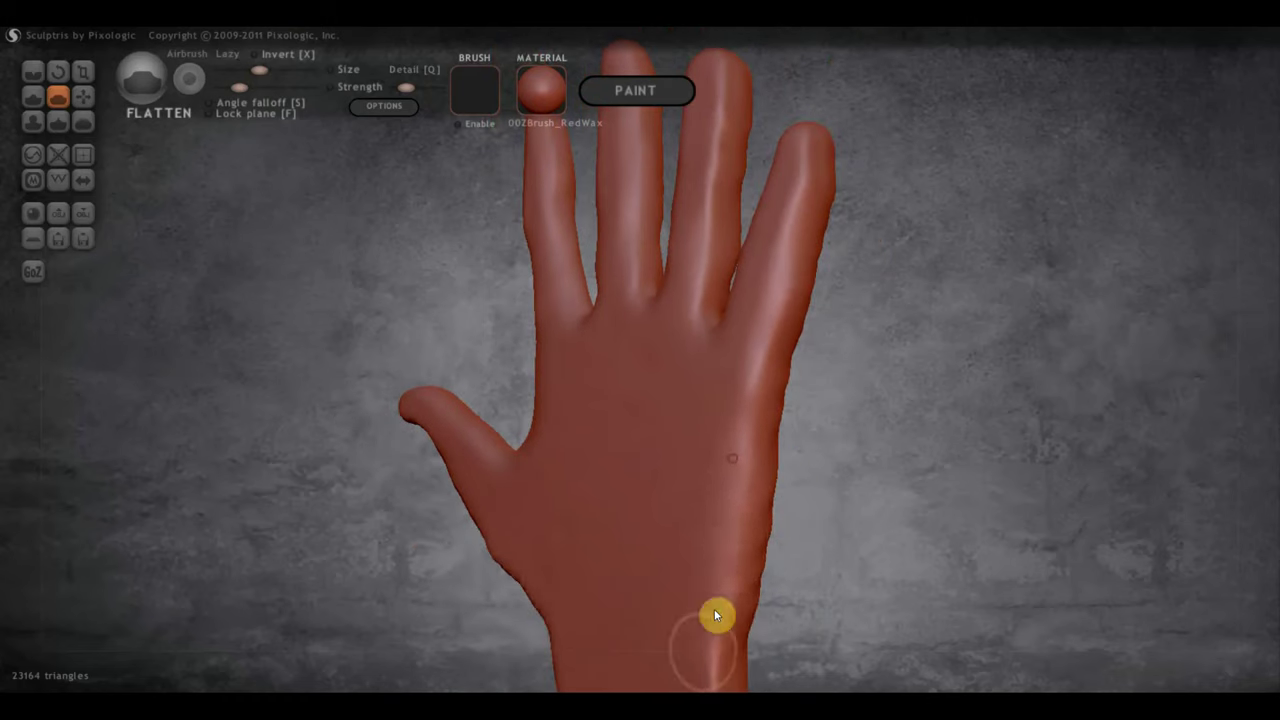
Flatten the surface and shiny ridge along the middle finger.
right_click_drag(784, 355, 800, 369)
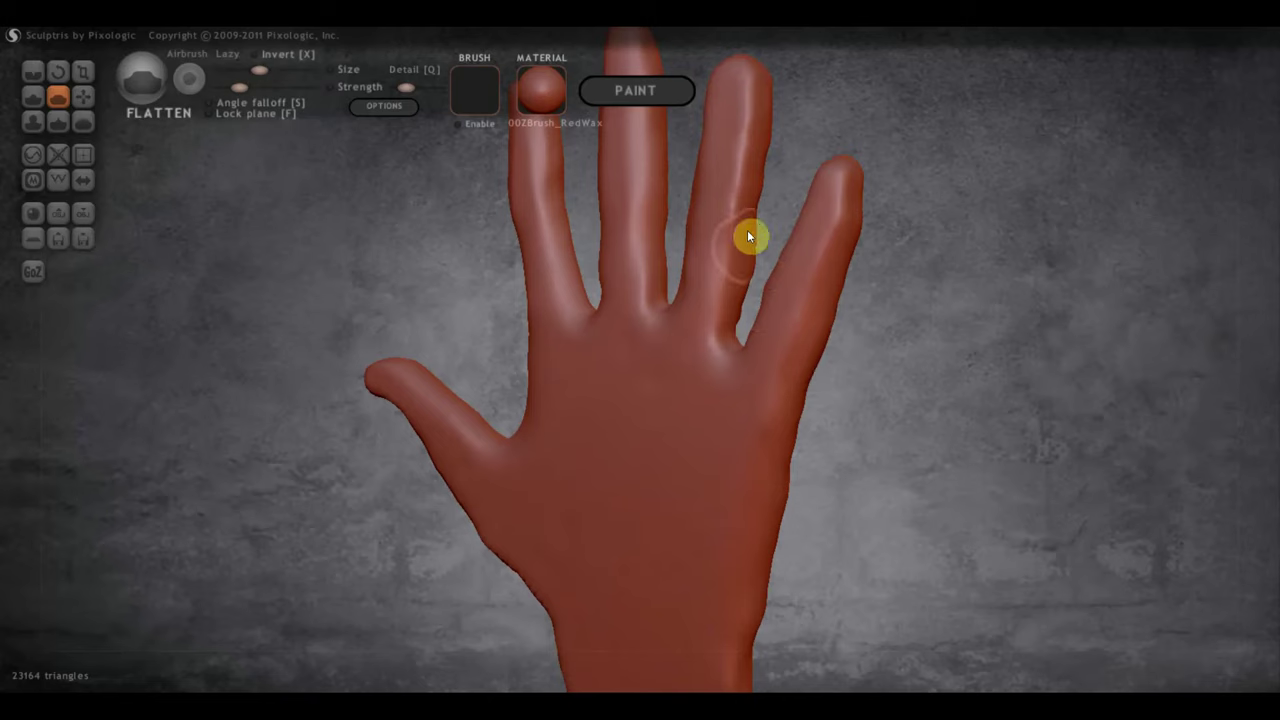
mouse_move(747, 235)
right_mouse_down()
mouse_move(546, 312)
mouse_move(491, 289)
mouse_move(534, 262)
right_mouse_up()
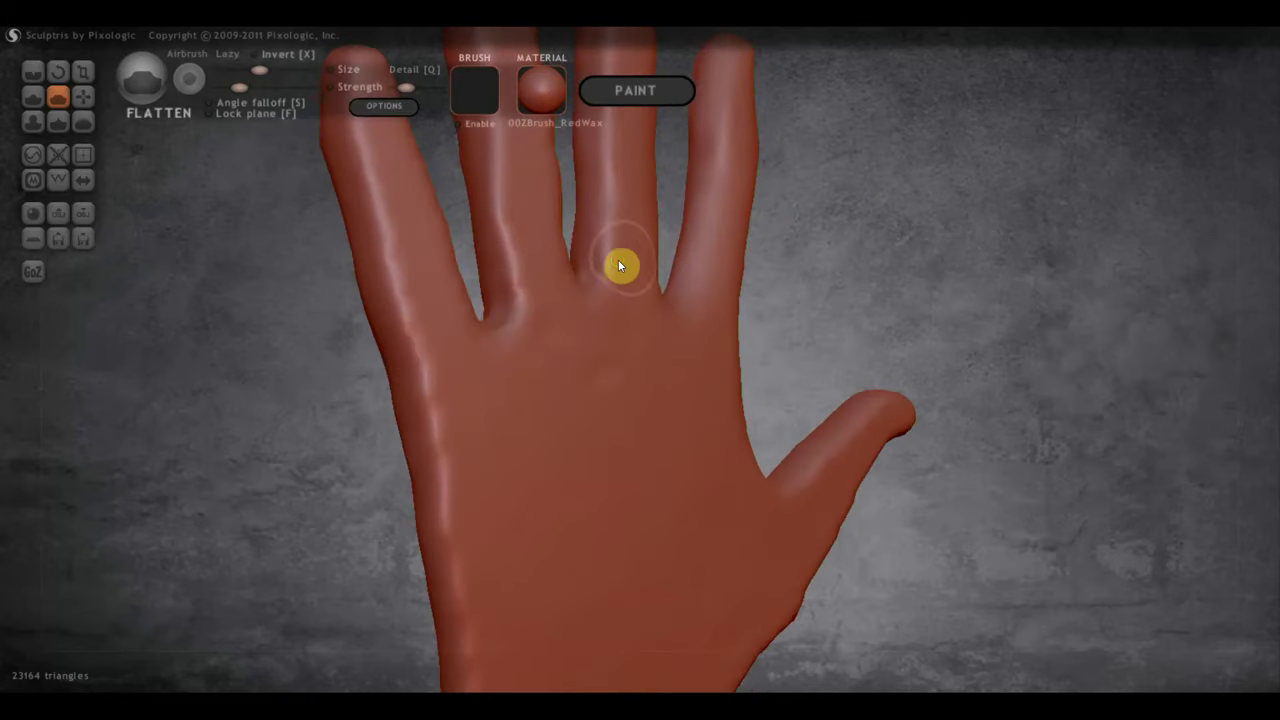
mouse_move(618, 262)
right_mouse_down()
mouse_move(643, 380)
mouse_move(591, 509)
right_mouse_up()
scroll(565, 470, "up", 3)
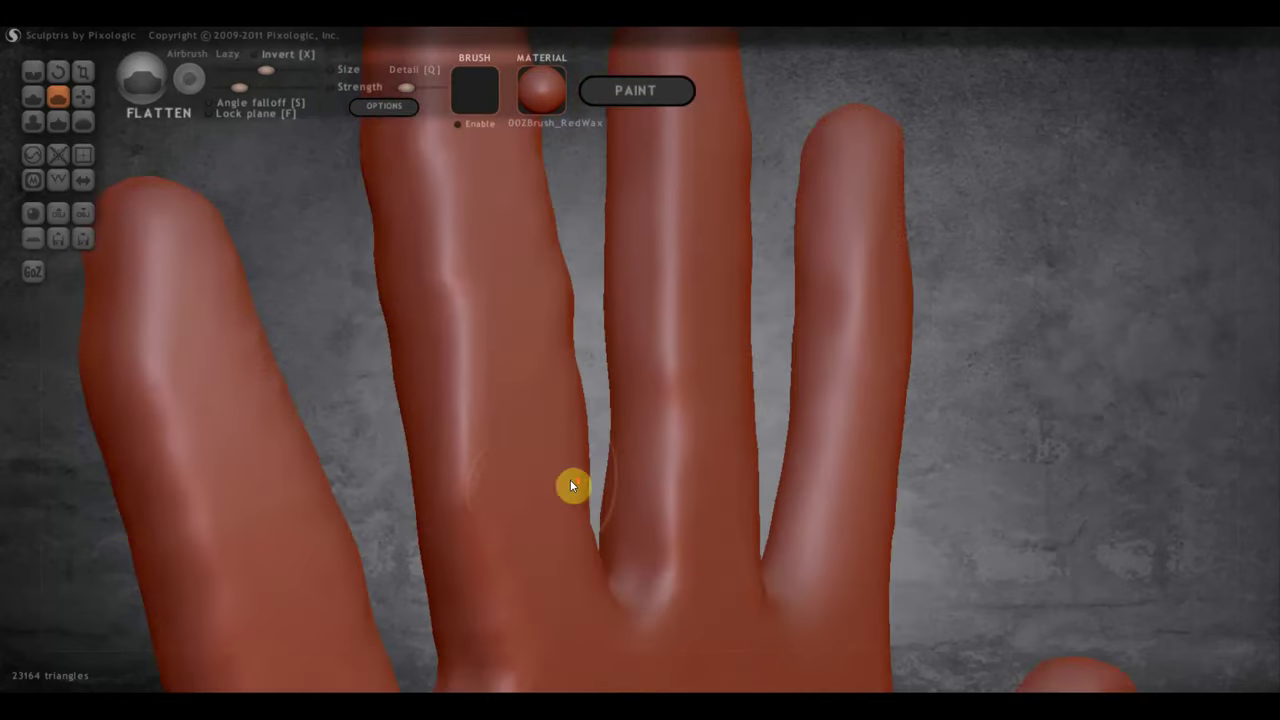
scroll(484, 506, "down", 2)
left_click_drag(505, 475, 517, 535)
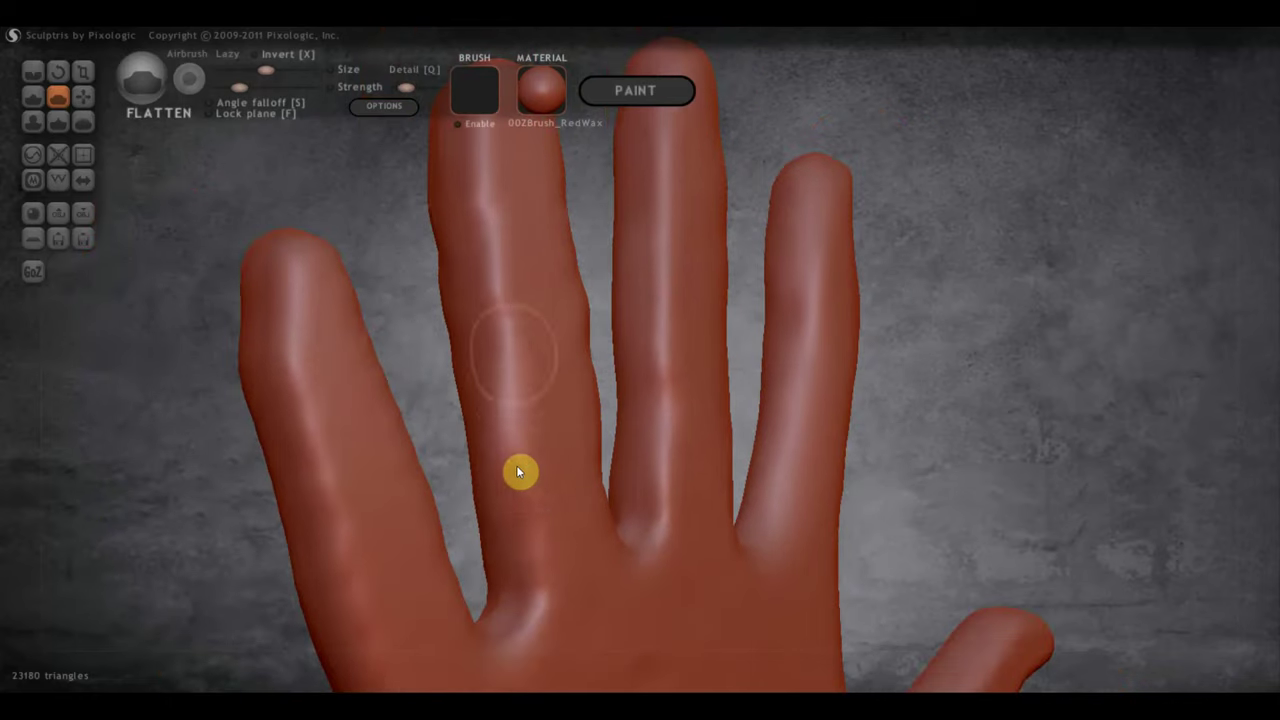
mouse_move(518, 471)
left_mouse_down()
mouse_move(477, 151)
mouse_move(518, 560)
left_mouse_up()
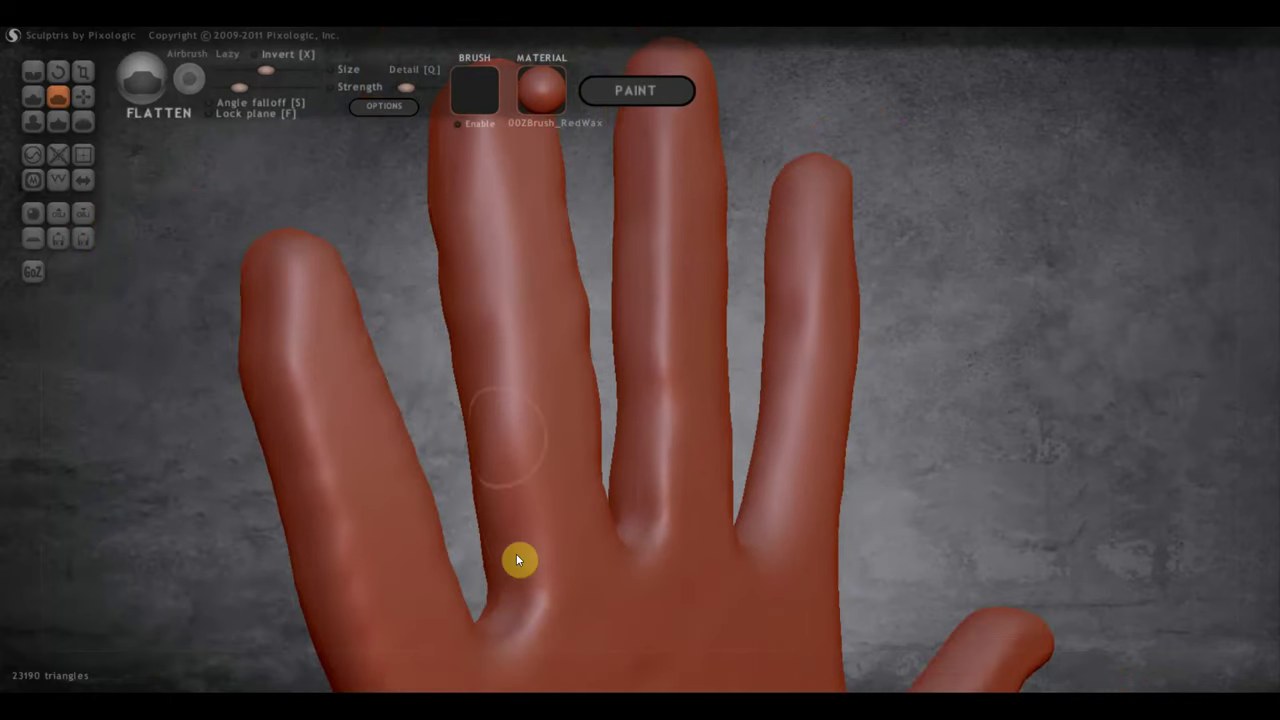
Flatten the fingertip from the side, then smooth the ridge along the ring finger.
mouse_move(551, 500)
right_mouse_down()
mouse_move(526, 514)
mouse_move(914, 491)
mouse_move(370, 524)
mouse_move(1020, 531)
mouse_move(509, 515)
mouse_move(900, 523)
mouse_move(477, 429)
mouse_move(633, 467)
mouse_move(606, 491)
mouse_move(509, 491)
mouse_move(646, 431)
mouse_move(556, 333)
right_mouse_up()
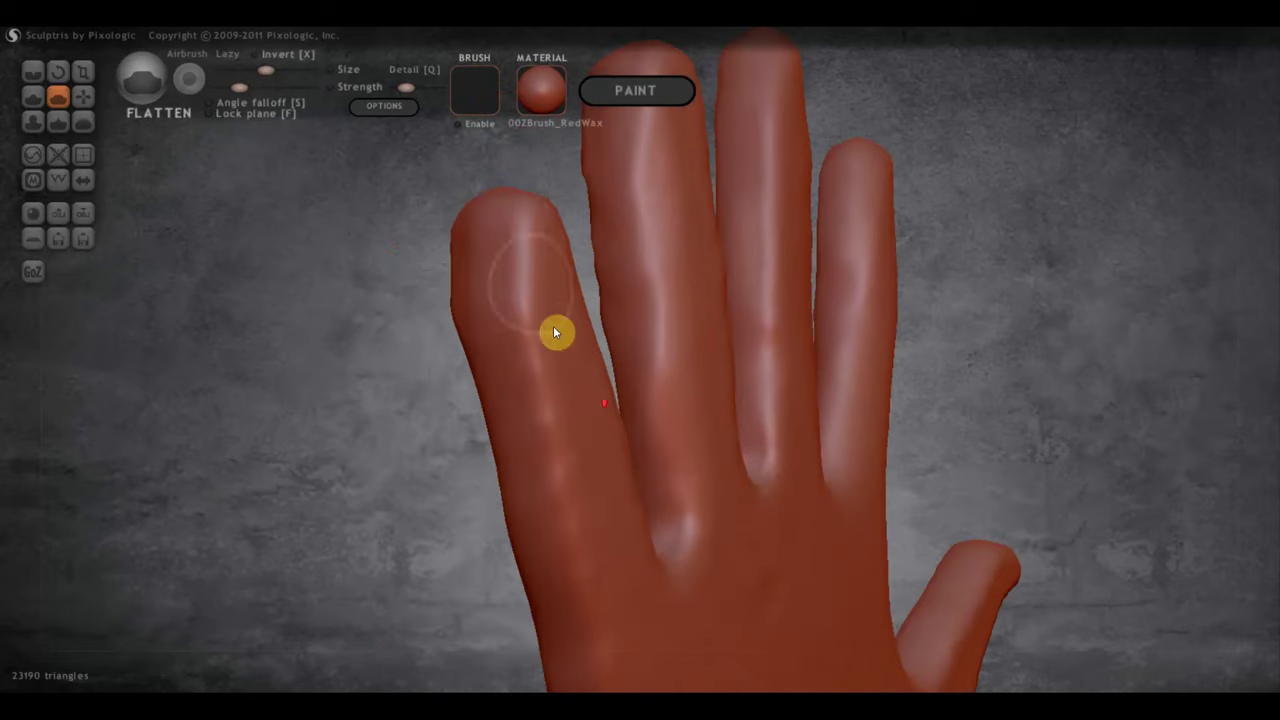
left_click_drag(556, 333, 523, 249)
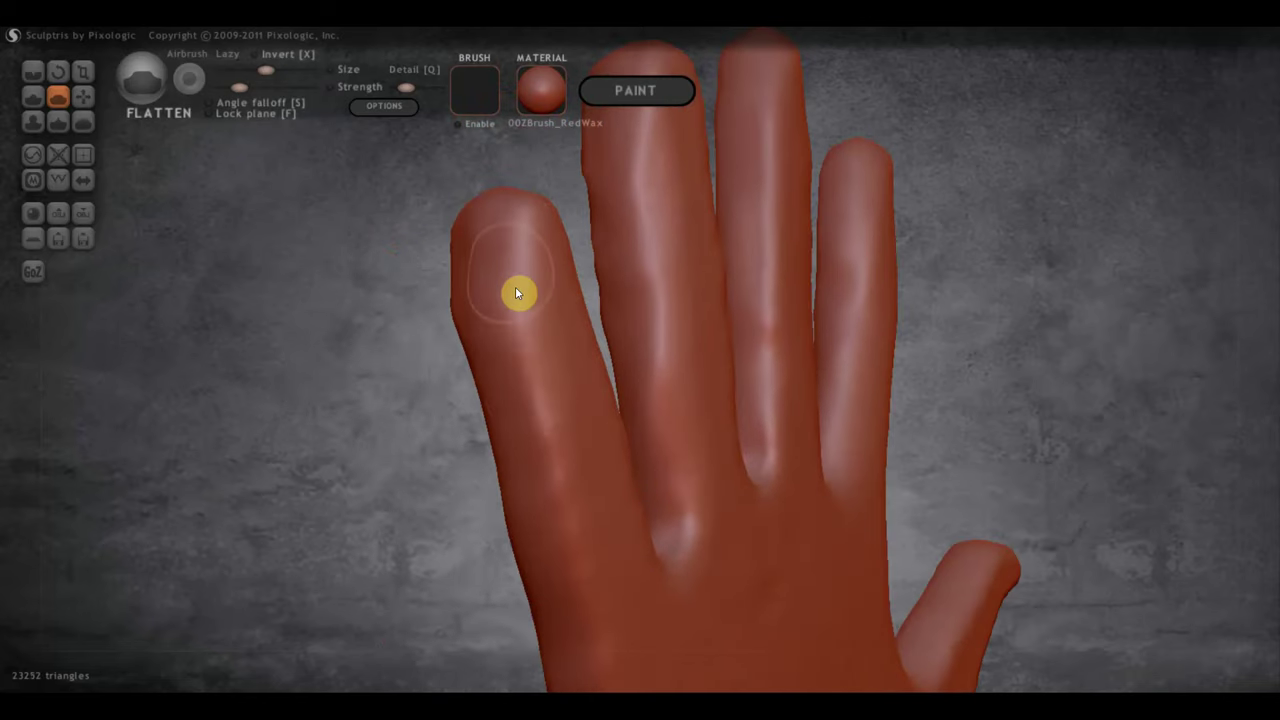
mouse_move(515, 292)
left_mouse_down()
mouse_move(571, 480)
mouse_move(529, 377)
mouse_move(562, 444)
left_mouse_up()
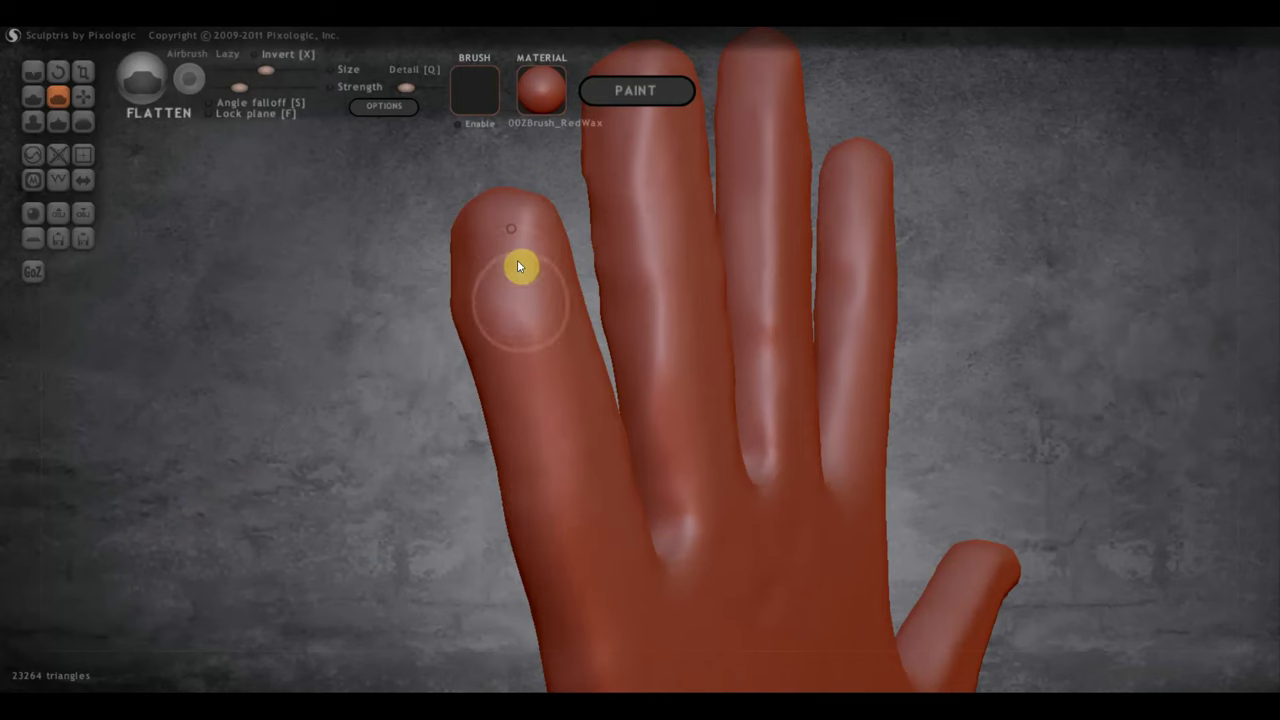
mouse_move(492, 338)
right_mouse_down()
mouse_move(731, 457)
mouse_move(905, 469)
mouse_move(946, 437)
mouse_move(760, 463)
right_mouse_up()
scroll(740, 483, "up", 3)
scroll(740, 416, "up", 2)
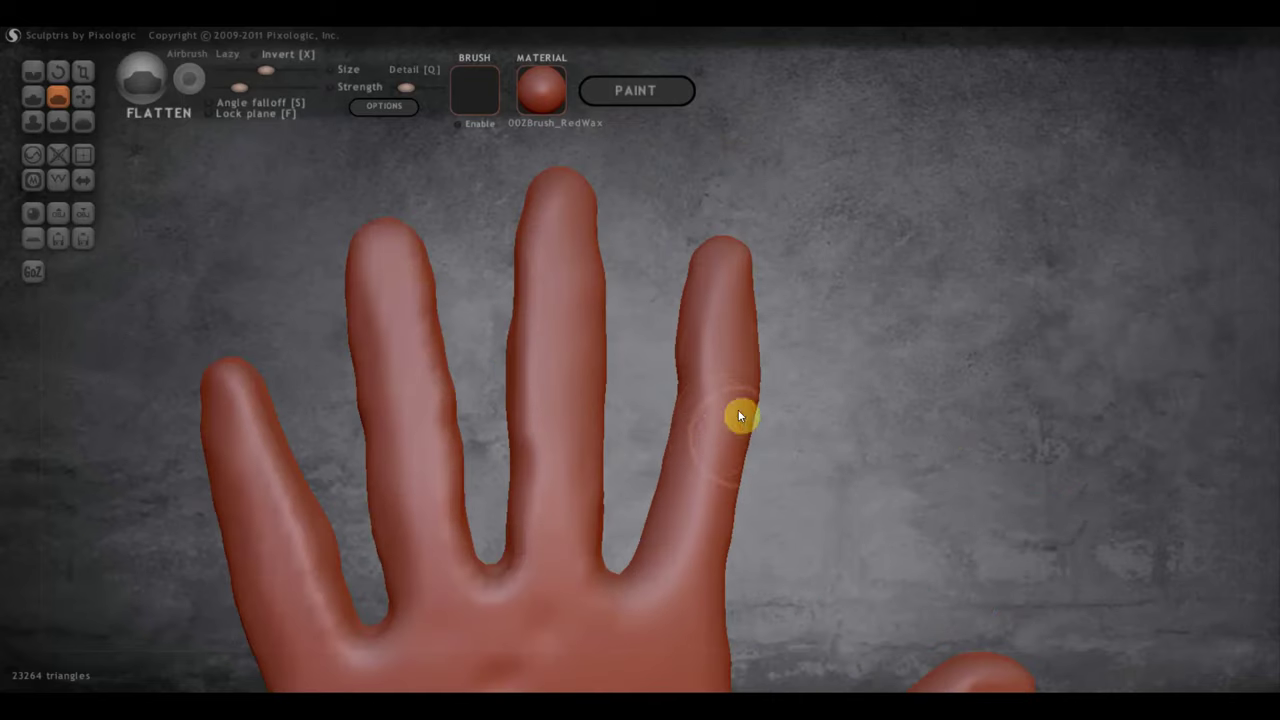
right_click_drag(544, 396, 298, 433)
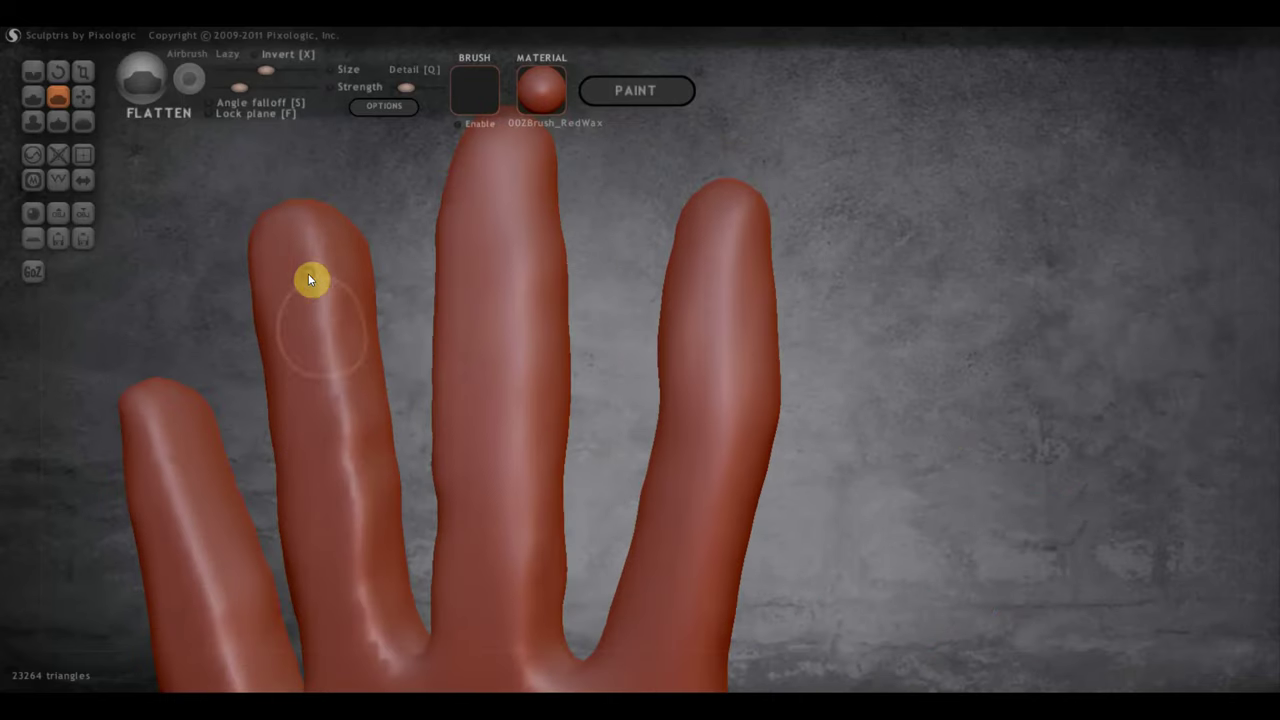
mouse_move(308, 280)
left_mouse_down()
mouse_move(331, 283)
mouse_move(300, 231)
mouse_move(369, 531)
mouse_move(324, 426)
mouse_move(354, 457)
mouse_move(376, 683)
mouse_move(360, 534)
mouse_move(378, 487)
mouse_move(356, 532)
mouse_move(294, 556)
mouse_move(229, 612)
mouse_move(191, 558)
mouse_move(157, 463)
mouse_move(220, 686)
left_mouse_up()
Select the Grab brush, reduce its Size, and turn the hand to a working angle.
scroll(336, 675, "down", 3)
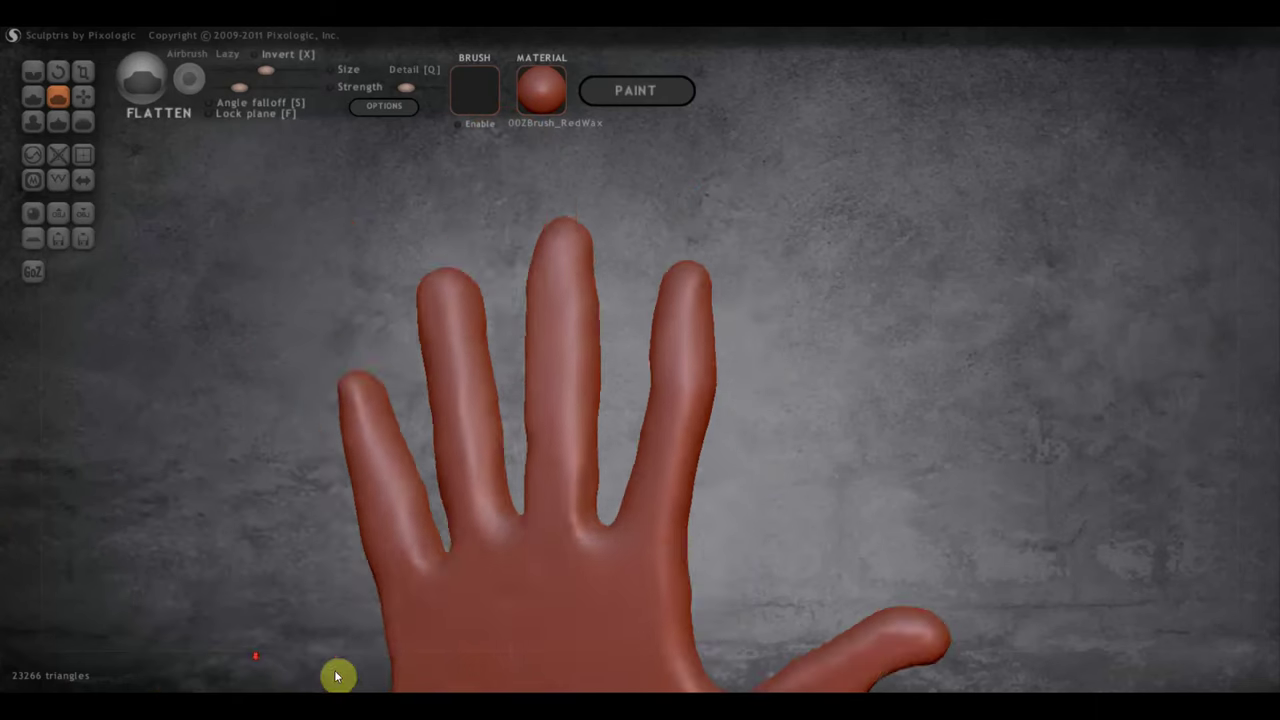
mouse_move(336, 675)
left_mouse_down()
mouse_move(543, 631)
mouse_move(580, 594)
mouse_move(531, 486)
left_mouse_up()
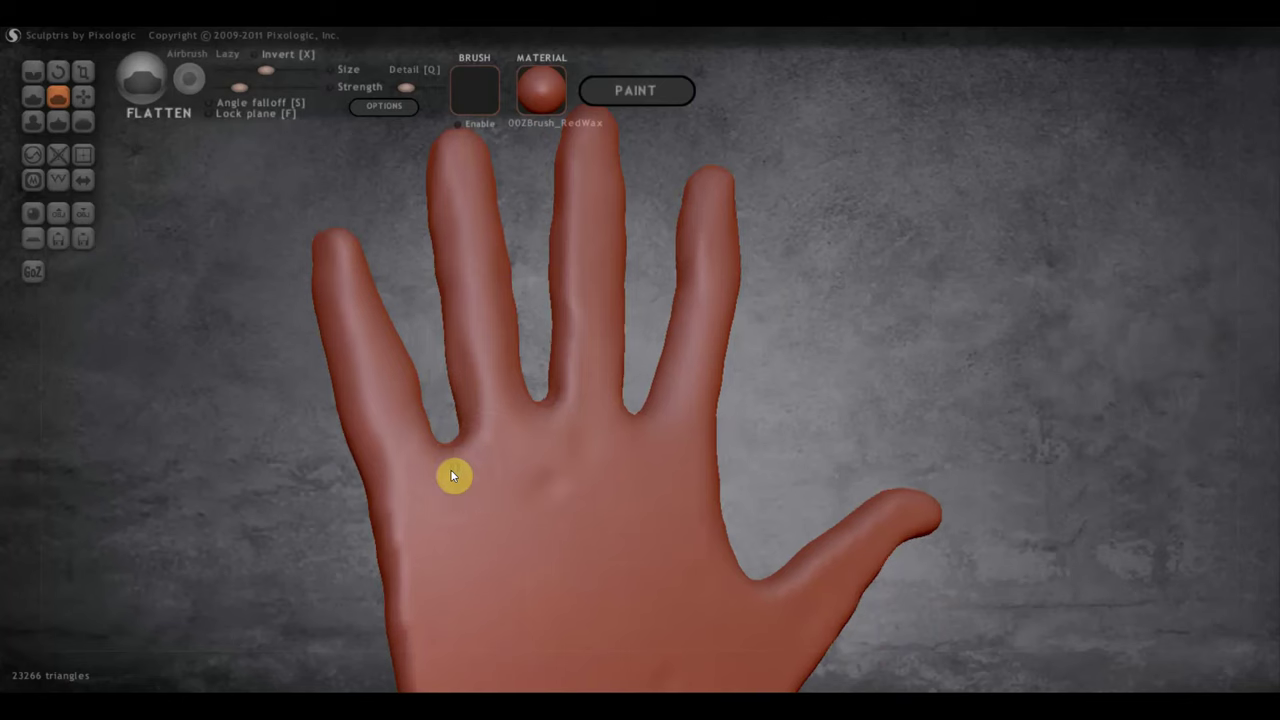
left_click(83, 96)
scroll(340, 381, "up", 2)
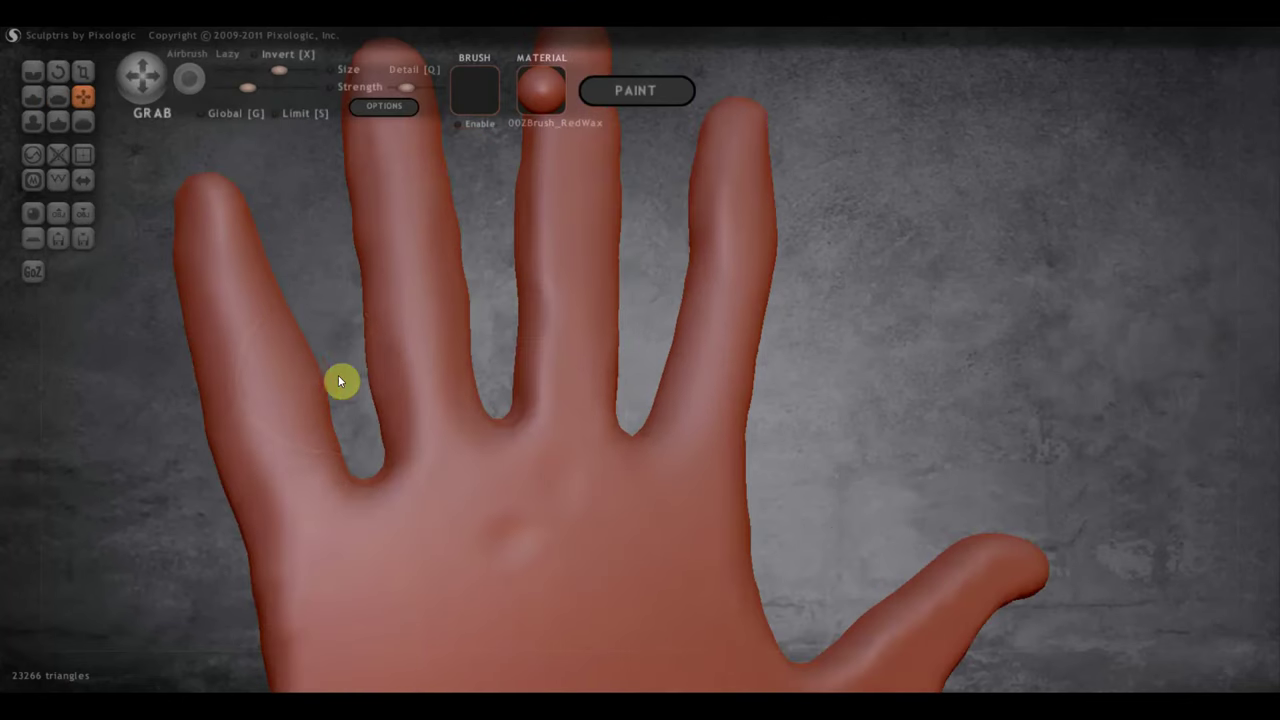
left_click(260, 72)
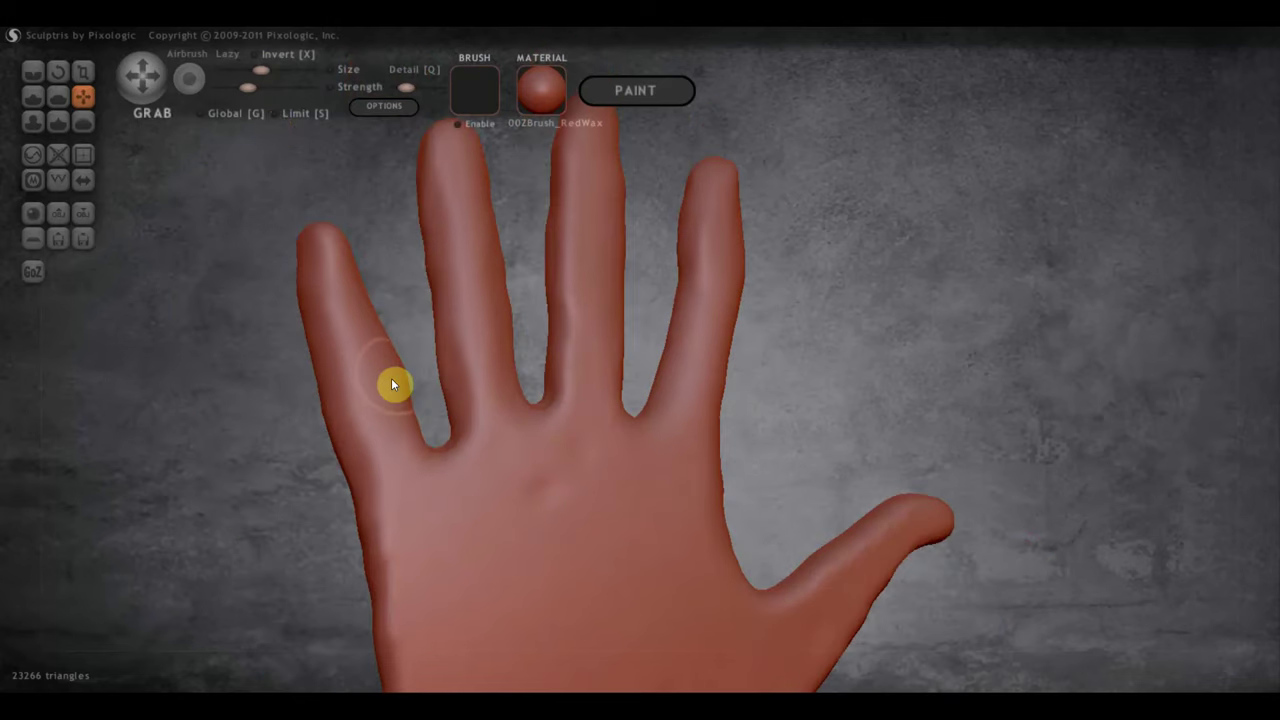
right_click_drag(388, 376, 374, 449)
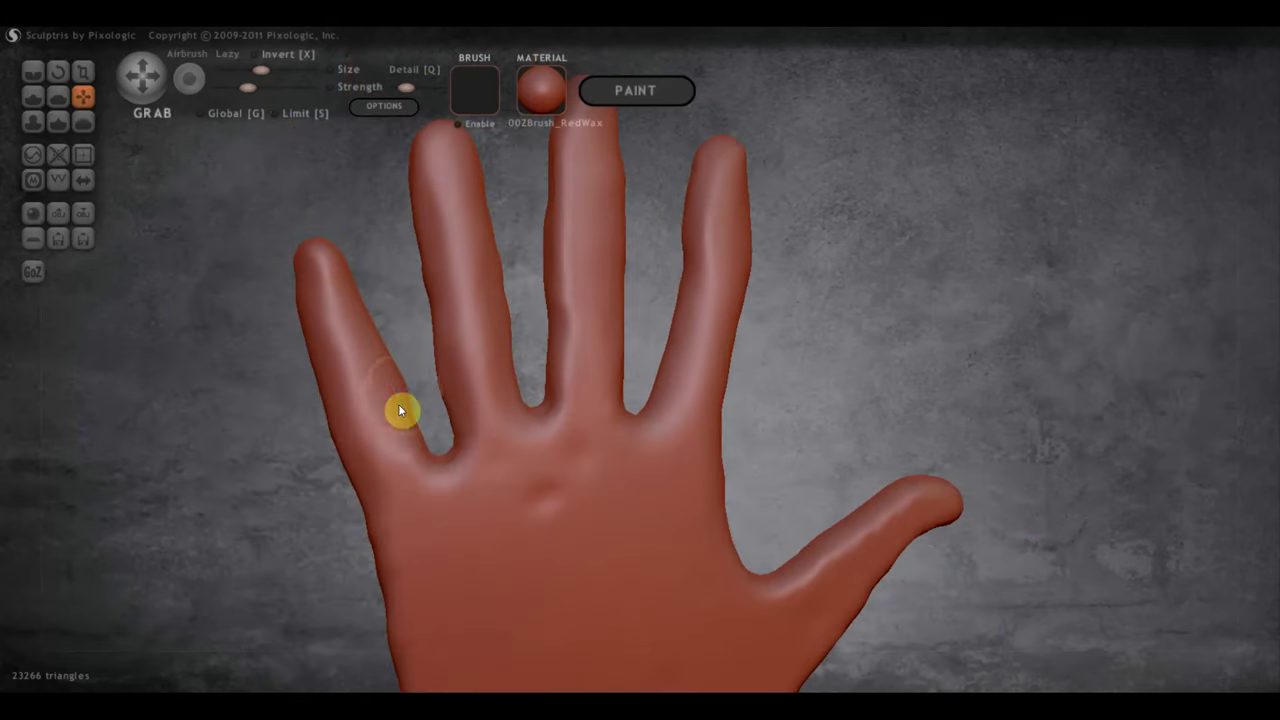
mouse_move(399, 388)
right_mouse_down()
mouse_move(511, 396)
mouse_move(423, 443)
right_mouse_up()
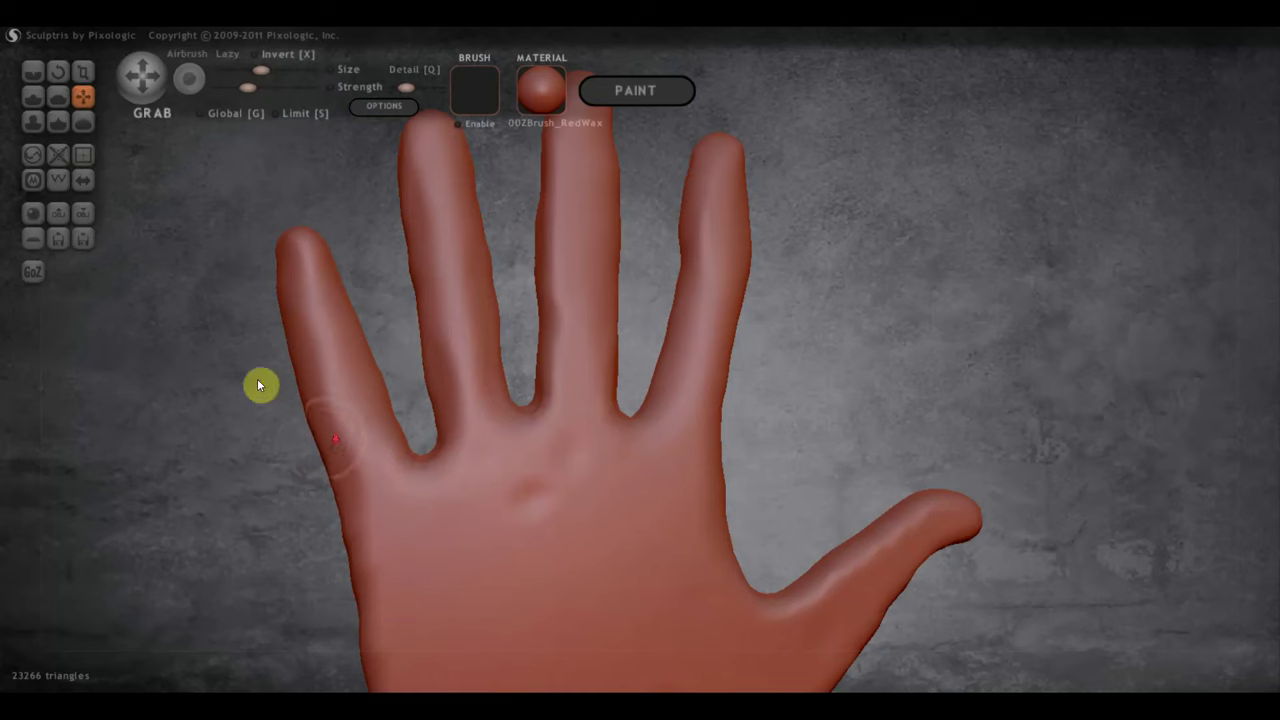
mouse_move(257, 378)
right_mouse_down()
mouse_move(486, 498)
mouse_move(492, 555)
mouse_move(669, 528)
mouse_move(571, 398)
right_mouse_up()
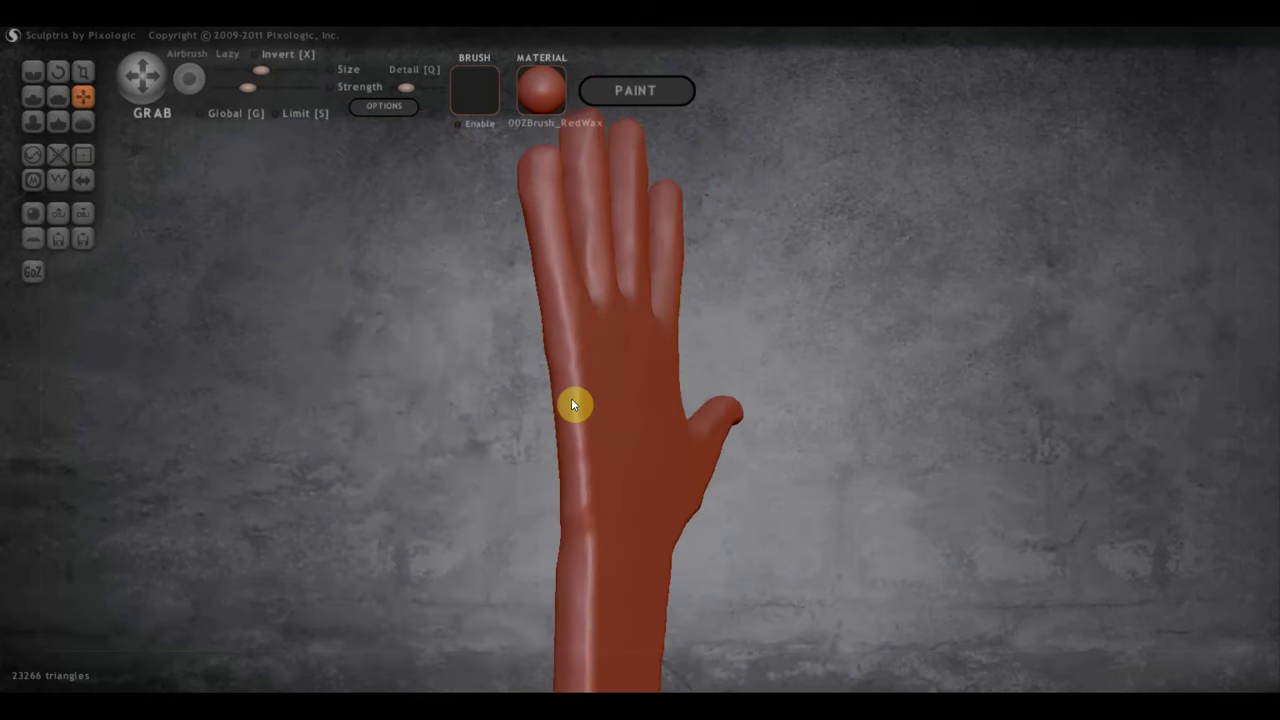
Reselect the Flatten brush, flatten the wrist's left edge, then turn the palm forward again.
left_click(33, 95)
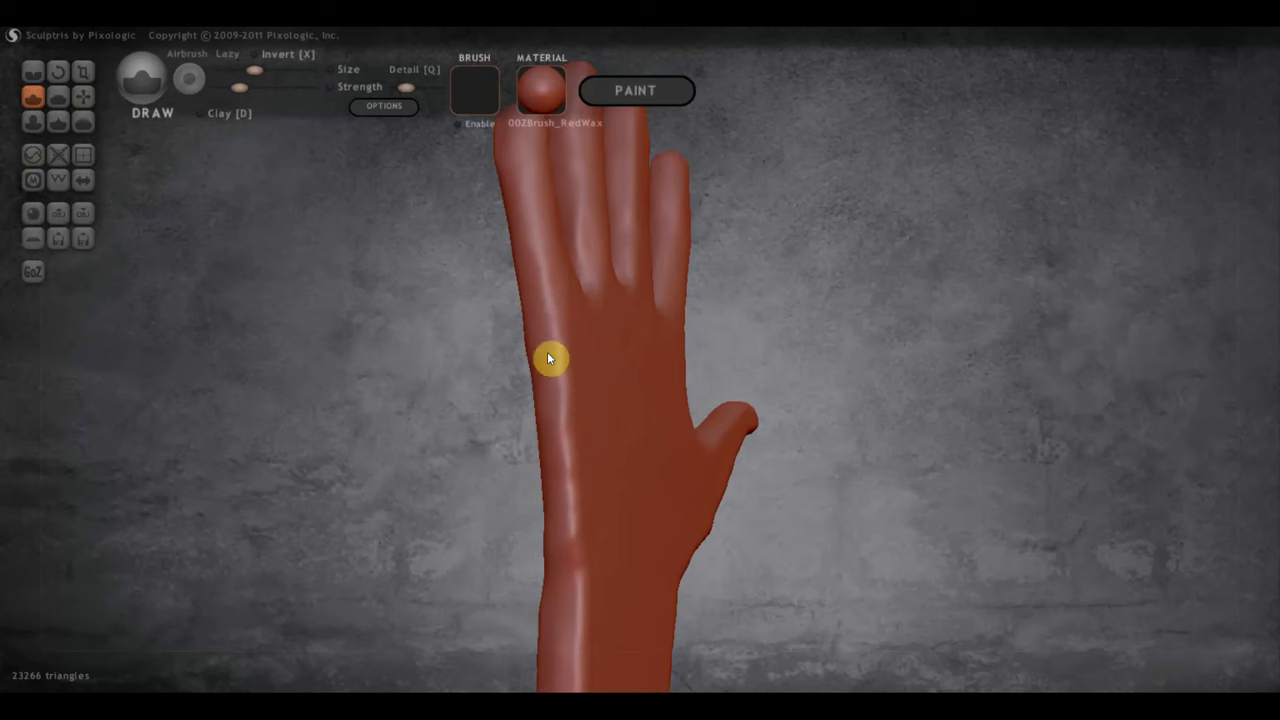
left_click(57, 95)
right_click_drag(300, 260, 544, 374)
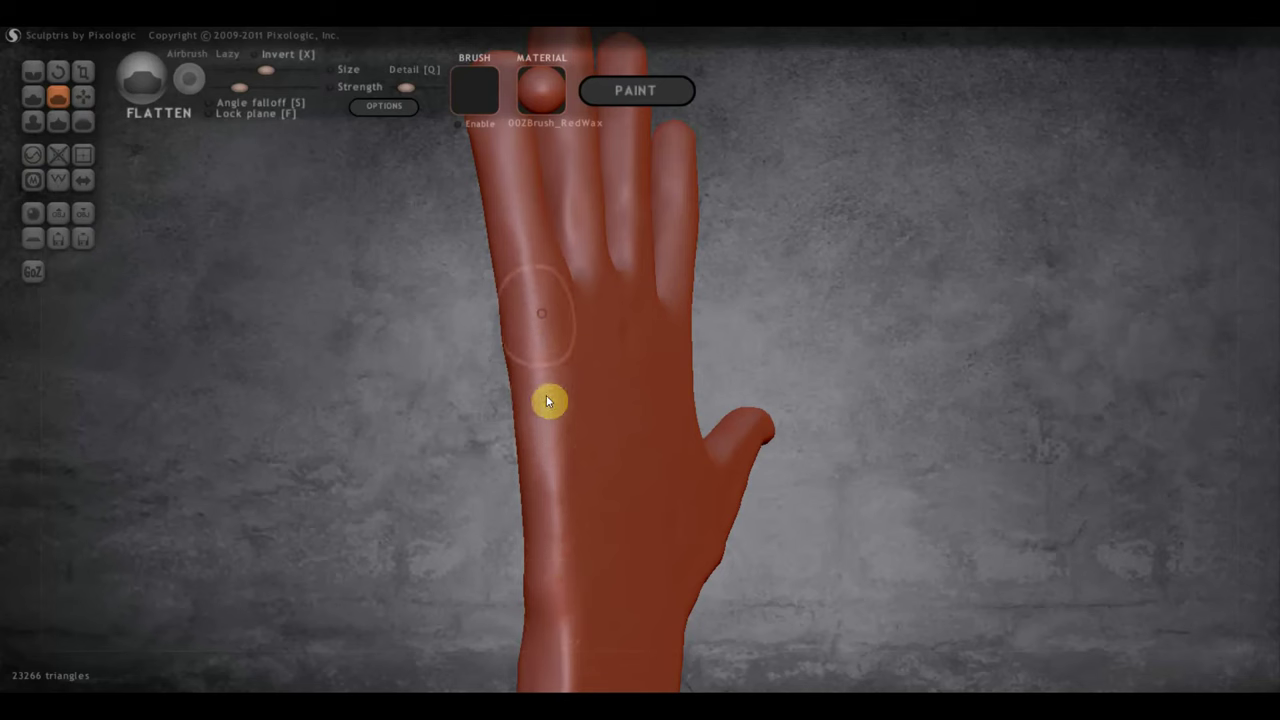
mouse_move(571, 603)
right_mouse_down()
mouse_move(646, 503)
mouse_move(637, 477)
right_mouse_up()
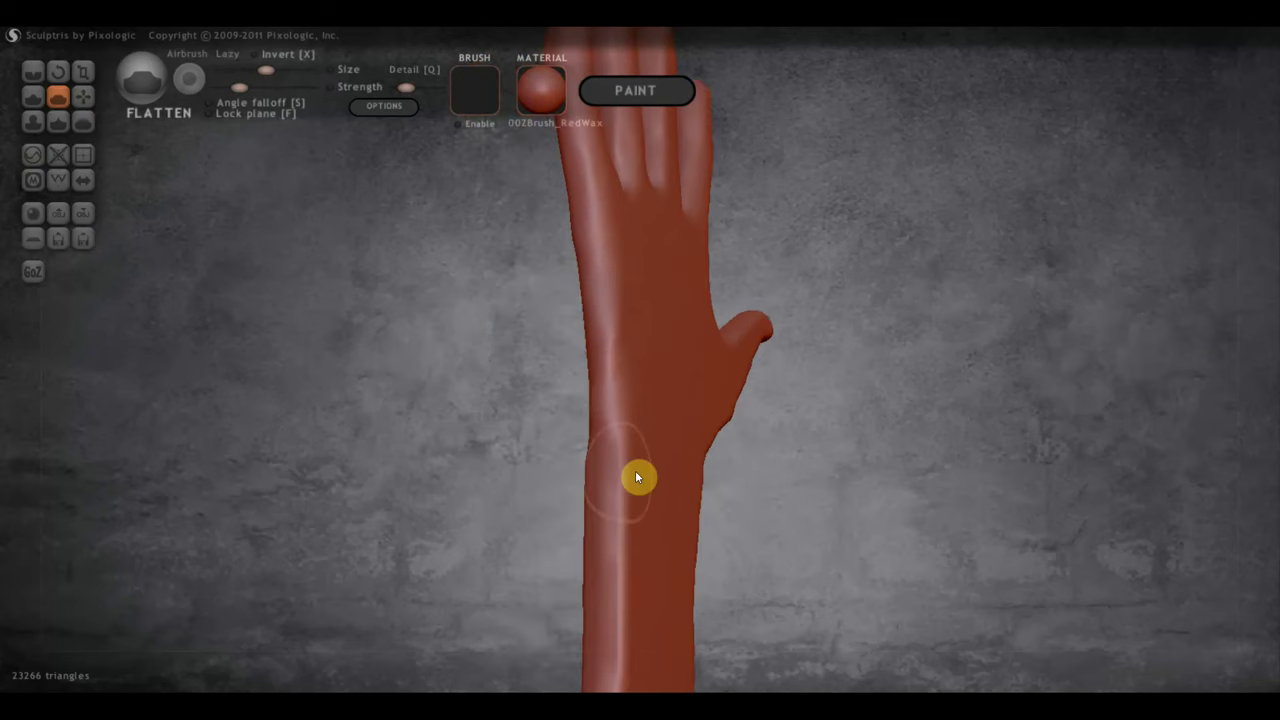
mouse_move(611, 616)
right_mouse_down()
mouse_move(656, 573)
mouse_move(666, 608)
mouse_move(980, 606)
right_mouse_up()
scroll(703, 526, "up", 3)
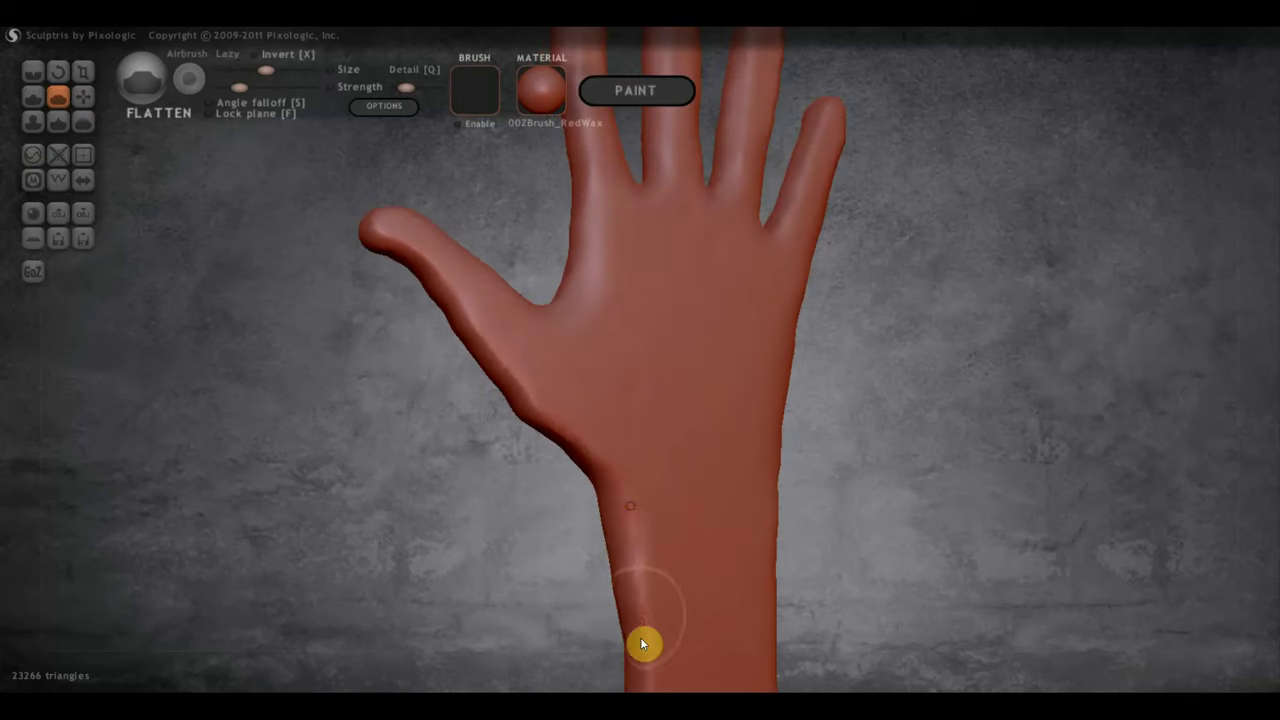
right_click_drag(638, 559, 651, 449)
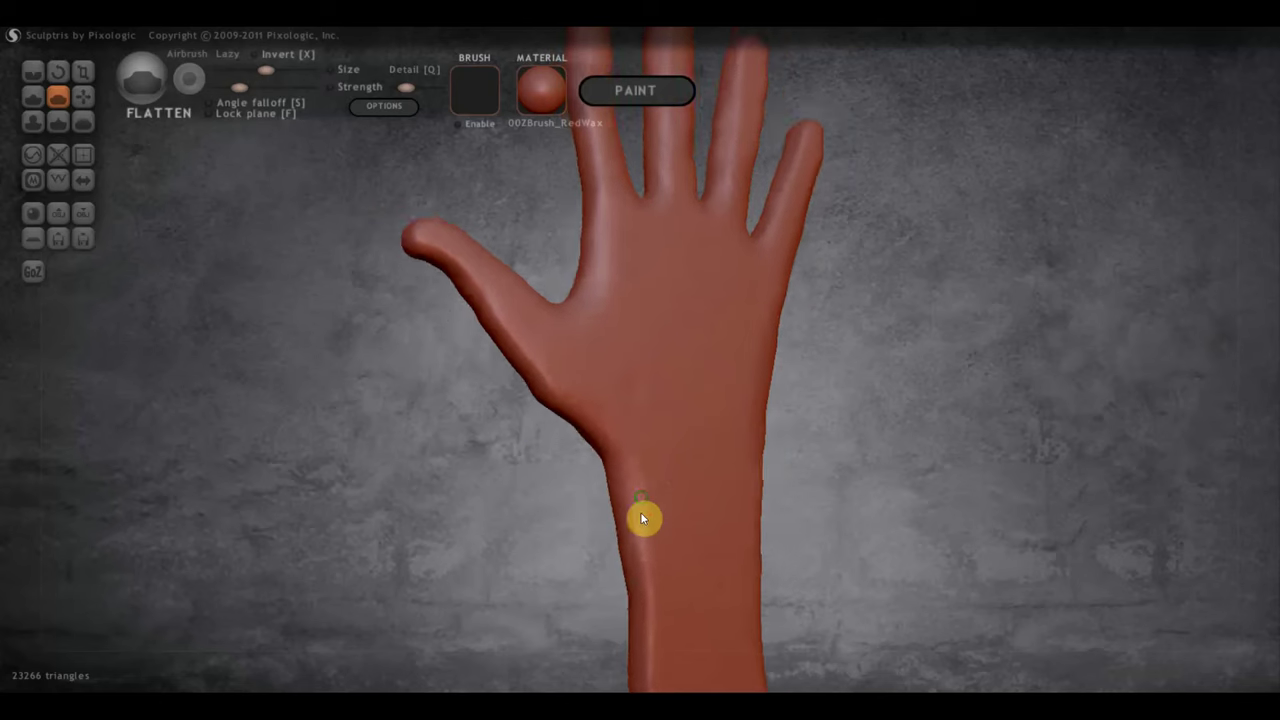
left_click_drag(651, 449, 652, 603)
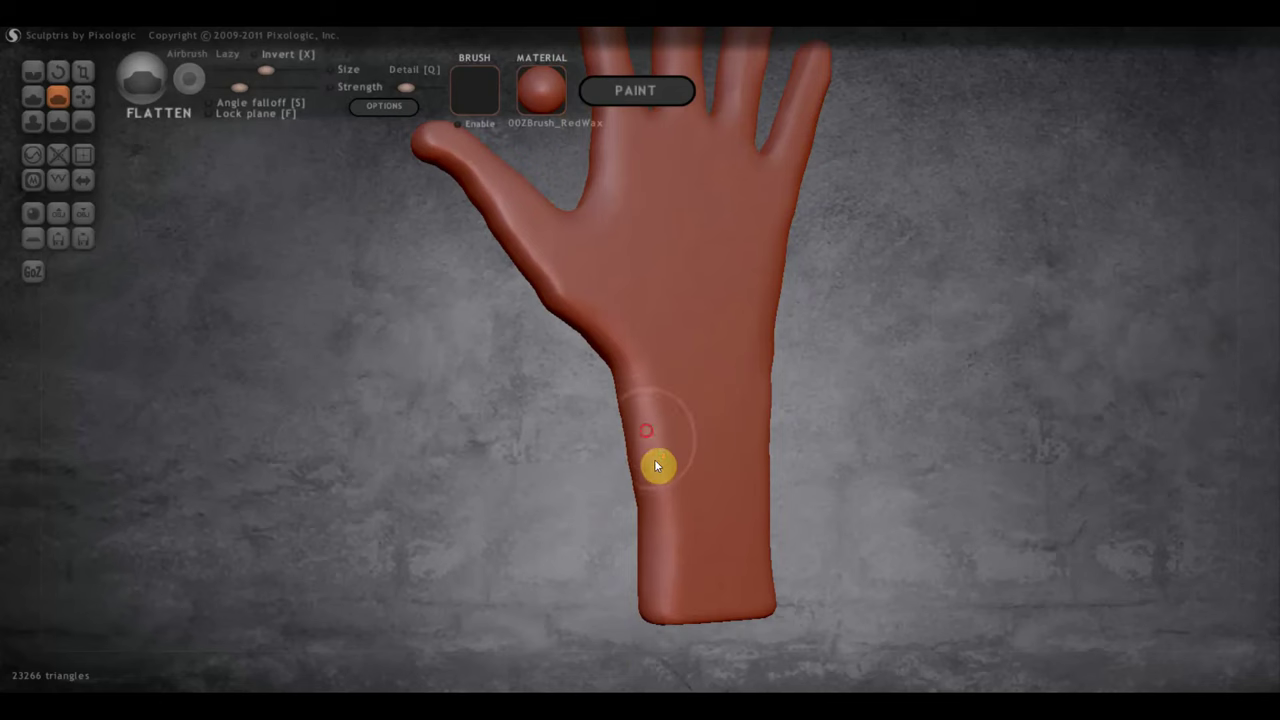
right_click_drag(654, 459, 862, 493)
right_click_drag(791, 586, 590, 574)
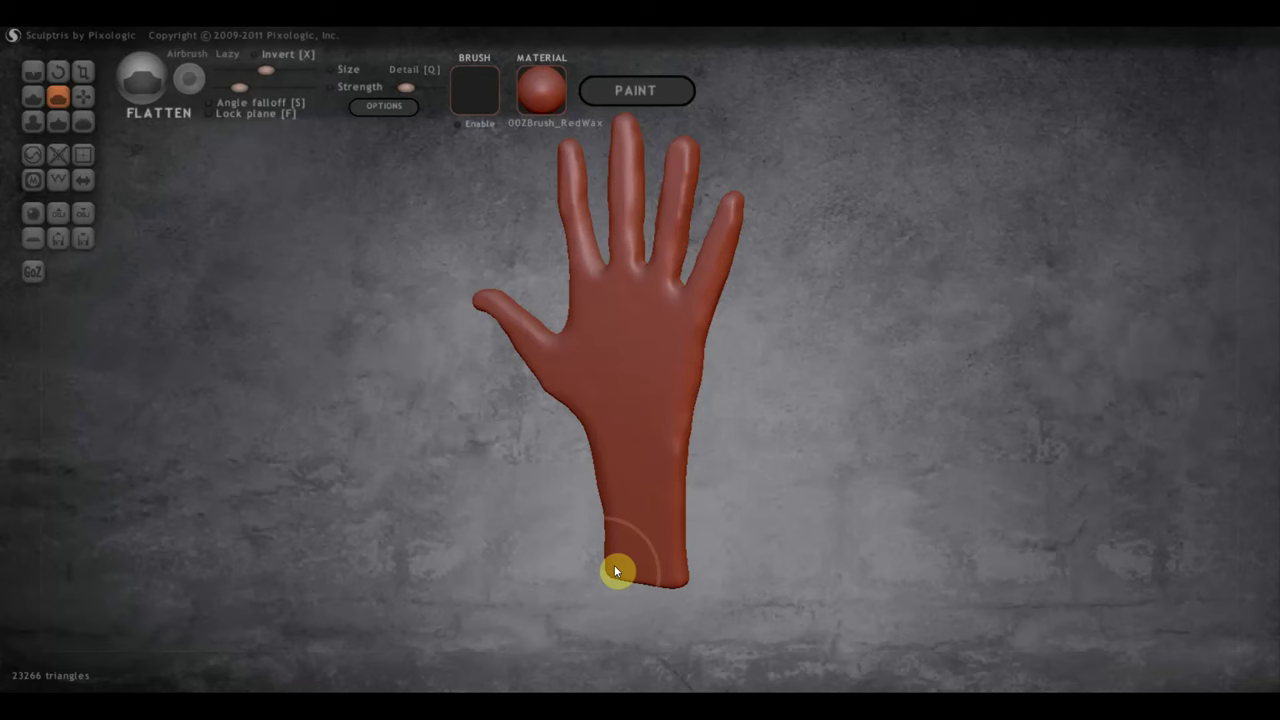
right_click_drag(921, 544, 980, 431)
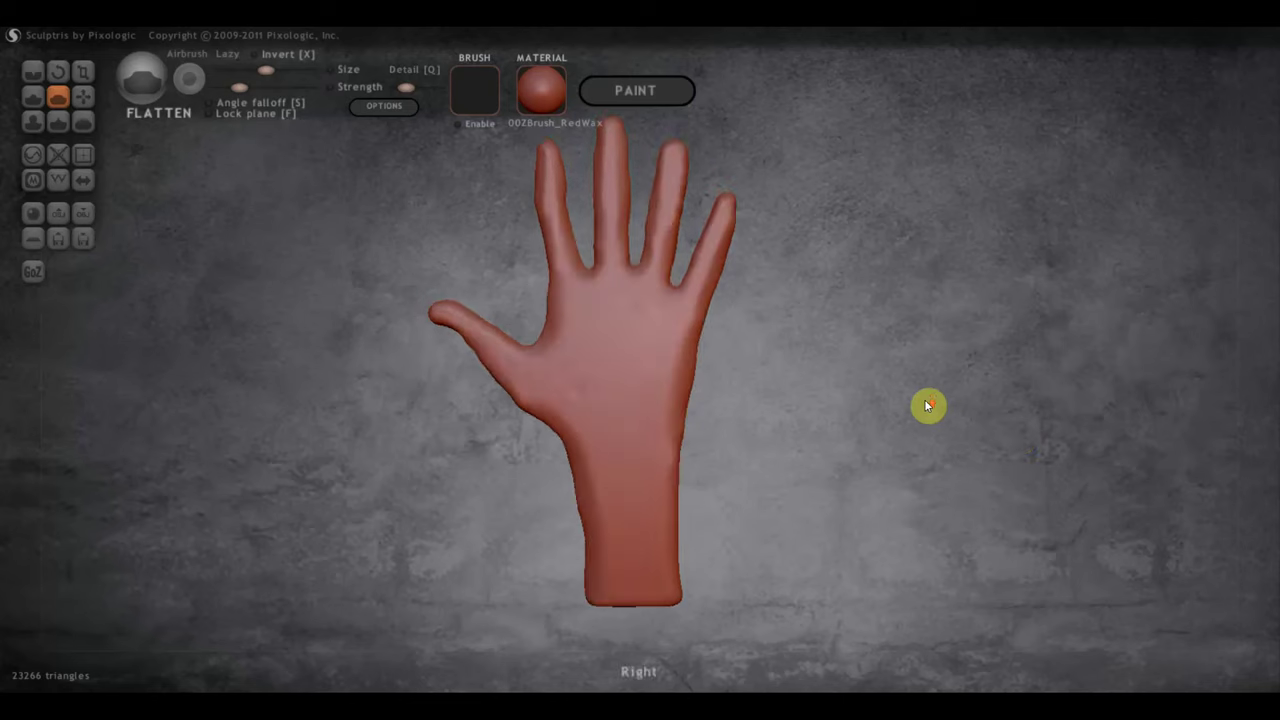
Switch to the Crease brush and carve crease lines across the upper palm.
scroll(928, 406, "up", 3)
scroll(957, 317, "up", 2)
right_click_drag(971, 402, 970, 383, "shift")
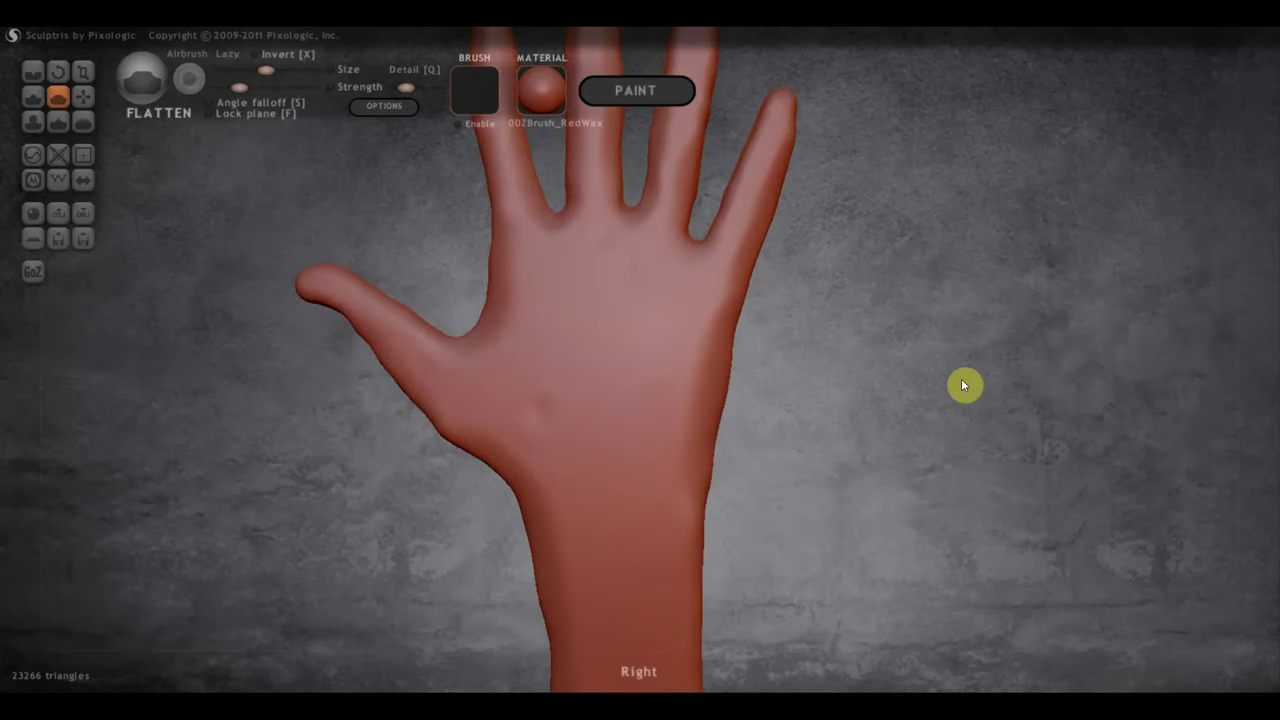
left_click(33, 71)
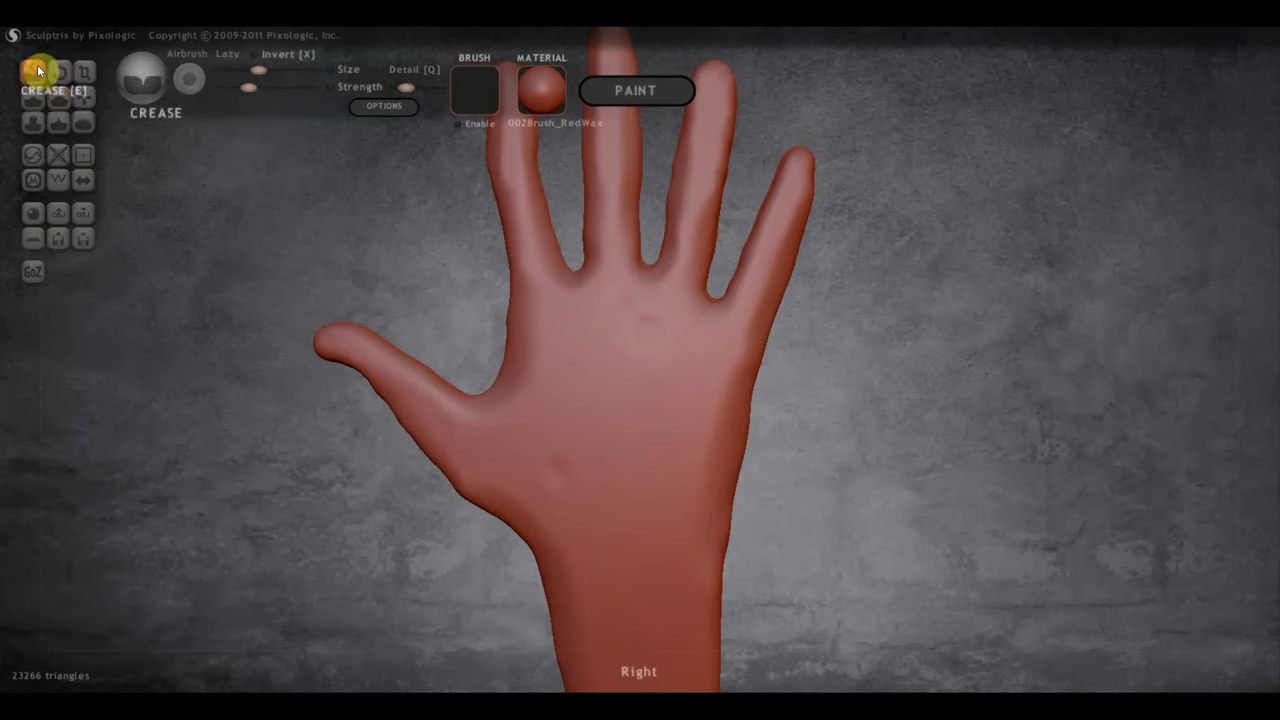
left_click_drag(543, 394, 627, 478)
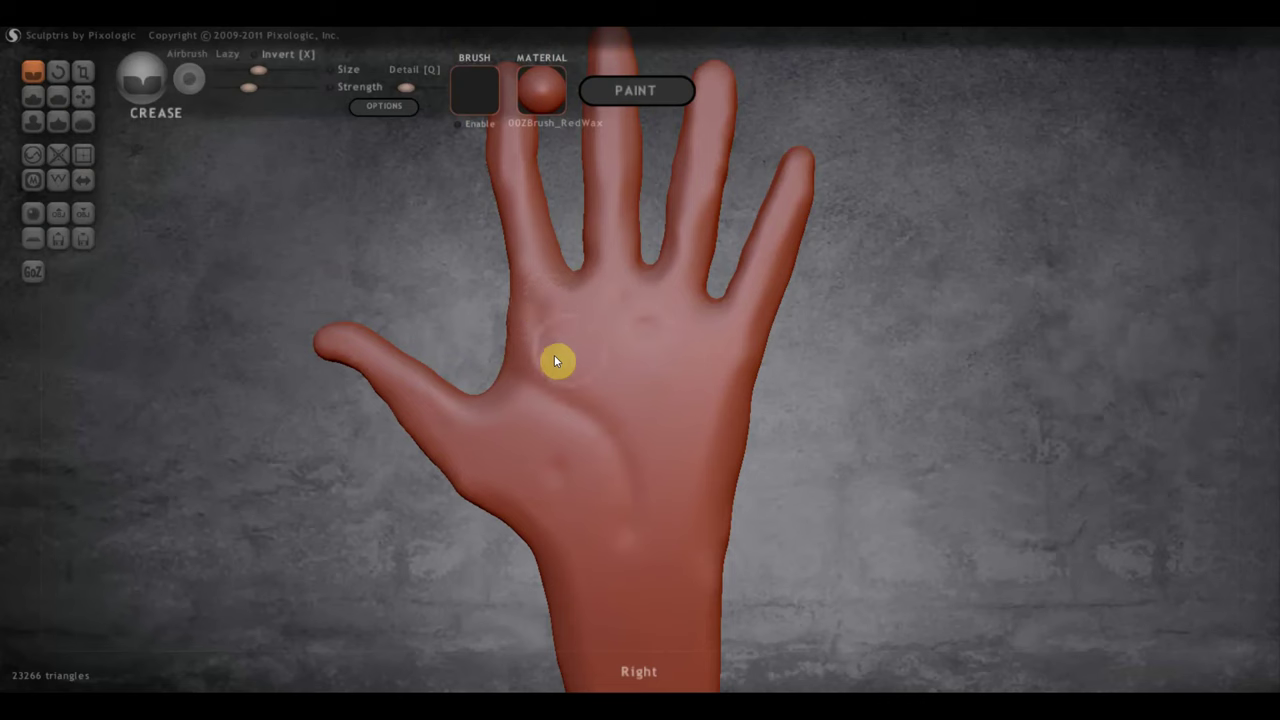
left_click_drag(560, 362, 707, 372)
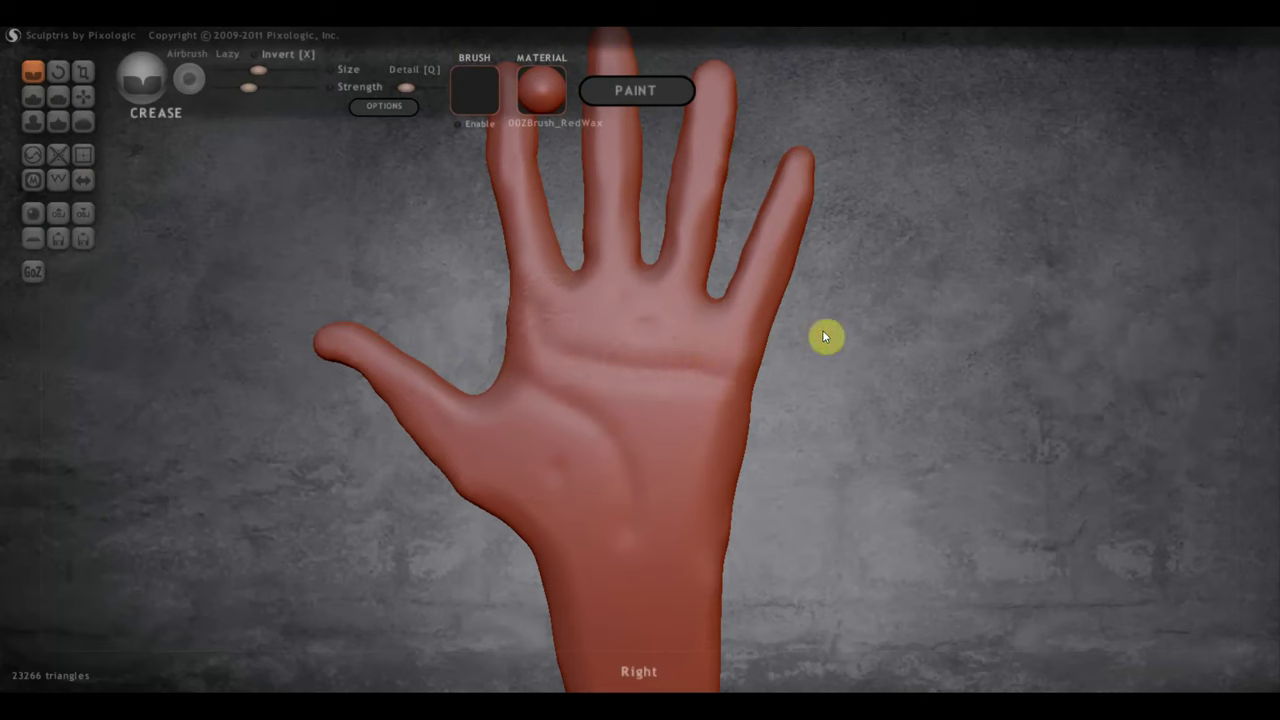
Carve a crease across the wrist, zoom out, and reselect the Draw brush.
mouse_move(892, 358)
left_mouse_down()
mouse_move(920, 258)
mouse_move(698, 366)
mouse_move(530, 418)
left_mouse_up()
left_click_drag(666, 380, 800, 413)
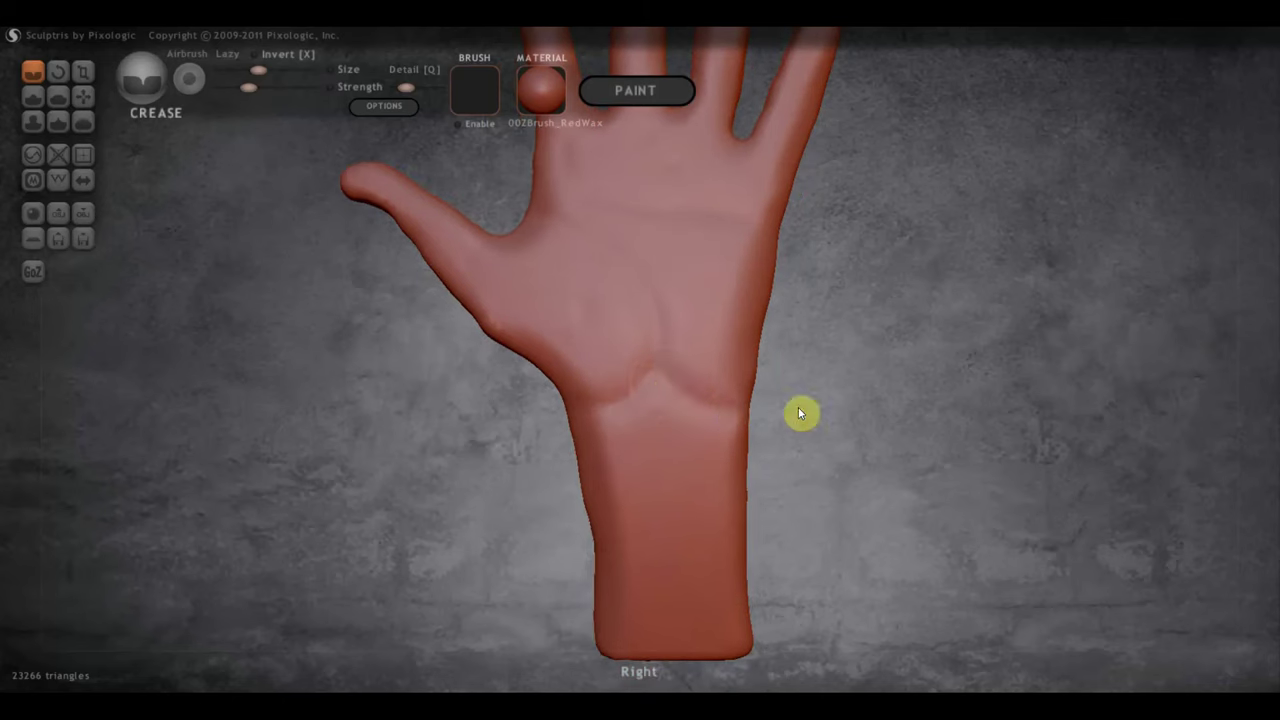
scroll(783, 443, "down", 3)
mouse_move(914, 423)
left_mouse_down()
mouse_move(857, 423)
mouse_move(900, 414)
mouse_move(895, 366)
left_mouse_up()
left_click(33, 96)
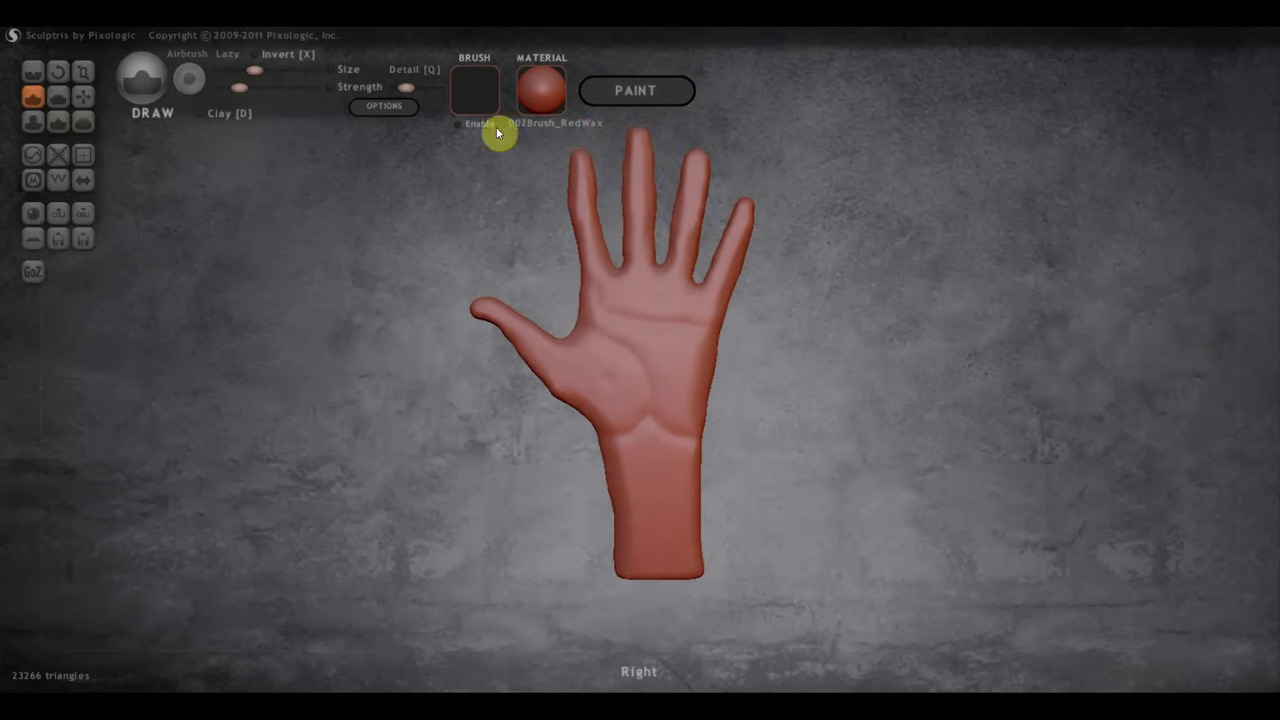
Enlarge the brush and build up the fleshy pad at the thumb base.
left_click_drag(294, 70, 272, 71)
scroll(610, 347, "up", 2)
scroll(600, 395, "up", 2)
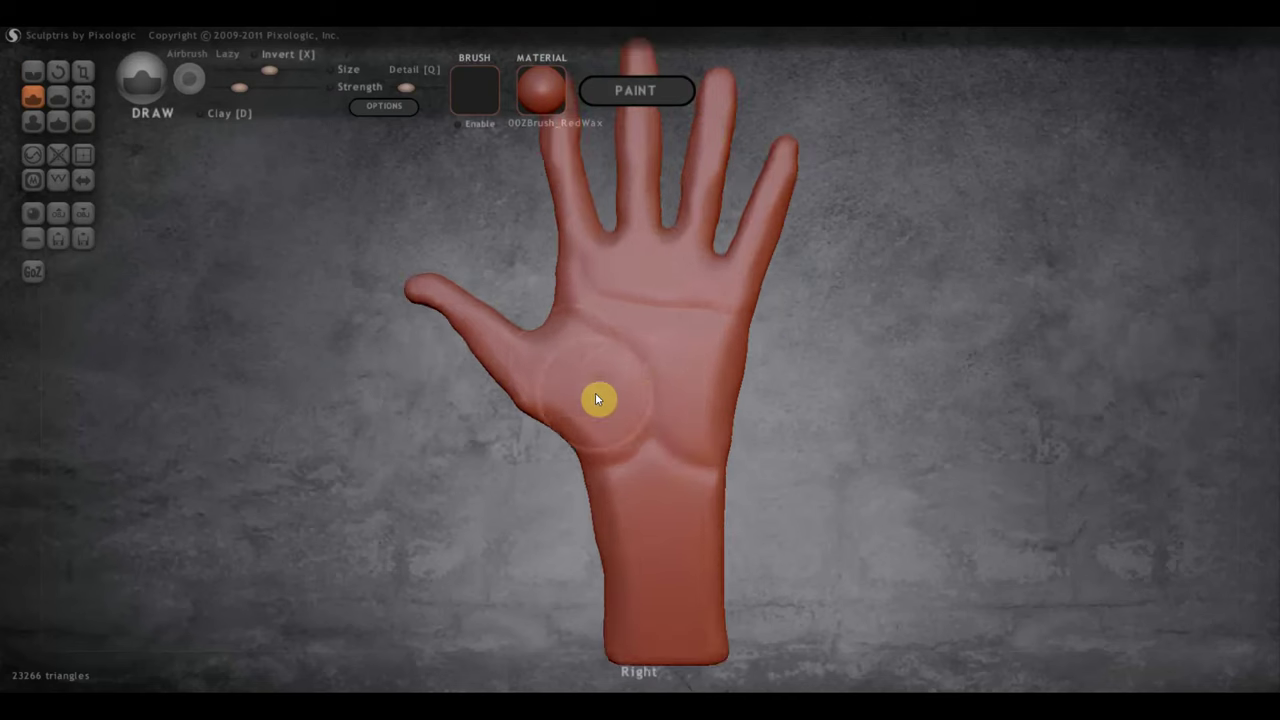
mouse_move(597, 399)
left_mouse_down()
mouse_move(571, 366)
mouse_move(603, 423)
mouse_move(506, 334)
mouse_move(577, 357)
mouse_move(497, 333)
mouse_move(560, 400)
mouse_move(594, 366)
mouse_move(654, 366)
mouse_move(706, 426)
mouse_move(686, 340)
mouse_move(684, 430)
left_mouse_up()
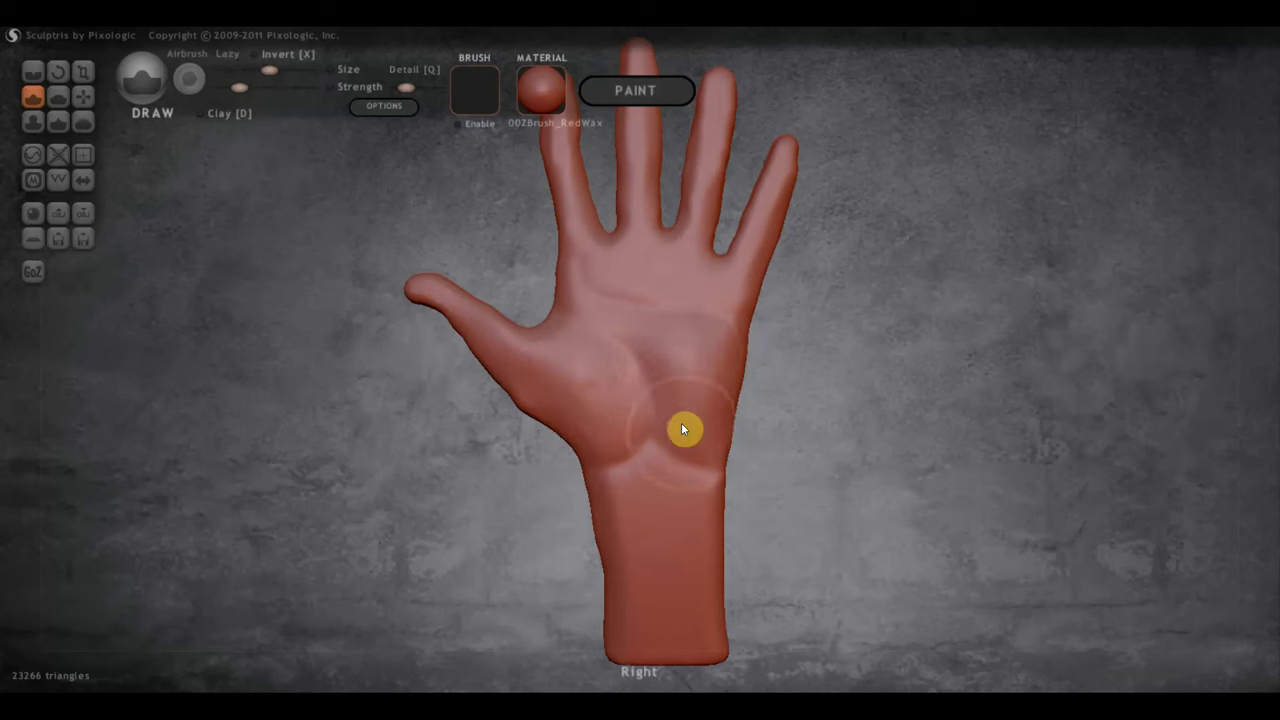
Deepen the upper palm and wrist creases, then turn the hand edge-on.
scroll(786, 362, "up", 2)
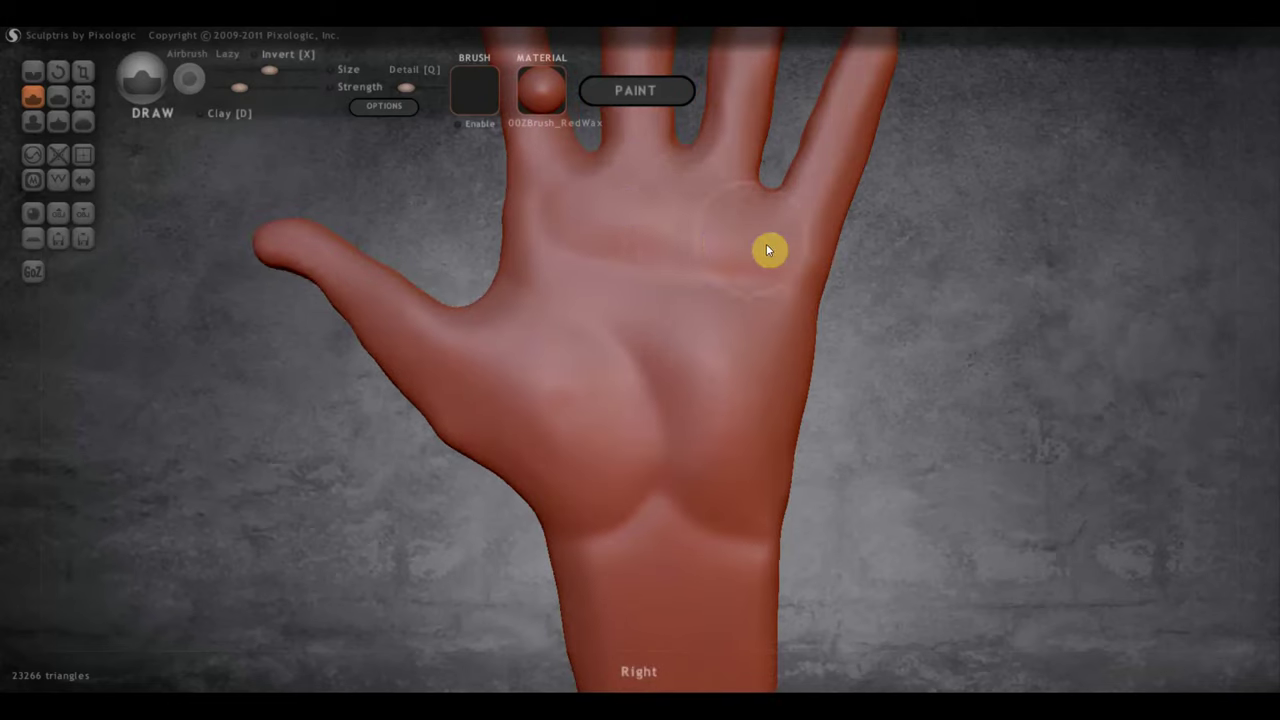
left_click_drag(767, 245, 583, 213)
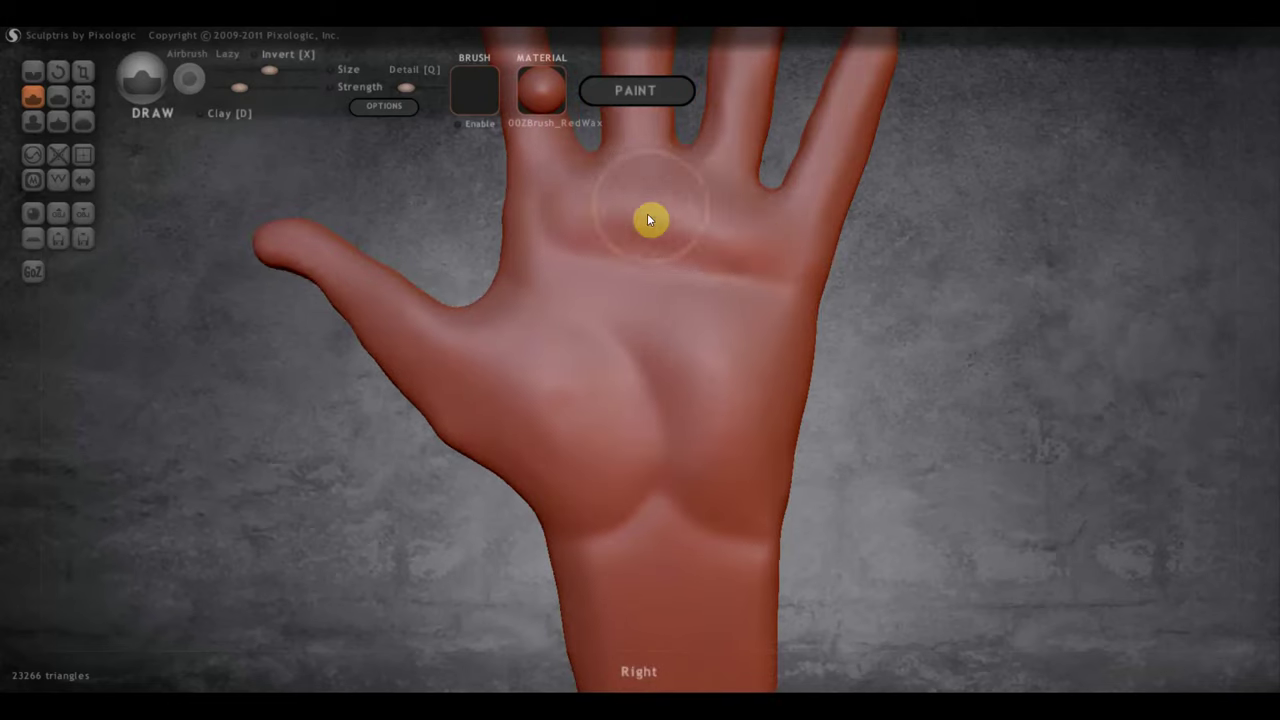
left_click_drag(716, 231, 586, 215)
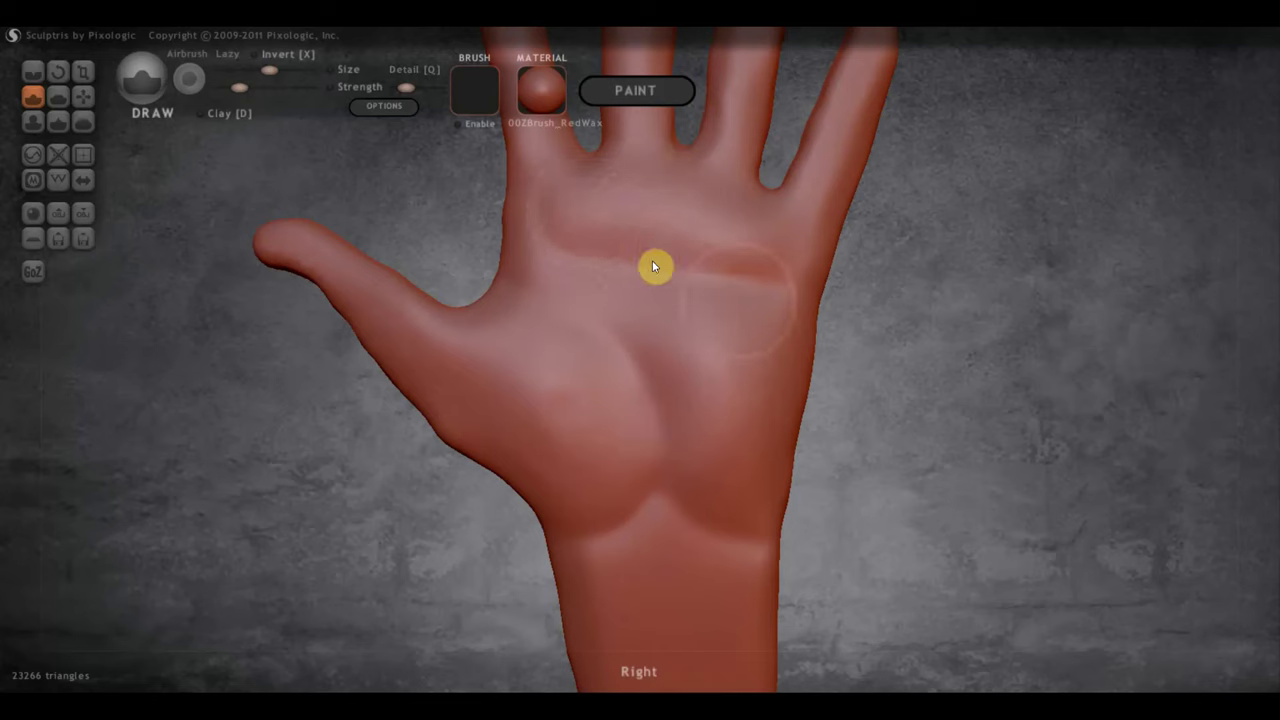
scroll(837, 384, "down", 3)
scroll(837, 297, "down", 2)
left_click_drag(642, 370, 648, 382)
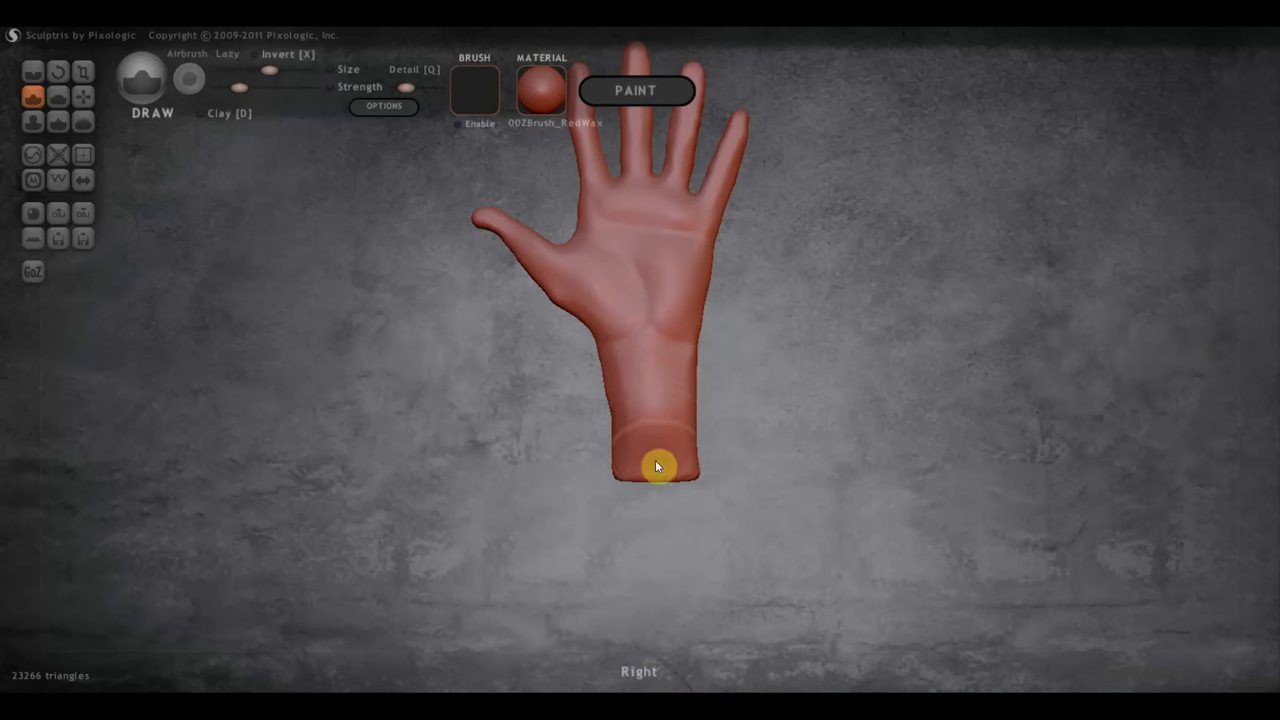
mouse_move(697, 477)
left_mouse_down()
mouse_move(1078, 463)
mouse_move(643, 386)
mouse_move(637, 468)
mouse_move(606, 486)
mouse_move(617, 489)
mouse_move(646, 471)
mouse_move(606, 402)
left_mouse_up()
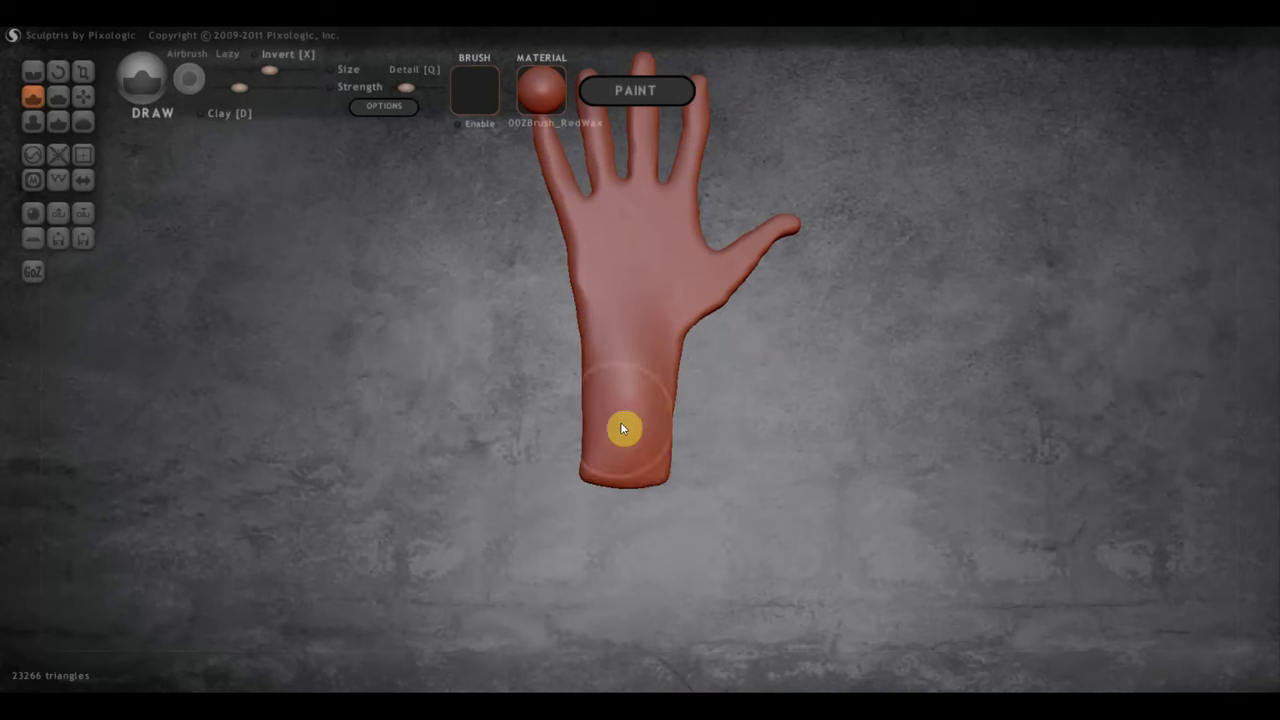
mouse_move(808, 405)
left_mouse_down()
mouse_move(573, 435)
mouse_move(537, 417)
left_mouse_up()
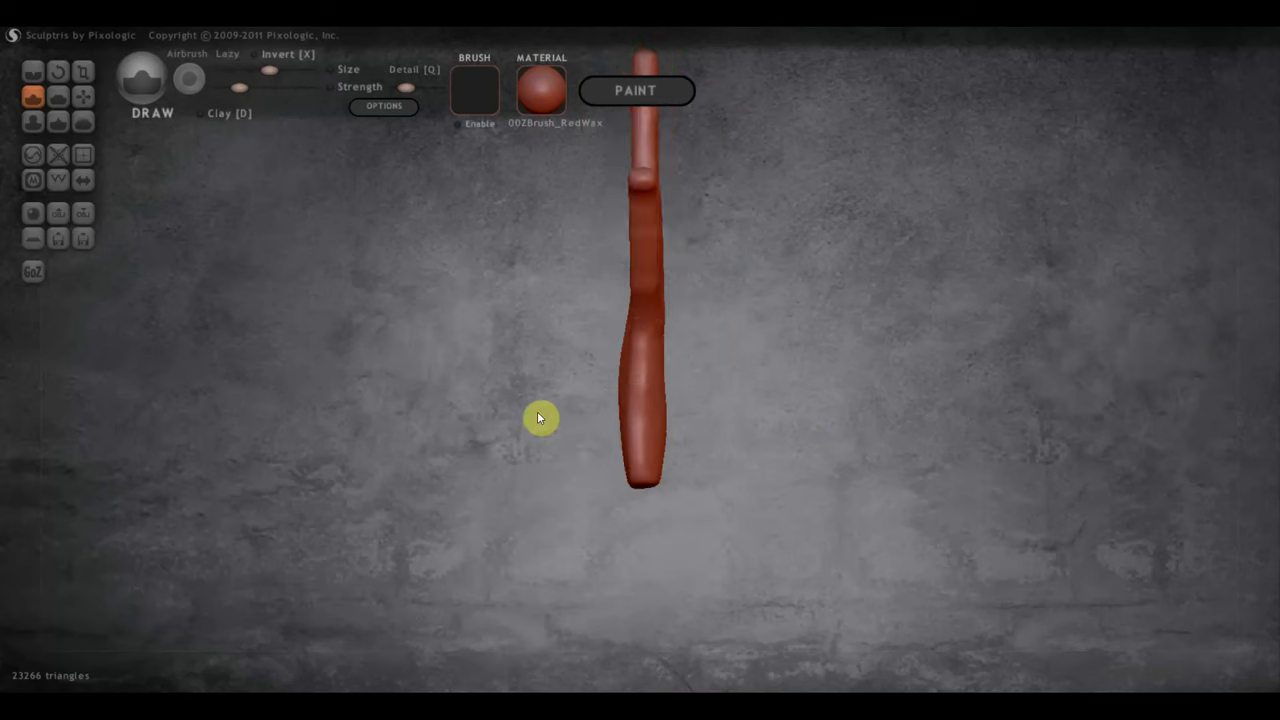
scroll(656, 440, "up", 2)
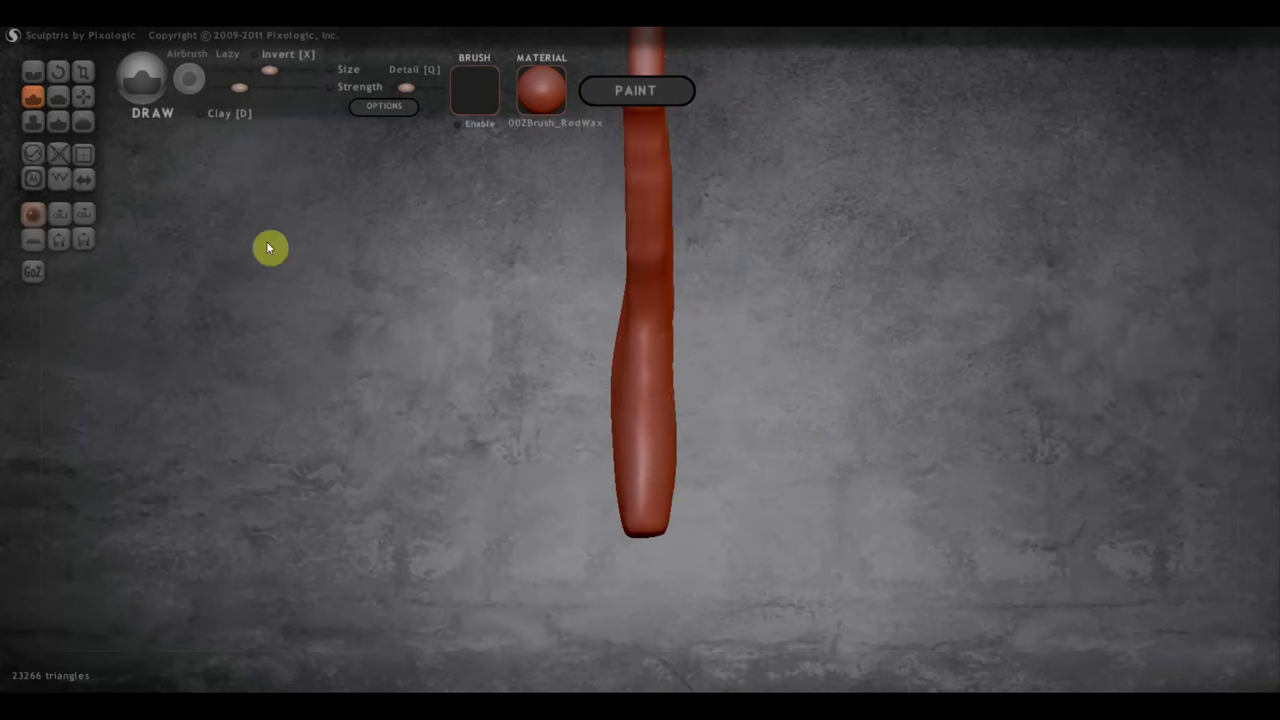
left_click(58, 96)
scroll(557, 514, "up", 2)
scroll(636, 375, "down", 2)
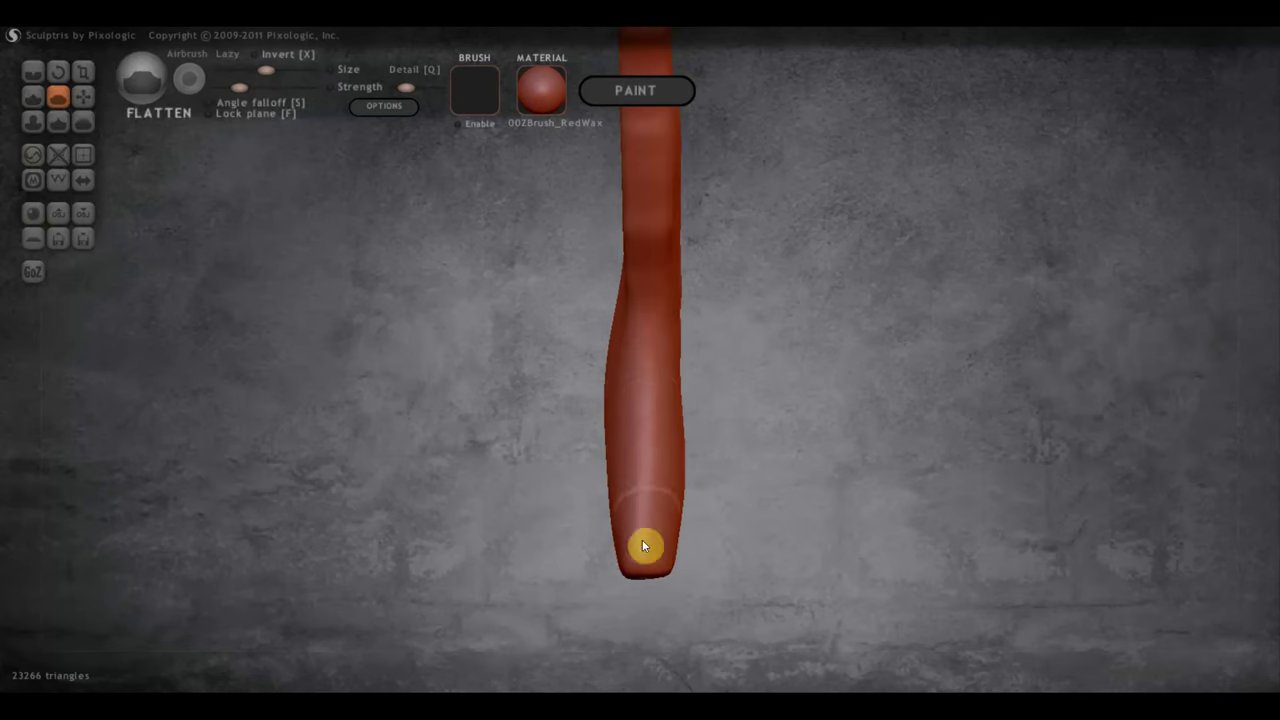
mouse_move(639, 376)
right_mouse_down()
mouse_move(669, 500)
mouse_move(705, 454)
mouse_move(754, 425)
mouse_move(605, 460)
mouse_move(363, 457)
mouse_move(536, 441)
right_mouse_up()
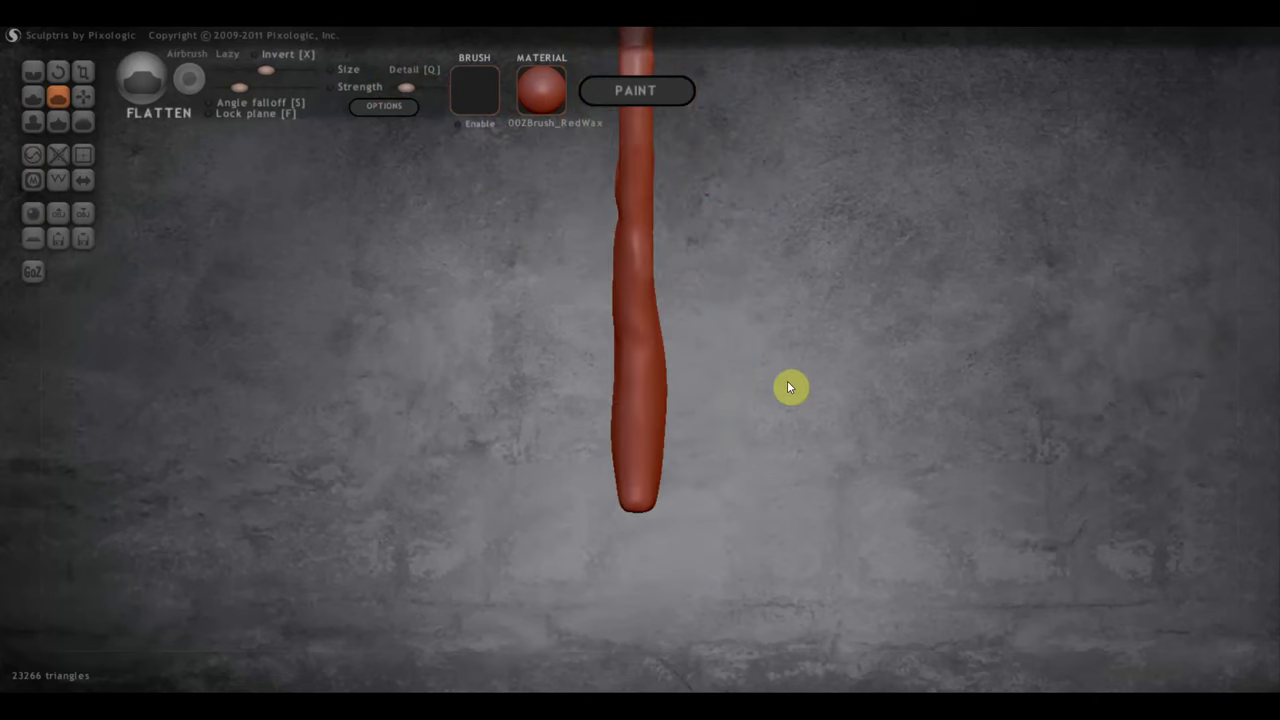
right_click_drag(787, 381, 787, 403, "shift")
right_click_drag(800, 360, 777, 463, "alt")
scroll(686, 374, "down", 2)
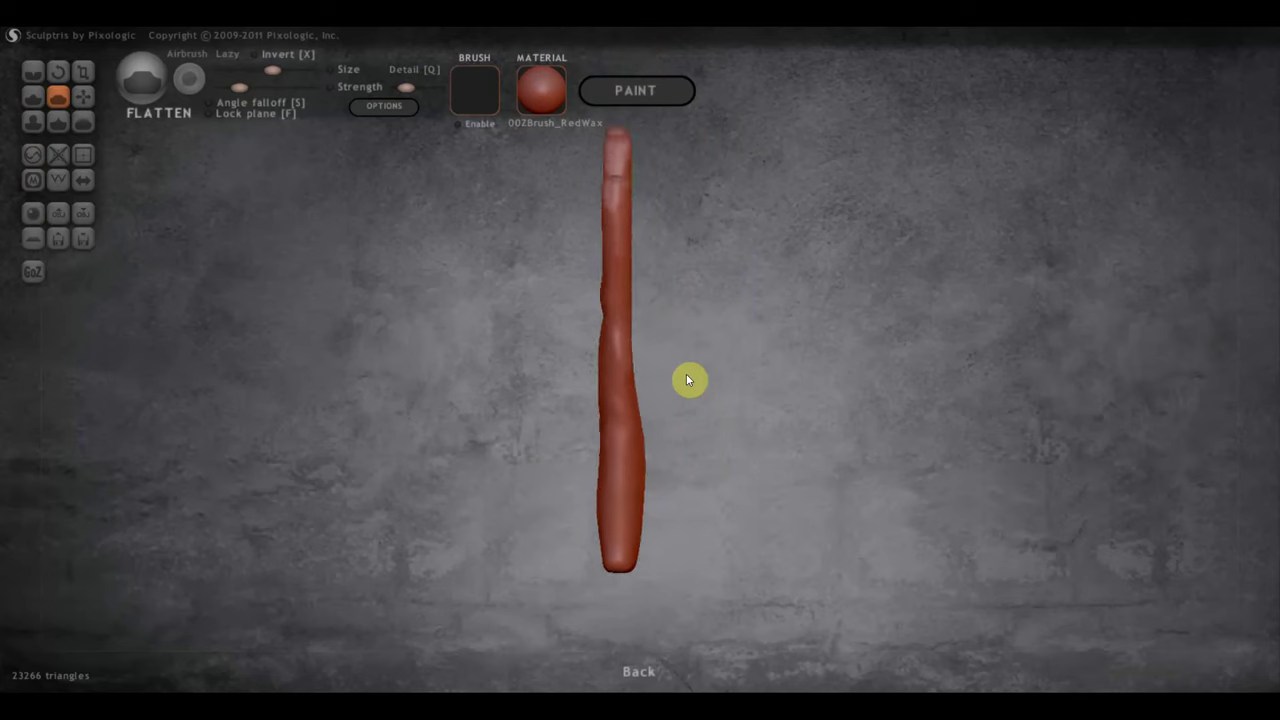
scroll(686, 374, "down", 2)
left_click(84, 95)
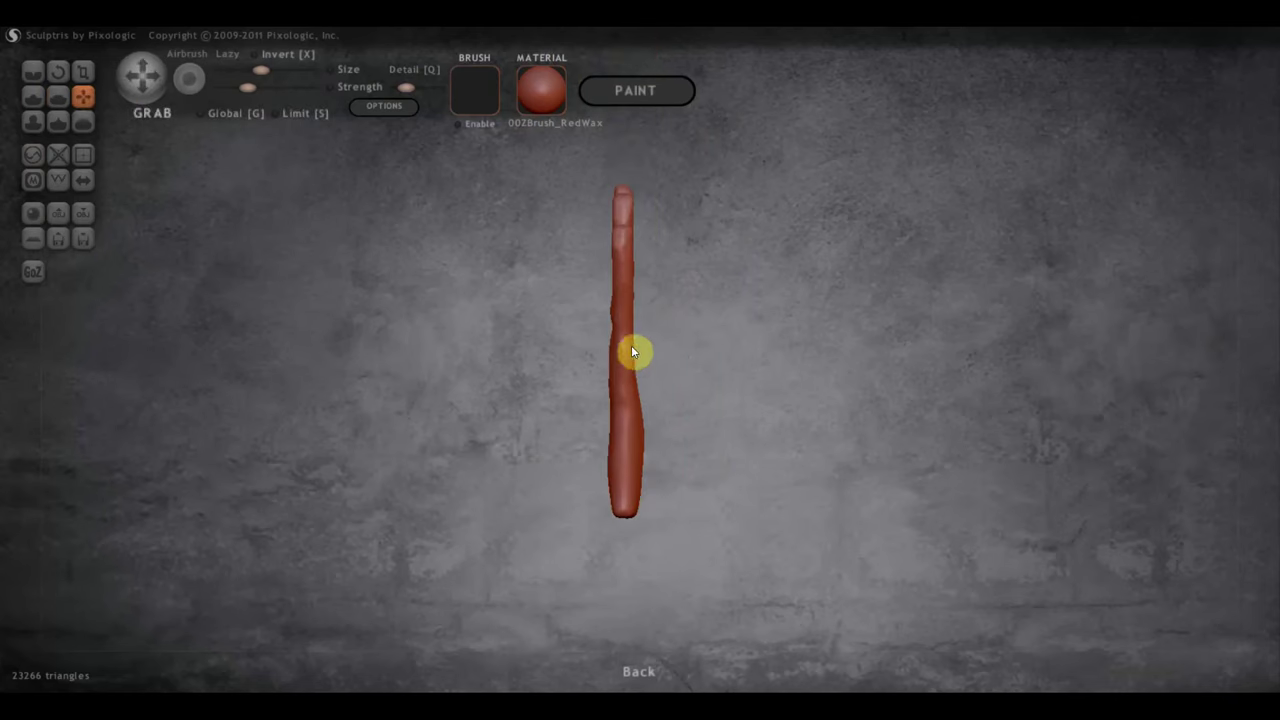
right_click_drag(631, 352, 548, 400)
Switch to the Draw brush and orbit the hand edge-on and back to the palm.
left_click(35, 92)
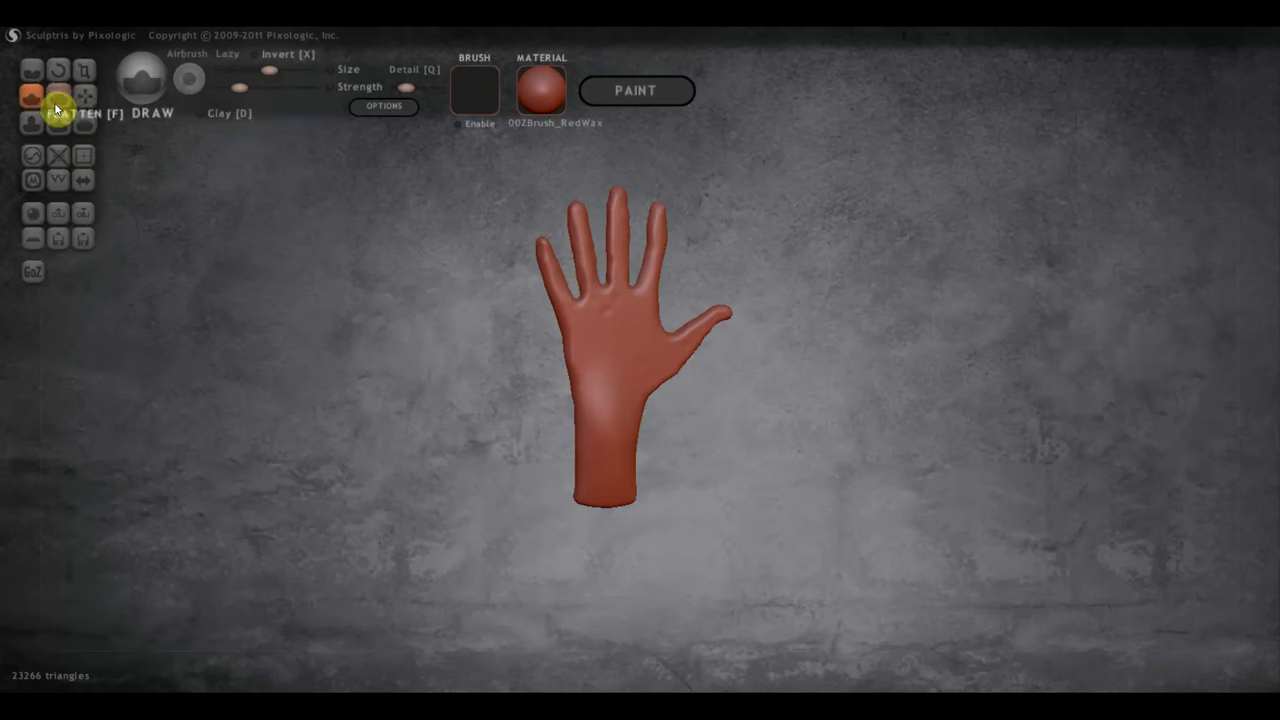
scroll(609, 354, "down", 2)
scroll(617, 323, "up", 2)
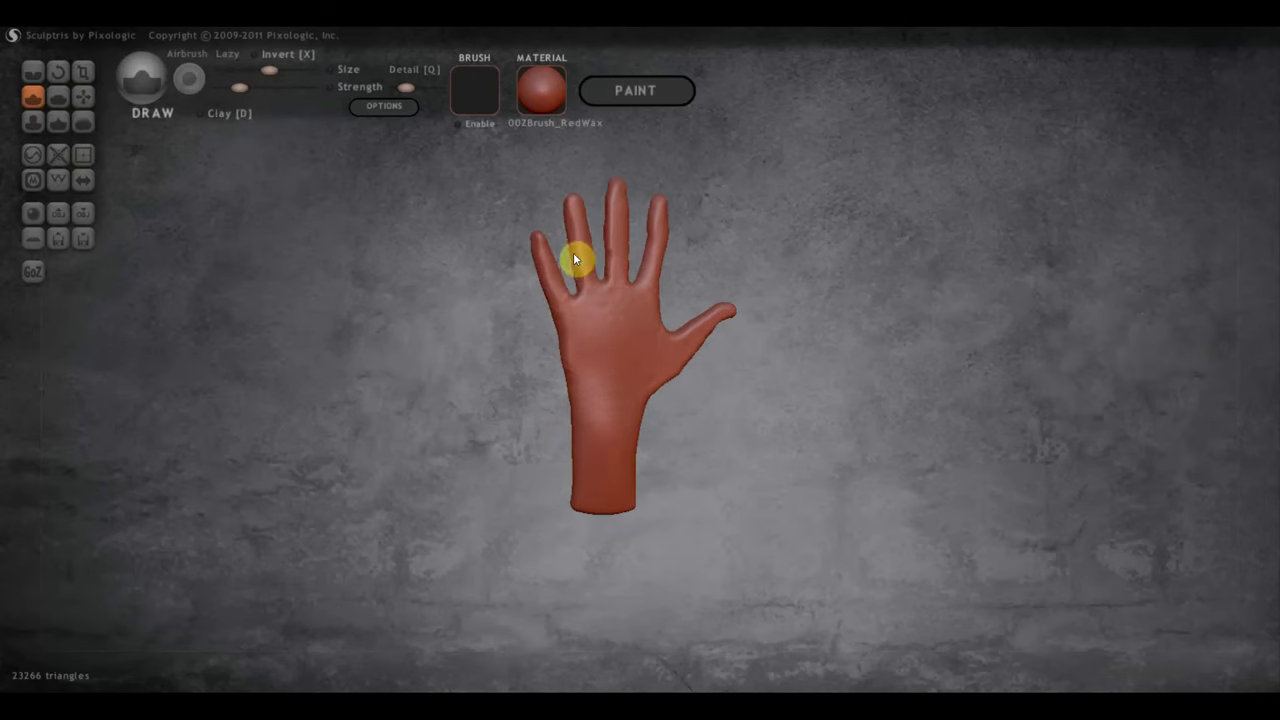
right_click_drag(574, 255, 705, 309)
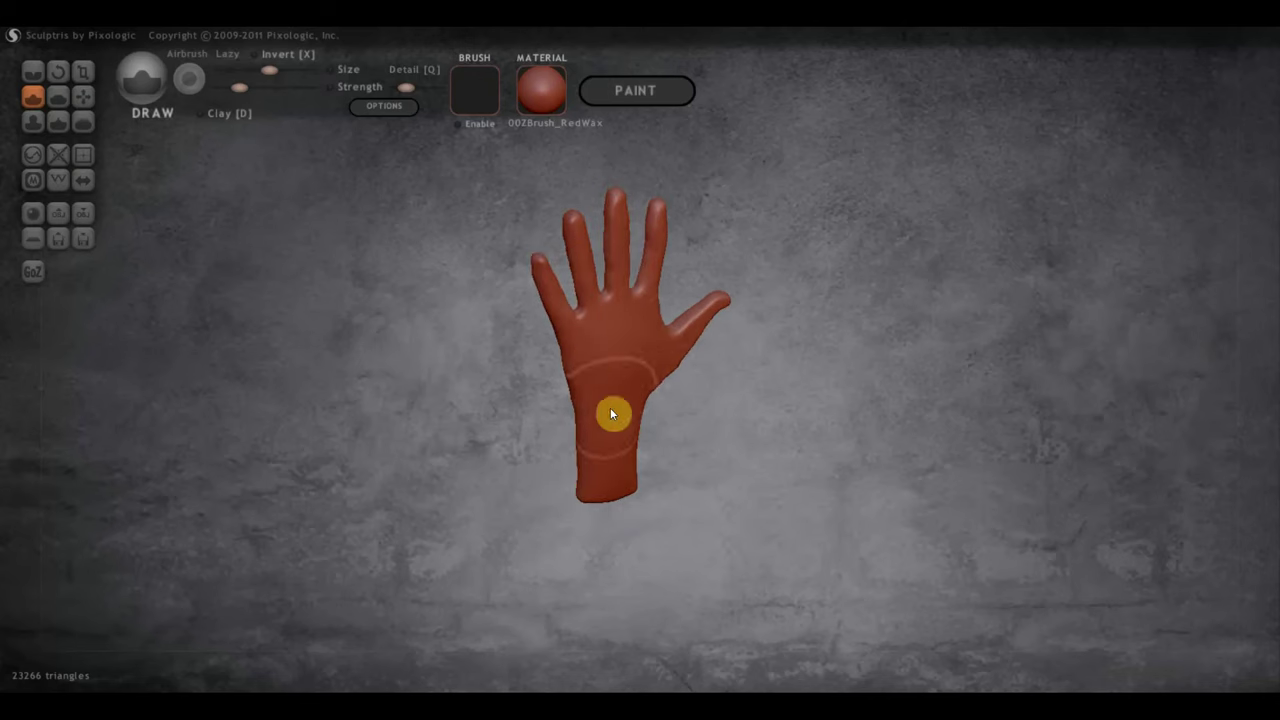
mouse_move(760, 395)
left_mouse_down()
mouse_move(920, 355)
mouse_move(663, 434)
left_mouse_up()
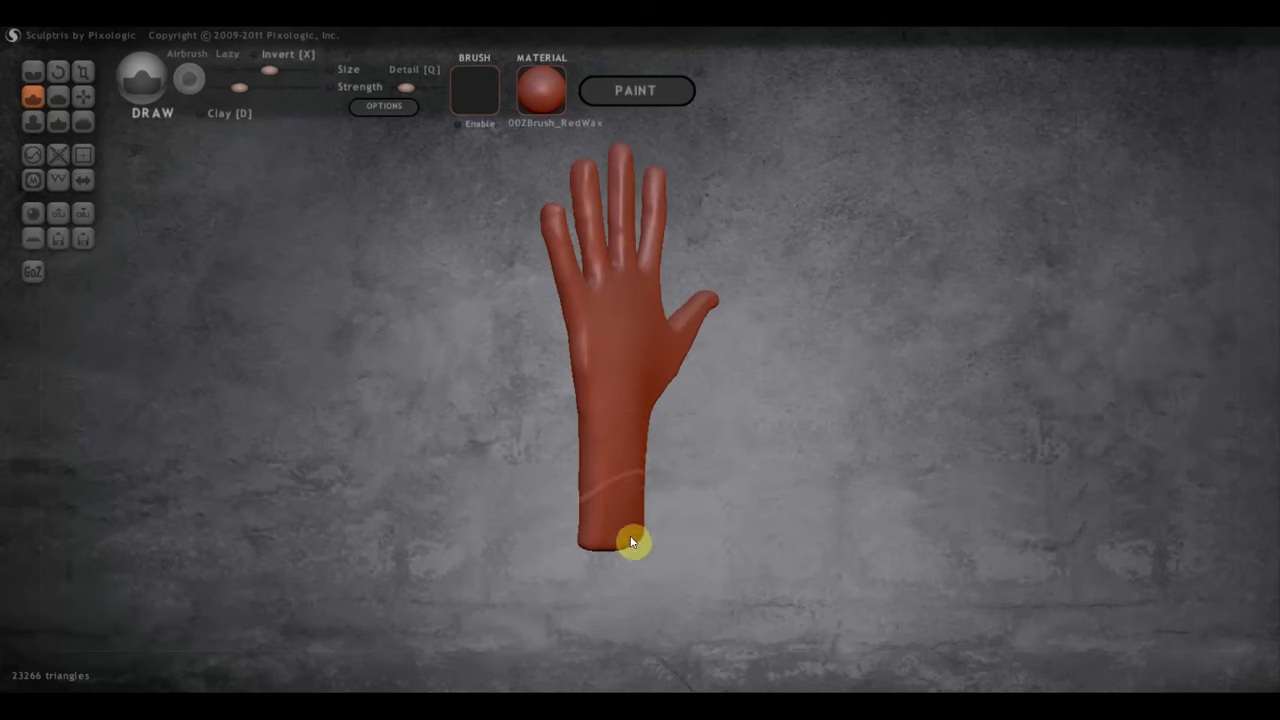
left_click_drag(631, 545, 794, 523)
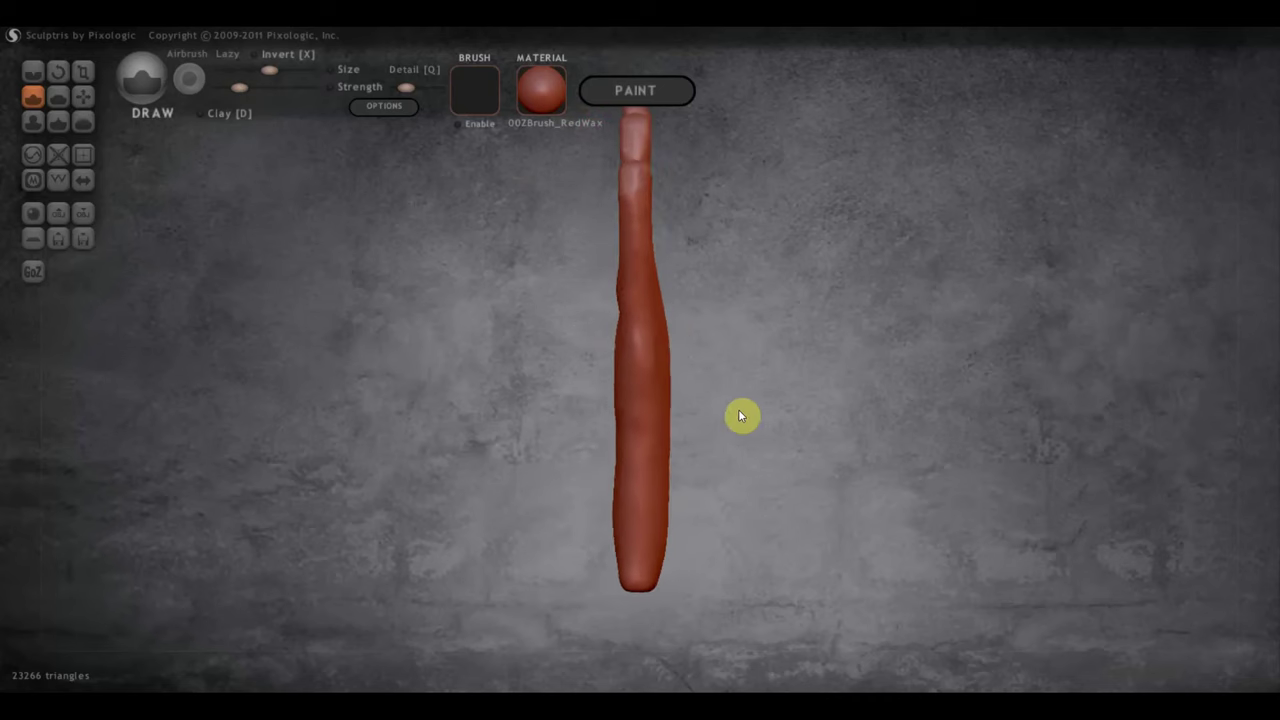
mouse_move(740, 416)
left_mouse_down()
mouse_move(714, 401)
mouse_move(486, 409)
left_mouse_up()
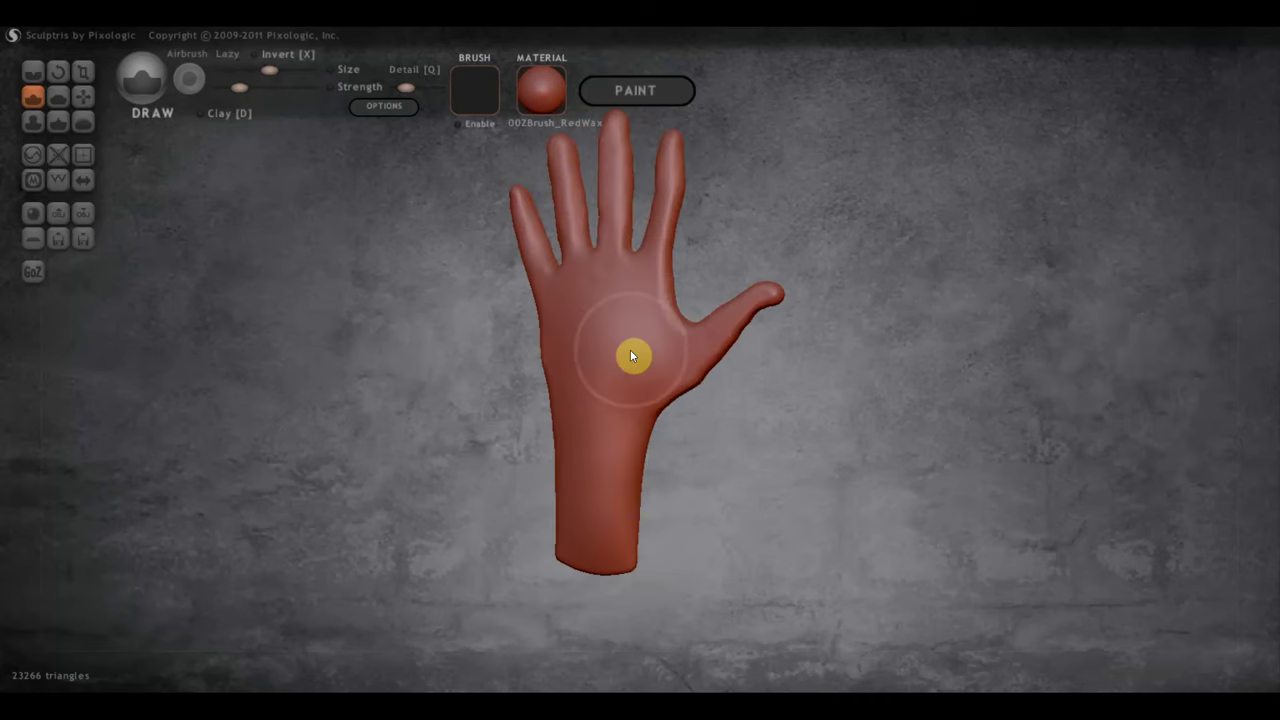
Zoom in and raise a smoothed bulge at the base of the thumb.
scroll(630, 349, "up", 2)
scroll(645, 347, "up", 1)
scroll(685, 344, "up", 1)
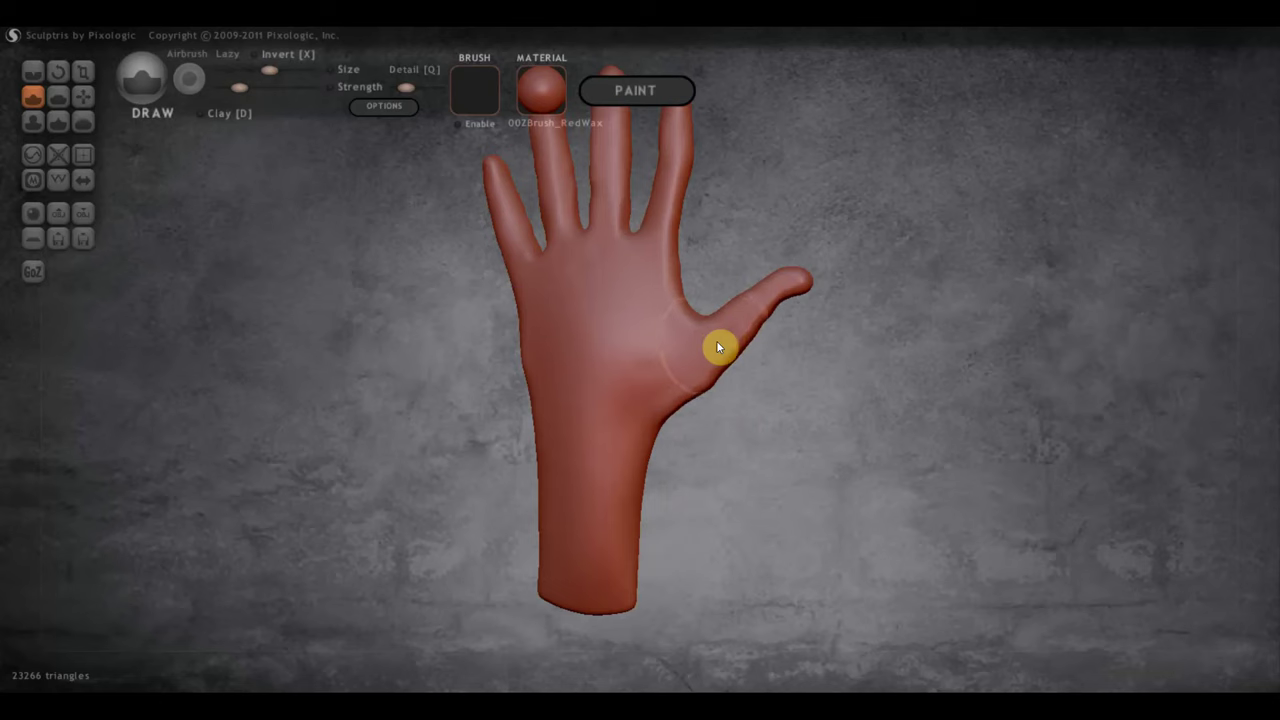
scroll(716, 347, "up", 1)
scroll(640, 360, "up", 2)
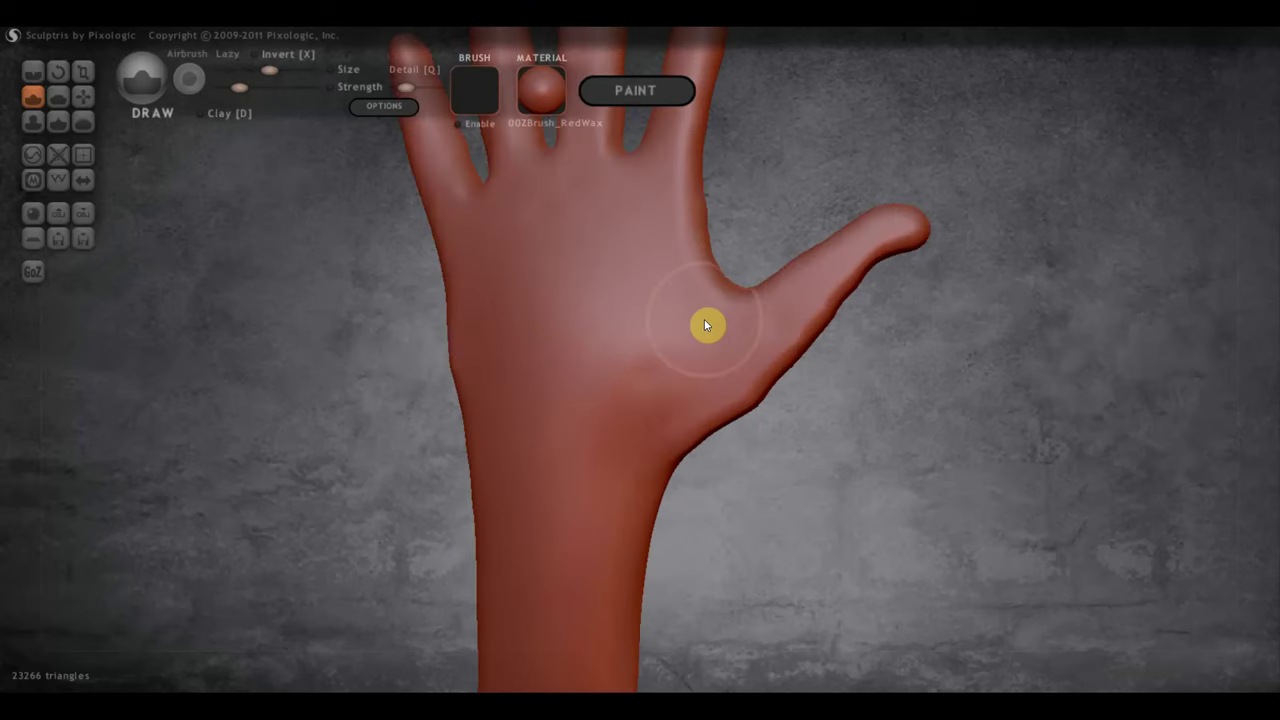
left_click_drag(749, 326, 657, 380)
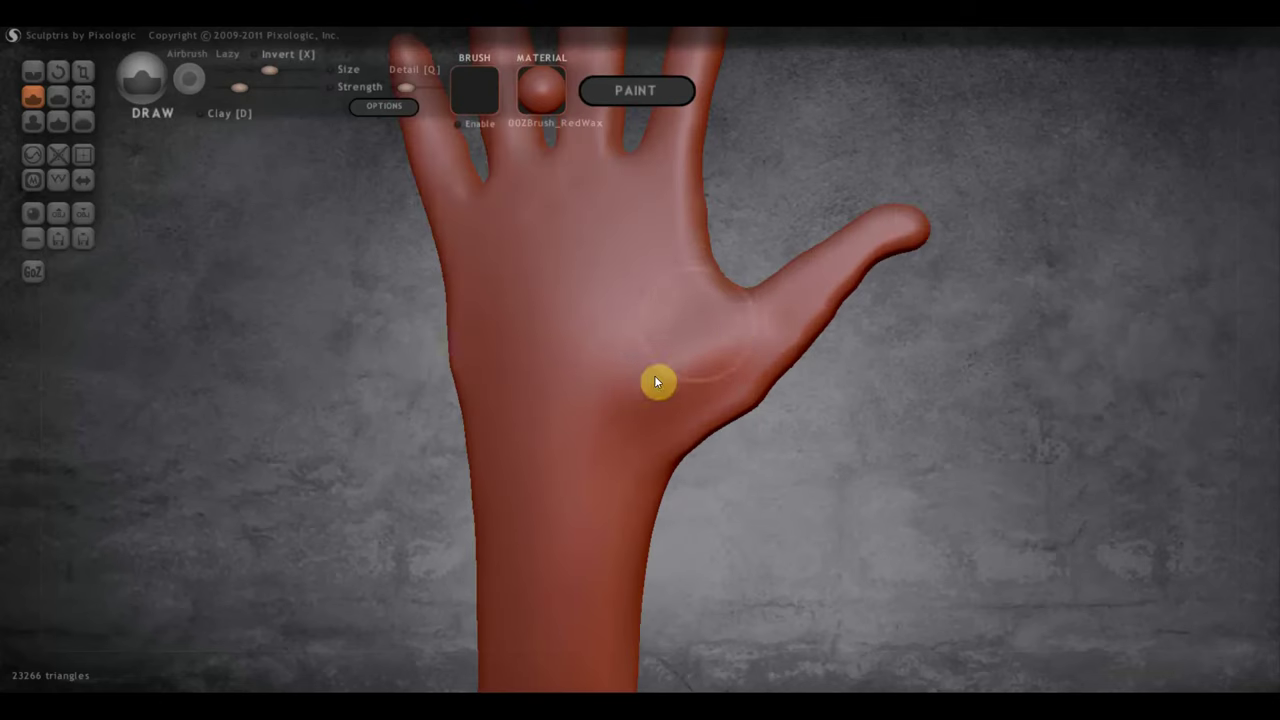
mouse_move(670, 314)
left_mouse_down()
mouse_move(725, 368)
mouse_move(648, 460)
mouse_move(680, 434)
left_mouse_up()
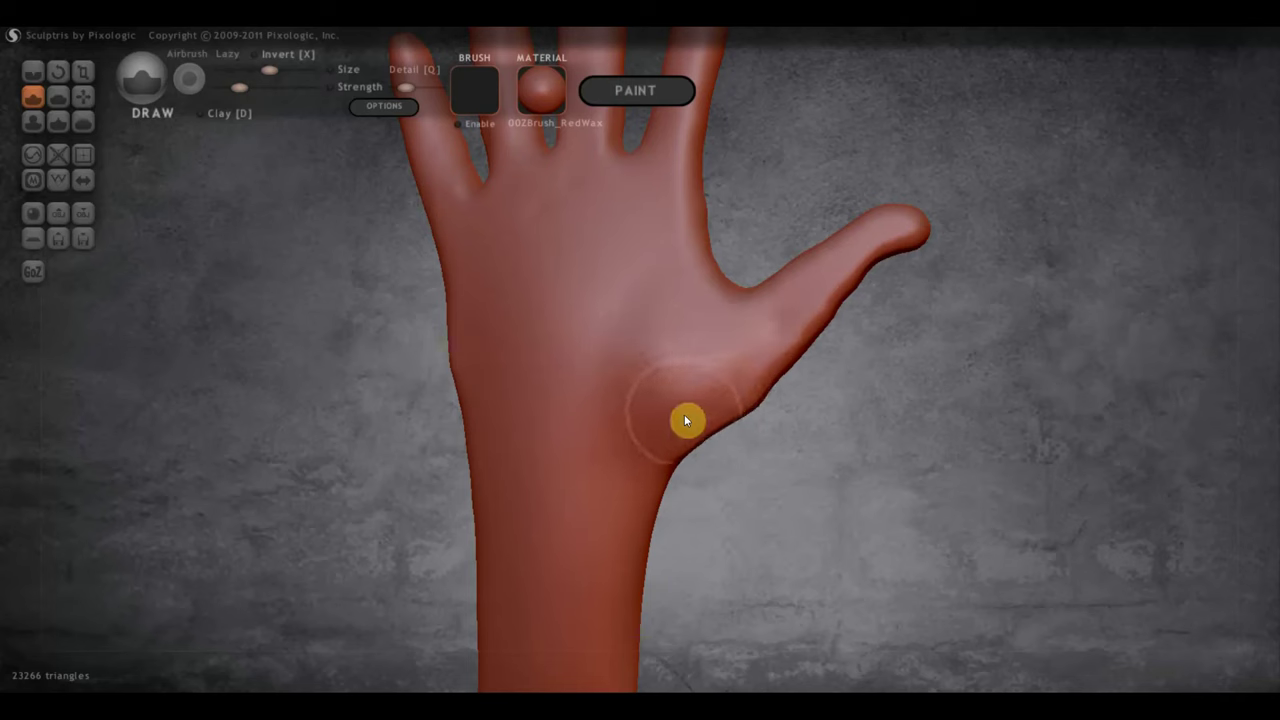
mouse_move(740, 405)
left_mouse_down()
mouse_move(780, 437)
mouse_move(672, 391)
mouse_move(605, 406)
mouse_move(752, 403)
mouse_move(728, 394)
mouse_move(796, 358)
left_mouse_up()
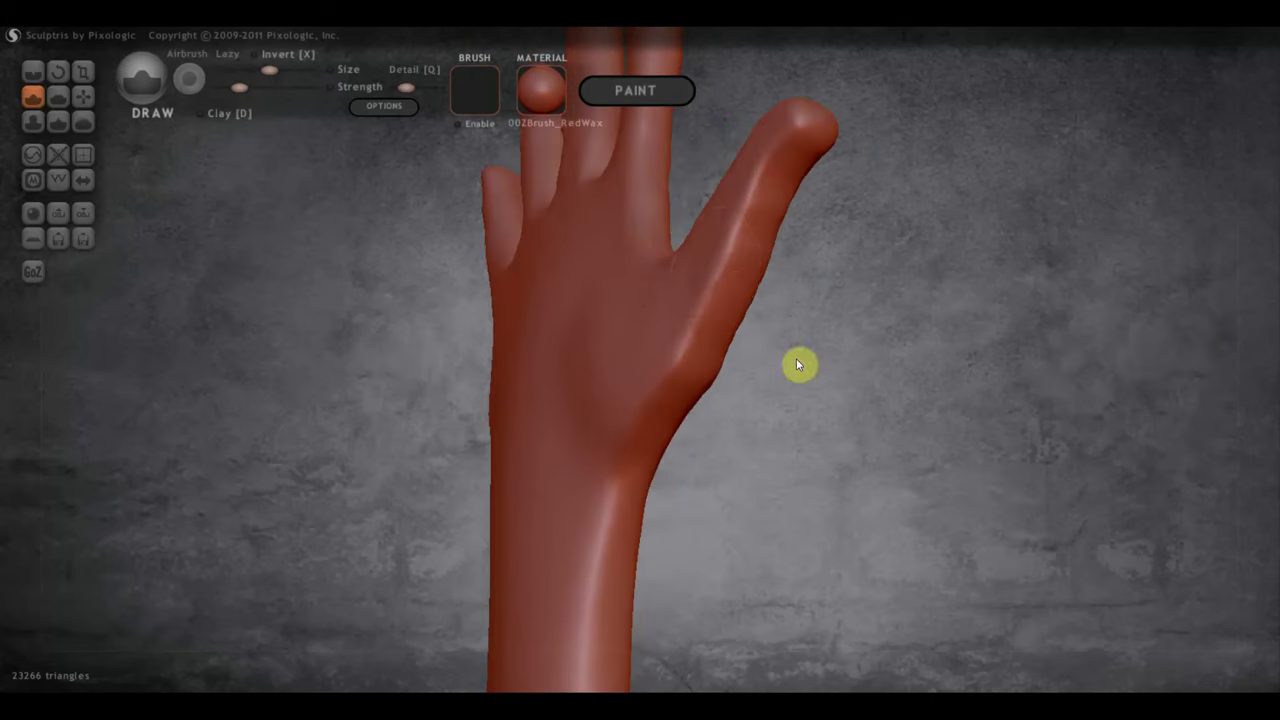
Flatten the palm and thumb web with the Flatten brush.
left_click(57, 96)
left_click_drag(730, 300, 828, 275)
scroll(826, 268, "up", 2)
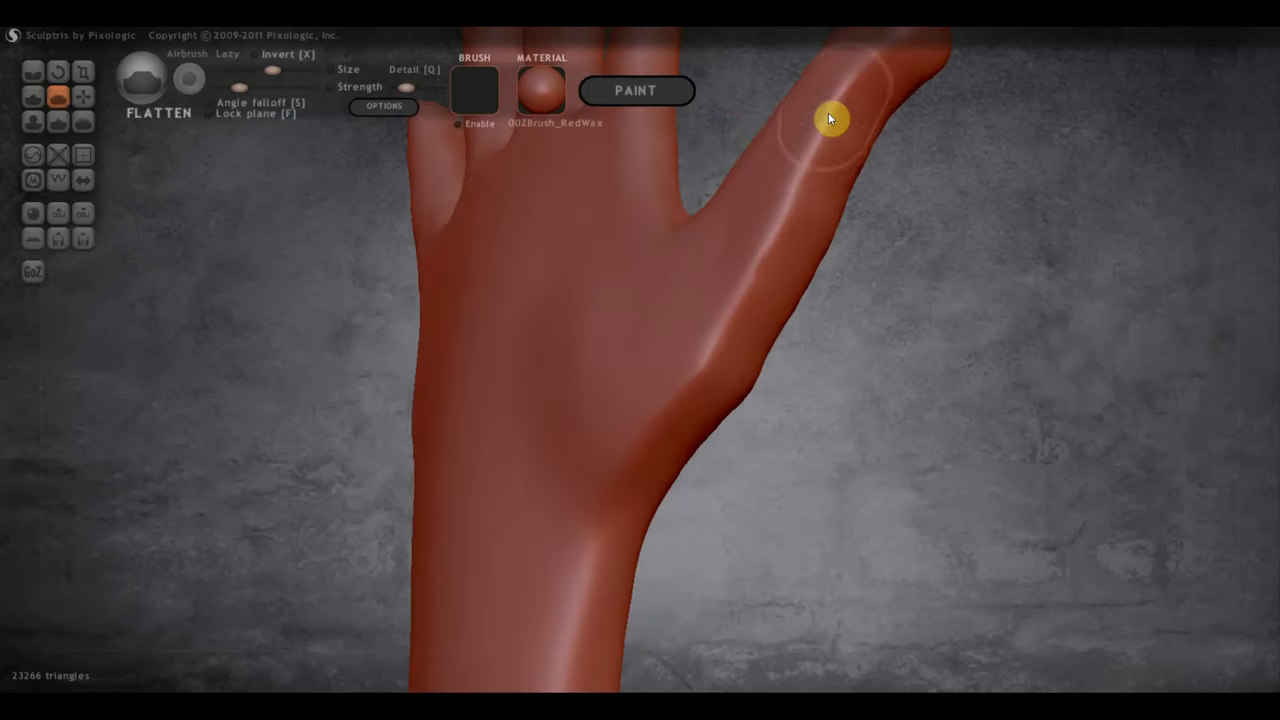
mouse_move(712, 350)
left_mouse_down()
mouse_move(628, 477)
mouse_move(617, 420)
mouse_move(730, 318)
left_mouse_up()
Flatten the sharp ridge and both sides of the wrist, ending on the palm view.
scroll(657, 511, "down", 2)
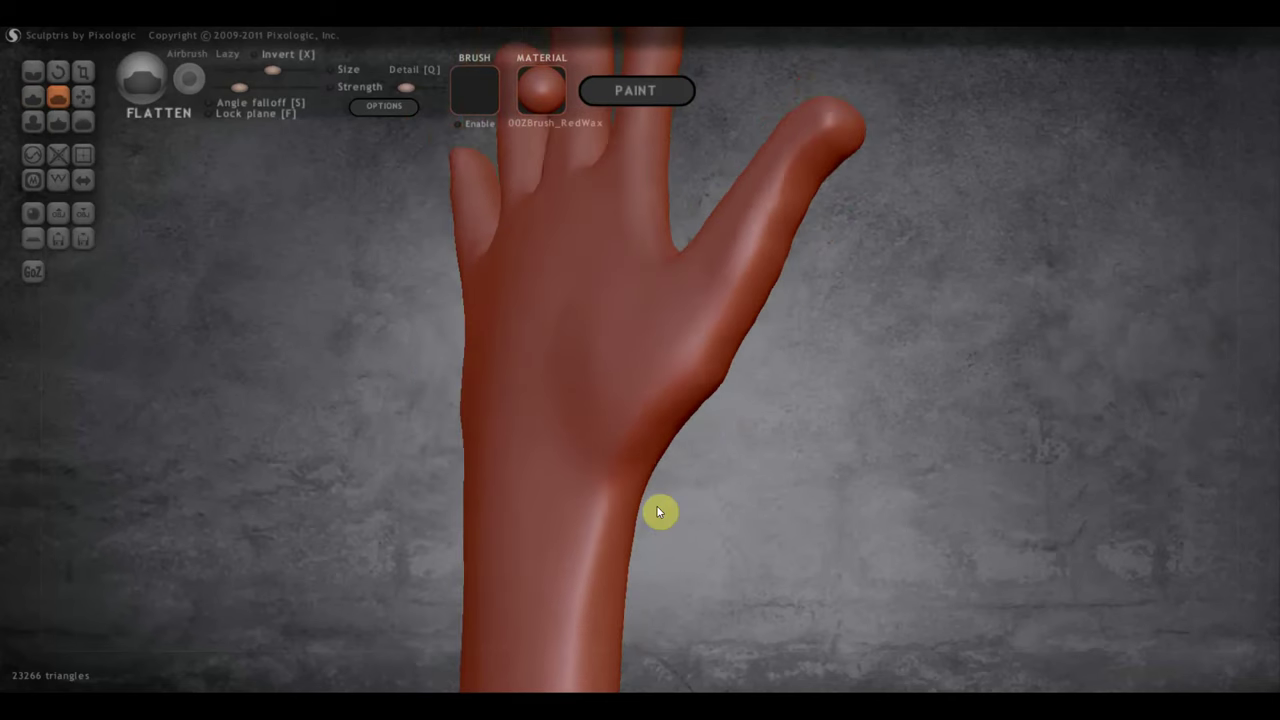
mouse_move(657, 511)
left_mouse_down()
mouse_move(874, 514)
mouse_move(792, 510)
mouse_move(780, 366)
left_mouse_up()
scroll(762, 370, "up", 1)
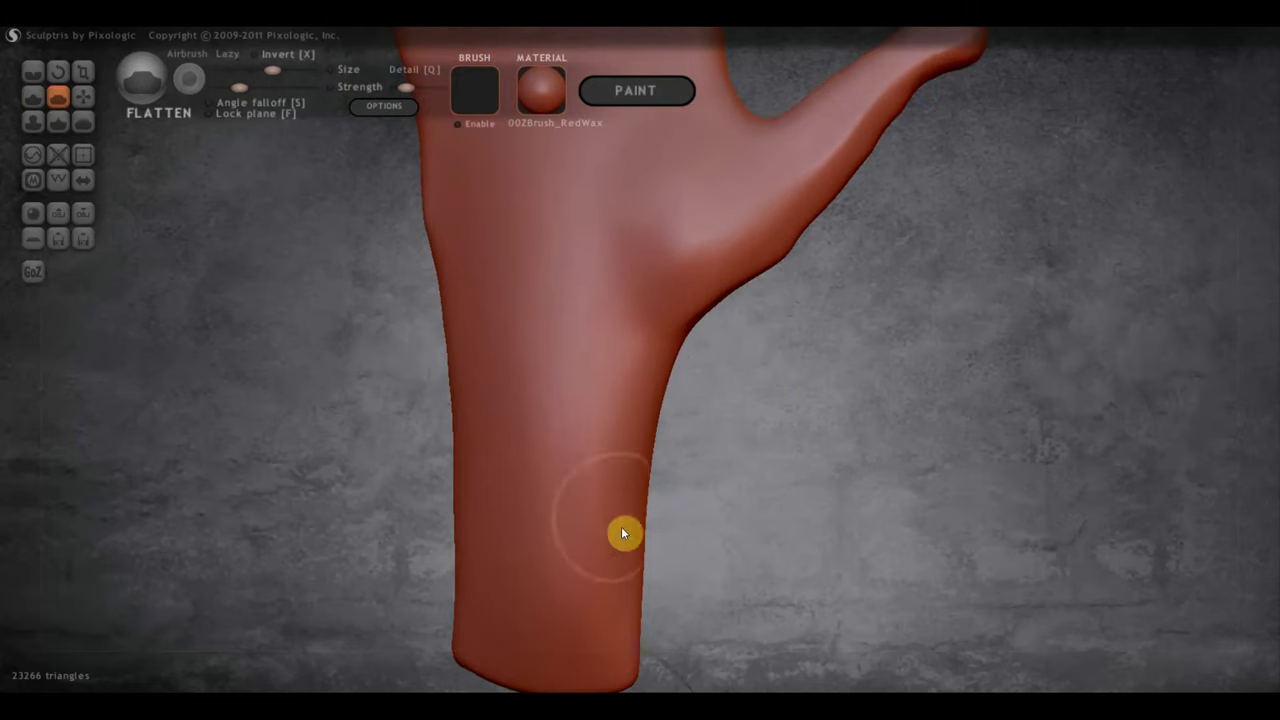
right_click_drag(623, 531, 531, 540)
mouse_move(619, 578)
left_mouse_down()
mouse_move(600, 394)
mouse_move(591, 680)
mouse_move(604, 631)
mouse_move(574, 394)
mouse_move(577, 594)
mouse_move(589, 614)
left_mouse_up()
scroll(738, 566, "down", 3)
right_click_drag(736, 566, 623, 426)
left_click_drag(623, 426, 620, 449)
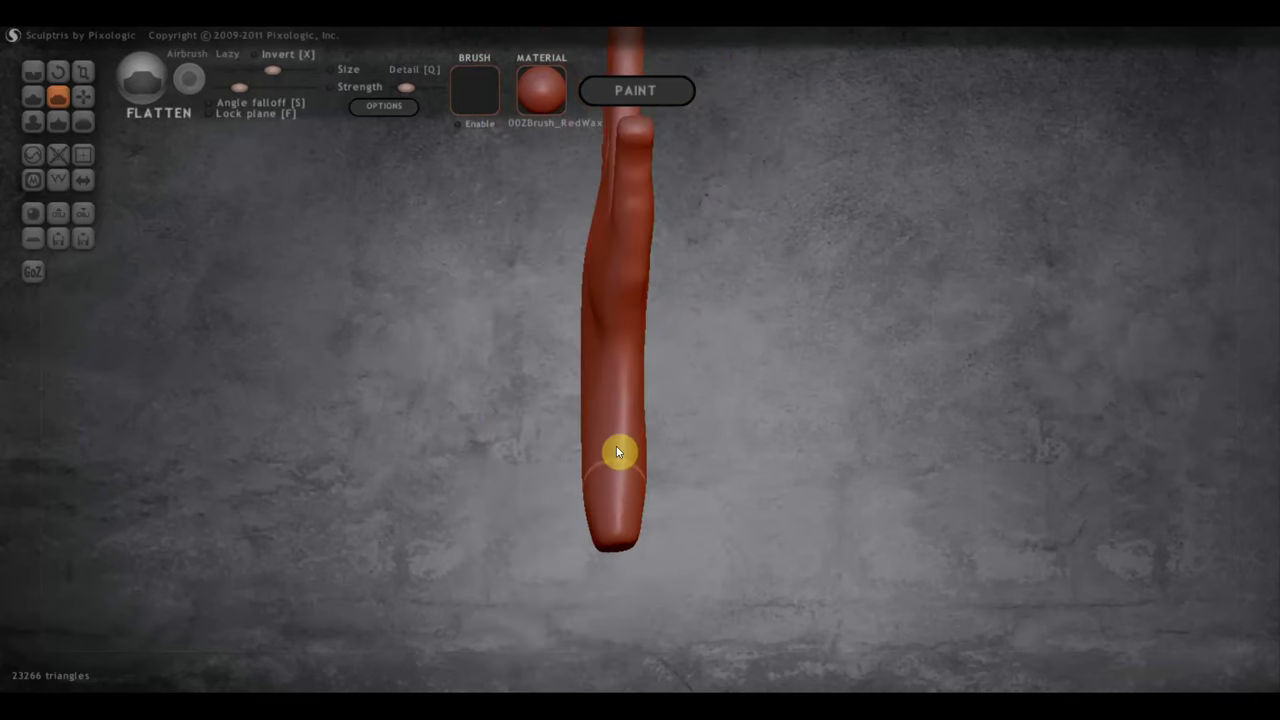
mouse_move(620, 449)
right_mouse_down()
mouse_move(723, 526)
mouse_move(651, 479)
mouse_move(691, 440)
mouse_move(800, 428)
mouse_move(787, 525)
right_mouse_up()
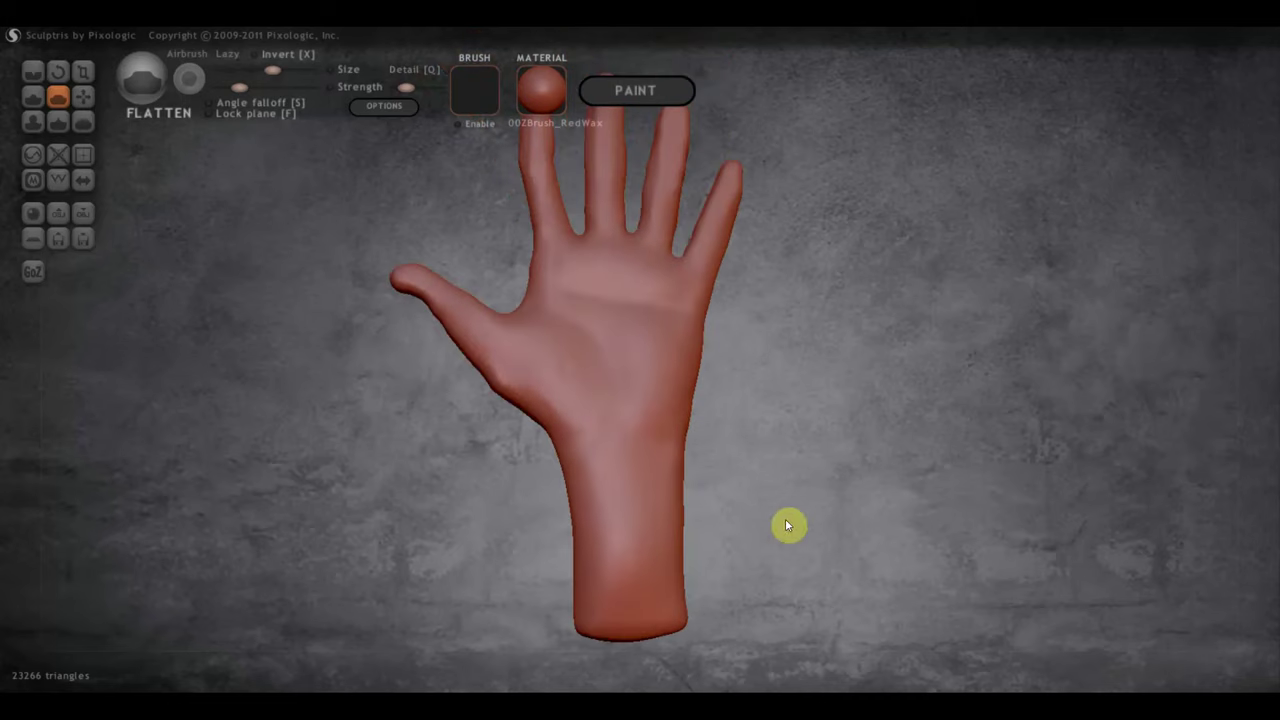
Add volume to the palm near the thumb base with the Draw brush.
left_click(33, 96)
right_click_drag(528, 400, 567, 382)
mouse_move(567, 381)
left_mouse_down()
mouse_move(557, 346)
mouse_move(586, 380)
mouse_move(563, 394)
mouse_move(585, 375)
left_mouse_up()
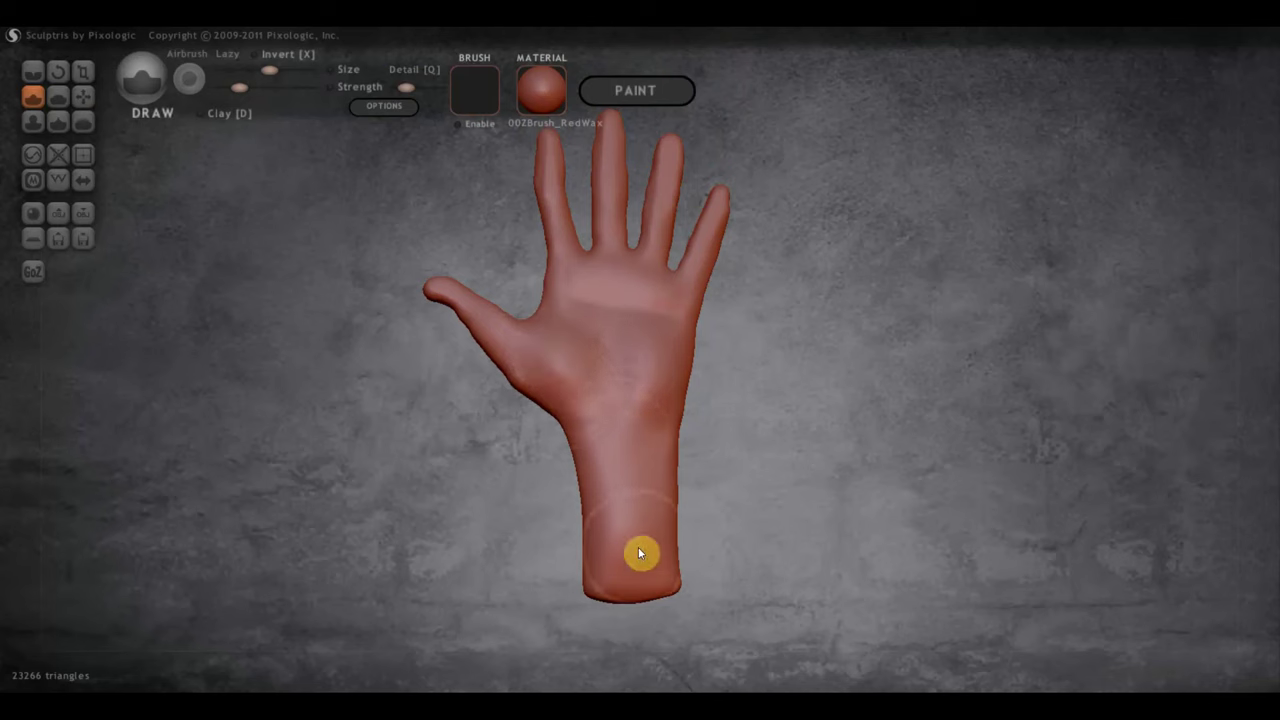
mouse_move(591, 611)
left_mouse_down()
mouse_move(737, 571)
mouse_move(976, 587)
left_mouse_up()
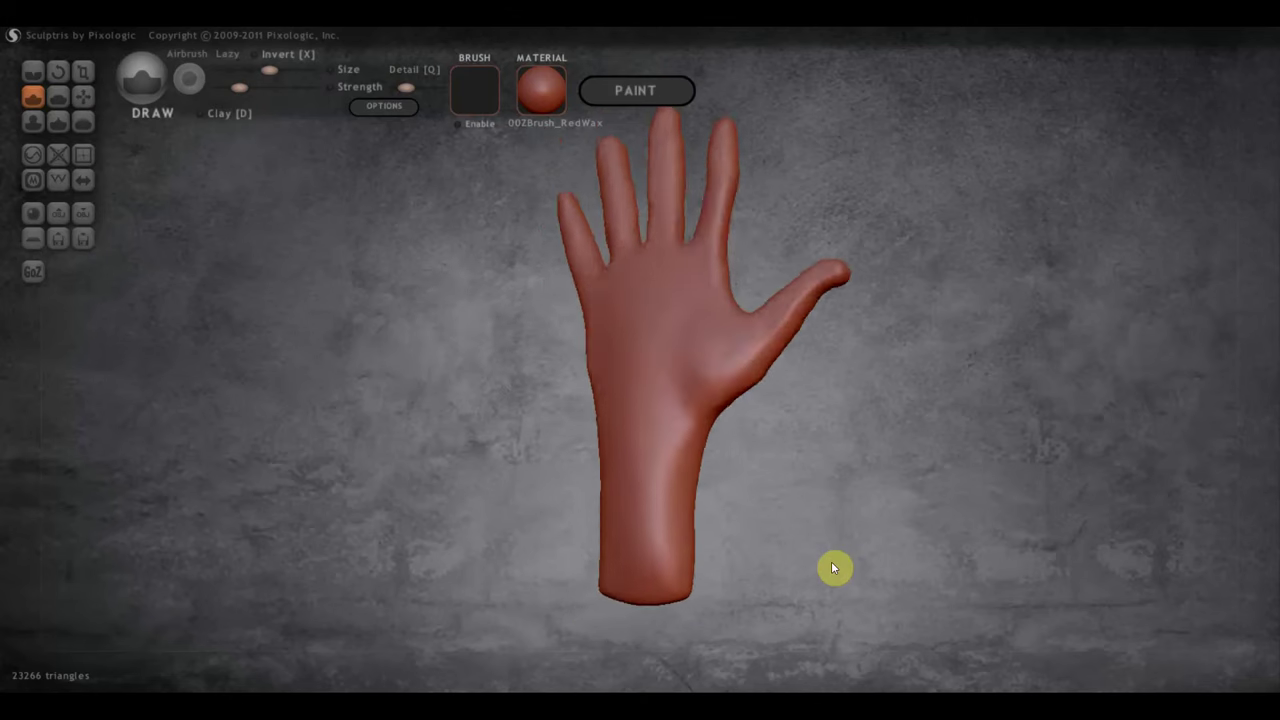
mouse_move(635, 602)
left_mouse_down()
mouse_move(704, 560)
mouse_move(700, 457)
left_mouse_up()
Flatten the wrist's bottom face and top of its cut end.
left_click(57, 96)
scroll(508, 413, "up", 2)
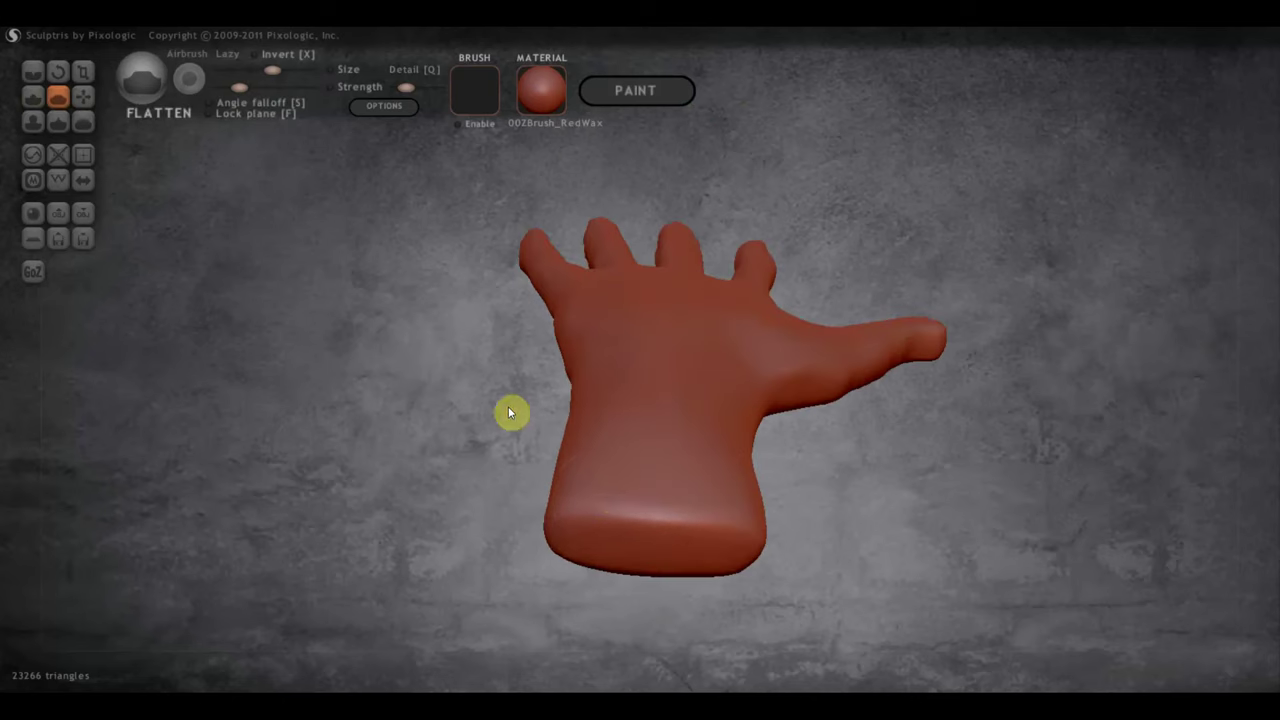
mouse_move(571, 506)
left_mouse_down()
mouse_move(738, 526)
mouse_move(551, 503)
mouse_move(570, 543)
left_mouse_up()
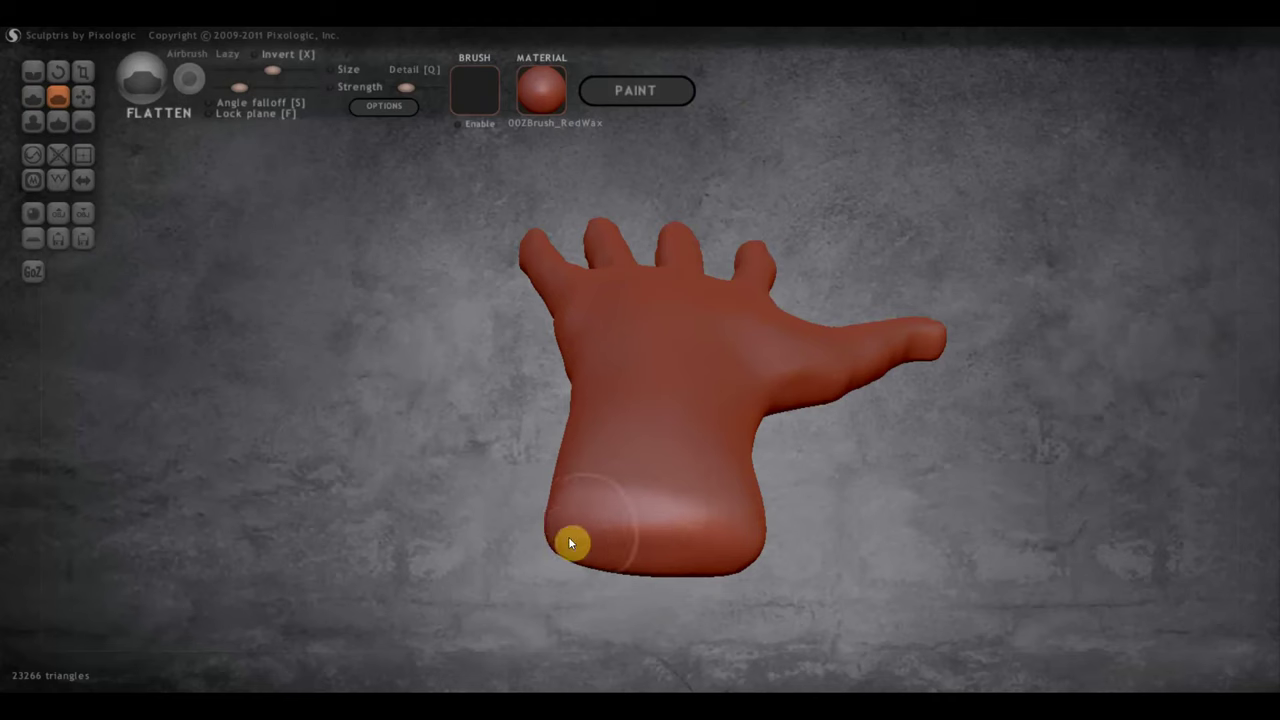
mouse_move(568, 543)
right_mouse_down()
mouse_move(680, 489)
mouse_move(677, 346)
right_mouse_up()
mouse_move(677, 346)
left_mouse_down()
mouse_move(580, 300)
mouse_move(728, 297)
mouse_move(707, 306)
left_mouse_up()
mouse_move(707, 306)
right_mouse_down()
mouse_move(749, 357)
mouse_move(563, 303)
right_mouse_up()
mouse_move(563, 303)
left_mouse_down()
mouse_move(538, 316)
mouse_move(569, 380)
left_mouse_up()
mouse_move(569, 380)
right_mouse_down()
mouse_move(886, 577)
mouse_move(816, 420)
mouse_move(874, 386)
mouse_move(883, 329)
mouse_move(860, 414)
right_mouse_up()
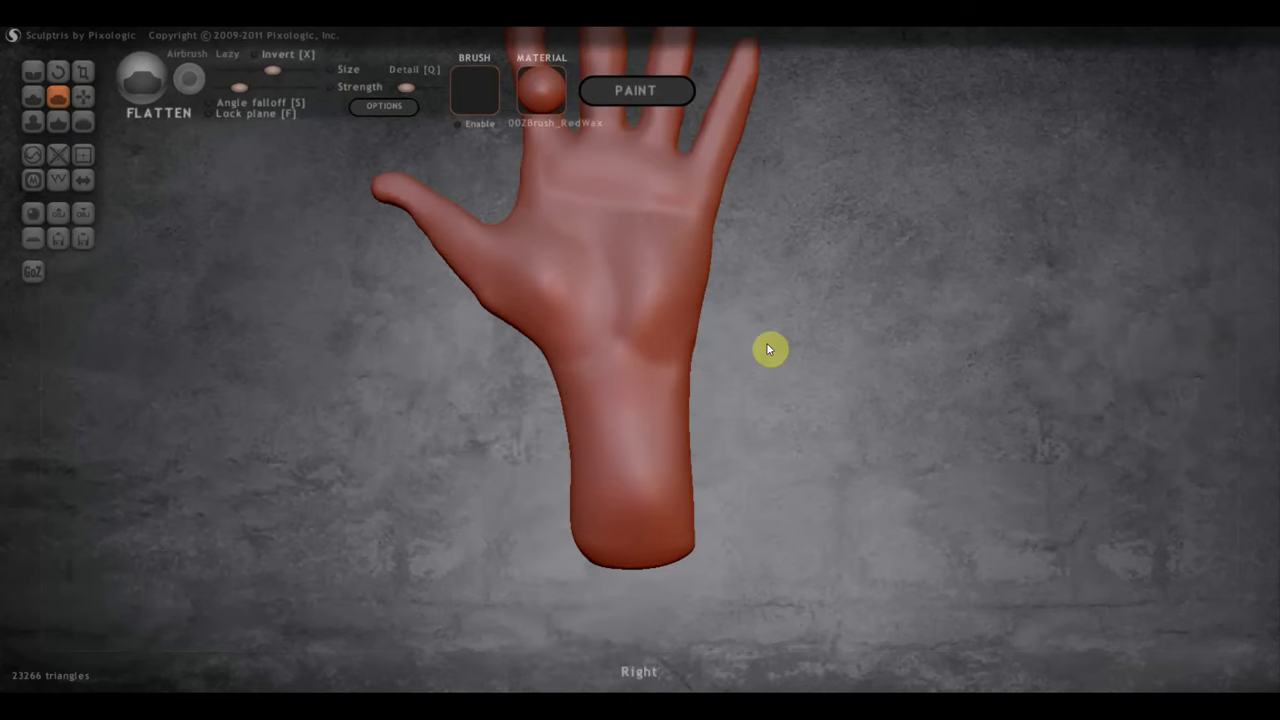
Shrink the Flatten brush size and flatten a small patch in the palm centre.
scroll(766, 350, "down", 2)
scroll(757, 491, "up", 3)
left_click_drag(809, 291, 806, 461, "alt")
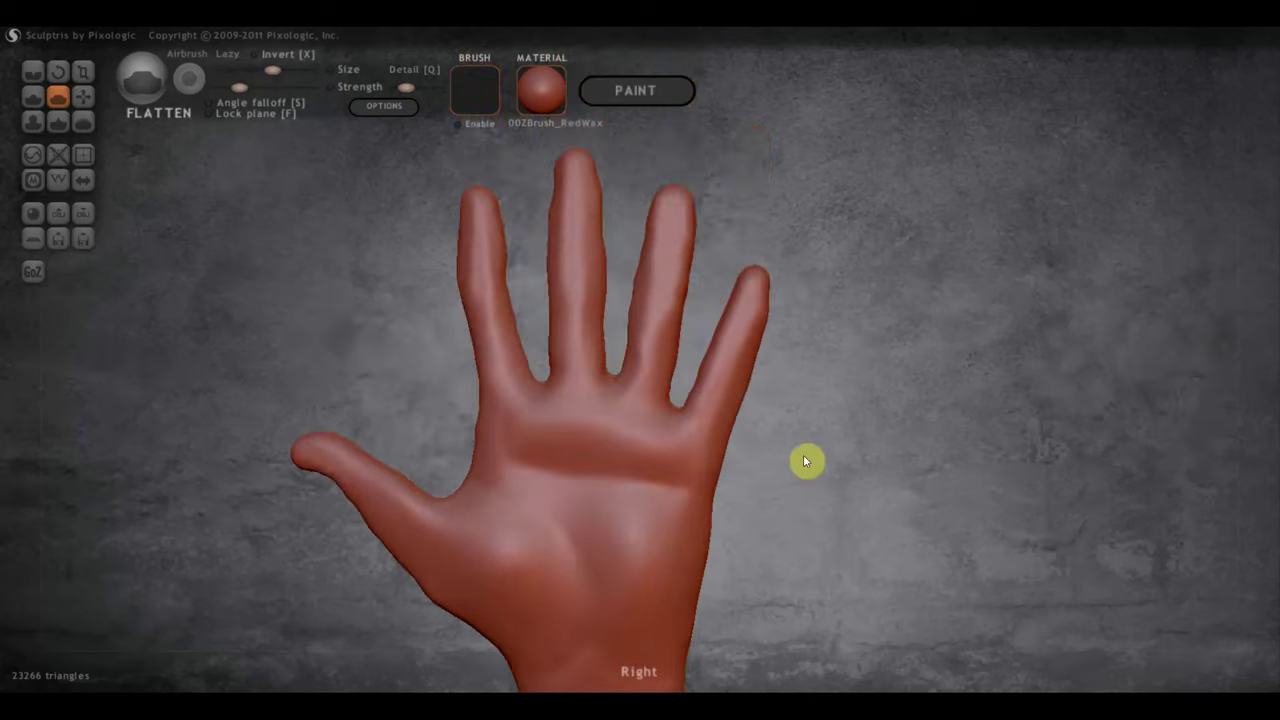
left_click_drag(720, 431, 806, 398, "alt")
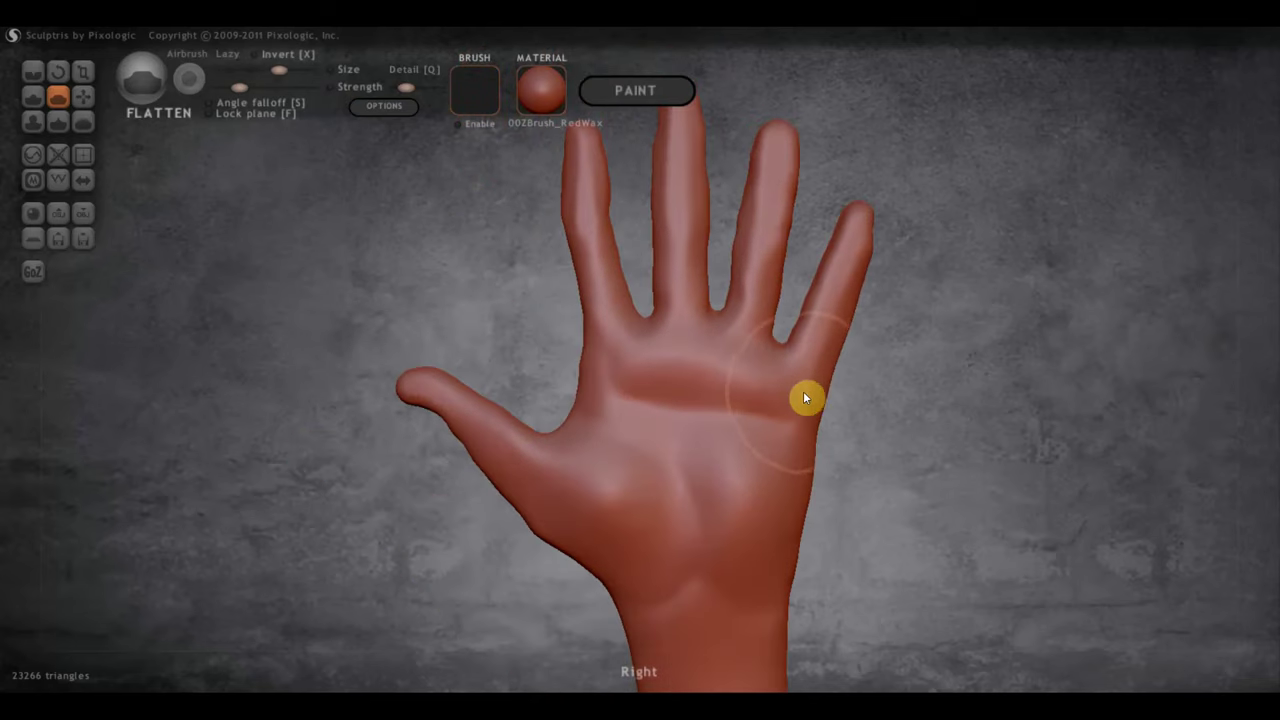
mouse_move(877, 374)
left_mouse_down()
mouse_move(843, 486)
mouse_move(826, 466)
mouse_move(877, 463)
mouse_move(626, 491)
mouse_move(379, 468)
left_mouse_up()
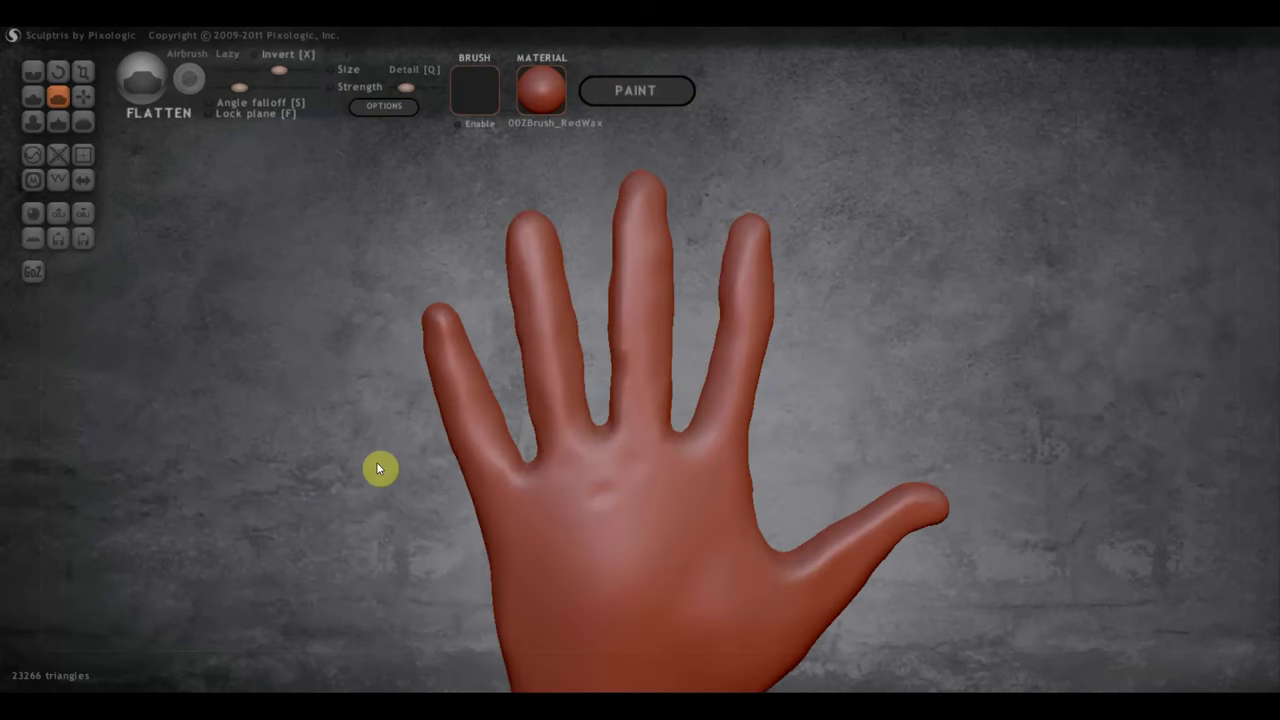
left_click(256, 70)
left_click_drag(253, 68, 246, 69)
mouse_move(591, 449)
left_mouse_down()
mouse_move(609, 480)
mouse_move(608, 448)
mouse_move(676, 349)
left_mouse_up()
scroll(612, 494, "up", 3)
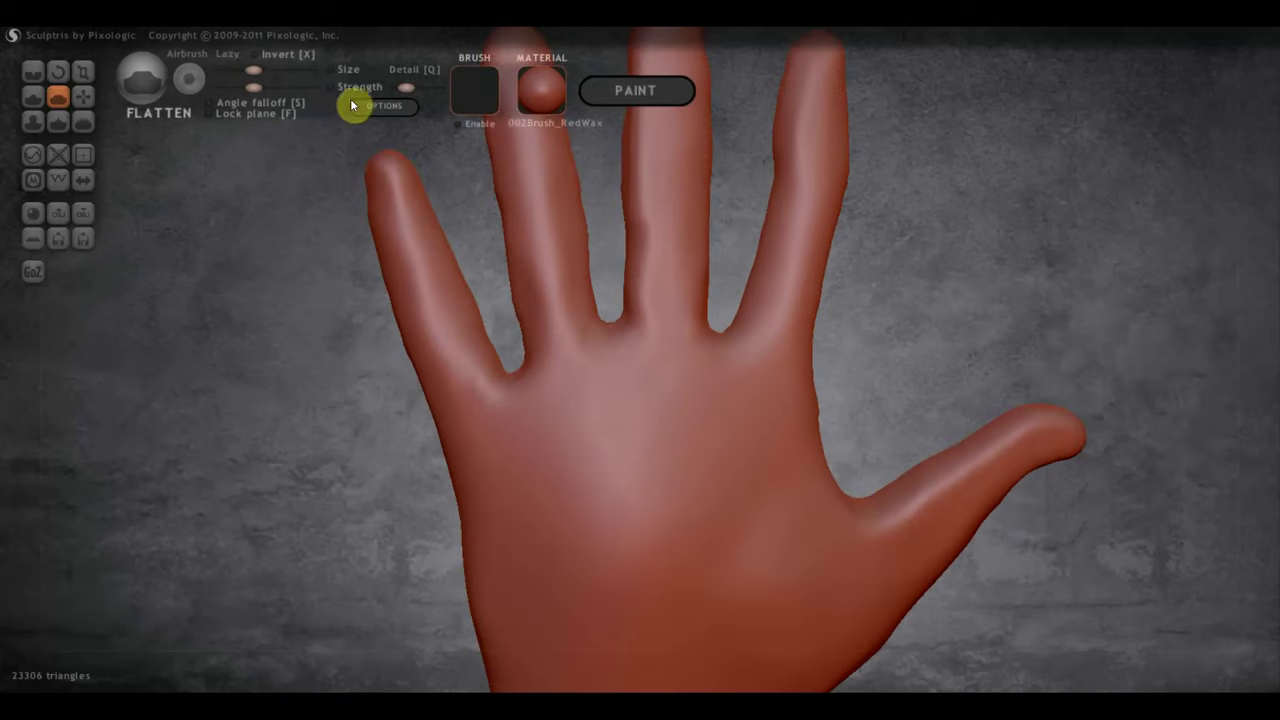
right_click_drag(745, 455, 667, 410)
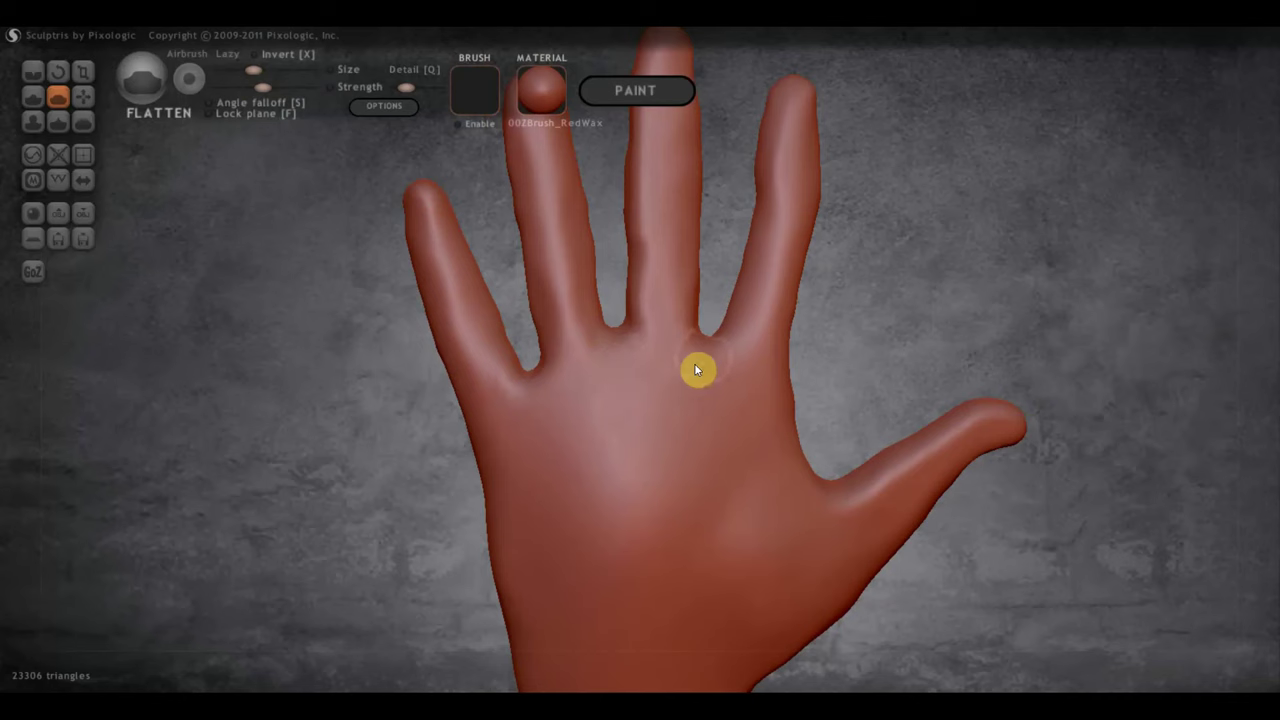
Carve Crease strokes below the middle and ring fingers and near the thumb base.
left_click(33, 71)
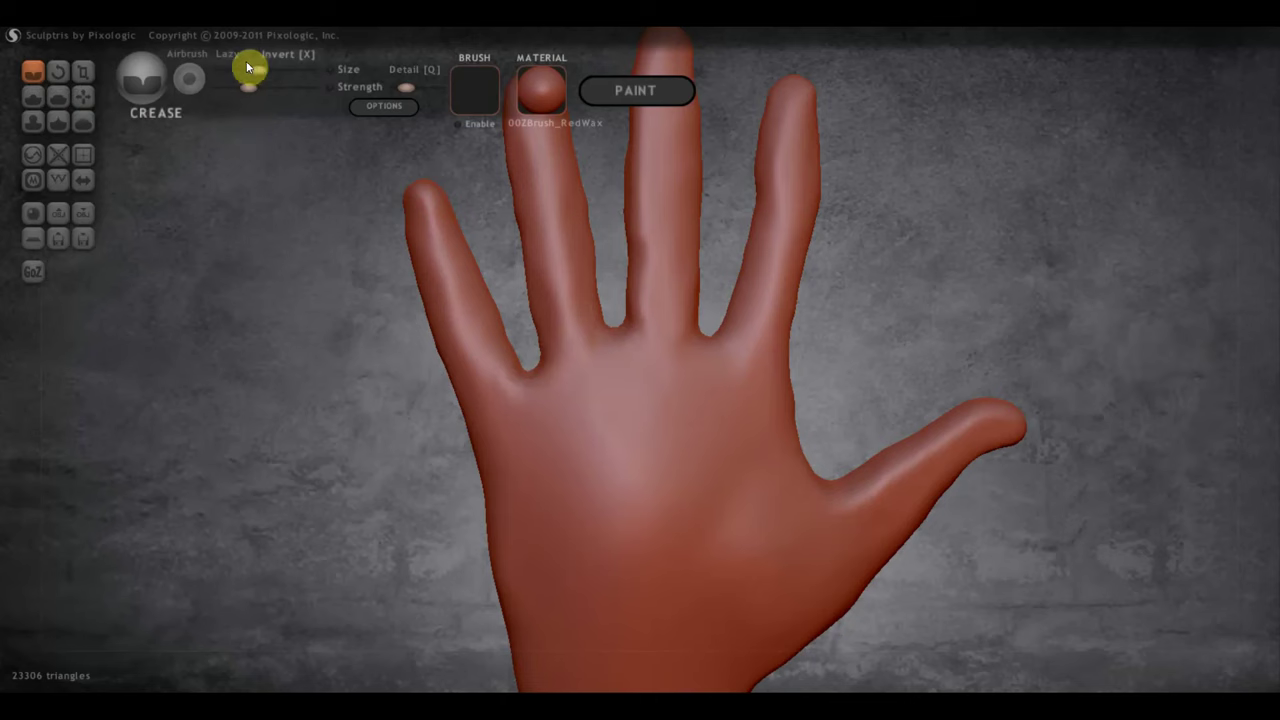
left_click_drag(521, 385, 561, 455)
left_click_drag(598, 348, 631, 423)
left_click_drag(646, 349, 643, 426)
mouse_move(700, 357)
left_mouse_down()
mouse_move(700, 443)
mouse_move(733, 350)
left_mouse_up()
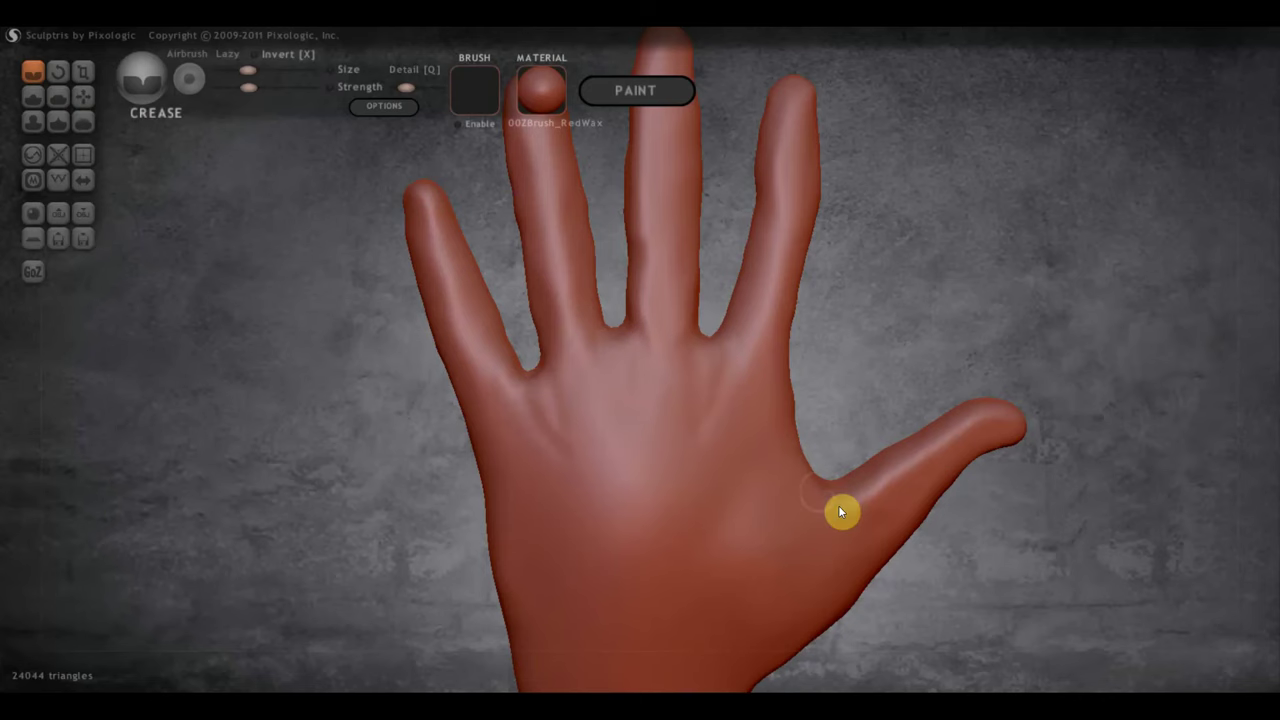
scroll(814, 506, "down", 2)
scroll(764, 458, "down", 1)
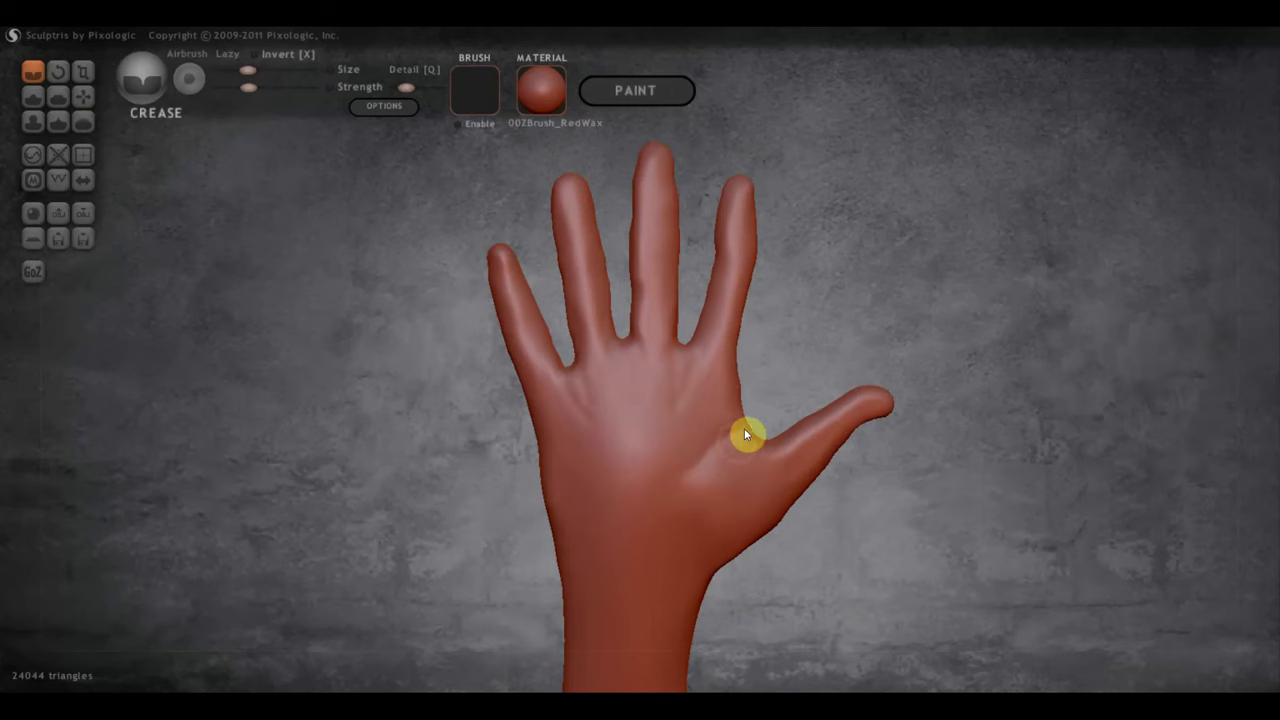
scroll(729, 480, "up", 1)
scroll(731, 495, "up", 2)
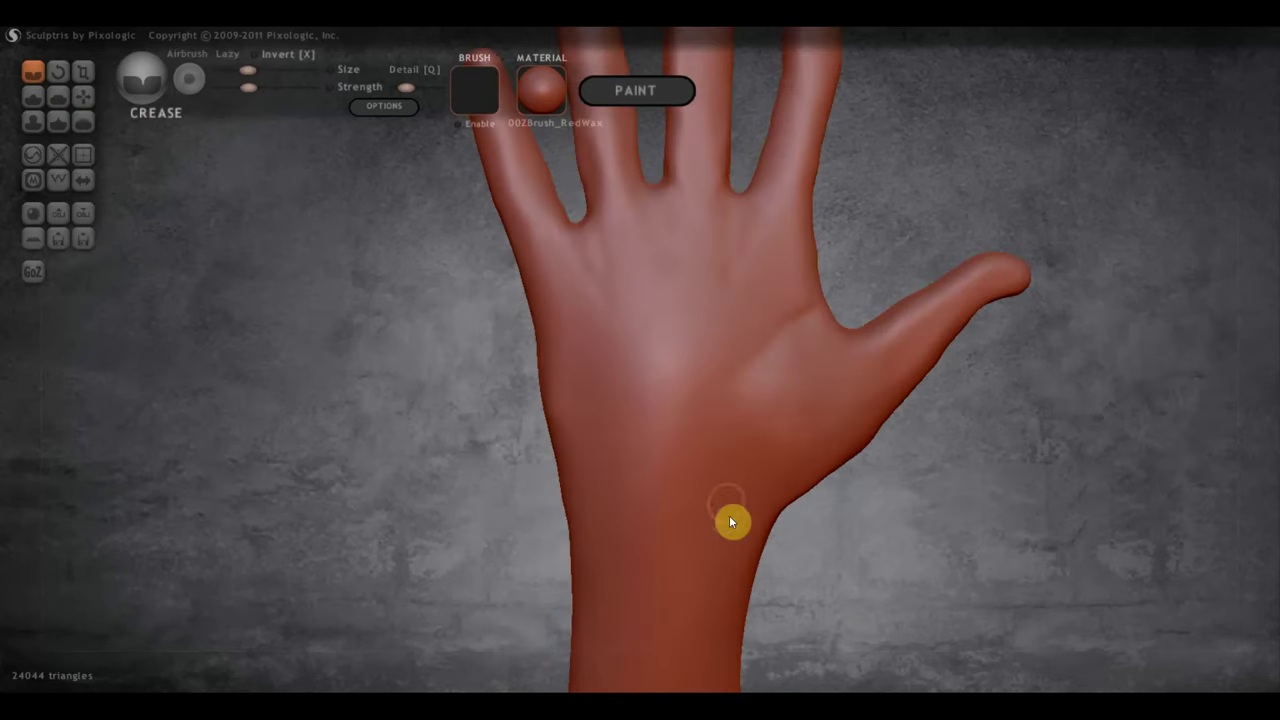
right_click_drag(726, 508, 728, 537)
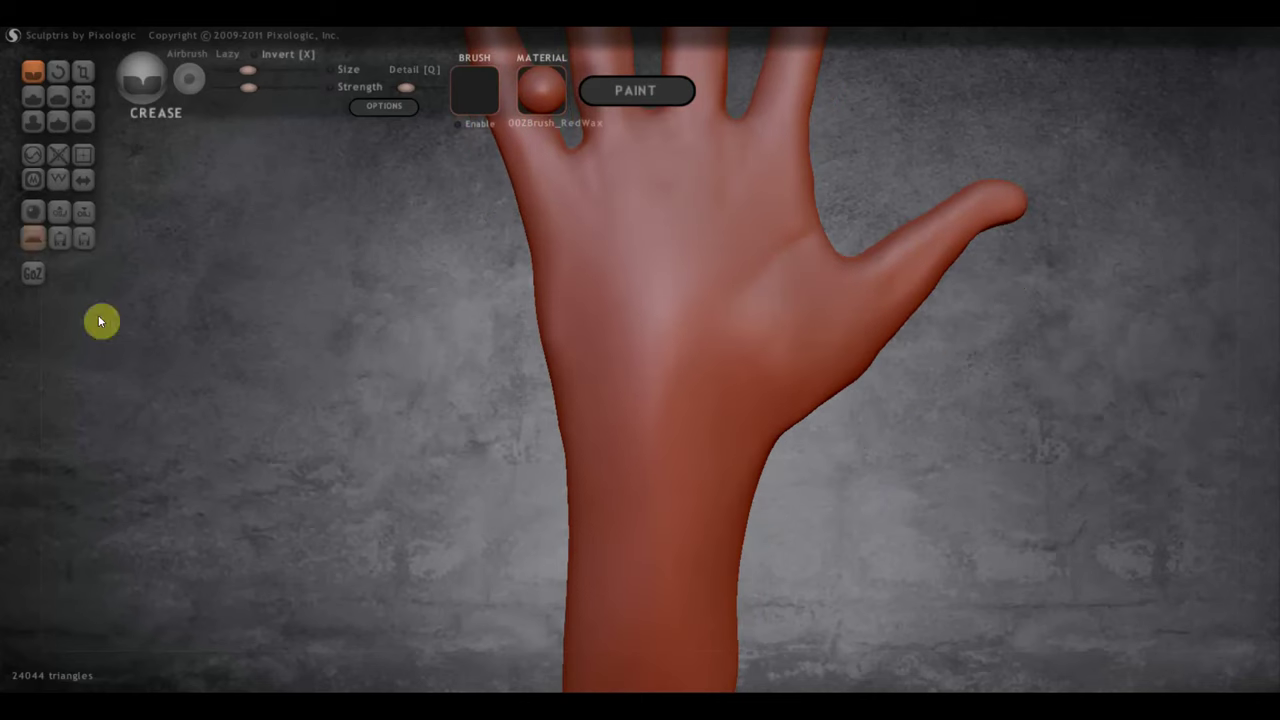
Raise two wrist-bone bumps on either side of the wrist with the Draw brush.
left_click(32, 96)
scroll(600, 475, "down", 2)
scroll(615, 462, "up", 3)
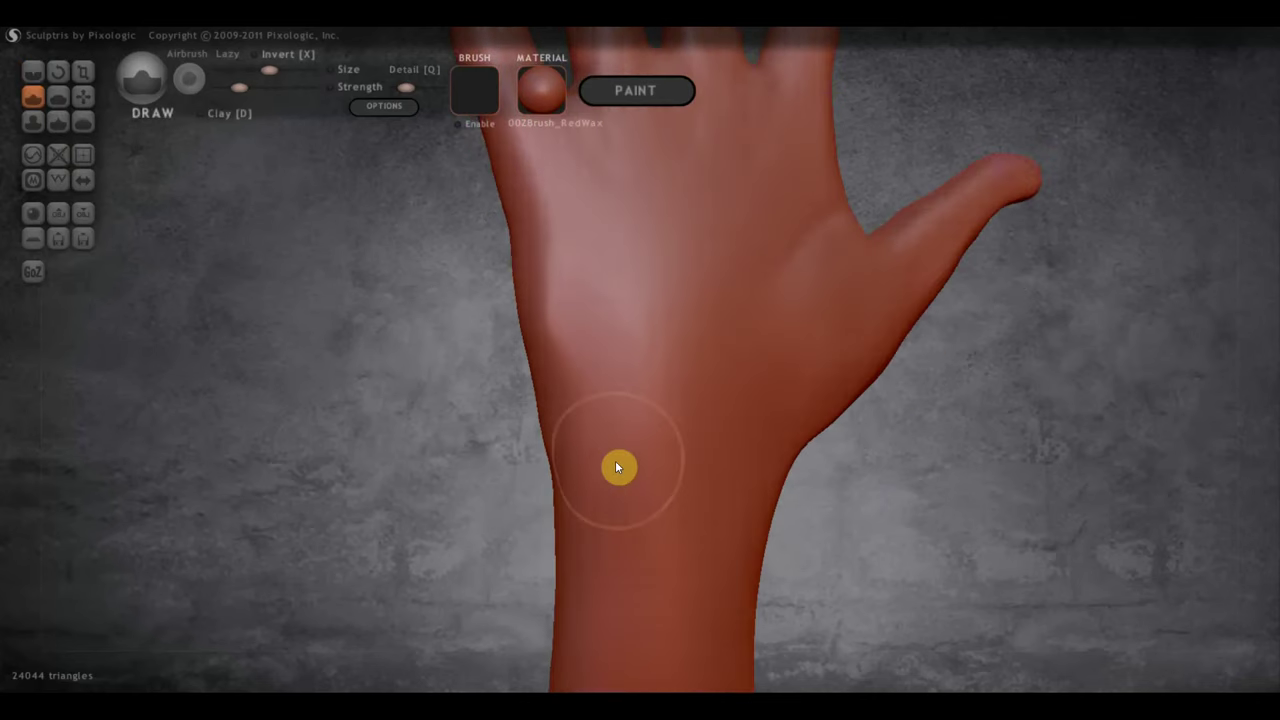
left_click_drag(598, 486, 600, 526)
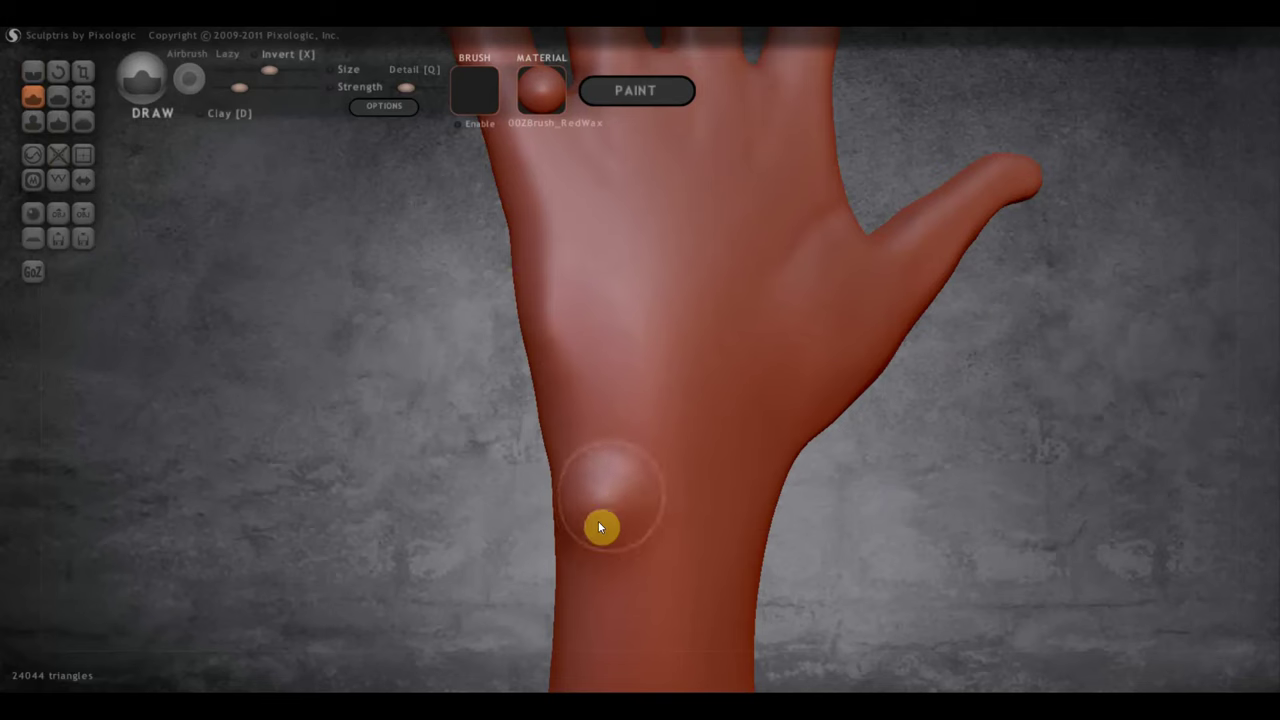
right_click_drag(740, 546, 628, 540)
left_click_drag(628, 540, 720, 545)
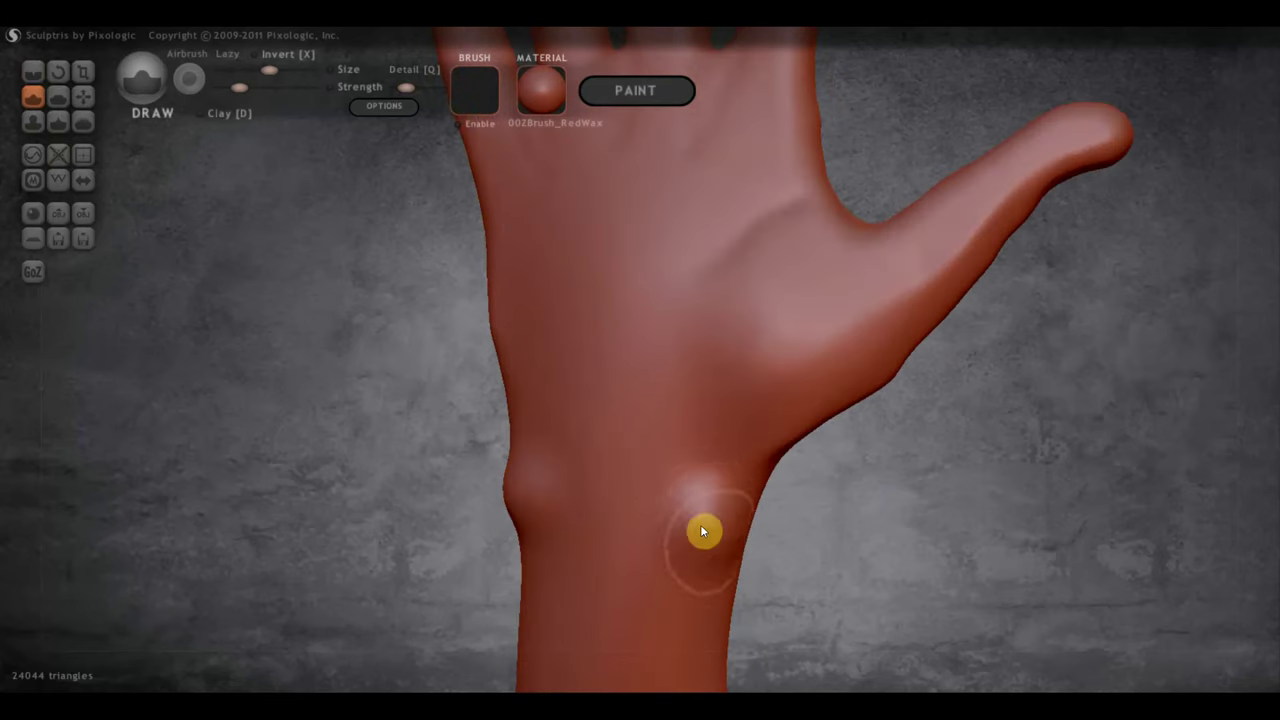
mouse_move(703, 531)
right_mouse_down()
mouse_move(733, 551)
mouse_move(560, 534)
right_mouse_up()
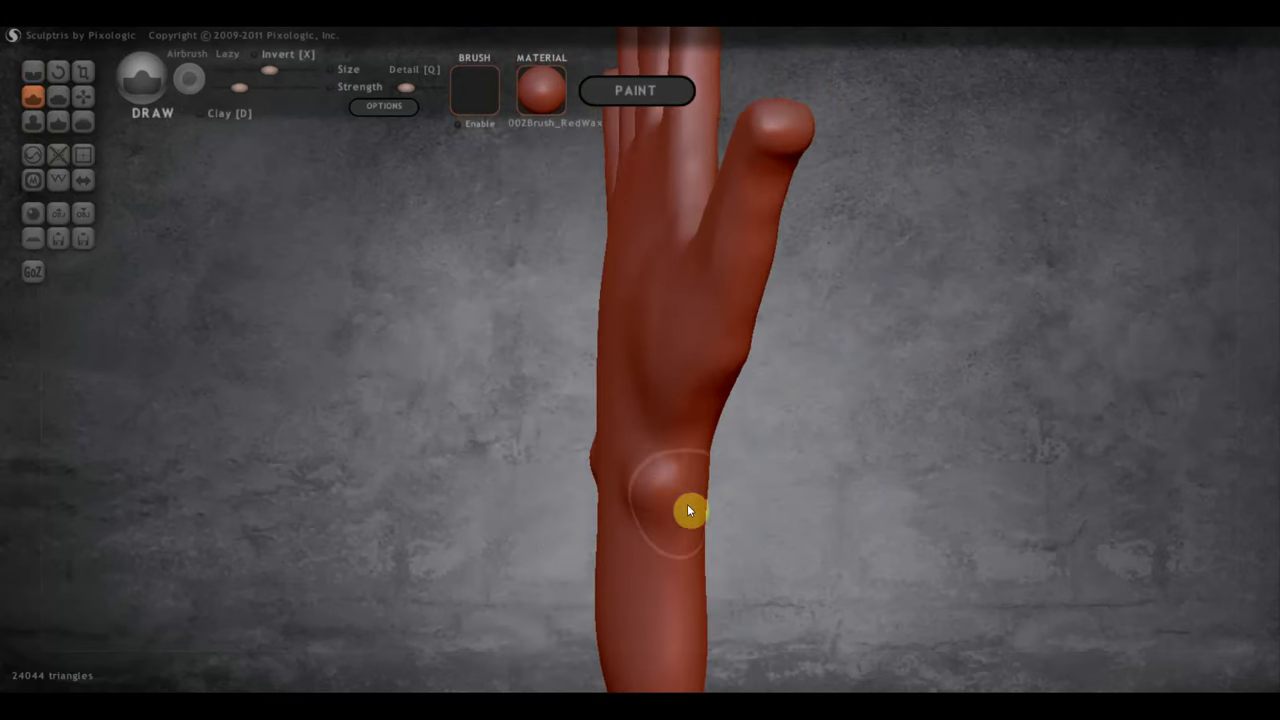
right_click_drag(688, 496, 714, 523)
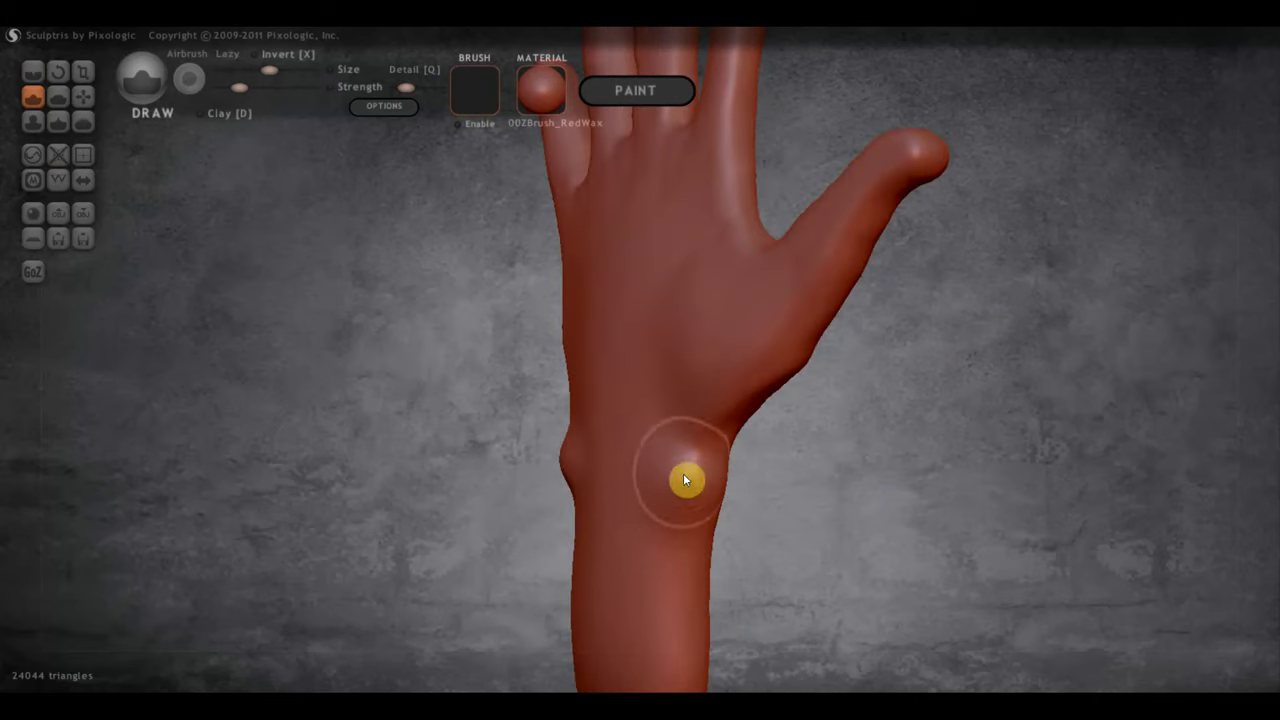
mouse_move(686, 480)
right_mouse_down()
mouse_move(879, 548)
mouse_move(695, 484)
mouse_move(649, 486)
right_mouse_up()
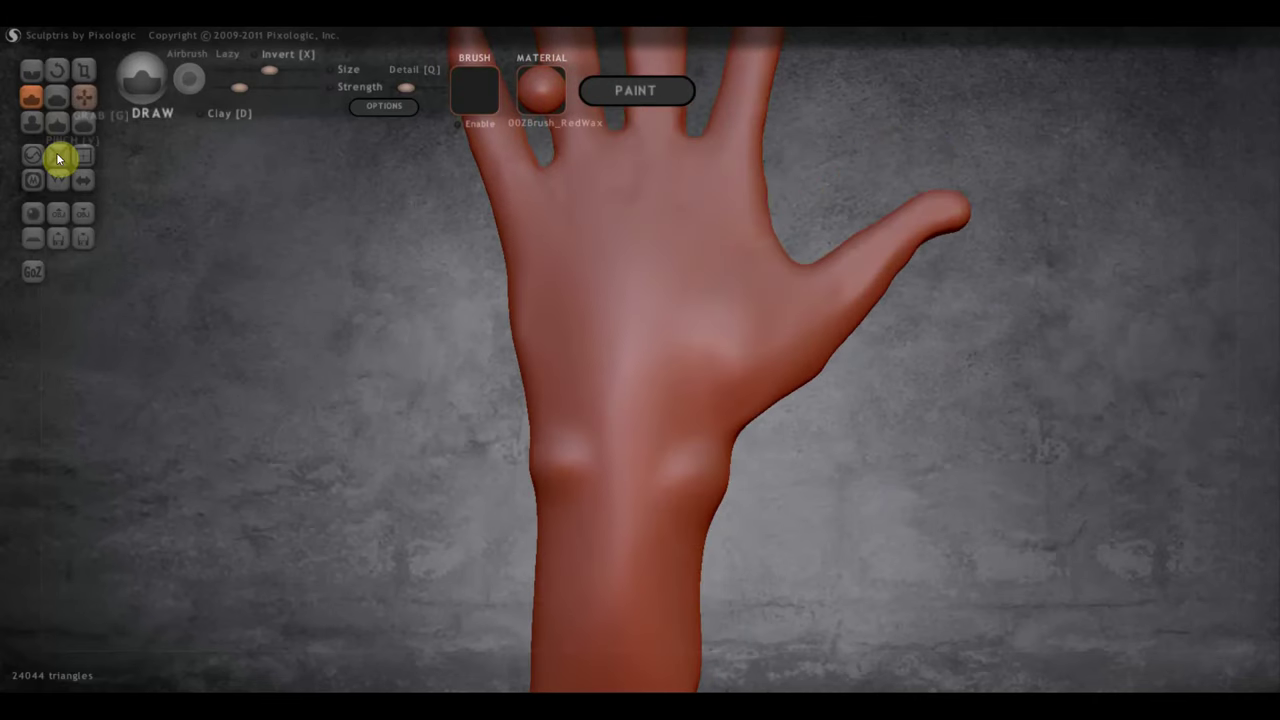
Reposition one wrist-bone bump using the Grab brush.
left_click(83, 96)
right_click_drag(731, 500, 715, 475)
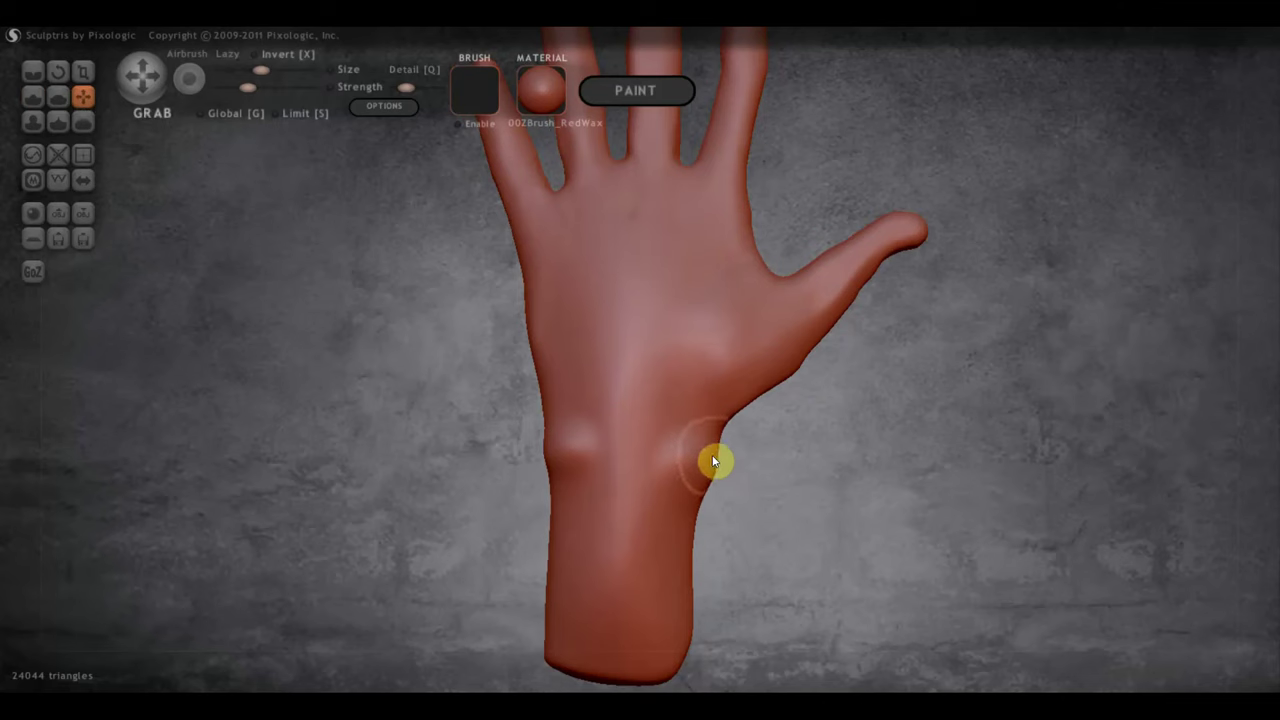
scroll(731, 508, "down", 2)
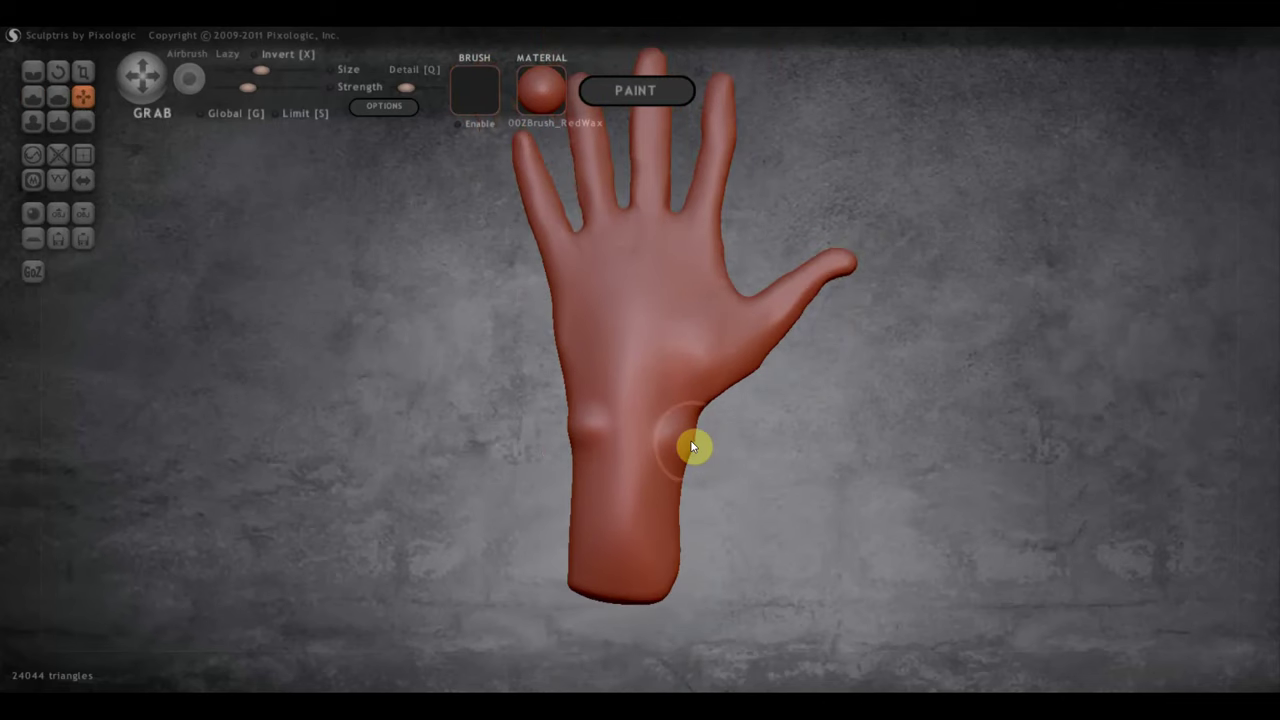
left_click_drag(676, 446, 572, 450)
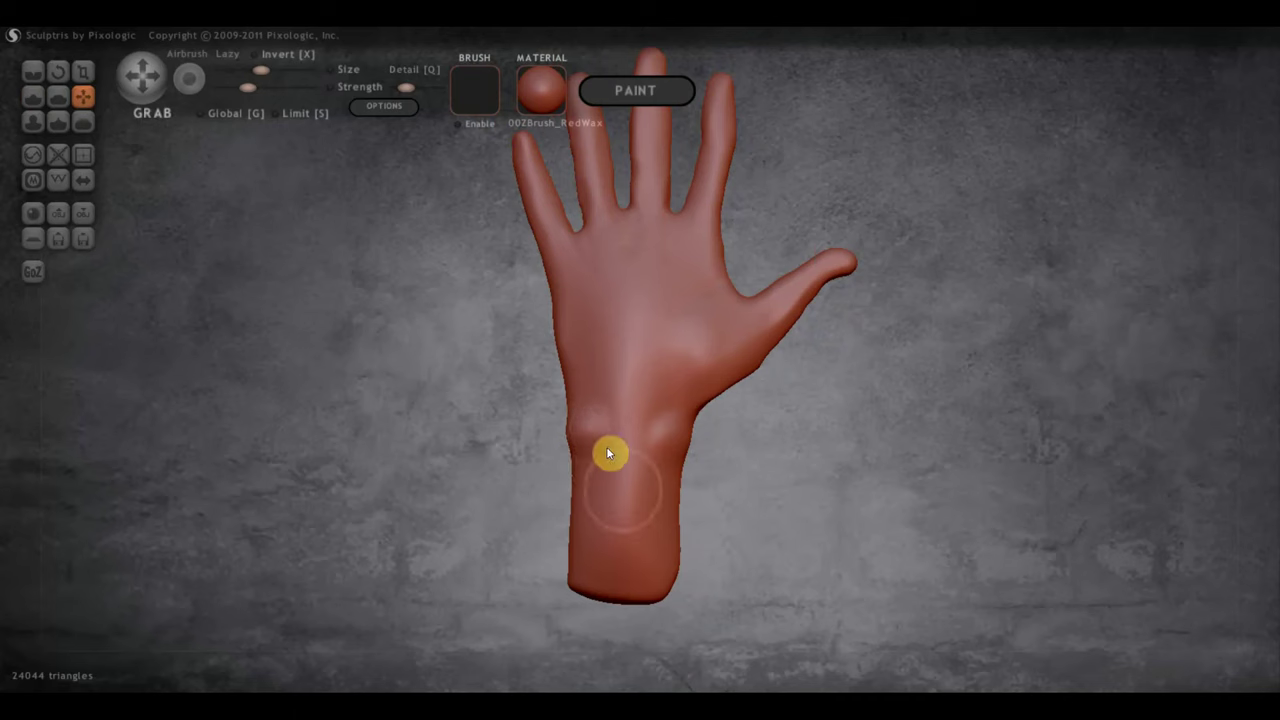
Dab two more bumps onto the wrist with the Draw brush.
left_click(33, 97)
right_click_drag(594, 494, 678, 513)
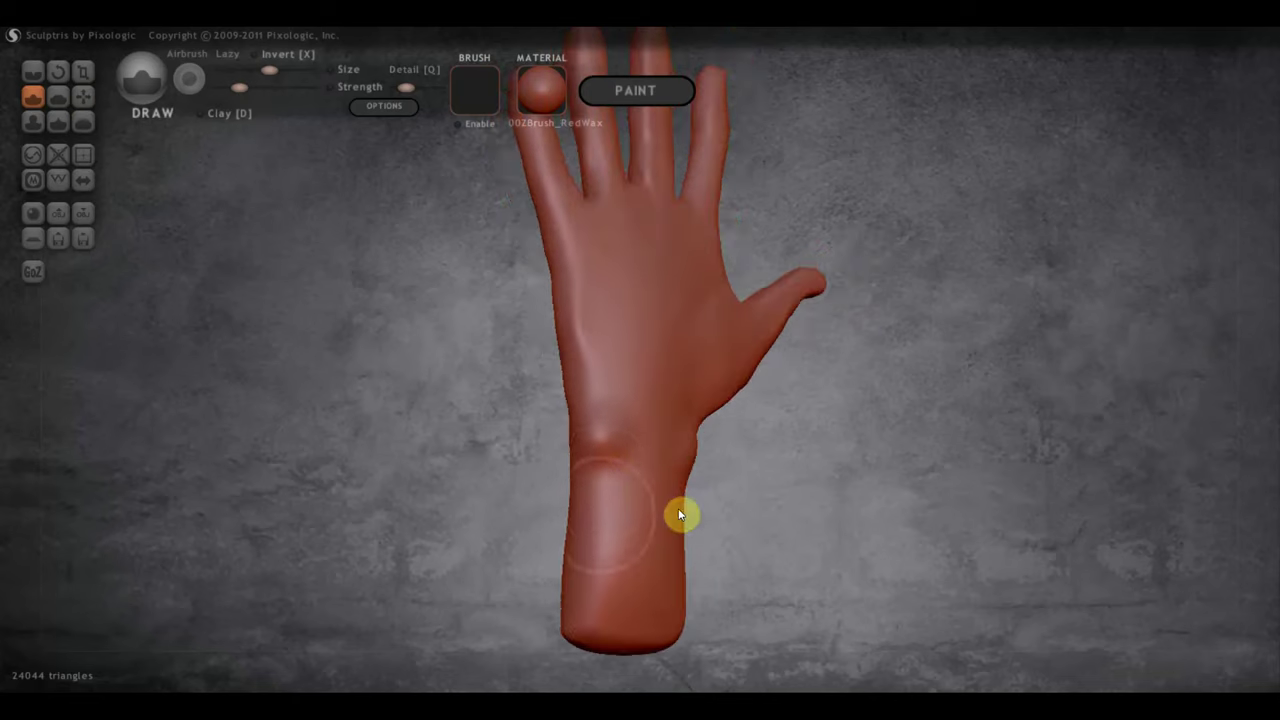
left_click(600, 448)
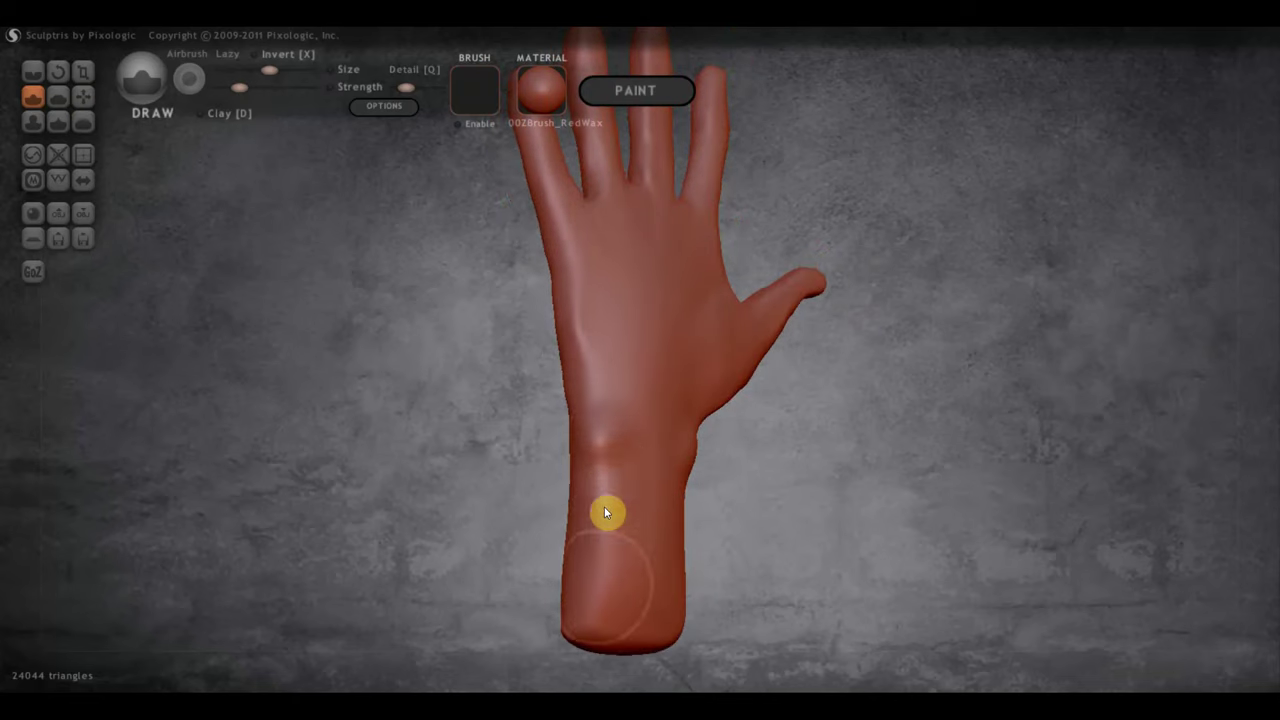
scroll(704, 625, "up", 2)
left_click_drag(704, 625, 660, 560)
left_click(652, 460)
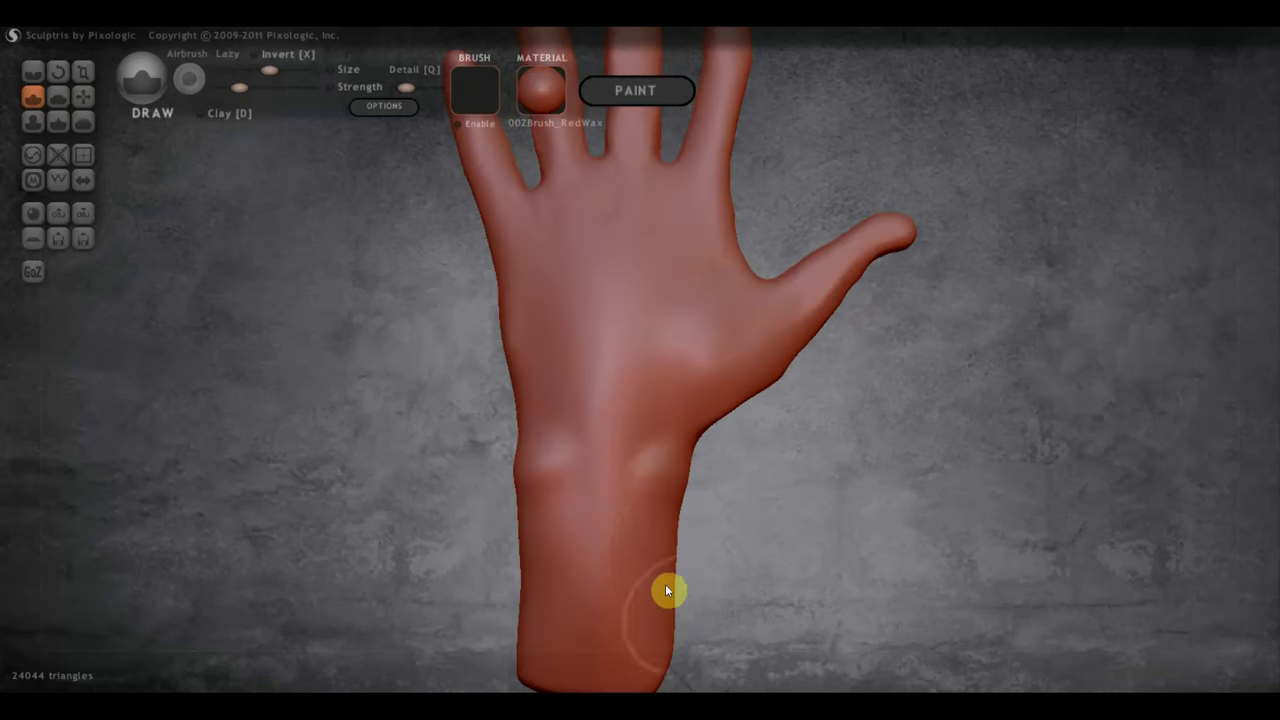
left_click_drag(676, 656, 606, 481)
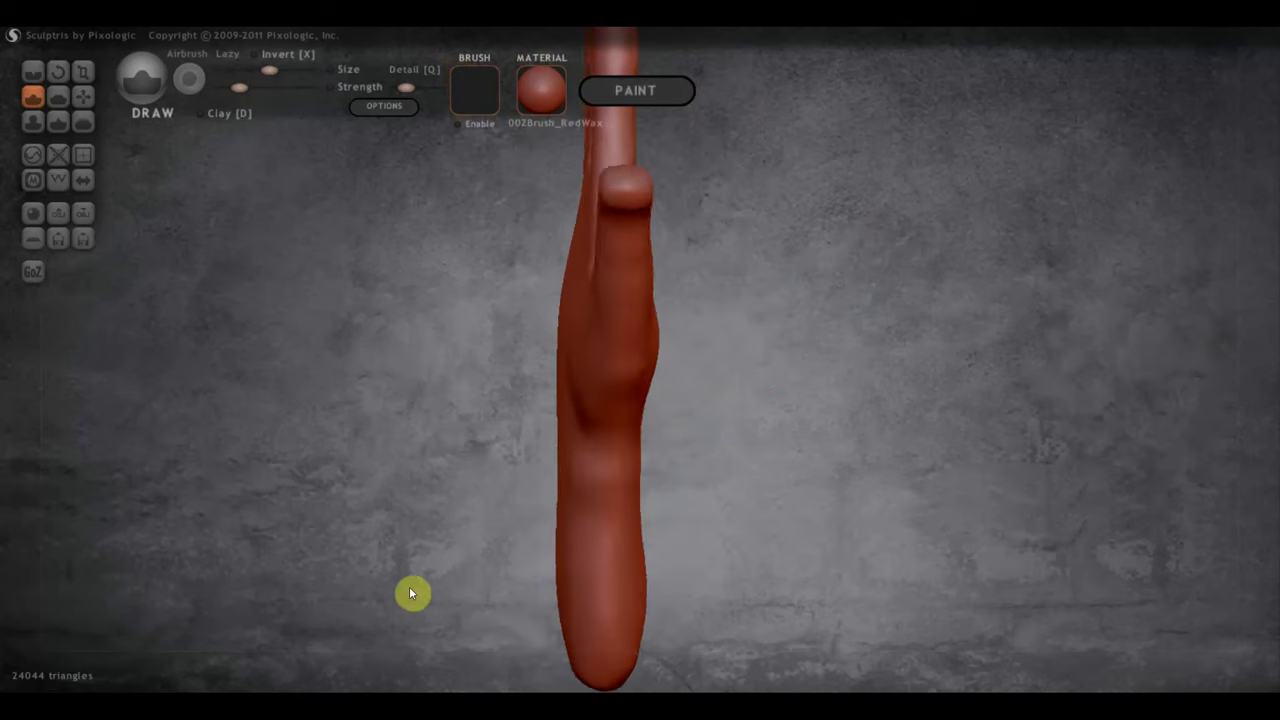
mouse_move(669, 539)
left_mouse_down()
mouse_move(628, 522)
mouse_move(649, 449)
left_mouse_up()
scroll(648, 478, "up", 2)
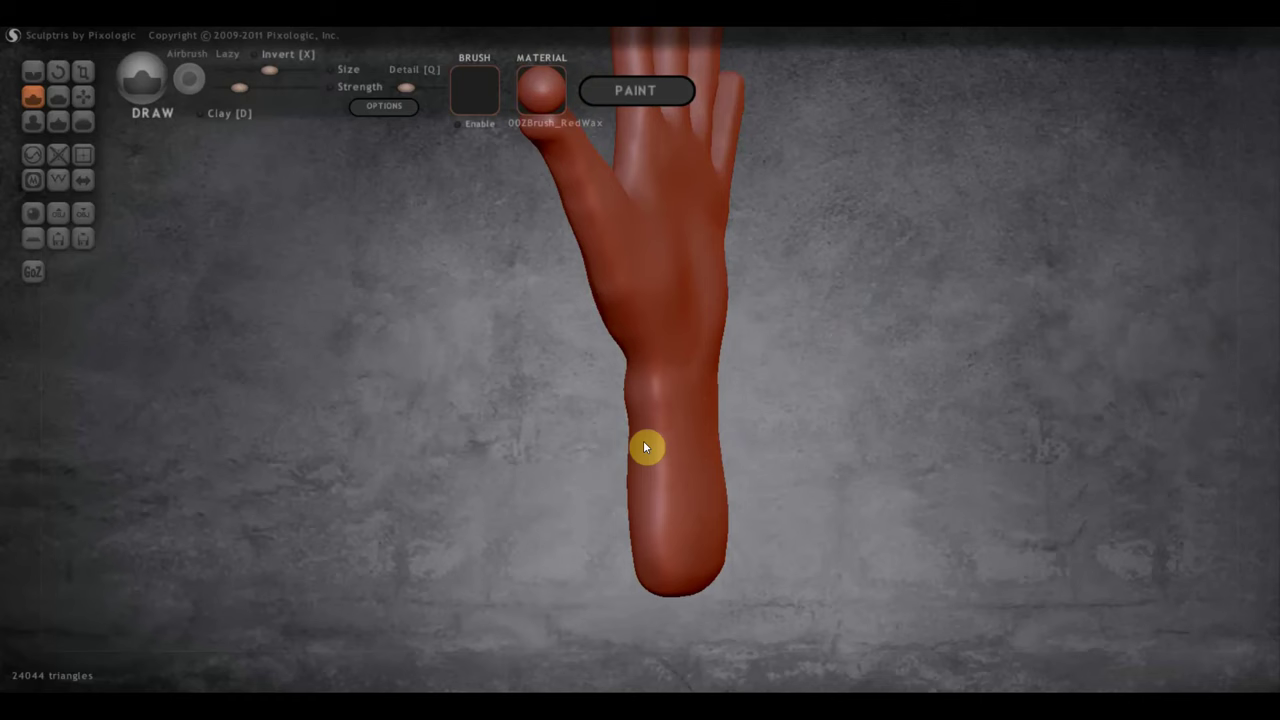
Select Flatten and review the hand edge-on and along a finger, ending on the front view.
left_click(60, 98)
scroll(664, 447, "up", 2)
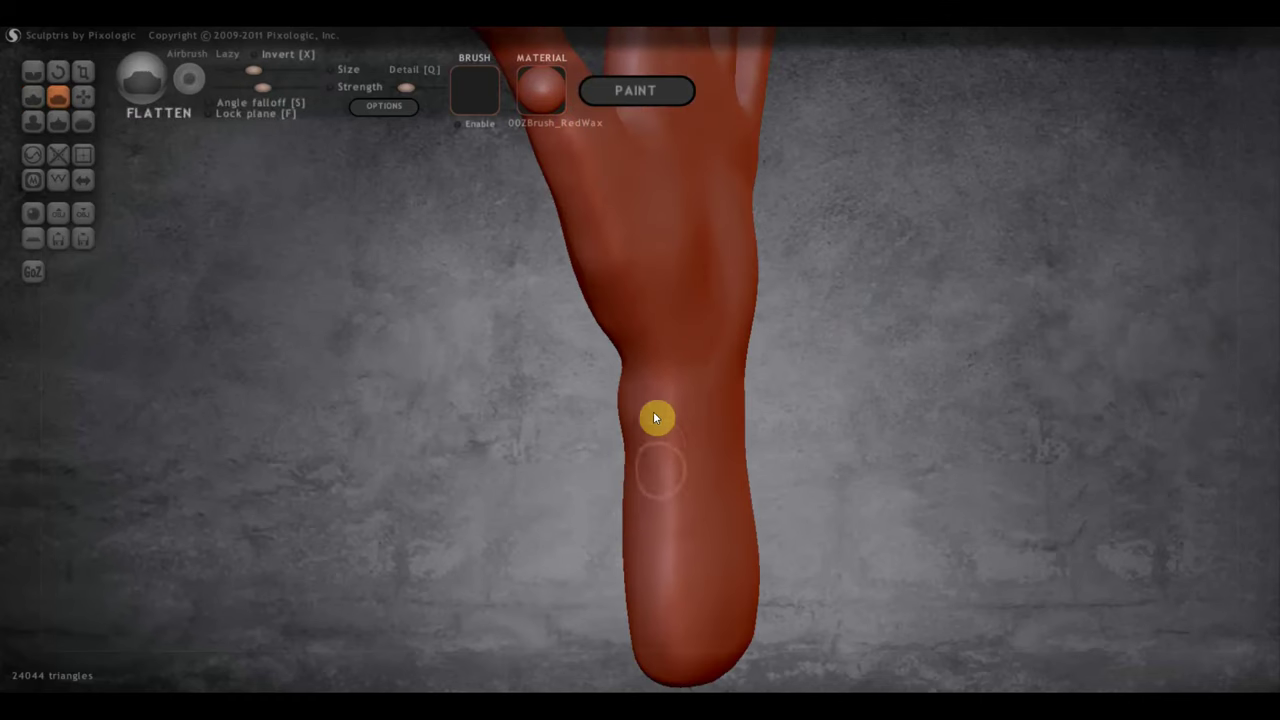
scroll(672, 558, "down", 2)
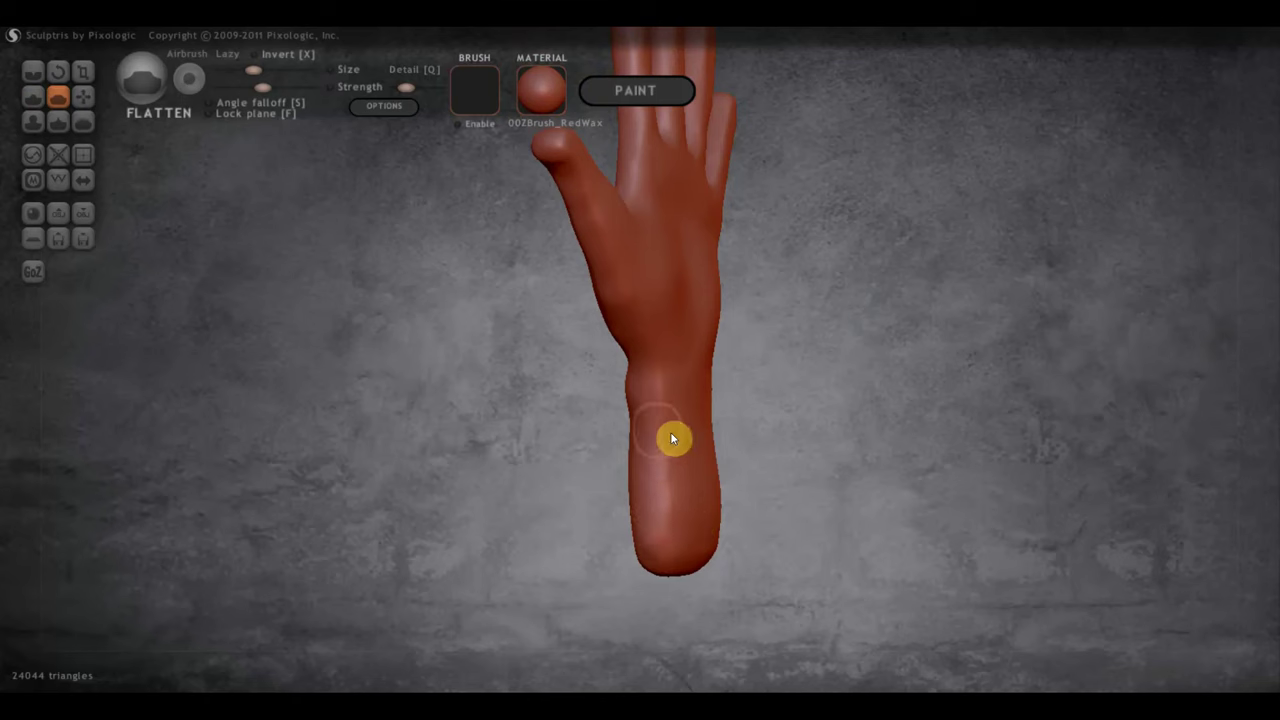
right_click_drag(674, 473, 668, 427)
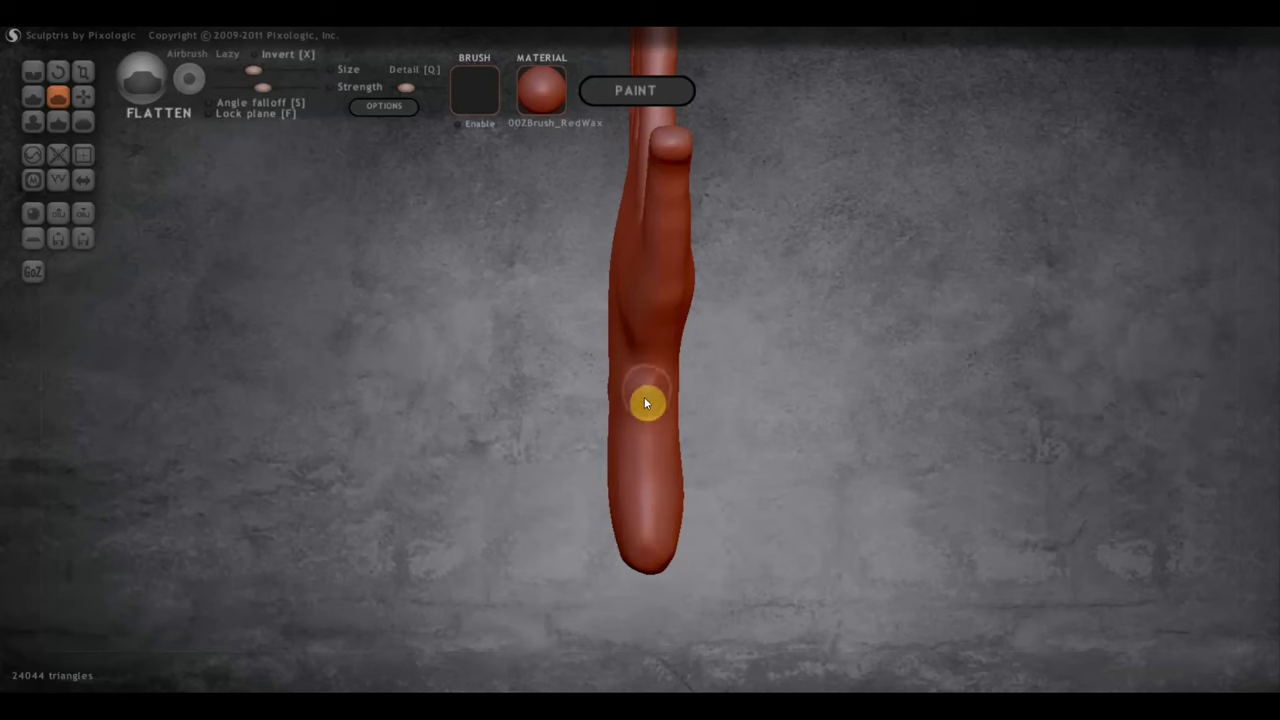
mouse_move(670, 327)
right_mouse_down()
mouse_move(727, 527)
mouse_move(729, 360)
mouse_move(709, 434)
mouse_move(734, 394)
right_mouse_up()
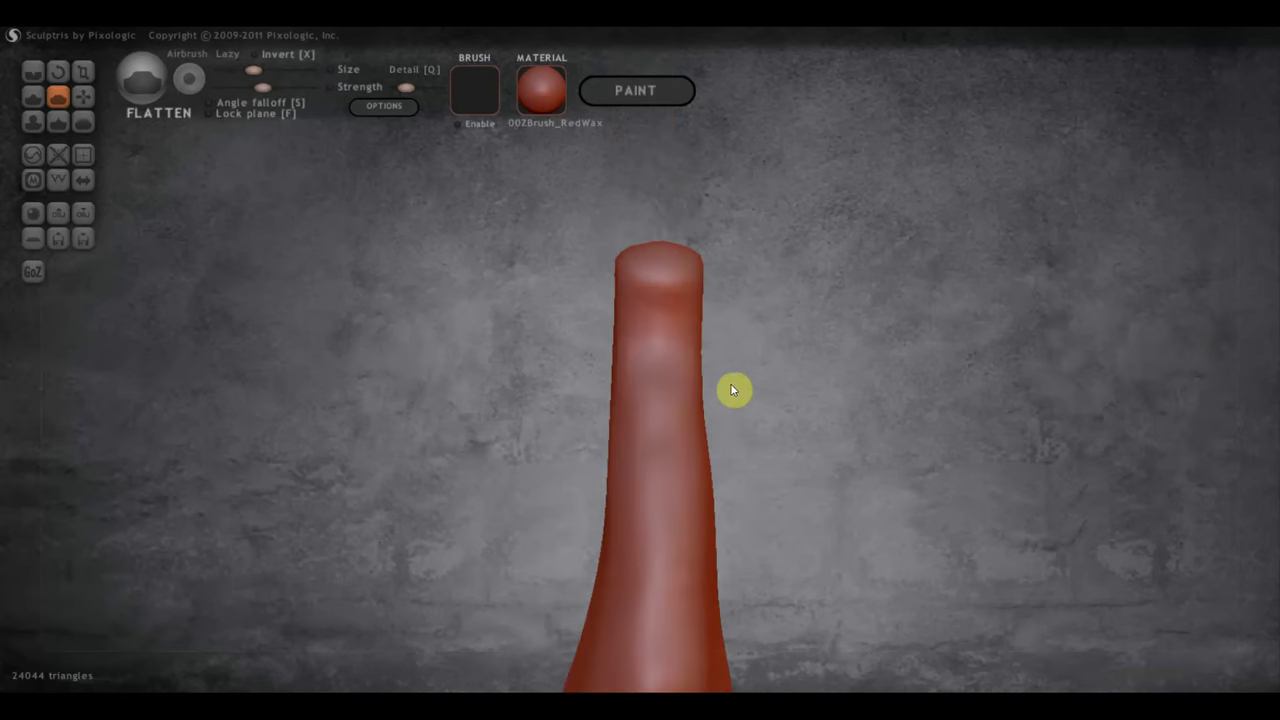
mouse_move(185, 173)
right_mouse_down()
mouse_move(222, 236)
mouse_move(700, 383)
mouse_move(870, 450)
mouse_move(872, 467)
mouse_move(837, 451)
mouse_move(1043, 369)
mouse_move(997, 403)
right_mouse_up()
Switch to the Draw brush with a smaller size and higher strength.
left_click(33, 95)
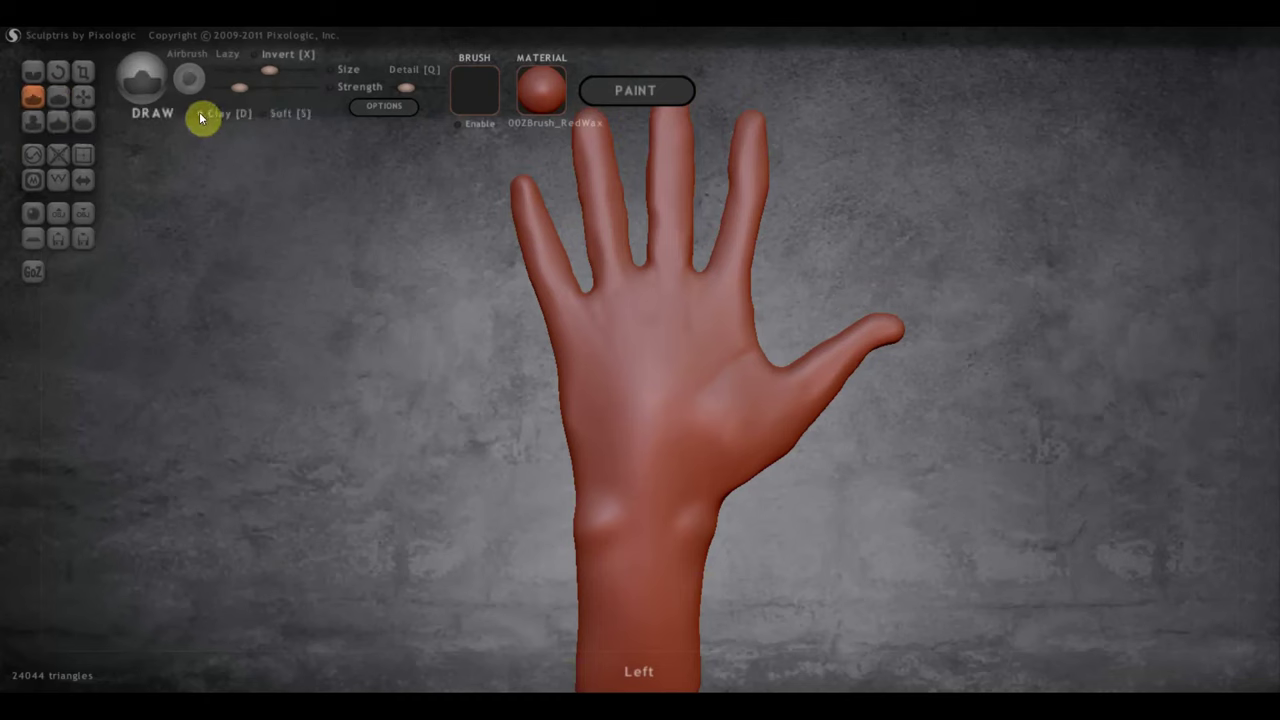
left_click(256, 72)
left_click_drag(244, 69, 241, 68)
left_click(258, 88)
scroll(375, 235, "up", 3)
scroll(600, 360, "up", 2)
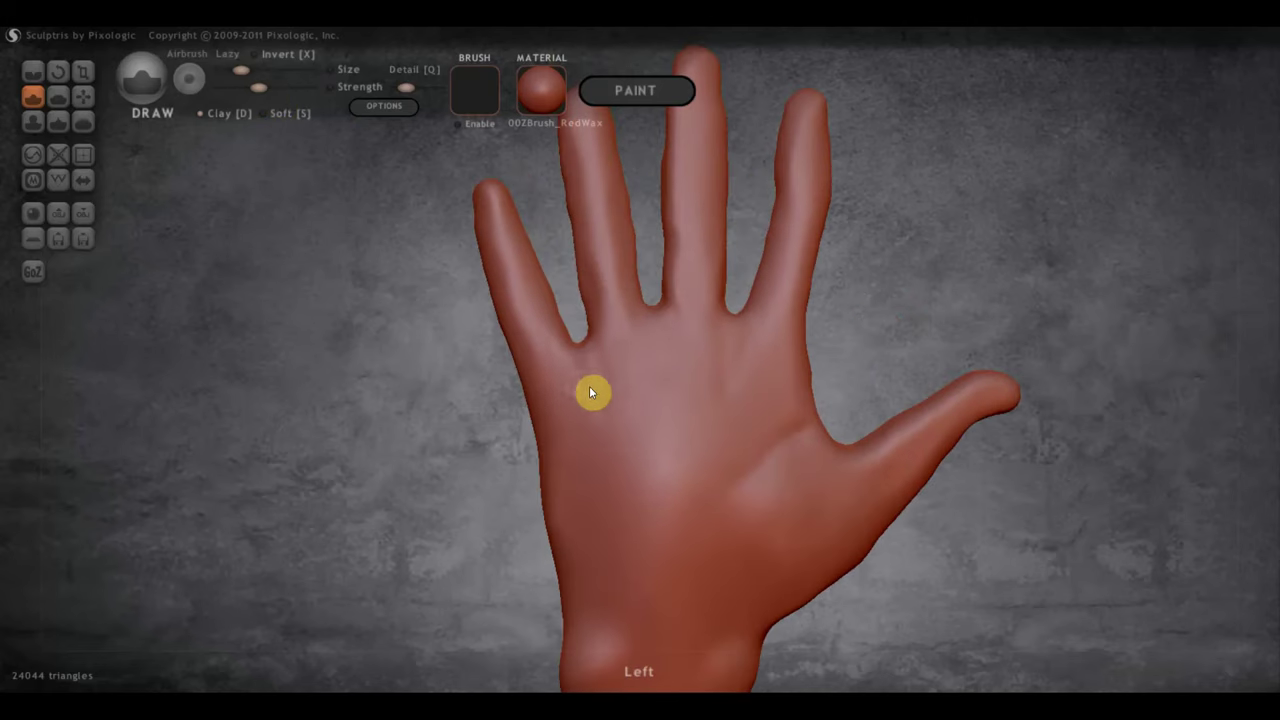
scroll(566, 388, "down", 1)
Build small knuckle bumps at the bases of the fingers.
mouse_move(572, 377)
left_mouse_down()
mouse_move(586, 386)
mouse_move(577, 393)
left_mouse_up()
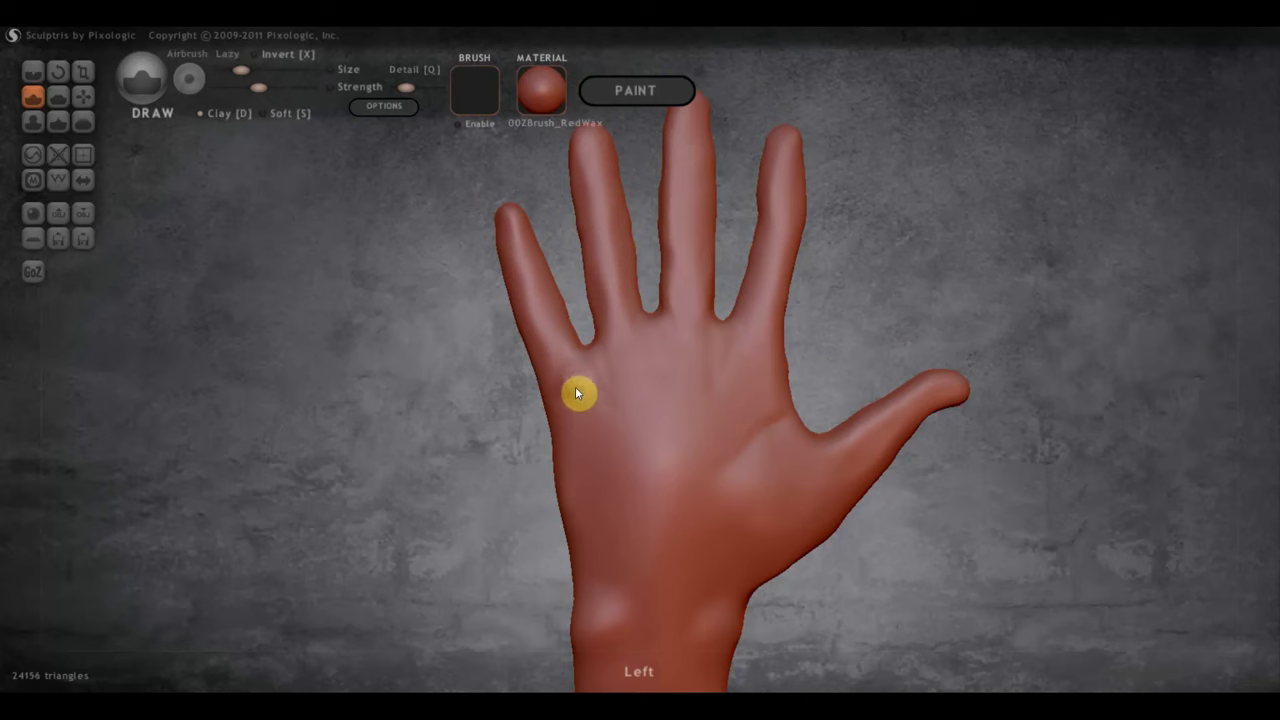
left_click_drag(630, 356, 621, 357)
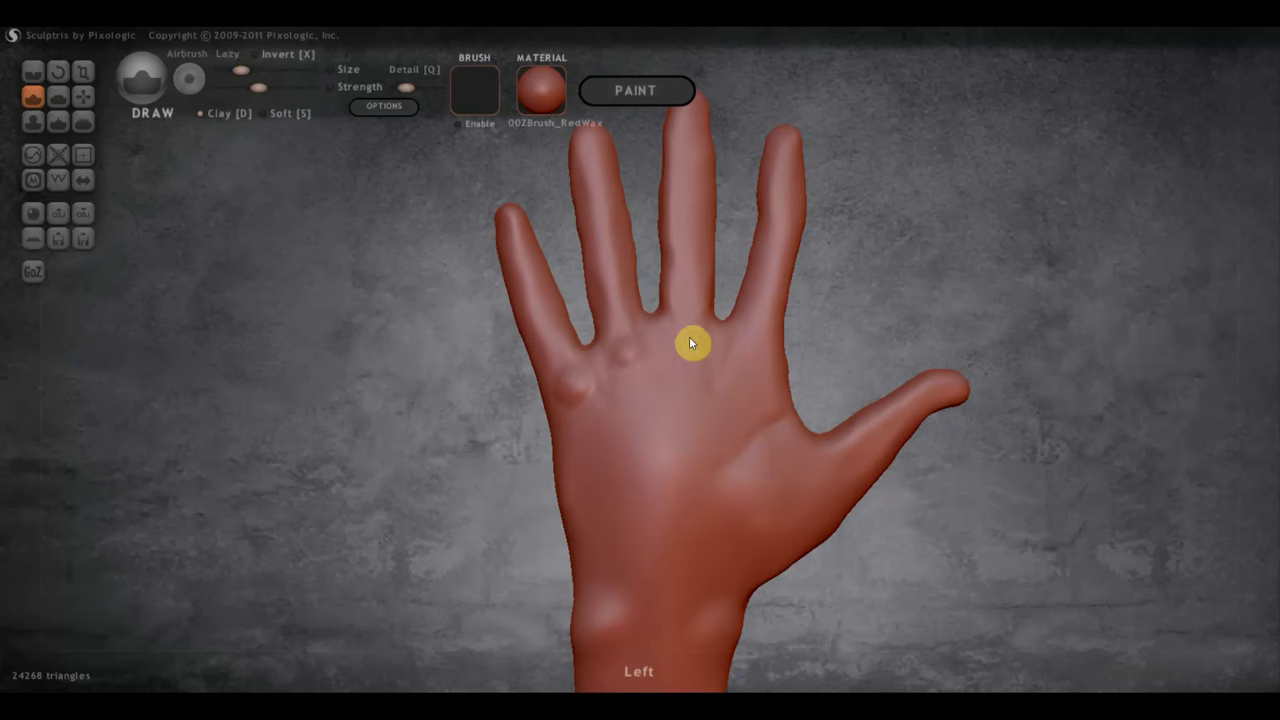
mouse_move(686, 336)
left_mouse_down()
mouse_move(745, 354)
mouse_move(762, 345)
left_mouse_up()
left_click_drag(898, 493, 916, 378)
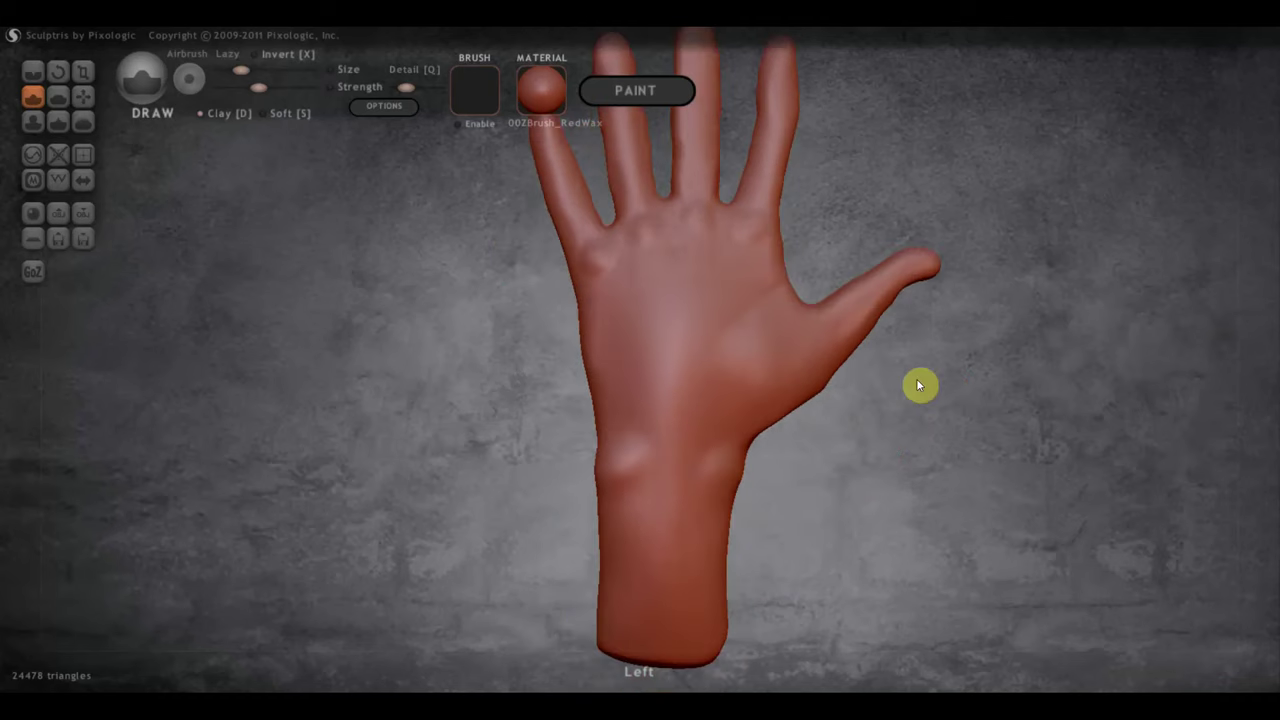
left_click_drag(861, 346, 909, 496)
scroll(909, 496, "up", 2)
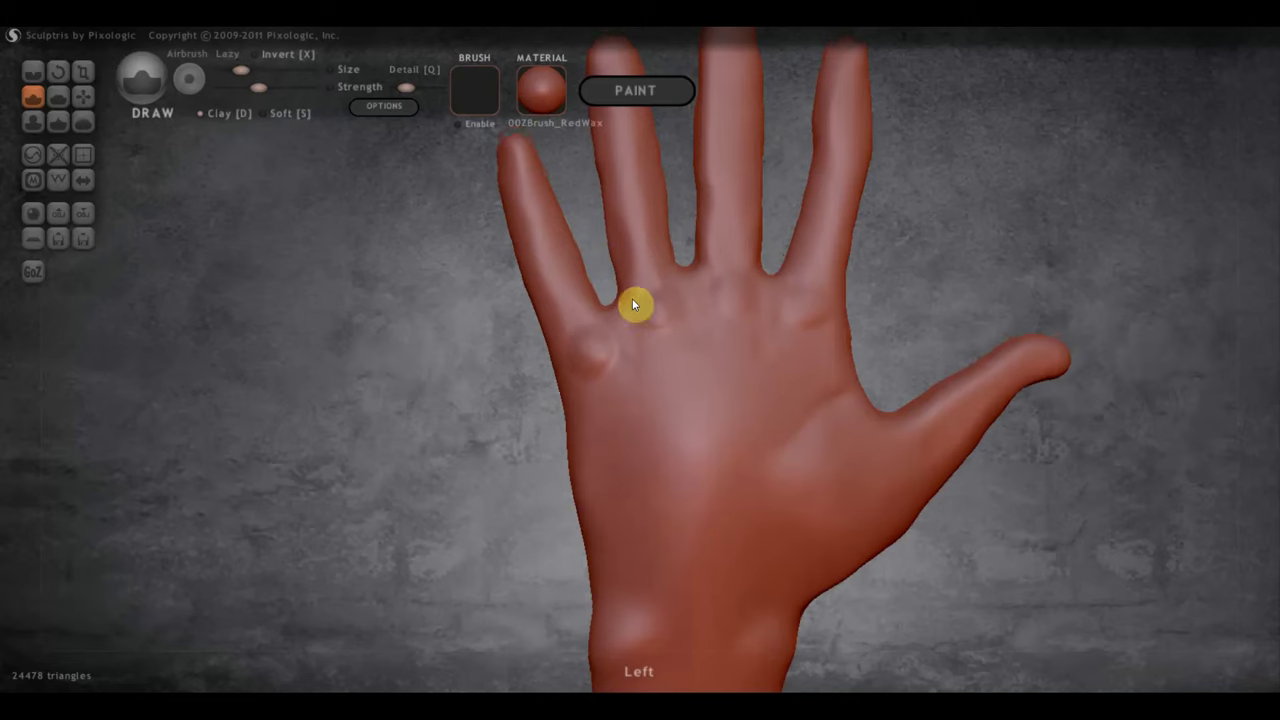
Raise ridges down the index, middle and ring fingers to their knuckles.
right_click_drag(632, 298, 646, 263)
mouse_move(637, 217)
left_mouse_down()
mouse_move(634, 206)
mouse_move(658, 345)
left_mouse_up()
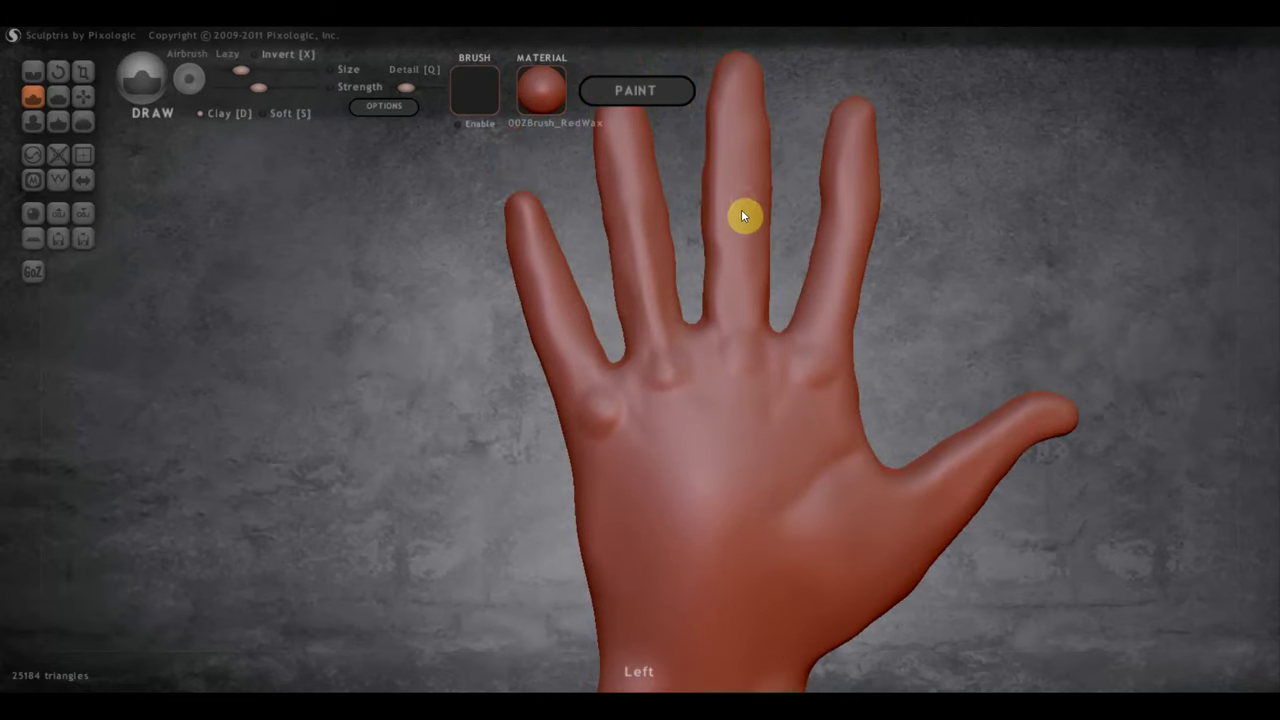
left_click_drag(744, 184, 742, 346)
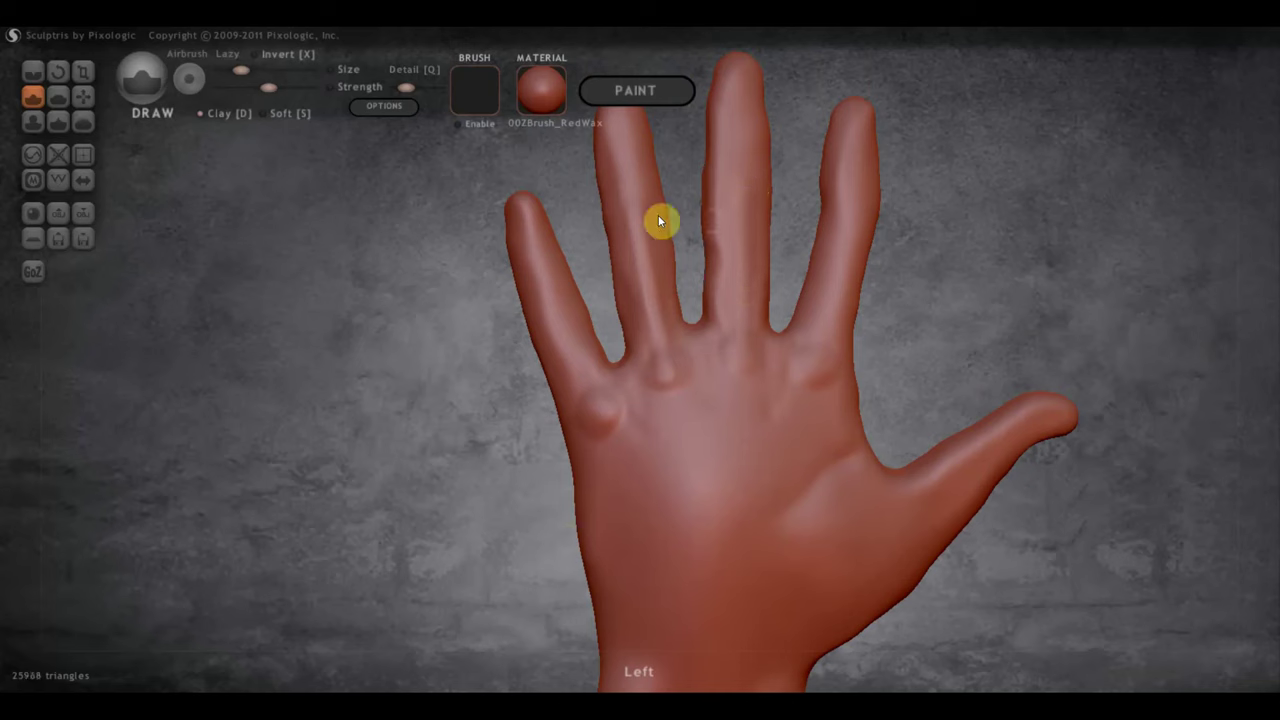
mouse_move(731, 194)
left_mouse_down()
mouse_move(746, 189)
mouse_move(746, 346)
left_mouse_up()
mouse_move(640, 243)
left_mouse_down()
mouse_move(634, 223)
mouse_move(666, 360)
mouse_move(714, 336)
left_mouse_up()
left_click_drag(857, 234, 829, 363)
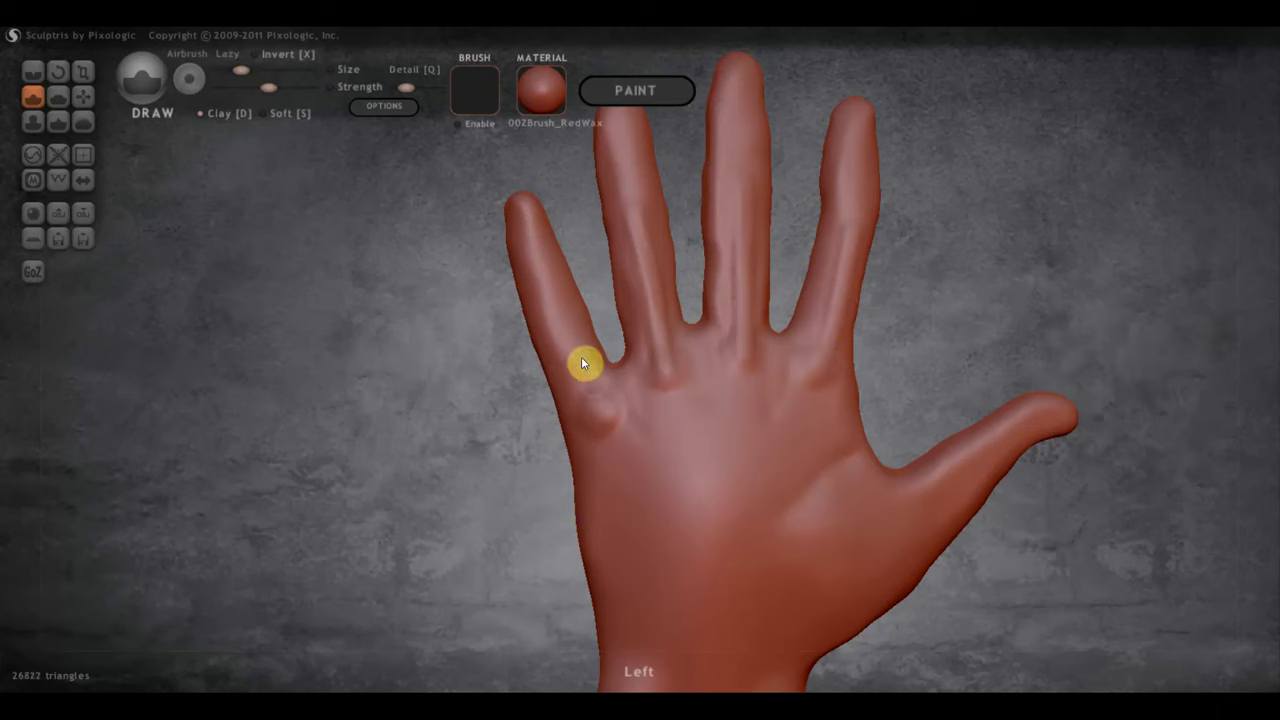
left_click_drag(547, 298, 588, 393)
left_click_drag(549, 313, 586, 397)
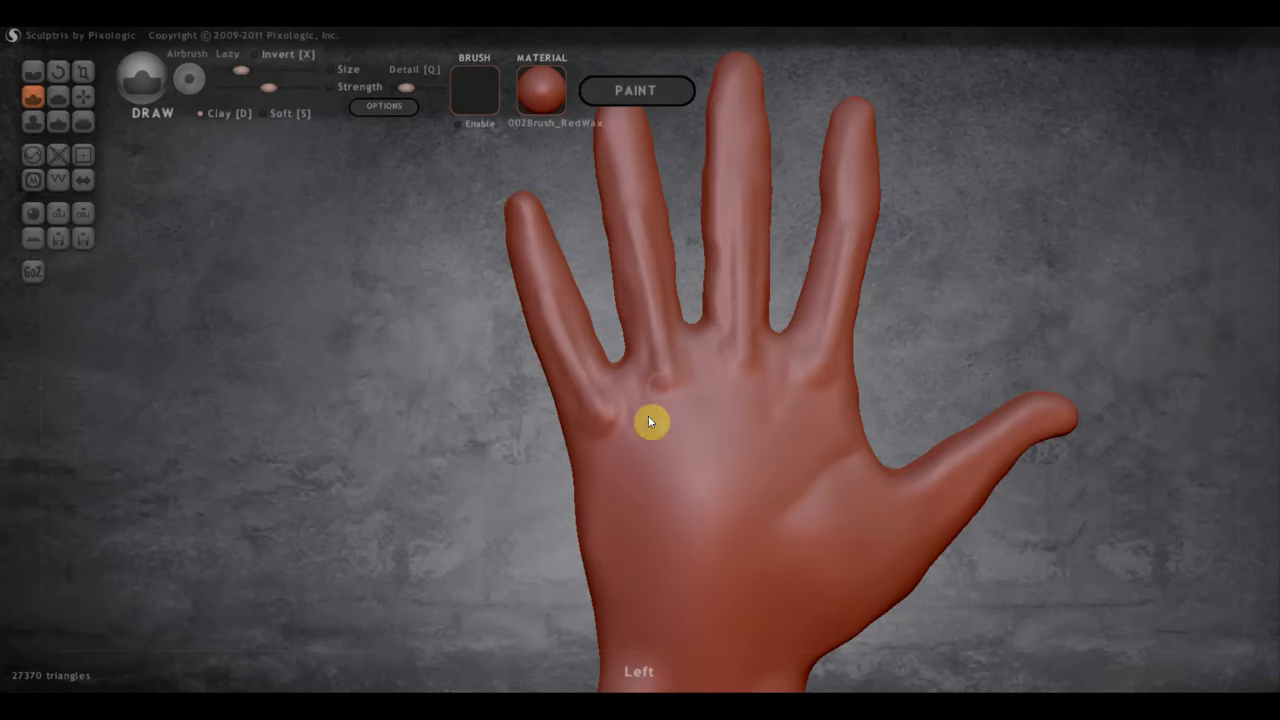
Sculpt tendons from the index, middle, ring and pinky knuckles down to the wrist.
mouse_move(648, 422)
right_mouse_down()
mouse_move(706, 369)
mouse_move(877, 423)
mouse_move(811, 397)
mouse_move(731, 460)
mouse_move(743, 369)
mouse_move(746, 417)
mouse_move(727, 391)
right_mouse_up()
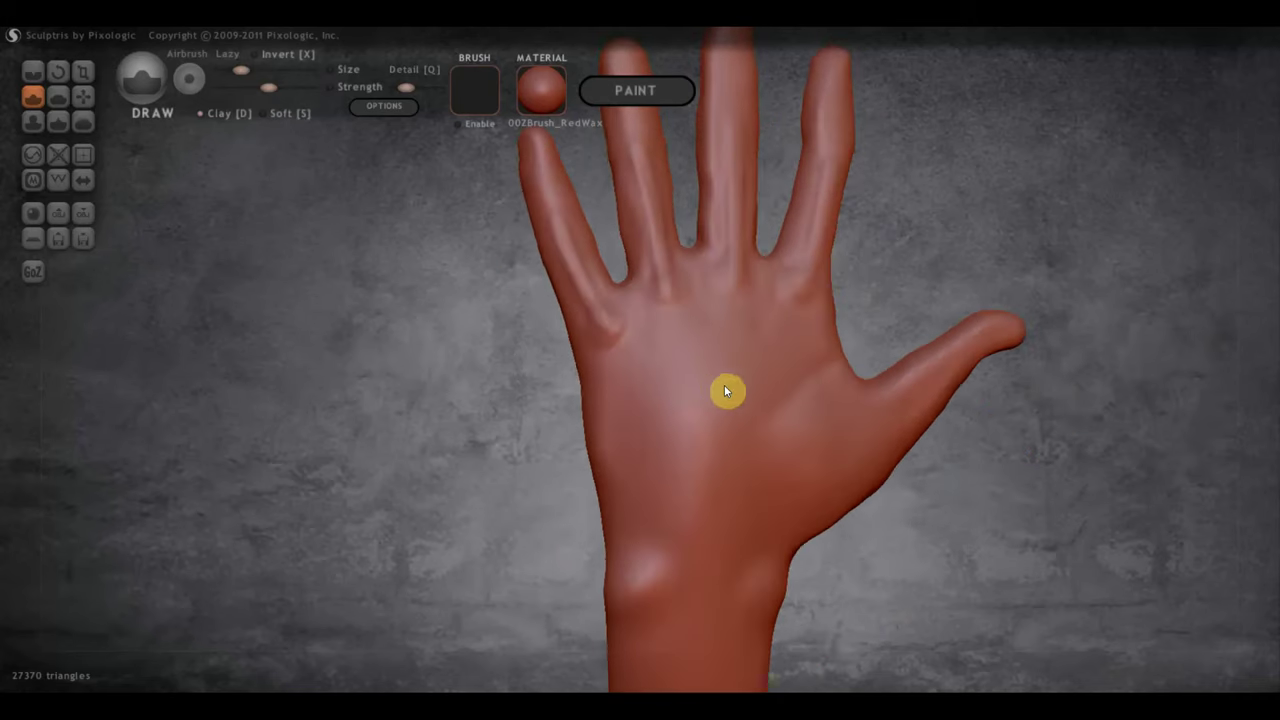
left_click_drag(601, 318, 686, 552)
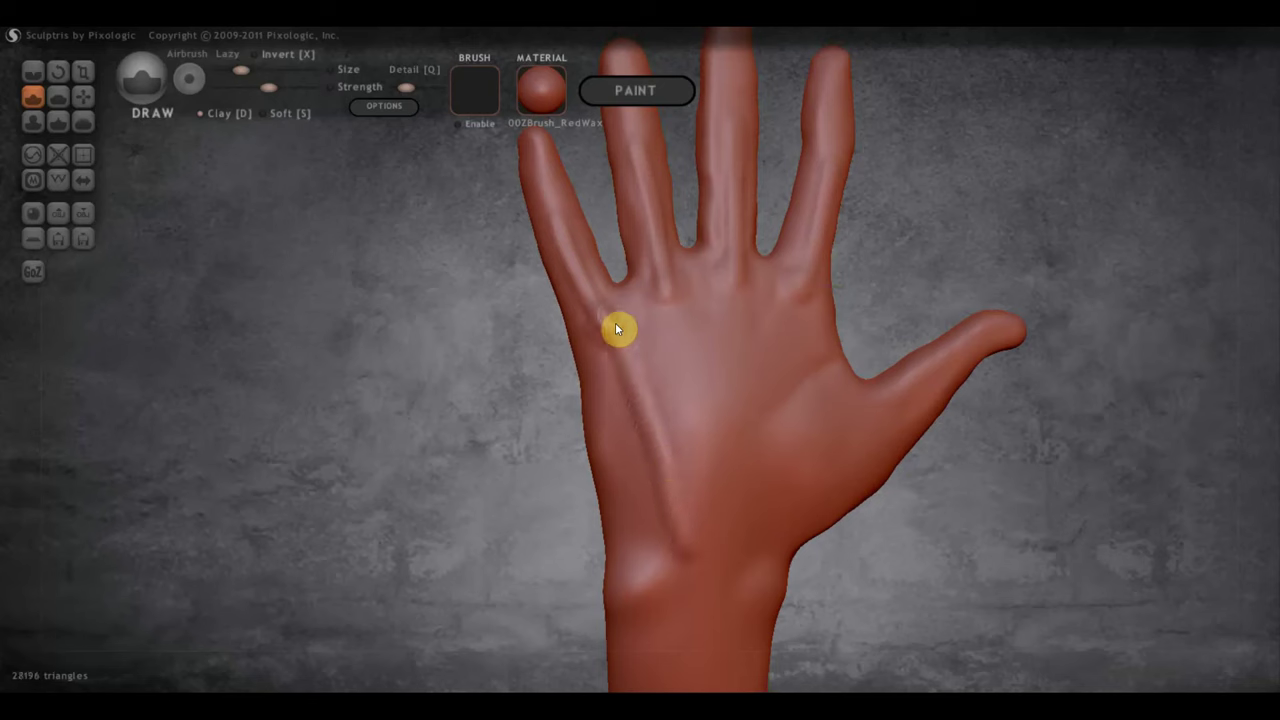
left_click_drag(669, 291, 697, 541)
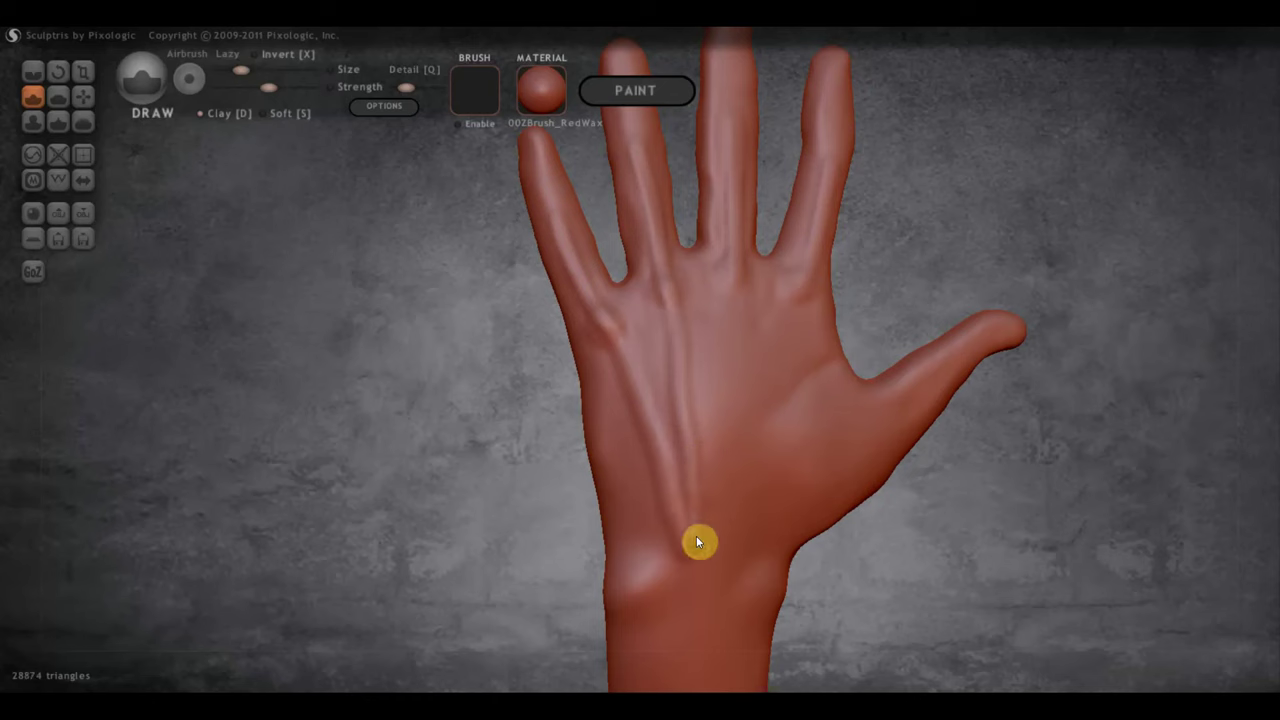
left_click_drag(740, 280, 718, 558)
left_click_drag(806, 274, 738, 556)
scroll(742, 520, "down", 2)
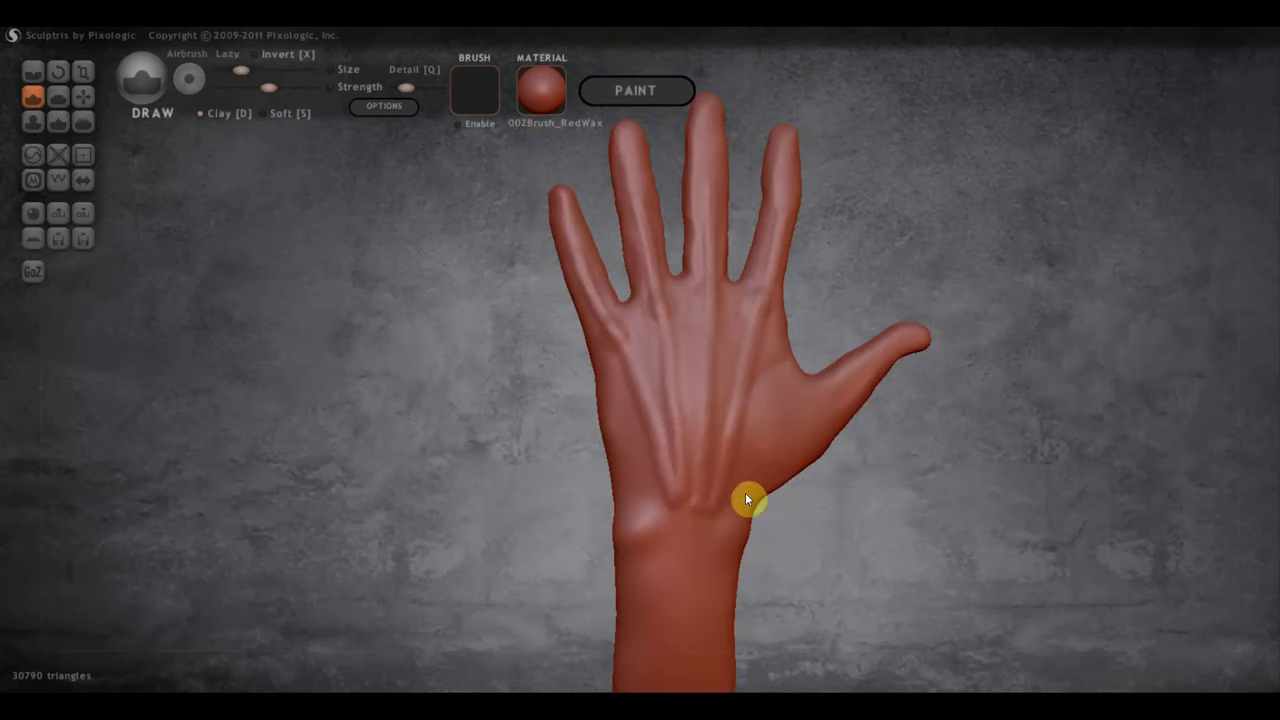
left_click_drag(745, 492, 772, 466)
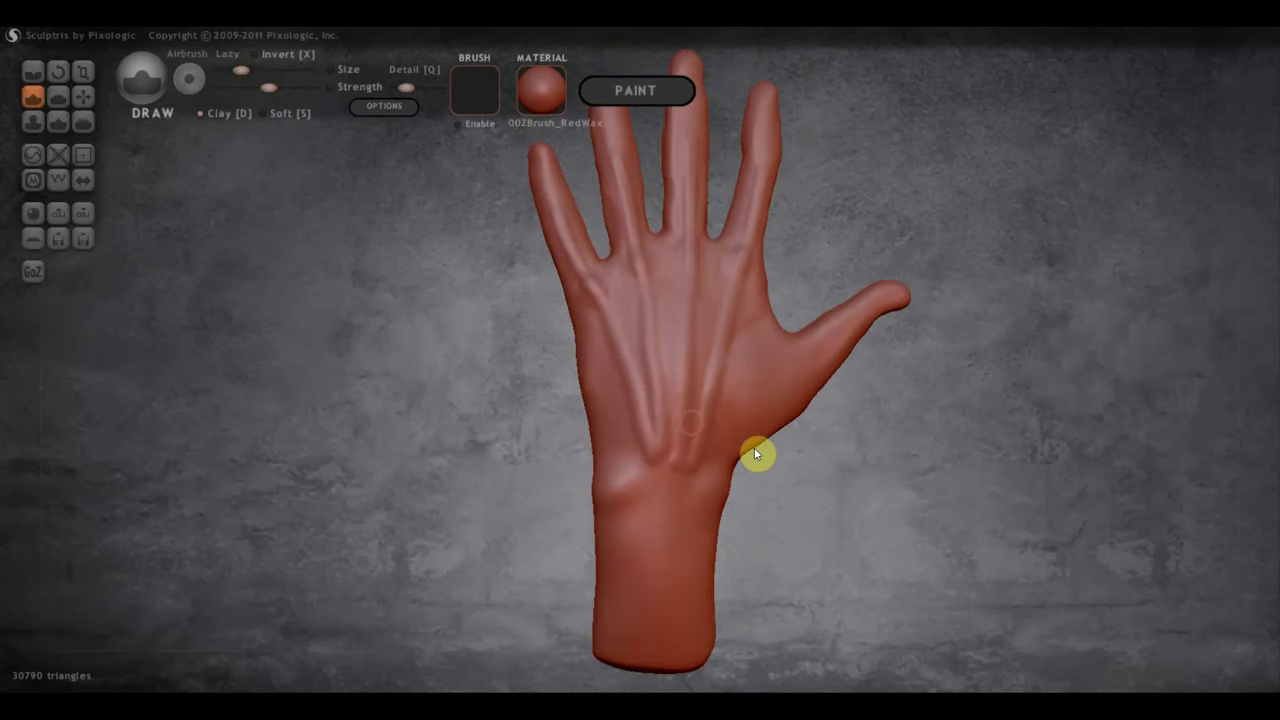
Add a tendon from the thumb base to the wrist, undoing and redoing the first attempt.
mouse_move(809, 374)
left_mouse_down()
mouse_move(814, 354)
mouse_move(702, 451)
left_mouse_up()
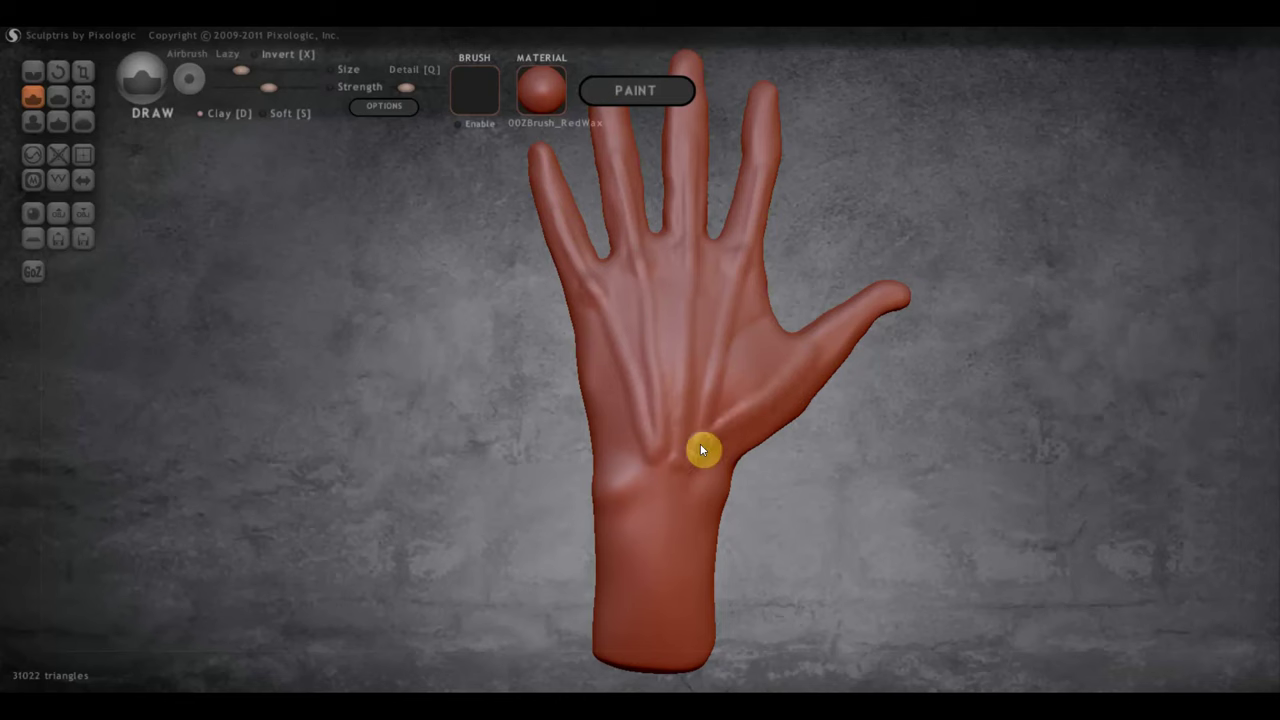
key("ctrl+z")
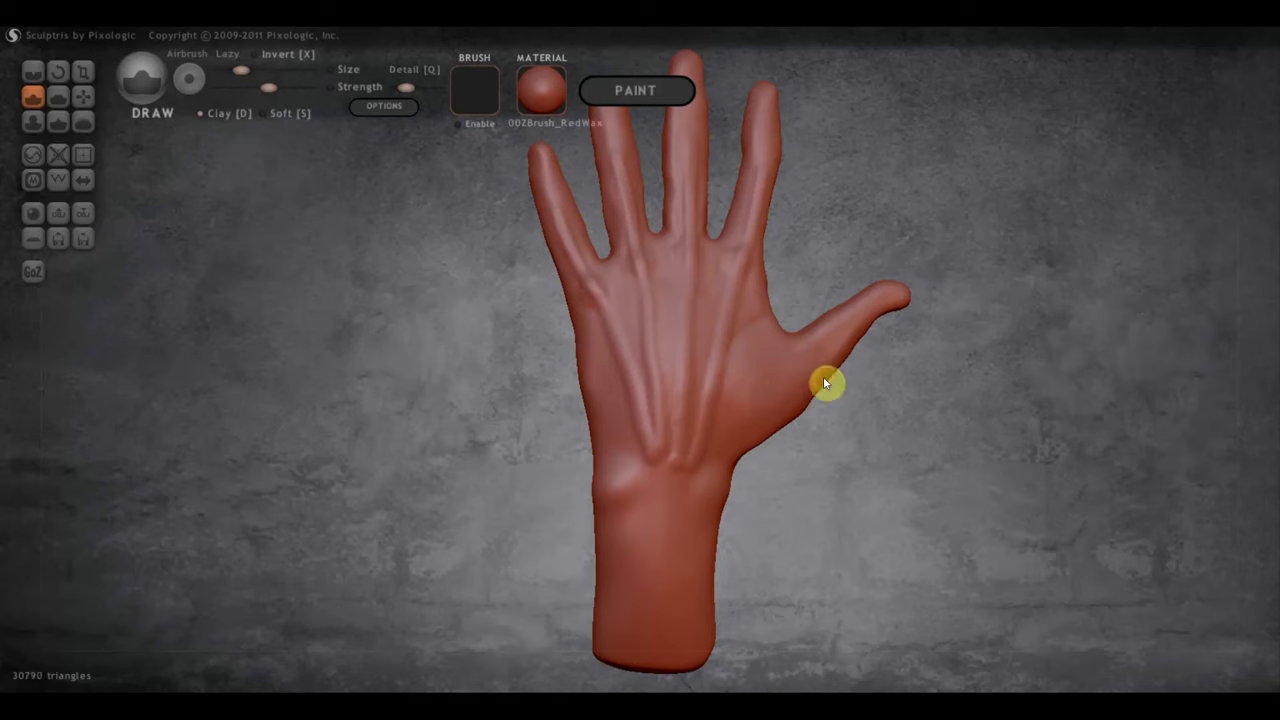
left_click_drag(884, 414, 828, 395)
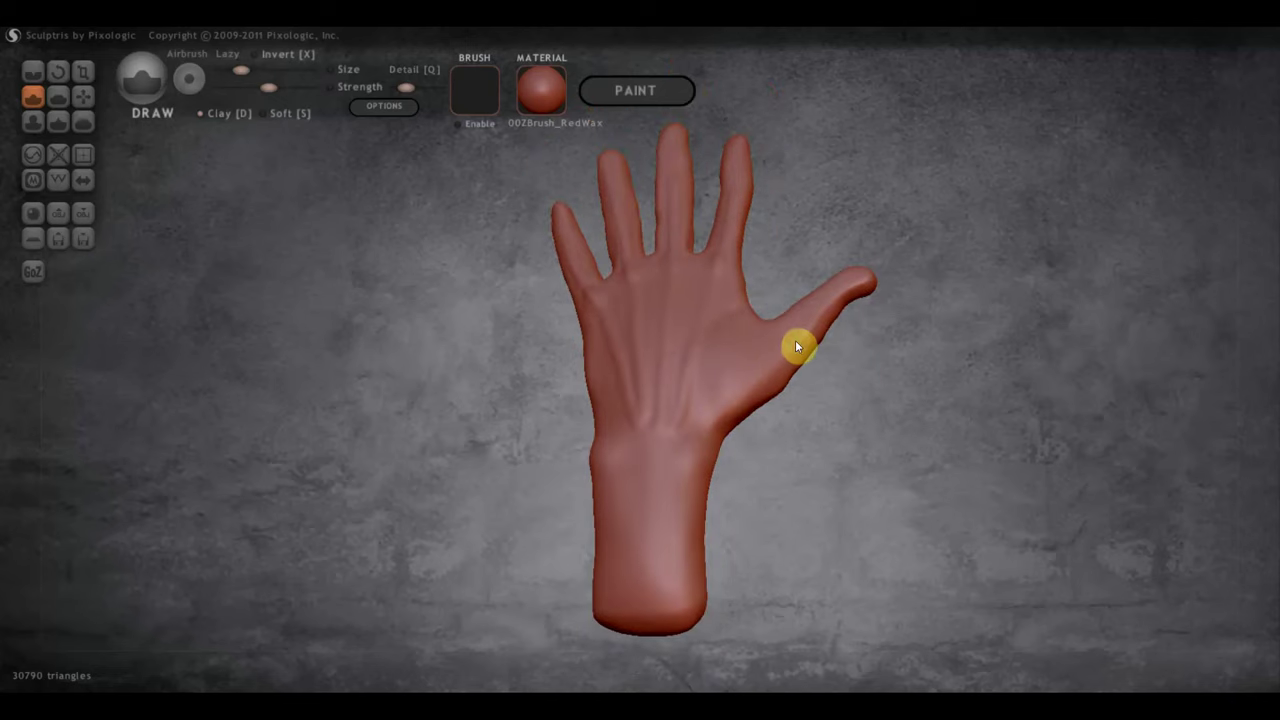
left_click_drag(796, 346, 692, 436)
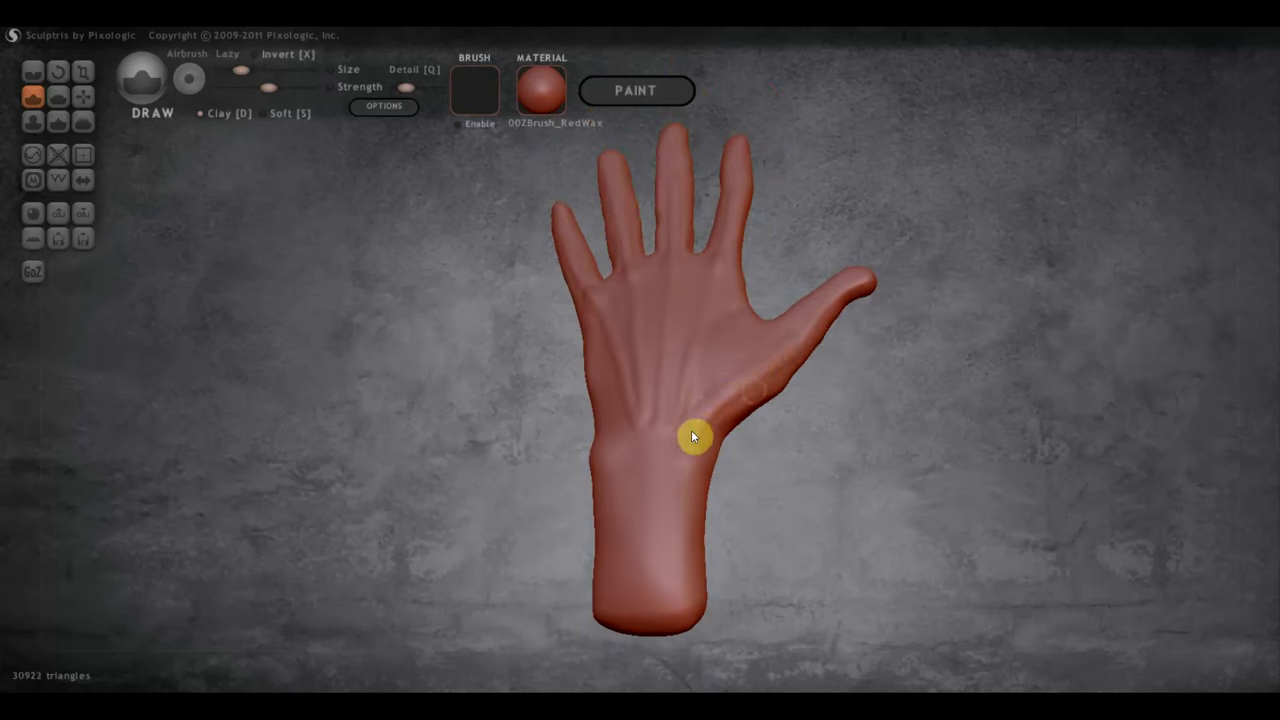
left_click_drag(800, 365, 874, 463)
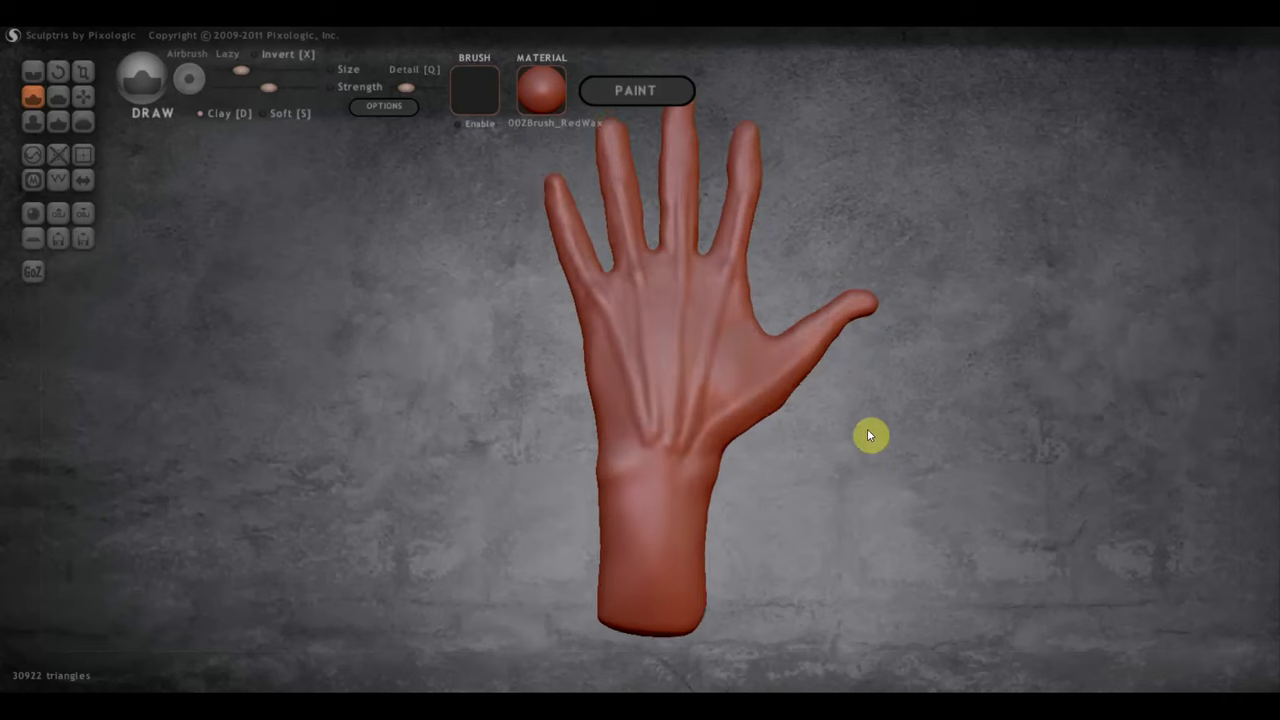
scroll(823, 400, "up", 2)
scroll(670, 475, "down", 2)
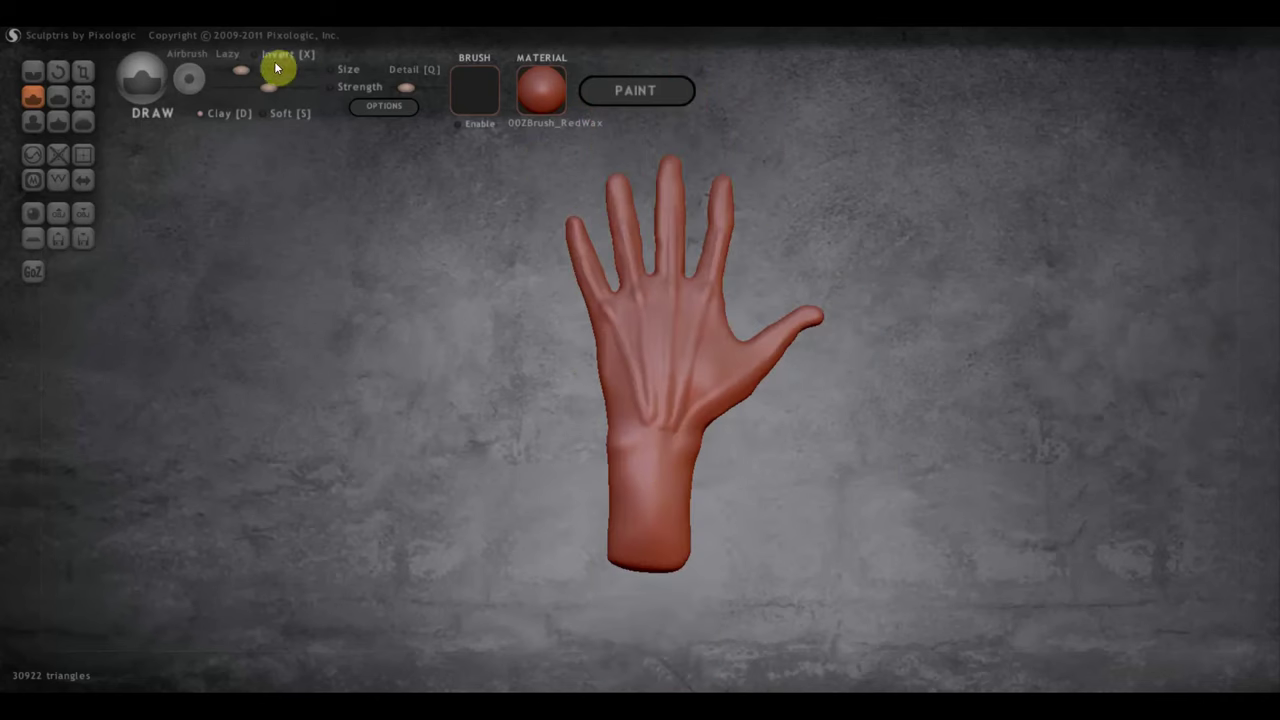
Enlarge the brush and sculpt a rounded dip just above the wrist.
left_click_drag(241, 70, 260, 70)
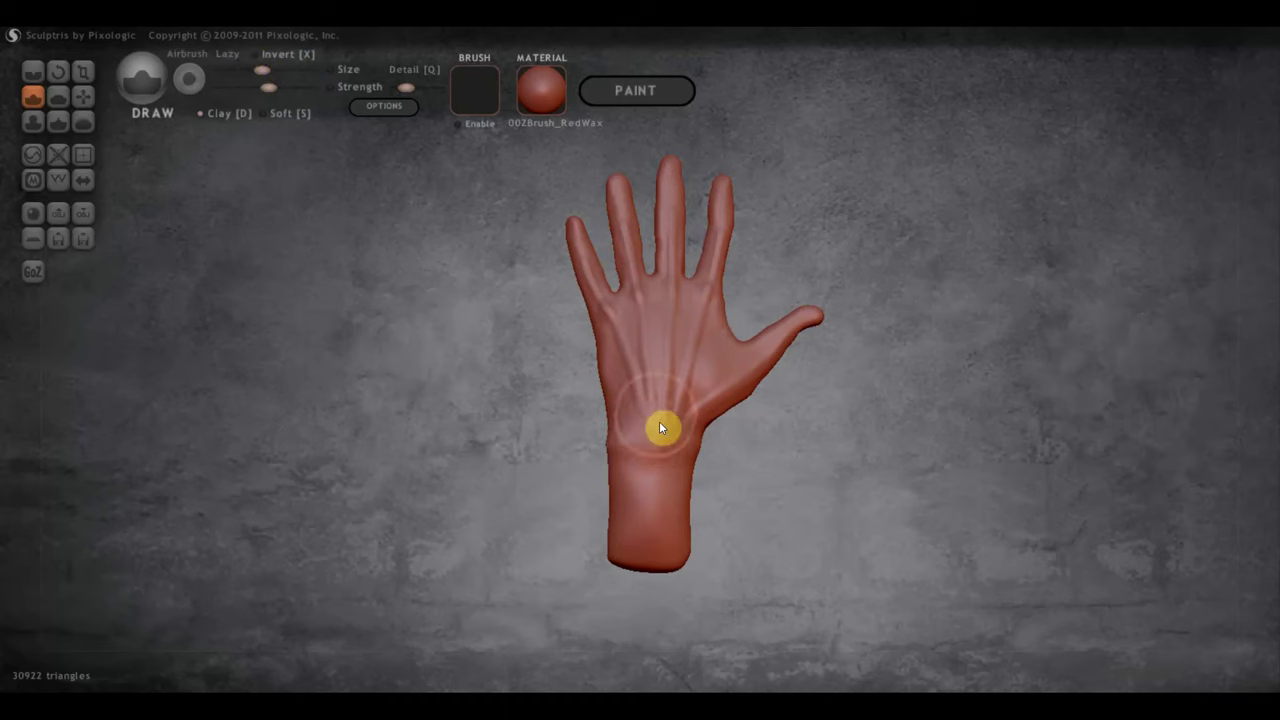
scroll(650, 420, "up", 2)
scroll(665, 440, "up", 1)
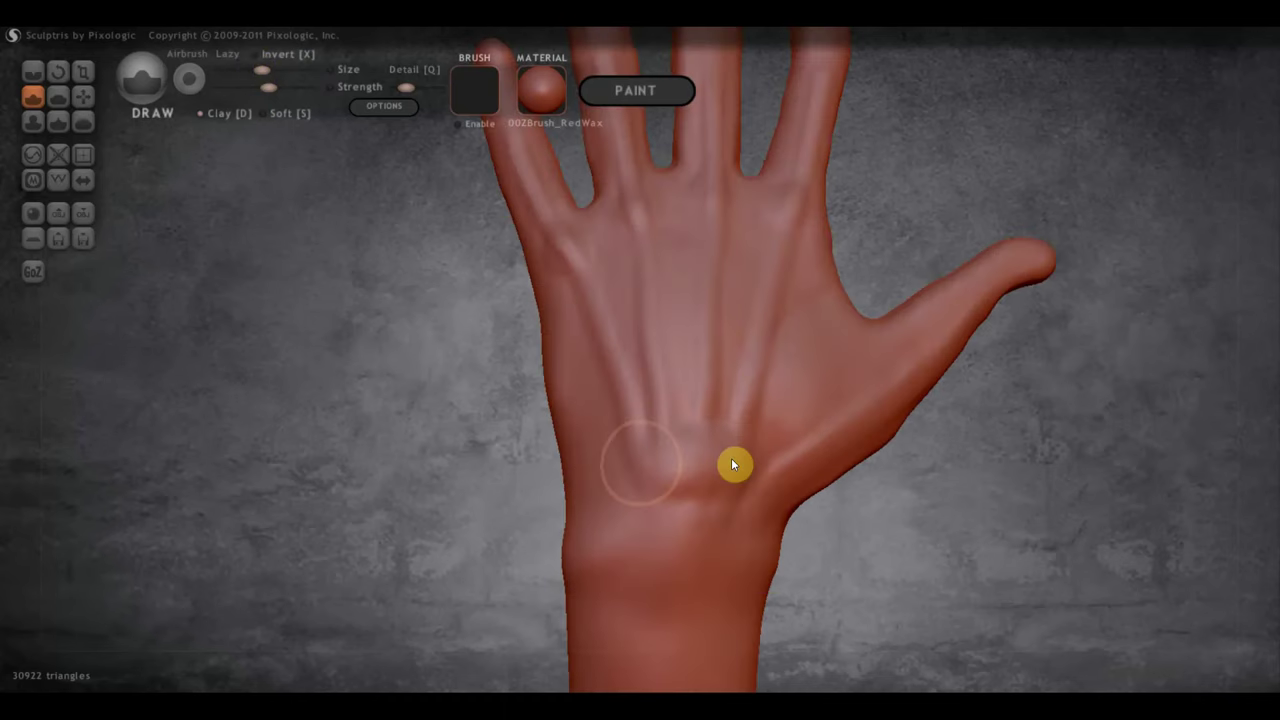
scroll(608, 500, "down", 1)
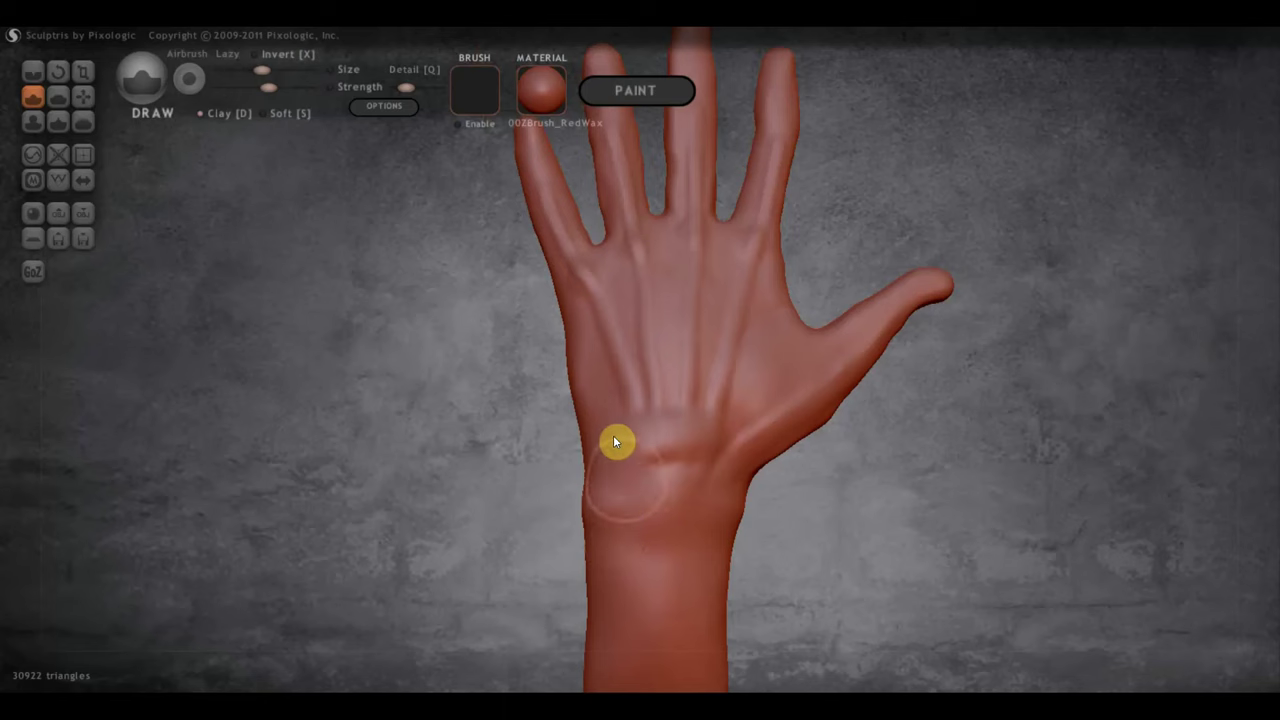
left_click_drag(613, 440, 670, 489)
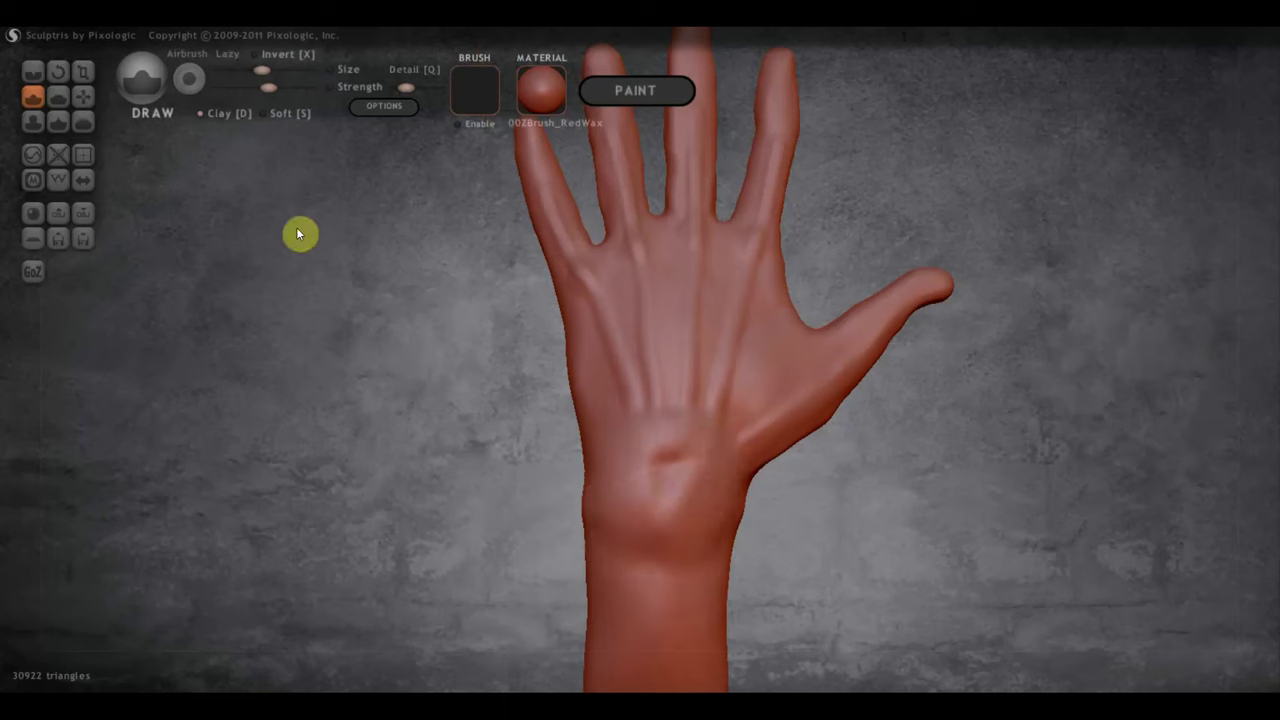
Soften the area just above the wrist with the Flatten brush and turn to the hand's back.
left_click(58, 96)
scroll(500, 370, "down", 2)
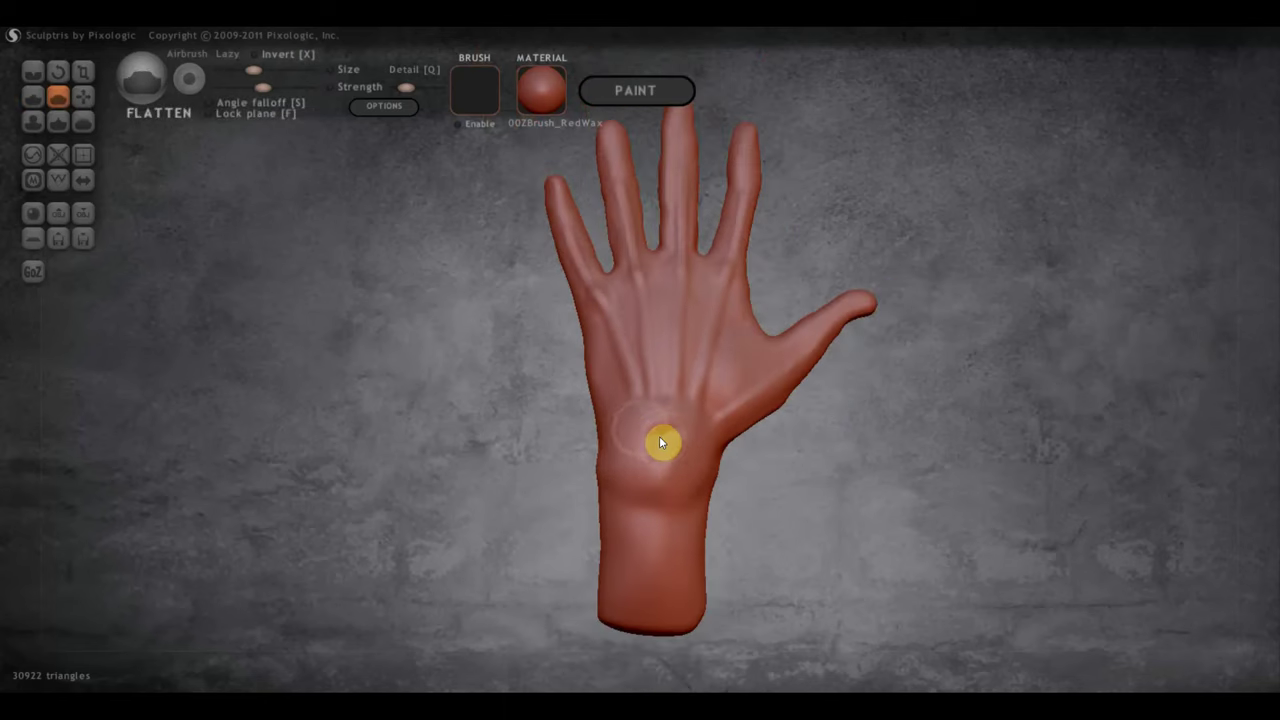
mouse_move(660, 442)
left_mouse_down()
mouse_move(640, 471)
mouse_move(694, 429)
mouse_move(666, 420)
mouse_move(685, 468)
mouse_move(677, 443)
mouse_move(634, 500)
mouse_move(667, 445)
mouse_move(648, 409)
mouse_move(640, 437)
mouse_move(614, 431)
mouse_move(660, 437)
mouse_move(642, 450)
left_mouse_up()
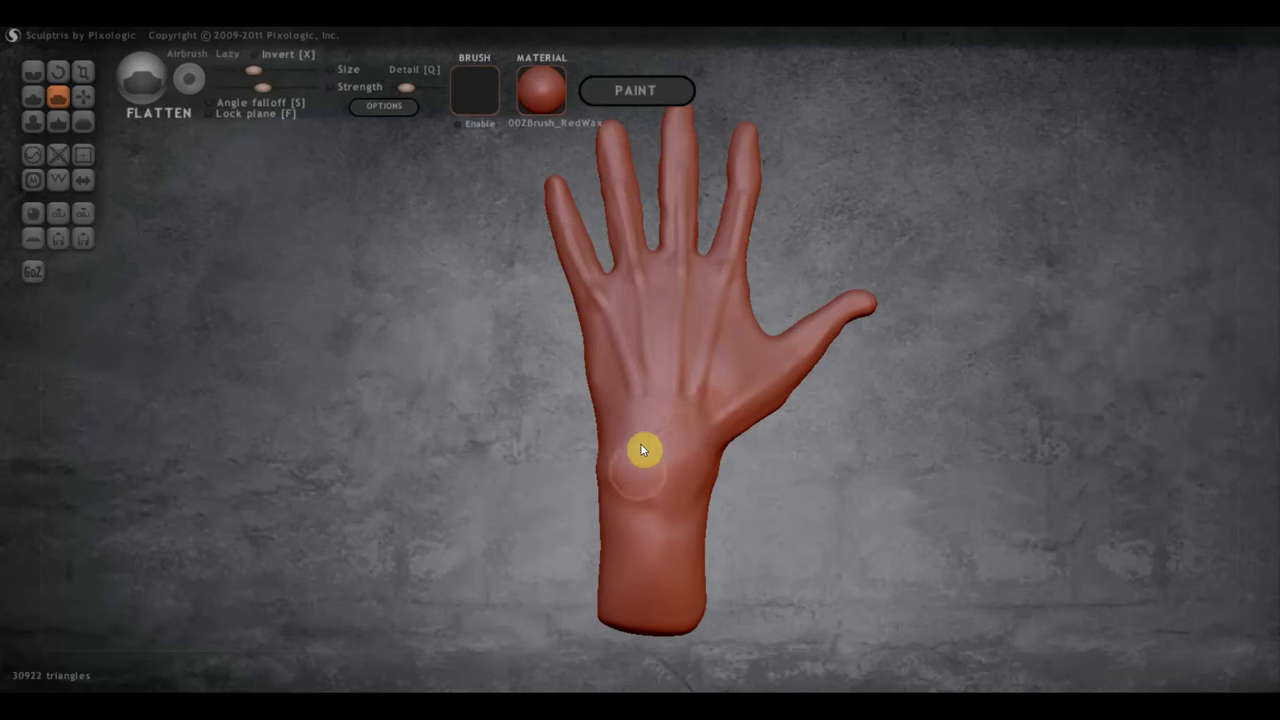
mouse_move(671, 458)
right_mouse_down()
mouse_move(666, 477)
mouse_move(517, 480)
mouse_move(474, 466)
mouse_move(520, 463)
mouse_move(431, 463)
mouse_move(680, 468)
right_mouse_up()
scroll(679, 462, "up", 2)
scroll(686, 468, "up", 3)
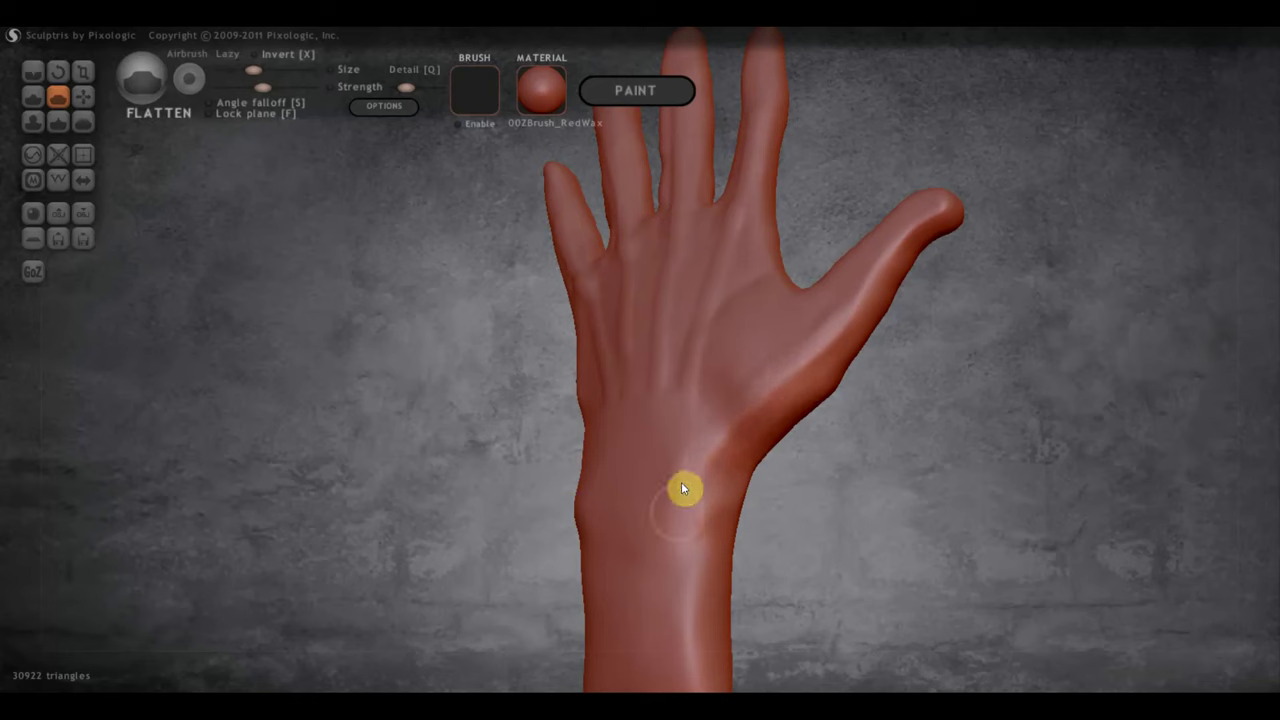
right_click_drag(663, 483, 837, 503)
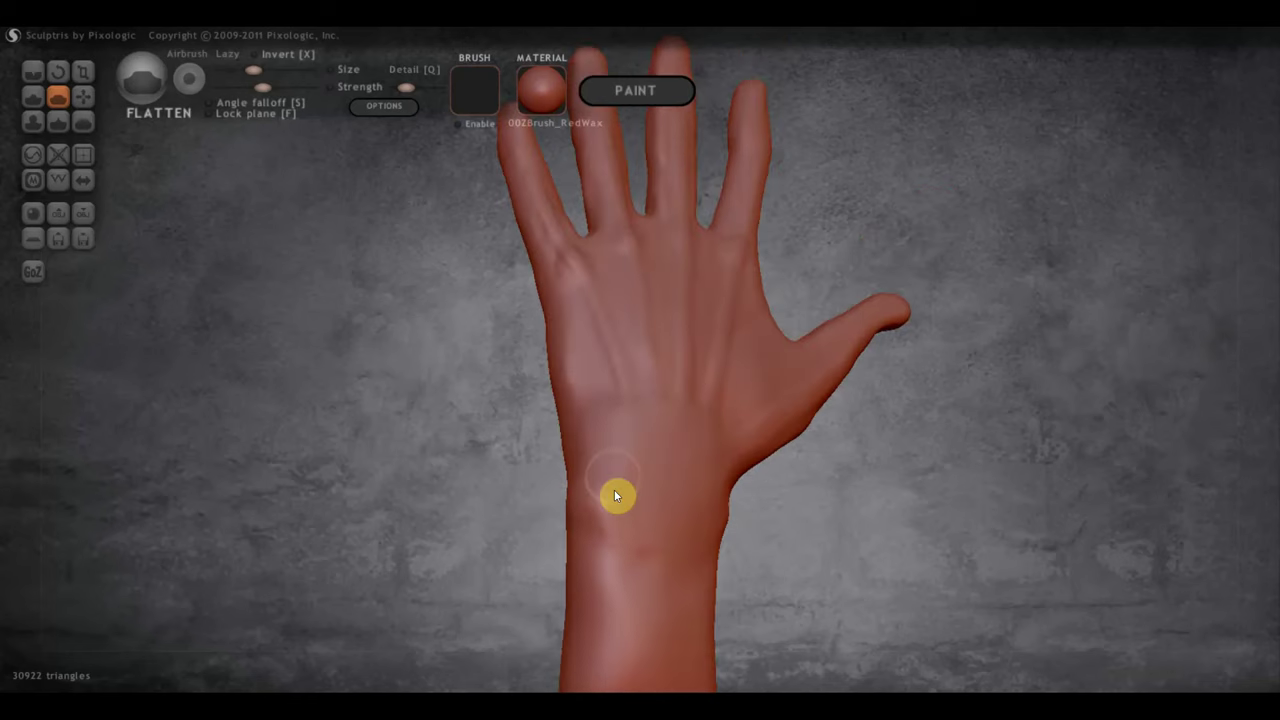
Carve a crease down the outer wrist edge with the Crease brush to mark the wrist bone.
left_click(33, 71)
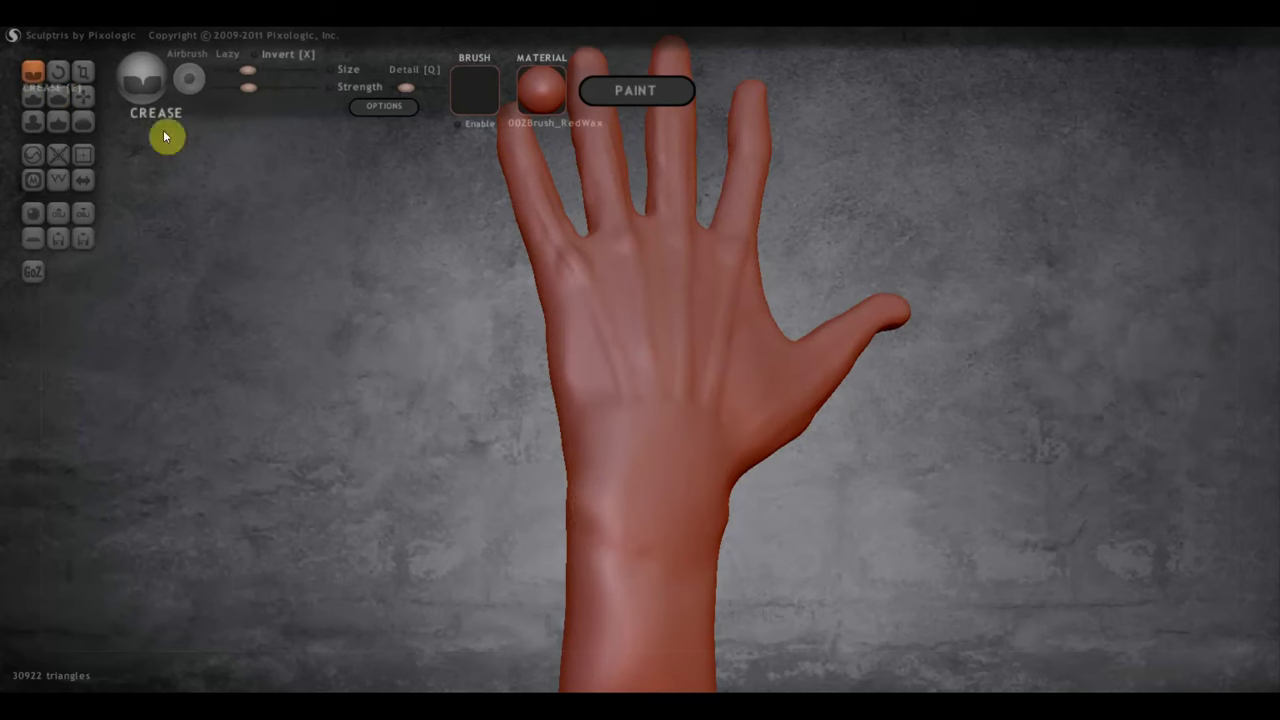
mouse_move(166, 134)
right_mouse_down()
mouse_move(660, 428)
mouse_move(603, 470)
mouse_move(666, 454)
right_mouse_up()
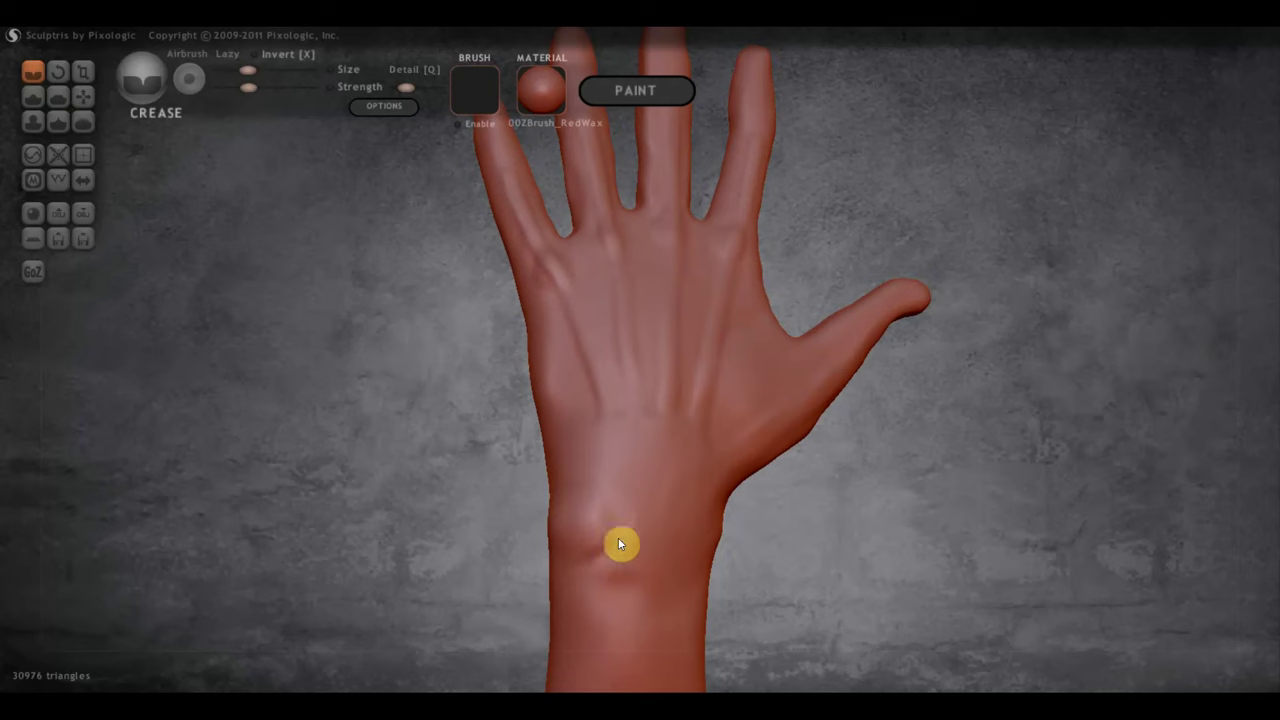
right_click_drag(640, 532, 690, 529)
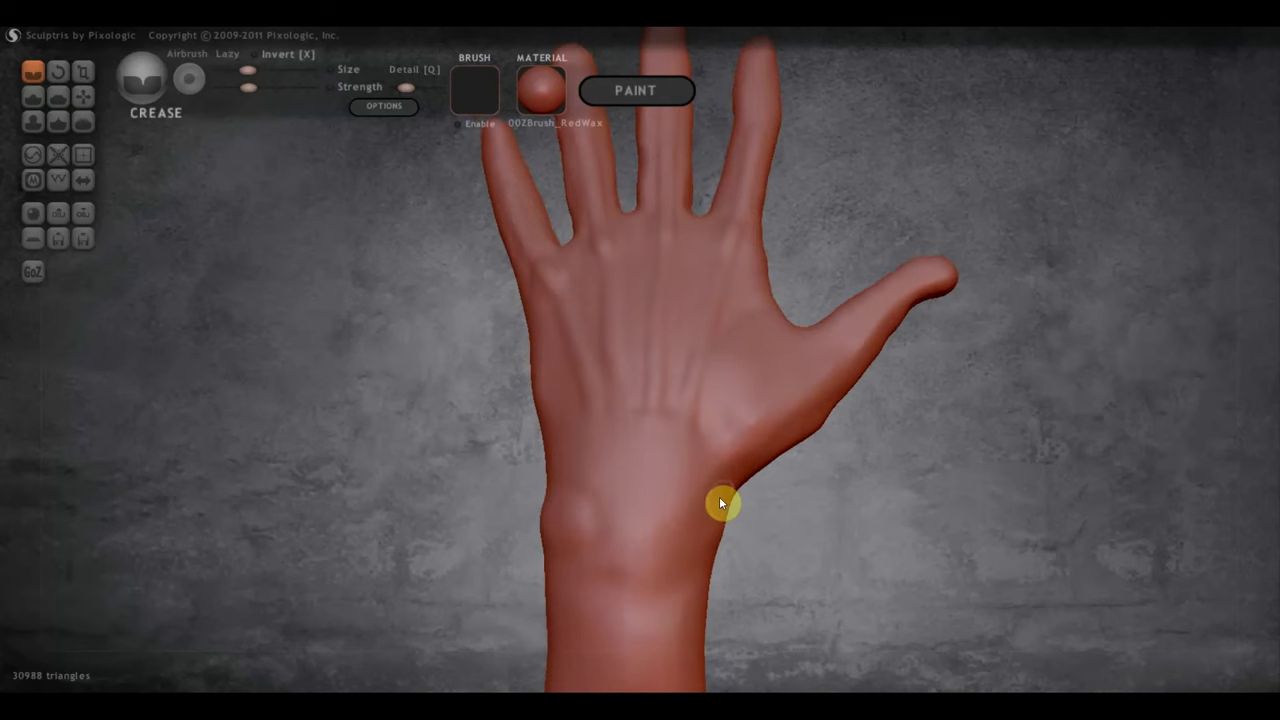
left_click_drag(719, 496, 698, 563)
mouse_move(738, 555)
right_mouse_down()
mouse_move(694, 389)
mouse_move(754, 403)
mouse_move(709, 534)
mouse_move(697, 478)
mouse_move(806, 517)
right_mouse_up()
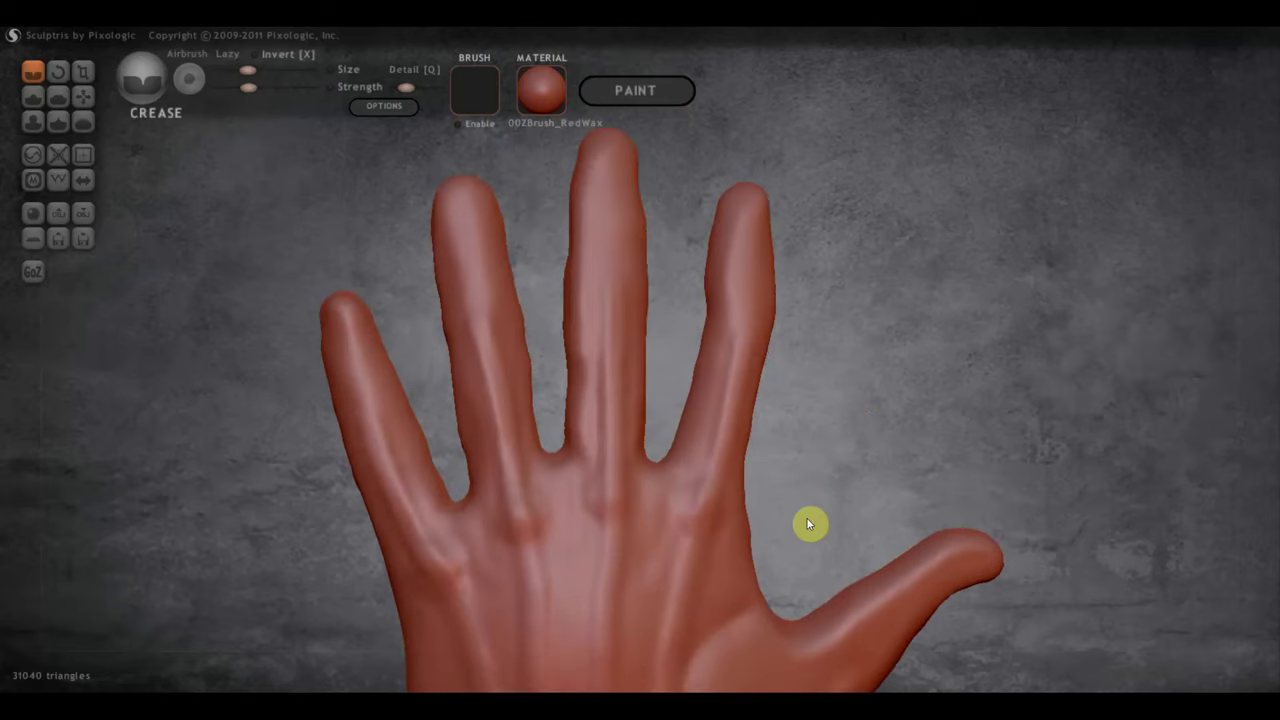
mouse_move(368, 310)
right_mouse_down()
mouse_move(594, 337)
mouse_move(529, 331)
mouse_move(600, 323)
mouse_move(567, 328)
right_mouse_up()
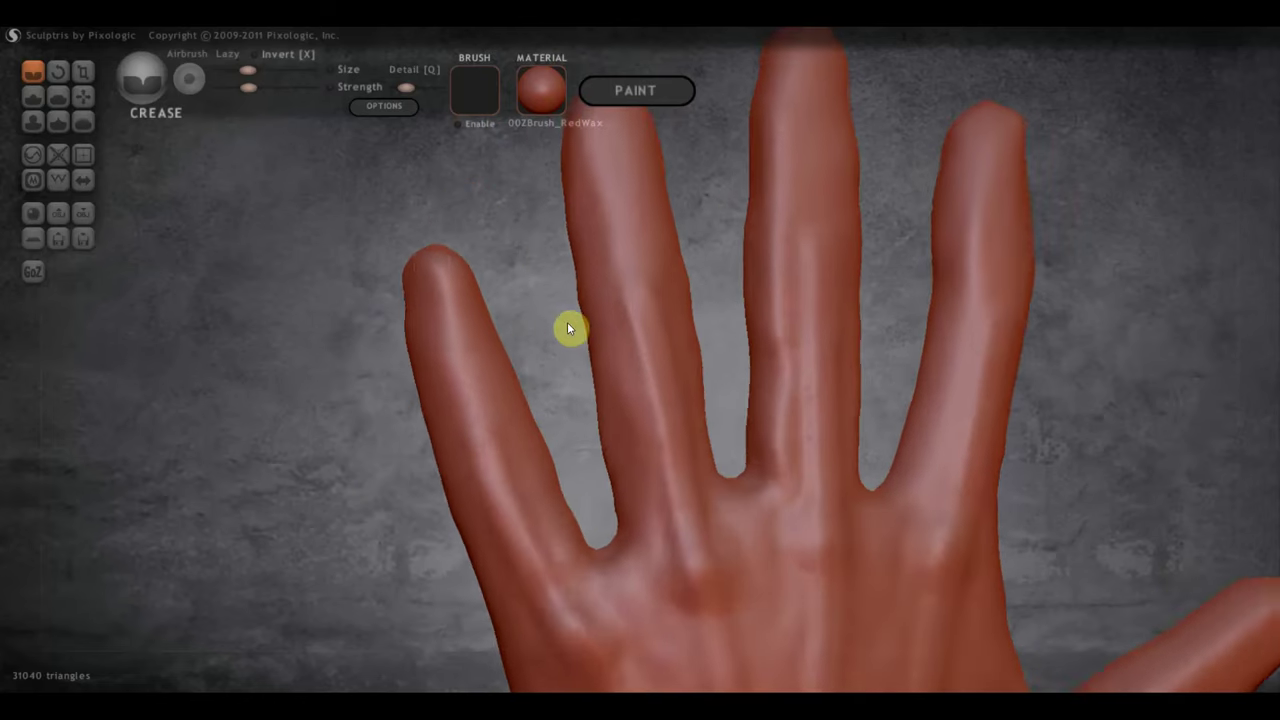
Flatten each fingertip, from the leftmost through the middle to the rightmost finger.
left_click(57, 96)
scroll(300, 271, "up", 3)
scroll(379, 271, "down", 3)
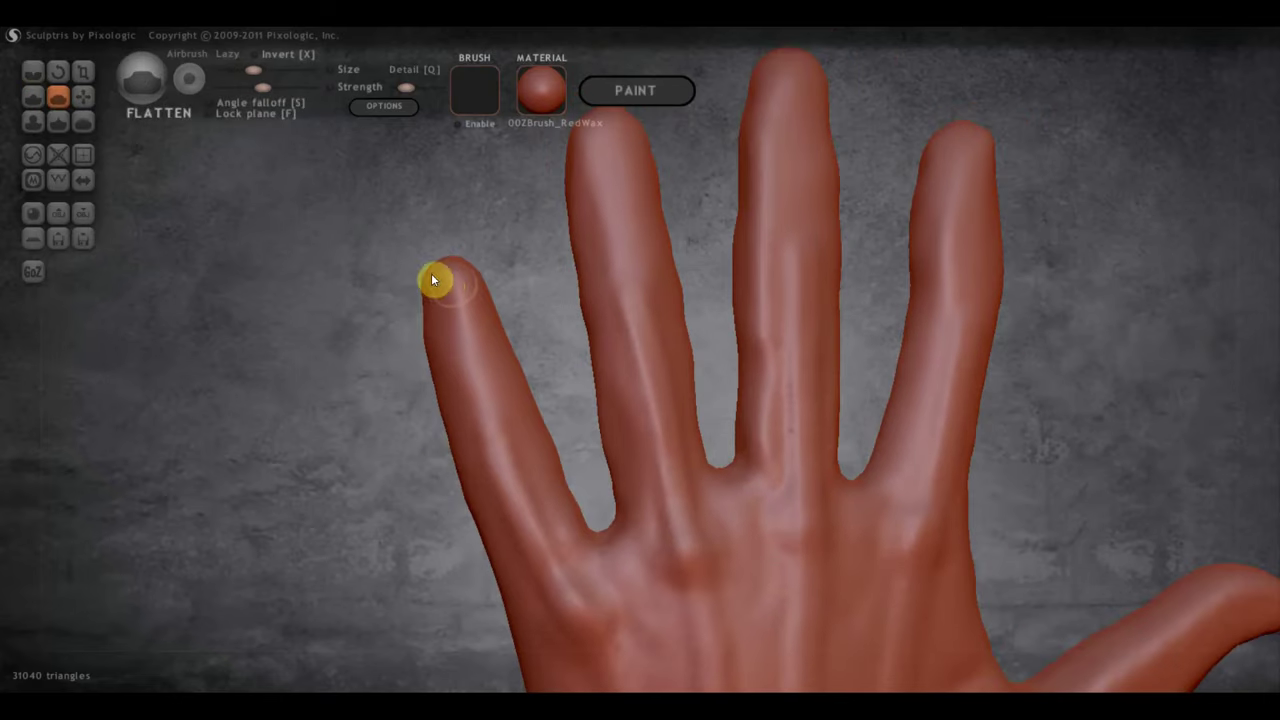
left_click_drag(434, 280, 486, 323)
mouse_move(486, 323)
right_mouse_down()
mouse_move(634, 291)
mouse_move(571, 251)
right_mouse_up()
mouse_move(571, 251)
left_mouse_down()
mouse_move(555, 280)
mouse_move(561, 271)
left_mouse_up()
mouse_move(724, 186)
left_mouse_down()
mouse_move(726, 213)
mouse_move(729, 196)
mouse_move(741, 216)
left_mouse_up()
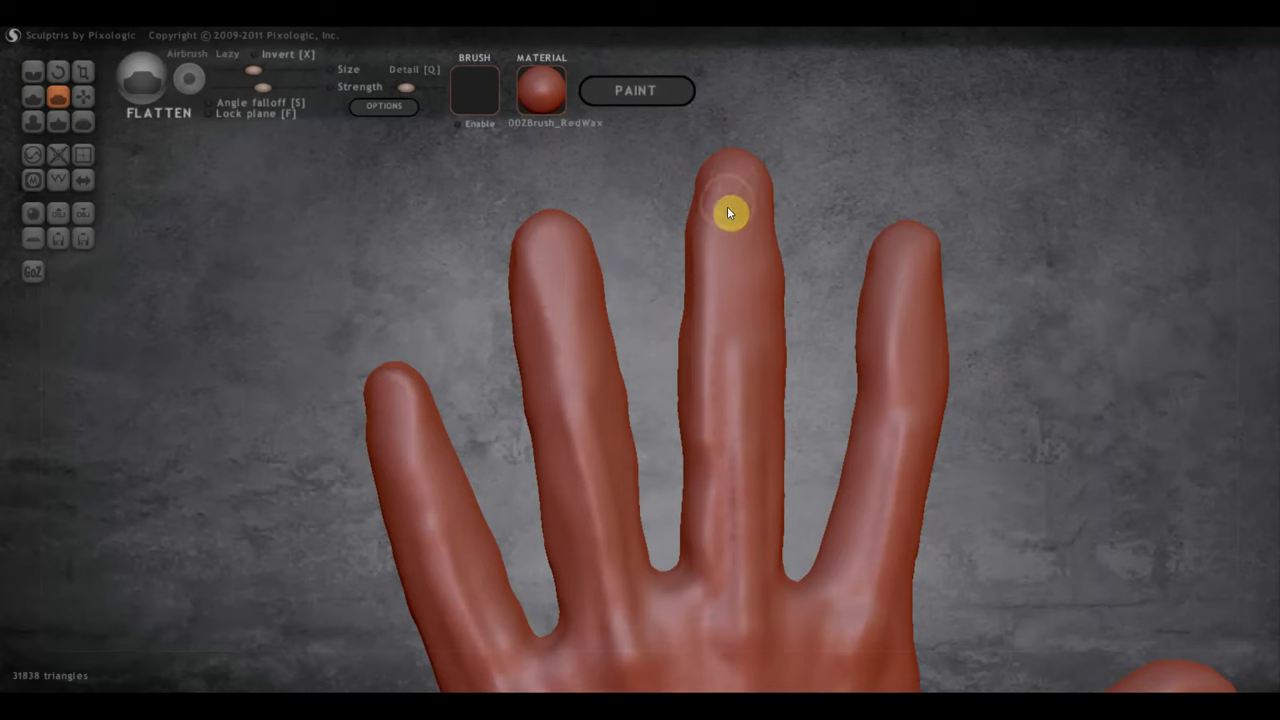
right_click_drag(743, 199, 946, 266)
mouse_move(942, 263)
left_mouse_down()
mouse_move(900, 266)
mouse_move(913, 246)
left_mouse_up()
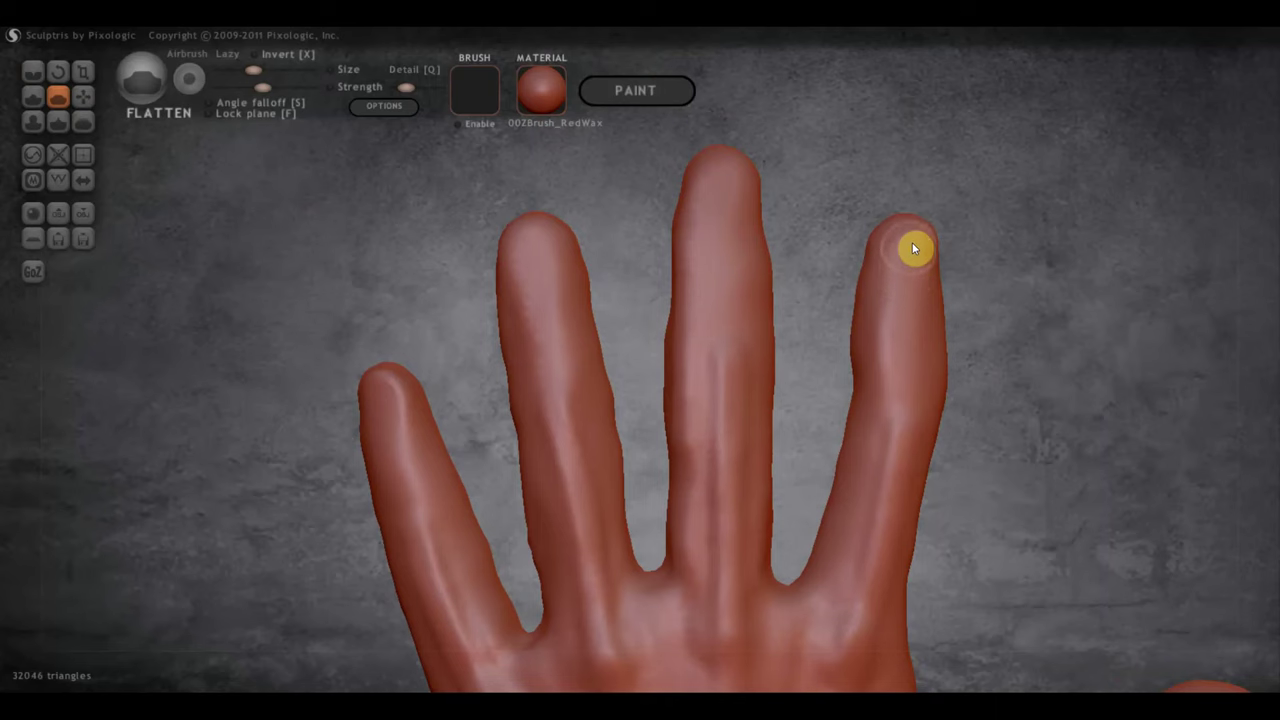
Carve nail outlines into the leftmost, next and middle fingertips with the Crease brush.
left_click(35, 73)
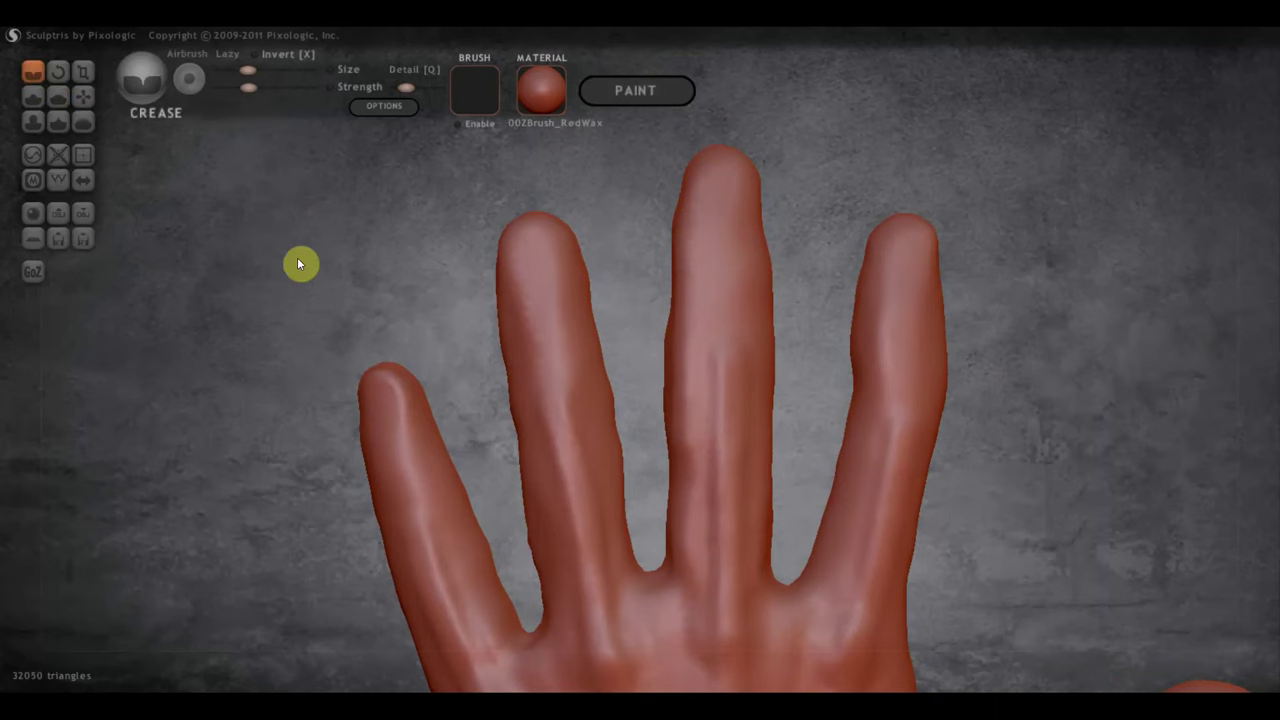
mouse_move(297, 257)
right_mouse_down()
mouse_move(541, 266)
mouse_move(544, 336)
mouse_move(593, 361)
right_mouse_up()
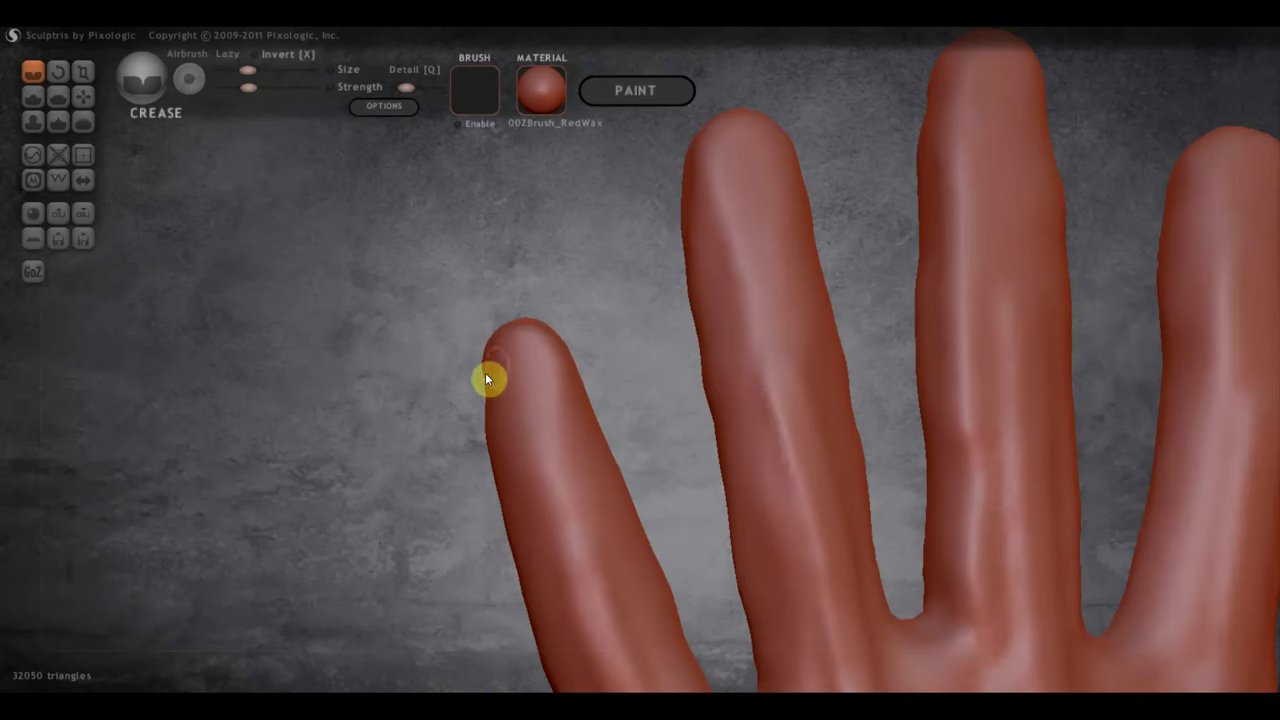
mouse_move(490, 366)
left_mouse_down()
mouse_move(506, 397)
mouse_move(540, 411)
mouse_move(560, 391)
mouse_move(552, 357)
mouse_move(543, 403)
mouse_move(511, 409)
left_mouse_up()
right_click_drag(700, 371, 569, 463)
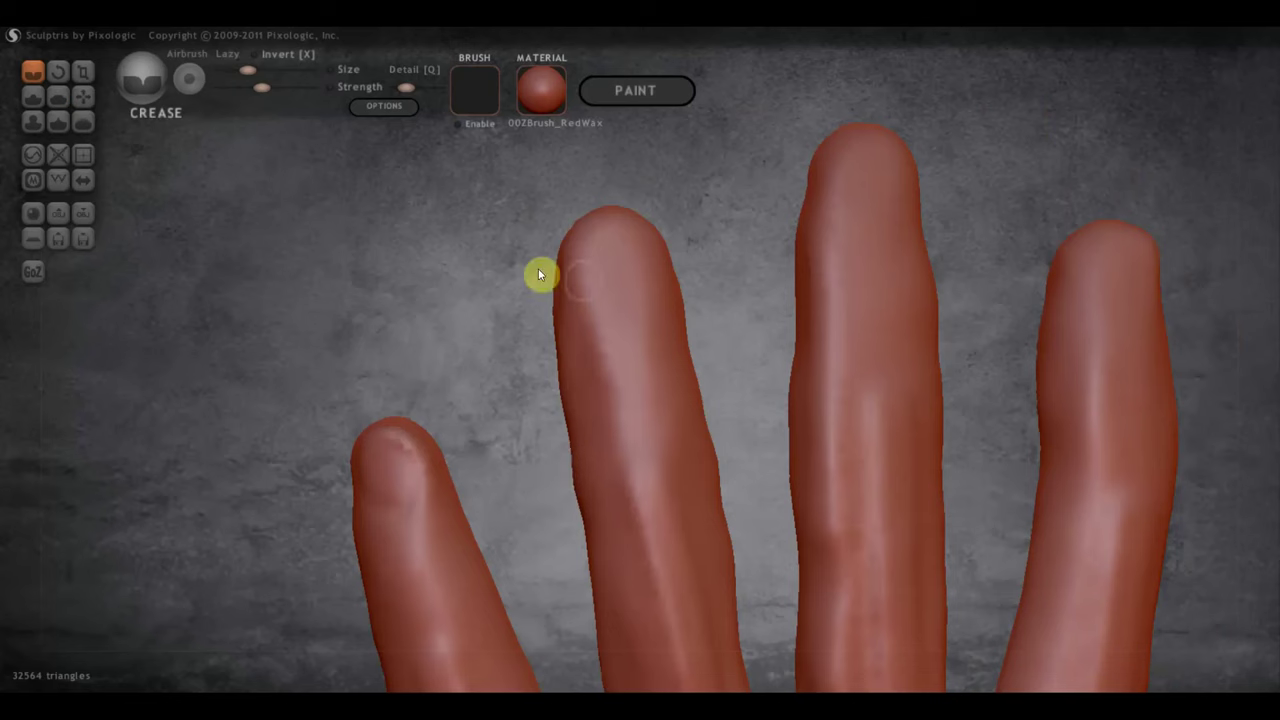
mouse_move(585, 252)
left_mouse_down()
mouse_move(591, 294)
mouse_move(634, 317)
mouse_move(657, 279)
mouse_move(654, 249)
mouse_move(654, 294)
mouse_move(609, 317)
mouse_move(574, 254)
left_mouse_up()
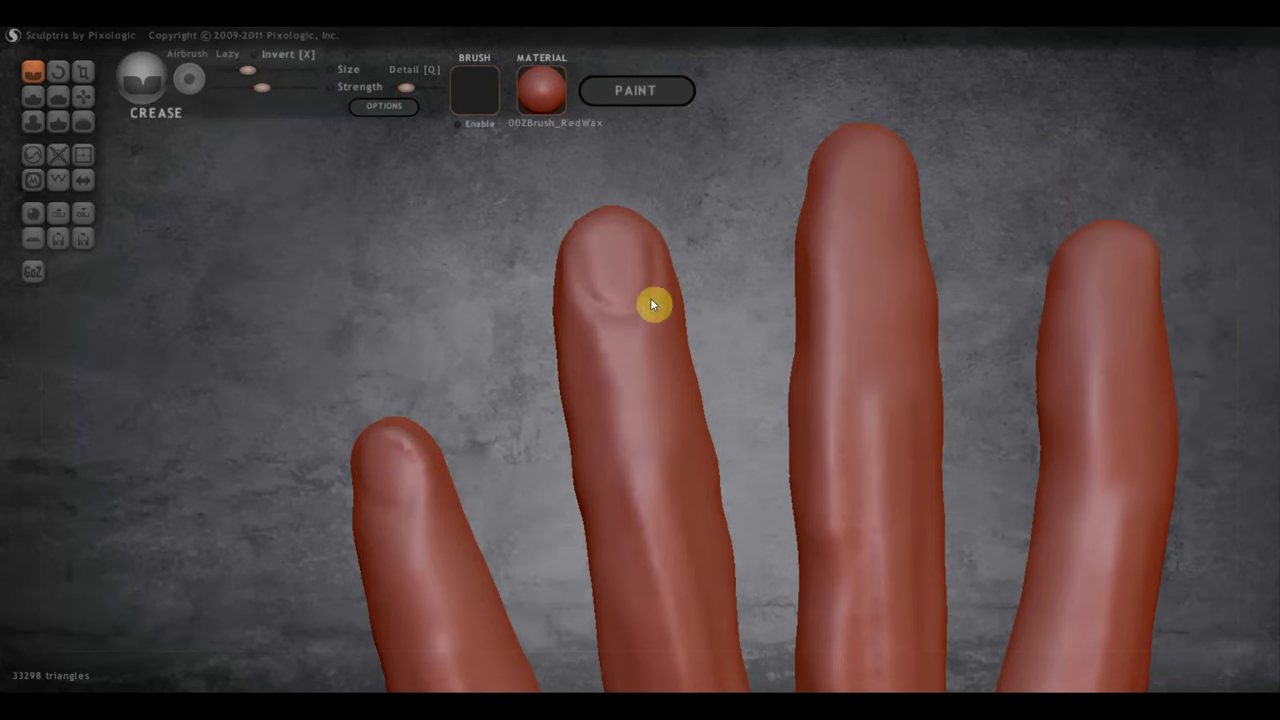
mouse_move(650, 300)
right_mouse_down()
mouse_move(757, 343)
mouse_move(634, 376)
right_mouse_up()
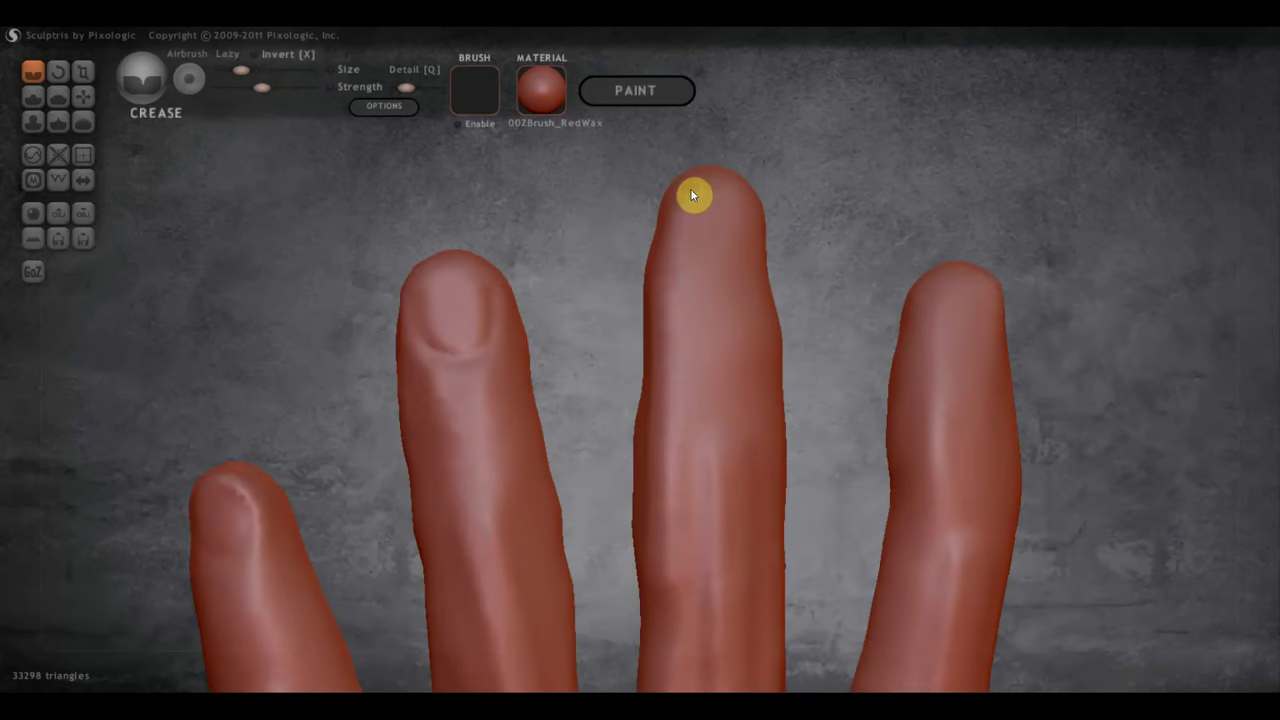
mouse_move(693, 195)
left_mouse_down()
mouse_move(691, 263)
mouse_move(722, 277)
mouse_move(762, 234)
mouse_move(760, 213)
mouse_move(746, 257)
mouse_move(706, 266)
mouse_move(679, 225)
mouse_move(742, 262)
left_mouse_up()
left_click_drag(836, 286, 626, 290)
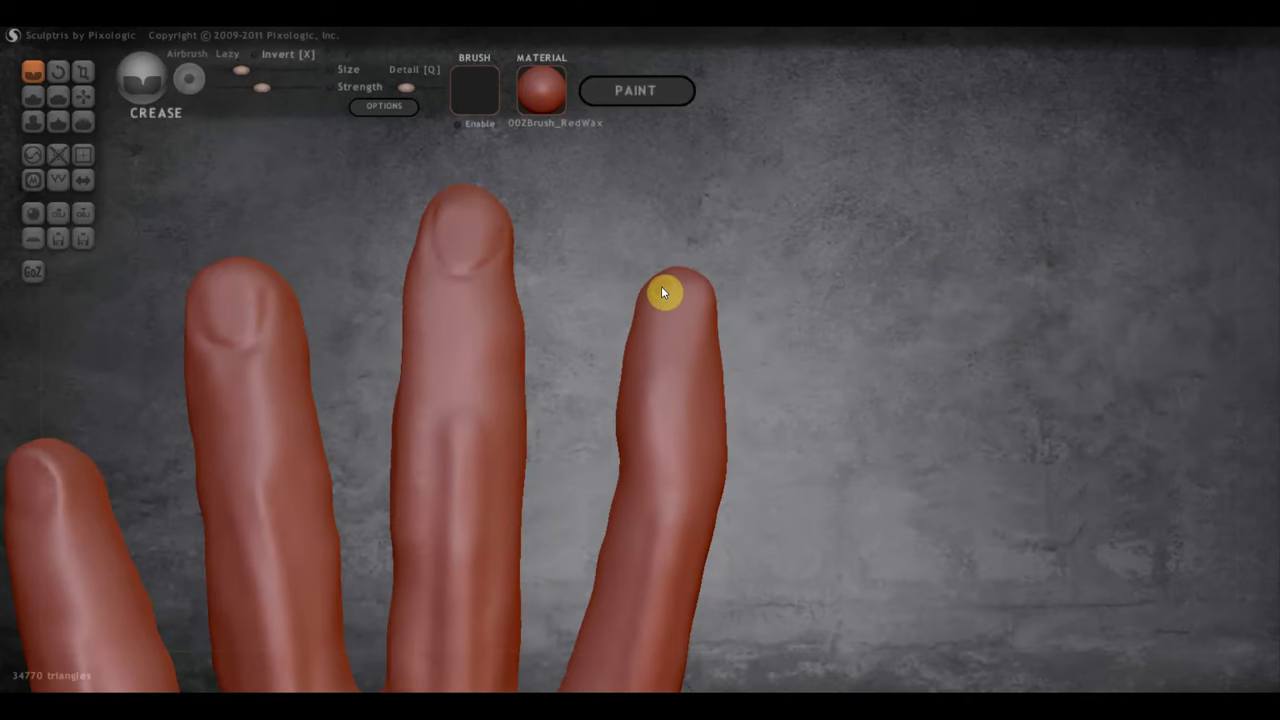
Select the Draw brush and orbit the hand to check the fingertips and profile.
left_click(34, 103)
left_click_drag(671, 292, 629, 314)
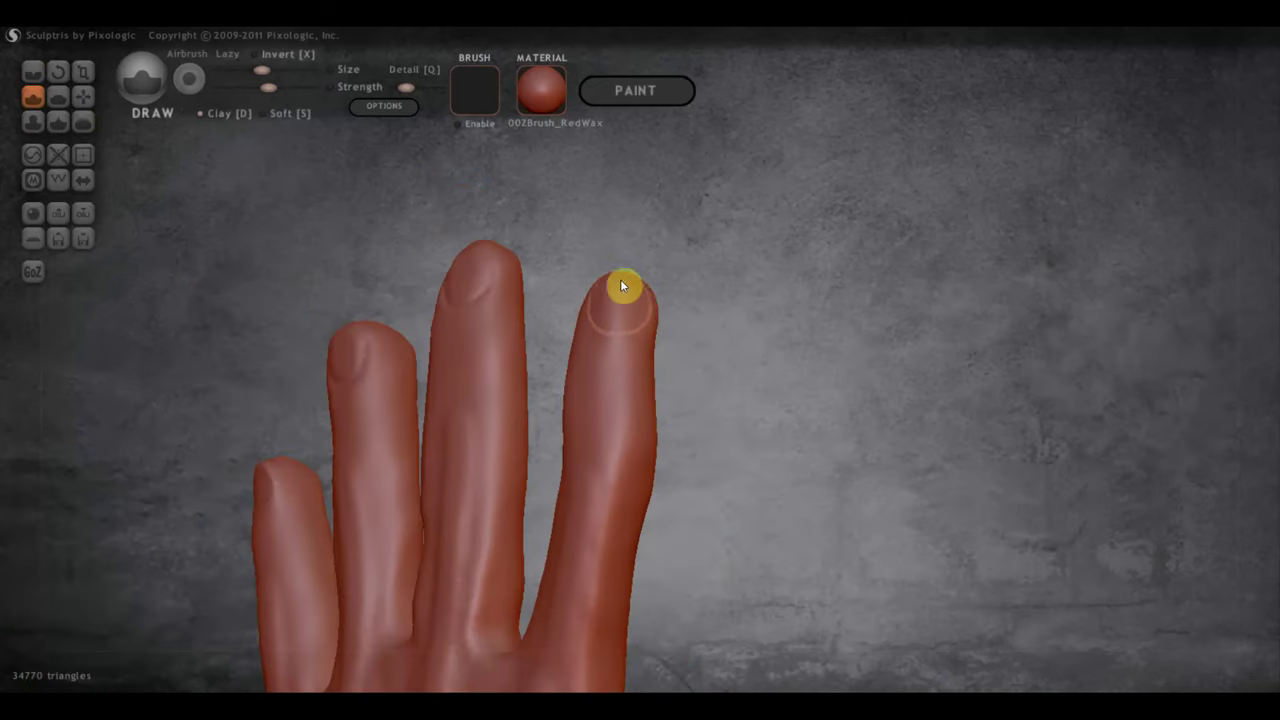
left_click_drag(662, 292, 775, 295)
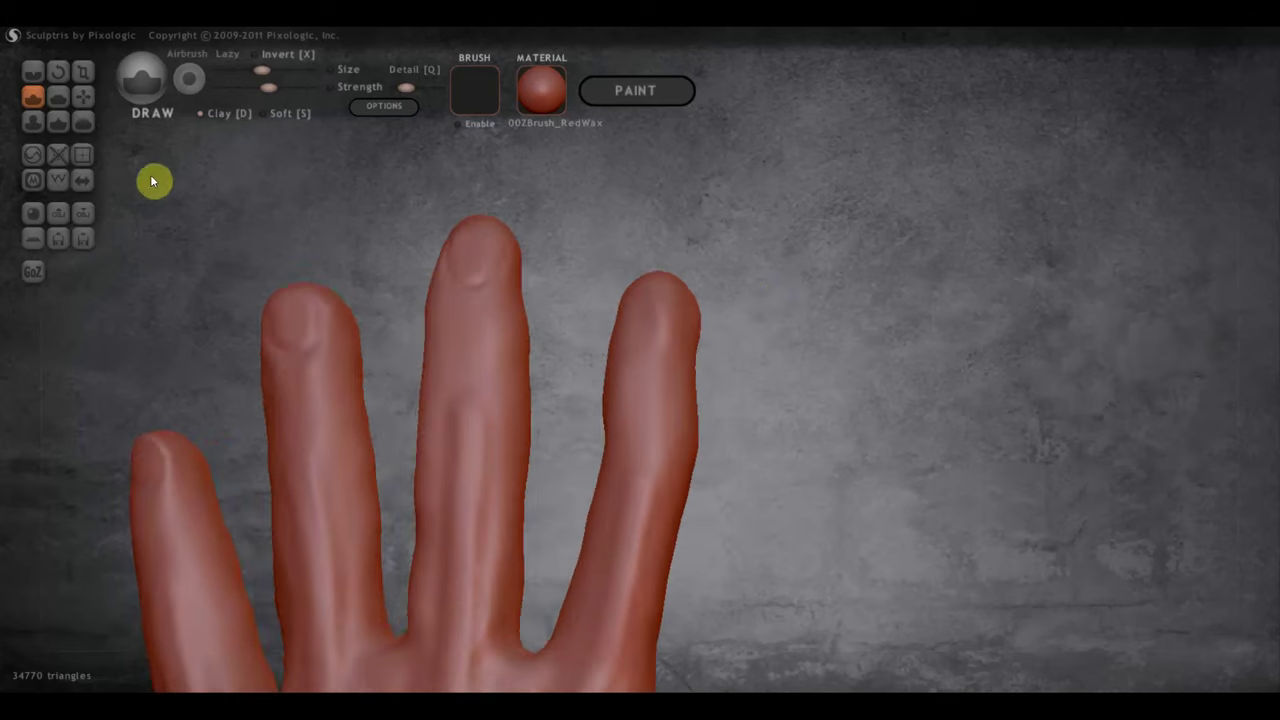
left_click_drag(332, 221, 365, 235)
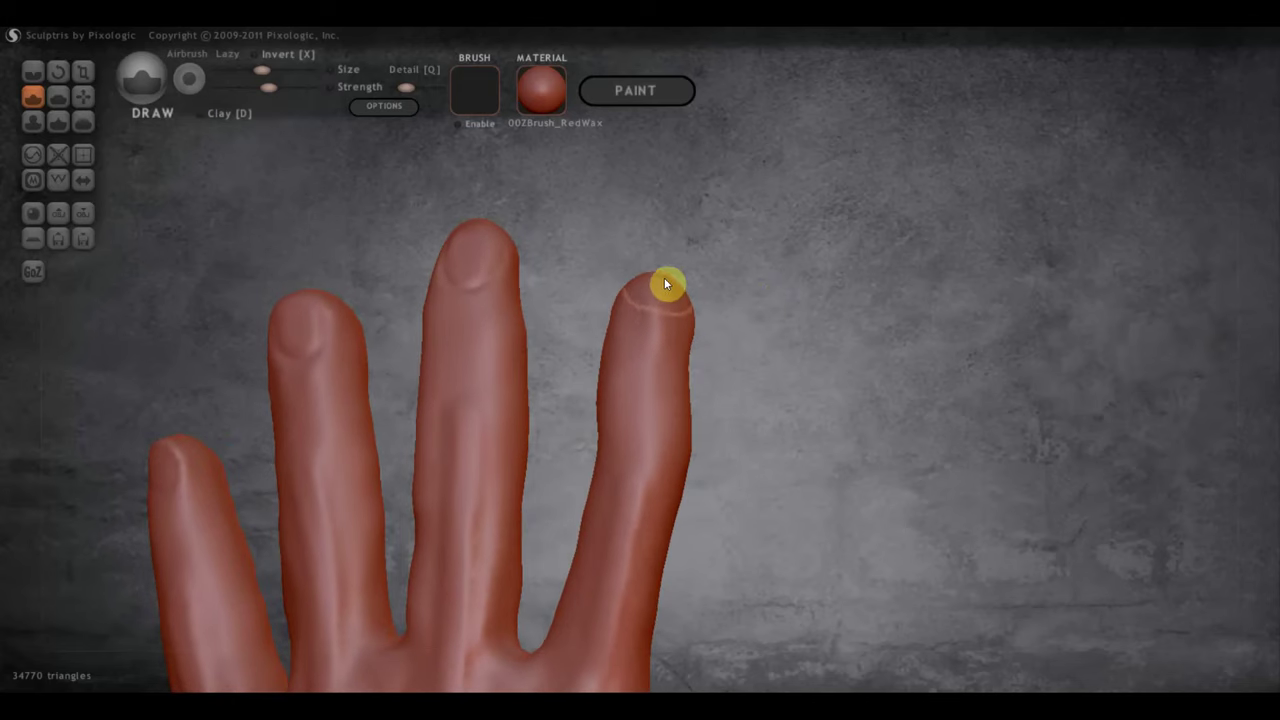
right_click_drag(677, 343, 559, 363)
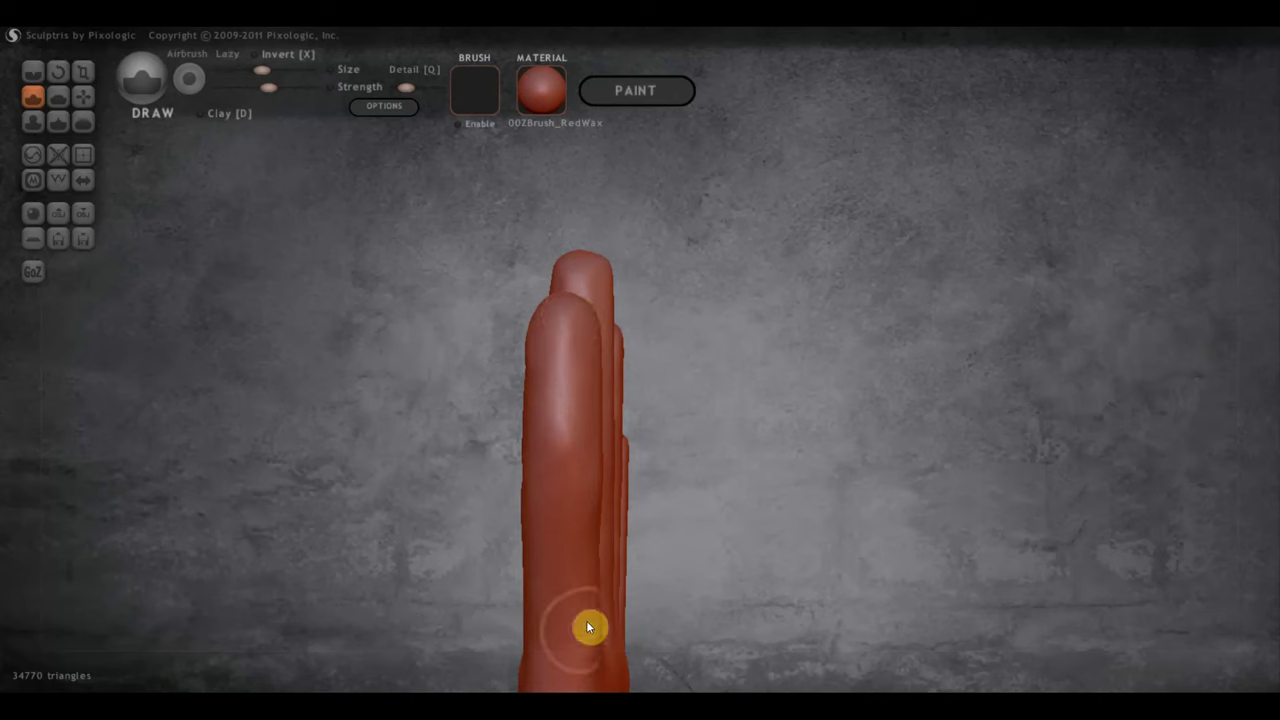
mouse_move(588, 627)
right_mouse_down()
mouse_move(663, 547)
mouse_move(735, 509)
right_mouse_up()
mouse_move(675, 543)
left_mouse_down()
mouse_move(573, 544)
mouse_move(893, 433)
left_mouse_up()
Zoom in on the hand and select the Grab brush.
scroll(892, 426, "up", 1)
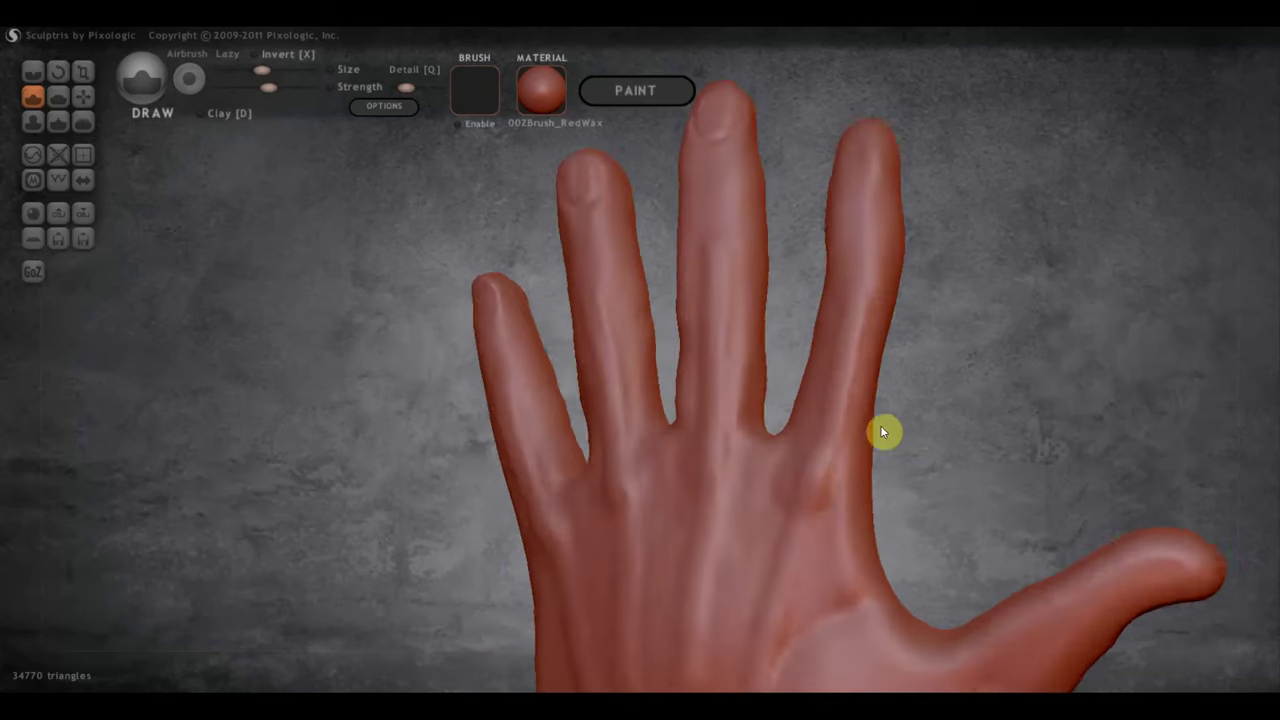
scroll(880, 425, "up", 1)
scroll(950, 413, "up", 1)
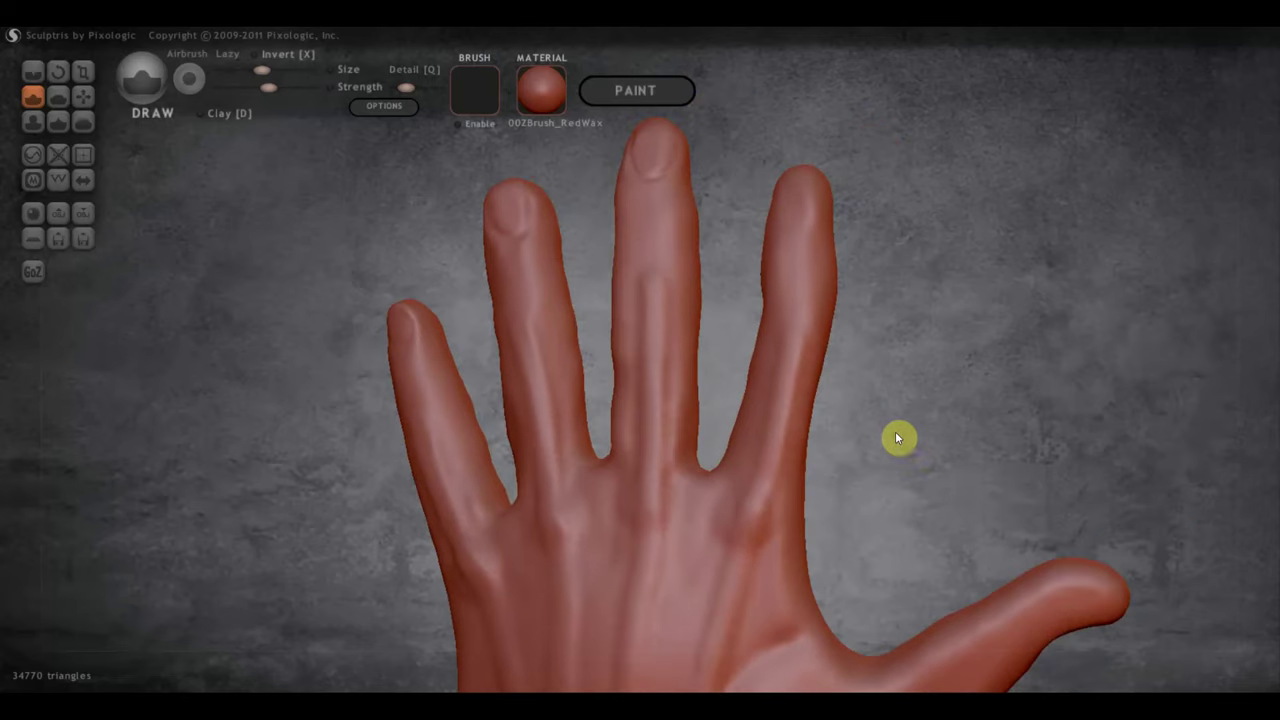
scroll(900, 425, "up", 1)
left_click(83, 96)
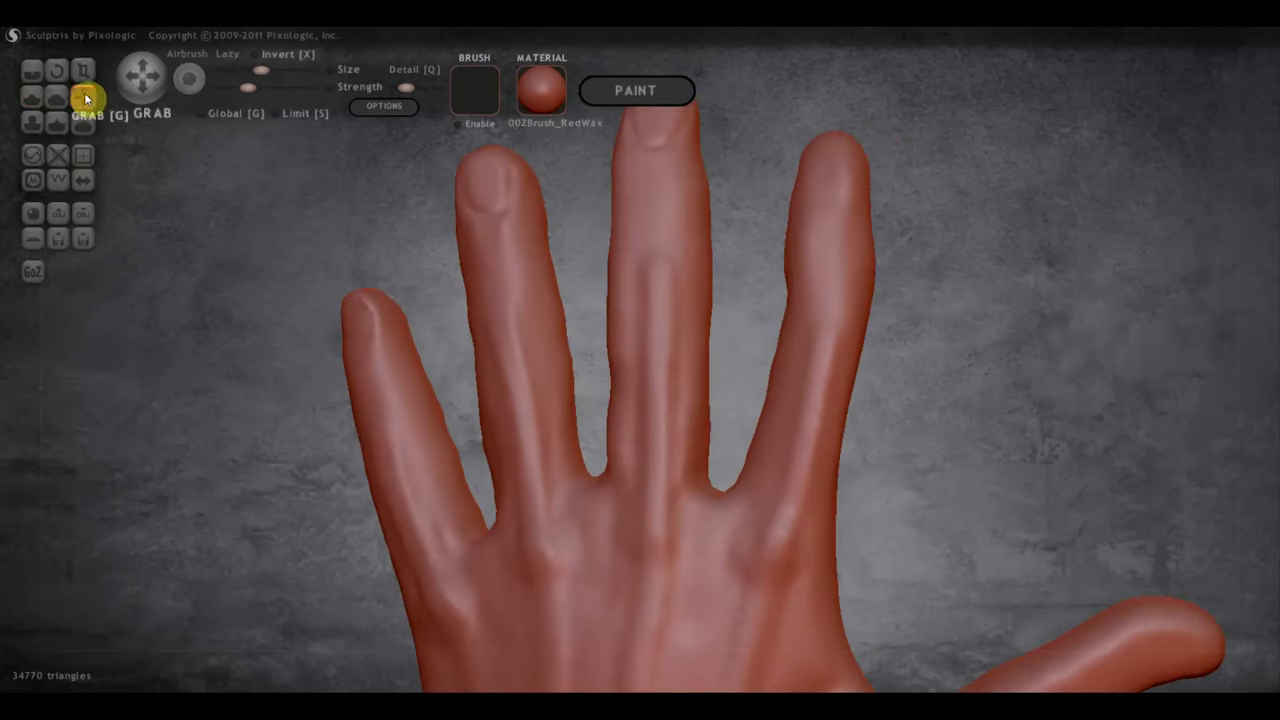
scroll(788, 301, "down", 1)
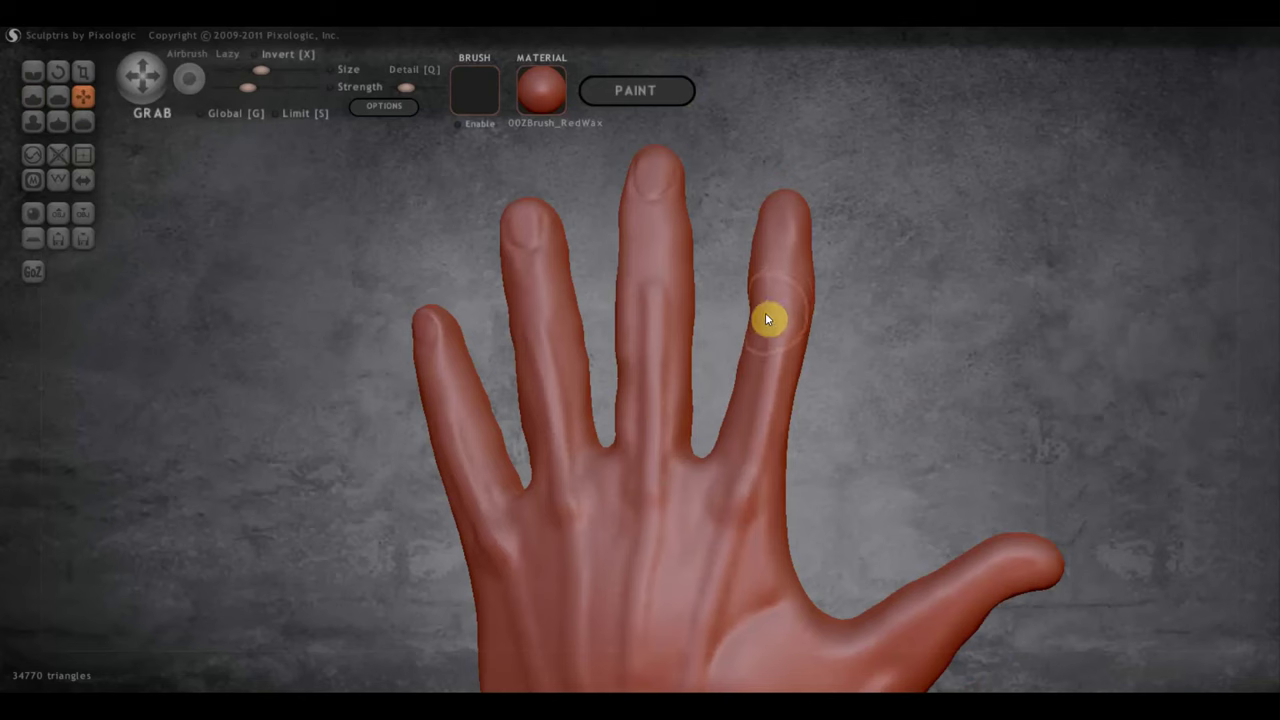
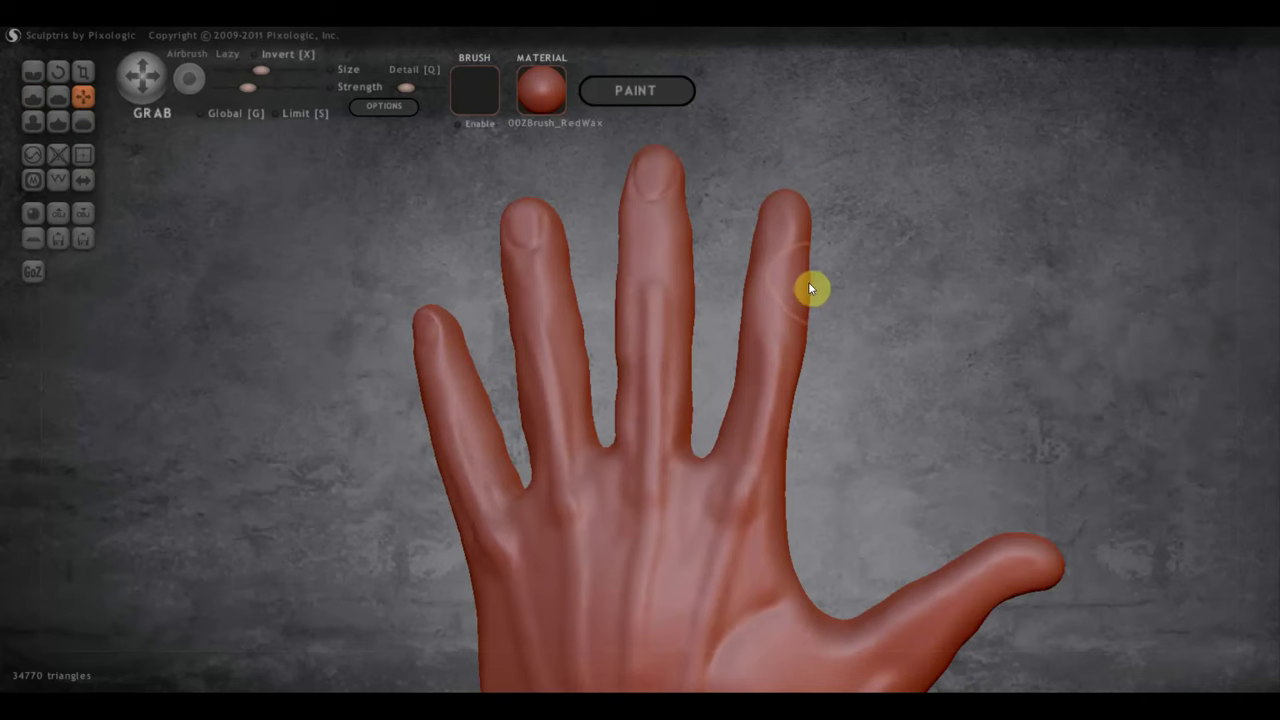
Inspect the detailed hand from a few tilted angles, then select the Draw brush.
left_click_drag(797, 293, 842, 293)
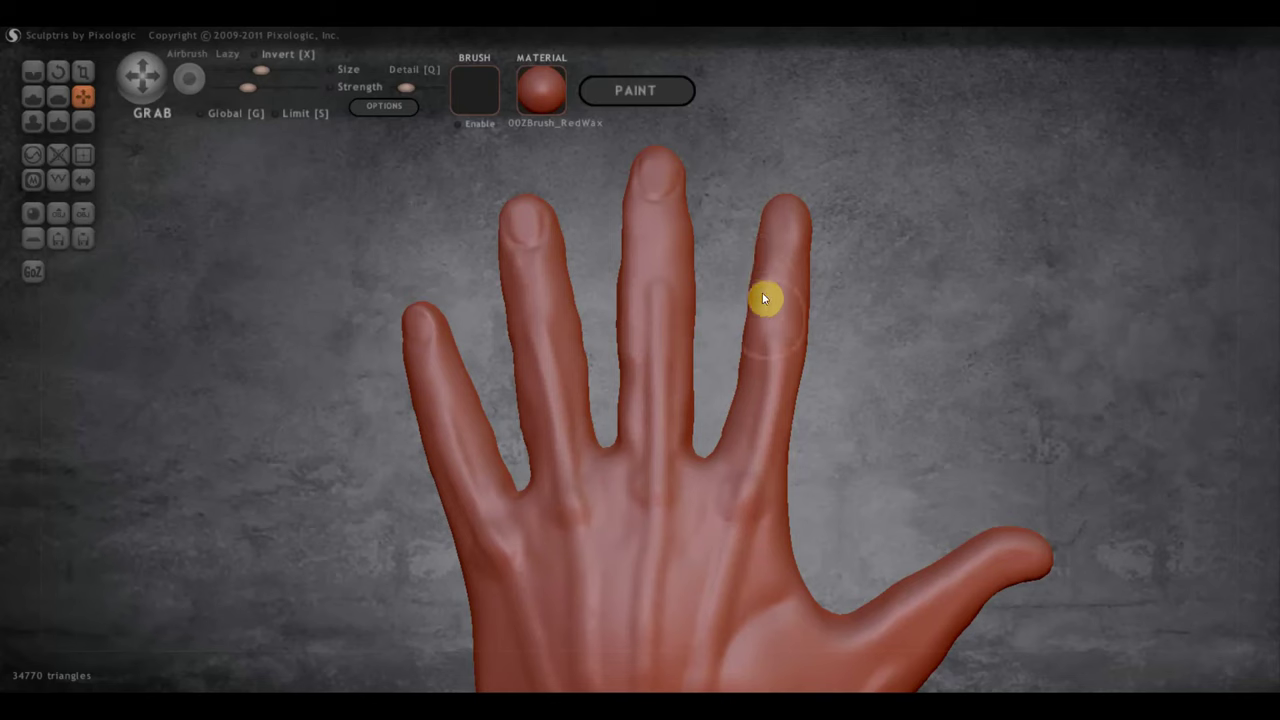
scroll(692, 360, "down", 1)
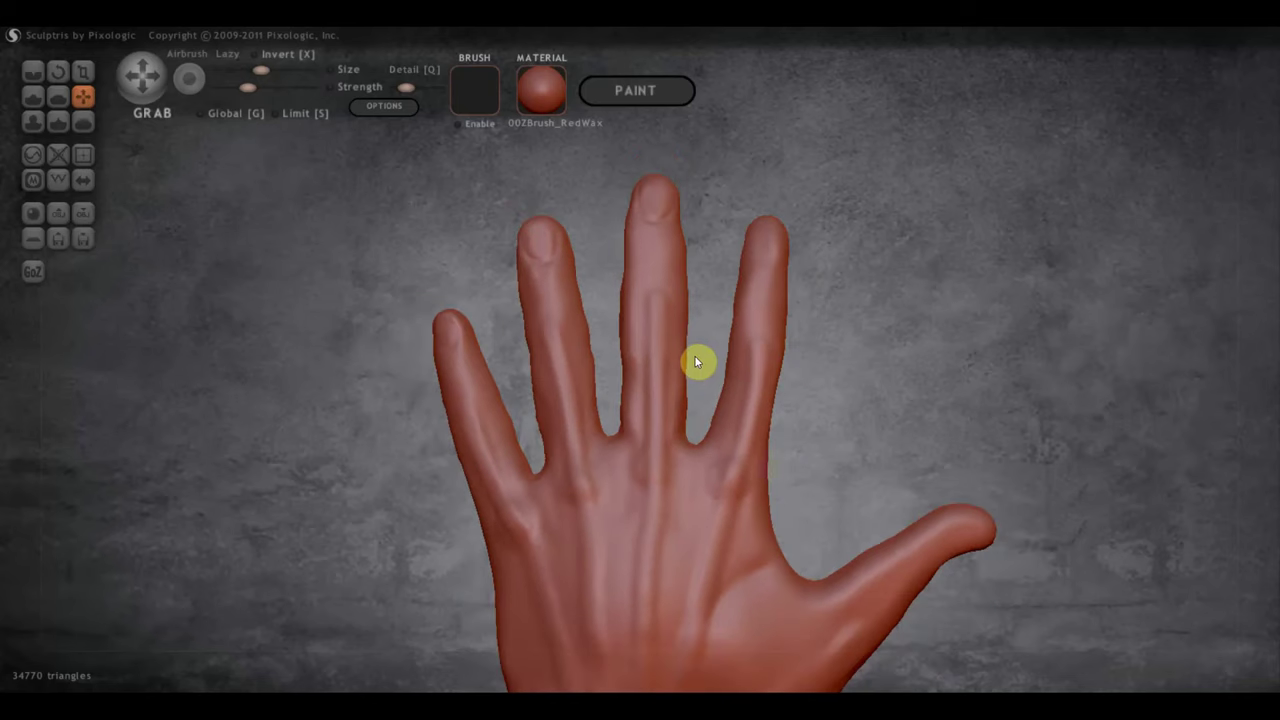
scroll(694, 355, "up", 2)
scroll(694, 340, "down", 1)
left_click_drag(704, 346, 757, 446)
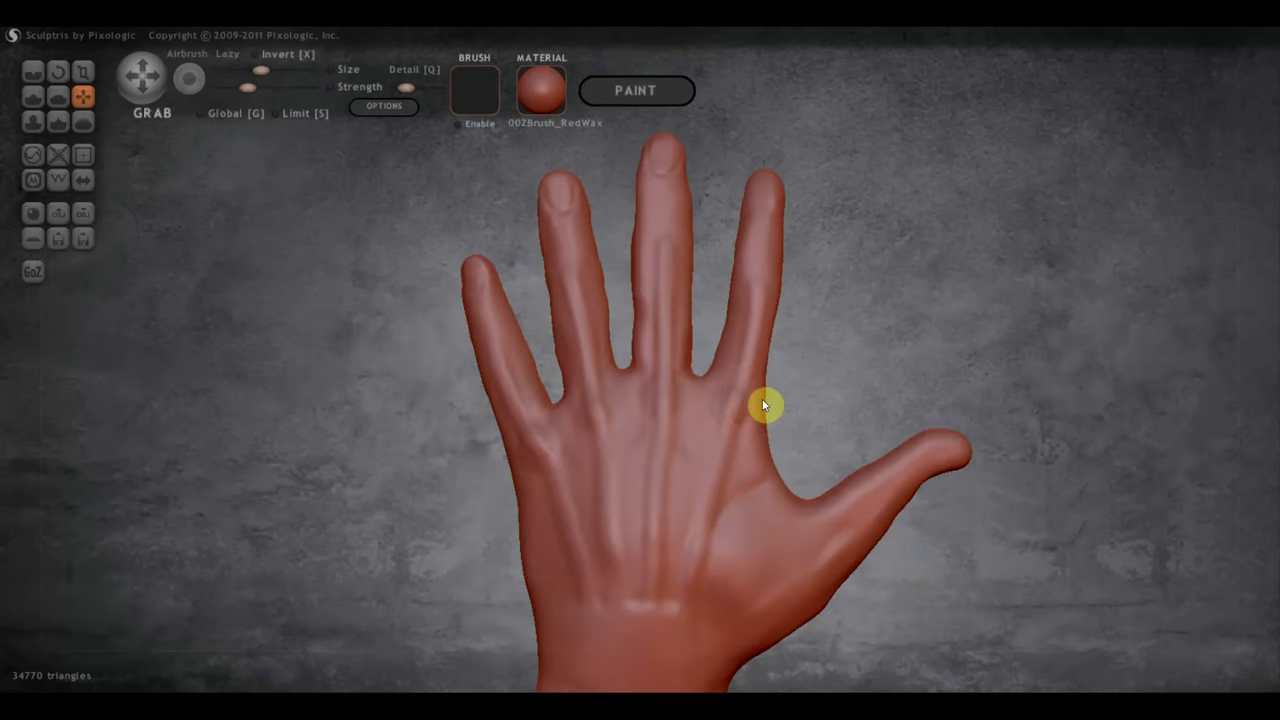
left_click_drag(772, 325, 797, 417)
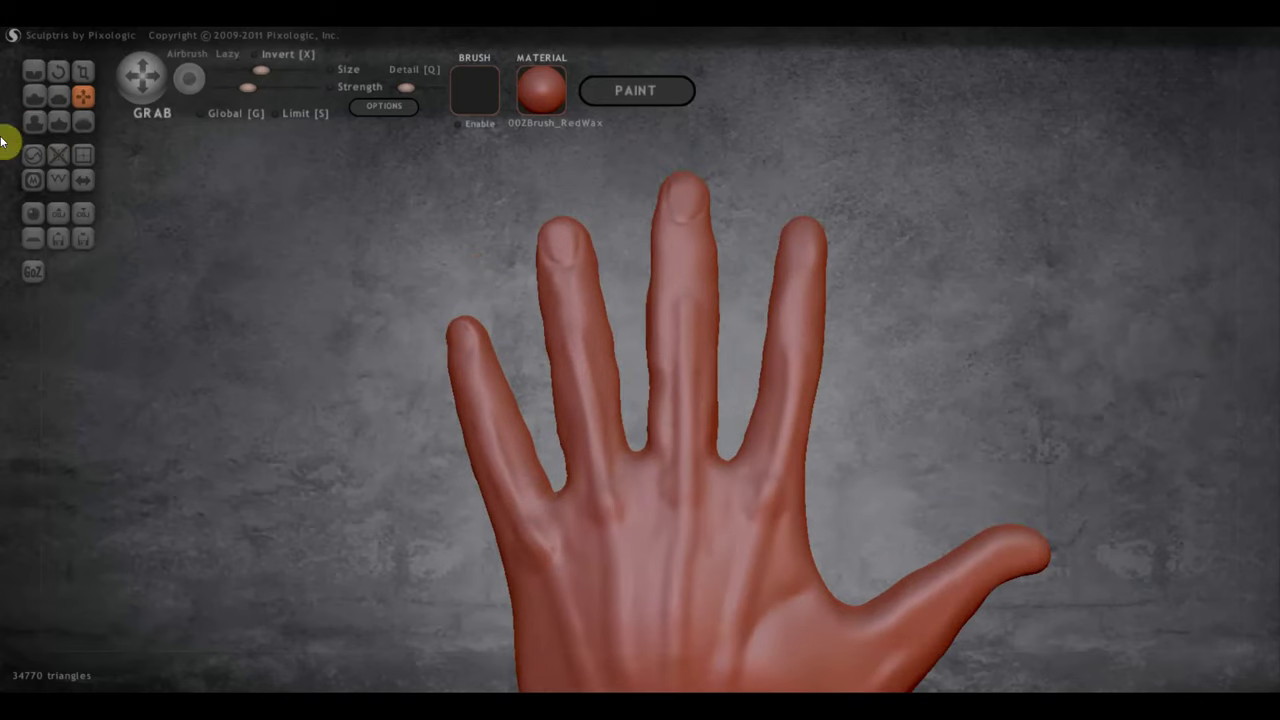
left_click(43, 95)
Frame the fingers and try a crease on the leftmost finger, undoing both strokes.
scroll(423, 329, "up", 2)
right_click_drag(423, 329, 603, 343)
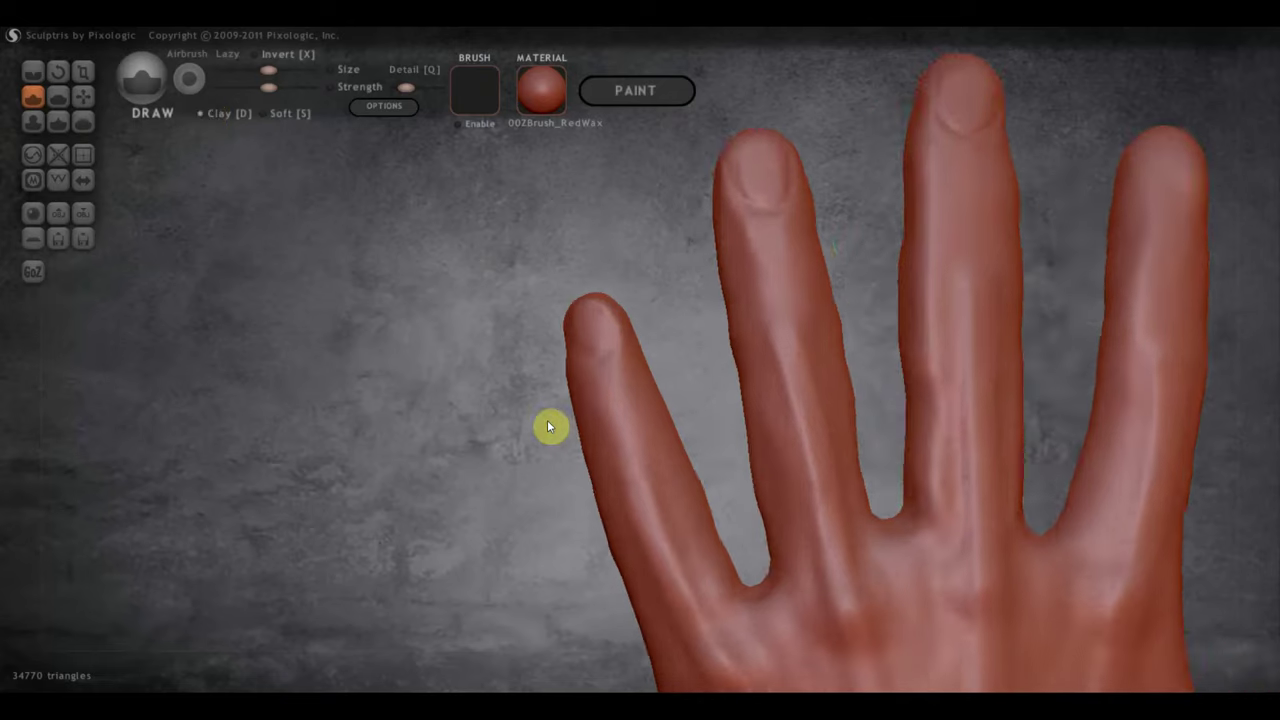
left_click_drag(547, 420, 627, 418)
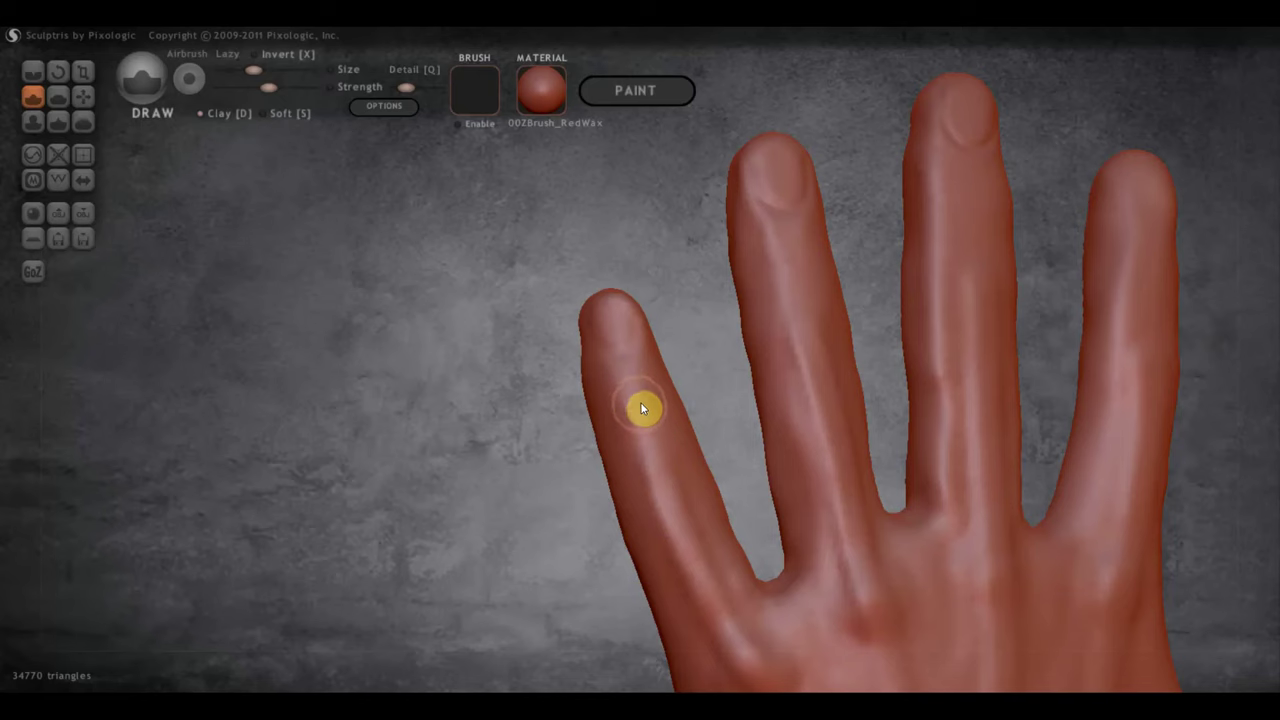
left_click_drag(648, 403, 632, 407)
right_click_drag(640, 437, 760, 443)
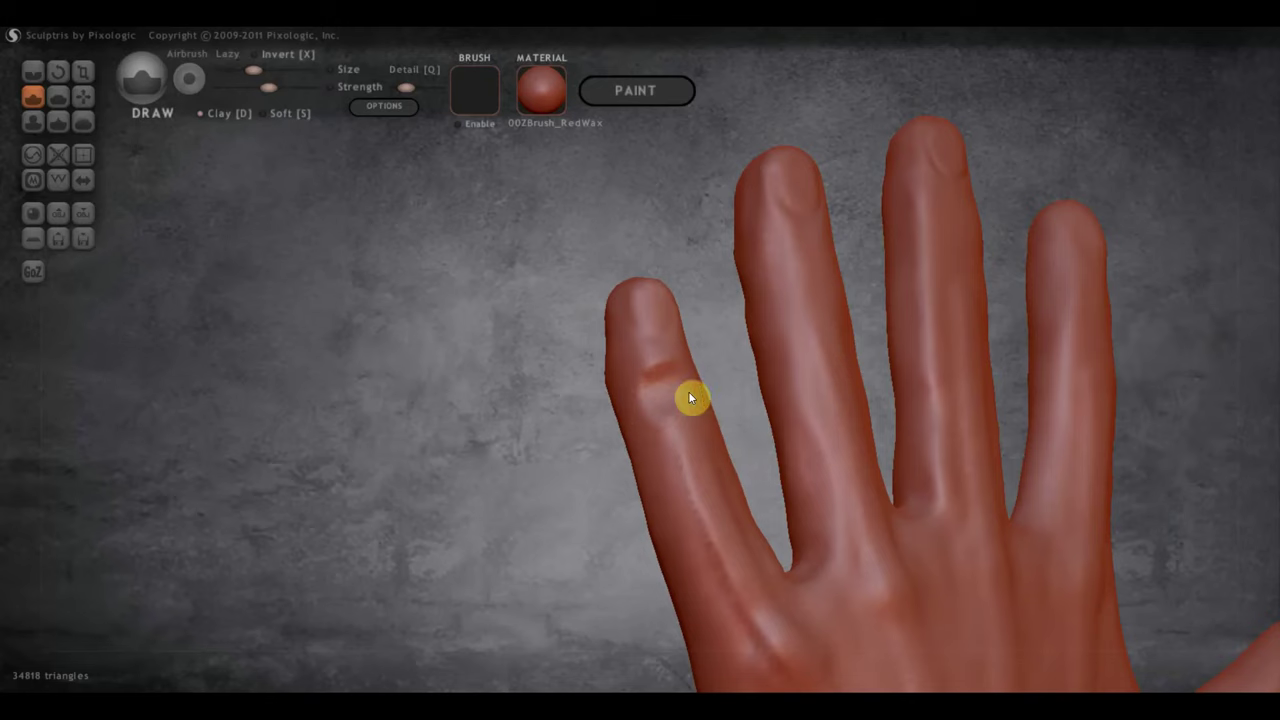
right_click_drag(689, 397, 669, 440)
key("ctrl+z")
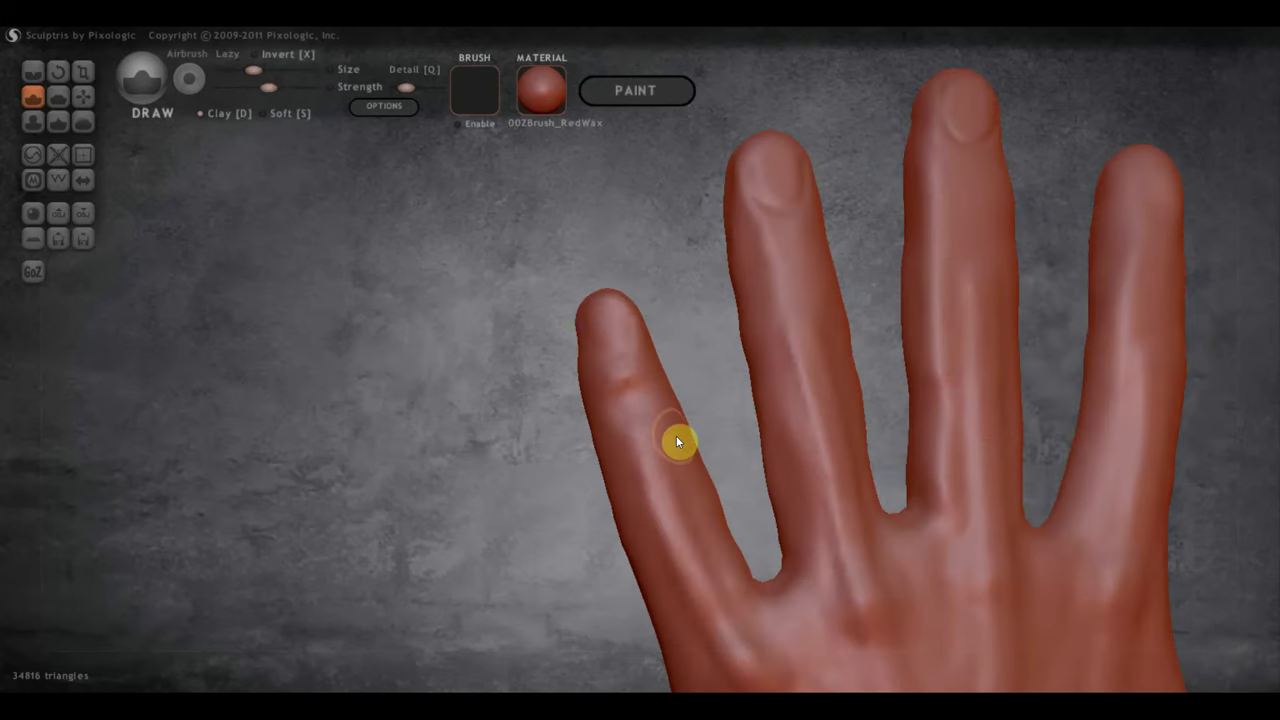
key("ctrl+z")
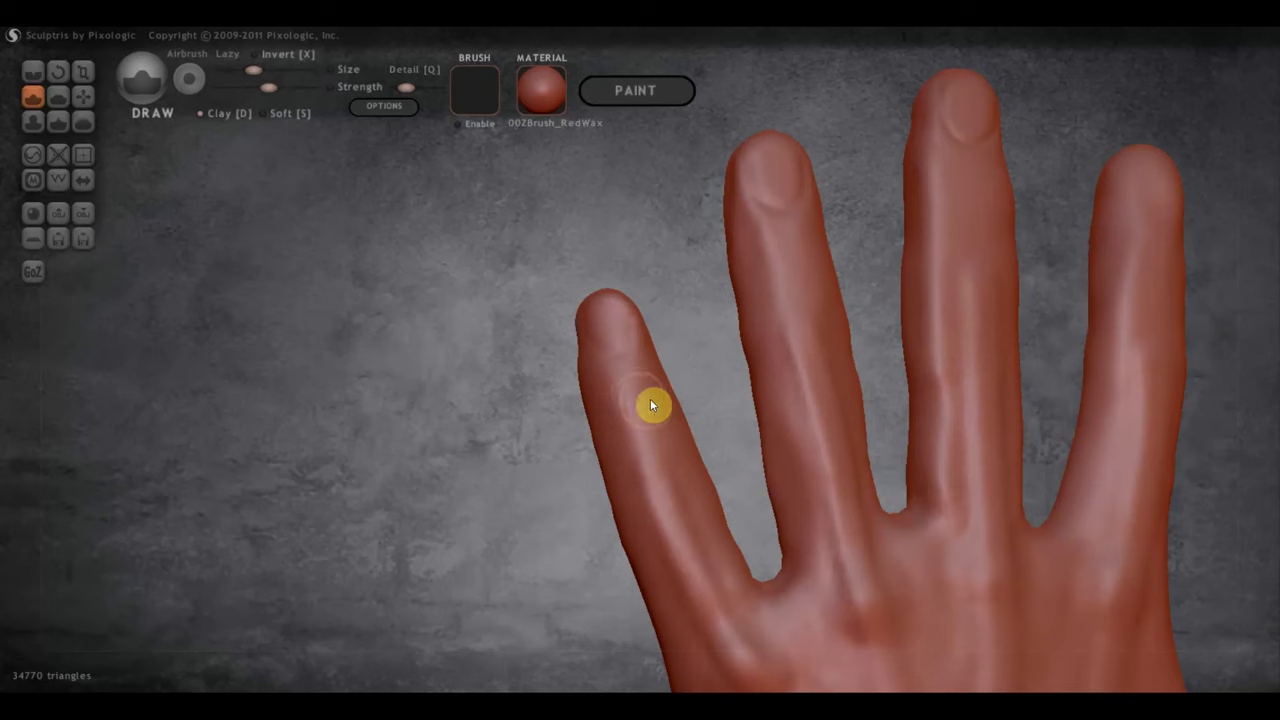
Sculpt joint creases on the leftmost, second, longest and rightmost fingers.
left_click_drag(650, 398, 579, 425)
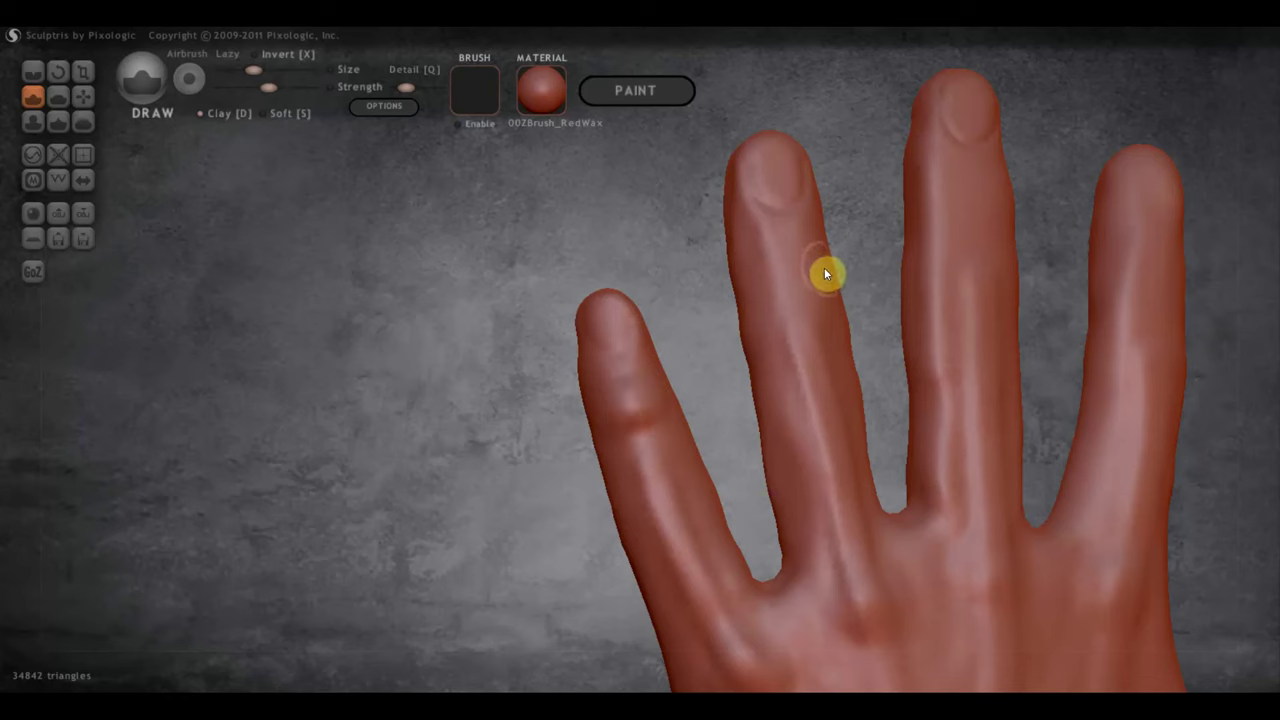
mouse_move(822, 270)
left_mouse_down()
mouse_move(755, 279)
mouse_move(807, 267)
left_mouse_up()
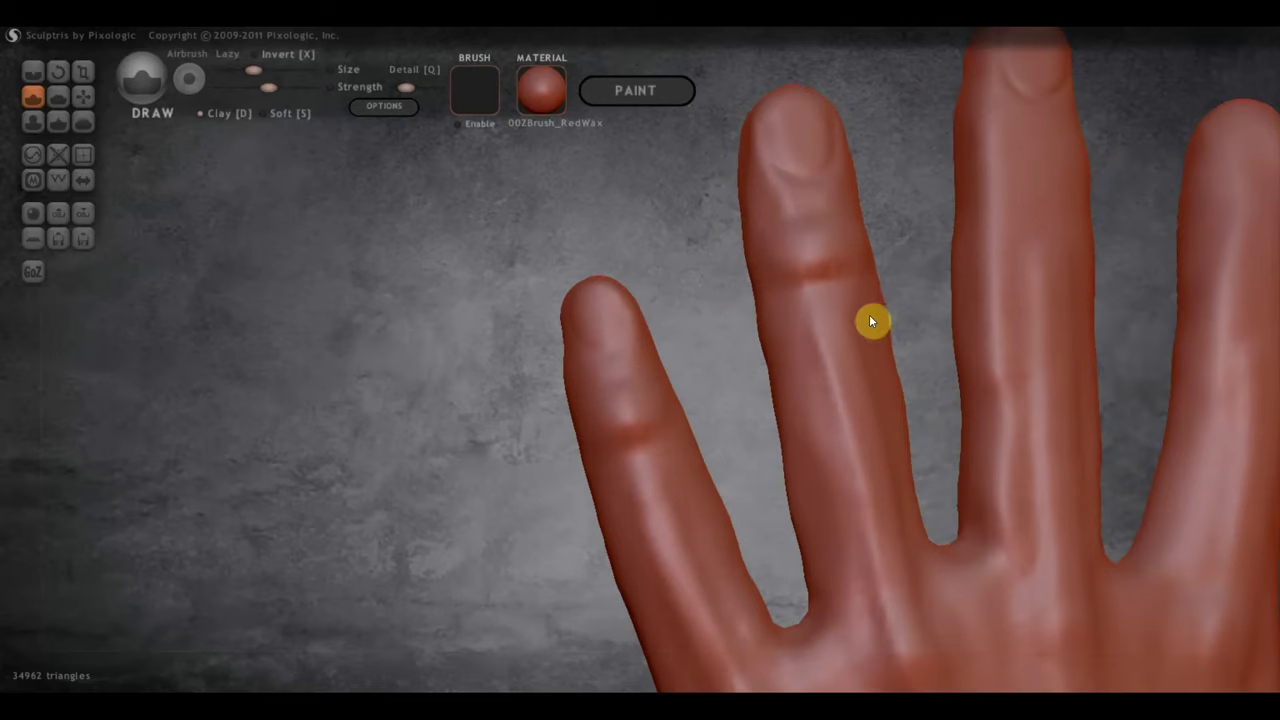
left_click_drag(871, 318, 660, 428)
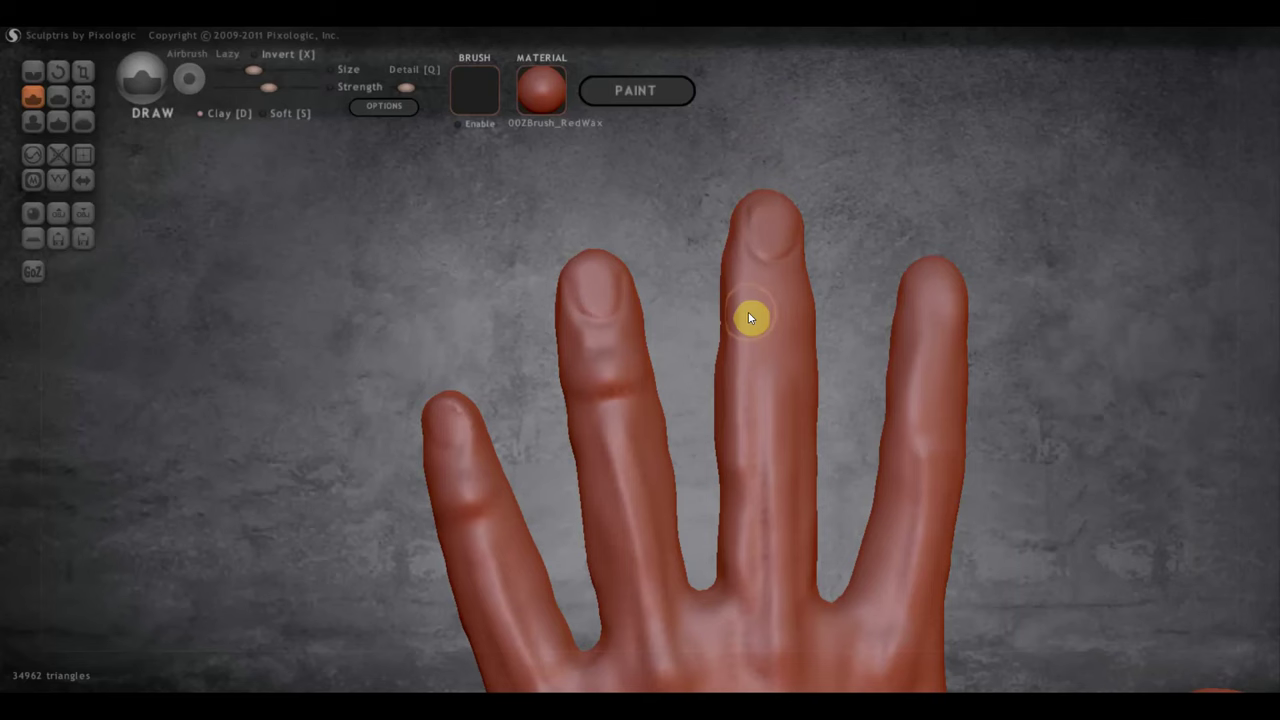
left_click_drag(749, 320, 815, 319)
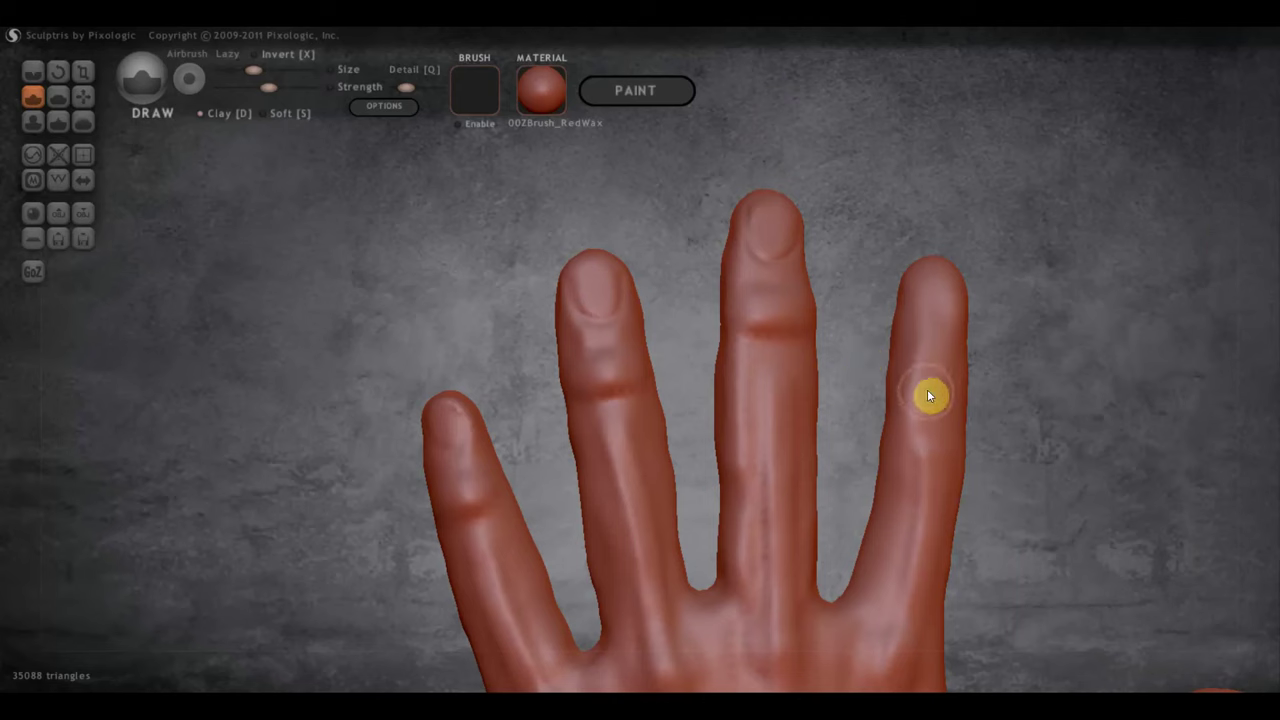
mouse_move(914, 385)
left_mouse_down()
mouse_move(987, 388)
mouse_move(986, 428)
mouse_move(853, 447)
mouse_move(912, 368)
left_mouse_up()
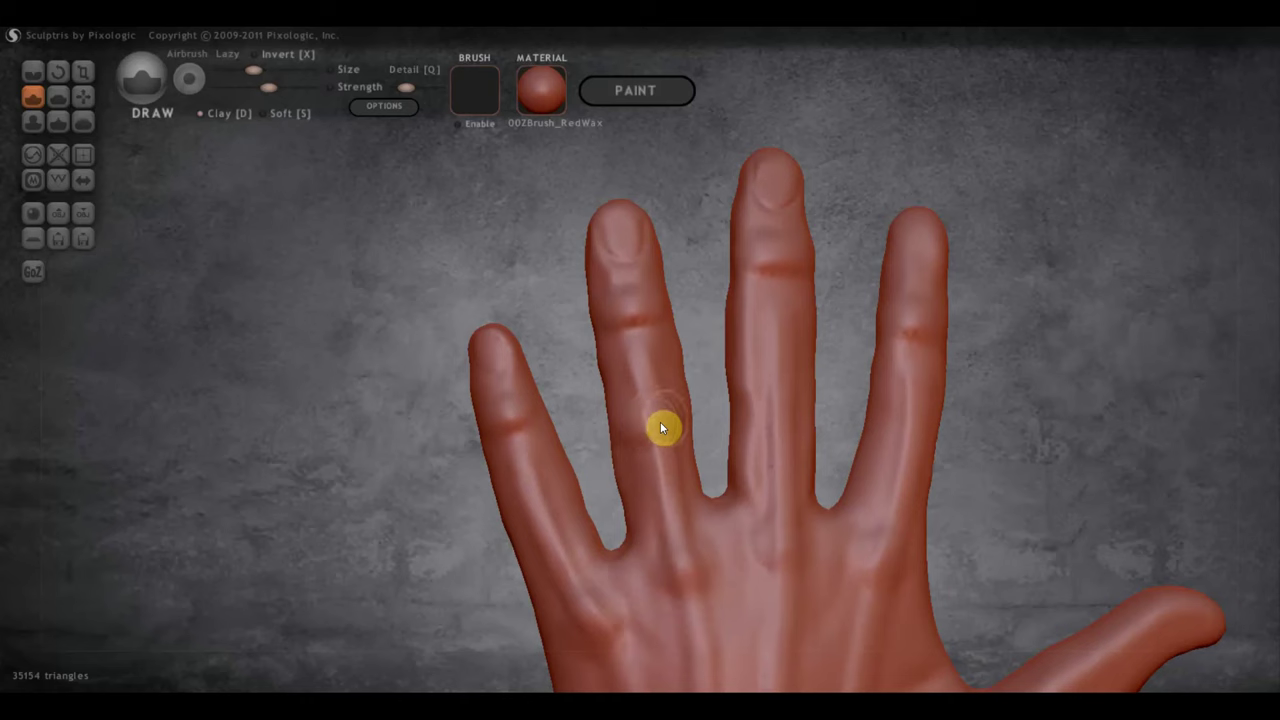
Add lower joint creases on the second and longest fingers and one at the leftmost finger's base.
left_click_drag(634, 429, 622, 436)
mouse_move(789, 379)
left_mouse_down()
mouse_move(743, 380)
mouse_move(805, 381)
mouse_move(793, 381)
left_mouse_up()
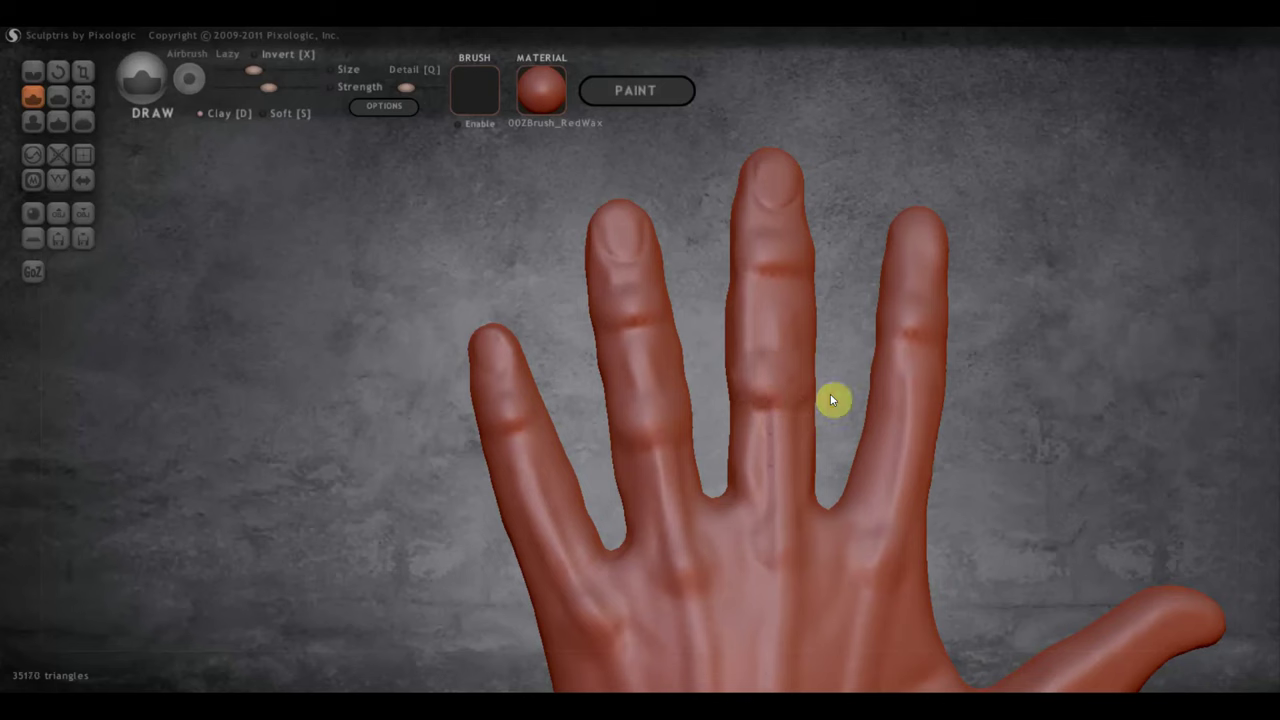
left_click_drag(896, 425, 884, 425)
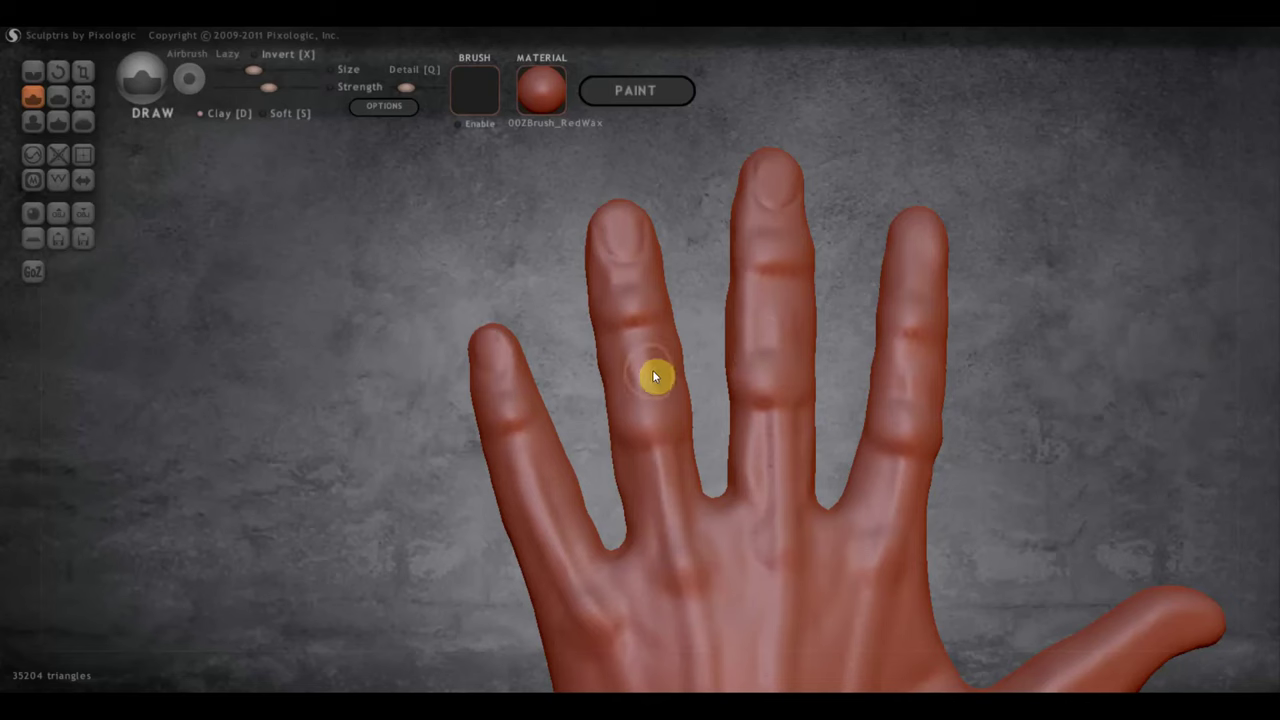
right_click_drag(582, 510, 618, 462)
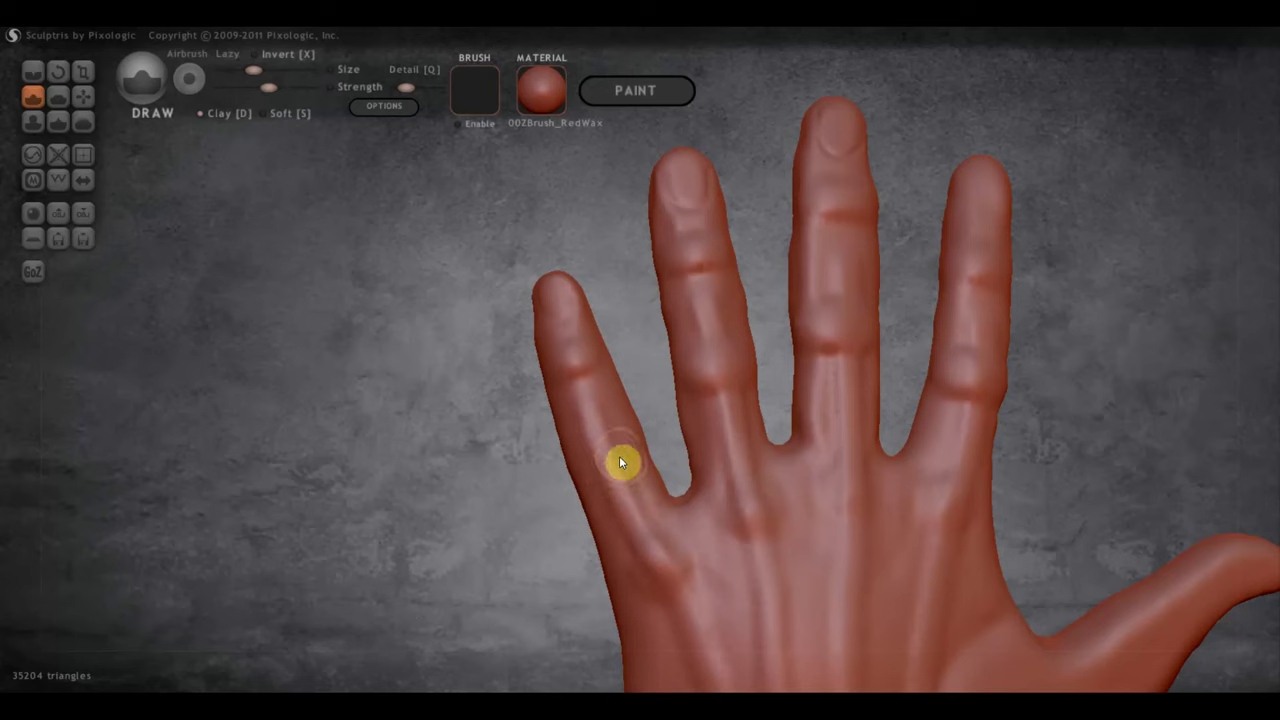
left_click_drag(620, 460, 583, 481)
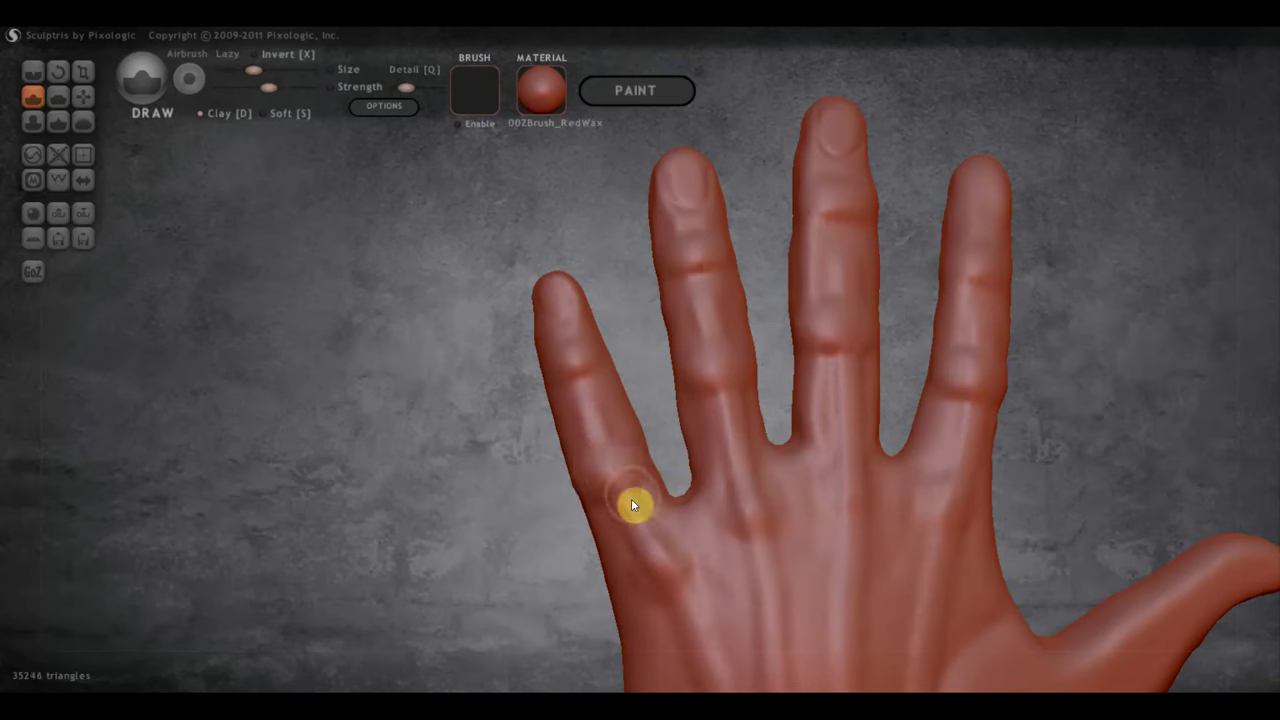
right_click_drag(660, 492, 914, 478)
Select the Flatten brush and turn the hand to an upright frontal view.
left_click(83, 95)
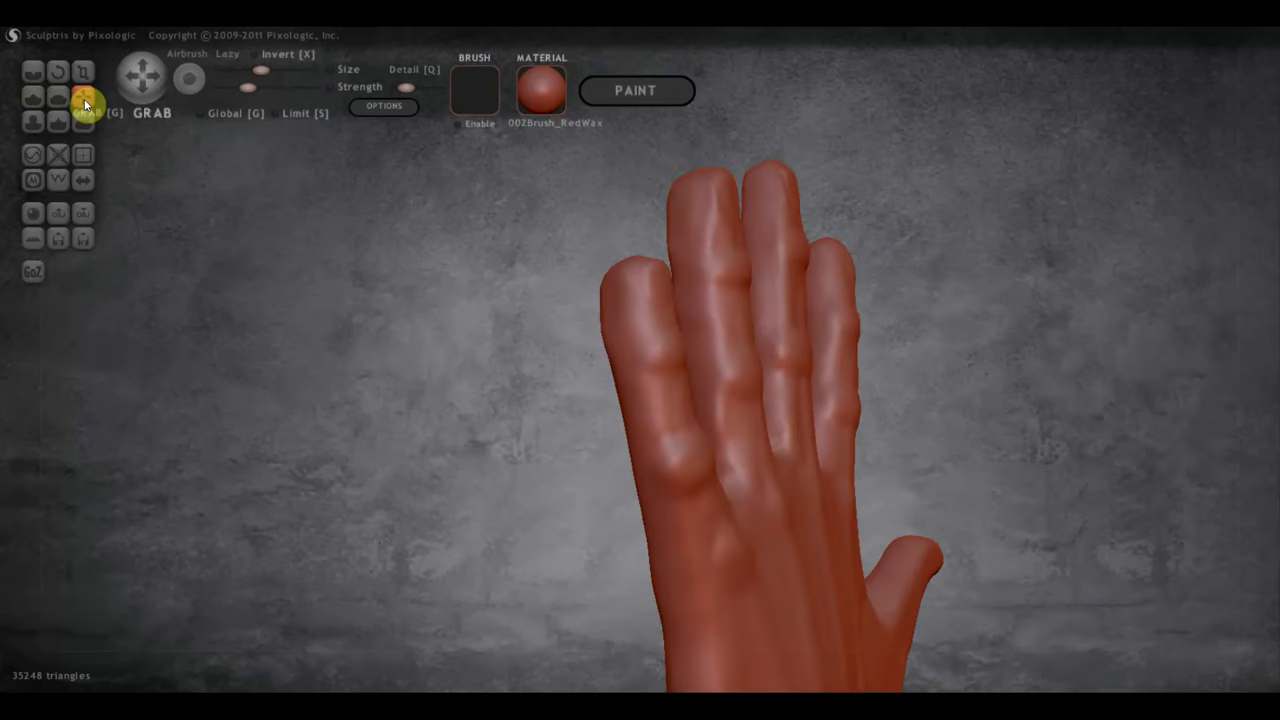
right_click_drag(640, 410, 742, 410)
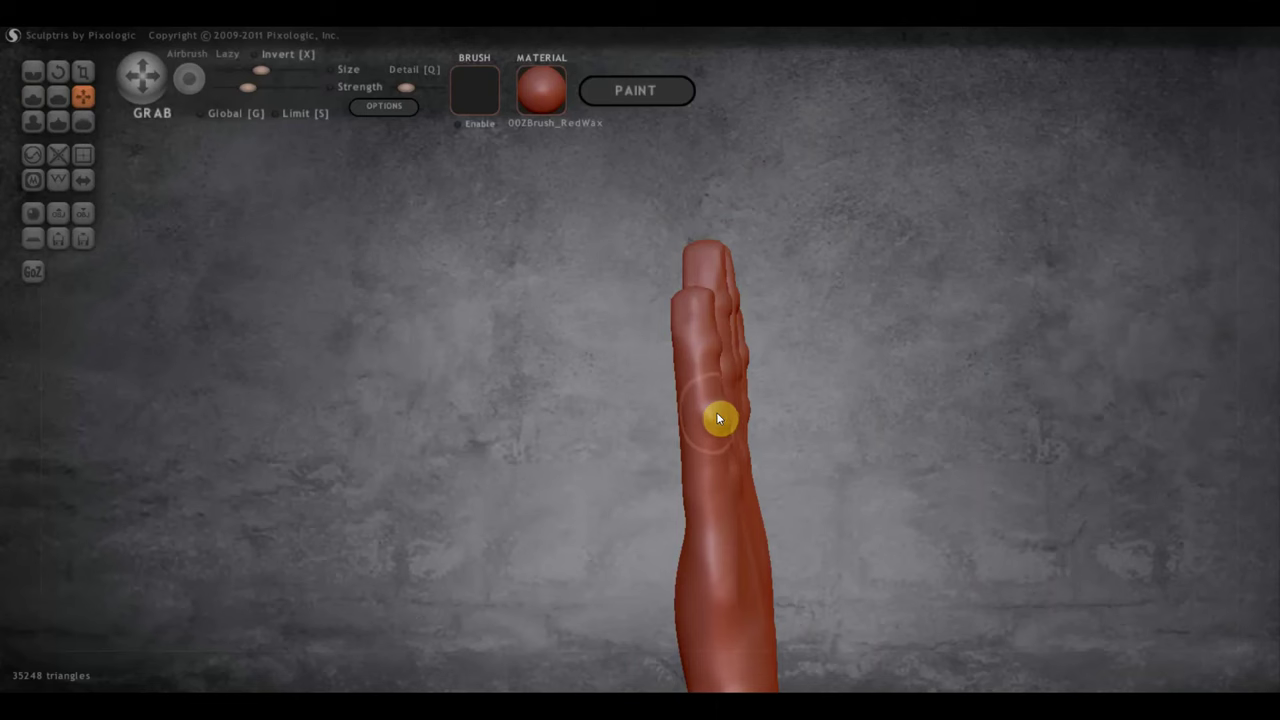
mouse_move(731, 417)
right_mouse_down()
mouse_move(727, 456)
mouse_move(725, 443)
right_mouse_up()
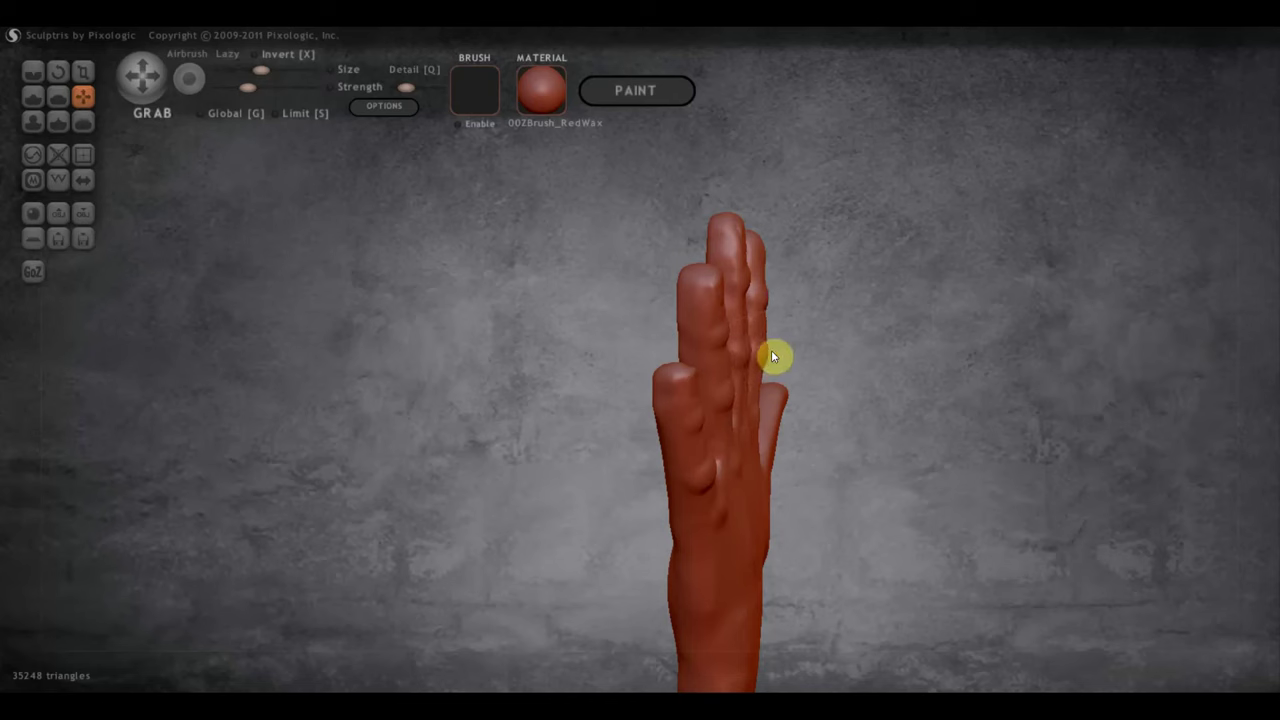
mouse_move(771, 354)
right_mouse_down()
mouse_move(811, 374)
mouse_move(840, 360)
mouse_move(963, 363)
right_mouse_up()
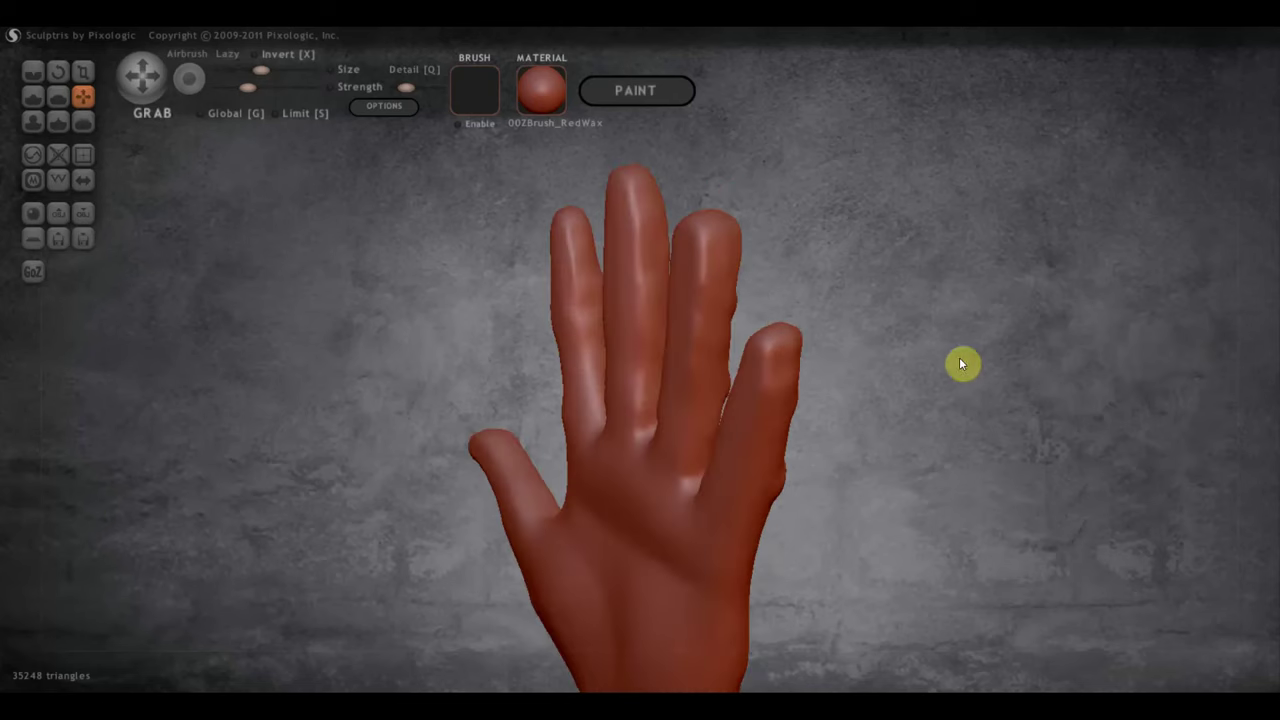
left_click(52, 94)
scroll(526, 271, "up", 2)
scroll(632, 365, "up", 2)
mouse_move(632, 364)
right_mouse_down()
mouse_move(737, 309)
mouse_move(737, 403)
mouse_move(774, 451)
right_mouse_up()
Flatten the tips of the right-hand finger and the longest finger.
left_click_drag(757, 344, 757, 320)
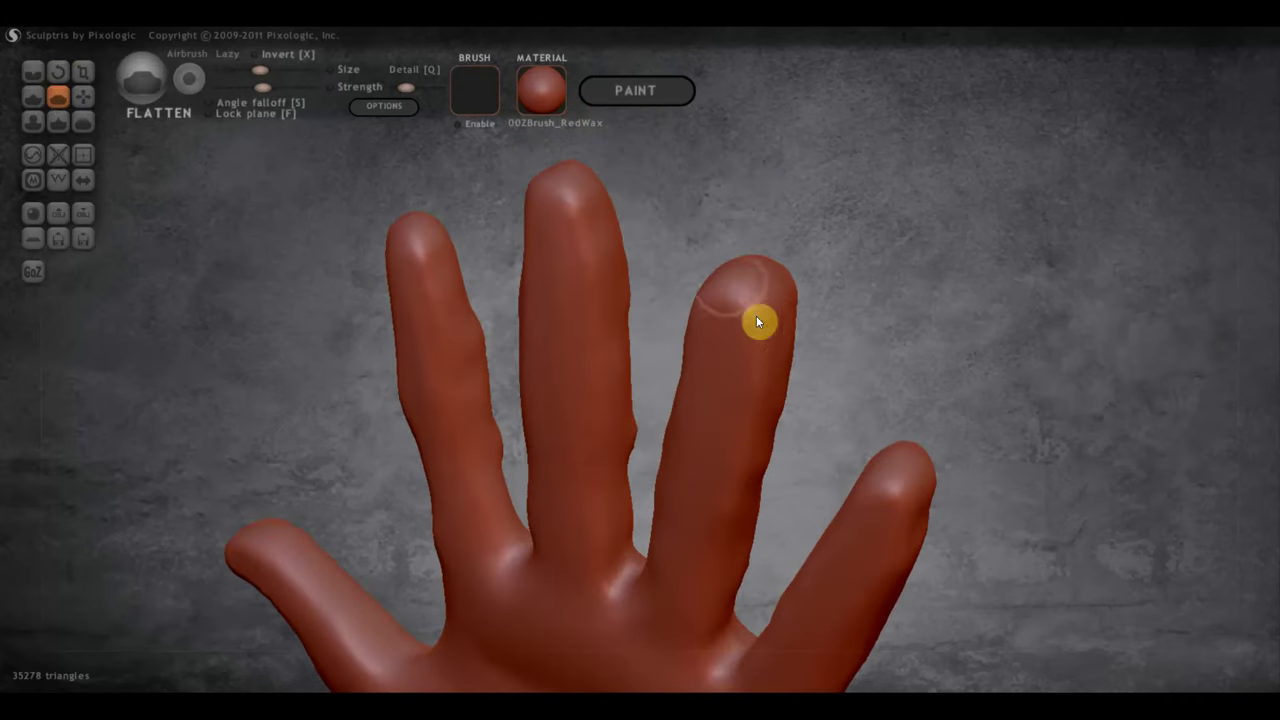
left_click_drag(700, 289, 755, 366)
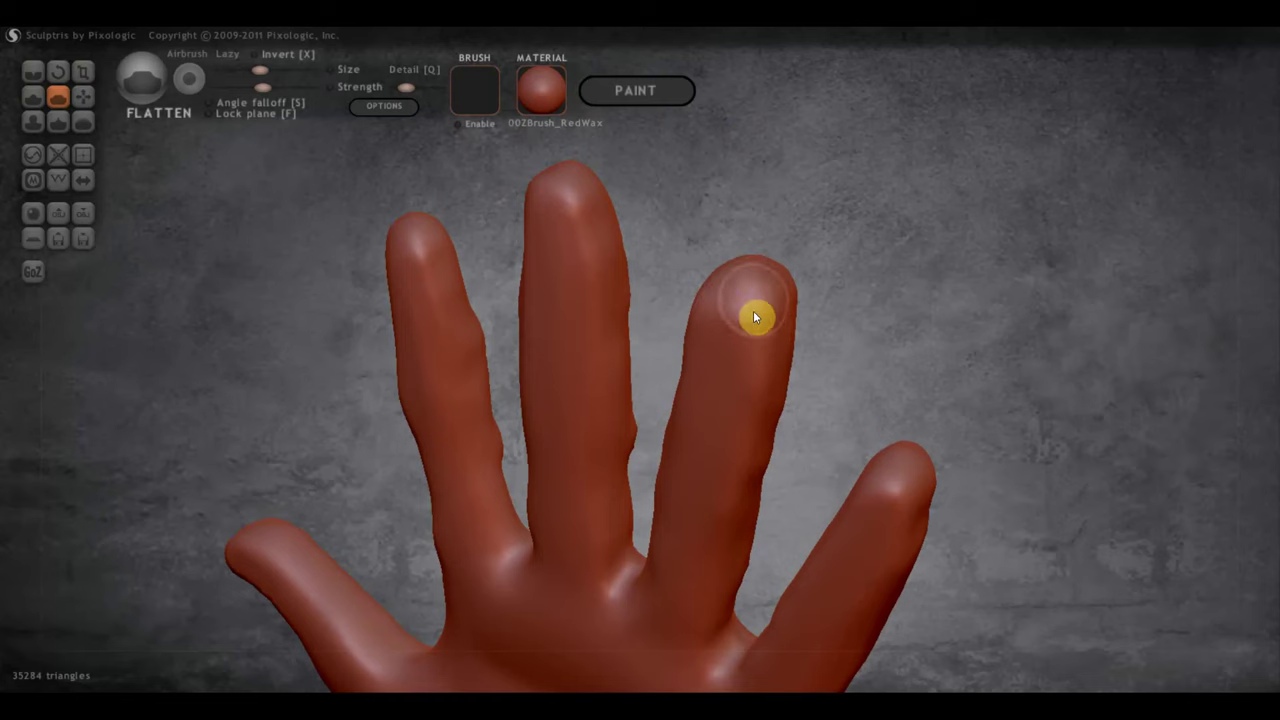
left_click_drag(757, 417, 751, 337)
right_click_drag(698, 323, 814, 334)
mouse_move(577, 223)
left_mouse_down()
mouse_move(557, 206)
mouse_move(516, 268)
left_mouse_up()
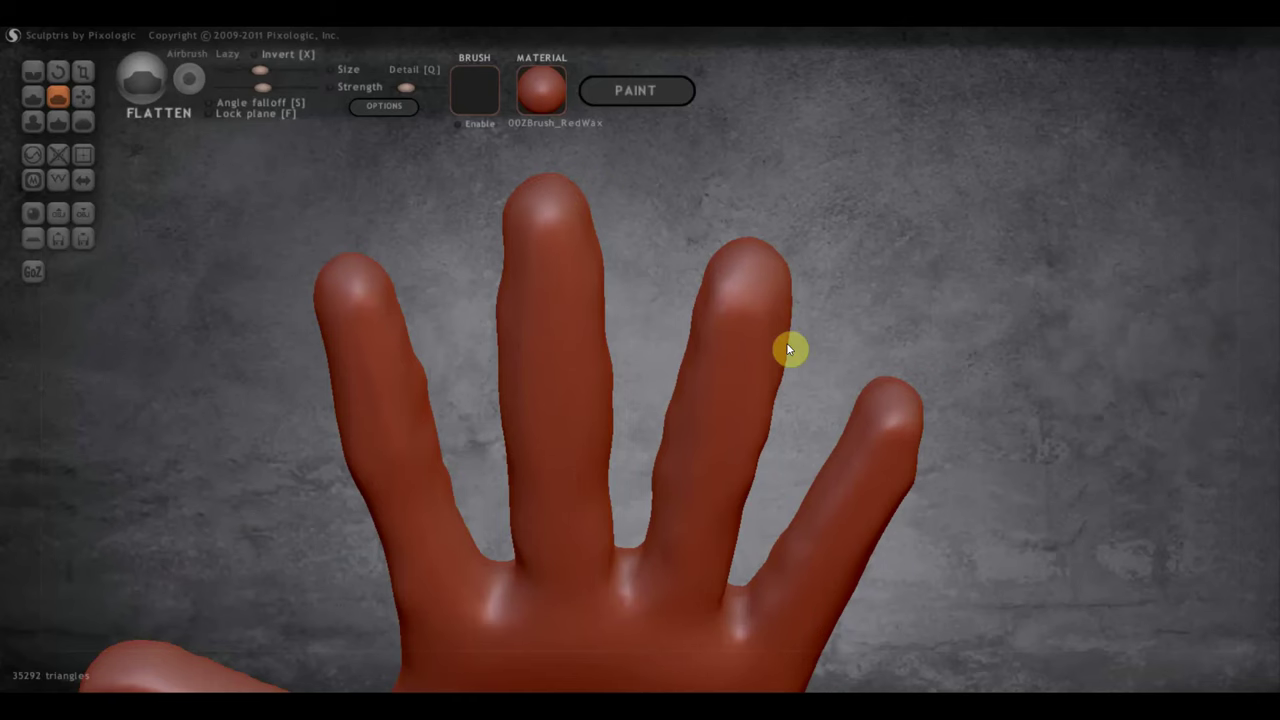
Flatten the ring and little fingers, then turn the hand so the palm faces forward.
right_click_drag(788, 349, 760, 260)
mouse_move(760, 260)
left_mouse_down()
mouse_move(734, 229)
mouse_move(734, 380)
left_mouse_up()
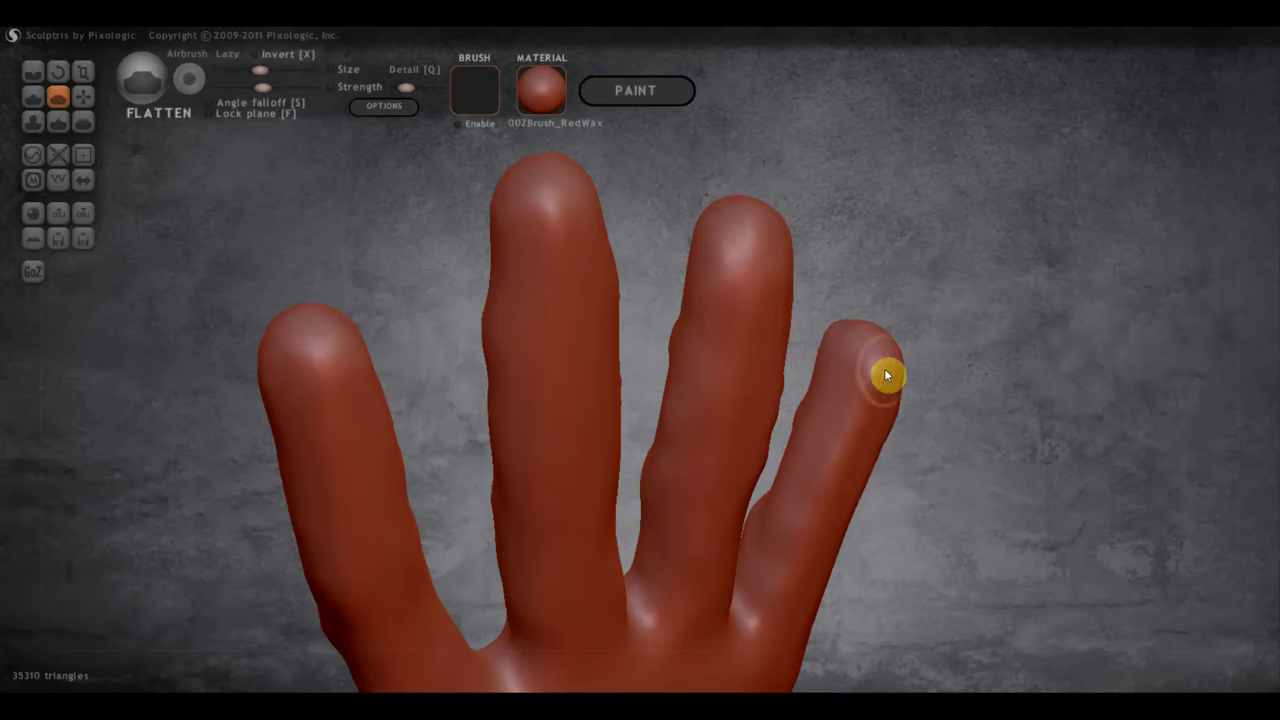
right_click_drag(884, 368, 894, 357)
mouse_move(894, 357)
left_mouse_down()
mouse_move(910, 416)
mouse_move(886, 408)
mouse_move(895, 419)
left_mouse_up()
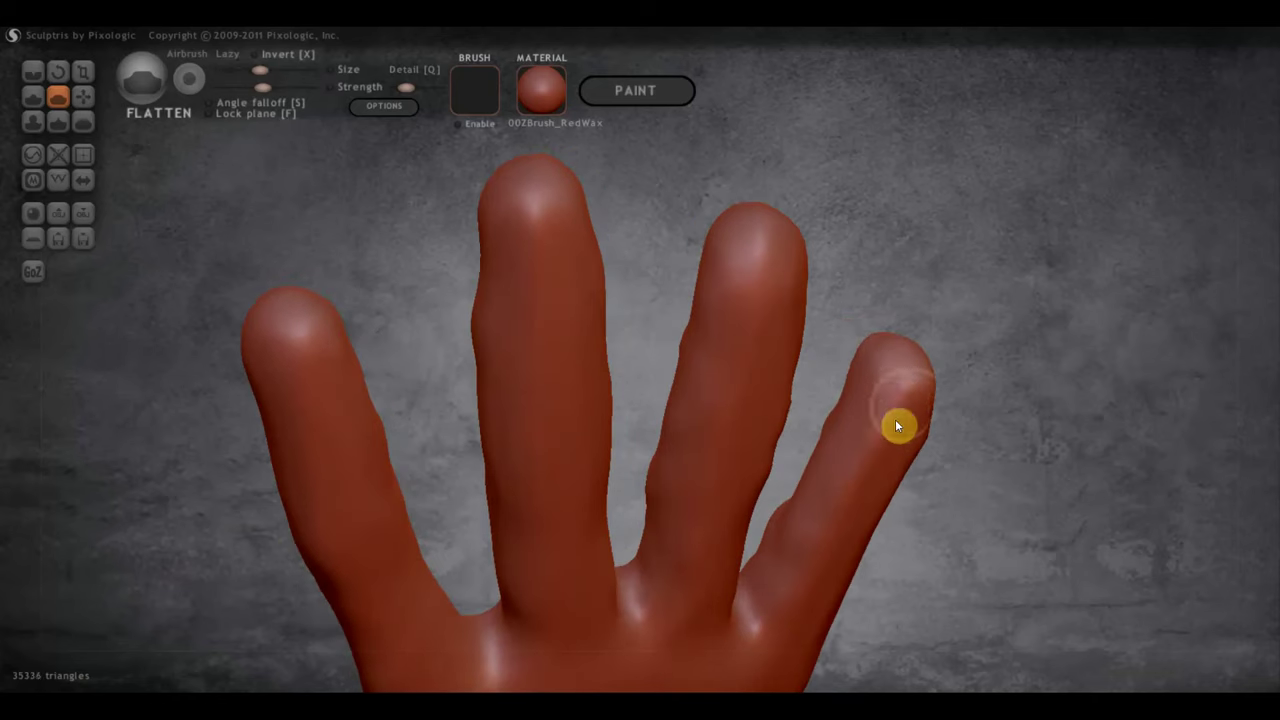
right_click_drag(895, 419, 866, 400)
mouse_move(927, 470)
left_mouse_down()
mouse_move(945, 481)
mouse_move(918, 485)
left_mouse_up()
mouse_move(918, 485)
right_mouse_down()
mouse_move(846, 471)
mouse_move(757, 406)
right_mouse_up()
left_click_drag(834, 423, 826, 497)
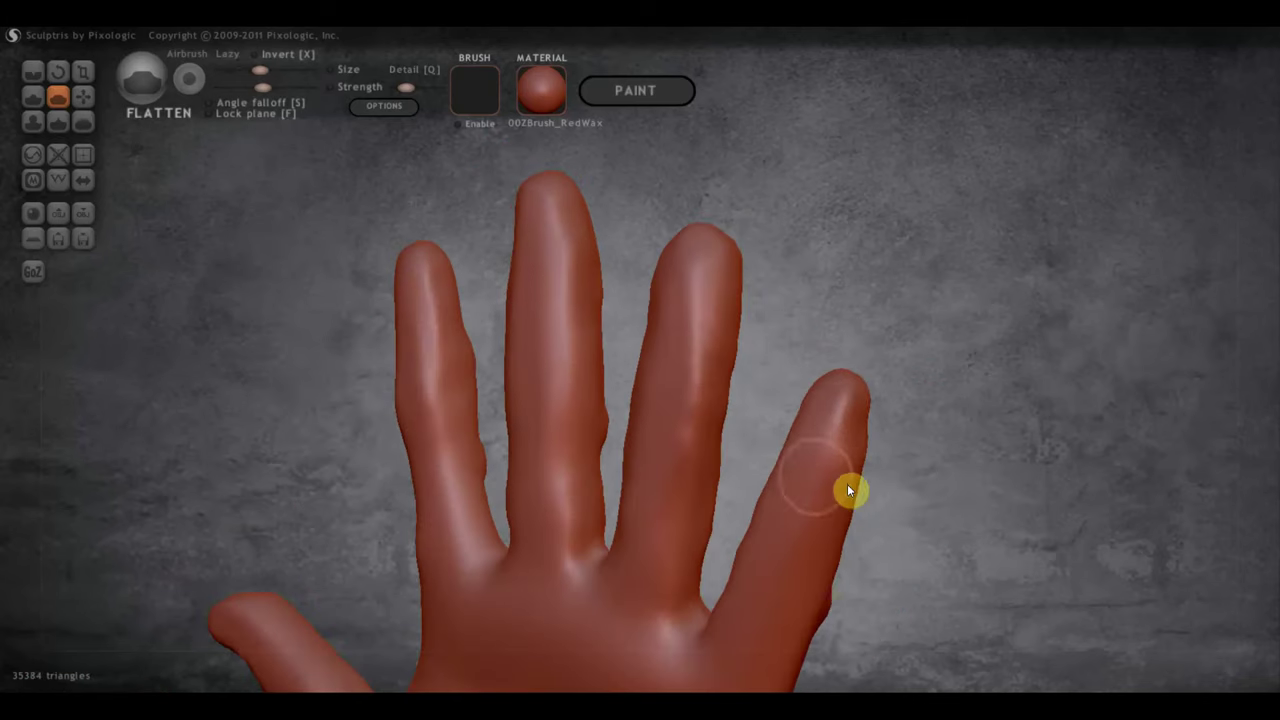
right_click_drag(700, 403, 794, 386)
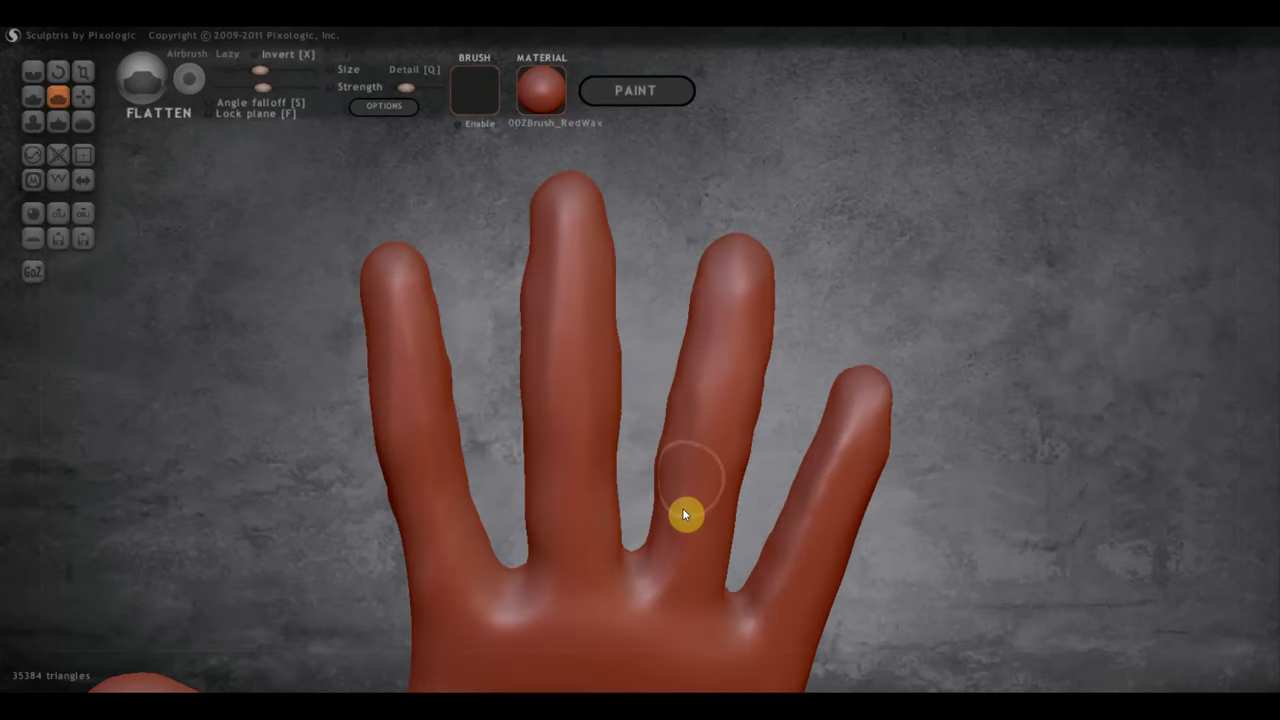
right_click_drag(603, 400, 614, 477)
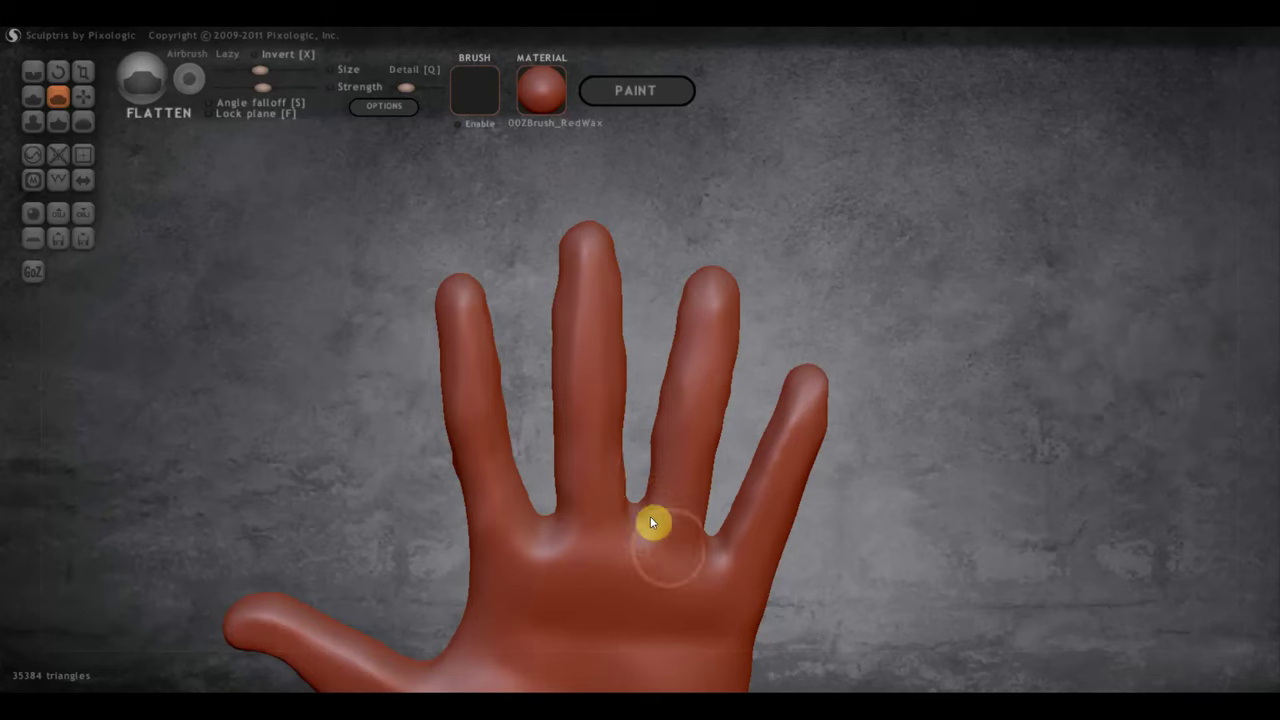
mouse_move(650, 522)
right_mouse_down()
mouse_move(693, 522)
mouse_move(726, 424)
right_mouse_up()
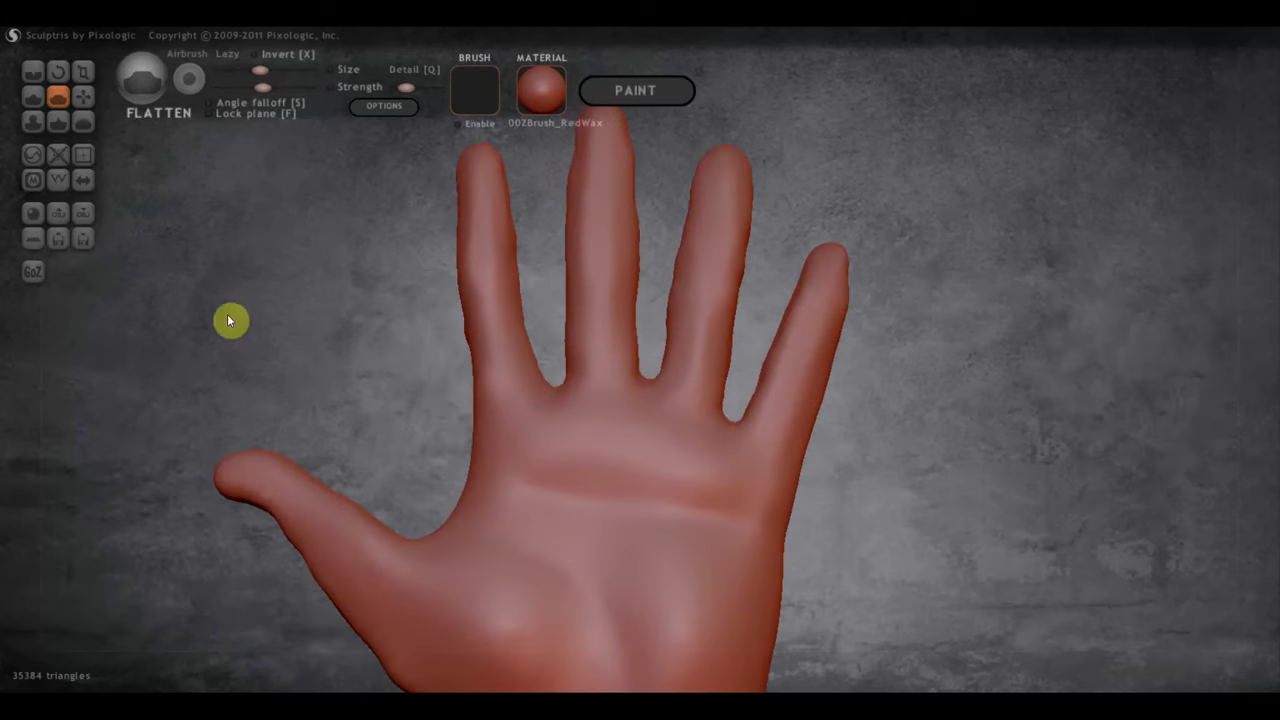
With the Draw brush, raise pads at the middle and adjacent finger bases and stroke the back of the hand.
left_click(36, 96)
right_click_drag(514, 416, 541, 413)
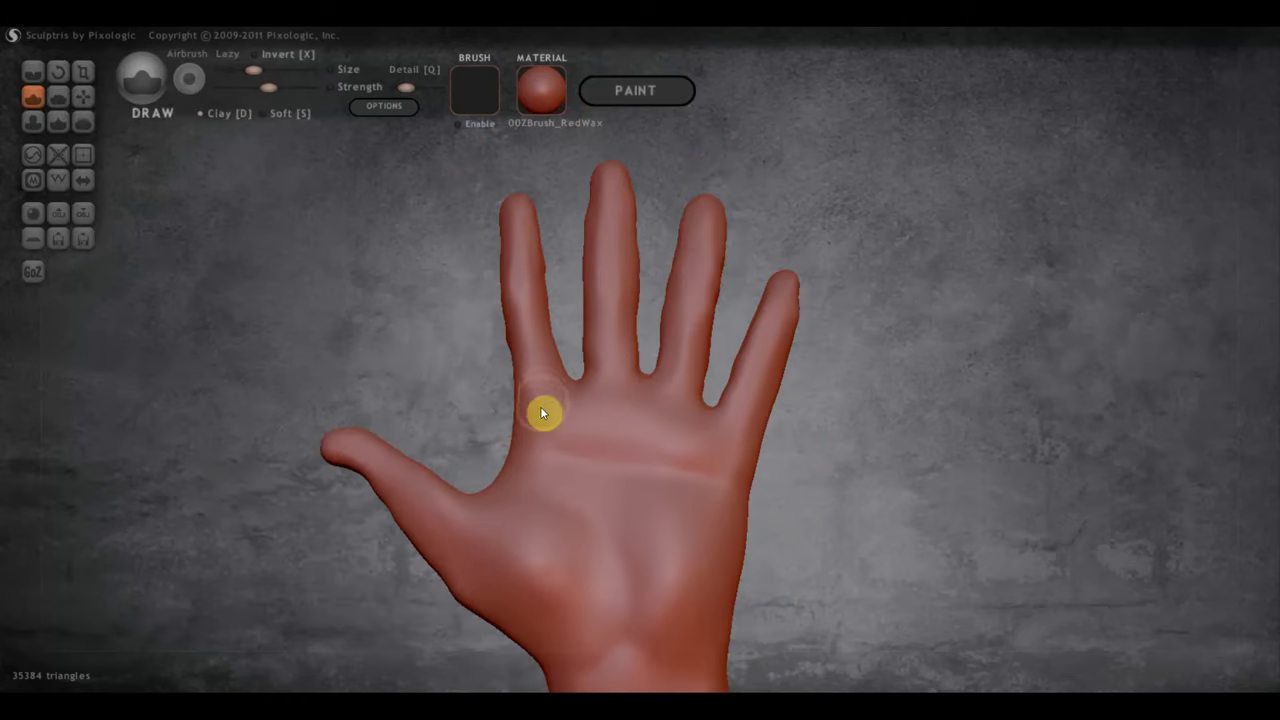
left_click(613, 425)
left_click(677, 406)
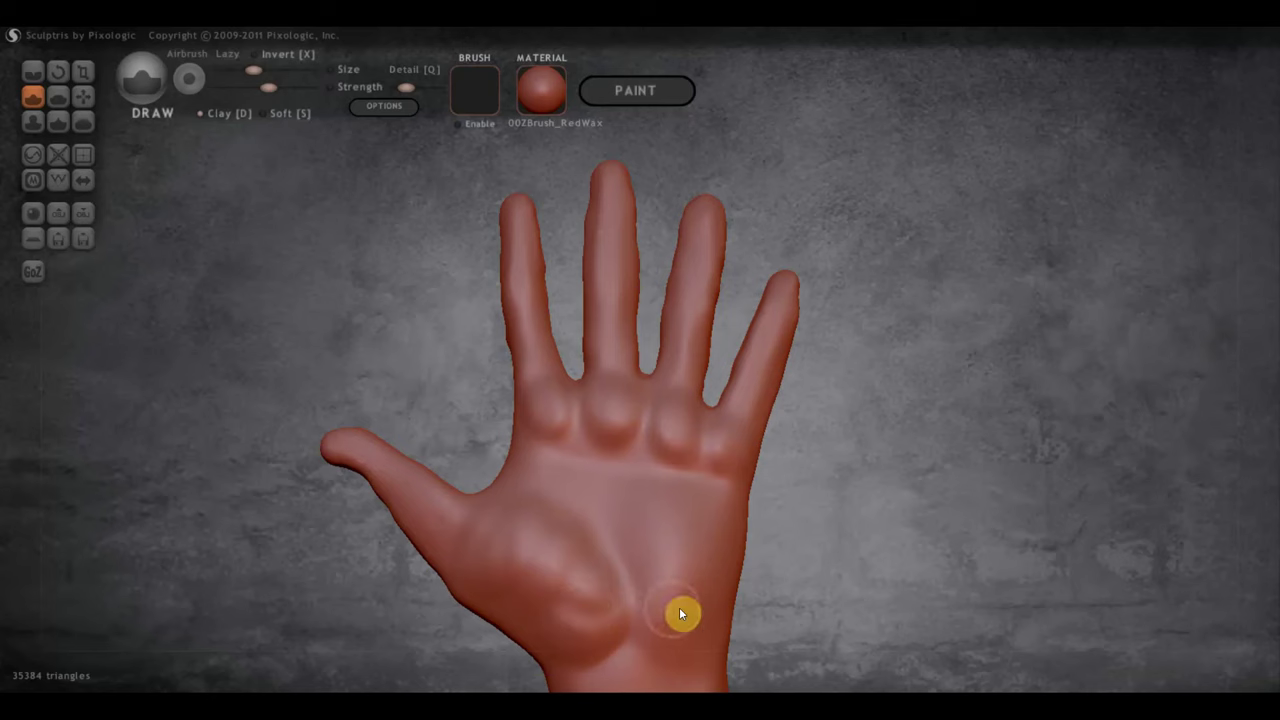
right_click_drag(718, 600, 716, 515)
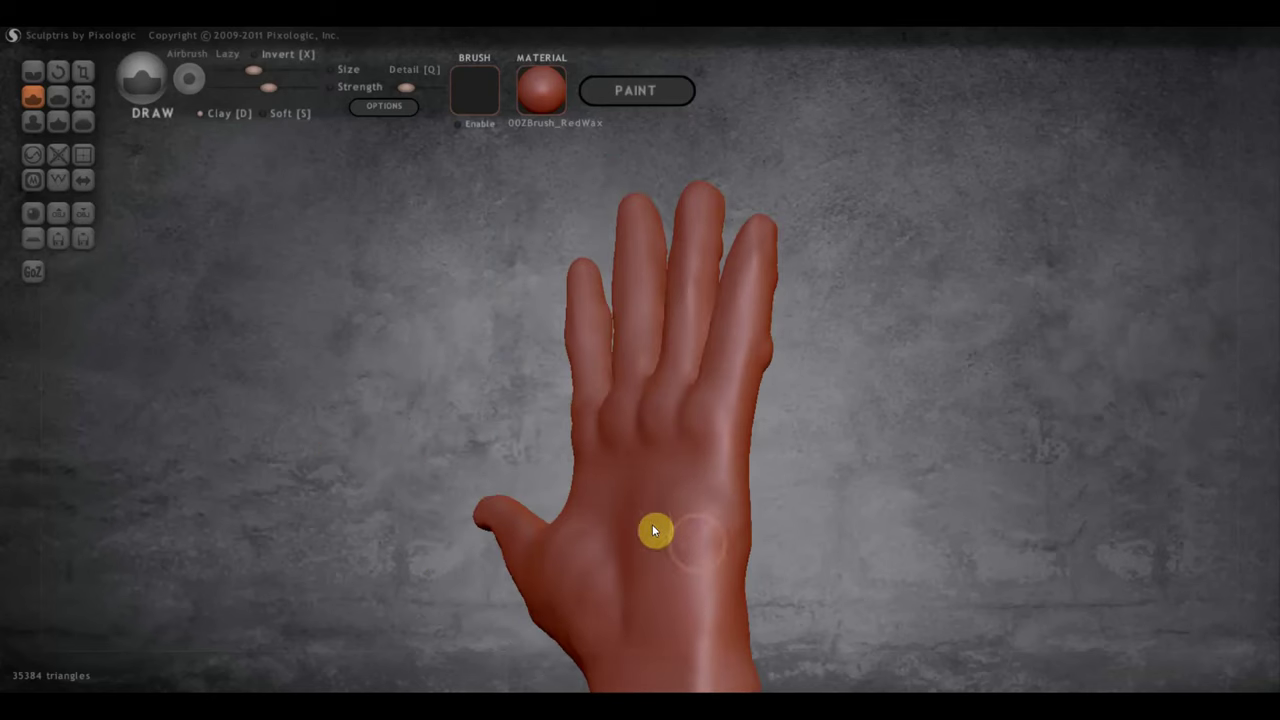
left_click_drag(658, 560, 646, 594)
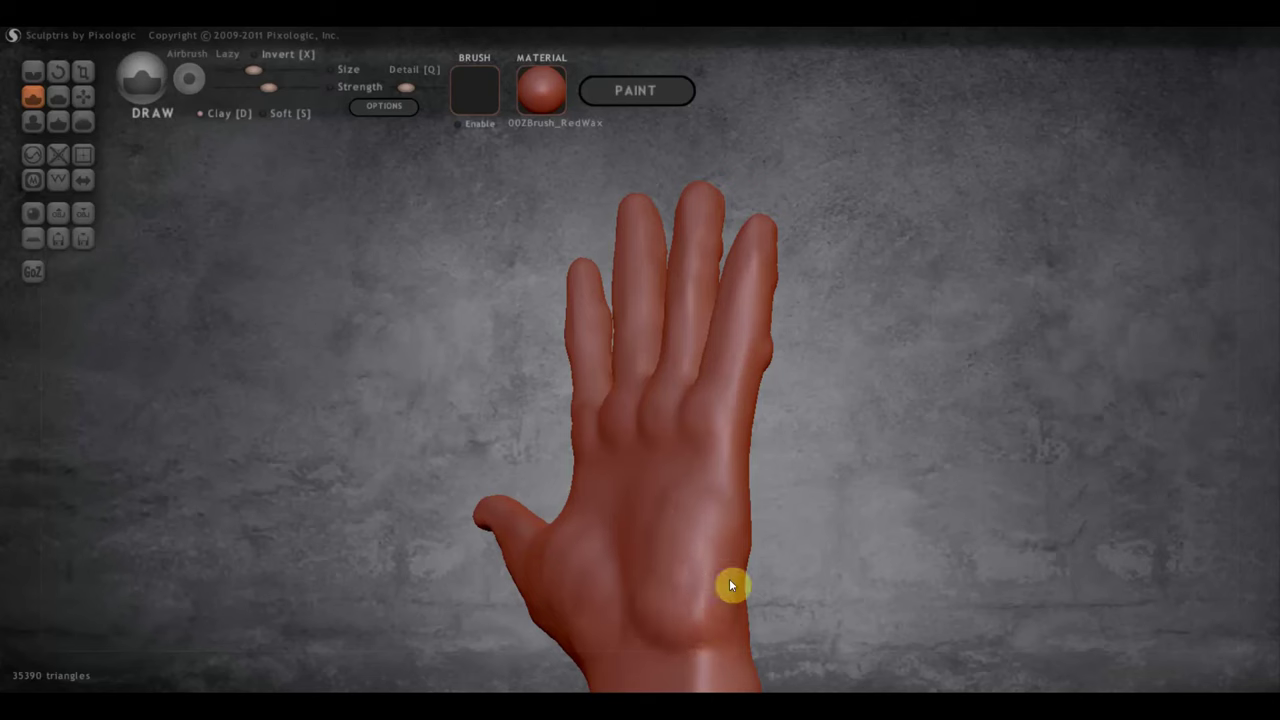
mouse_move(729, 585)
left_mouse_down()
mouse_move(943, 562)
mouse_move(797, 619)
left_mouse_up()
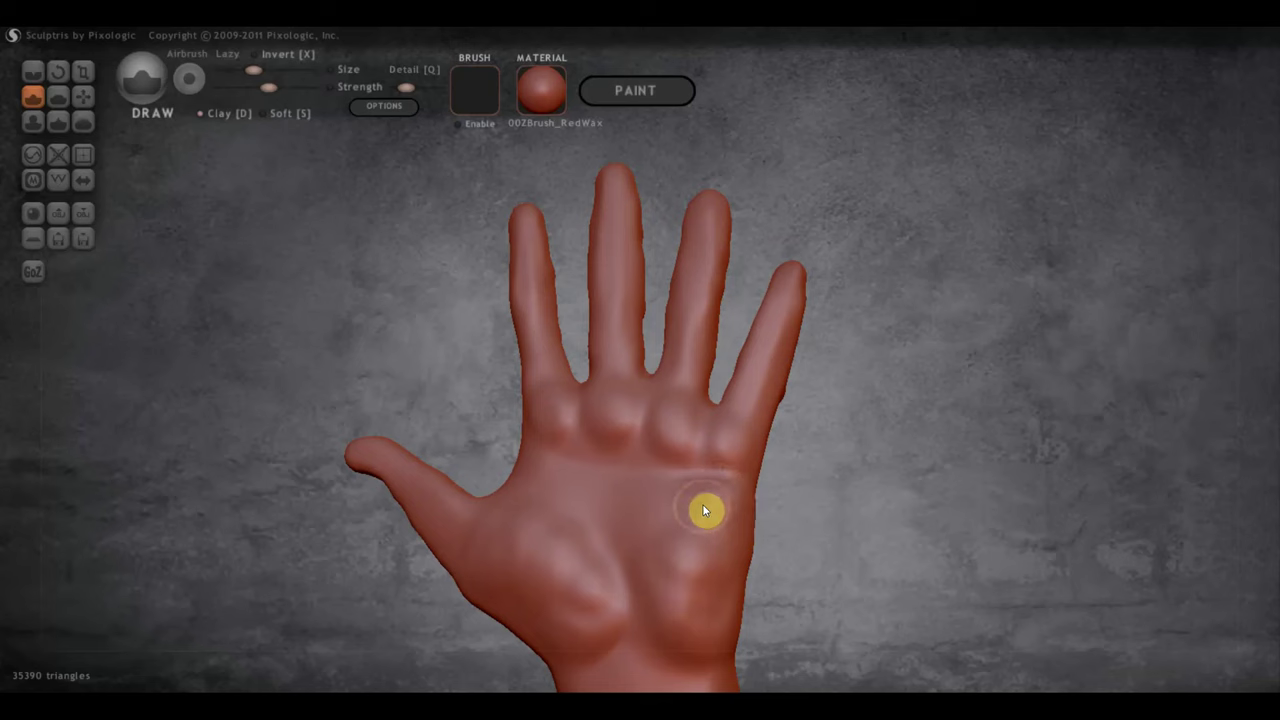
left_click_drag(801, 530, 600, 690)
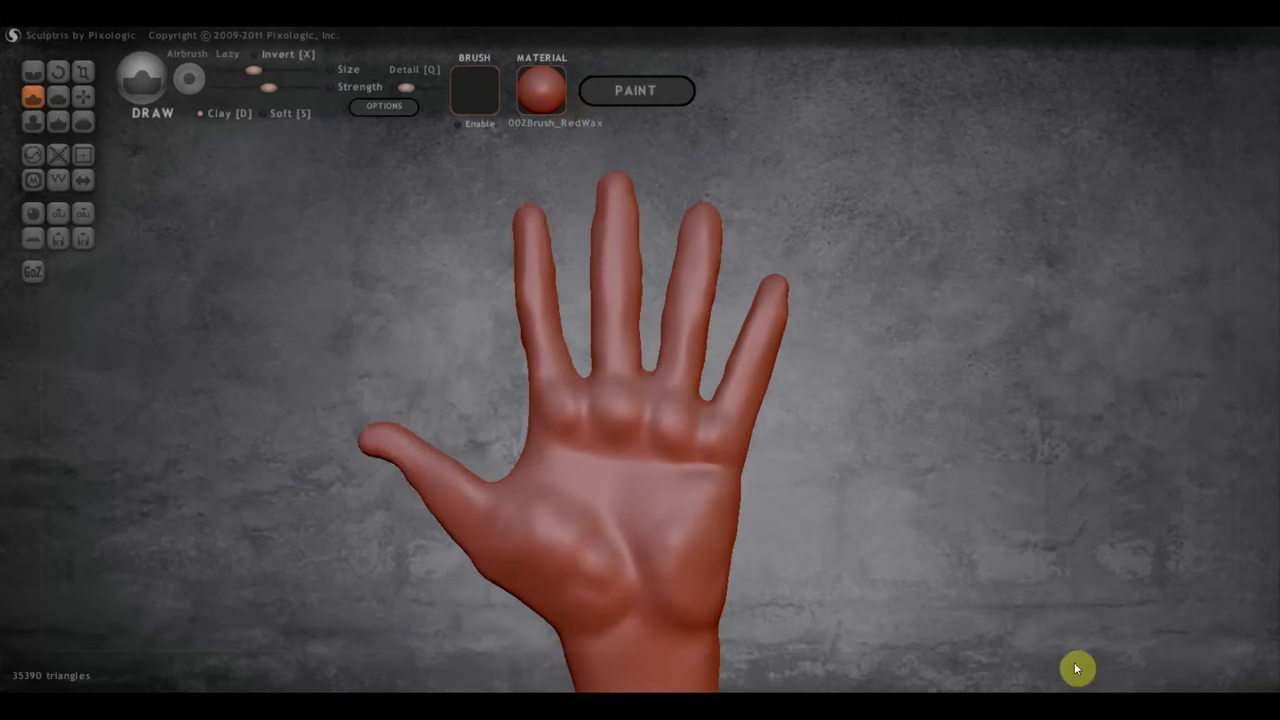
Launch Epic Pen from the tray, dock it right, and set the highlighter to the thinnest width.
left_click(998, 712)
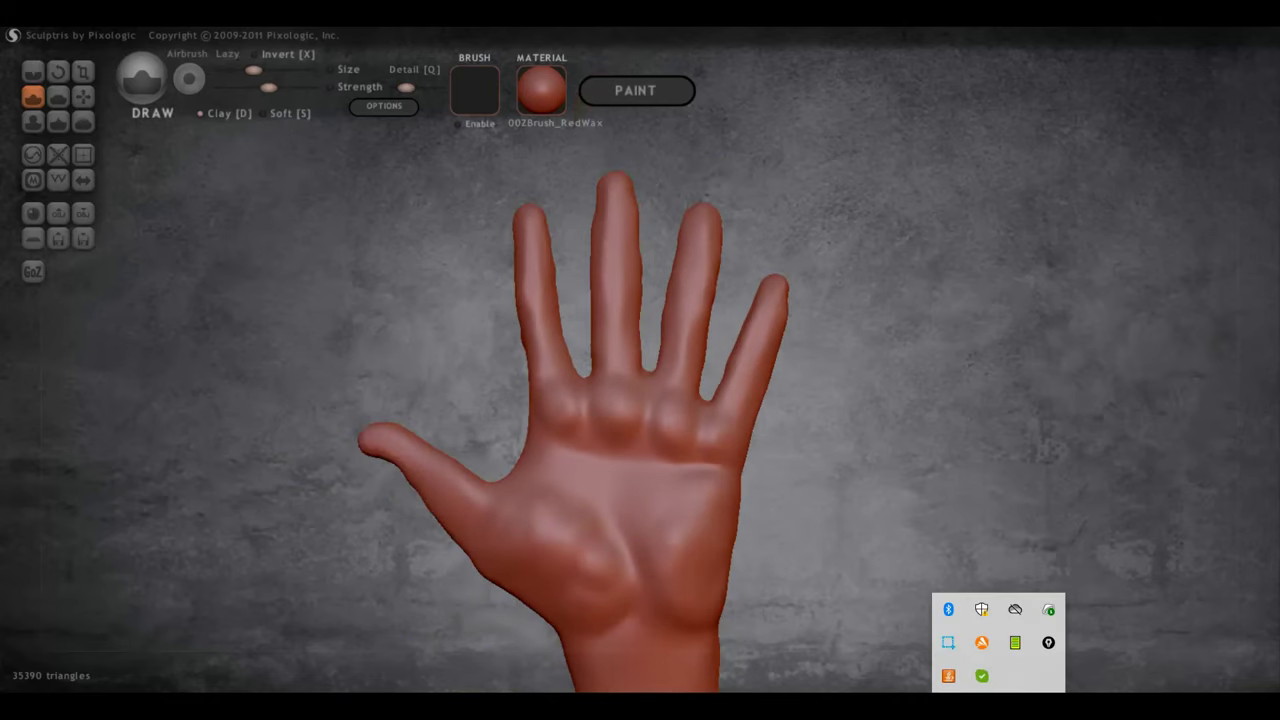
left_click(1048, 641)
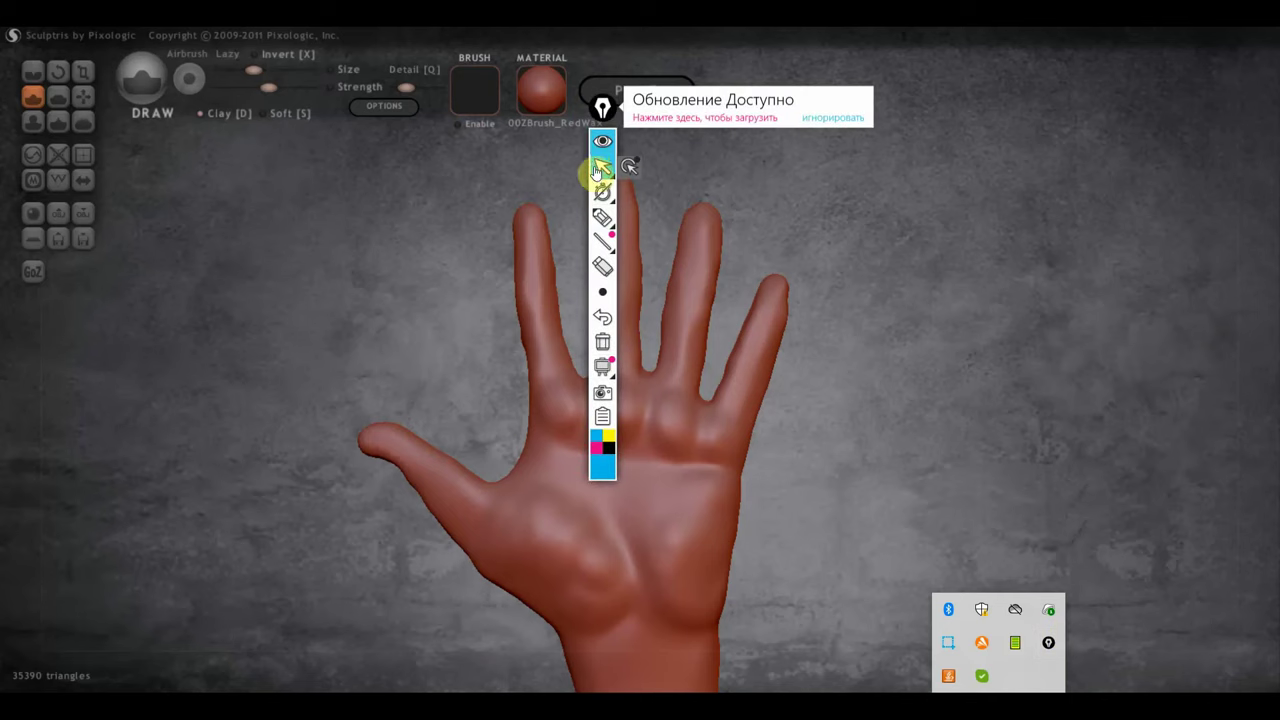
left_click_drag(602, 107, 1266, 14)
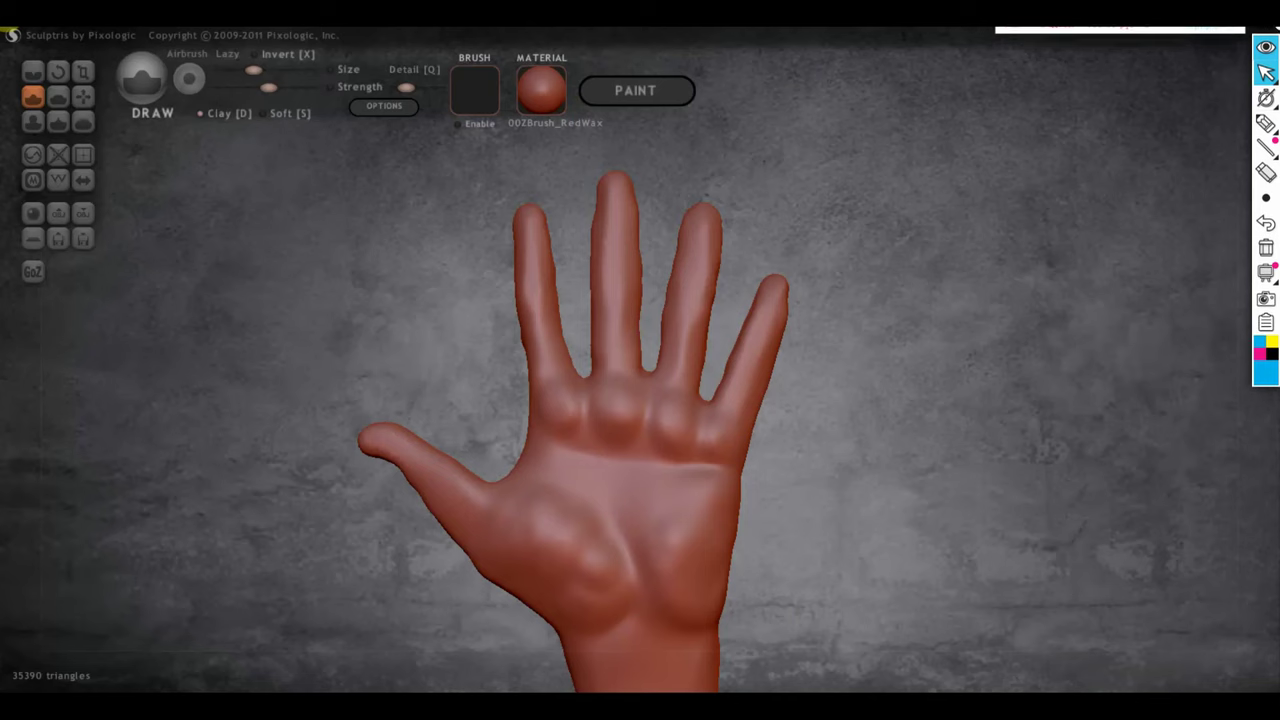
left_click(1258, 125)
left_click(1254, 146)
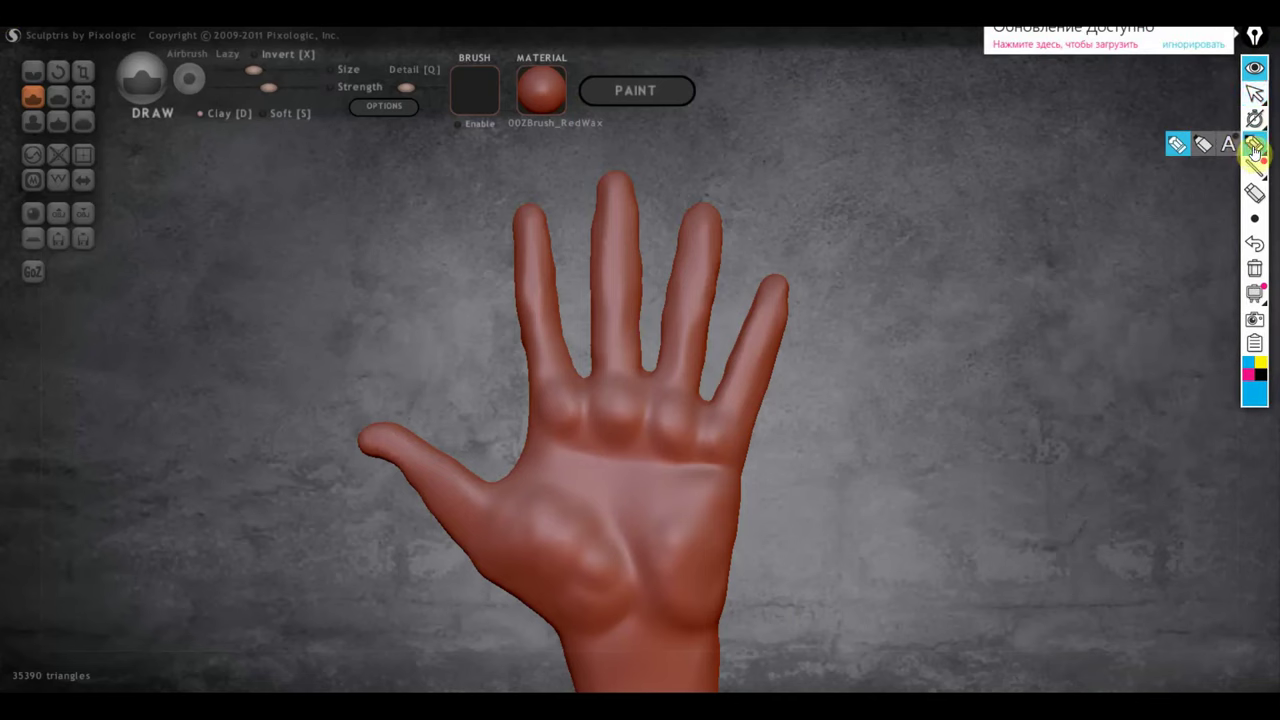
mouse_move(1255, 219)
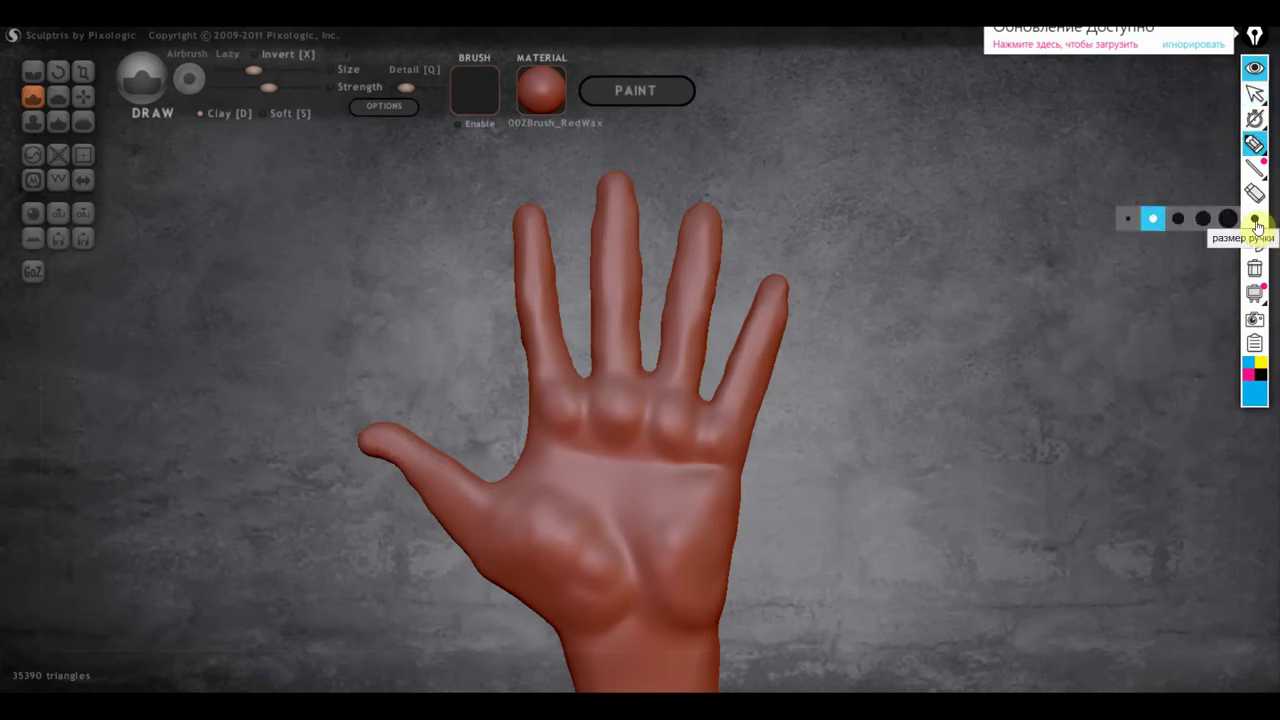
left_click(1130, 220)
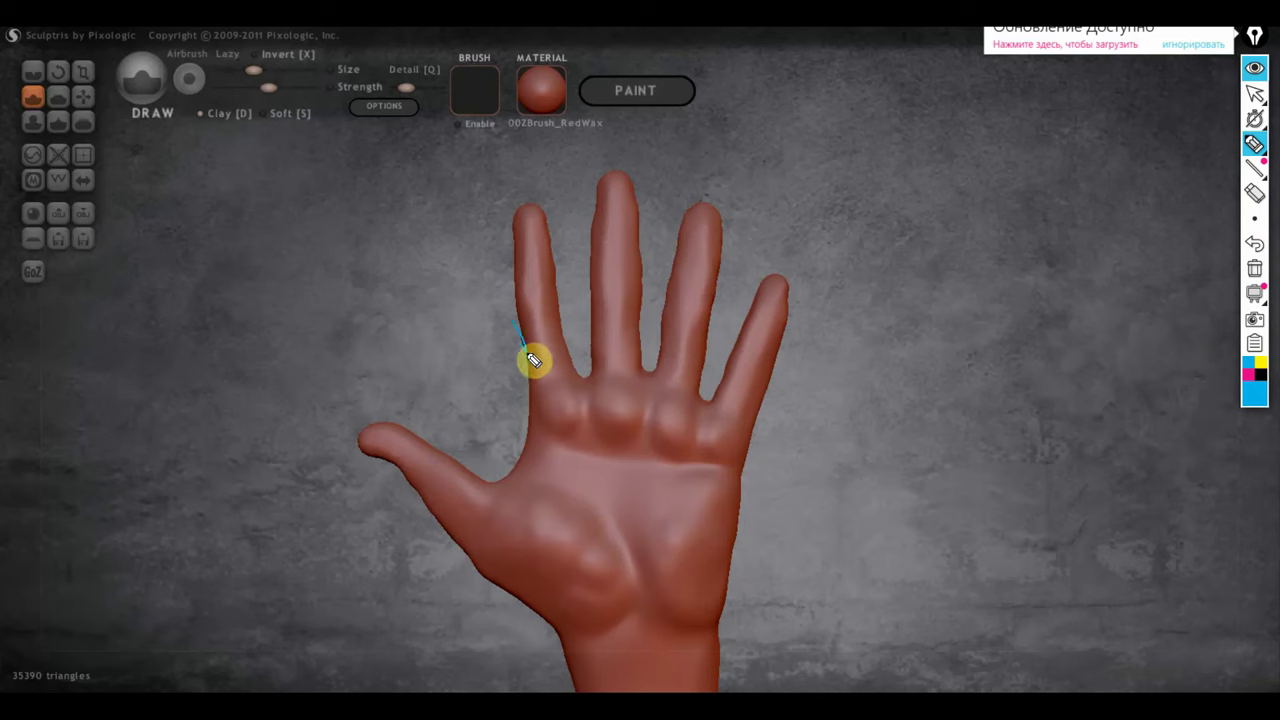
Trace guide lines along the finger edges and across the leftmost finger's joints.
left_click_drag(514, 320, 527, 382)
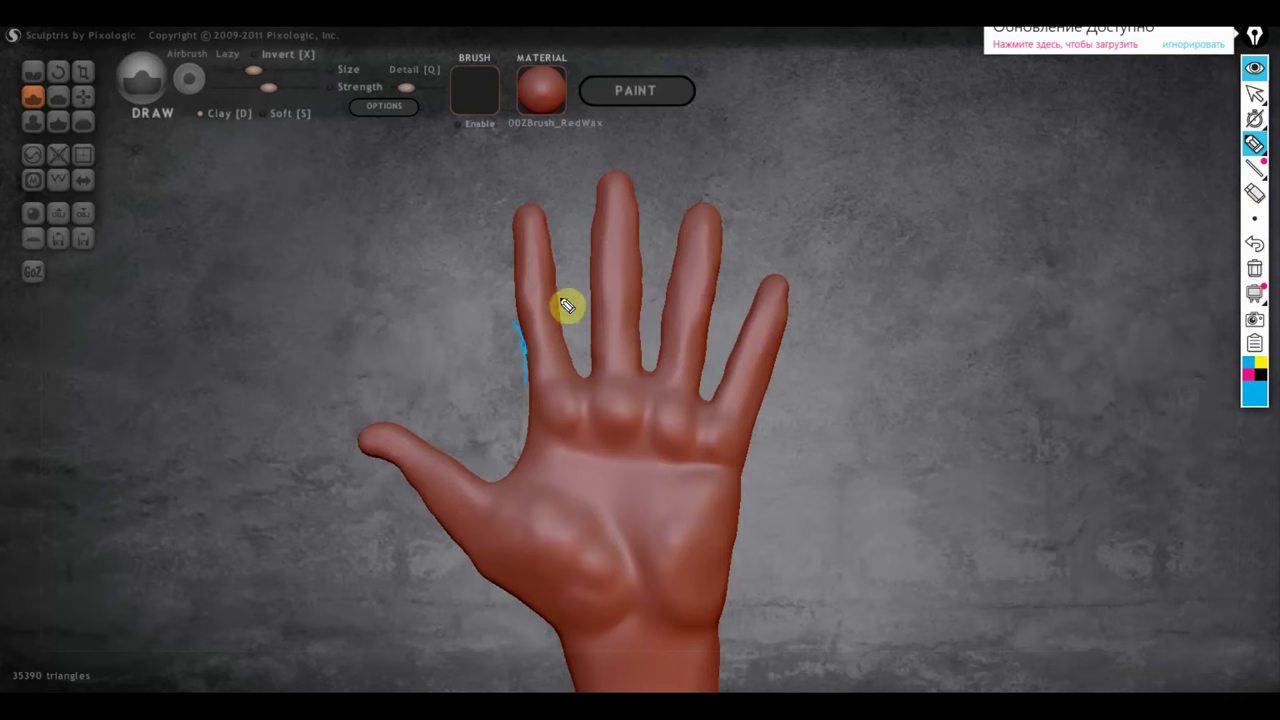
left_click_drag(566, 306, 586, 357)
left_click_drag(592, 295, 586, 360)
left_click_drag(641, 294, 663, 378)
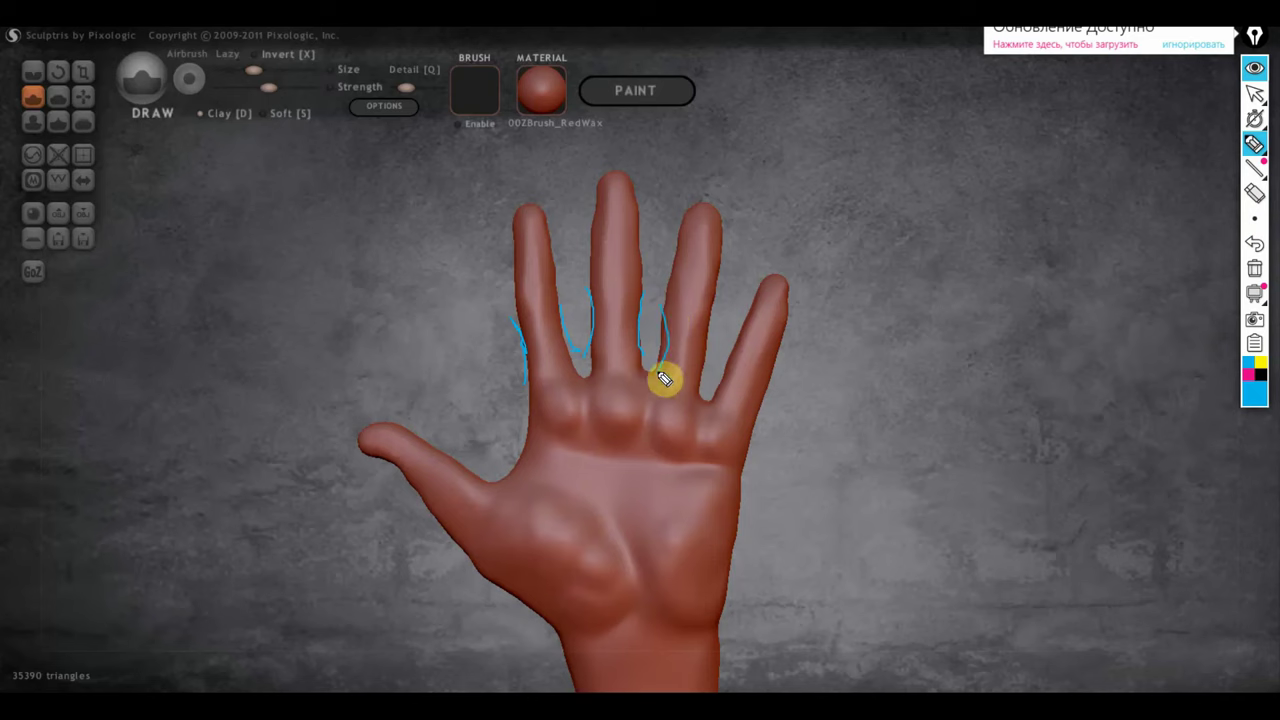
left_click_drag(709, 324, 714, 409)
mouse_move(780, 383)
left_mouse_down()
mouse_move(760, 423)
mouse_move(768, 377)
left_mouse_up()
mouse_move(748, 333)
left_mouse_down()
mouse_move(736, 356)
mouse_move(766, 300)
mouse_move(789, 303)
mouse_move(787, 360)
mouse_move(791, 303)
mouse_move(786, 354)
left_mouse_up()
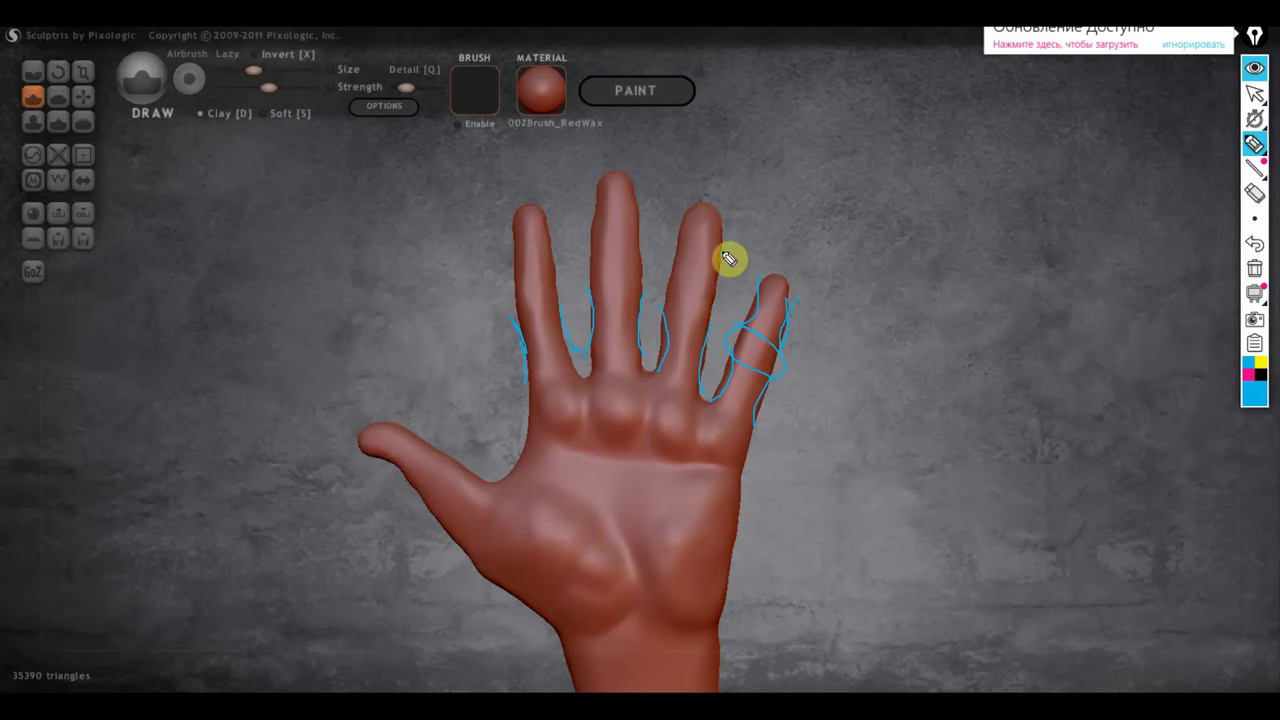
left_click_drag(729, 259, 723, 289)
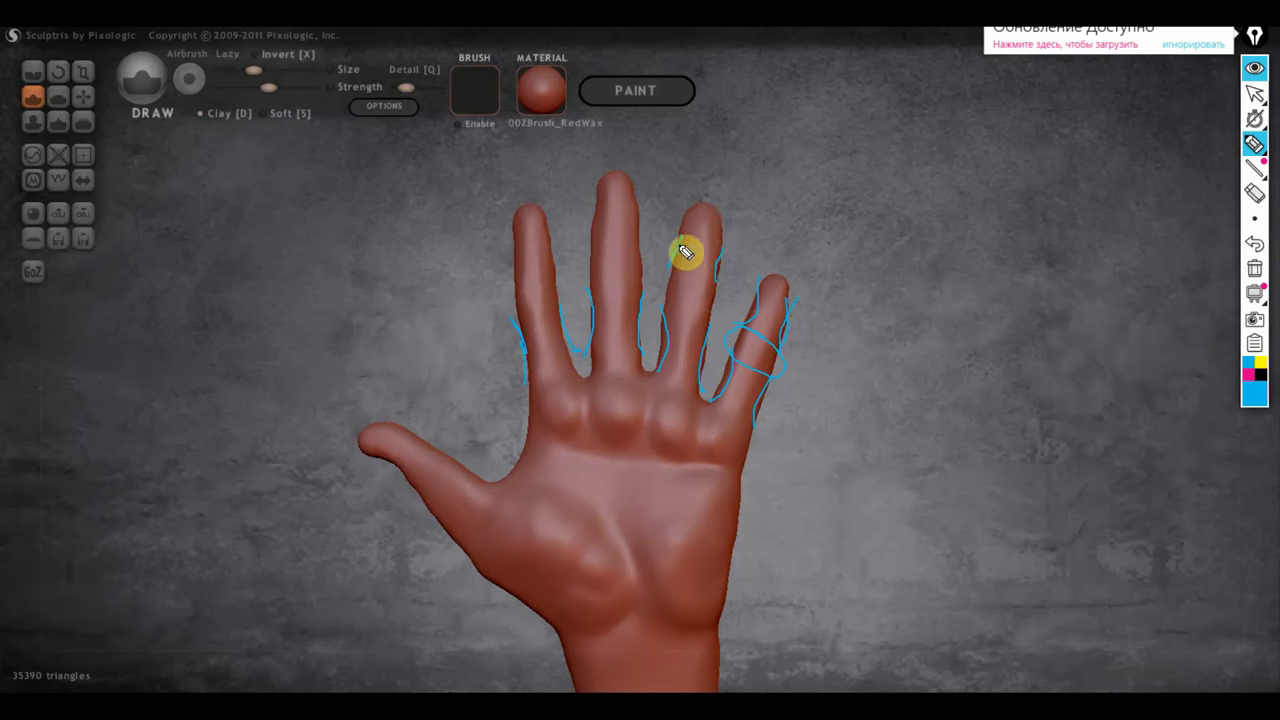
left_click_drag(688, 229, 683, 283)
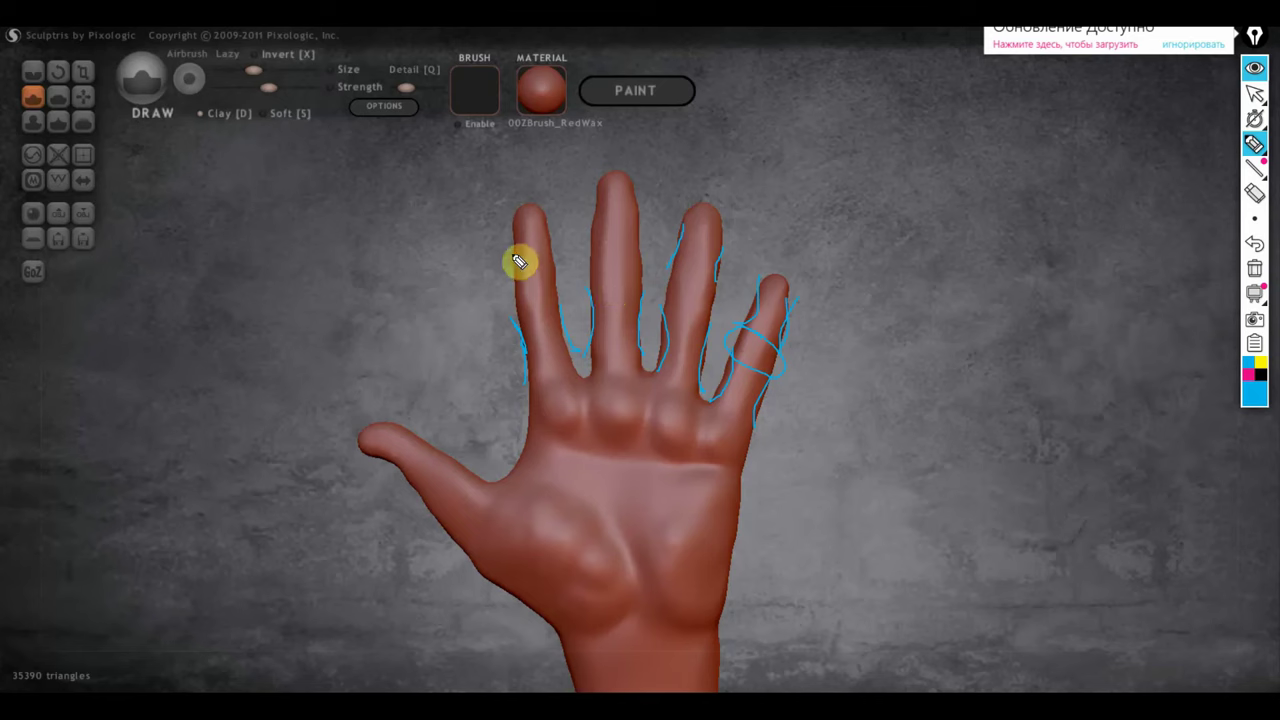
left_click_drag(516, 256, 580, 256)
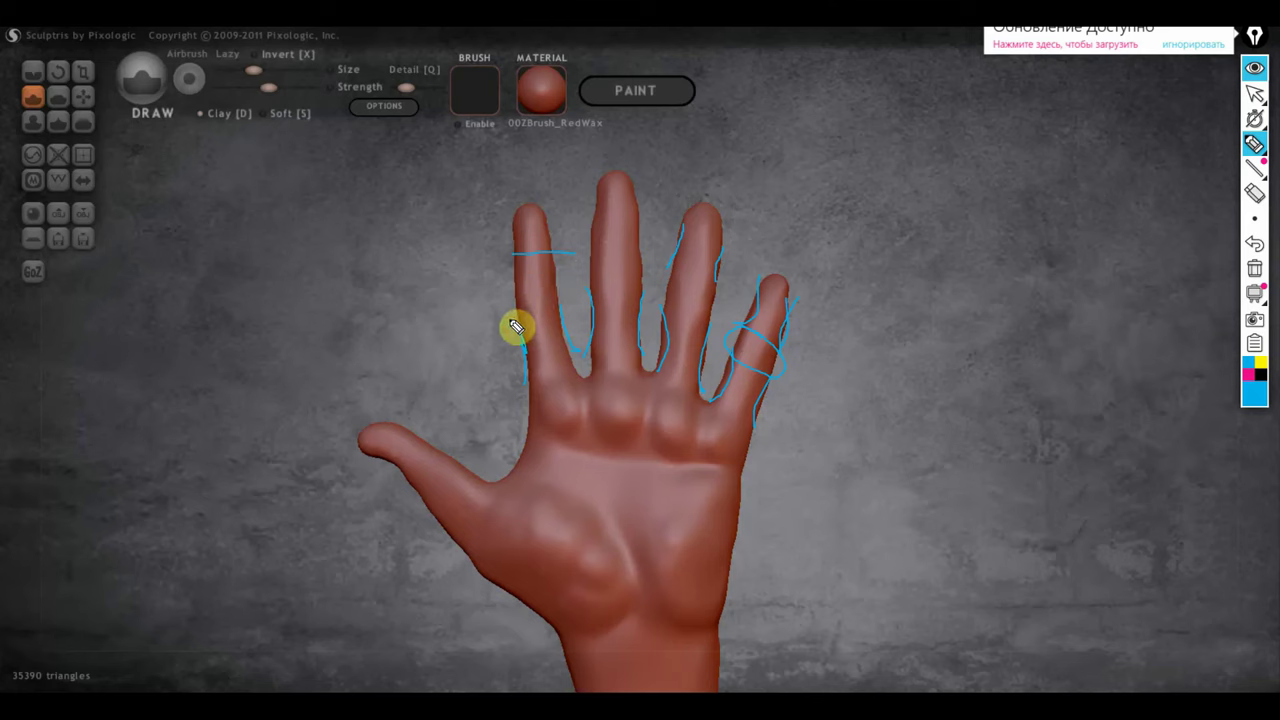
left_click_drag(518, 330, 592, 320)
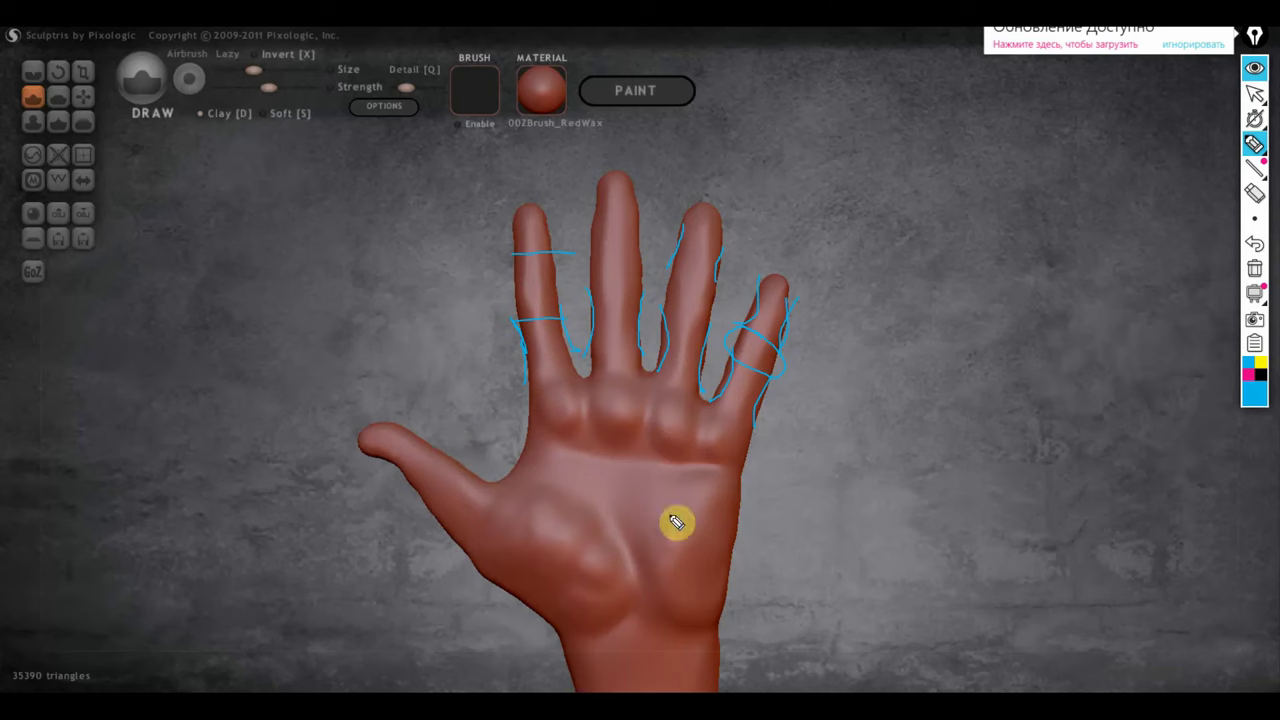
Sketch palm crease and finger-joint lines across the hand, then clear all the ink.
mouse_move(640, 554)
left_mouse_down()
mouse_move(643, 606)
mouse_move(742, 635)
left_mouse_up()
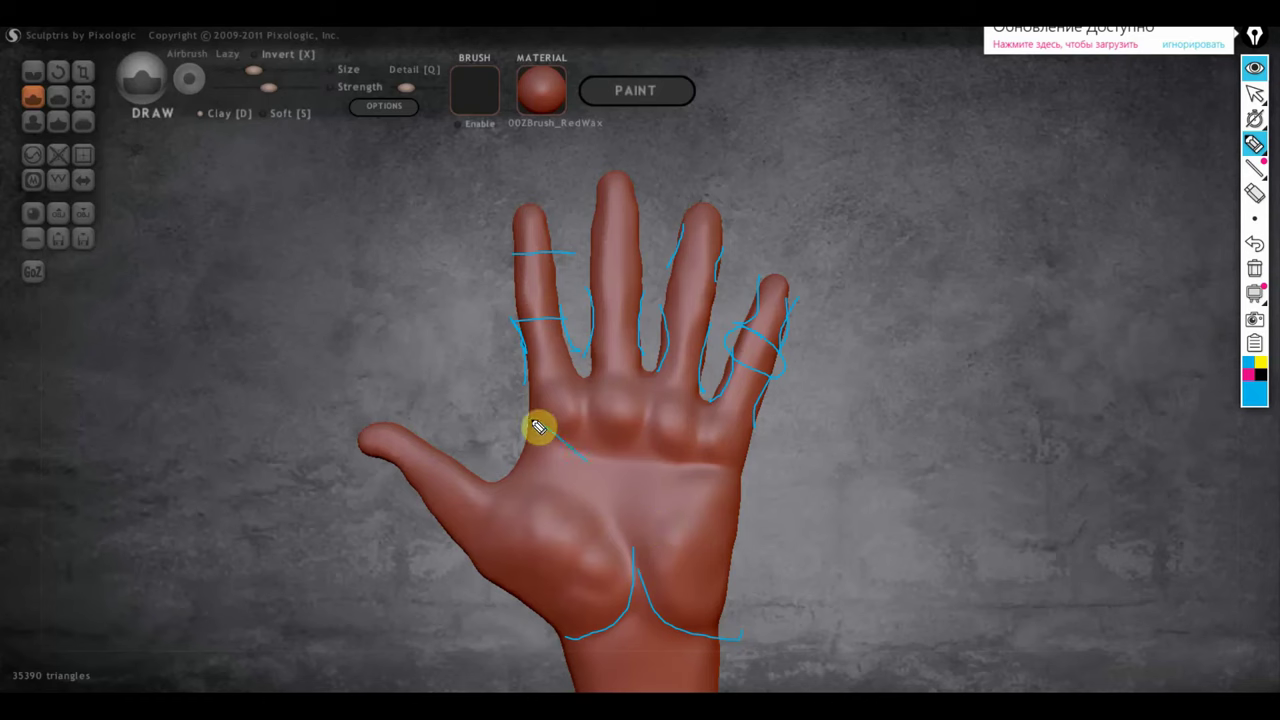
left_click_drag(531, 420, 620, 489)
mouse_move(522, 486)
left_mouse_down()
mouse_move(625, 490)
mouse_move(722, 471)
left_mouse_up()
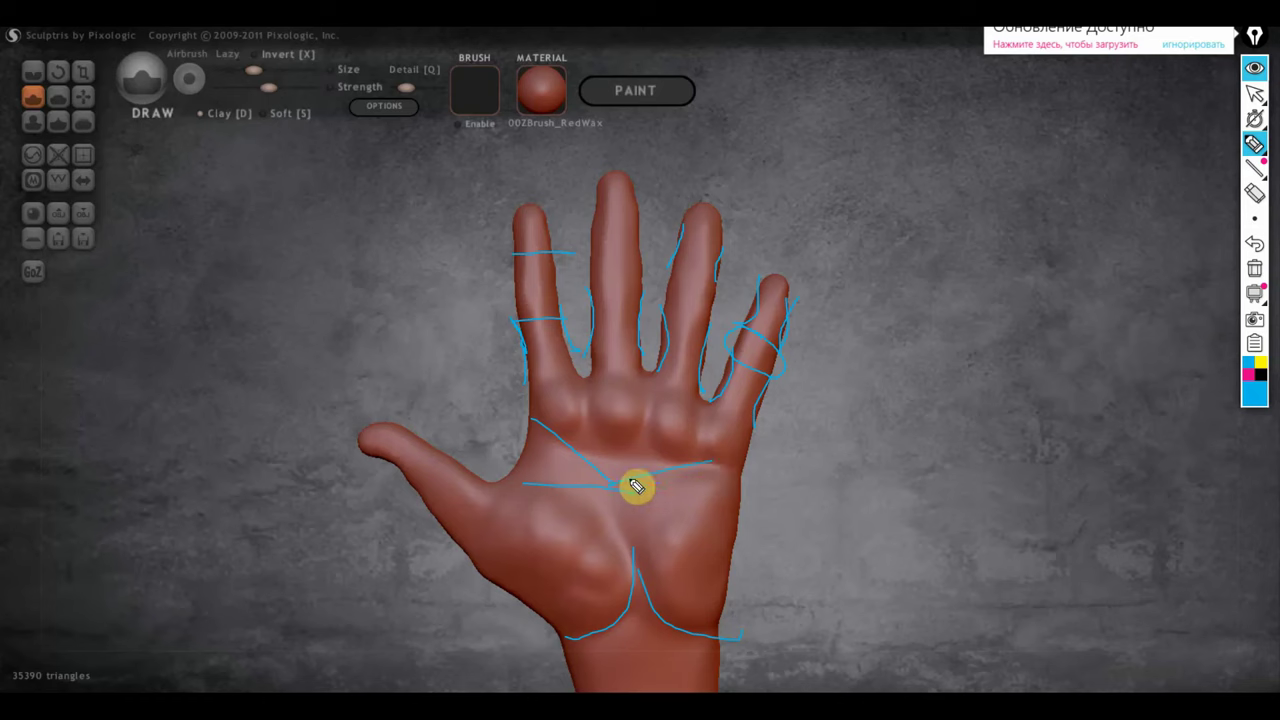
left_click_drag(634, 503, 771, 484)
left_click_drag(621, 490, 727, 460)
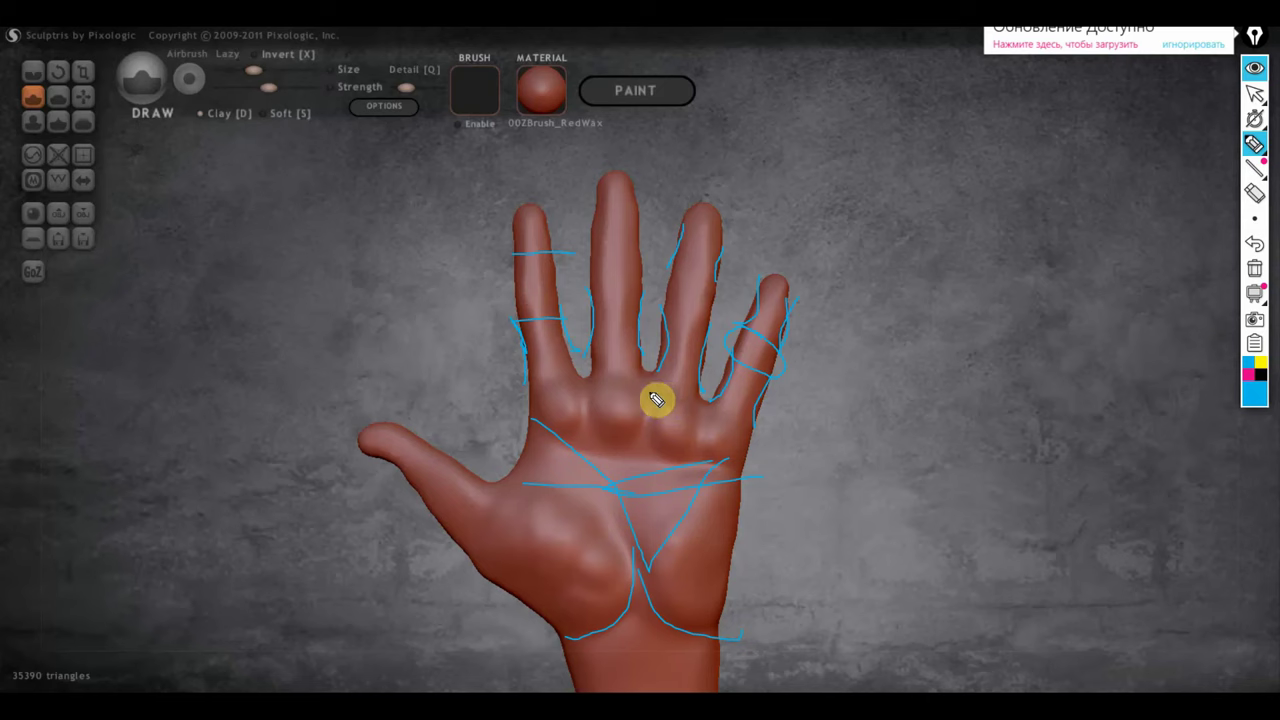
left_click_drag(530, 378, 780, 453)
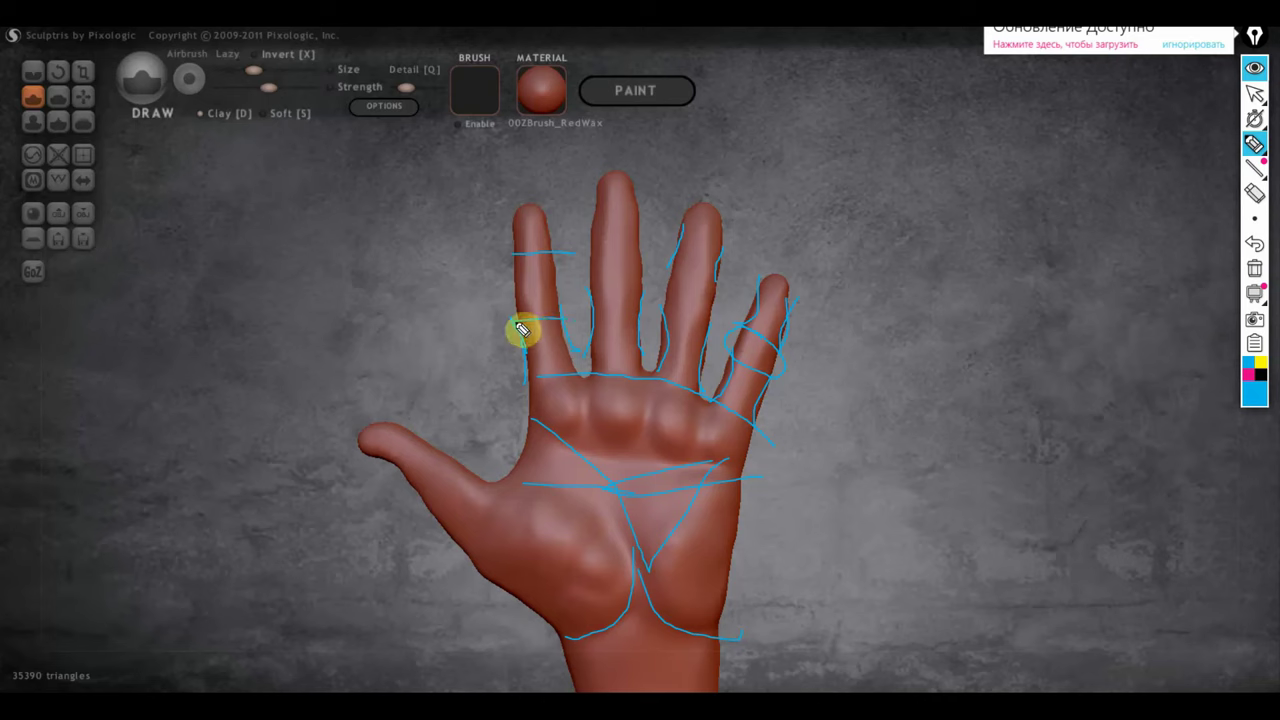
mouse_move(518, 323)
left_mouse_down()
mouse_move(634, 329)
mouse_move(795, 400)
left_mouse_up()
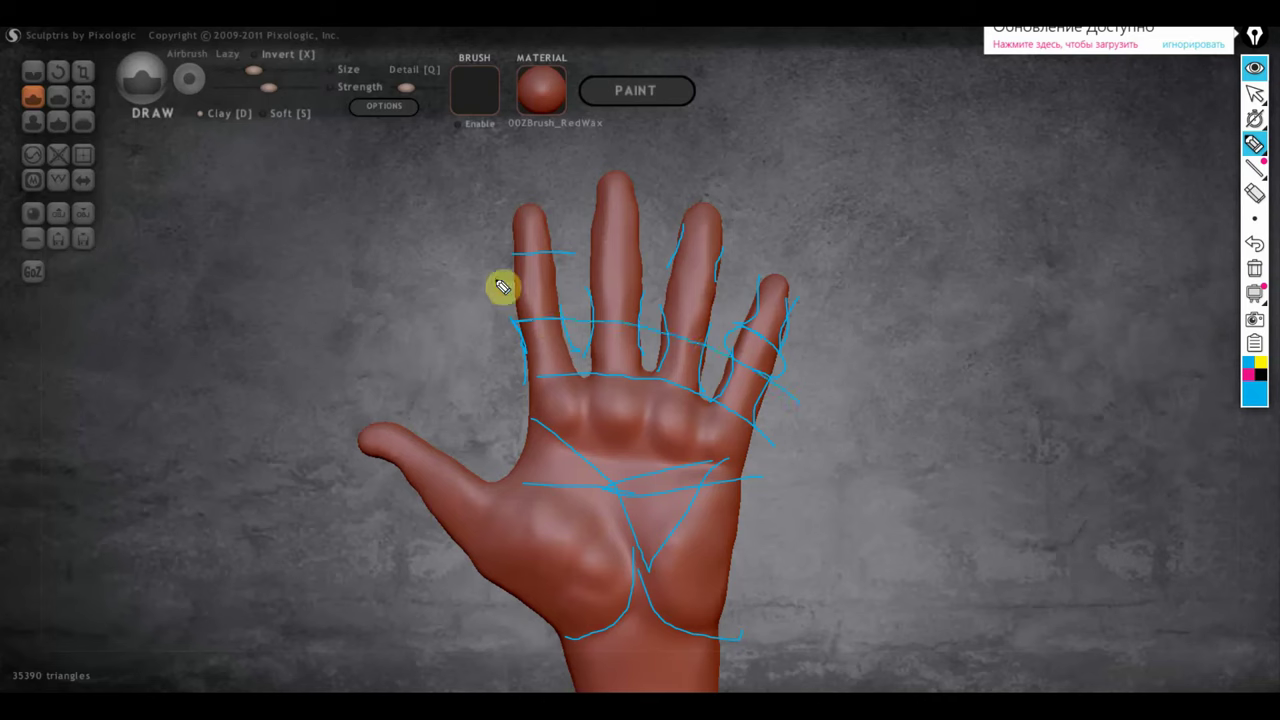
mouse_move(482, 262)
left_mouse_down()
mouse_move(700, 284)
mouse_move(838, 373)
left_mouse_up()
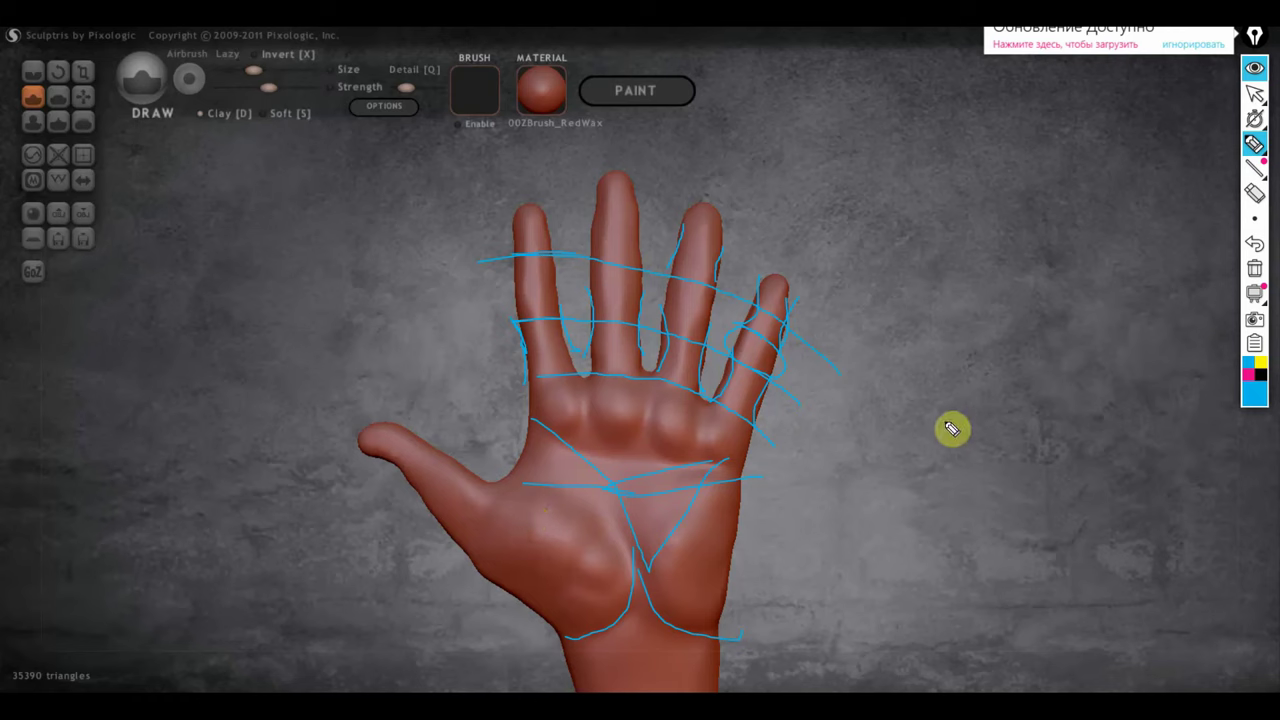
mouse_move(1254, 268)
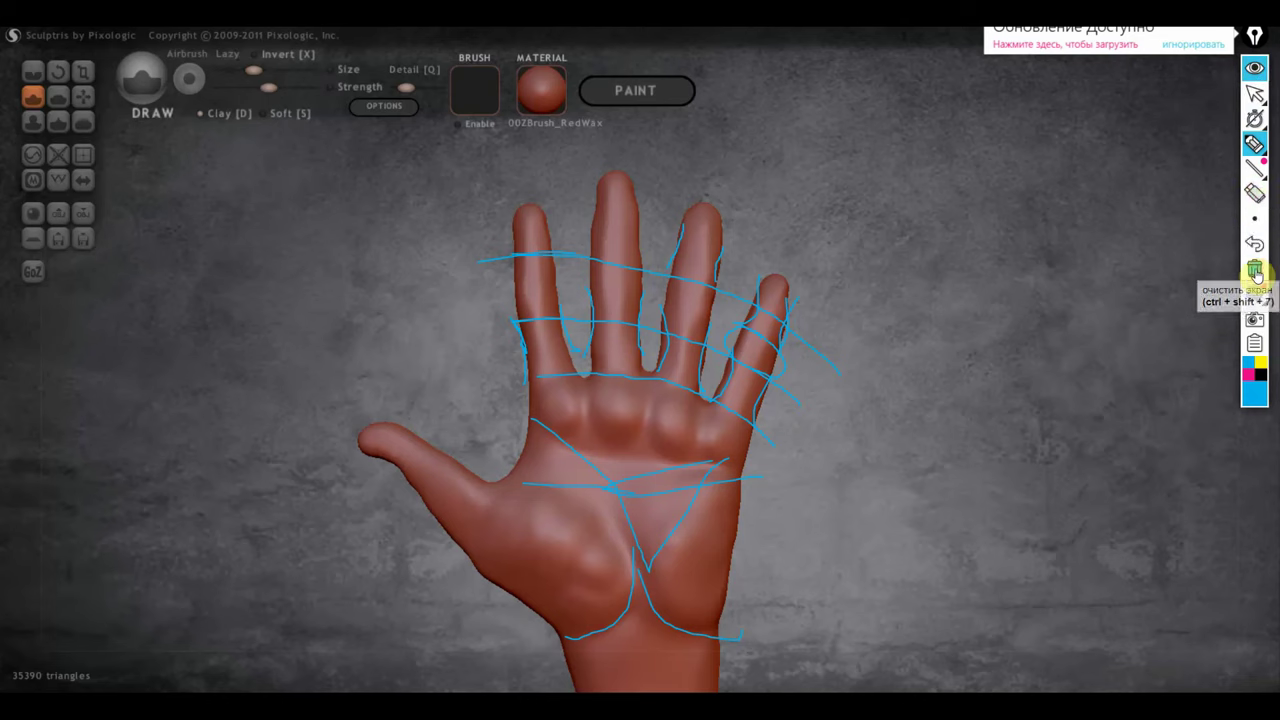
left_click(1254, 270)
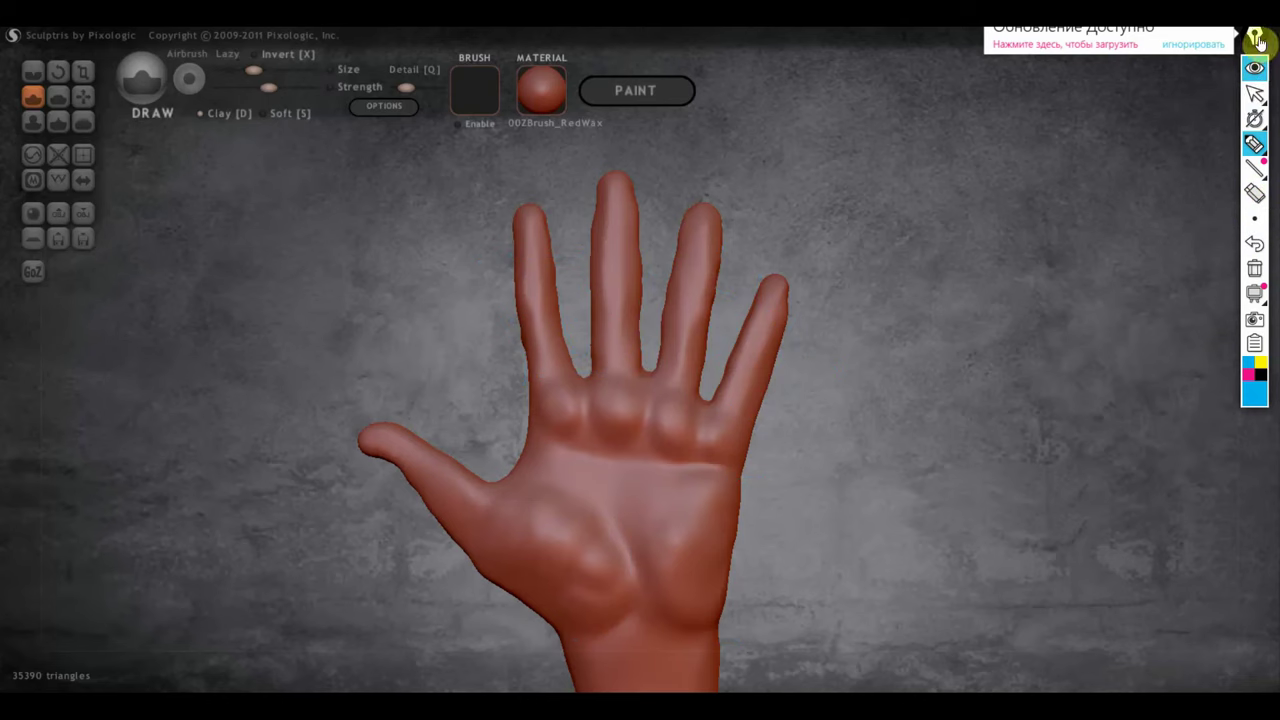
Exit Epic Pen drawing mode and select the Crease brush in Sculptris.
left_click(1254, 93)
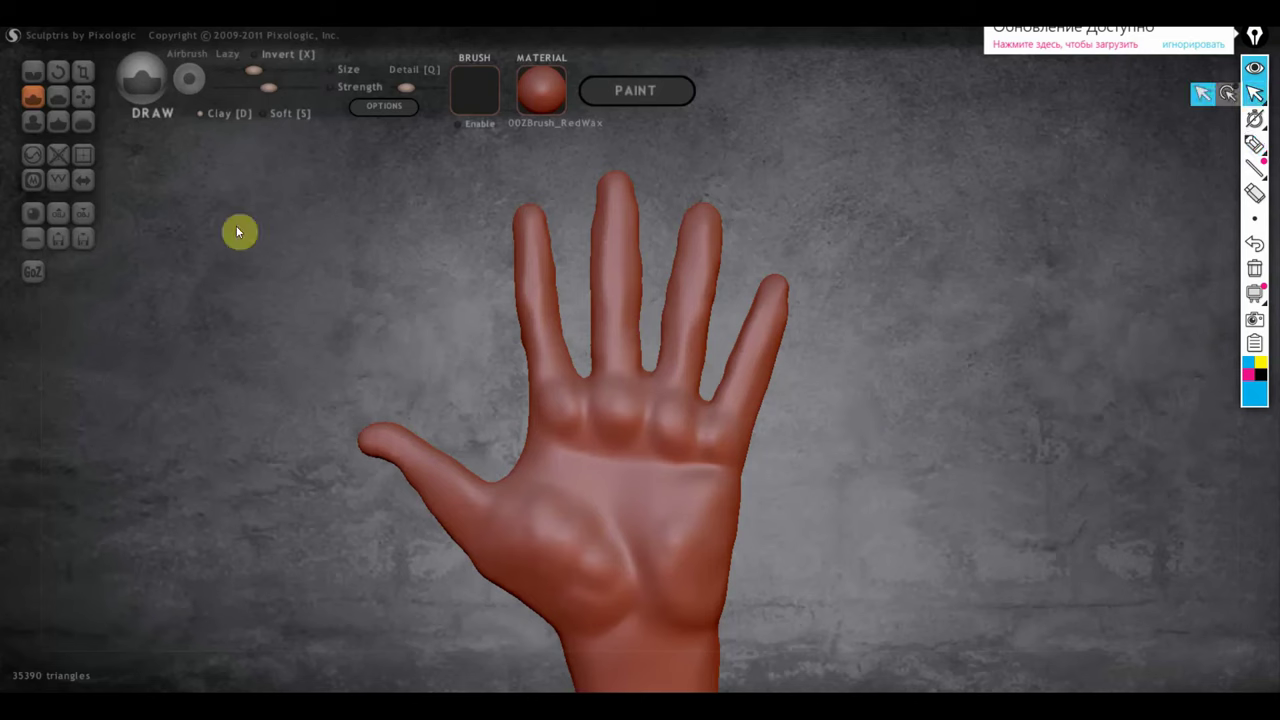
scroll(474, 350, "up", 3)
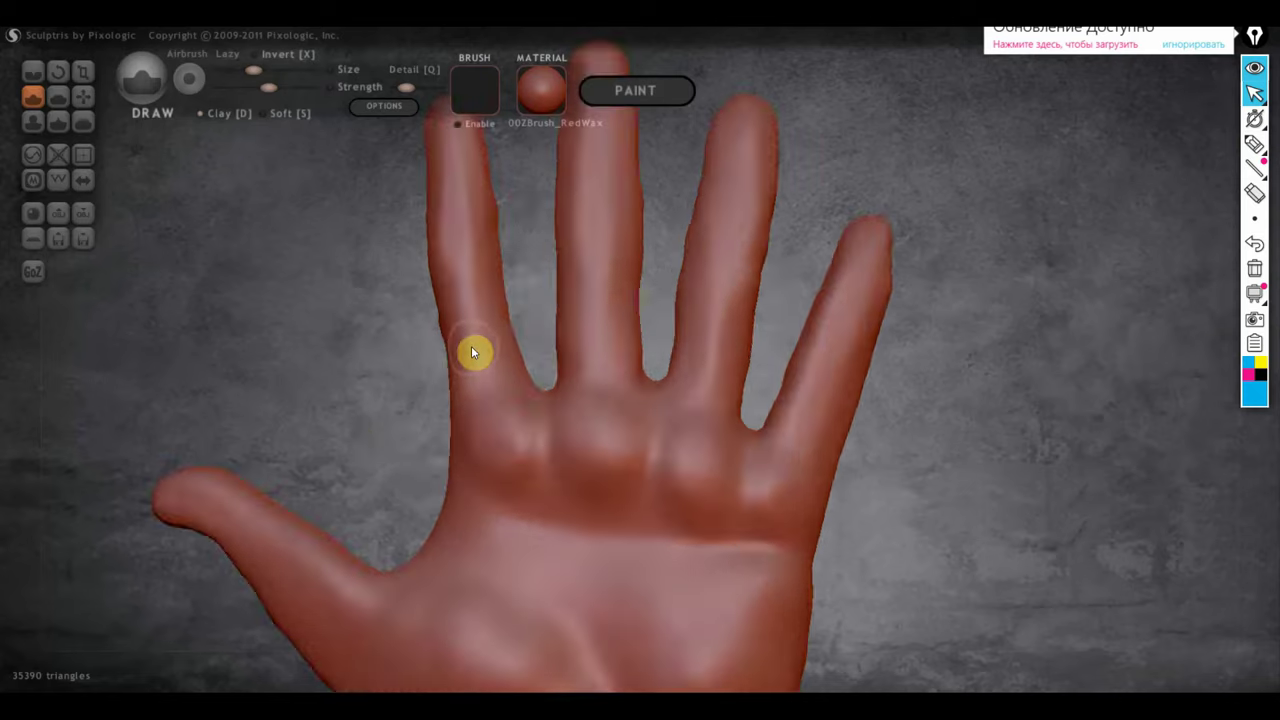
scroll(474, 350, "down", 3)
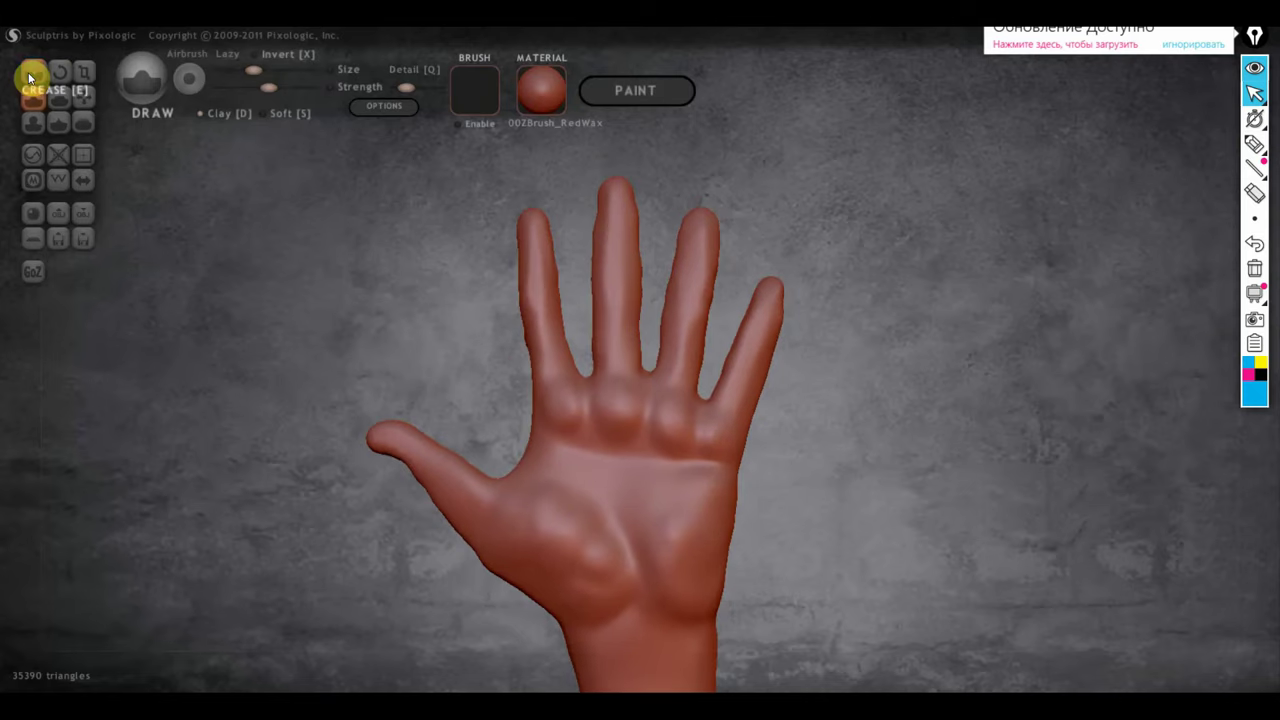
left_click(30, 72)
left_click(22, 100)
left_click(33, 71)
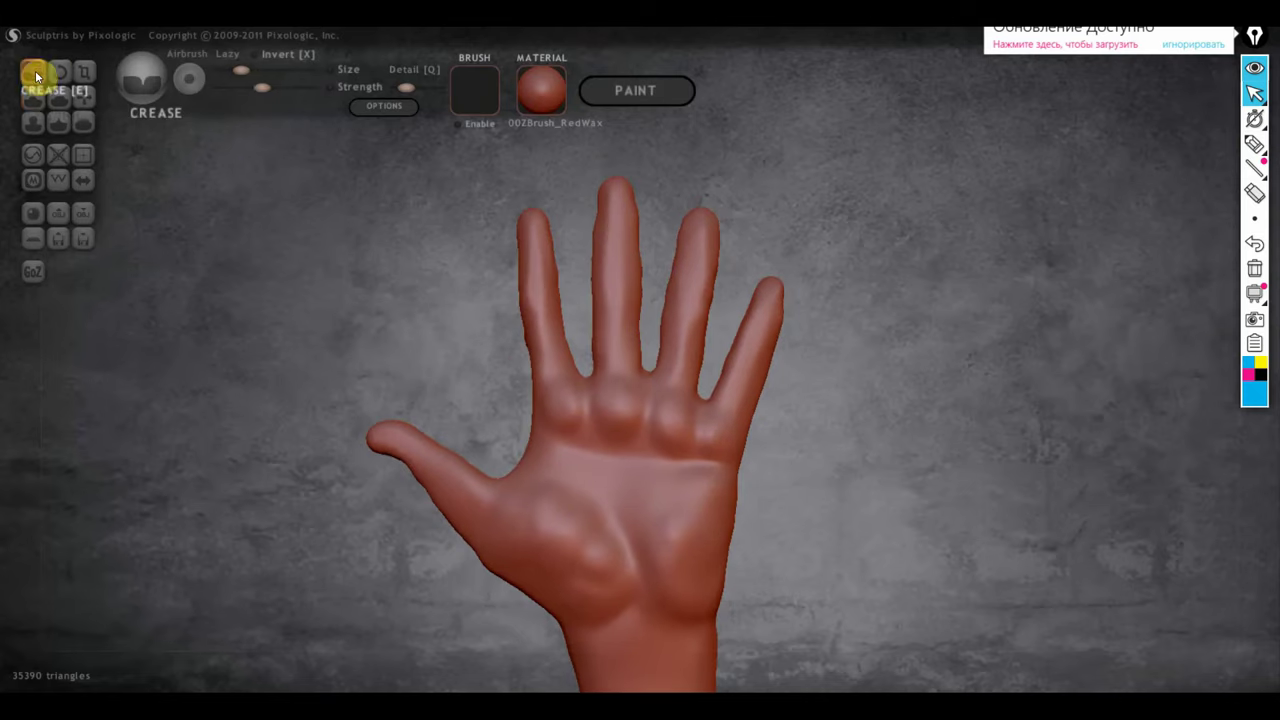
scroll(541, 398, "up", 1)
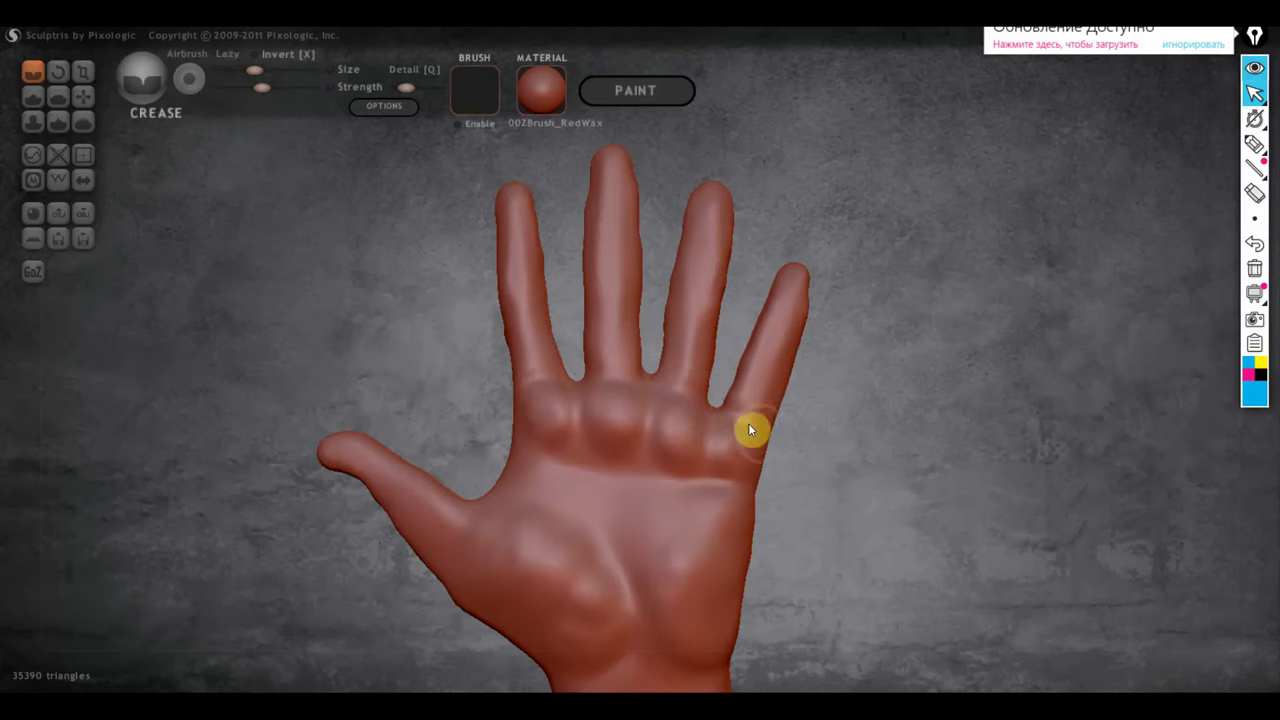
Carve crease grooves across the middle and ring finger joints, checking from several angles.
mouse_move(508, 302)
right_mouse_down()
mouse_move(366, 343)
mouse_move(786, 352)
mouse_move(386, 351)
right_mouse_up()
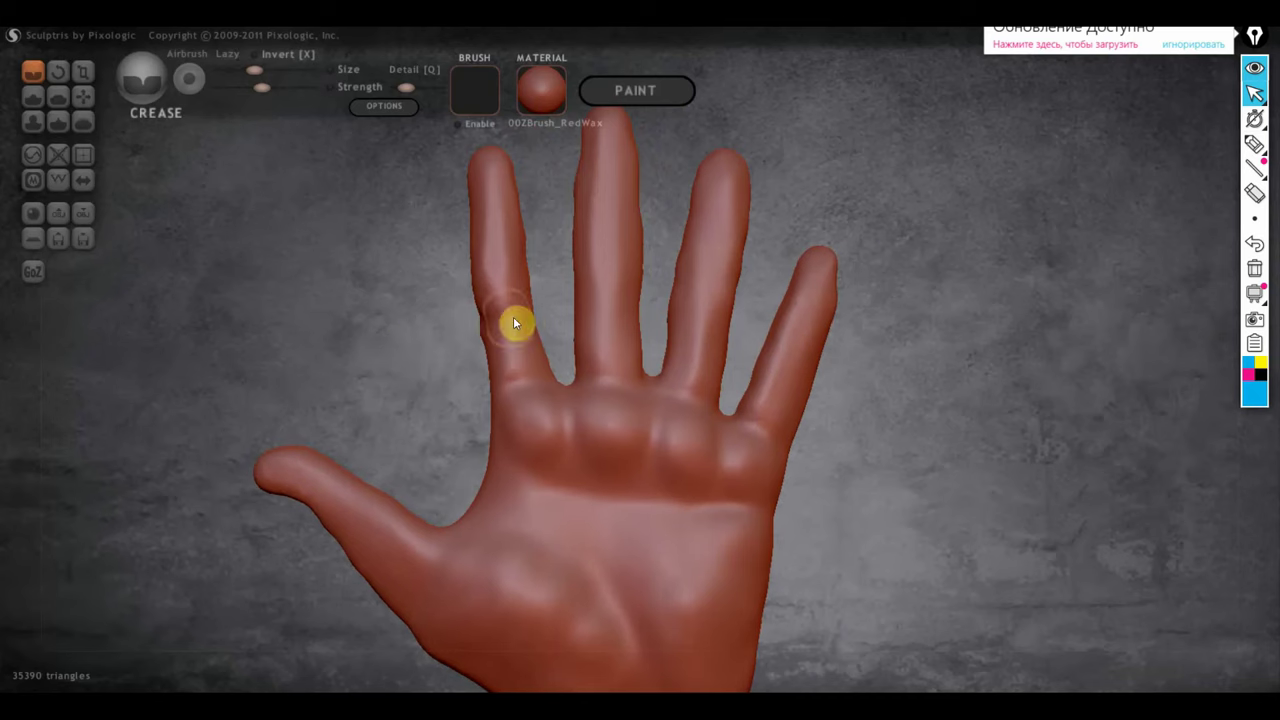
mouse_move(426, 356)
right_mouse_down()
mouse_move(891, 357)
mouse_move(797, 357)
mouse_move(781, 320)
right_mouse_up()
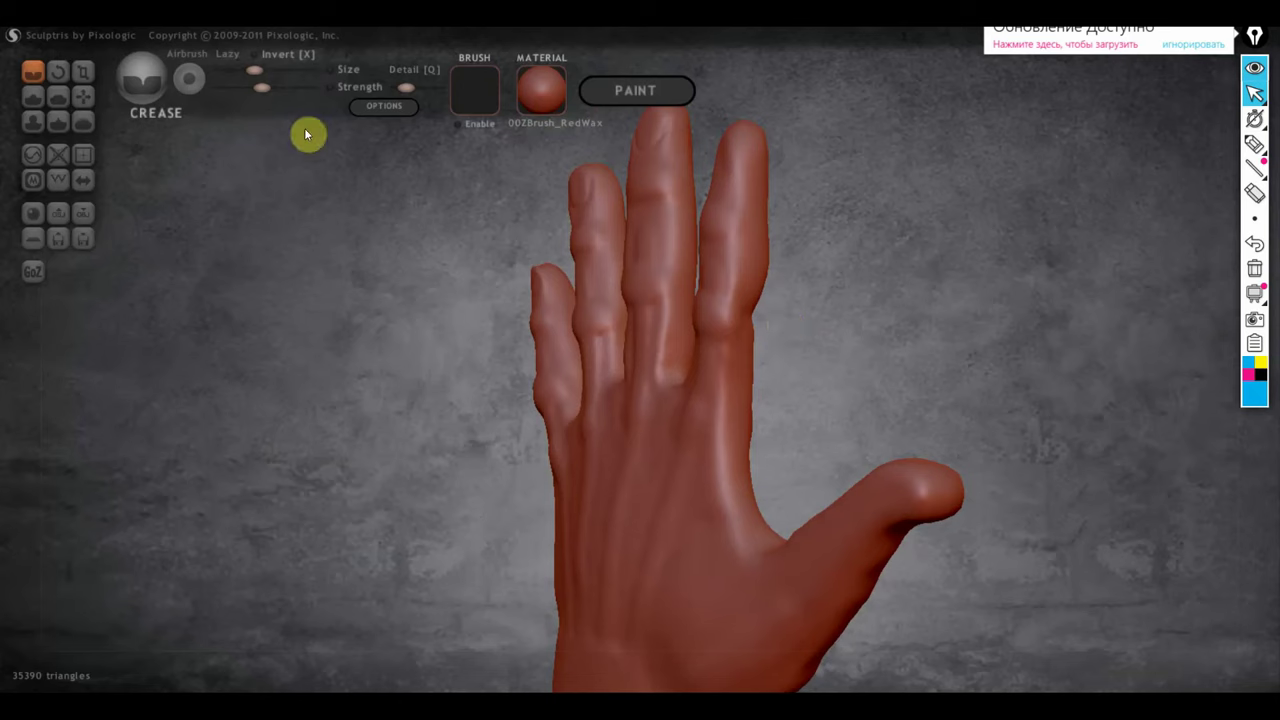
right_click_drag(830, 275, 492, 301)
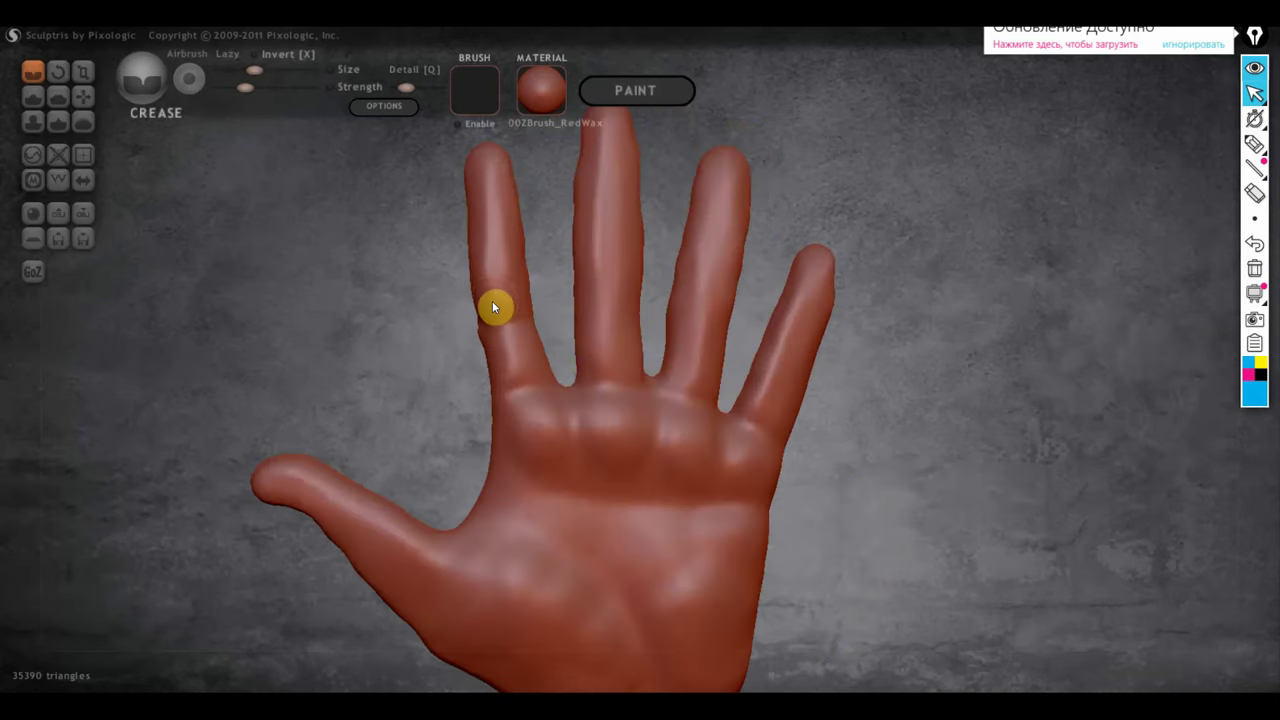
mouse_move(569, 290)
right_mouse_down()
mouse_move(150, 293)
mouse_move(609, 291)
mouse_move(555, 291)
right_mouse_up()
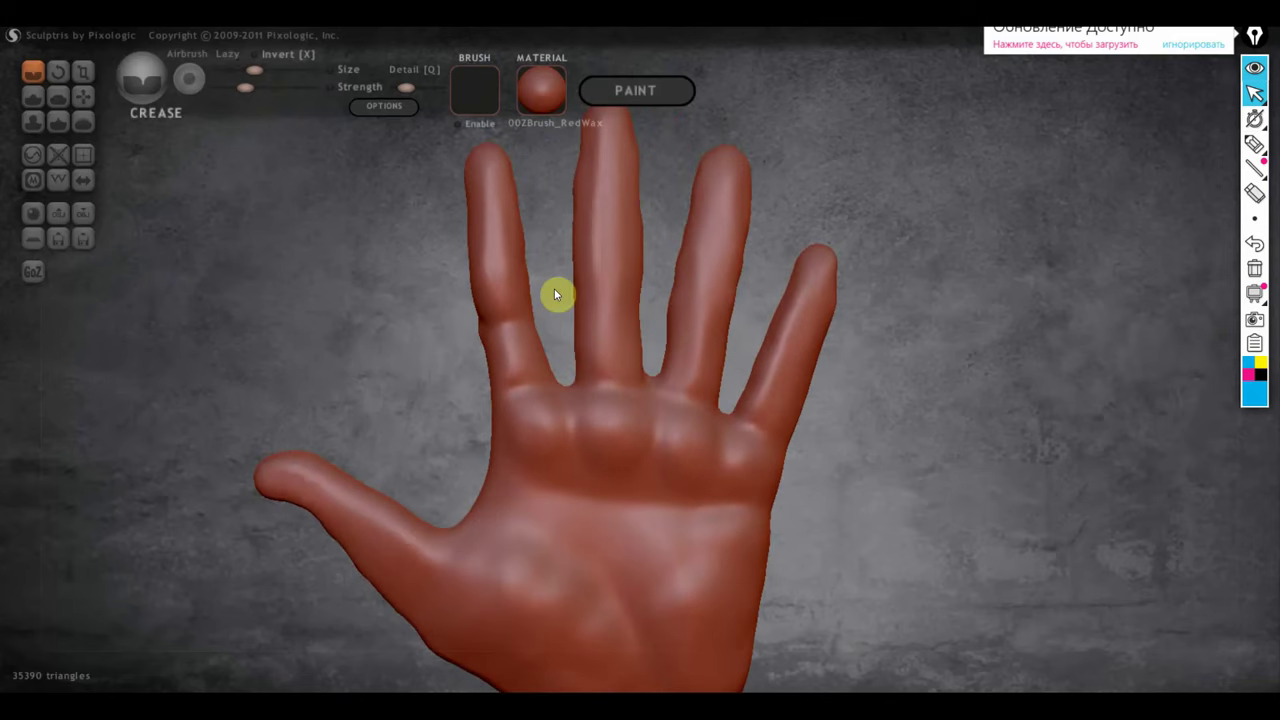
left_click_drag(583, 290, 663, 287)
mouse_move(897, 286)
right_mouse_down()
mouse_move(540, 294)
mouse_move(817, 286)
mouse_move(702, 314)
right_mouse_up()
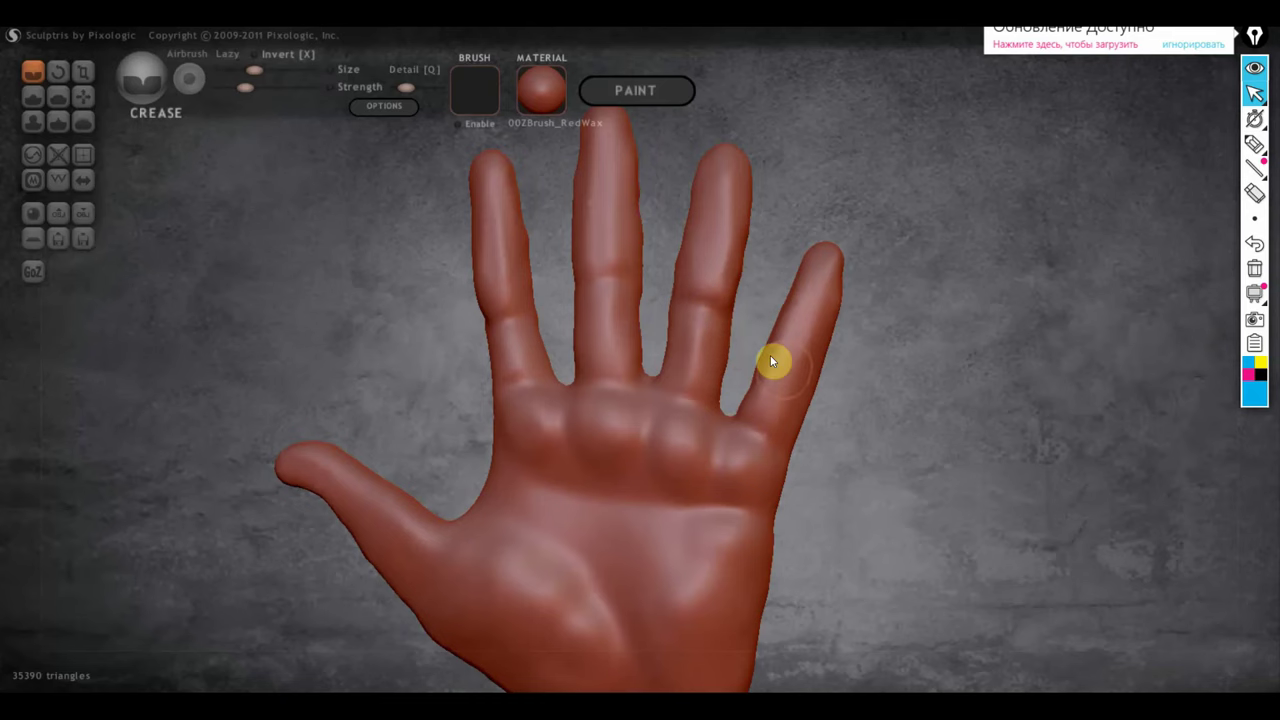
mouse_move(903, 400)
right_mouse_down()
mouse_move(743, 380)
mouse_move(817, 378)
mouse_move(766, 373)
right_mouse_up()
mouse_move(828, 343)
right_mouse_down()
mouse_move(718, 330)
mouse_move(765, 324)
mouse_move(723, 264)
right_mouse_up()
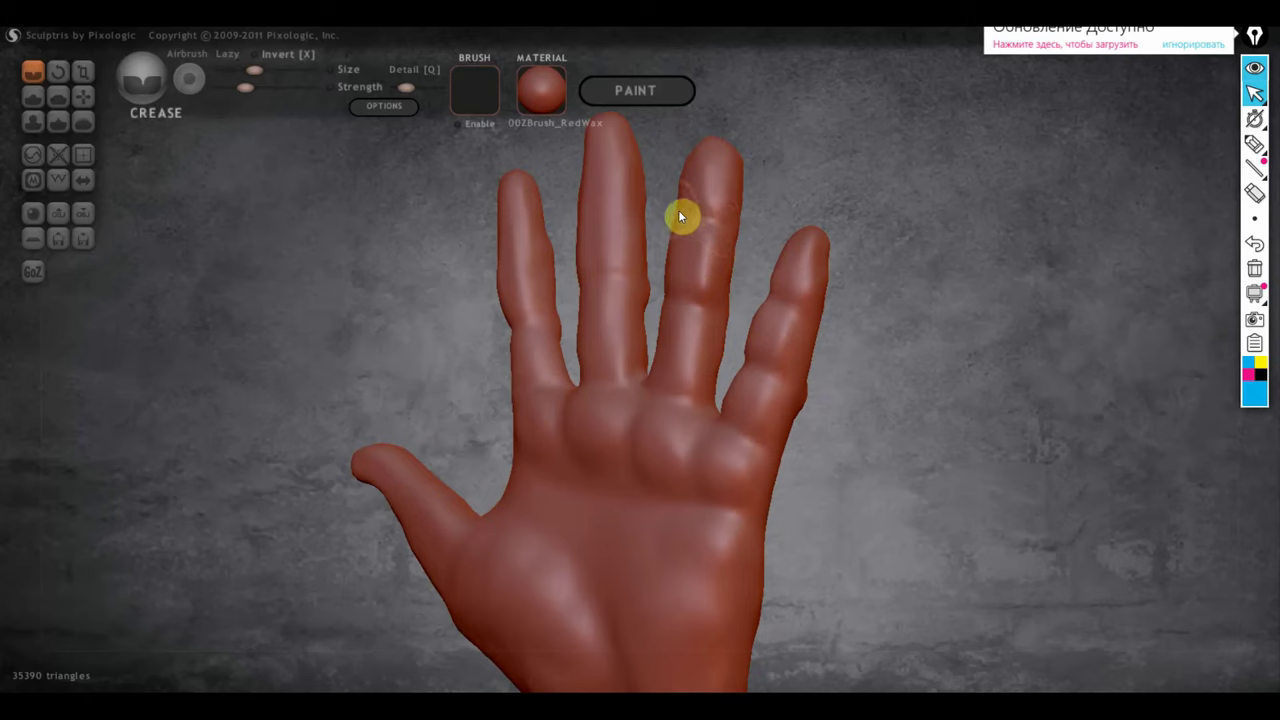
mouse_move(752, 250)
right_mouse_down()
mouse_move(580, 297)
mouse_move(506, 283)
mouse_move(766, 280)
right_mouse_up()
Undo the unwanted ring-finger crease and reframe the hand.
key("ctrl+z")
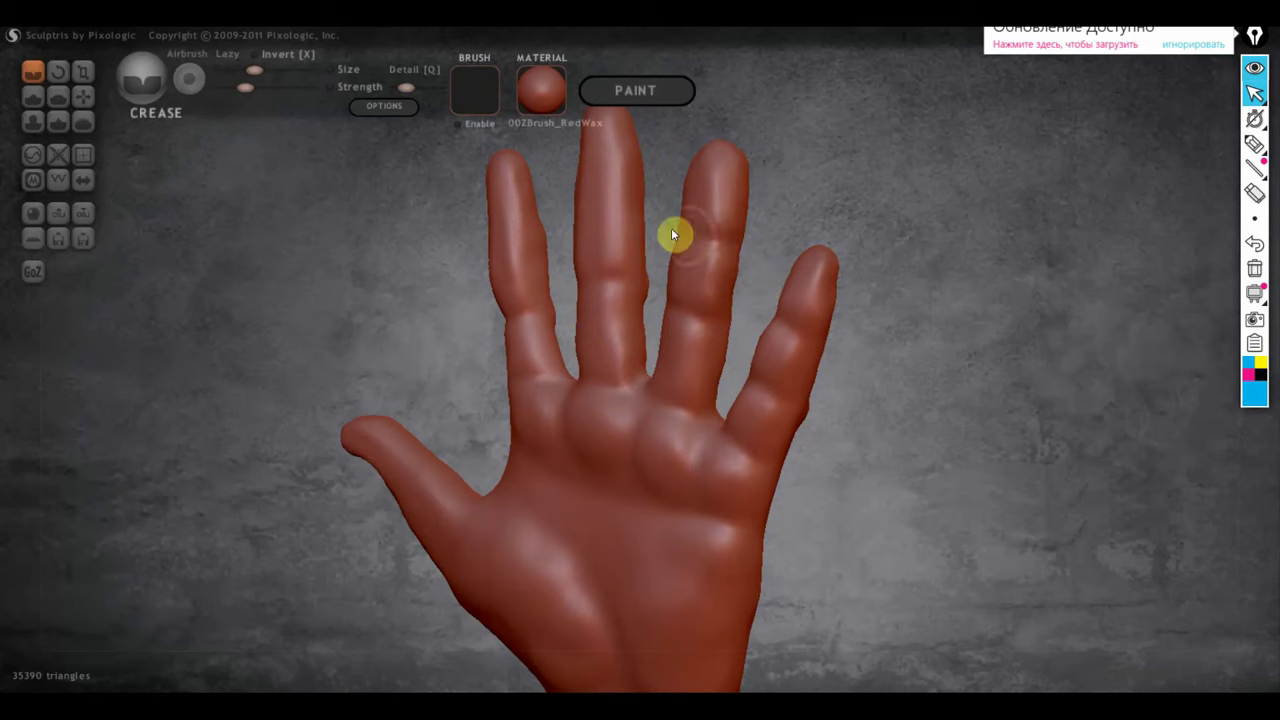
right_click_drag(674, 231, 849, 231)
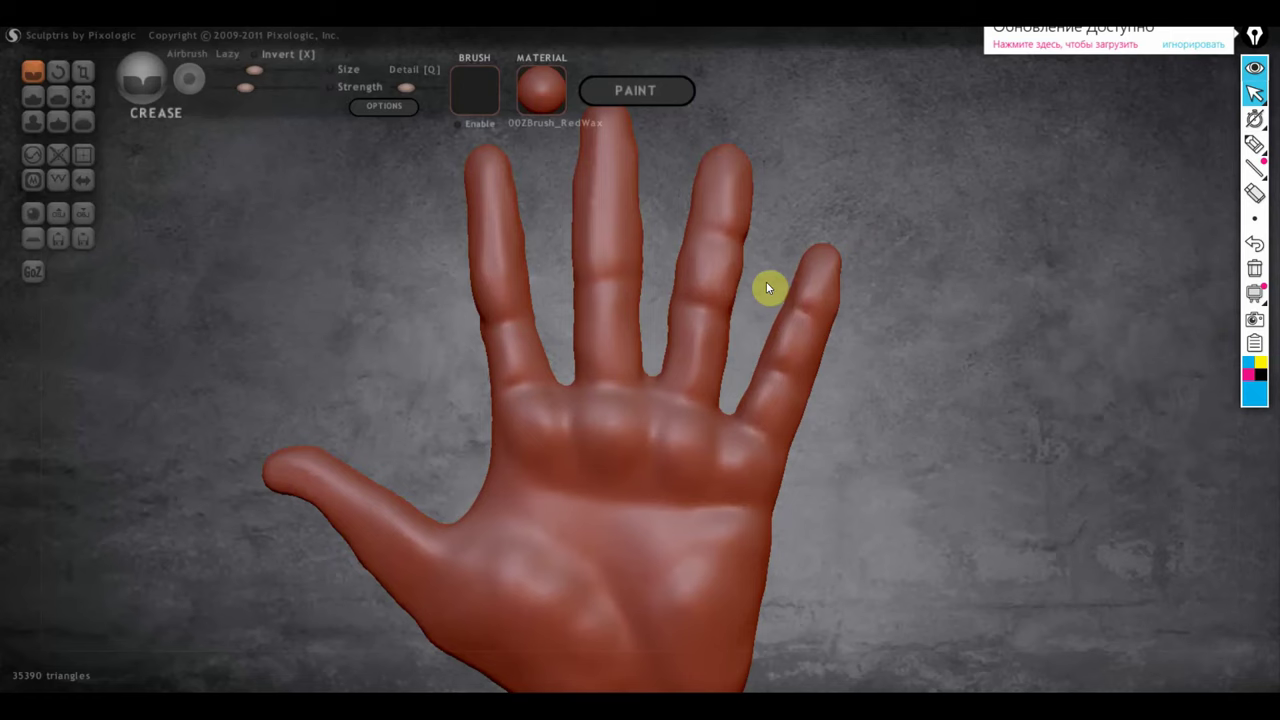
right_click_drag(769, 275, 778, 385, "alt")
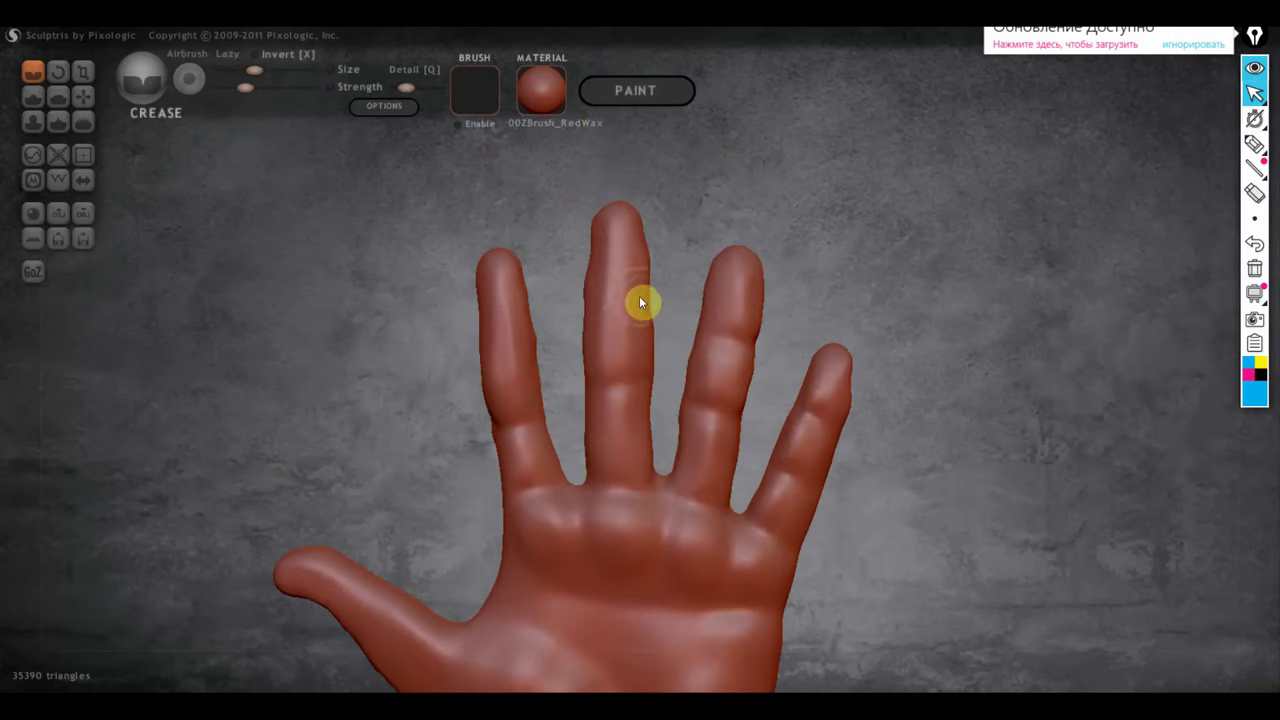
mouse_move(589, 308)
right_mouse_down()
mouse_move(1038, 316)
mouse_move(649, 310)
right_mouse_up()
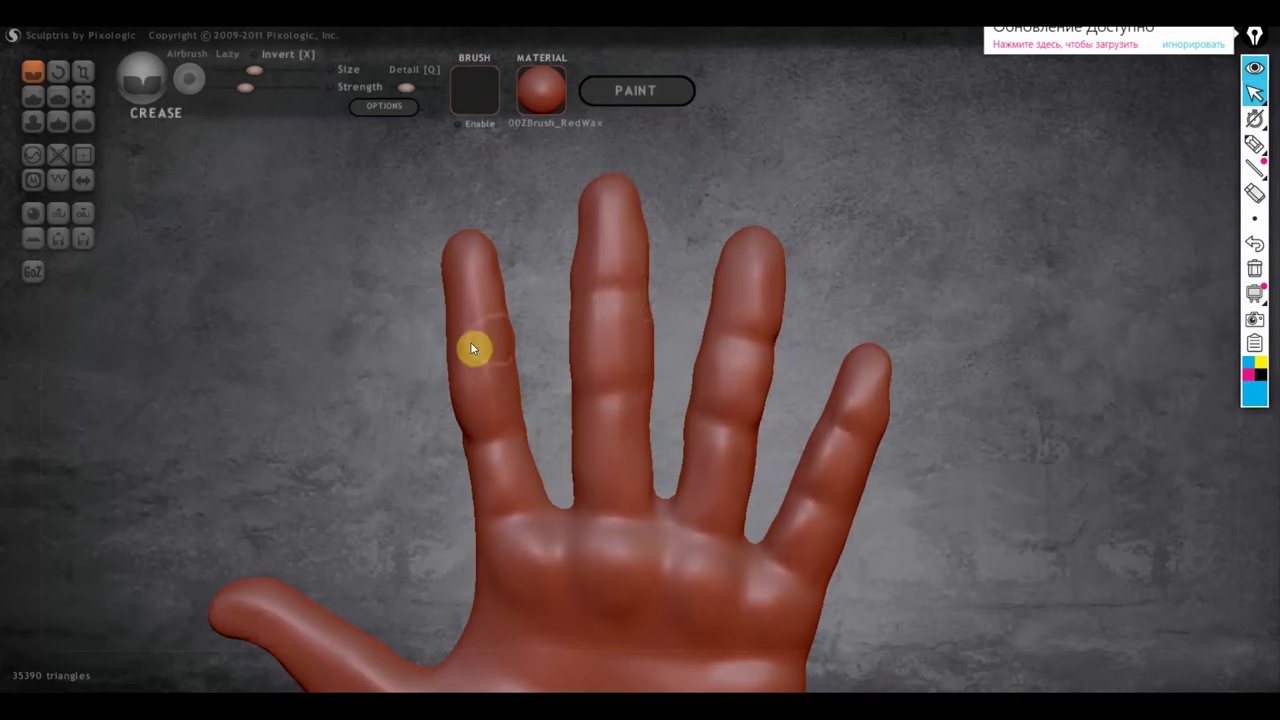
scroll(502, 428, "down", 3)
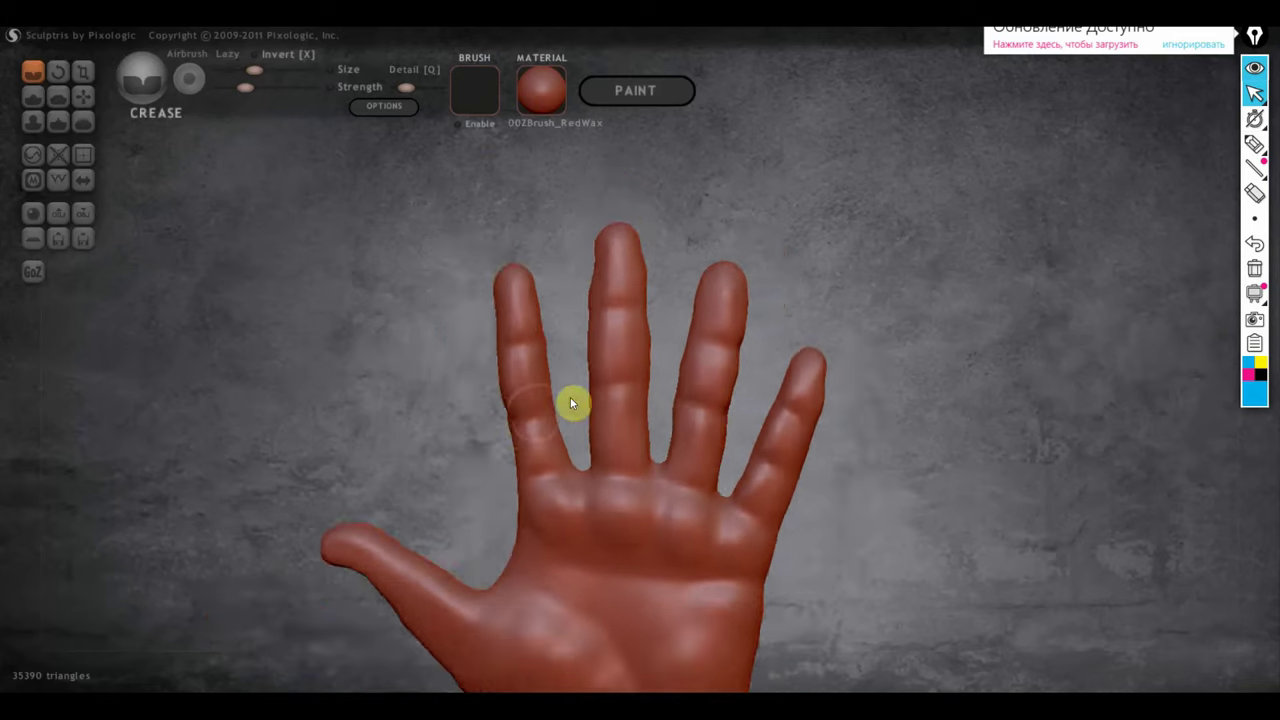
right_click_drag(570, 397, 451, 369)
With the Flatten brush, smooth the index finger and soften knuckles from index to ring finger.
left_click(57, 94)
scroll(400, 382, "up", 2)
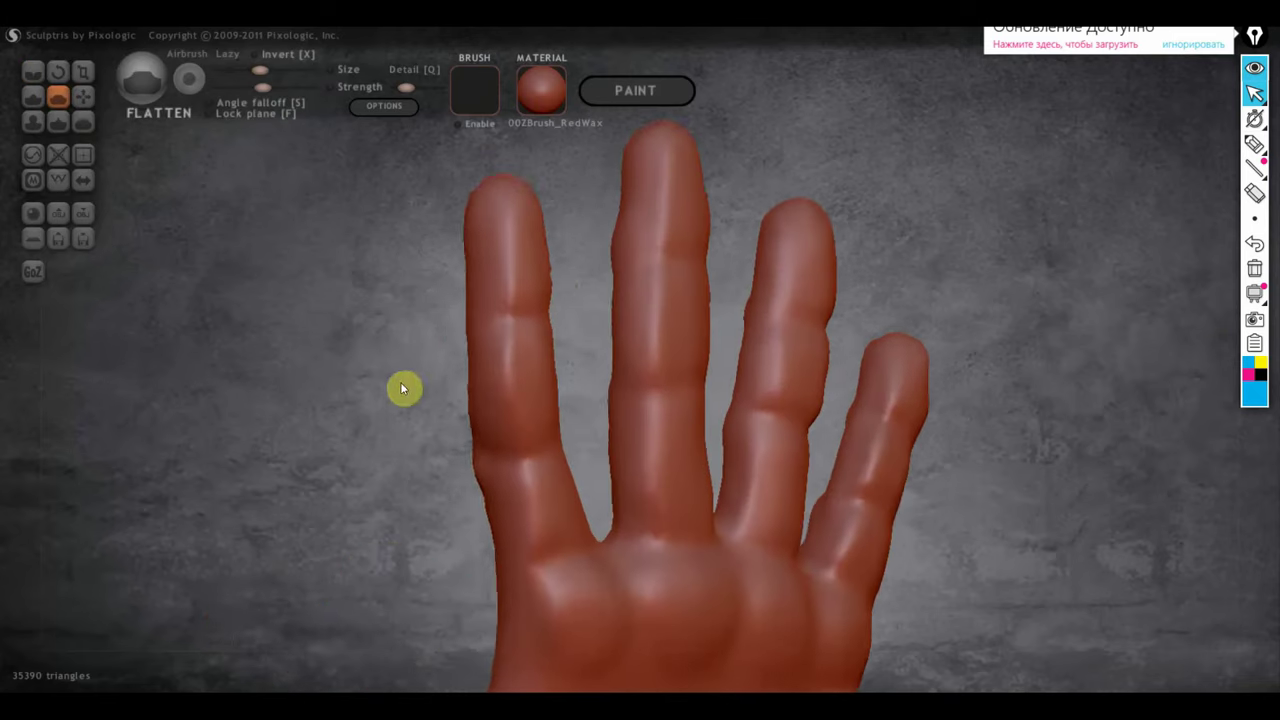
scroll(586, 337, "up", 2)
scroll(561, 298, "up", 2)
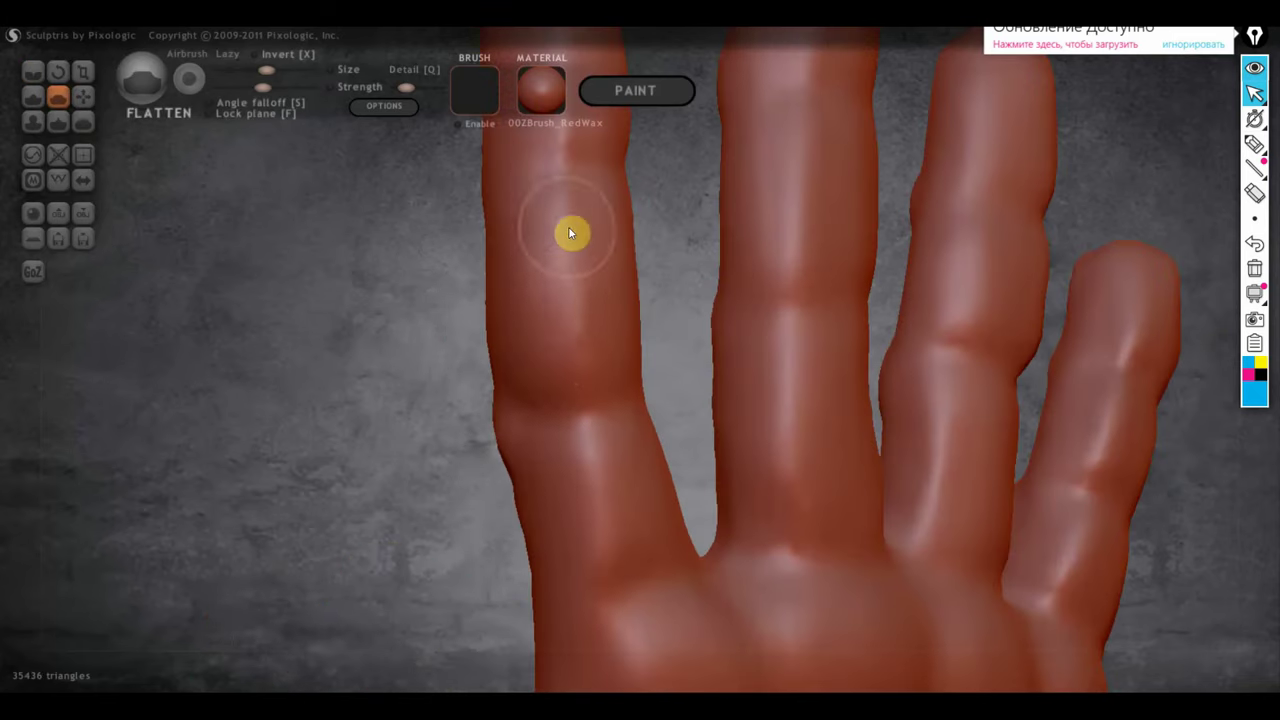
left_click_drag(545, 220, 538, 290)
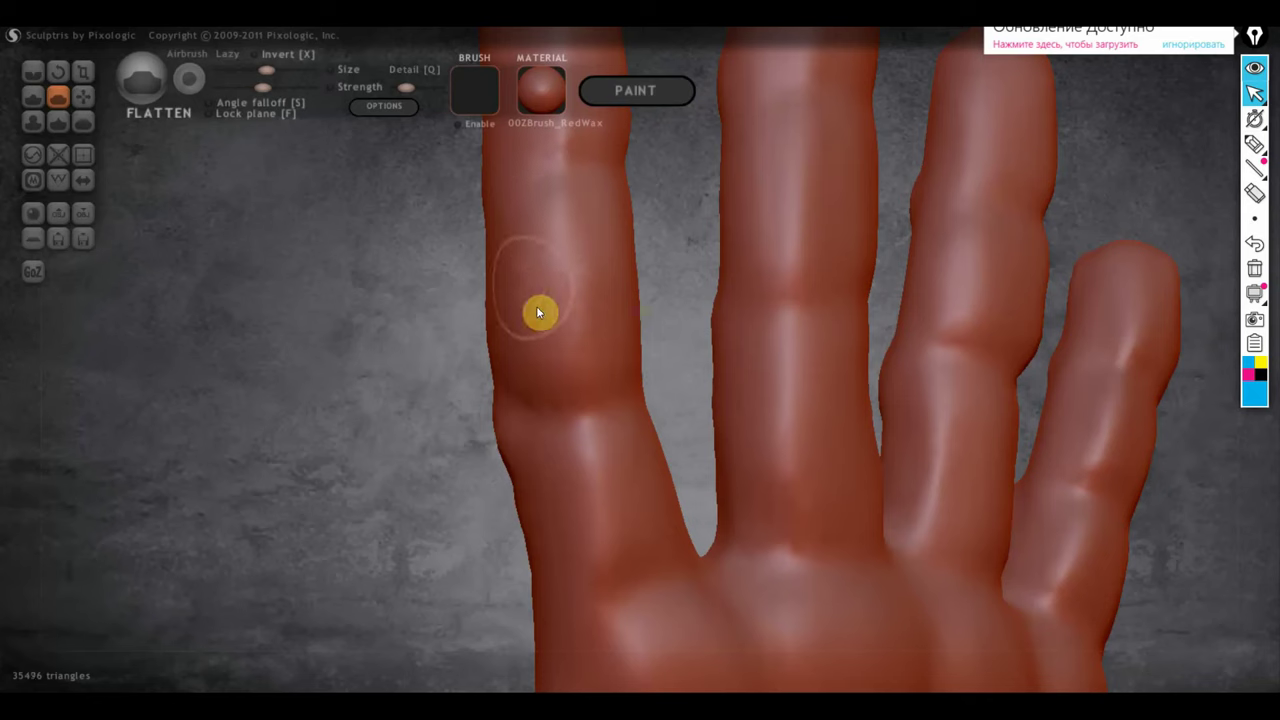
mouse_move(537, 233)
left_mouse_down()
mouse_move(643, 303)
mouse_move(605, 462)
mouse_move(577, 483)
left_mouse_up()
left_click_drag(947, 418, 932, 496)
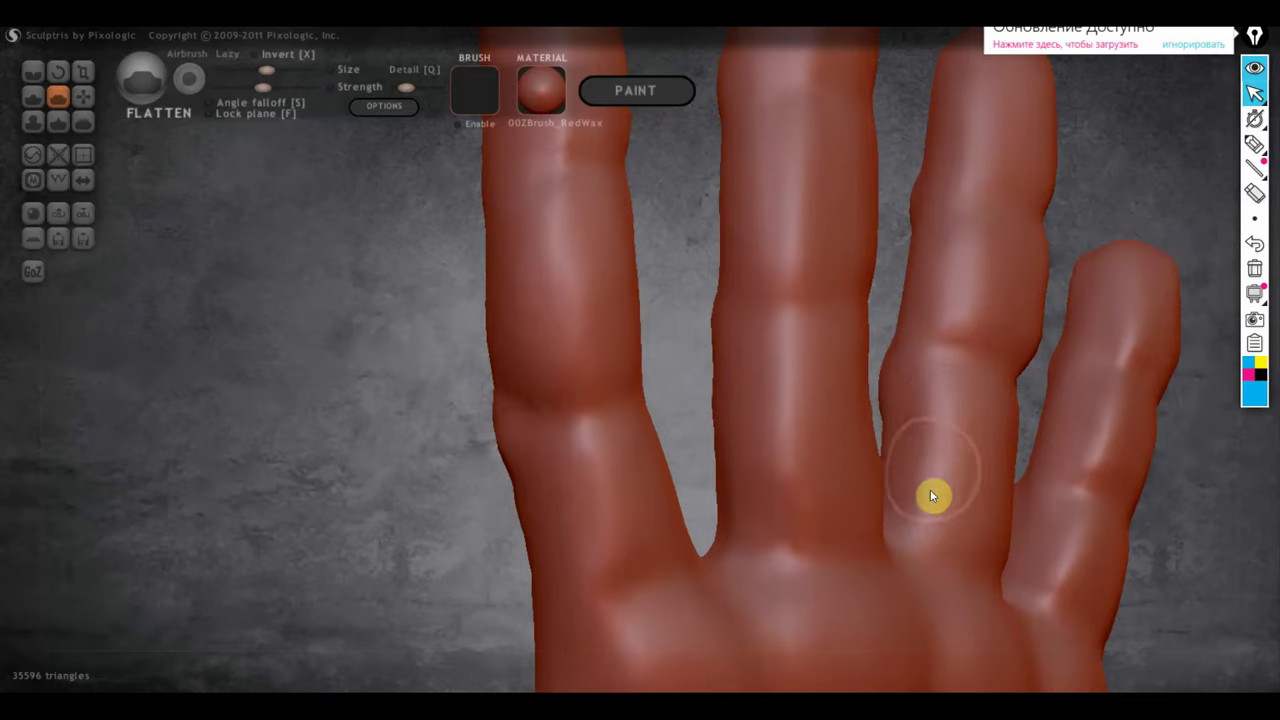
Flatten the rightmost finger's surface from a lower viewing angle.
mouse_move(930, 489)
right_mouse_down()
mouse_move(1060, 513)
mouse_move(397, 331)
mouse_move(720, 461)
right_mouse_up()
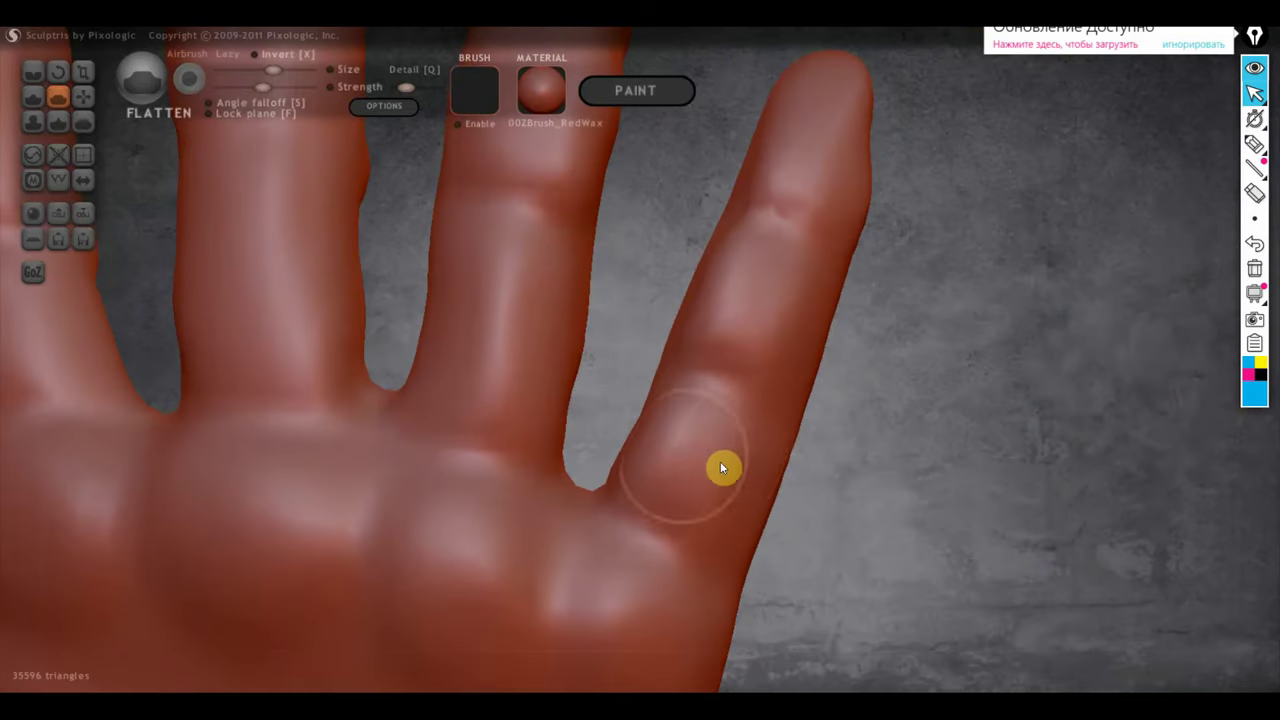
mouse_move(720, 465)
left_mouse_down()
mouse_move(694, 429)
mouse_move(691, 440)
left_mouse_up()
mouse_move(691, 440)
right_mouse_down()
mouse_move(886, 494)
mouse_move(720, 506)
mouse_move(777, 500)
mouse_move(689, 429)
right_mouse_up()
mouse_move(689, 429)
left_mouse_down()
mouse_move(717, 500)
mouse_move(705, 528)
mouse_move(726, 446)
mouse_move(706, 517)
left_mouse_up()
right_click_drag(706, 517, 803, 477)
mouse_move(803, 477)
left_mouse_down()
mouse_move(743, 224)
mouse_move(780, 290)
mouse_move(736, 255)
left_mouse_up()
Flatten the side and tip of the rightmost finger to even its joint bulges.
mouse_move(743, 232)
right_mouse_down()
mouse_move(829, 291)
mouse_move(646, 351)
right_mouse_up()
mouse_move(646, 351)
left_mouse_down()
mouse_move(752, 281)
mouse_move(700, 257)
mouse_move(770, 220)
left_mouse_up()
right_click_drag(781, 157, 711, 217)
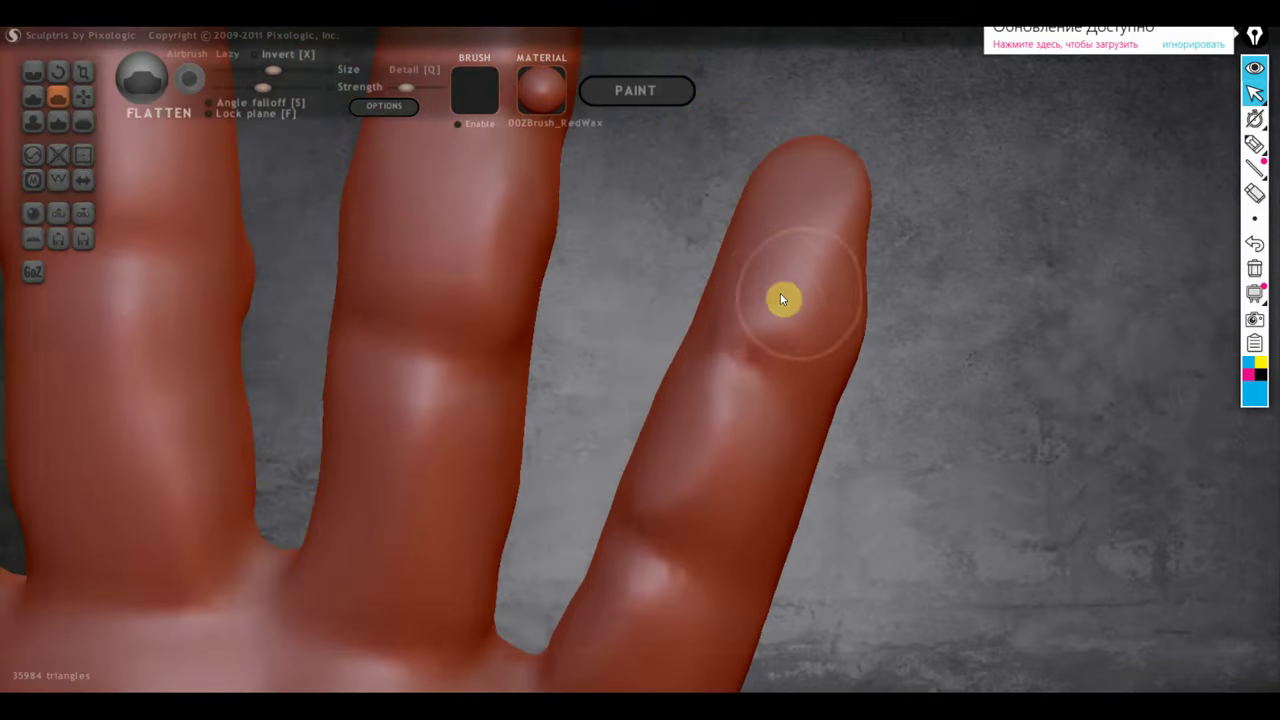
left_click_drag(783, 297, 854, 340)
mouse_move(854, 340)
right_mouse_down()
mouse_move(744, 306)
mouse_move(886, 220)
right_mouse_up()
mouse_move(886, 220)
left_mouse_down()
mouse_move(907, 206)
mouse_move(866, 236)
left_mouse_up()
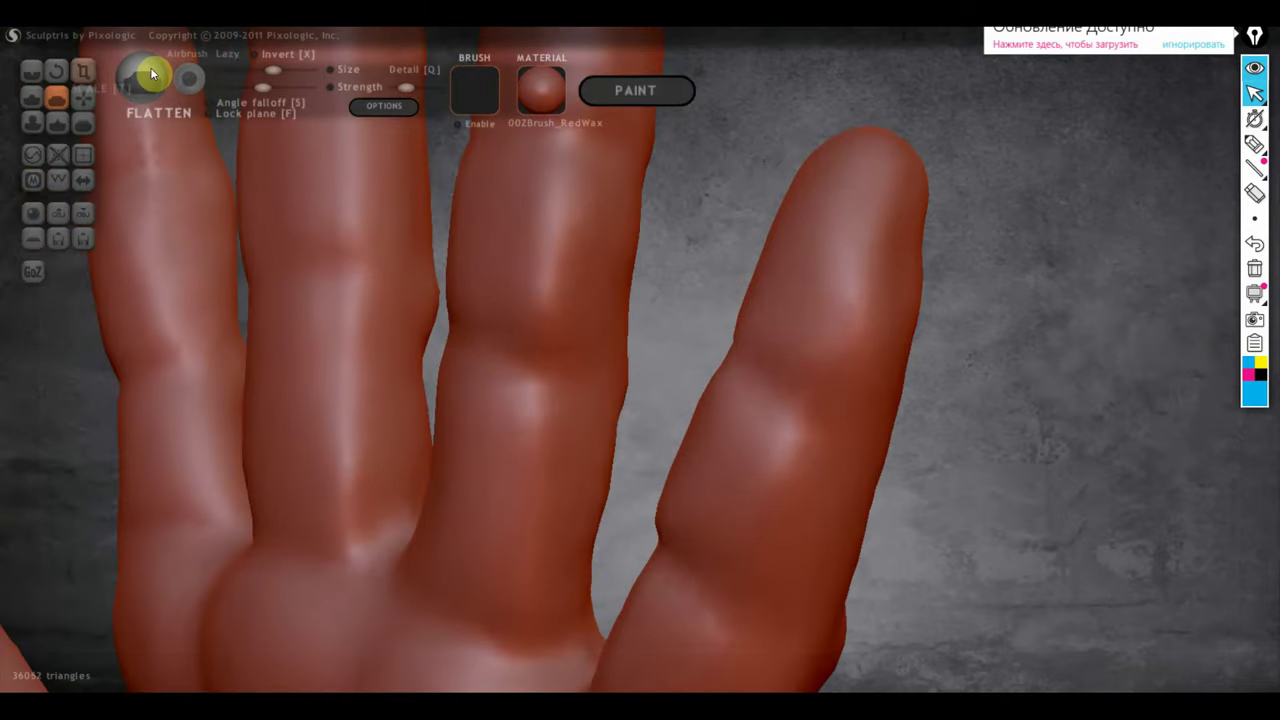
left_click(86, 96)
Use the Grab brush to tug the little fingertip into a better shape.
right_click_drag(932, 231, 895, 250)
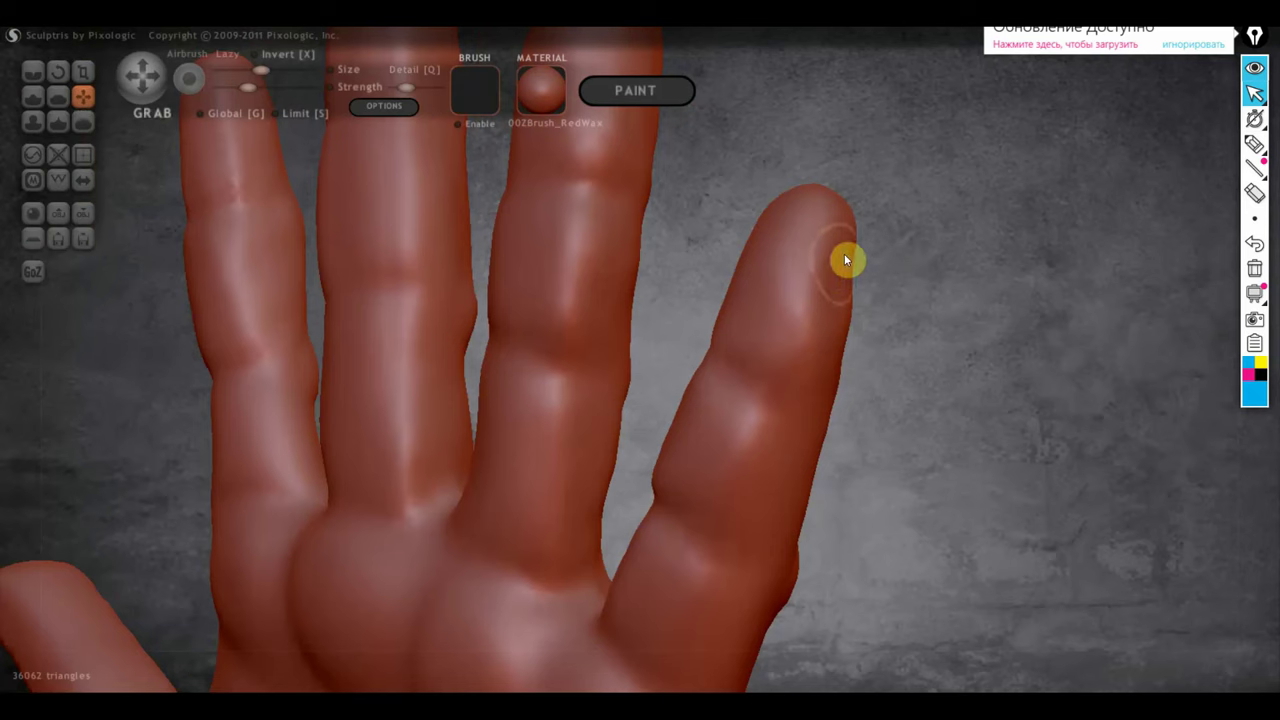
left_click_drag(838, 265, 856, 264)
mouse_move(918, 297)
right_mouse_down()
mouse_move(857, 358)
mouse_move(591, 363)
mouse_move(541, 385)
right_mouse_up()
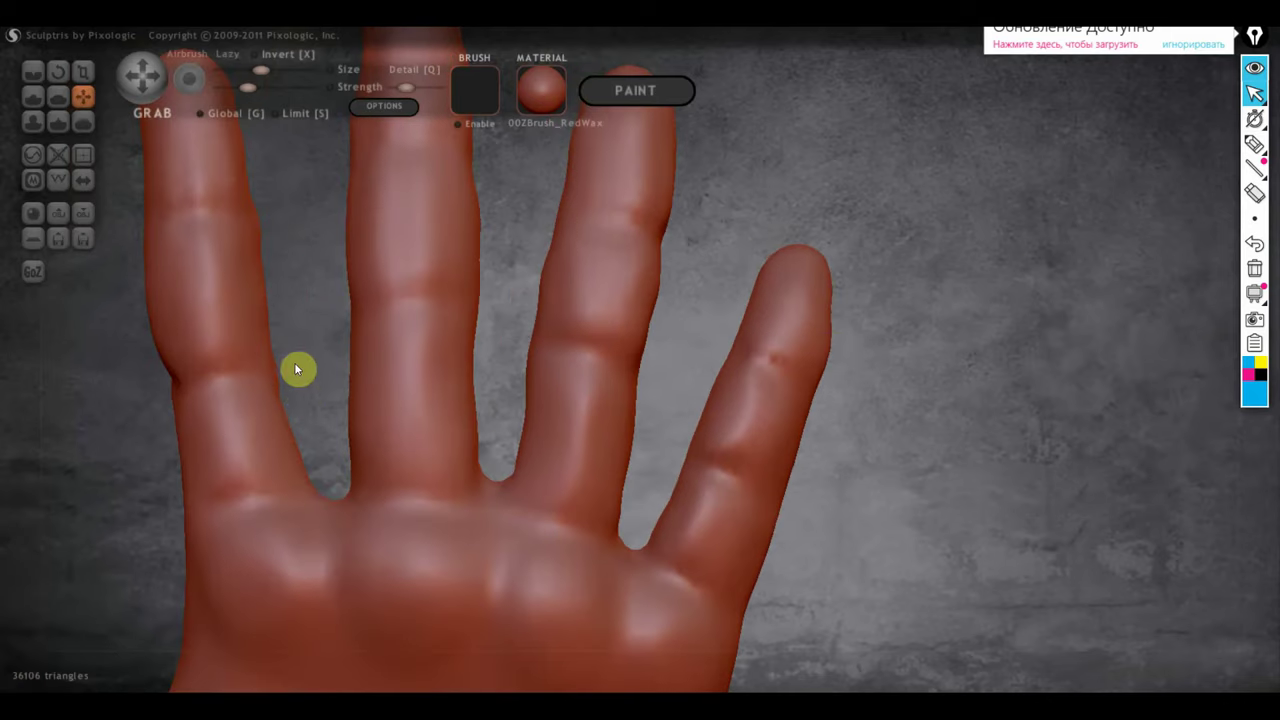
right_click_drag(296, 370, 534, 381)
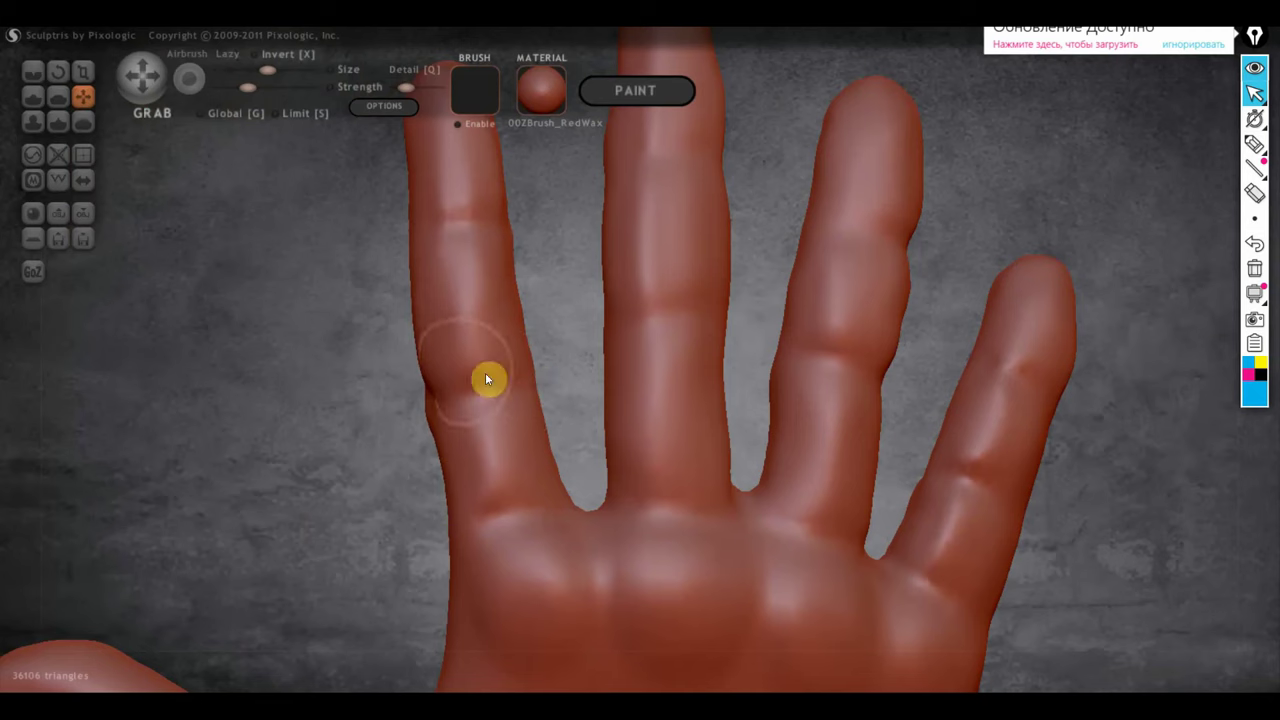
With the Draw brush, build a raised stroke along the index finger's edge and return to front view.
left_click(33, 95)
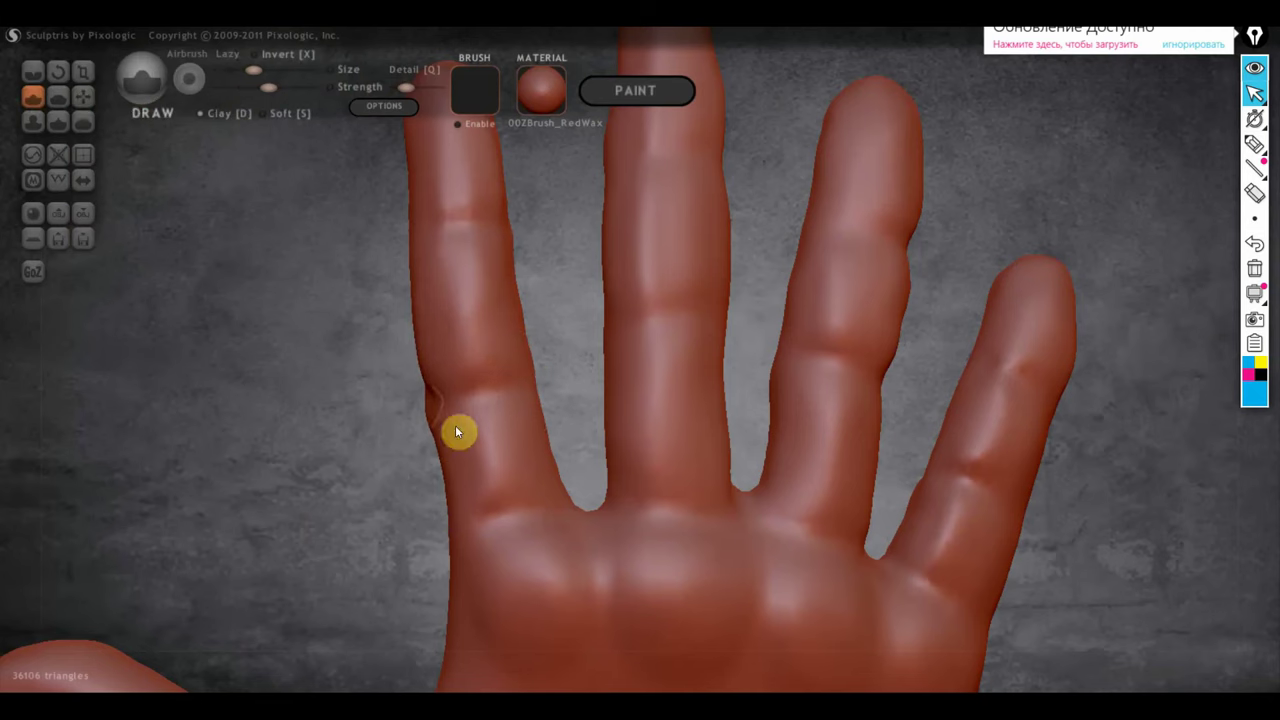
mouse_move(427, 384)
left_mouse_down()
mouse_move(435, 457)
mouse_move(586, 420)
mouse_move(777, 408)
left_mouse_up()
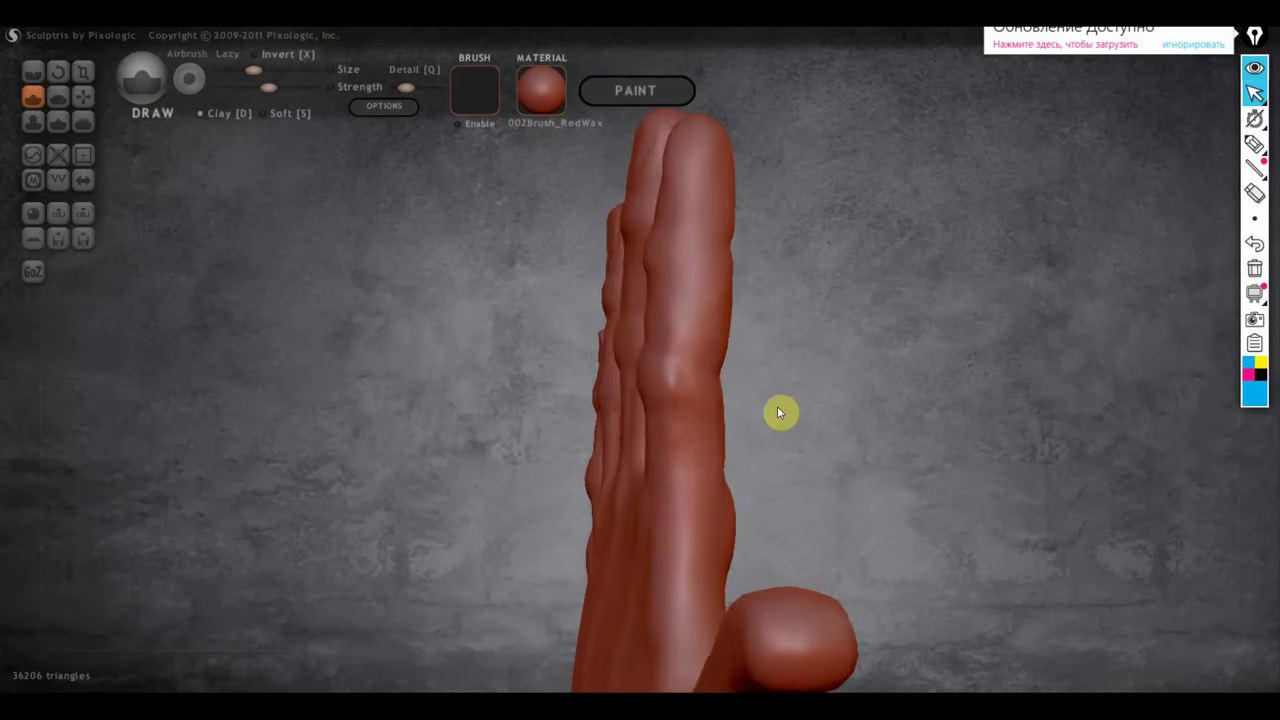
mouse_move(704, 248)
left_mouse_down()
mouse_move(920, 294)
mouse_move(883, 271)
mouse_move(866, 400)
mouse_move(940, 432)
left_mouse_up()
scroll(937, 295, "up", 3)
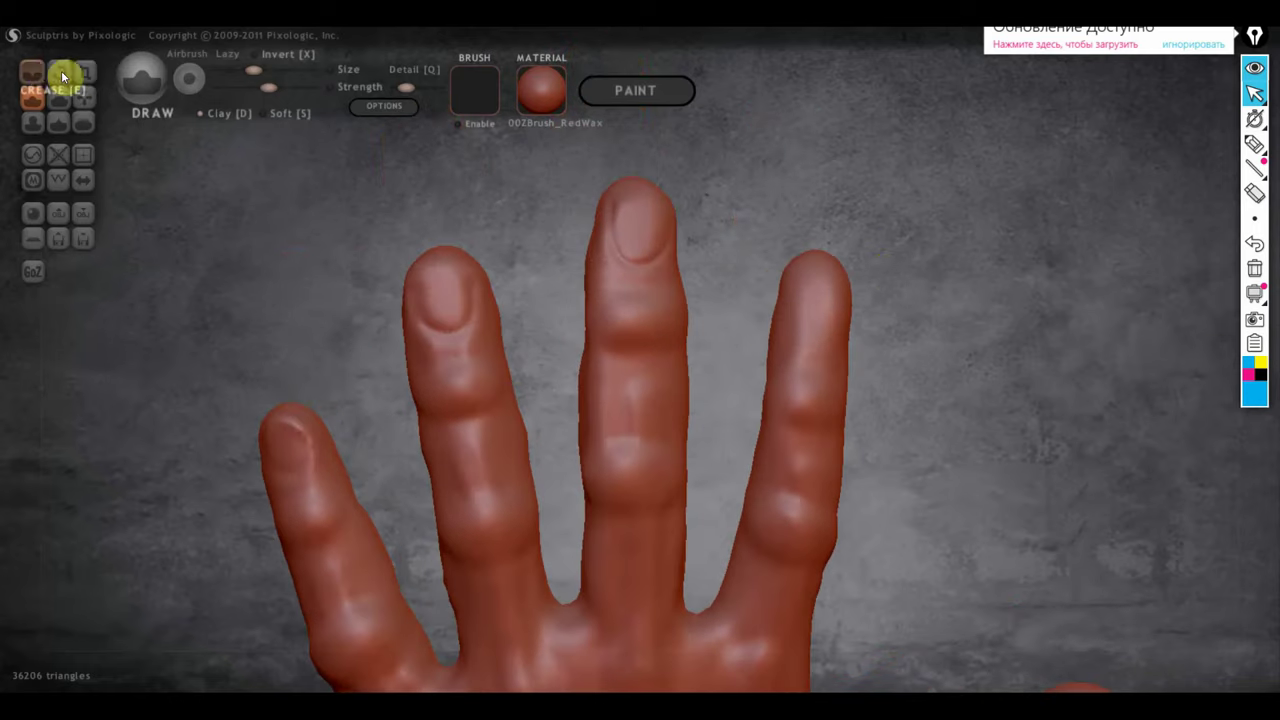
Carve three Crease-brush lines across the right fingertip below the nail, then zoom out.
left_click(33, 72)
scroll(691, 308, "up", 2)
mouse_move(860, 253)
left_mouse_down()
mouse_move(866, 235)
mouse_move(863, 300)
mouse_move(914, 324)
mouse_move(928, 283)
mouse_move(866, 314)
mouse_move(866, 237)
mouse_move(860, 294)
mouse_move(927, 315)
left_mouse_up()
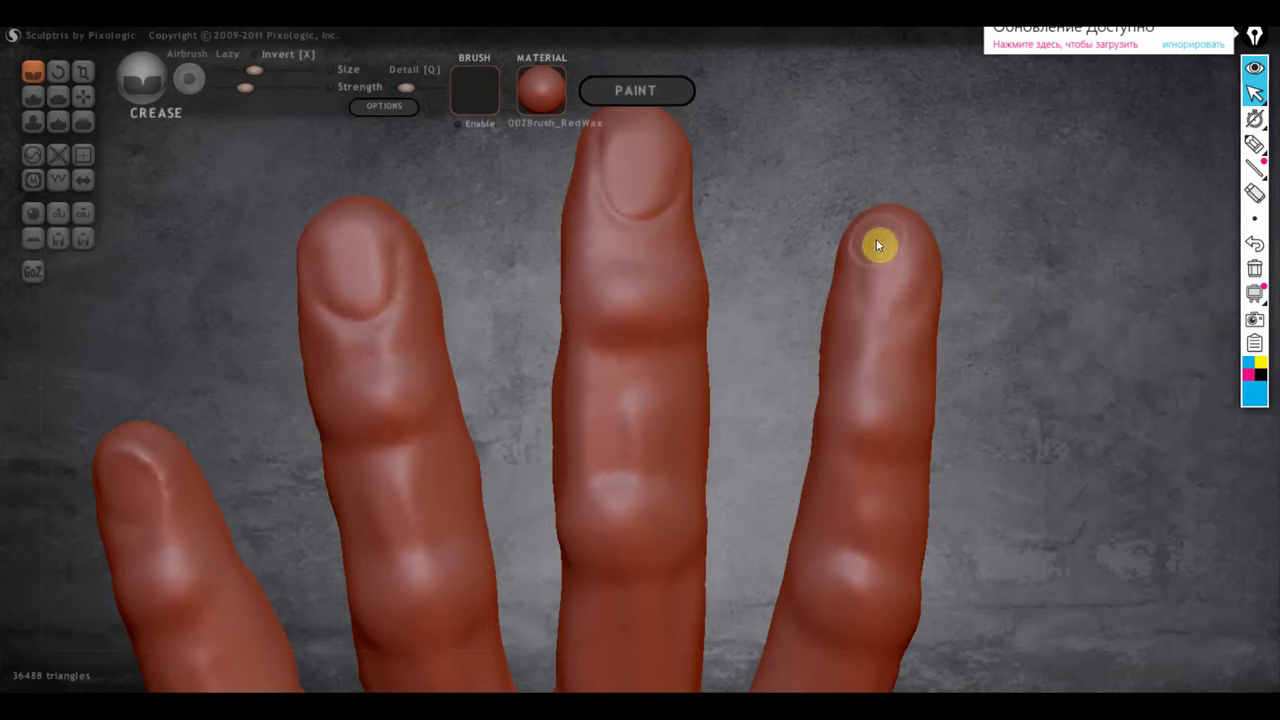
mouse_move(880, 246)
left_mouse_down()
mouse_move(872, 231)
mouse_move(922, 233)
mouse_move(621, 192)
mouse_move(668, 200)
left_mouse_up()
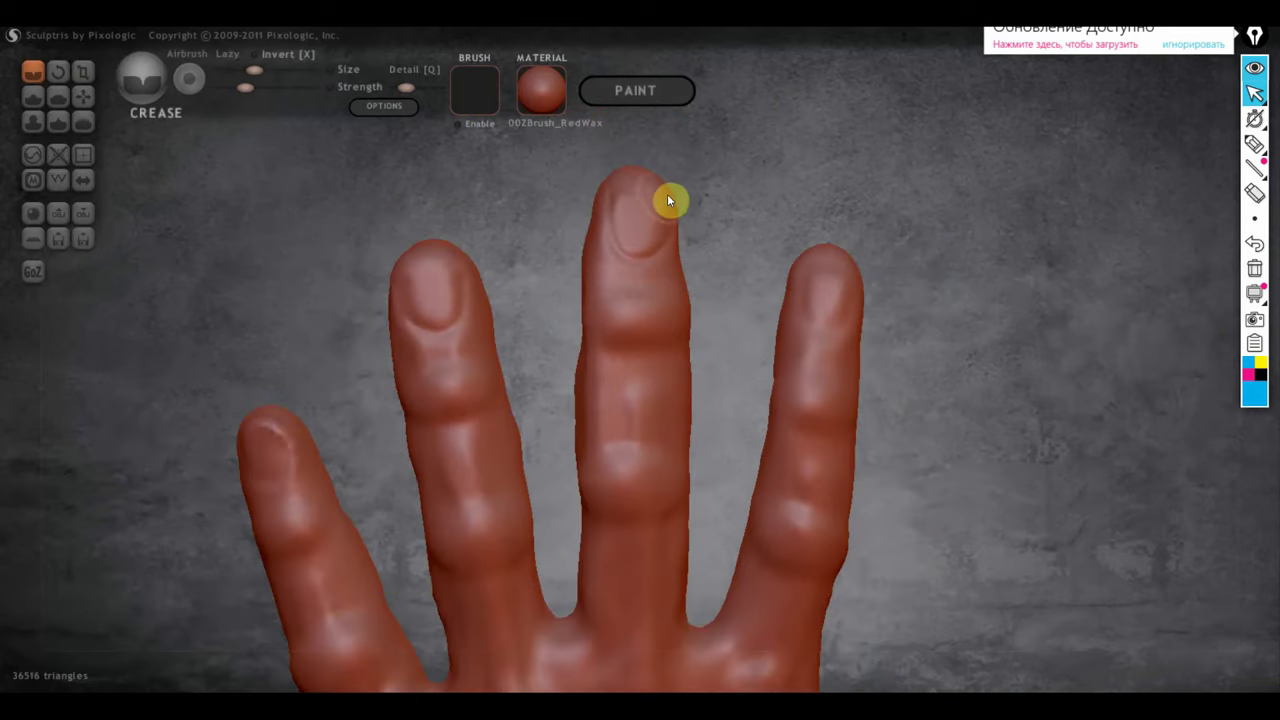
mouse_move(405, 267)
left_mouse_down()
mouse_move(439, 264)
mouse_move(490, 372)
mouse_move(427, 411)
mouse_move(602, 458)
mouse_move(451, 332)
mouse_move(417, 350)
left_mouse_up()
scroll(420, 360, "down", 5)
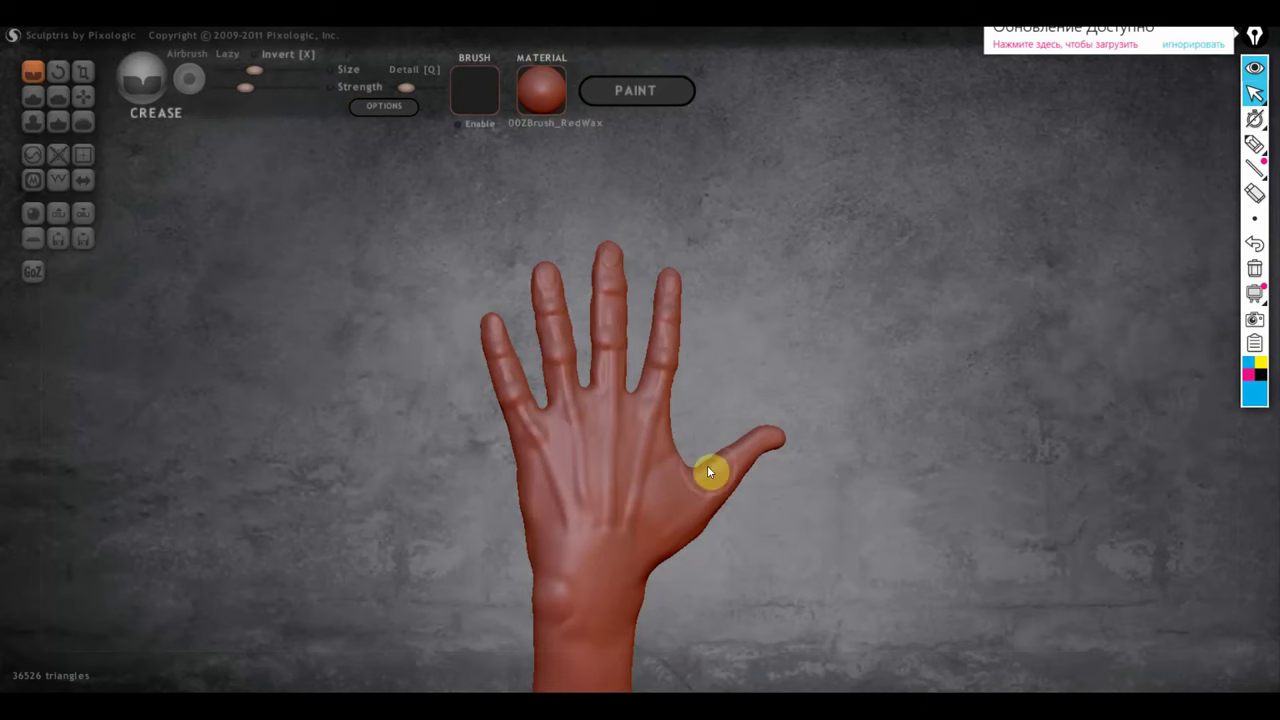
Raise the Crease brush strength and carve creases between the knuckles and up the back of the hand.
scroll(707, 470, "up", 2)
right_click_drag(670, 534, 729, 329)
mouse_move(703, 486)
right_mouse_down()
mouse_move(684, 369)
mouse_move(700, 451)
right_mouse_up()
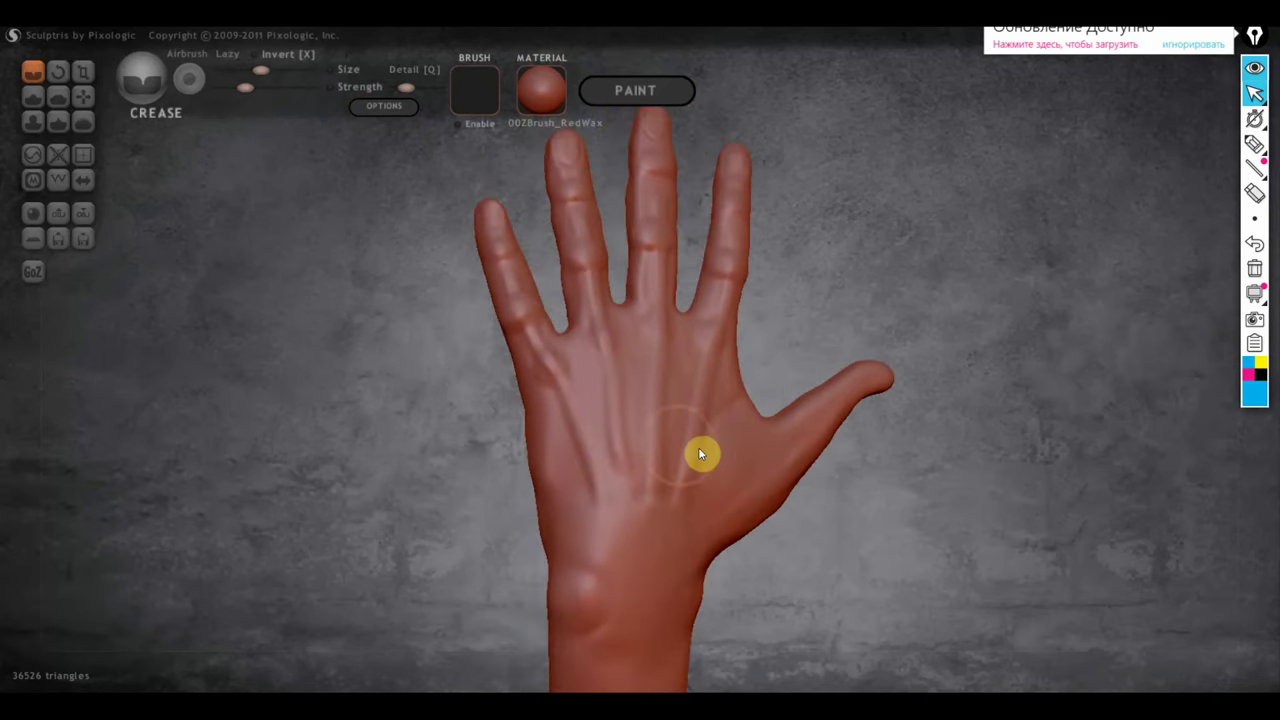
scroll(700, 451, "up", 3)
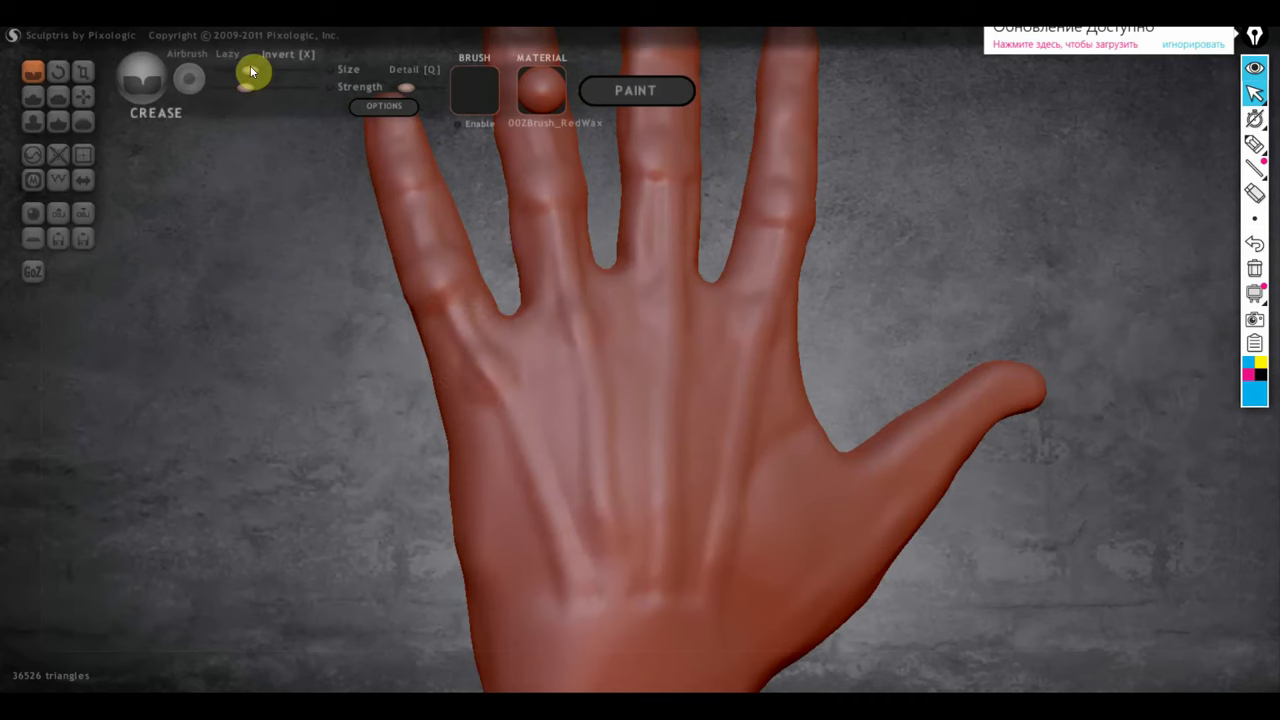
left_click_drag(260, 86, 270, 88)
scroll(490, 345, "up", 2)
left_click_drag(505, 380, 540, 318)
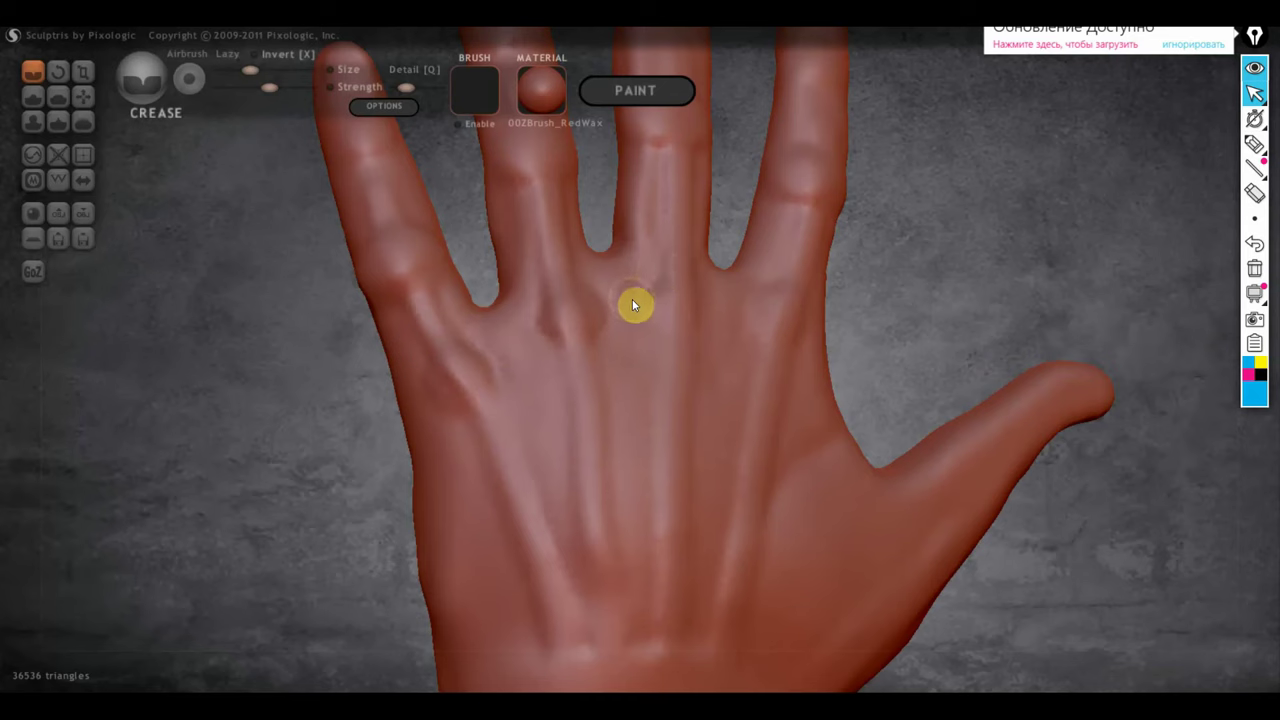
left_click_drag(708, 285, 716, 326)
mouse_move(781, 294)
left_mouse_down()
mouse_move(742, 314)
mouse_move(813, 343)
mouse_move(787, 365)
left_mouse_up()
left_click_drag(792, 240, 906, 276)
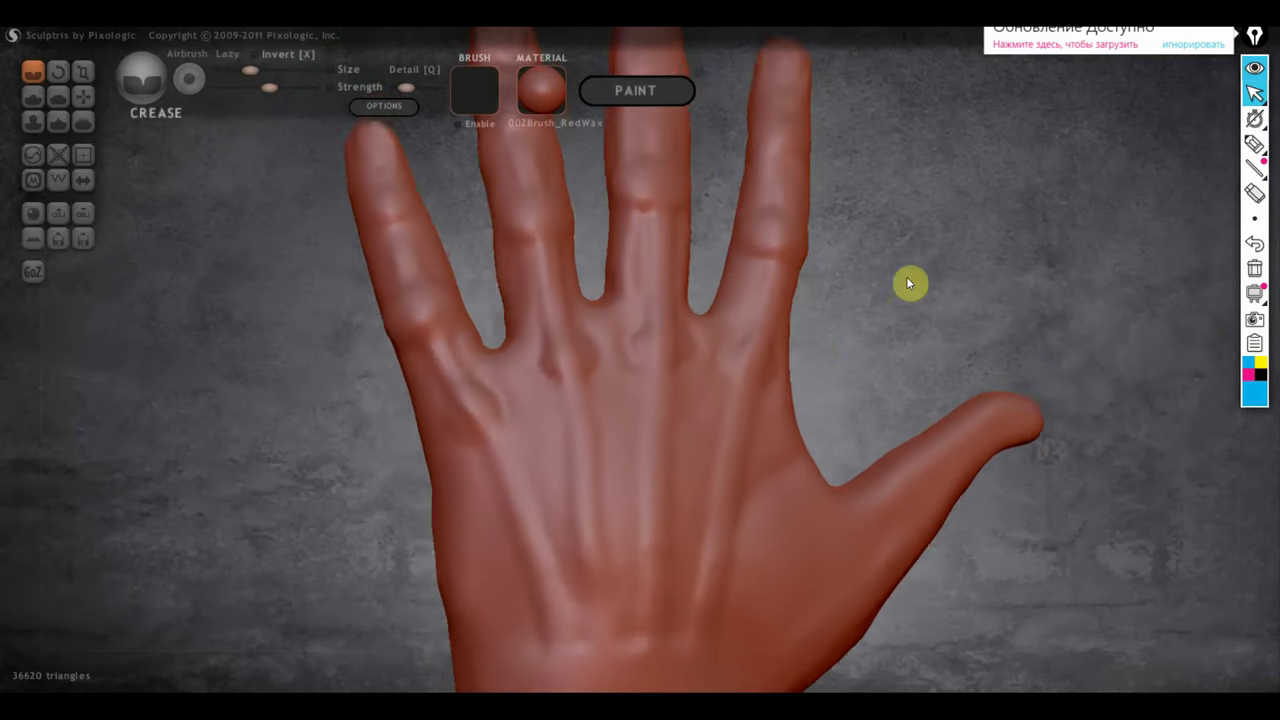
With the Flatten brush, smooth out the bump along the palm's outer edge.
left_click(50, 96)
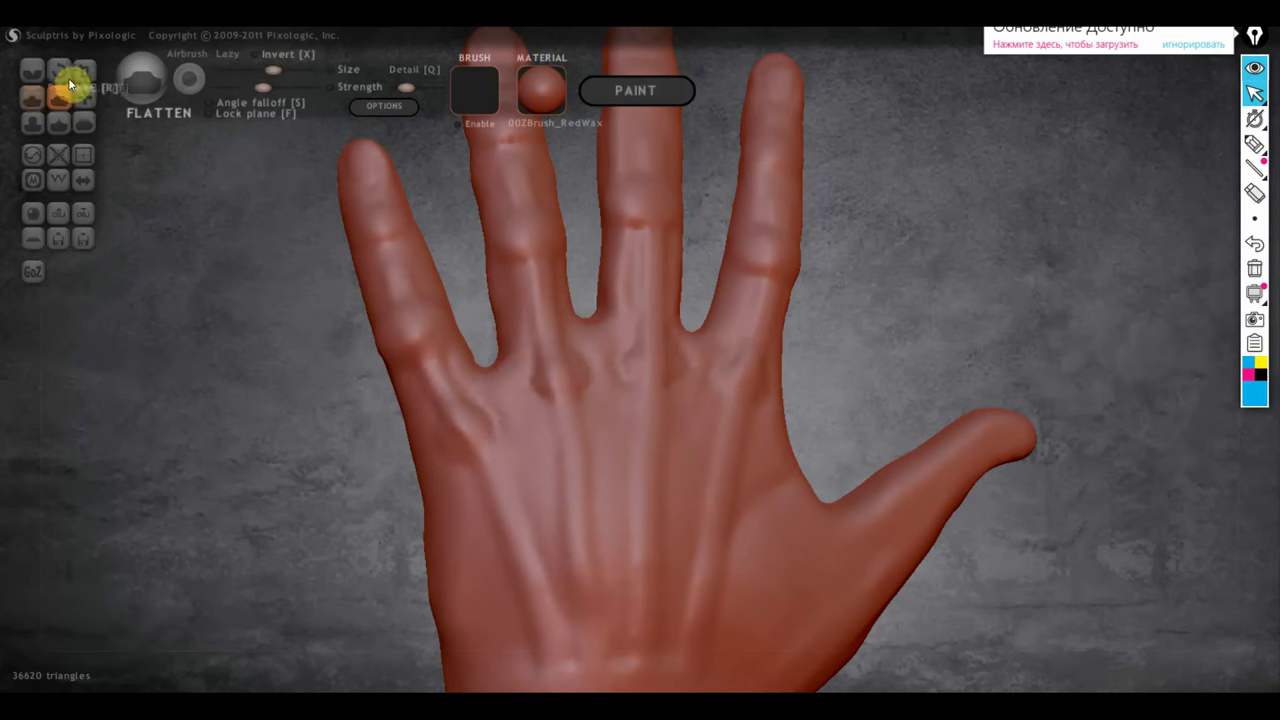
left_click(33, 95)
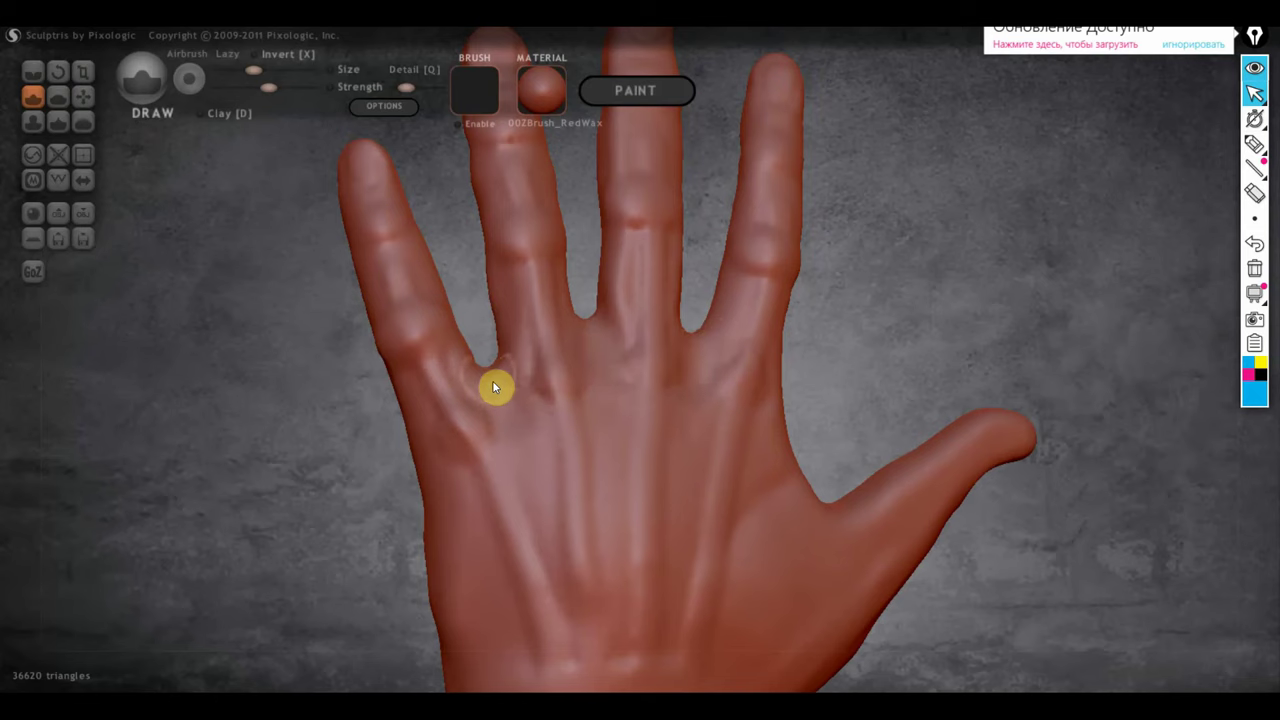
scroll(643, 500, "down", 3)
right_click_drag(737, 509, 714, 380)
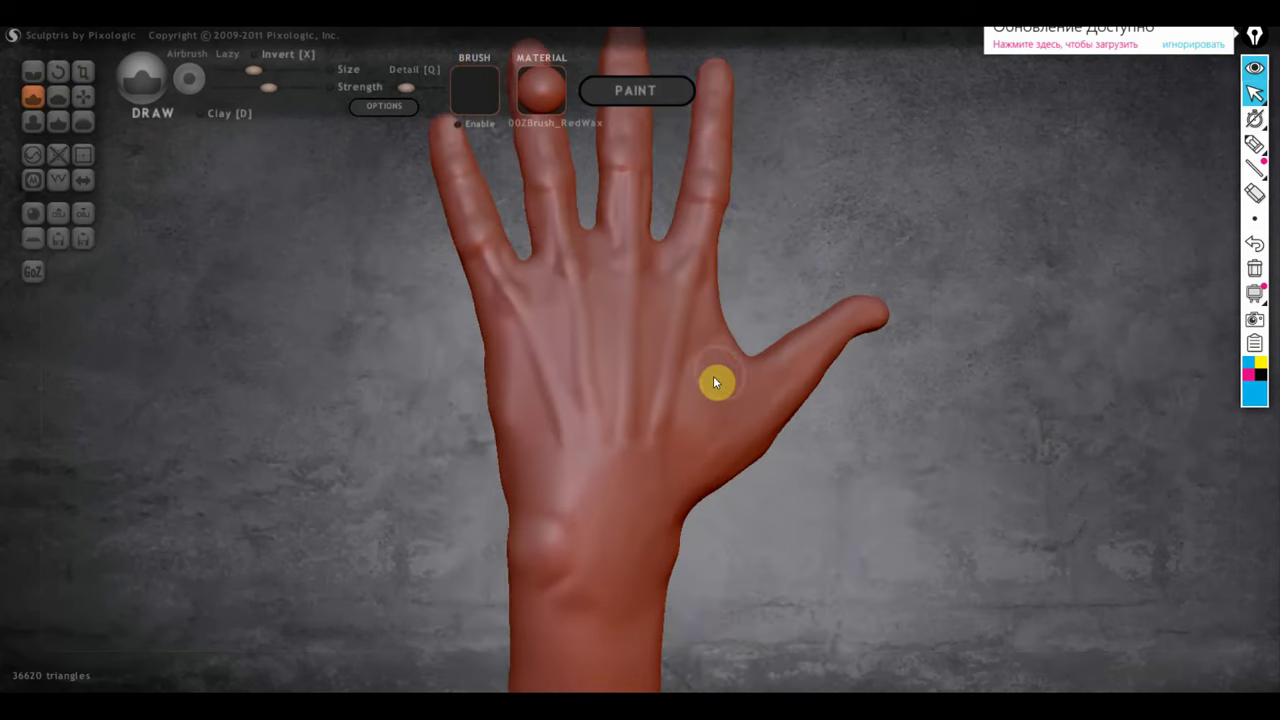
right_click_drag(703, 471, 771, 453)
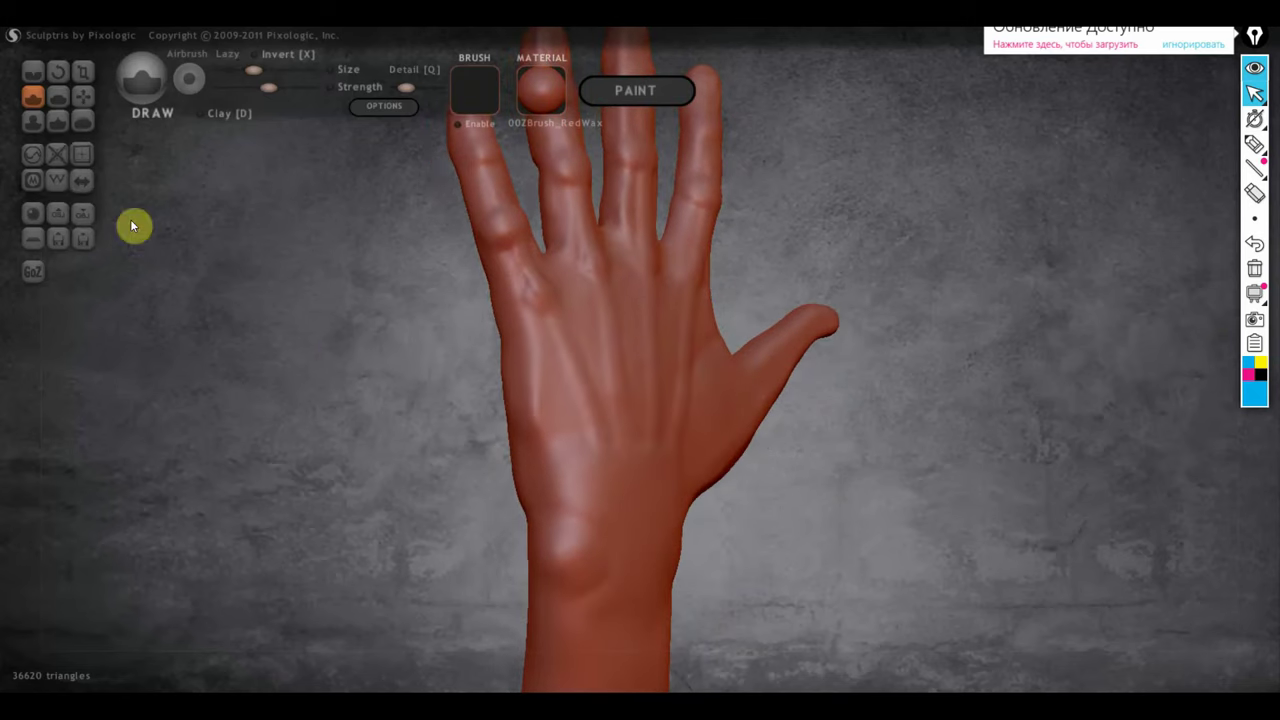
left_click(58, 96)
scroll(454, 395, "up", 2)
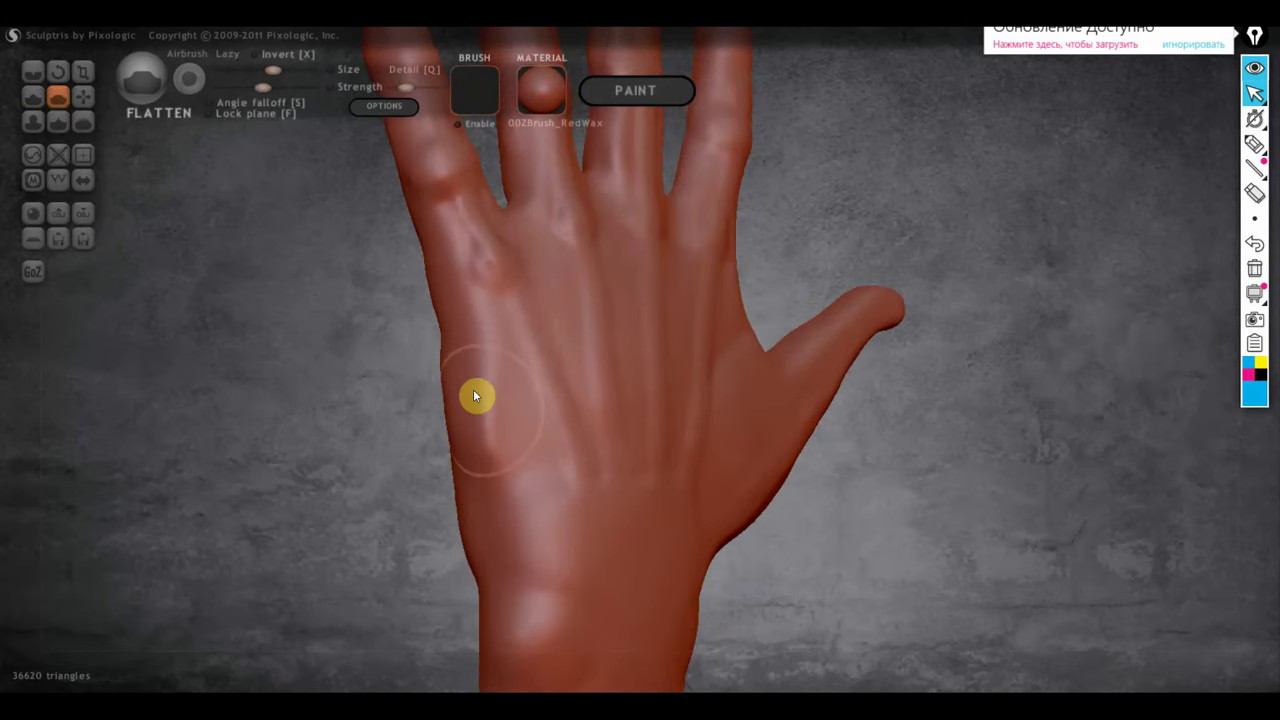
scroll(364, 404, "up", 2)
mouse_move(371, 446)
left_mouse_down()
mouse_move(403, 489)
mouse_move(366, 323)
mouse_move(374, 380)
mouse_move(362, 374)
left_mouse_up()
Flatten the side of the hand, orbiting round from side view to the palm.
scroll(409, 578, "down", 3)
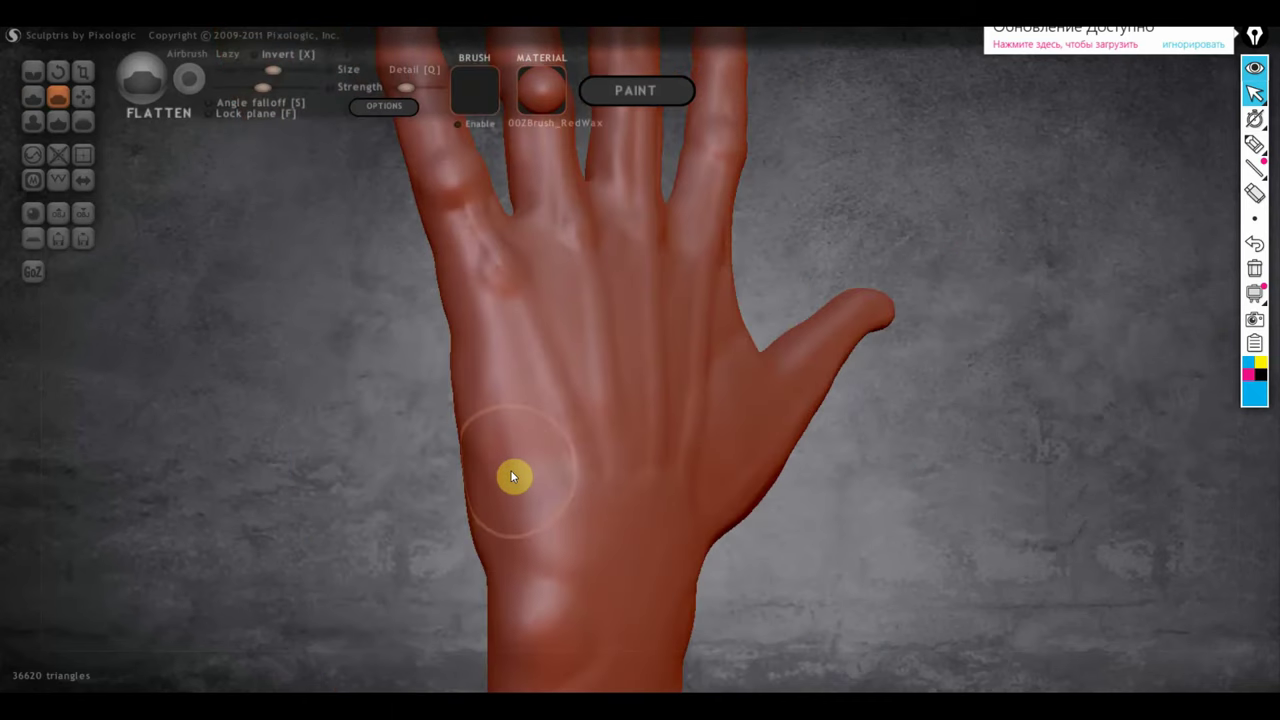
mouse_move(514, 477)
right_mouse_down()
mouse_move(676, 469)
mouse_move(672, 452)
right_mouse_up()
mouse_move(670, 450)
left_mouse_down()
mouse_move(682, 389)
mouse_move(640, 440)
mouse_move(669, 371)
mouse_move(667, 453)
left_mouse_up()
right_click_drag(666, 447, 792, 421)
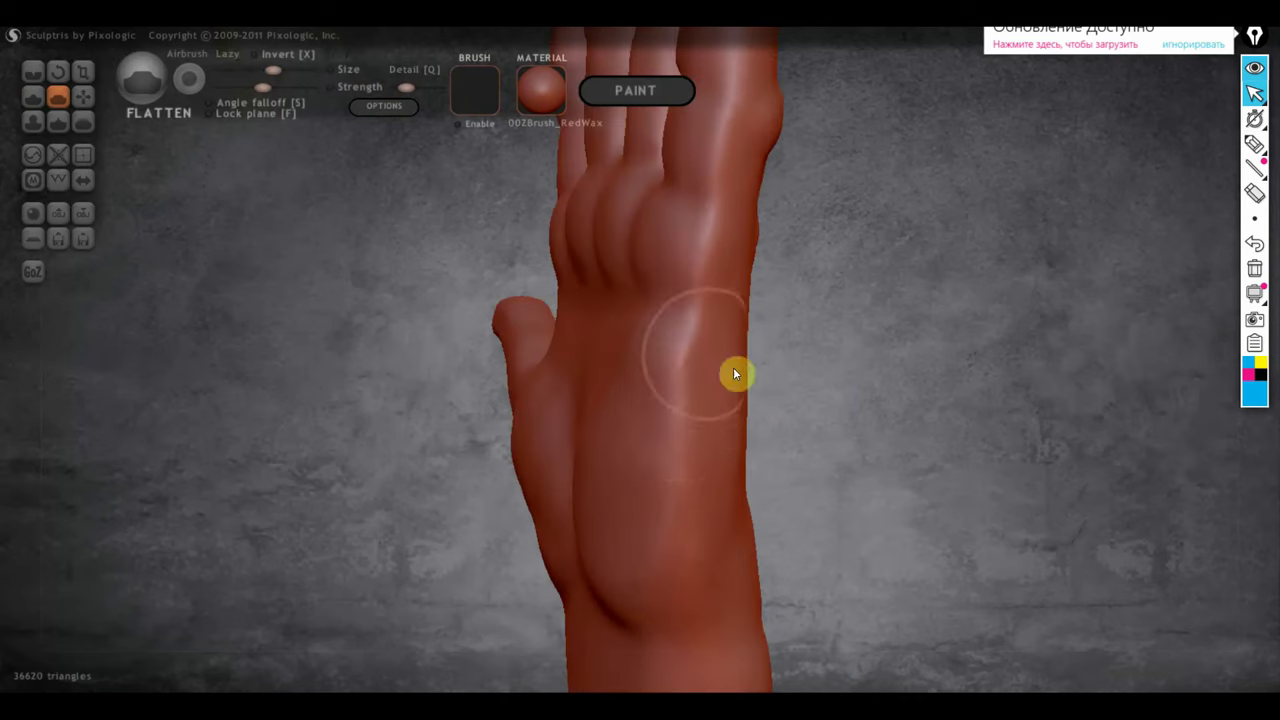
mouse_move(683, 474)
right_mouse_down()
mouse_move(754, 507)
mouse_move(906, 489)
right_mouse_up()
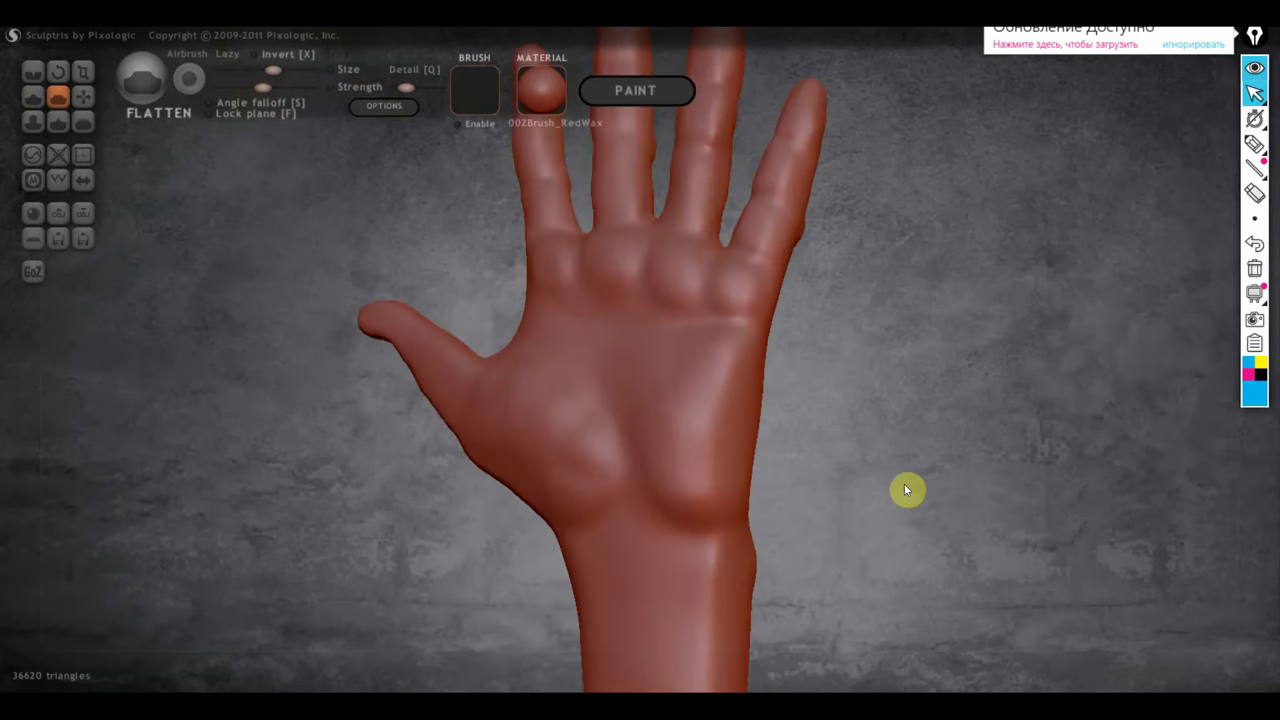
With the Draw brush at lower strength, raise a ridge across the upper palm below the fingers.
left_click(43, 97)
scroll(711, 394, "down", 2)
scroll(723, 380, "down", 2)
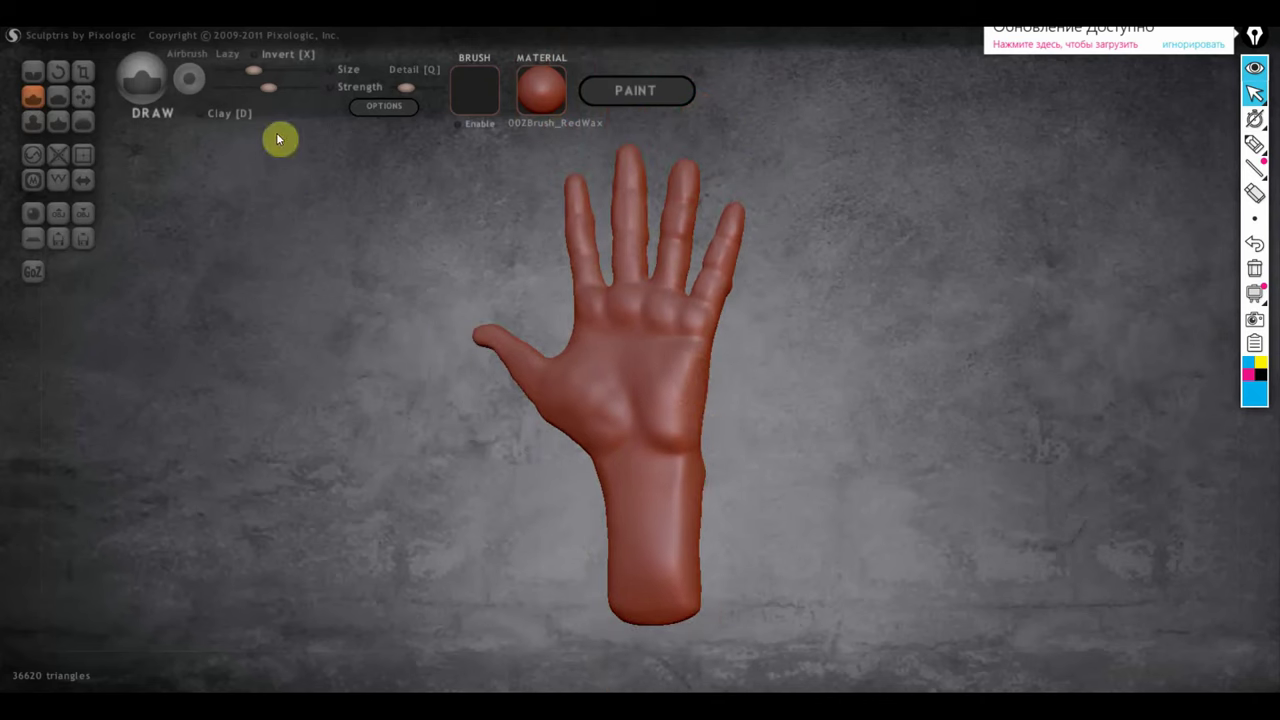
left_click(246, 88)
scroll(720, 395, "up", 2)
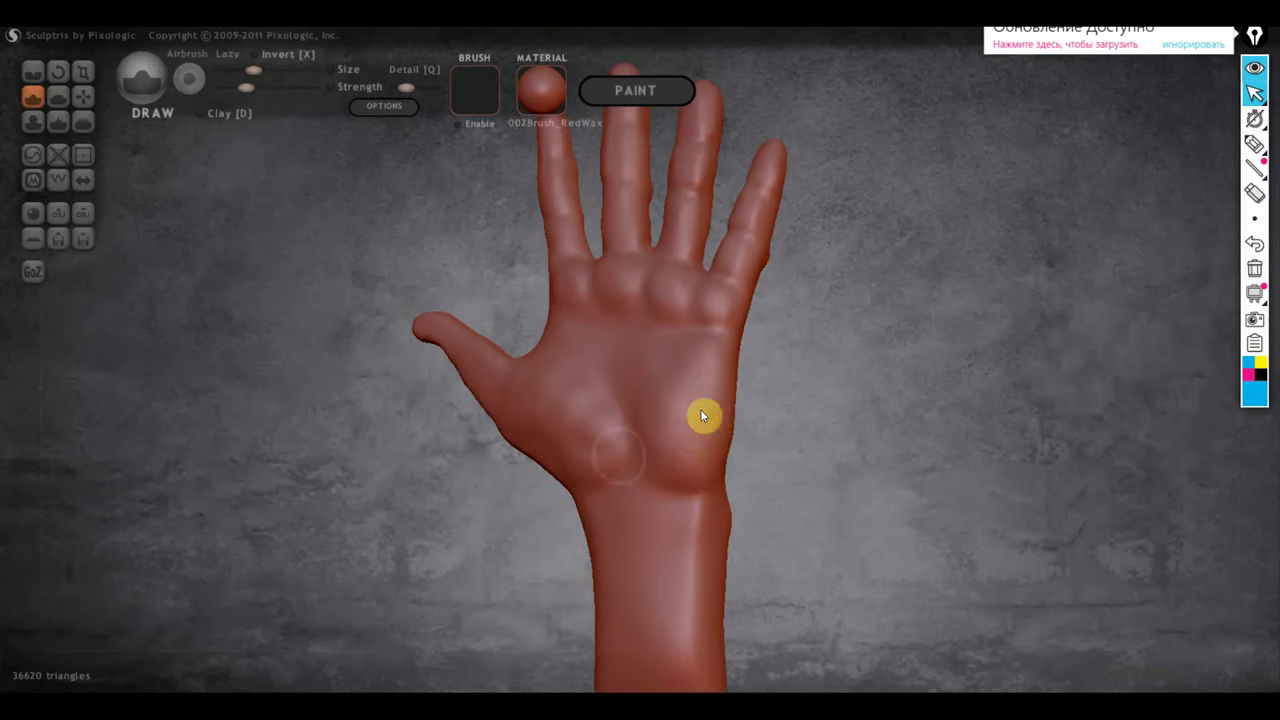
scroll(793, 430, "down", 3)
scroll(901, 446, "down", 1)
scroll(832, 415, "up", 3)
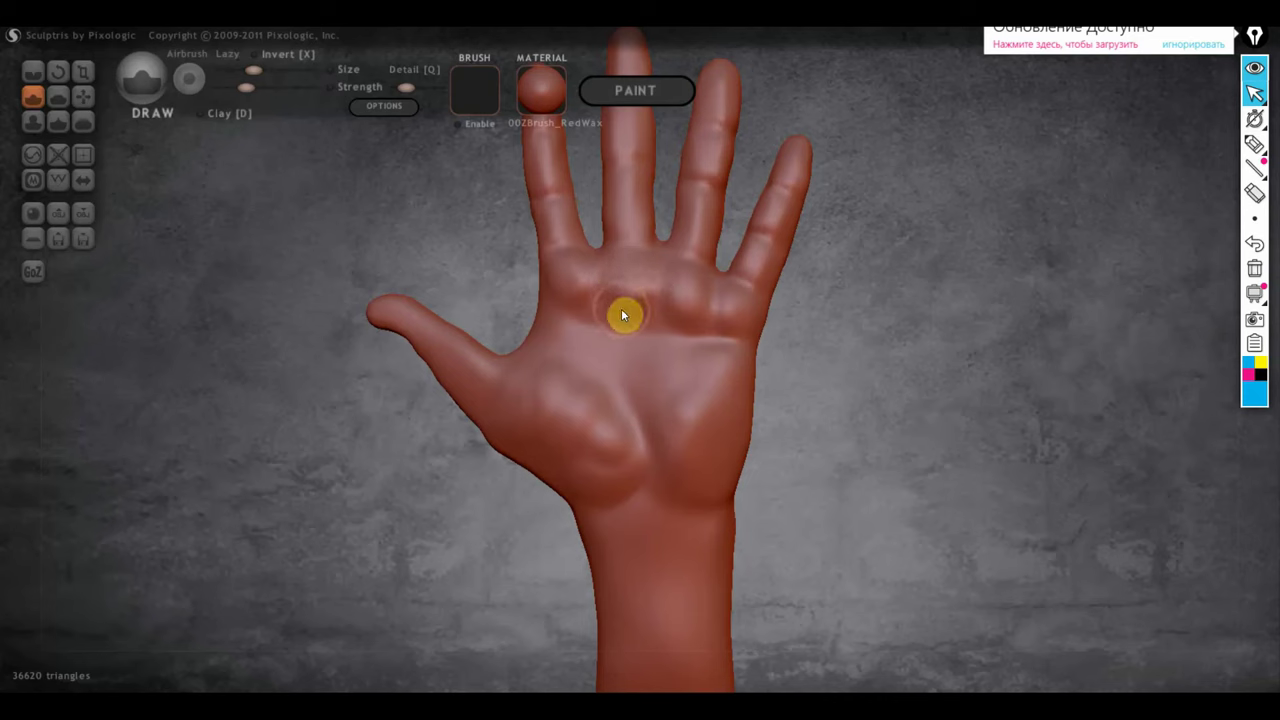
mouse_move(652, 297)
left_mouse_down()
mouse_move(700, 280)
mouse_move(689, 320)
left_mouse_up()
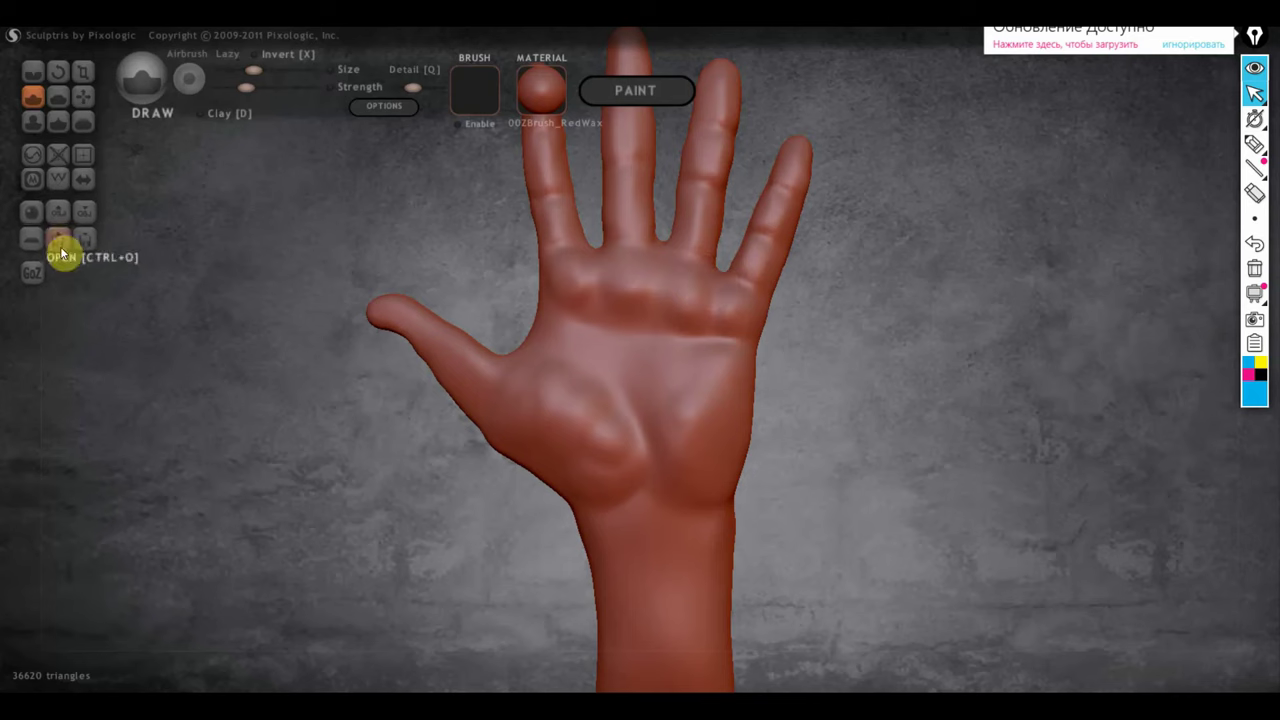
Show the wireframe, build up the palm at the index finger base, then crease a line there.
left_click(62, 179)
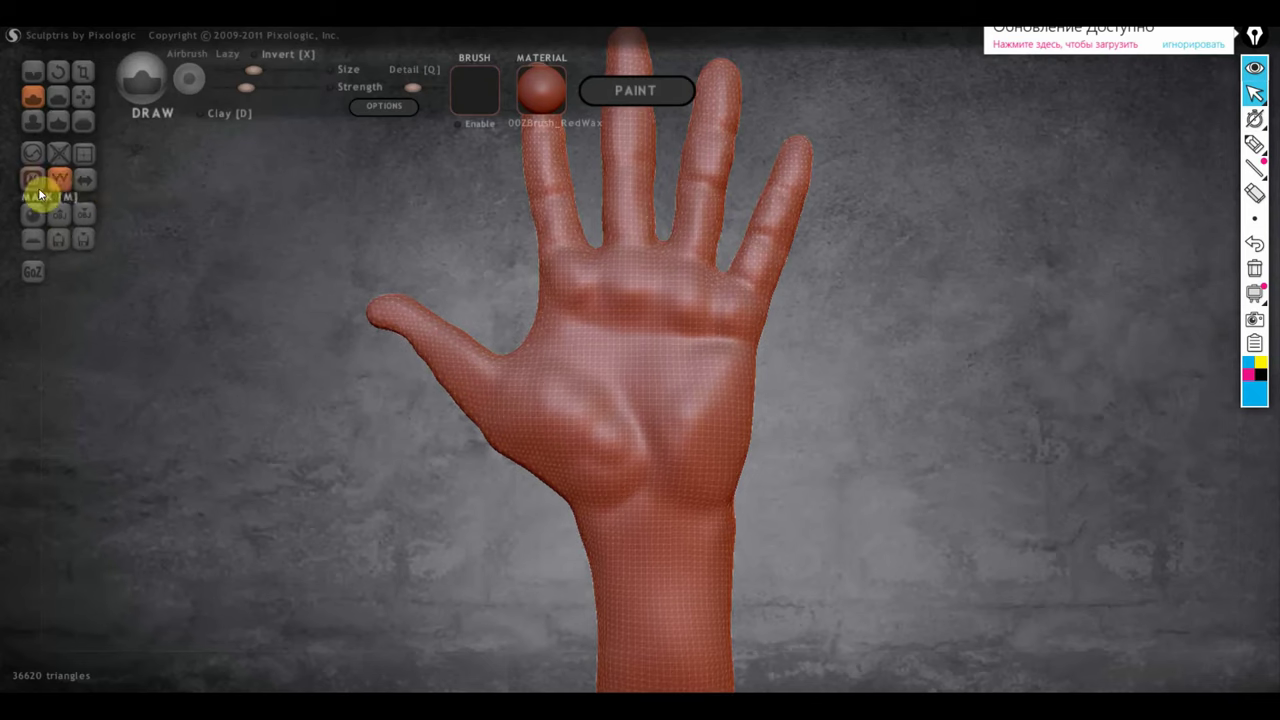
scroll(522, 394, "up", 3)
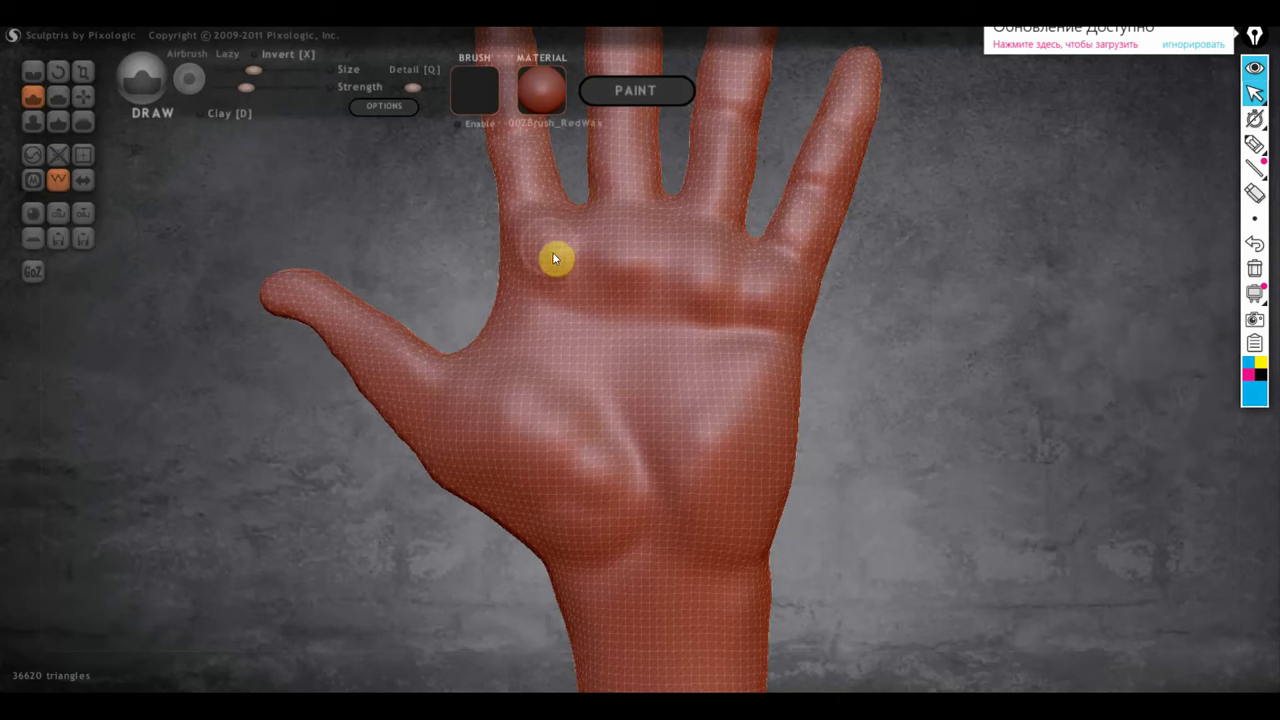
mouse_move(556, 258)
left_mouse_down()
mouse_move(506, 260)
mouse_move(543, 271)
left_mouse_up()
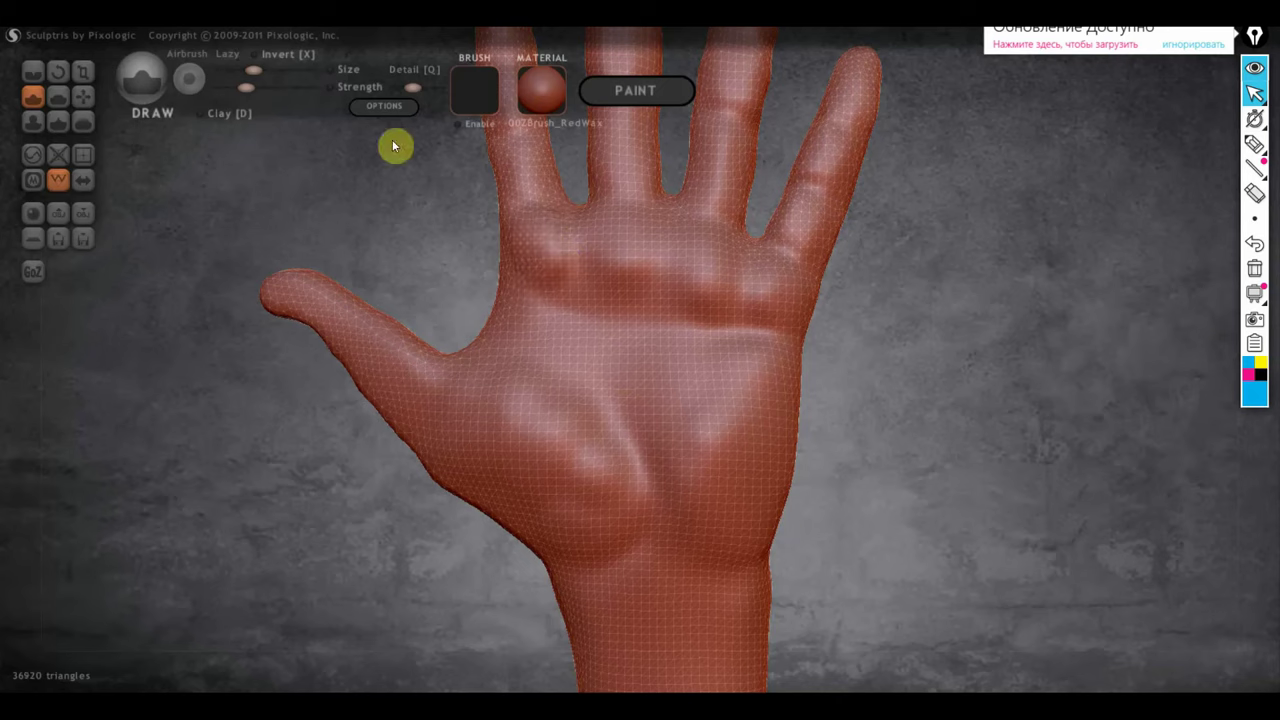
left_click(34, 74)
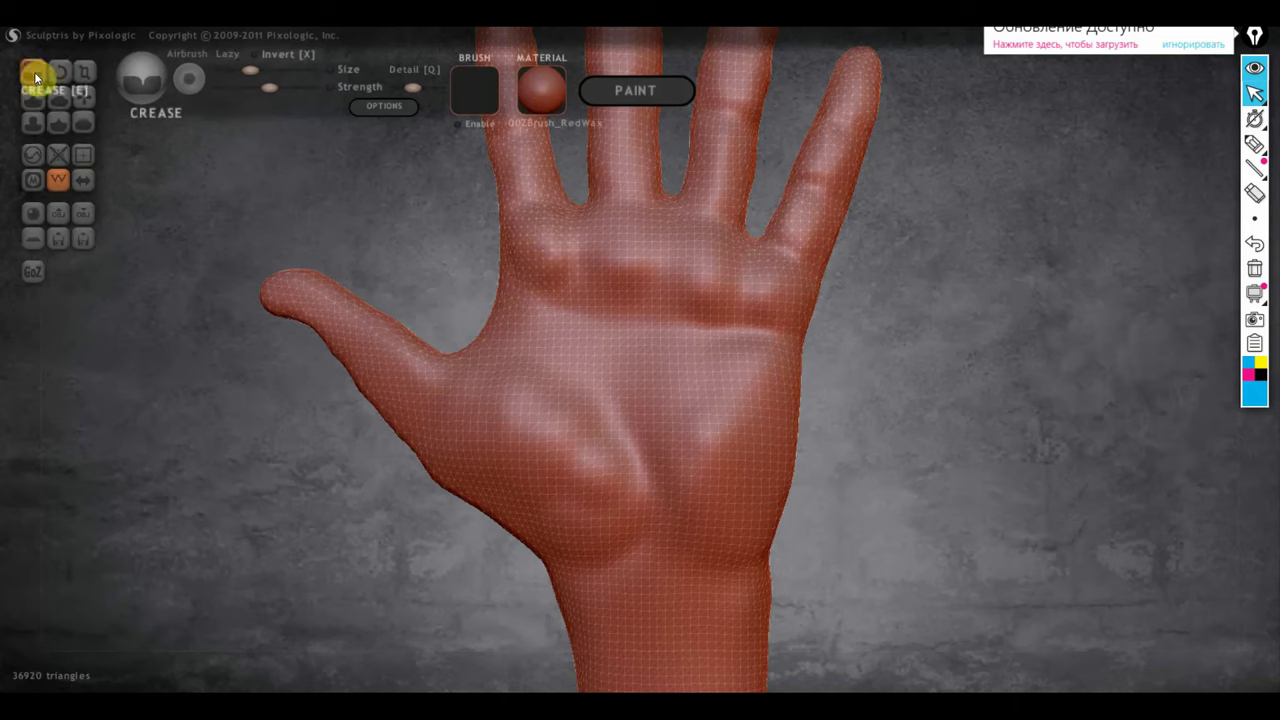
mouse_move(549, 220)
left_mouse_down()
mouse_move(511, 246)
mouse_move(563, 318)
left_mouse_up()
Crease joint lines across the palm and below the ring finger.
scroll(593, 308, "up", 3)
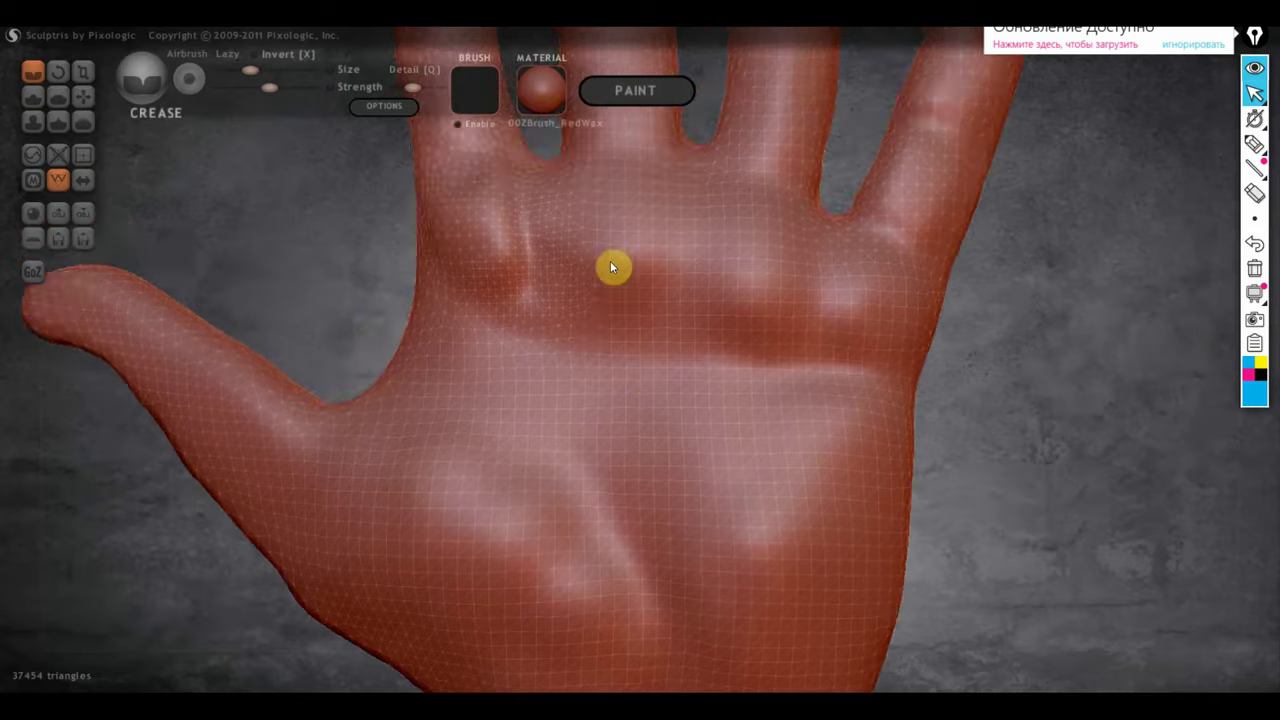
right_click_drag(610, 262, 600, 486)
scroll(446, 380, "up", 3)
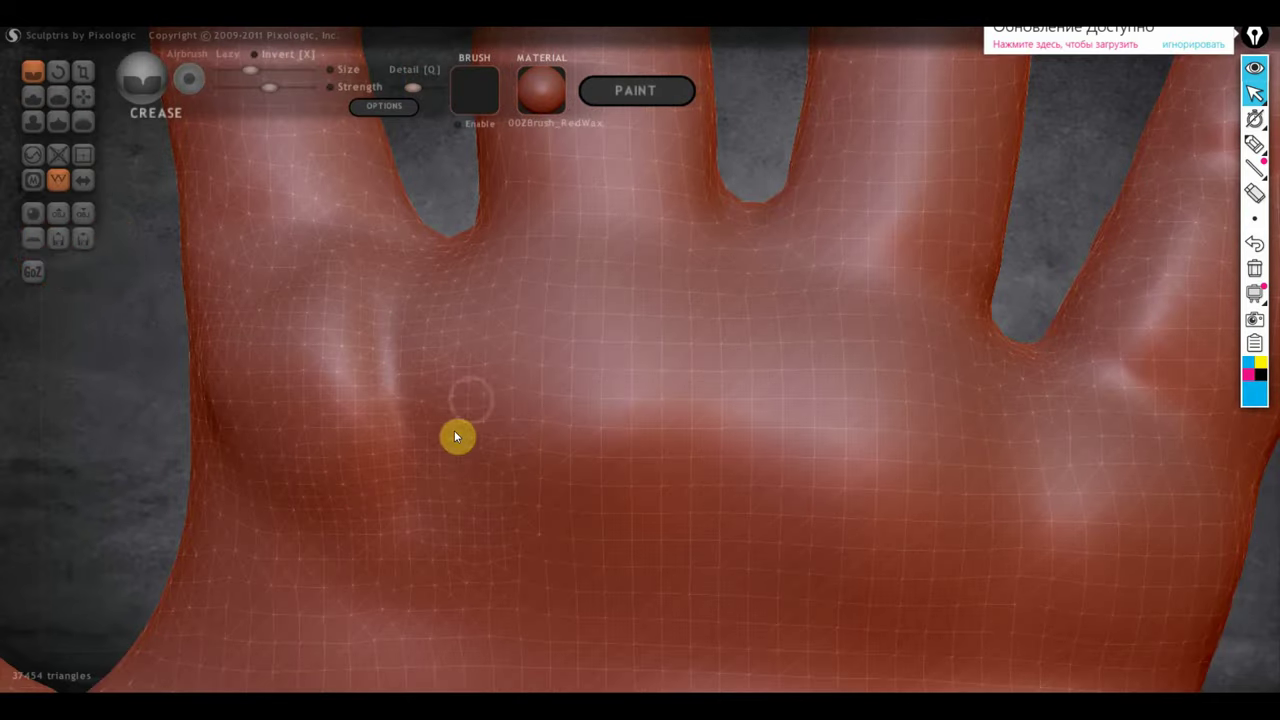
scroll(454, 437, "down", 3)
left_click_drag(674, 306, 680, 428)
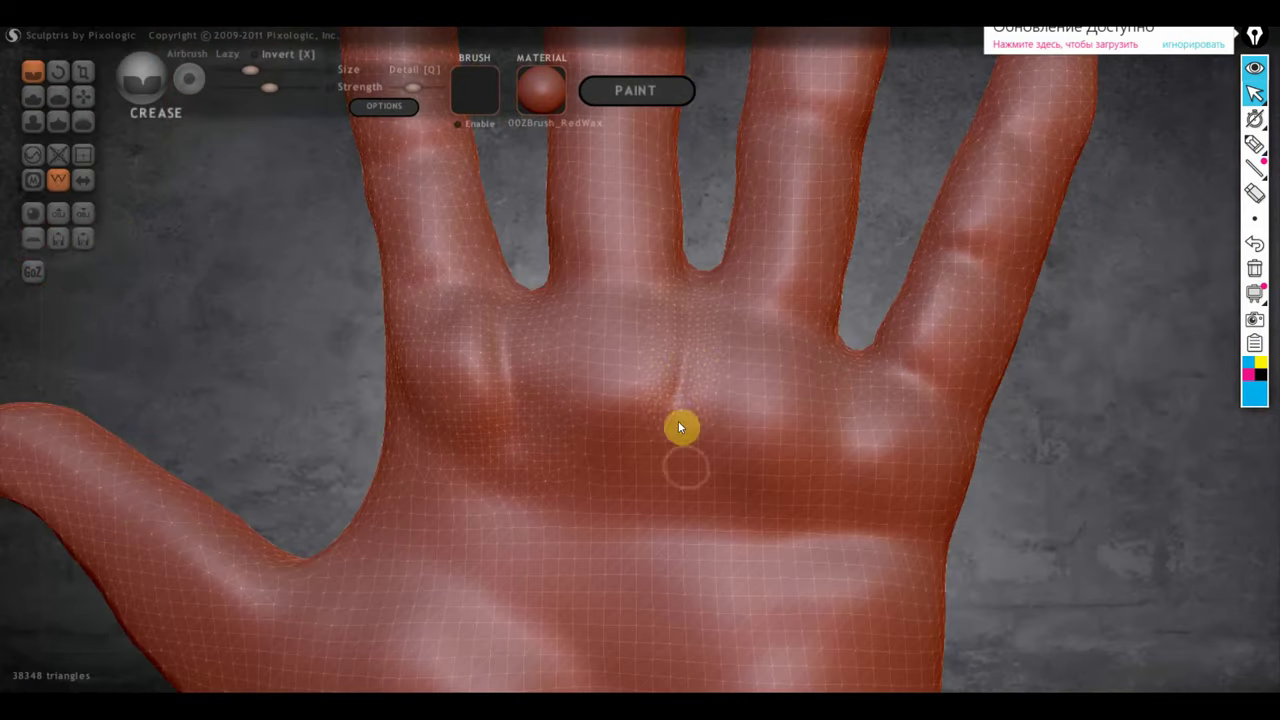
left_click_drag(836, 352, 828, 483)
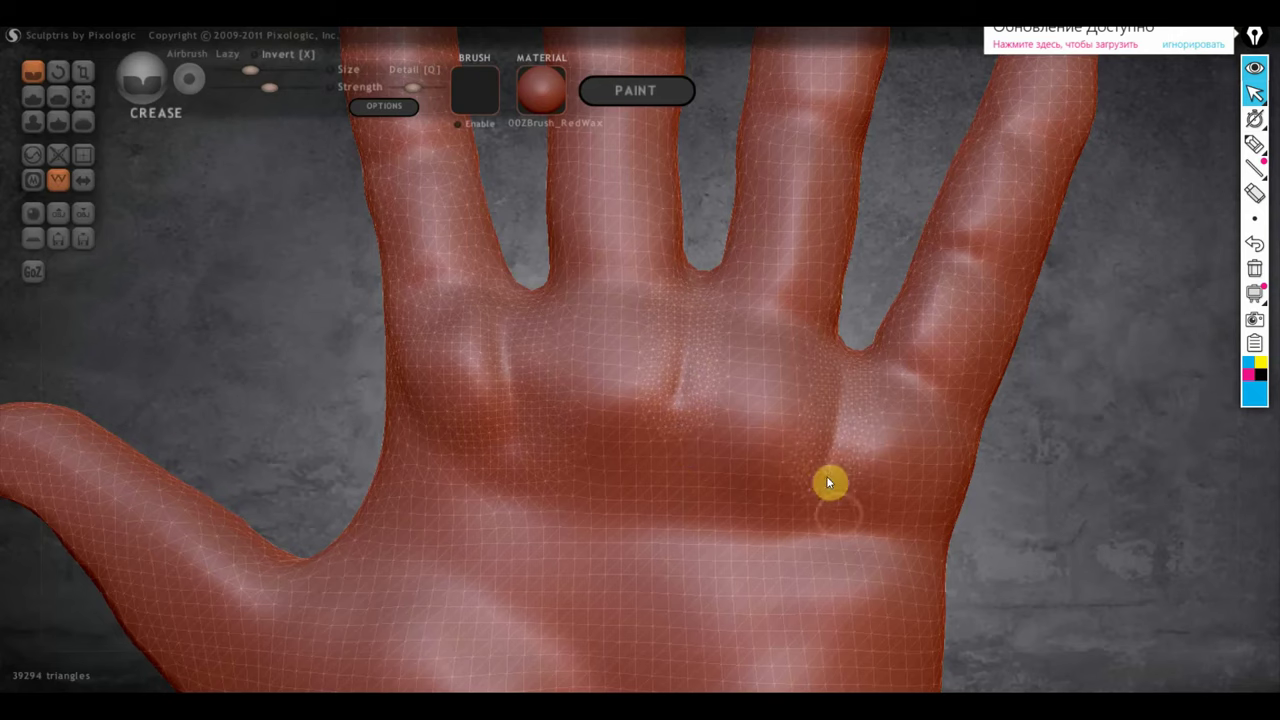
scroll(736, 434, "down", 5)
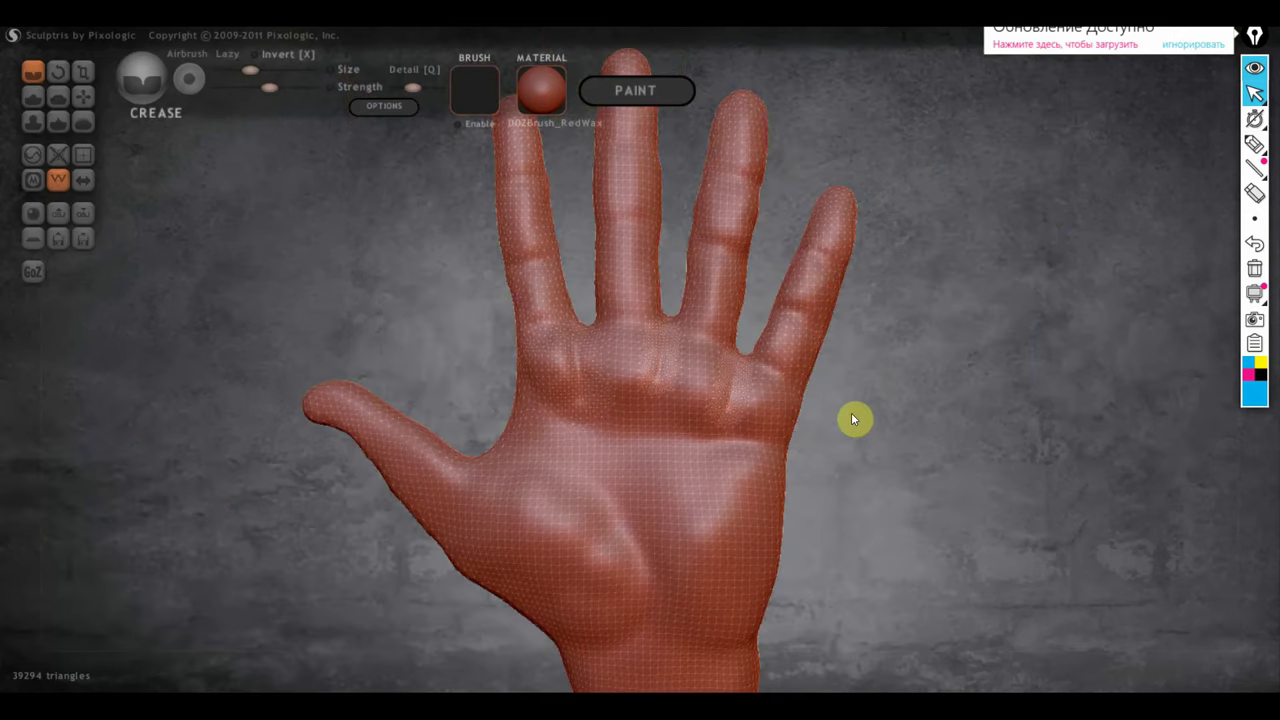
right_click_drag(873, 405, 868, 482, "alt")
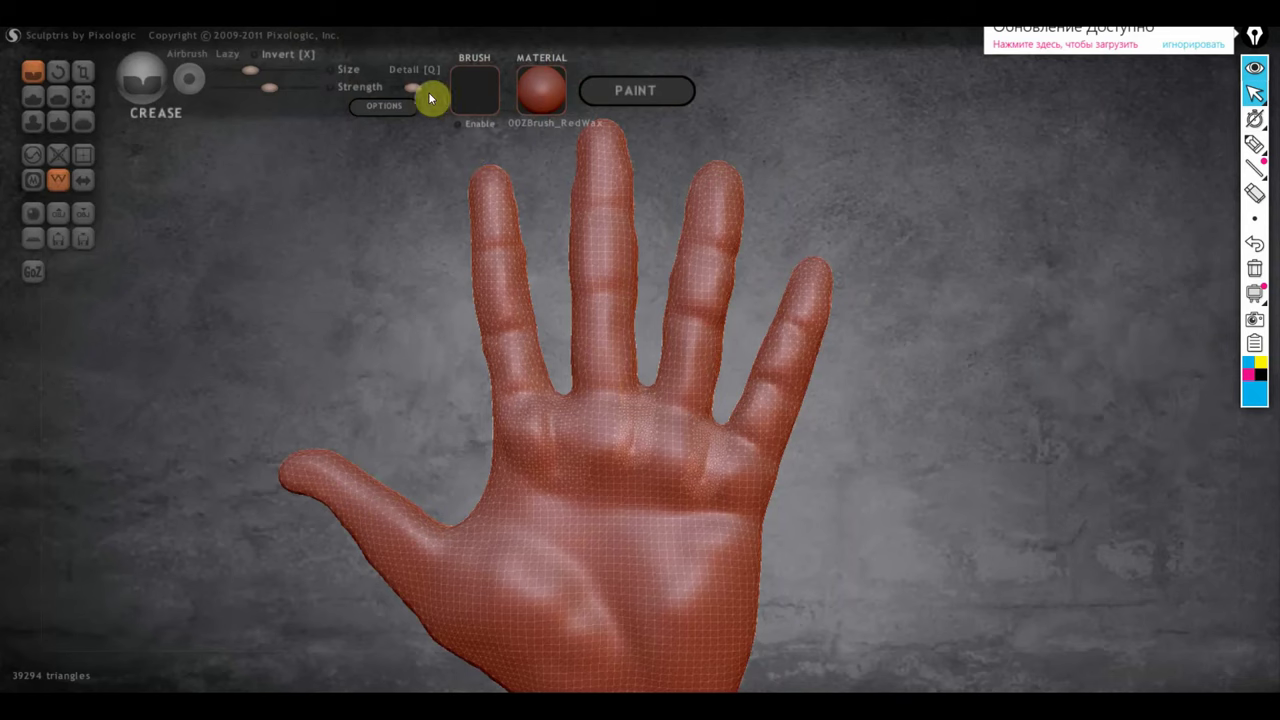
Hide the wireframe and refine the crease at the index finger base.
left_click(57, 179)
scroll(664, 354, "up", 5)
scroll(661, 344, "down", 3)
right_click_drag(661, 344, 601, 399)
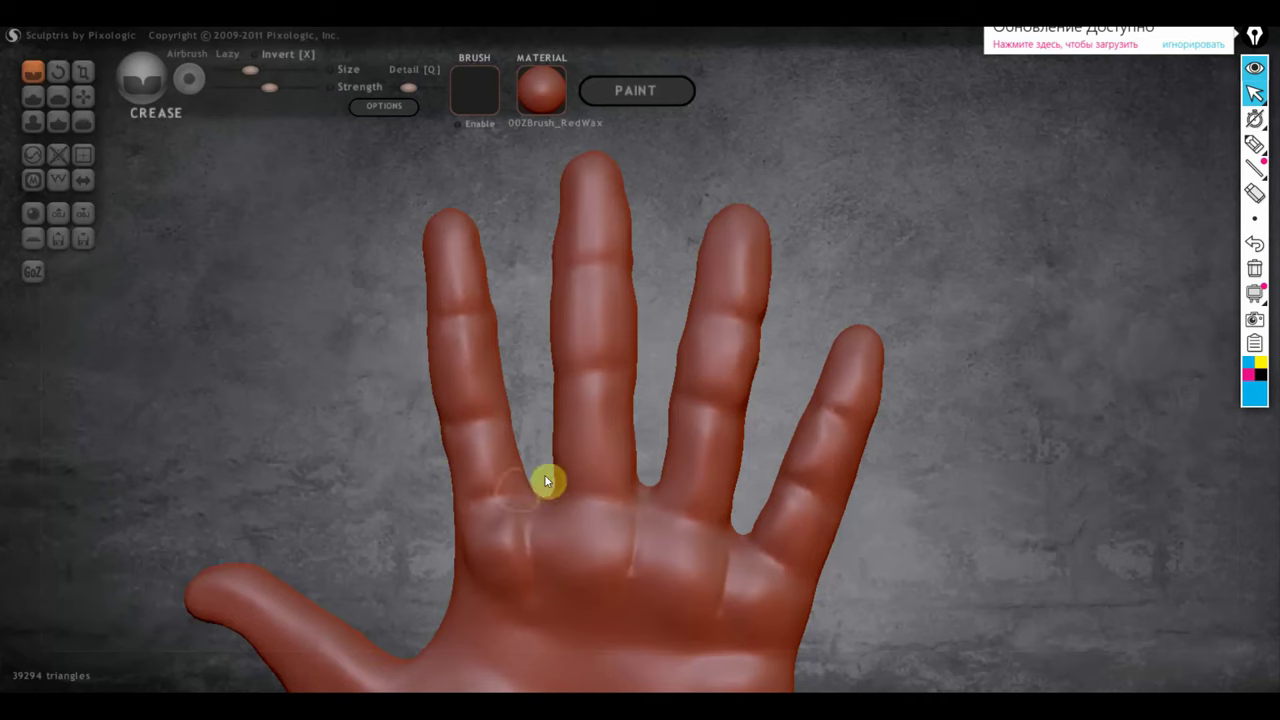
left_click_drag(477, 505, 457, 517)
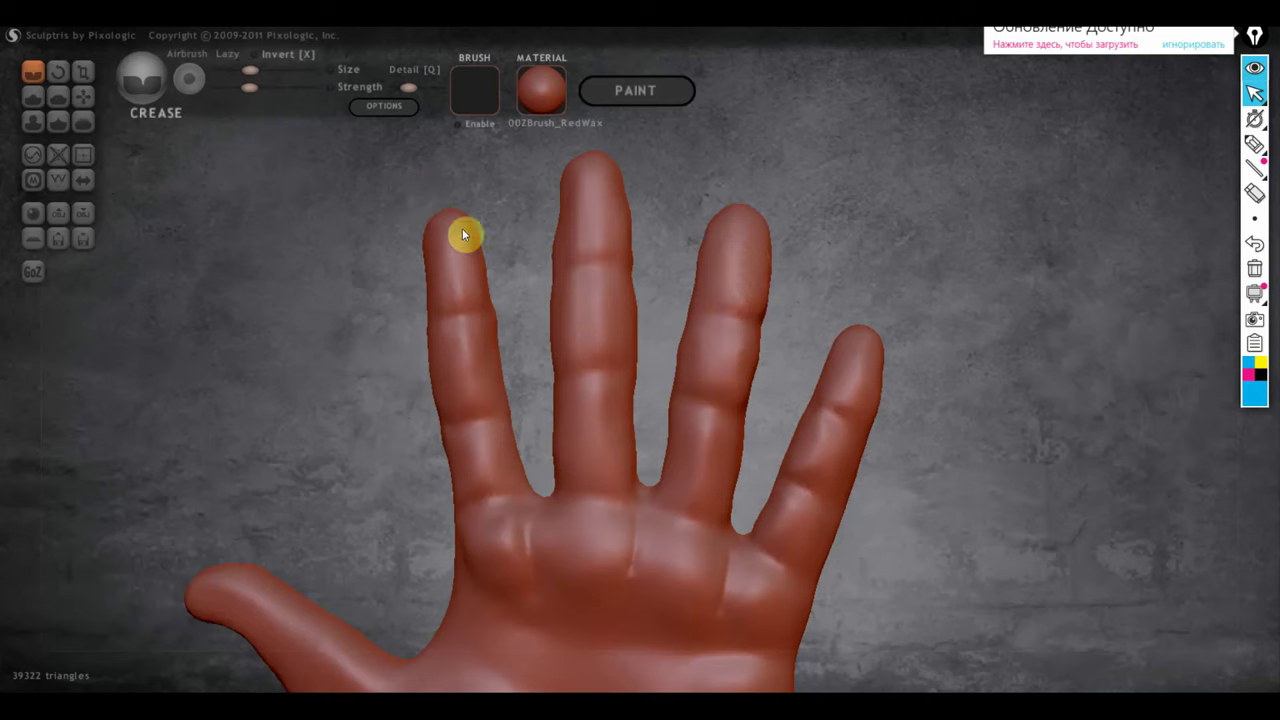
Subdivide the whole hand mesh to 157288 triangles, toggling the wireframe on and off.
left_click(58, 183)
left_click(86, 156)
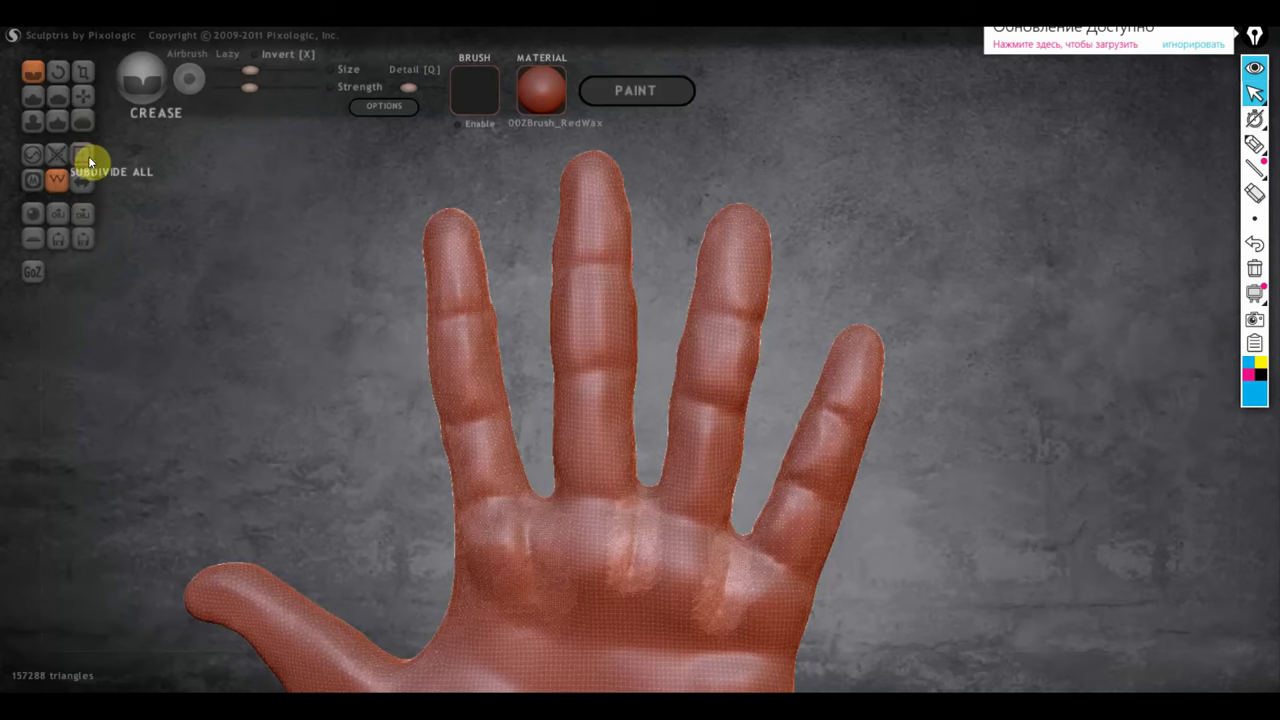
left_click(56, 182)
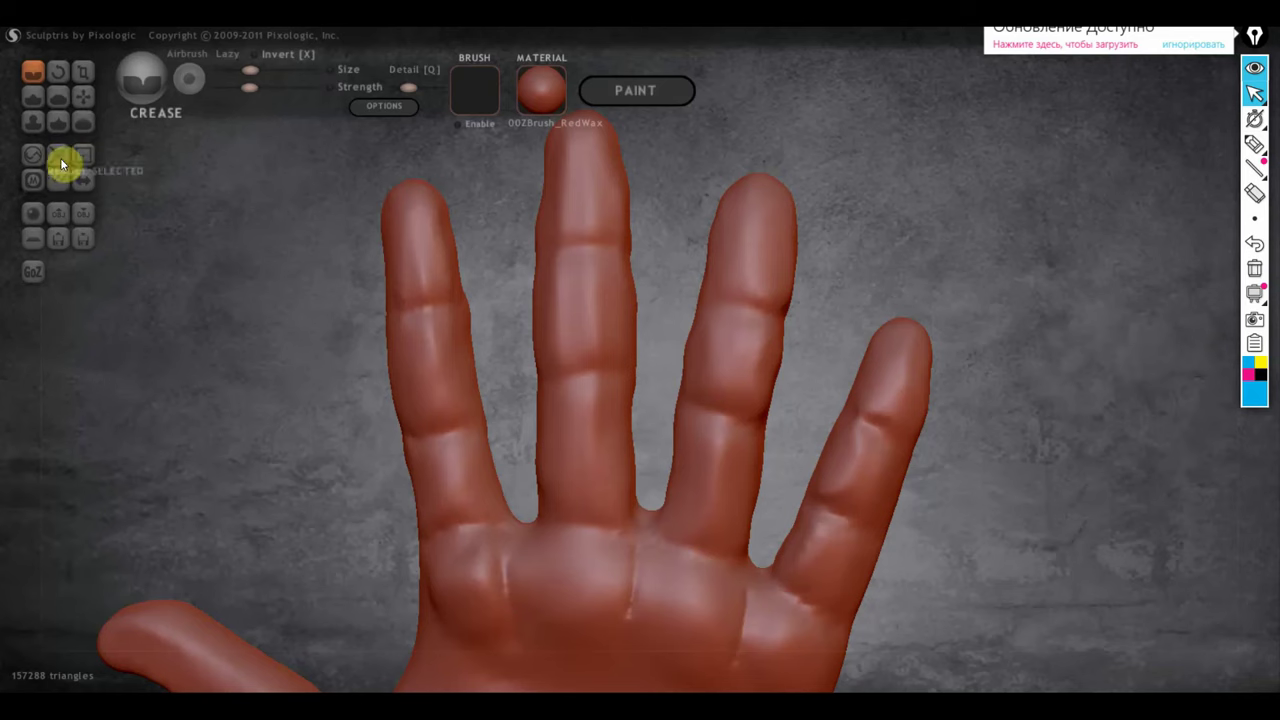
Turn the hand to its back and zoom in close on the fingernails.
right_click_drag(594, 318, 1008, 364)
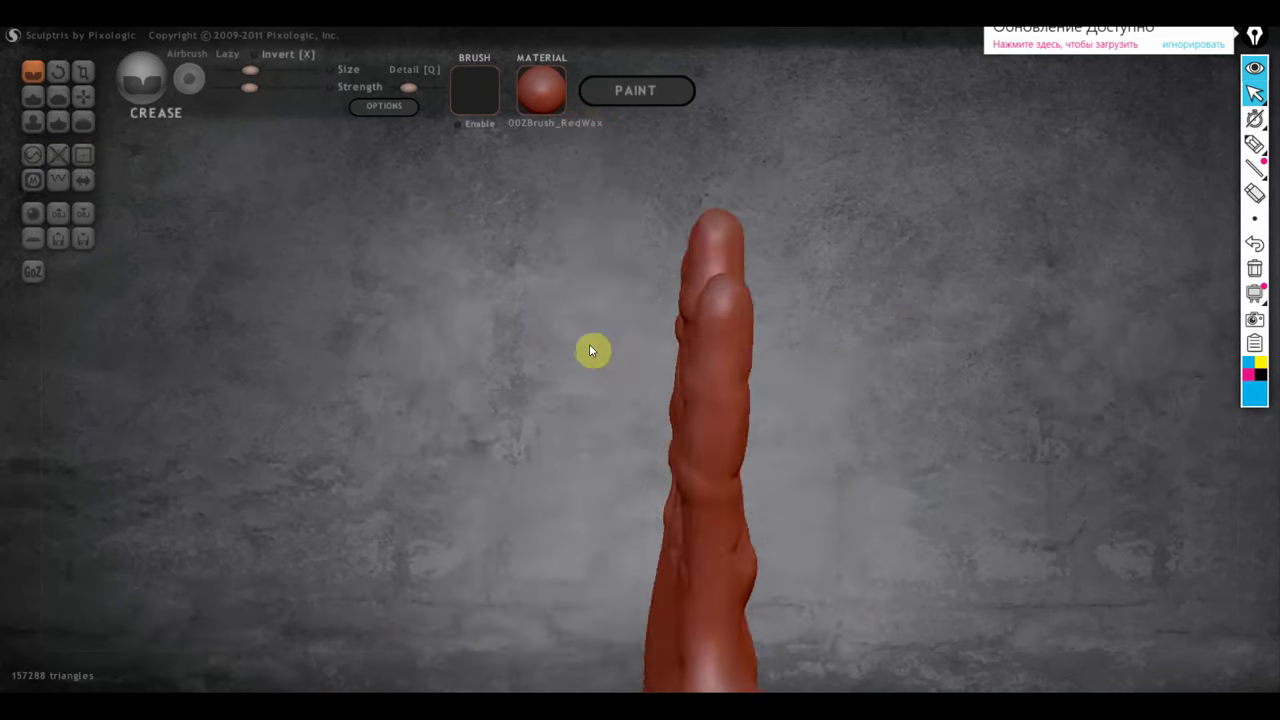
scroll(1012, 362, "up", 3)
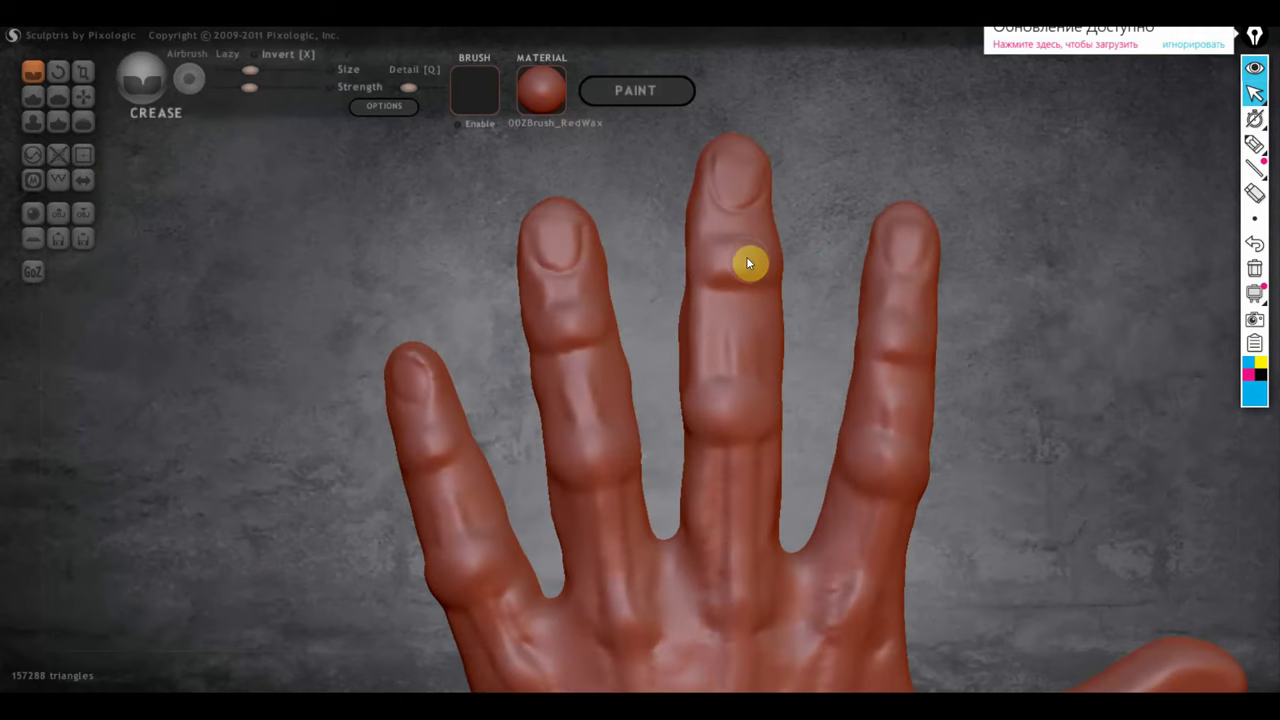
scroll(586, 386, "up", 2)
scroll(771, 416, "up", 2)
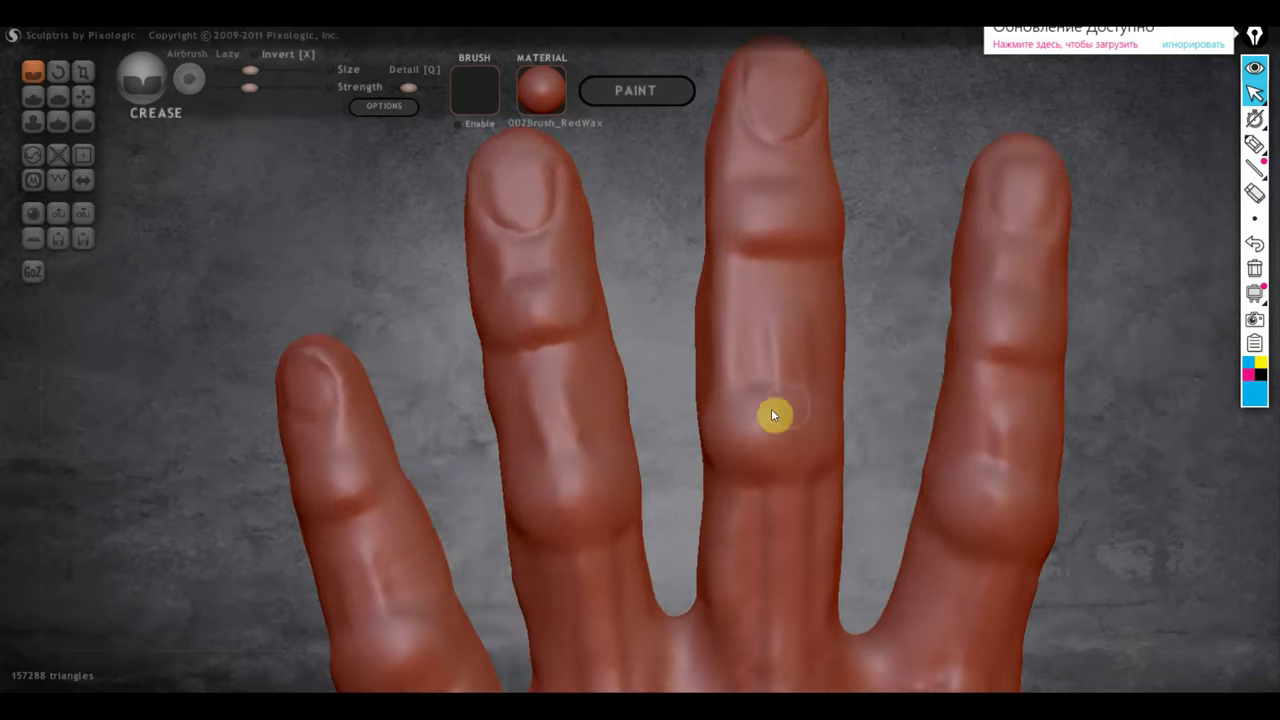
With the Draw brush, raise tendon ridges along the middle, second and rightmost fingers.
left_click(33, 96)
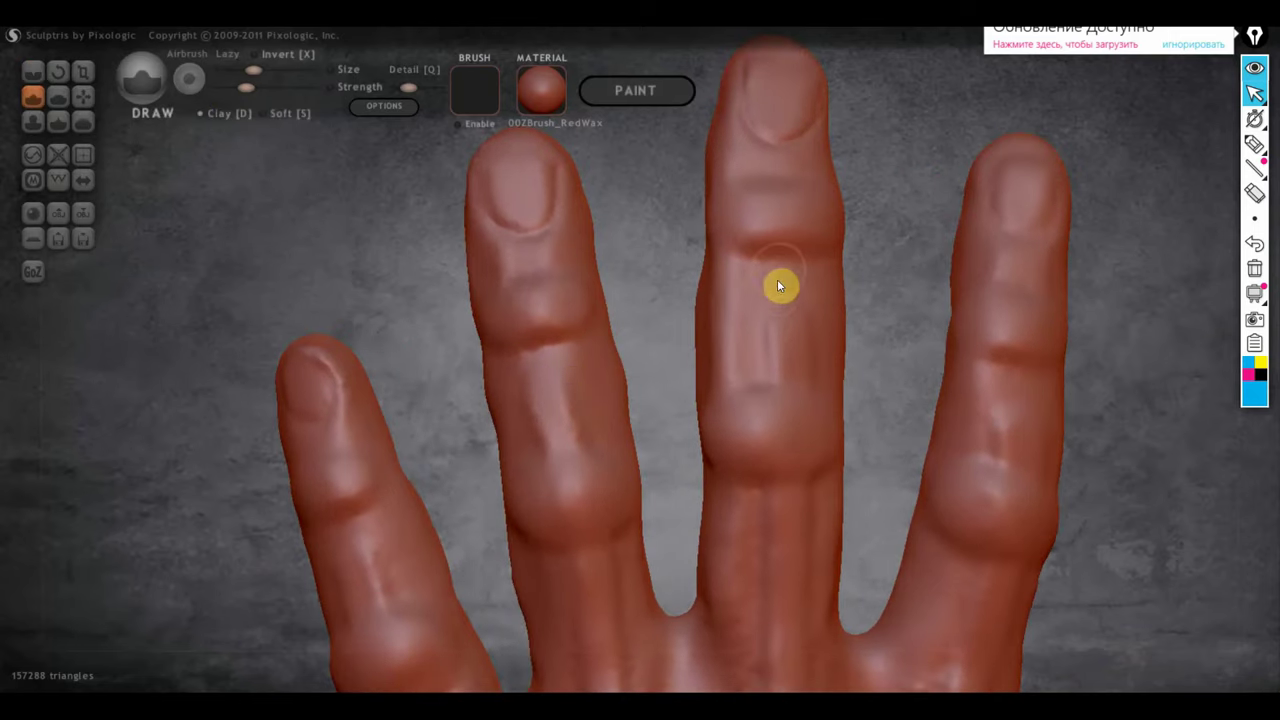
mouse_move(779, 286)
left_mouse_down()
mouse_move(783, 271)
mouse_move(783, 371)
mouse_move(789, 266)
mouse_move(780, 306)
mouse_move(771, 274)
mouse_move(762, 348)
left_mouse_up()
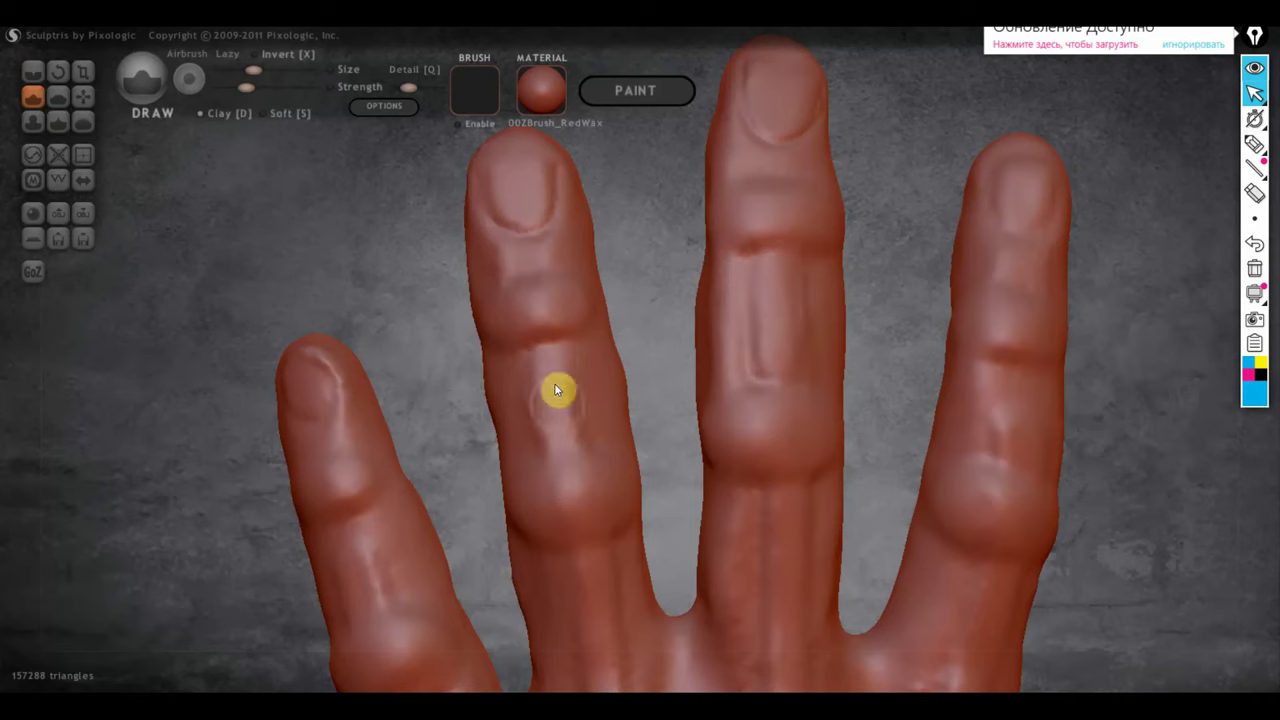
left_click_drag(1018, 367, 1011, 425)
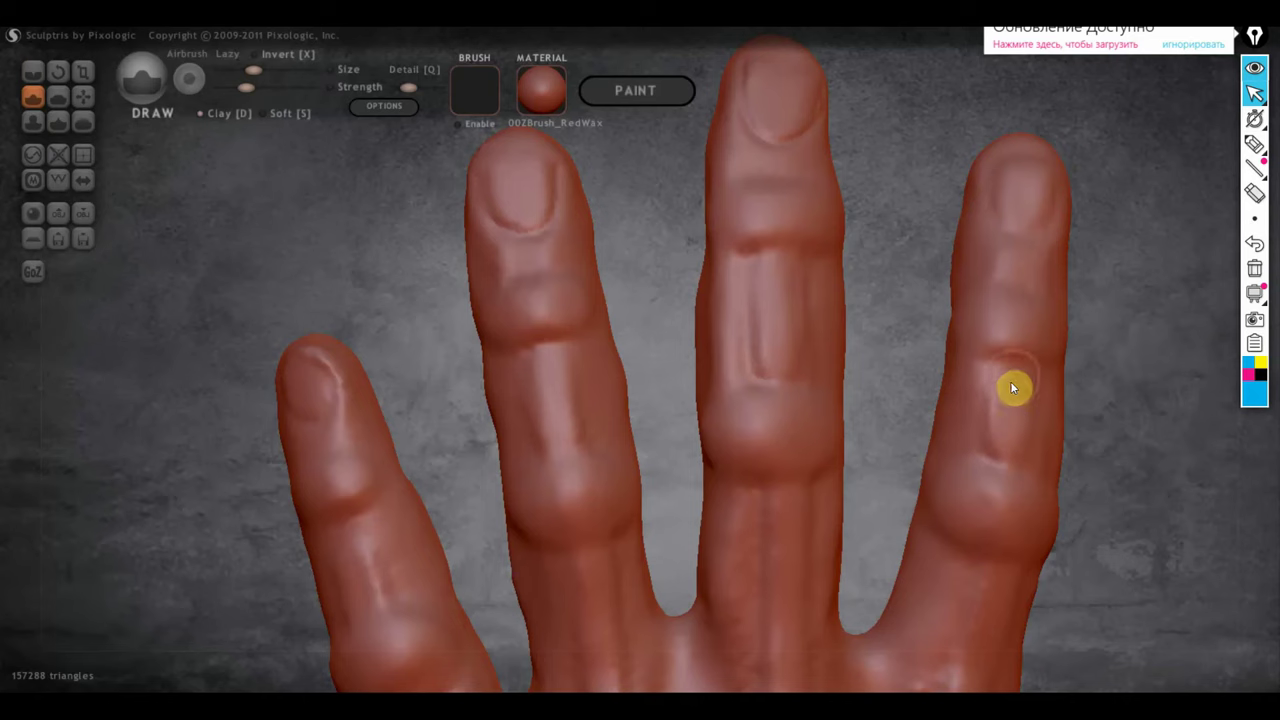
mouse_move(335, 538)
left_mouse_down()
mouse_move(354, 593)
mouse_move(342, 526)
left_mouse_up()
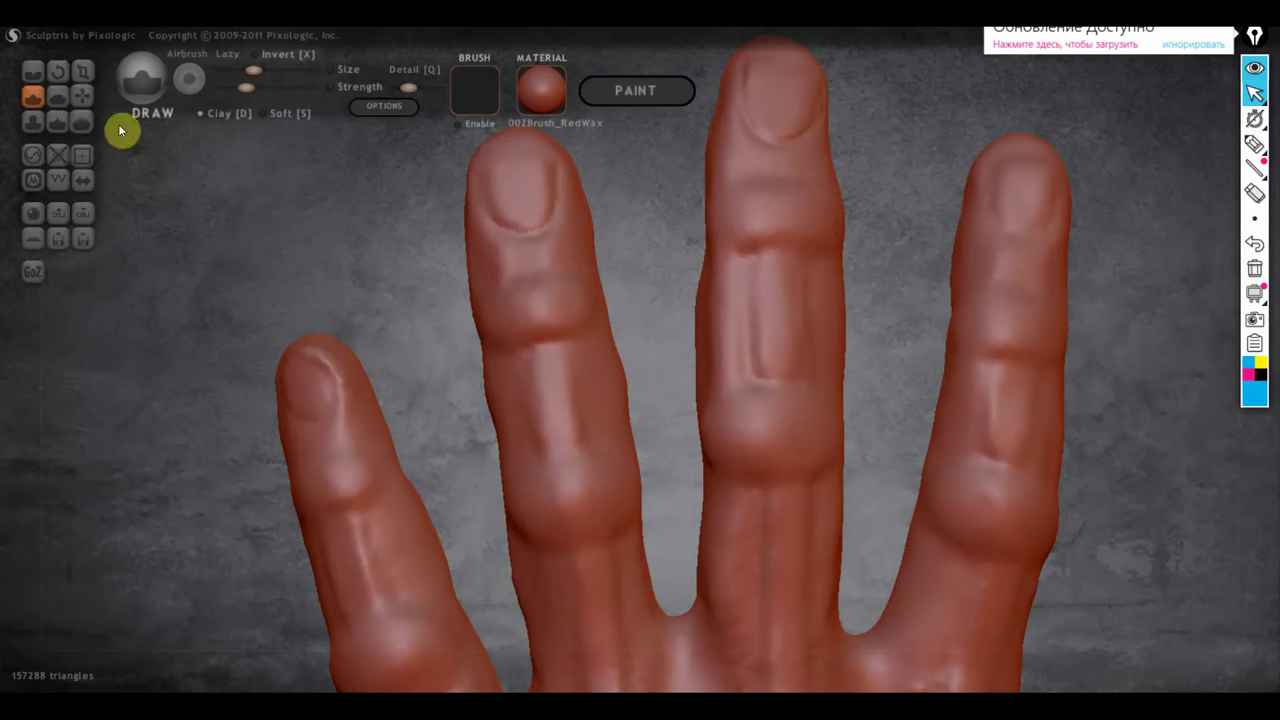
With the Crease brush at slightly lower strength, sharpen the creases over the middle finger's knuckle.
left_click(25, 75)
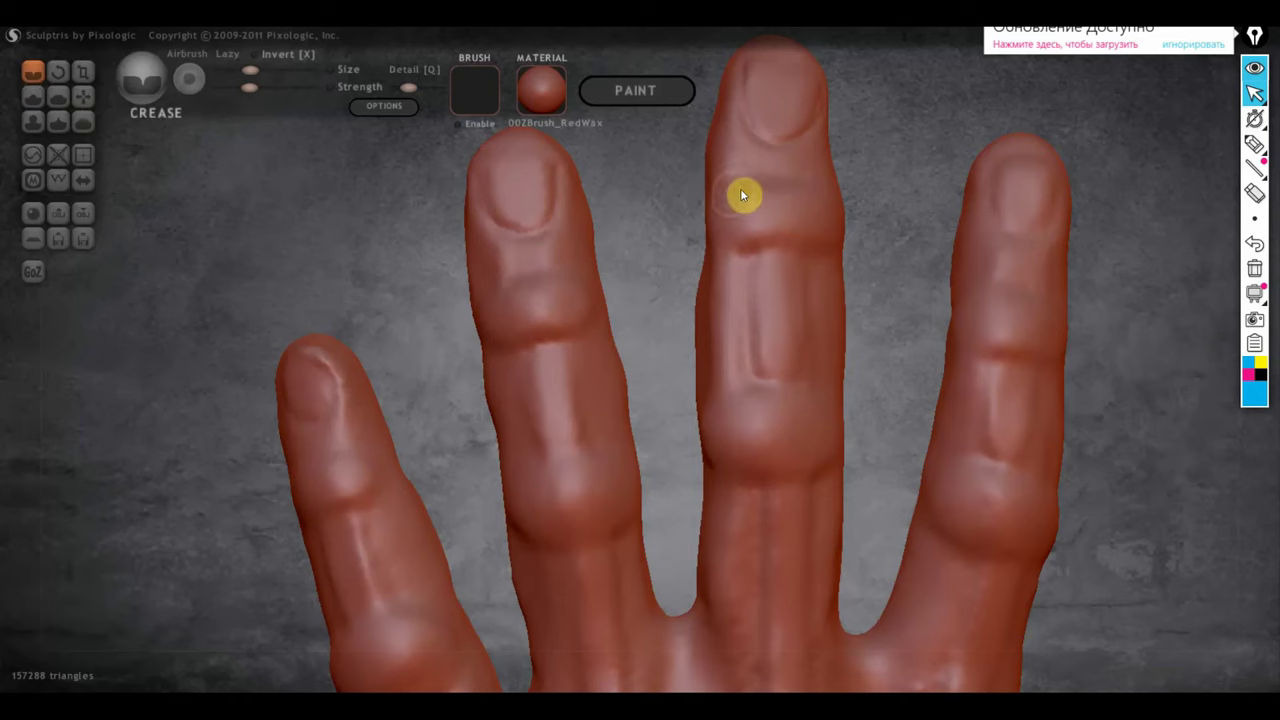
left_click_drag(702, 213, 737, 190)
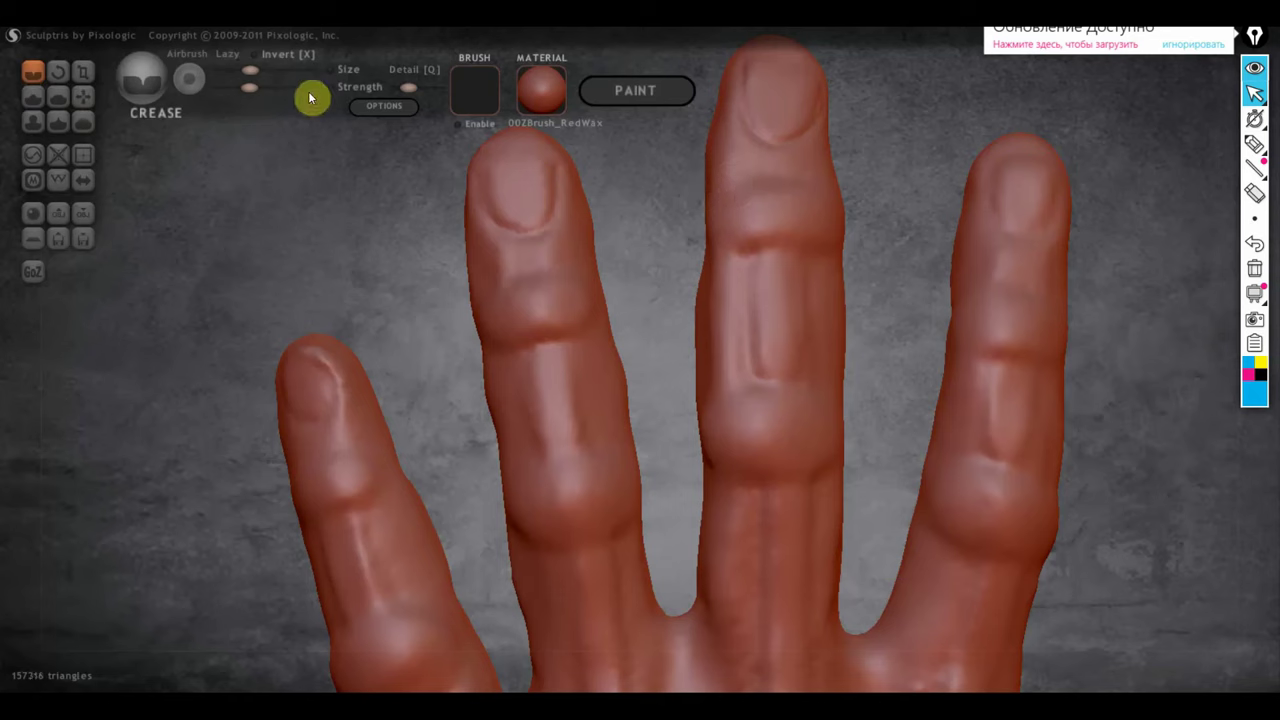
left_click_drag(249, 87, 243, 87)
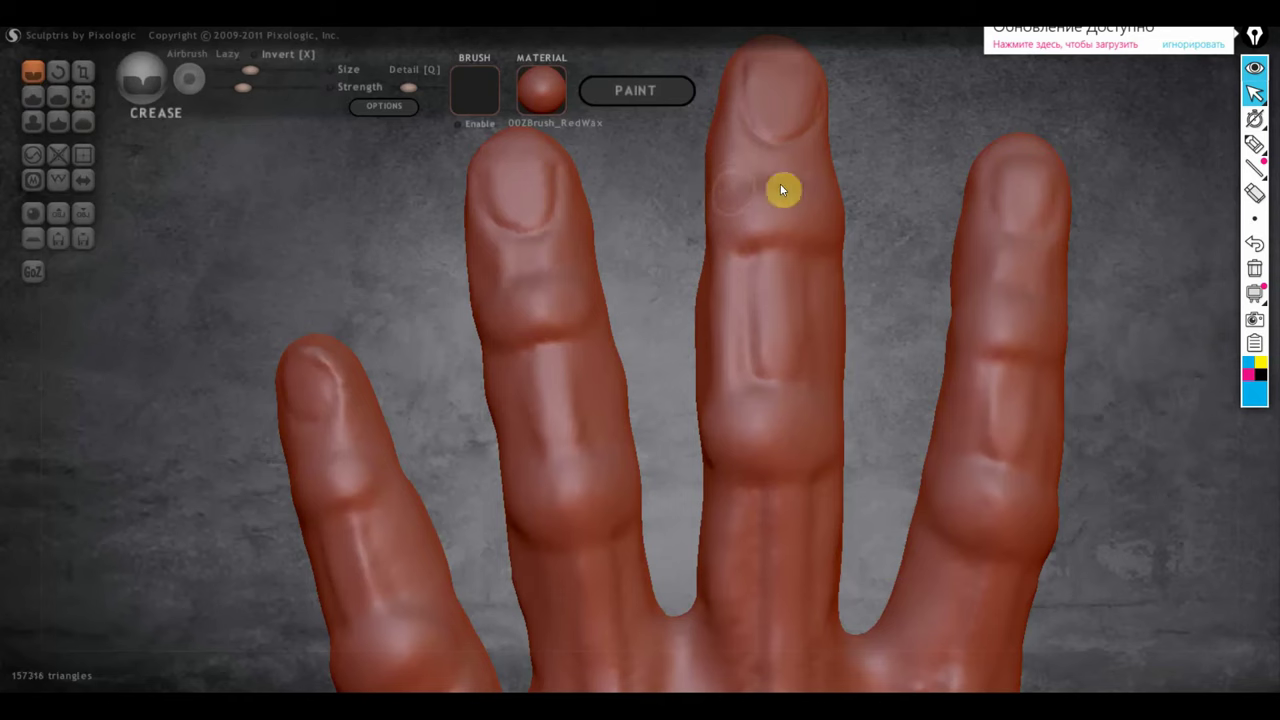
mouse_move(781, 186)
left_mouse_down()
mouse_move(837, 204)
mouse_move(731, 253)
left_mouse_up()
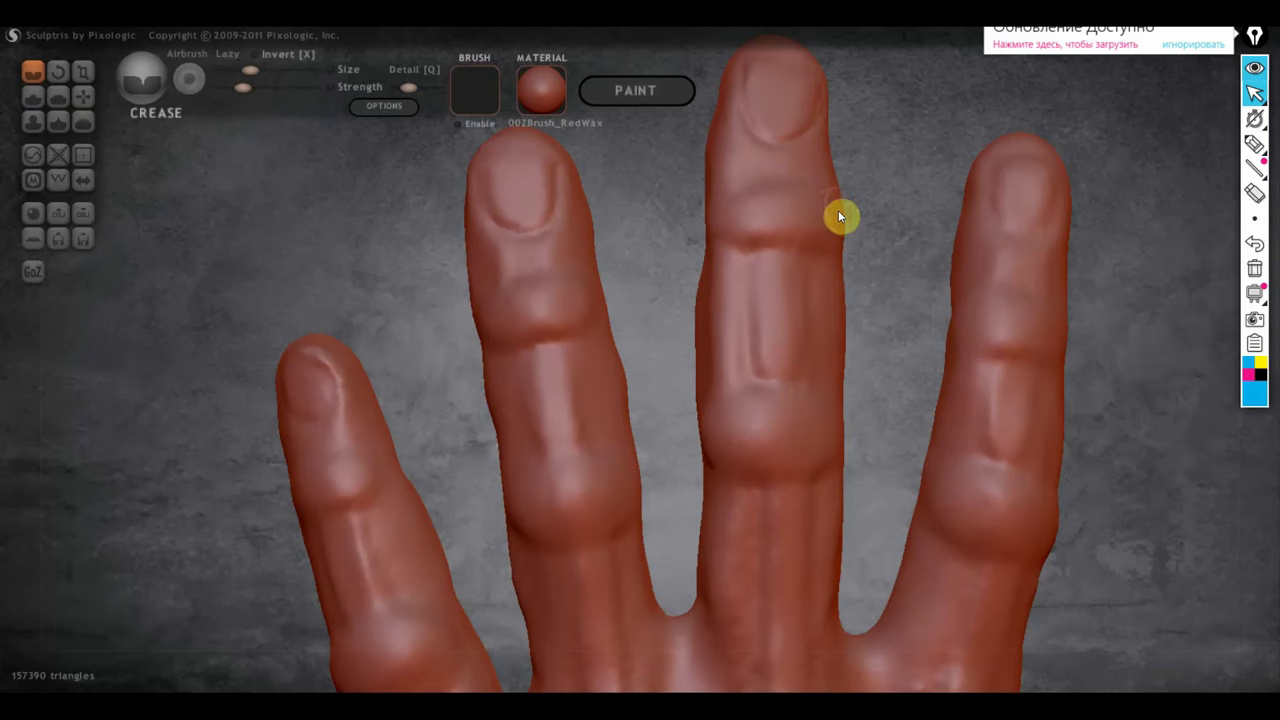
mouse_move(838, 214)
left_mouse_down()
mouse_move(726, 220)
mouse_move(836, 210)
left_mouse_up()
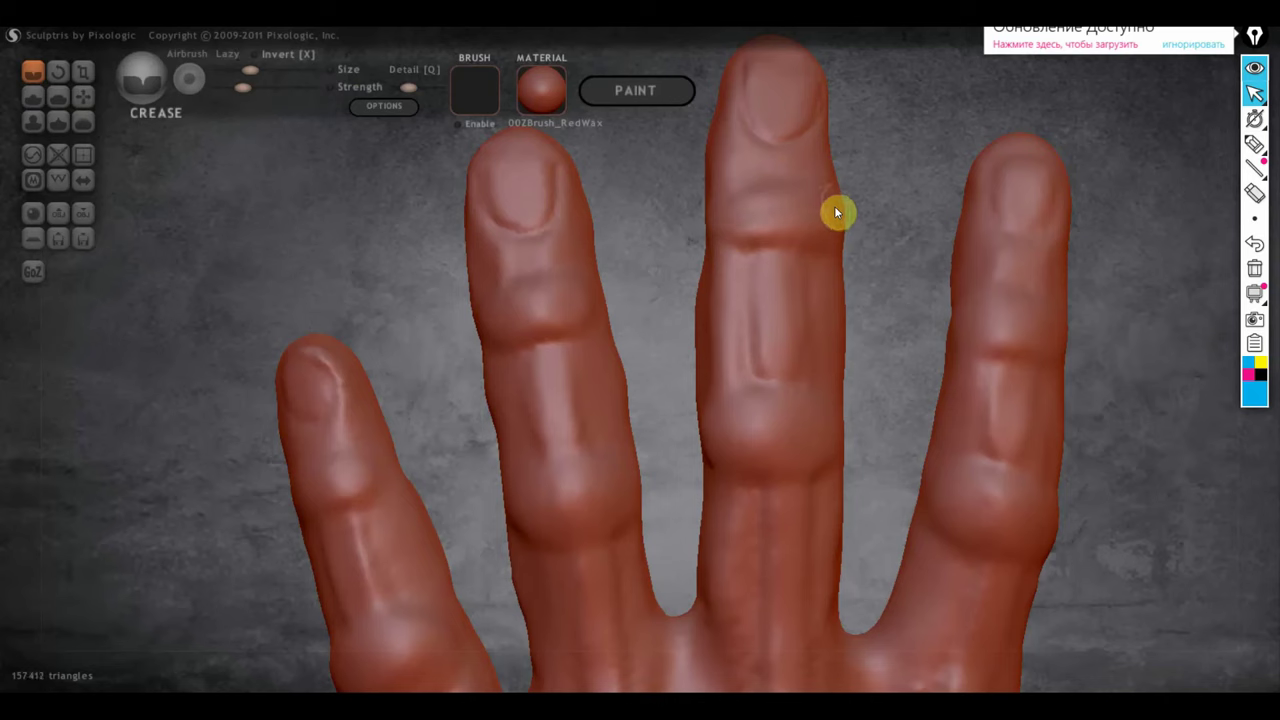
Reduce the mesh three times, subdivide all to 266272 triangles, and re-crease the second-finger knuckle.
left_click(64, 152)
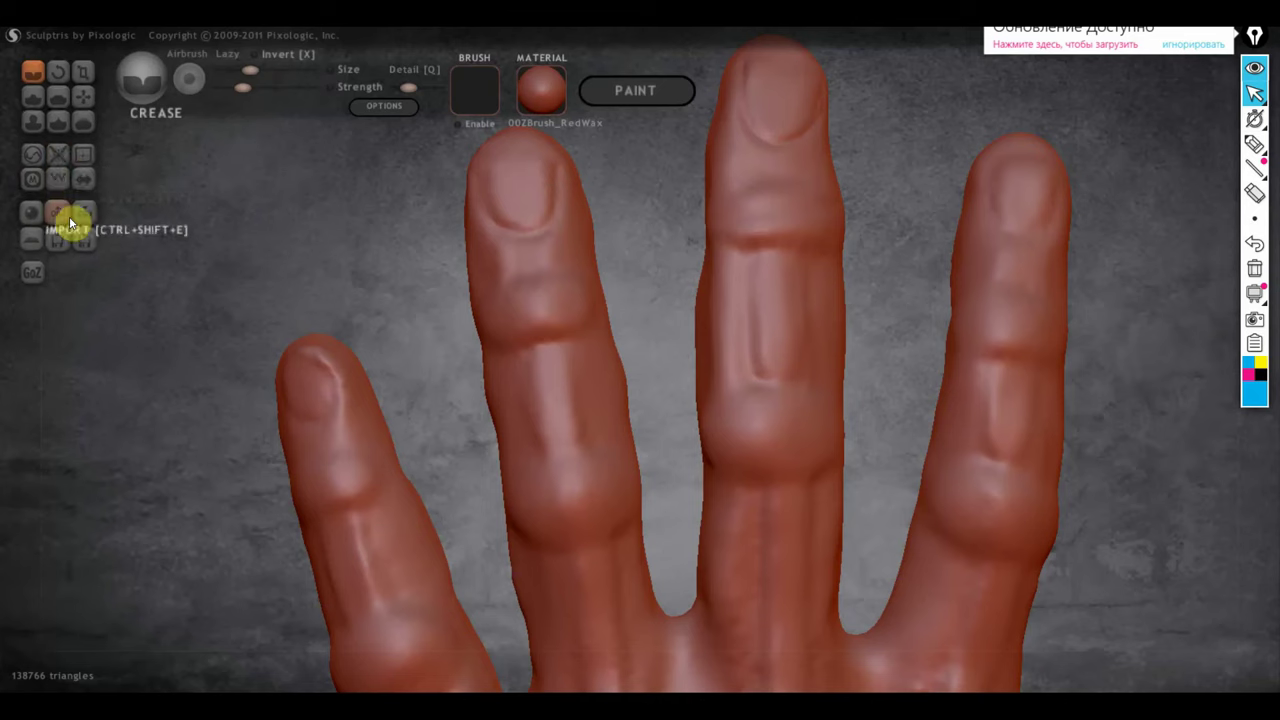
left_click(60, 186)
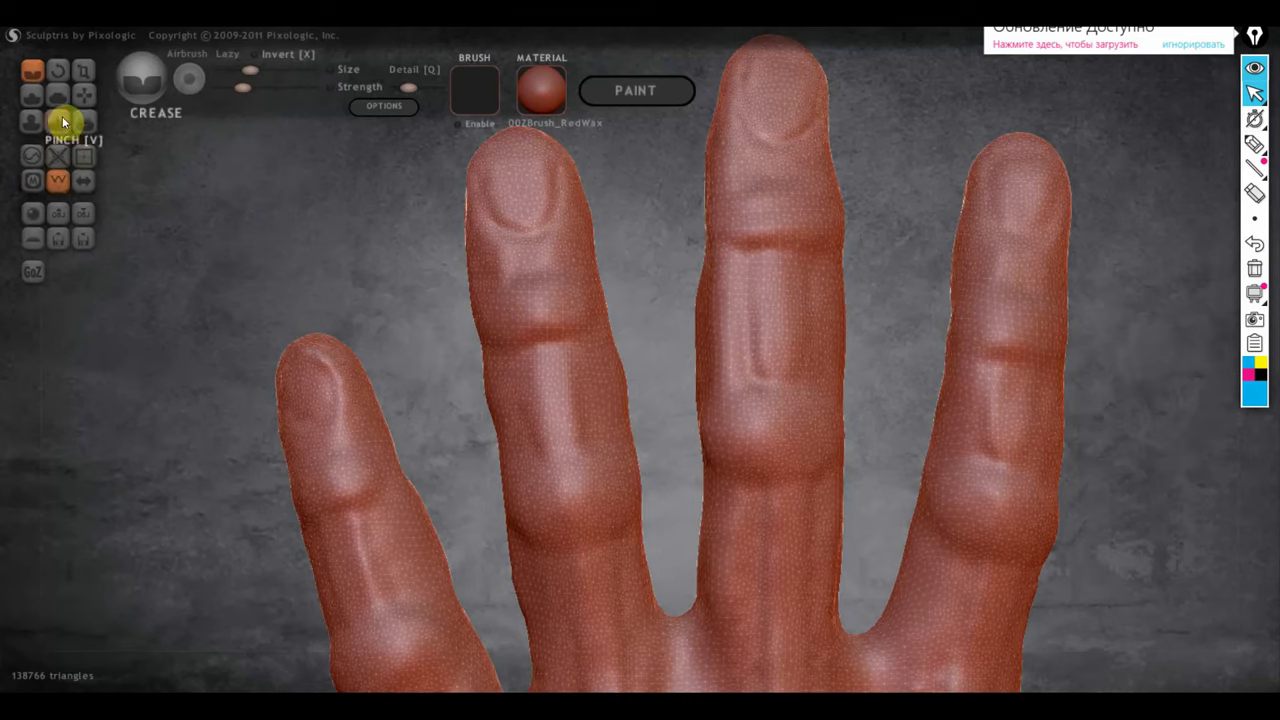
left_click(55, 148)
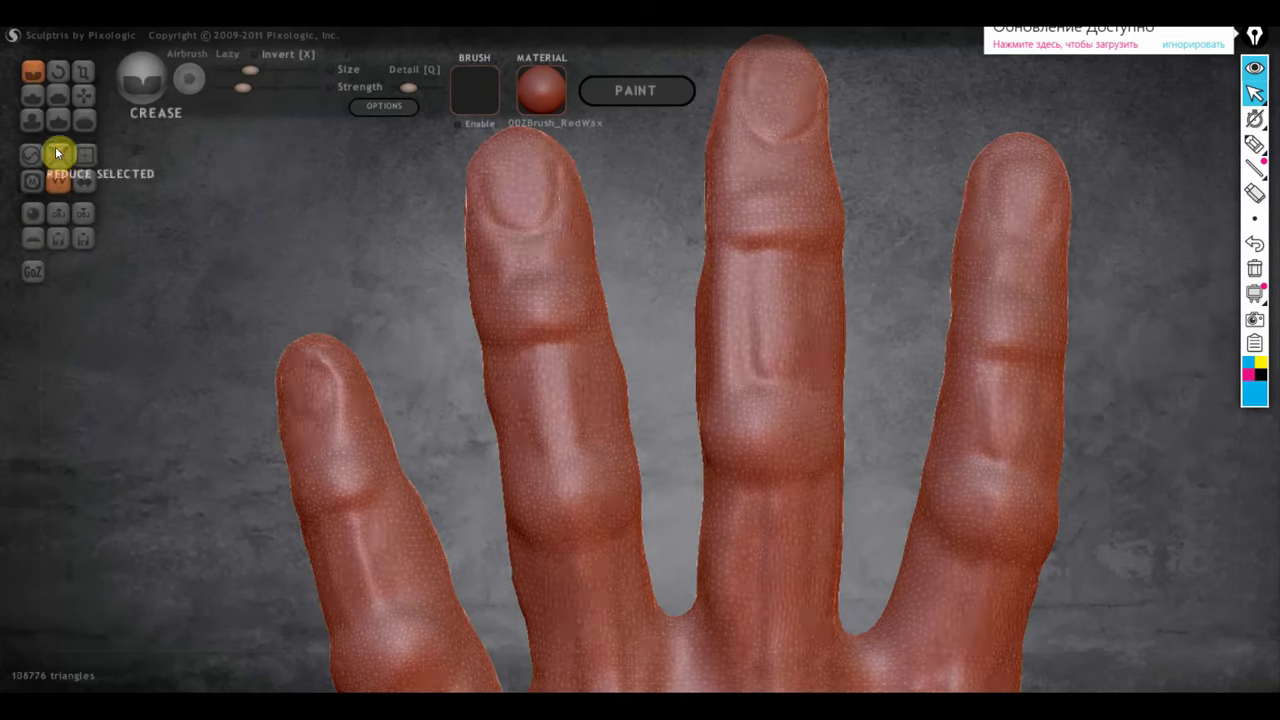
left_click(55, 146)
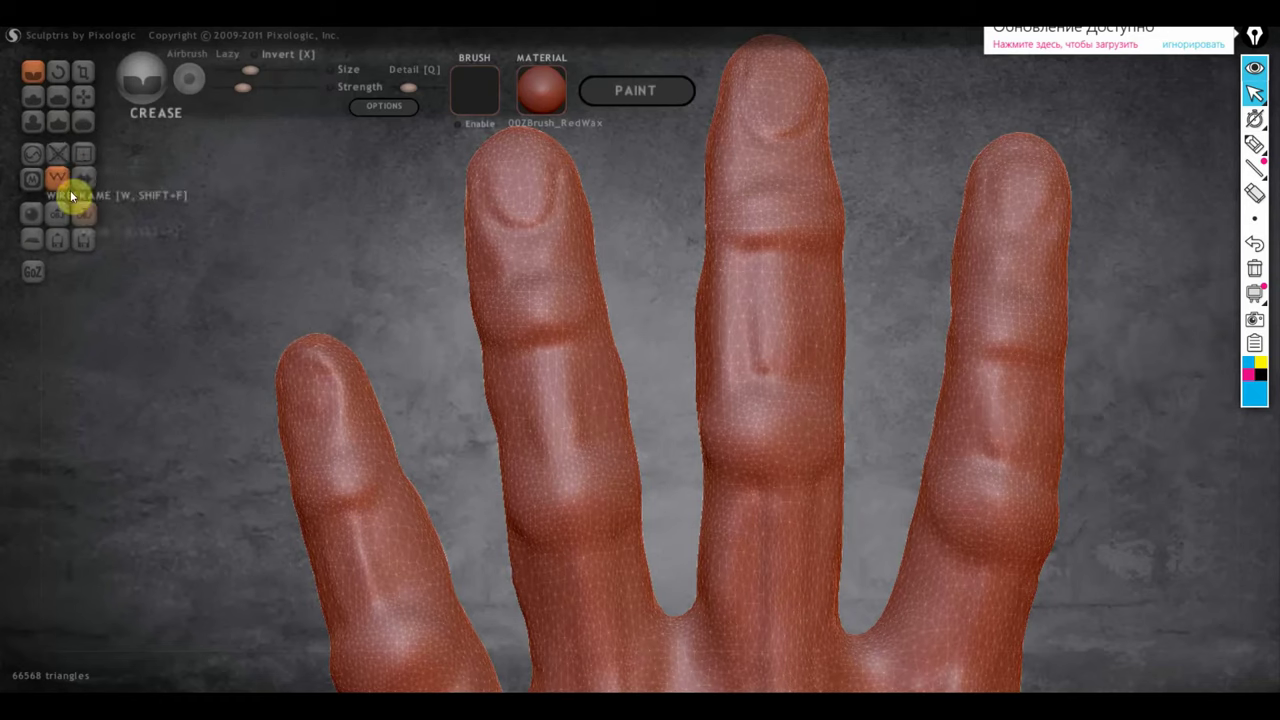
left_click(82, 155)
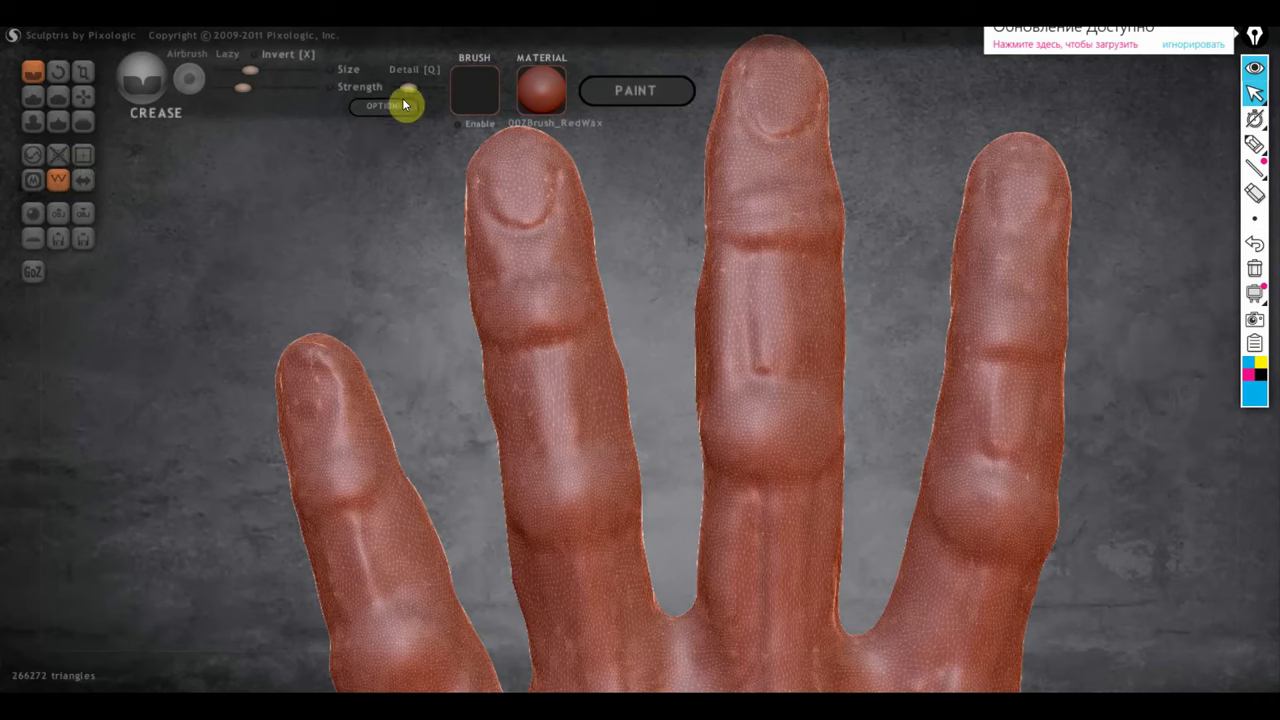
left_click_drag(408, 95, 405, 94)
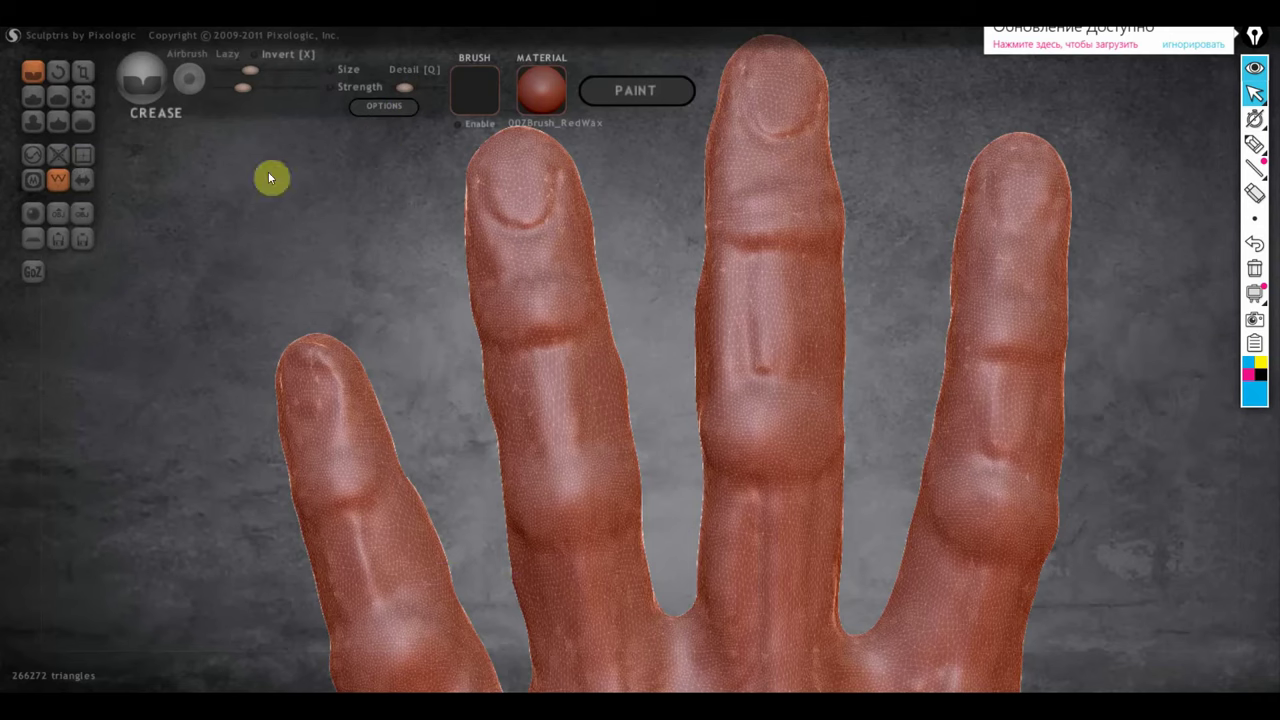
left_click(57, 182)
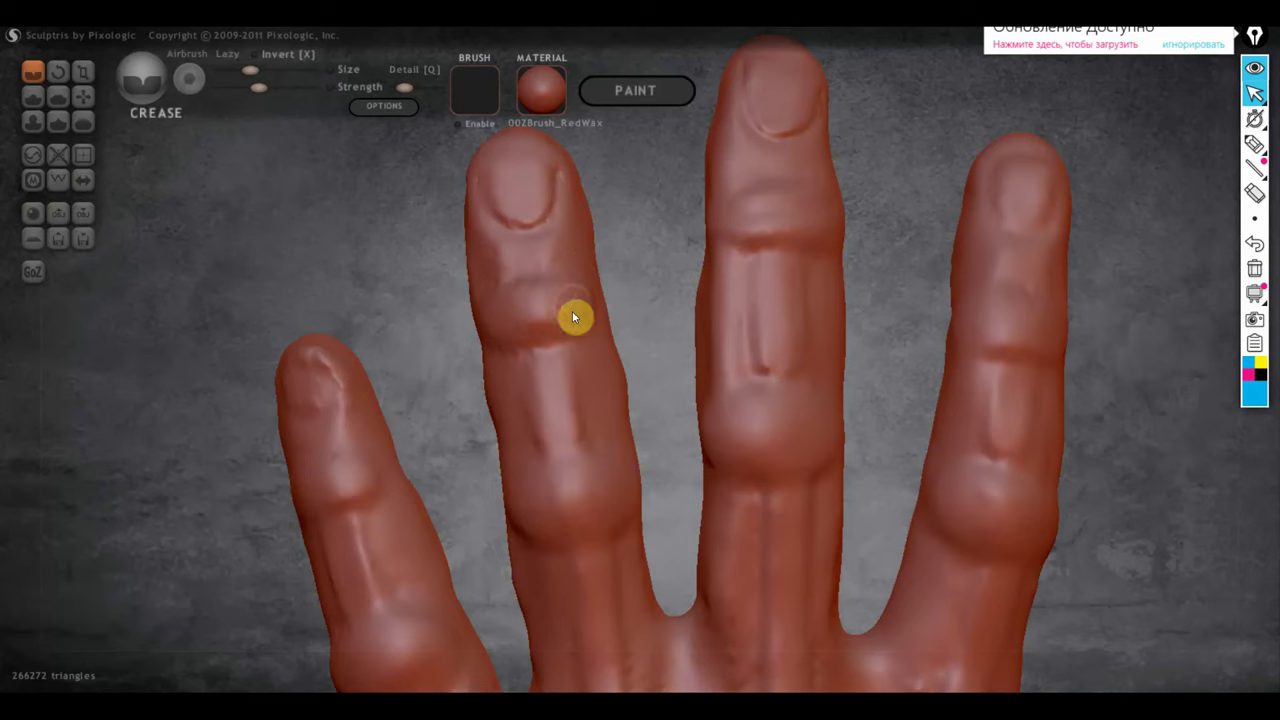
mouse_move(491, 321)
left_mouse_down()
mouse_move(577, 310)
mouse_move(503, 342)
left_mouse_up()
Add wrinkle creases over the second and middle finger knuckles.
left_click_drag(577, 300, 567, 284)
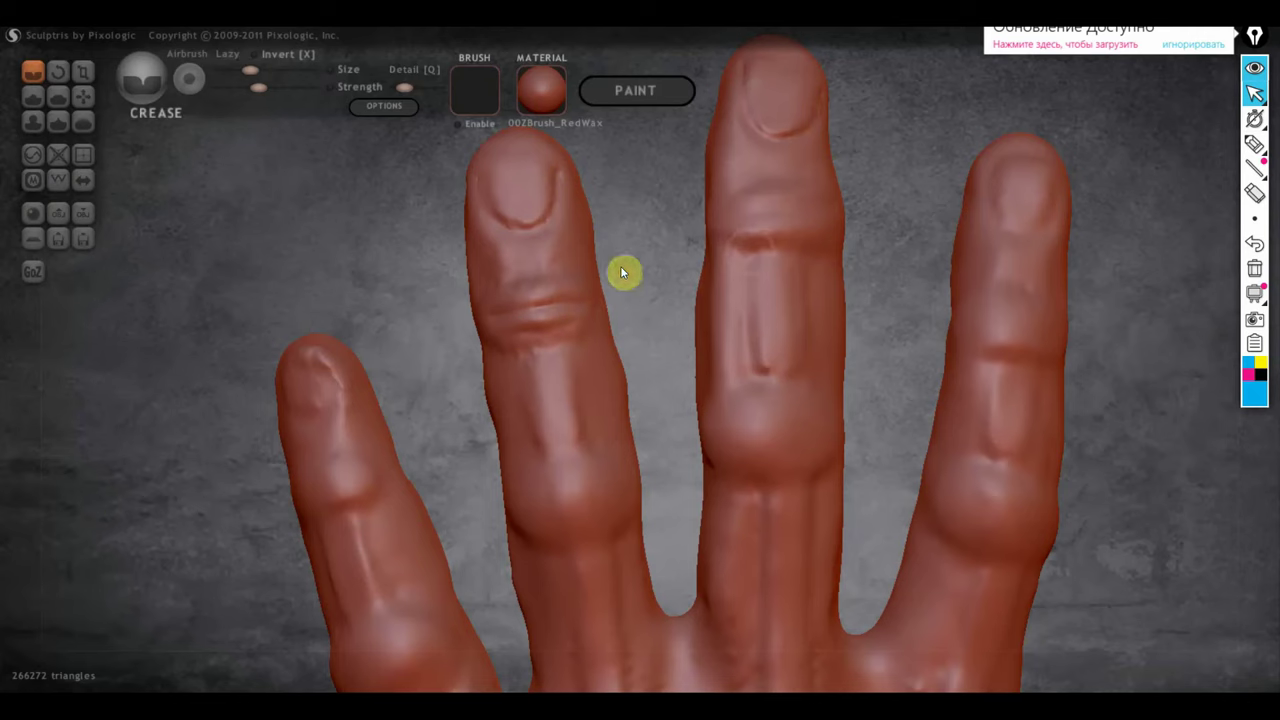
mouse_move(731, 240)
left_mouse_down()
mouse_move(850, 240)
mouse_move(860, 270)
mouse_move(848, 270)
left_mouse_up()
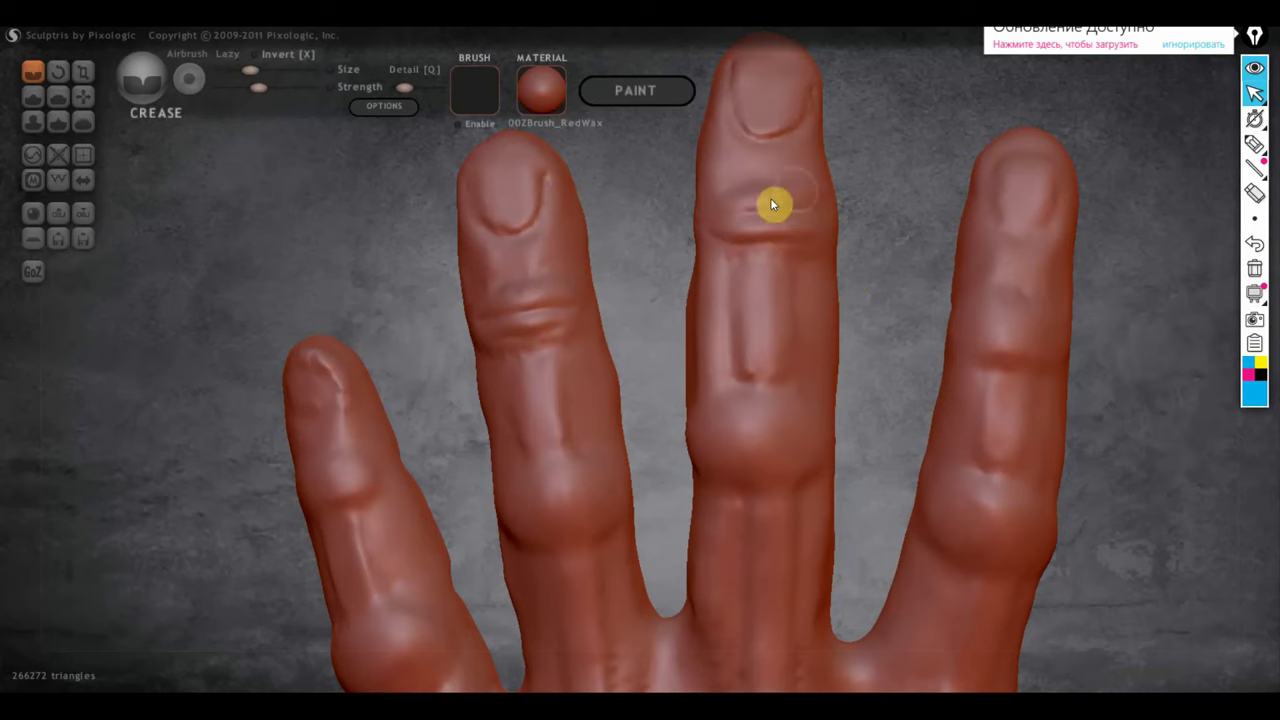
left_click_drag(771, 190, 697, 203)
Deepen the wrinkle crease across the rightmost finger's knuckle, rotating to view the joints.
scroll(834, 352, "down", 3)
left_click_drag(814, 352, 627, 320)
scroll(627, 320, "up", 3)
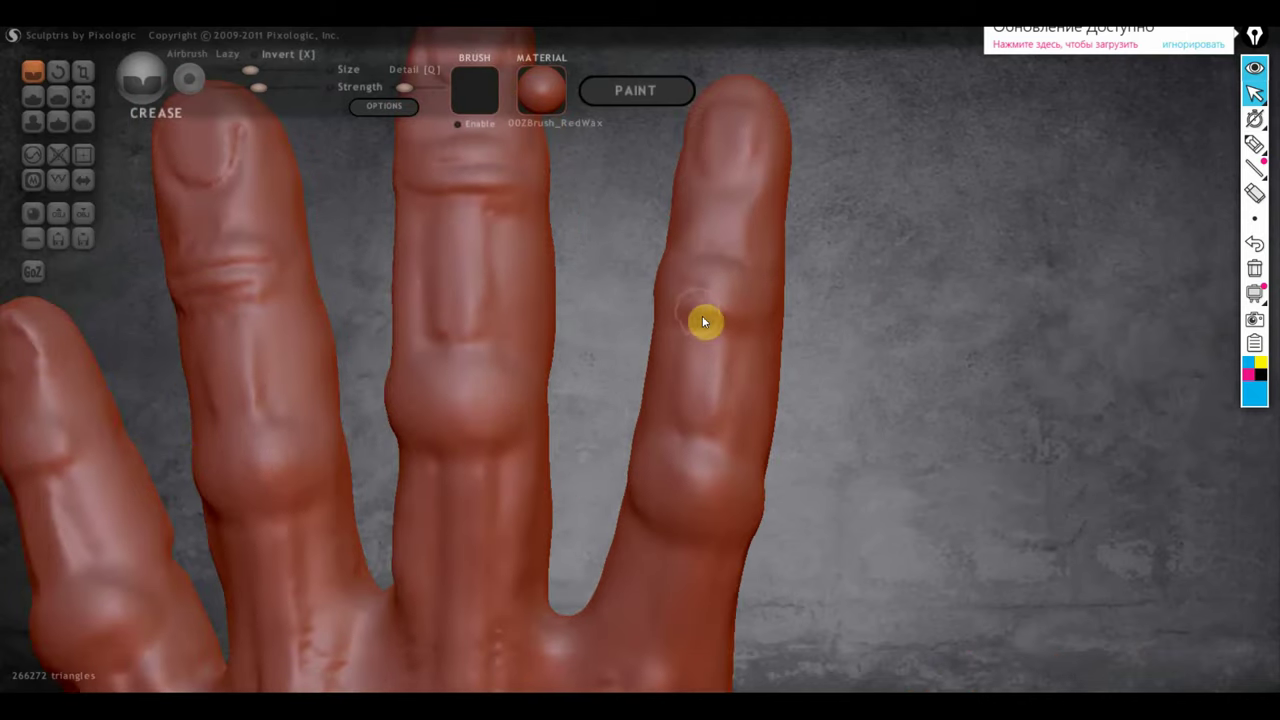
left_click_drag(840, 320, 885, 321)
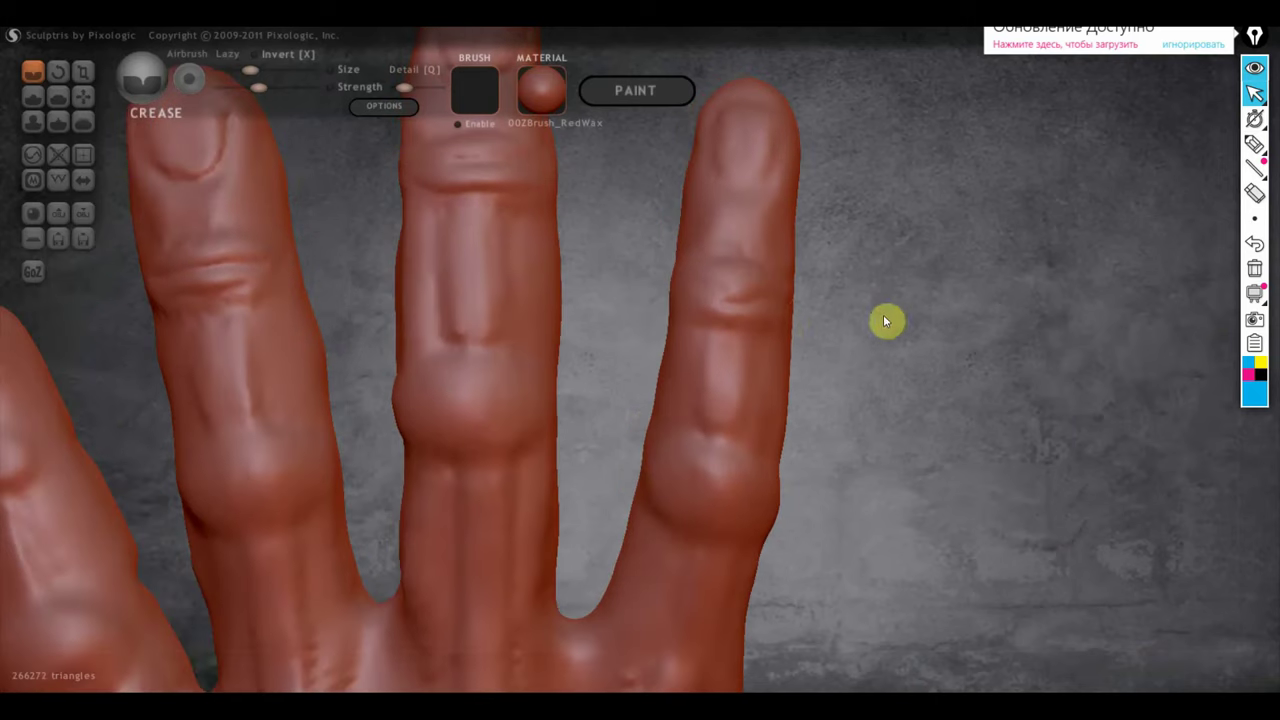
left_click_drag(688, 314, 757, 290)
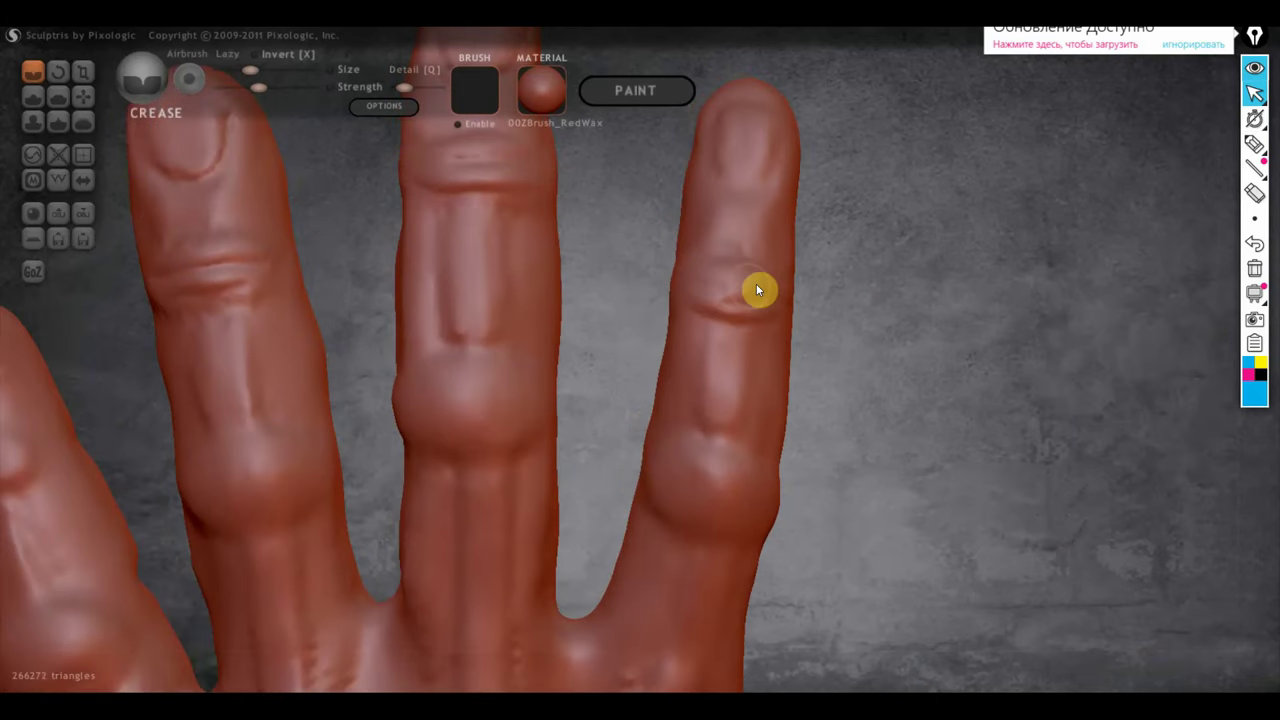
mouse_move(636, 323)
left_mouse_down()
mouse_move(730, 320)
mouse_move(712, 311)
left_mouse_up()
right_click_drag(712, 292, 768, 357)
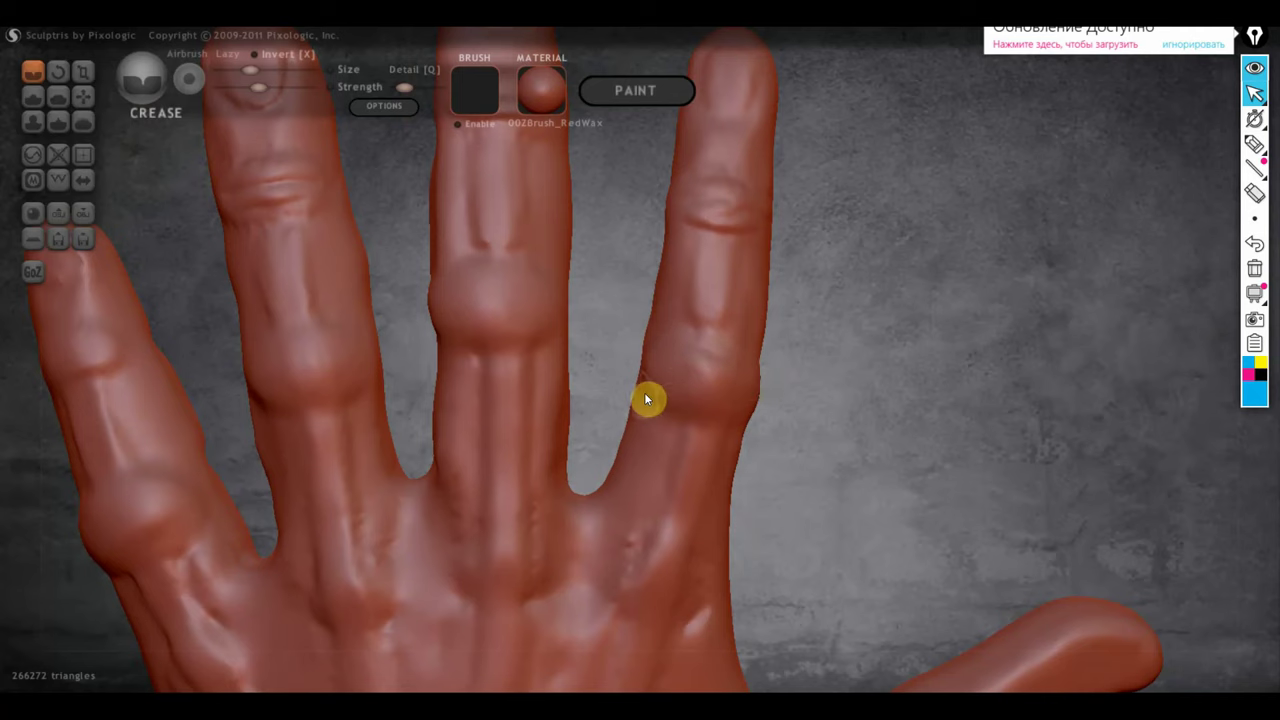
Smooth down the bulging middle-finger knuckle with the Flatten brush.
left_click(55, 100)
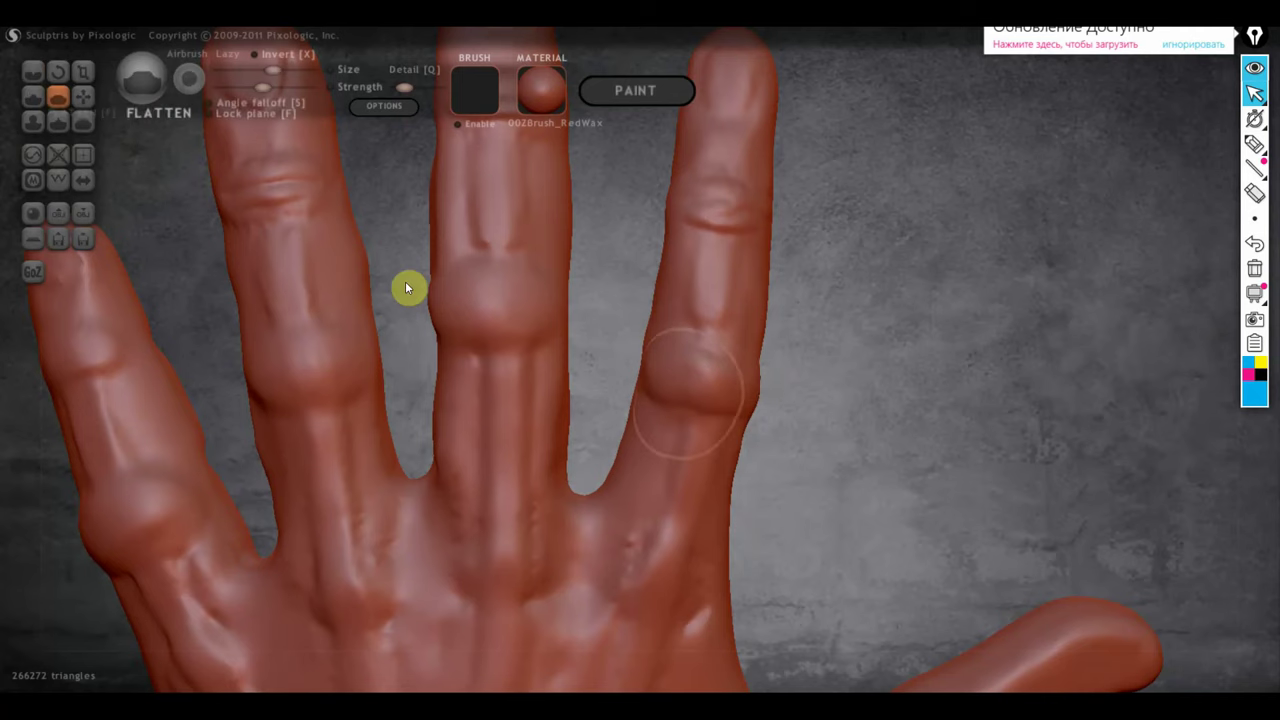
scroll(724, 400, "up", 3)
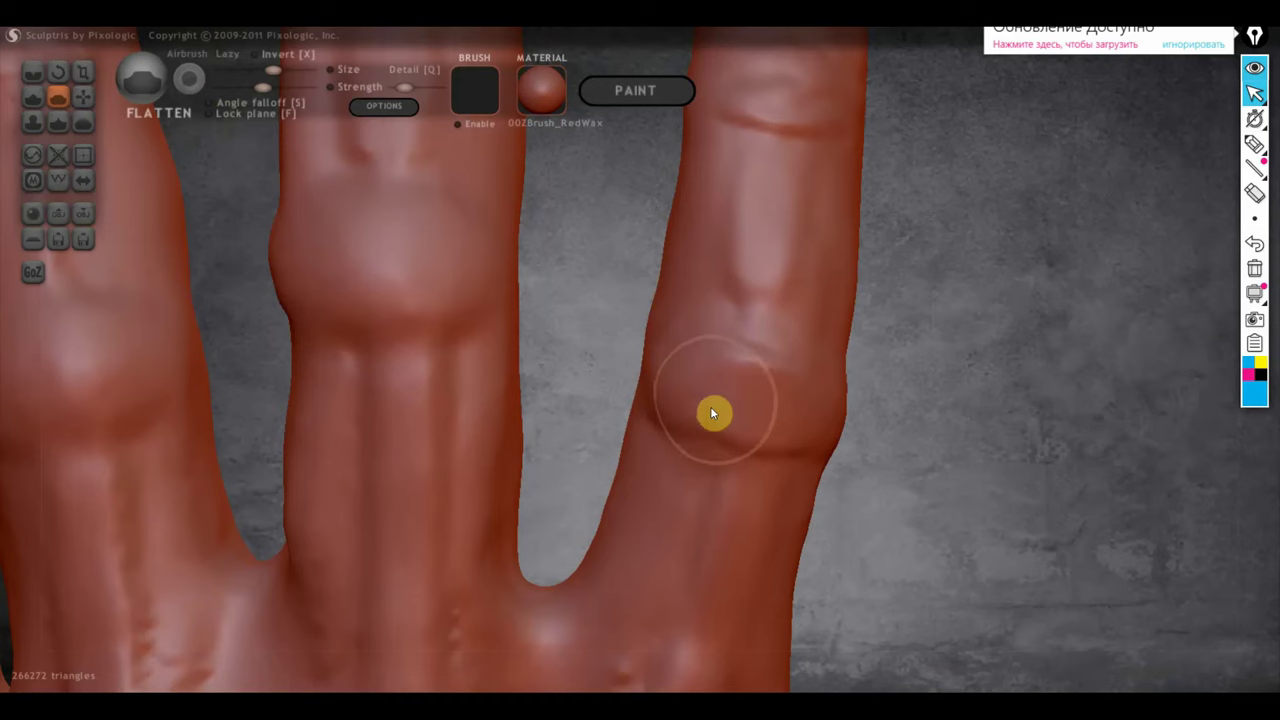
mouse_move(386, 283)
left_mouse_down()
mouse_move(374, 269)
mouse_move(454, 260)
mouse_move(312, 287)
left_mouse_up()
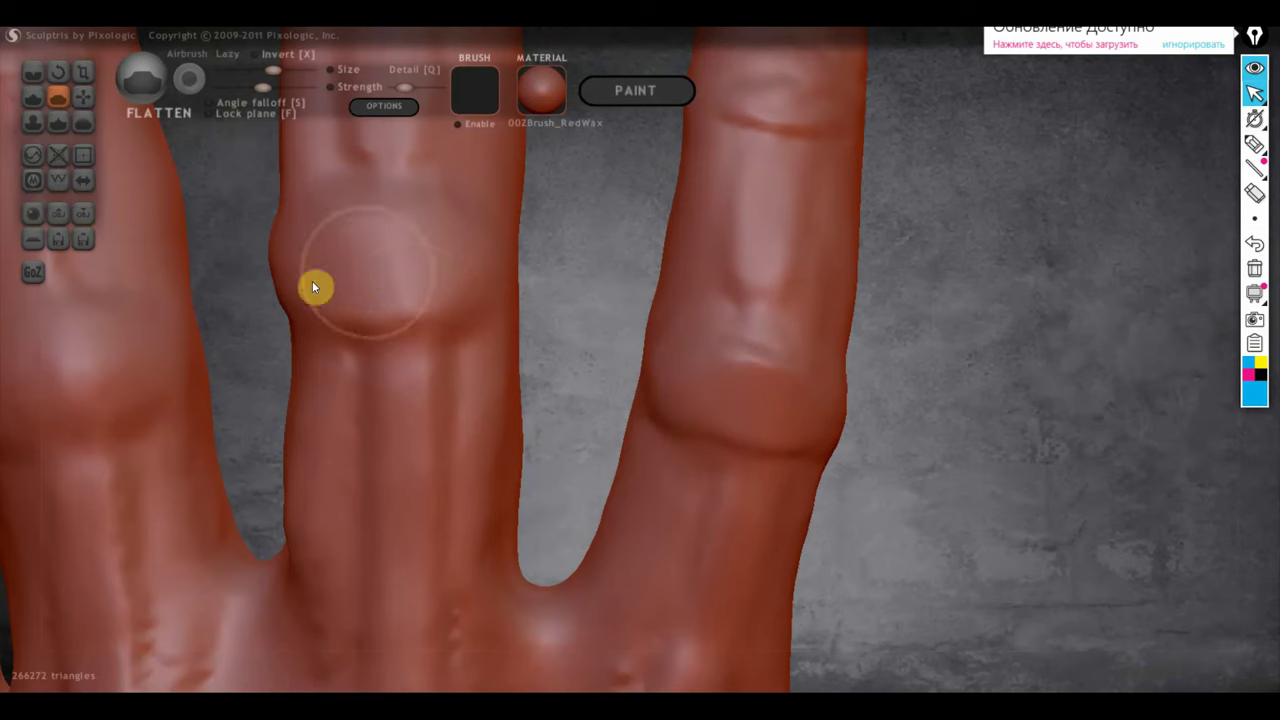
scroll(312, 287, "down", 2)
scroll(497, 343, "down", 2)
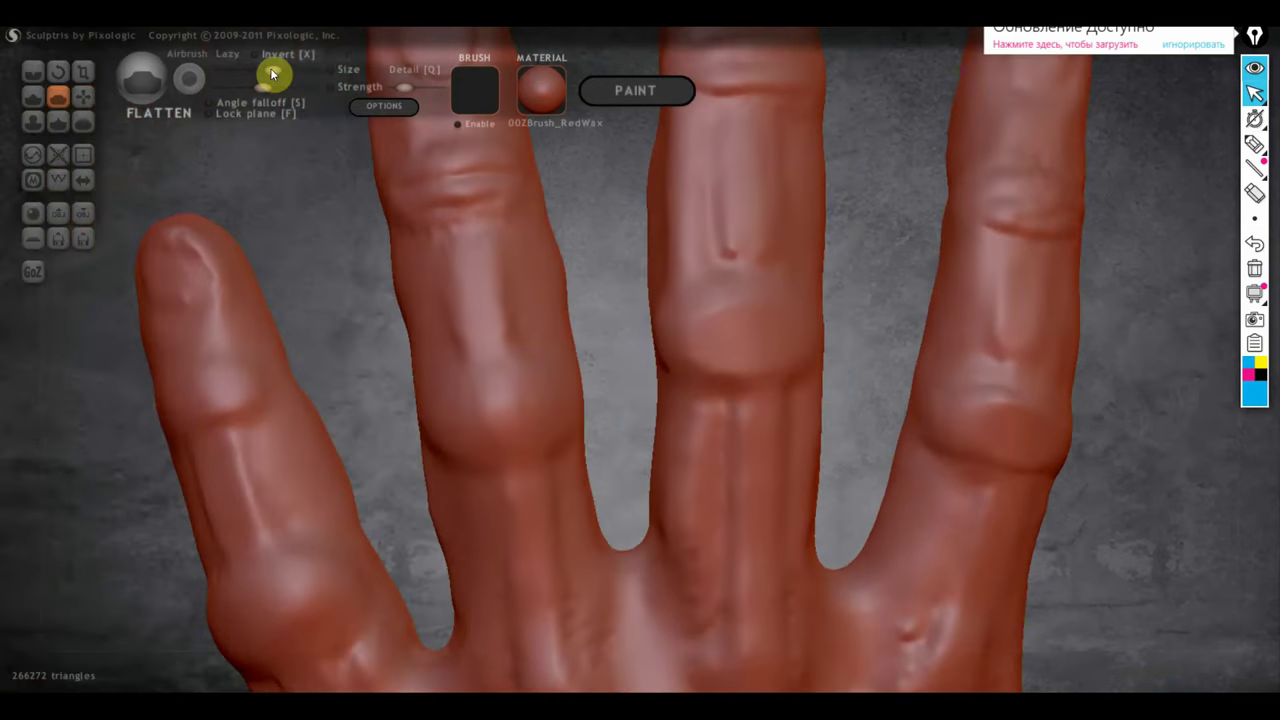
mouse_move(512, 384)
right_mouse_down()
mouse_move(536, 409)
mouse_move(496, 455)
mouse_move(646, 386)
mouse_move(533, 476)
mouse_move(622, 418)
right_mouse_up()
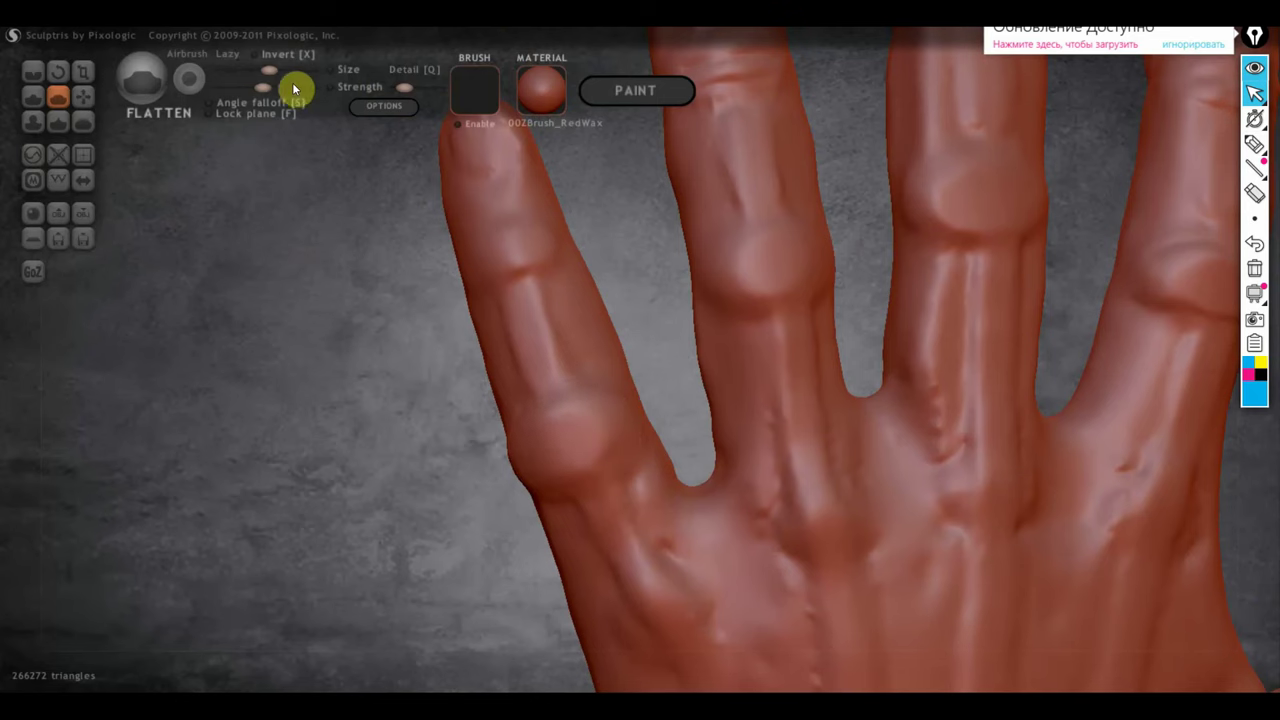
With the Crease brush, carve a groove across the middle-finger knuckle, orbiting around the fingers.
left_click(33, 71)
mouse_move(597, 360)
right_mouse_down()
mouse_move(840, 305)
mouse_move(631, 353)
right_mouse_up()
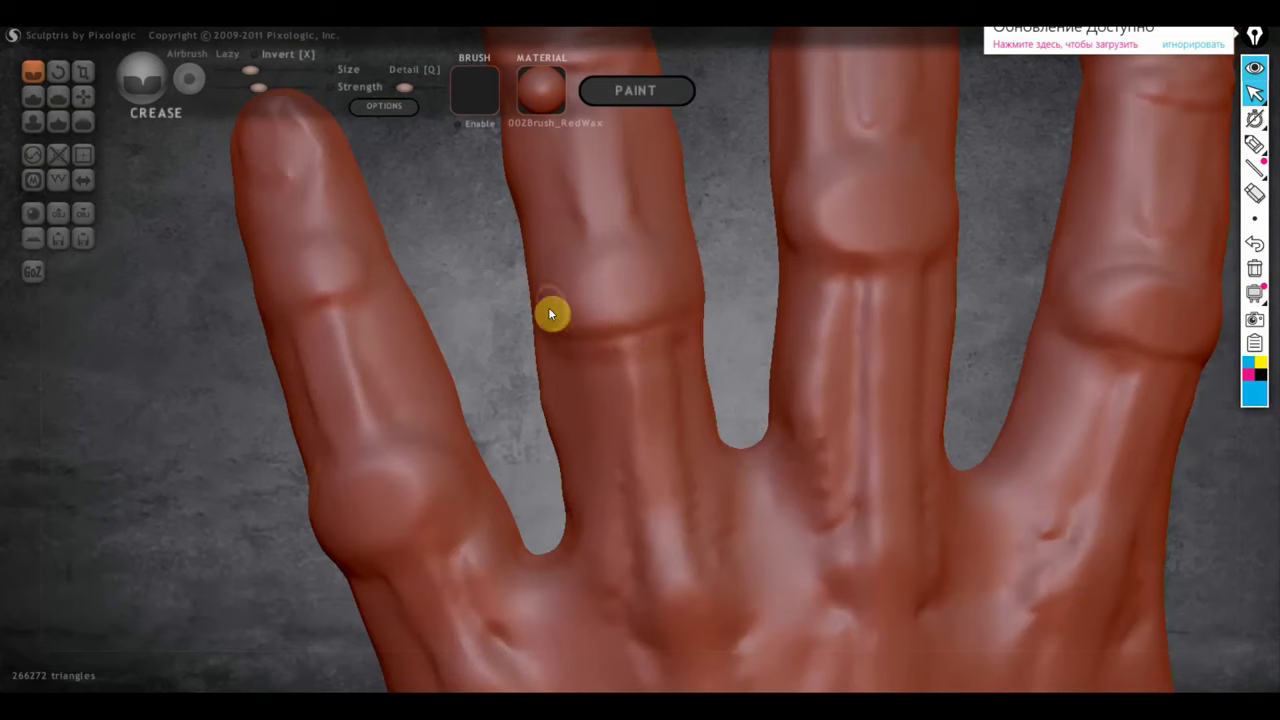
mouse_move(614, 304)
left_mouse_down()
mouse_move(666, 300)
mouse_move(565, 280)
left_mouse_up()
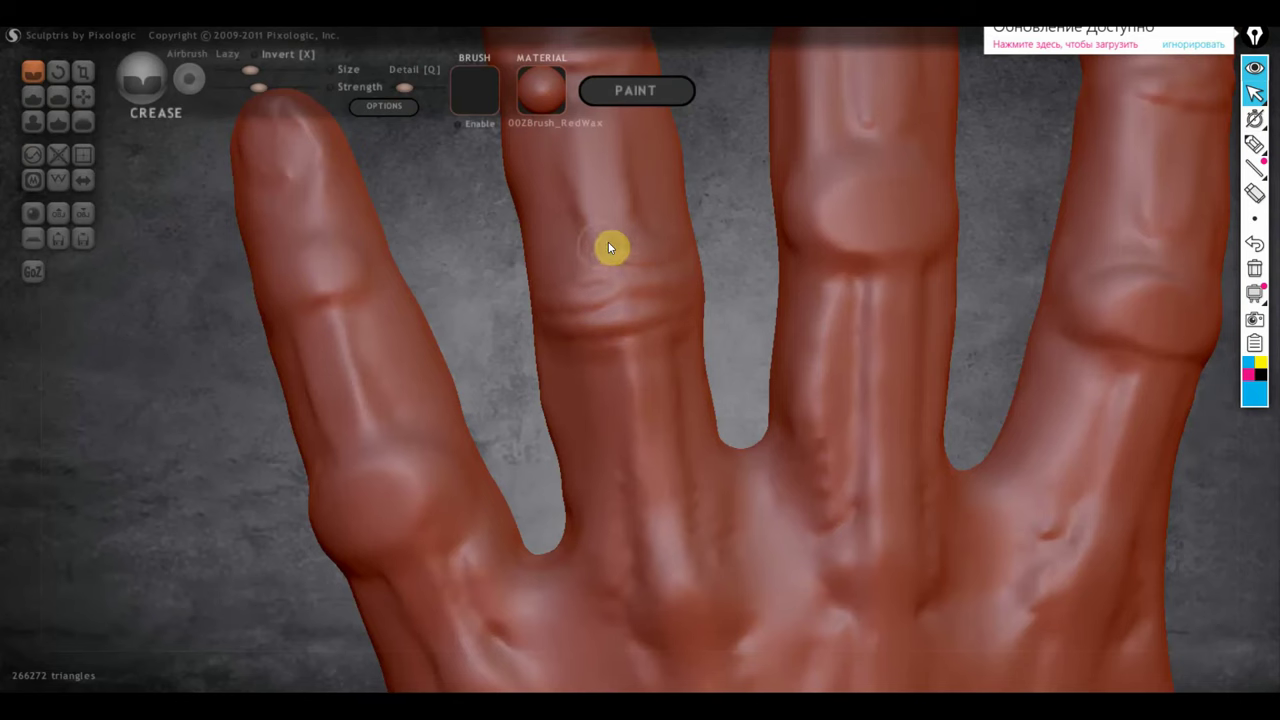
mouse_move(746, 283)
right_mouse_down()
mouse_move(608, 286)
mouse_move(578, 346)
mouse_move(737, 351)
mouse_move(457, 440)
mouse_move(697, 364)
right_mouse_up()
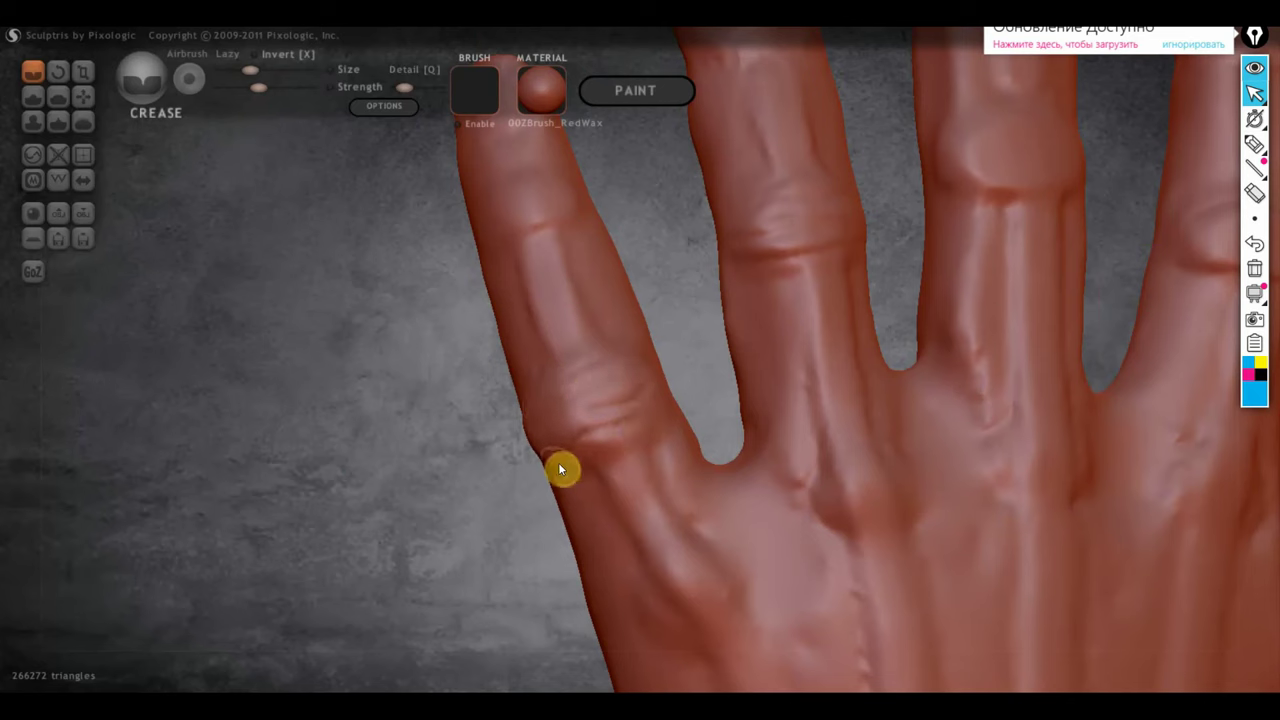
mouse_move(688, 390)
left_mouse_down()
mouse_move(585, 408)
mouse_move(866, 363)
left_mouse_up()
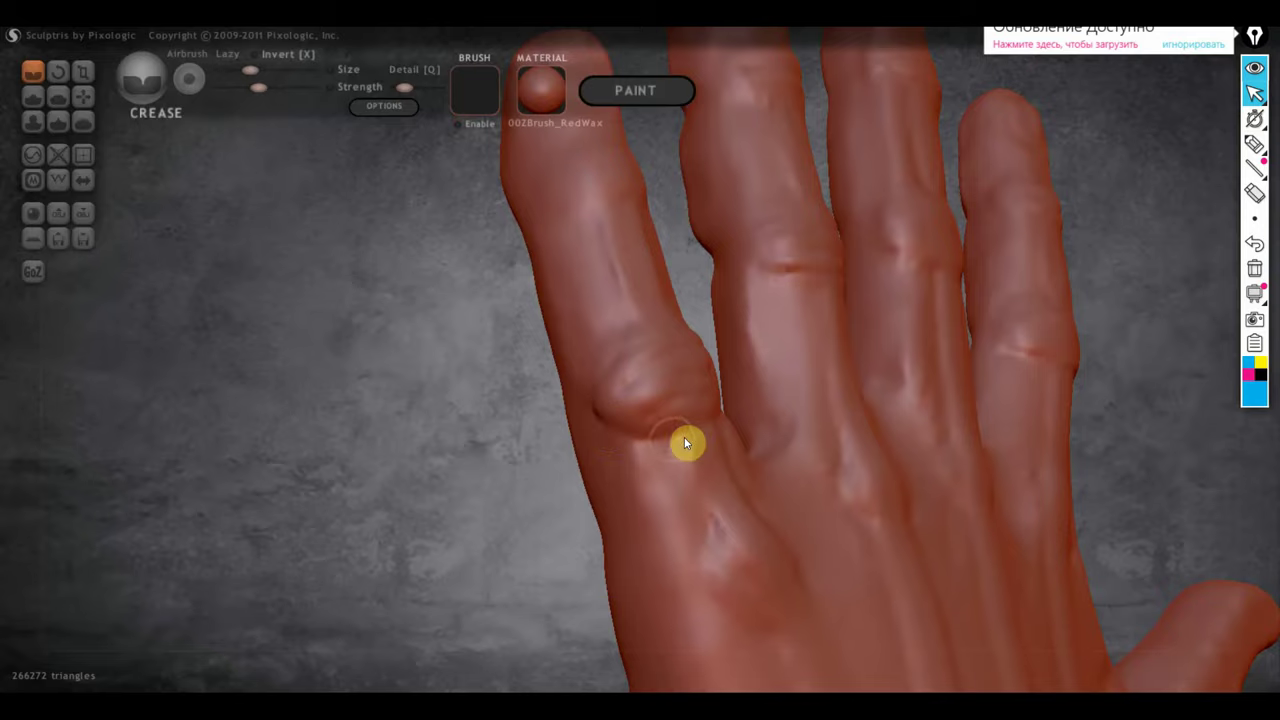
mouse_move(686, 443)
left_mouse_down()
mouse_move(543, 443)
mouse_move(540, 480)
mouse_move(720, 472)
left_mouse_up()
Zoom in and deepen a crease across the middle-finger knuckle with repeated strokes.
scroll(940, 444, "down", 5)
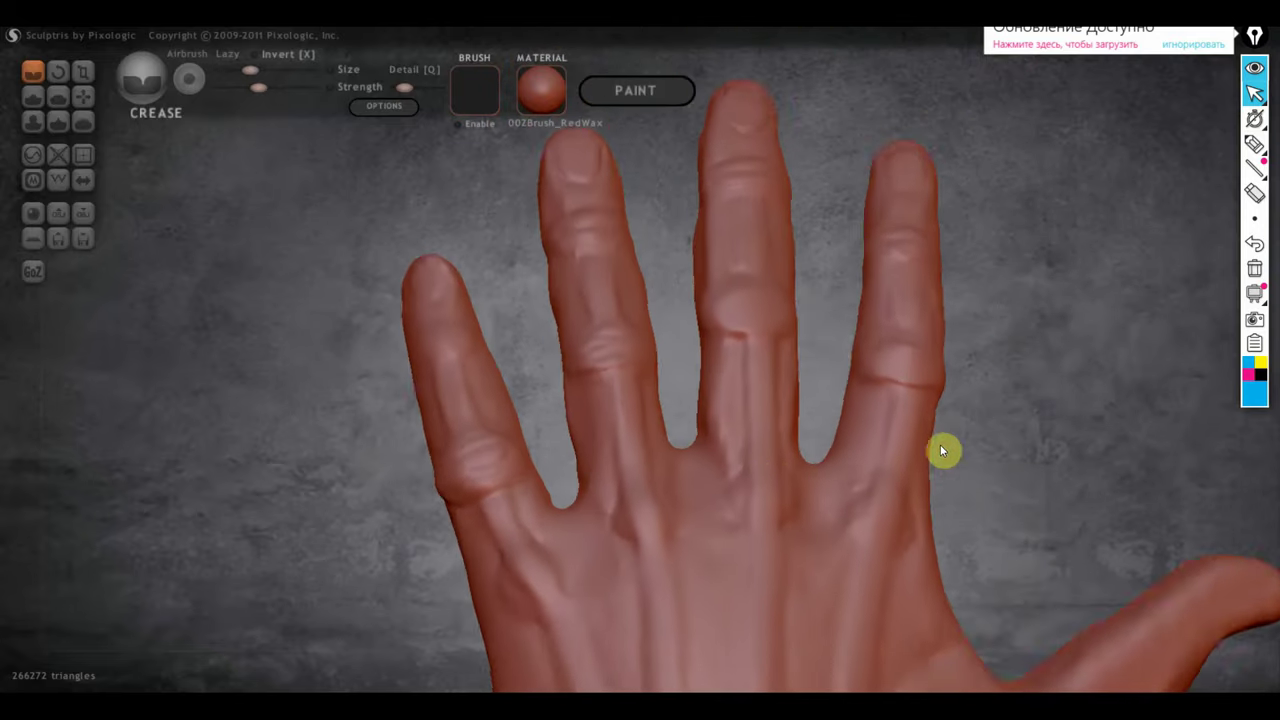
scroll(840, 520, "up", 2)
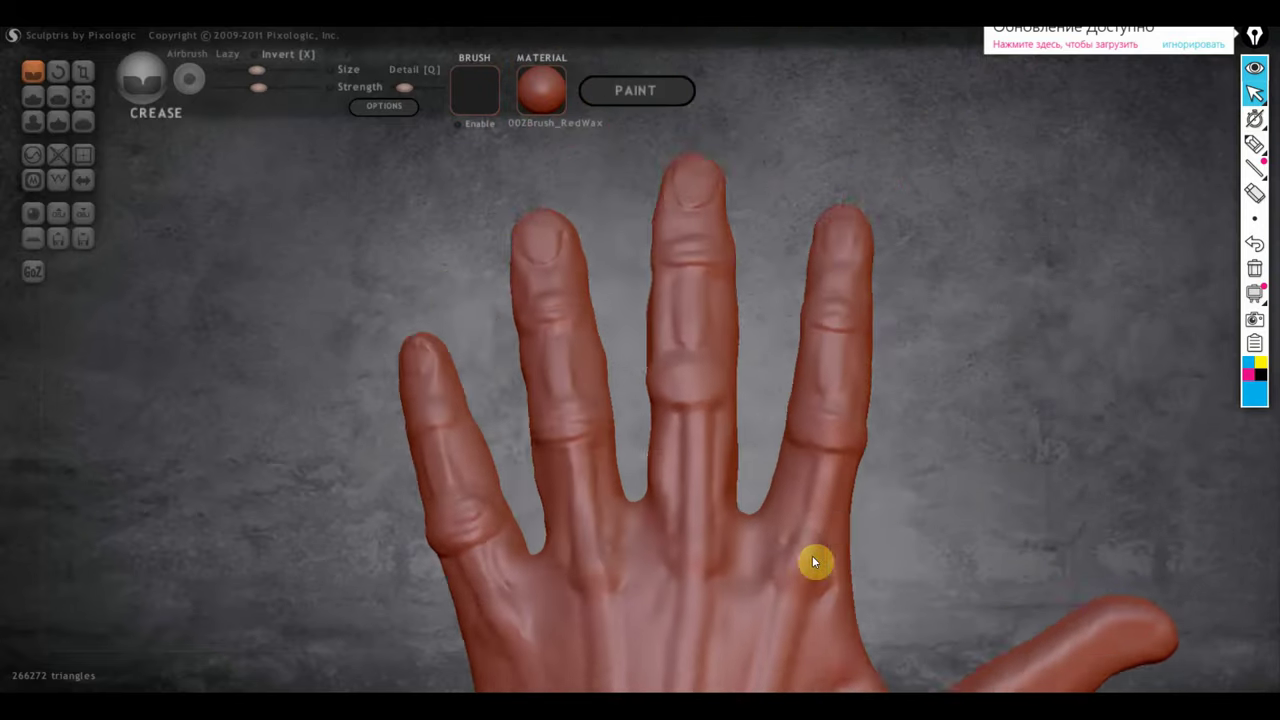
scroll(812, 558, "up", 4)
left_click_drag(771, 449, 659, 437)
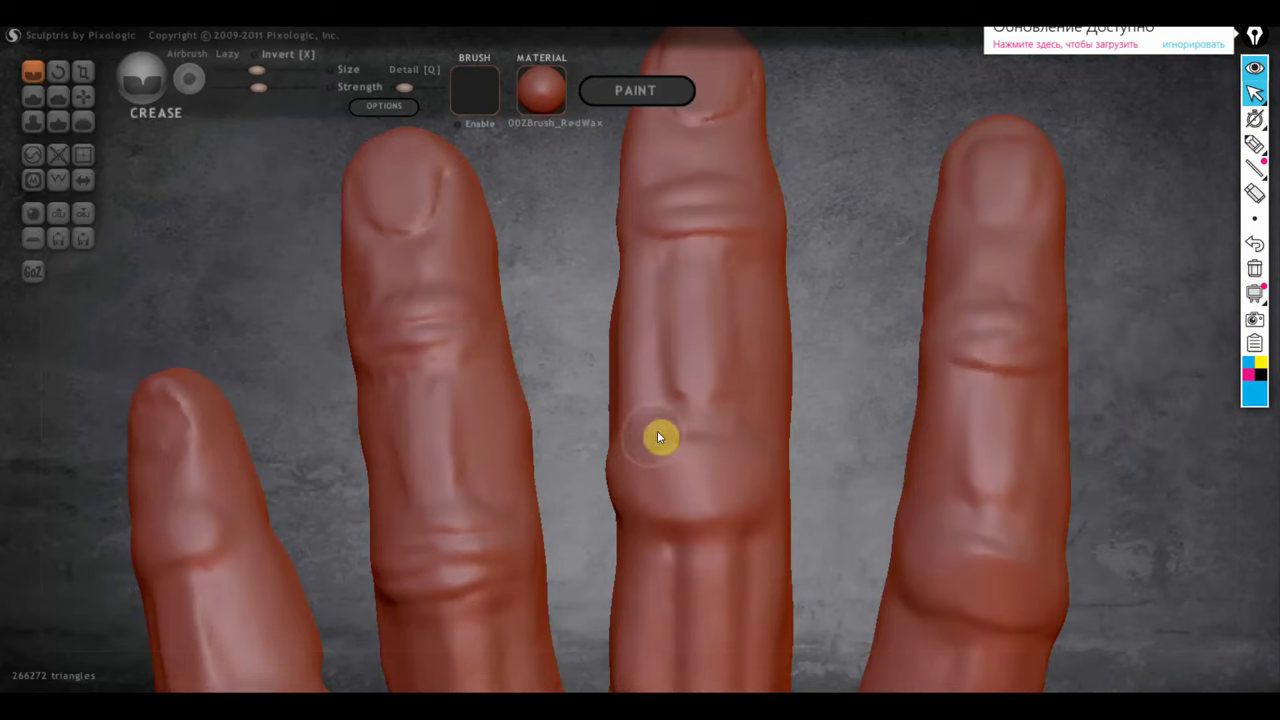
right_click_drag(681, 475, 783, 452)
left_click_drag(783, 452, 682, 440)
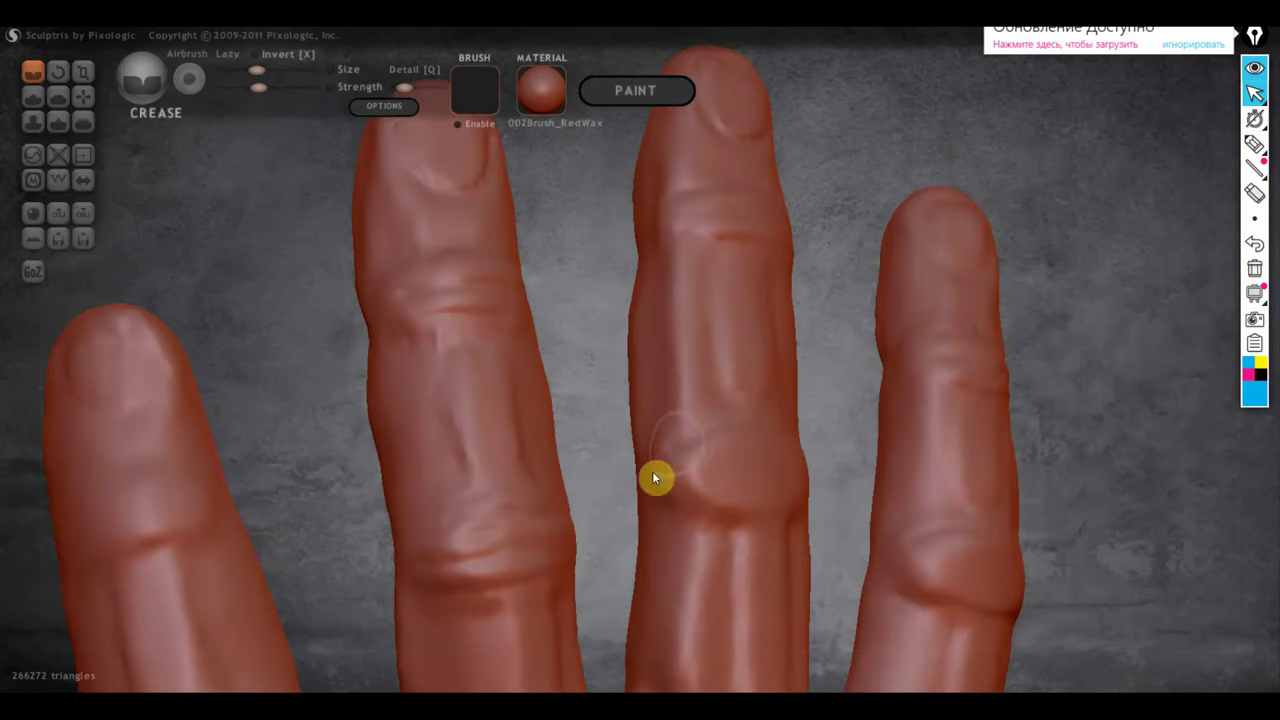
Carve another crease on the middle-finger knuckle, then reorient the hand for further detailing.
mouse_move(829, 551)
right_mouse_down()
mouse_move(757, 563)
mouse_move(675, 548)
right_mouse_up()
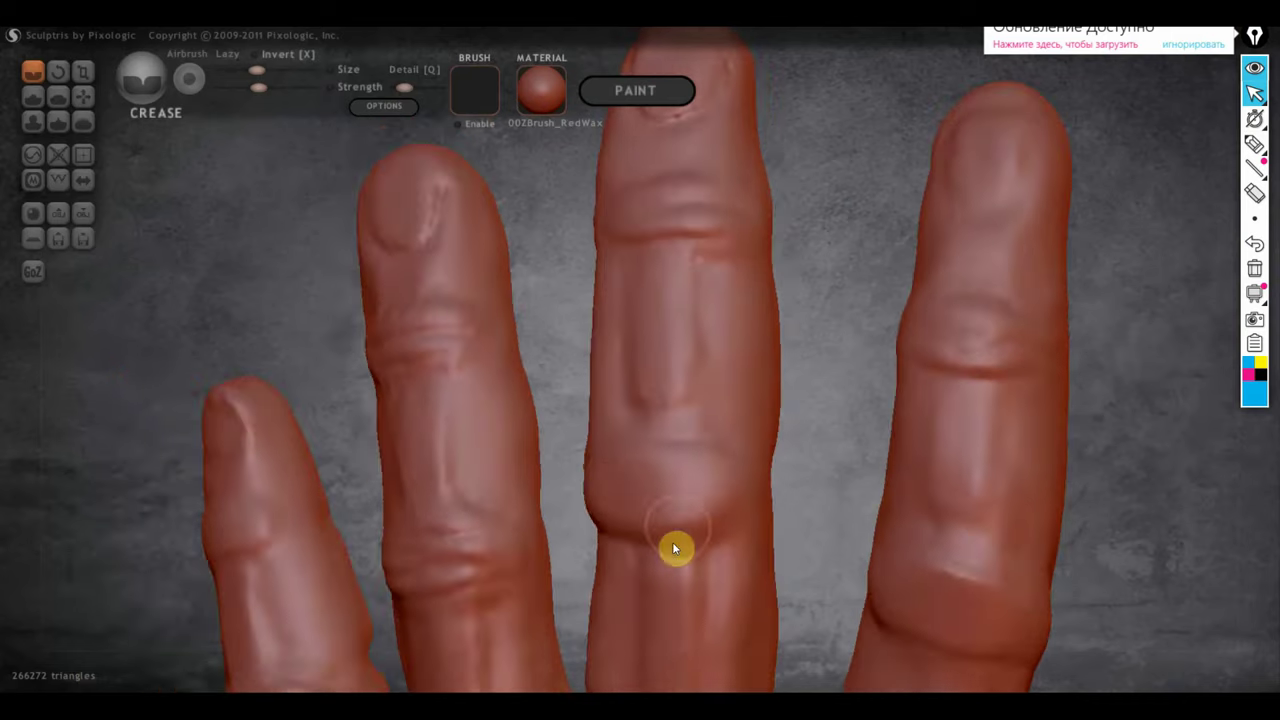
left_click_drag(697, 475, 741, 490)
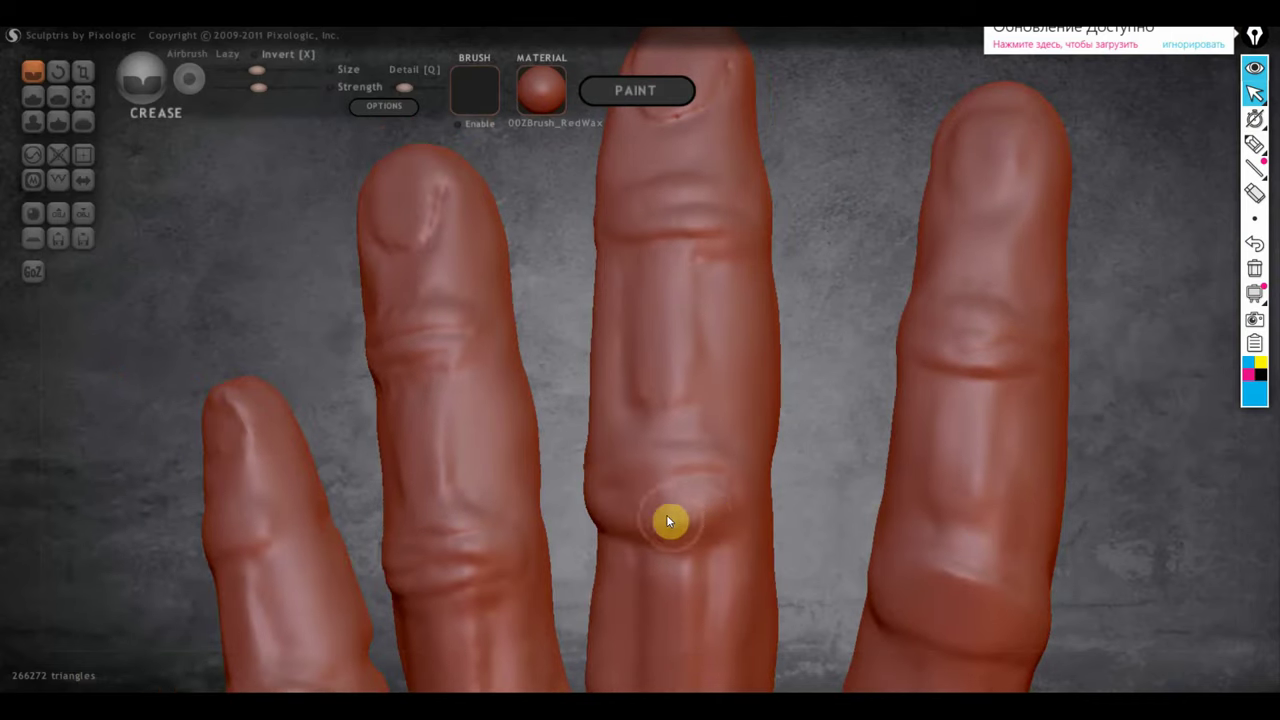
mouse_move(606, 523)
right_mouse_down()
mouse_move(617, 533)
mouse_move(683, 481)
right_mouse_up()
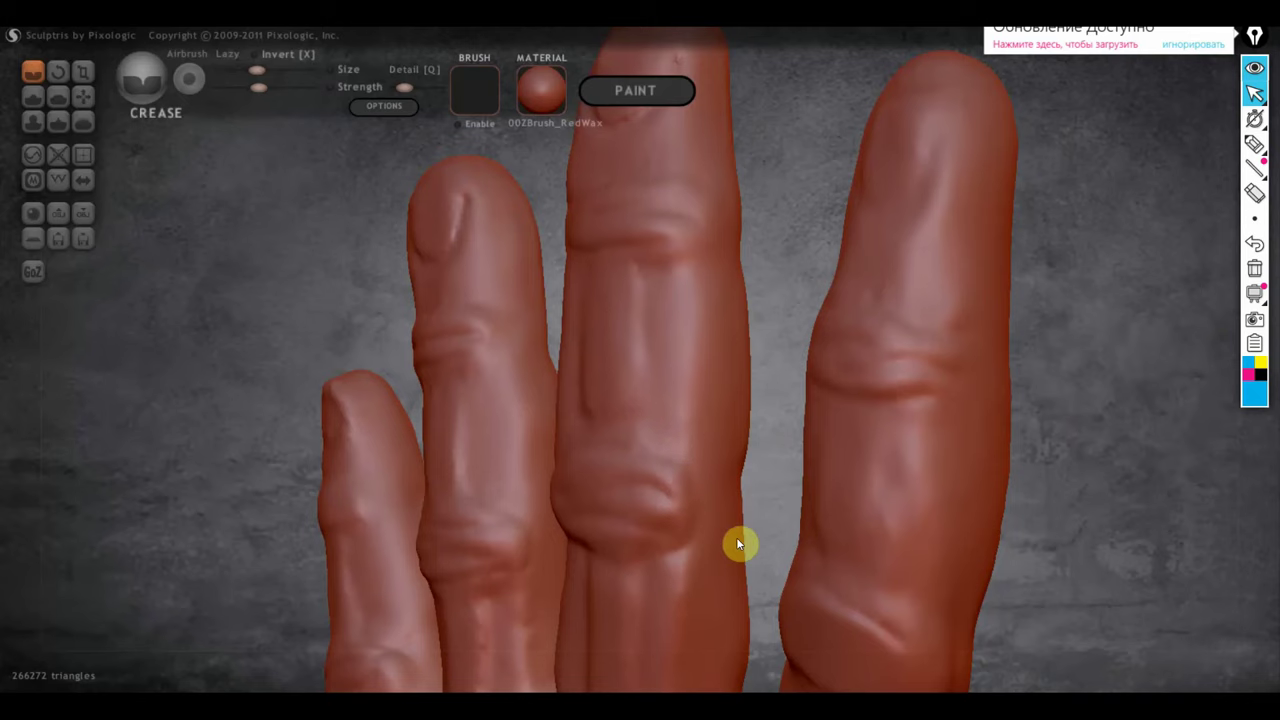
right_click_drag(737, 543, 797, 528)
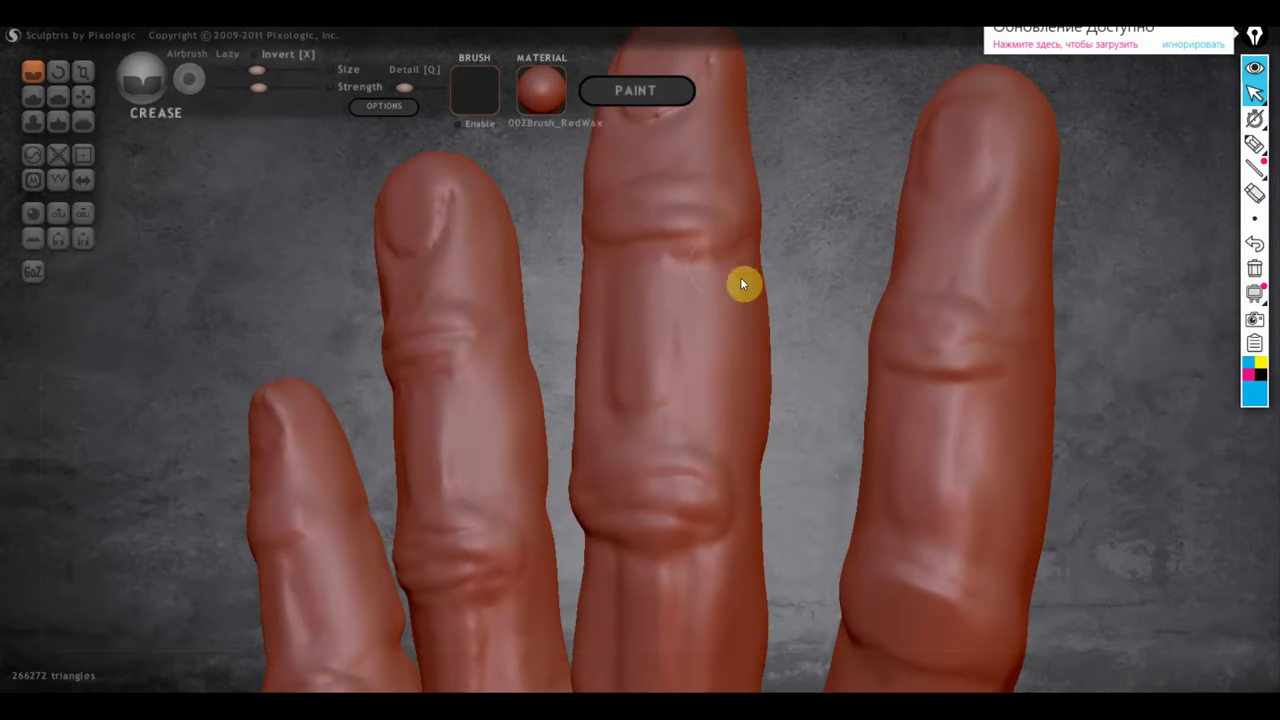
right_click_drag(741, 283, 960, 289)
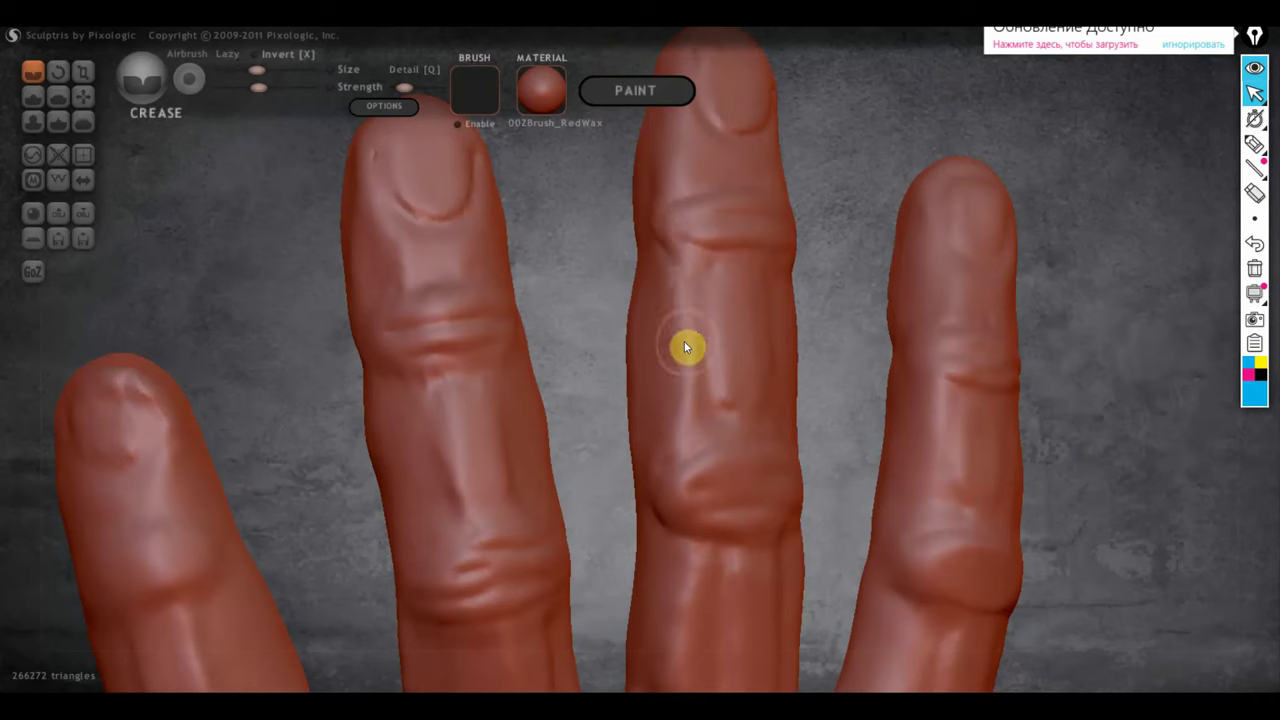
scroll(688, 418, "down", 2)
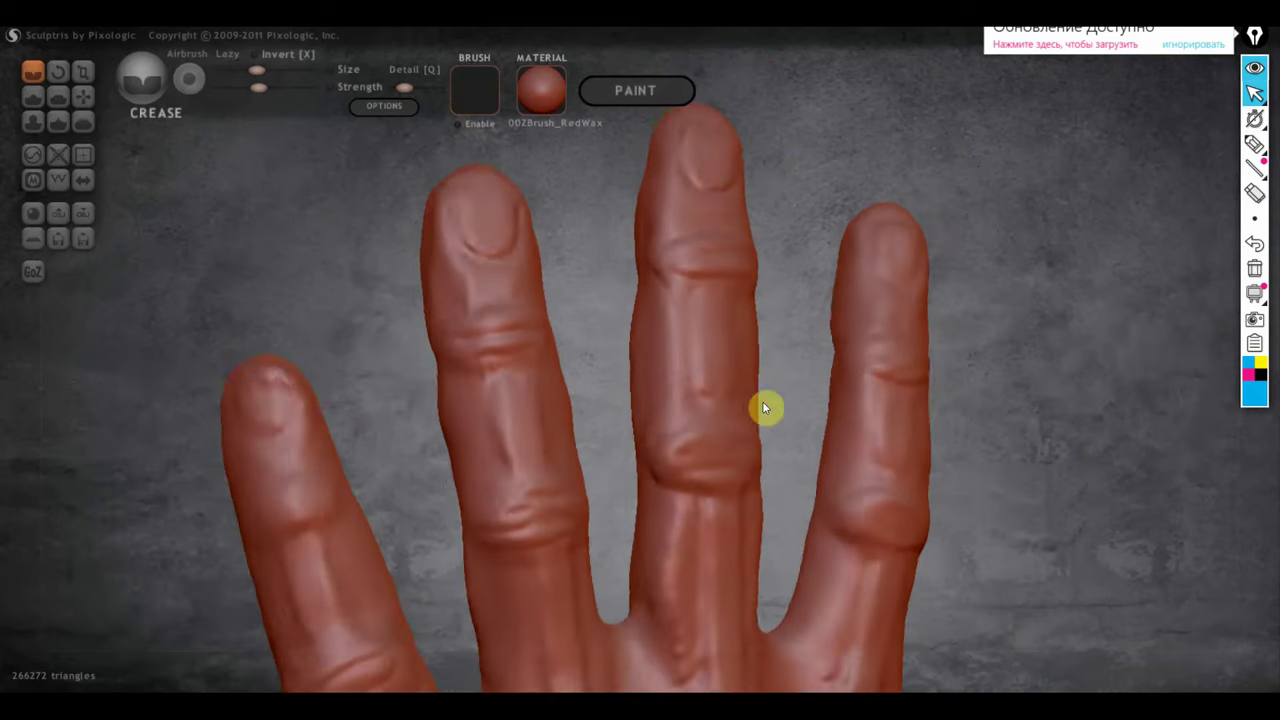
mouse_move(762, 401)
right_mouse_down()
mouse_move(587, 447)
mouse_move(671, 429)
right_mouse_up()
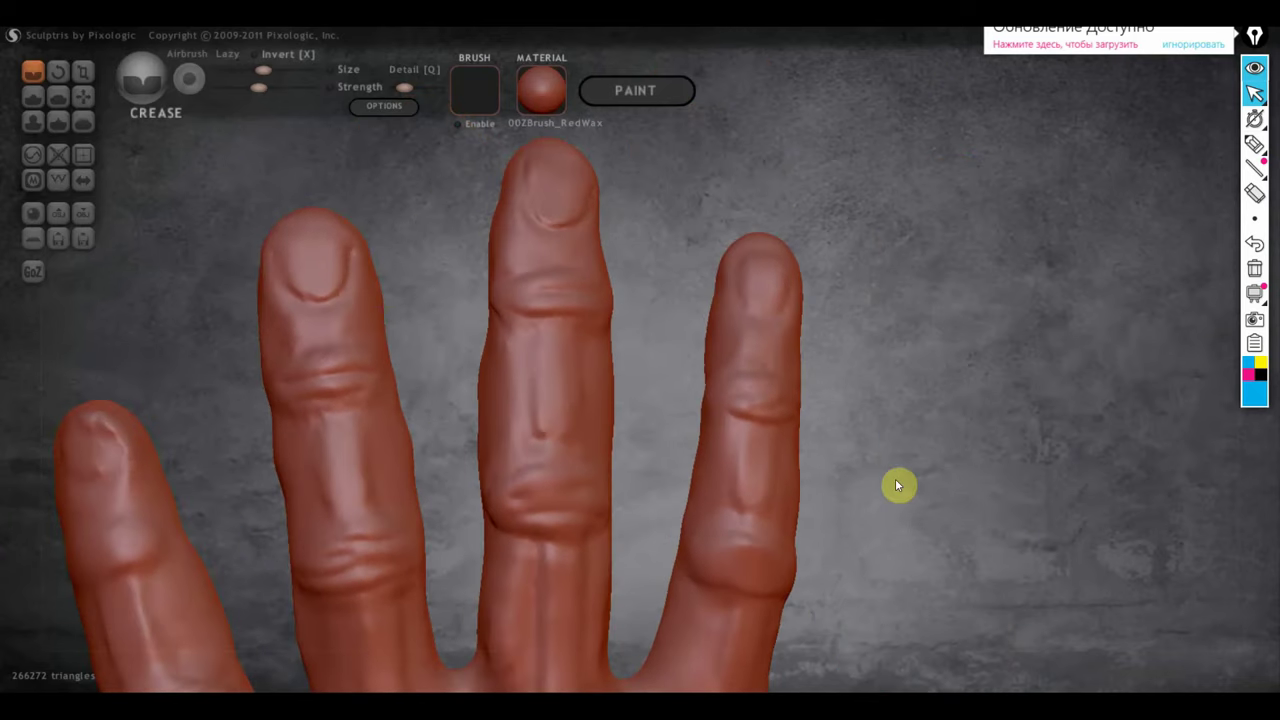
scroll(860, 440, "up", 2)
scroll(845, 375, "up", 2)
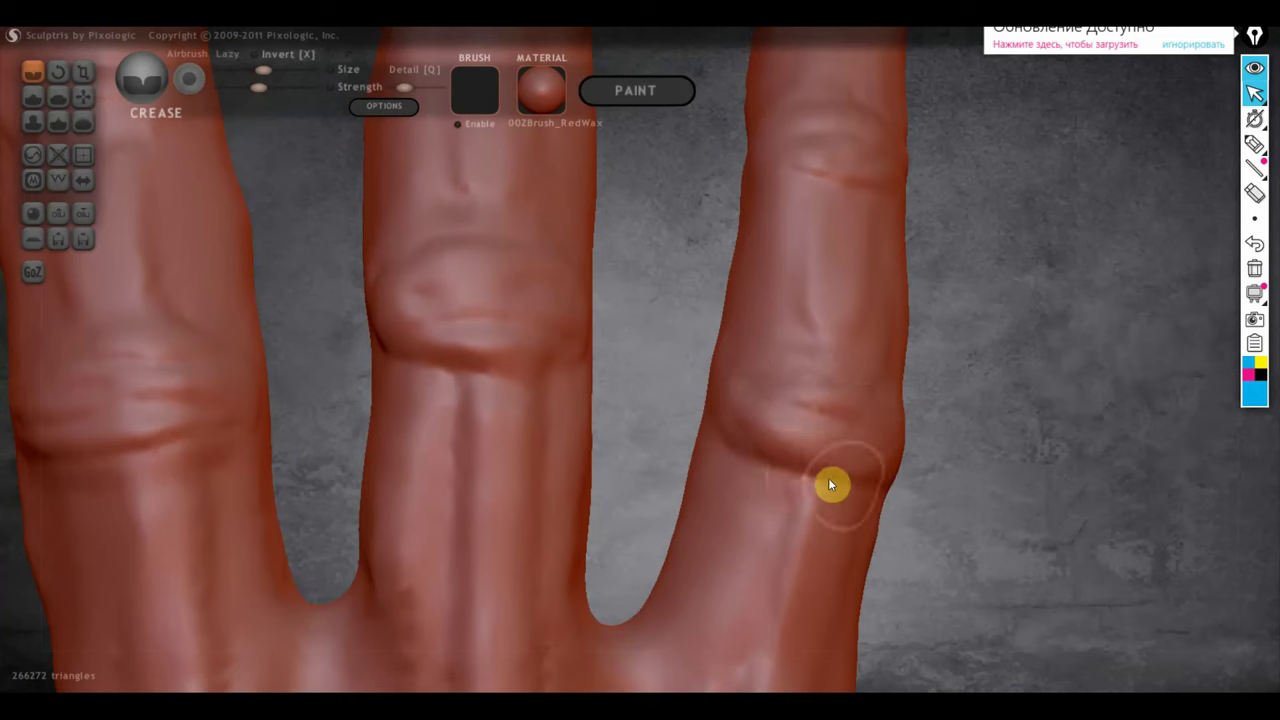
Orbit to the ring finger and carve an extended crease across its knuckle.
left_click_drag(905, 500, 694, 472)
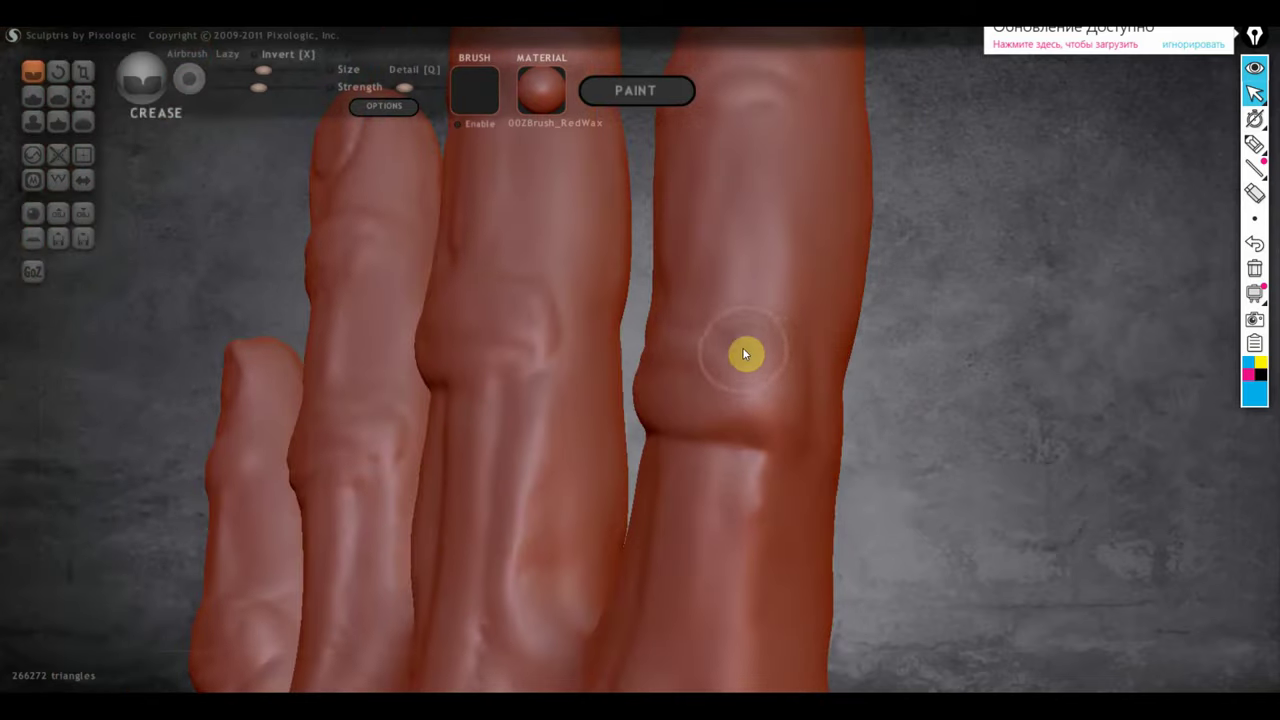
mouse_move(751, 306)
left_mouse_down()
mouse_move(806, 366)
mouse_move(800, 446)
left_mouse_up()
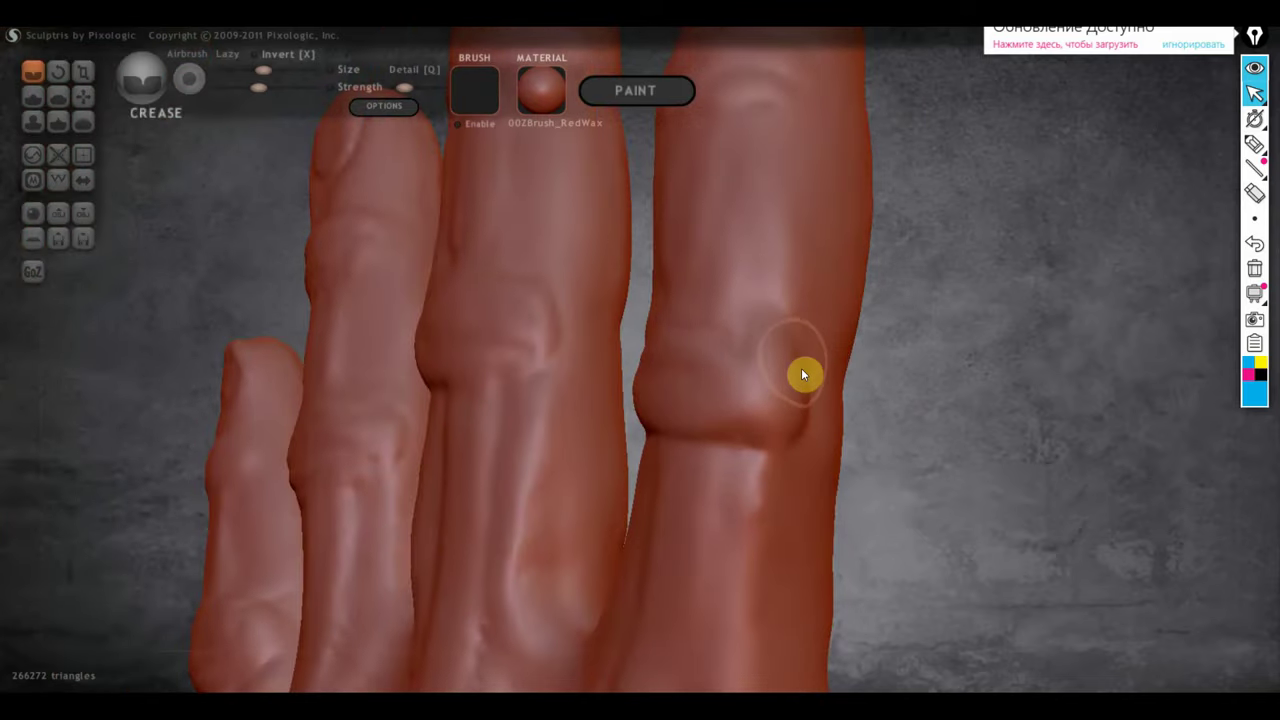
mouse_move(803, 375)
left_mouse_down()
mouse_move(751, 414)
mouse_move(683, 420)
left_mouse_up()
mouse_move(880, 420)
left_mouse_down()
mouse_move(954, 426)
mouse_move(835, 416)
mouse_move(797, 380)
mouse_move(829, 357)
mouse_move(763, 343)
mouse_move(726, 376)
mouse_move(838, 428)
left_mouse_up()
Carve lengthwise grooves down the ring finger and the middle finger.
scroll(789, 400, "up", 2)
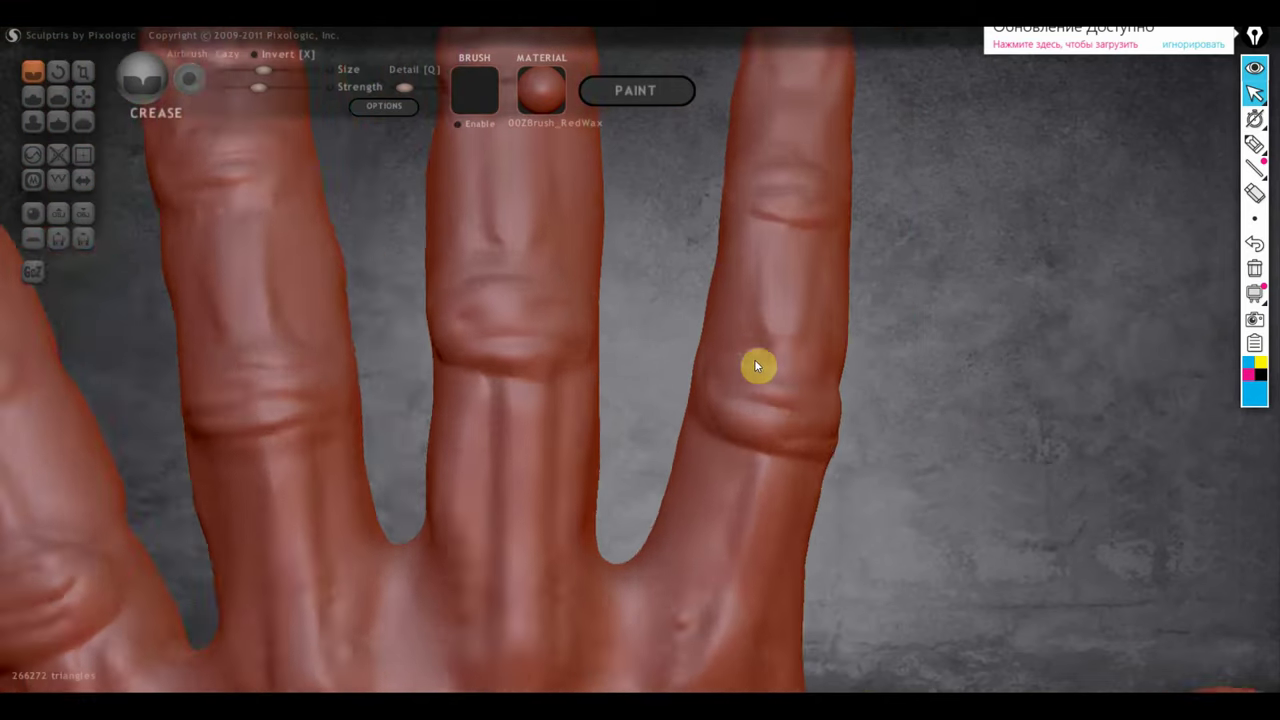
scroll(757, 366, "up", 2)
left_click_drag(818, 174, 806, 340)
scroll(628, 275, "down", 2)
scroll(628, 271, "down", 1)
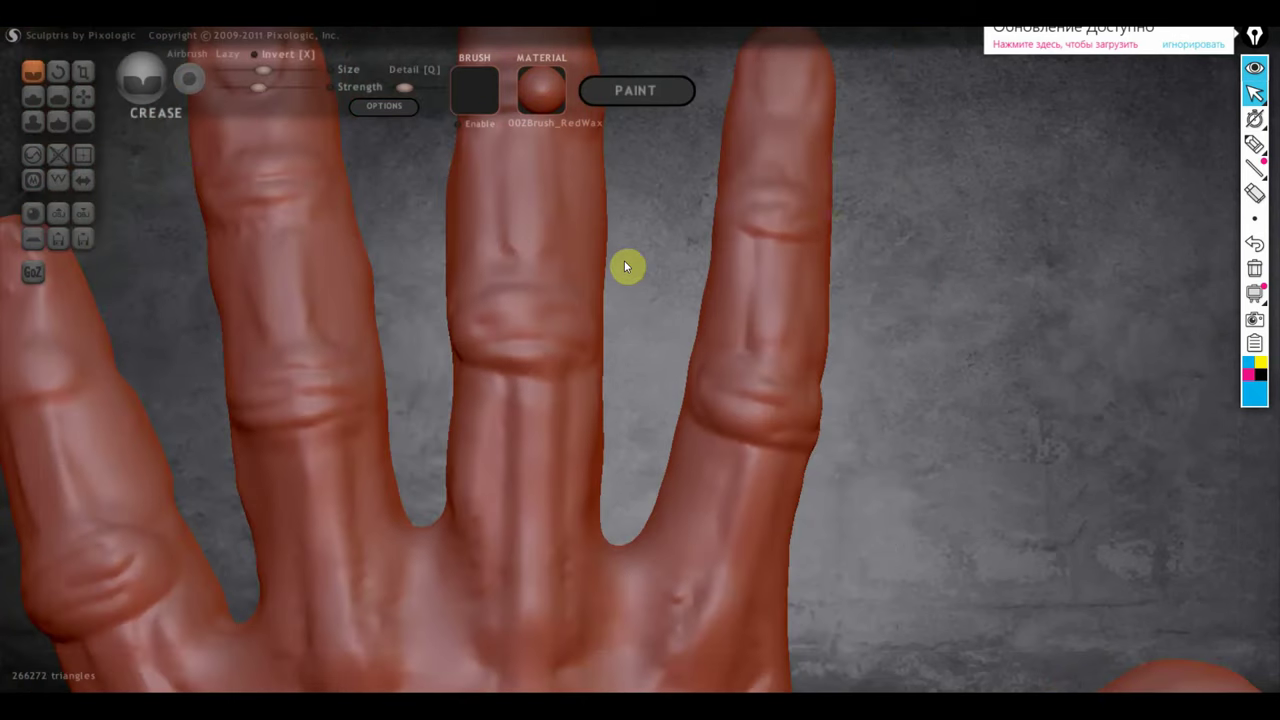
left_click_drag(624, 260, 590, 349)
scroll(584, 290, "up", 2)
left_click_drag(568, 289, 571, 429)
Orbit toward the index finger and carve a crease groove along it.
scroll(572, 303, "down", 2)
left_click_drag(594, 324, 710, 356)
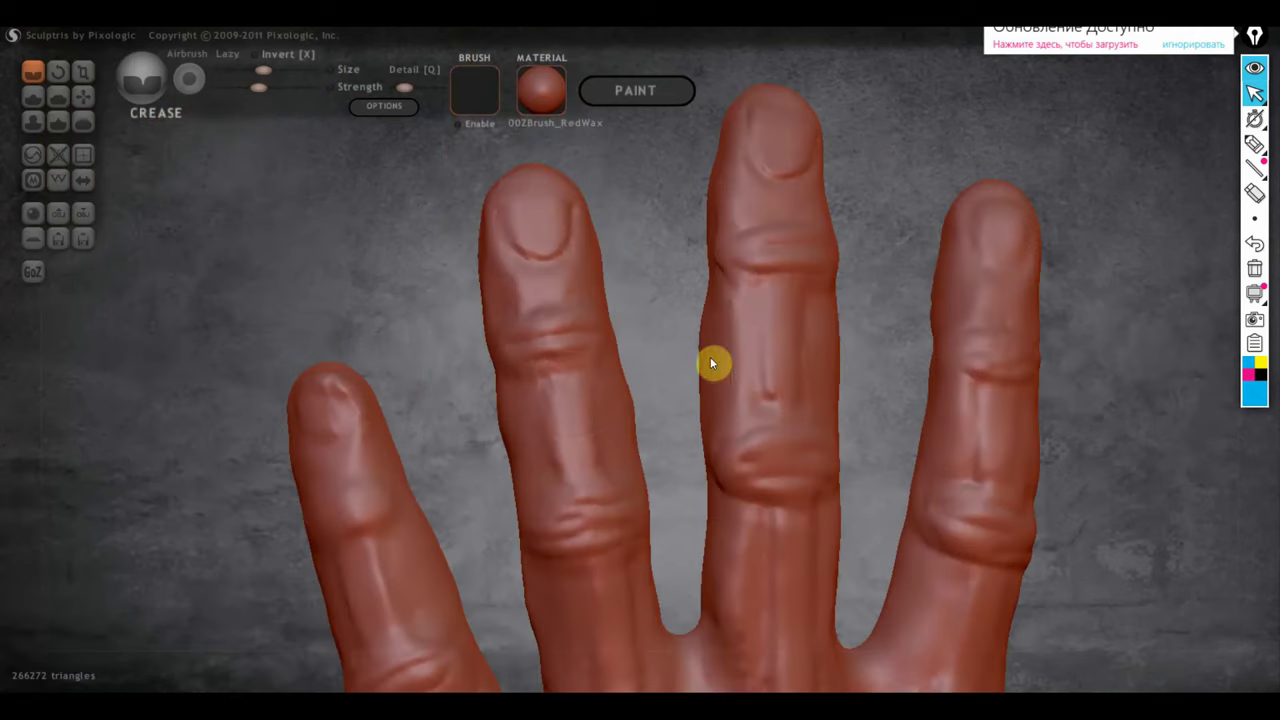
scroll(575, 392, "up", 2)
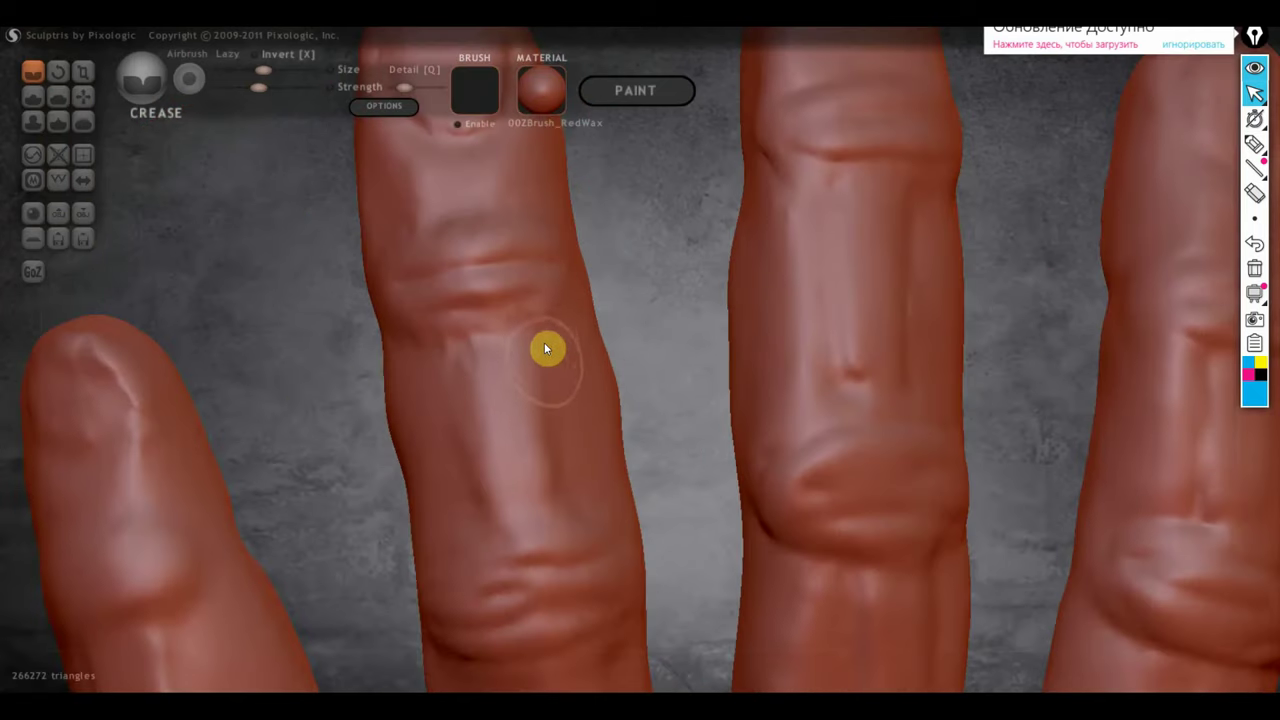
mouse_move(585, 501)
left_mouse_down()
mouse_move(880, 282)
mouse_move(513, 470)
left_mouse_up()
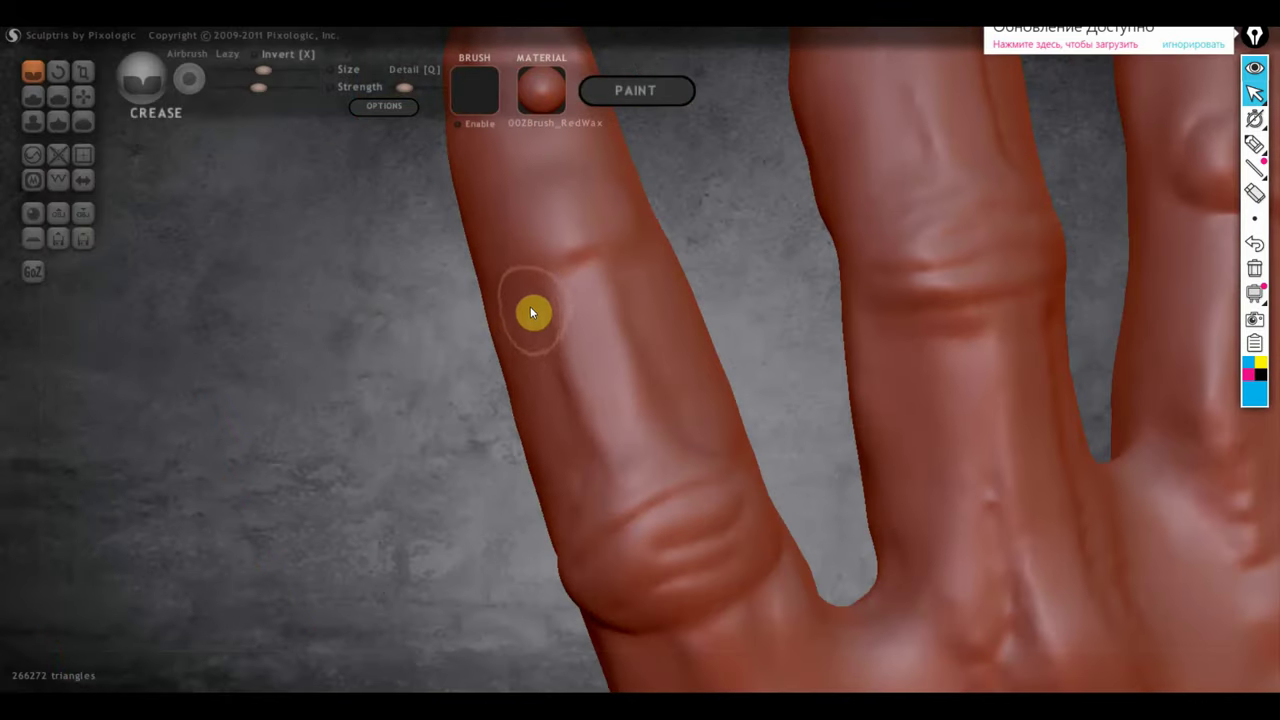
left_click_drag(594, 466, 549, 318)
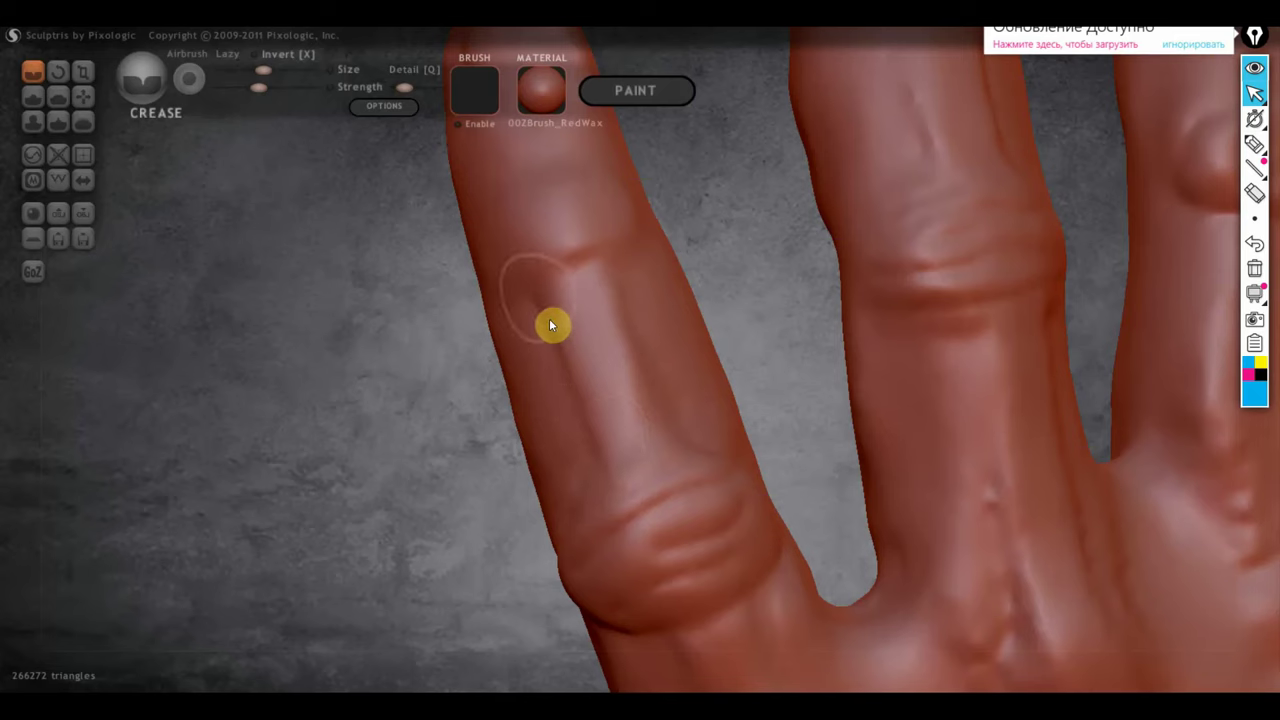
Crease the index and middle knuckles and raise rounded bumps on the index and ring knuckles.
scroll(630, 440, "down", 1)
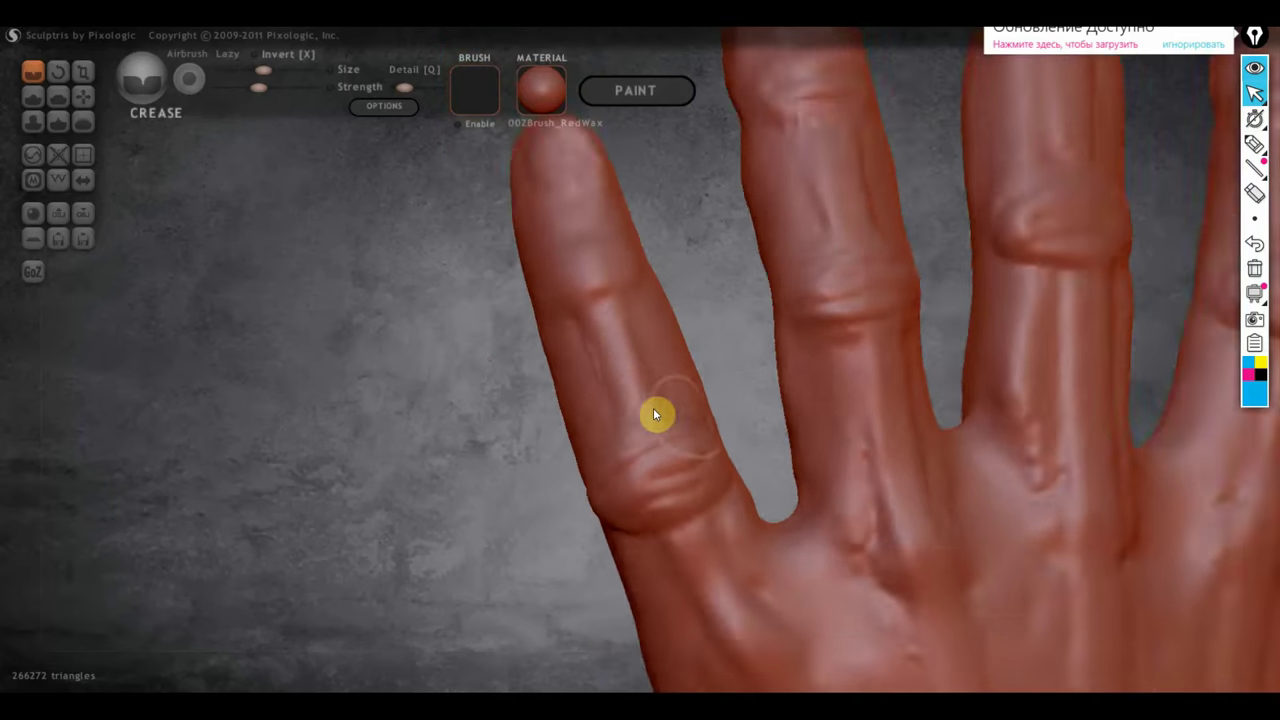
scroll(700, 412, "down", 1)
scroll(745, 420, "down", 1)
scroll(756, 430, "up", 2)
scroll(637, 358, "up", 1)
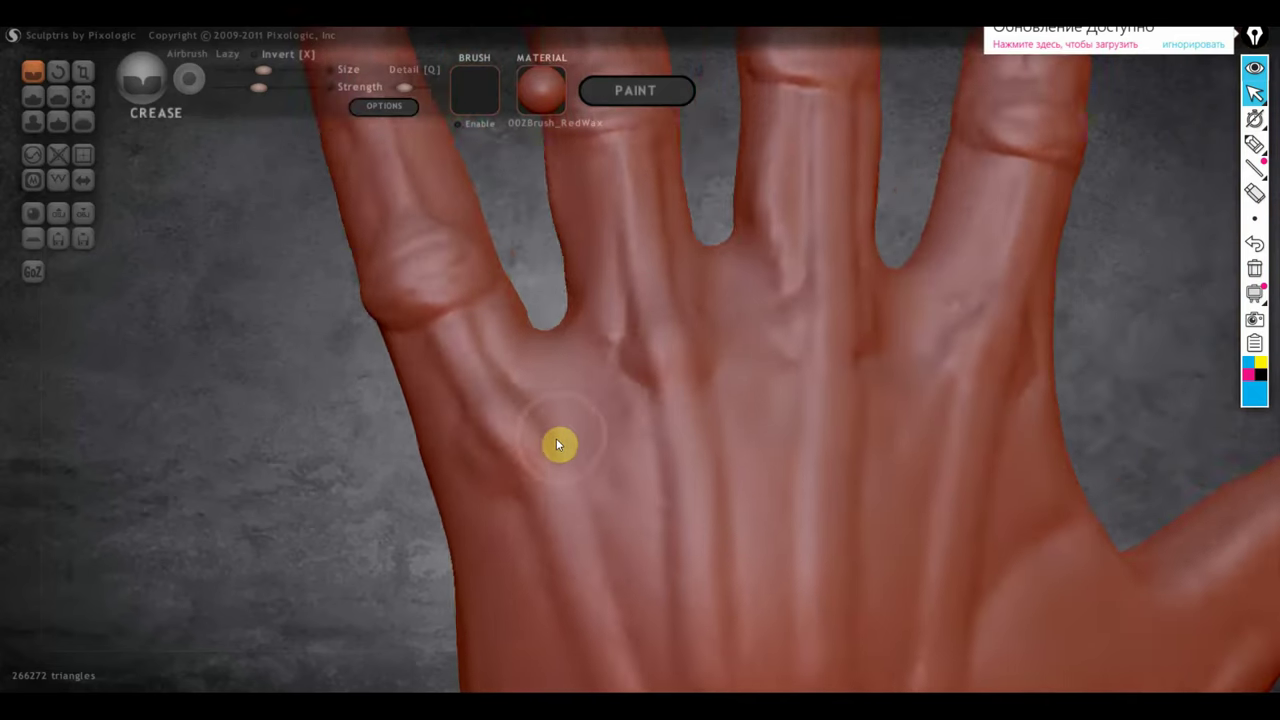
scroll(560, 440, "up", 1)
left_click_drag(539, 300, 482, 390)
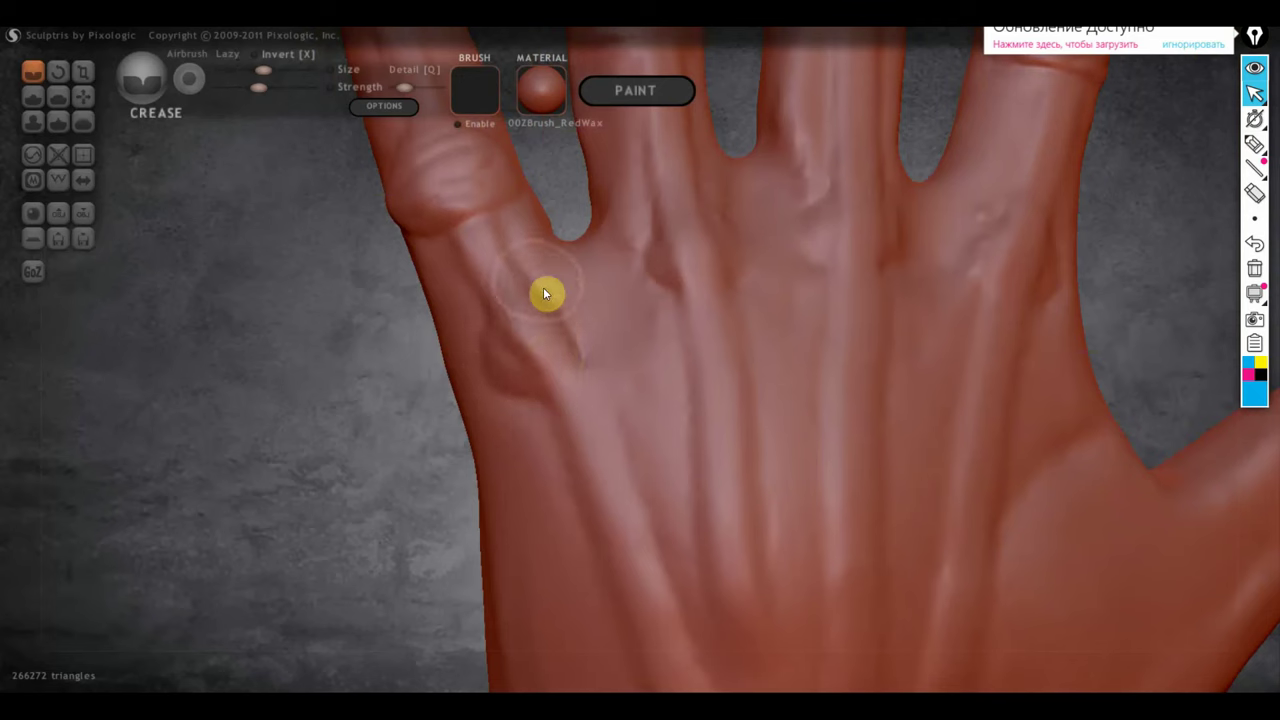
left_click_drag(543, 291, 483, 329)
mouse_move(660, 228)
left_mouse_down()
mouse_move(704, 296)
mouse_move(681, 227)
mouse_move(649, 249)
mouse_move(706, 309)
mouse_move(727, 286)
mouse_move(683, 306)
mouse_move(697, 292)
left_mouse_up()
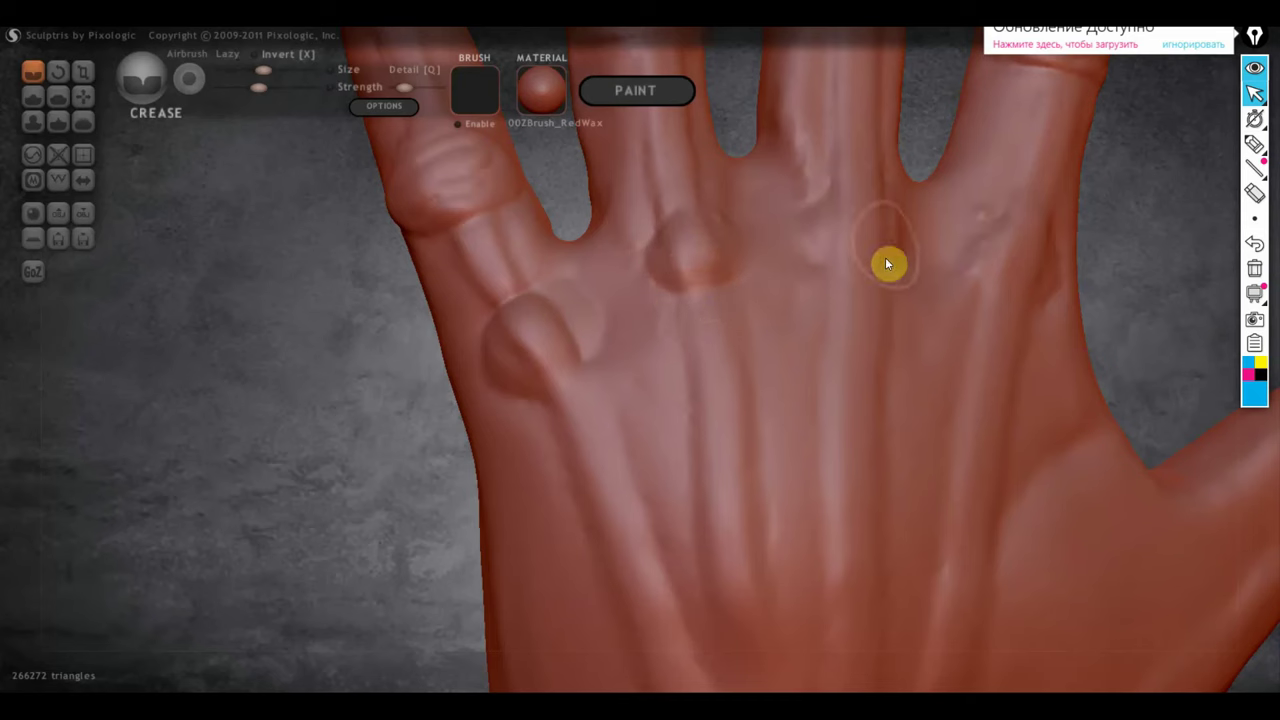
mouse_move(812, 204)
left_mouse_down()
mouse_move(814, 254)
mouse_move(800, 246)
left_mouse_up()
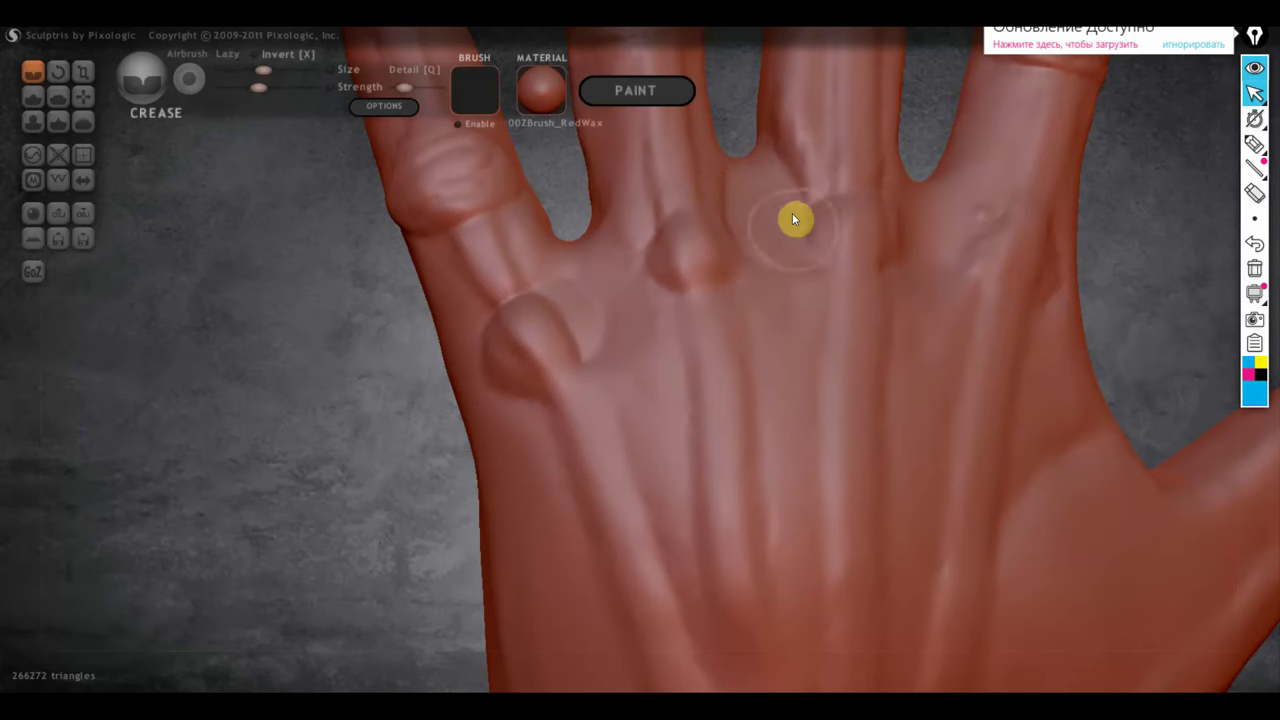
Carve the first tendon groove down the back of the hand, with a faint crease below the knuckles.
mouse_move(792, 213)
right_mouse_down()
mouse_move(816, 252)
mouse_move(773, 415)
right_mouse_up()
scroll(773, 415, "up", 2)
scroll(761, 434, "up", 2)
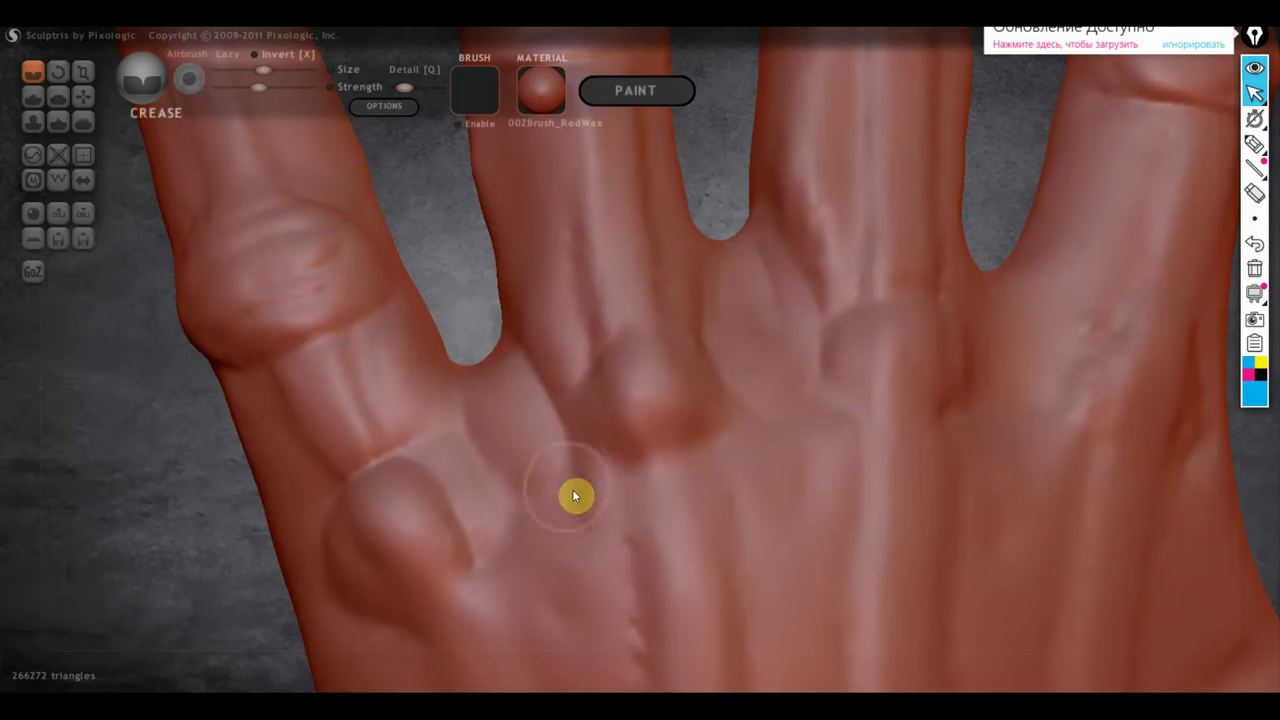
scroll(567, 483, "down", 3)
scroll(575, 420, "down", 1)
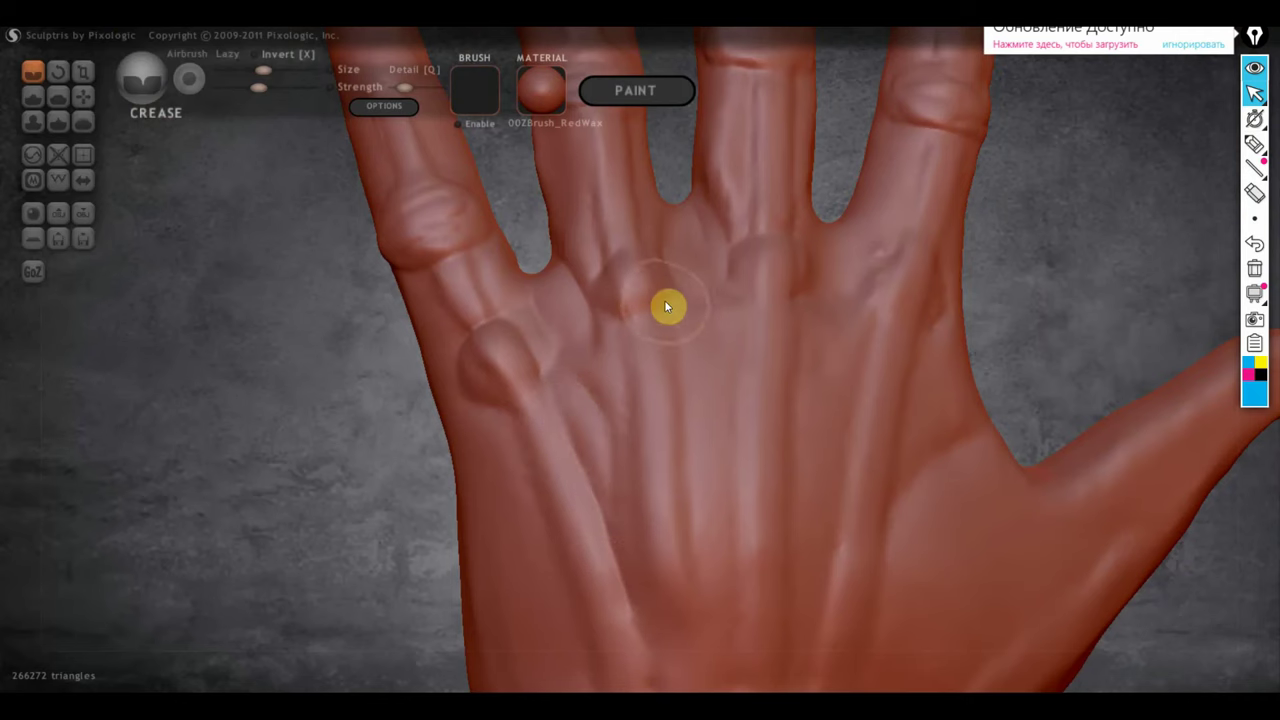
left_click_drag(665, 302, 688, 562)
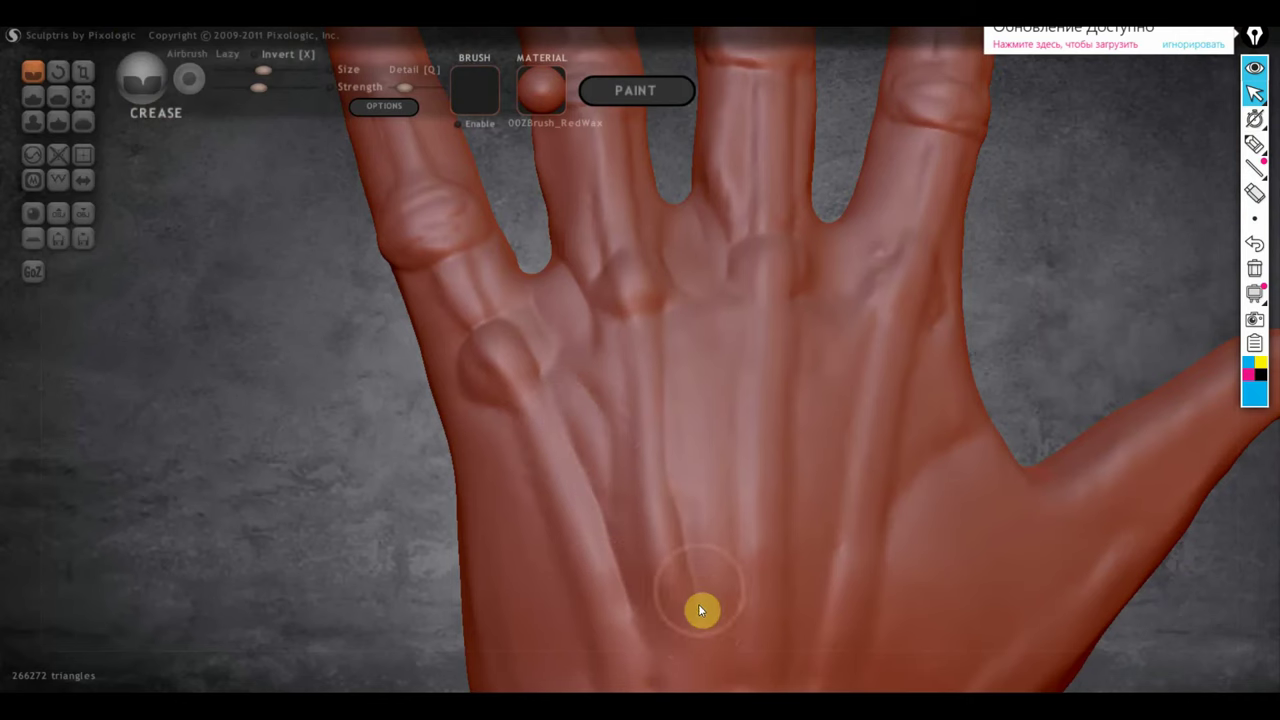
mouse_move(698, 604)
right_mouse_down()
mouse_move(748, 451)
mouse_move(669, 374)
right_mouse_up()
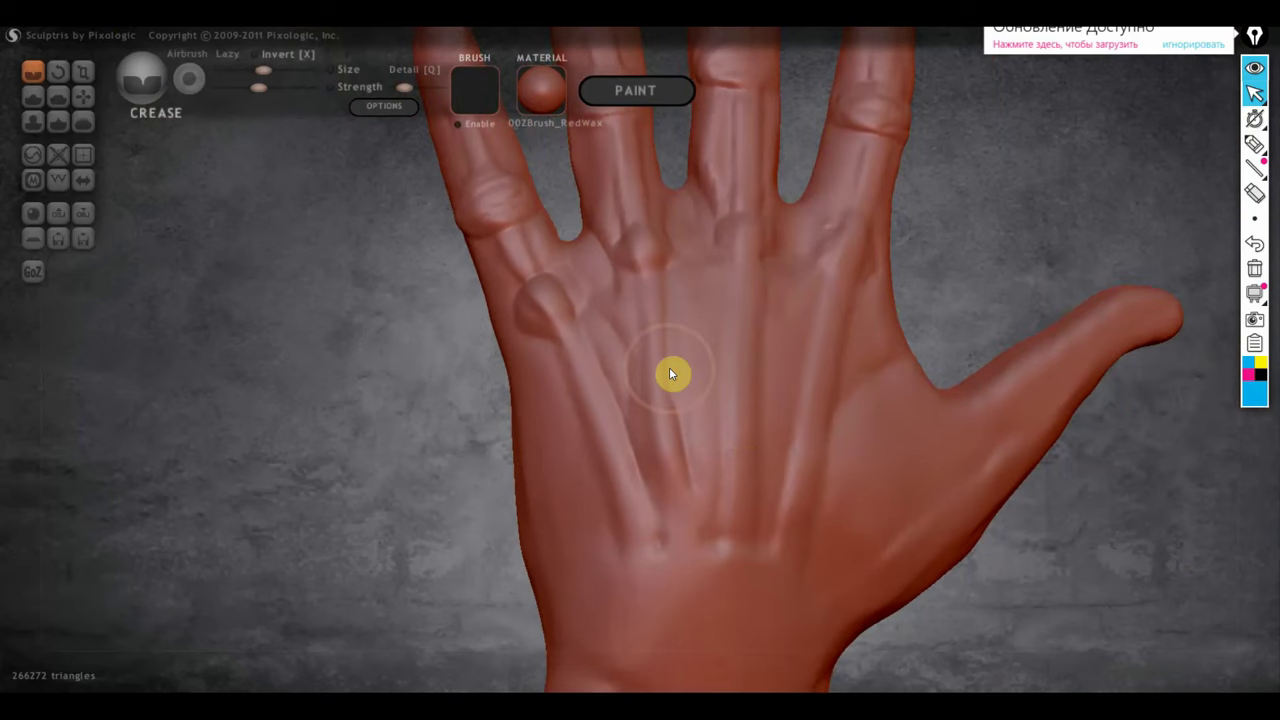
left_click_drag(669, 369, 669, 369)
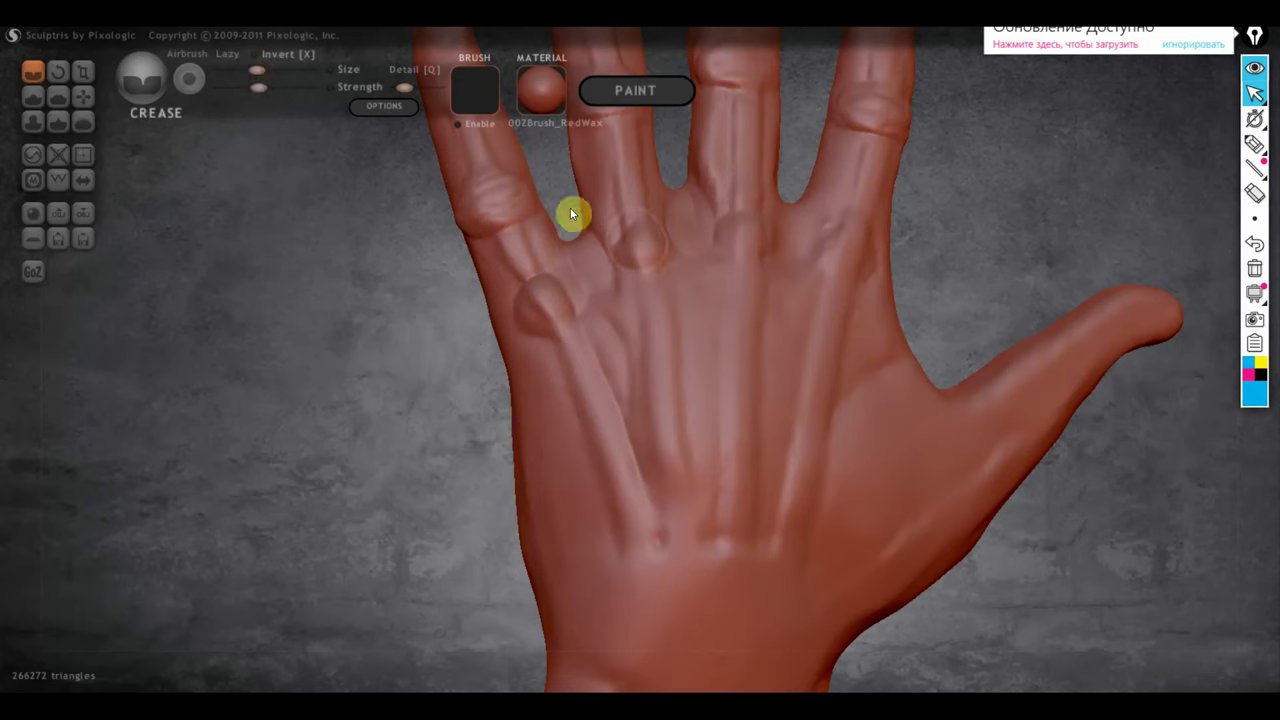
left_click_drag(634, 282, 657, 450)
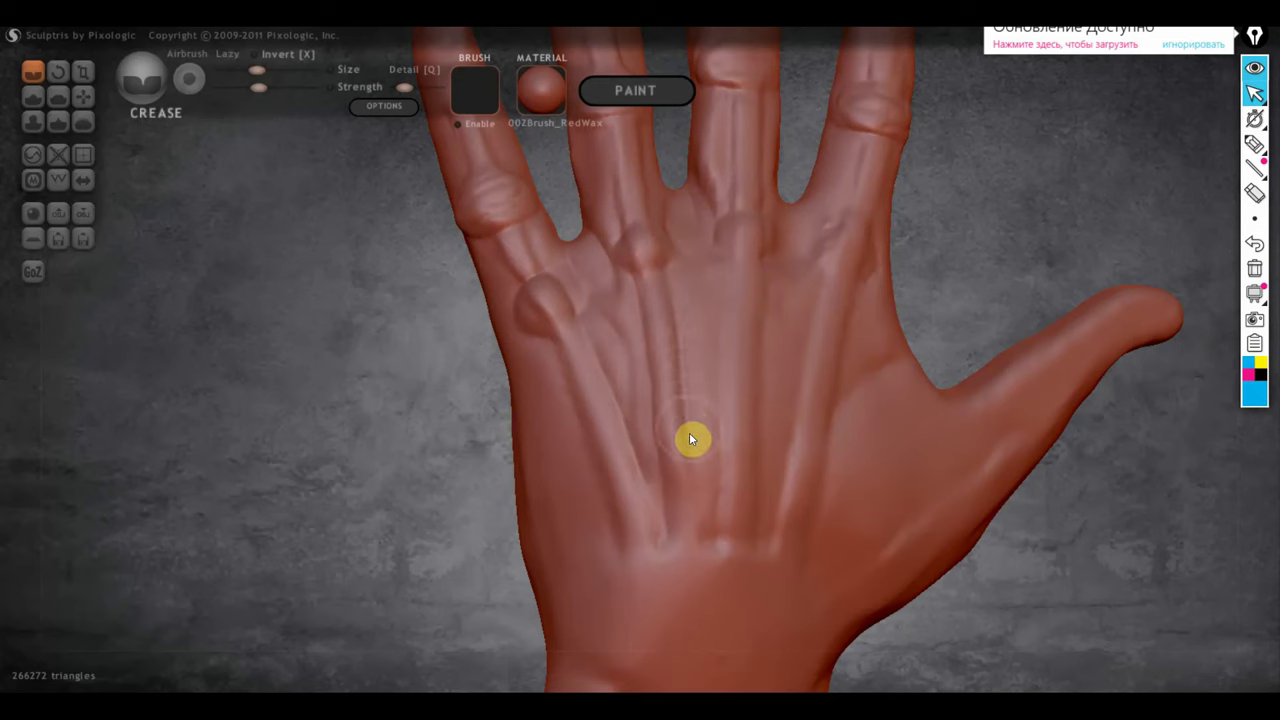
left_click_drag(689, 438, 703, 537)
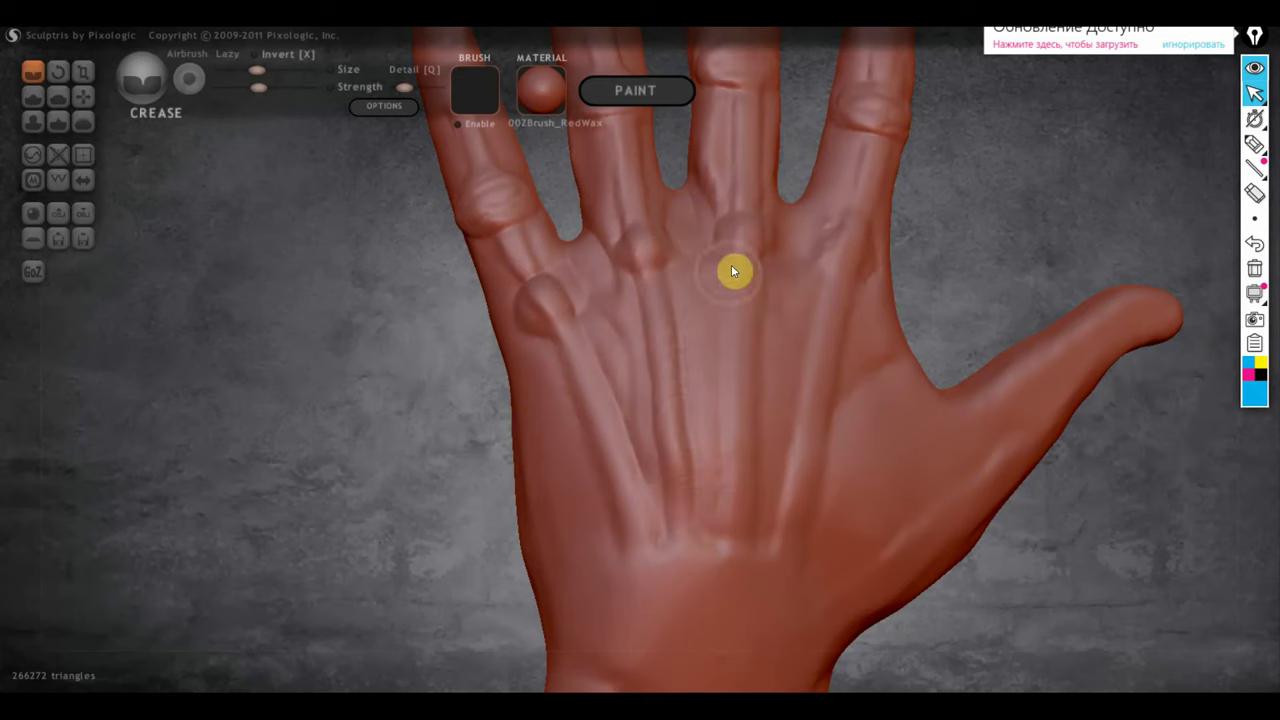
Cut parallel grooves down the middle of the hand and from the little-finger base.
left_click_drag(731, 264, 717, 531)
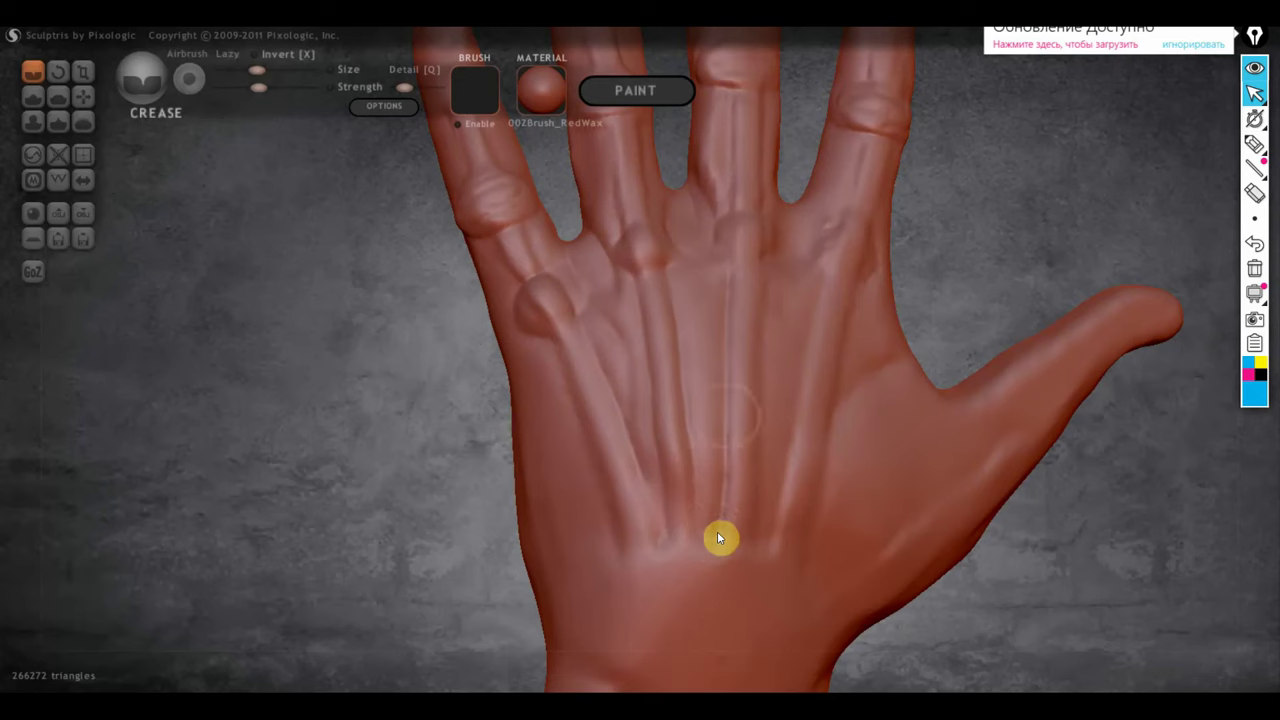
left_click_drag(766, 277, 763, 517)
left_click_drag(826, 283, 791, 525)
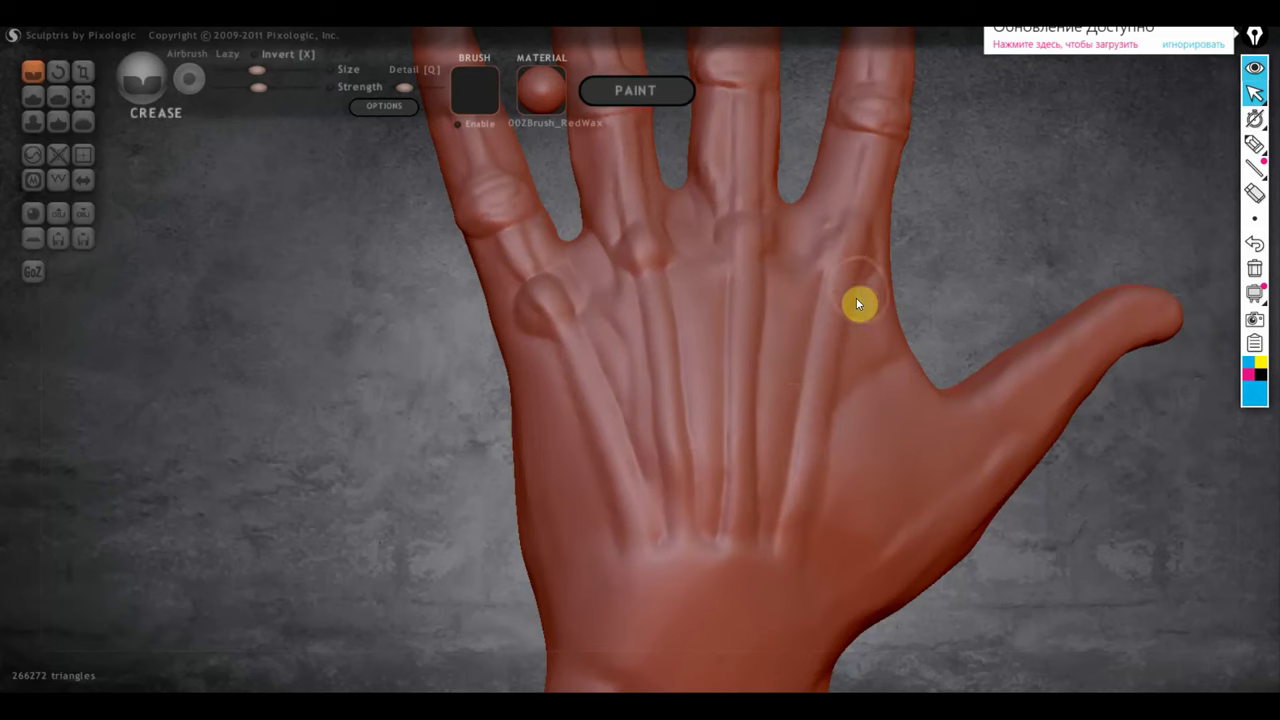
left_click_drag(856, 297, 806, 572)
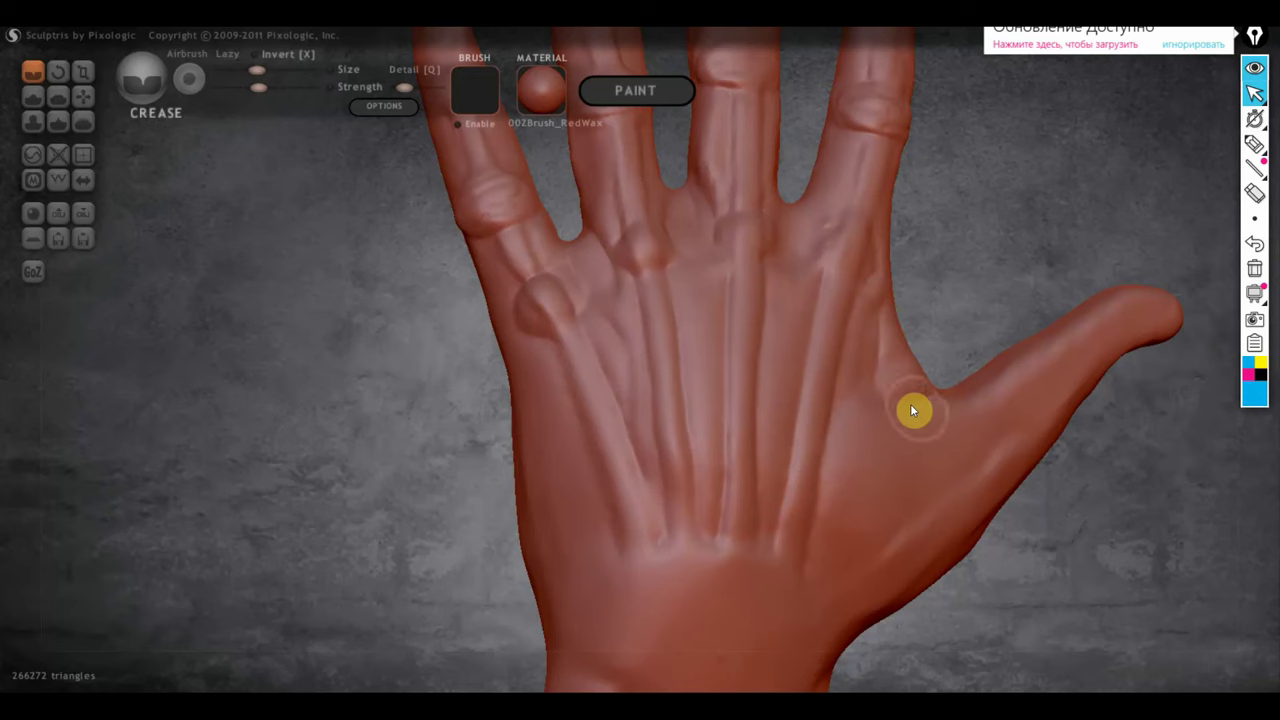
right_click_drag(912, 410, 820, 418)
Switch to the Flatten brush and flatten the crease below the thumb-web lump.
left_click(60, 99)
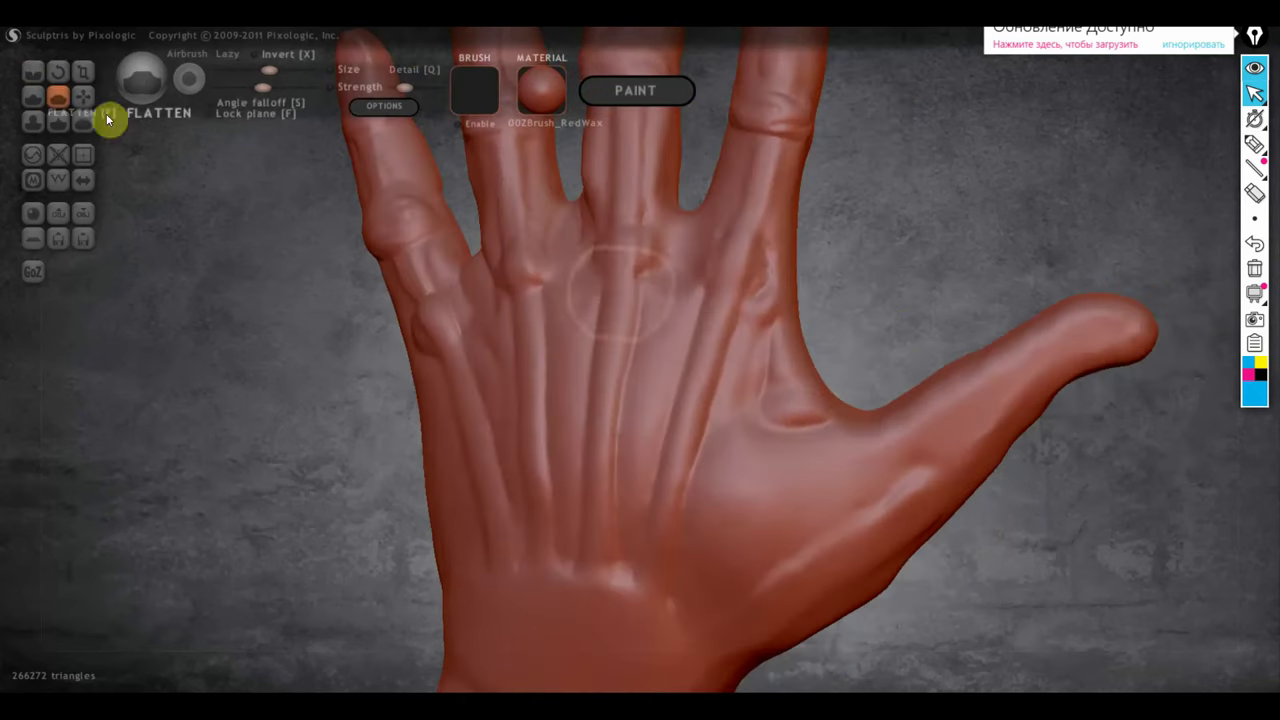
scroll(804, 390, "up", 2)
scroll(804, 390, "up", 1)
scroll(880, 392, "up", 1)
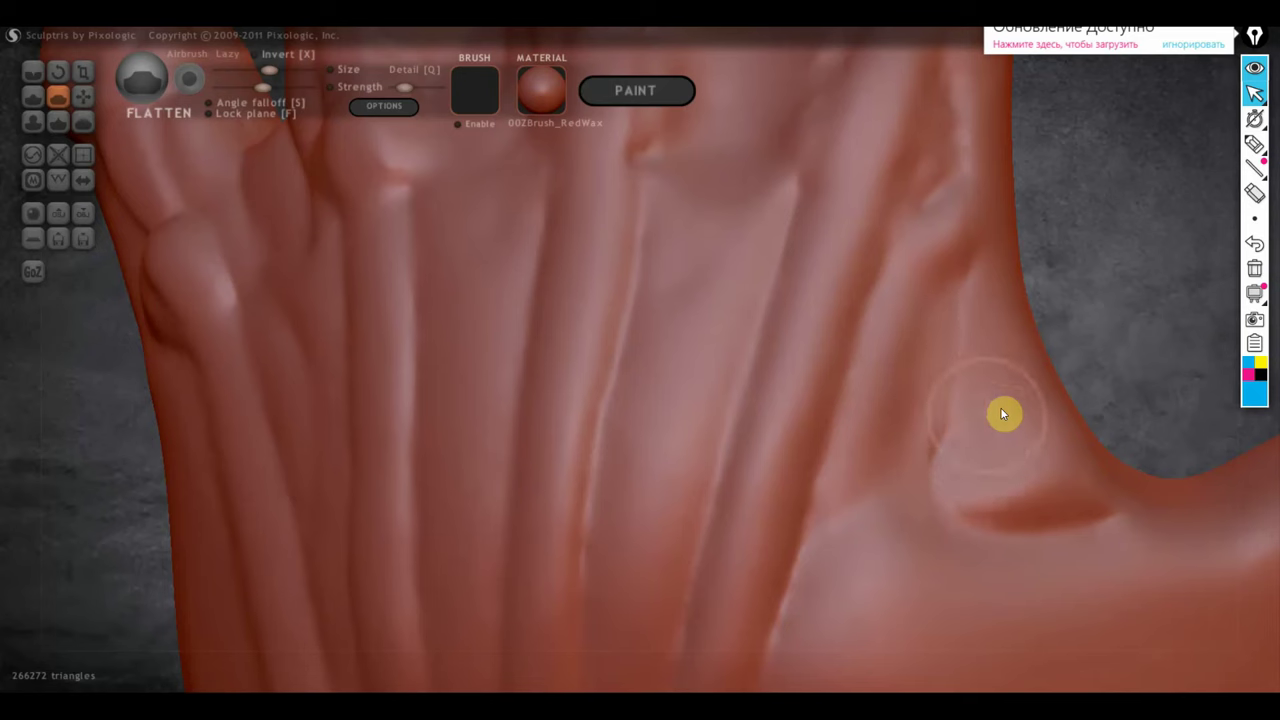
mouse_move(1003, 413)
left_mouse_down()
mouse_move(1066, 480)
mouse_move(989, 494)
mouse_move(1028, 462)
mouse_move(991, 420)
mouse_move(948, 477)
mouse_move(1011, 437)
mouse_move(1020, 518)
left_mouse_up()
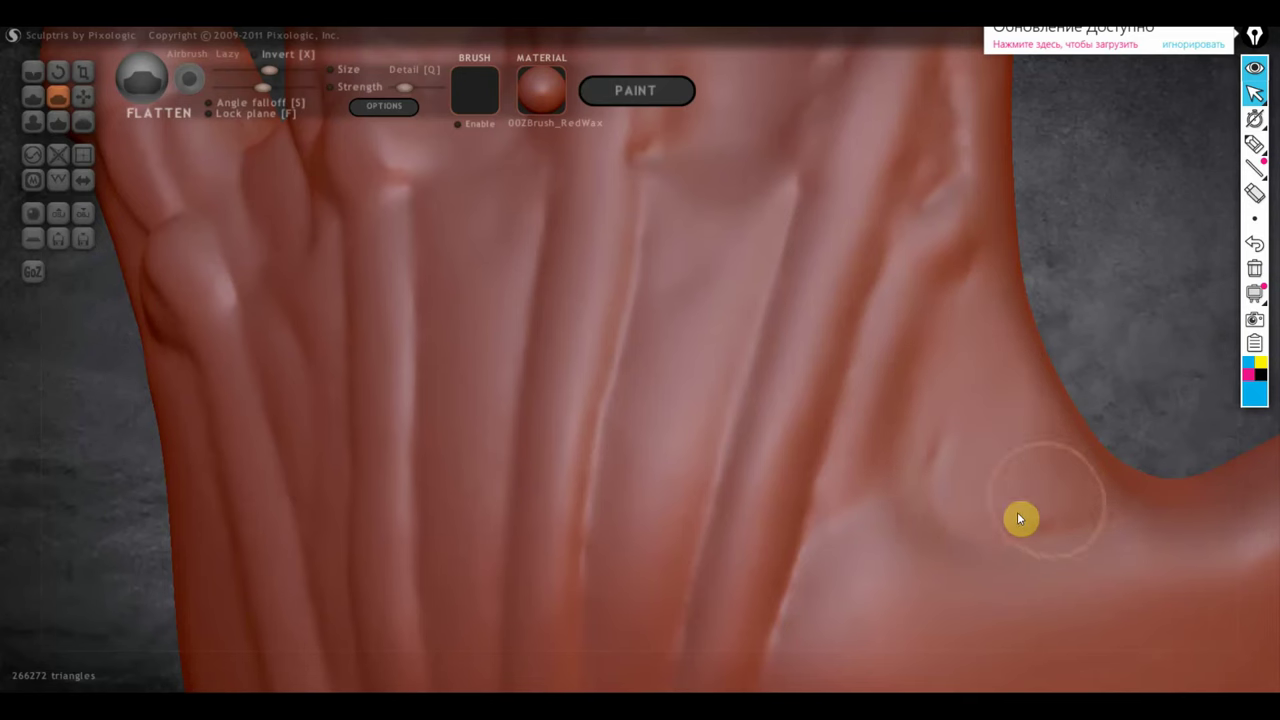
Smooth the surface near the thumb web and along the palm edge.
mouse_move(1046, 483)
right_mouse_down()
mouse_move(917, 486)
mouse_move(788, 461)
mouse_move(751, 491)
mouse_move(594, 469)
mouse_move(820, 423)
right_mouse_up()
scroll(770, 424, "up", 2)
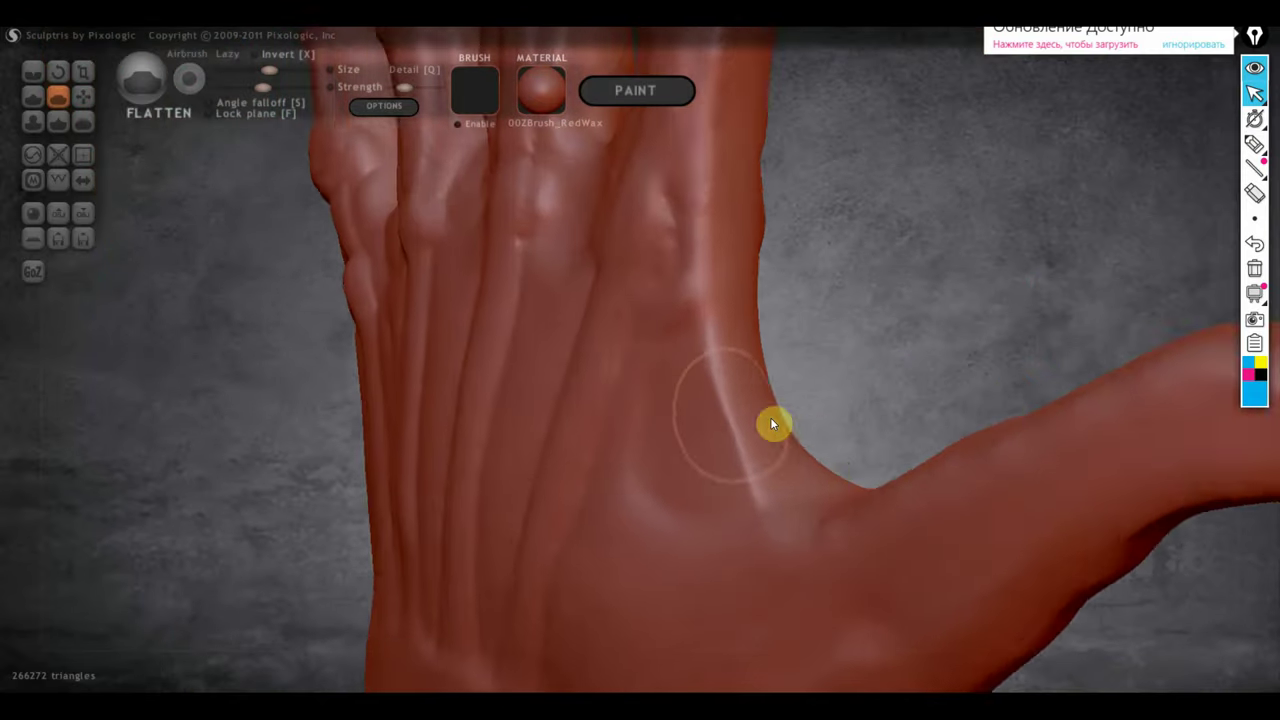
scroll(772, 424, "up", 1)
mouse_move(749, 414)
left_mouse_down()
mouse_move(789, 523)
mouse_move(760, 391)
mouse_move(772, 524)
mouse_move(748, 489)
mouse_move(725, 352)
mouse_move(780, 494)
mouse_move(737, 523)
left_mouse_up()
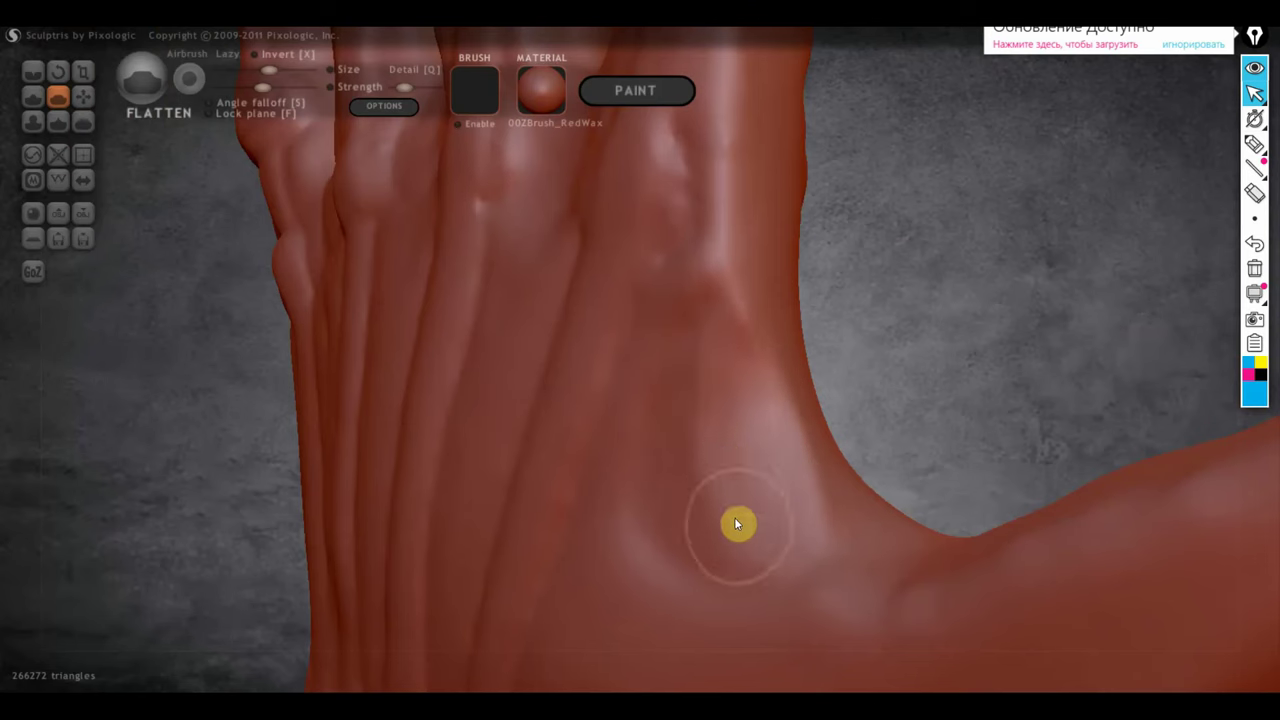
mouse_move(737, 523)
right_mouse_down()
mouse_move(849, 509)
mouse_move(654, 506)
right_mouse_up()
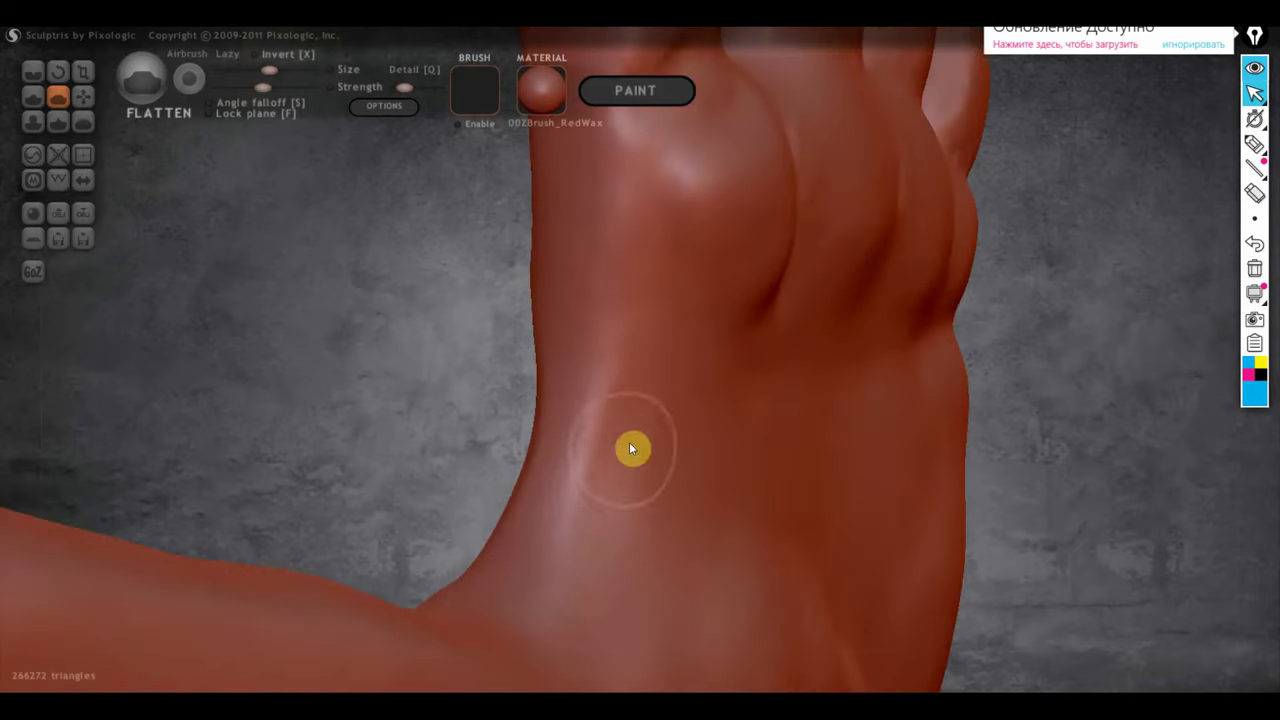
mouse_move(629, 449)
left_mouse_down()
mouse_move(608, 449)
mouse_move(606, 546)
mouse_move(603, 440)
mouse_move(587, 590)
left_mouse_up()
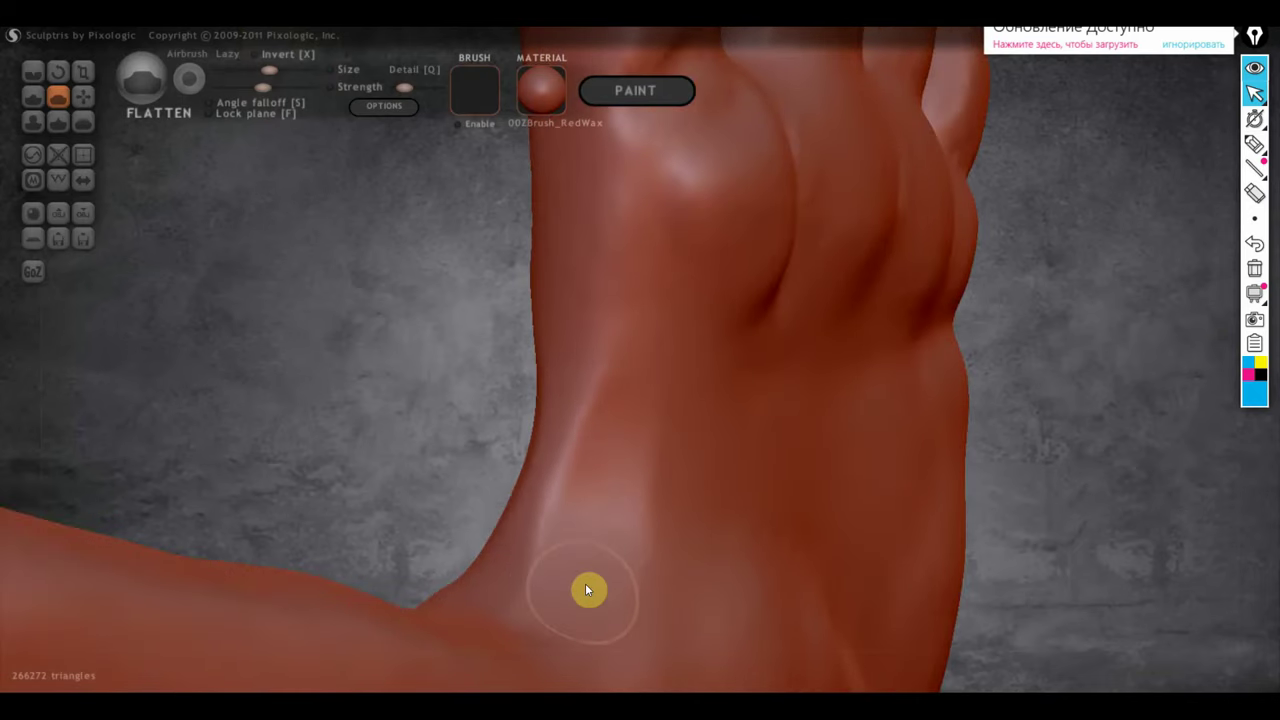
Smooth the skin inside the thumb-index web.
scroll(600, 580, "down", 3)
right_click_drag(690, 515, 689, 463)
scroll(750, 460, "up", 2)
scroll(784, 477, "up", 2)
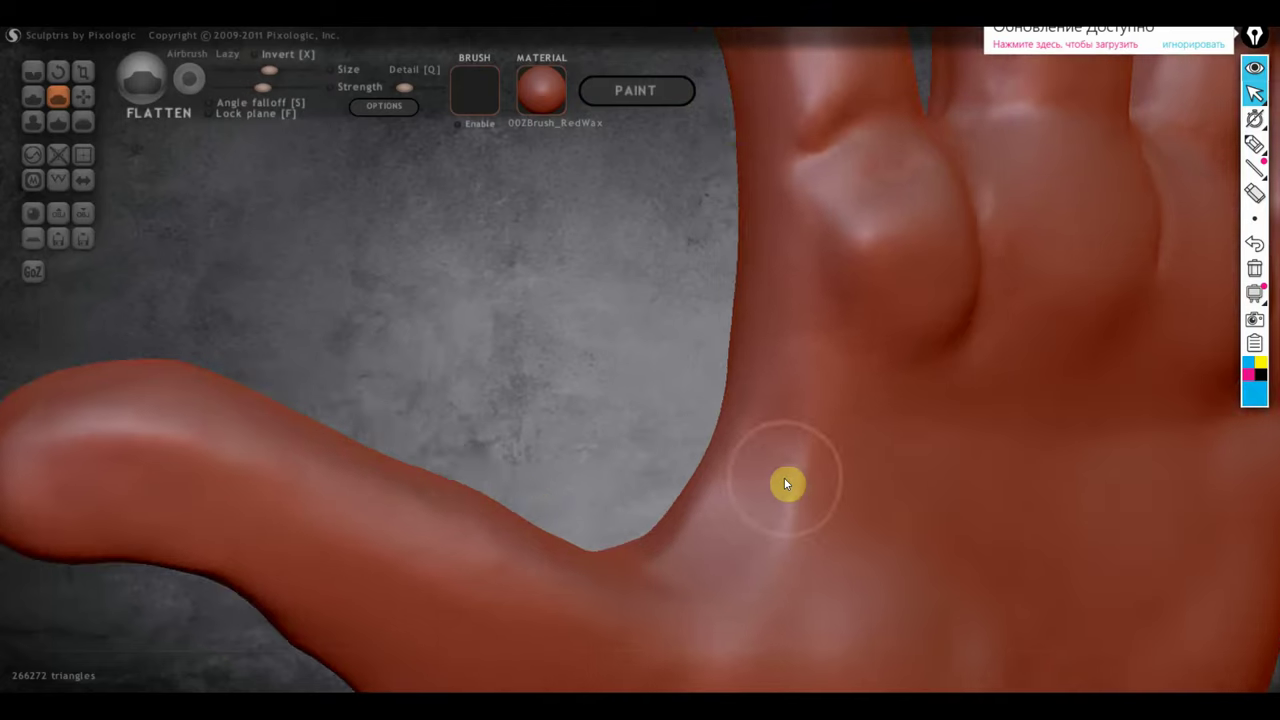
mouse_move(785, 484)
left_mouse_down()
mouse_move(769, 497)
mouse_move(820, 523)
mouse_move(723, 531)
mouse_move(805, 449)
mouse_move(849, 500)
mouse_move(809, 394)
mouse_move(791, 443)
mouse_move(741, 447)
left_mouse_up()
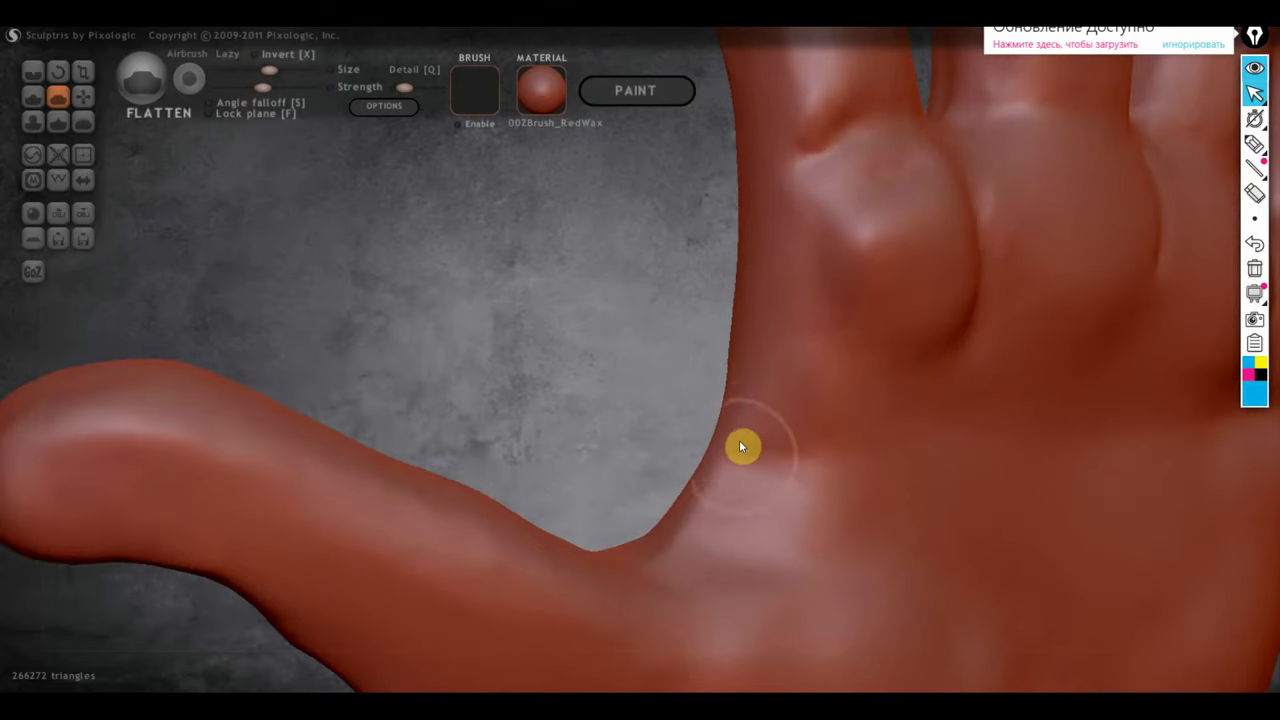
Flatten the surface down the length of the thumb.
scroll(720, 526, "down", 3)
mouse_move(720, 526)
right_mouse_down()
mouse_move(649, 530)
mouse_move(778, 428)
mouse_move(530, 381)
right_mouse_up()
scroll(778, 428, "up", 2)
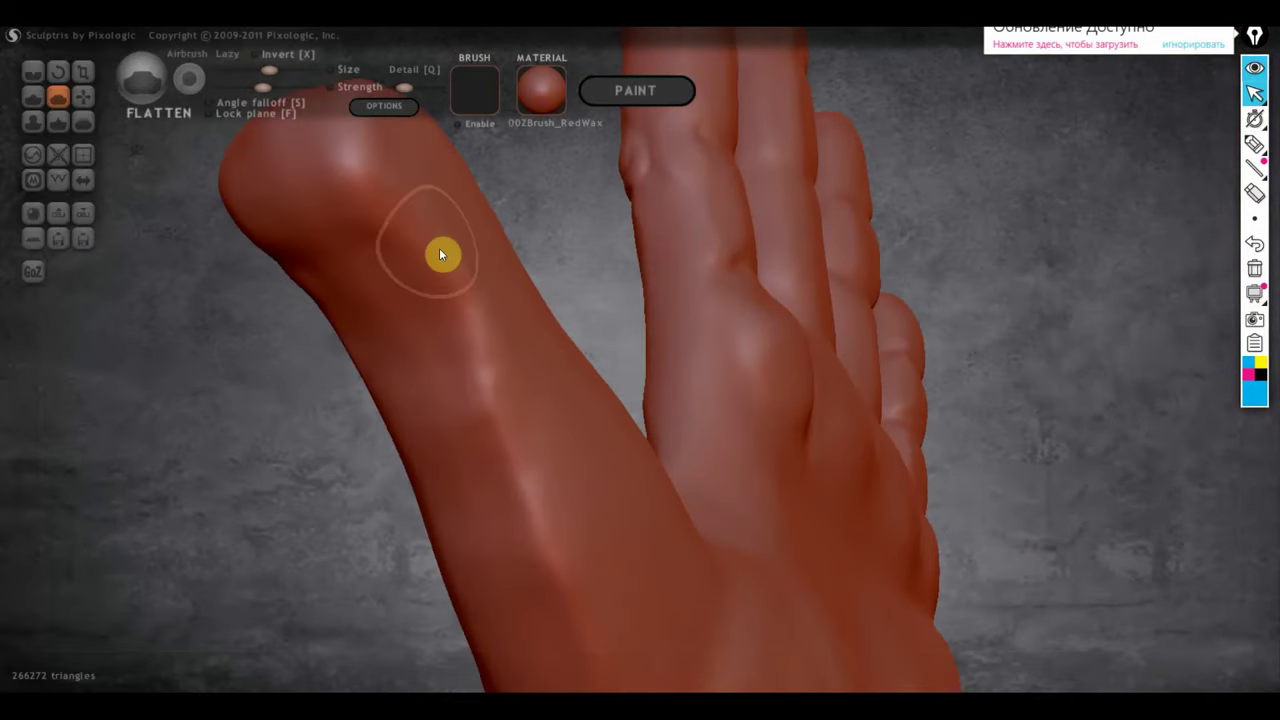
left_click_drag(441, 254, 560, 597)
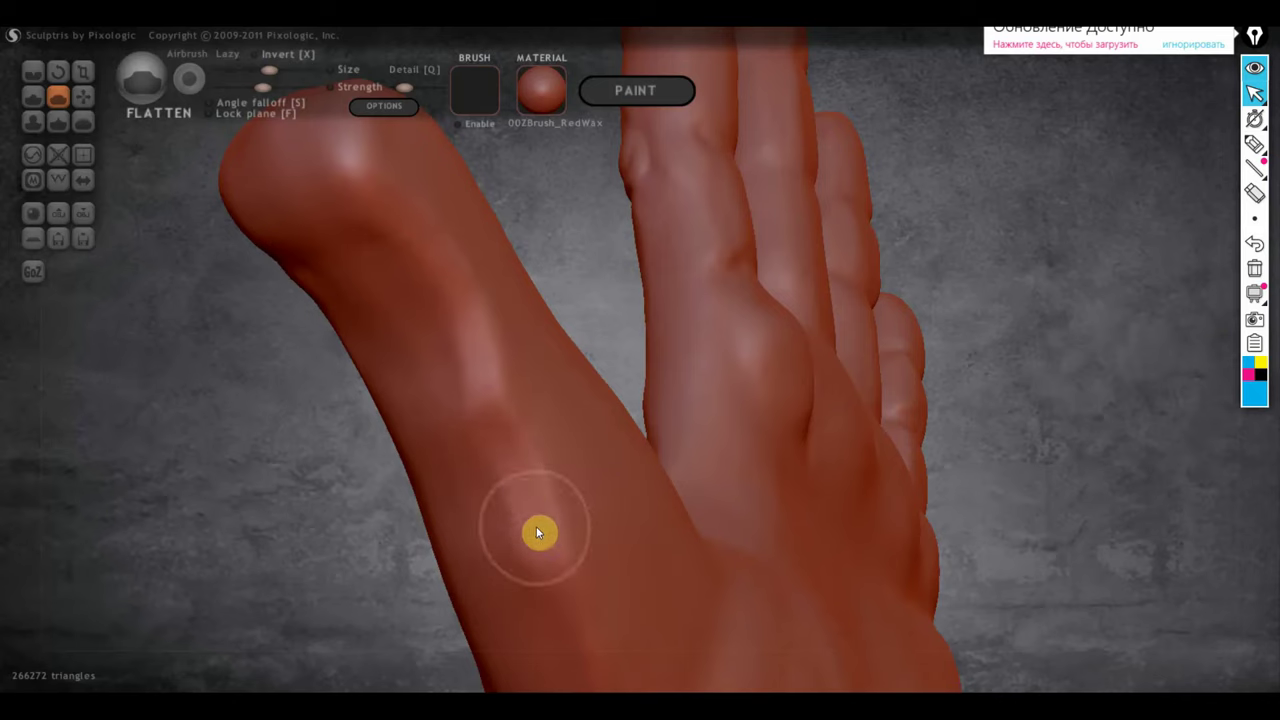
mouse_move(536, 532)
right_mouse_down()
mouse_move(583, 531)
mouse_move(629, 411)
right_mouse_up()
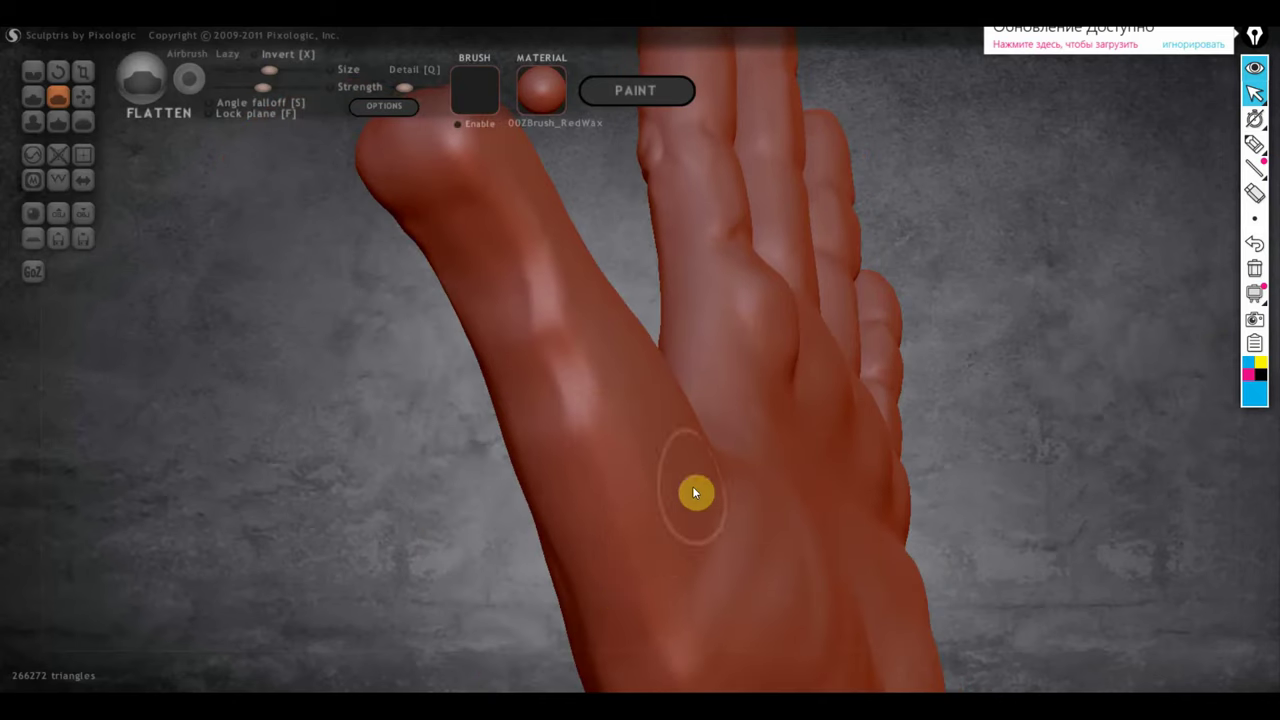
mouse_move(692, 486)
right_mouse_down()
mouse_move(531, 526)
mouse_move(680, 457)
mouse_move(717, 480)
mouse_move(787, 408)
mouse_move(843, 303)
mouse_move(874, 320)
mouse_move(651, 389)
mouse_move(786, 510)
mouse_move(608, 383)
mouse_move(651, 257)
right_mouse_up()
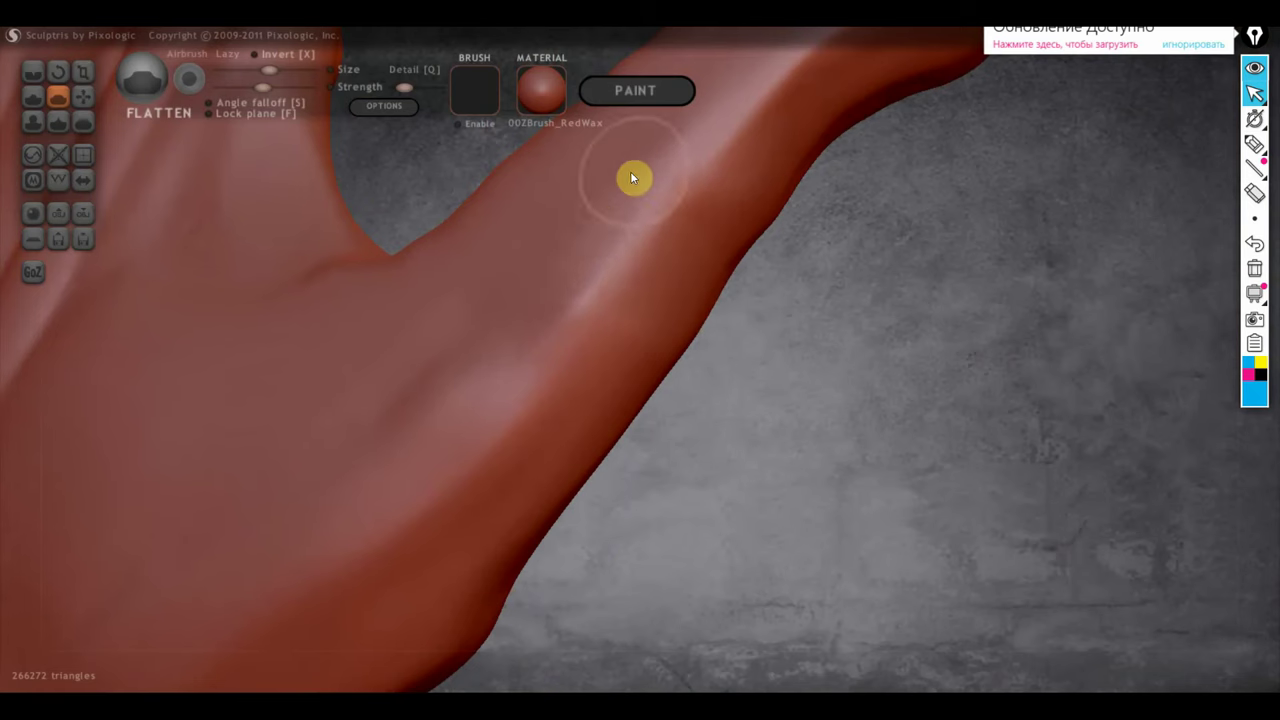
Orbit to view the thumb lengthwise, flatten its ridge and smooth the crease at its base.
mouse_move(463, 368)
right_mouse_down()
mouse_move(676, 285)
mouse_move(597, 477)
mouse_move(686, 400)
right_mouse_up()
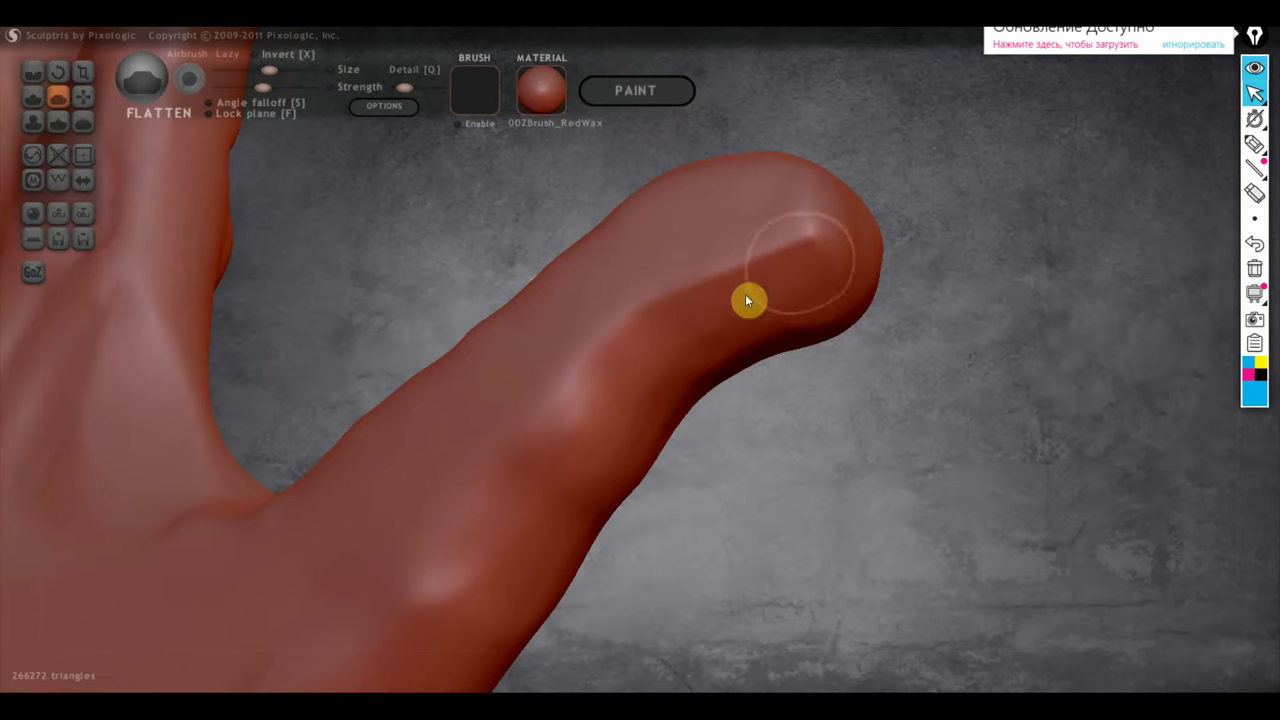
right_click_drag(784, 307, 731, 204)
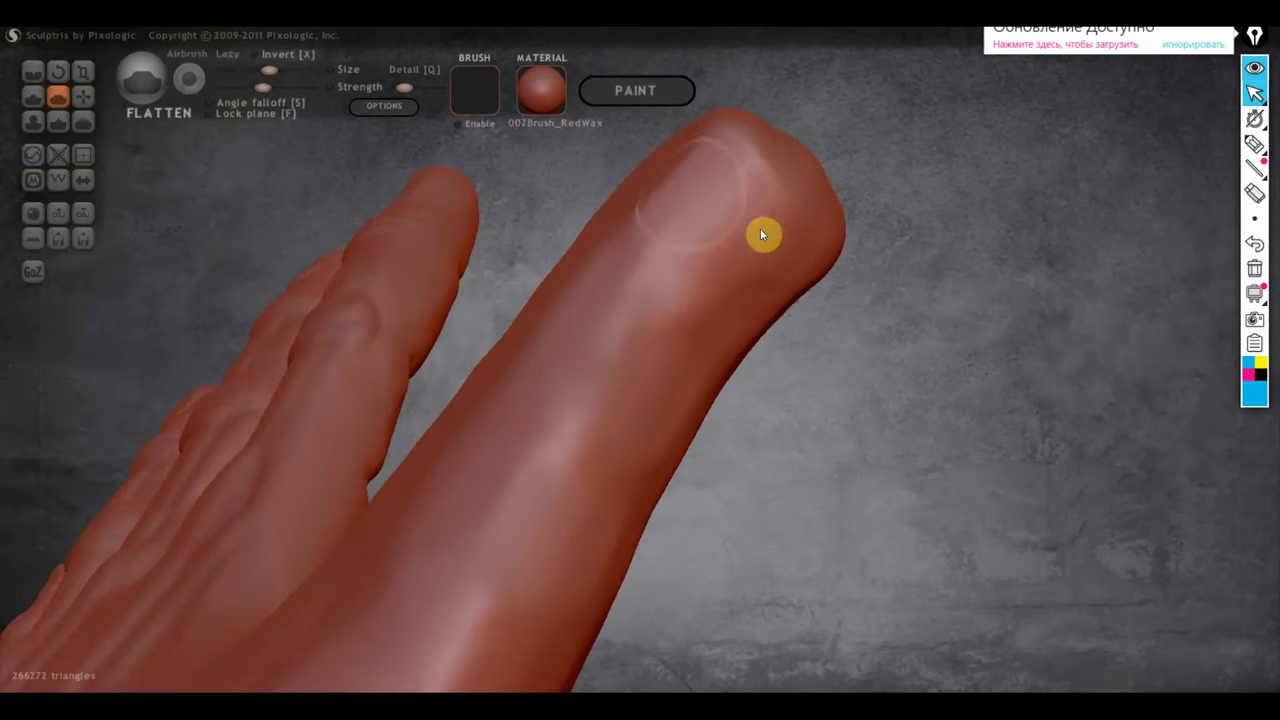
mouse_move(710, 194)
right_mouse_down()
mouse_move(561, 312)
mouse_move(657, 220)
right_mouse_up()
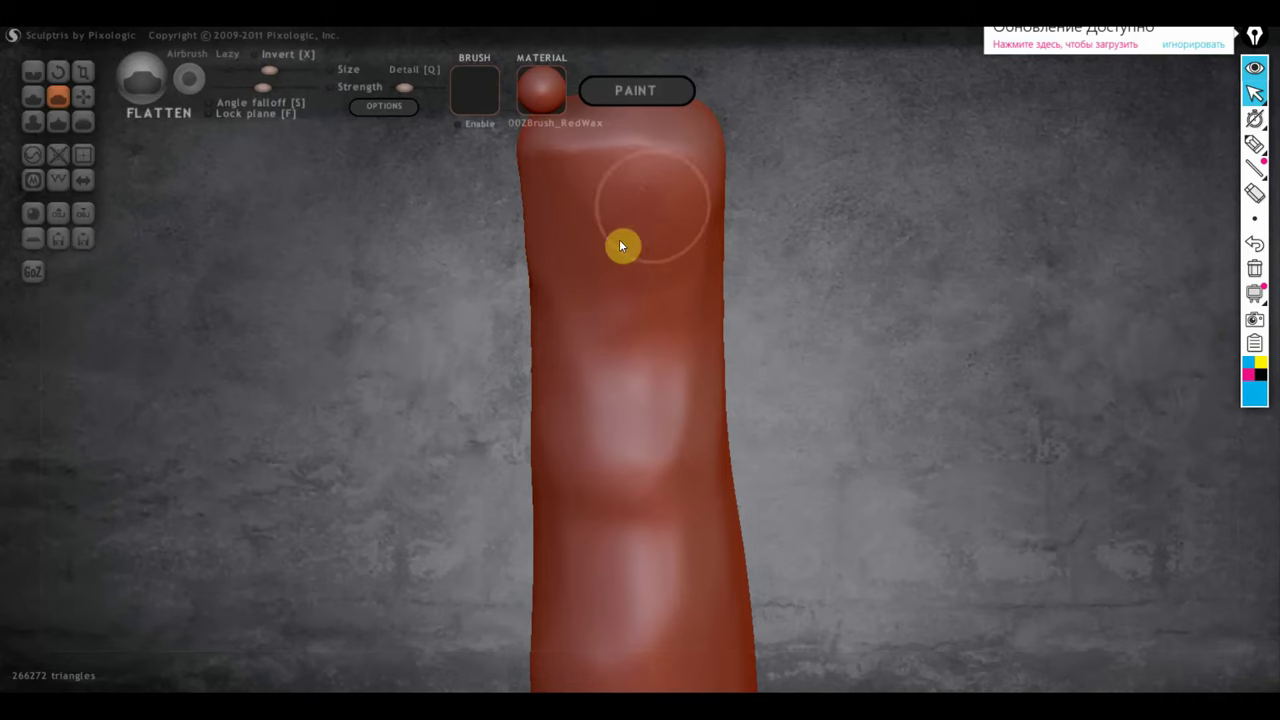
mouse_move(646, 217)
right_mouse_down()
mouse_move(671, 229)
mouse_move(634, 294)
mouse_move(603, 426)
right_mouse_up()
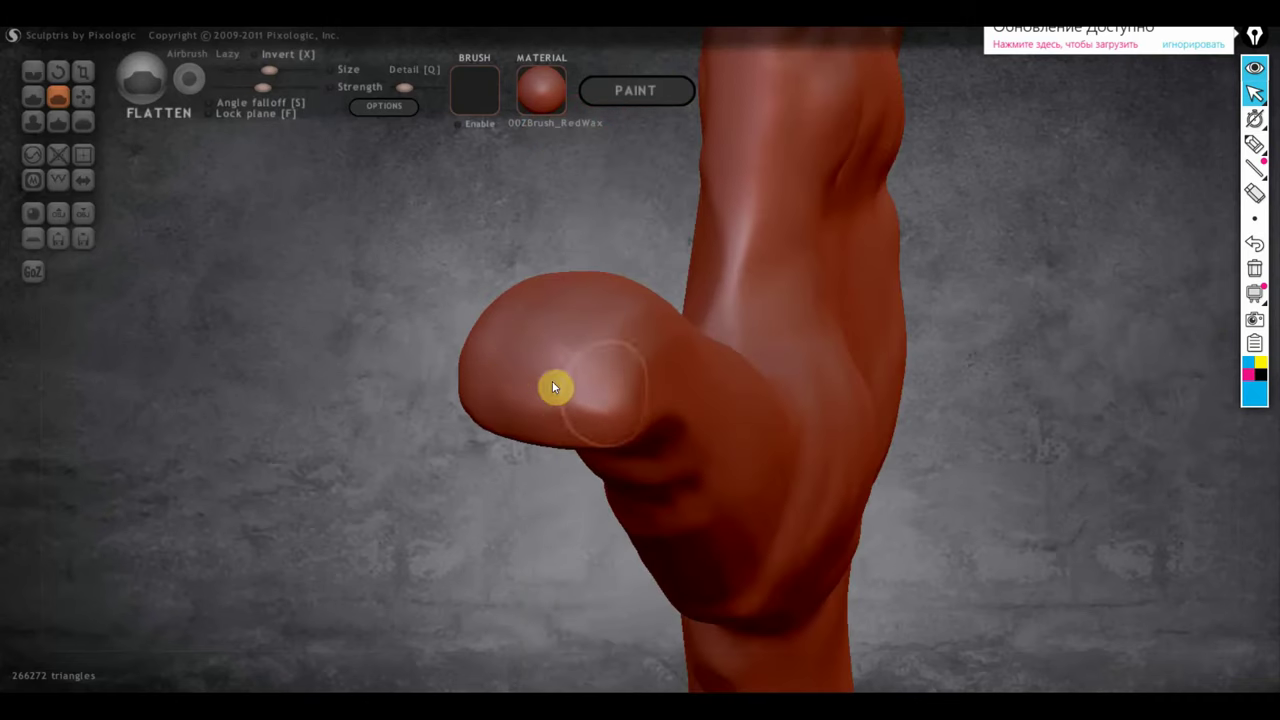
right_click_drag(534, 394, 766, 394)
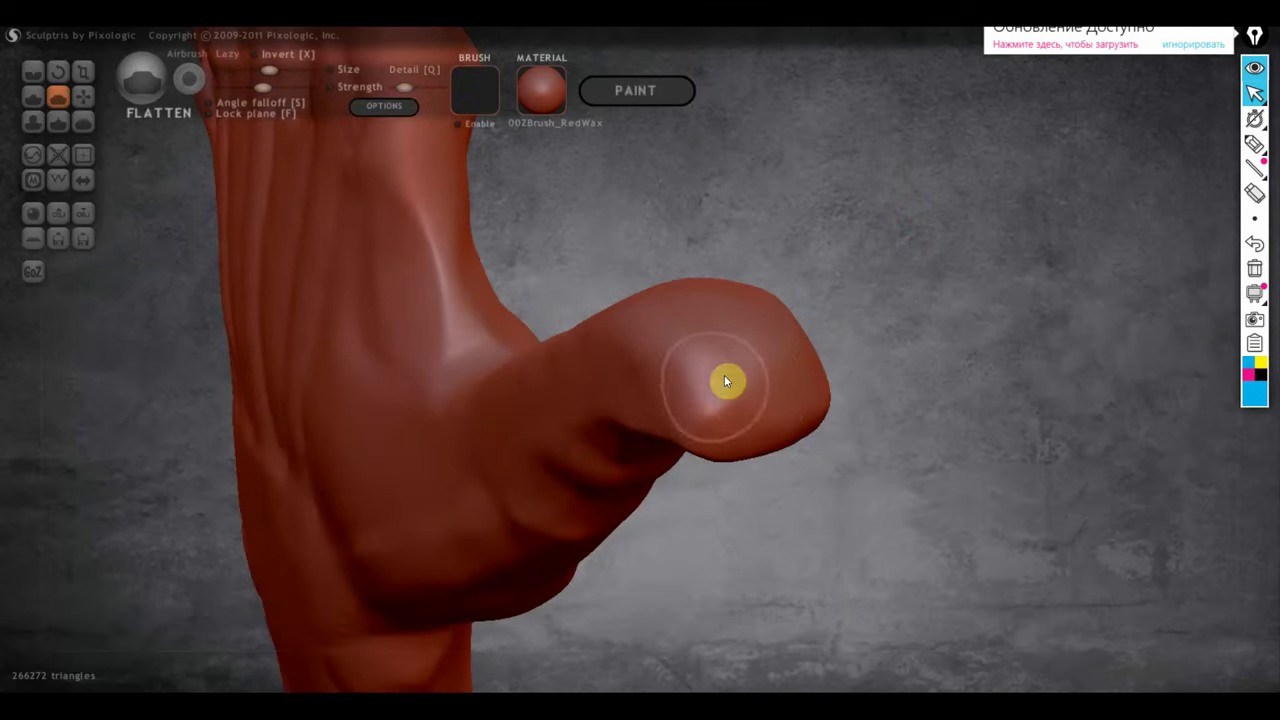
right_click_drag(630, 335, 809, 437)
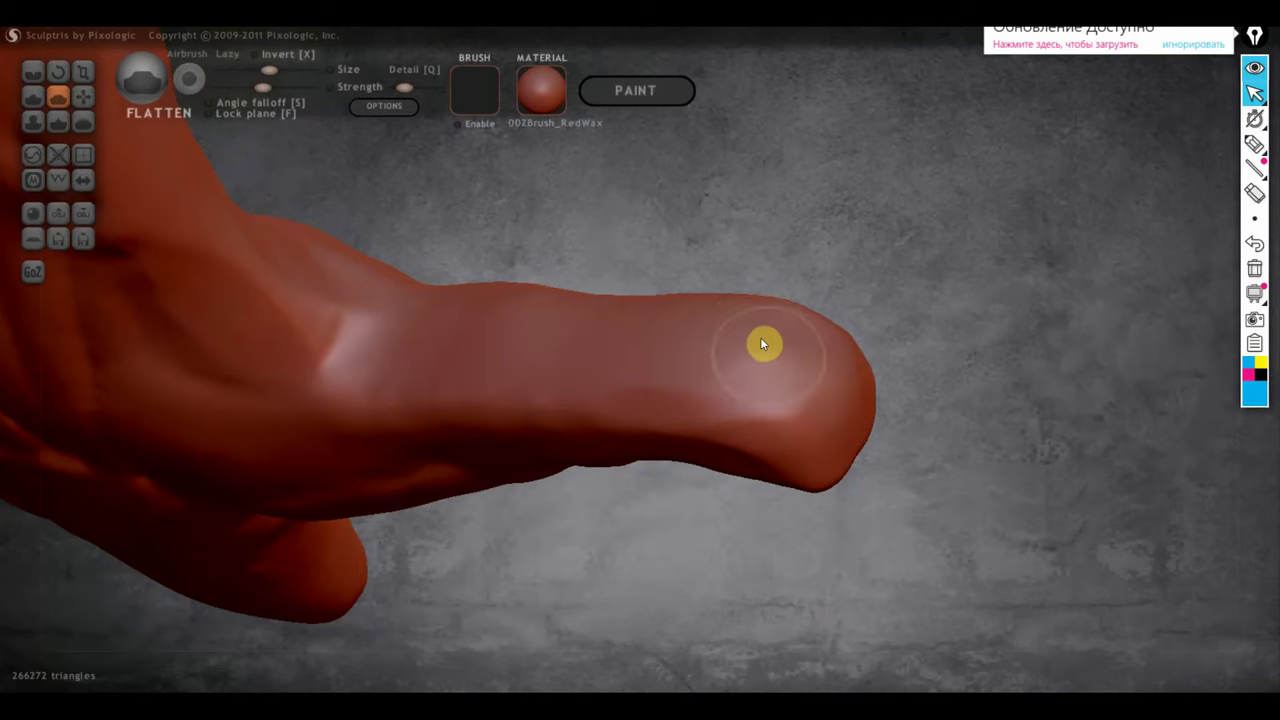
right_click_drag(762, 344, 754, 257)
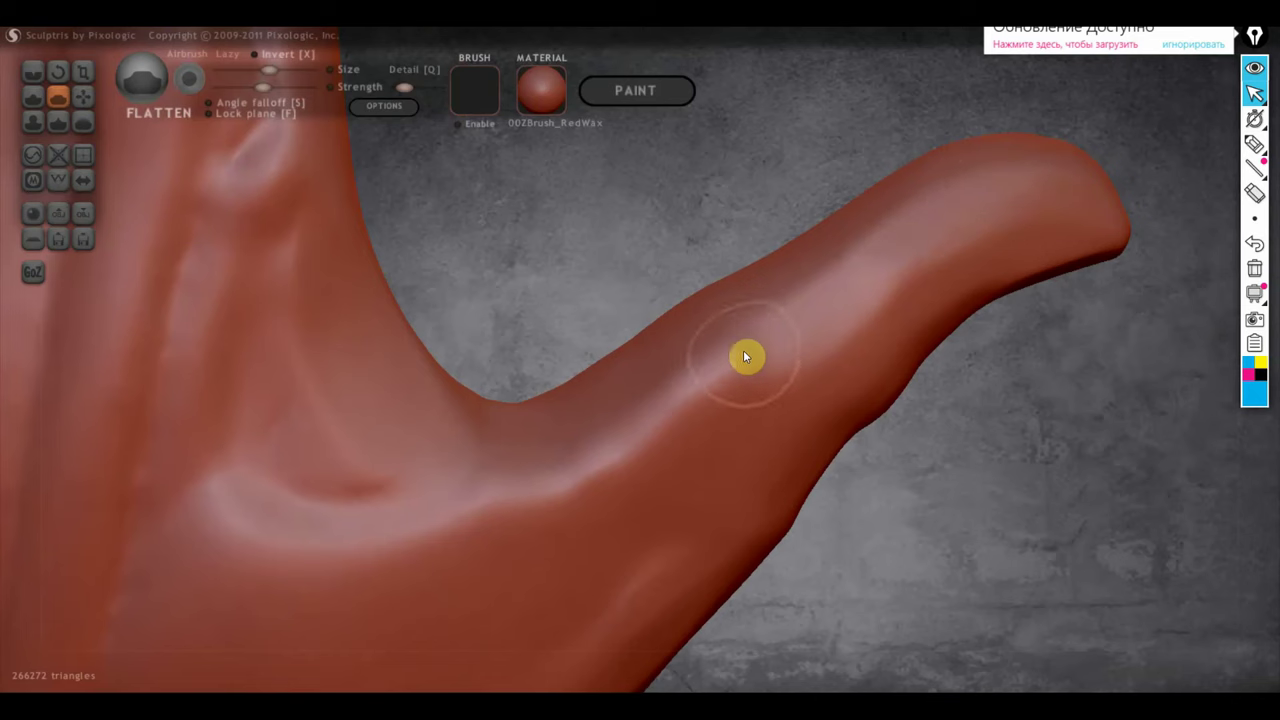
left_click_drag(743, 350, 641, 394)
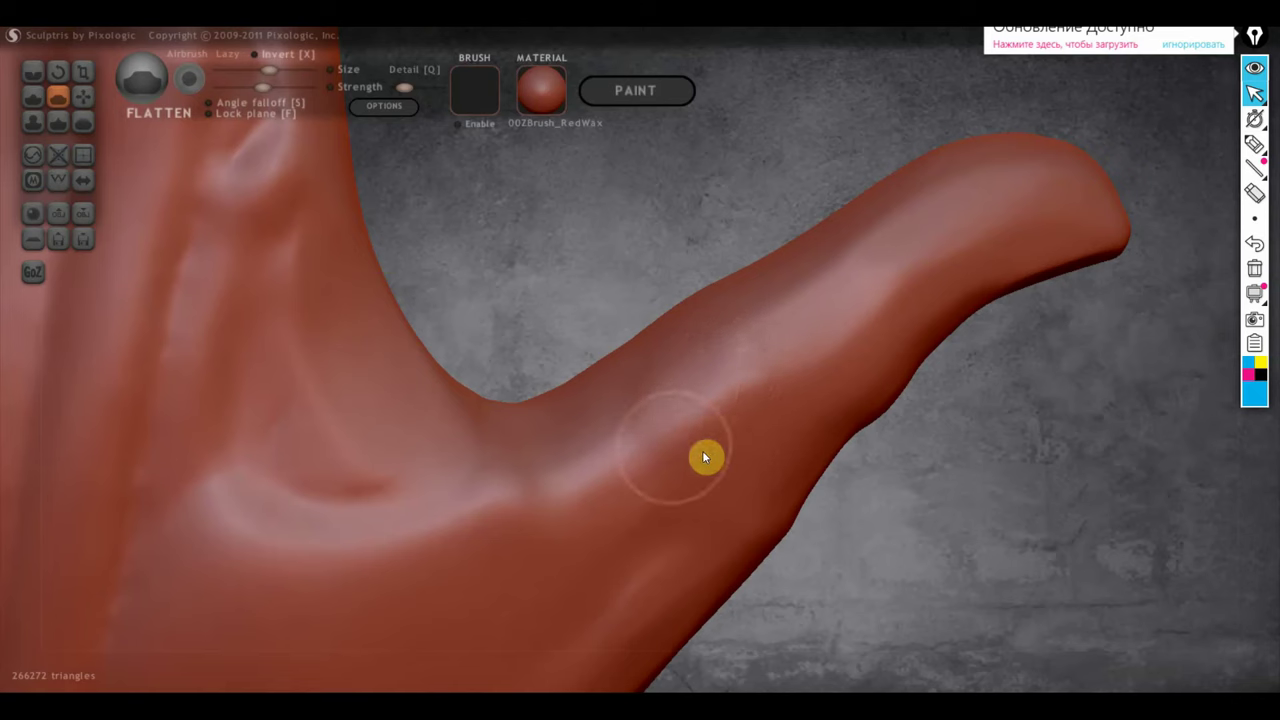
mouse_move(510, 484)
left_mouse_down()
mouse_move(366, 566)
mouse_move(223, 583)
mouse_move(243, 423)
mouse_move(208, 461)
left_mouse_up()
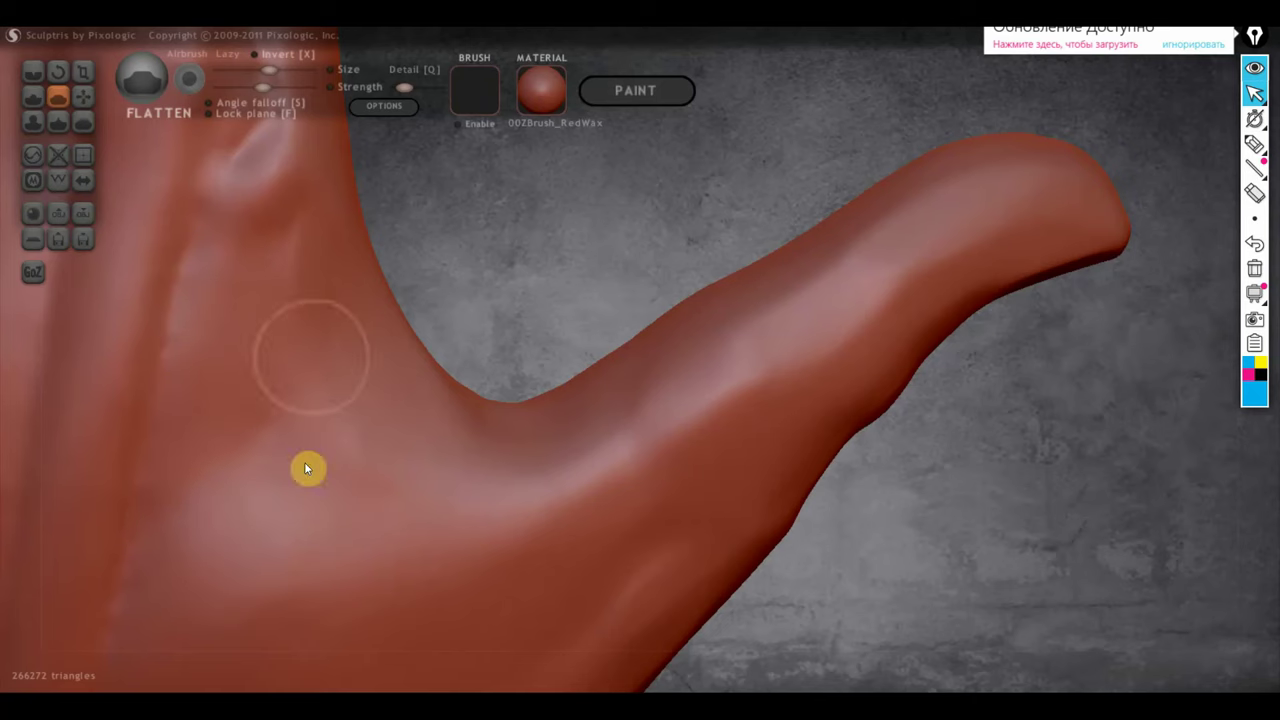
scroll(350, 438, "down", 5)
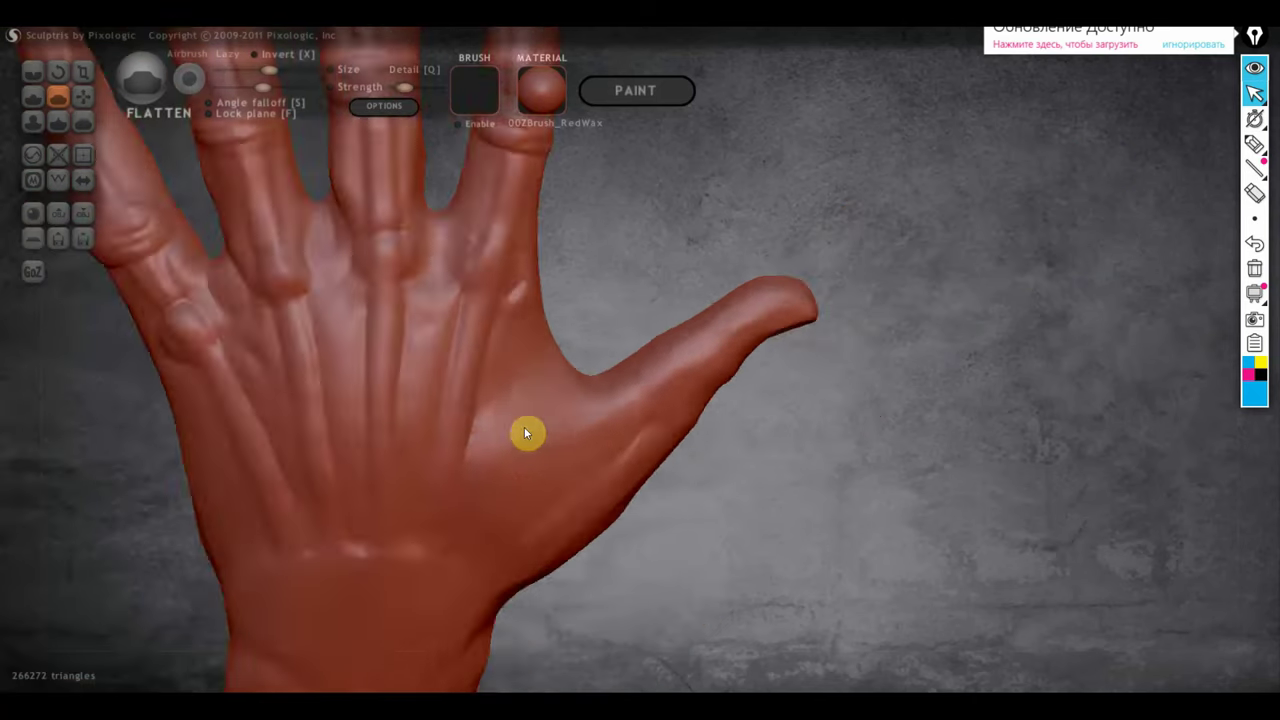
mouse_move(526, 431)
right_mouse_down()
mouse_move(543, 440)
mouse_move(569, 403)
right_mouse_up()
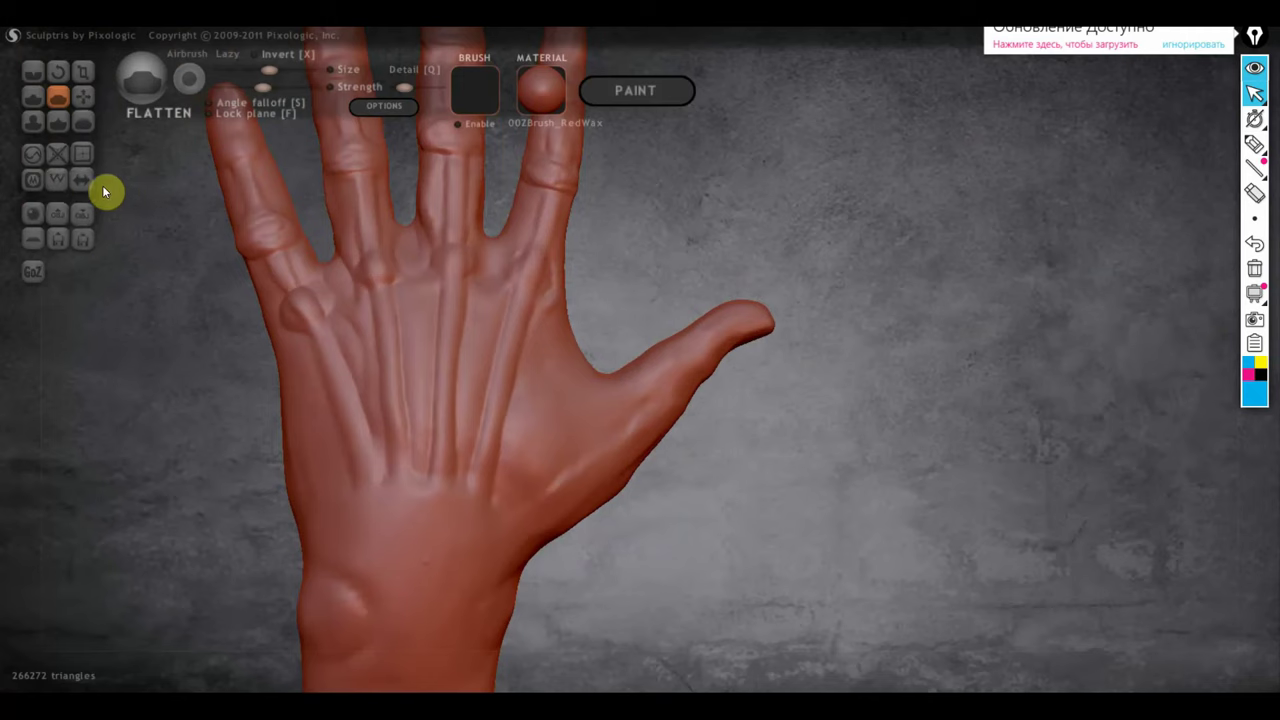
scroll(586, 377, "up", 3)
scroll(589, 412, "down", 2)
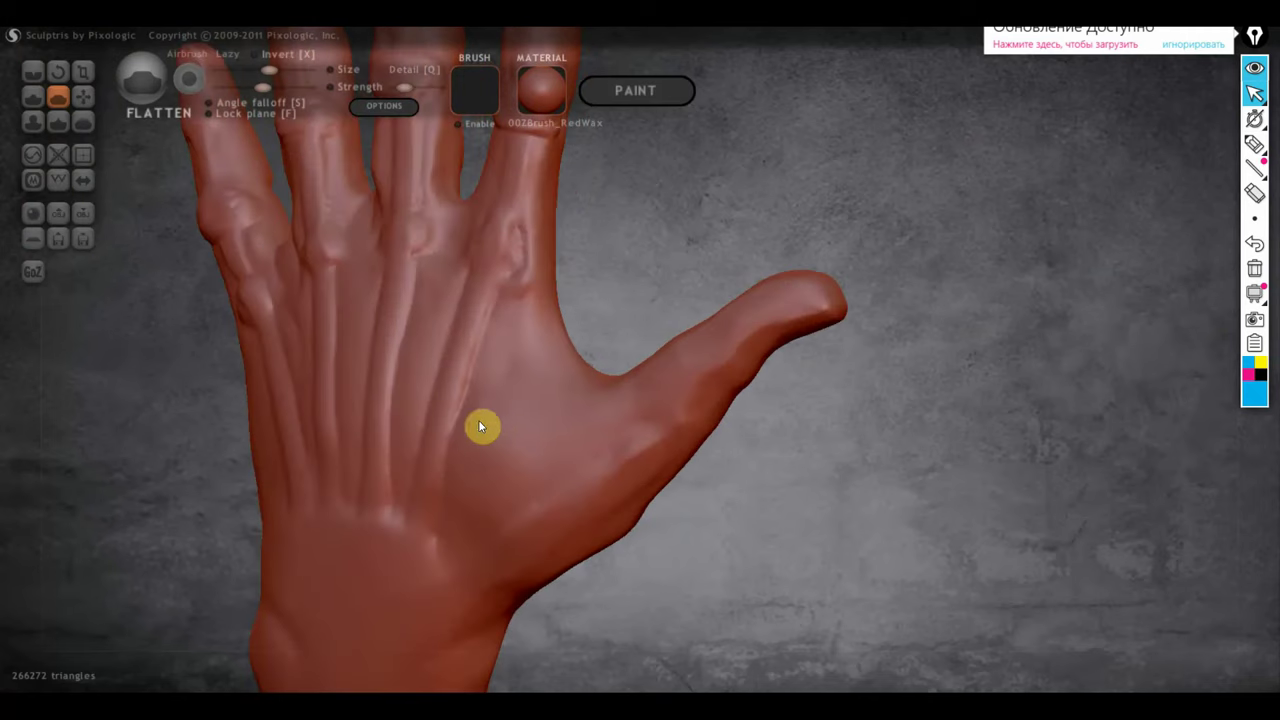
mouse_move(574, 454)
right_mouse_down()
mouse_move(419, 437)
mouse_move(366, 294)
right_mouse_up()
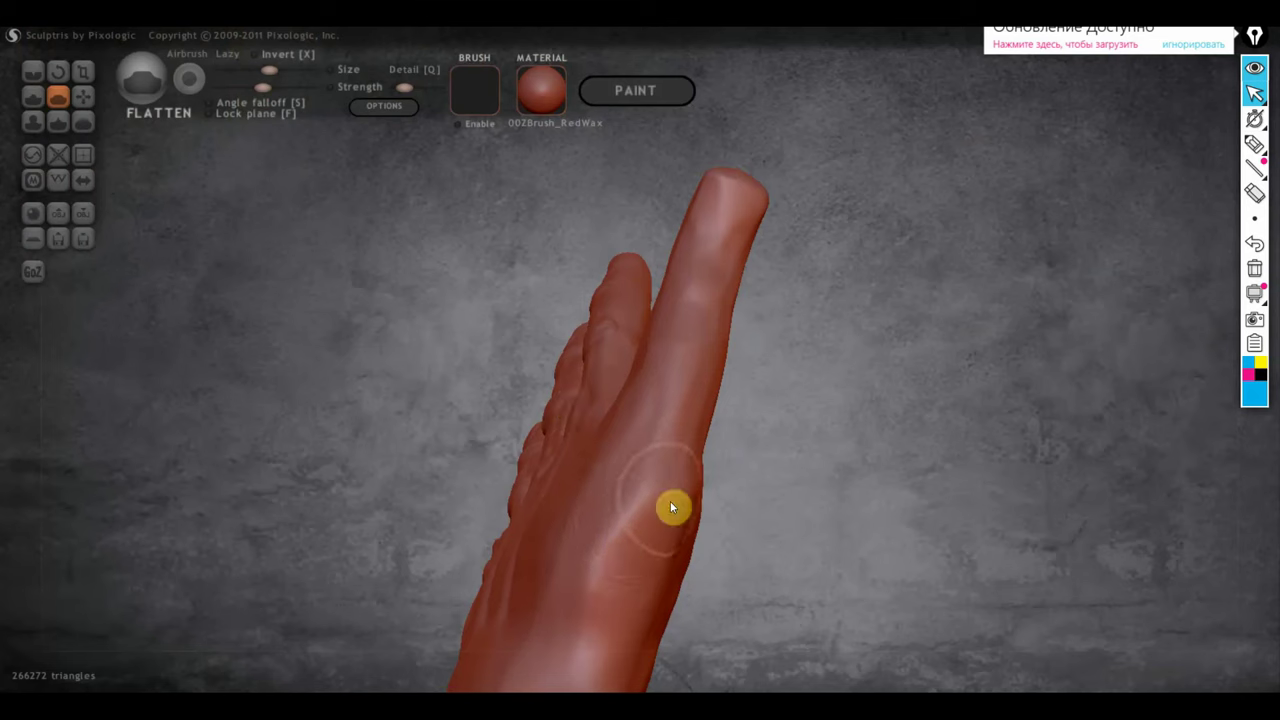
right_click_drag(671, 506, 686, 298)
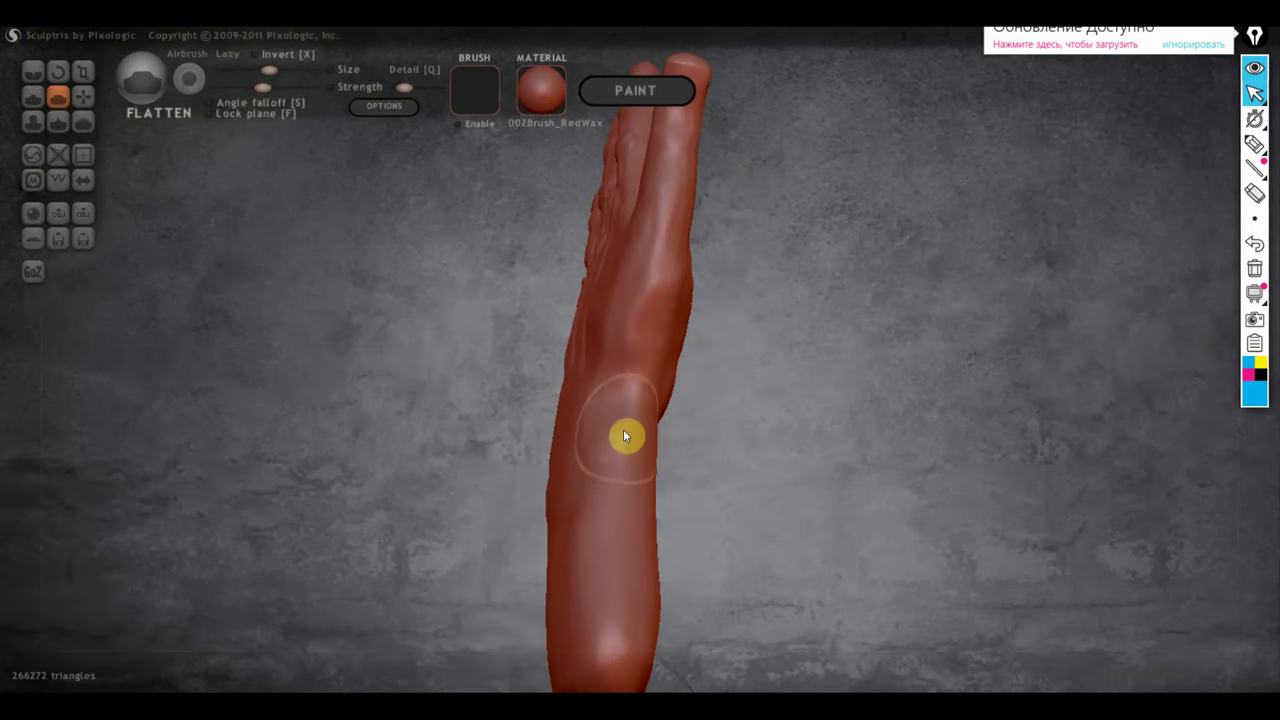
mouse_move(603, 600)
right_mouse_down()
mouse_move(688, 580)
mouse_move(883, 606)
mouse_move(603, 557)
mouse_move(620, 525)
mouse_move(713, 582)
right_mouse_up()
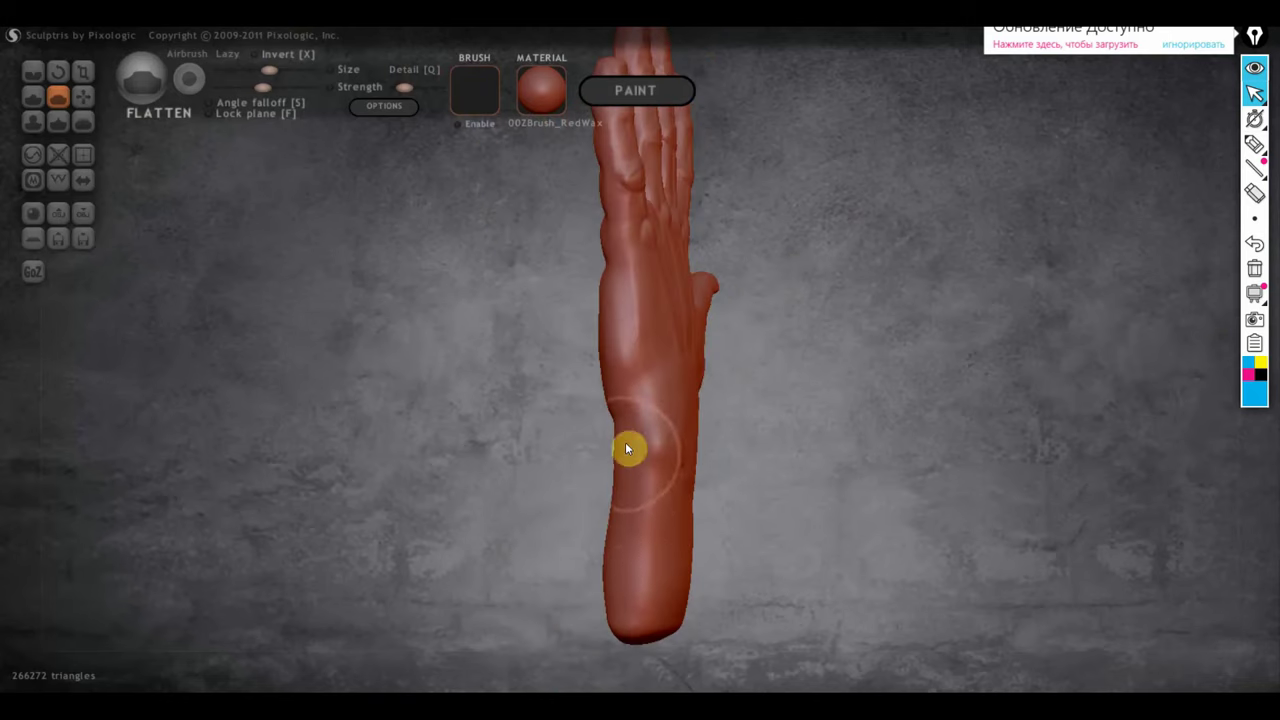
mouse_move(611, 329)
right_mouse_down()
mouse_move(539, 390)
mouse_move(489, 386)
mouse_move(608, 363)
mouse_move(580, 374)
right_mouse_up()
scroll(606, 436, "up", 2)
mouse_move(607, 434)
right_mouse_down()
mouse_move(451, 429)
mouse_move(590, 437)
mouse_move(651, 569)
mouse_move(731, 549)
mouse_move(237, 325)
right_mouse_up()
scroll(669, 526, "up", 2)
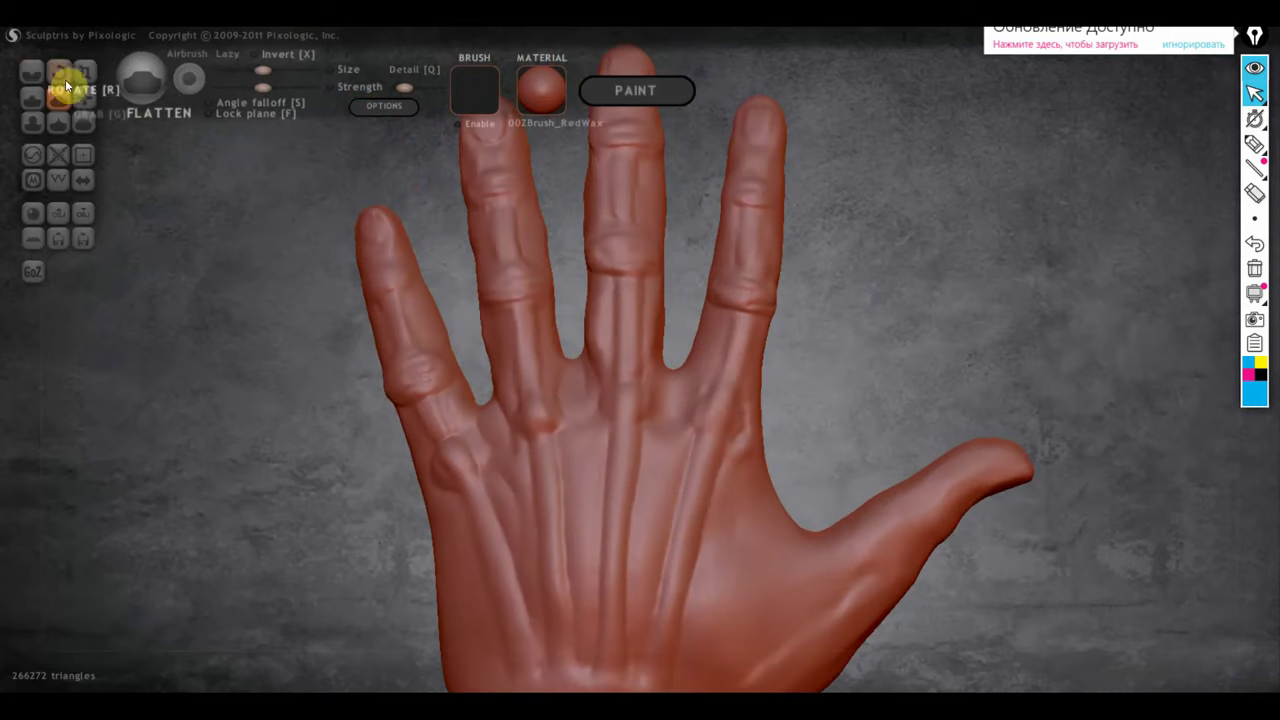
Switch to the Crease brush, cut creases near the ring-finger knuckle, and zoom to check the wrinkles.
left_click(32, 72)
scroll(668, 491, "up", 2)
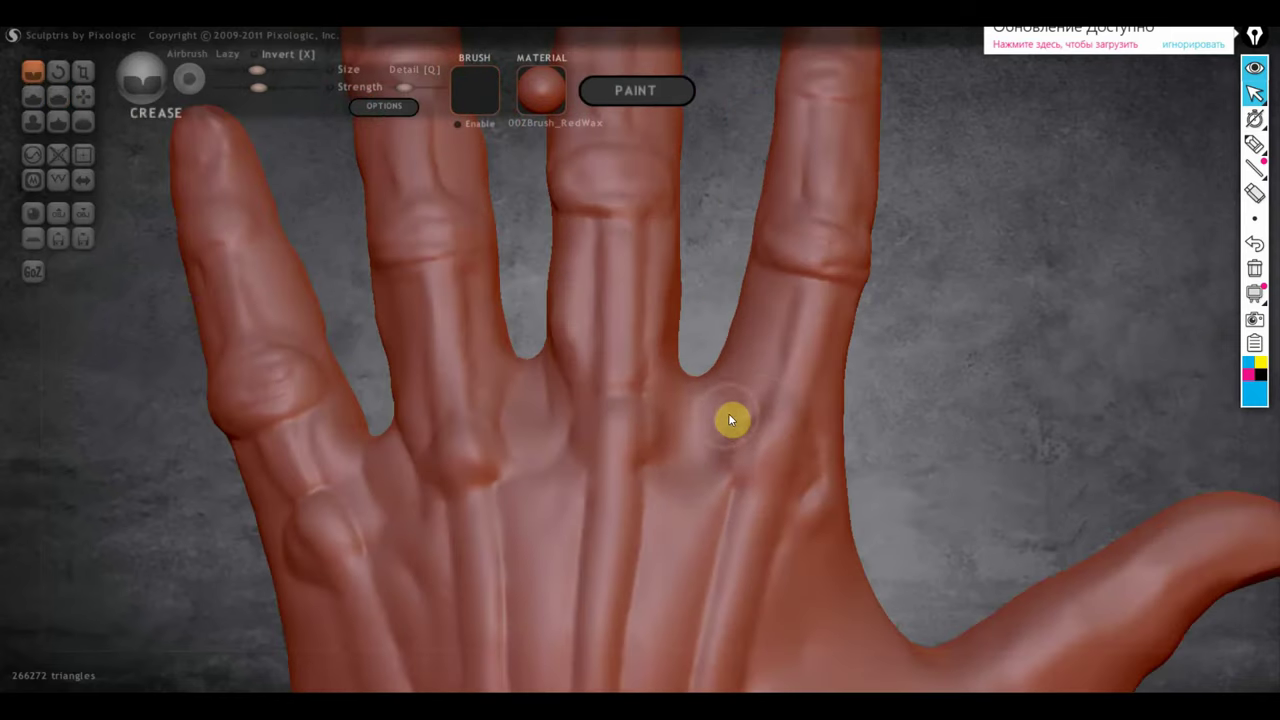
mouse_move(731, 420)
left_mouse_down()
mouse_move(737, 477)
mouse_move(803, 449)
mouse_move(816, 461)
mouse_move(806, 503)
mouse_move(777, 460)
mouse_move(811, 377)
mouse_move(766, 403)
mouse_move(802, 425)
left_mouse_up()
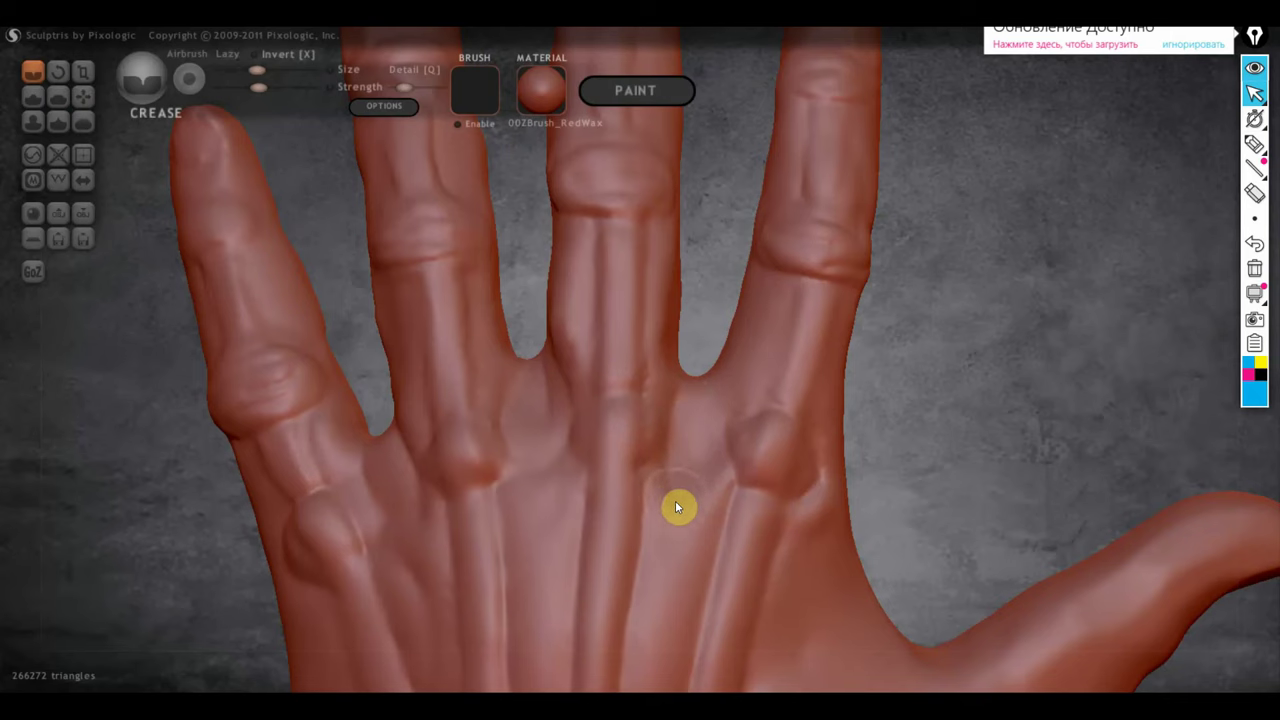
scroll(560, 420, "down", 2)
scroll(747, 492, "down", 2)
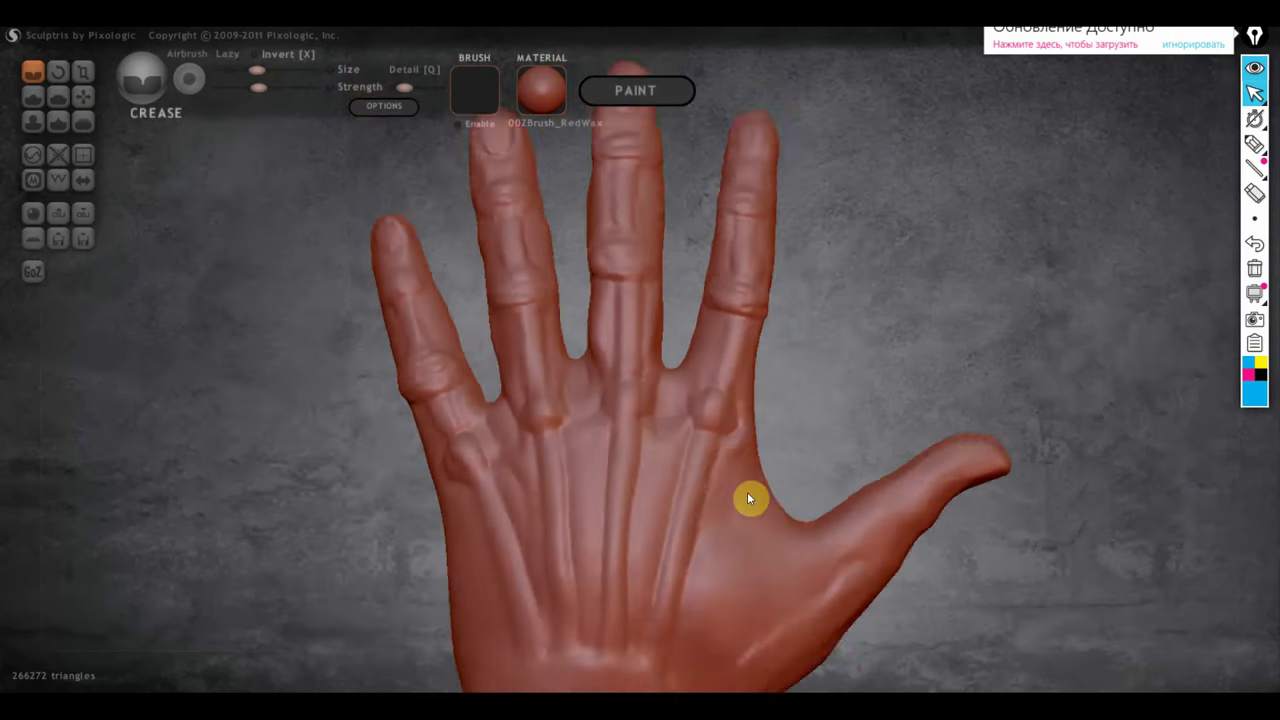
scroll(745, 493, "down", 2)
scroll(740, 594, "down", 2)
scroll(740, 600, "up", 1)
scroll(722, 605, "up", 2)
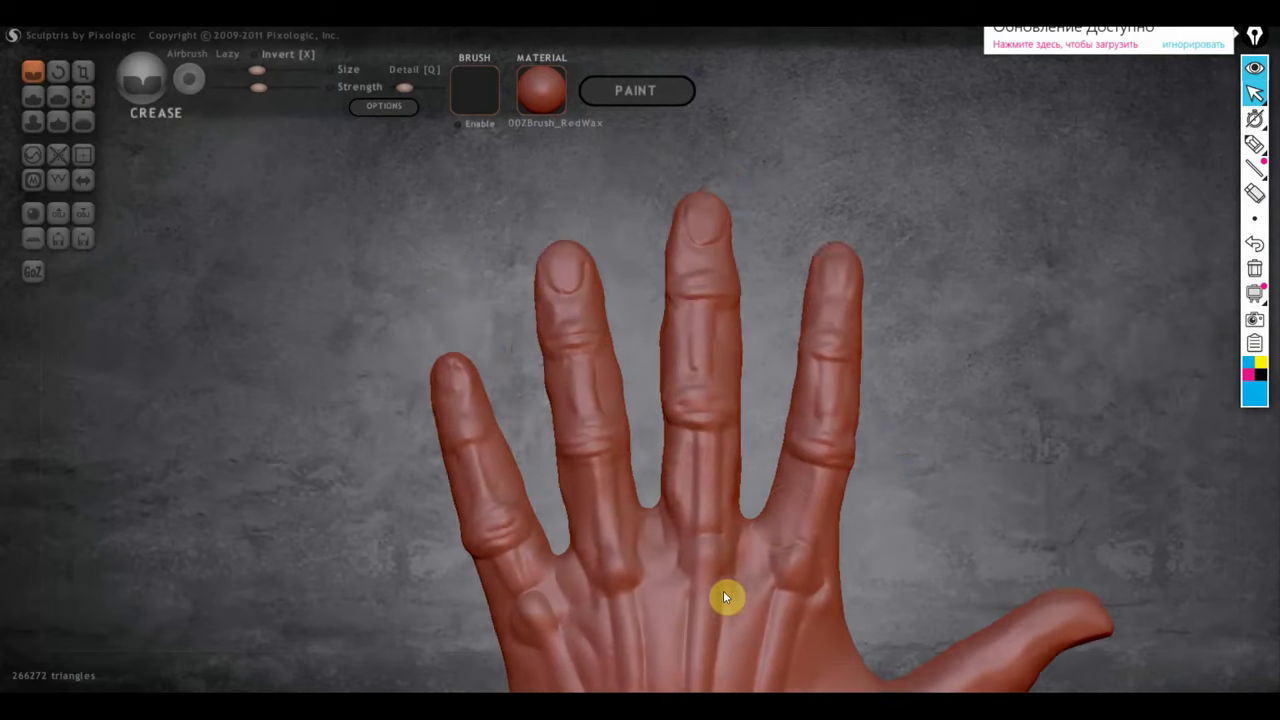
scroll(760, 550, "up", 2)
scroll(810, 510, "up", 2)
scroll(800, 508, "up", 2)
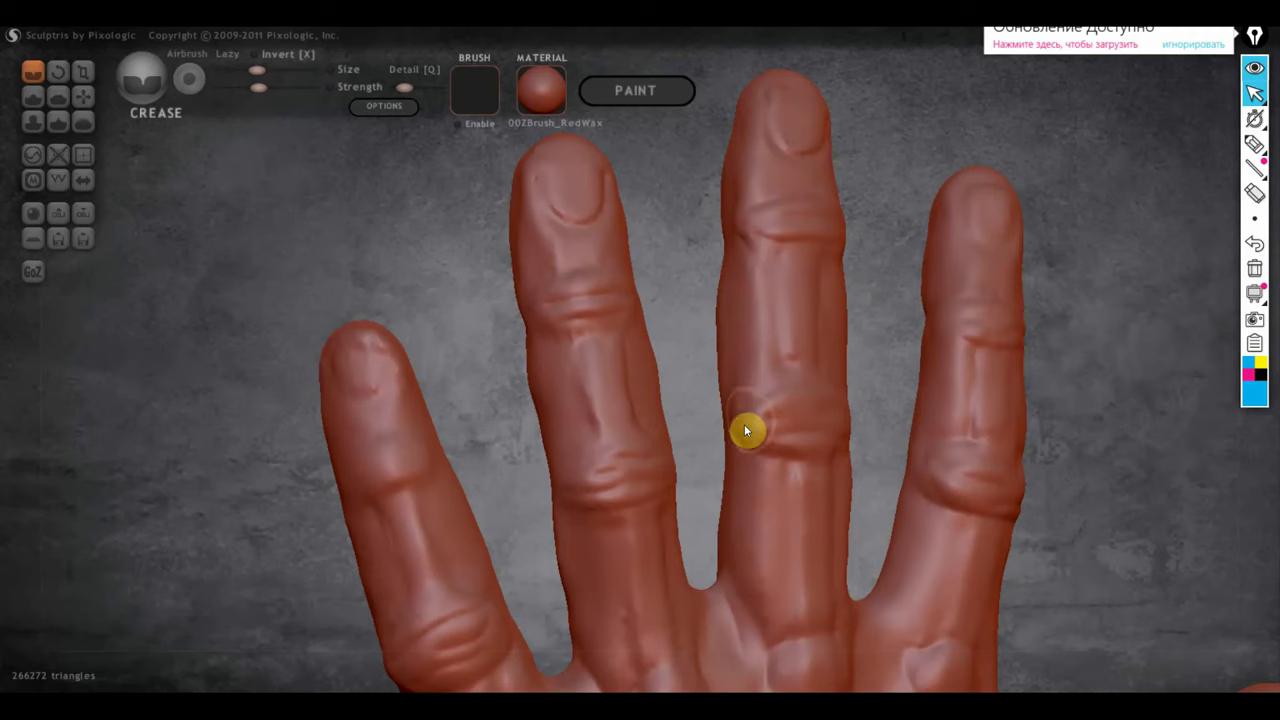
right_click_drag(753, 532, 816, 529)
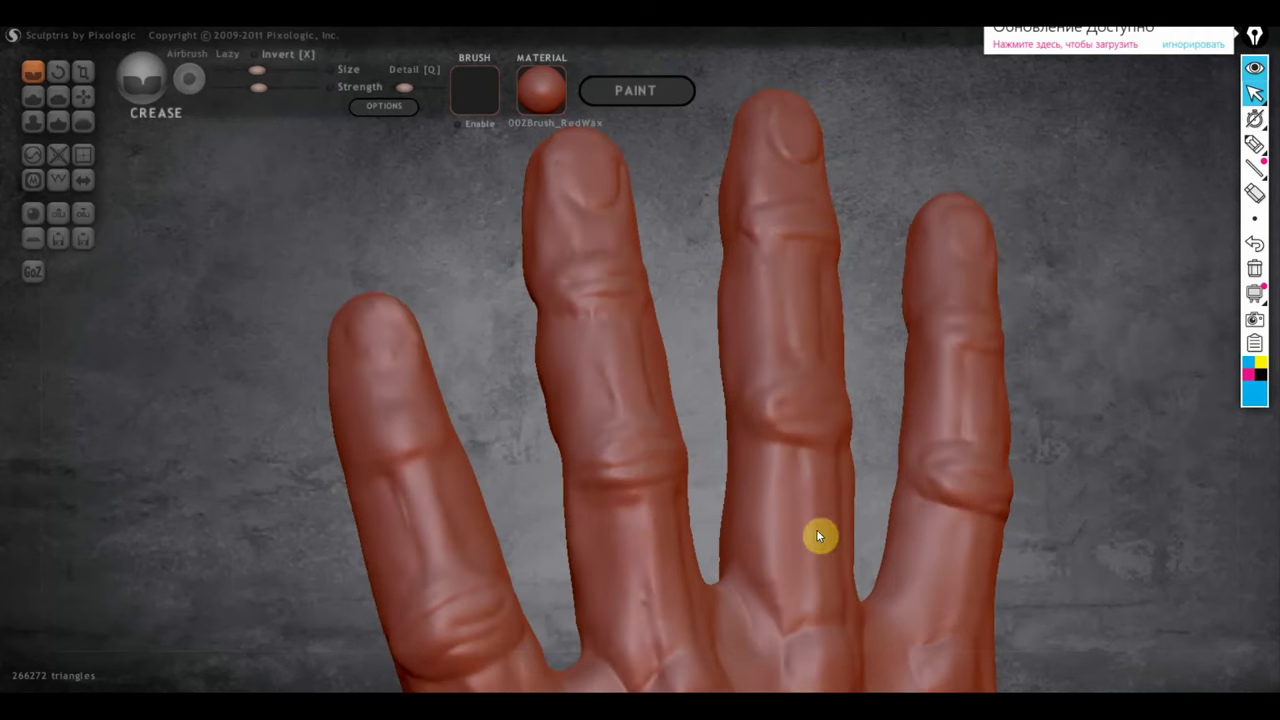
Select the Draw brush, reduce its size slightly, and orbit toward the ring finger.
left_click(33, 96)
right_click_drag(614, 585, 706, 493)
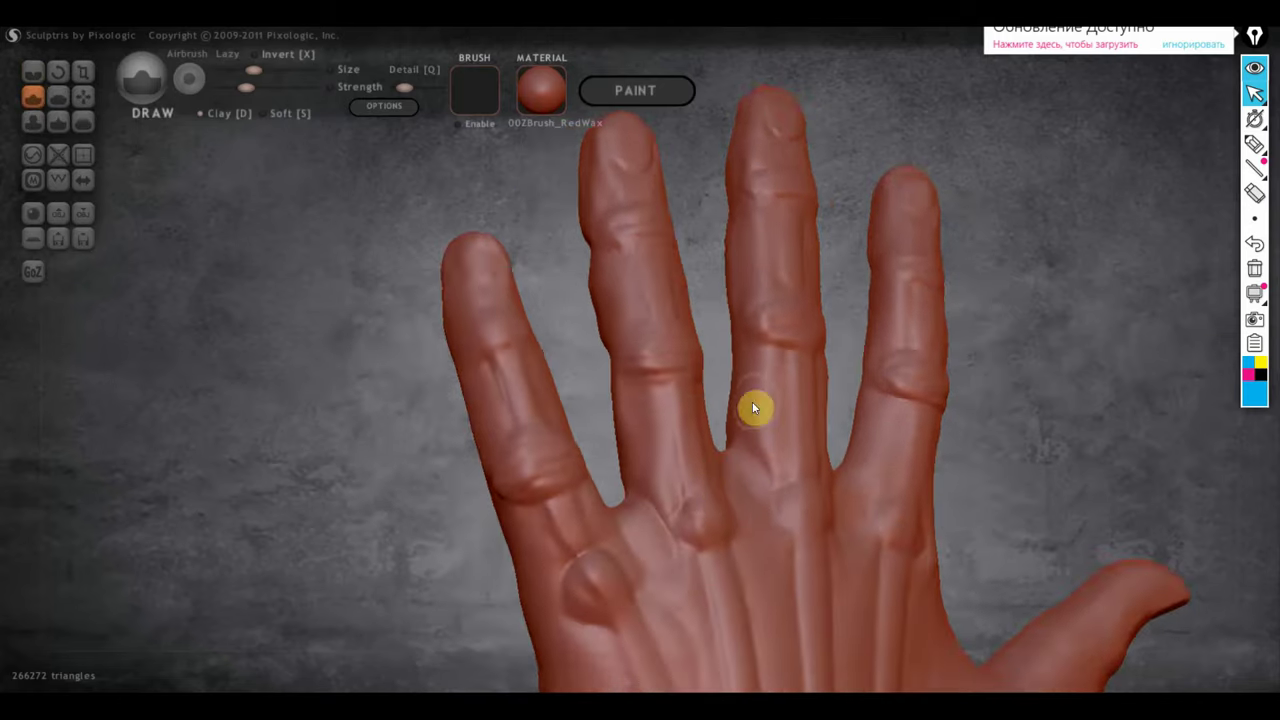
scroll(753, 405, "up", 2)
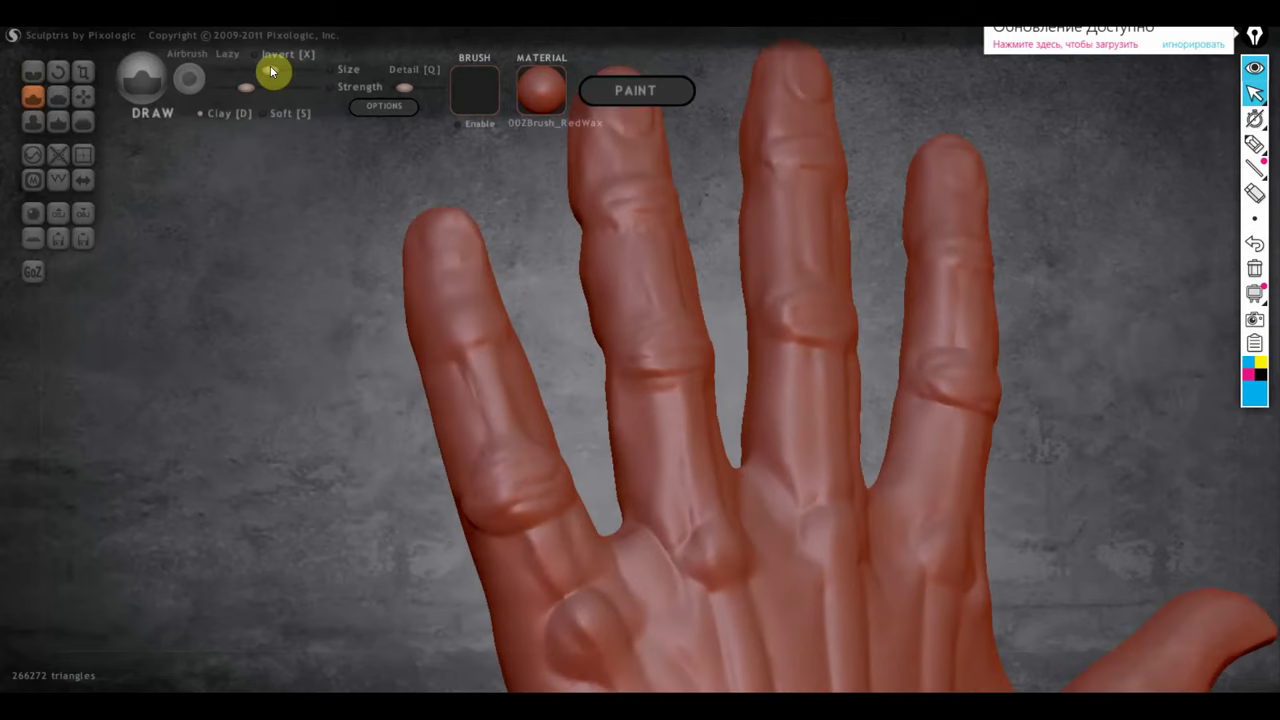
left_click_drag(270, 70, 265, 74)
right_click_drag(704, 428, 809, 431)
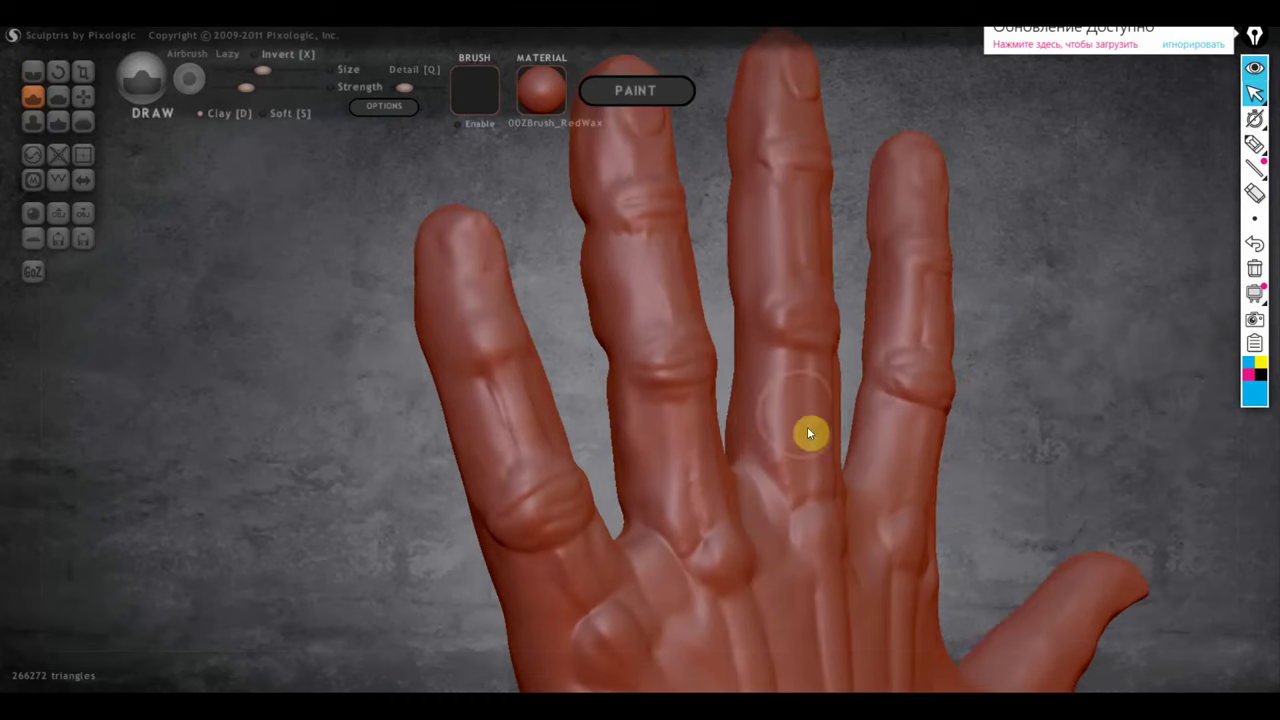
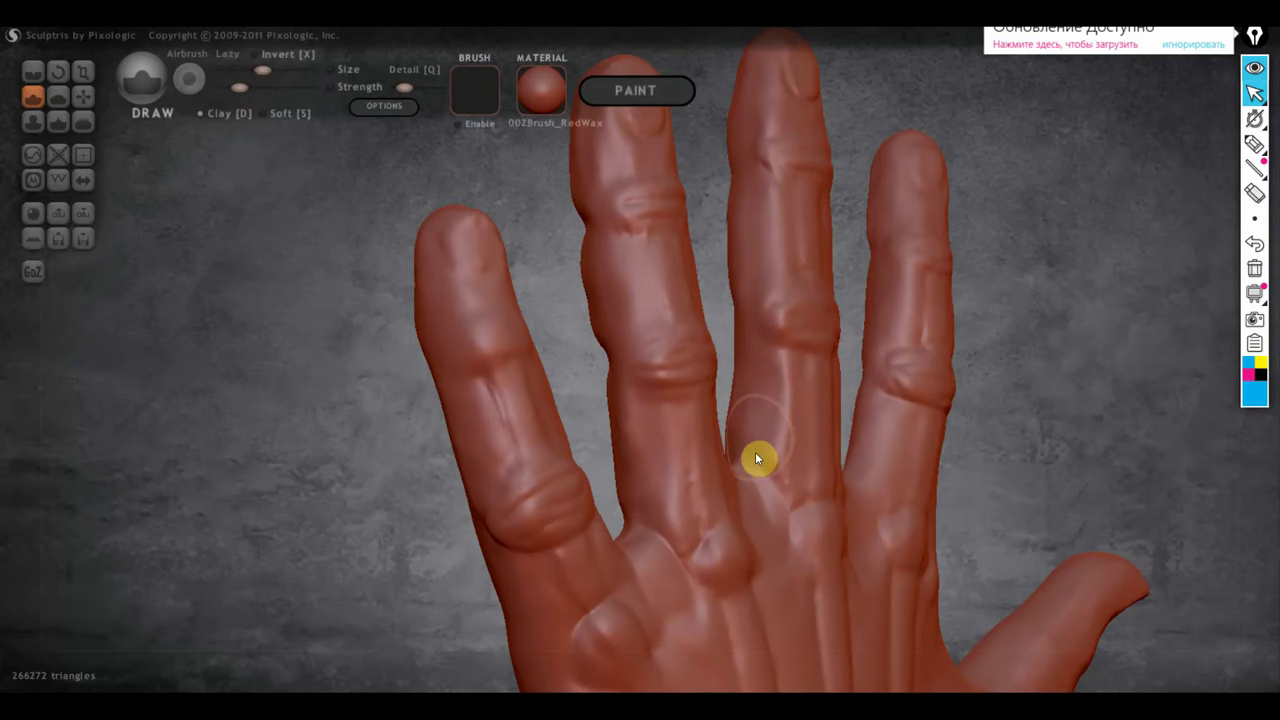
Sculpt detail along the side of the middle finger with the Draw brush.
left_click_drag(958, 456, 727, 414)
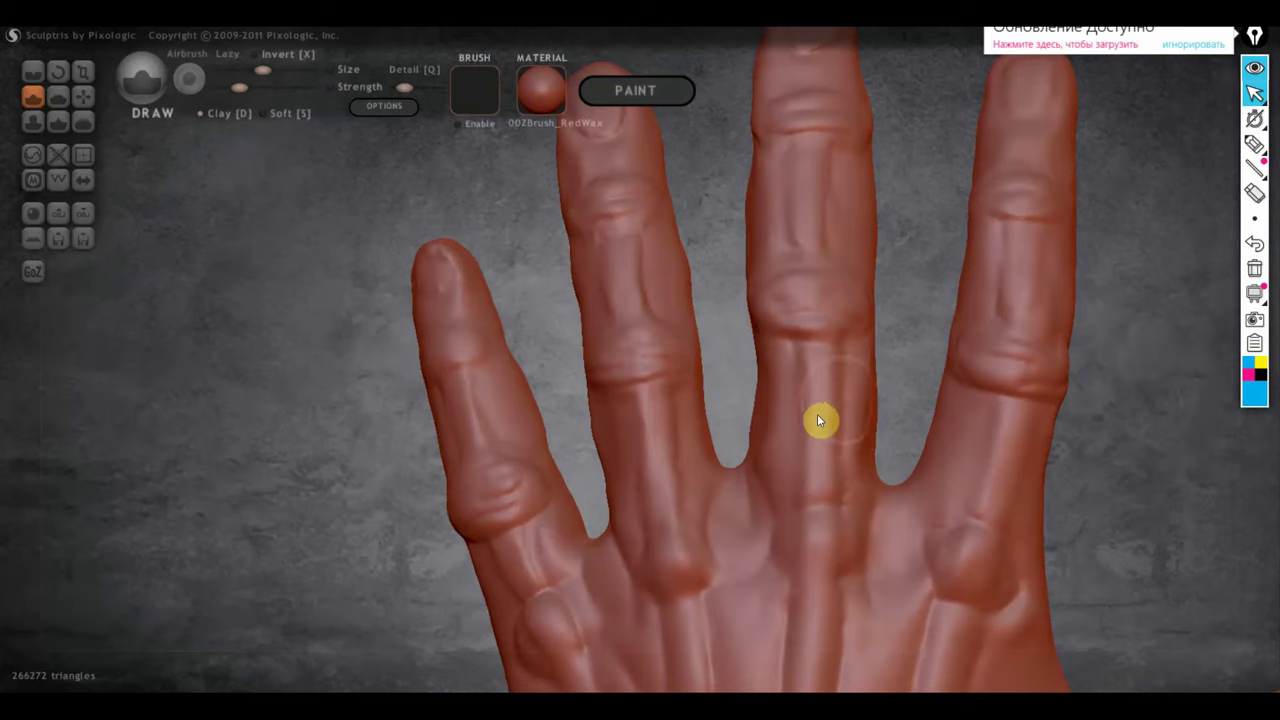
mouse_move(803, 366)
left_mouse_down()
mouse_move(794, 425)
mouse_move(806, 362)
mouse_move(819, 402)
mouse_move(809, 429)
mouse_move(783, 431)
mouse_move(786, 377)
mouse_move(777, 456)
mouse_move(769, 371)
mouse_move(782, 433)
left_mouse_up()
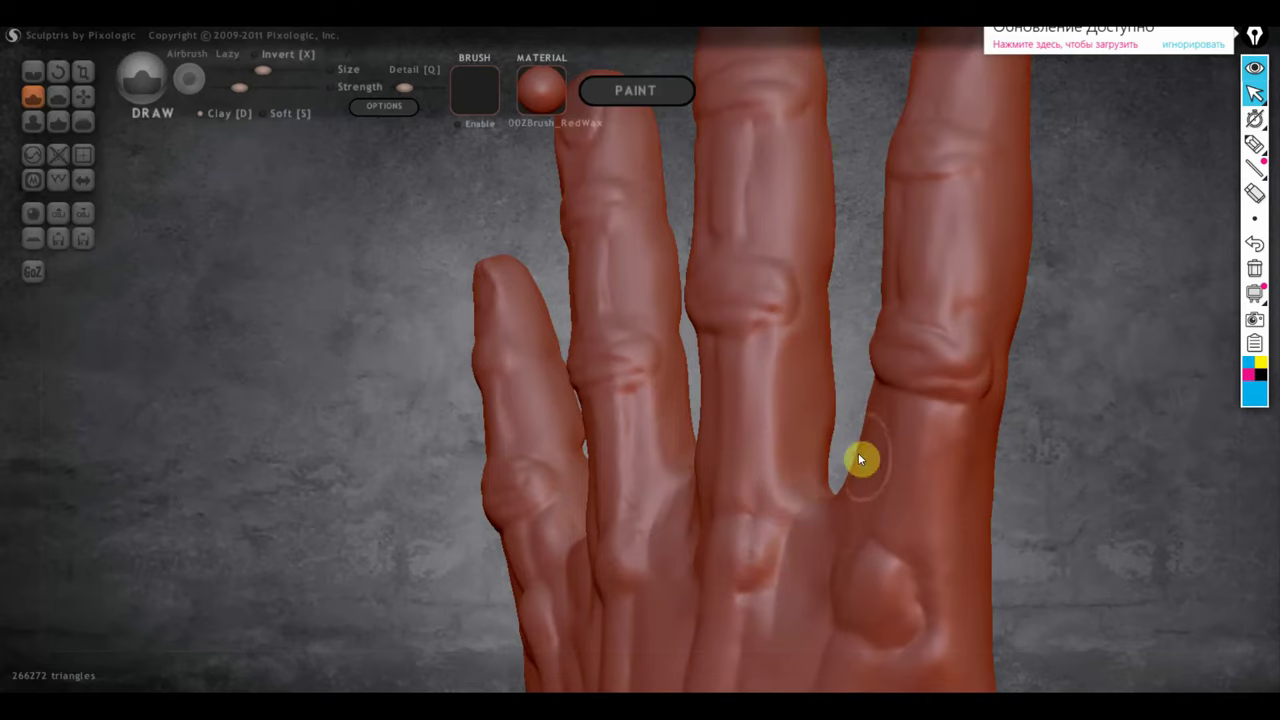
left_click_drag(858, 452, 808, 458)
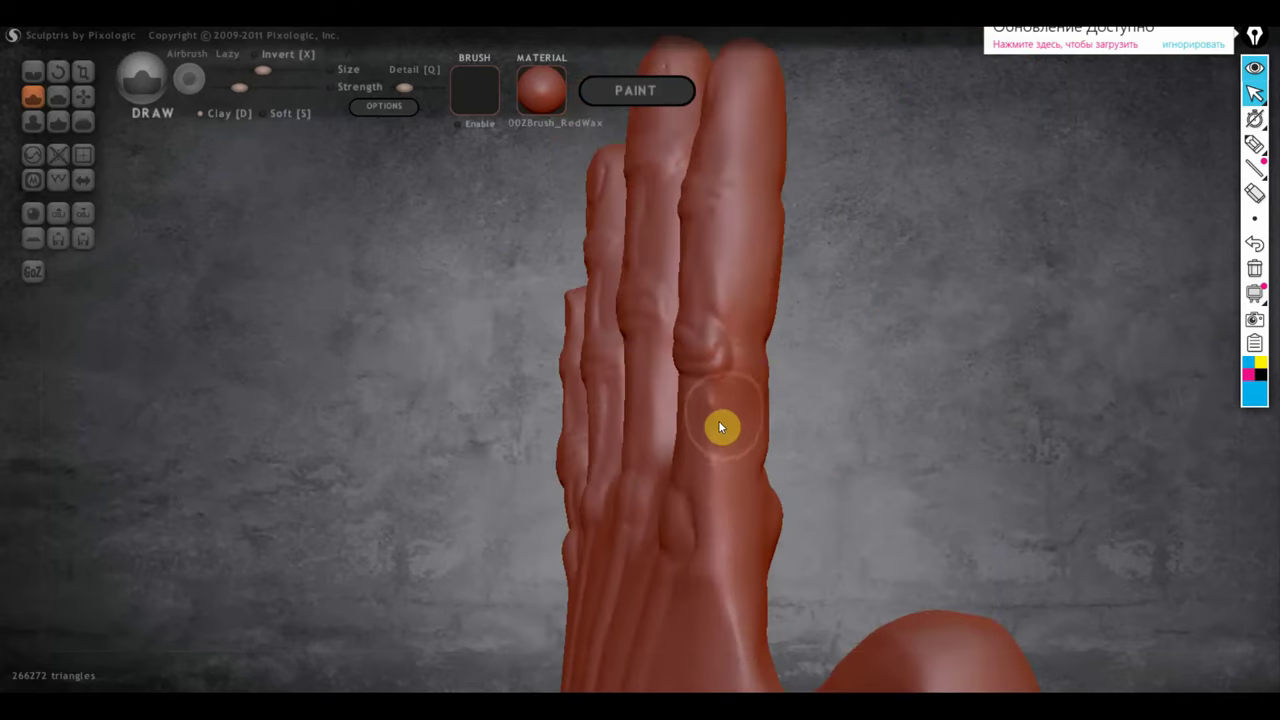
mouse_move(790, 410)
left_mouse_down()
mouse_move(889, 404)
mouse_move(807, 423)
left_mouse_up()
scroll(998, 447, "up", 2)
scroll(700, 421, "up", 2)
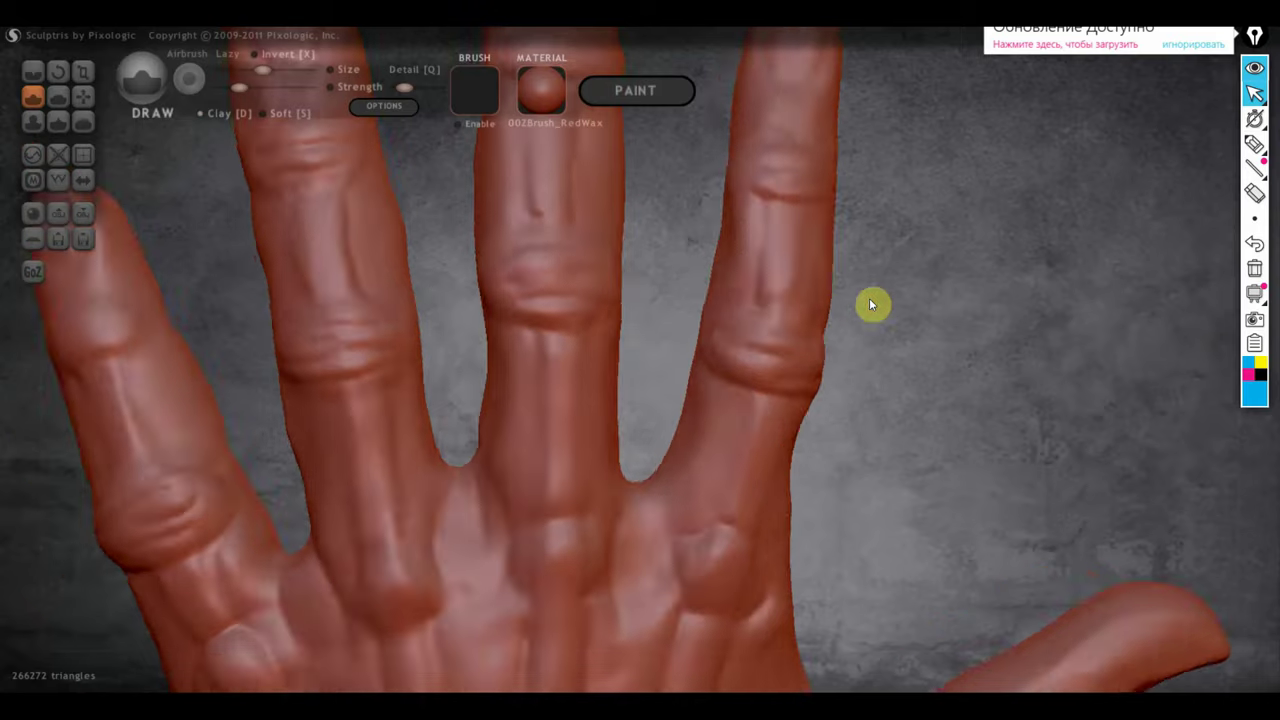
Reshape the surface down the middle finger from its fingertip.
mouse_move(871, 303)
left_mouse_down()
mouse_move(637, 309)
mouse_move(712, 252)
left_mouse_up()
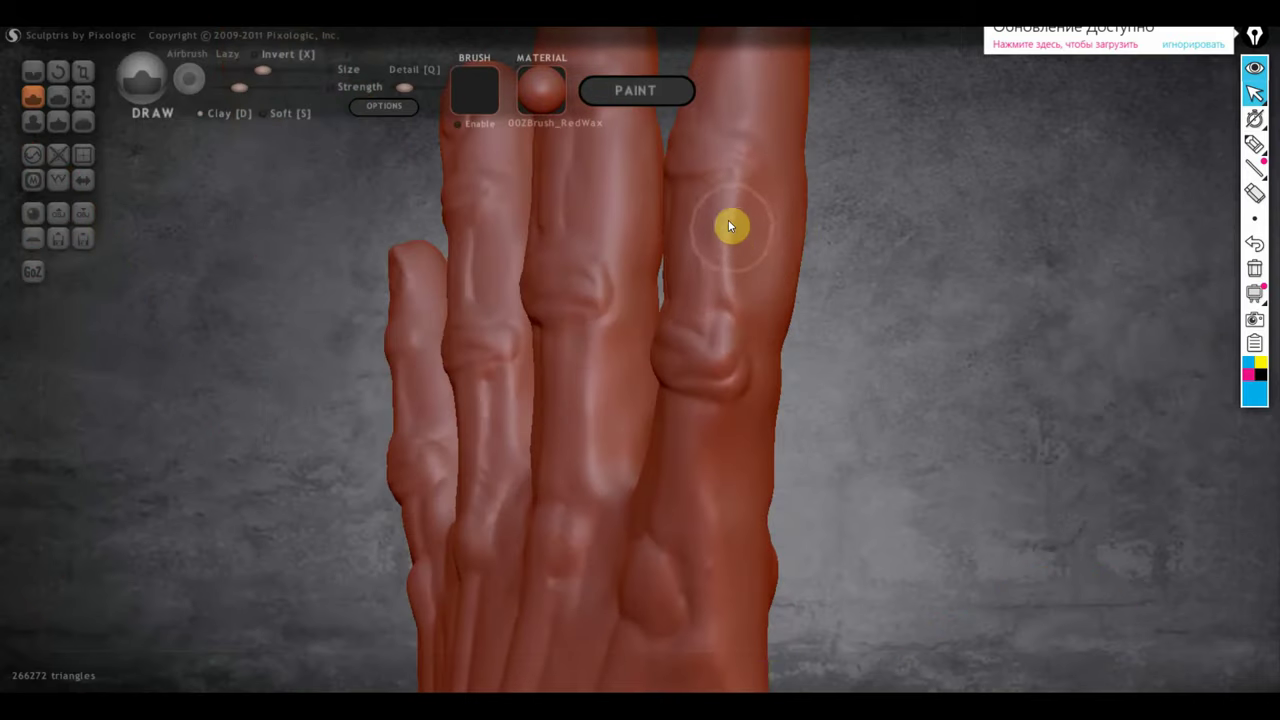
left_click_drag(742, 263, 681, 298)
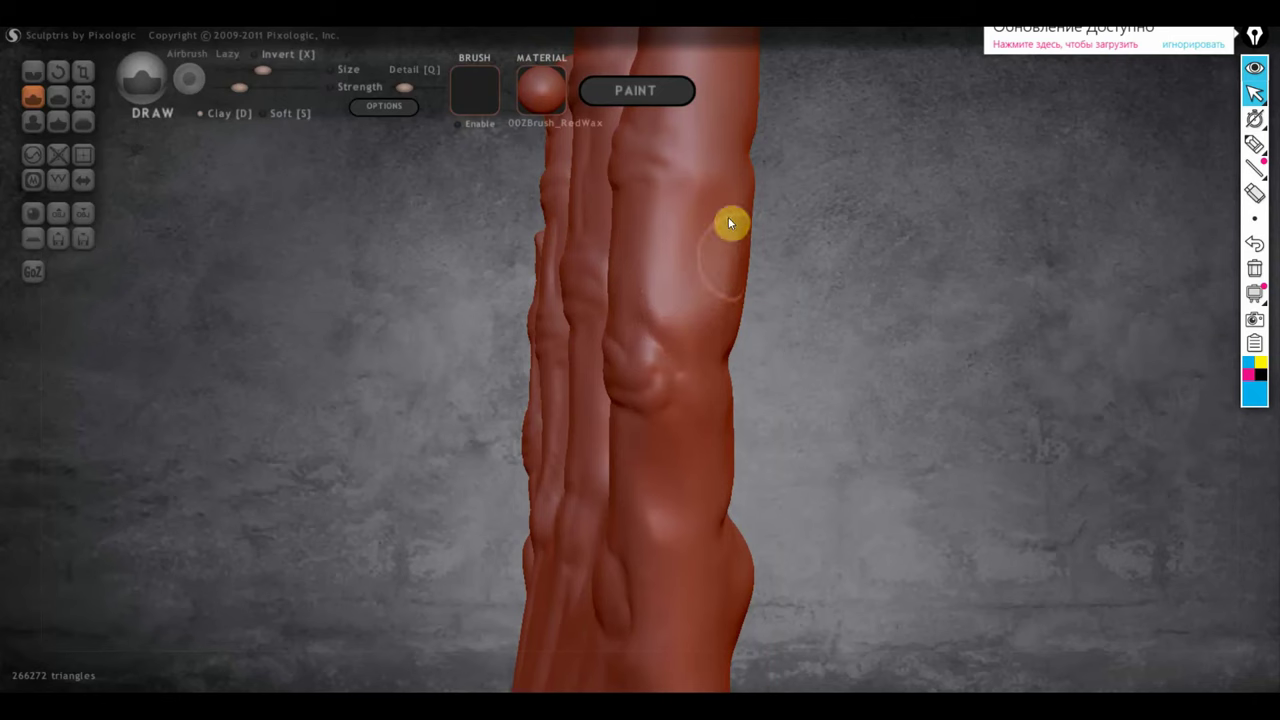
mouse_move(728, 254)
left_mouse_down()
mouse_move(946, 290)
mouse_move(810, 278)
mouse_move(774, 337)
mouse_move(731, 274)
mouse_move(831, 389)
mouse_move(830, 282)
mouse_move(803, 517)
mouse_move(794, 460)
mouse_move(648, 385)
left_mouse_up()
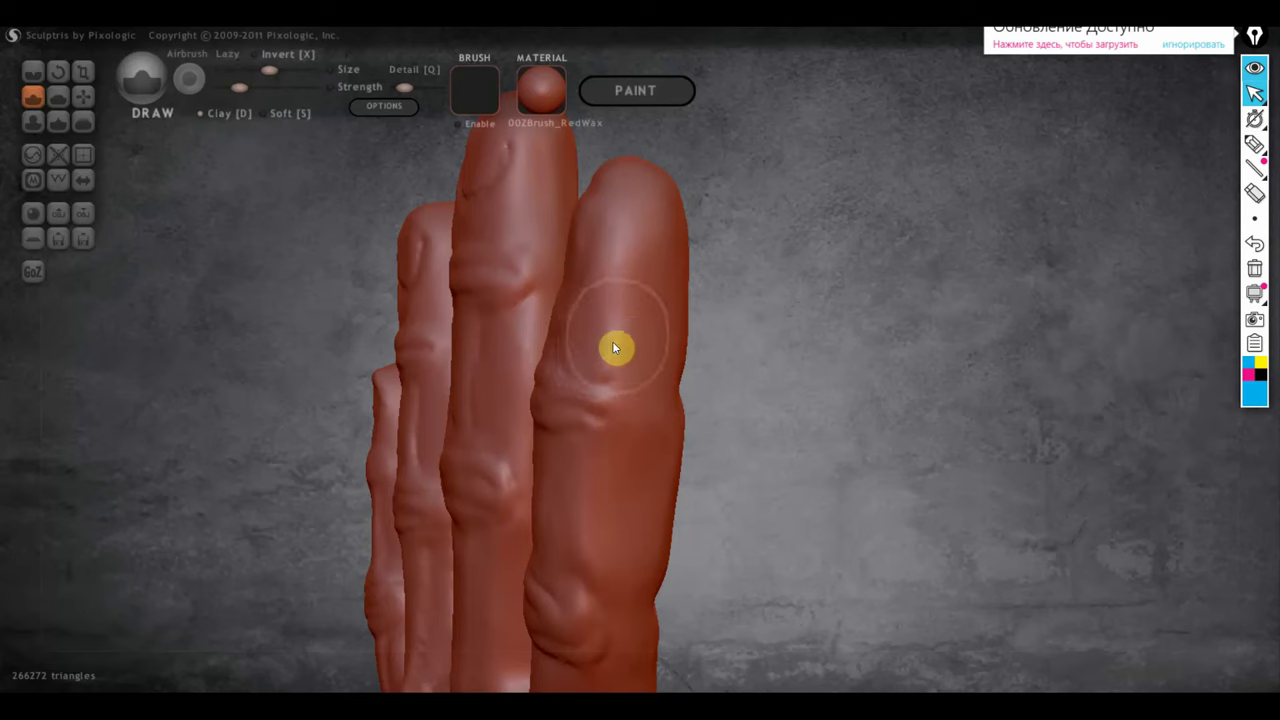
scroll(612, 341, "up", 2)
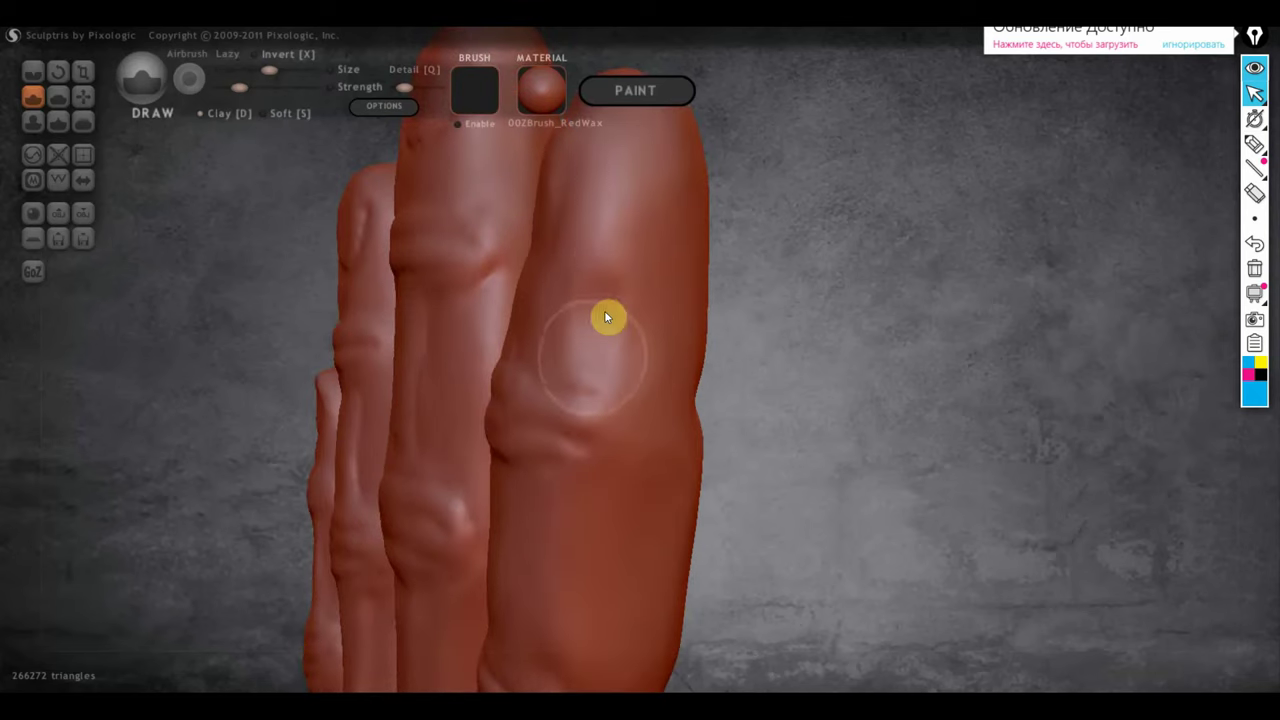
mouse_move(720, 345)
left_mouse_down()
mouse_move(934, 366)
mouse_move(880, 385)
mouse_move(646, 337)
mouse_move(676, 296)
mouse_move(675, 358)
mouse_move(577, 329)
mouse_move(654, 266)
mouse_move(657, 175)
left_mouse_up()
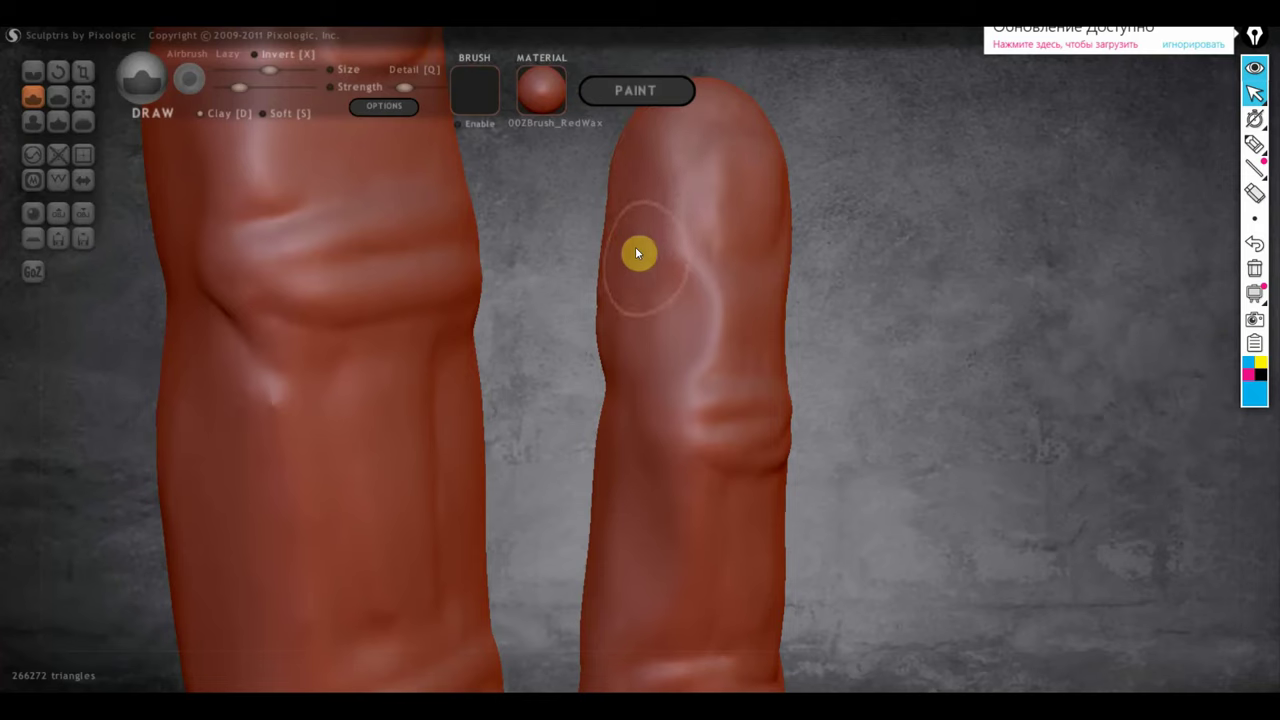
scroll(668, 335, "down", 5)
scroll(675, 346, "up", 2)
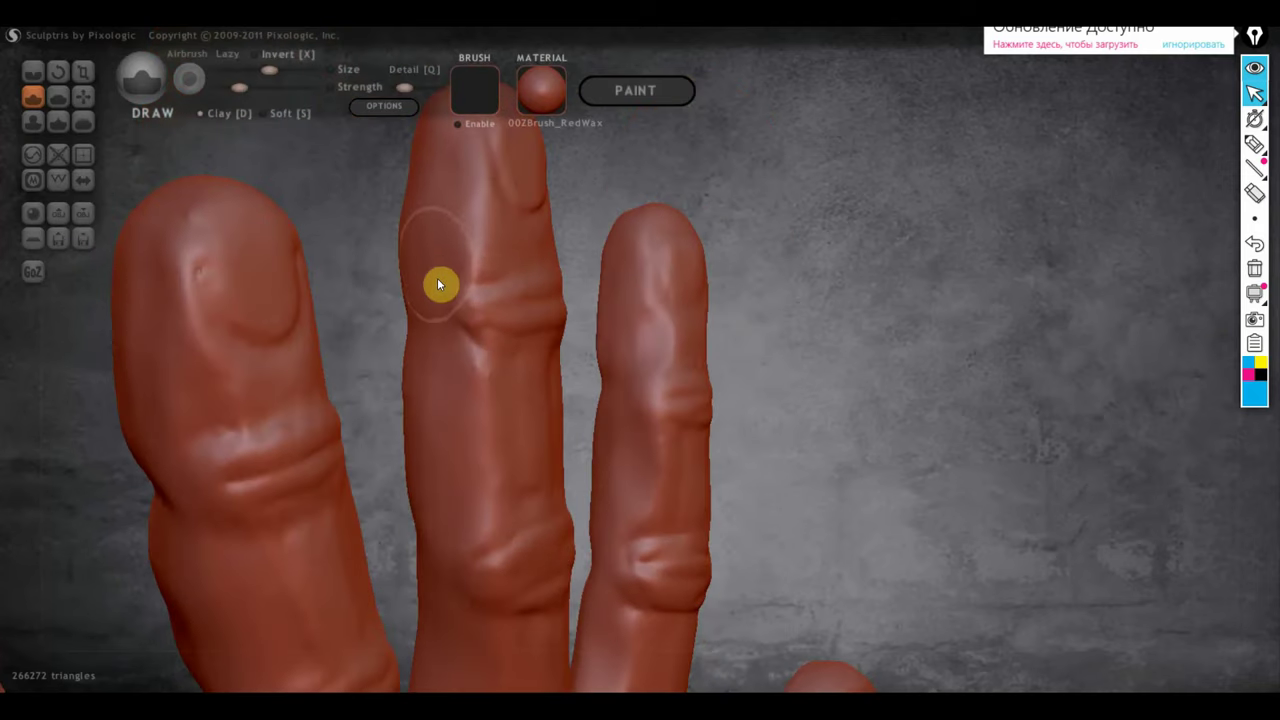
scroll(436, 270, "up", 3)
mouse_move(502, 262)
left_mouse_down("alt")
mouse_move(488, 368)
mouse_move(415, 357)
mouse_move(441, 345)
mouse_move(451, 372)
mouse_move(426, 360)
mouse_move(449, 343)
mouse_move(449, 289)
mouse_move(432, 274)
mouse_move(456, 321)
mouse_move(520, 368)
left_mouse_up("alt")
mouse_move(520, 368)
right_mouse_down()
mouse_move(480, 407)
mouse_move(308, 414)
mouse_move(263, 394)
mouse_move(639, 362)
mouse_move(643, 417)
mouse_move(697, 249)
mouse_move(700, 334)
mouse_move(618, 322)
right_mouse_up()
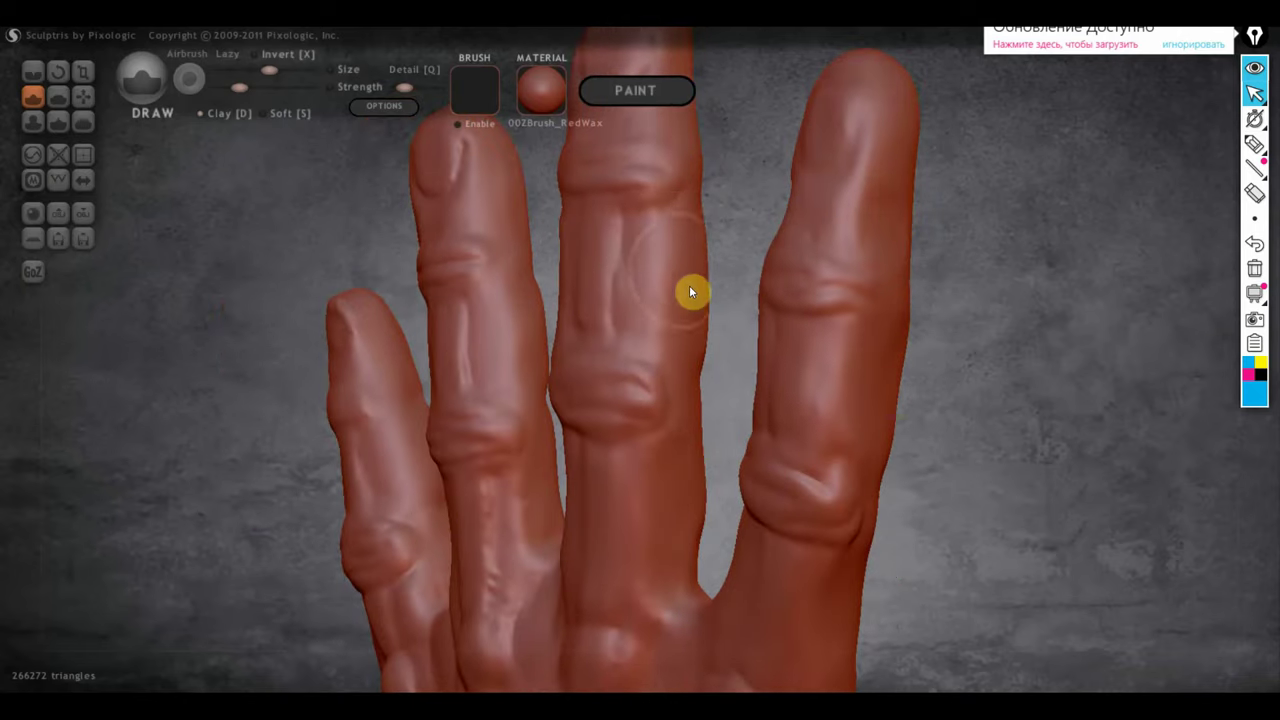
Add a raised ridge along the left finger.
mouse_move(666, 286)
right_mouse_down()
mouse_move(737, 320)
mouse_move(691, 294)
right_mouse_up()
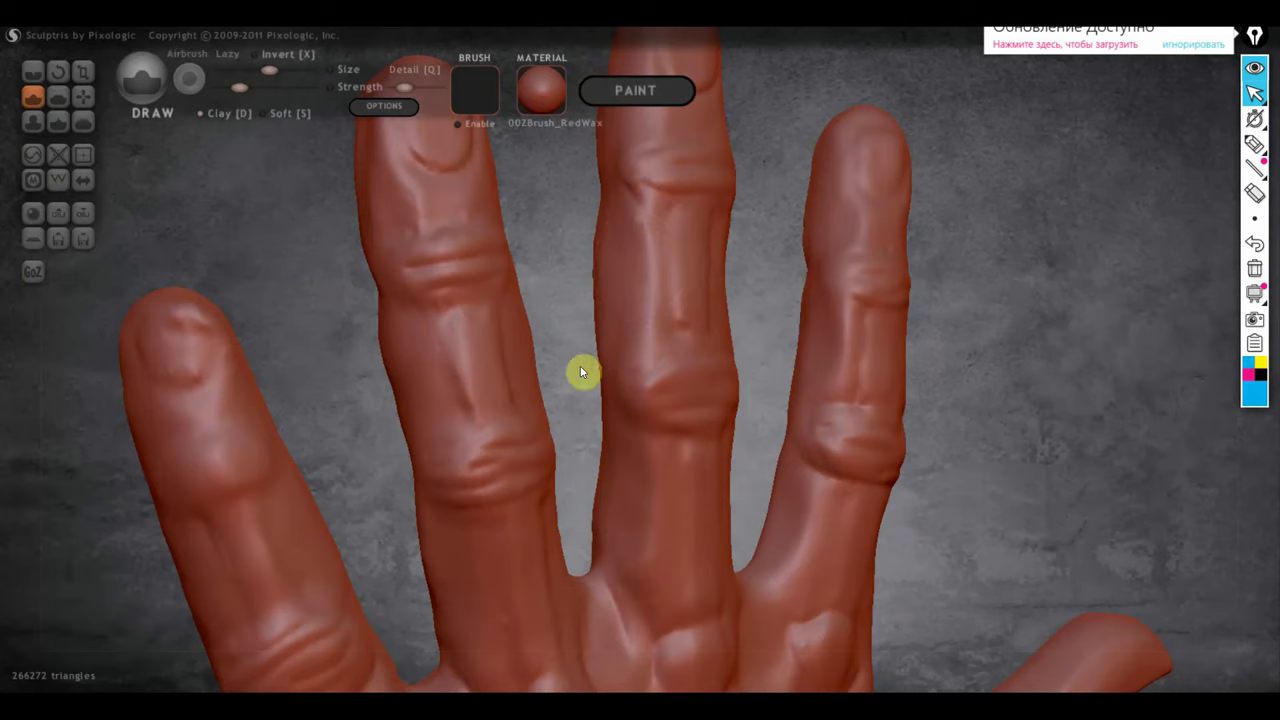
mouse_move(437, 386)
right_mouse_down()
mouse_move(417, 360)
mouse_move(566, 366)
mouse_move(334, 443)
mouse_move(354, 417)
right_mouse_up()
mouse_move(262, 522)
right_mouse_down()
mouse_move(335, 496)
mouse_move(228, 497)
right_mouse_up()
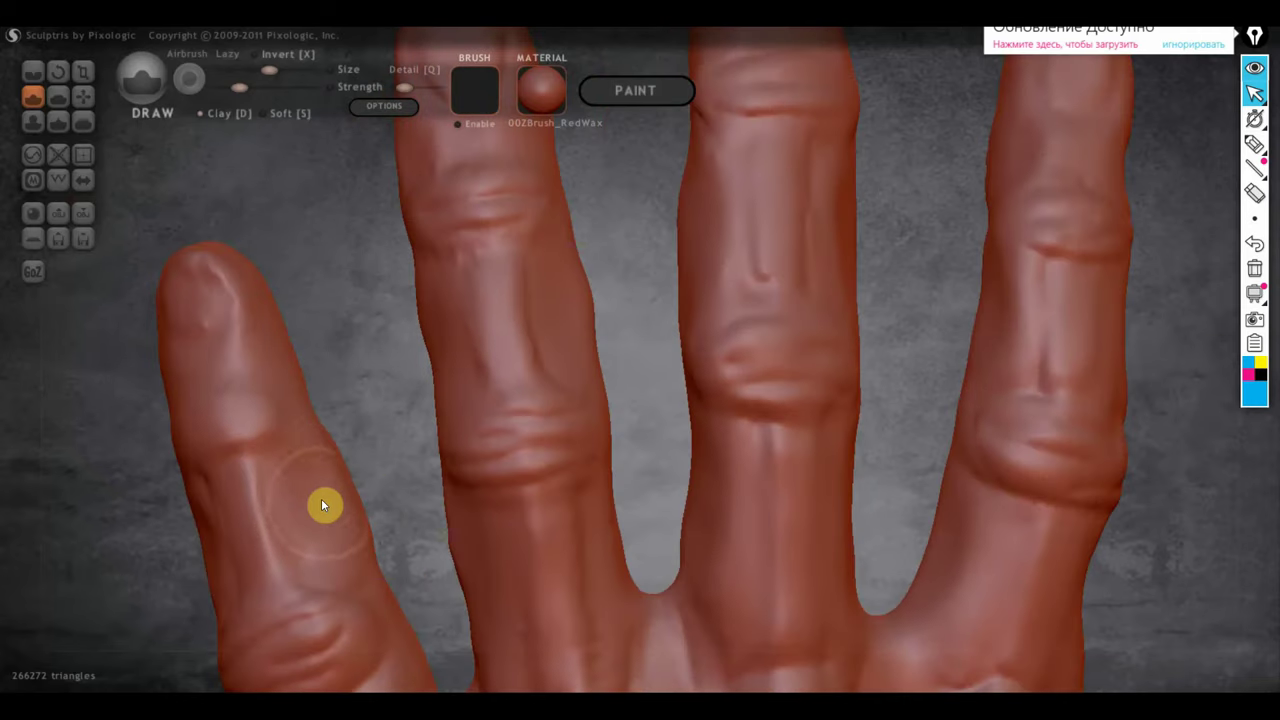
left_click_drag(305, 490, 267, 405)
scroll(250, 395, "up", 1)
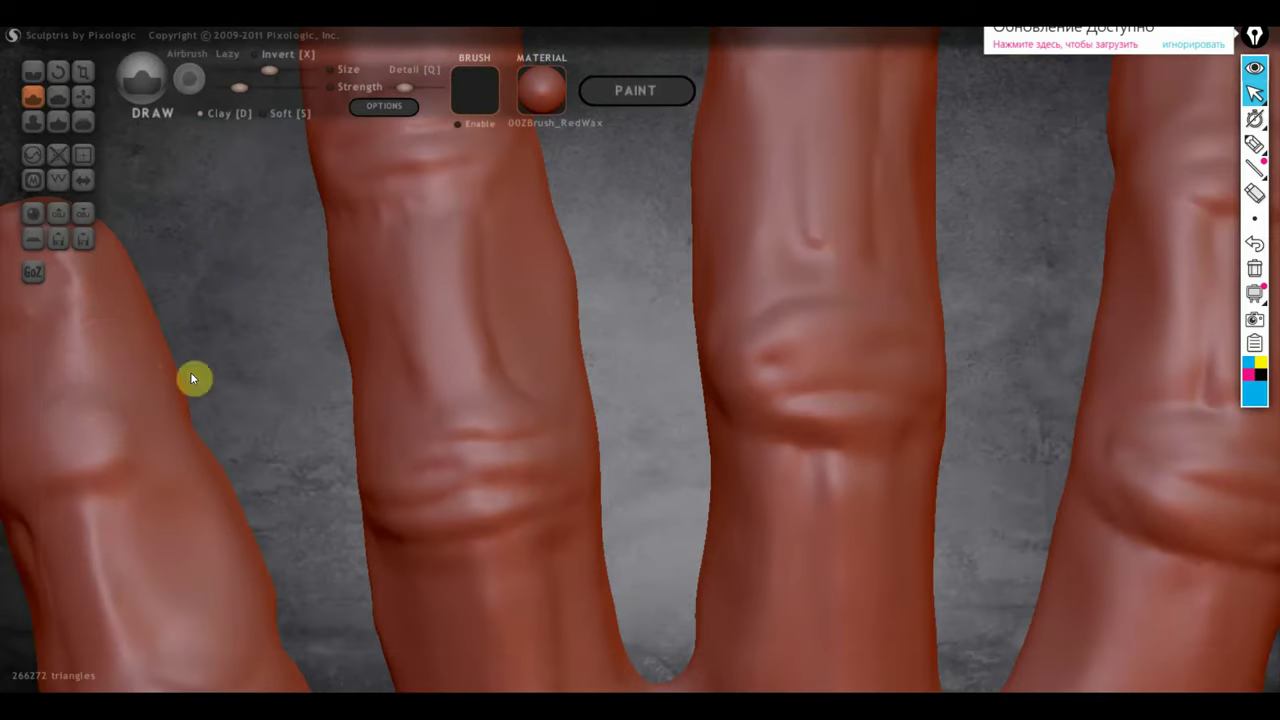
scroll(190, 372, "up", 1)
right_click_drag(116, 378, 343, 390)
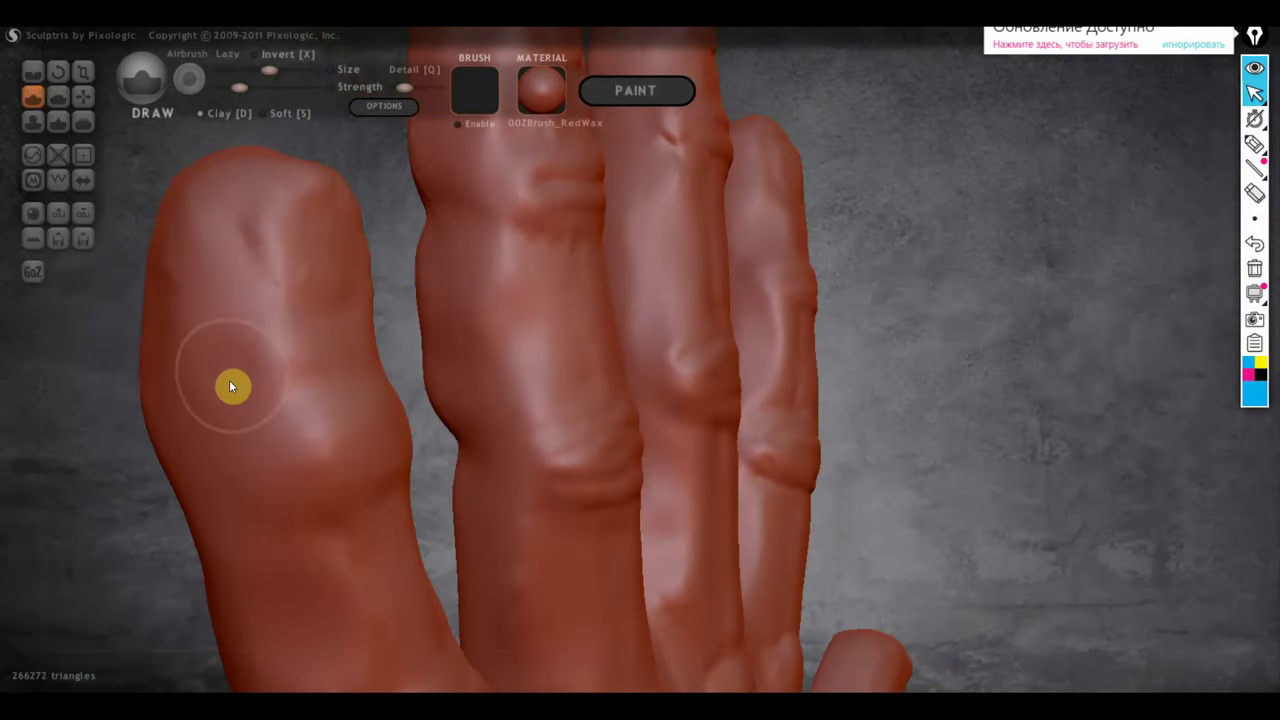
mouse_move(231, 383)
right_mouse_down()
mouse_move(240, 374)
mouse_move(172, 385)
right_mouse_up()
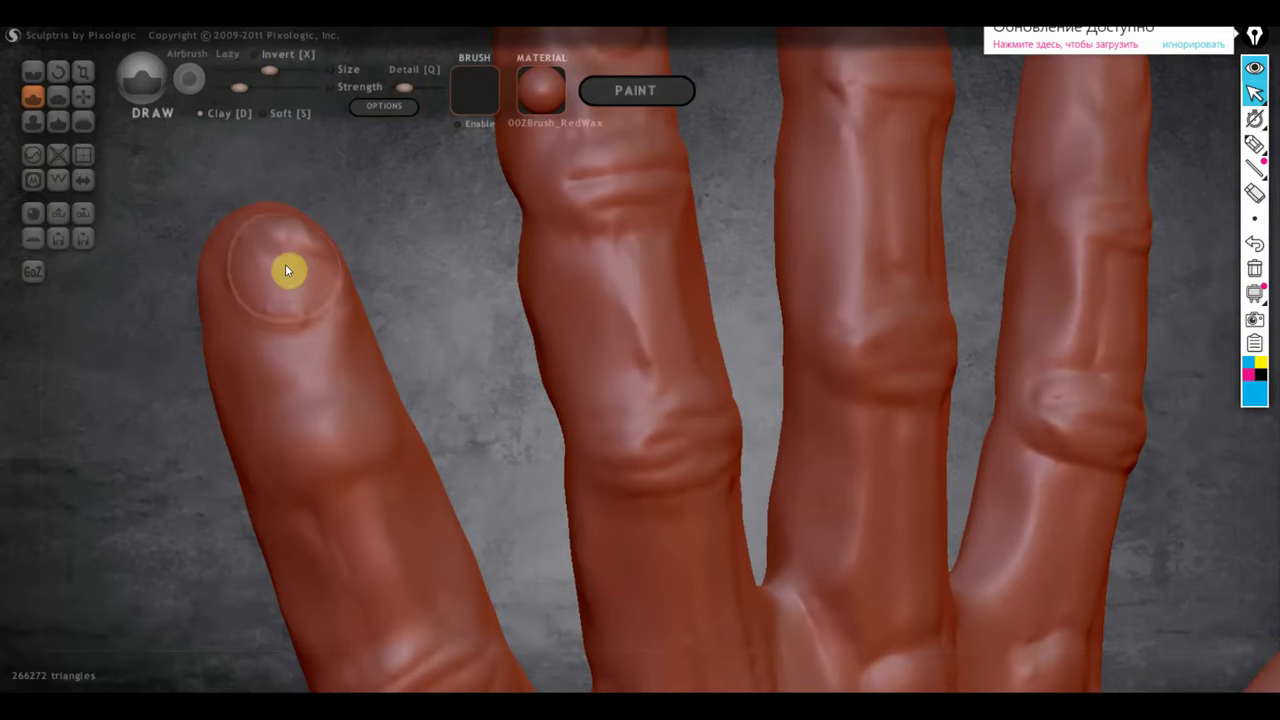
scroll(286, 271, "down", 2)
scroll(462, 420, "down", 2)
Carve a groove across the side finger, then turn off the brush's Clay option.
scroll(660, 409, "down", 2)
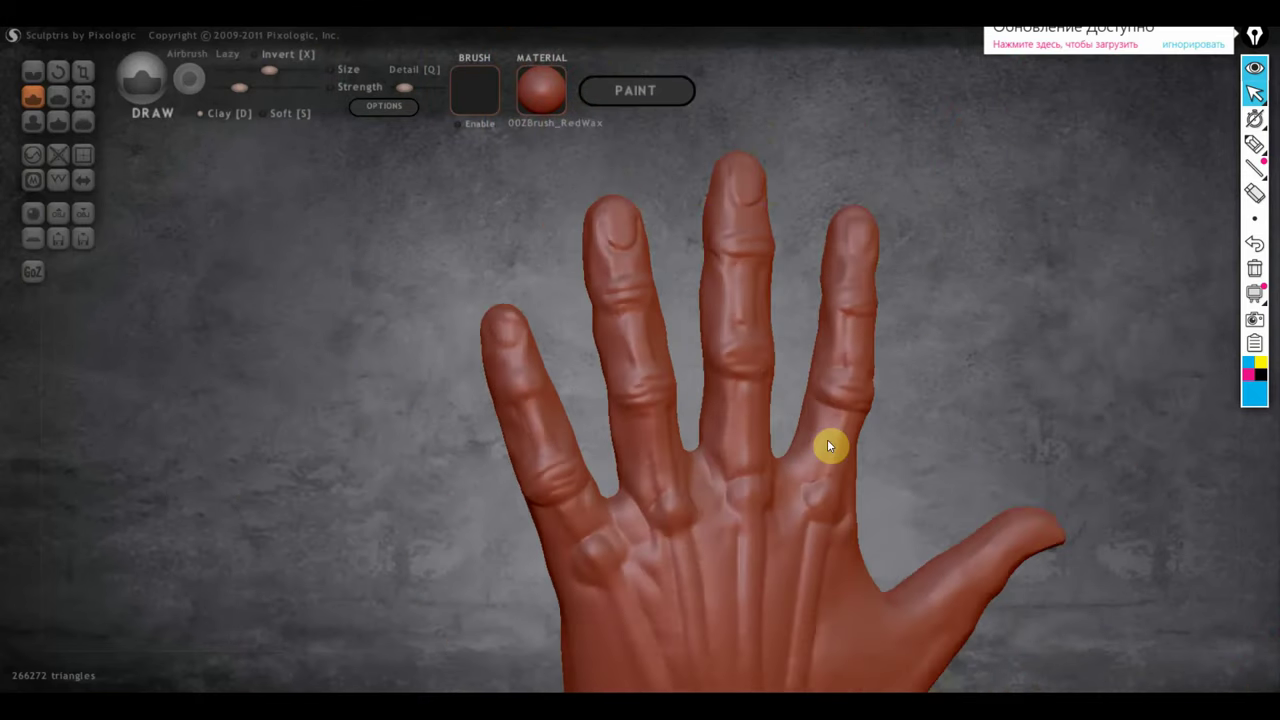
scroll(829, 446, "down", 2)
mouse_move(894, 458)
right_mouse_down()
mouse_move(751, 380)
mouse_move(660, 310)
mouse_move(554, 314)
mouse_move(526, 274)
right_mouse_up()
scroll(753, 379, "up", 2)
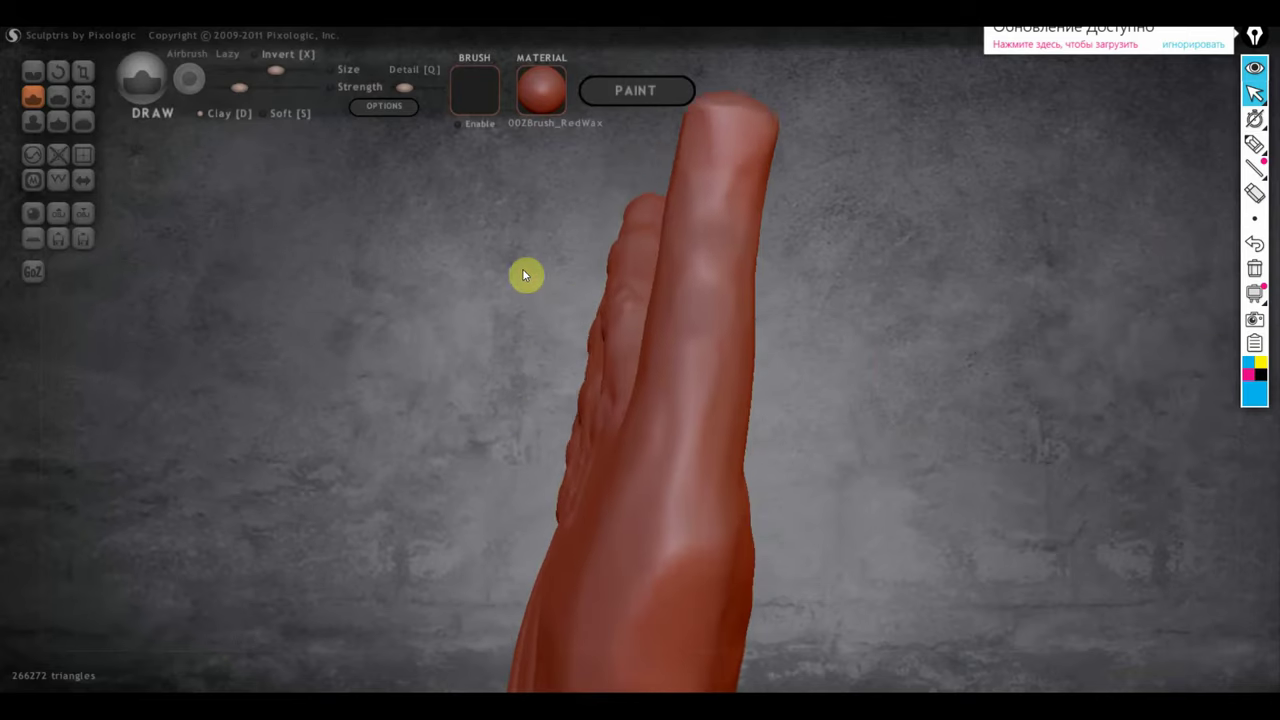
scroll(882, 368, "down", 1)
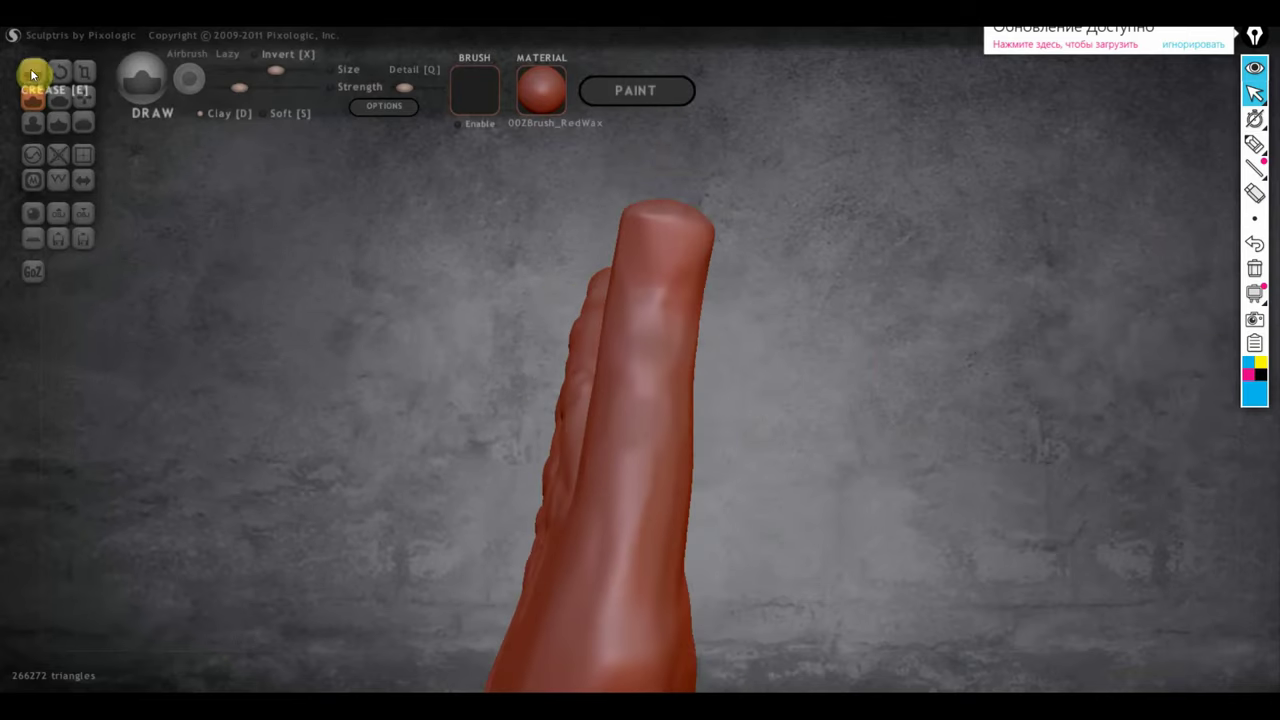
right_click_drag(520, 350, 643, 414)
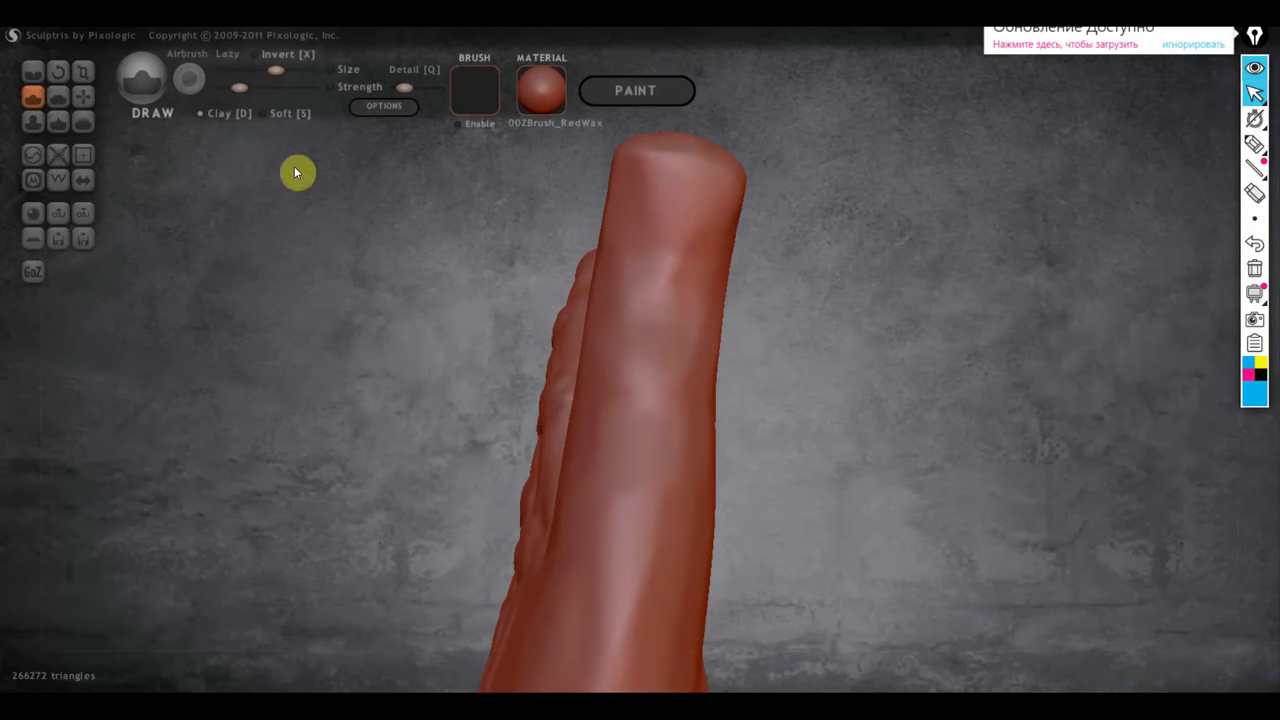
mouse_move(711, 384)
right_mouse_down()
mouse_move(647, 352)
mouse_move(682, 383)
right_mouse_up()
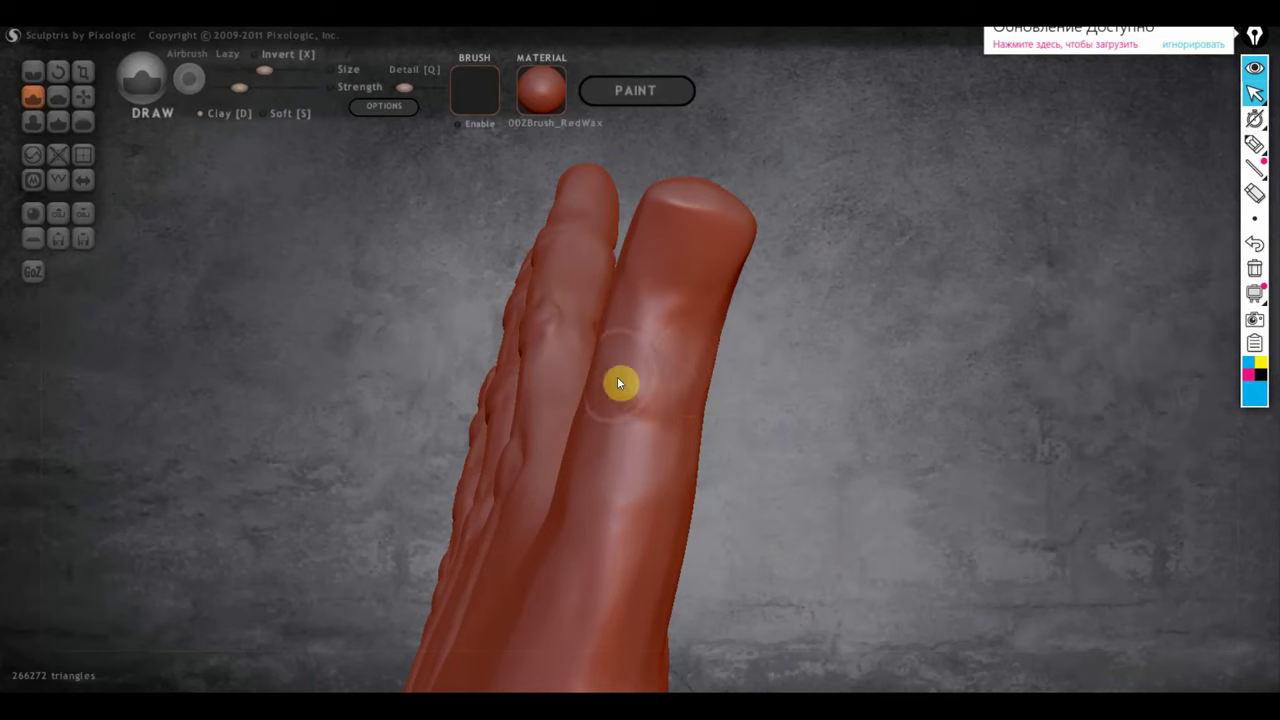
left_click_drag(621, 380, 699, 411)
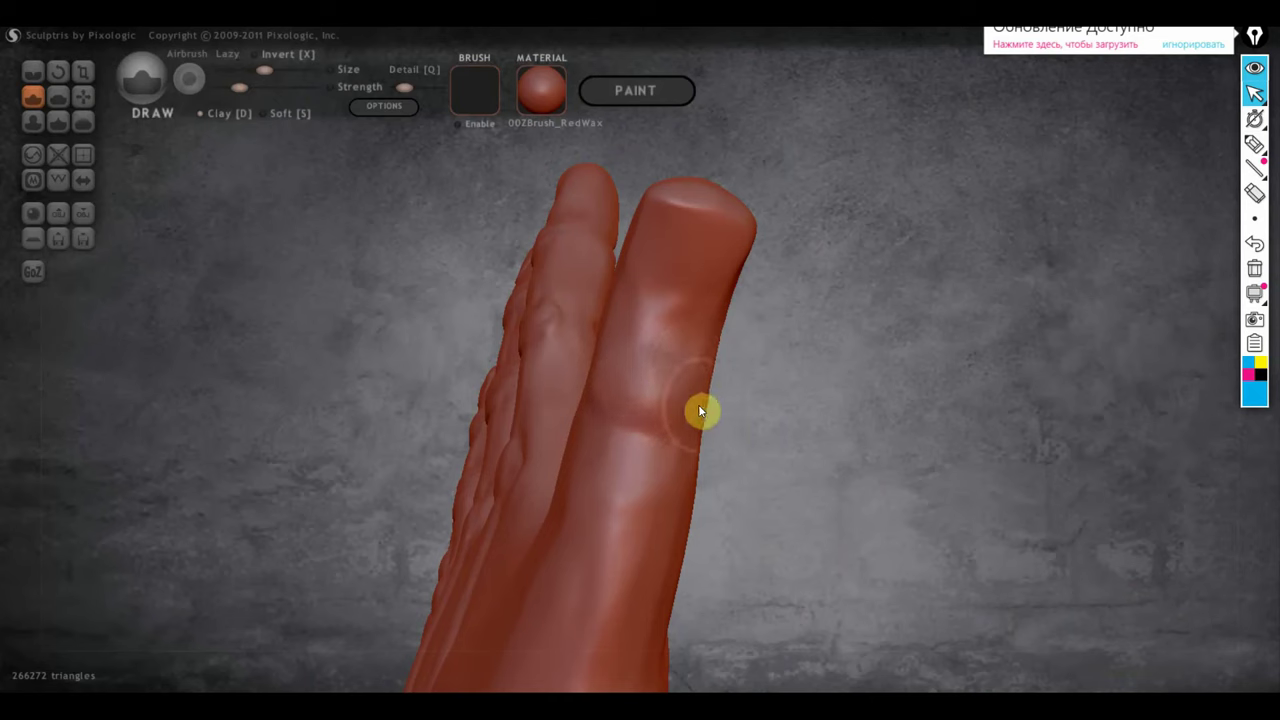
left_click(195, 113)
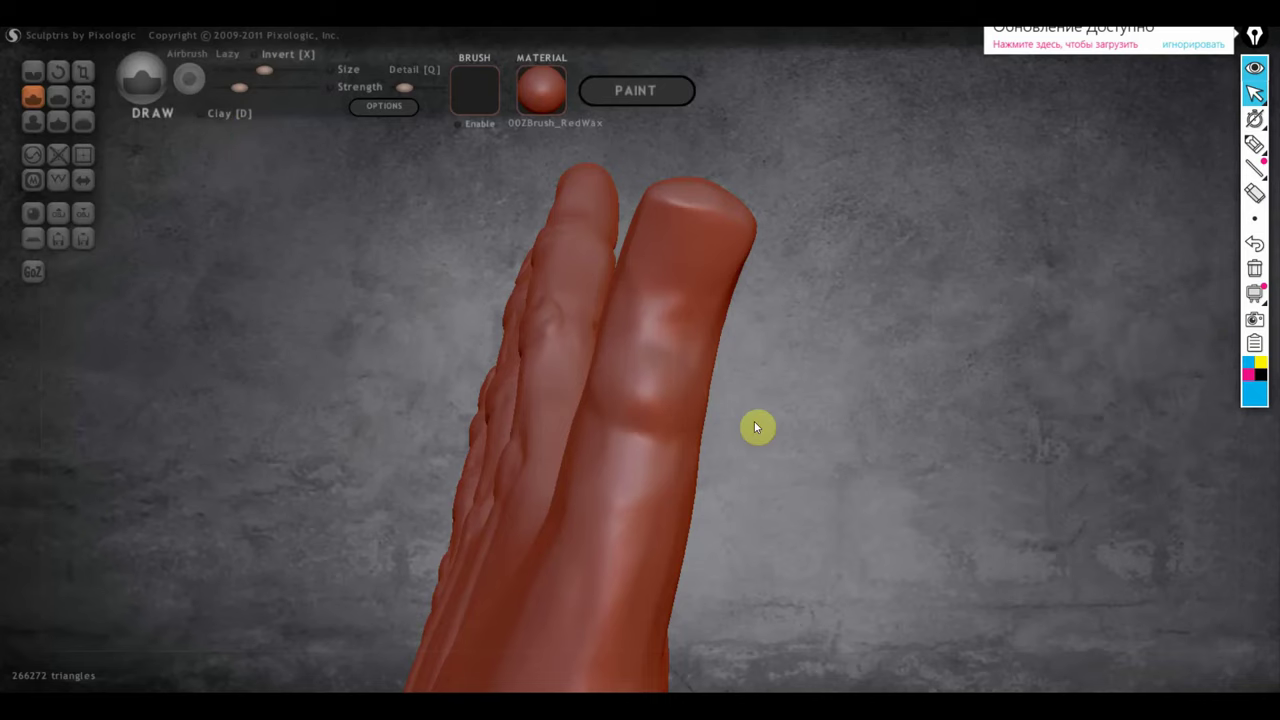
Orbit around the hand to examine the thumb from several angles.
mouse_move(754, 421)
left_mouse_down()
mouse_move(893, 434)
mouse_move(697, 468)
left_mouse_up()
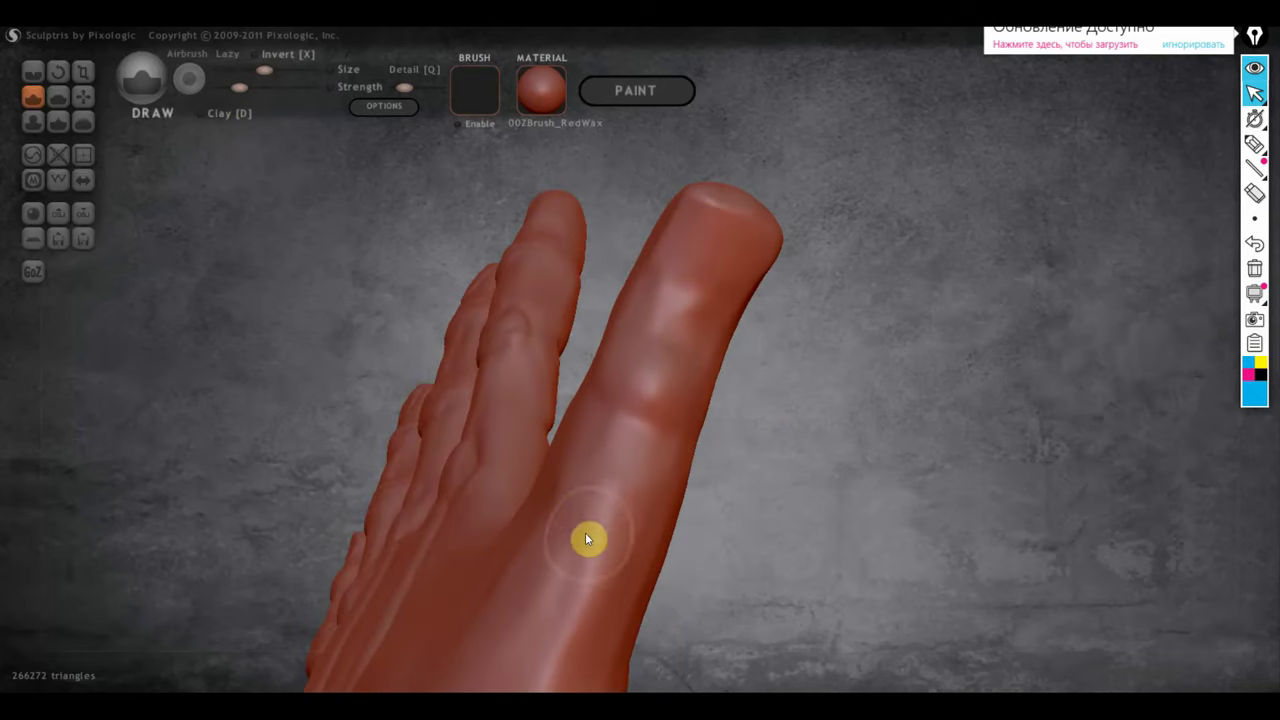
mouse_move(616, 544)
left_mouse_down()
mouse_move(638, 558)
mouse_move(720, 557)
left_mouse_up()
left_click_drag(608, 557, 674, 557)
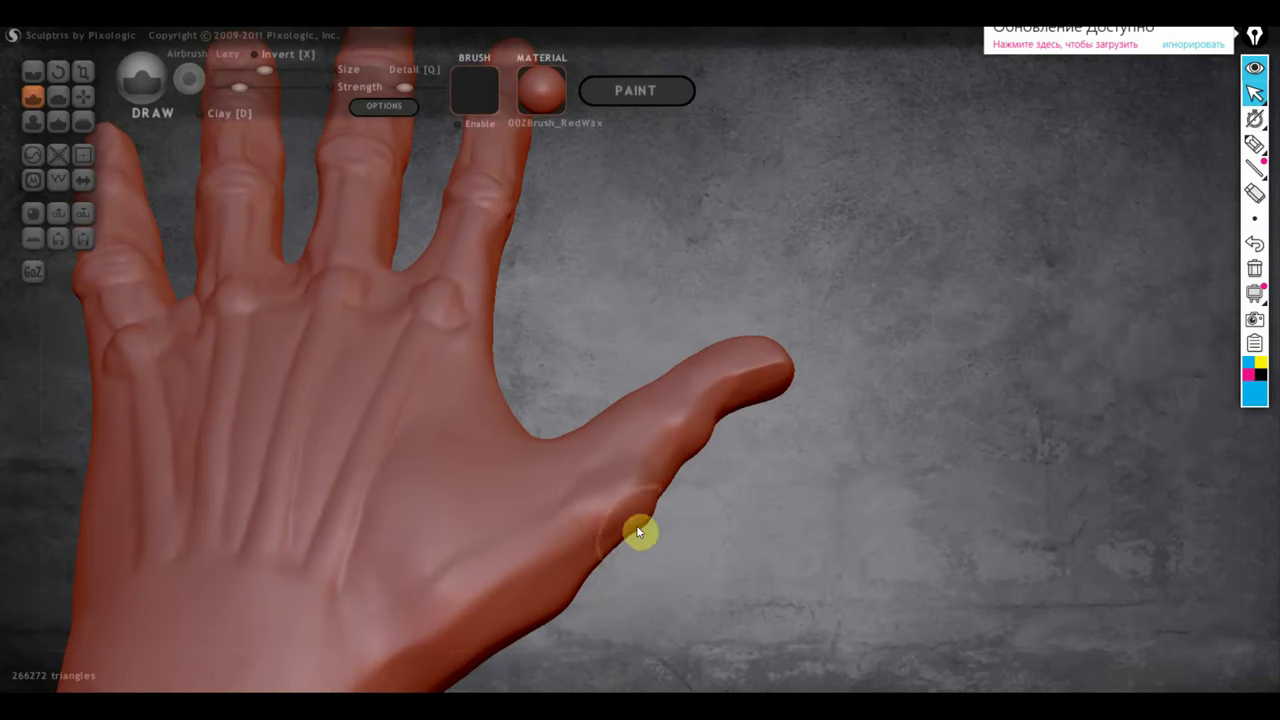
left_click_drag(641, 530, 666, 543)
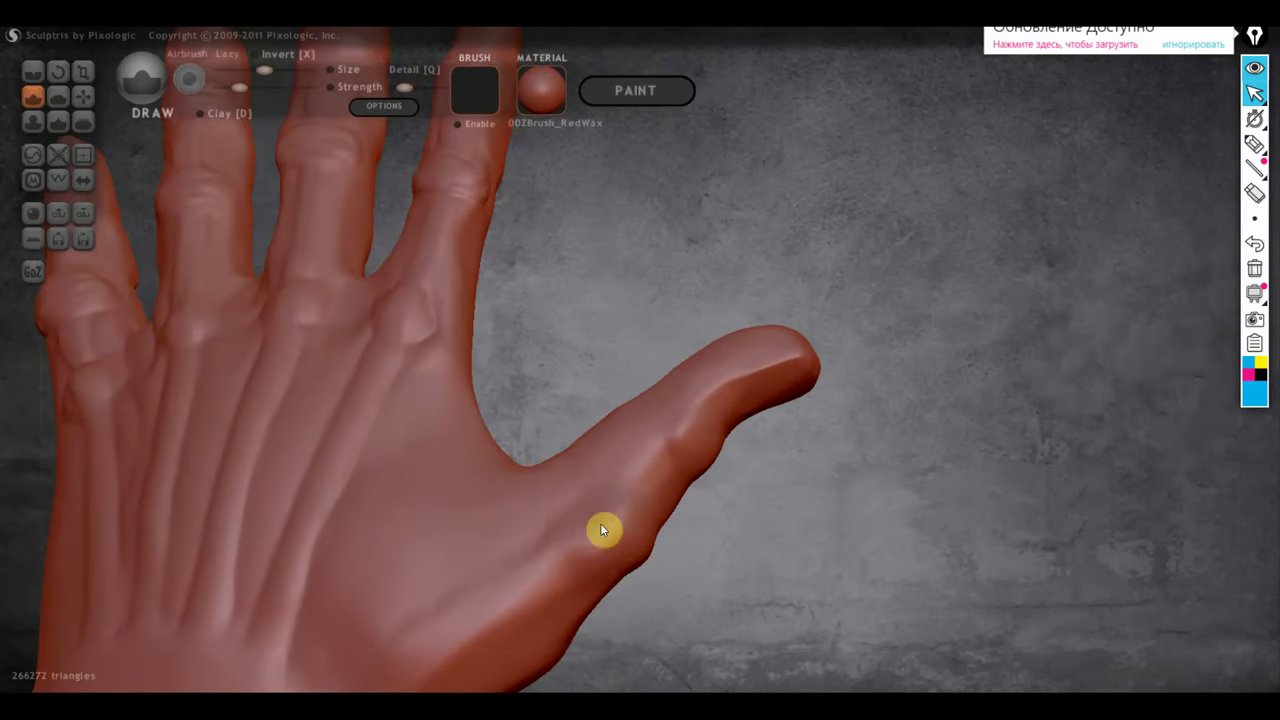
mouse_move(603, 529)
right_mouse_down()
mouse_move(614, 335)
mouse_move(318, 558)
right_mouse_up()
right_click_drag(572, 362, 628, 415)
right_click_drag(717, 343, 700, 277)
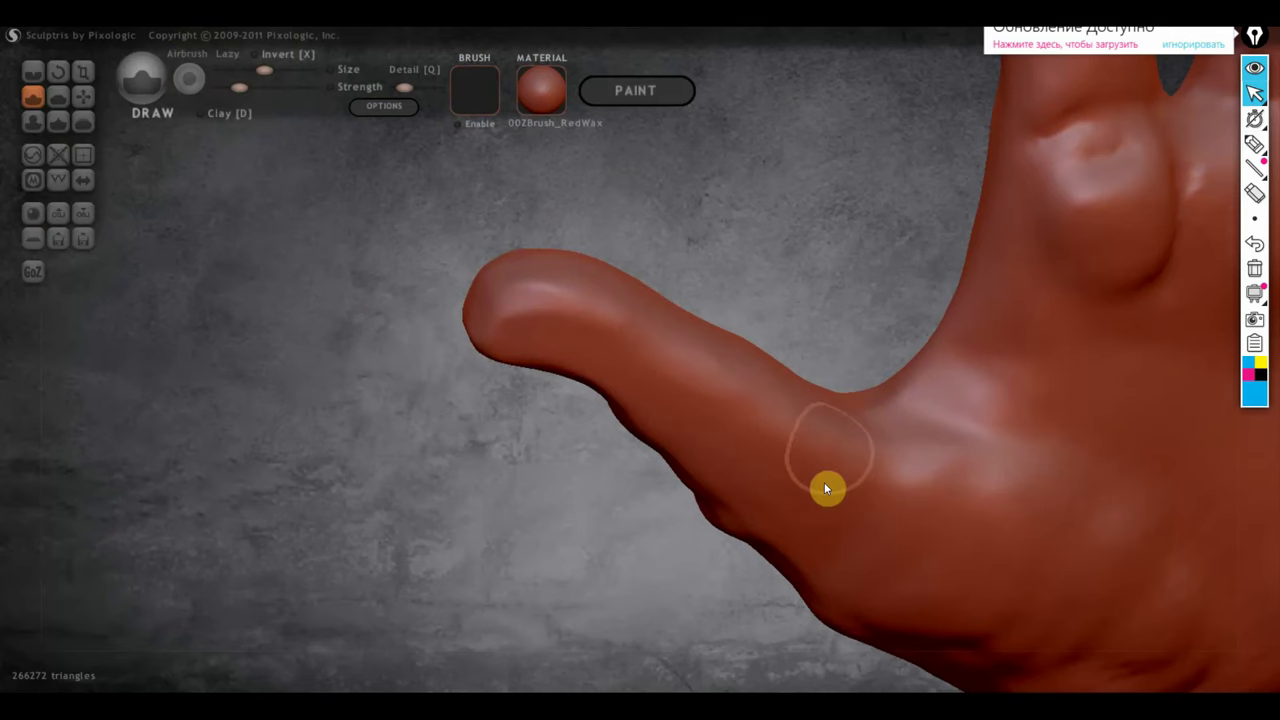
right_click_drag(837, 537, 866, 515)
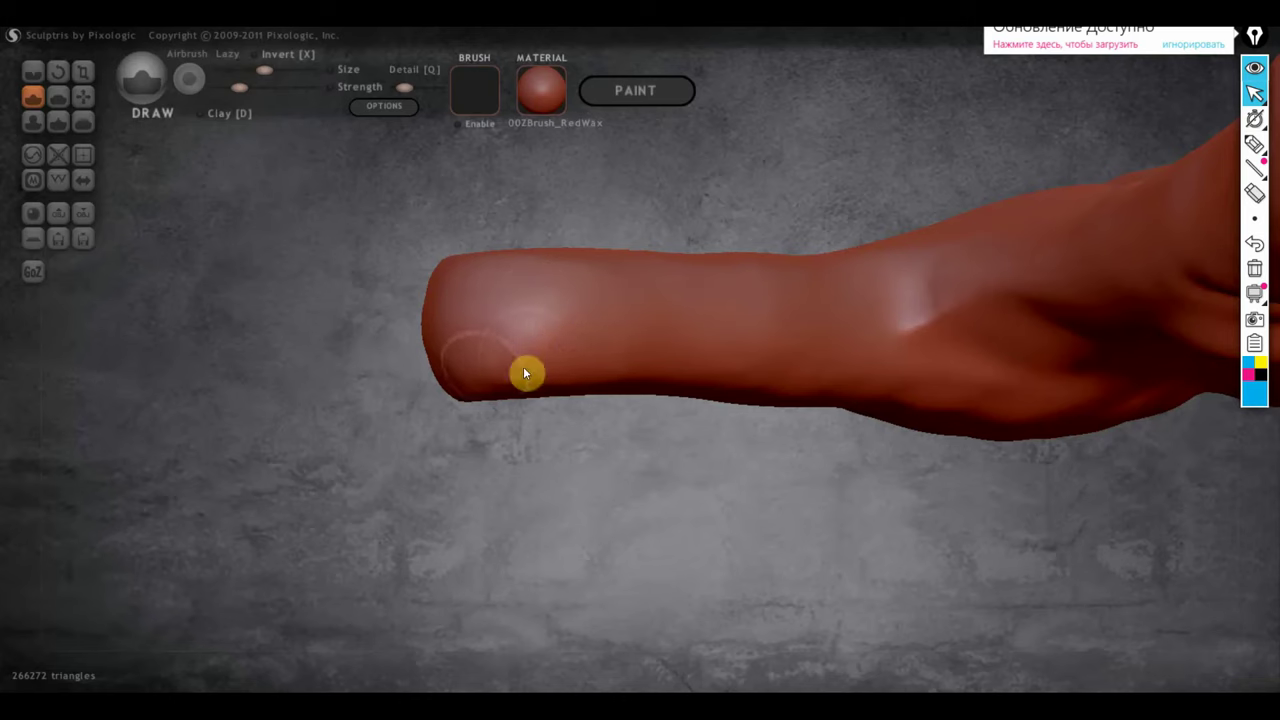
right_click_drag(523, 366, 498, 280)
With the Crease brush, carve knuckle creases across the finger joints and its base.
left_click(46, 69)
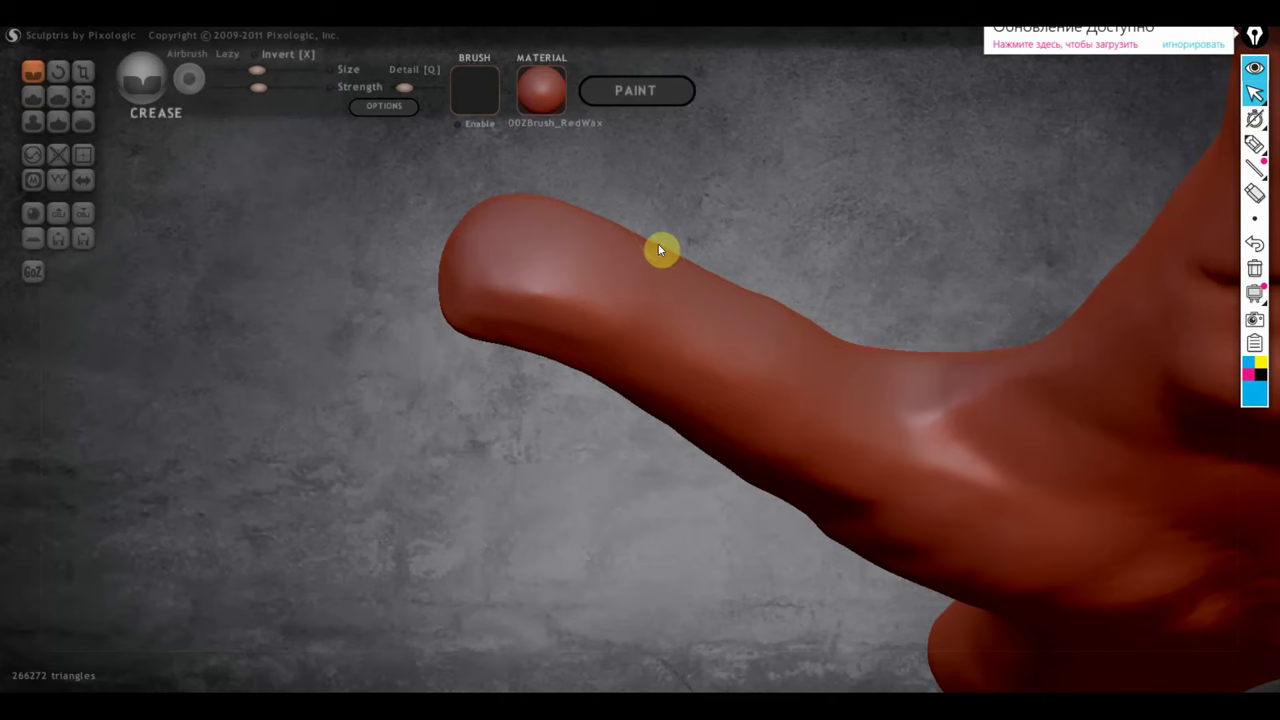
right_click_drag(658, 243, 651, 280)
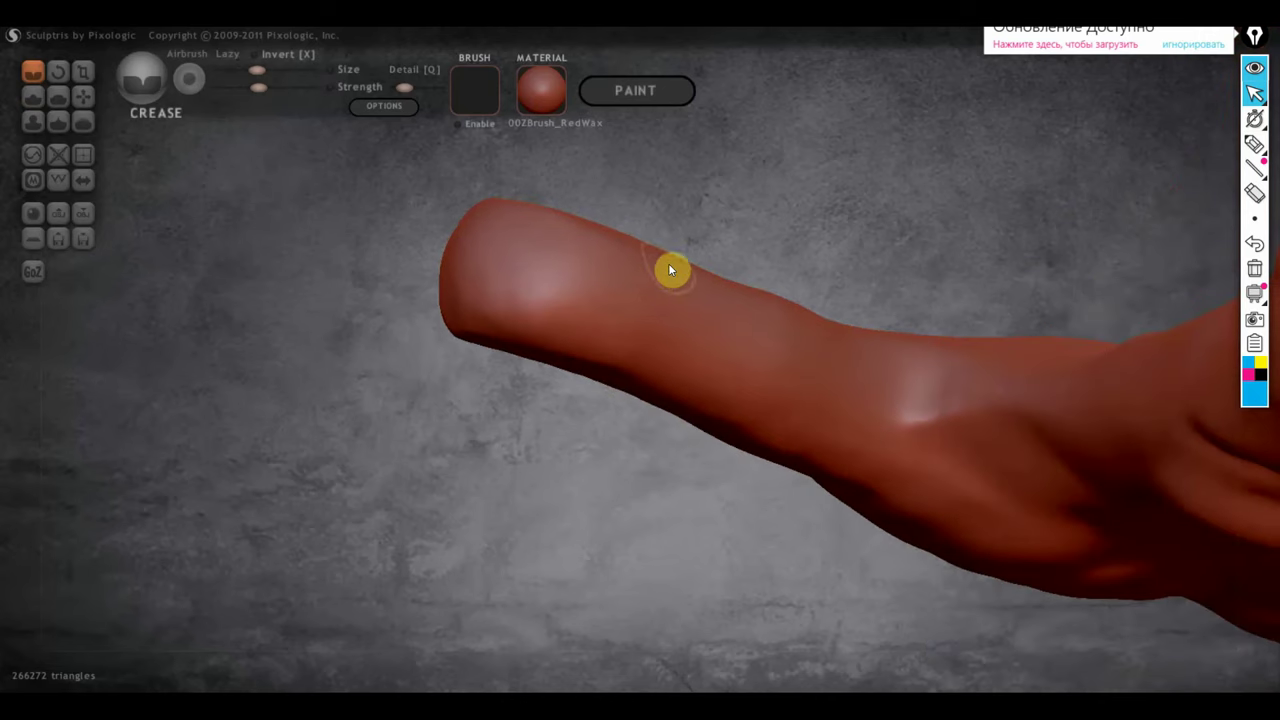
left_click_drag(668, 263, 623, 389)
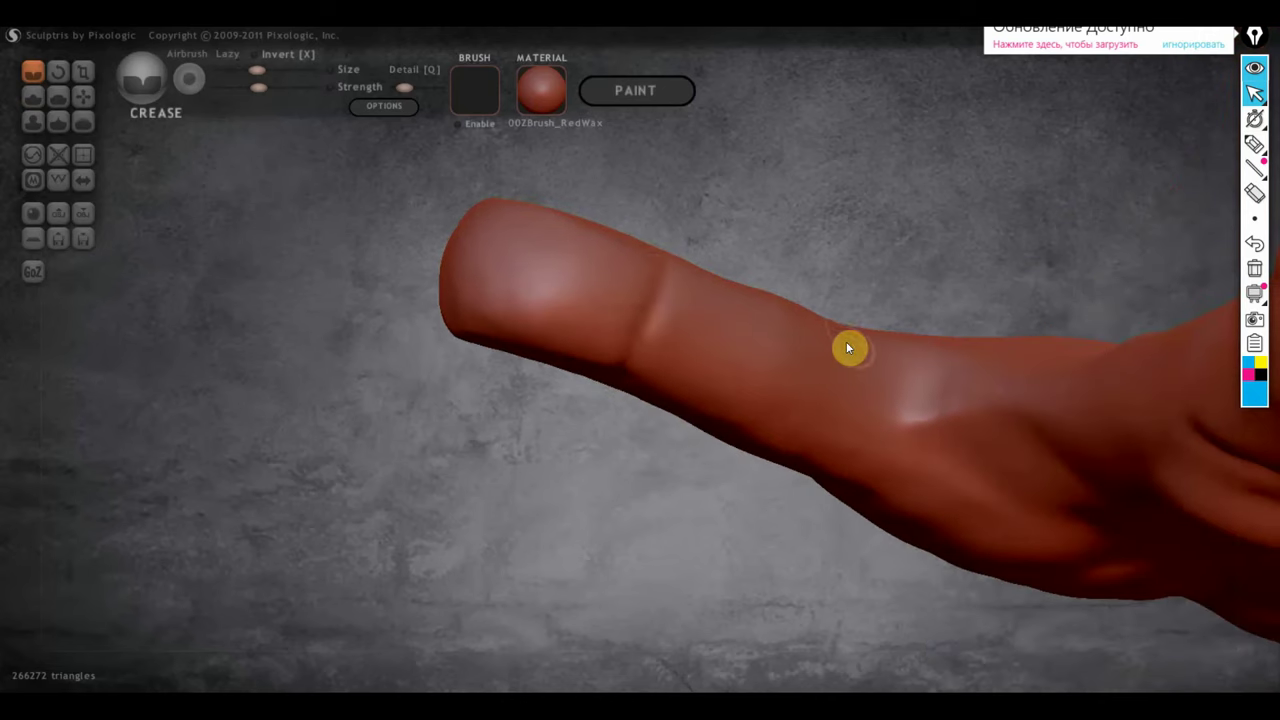
left_click_drag(846, 347, 827, 418)
right_click_drag(817, 491, 926, 291)
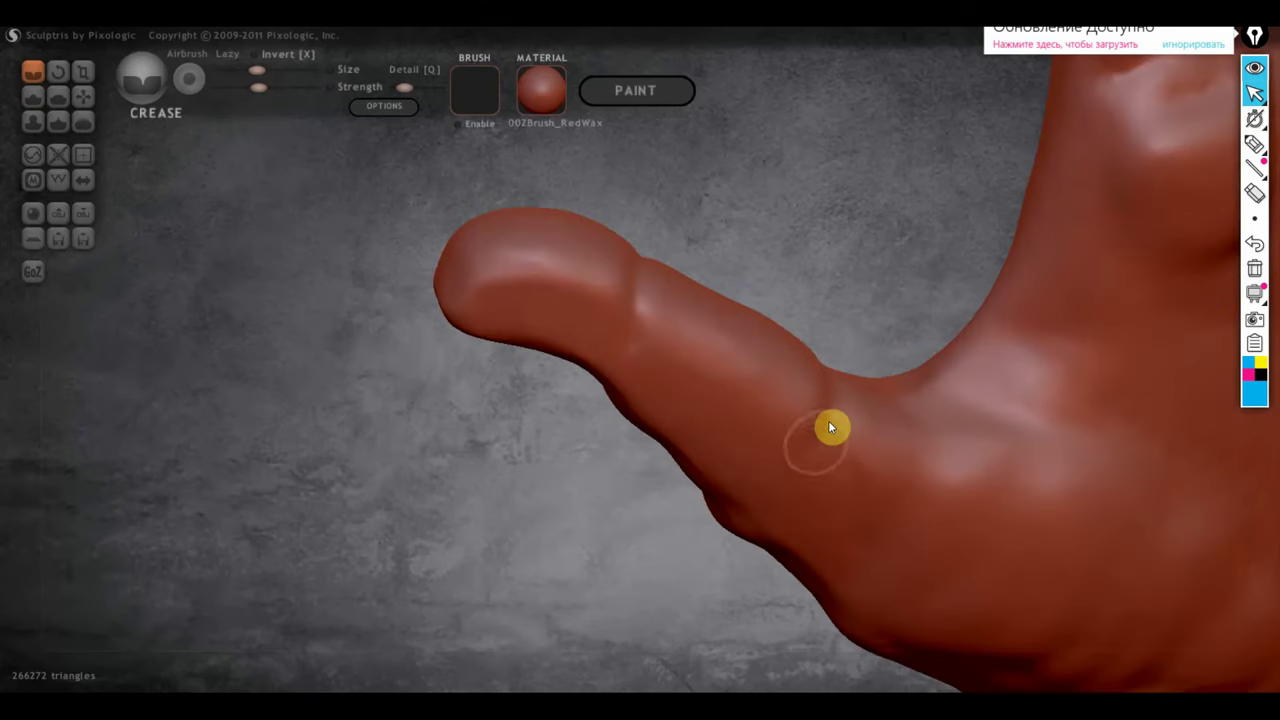
left_click_drag(831, 426, 851, 354)
Crease a U-shaped fingernail outline and its top edge into the thumb tip.
mouse_move(632, 323)
right_mouse_down()
mouse_move(651, 331)
mouse_move(846, 257)
mouse_move(937, 69)
right_mouse_up()
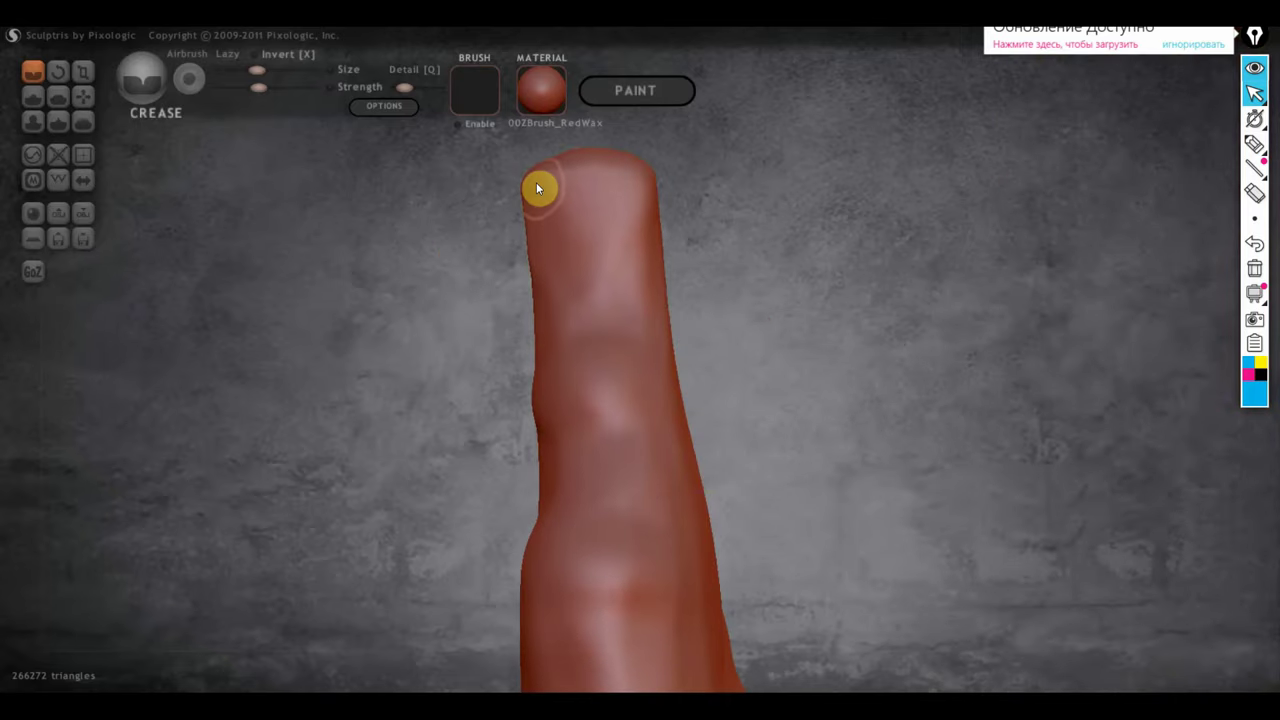
mouse_move(532, 196)
left_mouse_down()
mouse_move(614, 266)
mouse_move(638, 196)
mouse_move(640, 232)
mouse_move(551, 243)
left_mouse_up()
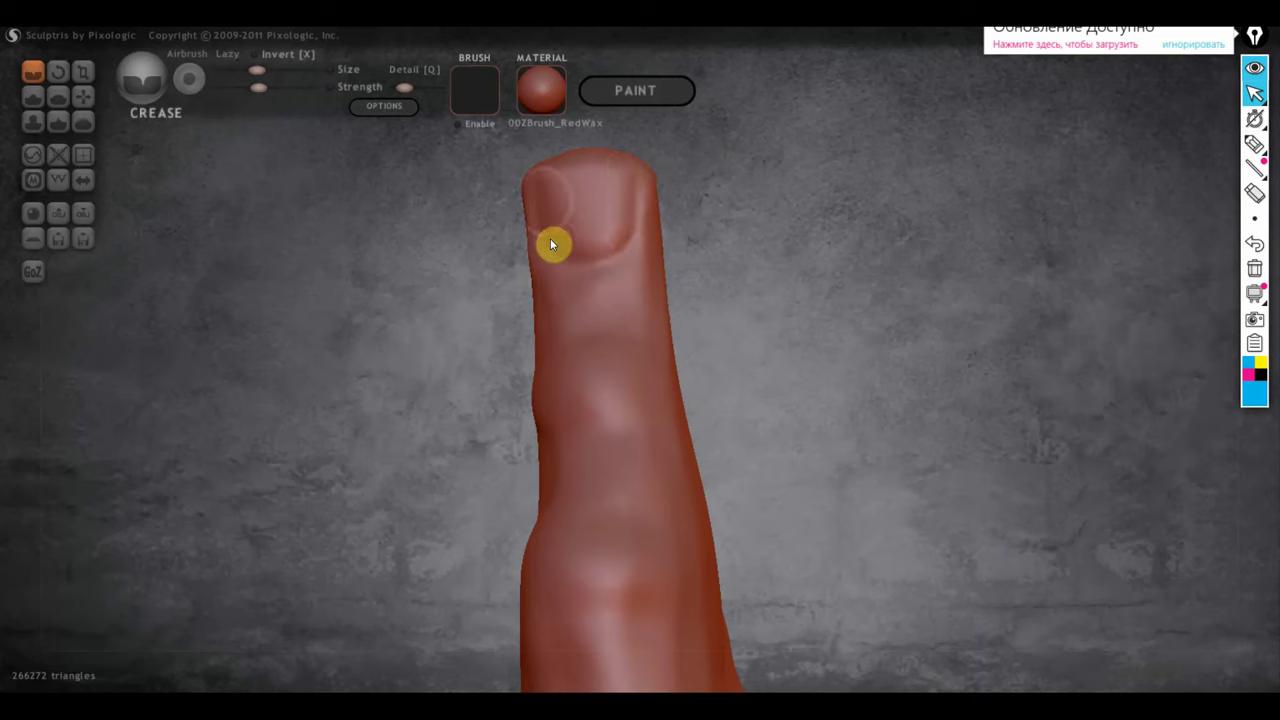
left_click_drag(543, 177, 619, 170)
scroll(729, 297, "down", 3)
left_click(33, 96)
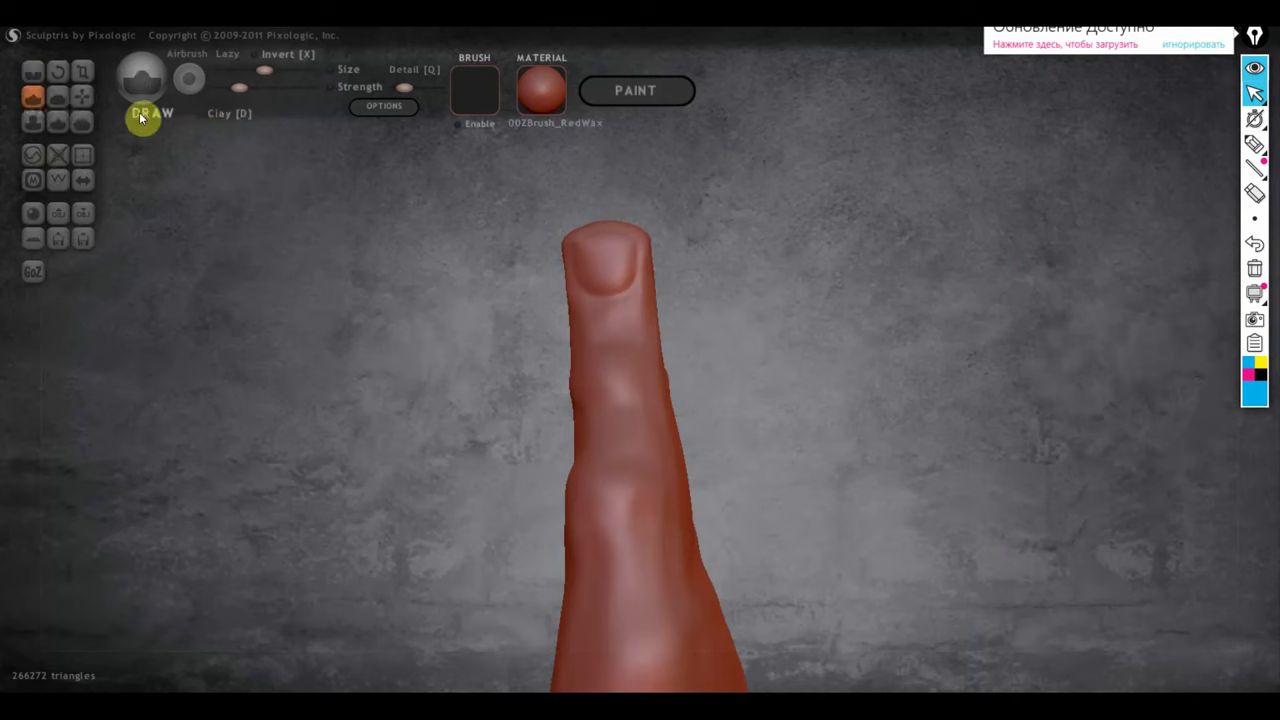
mouse_move(387, 200)
left_mouse_down()
mouse_move(572, 253)
mouse_move(590, 196)
mouse_move(594, 242)
mouse_move(686, 283)
mouse_move(600, 340)
mouse_move(497, 334)
mouse_move(378, 441)
mouse_move(797, 266)
mouse_move(563, 662)
mouse_move(789, 603)
mouse_move(1186, 620)
mouse_move(894, 466)
mouse_move(790, 439)
mouse_move(665, 308)
mouse_move(654, 272)
mouse_move(677, 269)
mouse_move(688, 294)
mouse_move(694, 245)
mouse_move(646, 229)
mouse_move(683, 246)
mouse_move(660, 282)
mouse_move(723, 330)
mouse_move(918, 349)
left_mouse_up()
scroll(897, 455, "up", 3)
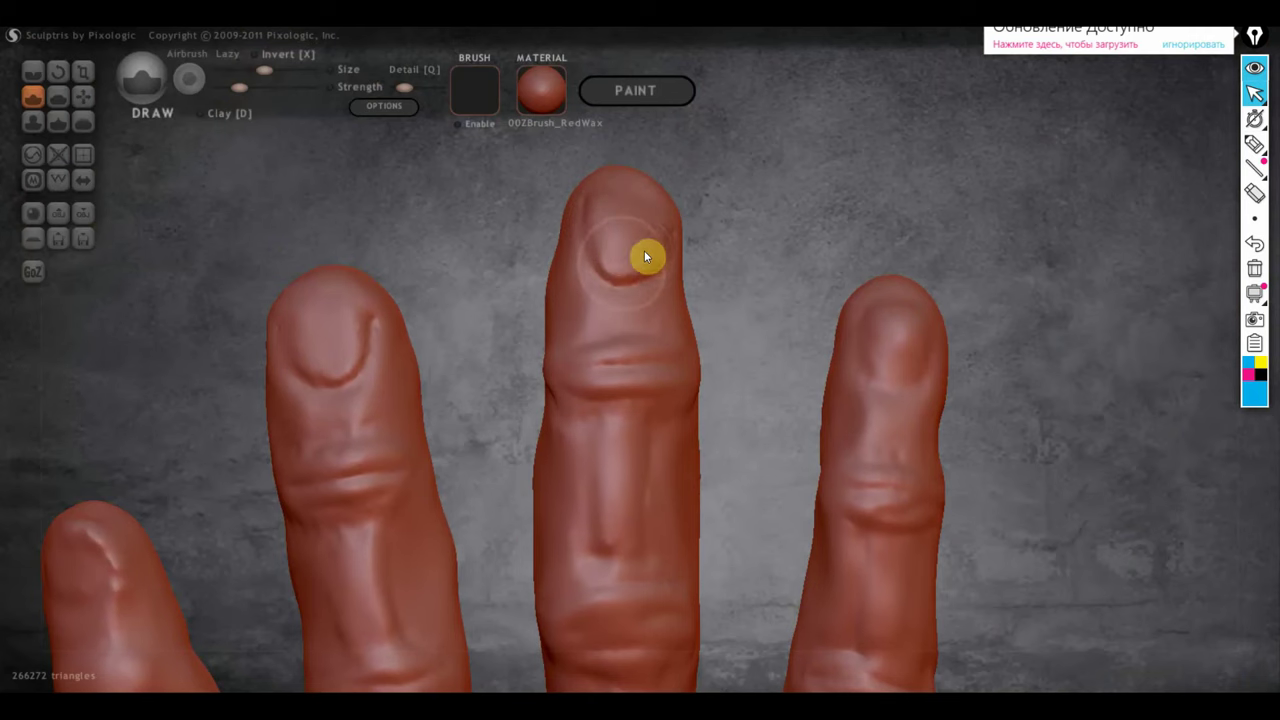
mouse_move(644, 250)
right_mouse_down()
mouse_move(539, 287)
mouse_move(654, 300)
mouse_move(574, 291)
mouse_move(838, 288)
right_mouse_up()
scroll(635, 280, "up", 2)
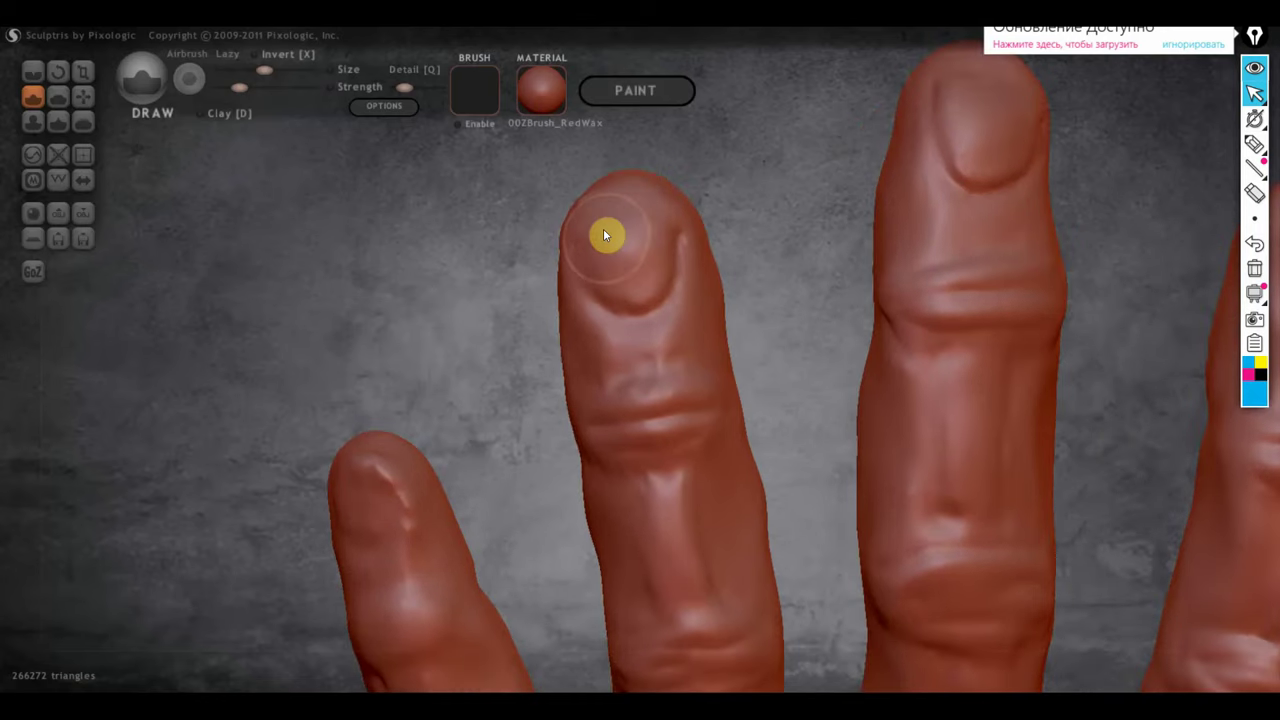
mouse_move(605, 230)
right_mouse_down("alt")
mouse_move(753, 219)
mouse_move(780, 185)
right_mouse_up("alt")
left_click_drag(590, 335, 570, 338)
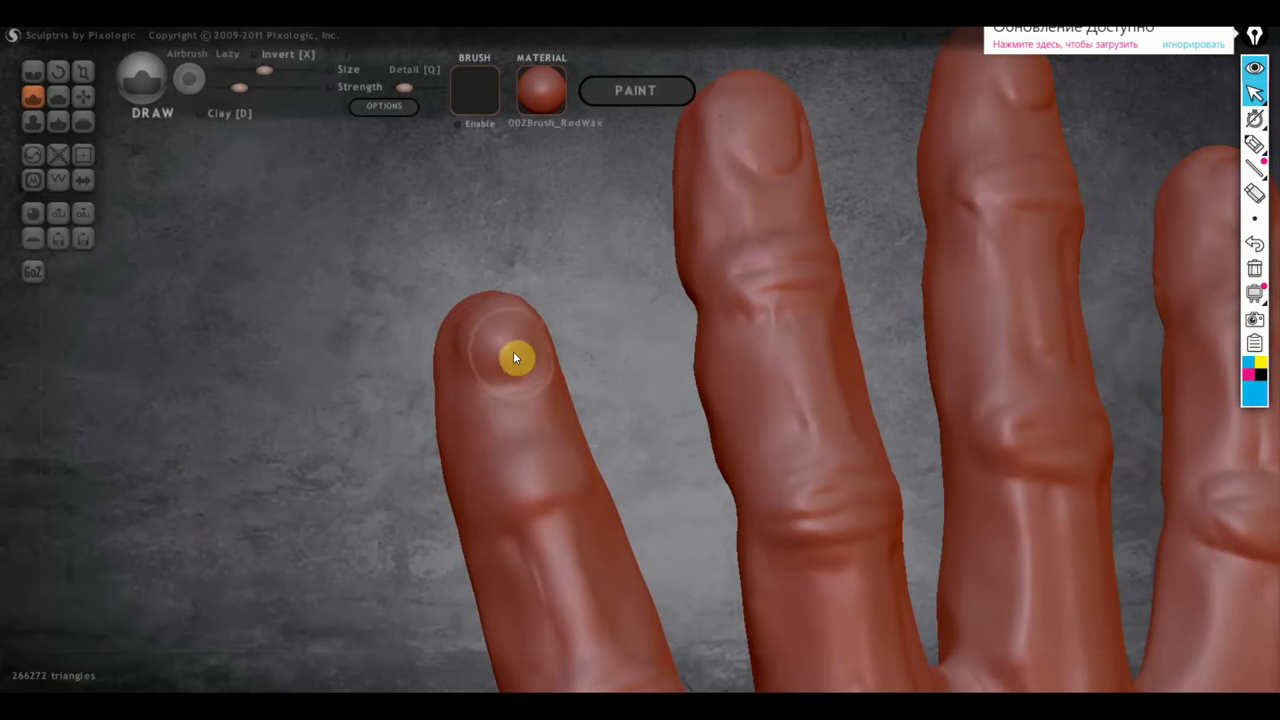
Flatten the index fingertip into a nail-shaped plate with the Flatten brush.
left_click(66, 113)
scroll(421, 324, "up", 1)
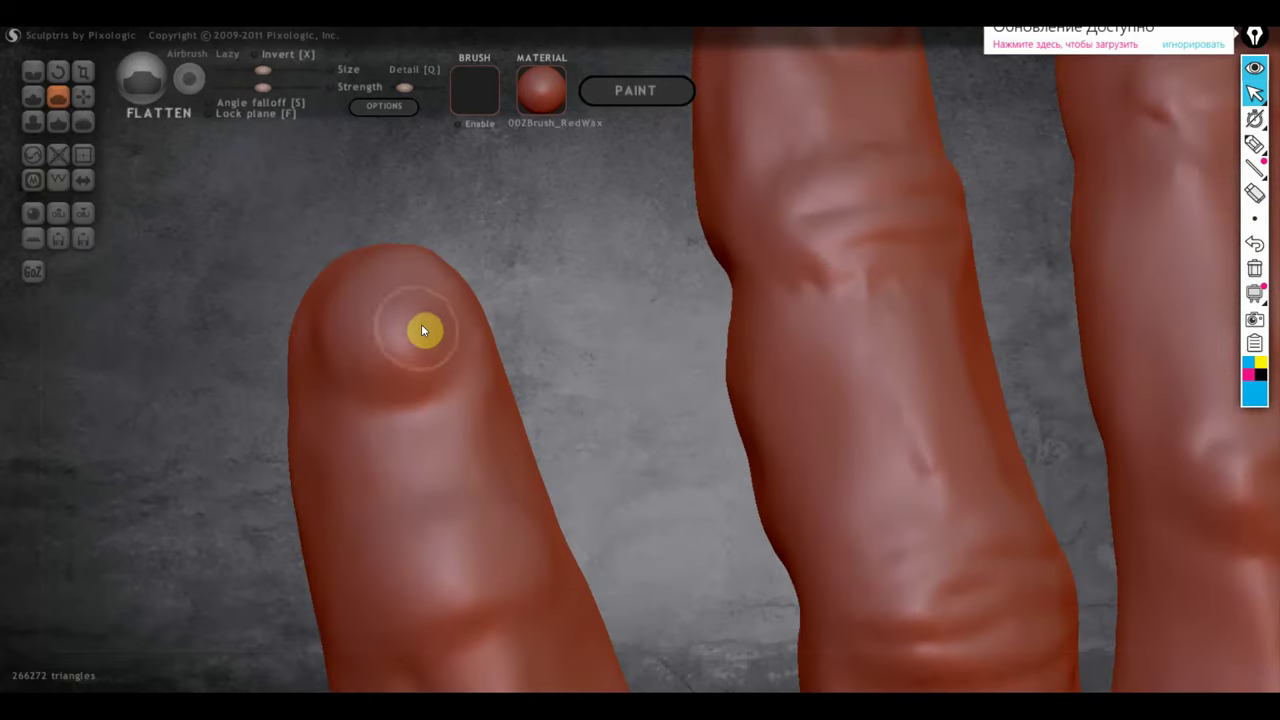
scroll(431, 346, "up", 1)
mouse_move(426, 369)
left_mouse_down()
mouse_move(443, 366)
mouse_move(406, 317)
mouse_move(396, 345)
mouse_move(451, 320)
mouse_move(400, 357)
mouse_move(424, 316)
mouse_move(467, 345)
left_mouse_up()
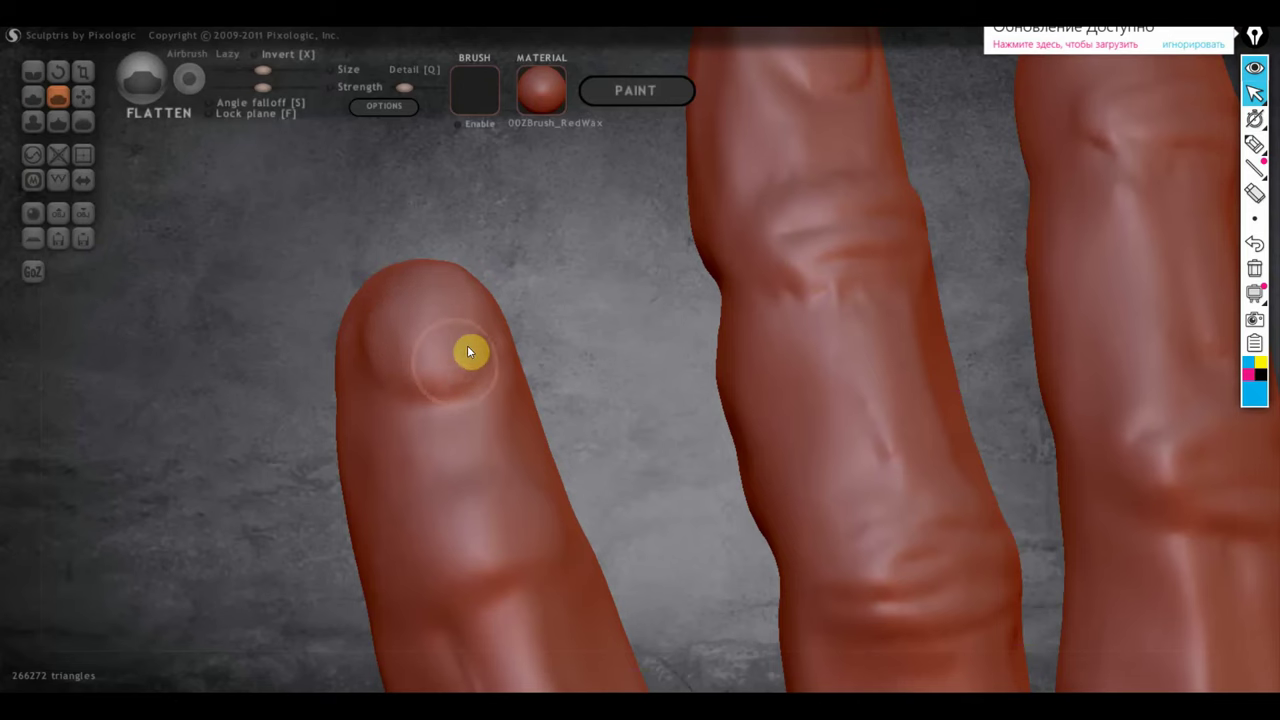
right_click_drag(469, 349, 586, 403)
mouse_move(514, 346)
right_mouse_down()
mouse_move(654, 389)
mouse_move(397, 428)
mouse_move(495, 348)
right_mouse_up()
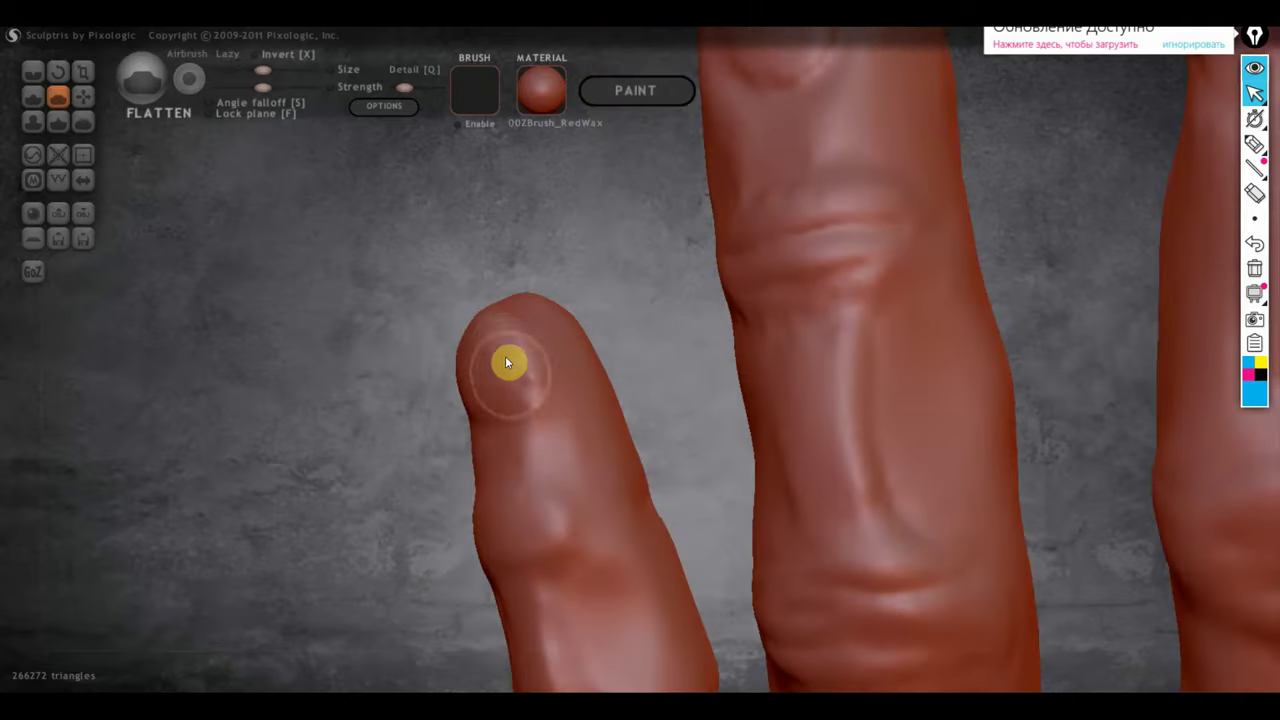
mouse_move(497, 348)
left_mouse_down()
mouse_move(525, 382)
mouse_move(492, 355)
left_mouse_up()
mouse_move(491, 348)
right_mouse_down()
mouse_move(559, 372)
mouse_move(766, 330)
right_mouse_up()
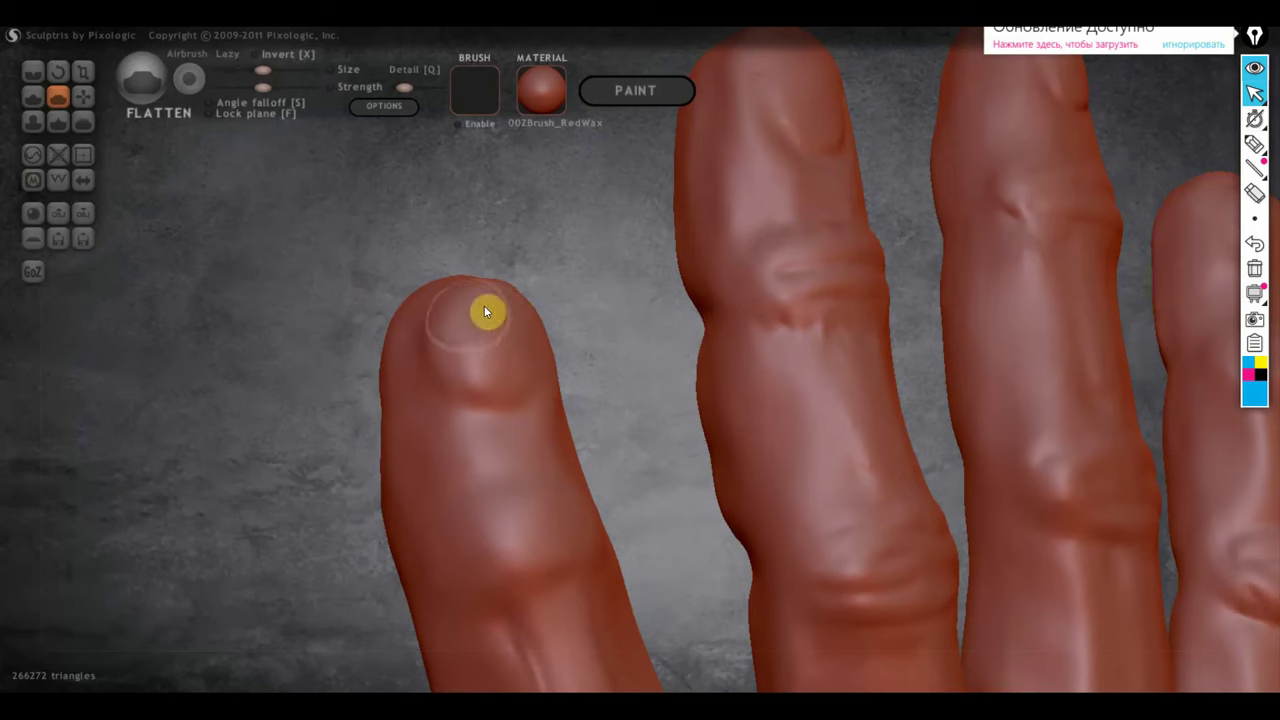
mouse_move(452, 330)
left_mouse_down()
mouse_move(466, 366)
mouse_move(502, 368)
mouse_move(524, 349)
mouse_move(490, 320)
left_mouse_up()
mouse_move(488, 313)
right_mouse_down()
mouse_move(466, 374)
mouse_move(483, 366)
right_mouse_up()
Crease a U-shaped groove around the index fingernail.
left_click(32, 71)
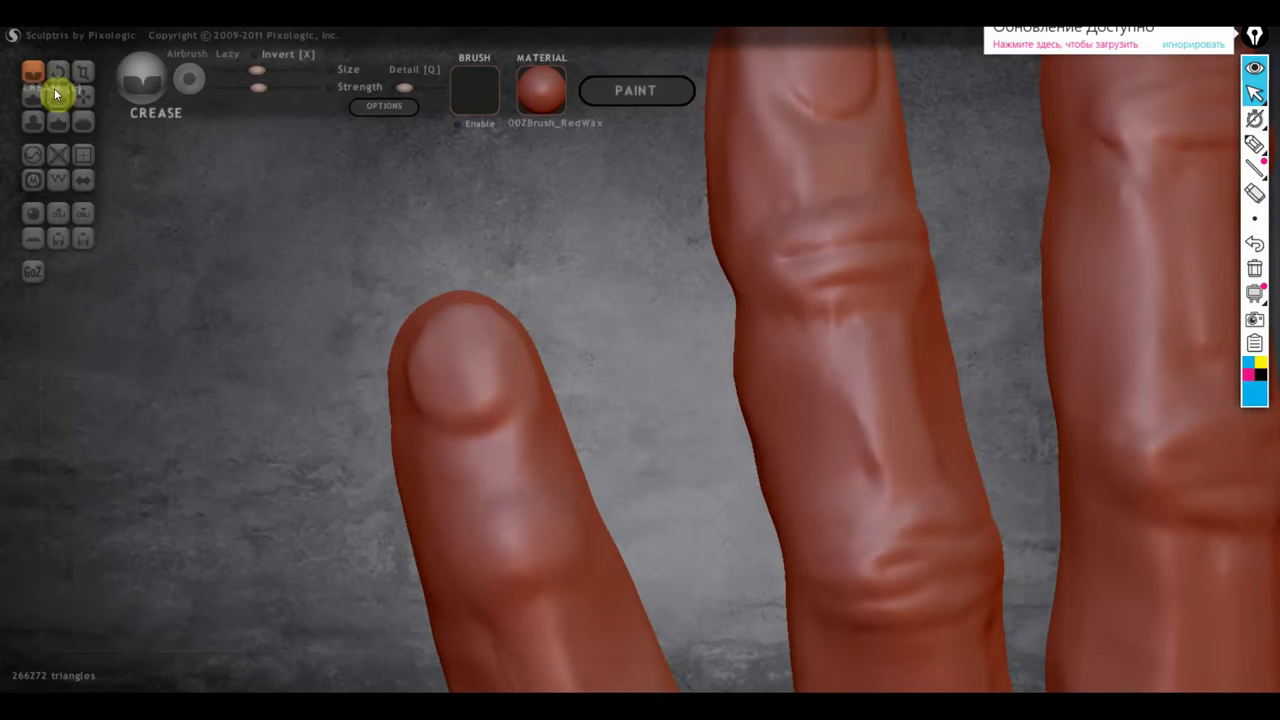
mouse_move(404, 388)
left_mouse_down()
mouse_move(420, 420)
mouse_move(457, 437)
mouse_move(529, 414)
mouse_move(527, 343)
left_mouse_up()
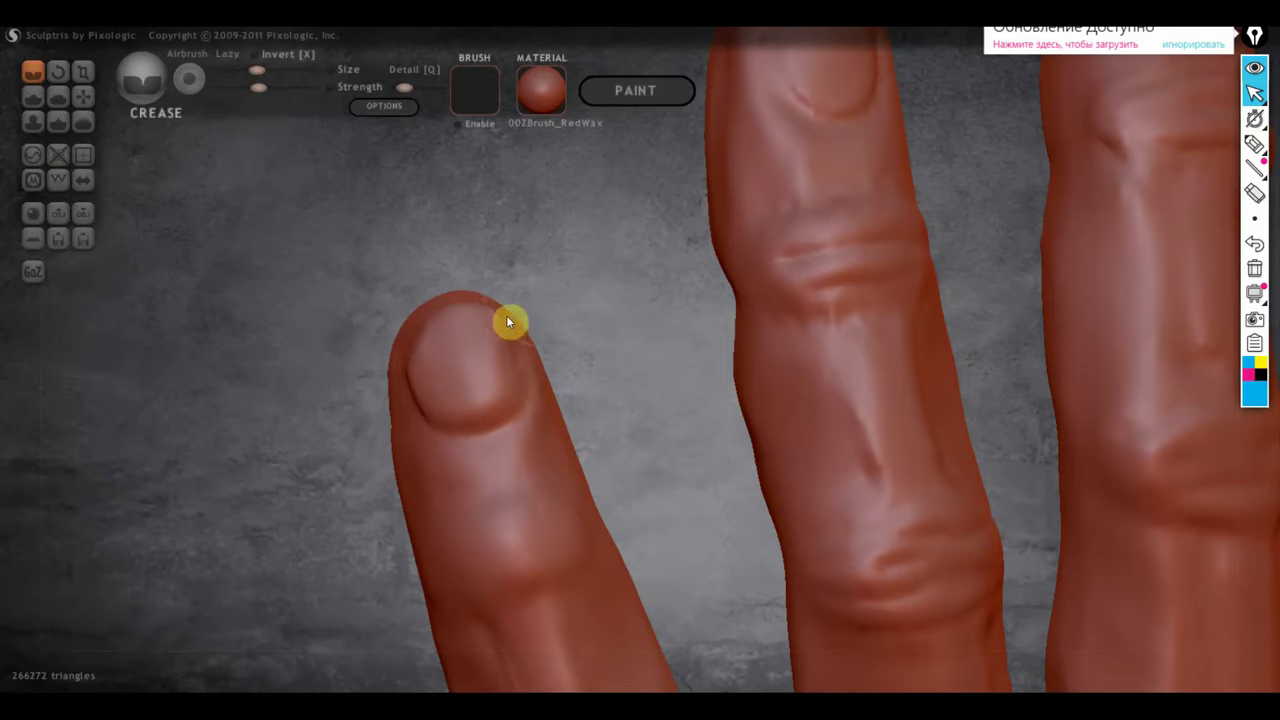
mouse_move(509, 320)
right_mouse_down()
mouse_move(649, 431)
mouse_move(634, 446)
right_mouse_up()
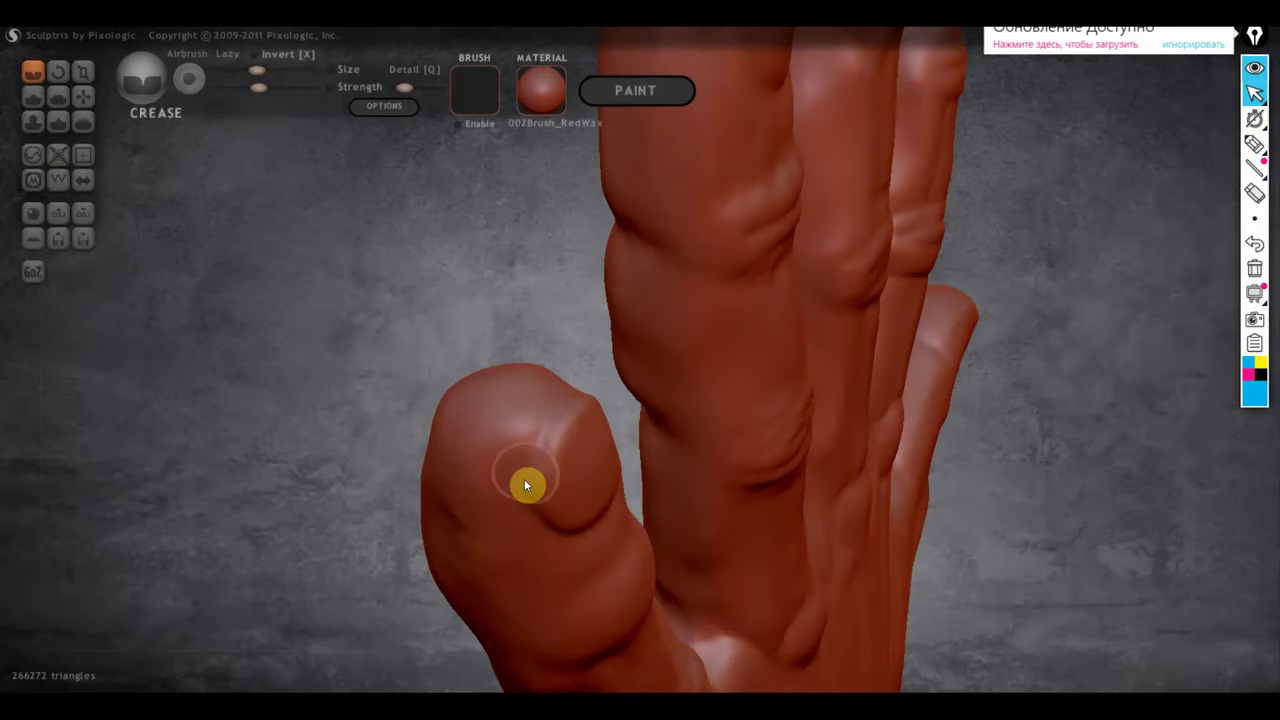
mouse_move(562, 386)
right_mouse_down()
mouse_move(612, 338)
mouse_move(710, 288)
mouse_move(657, 294)
mouse_move(674, 311)
right_mouse_up()
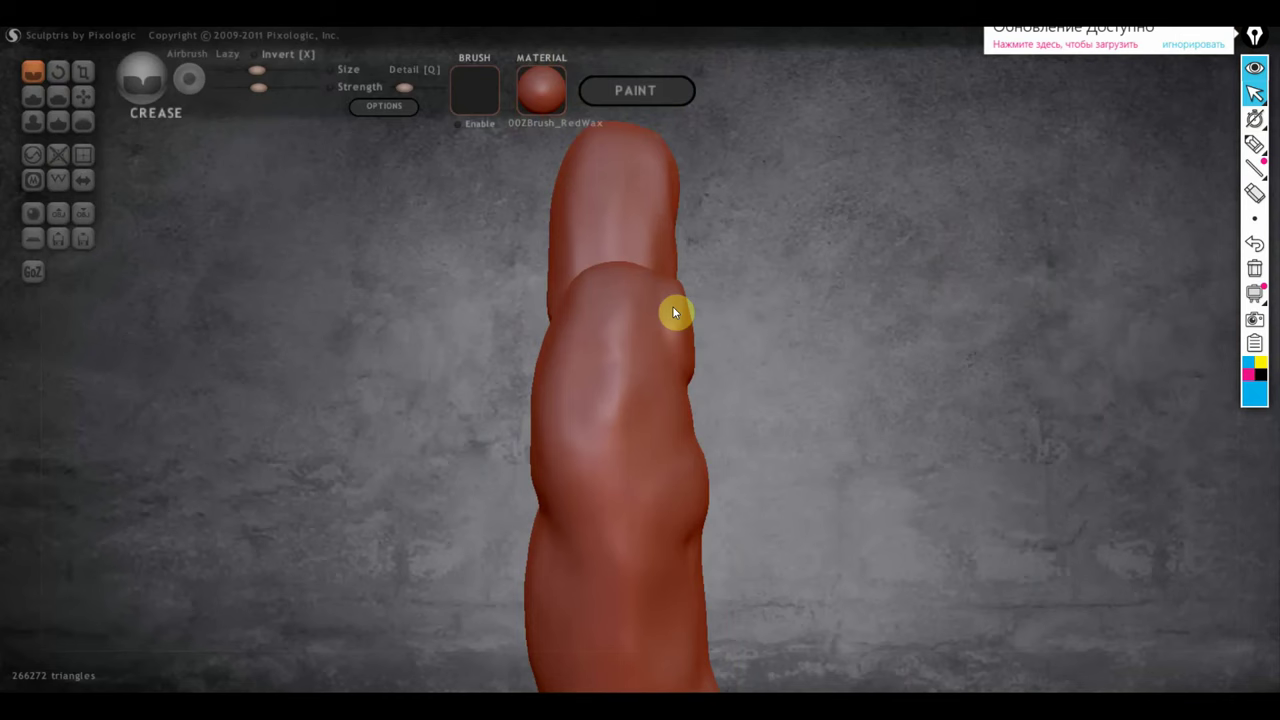
left_click(82, 97)
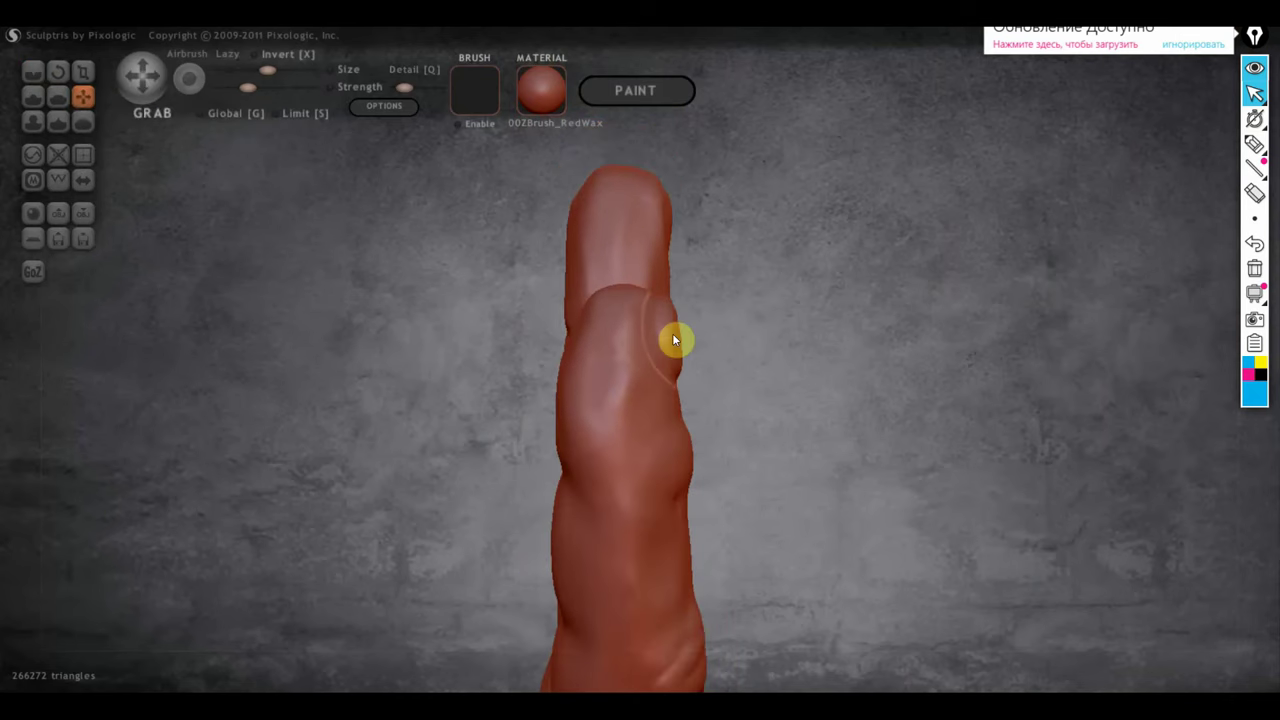
scroll(672, 333, "up", 1)
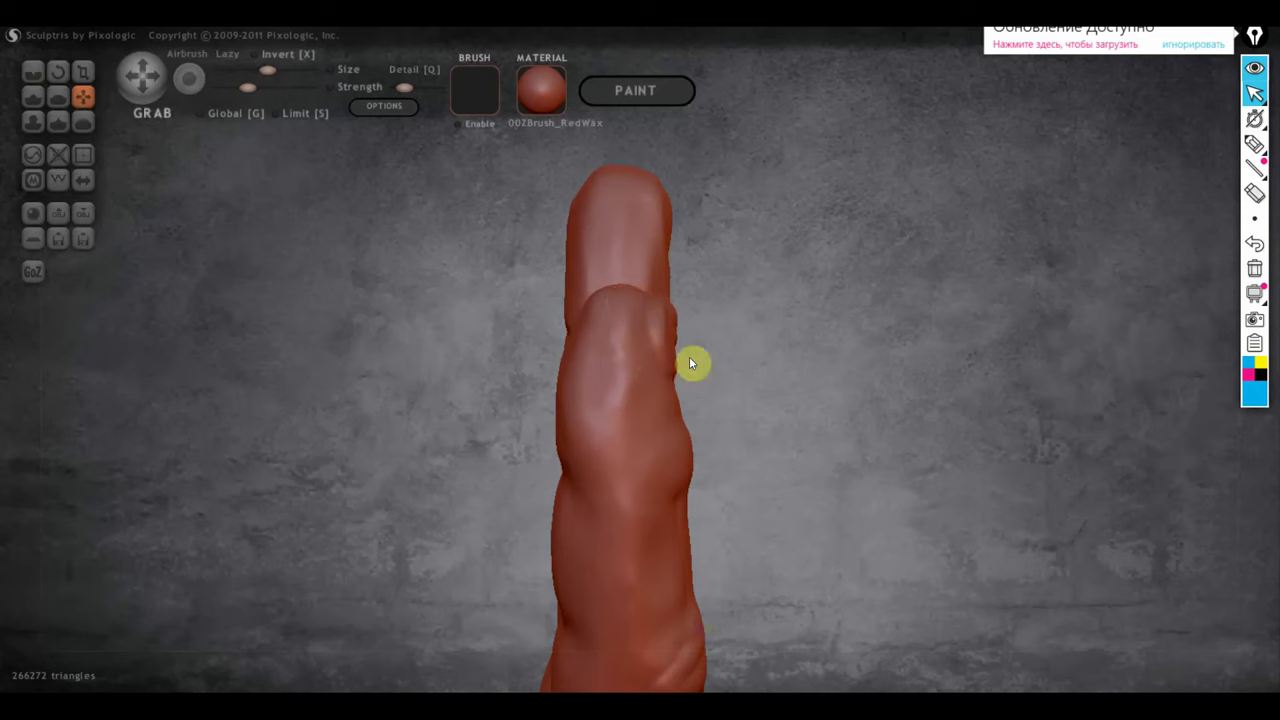
right_click_drag(689, 356, 656, 370)
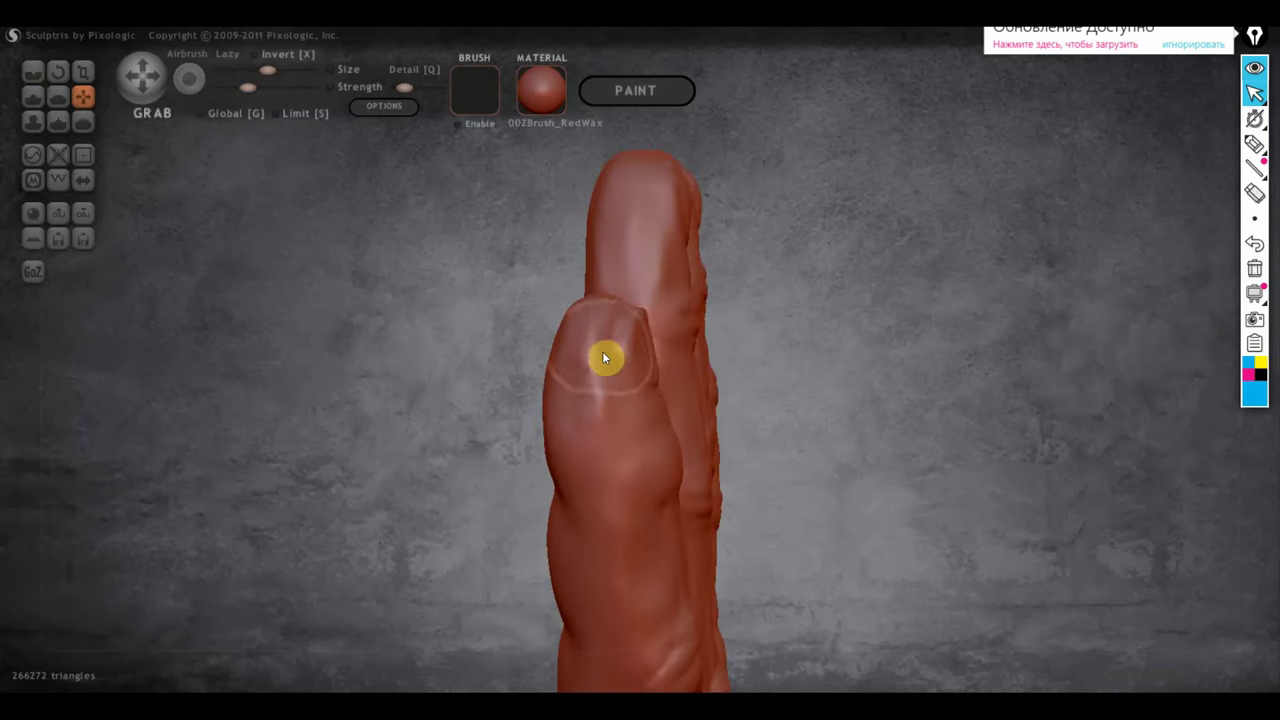
scroll(655, 340, "down", 1)
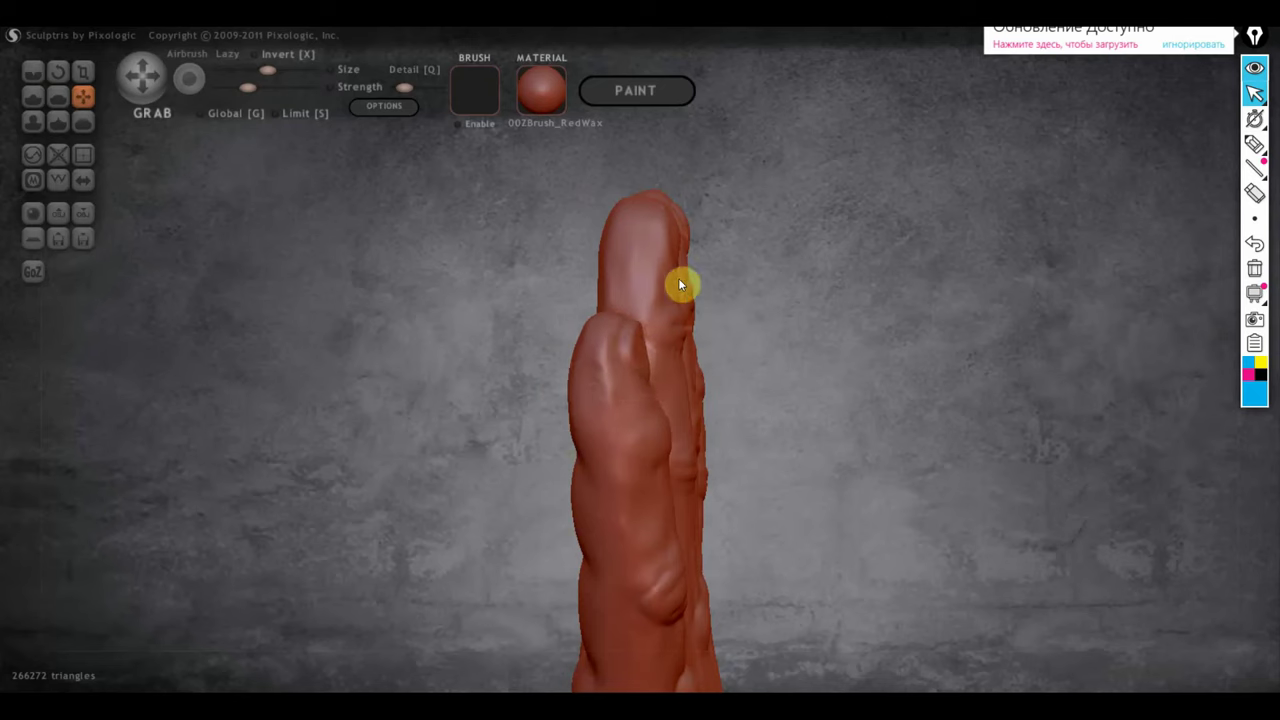
mouse_move(678, 278)
right_mouse_down()
mouse_move(695, 259)
mouse_move(720, 279)
right_mouse_up()
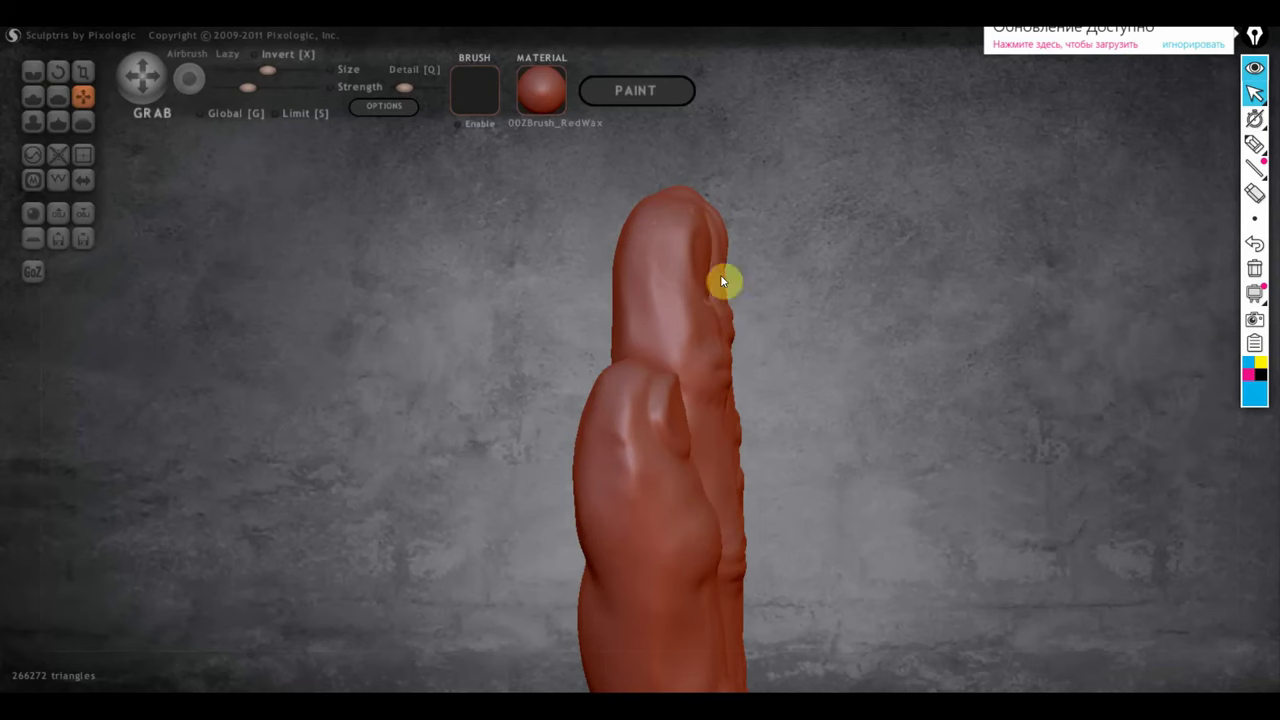
mouse_move(720, 274)
right_mouse_down()
mouse_move(603, 309)
mouse_move(214, 348)
right_mouse_up()
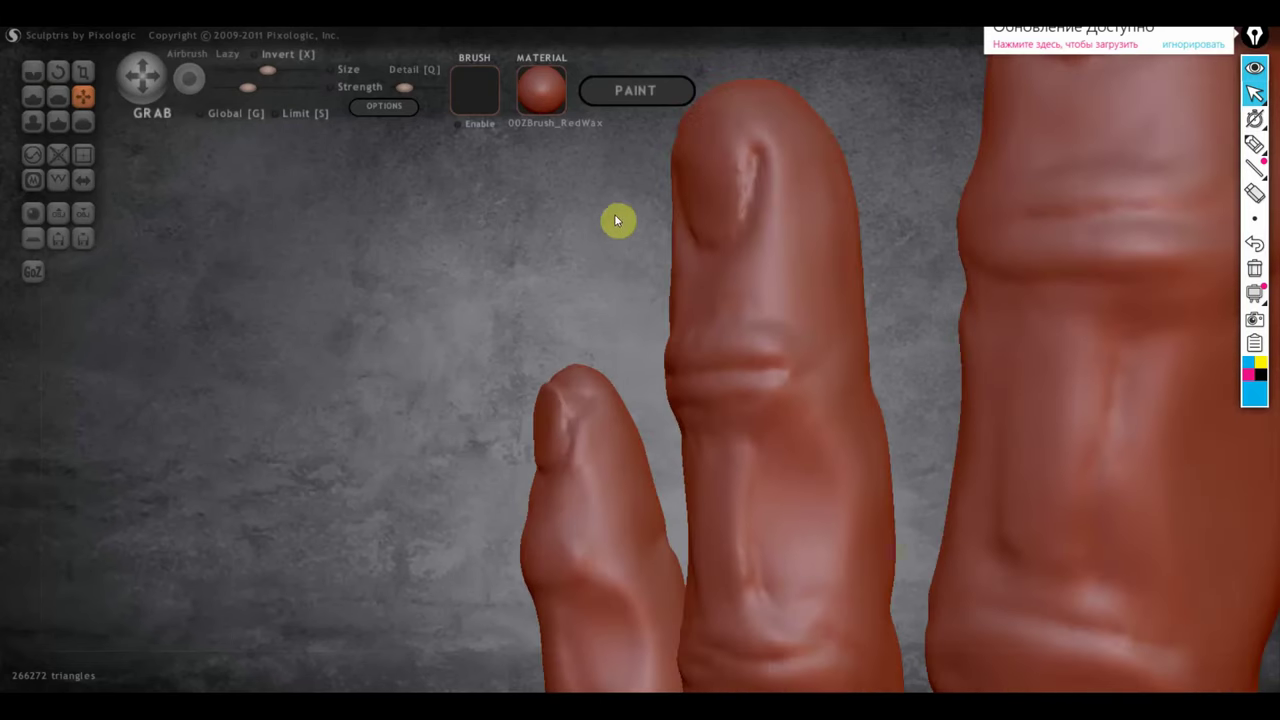
mouse_move(616, 220)
right_mouse_down()
mouse_move(603, 269)
mouse_move(634, 303)
right_mouse_up()
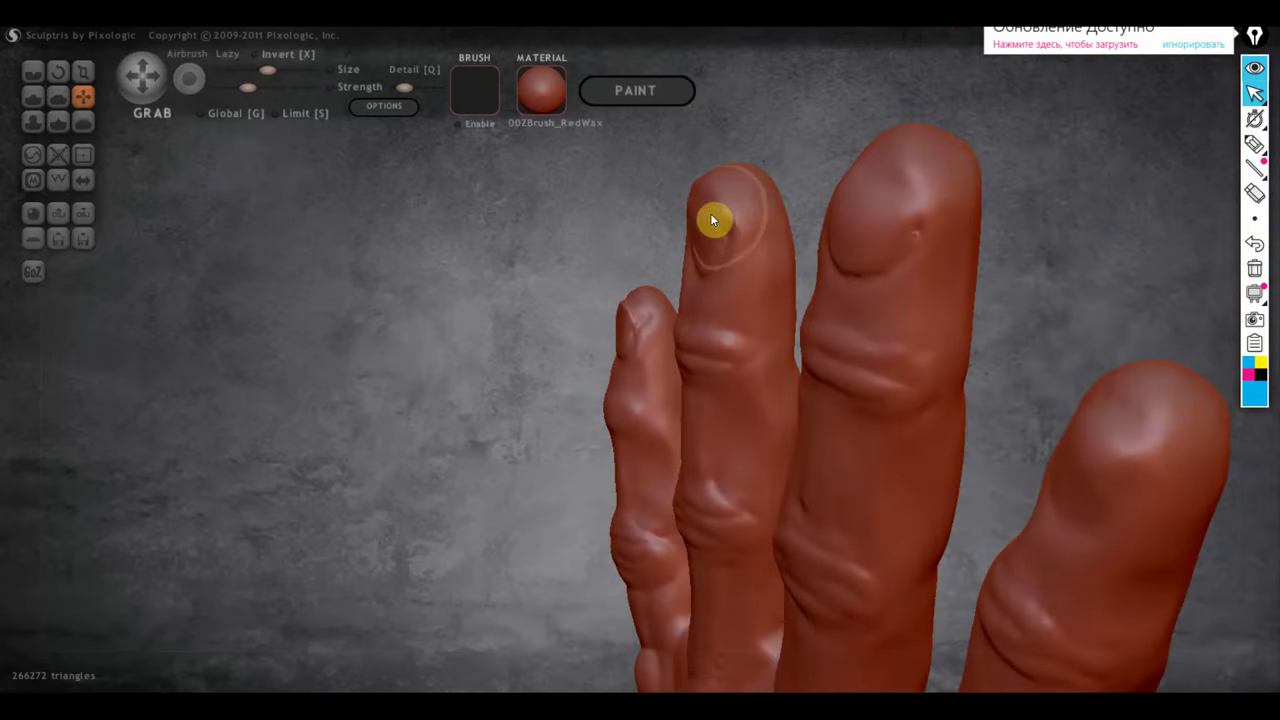
mouse_move(720, 217)
right_mouse_down()
mouse_move(760, 286)
mouse_move(808, 282)
mouse_move(790, 276)
mouse_move(780, 300)
right_mouse_up()
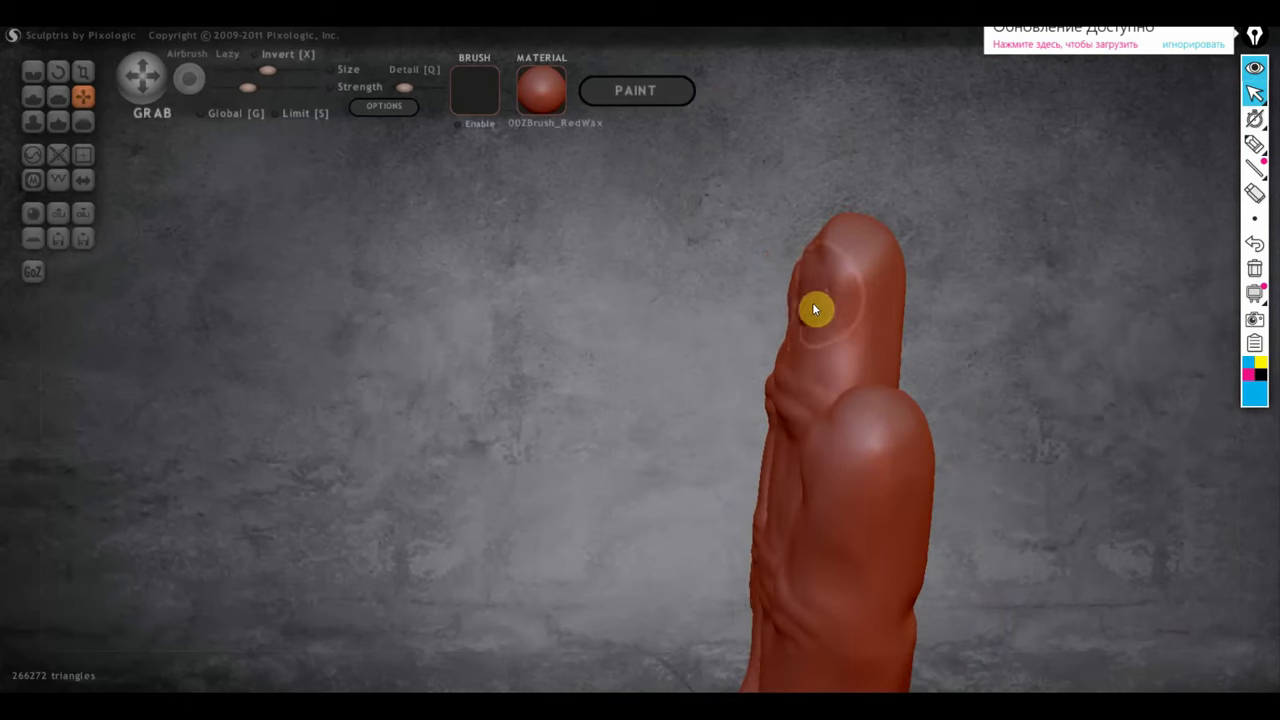
mouse_move(832, 325)
right_mouse_down()
mouse_move(834, 428)
mouse_move(880, 399)
right_mouse_up()
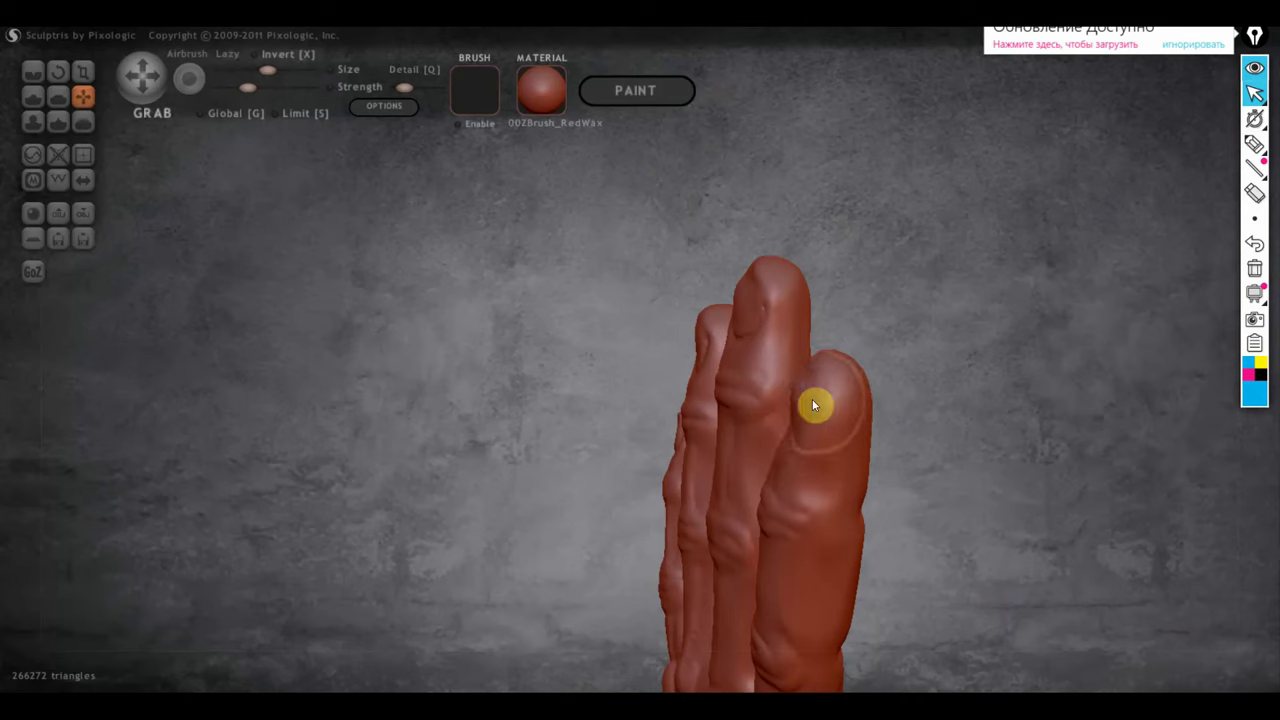
mouse_move(814, 404)
right_mouse_down()
mouse_move(977, 397)
mouse_move(857, 440)
right_mouse_up()
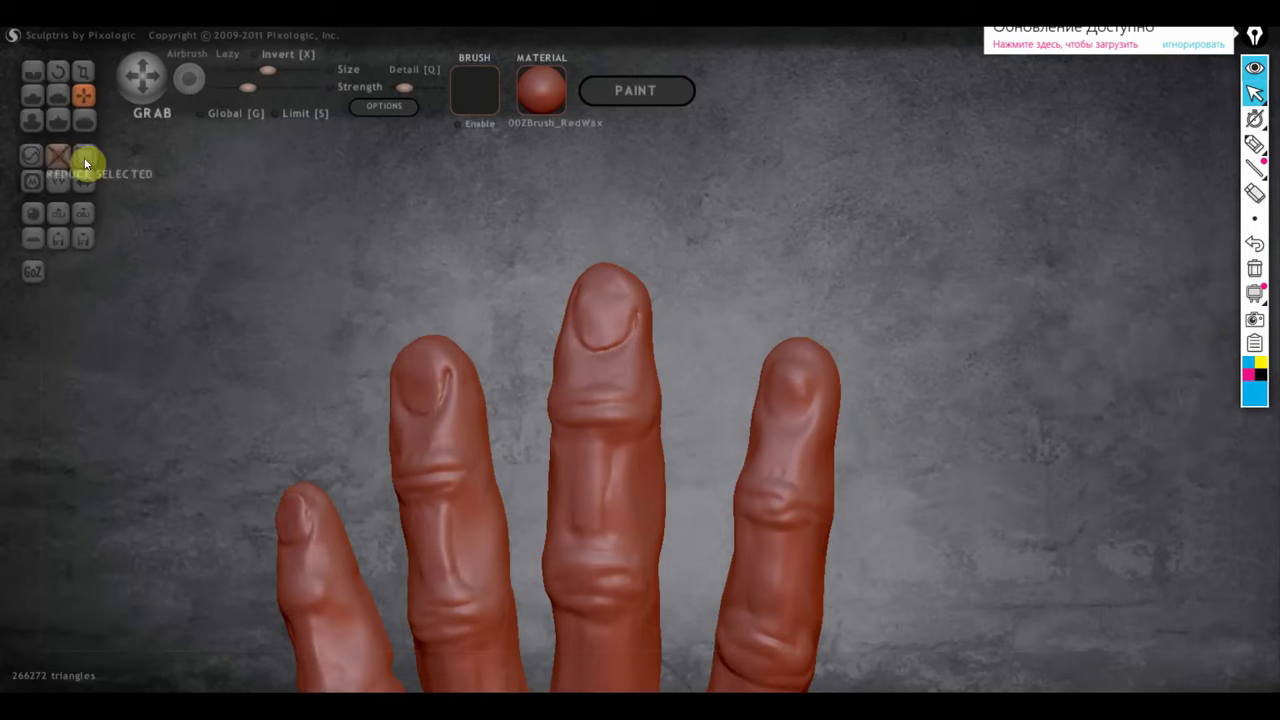
Shape the middle fingernail's tip with Draw, then crease its top edge sharply.
left_click(33, 96)
scroll(459, 312, "up", 1)
scroll(500, 312, "up", 3)
scroll(560, 295, "up", 1)
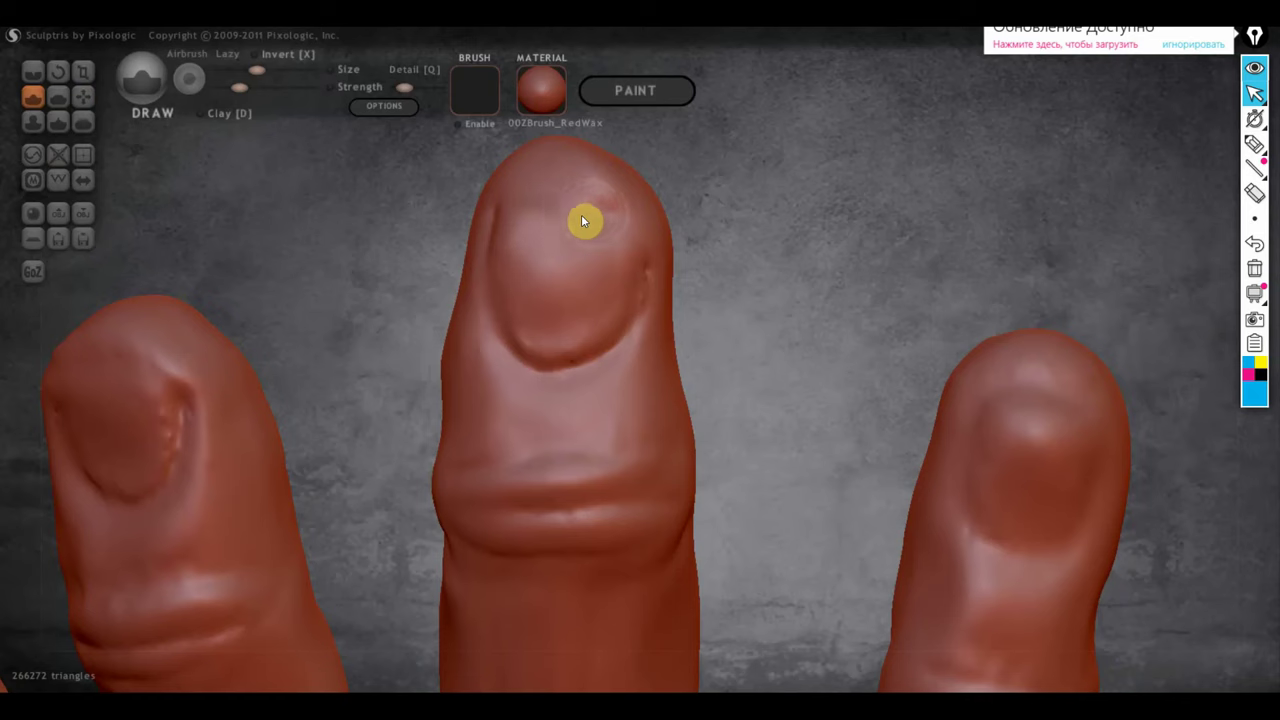
left_click_drag(534, 214, 517, 215)
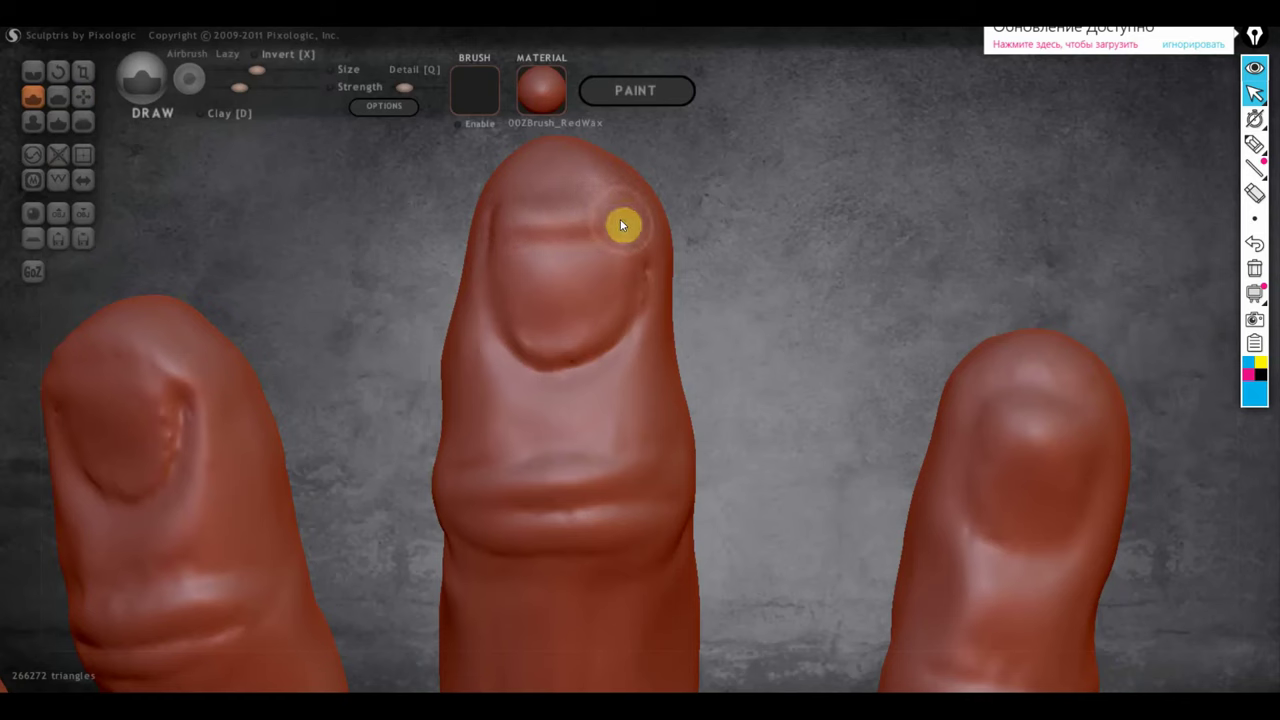
left_click_drag(620, 219, 626, 263)
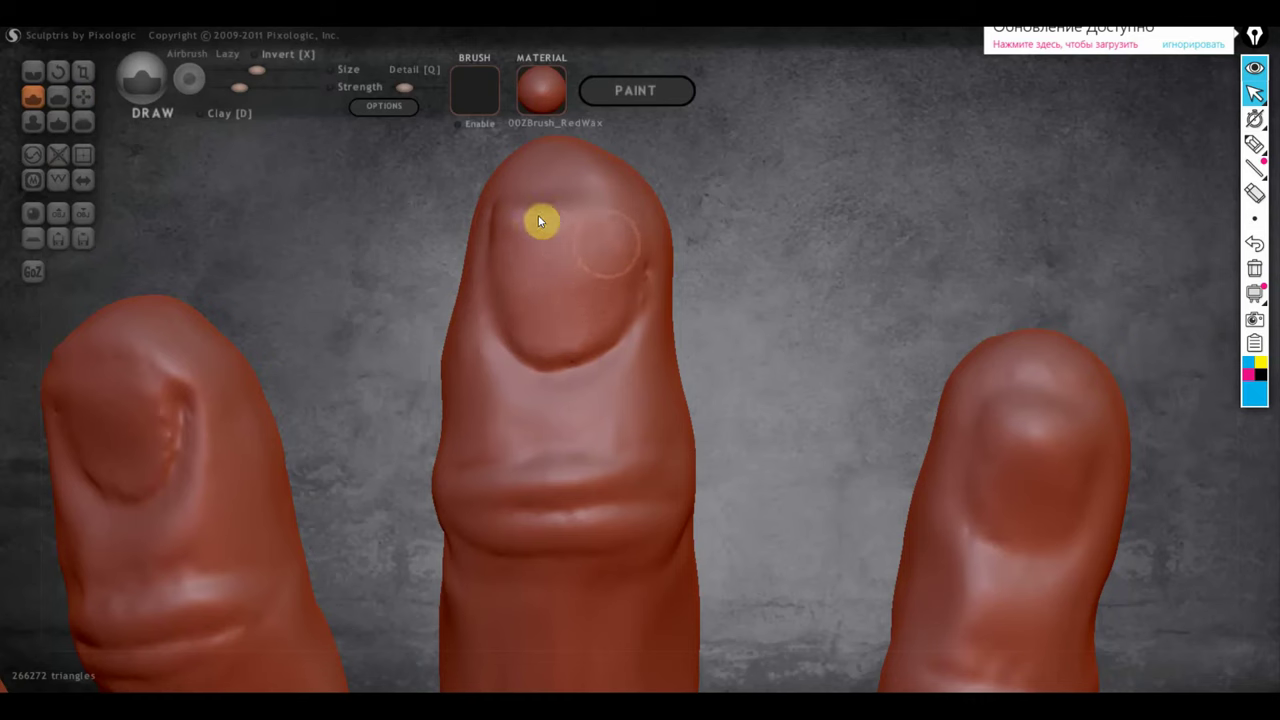
left_click(33, 72)
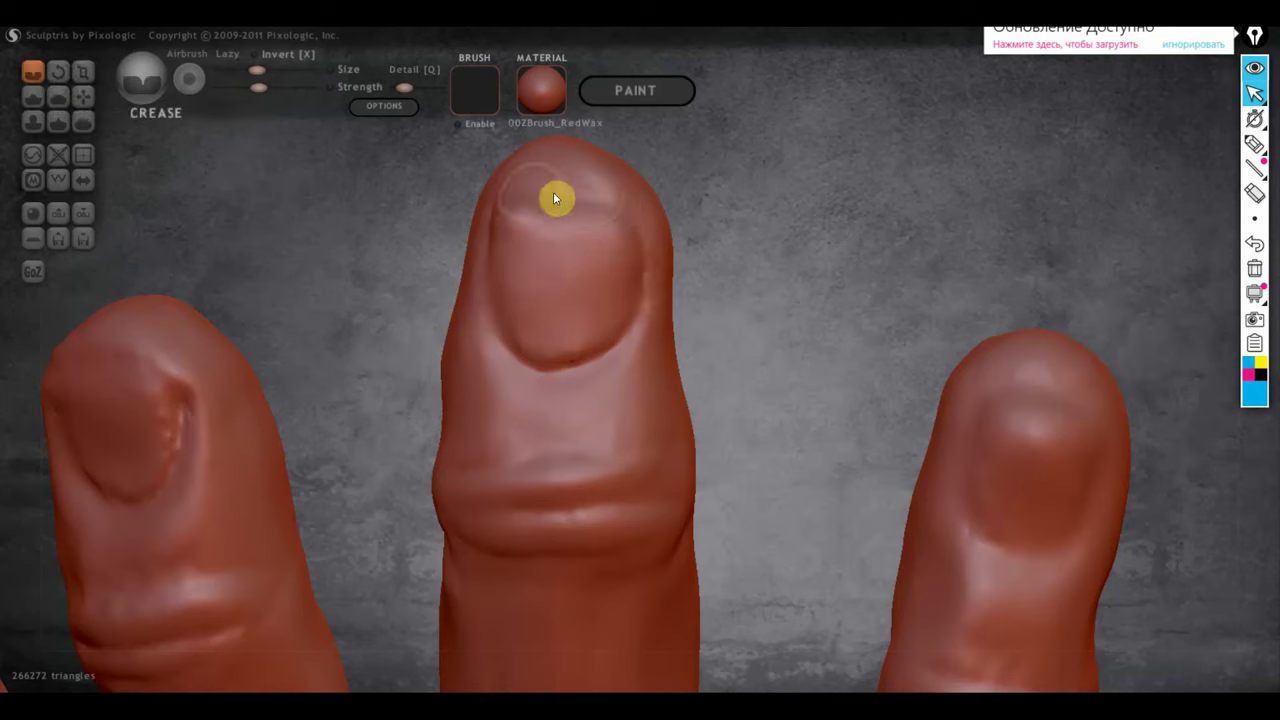
left_click_drag(502, 196, 616, 202)
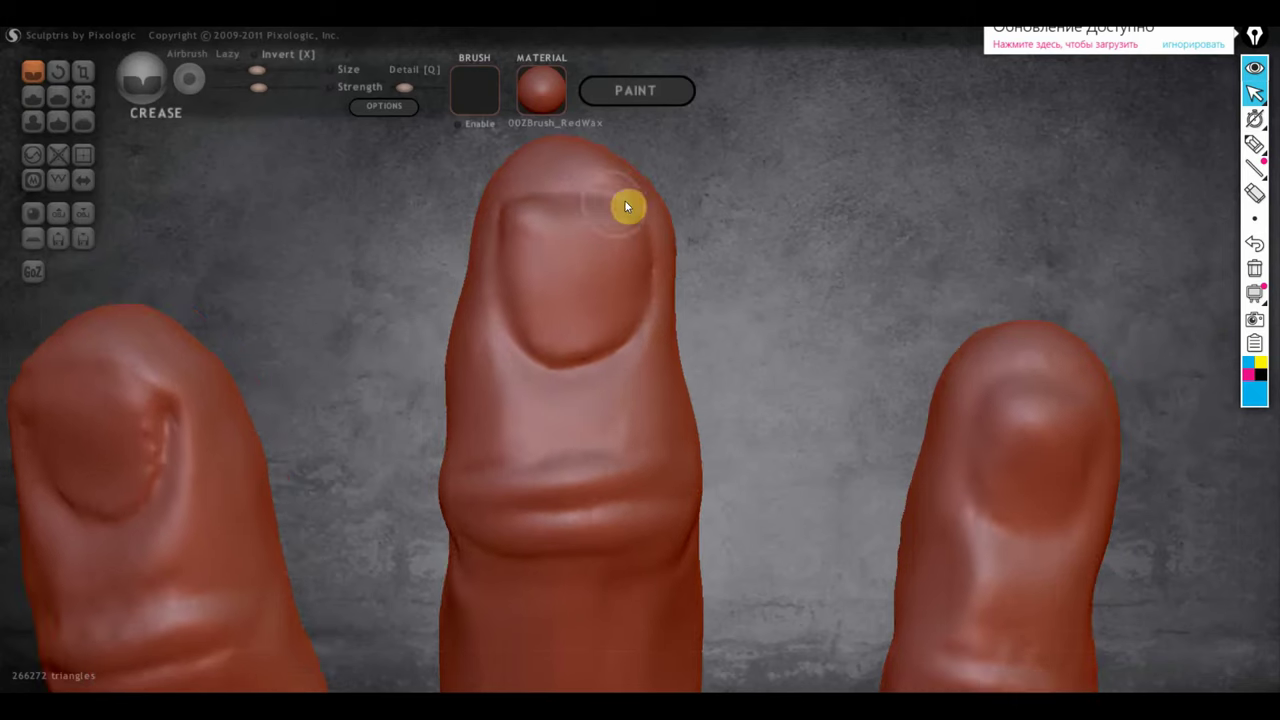
Pull the middle fingernail's top edge rounder with the Grab brush and inspect the fingers.
left_click(83, 96)
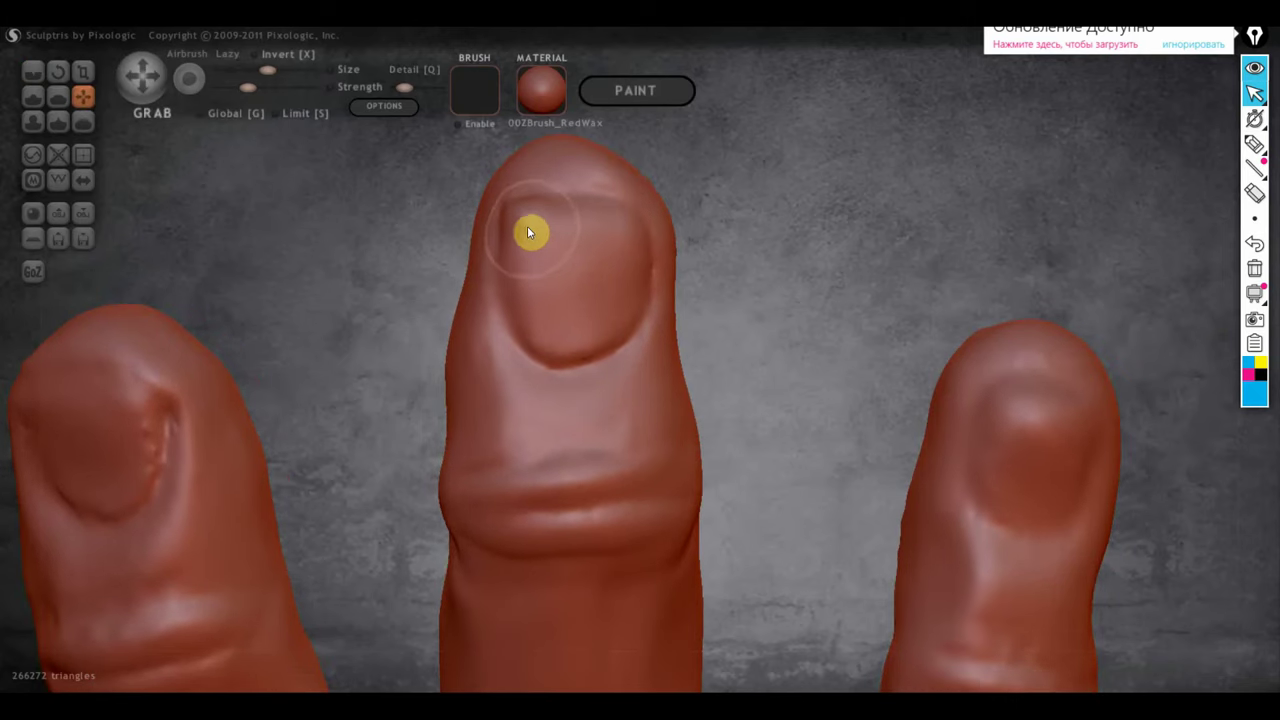
mouse_move(530, 188)
left_mouse_down()
mouse_move(592, 210)
mouse_move(571, 171)
left_mouse_up()
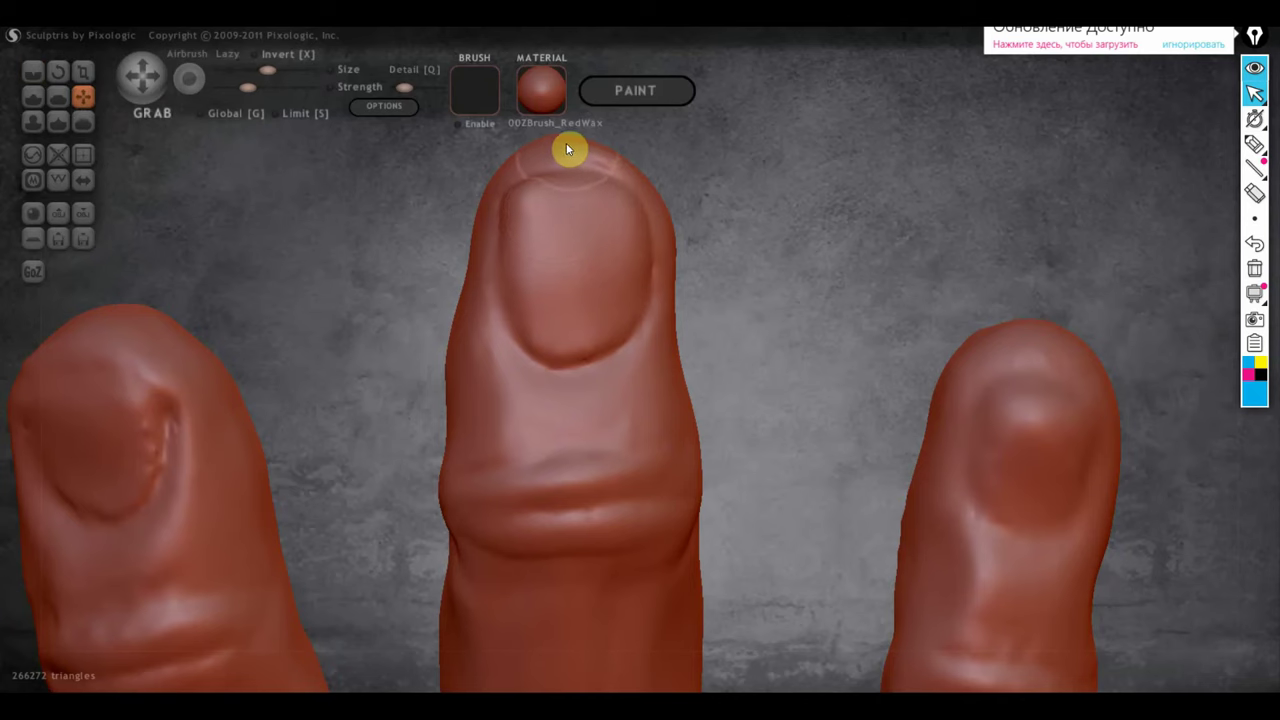
left_click_drag(691, 208, 489, 246)
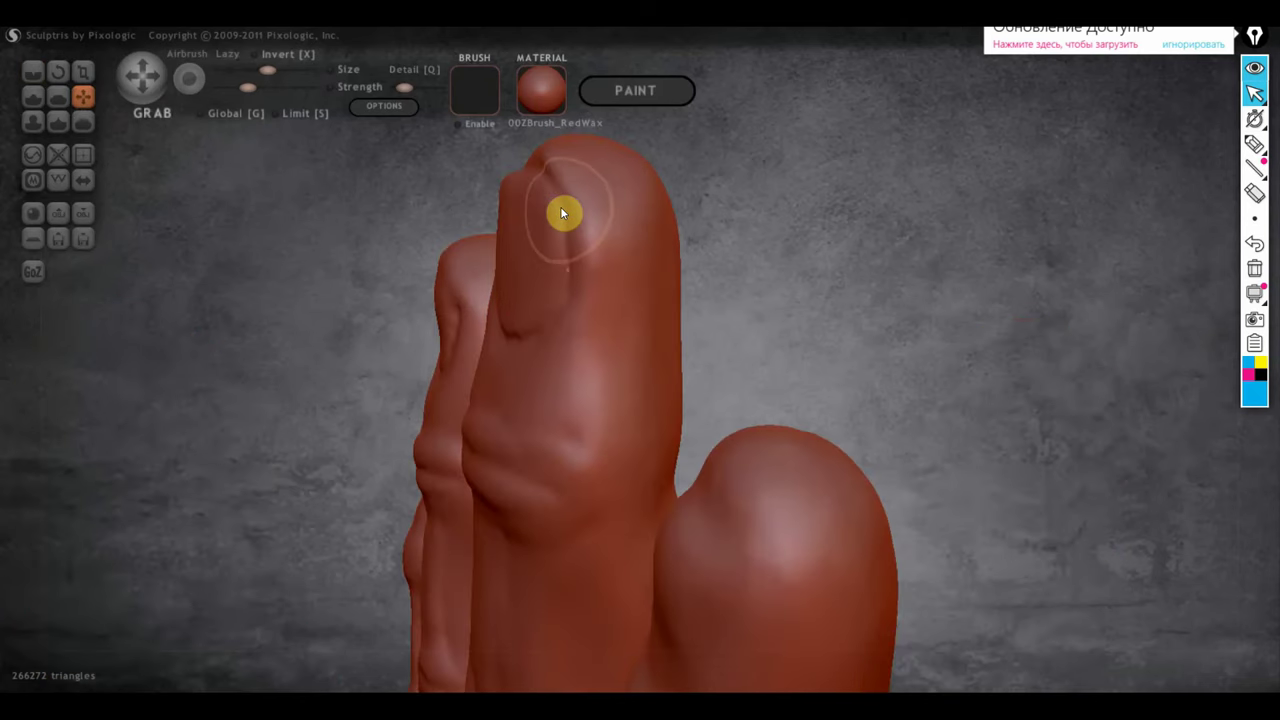
left_click_drag(700, 235, 633, 230)
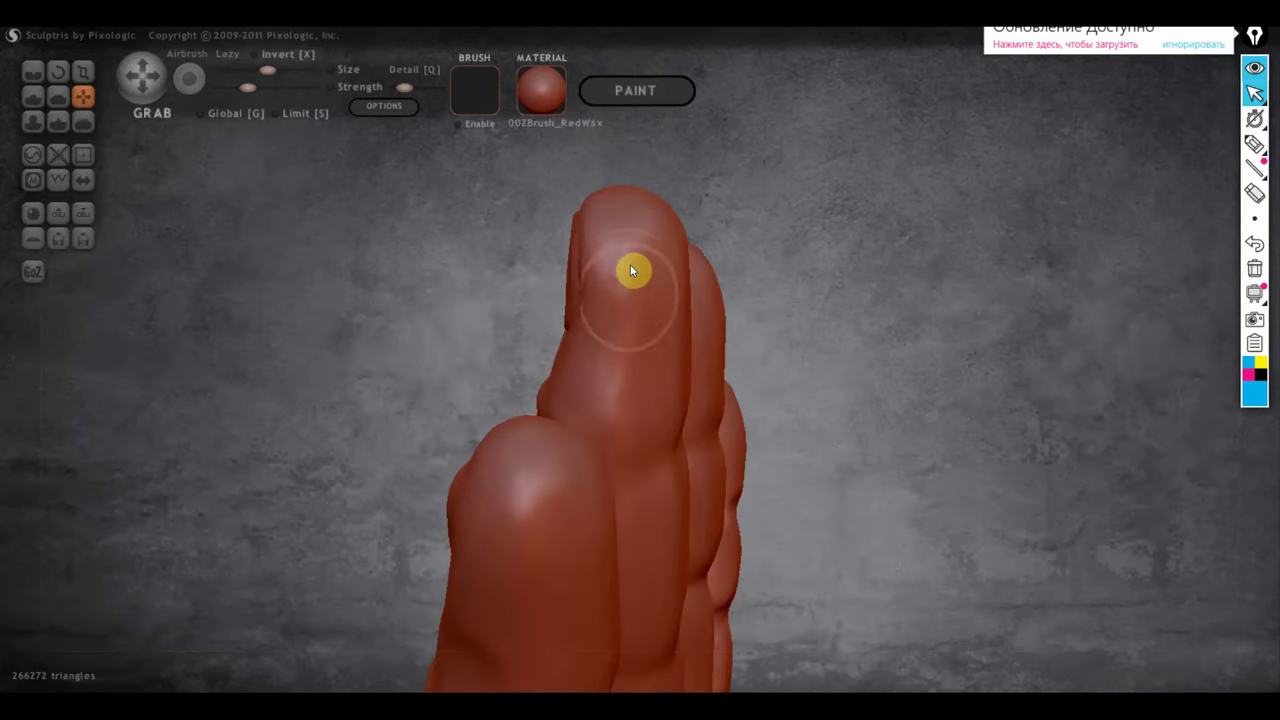
mouse_move(639, 226)
left_mouse_down()
mouse_move(708, 303)
mouse_move(519, 425)
left_mouse_up()
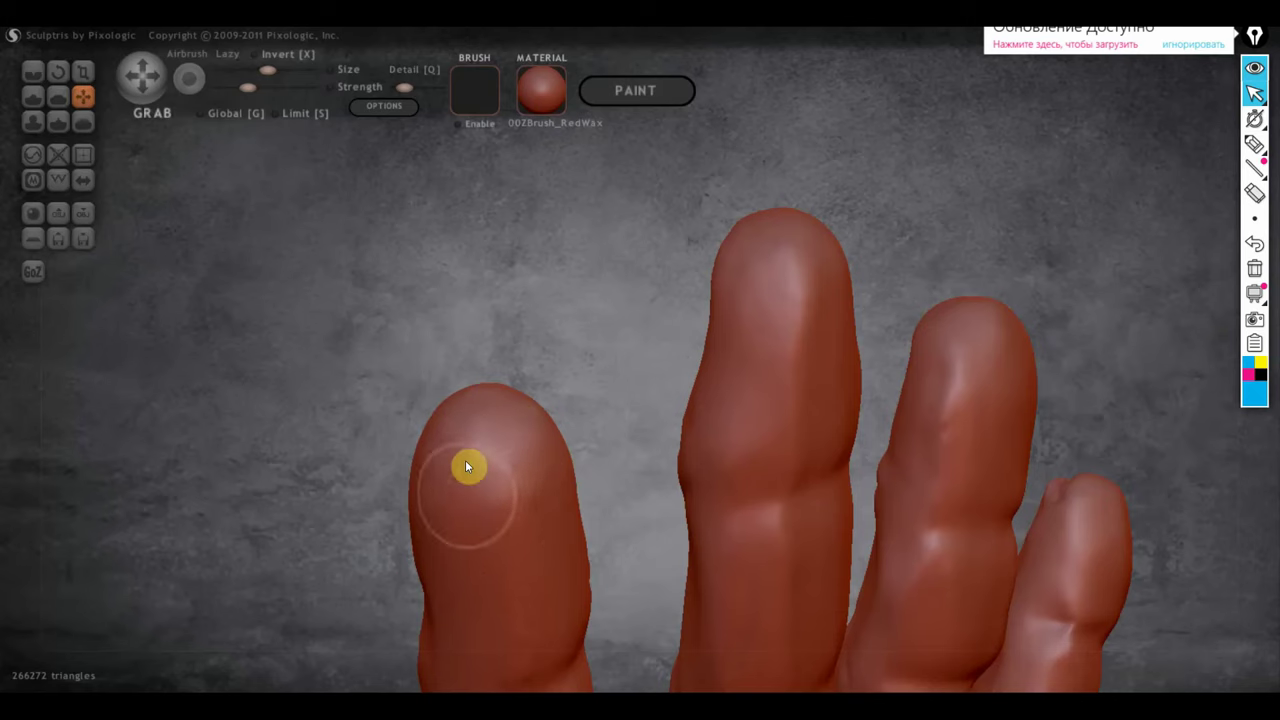
mouse_move(465, 460)
right_mouse_down()
mouse_move(560, 508)
mouse_move(531, 500)
right_mouse_up()
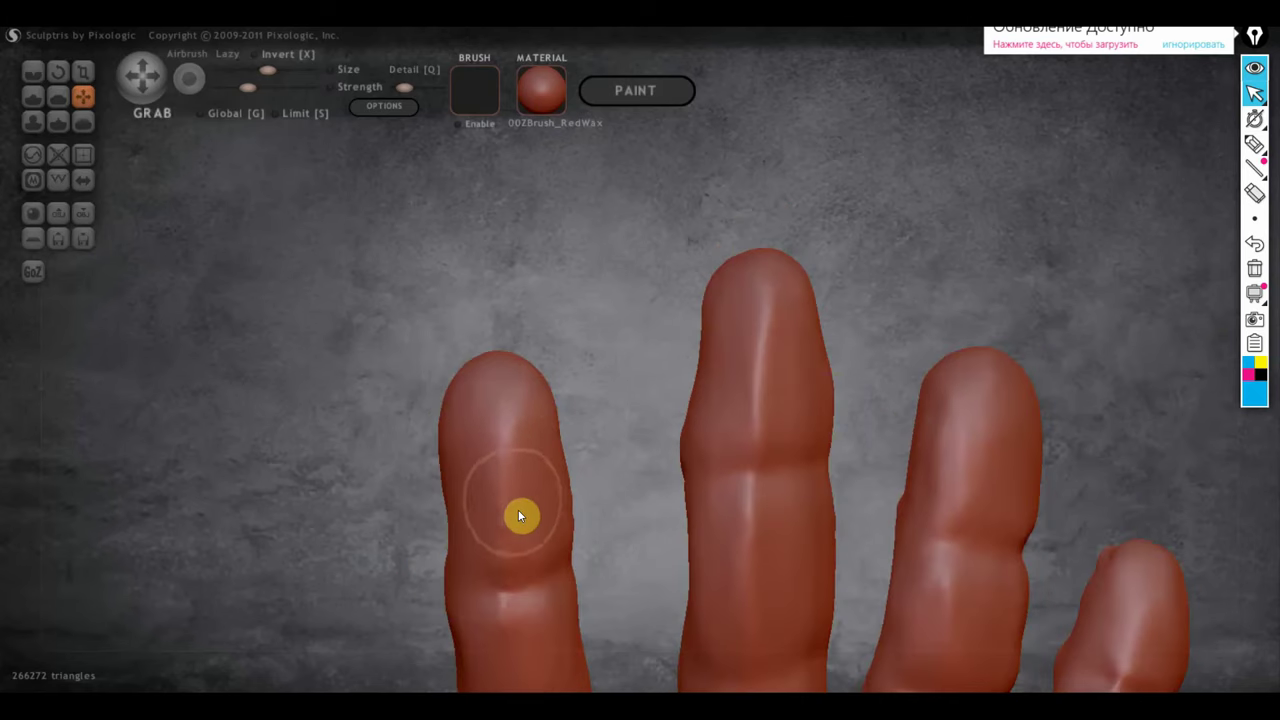
scroll(520, 493, "down", 3)
scroll(610, 475, "down", 2)
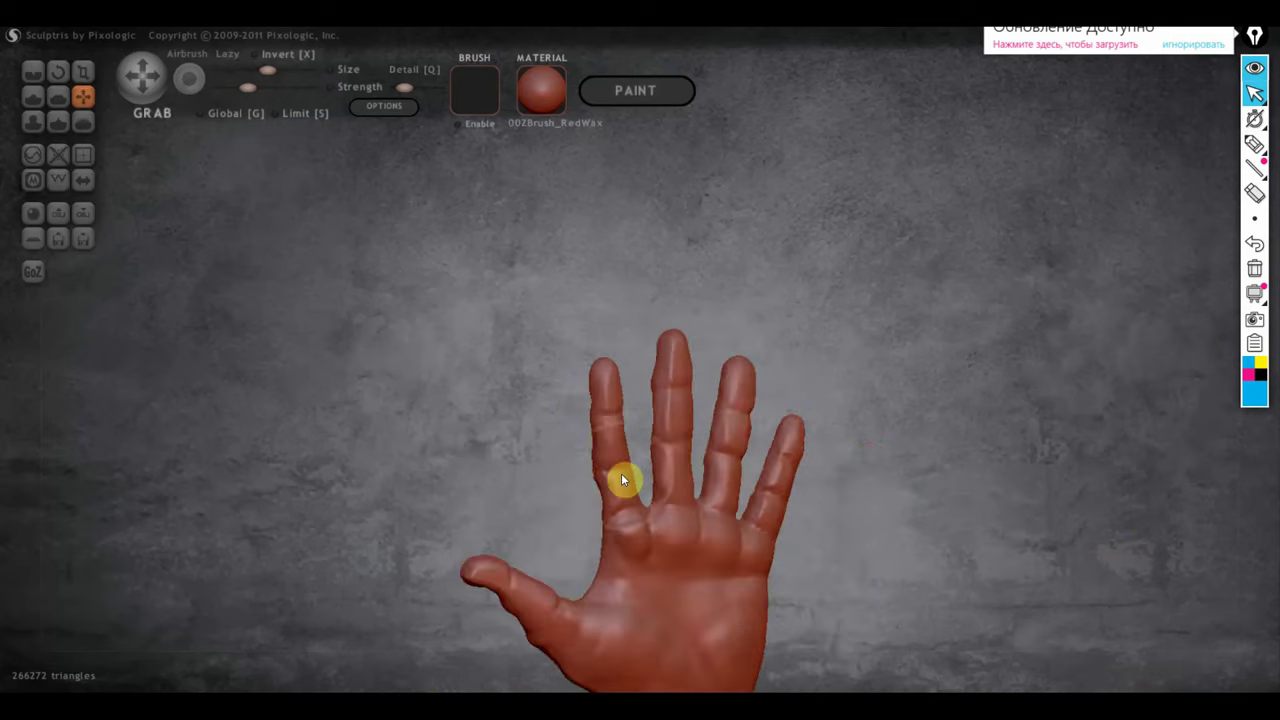
scroll(624, 474, "up", 3)
scroll(643, 484, "up", 1)
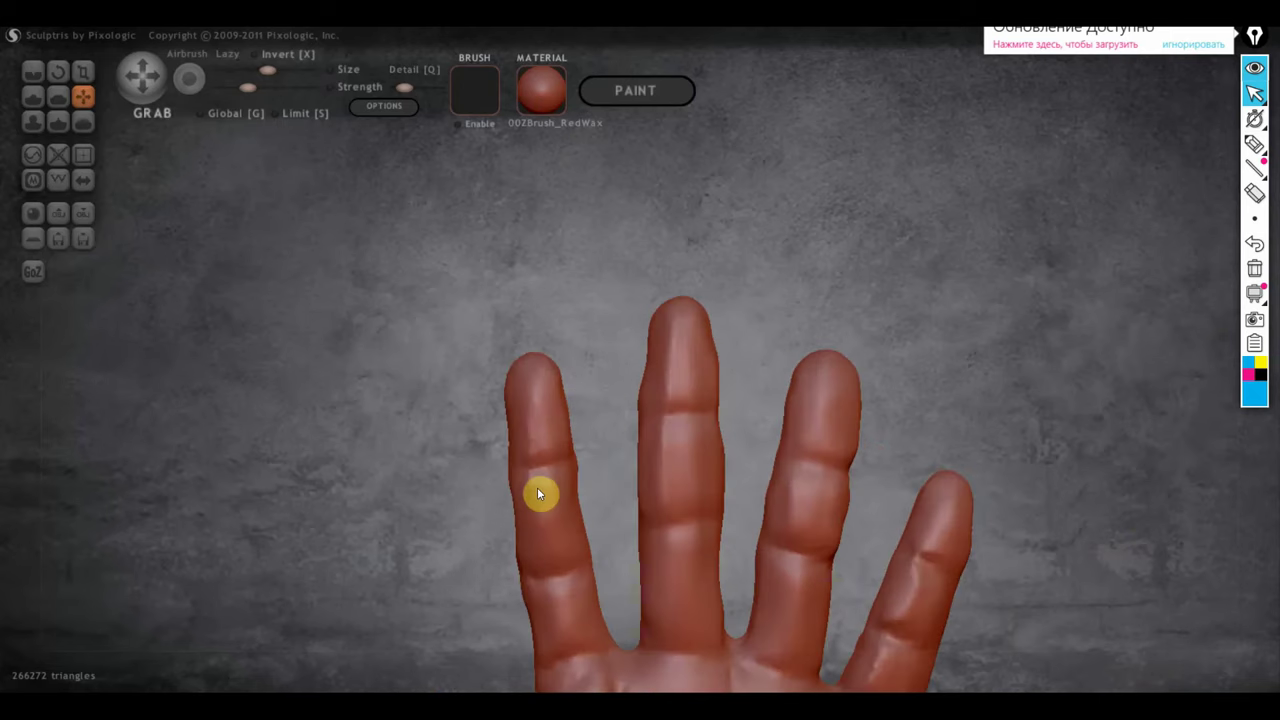
scroll(685, 470, "up", 2)
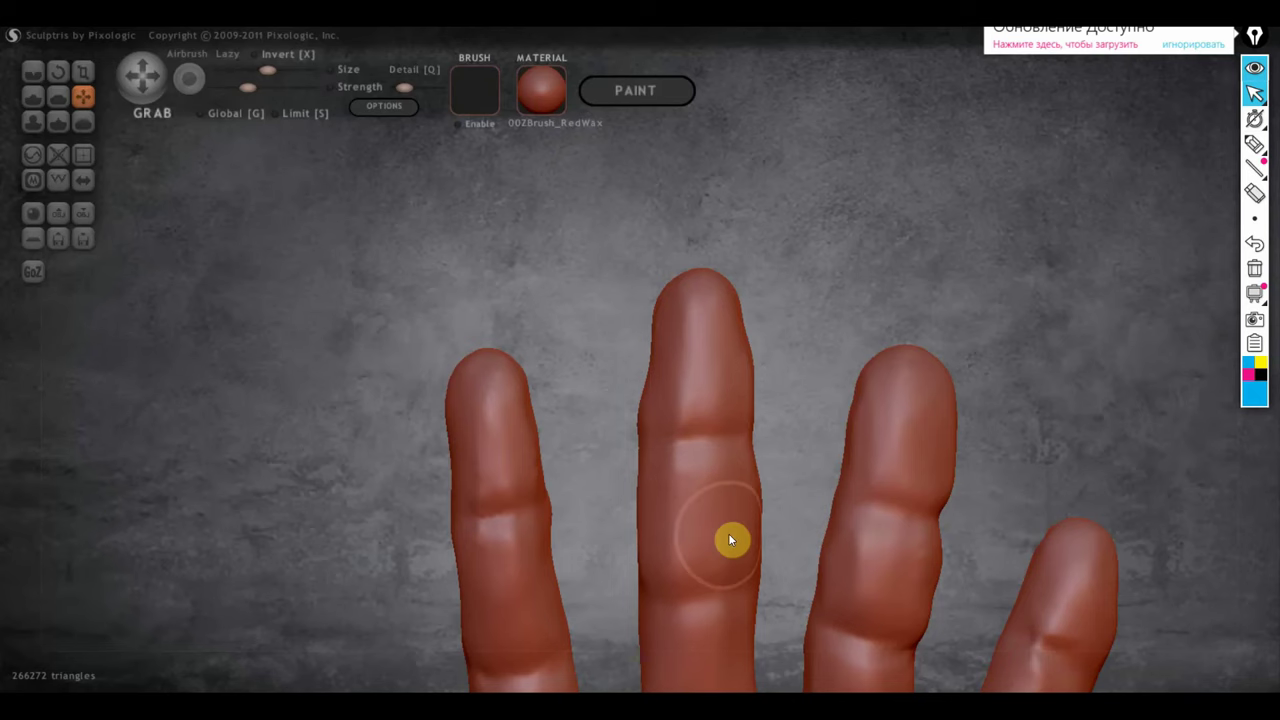
scroll(675, 300, "down", 3)
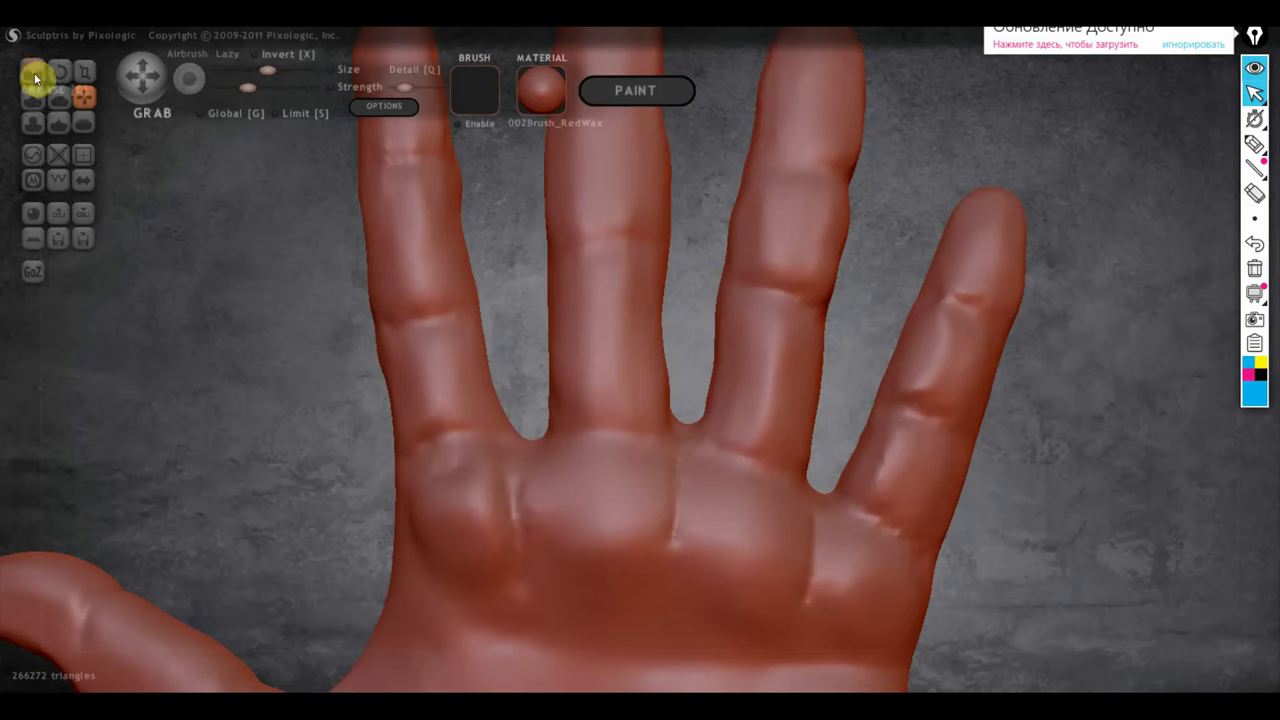
Deepen a crease line along the palm pad beneath the fingers with the Crease brush.
left_click(33, 72)
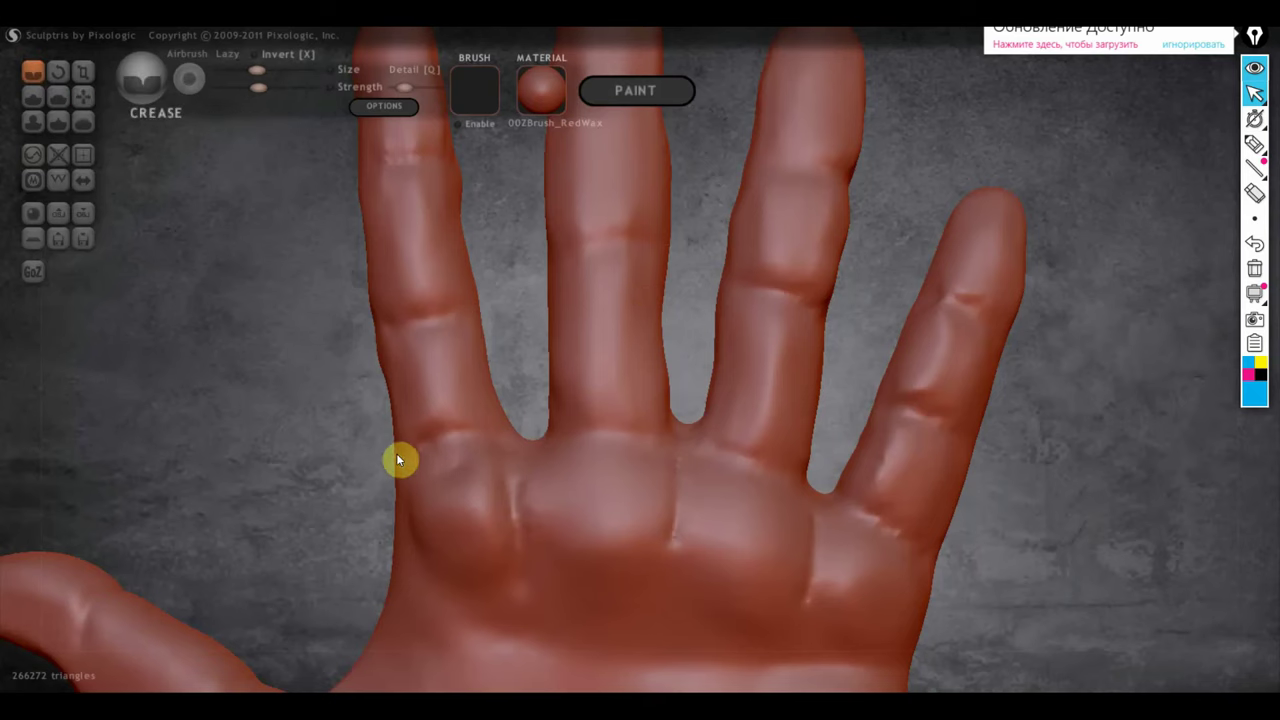
right_click_drag(396, 460, 414, 438)
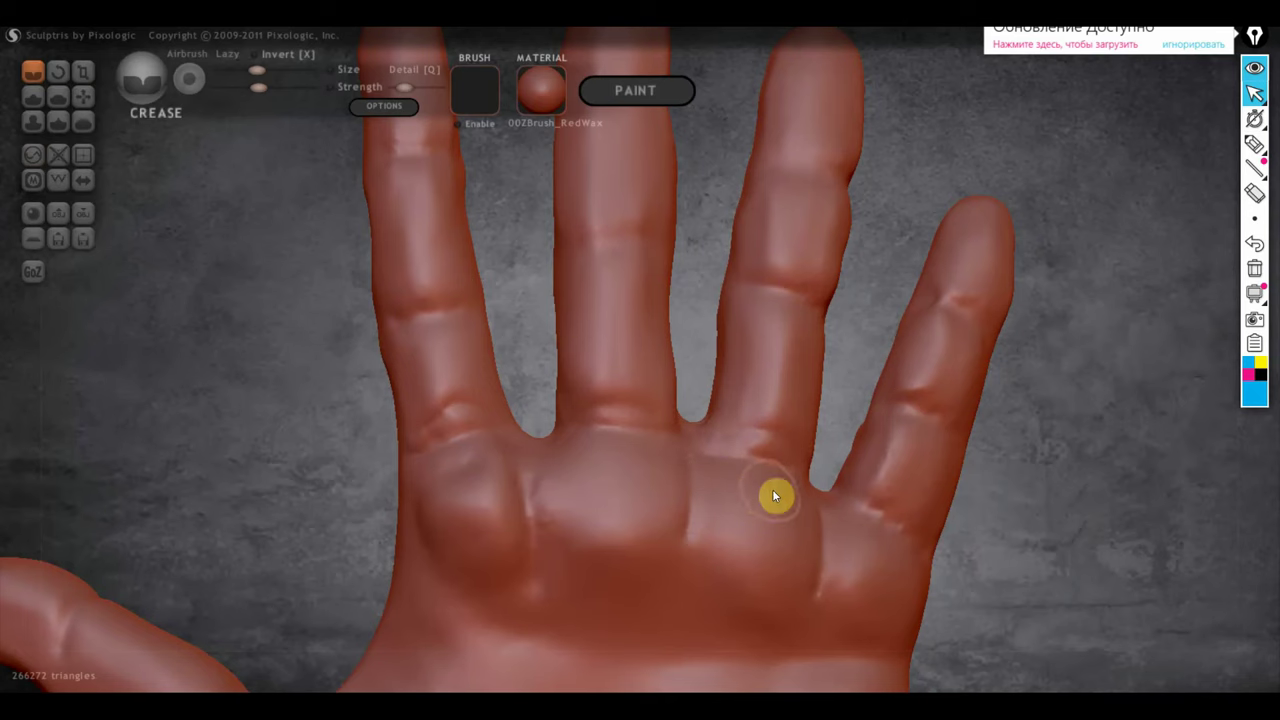
right_click_drag(775, 496, 825, 496)
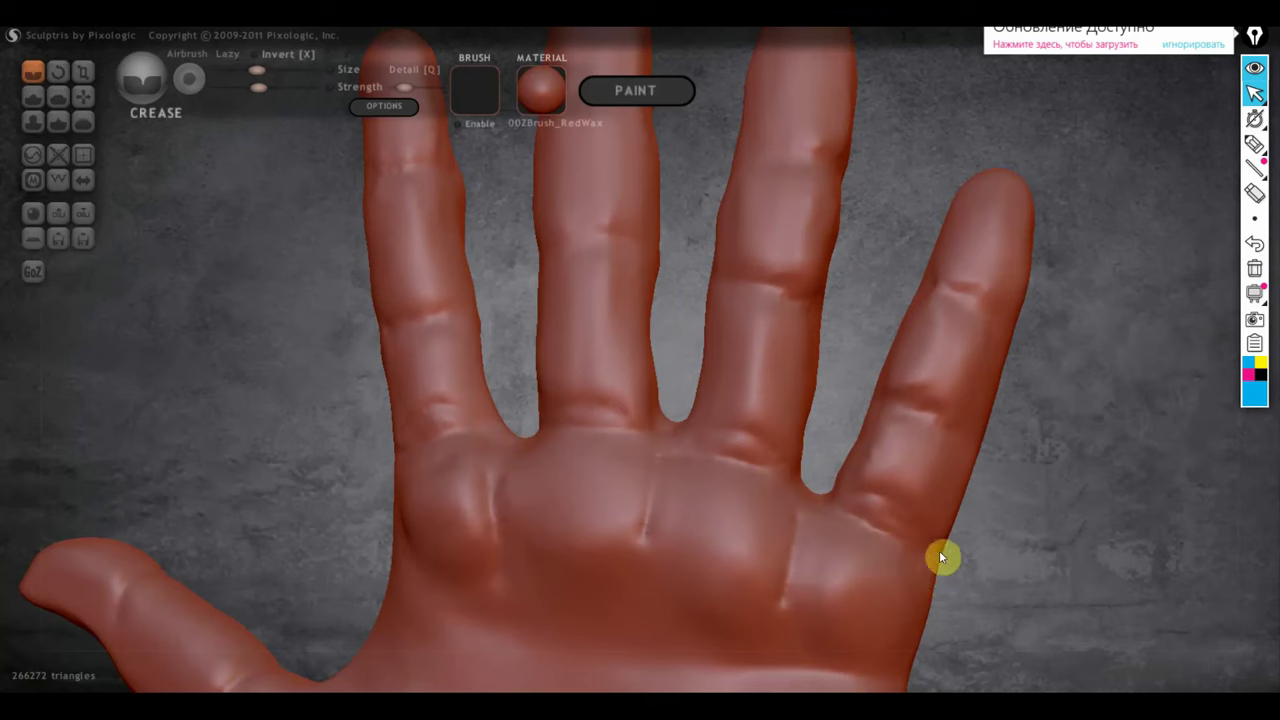
scroll(700, 506, "down", 2)
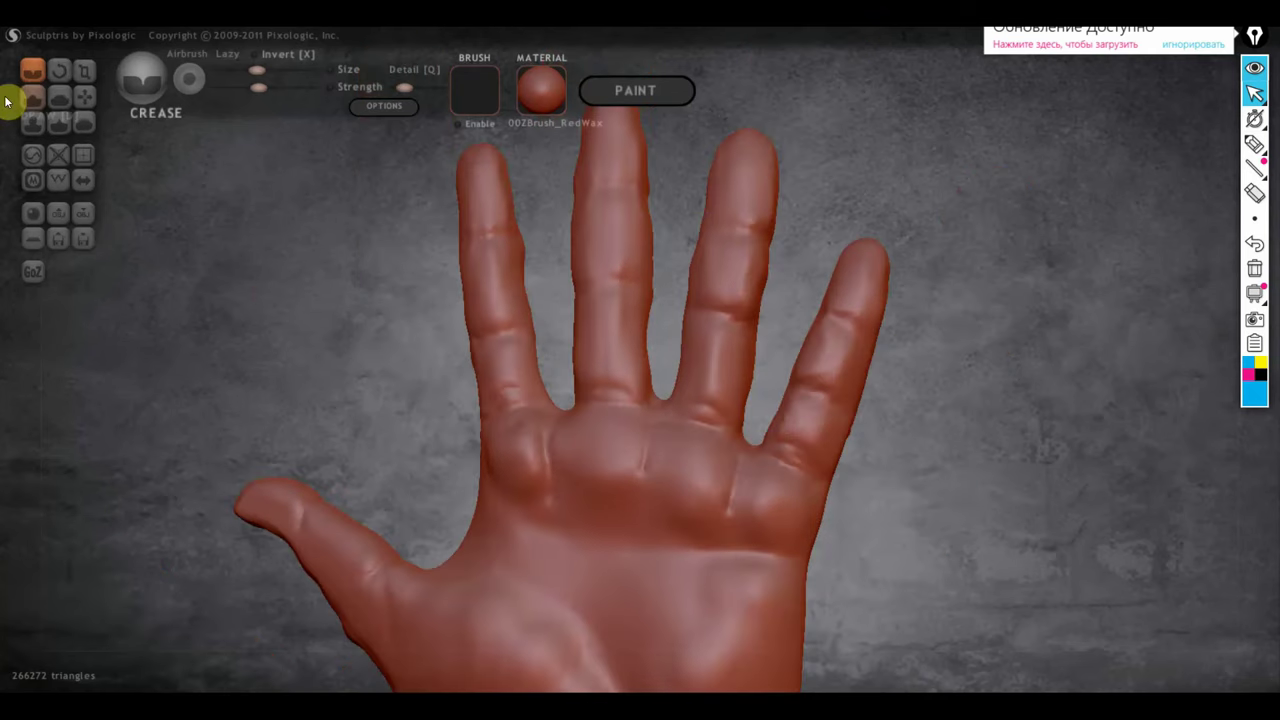
Flatten the palm's thumb pad and heel with a lowered-strength Flatten brush.
left_click(58, 96)
scroll(600, 480, "up", 2)
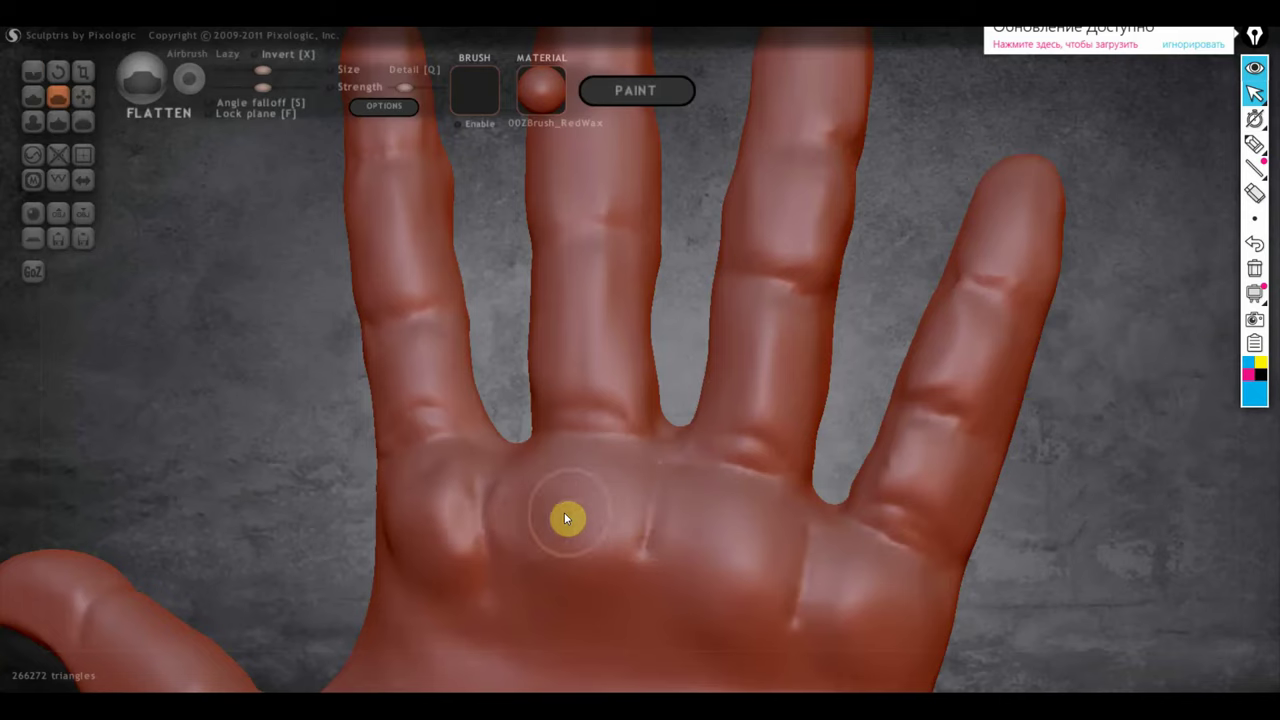
scroll(520, 510, "down", 2)
mouse_move(476, 488)
left_mouse_down()
mouse_move(646, 460)
mouse_move(608, 465)
mouse_move(731, 500)
mouse_move(383, 338)
left_mouse_up()
left_click_drag(262, 87, 245, 87)
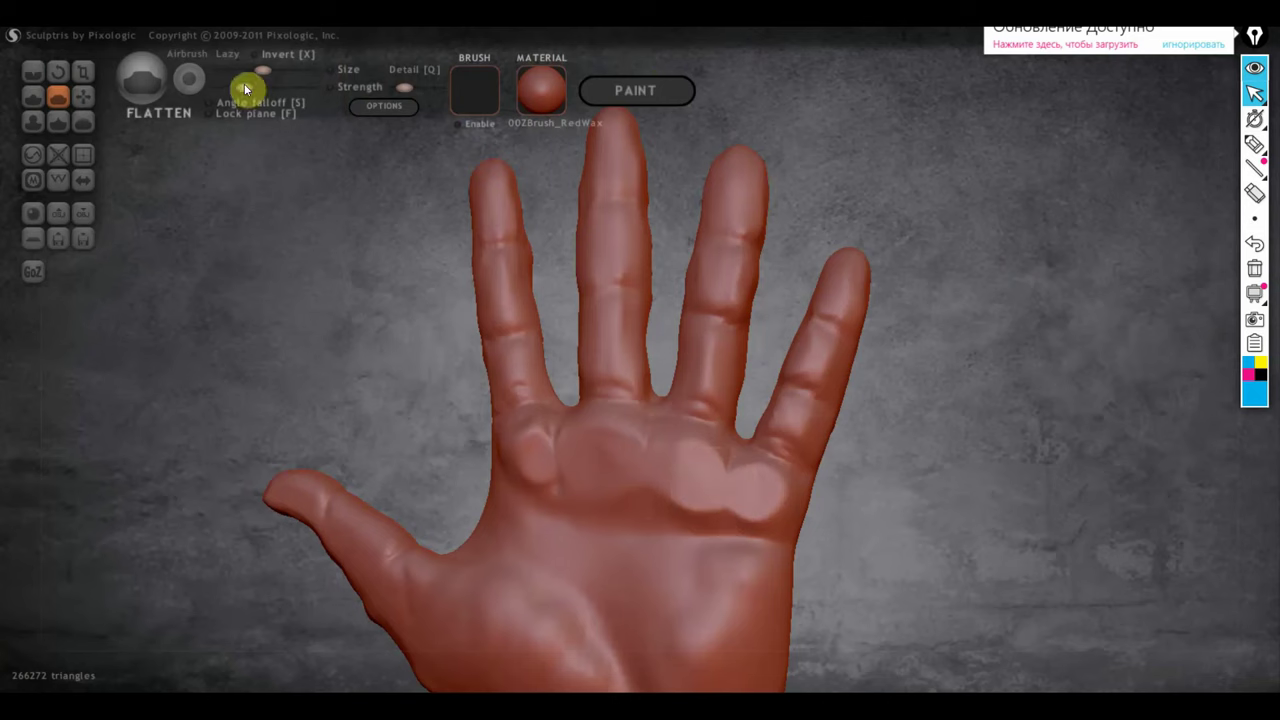
mouse_move(666, 498)
left_mouse_down()
mouse_move(691, 503)
mouse_move(694, 466)
mouse_move(534, 437)
mouse_move(538, 463)
mouse_move(774, 494)
mouse_move(640, 466)
mouse_move(726, 538)
mouse_move(789, 523)
mouse_move(683, 491)
mouse_move(743, 494)
mouse_move(634, 483)
mouse_move(754, 493)
mouse_move(617, 457)
mouse_move(523, 454)
mouse_move(535, 470)
mouse_move(786, 511)
mouse_move(665, 456)
left_mouse_up()
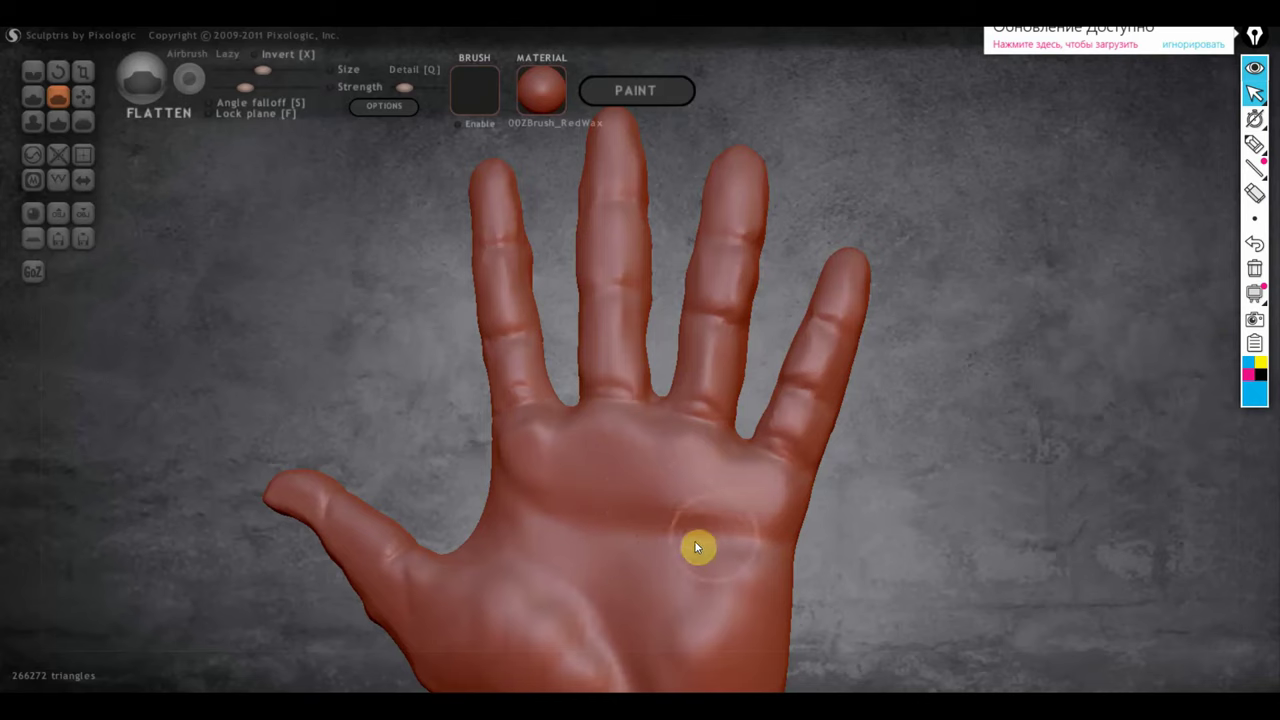
scroll(690, 555, "down", 3)
mouse_move(711, 530)
left_mouse_down()
mouse_move(585, 482)
mouse_move(171, 270)
left_mouse_up()
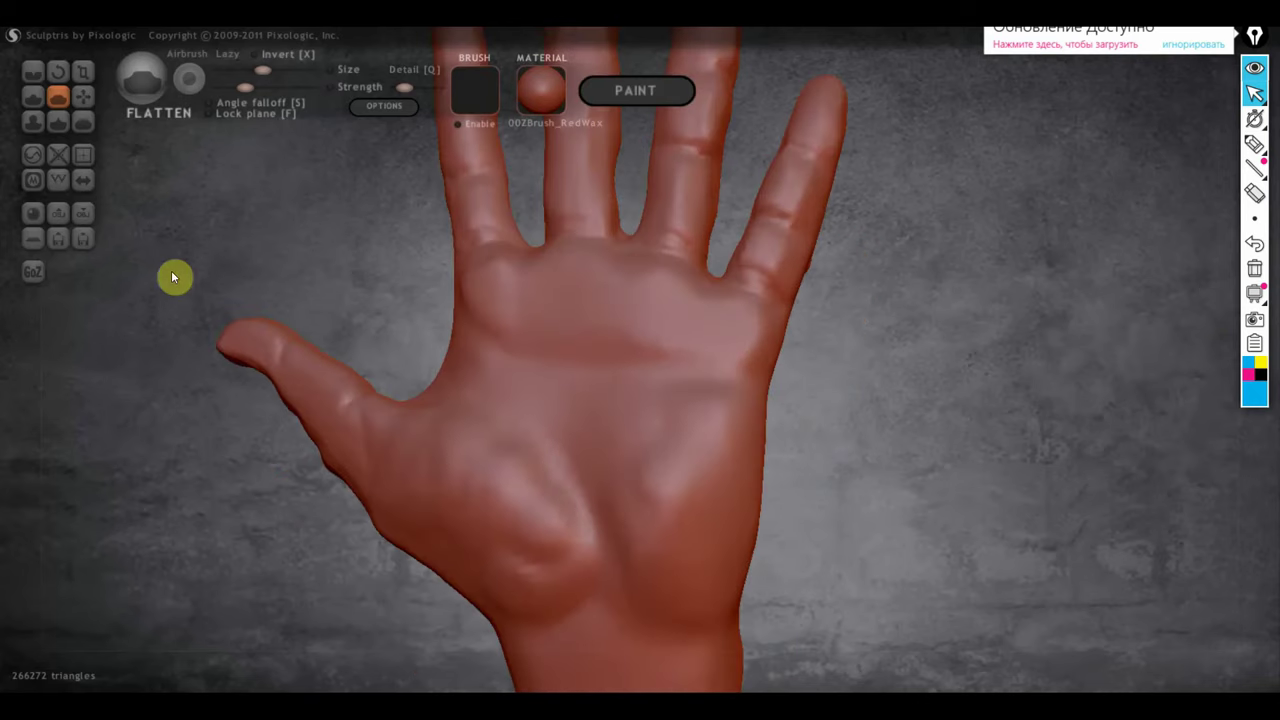
mouse_move(241, 295)
left_mouse_down()
mouse_move(434, 448)
mouse_move(503, 423)
mouse_move(534, 460)
mouse_move(517, 437)
mouse_move(461, 457)
mouse_move(543, 457)
mouse_move(517, 411)
mouse_move(589, 506)
mouse_move(549, 514)
mouse_move(477, 457)
mouse_move(645, 434)
mouse_move(671, 466)
mouse_move(700, 451)
mouse_move(603, 411)
mouse_move(692, 481)
left_mouse_up()
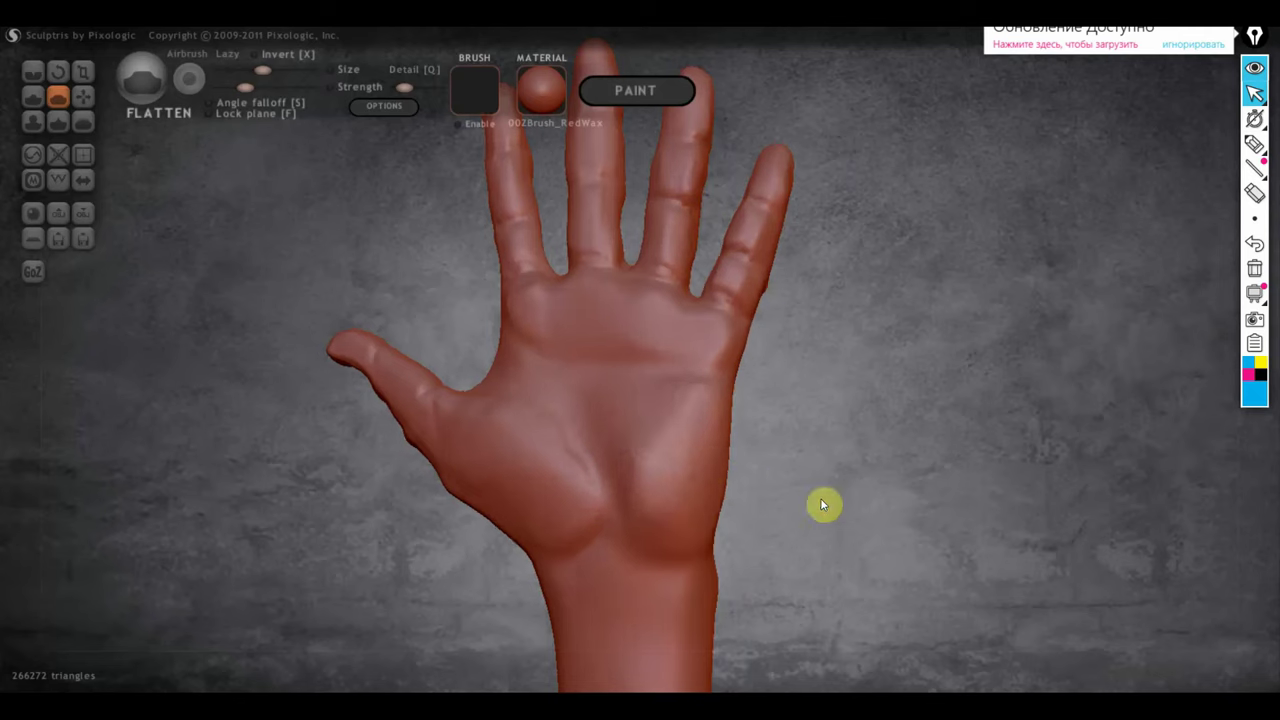
mouse_move(823, 503)
left_mouse_down()
mouse_move(651, 486)
mouse_move(677, 406)
mouse_move(649, 446)
mouse_move(668, 429)
mouse_move(674, 537)
mouse_move(651, 420)
mouse_move(644, 518)
left_mouse_up()
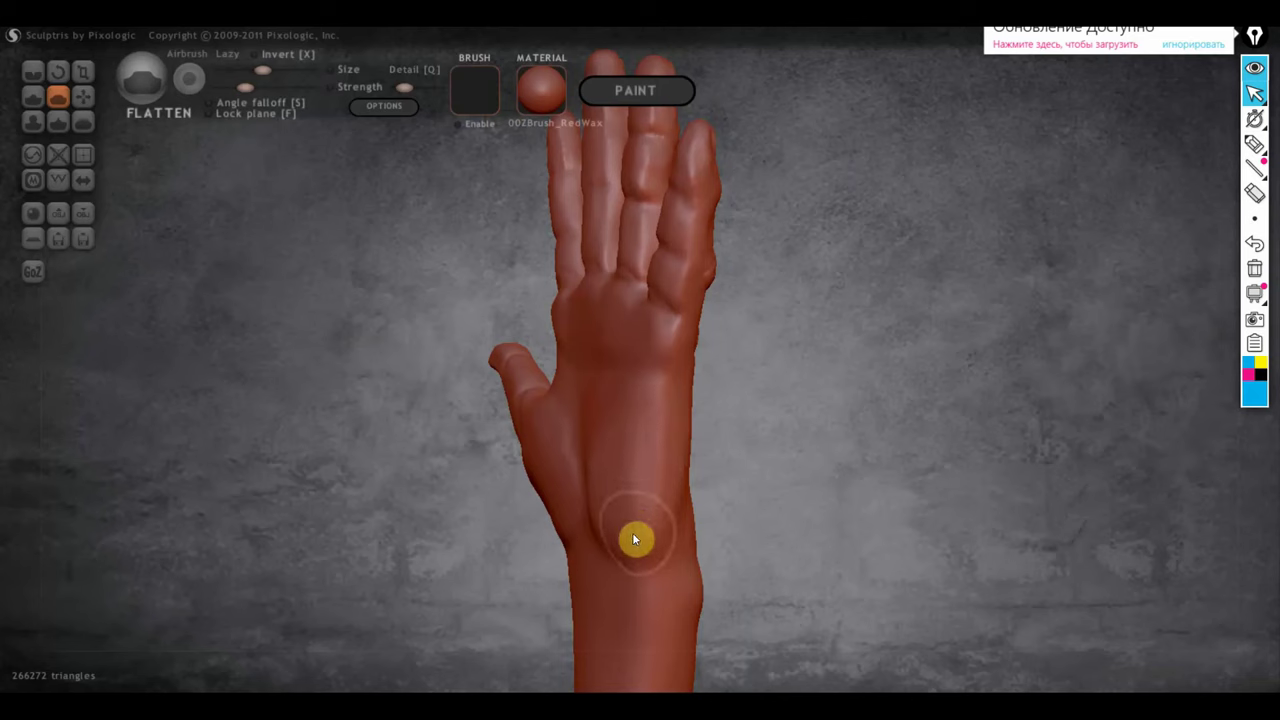
mouse_move(632, 532)
right_mouse_down()
mouse_move(596, 511)
mouse_move(536, 513)
mouse_move(573, 471)
right_mouse_up()
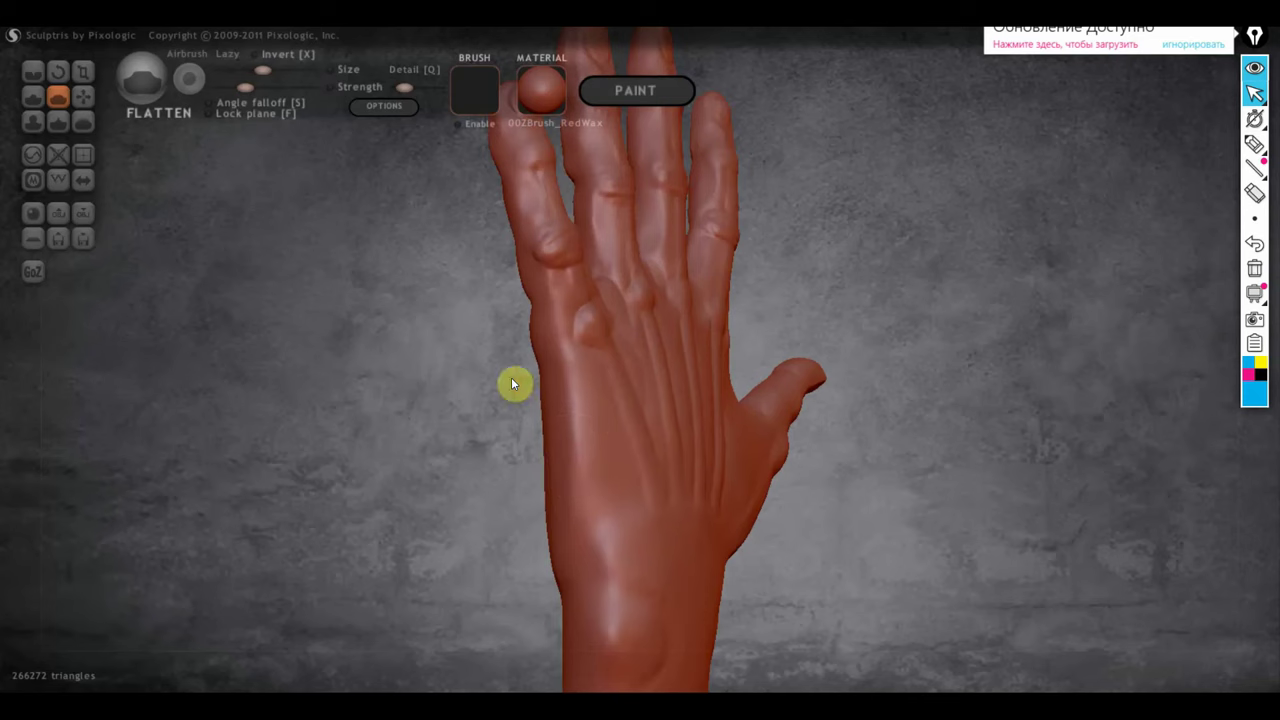
With the Draw brush, sculpt detail on the back of the hand and near the thumb base.
left_click(33, 97)
scroll(580, 412, "down", 2)
scroll(605, 400, "down", 2)
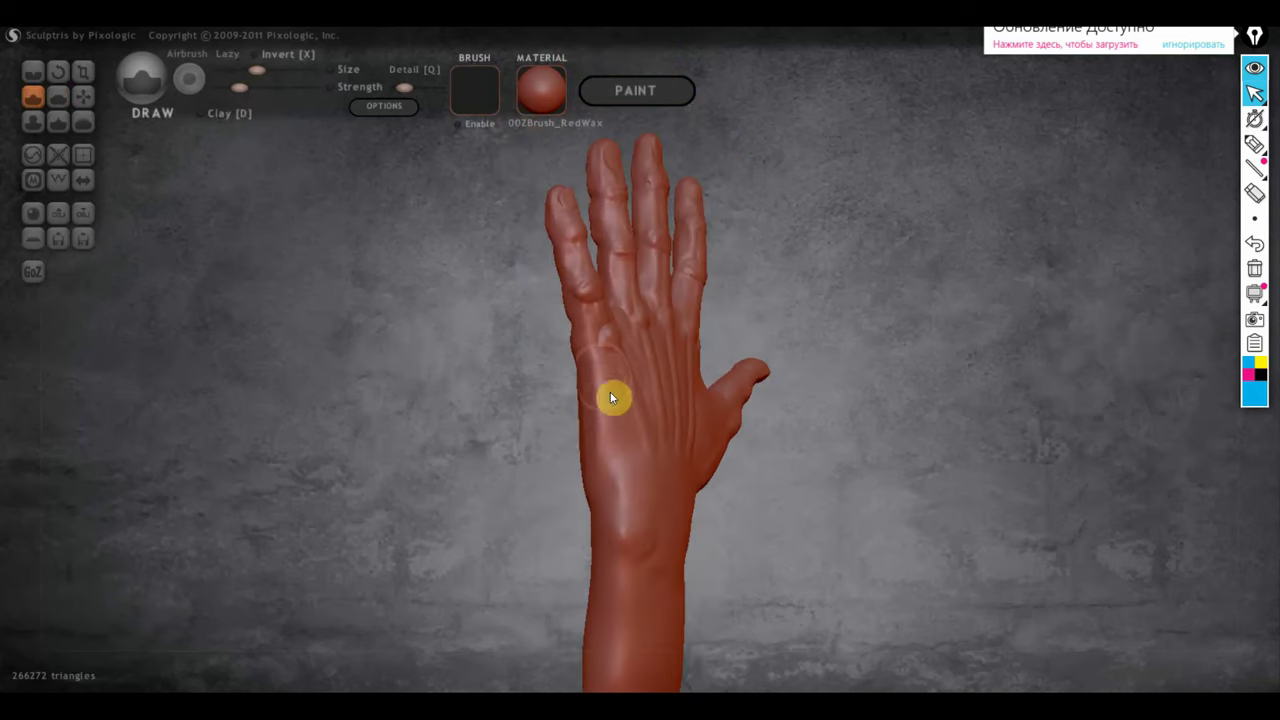
mouse_move(603, 388)
left_mouse_down()
mouse_move(616, 450)
mouse_move(602, 393)
left_mouse_up()
right_click_drag(630, 430, 750, 430)
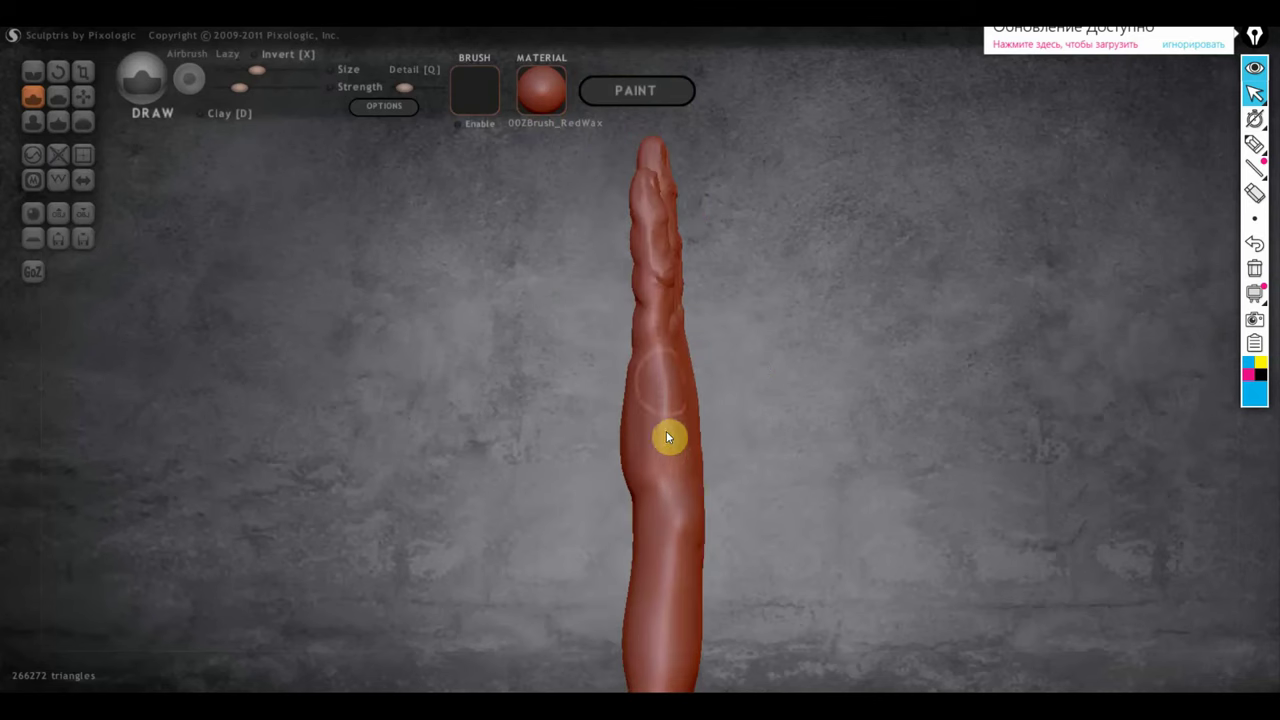
mouse_move(737, 491)
left_mouse_down()
mouse_move(531, 520)
mouse_move(577, 490)
left_mouse_up()
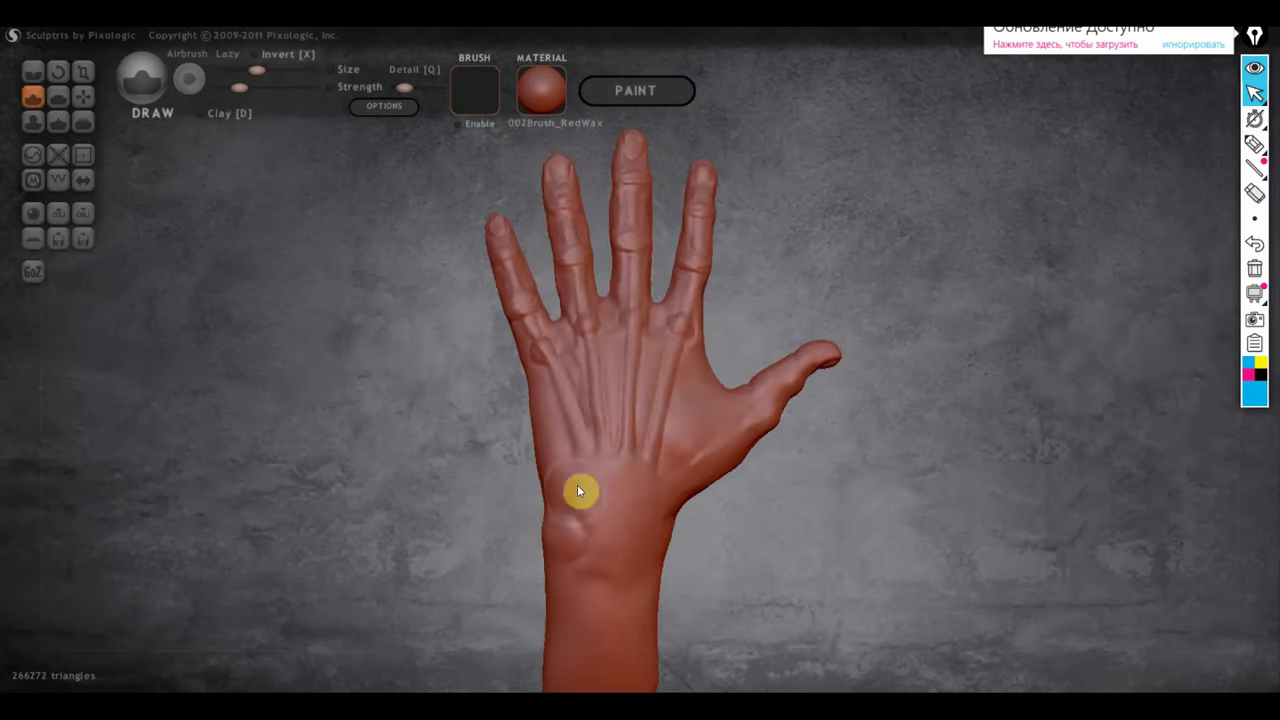
scroll(577, 490, "up", 2)
scroll(560, 447, "up", 2)
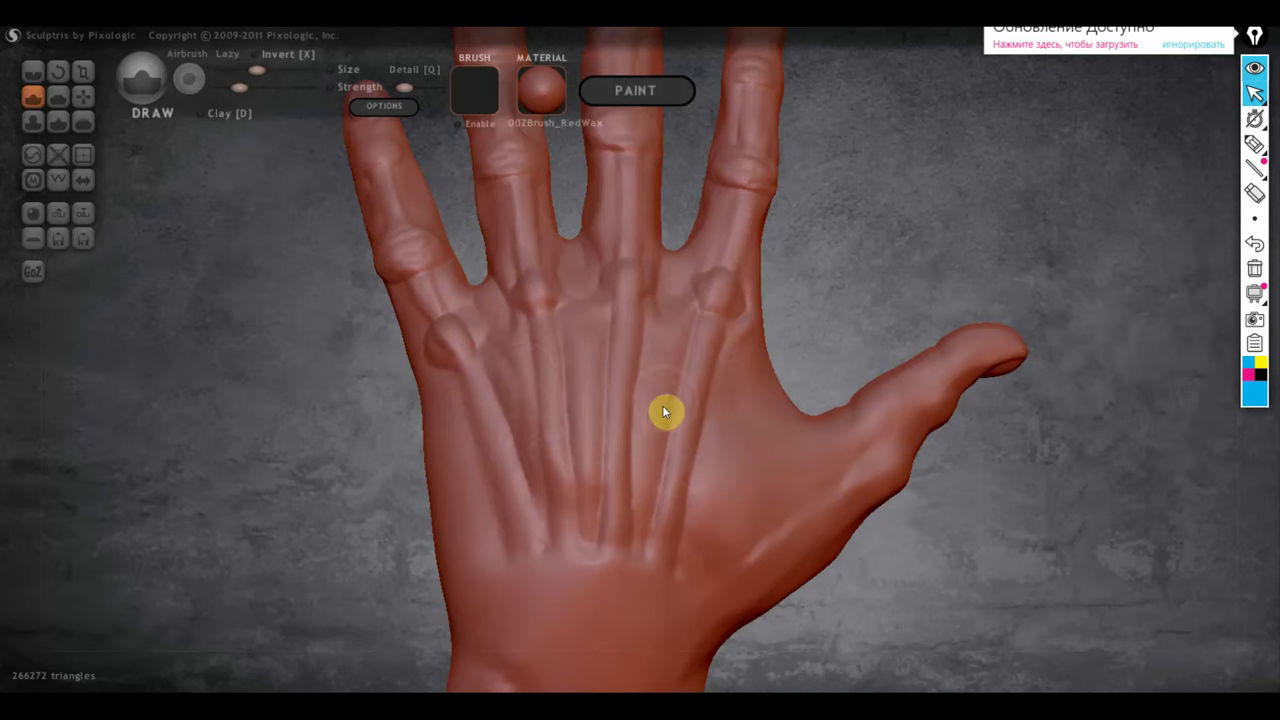
left_click_drag(655, 425, 644, 470)
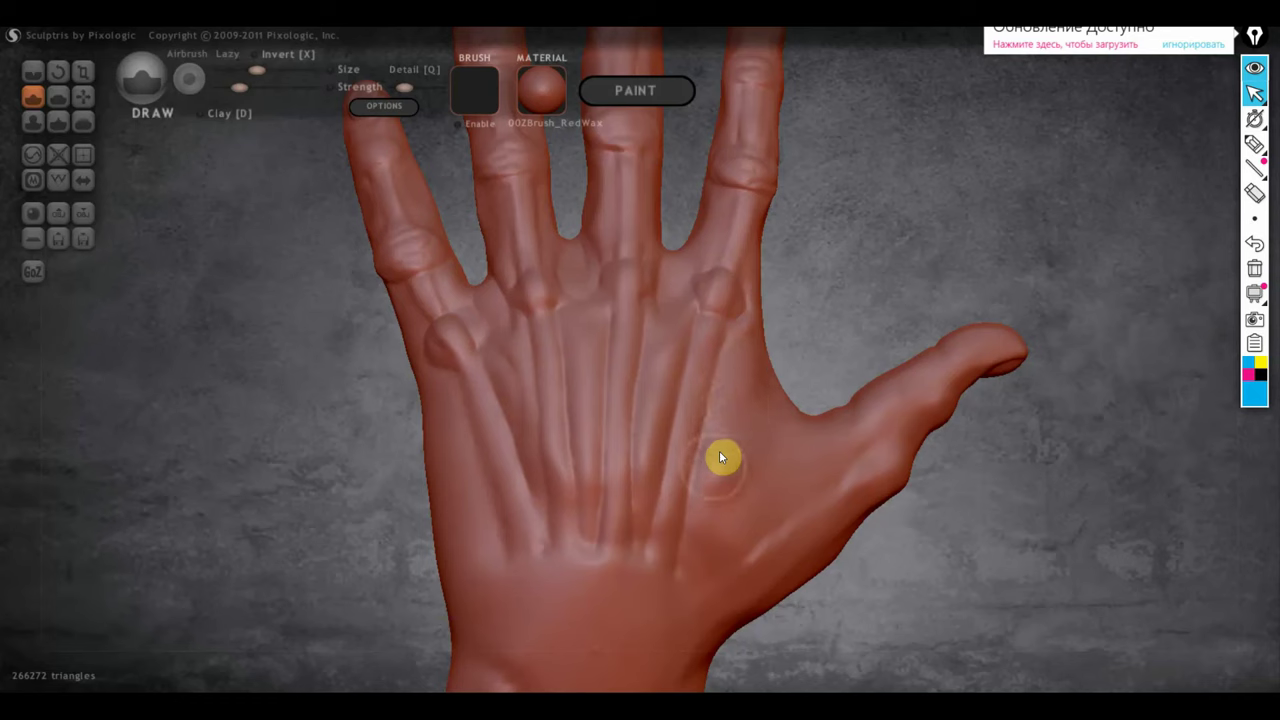
Orbit and zoom so the upright middle and ring fingertips fill the view.
mouse_move(716, 449)
right_mouse_down()
mouse_move(708, 542)
mouse_move(668, 509)
right_mouse_up()
mouse_move(498, 398)
right_mouse_down()
mouse_move(563, 437)
mouse_move(508, 385)
mouse_move(526, 365)
mouse_move(670, 385)
mouse_move(686, 574)
right_mouse_up()
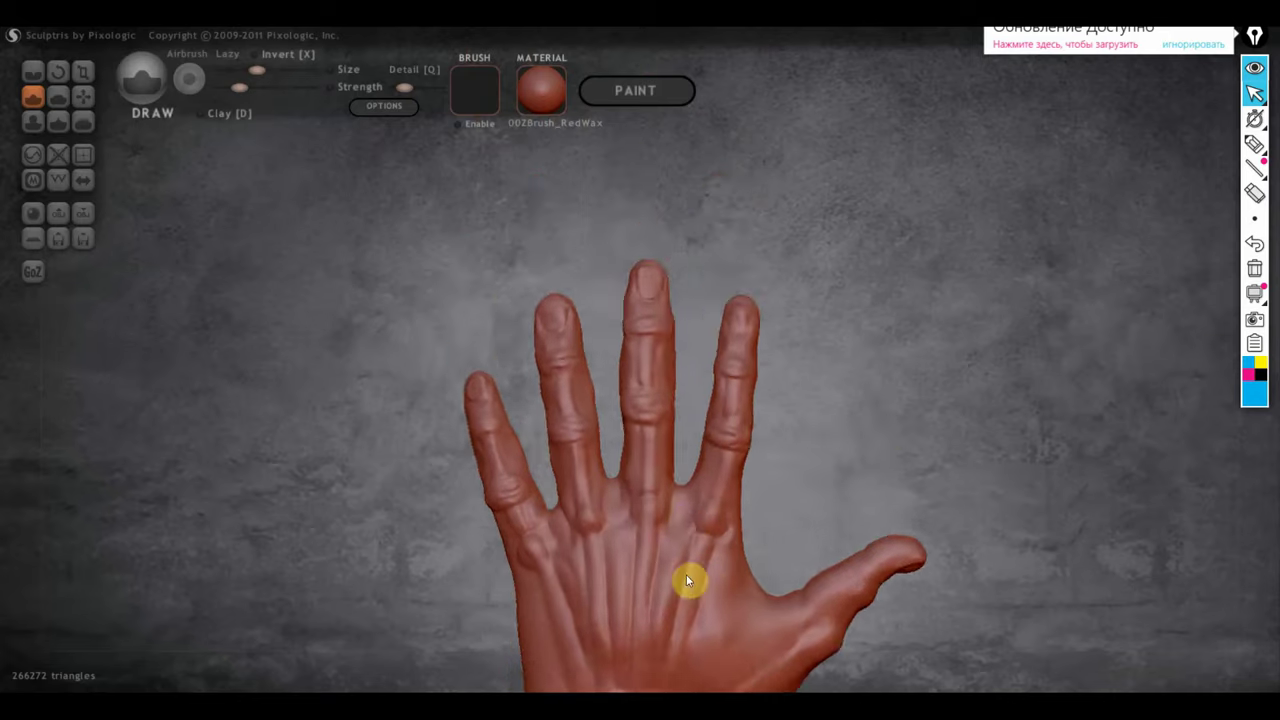
scroll(677, 508, "up", 4)
scroll(677, 508, "up", 2)
mouse_move(676, 498)
right_mouse_down("alt")
mouse_move(820, 512)
mouse_move(614, 521)
right_mouse_up("alt")
Crease a U-shaped nail outline onto the fingertip with the Crease brush.
left_click(58, 96)
scroll(760, 423, "up", 3)
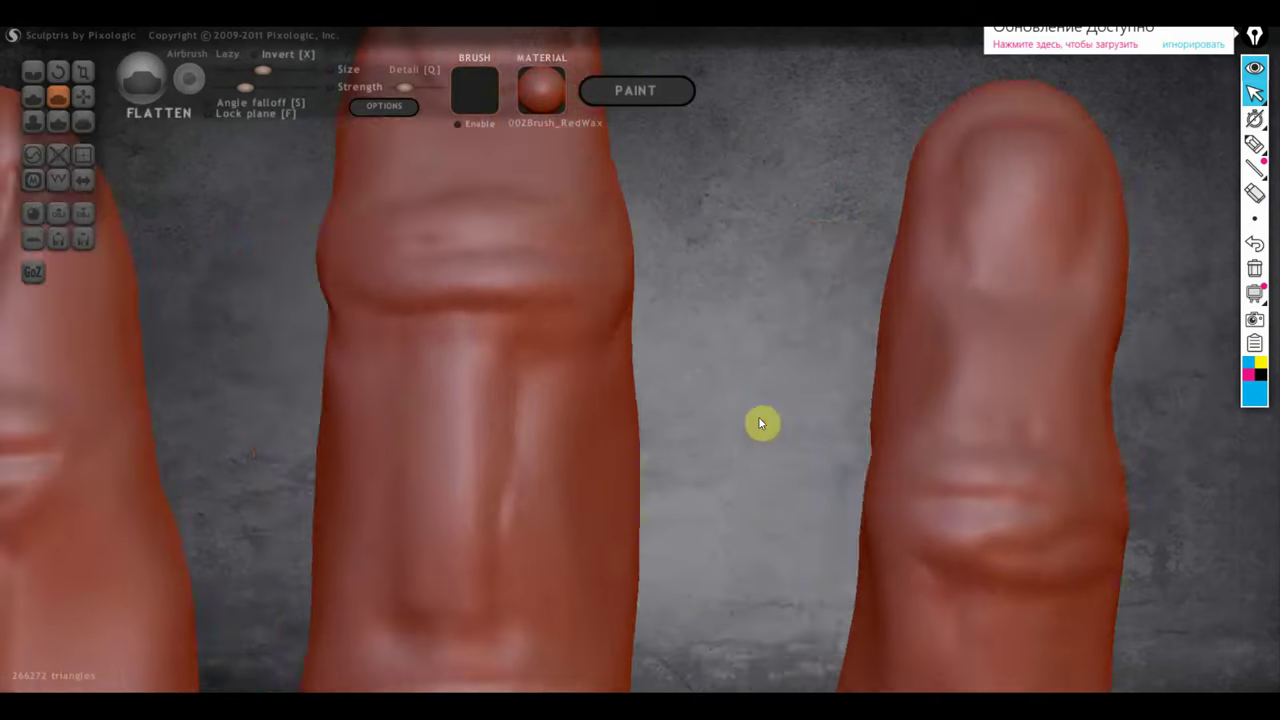
right_click_drag(760, 423, 697, 389, "alt")
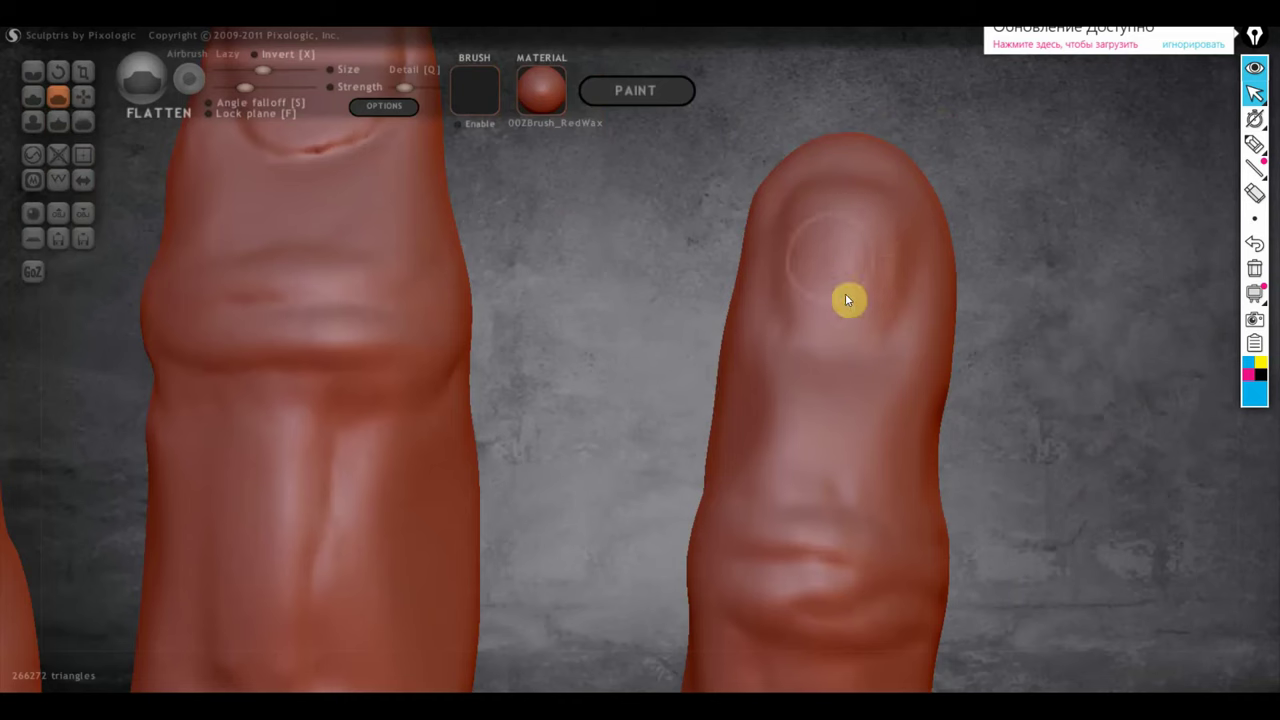
left_click(33, 71)
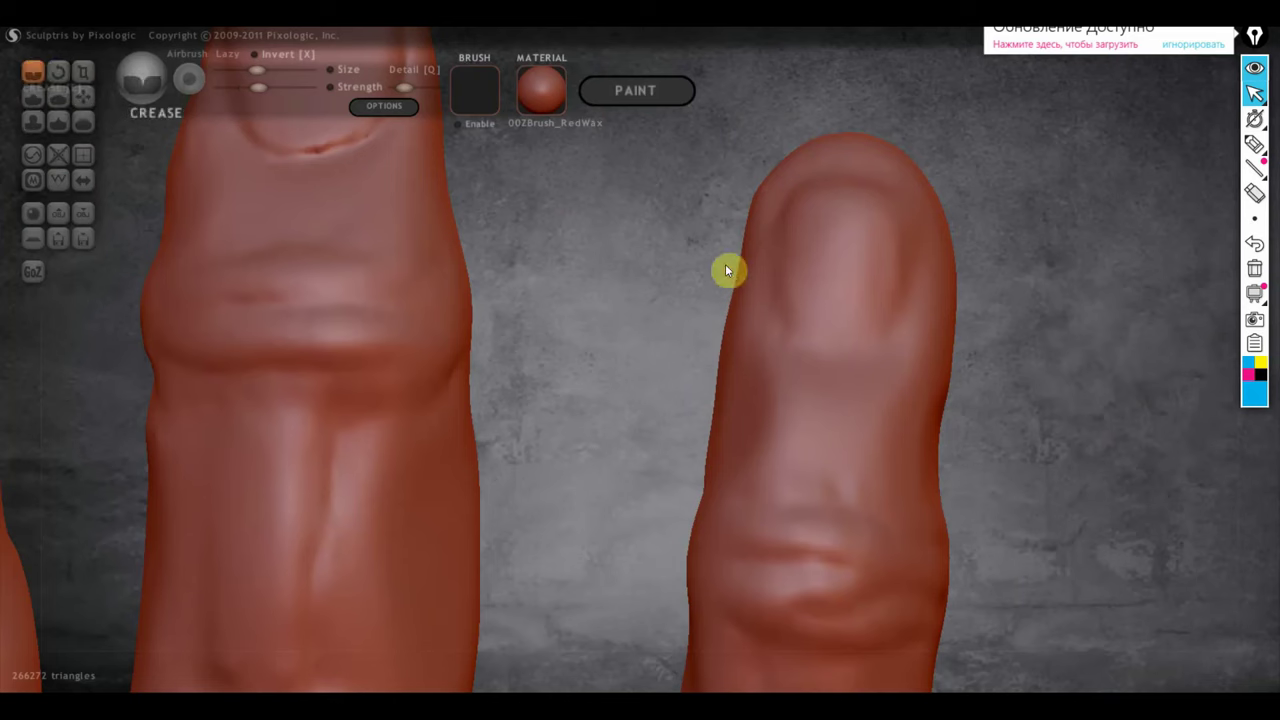
mouse_move(770, 217)
left_mouse_down()
mouse_move(777, 283)
mouse_move(806, 343)
mouse_move(891, 349)
mouse_move(928, 229)
mouse_move(923, 298)
left_mouse_up()
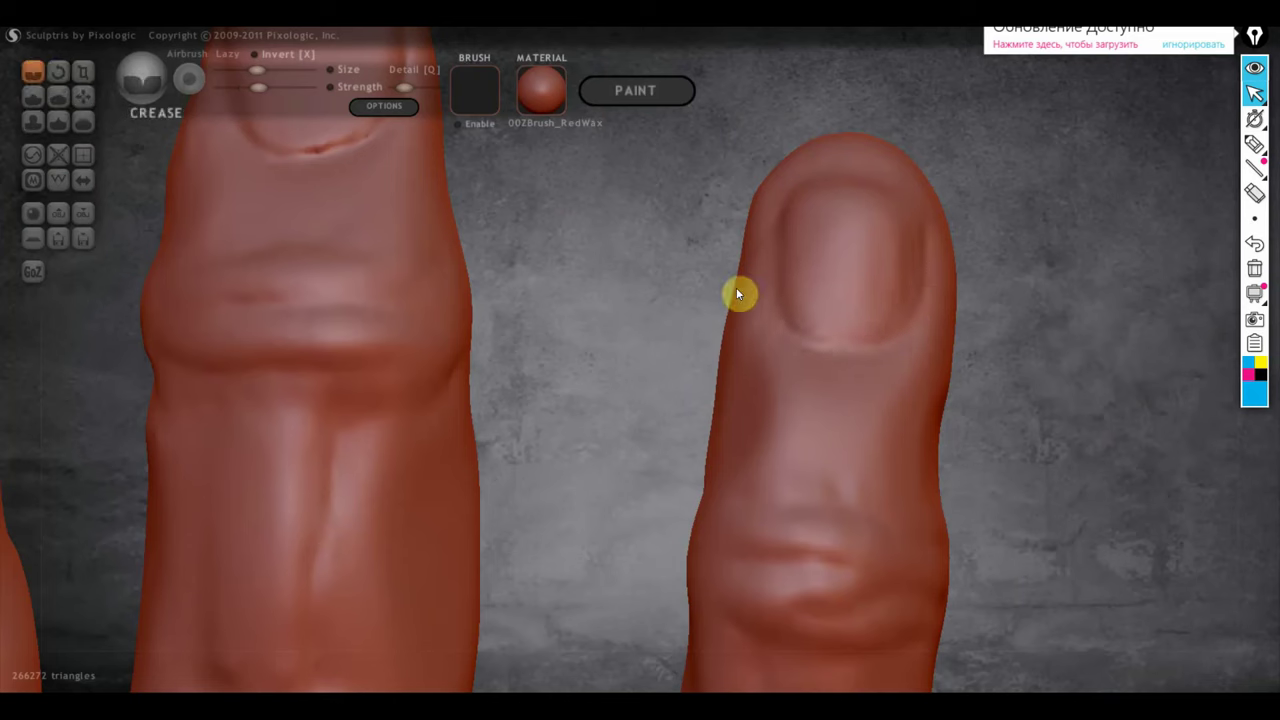
Raise the fingernail's lower edge with the Draw brush.
left_click(33, 96)
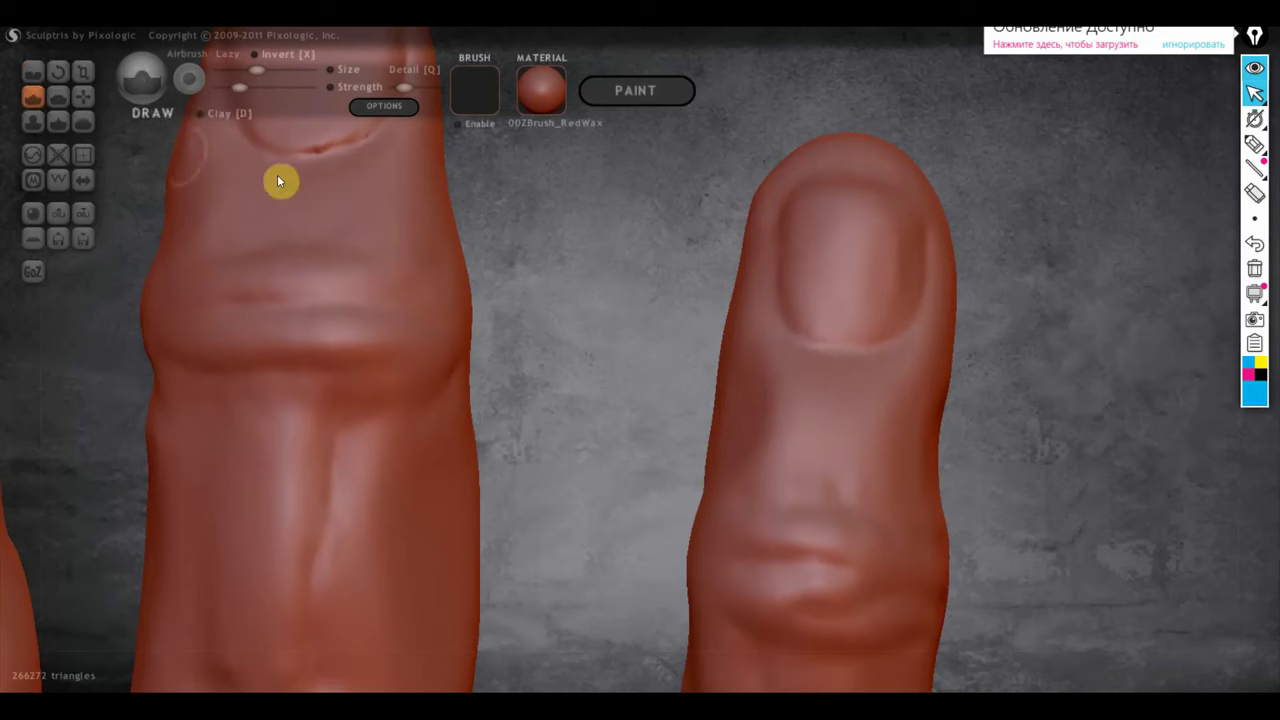
scroll(830, 358, "up", 2)
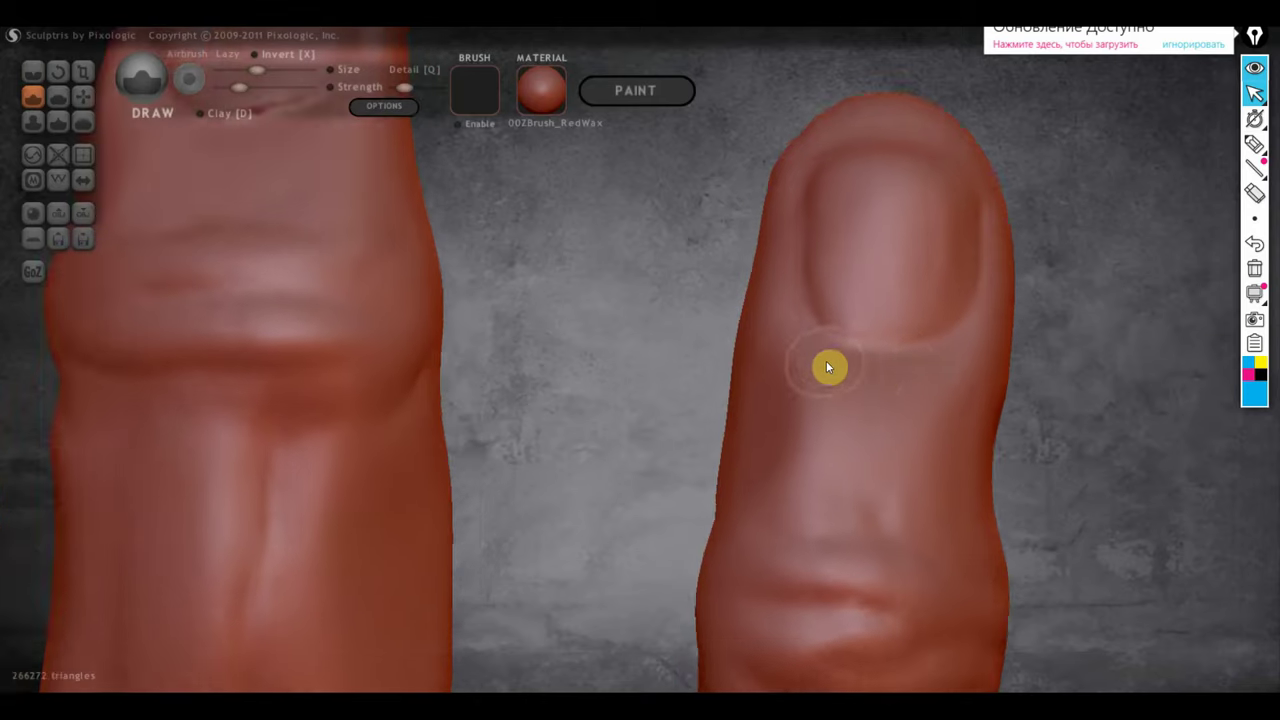
scroll(827, 361, "up", 2)
mouse_move(965, 365)
left_mouse_down()
mouse_move(839, 334)
mouse_move(1017, 346)
mouse_move(861, 344)
left_mouse_up()
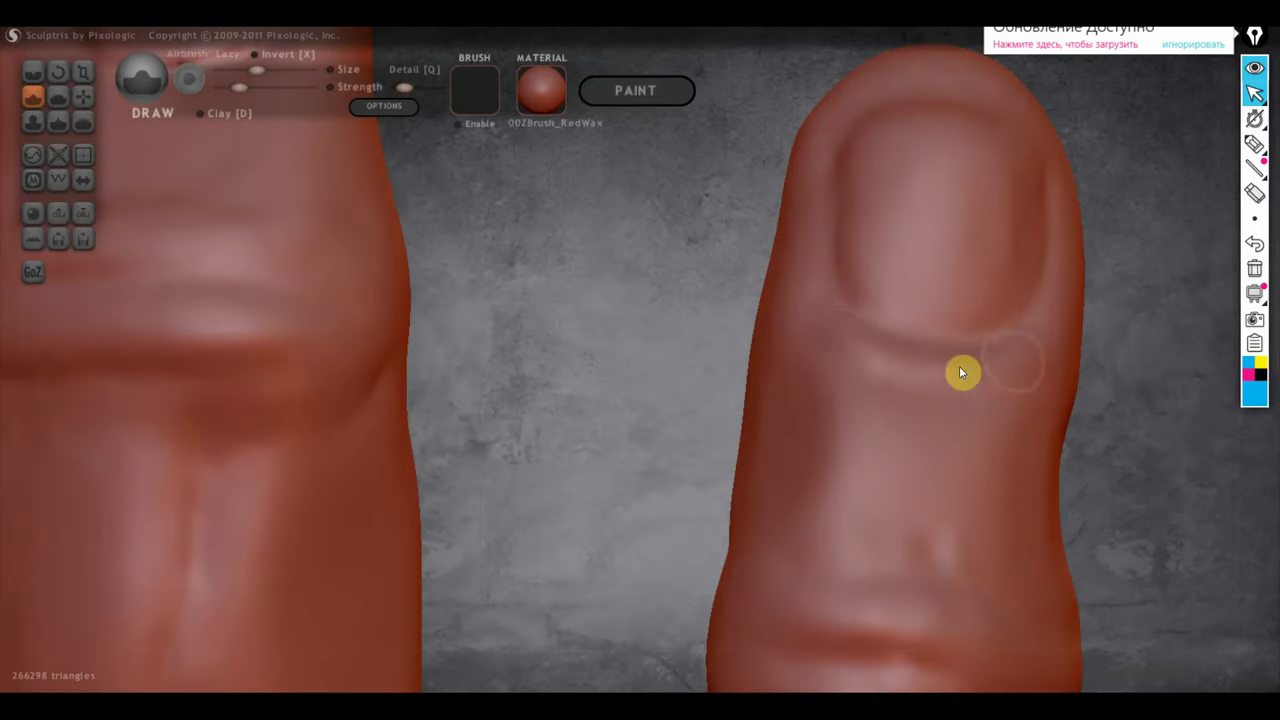
scroll(900, 355, "down", 2)
Smooth away the dark crease under the neighbouring finger's nail.
mouse_move(861, 344)
right_mouse_down()
mouse_move(1036, 405)
mouse_move(843, 369)
right_mouse_up()
scroll(810, 450, "up", 2)
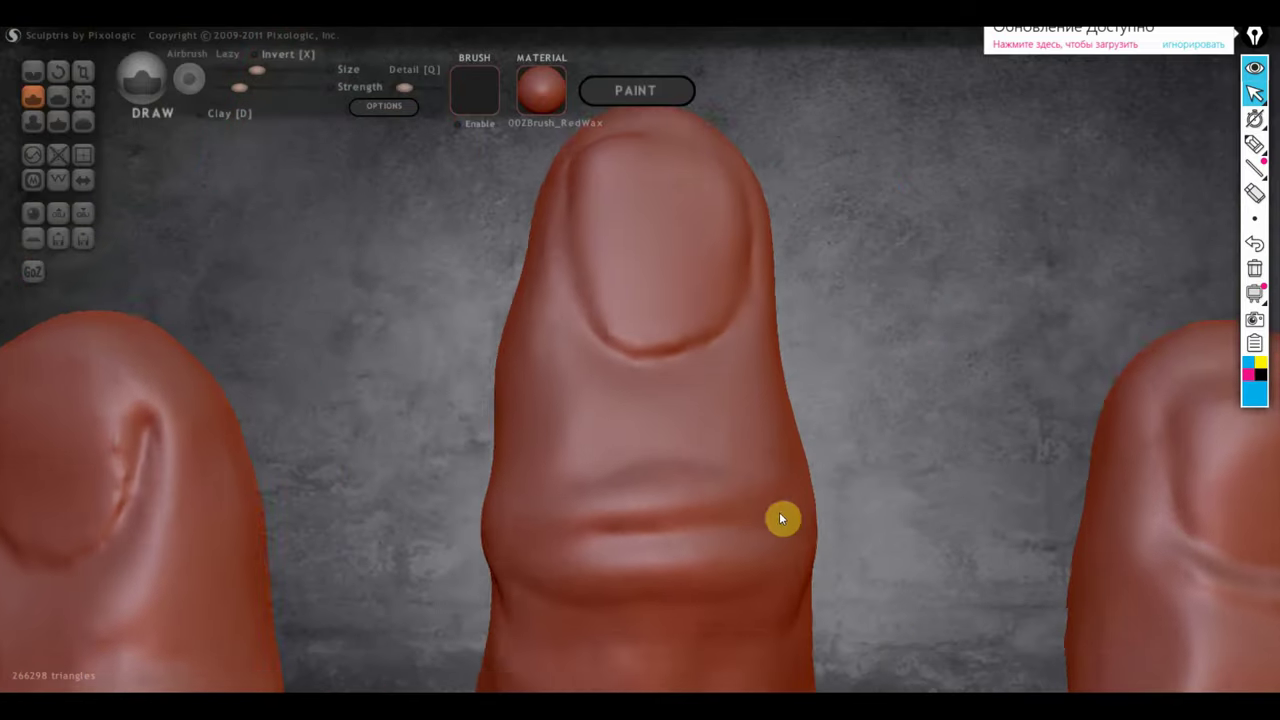
right_click_drag(780, 515, 752, 433)
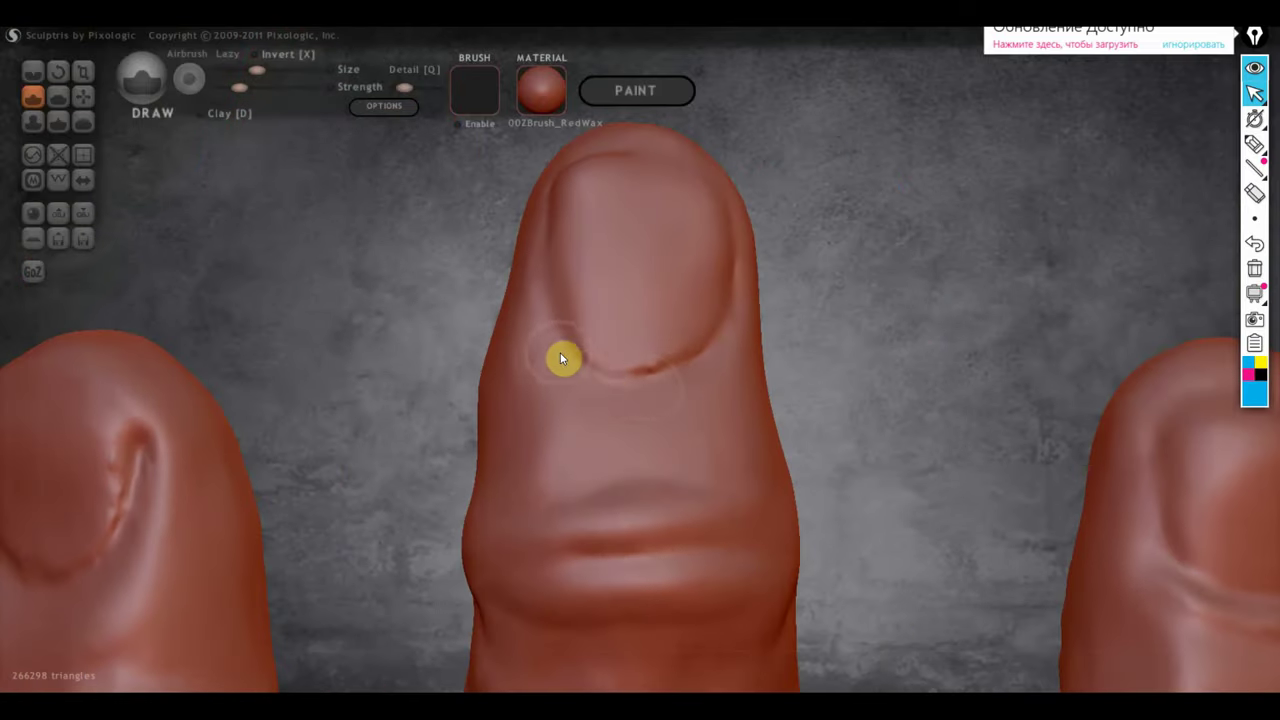
left_click_drag(560, 356, 680, 386, "shift")
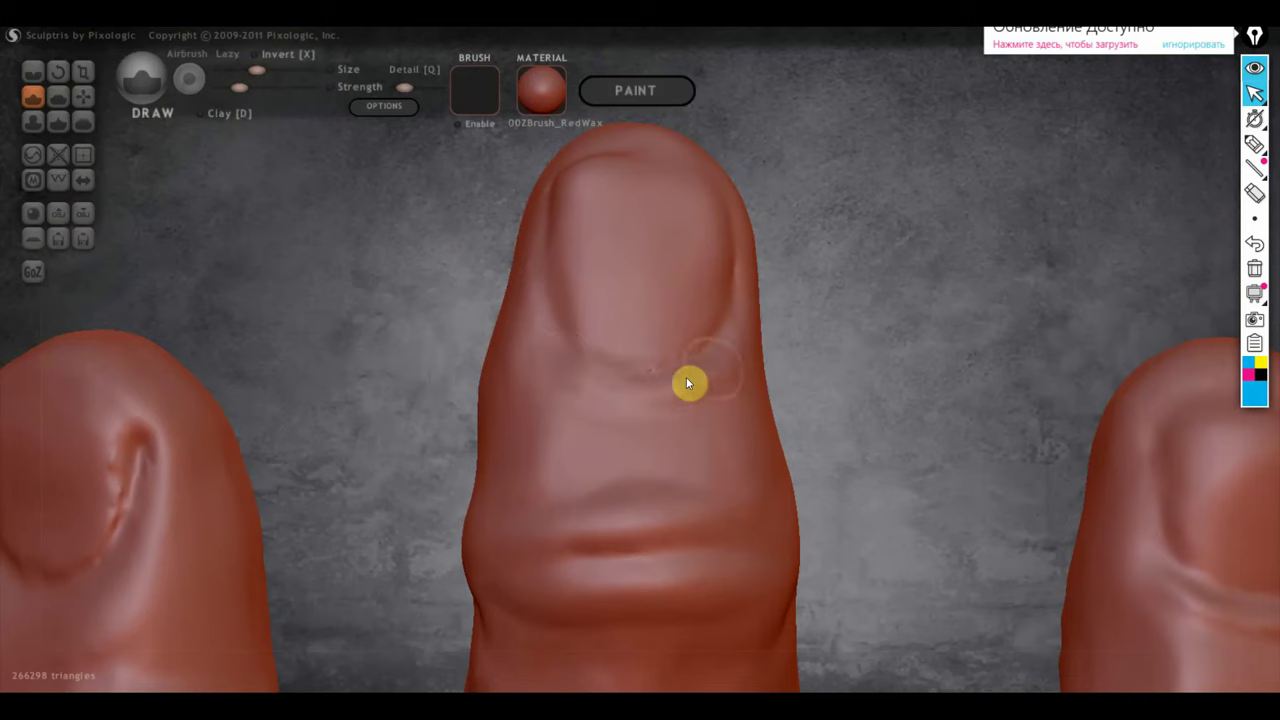
scroll(603, 389, "down", 2)
mouse_move(603, 389)
right_mouse_down()
mouse_move(686, 406)
mouse_move(600, 362)
right_mouse_up()
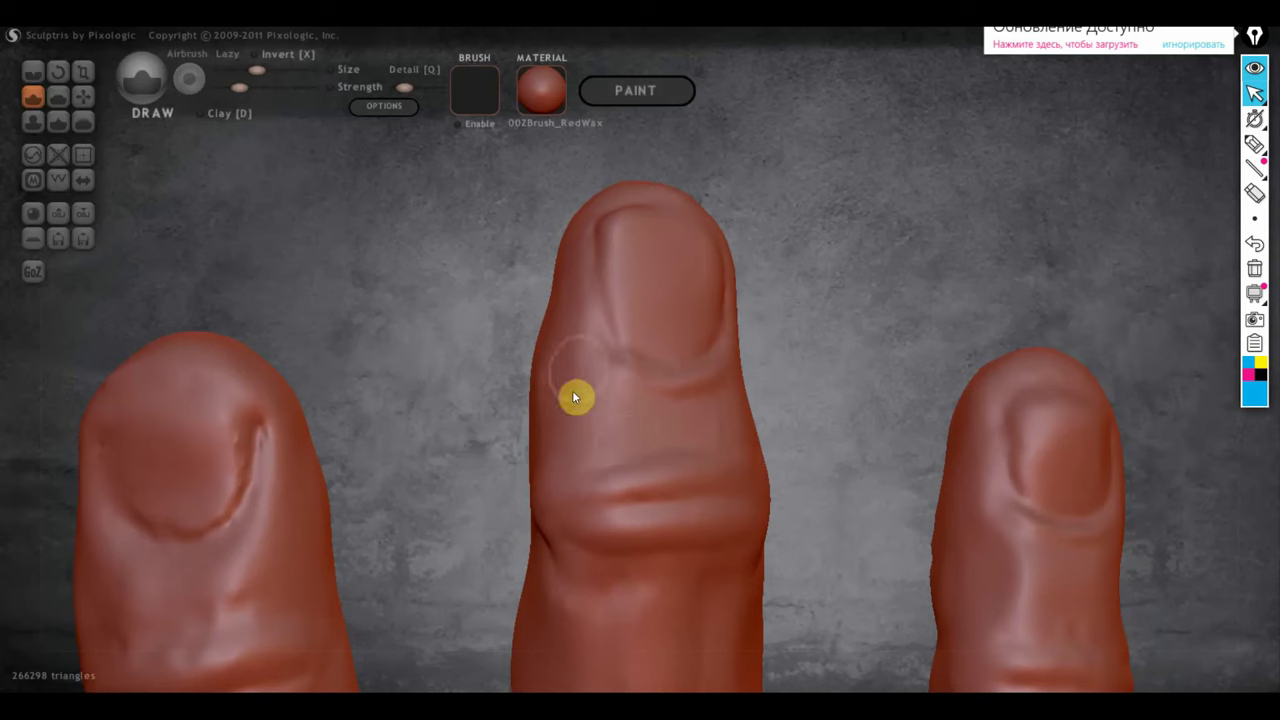
mouse_move(749, 434)
right_mouse_down()
mouse_move(651, 440)
mouse_move(768, 431)
right_mouse_up()
Pull the middle finger's surface into shape with the Grab brush.
left_click(83, 96)
mouse_move(500, 330)
right_mouse_down()
mouse_move(530, 318)
mouse_move(581, 402)
right_mouse_up()
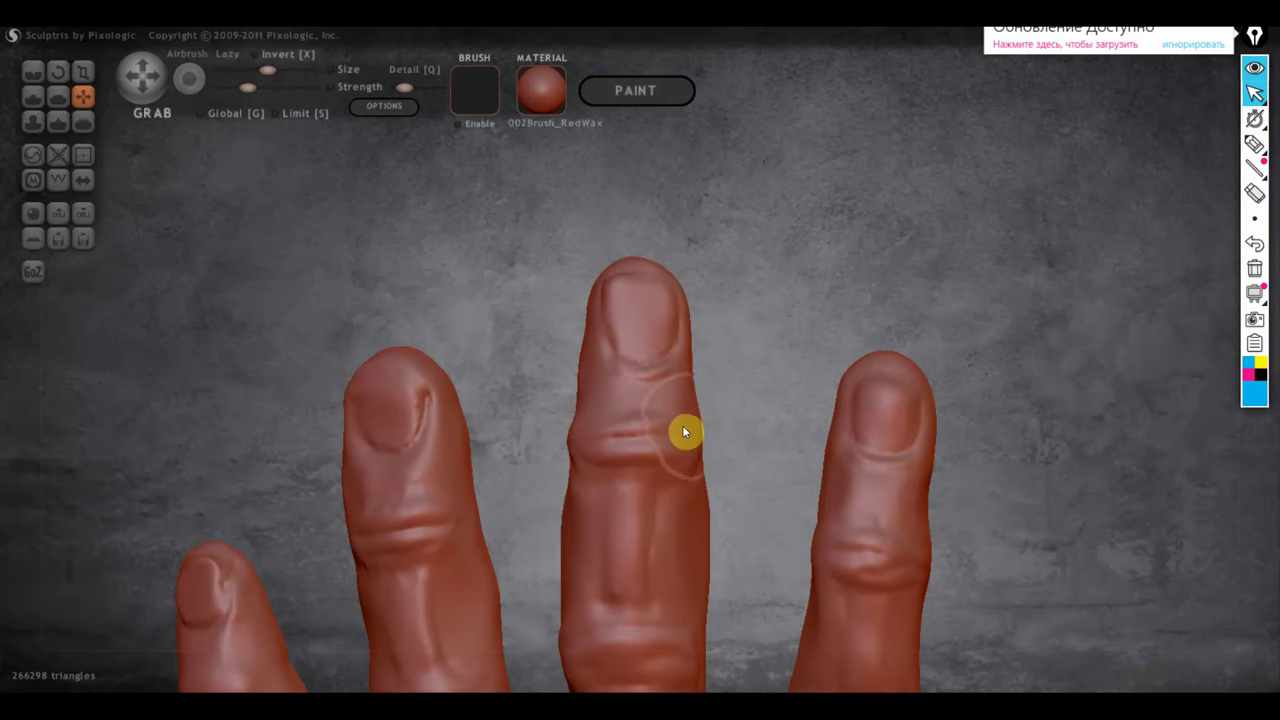
mouse_move(684, 432)
right_mouse_down()
mouse_move(720, 528)
mouse_move(706, 543)
mouse_move(766, 391)
right_mouse_up()
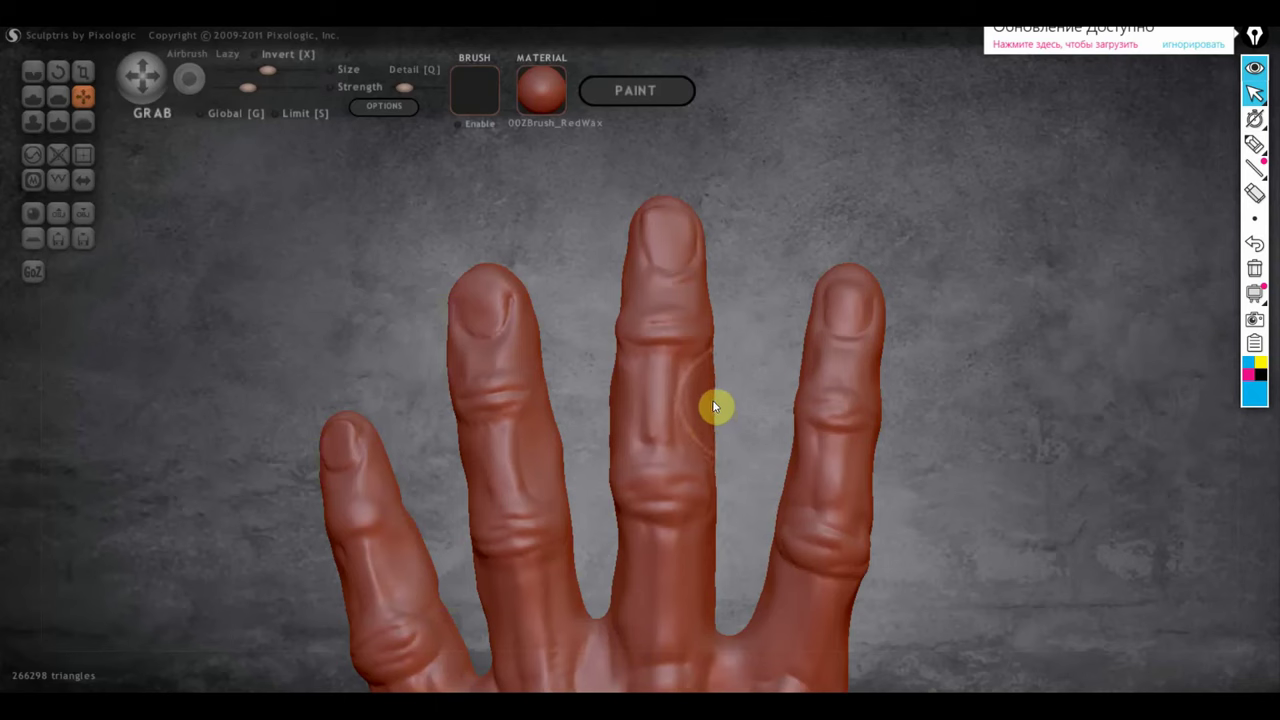
mouse_move(703, 403)
left_mouse_down()
mouse_move(615, 420)
mouse_move(610, 410)
mouse_move(659, 419)
left_mouse_up()
Orbit the hand from palm-facing to edge-on views to inspect the fingers.
left_click_drag(827, 490, 976, 414, "alt")
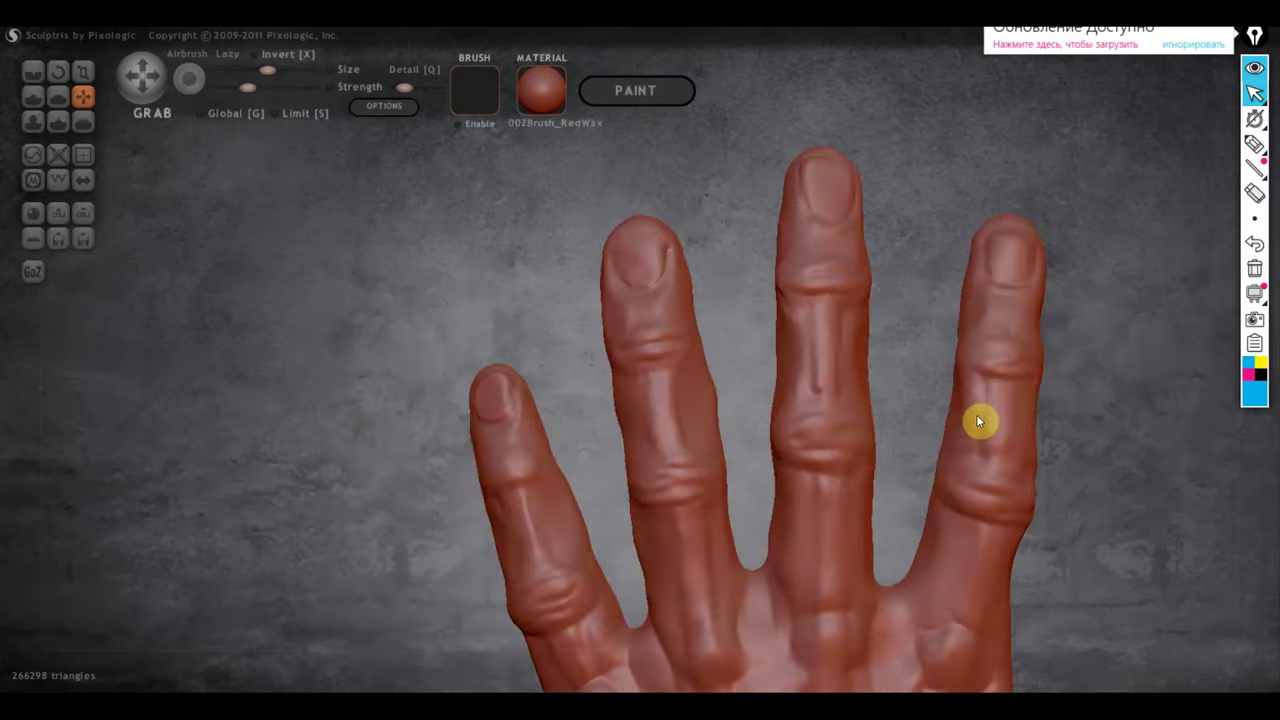
scroll(635, 443, "up", 2)
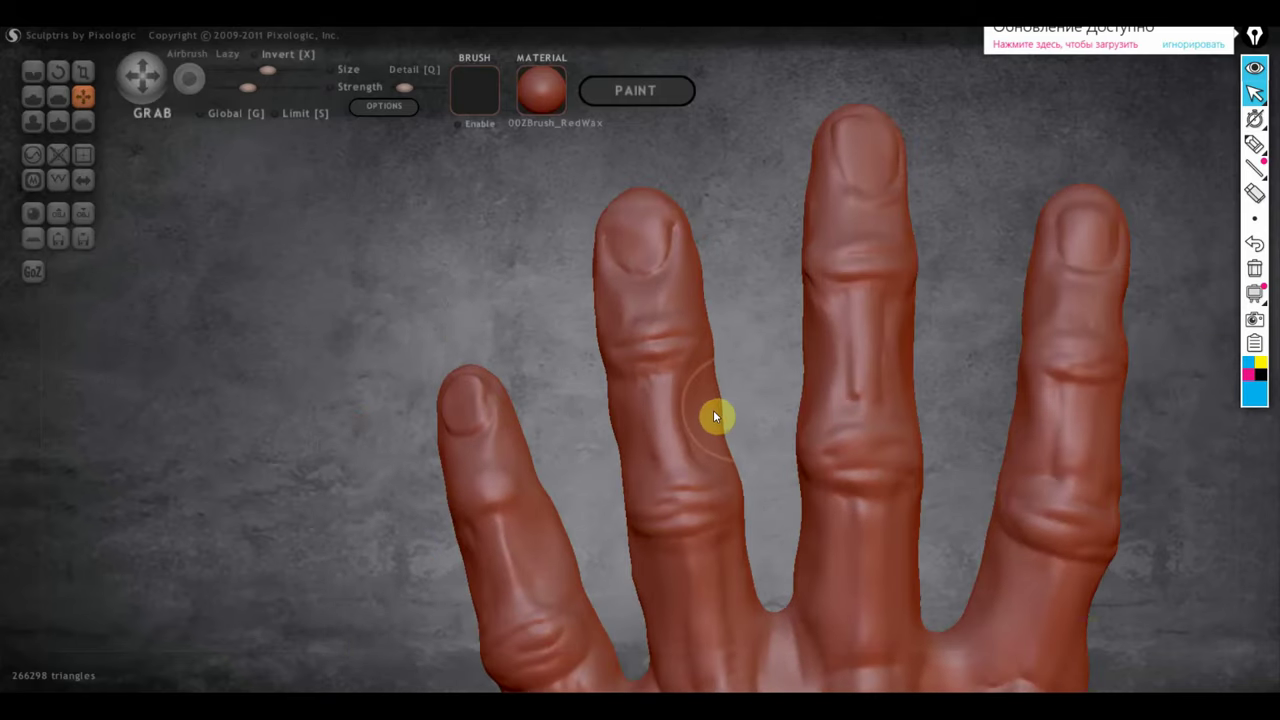
right_click_drag(686, 429, 688, 431)
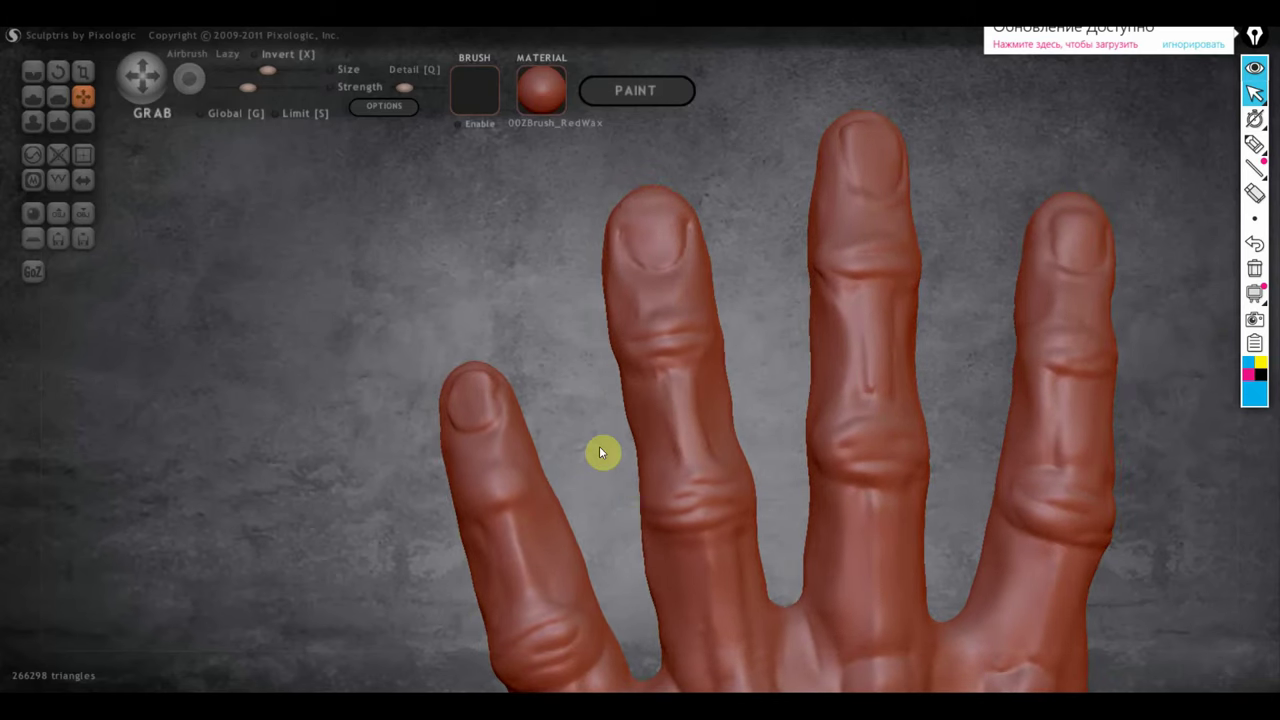
right_click_drag(600, 451, 626, 414)
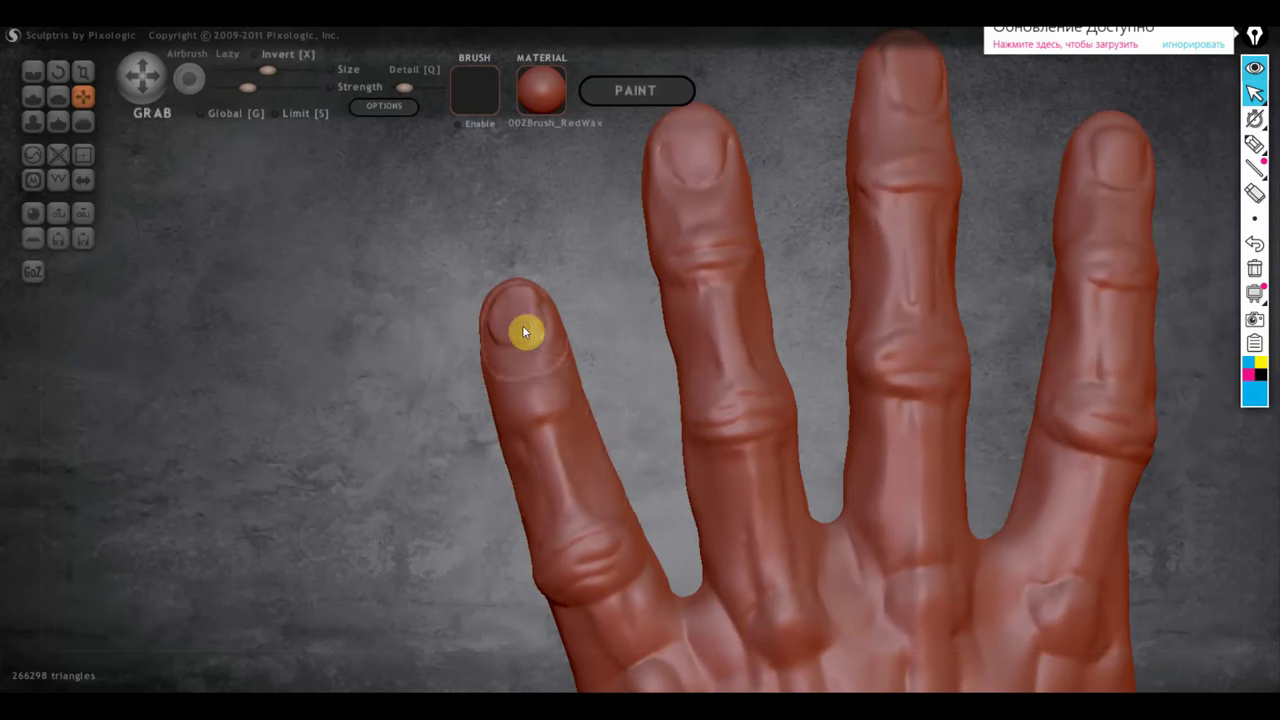
mouse_move(480, 331)
right_mouse_down()
mouse_move(549, 444)
mouse_move(614, 488)
mouse_move(706, 471)
mouse_move(529, 457)
mouse_move(641, 416)
mouse_move(714, 417)
mouse_move(535, 426)
mouse_move(626, 500)
mouse_move(634, 460)
mouse_move(622, 472)
right_mouse_up()
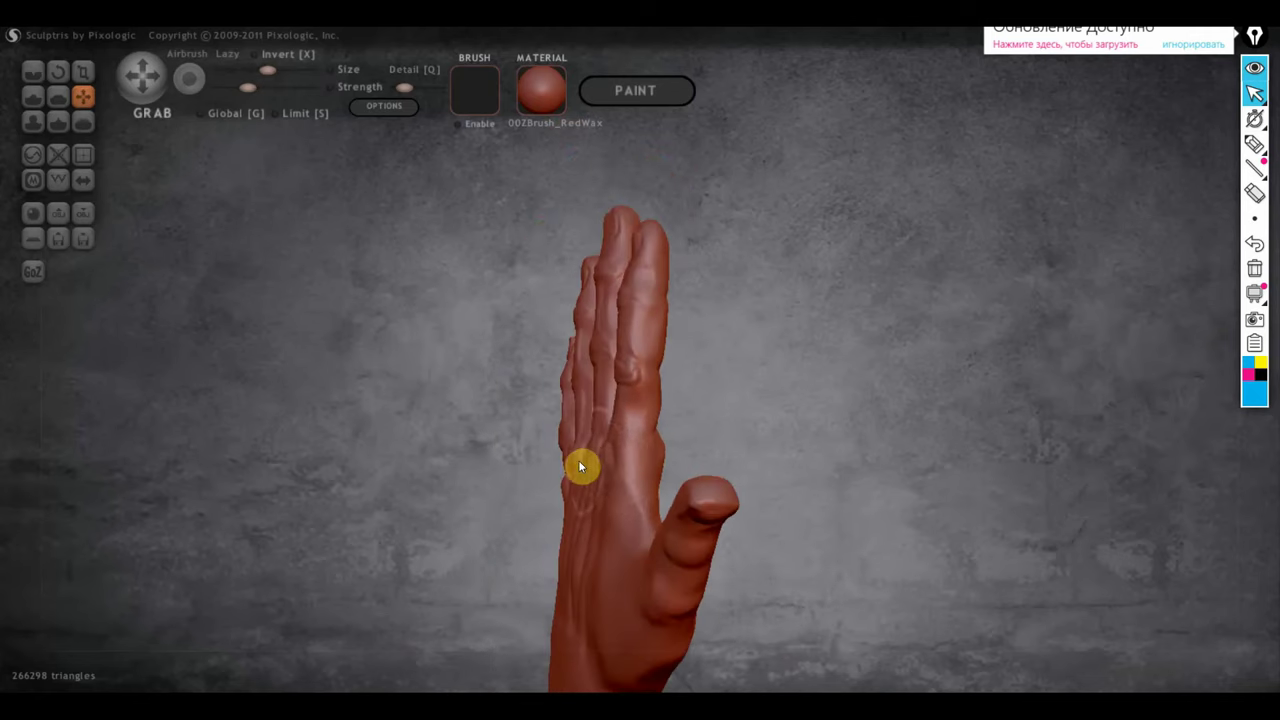
right_click_drag(634, 464, 647, 464)
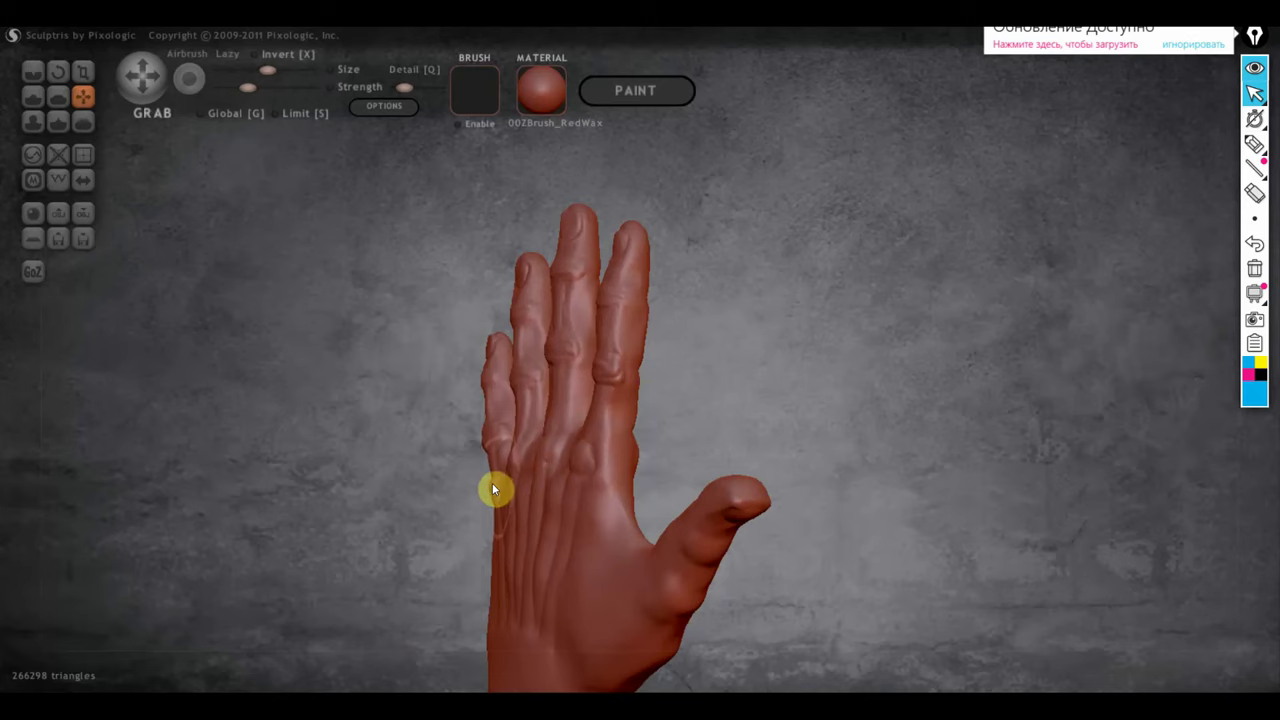
right_click_drag(556, 489, 965, 482)
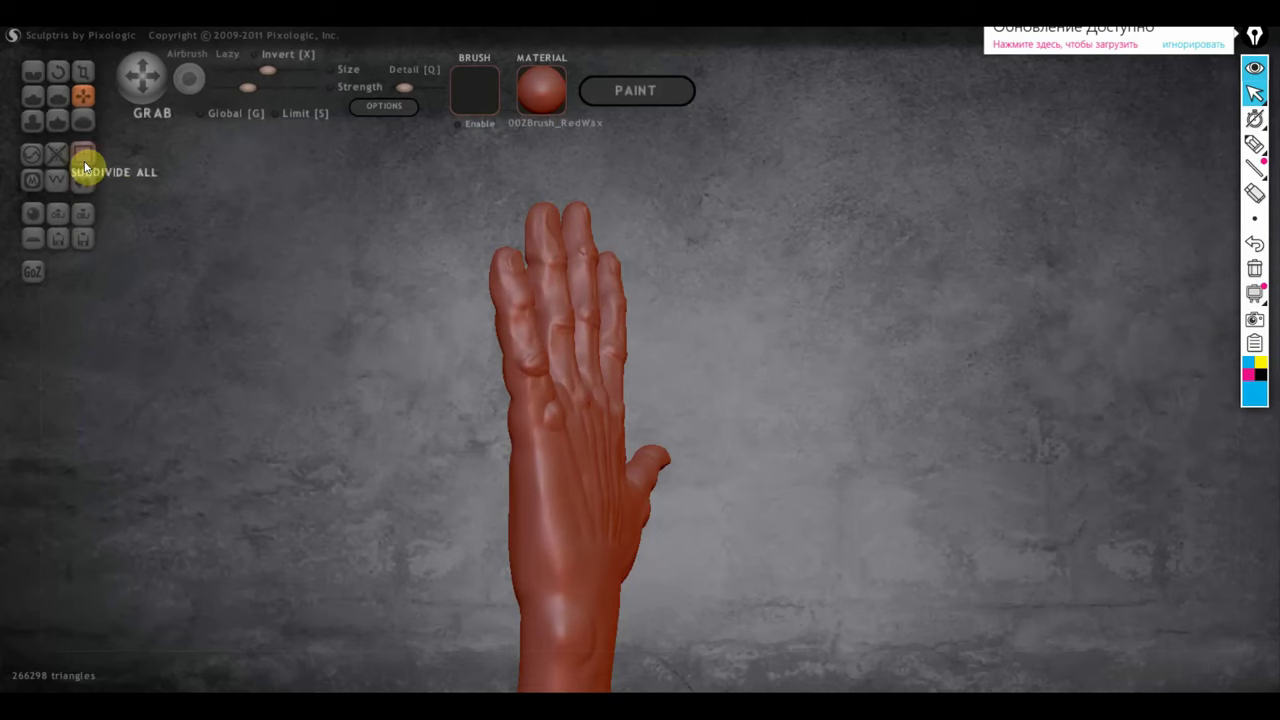
Show the wireframe, reduce the mesh twice to 125672 triangles, then hide the wireframe.
left_click(57, 179)
right_click_drag(585, 369, 390, 430)
scroll(390, 430, "up", 5)
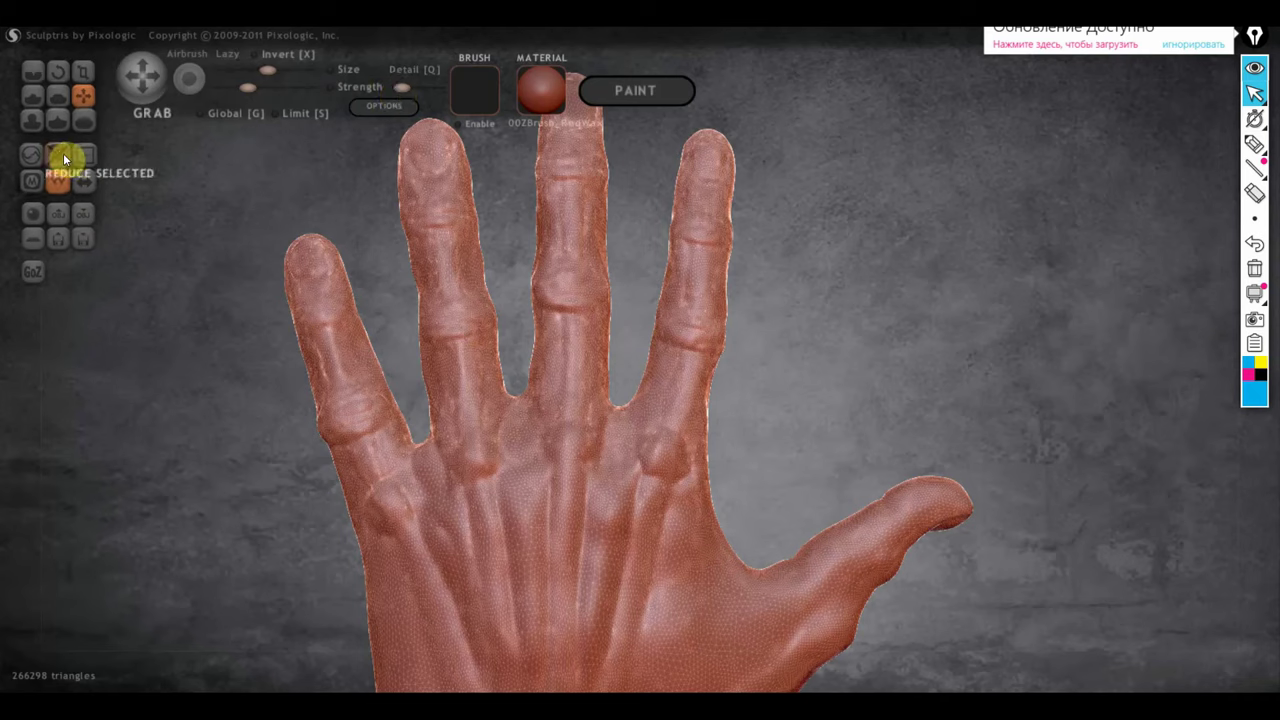
left_click(92, 172)
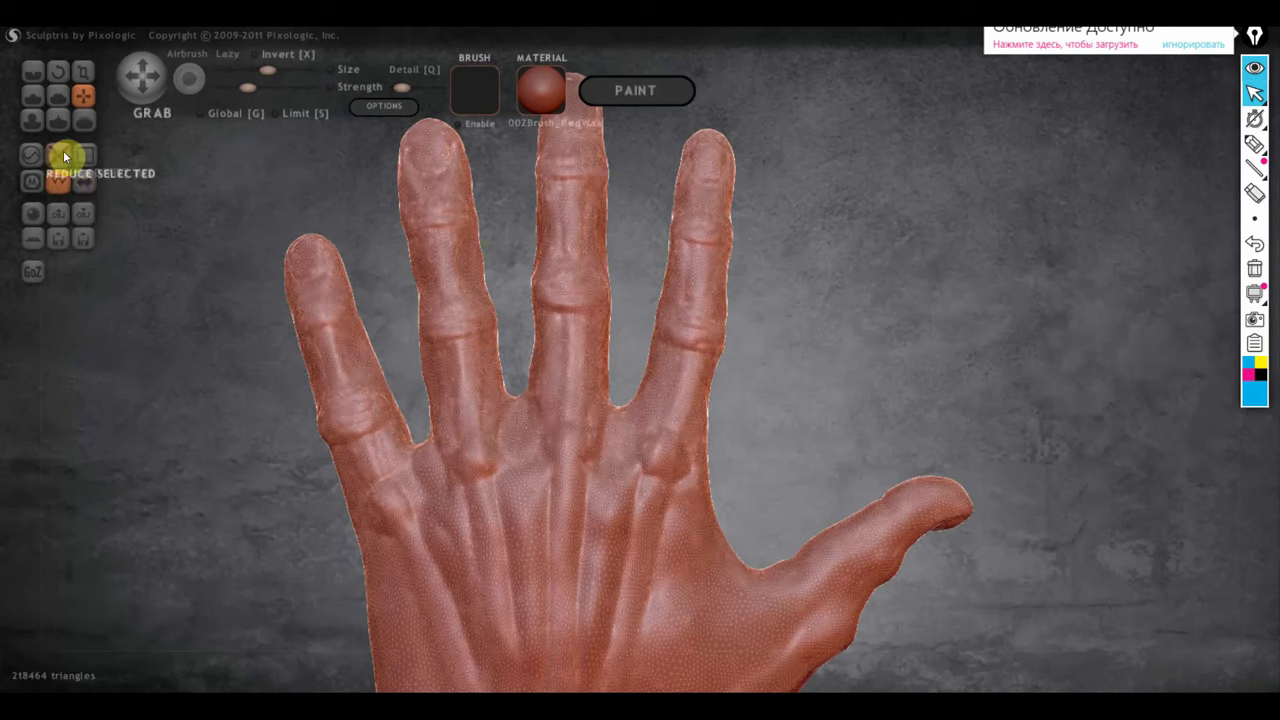
left_click(55, 157)
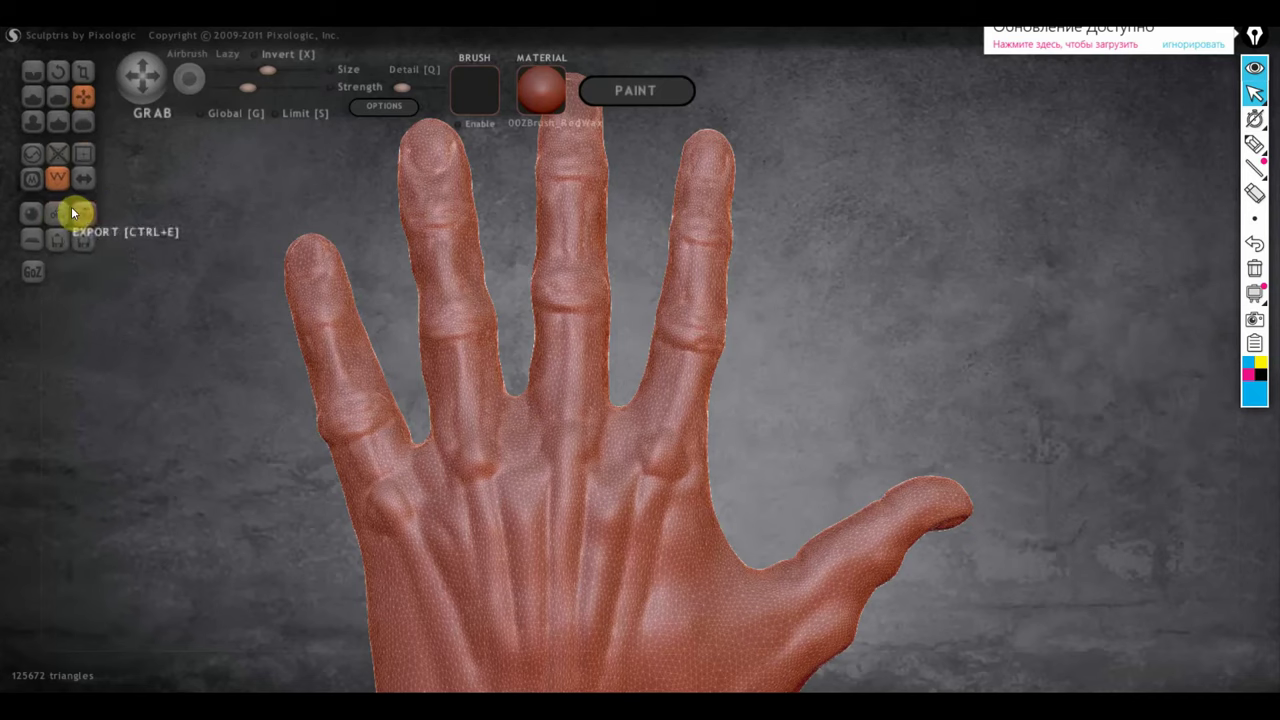
left_click(57, 177)
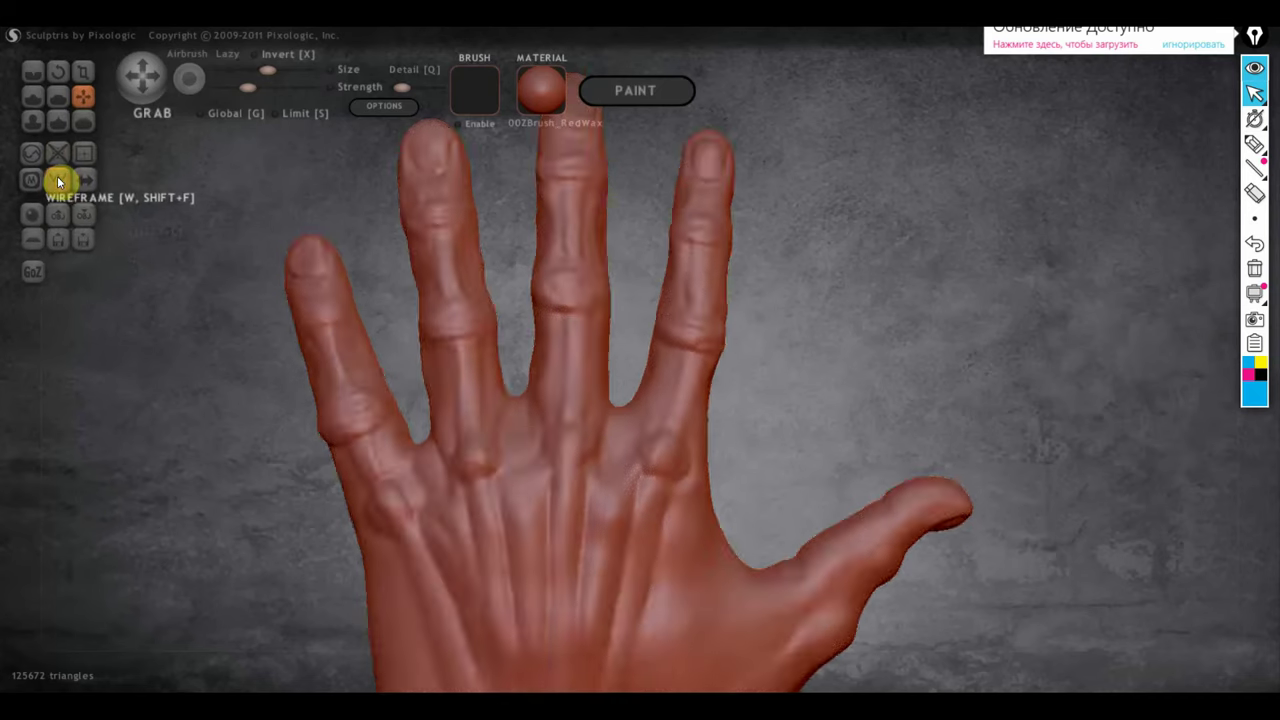
scroll(448, 325, "up", 2)
Zoom in on the fingernail and raise a ridge along its lower edge with Draw.
scroll(704, 295, "up", 2)
scroll(629, 323, "up", 2)
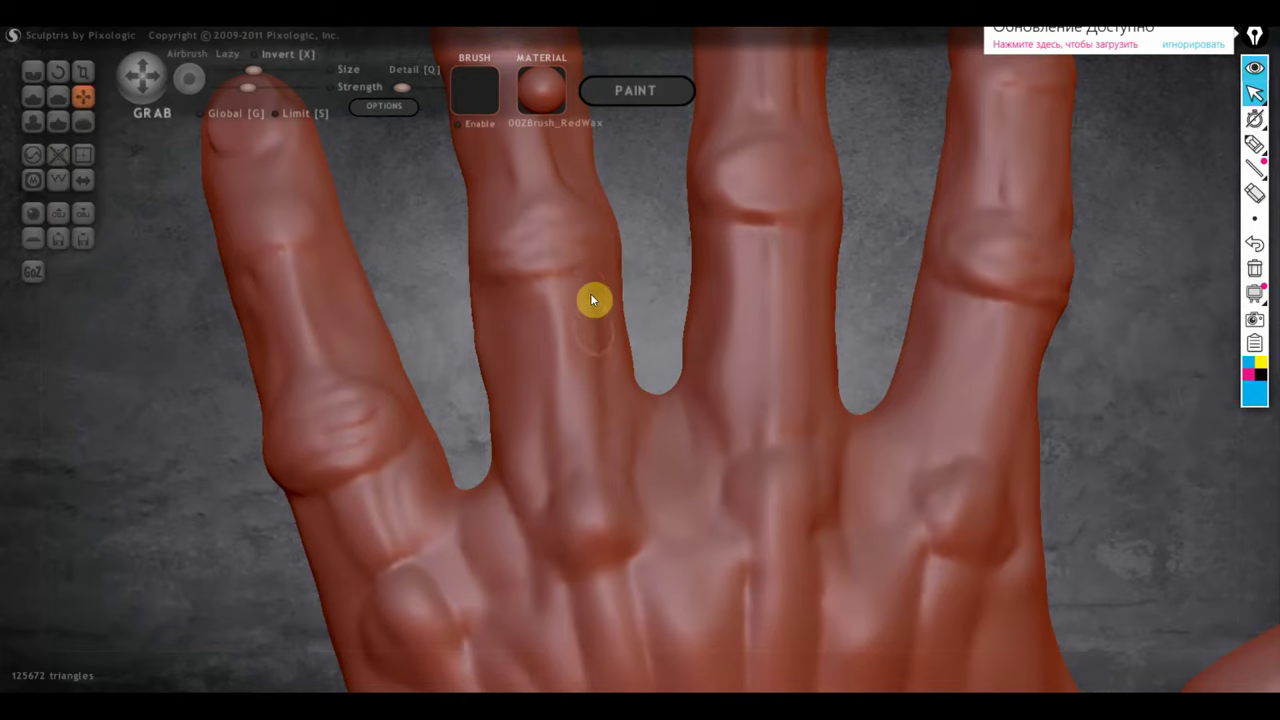
scroll(600, 330, "down", 3)
right_click_drag(572, 346, 558, 348)
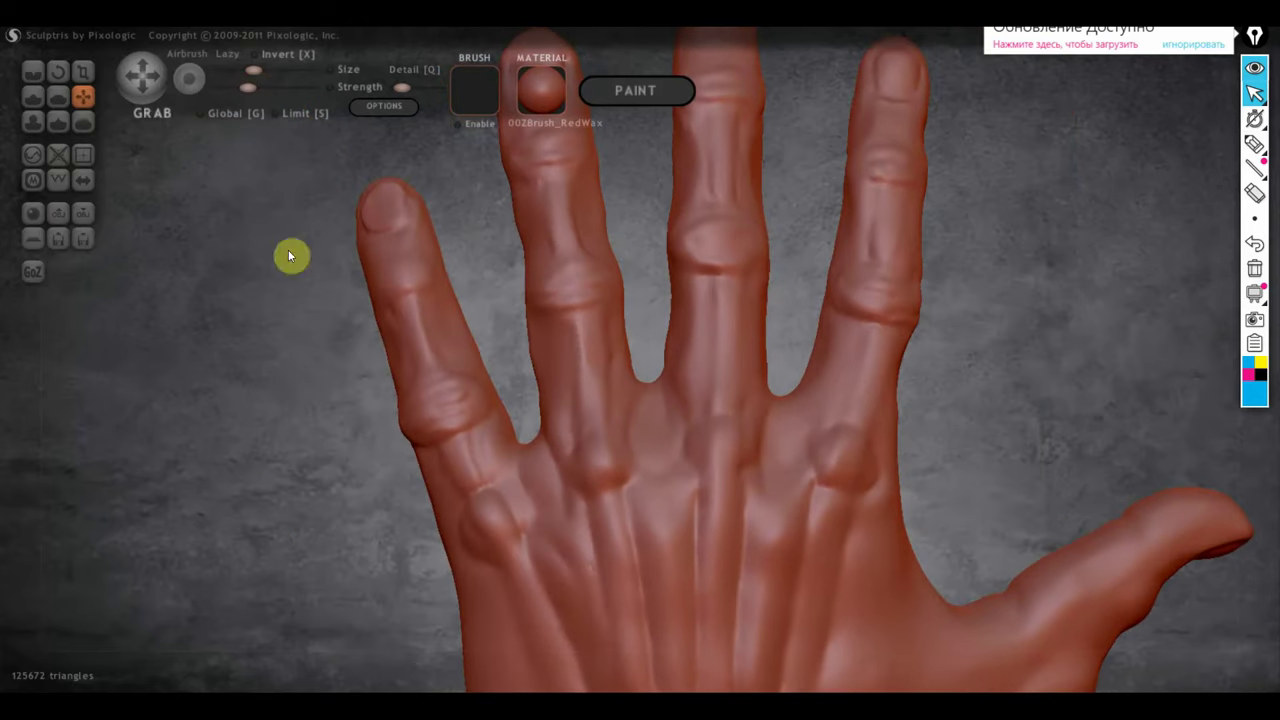
left_click(34, 71)
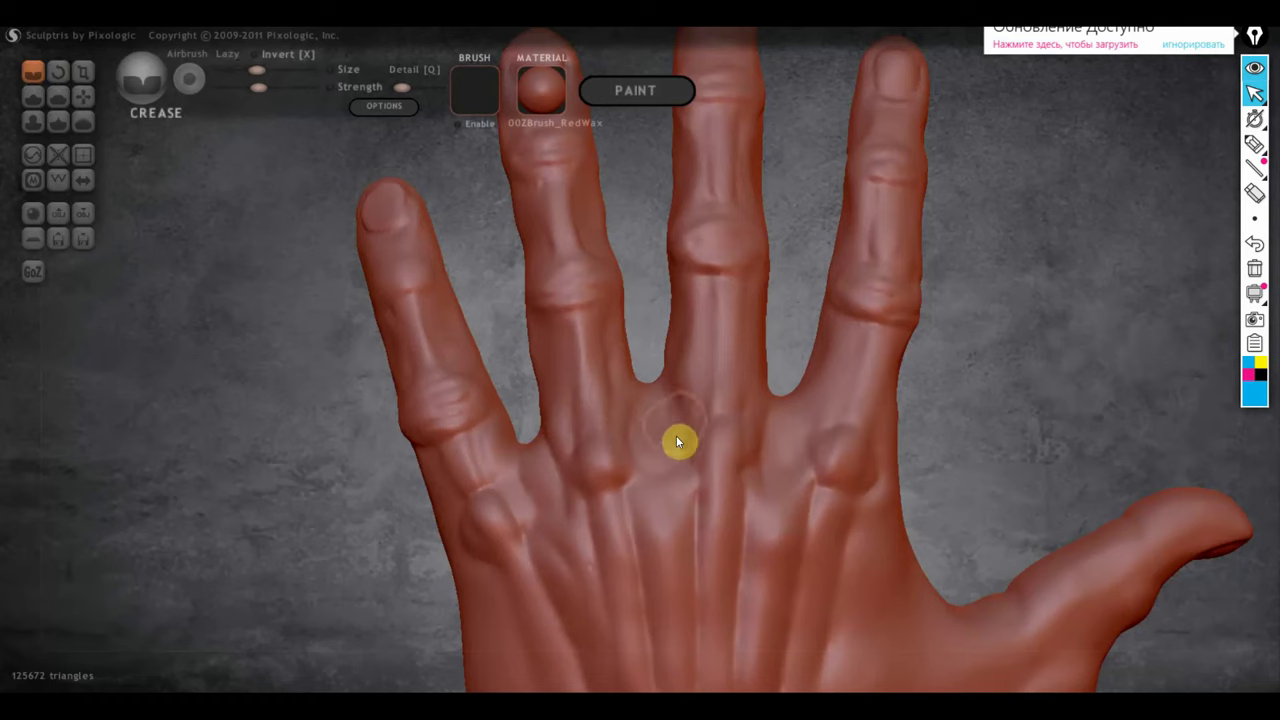
scroll(696, 330, "up", 3)
scroll(606, 472, "up", 3)
scroll(606, 480, "up", 3)
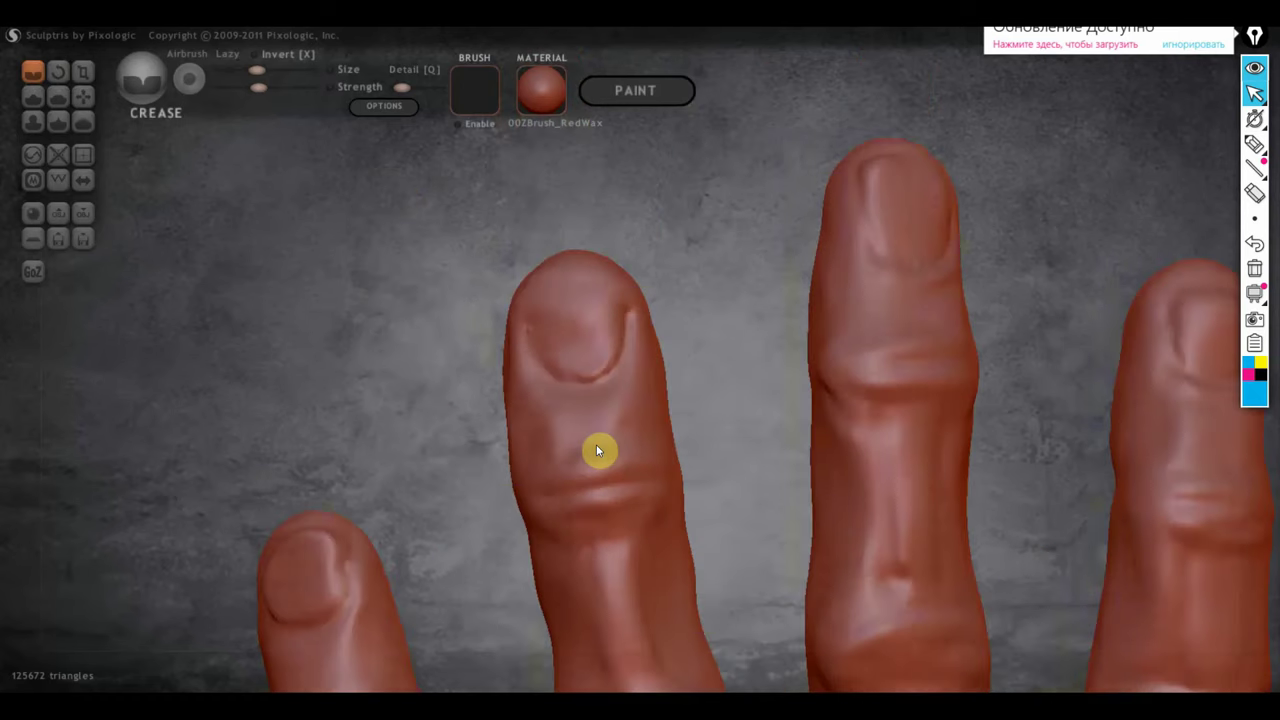
scroll(437, 399, "up", 2)
left_click(33, 98)
scroll(523, 394, "up", 2)
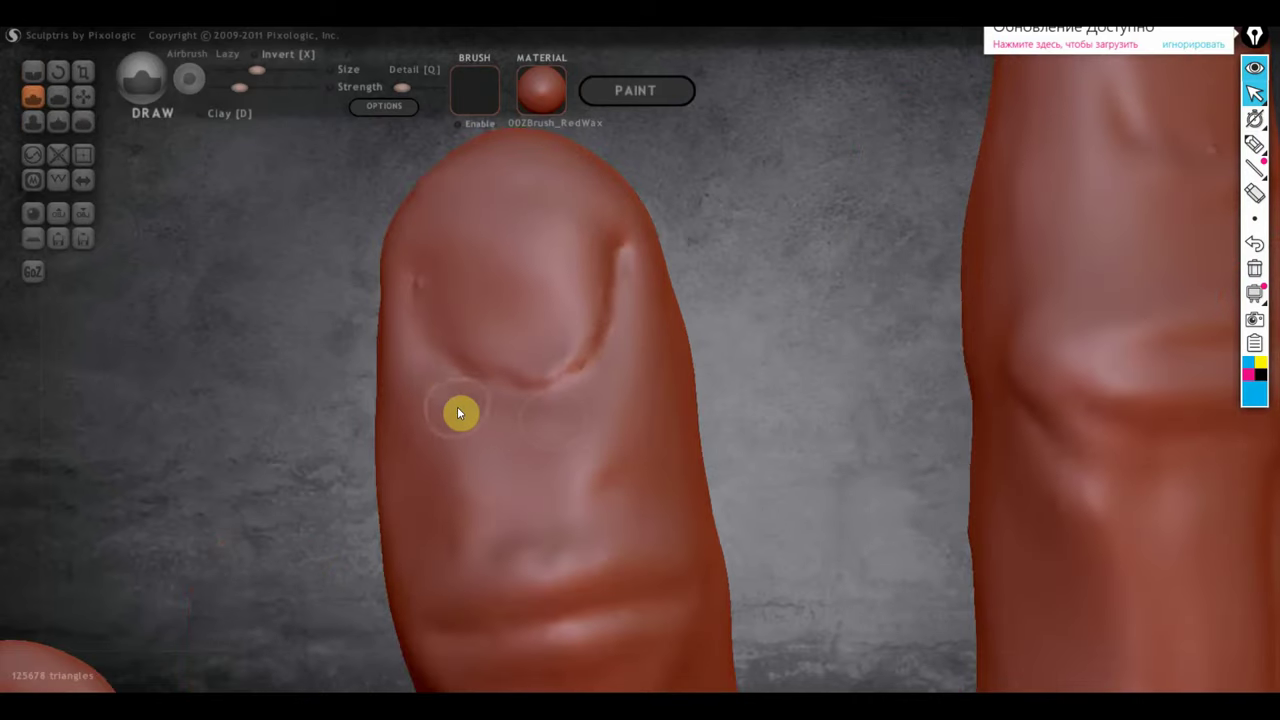
left_click_drag(460, 411, 597, 397)
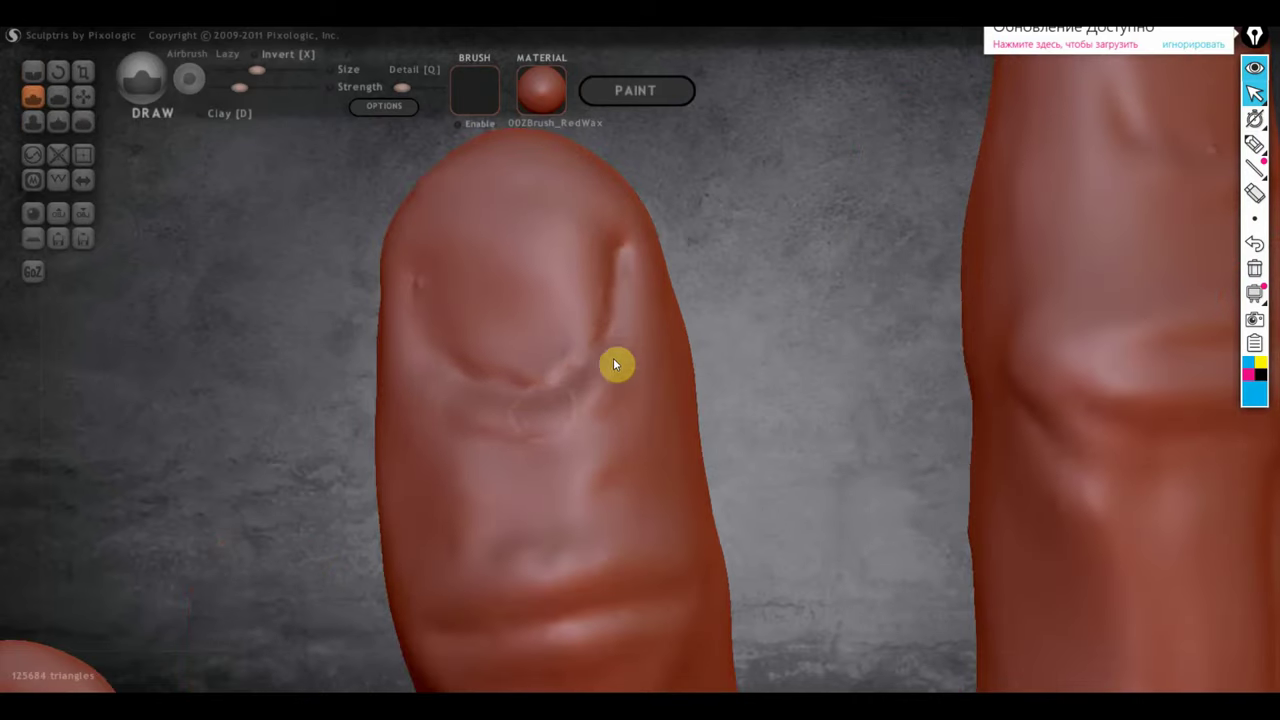
mouse_move(449, 414)
left_mouse_down()
mouse_move(551, 429)
mouse_move(638, 397)
left_mouse_up()
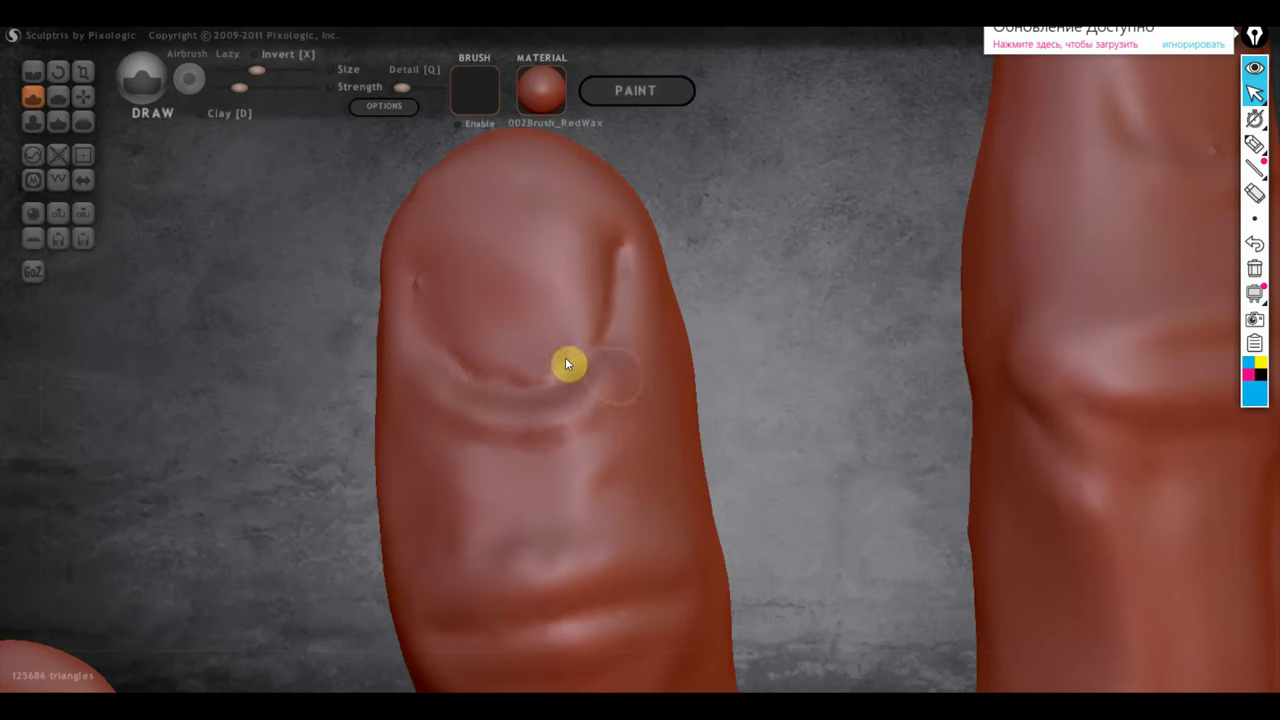
Build a ridge along the nail's upper-left edge and add small marks, undoing a stray dent.
mouse_move(529, 360)
left_mouse_down()
mouse_move(437, 263)
mouse_move(569, 366)
mouse_move(629, 291)
left_mouse_up()
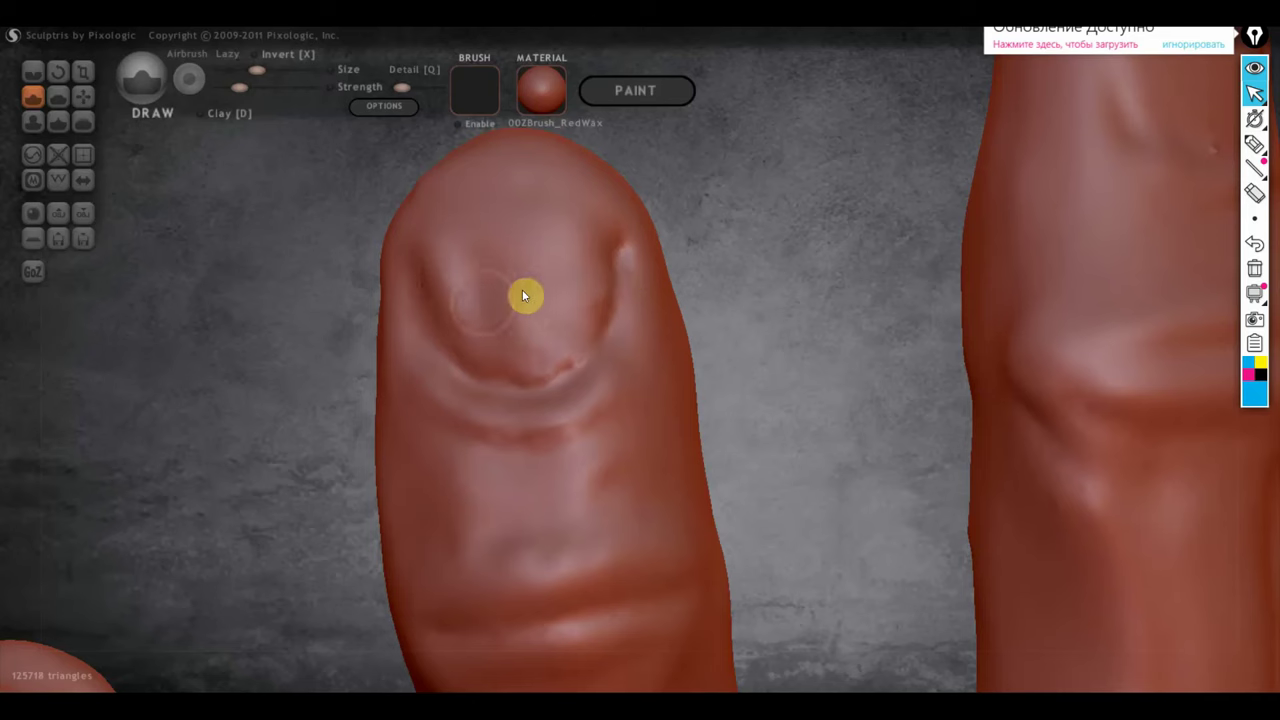
left_click_drag(522, 295, 524, 236)
left_click_drag(446, 229, 508, 200)
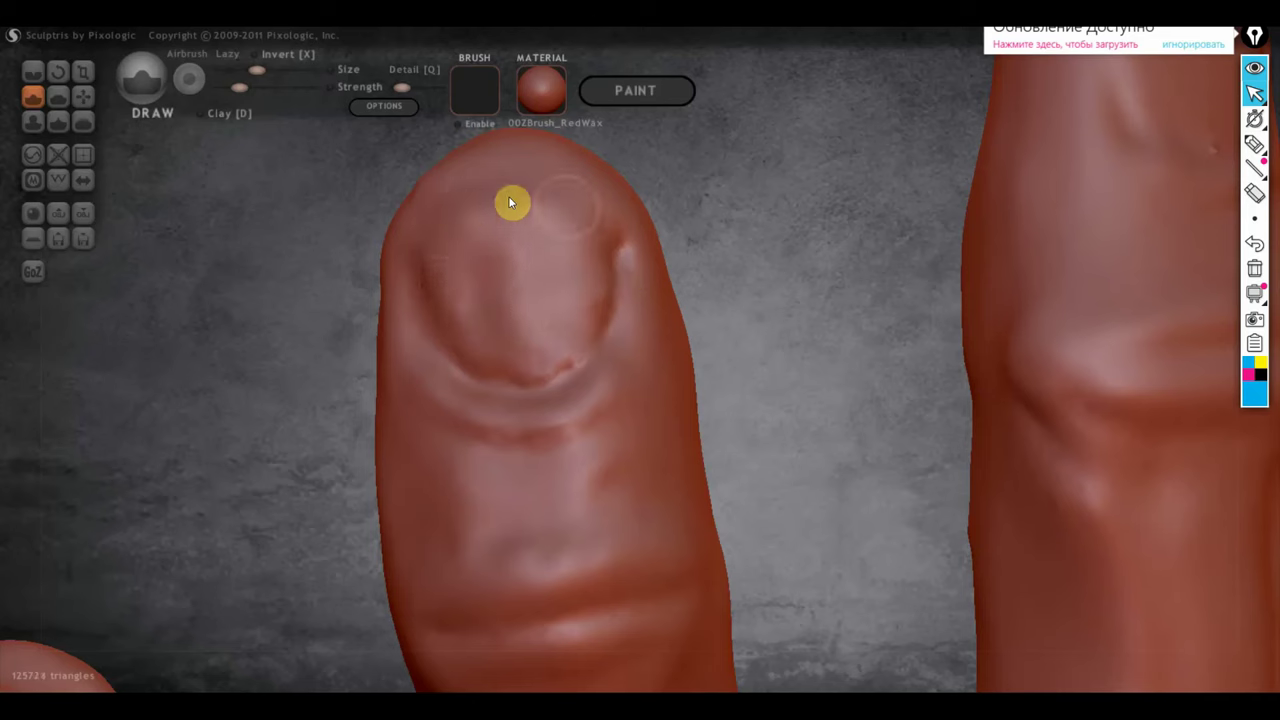
left_click_drag(594, 223, 446, 208)
key("ctrl+z")
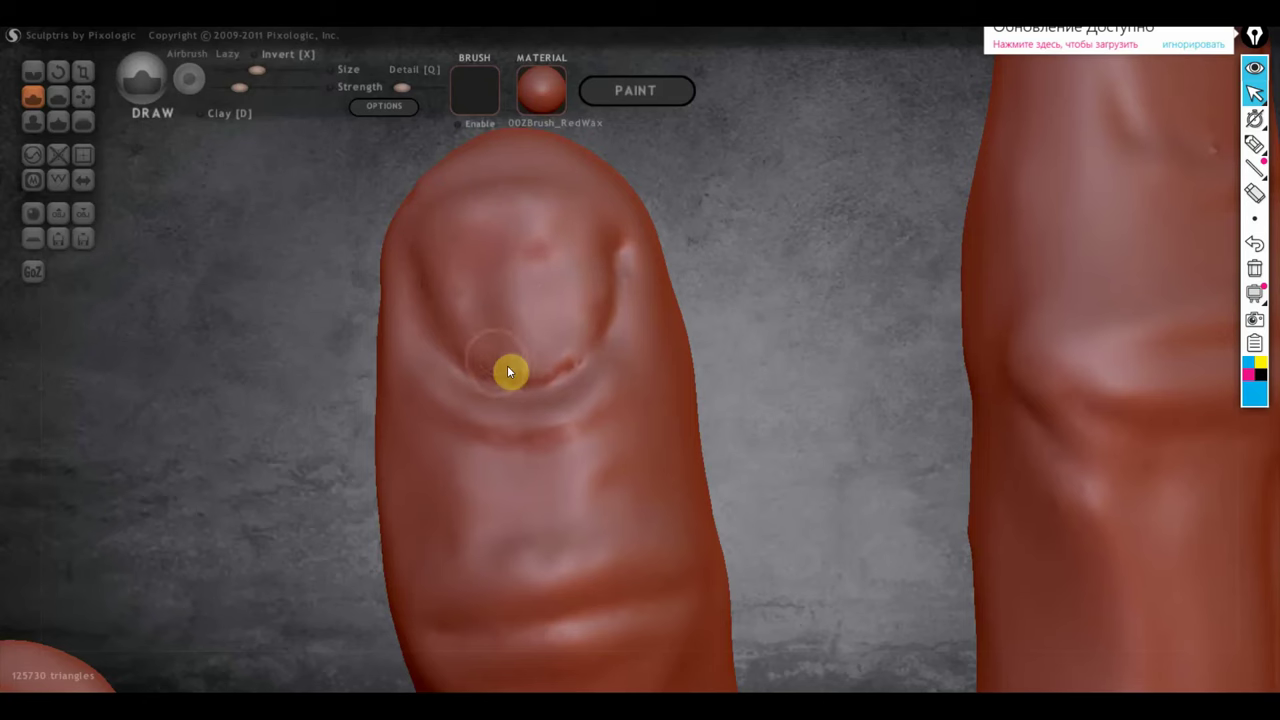
Flatten and smooth the nail plate and its edge with the Flatten brush.
left_click(72, 118)
right_click_drag(383, 237, 491, 269)
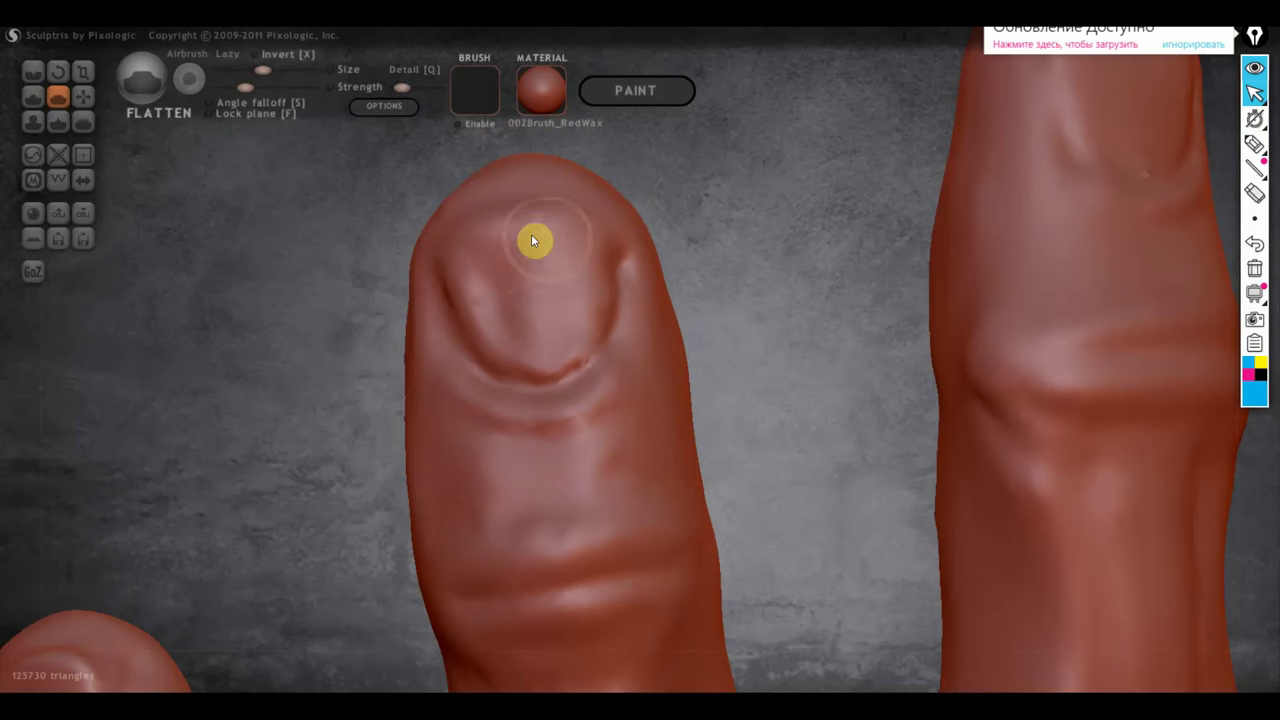
mouse_move(531, 240)
left_mouse_down()
mouse_move(486, 283)
mouse_move(546, 280)
mouse_move(563, 297)
mouse_move(585, 270)
mouse_move(608, 294)
left_mouse_up()
right_click_drag(608, 294, 708, 314)
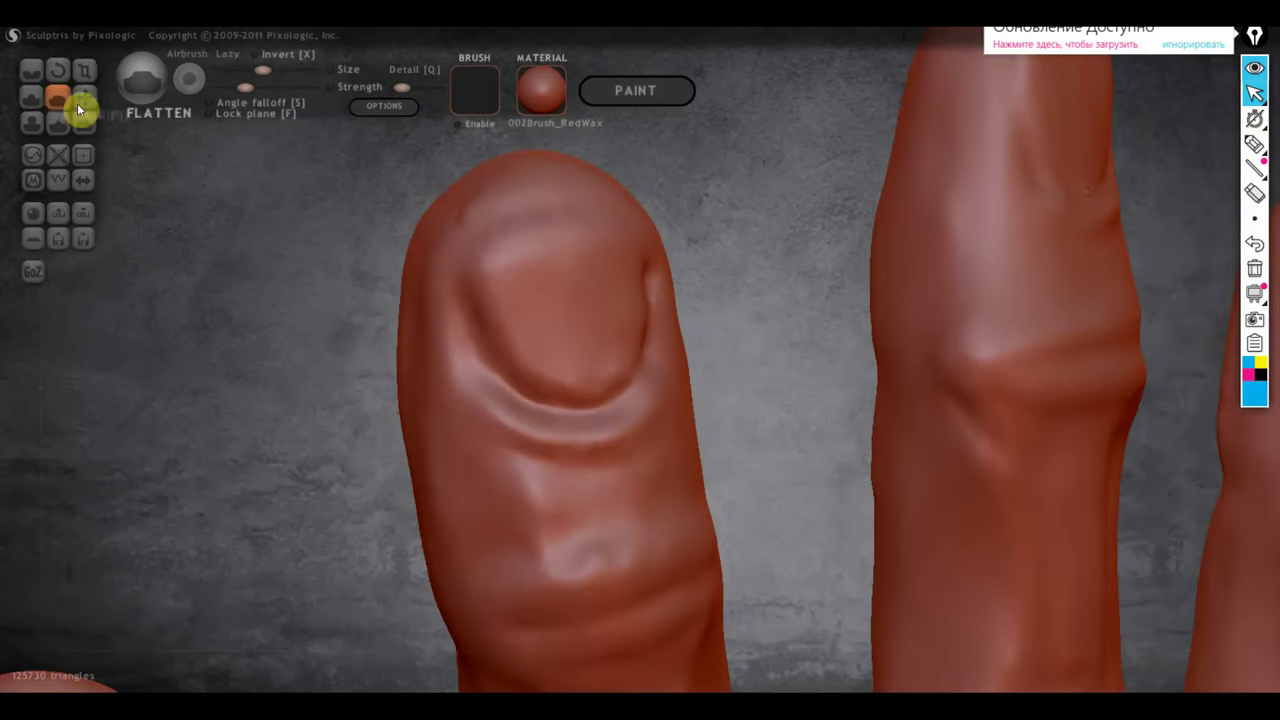
Carve faint grooves into the fingernail with Crease, then view three fingertips.
left_click(31, 70)
right_click_drag(297, 174, 533, 328)
mouse_move(670, 312)
left_mouse_down()
mouse_move(580, 366)
mouse_move(546, 420)
mouse_move(611, 266)
mouse_move(525, 398)
left_mouse_up()
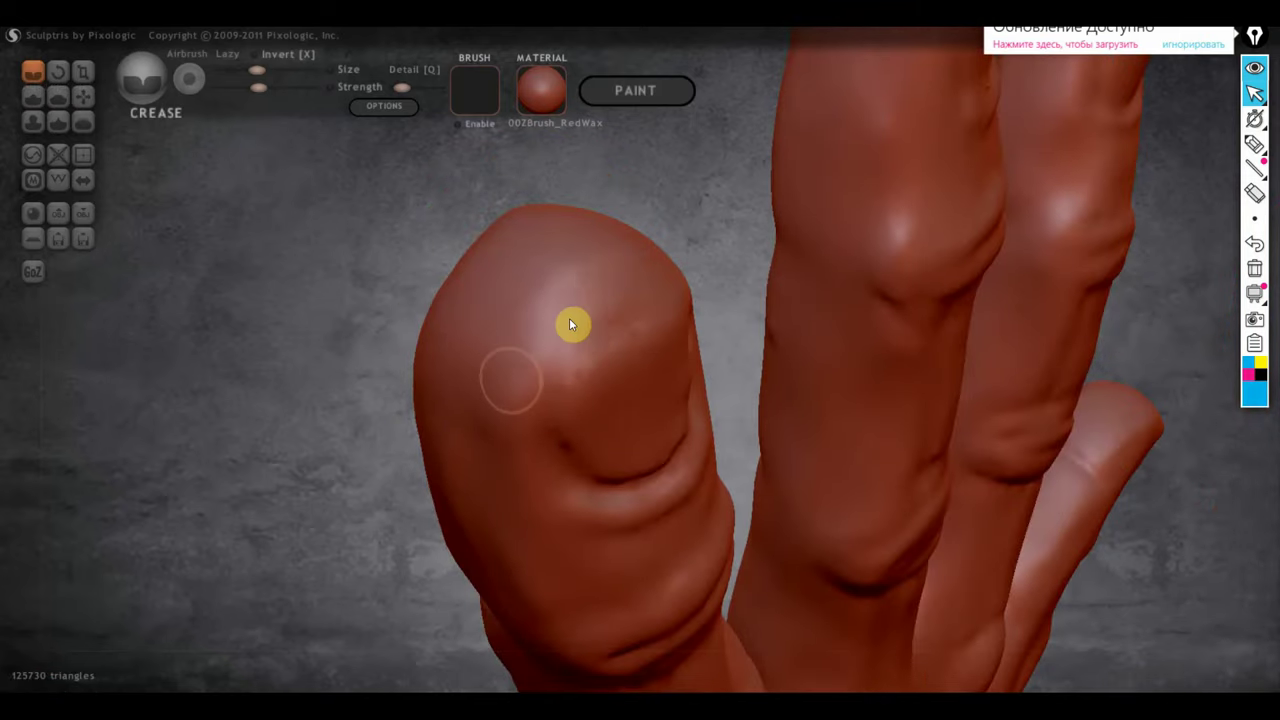
mouse_move(551, 257)
right_mouse_down()
mouse_move(631, 375)
mouse_move(652, 371)
mouse_move(658, 397)
right_mouse_up()
right_click_drag(649, 448, 1008, 304)
With Grab selected, zoom out and turn the hand to a side-on profile.
left_click(83, 95)
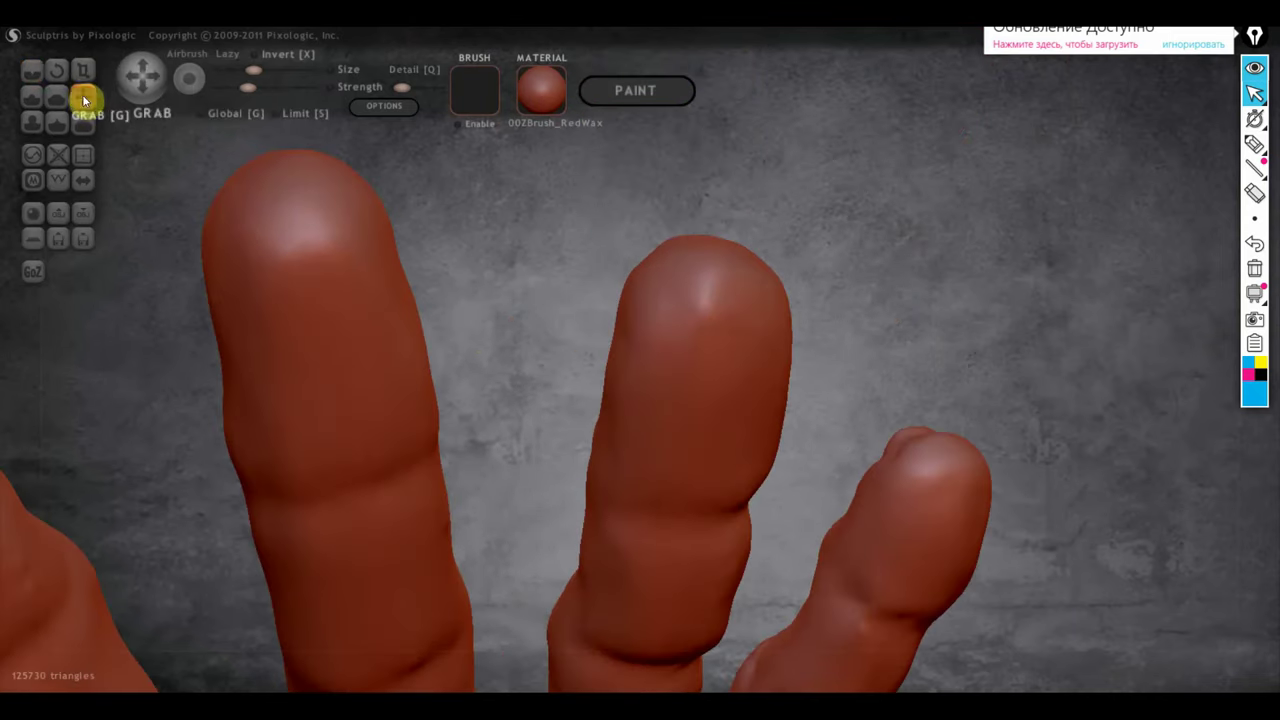
scroll(704, 337, "down", 5)
scroll(686, 341, "down", 3)
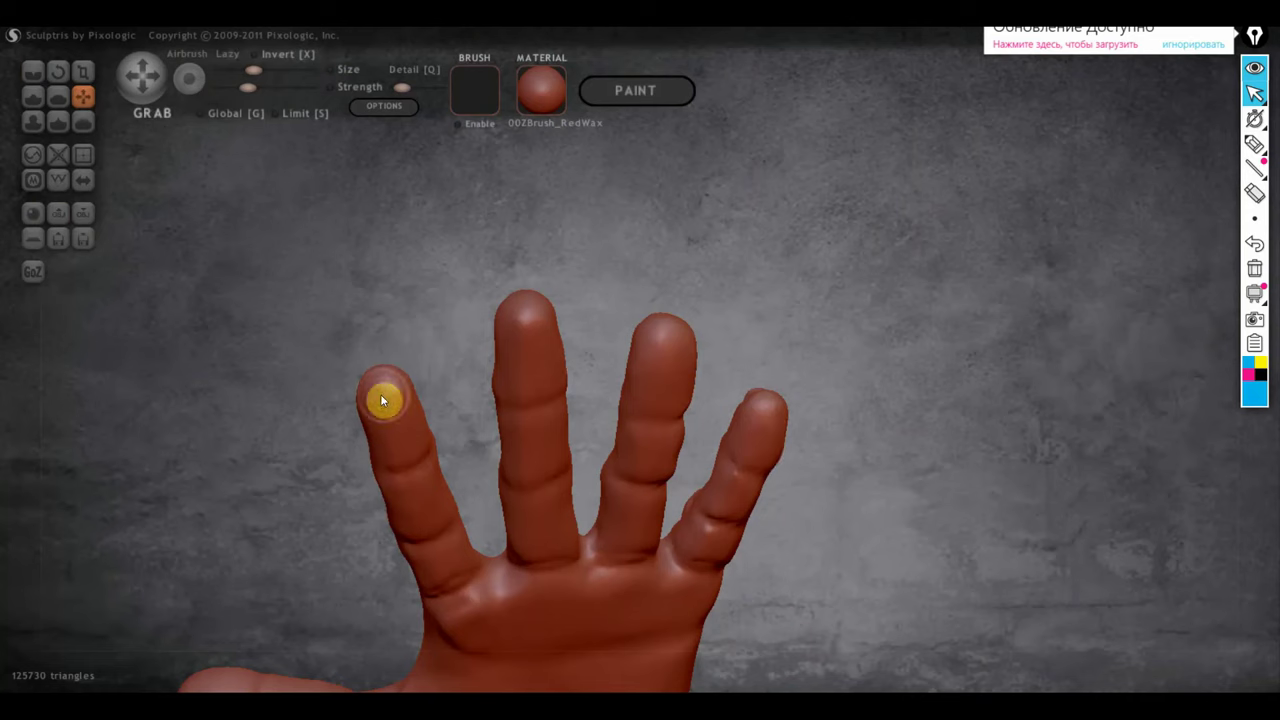
right_click_drag(371, 386, 511, 312)
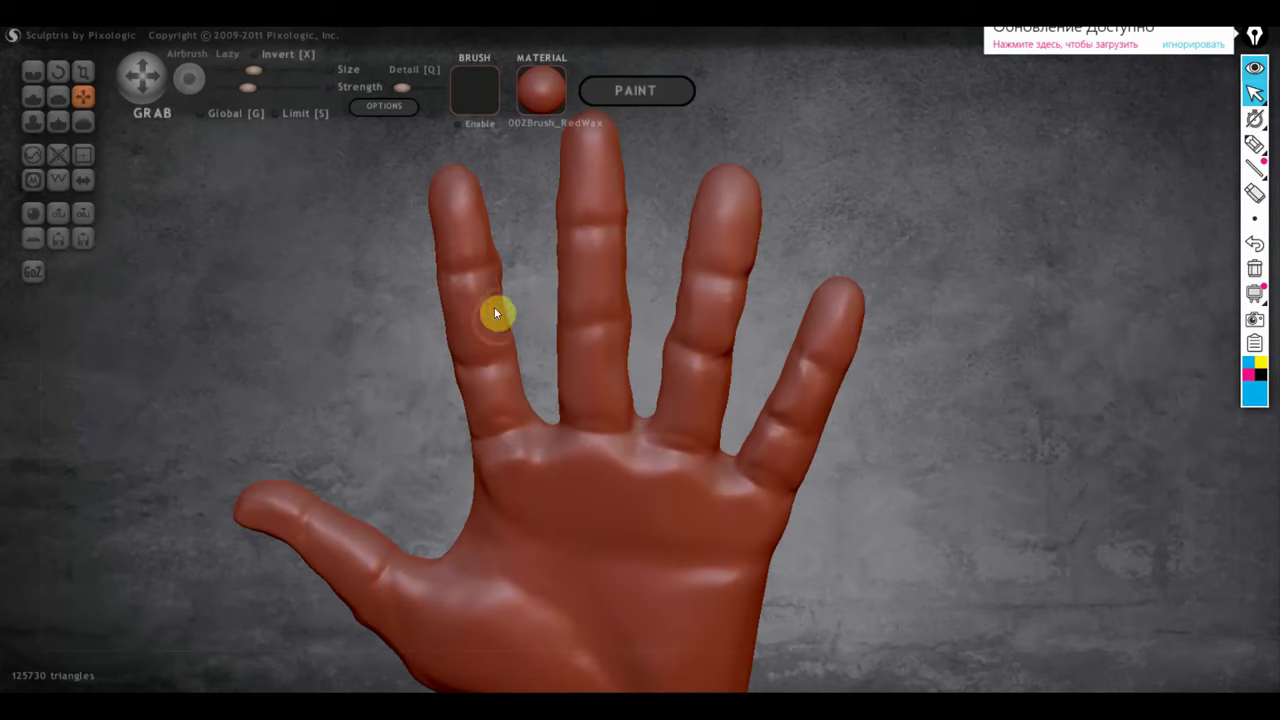
scroll(620, 355, "down", 5)
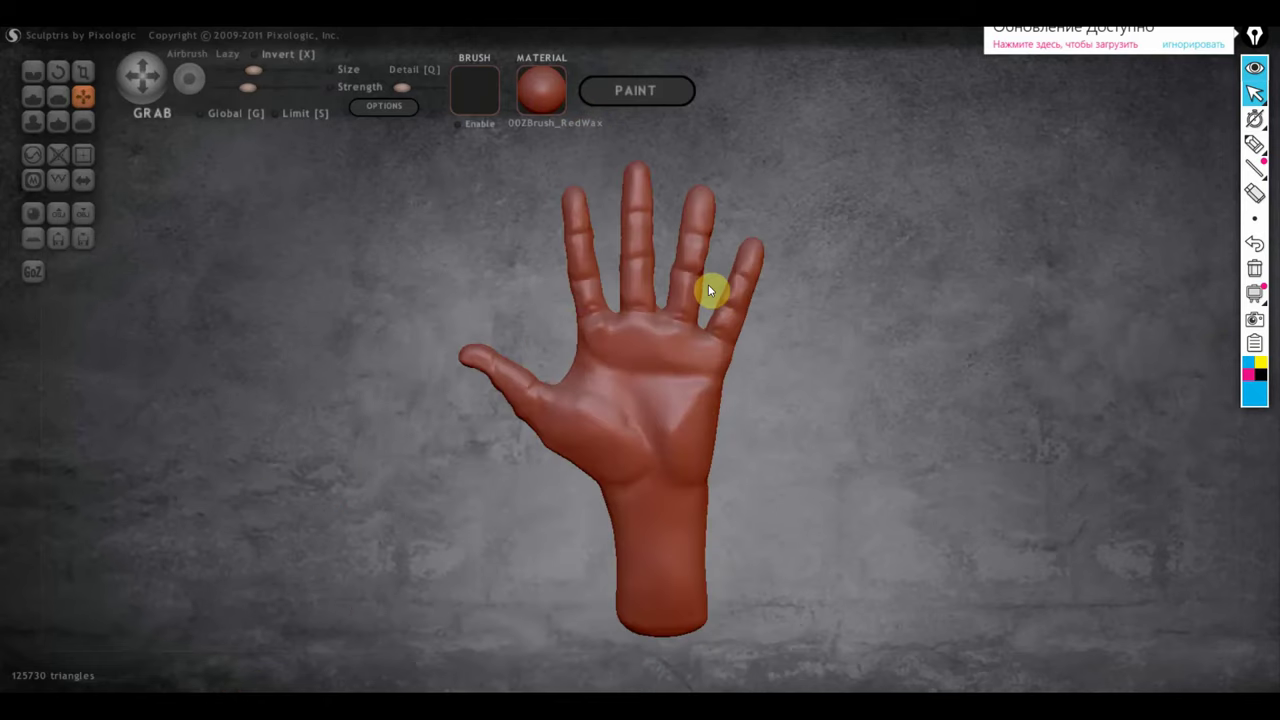
scroll(709, 289, "up", 5)
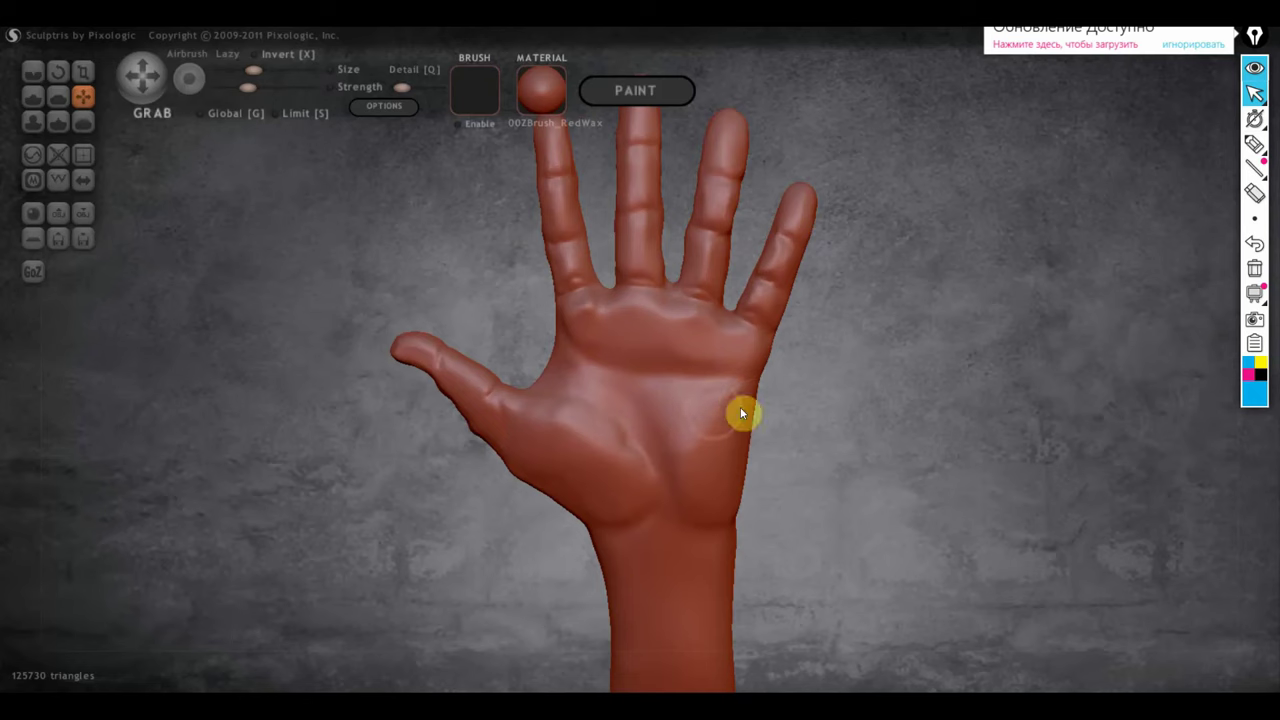
right_click_drag(690, 462, 377, 517)
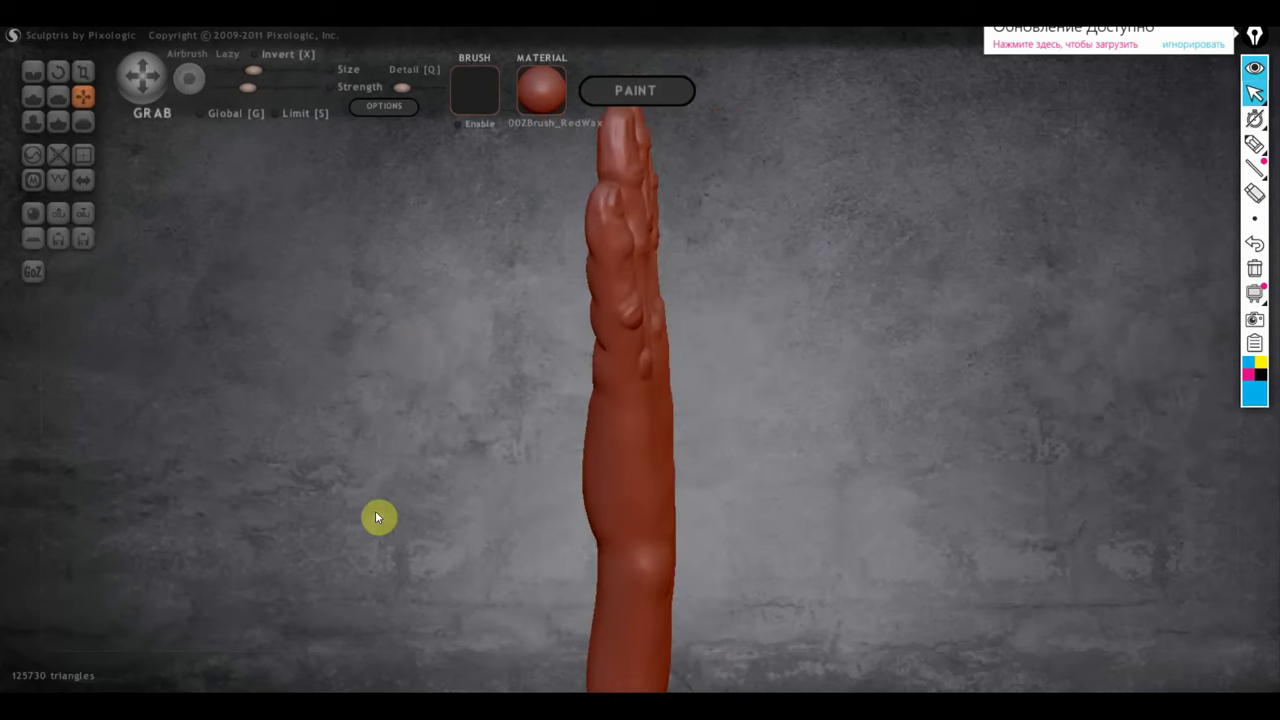
scroll(704, 393, "down", 3)
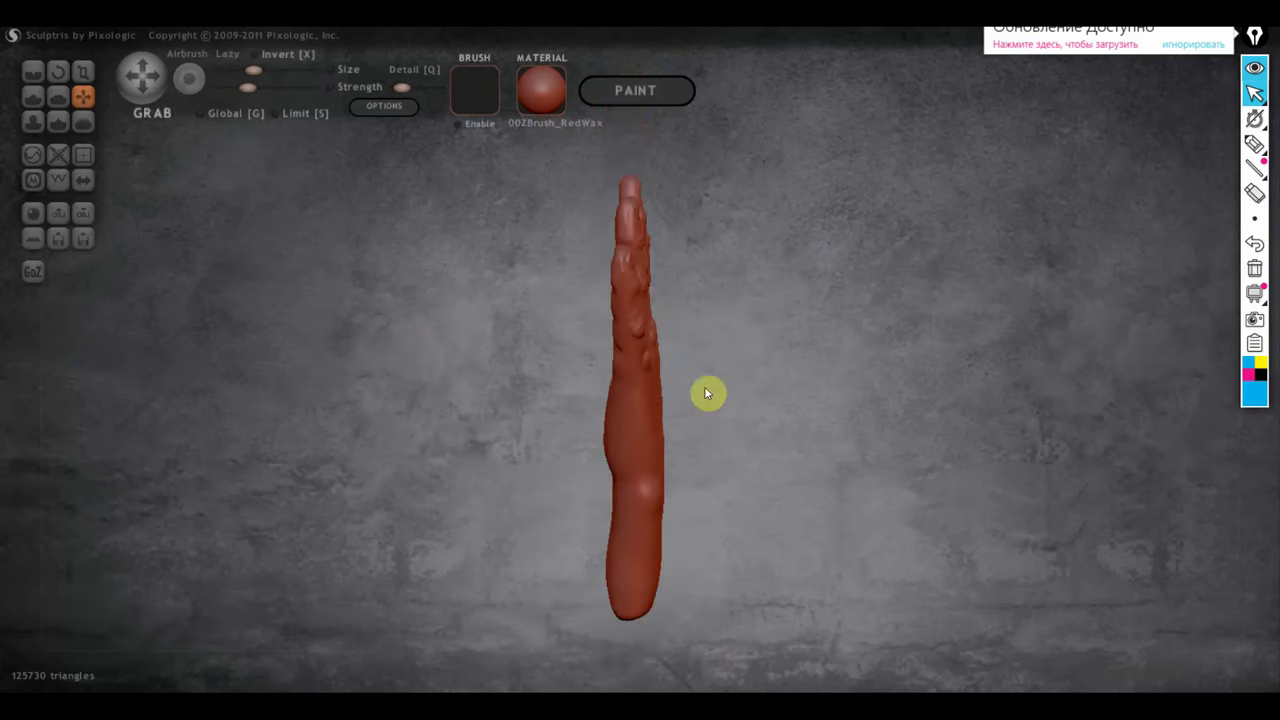
Enlarge the brush and pull the hand's side down, bulging its lower part rightward.
left_click(275, 73)
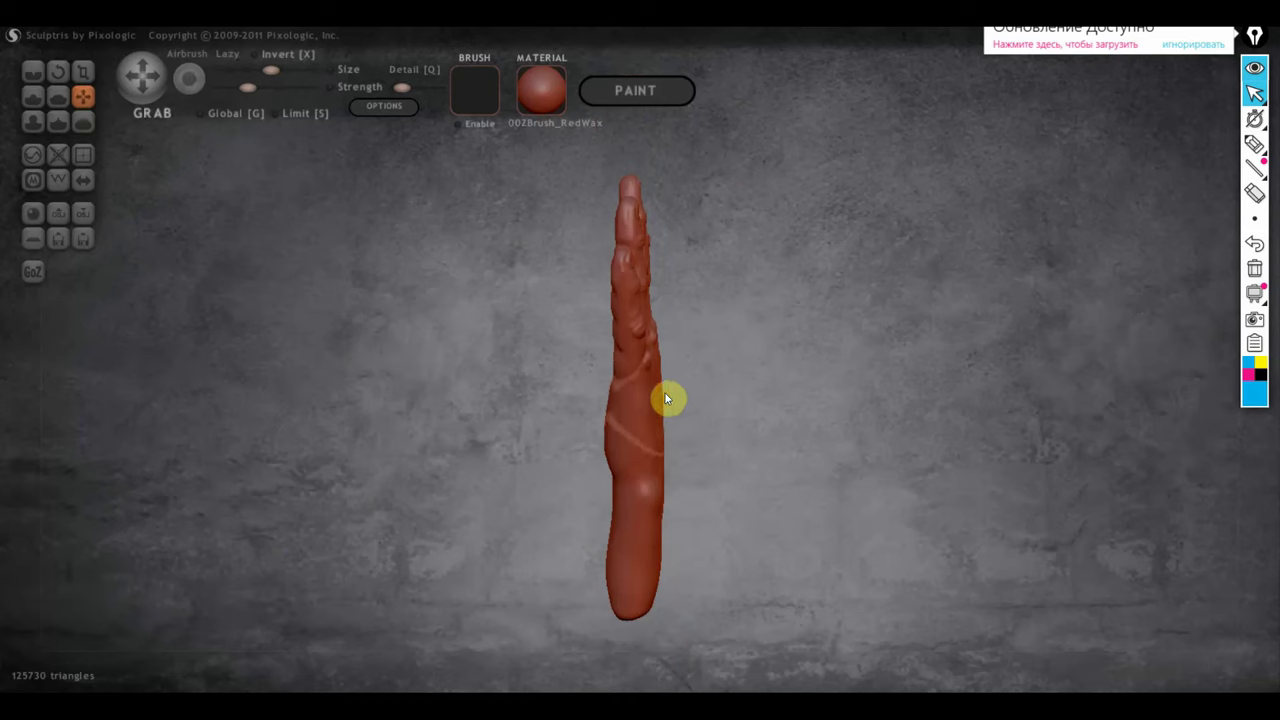
left_click_drag(659, 399, 657, 469)
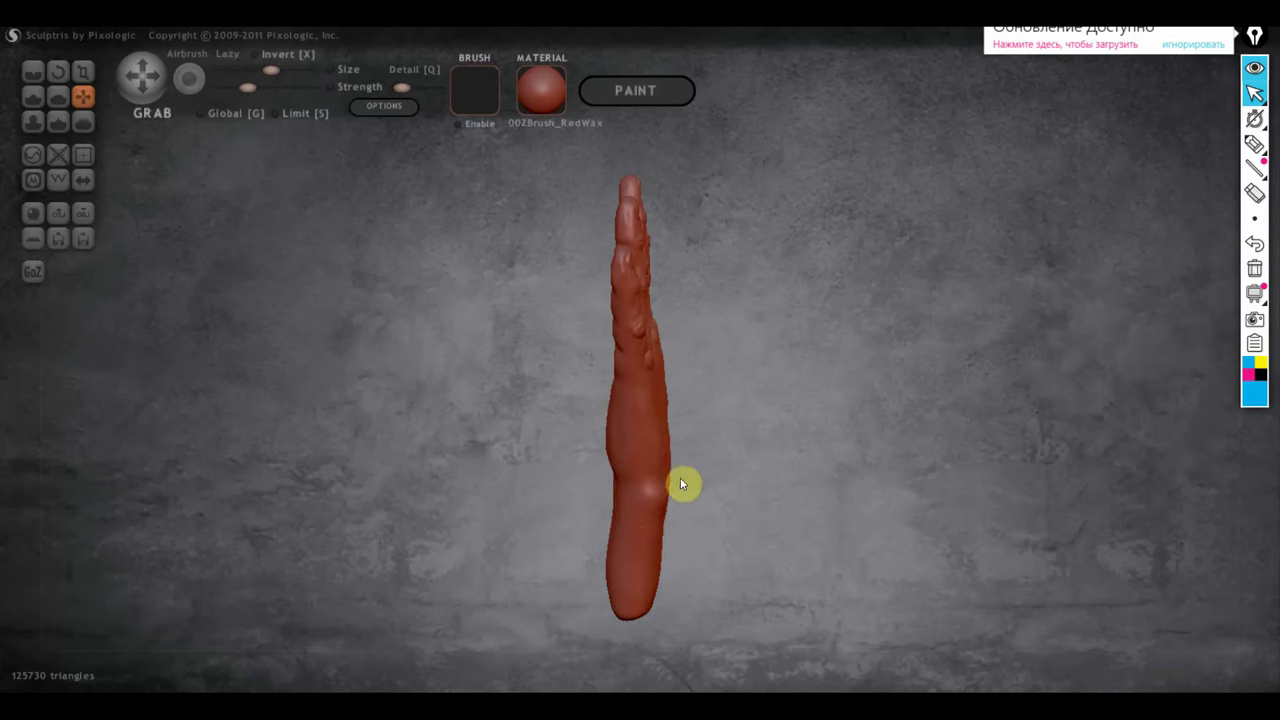
left_click_drag(657, 572, 688, 588)
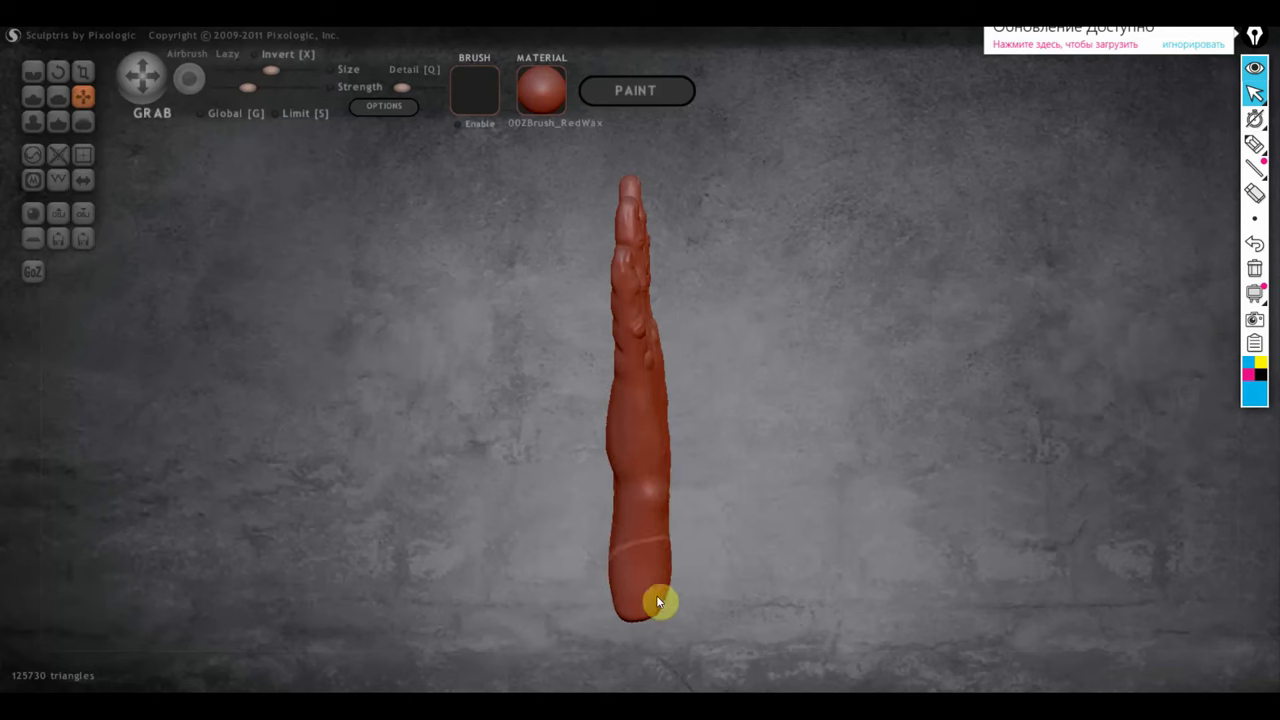
scroll(692, 517, "up", 3)
right_click_drag(690, 515, 659, 533)
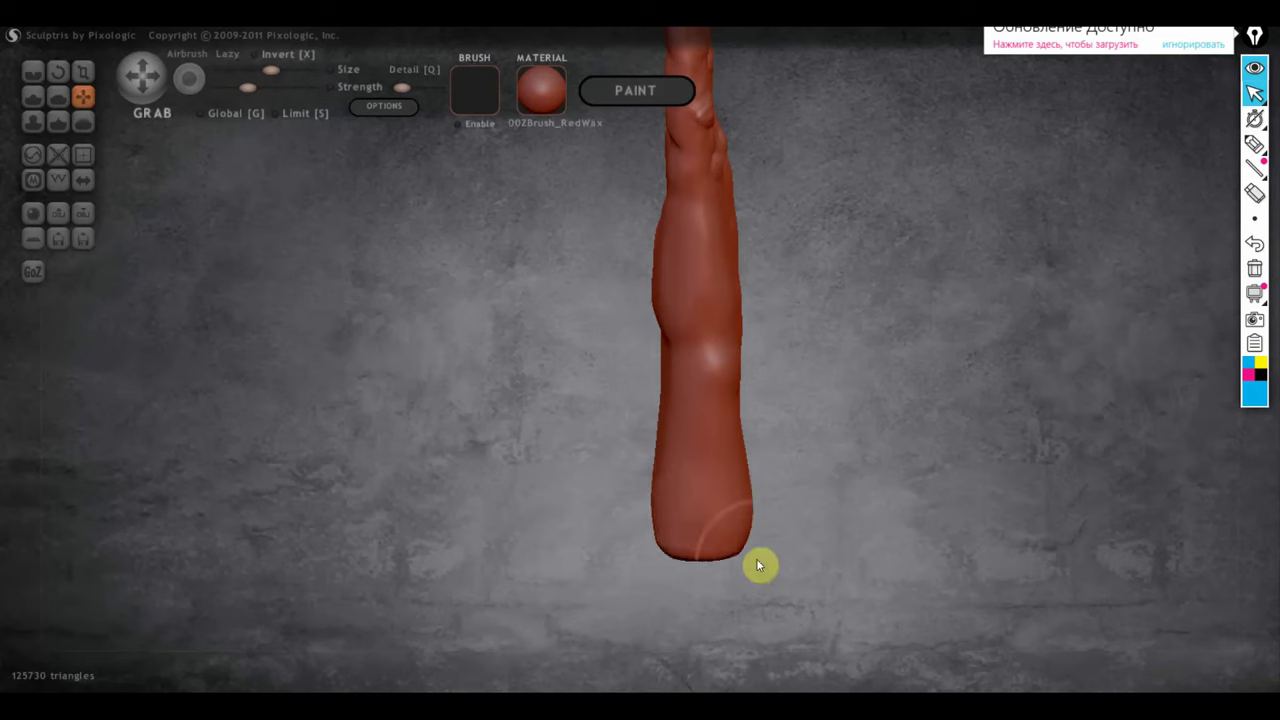
Nudge the surface along the hand's middle and wrist, then orbit back to the palm.
mouse_move(756, 558)
right_mouse_down()
mouse_move(752, 526)
mouse_move(651, 537)
mouse_move(502, 515)
right_mouse_up()
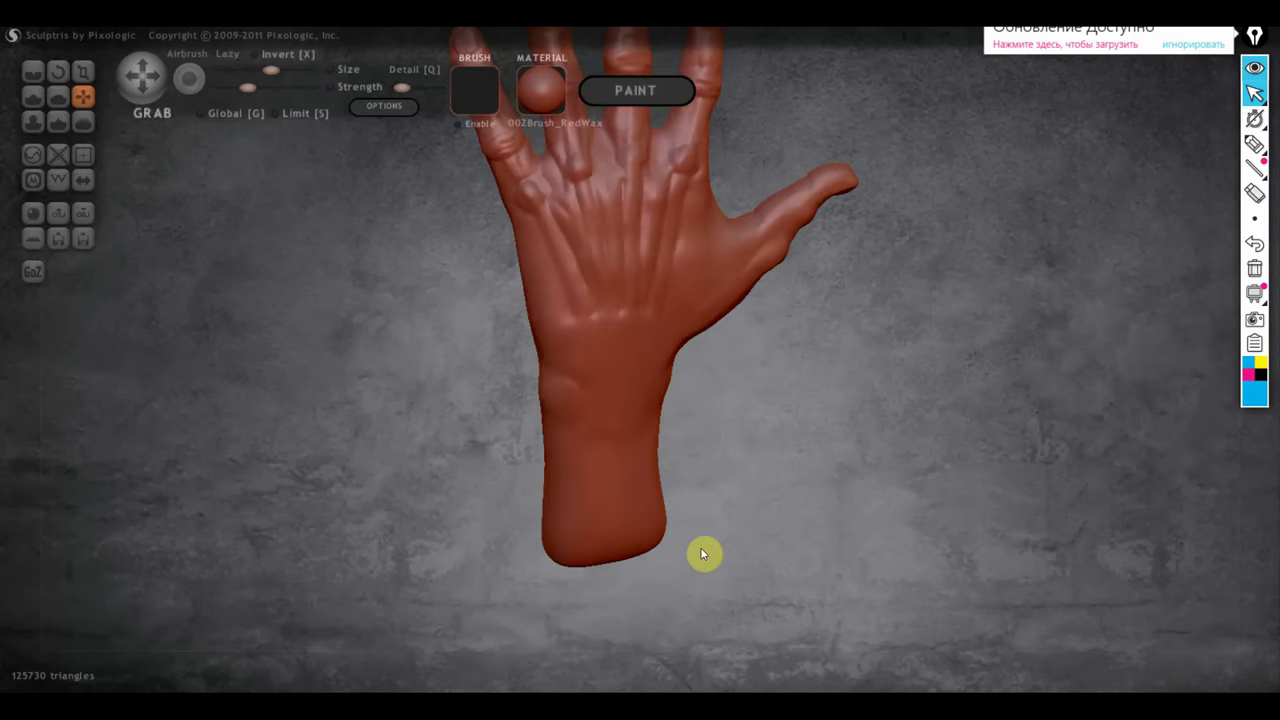
right_click_drag(537, 462, 463, 416)
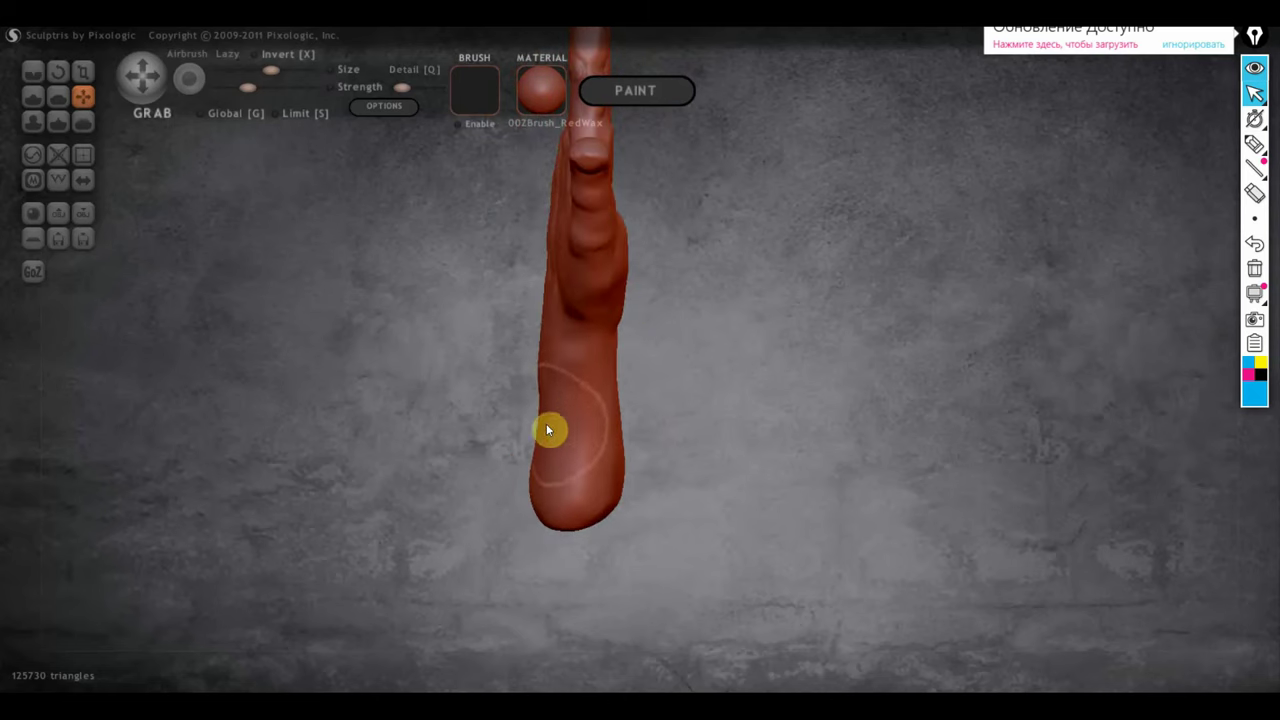
right_click_drag(542, 307, 568, 275)
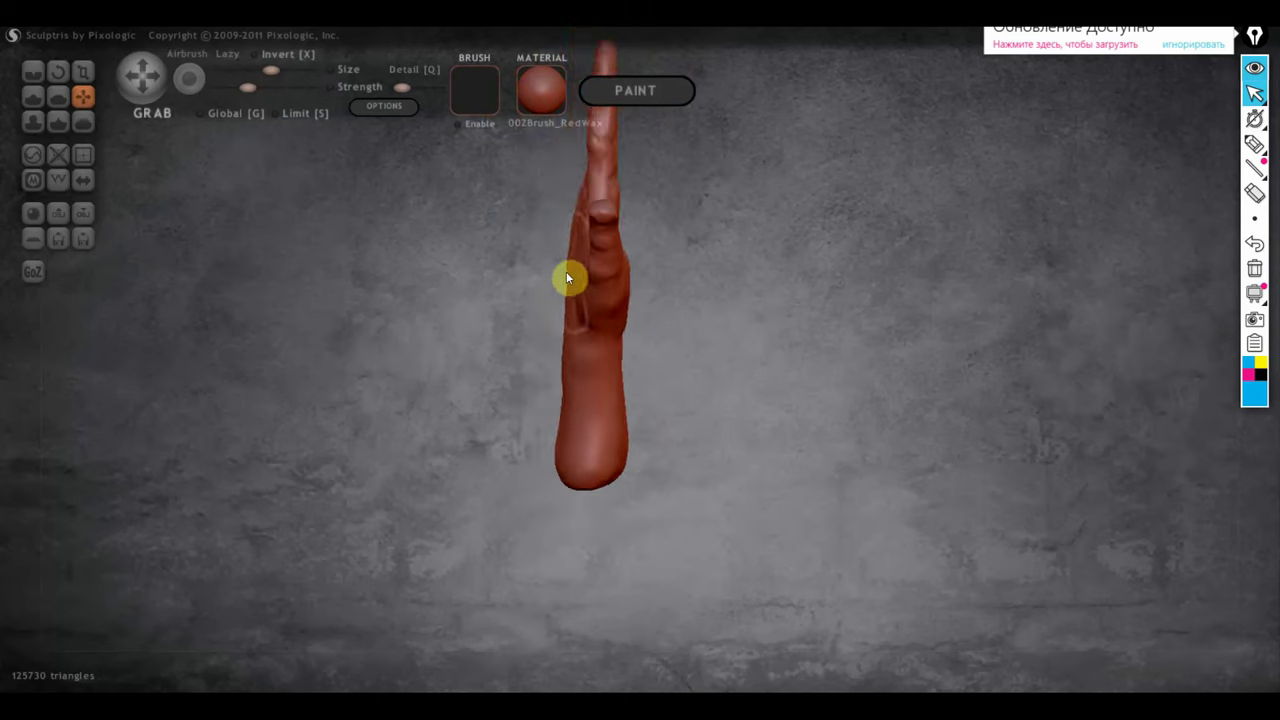
left_click_drag(560, 277, 573, 357)
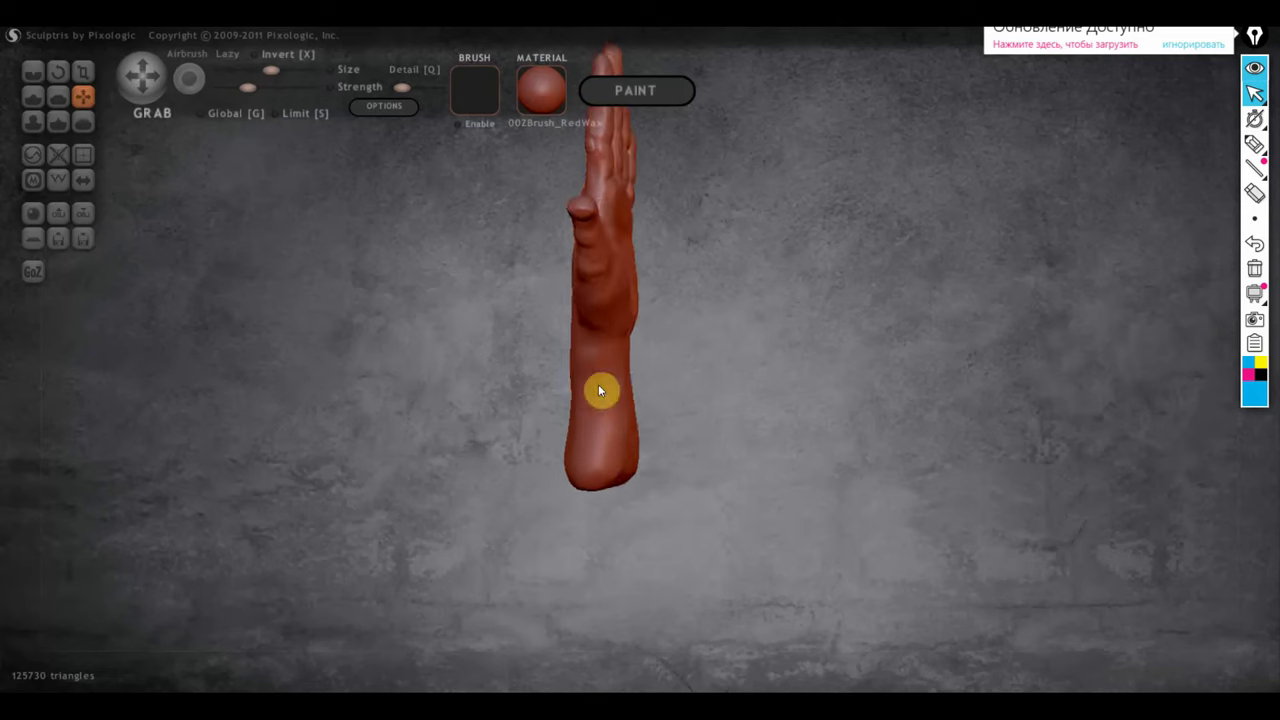
scroll(620, 384, "up", 2)
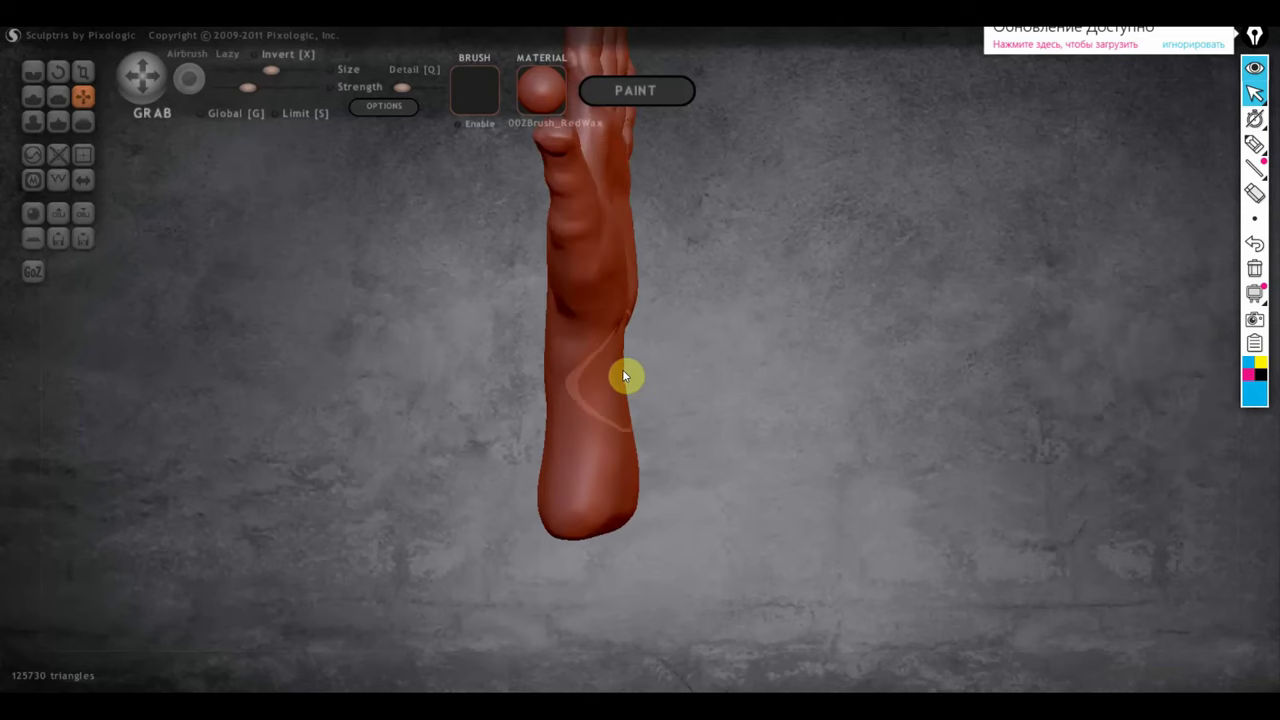
mouse_move(610, 372)
right_mouse_down()
mouse_move(696, 406)
mouse_move(460, 386)
right_mouse_up()
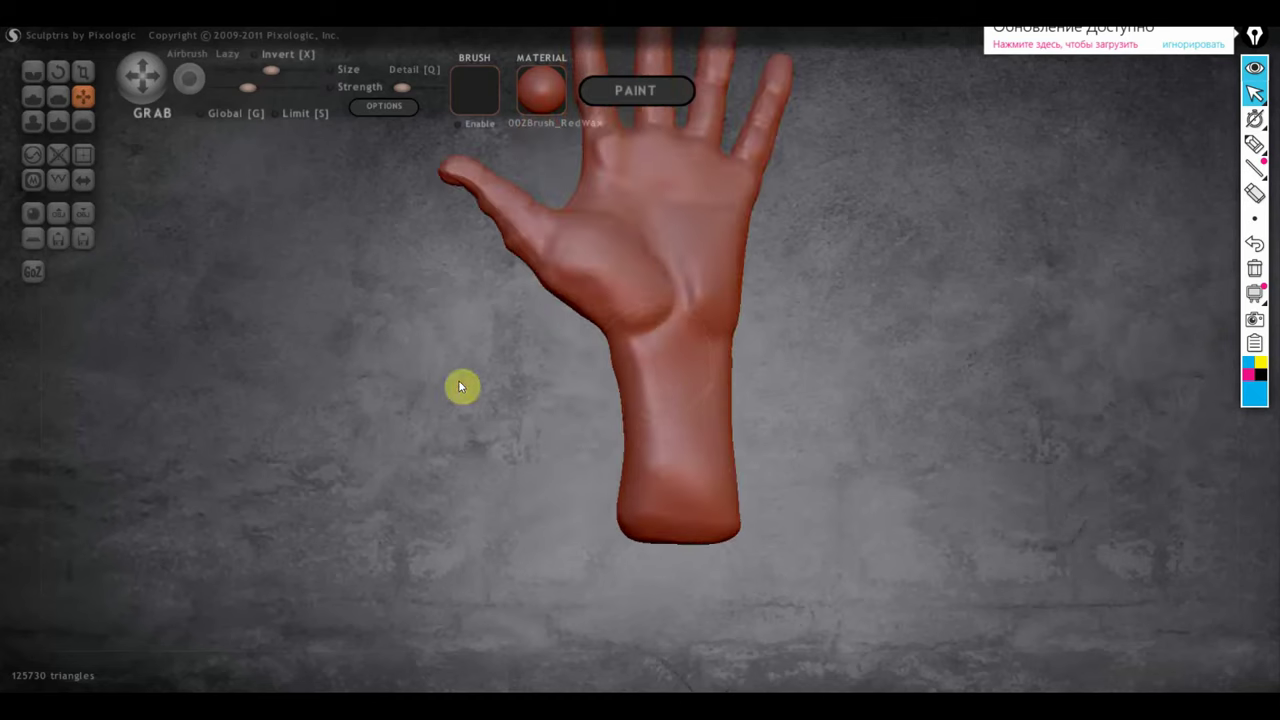
Carve crease lines across the wrist with the Crease brush.
left_click(33, 71)
scroll(590, 334, "up", 2)
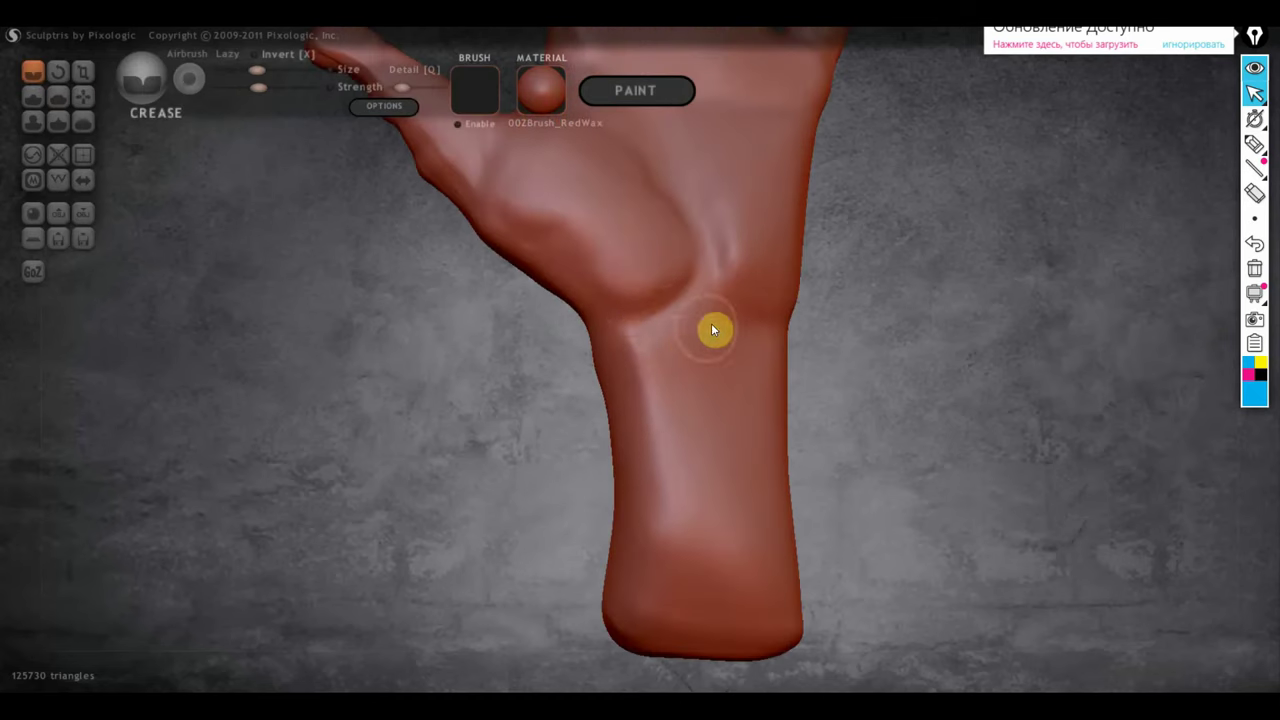
left_click_drag(622, 345, 760, 336)
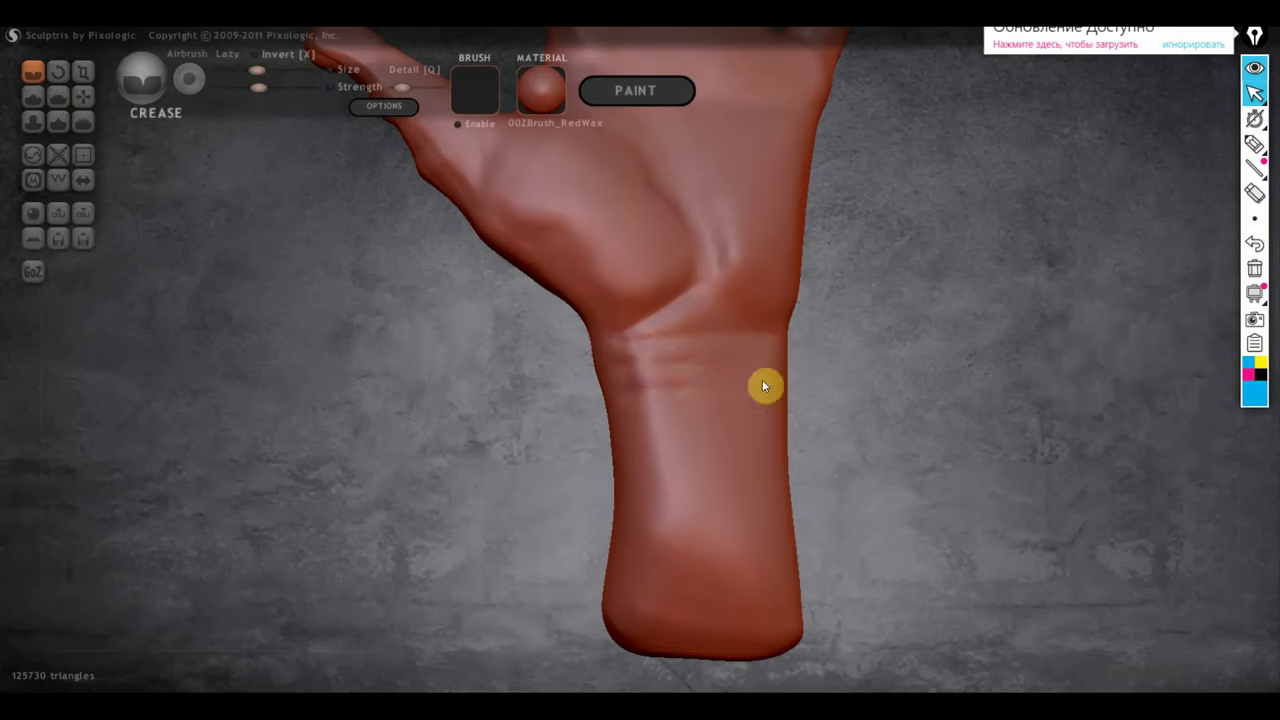
left_click_drag(764, 382, 652, 405)
Build up and refine the wrist creases, adding lower and diagonal creases with Draw.
left_click(35, 101)
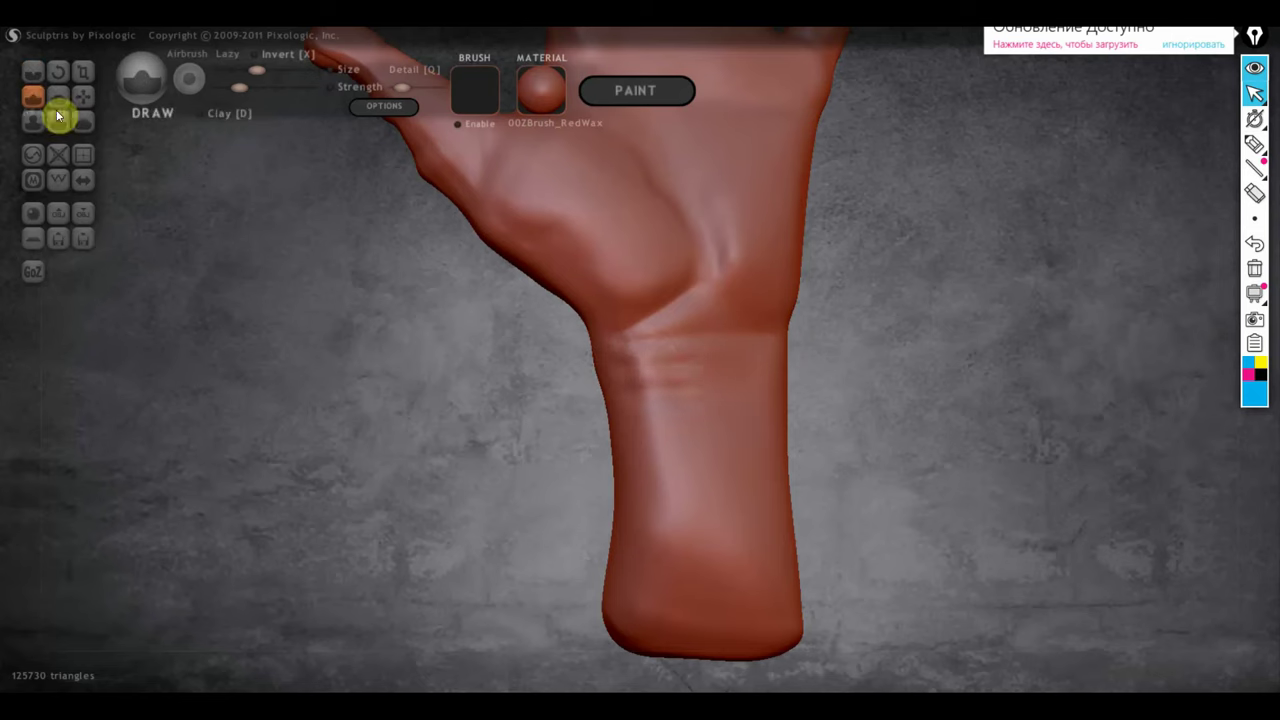
scroll(797, 354, "up", 2)
left_click_drag(848, 347, 726, 351)
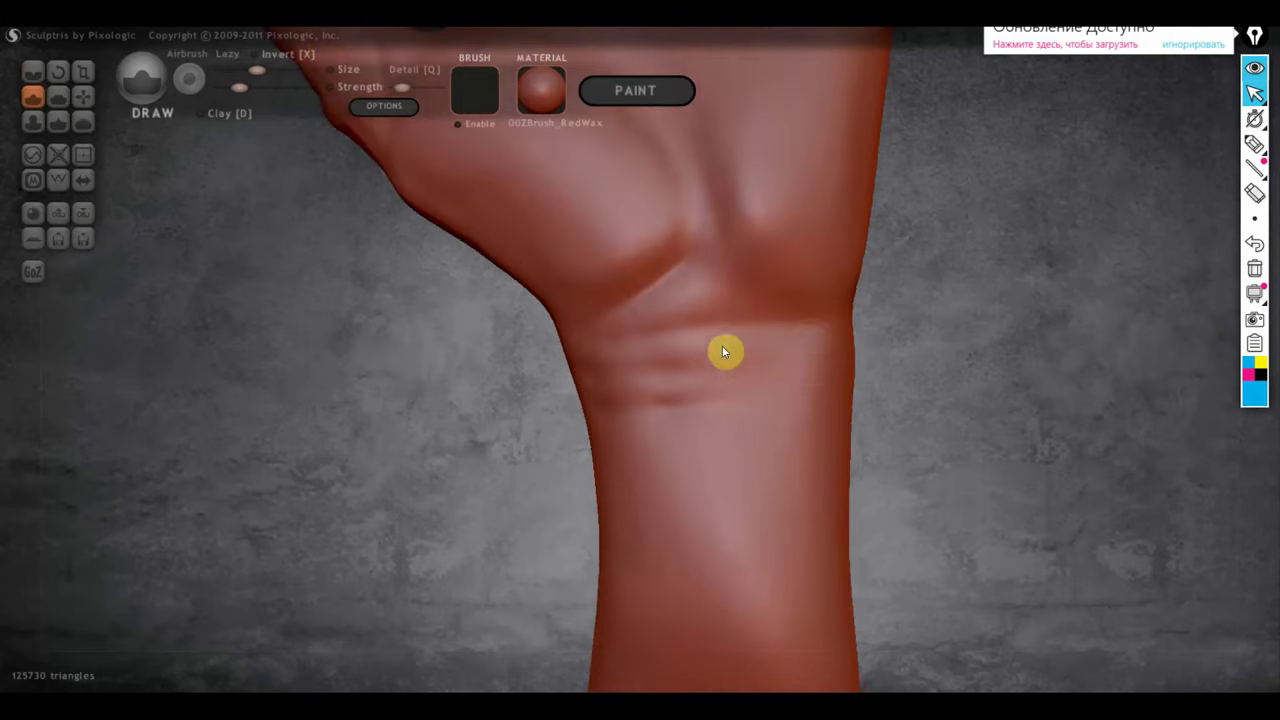
left_click_drag(816, 350, 700, 345)
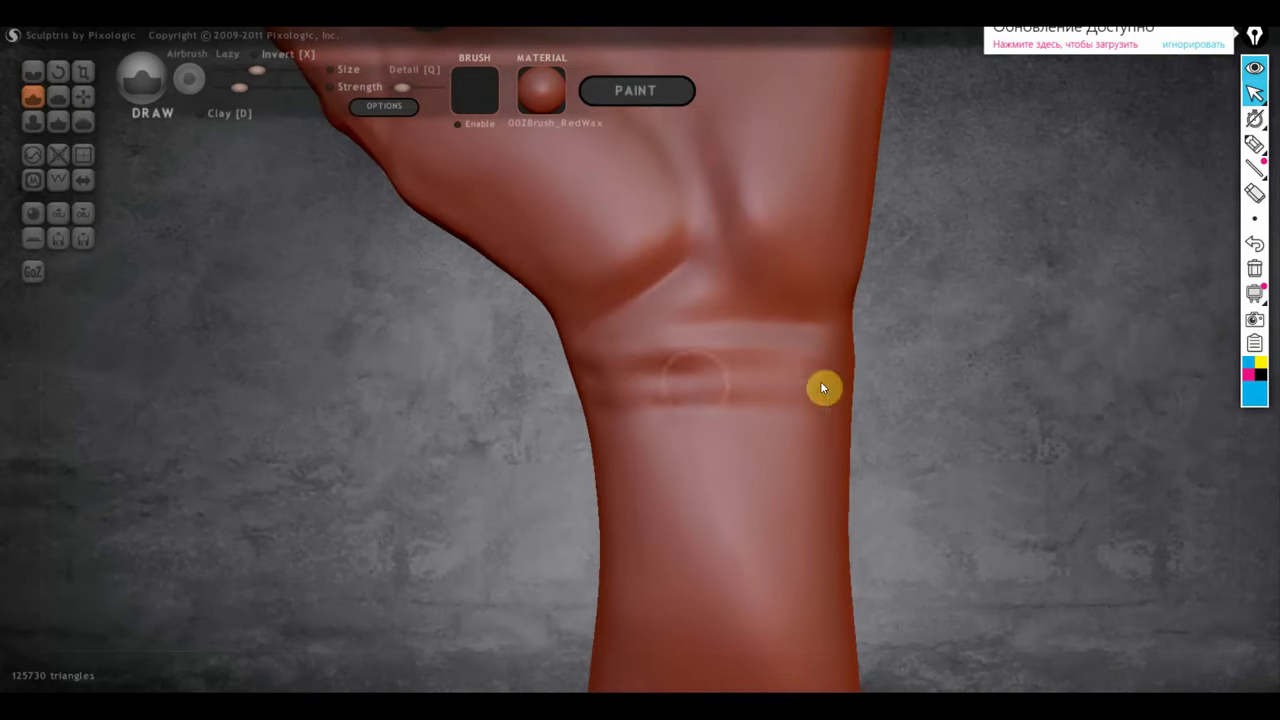
left_click_drag(823, 386, 589, 423)
left_click_drag(834, 418, 702, 436)
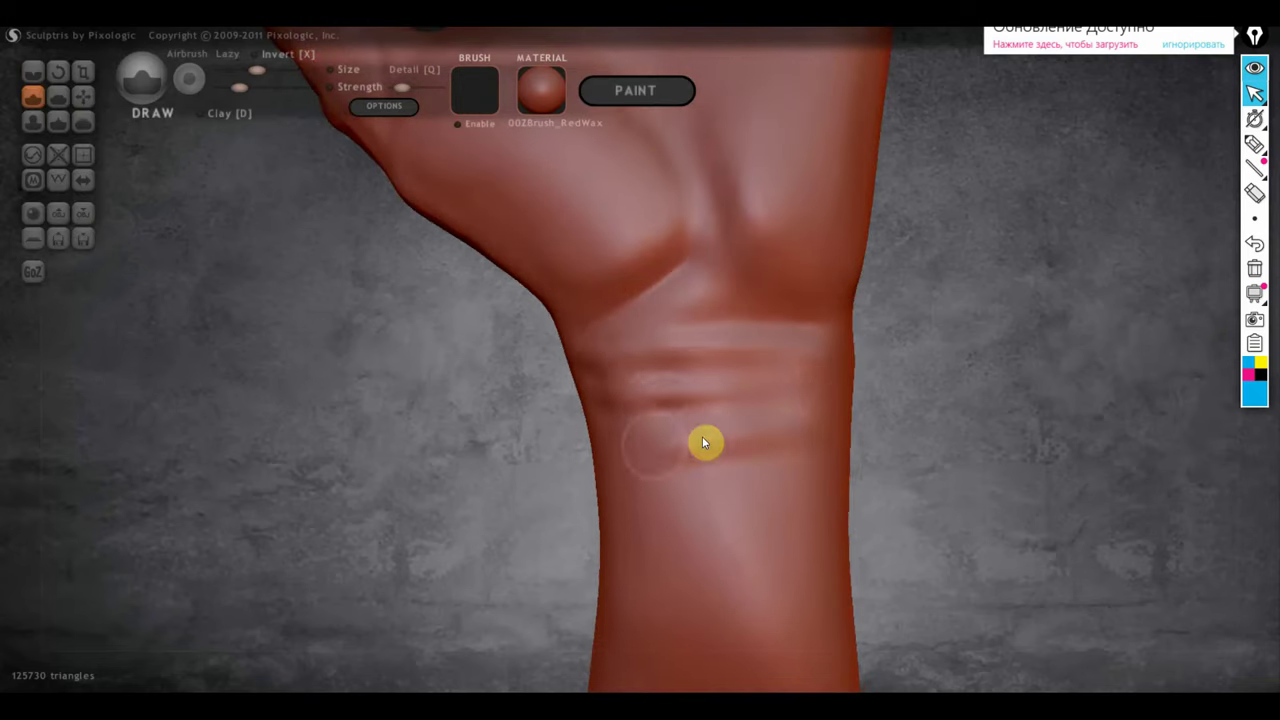
mouse_move(824, 386)
left_mouse_down()
mouse_move(634, 450)
mouse_move(670, 448)
left_mouse_up()
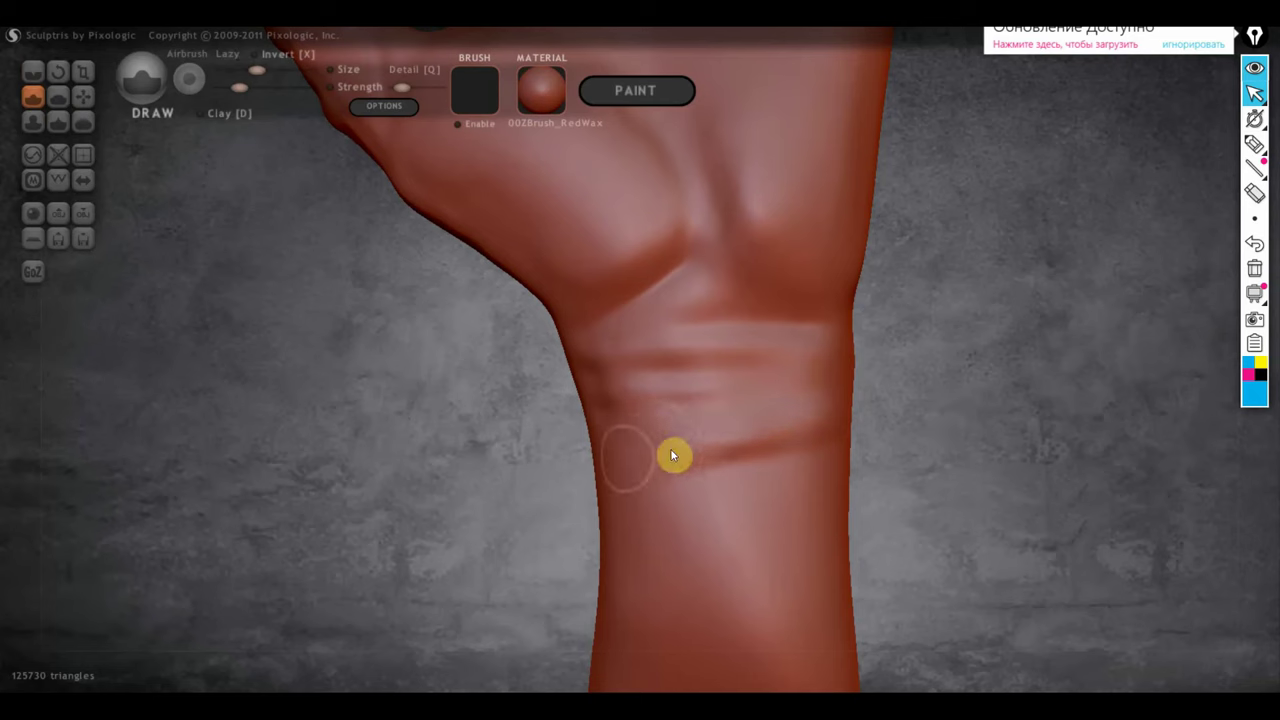
mouse_move(720, 298)
left_mouse_down()
mouse_move(614, 312)
mouse_move(676, 288)
mouse_move(588, 321)
left_mouse_up()
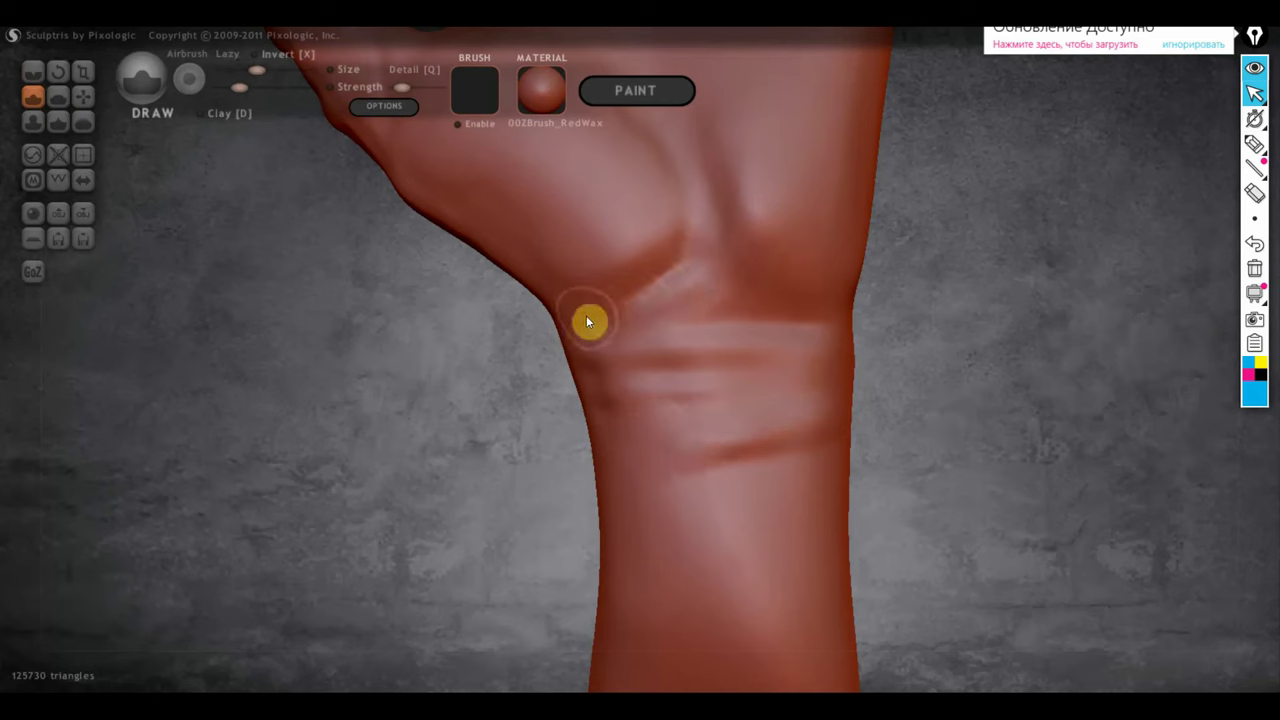
Sculpt a diagonal crease near the thumb base, then rotate to an upright palm view.
mouse_move(676, 241)
left_mouse_down()
mouse_move(651, 309)
mouse_move(563, 334)
left_mouse_up()
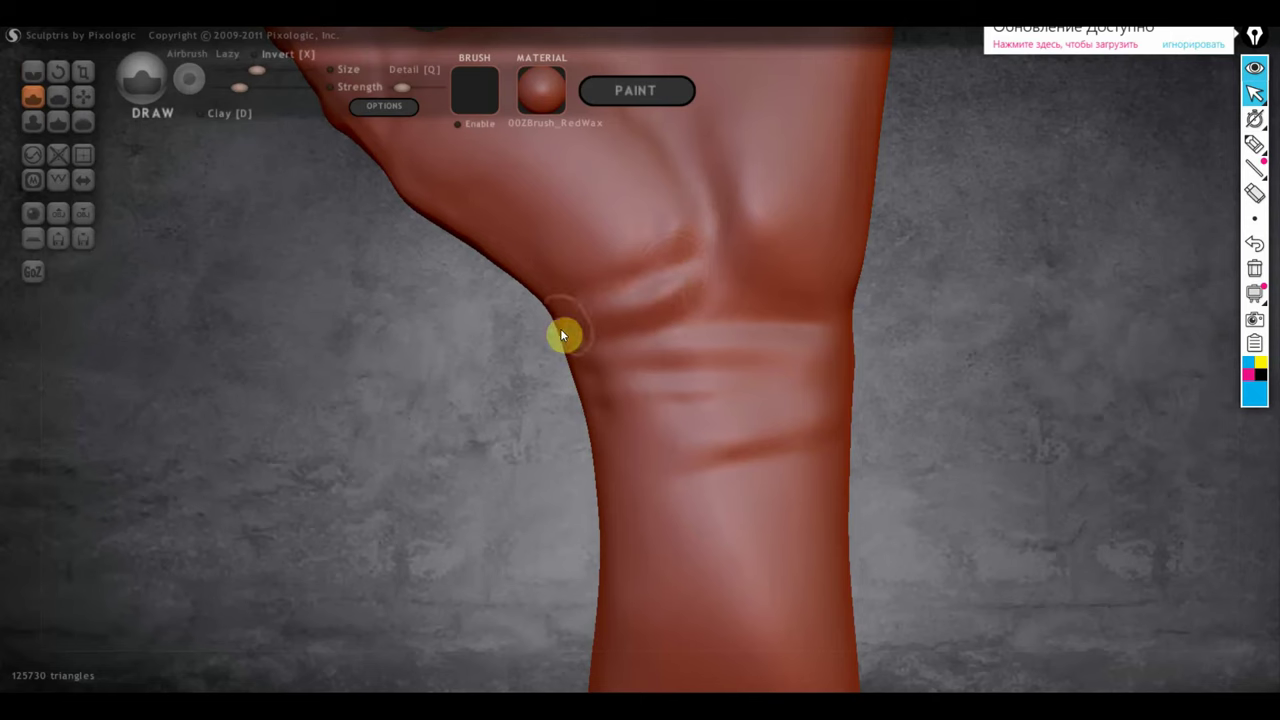
mouse_move(714, 289)
left_mouse_down()
mouse_move(784, 319)
mouse_move(597, 356)
mouse_move(664, 392)
mouse_move(663, 337)
mouse_move(686, 321)
left_mouse_up()
scroll(676, 412, "down", 3)
mouse_move(788, 375)
left_mouse_down()
mouse_move(766, 357)
mouse_move(720, 480)
left_mouse_up()
scroll(718, 460, "up", 2)
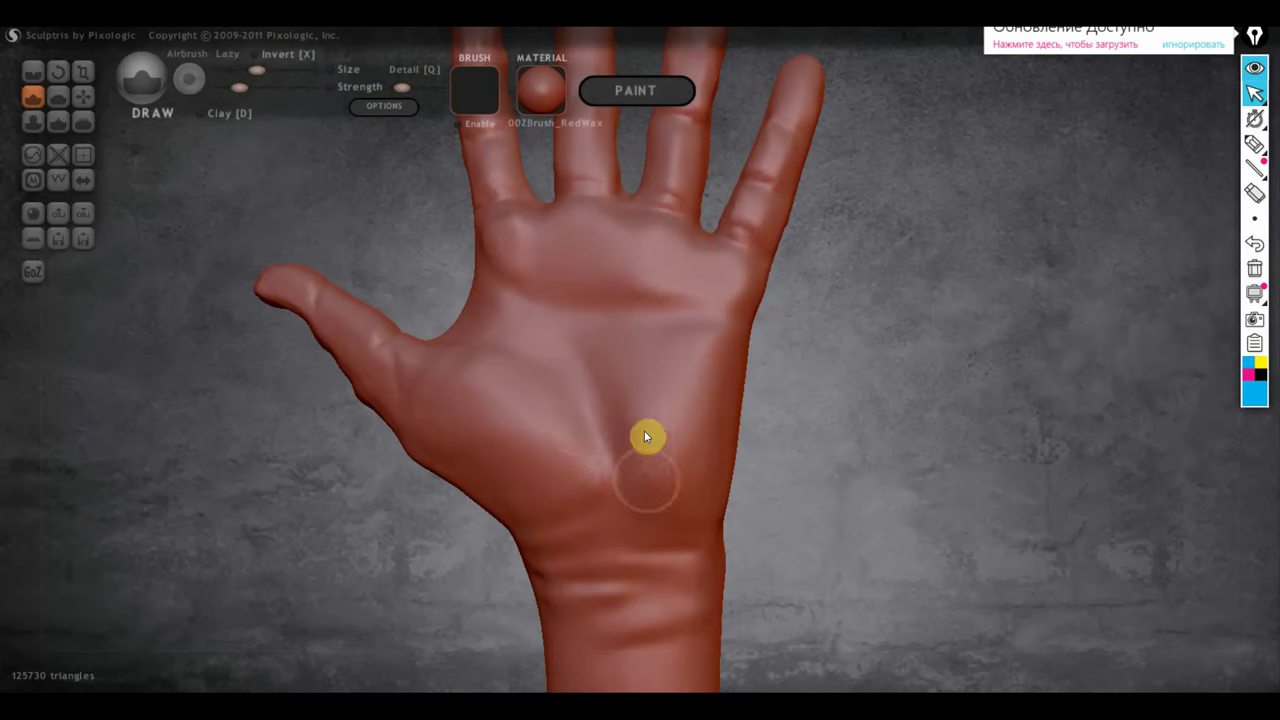
scroll(733, 390, "down", 3)
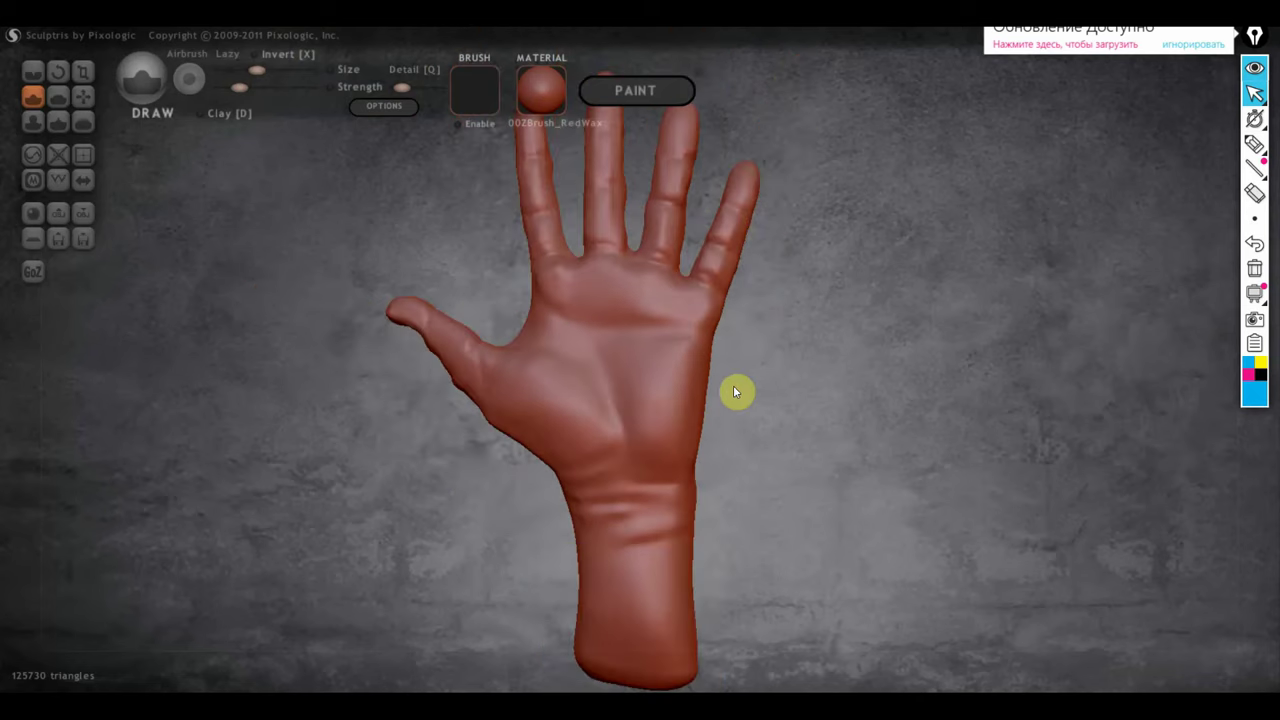
scroll(619, 384, "up", 3)
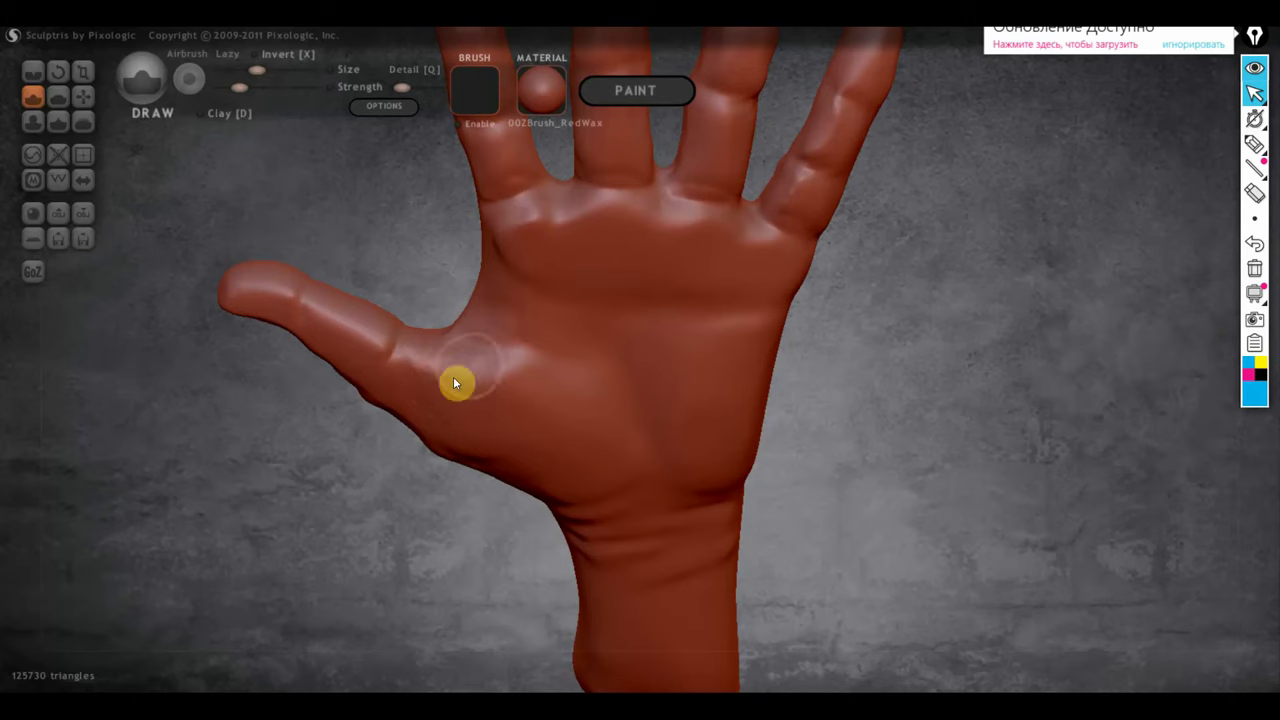
mouse_move(457, 378)
right_mouse_down()
mouse_move(539, 315)
mouse_move(522, 330)
right_mouse_up()
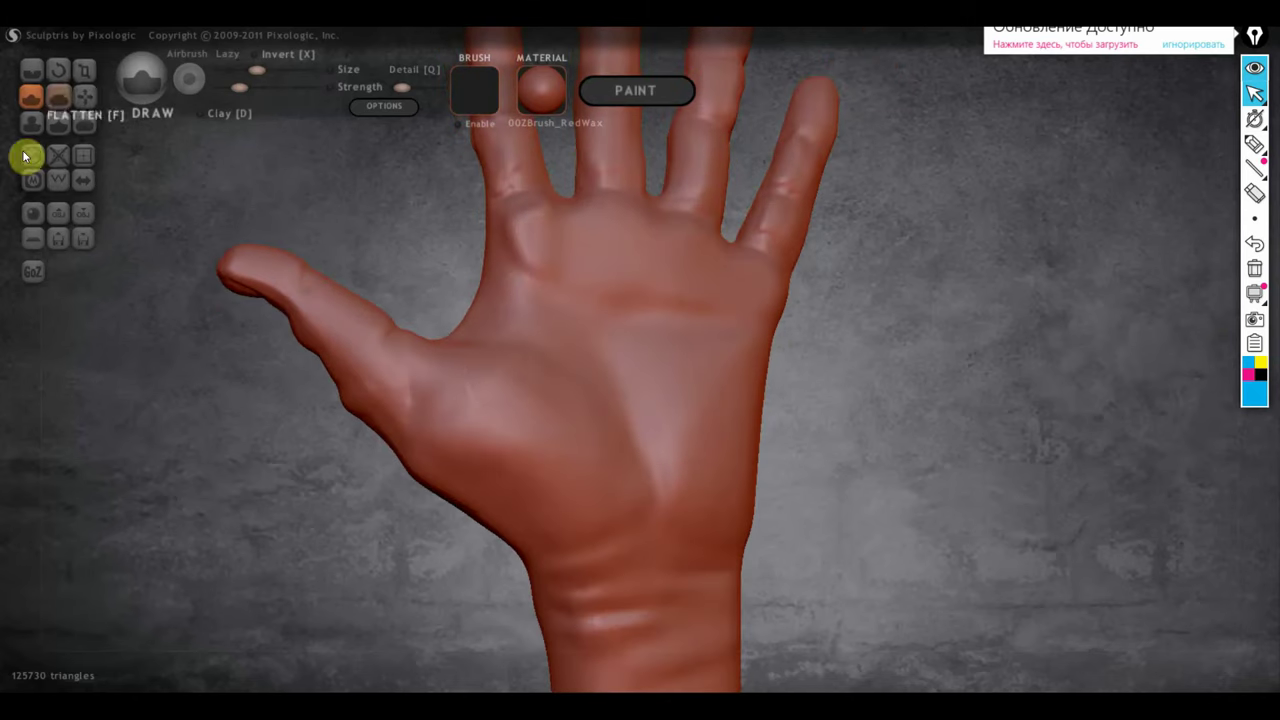
Carve a crease line at the thumb base with the Crease brush.
left_click(33, 71)
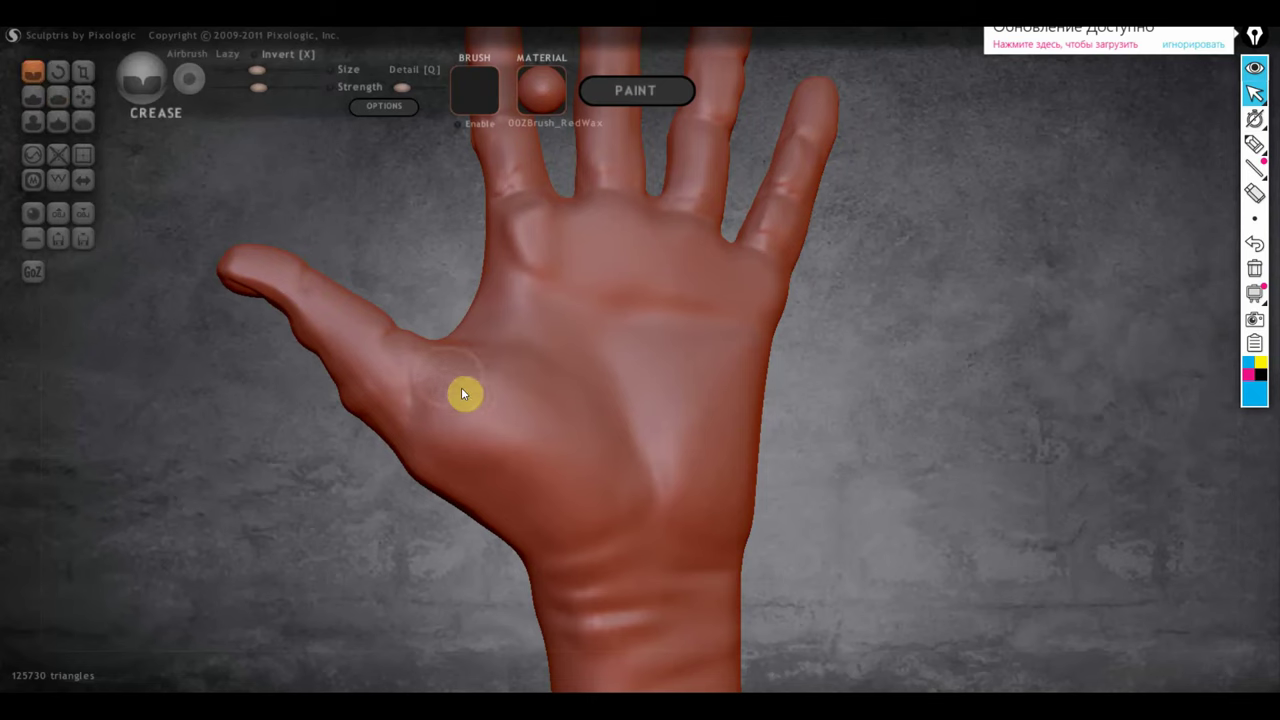
right_click_drag(430, 342, 443, 520)
left_click_drag(420, 380, 404, 455)
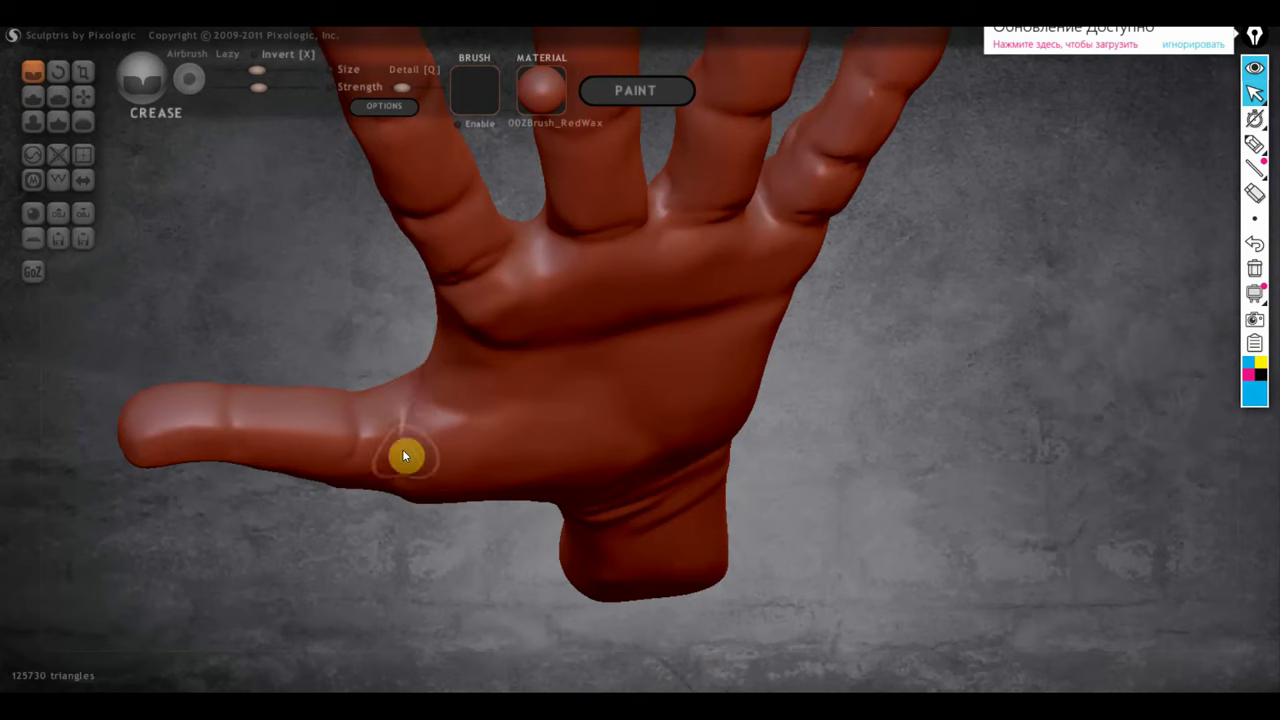
right_click_drag(432, 426, 604, 436)
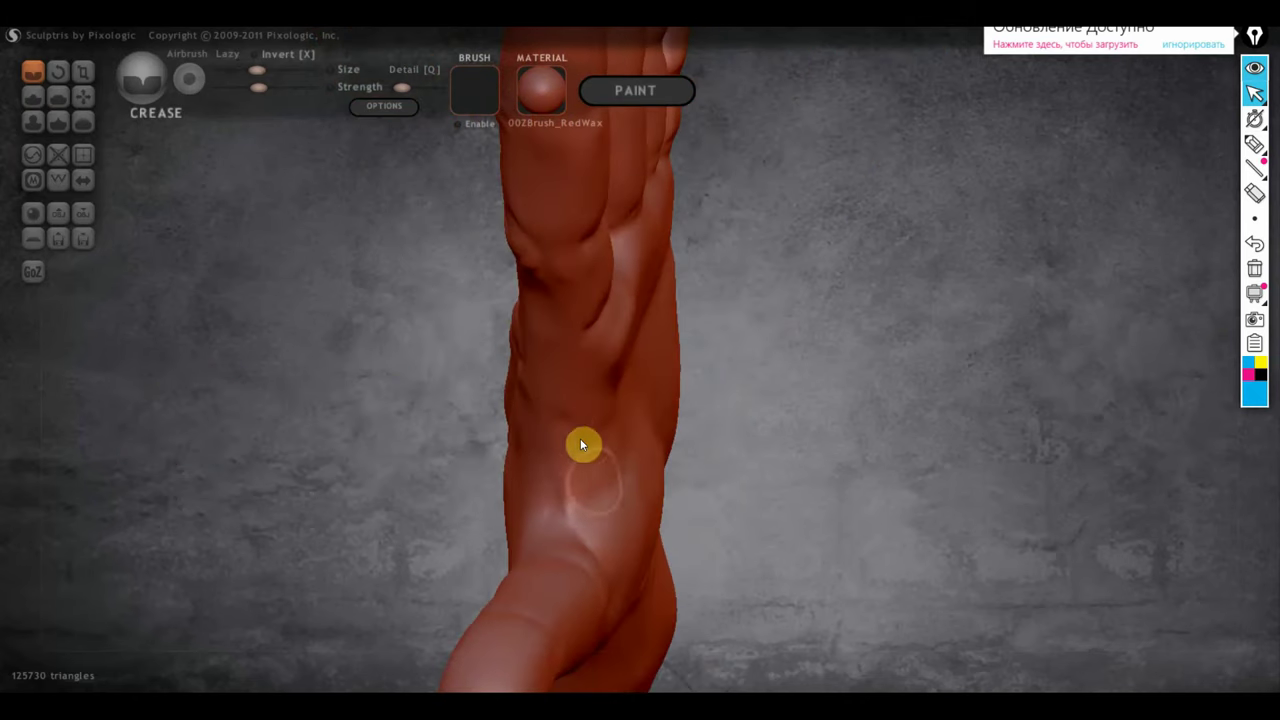
mouse_move(611, 515)
right_mouse_down()
mouse_move(487, 389)
mouse_move(517, 437)
mouse_move(466, 342)
right_mouse_up()
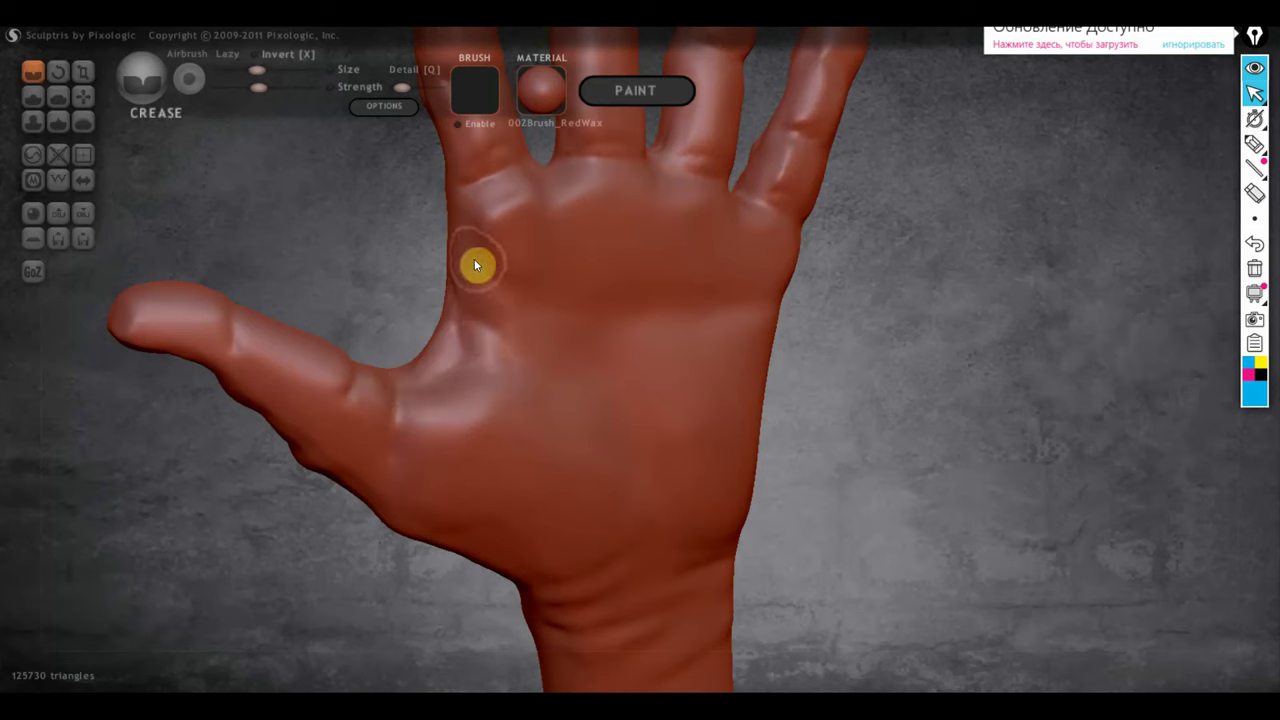
Carve palm lines across the upper palm, diagonally down it, and a deepened curved crease.
mouse_move(475, 264)
left_mouse_down()
mouse_move(577, 294)
mouse_move(751, 298)
left_mouse_up()
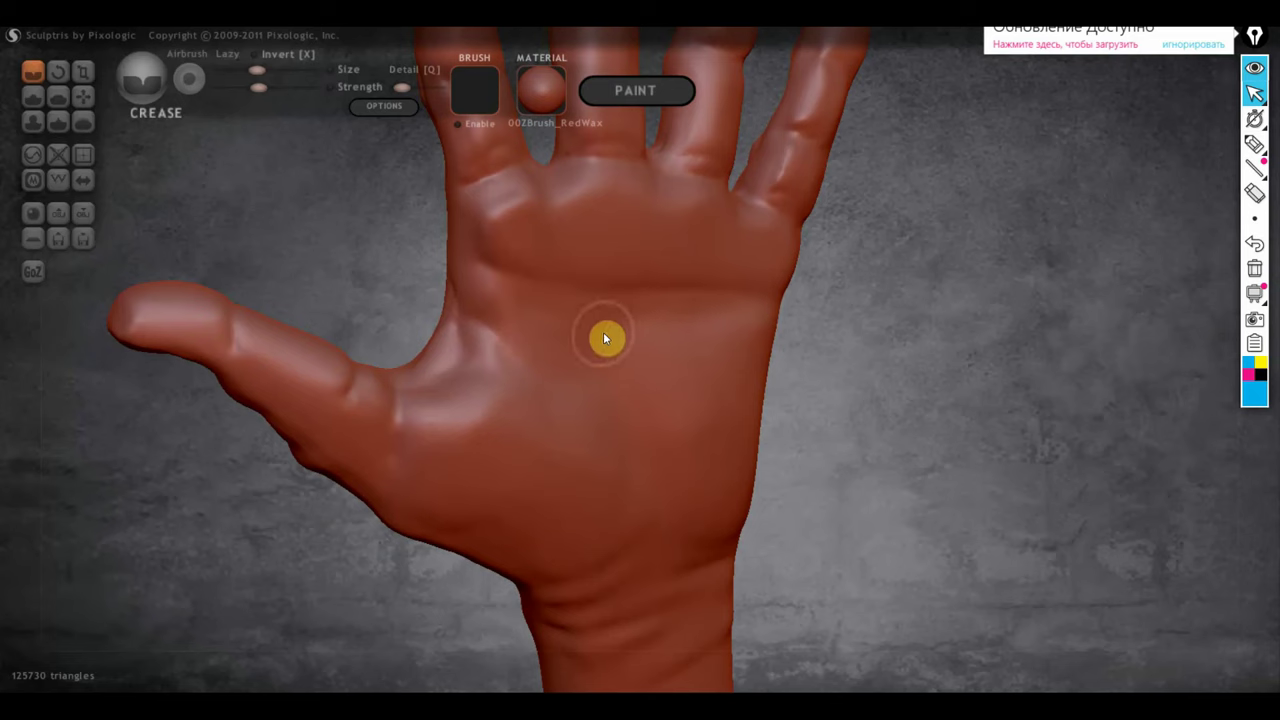
mouse_move(541, 187)
left_mouse_down()
mouse_move(608, 237)
mouse_move(714, 237)
left_mouse_up()
right_click_drag(712, 313, 704, 329)
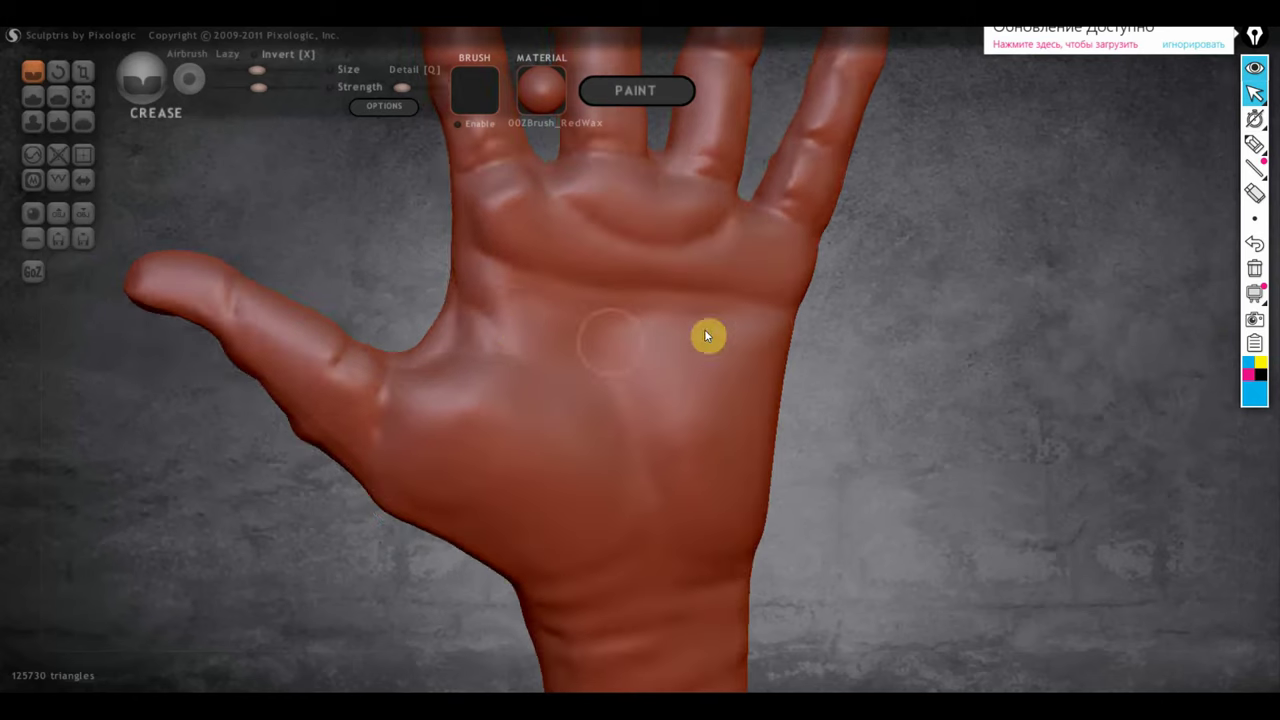
left_click_drag(503, 316, 657, 566)
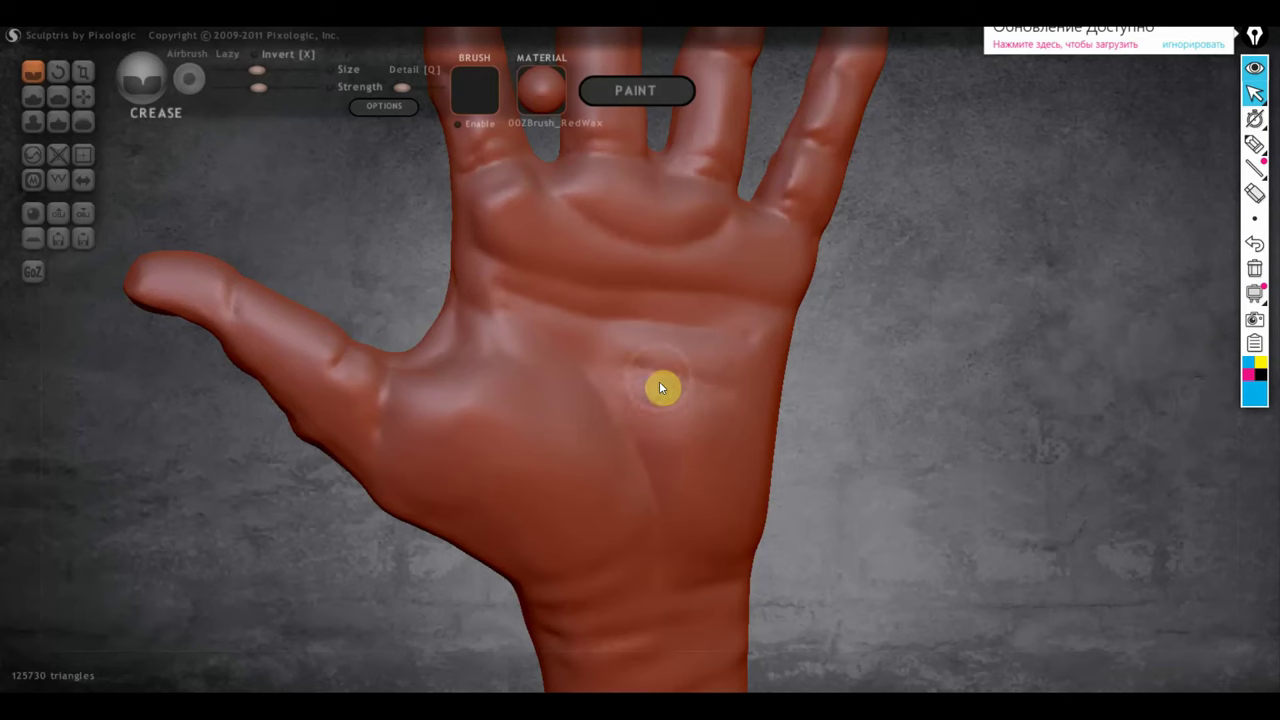
left_click_drag(659, 388, 646, 411)
left_click_drag(709, 312, 617, 380)
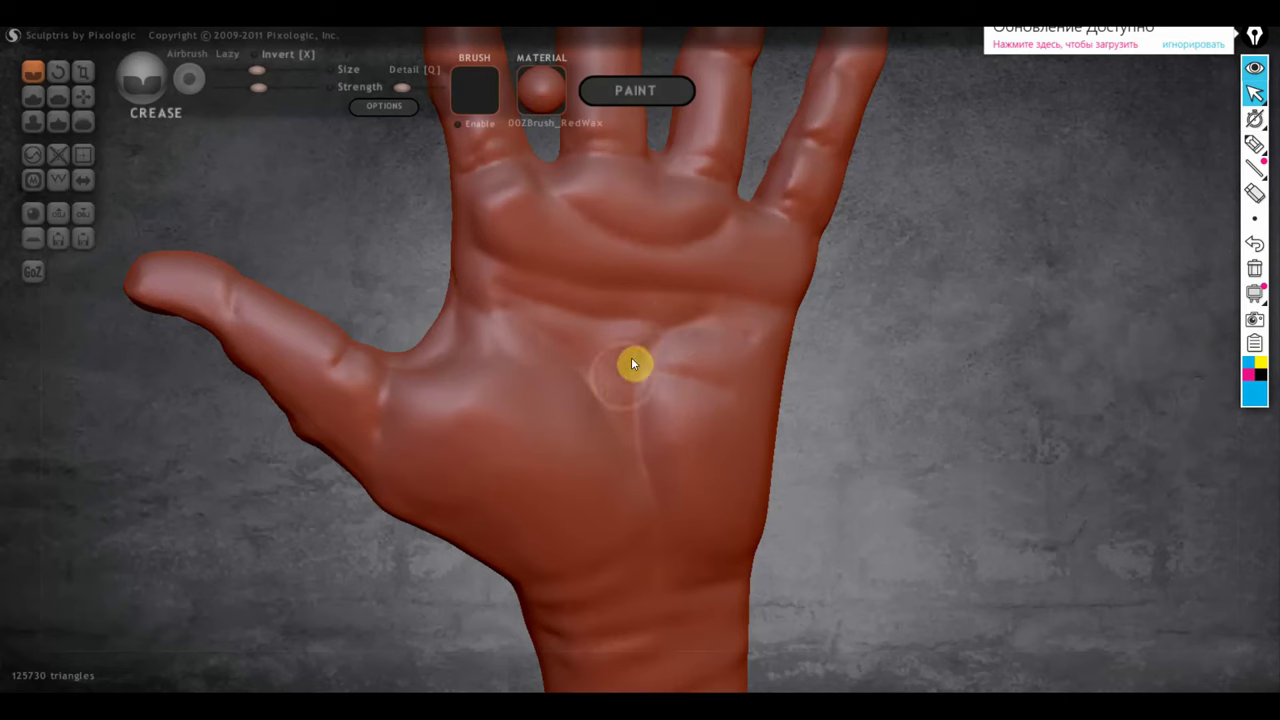
left_click_drag(631, 364, 586, 380)
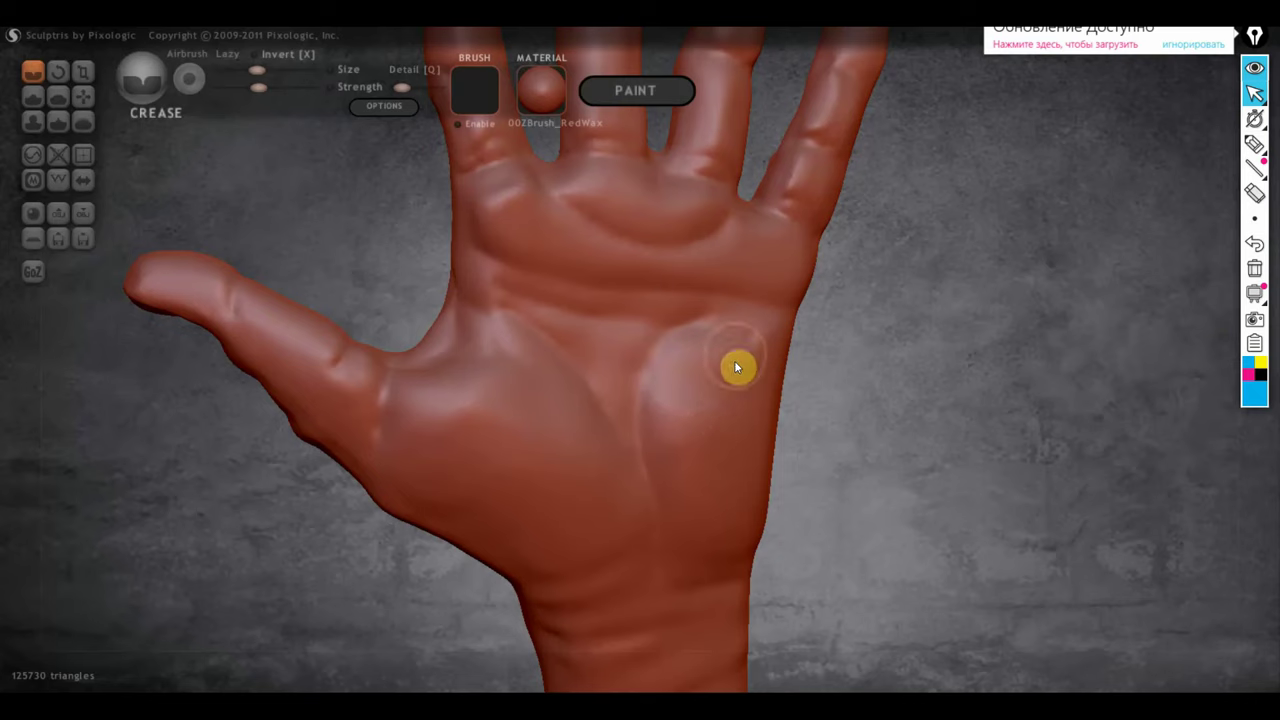
scroll(734, 368, "down", 2)
scroll(697, 449, "down", 2)
scroll(711, 437, "down", 3)
scroll(674, 374, "up", 7)
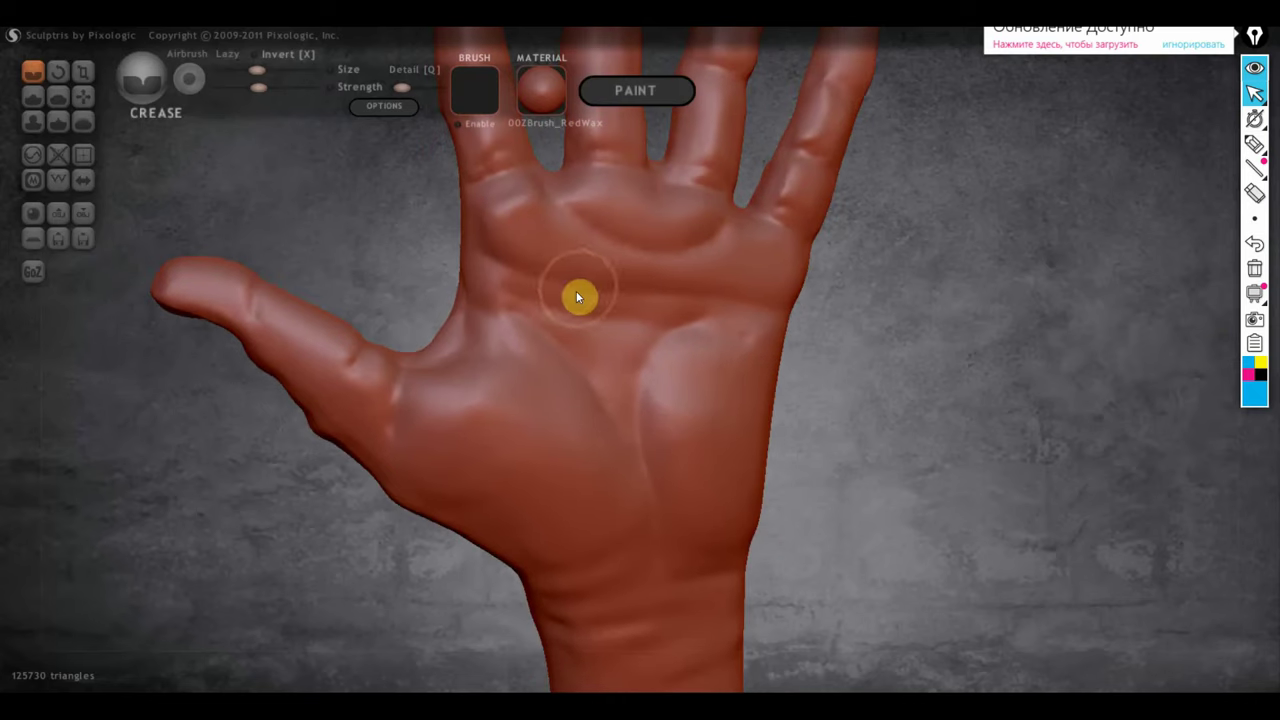
right_click_drag(508, 197, 317, 206)
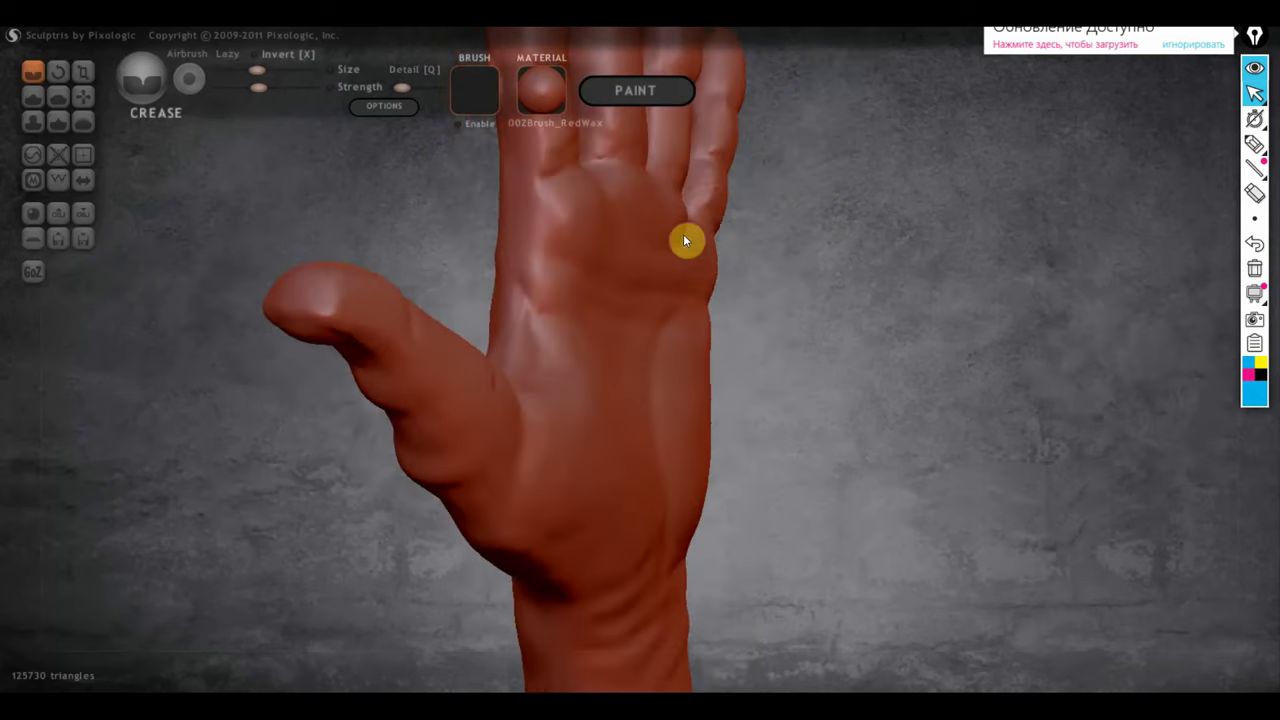
Switch to Flatten and flatten the palm near the middle-finger base.
left_click(100, 96)
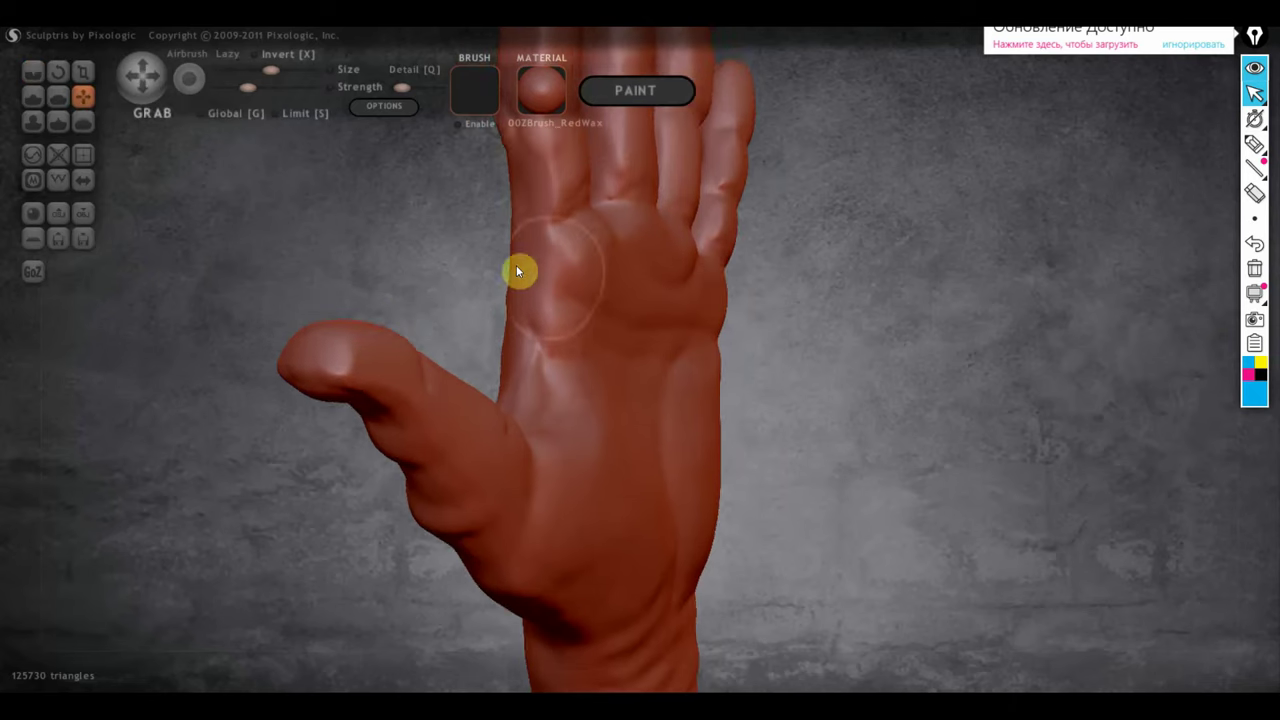
right_click_drag(597, 258, 648, 258)
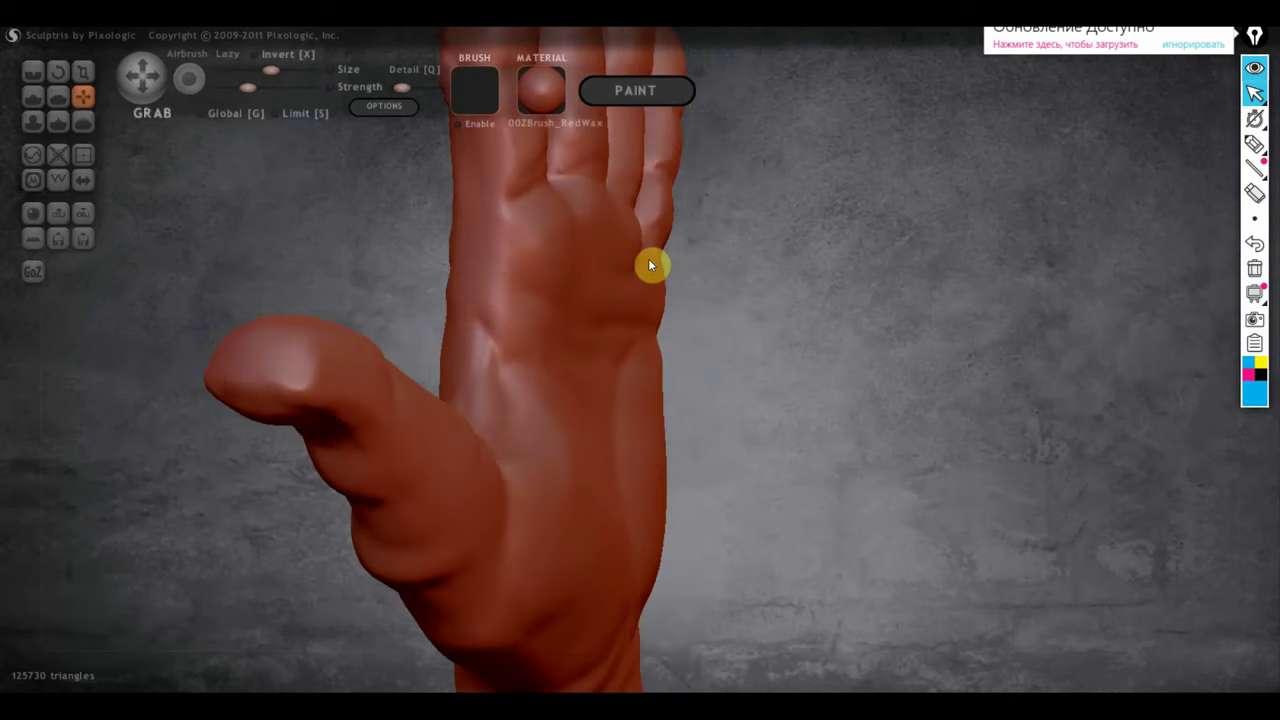
left_click(58, 96)
mouse_move(519, 261)
right_mouse_down()
mouse_move(459, 295)
mouse_move(602, 364)
right_mouse_up()
scroll(607, 410, "up", 3)
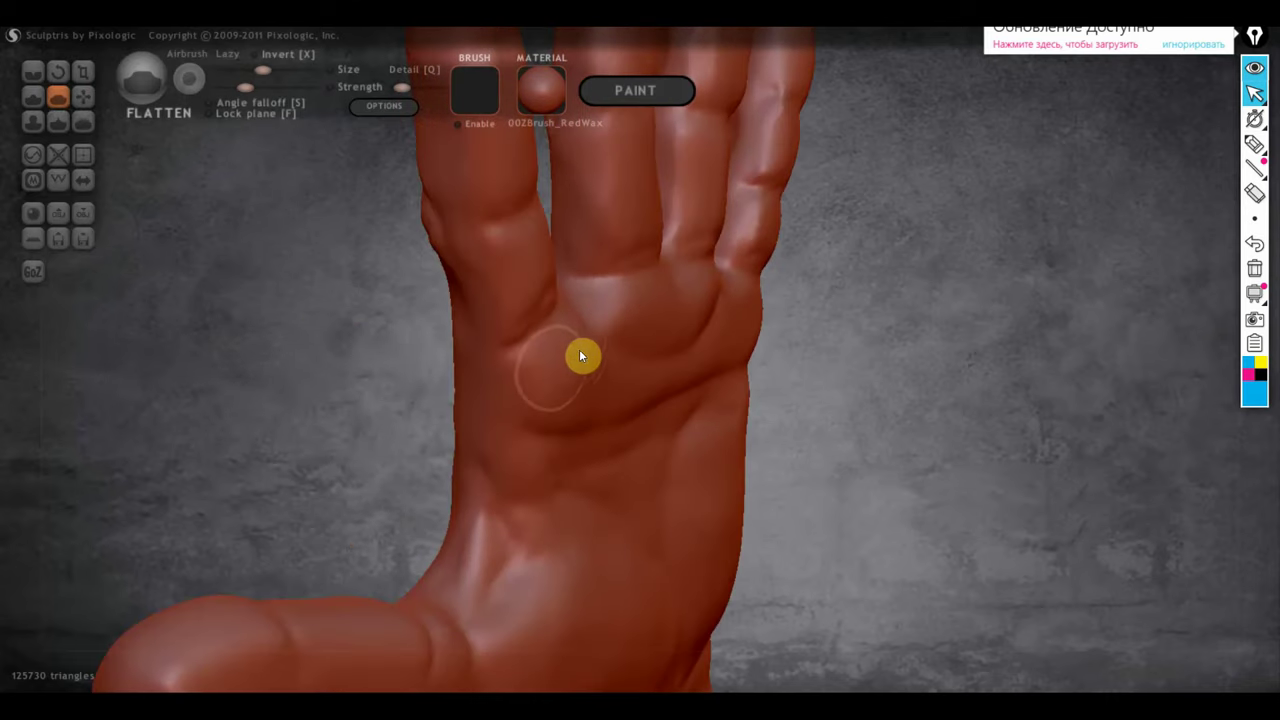
mouse_move(583, 351)
left_mouse_down()
mouse_move(686, 331)
mouse_move(550, 390)
mouse_move(525, 378)
mouse_move(557, 370)
mouse_move(582, 410)
left_mouse_up()
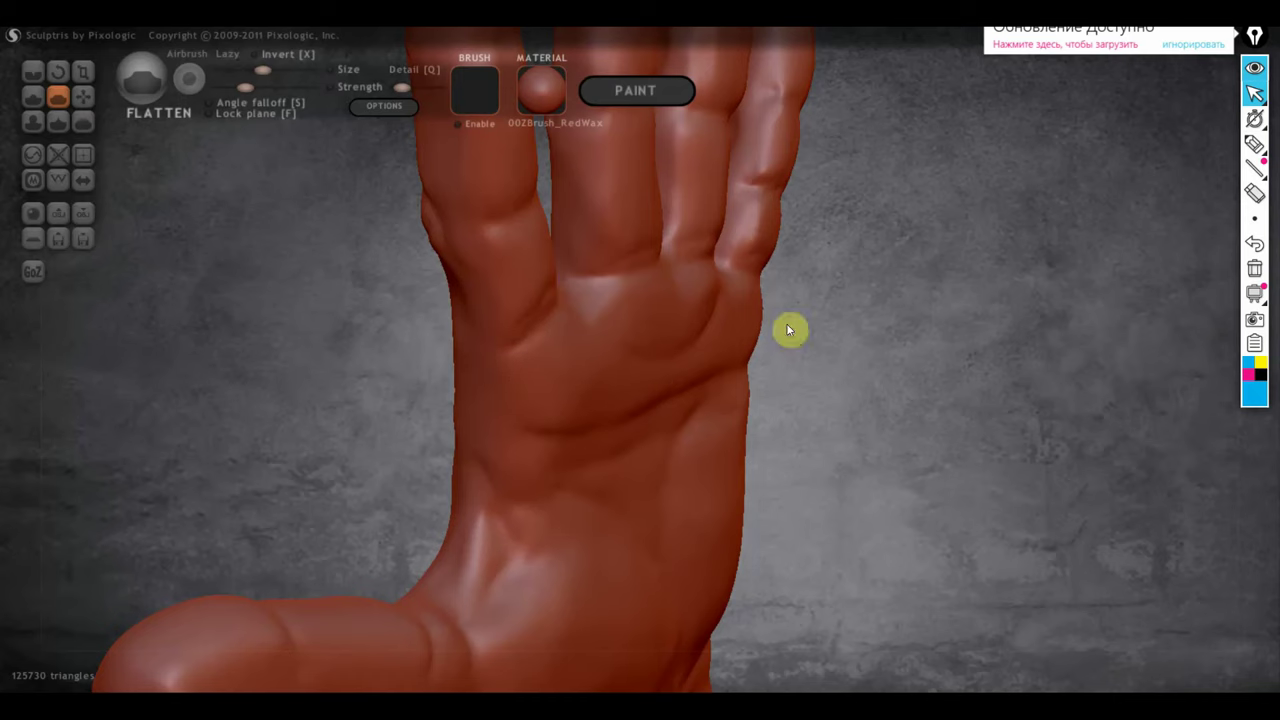
Turn the hand to a front-facing open palm and flatten the ring finger's surface.
mouse_move(763, 323)
right_mouse_down()
mouse_move(809, 346)
mouse_move(621, 345)
mouse_move(949, 428)
mouse_move(777, 425)
right_mouse_up()
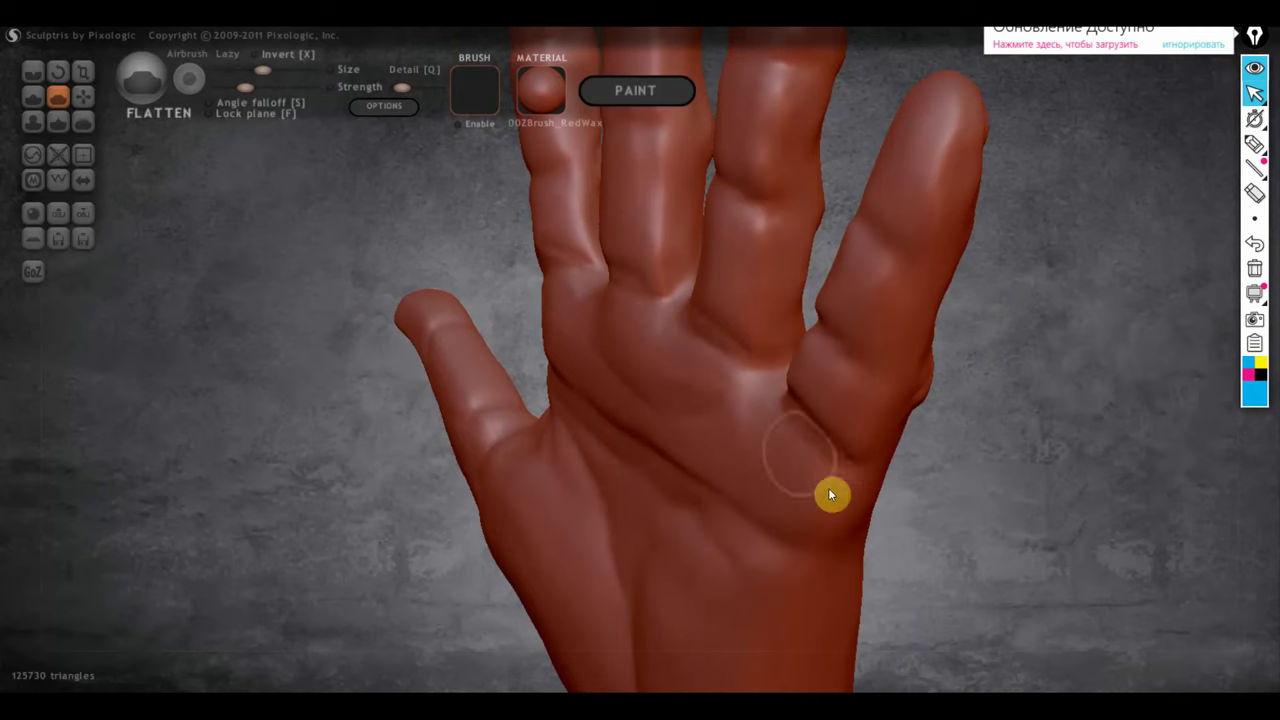
right_click_drag(871, 491, 977, 417)
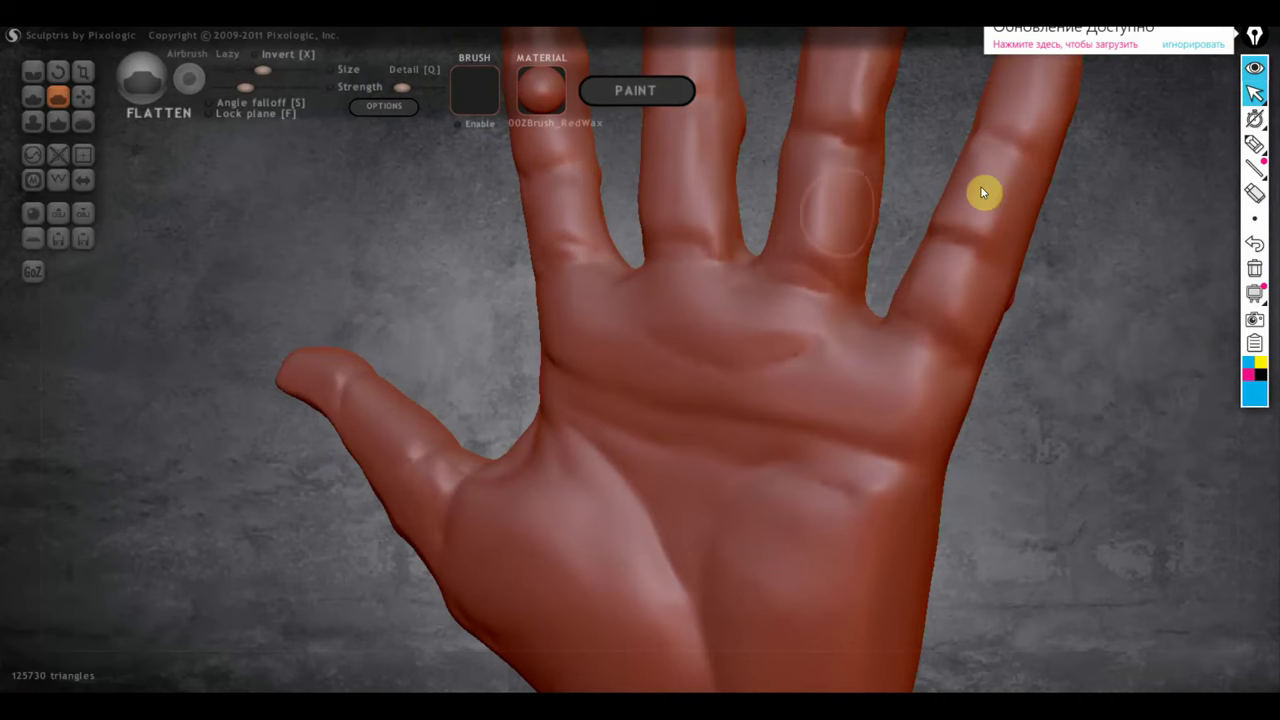
mouse_move(981, 187)
right_mouse_down()
mouse_move(796, 224)
mouse_move(752, 394)
right_mouse_up()
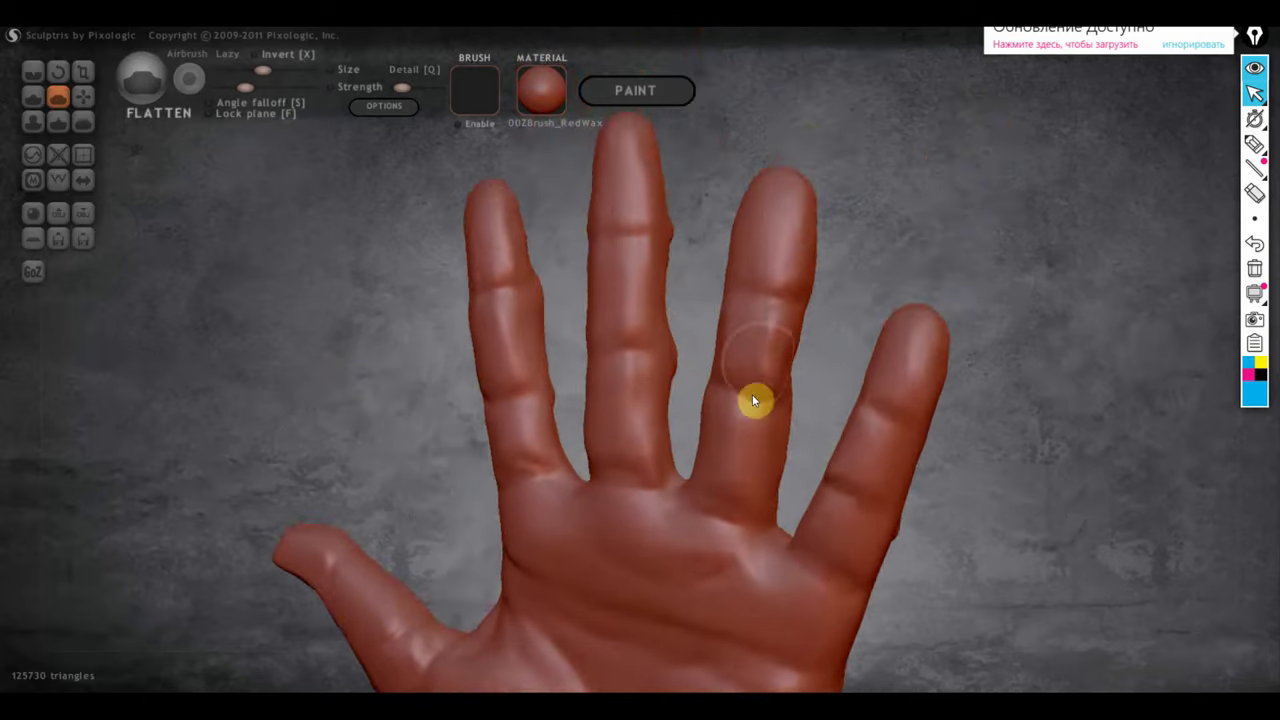
scroll(758, 378, "up", 2)
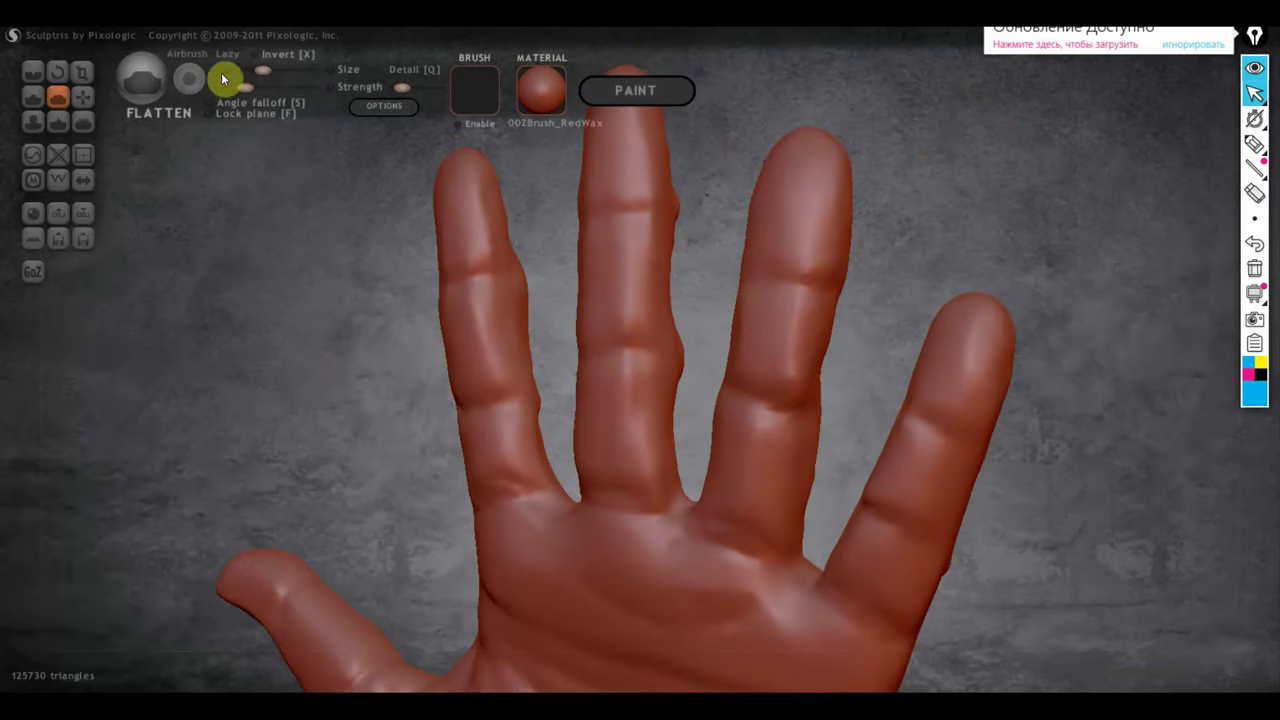
scroll(591, 351, "up", 2)
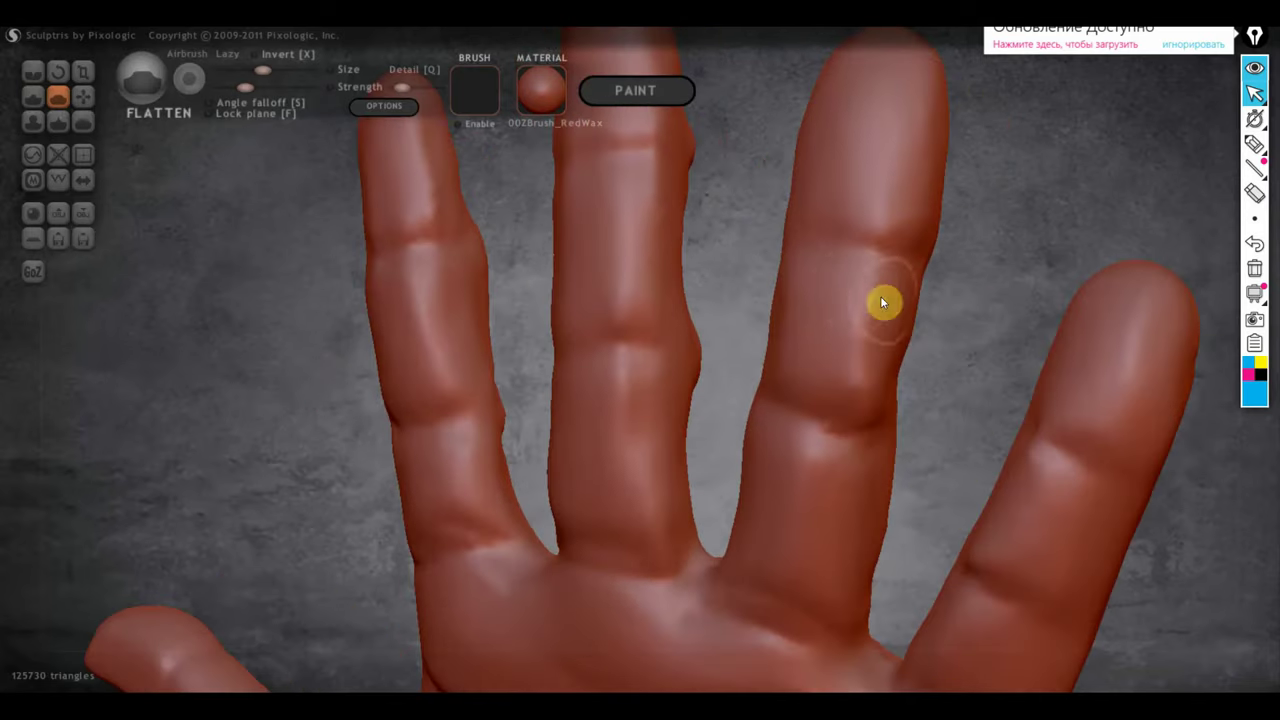
left_click_drag(896, 356, 888, 374)
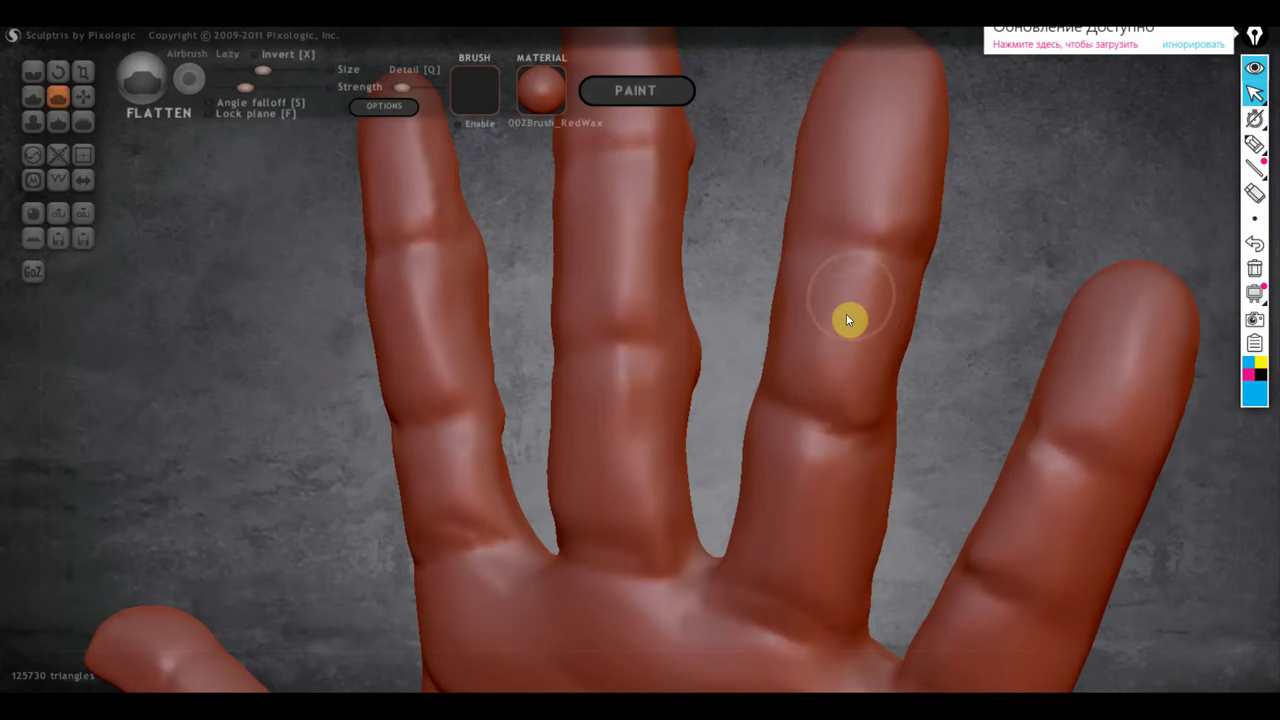
Select the Crease brush and lower its Strength.
scroll(847, 310, "down", 1)
scroll(848, 303, "down", 2)
left_click(34, 72)
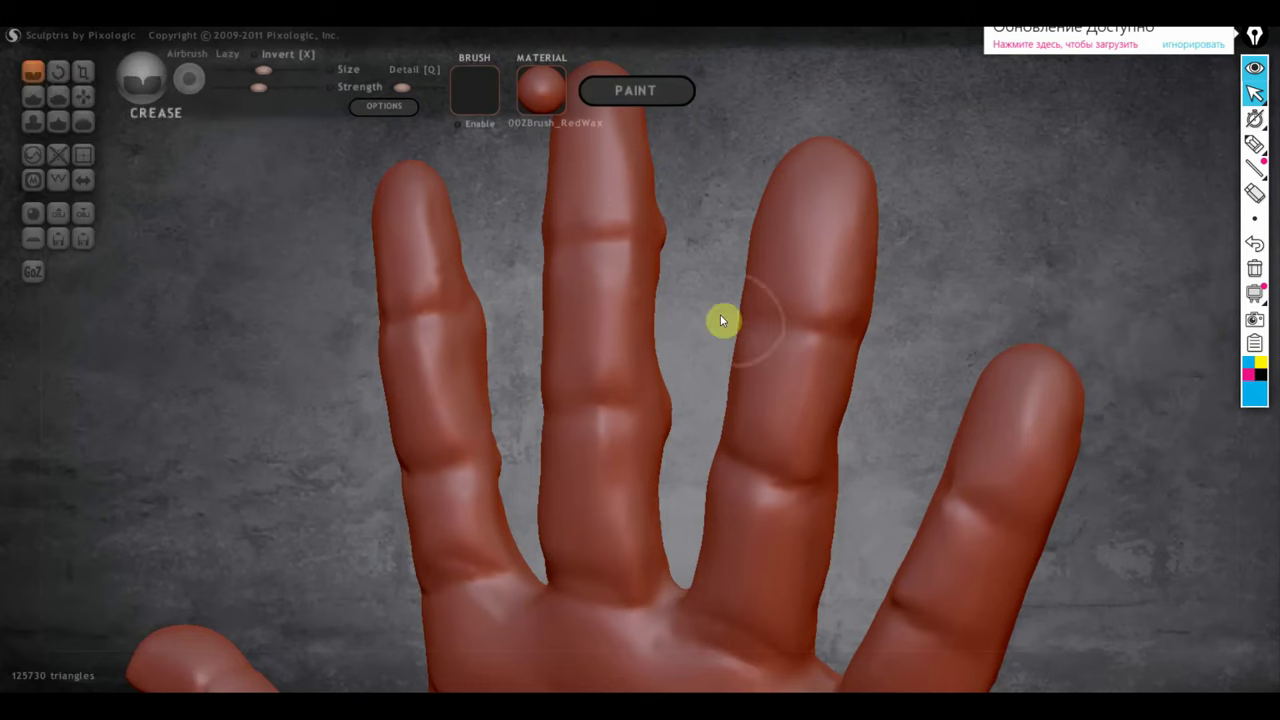
scroll(765, 320, "up", 1)
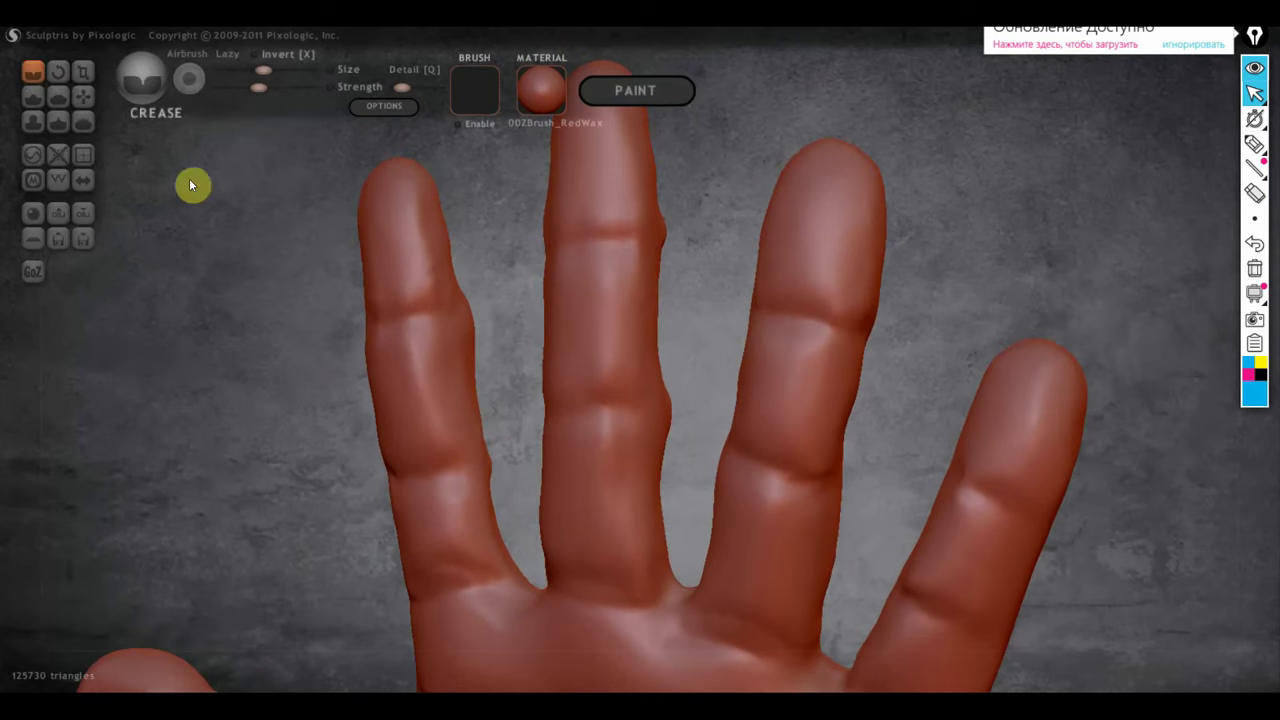
left_click(242, 89)
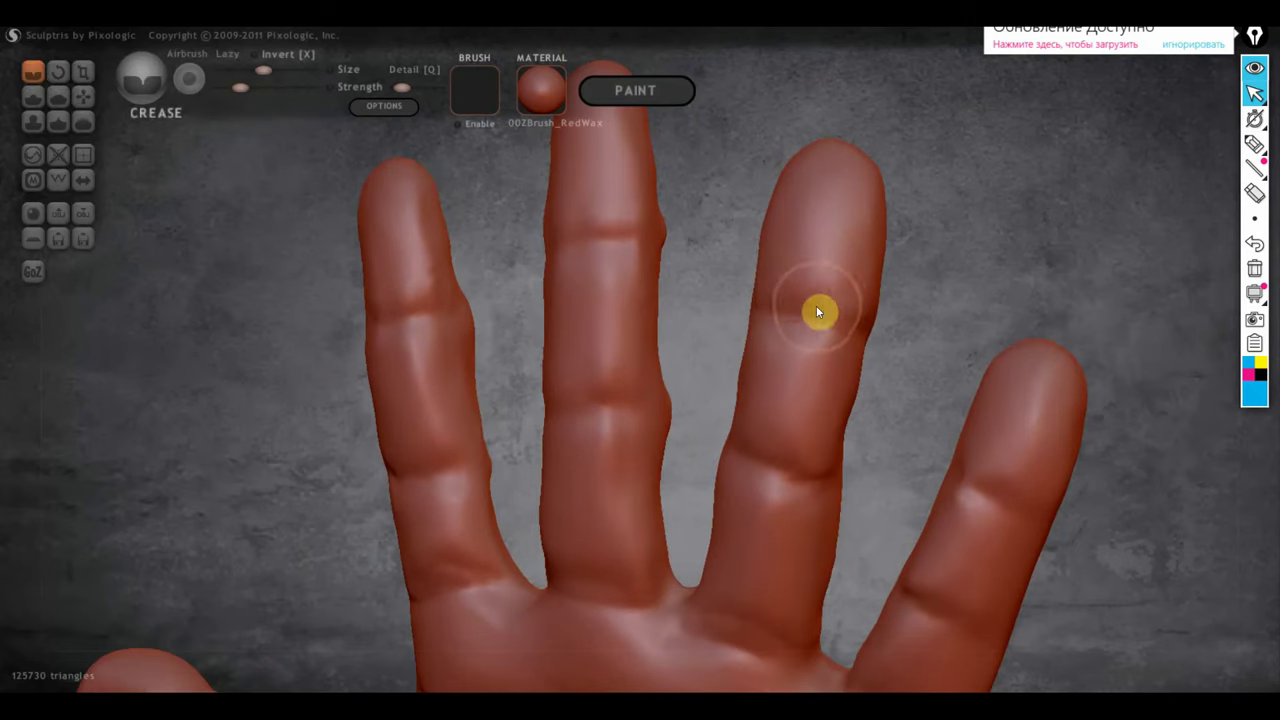
Orbit from the palm and thumb through a side view to the back of the hand.
scroll(820, 400, "down", 2)
mouse_move(820, 400)
right_mouse_down()
mouse_move(874, 305)
mouse_move(880, 323)
mouse_move(781, 335)
right_mouse_up()
scroll(734, 323, "up", 1)
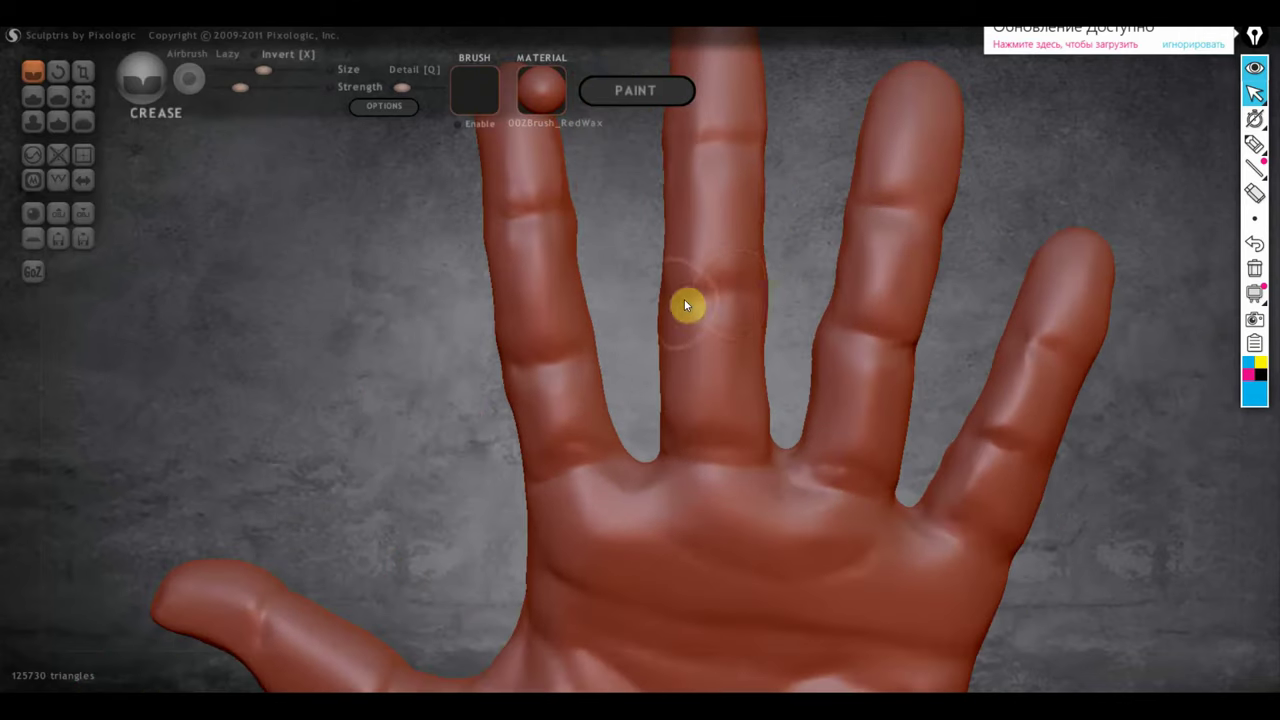
scroll(686, 303, "up", 2)
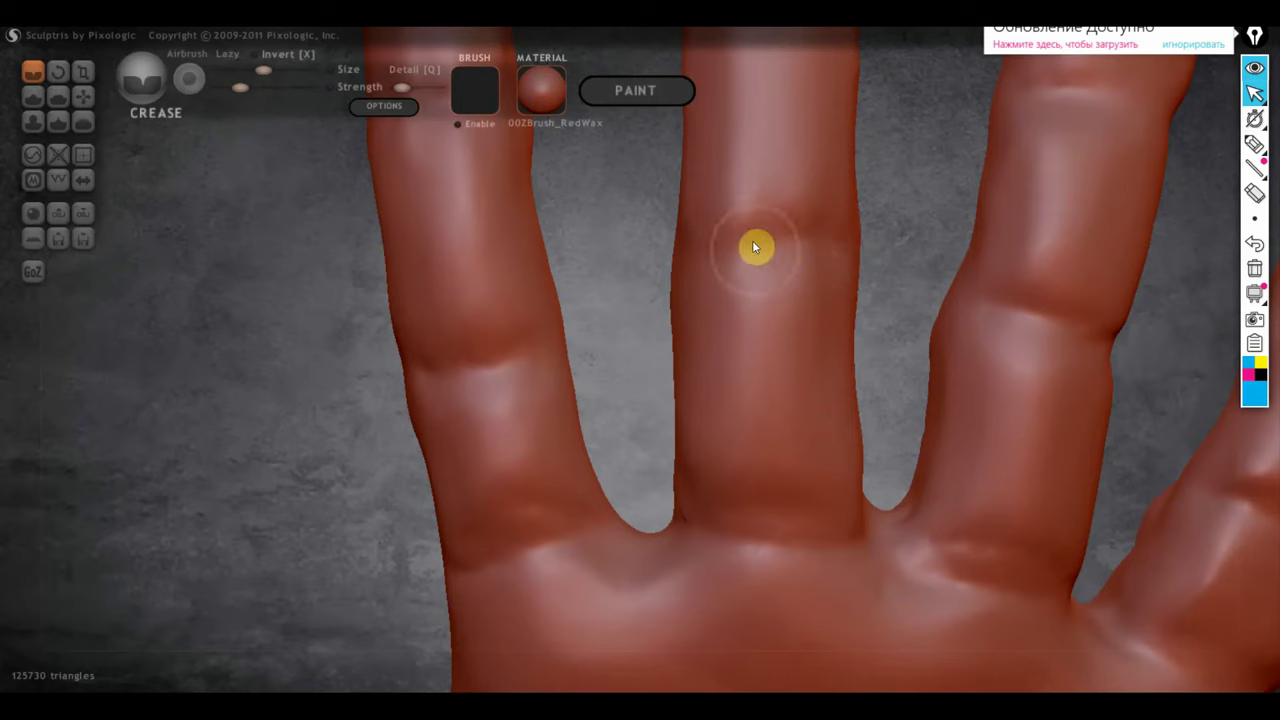
scroll(898, 427, "down", 3)
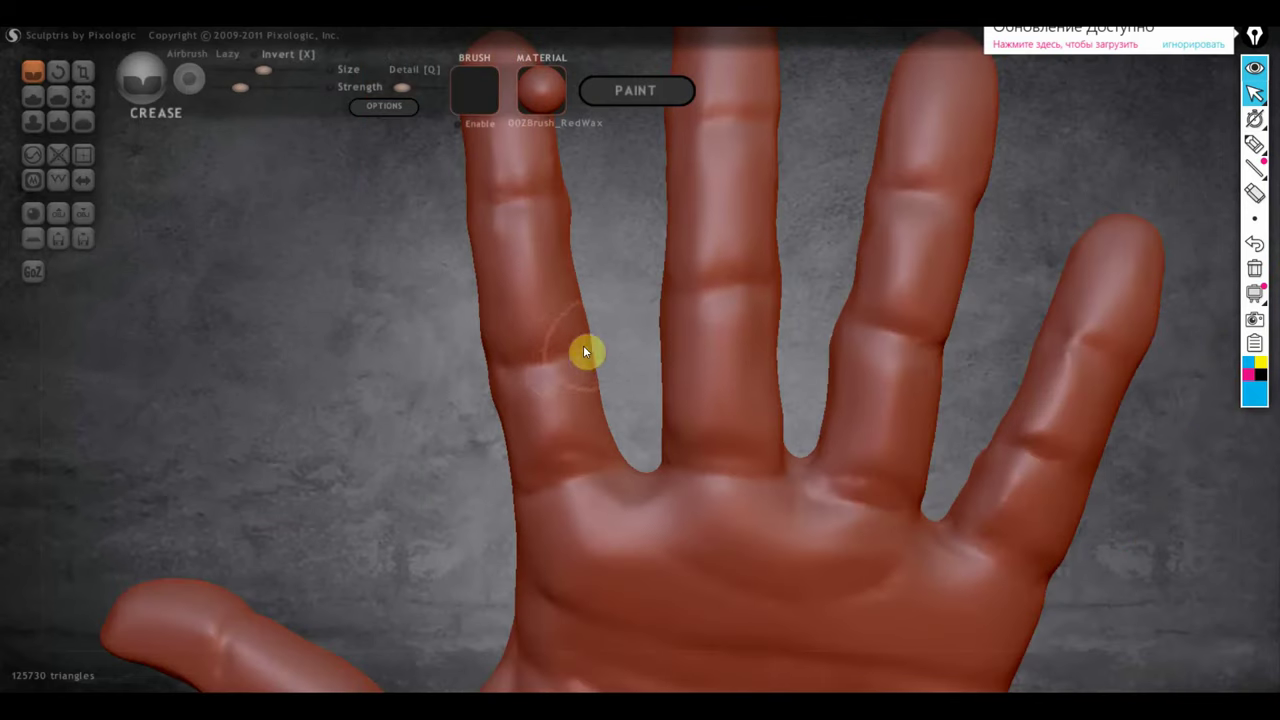
scroll(574, 383, "down", 3)
scroll(651, 322, "up", 2)
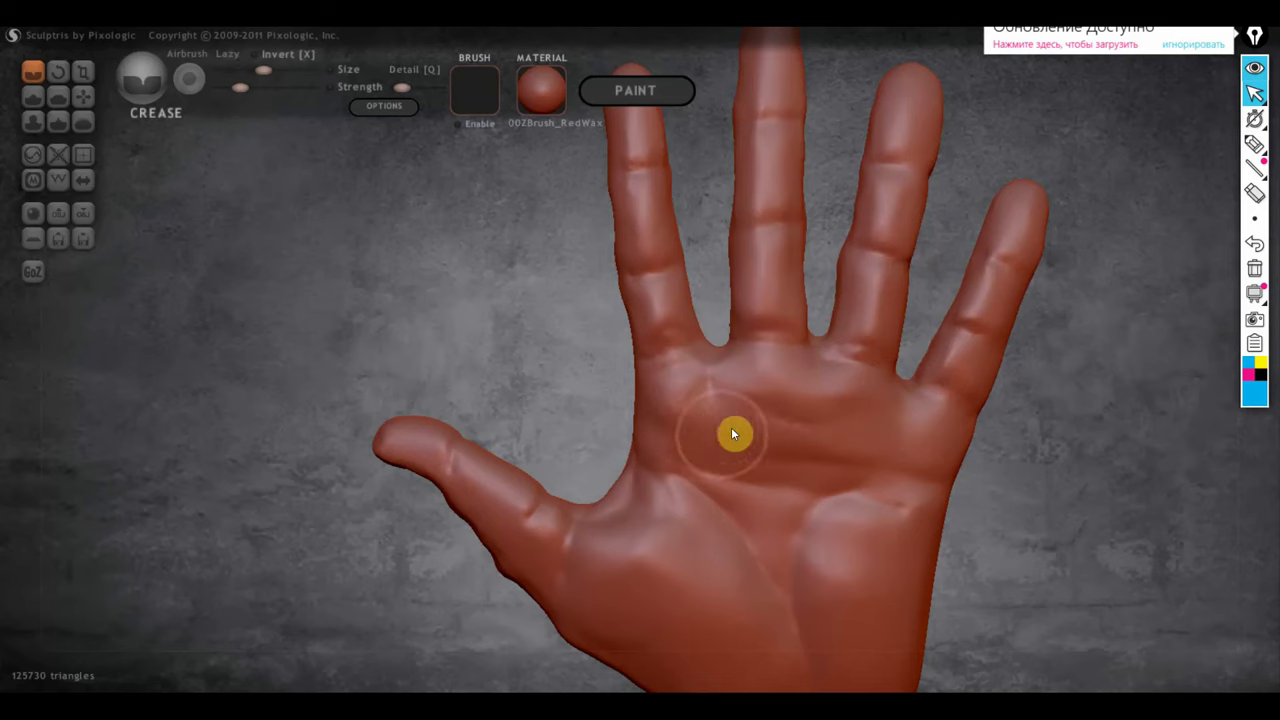
scroll(802, 432, "down", 3)
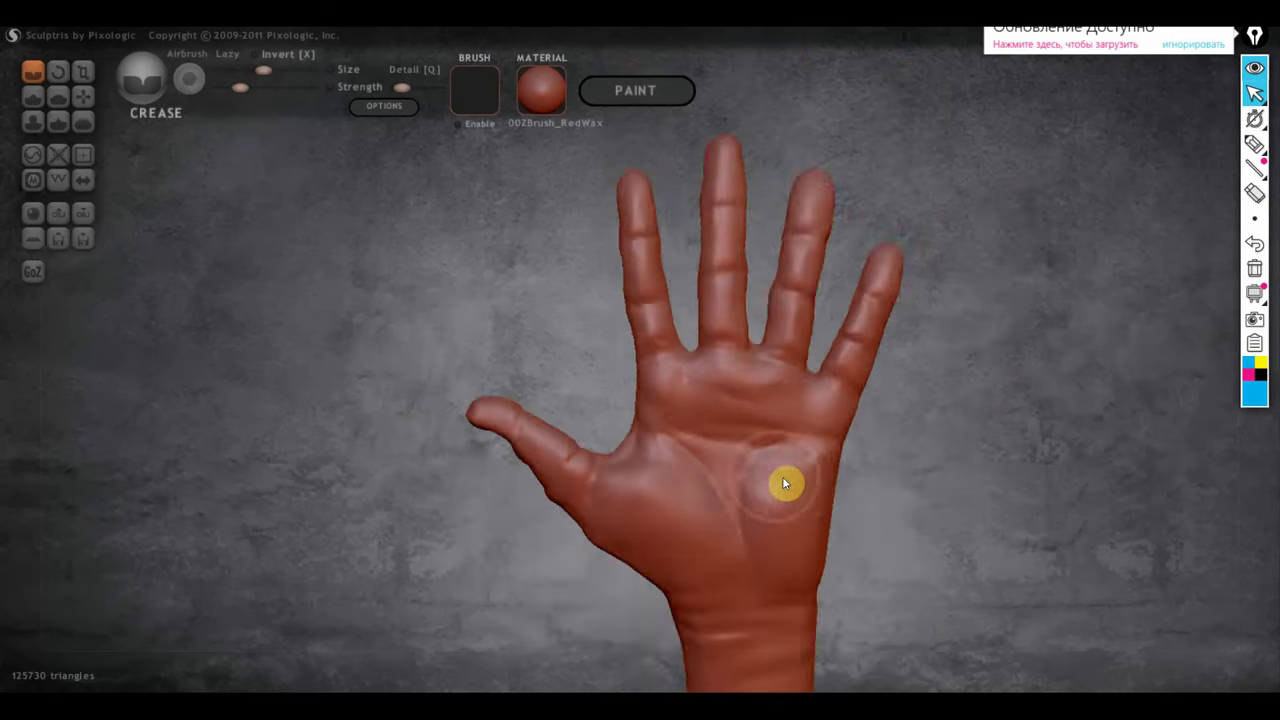
mouse_move(782, 476)
right_mouse_down()
mouse_move(1028, 469)
mouse_move(871, 534)
right_mouse_up()
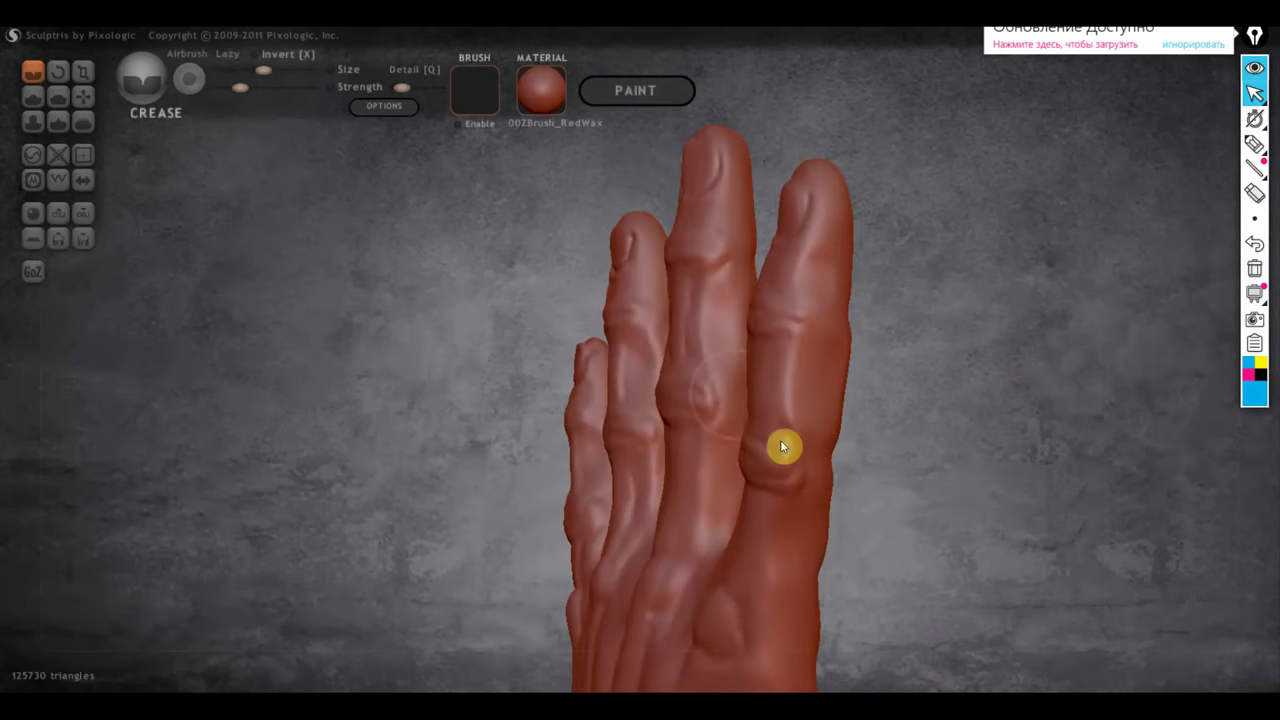
right_click_drag(626, 369, 690, 380)
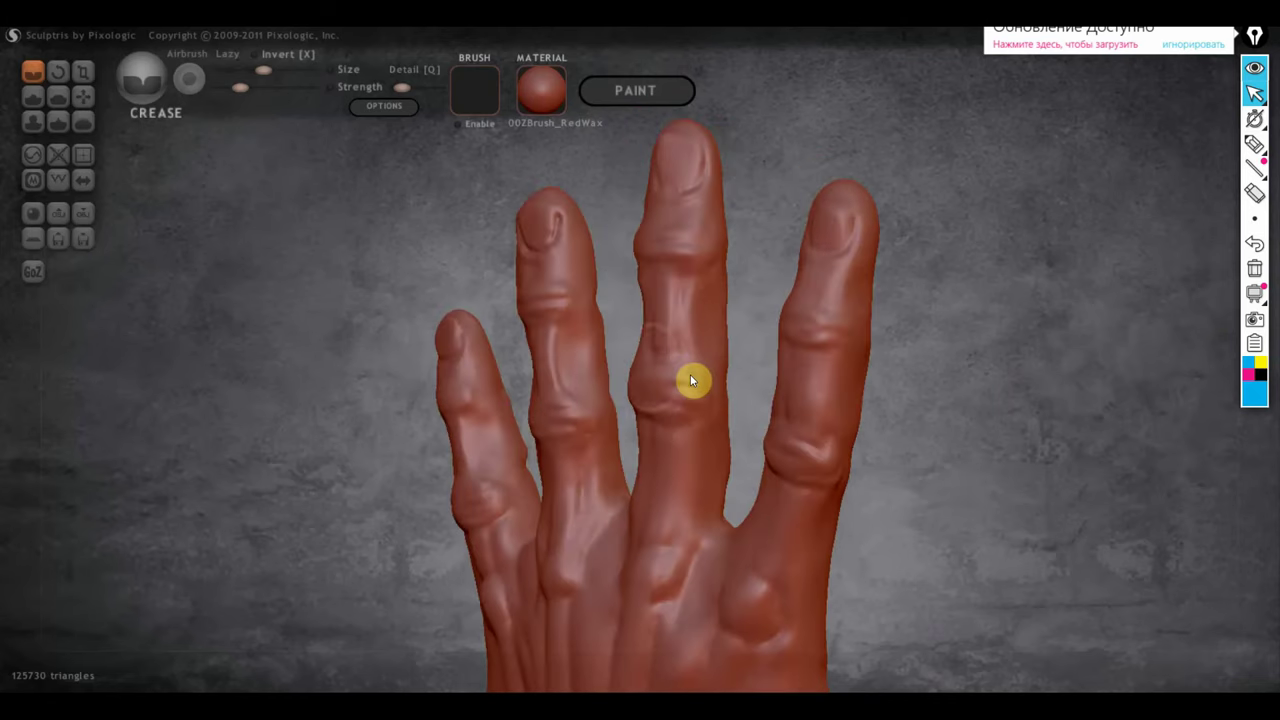
With Flatten, zoom into the middle fingertip and press a small flat nail area into it.
left_click(34, 96)
left_click(58, 96)
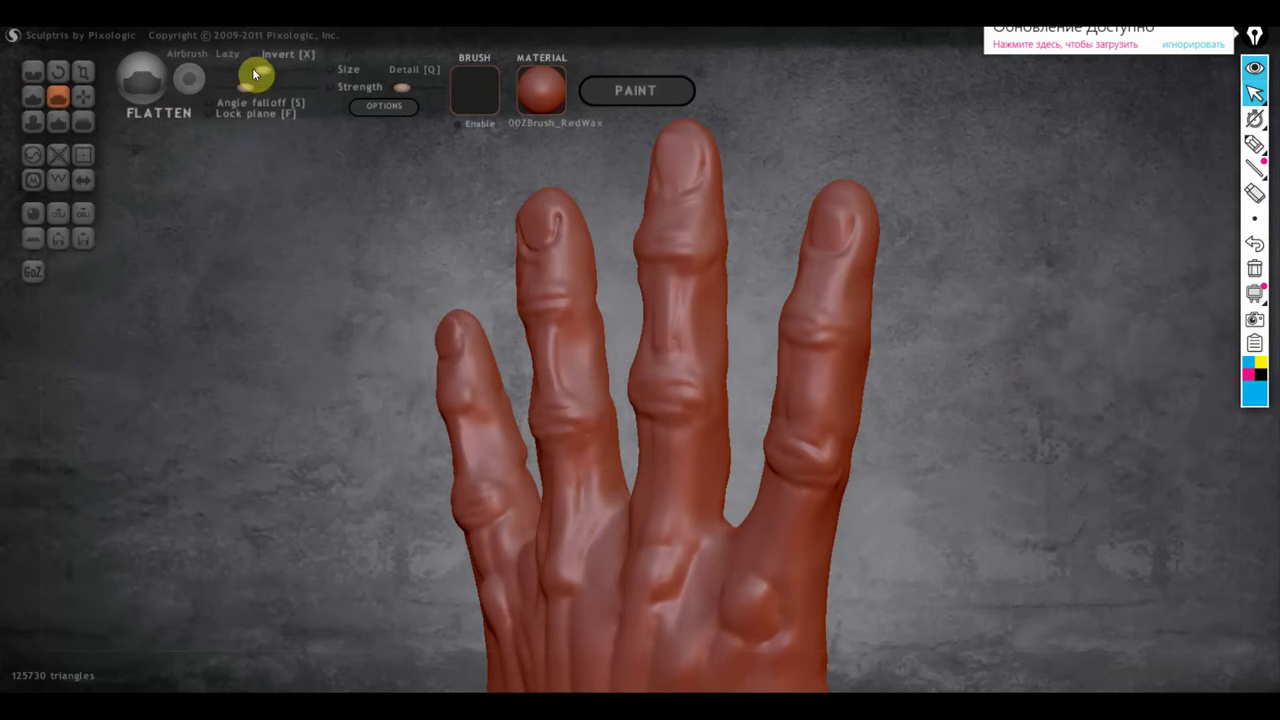
scroll(777, 408, "up", 3)
scroll(722, 407, "up", 2)
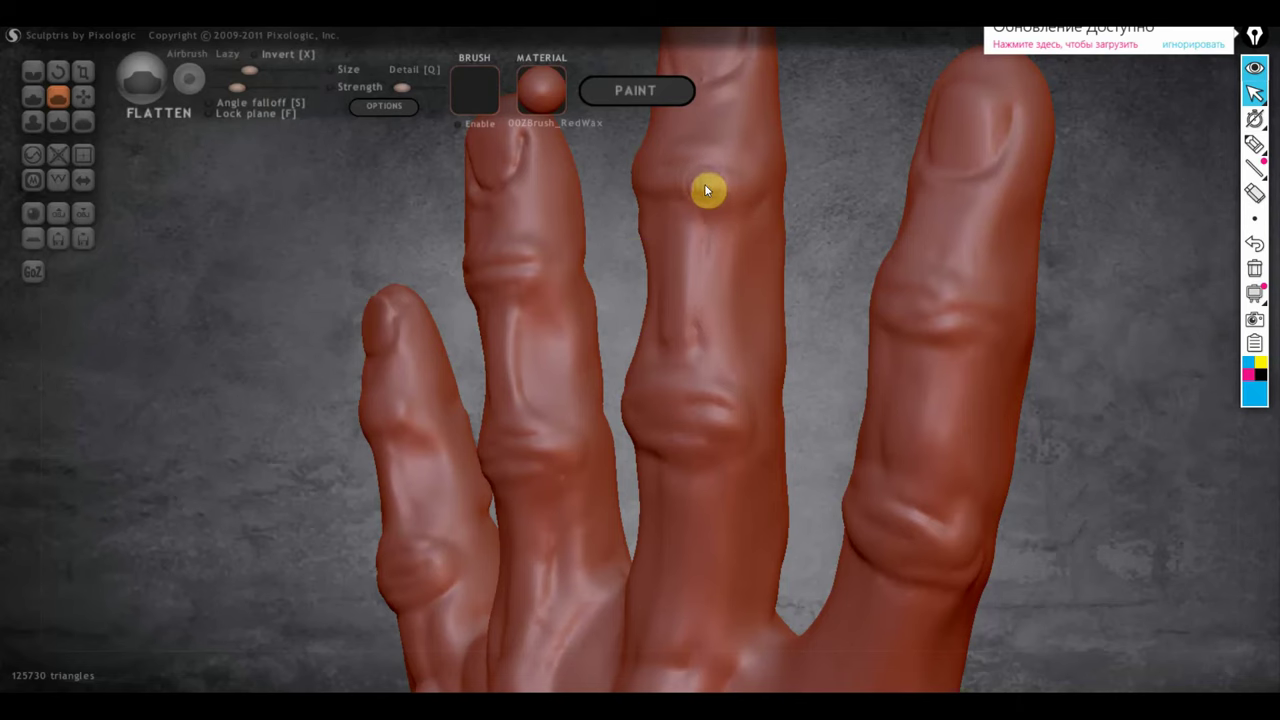
right_click_drag(737, 186, 783, 228)
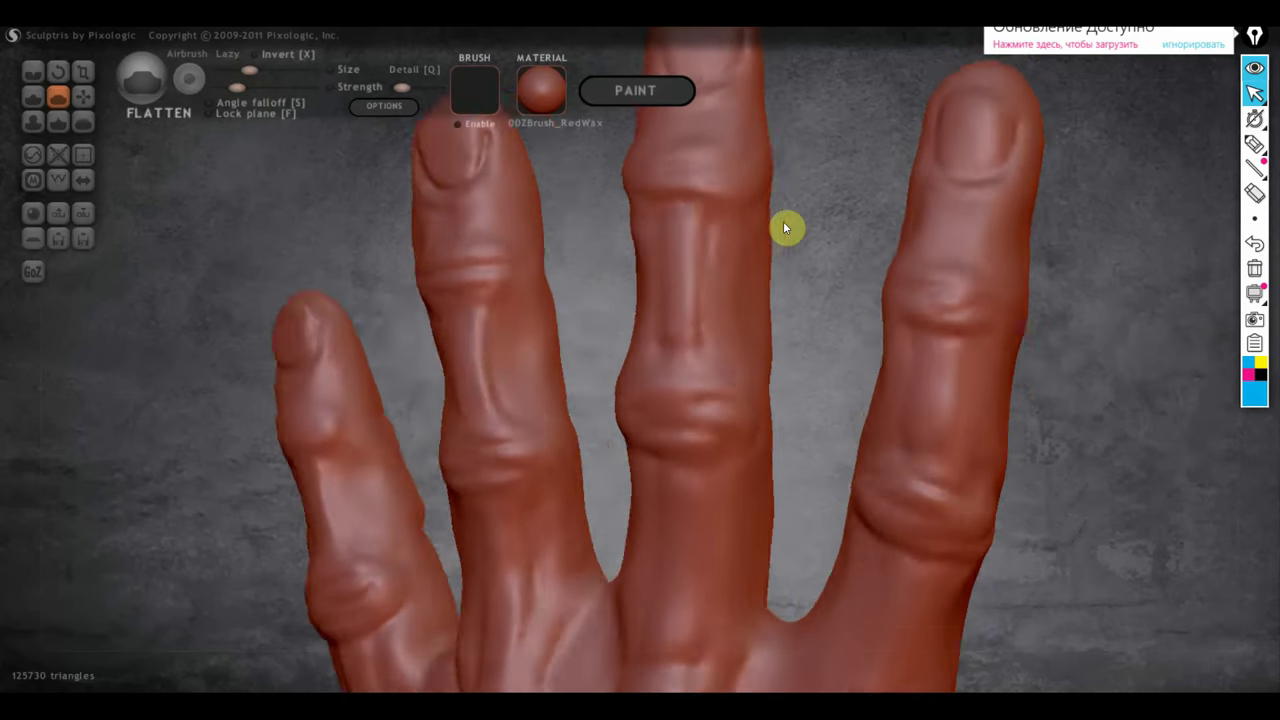
scroll(767, 199, "up", 3)
scroll(757, 349, "up", 3)
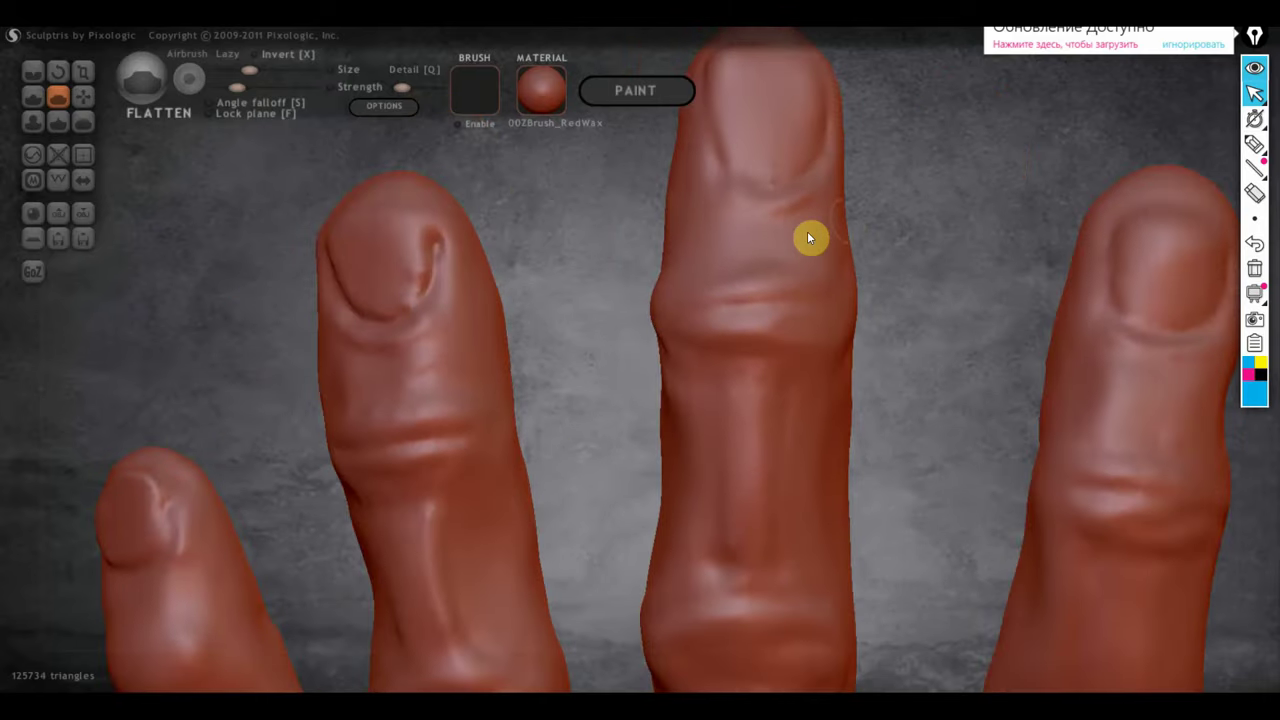
right_click_drag(822, 244, 974, 264)
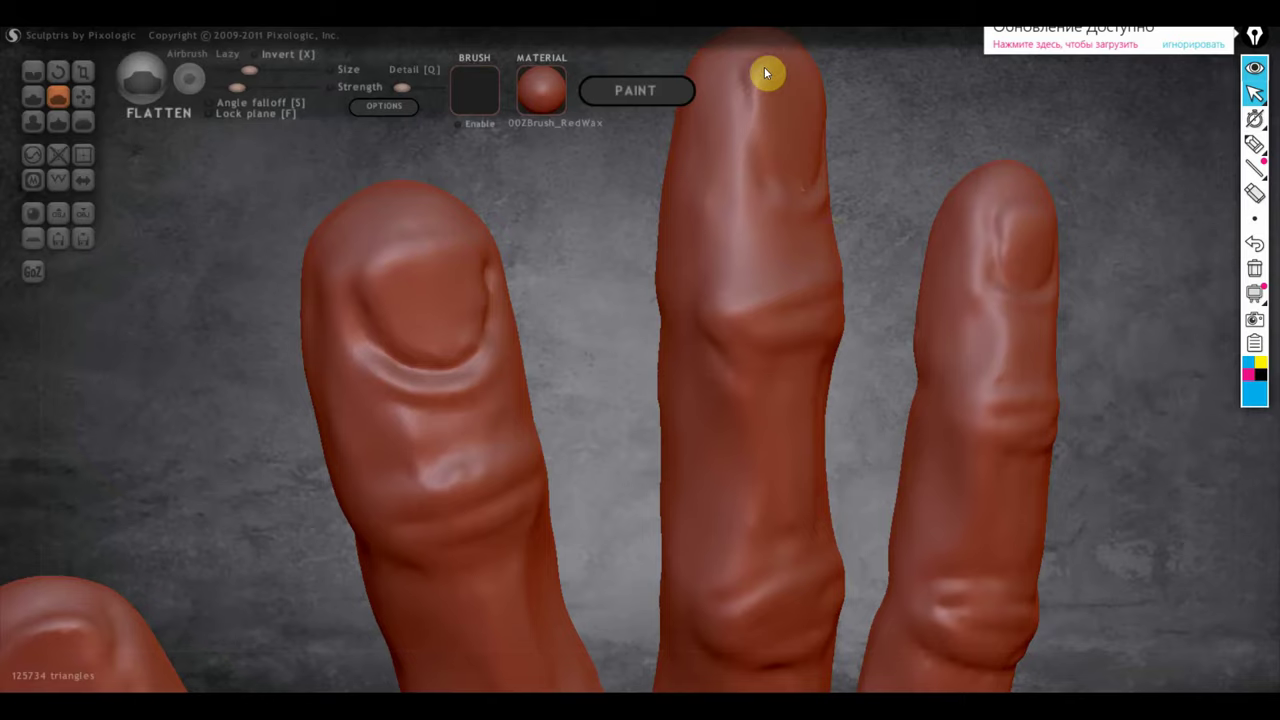
mouse_move(764, 66)
right_mouse_down()
mouse_move(763, 271)
mouse_move(728, 257)
right_mouse_up()
left_click(732, 250)
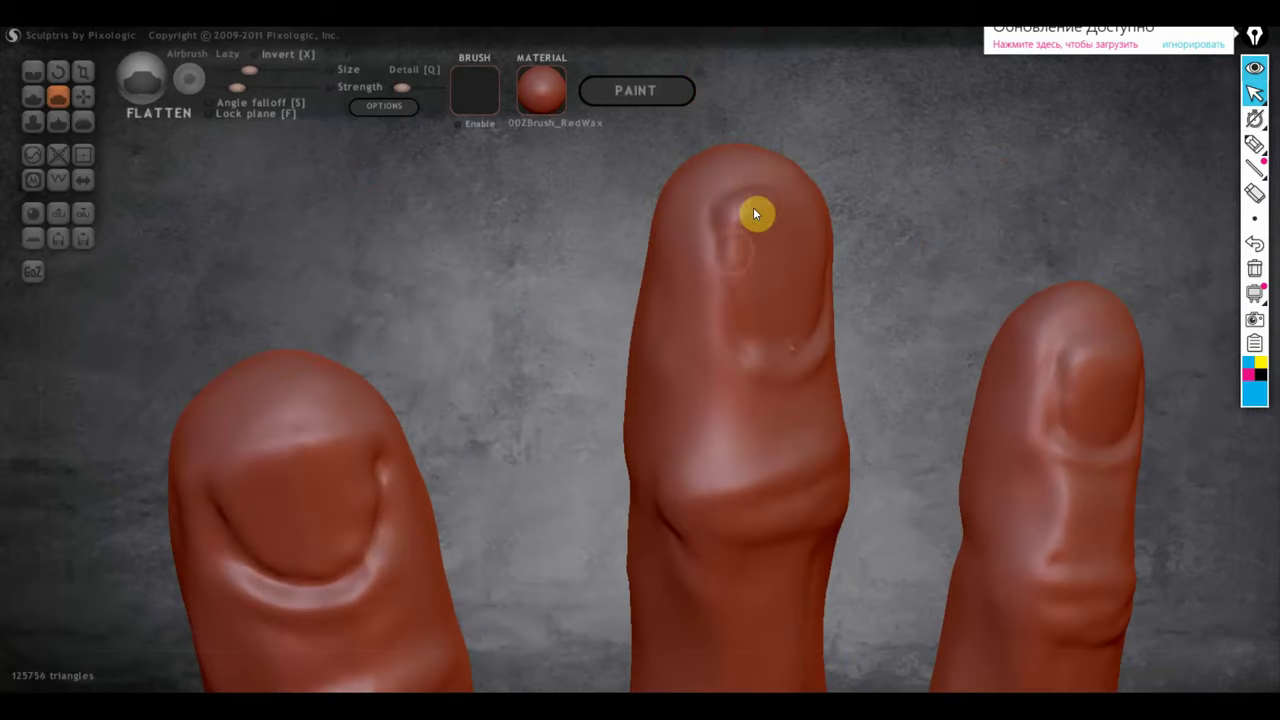
left_click_drag(755, 213, 751, 308)
Switch to a larger Crease brush and crease the middle fingernail outline.
left_click(33, 72)
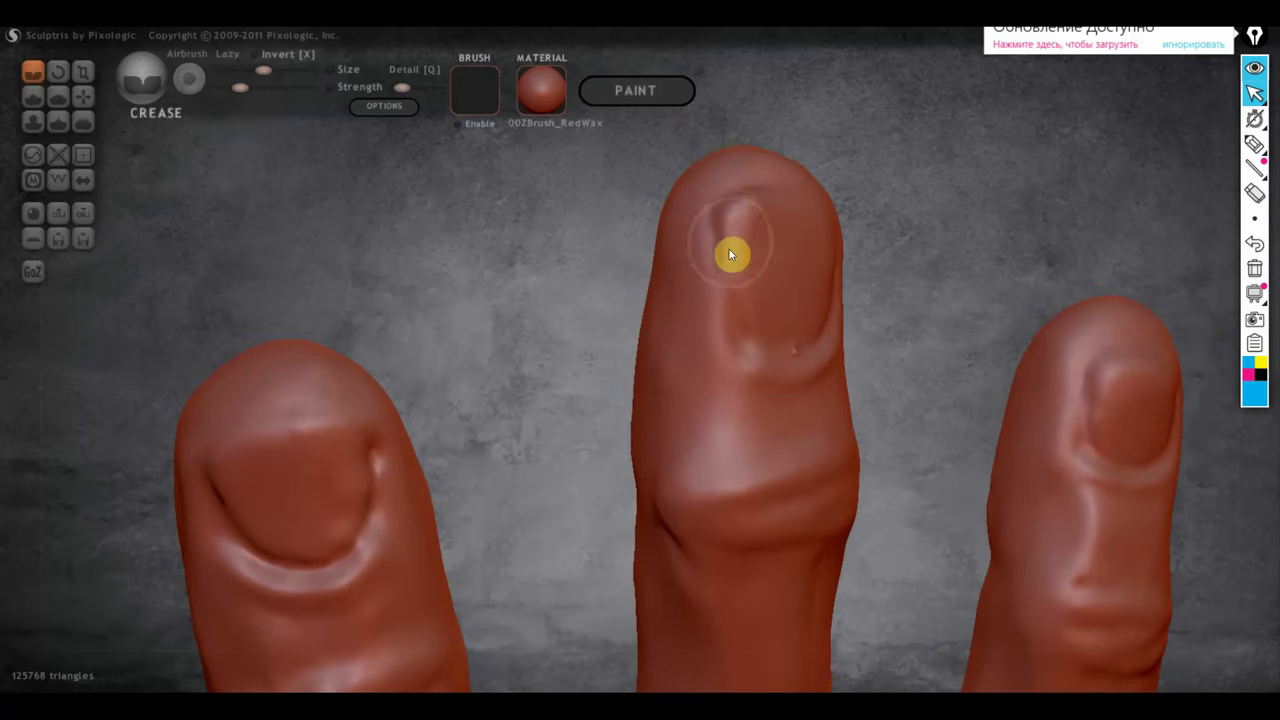
left_click_drag(263, 70, 250, 73)
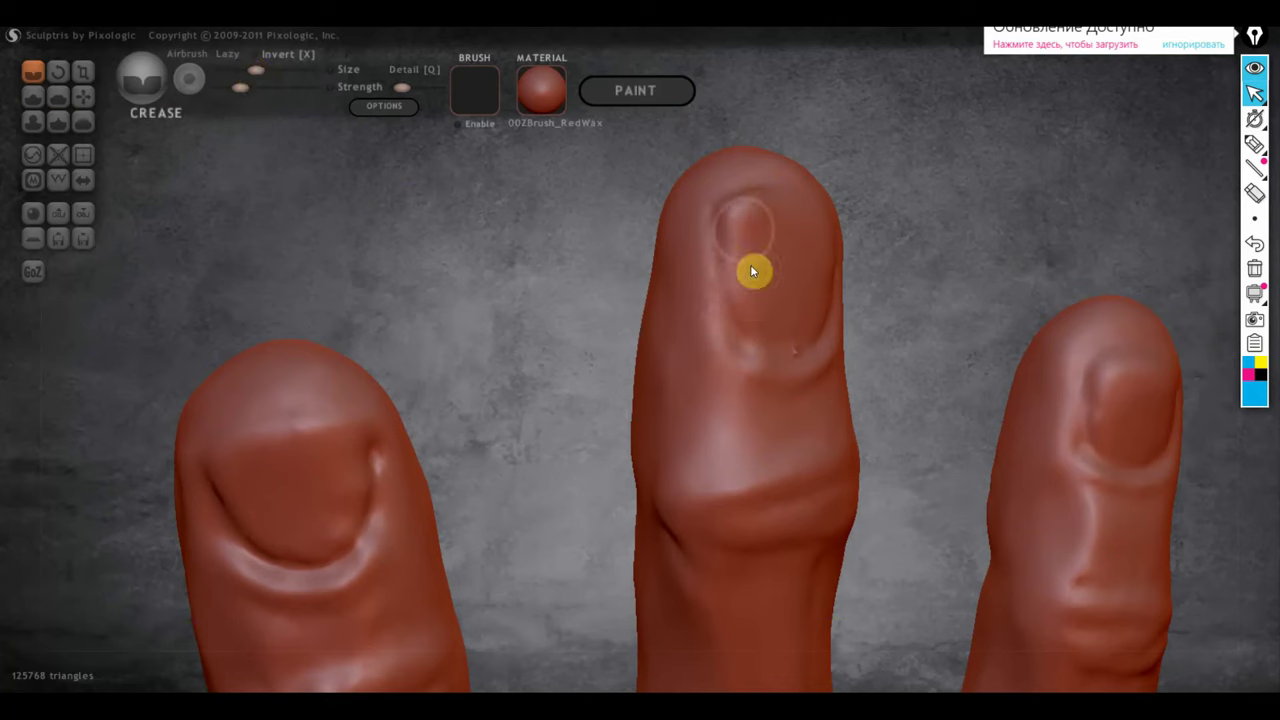
scroll(812, 258, "down", 1)
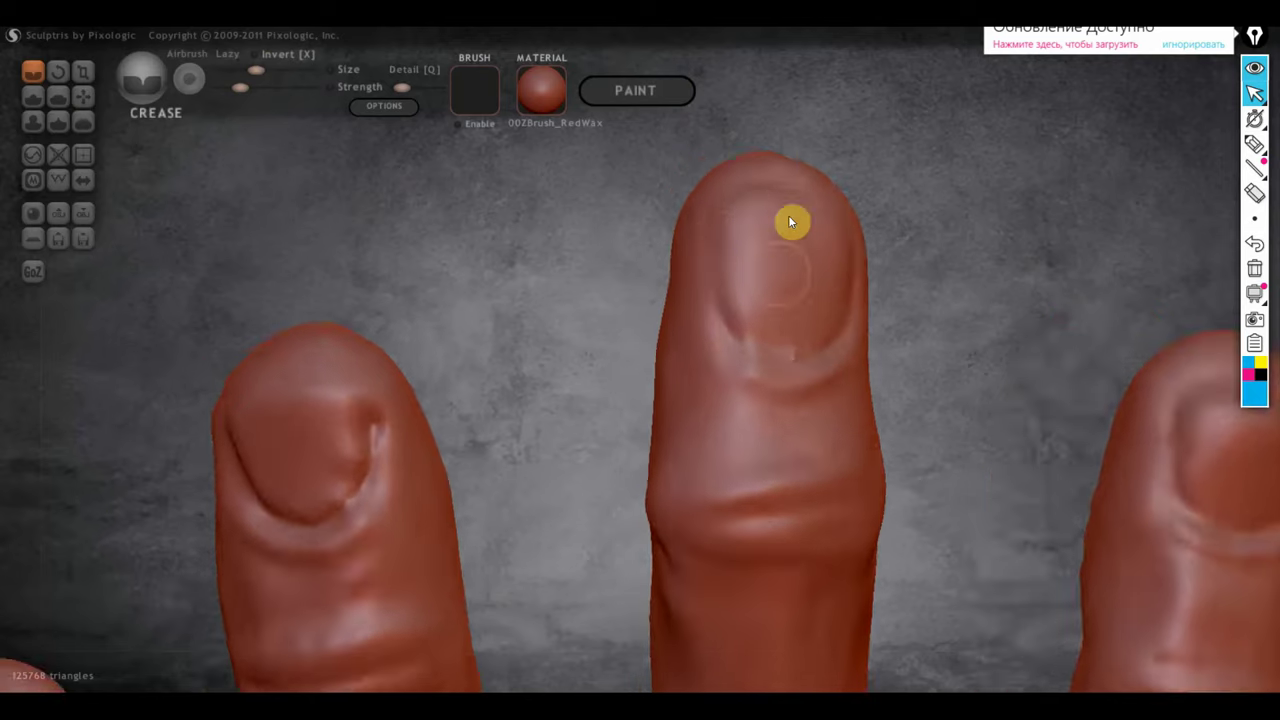
scroll(790, 220, "down", 1)
mouse_move(780, 266)
right_mouse_down()
mouse_move(604, 330)
mouse_move(596, 303)
right_mouse_up()
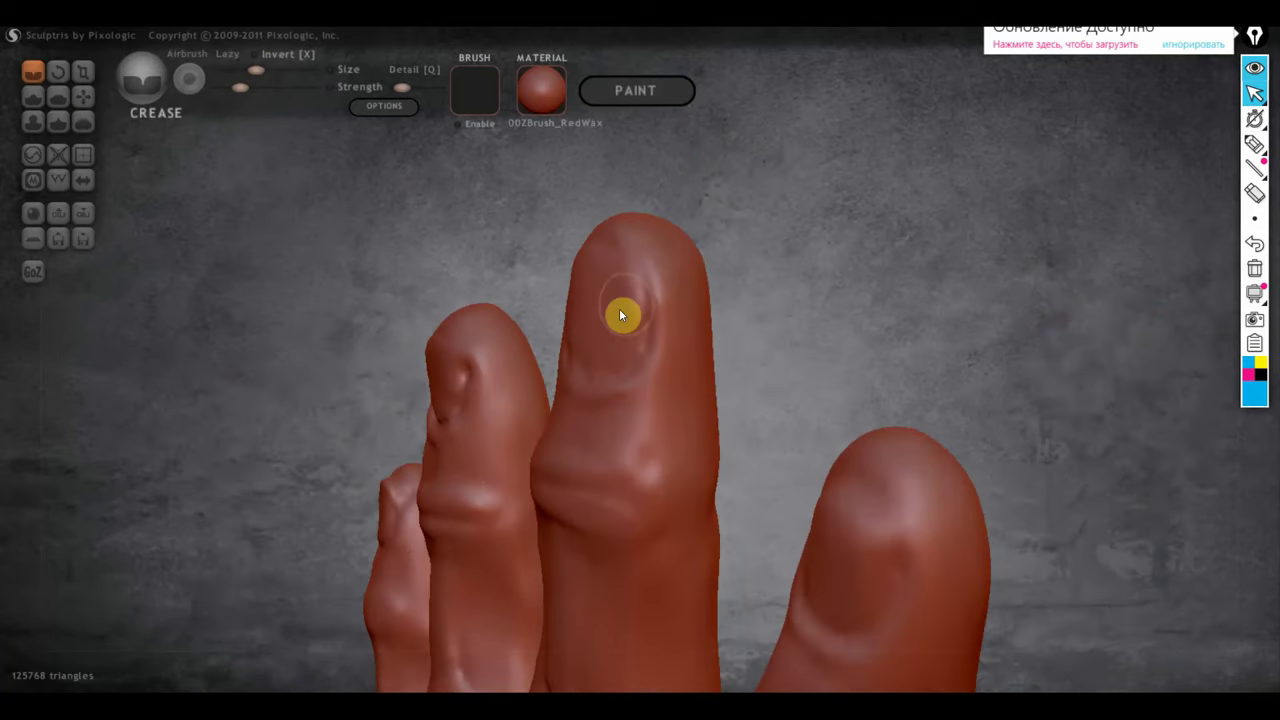
Round out the fingernail shape with the Grab brush, checking the fingertips from several angles.
left_click(83, 96)
right_click_drag(491, 243, 591, 306)
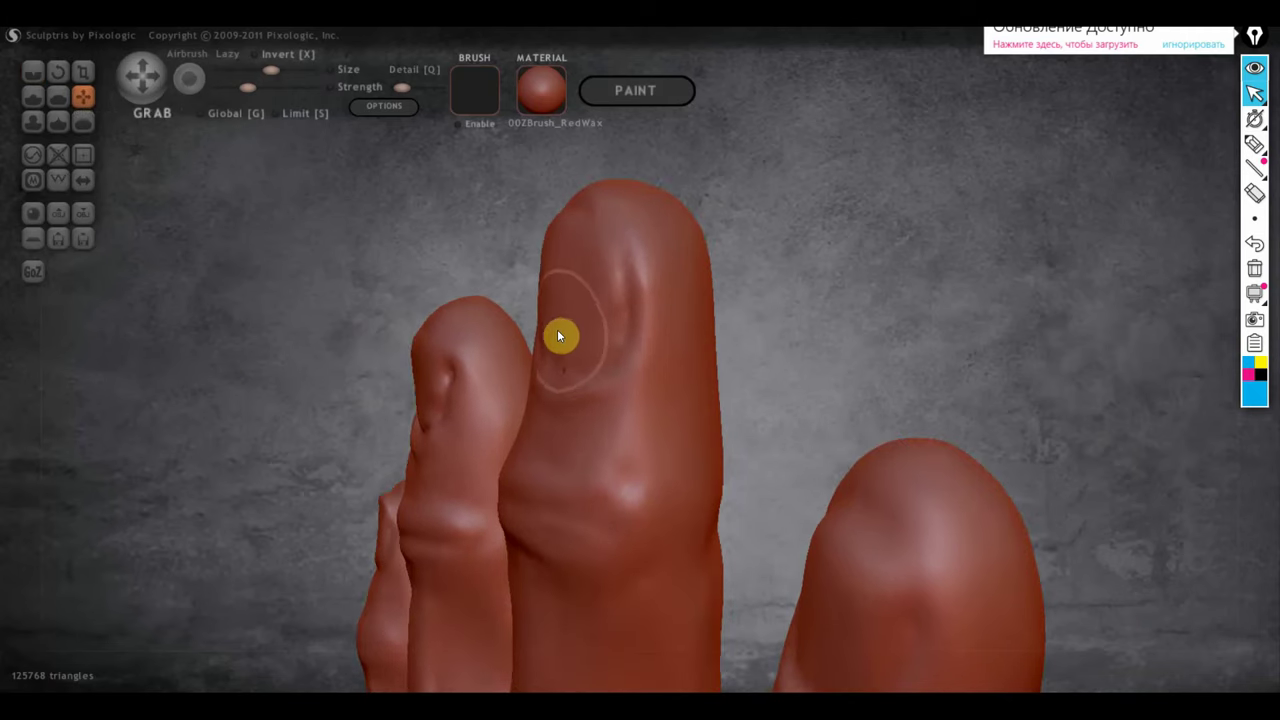
scroll(550, 334, "up", 3)
scroll(442, 380, "up", 3)
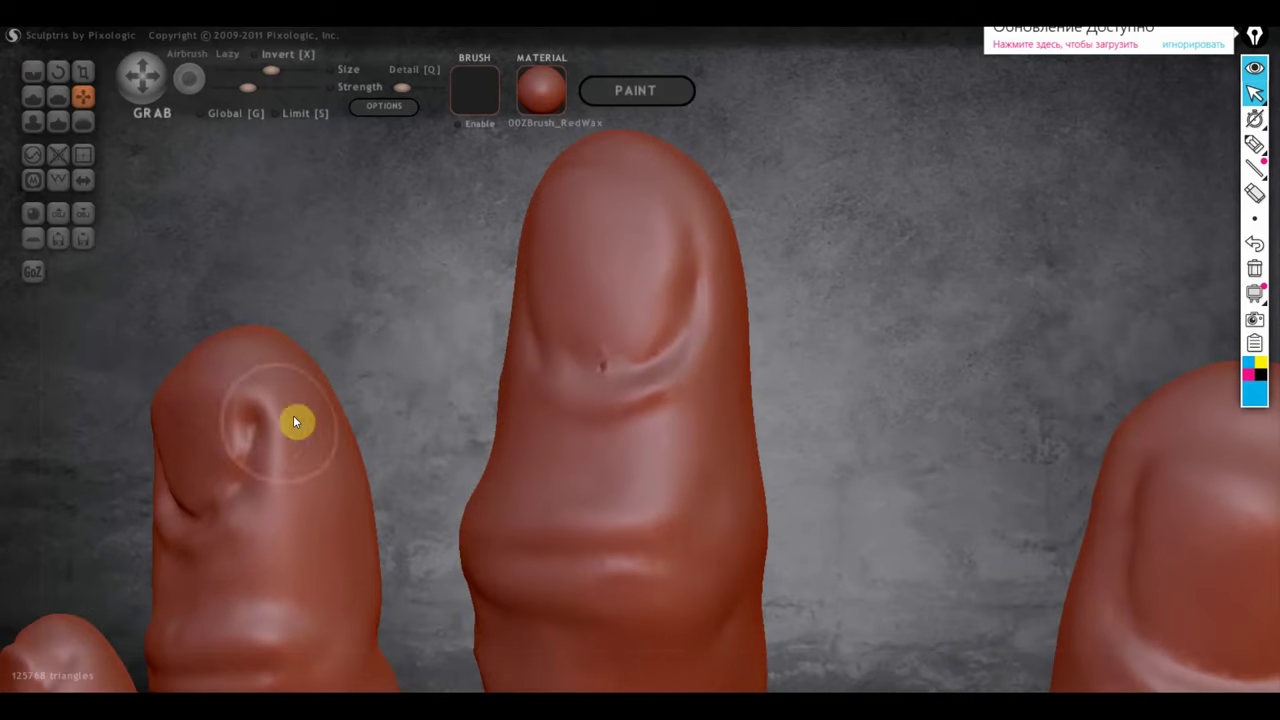
mouse_move(269, 425)
right_mouse_down()
mouse_move(396, 408)
mouse_move(651, 322)
right_mouse_up()
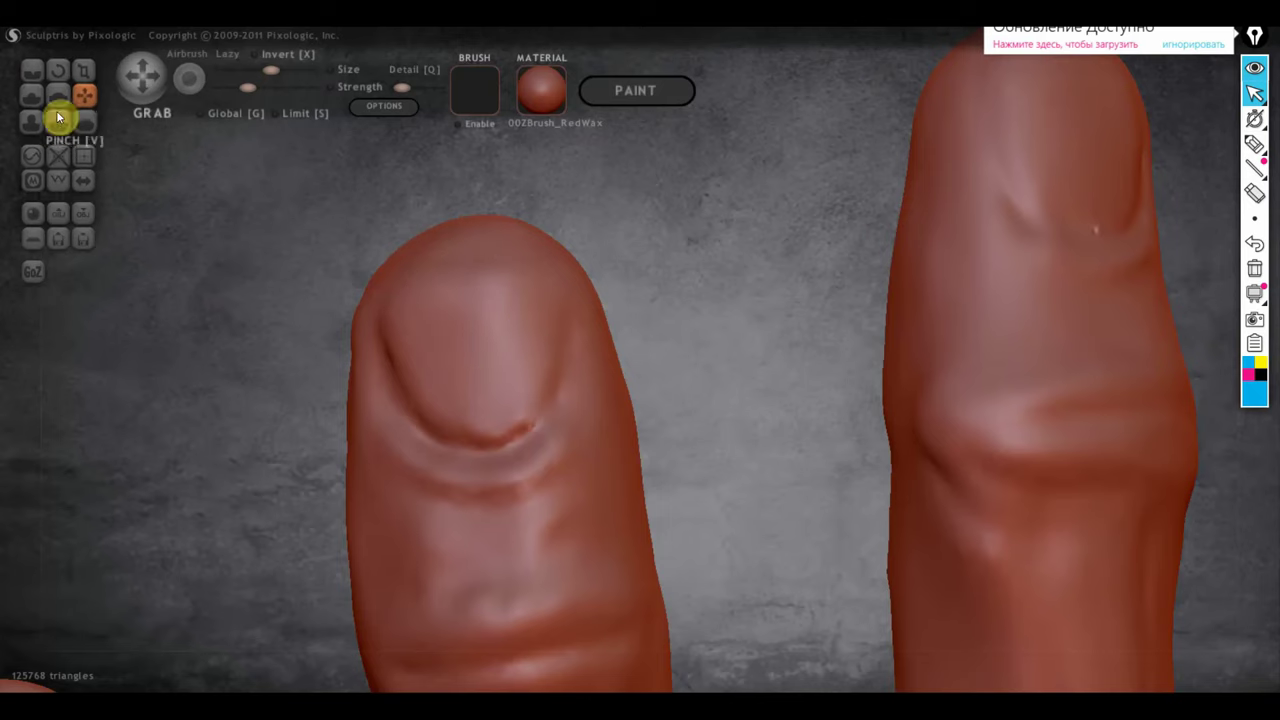
left_click(57, 96)
Flatten the nail crease and surface of the left fingertip.
right_click_drag(297, 274, 452, 289)
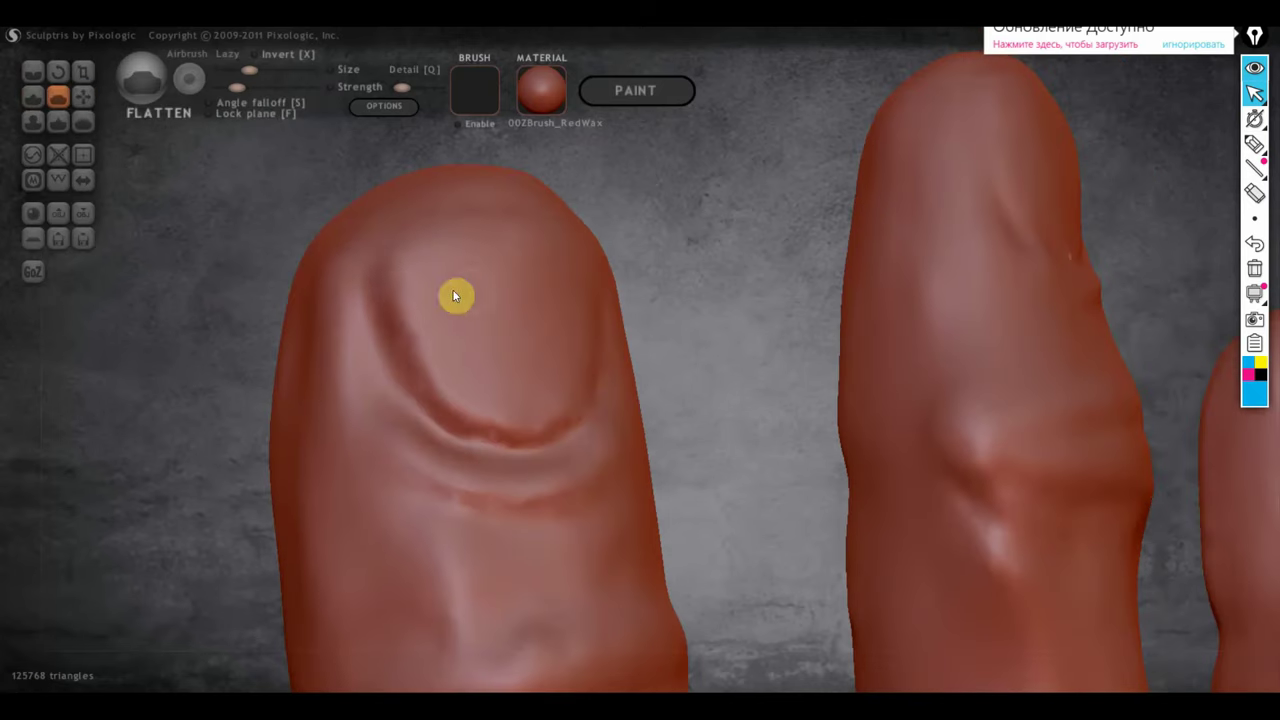
scroll(410, 272, "down", 2)
mouse_move(505, 367)
left_mouse_down()
mouse_move(494, 314)
mouse_move(517, 362)
mouse_move(493, 322)
mouse_move(520, 312)
left_mouse_up()
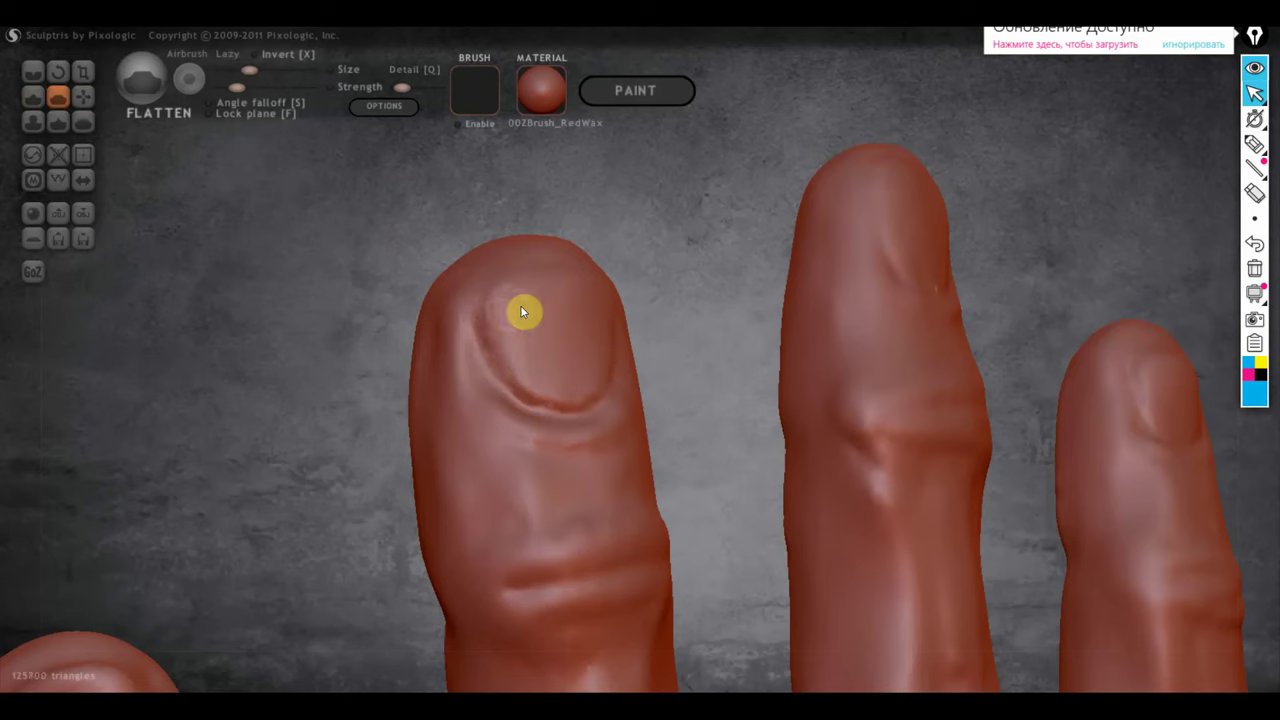
mouse_move(544, 393)
left_mouse_down()
mouse_move(529, 380)
mouse_move(608, 392)
left_mouse_up()
mouse_move(594, 381)
right_mouse_down()
mouse_move(496, 369)
mouse_move(472, 394)
right_mouse_up()
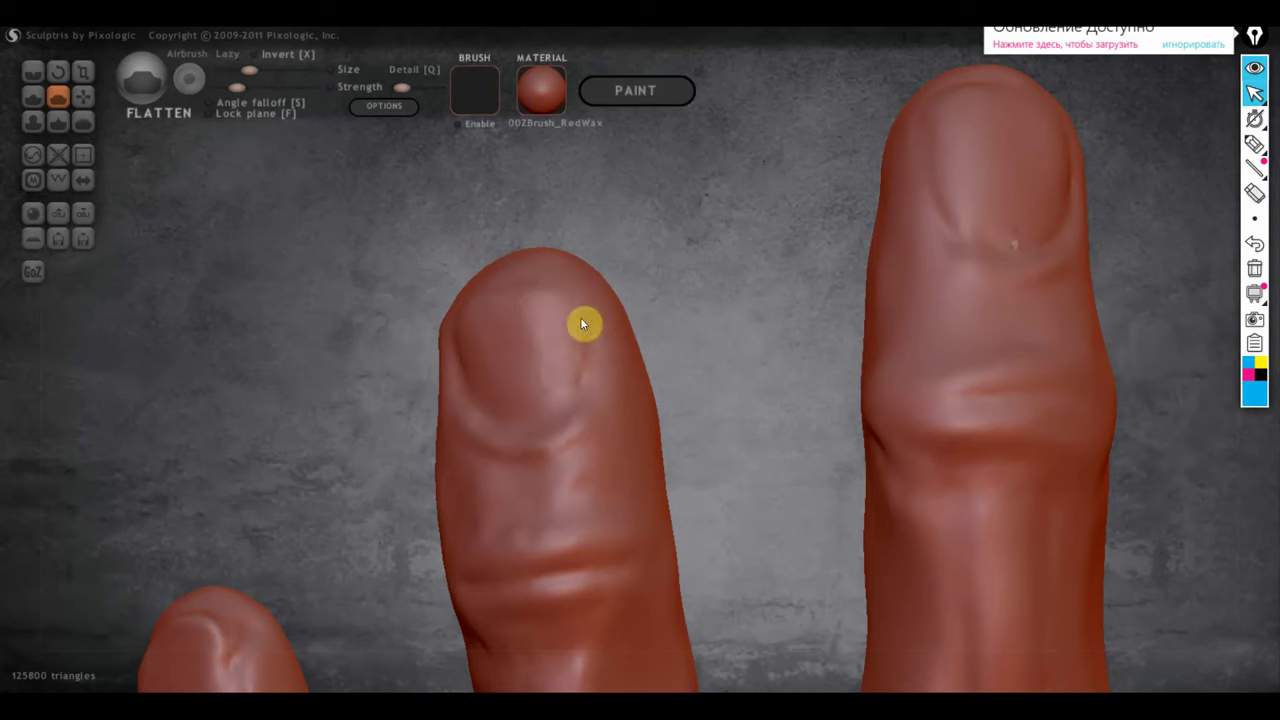
right_click_drag(617, 334, 759, 289)
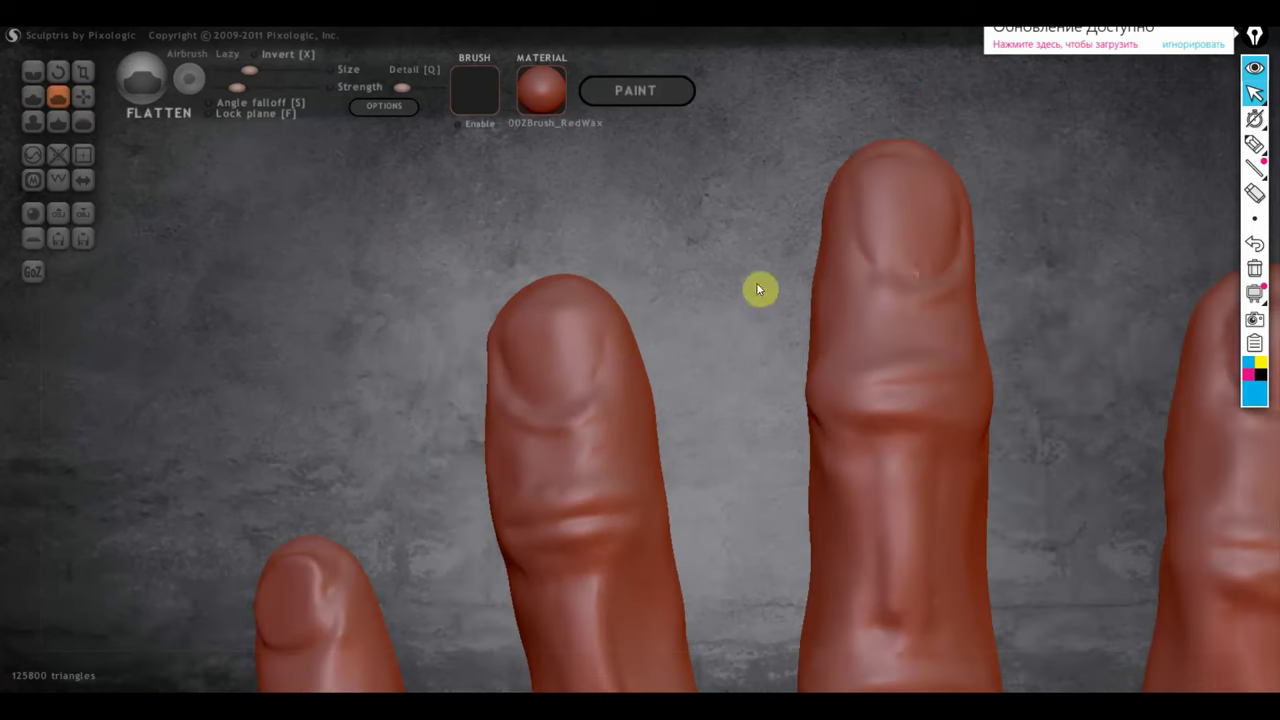
mouse_move(592, 416)
right_mouse_down()
mouse_move(711, 386)
mouse_move(657, 349)
mouse_move(646, 258)
right_mouse_up()
mouse_move(645, 258)
left_mouse_down()
mouse_move(634, 254)
mouse_move(638, 268)
left_mouse_up()
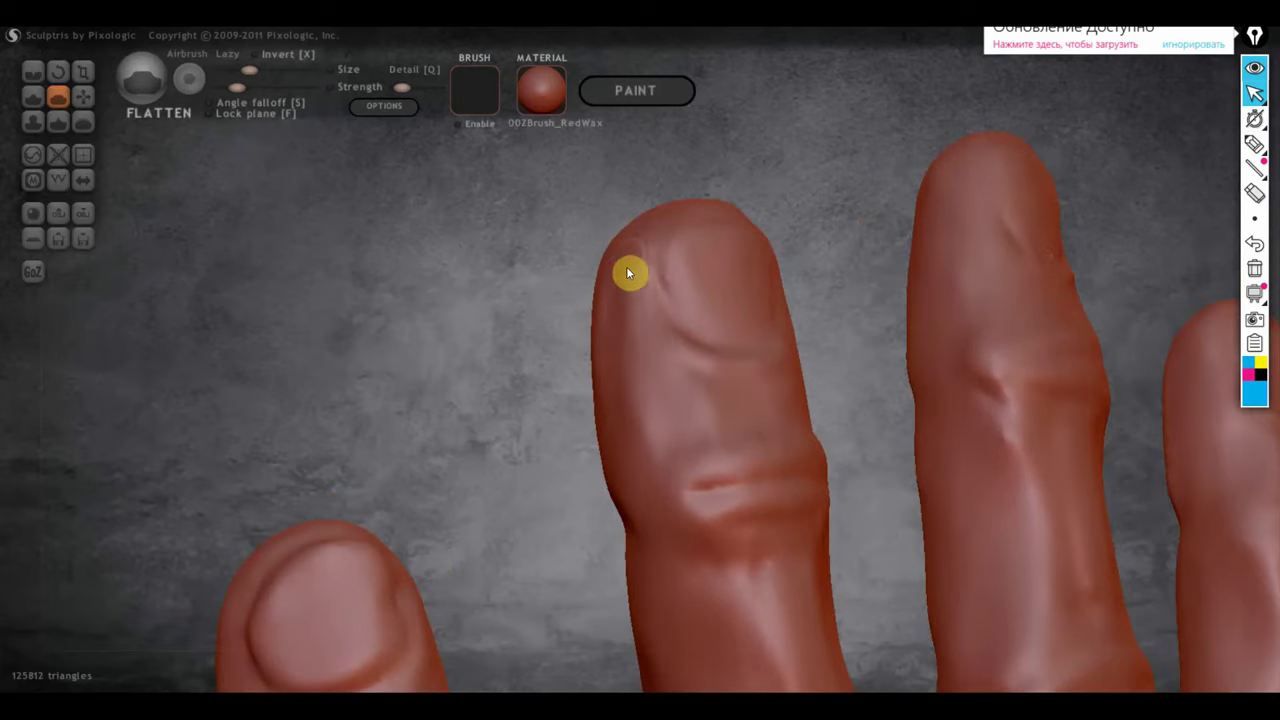
mouse_move(628, 272)
left_mouse_down()
mouse_move(633, 402)
mouse_move(651, 463)
left_mouse_up()
Soften the creases and knuckle folds along the middle finger.
left_click_drag(761, 460, 742, 470)
mouse_move(754, 520)
left_mouse_down()
mouse_move(734, 506)
mouse_move(734, 537)
left_mouse_up()
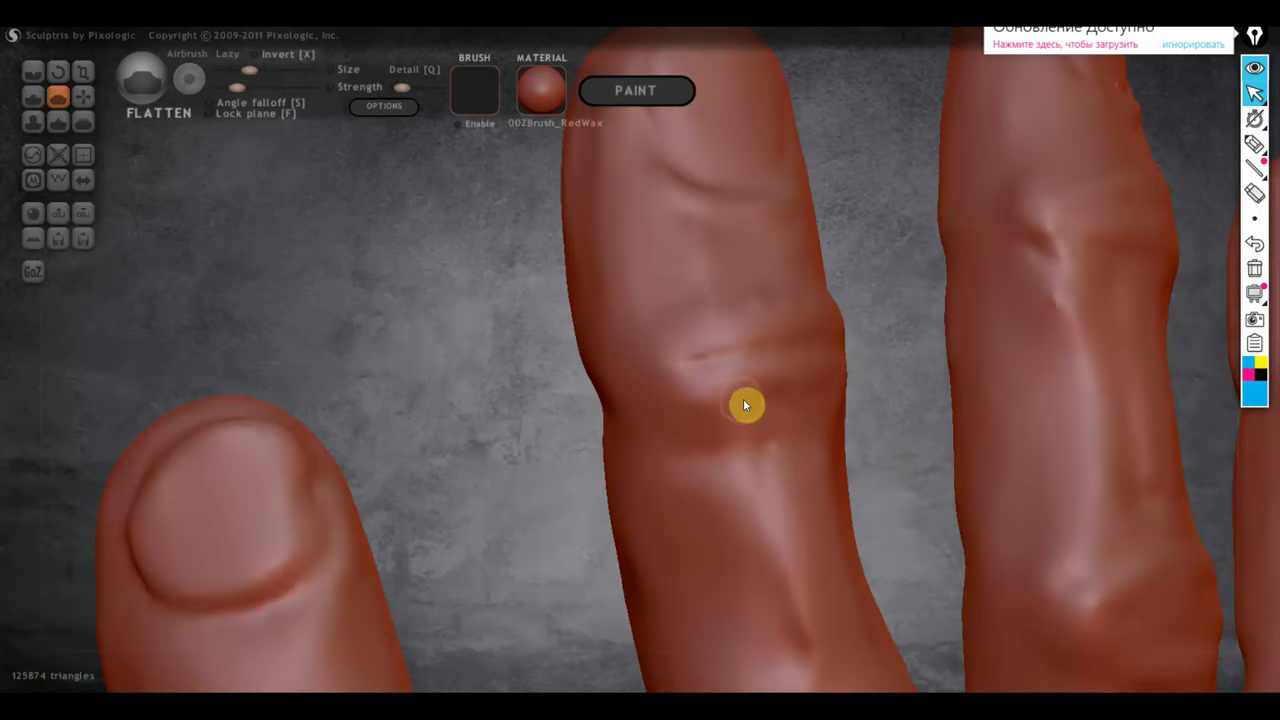
mouse_move(743, 405)
left_mouse_down()
mouse_move(690, 421)
mouse_move(711, 411)
mouse_move(723, 457)
left_mouse_up()
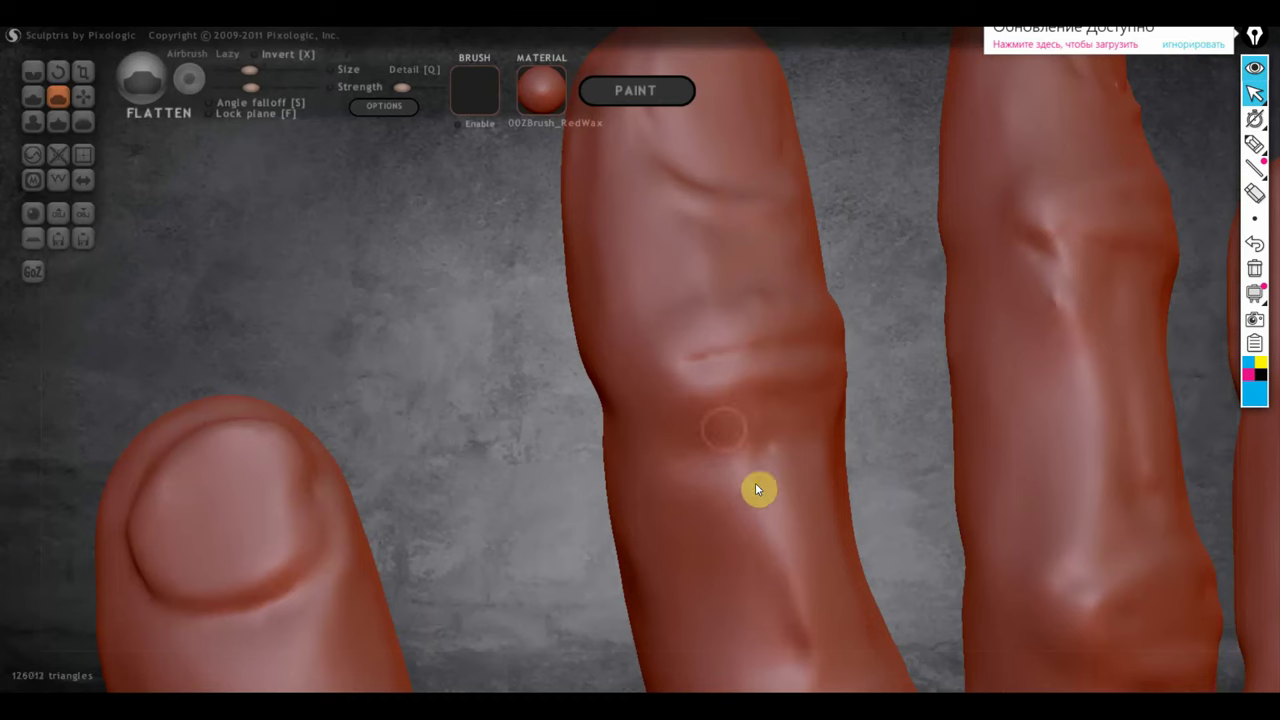
scroll(750, 393, "up", 3)
right_click_drag(700, 482, 678, 537)
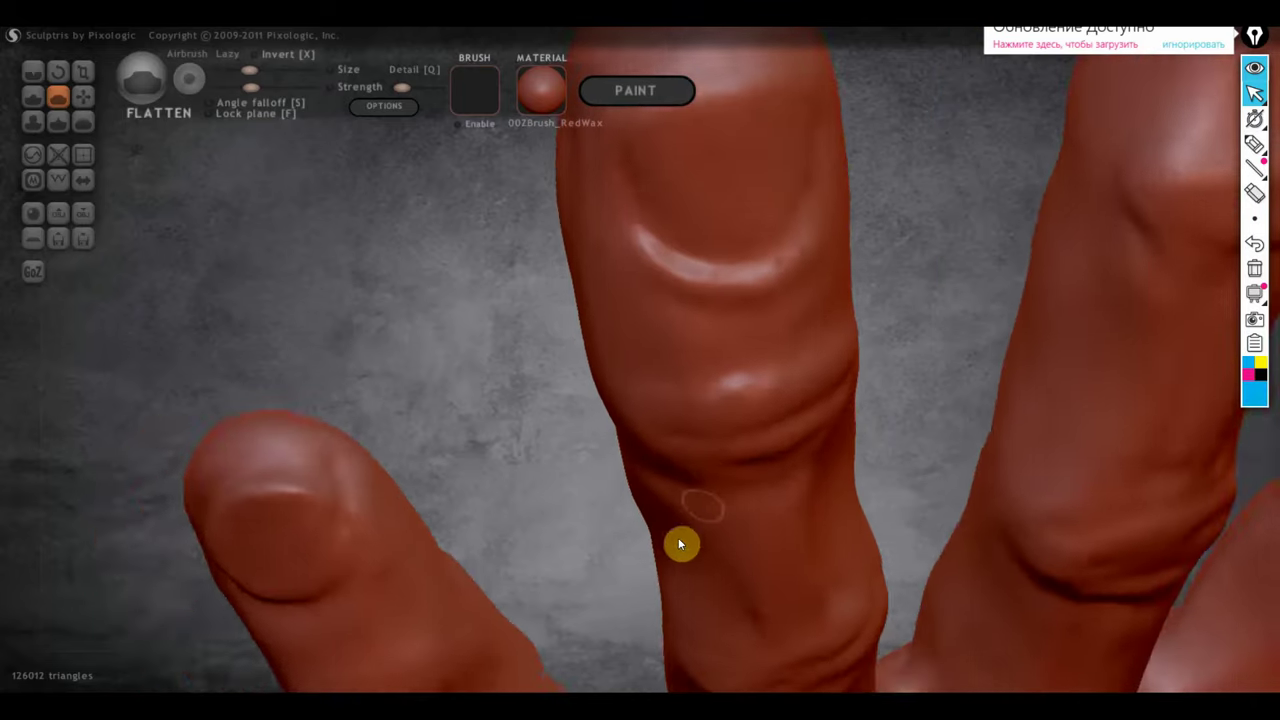
scroll(678, 537, "up", 2)
right_click_drag(776, 466, 831, 463)
left_click_drag(852, 418, 870, 364)
mouse_move(760, 405)
left_mouse_down()
mouse_move(660, 414)
mouse_move(731, 409)
left_mouse_up()
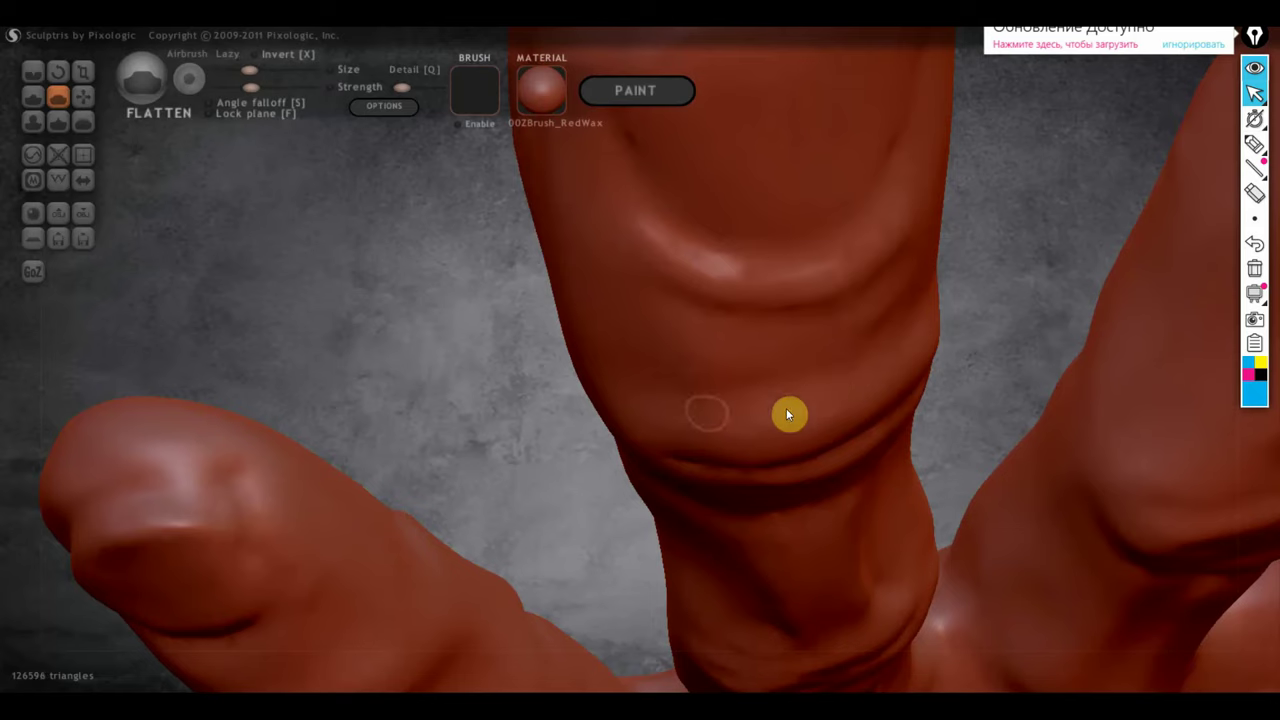
right_click_drag(789, 414, 835, 483)
mouse_move(914, 423)
left_mouse_down()
mouse_move(849, 457)
mouse_move(658, 467)
mouse_move(766, 471)
mouse_move(817, 457)
mouse_move(677, 463)
mouse_move(898, 430)
mouse_move(825, 460)
mouse_move(670, 467)
left_mouse_up()
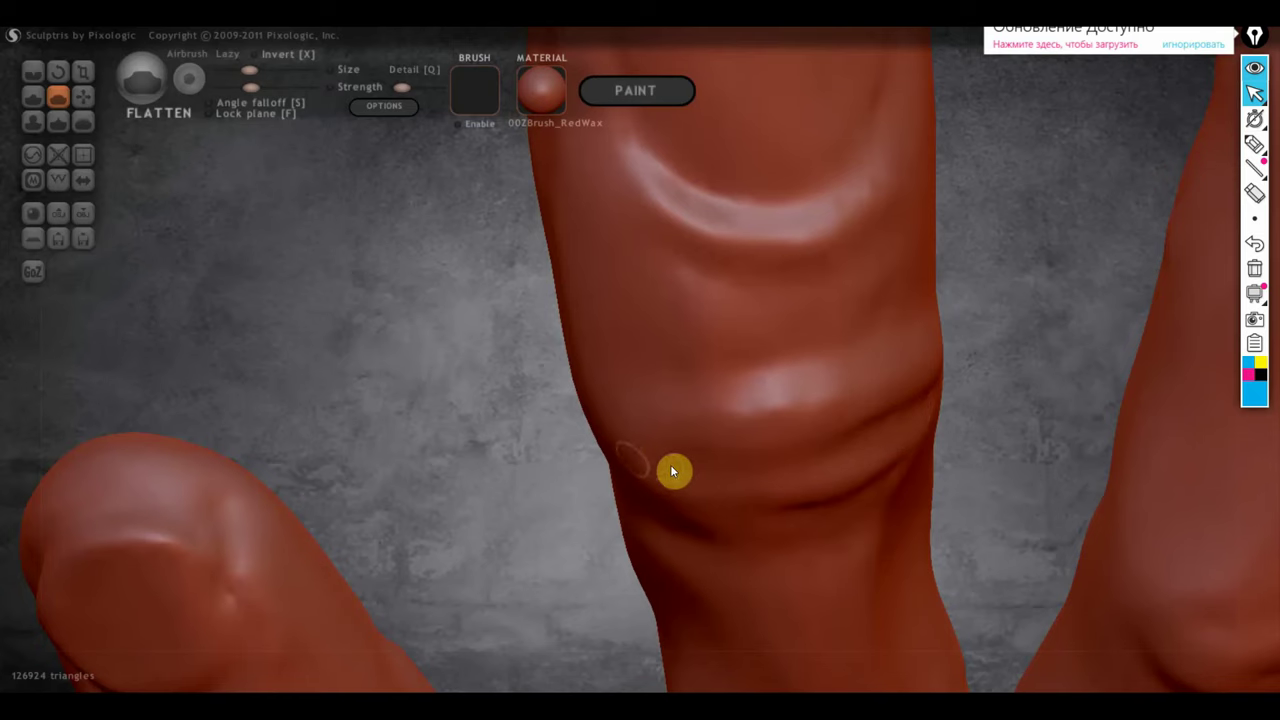
From a lower angle, flatten the middle finger's knuckle creases, lower edge and tip.
scroll(670, 464, "down", 3)
right_click_drag(672, 443, 738, 389)
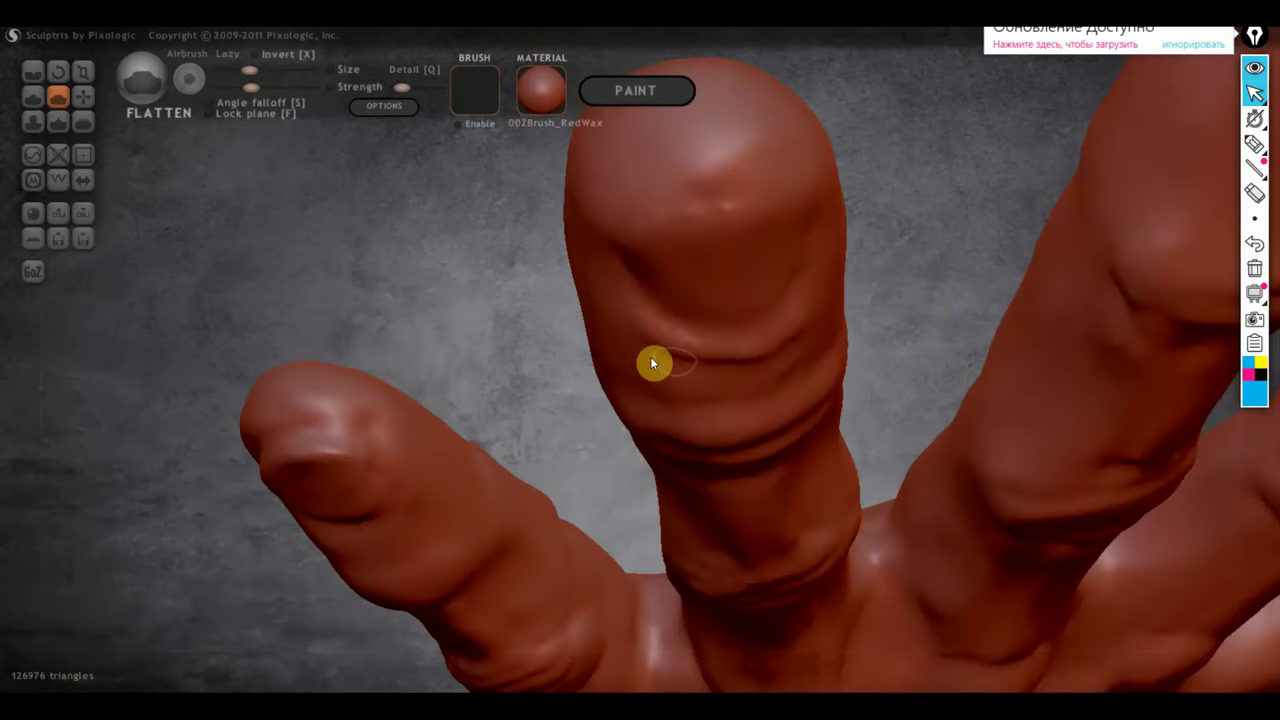
left_click_drag(650, 363, 760, 366)
left_click_drag(666, 363, 817, 337)
mouse_move(817, 337)
right_mouse_down()
mouse_move(805, 405)
mouse_move(783, 354)
right_mouse_up()
mouse_move(769, 383)
left_mouse_down()
mouse_move(637, 374)
mouse_move(774, 365)
mouse_move(620, 371)
mouse_move(803, 366)
left_mouse_up()
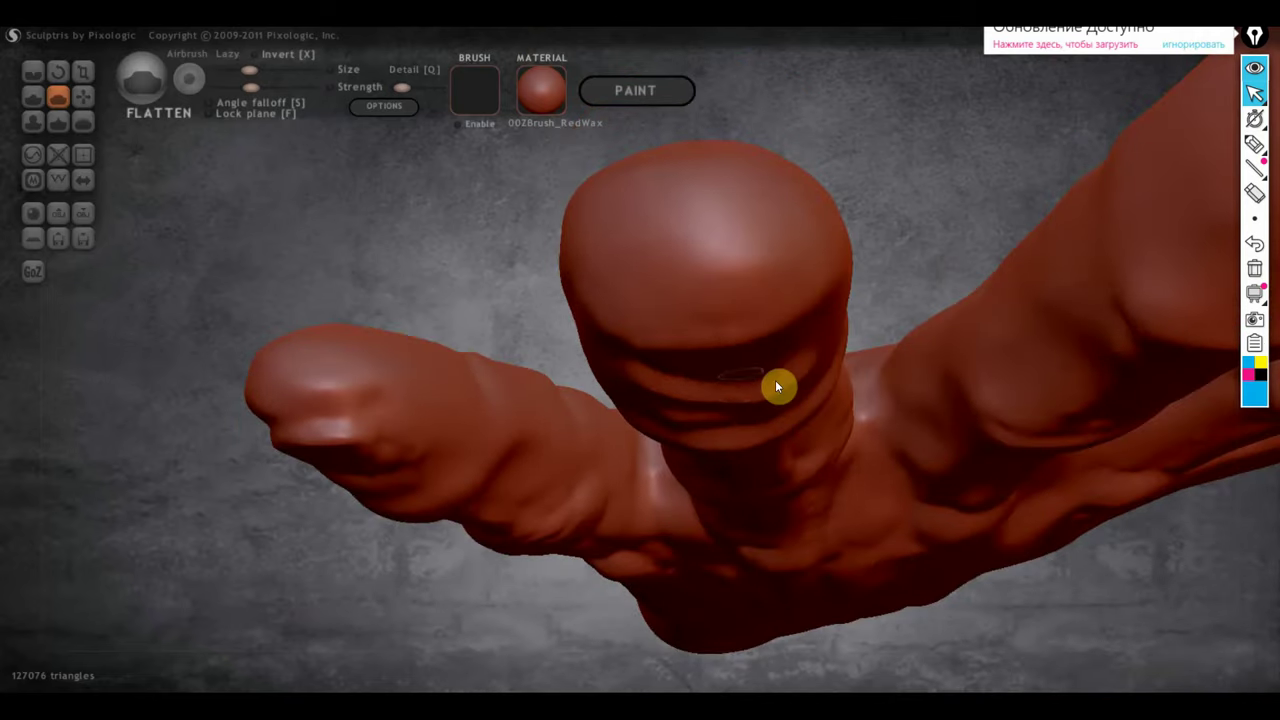
mouse_move(777, 383)
right_mouse_down()
mouse_move(746, 254)
mouse_move(760, 243)
mouse_move(765, 262)
right_mouse_up()
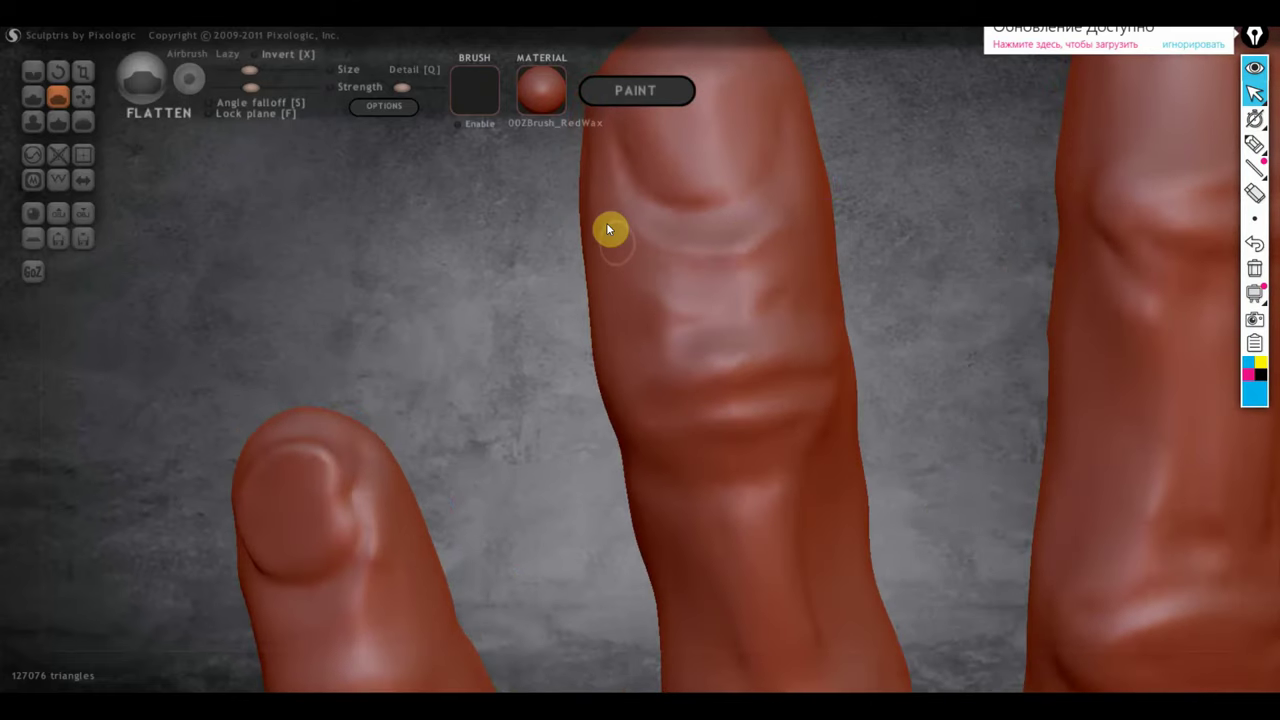
Flatten the lower edge of the index fingernail and the spots below and beside it.
left_click_drag(606, 222, 594, 189)
mouse_move(762, 248)
right_mouse_down()
mouse_move(749, 283)
mouse_move(769, 320)
mouse_move(731, 363)
mouse_move(686, 352)
mouse_move(766, 317)
right_mouse_up()
scroll(720, 330, "up", 3)
right_click_drag(677, 340, 754, 397)
scroll(715, 350, "up", 3)
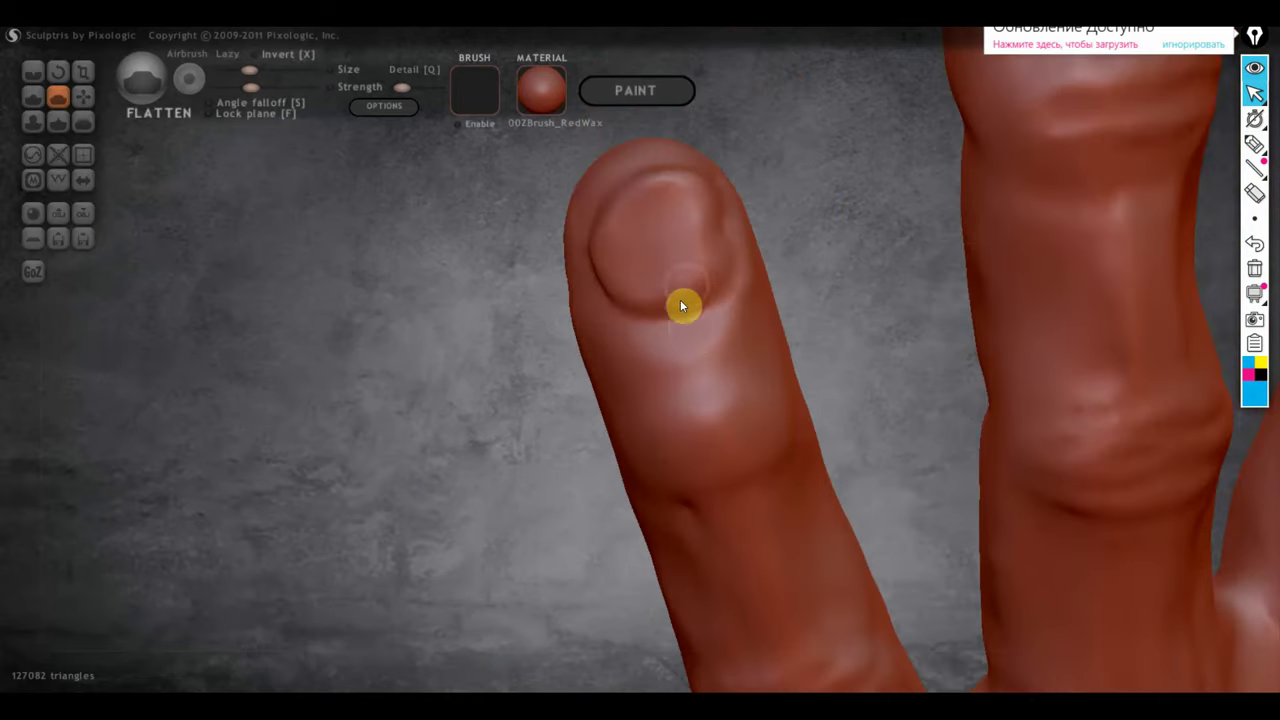
mouse_move(680, 299)
left_mouse_down()
mouse_move(617, 294)
mouse_move(691, 283)
mouse_move(669, 300)
mouse_move(701, 210)
mouse_move(682, 212)
left_mouse_up()
mouse_move(703, 205)
right_mouse_down()
mouse_move(735, 285)
mouse_move(761, 304)
right_mouse_up()
left_click_drag(761, 304, 679, 372)
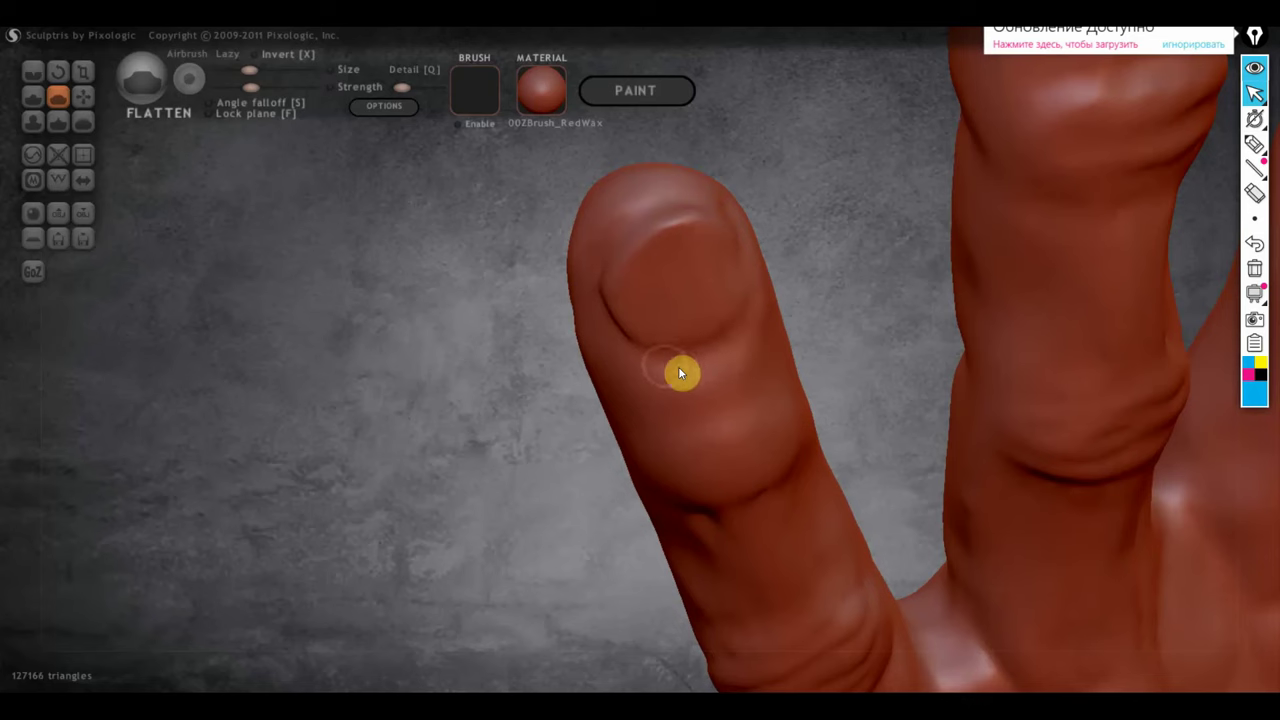
left_click_drag(764, 423, 697, 441)
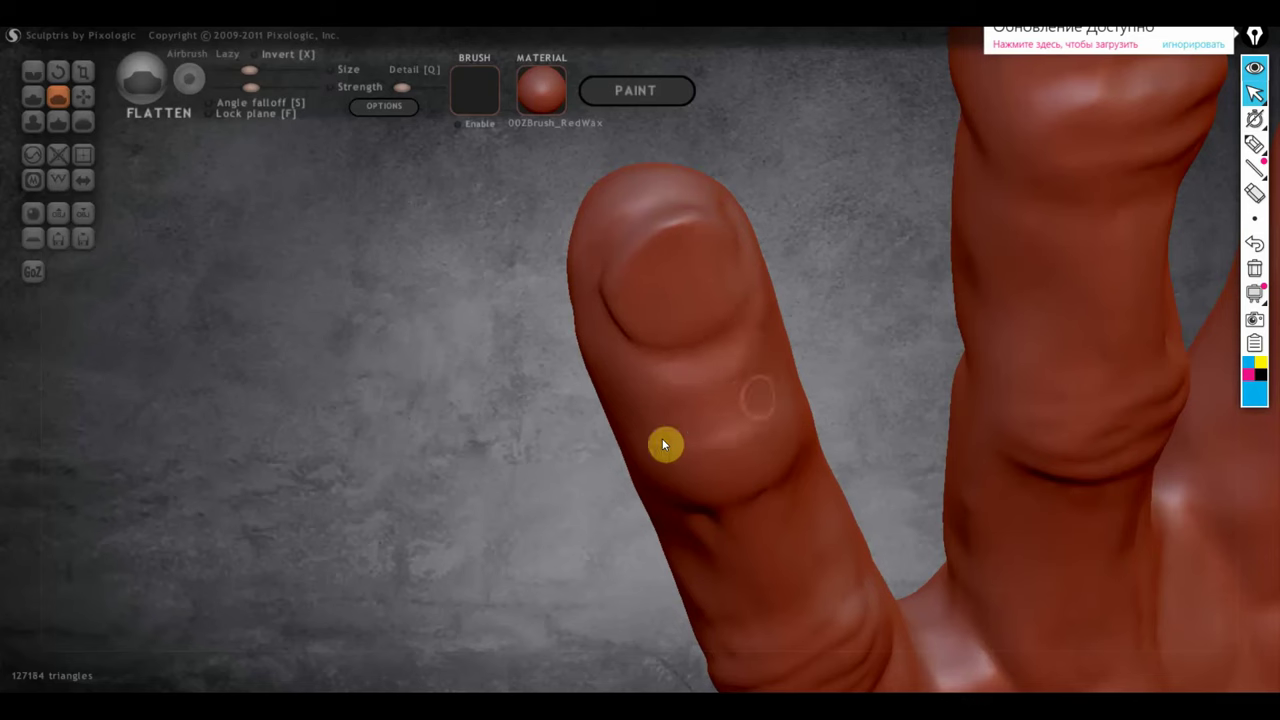
mouse_move(654, 439)
left_mouse_down()
mouse_move(648, 426)
mouse_move(641, 443)
left_mouse_up()
Raise the Flatten strength slightly and smooth the nail and top of the fingertip.
left_click(264, 87)
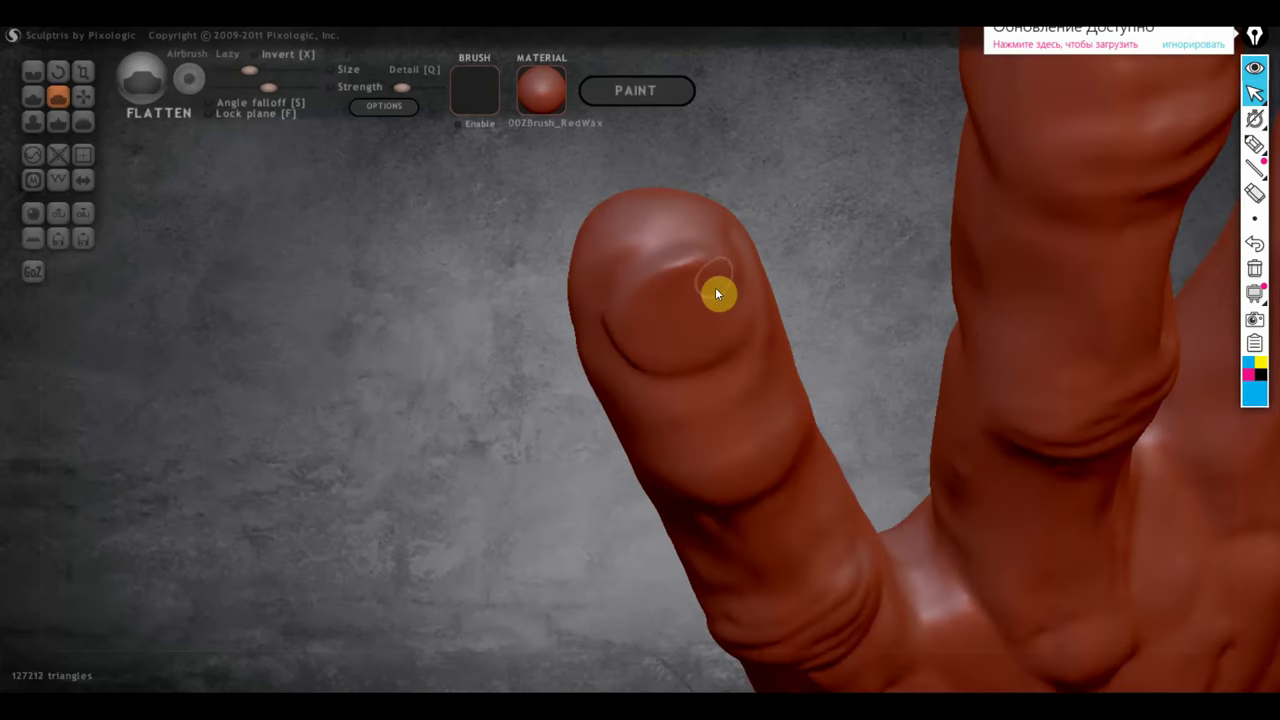
mouse_move(717, 291)
left_mouse_down()
mouse_move(670, 277)
mouse_move(714, 274)
left_mouse_up()
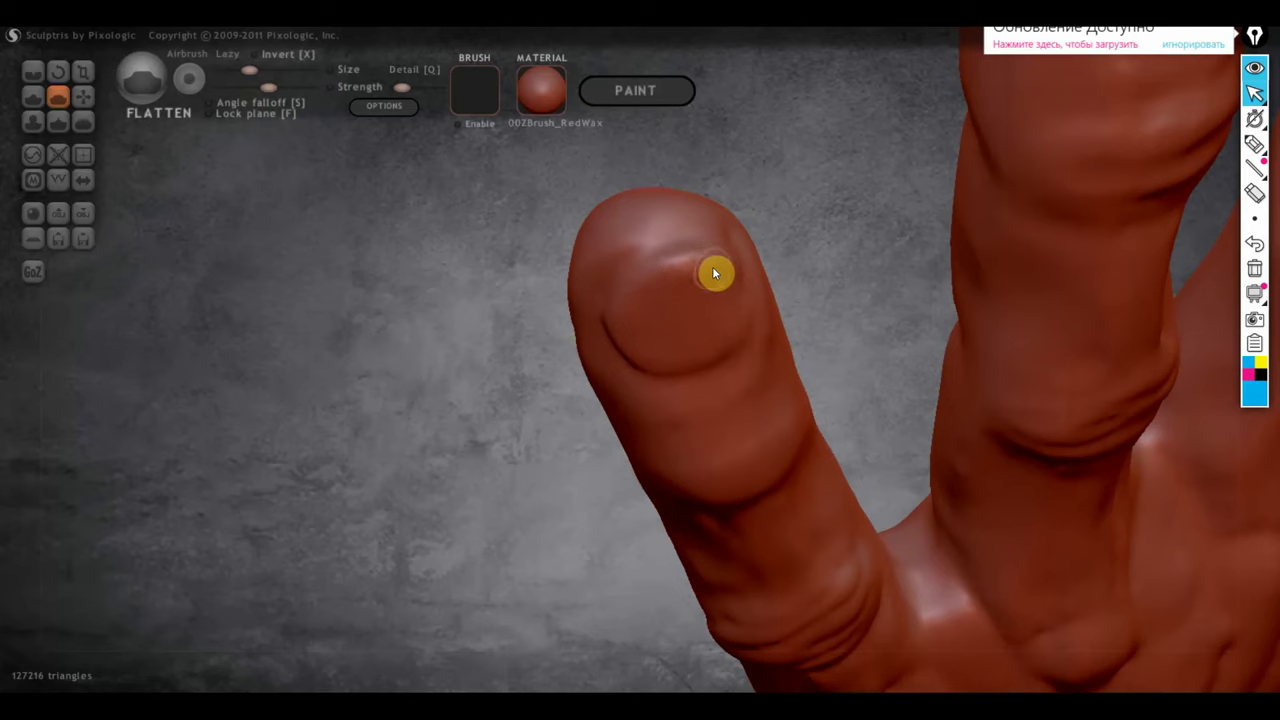
right_click_drag(621, 316, 795, 322)
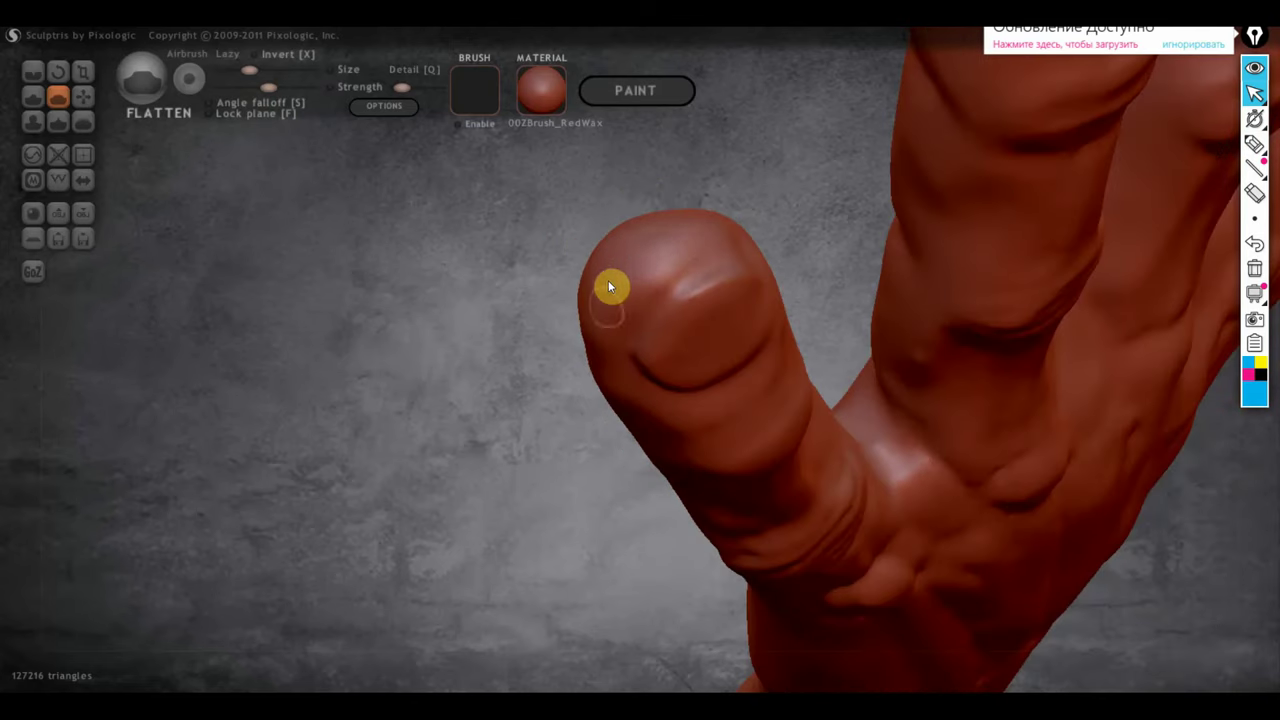
right_click_drag(690, 277, 731, 334)
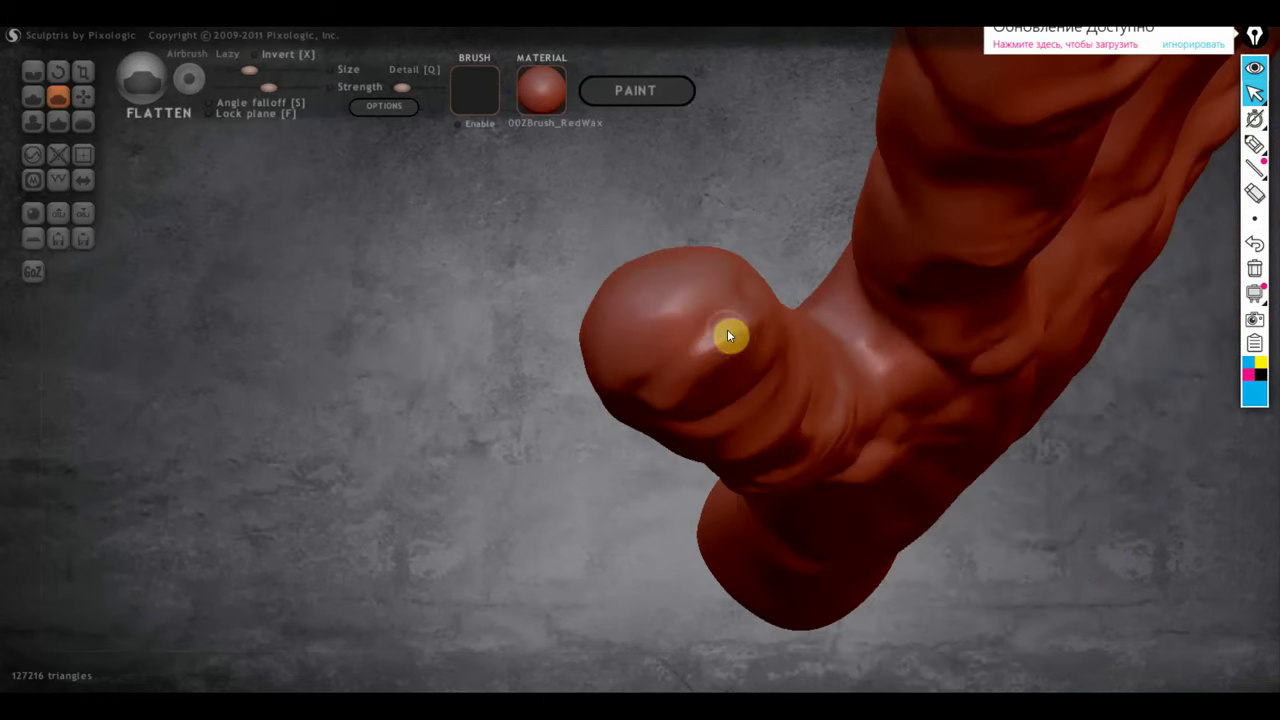
mouse_move(757, 343)
left_mouse_down()
mouse_move(743, 334)
mouse_move(691, 401)
mouse_move(718, 362)
left_mouse_up()
right_click_drag(743, 343, 731, 272)
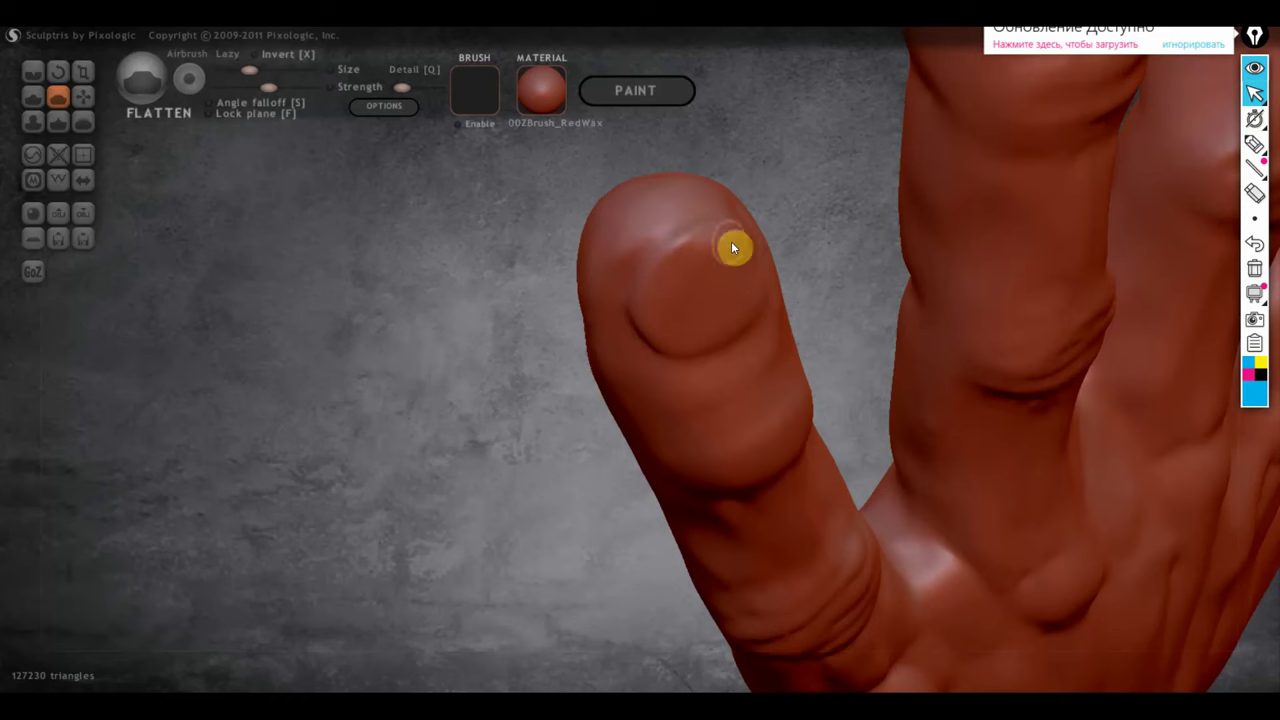
mouse_move(685, 253)
left_mouse_down()
mouse_move(648, 286)
mouse_move(694, 248)
mouse_move(648, 308)
left_mouse_up()
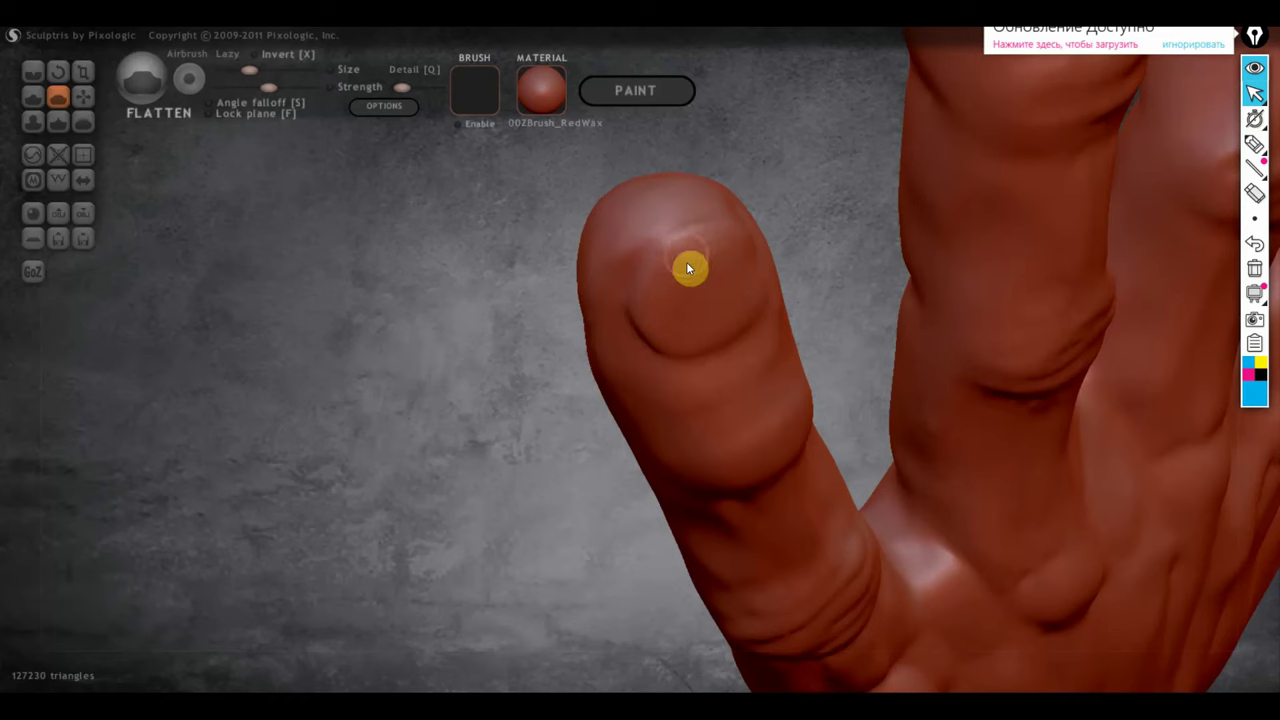
left_click_drag(729, 240, 743, 273)
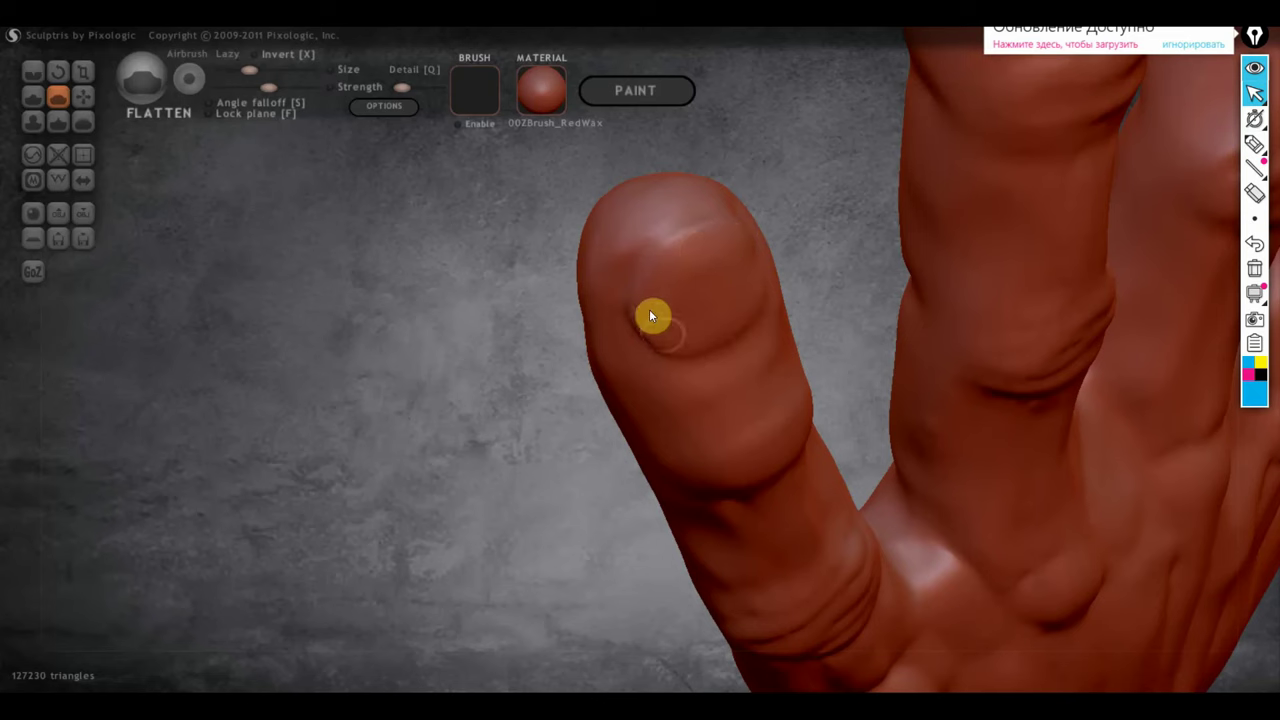
Smooth out the remaining dent on the fingertip and review the hand from new angles.
right_click_drag(646, 318, 751, 290)
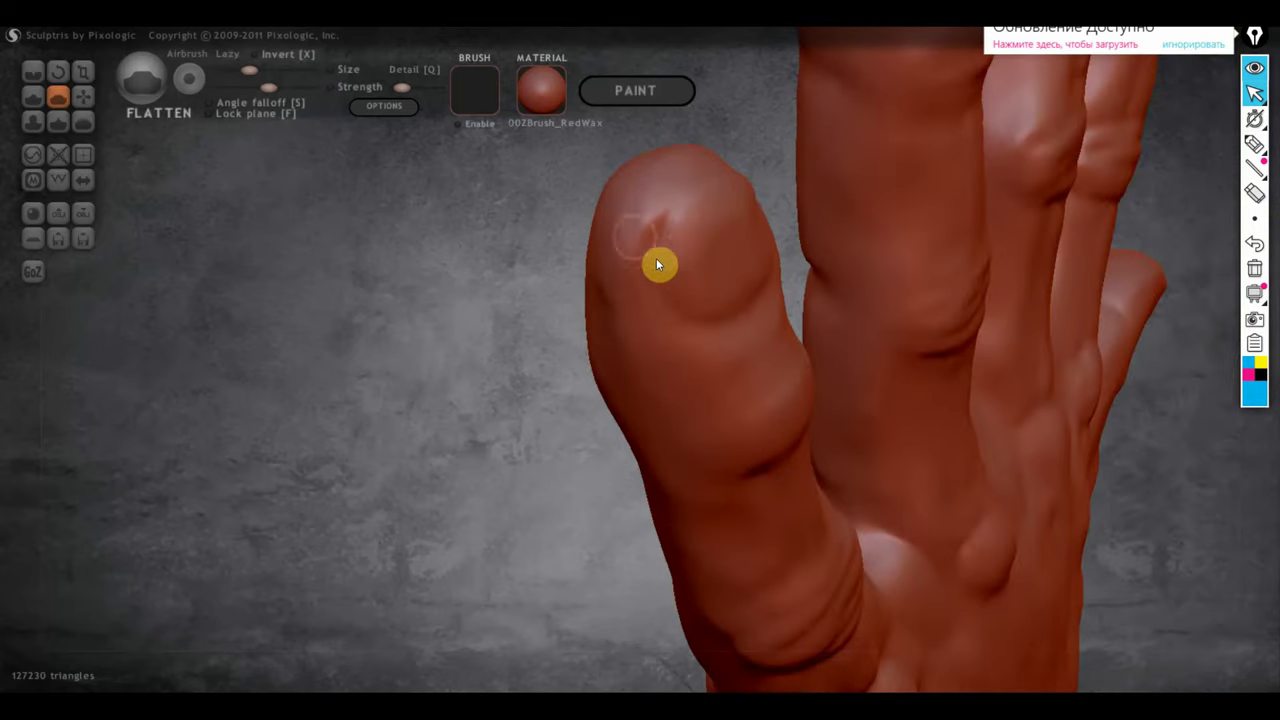
mouse_move(642, 250)
left_mouse_down()
mouse_move(626, 249)
mouse_move(620, 214)
mouse_move(600, 337)
mouse_move(632, 360)
left_mouse_up()
mouse_move(656, 443)
right_mouse_down()
mouse_move(750, 500)
mouse_move(783, 344)
right_mouse_up()
scroll(732, 488, "down", 3)
scroll(766, 290, "up", 3)
scroll(727, 297, "up", 2)
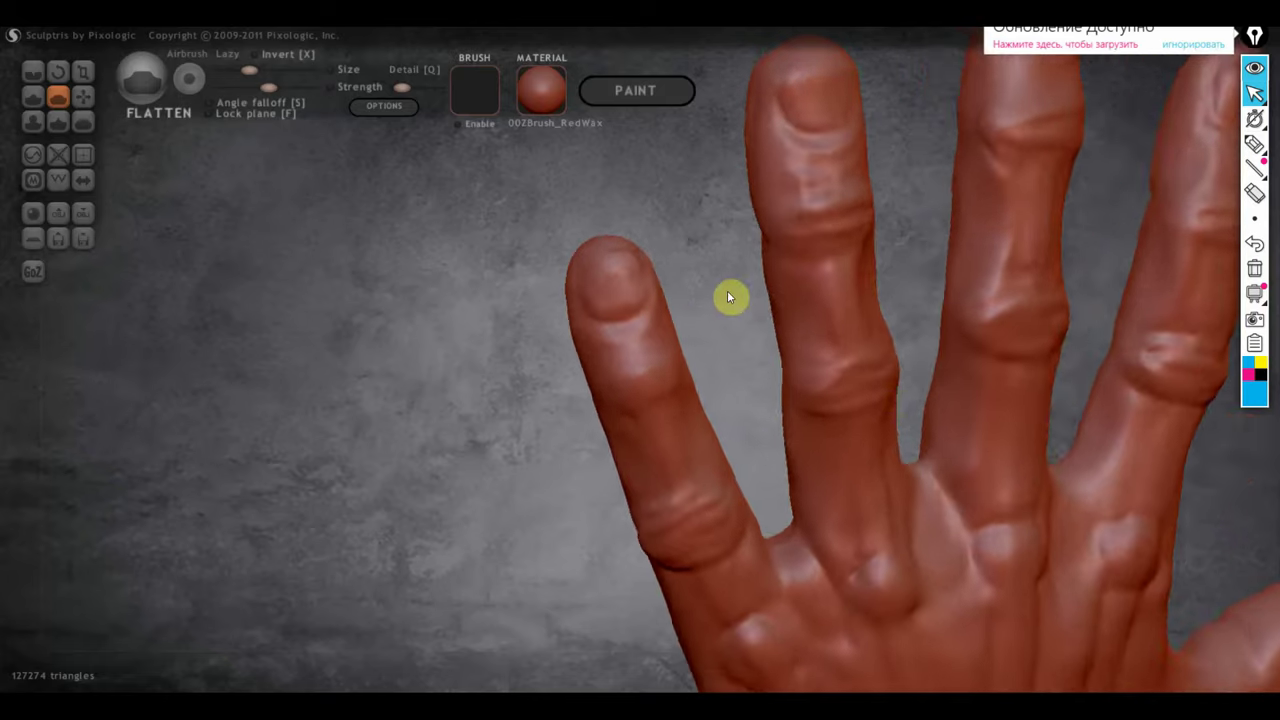
right_click_drag(727, 297, 705, 327)
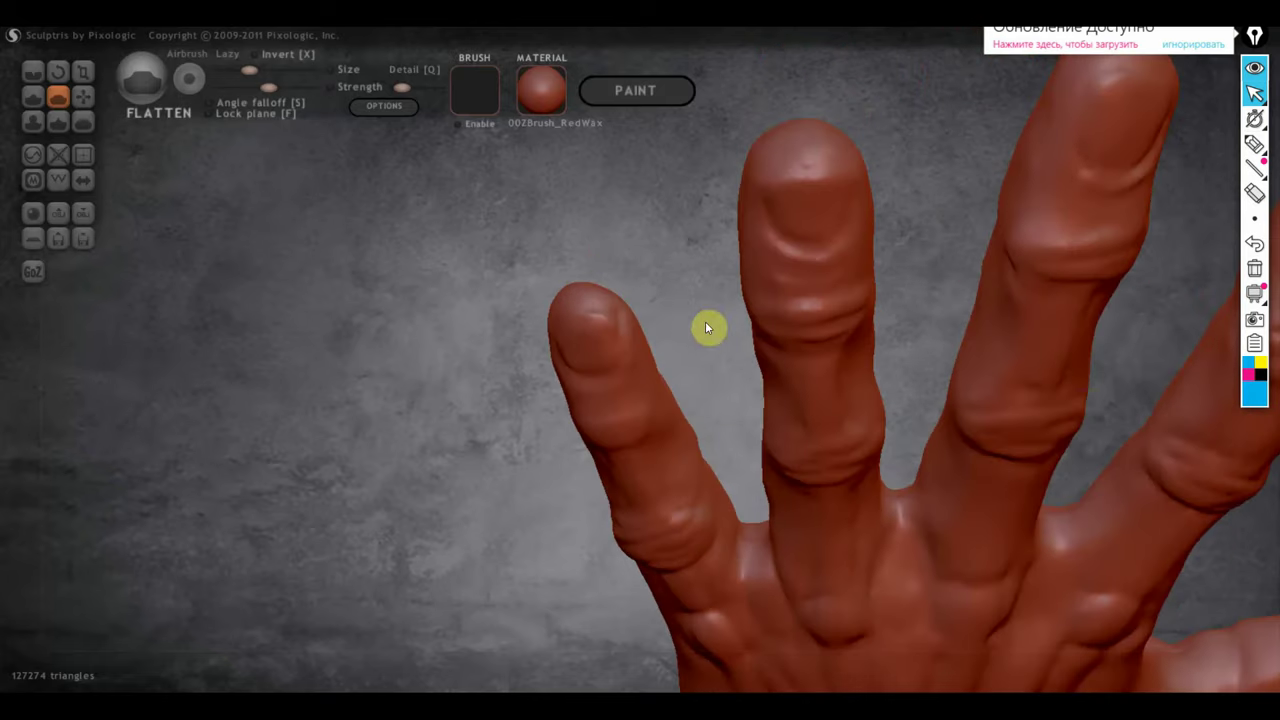
Switch to the Crease brush, raise its strength slightly and centre the middle finger.
left_click(33, 71)
scroll(626, 371, "up", 3)
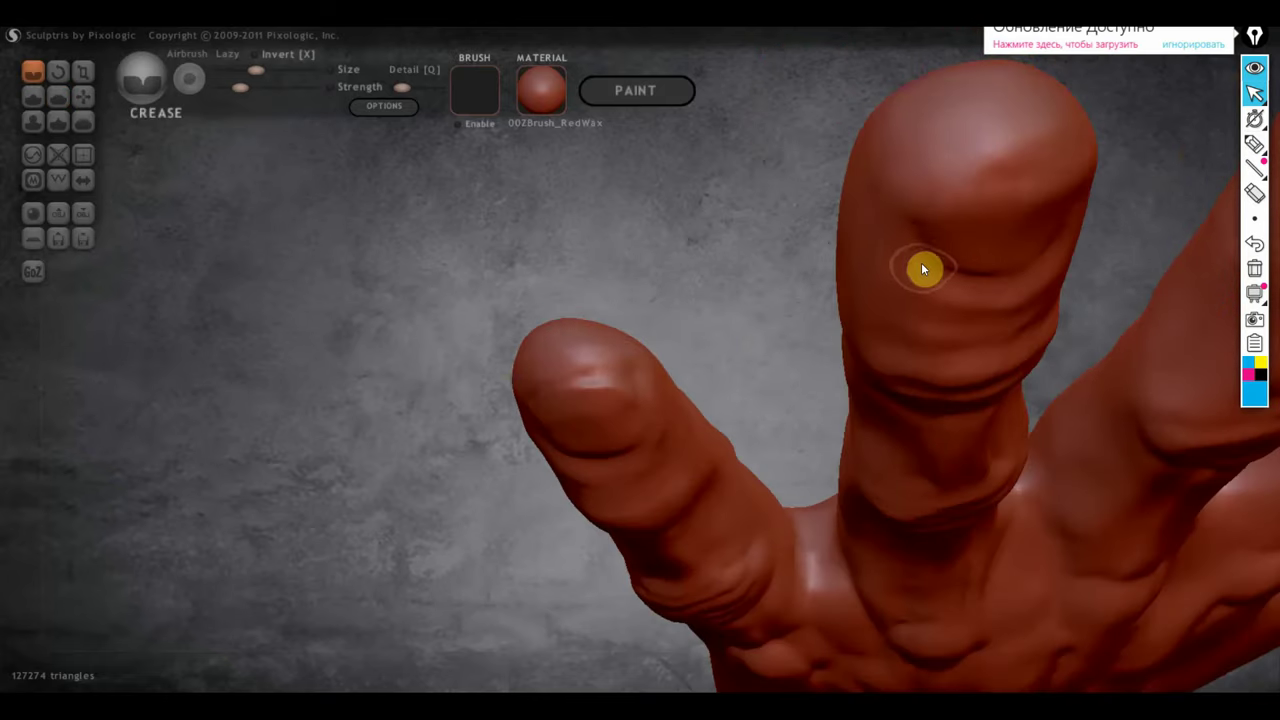
right_click_drag(922, 268, 644, 489)
scroll(700, 470, "up", 2)
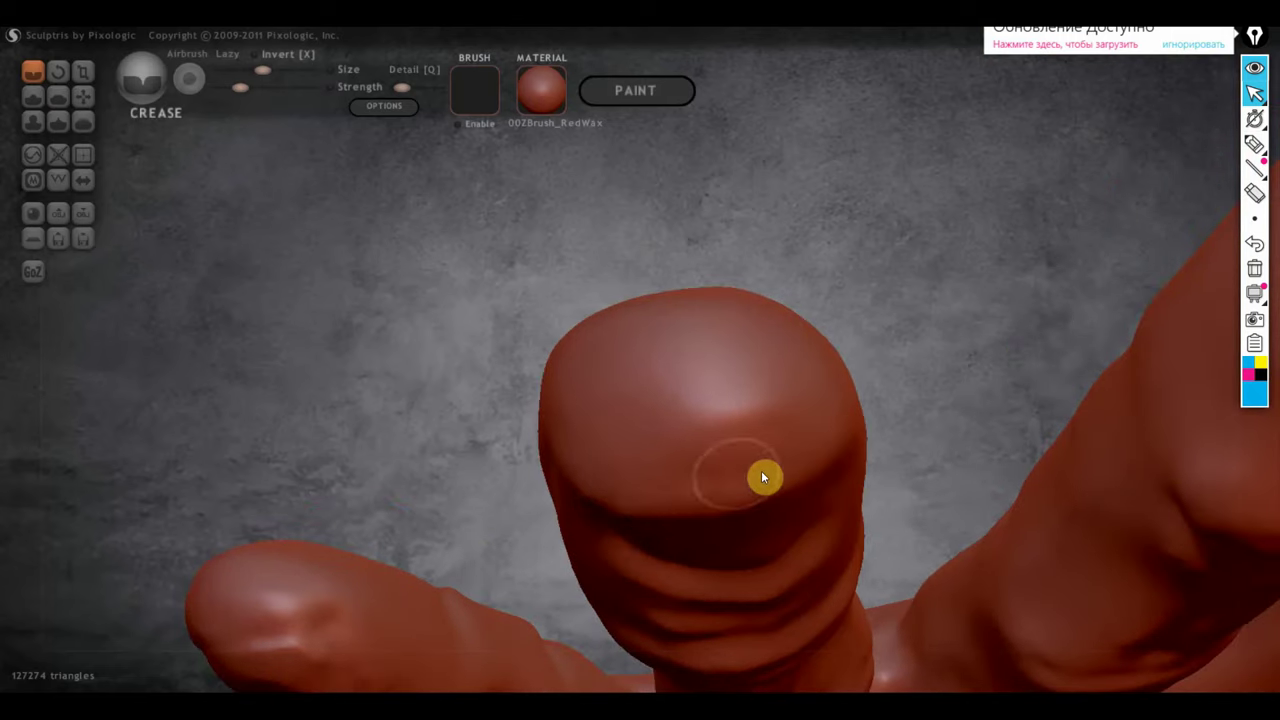
mouse_move(643, 489)
right_mouse_down()
mouse_move(784, 479)
mouse_move(293, 150)
right_mouse_up()
left_click(249, 88)
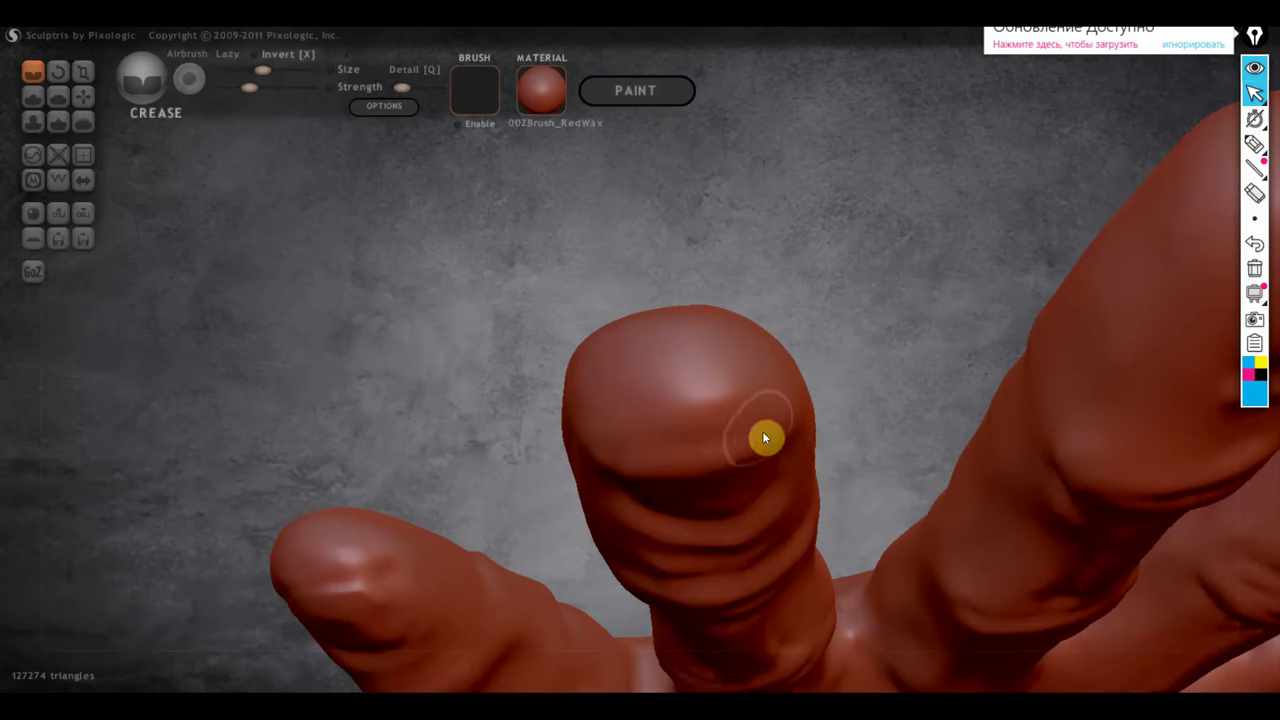
Crease along the middle finger's nail fold and across its lower knuckle.
mouse_move(590, 448)
right_mouse_down()
mouse_move(807, 398)
mouse_move(770, 355)
mouse_move(706, 331)
right_mouse_up()
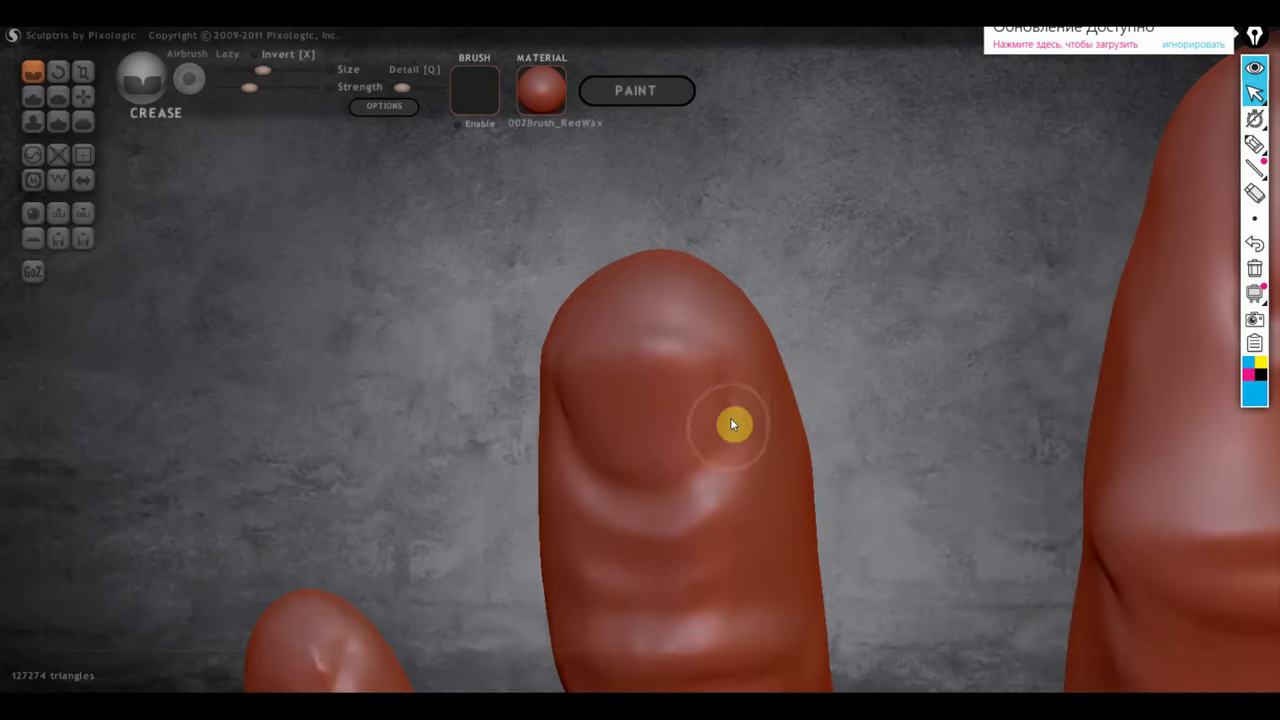
right_click_drag(730, 418, 772, 432)
mouse_move(798, 473)
right_mouse_down()
mouse_move(723, 486)
mouse_move(754, 403)
mouse_move(794, 391)
right_mouse_up()
scroll(789, 389, "up", 2)
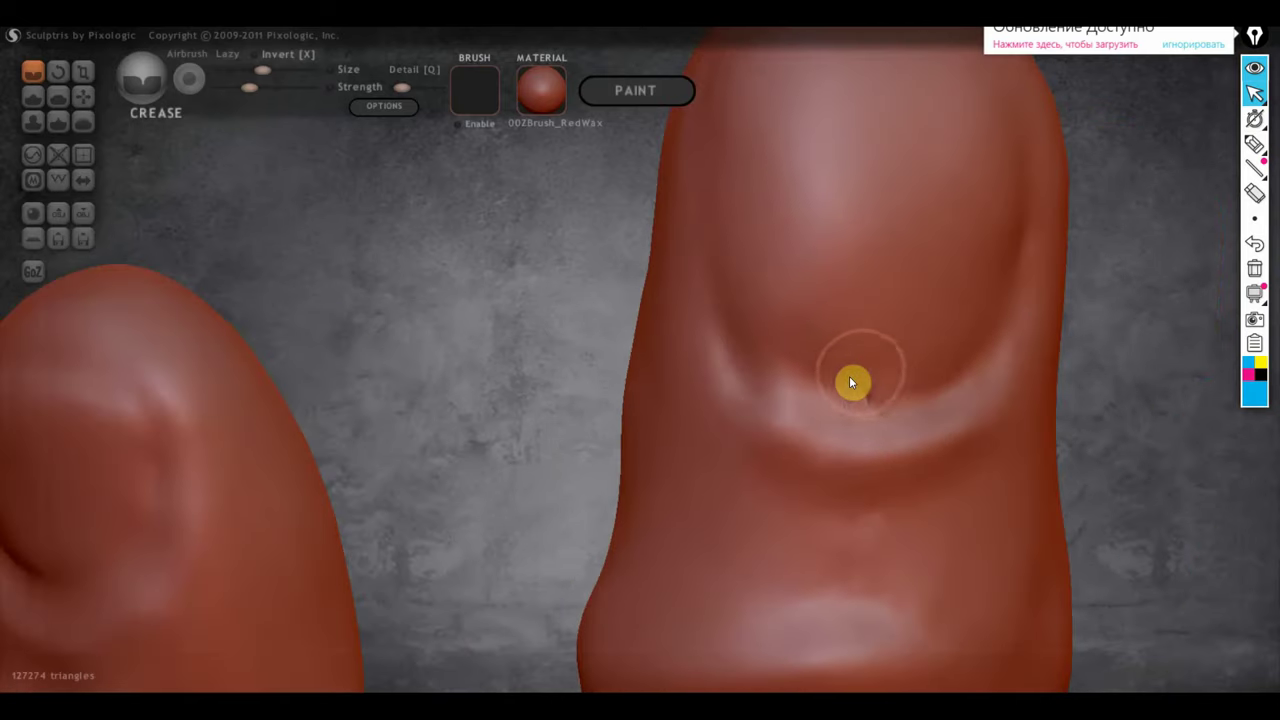
mouse_move(908, 395)
left_mouse_down()
mouse_move(849, 411)
mouse_move(760, 374)
mouse_move(811, 400)
mouse_move(1000, 355)
mouse_move(951, 503)
mouse_move(931, 506)
left_mouse_up()
scroll(905, 550, "down", 3)
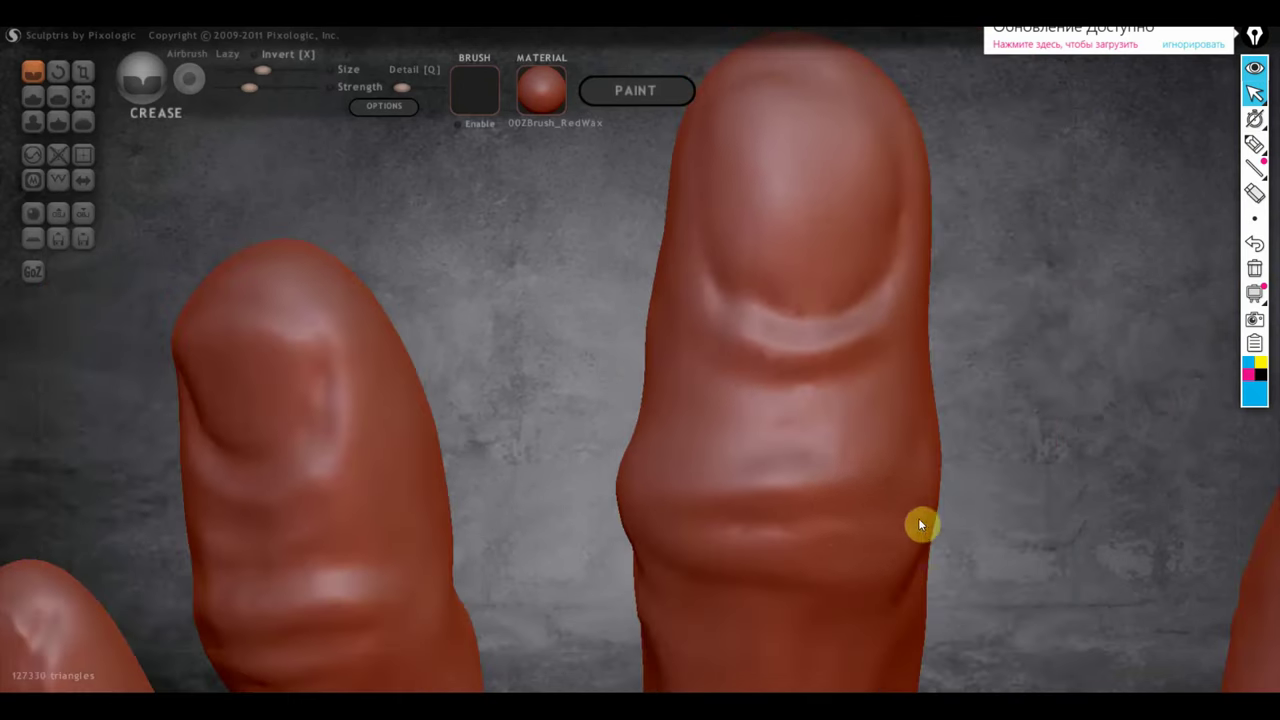
scroll(925, 510, "up", 1)
scroll(900, 502, "up", 1)
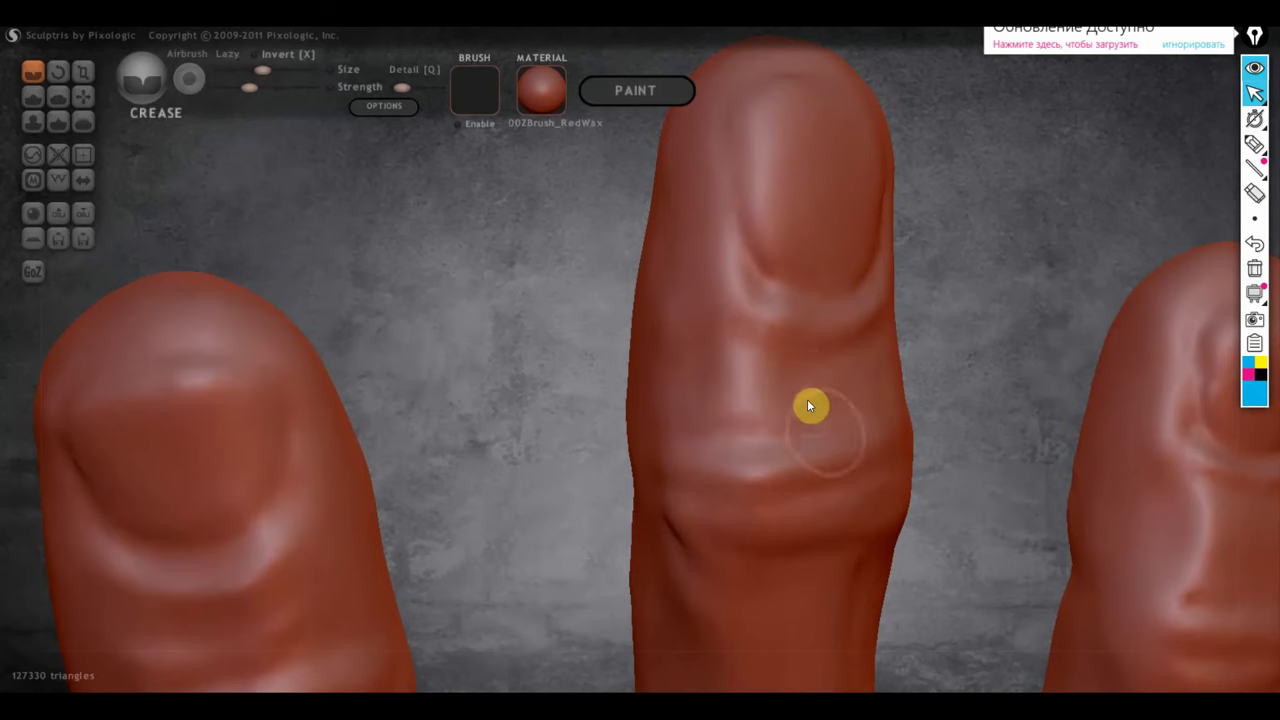
scroll(840, 402, "up", 2)
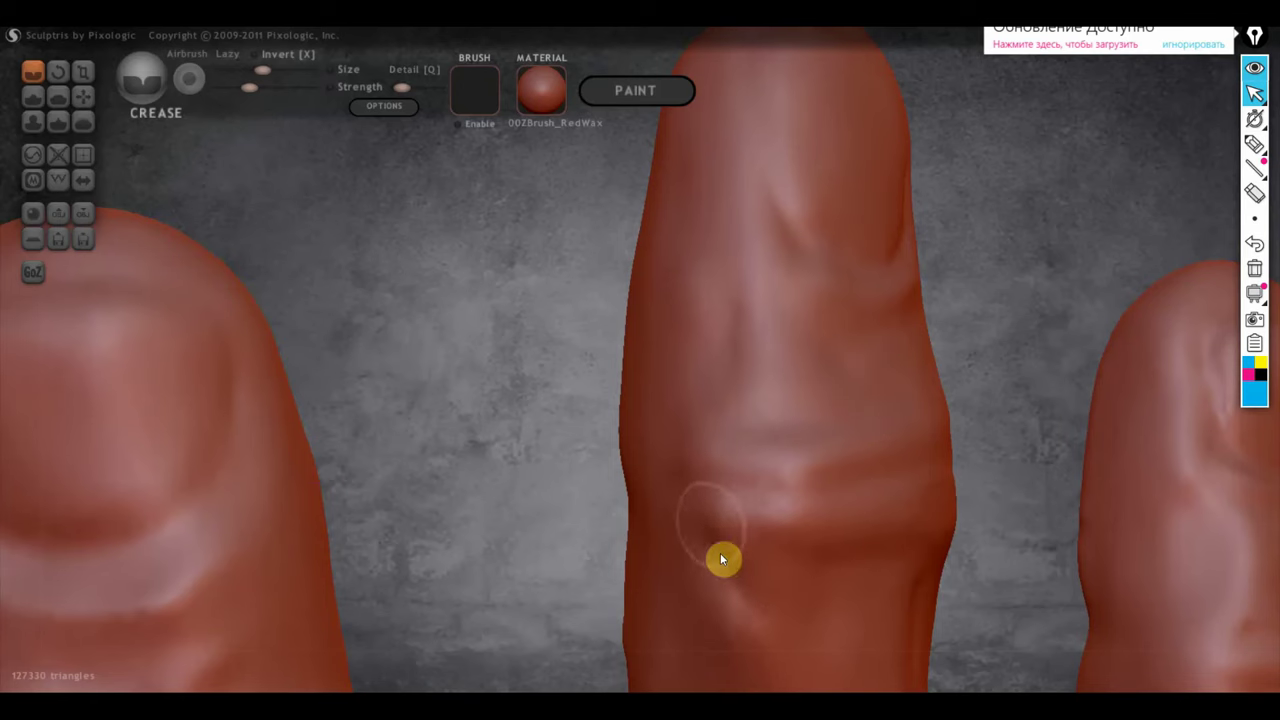
left_click_drag(723, 557, 737, 560)
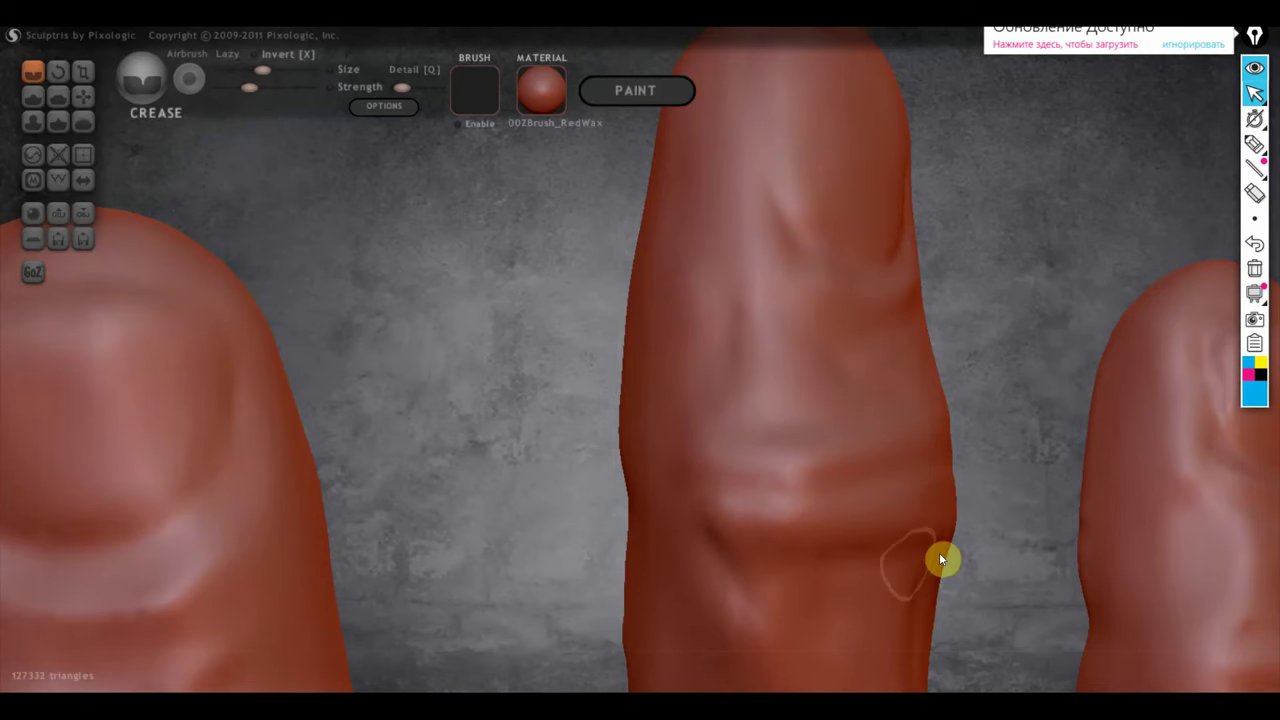
scroll(843, 558, "down", 3)
left_click_drag(810, 544, 763, 517)
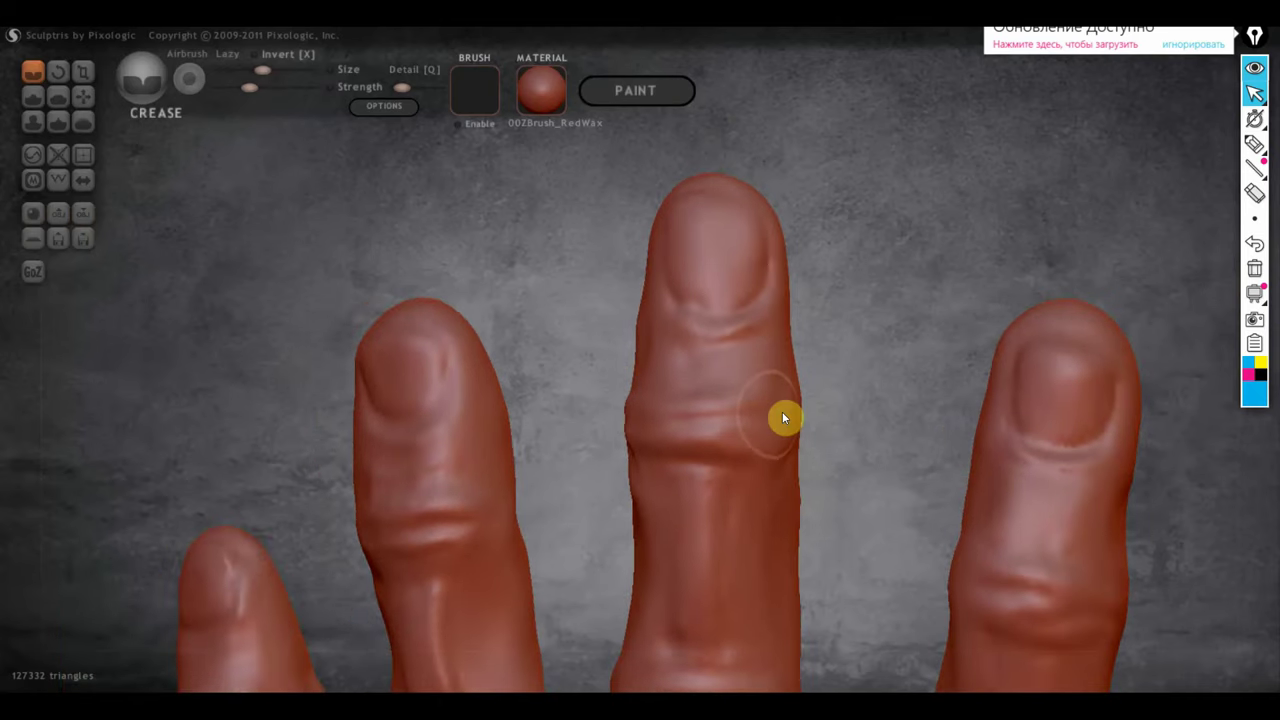
Cut a crease groove across the middle finger's knuckle and rotate around the fingers to inspect it.
scroll(782, 411, "up", 3)
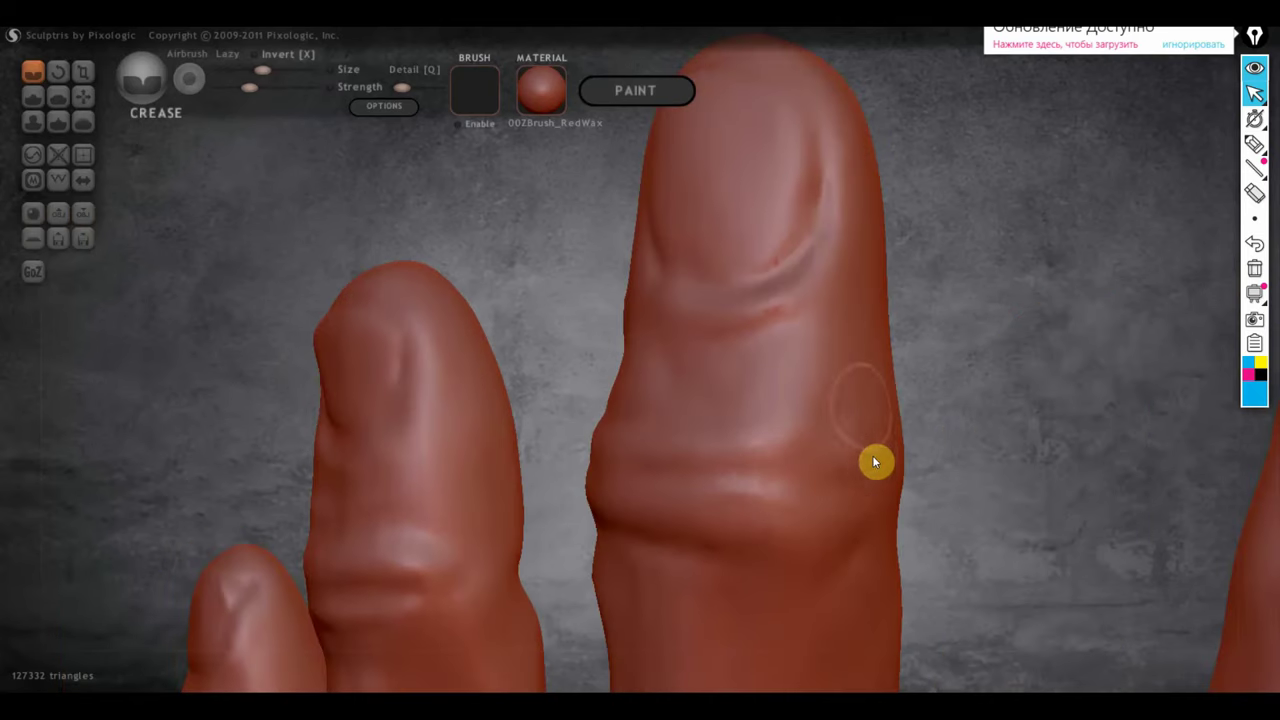
mouse_move(774, 503)
left_mouse_down()
mouse_move(826, 497)
mouse_move(882, 518)
left_mouse_up()
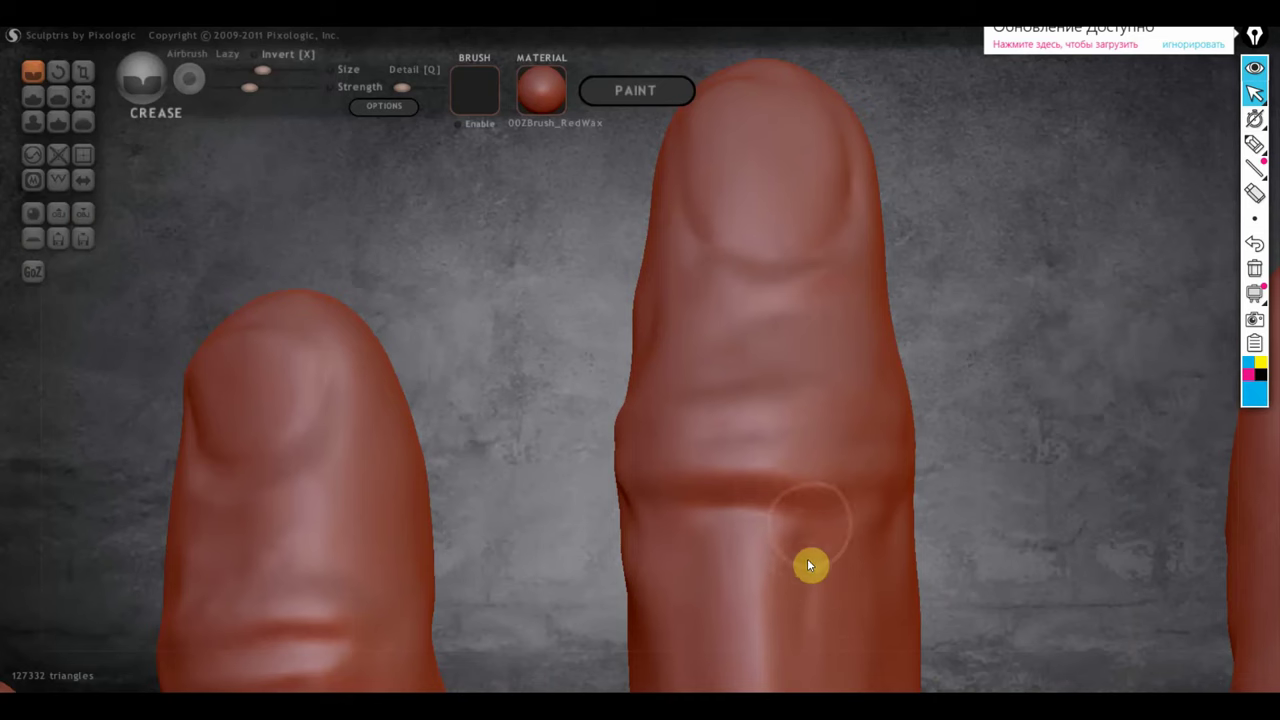
left_click(714, 578)
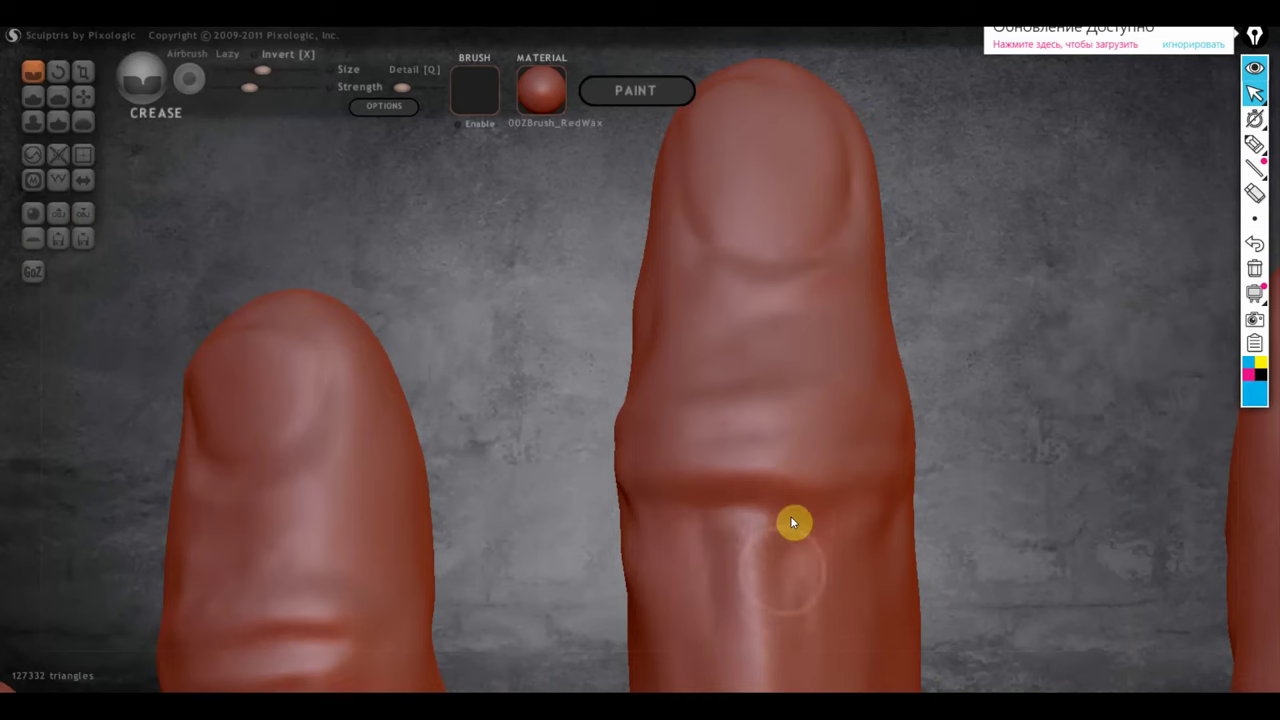
scroll(820, 590, "down", 5)
left_click_drag(906, 541, 889, 563)
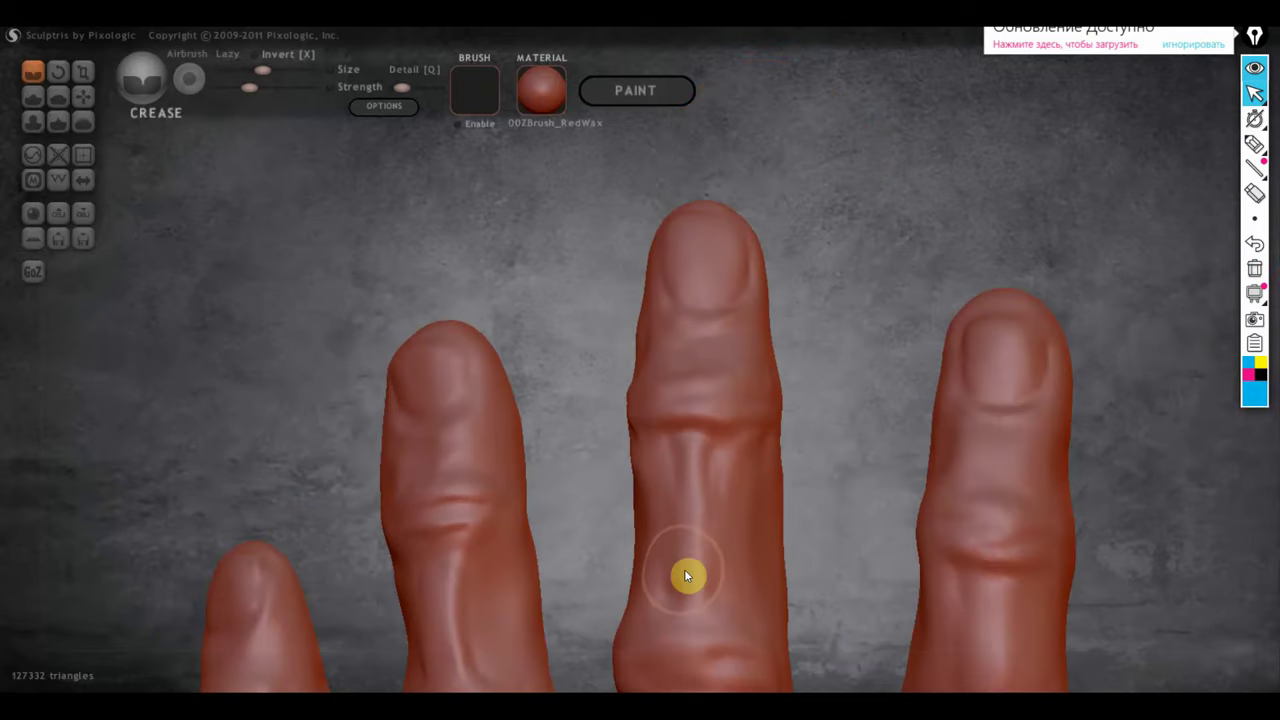
scroll(744, 495, "up", 5)
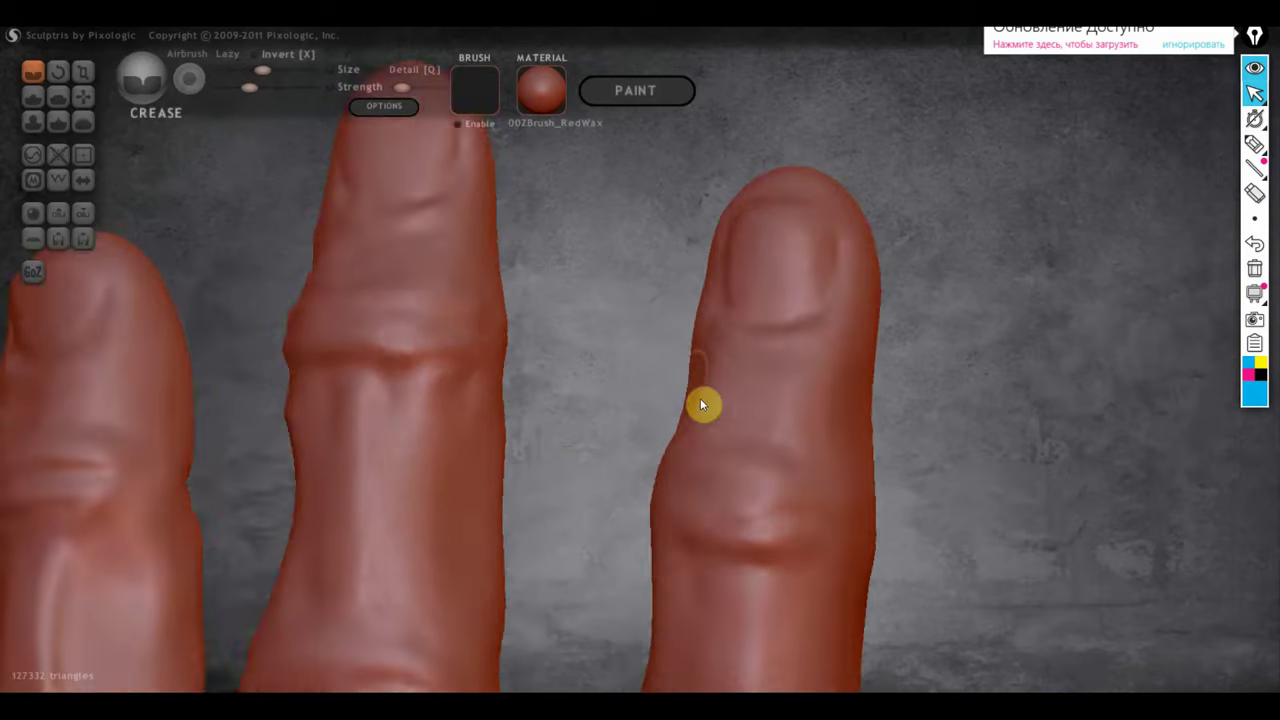
scroll(800, 410, "up", 2)
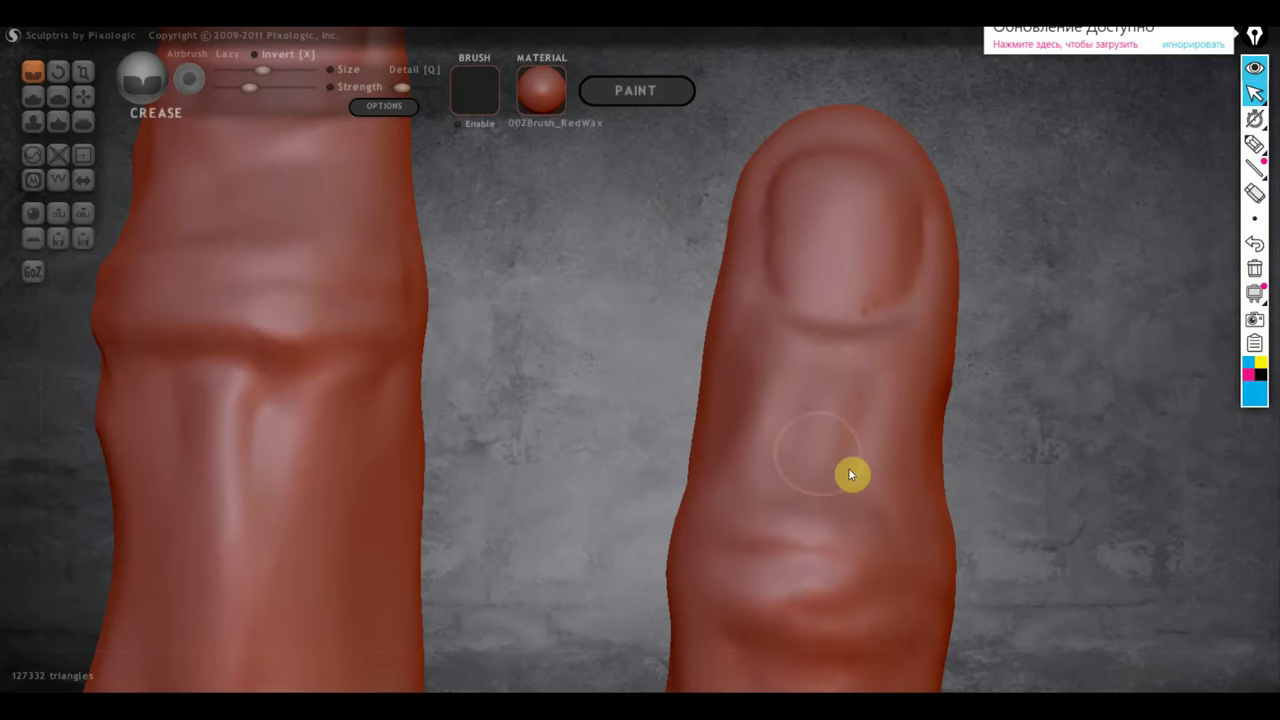
right_click_drag(851, 471, 797, 449)
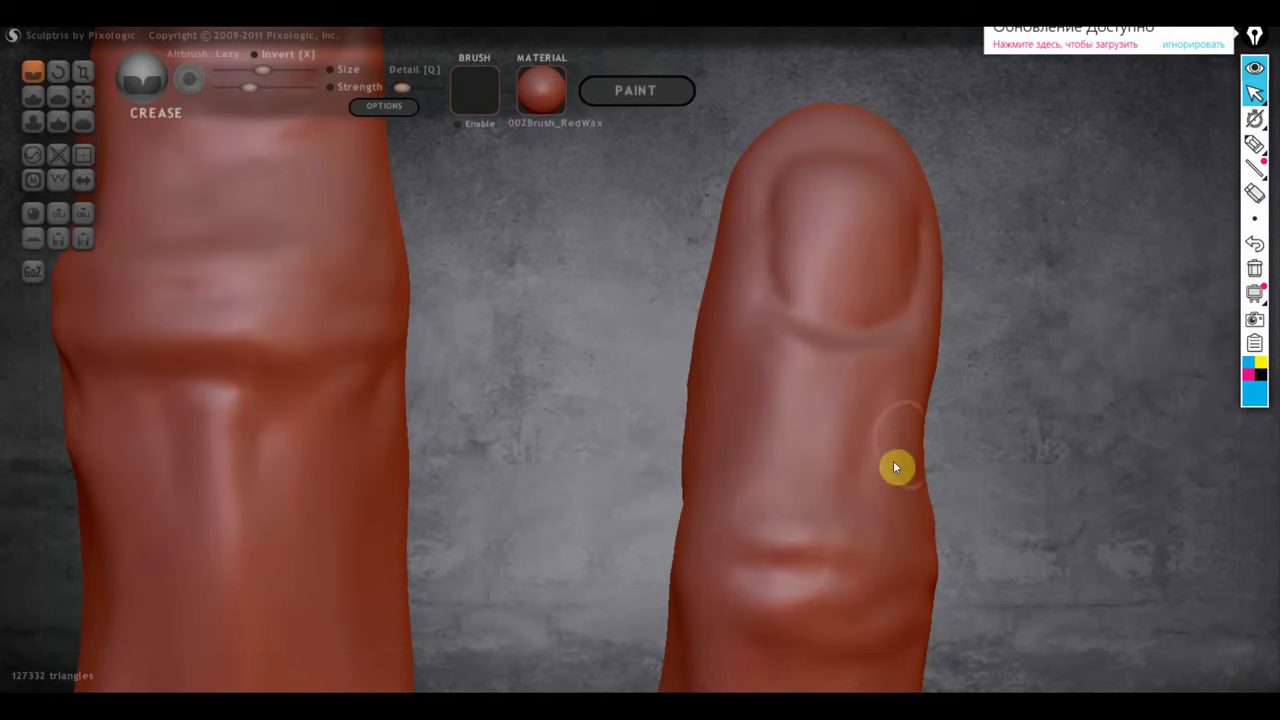
mouse_move(893, 466)
right_mouse_down()
mouse_move(887, 448)
mouse_move(830, 436)
right_mouse_up()
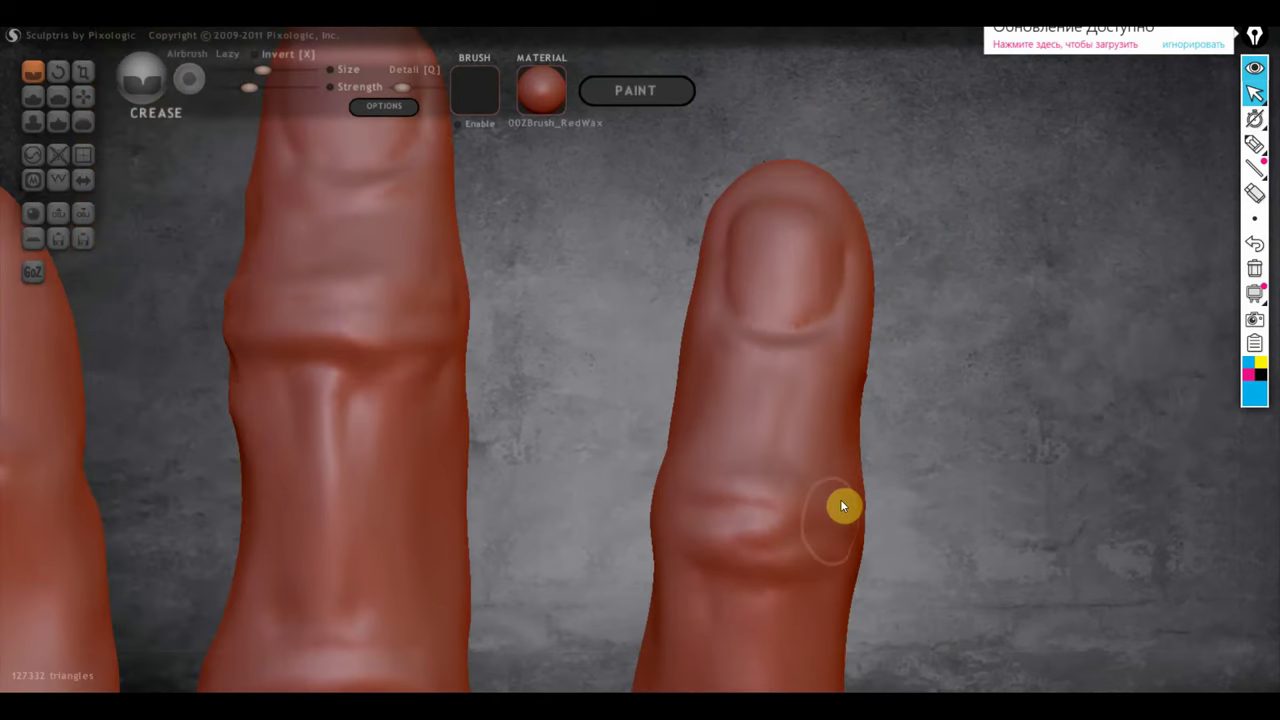
mouse_move(843, 507)
right_mouse_down()
mouse_move(911, 434)
mouse_move(851, 380)
right_mouse_up()
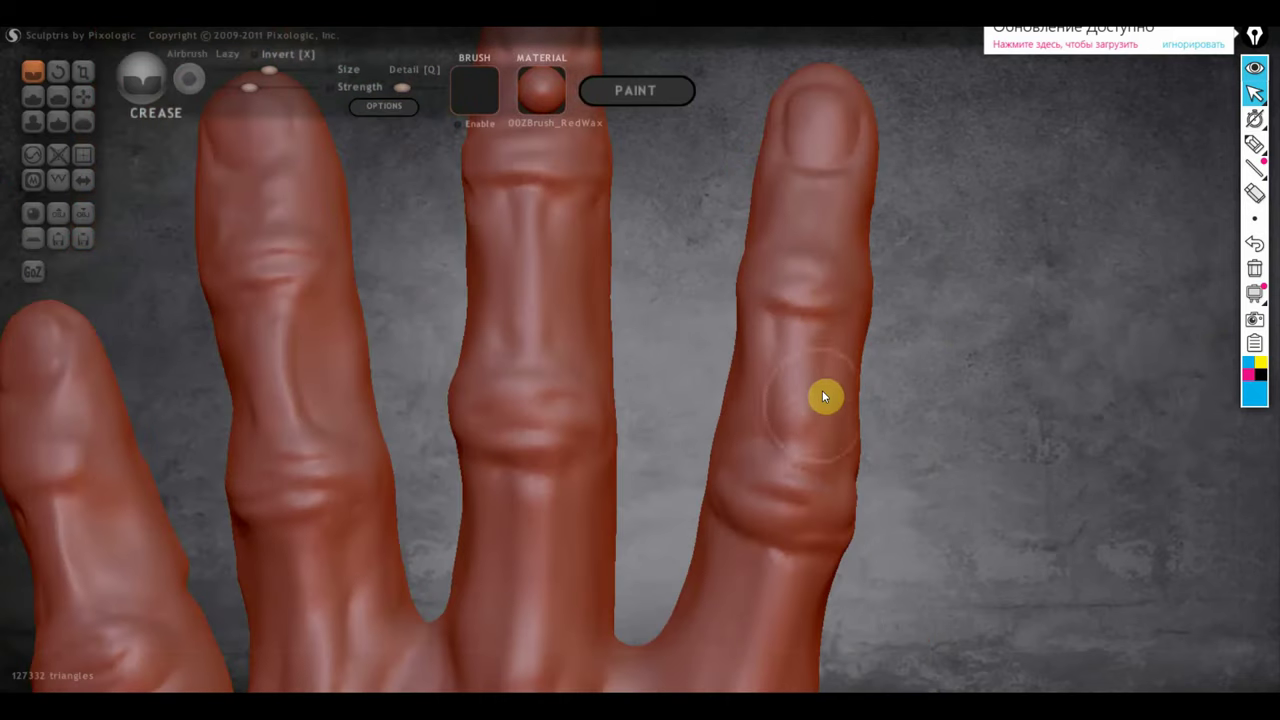
Rotate and zoom the view to see the outer finger's knuckle from the side.
right_click_drag(837, 451, 939, 403)
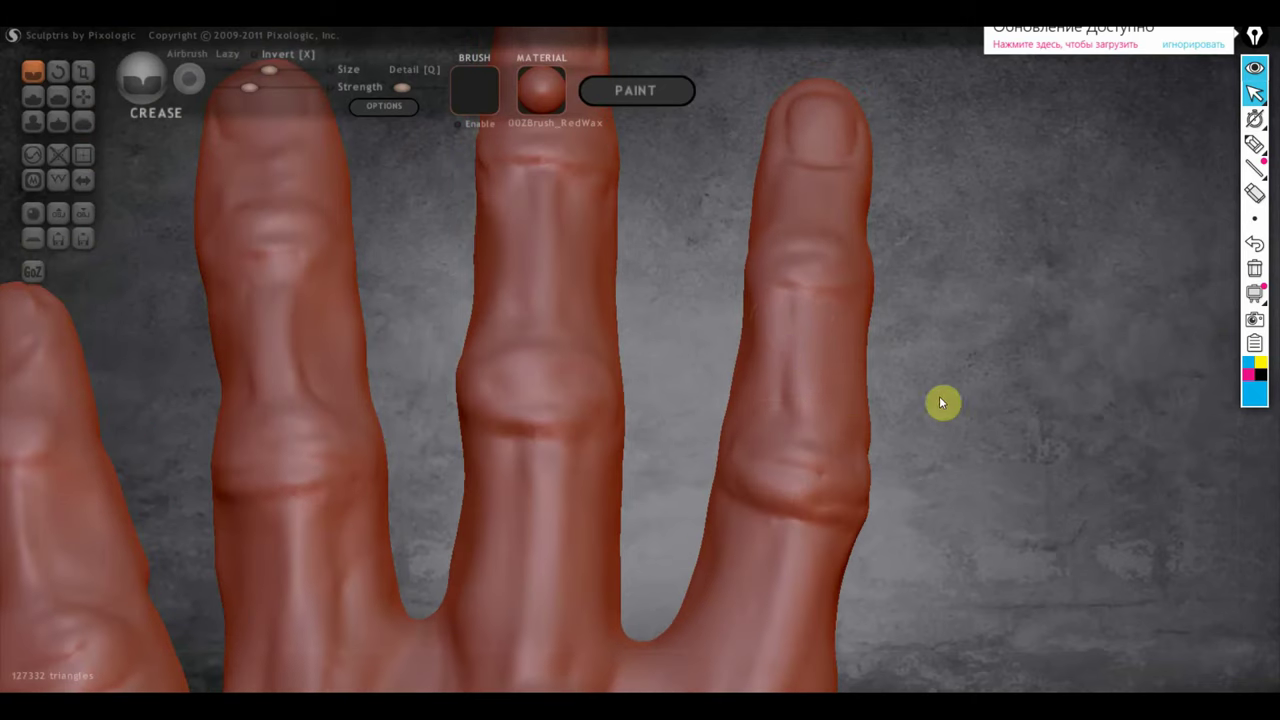
mouse_move(782, 330)
right_mouse_down()
mouse_move(743, 428)
mouse_move(855, 415)
mouse_move(840, 416)
right_mouse_up()
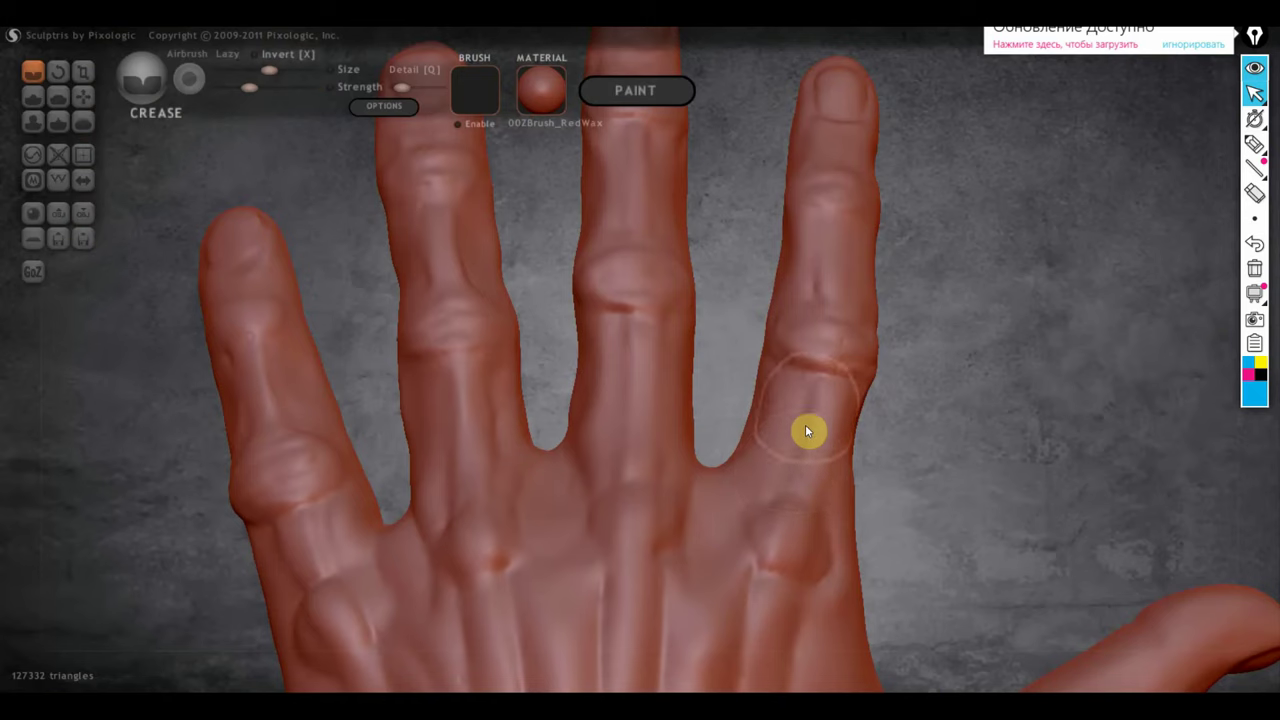
right_click_drag(780, 477, 794, 486)
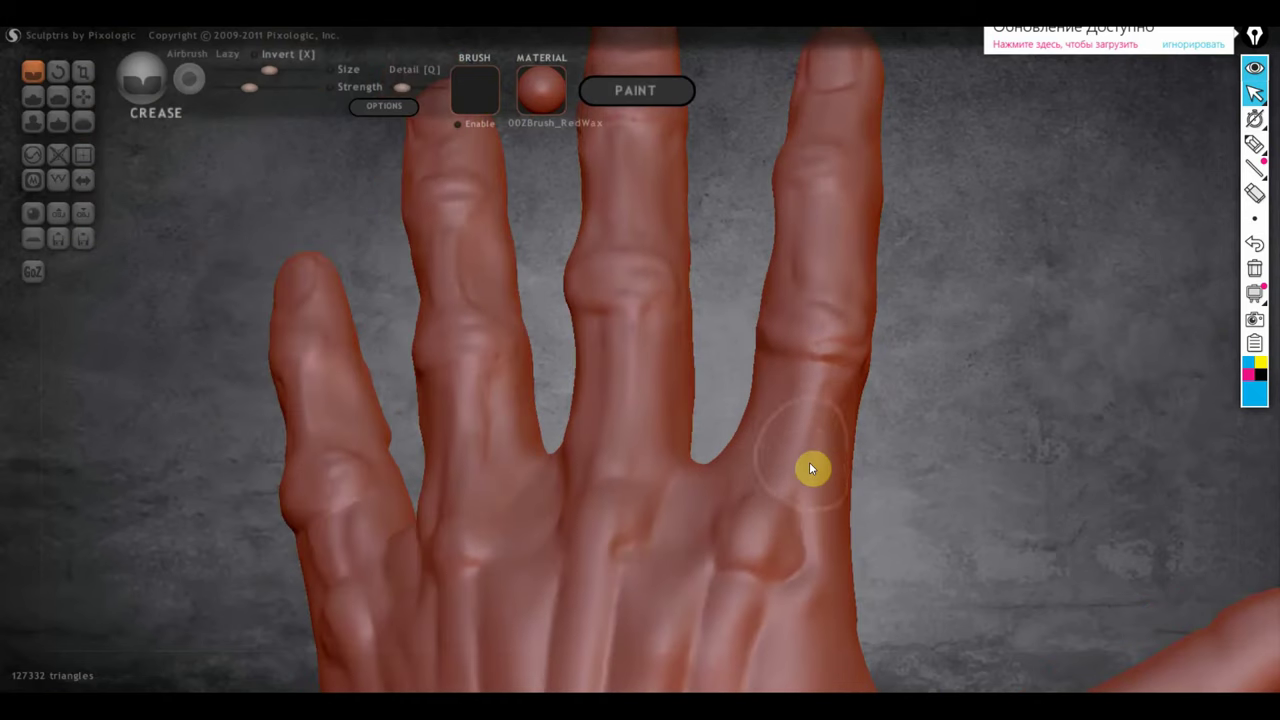
right_click_drag(816, 477, 1040, 410)
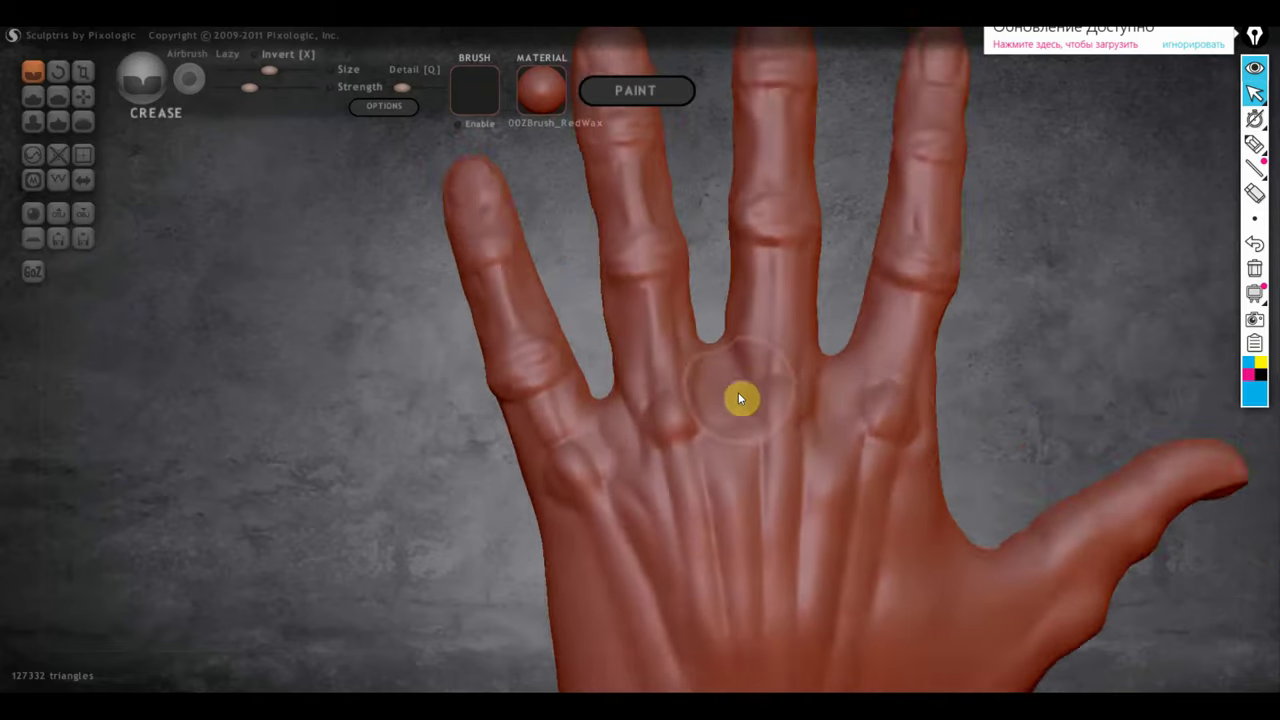
right_click_drag(740, 400, 803, 400)
scroll(646, 369, "up", 3)
scroll(583, 354, "up", 3)
scroll(620, 414, "up", 3)
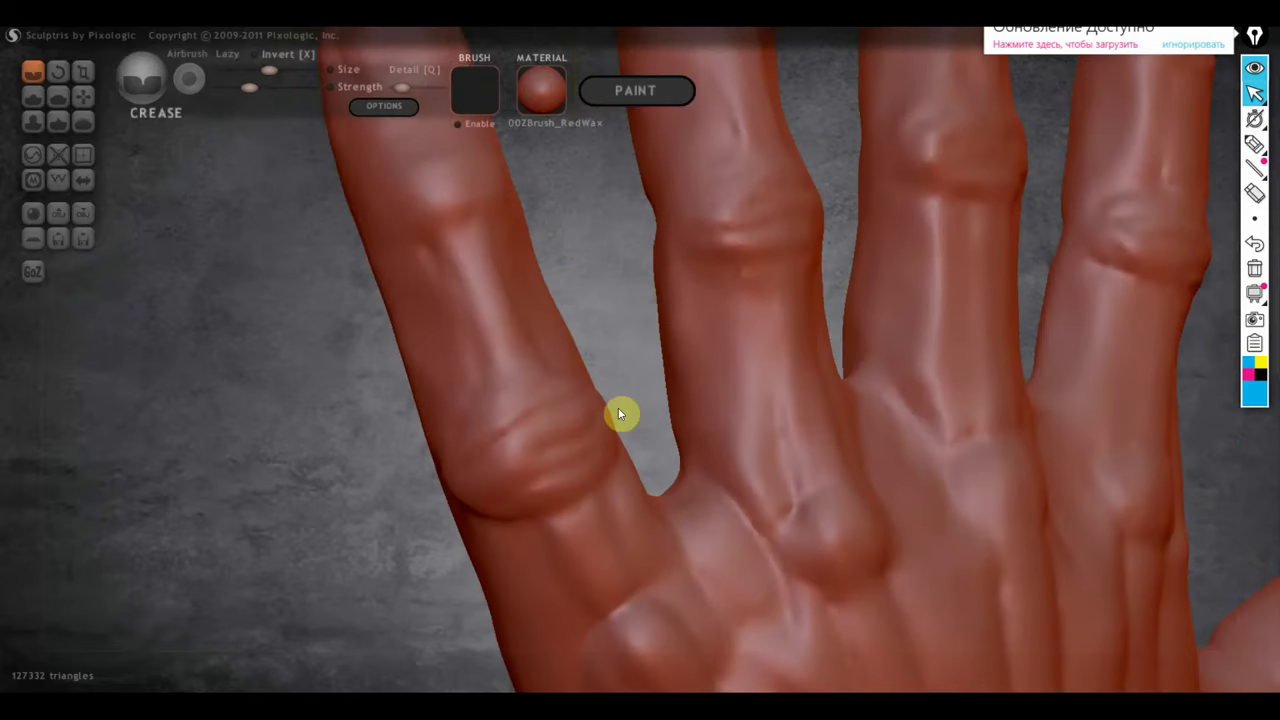
mouse_move(460, 263)
right_mouse_down()
mouse_move(531, 303)
mouse_move(664, 276)
mouse_move(571, 274)
mouse_move(649, 266)
mouse_move(589, 346)
mouse_move(530, 313)
right_mouse_up()
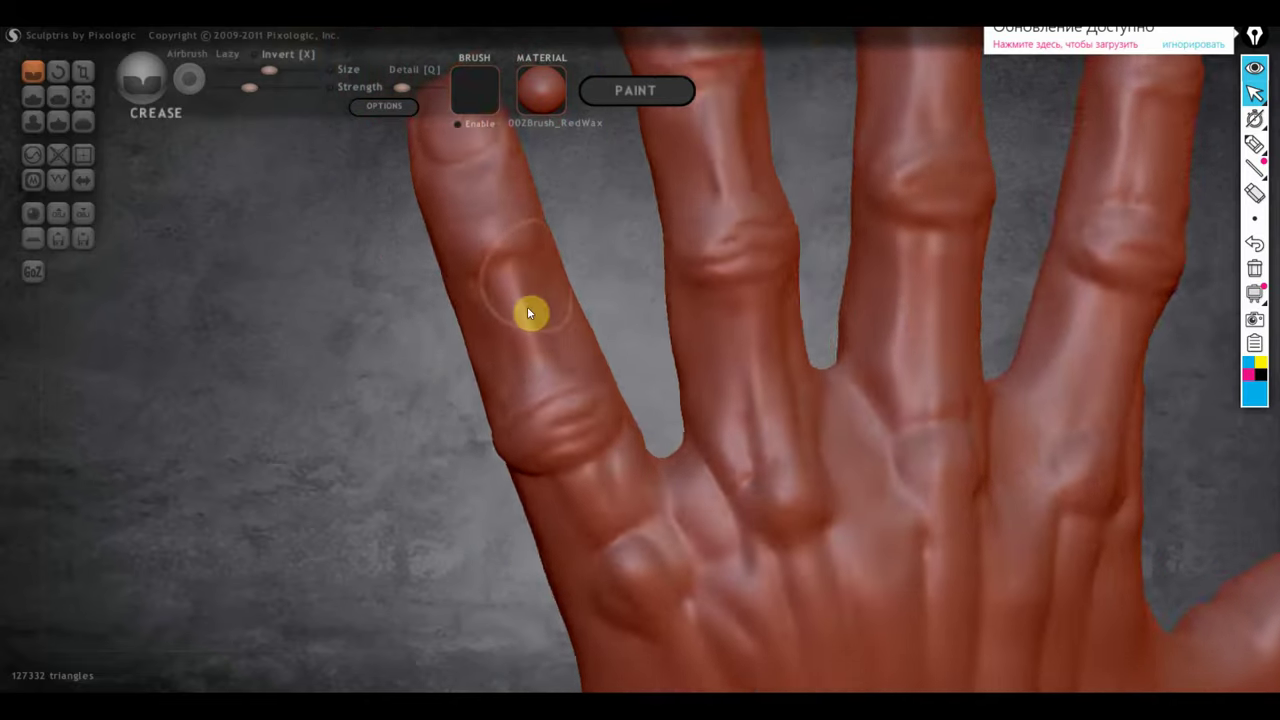
Carve and deepen a knuckle crease across the outer finger with two strokes.
scroll(530, 313, "up", 2)
scroll(606, 309, "up", 2)
mouse_move(564, 289)
left_mouse_down()
mouse_move(477, 314)
mouse_move(621, 264)
mouse_move(491, 366)
left_mouse_up()
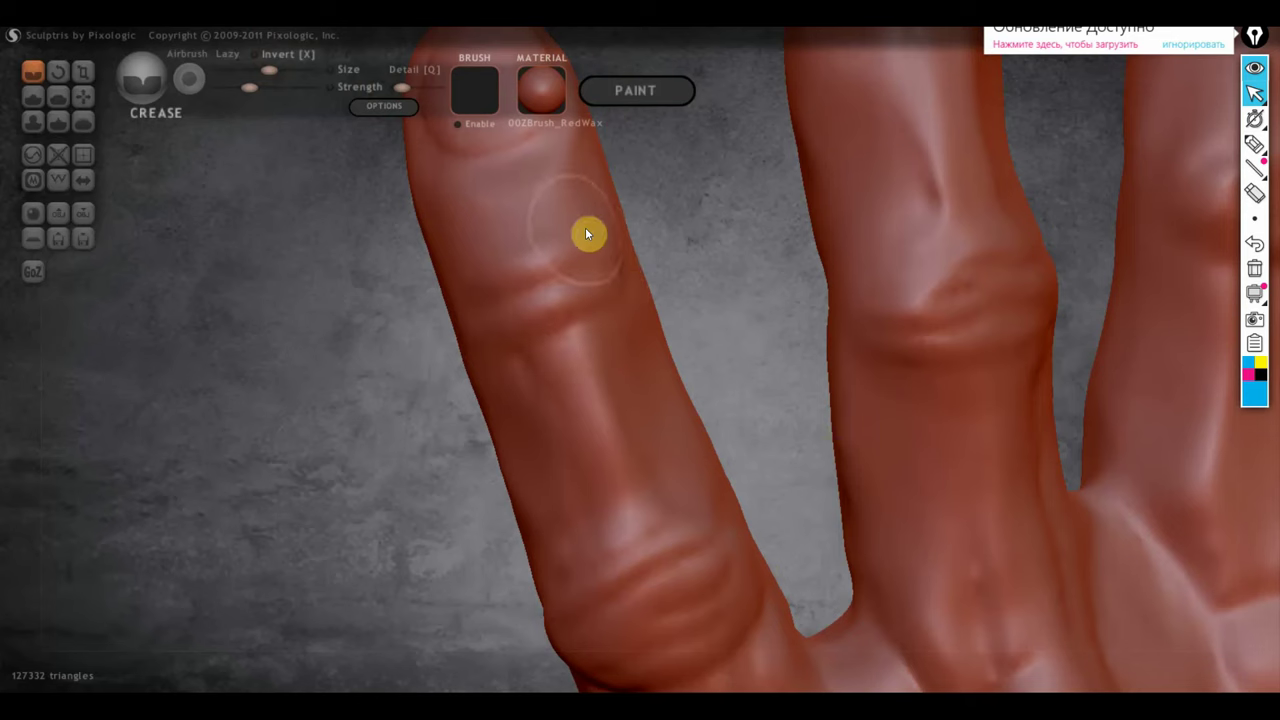
left_click_drag(577, 228, 450, 290)
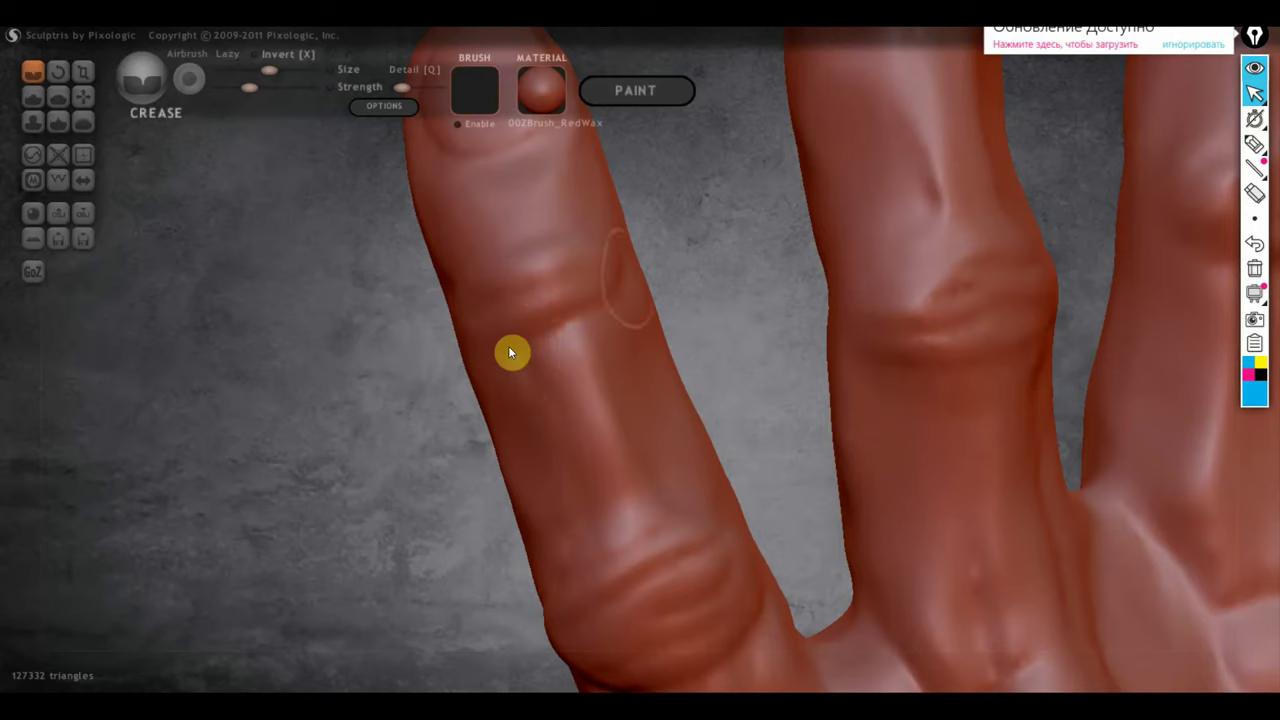
scroll(592, 388, "down", 2)
scroll(610, 389, "down", 1)
scroll(730, 405, "down", 1)
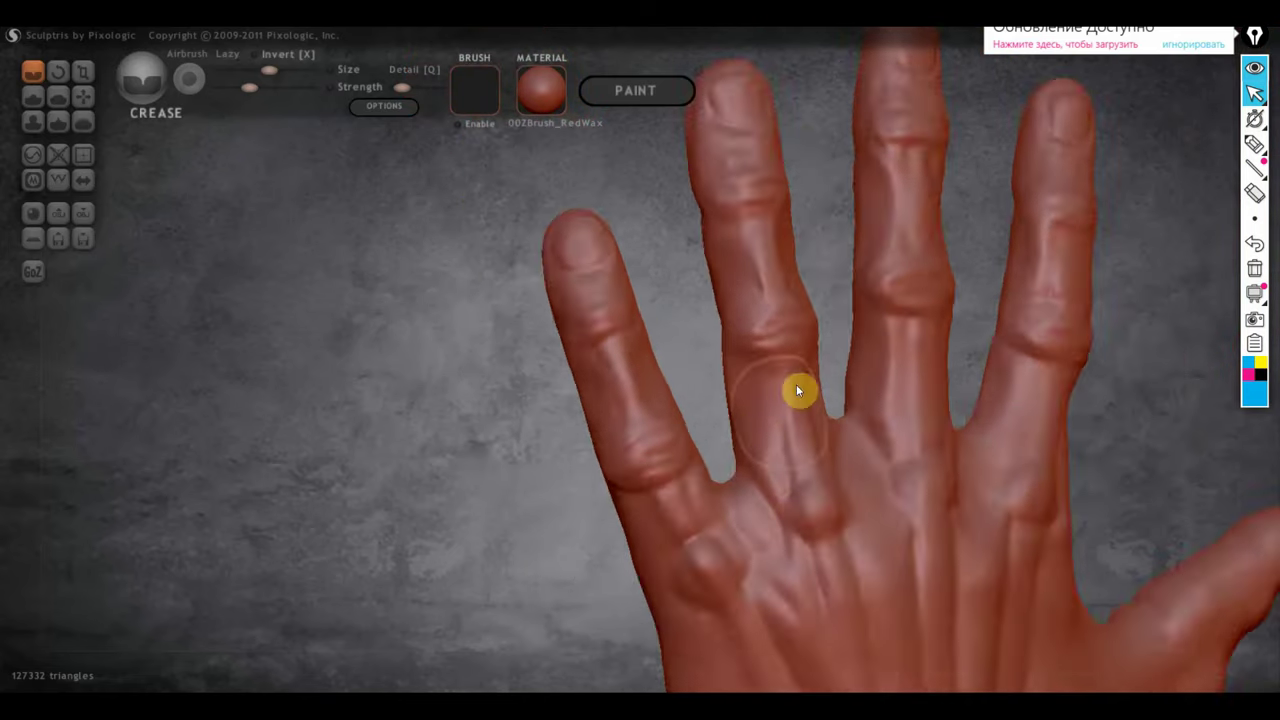
scroll(720, 385, "down", 1)
mouse_move(657, 383)
right_mouse_down()
mouse_move(640, 391)
mouse_move(700, 434)
mouse_move(606, 449)
mouse_move(668, 457)
mouse_move(609, 443)
mouse_move(477, 463)
mouse_move(742, 284)
mouse_move(731, 331)
mouse_move(791, 269)
mouse_move(820, 326)
right_mouse_up()
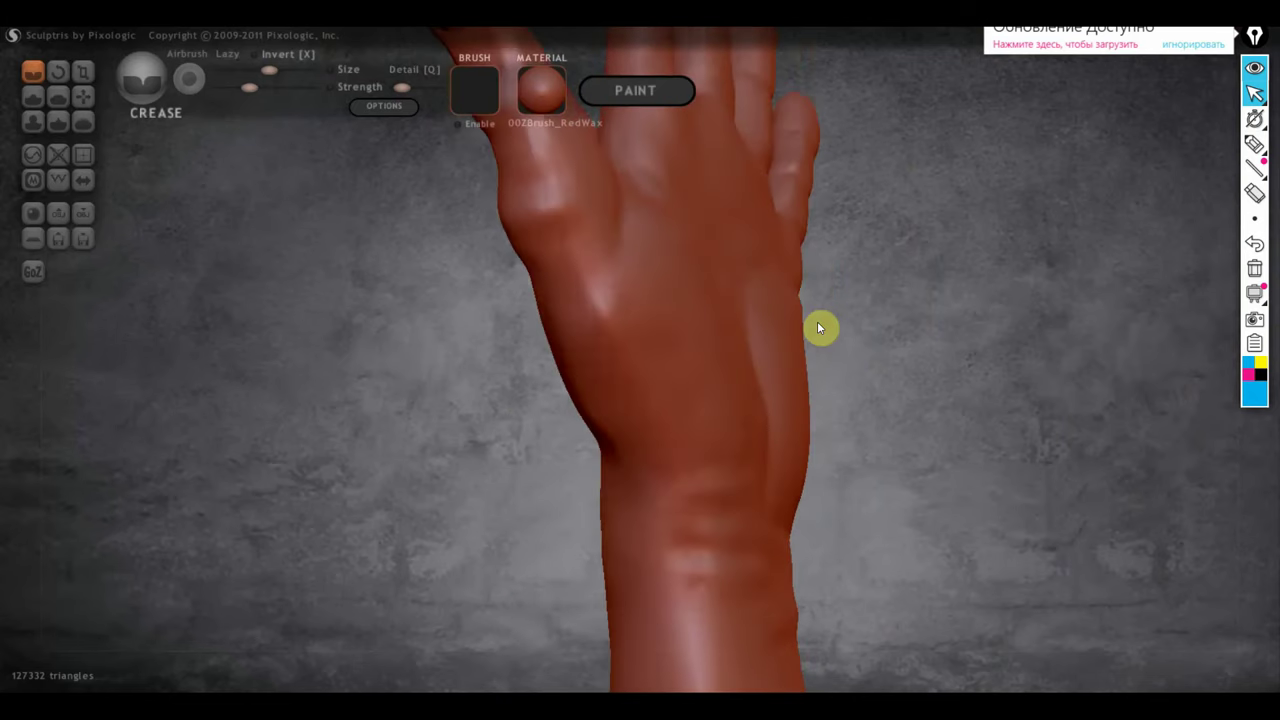
Carve three horizontal creases across the wrist, rotating around it between strokes.
mouse_move(703, 475)
left_mouse_down()
mouse_move(626, 489)
mouse_move(661, 628)
left_mouse_up()
right_click_drag(661, 627, 1047, 604)
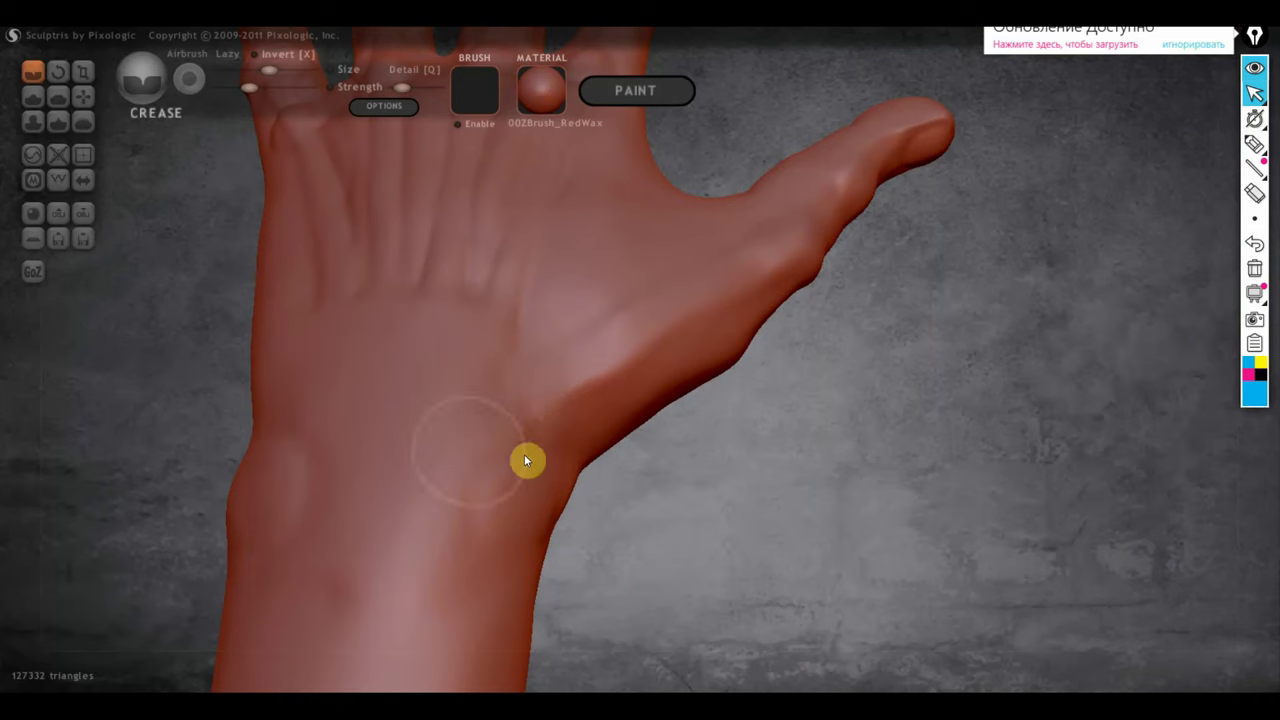
mouse_move(524, 460)
left_mouse_down()
mouse_move(391, 451)
mouse_move(354, 466)
mouse_move(466, 483)
mouse_move(267, 437)
left_mouse_up()
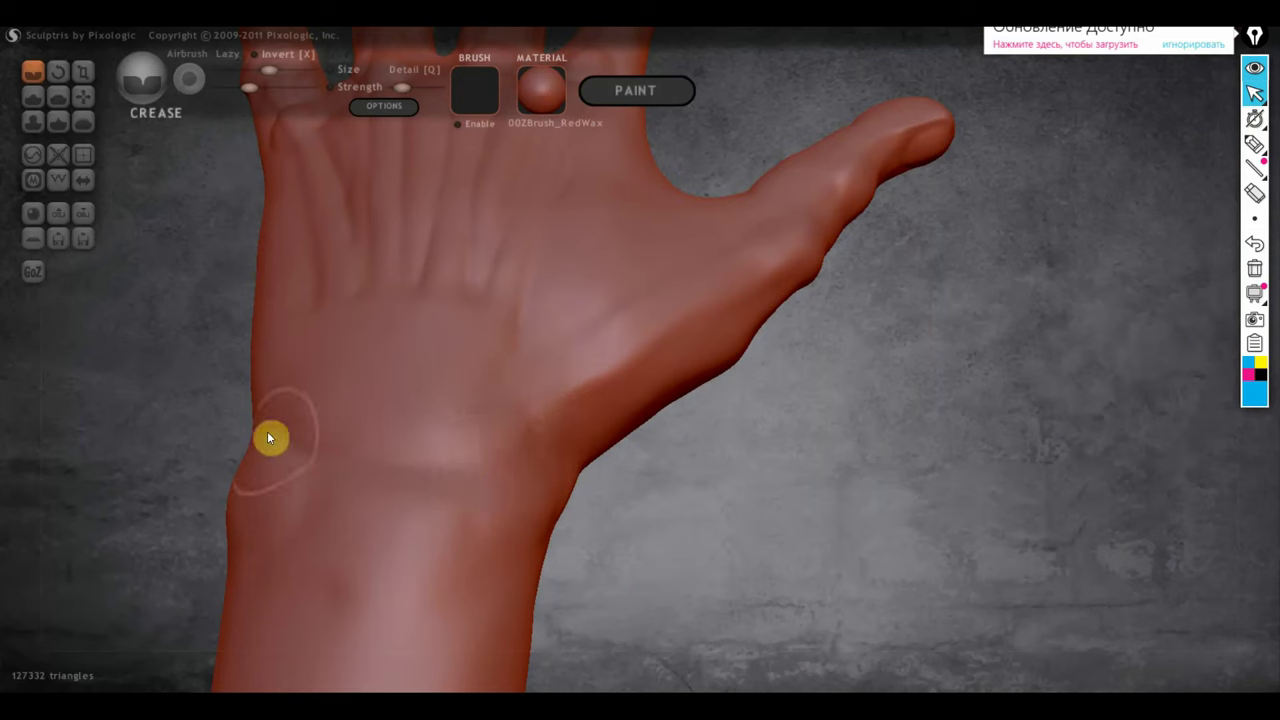
right_click_drag(400, 483, 724, 513)
mouse_move(603, 421)
left_mouse_down()
mouse_move(500, 417)
mouse_move(563, 406)
mouse_move(543, 414)
left_mouse_up()
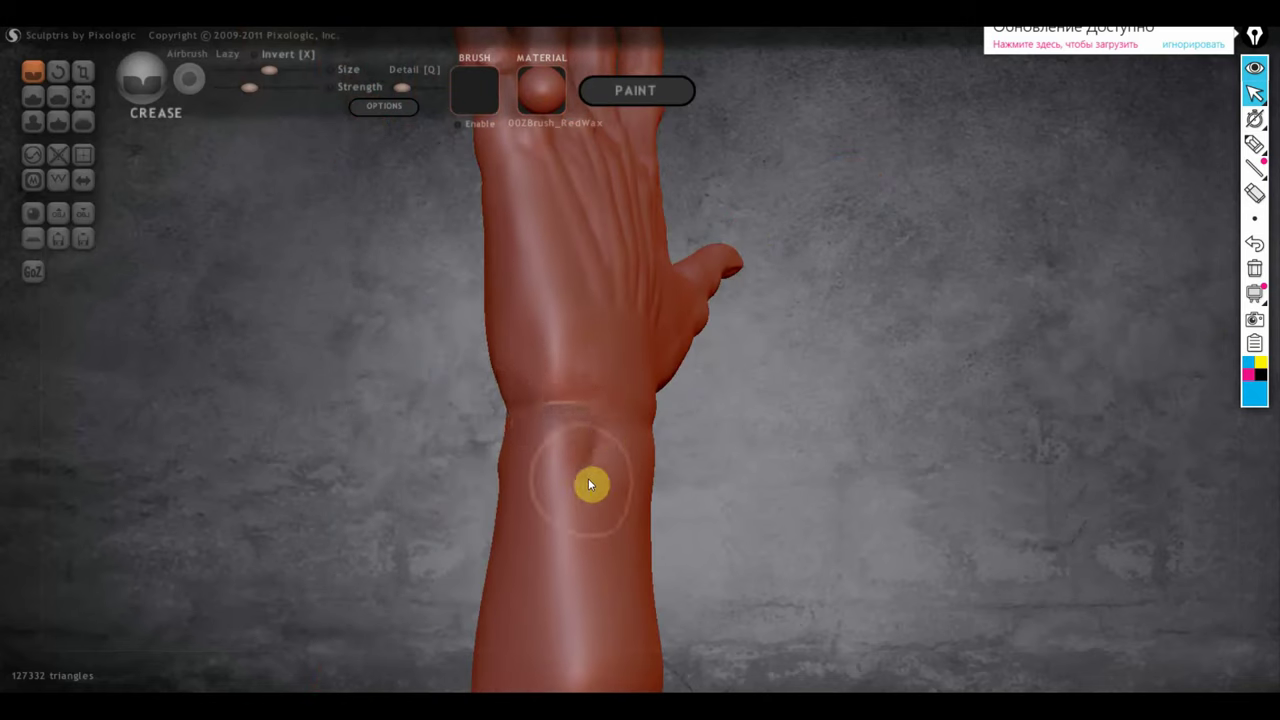
mouse_move(588, 478)
right_mouse_down()
mouse_move(531, 510)
mouse_move(627, 444)
mouse_move(533, 470)
mouse_move(632, 456)
right_mouse_up()
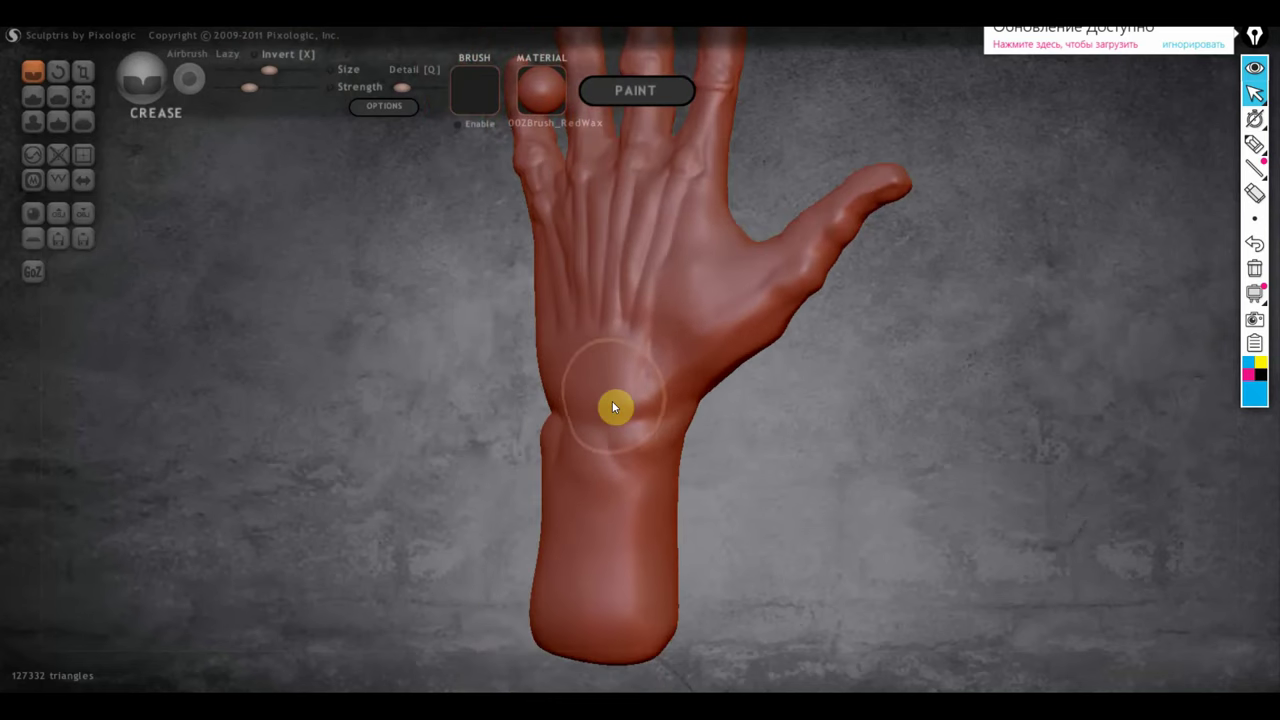
mouse_move(581, 465)
right_mouse_down()
mouse_move(561, 504)
mouse_move(474, 475)
right_mouse_up()
left_click(83, 96)
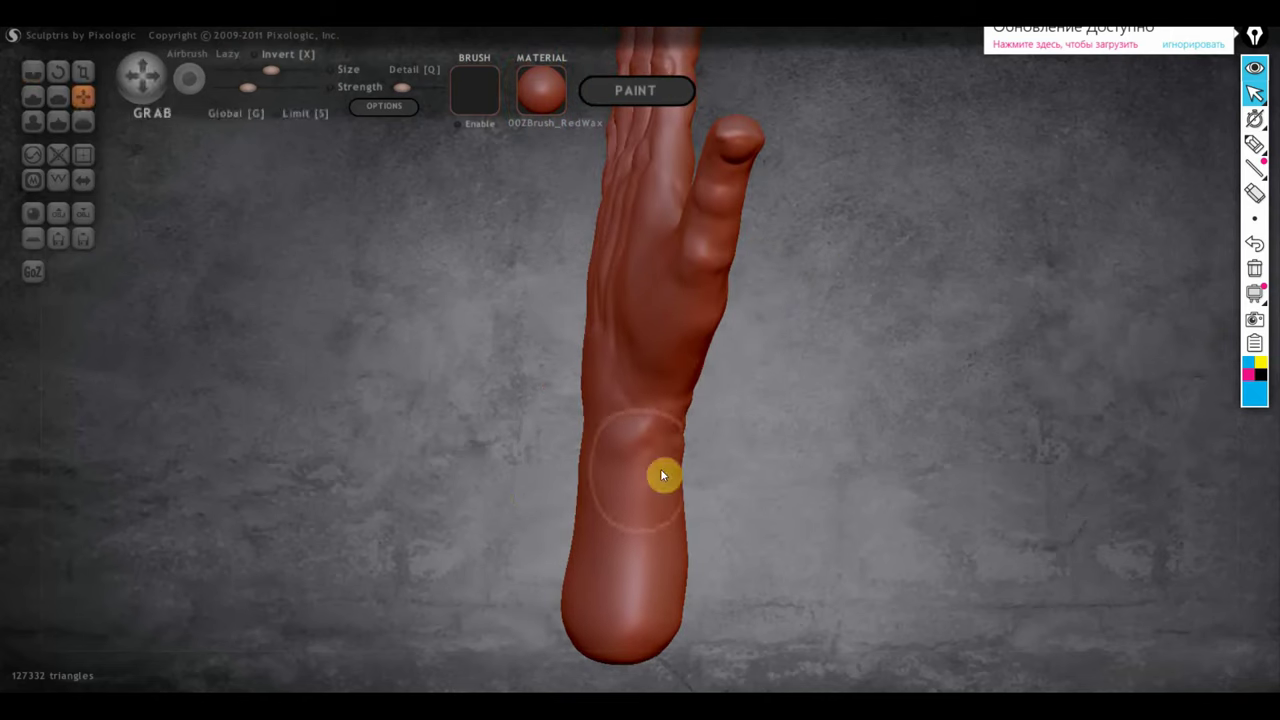
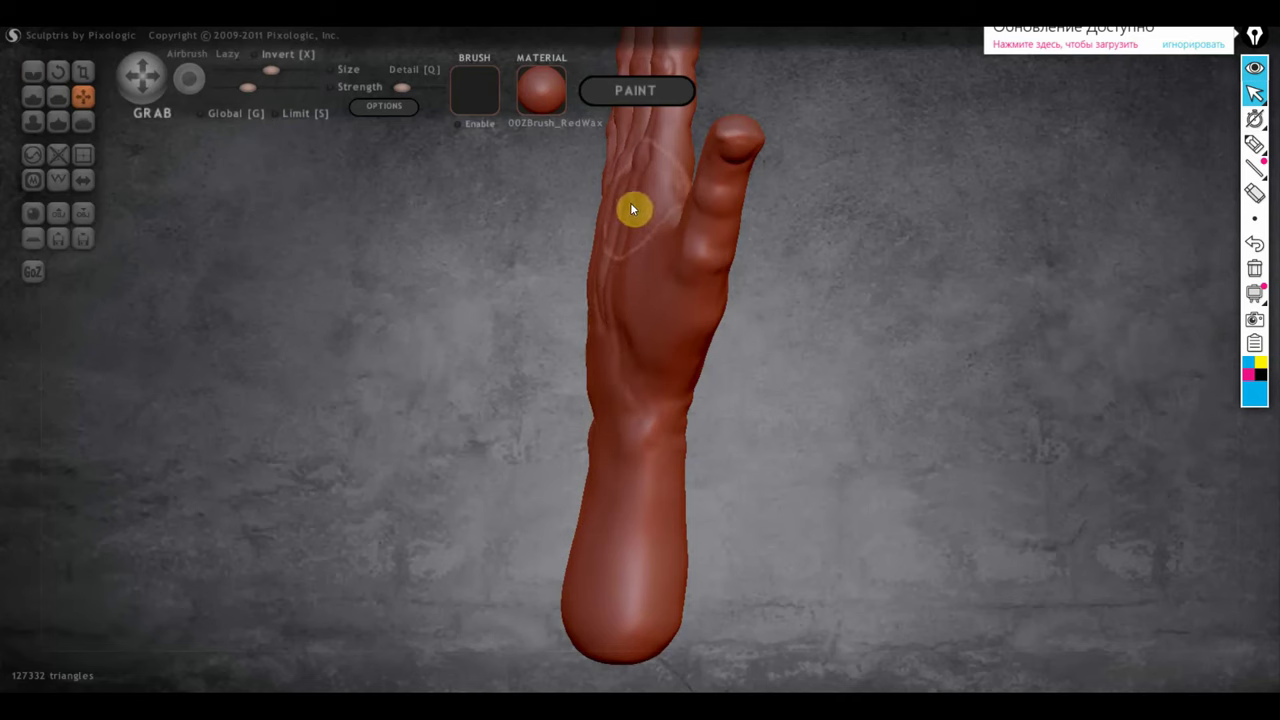
Grab-reshape the upper palm, fingers and thumb, orbiting between strokes to check each side.
left_click_drag(628, 192, 595, 199)
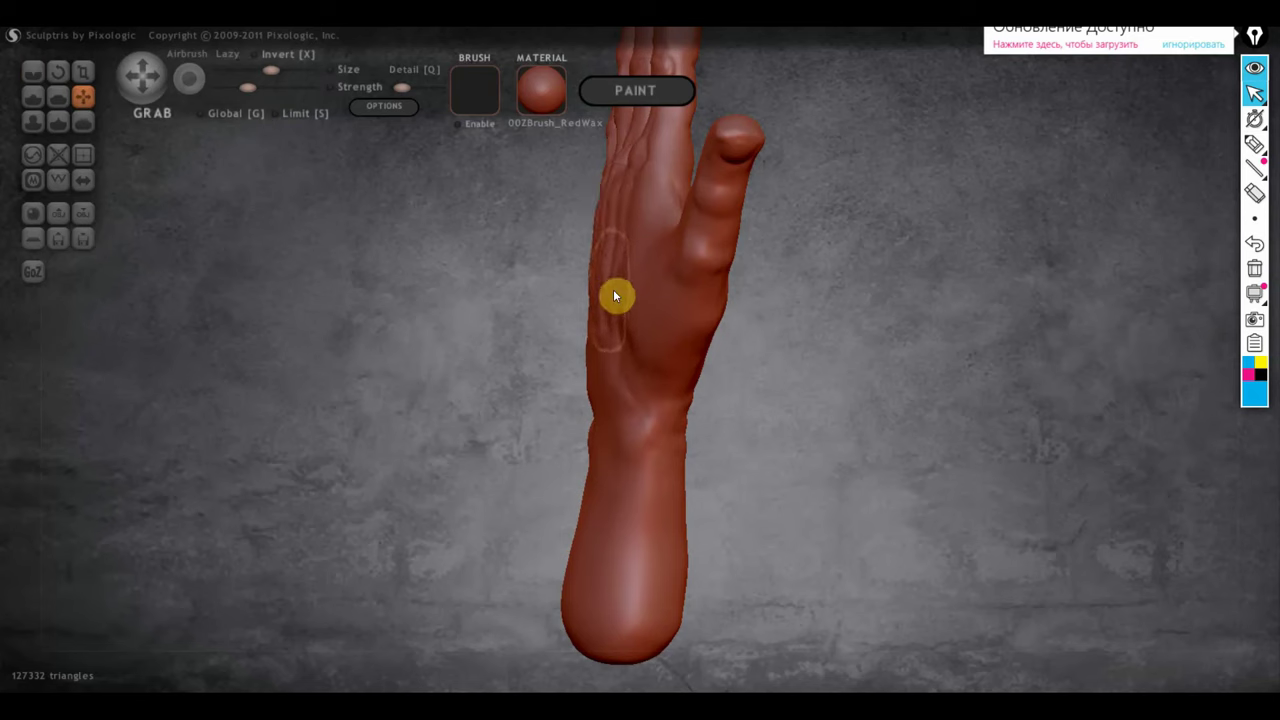
mouse_move(742, 332)
left_mouse_down()
mouse_move(677, 319)
mouse_move(645, 240)
left_mouse_up()
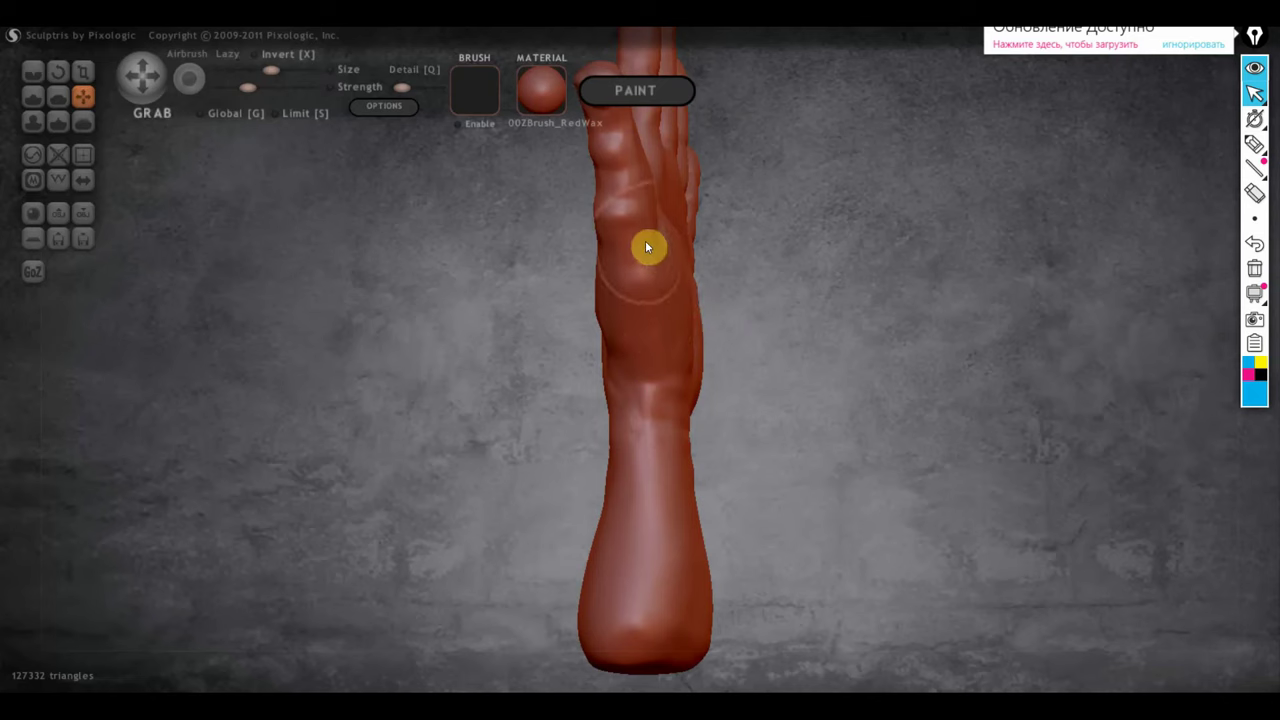
right_click_drag(644, 240, 686, 349)
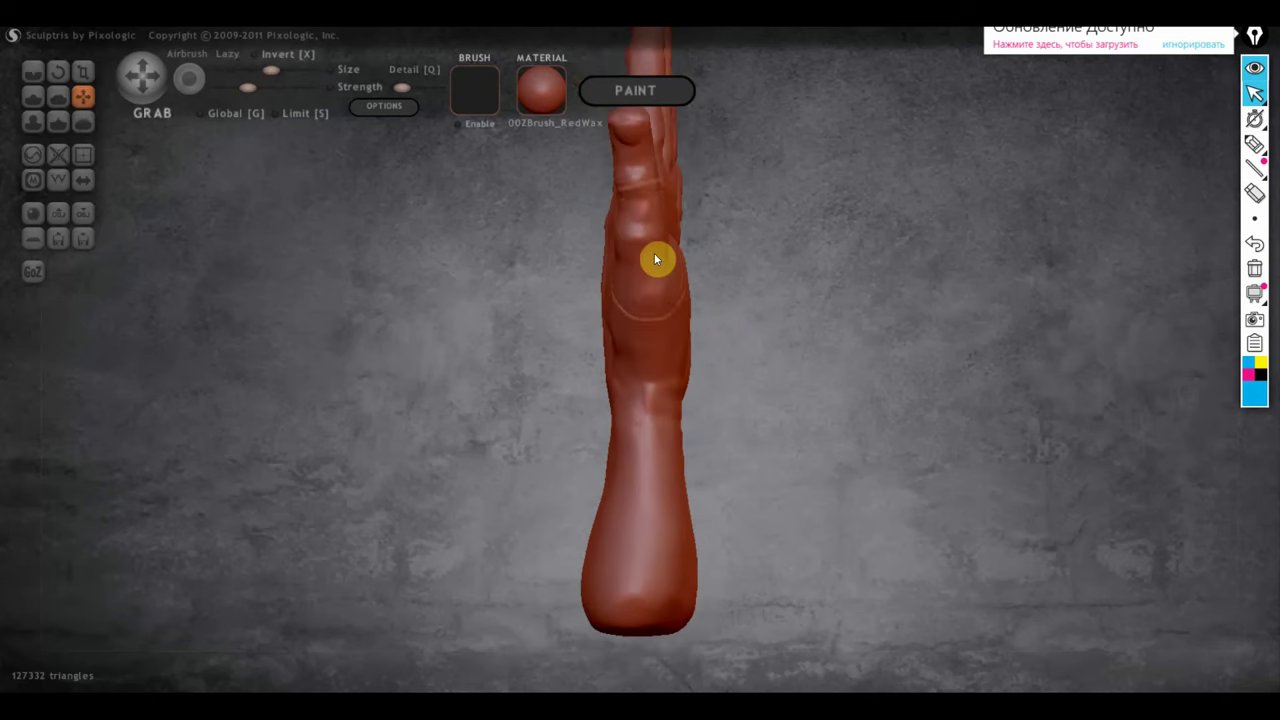
mouse_move(686, 349)
left_mouse_down()
mouse_move(663, 290)
mouse_move(613, 298)
mouse_move(623, 305)
left_mouse_up()
right_click_drag(623, 298, 622, 331)
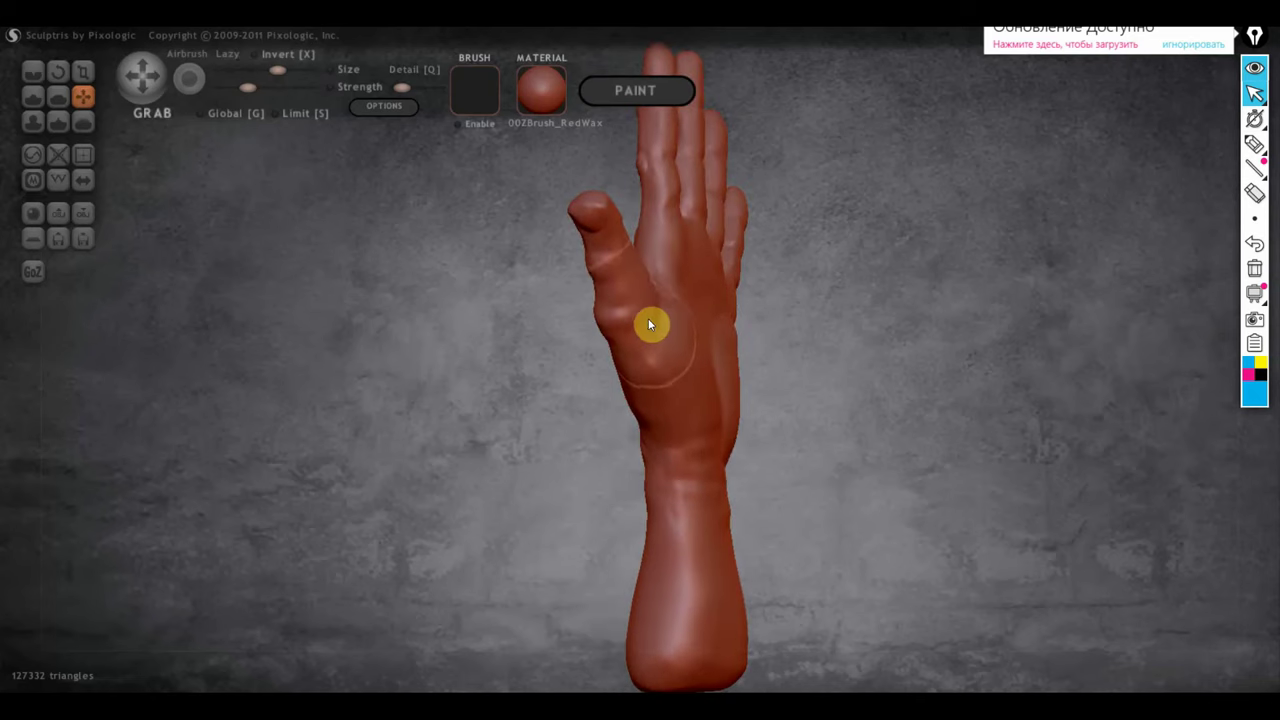
left_click_drag(678, 317, 594, 220)
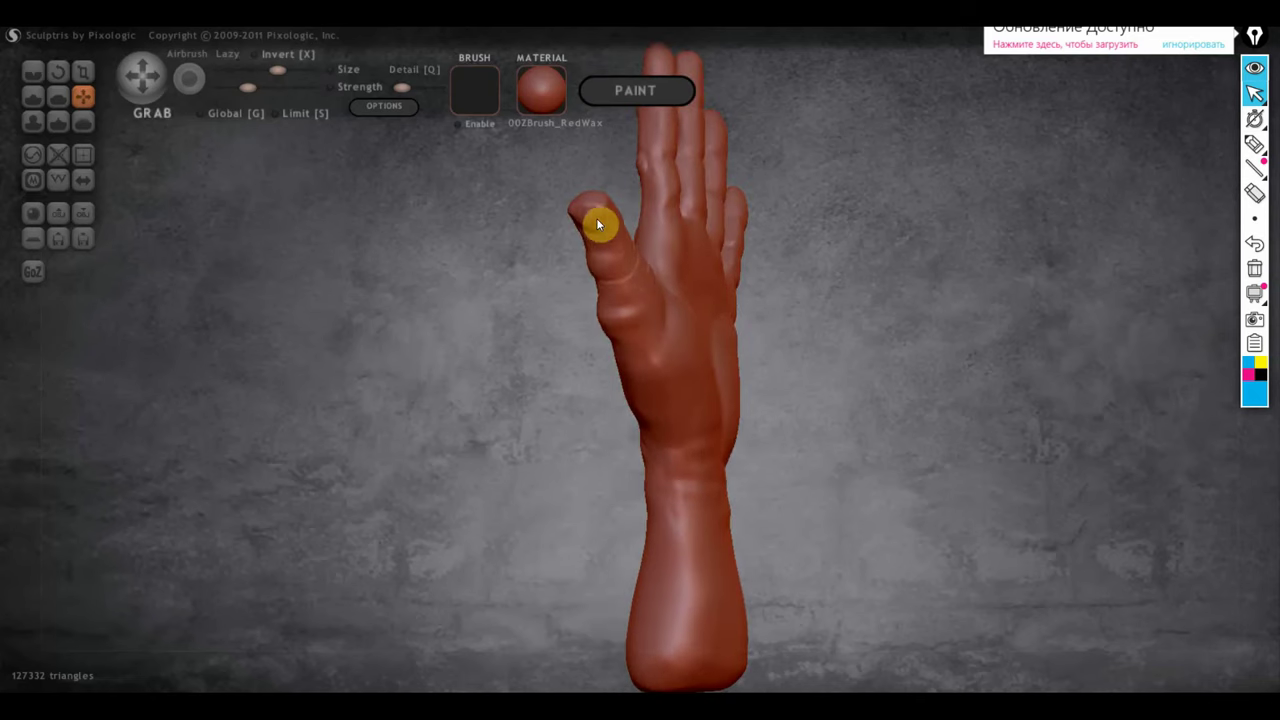
mouse_move(619, 219)
right_mouse_down()
mouse_move(479, 273)
mouse_move(460, 324)
right_mouse_up()
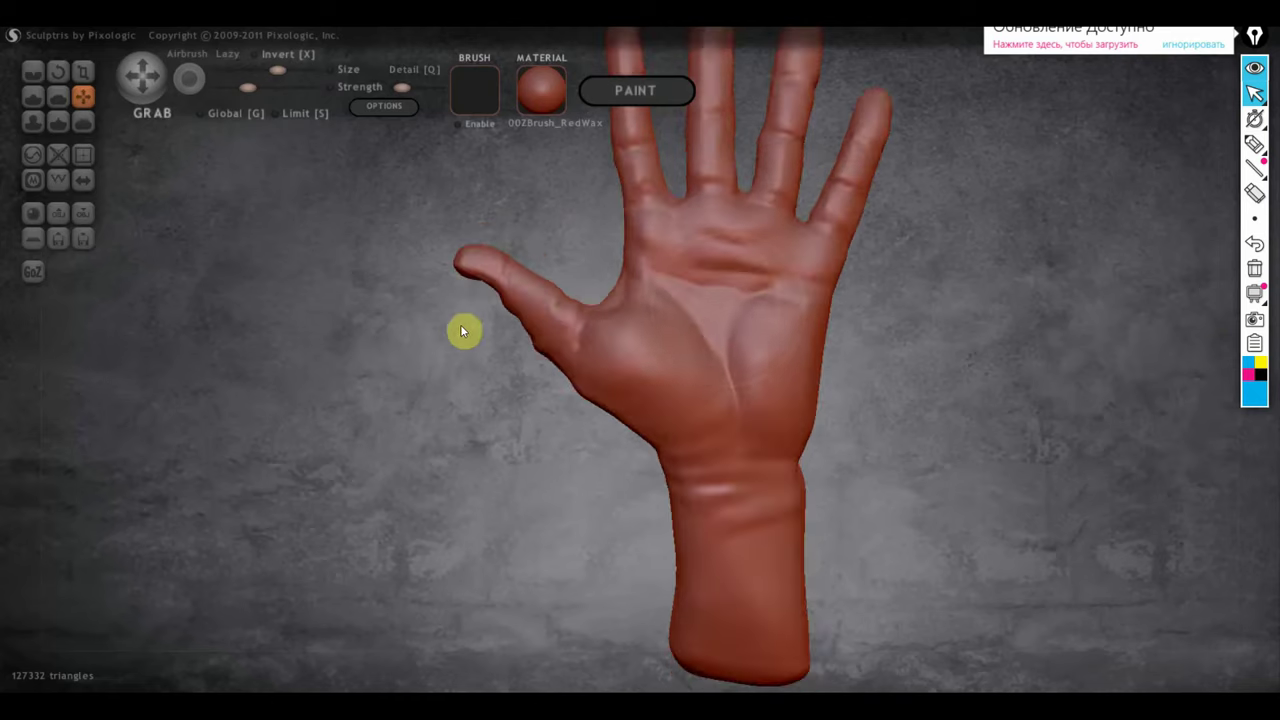
Inspect the back of the hand up close, then bring up the Export dialog.
right_click_drag(686, 353, 571, 374)
scroll(640, 382, "down", 3)
mouse_move(711, 391)
right_mouse_down()
mouse_move(854, 431)
mouse_move(1080, 398)
right_mouse_up()
scroll(1042, 389, "up", 2)
scroll(1008, 383, "up", 2)
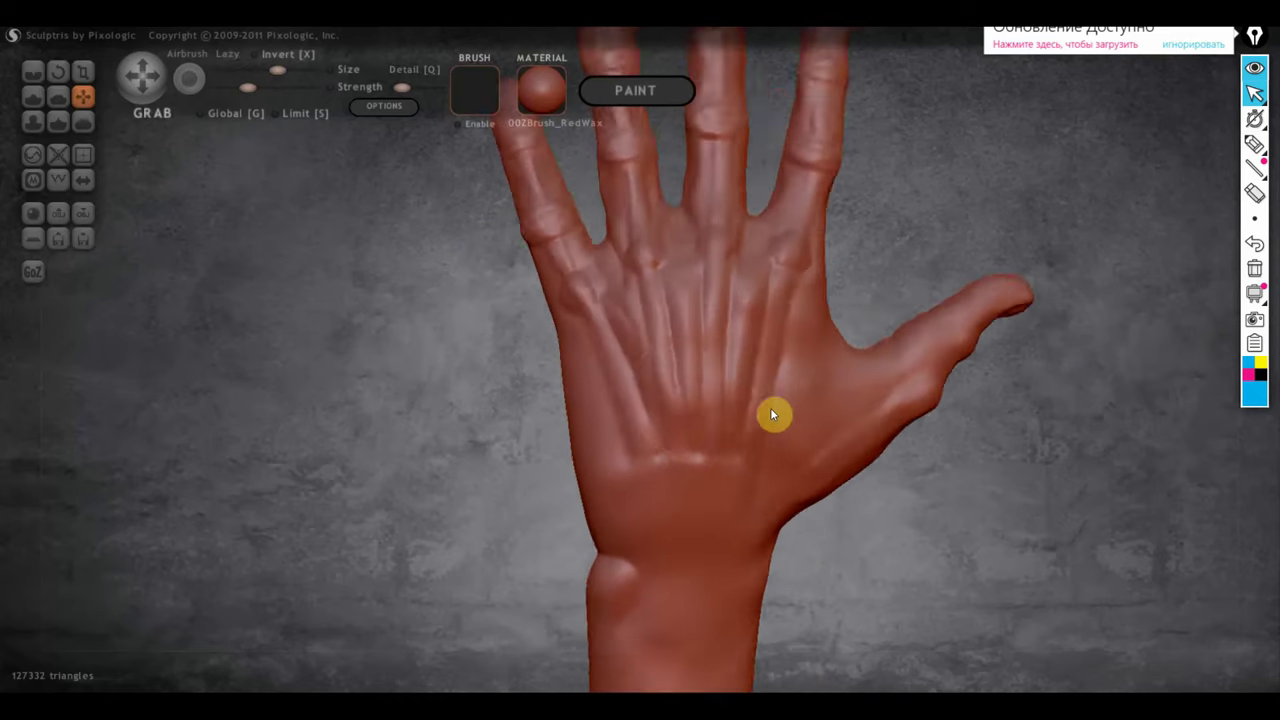
scroll(771, 414, "up", 1)
scroll(703, 369, "down", 1)
scroll(684, 376, "down", 2)
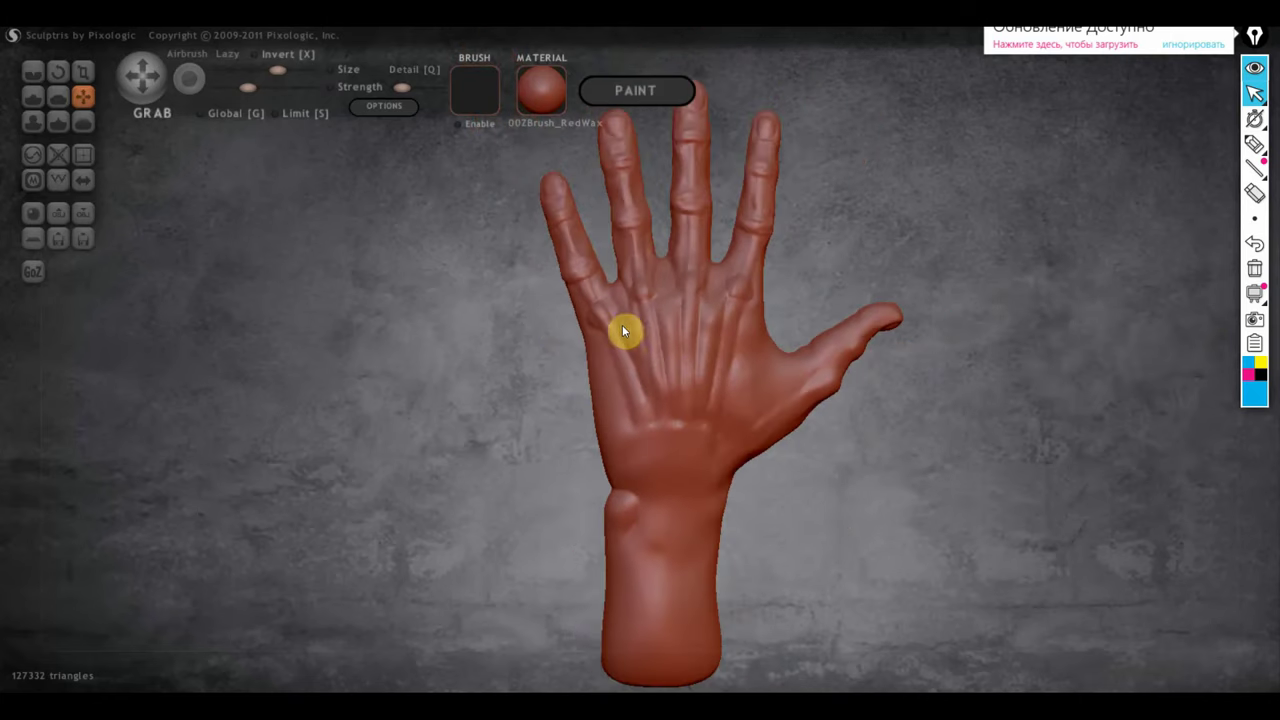
left_click(84, 216)
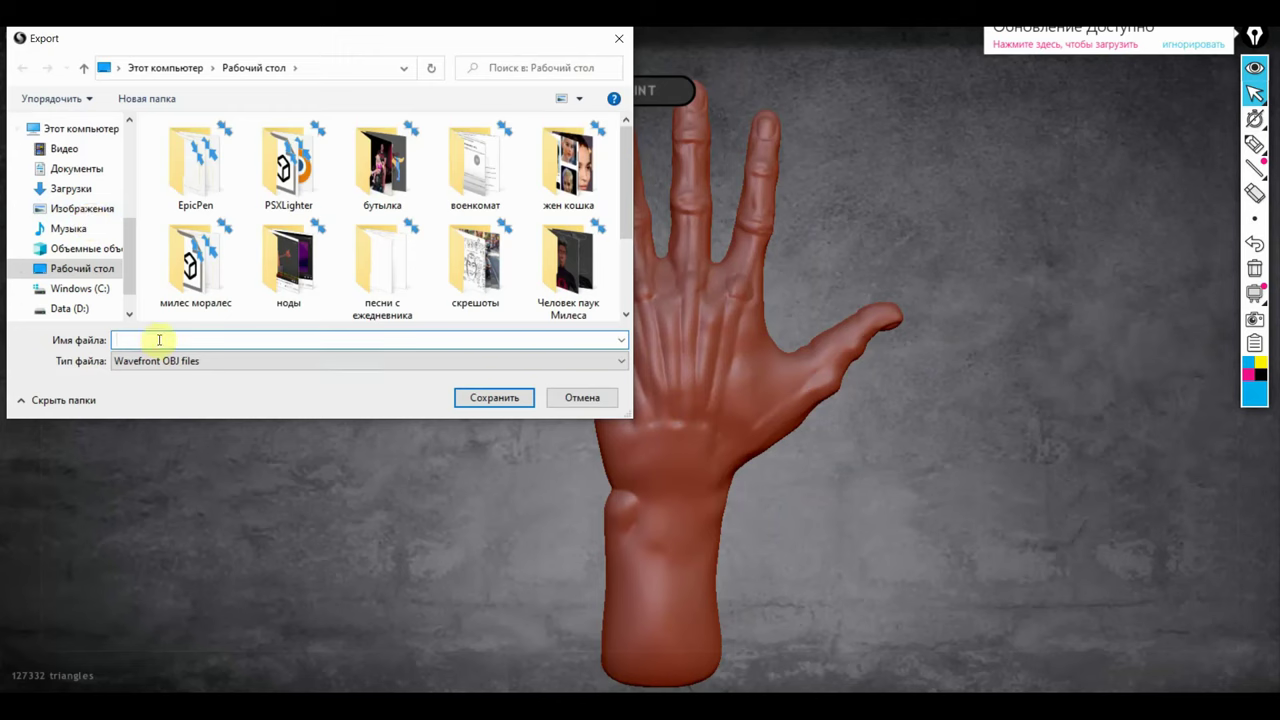
Save the export as 'кисть' in Wavefront OBJ format.
type("кисть 2")
key("Return")
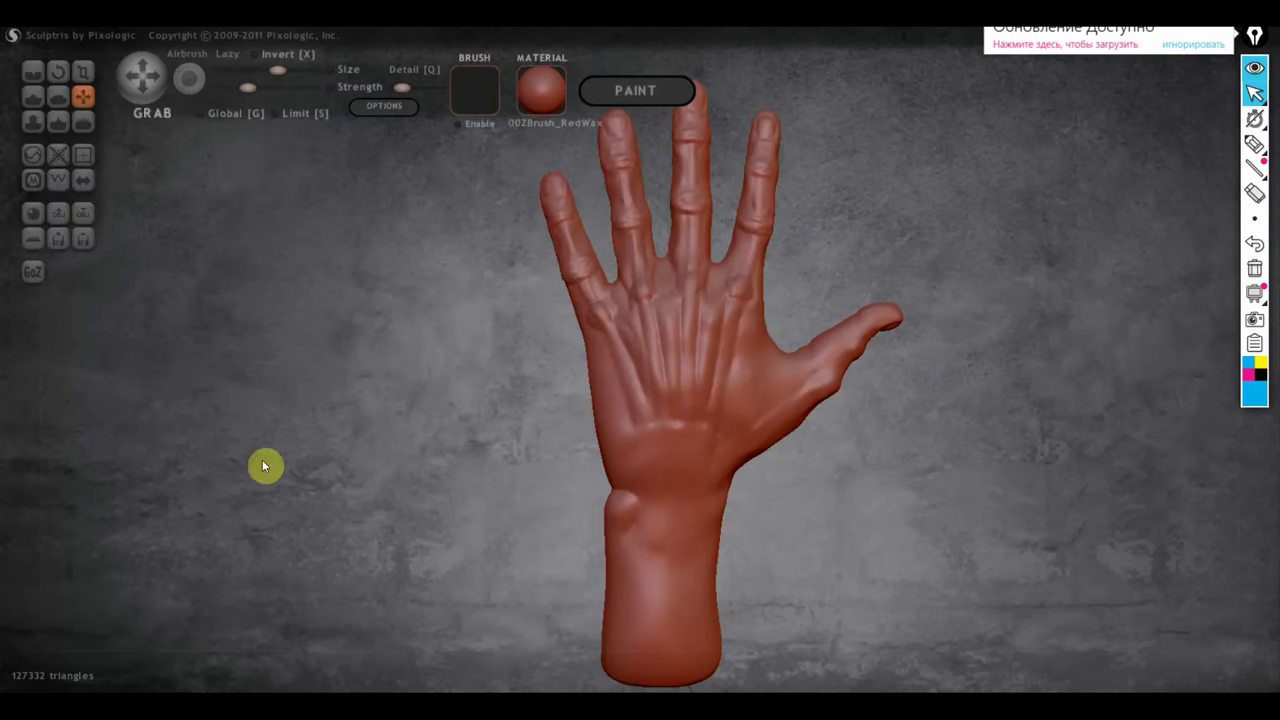
scroll(407, 428, "down", 1)
scroll(407, 428, "down", 1)
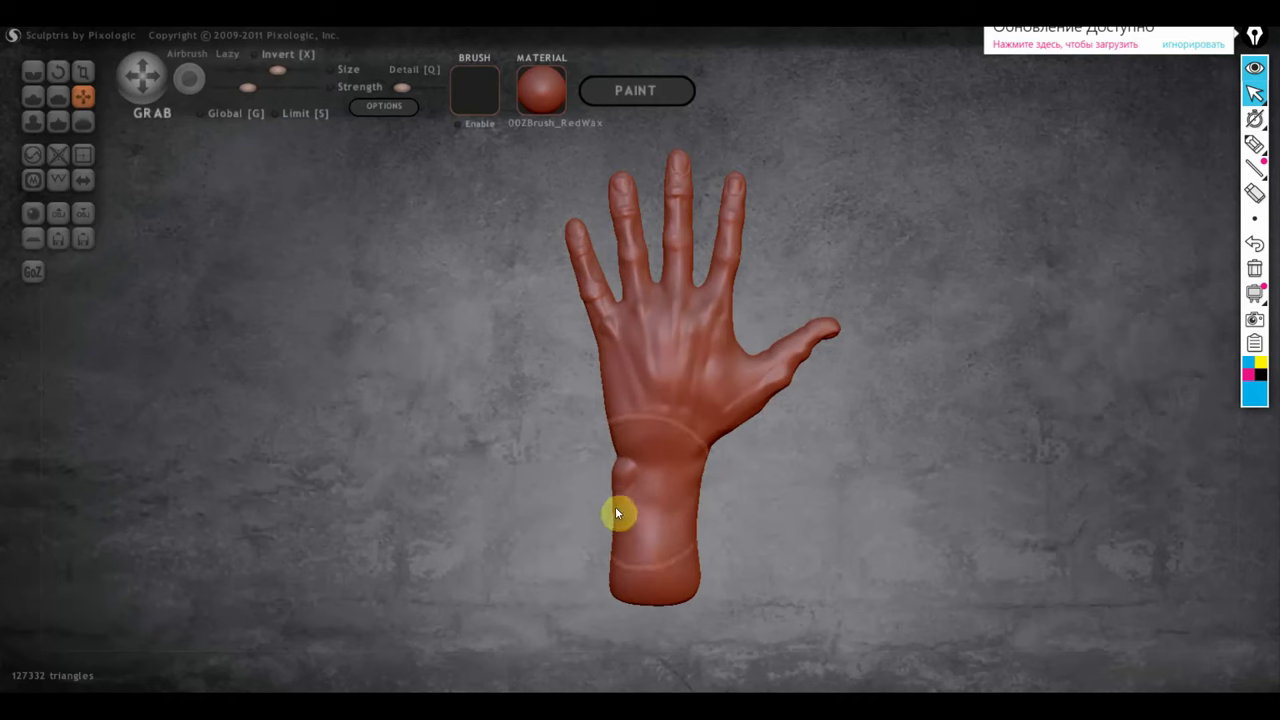
Orbit and zoom around the hand to examine the fingers from side, palm and front views.
left_click_drag(615, 506, 787, 507)
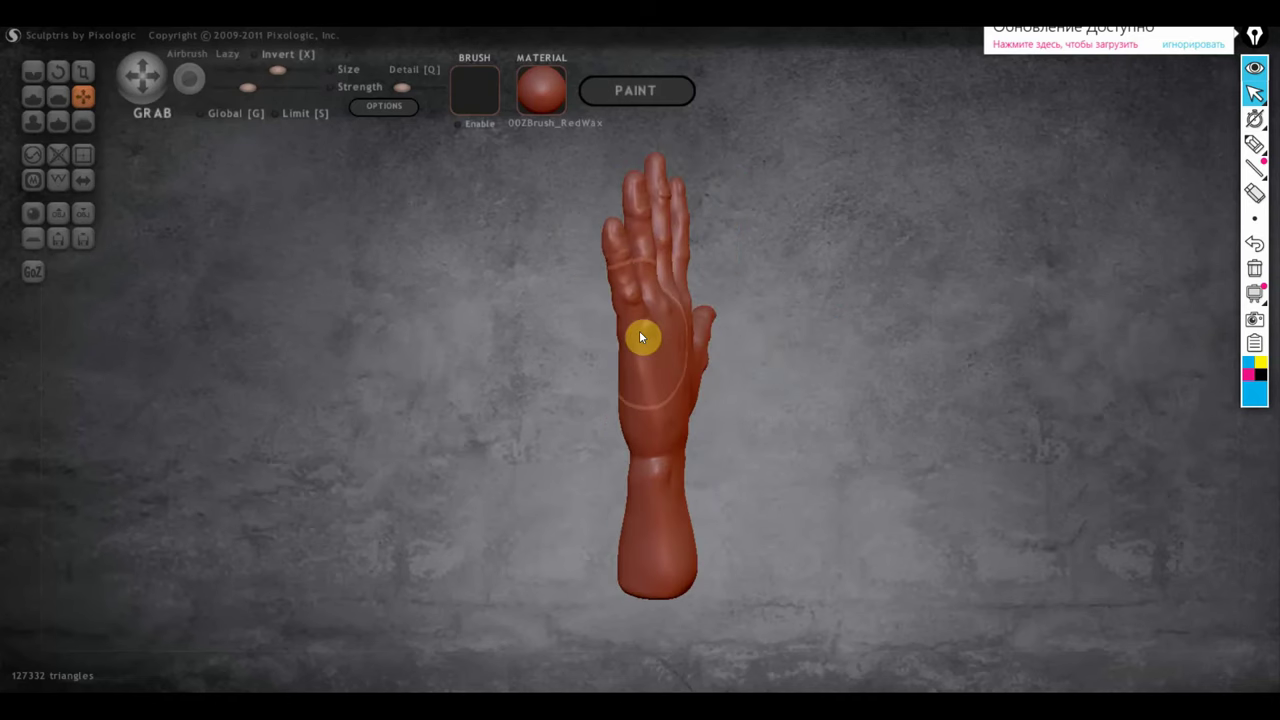
left_click_drag(639, 333, 502, 391)
scroll(640, 257, "up", 3)
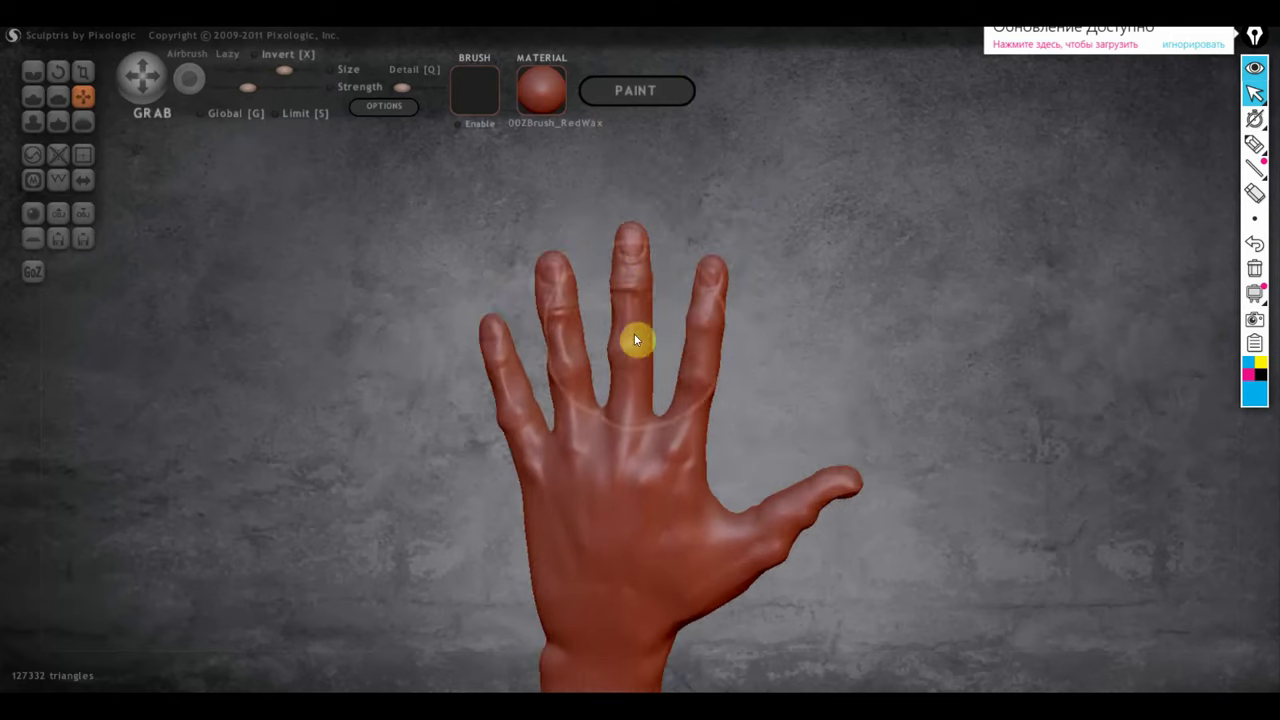
left_click_drag(750, 449, 340, 454)
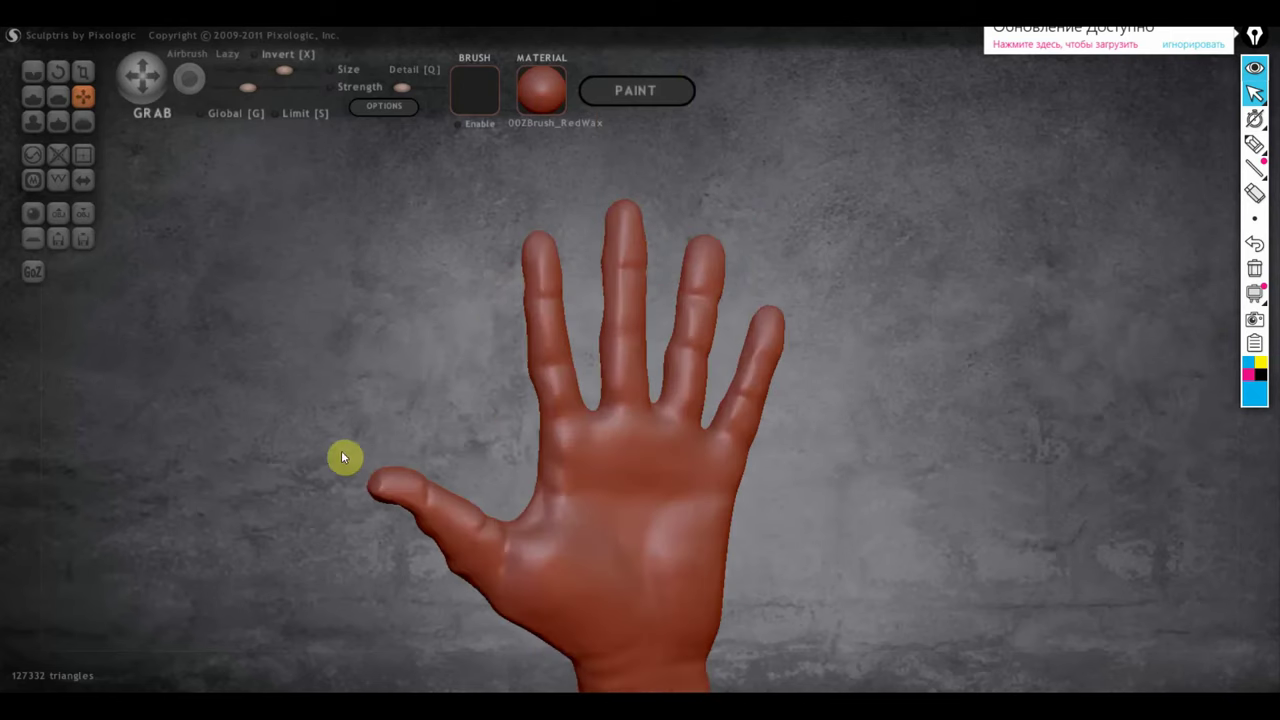
scroll(697, 461, "down", 2)
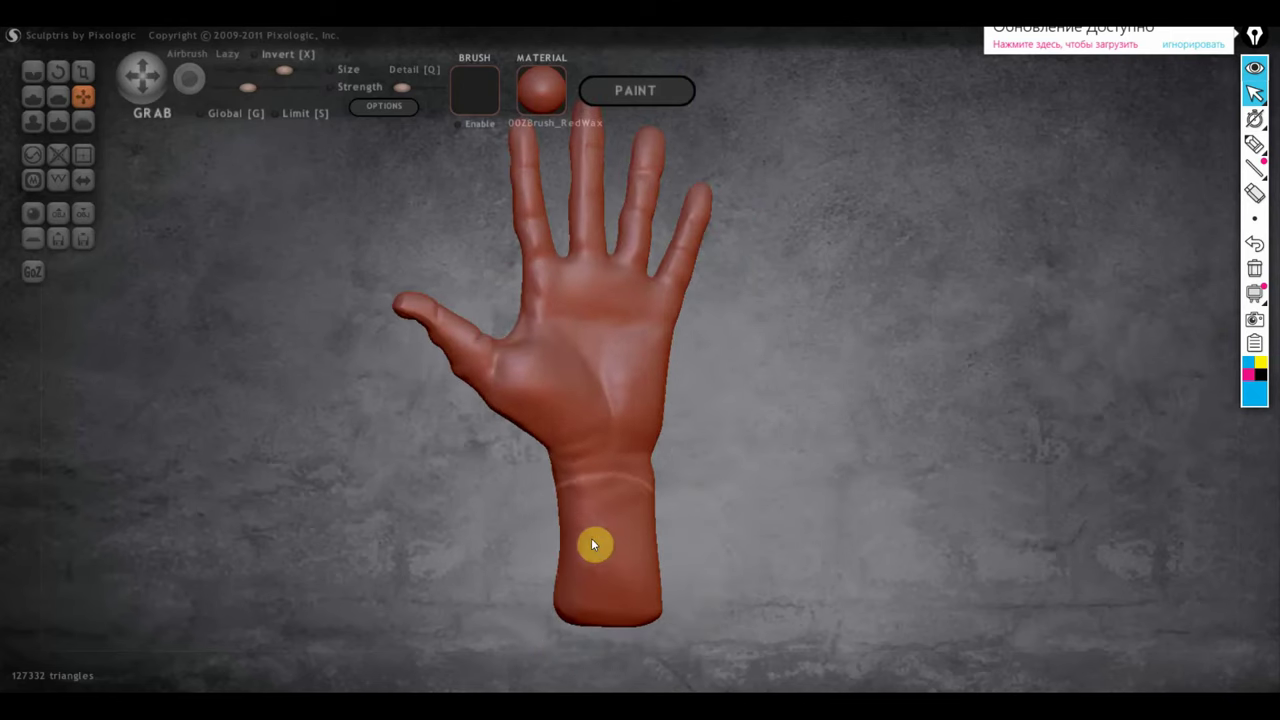
mouse_move(738, 543)
left_mouse_down()
mouse_move(754, 512)
mouse_move(666, 531)
left_mouse_up()
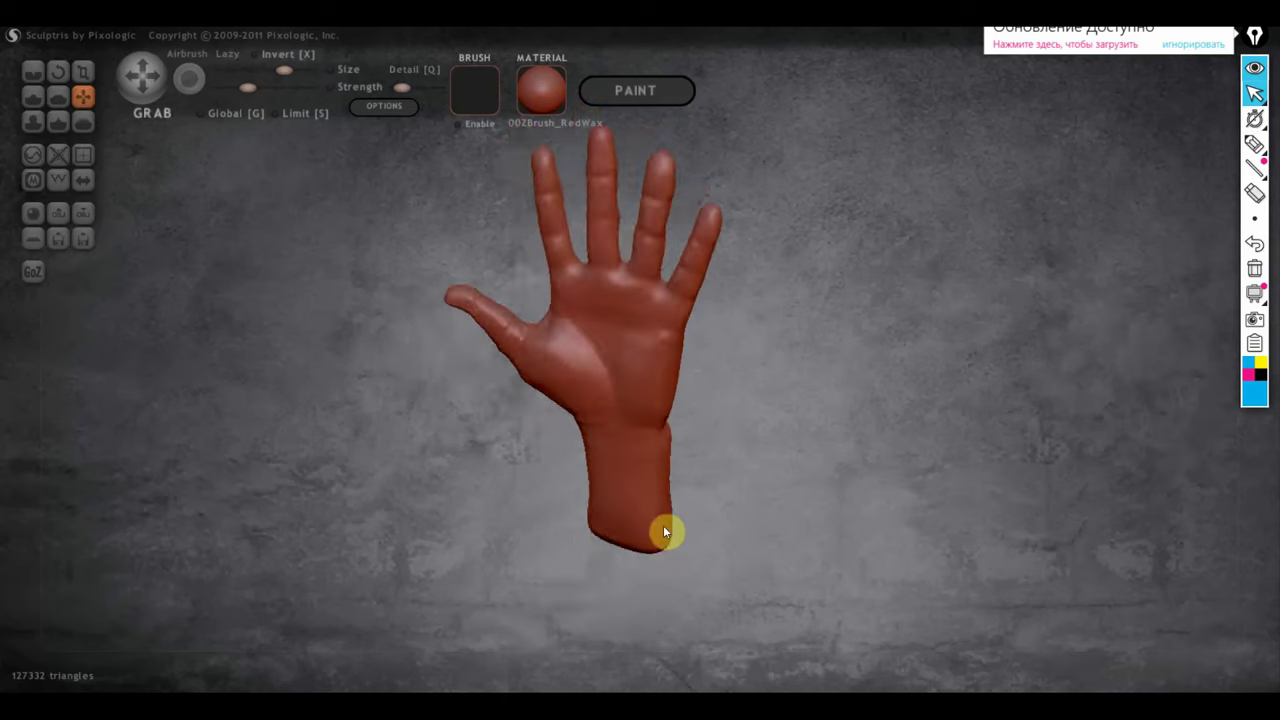
scroll(421, 292, "up", 3)
mouse_move(397, 314)
right_mouse_down()
mouse_move(611, 424)
mouse_move(850, 437)
mouse_move(1131, 371)
right_mouse_up()
scroll(926, 426, "down", 5)
mouse_move(926, 426)
right_mouse_down()
mouse_move(1043, 440)
mouse_move(1010, 460)
mouse_move(1034, 463)
mouse_move(929, 523)
mouse_move(643, 648)
right_mouse_up()
scroll(929, 549, "up", 2)
scroll(908, 540, "up", 4)
scroll(906, 540, "up", 2)
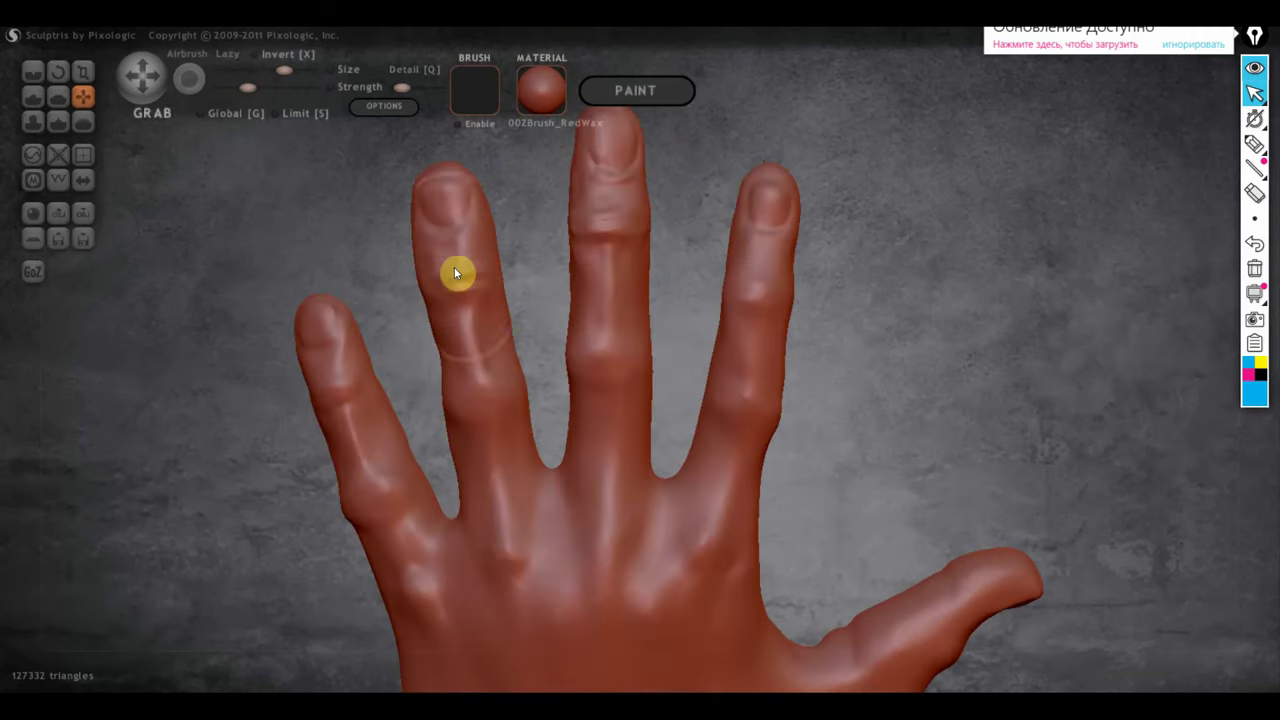
scroll(452, 258, "up", 4)
Reduce the brush size in two small steps for finer work.
left_click(271, 72)
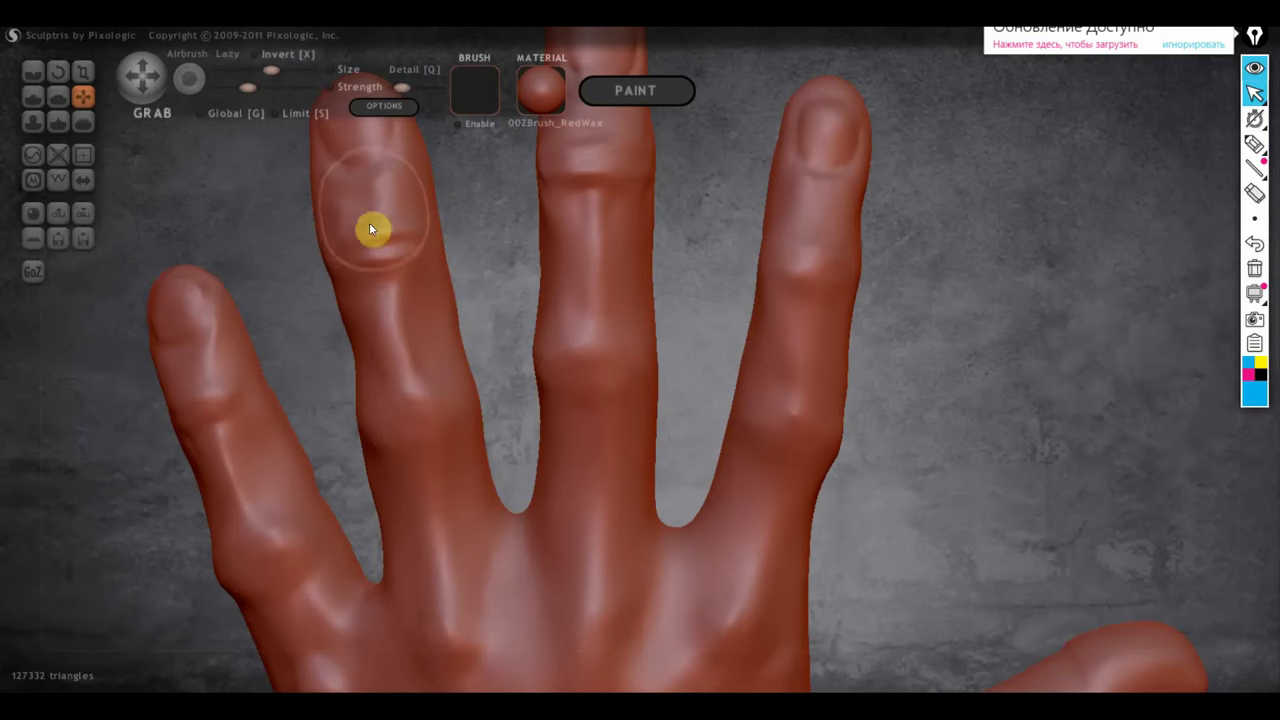
left_click(255, 72)
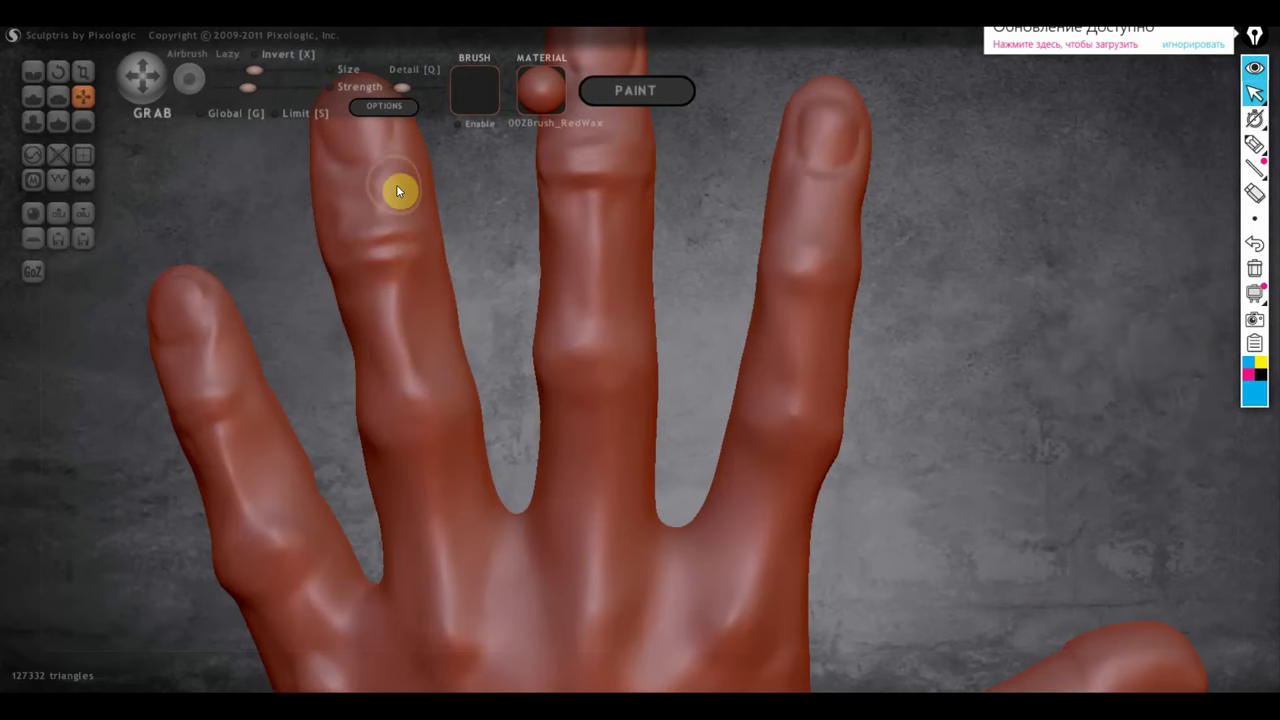
scroll(392, 251, "down", 3)
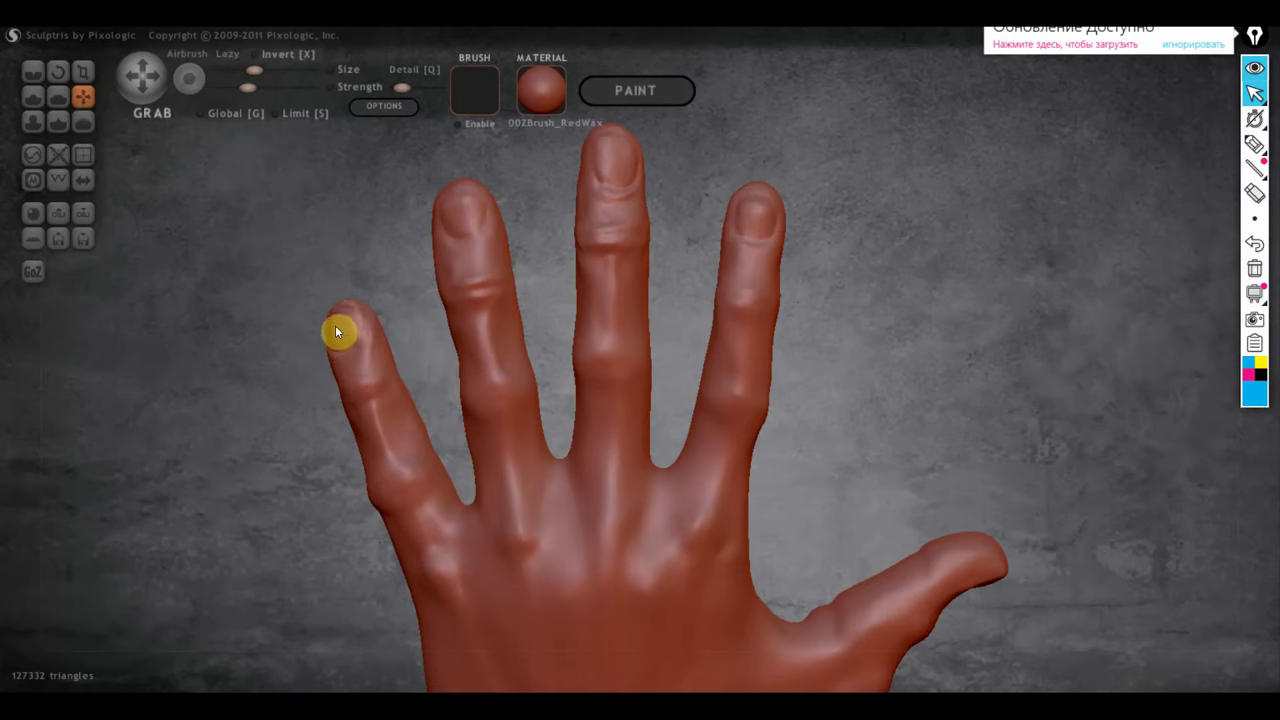
scroll(528, 418, "down", 3)
scroll(714, 506, "down", 2)
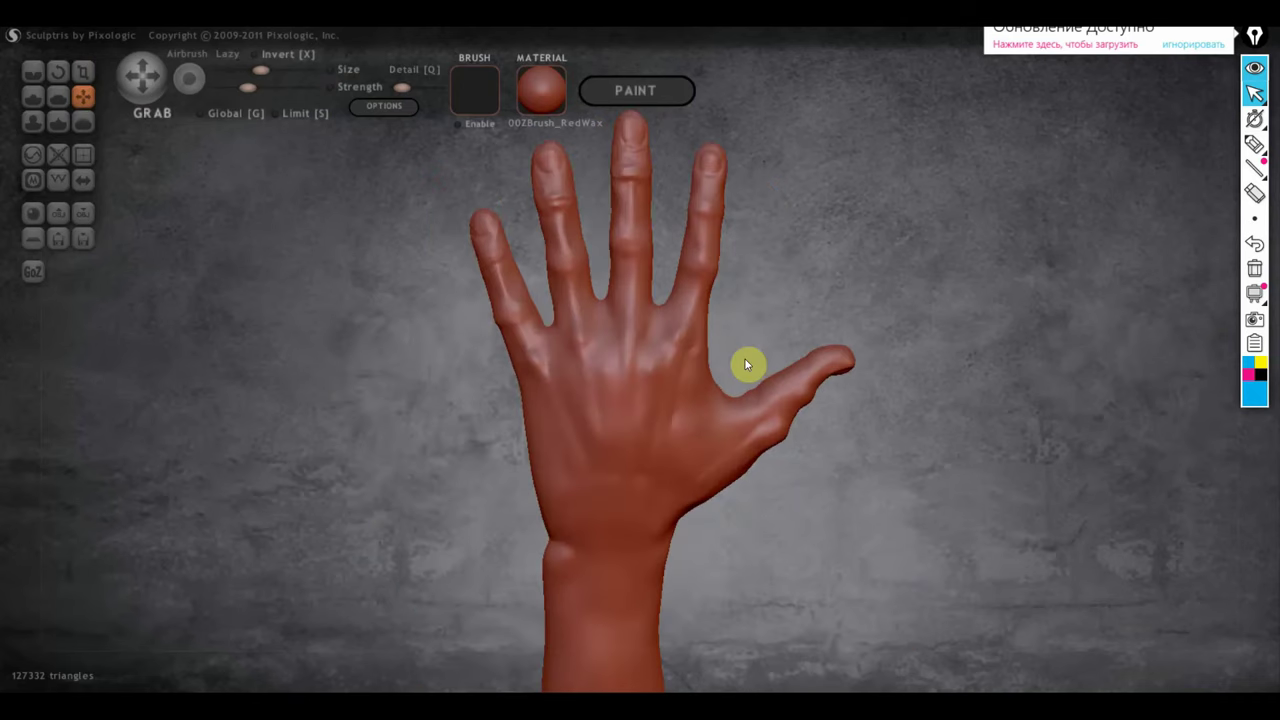
scroll(745, 359, "down", 1)
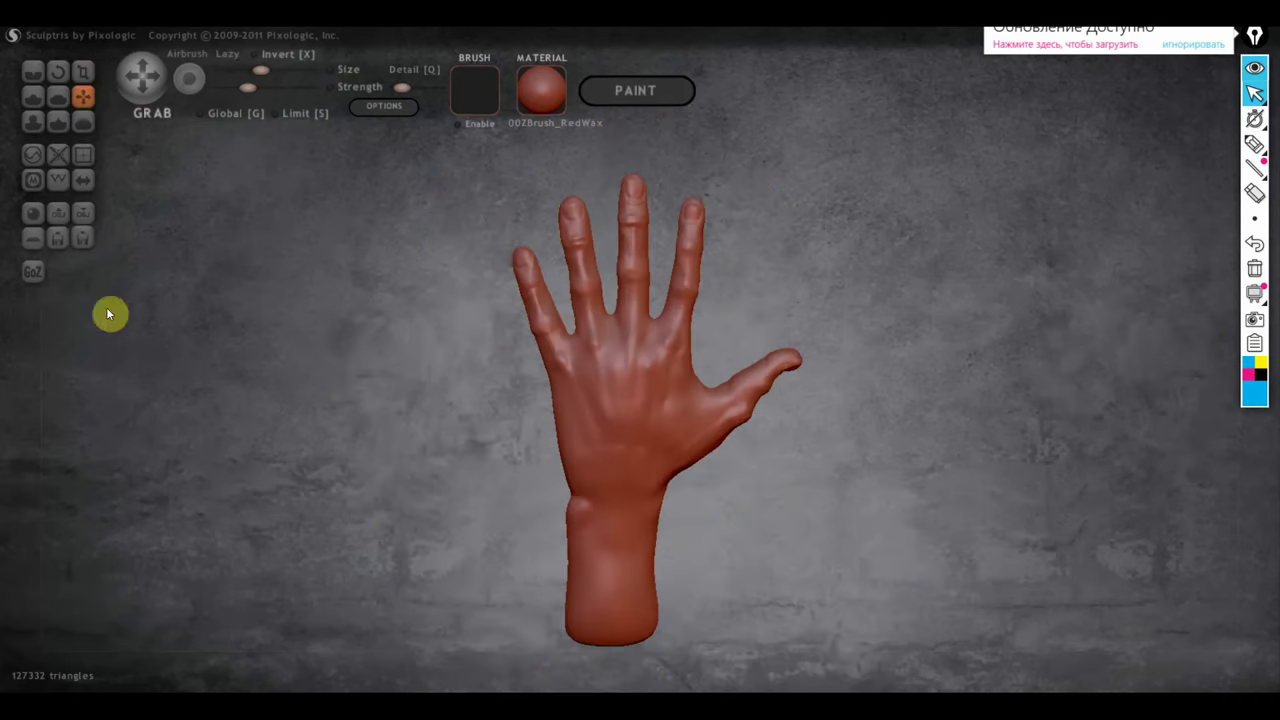
Export the hand again, changing the file name from 'кисть 2' to 'кисть 3'.
left_click(105, 229)
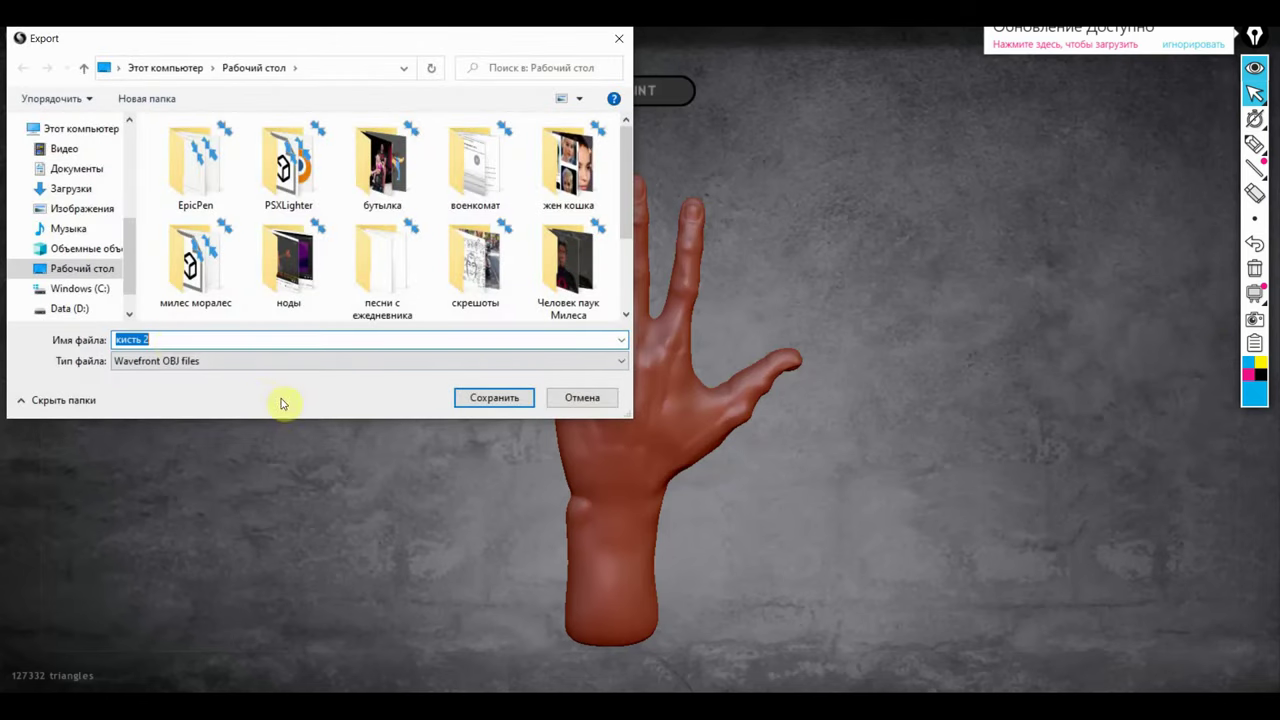
left_click(160, 340)
key("BackSpace")
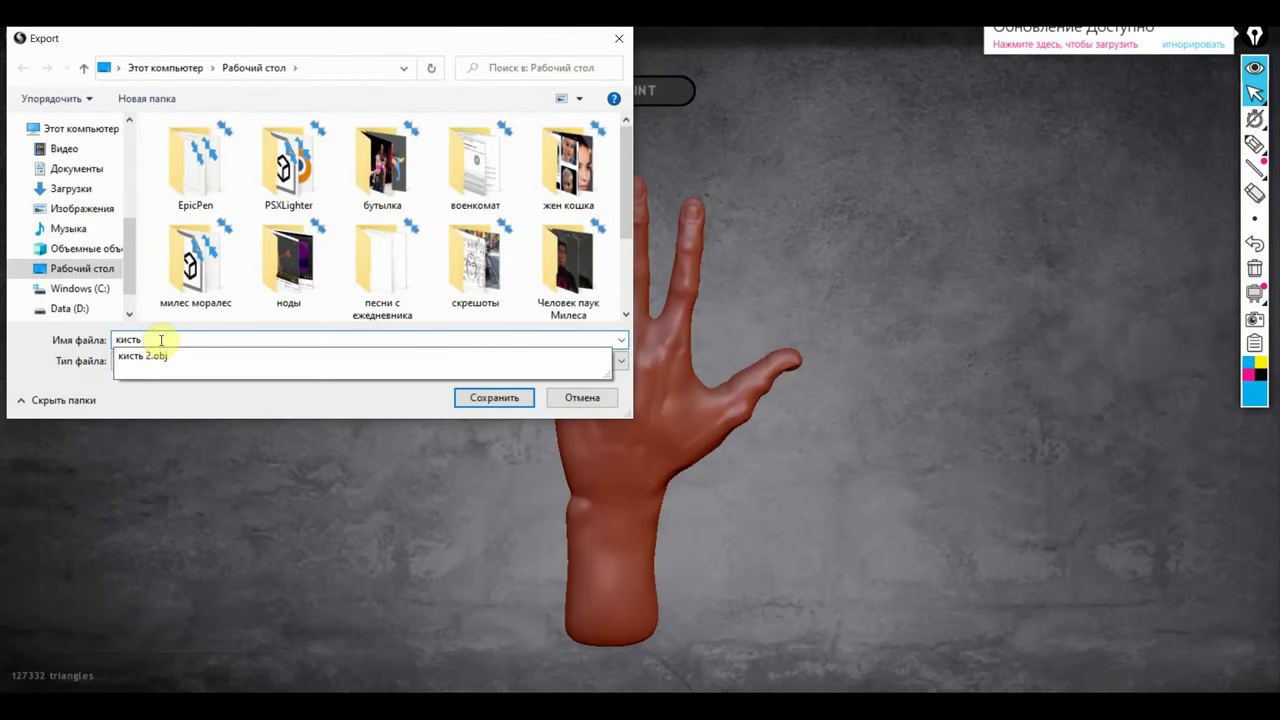
type("3")
key("Return")
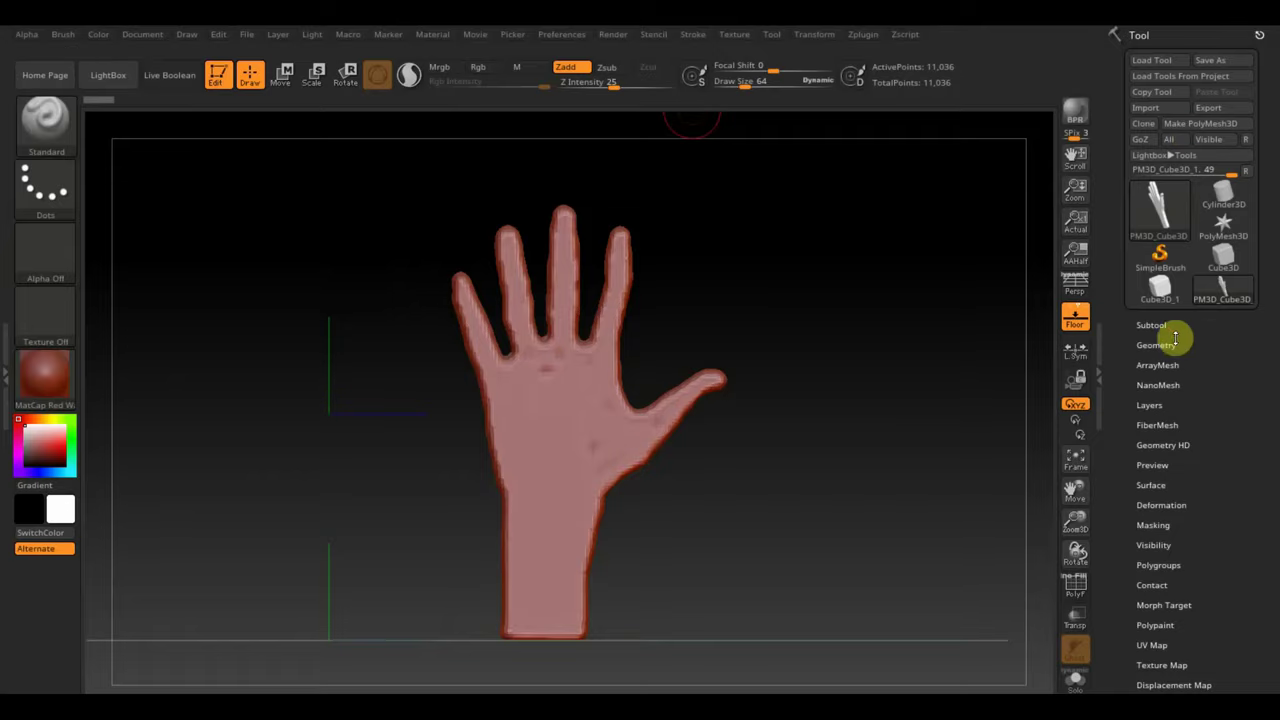
Show the subtool list and duplicate the hand subtool.
left_click(1152, 325)
left_click_drag(1271, 434, 1271, 374)
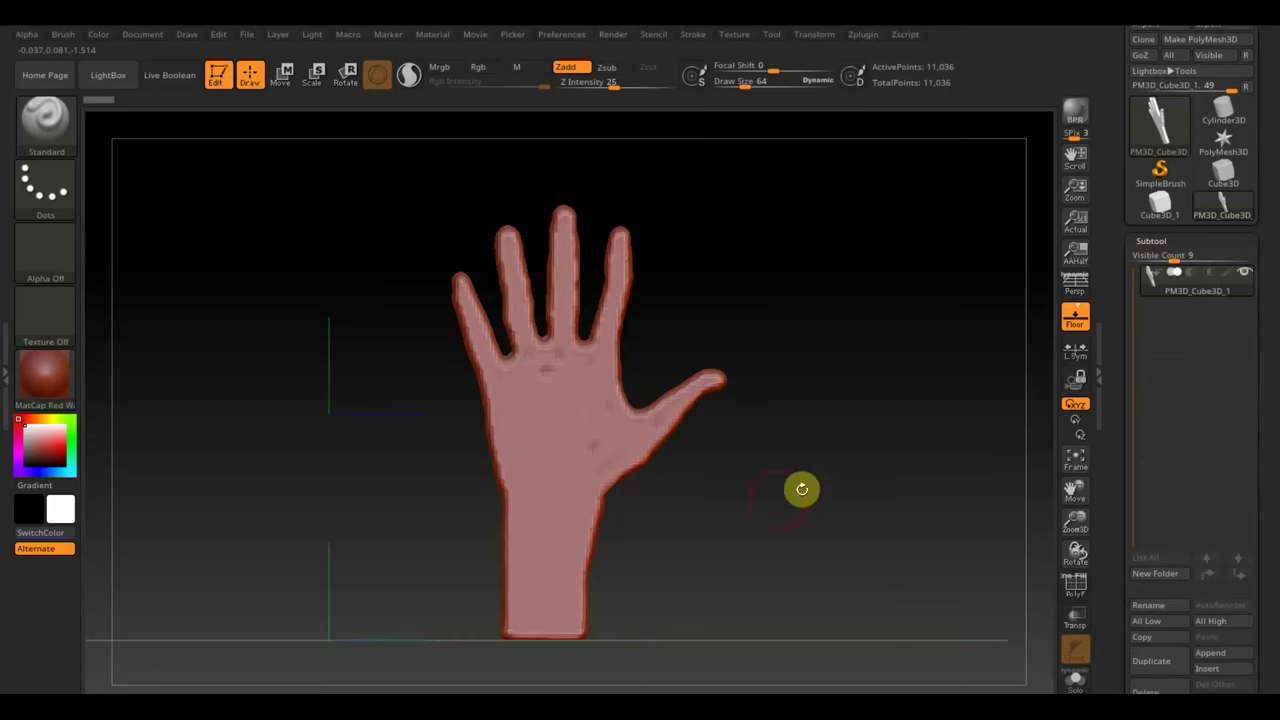
mouse_move(800, 489)
left_mouse_down()
mouse_move(657, 517)
mouse_move(820, 530)
left_mouse_up()
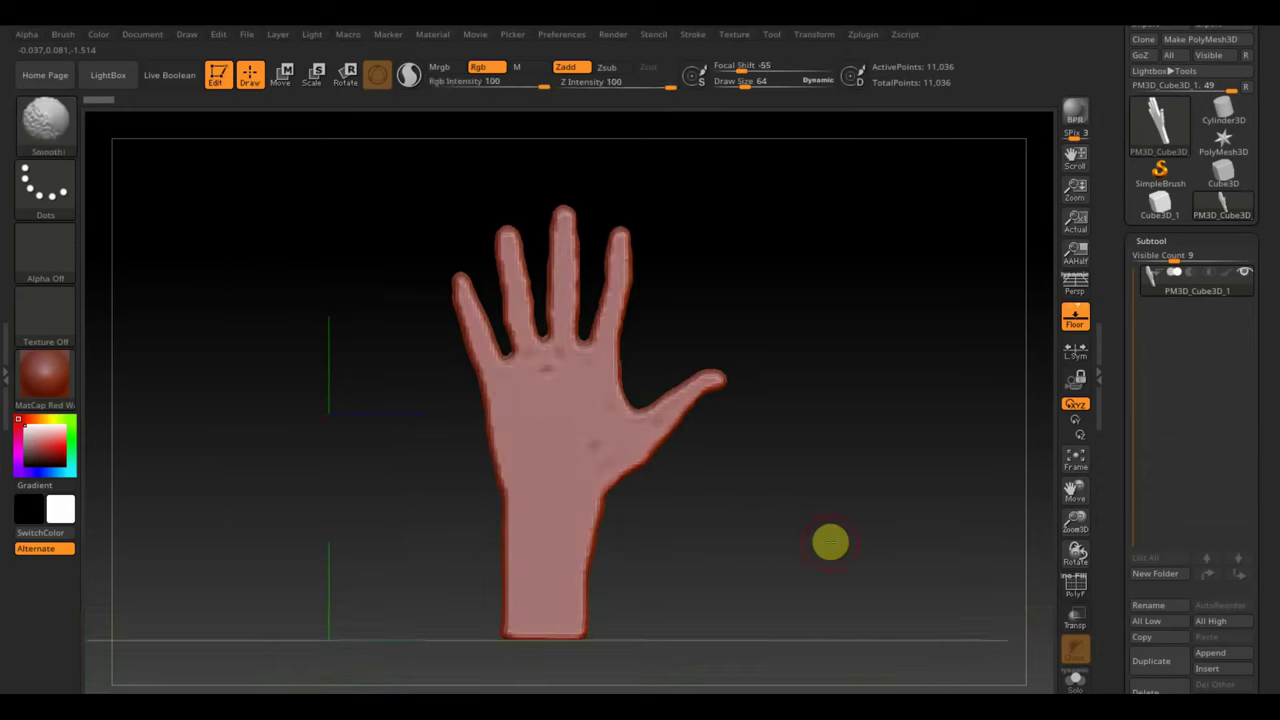
left_click(1158, 664)
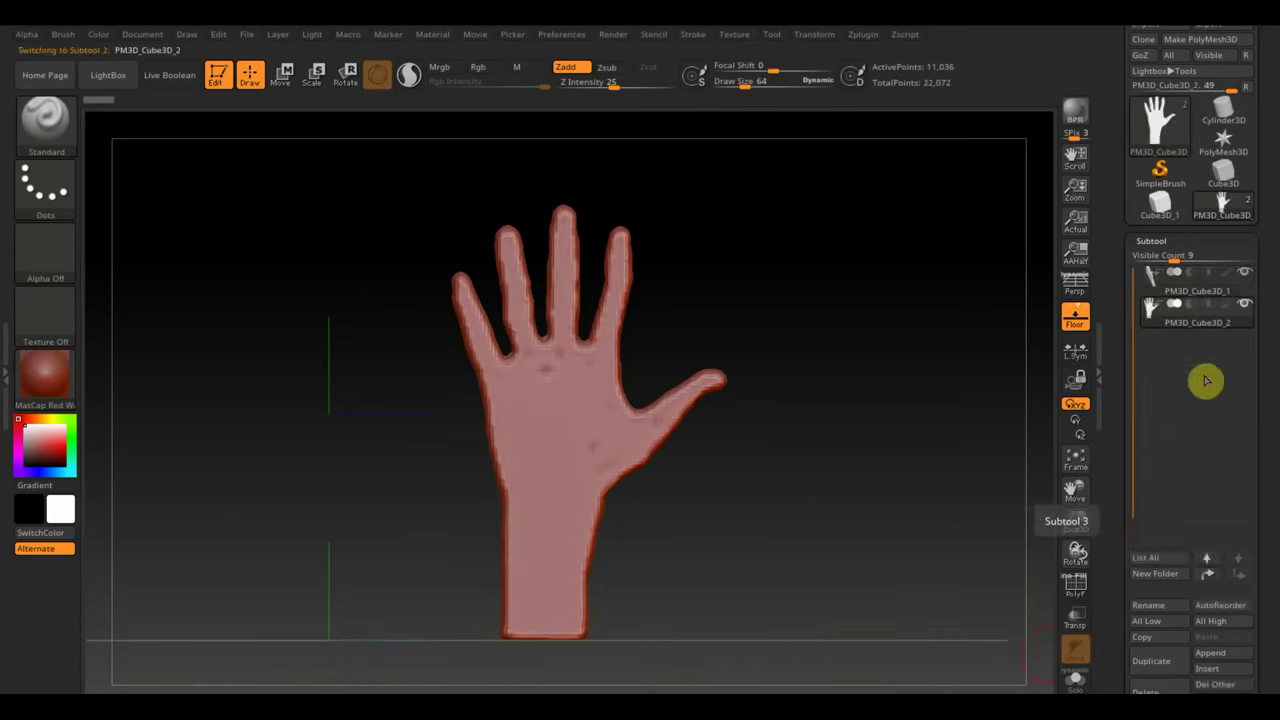
Import the 'кисть 2' hand mesh into the duplicated subtool and view it from the side.
left_click_drag(1268, 60, 1270, 180)
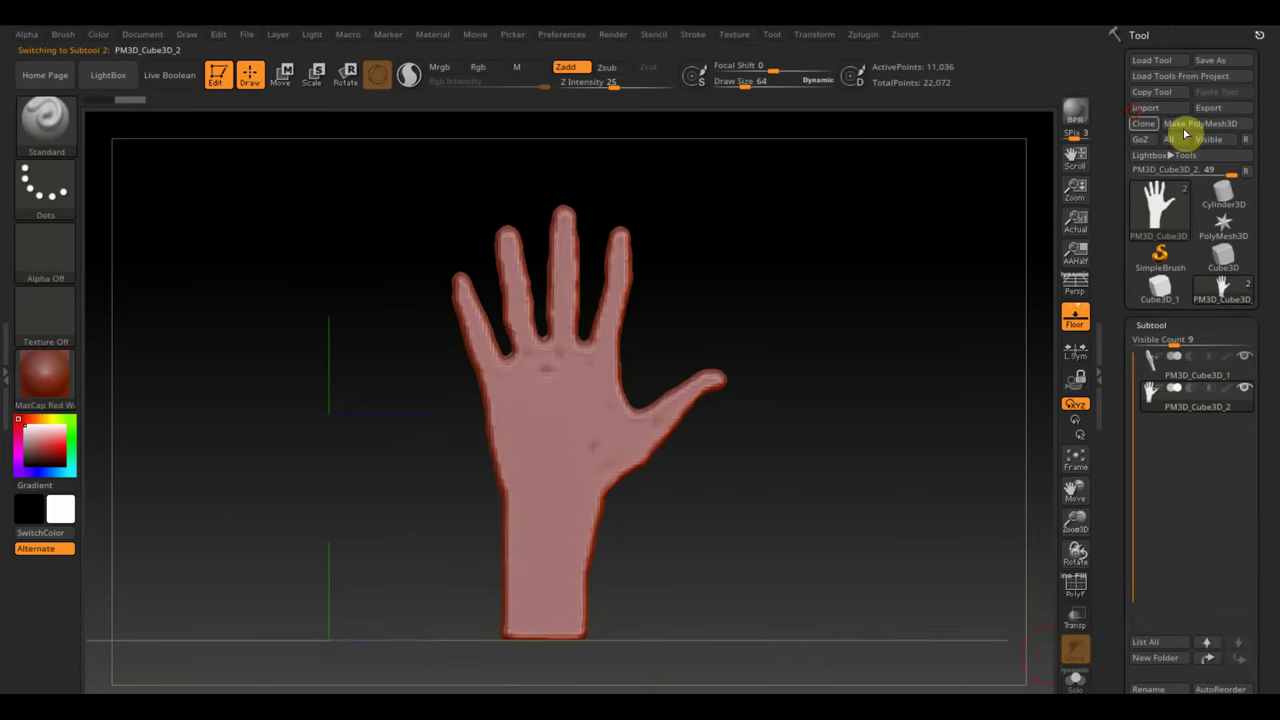
left_click(1142, 107)
left_click(180, 164)
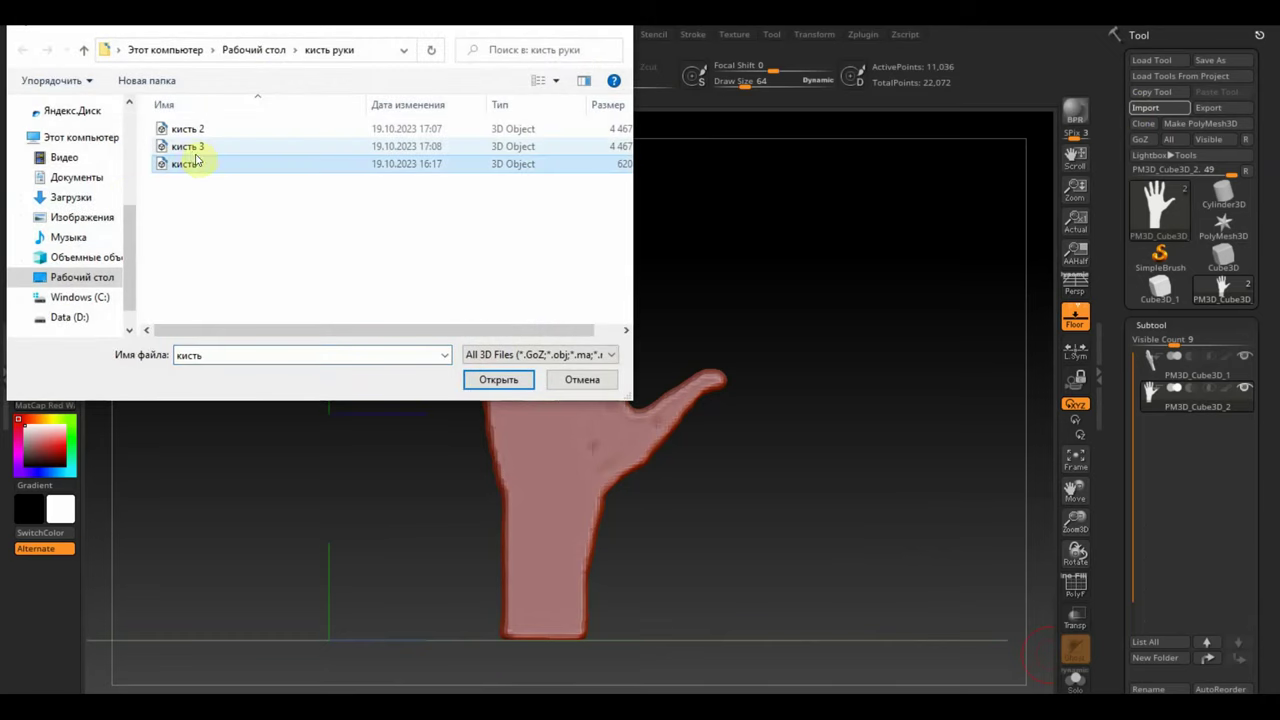
double_click(185, 129)
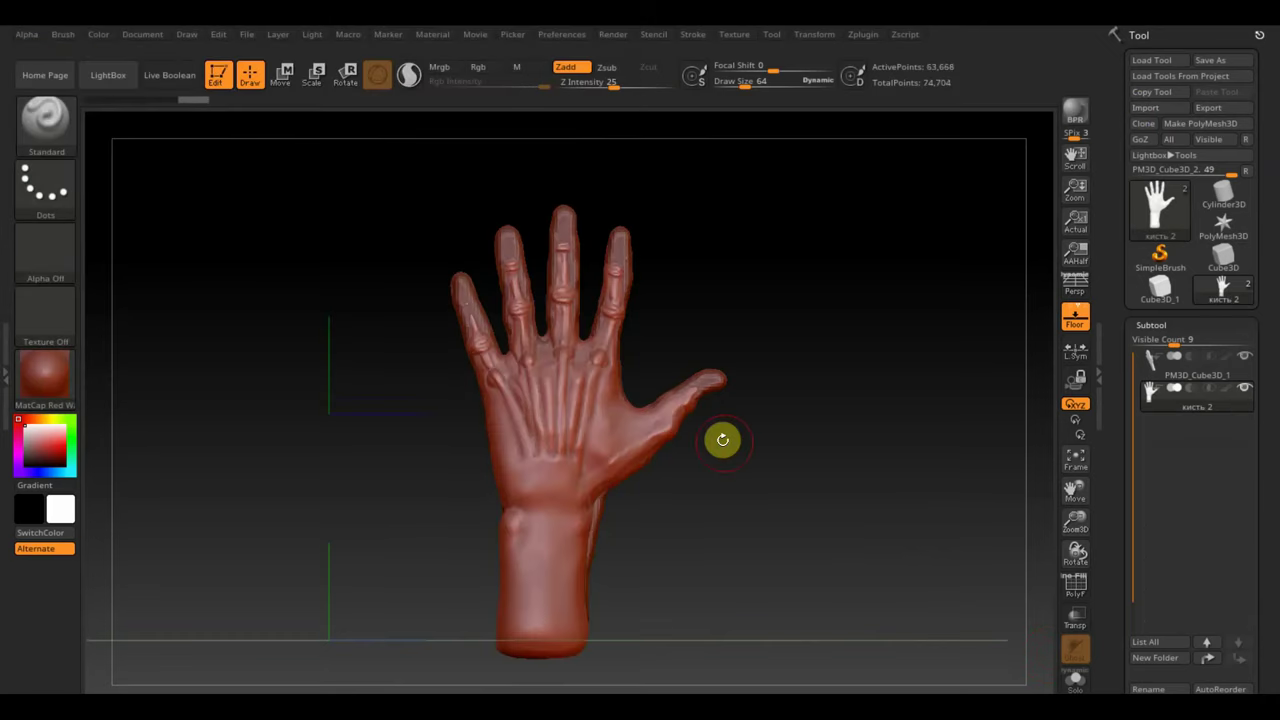
mouse_move(840, 505)
left_mouse_down()
mouse_move(714, 523)
mouse_move(831, 534)
left_mouse_up()
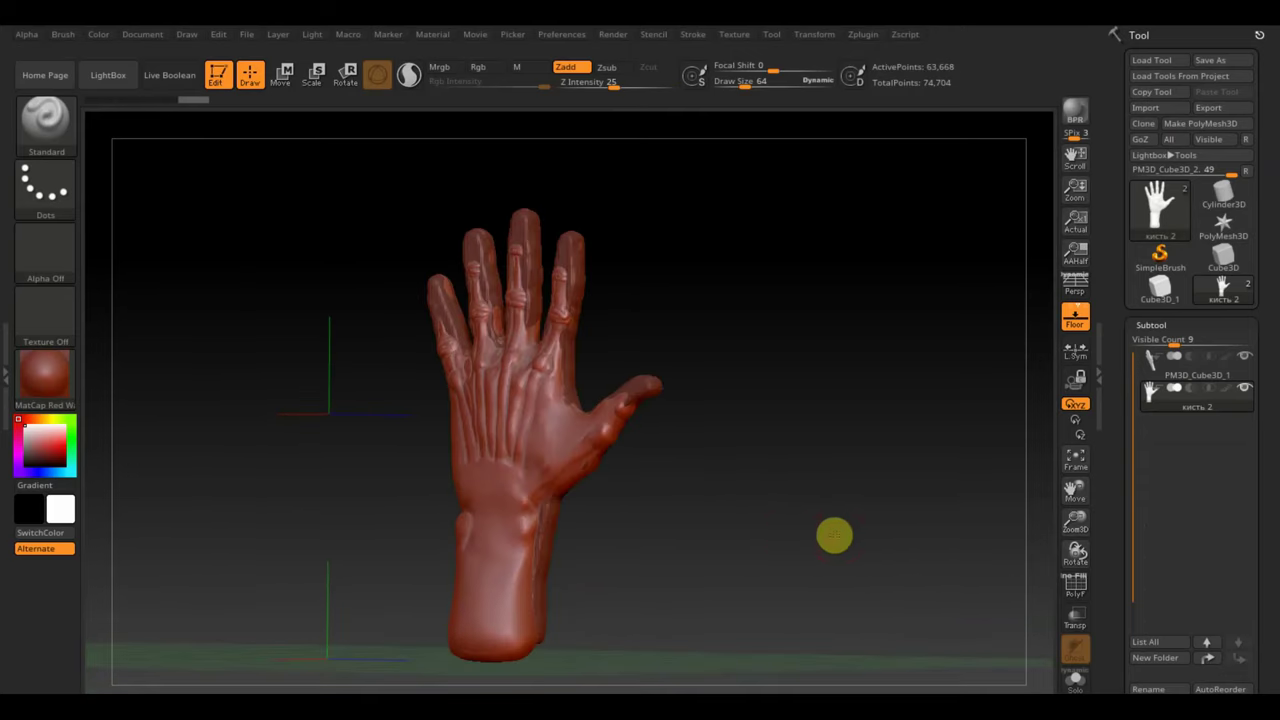
Move the pink hand subtool off to the left and recentre the view on both hands.
left_click(561, 250, "alt")
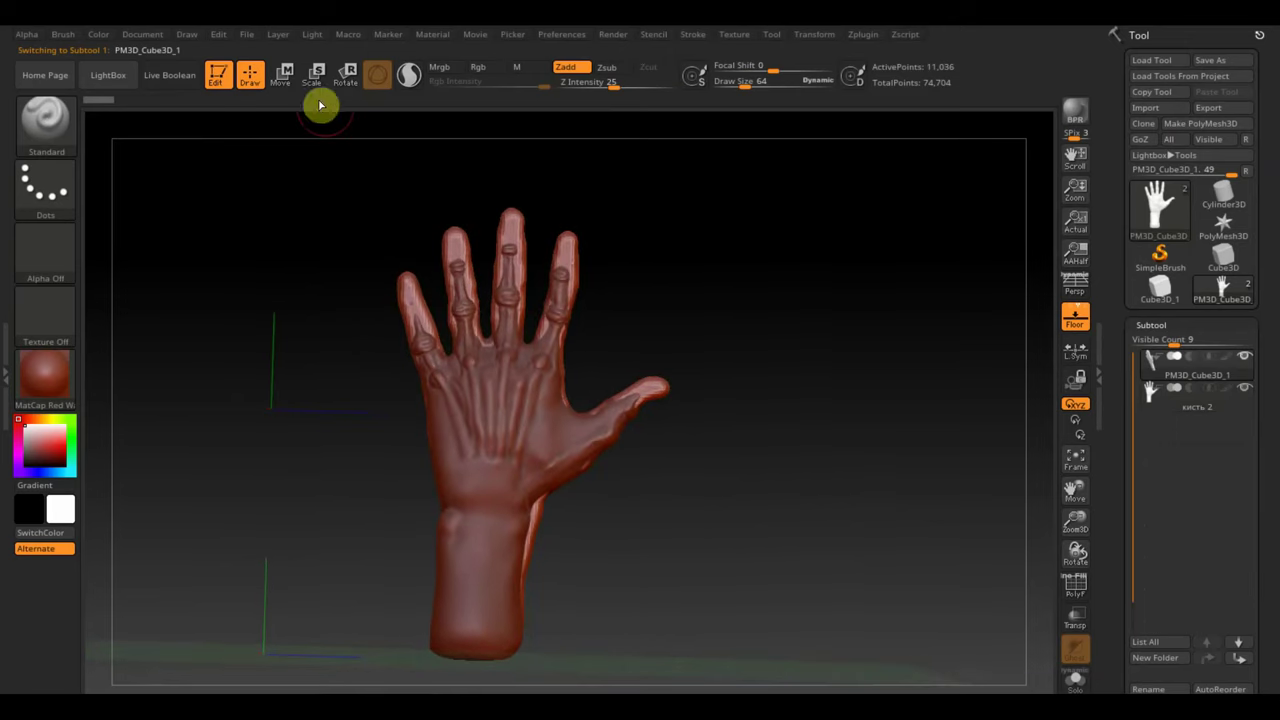
left_click(283, 73)
left_click_drag(430, 416, 143, 418)
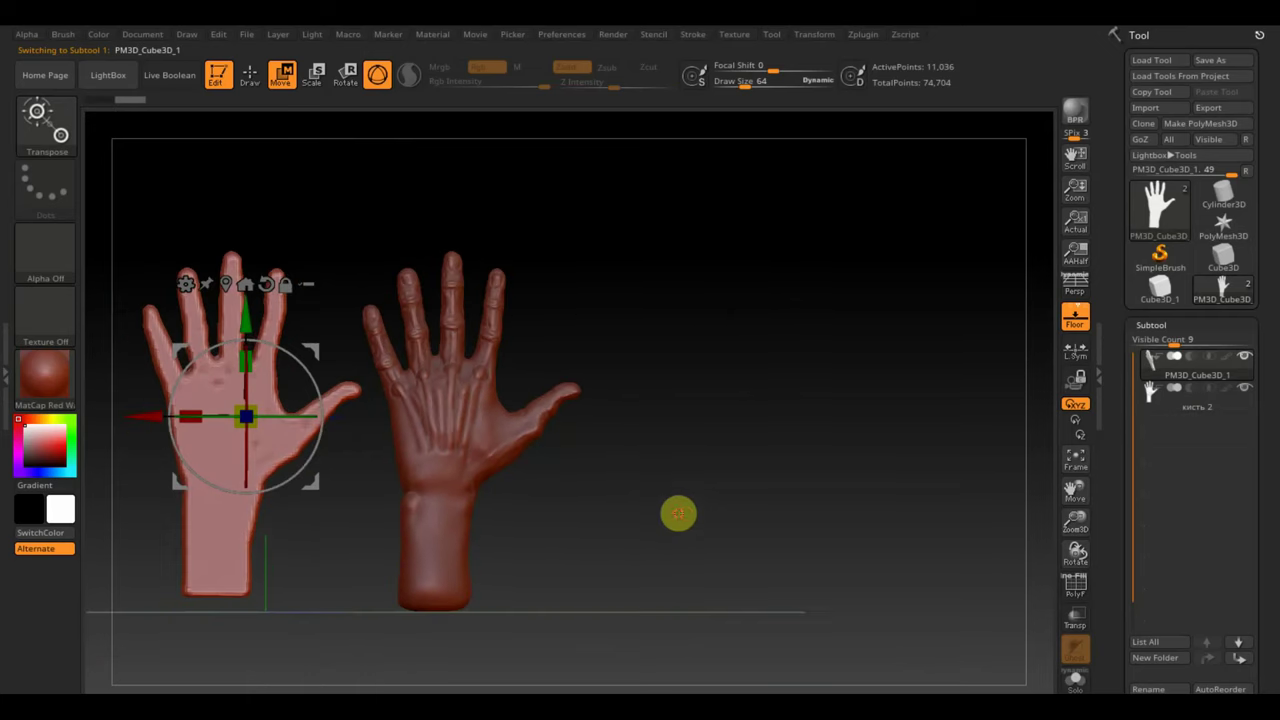
mouse_move(677, 514)
left_mouse_down("alt")
mouse_move(861, 529)
mouse_move(855, 506)
left_mouse_up("alt")
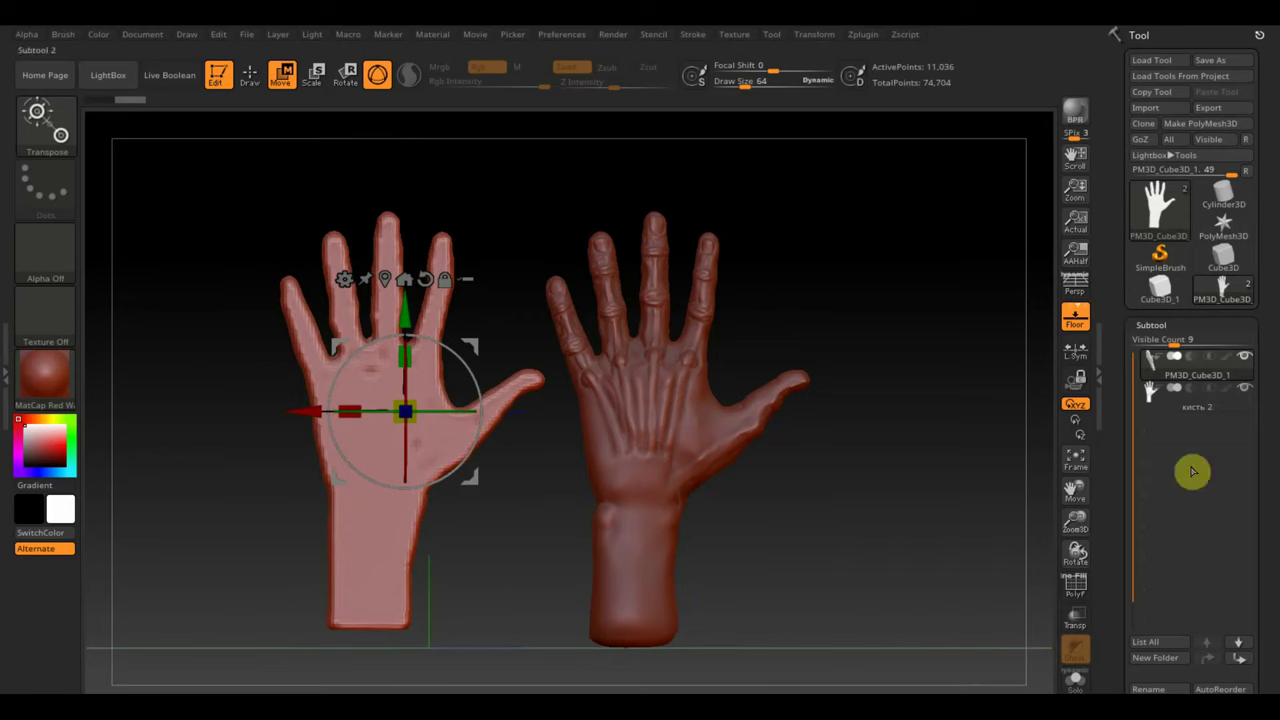
Duplicate the 'кисть 2' subtool as 'кисть 3' and bring up mesh import.
left_click(1160, 405)
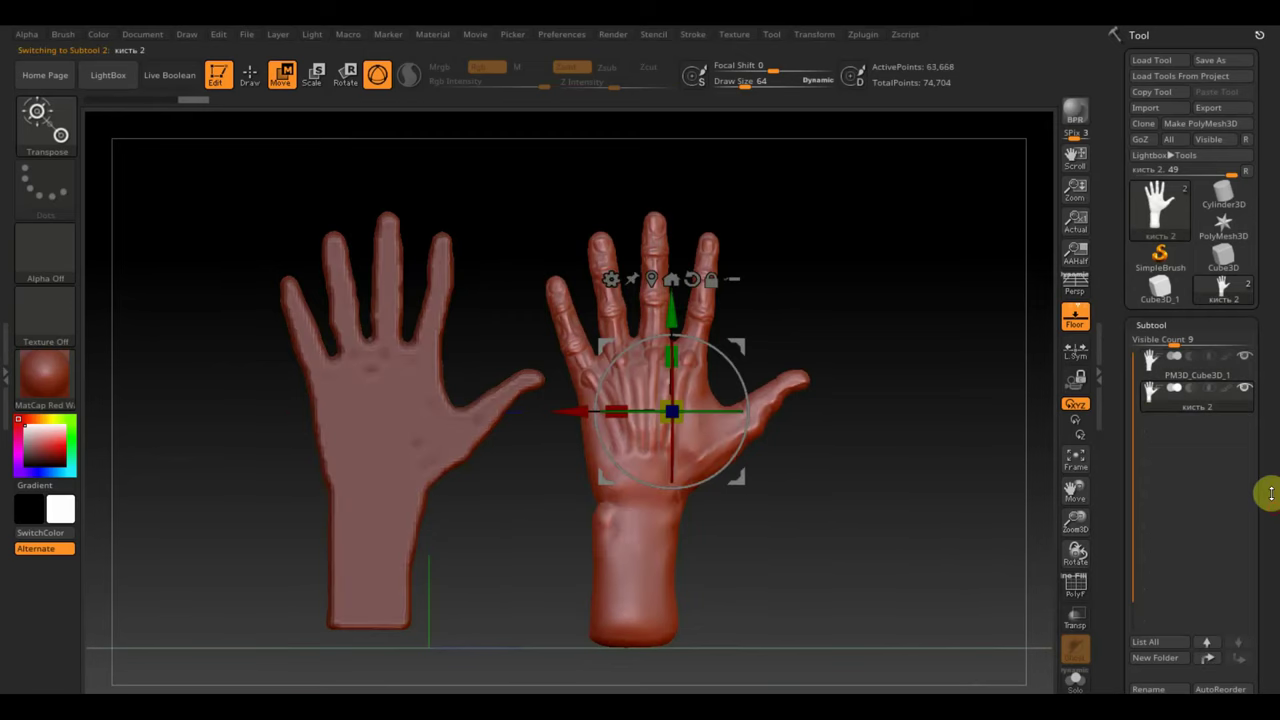
scroll(1265, 498, "down", 3)
left_click(1165, 598)
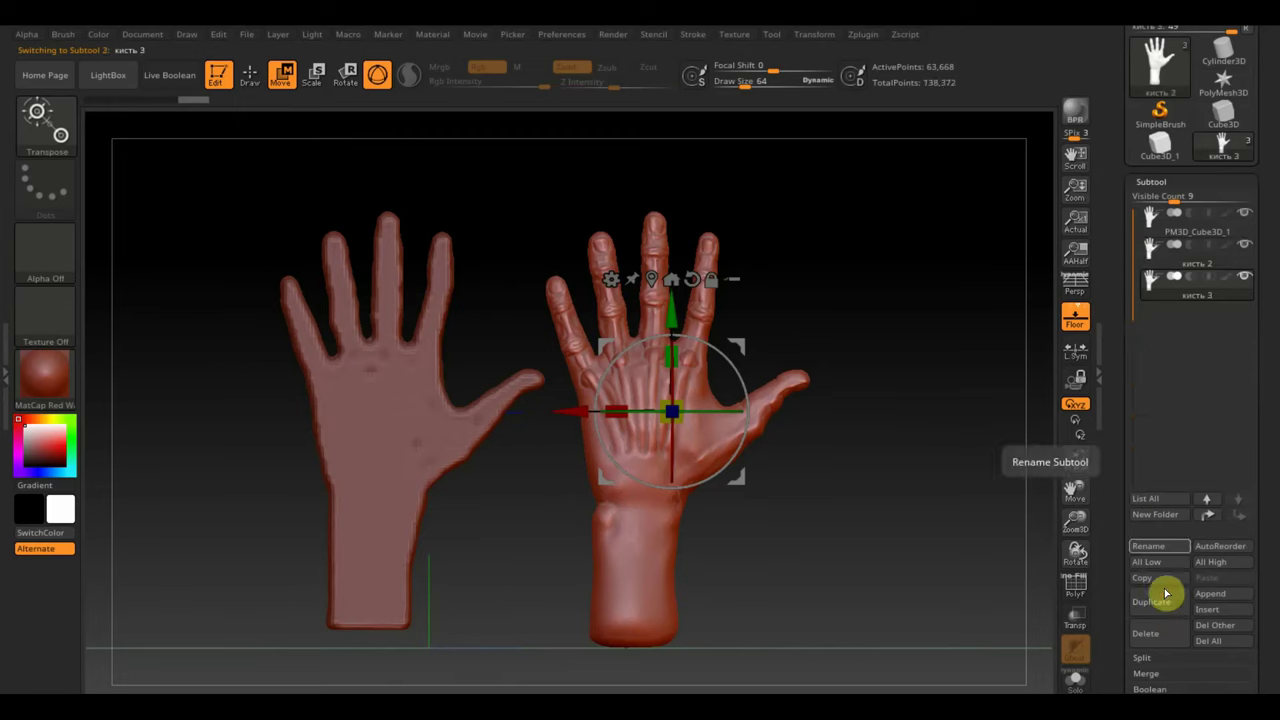
scroll(1262, 230, "up", 3)
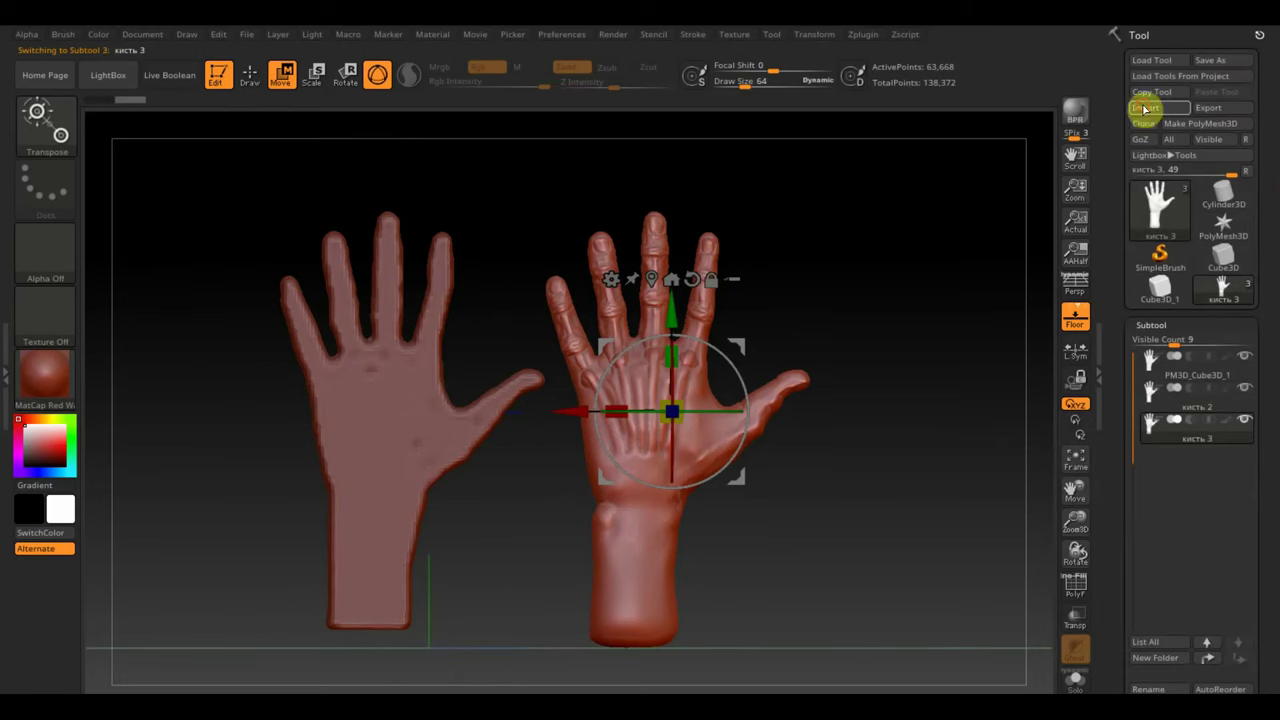
left_click(1145, 108)
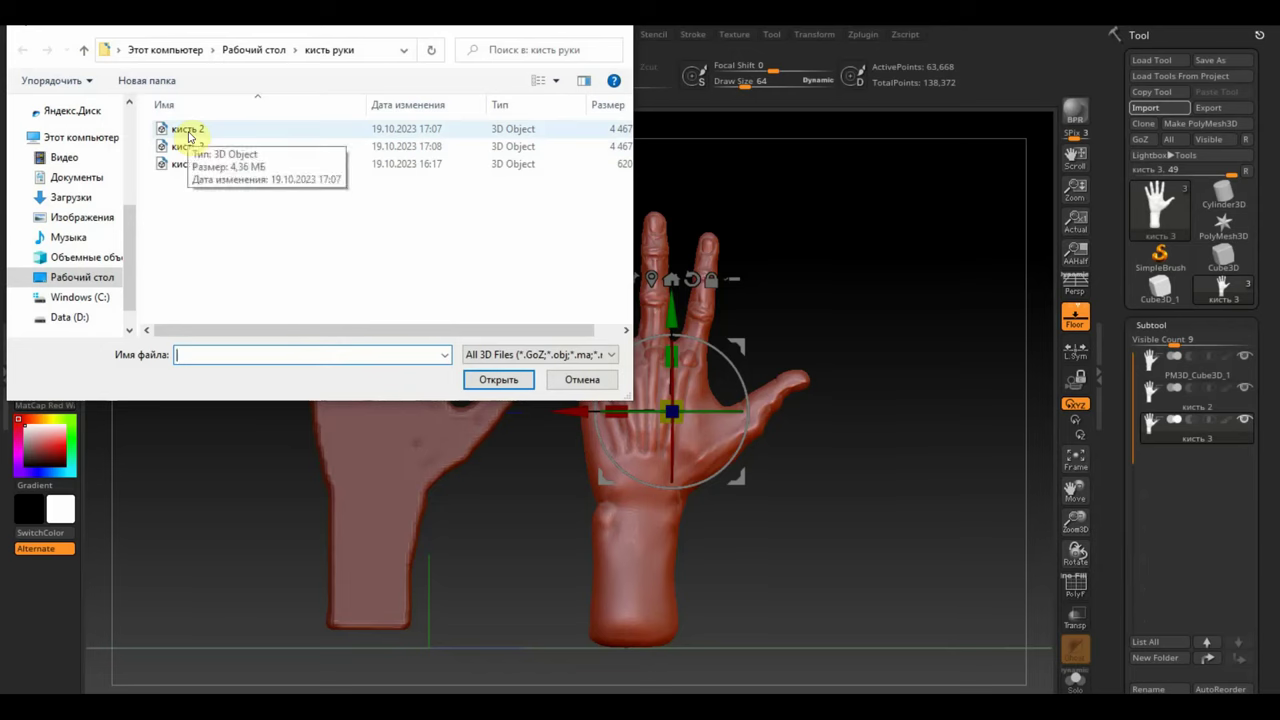
Import 'кисть 2' into the new subtool, slide it left, then import the 'кисть 3' mesh.
double_click(189, 131)
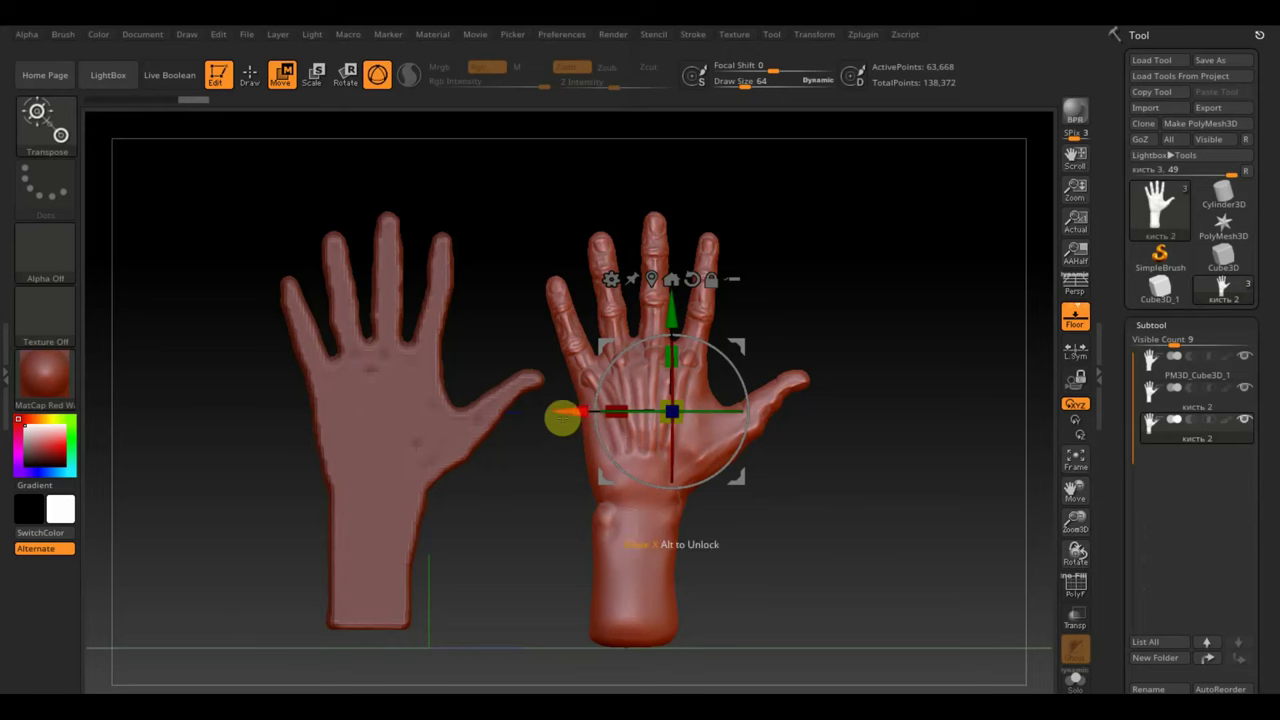
left_click_drag(573, 412, 393, 408)
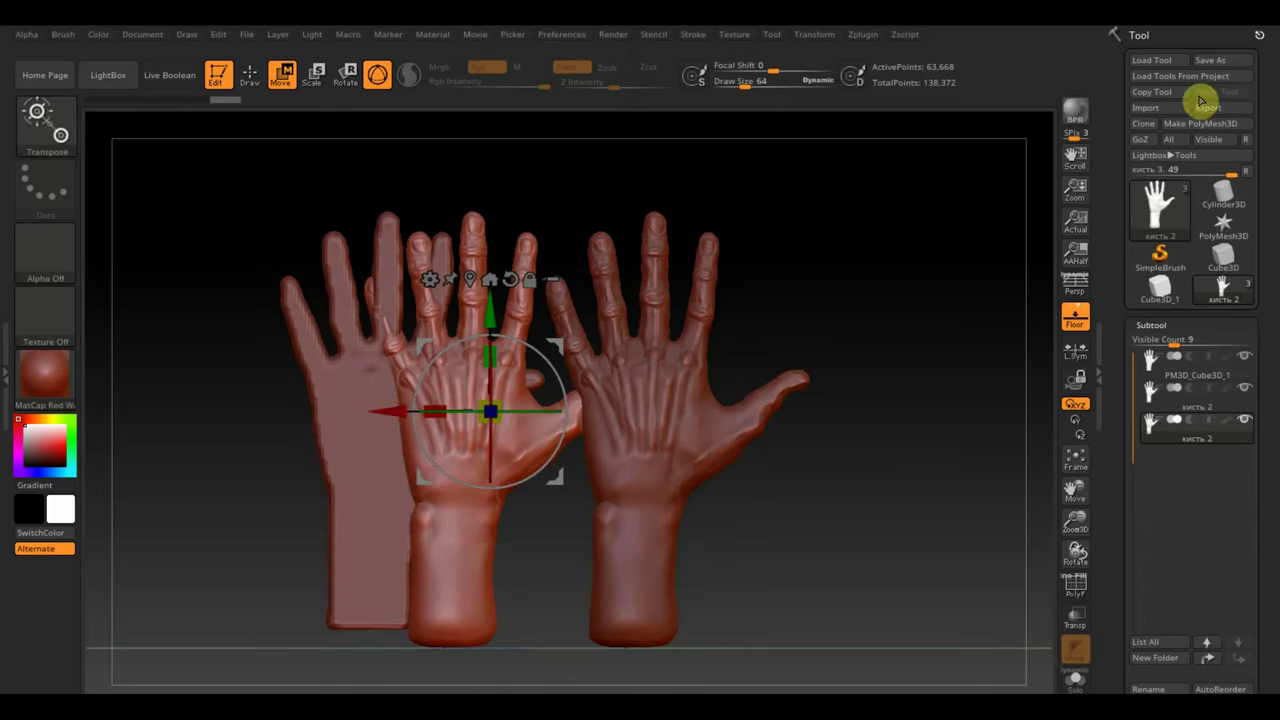
left_click(1145, 107)
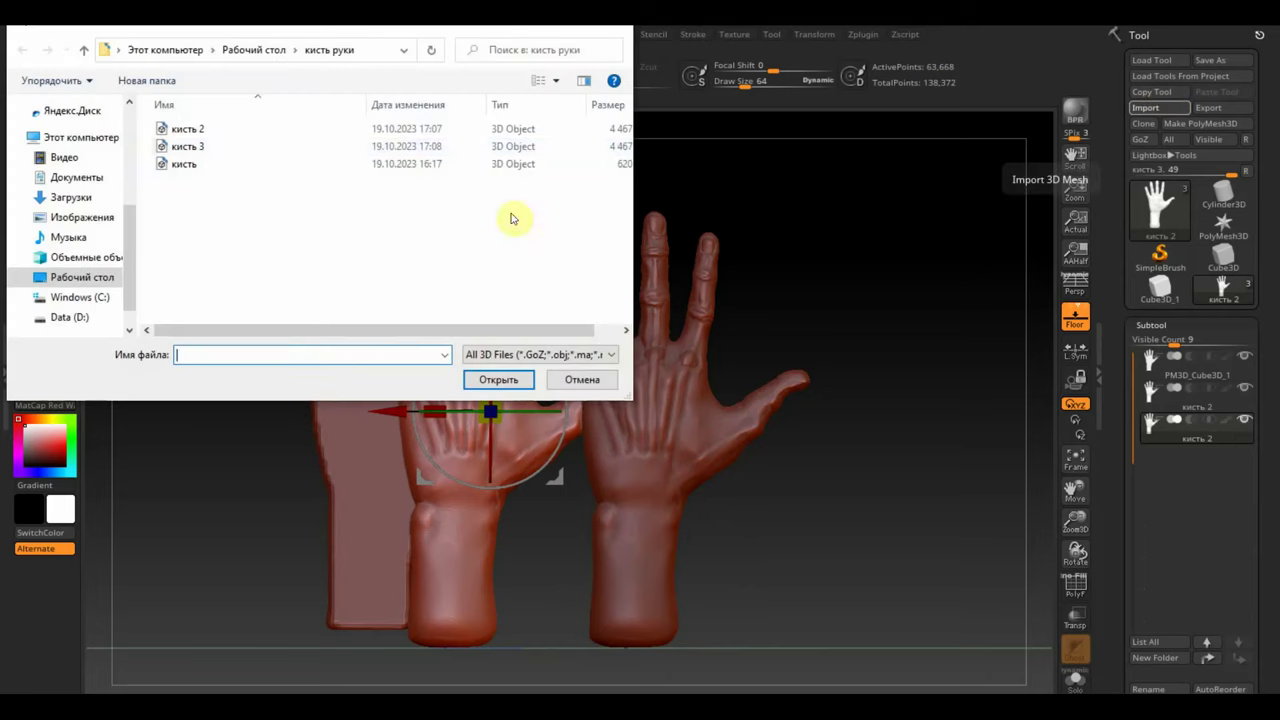
double_click(188, 146)
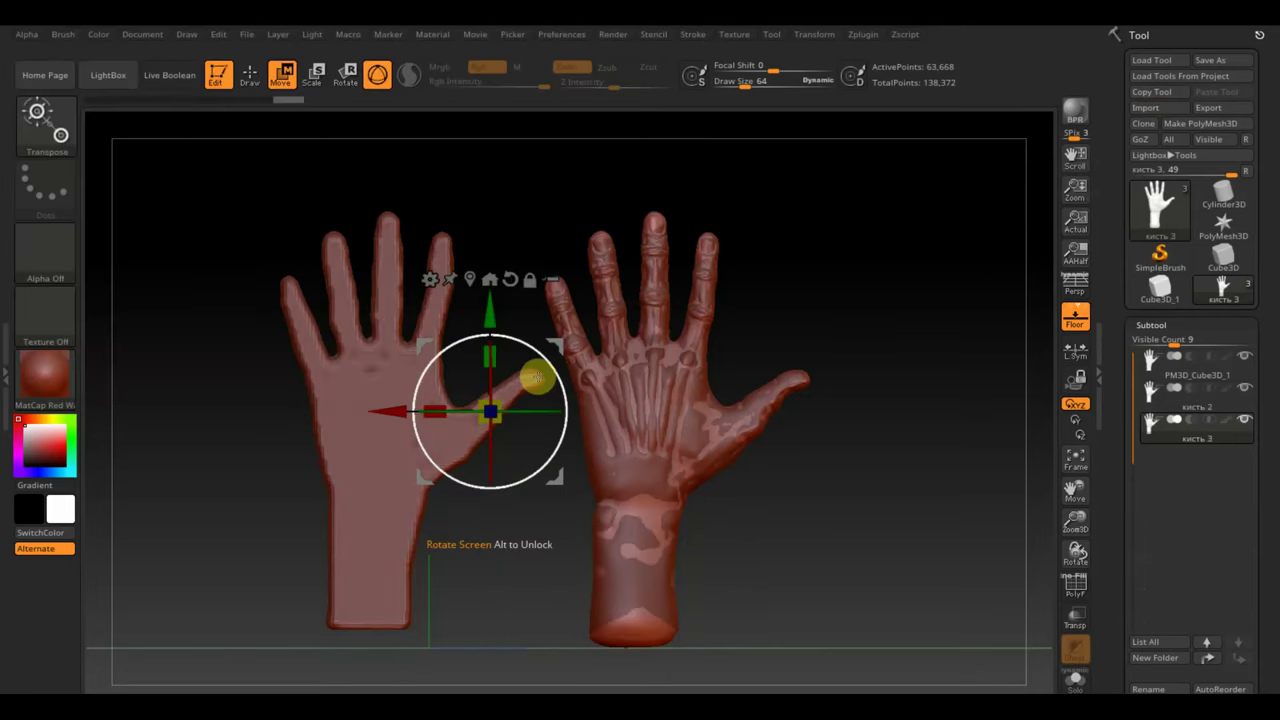
Slide a detailed hand left along X and space it away from the central pink hand.
left_click_drag(394, 410, 72, 418)
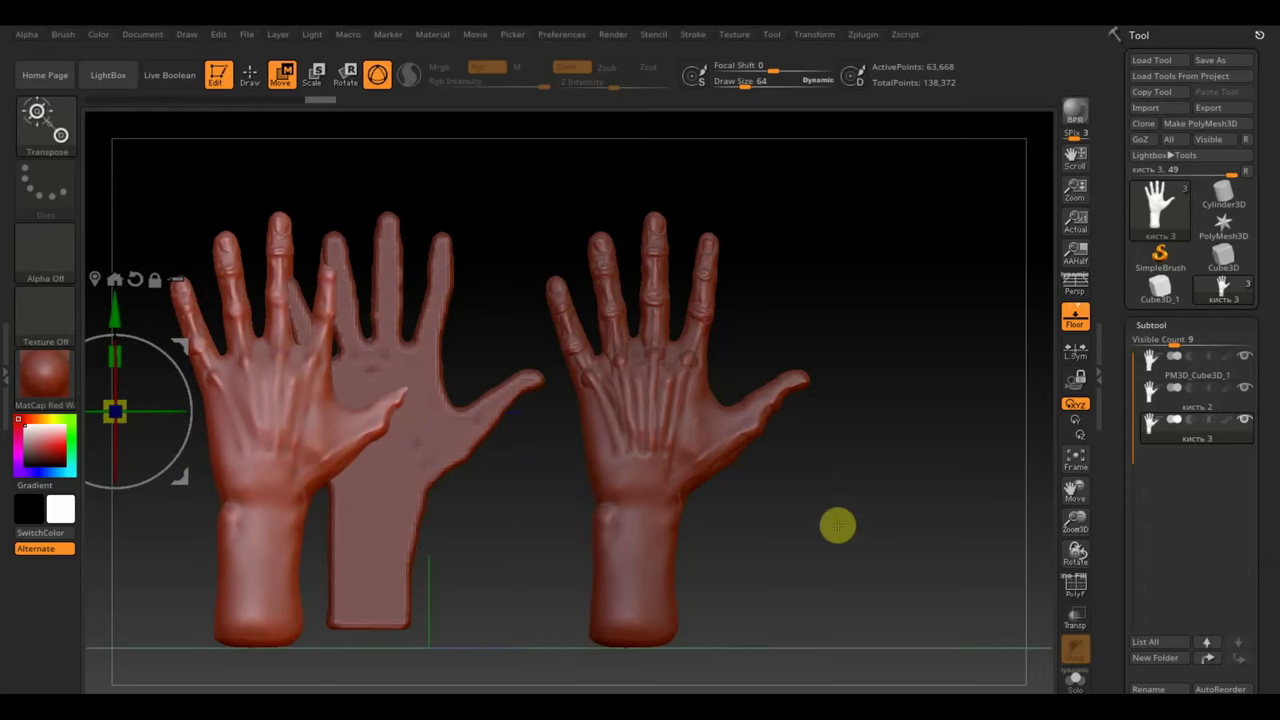
mouse_move(839, 557)
left_mouse_down("alt")
mouse_move(831, 517)
mouse_move(926, 526)
left_mouse_up("alt")
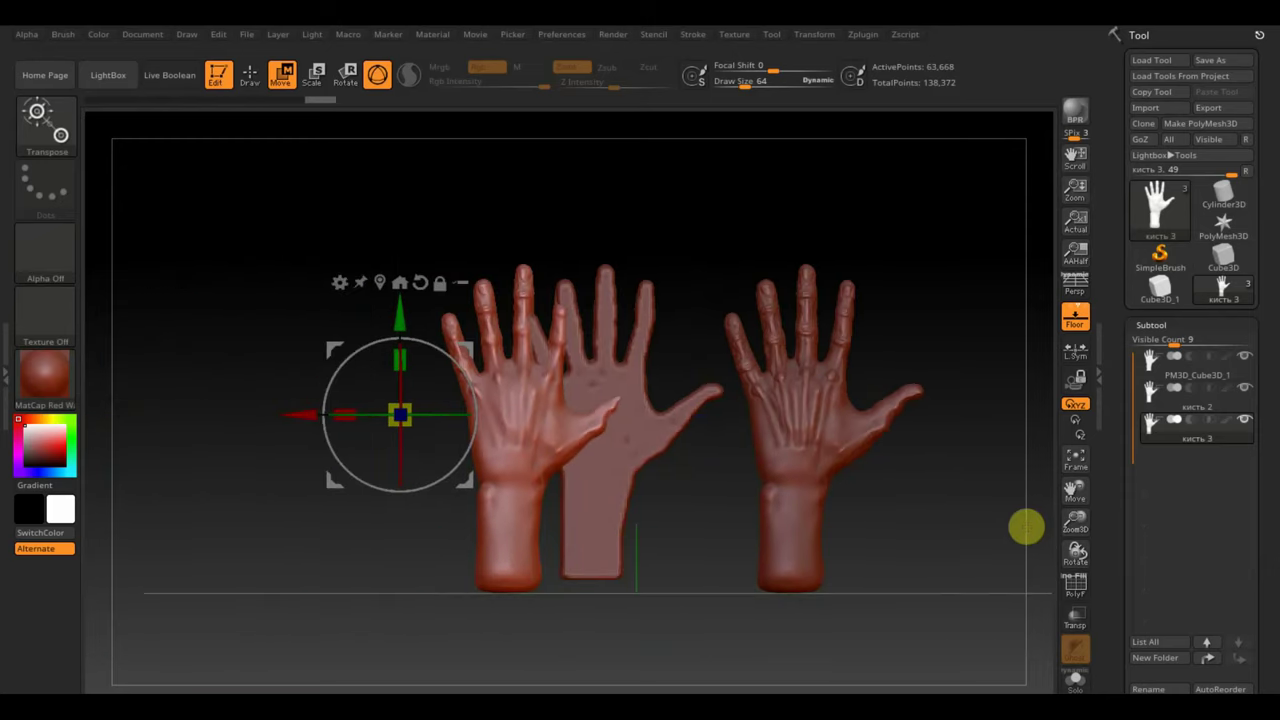
mouse_move(306, 417)
left_mouse_down()
mouse_move(160, 414)
mouse_move(189, 416)
left_mouse_up()
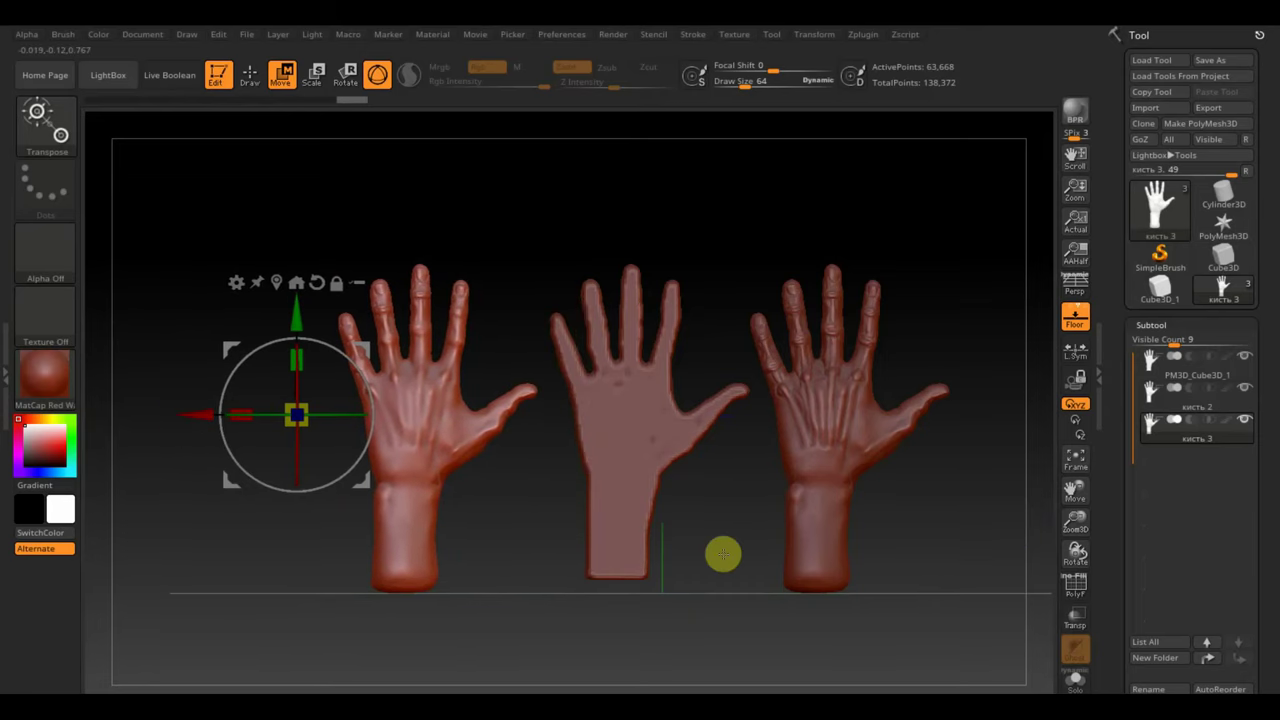
Return to Draw mode, frame the three hands and smooth the left hand's little finger.
key("q")
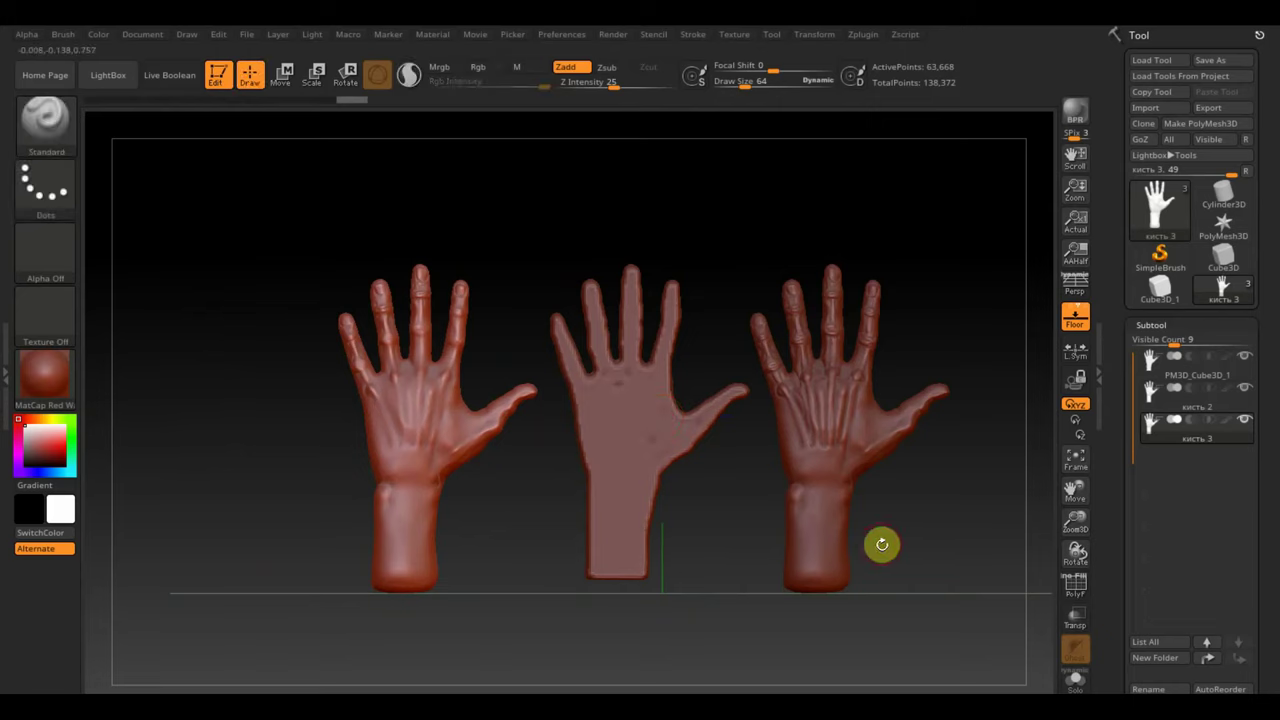
key("f")
mouse_move(985, 548)
left_mouse_down("alt")
mouse_move(988, 563)
mouse_move(943, 534)
left_mouse_up("alt")
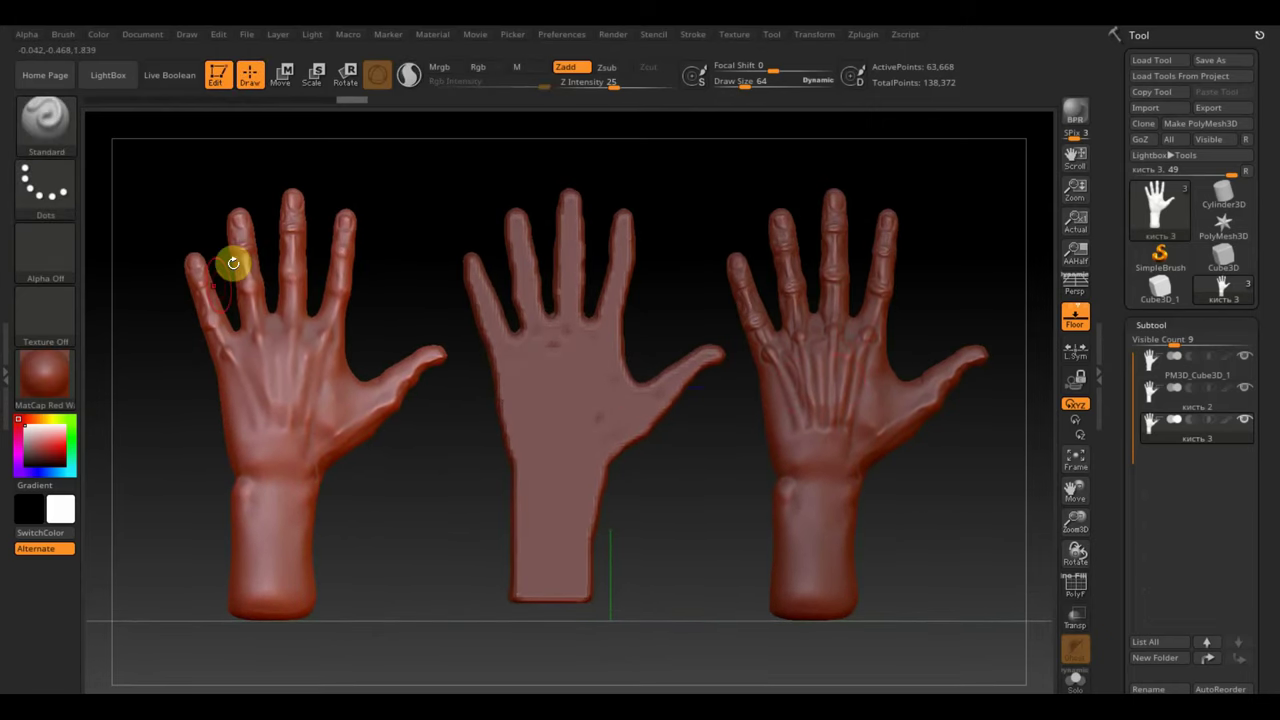
key("shift")
mouse_move(233, 352)
left_mouse_down("shift")
mouse_move(200, 300)
mouse_move(237, 277)
mouse_move(270, 214)
mouse_move(334, 300)
mouse_move(317, 449)
mouse_move(403, 397)
mouse_move(357, 420)
mouse_move(406, 363)
mouse_move(414, 400)
mouse_move(354, 414)
mouse_move(323, 486)
mouse_move(275, 428)
mouse_move(296, 492)
left_mouse_up("shift")
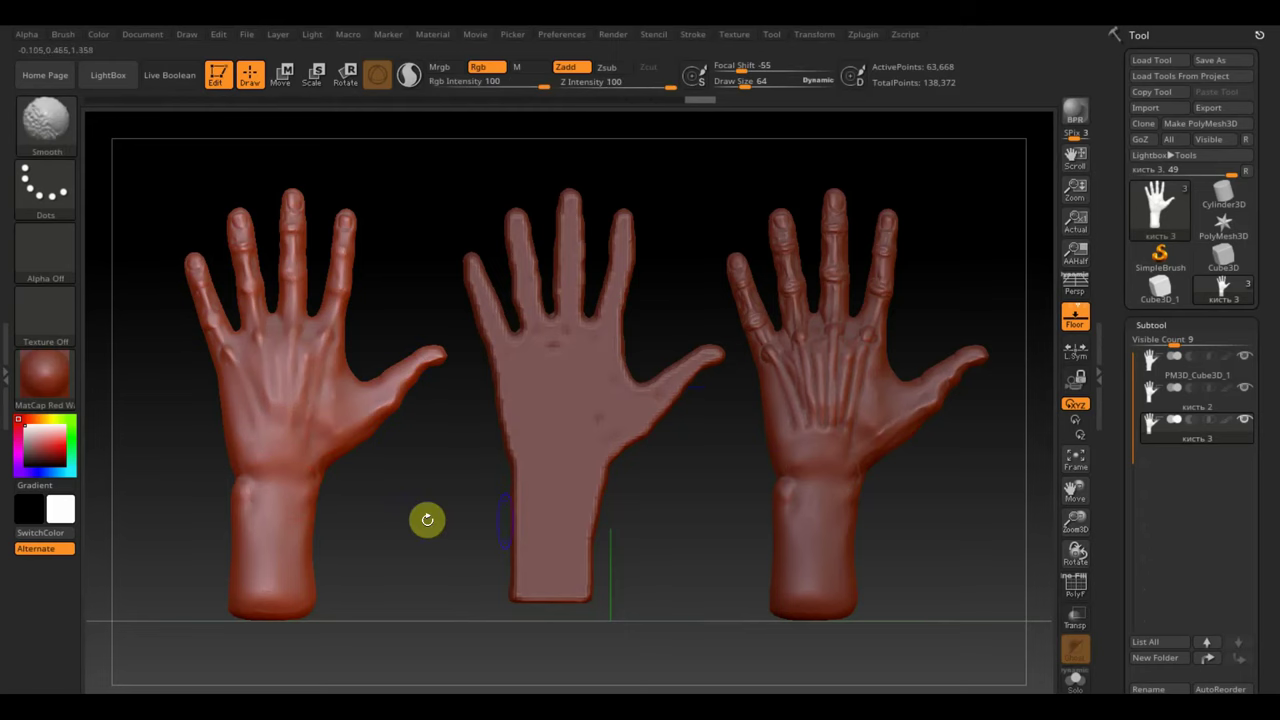
Zoom in, shrink the brush, and sculpt S-shaped and branching veins running toward the wrist.
mouse_move(412, 521)
left_mouse_down("alt")
mouse_move(603, 503)
mouse_move(627, 557)
mouse_move(607, 577)
left_mouse_up("alt")
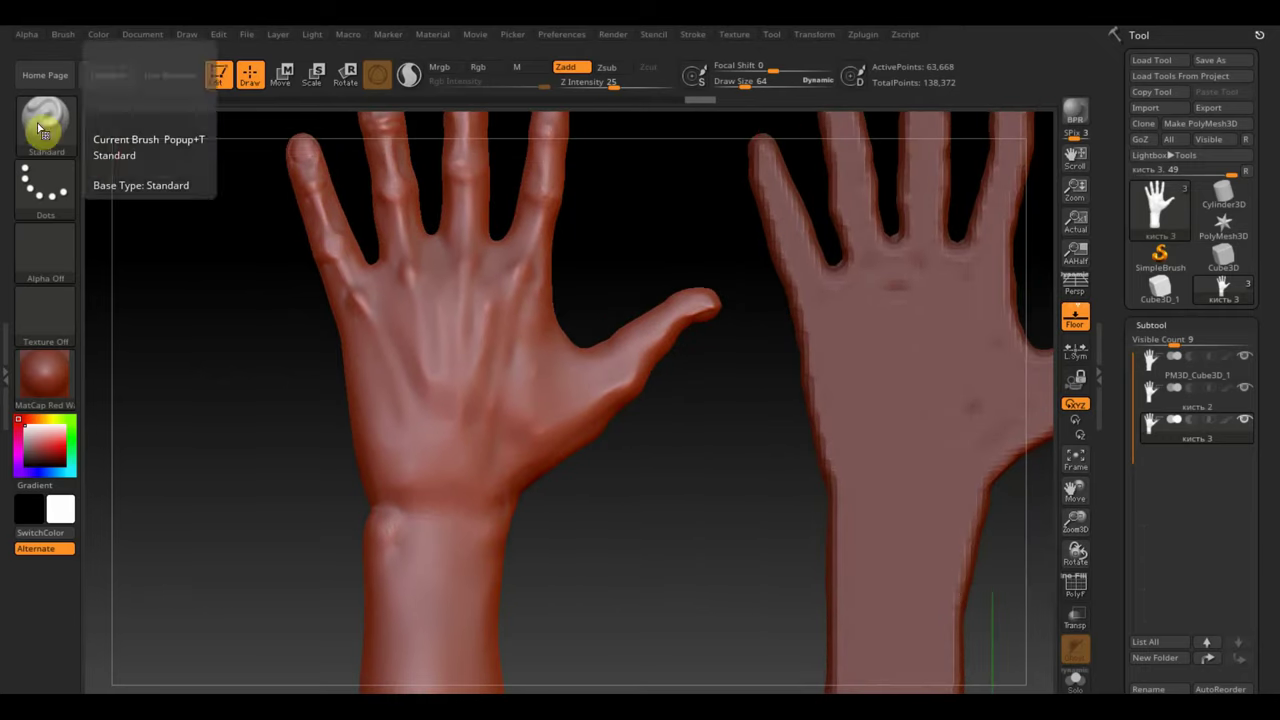
left_click_drag(752, 85, 737, 85)
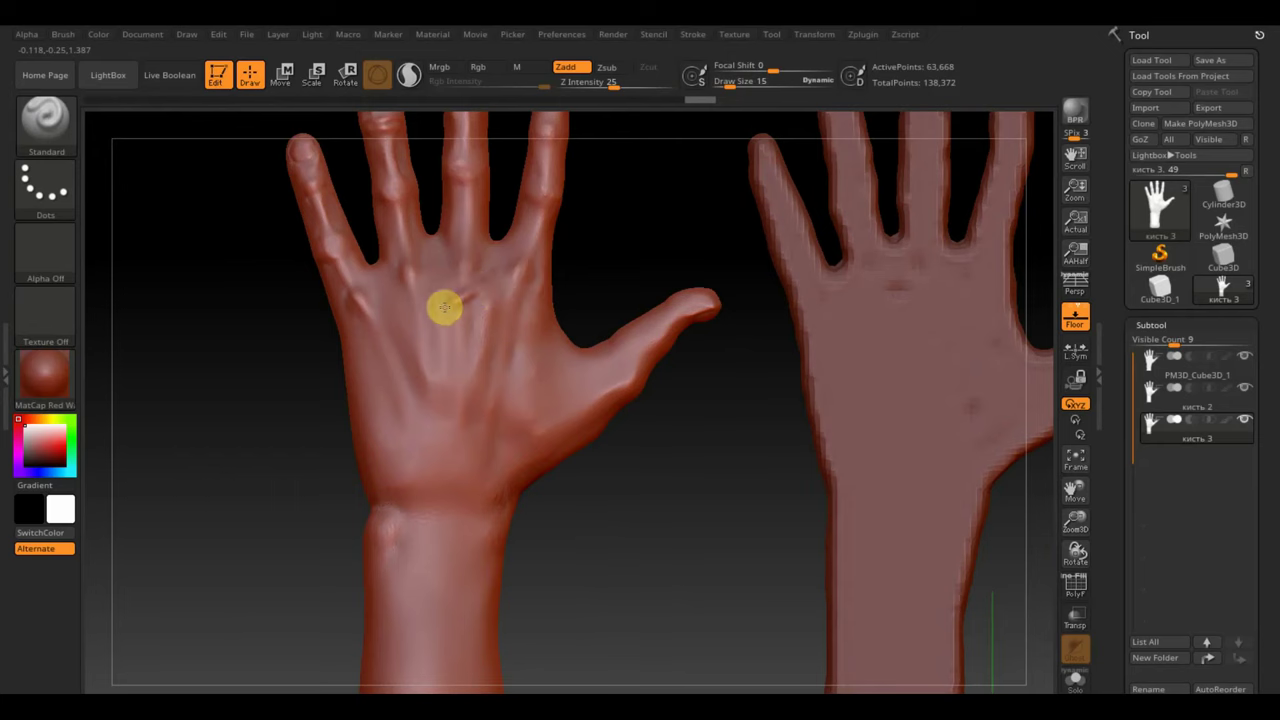
mouse_move(470, 297)
left_mouse_down()
mouse_move(420, 355)
mouse_move(378, 455)
left_mouse_up()
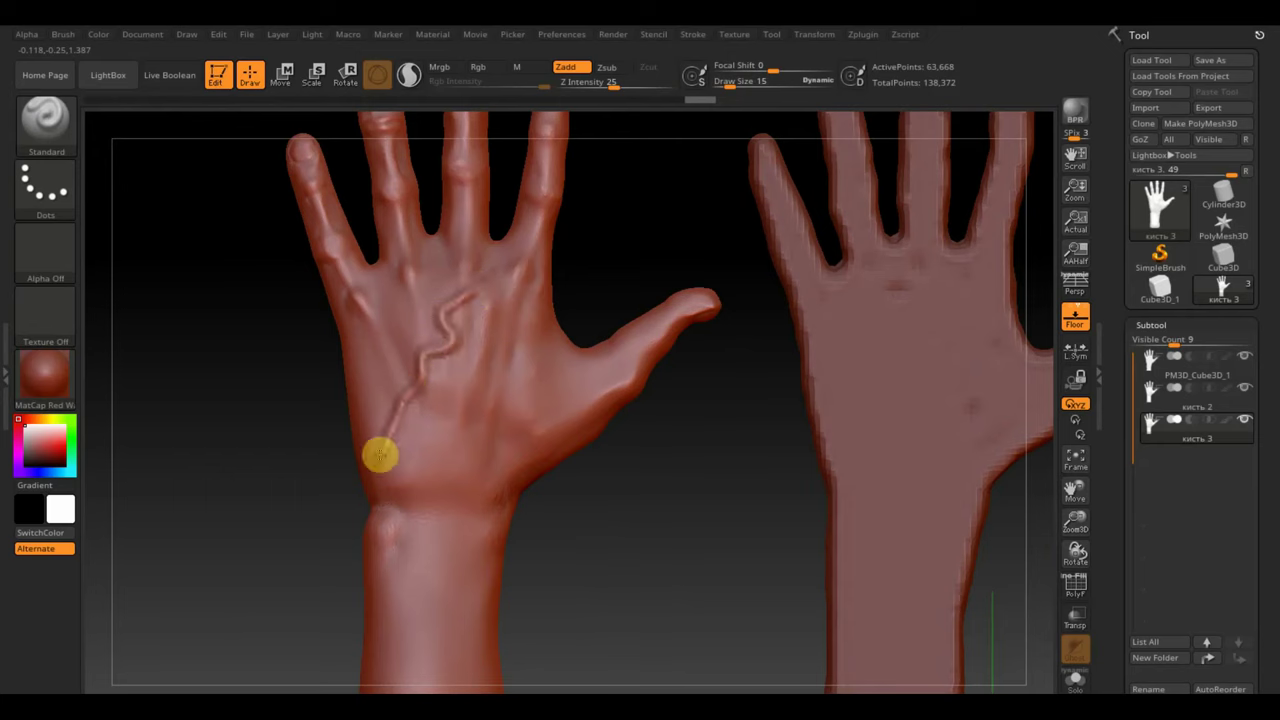
left_click_drag(400, 407, 420, 497)
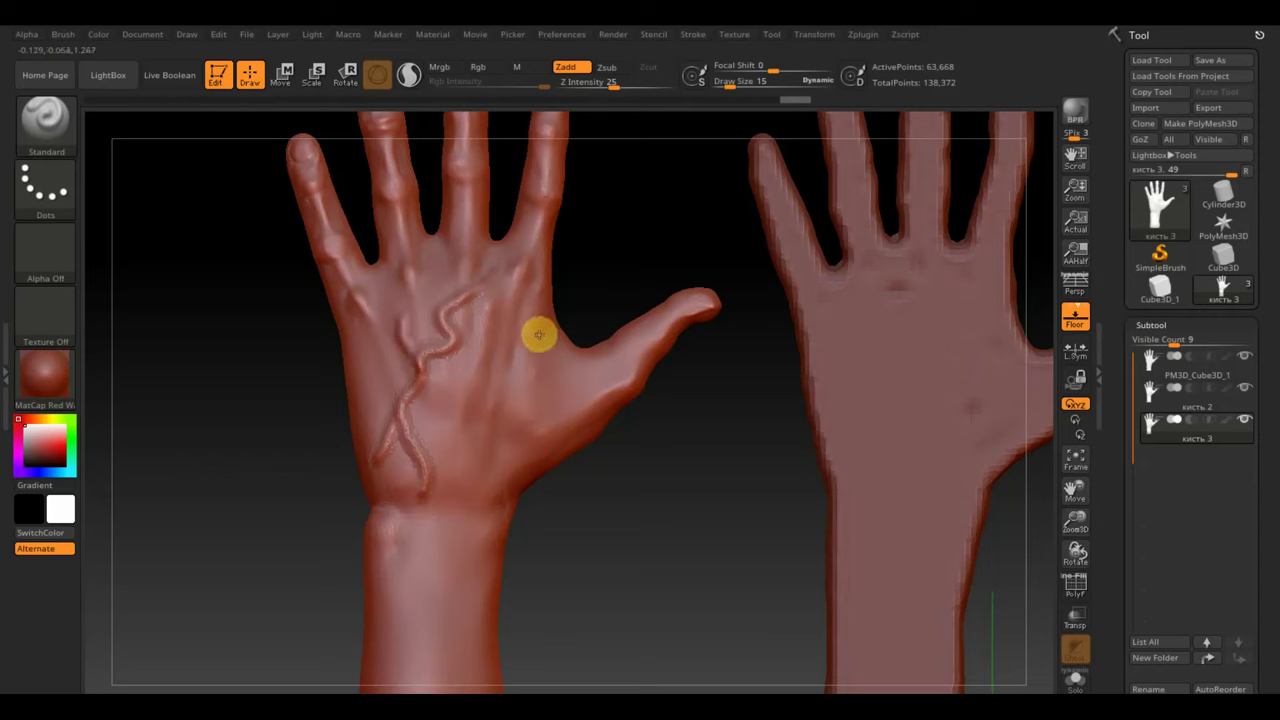
mouse_move(517, 357)
left_mouse_down()
mouse_move(533, 405)
mouse_move(516, 440)
left_mouse_up()
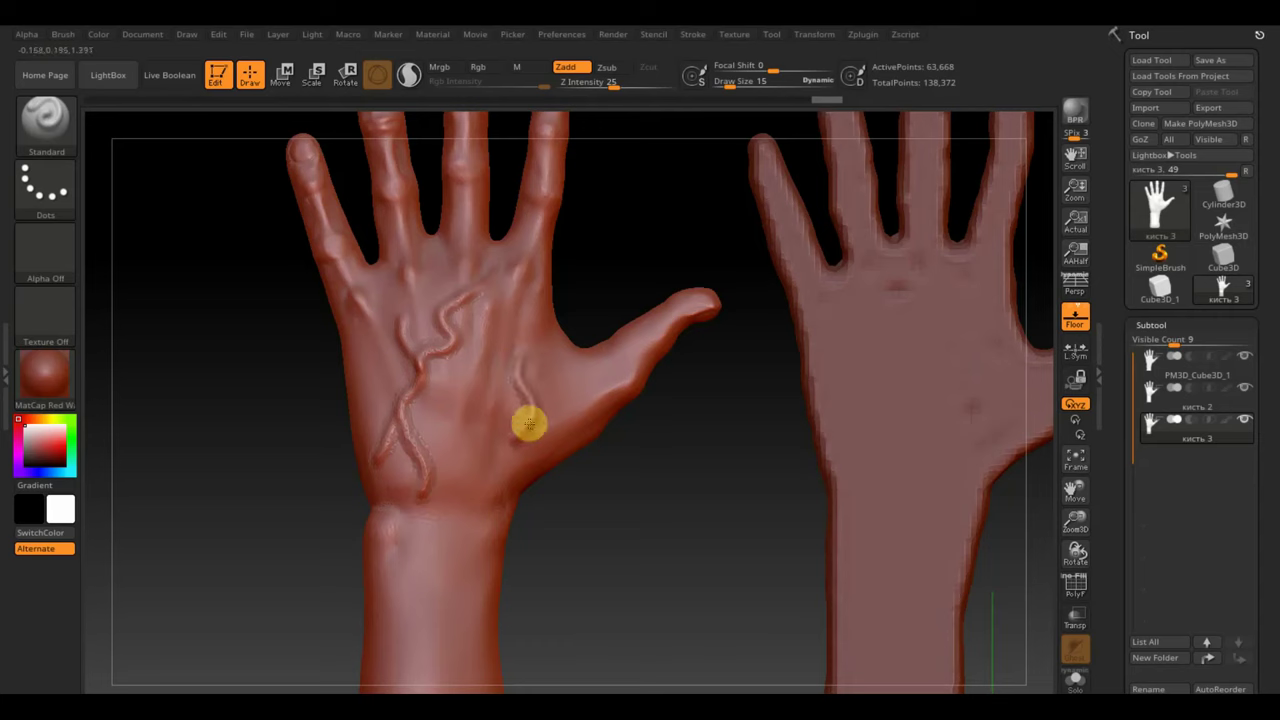
left_click_drag(497, 454, 479, 492)
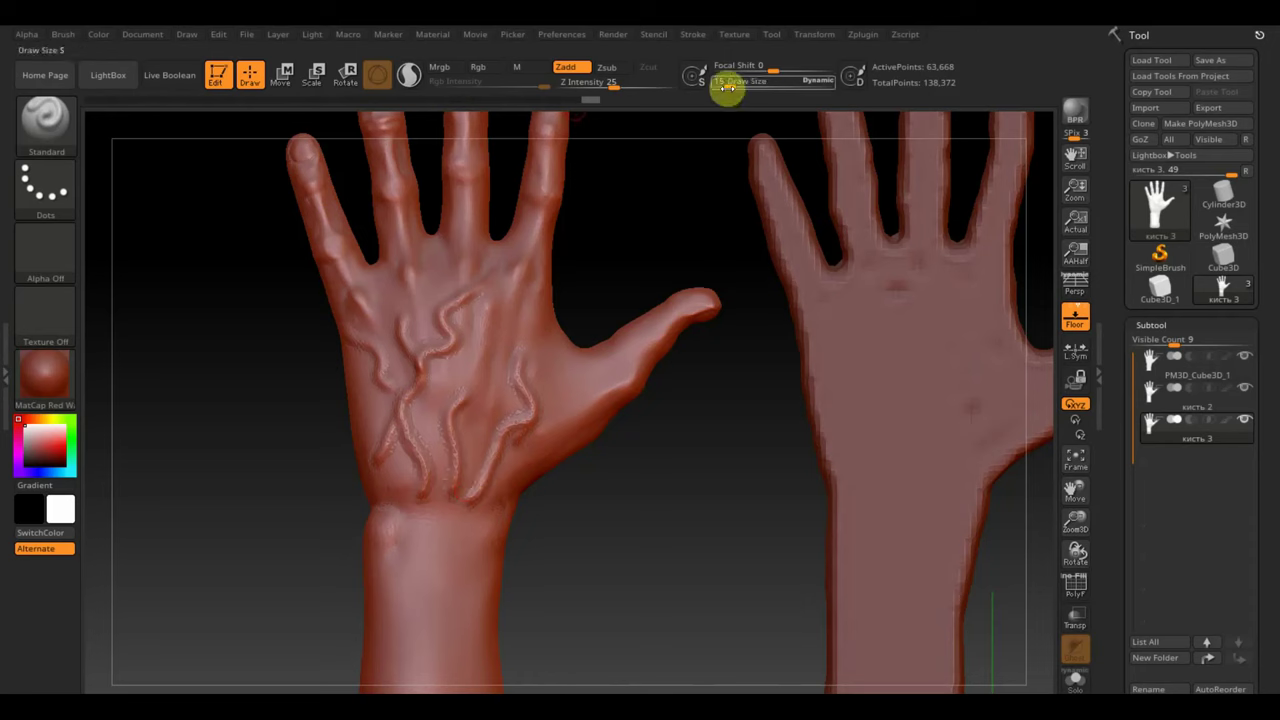
Enlarge the brush and smooth away veins on the lower part of the hand.
left_click_drag(727, 88, 748, 86)
key("shift")
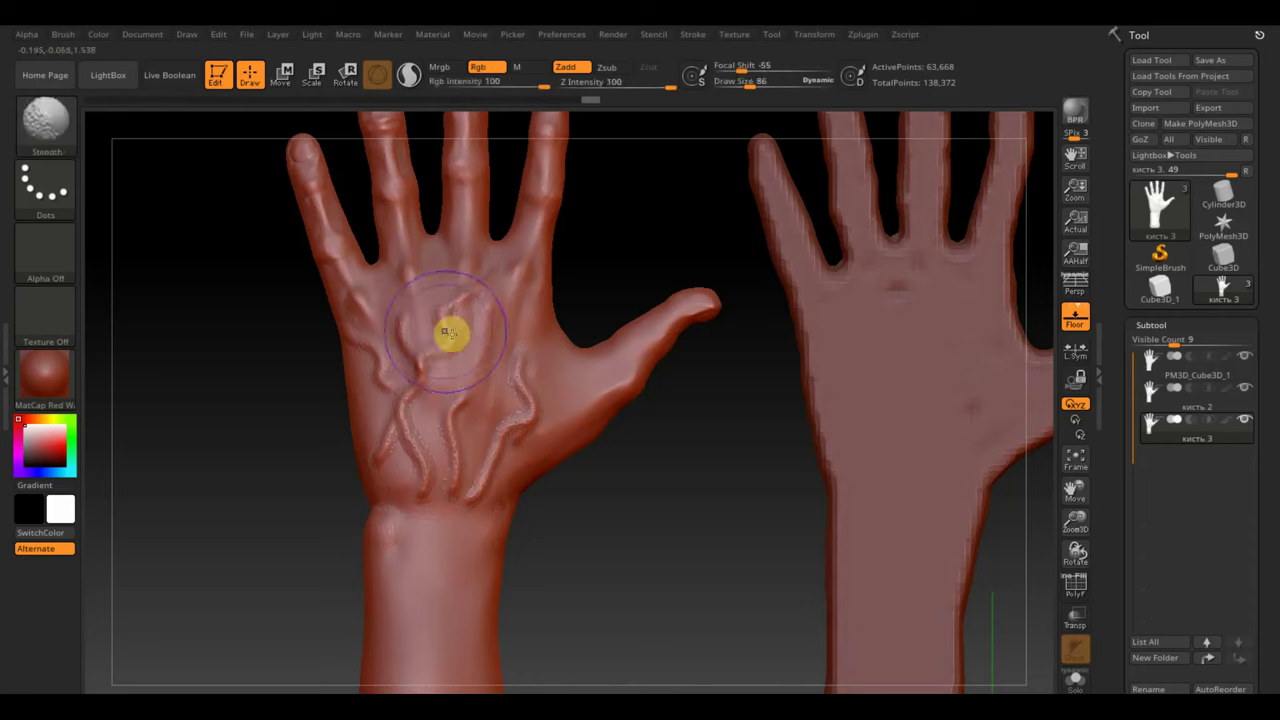
mouse_move(388, 361)
left_mouse_down("shift")
mouse_move(400, 463)
mouse_move(429, 466)
mouse_move(427, 352)
mouse_move(451, 443)
mouse_move(466, 451)
mouse_move(520, 394)
mouse_move(530, 431)
left_mouse_up("shift")
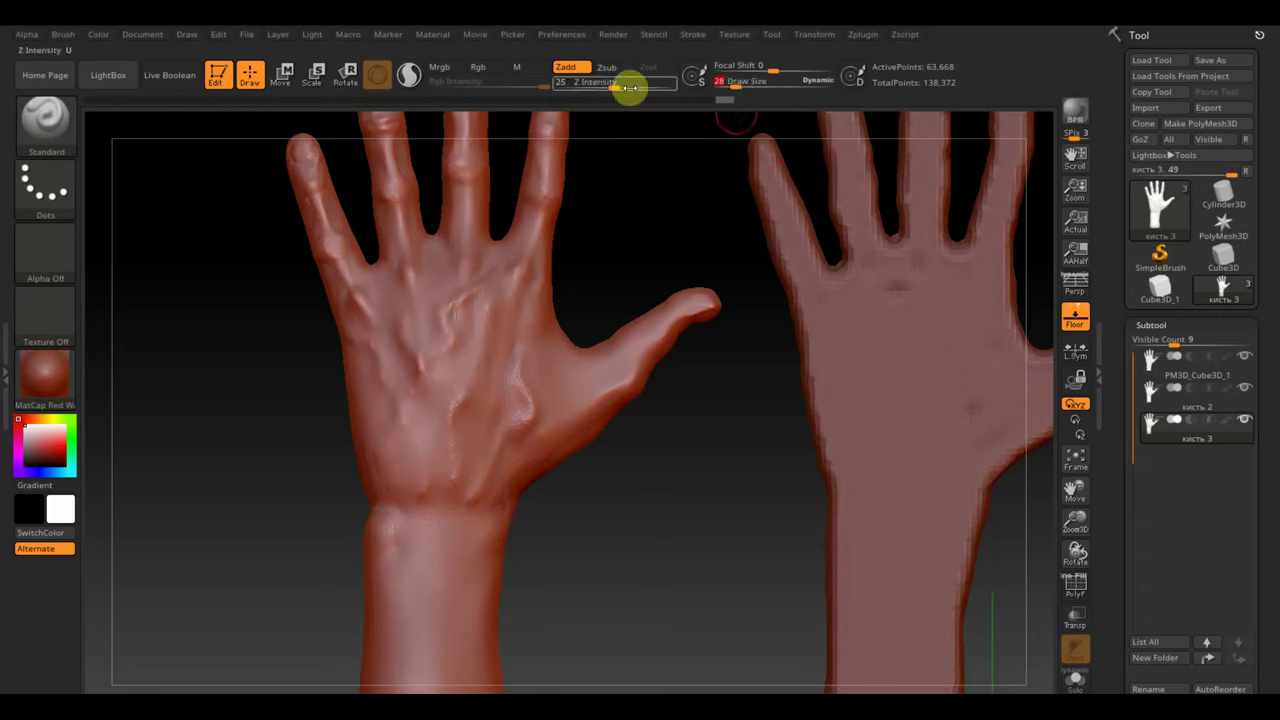
Lower intensity, shrink the brush, sculpt finer vein detail, then zoom out to all three hands.
left_click_drag(623, 84, 591, 84)
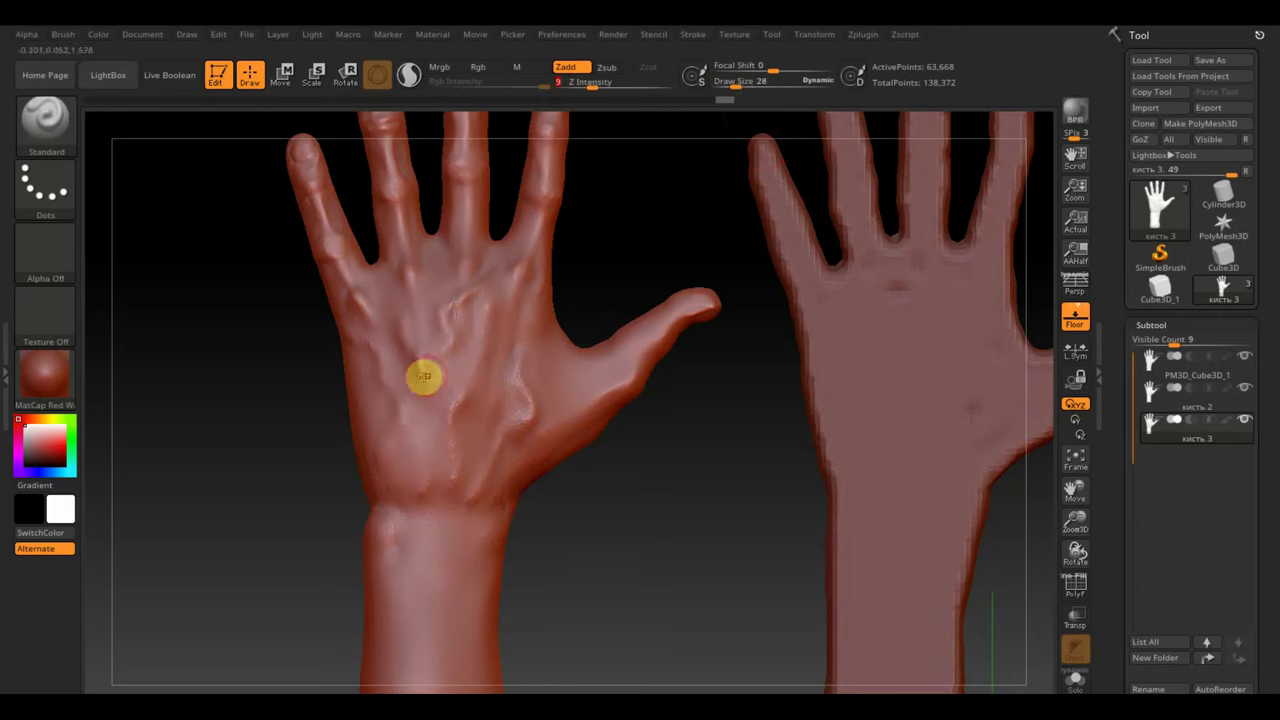
left_click_drag(737, 84, 735, 85)
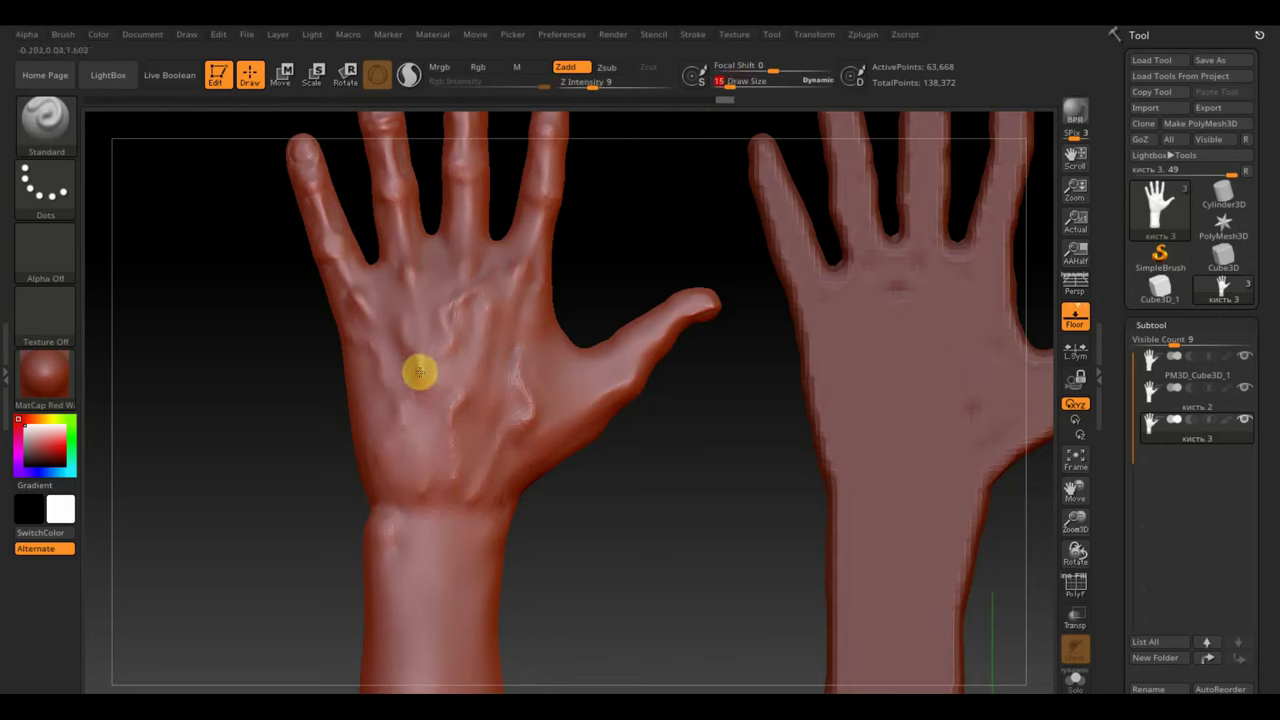
mouse_move(420, 372)
left_mouse_down()
mouse_move(397, 429)
mouse_move(457, 323)
left_mouse_up()
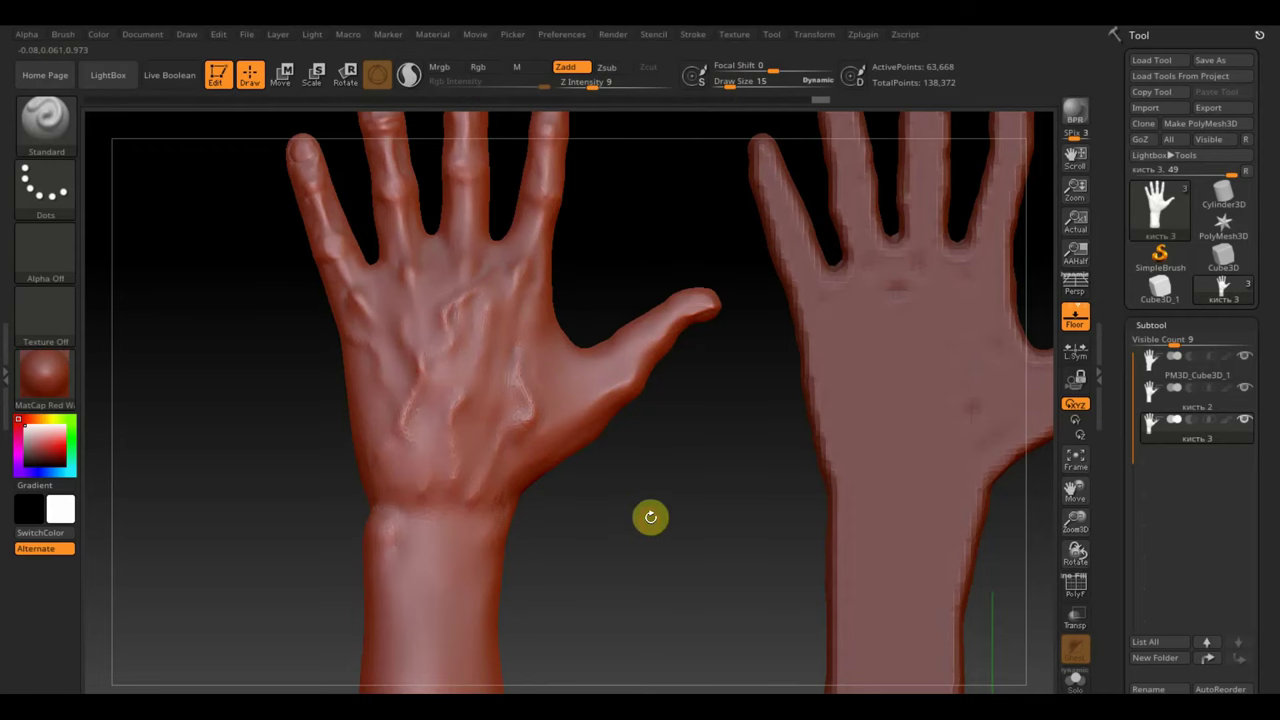
mouse_move(660, 586)
left_mouse_down("alt")
mouse_move(631, 509)
mouse_move(600, 500)
mouse_move(572, 537)
left_mouse_up("alt")
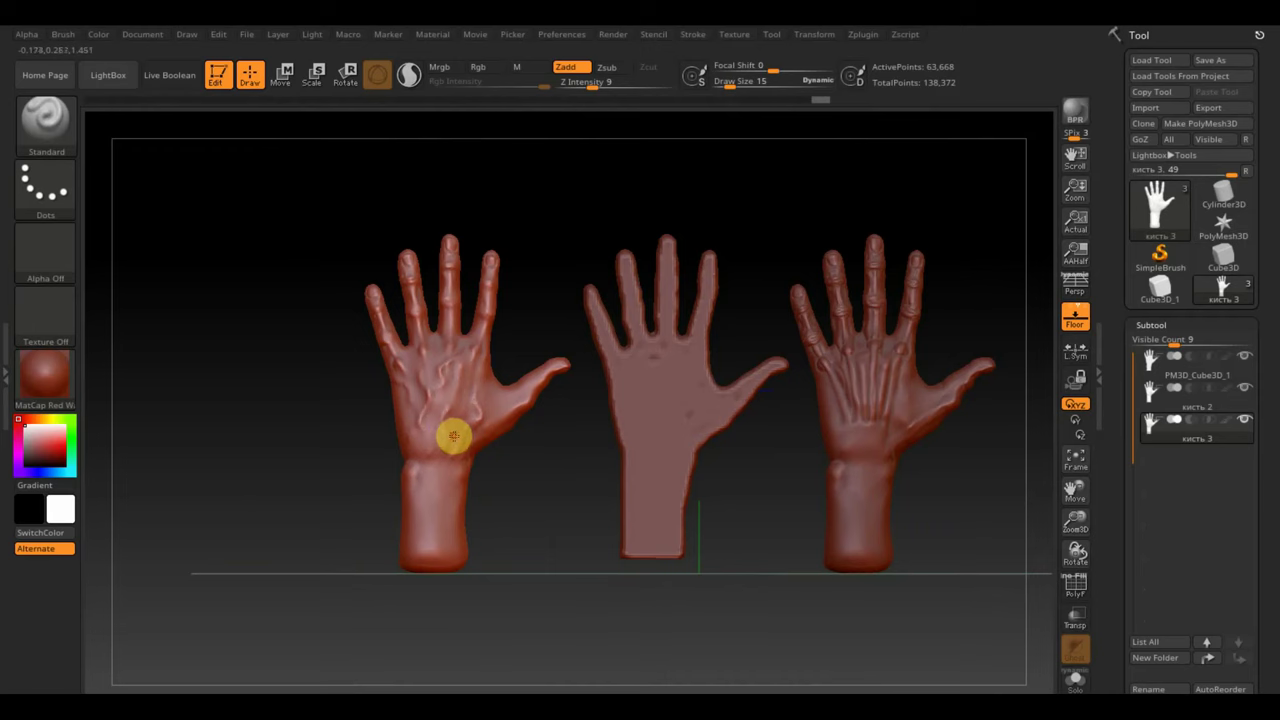
Import both hand reference photos from the Desktop as textures.
left_click(738, 36)
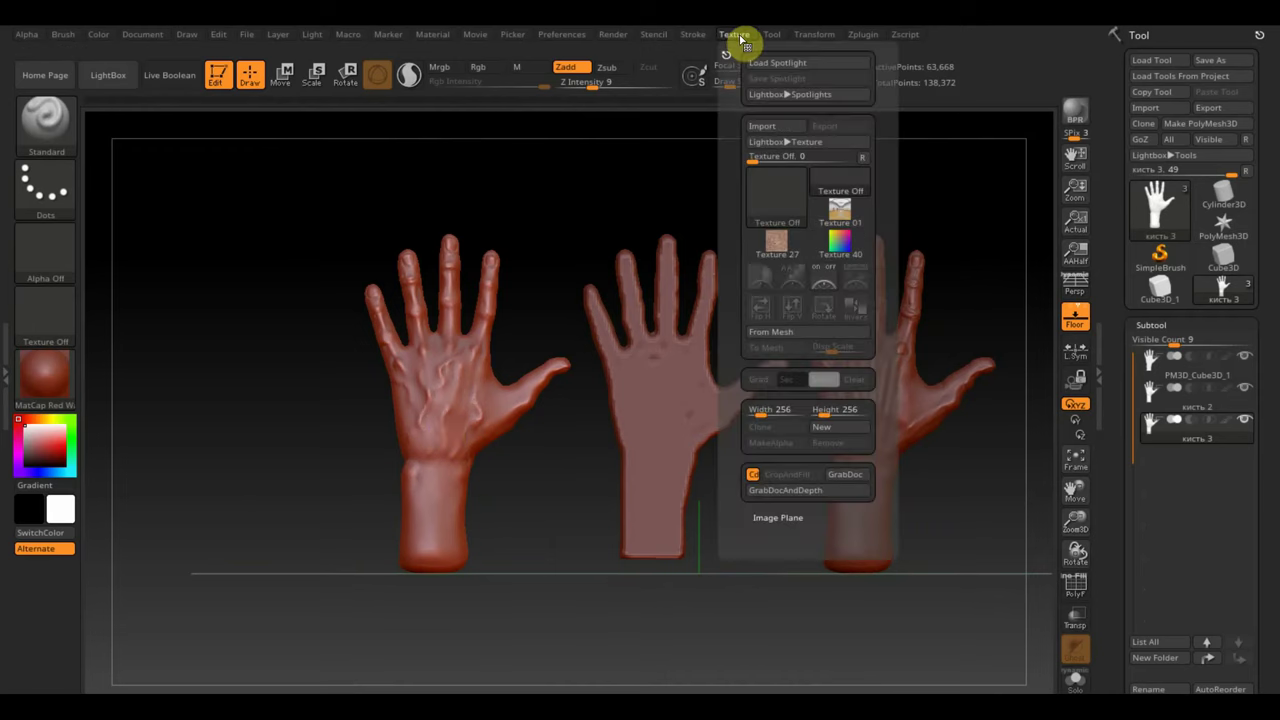
left_click(773, 133)
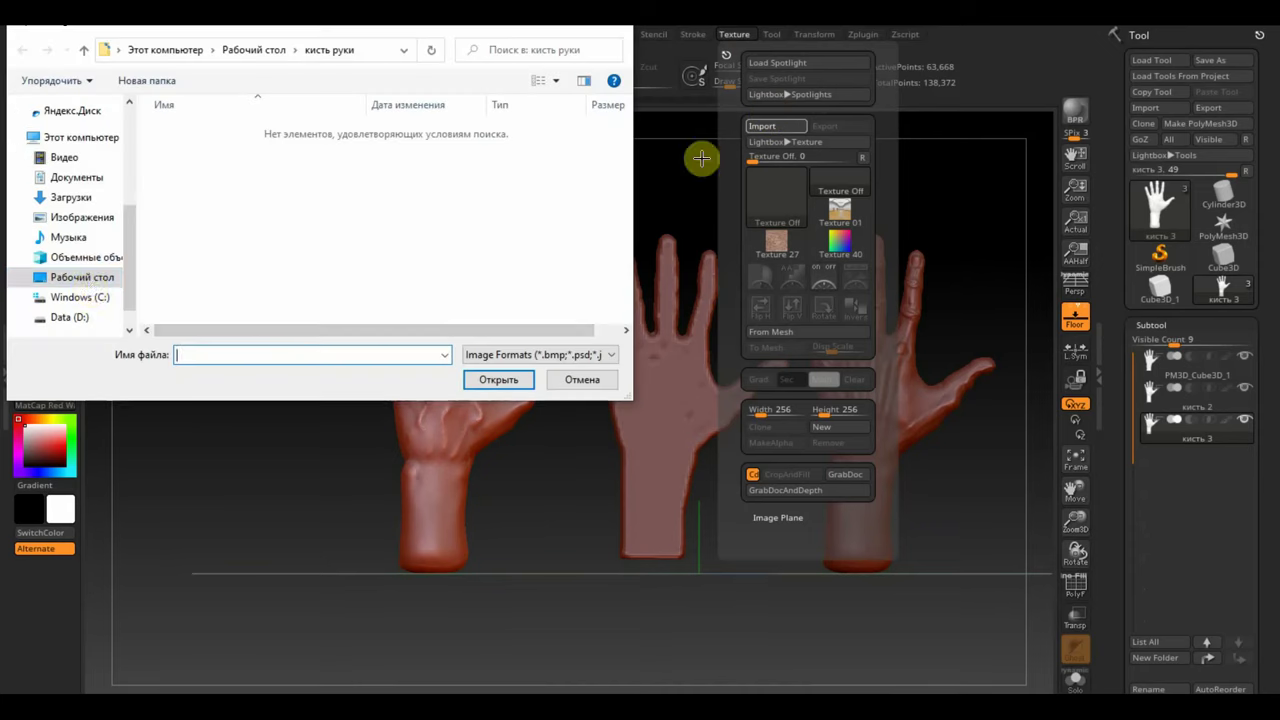
left_click(85, 277)
scroll(370, 295, "down", 2)
scroll(390, 288, "down", 2)
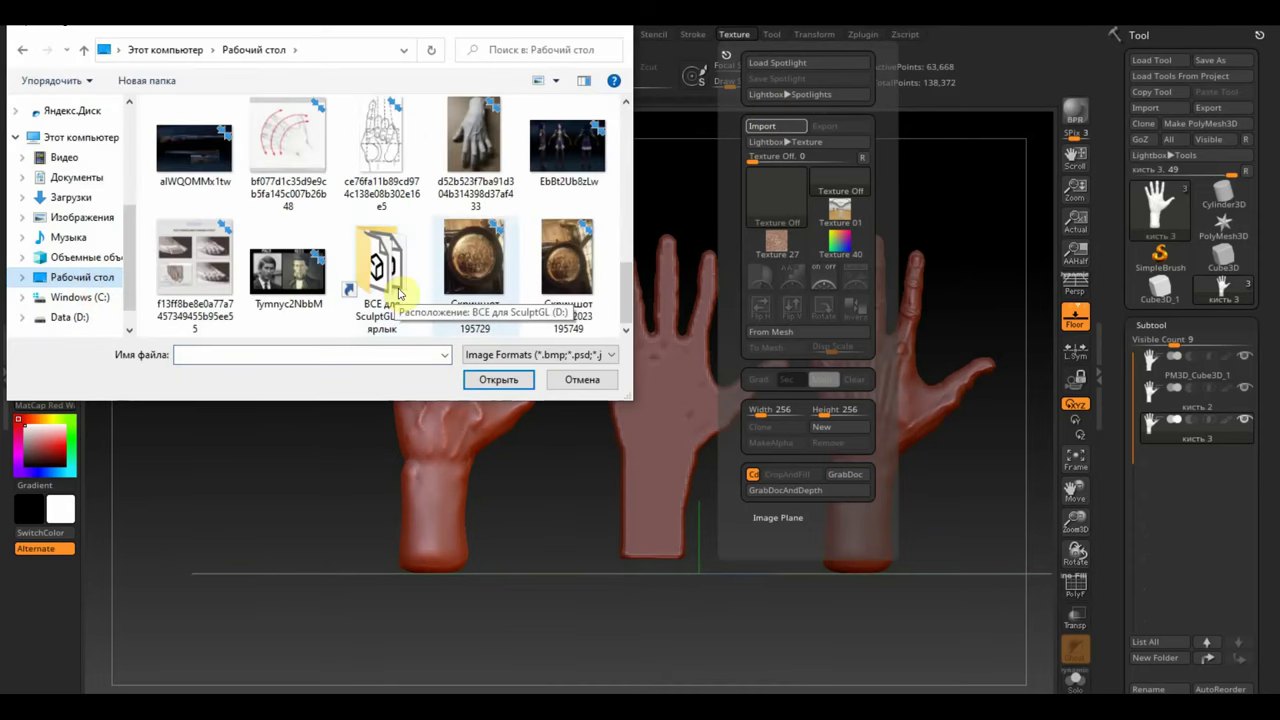
scroll(434, 228, "up", 2)
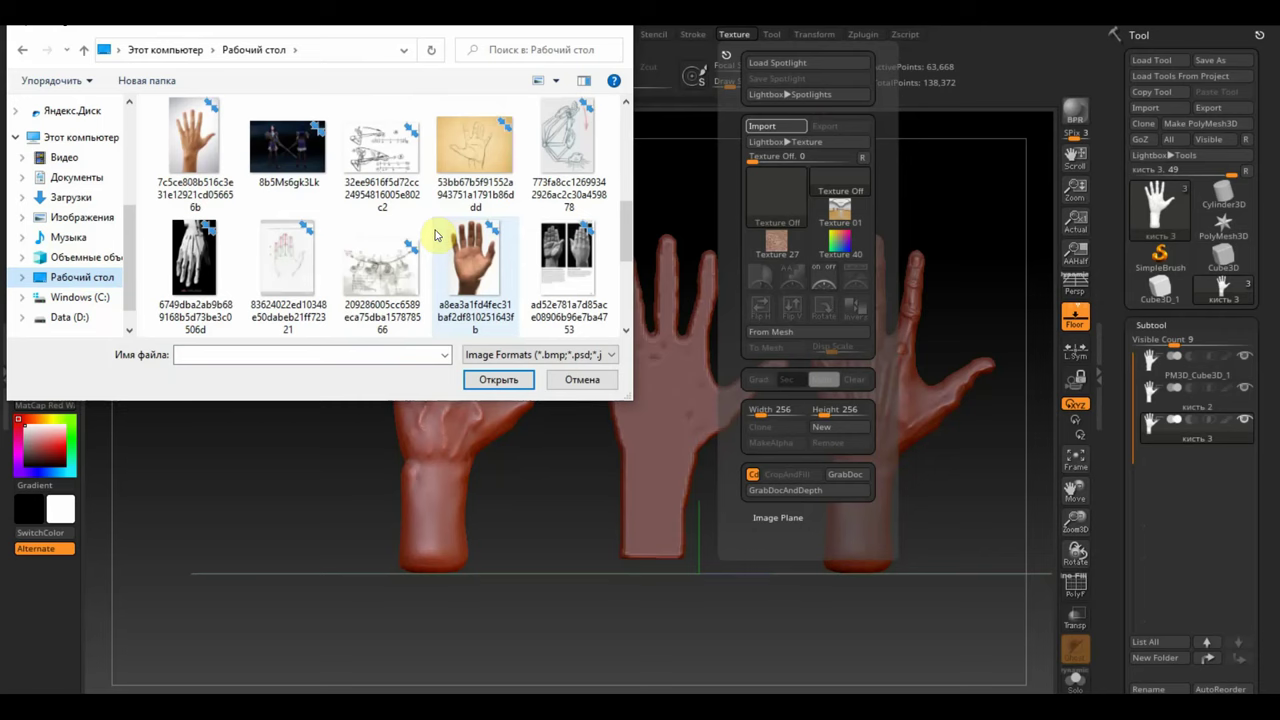
scroll(300, 222, "up", 1)
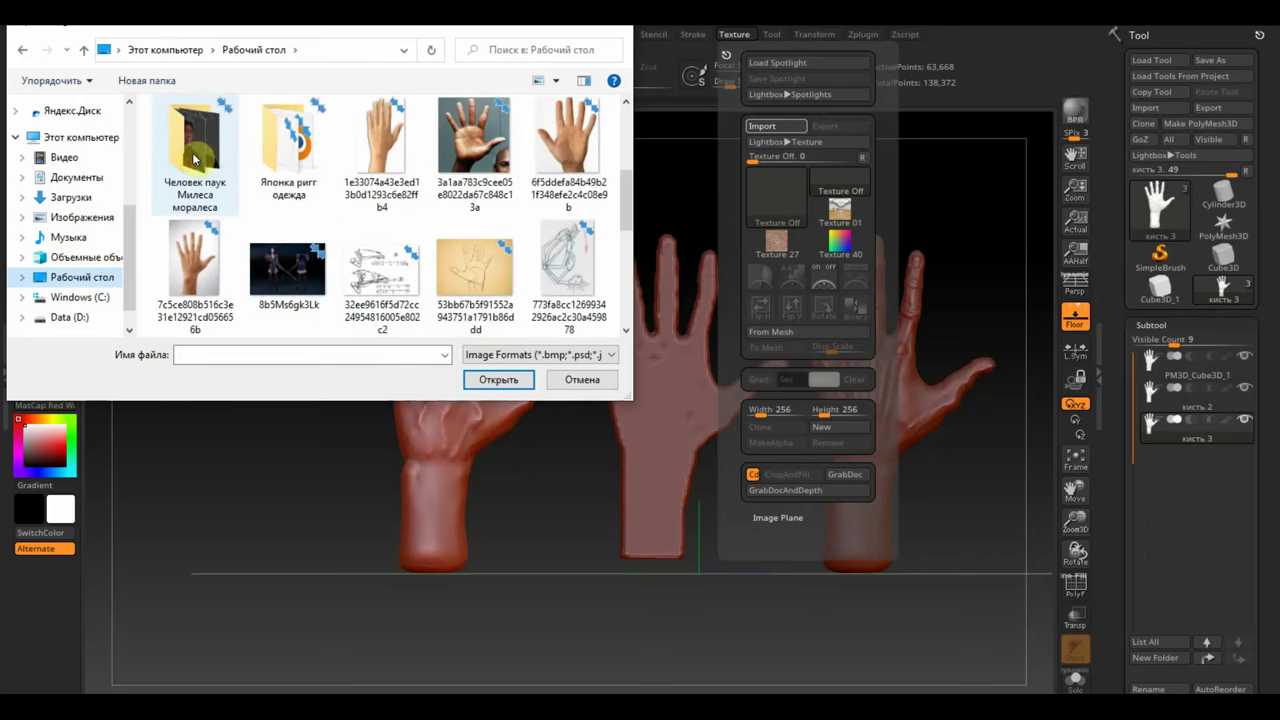
left_click(561, 147)
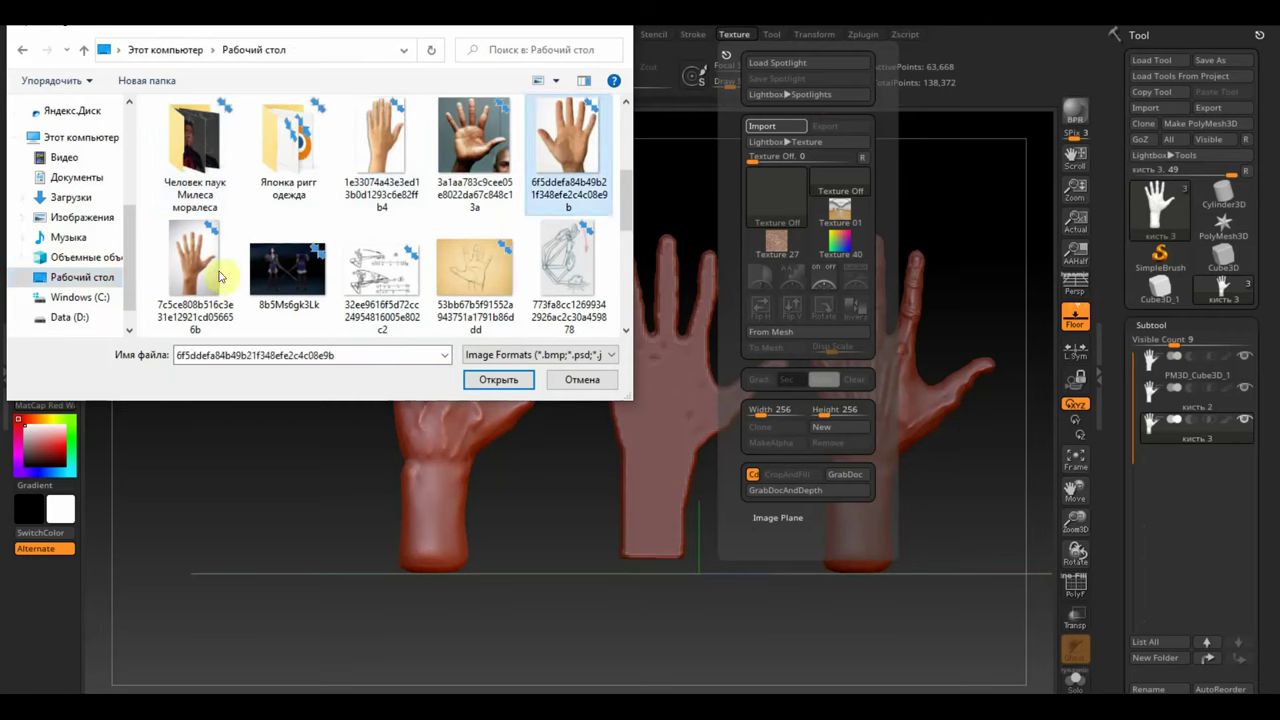
left_click(185, 278, "ctrl")
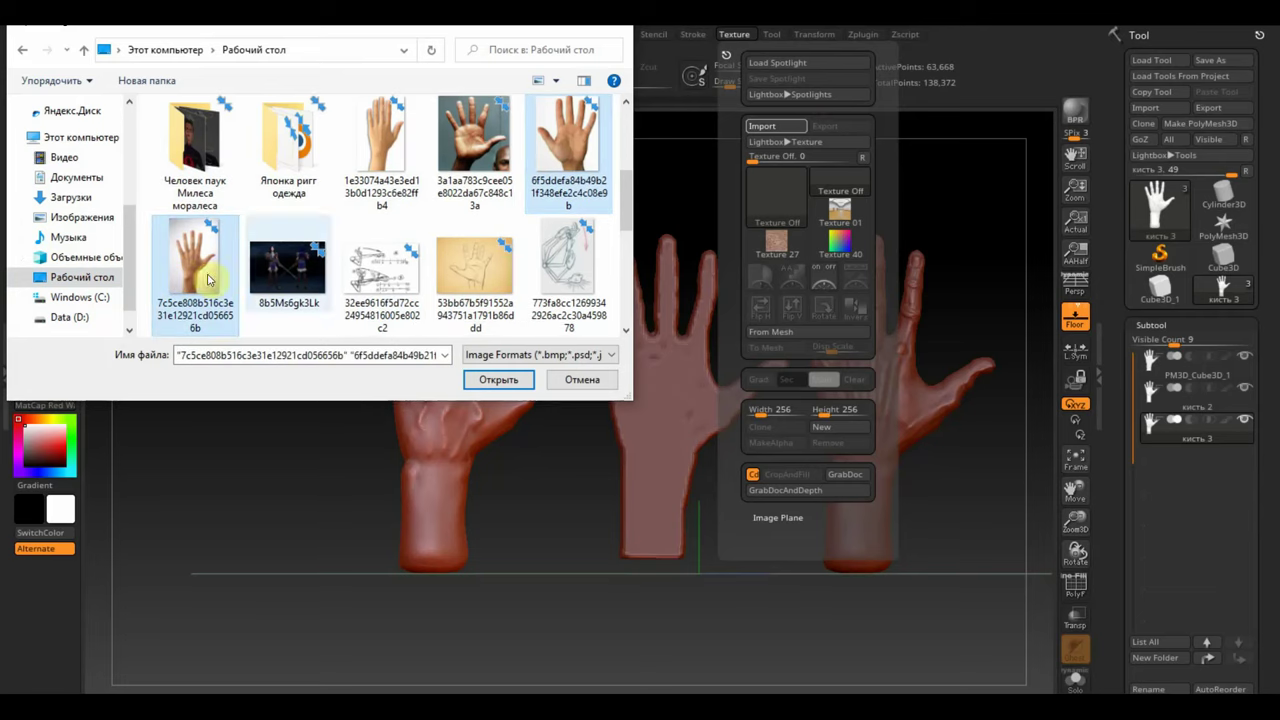
left_click(507, 379)
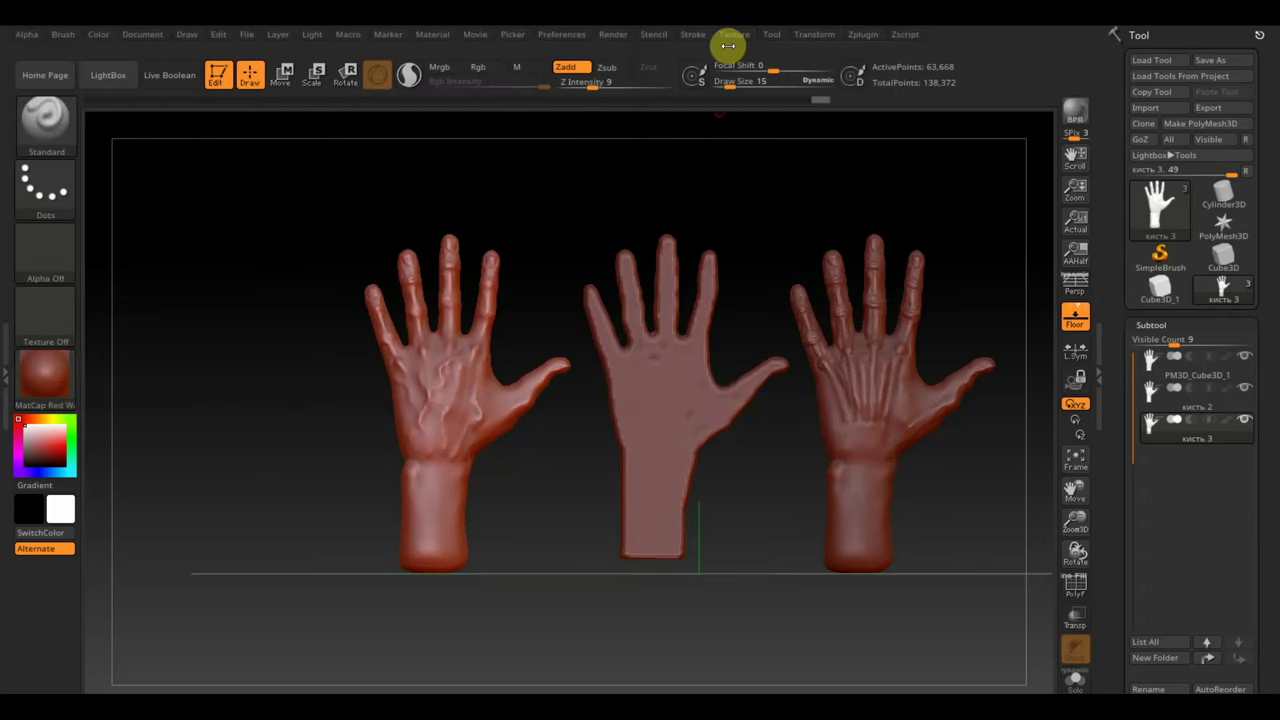
Make the 528×800 upright hand photo the current texture and add it to Spotlight.
left_click(738, 38)
mouse_move(839, 276)
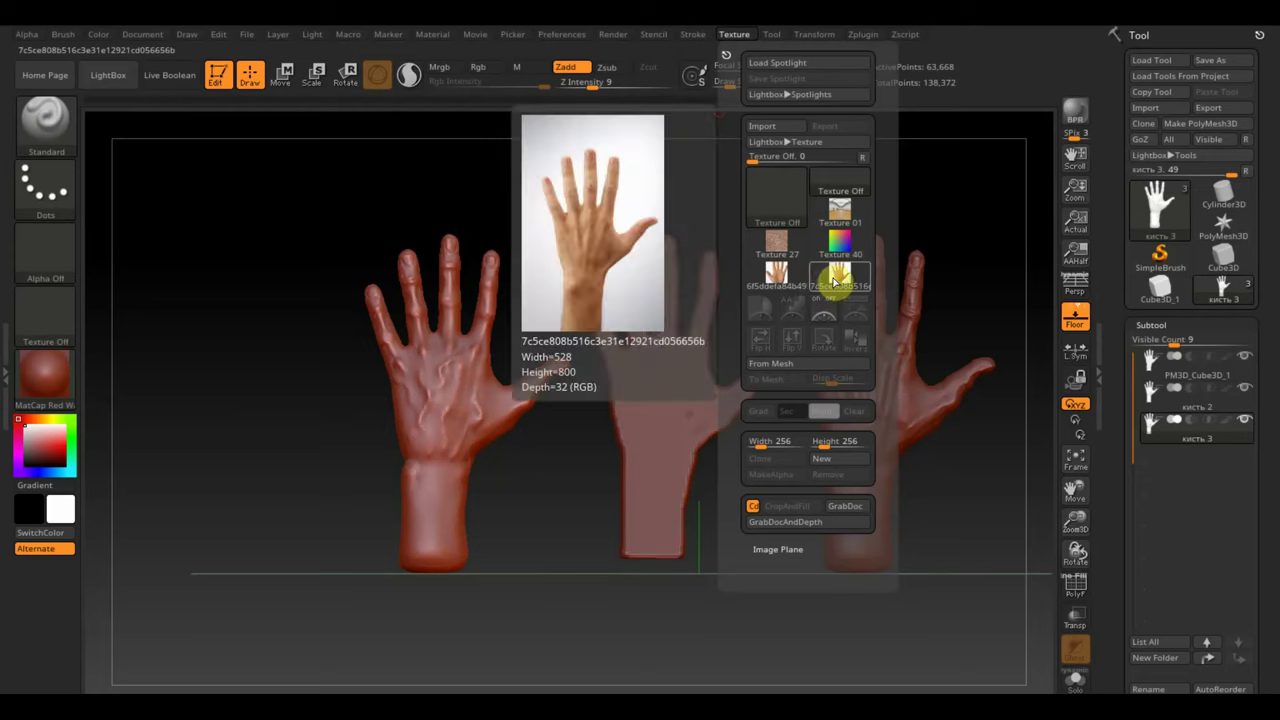
left_click(835, 283)
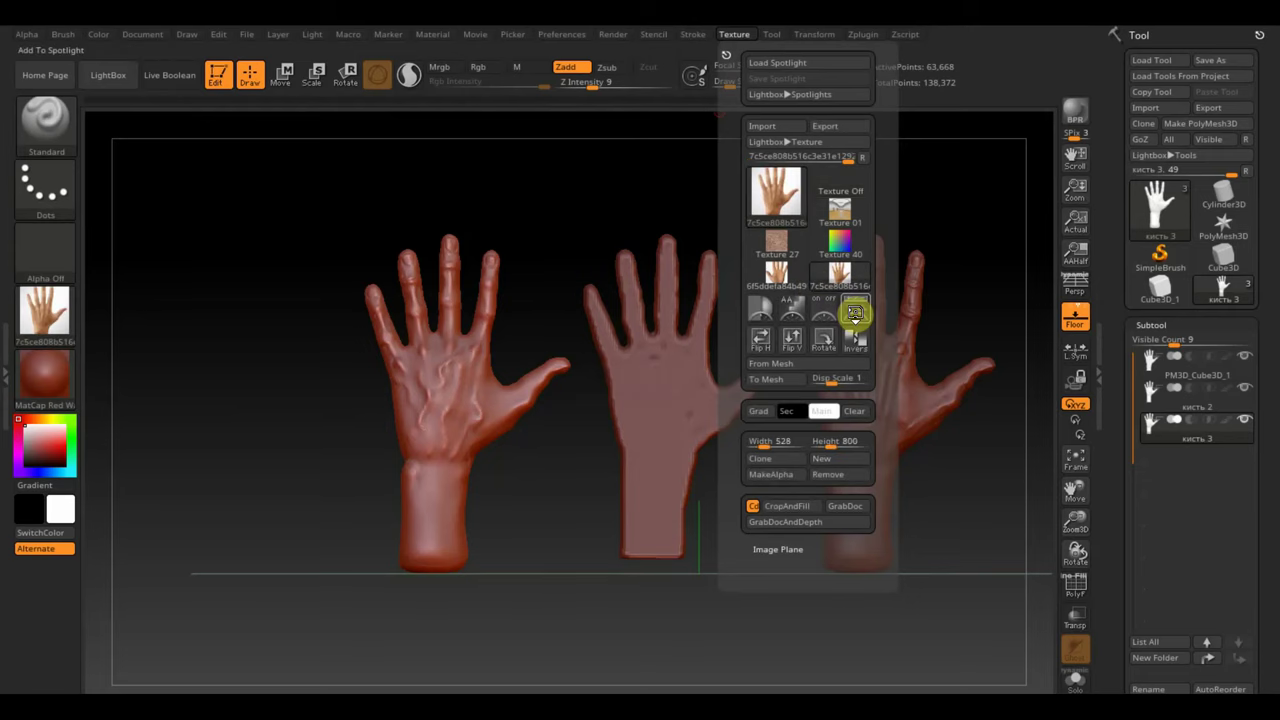
left_click(855, 313)
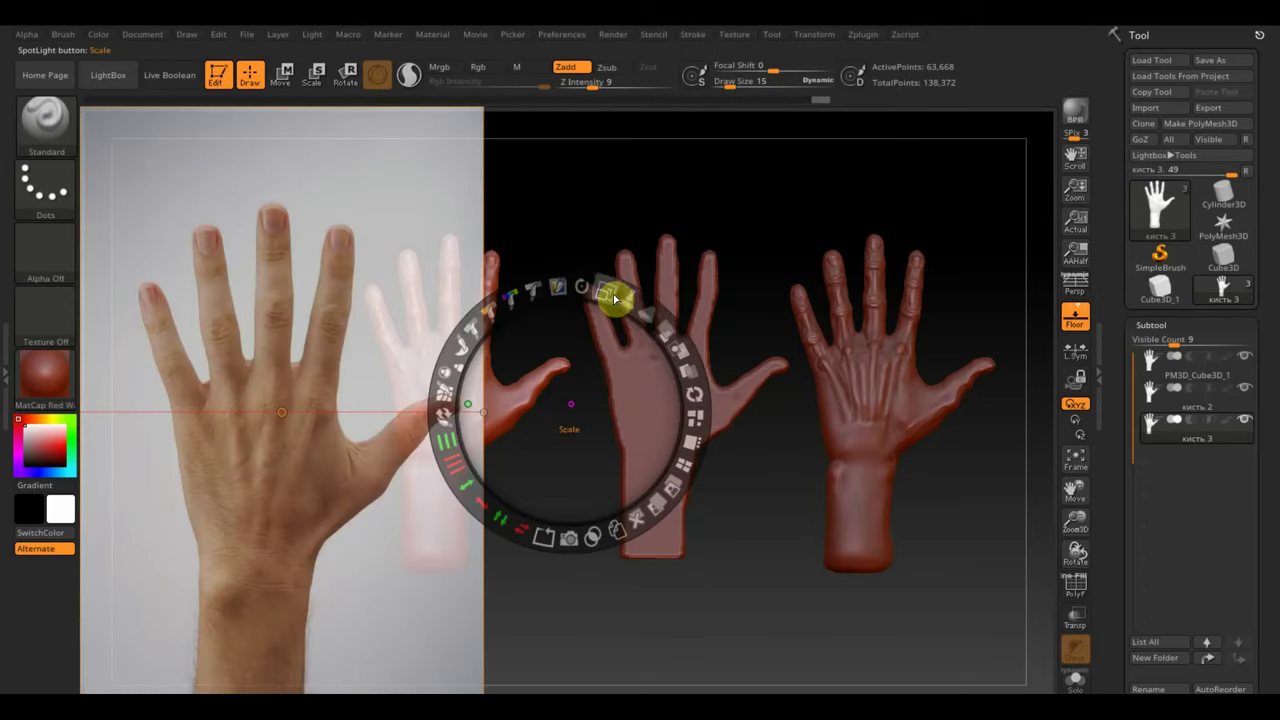
Resize and fade the Spotlight photo over the left hand, hide the dial, and align the zoomed models to it.
mouse_move(608, 289)
left_mouse_down()
mouse_move(676, 333)
mouse_move(620, 294)
left_mouse_up()
mouse_move(611, 374)
left_mouse_down()
mouse_move(841, 375)
mouse_move(752, 362)
left_mouse_up()
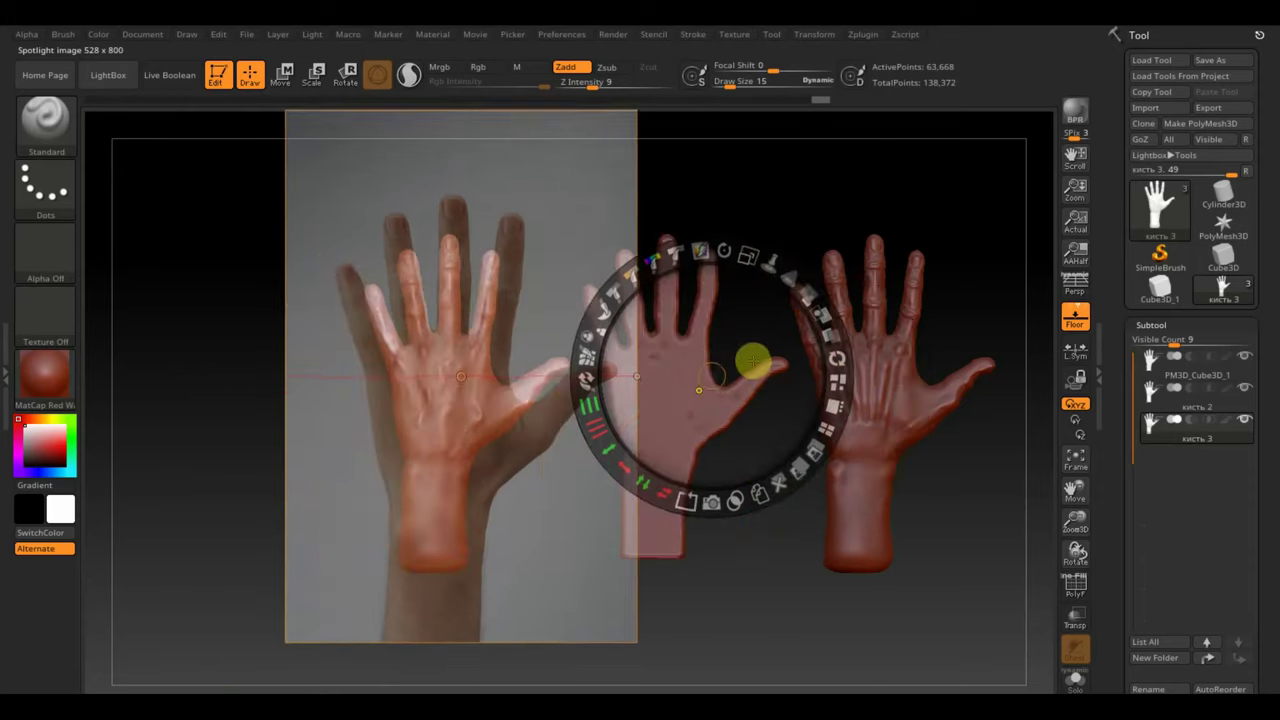
key("z")
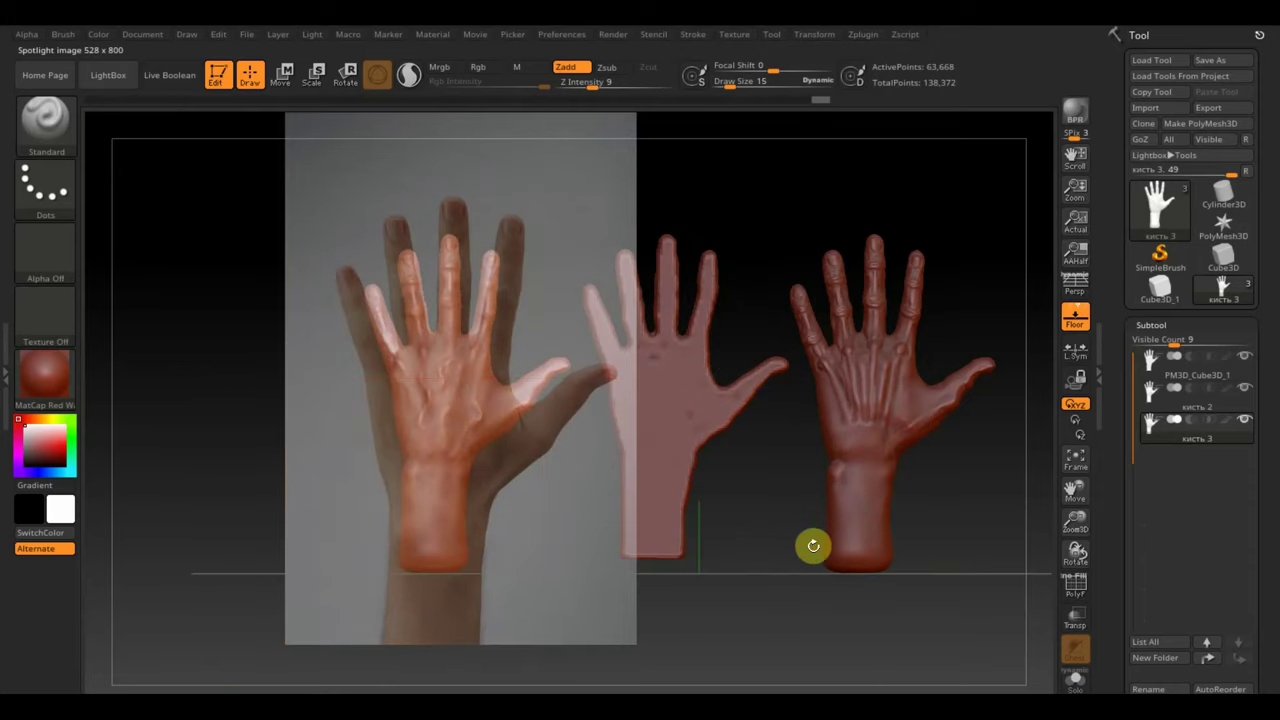
right_click_drag(771, 523, 801, 565, "ctrl")
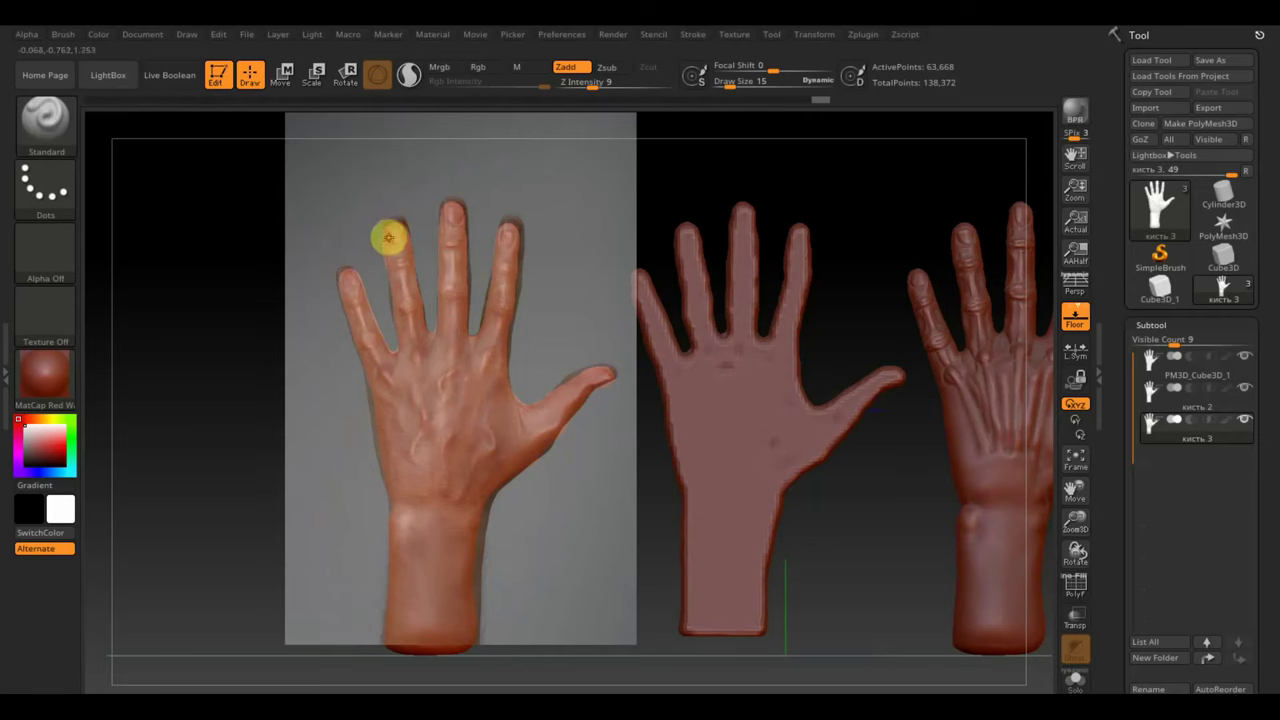
left_click_drag(648, 478, 652, 474, "alt")
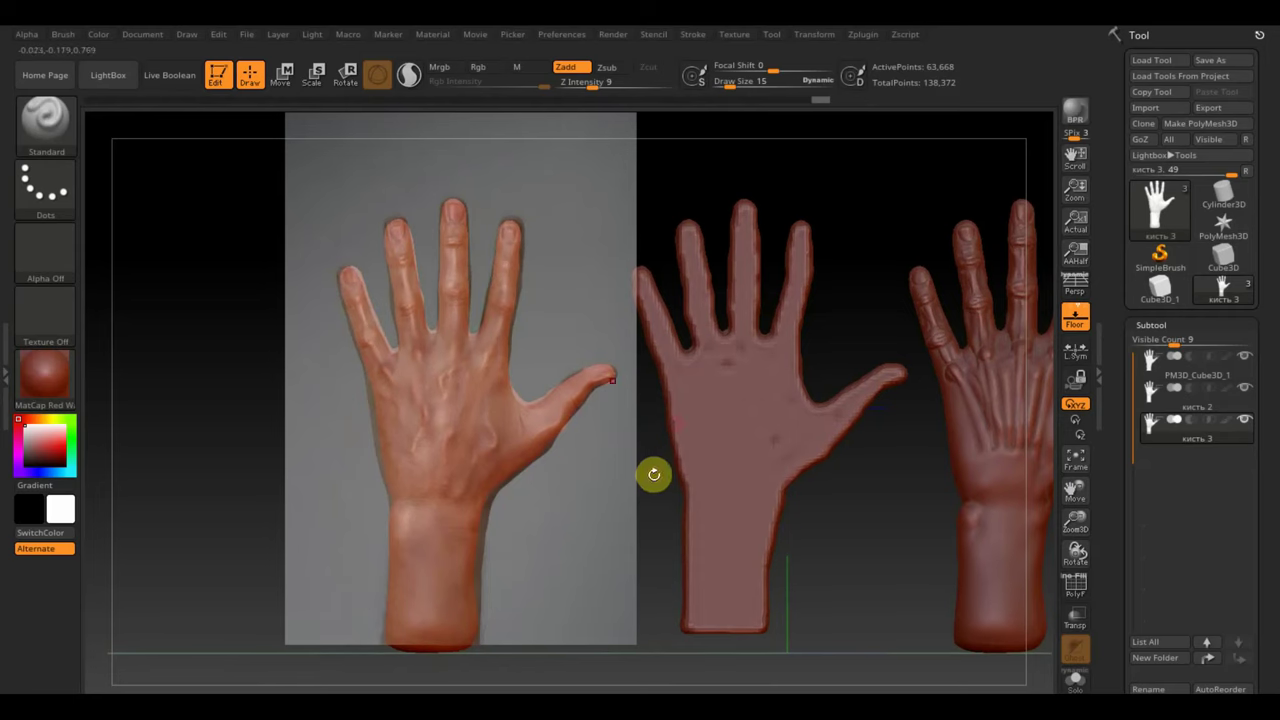
With Rgb on, Zadd off and Draw Size 99, project the photo's skin over the hand back and wrist.
left_click(488, 72)
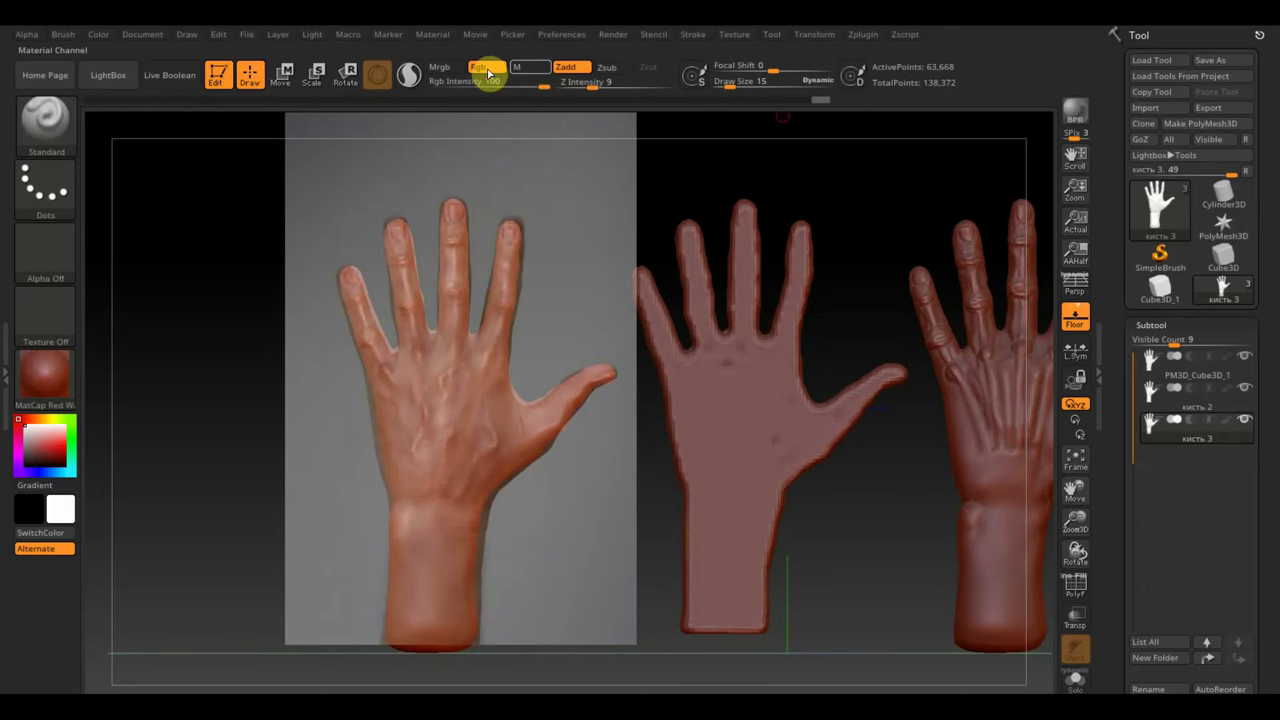
left_click(567, 68)
left_click_drag(735, 87, 749, 81)
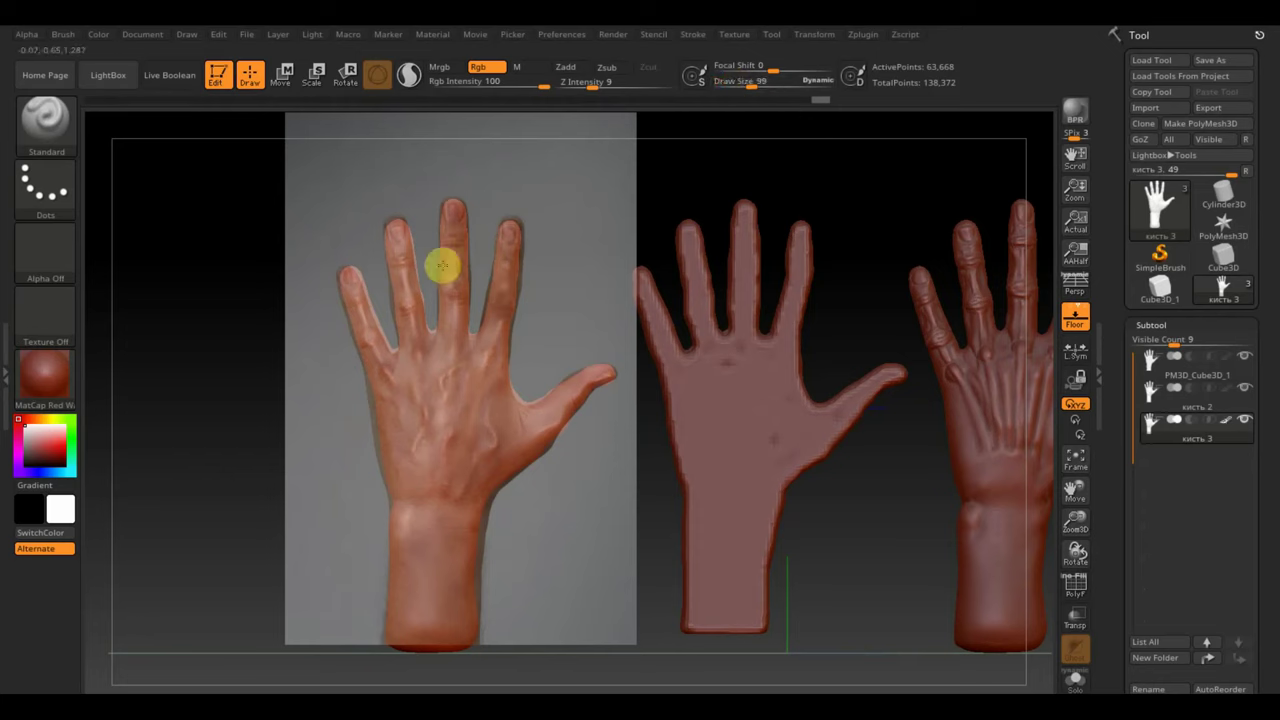
mouse_move(443, 265)
left_mouse_down()
mouse_move(334, 449)
mouse_move(420, 354)
mouse_move(420, 480)
mouse_move(489, 360)
mouse_move(460, 374)
mouse_move(606, 383)
mouse_move(451, 494)
mouse_move(437, 657)
left_mouse_up()
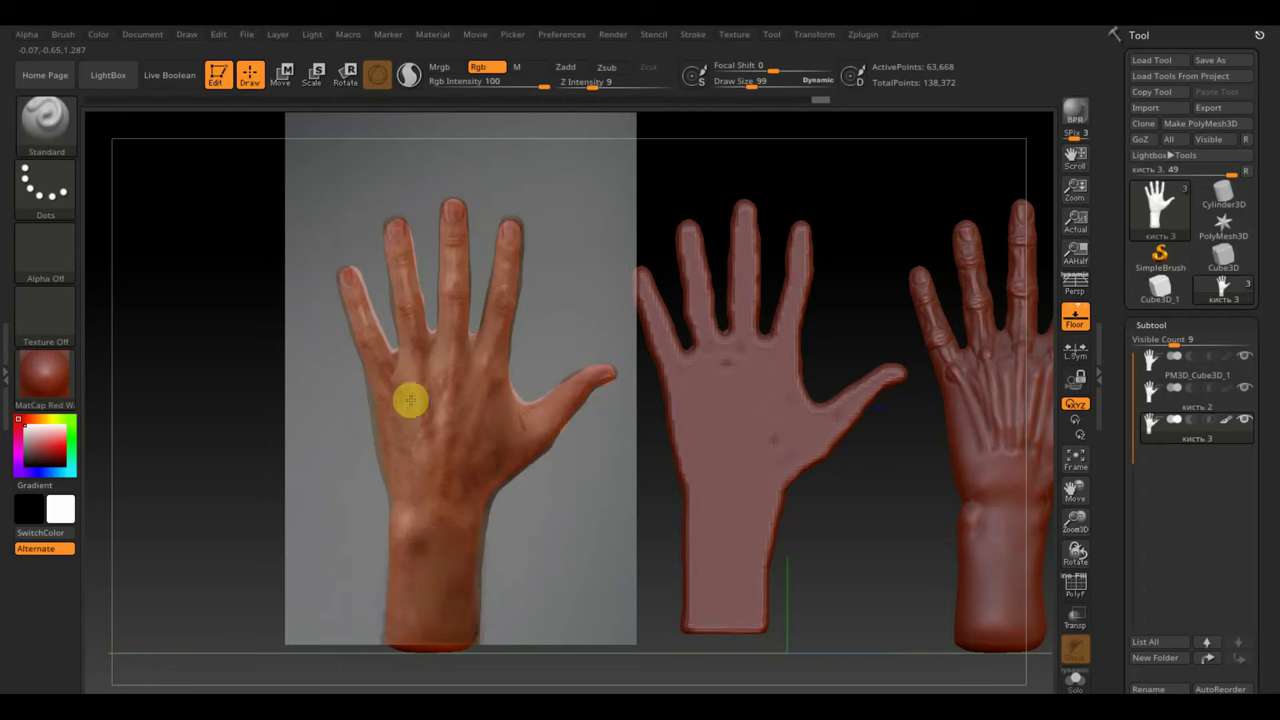
left_click_drag(385, 236, 388, 340)
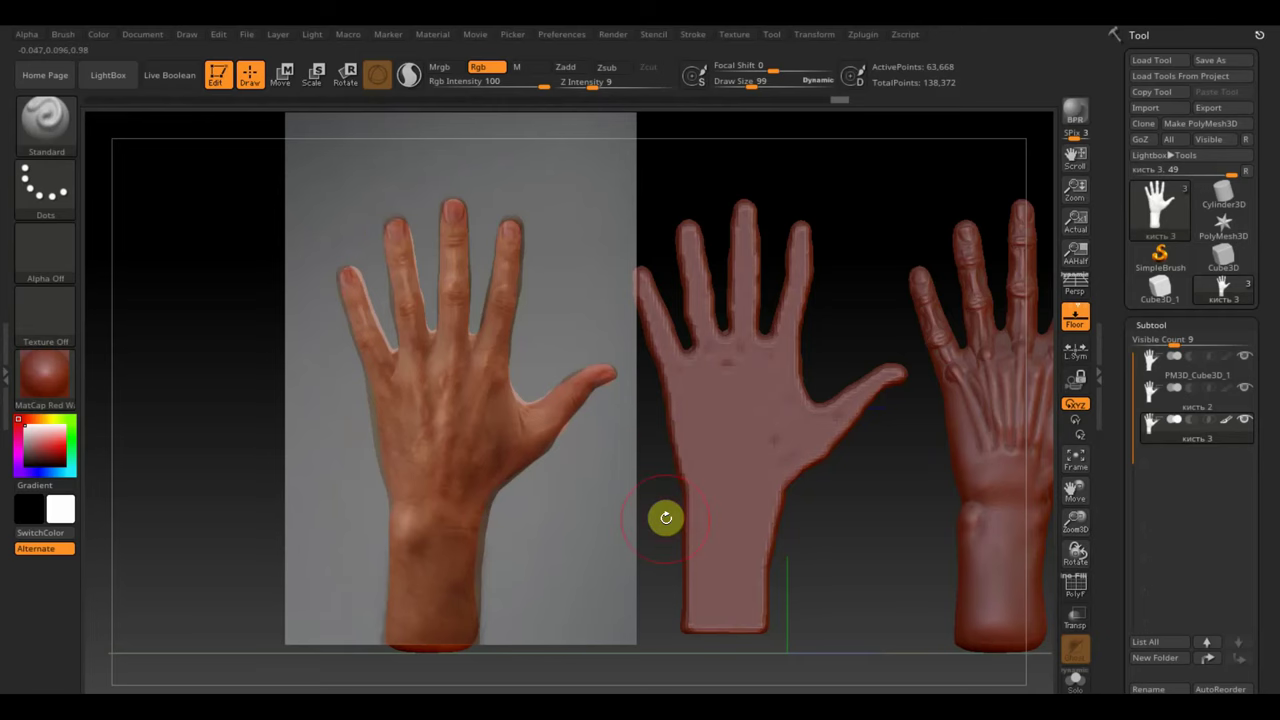
Apply SketchShaded, turn off Floor, and zoom a front view onto the painted wrist with a smaller brush.
left_click(44, 378)
left_click(44, 380)
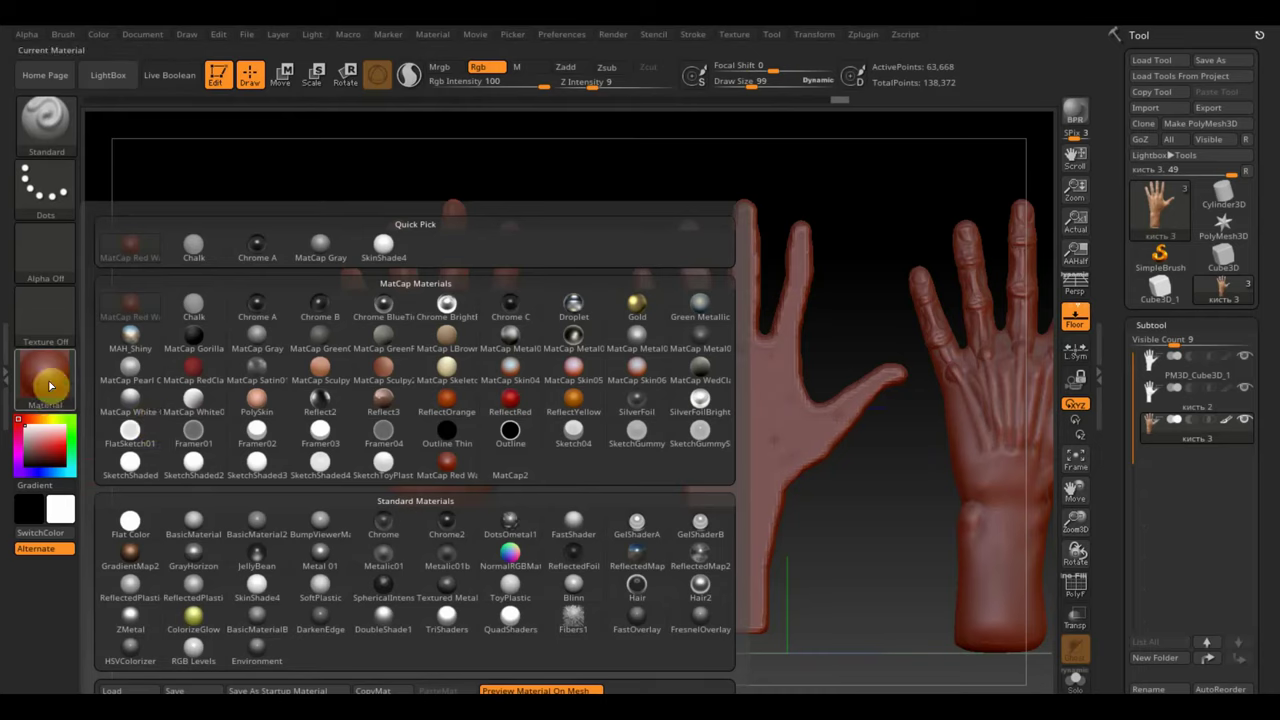
left_click(133, 463)
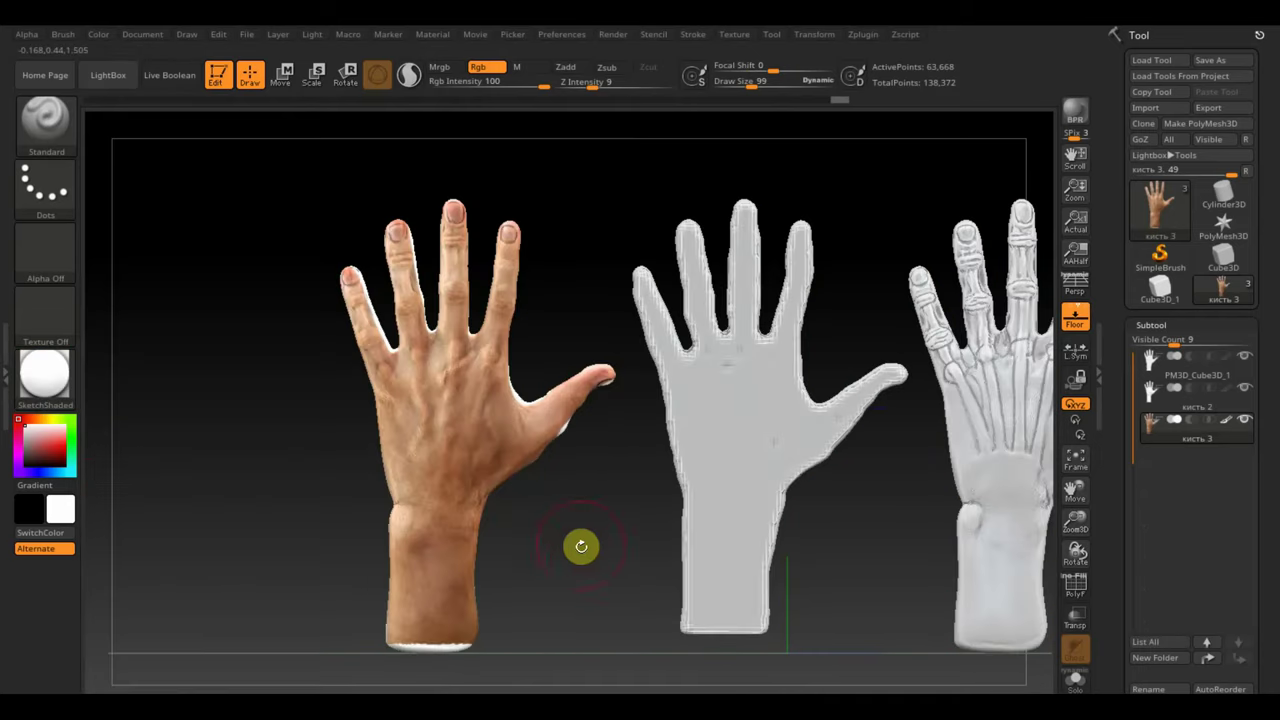
mouse_move(511, 545)
left_mouse_down()
mouse_move(540, 557)
mouse_move(549, 611)
mouse_move(526, 616)
mouse_move(549, 580)
mouse_move(534, 623)
mouse_move(558, 541)
mouse_move(532, 517)
left_mouse_up()
left_click(1078, 320)
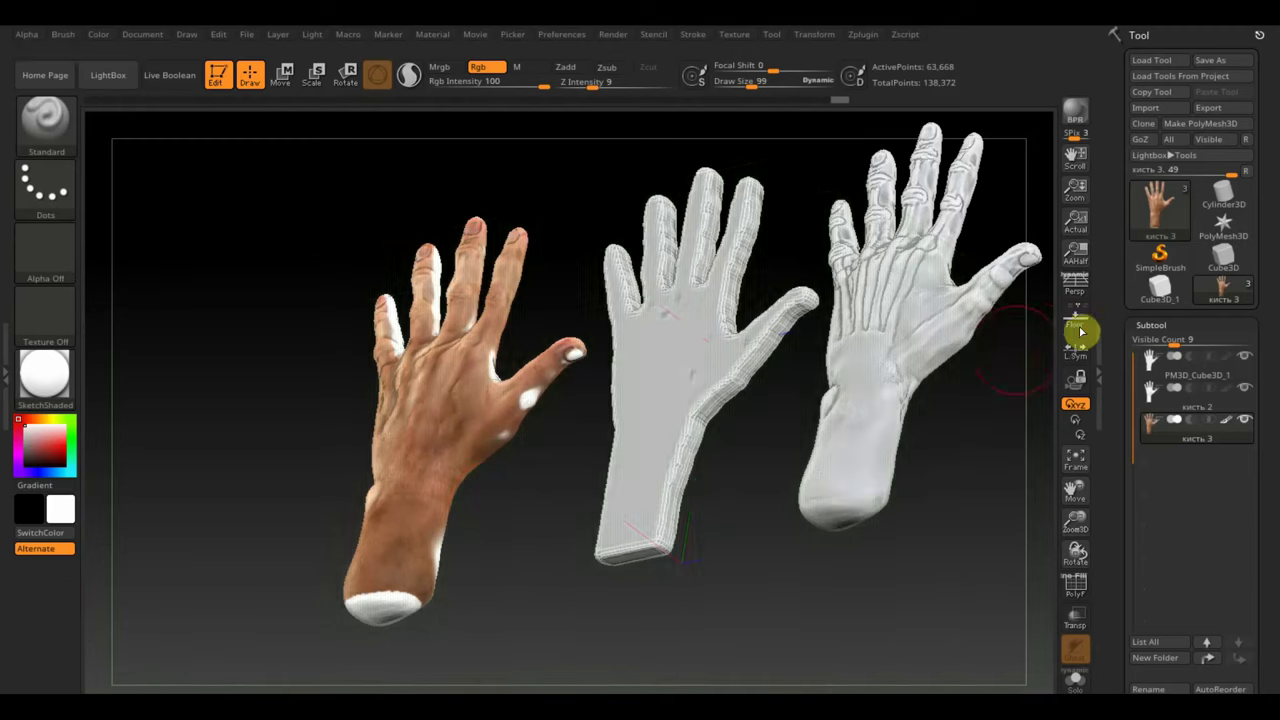
left_click_drag(627, 520, 646, 385, "shift")
mouse_move(592, 503)
left_mouse_down("alt")
mouse_move(586, 517)
mouse_move(639, 344)
mouse_move(680, 340)
mouse_move(697, 363)
left_mouse_up("alt")
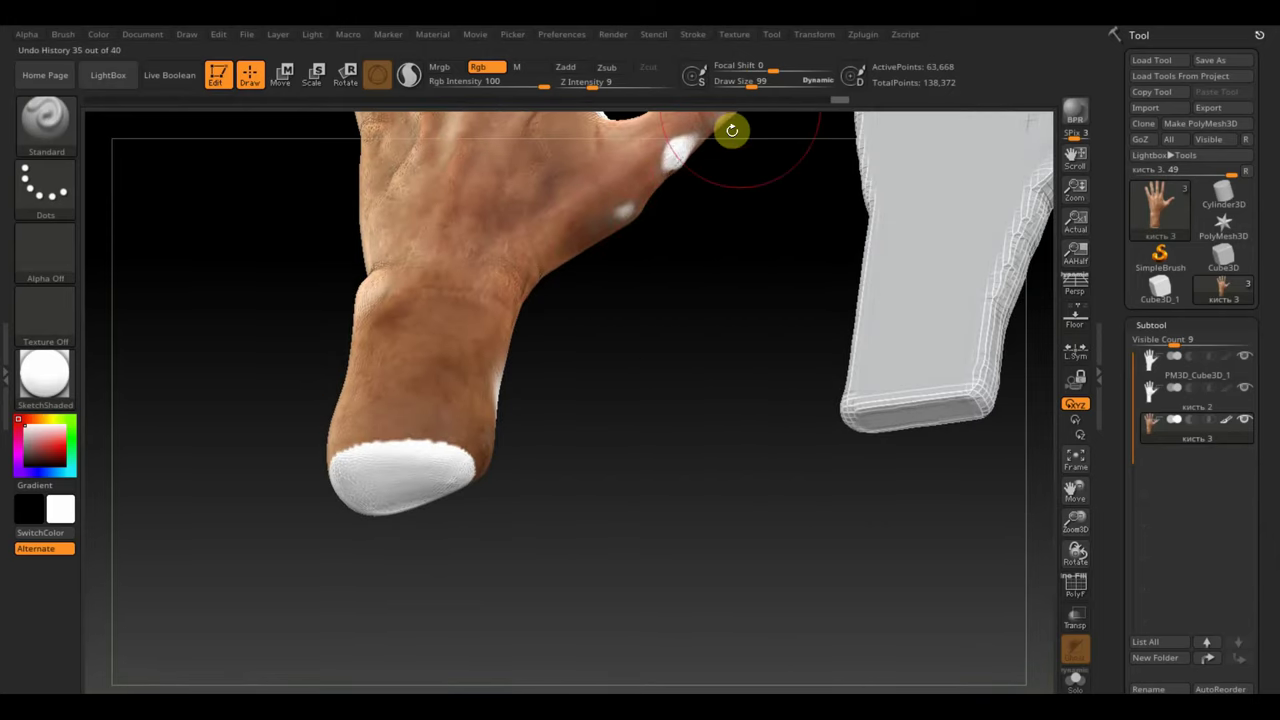
left_click_drag(750, 81, 746, 83)
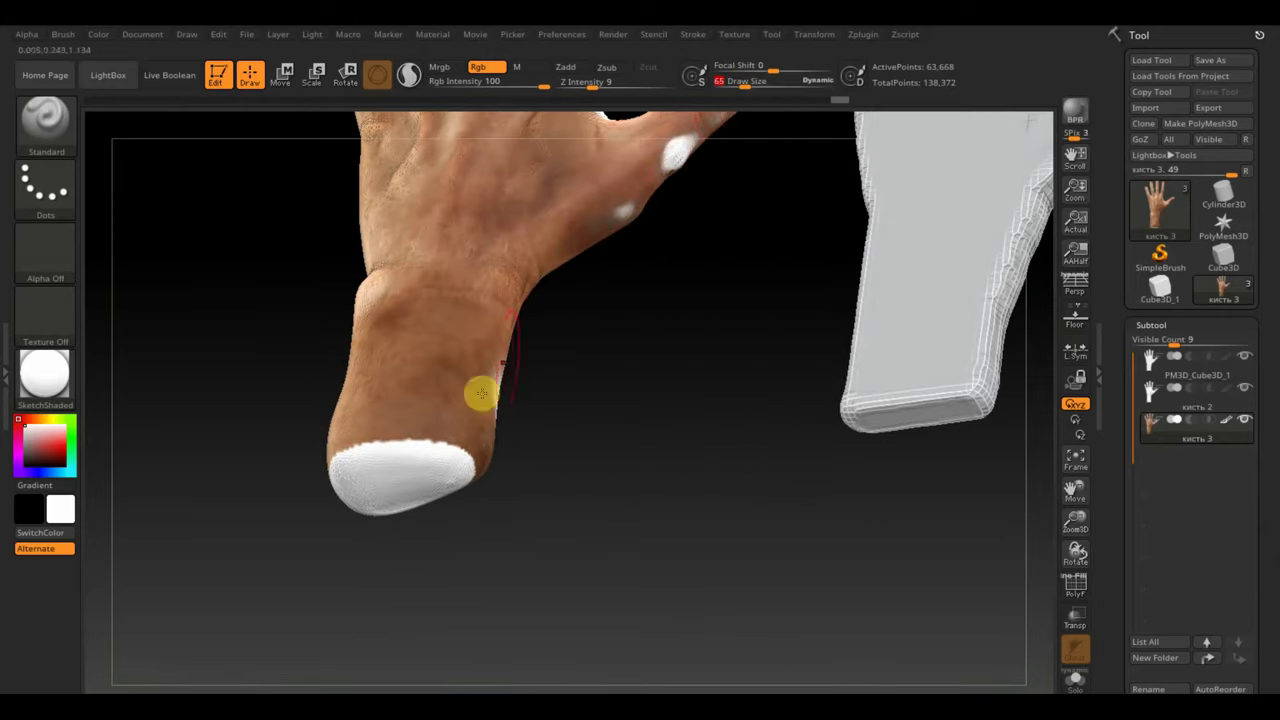
Sample skin tones, lower paint strength to 16, and paint tan over the white wrist end.
key("c")
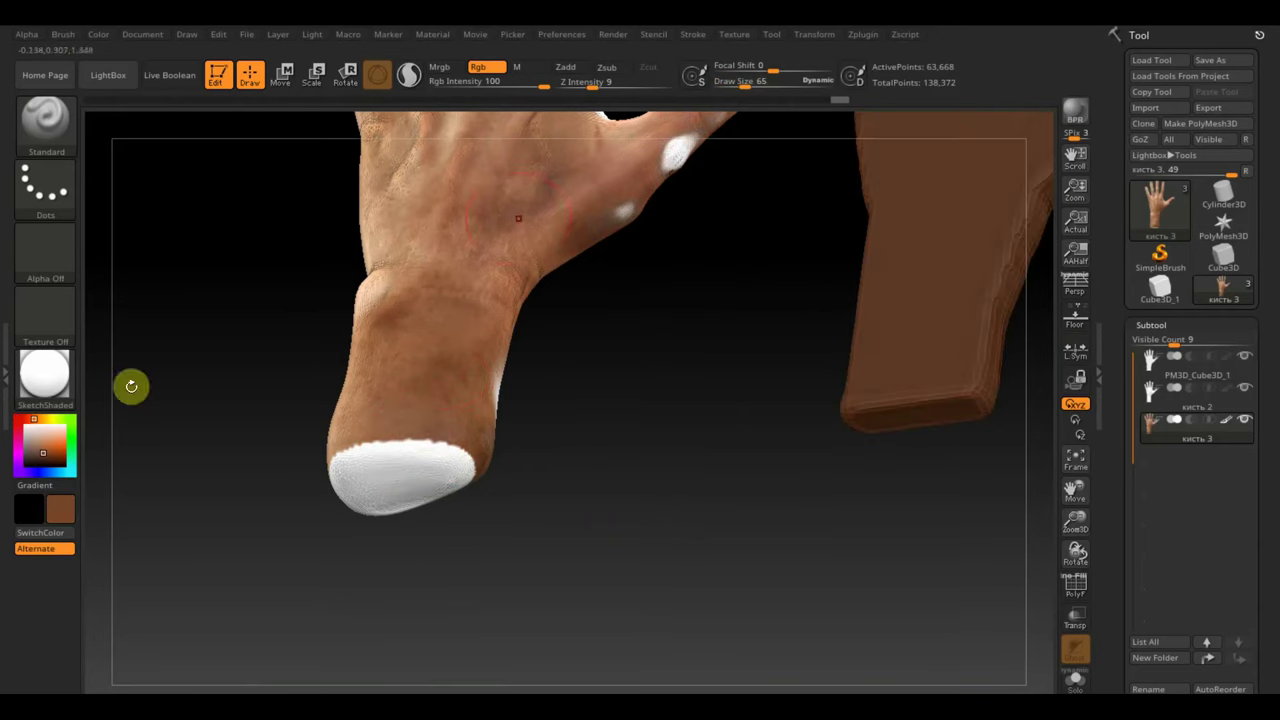
left_click_drag(535, 83, 480, 89)
mouse_move(429, 449)
left_mouse_down()
mouse_move(449, 437)
mouse_move(411, 454)
mouse_move(455, 493)
left_mouse_up()
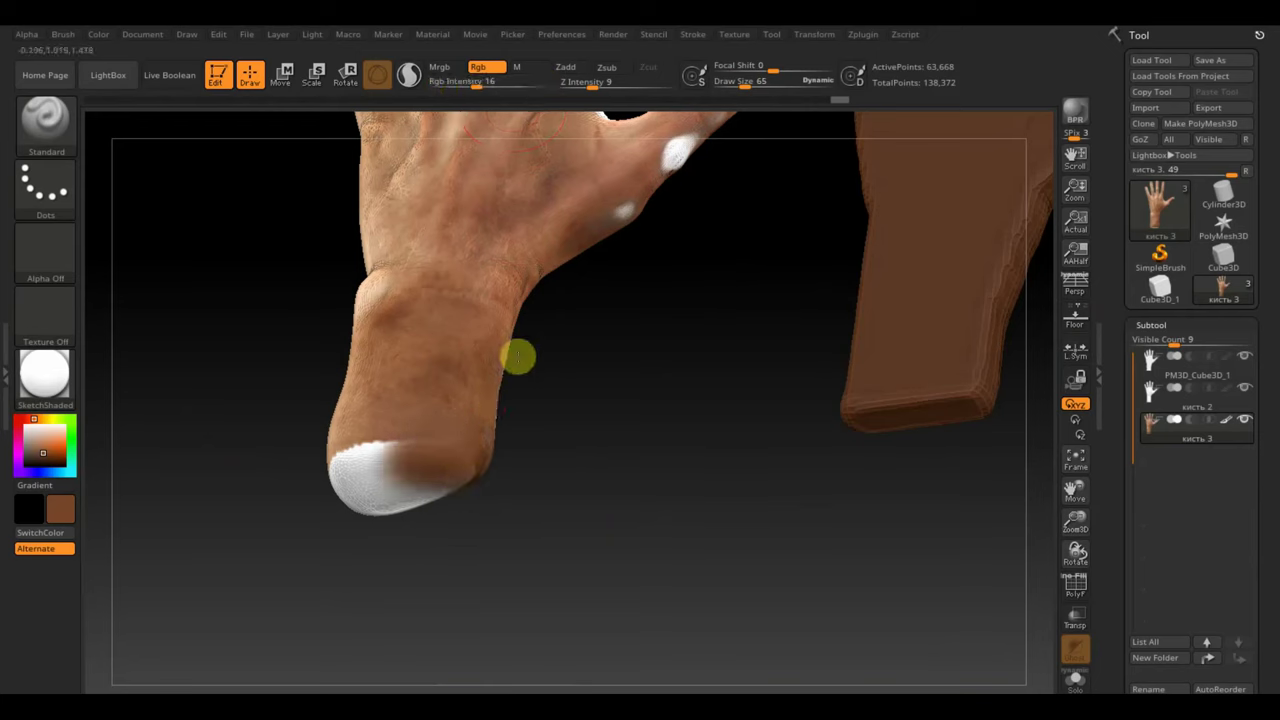
key("c")
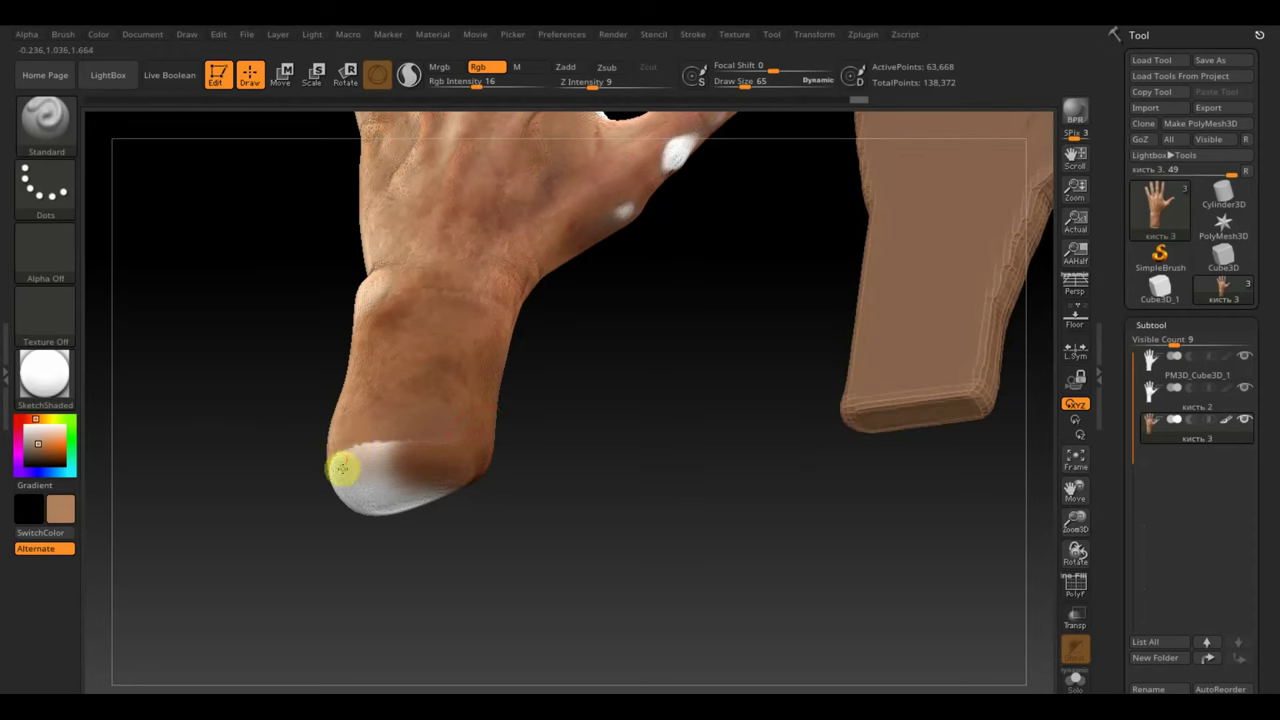
mouse_move(342, 469)
left_mouse_down()
mouse_move(353, 452)
mouse_move(377, 486)
mouse_move(448, 490)
left_mouse_up()
key("c")
key("c")
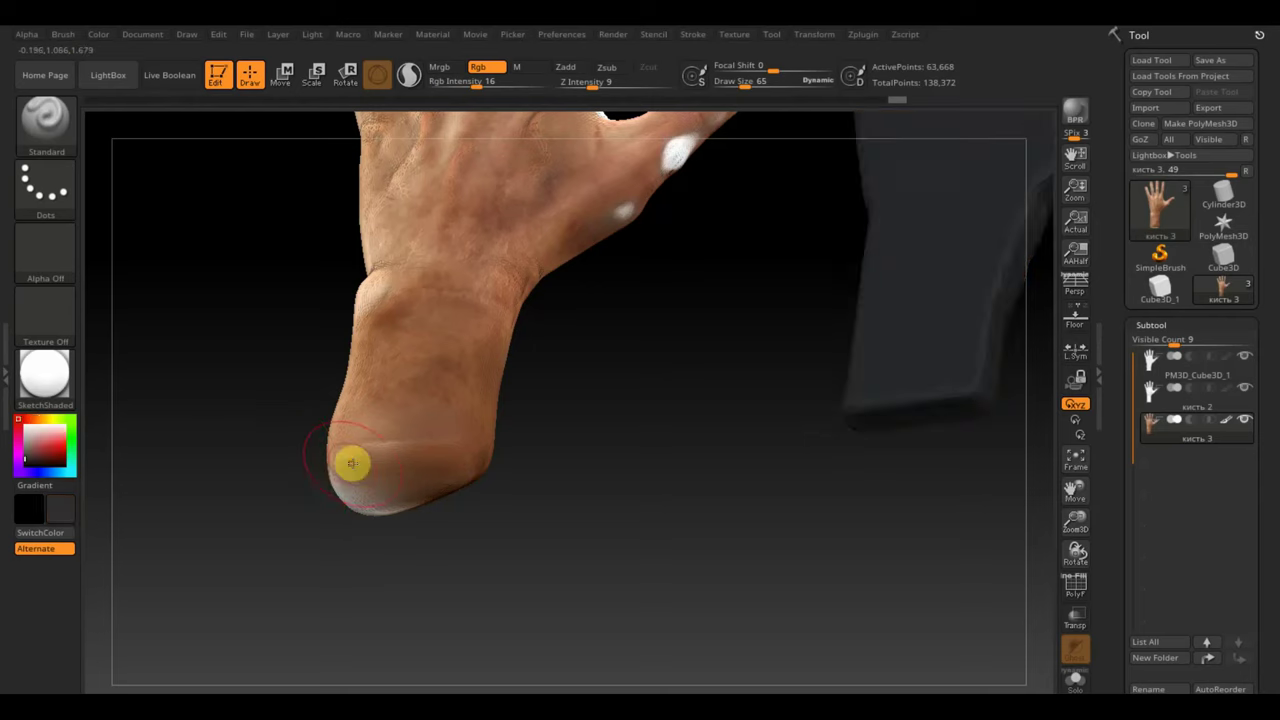
key("c")
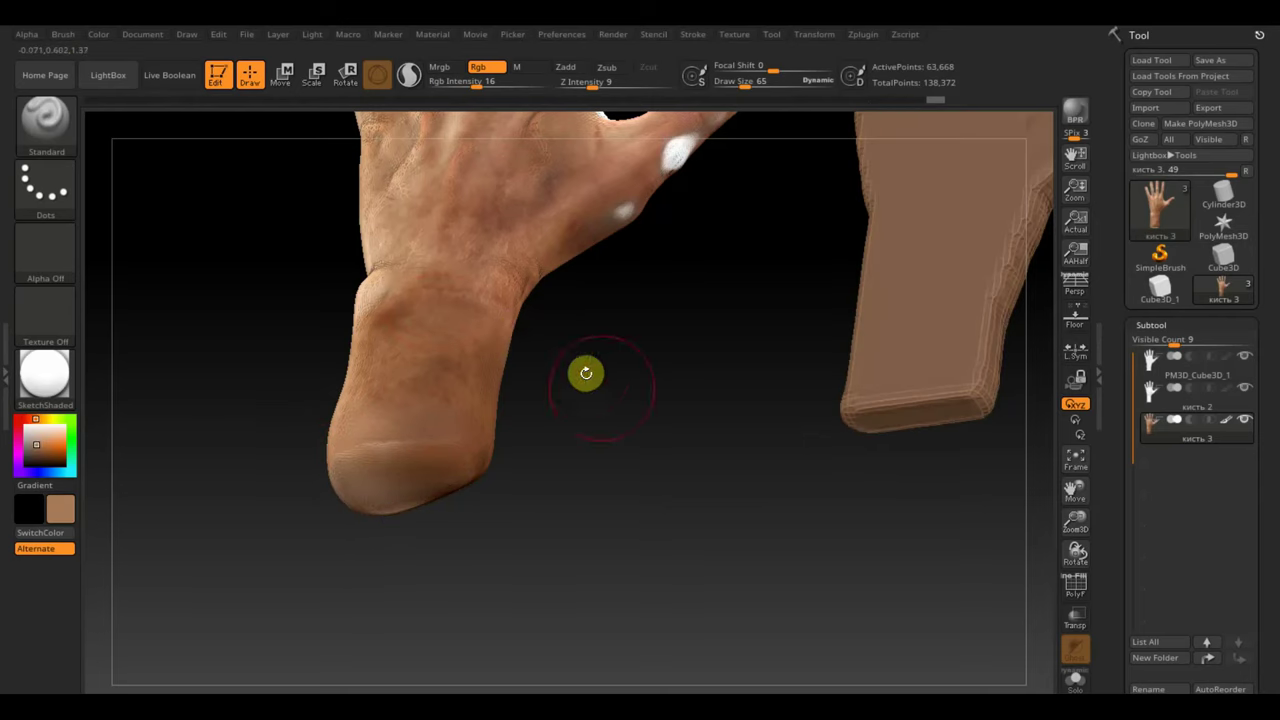
Sample a darker skin tone and paint over the pale finger patch and the hand's back.
mouse_move(586, 371)
left_mouse_down()
mouse_move(537, 371)
mouse_move(517, 322)
mouse_move(666, 306)
mouse_move(623, 491)
mouse_move(629, 446)
left_mouse_up()
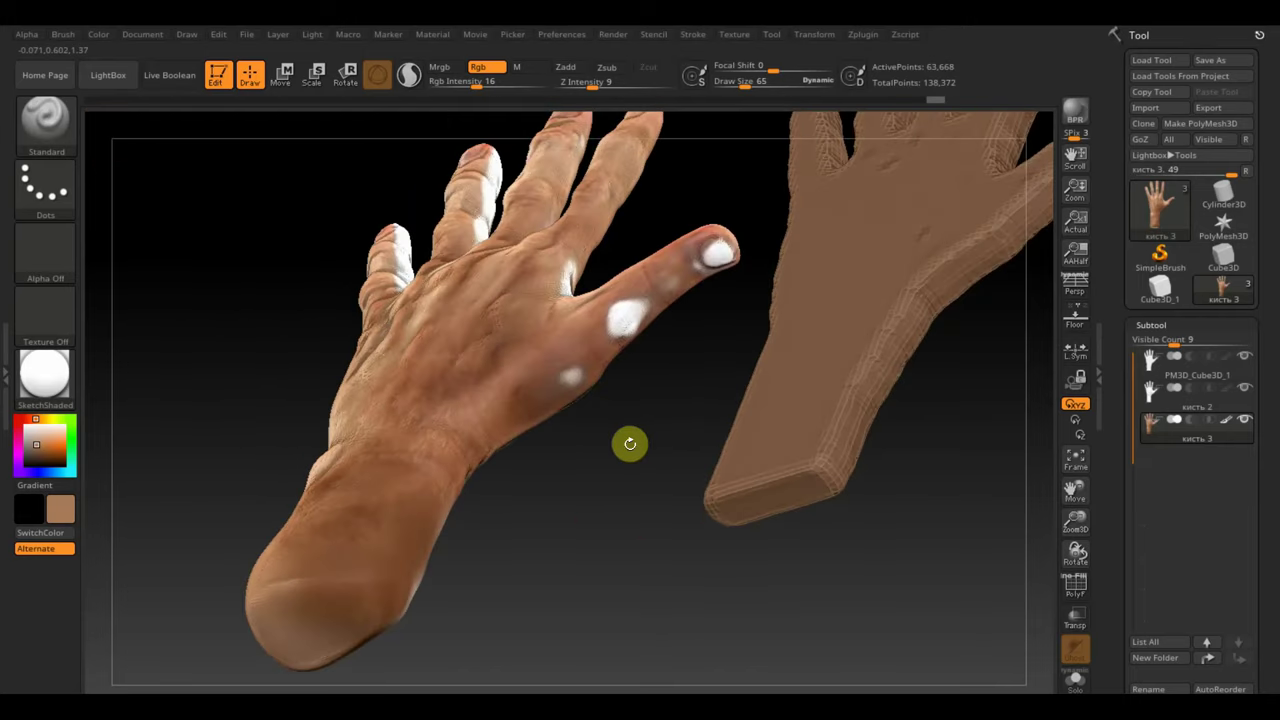
key("c")
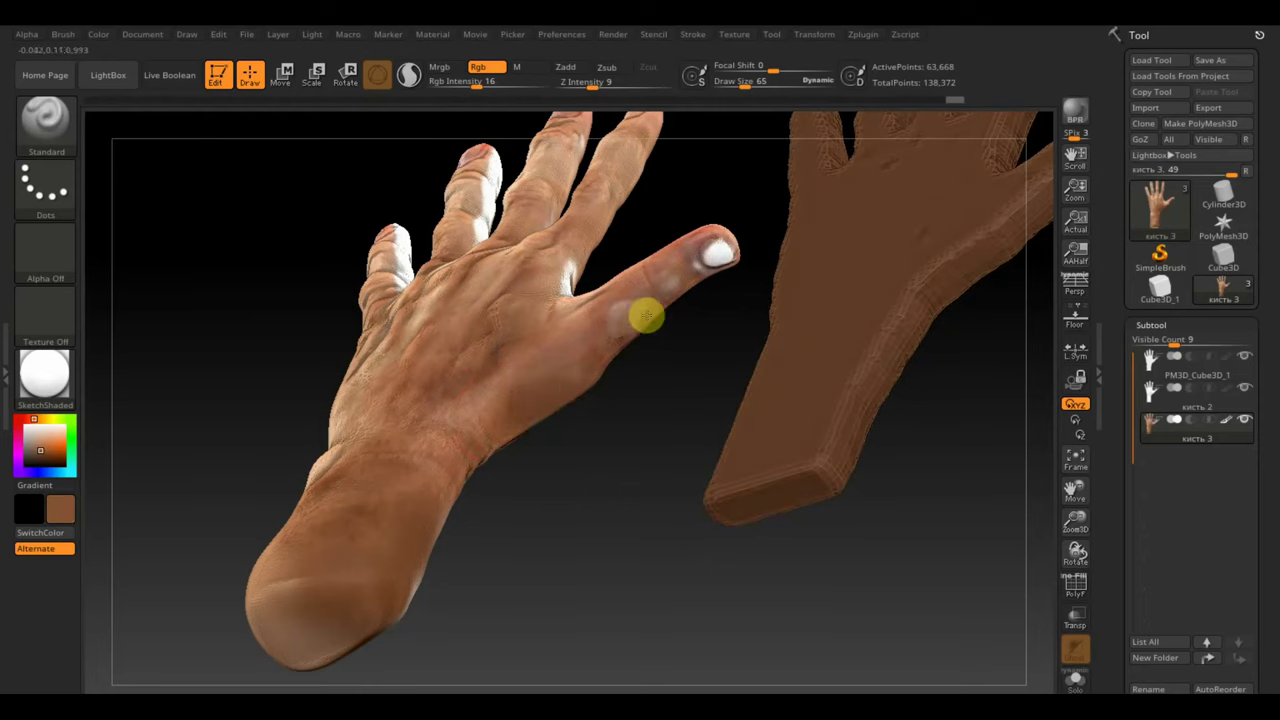
left_click_drag(608, 323, 667, 300)
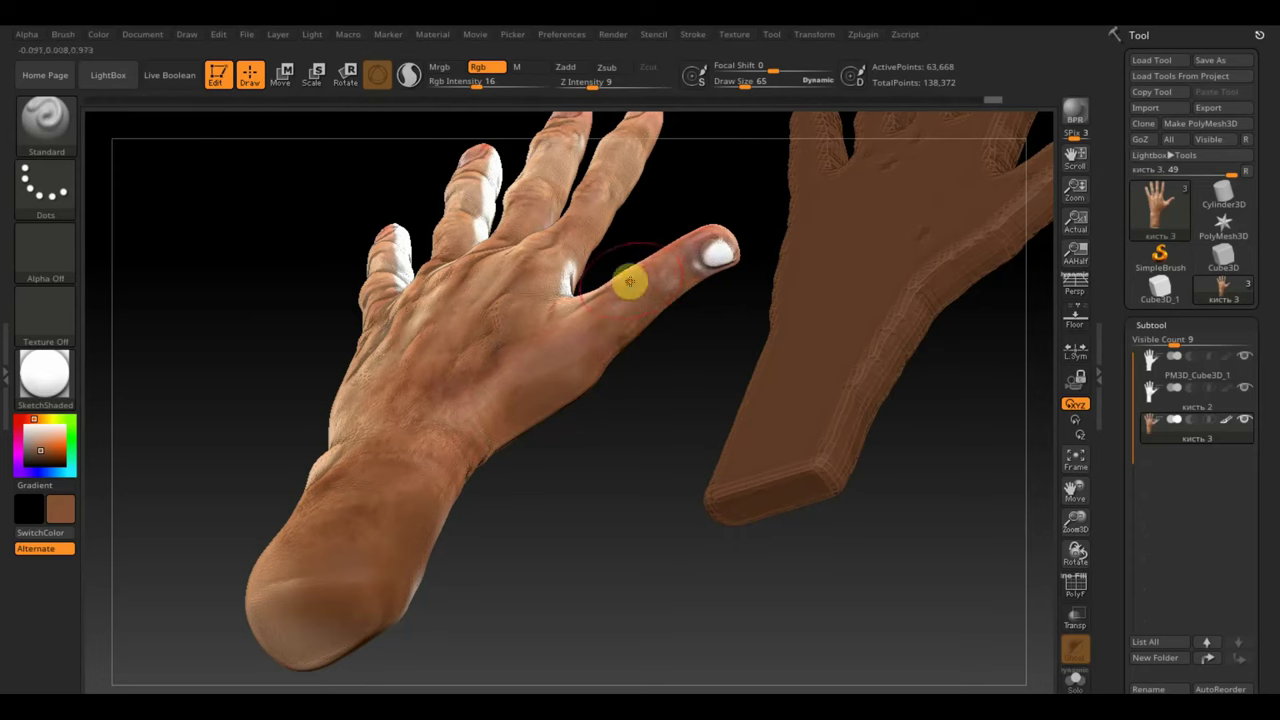
left_click_drag(627, 280, 624, 310)
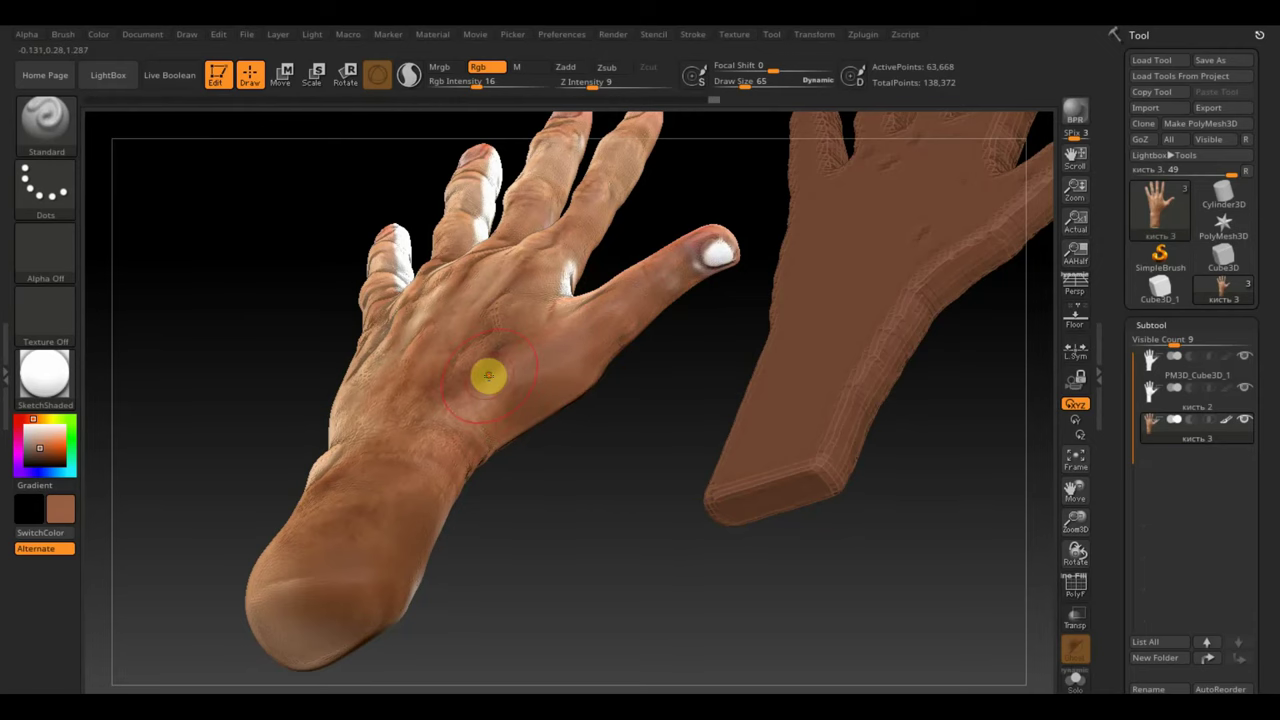
mouse_move(488, 376)
left_mouse_down()
mouse_move(494, 444)
mouse_move(580, 454)
mouse_move(657, 371)
mouse_move(706, 354)
mouse_move(710, 330)
left_mouse_up()
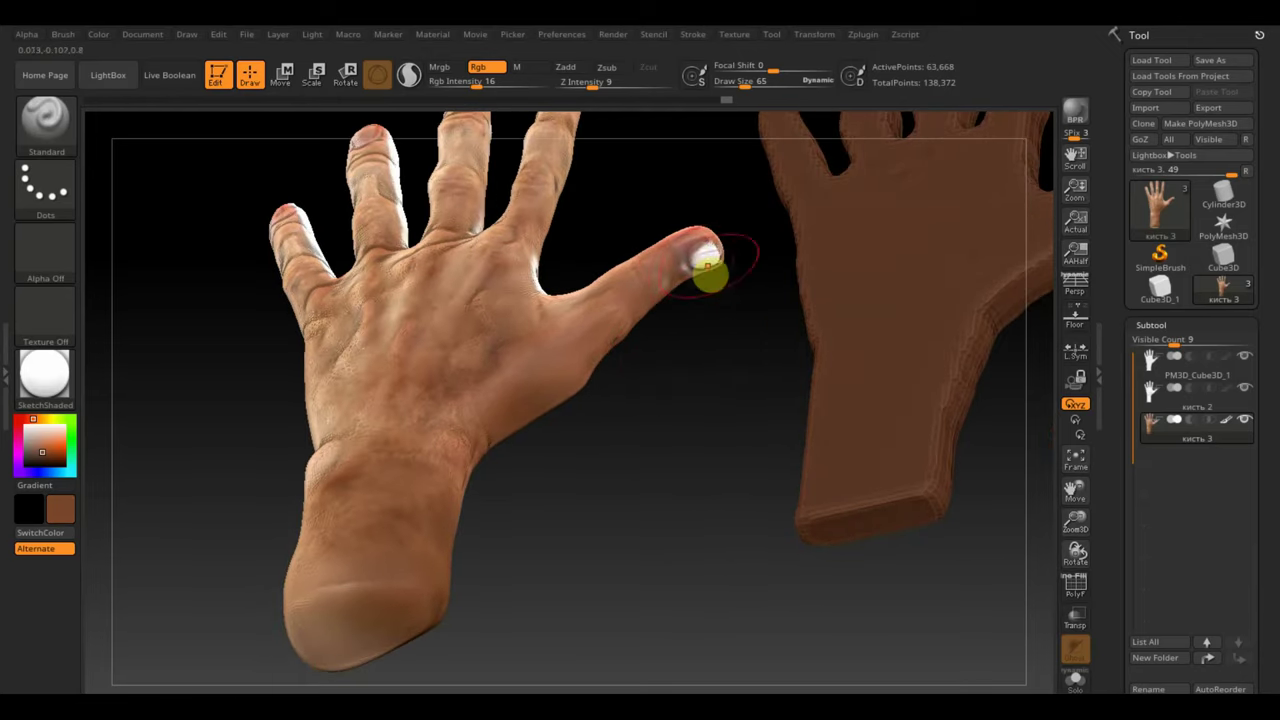
mouse_move(700, 223)
left_mouse_down()
mouse_move(708, 332)
mouse_move(637, 586)
mouse_move(586, 457)
left_mouse_up()
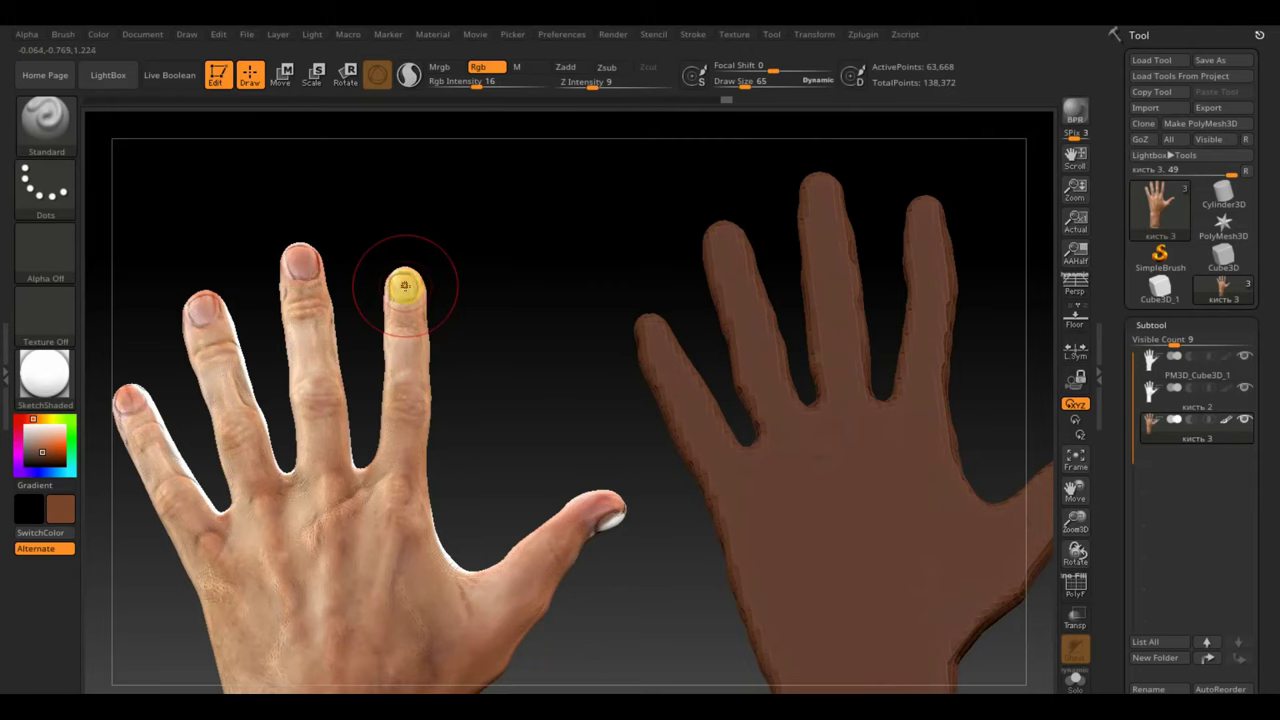
mouse_move(574, 420)
left_mouse_down()
mouse_move(509, 277)
mouse_move(505, 339)
mouse_move(559, 357)
left_mouse_up()
Hide the two stretched brown hand subtools and turn the view to the fingertip.
left_click(1245, 387)
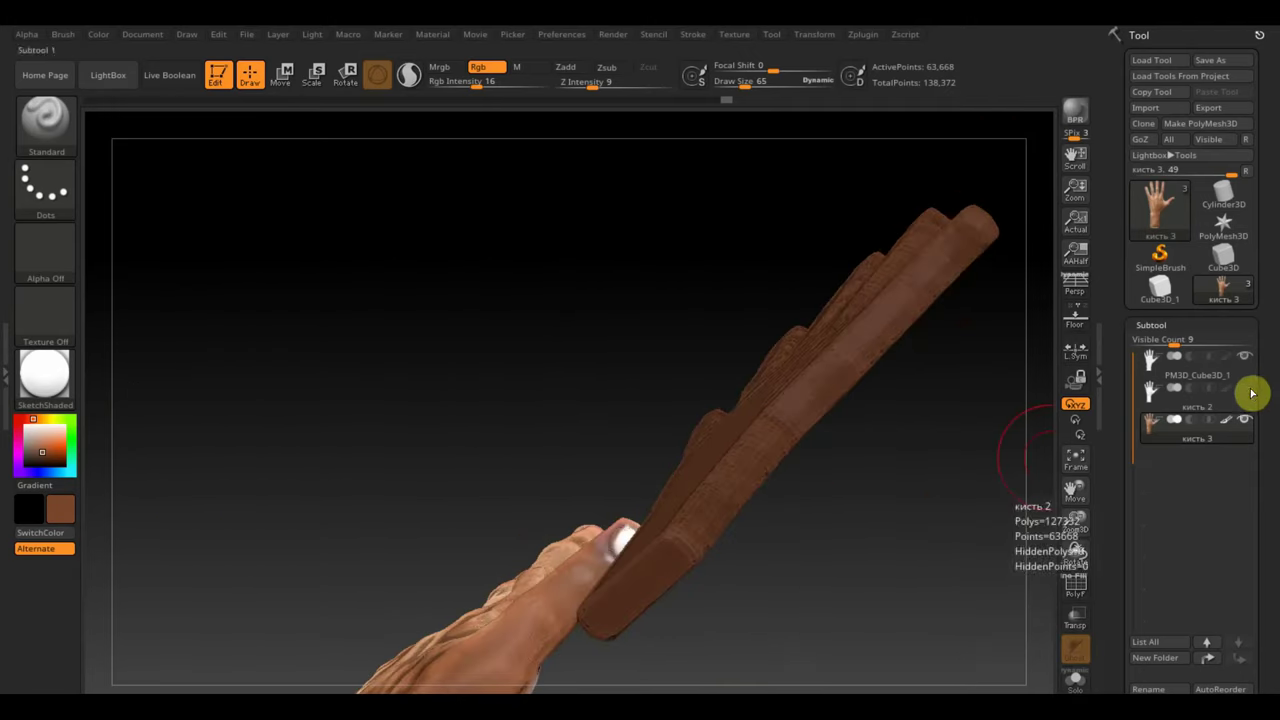
left_click(1245, 356)
mouse_move(1020, 458)
left_mouse_down()
mouse_move(909, 566)
mouse_move(858, 432)
mouse_move(746, 497)
mouse_move(763, 514)
mouse_move(854, 183)
mouse_move(875, 421)
mouse_move(794, 423)
mouse_move(840, 552)
mouse_move(809, 503)
mouse_move(800, 526)
mouse_move(736, 377)
mouse_move(839, 504)
mouse_move(740, 397)
left_mouse_up()
Rotate, scale and move the Spotlight photo over the finger, then shrink the brush to 23.
key("shift+z")
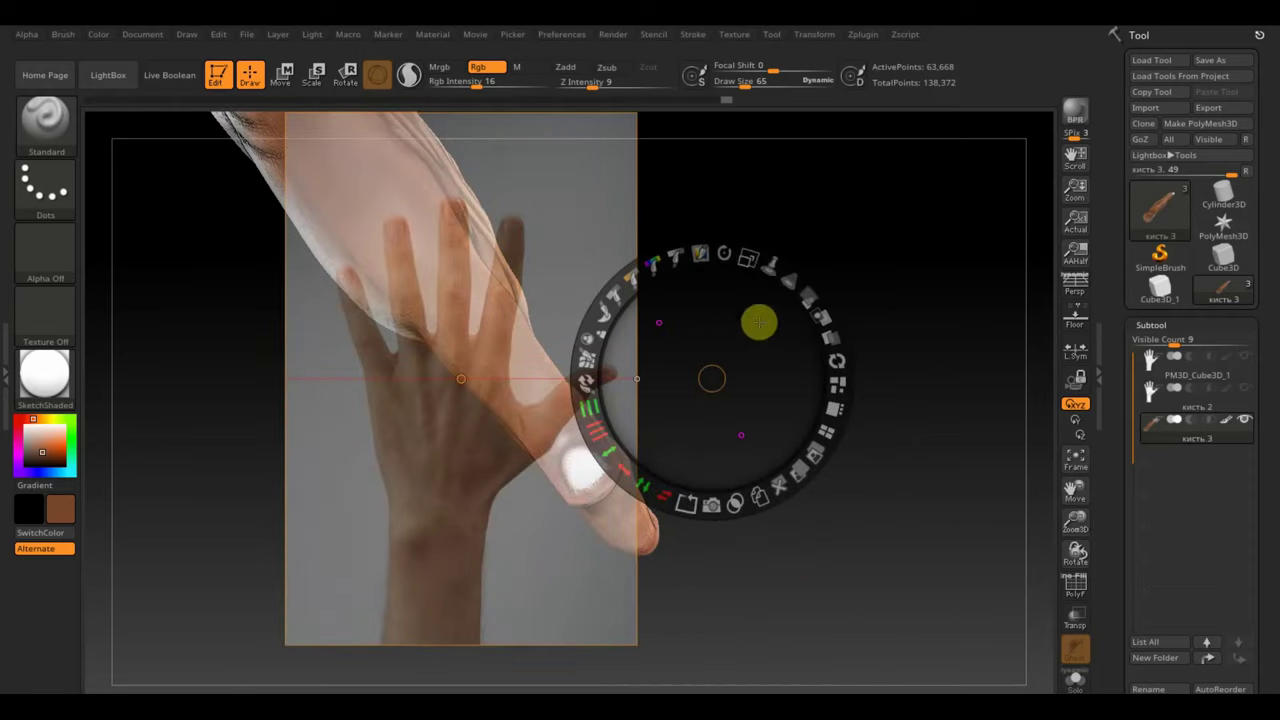
mouse_move(748, 260)
left_mouse_down()
mouse_move(737, 251)
mouse_move(817, 457)
mouse_move(771, 494)
left_mouse_up()
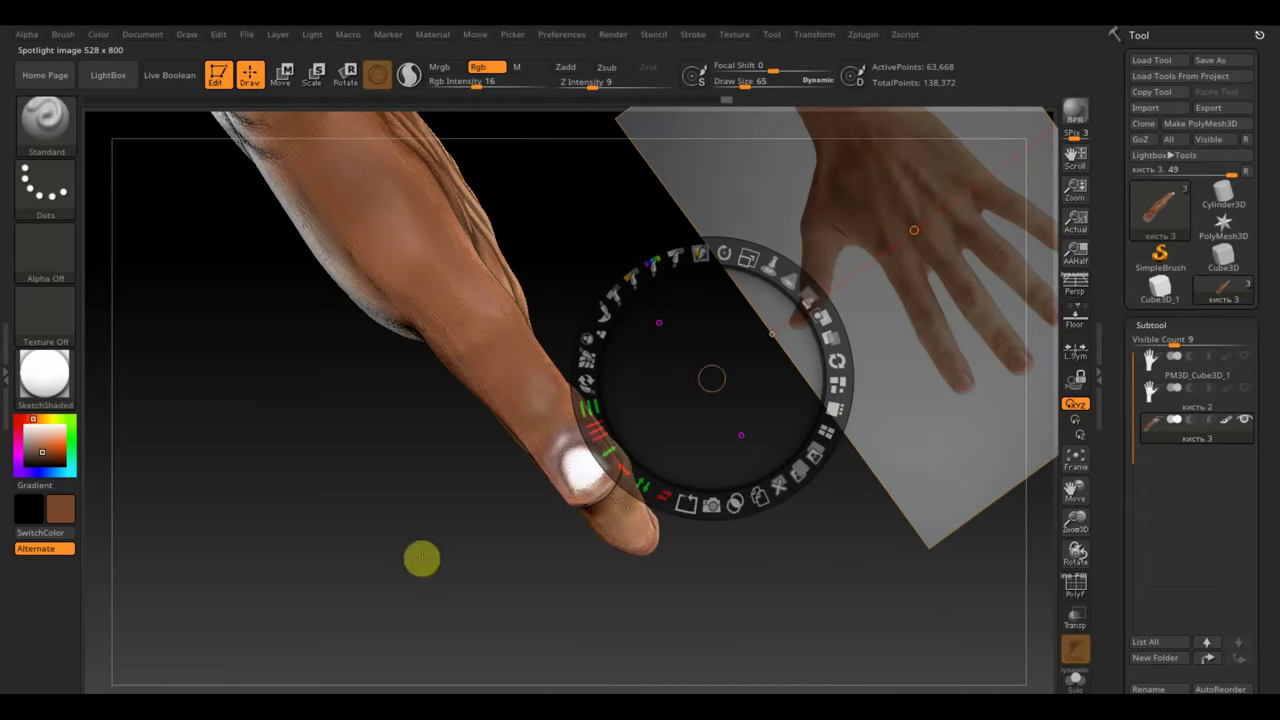
left_click_drag(573, 485, 309, 500)
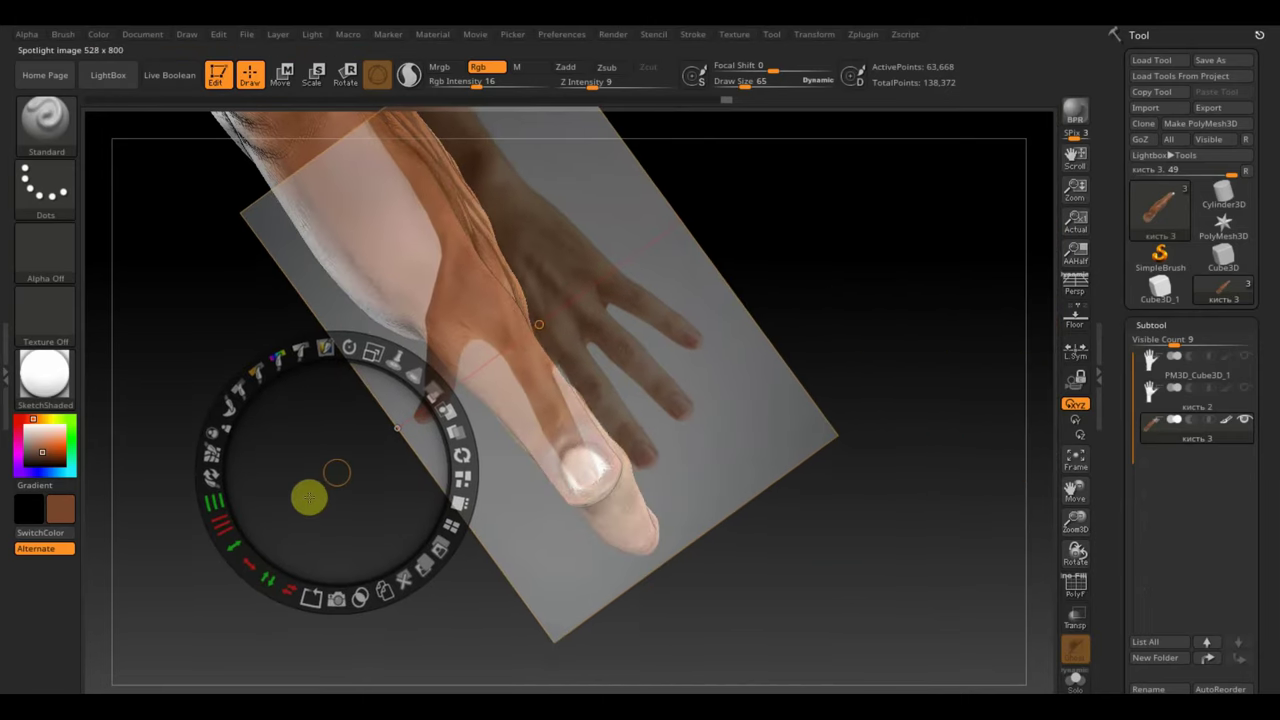
mouse_move(371, 349)
left_mouse_down()
mouse_move(420, 380)
mouse_move(443, 417)
left_mouse_up()
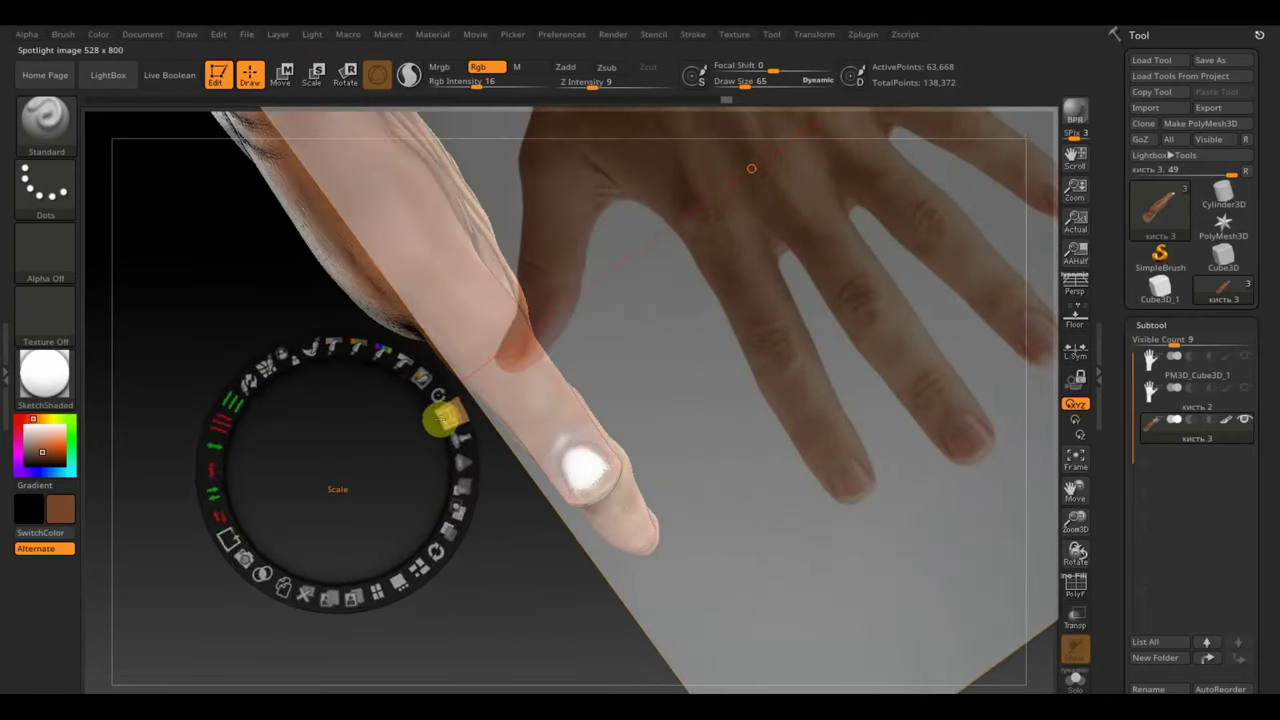
mouse_move(371, 443)
left_mouse_down()
mouse_move(120, 477)
mouse_move(97, 457)
left_mouse_up()
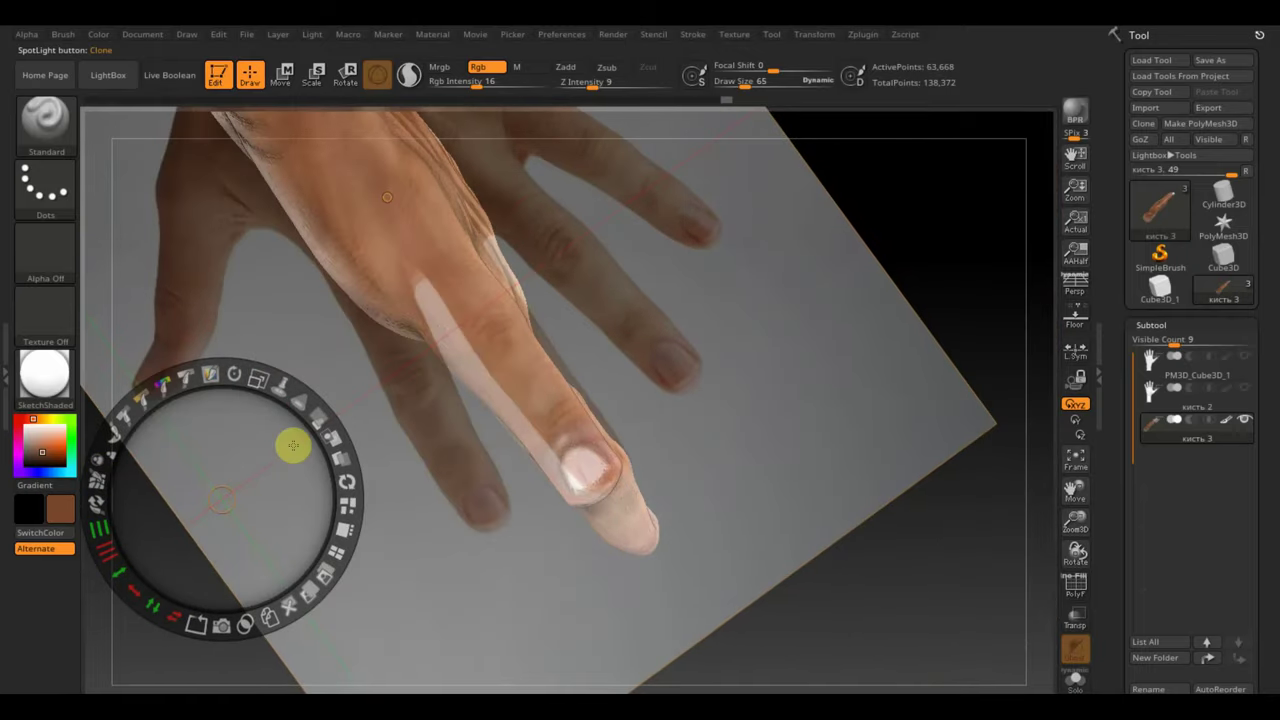
left_click_drag(293, 445, 262, 430)
key("z")
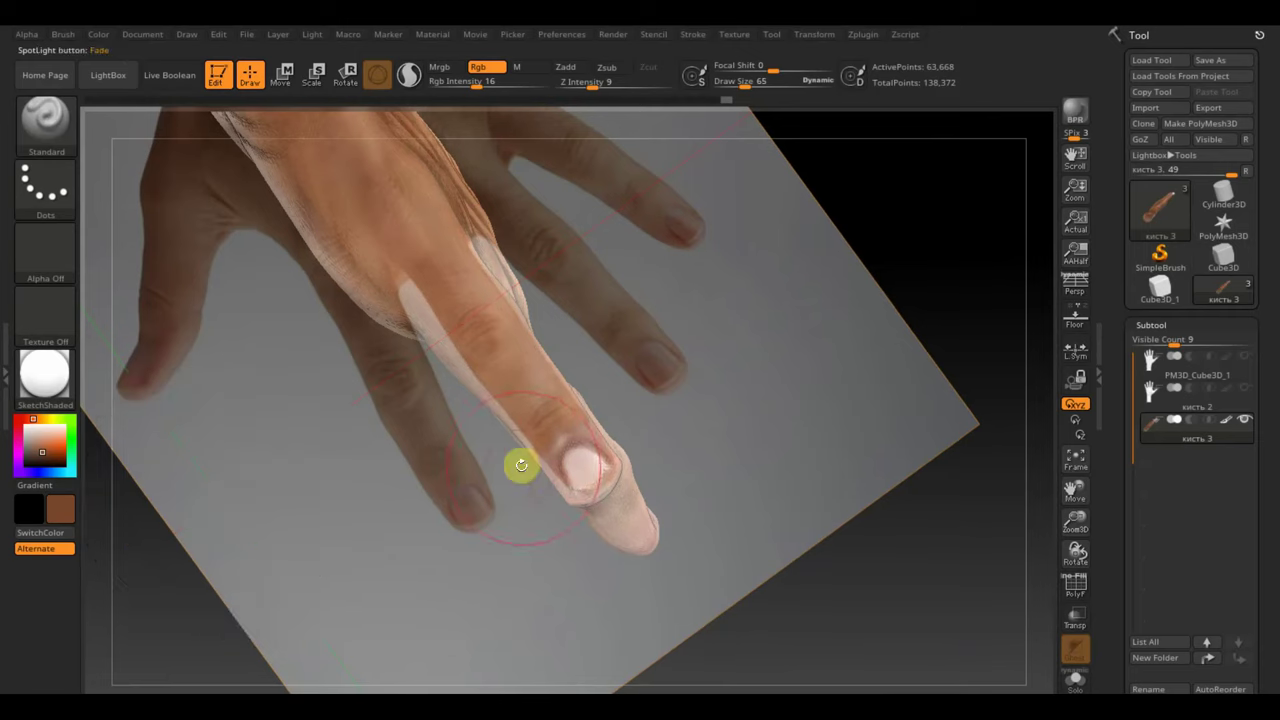
left_click_drag(760, 82, 720, 82)
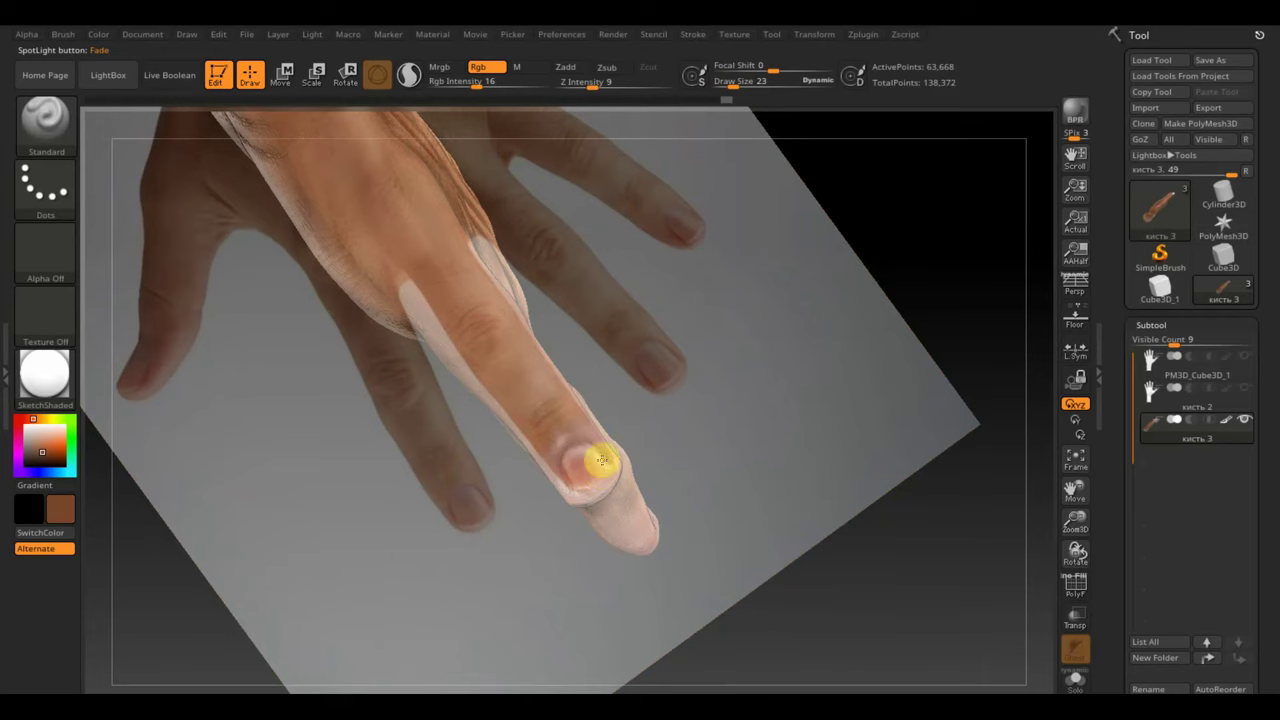
key("shift+z")
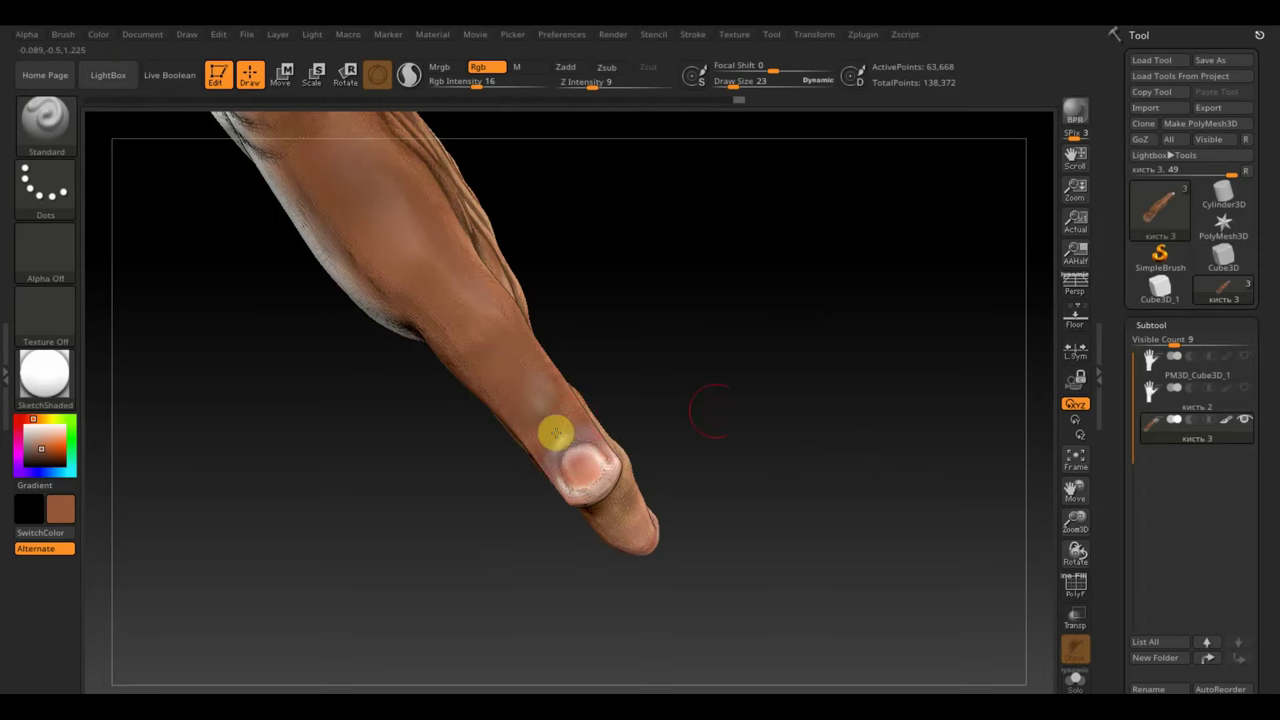
Sample a lighter tan and paint it over the white thumb-web patch.
key("shift+z")
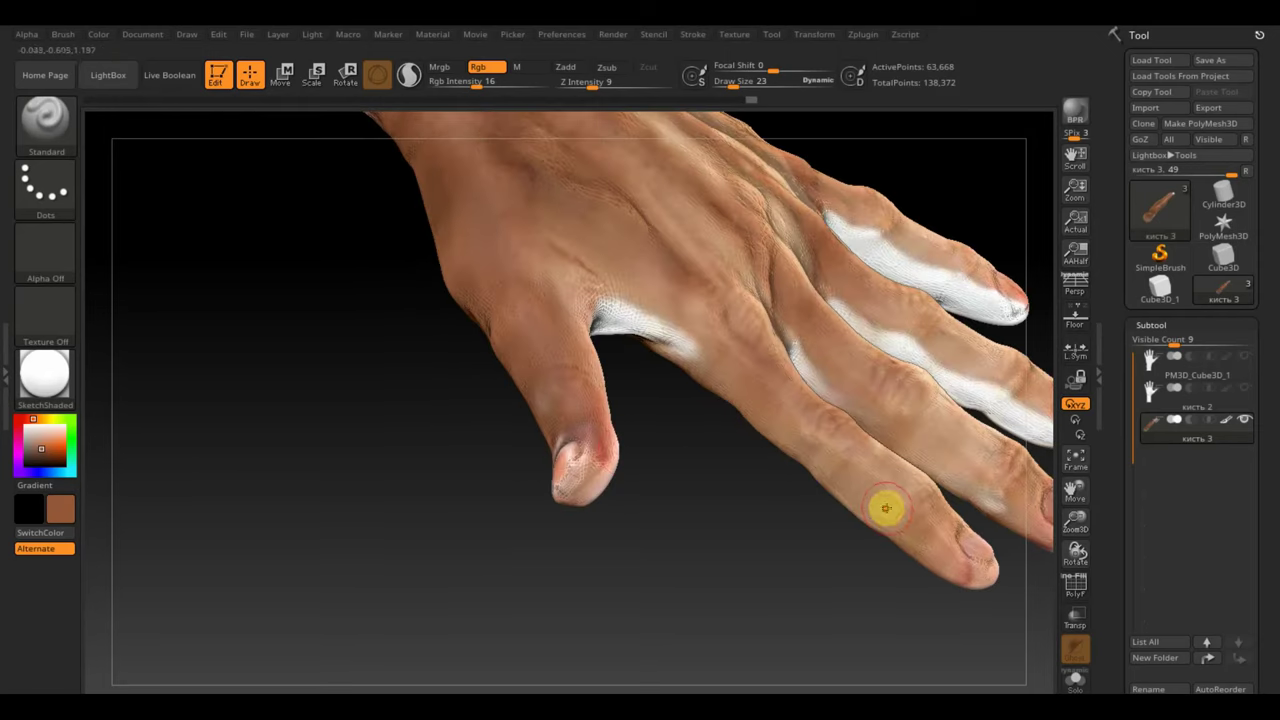
key("c")
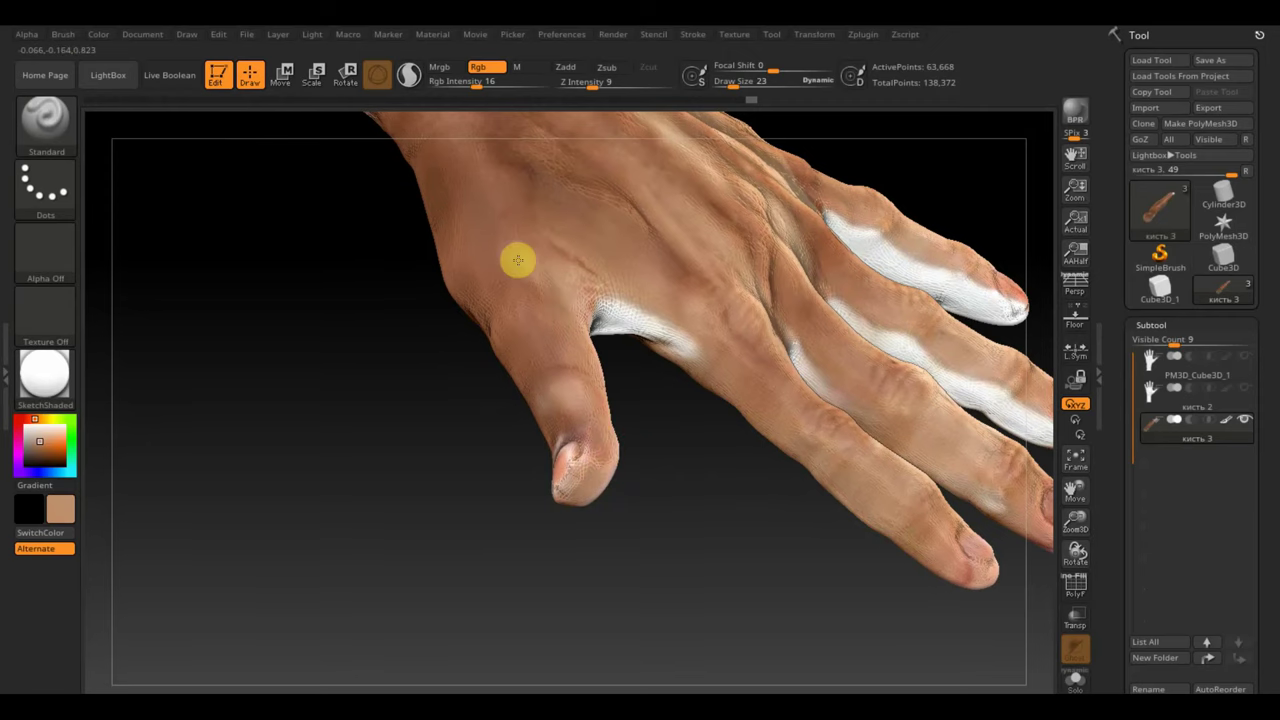
right_click_drag(640, 346, 623, 349)
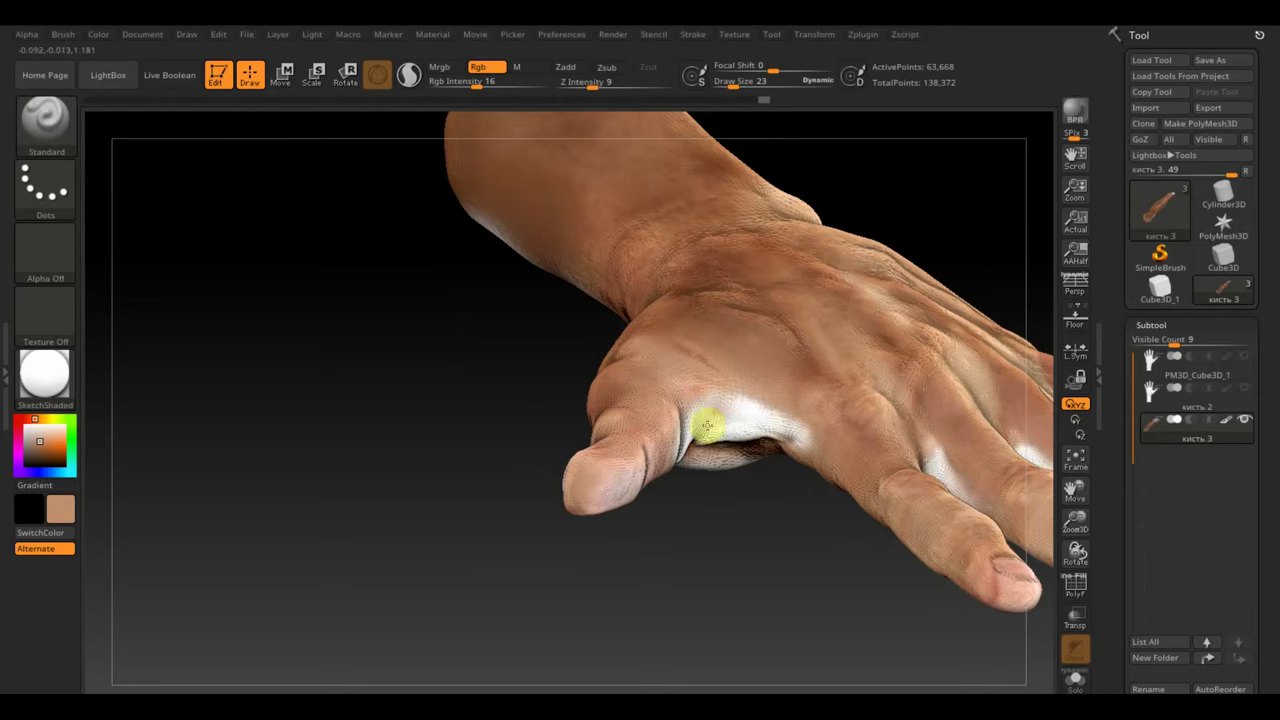
mouse_move(678, 428)
left_mouse_down()
mouse_move(737, 423)
mouse_move(766, 380)
mouse_move(694, 400)
mouse_move(774, 441)
mouse_move(775, 428)
left_mouse_up()
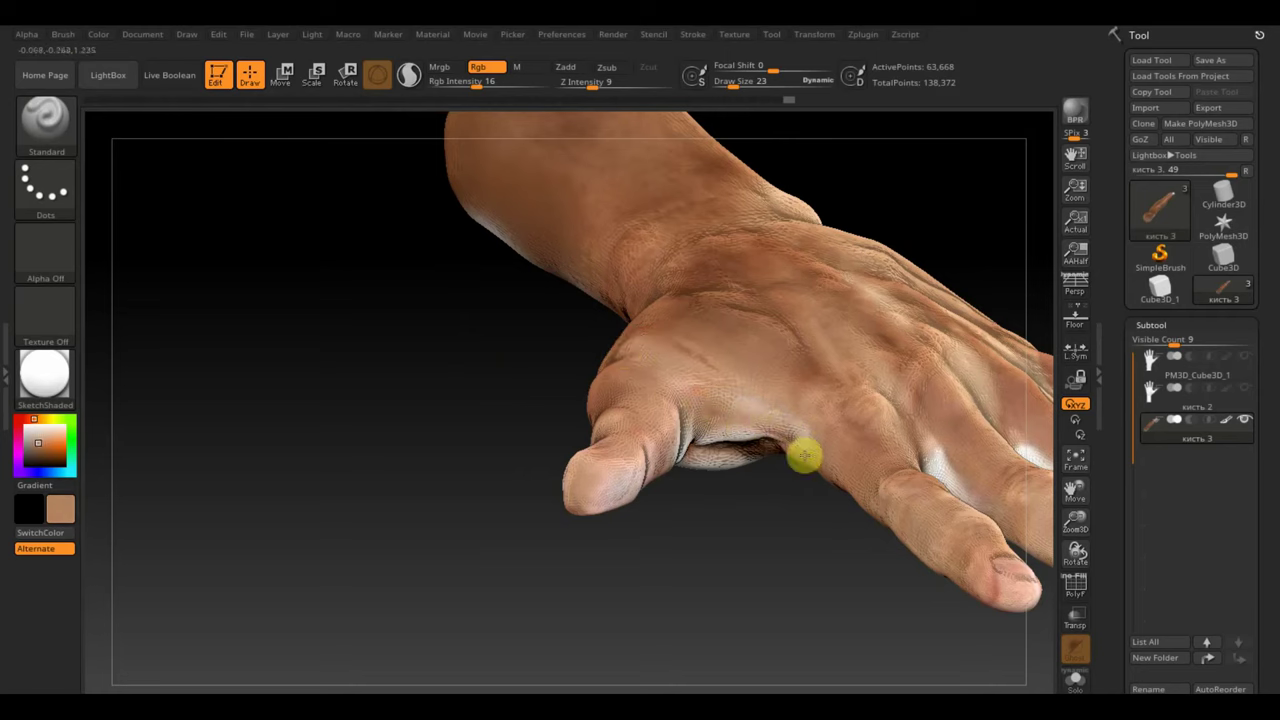
Paint the lighter tan along the thumb, then turn the hand upright with fingers pointing up.
mouse_move(775, 442)
right_mouse_down()
mouse_move(774, 531)
mouse_move(749, 371)
mouse_move(714, 490)
mouse_move(637, 408)
right_mouse_up()
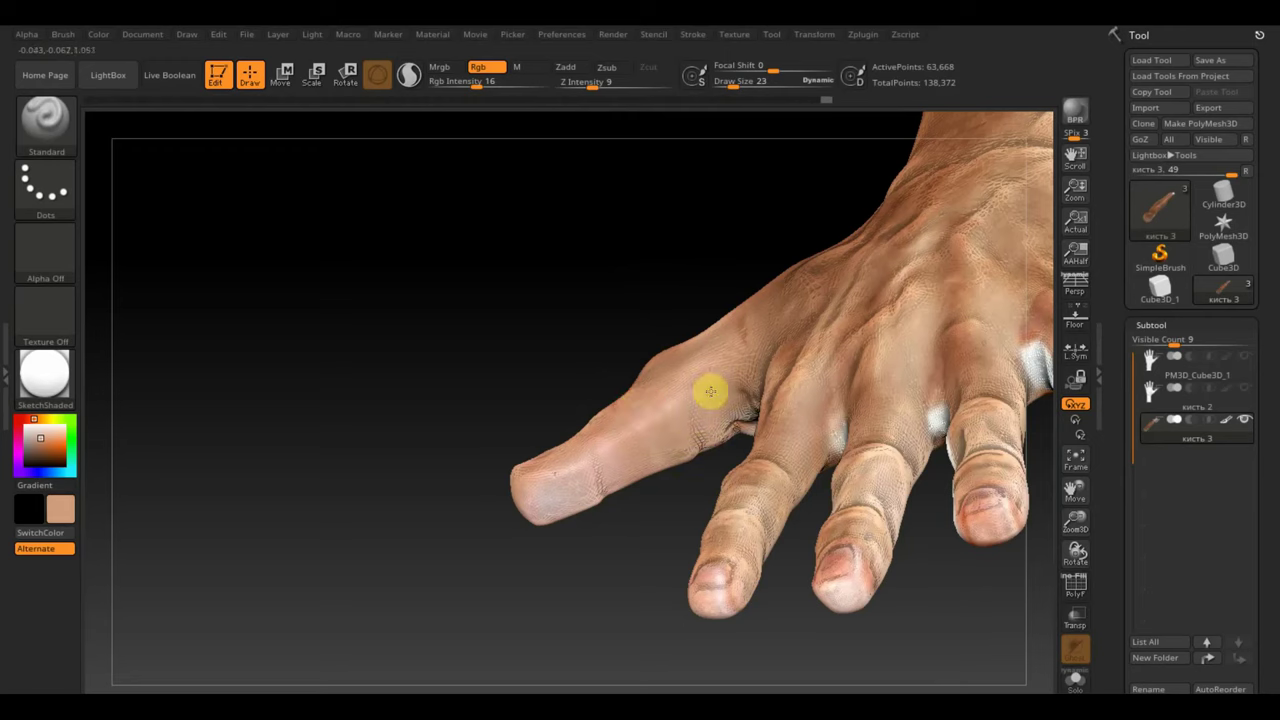
mouse_move(514, 494)
right_mouse_down()
mouse_move(434, 529)
mouse_move(583, 565)
mouse_move(709, 471)
right_mouse_up()
mouse_move(837, 580)
right_mouse_down()
mouse_move(873, 432)
mouse_move(764, 409)
right_mouse_up()
mouse_move(764, 409)
left_mouse_down()
mouse_move(706, 408)
mouse_move(810, 432)
mouse_move(802, 396)
left_mouse_up()
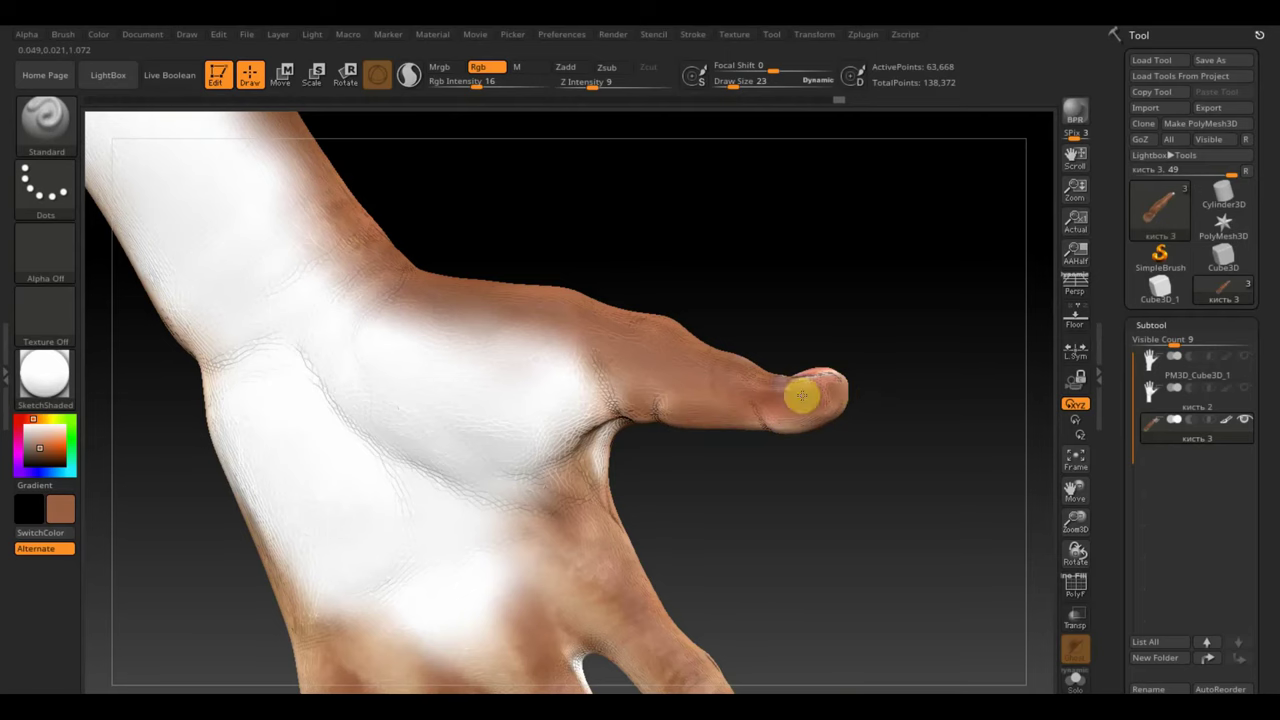
mouse_move(850, 378)
right_mouse_down()
mouse_move(868, 491)
mouse_move(840, 458)
right_mouse_up()
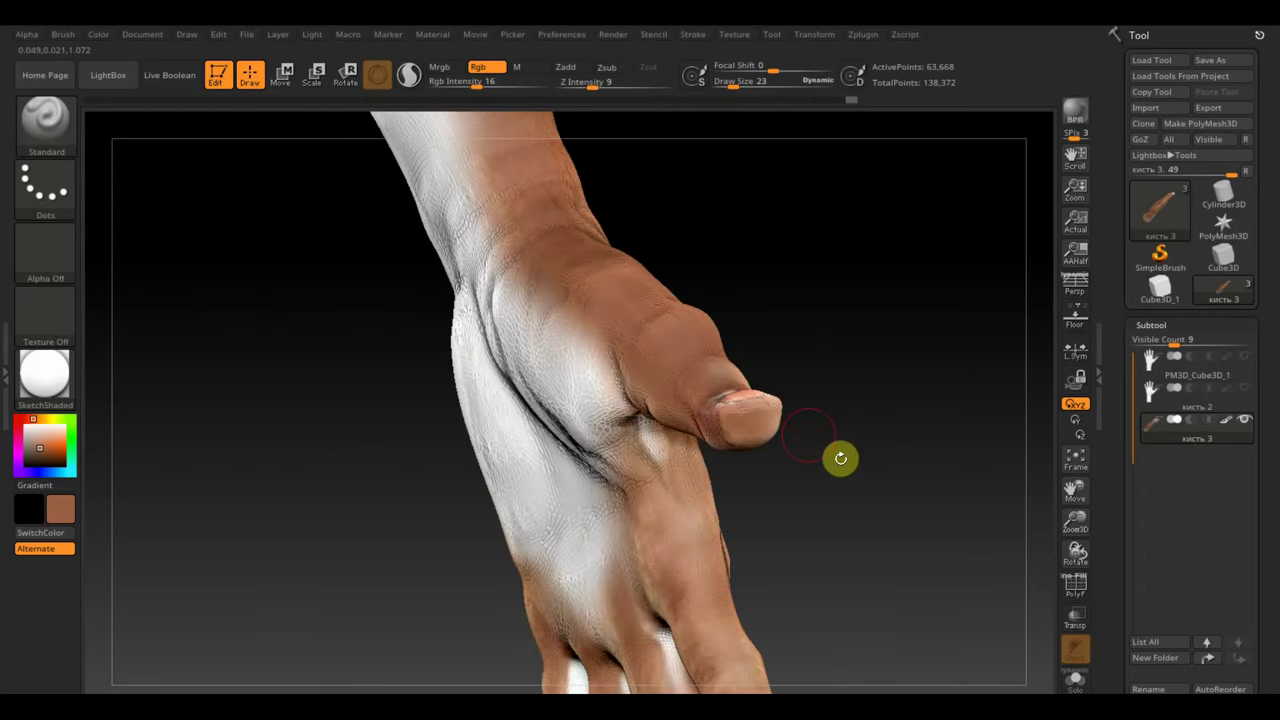
left_click_drag(840, 458, 871, 449)
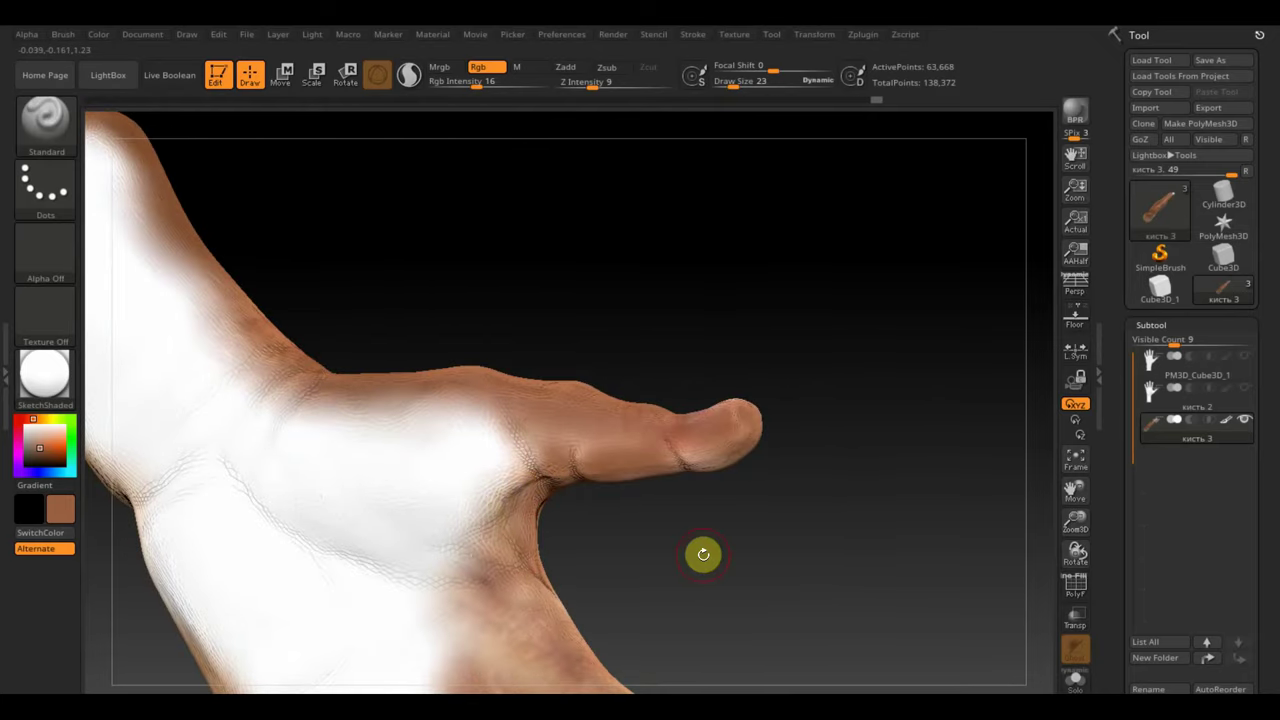
left_click_drag(843, 500, 823, 303)
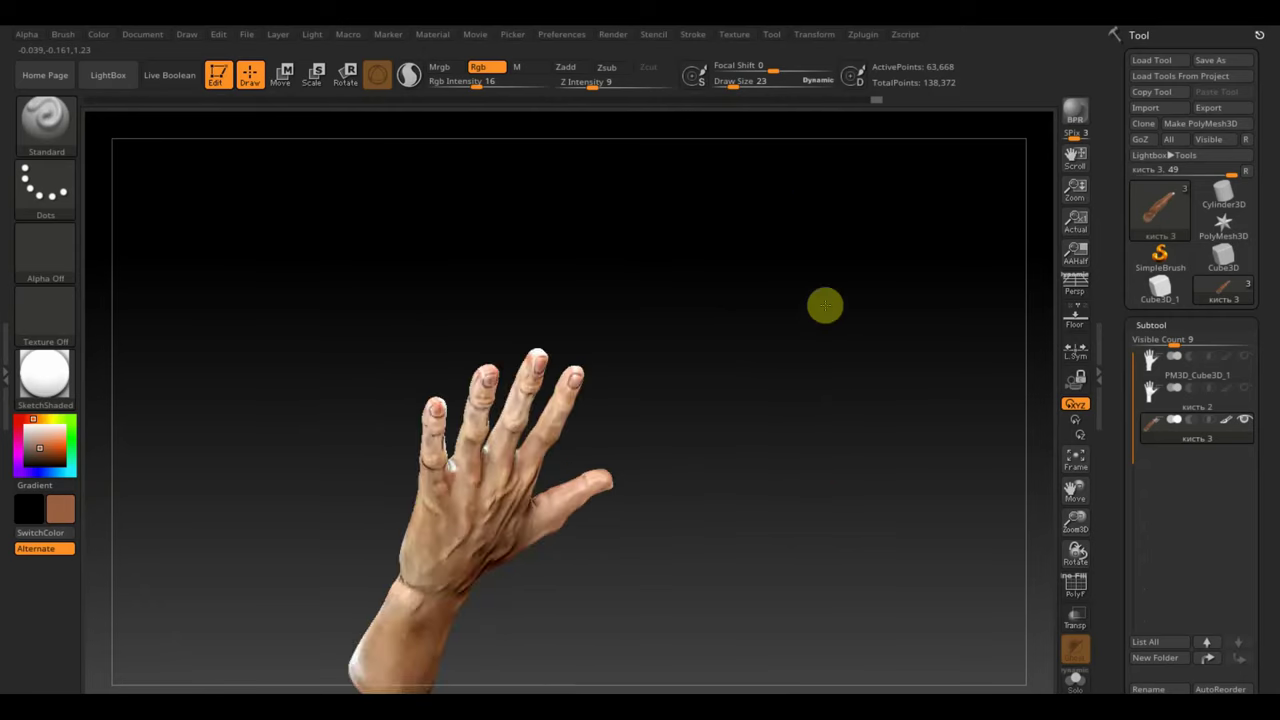
mouse_move(809, 209)
left_mouse_down()
mouse_move(774, 529)
mouse_move(846, 597)
mouse_move(829, 566)
mouse_move(900, 494)
mouse_move(903, 508)
left_mouse_up()
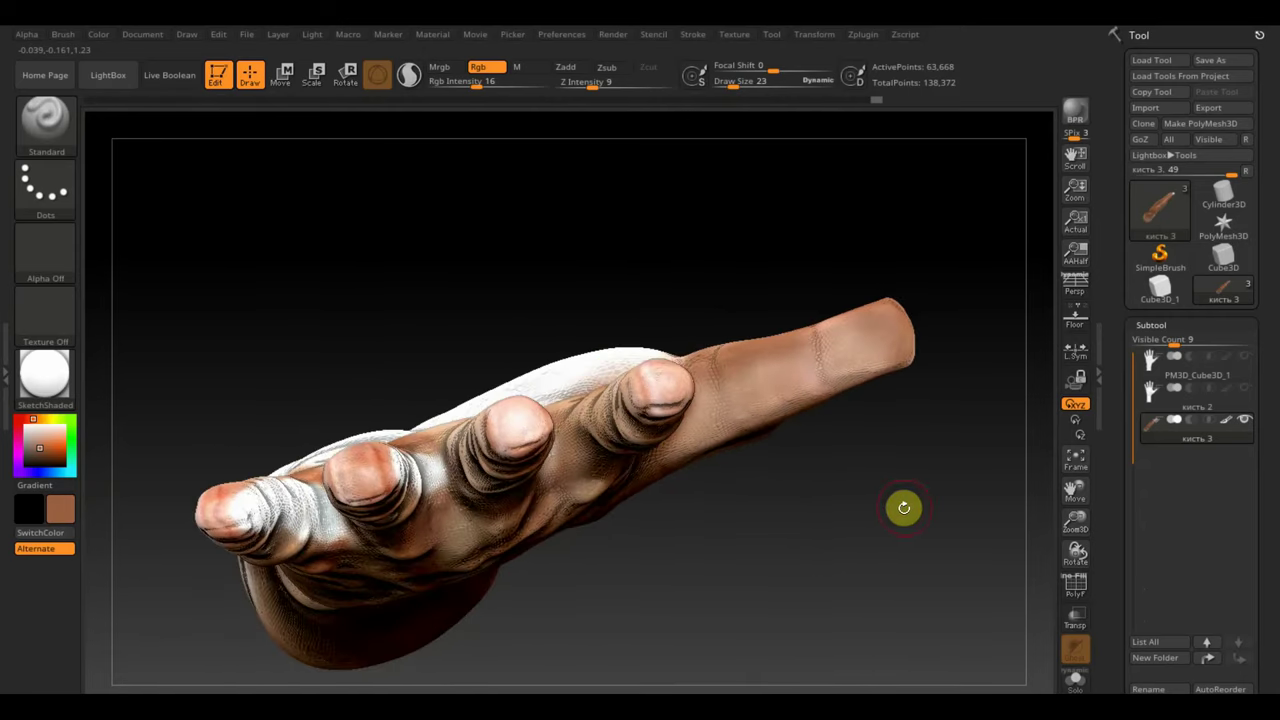
mouse_move(311, 463)
left_mouse_down()
mouse_move(263, 380)
mouse_move(240, 437)
left_mouse_up()
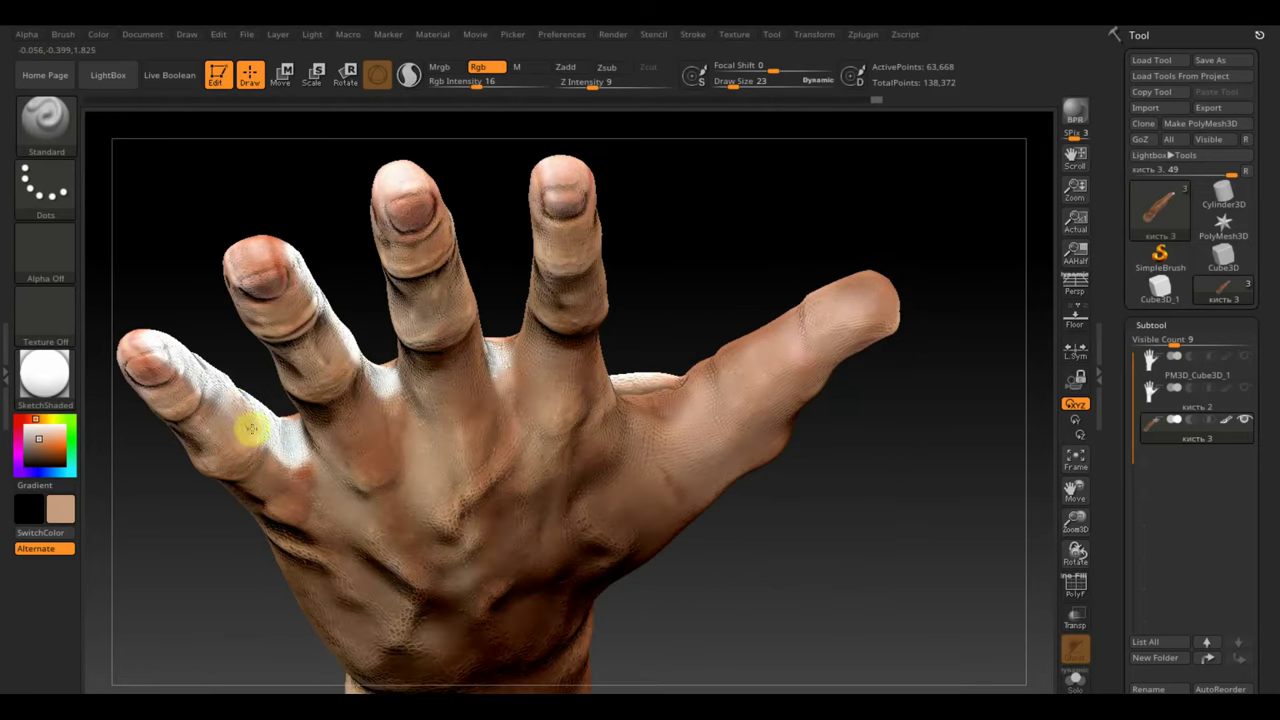
Set the brush size to 45 and rotate around to inspect the painted fingers from above.
left_click_drag(735, 84, 744, 85)
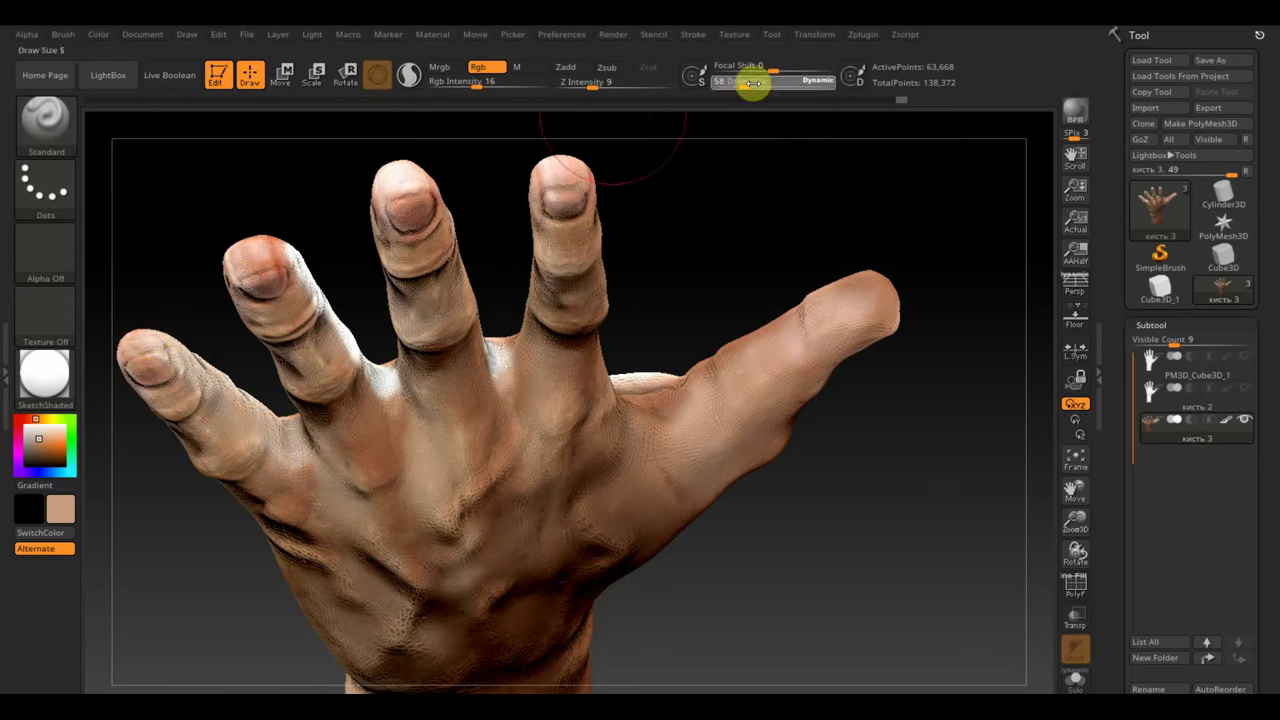
left_click_drag(752, 83, 741, 83)
mouse_move(294, 234)
left_mouse_down()
mouse_move(268, 253)
mouse_move(303, 277)
left_mouse_up()
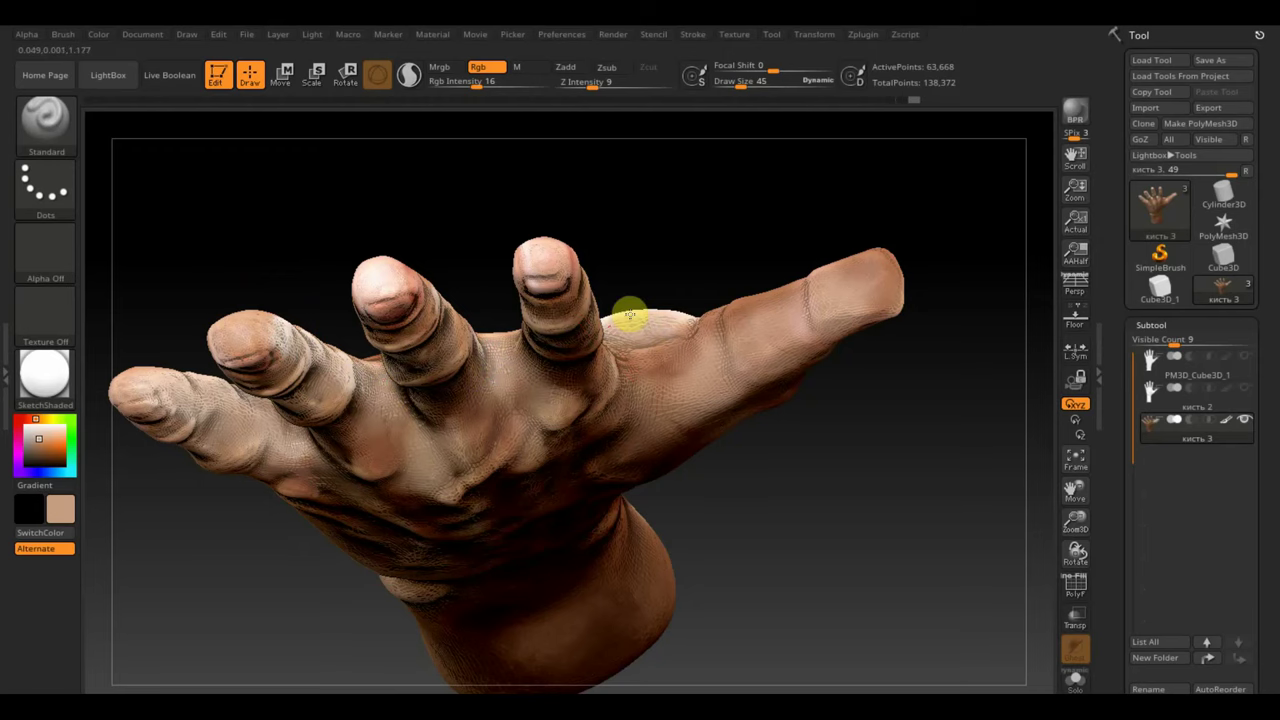
mouse_move(734, 266)
left_mouse_down()
mouse_move(716, 338)
mouse_move(677, 311)
left_mouse_up()
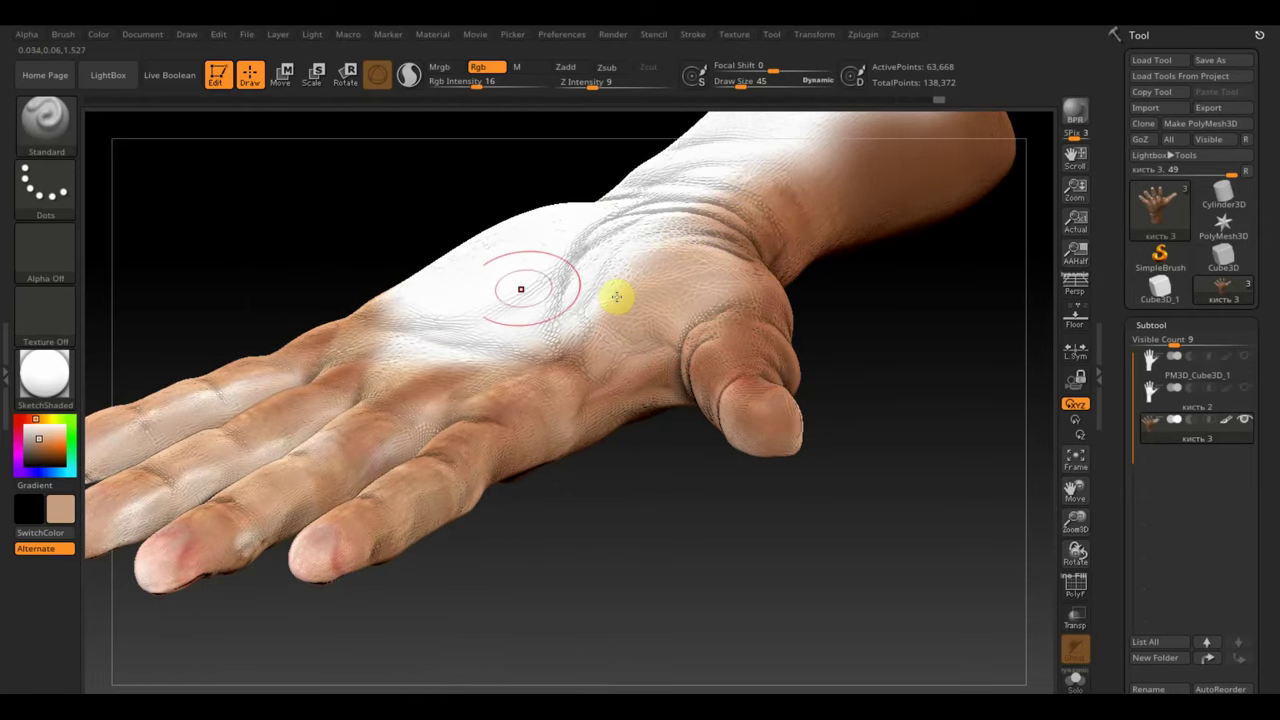
mouse_move(617, 296)
left_mouse_down()
mouse_move(240, 309)
mouse_move(266, 337)
left_mouse_up()
mouse_move(602, 583)
left_mouse_down("alt")
mouse_move(669, 534)
mouse_move(768, 514)
left_mouse_up("alt")
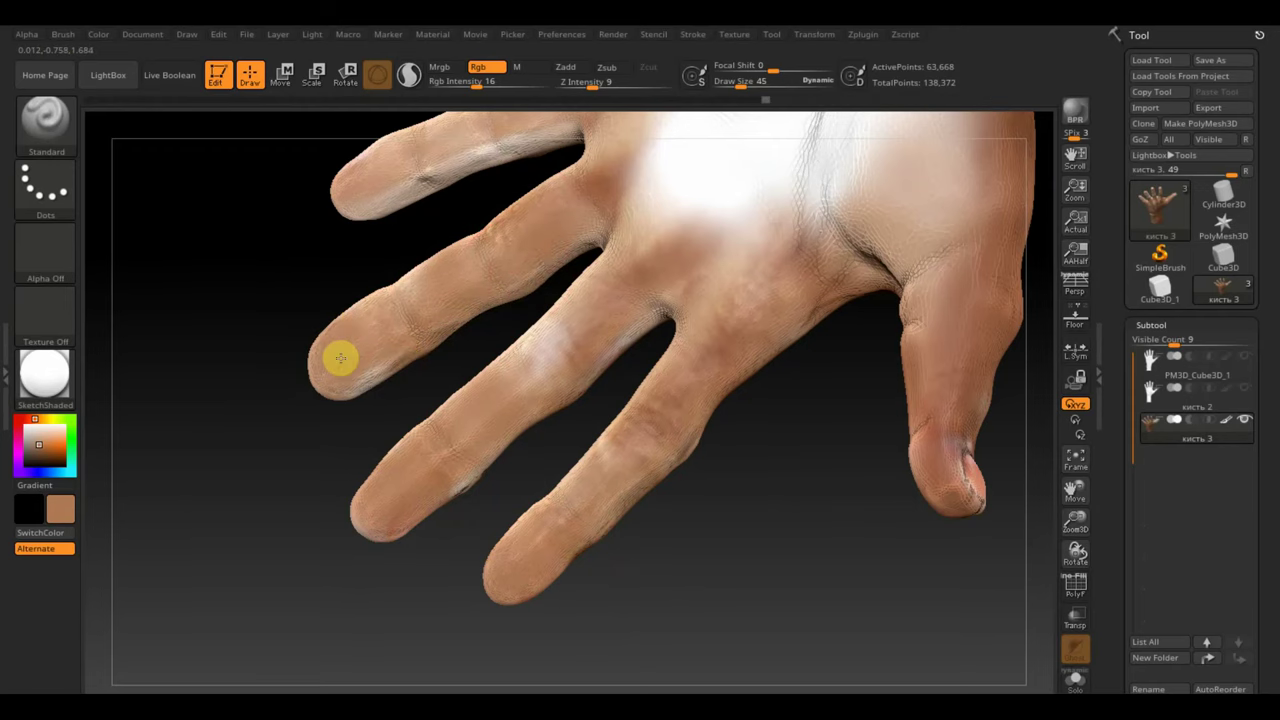
mouse_move(305, 300)
left_mouse_down()
mouse_move(229, 295)
mouse_move(198, 267)
mouse_move(255, 412)
left_mouse_up()
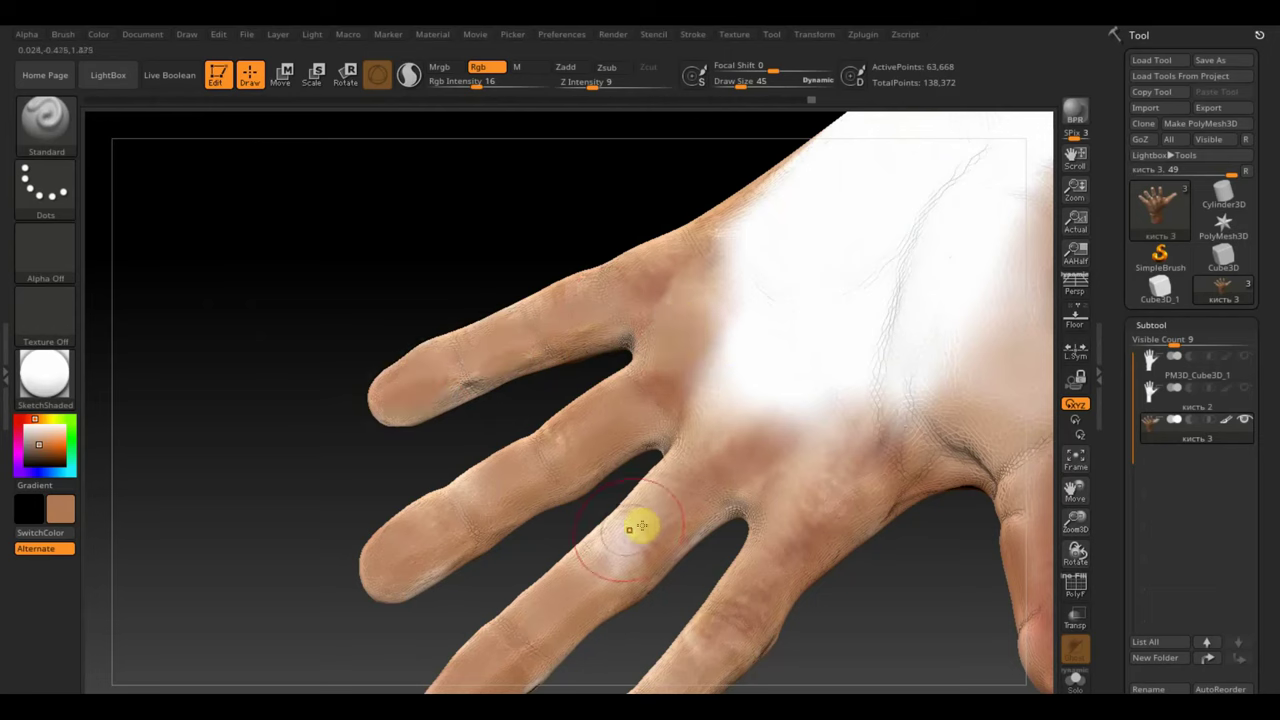
Frame the whole hand and turn it so the palm faces forward.
key("f")
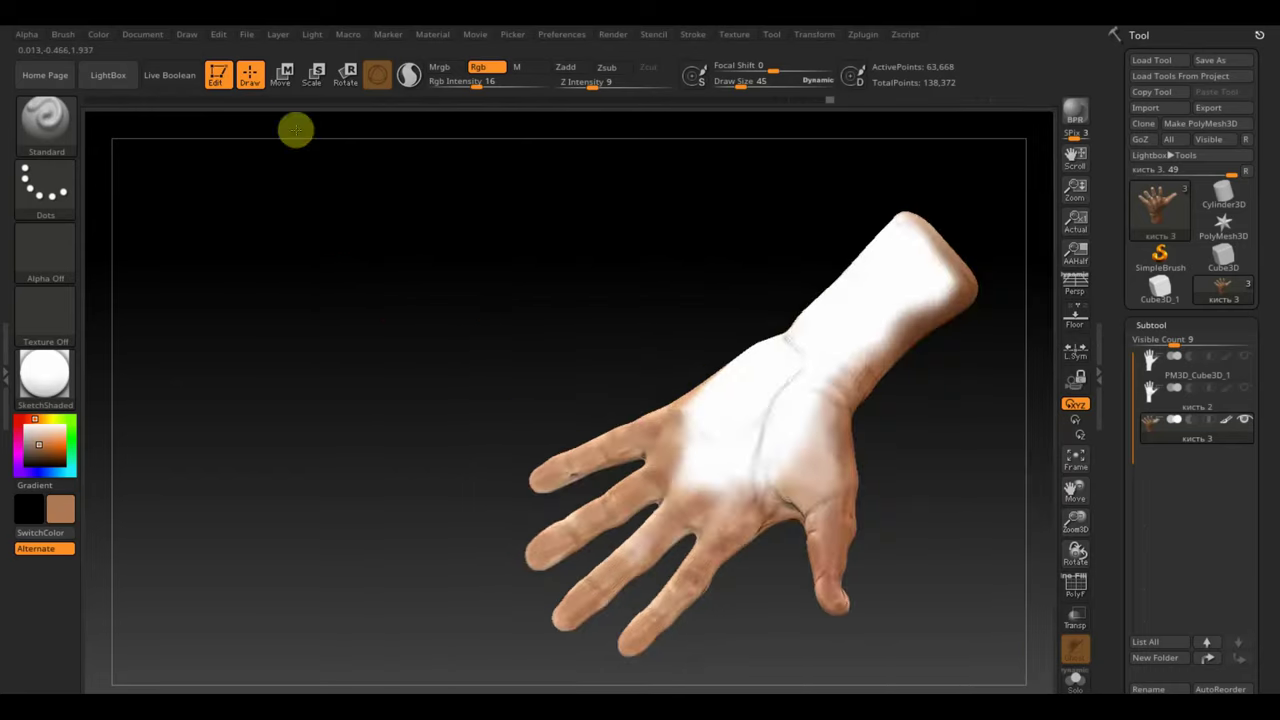
mouse_move(296, 112)
left_mouse_down()
mouse_move(346, 169)
mouse_move(297, 112)
left_mouse_up()
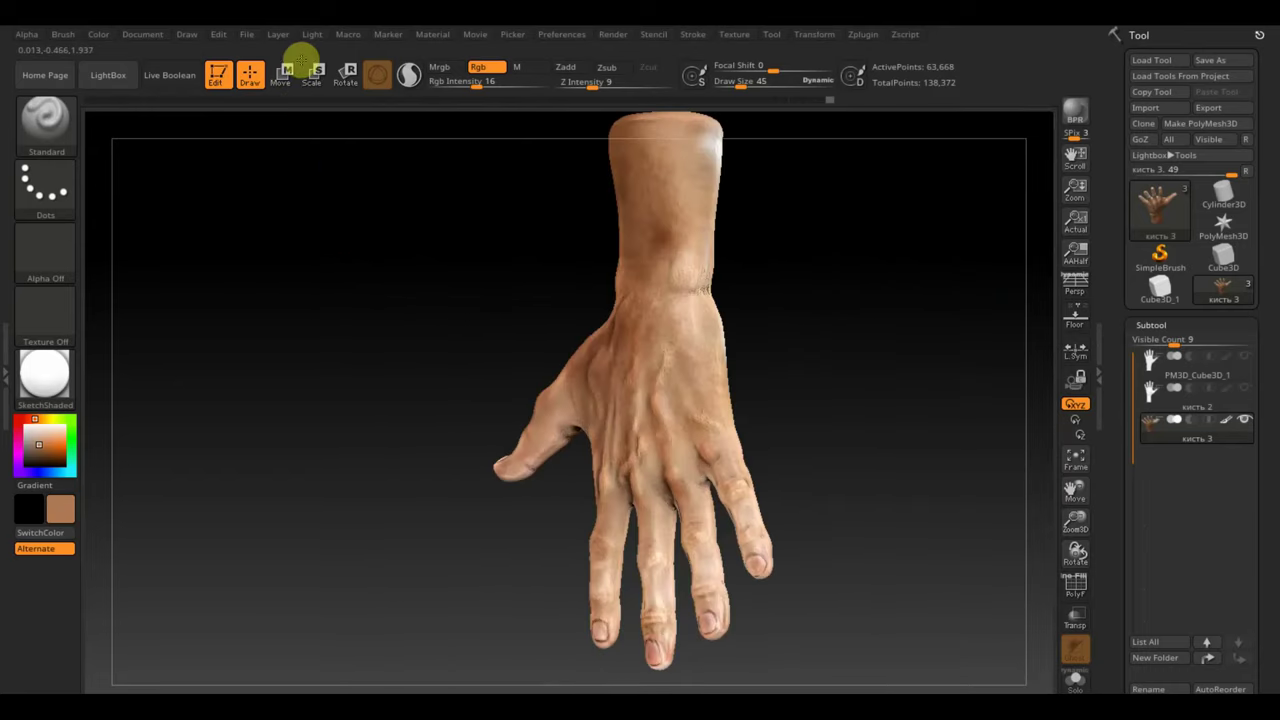
mouse_move(429, 197)
left_mouse_down()
mouse_move(472, 351)
mouse_move(441, 571)
left_mouse_up()
mouse_move(885, 501)
left_mouse_down()
mouse_move(857, 505)
mouse_move(869, 506)
mouse_move(809, 320)
mouse_move(806, 266)
left_mouse_up()
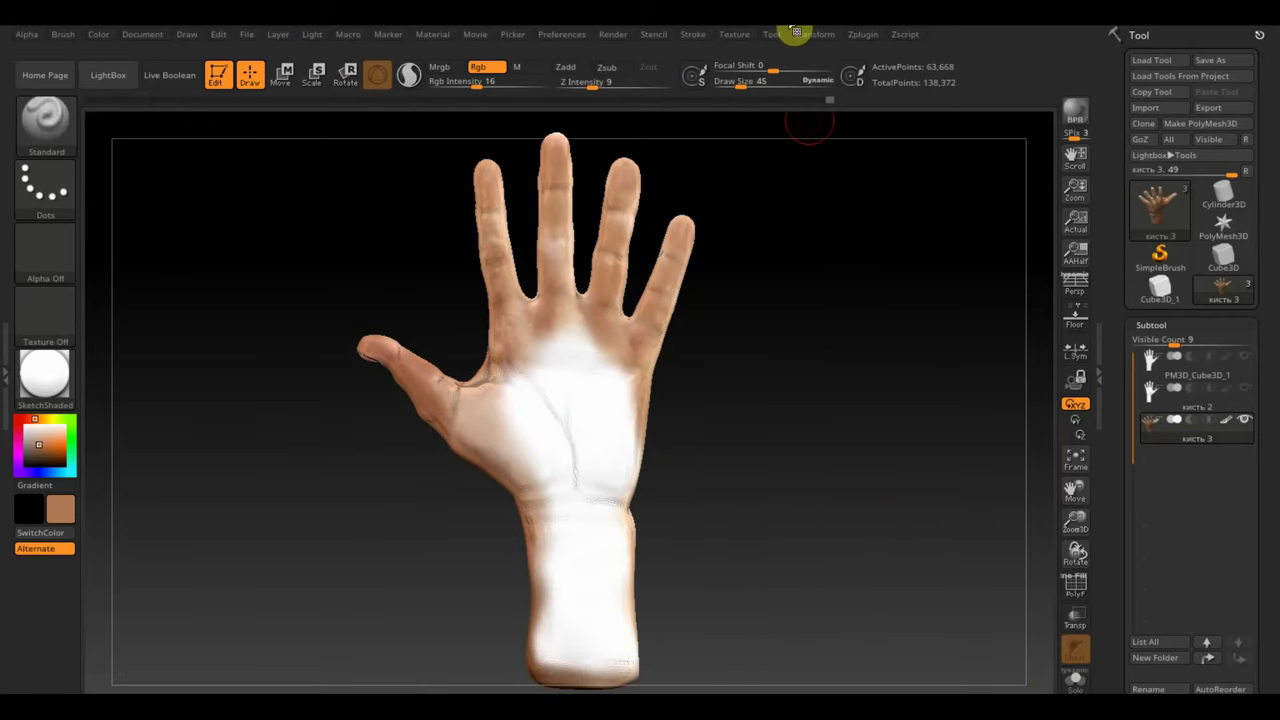
Add the palm-side hand photo to Spotlight, then shrink, move and rotate it over the palm.
left_click(734, 34)
mouse_move(777, 274)
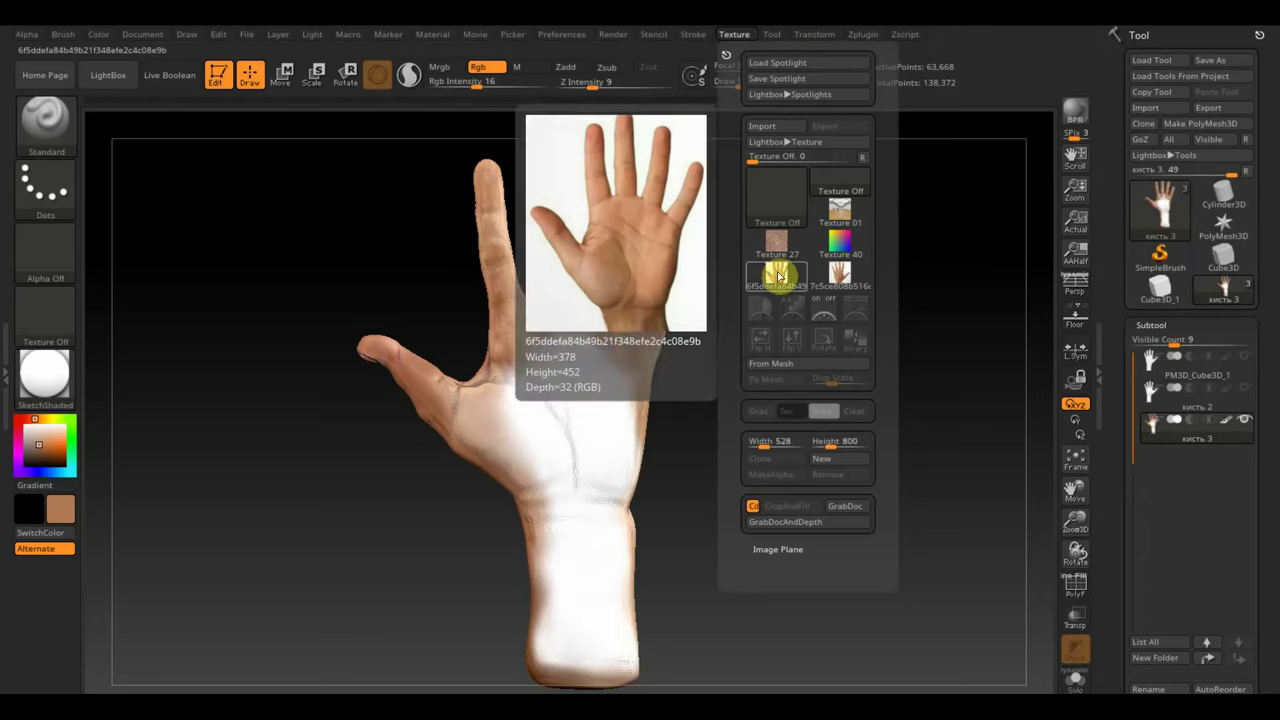
left_click(779, 276)
left_click(857, 317)
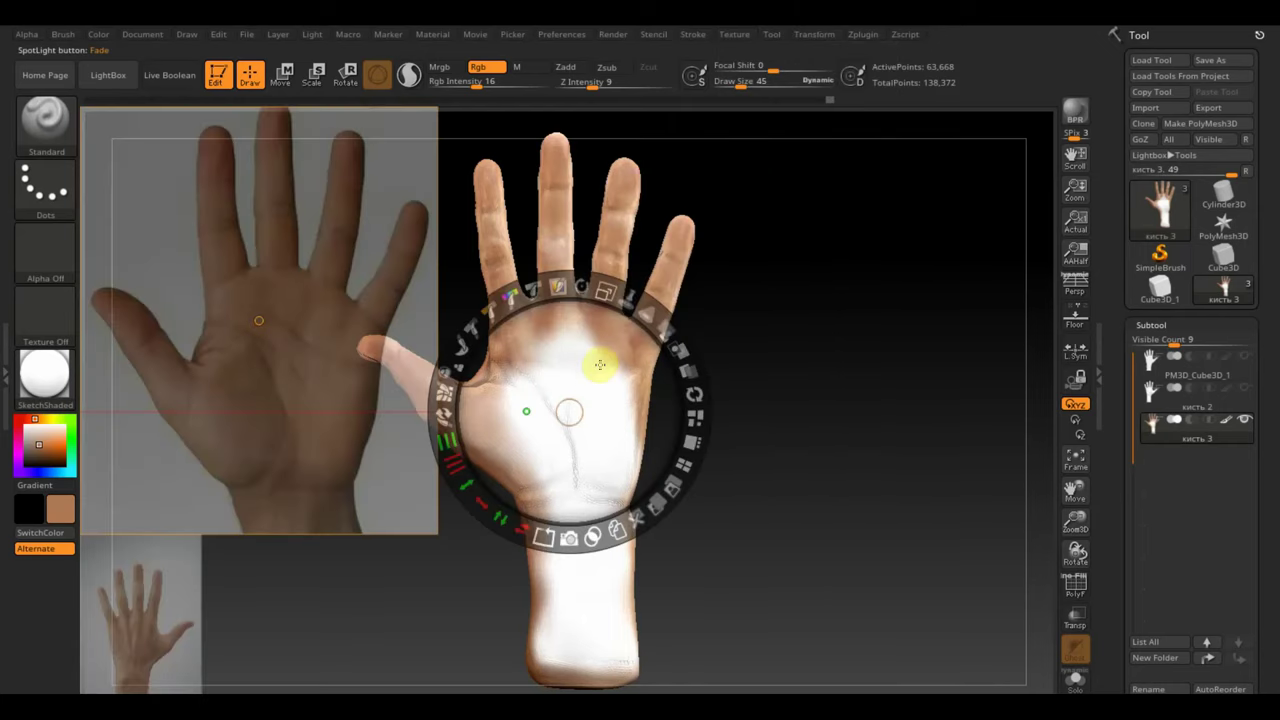
left_click_drag(609, 282, 585, 295)
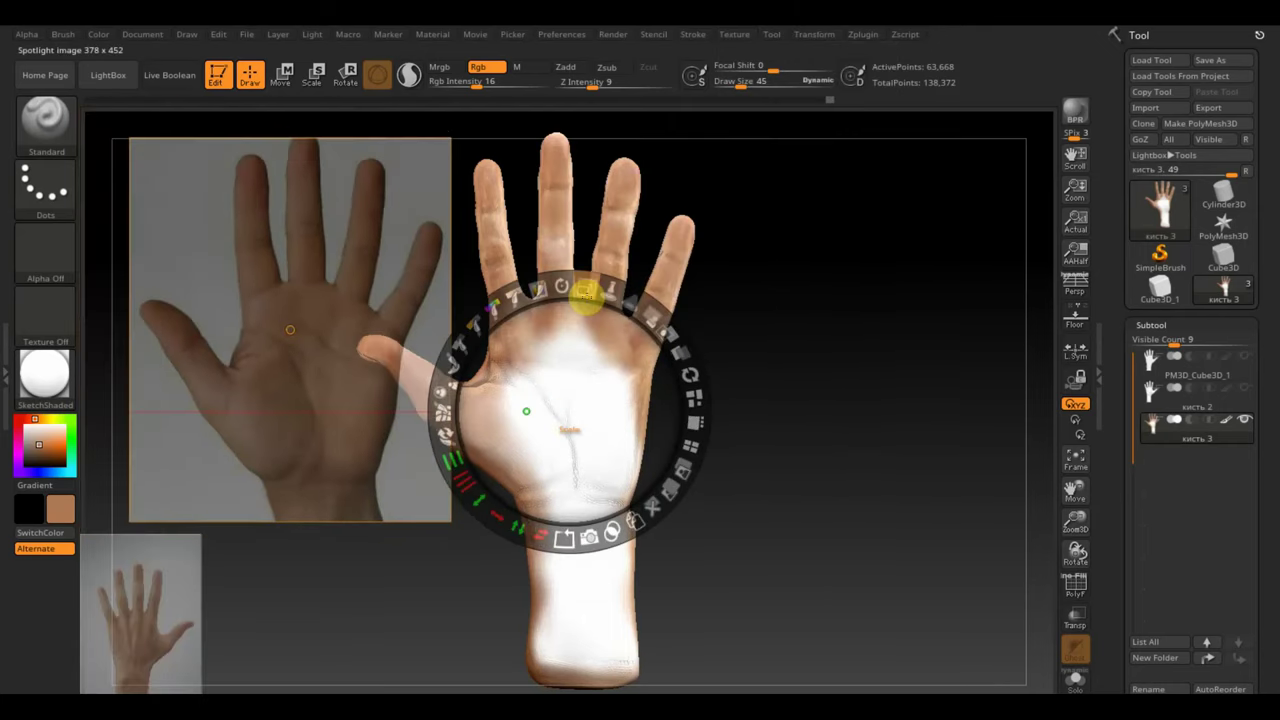
left_click_drag(560, 390, 806, 386)
left_click_drag(832, 285, 832, 280)
left_click_drag(857, 374, 848, 377)
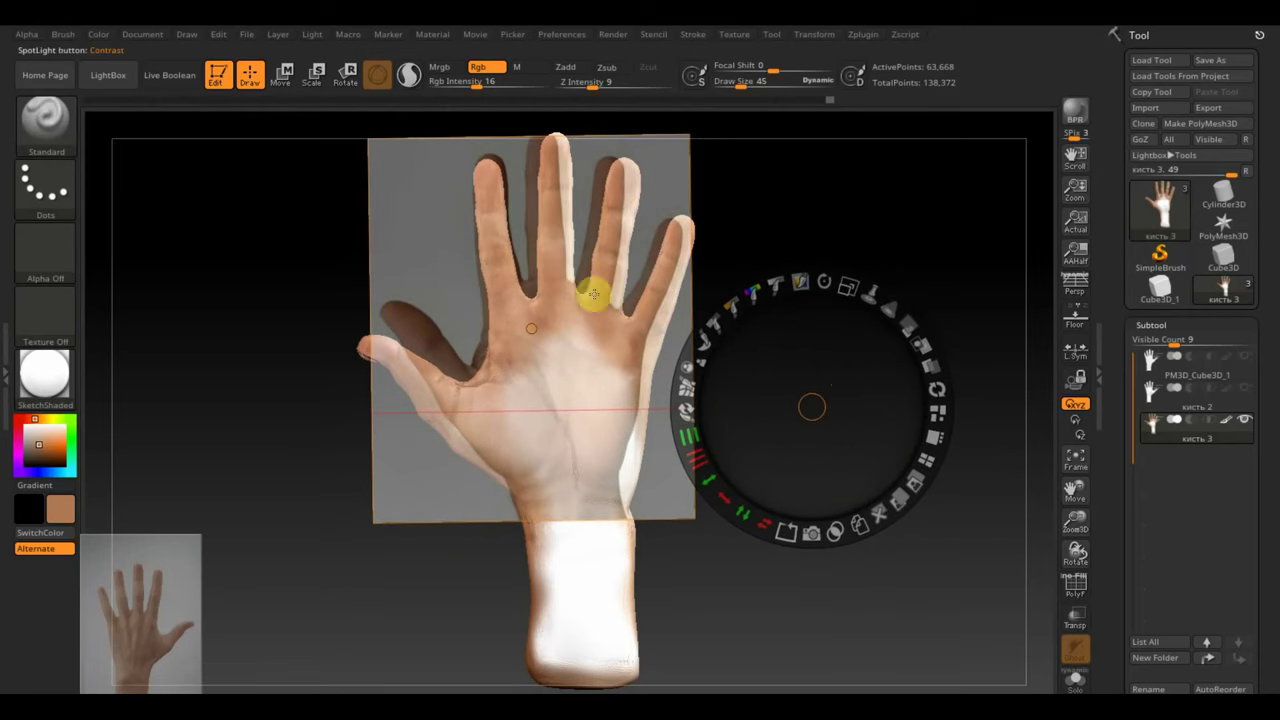
Paint the photo's skin colour through Spotlight across the palm edge and pale lower palm.
key("z")
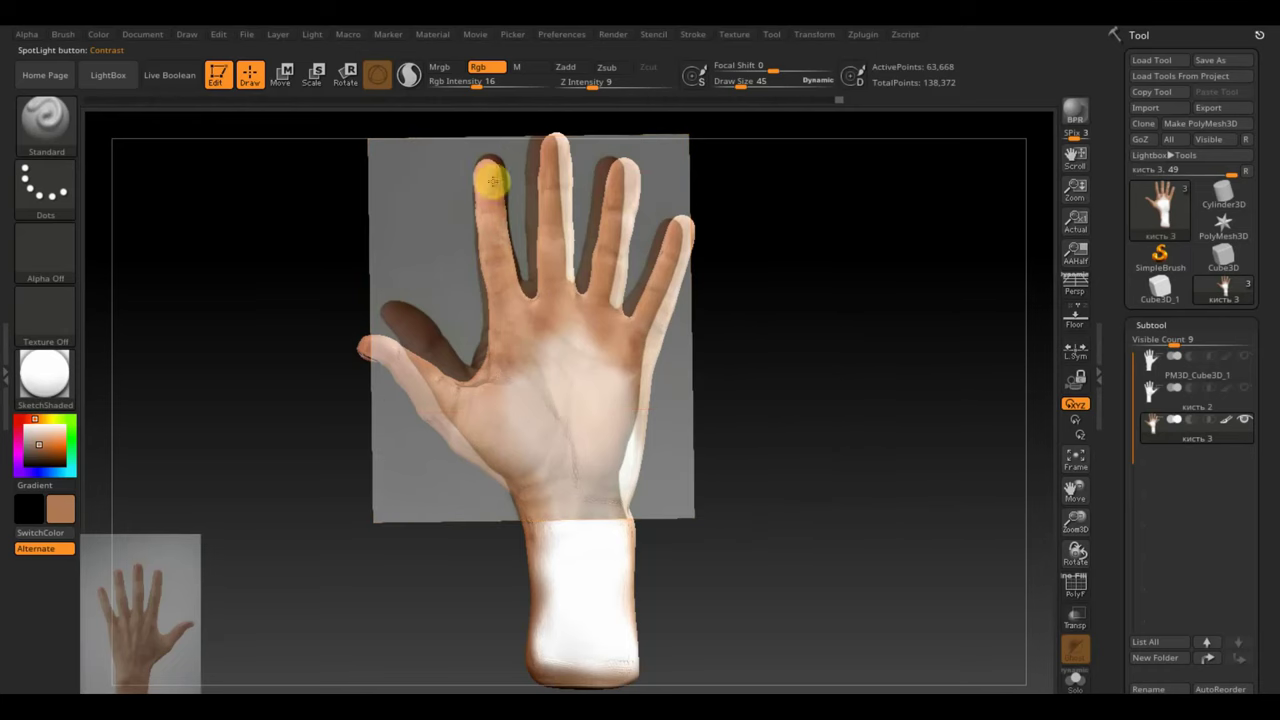
left_click(517, 351)
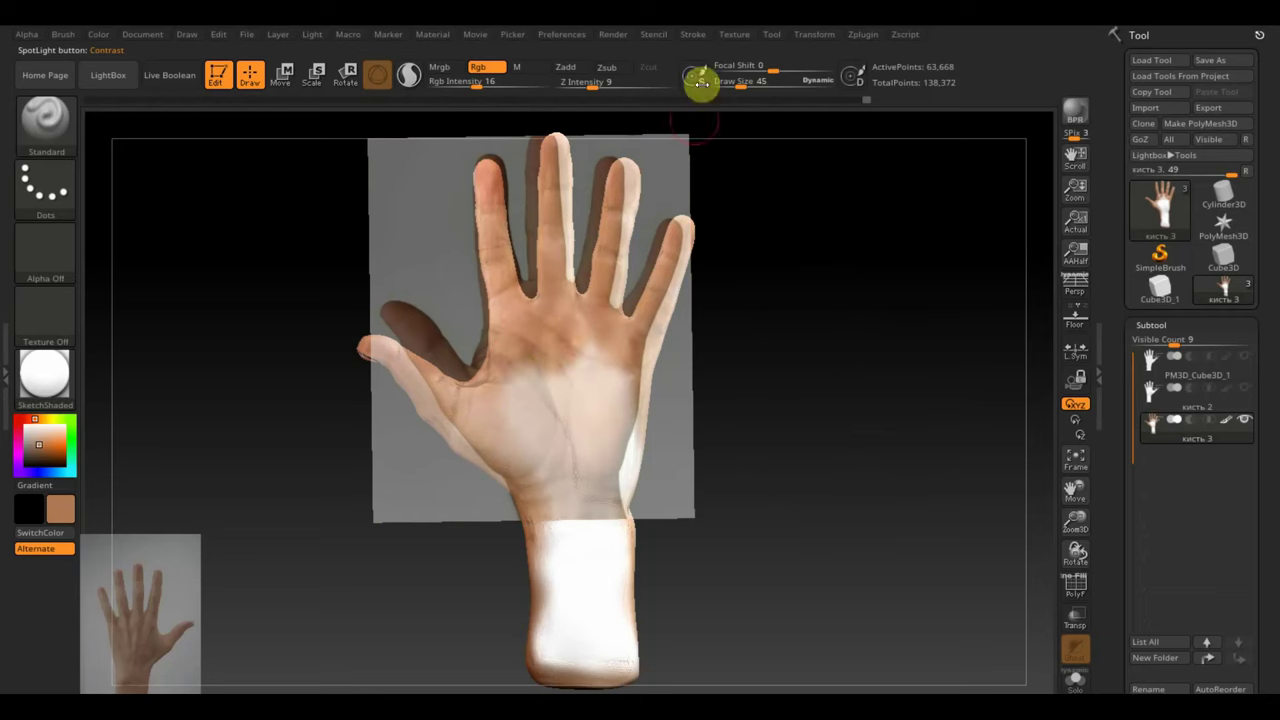
left_click_drag(703, 82, 740, 85)
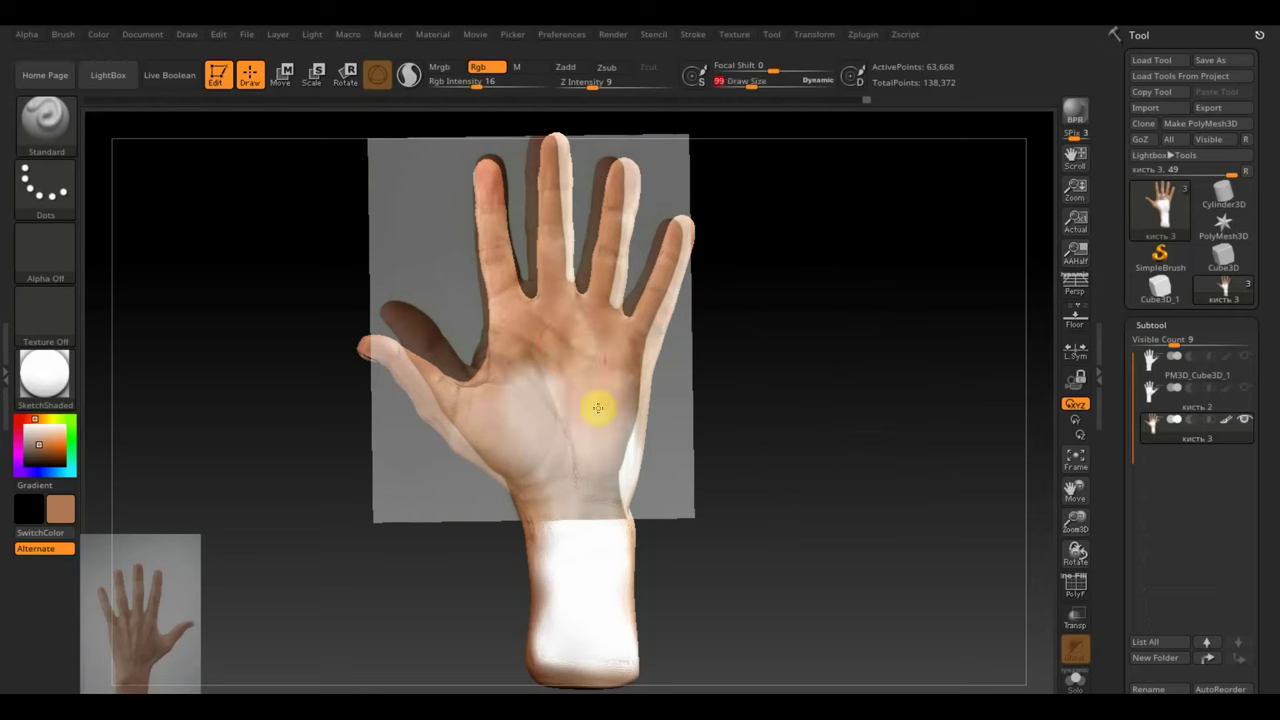
left_click_drag(579, 425, 680, 433)
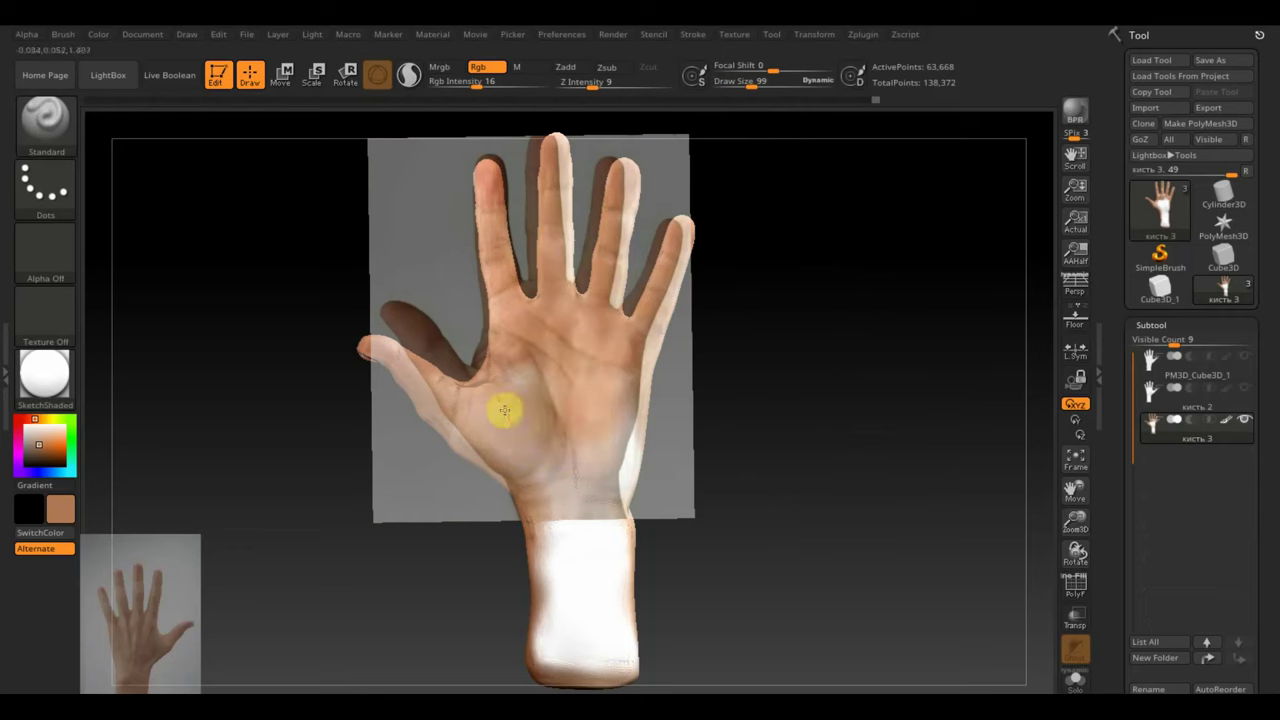
mouse_move(550, 376)
left_mouse_down()
mouse_move(580, 506)
mouse_move(538, 478)
left_mouse_up()
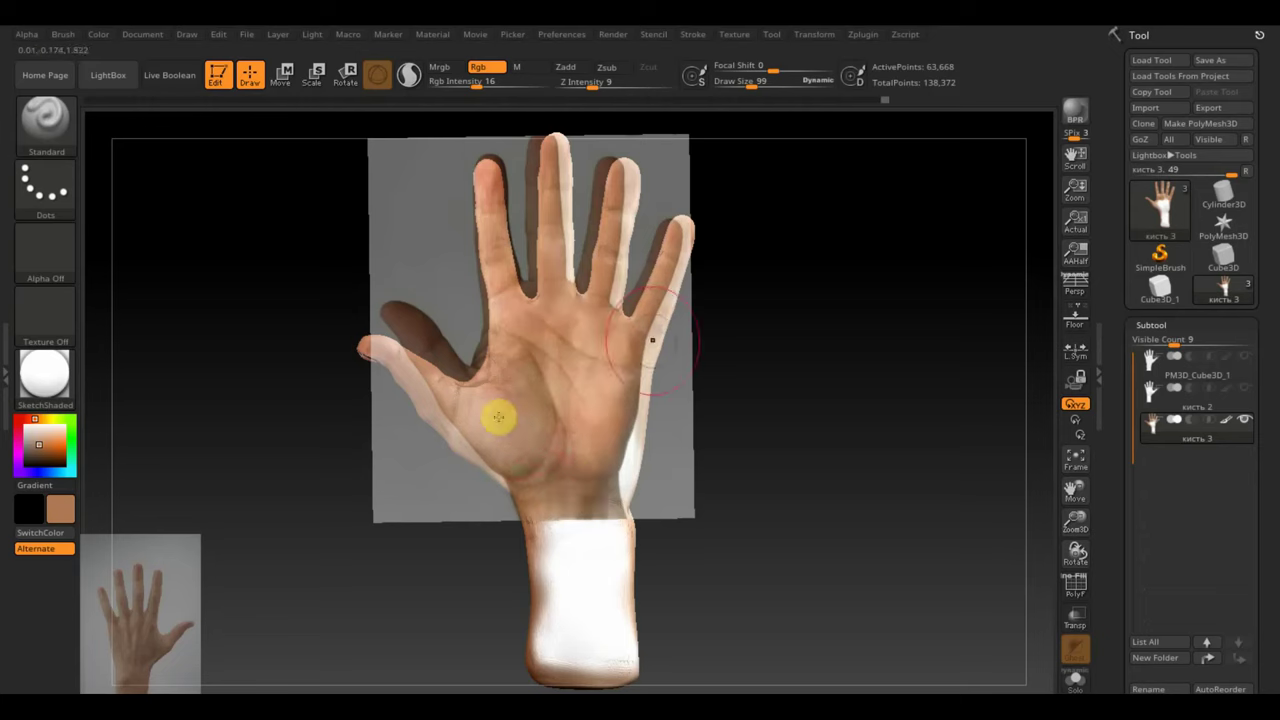
At Draw Size 39, realign the hand with the photo and paint the ring finger and wrist patch.
type("s")
type("39")
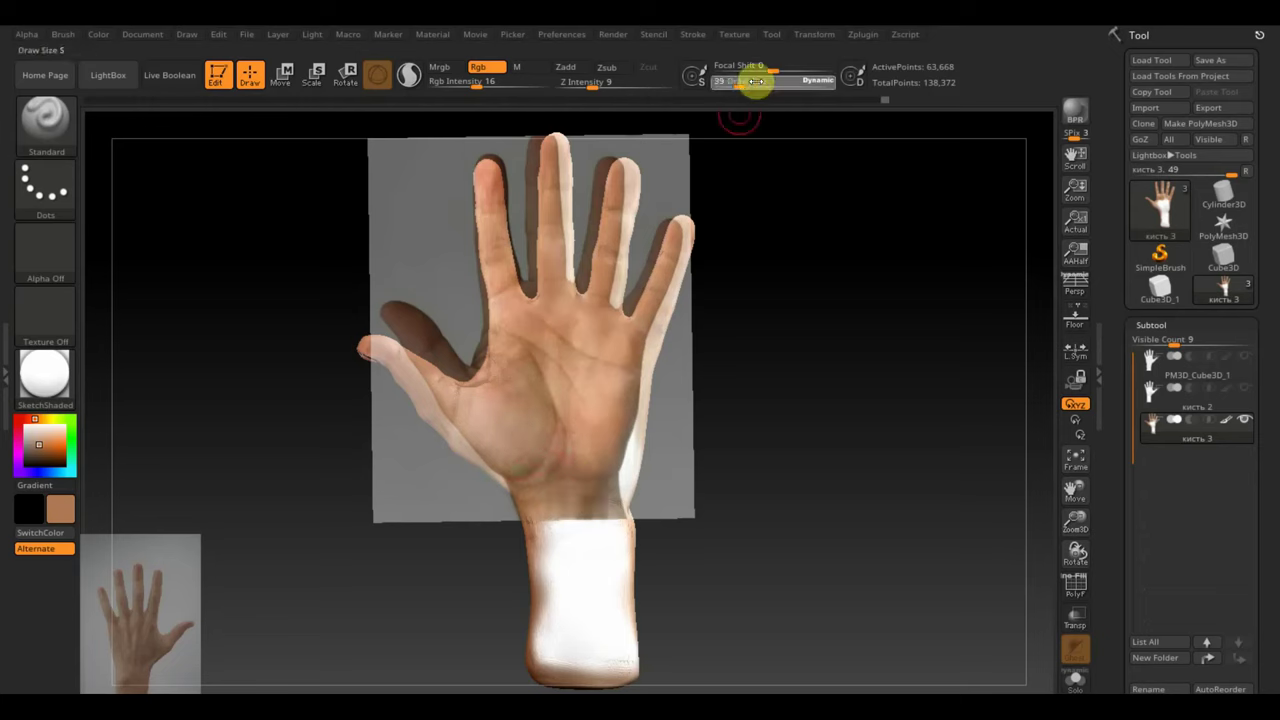
key("Return")
left_click_drag(842, 316, 867, 341)
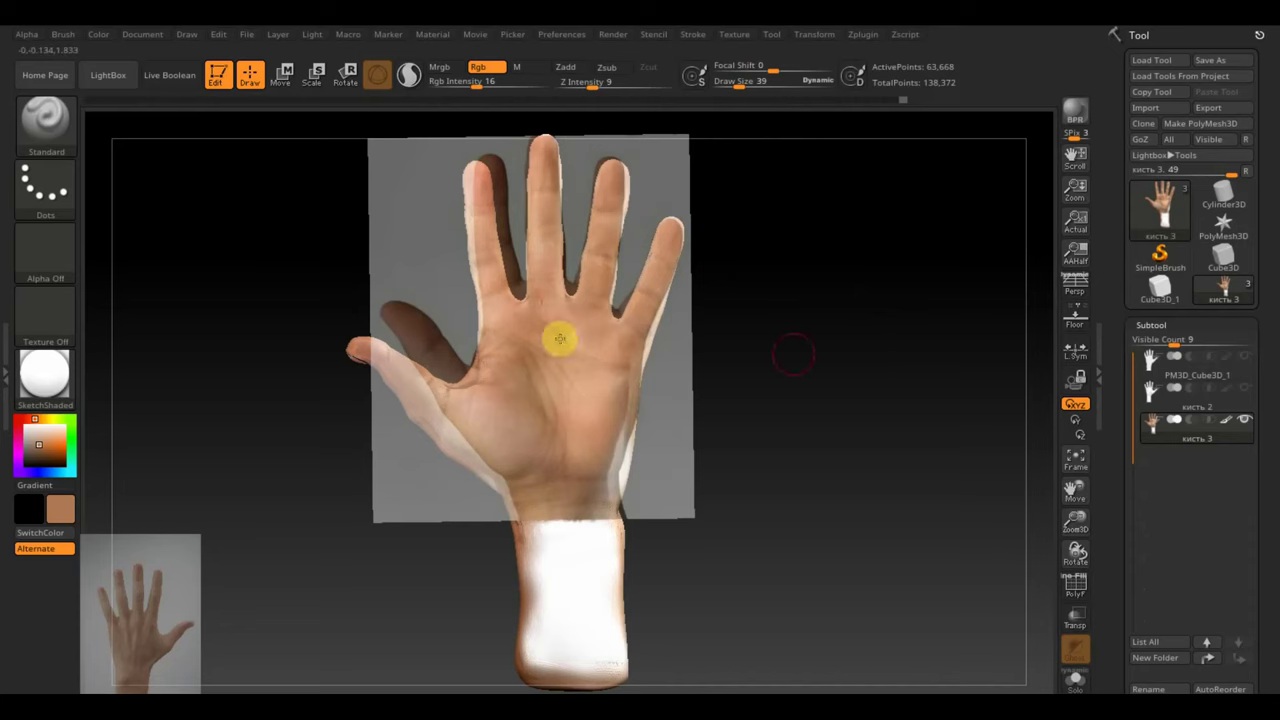
left_click_drag(781, 356, 832, 354)
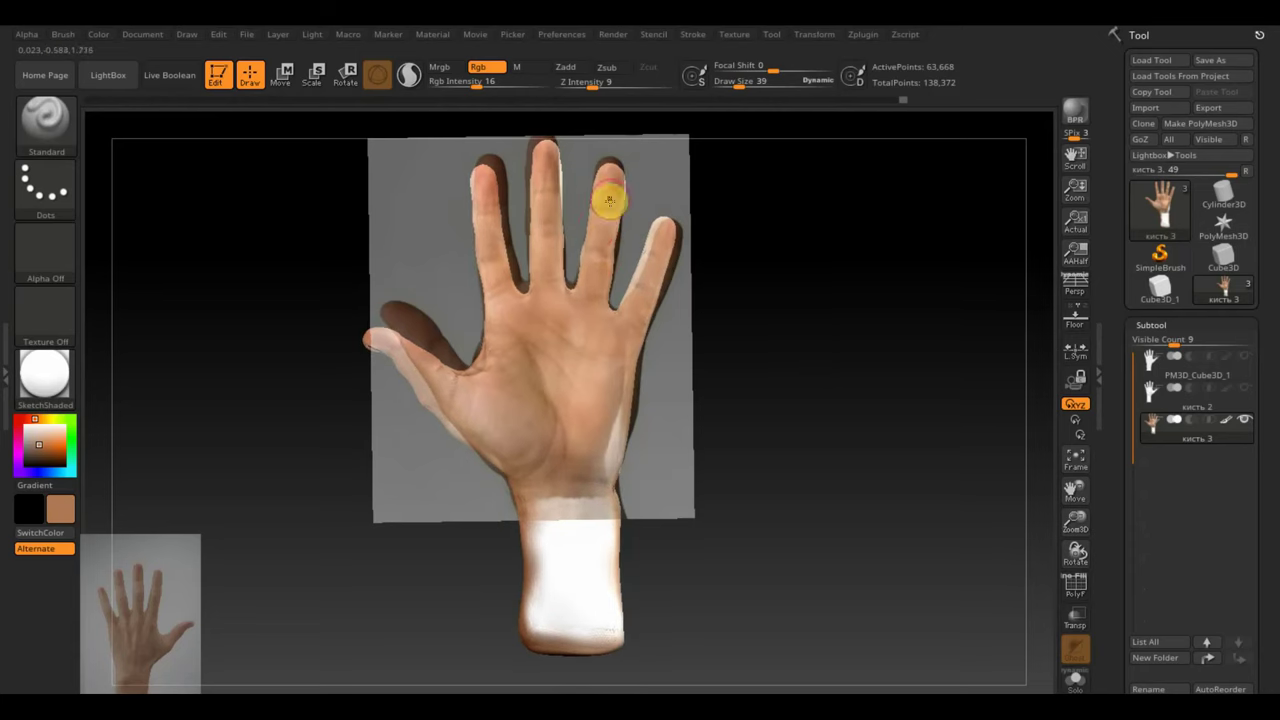
left_click_drag(609, 200, 601, 218)
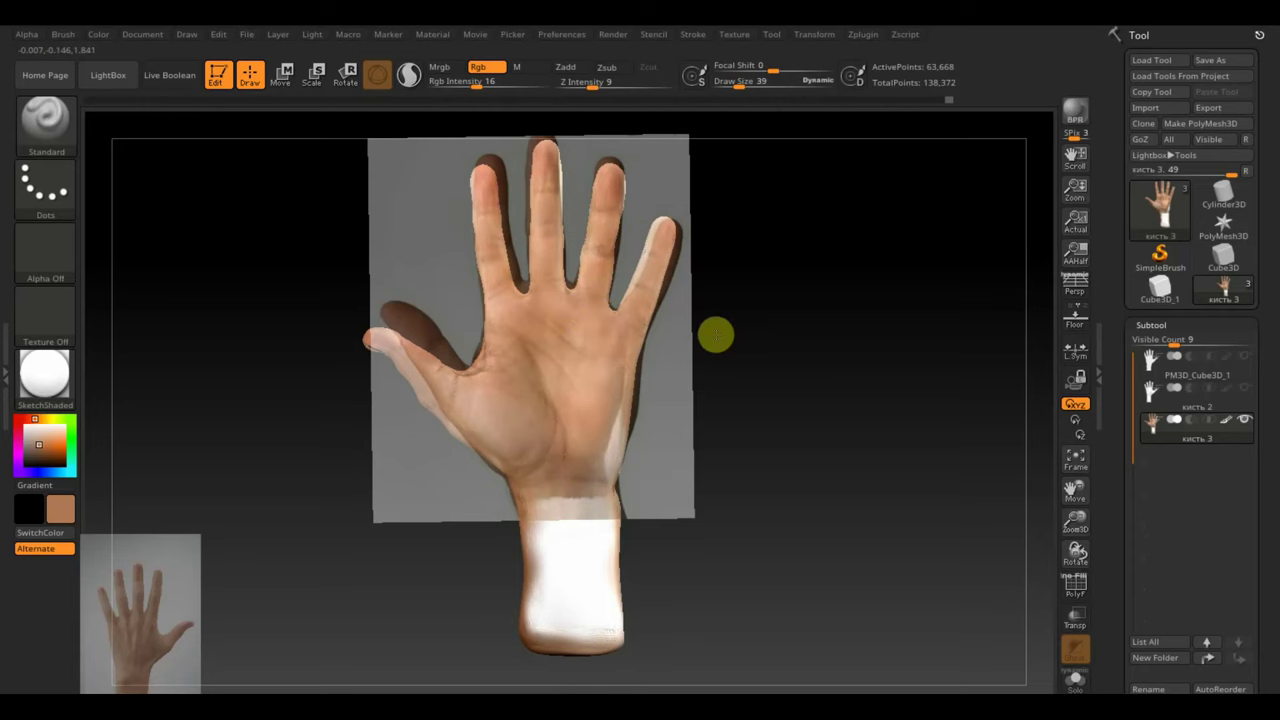
left_click_drag(714, 334, 721, 339)
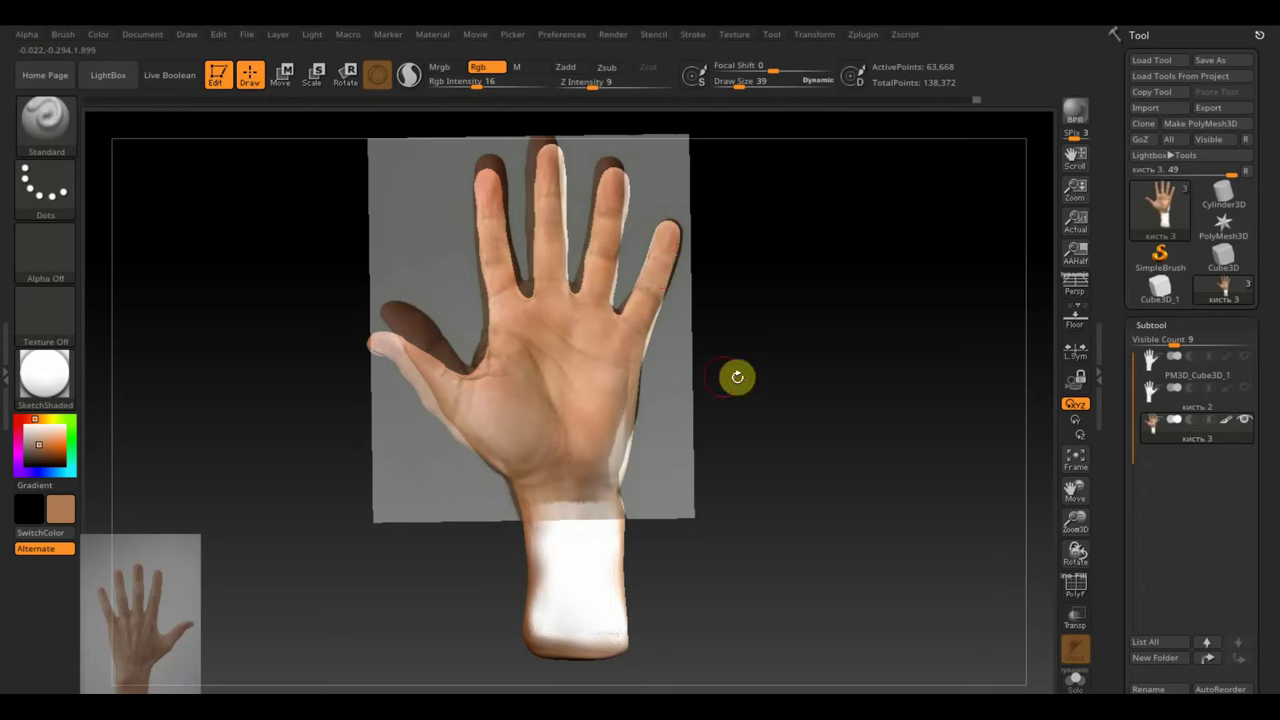
left_click_drag(737, 374, 780, 375)
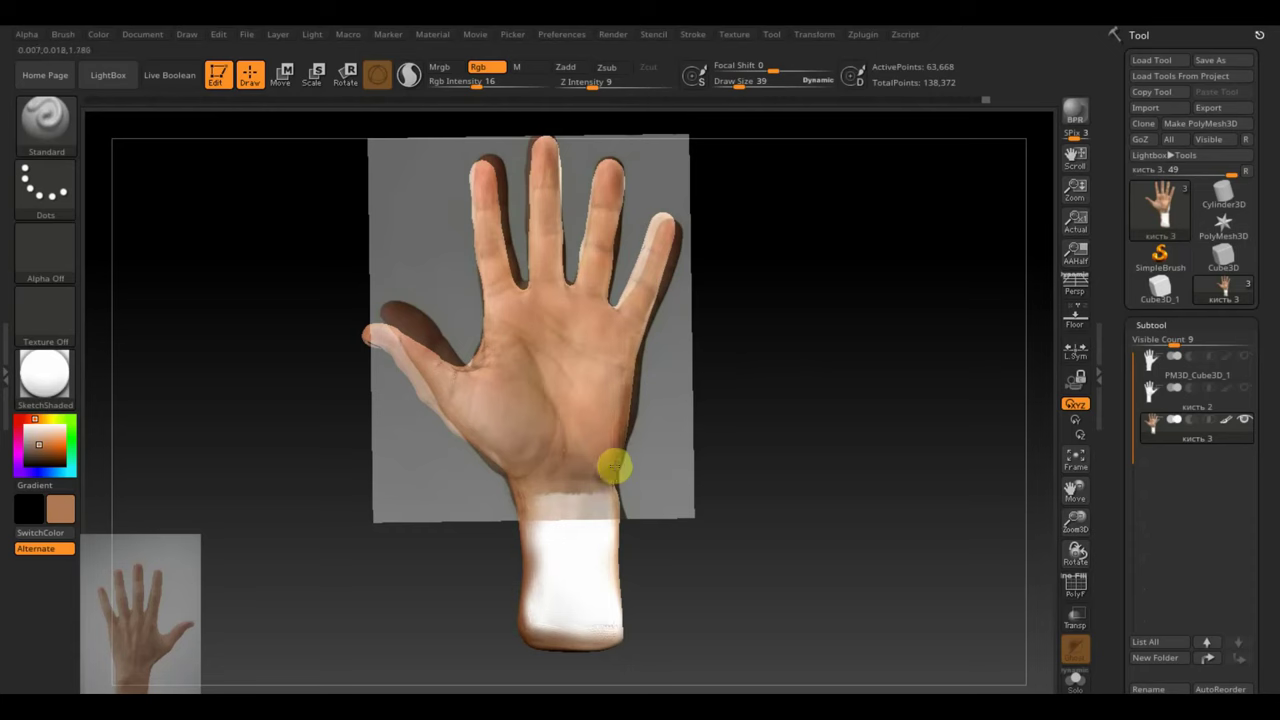
left_click_drag(556, 488, 558, 509)
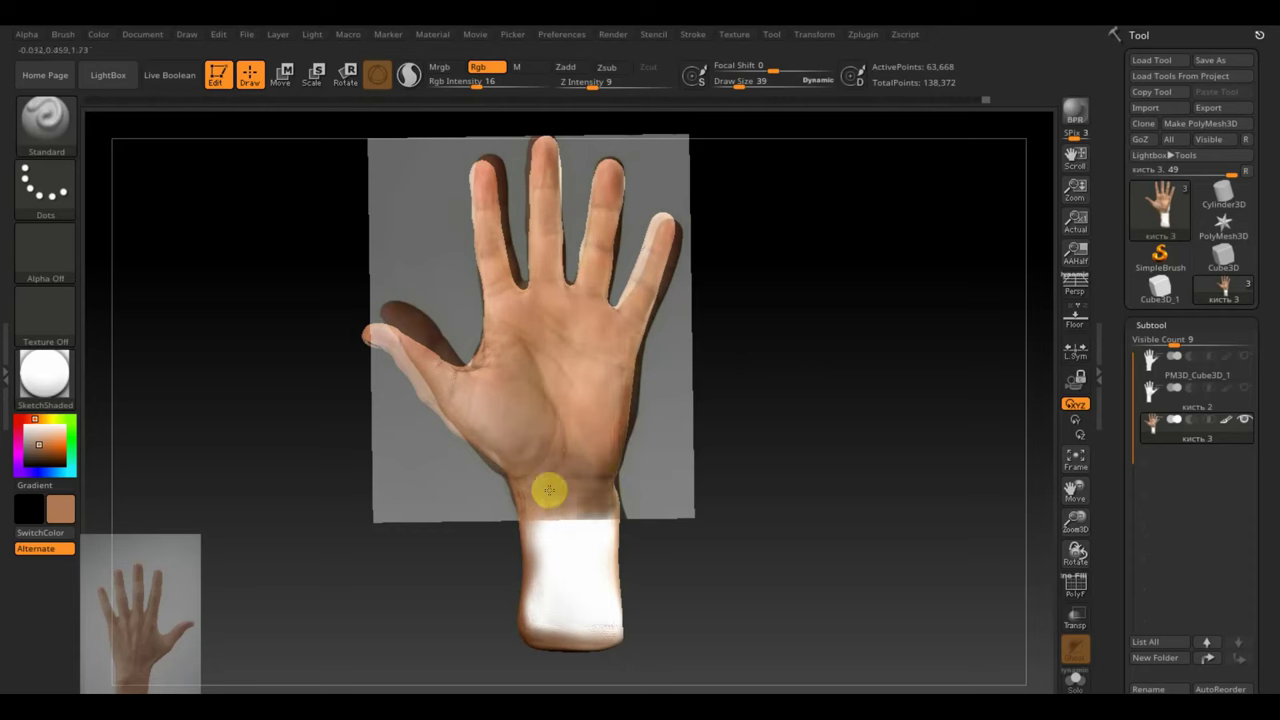
Rotate and reposition the hand reference photo with Spotlight, then turn the photo off to reveal the painted hand.
key("shift+z")
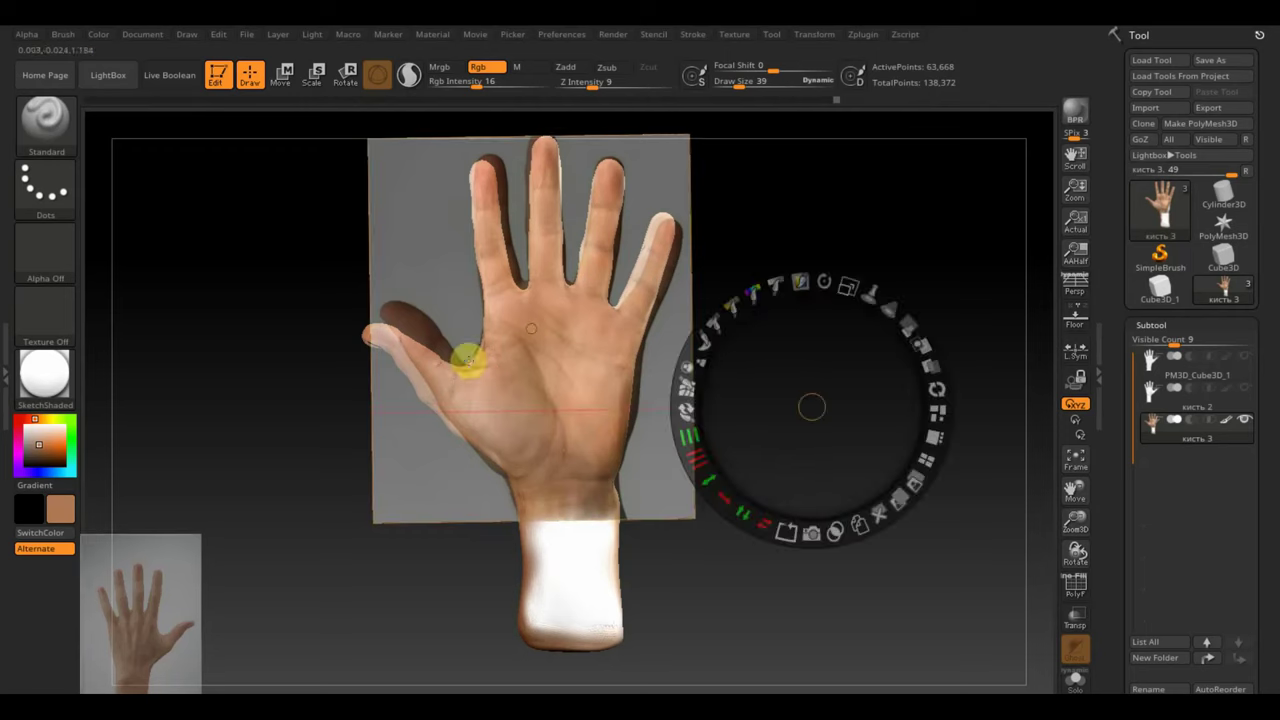
mouse_move(824, 282)
left_mouse_down()
mouse_move(840, 284)
mouse_move(803, 277)
left_mouse_up()
left_click_drag(880, 383, 874, 329)
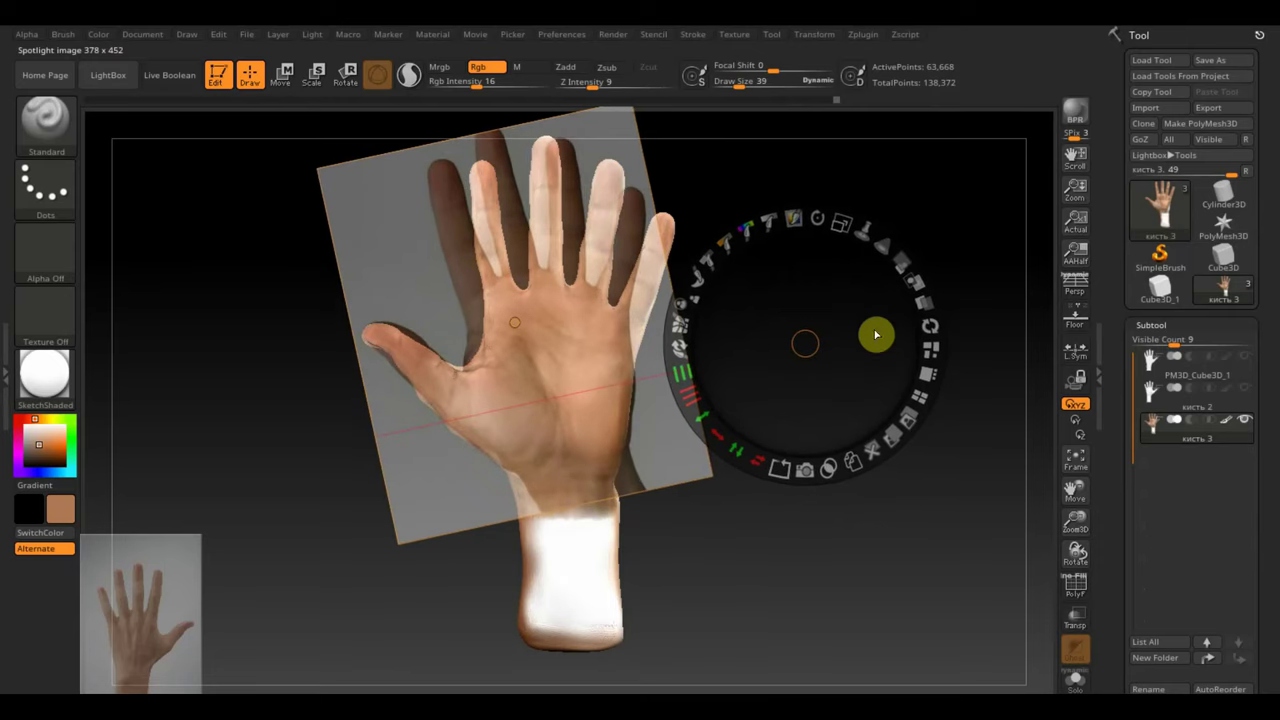
key("z")
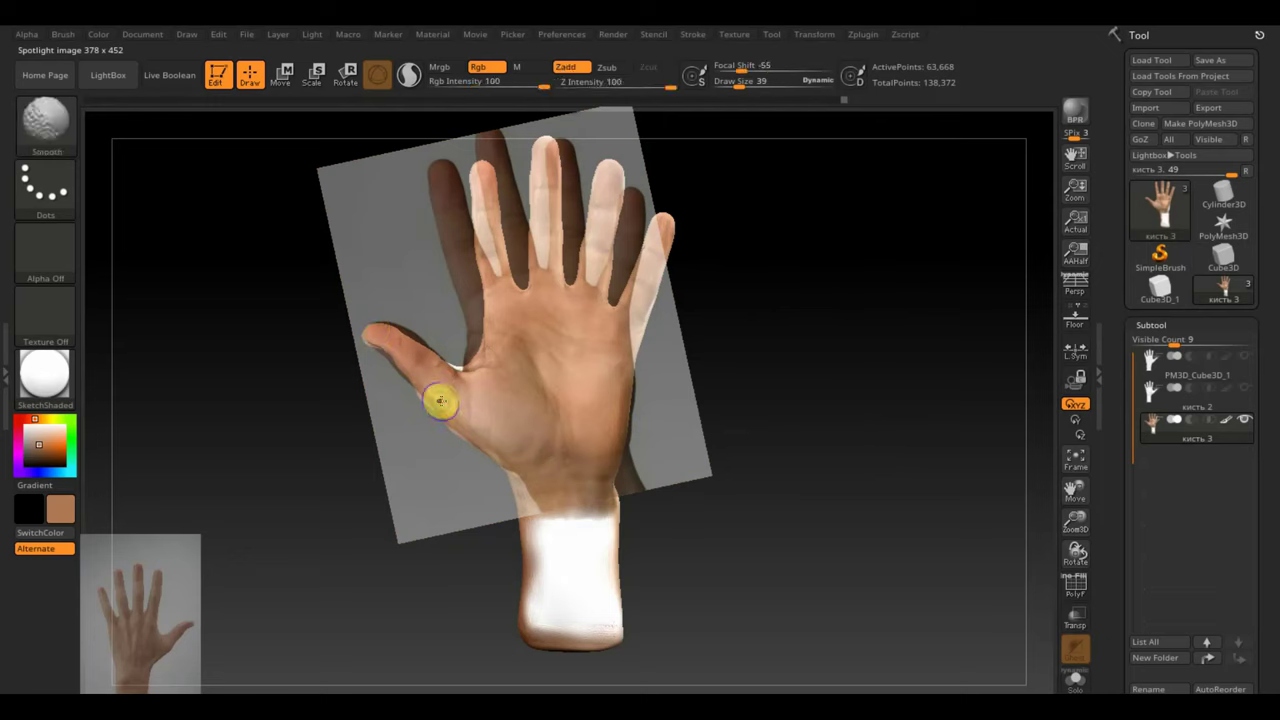
key("shift+z")
mouse_move(767, 403)
left_mouse_down()
mouse_move(797, 394)
mouse_move(822, 356)
mouse_move(816, 292)
mouse_move(766, 417)
left_mouse_up()
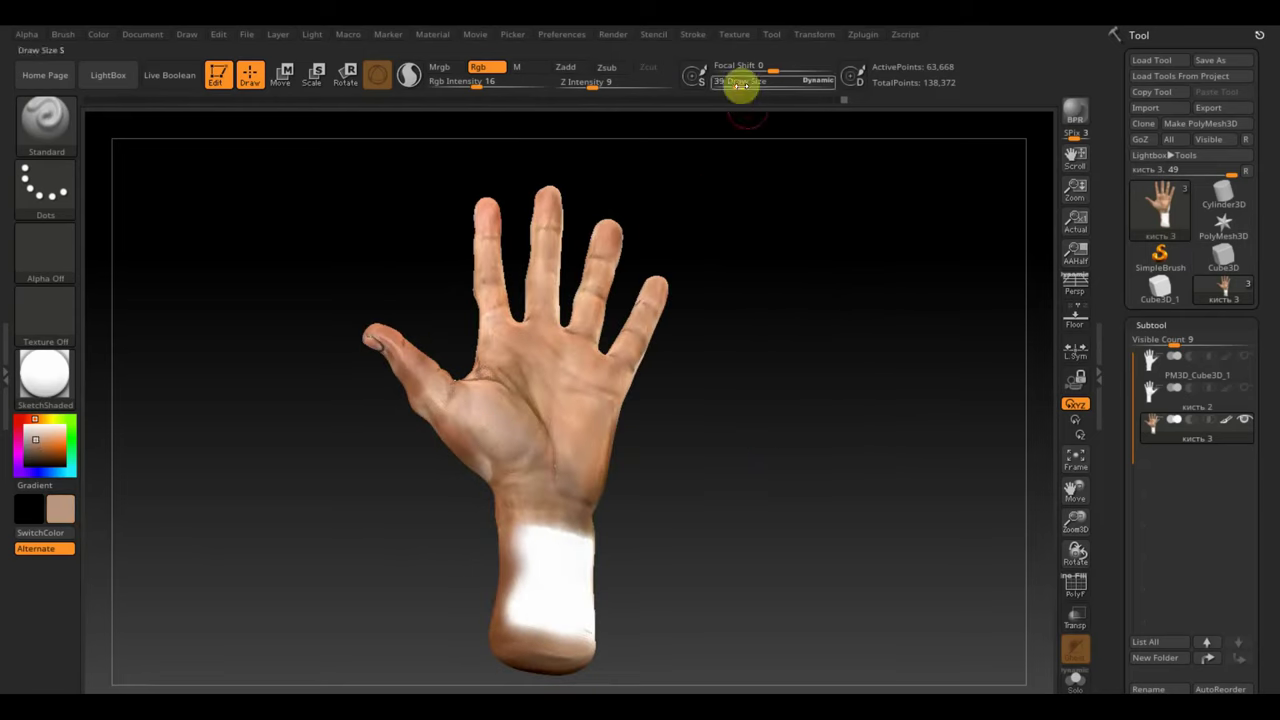
Enlarge the brush to 86 and paint skin colour over the palm and along the thumb.
left_click_drag(737, 86, 745, 87)
left_click(474, 440)
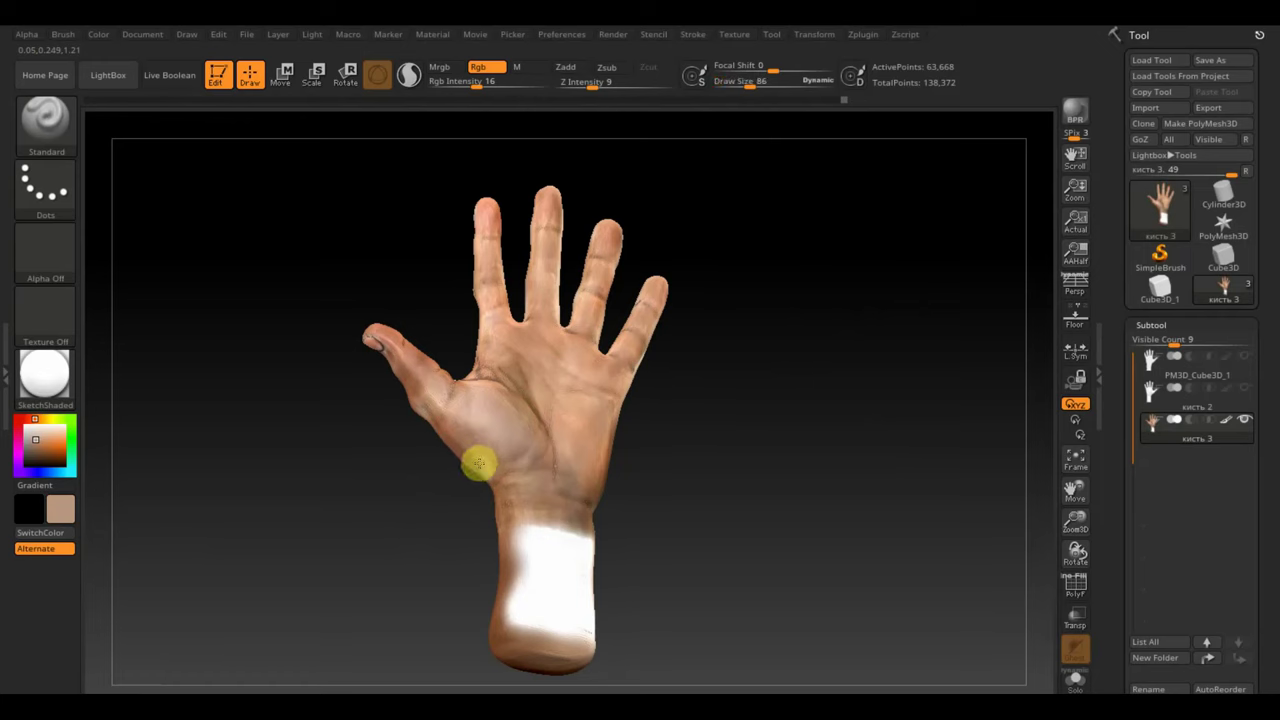
left_click_drag(494, 464, 463, 435)
mouse_move(437, 393)
left_mouse_down()
mouse_move(431, 369)
mouse_move(509, 549)
mouse_move(529, 523)
mouse_move(534, 543)
mouse_move(525, 512)
mouse_move(571, 514)
mouse_move(566, 543)
mouse_move(523, 528)
mouse_move(591, 553)
mouse_move(514, 600)
mouse_move(509, 523)
mouse_move(540, 598)
mouse_move(497, 643)
mouse_move(509, 509)
mouse_move(530, 551)
mouse_move(596, 534)
mouse_move(580, 497)
mouse_move(608, 524)
left_mouse_up()
Switch to the lighter tan colour and paint over the white wrist patch and lower wrist.
key("c")
key("c")
key("c")
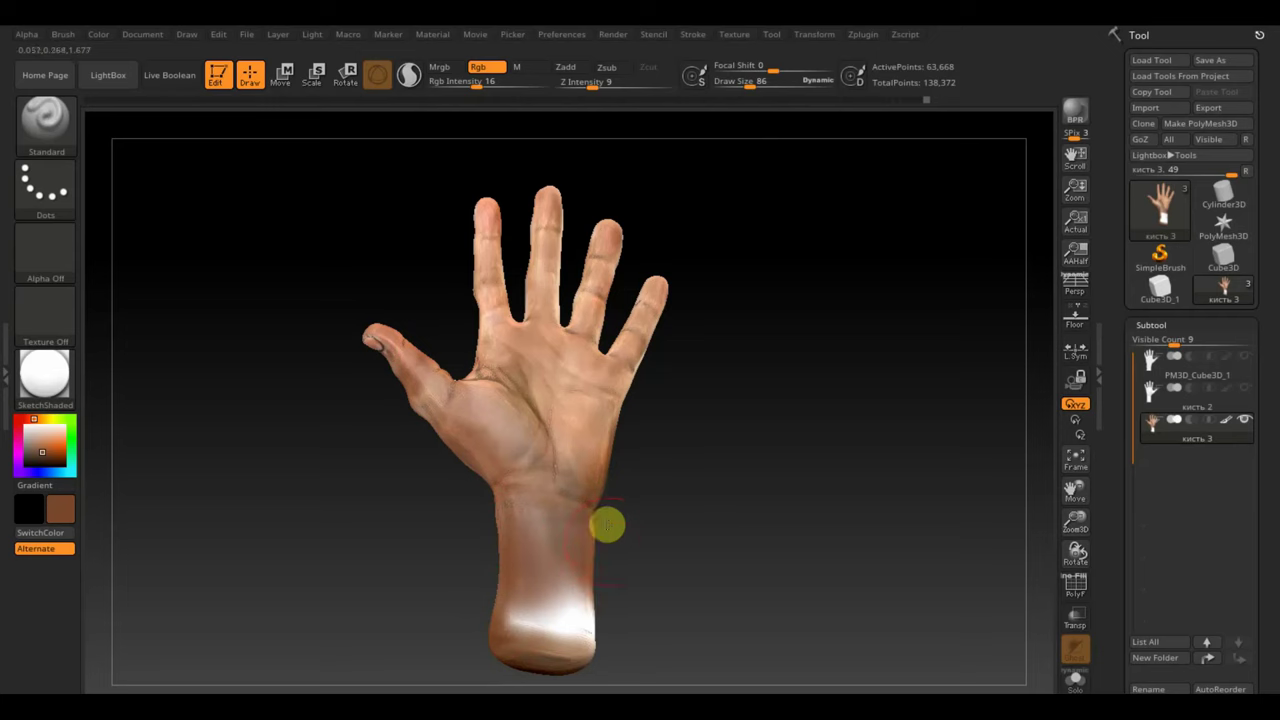
mouse_move(600, 581)
left_mouse_down()
mouse_move(580, 640)
mouse_move(577, 597)
mouse_move(537, 614)
mouse_move(567, 653)
left_mouse_up()
left_click_drag(674, 557, 654, 600)
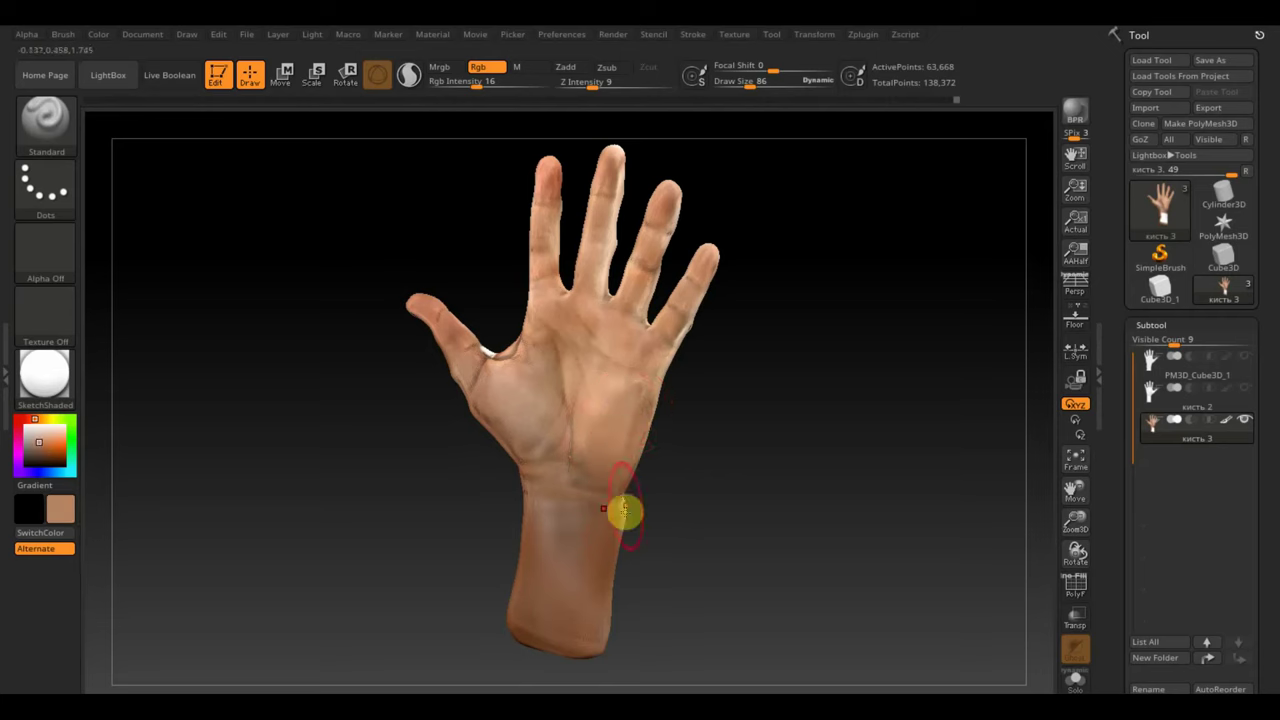
left_click_drag(609, 529, 583, 570)
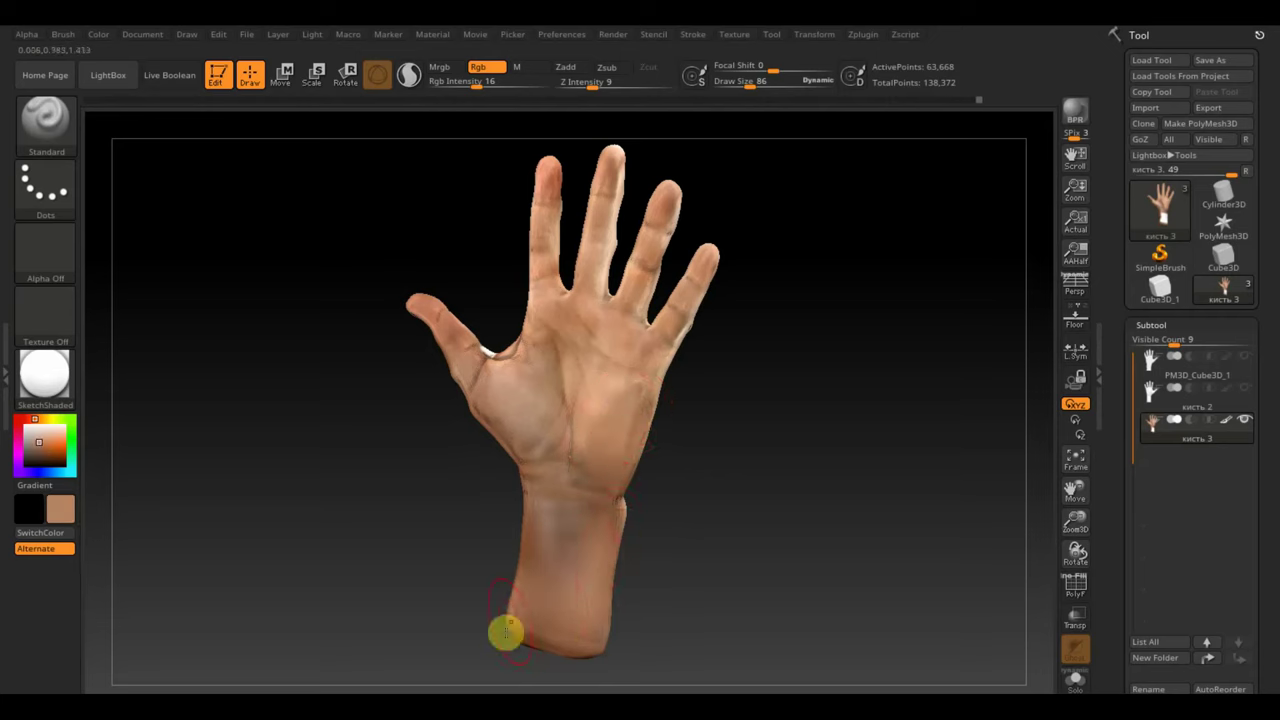
mouse_move(506, 629)
left_mouse_down()
mouse_move(651, 543)
mouse_move(603, 522)
left_mouse_up()
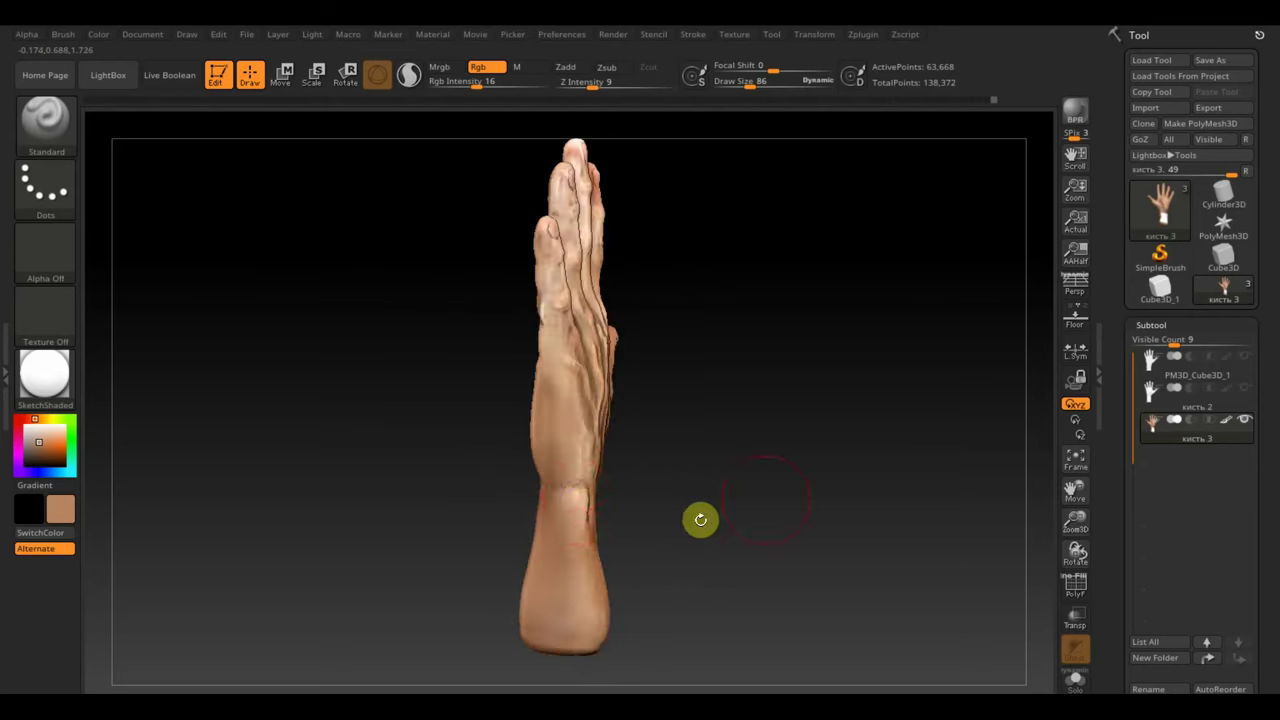
mouse_move(700, 517)
left_mouse_down()
mouse_move(700, 489)
mouse_move(731, 526)
mouse_move(874, 500)
mouse_move(903, 541)
mouse_move(777, 606)
mouse_move(797, 583)
mouse_move(806, 377)
left_mouse_up()
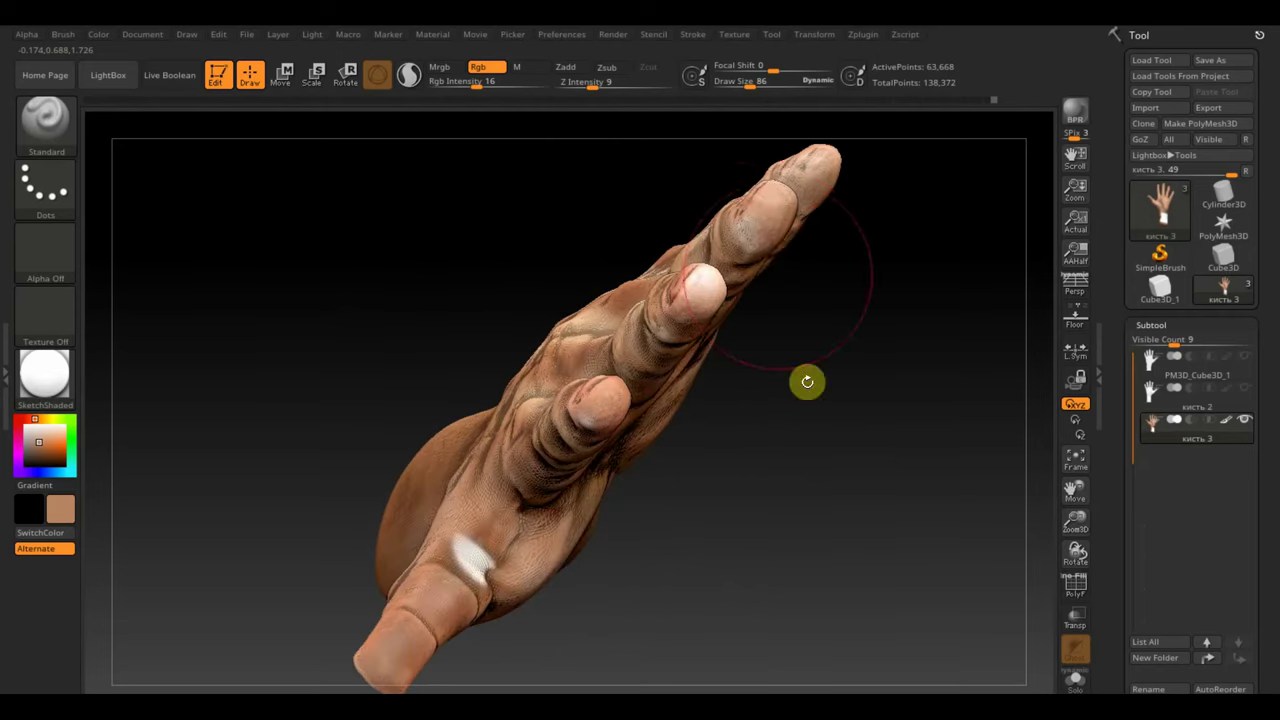
Shrink the brush and cover the white patch at the thumb base with skin colour.
left_click_drag(755, 90, 742, 83)
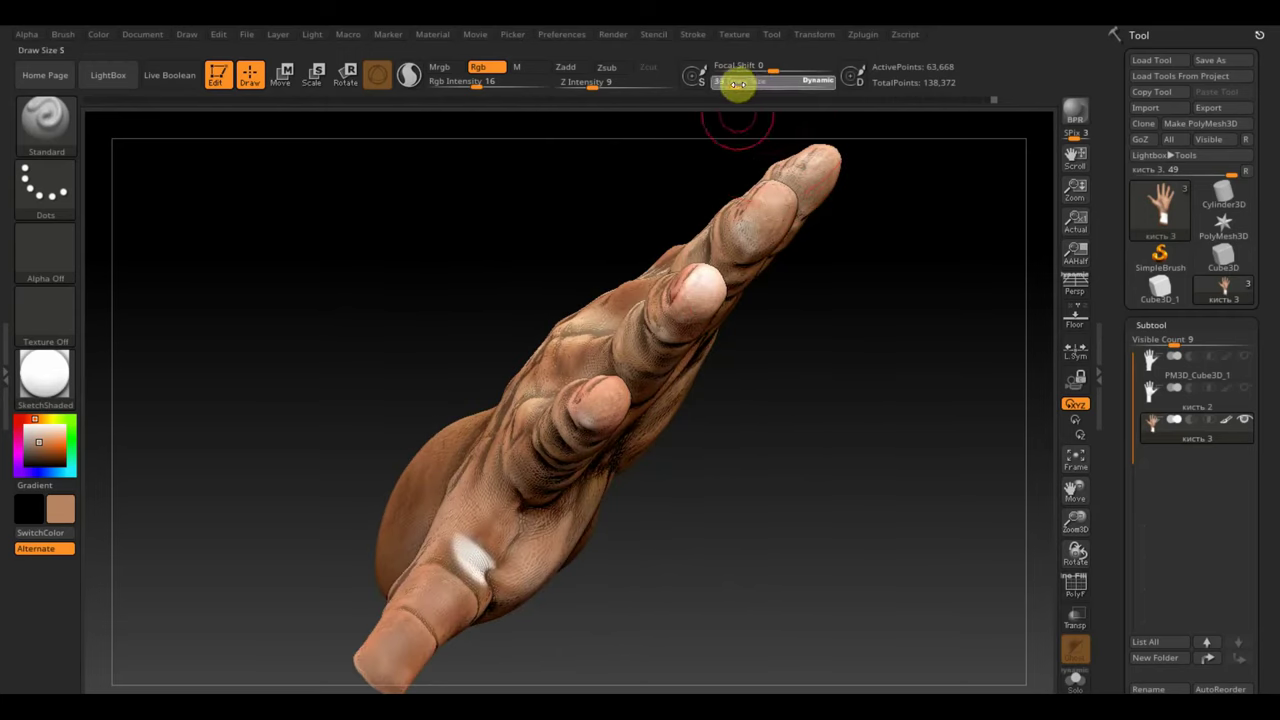
left_click_drag(845, 305, 842, 472)
left_click(472, 604)
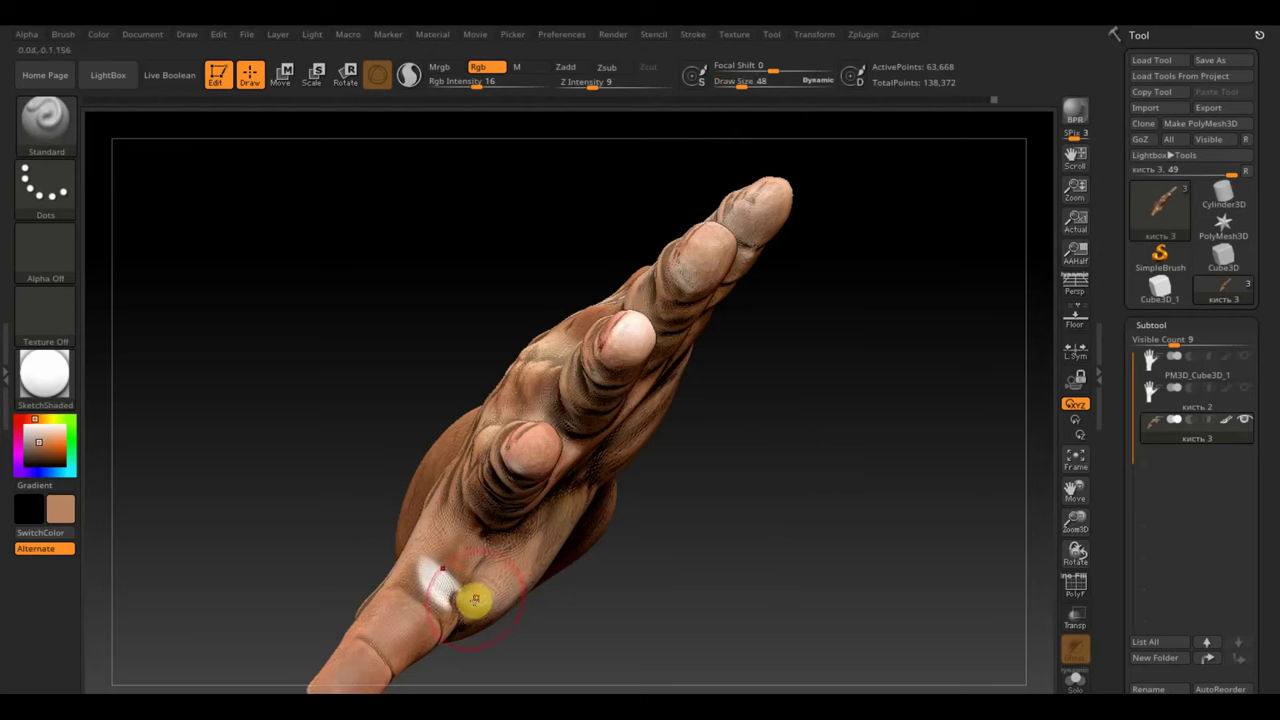
mouse_move(471, 600)
left_mouse_down()
mouse_move(428, 584)
mouse_move(472, 597)
left_mouse_up()
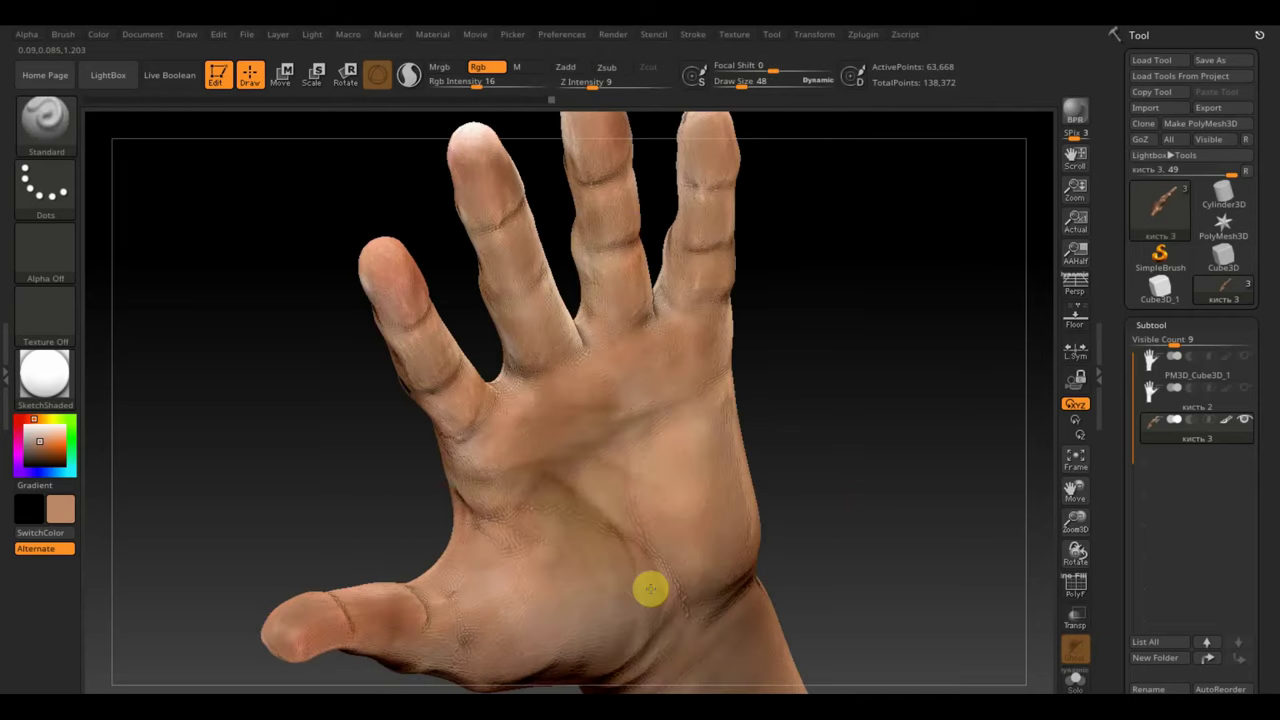
Shrink the brush and paint over the orange tint on the ring fingertip.
mouse_move(650, 589)
left_mouse_down()
mouse_move(386, 420)
mouse_move(429, 400)
left_mouse_up()
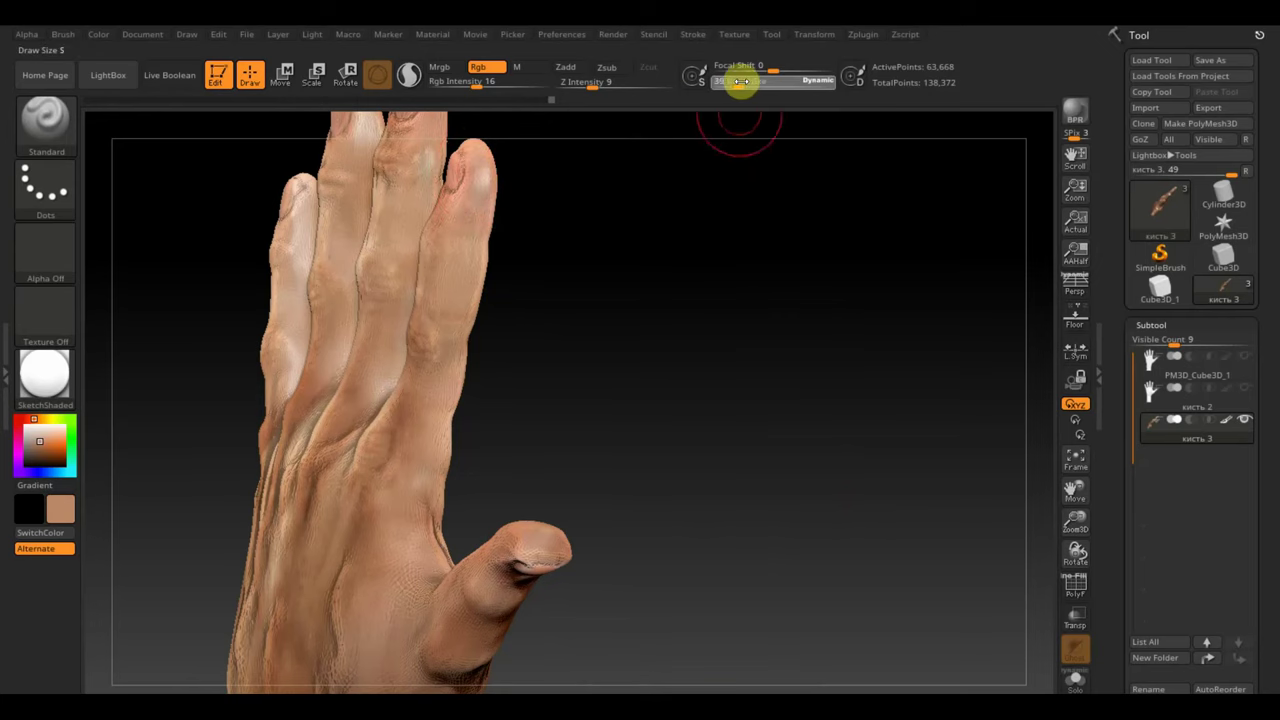
left_click_drag(742, 84, 738, 88)
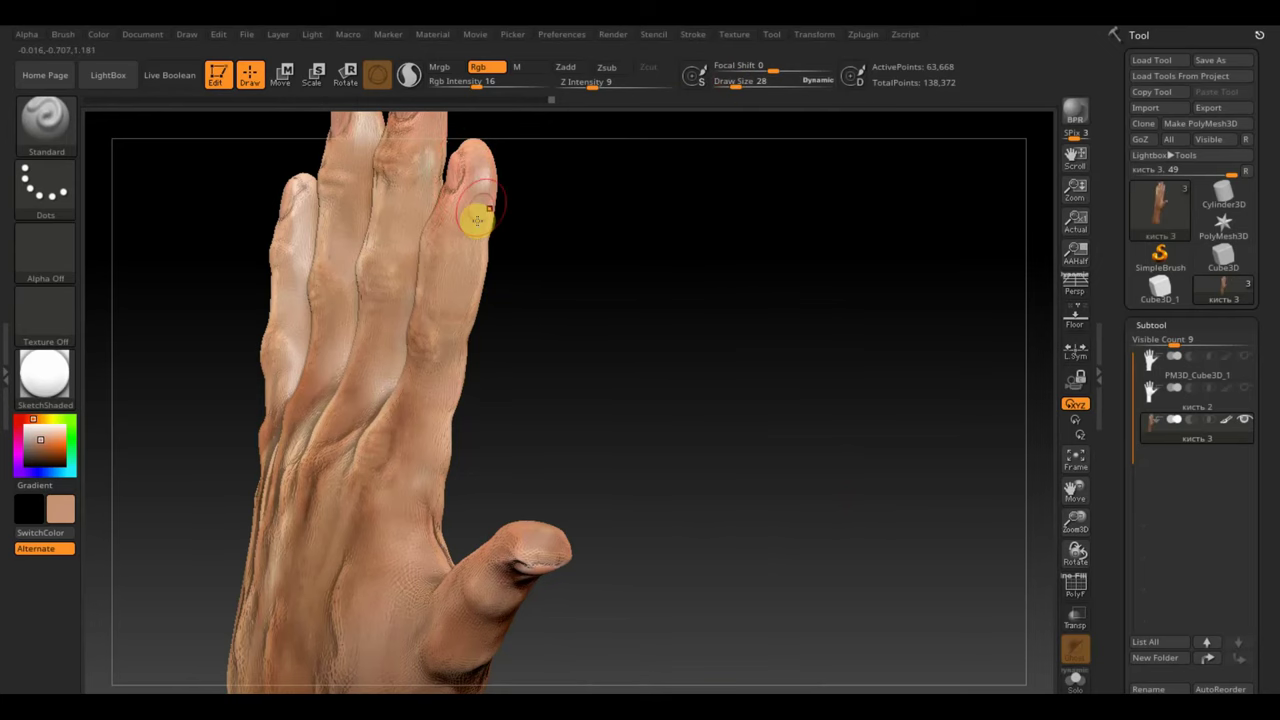
mouse_move(510, 200)
left_mouse_down()
mouse_move(551, 269)
mouse_move(620, 269)
mouse_move(594, 313)
left_mouse_up()
mouse_move(465, 235)
left_mouse_down()
mouse_move(443, 177)
mouse_move(427, 270)
mouse_move(430, 199)
left_mouse_up()
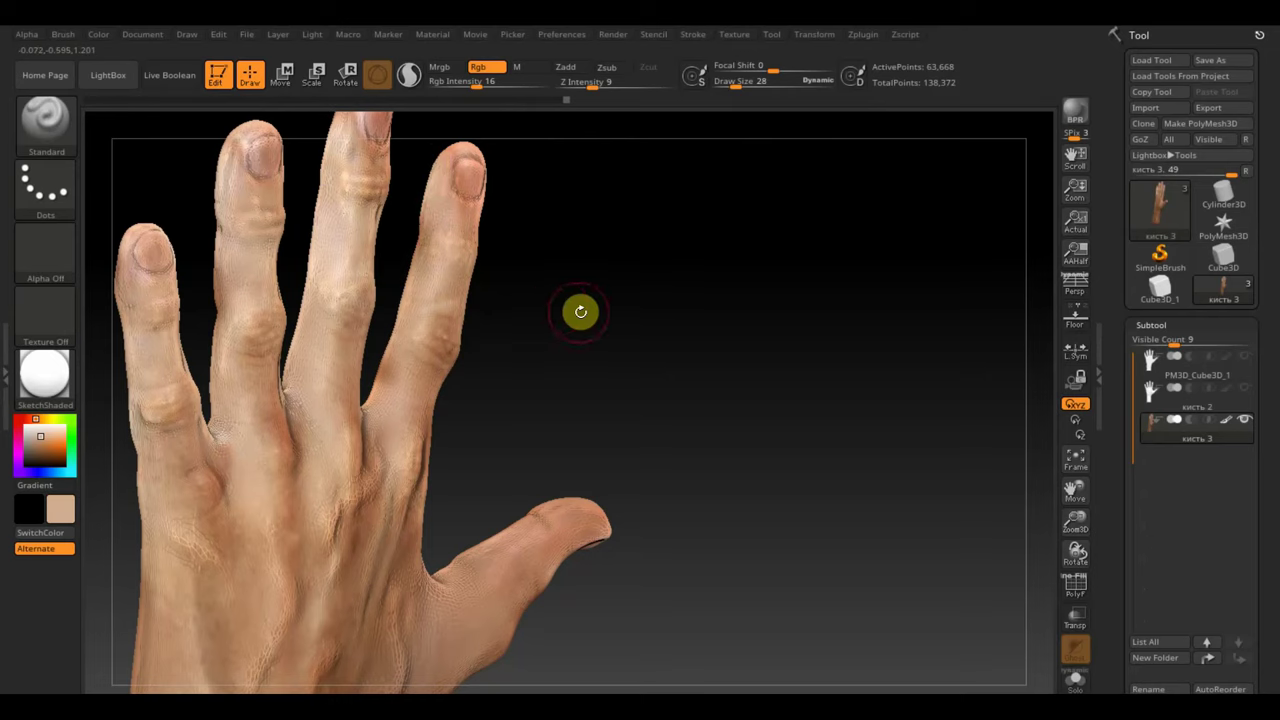
Orbit to a front view of the fingers and sample a skin colour from a finger.
mouse_move(580, 309)
left_mouse_down()
mouse_move(550, 296)
mouse_move(666, 400)
left_mouse_up()
mouse_move(543, 223)
left_mouse_down()
mouse_move(569, 294)
mouse_move(549, 330)
mouse_move(497, 375)
mouse_move(491, 344)
mouse_move(410, 403)
left_mouse_up()
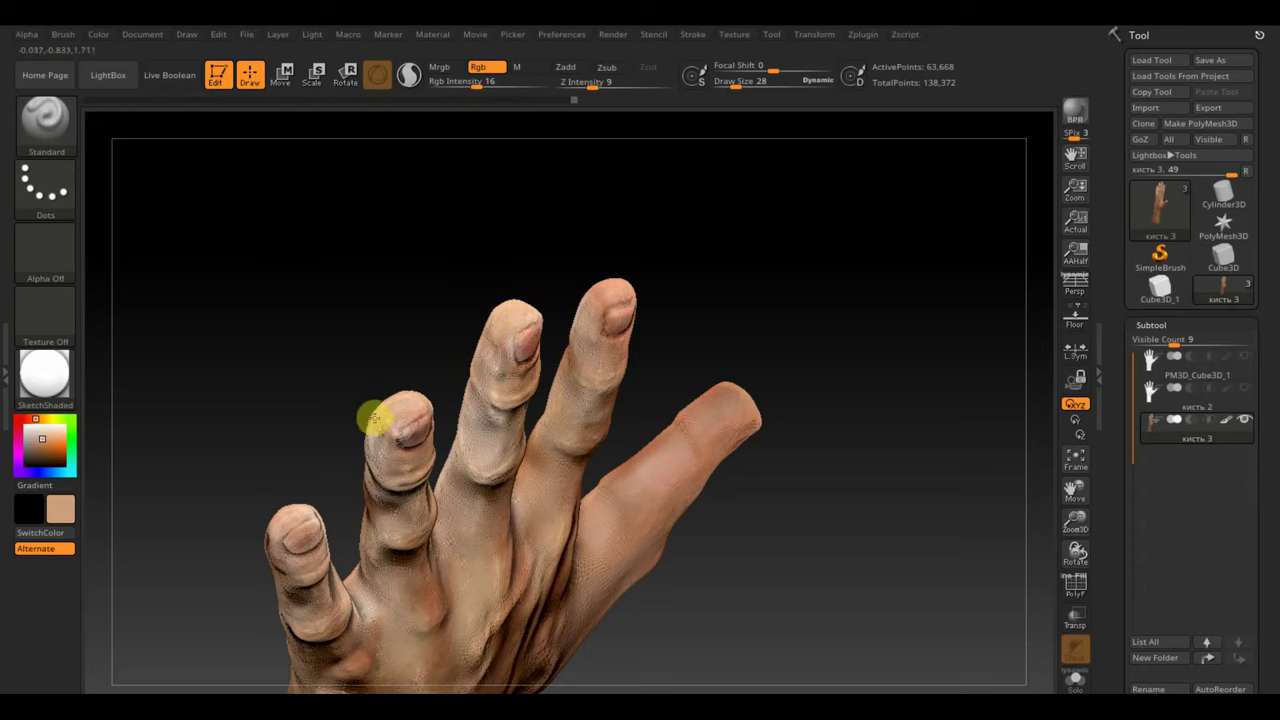
mouse_move(371, 448)
left_mouse_down()
mouse_move(449, 334)
mouse_move(442, 219)
mouse_move(463, 271)
mouse_move(298, 498)
mouse_move(309, 500)
mouse_move(289, 471)
mouse_move(449, 545)
mouse_move(557, 257)
left_mouse_up()
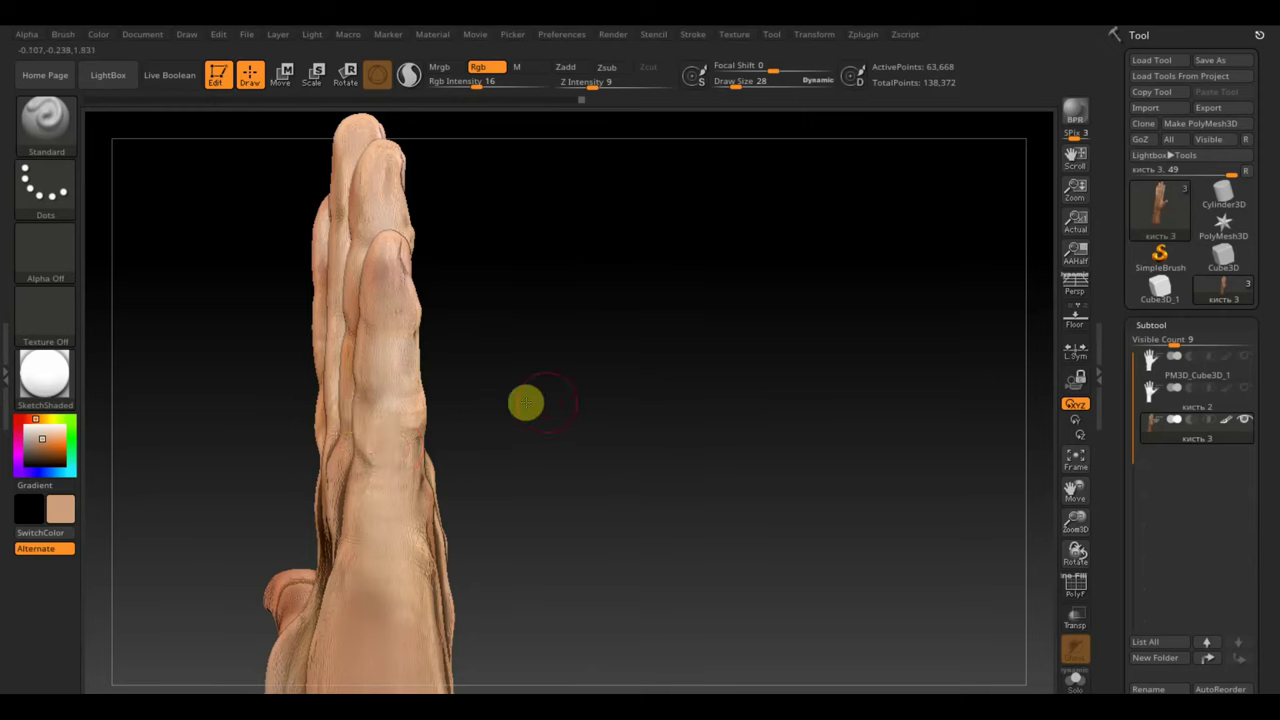
mouse_move(526, 402)
left_mouse_down()
mouse_move(620, 406)
mouse_move(371, 334)
mouse_move(571, 409)
mouse_move(313, 270)
left_mouse_up()
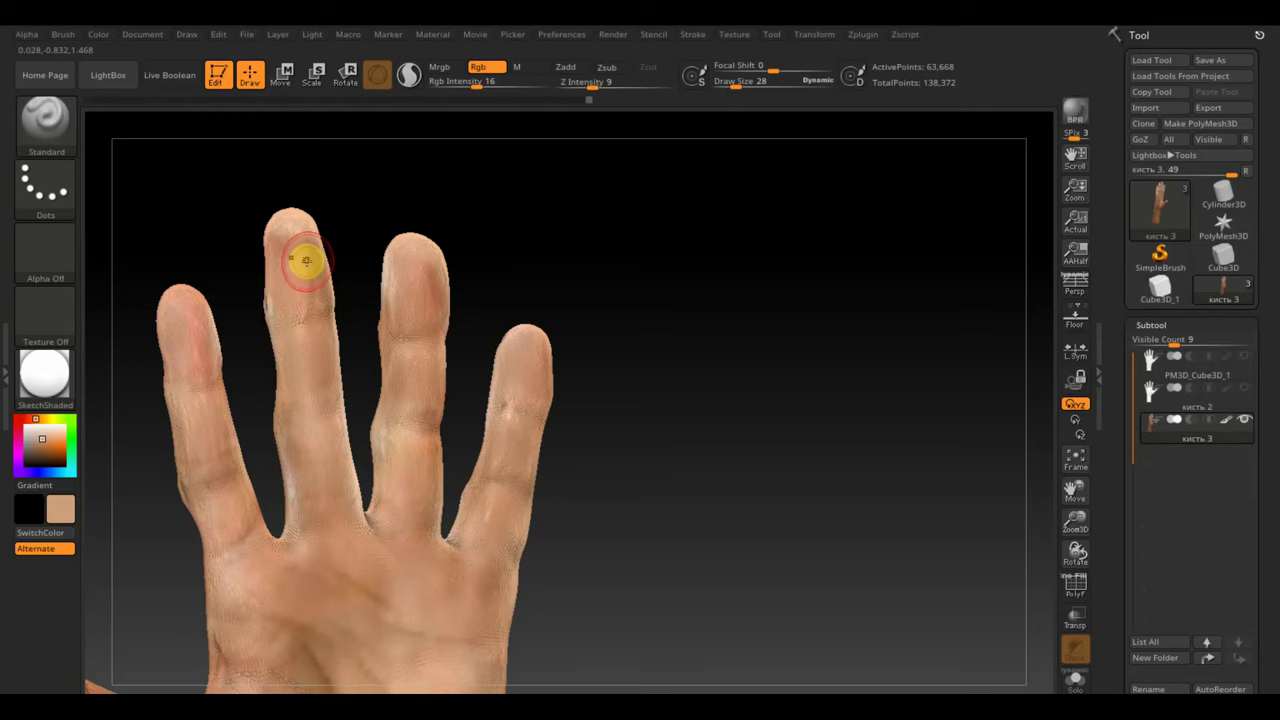
left_click(307, 261)
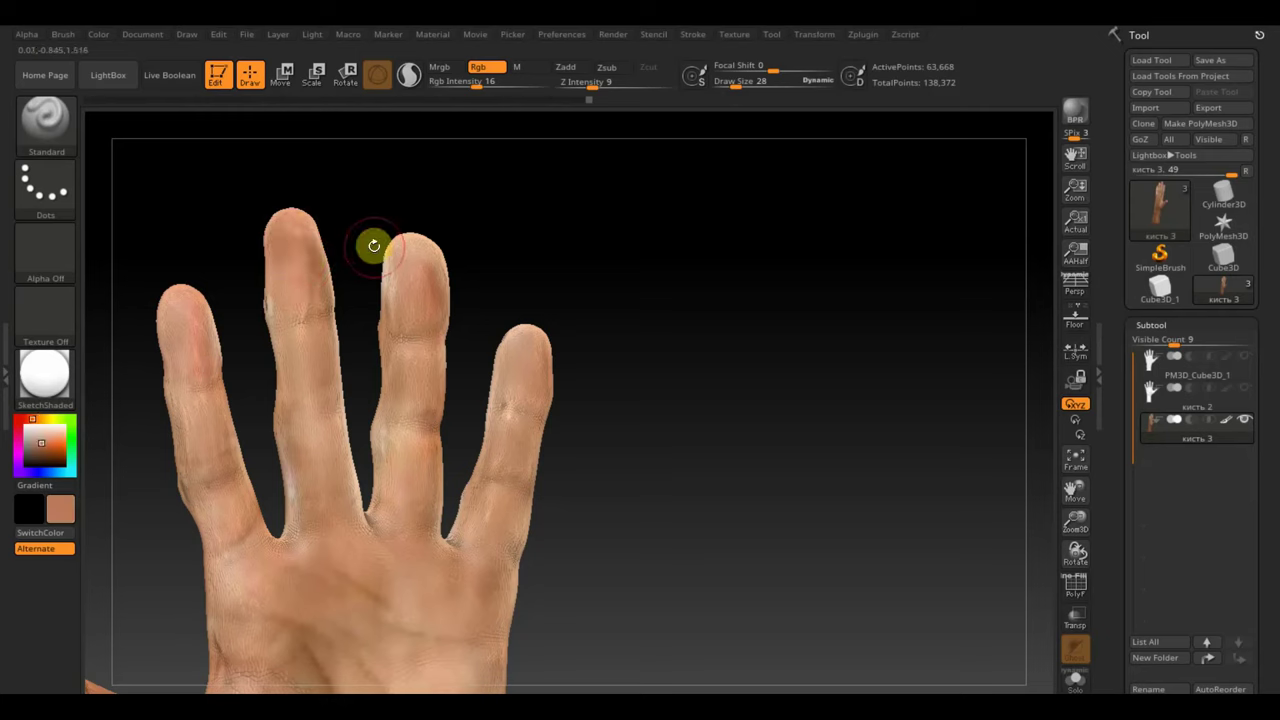
left_click(497, 325)
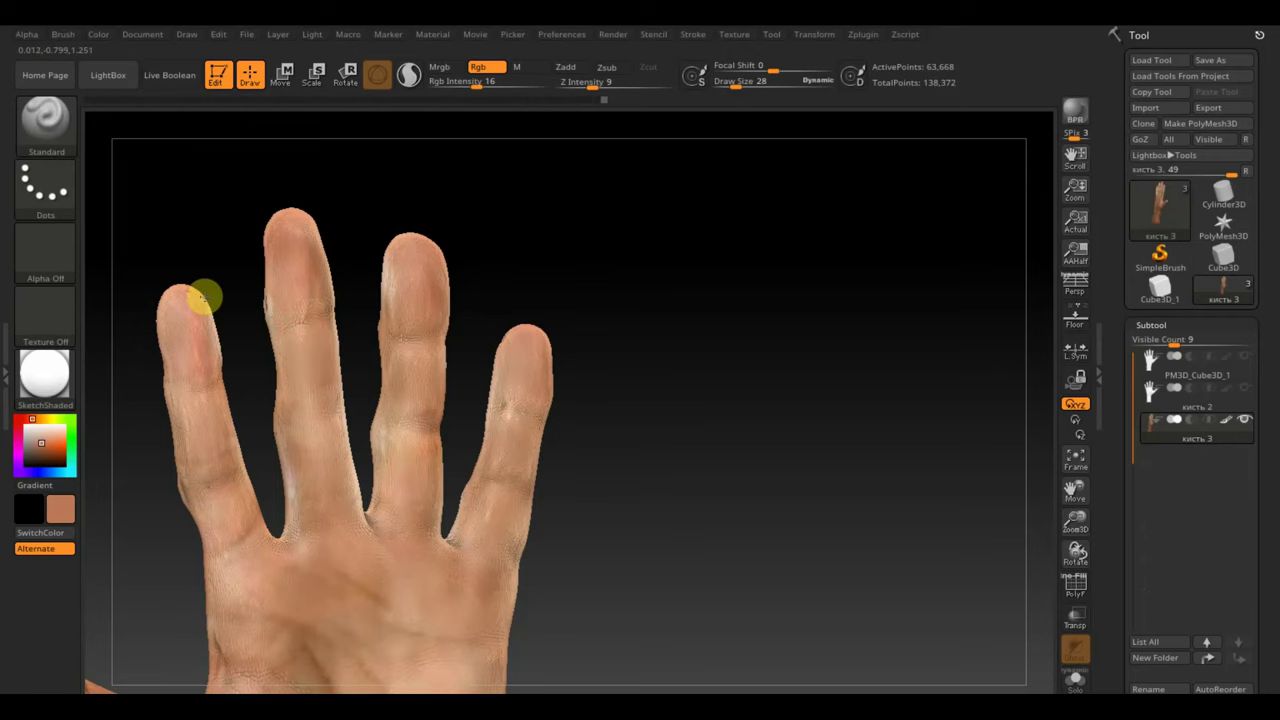
Turn the hand to show its back and touch up the colour on the knuckle.
left_click_drag(683, 577, 691, 374, "alt")
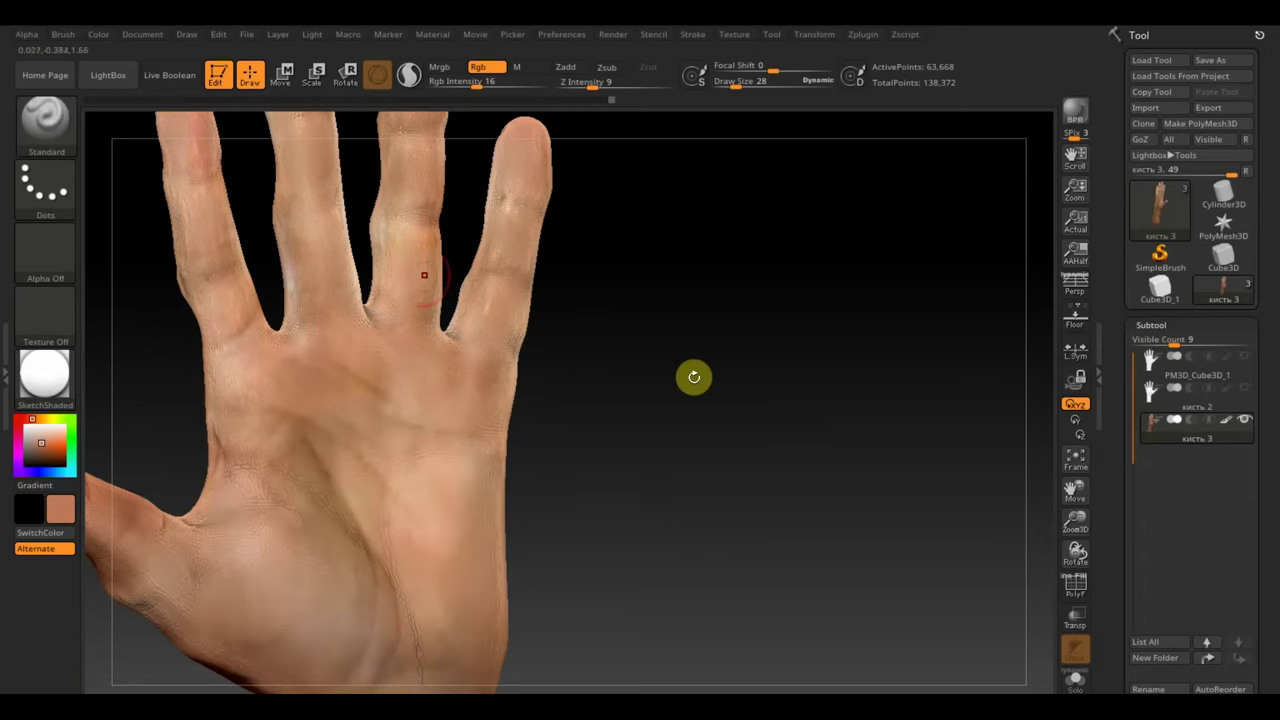
left_click_drag(586, 294, 663, 380)
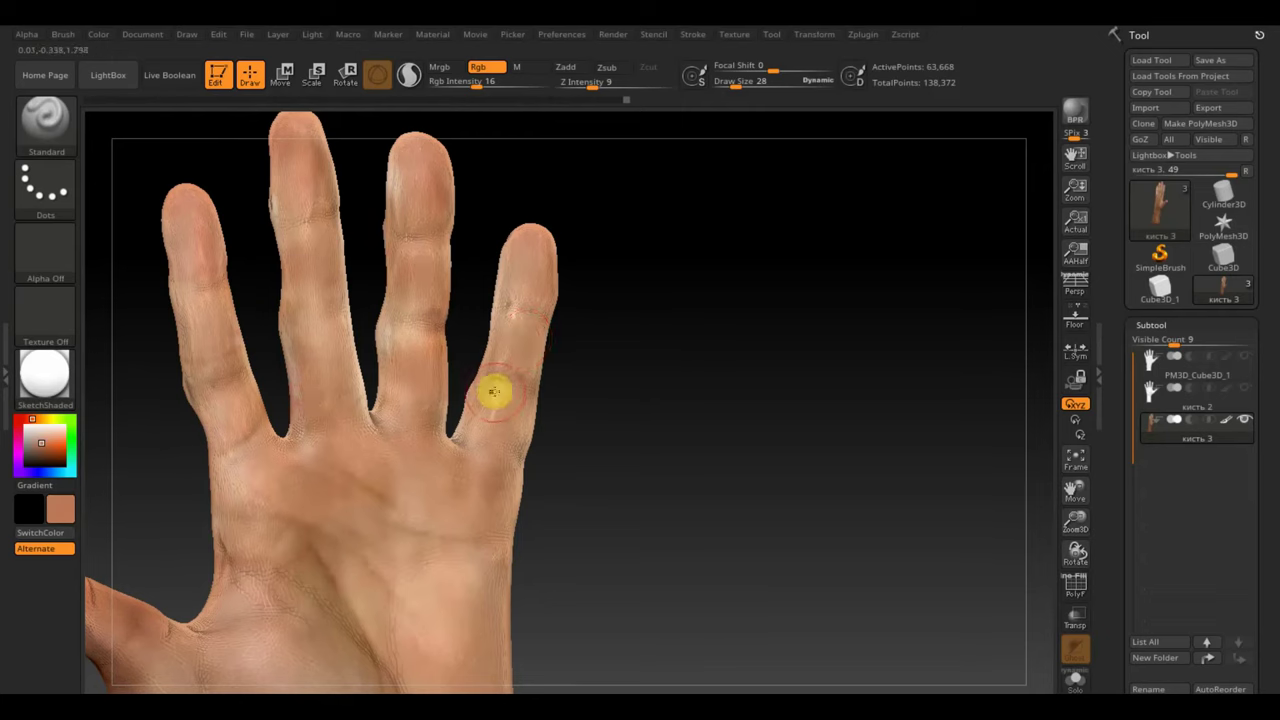
left_click(521, 306)
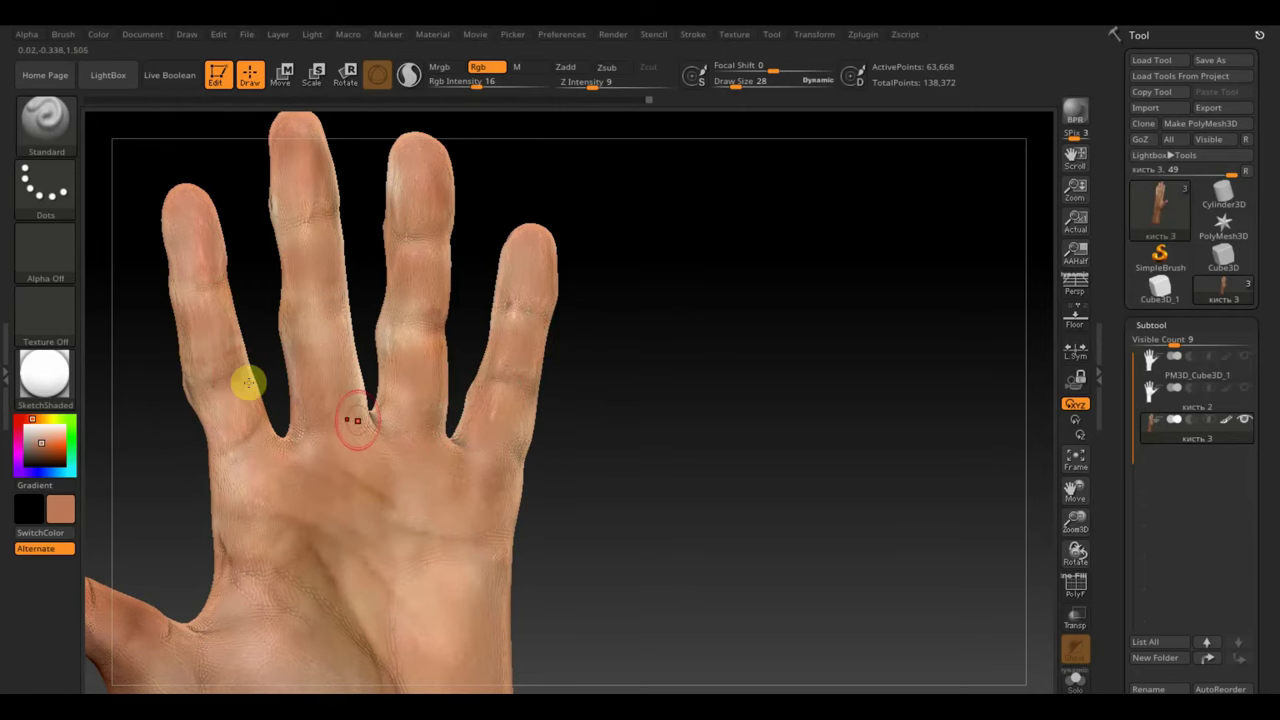
left_click(615, 485)
mouse_move(615, 485)
left_mouse_down()
mouse_move(646, 429)
mouse_move(823, 480)
mouse_move(491, 400)
mouse_move(666, 460)
left_mouse_up()
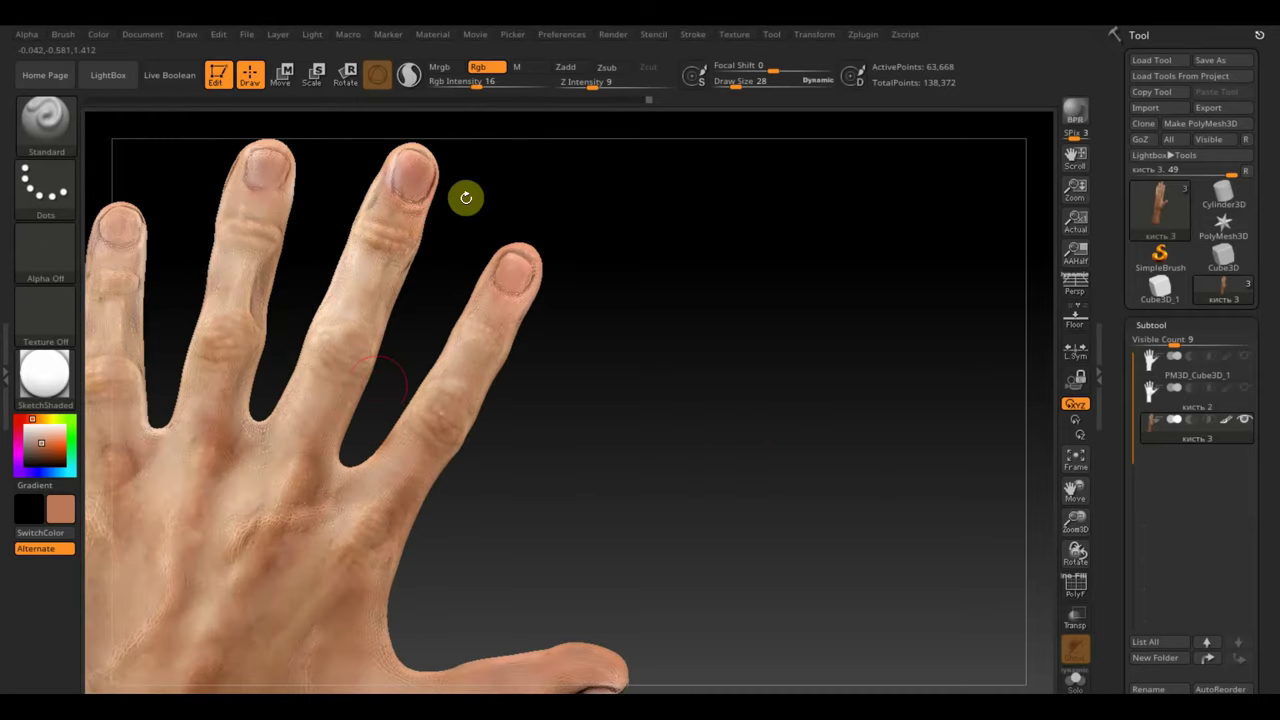
left_click(267, 440)
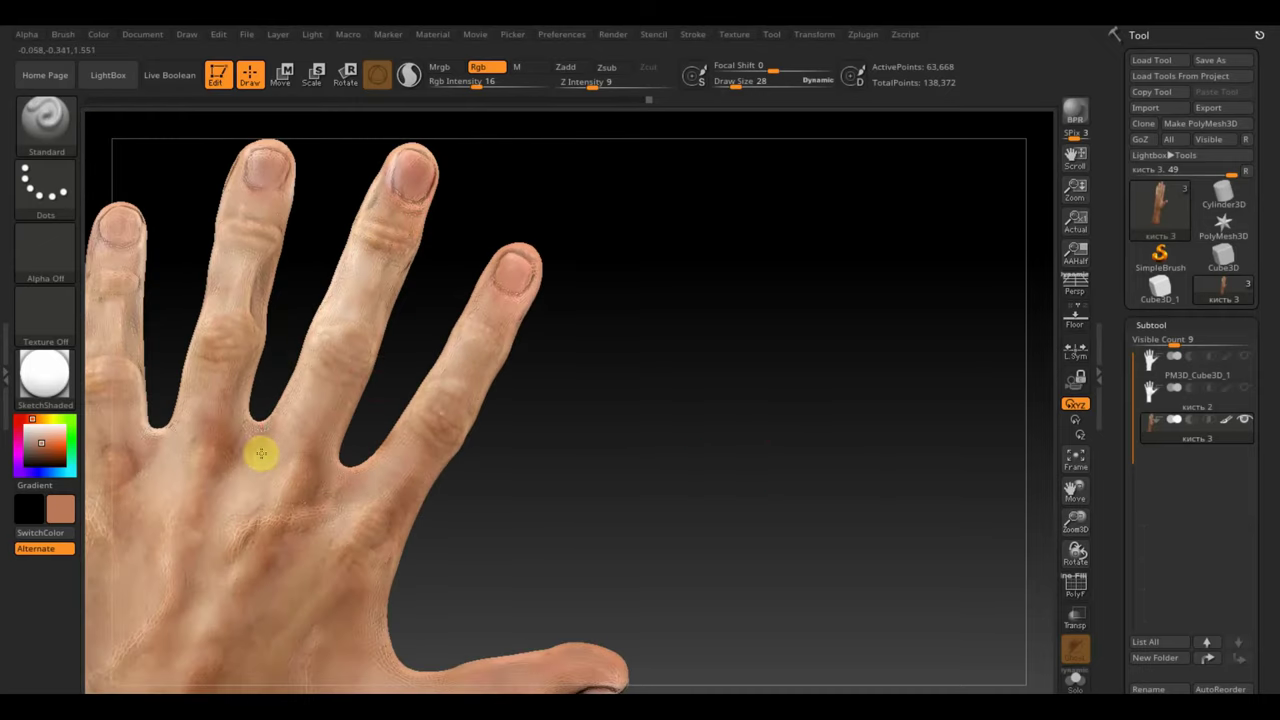
left_click(259, 440)
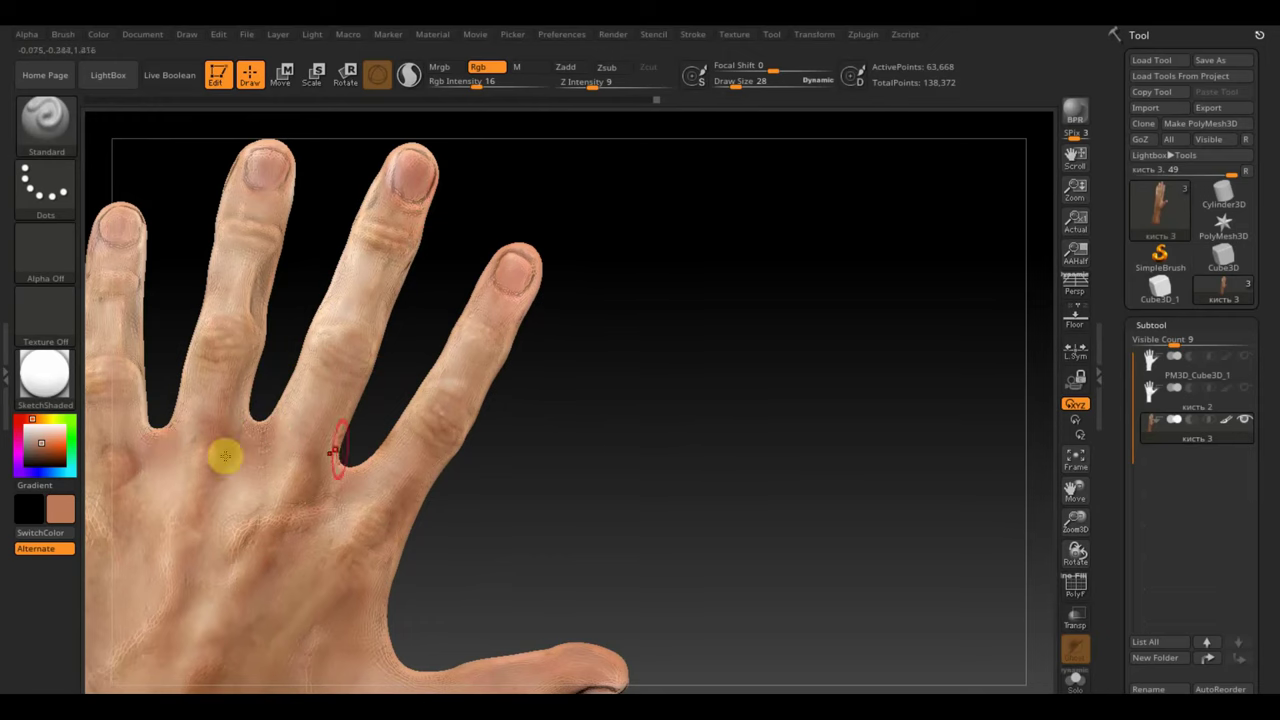
Centre the hand upright and make further colour touch-ups across the fingers.
mouse_move(431, 469)
left_mouse_down()
mouse_move(574, 500)
mouse_move(657, 395)
mouse_move(286, 314)
left_mouse_up()
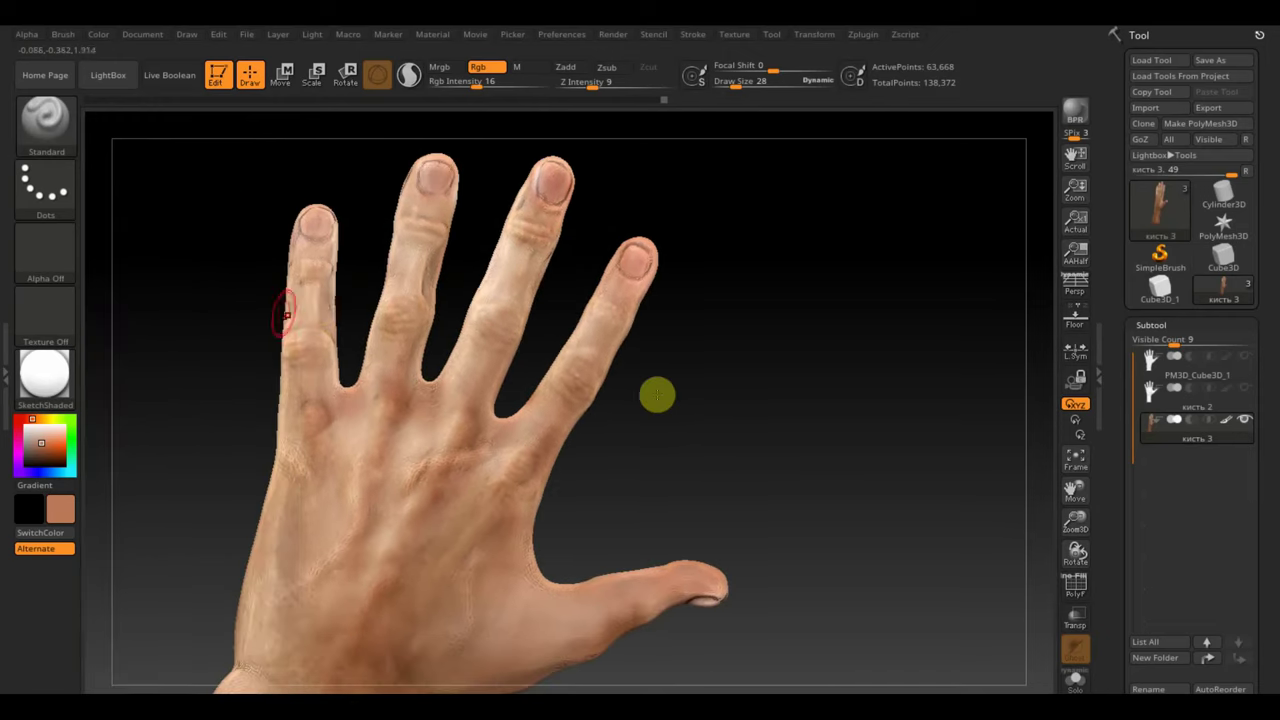
left_click(333, 255)
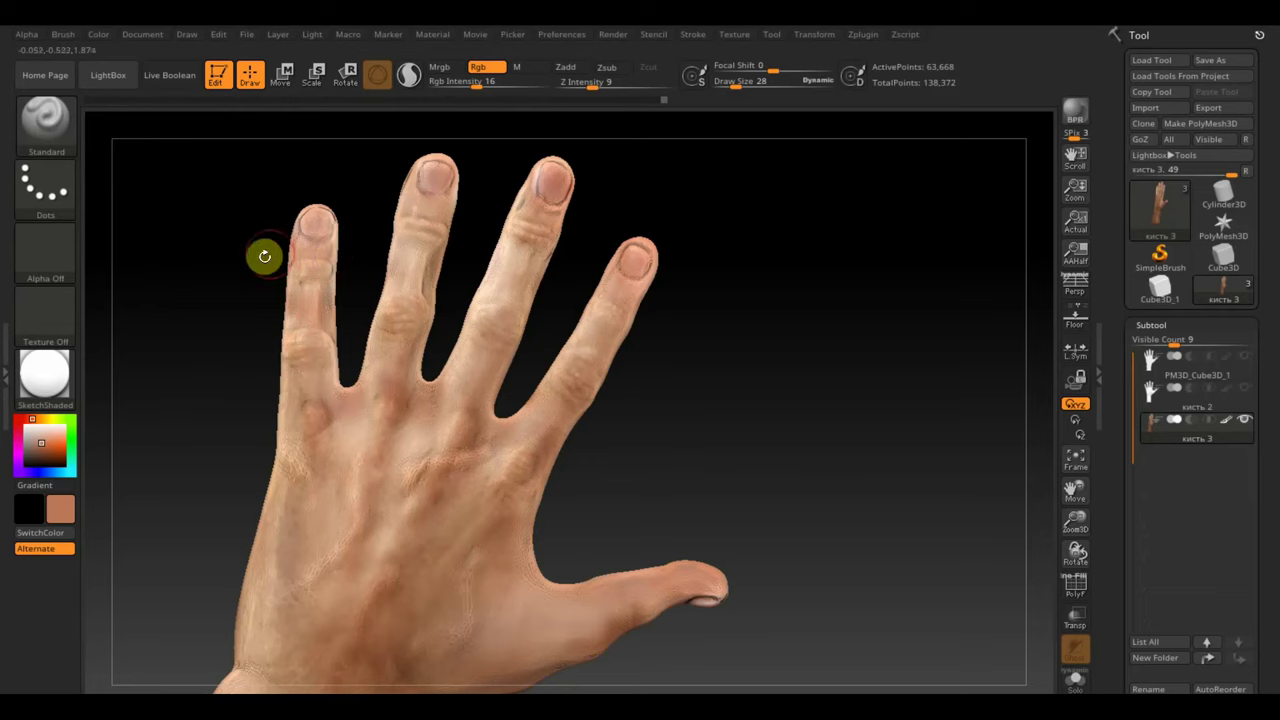
left_click(428, 235)
left_click(404, 235)
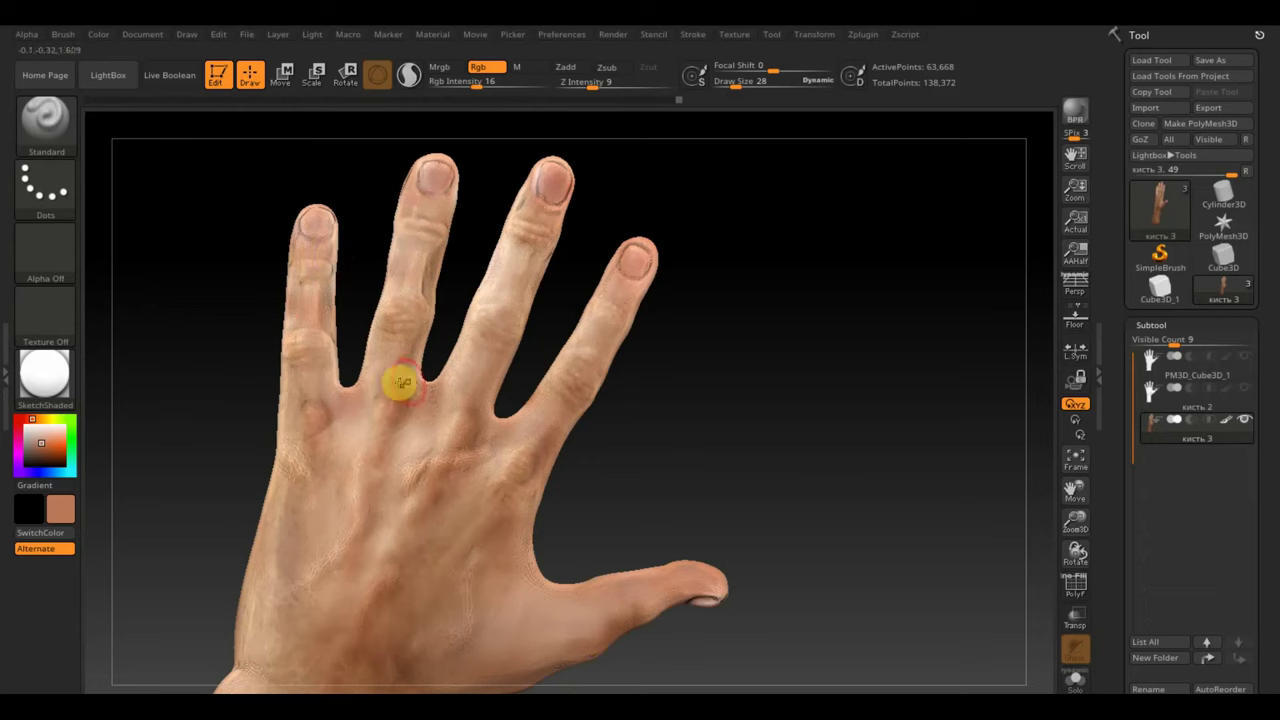
left_click(499, 256)
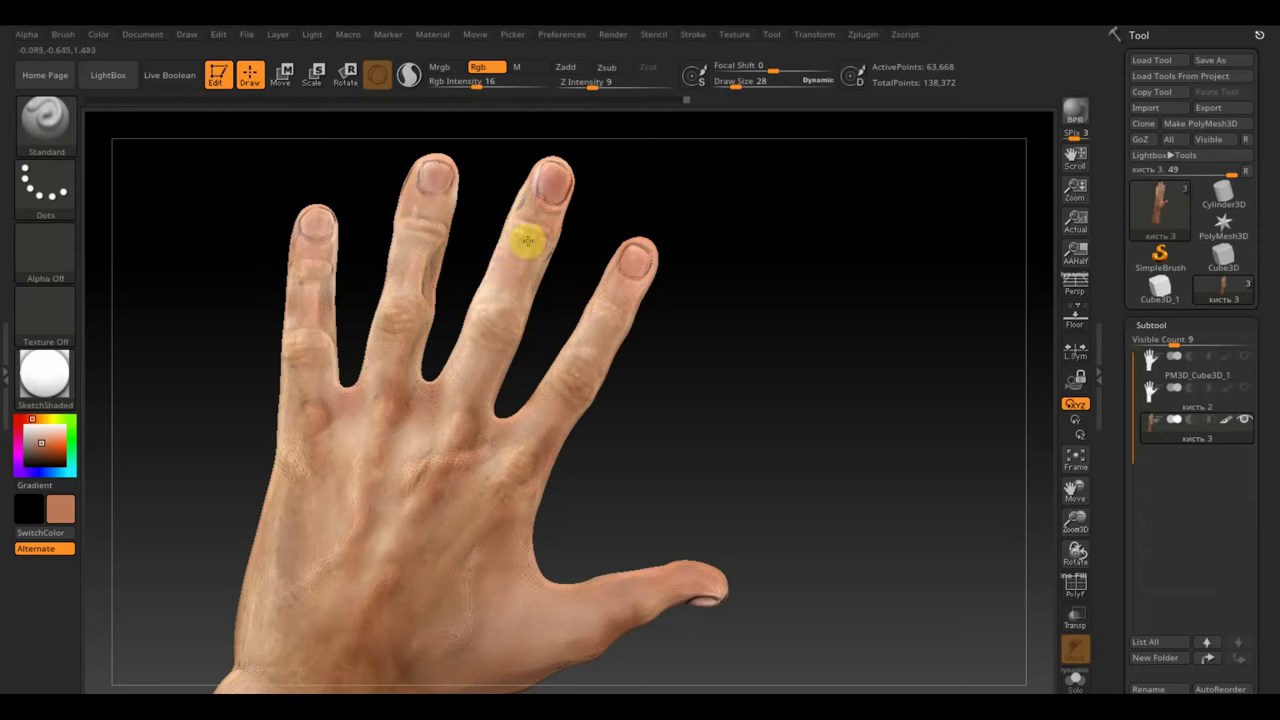
left_click(512, 362)
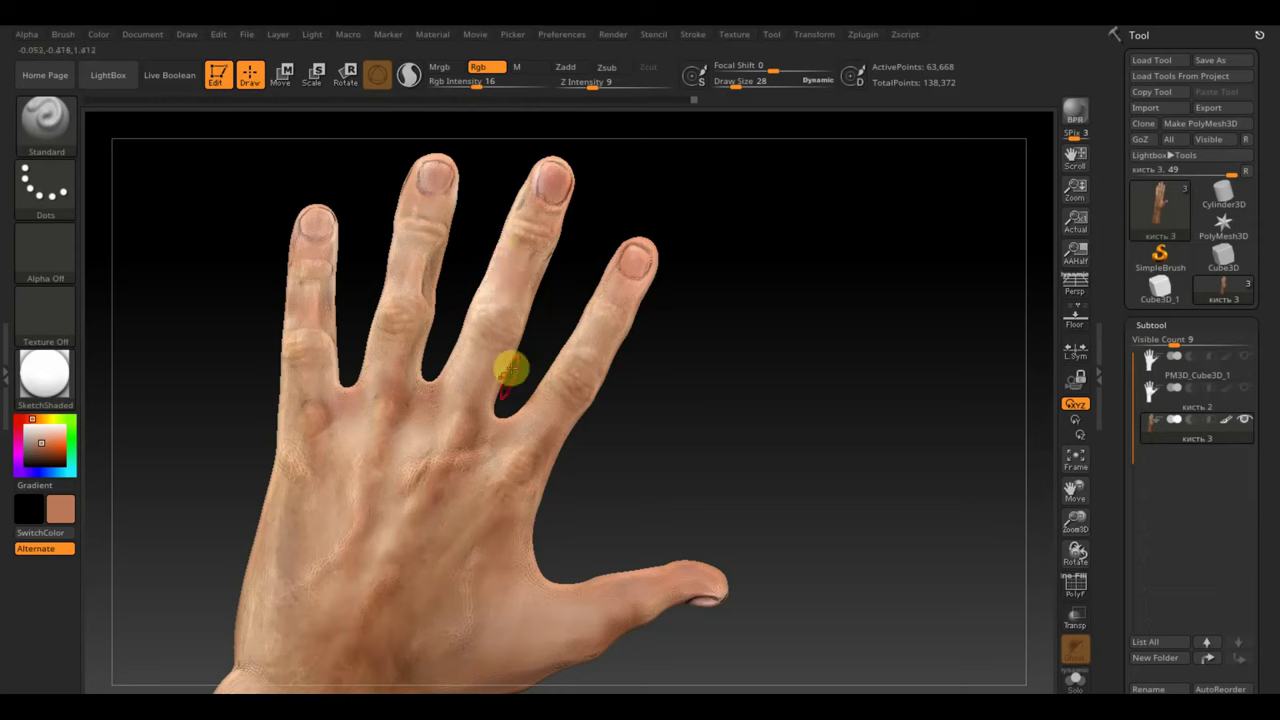
mouse_move(463, 383)
left_mouse_down()
mouse_move(437, 449)
mouse_move(340, 540)
left_mouse_up()
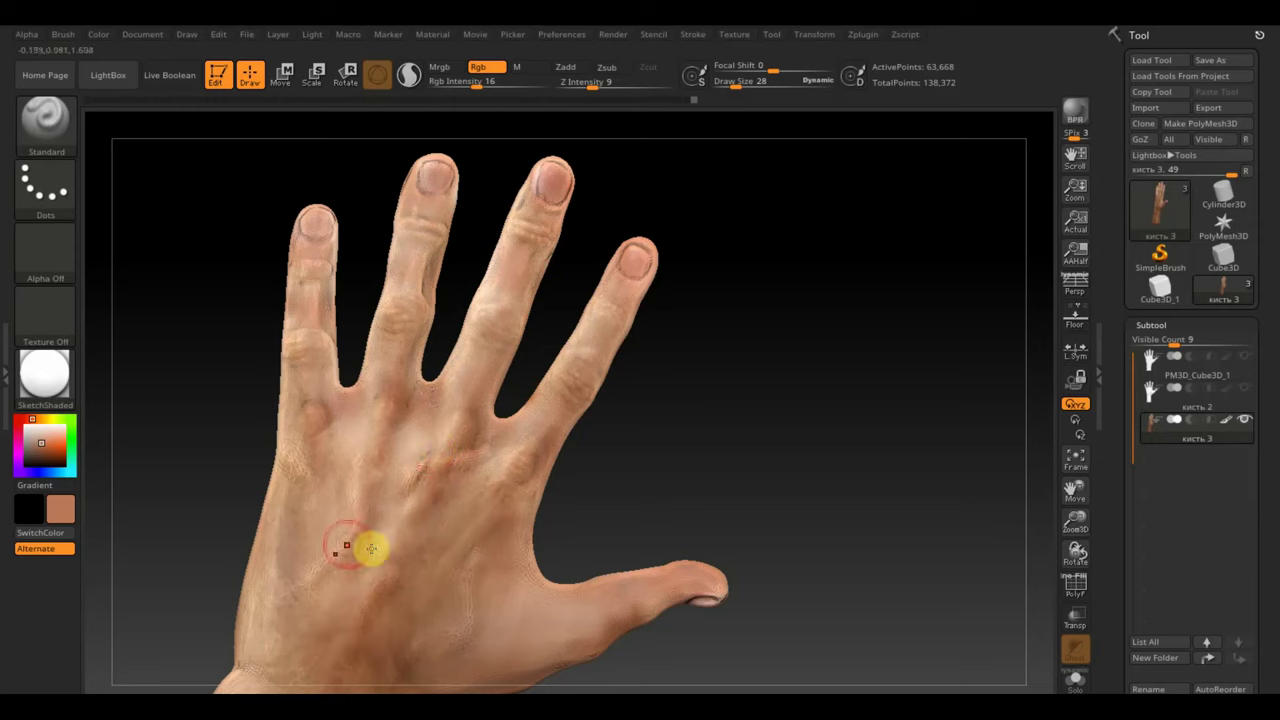
left_click(543, 268)
left_click(493, 254)
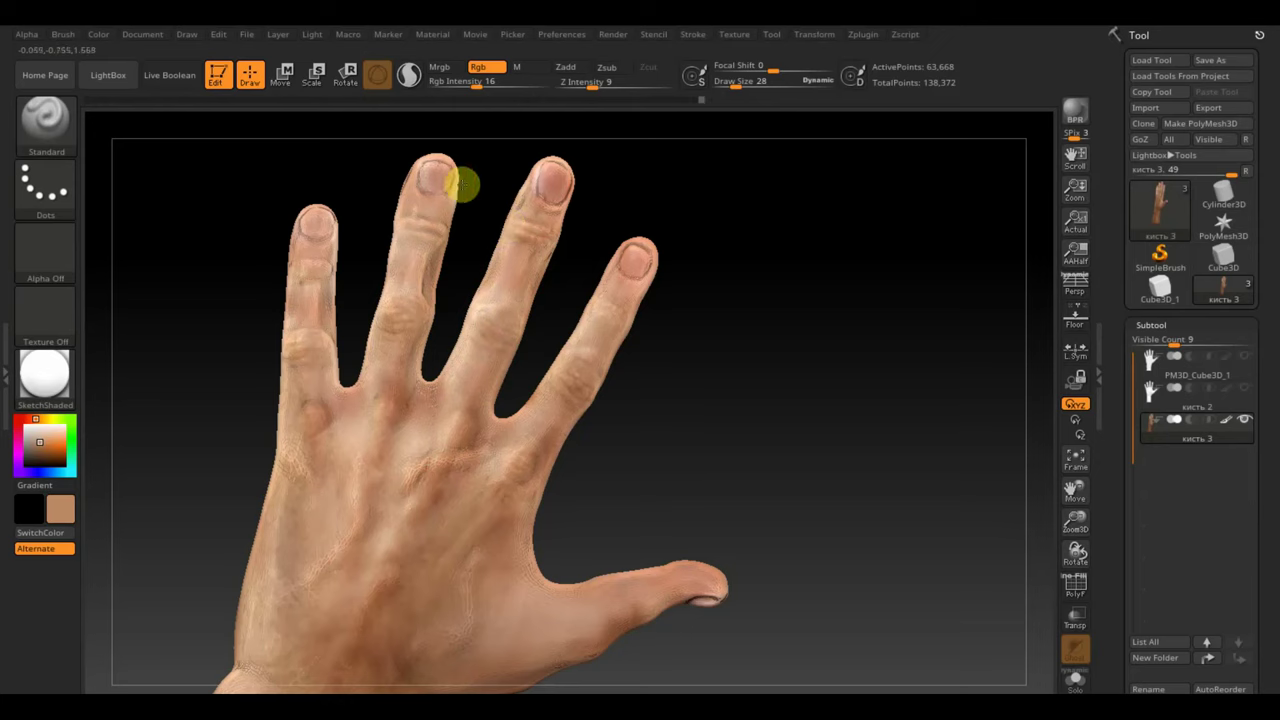
left_click(403, 272)
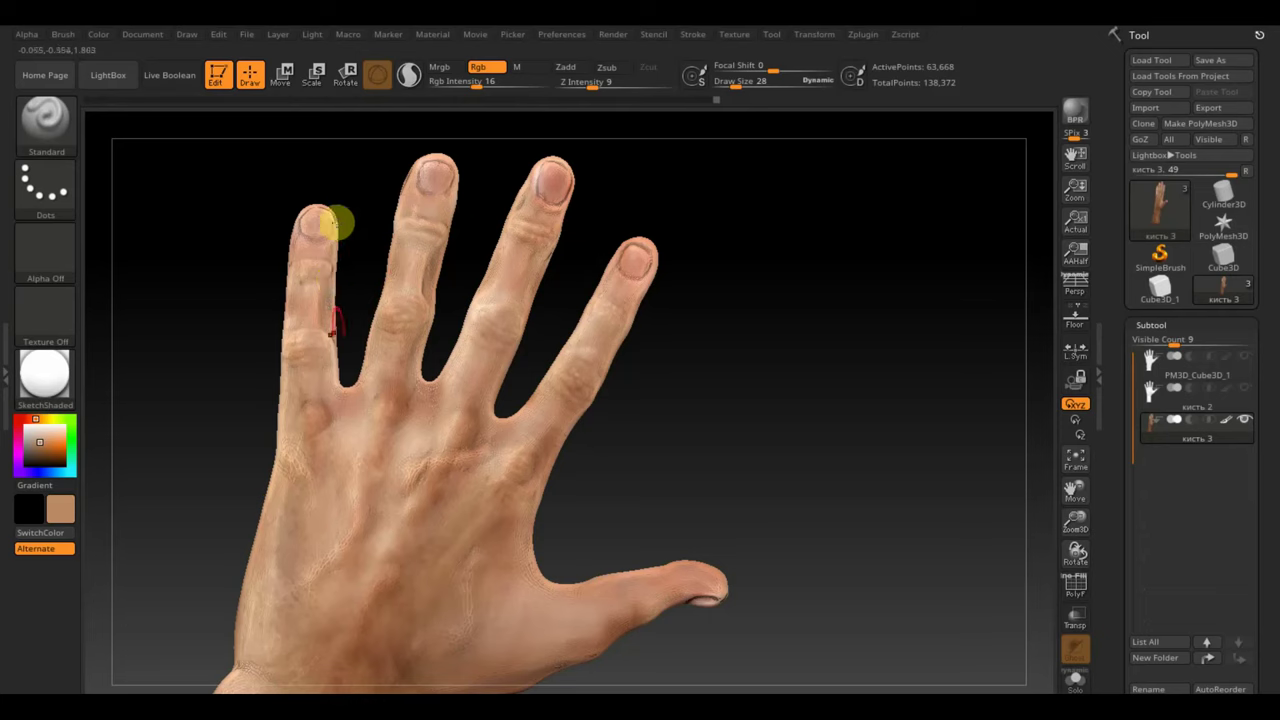
left_click(607, 338)
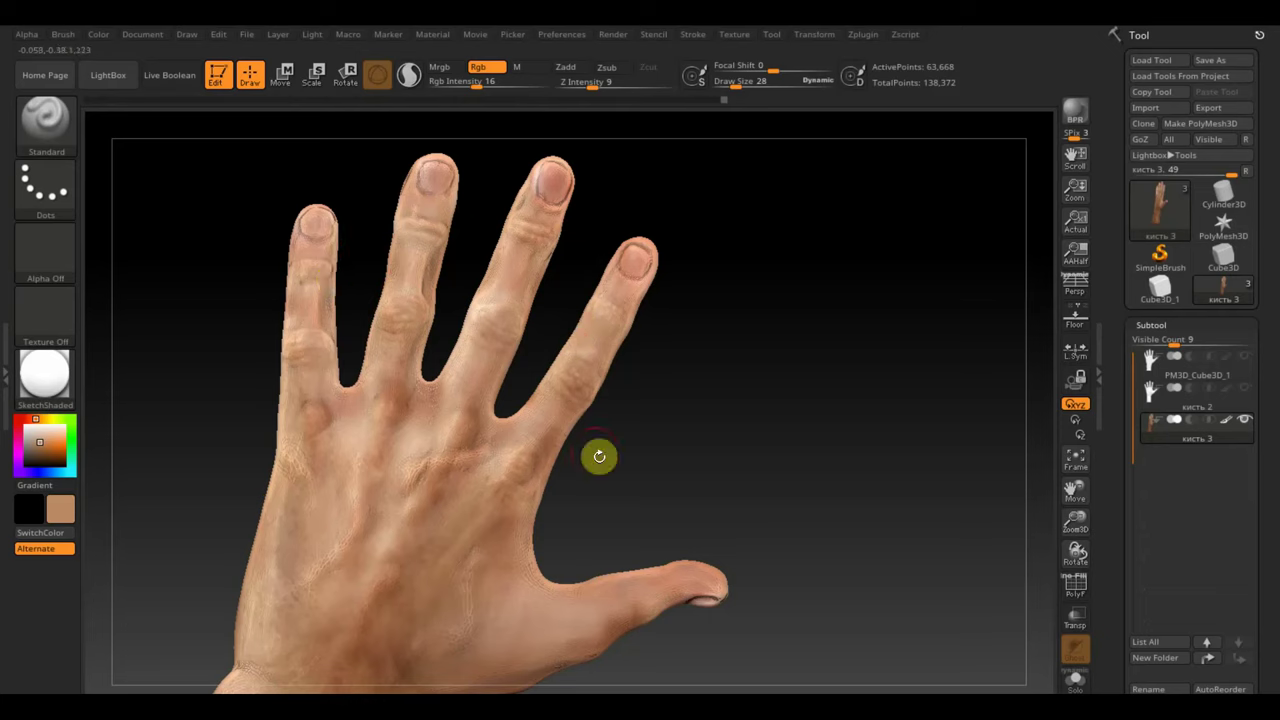
Redo recent edits, inspect the fingertips close up, zoom out to the whole hand, and open the brush picker.
key("ctrl+shift+z")
key("ctrl+shift+z")
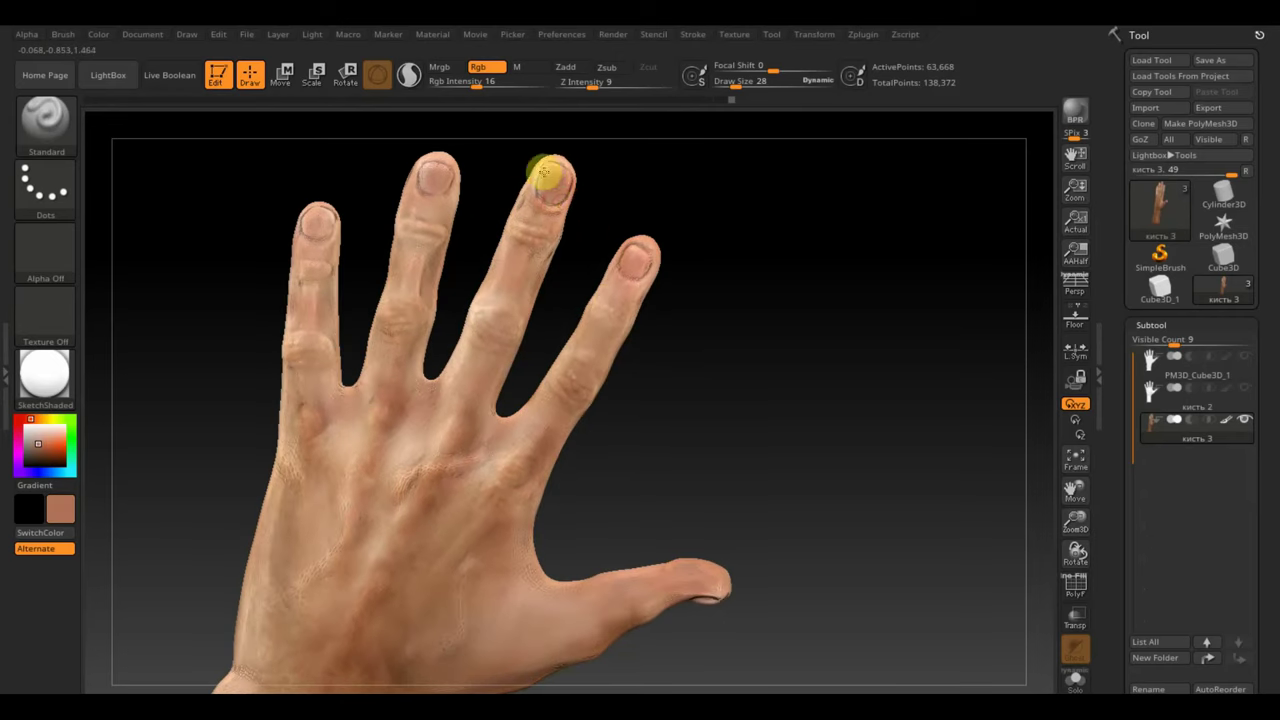
key("ctrl+shift+z")
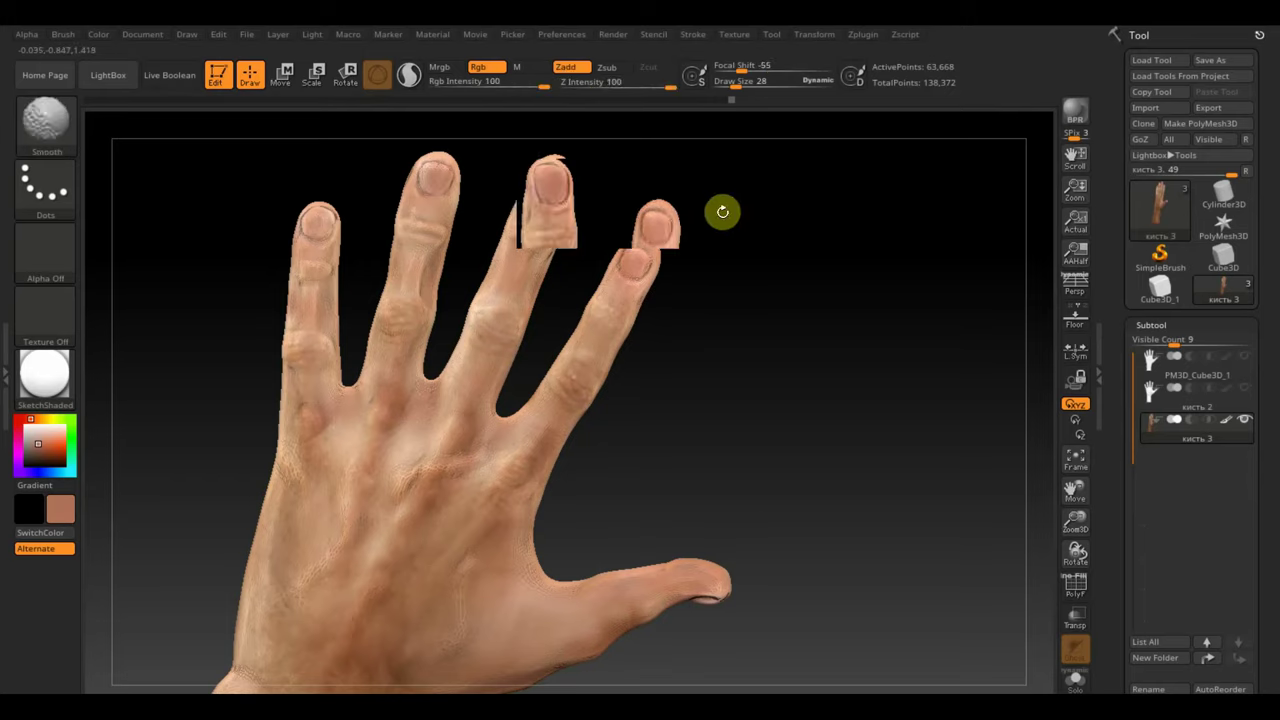
right_click_drag(803, 291, 849, 543, "ctrl")
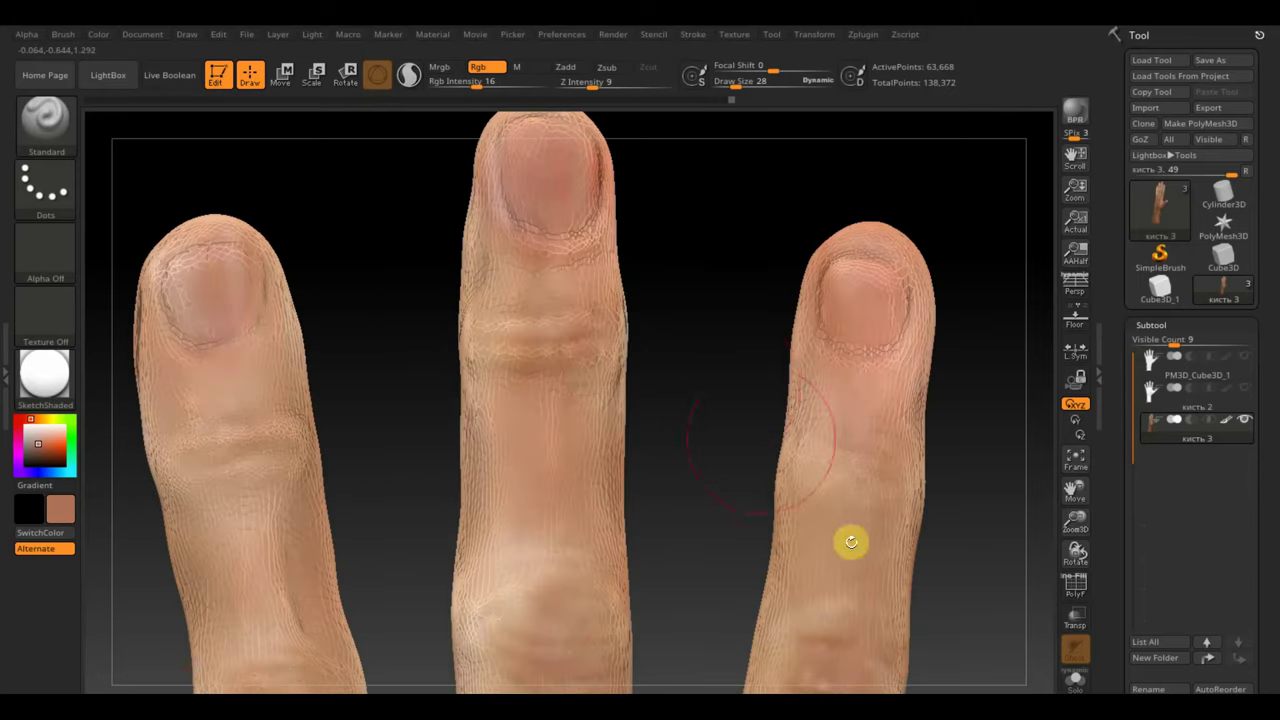
mouse_move(711, 343)
right_mouse_down("alt")
mouse_move(723, 414)
mouse_move(724, 371)
mouse_move(643, 343)
right_mouse_up("alt")
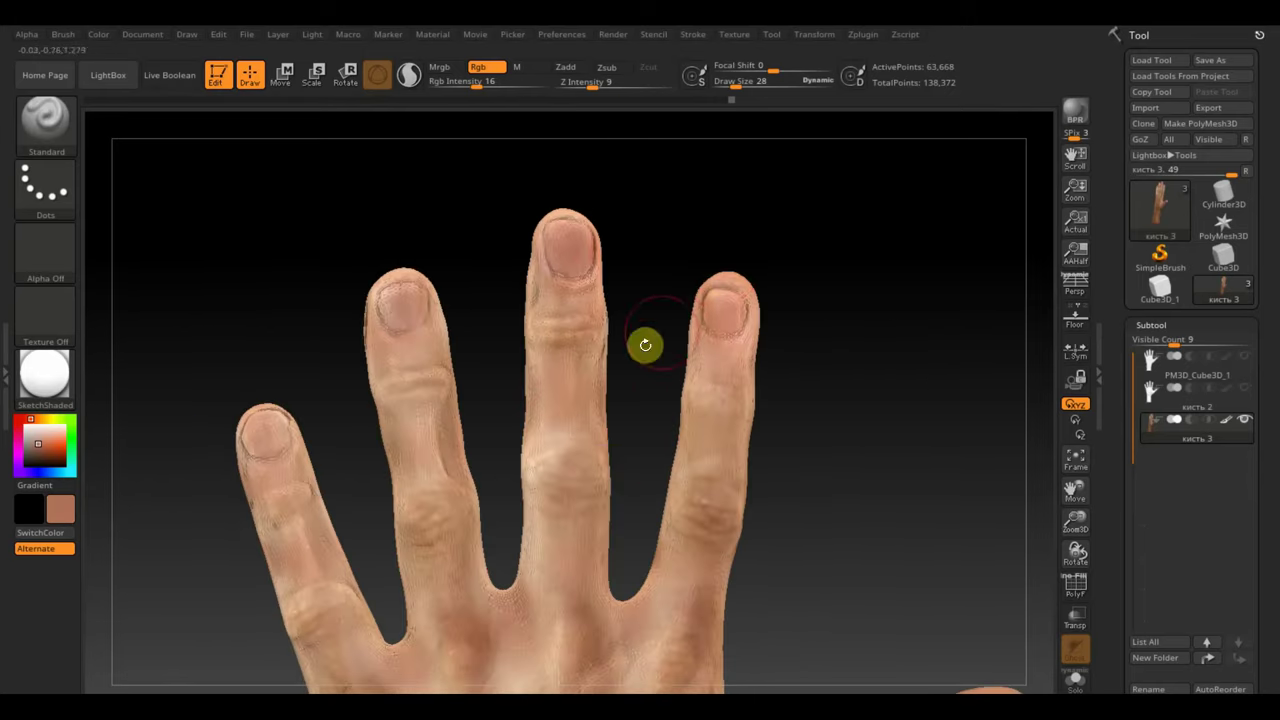
left_click_drag(271, 283, 285, 293)
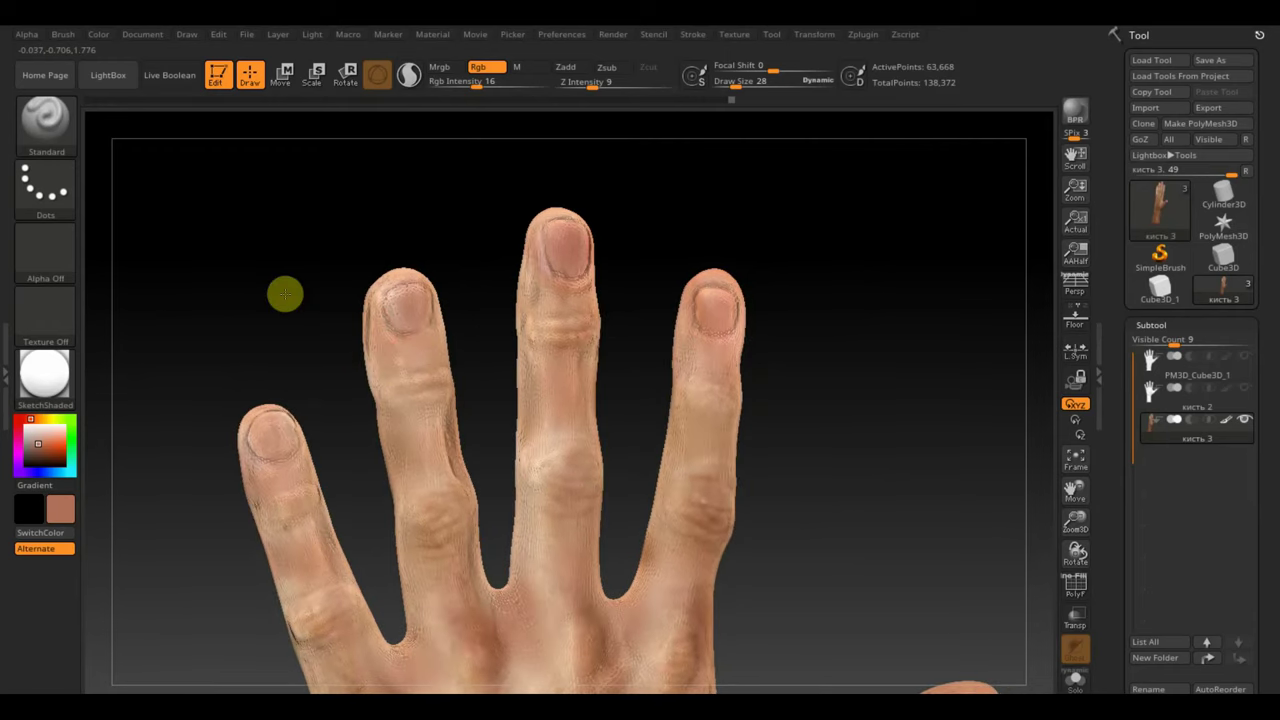
left_click(45, 120)
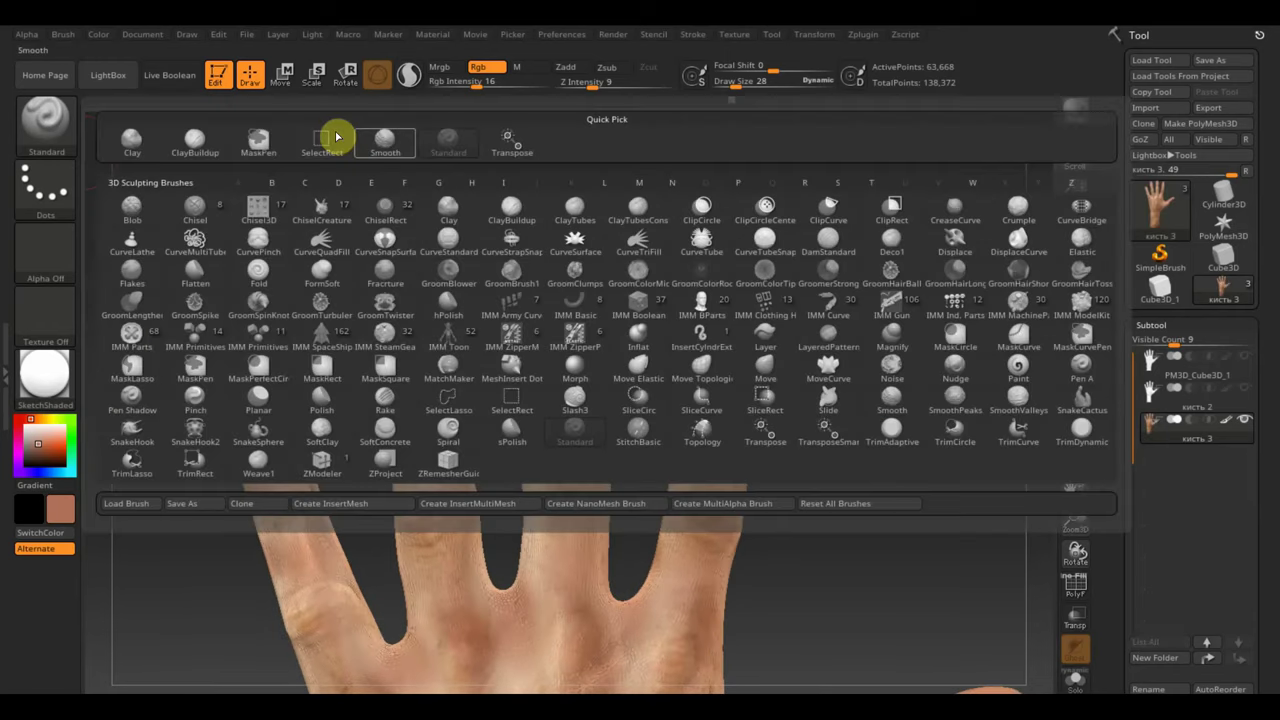
Use Move Topological at size 28 on the index fingernail, then turn the hand palm-forward.
left_click(697, 375)
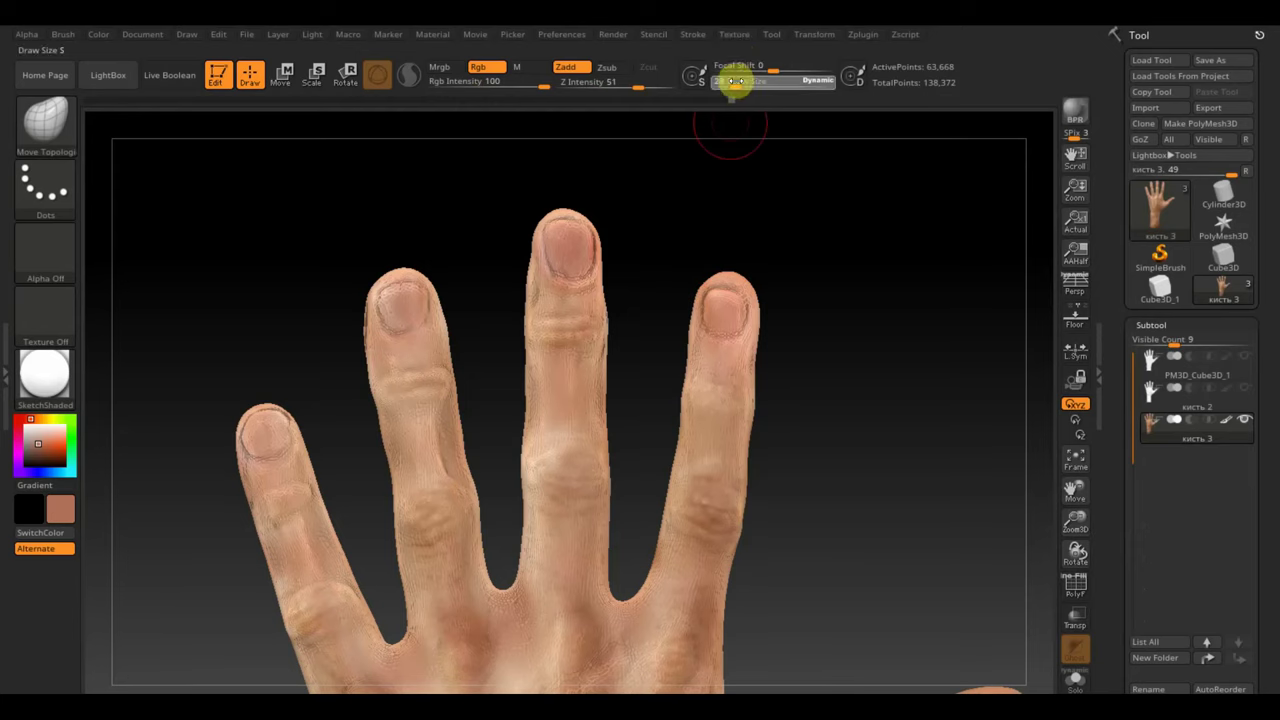
left_click_drag(735, 83, 733, 83)
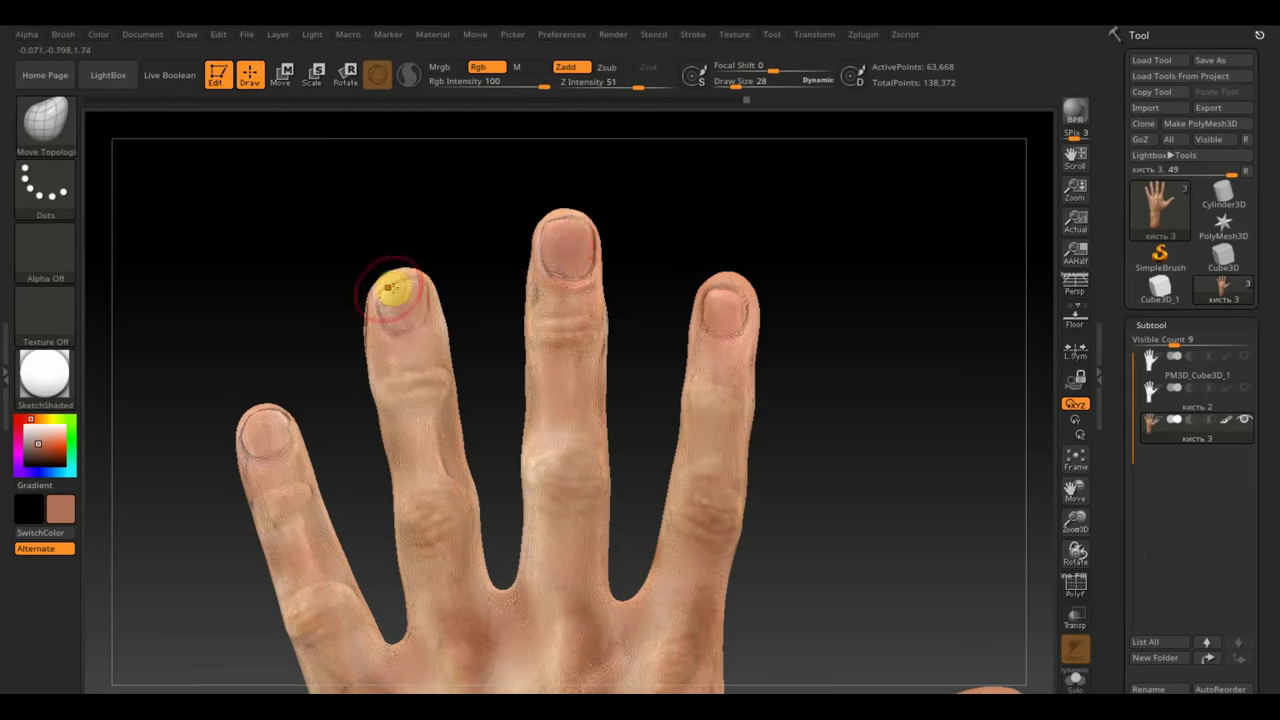
mouse_move(379, 287)
left_mouse_down()
mouse_move(416, 313)
mouse_move(623, 337)
mouse_move(732, 306)
mouse_move(734, 323)
mouse_move(451, 394)
mouse_move(544, 512)
left_mouse_up()
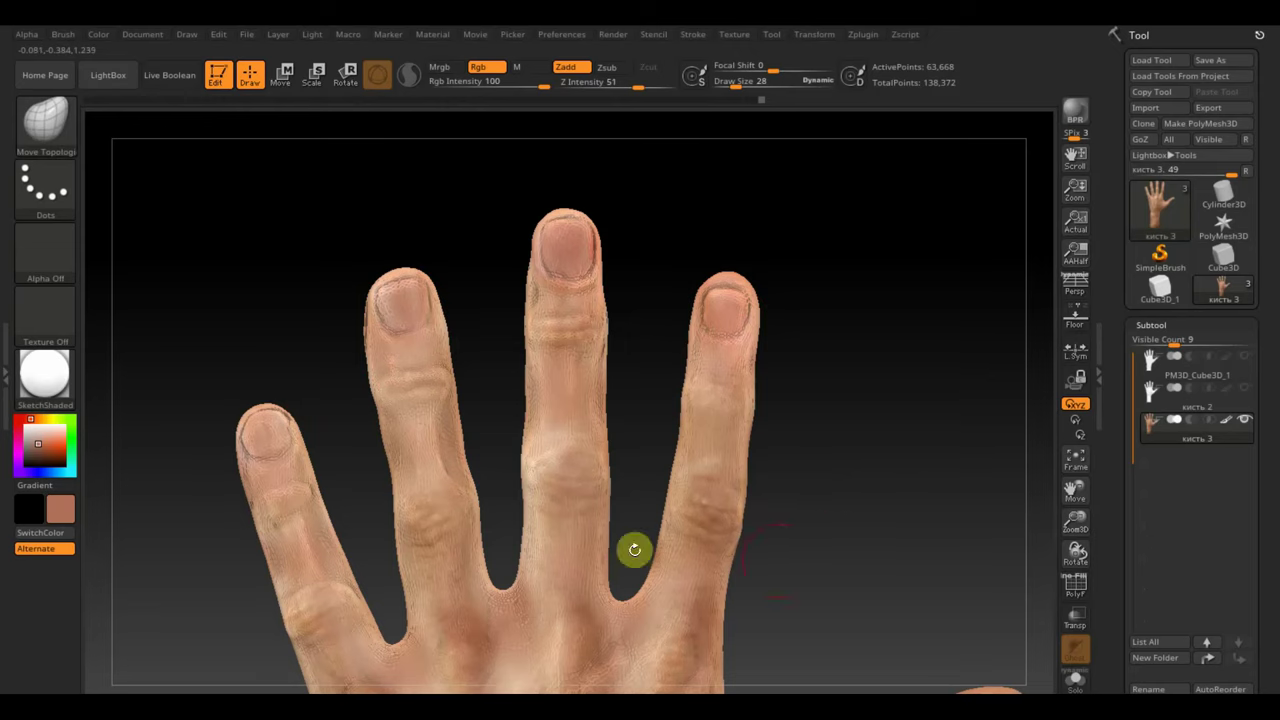
mouse_move(892, 594)
left_mouse_down()
mouse_move(886, 413)
mouse_move(831, 463)
mouse_move(857, 500)
mouse_move(992, 499)
mouse_move(824, 485)
left_mouse_up()
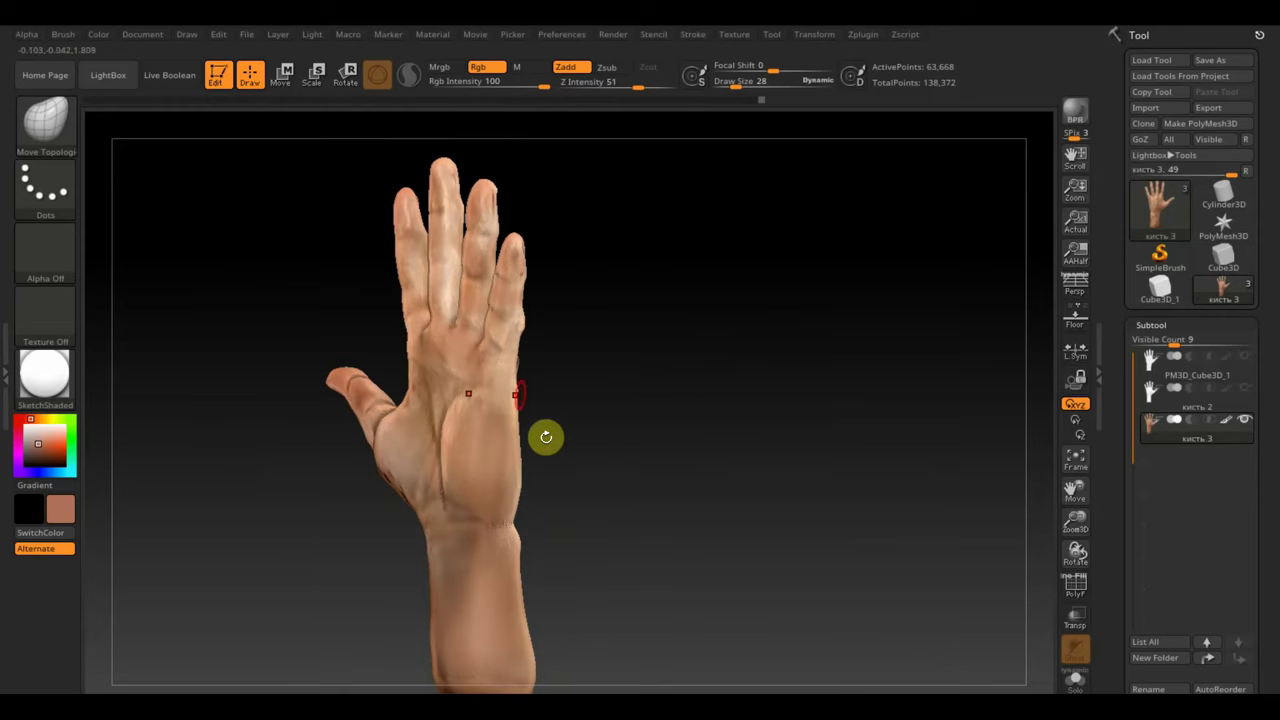
Switch to the Standard brush and set Draw Size to 90.
left_click(45, 122)
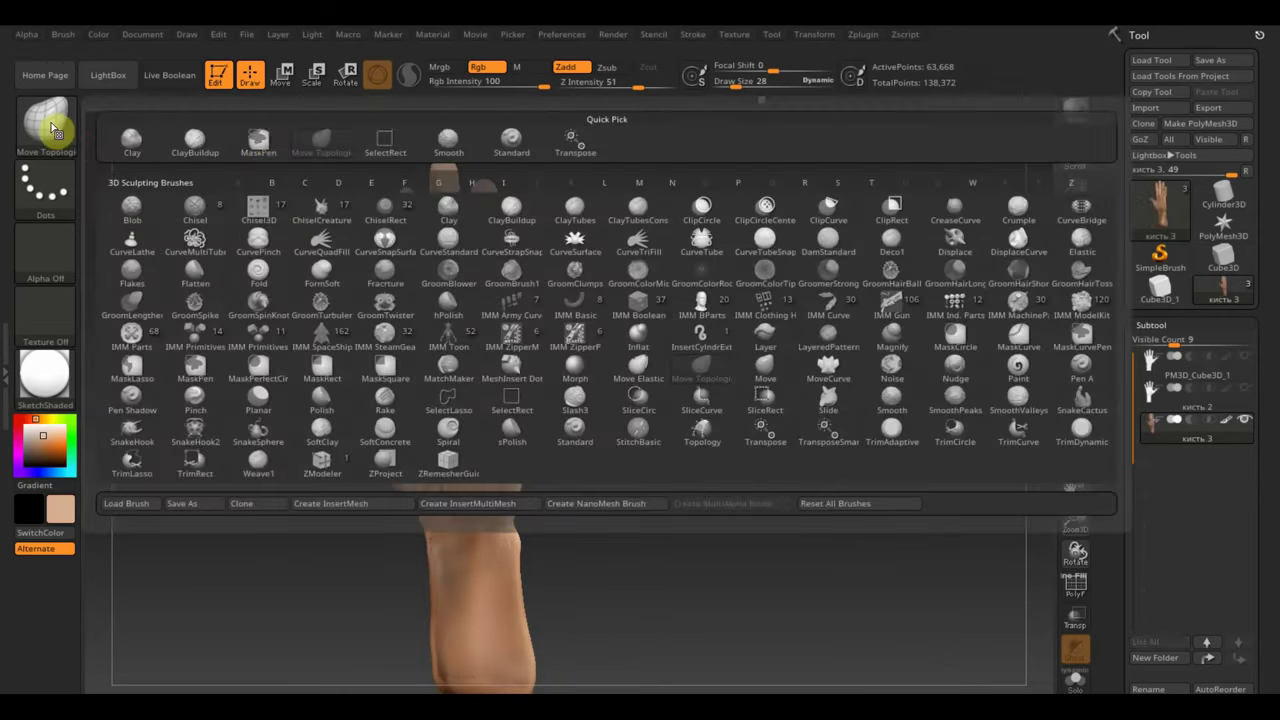
left_click(510, 148)
left_click(737, 82)
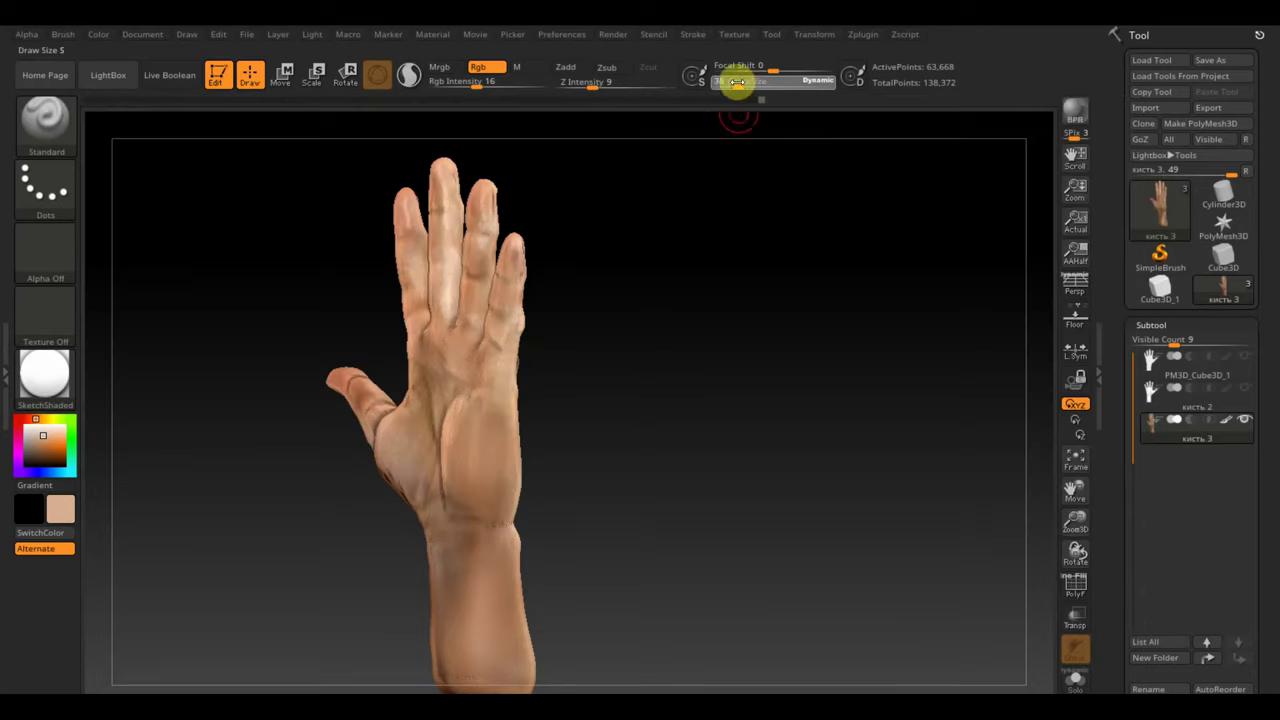
left_click_drag(747, 85, 760, 85)
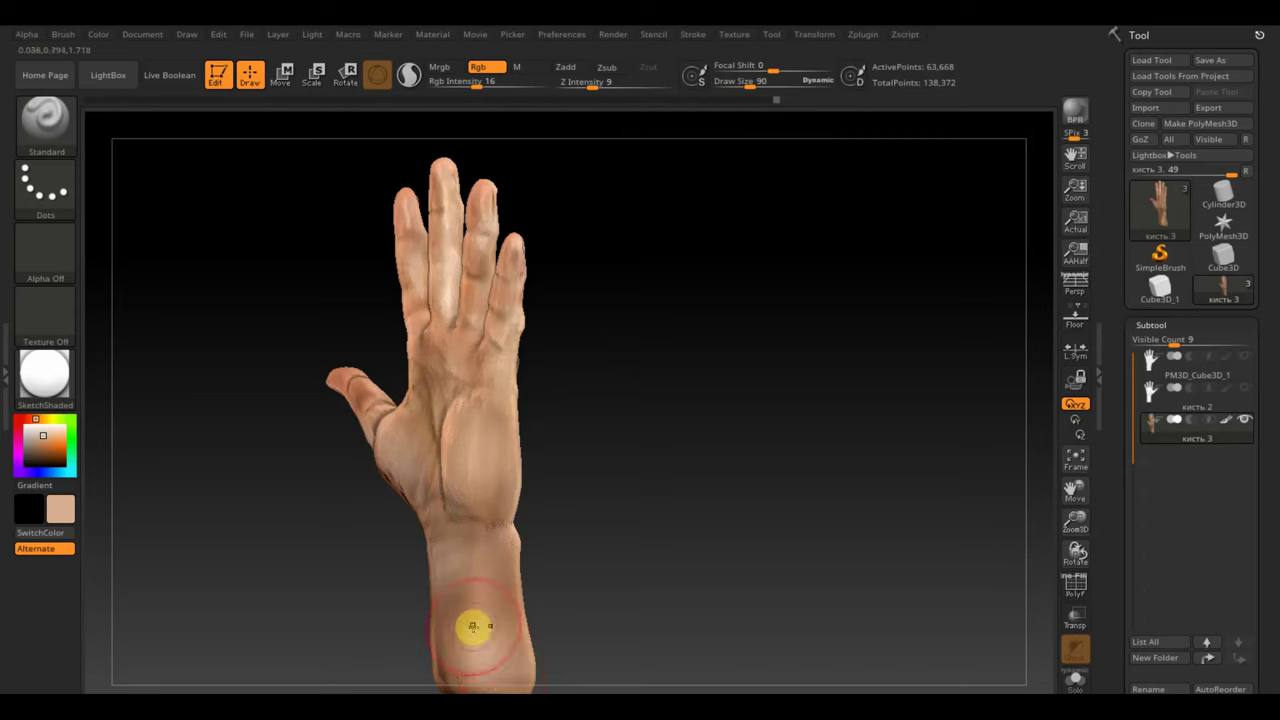
Paint a darker reddish tone over the wrist and across the palm, then rotate to check it.
left_click_drag(537, 680, 537, 654)
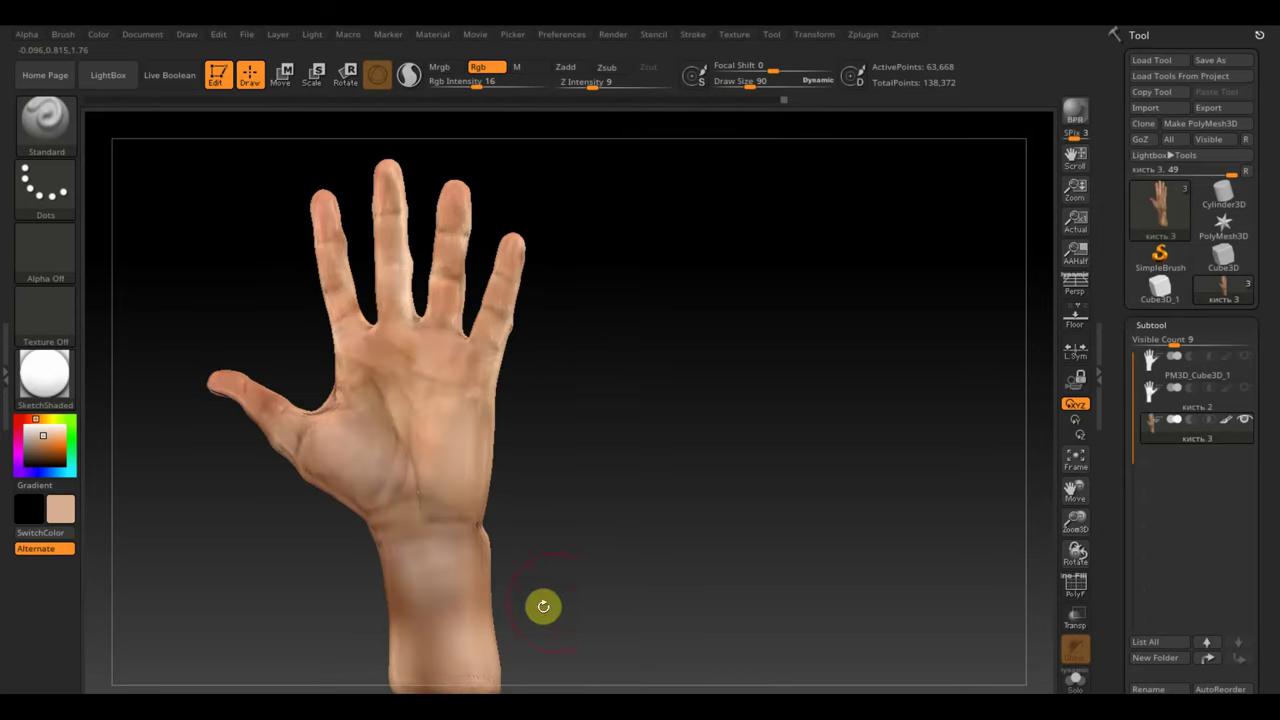
left_click_drag(543, 606, 606, 594)
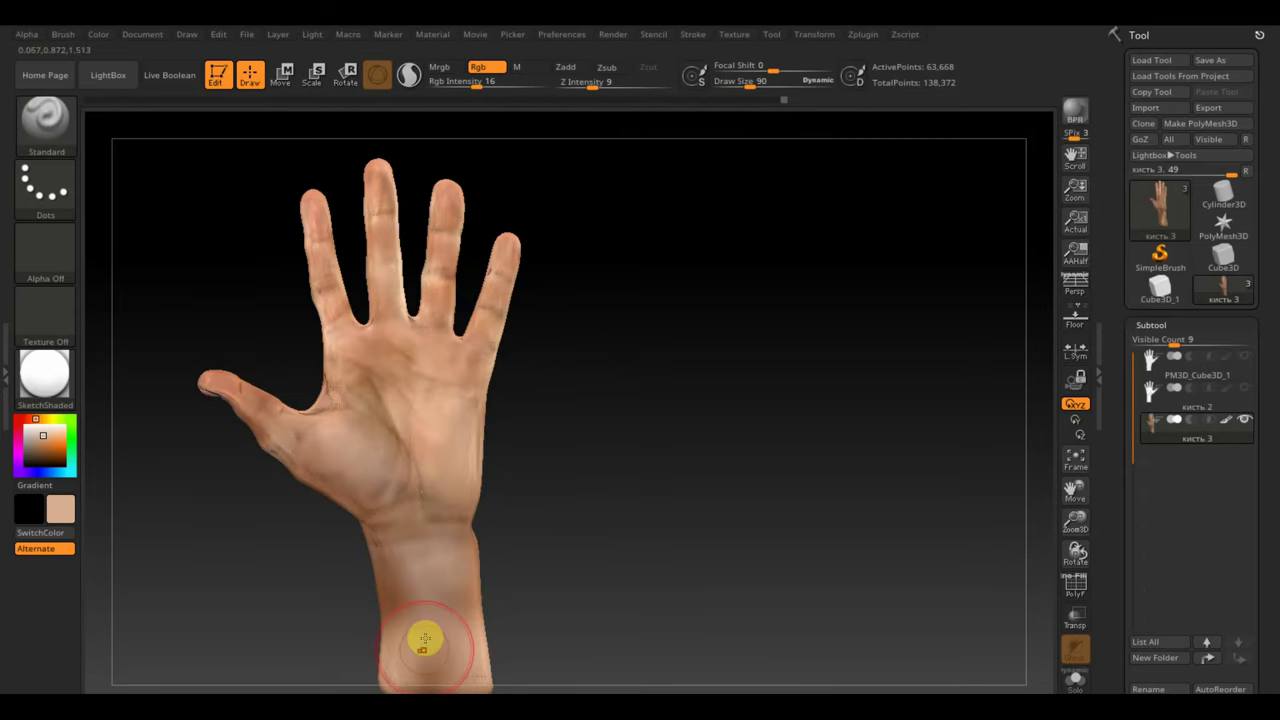
mouse_move(424, 638)
left_mouse_down()
mouse_move(429, 606)
mouse_move(486, 677)
left_mouse_up()
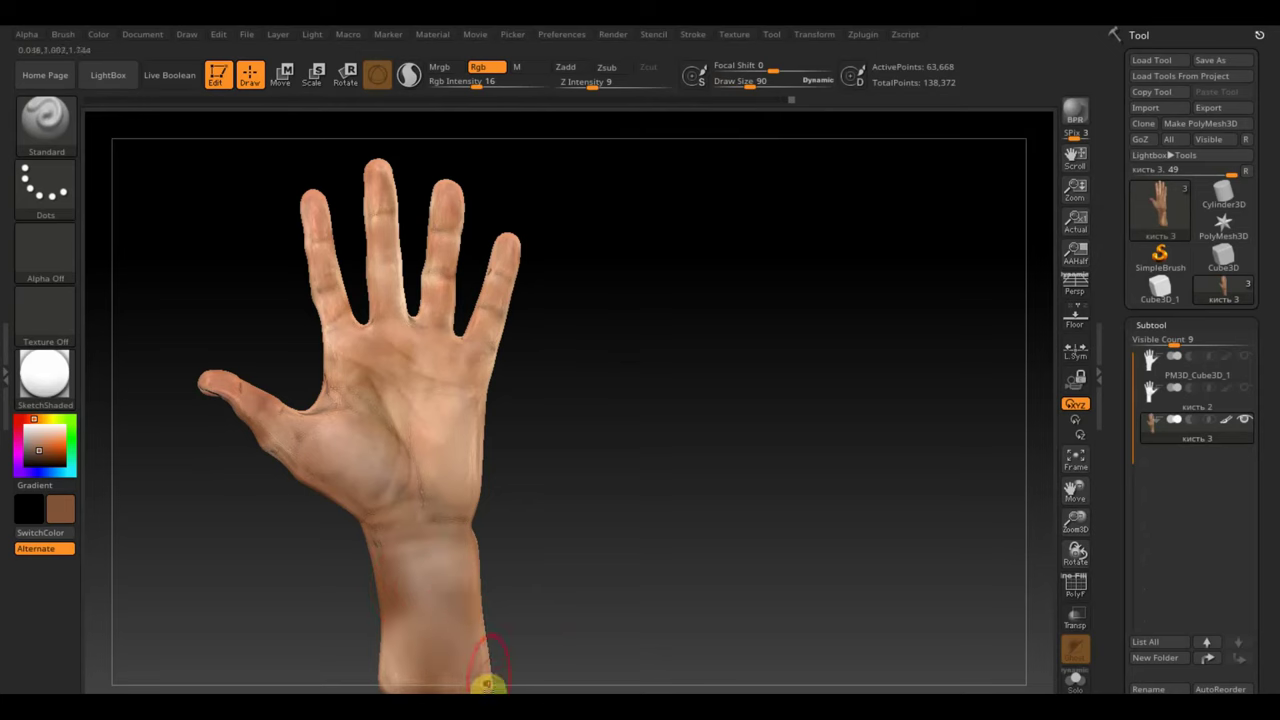
mouse_move(473, 408)
left_mouse_down()
mouse_move(480, 477)
mouse_move(423, 400)
mouse_move(443, 457)
mouse_move(314, 440)
left_mouse_up()
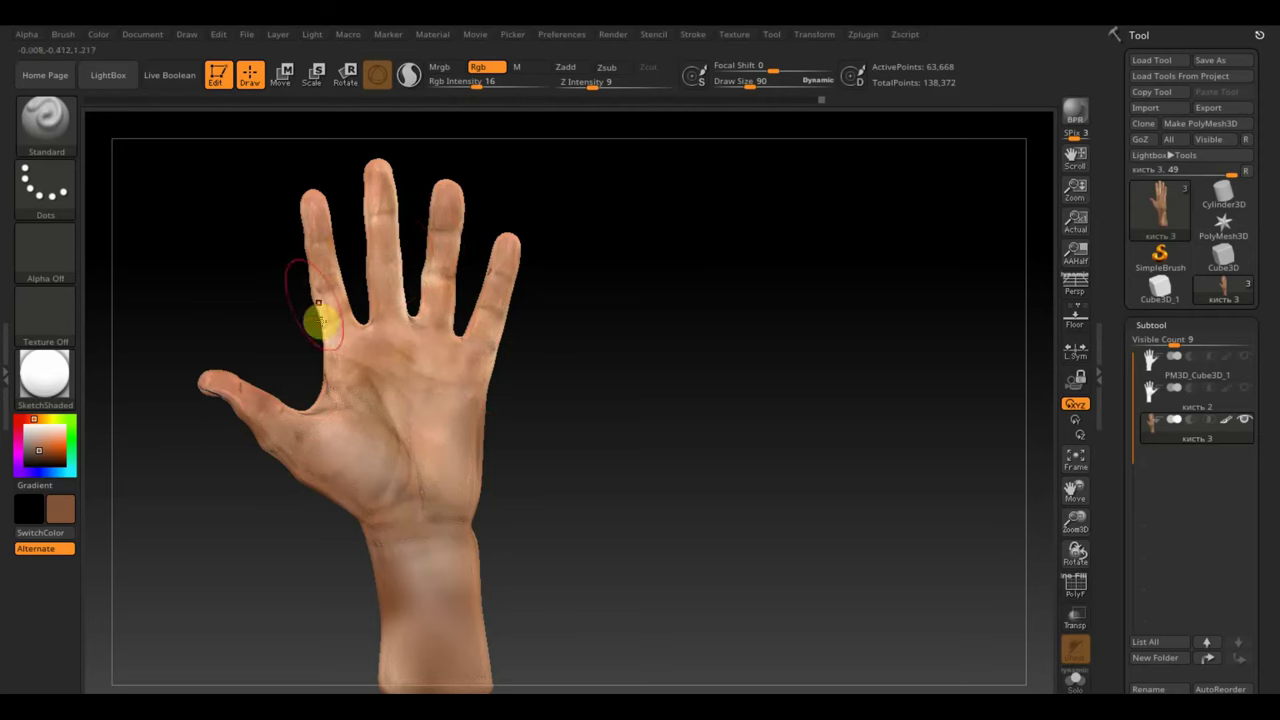
left_click_drag(648, 386, 483, 401)
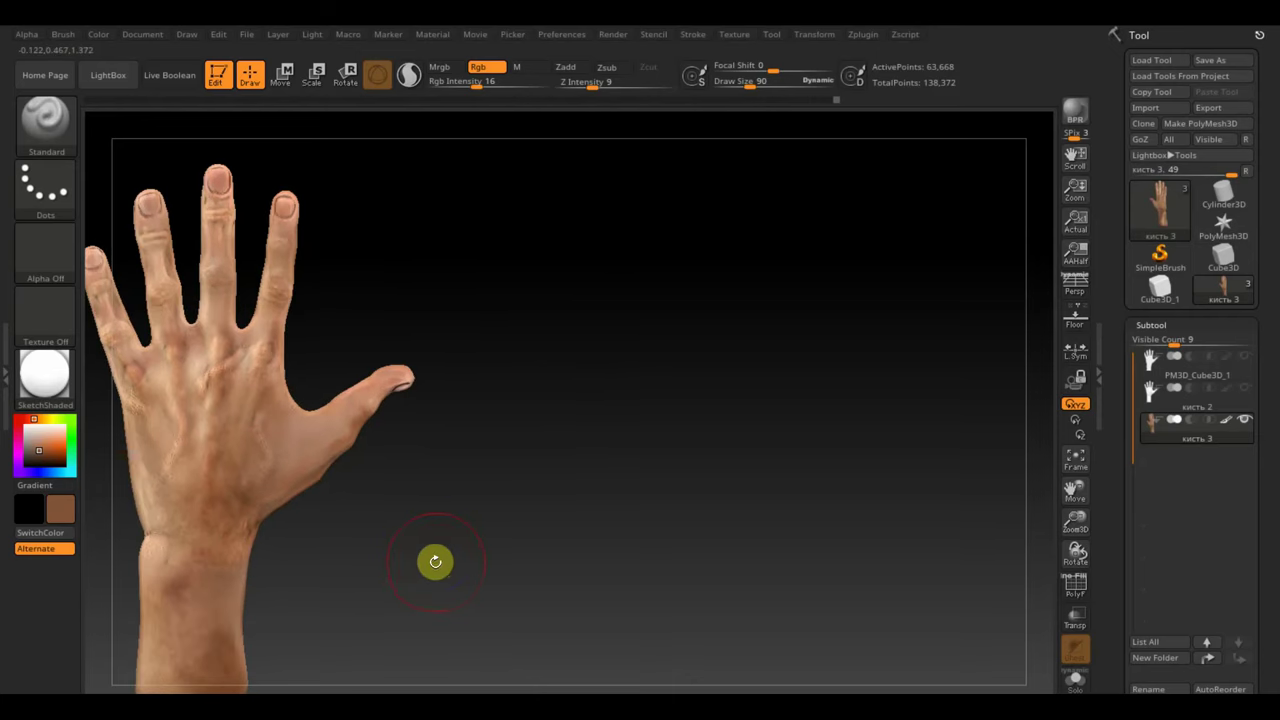
mouse_move(434, 560)
left_mouse_down("alt")
mouse_move(686, 528)
mouse_move(682, 511)
left_mouse_up("alt")
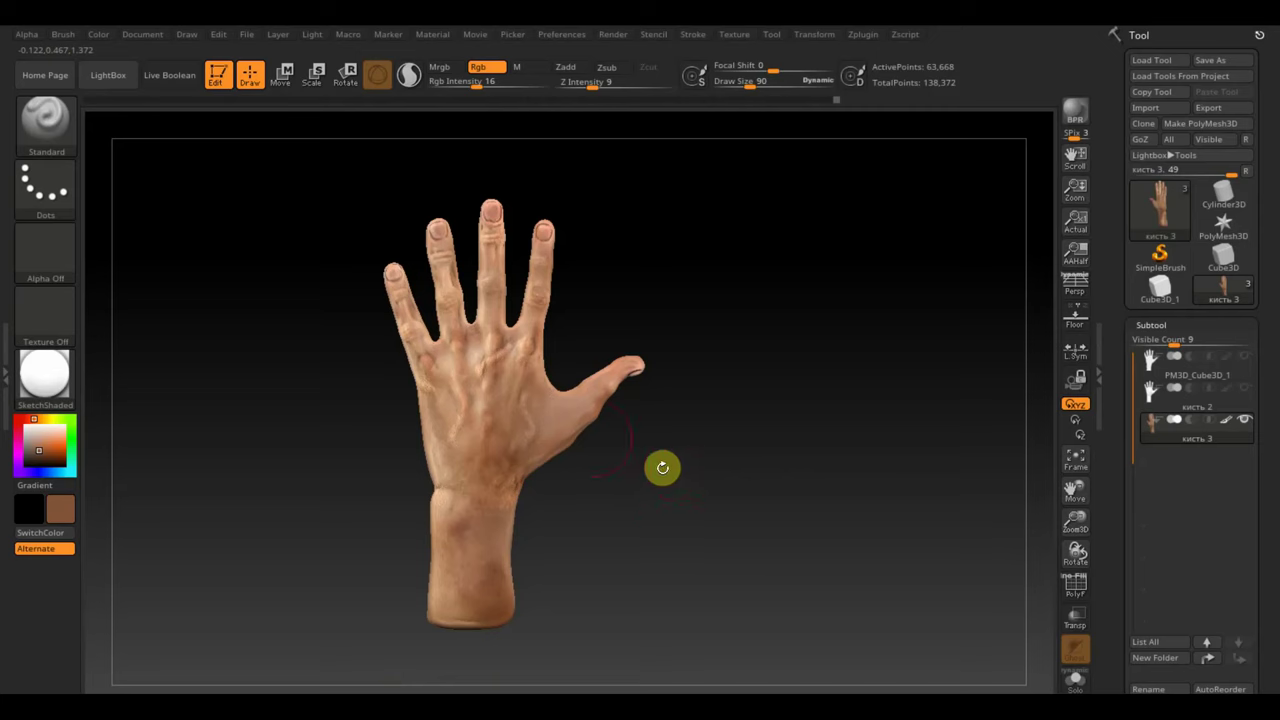
mouse_move(657, 569)
left_mouse_down()
mouse_move(838, 588)
mouse_move(788, 603)
mouse_move(771, 506)
mouse_move(822, 551)
left_mouse_up()
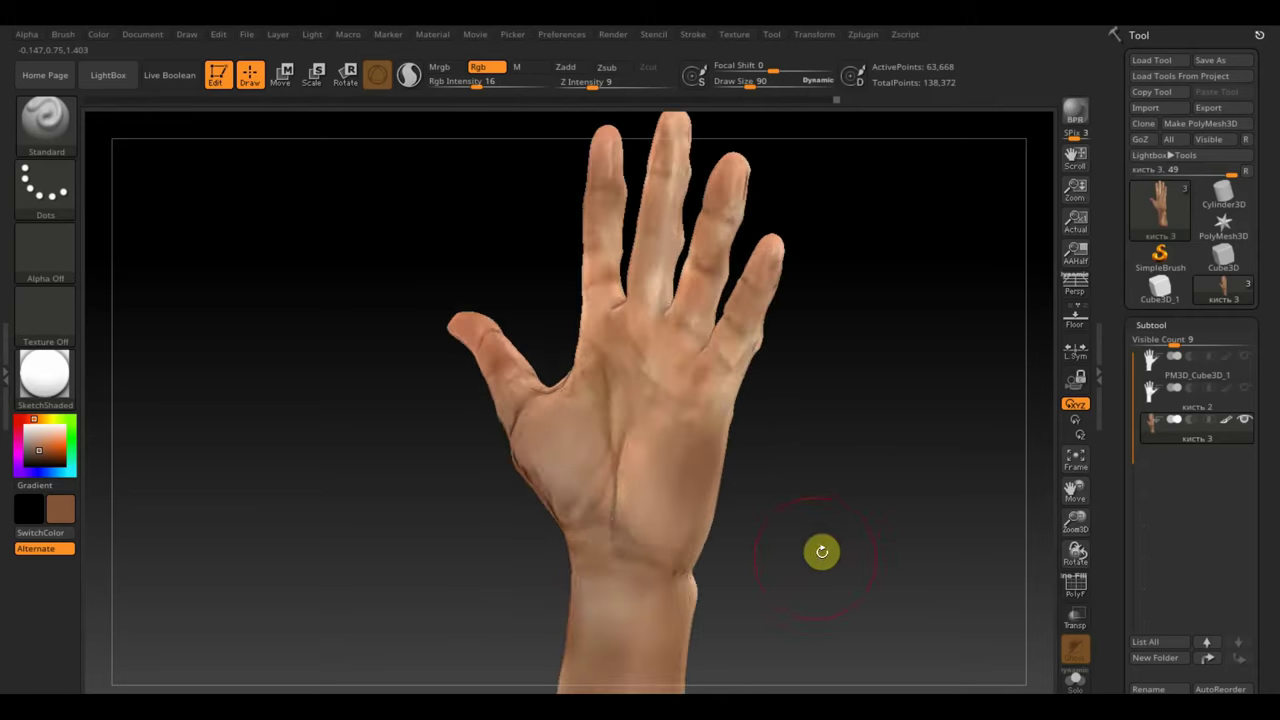
Reduce Draw Size to 36 and lower the Rgb Intensity.
left_click_drag(841, 494, 830, 400, "alt")
left_click_drag(760, 78, 738, 84)
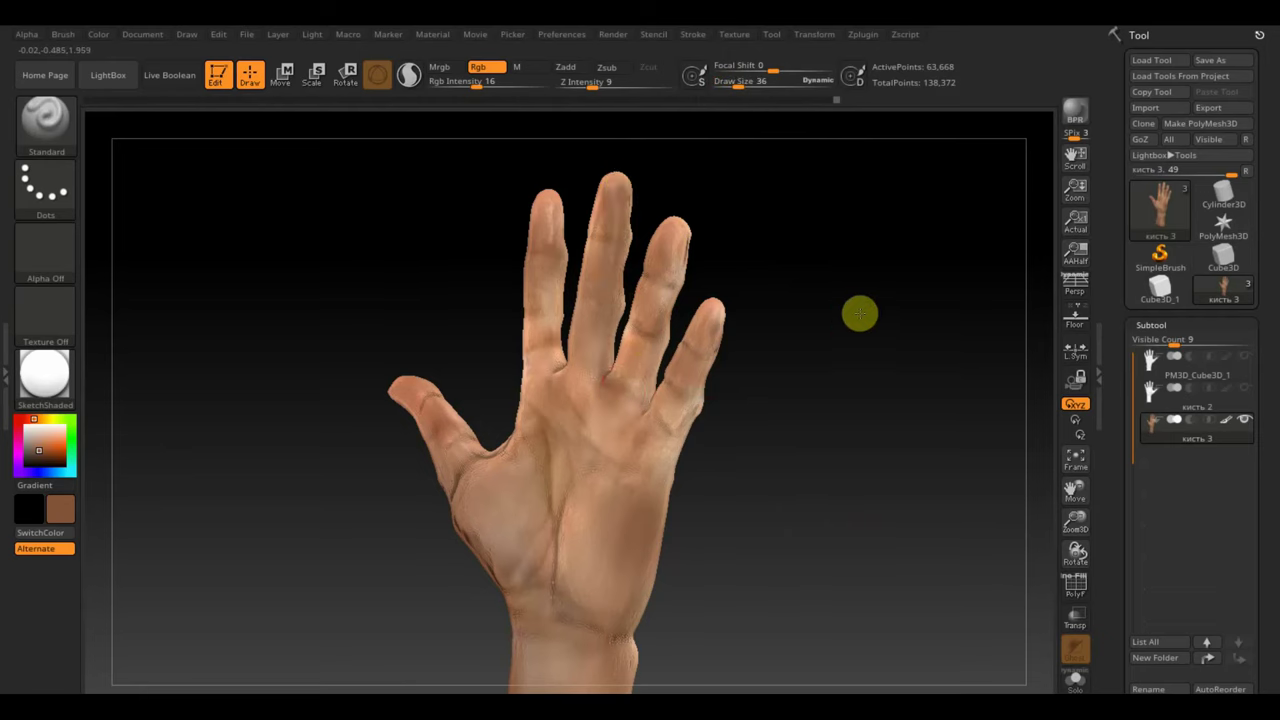
left_click_drag(860, 309, 899, 313, "shift")
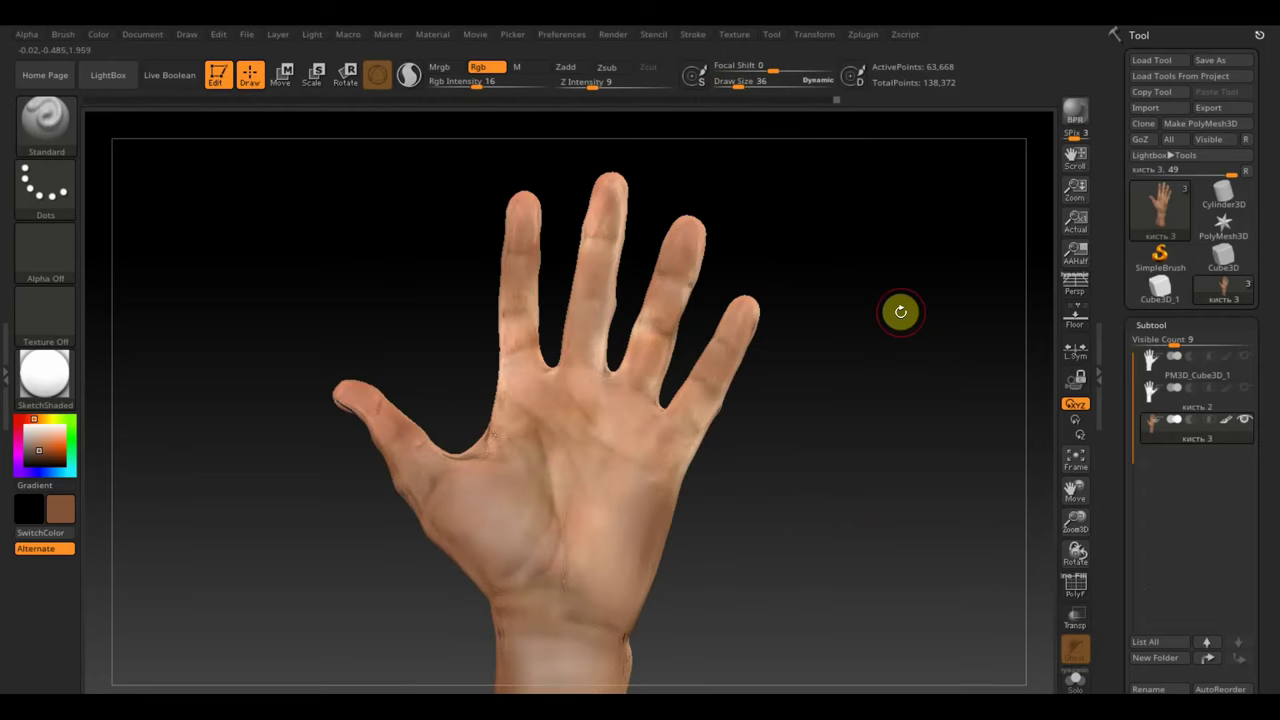
left_click_drag(484, 90, 478, 84)
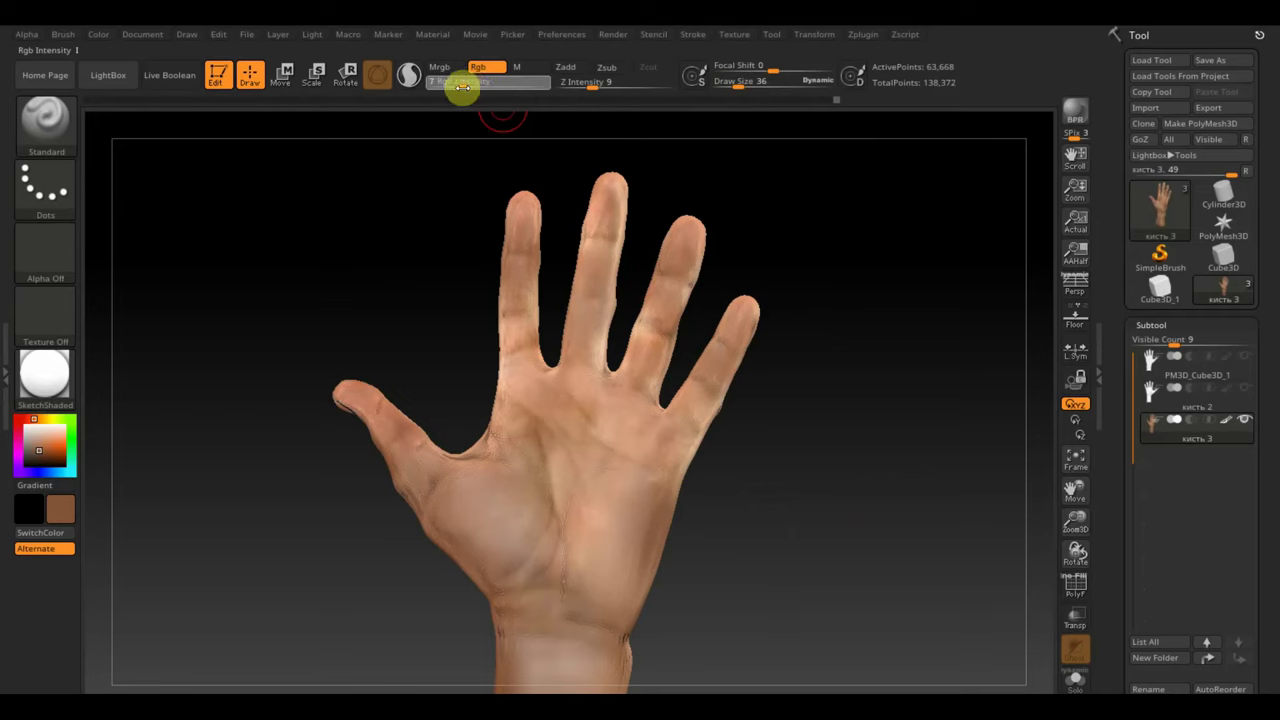
Set Rgb Intensity to 8, orbit around the hand to inspect every side, and open the brush picker.
left_click_drag(551, 163, 537, 189)
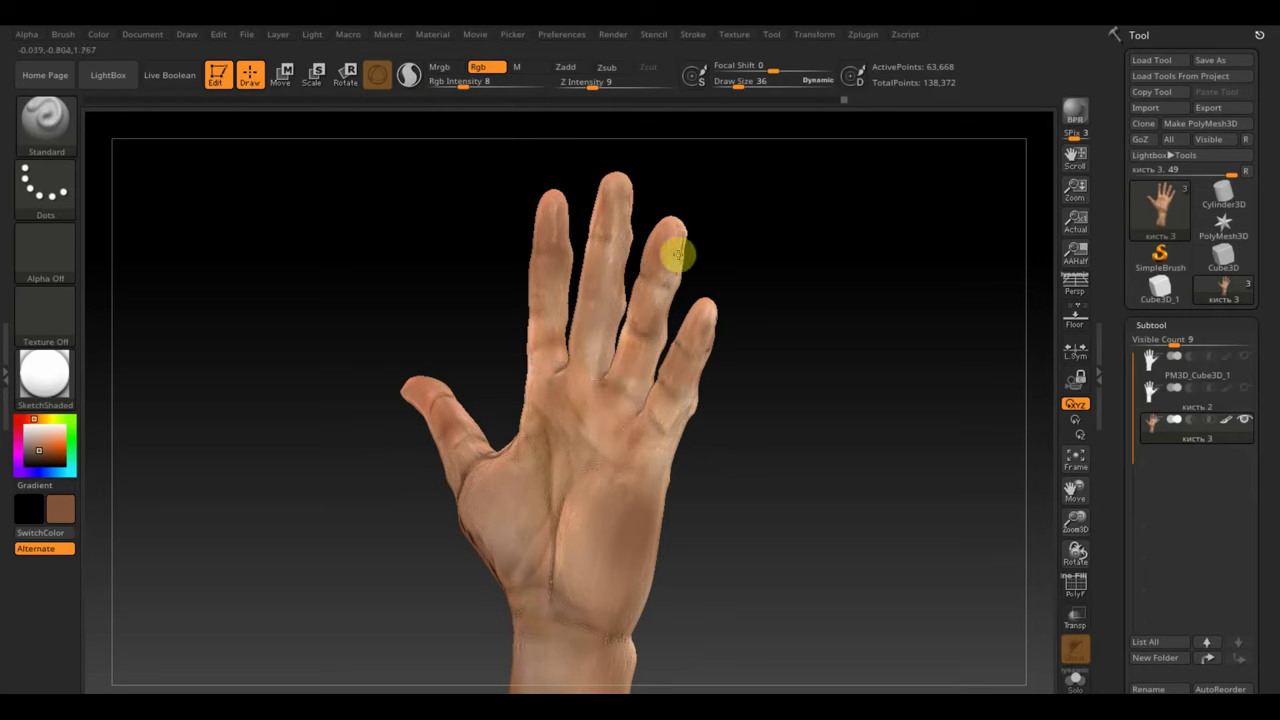
left_click_drag(814, 377, 934, 414)
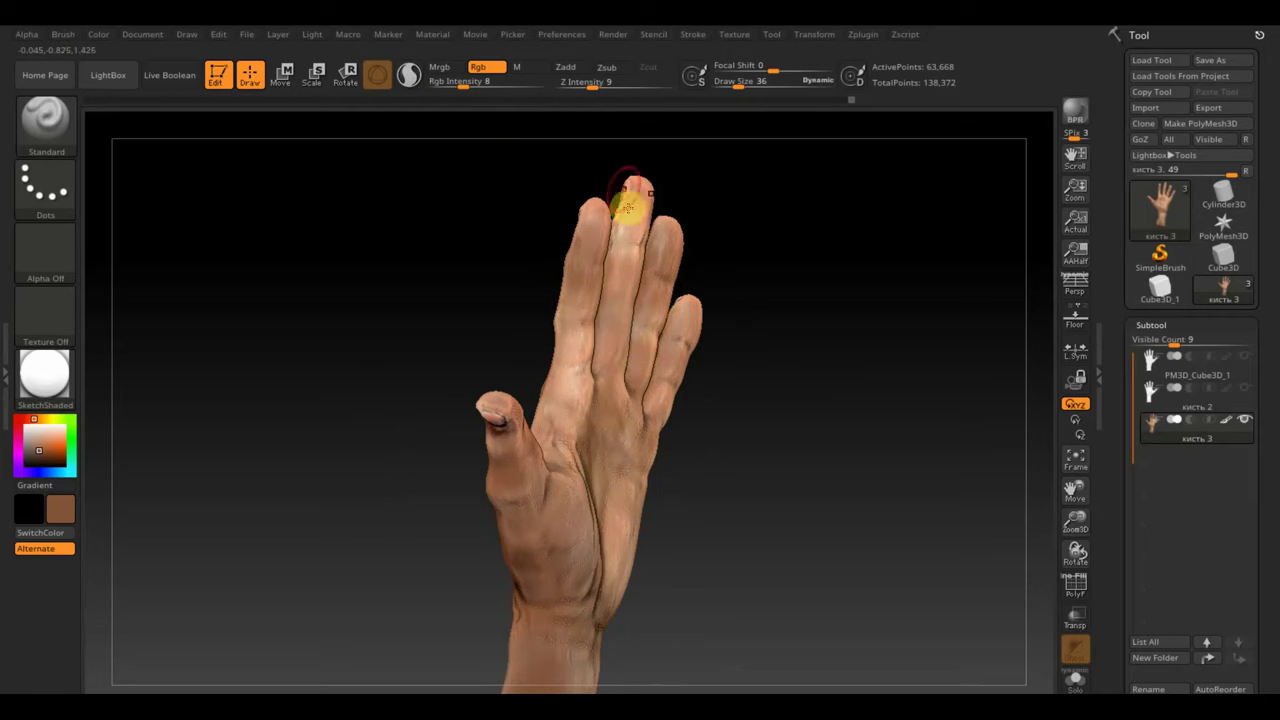
left_click_drag(854, 277, 829, 299)
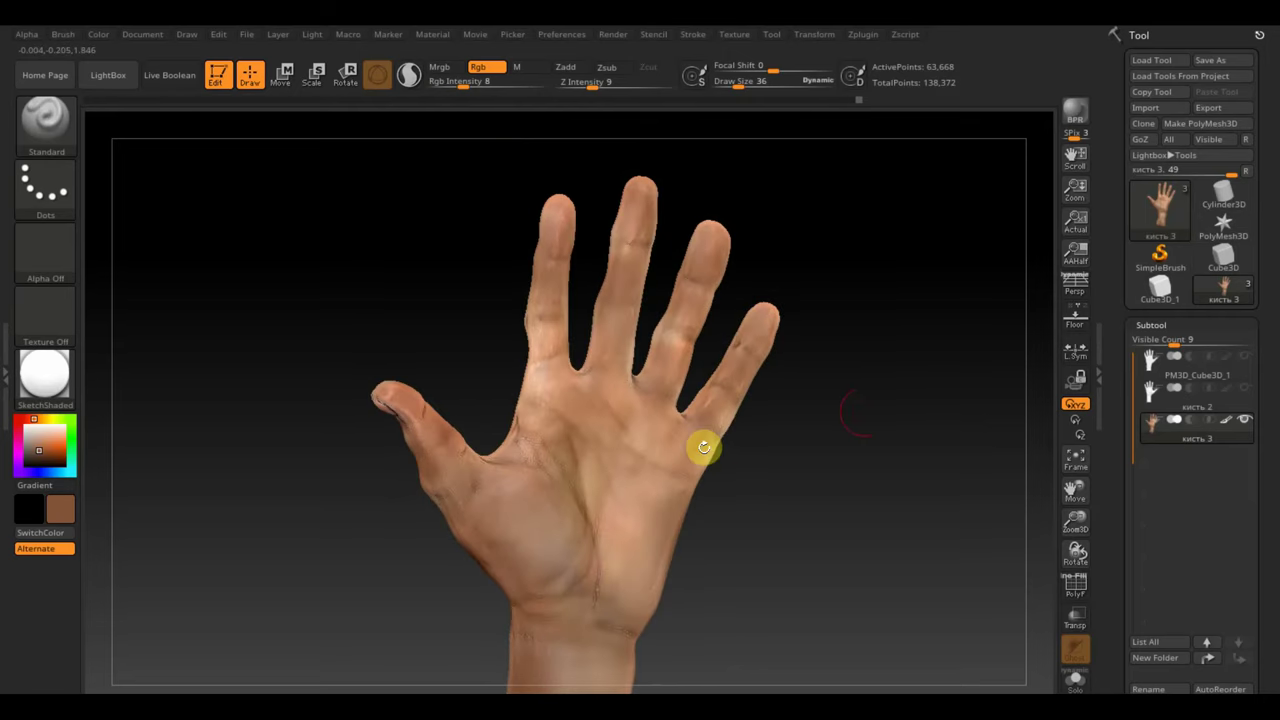
left_click_drag(704, 447, 766, 354)
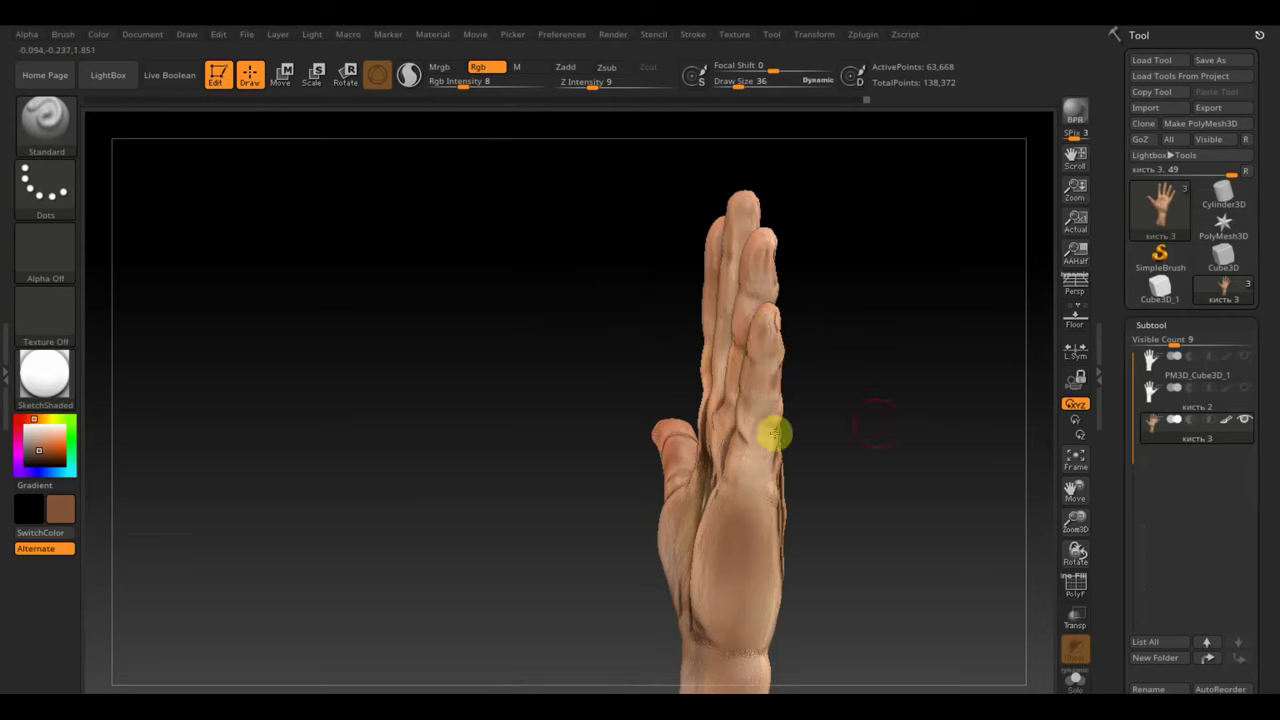
left_click_drag(775, 433, 853, 410)
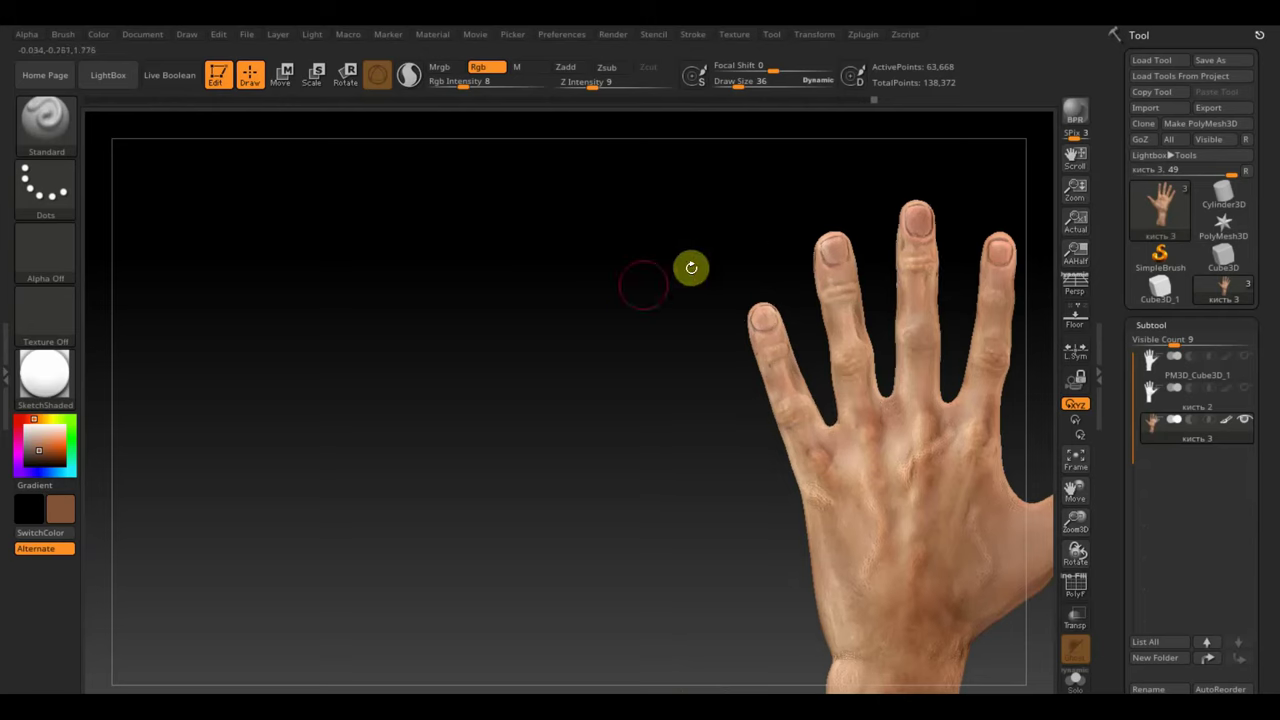
mouse_move(637, 309)
left_mouse_down()
mouse_move(763, 374)
mouse_move(812, 367)
mouse_move(954, 463)
left_mouse_up()
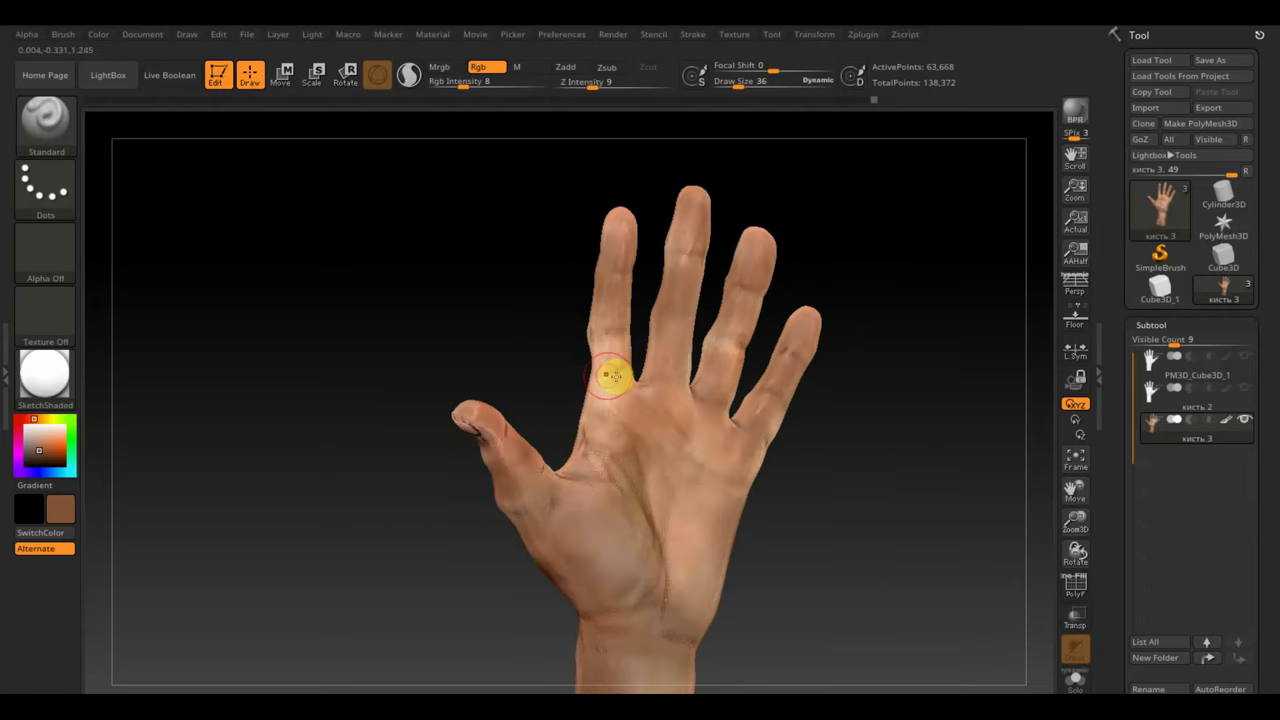
left_click_drag(591, 349, 534, 357)
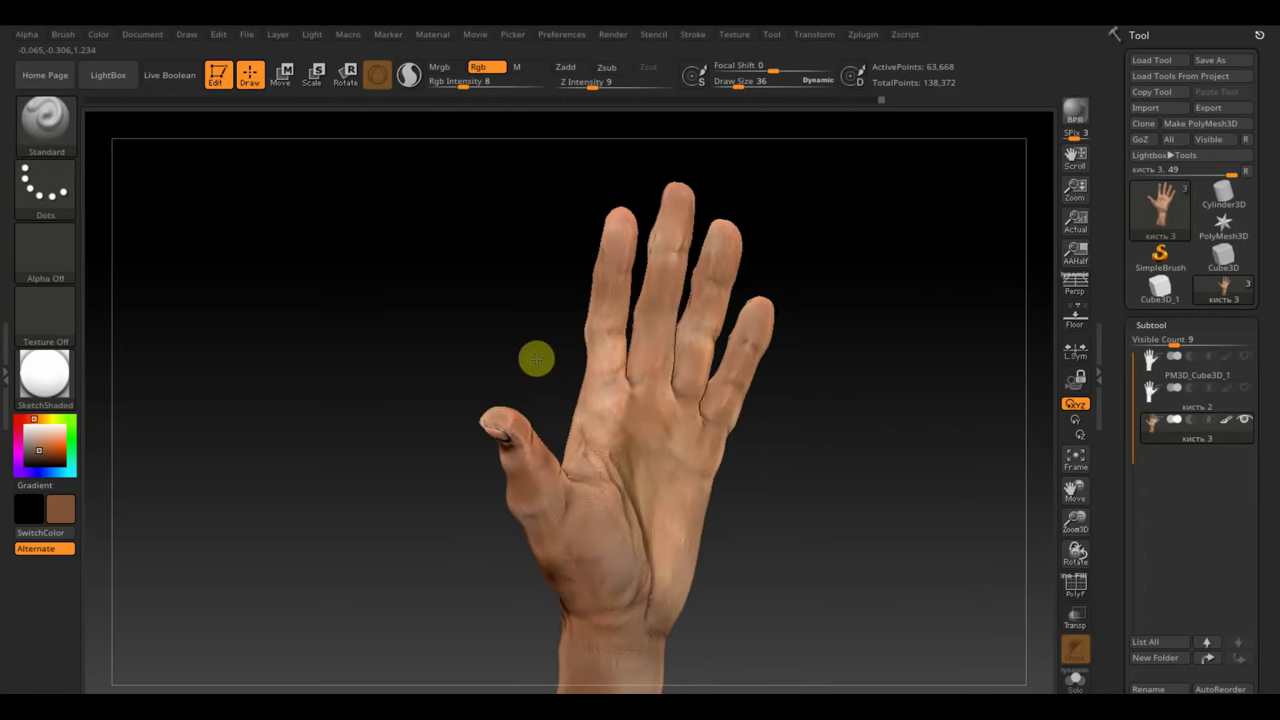
left_click(78, 105)
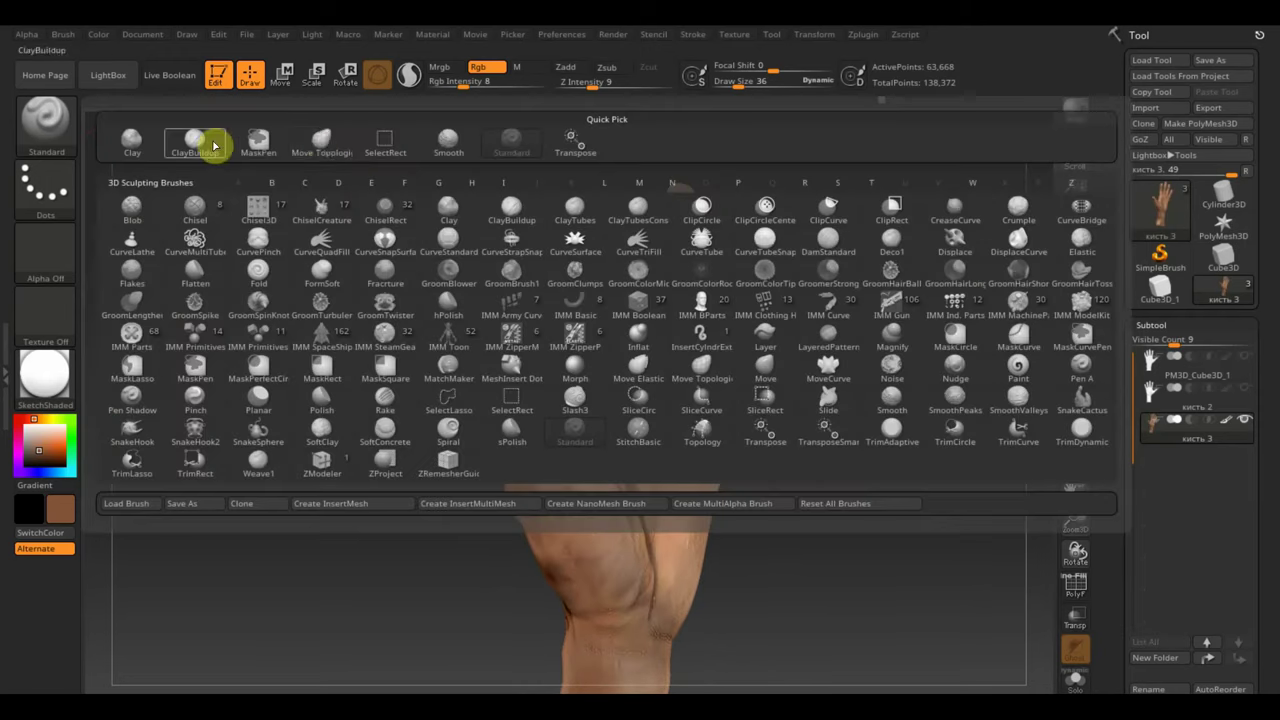
left_click(326, 134)
left_click_drag(737, 83, 746, 81)
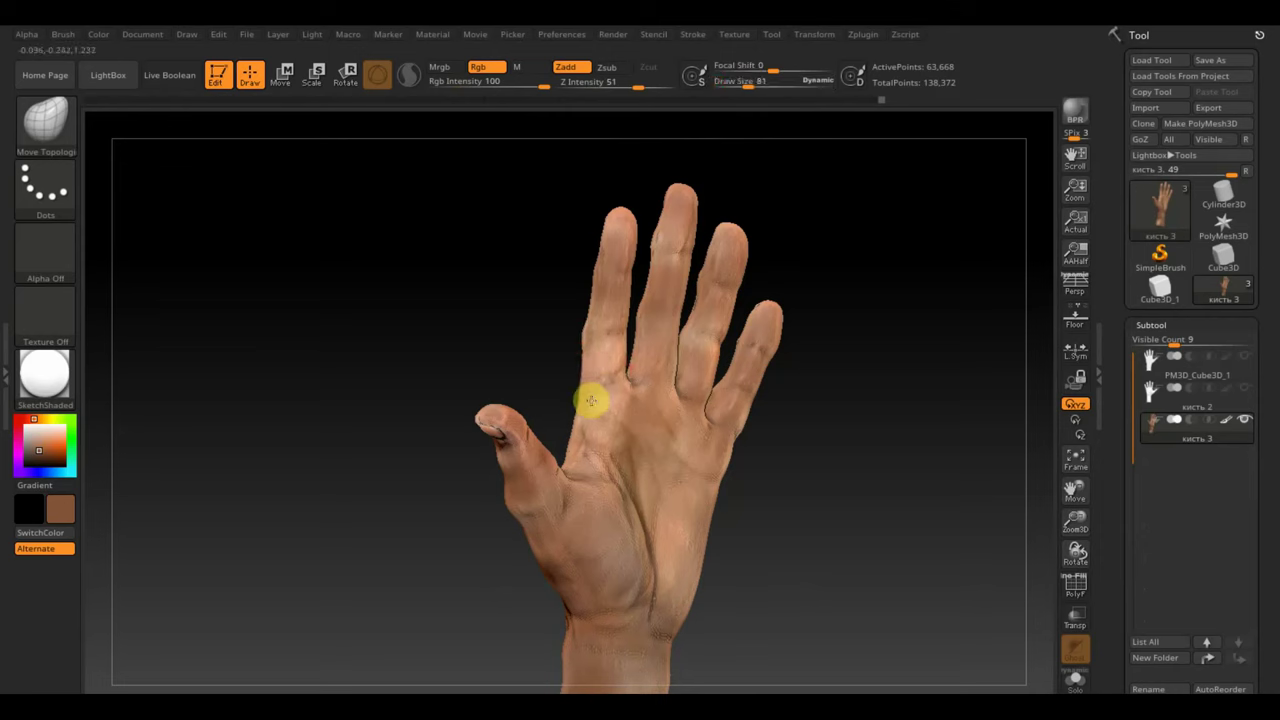
mouse_move(720, 429)
left_mouse_down()
mouse_move(877, 449)
mouse_move(897, 466)
mouse_move(837, 409)
mouse_move(866, 403)
left_mouse_up()
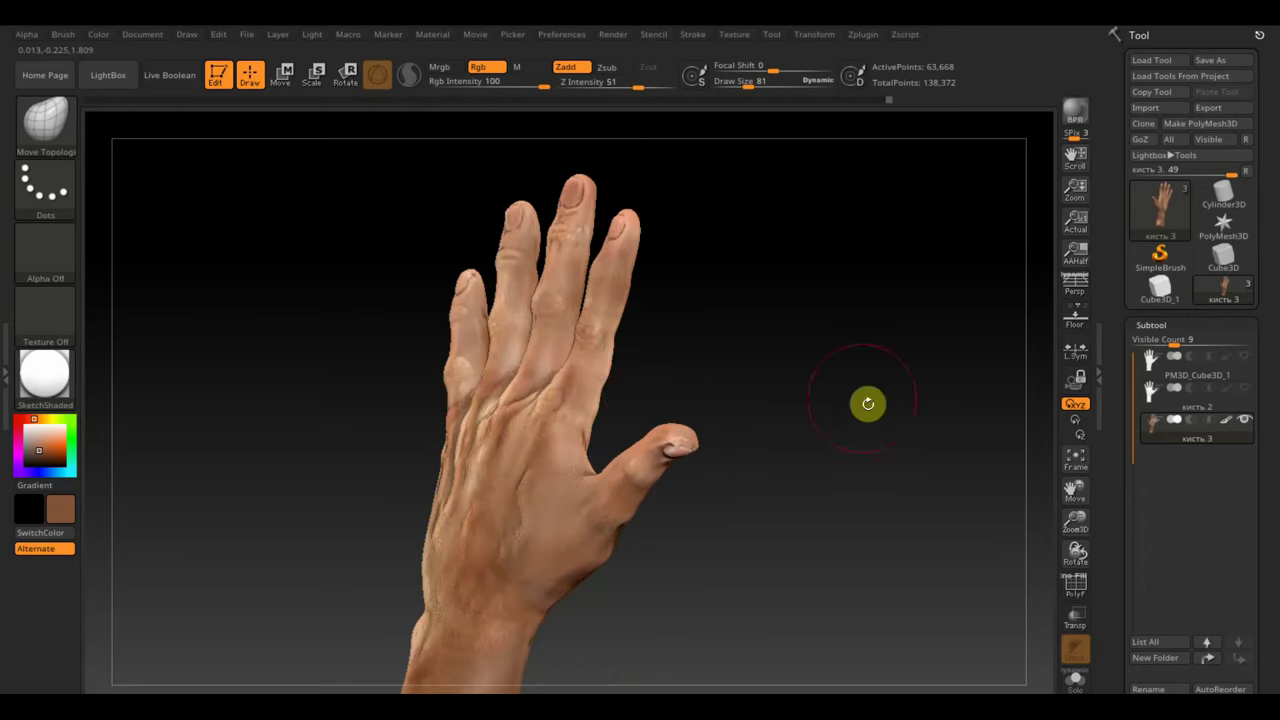
mouse_move(791, 349)
left_mouse_down()
mouse_move(760, 354)
mouse_move(800, 350)
mouse_move(786, 343)
mouse_move(789, 357)
left_mouse_up()
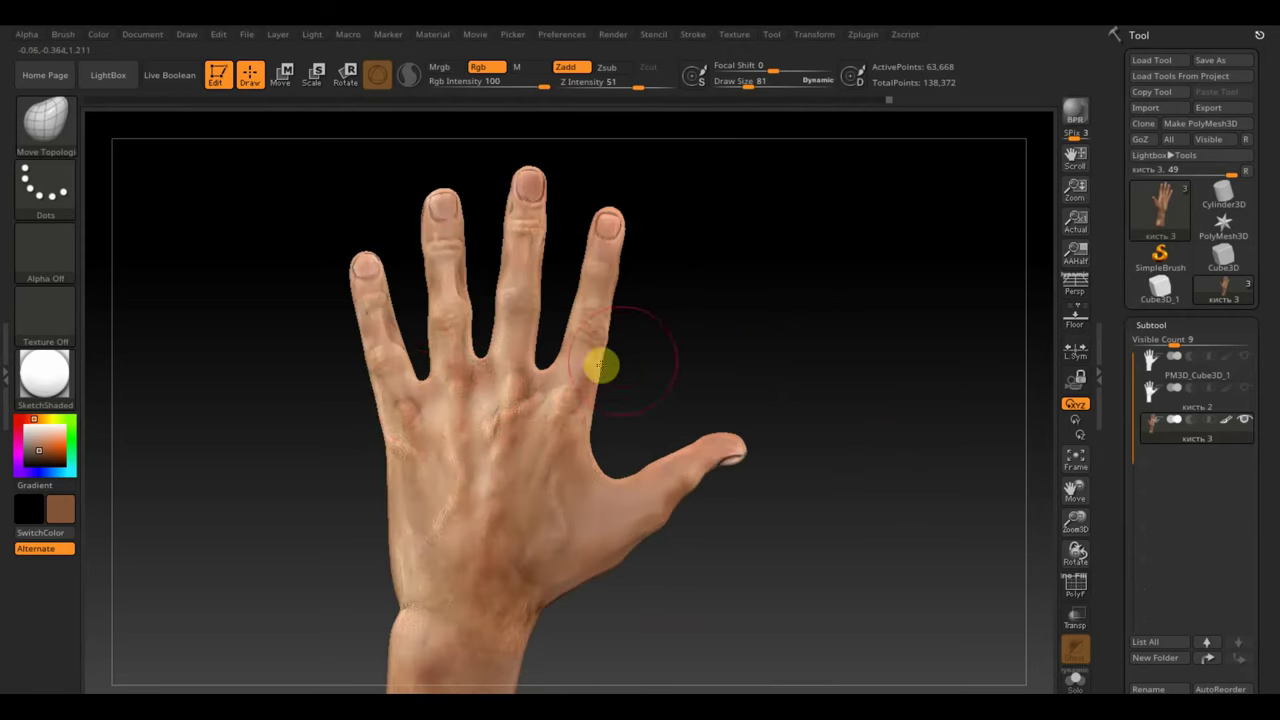
left_click_drag(685, 352, 777, 366)
mouse_move(589, 334)
left_mouse_down()
mouse_move(644, 331)
mouse_move(520, 343)
mouse_move(523, 314)
mouse_move(755, 336)
mouse_move(714, 197)
mouse_move(763, 177)
mouse_move(790, 184)
mouse_move(900, 349)
mouse_move(971, 357)
mouse_move(760, 388)
mouse_move(831, 517)
mouse_move(824, 457)
mouse_move(874, 405)
left_mouse_up()
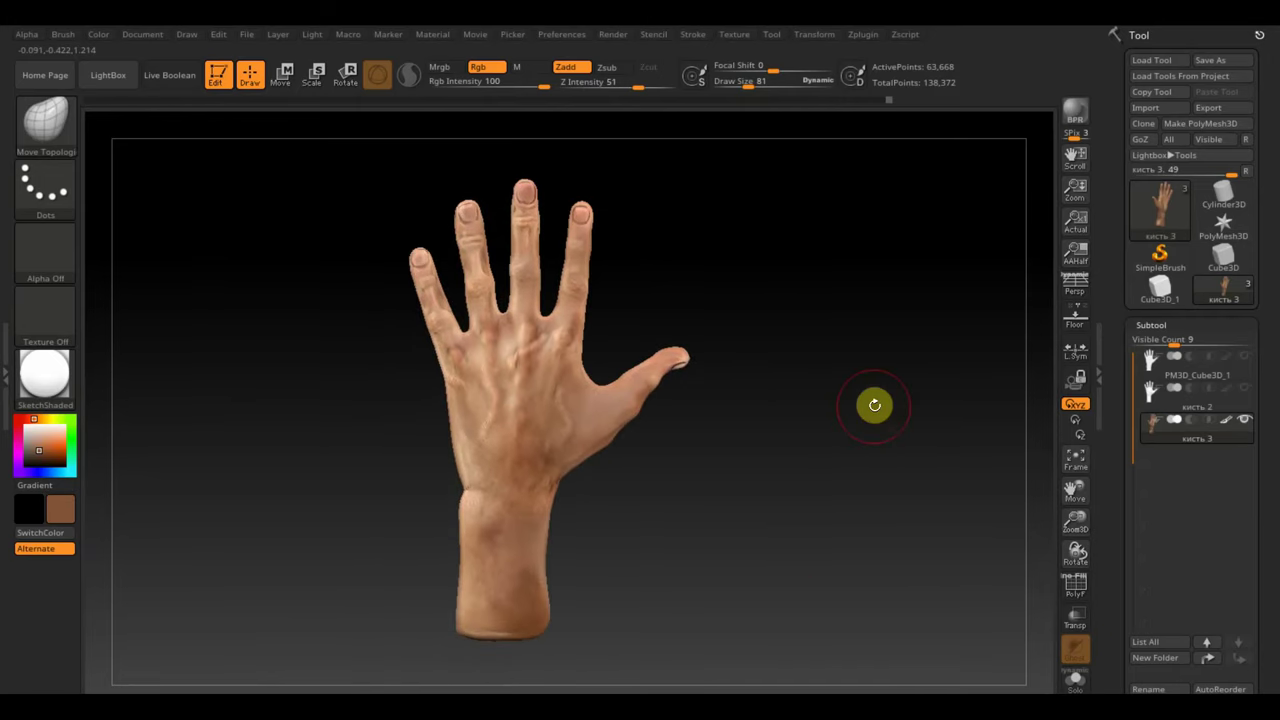
Scroll down the Tool palette, expanding the Geometry and then the Masking subpalette for the hand.
scroll(1270, 432, "down", 5)
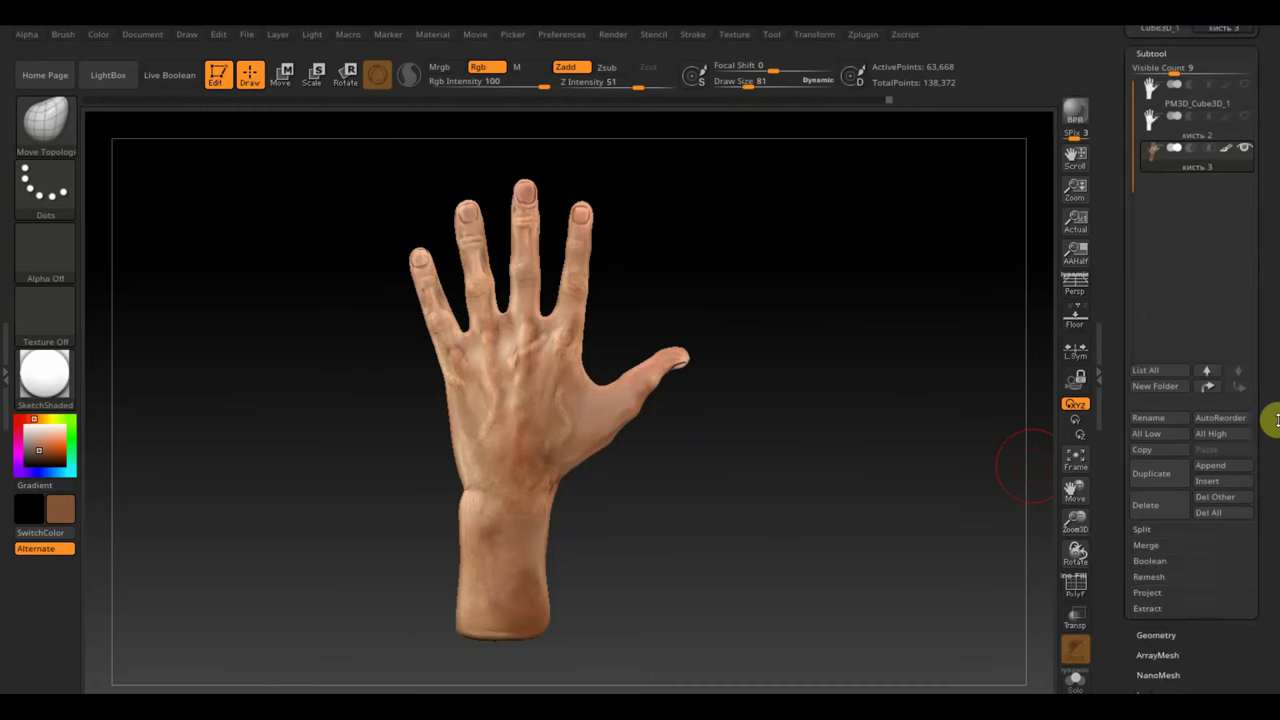
left_click(1163, 560)
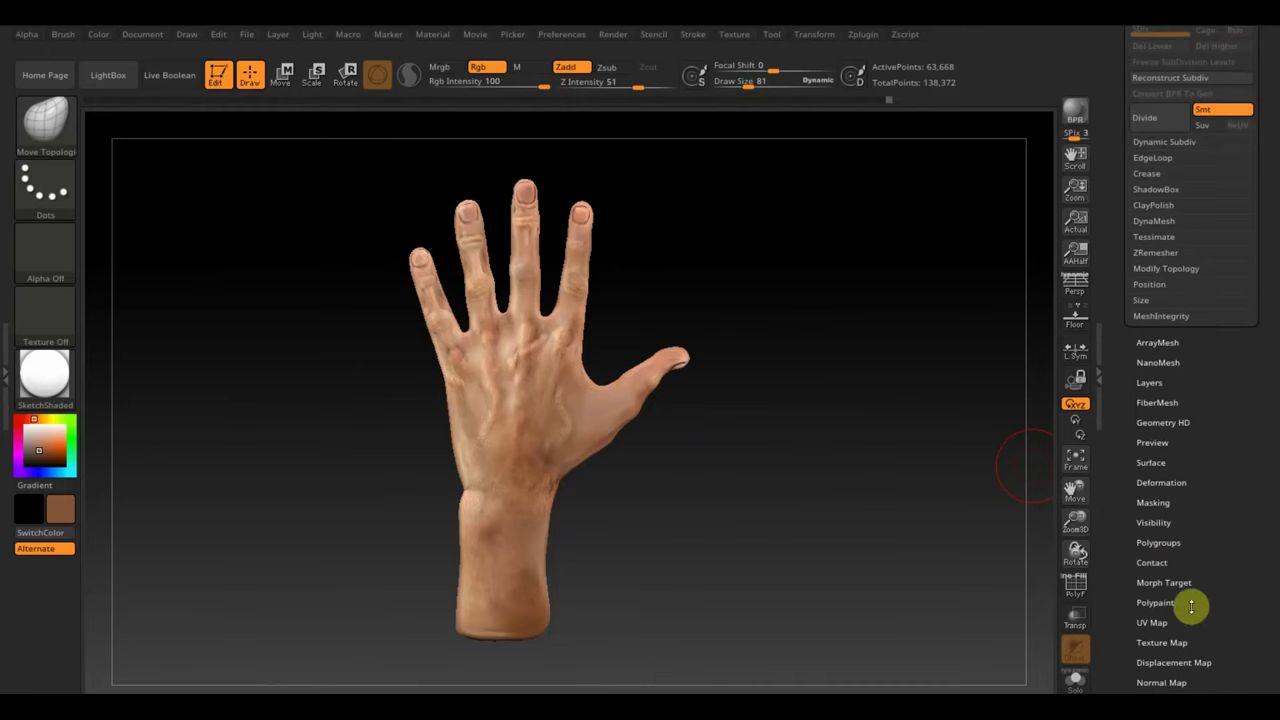
scroll(1203, 600, "down", 2)
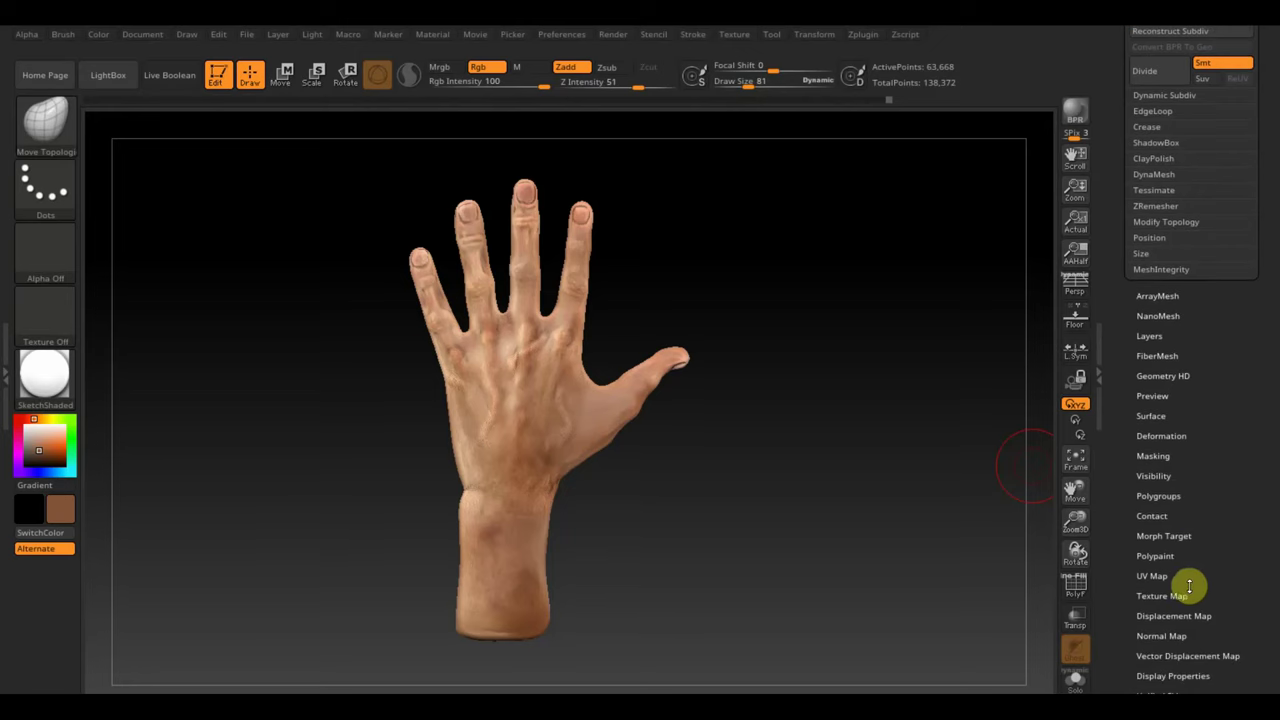
left_click(1155, 456)
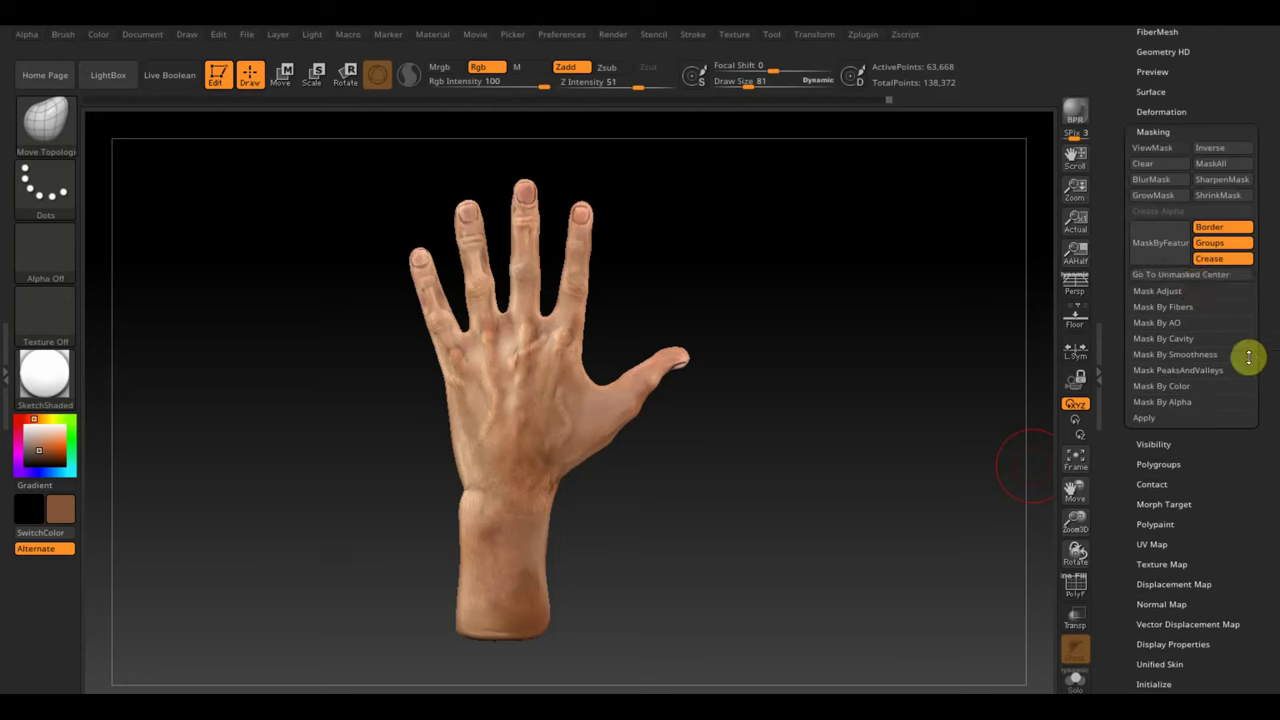
Under Mask By Color apply Mask By Intensity, then expand the Deformation subpalette.
left_click(1185, 388)
left_click(1193, 401)
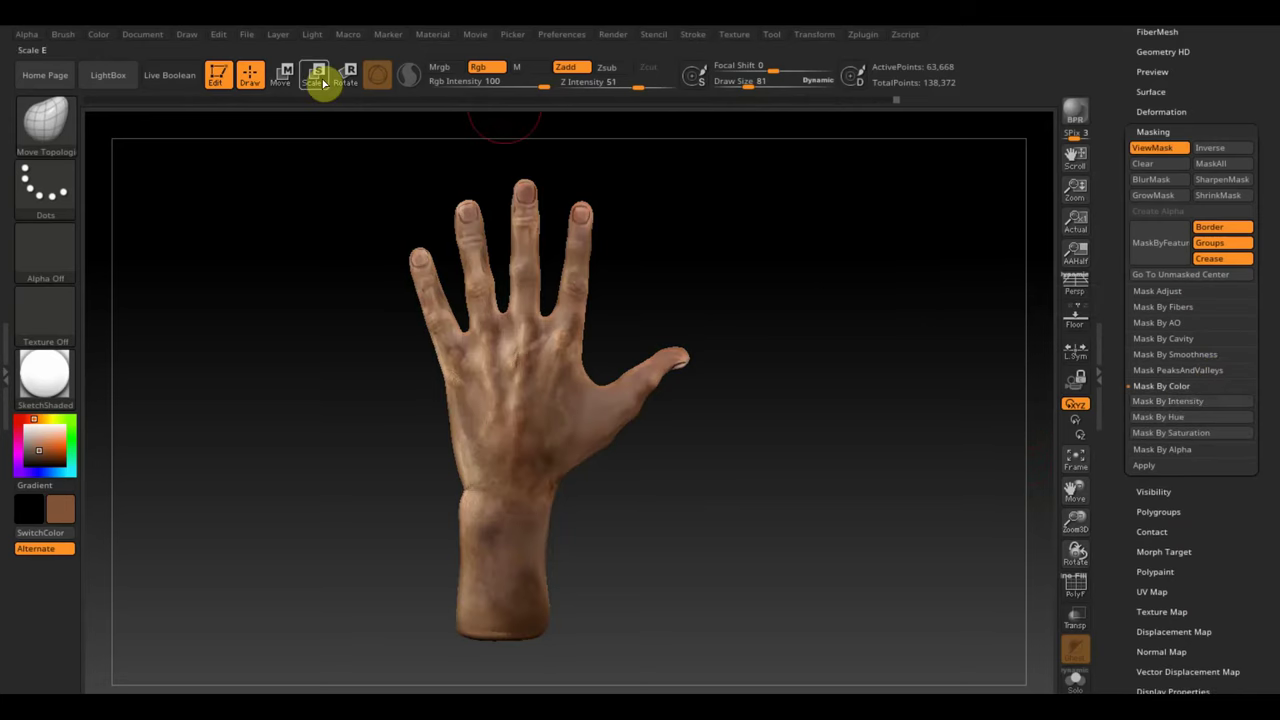
left_click(1161, 110)
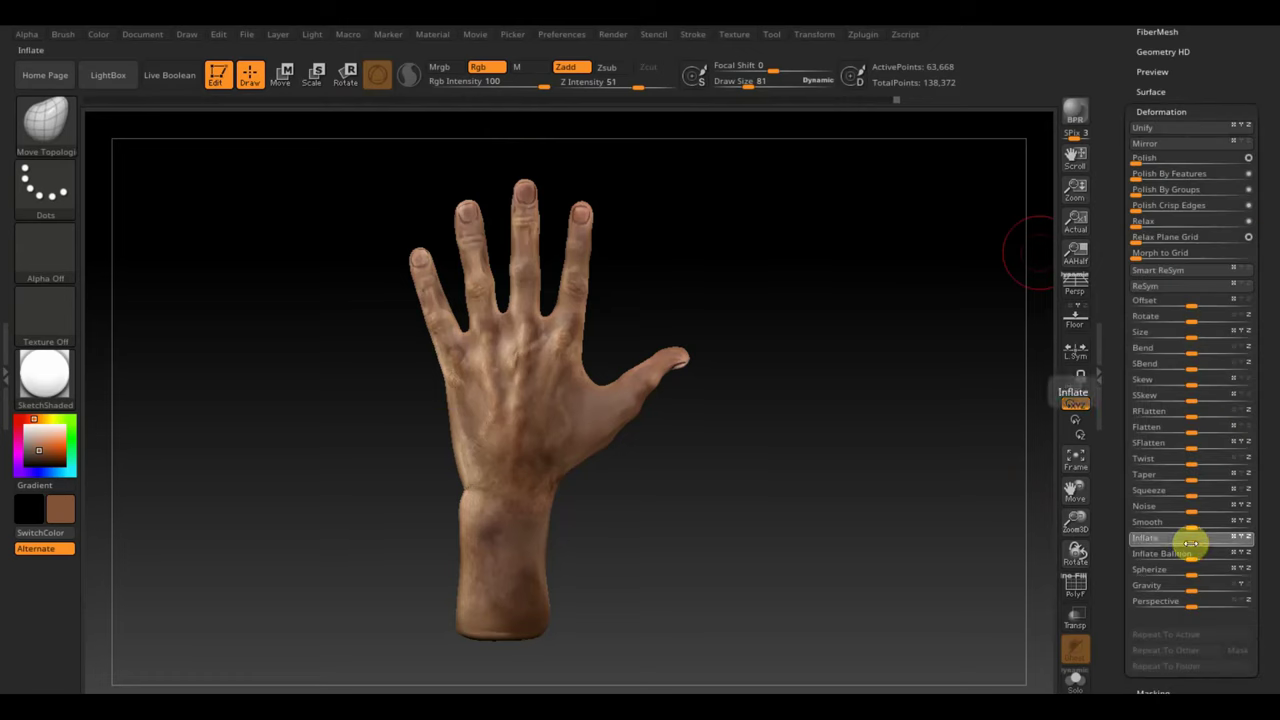
Test Inflate at 15 and -7, step through Undo History, then apply a small Inflate of about 5.
left_click_drag(1193, 543, 1196, 543)
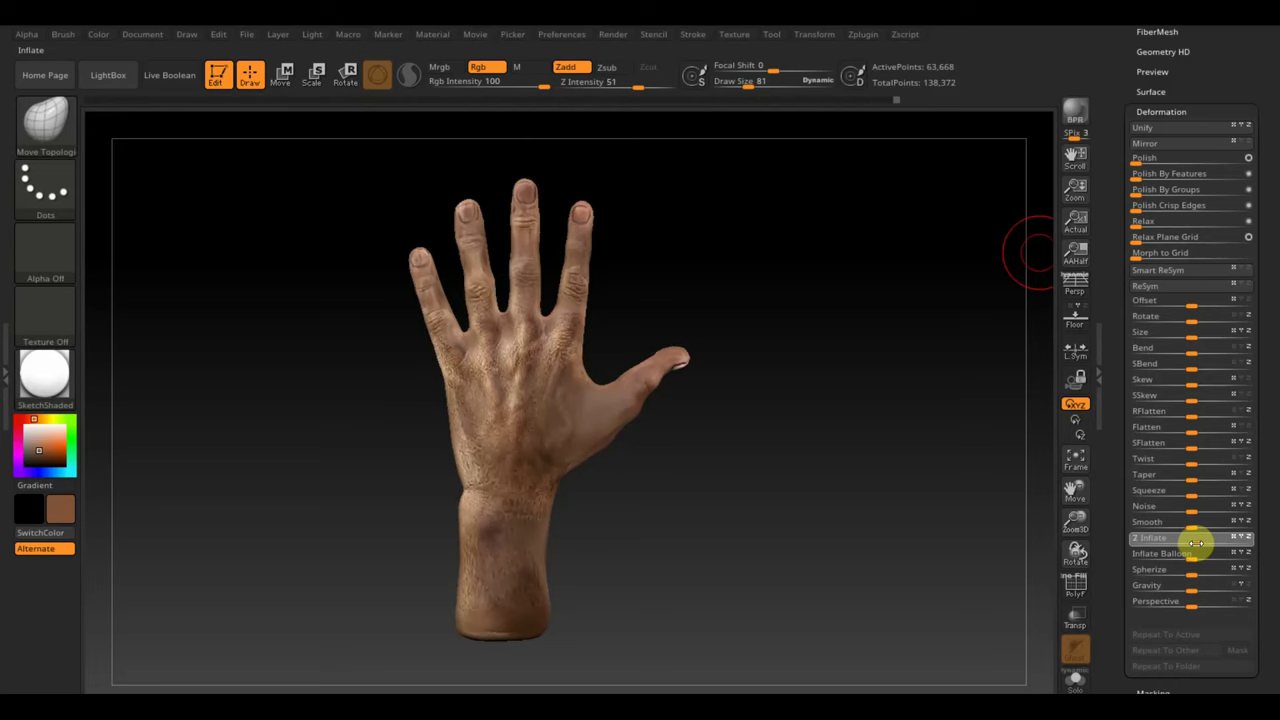
mouse_move(905, 462)
left_mouse_down("alt")
mouse_move(1001, 680)
mouse_move(804, 514)
left_mouse_up("alt")
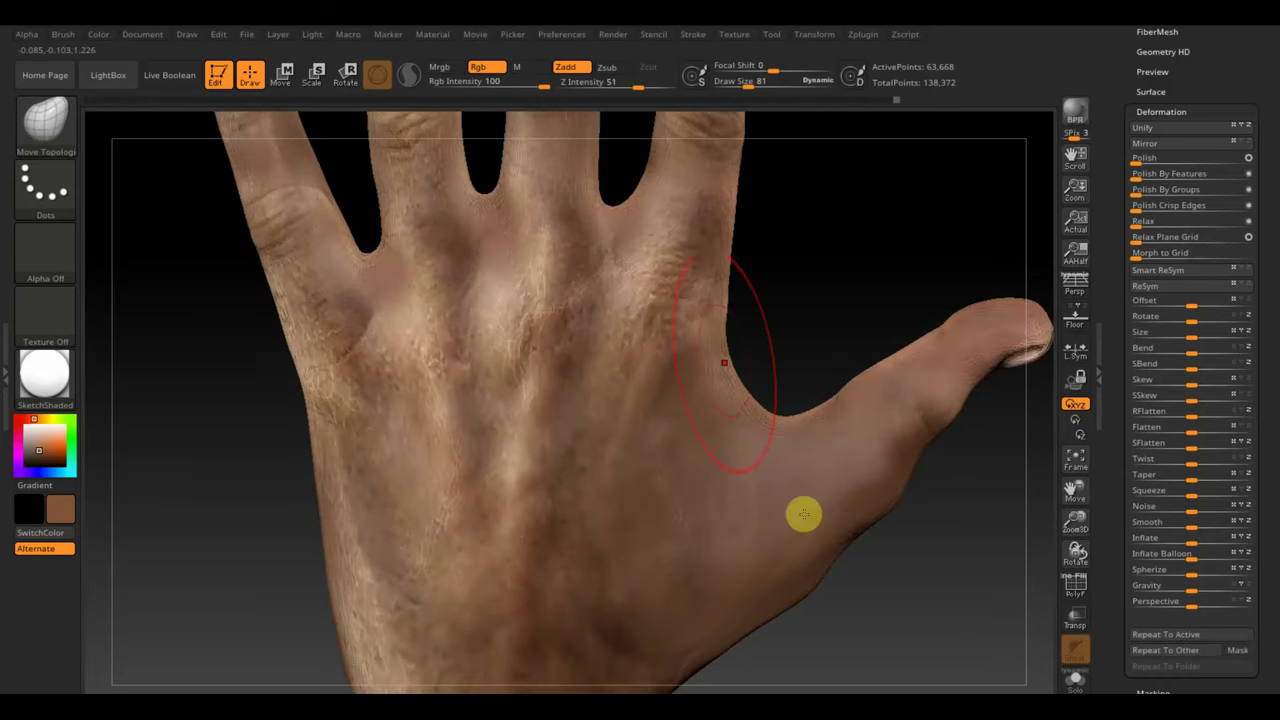
left_click_drag(1192, 541, 1174, 541)
mouse_move(940, 623)
left_mouse_down("alt")
mouse_move(903, 463)
mouse_move(828, 432)
mouse_move(906, 491)
left_mouse_up("alt")
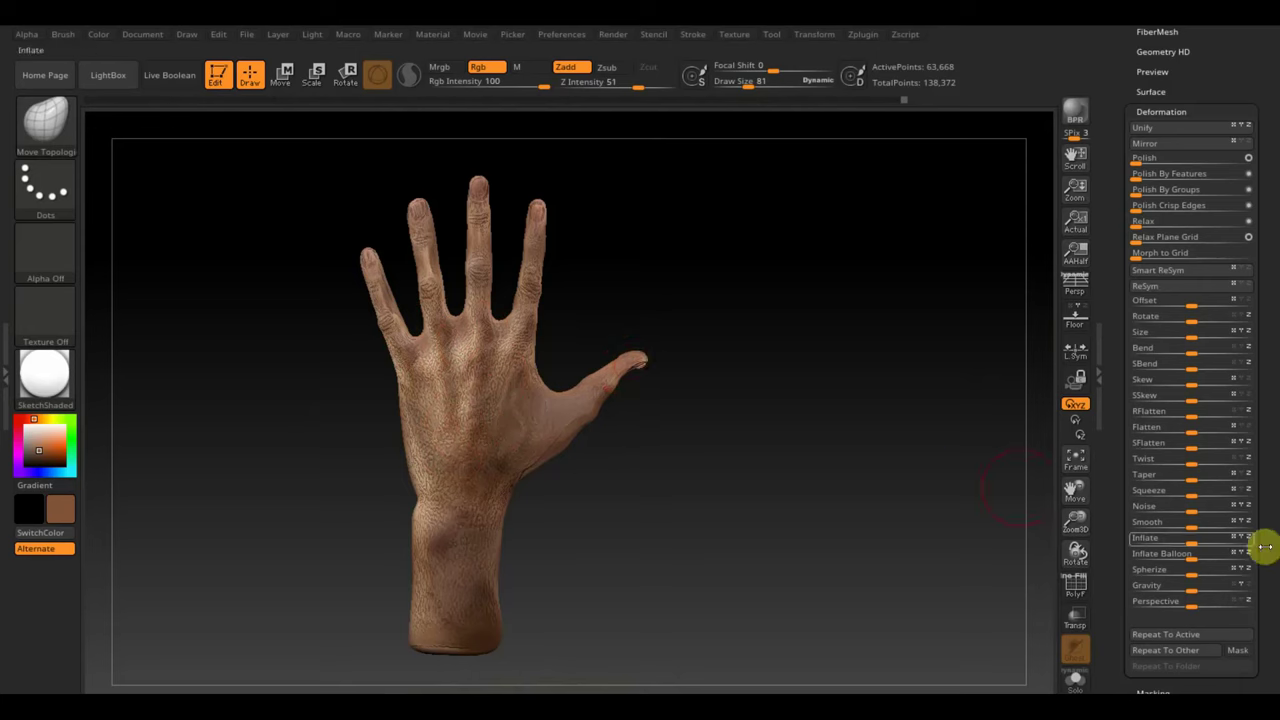
left_click_drag(1193, 543, 1190, 545)
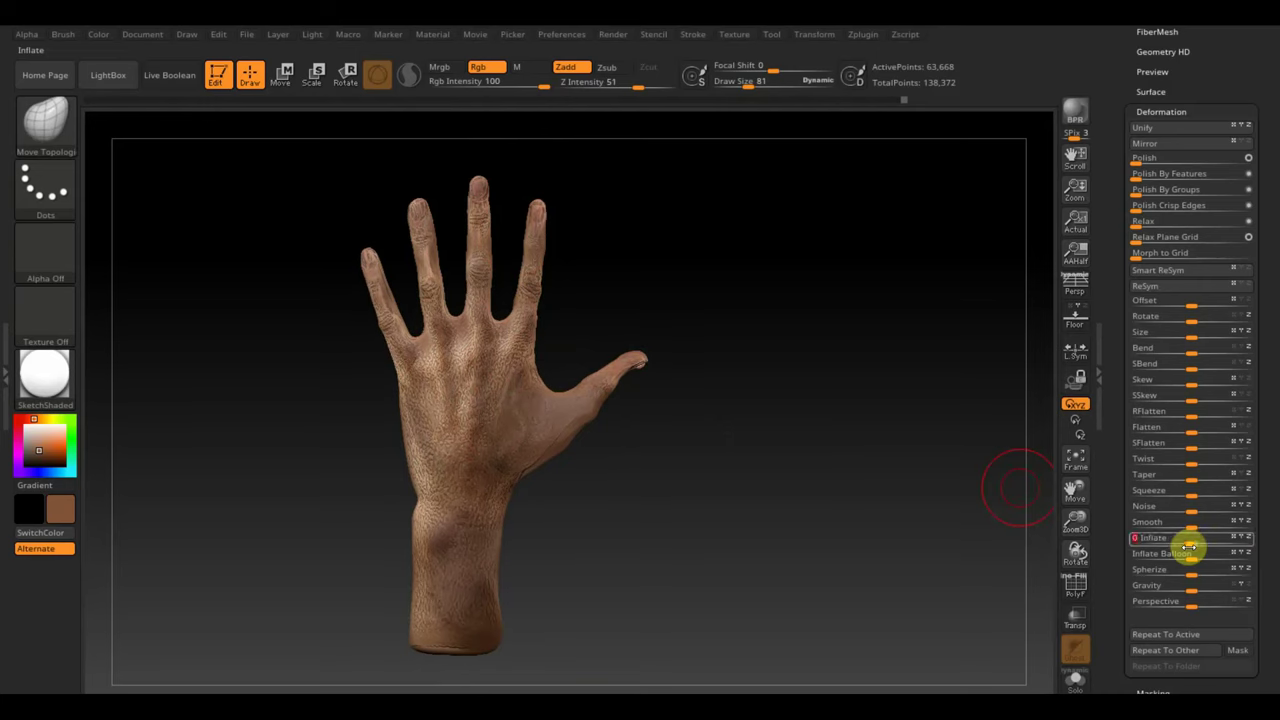
mouse_move(834, 523)
left_mouse_down()
mouse_move(738, 531)
mouse_move(697, 517)
mouse_move(729, 531)
mouse_move(869, 526)
mouse_move(848, 537)
left_mouse_up()
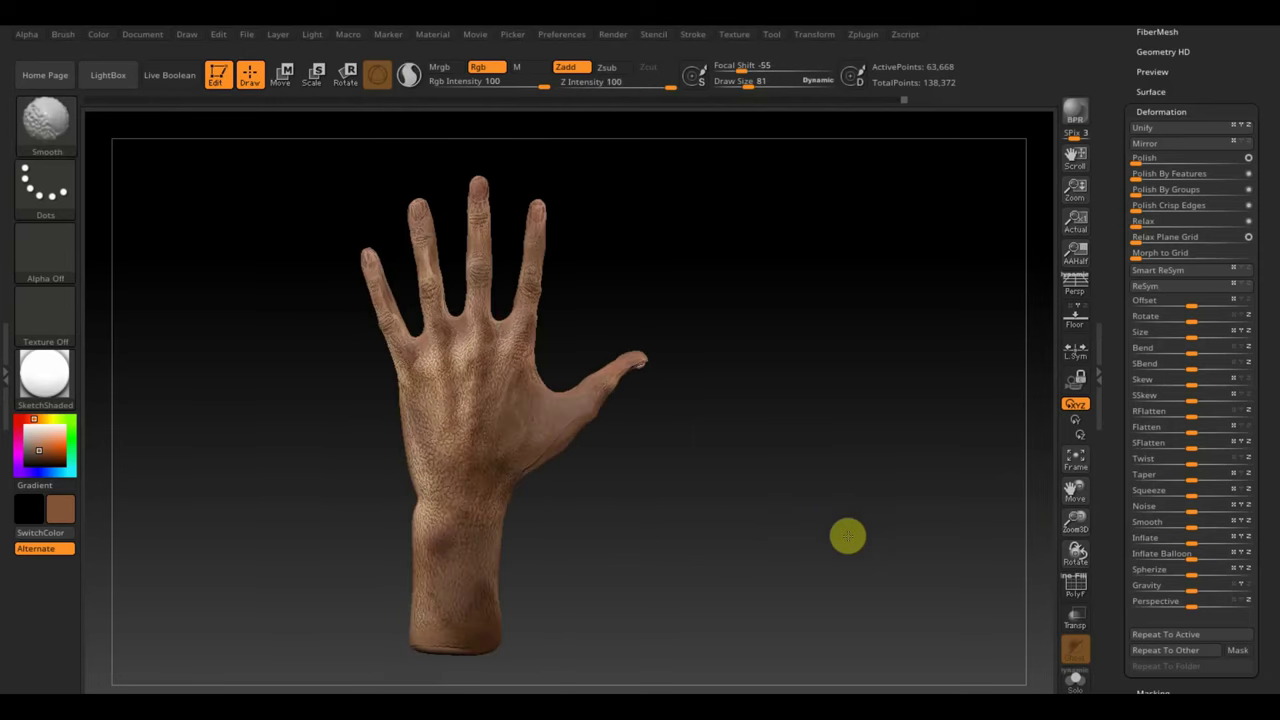
left_click(879, 107)
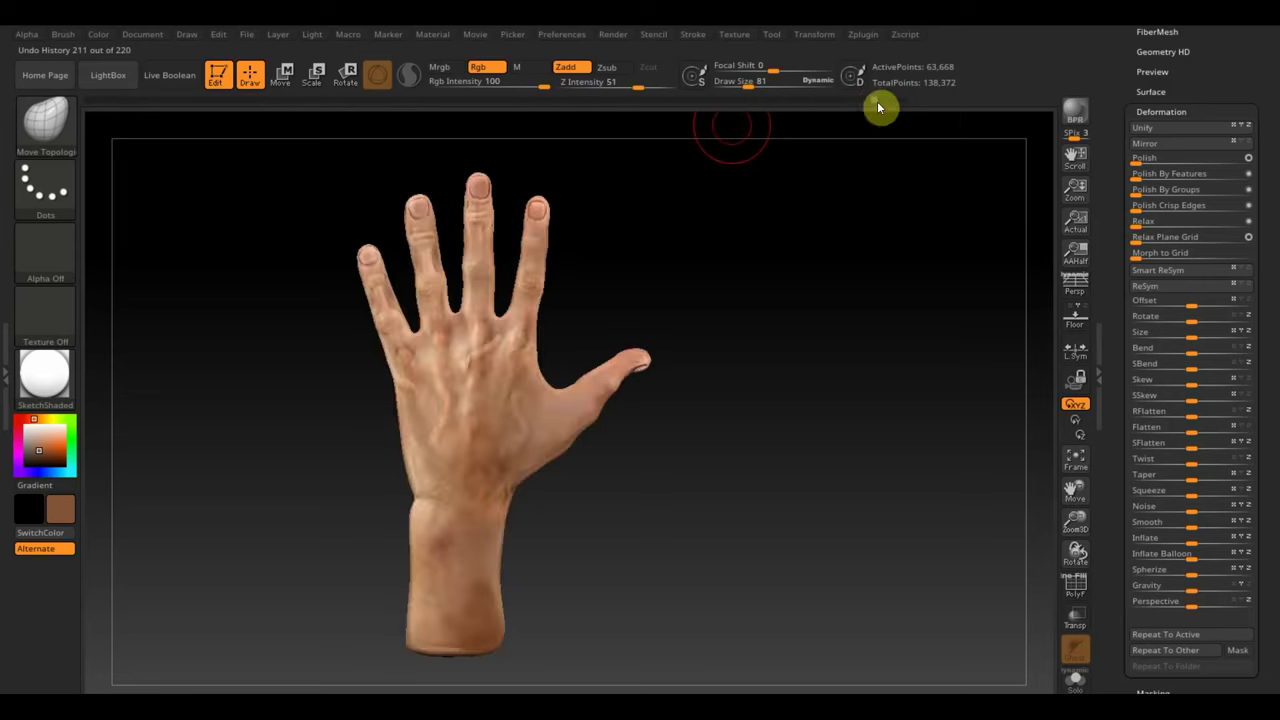
left_click(896, 101)
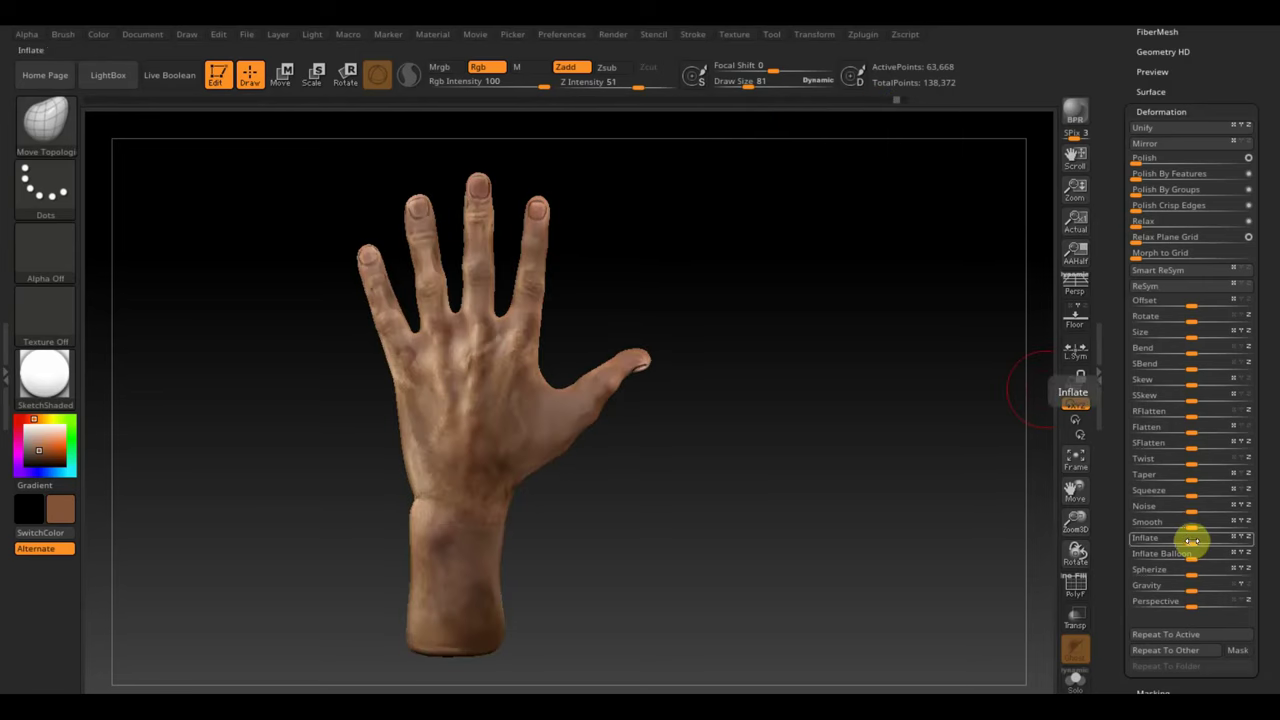
left_click_drag(1191, 541, 1196, 541)
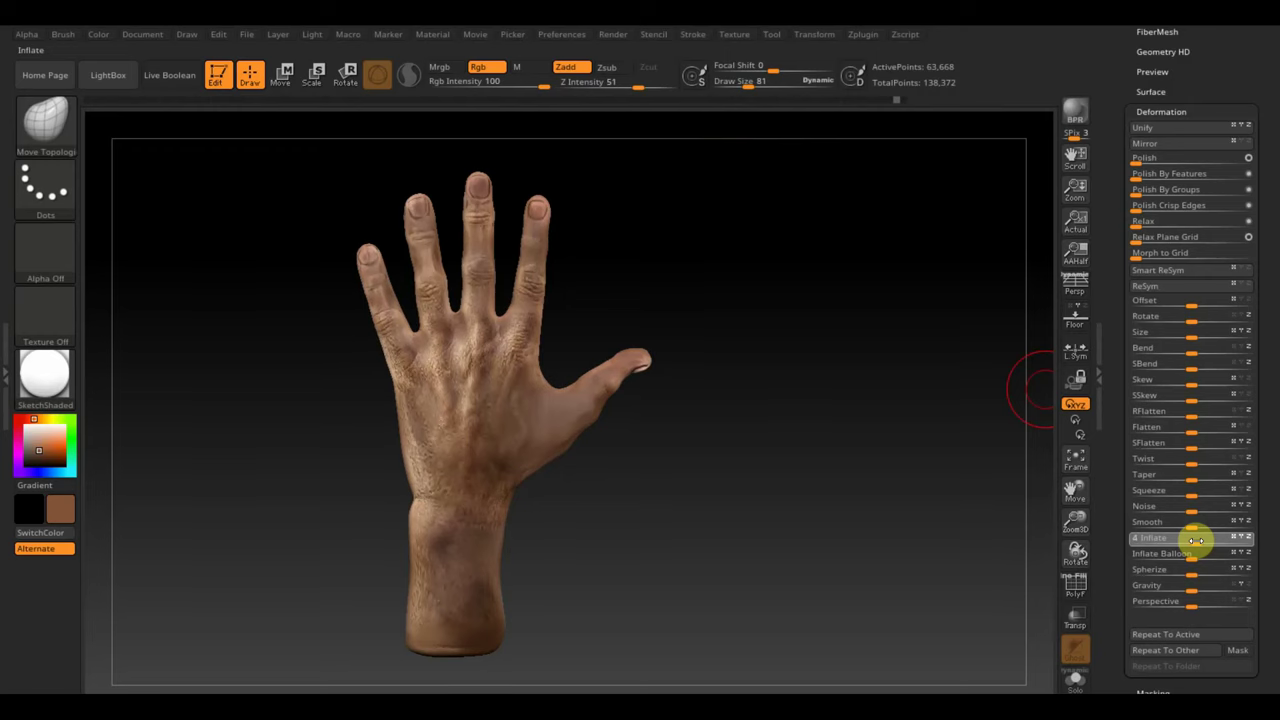
scroll(873, 463, "up", 5)
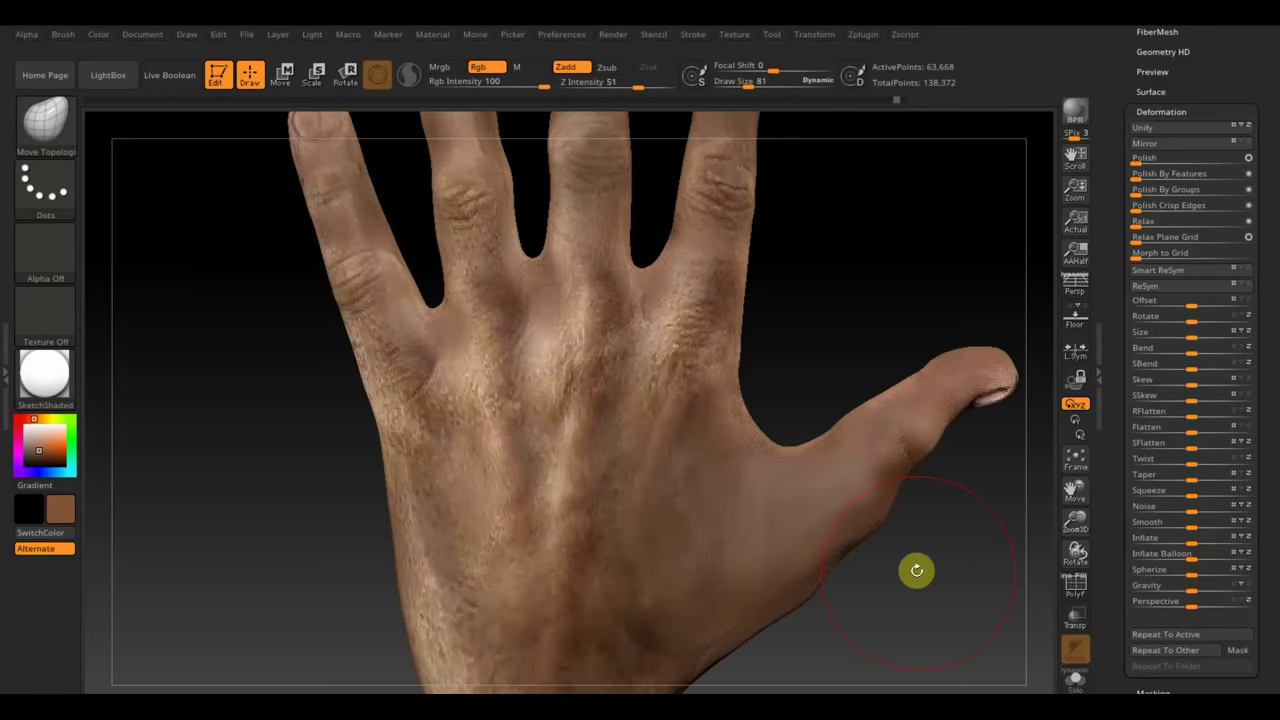
Orbit toward the palm and fingertips, then frame the whole hand with F.
scroll(929, 560, "down", 5)
left_click_drag(877, 494, 760, 481)
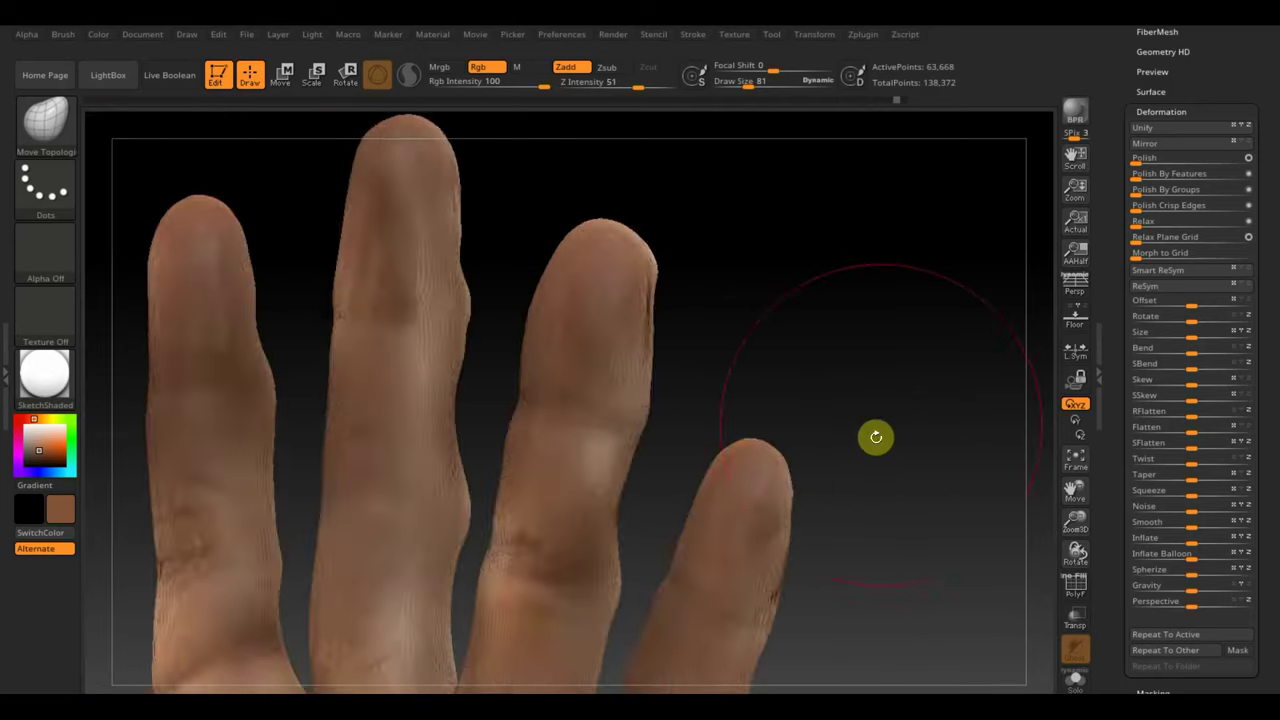
left_click_drag(874, 434, 746, 386)
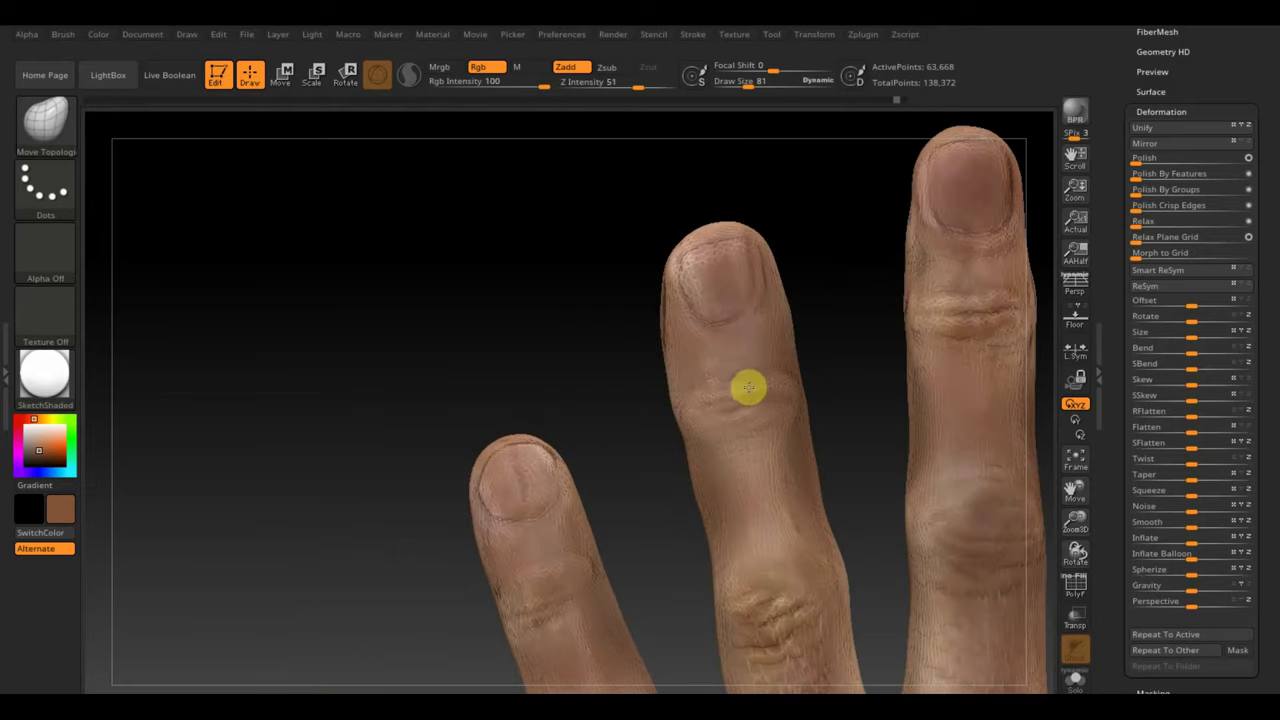
scroll(565, 365, "down", 5)
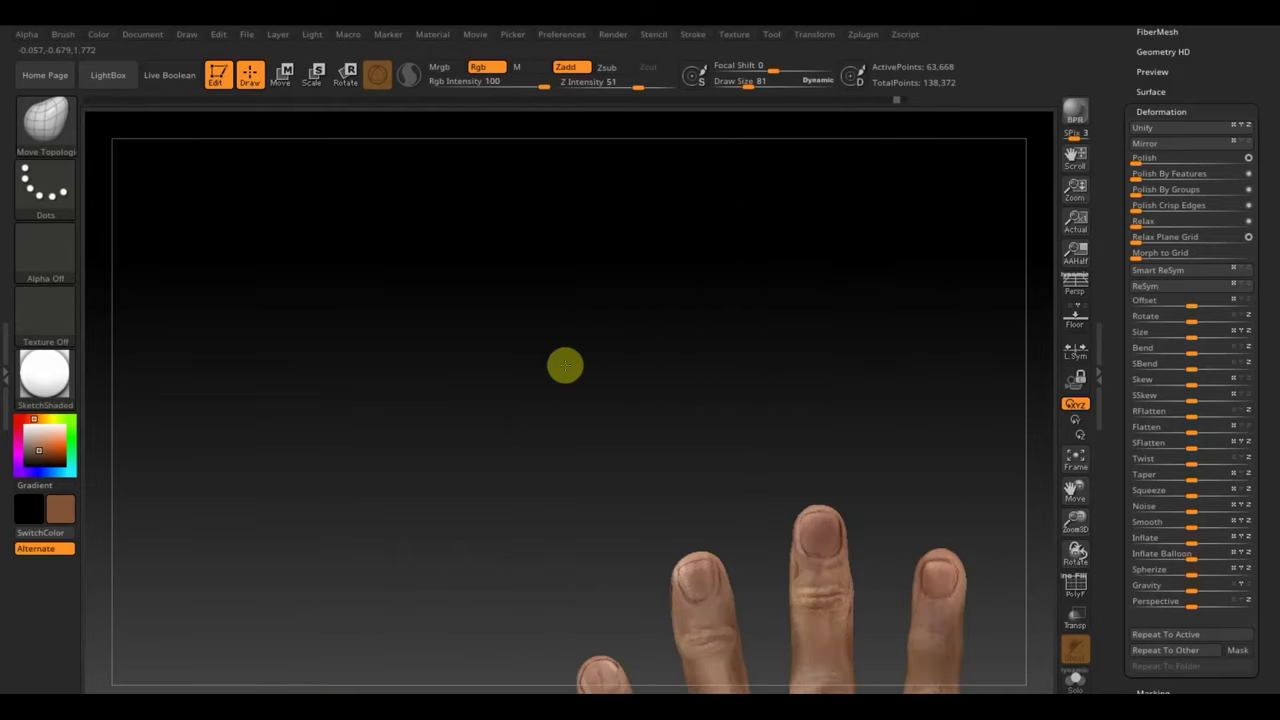
key("f")
scroll(880, 590, "down", 2)
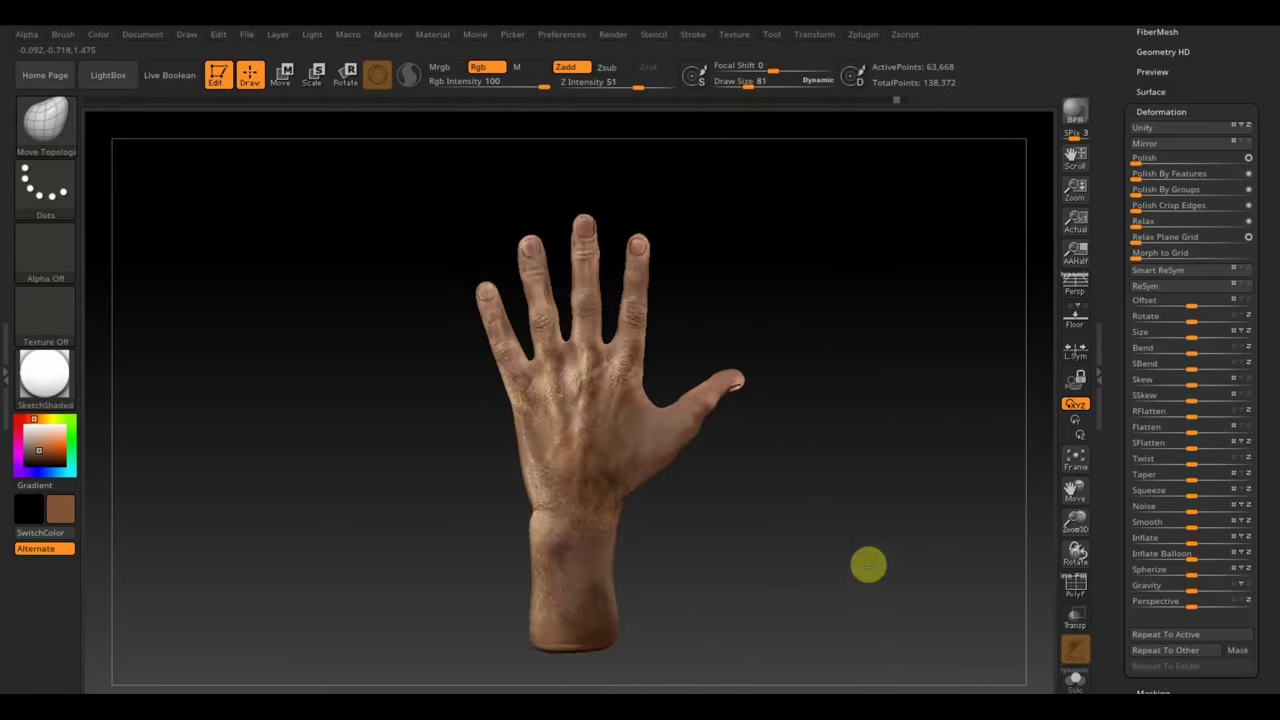
scroll(870, 555, "up", 2)
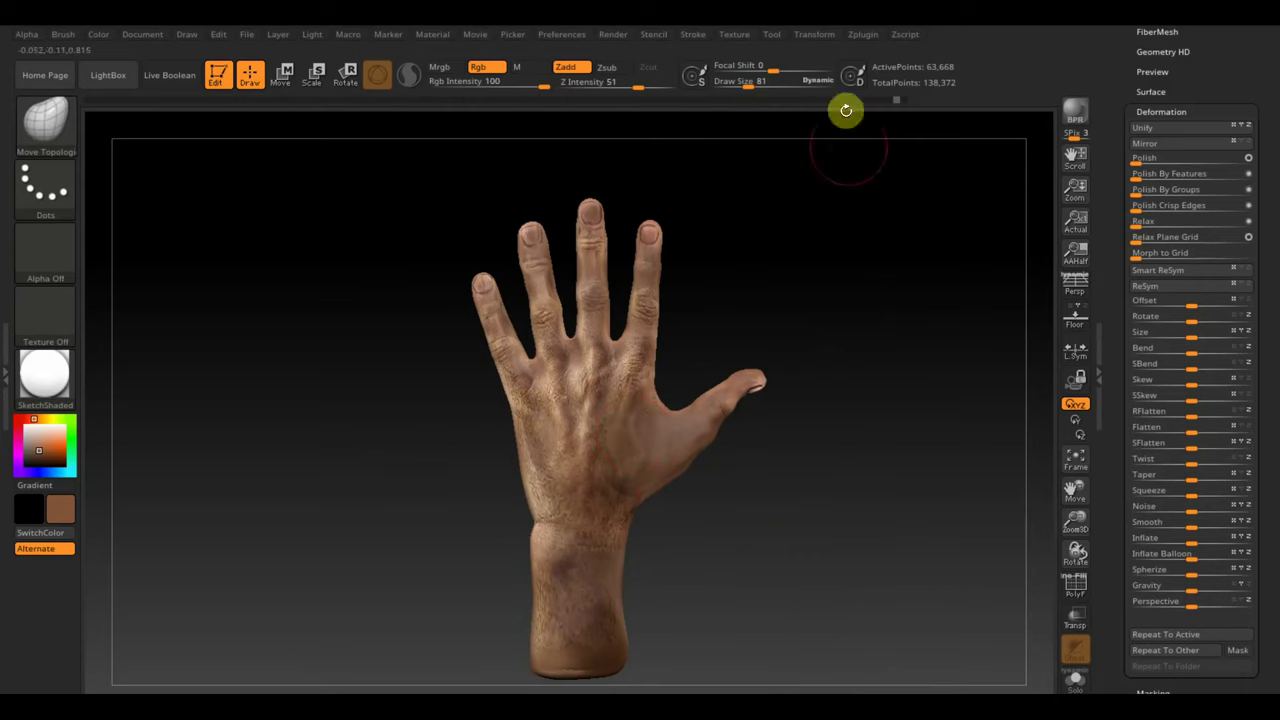
Set Draw Size to 151 and Shift-smooth the wrist and palm, then rotate to check the back.
left_click_drag(748, 81, 762, 81)
key("shift")
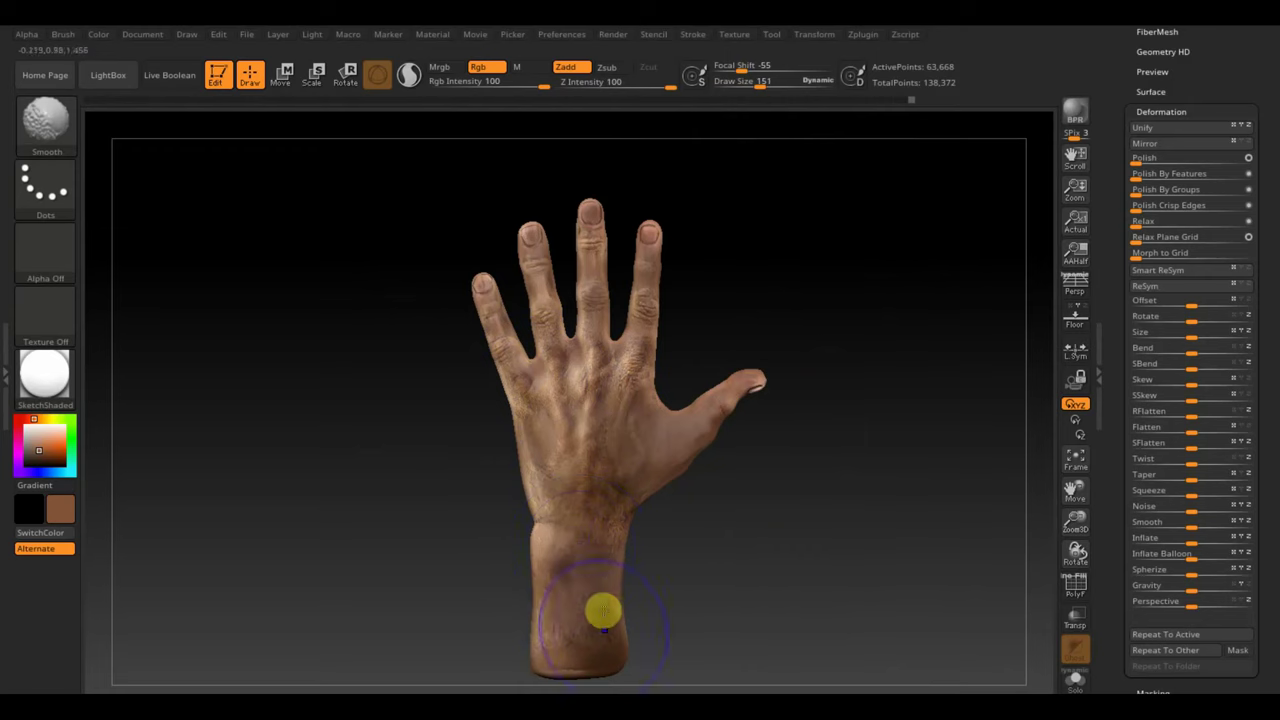
mouse_move(533, 376)
left_mouse_down("shift")
mouse_move(618, 272)
mouse_move(557, 280)
mouse_move(643, 294)
mouse_move(674, 403)
mouse_move(728, 410)
mouse_move(709, 471)
mouse_move(671, 420)
mouse_move(540, 509)
mouse_move(622, 505)
mouse_move(600, 371)
mouse_move(583, 543)
left_mouse_up("shift")
left_click_drag(700, 545, 792, 545)
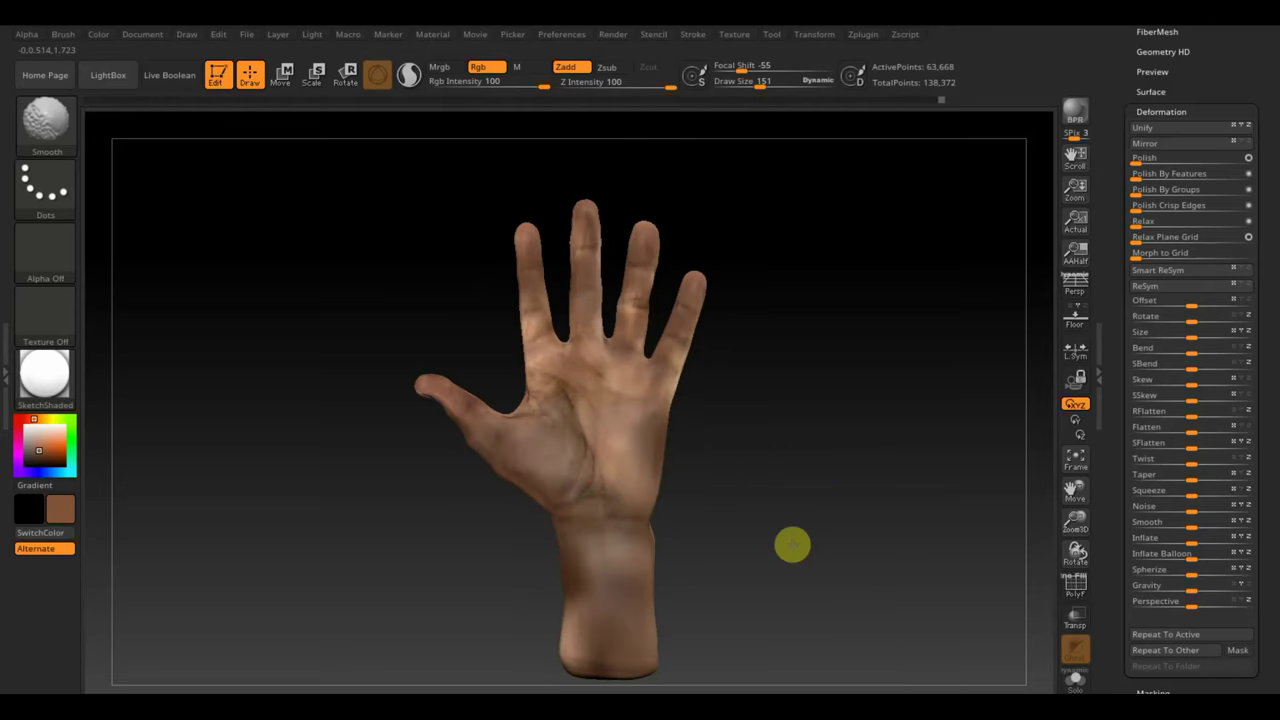
key("shift")
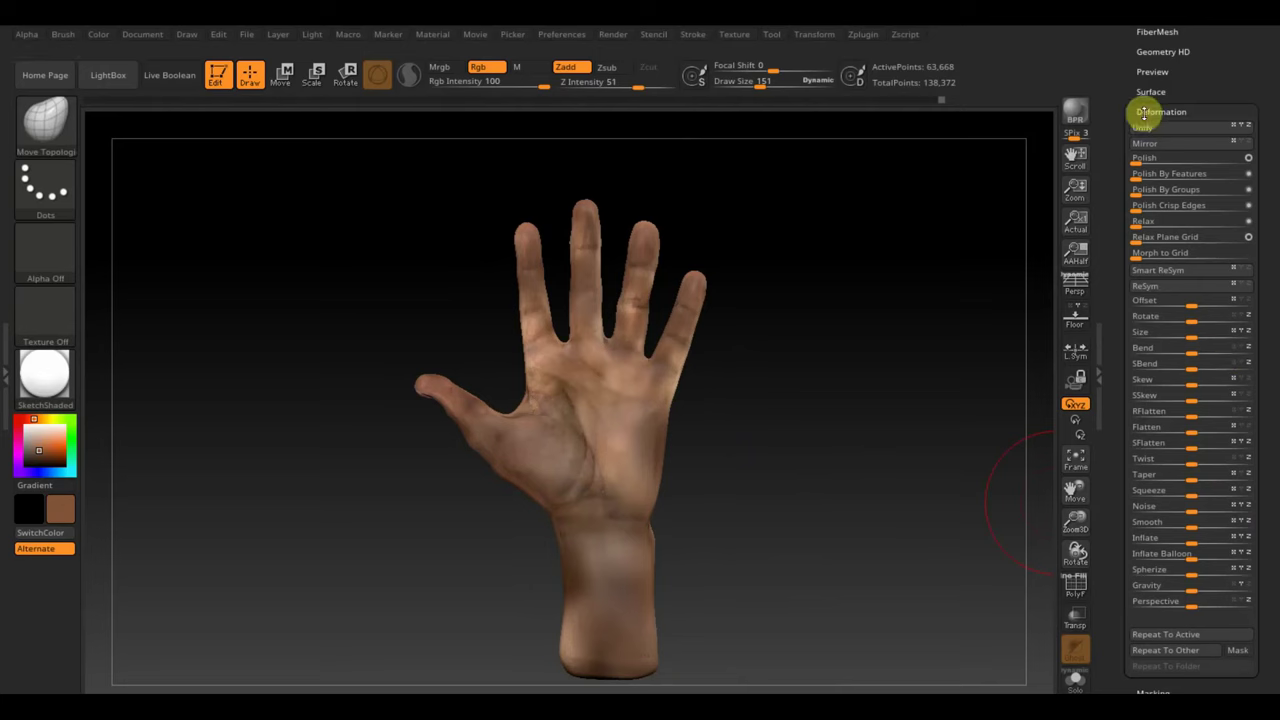
key("shift")
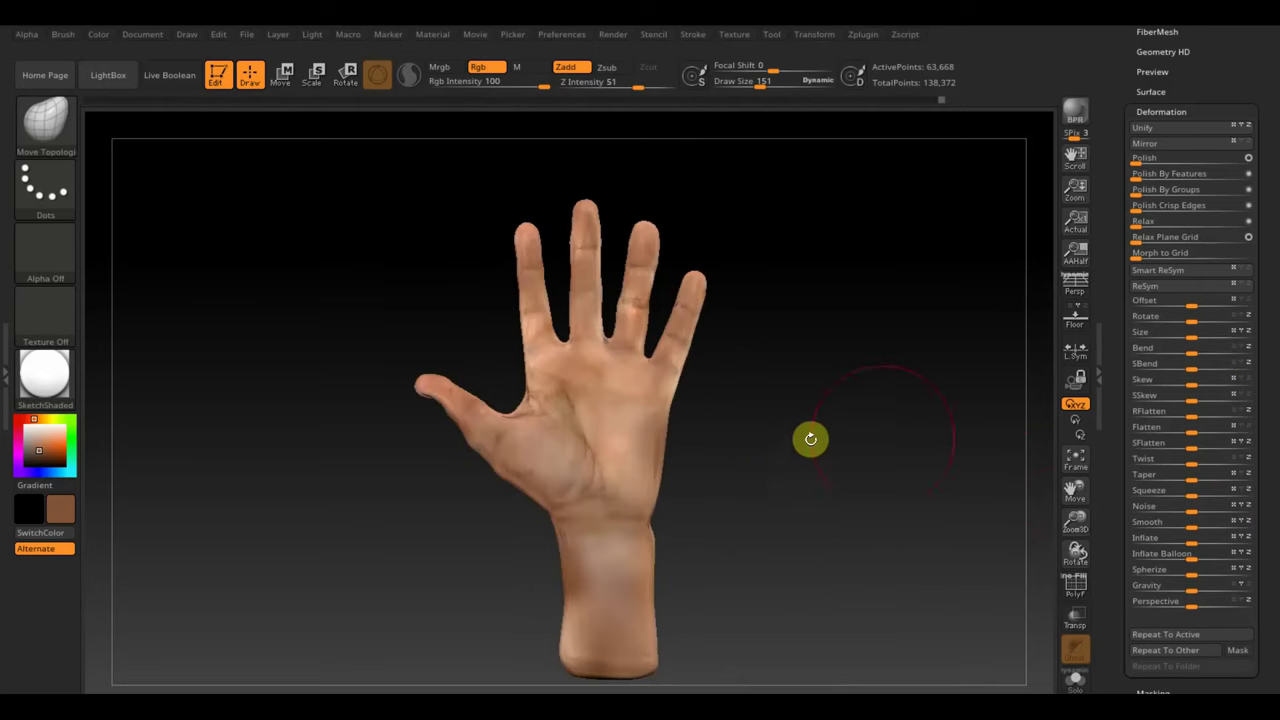
mouse_move(808, 437)
left_mouse_down()
mouse_move(797, 480)
mouse_move(670, 474)
mouse_move(751, 506)
left_mouse_up()
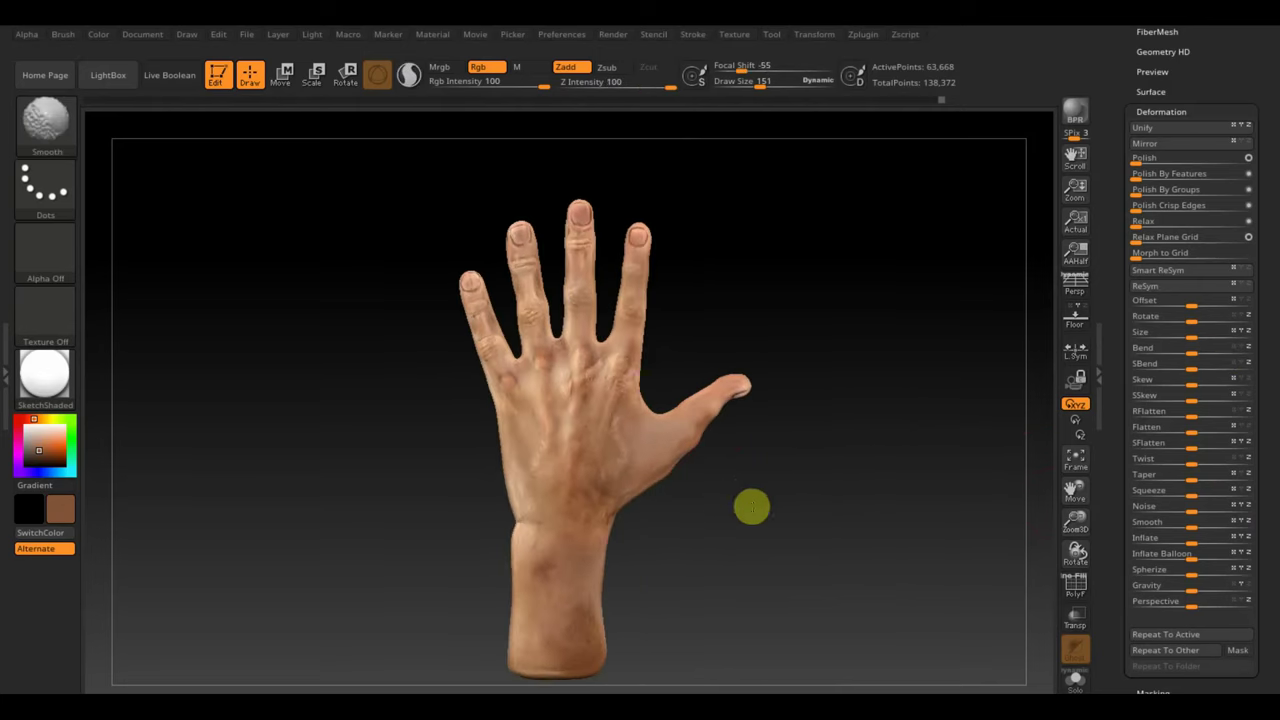
left_click_drag(1262, 87, 1277, 186)
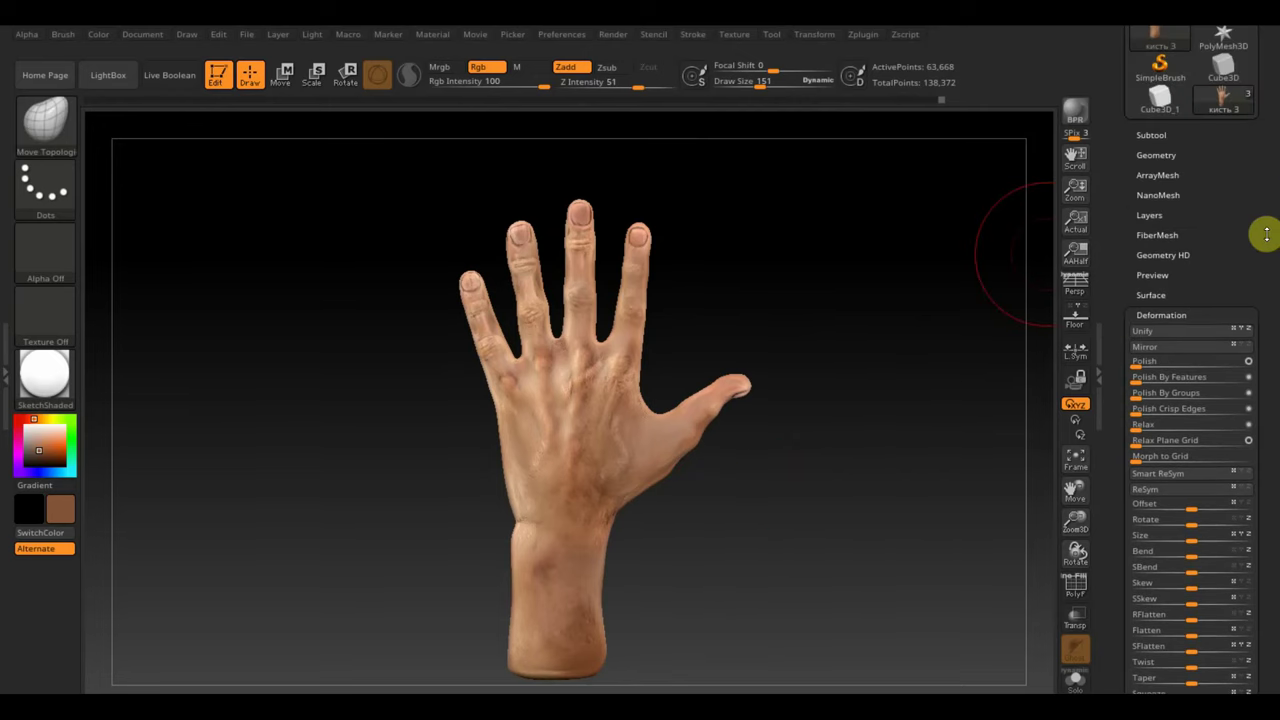
Show the polygon wireframe and inspect the painted hand's wrist and thumb.
left_click(1075, 585)
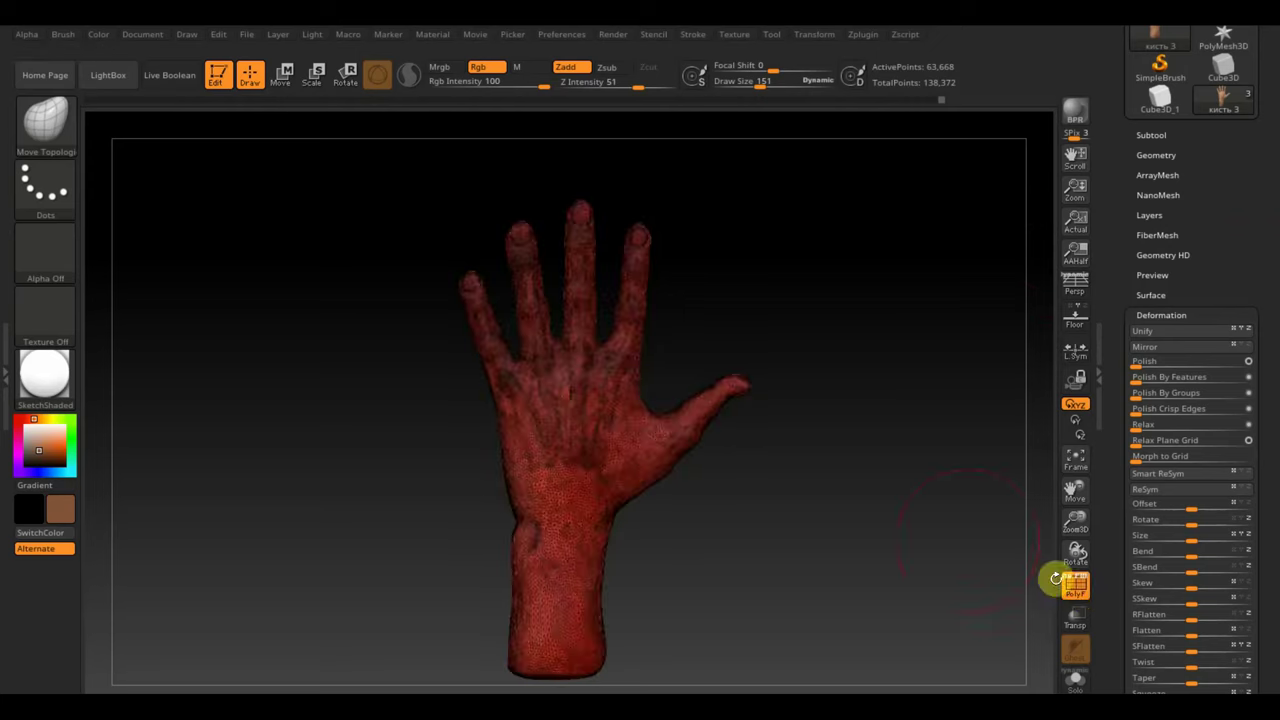
mouse_move(863, 451)
left_mouse_down("alt")
mouse_move(920, 626)
mouse_move(948, 667)
left_mouse_up("alt")
key("f")
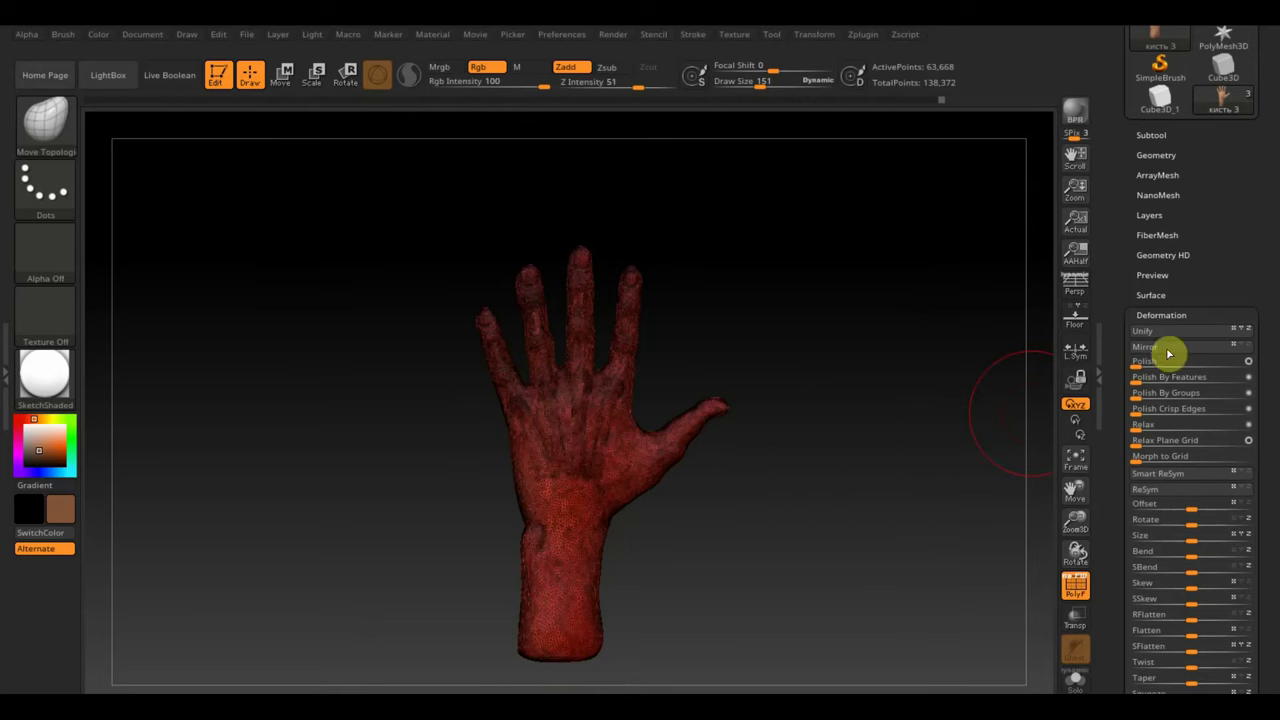
Duplicate the hand as кисть 4, cancel the delete, and expand Geometry settings.
left_click(1158, 134)
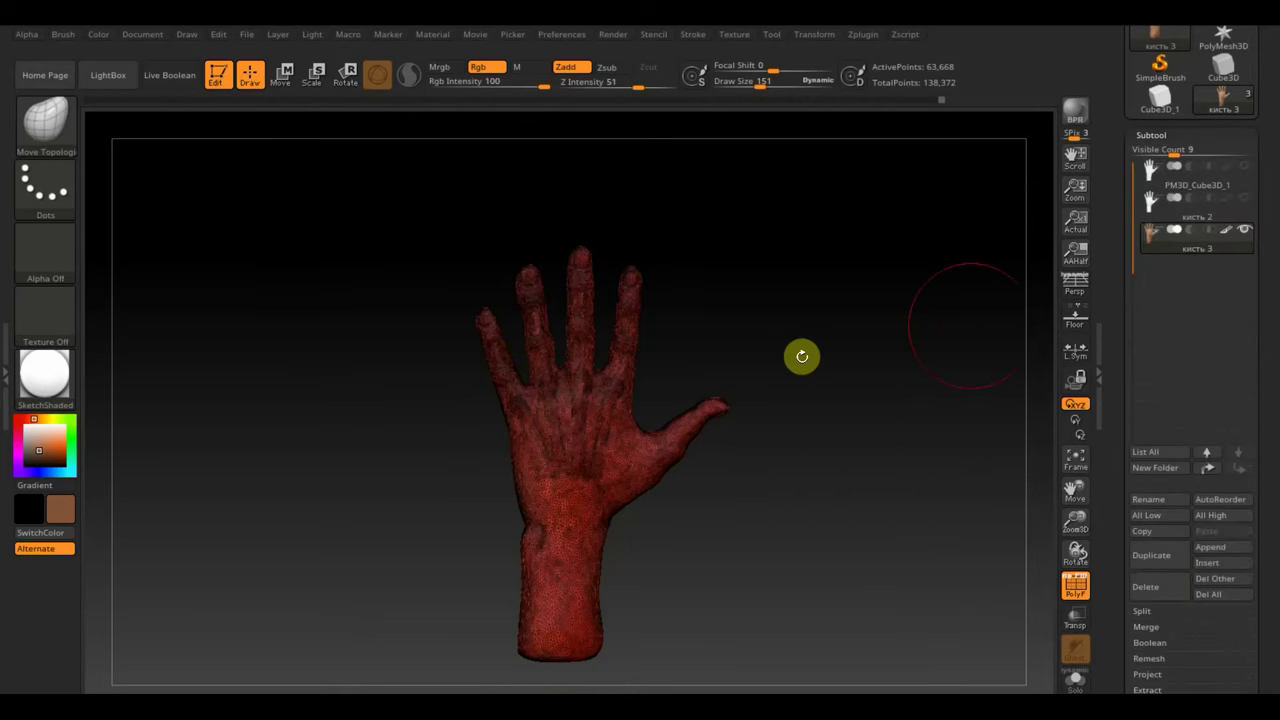
left_click(1158, 558)
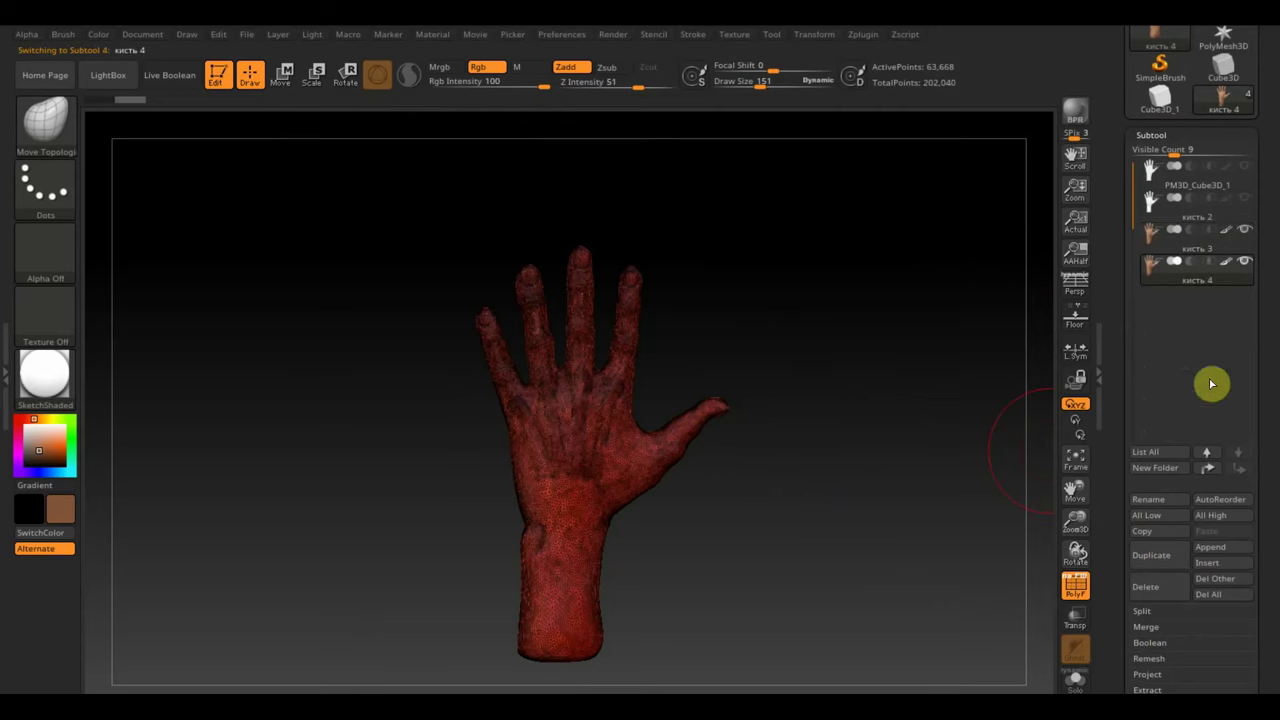
left_click(1152, 588)
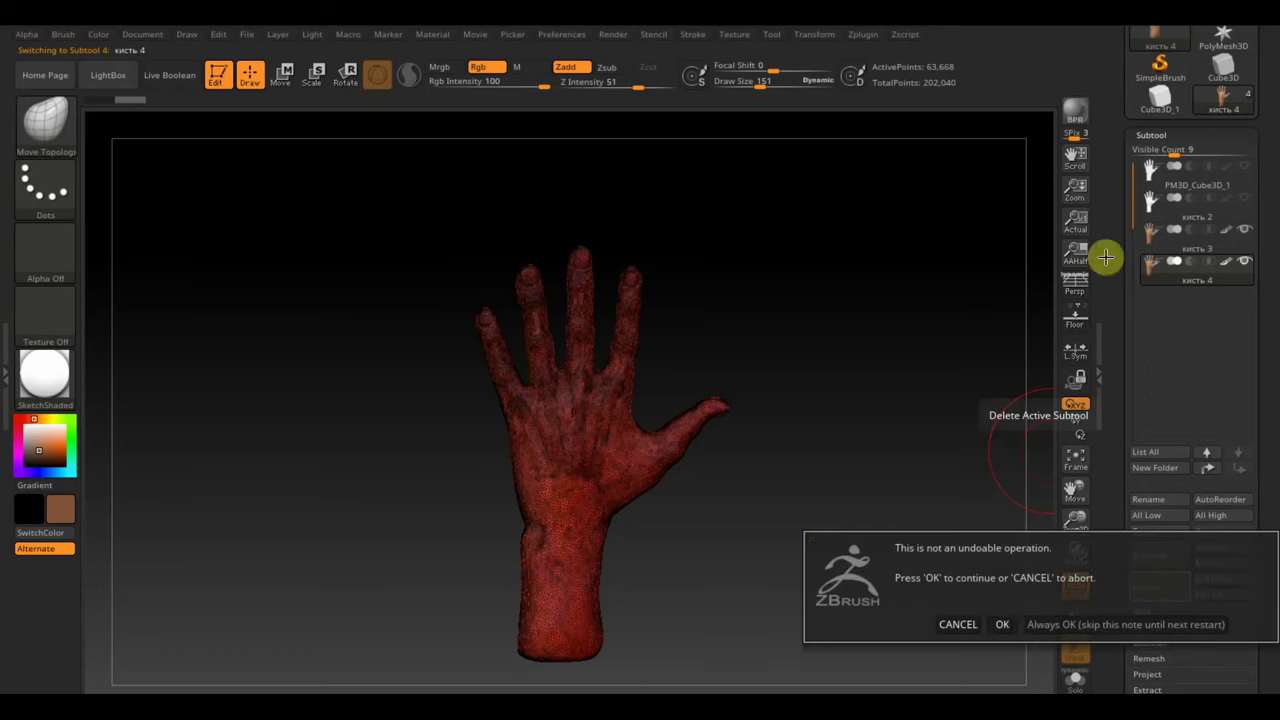
left_click(962, 624)
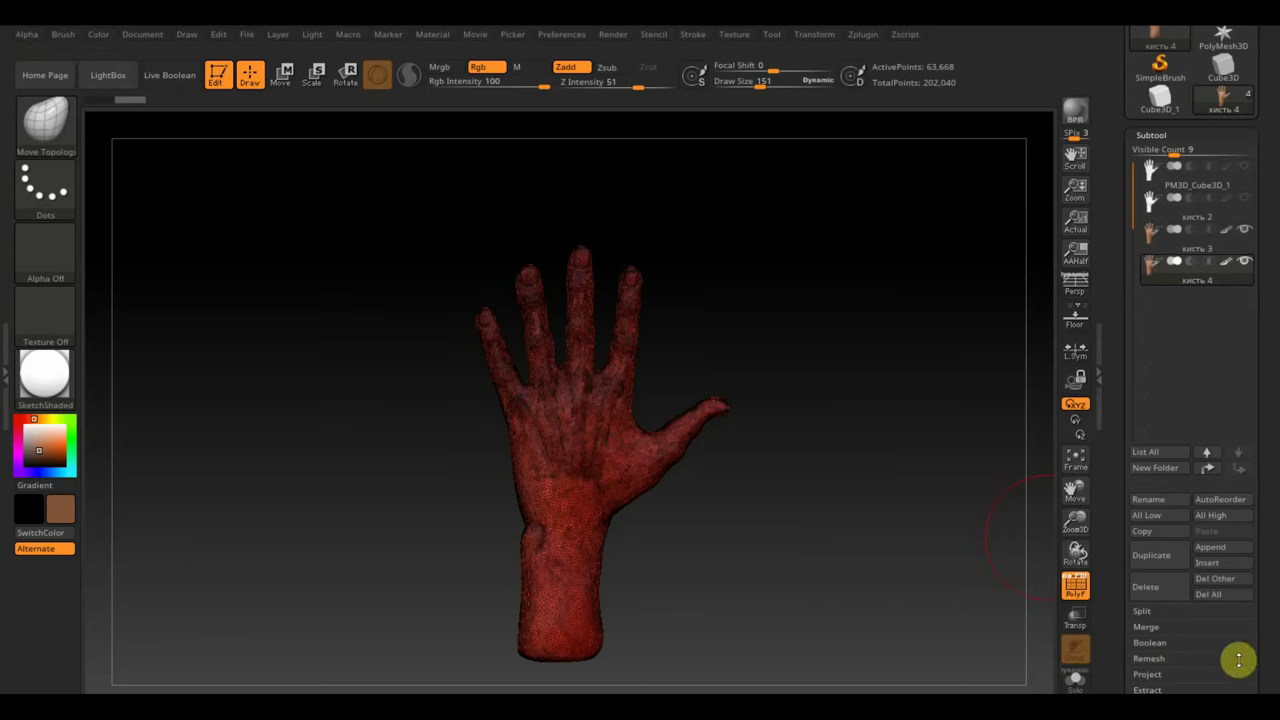
scroll(1266, 637, "down", 3)
left_click(1165, 498)
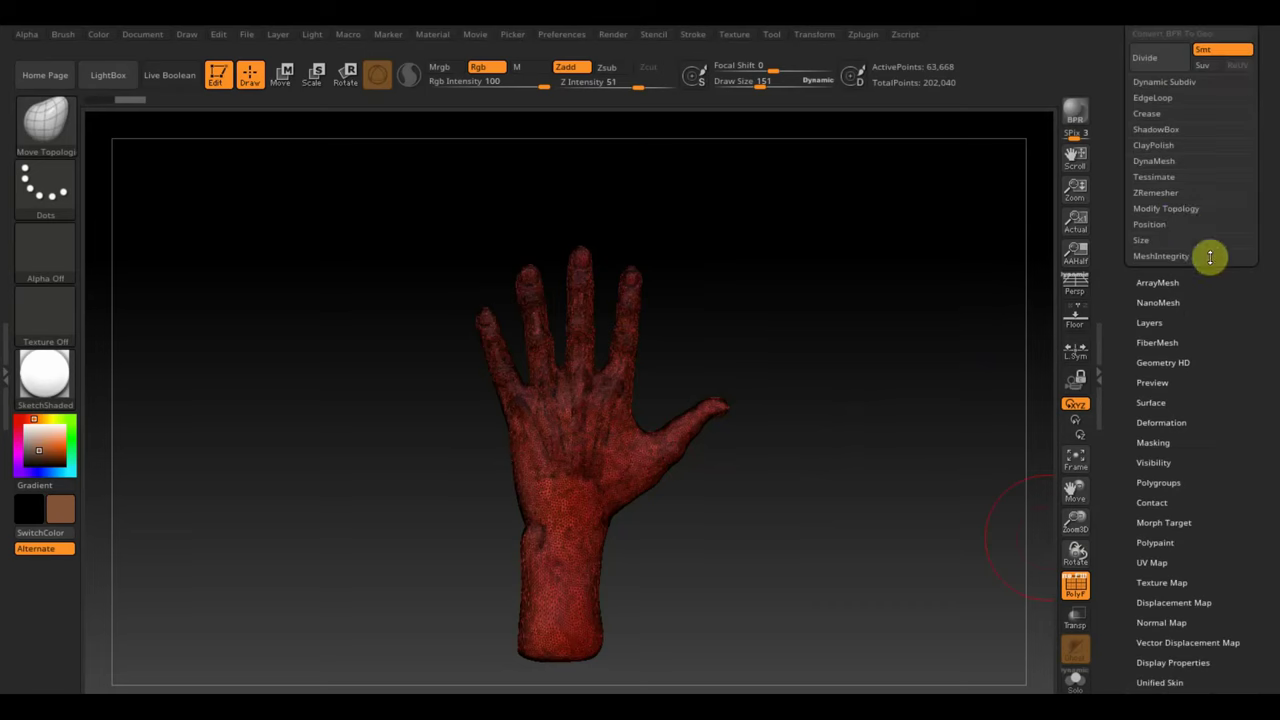
DynaMesh кисть 4 at resolution 496 after undoing a low-res try, and hide the wireframe.
left_click(1160, 161)
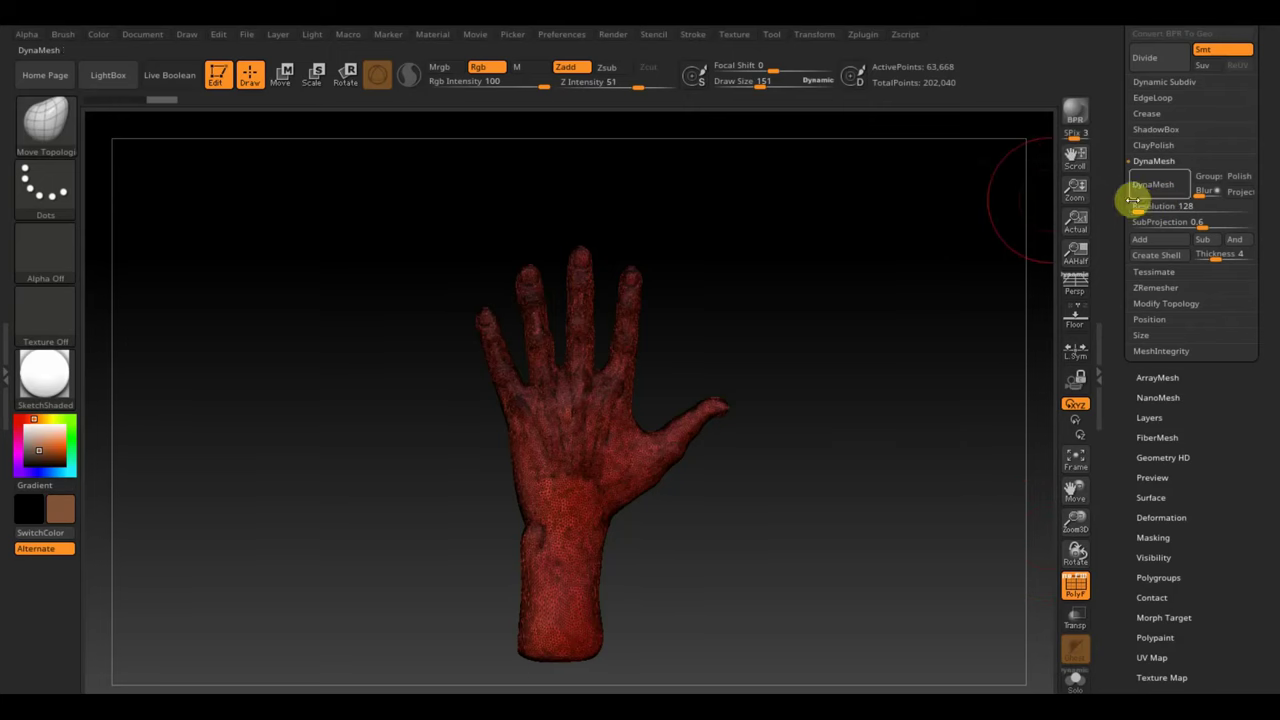
left_click(1150, 194)
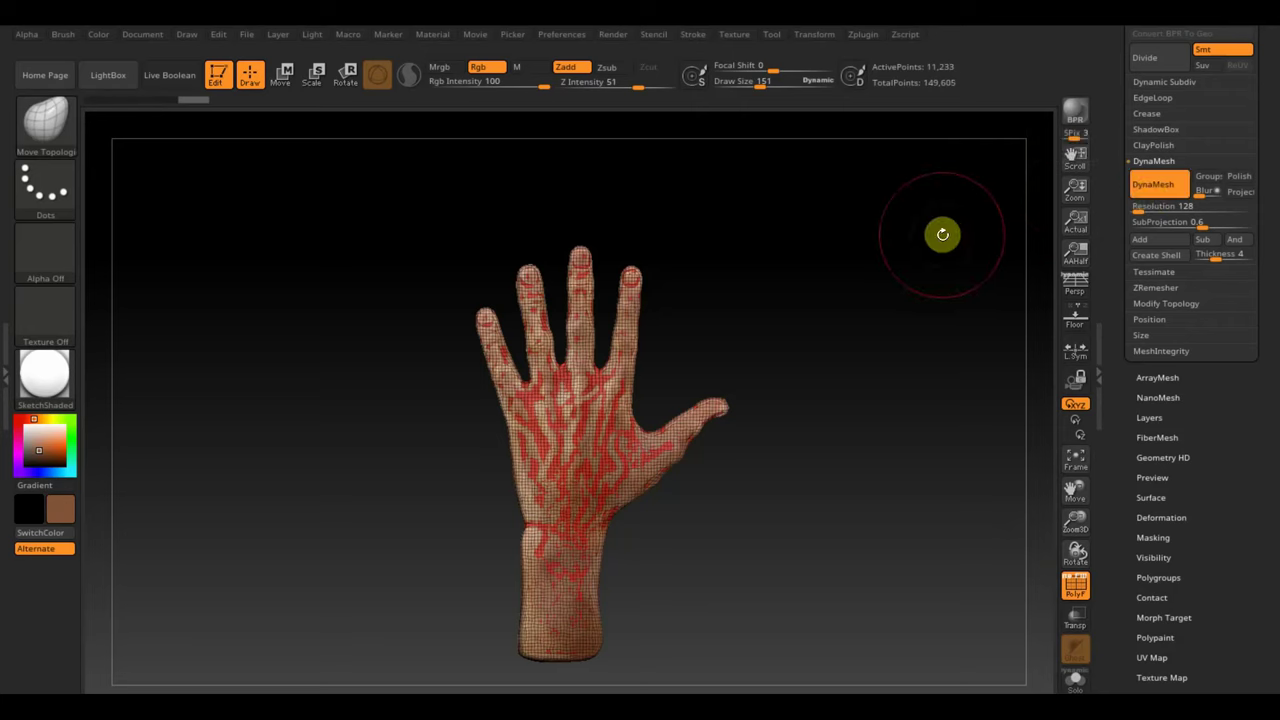
key("ctrl+z")
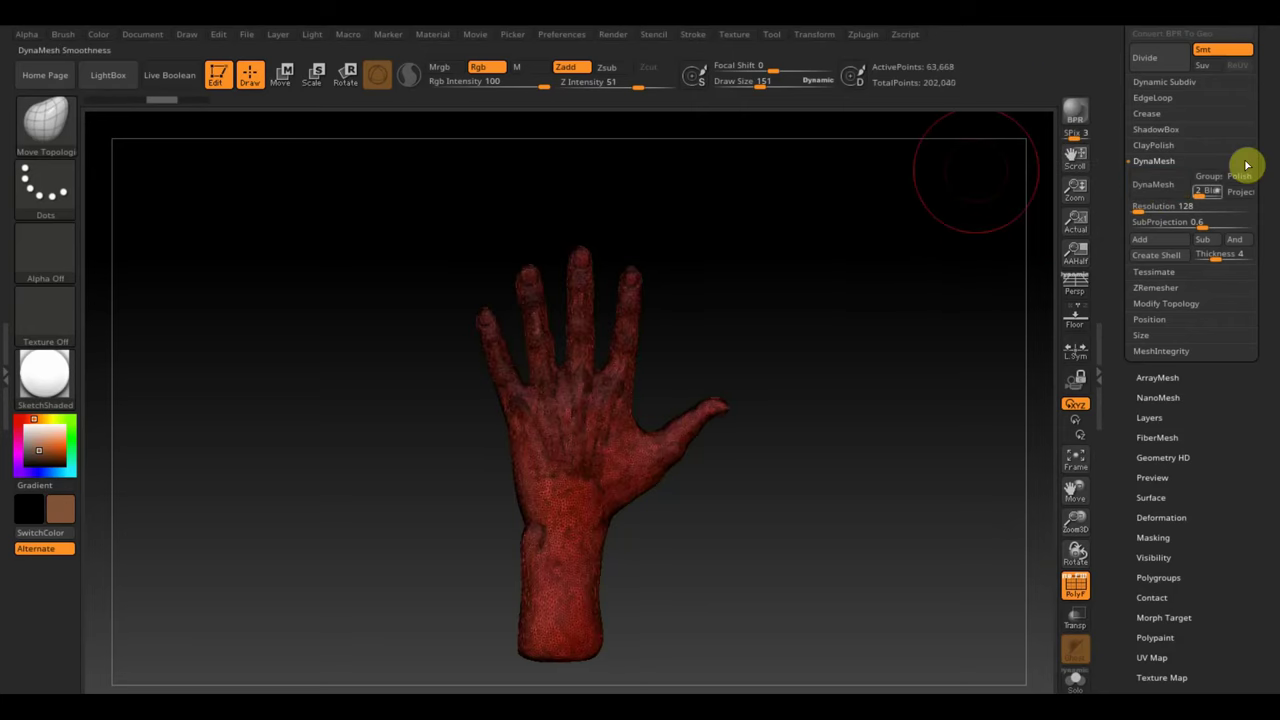
left_click(1140, 207)
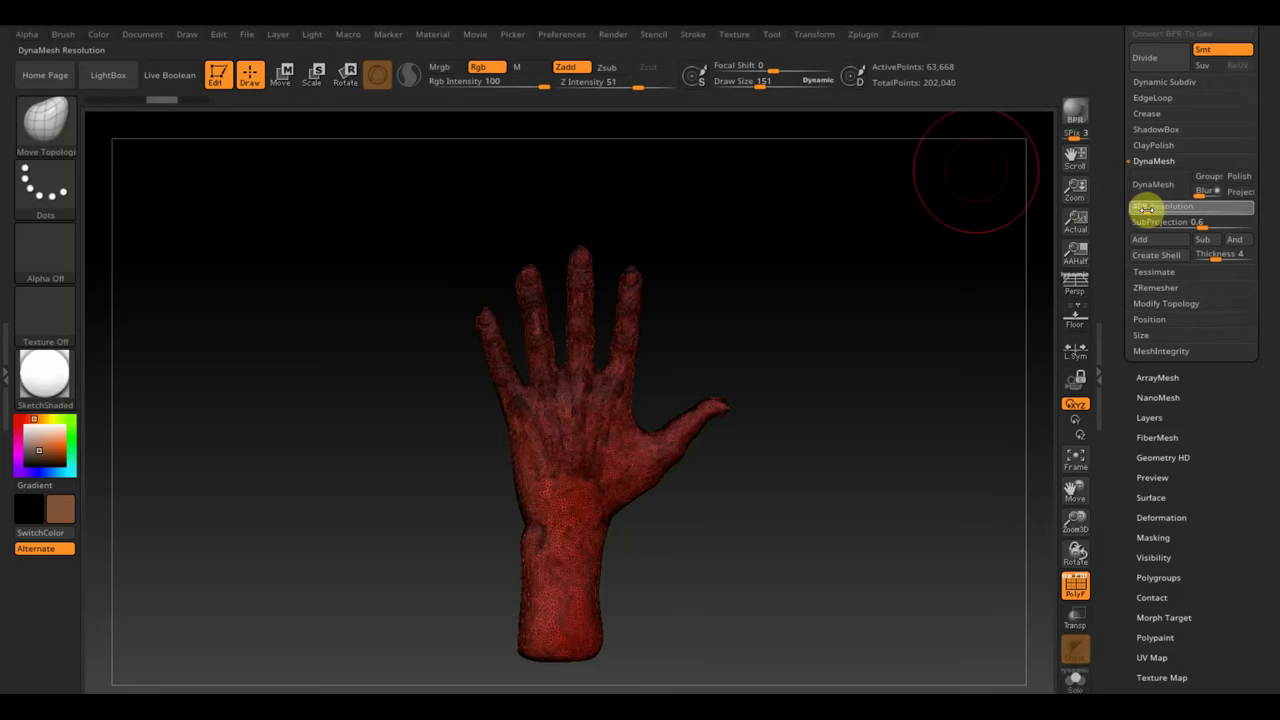
type("496")
left_click(1158, 189)
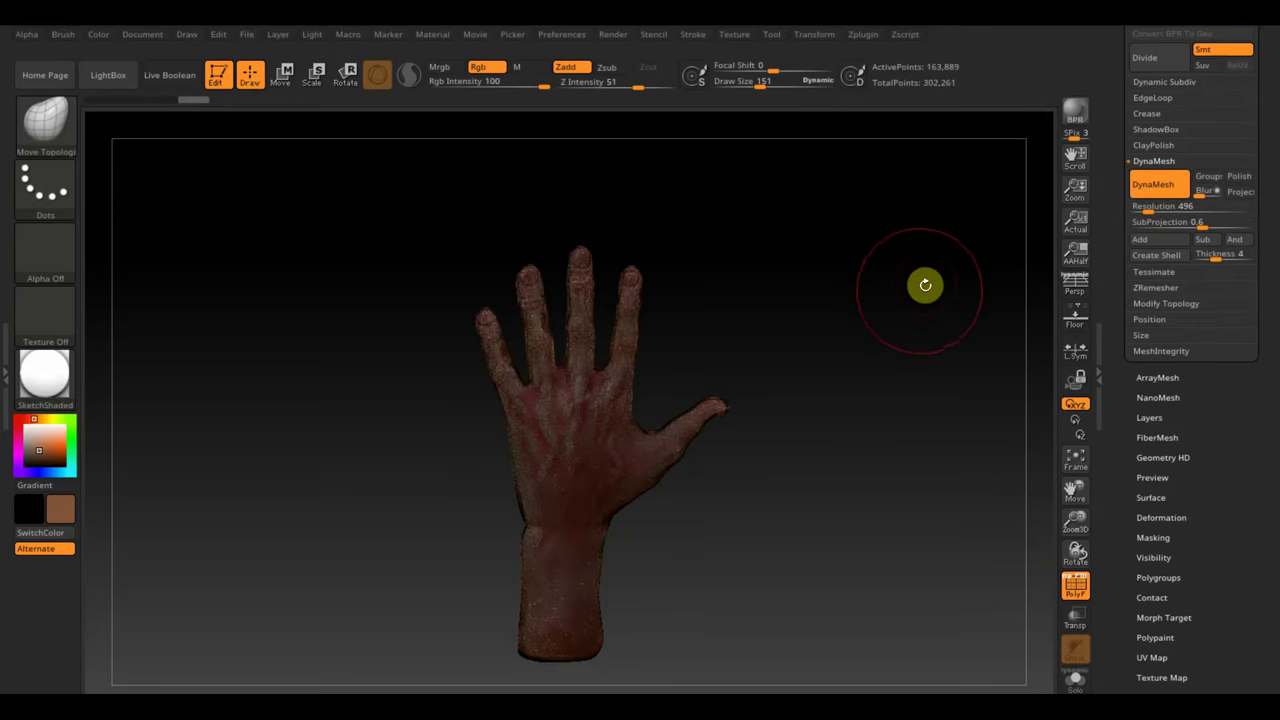
left_click(1075, 586)
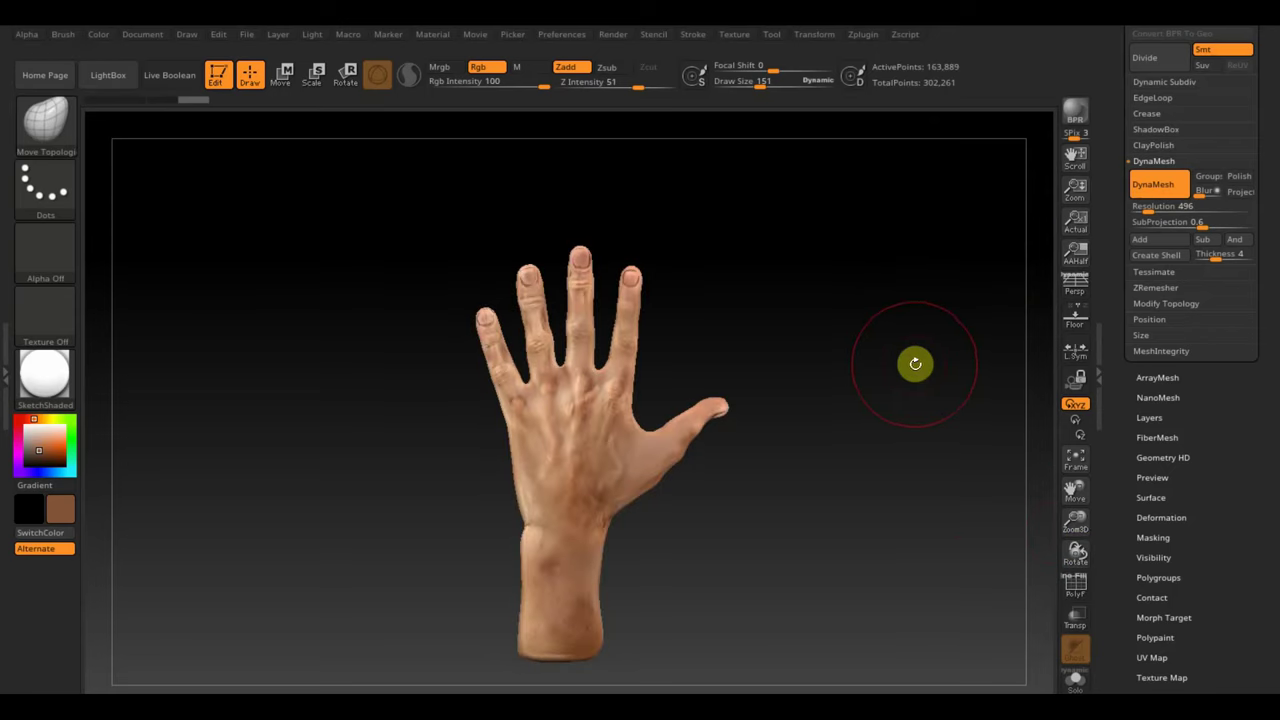
left_click_drag(915, 363, 910, 371)
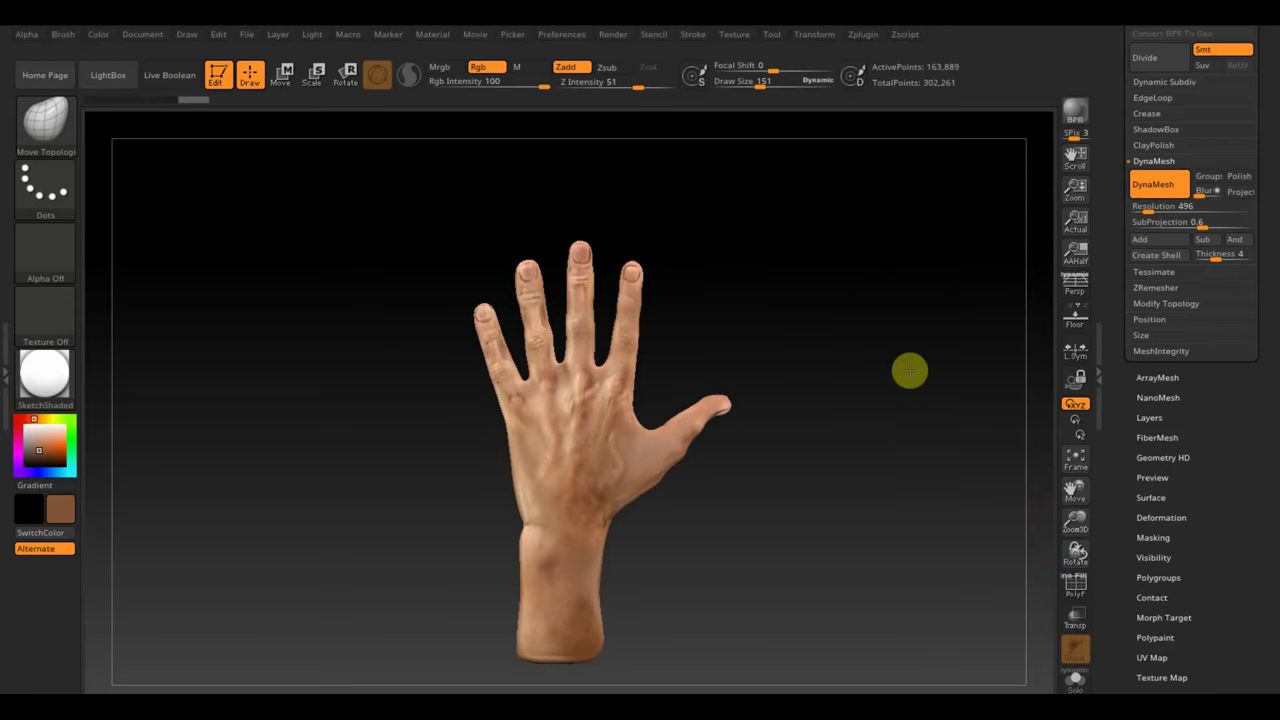
left_click_drag(1277, 143, 1277, 247)
Duplicate the hand again as кисть 5 and make кисть 4 active.
left_click(1153, 179)
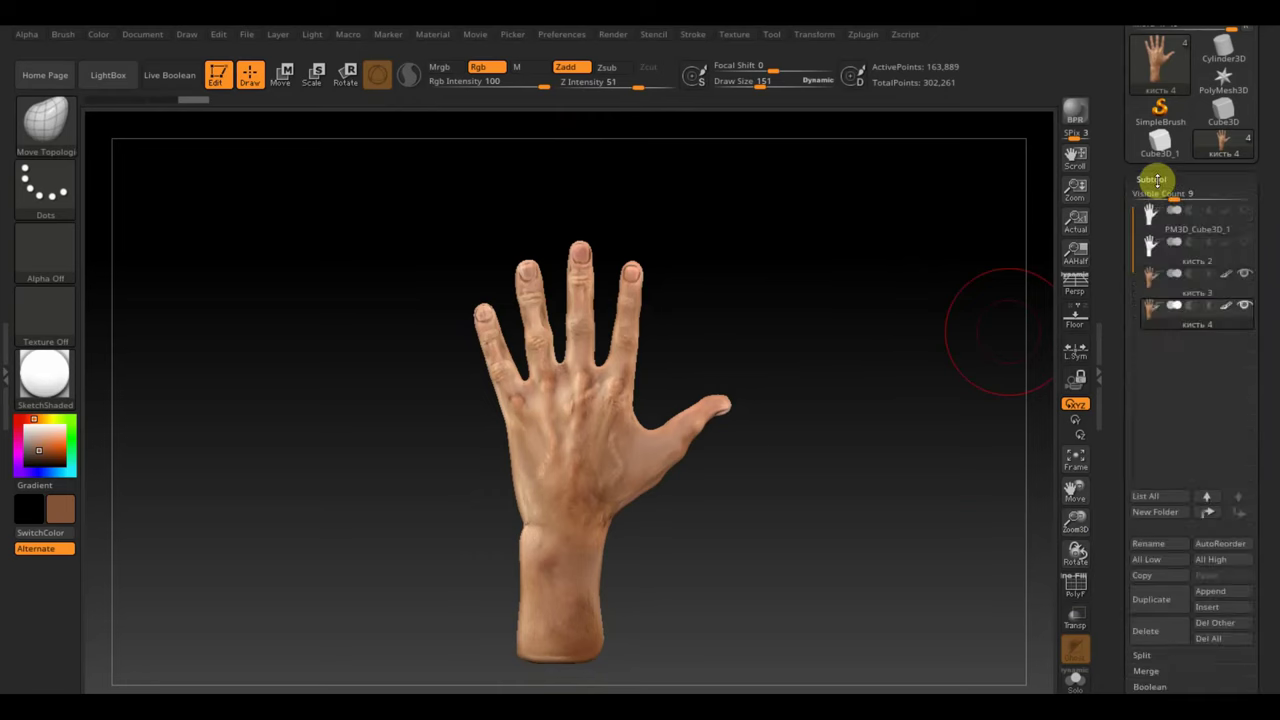
left_click(1151, 600)
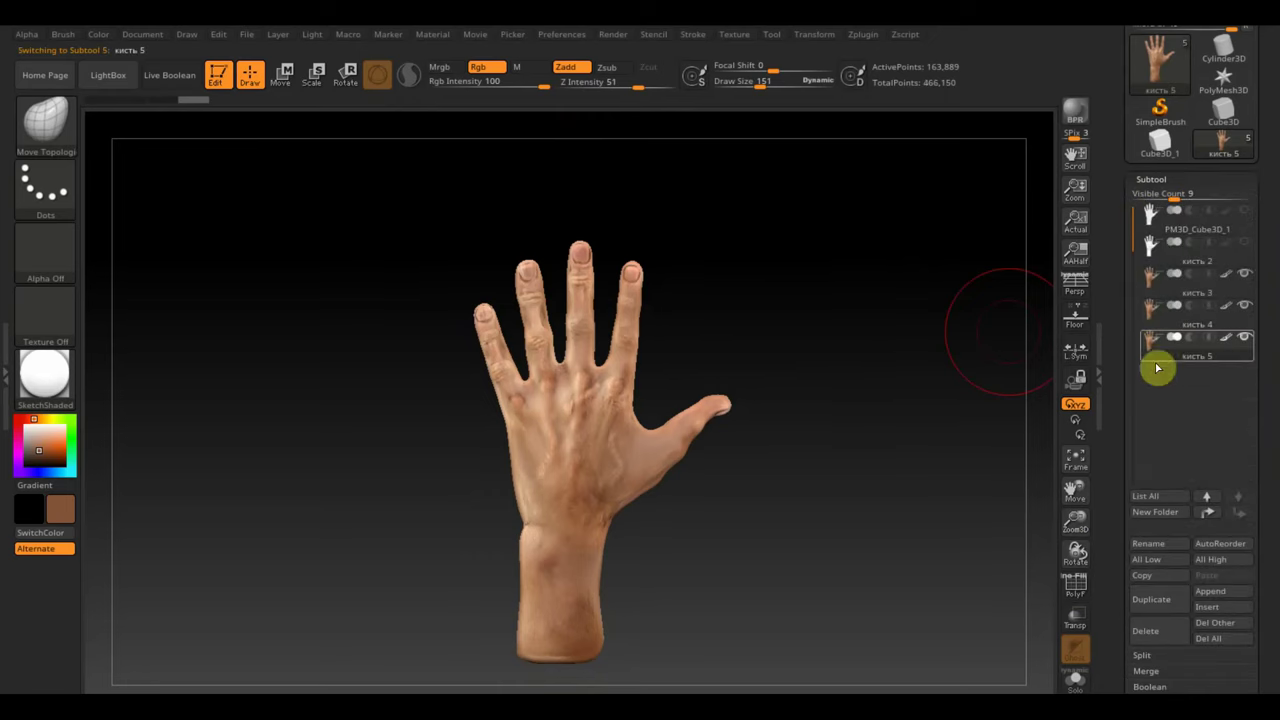
left_click(1160, 330)
left_click_drag(1268, 480, 1266, 371)
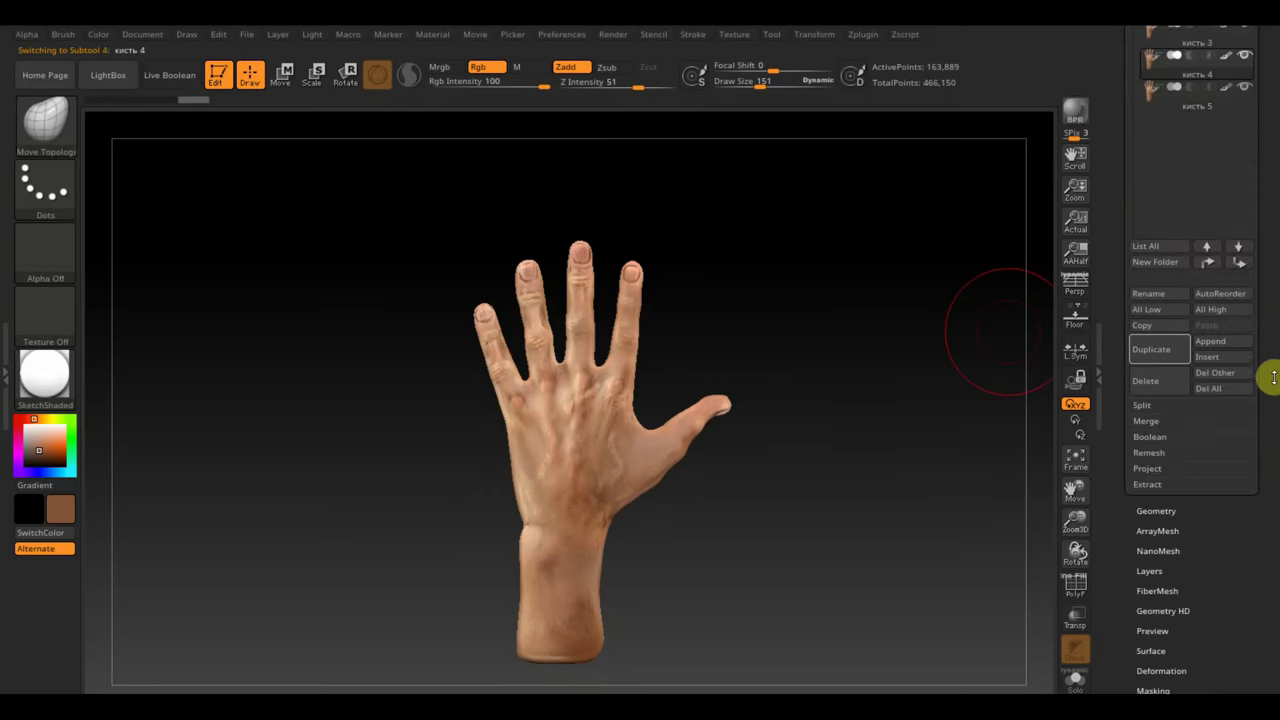
ZRemesh кисть 4 with Legacy (2018) at target 0.9 and inspect the new topology.
left_click(1160, 512)
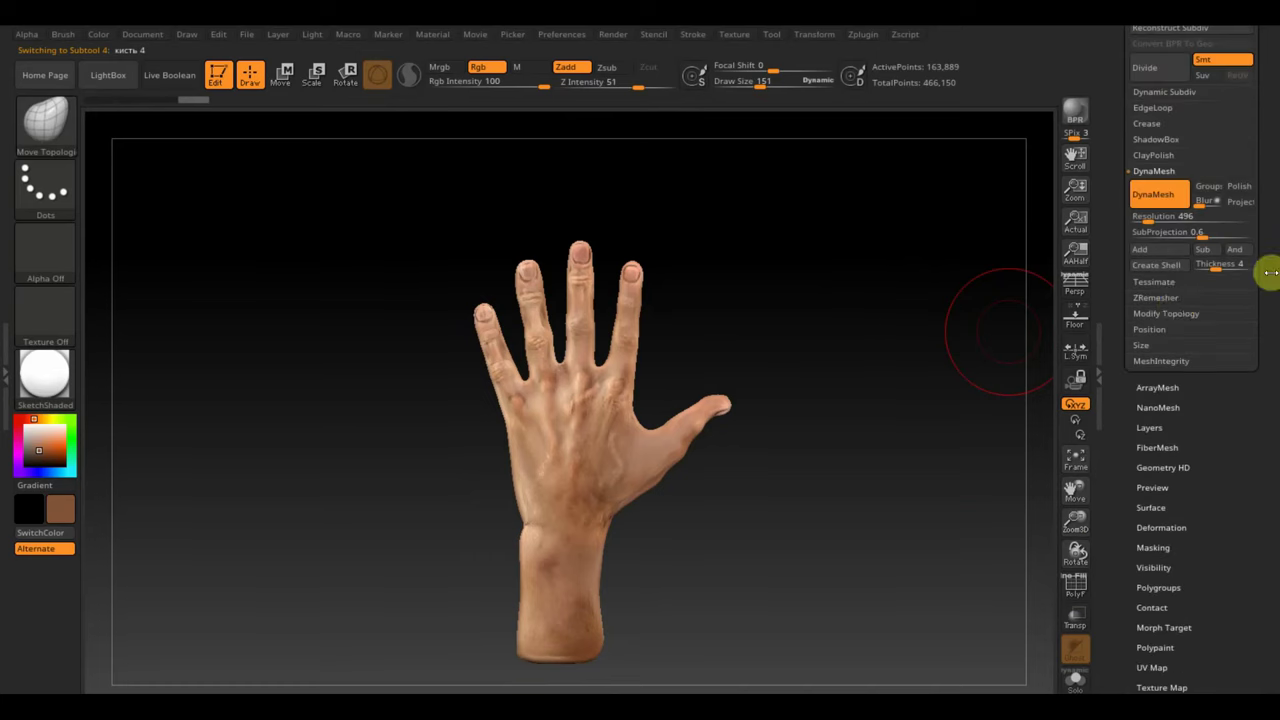
left_click(1158, 299)
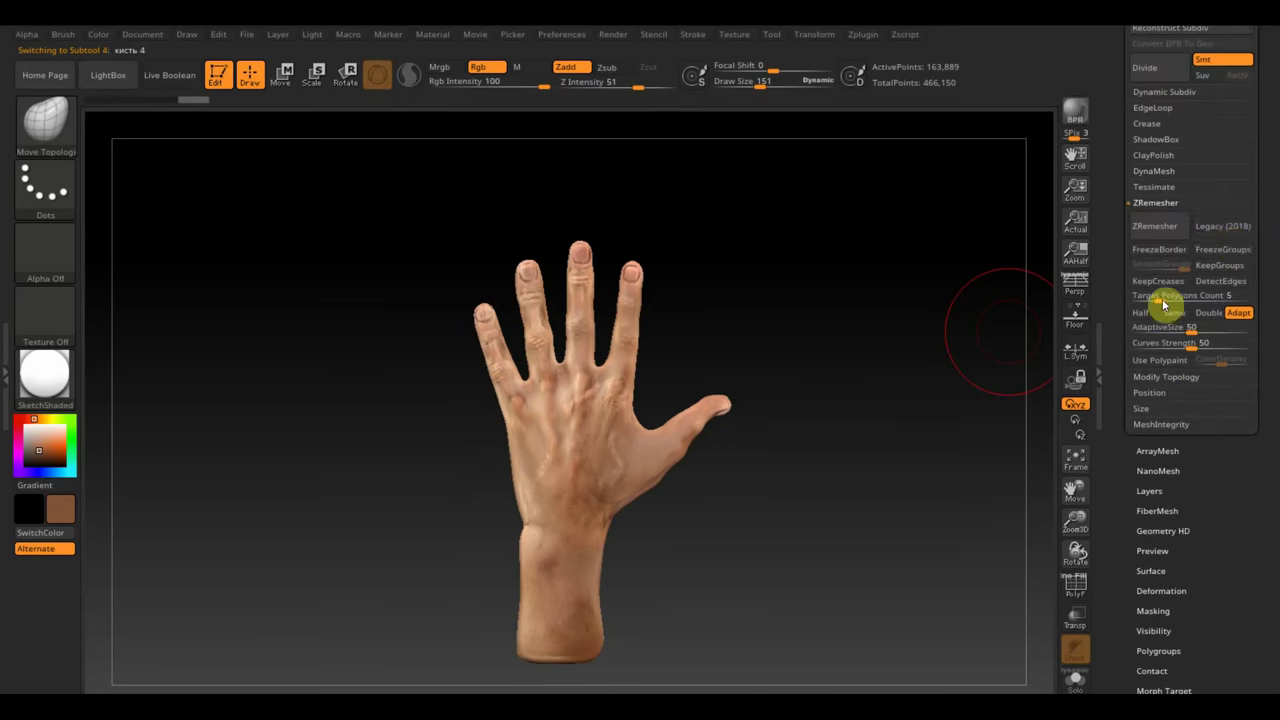
left_click(1224, 232)
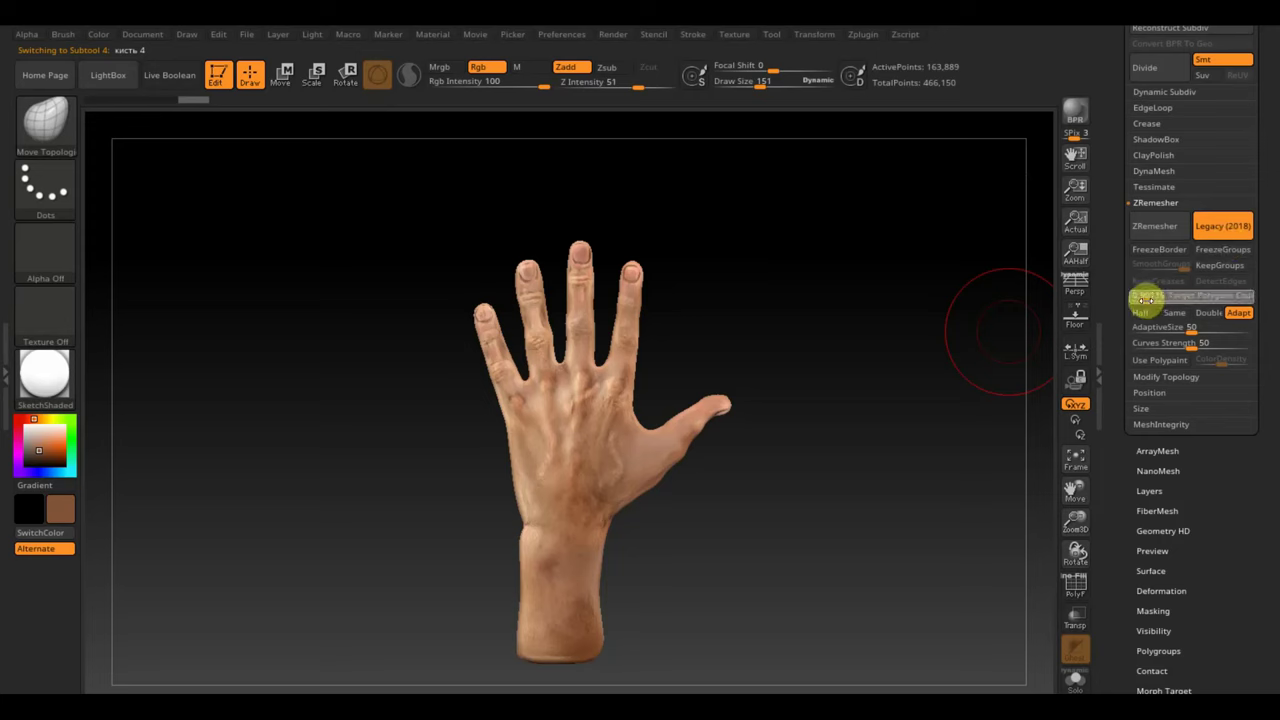
left_click_drag(1146, 299, 1140, 299)
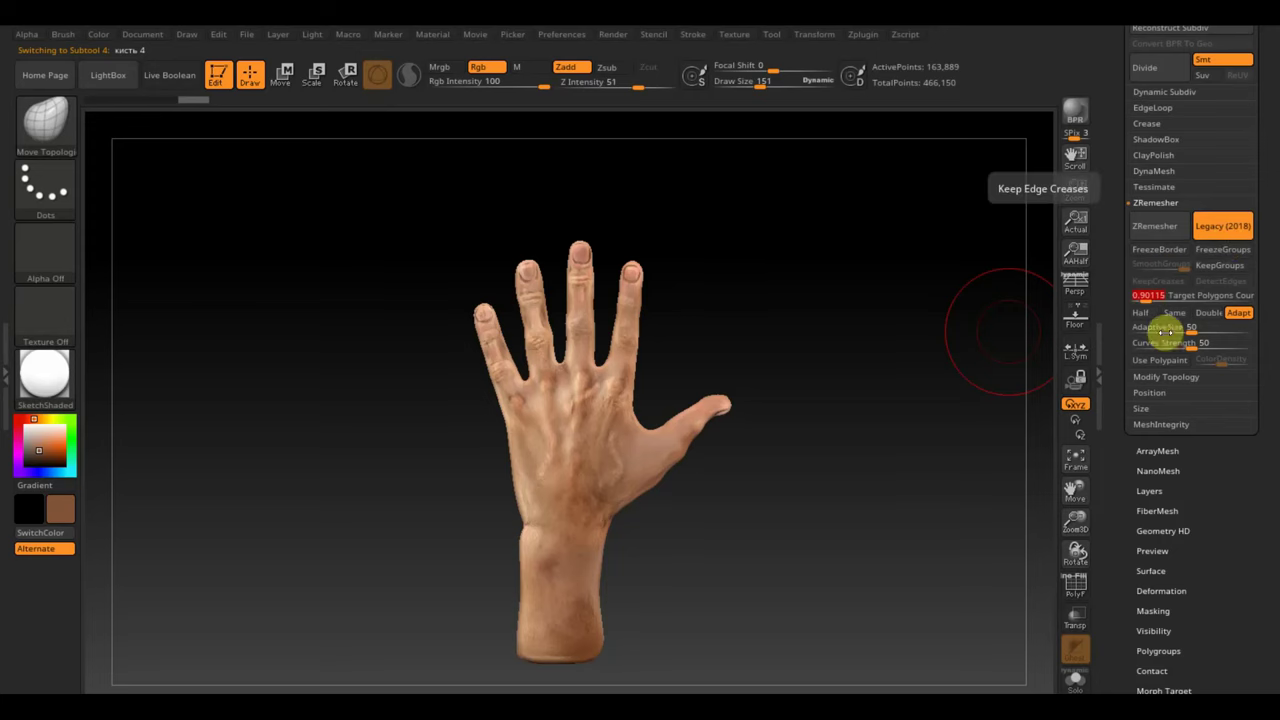
left_click(1168, 236)
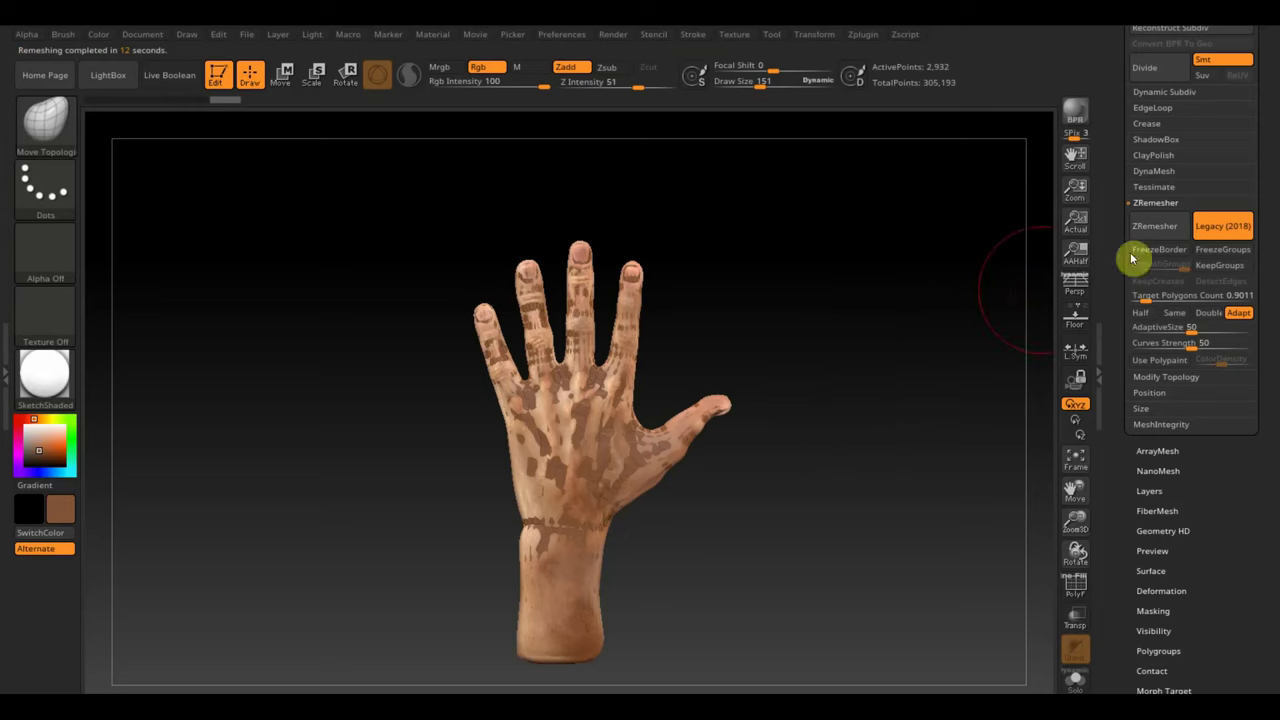
scroll(1278, 160, "up", 3)
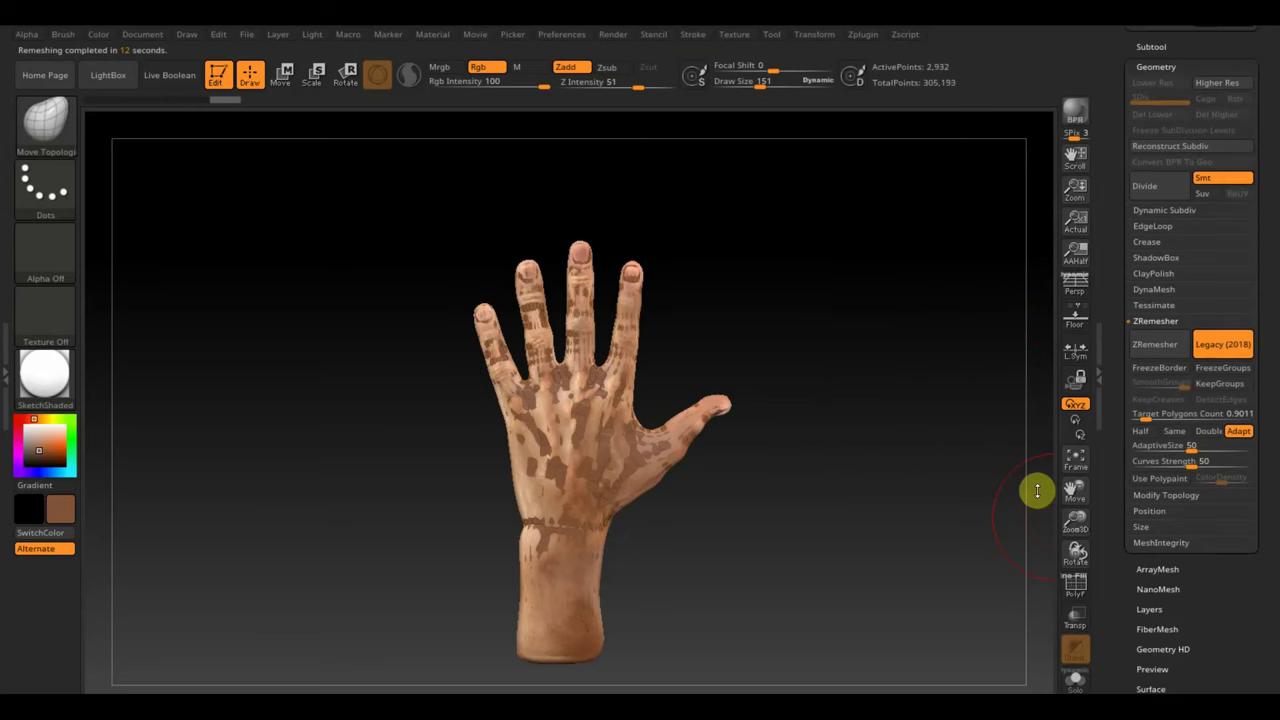
left_click(1082, 588)
mouse_move(888, 394)
left_mouse_down("alt")
mouse_move(938, 527)
mouse_move(903, 432)
left_mouse_up("alt")
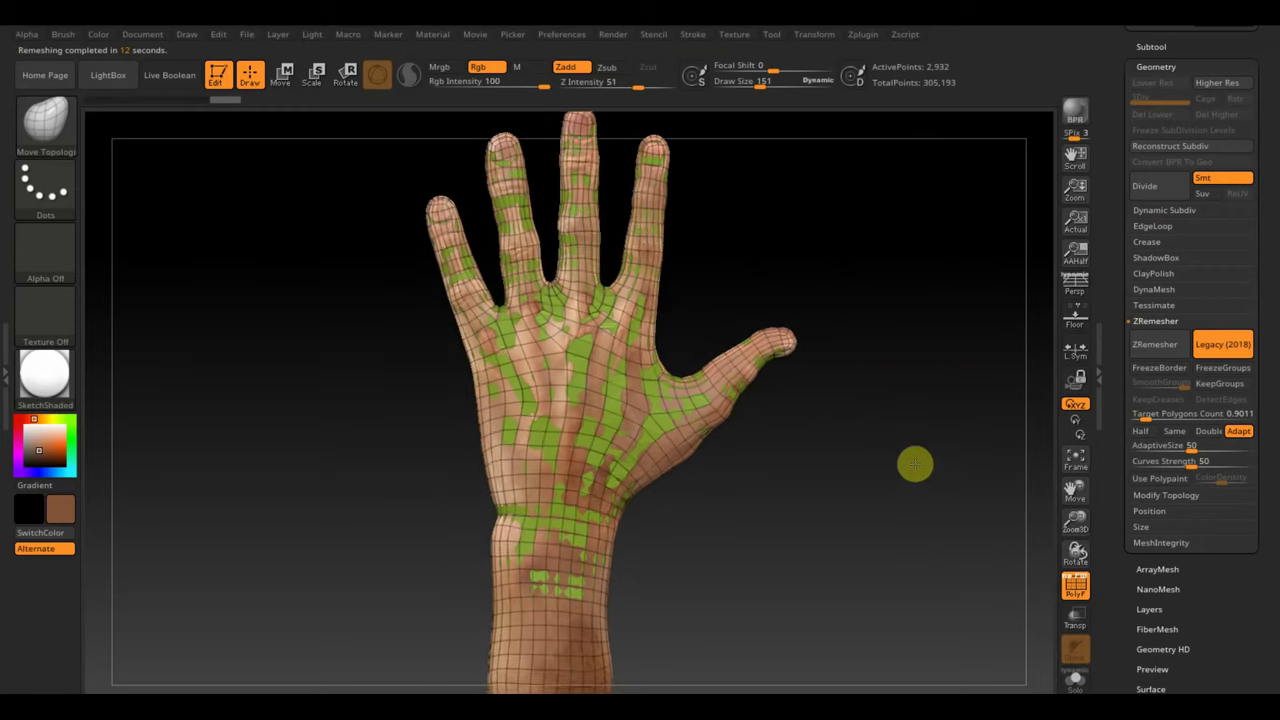
left_click(1077, 586)
Subdivide the remeshed hand and ProjectAll the original's sculpted detail and skin paint onto it.
left_click(1185, 56)
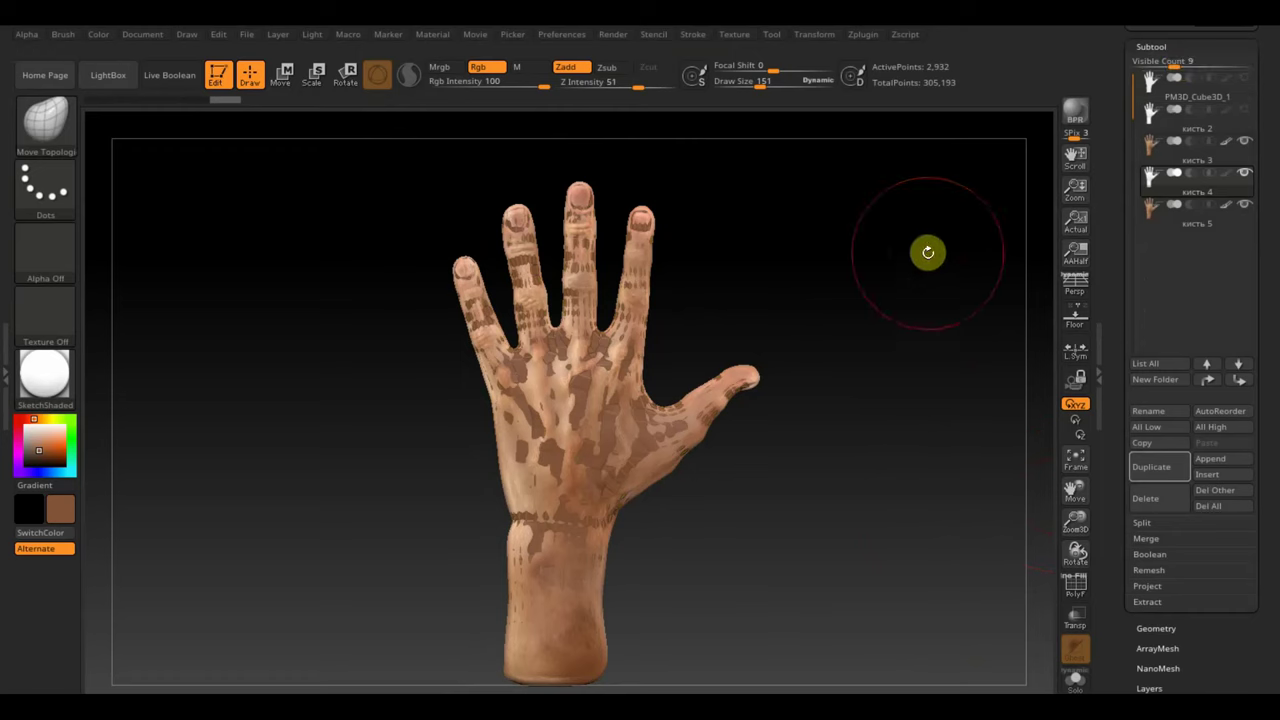
left_click(929, 257, "ctrl")
left_click(929, 257, "ctrl")
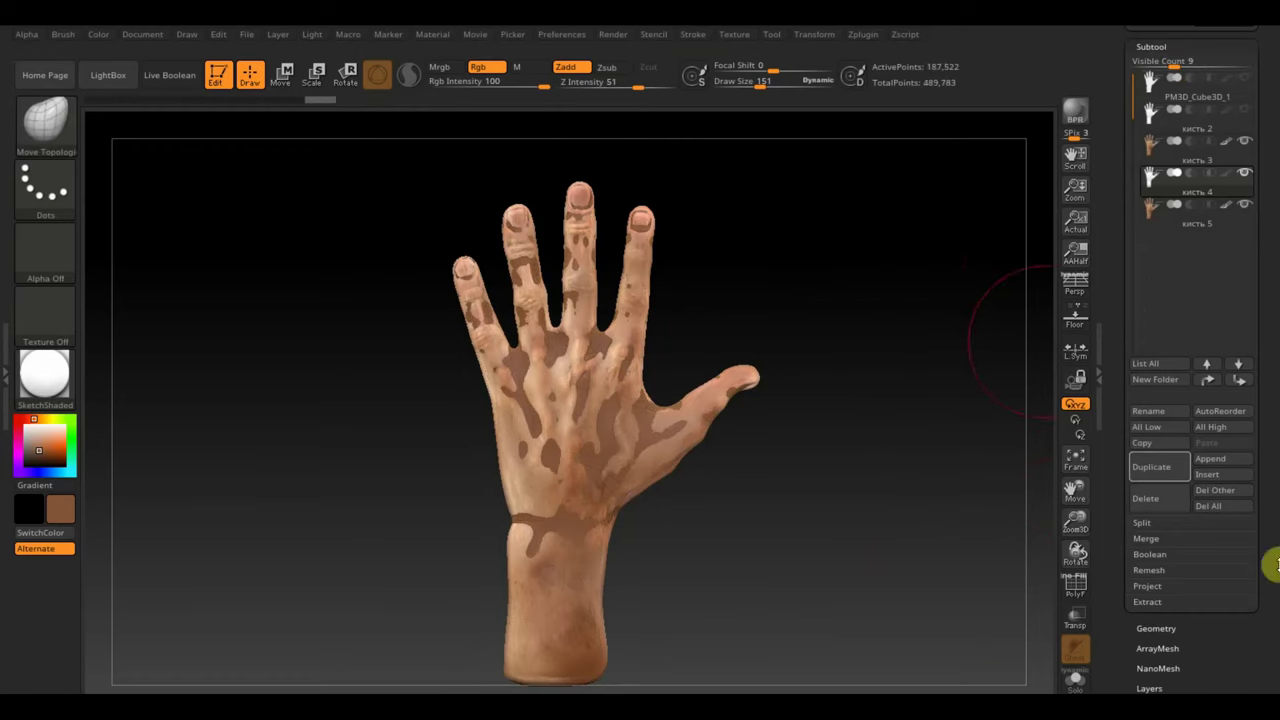
left_click(1150, 586)
left_click(1160, 626)
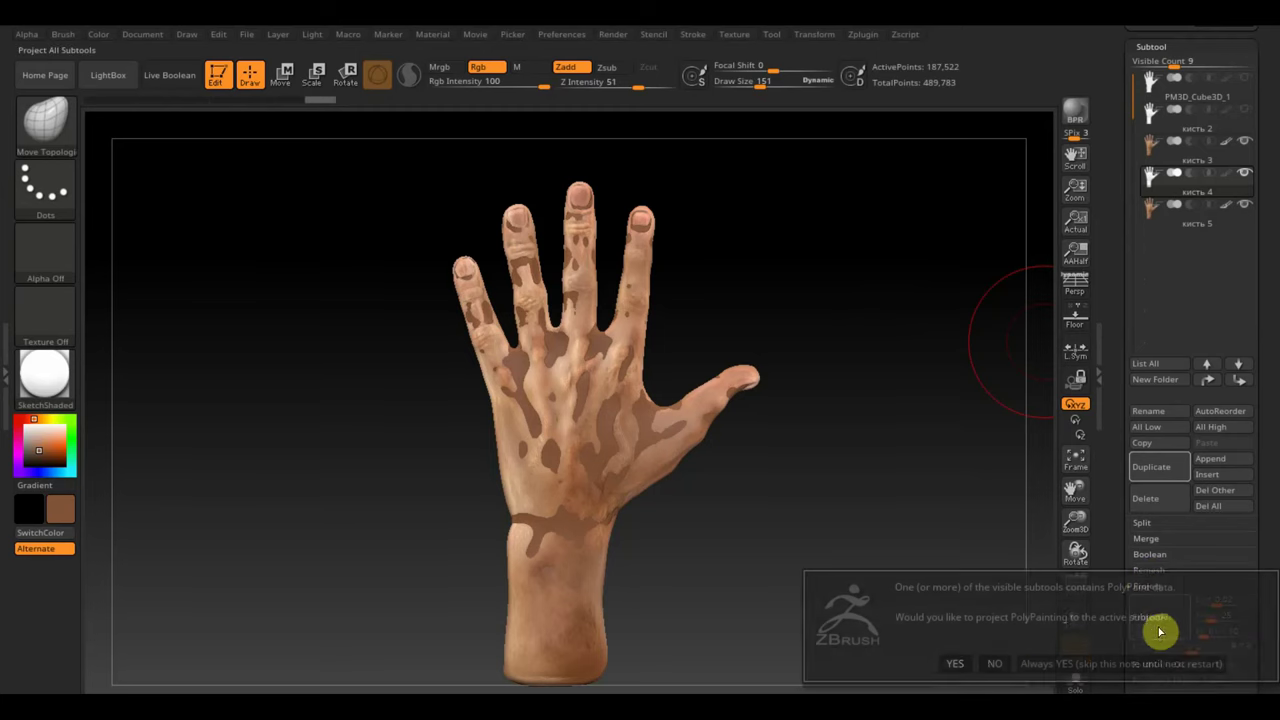
left_click(953, 663)
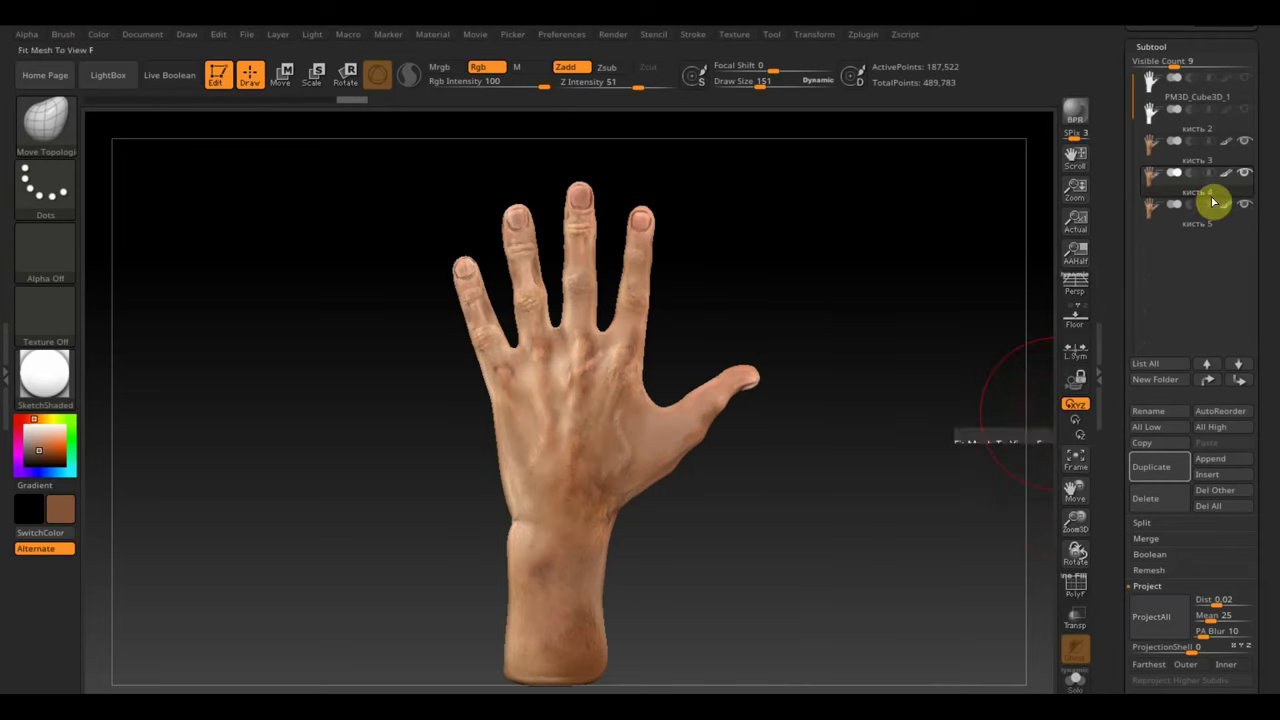
left_click(1075, 590)
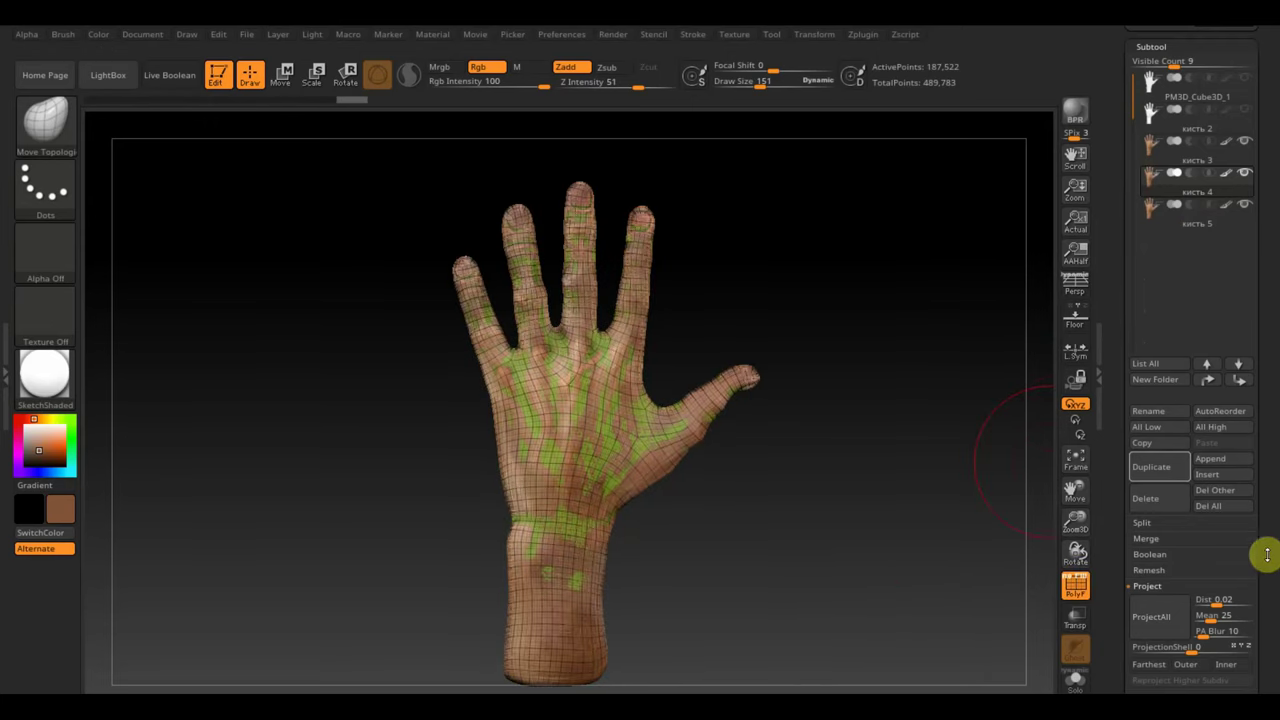
Check subdivision levels 1 through 4 in Geometry, ending at level 4.
scroll(1270, 480, "down", 5)
left_click(1175, 387)
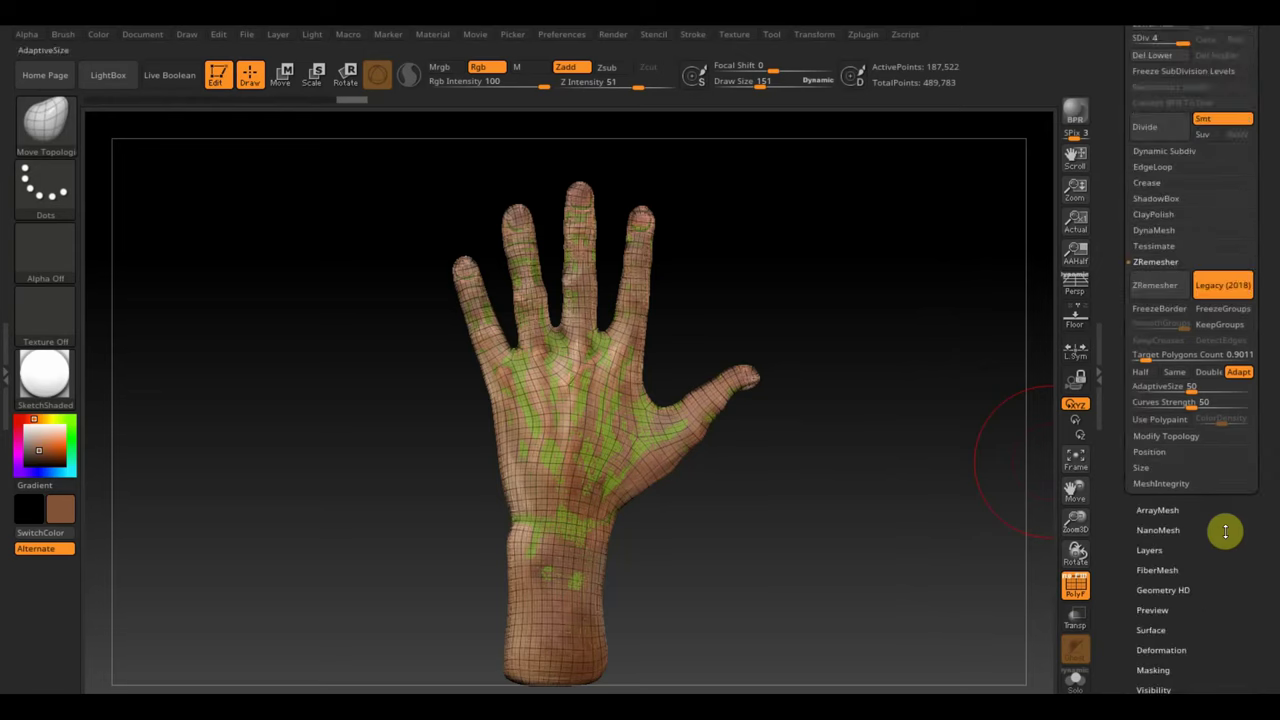
scroll(1230, 519, "up", 3)
left_click_drag(1174, 209, 1119, 213)
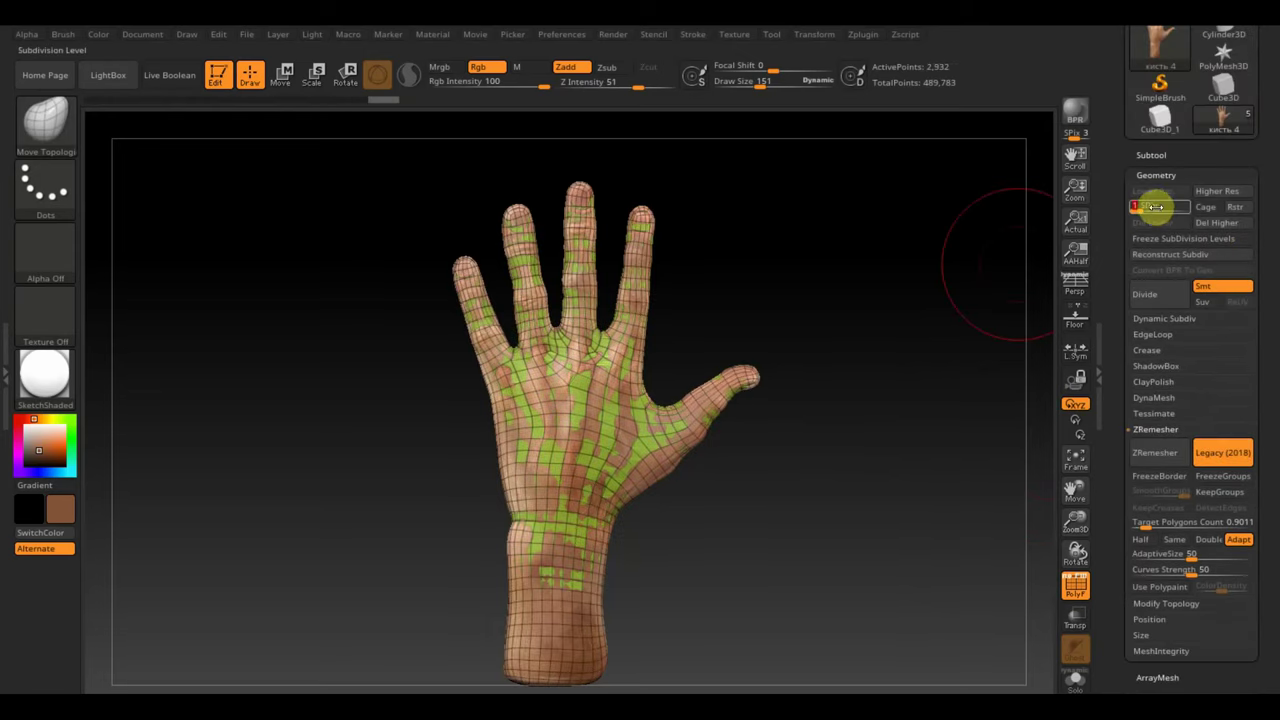
left_click_drag(1136, 208, 1185, 213)
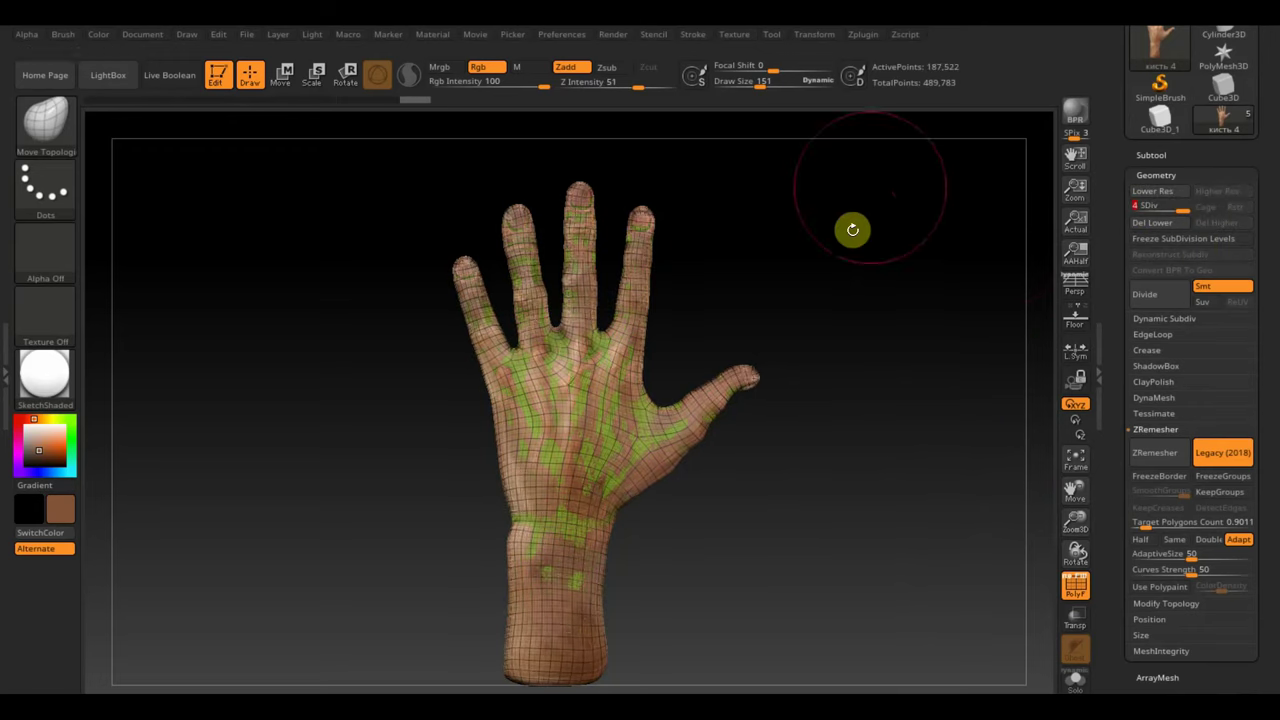
left_click(866, 38)
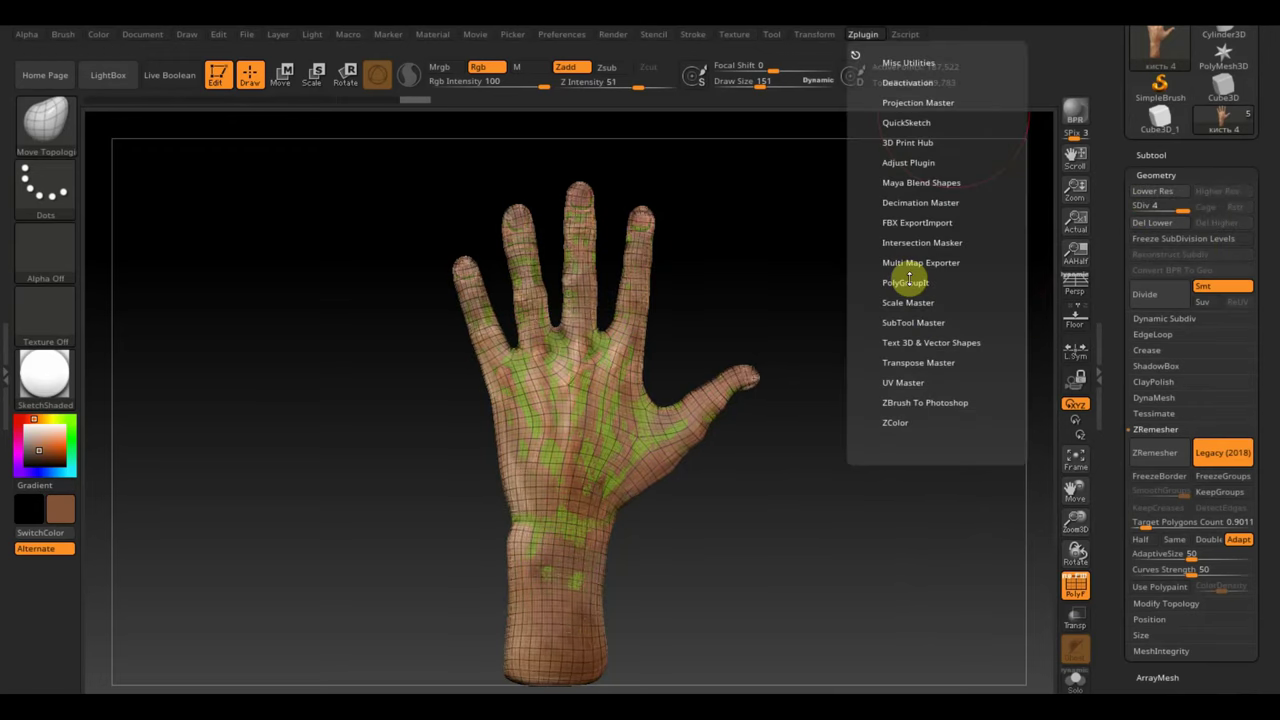
With UV Master, unwrap a clone of the hand and copy its UVs.
left_click(905, 382)
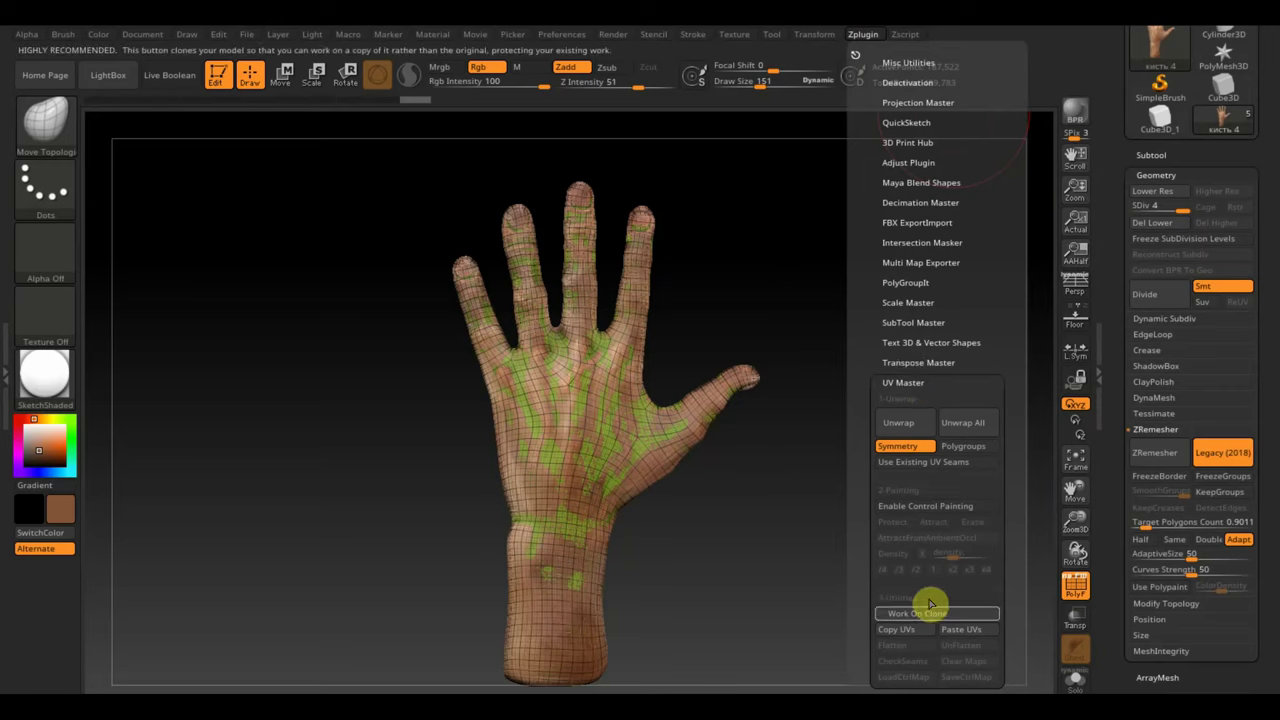
left_click(930, 604)
left_click(895, 428)
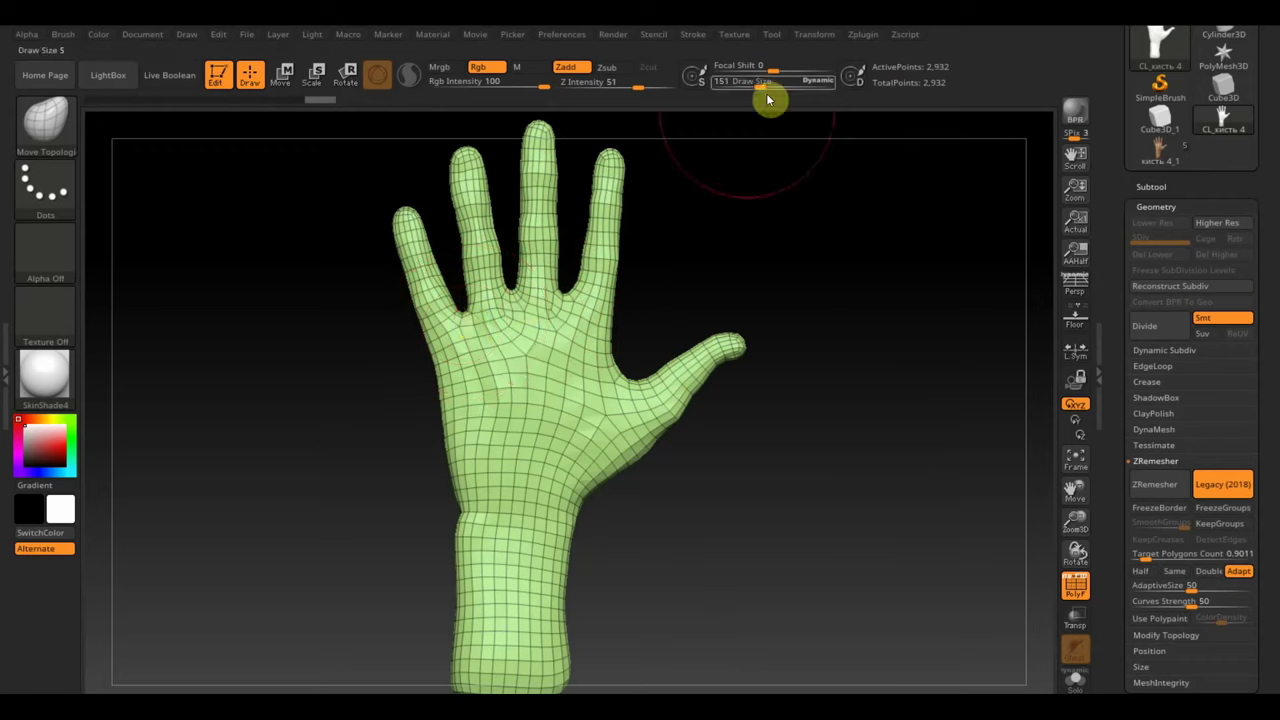
left_click(864, 35)
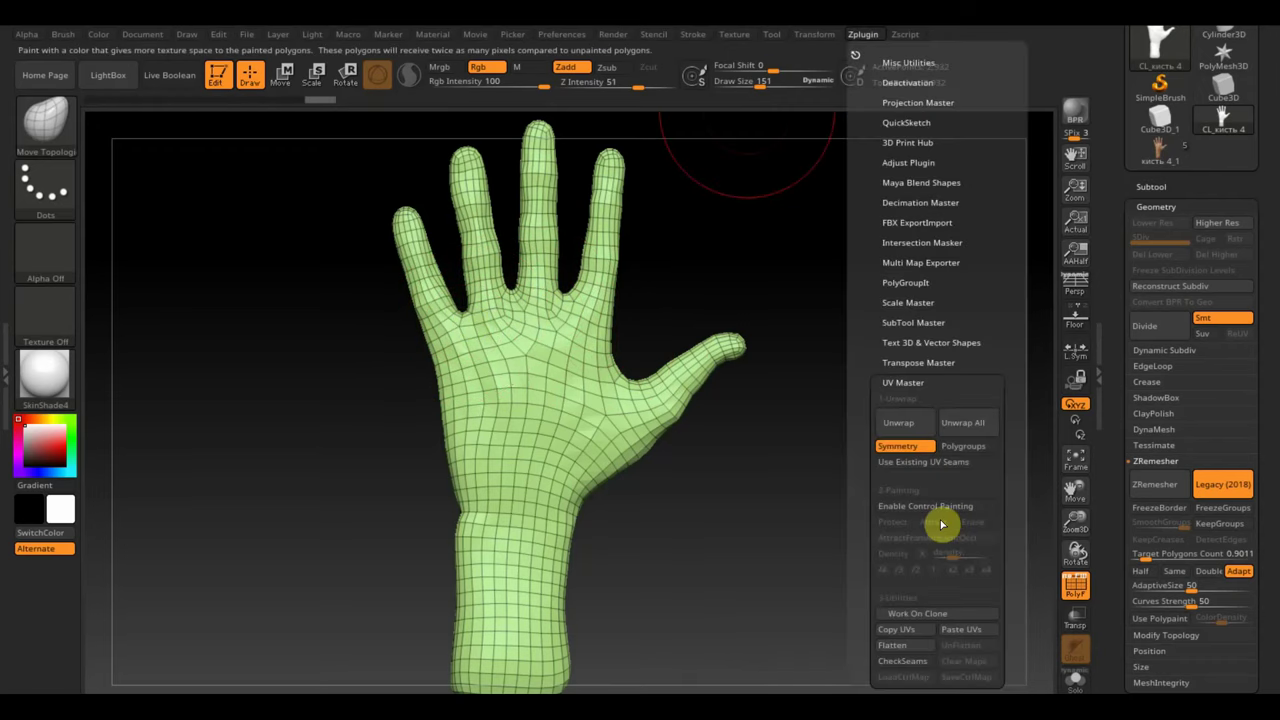
left_click(907, 630)
Paste the copied UVs onto the original polypainted hand кисть 4_1.
left_click(1160, 150)
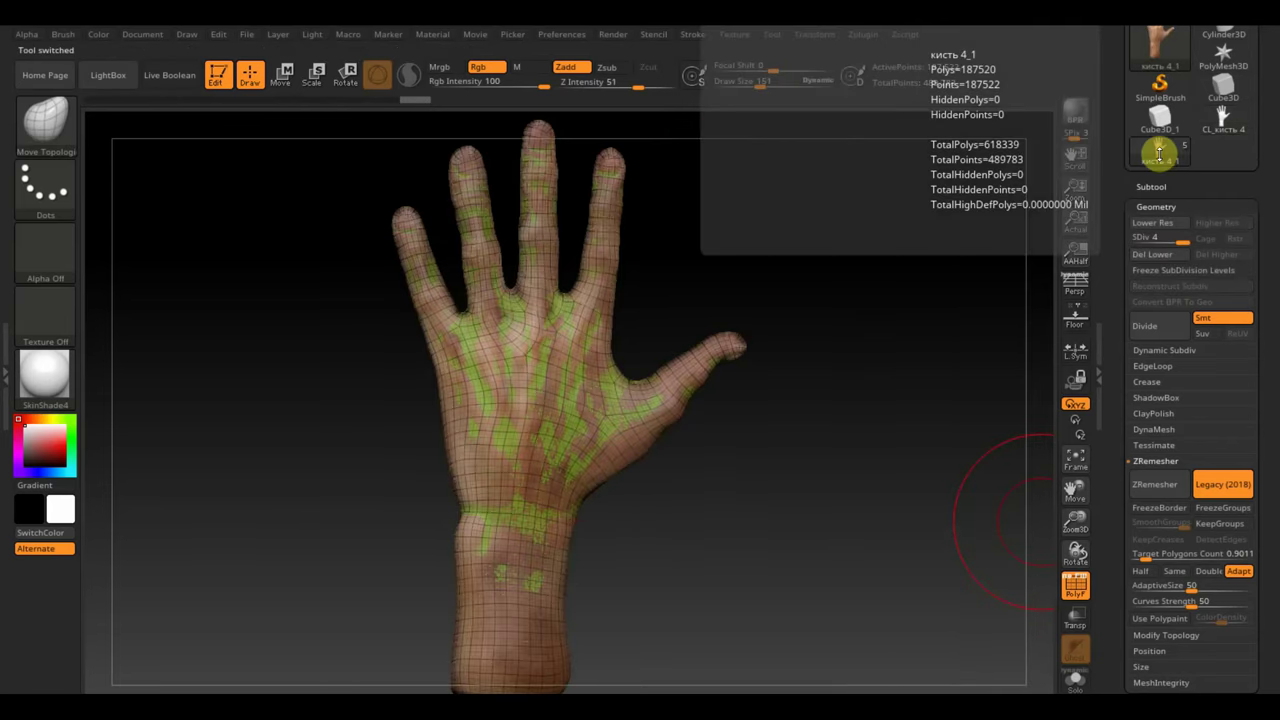
left_click(863, 34)
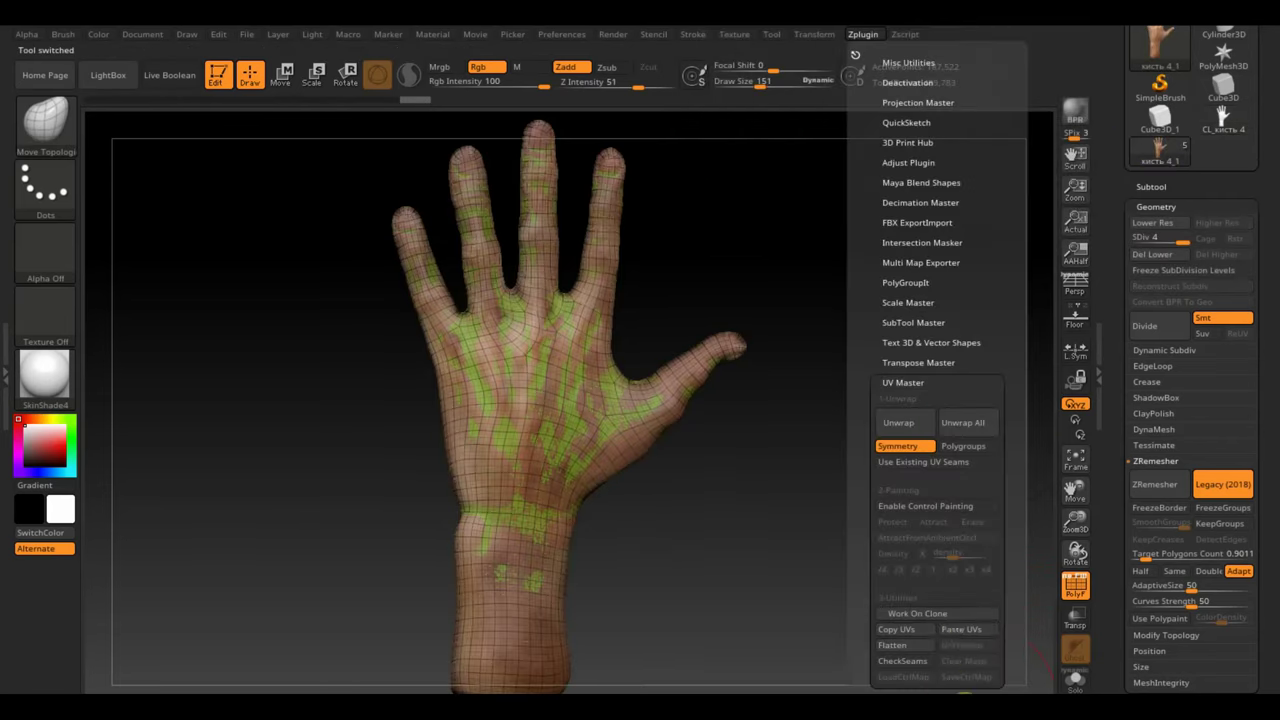
left_click(965, 630)
left_click_drag(1273, 646, 1275, 470)
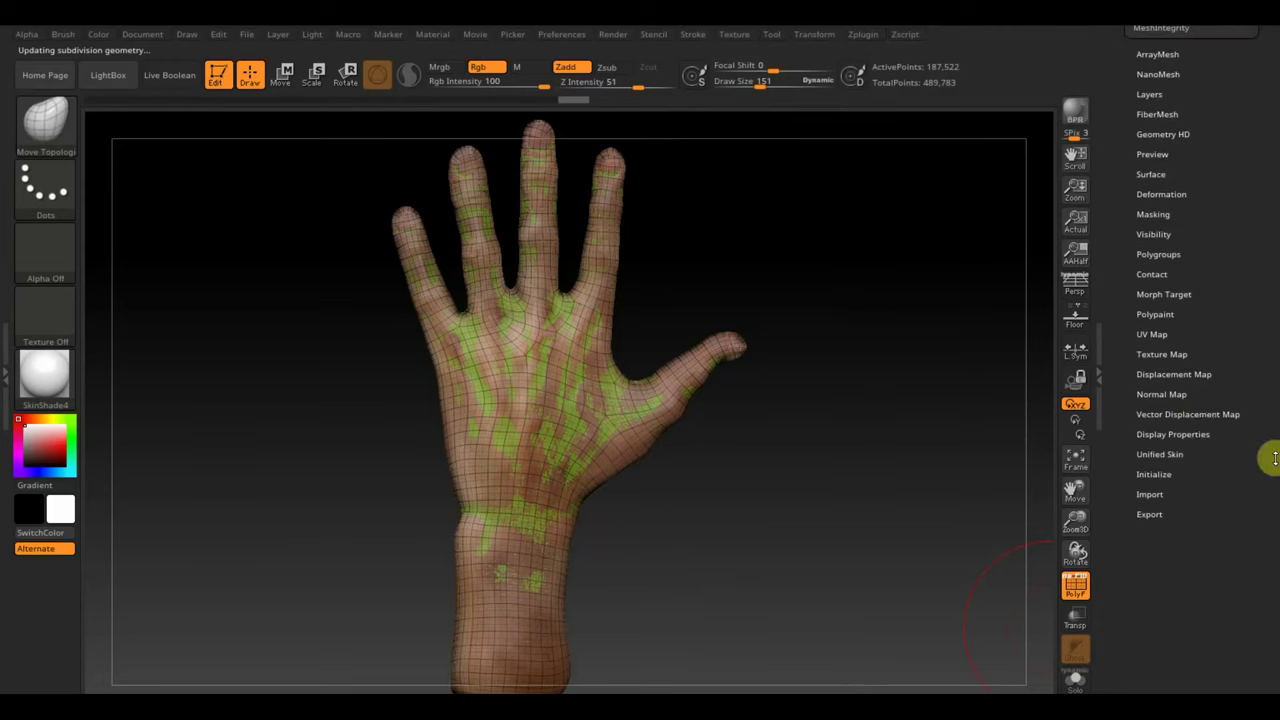
Create a new 2048×2048 texture map from the hand's polypaint.
left_click(1162, 354)
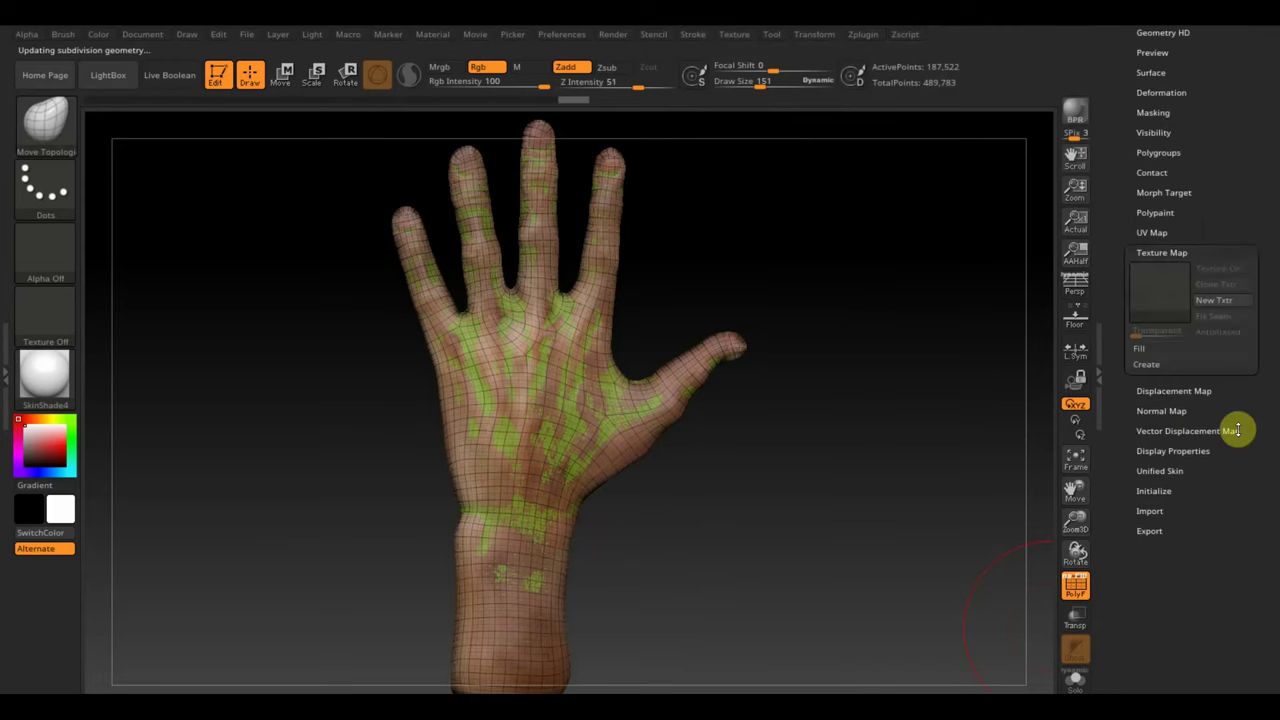
left_click(1150, 419)
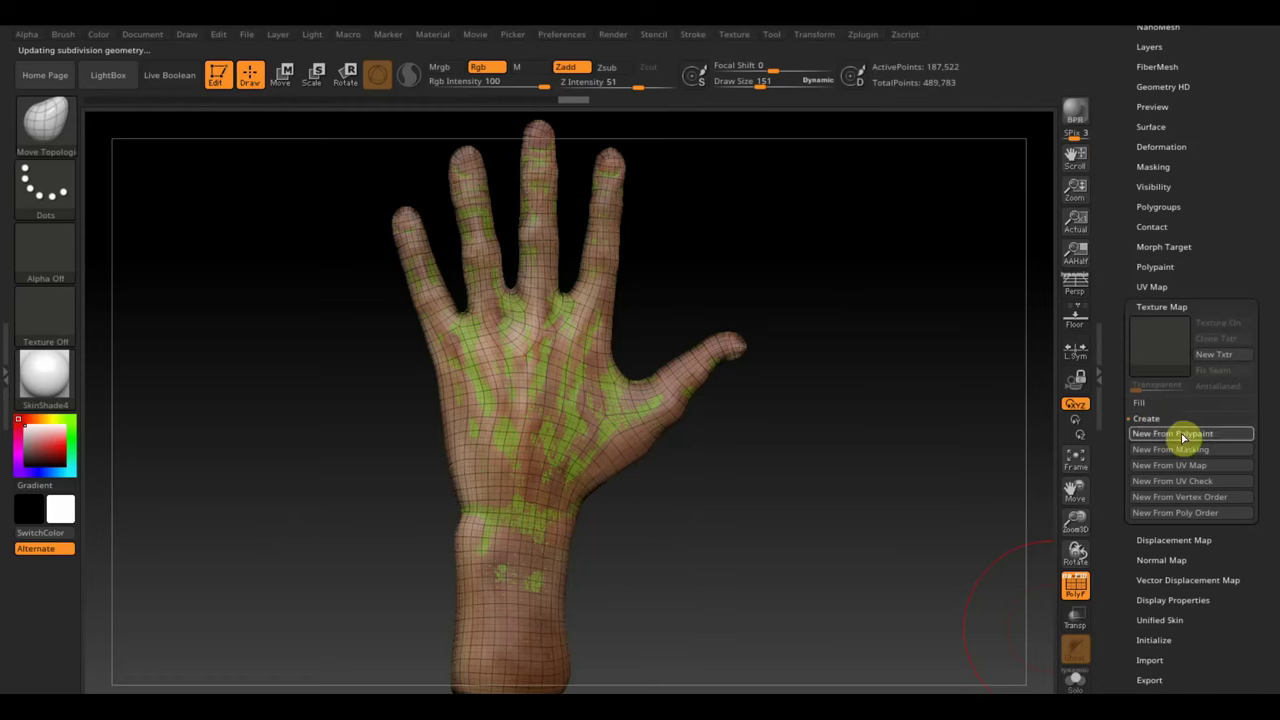
left_click(1180, 433)
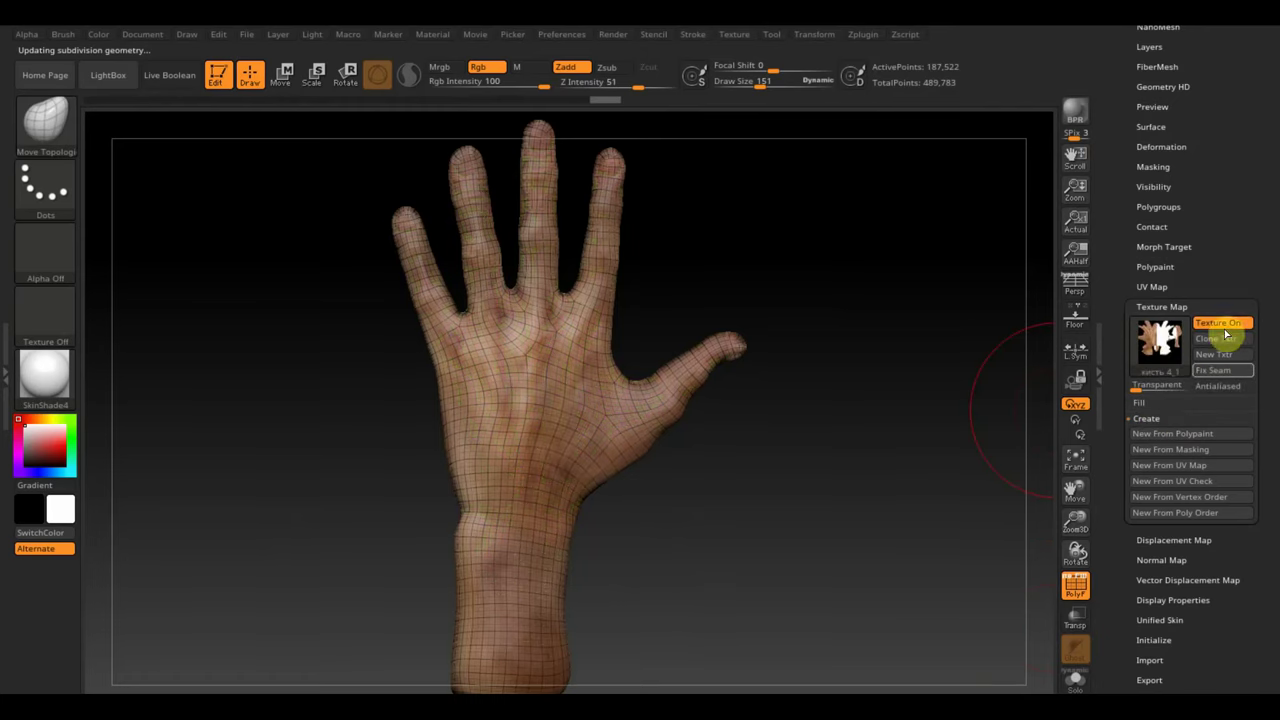
mouse_move(1158, 342)
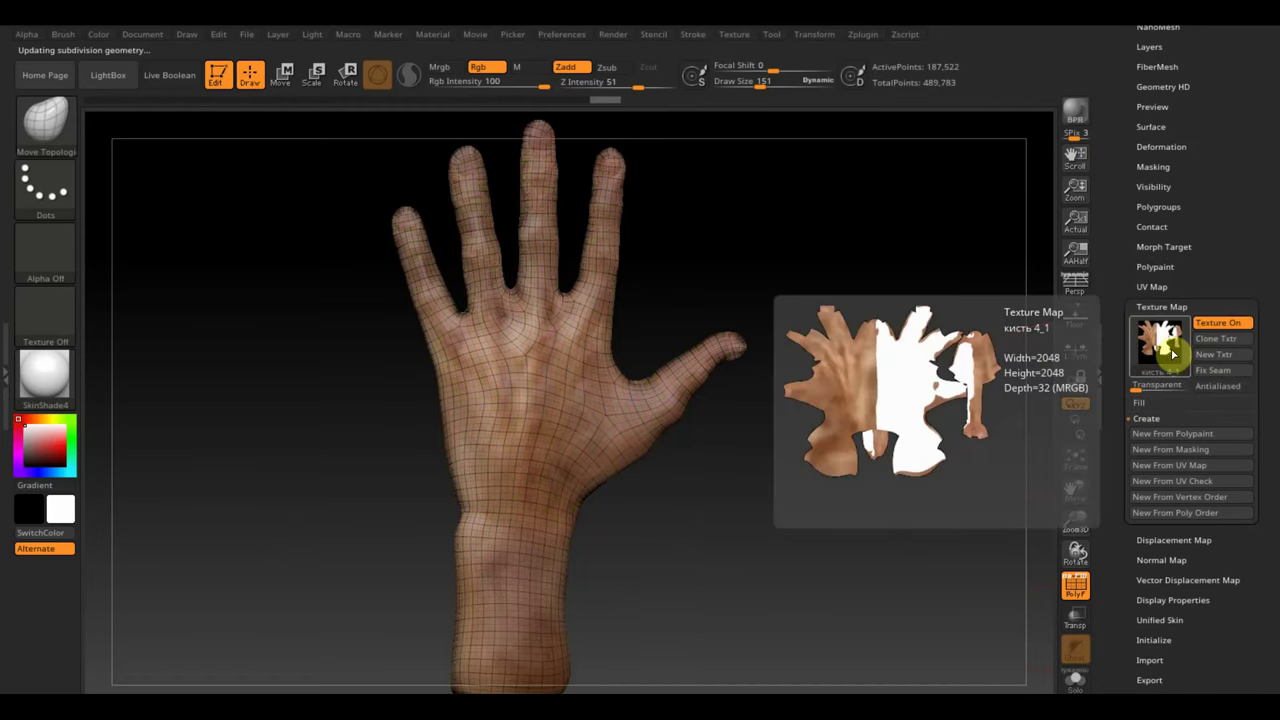
mouse_move(800, 440)
left_mouse_down()
mouse_move(706, 467)
mouse_move(713, 451)
left_mouse_up()
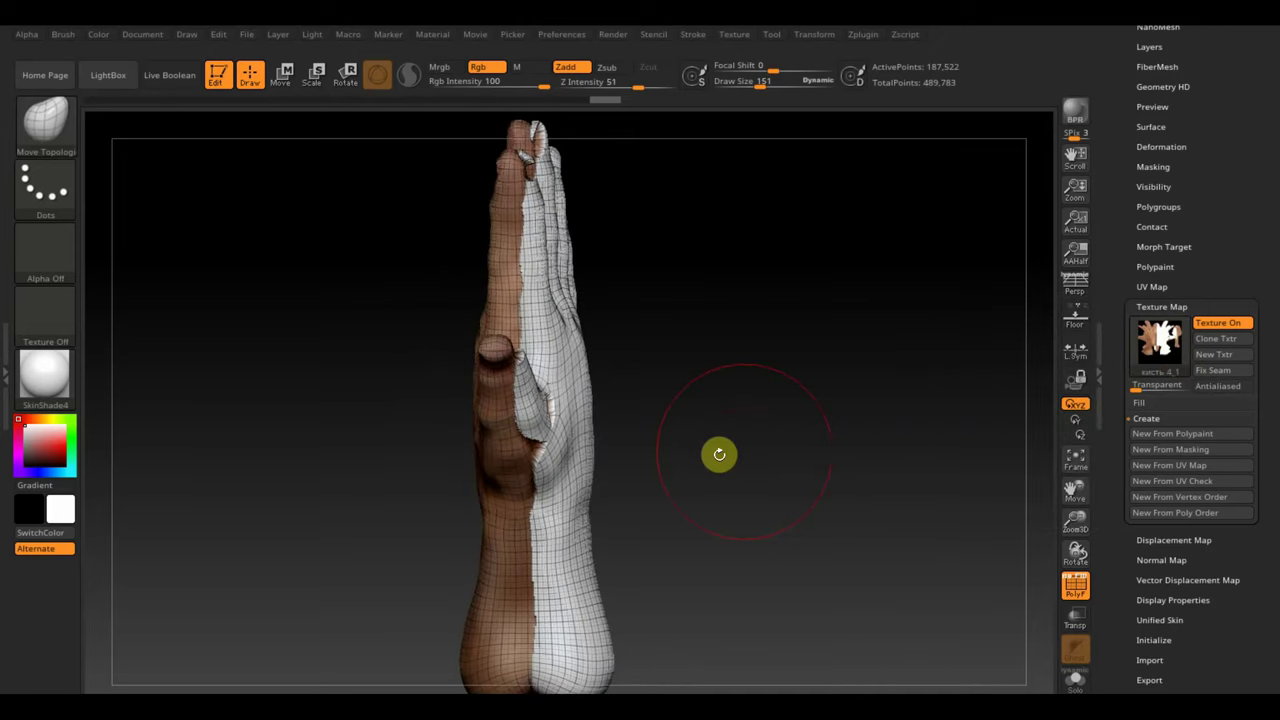
Bring up the hand's subtool list.
scroll(1229, 223, "up", 5)
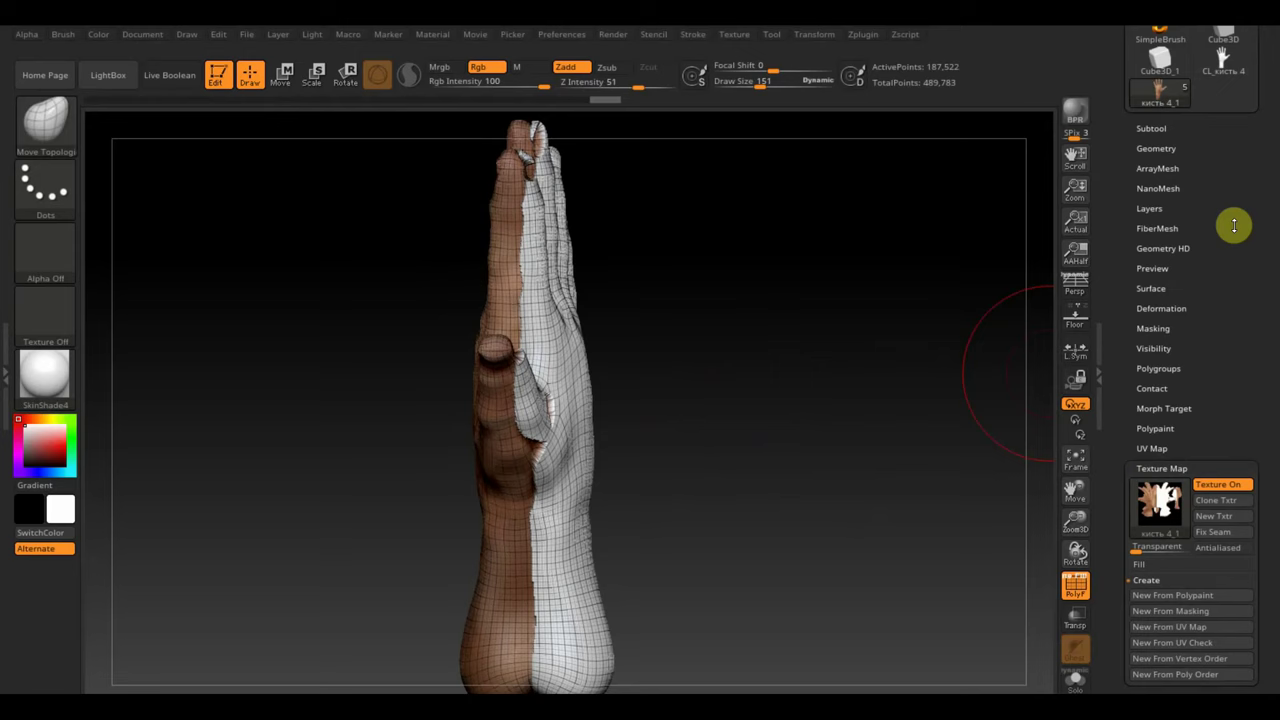
left_click(1160, 129)
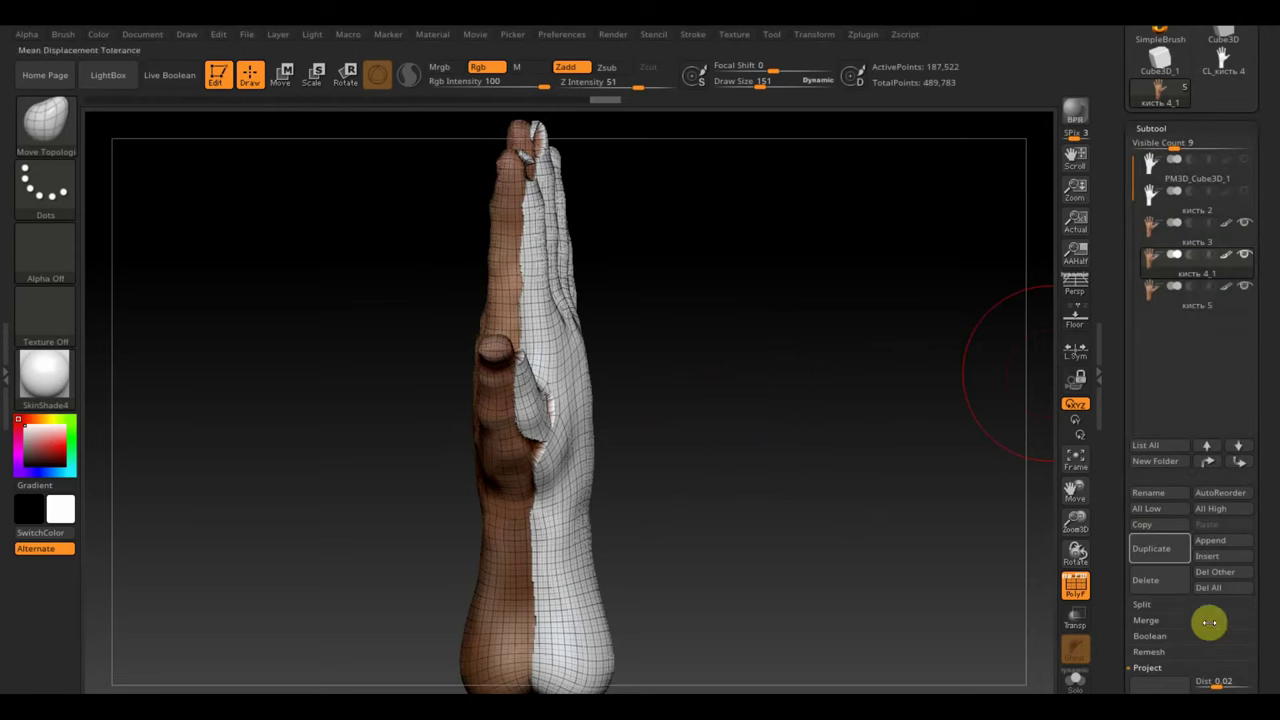
scroll(1276, 540, "down", 2)
scroll(1276, 548, "down", 1)
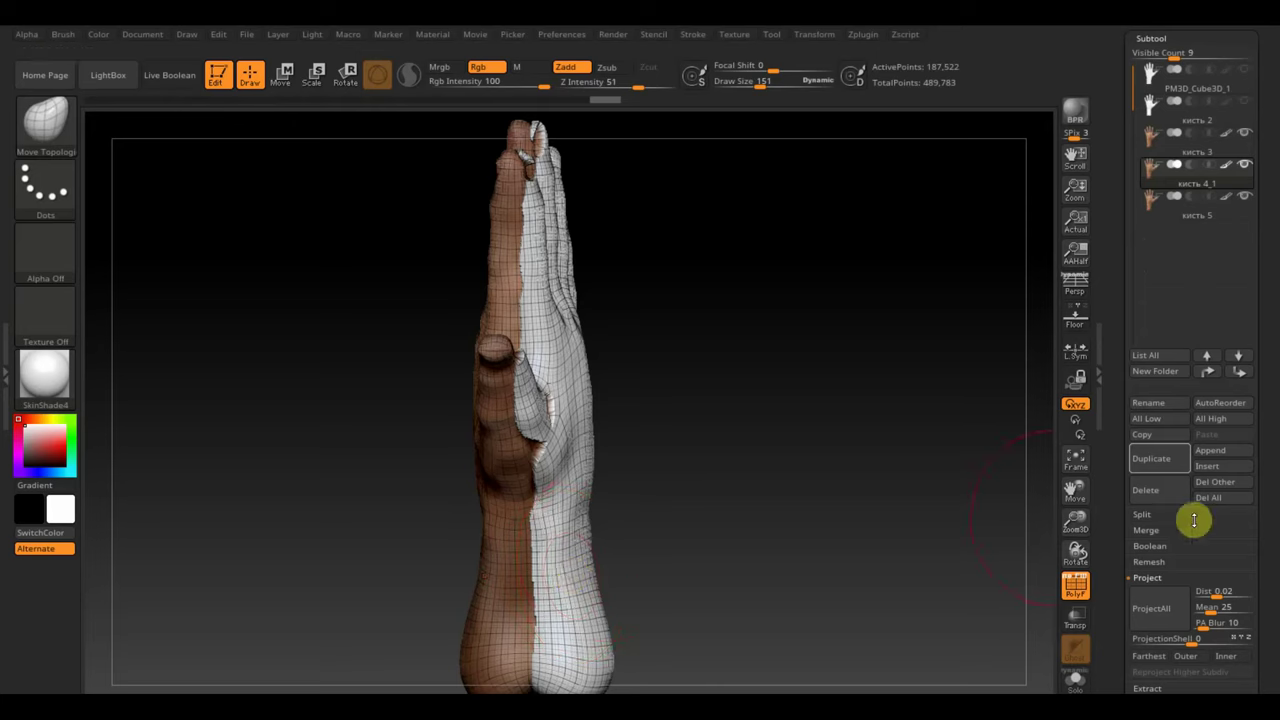
Delete the кисть 4_1 subtool.
left_click(1145, 492)
left_click(1000, 531)
mouse_move(1162, 174)
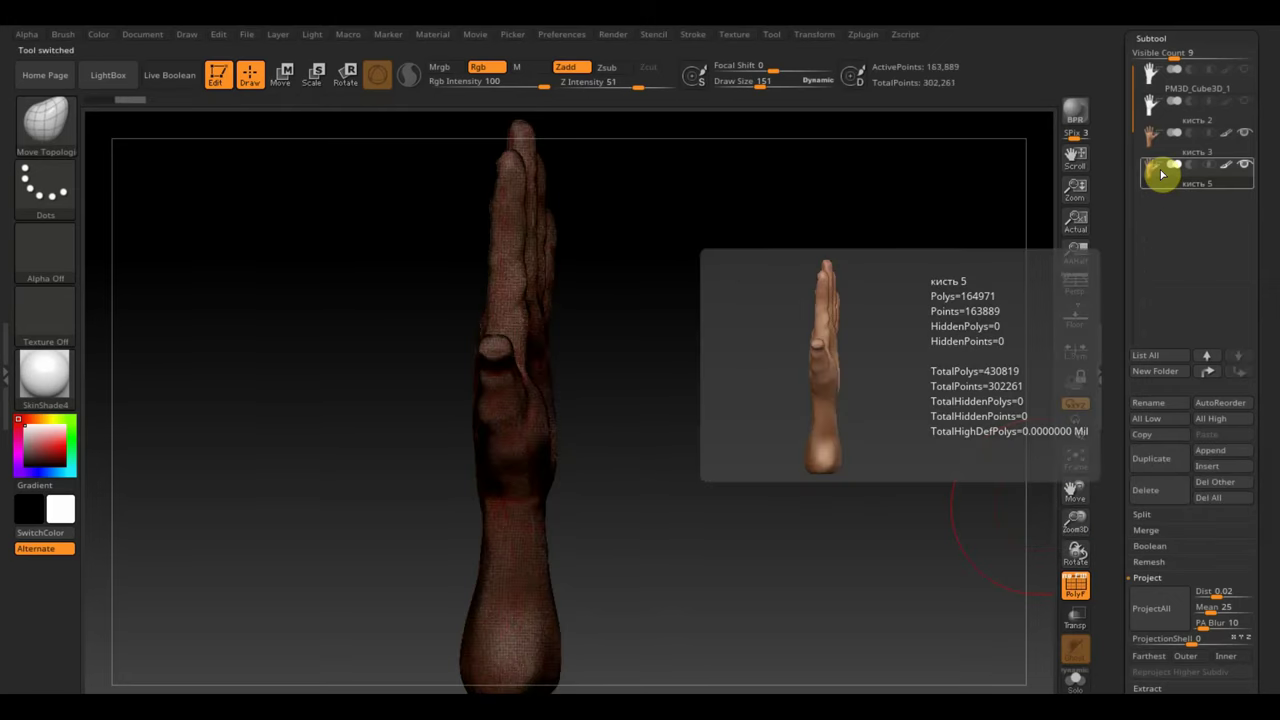
left_click_drag(1000, 380, 797, 491)
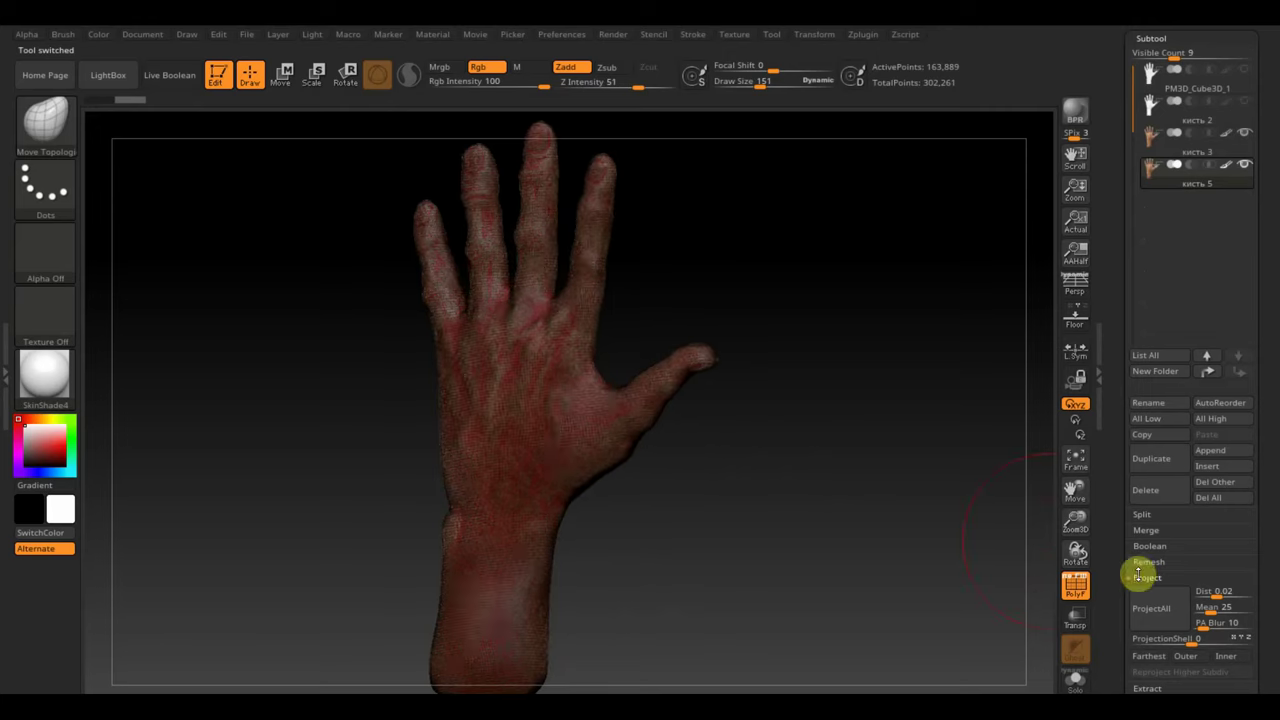
Duplicate кисть 5 as кисть 6, then make кисть 5 the active subtool.
left_click(1151, 458)
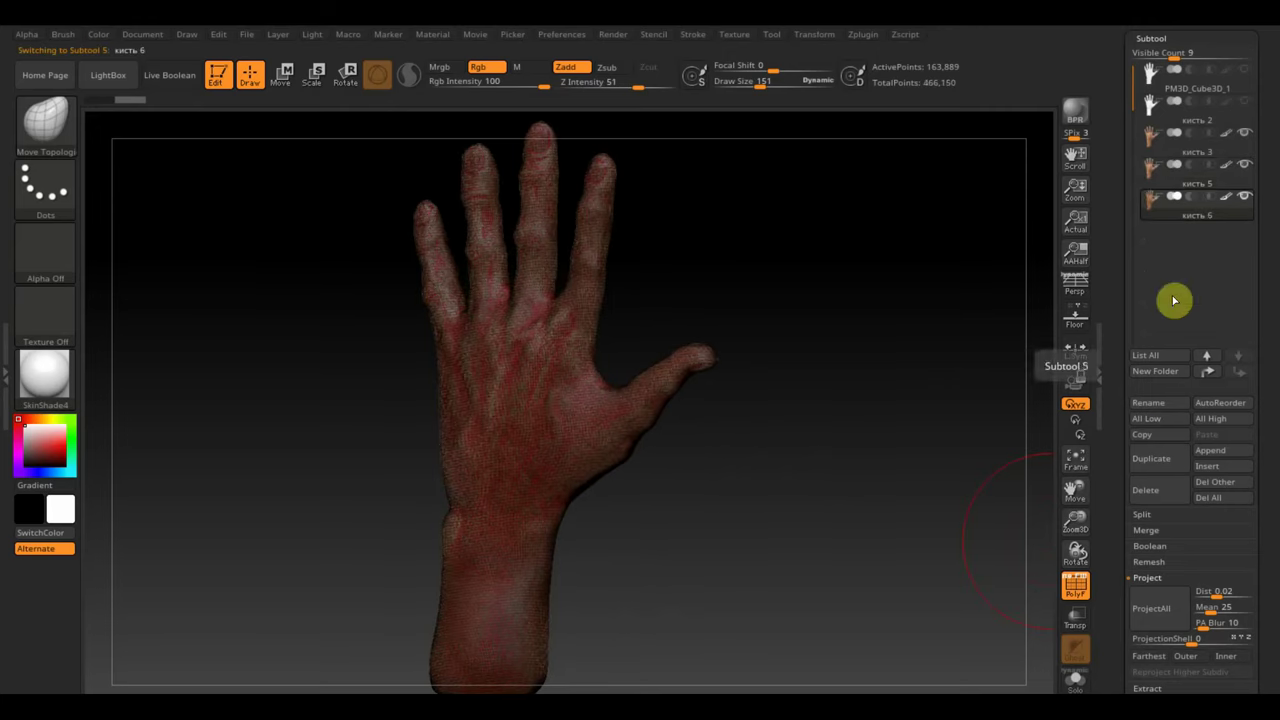
left_click(1158, 182)
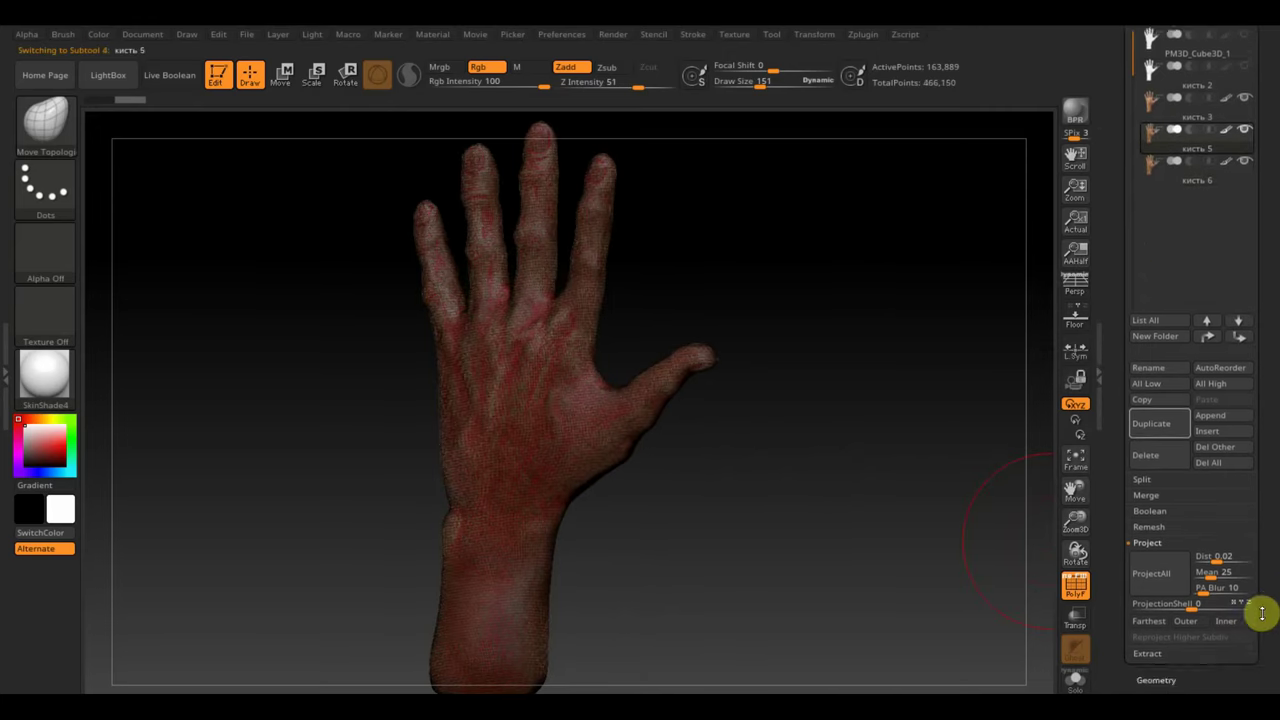
left_click_drag(1260, 614, 1255, 507)
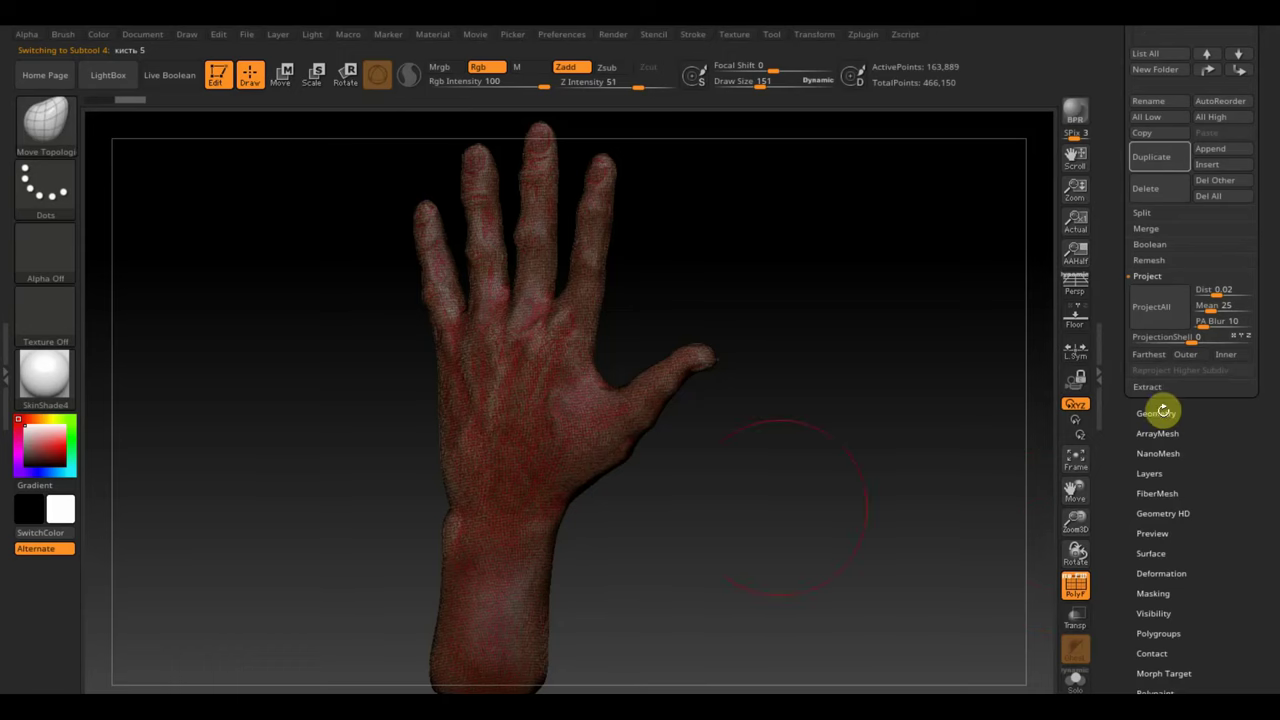
mouse_move(620, 610)
left_mouse_down()
mouse_move(526, 608)
mouse_move(637, 611)
left_mouse_up()
left_click_drag(534, 614, 737, 591)
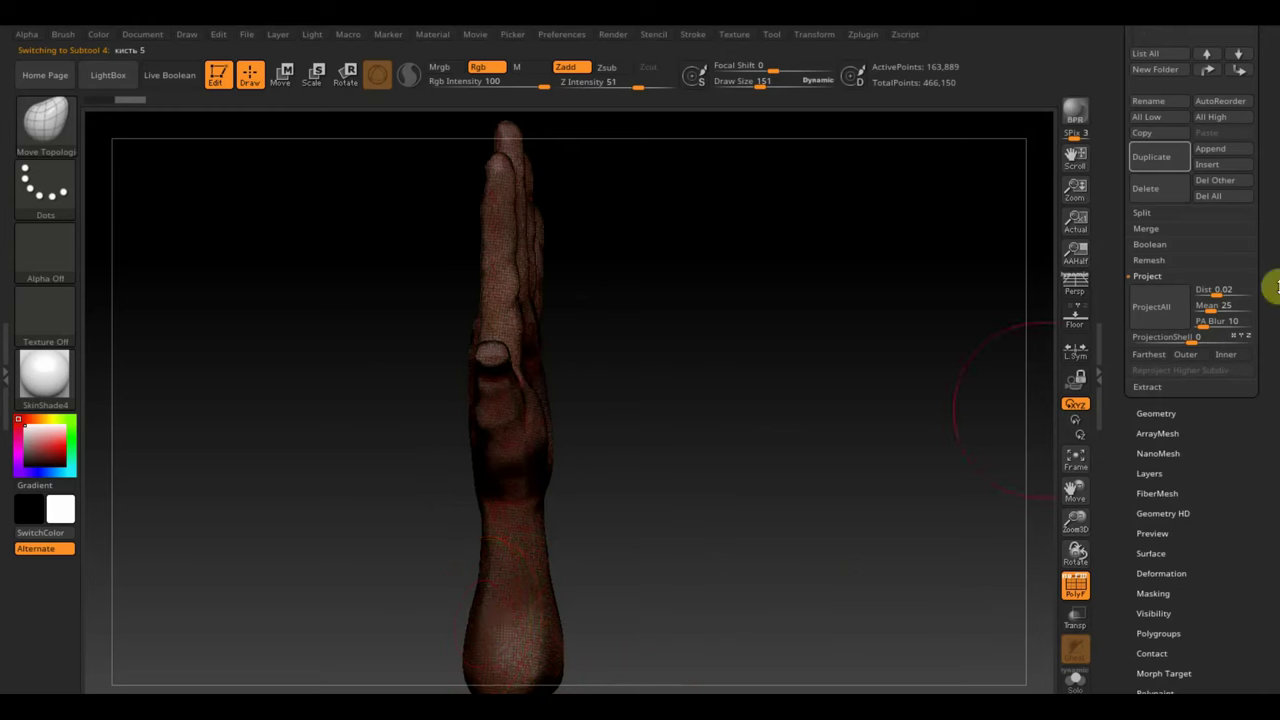
scroll(1265, 295, "up", 3)
left_click(1168, 95)
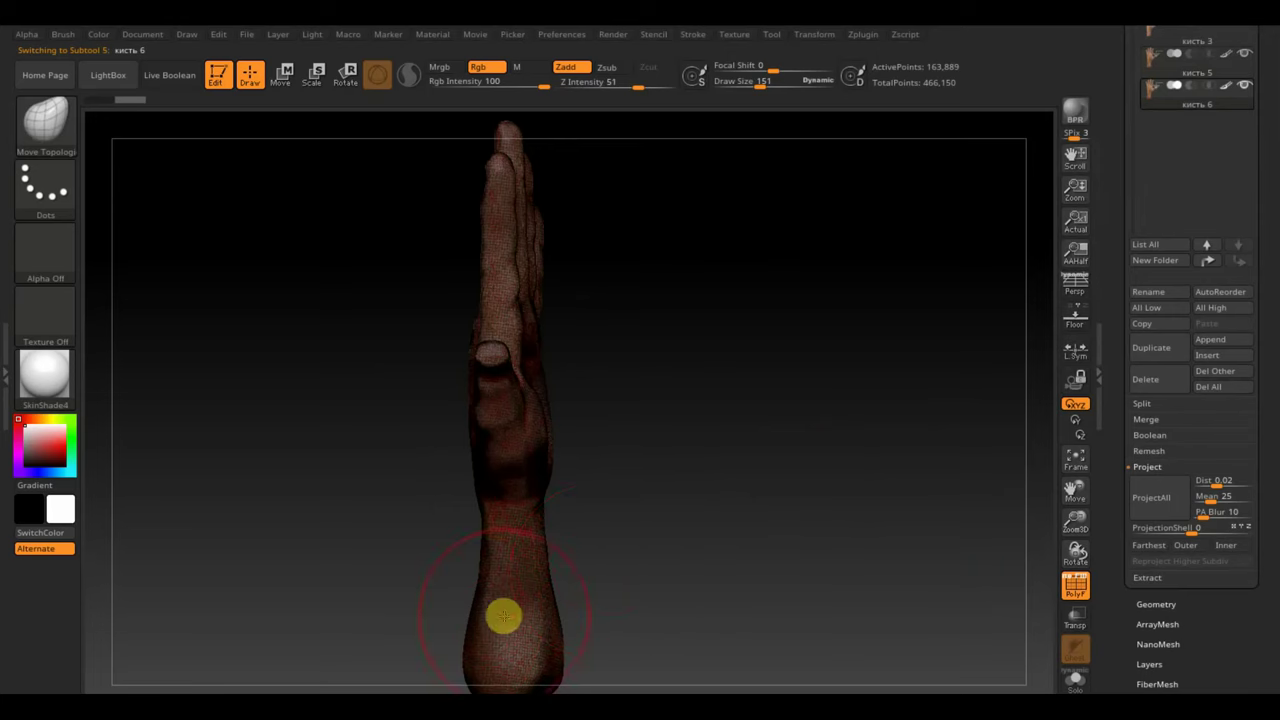
left_click(1166, 70)
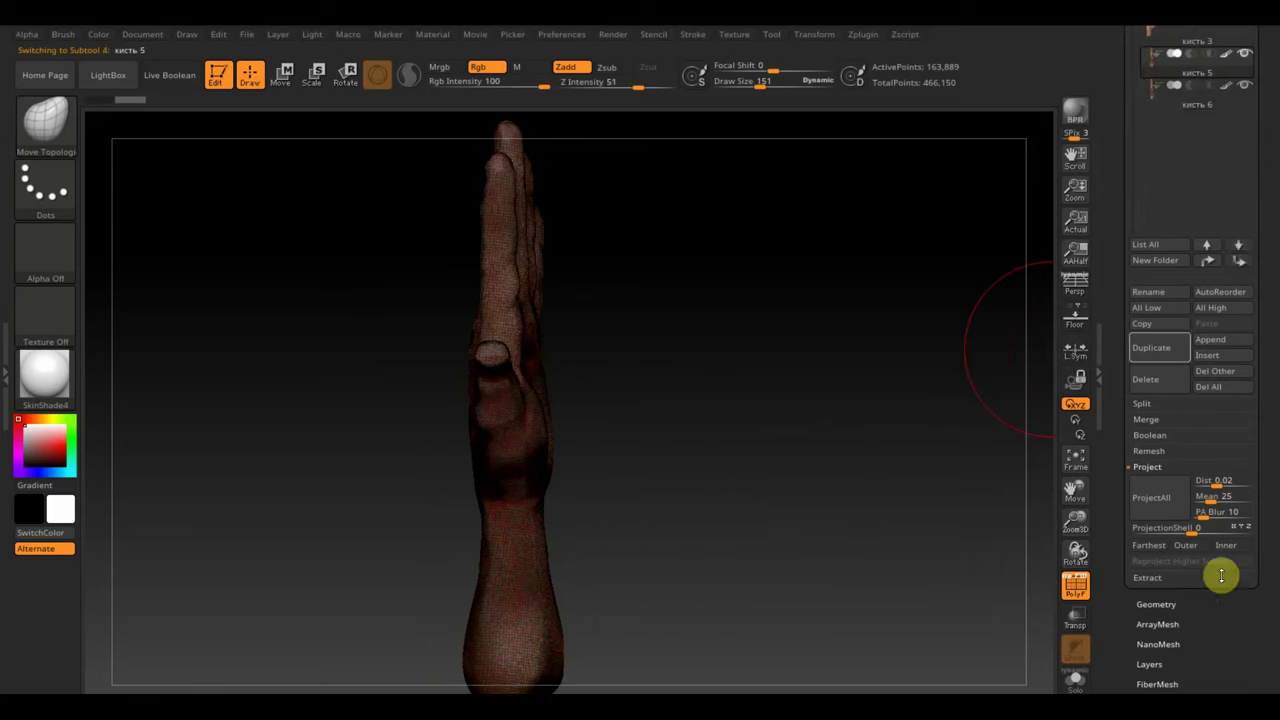
Start a Legacy (2018) ZRemesher retopology of кисть 5.
left_click(1168, 606)
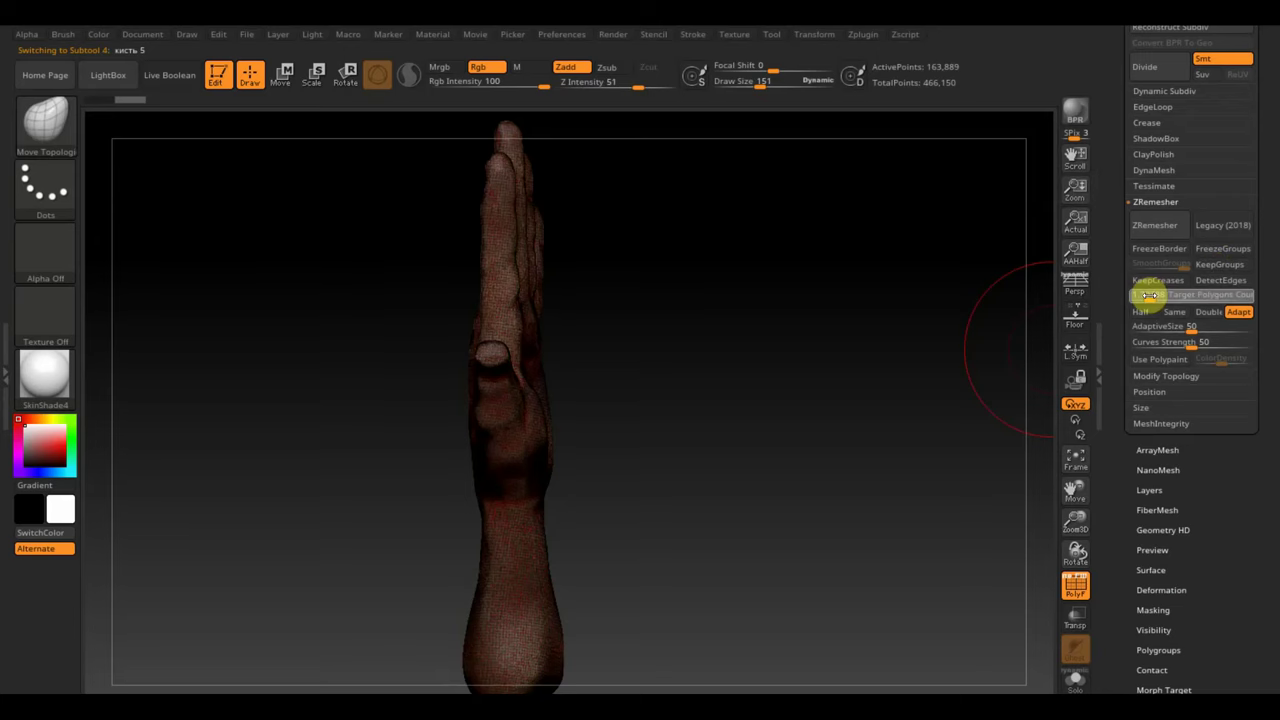
left_click(1222, 226)
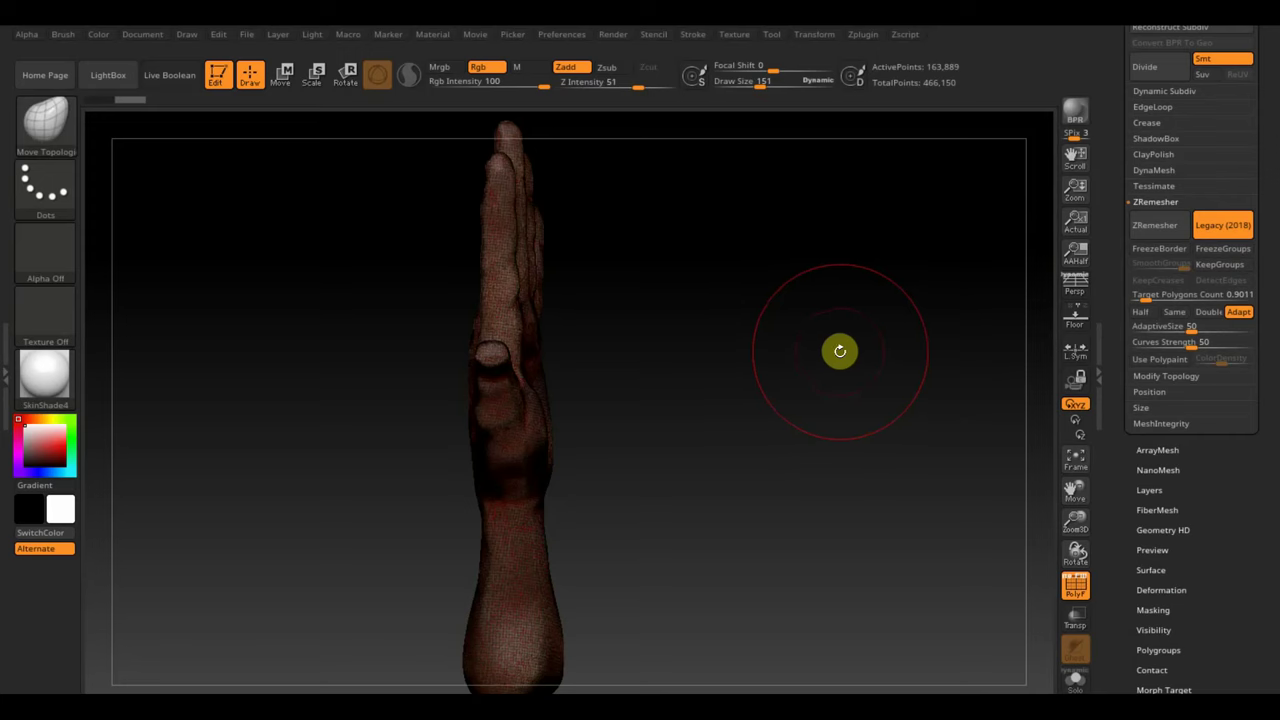
left_click(1147, 234)
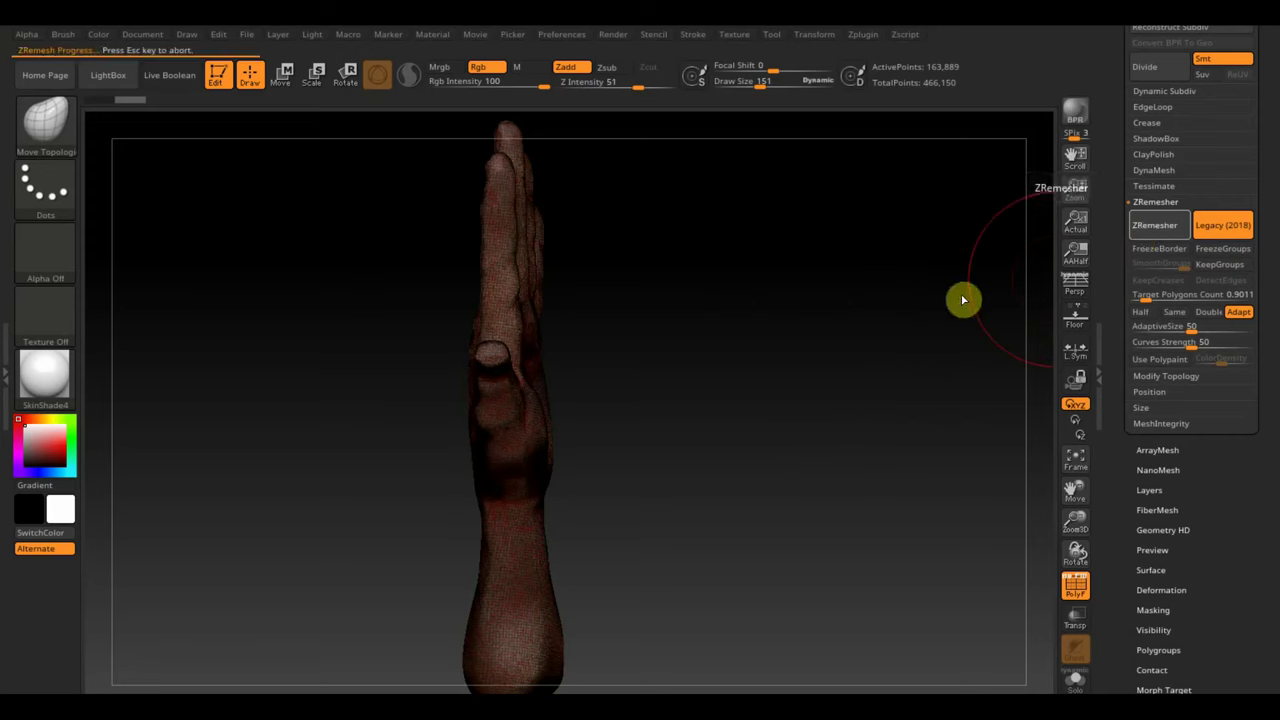
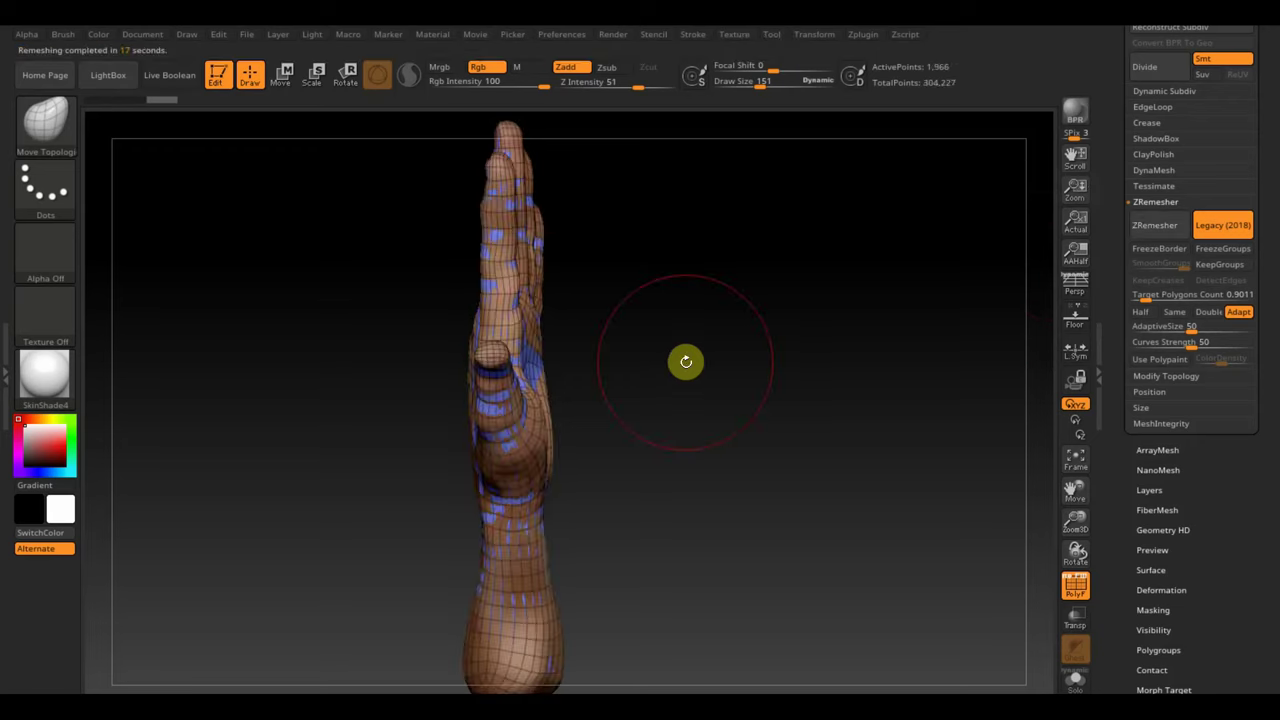
Subdivide the remeshed hand subtool once with Ctrl+D.
mouse_move(774, 333)
left_mouse_down()
mouse_move(786, 354)
mouse_move(843, 346)
mouse_move(834, 366)
left_mouse_up()
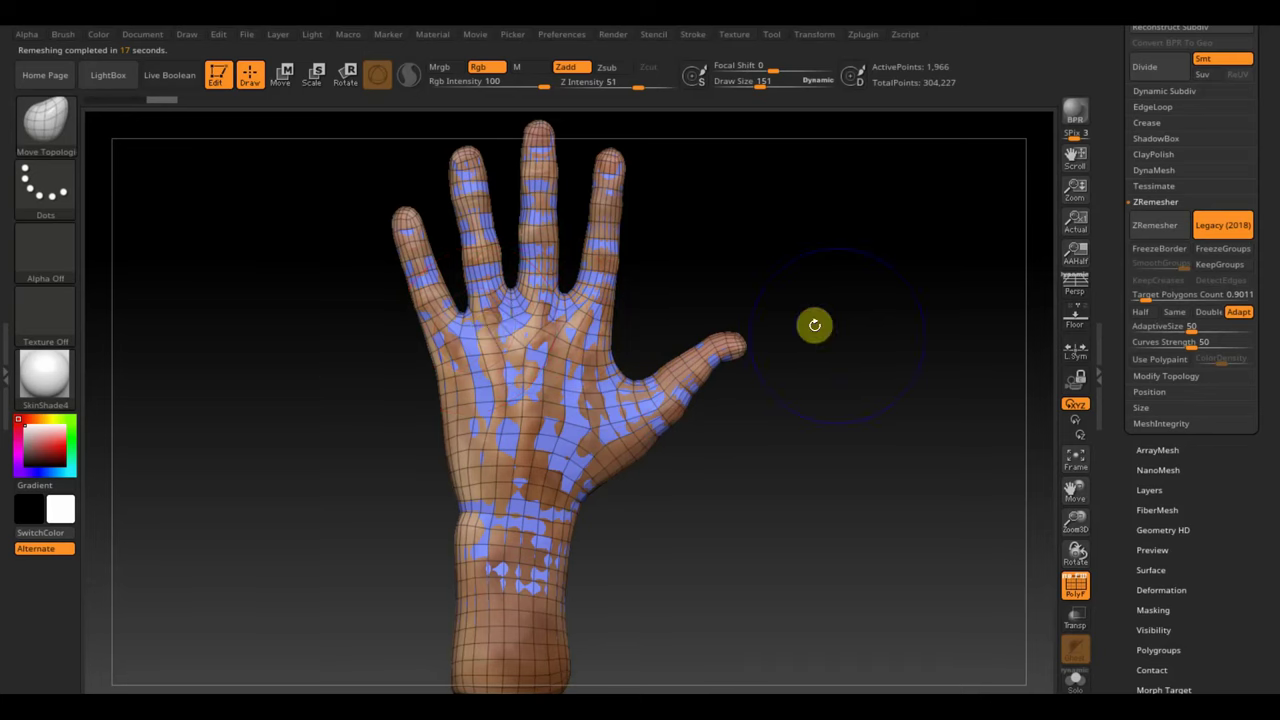
left_click_drag(815, 325, 817, 394)
scroll(1275, 95, "up", 3)
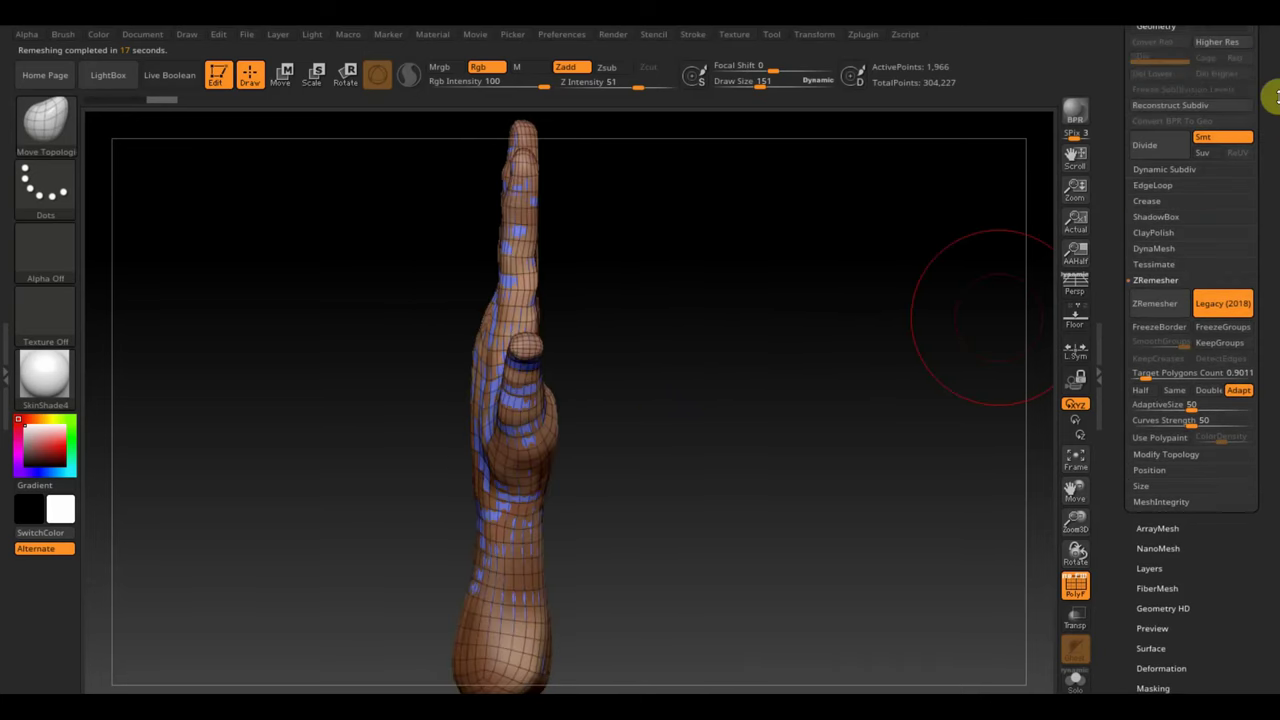
scroll(1275, 95, "up", 3)
left_click(1151, 114)
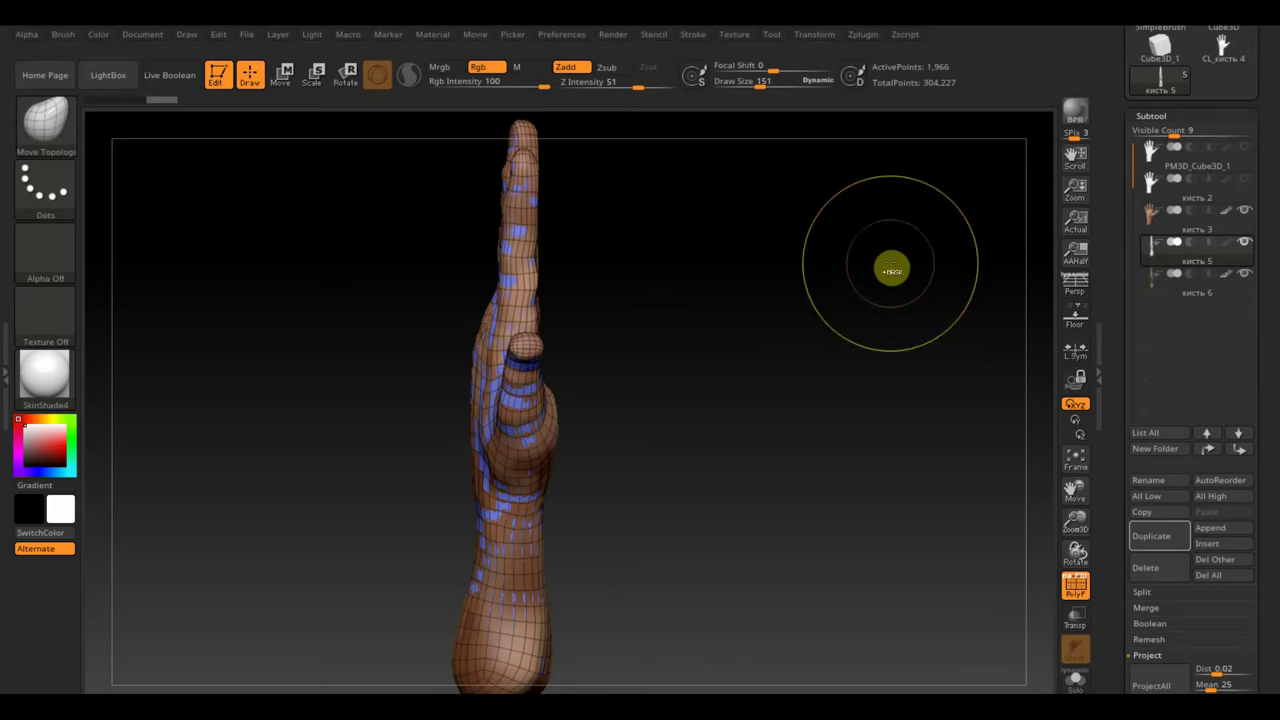
key("ctrl+d")
key("ctrl+d")
key("ctrl+d")
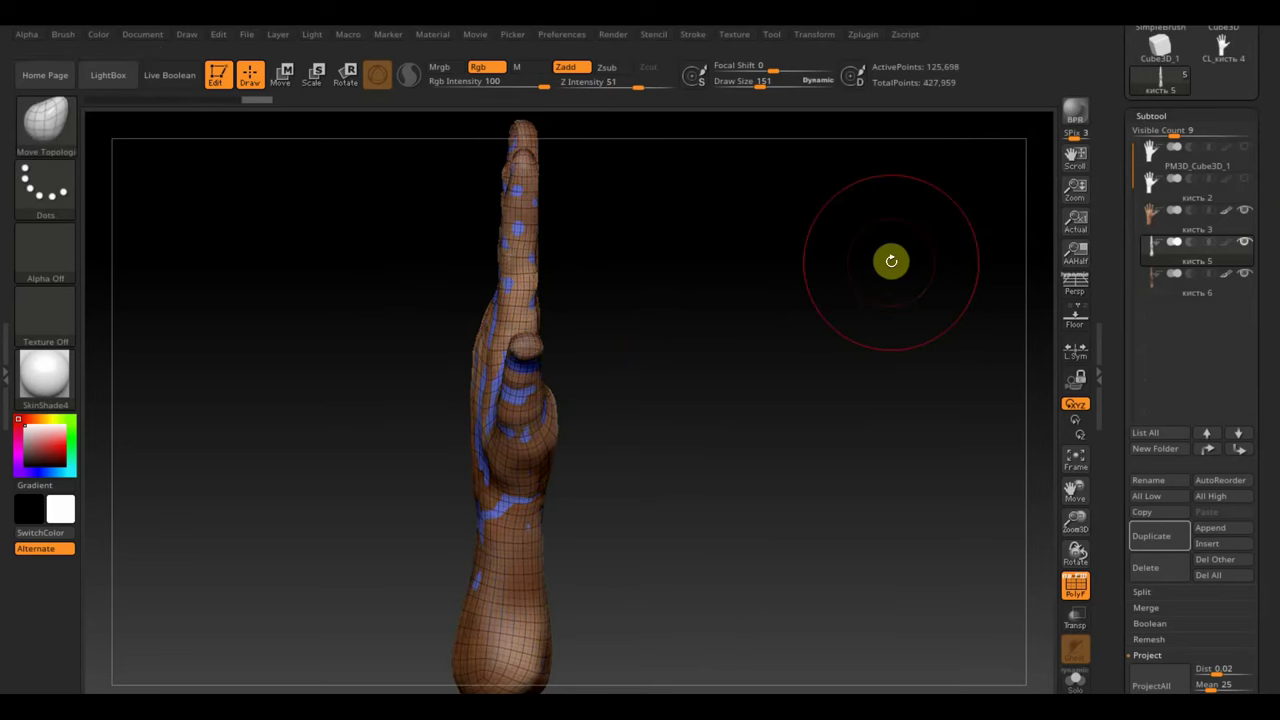
Project All from the original hand, hide the source subtool and turn off PolyF.
scroll(1266, 460, "down", 3)
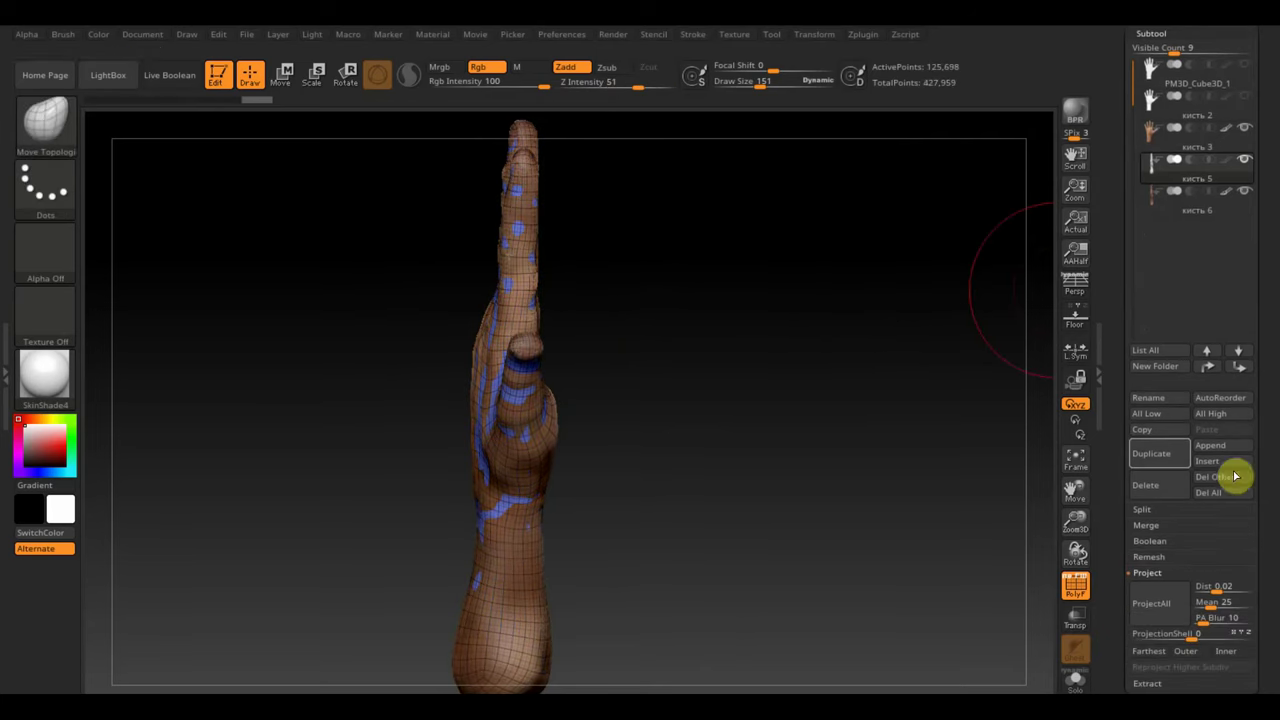
left_click(1155, 617)
left_click(951, 647)
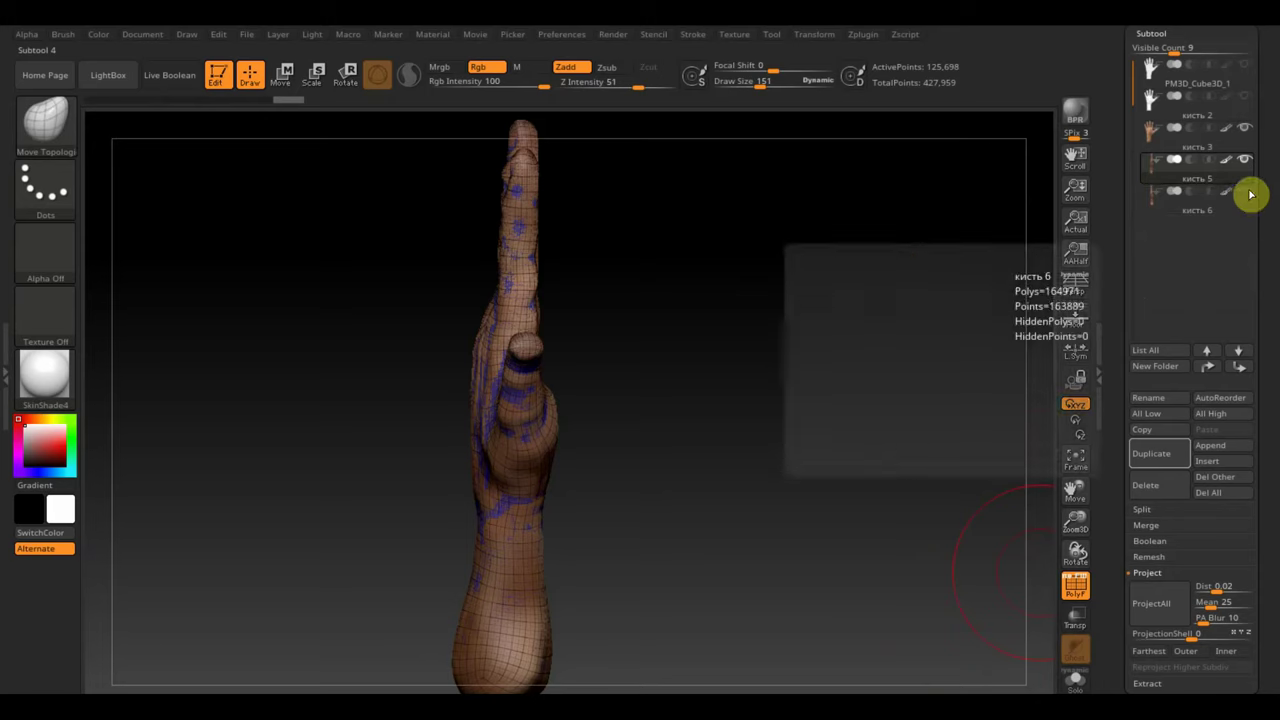
left_click(1245, 128)
left_click_drag(700, 405, 842, 417)
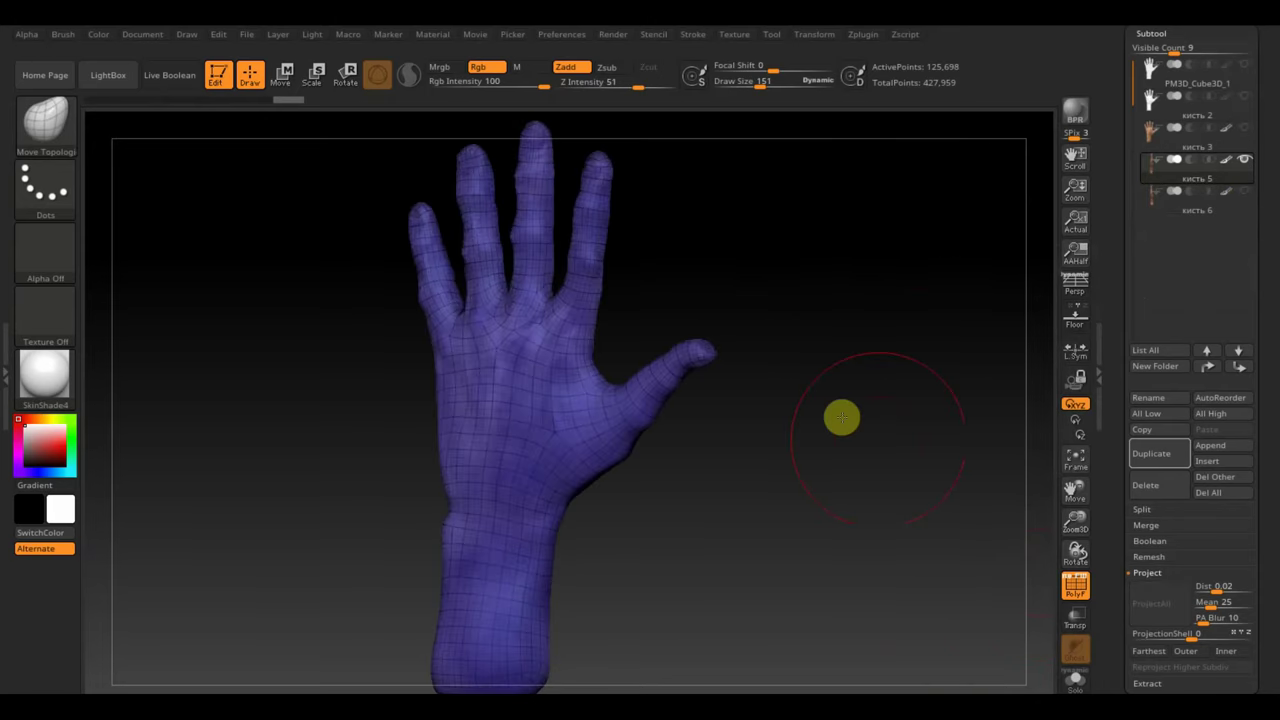
key("shift+f")
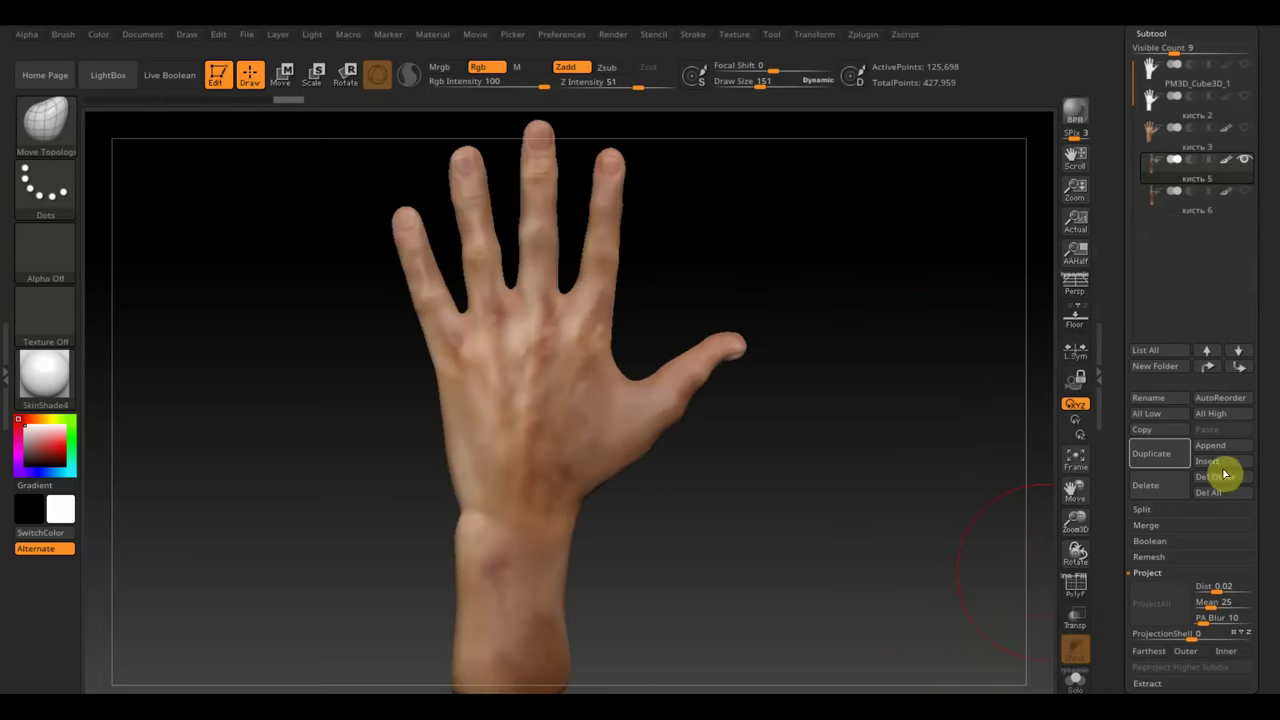
Unwrap UVs on a UV Master clone and paste them onto the textured hand.
left_click(866, 36)
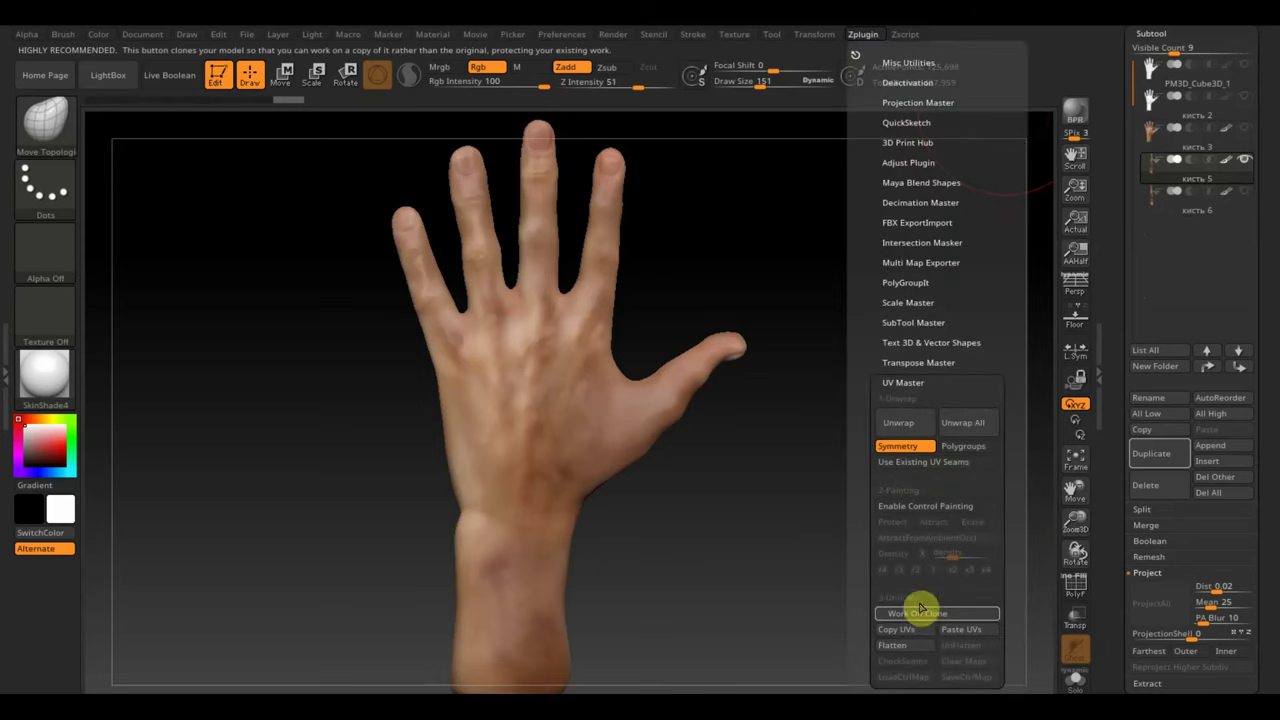
left_click(925, 614)
left_click(906, 422)
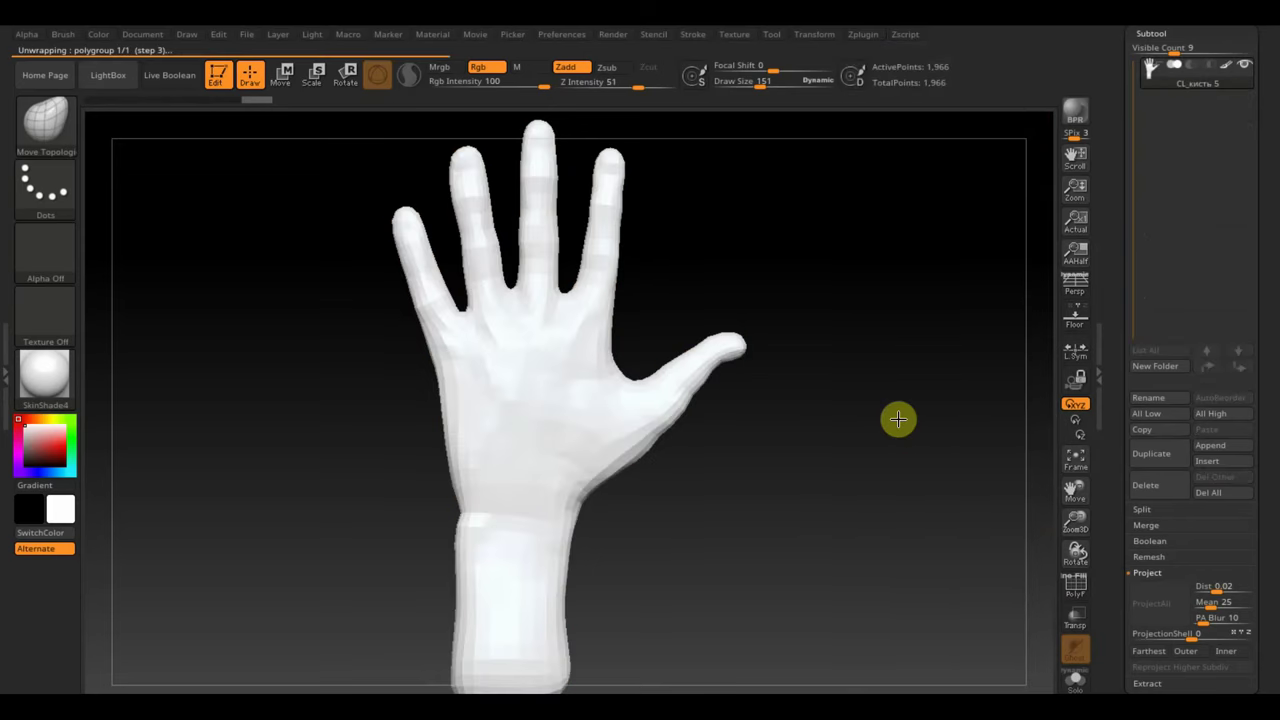
left_click(862, 35)
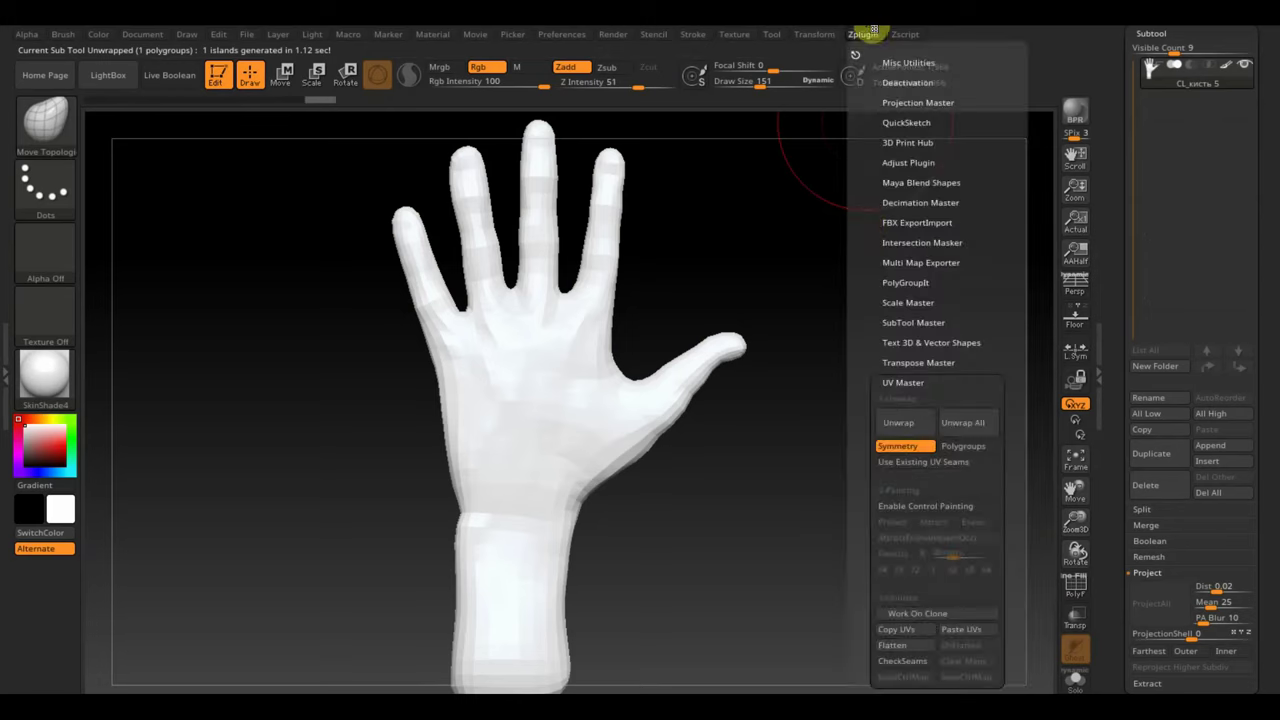
left_click(896, 629)
mouse_move(1268, 150)
left_mouse_down()
mouse_move(1260, 234)
mouse_move(1187, 290)
left_mouse_up()
left_click(1222, 262)
left_click(862, 34)
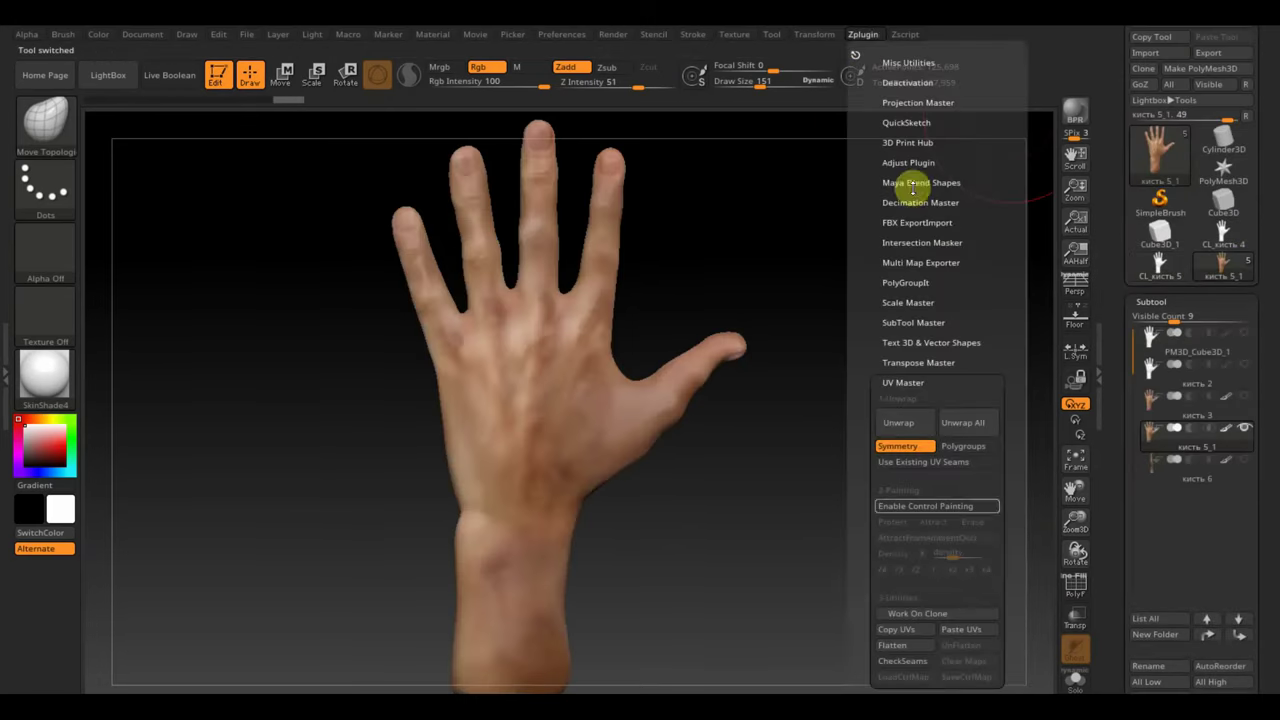
left_click(970, 632)
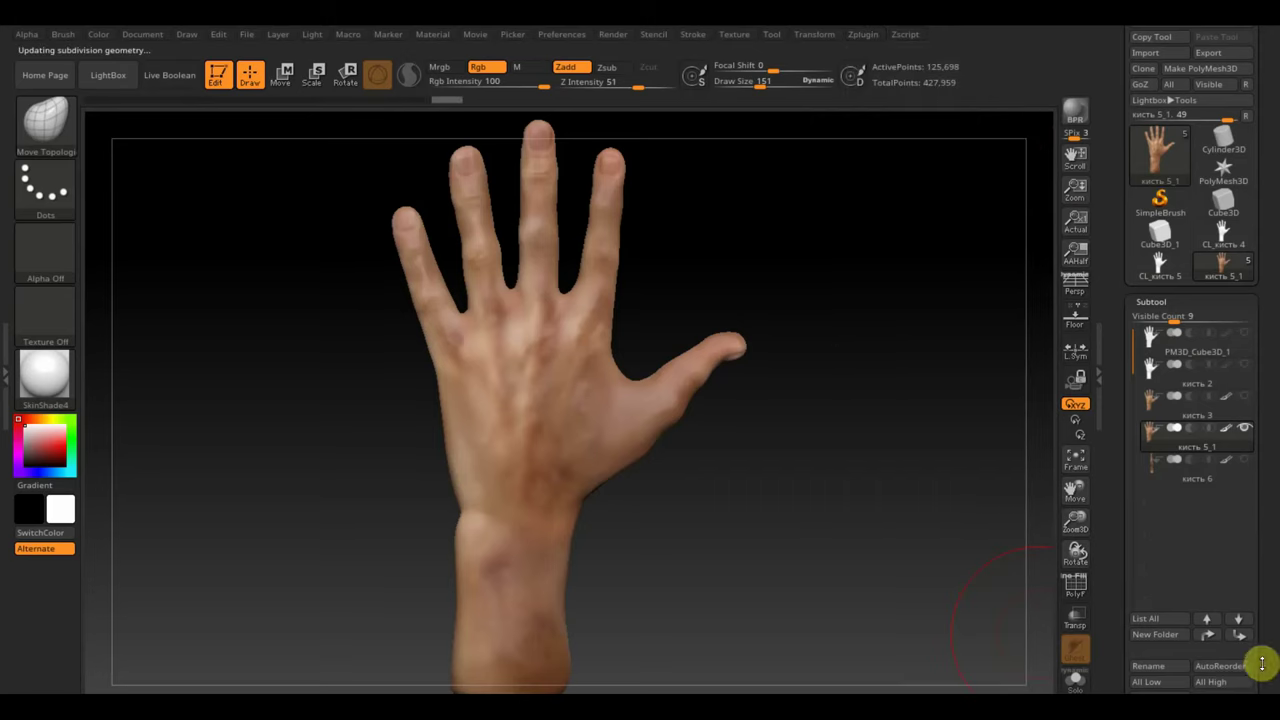
Create a texture map from polypaint, clone it and flip it vertically.
left_click_drag(1260, 665, 1276, 485)
scroll(1272, 470, "down", 3)
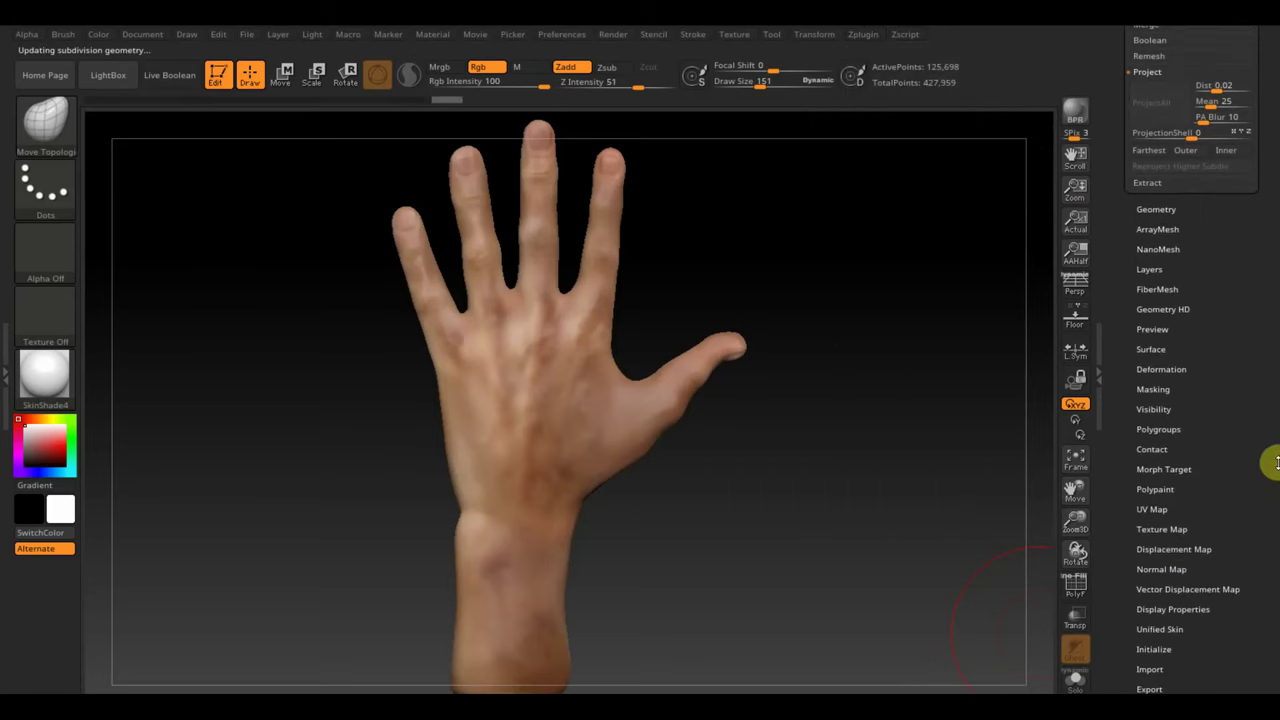
left_click(1172, 531)
mouse_move(1262, 650)
left_mouse_down()
mouse_move(1263, 337)
mouse_move(1249, 423)
left_mouse_up()
left_click(1197, 130)
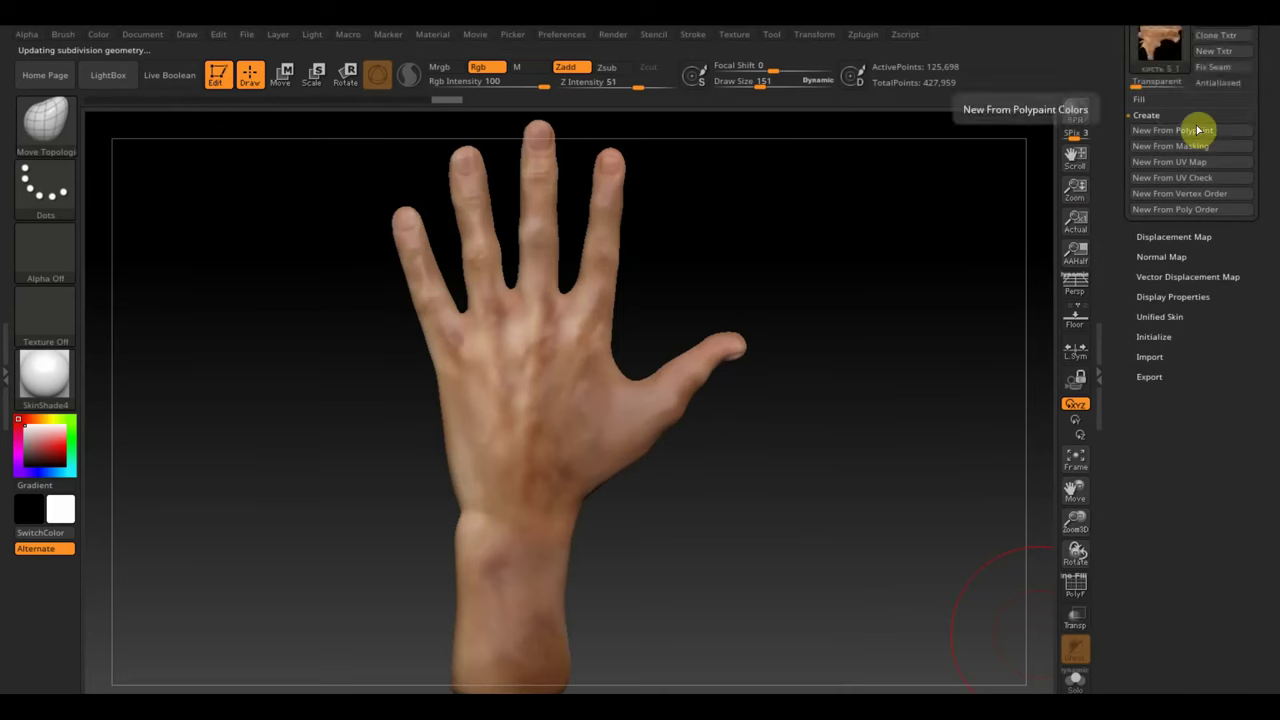
left_click_drag(1257, 98, 1245, 163)
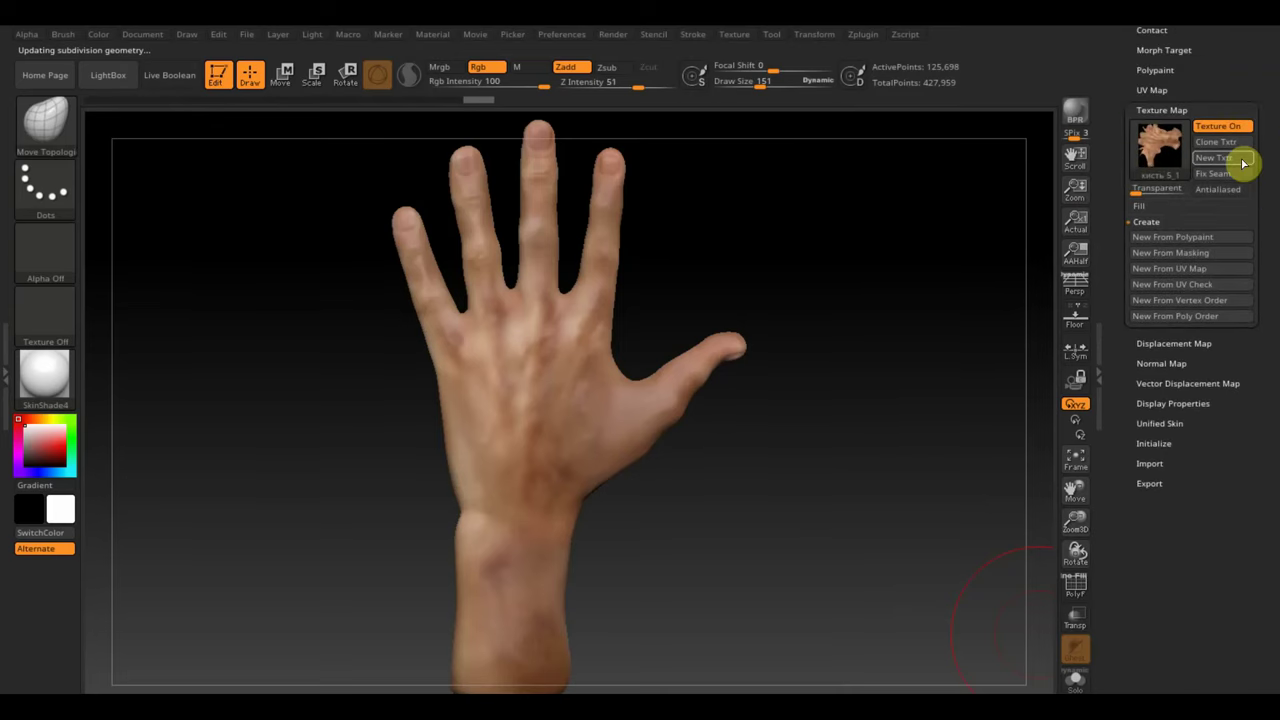
left_click(1216, 142)
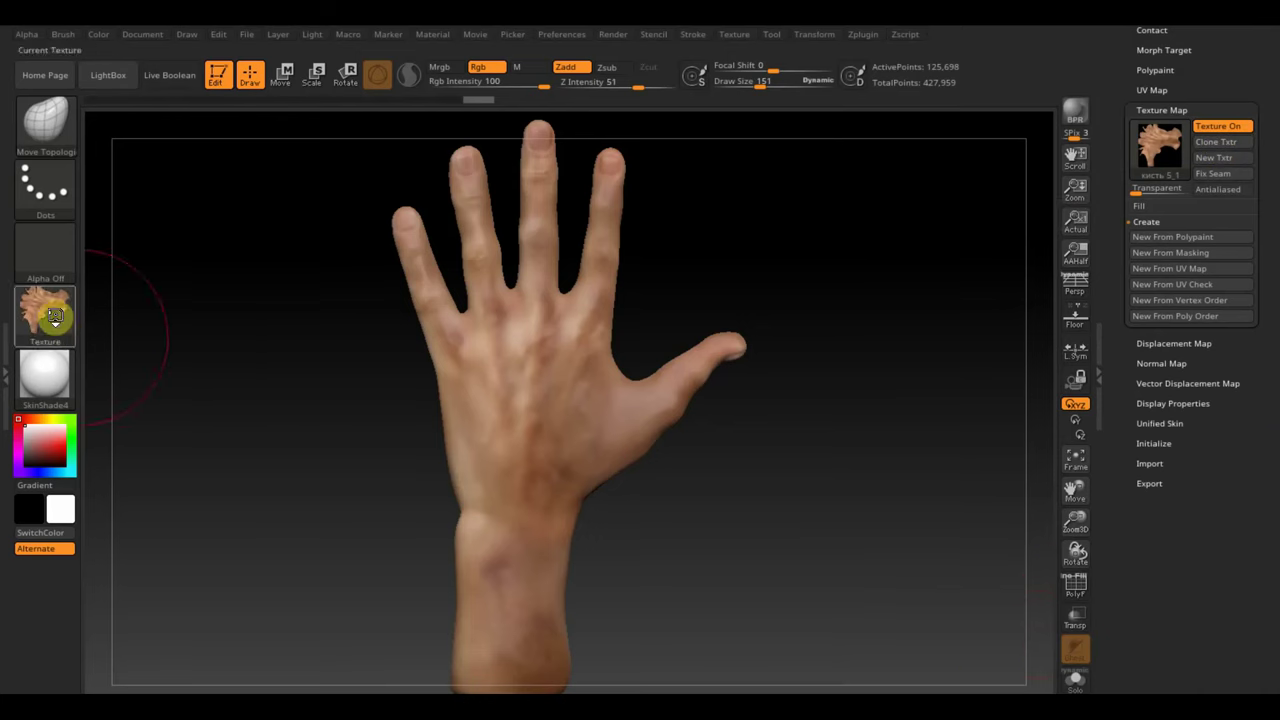
left_click(734, 36)
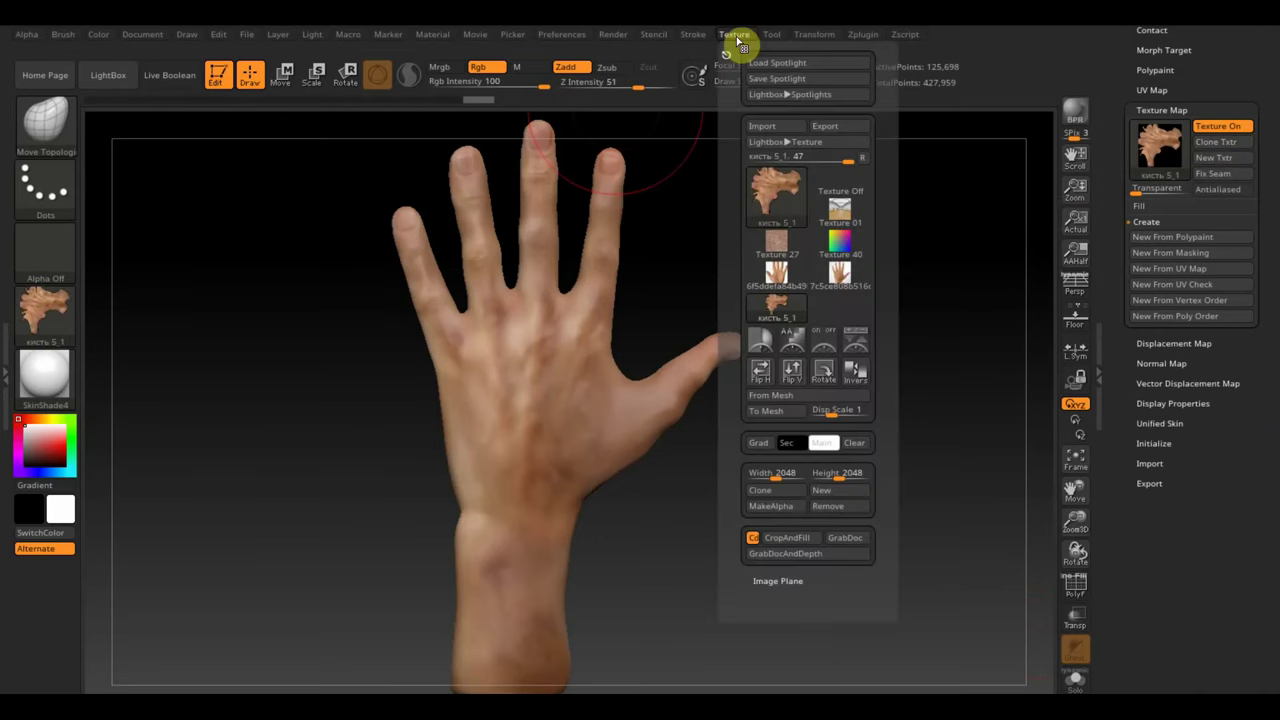
left_click(792, 375)
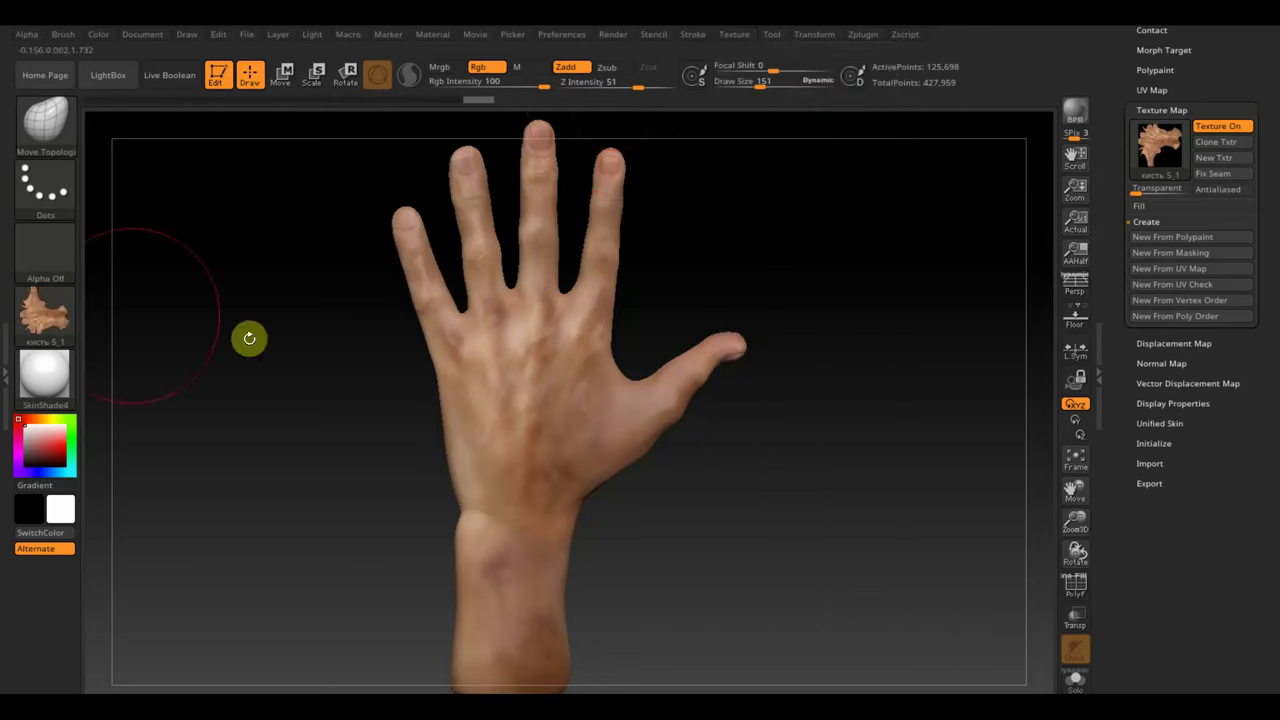
Export the texture as a PNG into the кисть руки folder.
left_click(45, 310)
left_click(181, 569)
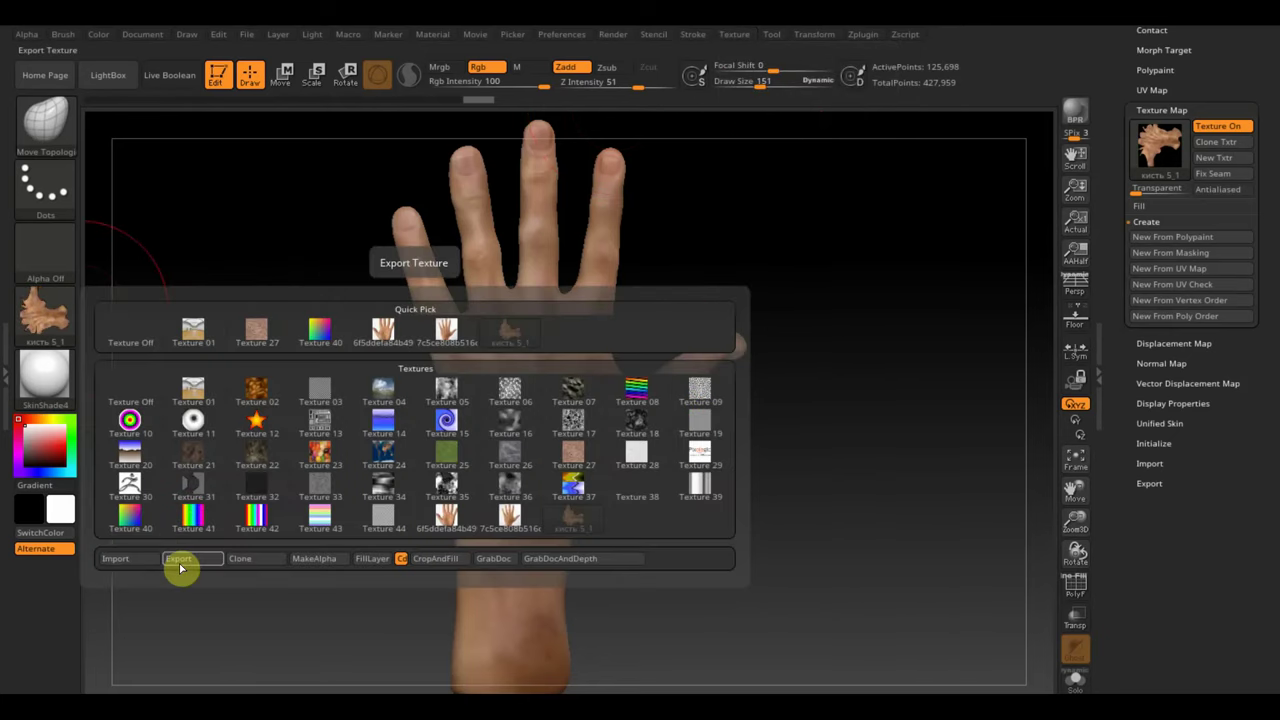
left_click(181, 561)
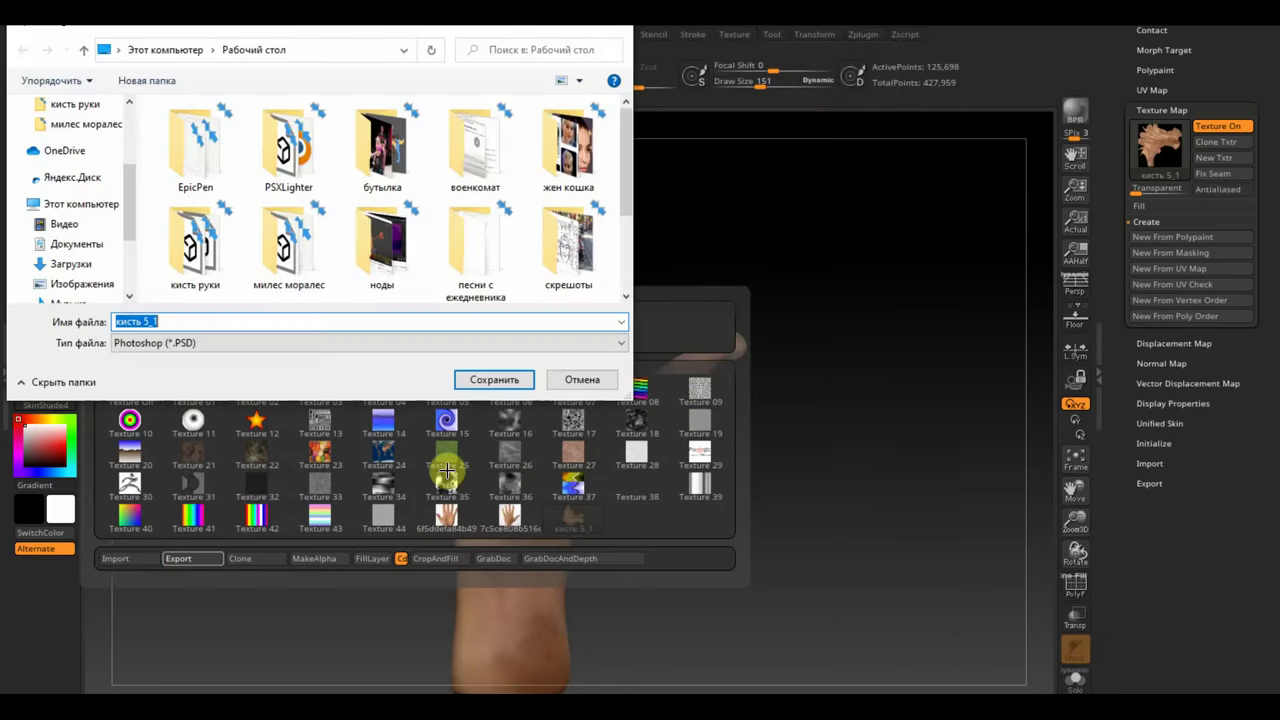
left_click(230, 343)
left_click(210, 379)
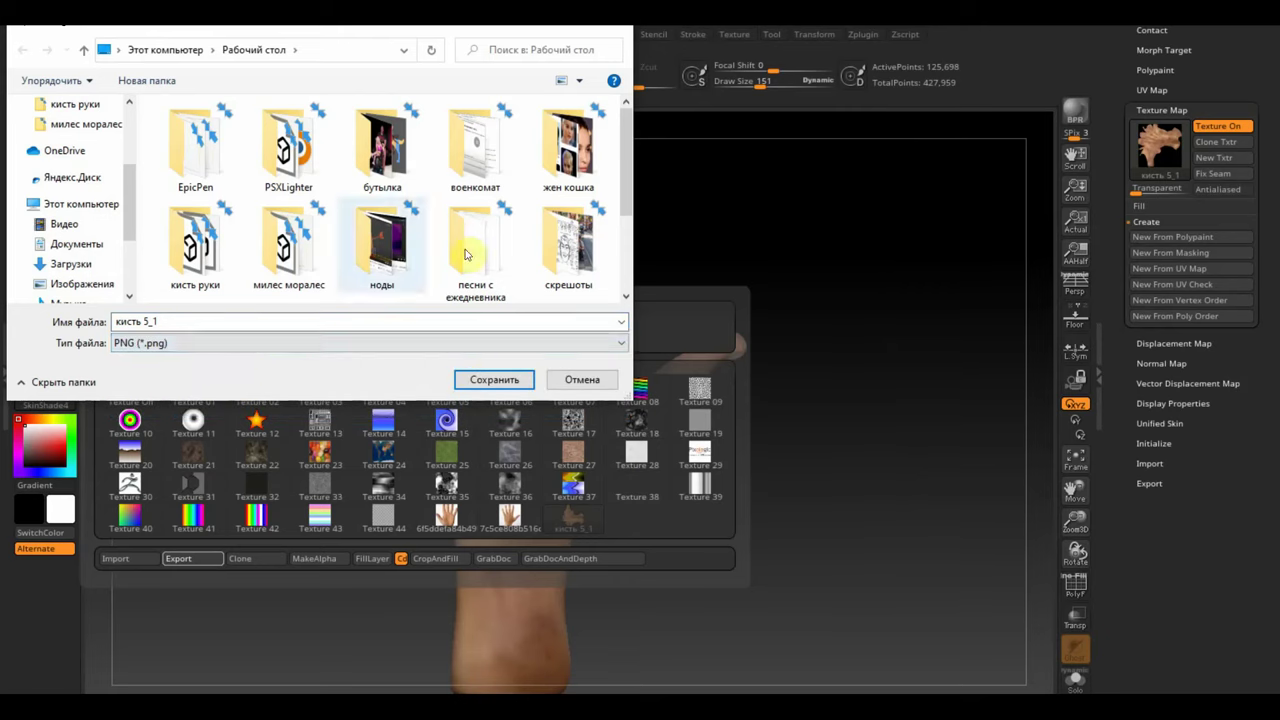
left_click(210, 252)
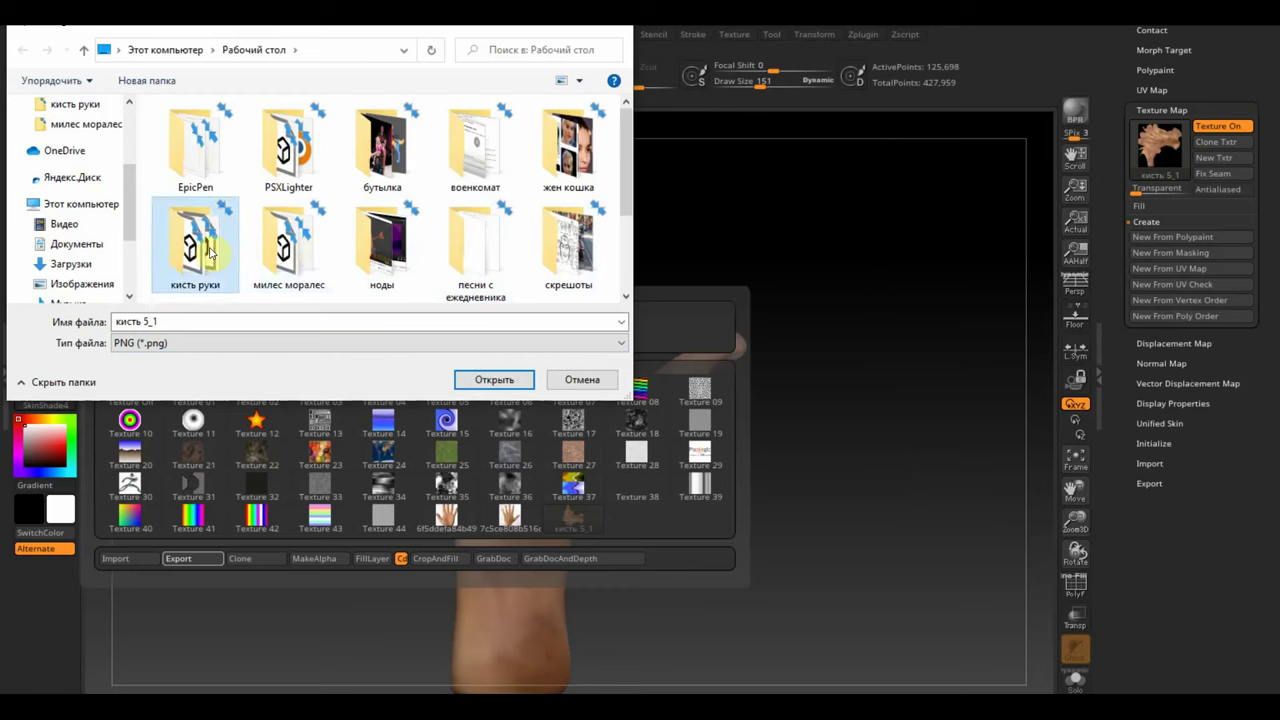
left_click(470, 379)
left_click(492, 381)
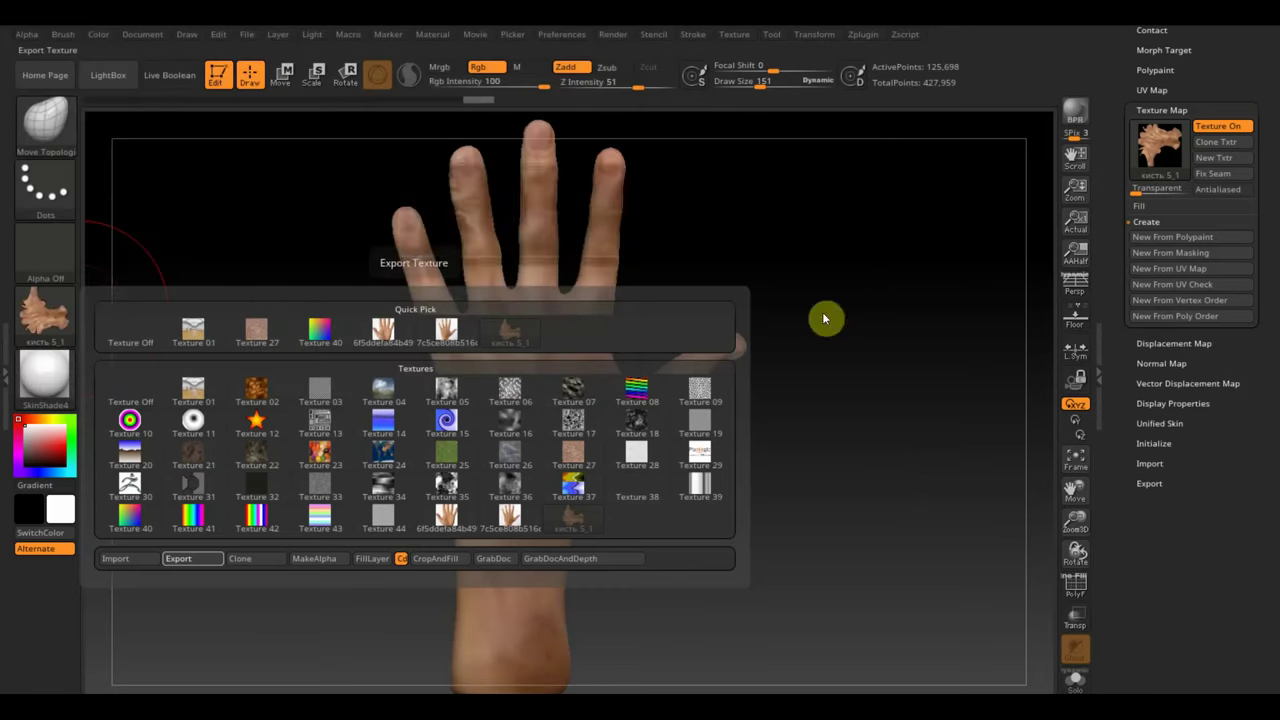
At subdivision level 1, create a normal map for the hand and clone it to a texture.
scroll(1270, 200, "up", 5)
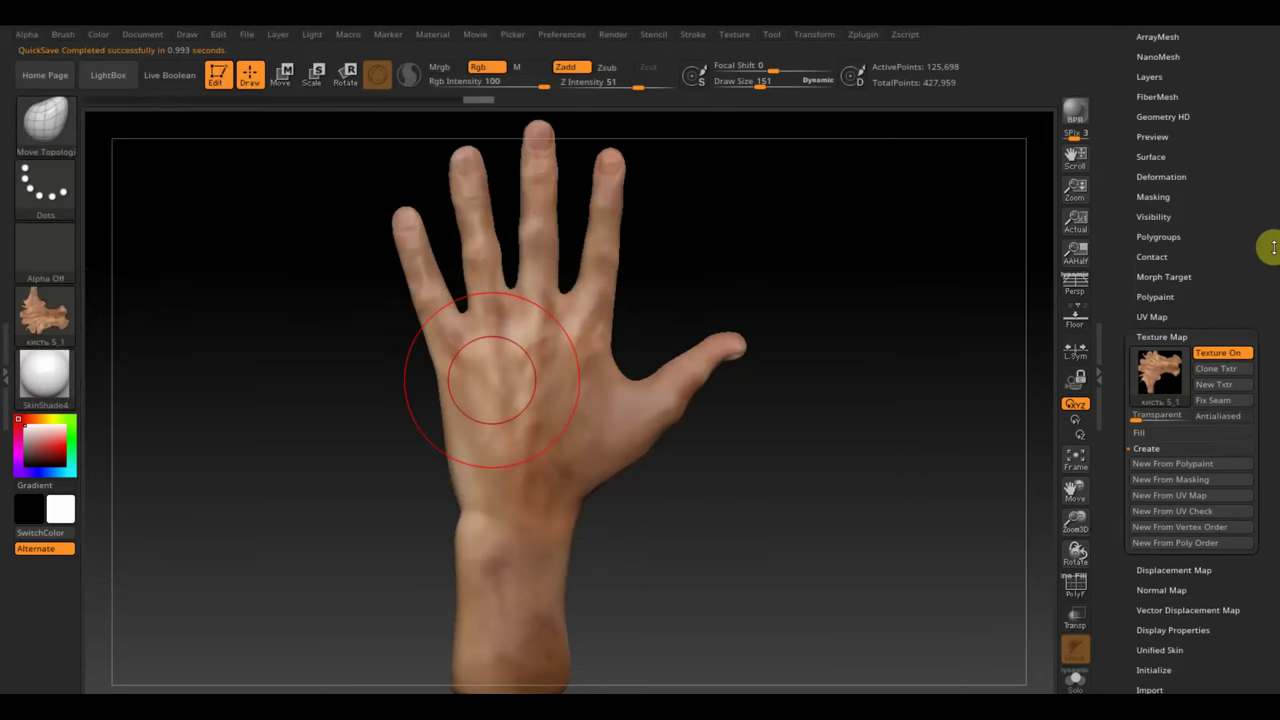
scroll(1250, 220, "up", 2)
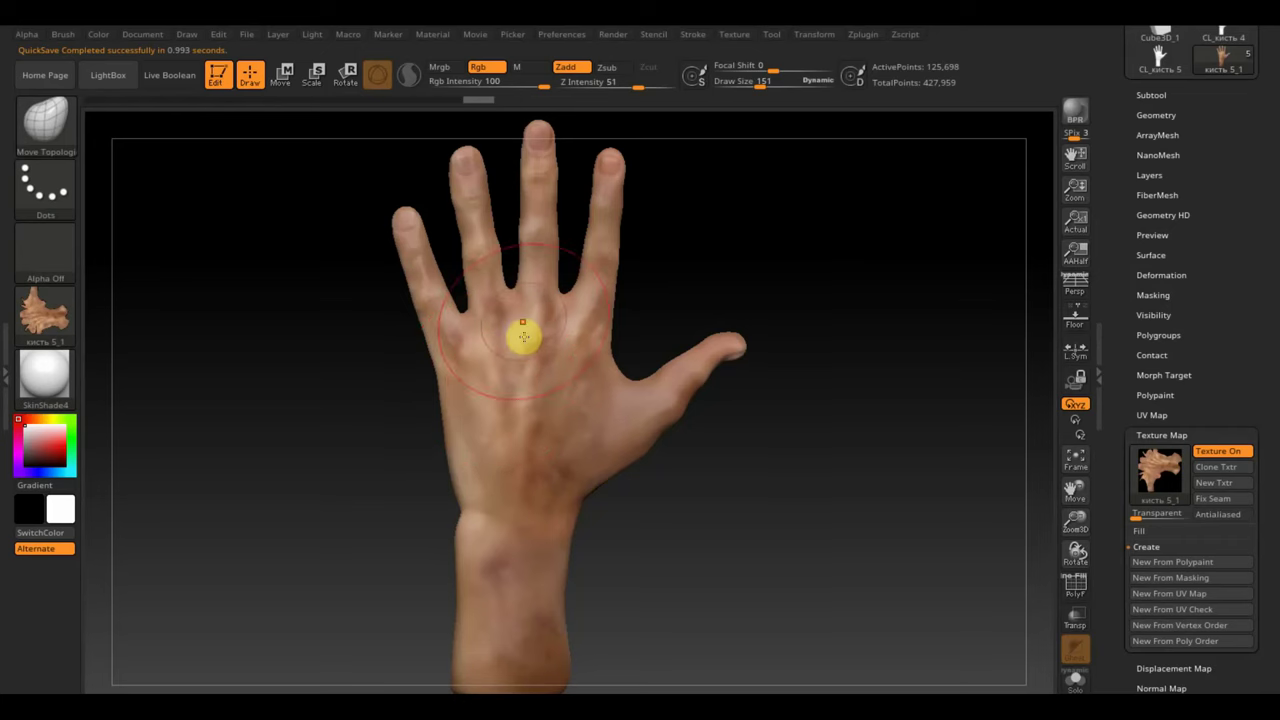
left_click(1156, 115)
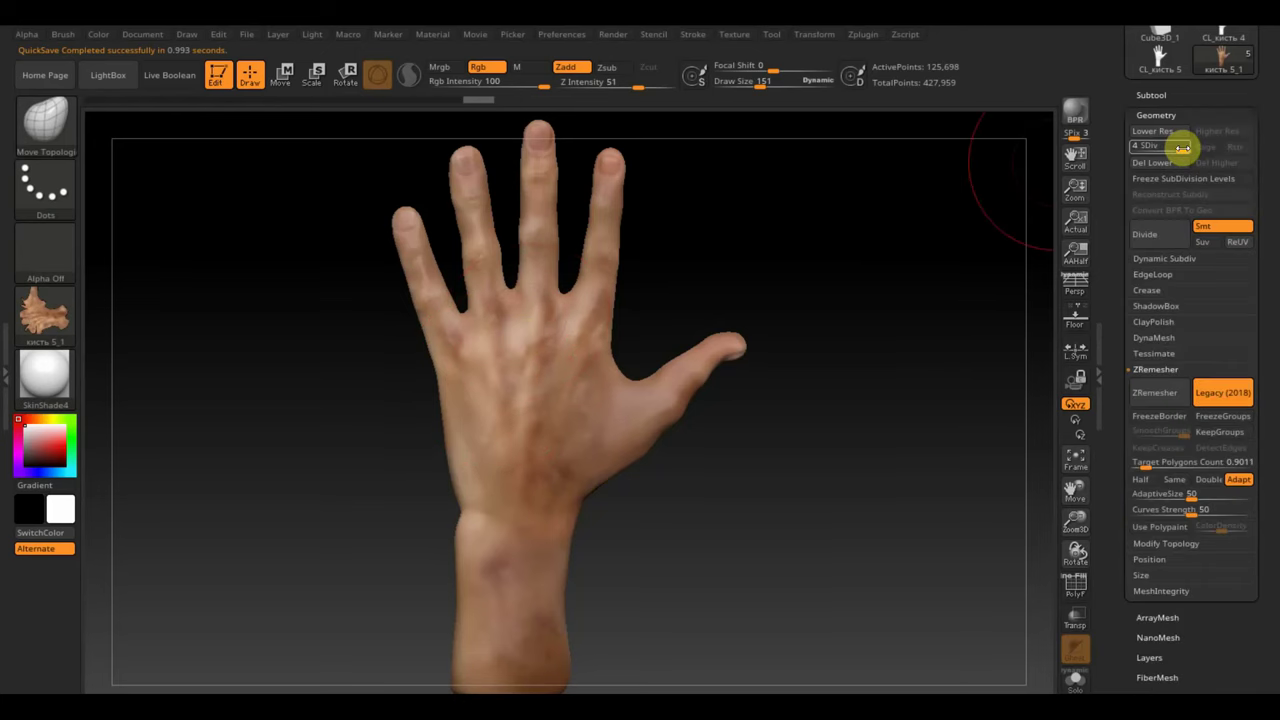
left_click_drag(1182, 147, 1114, 150)
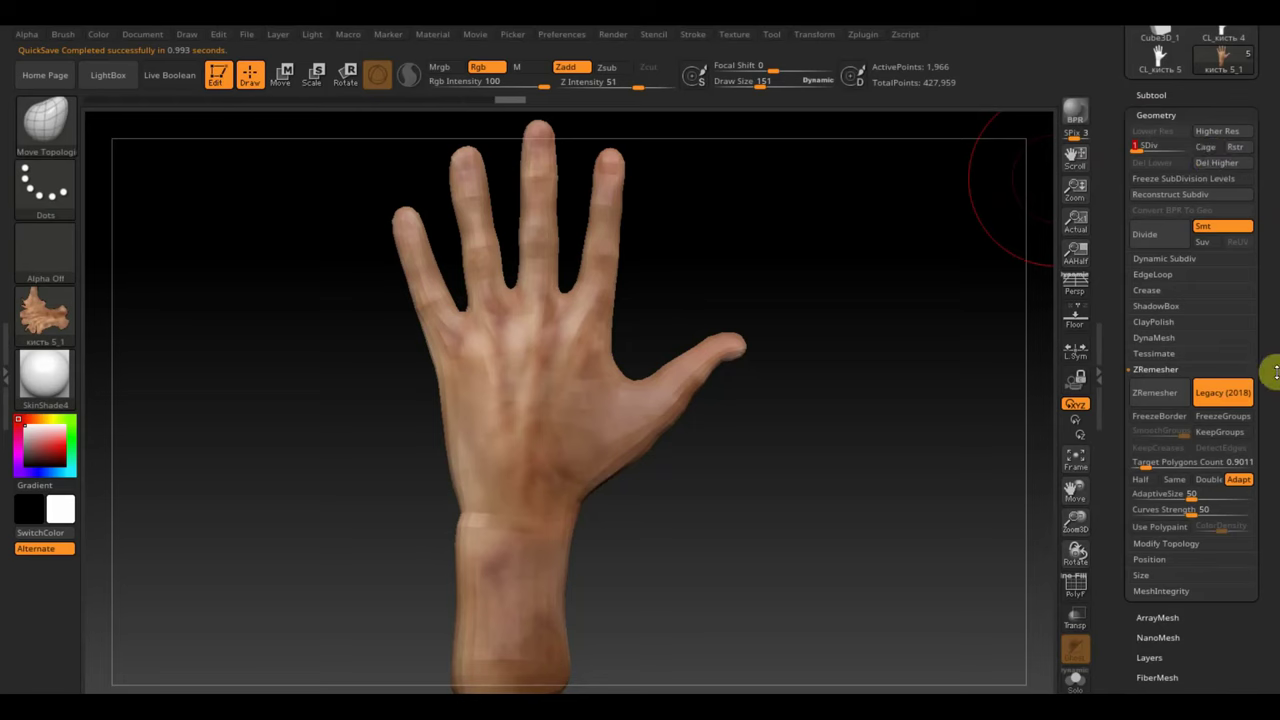
scroll(1276, 370, "down", 2)
scroll(1270, 300, "down", 2)
scroll(1274, 337, "down", 2)
scroll(1276, 214, "down", 2)
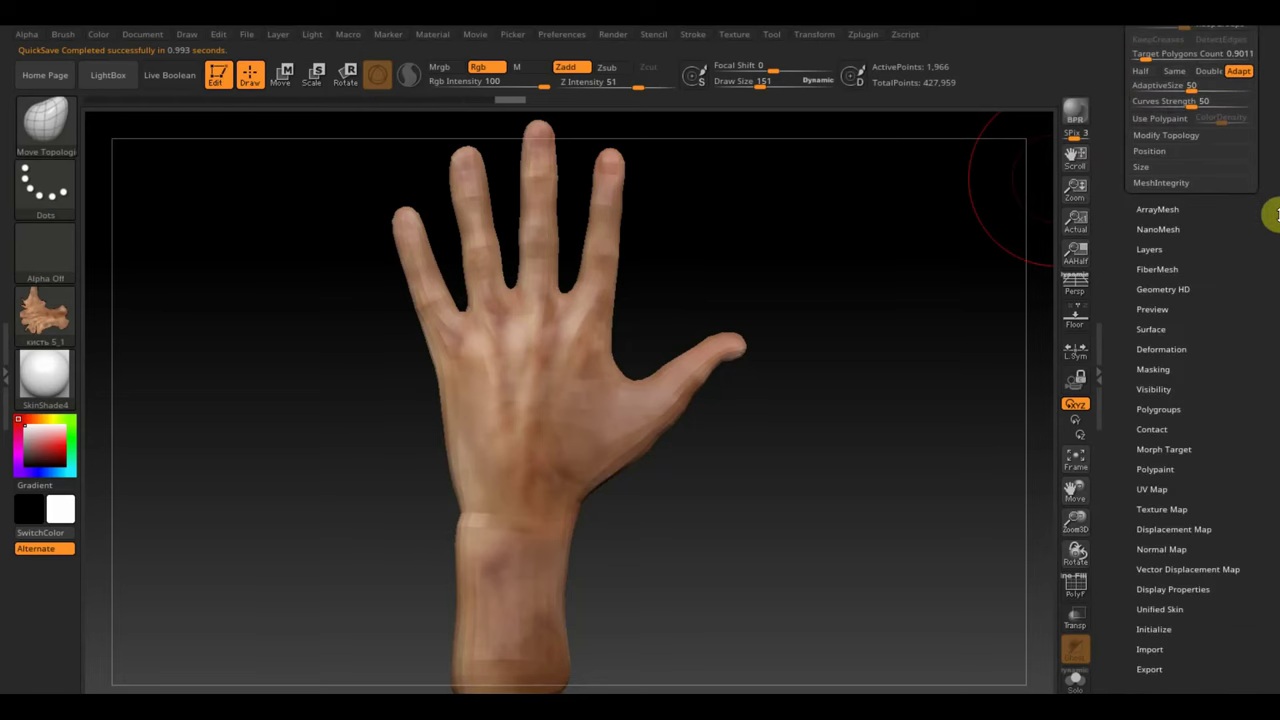
left_click(1165, 549)
scroll(1211, 480, "up", 3)
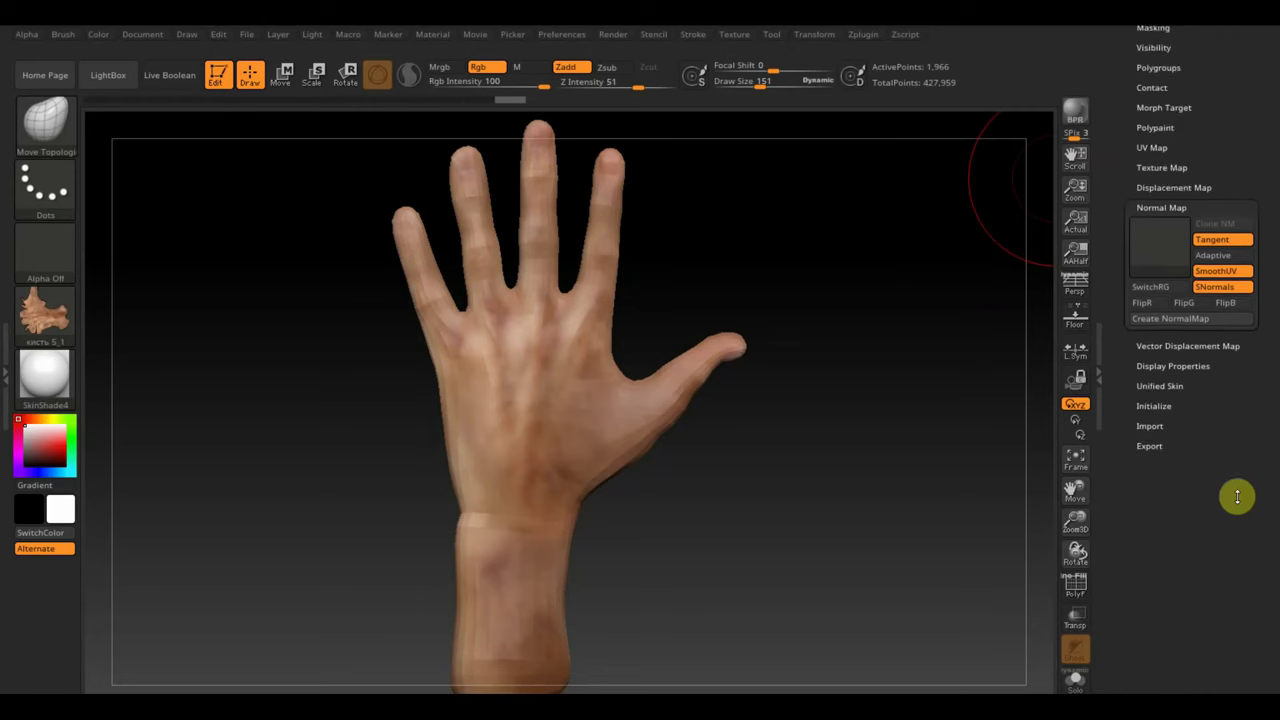
left_click(1168, 327)
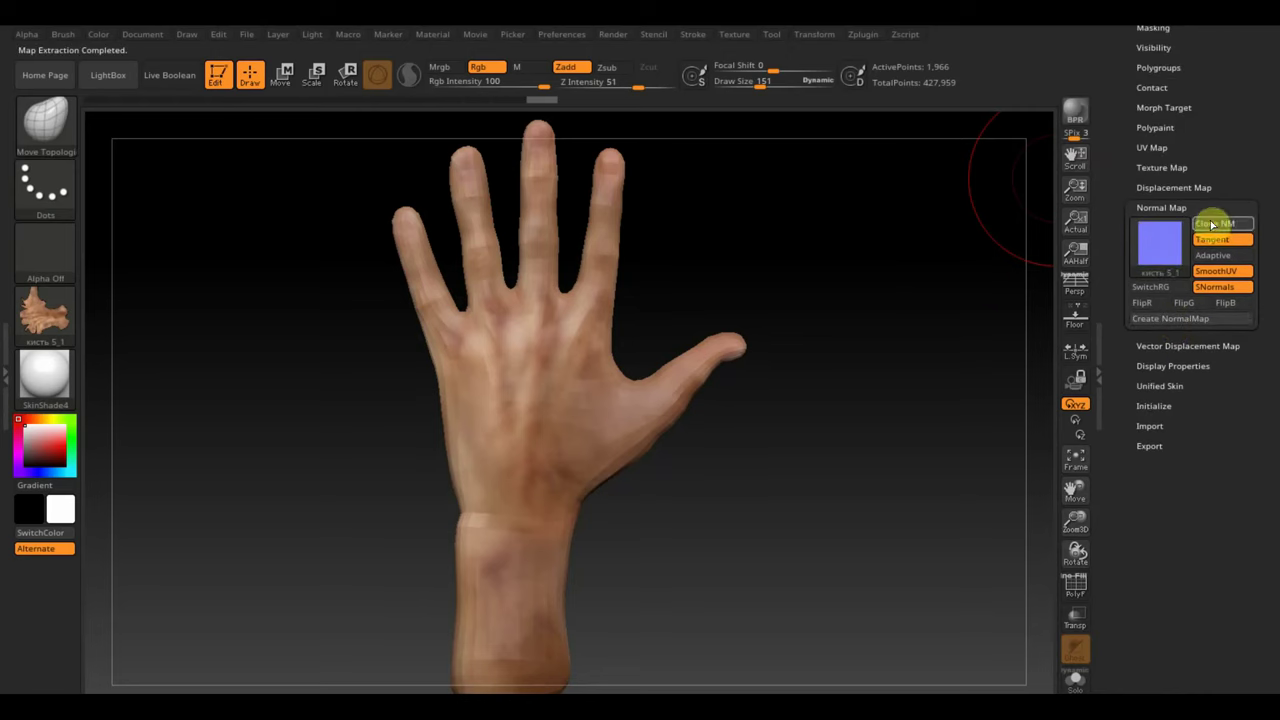
left_click(1213, 223)
Export the normal map texture кисть 5_2 as a PNG file.
left_click(50, 312)
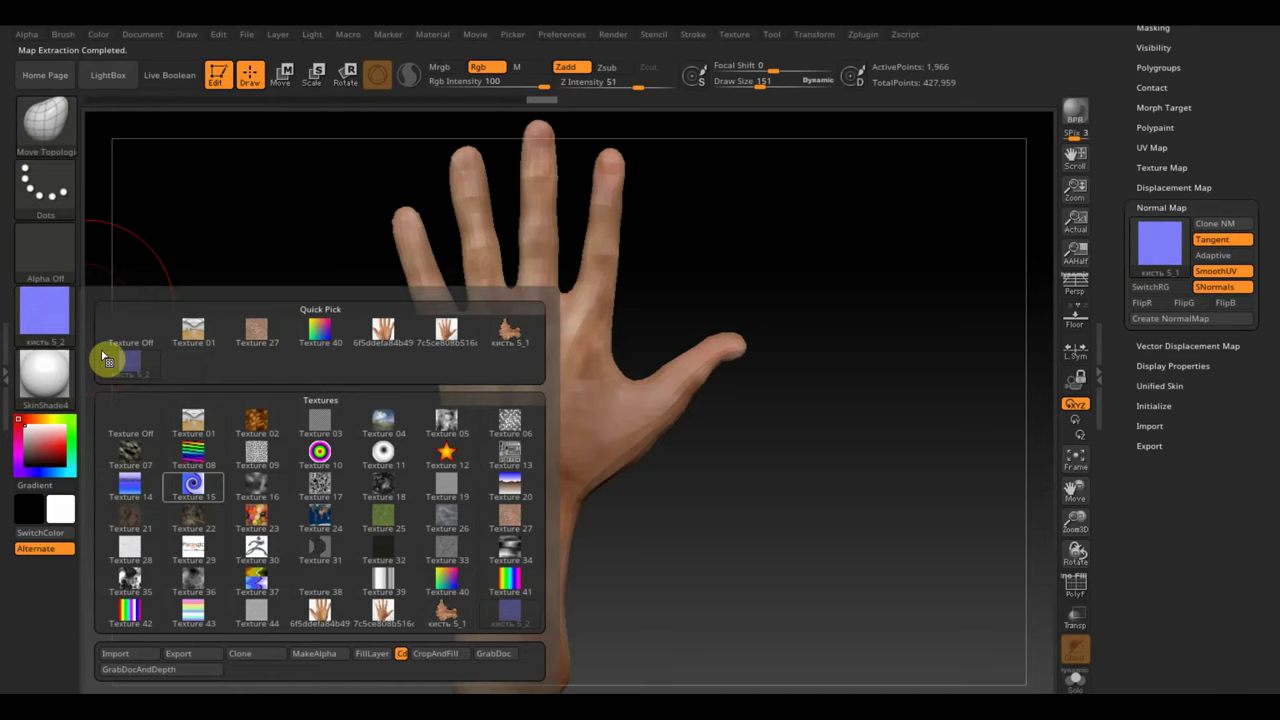
left_click(179, 654)
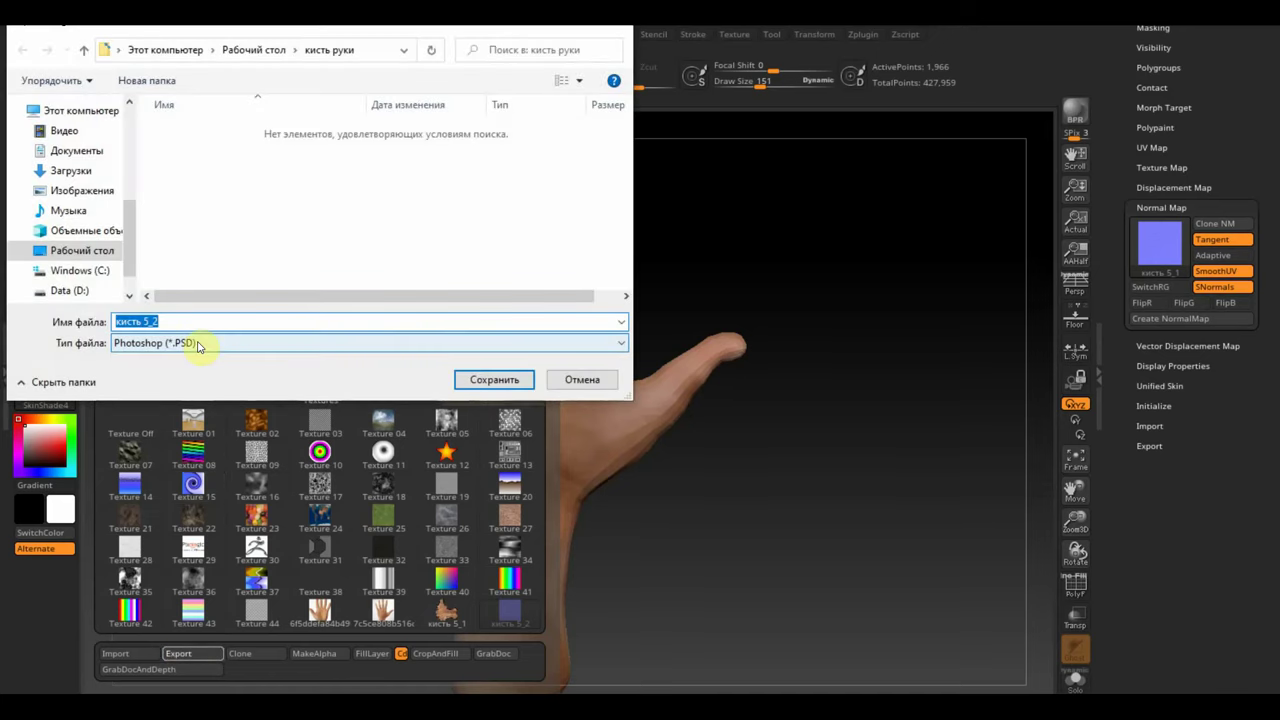
left_click(199, 343)
left_click(201, 388)
left_click(494, 380)
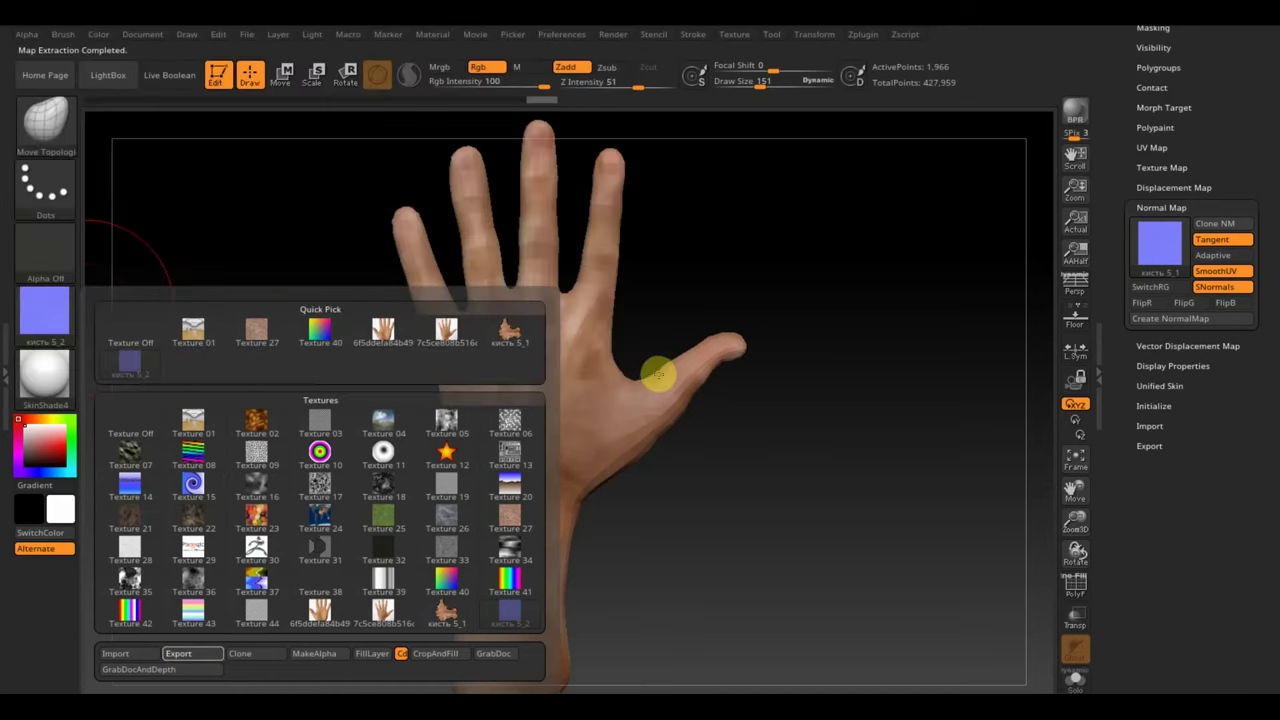
scroll(1232, 270, "up", 10)
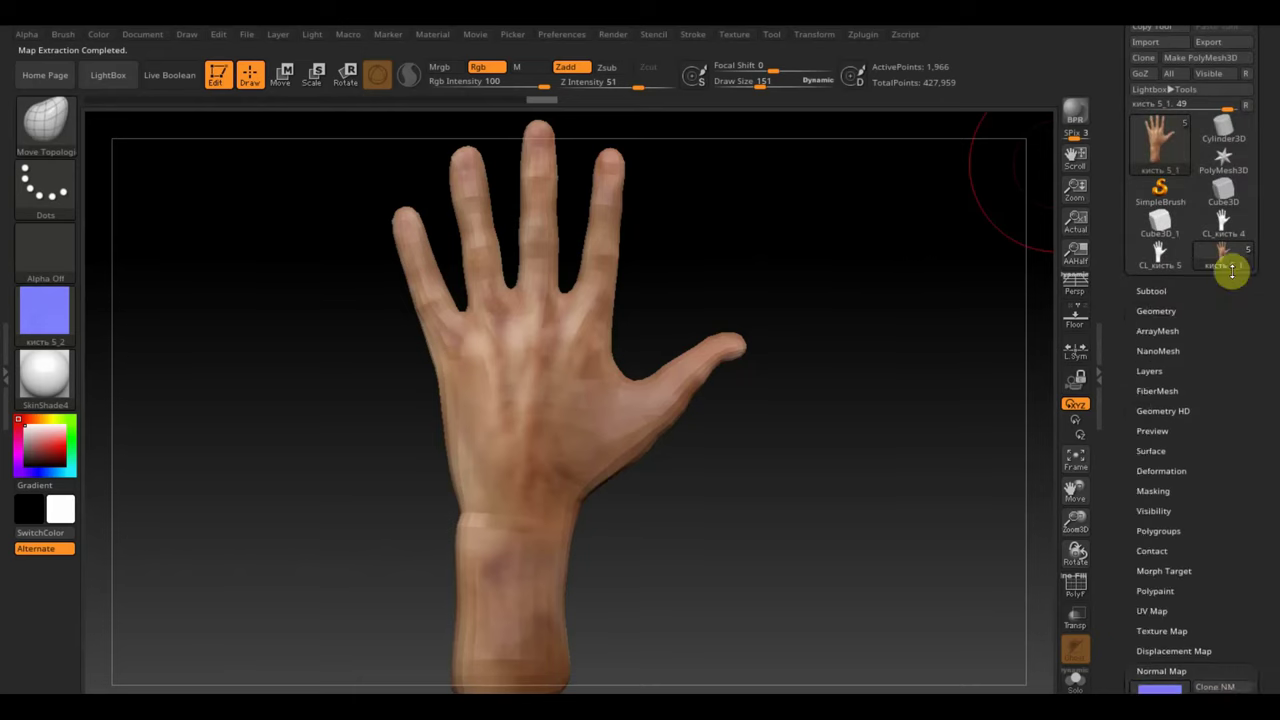
left_click(1185, 311)
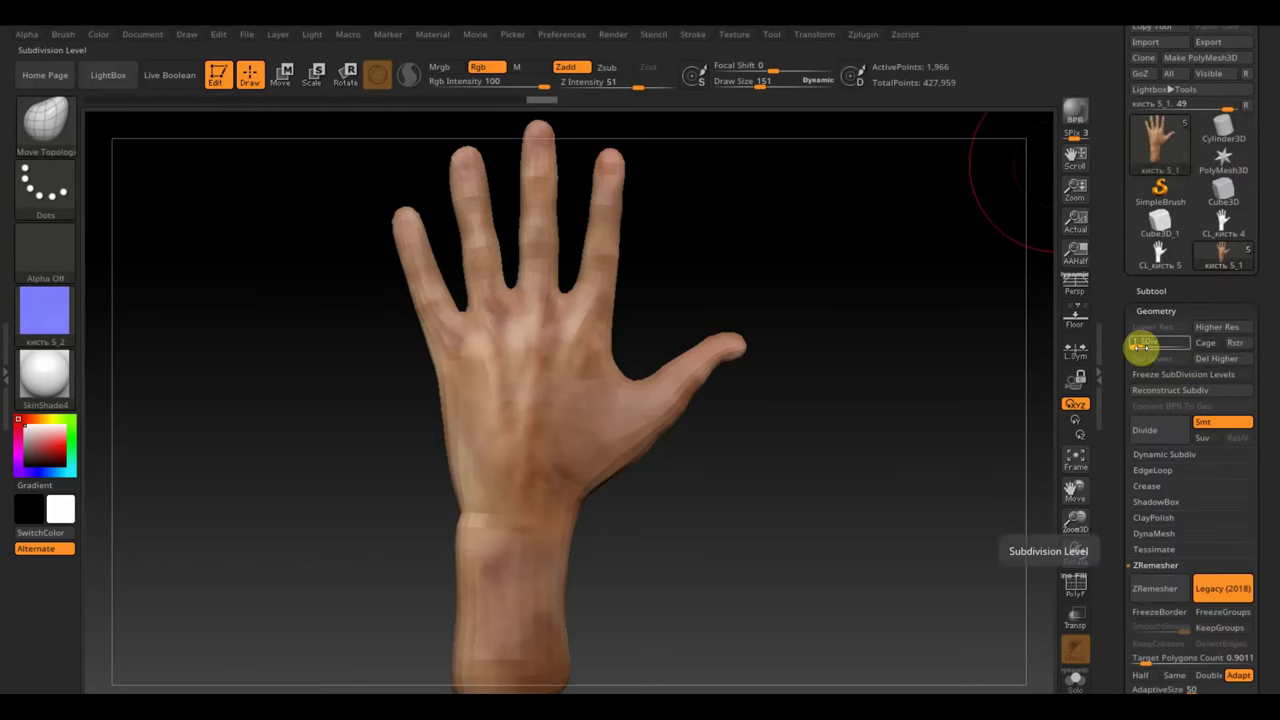
Step the hand up through subdivision levels 2 to 4 and inspect the palm frontally.
left_click_drag(1137, 343, 1141, 350)
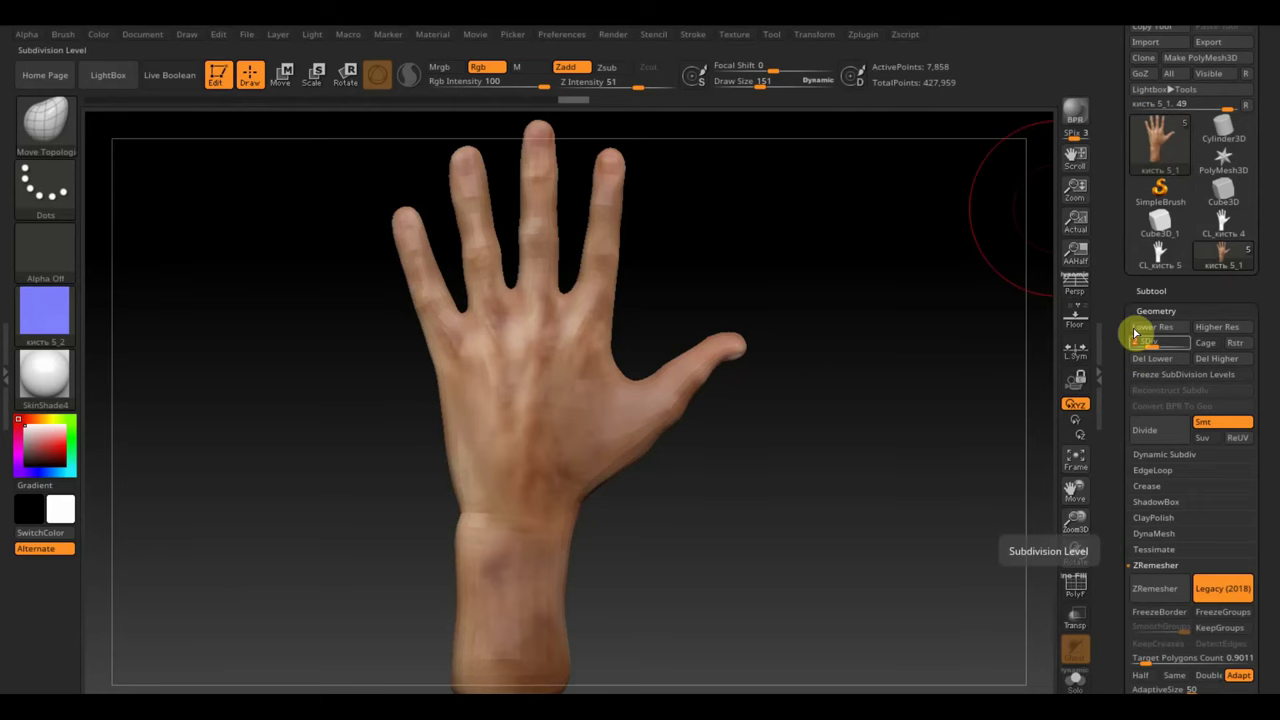
mouse_move(1142, 340)
left_mouse_down()
mouse_move(1182, 345)
mouse_move(1140, 343)
left_mouse_up()
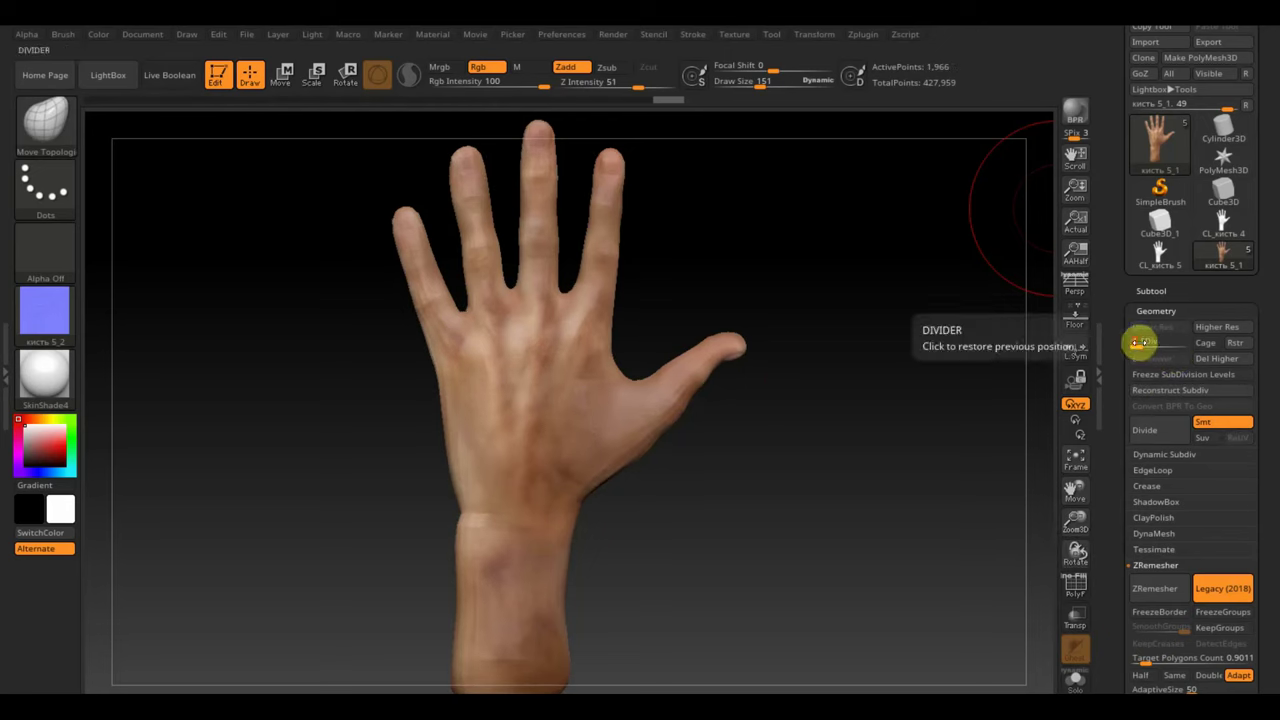
mouse_move(814, 383)
right_mouse_down("ctrl")
mouse_move(891, 516)
mouse_move(874, 426)
mouse_move(886, 674)
mouse_move(851, 420)
mouse_move(842, 445)
mouse_move(806, 447)
mouse_move(829, 423)
right_mouse_up("ctrl")
left_click_drag(775, 82, 737, 88)
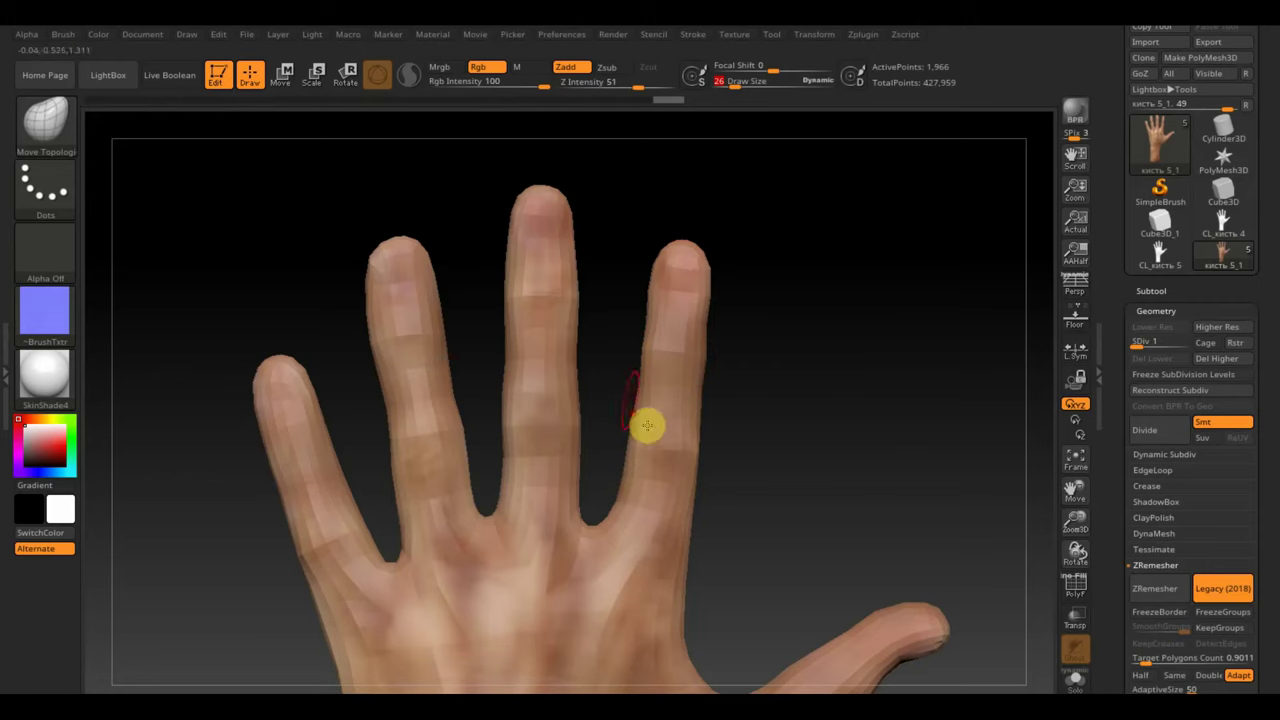
right_click_drag(820, 485, 780, 294, "alt")
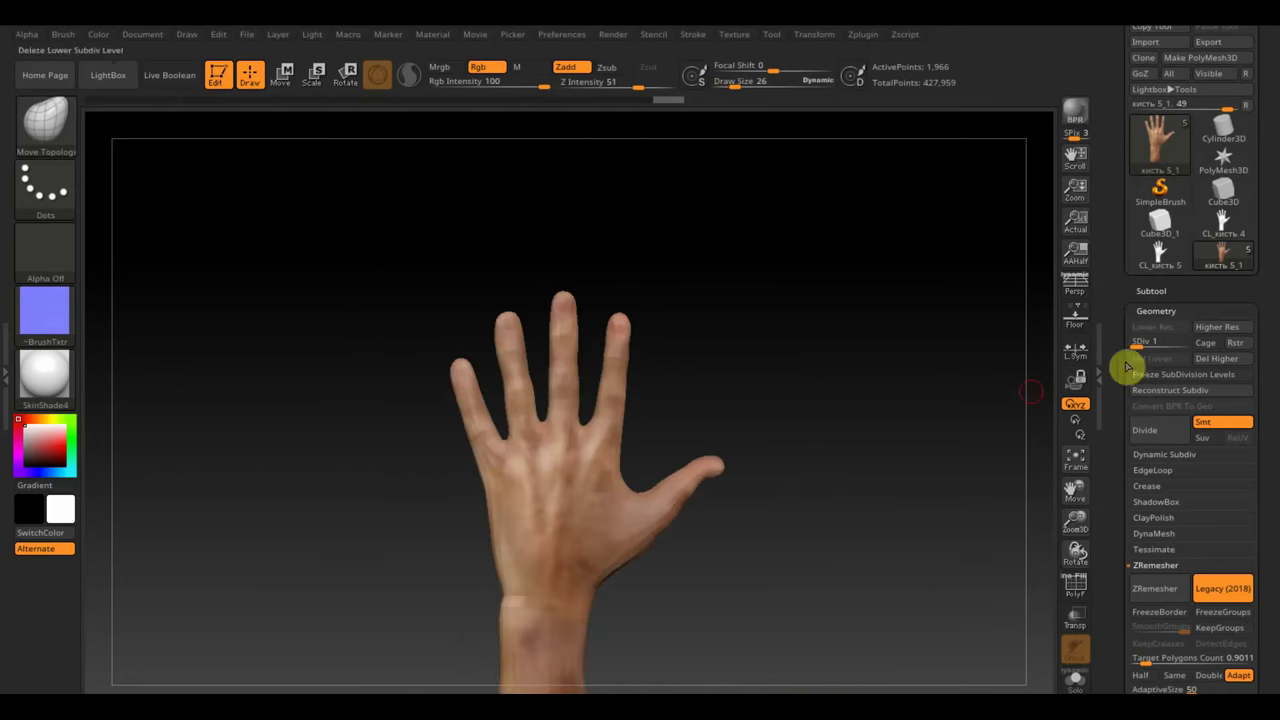
left_click(1183, 345)
mouse_move(1000, 400)
right_mouse_down("alt")
mouse_move(886, 449)
mouse_move(915, 672)
right_mouse_up("alt")
mouse_move(843, 297)
left_mouse_down()
mouse_move(872, 429)
mouse_move(706, 406)
mouse_move(823, 406)
left_mouse_up()
key("shift")
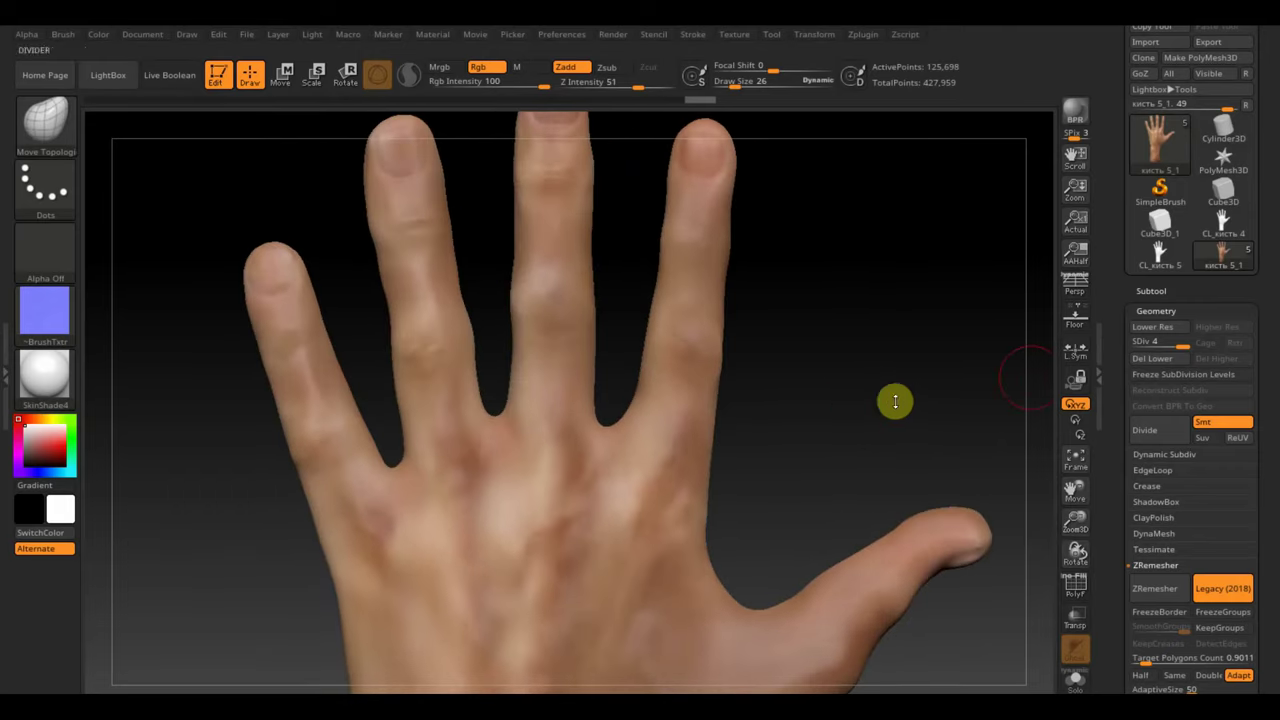
Drop to SDiv 1, delete higher levels, and bring up the OBJ export window.
left_click_drag(1182, 342, 1112, 345)
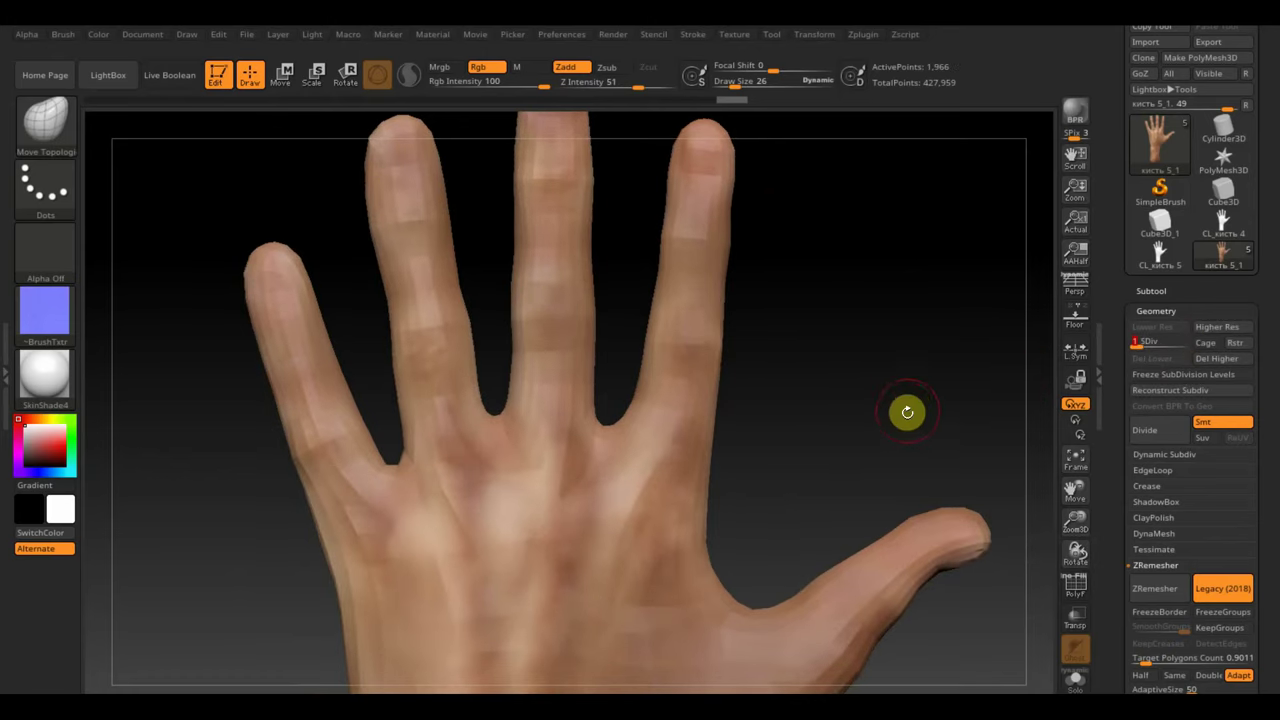
mouse_move(906, 409)
left_mouse_down("alt")
mouse_move(863, 294)
mouse_move(860, 336)
mouse_move(864, 269)
left_mouse_up("alt")
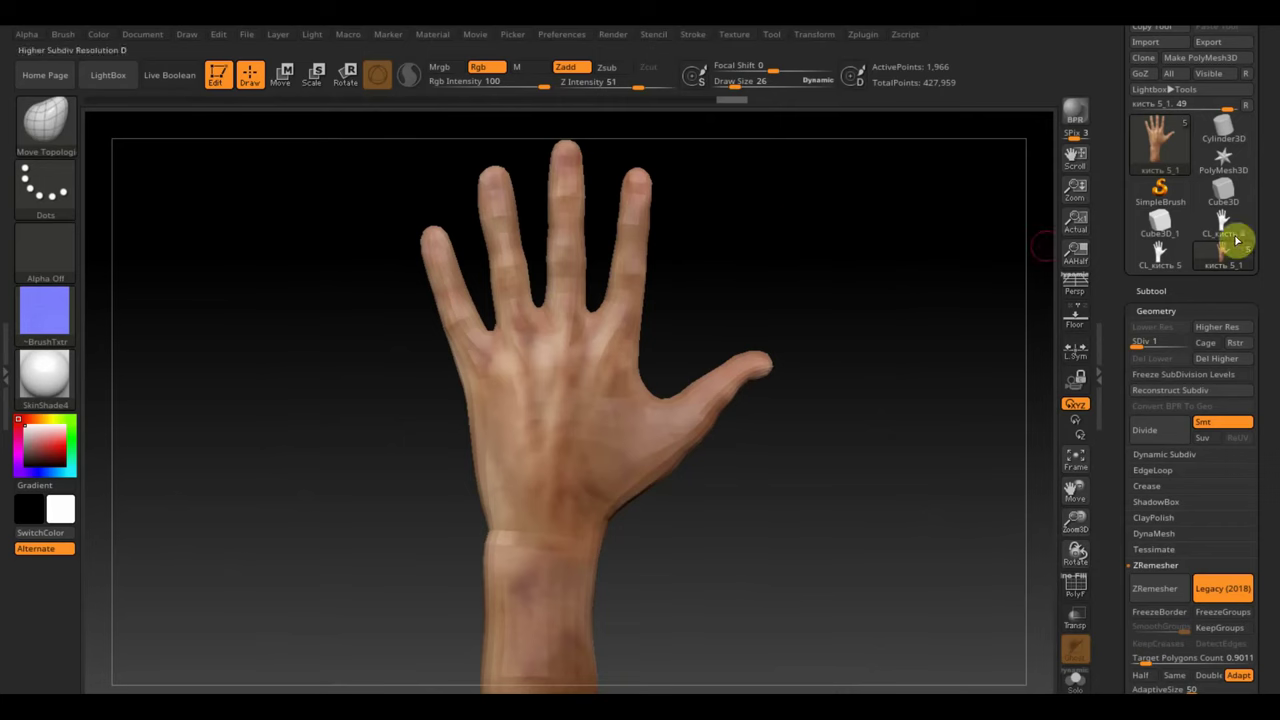
left_click(1230, 358)
scroll(1276, 290, "up", 2)
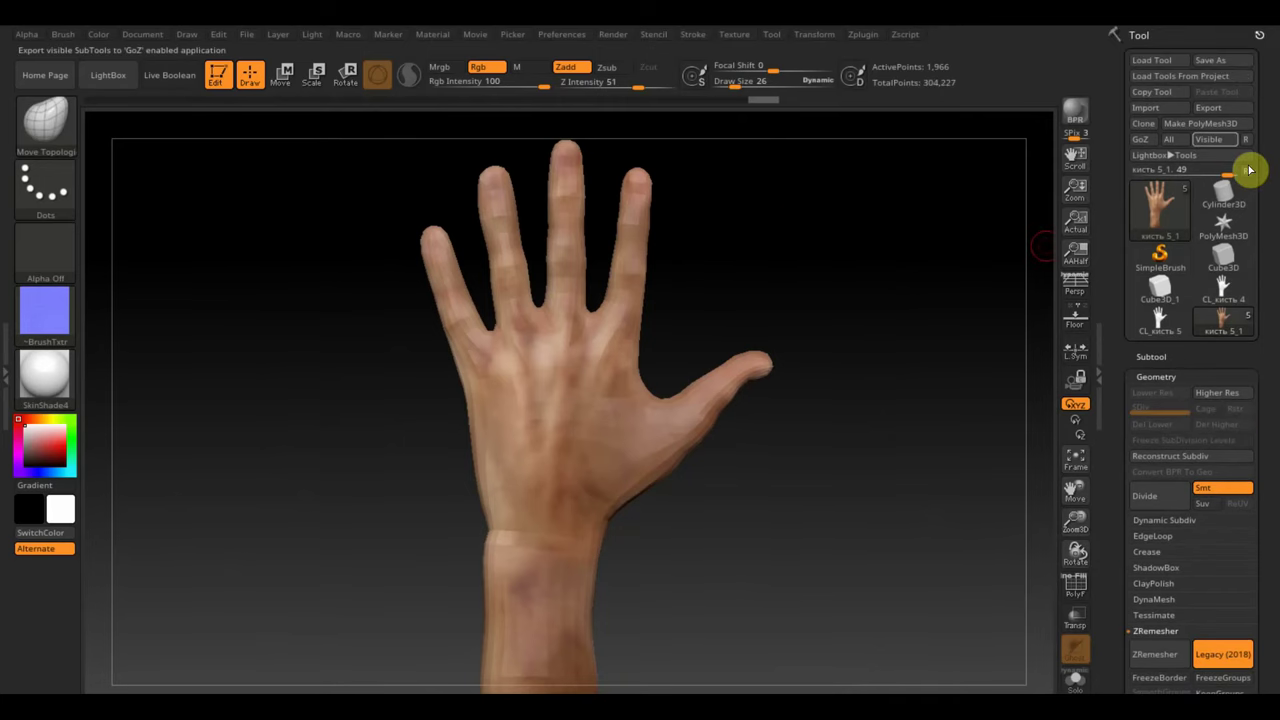
left_click(1210, 107)
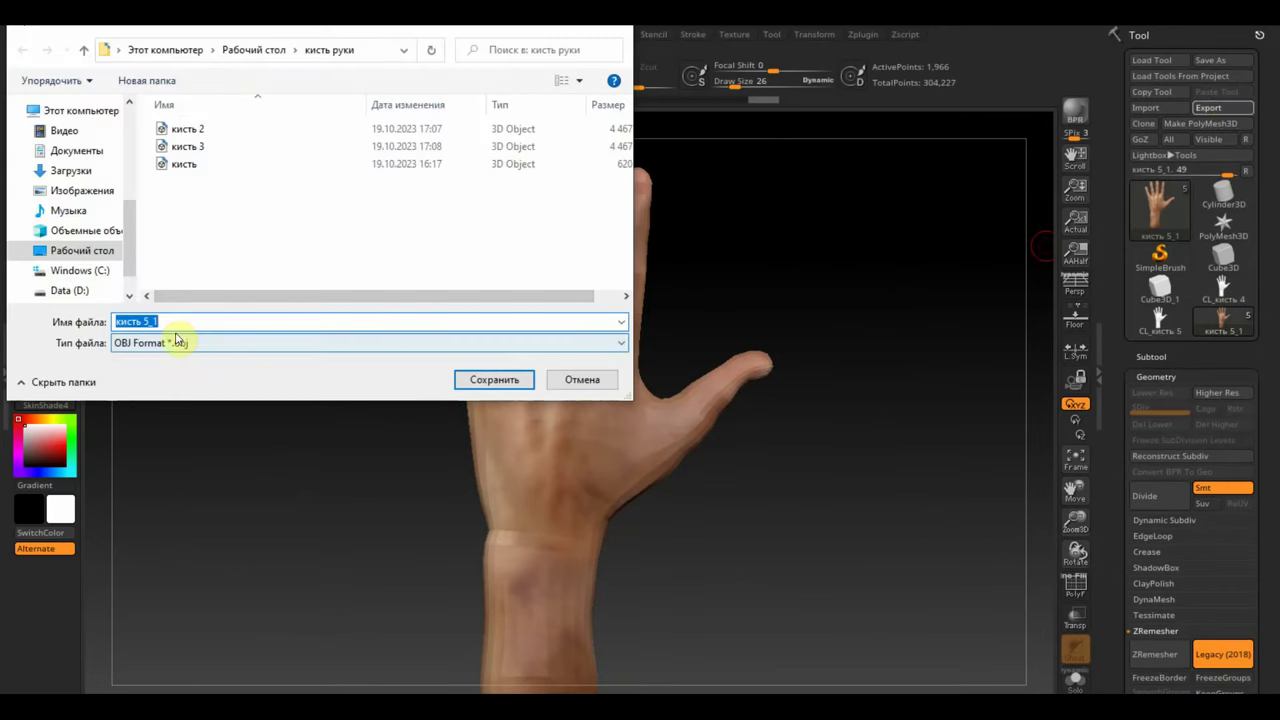
Save the кисть 5_1 OBJ, undo Del Higher, and raise the hand to SDiv 2.
left_click(495, 380)
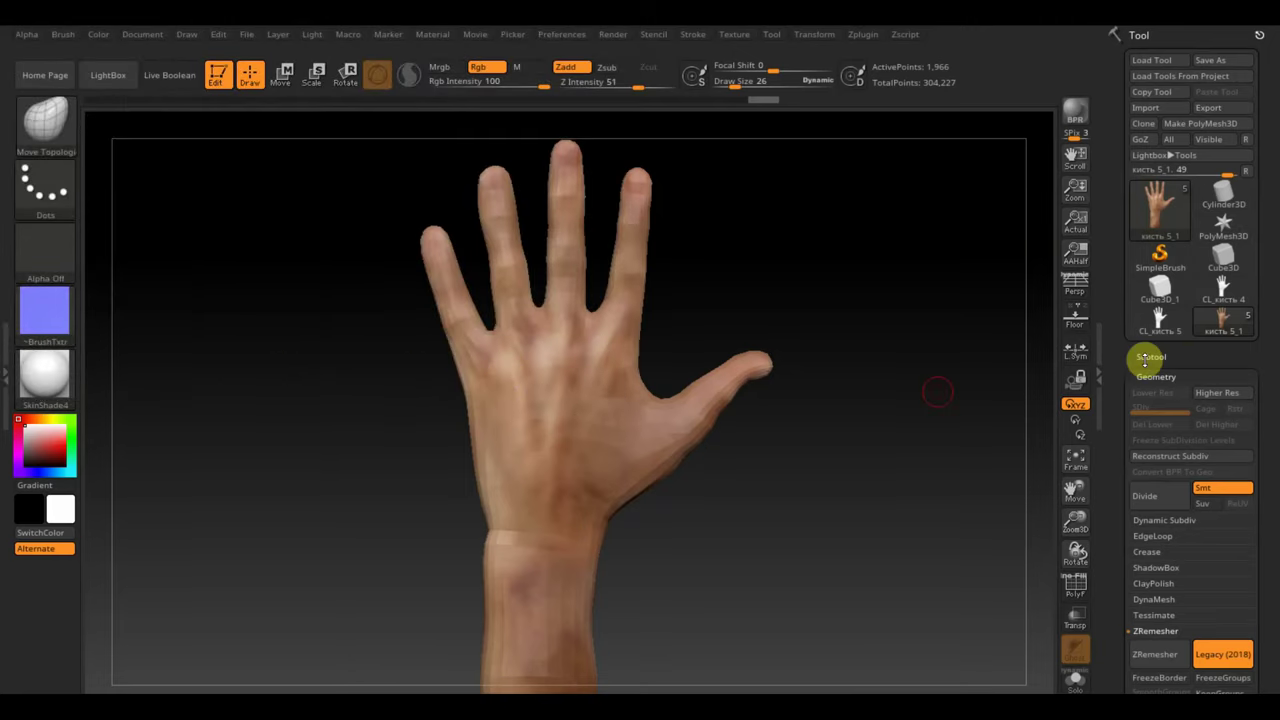
key("ctrl")
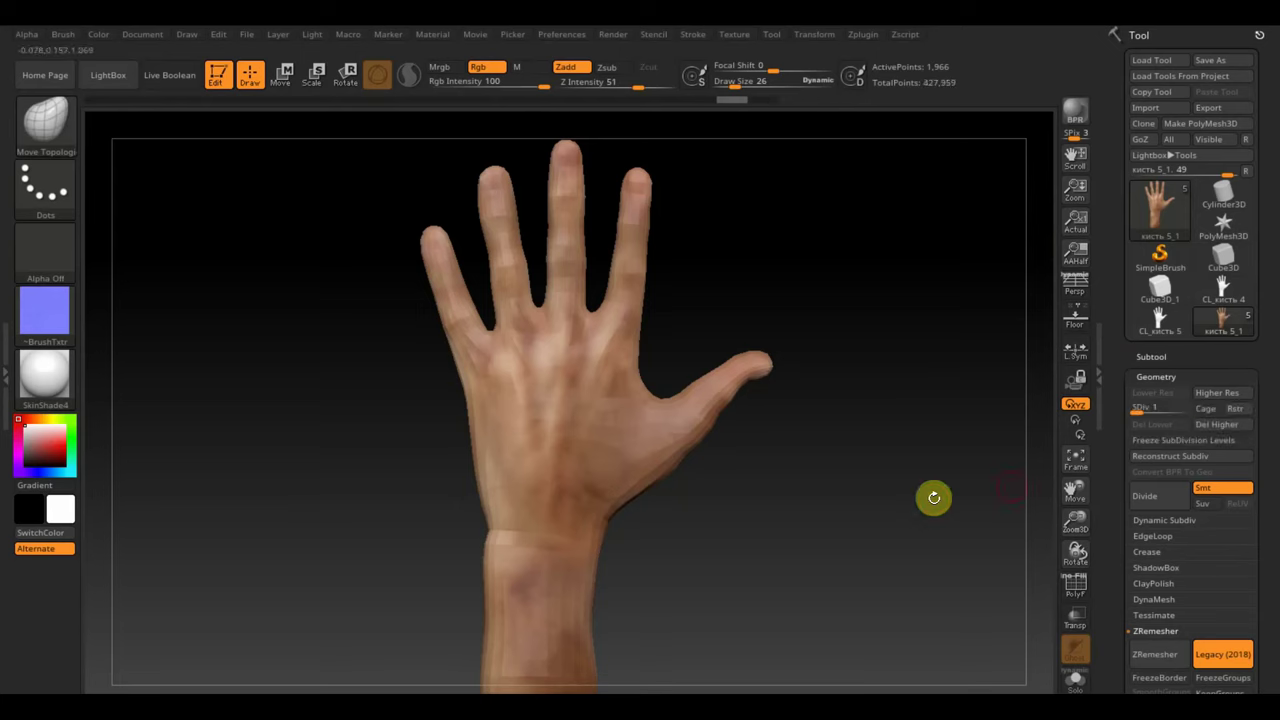
left_click_drag(1181, 414, 1196, 417)
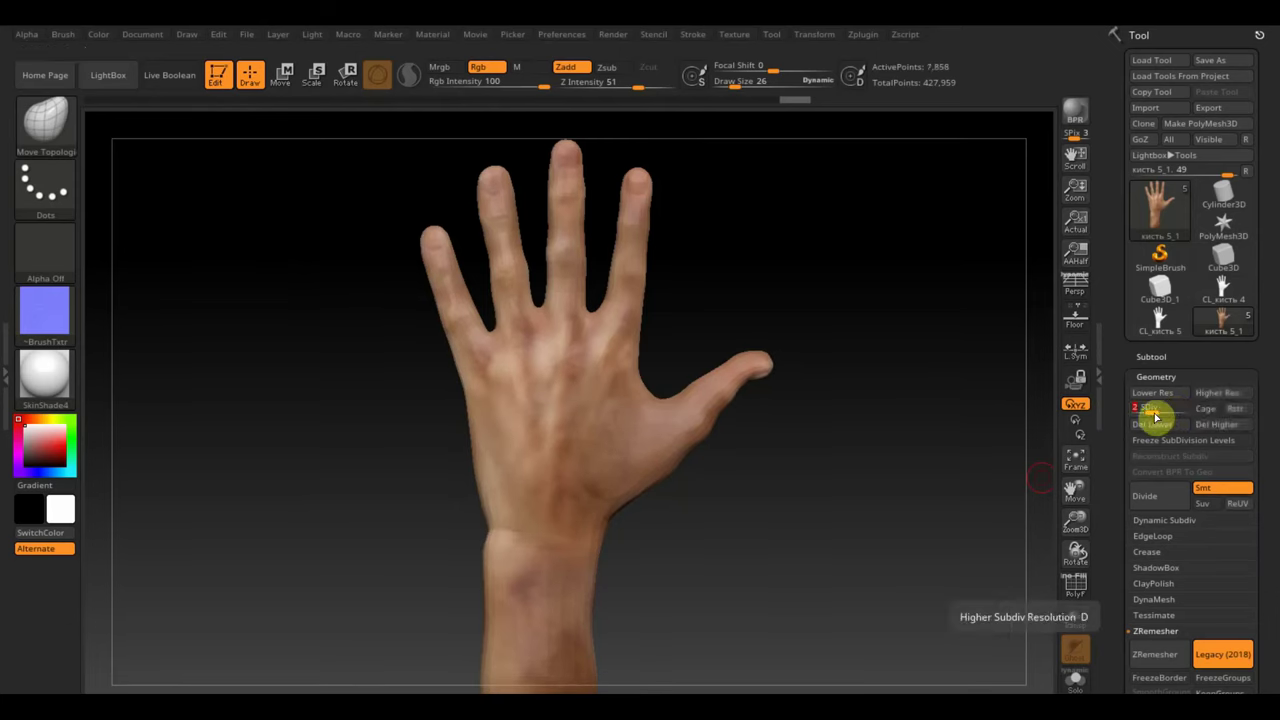
Inspect the кисть 3, кисть 5_1 and кисть 6 subtools, rotating each hand.
left_click(1168, 359)
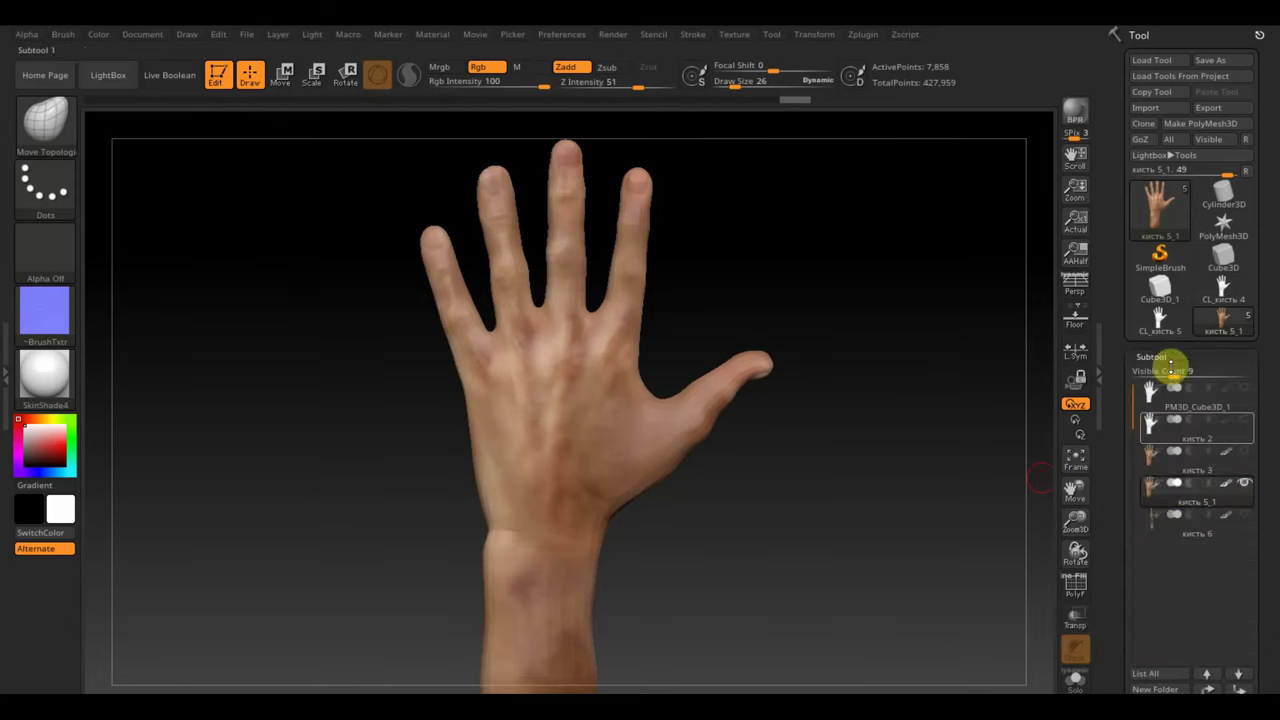
left_click(1164, 460)
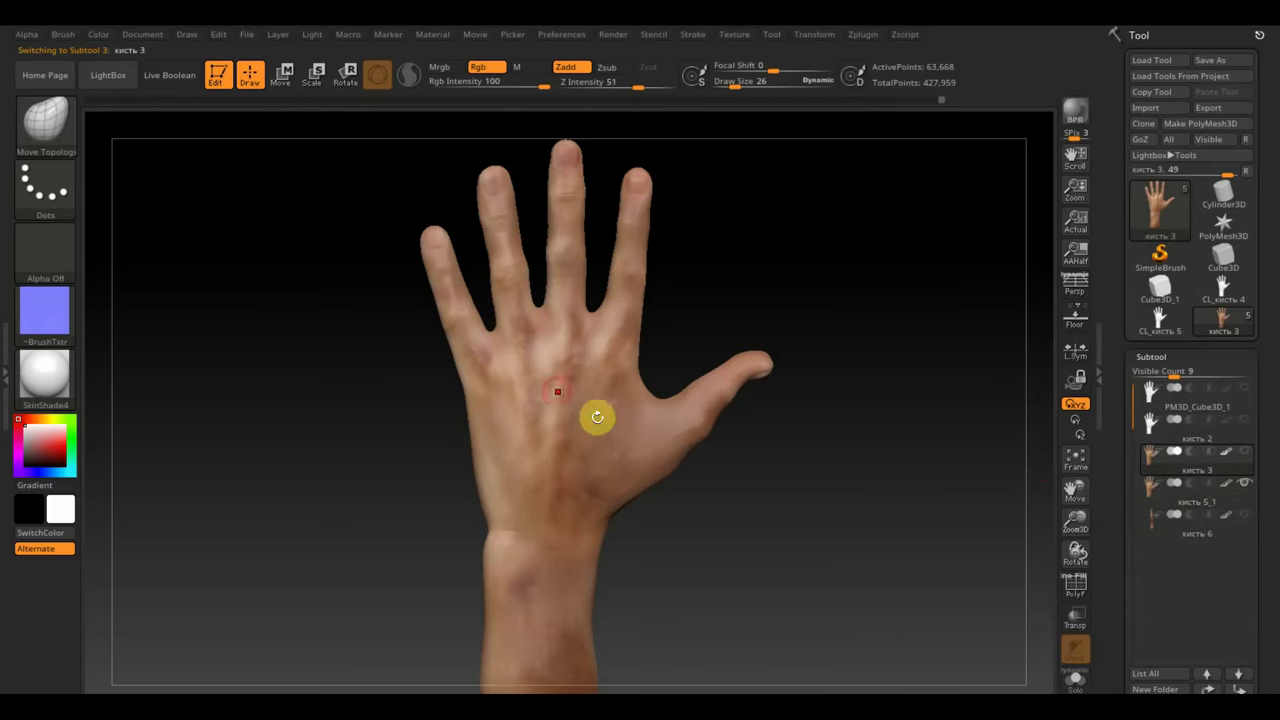
left_click_drag(726, 531, 826, 563)
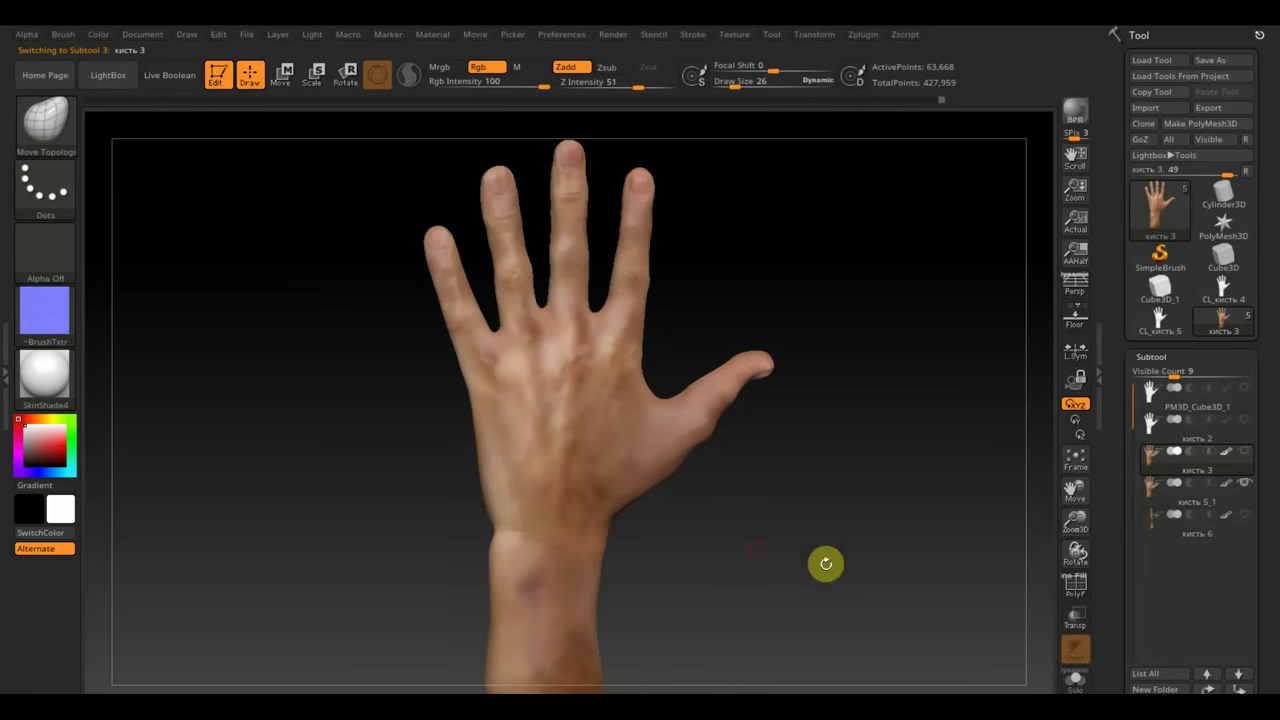
left_click(1157, 505)
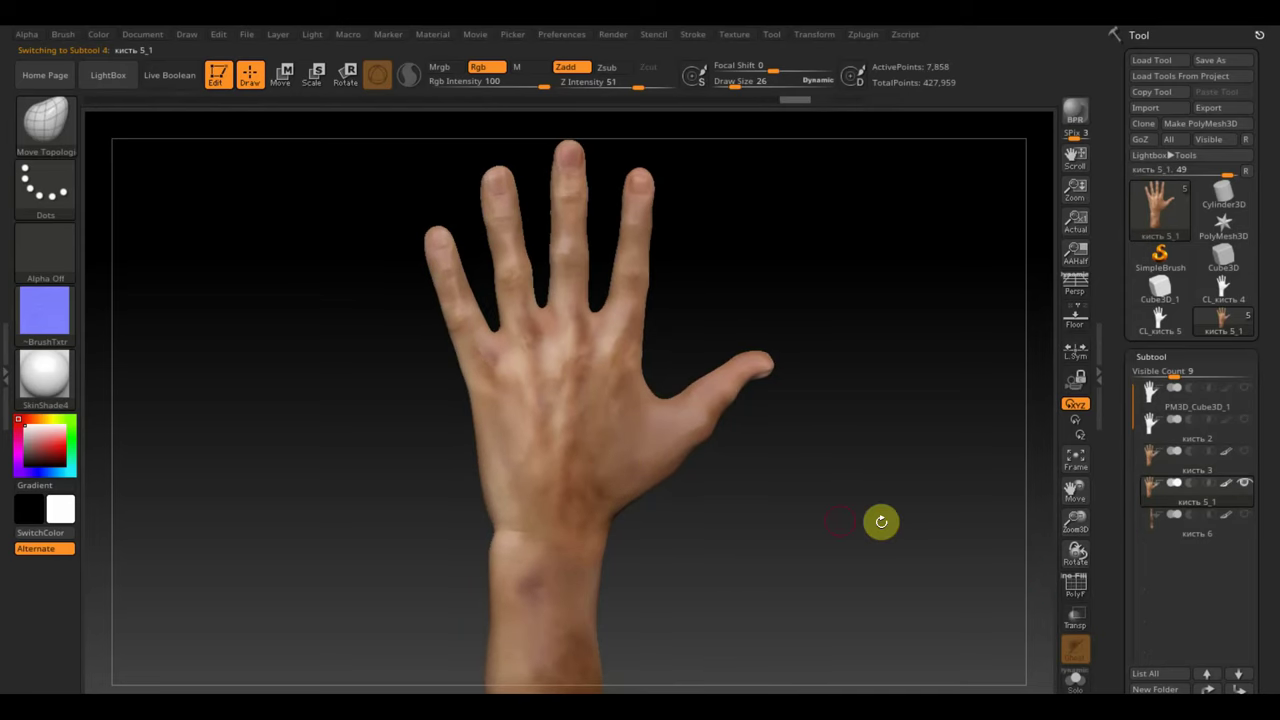
mouse_move(881, 521)
left_mouse_down()
mouse_move(829, 520)
mouse_move(820, 534)
mouse_move(831, 520)
mouse_move(866, 527)
mouse_move(837, 523)
left_mouse_up()
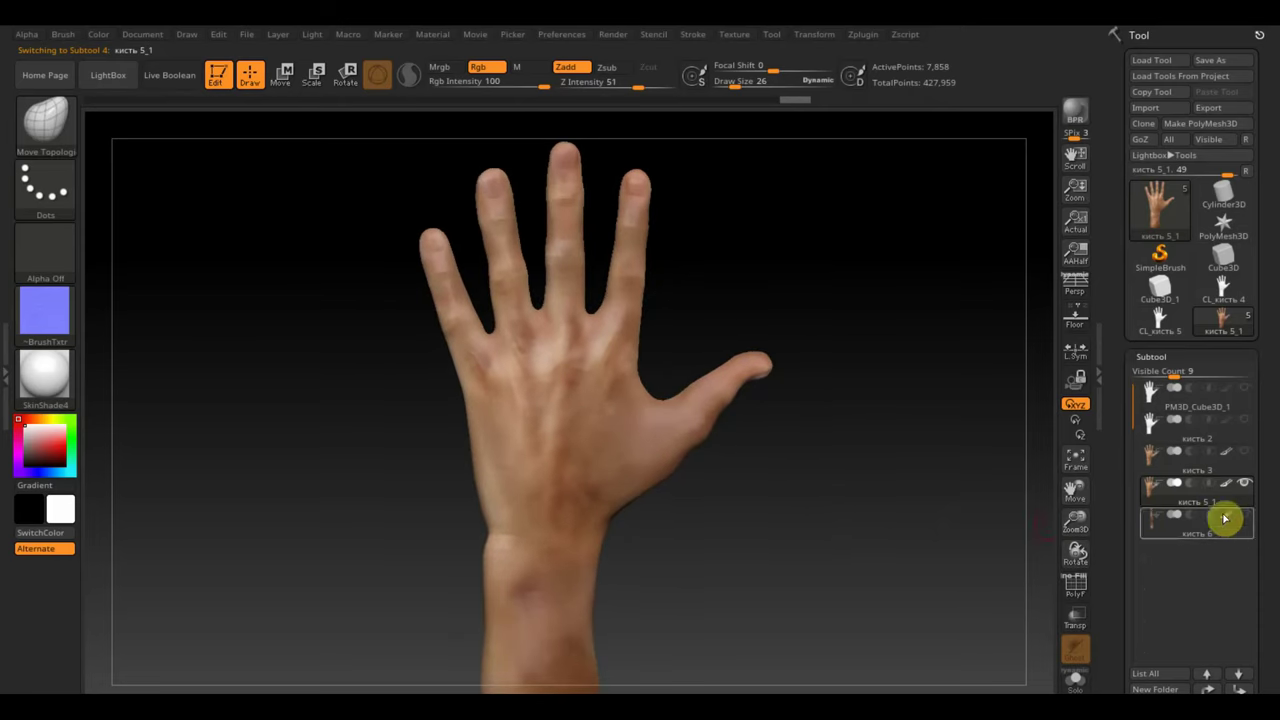
left_click(1163, 530)
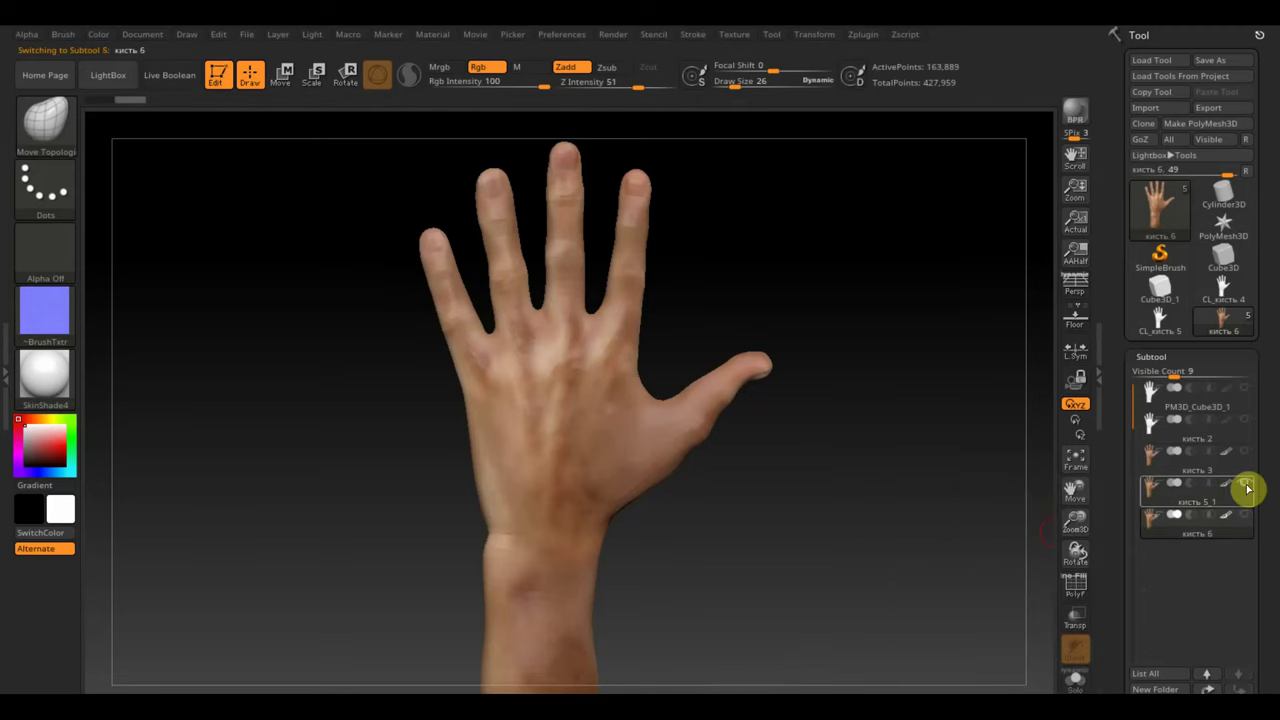
mouse_move(825, 555)
left_mouse_down()
mouse_move(846, 554)
mouse_move(712, 559)
mouse_move(1089, 623)
left_mouse_up()
left_click(1078, 590)
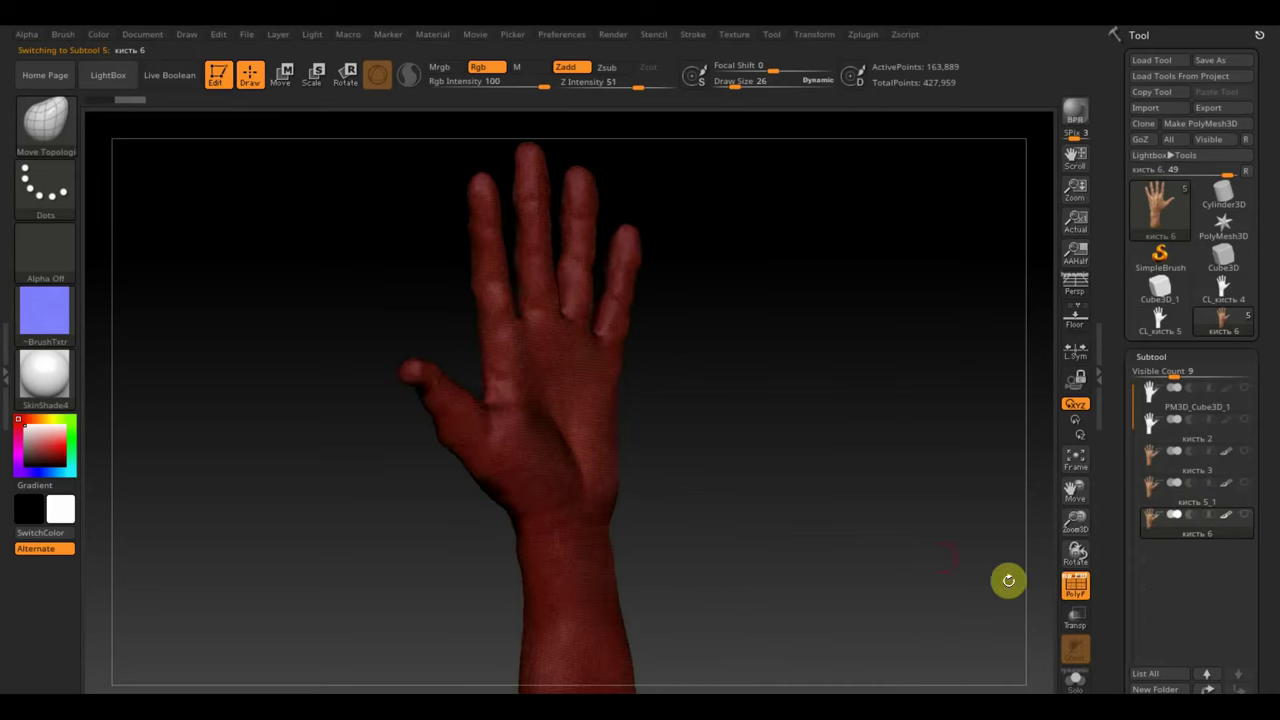
mouse_move(1006, 580)
left_mouse_down()
mouse_move(839, 565)
mouse_move(882, 551)
left_mouse_up()
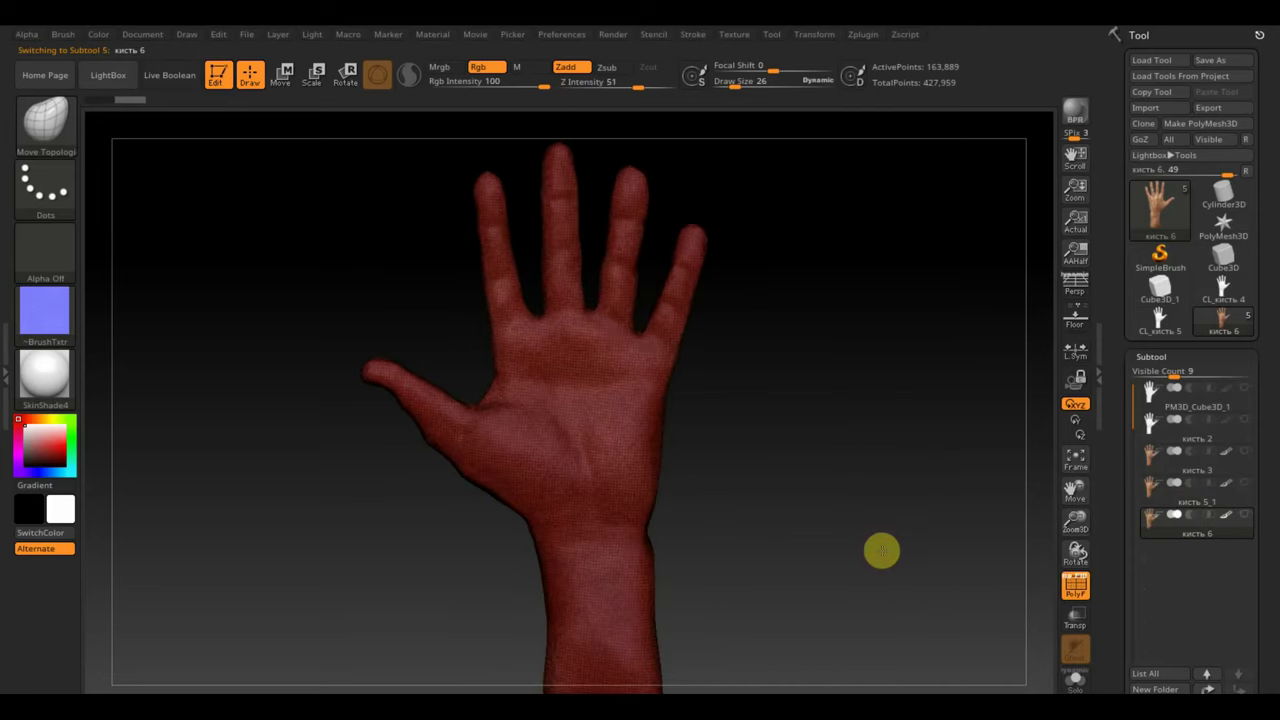
left_click(1168, 500)
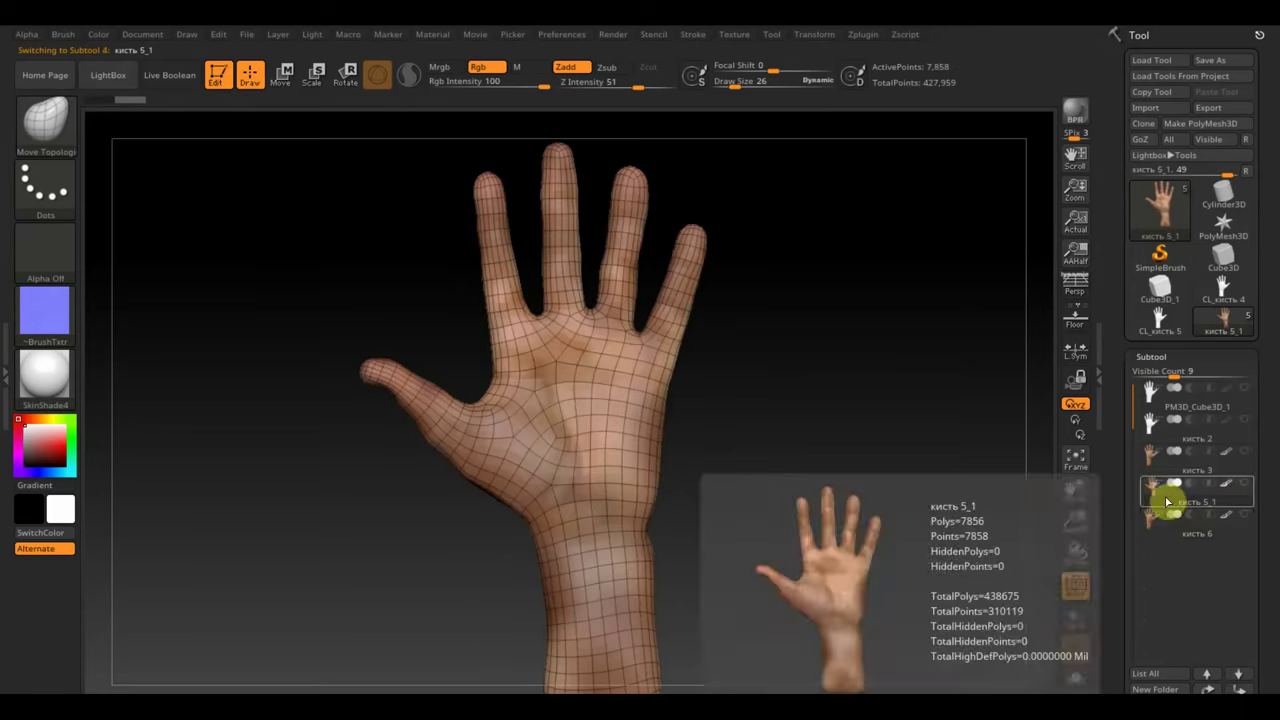
left_click(1157, 469)
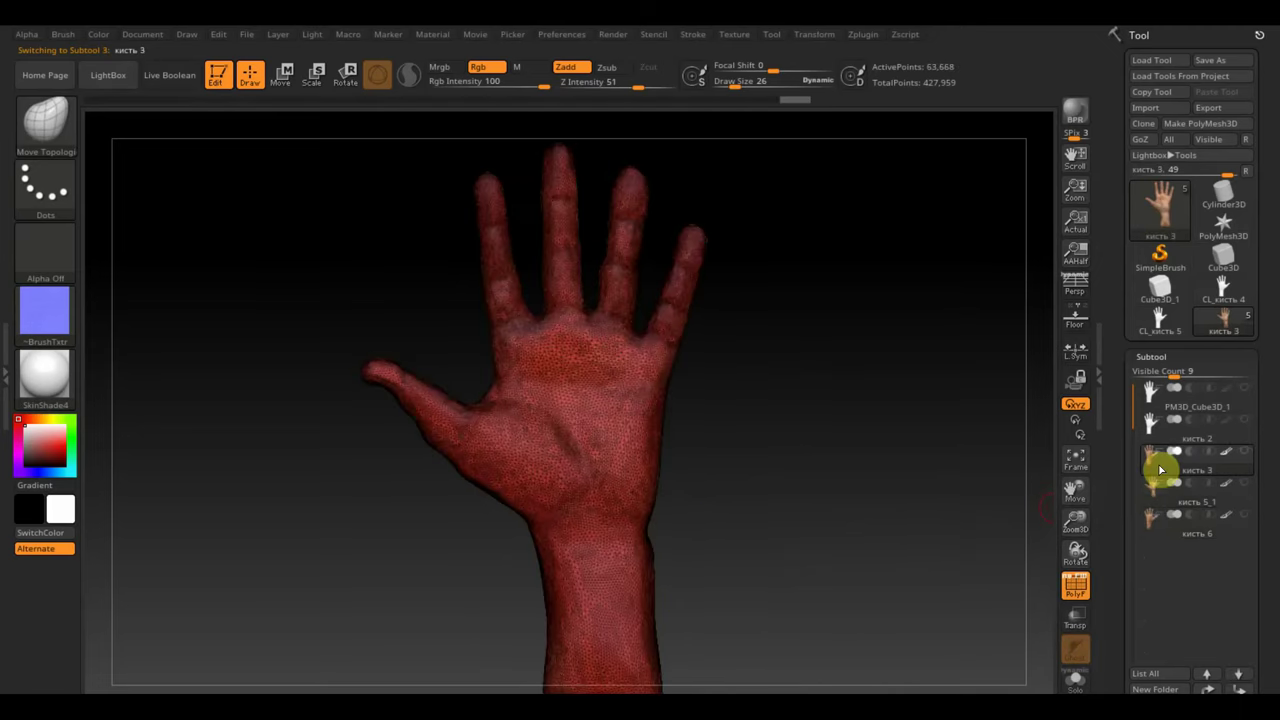
mouse_move(869, 515)
left_mouse_down()
mouse_move(854, 537)
mouse_move(873, 514)
mouse_move(854, 463)
mouse_move(900, 646)
mouse_move(833, 423)
mouse_move(857, 331)
left_mouse_up()
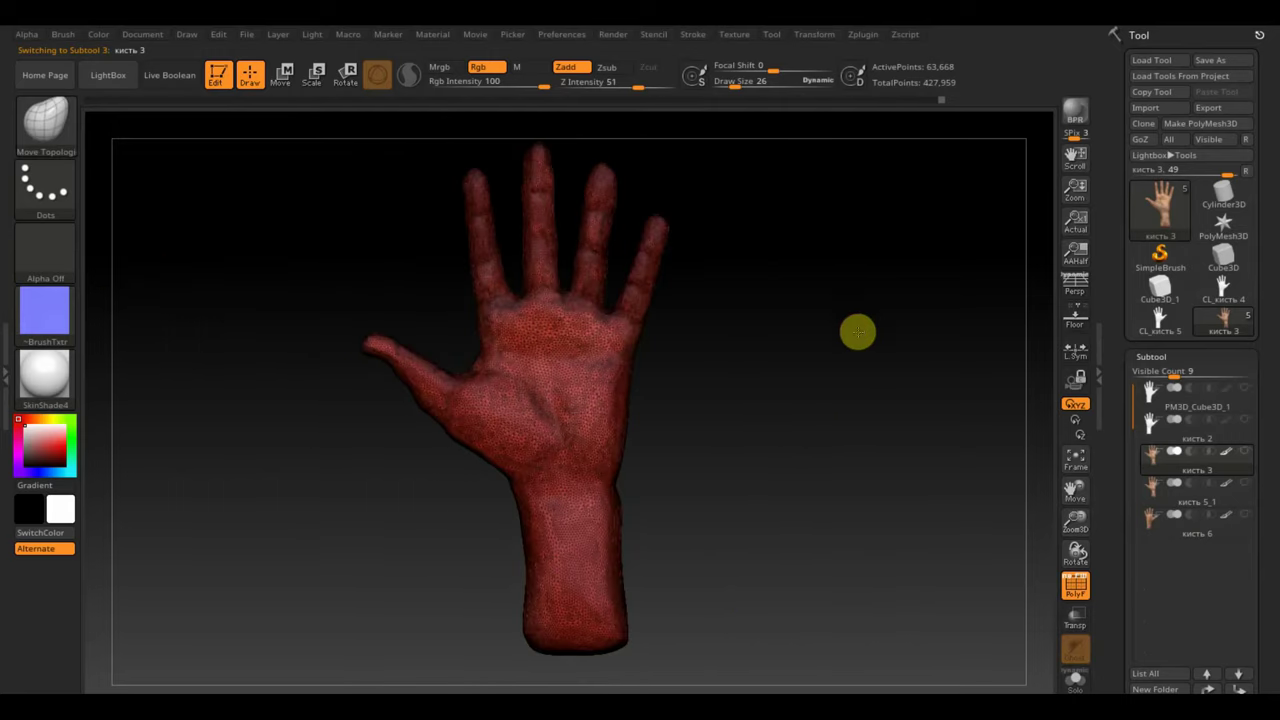
Show the кисть 2 and textured hands, hide polyframe, and fit all three in view.
left_click(1165, 436)
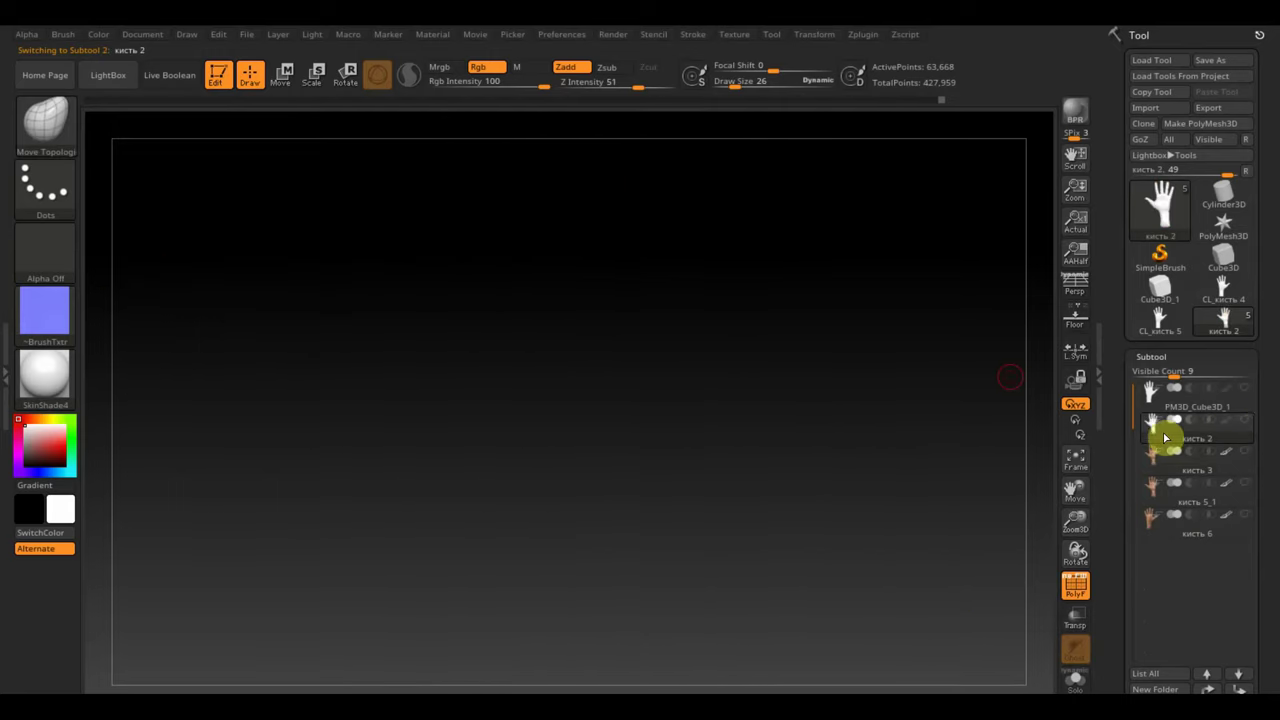
left_click(1245, 388)
mouse_move(858, 465)
left_mouse_down("shift")
mouse_move(656, 490)
mouse_move(608, 449)
mouse_move(443, 414)
left_mouse_up("shift")
left_click(1075, 586)
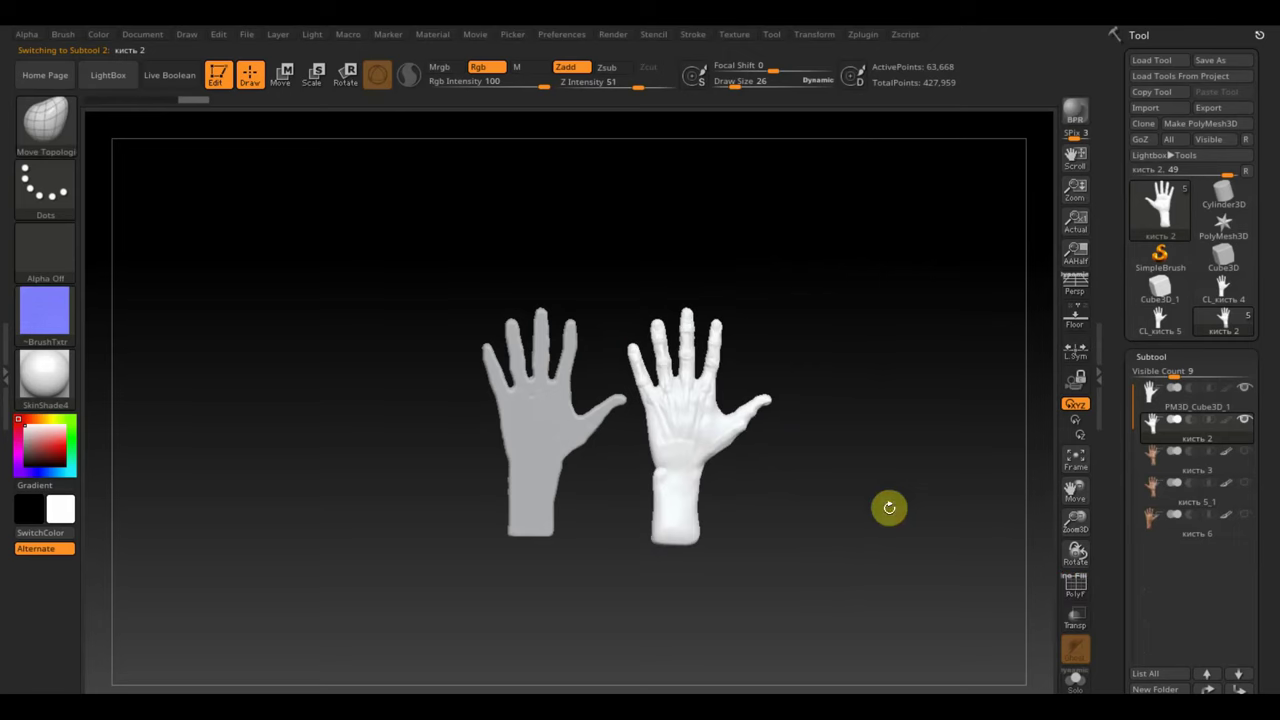
left_click_drag(889, 506, 906, 537, "alt")
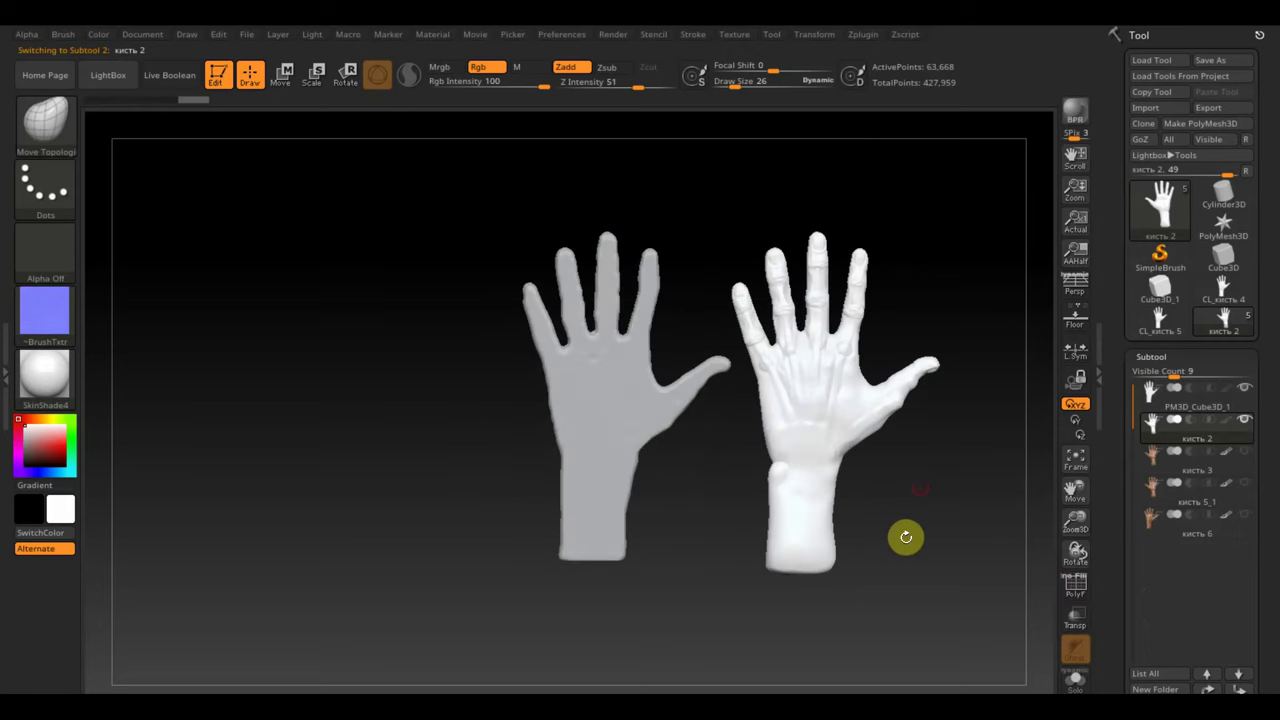
left_click(1244, 451)
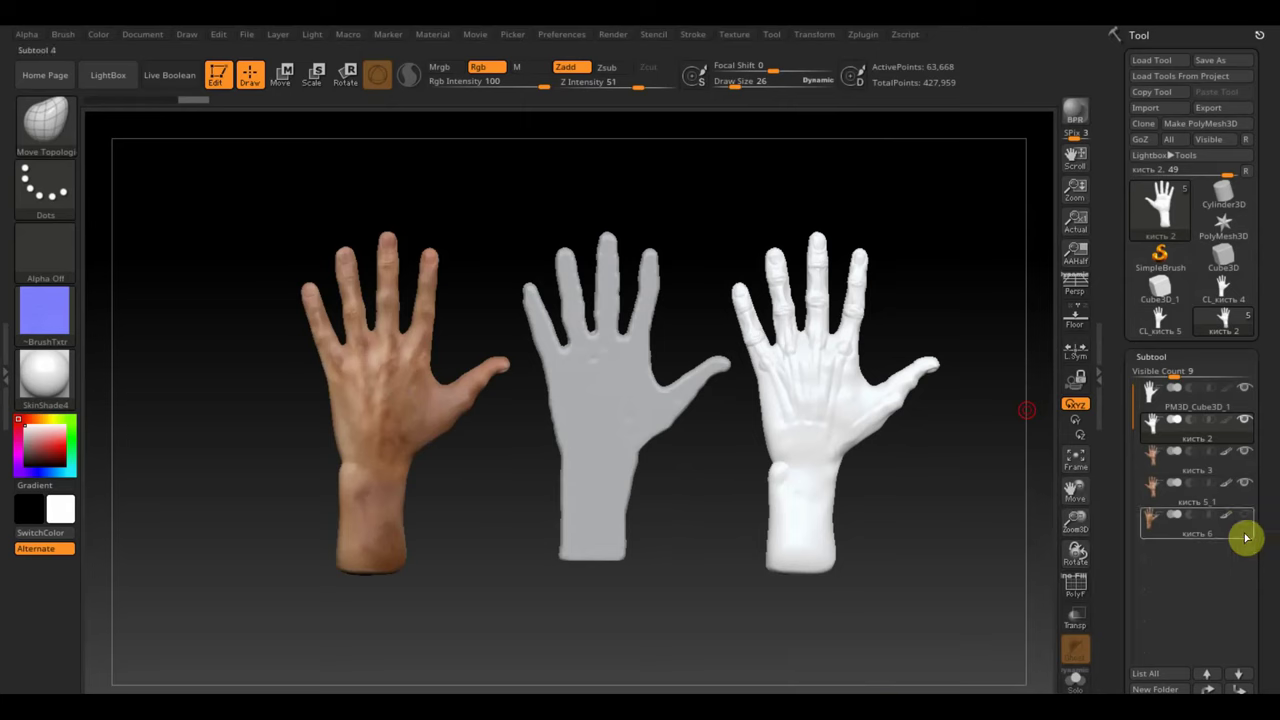
left_click_drag(983, 480, 988, 496)
Try MatCap Red Wax and MatCap Metal03 on the hands and turn the texture off.
left_click(40, 385)
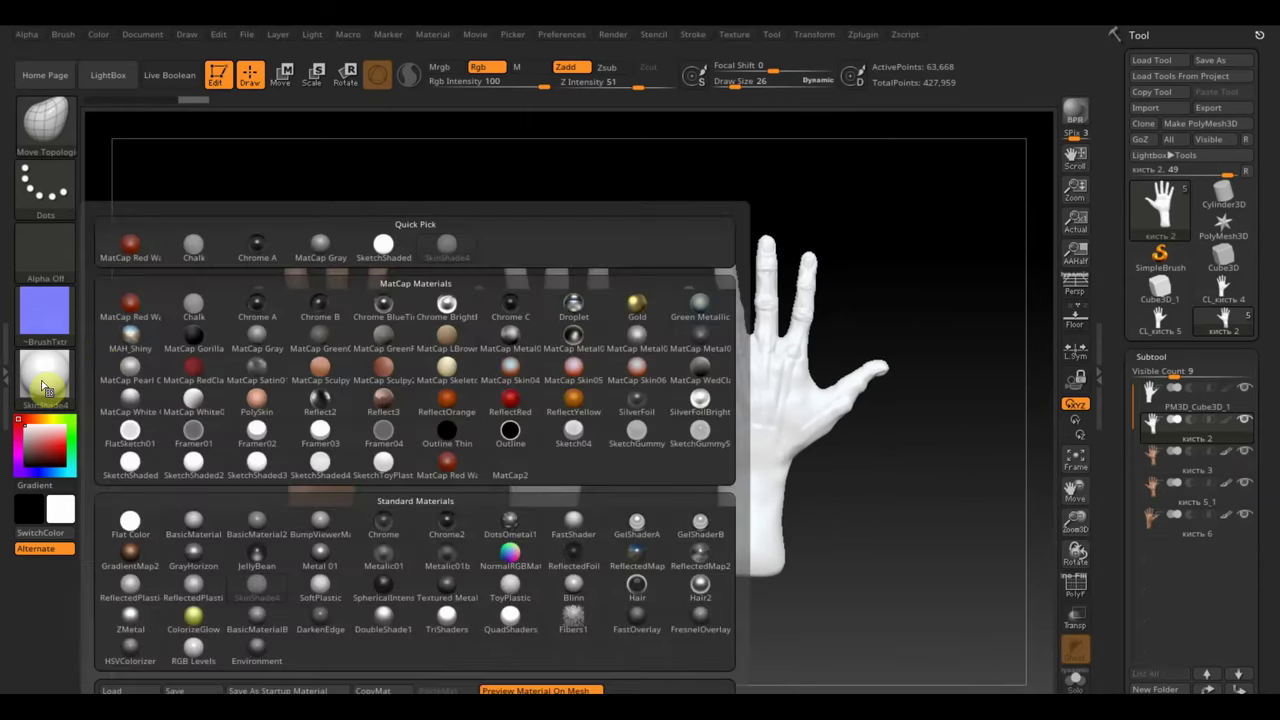
left_click(131, 303)
left_click_drag(929, 506, 939, 518)
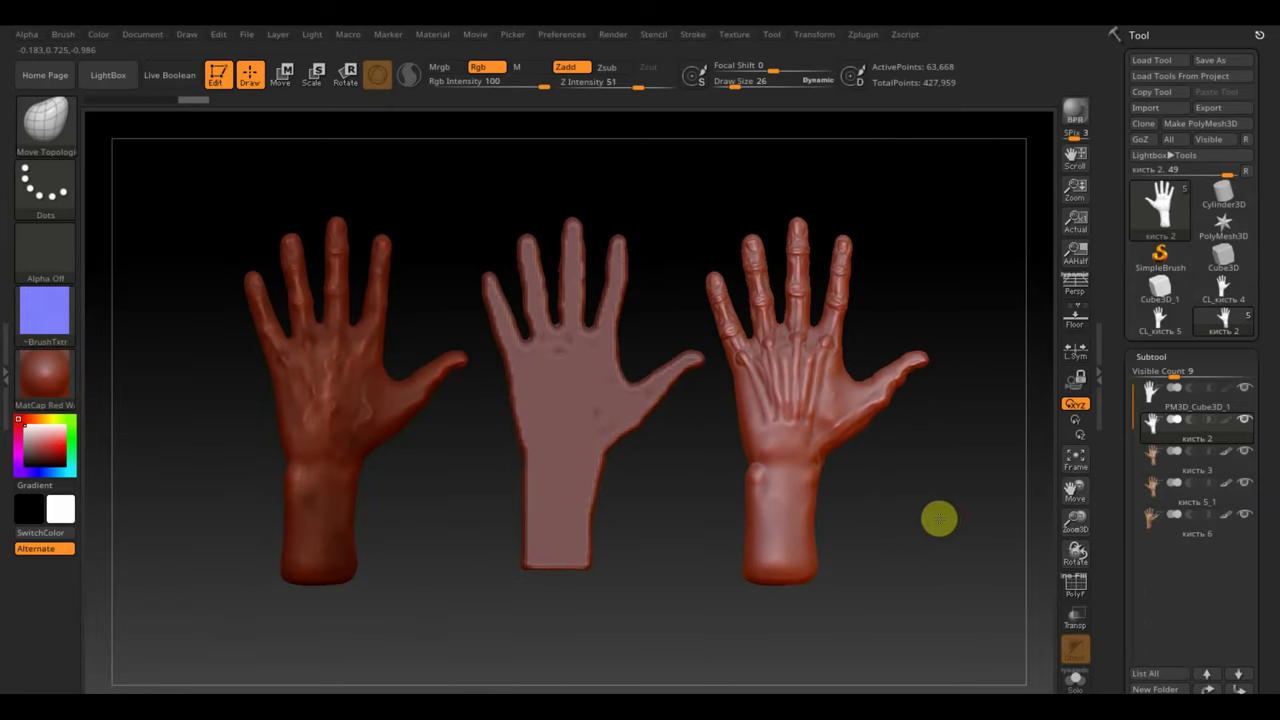
left_click(50, 388)
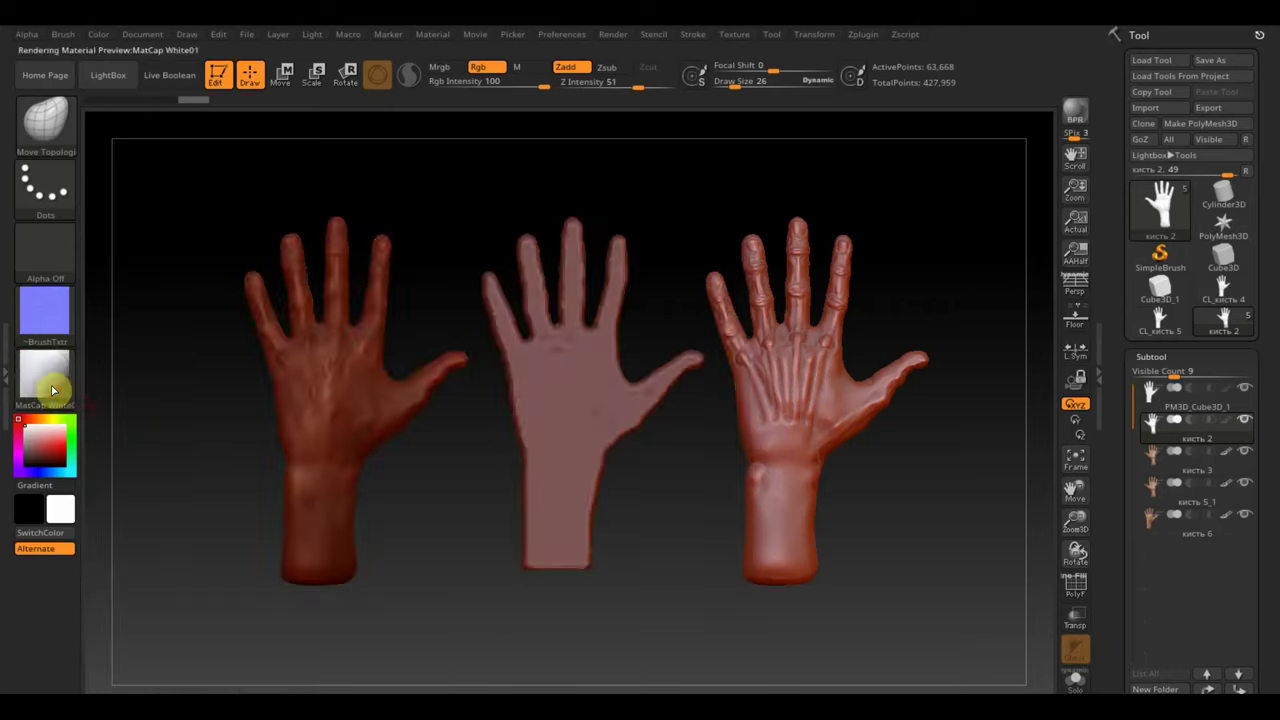
left_click(44, 377)
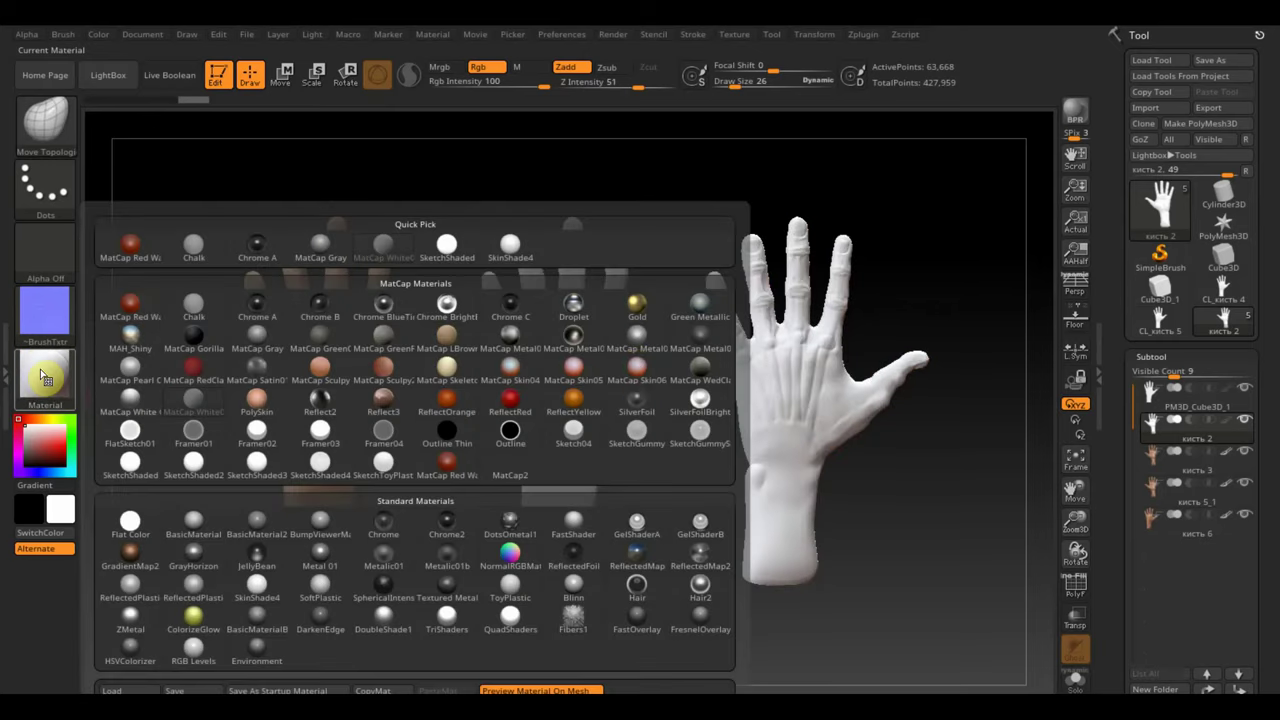
left_click(645, 355)
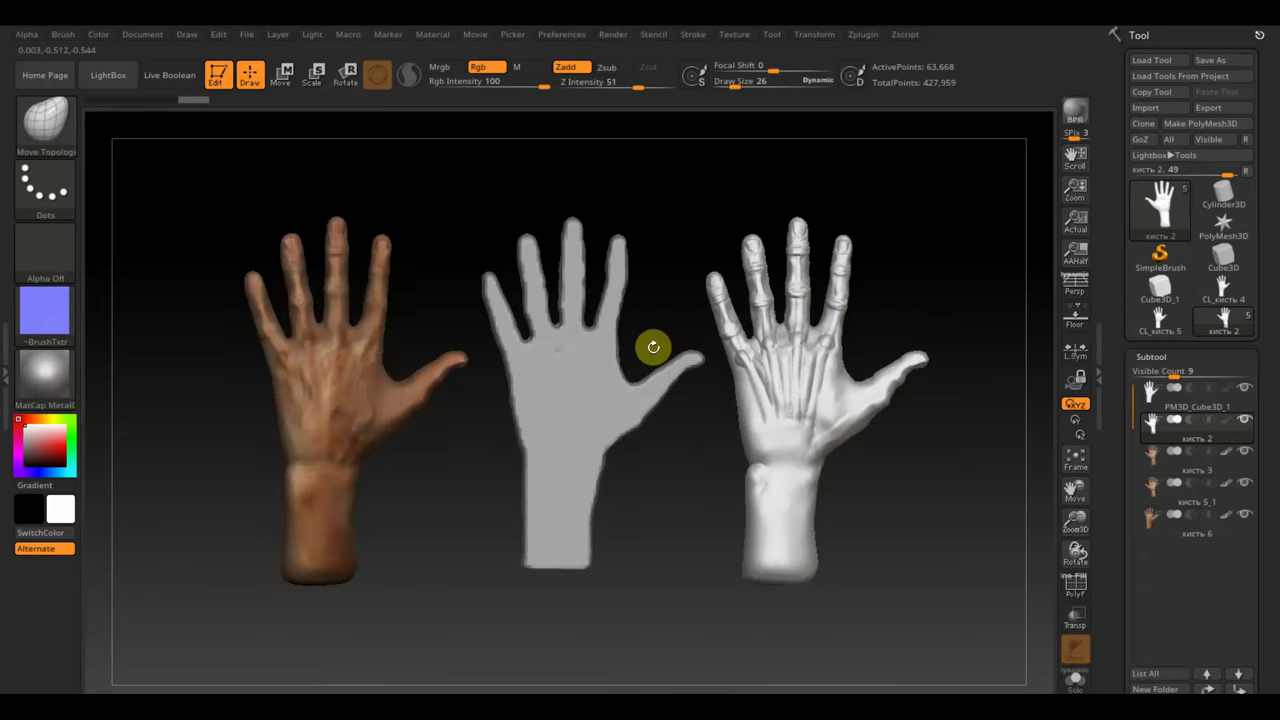
left_click(44, 310)
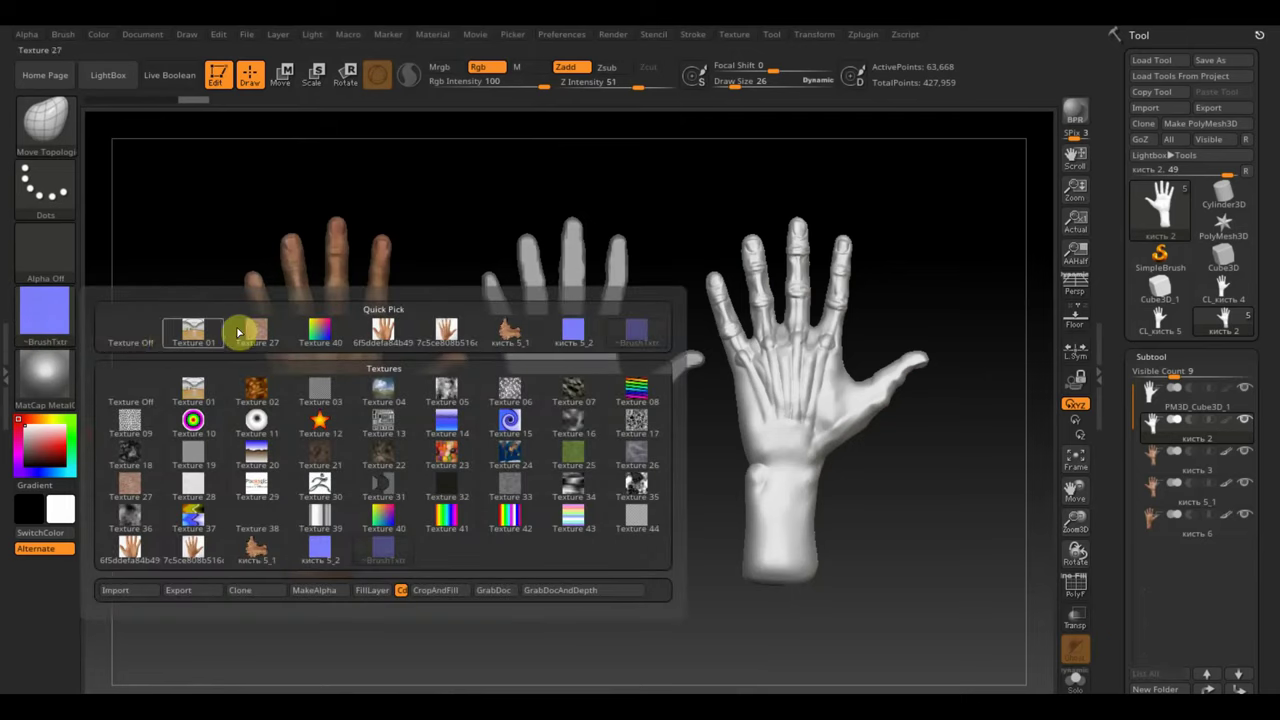
left_click(144, 327)
Try the WedClay01, Skin04, Skin06 and FlatSketch01 materials.
left_click(44, 377)
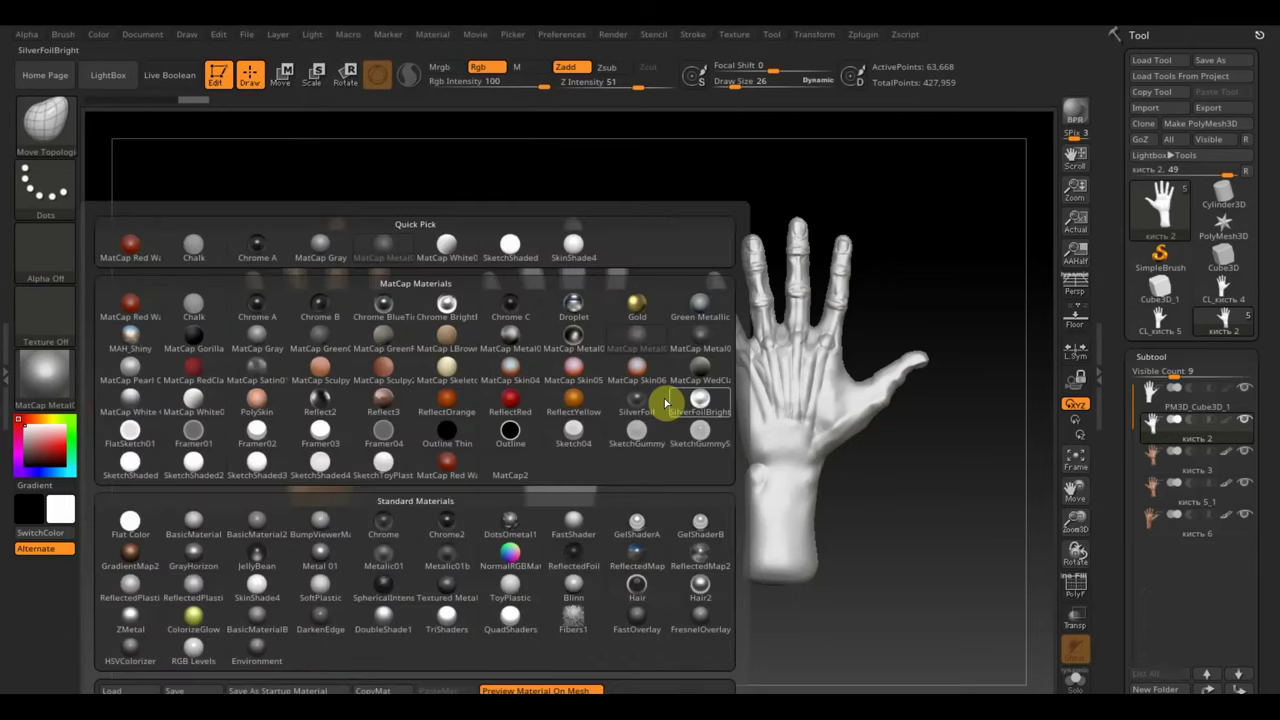
left_click(700, 378)
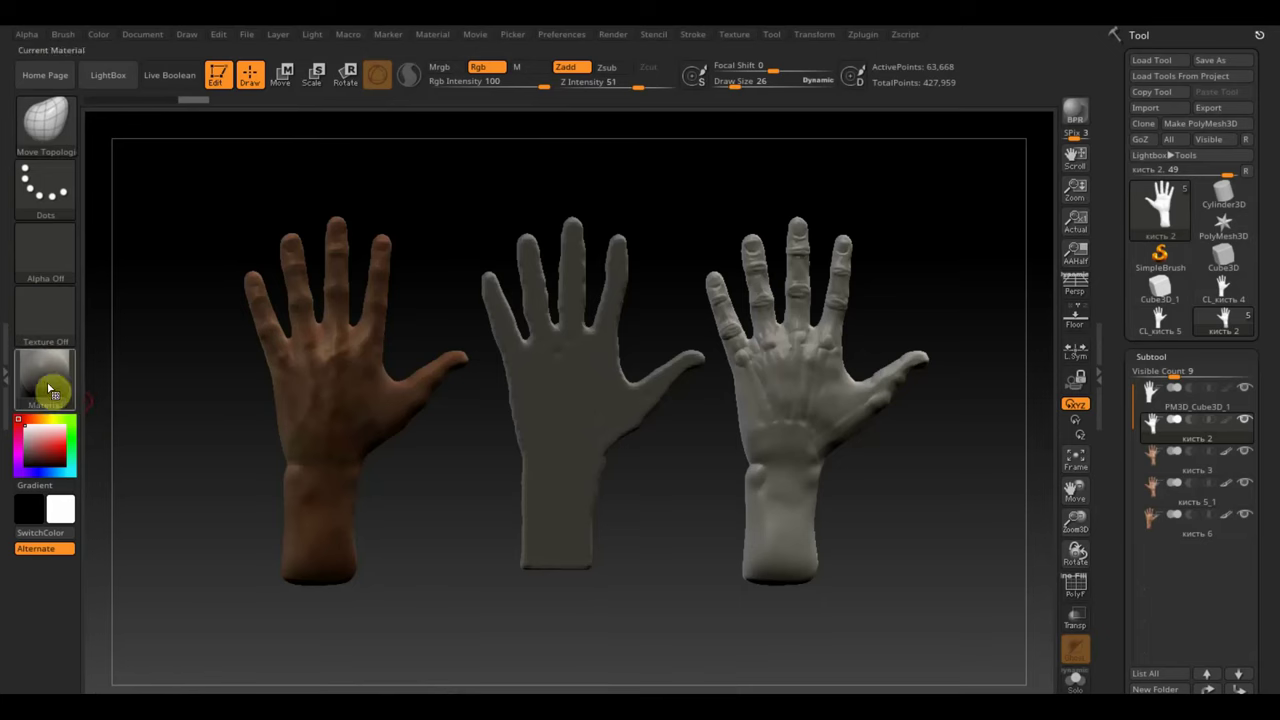
left_click(44, 377)
left_click(516, 371)
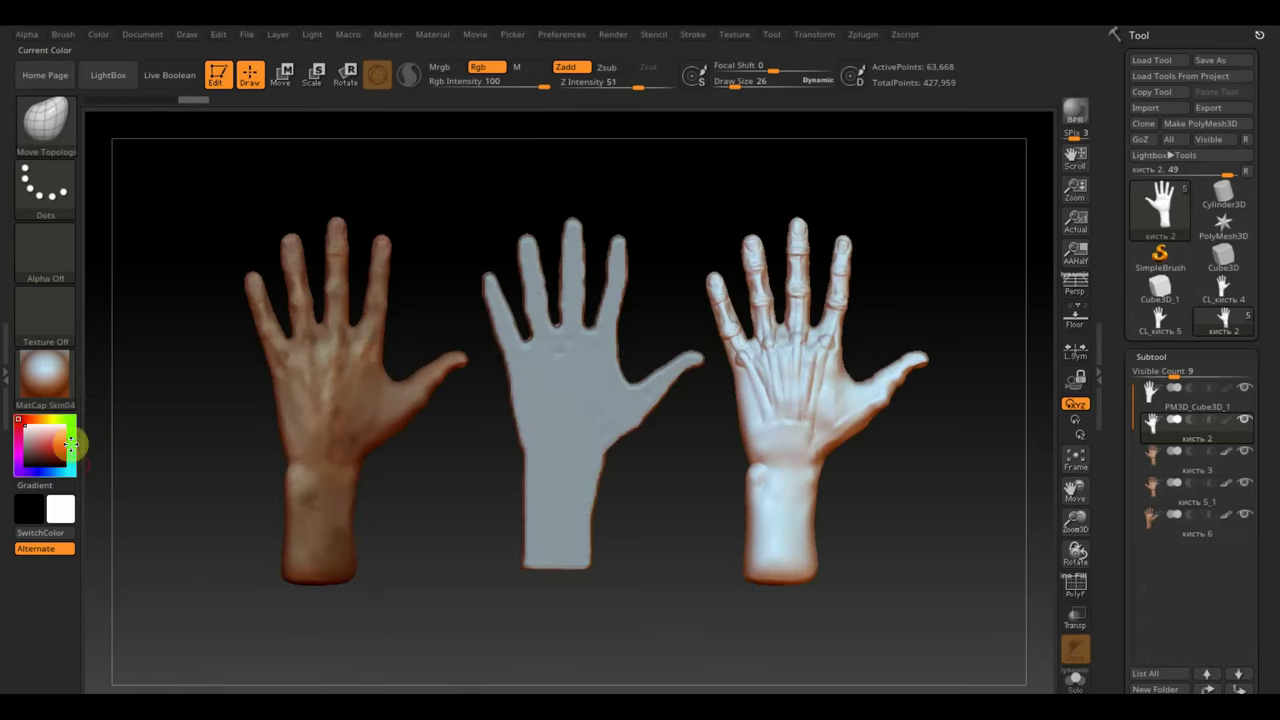
left_click(54, 380)
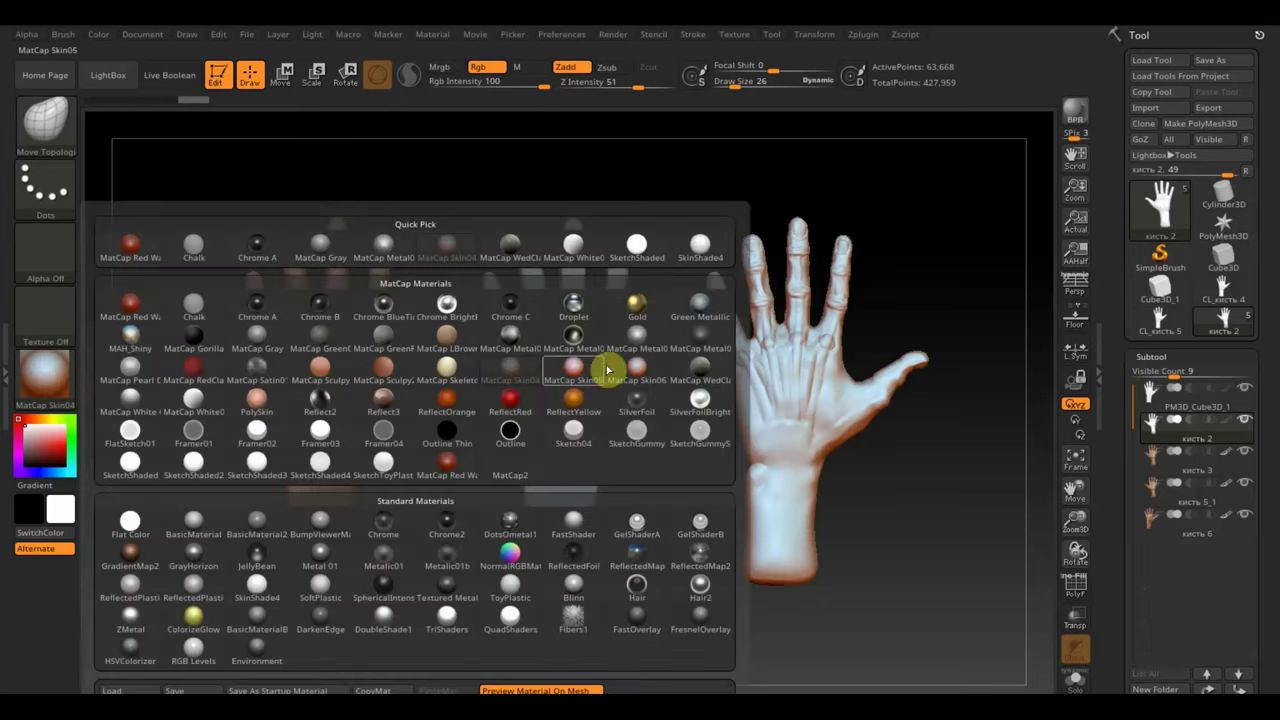
left_click(640, 368)
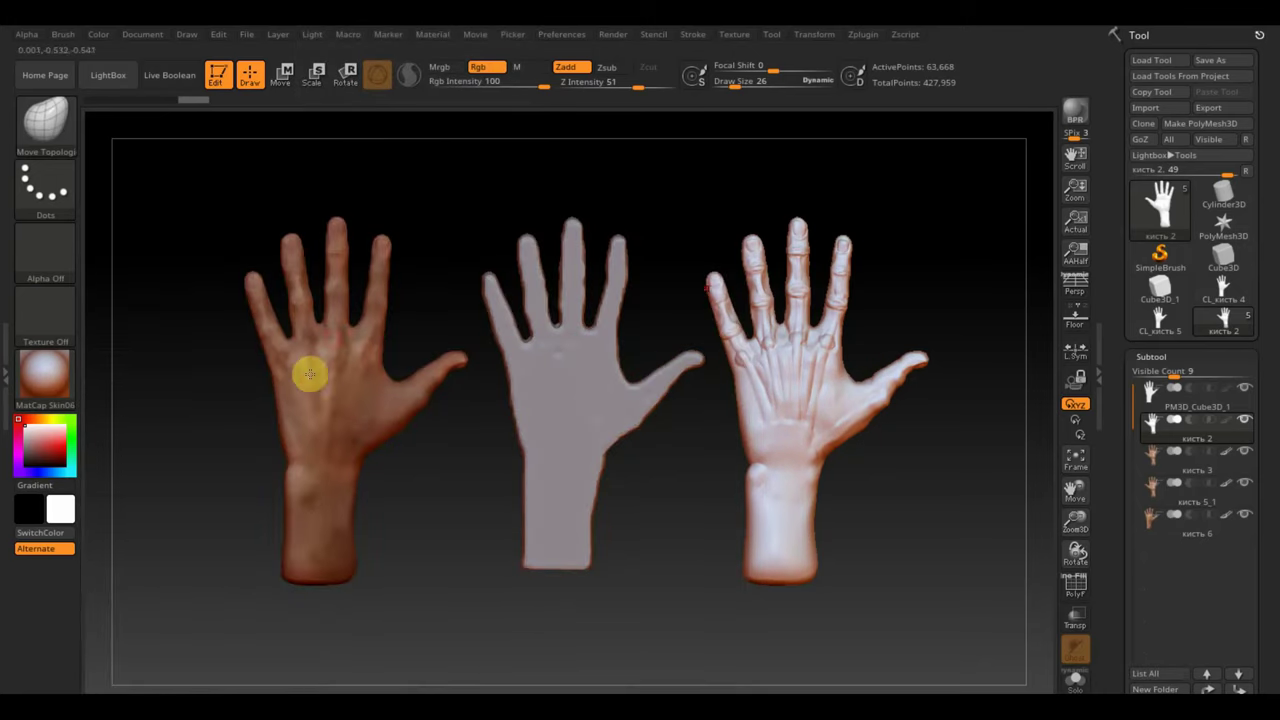
left_click(28, 390)
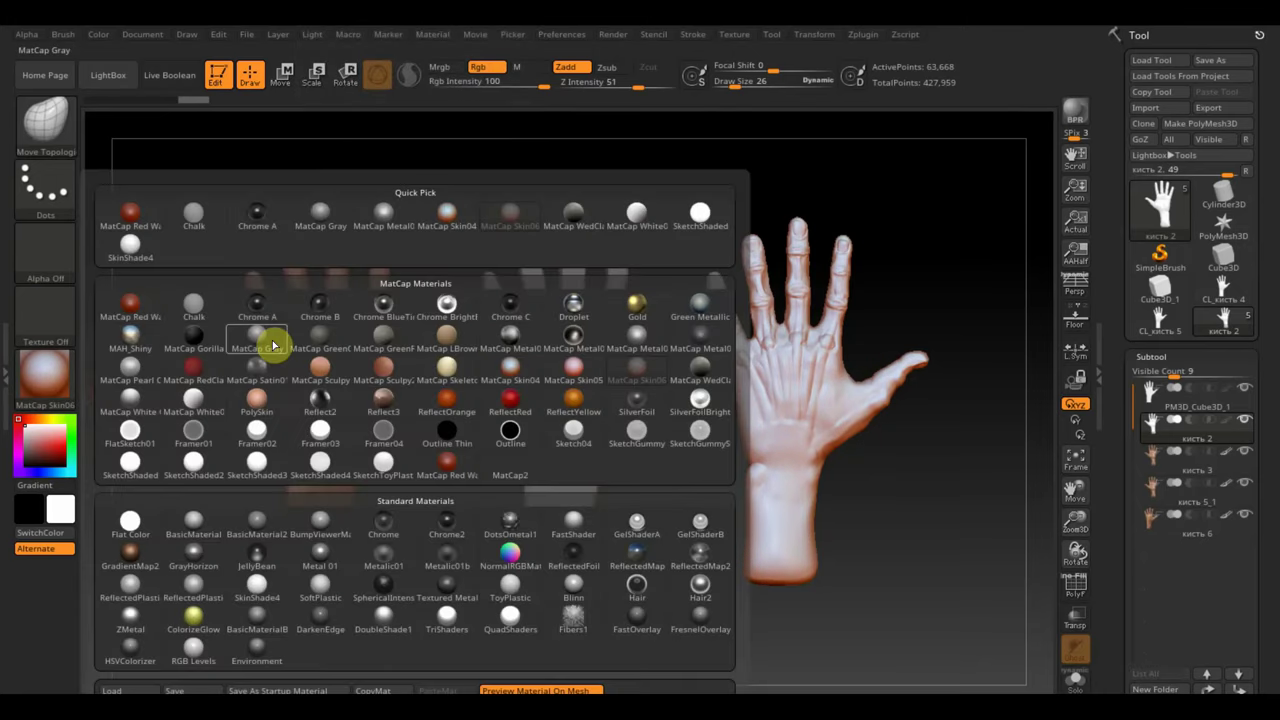
left_click(134, 436)
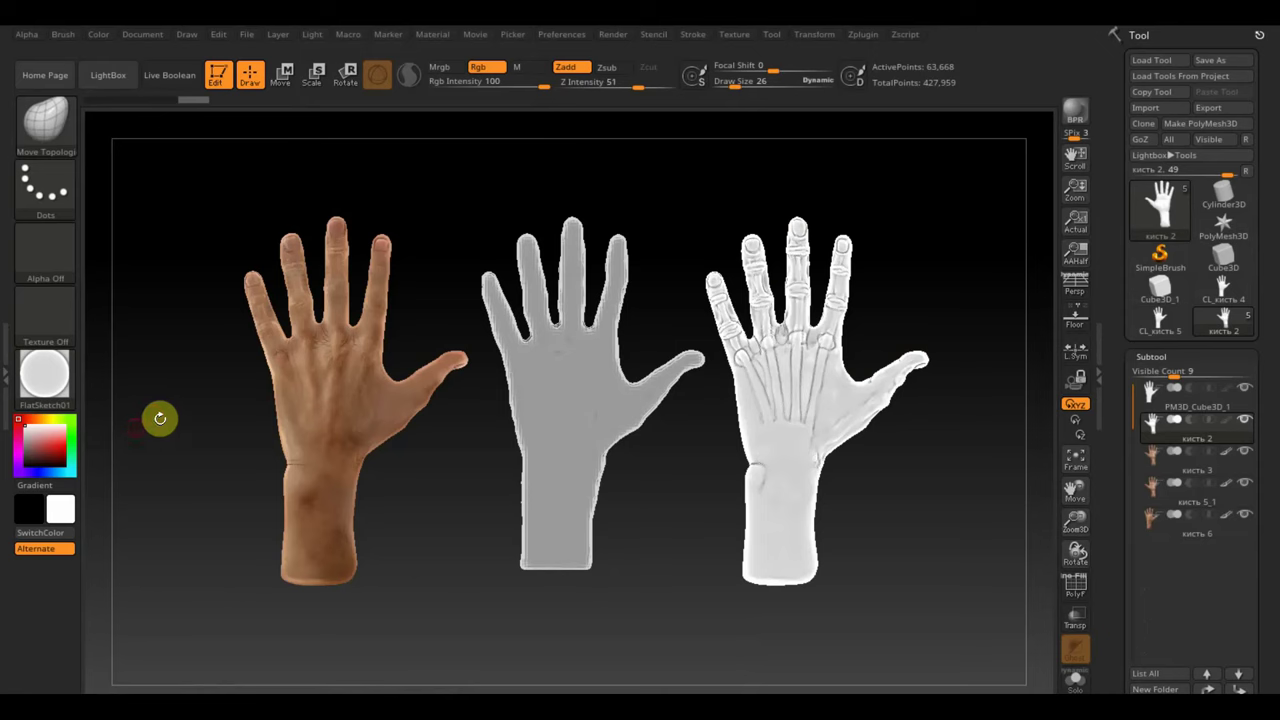
Try SketchShaded and SketchShaded2, then settle on MatCap Red Wax.
left_click(55, 390)
left_click(129, 460)
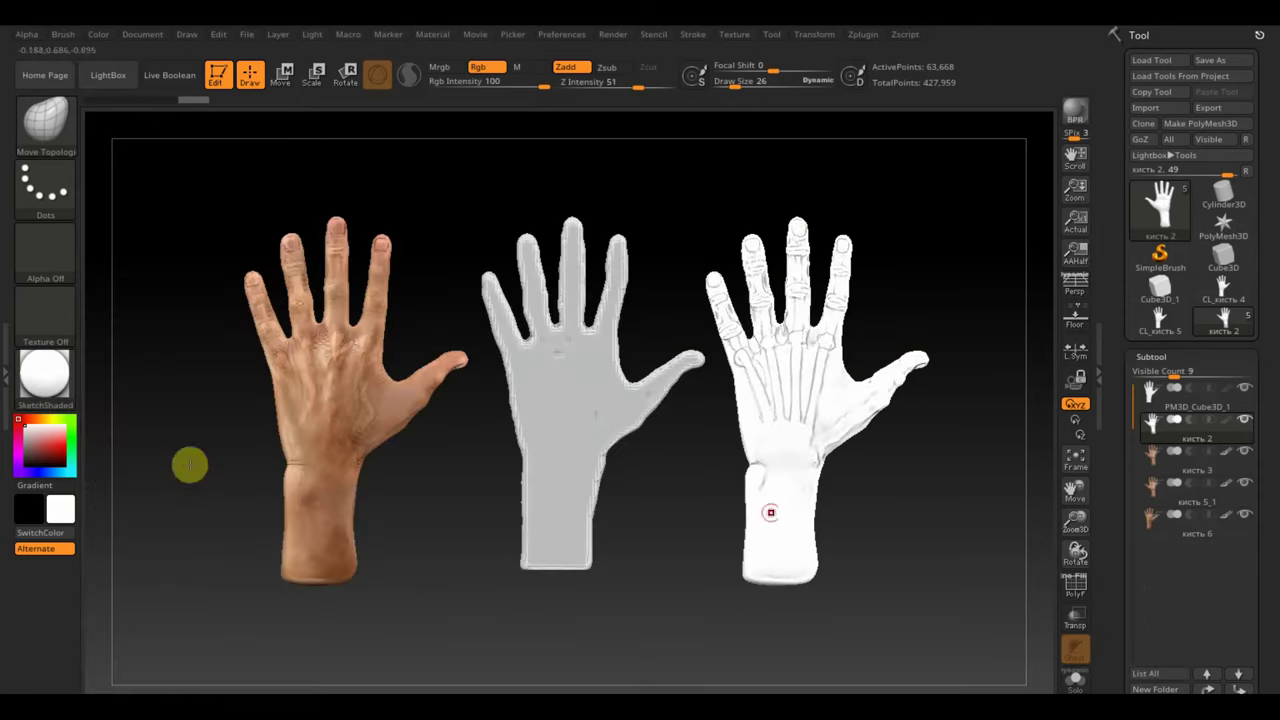
left_click(50, 390)
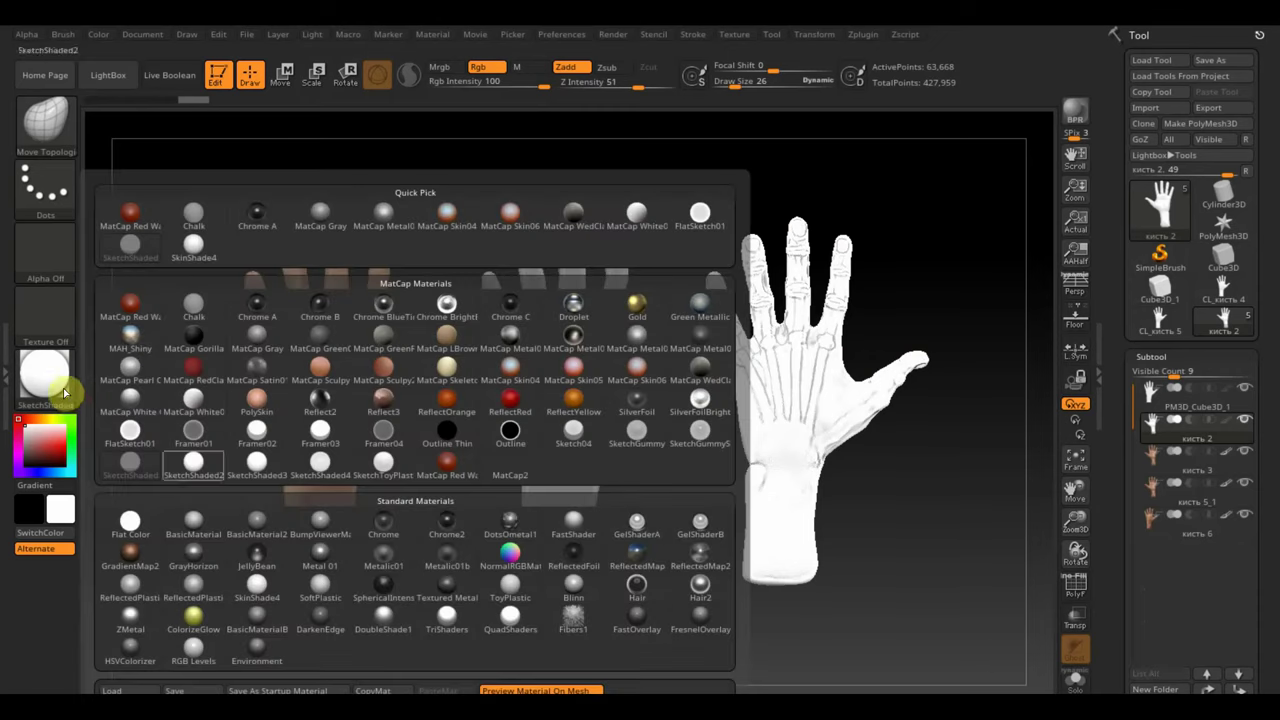
left_click(193, 462)
left_click(52, 378)
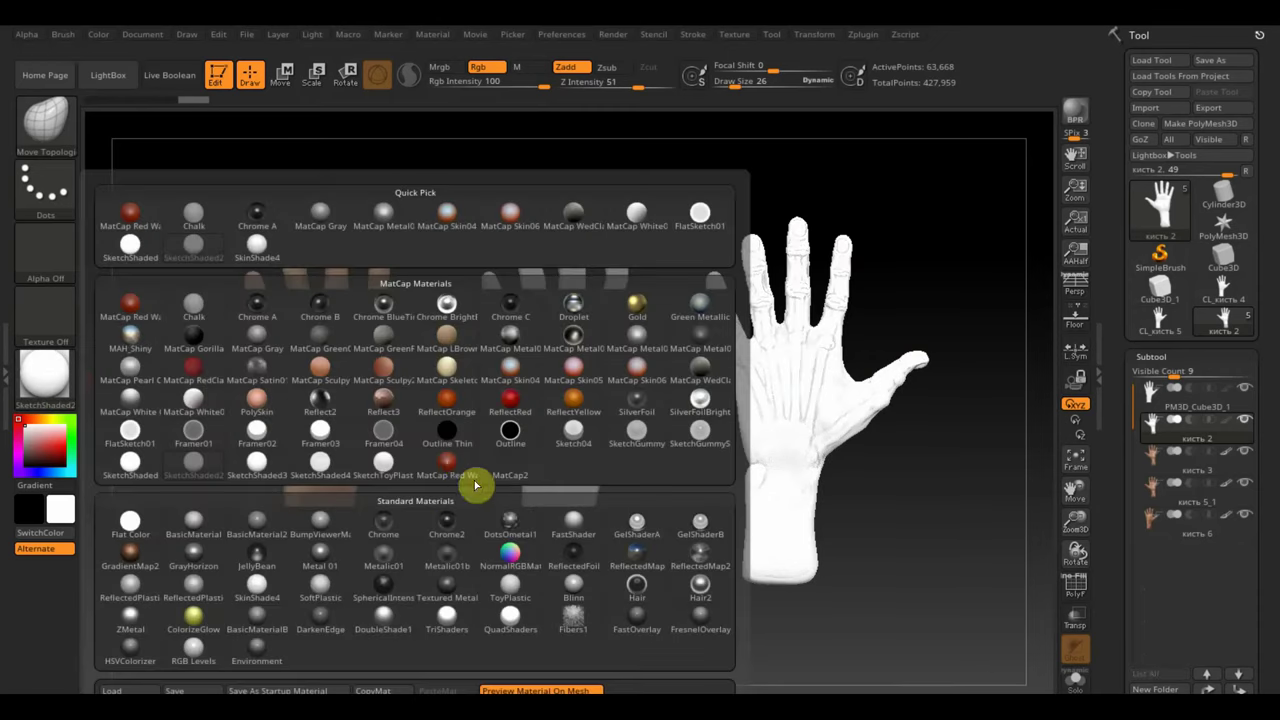
left_click(447, 464)
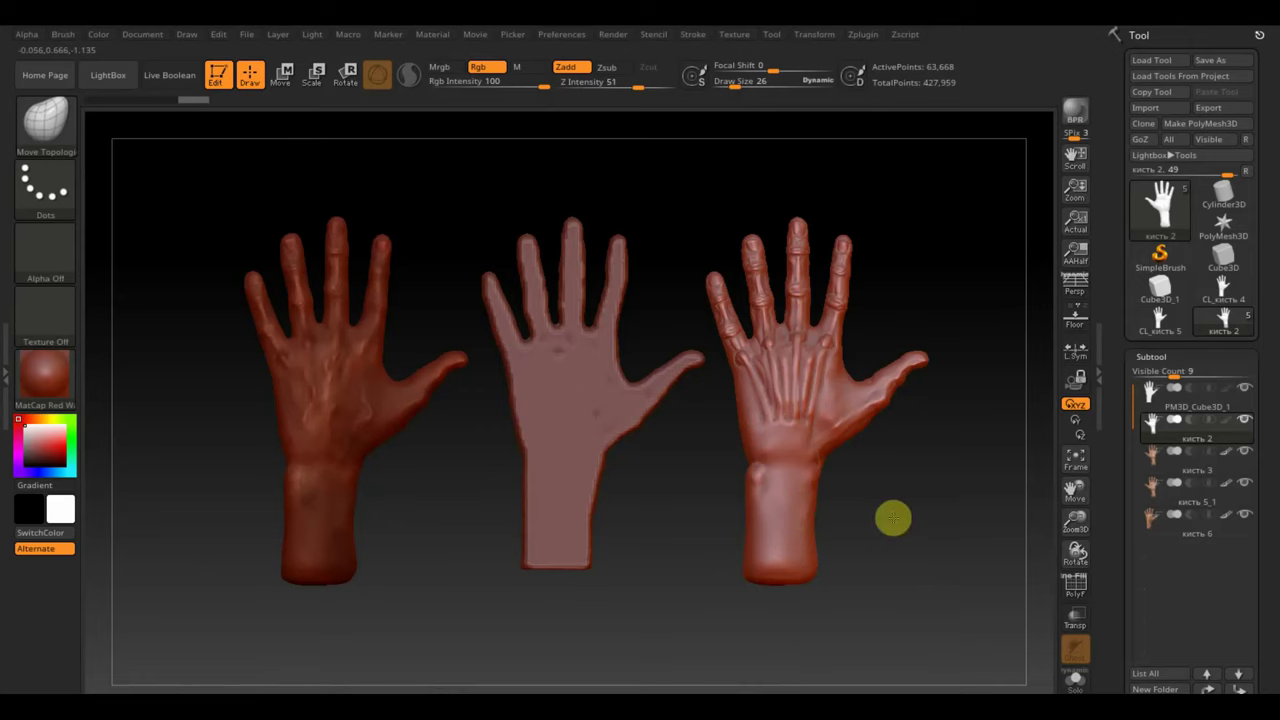
left_click_drag(894, 519, 876, 509)
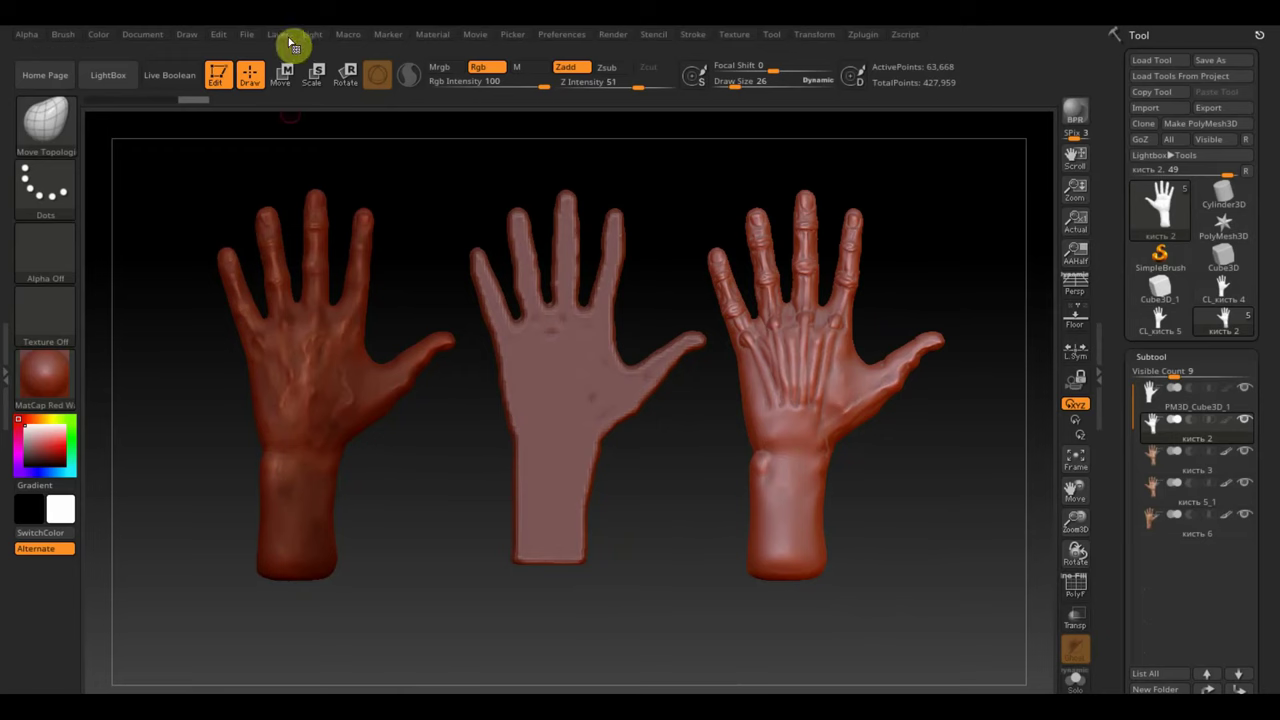
Save As over the existing ZBrushProject кисть руки .zpr file, confirming the overwrite.
left_click(252, 38)
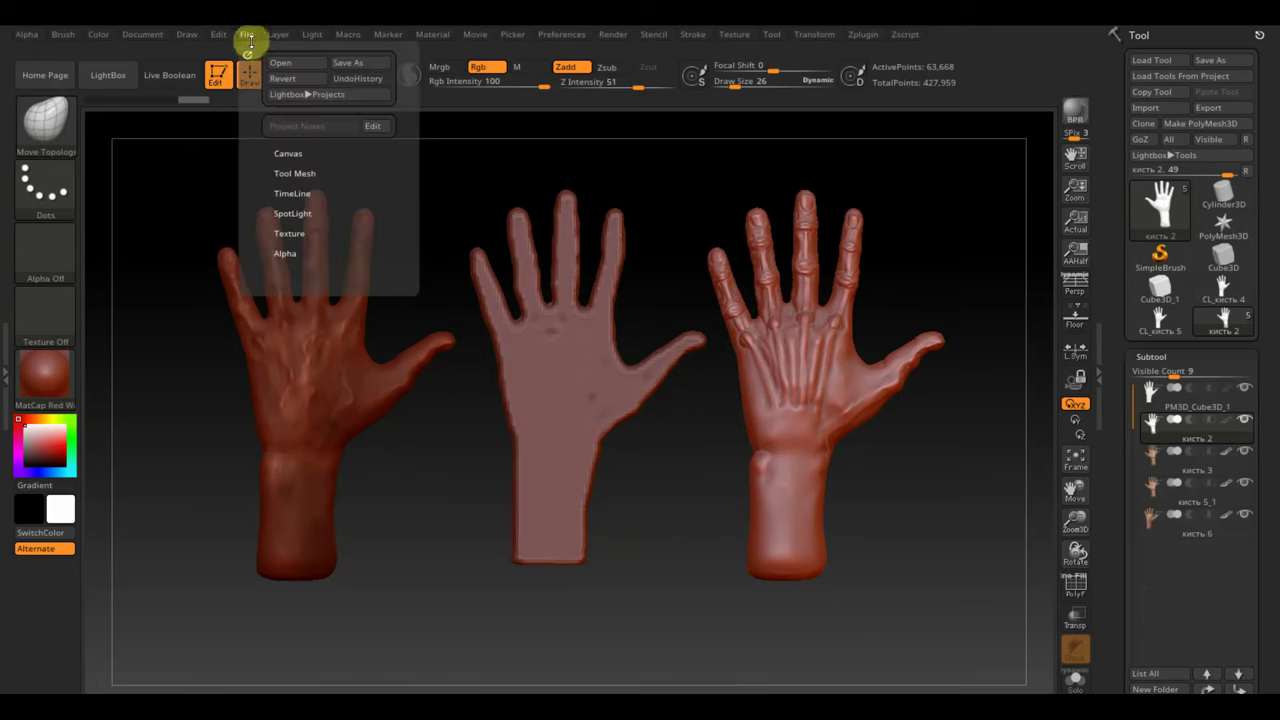
left_click(356, 65)
left_click(224, 137)
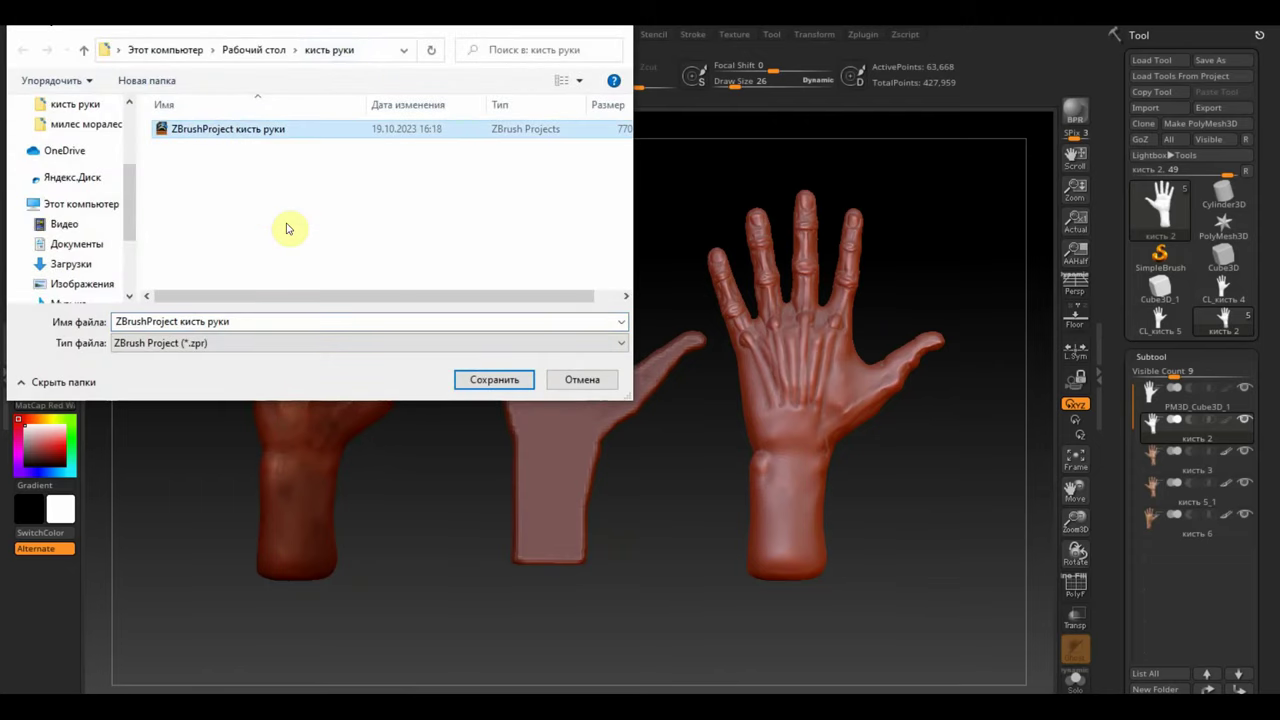
left_click(494, 381)
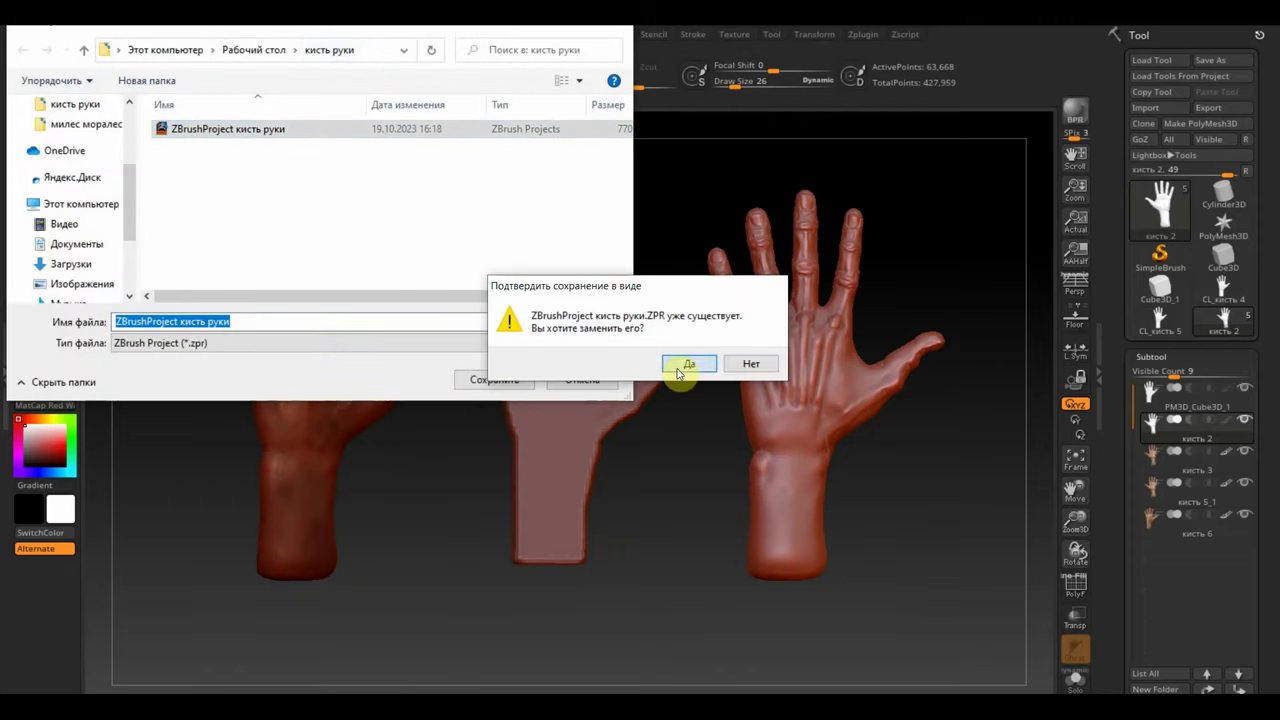
left_click(677, 368)
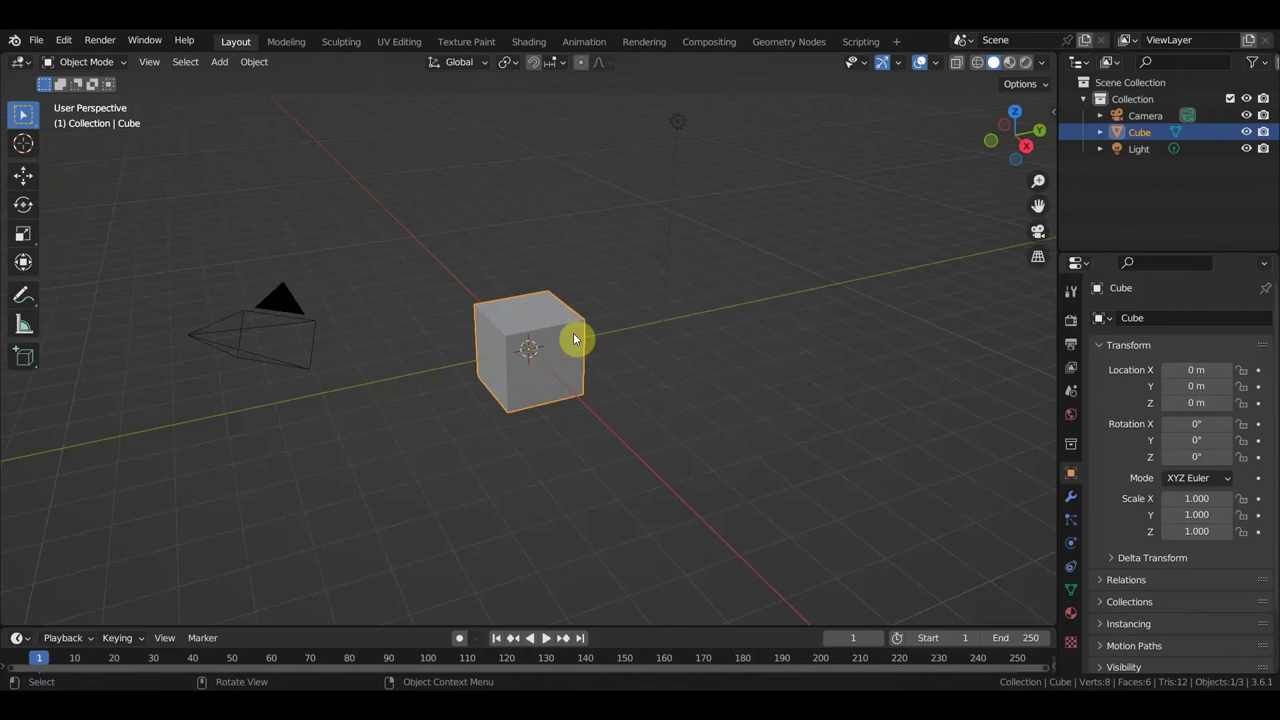
Delete the default cube, hide the camera, and import Desktop/кисть руки/кисть 5_1.OBJ.
key("Delete")
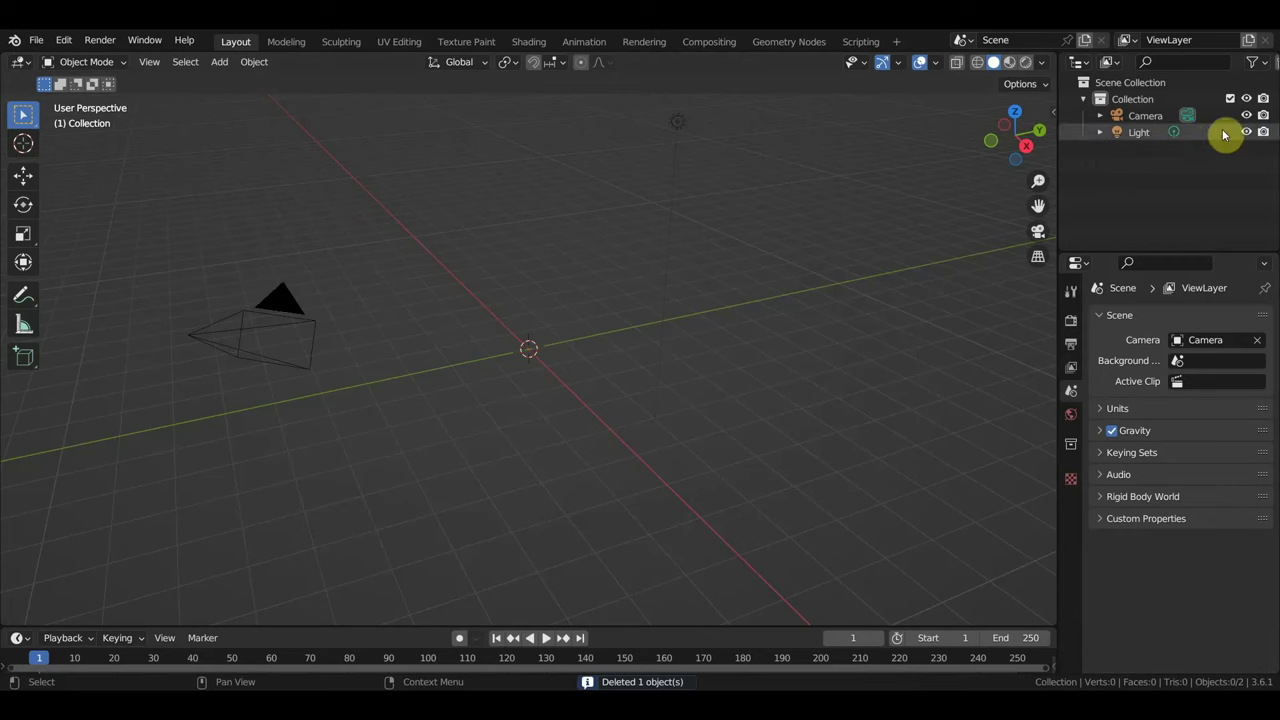
left_click(1246, 115)
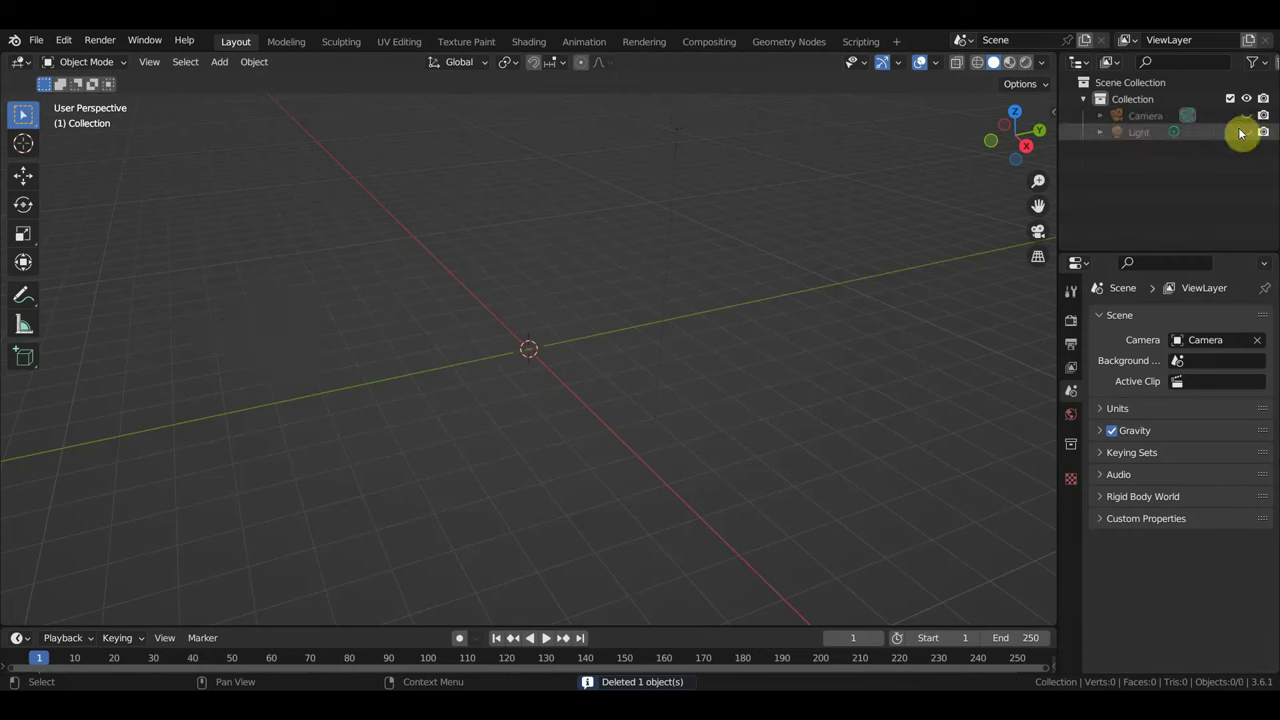
left_click(36, 40)
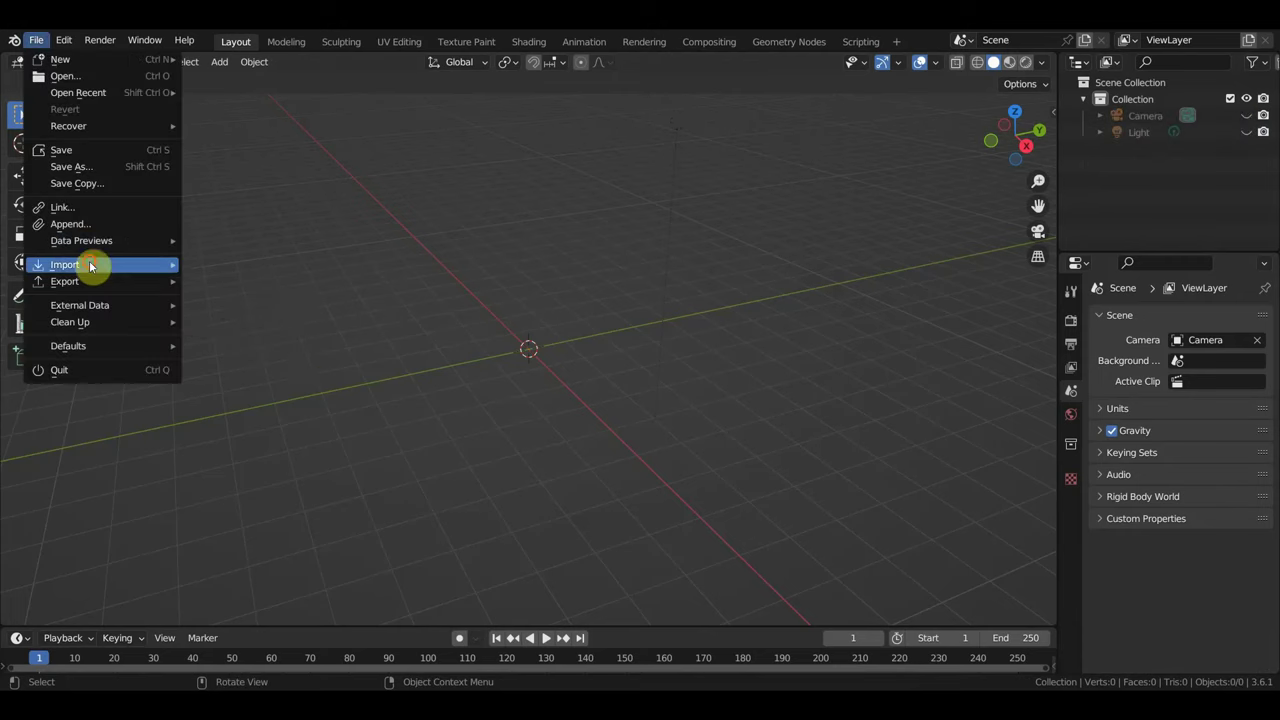
mouse_move(65, 264)
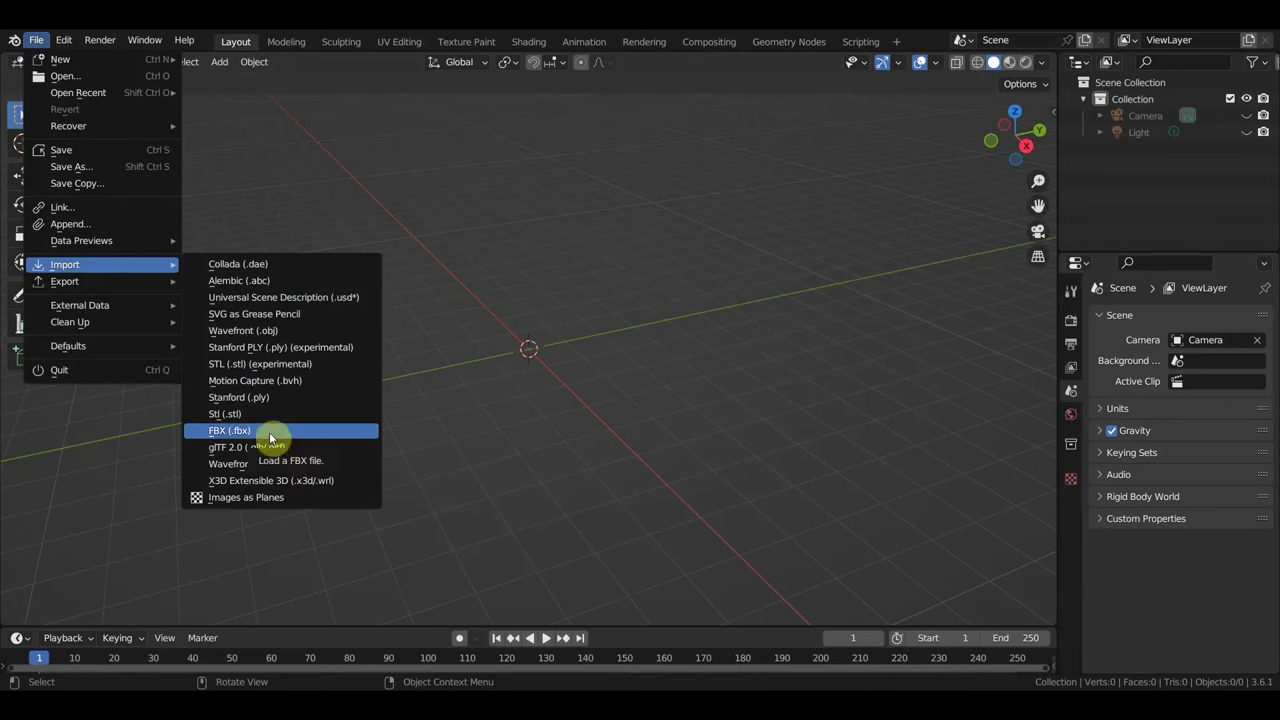
left_click(290, 470)
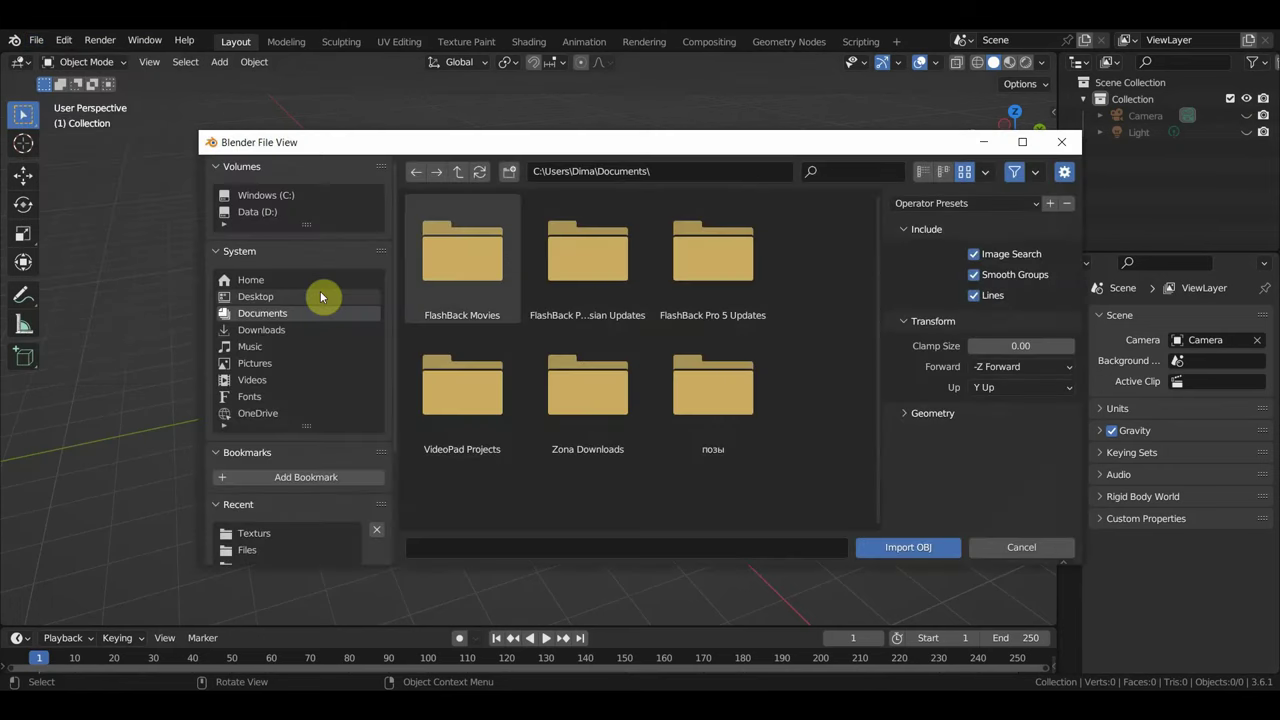
left_click(270, 297)
scroll(644, 429, "down", 1)
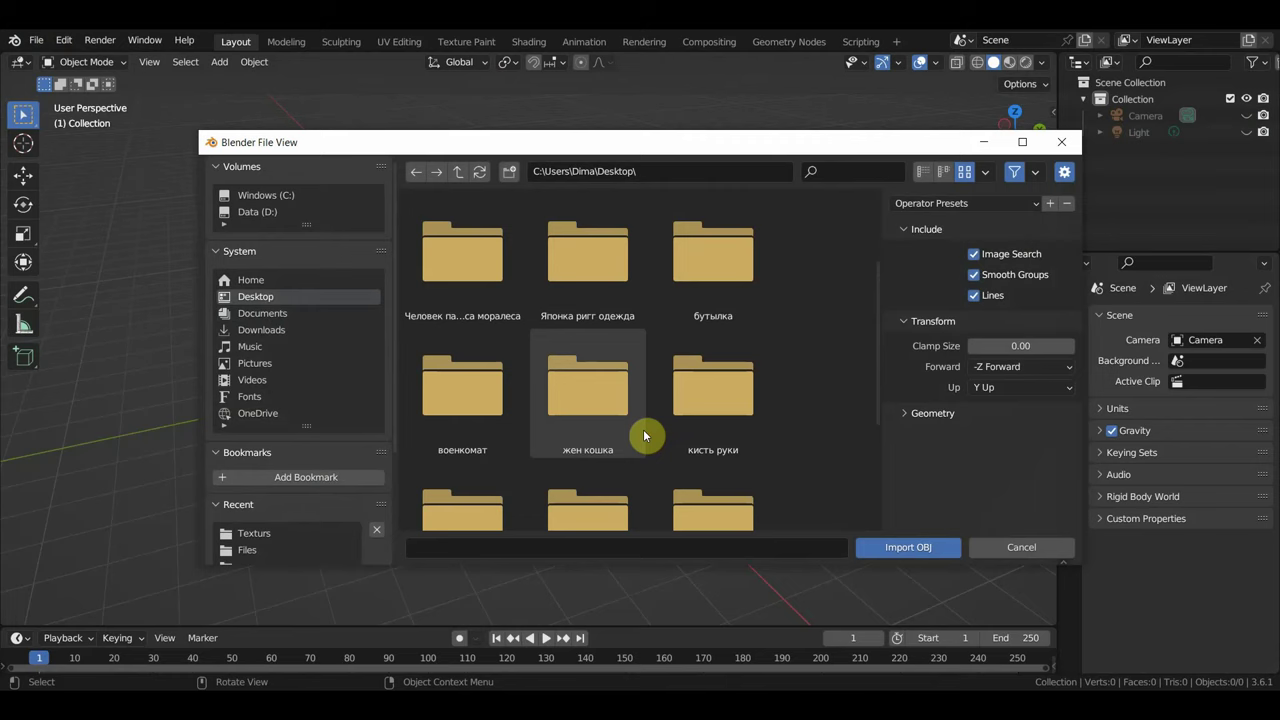
scroll(523, 420, "down", 1)
left_click(476, 411)
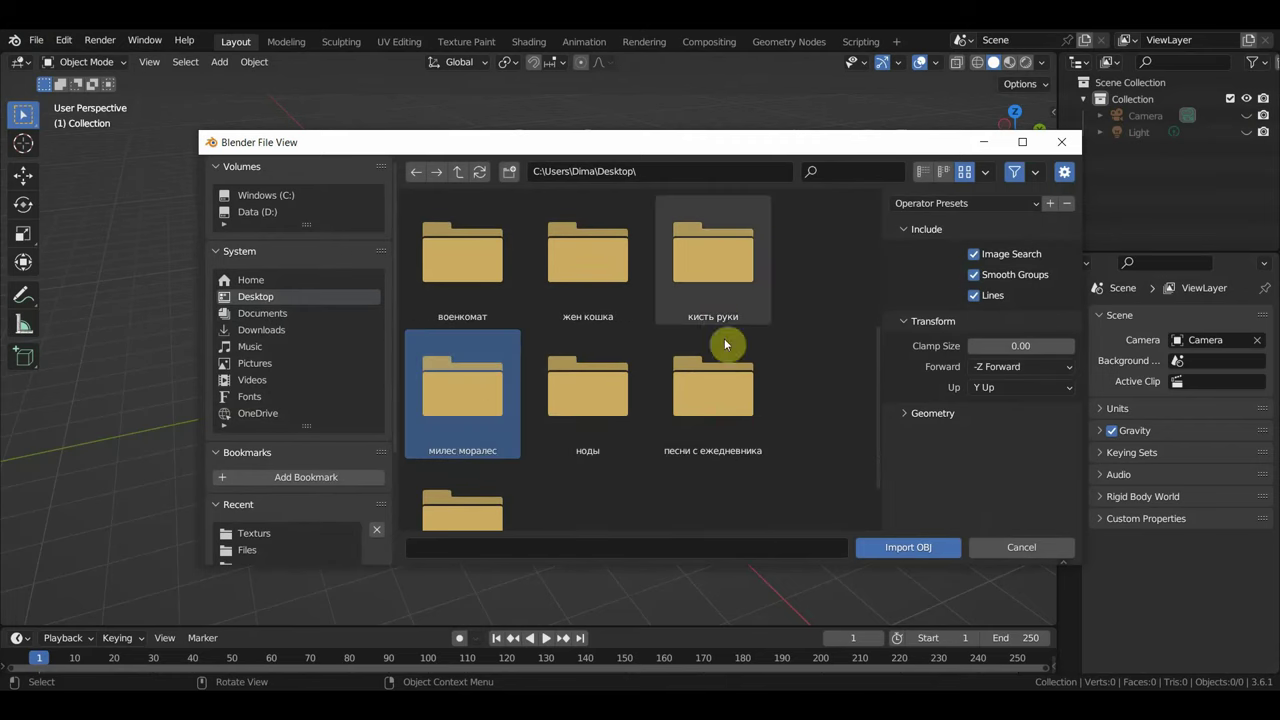
double_click(714, 270)
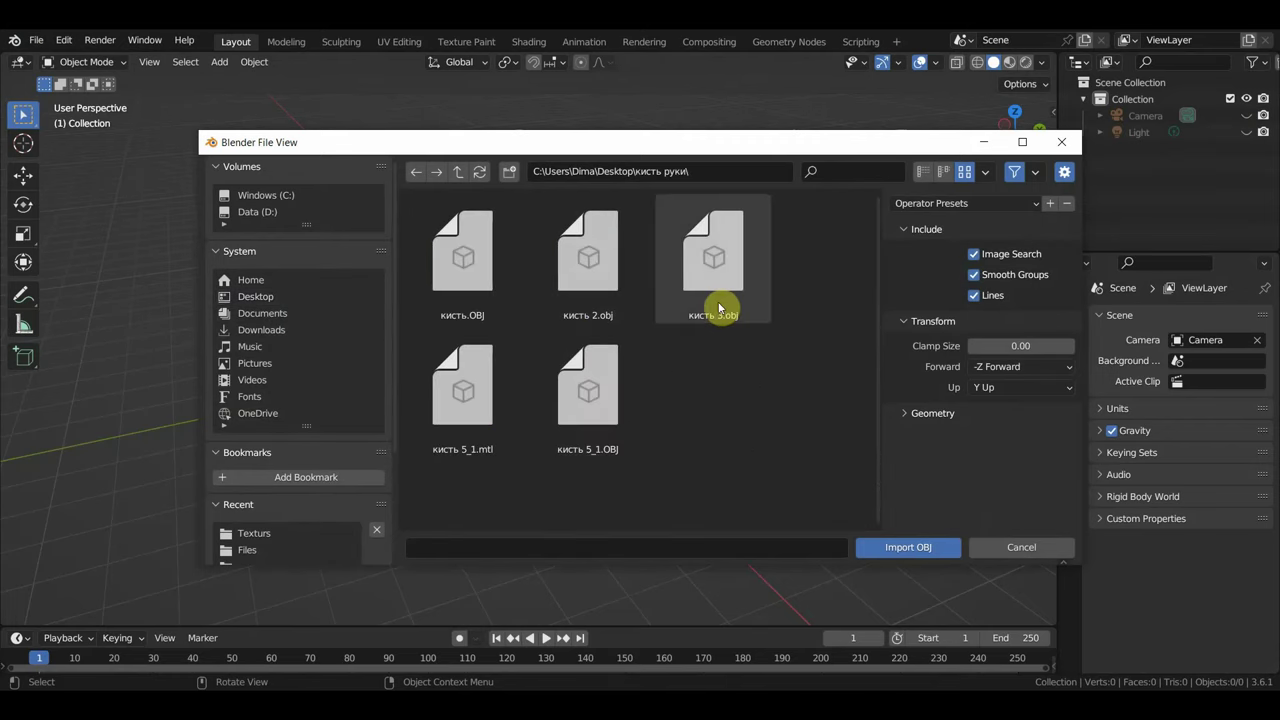
double_click(586, 405)
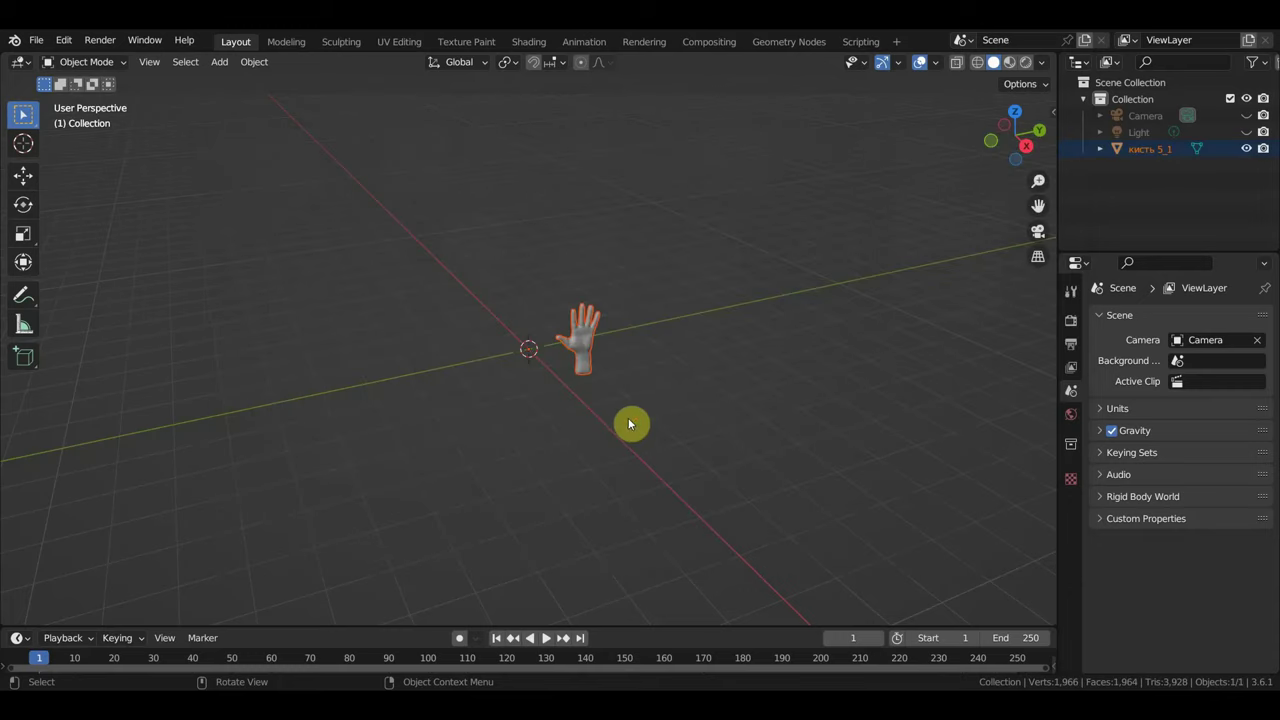
Move the hand along Y and Z so its wrist sits on the world origin.
scroll(628, 417, "up", 4)
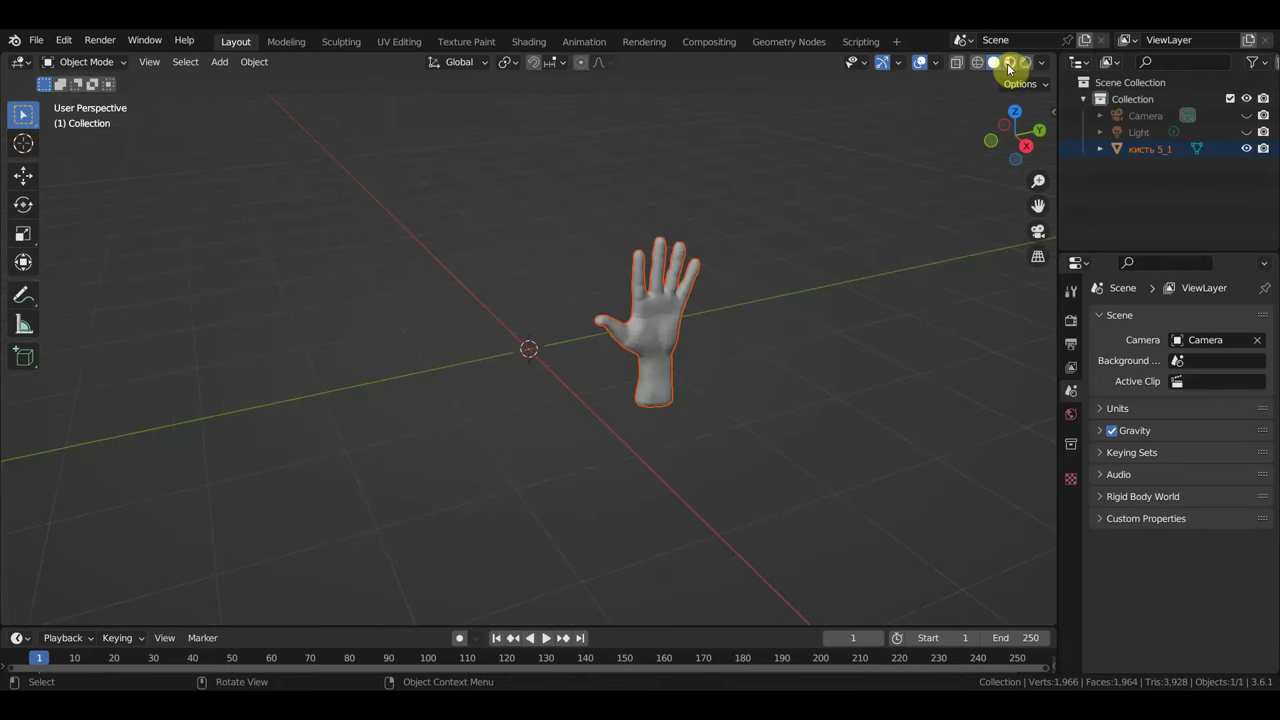
mouse_move(874, 291)
middle_mouse_down()
mouse_move(927, 336)
mouse_move(1046, 323)
mouse_move(729, 380)
mouse_move(864, 360)
middle_mouse_up()
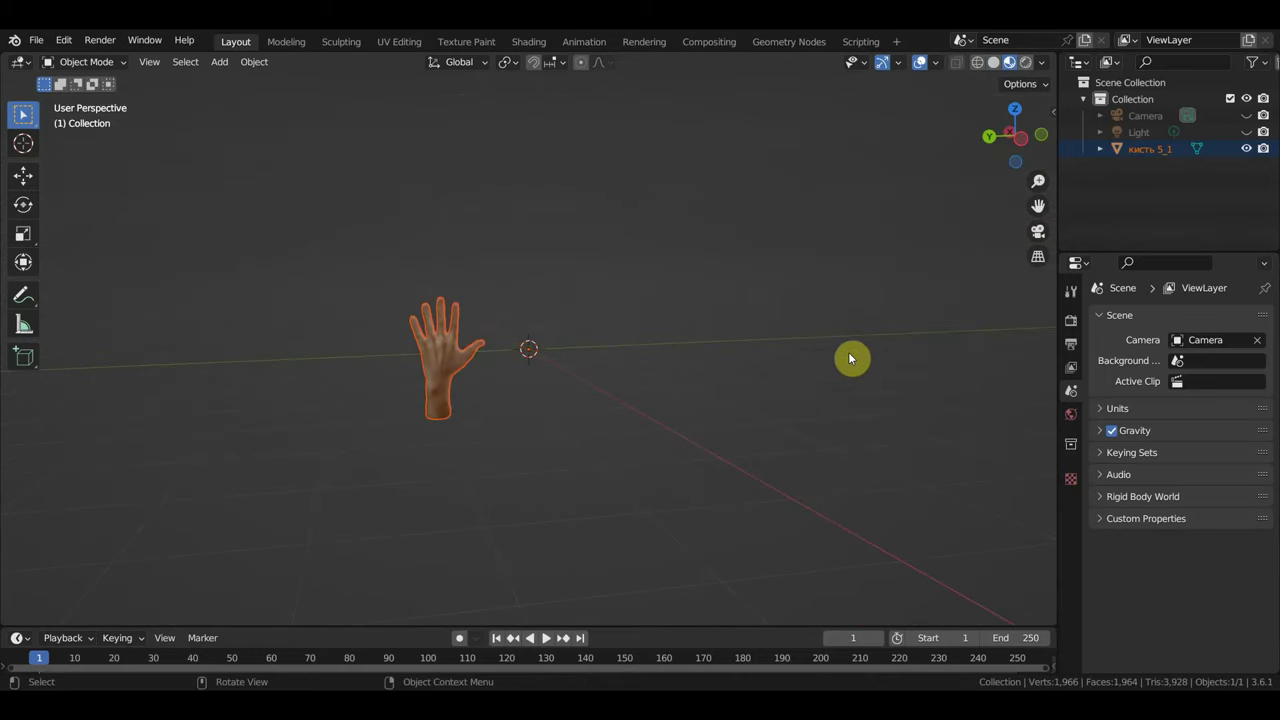
key("KP_7")
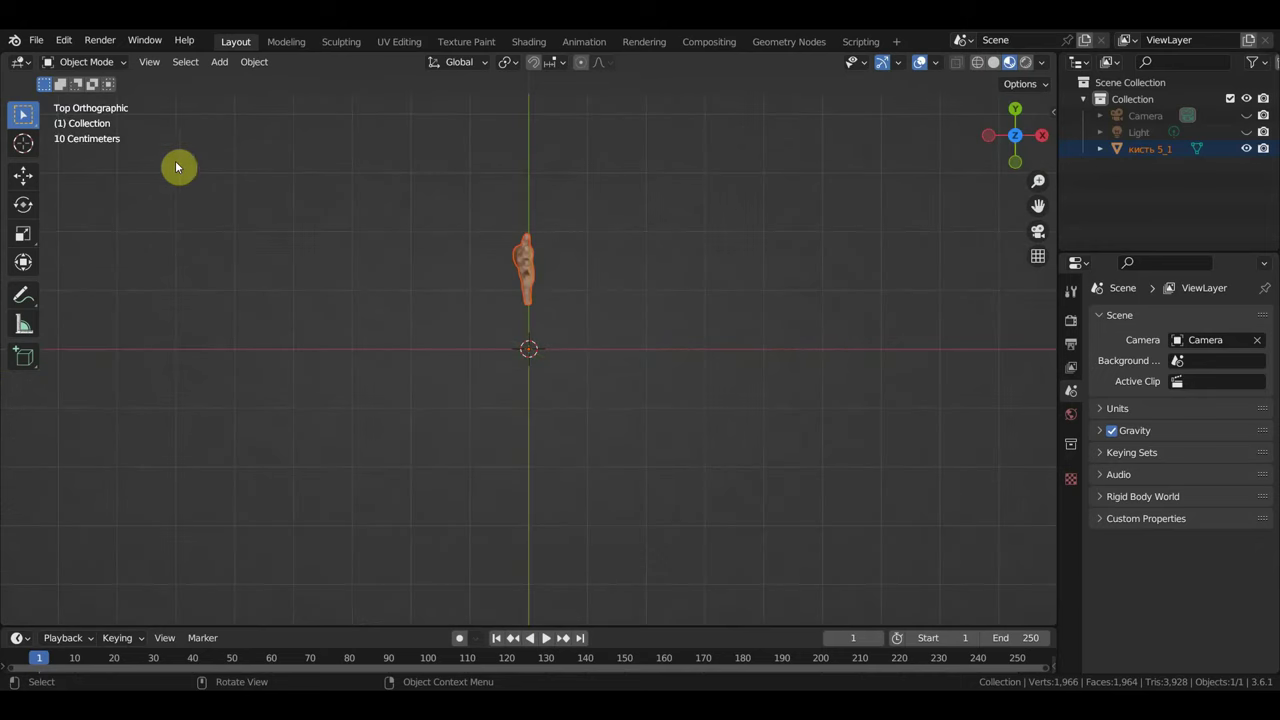
left_click(23, 175)
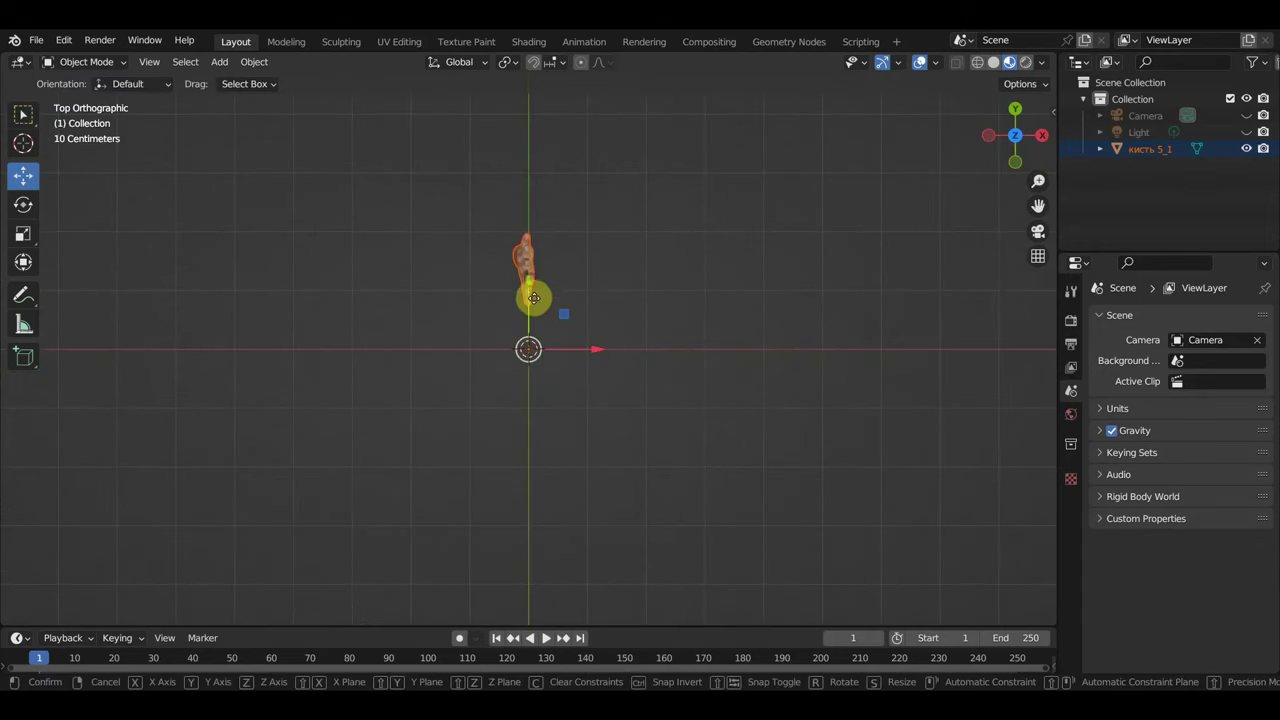
left_click_drag(530, 295, 545, 374)
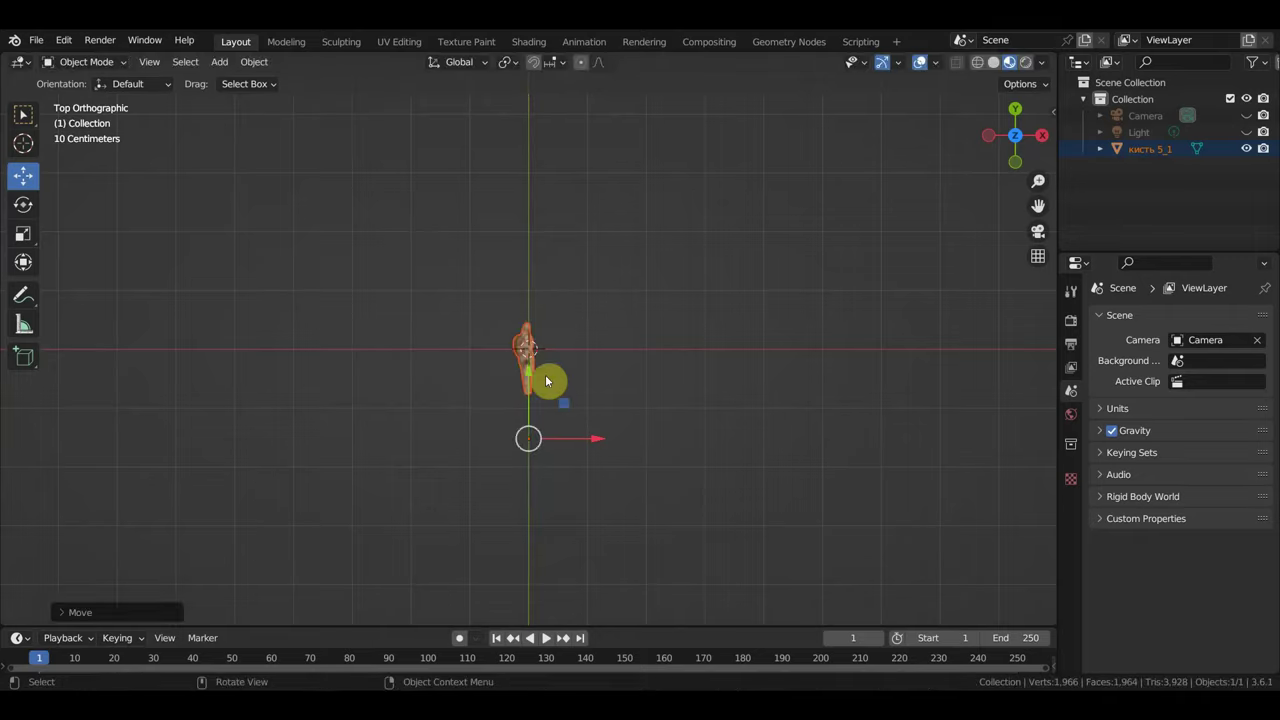
key("KP_3")
left_click_drag(440, 287, 451, 217)
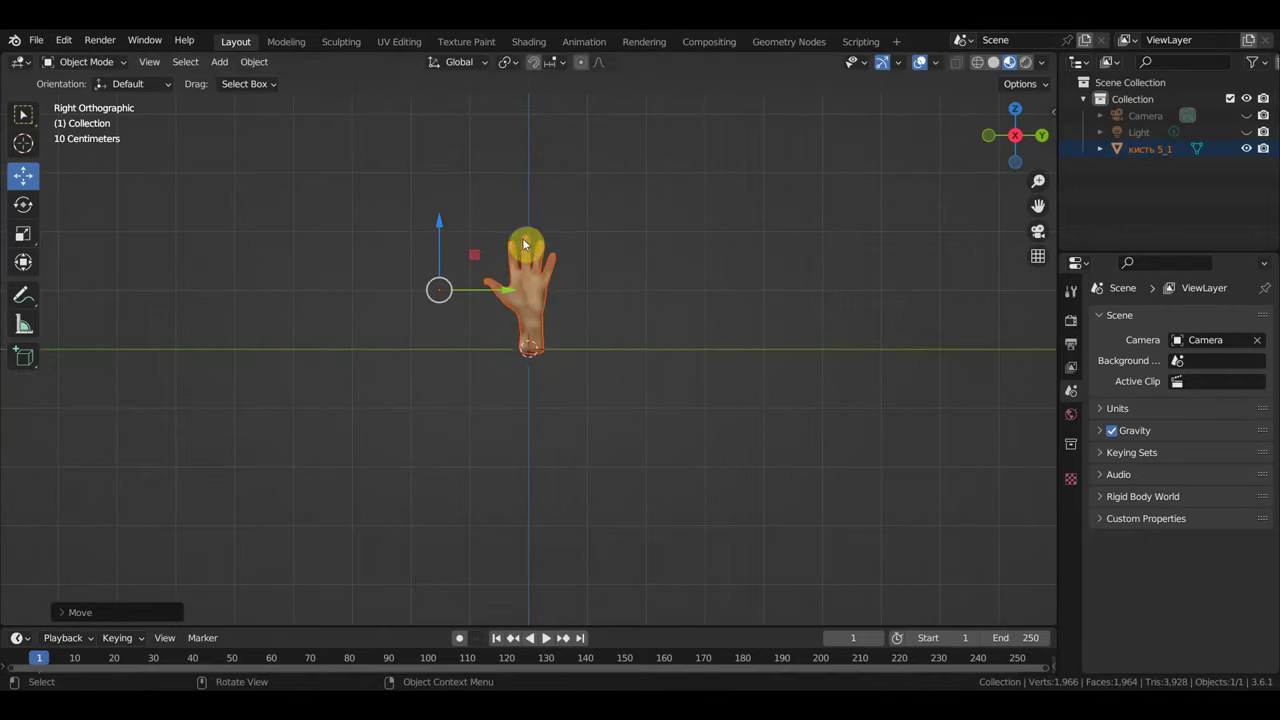
Set the hand's origin to the 3D cursor at the wrist.
left_click(252, 62)
mouse_move(300, 98)
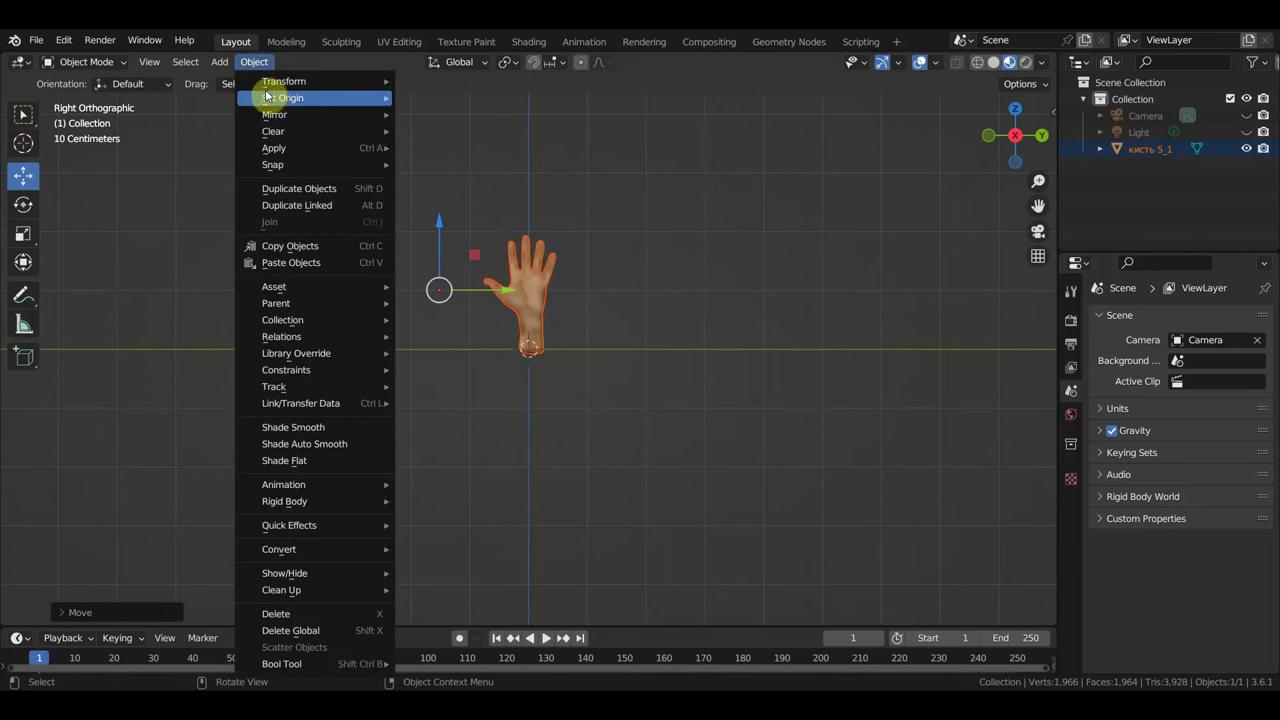
left_click(493, 133)
scroll(578, 234, "up", 2)
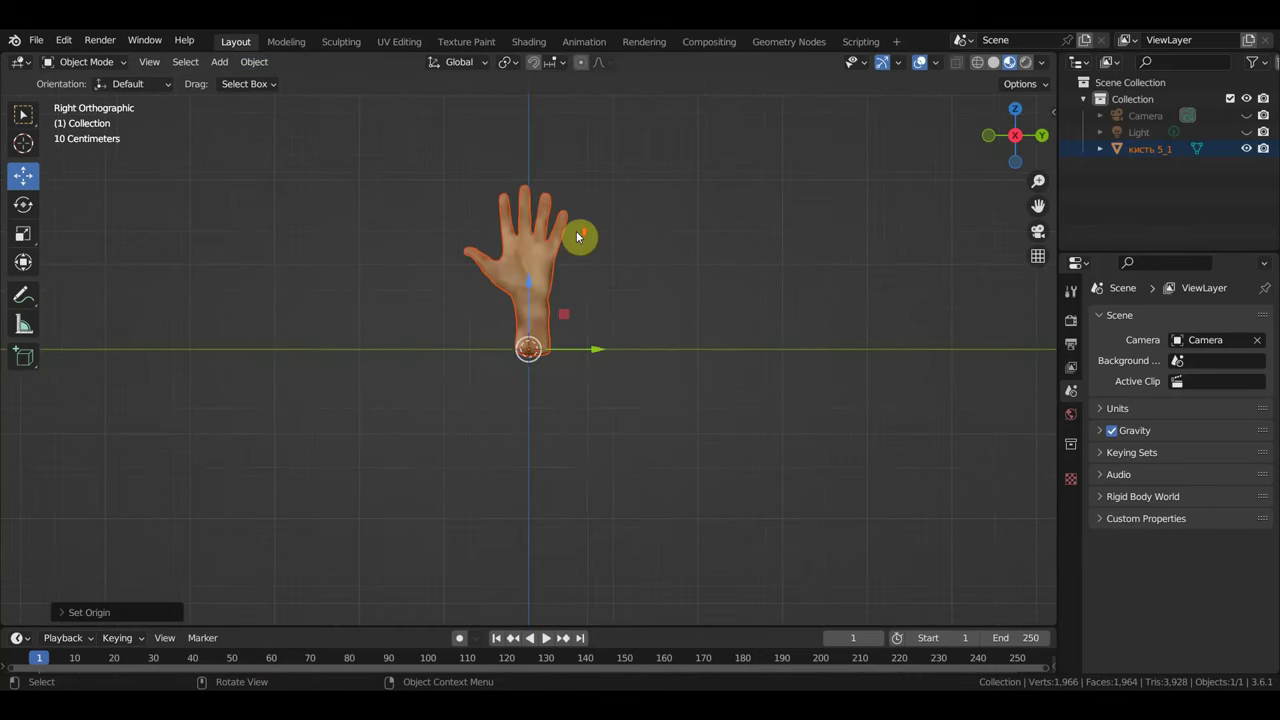
scroll(576, 231, "up", 1)
scroll(576, 231, "up", 1)
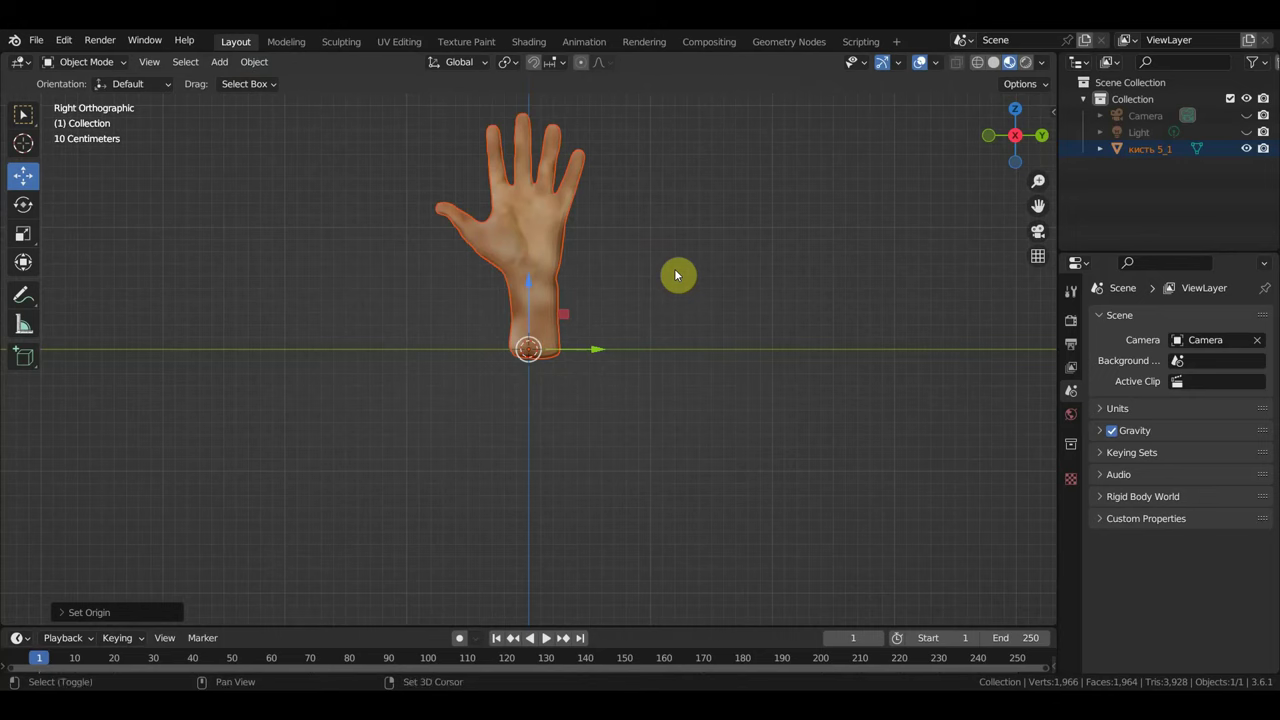
key("shift+a")
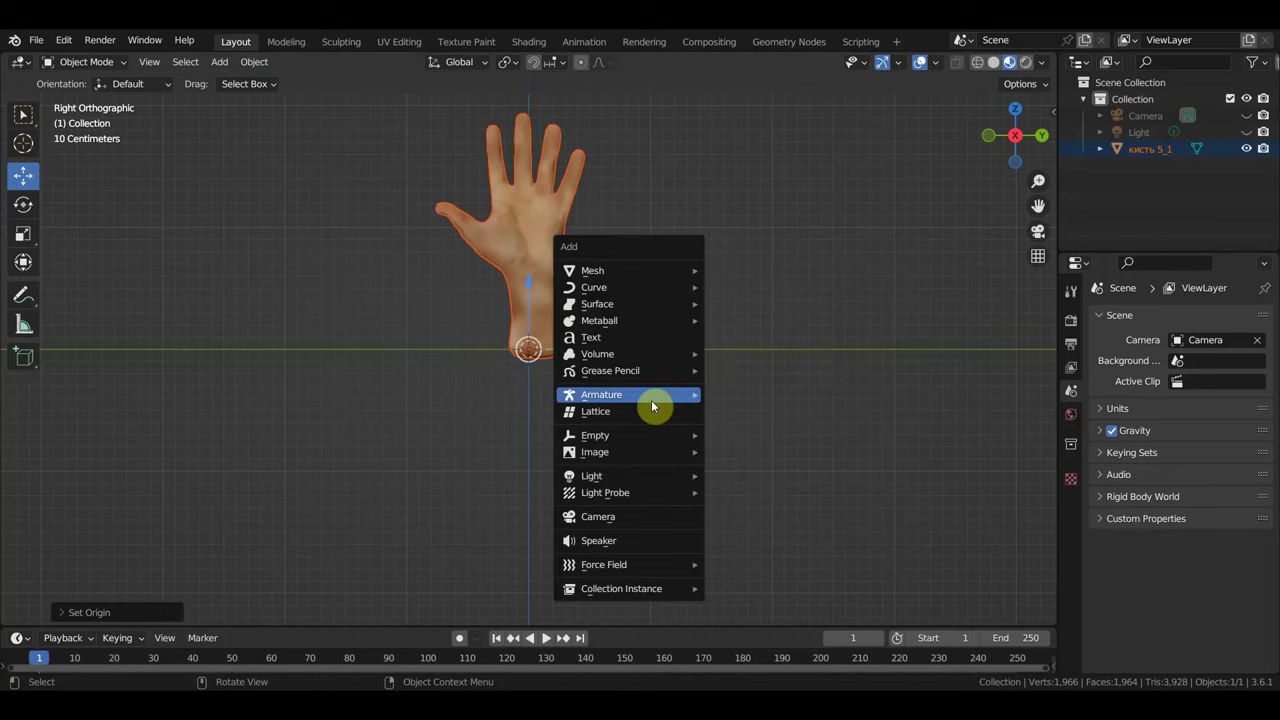
Add a single-bone armature at the origin and enable In Front display.
mouse_move(601, 394)
left_click(787, 395)
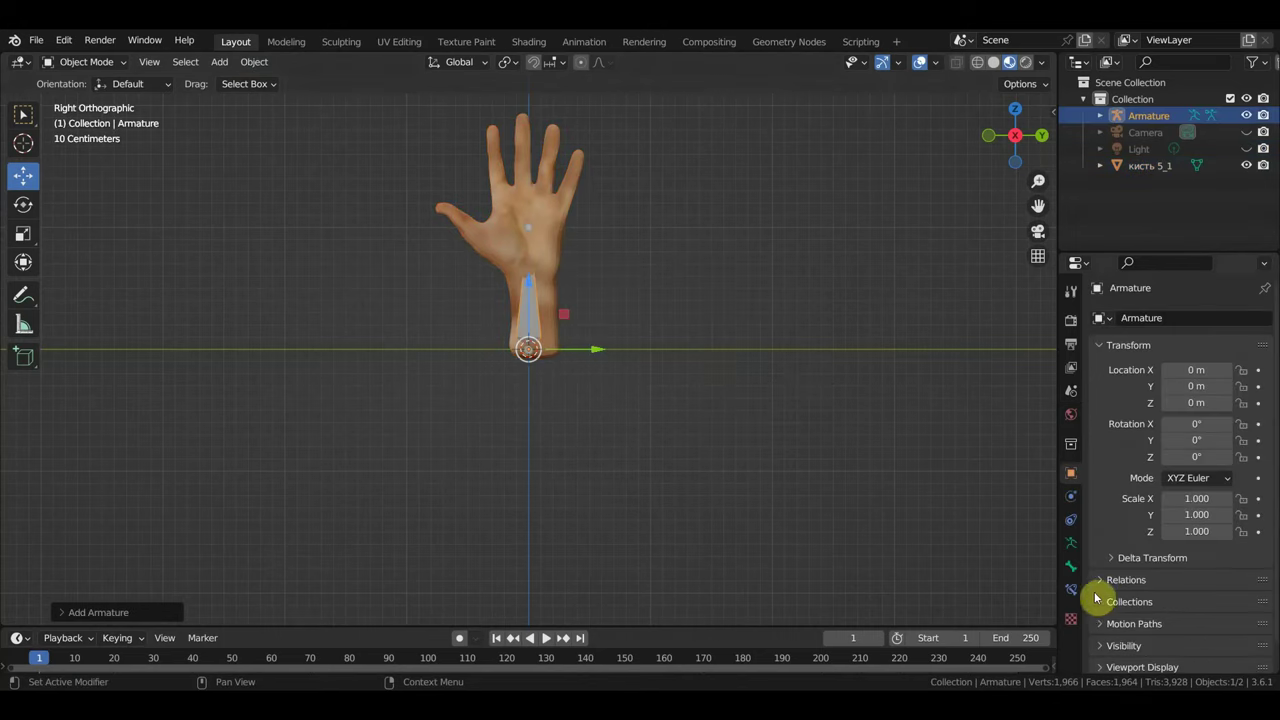
left_click(1071, 542)
left_click(1165, 533)
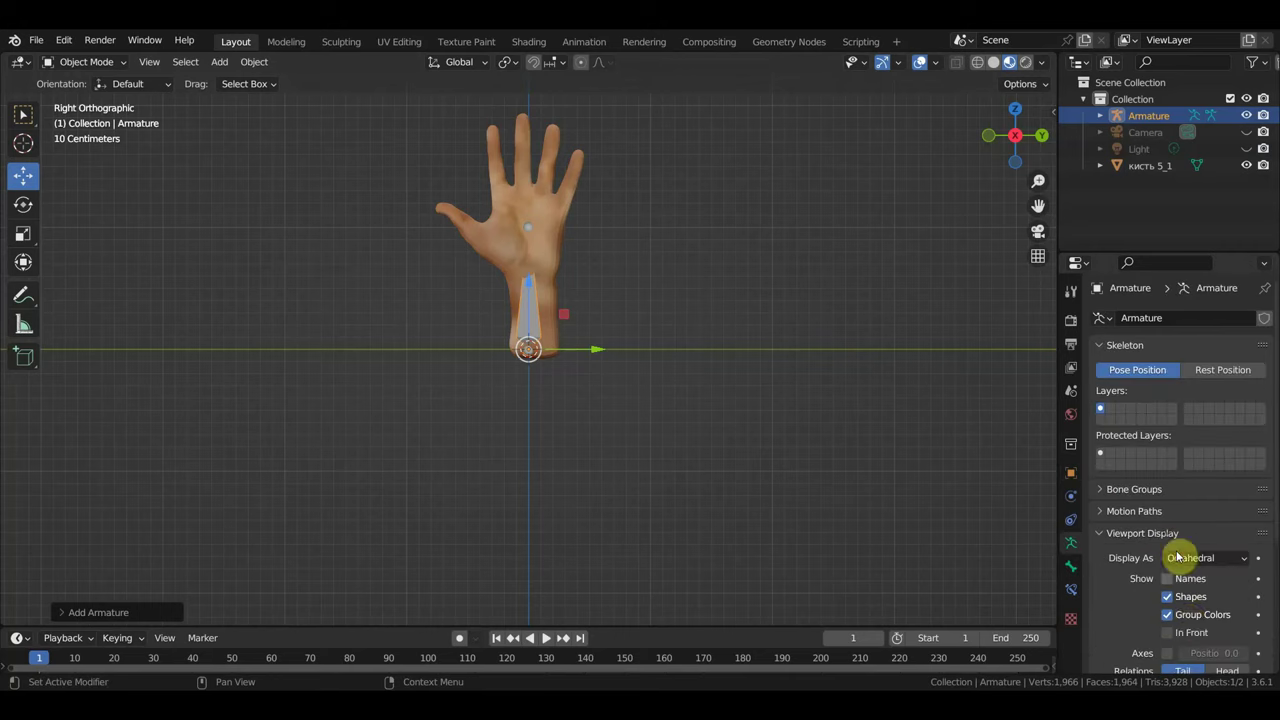
left_click(1166, 632)
In Edit Mode, drag the bone's tail down so it ends inside the wrist.
scroll(717, 279, "up", 2)
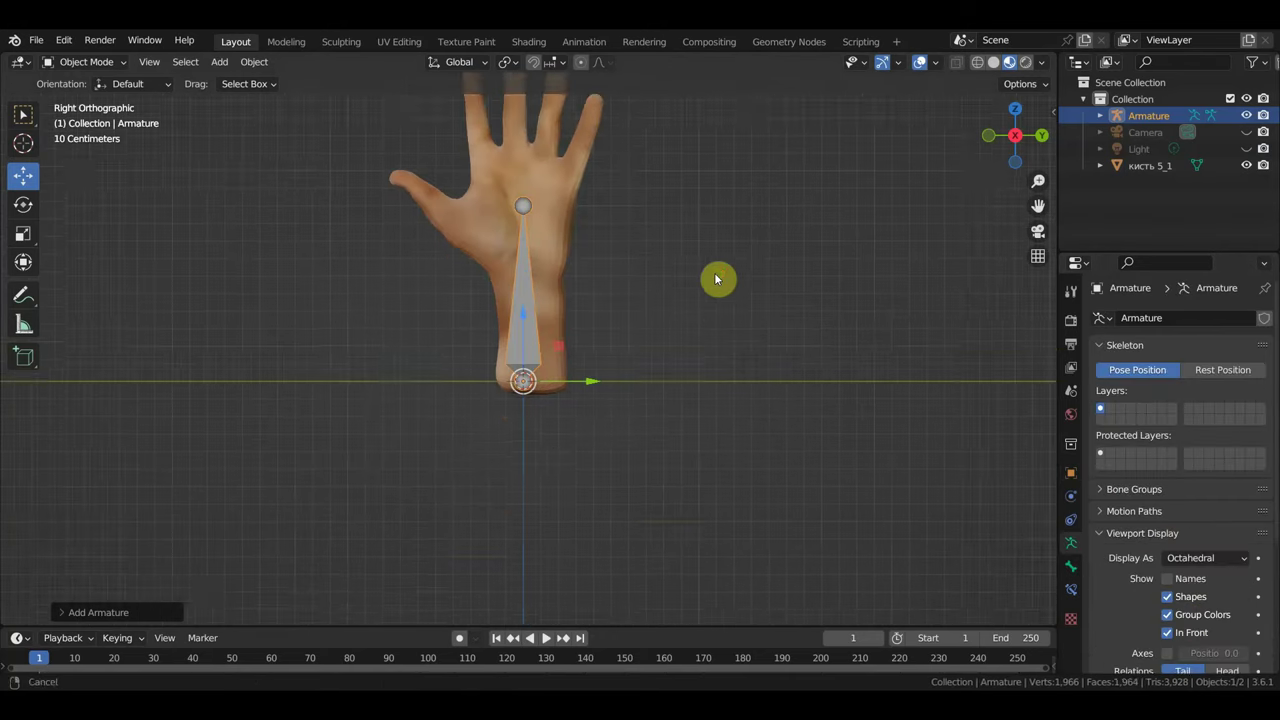
middle_click_drag(717, 279, 700, 446, "shift")
left_click(88, 62)
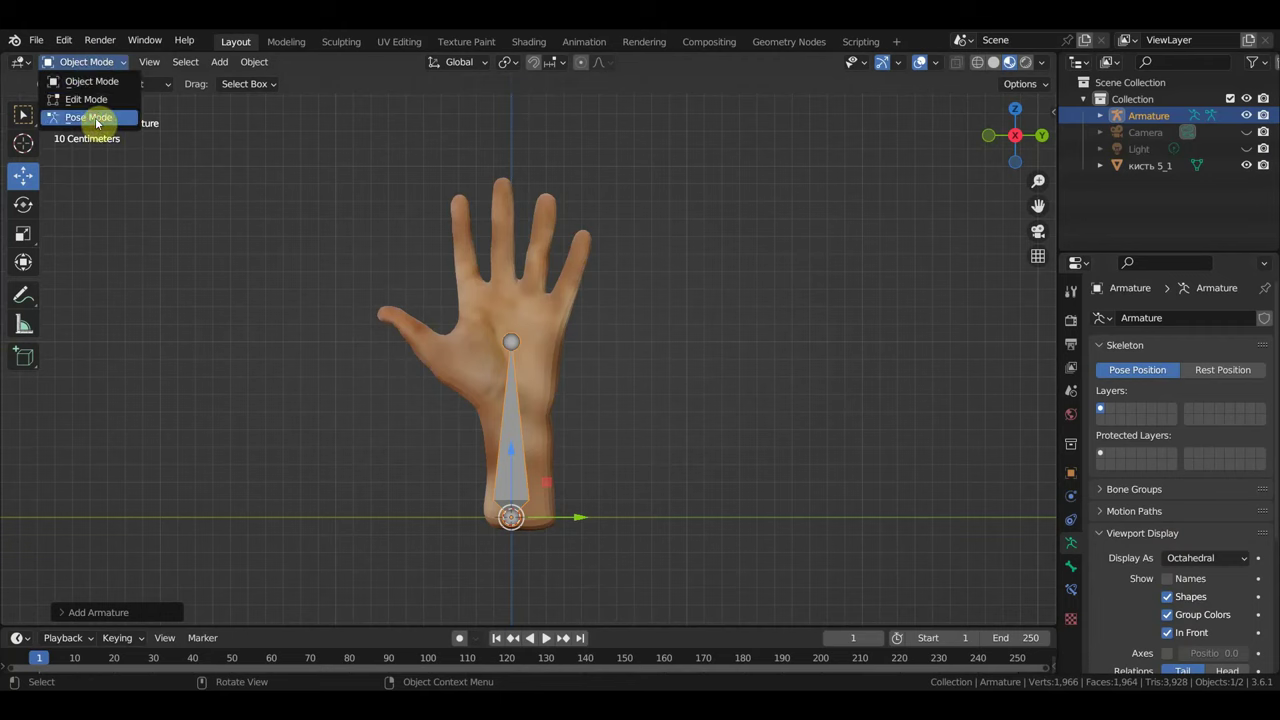
left_click(90, 118)
left_click(88, 62)
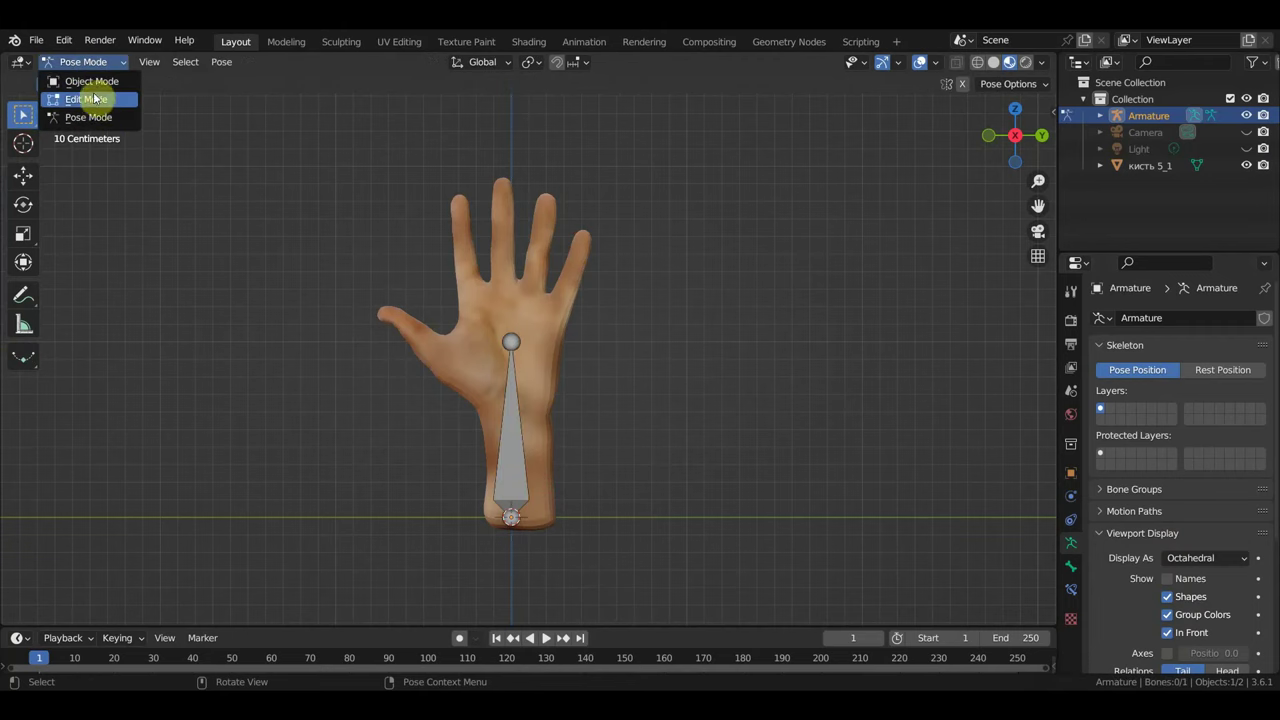
left_click(92, 99)
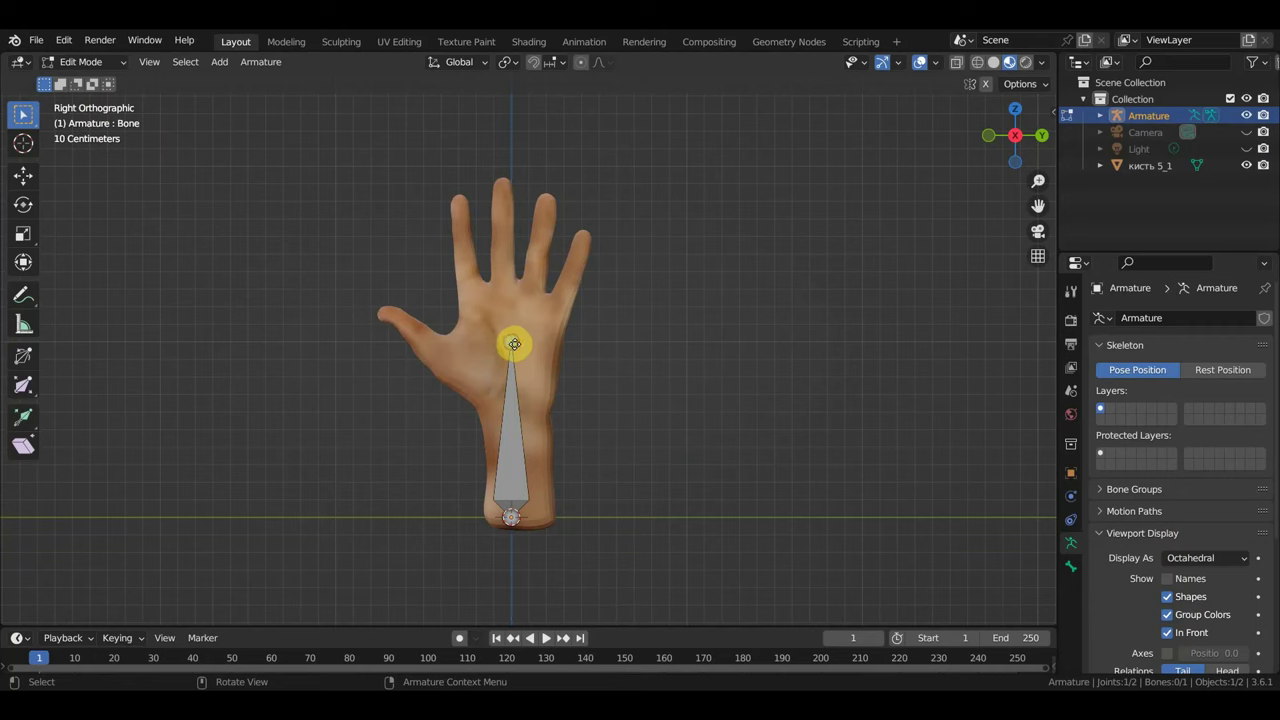
left_click_drag(514, 344, 511, 418)
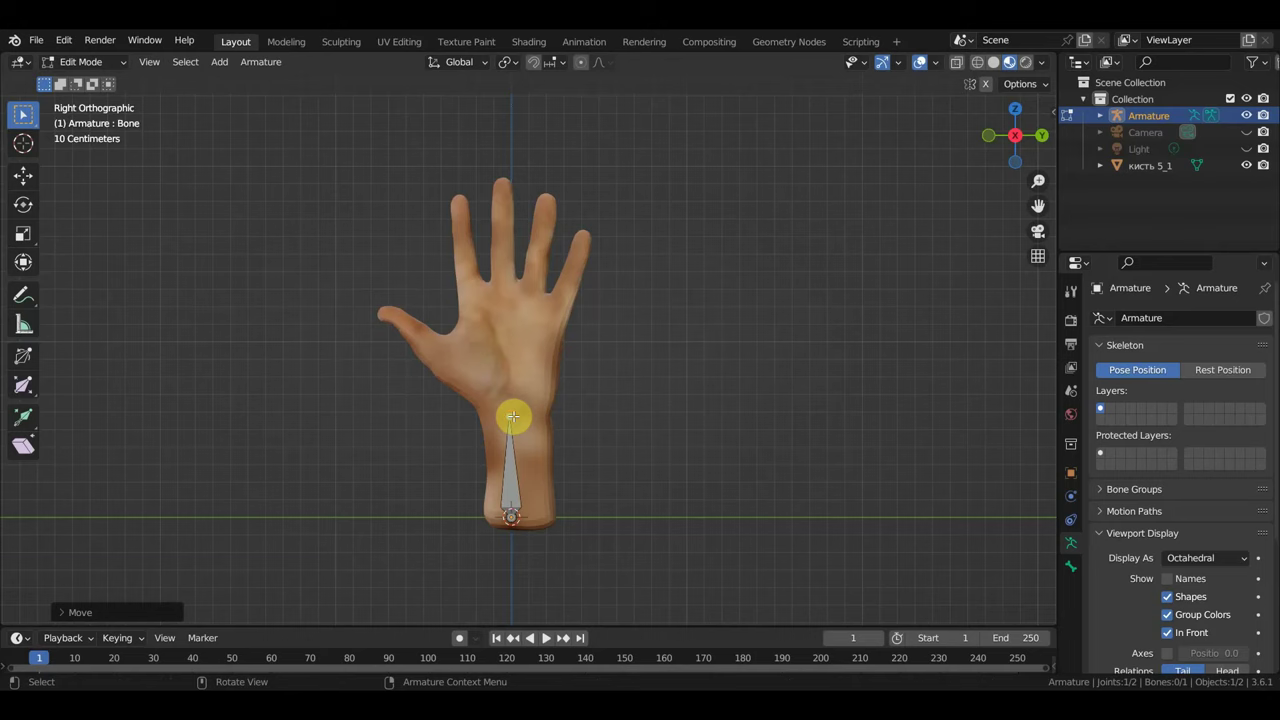
middle_click_drag(714, 455, 517, 451)
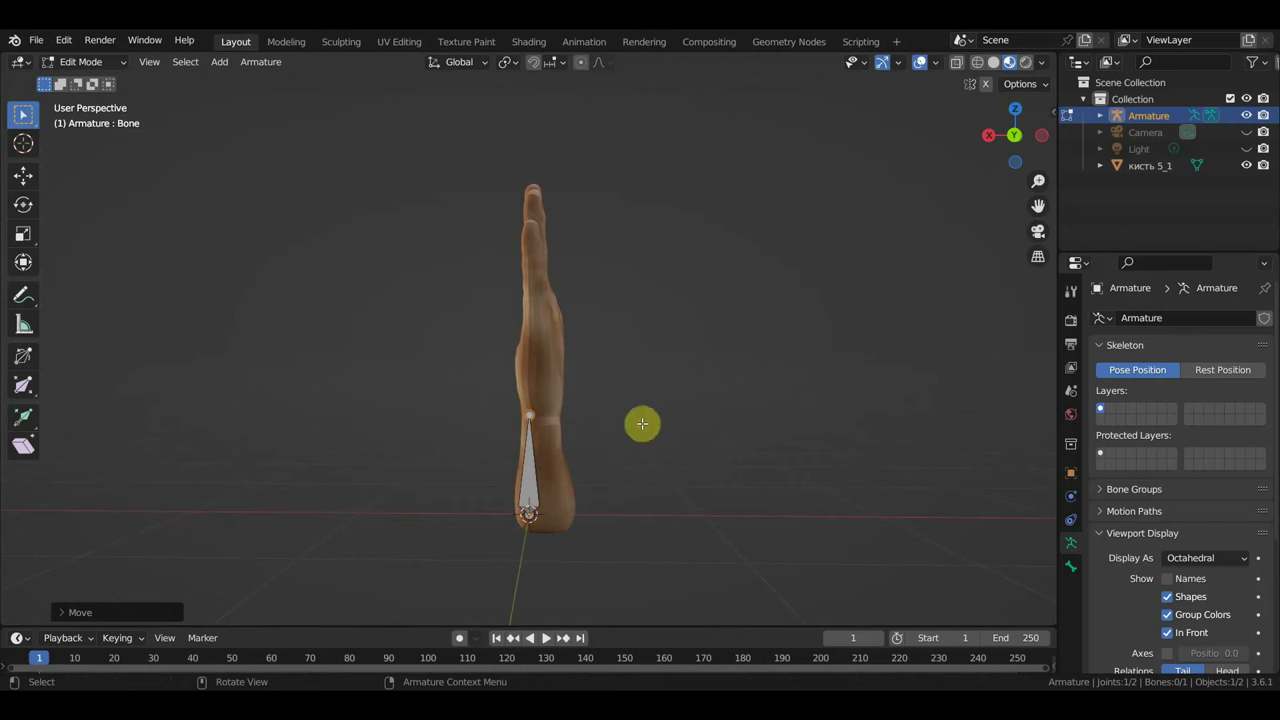
key("KP_3")
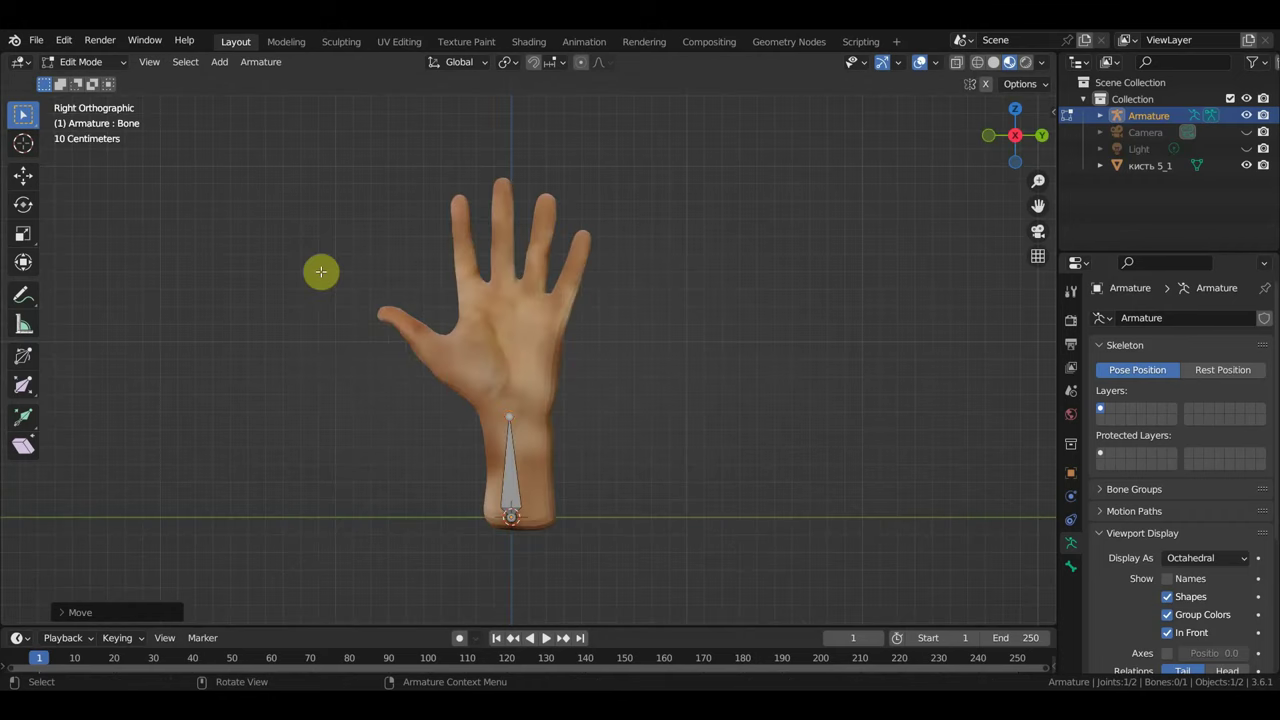
Move the bone below the wrist and reposition its head and tail joints.
left_click(511, 474)
scroll(480, 401, "down", 2)
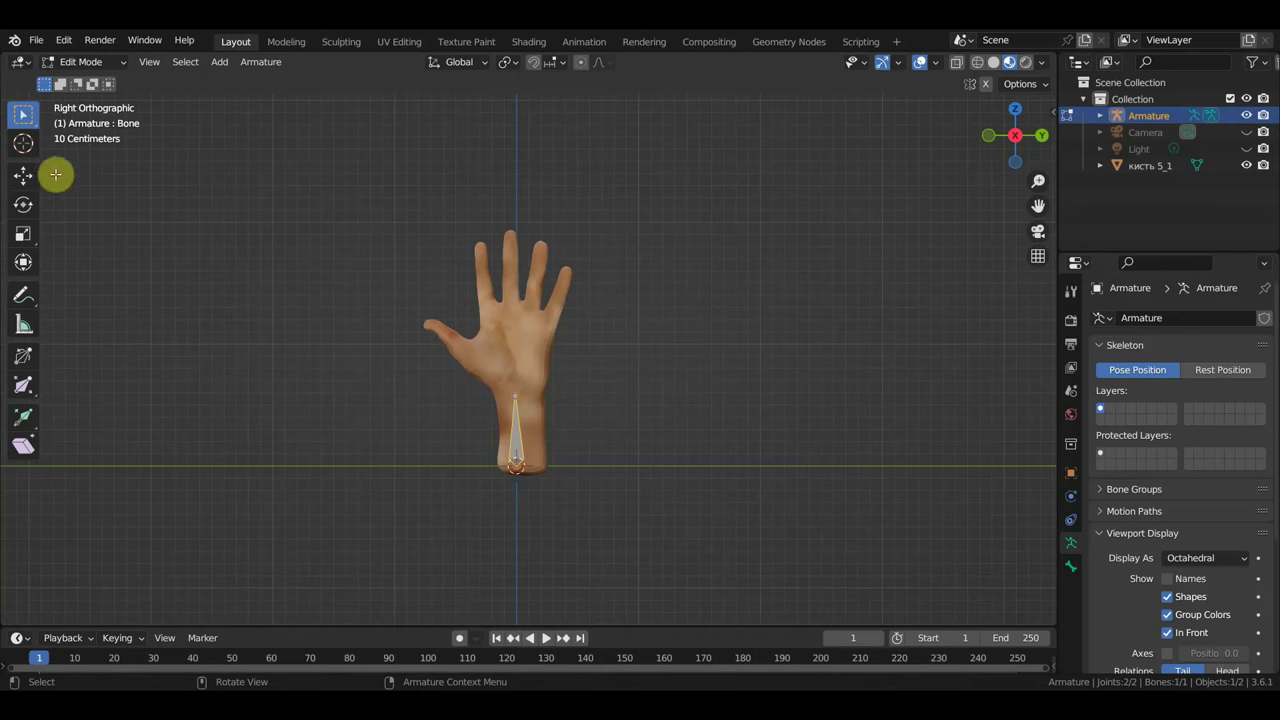
left_click(23, 175)
left_click_drag(513, 365, 526, 482)
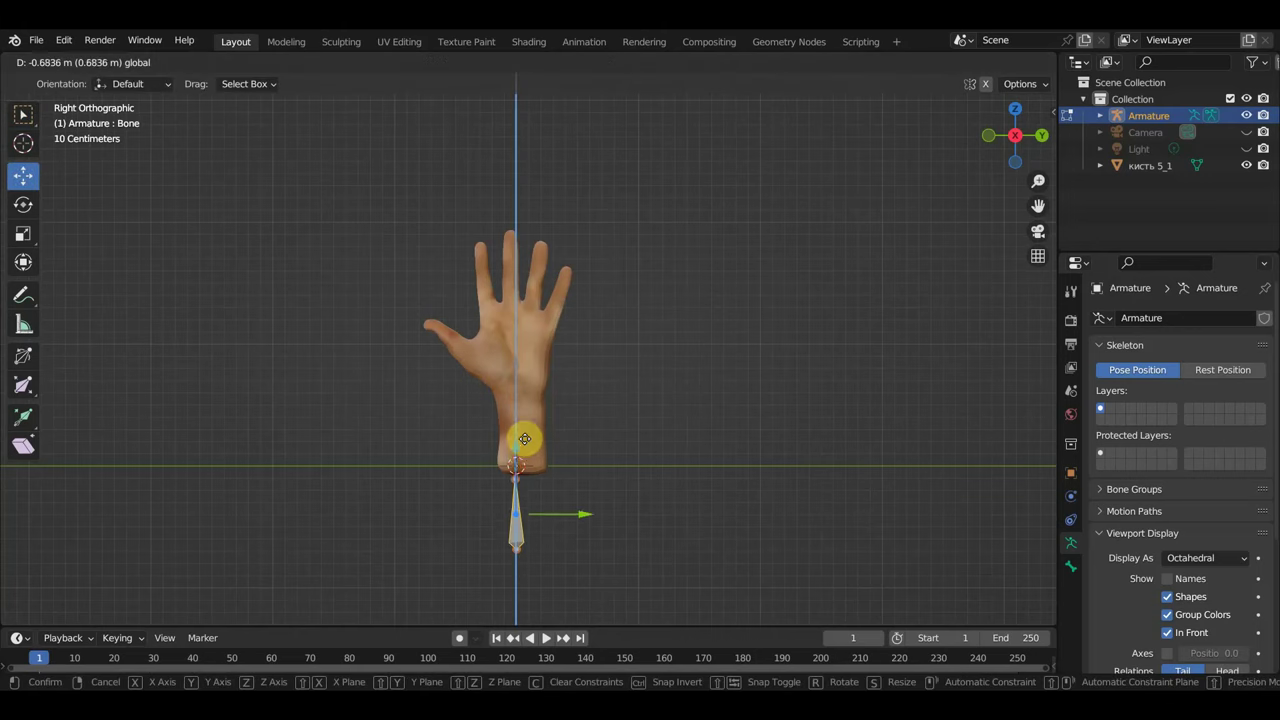
left_click(514, 516)
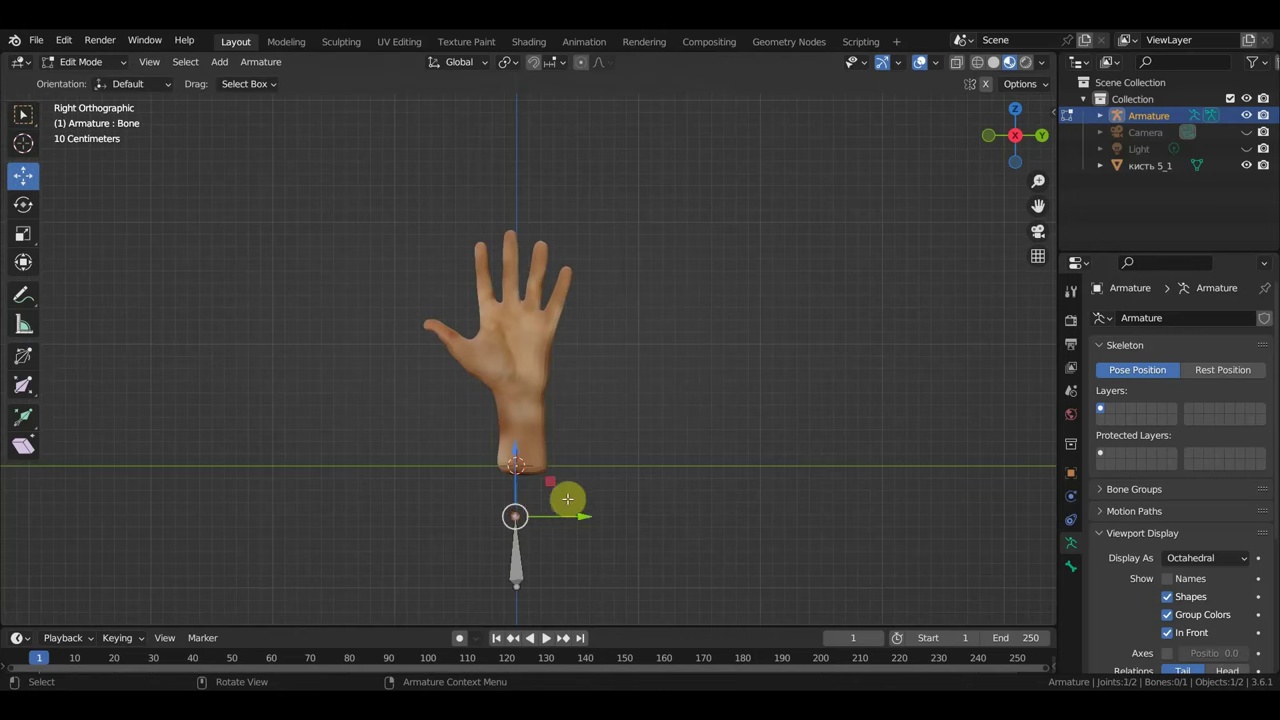
key("g")
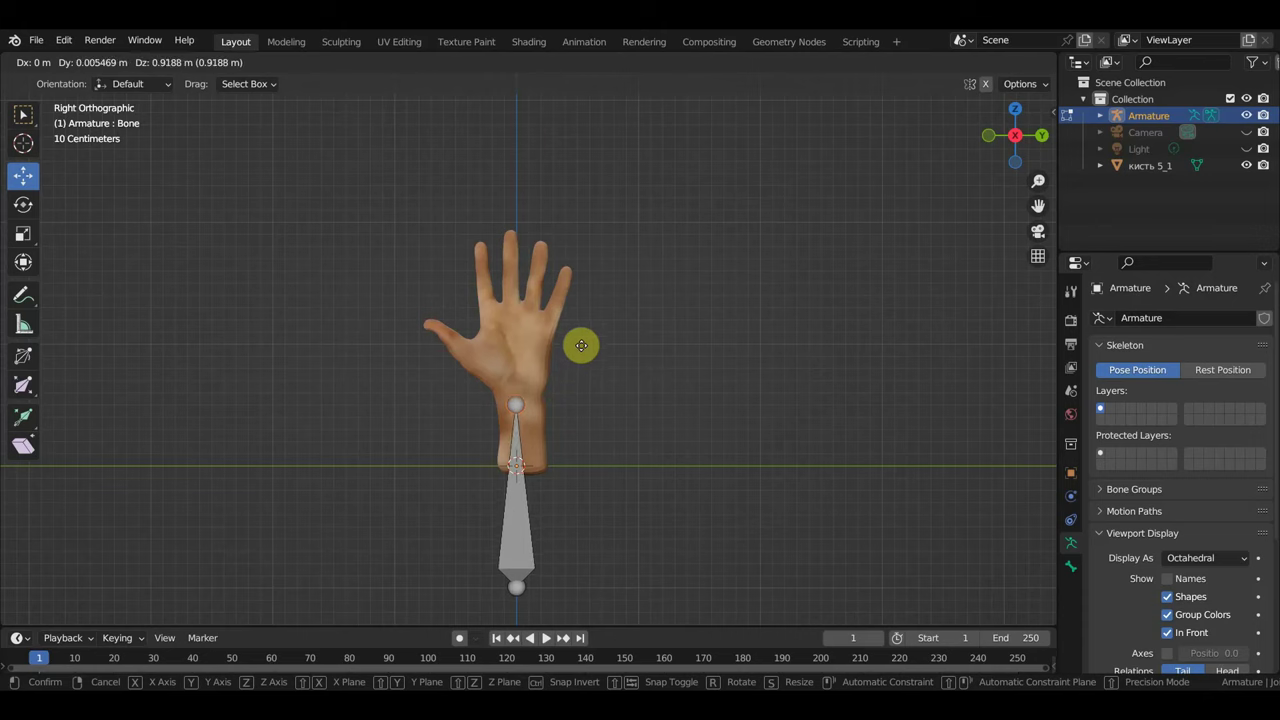
left_click(581, 345)
left_click(515, 592)
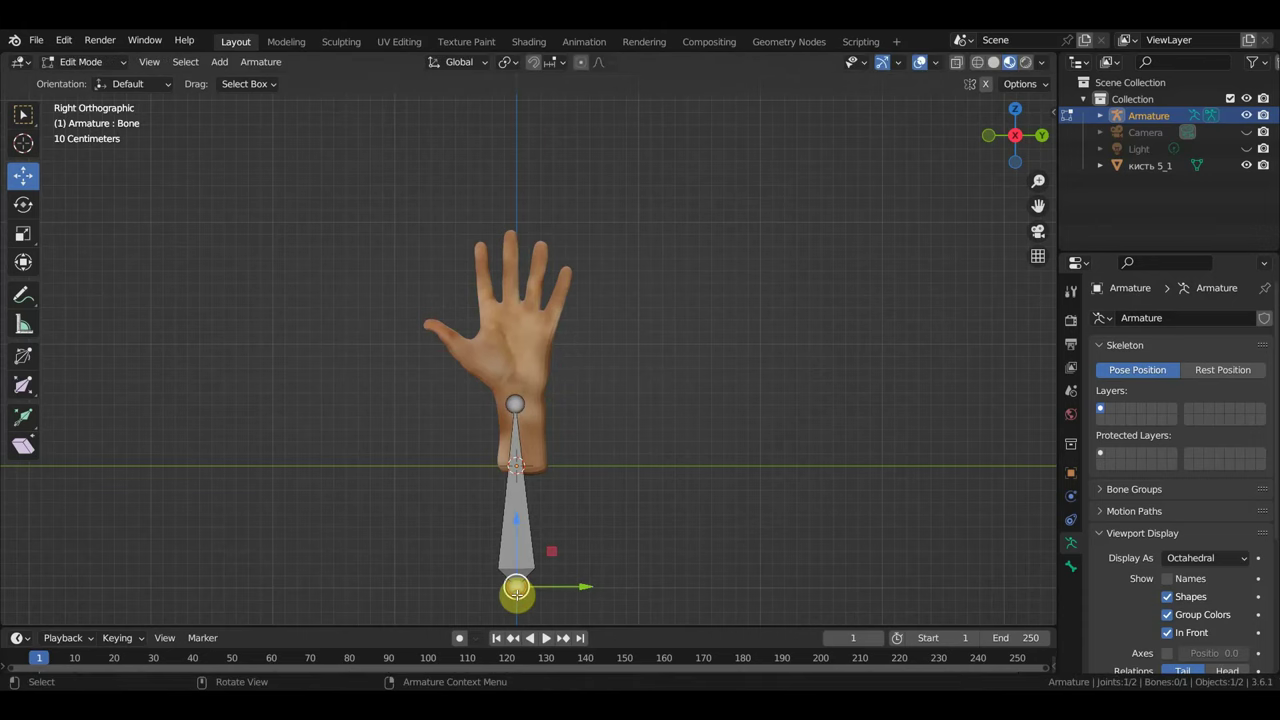
key("g")
left_click(518, 590)
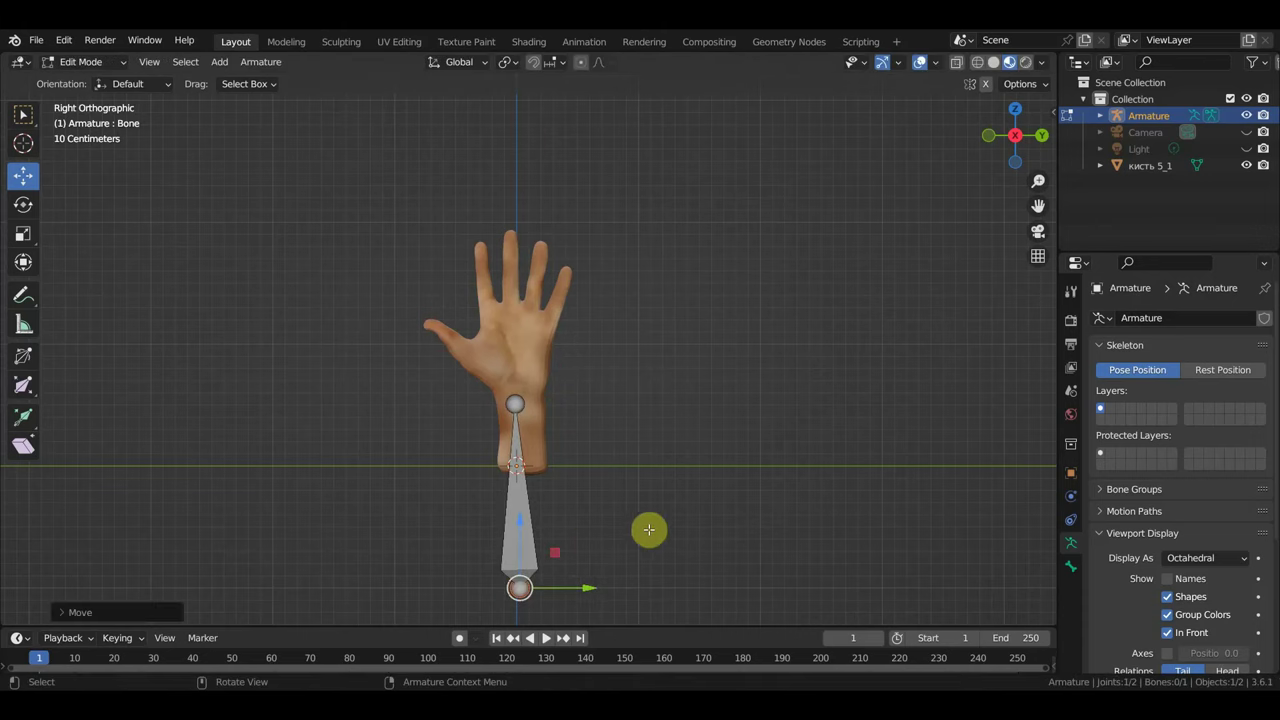
In front view, shift the bone sideways so it sits directly under the hand.
key("KP_1")
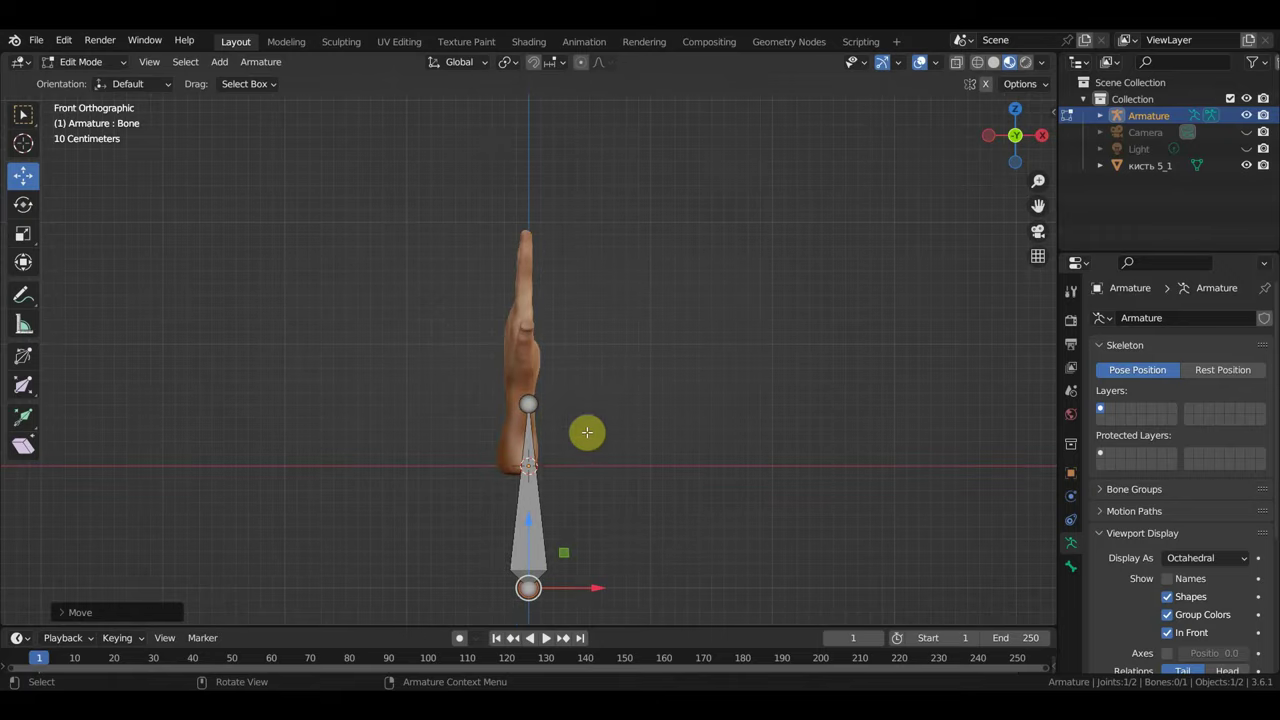
left_click(523, 537)
left_click_drag(603, 500, 595, 501)
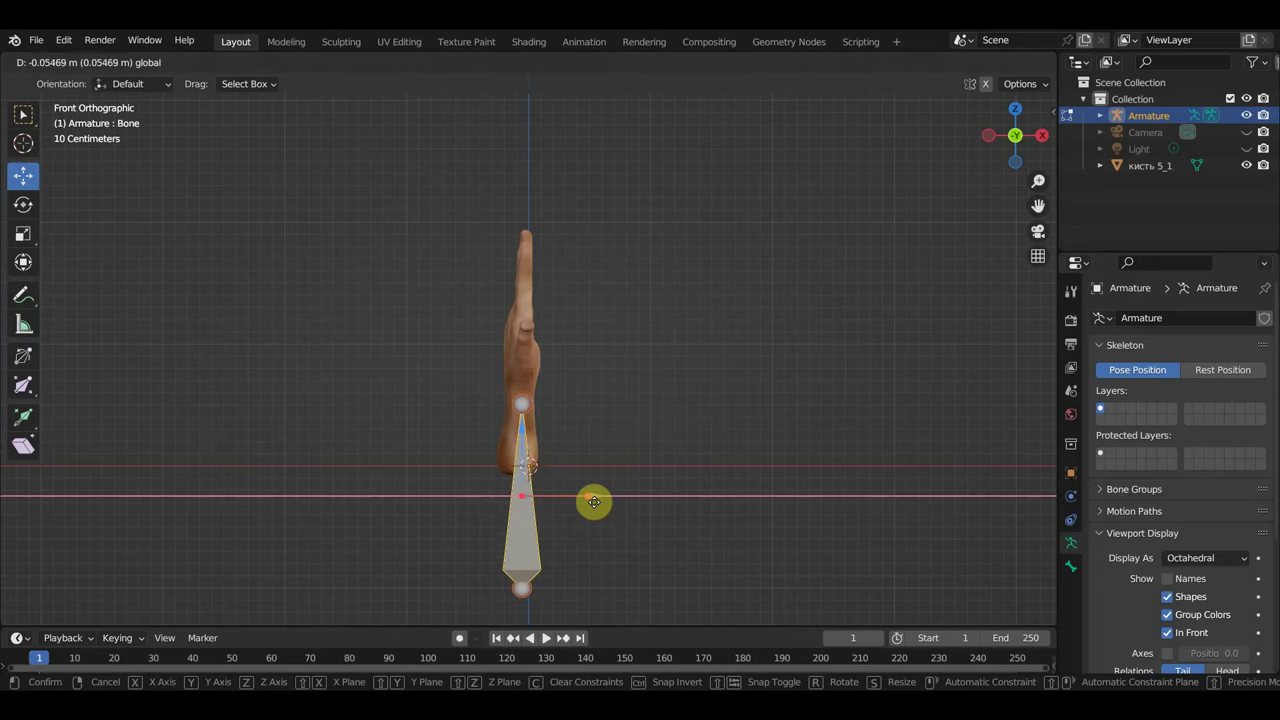
left_click(590, 500)
left_click(520, 403)
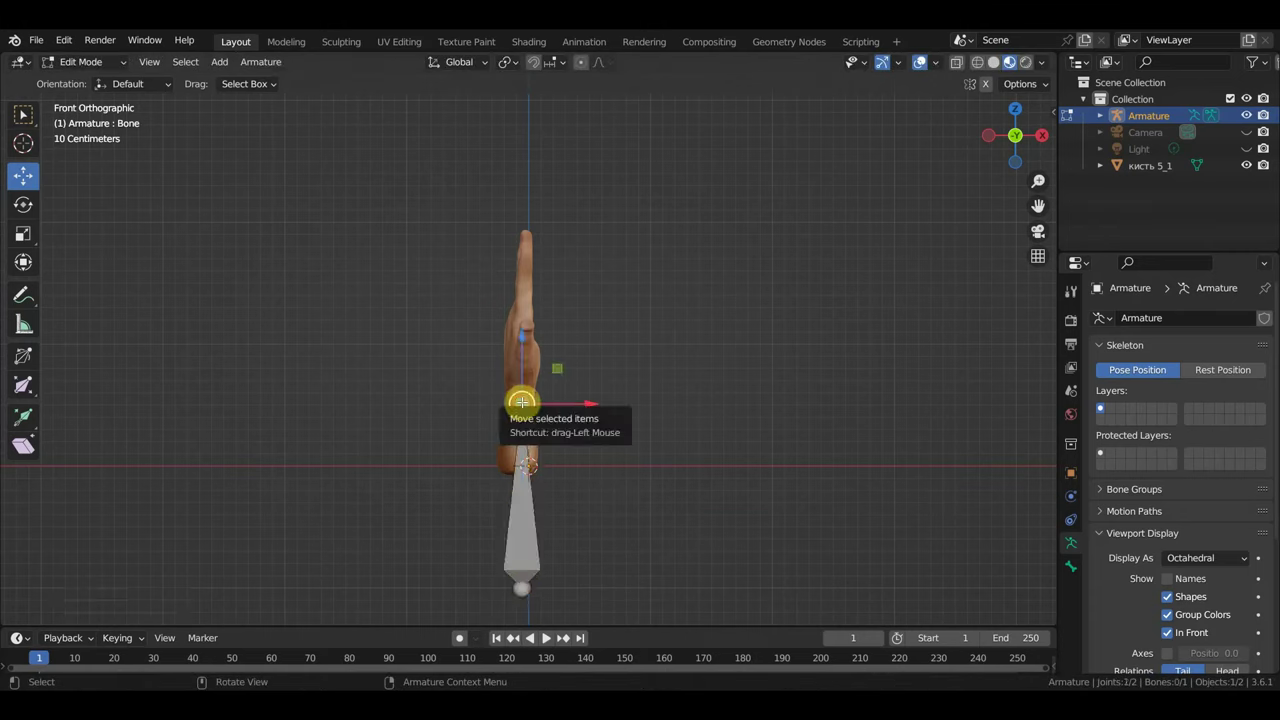
Extrude a new bone from the top joint and clear its parent to detach it.
key("e")
left_click(434, 403)
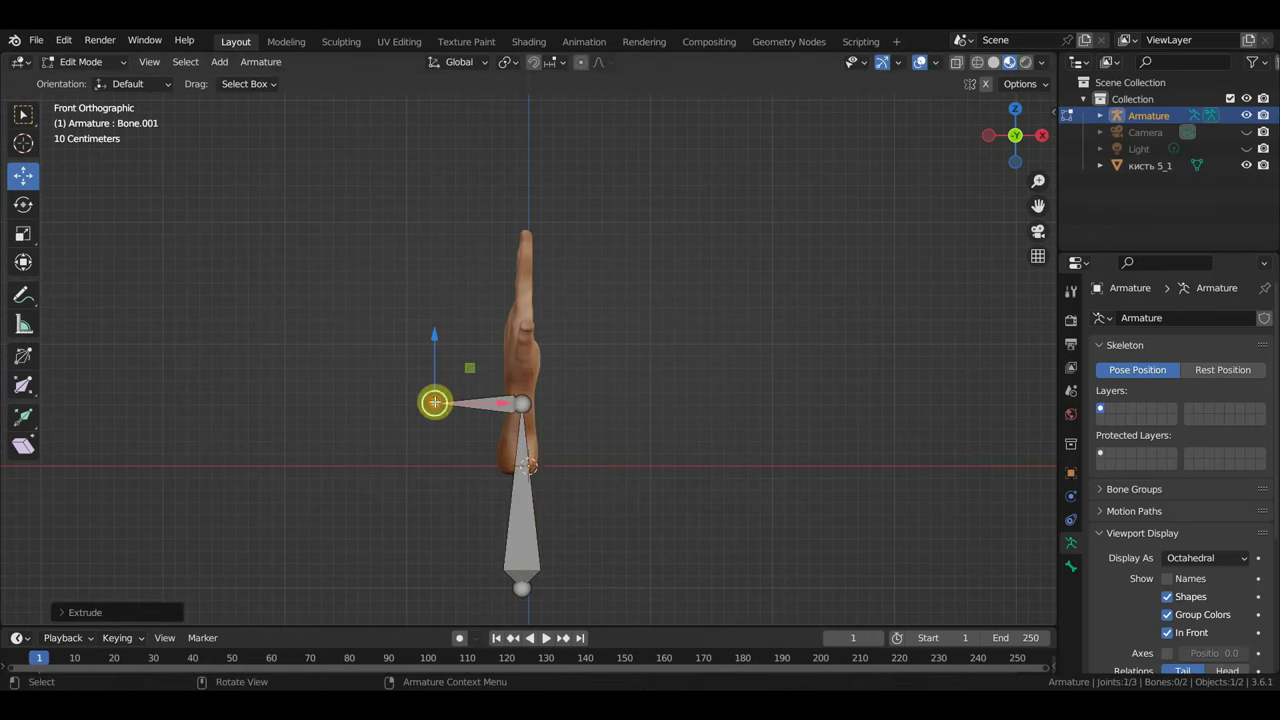
left_click(497, 403)
key("alt+p")
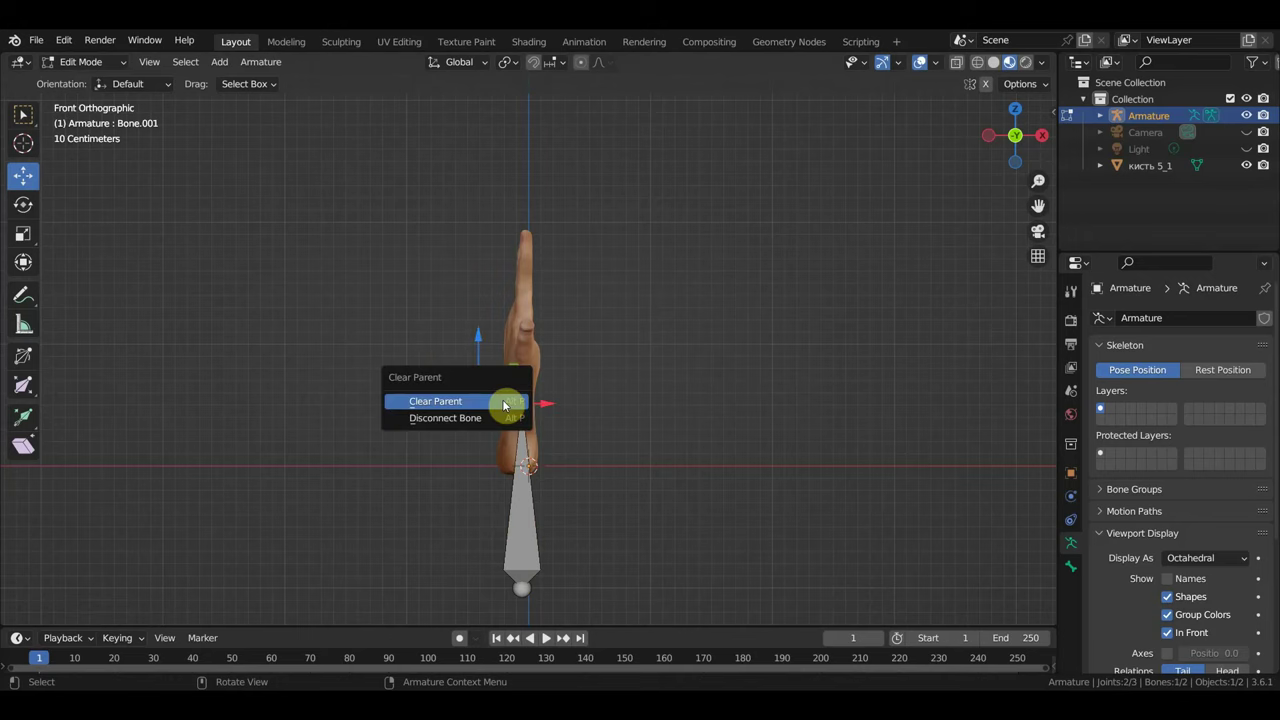
left_click(505, 404)
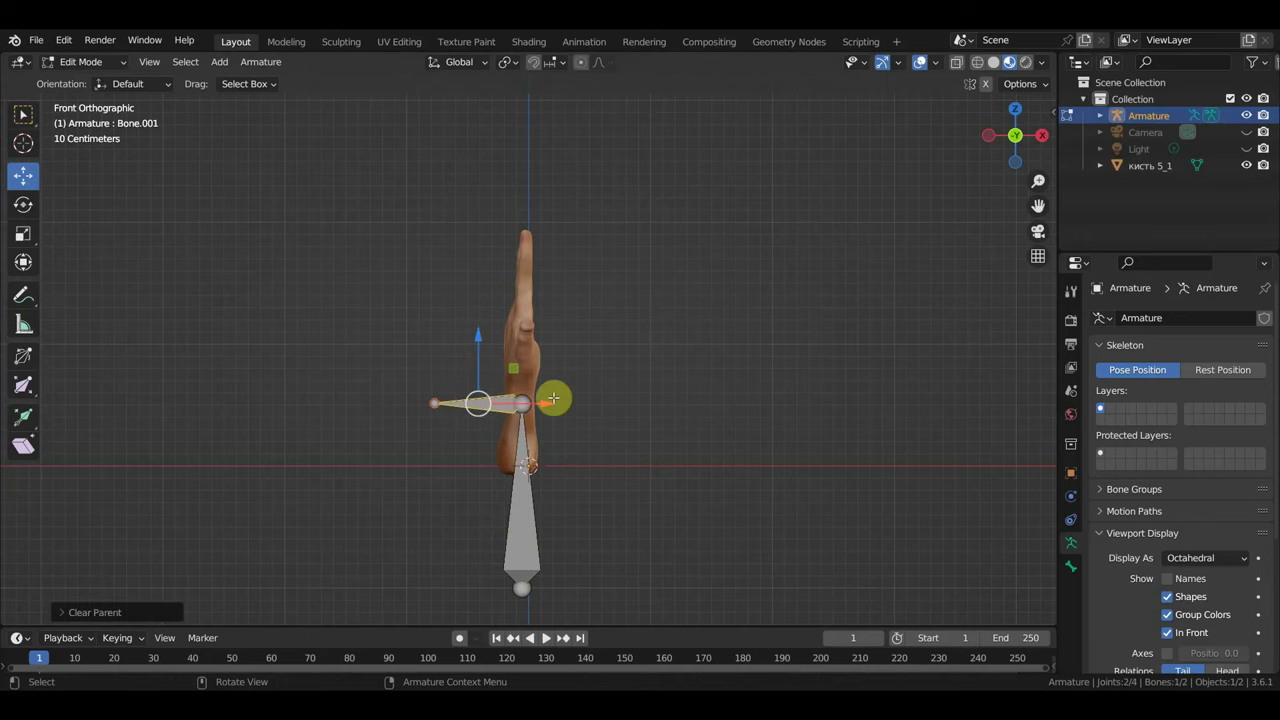
In right side view, extrude a palm bone up from the wrist joint.
middle_click_drag(543, 405, 543, 397)
key("KP_3")
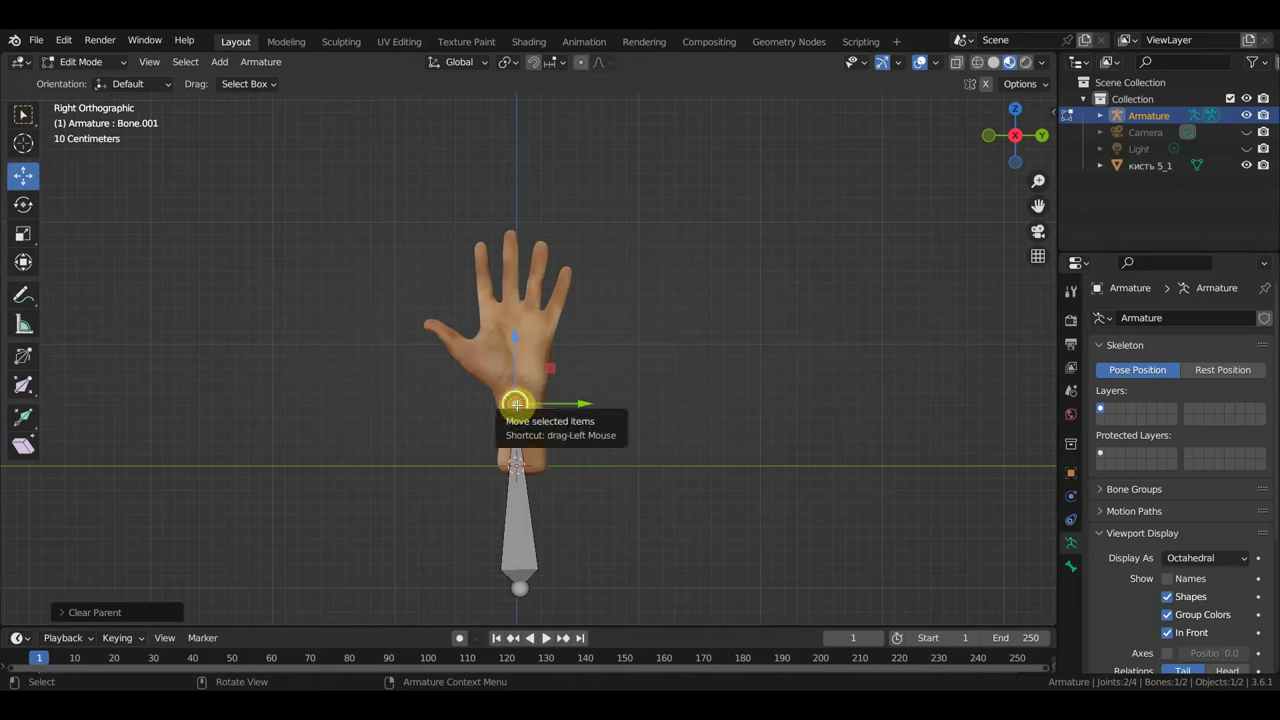
left_click(517, 405)
scroll(528, 422, "up", 3)
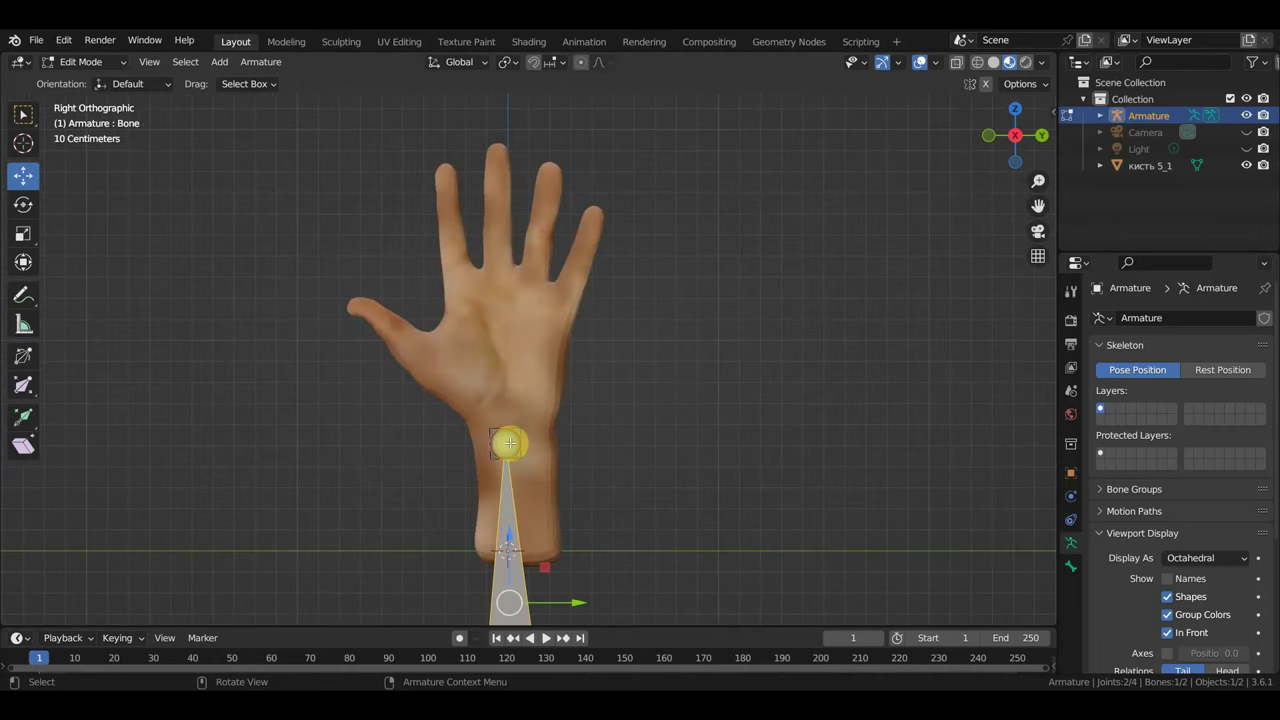
key("e")
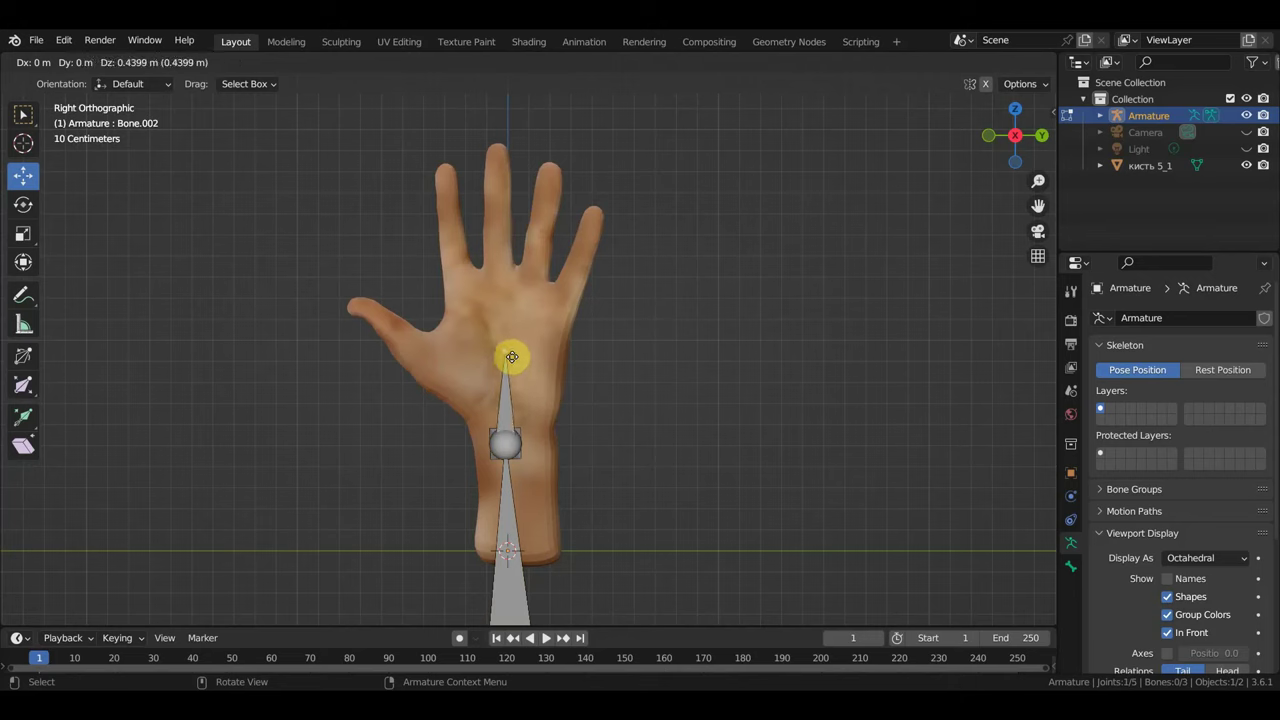
left_click(510, 357)
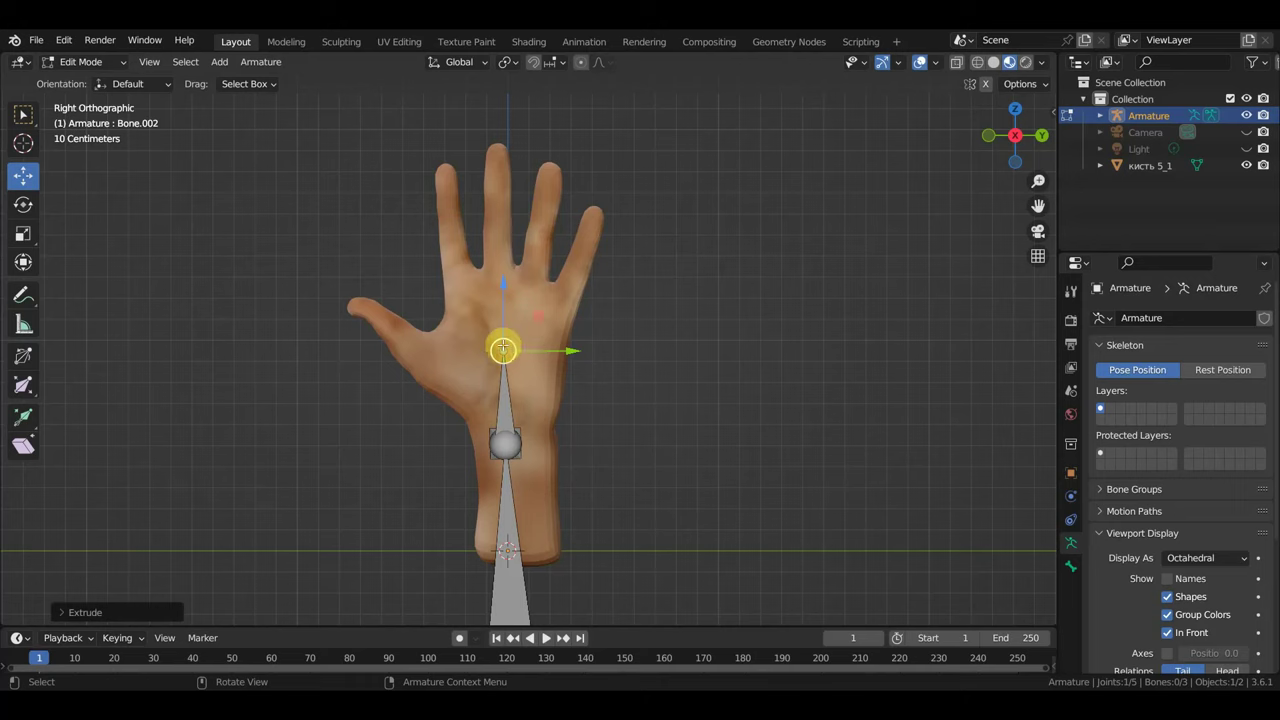
Extrude four bones from the palm joint to the index, middle, ring and little finger bases.
key("e")
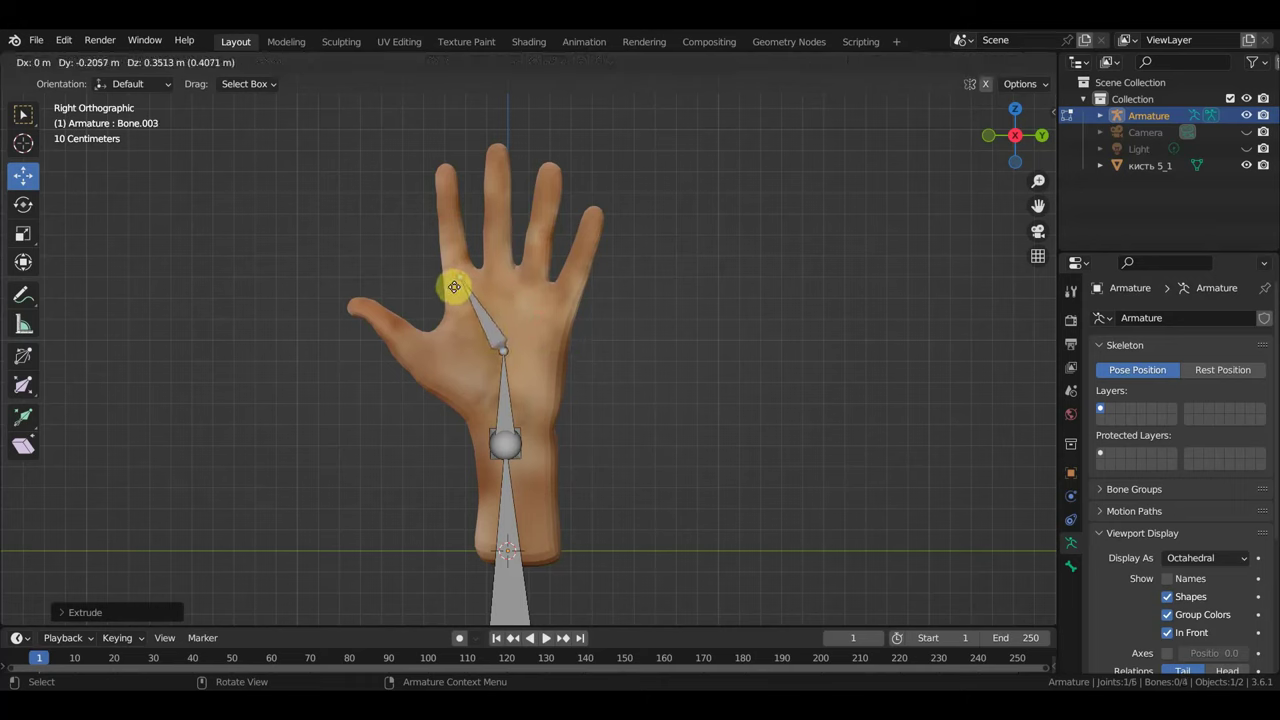
left_click(456, 289)
left_click(510, 354)
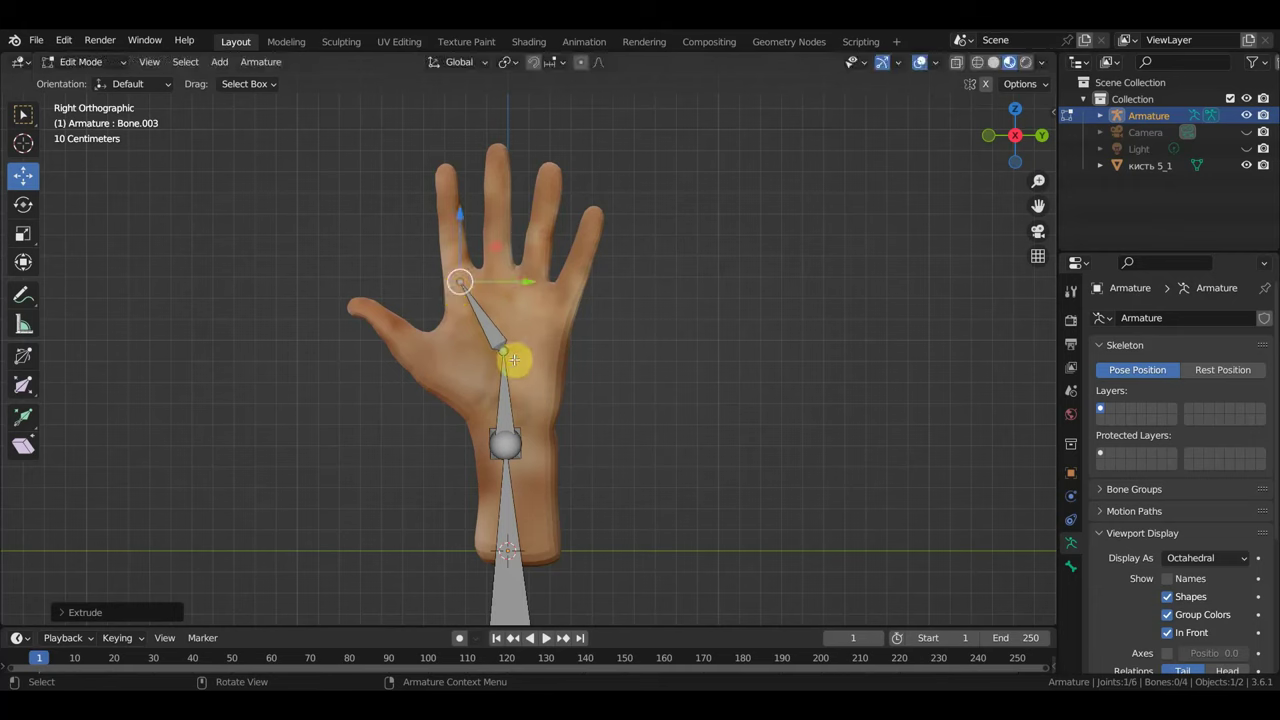
key("e")
left_click(499, 278)
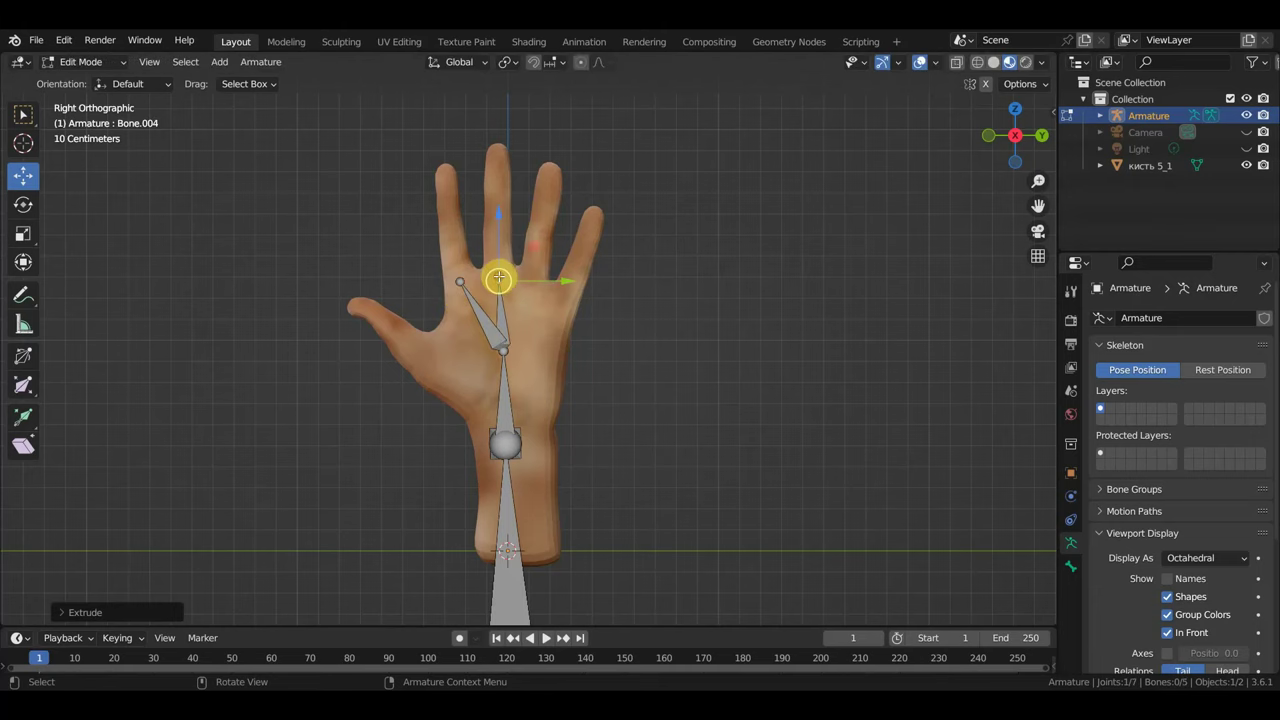
left_click(506, 352)
key("e")
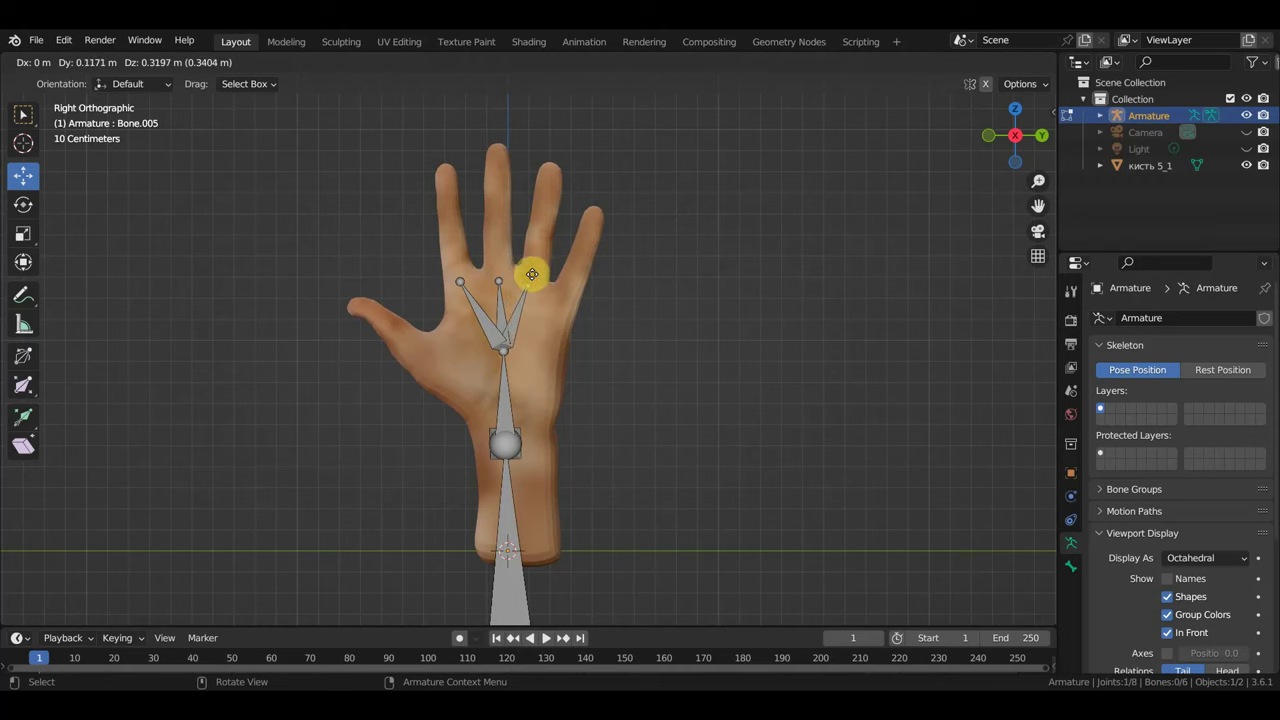
left_click(529, 279)
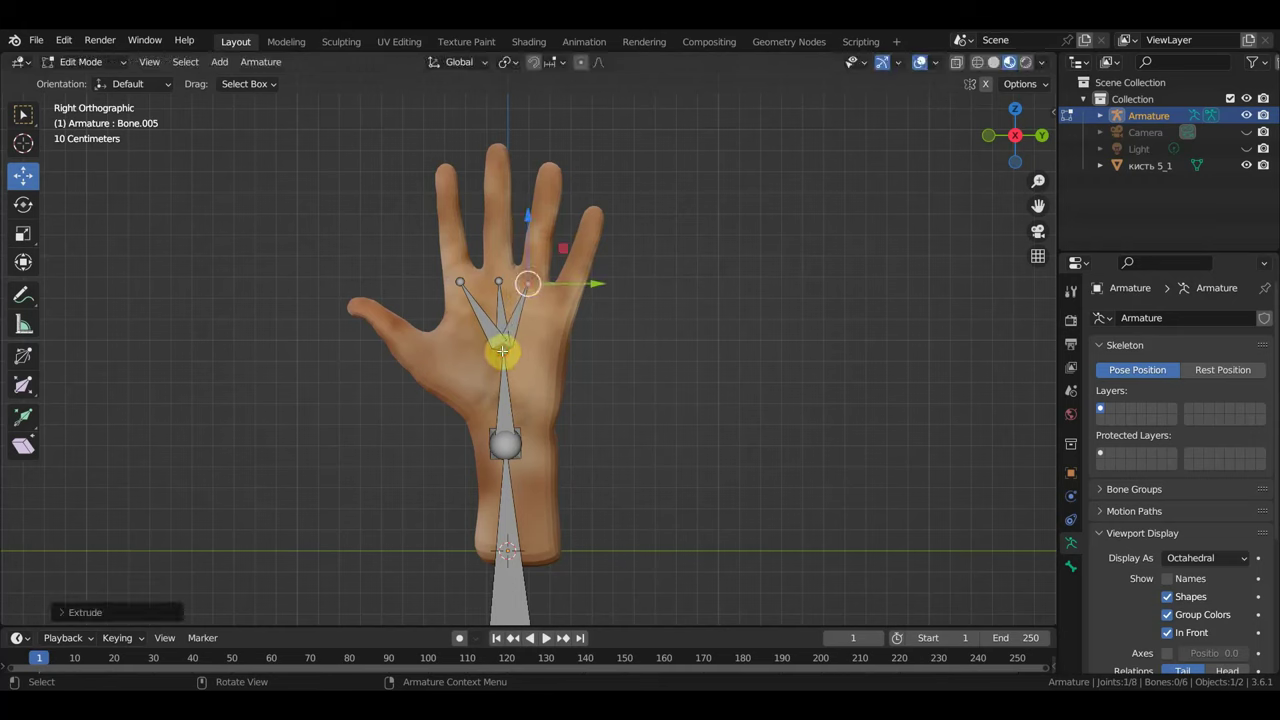
left_click(502, 350)
key("e")
left_click(569, 291)
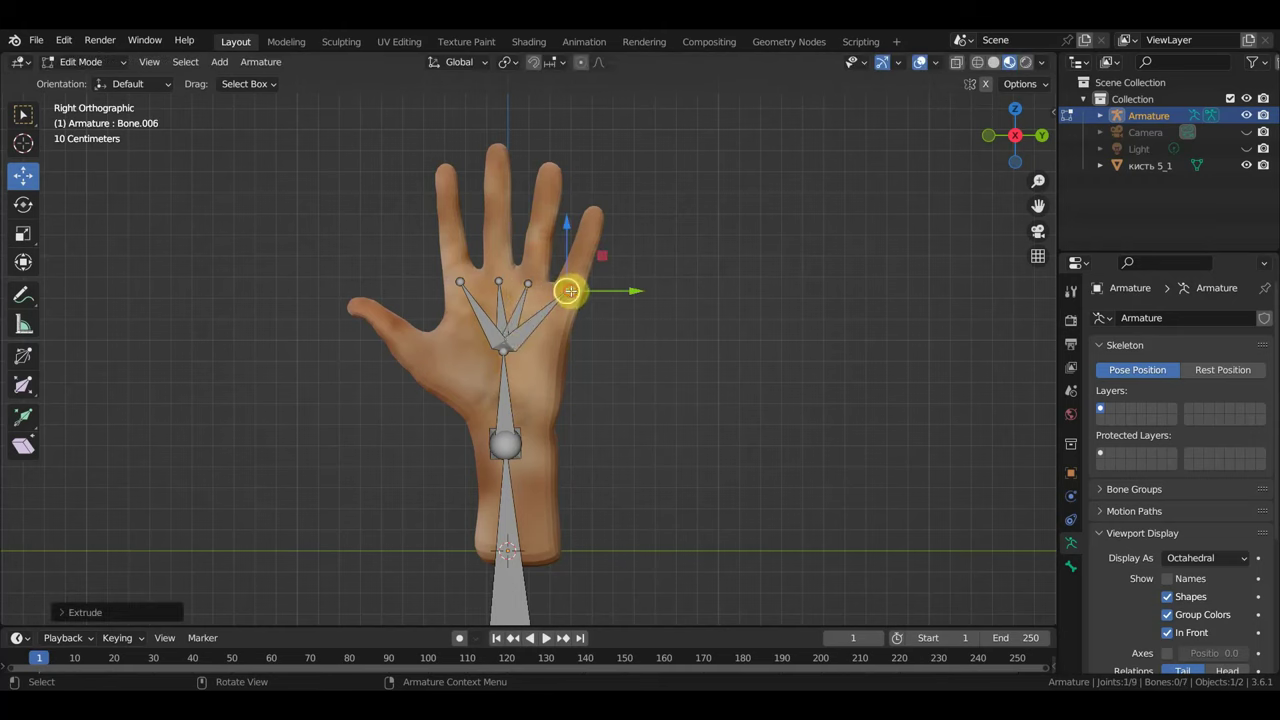
left_click(501, 344)
Extrude two thumb bones from the palm joint to the thumb tip and subdivide the outer one.
key("e")
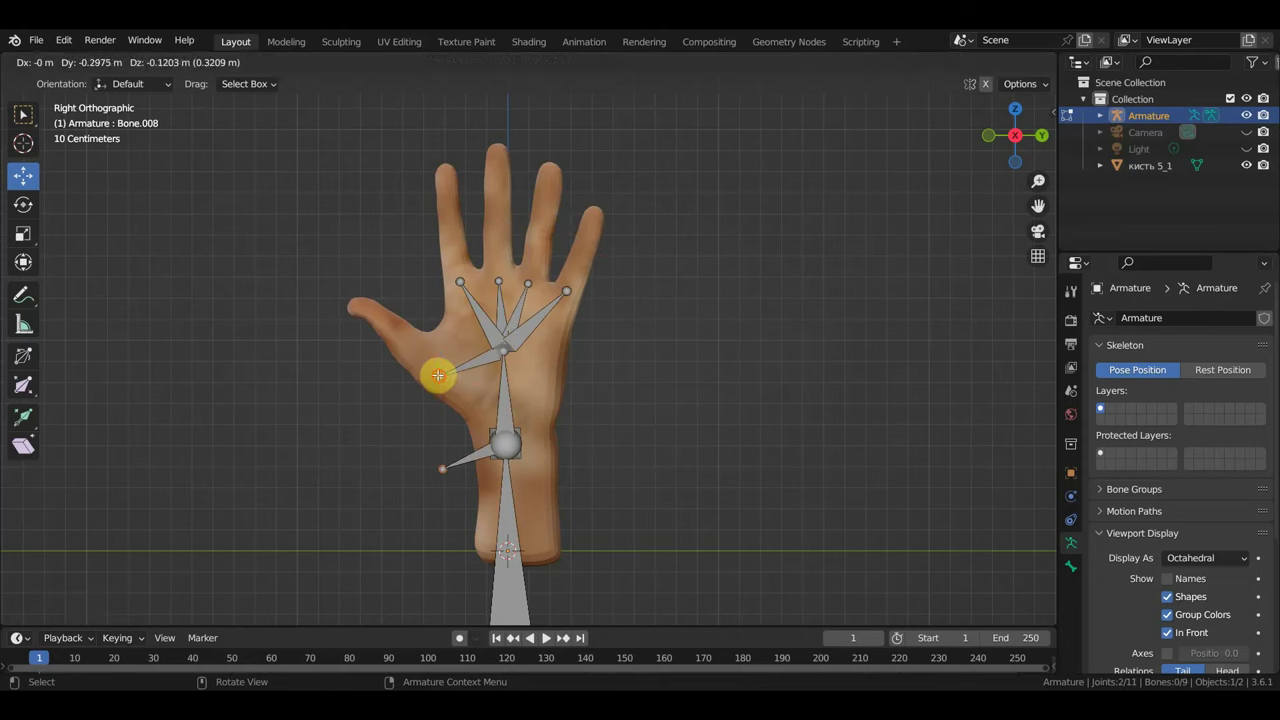
left_click(438, 375)
key("ctrl+z")
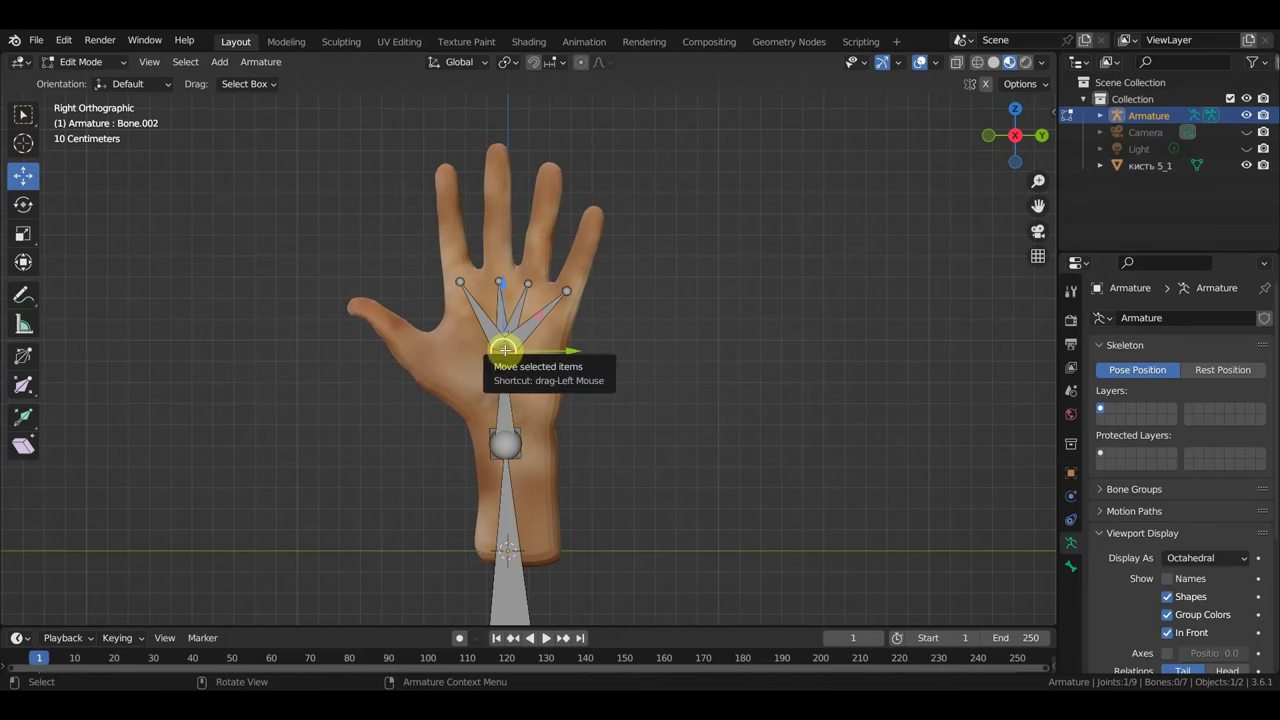
key("e")
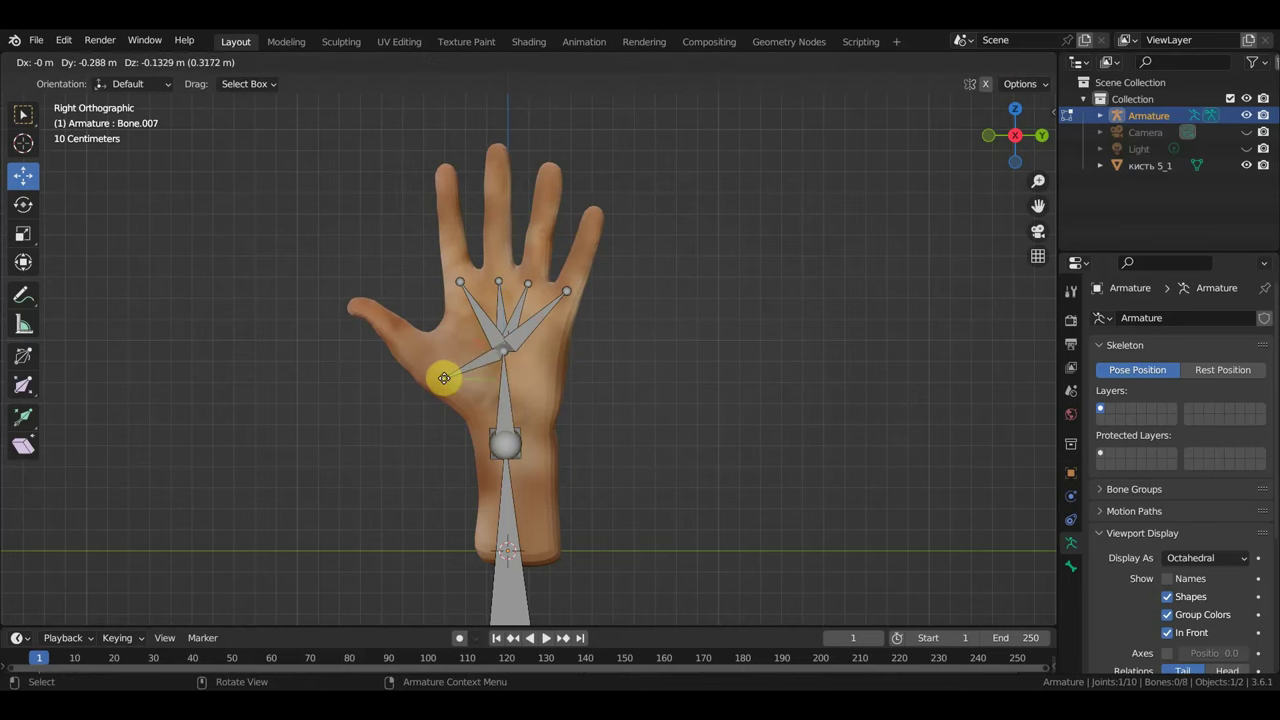
left_click(444, 378)
key("e")
left_click(356, 307)
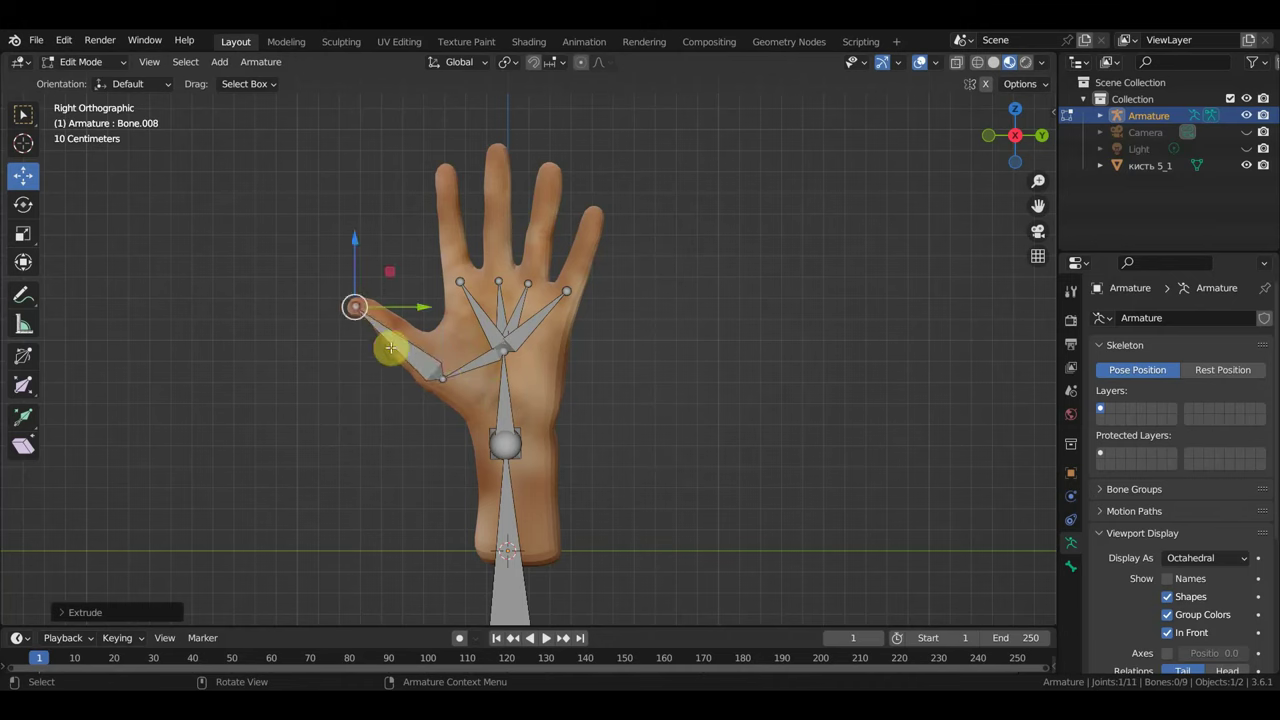
left_click(401, 346)
right_click(402, 349)
left_click(386, 349)
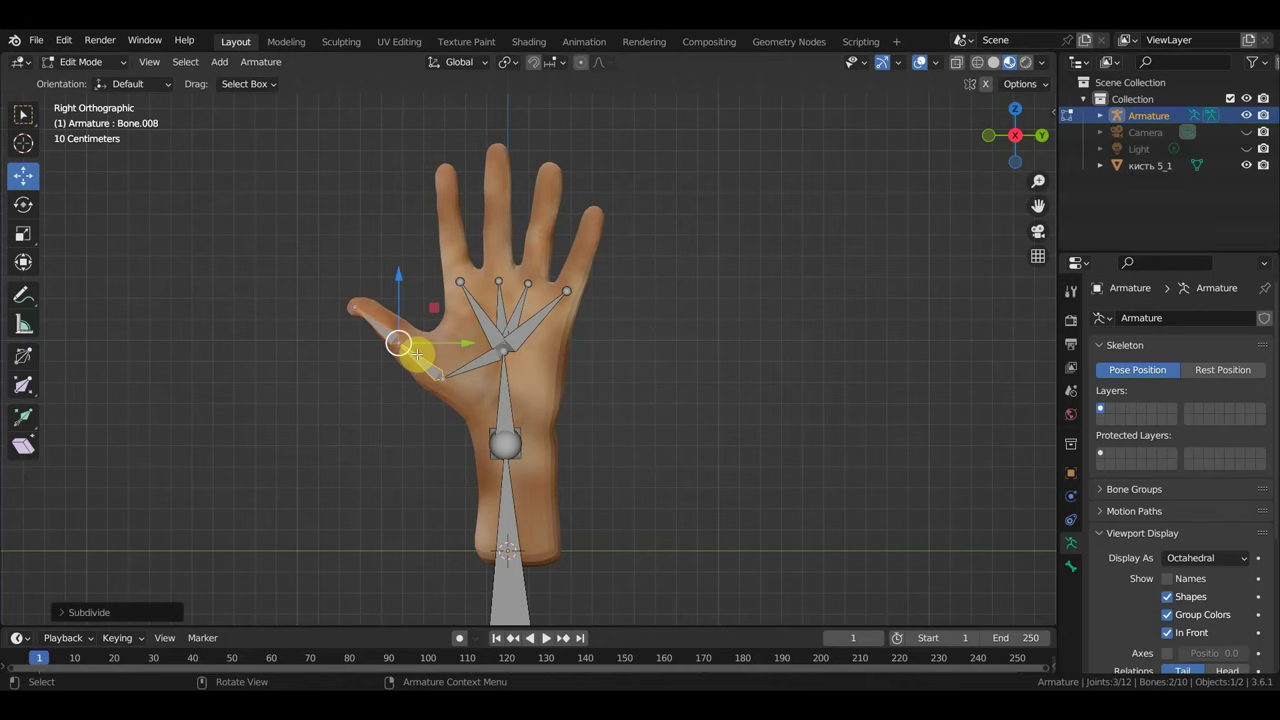
Move the thumb's base and middle joints into place inside the thumb.
left_click(397, 345)
scroll(395, 352, "up", 3)
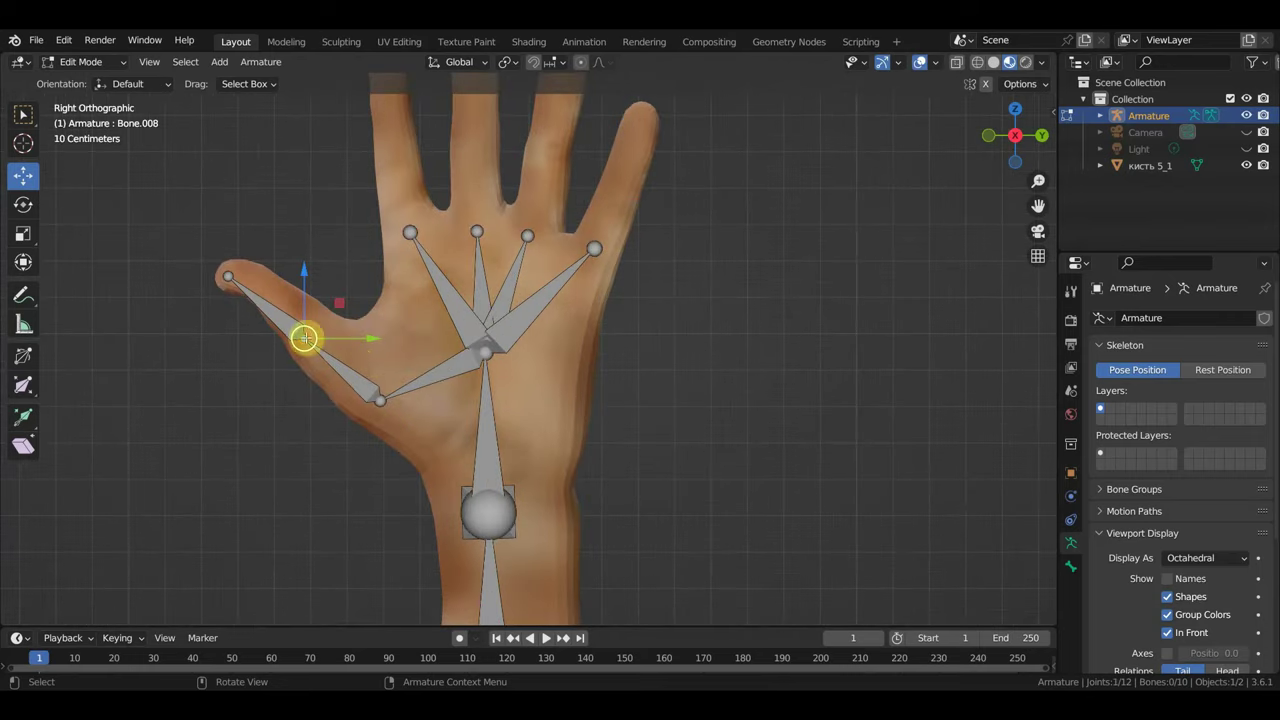
key("g")
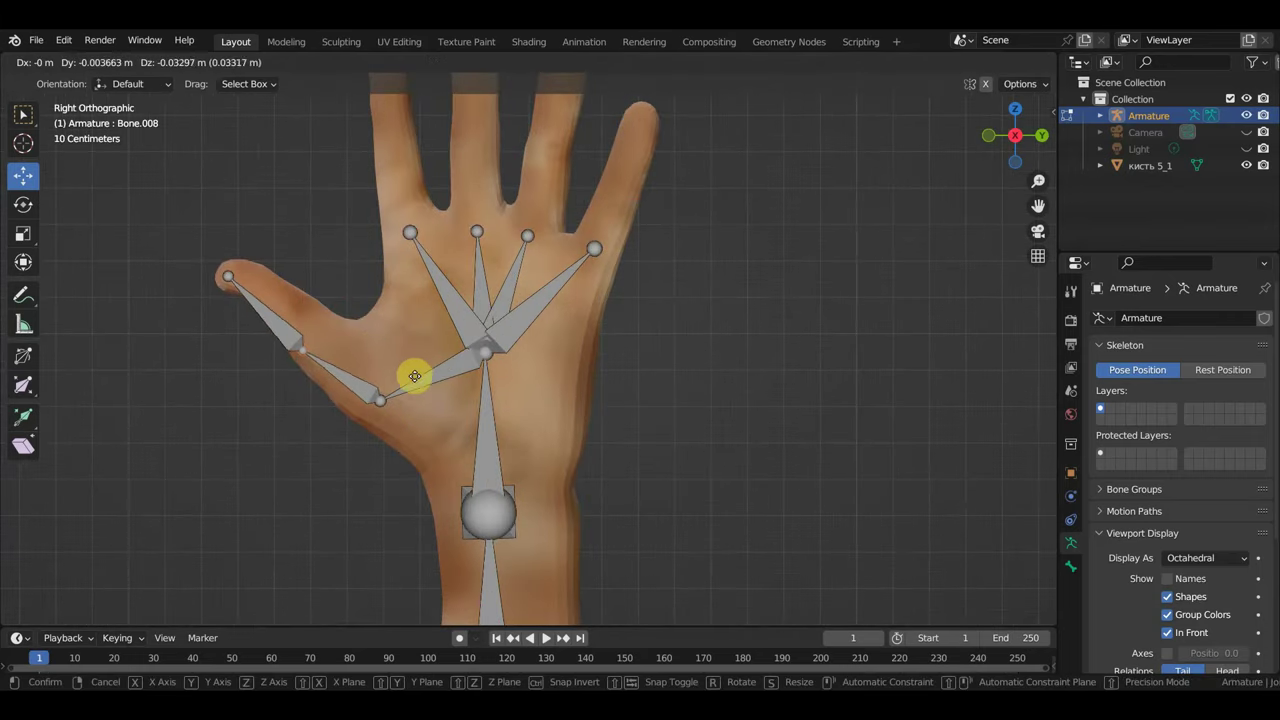
left_click(383, 386)
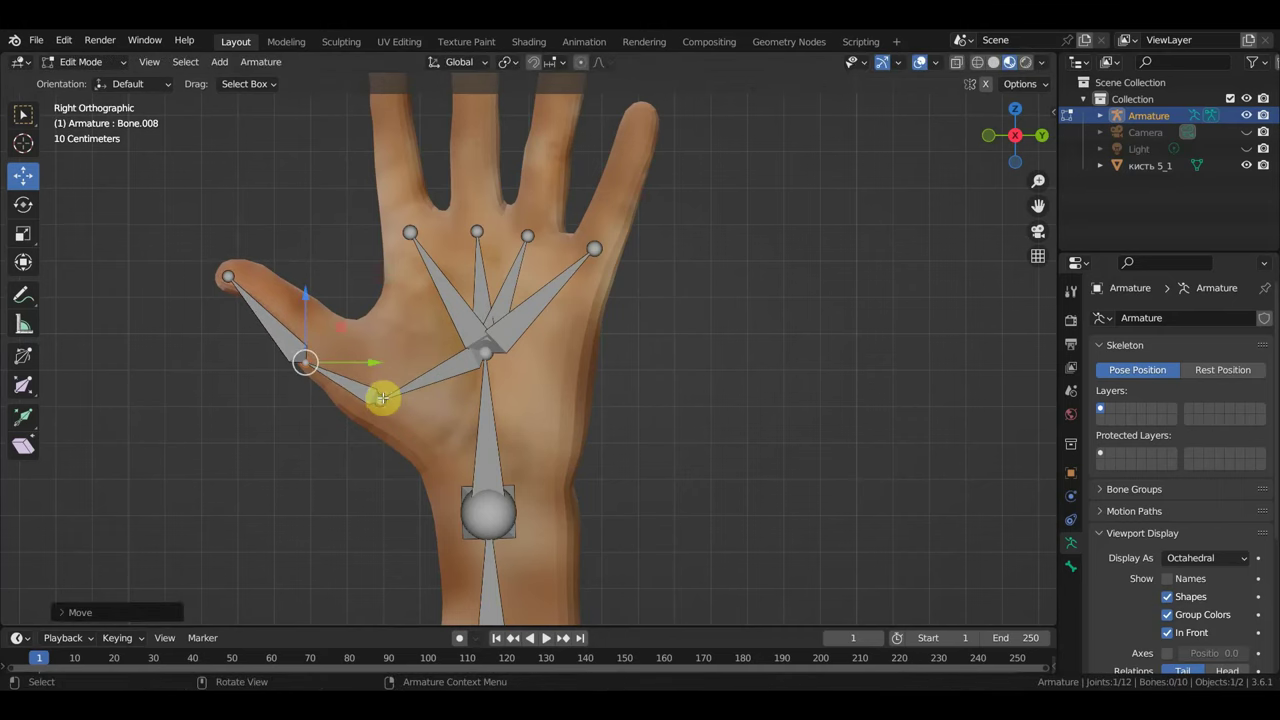
left_click(382, 400)
key("g")
left_click(366, 400)
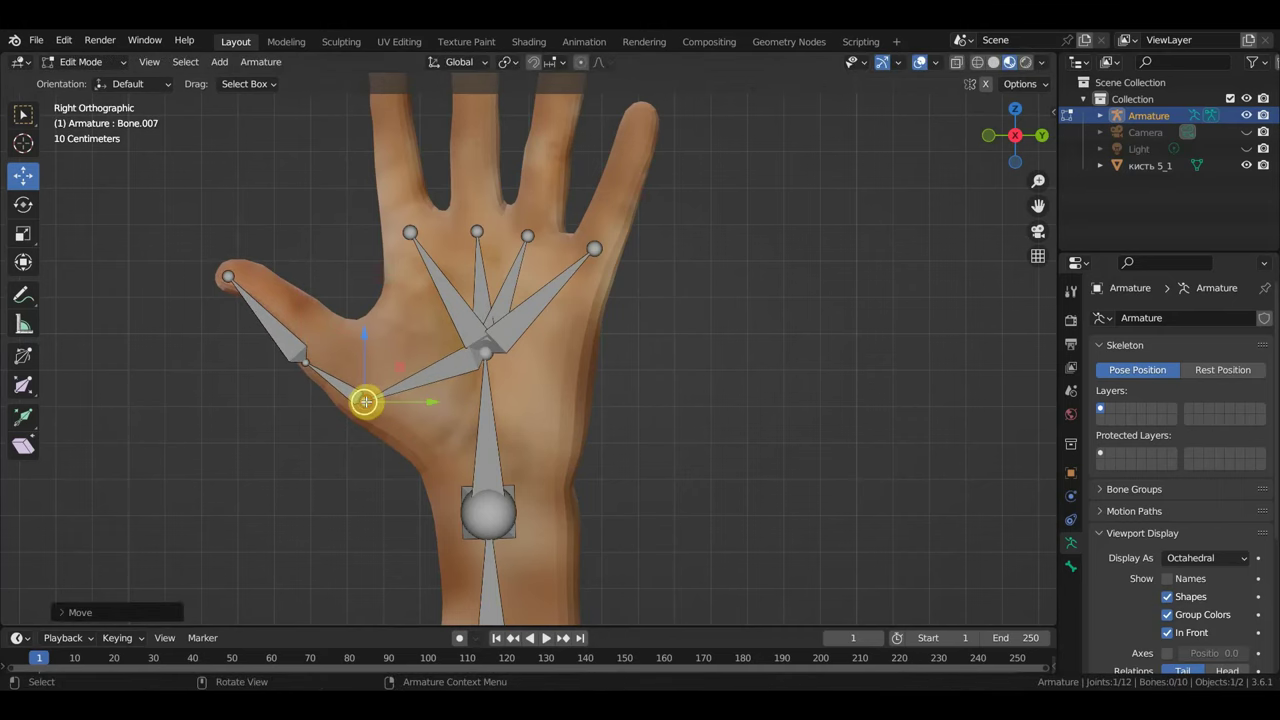
left_click(299, 360)
key("g")
left_click(288, 352)
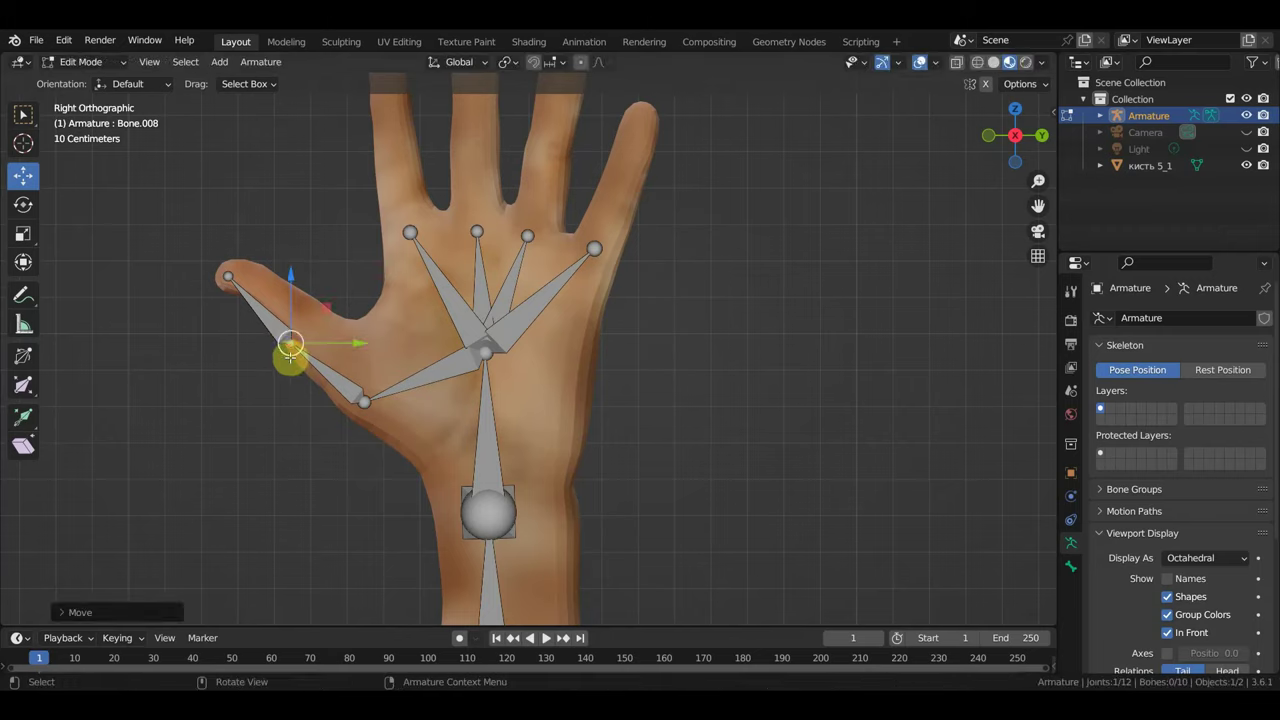
mouse_move(289, 354)
middle_mouse_down()
mouse_move(314, 371)
mouse_move(463, 354)
mouse_move(306, 366)
middle_mouse_up()
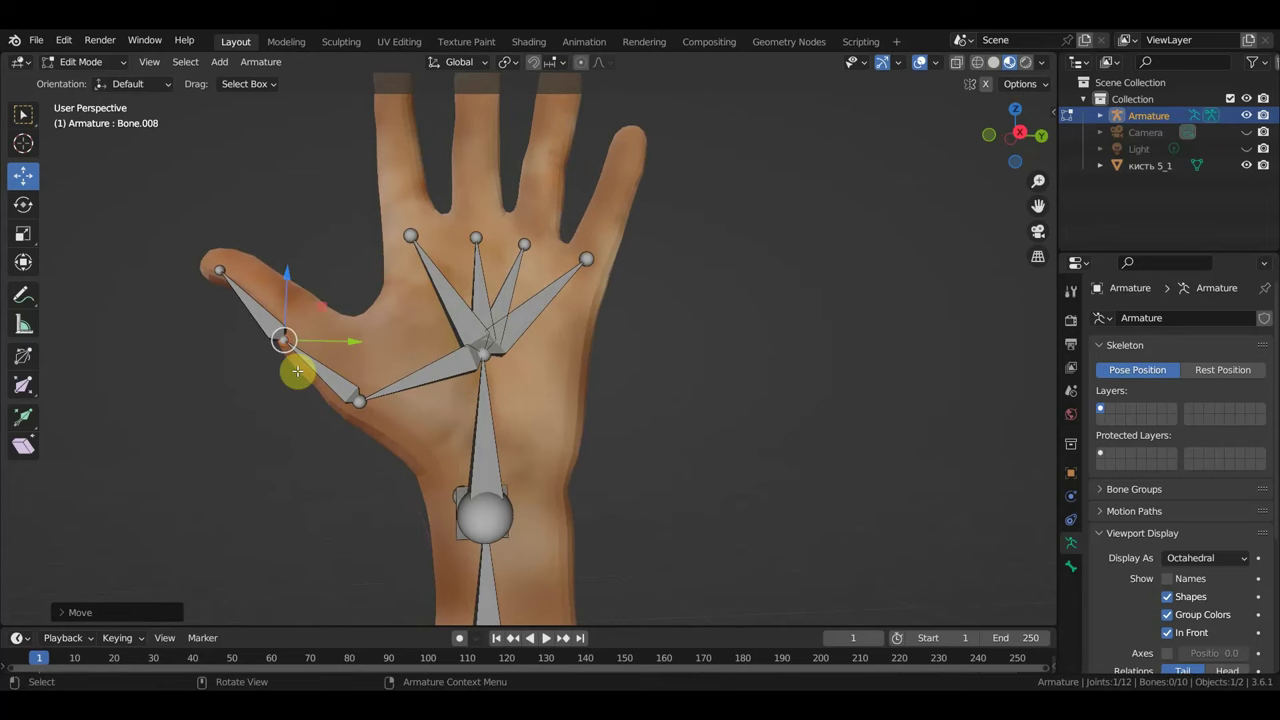
key("KP_3")
scroll(389, 331, "down", 4)
scroll(435, 411, "up", 3)
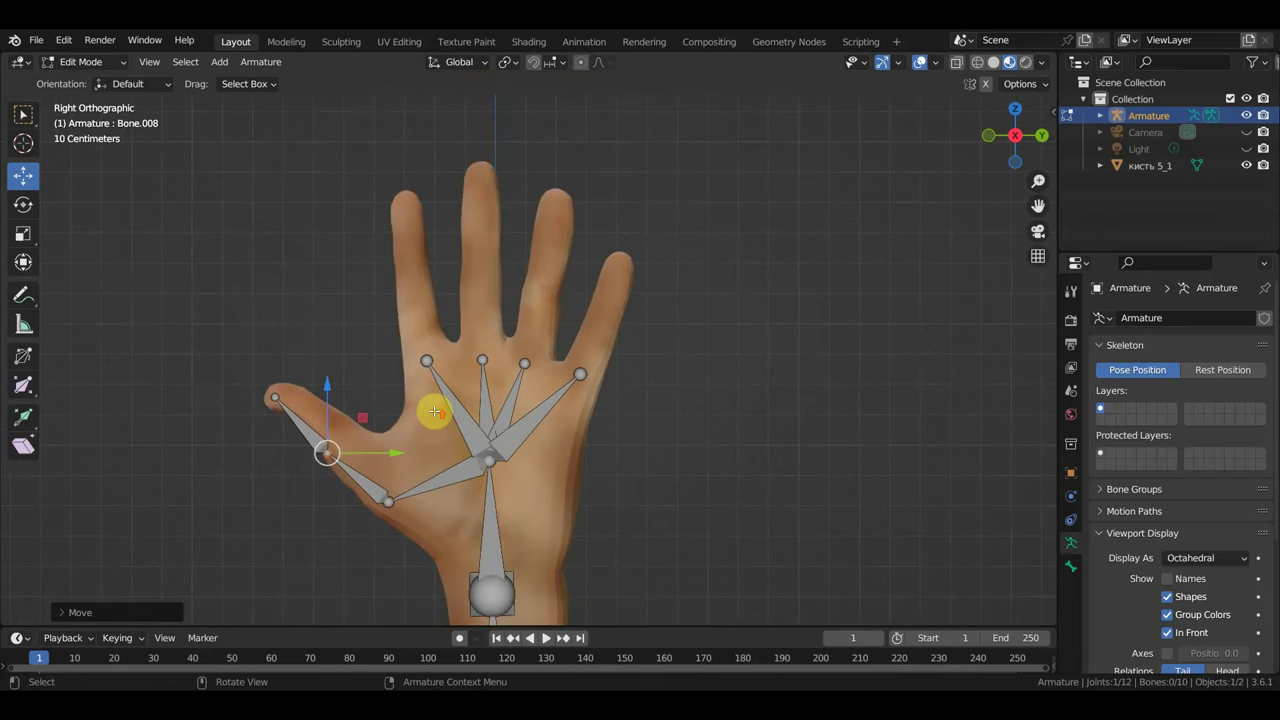
Extrude bones up the index and middle fingers from their base joints.
left_click(426, 358)
key("e")
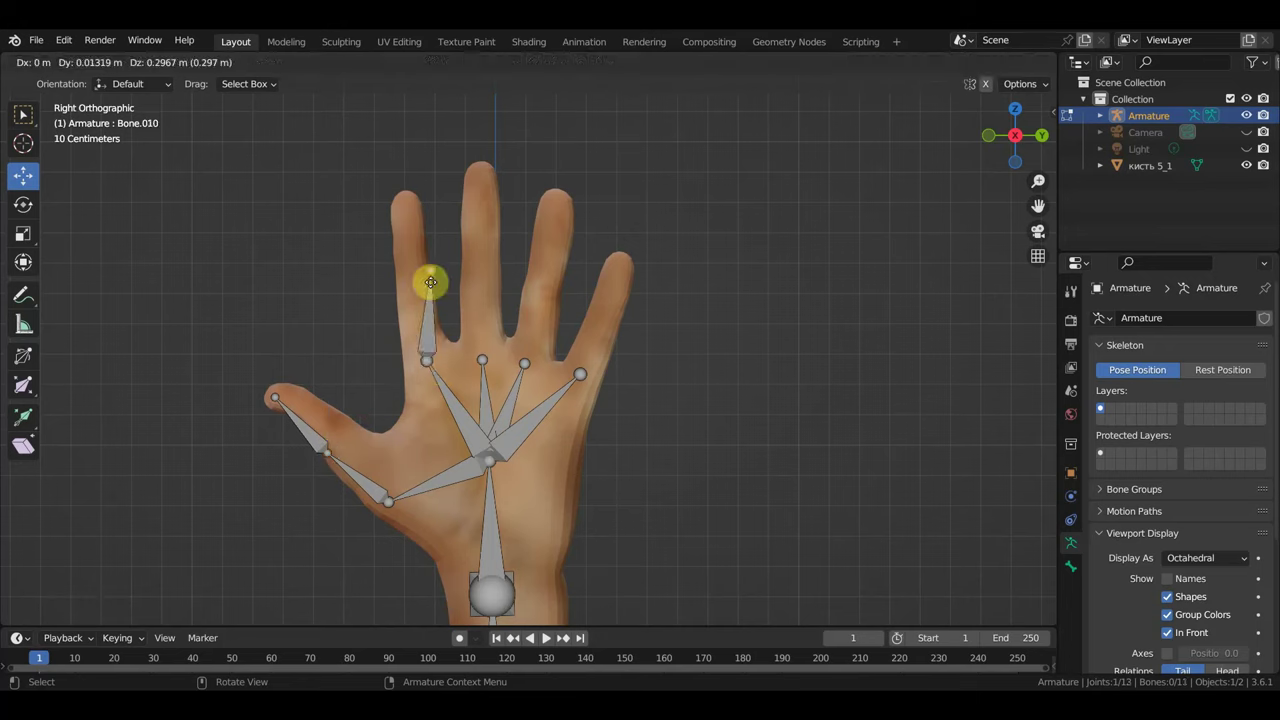
left_click(404, 197)
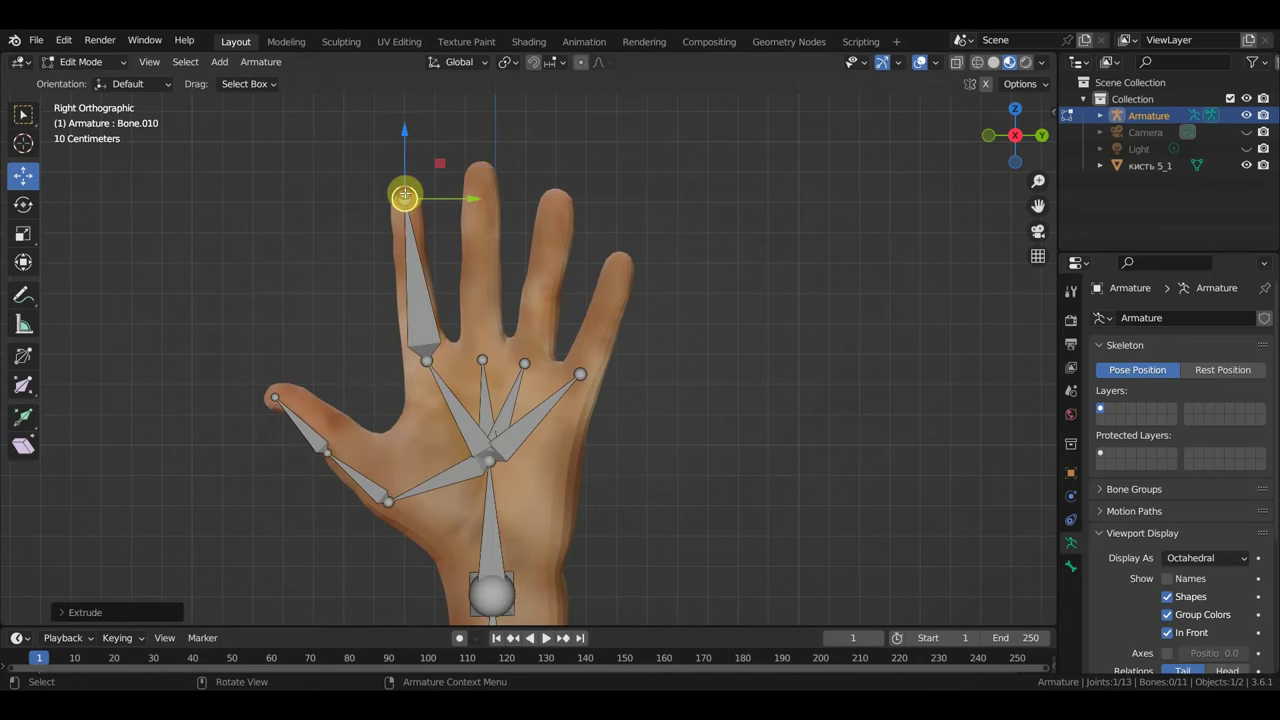
left_click(482, 356)
key("e")
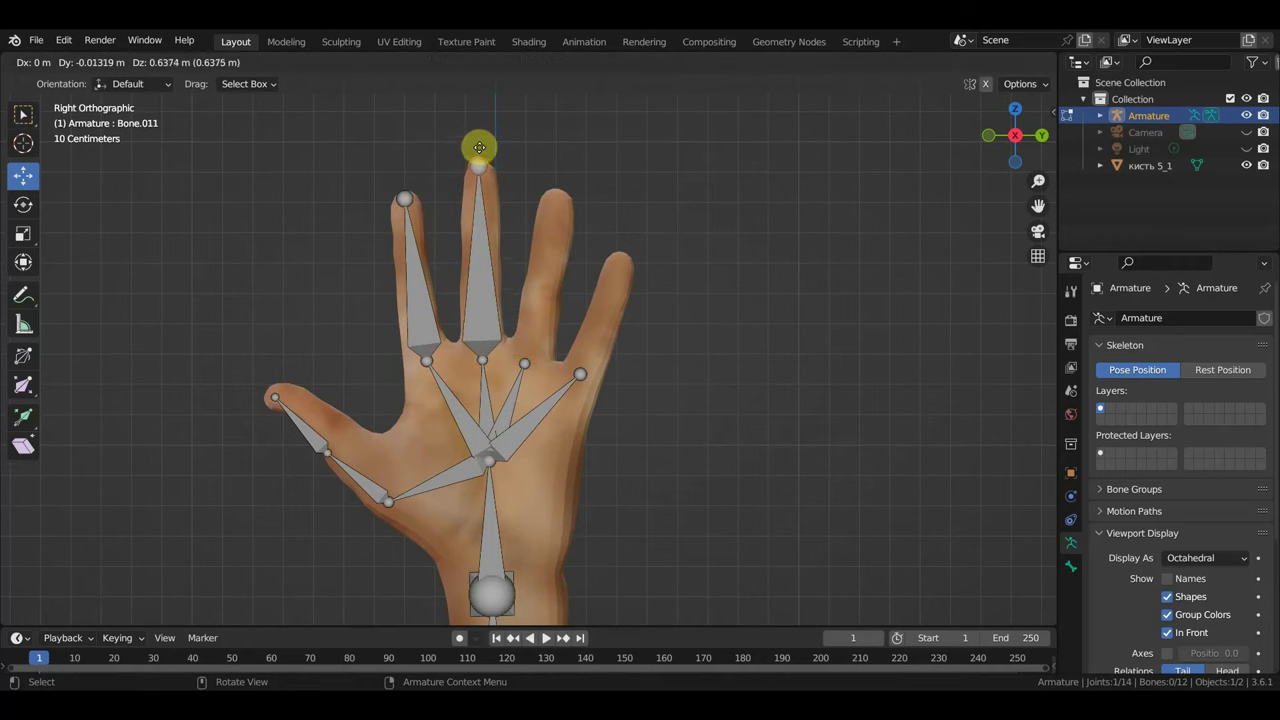
left_click(480, 160)
Extrude bones from the ring and little finger bases to their fingertips.
left_click(528, 355)
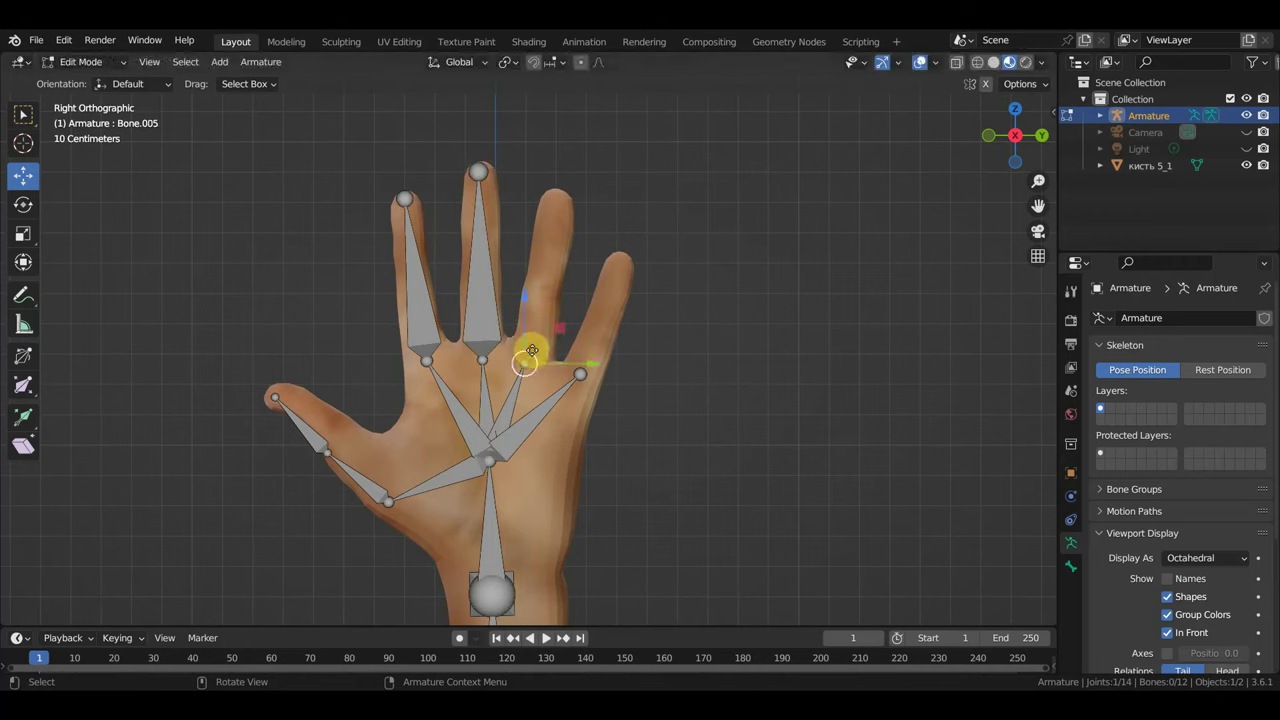
key("e")
left_click(562, 192)
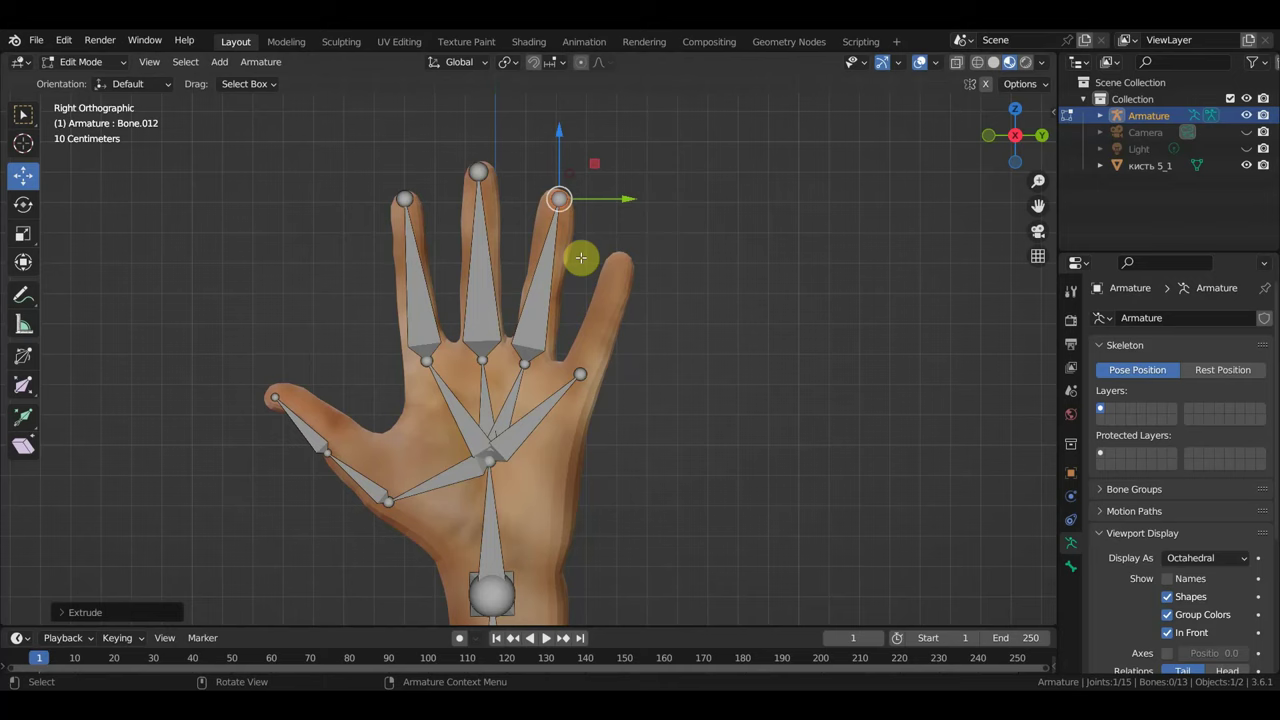
left_click(580, 373)
key("e")
left_click(632, 250)
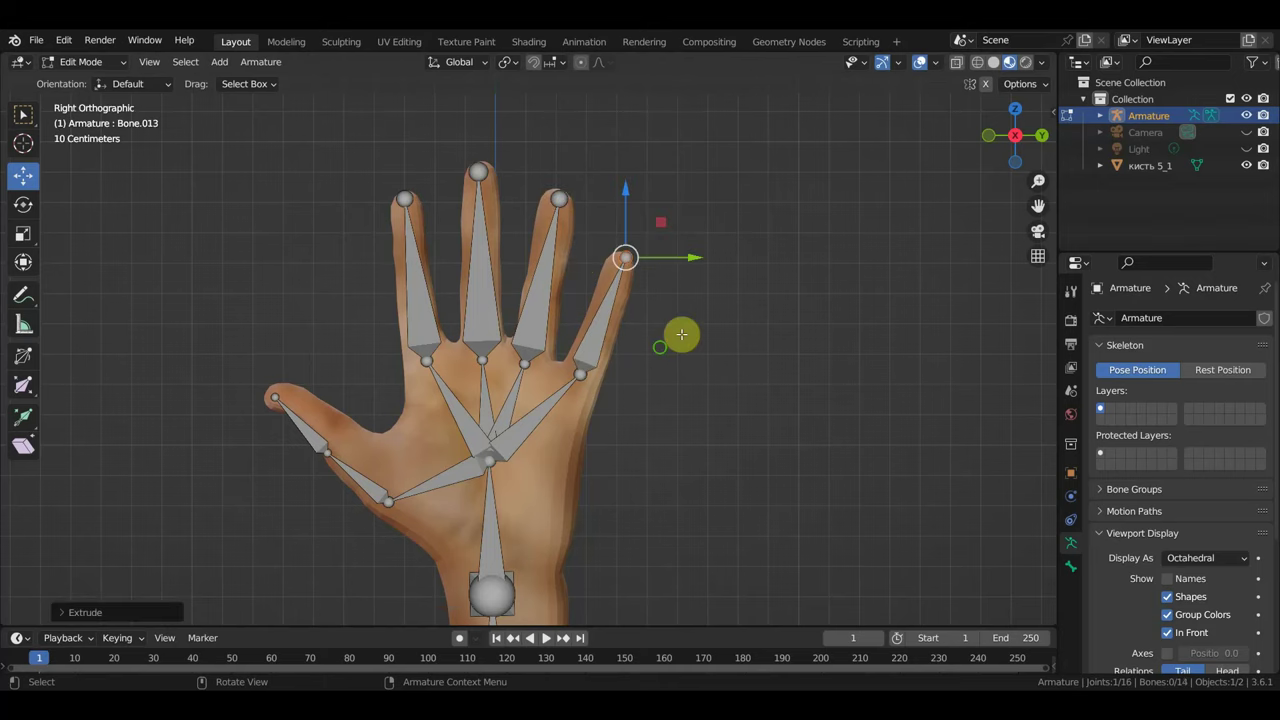
mouse_move(680, 334)
middle_mouse_down()
mouse_move(514, 363)
mouse_move(451, 351)
mouse_move(469, 337)
middle_mouse_up()
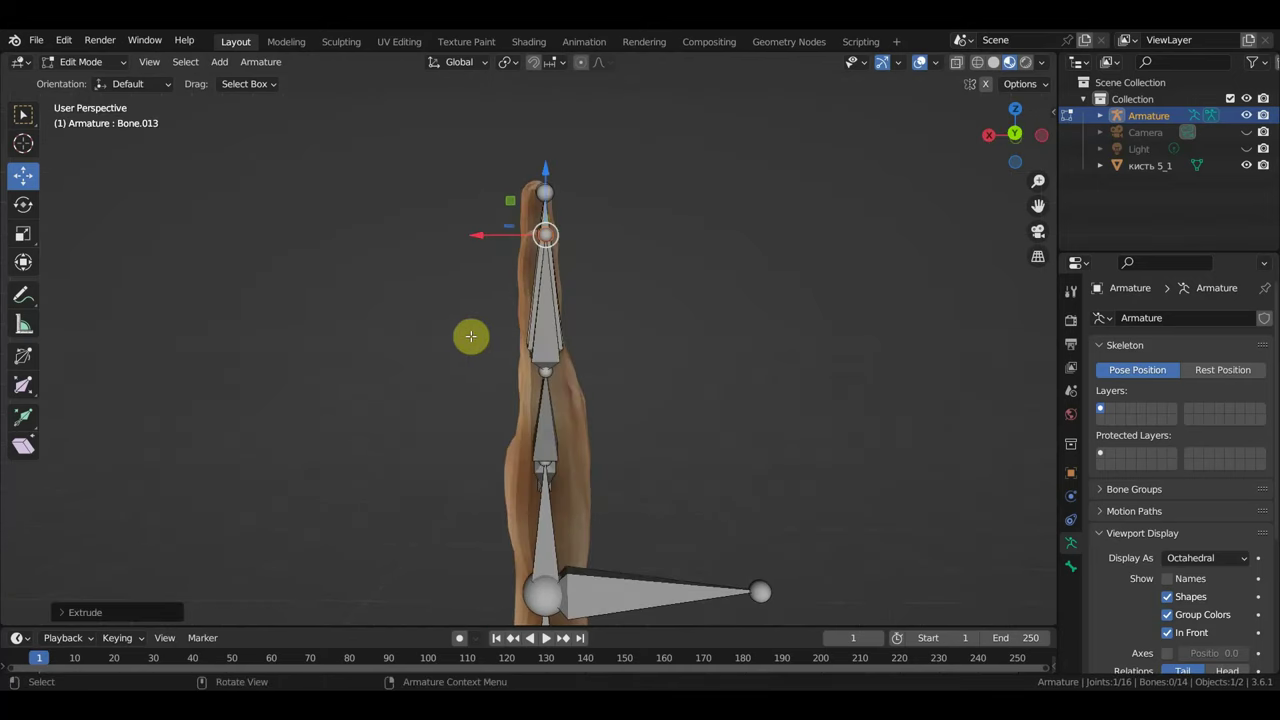
mouse_move(558, 413)
middle_mouse_down()
mouse_move(617, 420)
mouse_move(389, 400)
mouse_move(323, 409)
mouse_move(311, 443)
mouse_move(285, 411)
middle_mouse_up()
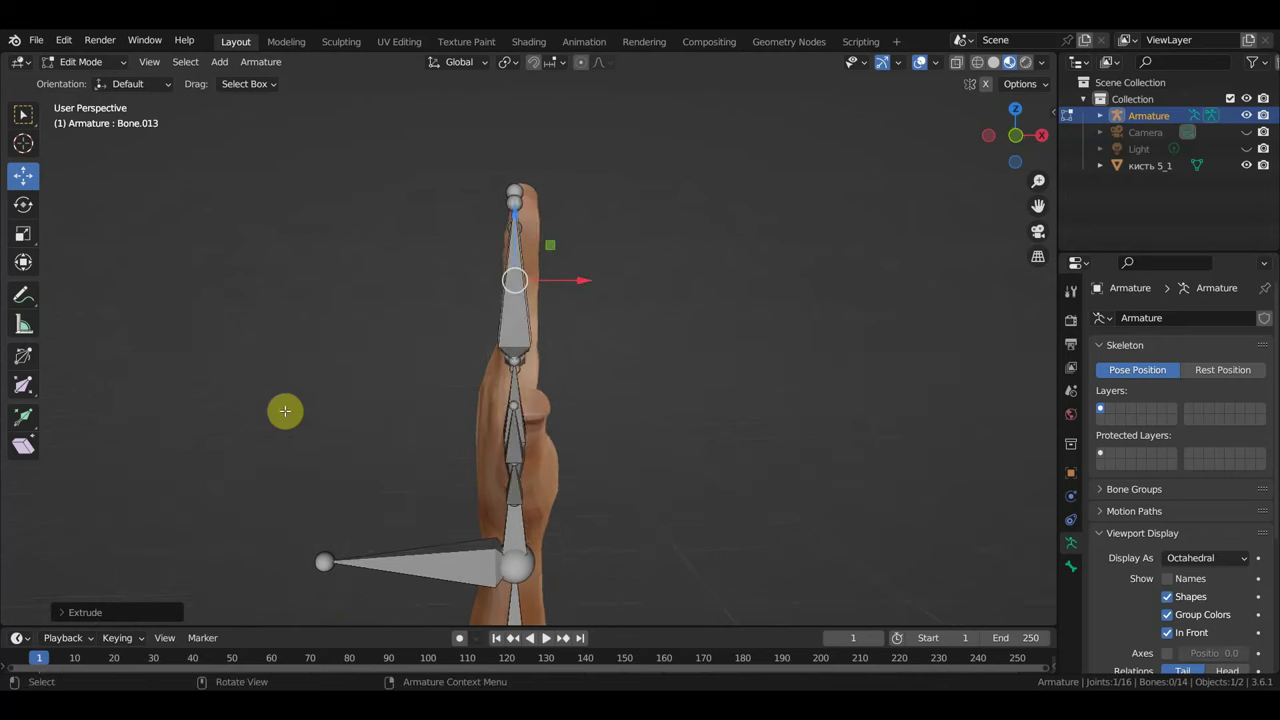
key("KP_3")
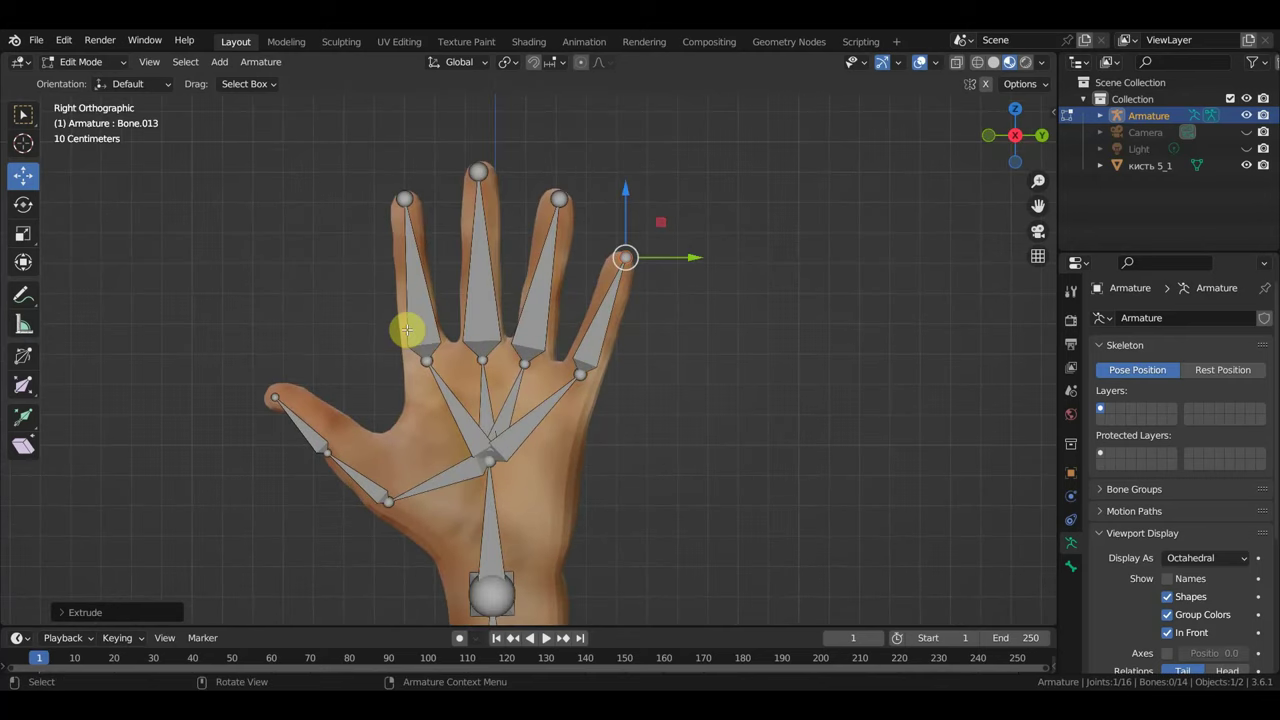
Subdivide the index finger bone twice into three segments.
left_click(418, 320)
right_click(418, 321)
left_click(420, 323)
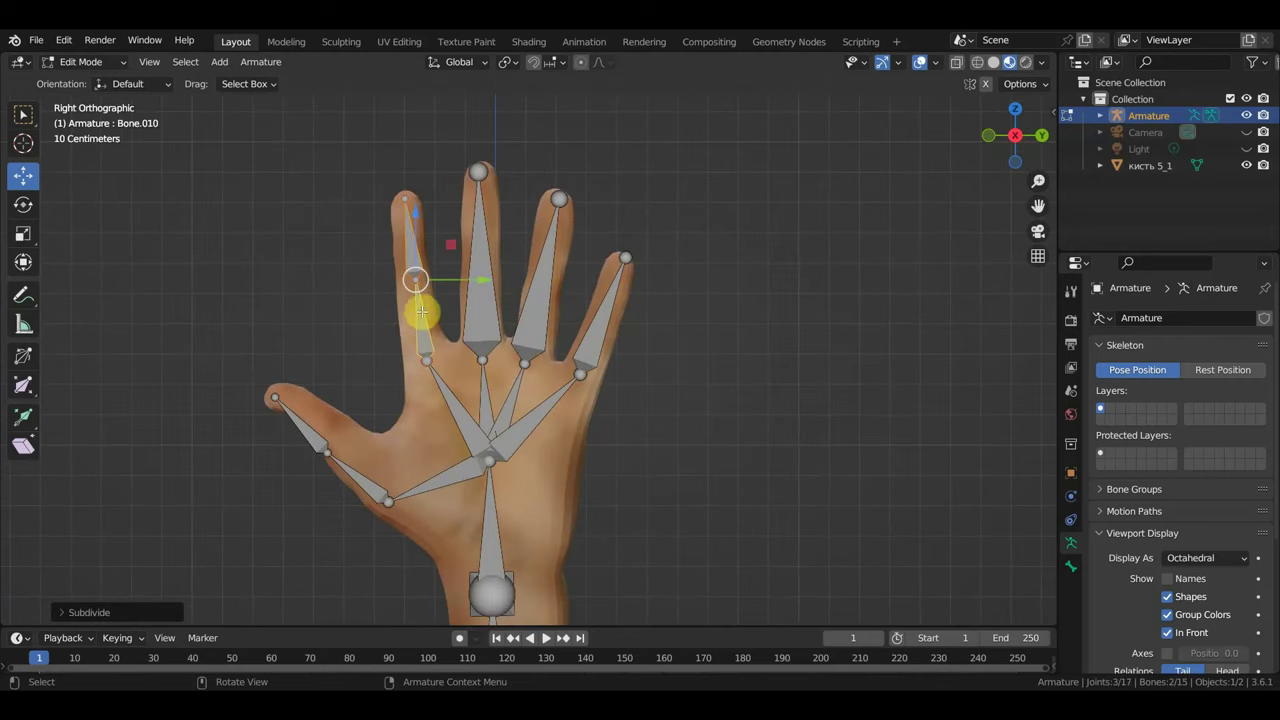
left_click(420, 318)
right_click(421, 320)
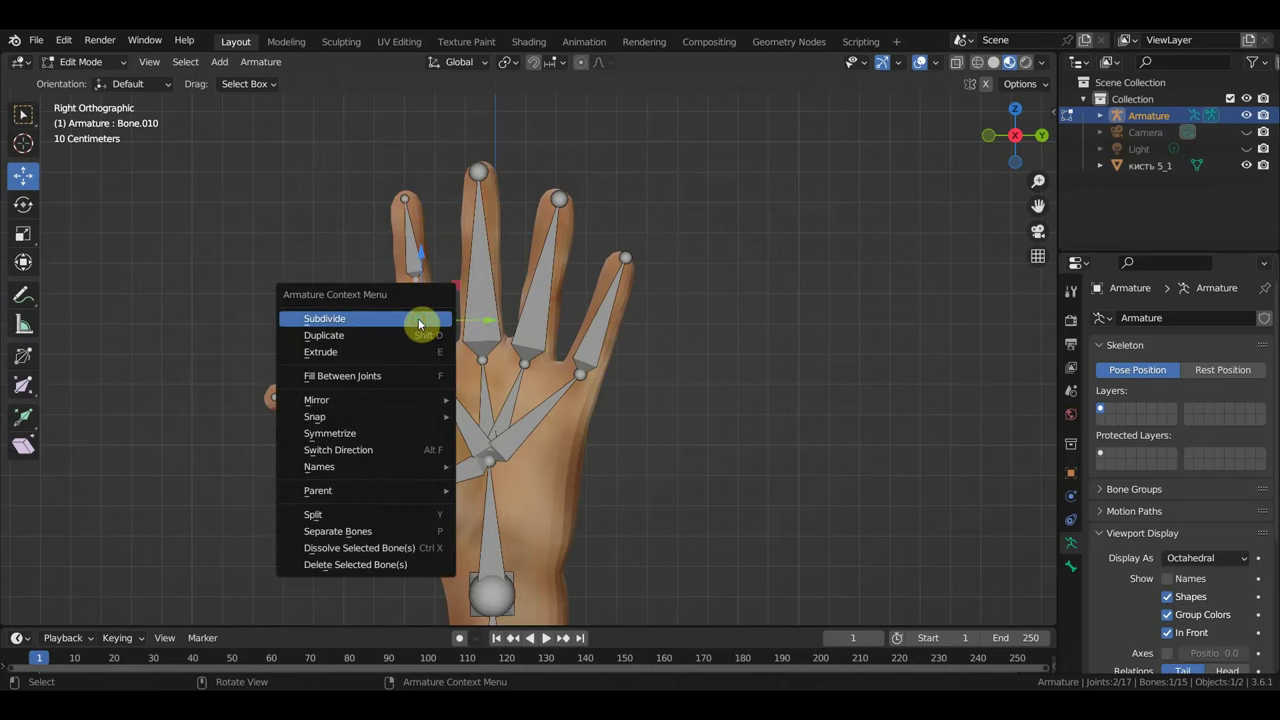
left_click(418, 320)
scroll(423, 314, "up", 4)
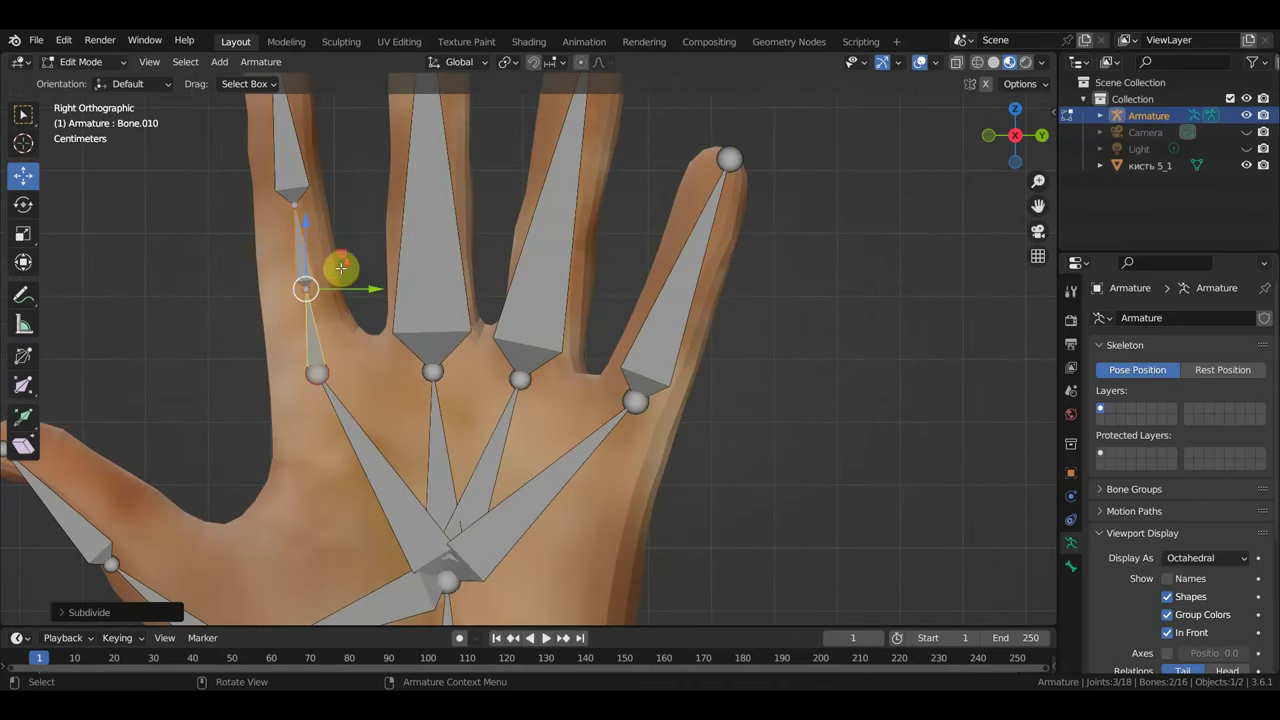
scroll(334, 235, "down", 3)
Drag the new index finger joints onto the knuckles and check from front and side.
left_click(393, 266)
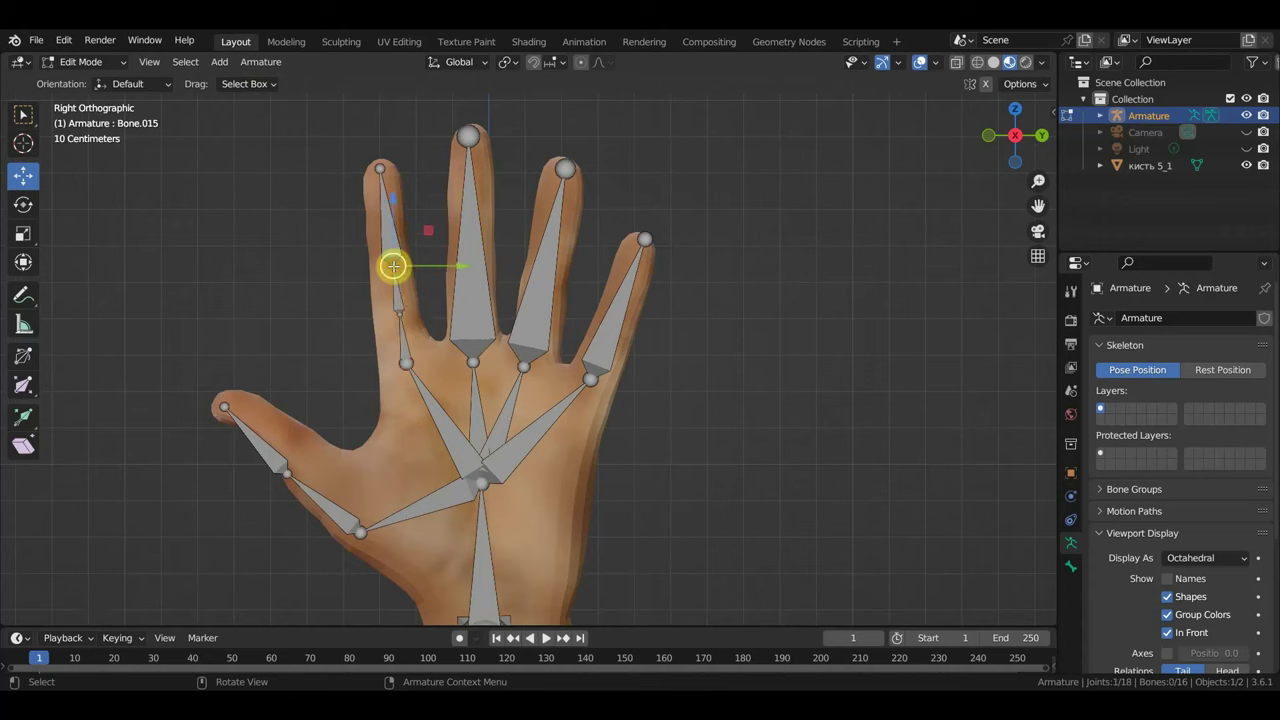
left_click_drag(393, 266, 388, 240)
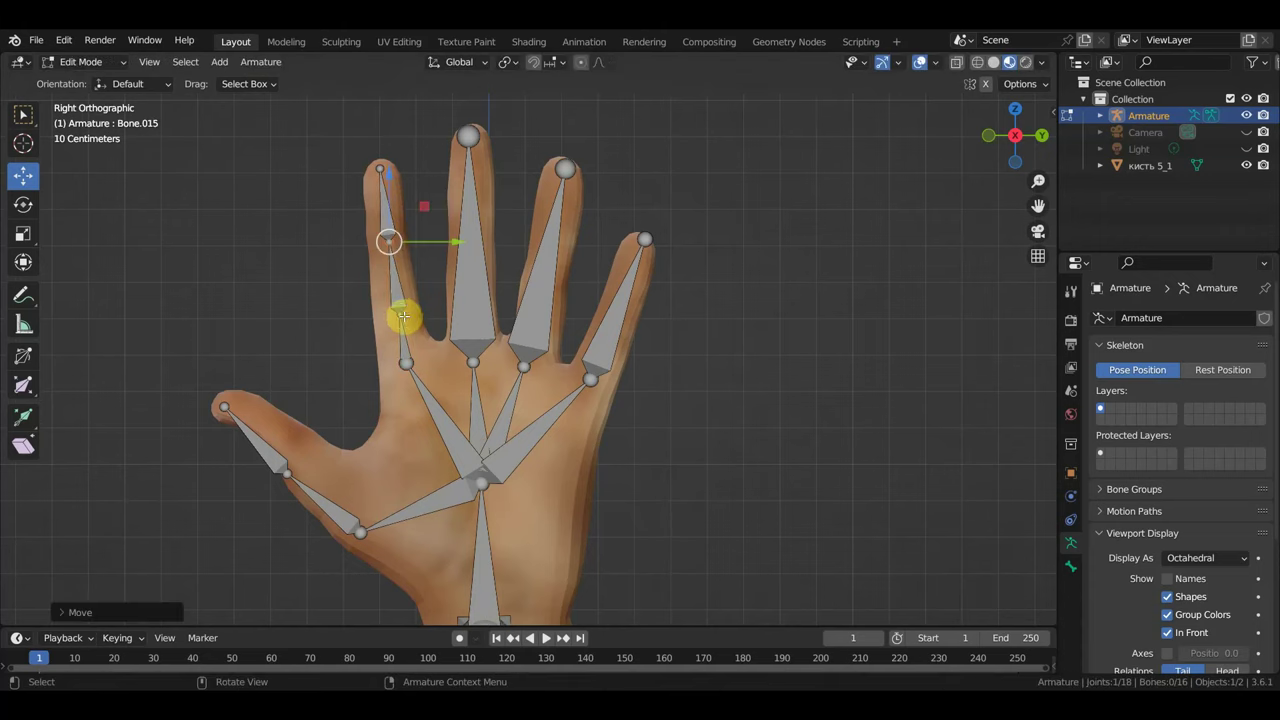
left_click_drag(403, 317, 397, 307)
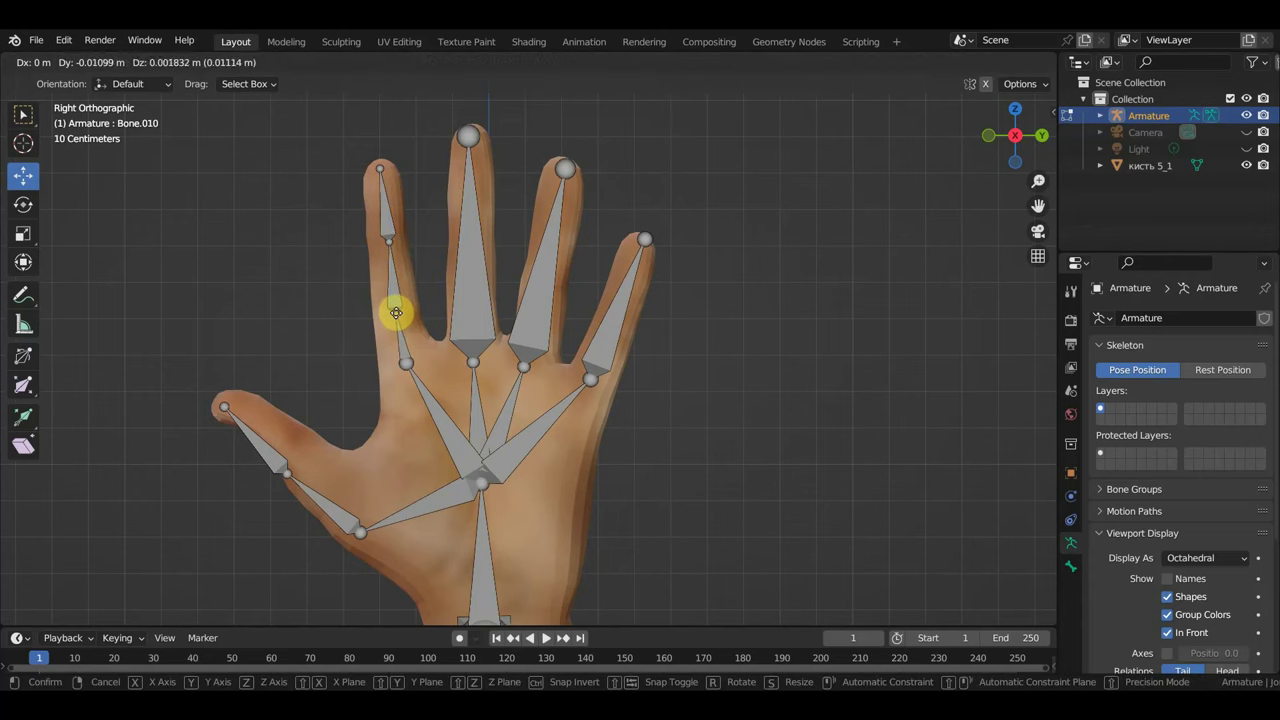
left_click_drag(394, 306, 404, 308)
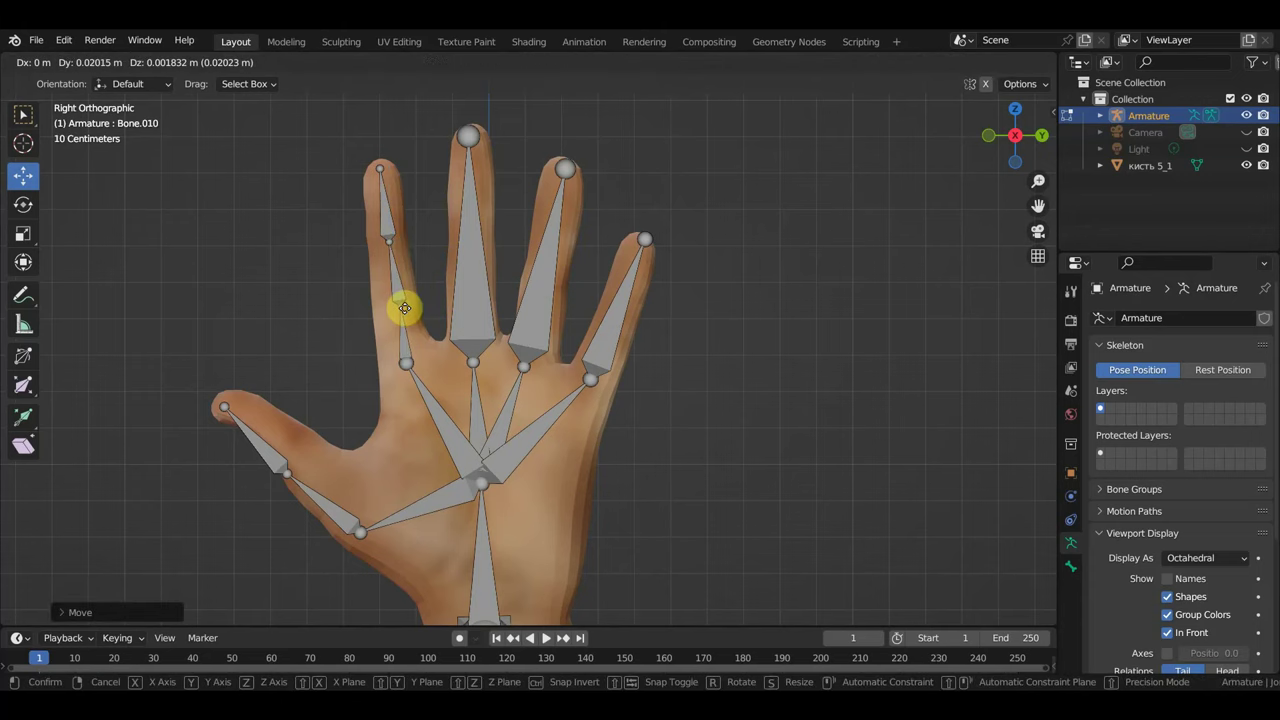
left_click(400, 306)
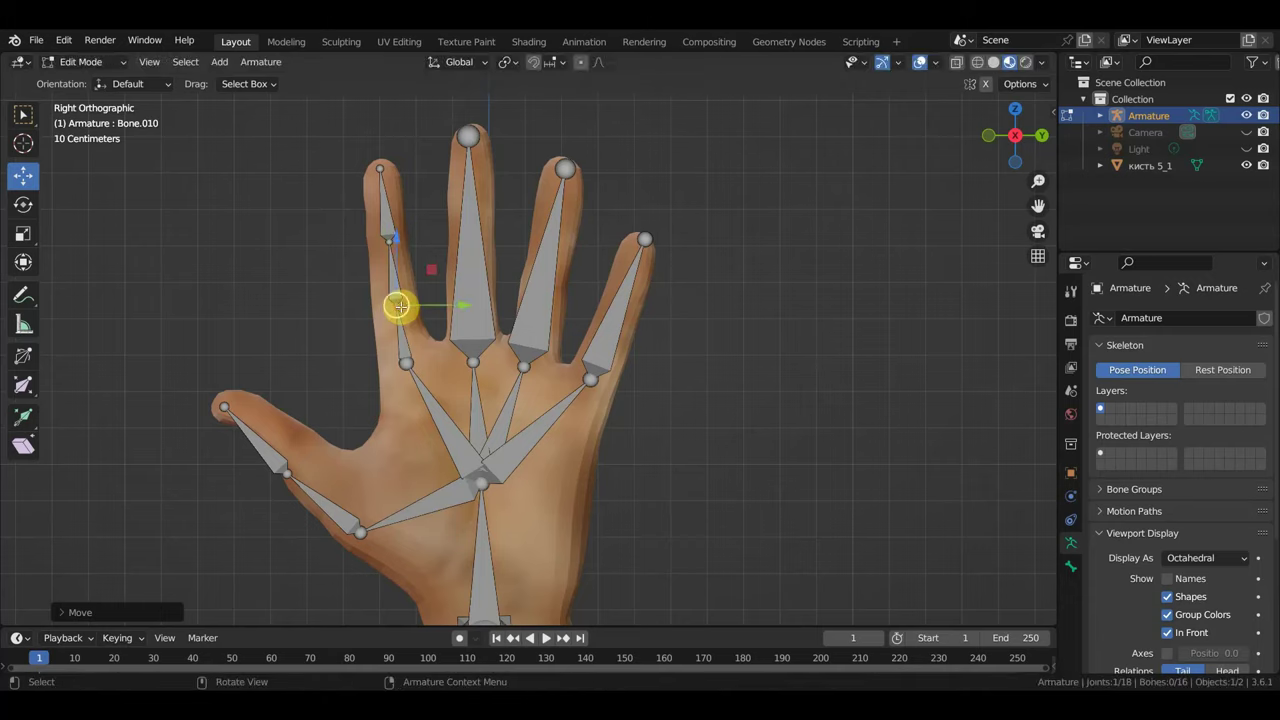
mouse_move(400, 306)
middle_mouse_down()
mouse_move(764, 316)
mouse_move(382, 317)
middle_mouse_up()
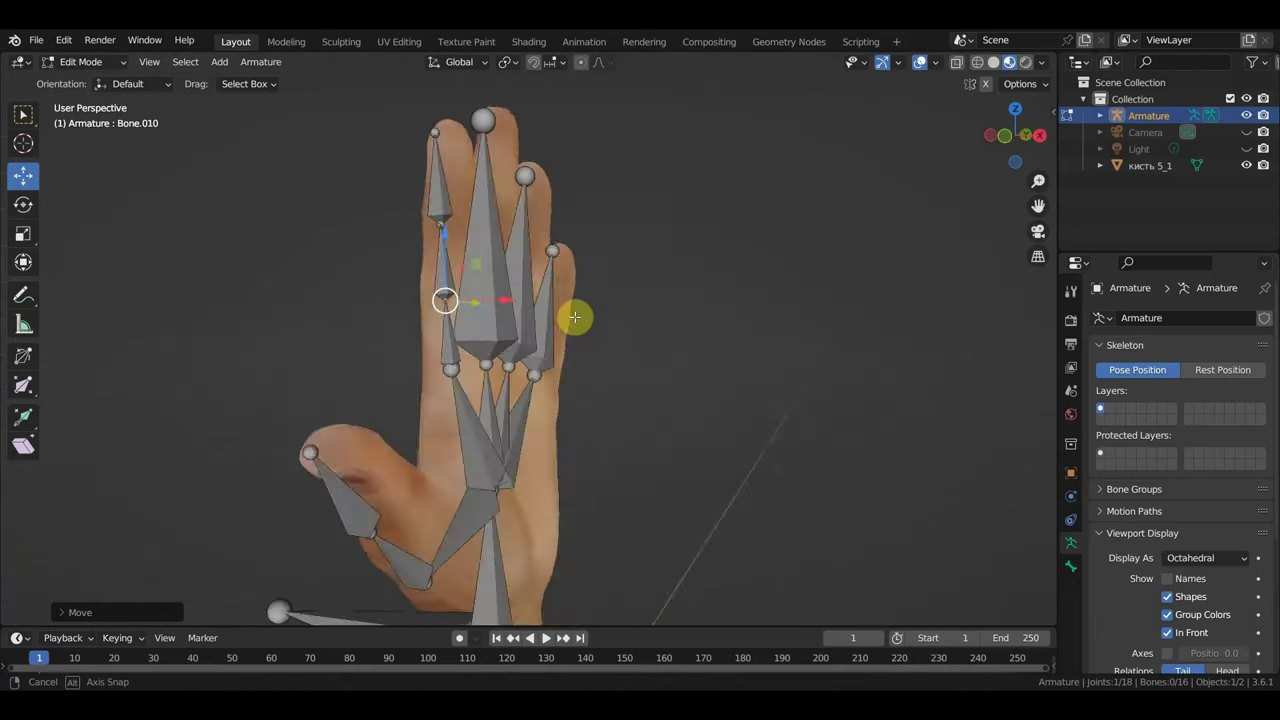
key("KP_1")
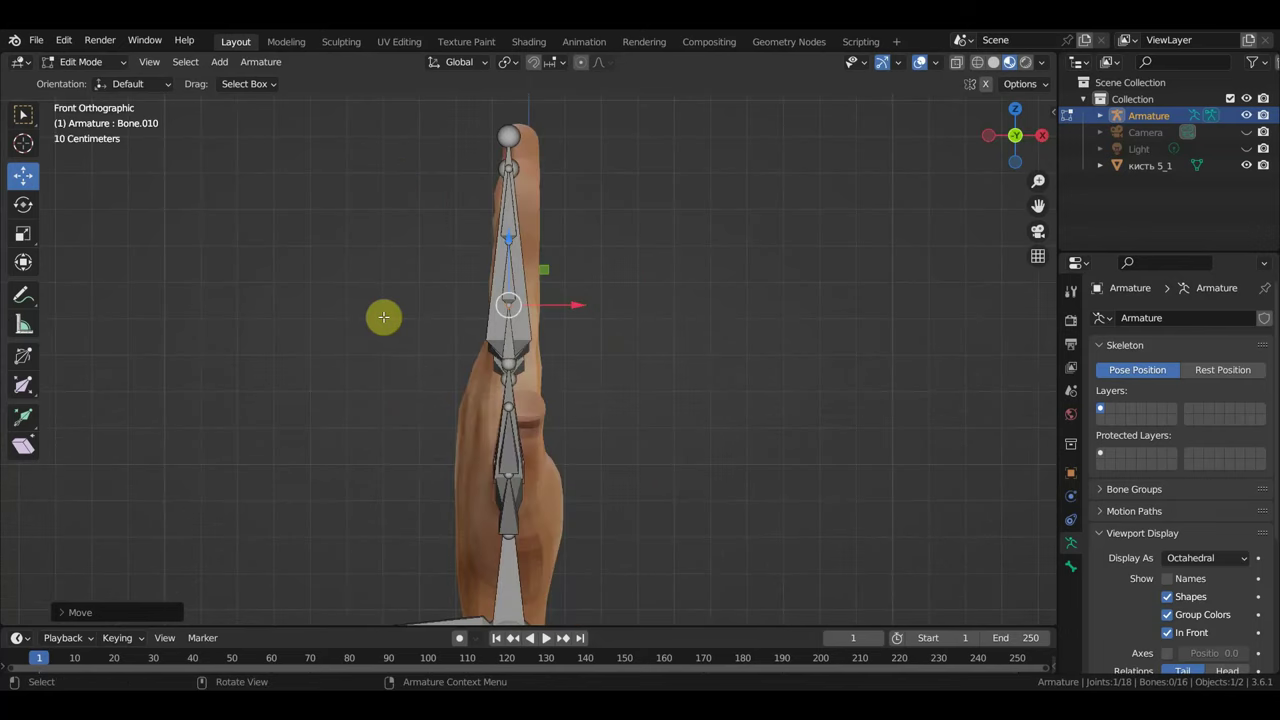
key("KP_3")
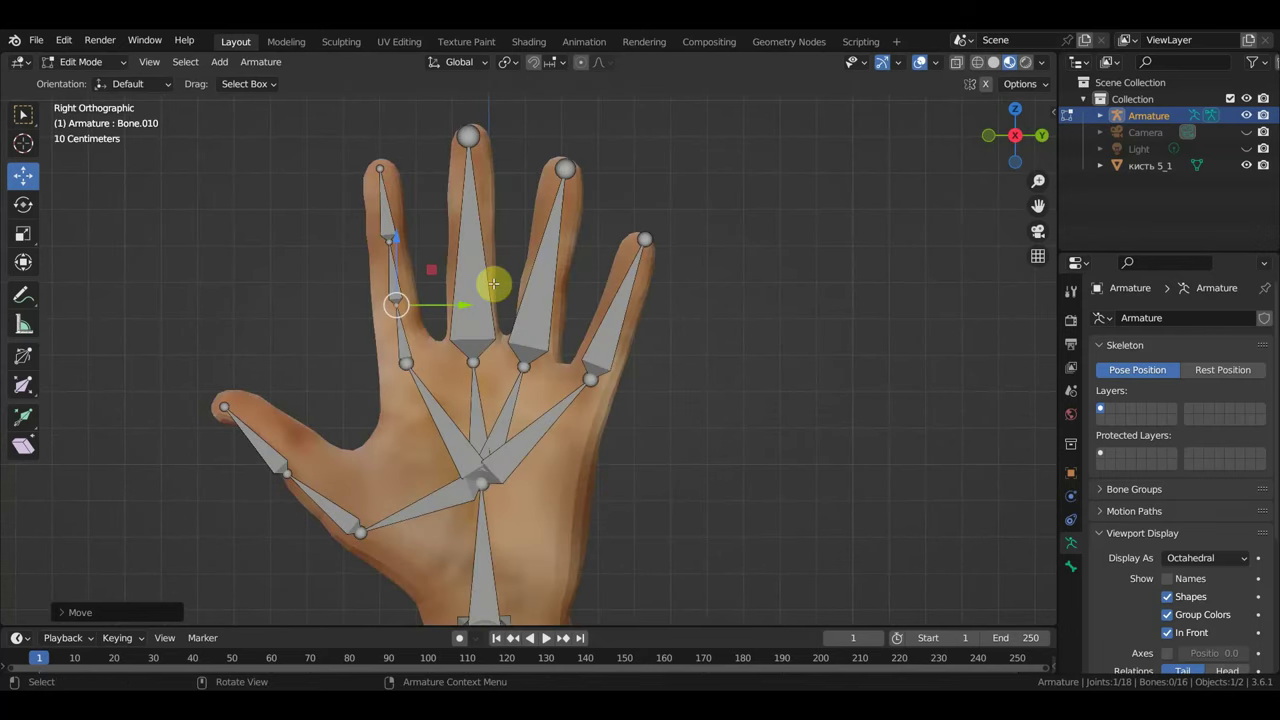
Subdivide the middle finger bone twice and move its new joints onto the knuckles.
left_click(473, 328)
right_click(473, 328)
left_click(474, 326)
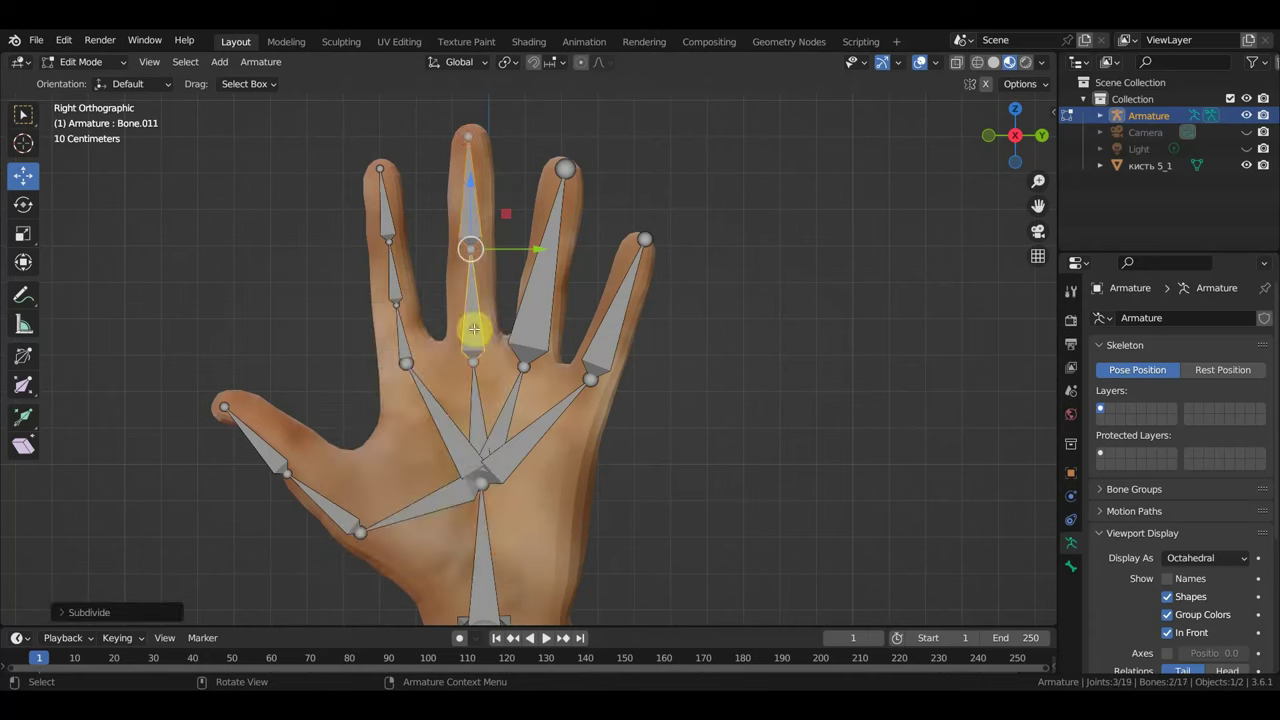
left_click(477, 330)
right_click(480, 332)
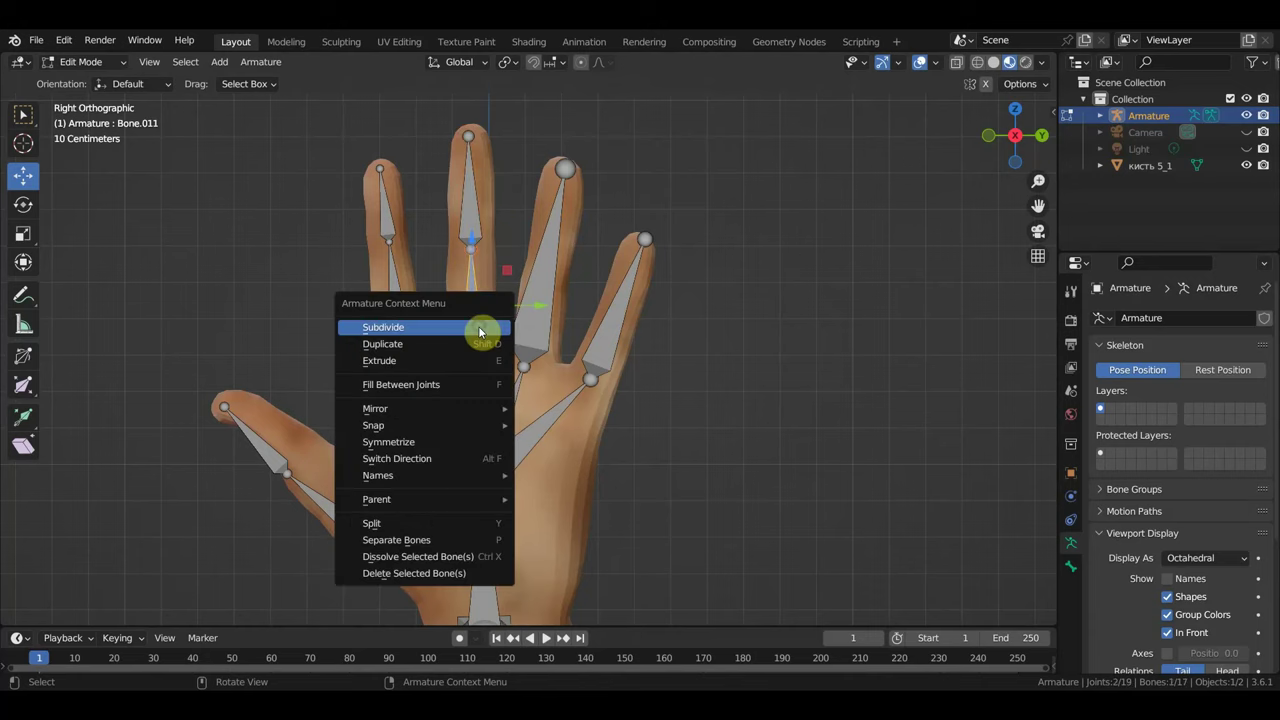
left_click(480, 328)
left_click(471, 303)
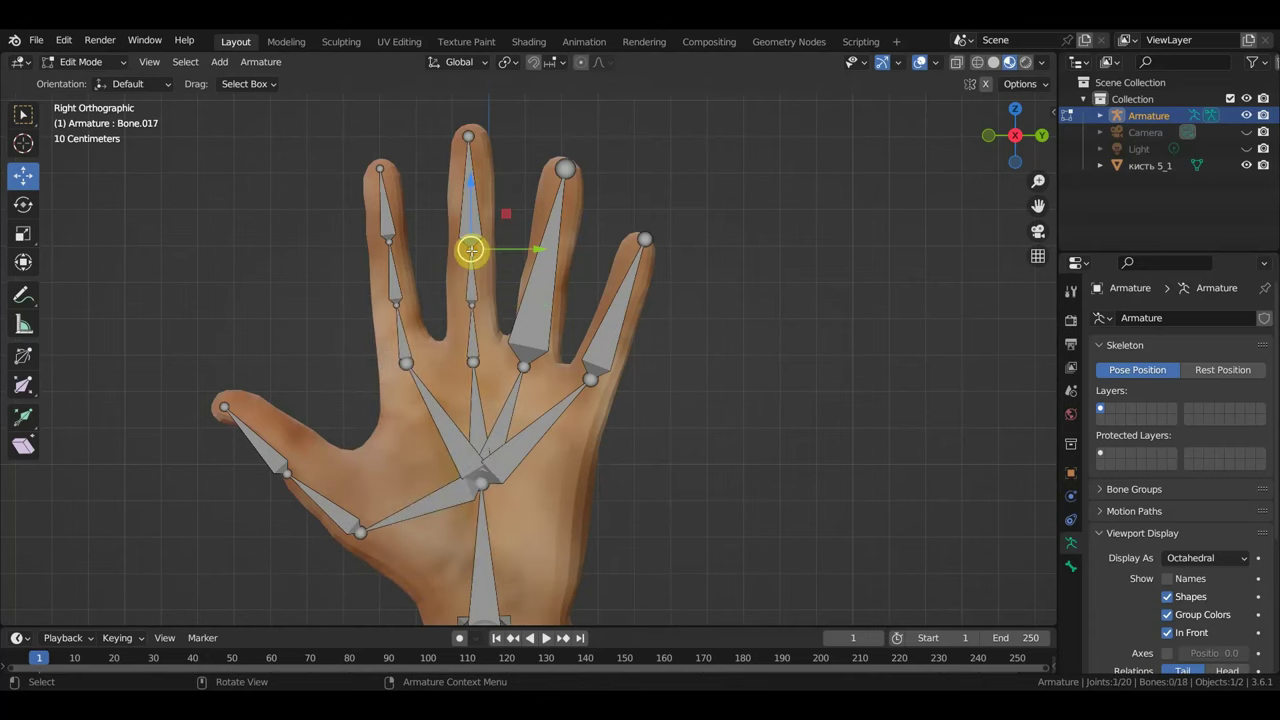
left_click_drag(471, 249, 469, 213)
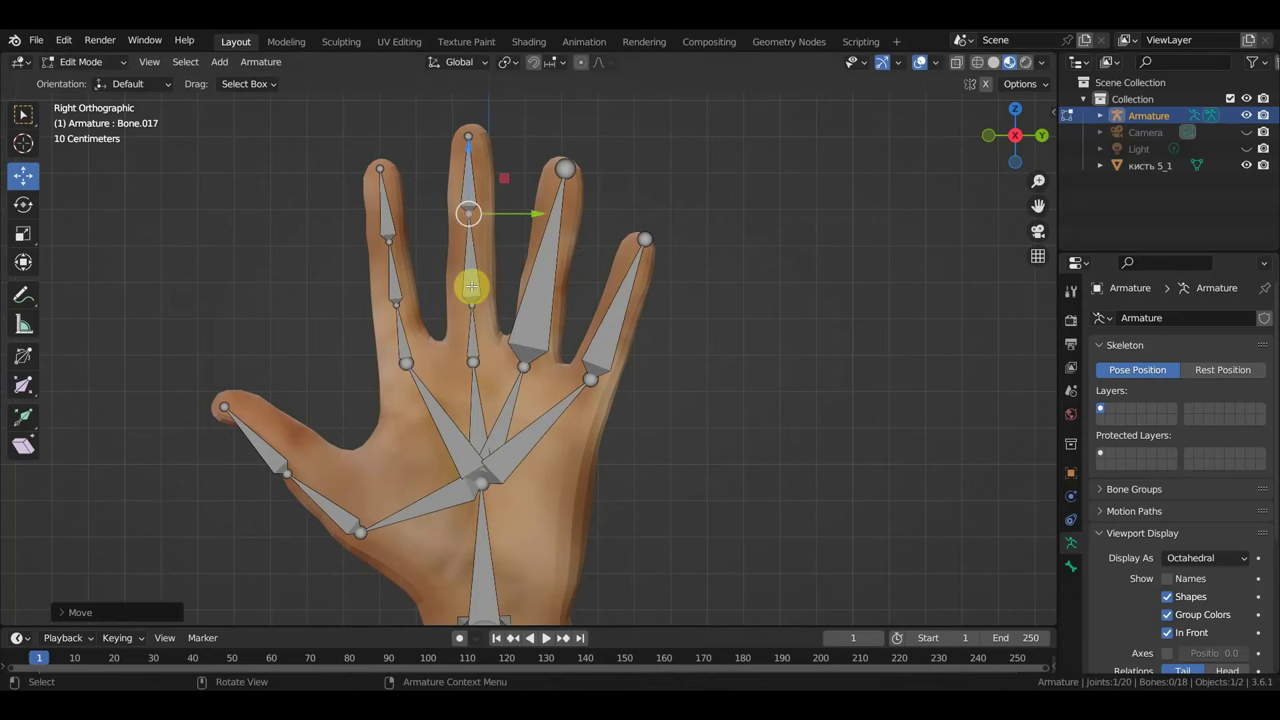
left_click_drag(473, 305, 469, 277)
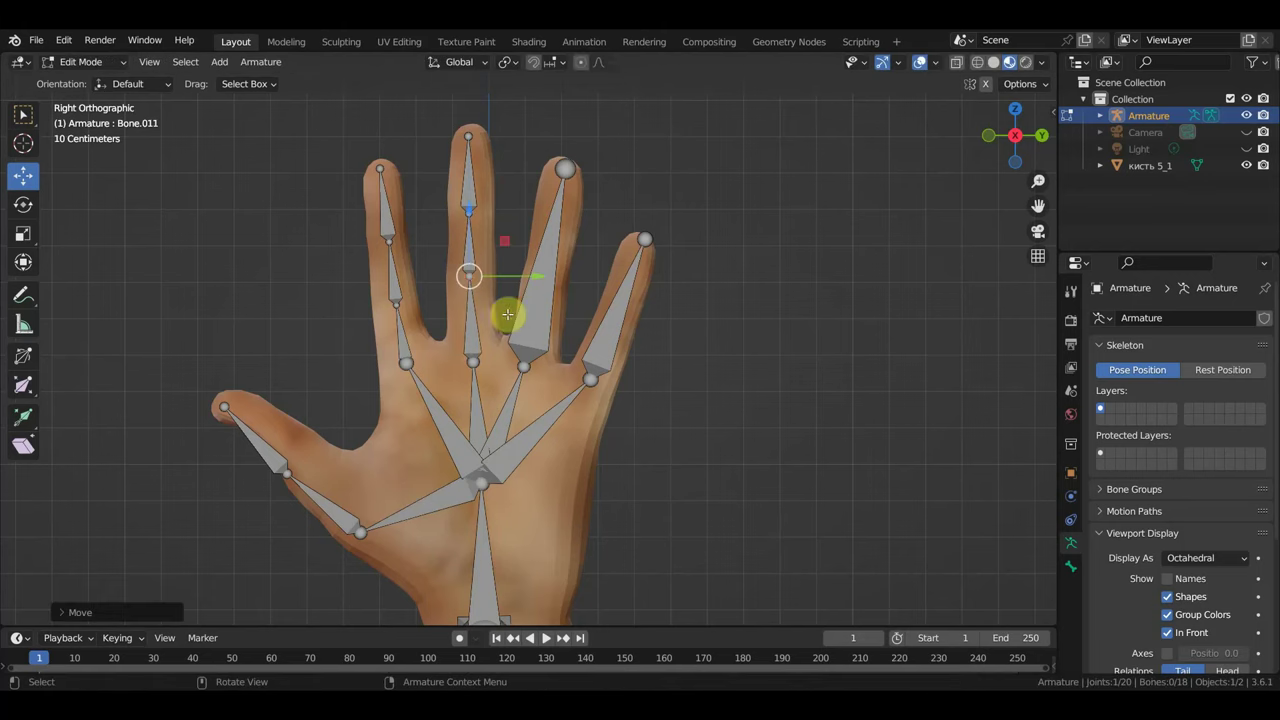
Subdivide the ring finger bone twice and place the new joints on its knuckles.
left_click(542, 318)
right_click(539, 316)
left_click(543, 318)
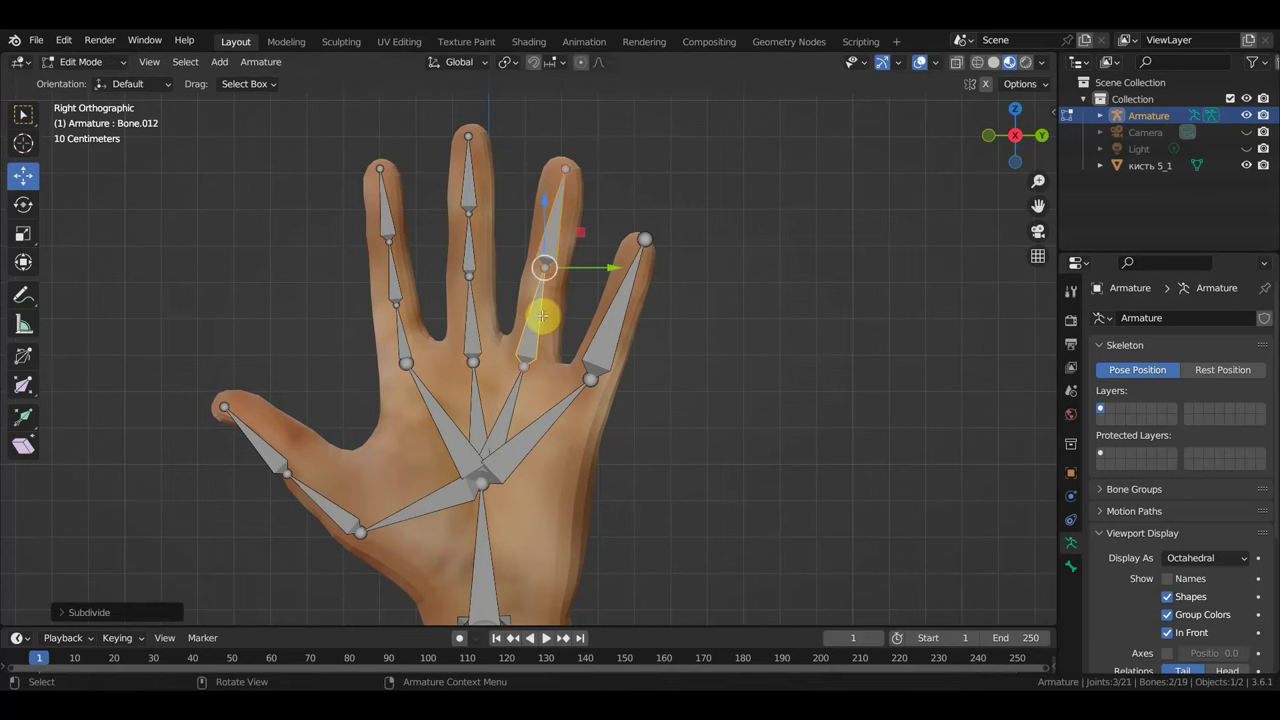
left_click_drag(544, 268, 550, 236)
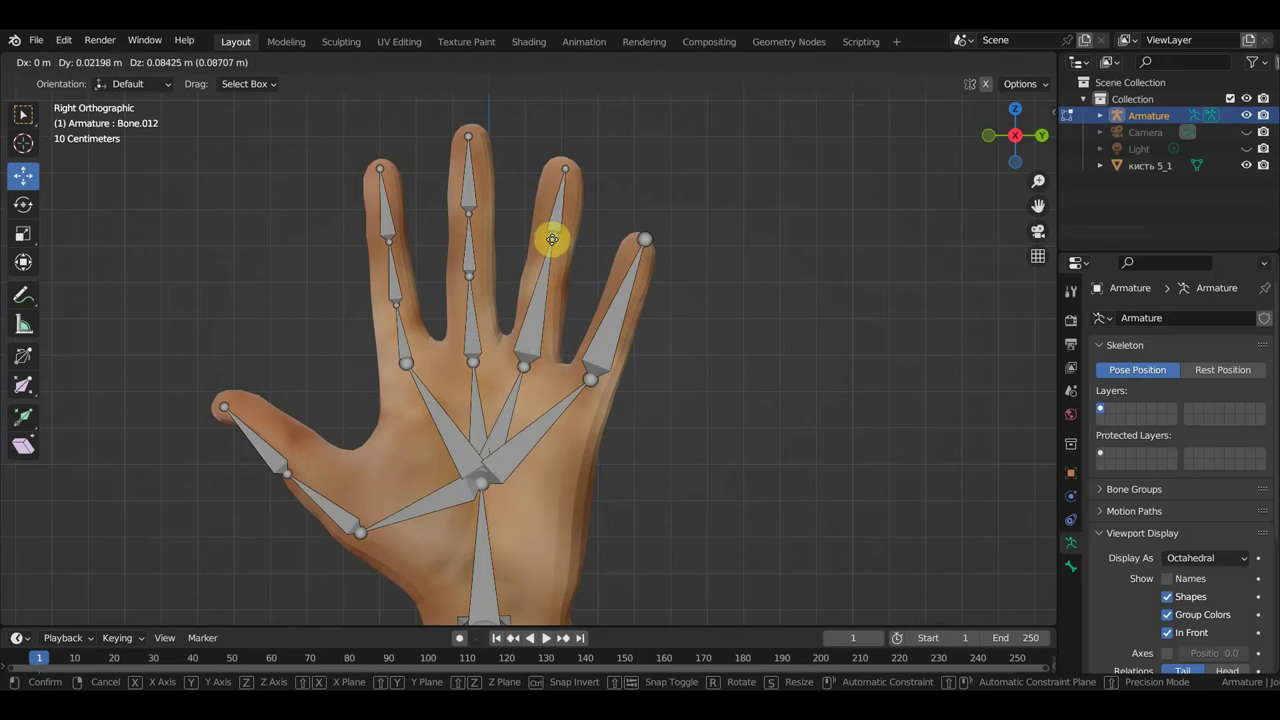
left_click_drag(552, 239, 552, 238)
left_click(539, 297)
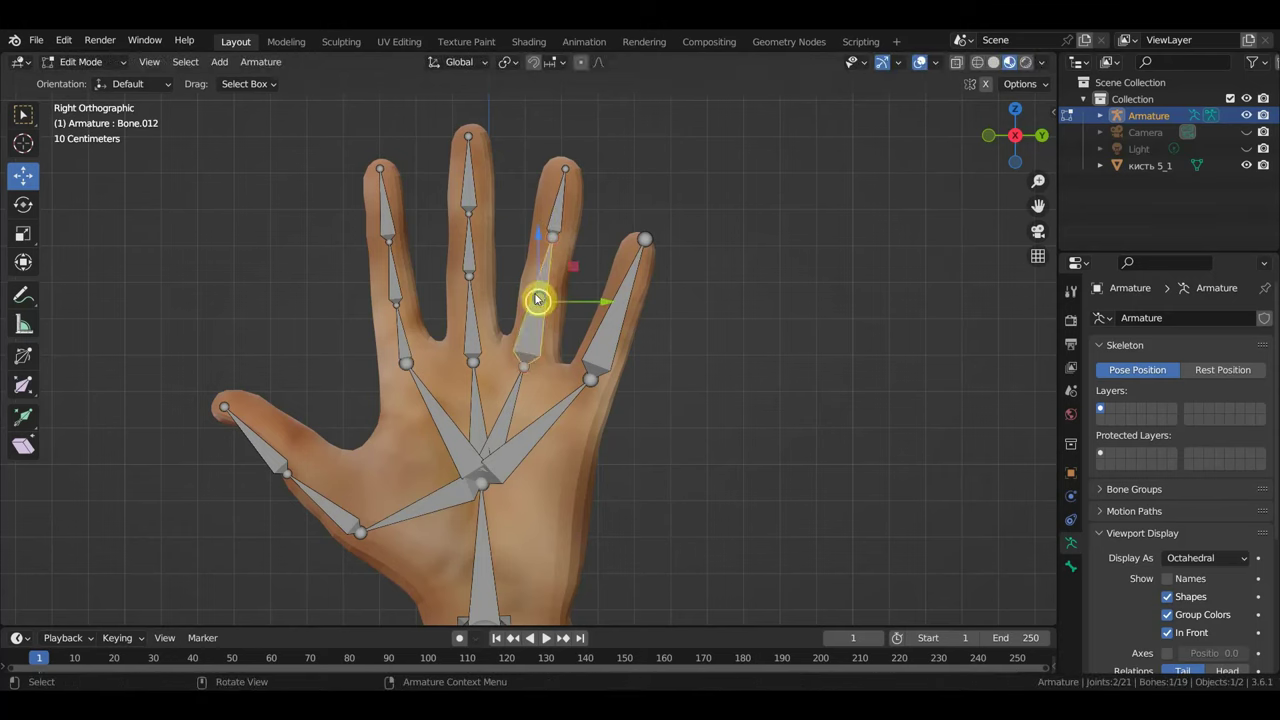
right_click(537, 294)
left_click(538, 296)
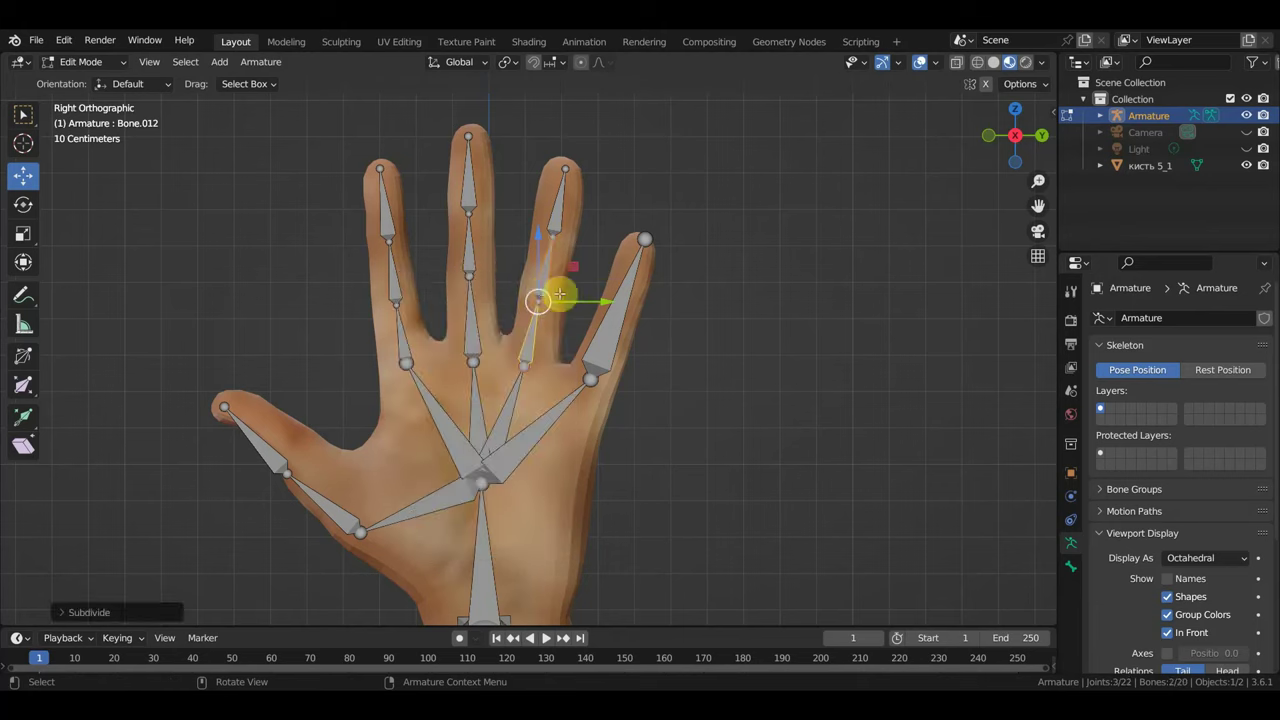
left_click_drag(560, 293, 554, 305)
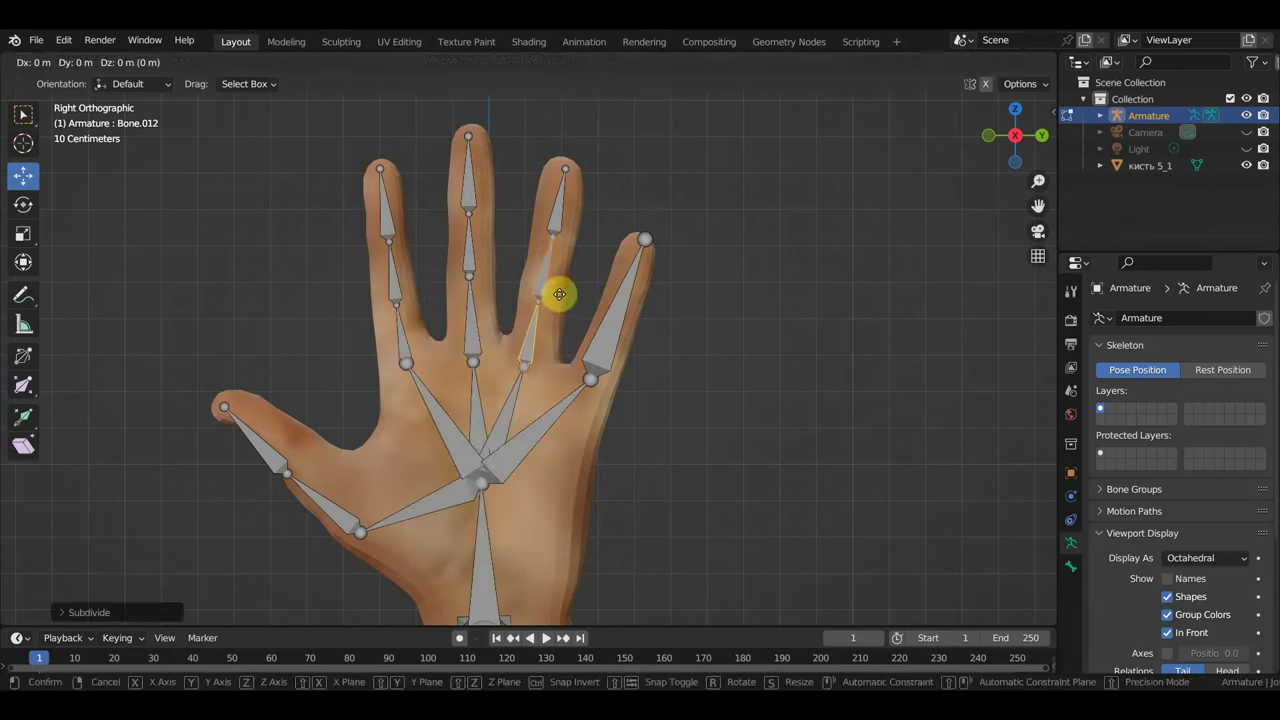
mouse_move(560, 293)
left_mouse_down()
mouse_move(537, 299)
mouse_move(542, 318)
mouse_move(537, 300)
left_mouse_up()
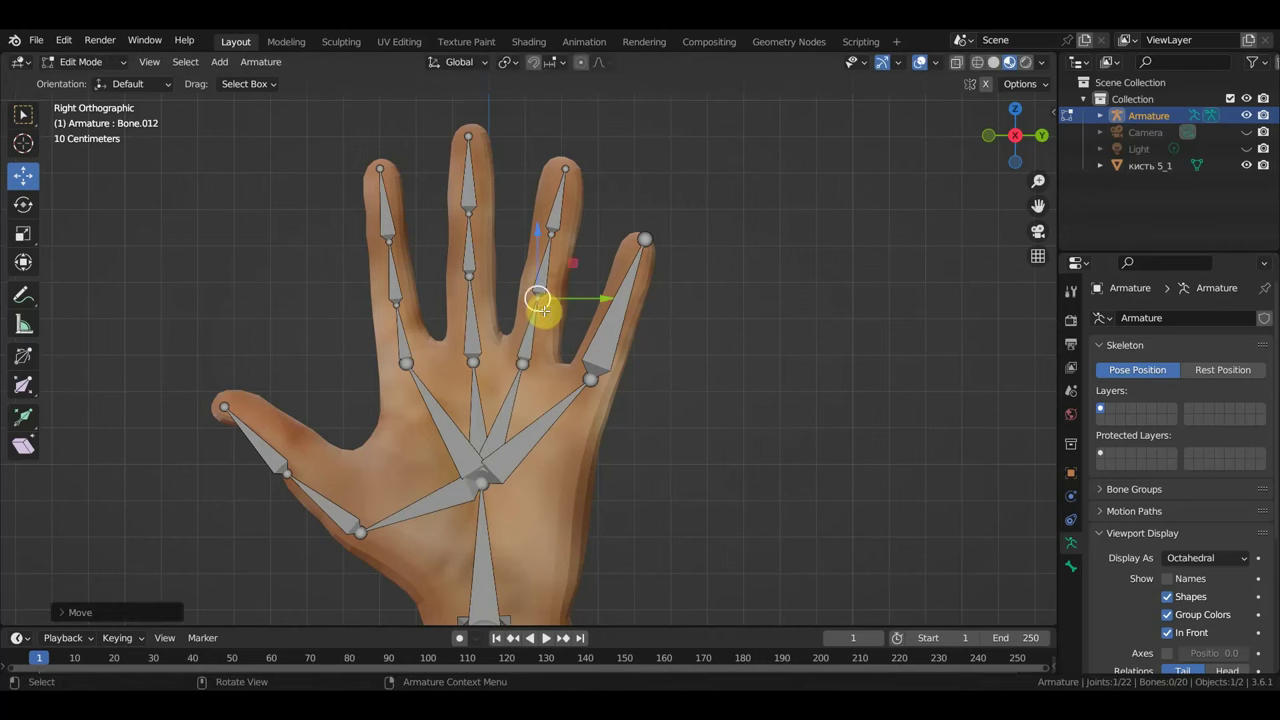
Subdivide the little finger bone twice and set its joints on the knuckles and fingertip.
left_click(468, 268)
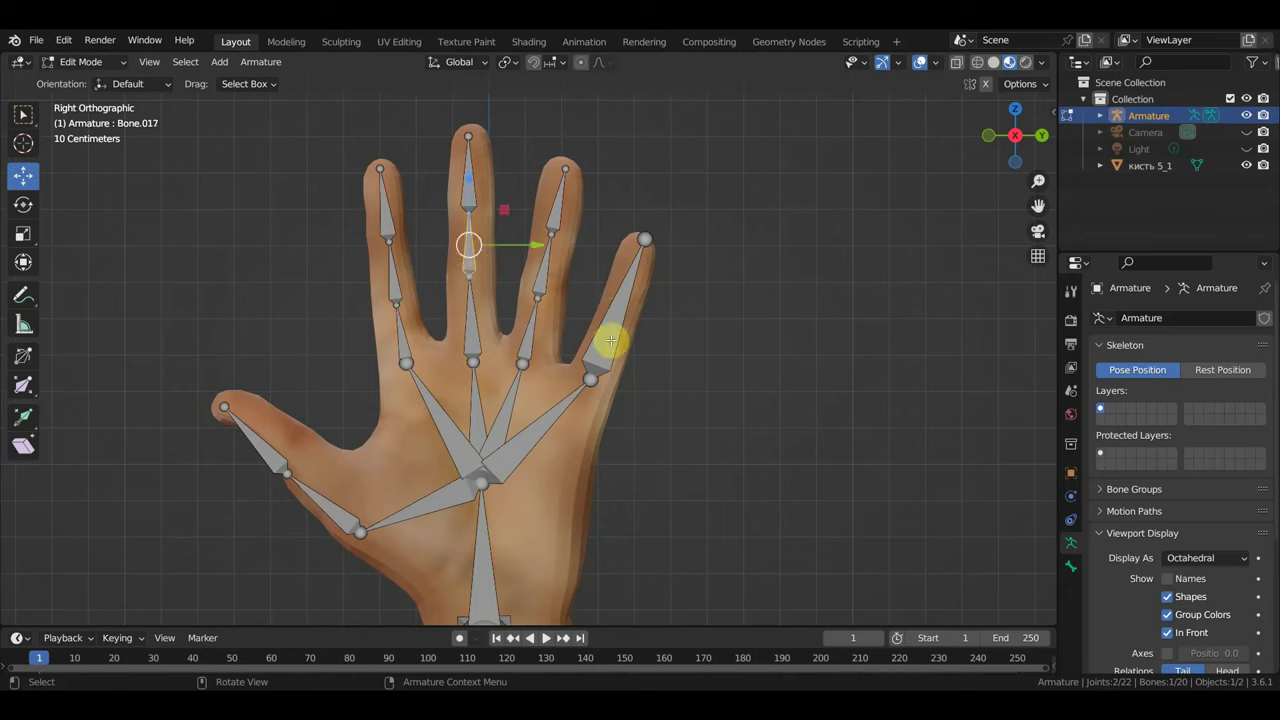
left_click(604, 340)
right_click(600, 346)
left_click(603, 347)
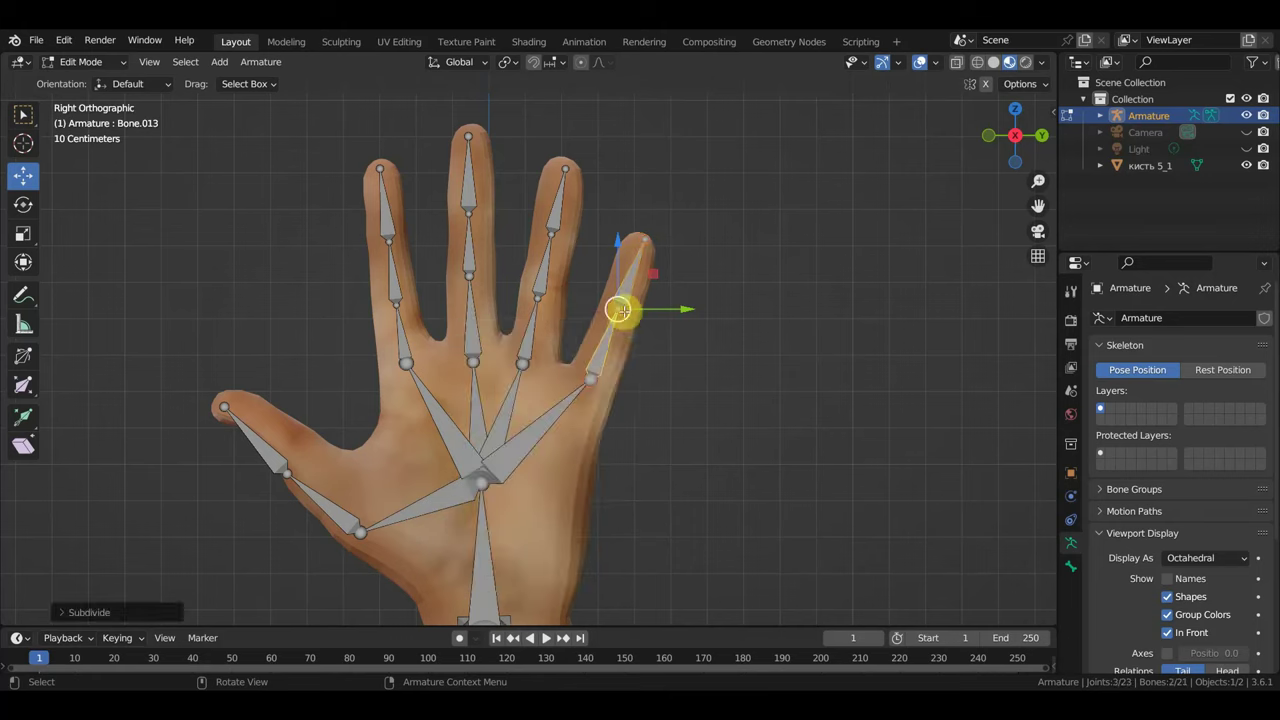
left_click_drag(619, 311, 624, 301)
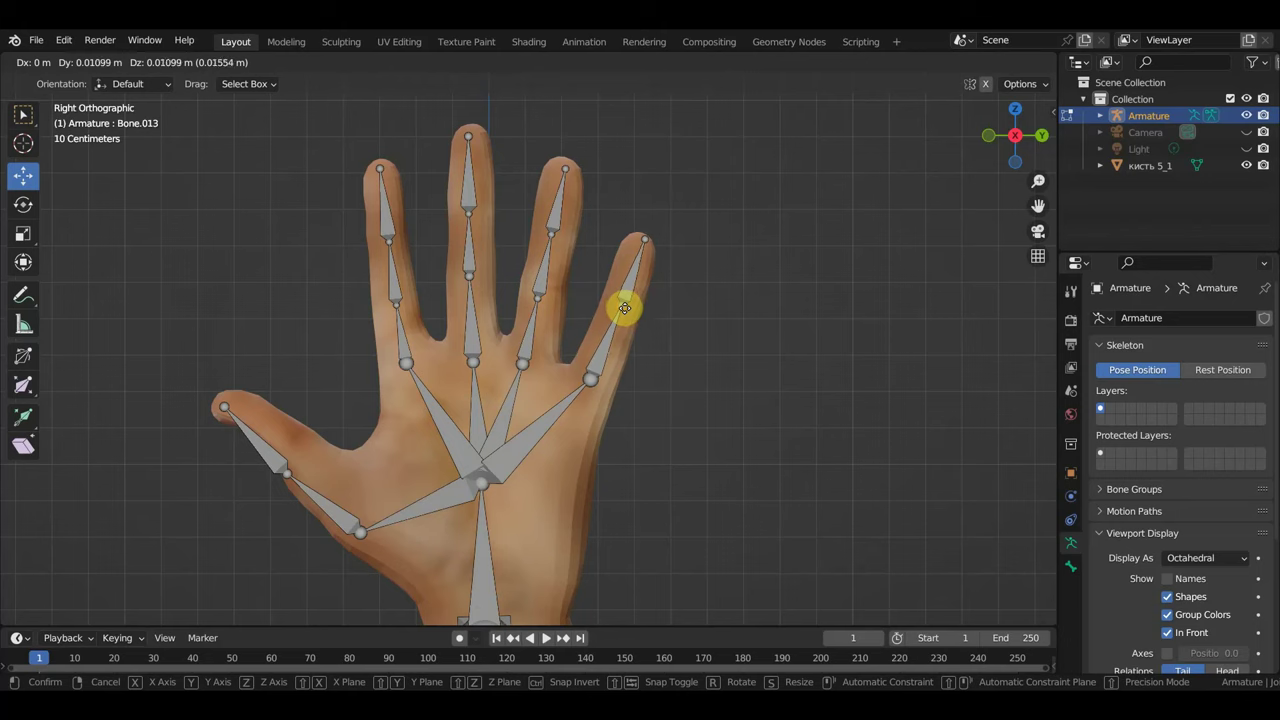
left_click_drag(624, 308, 623, 305)
right_click(603, 349)
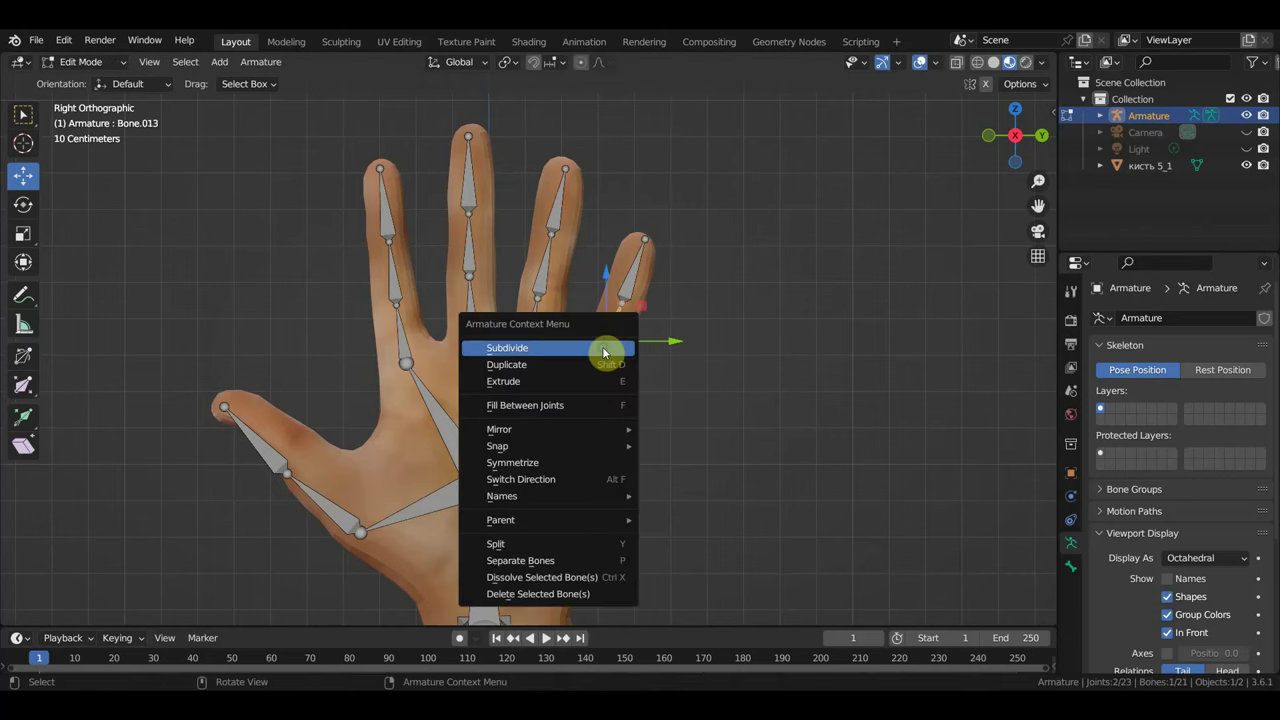
left_click(604, 347)
left_click(606, 340)
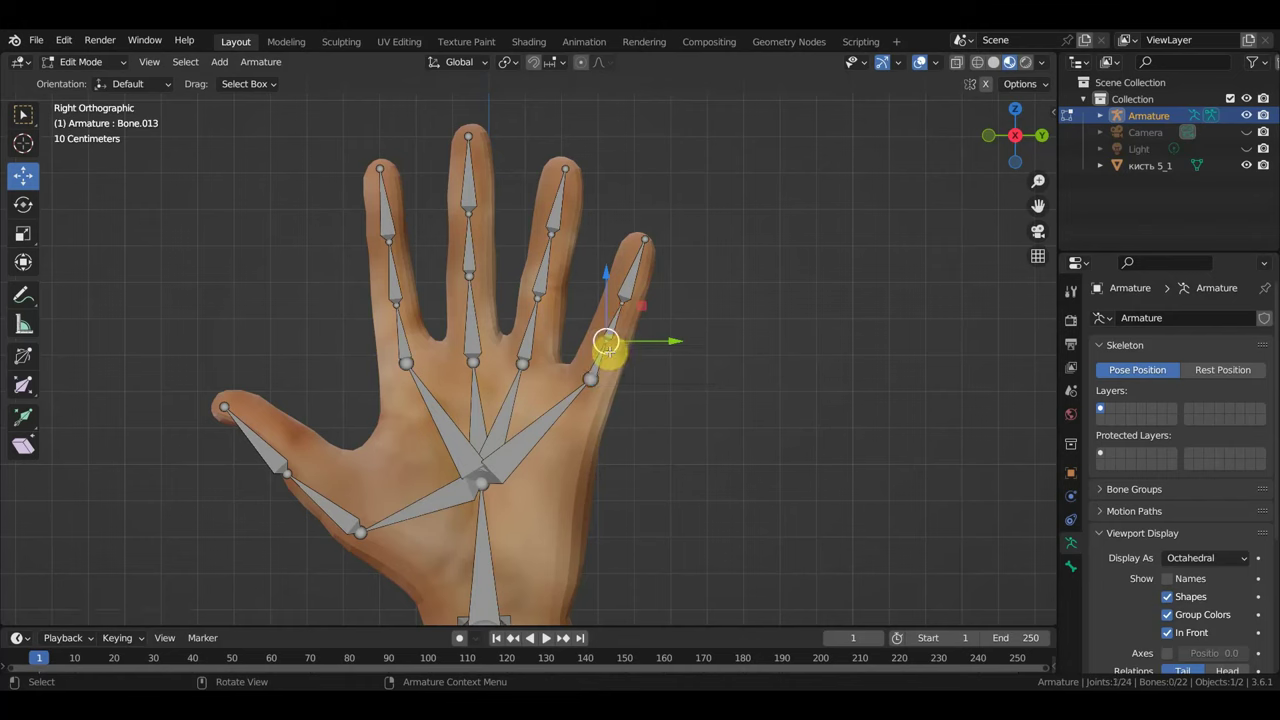
left_click_drag(609, 352, 607, 357)
In front view (Numpad 1), shift and rotate the finger bones to centre them inside the fingers.
middle_click_drag(711, 377, 553, 370)
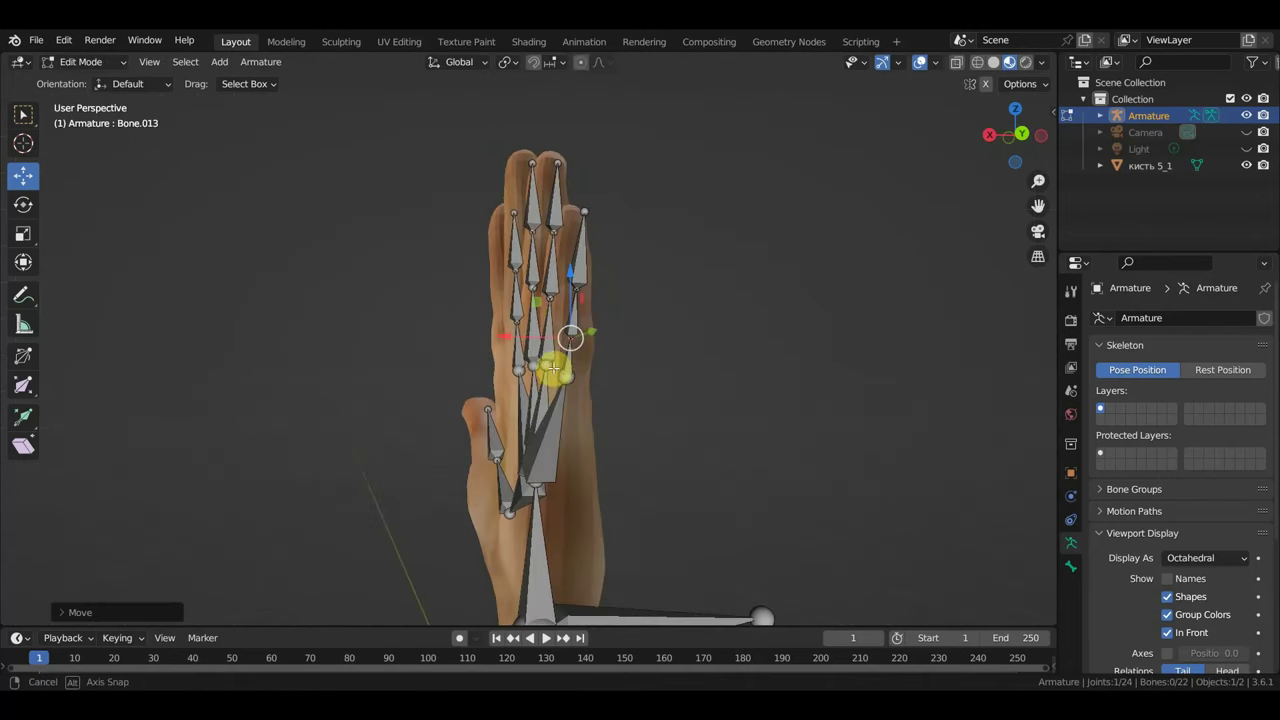
middle_click_drag(663, 346, 635, 318)
key("KP_1")
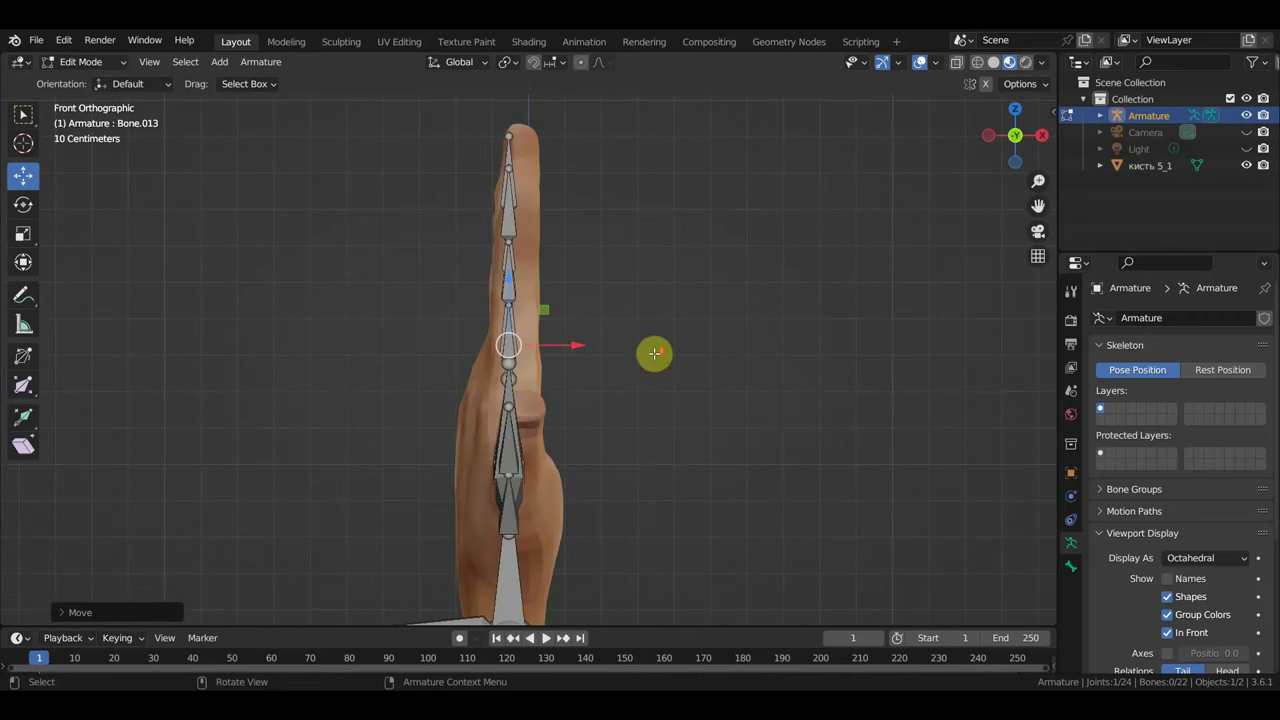
scroll(652, 355, "down", 3)
left_click_drag(617, 434, 448, 216)
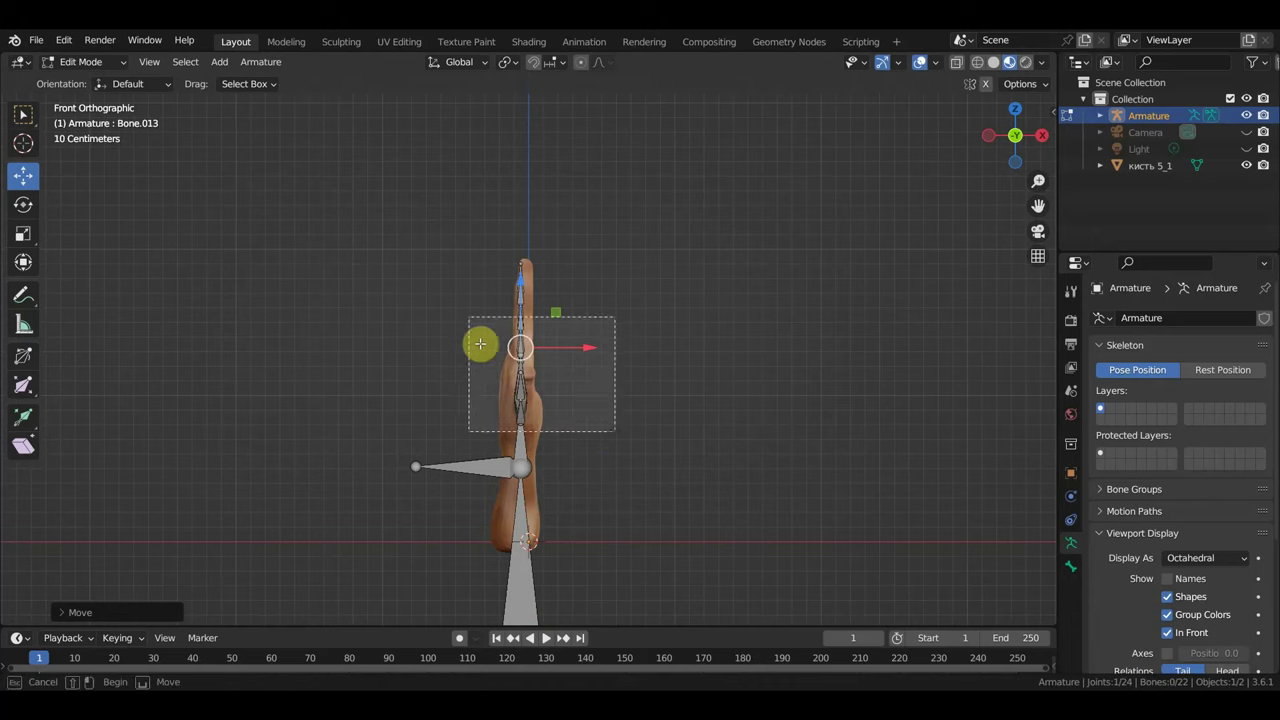
left_click_drag(589, 336, 606, 337)
scroll(634, 348, "up", 1)
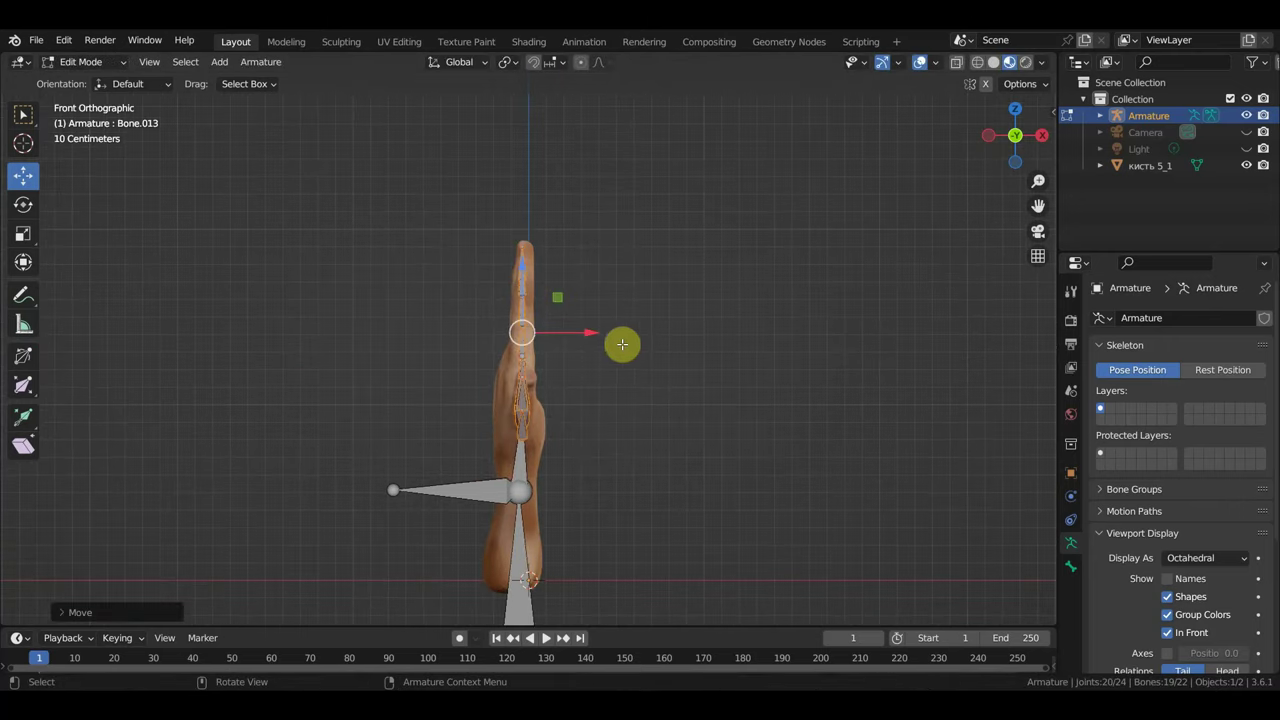
key("r")
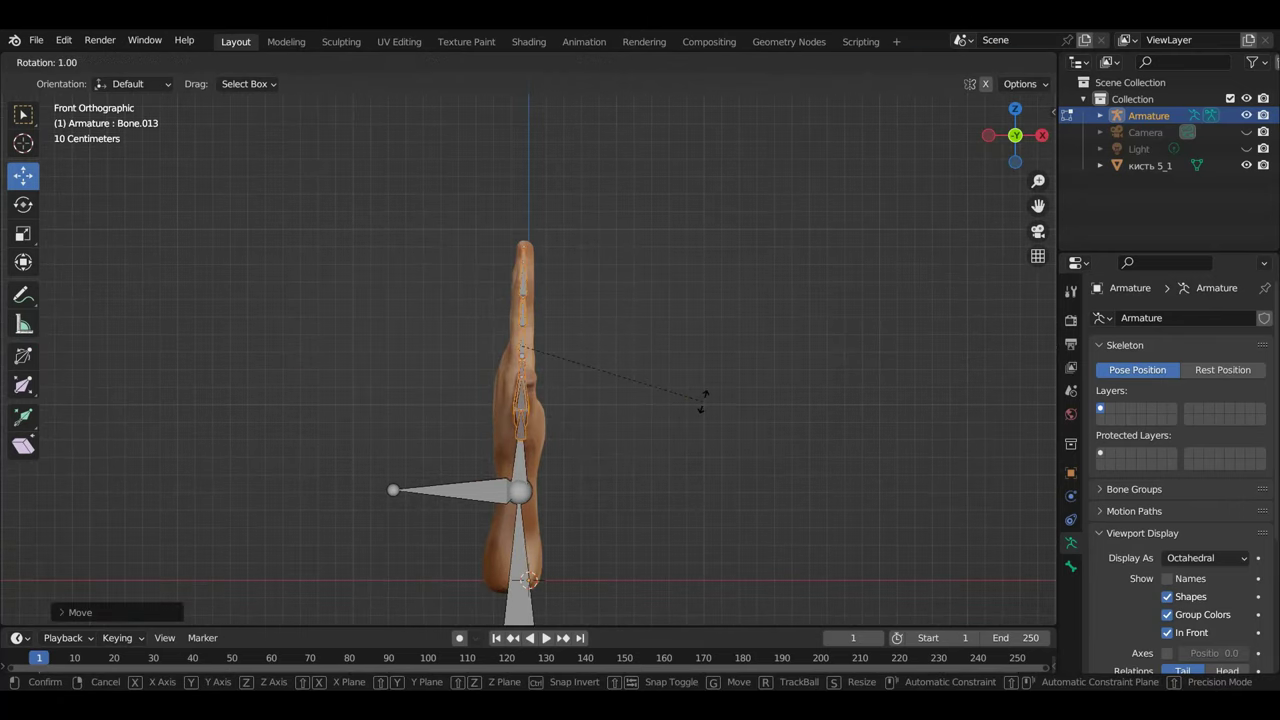
right_click(703, 401)
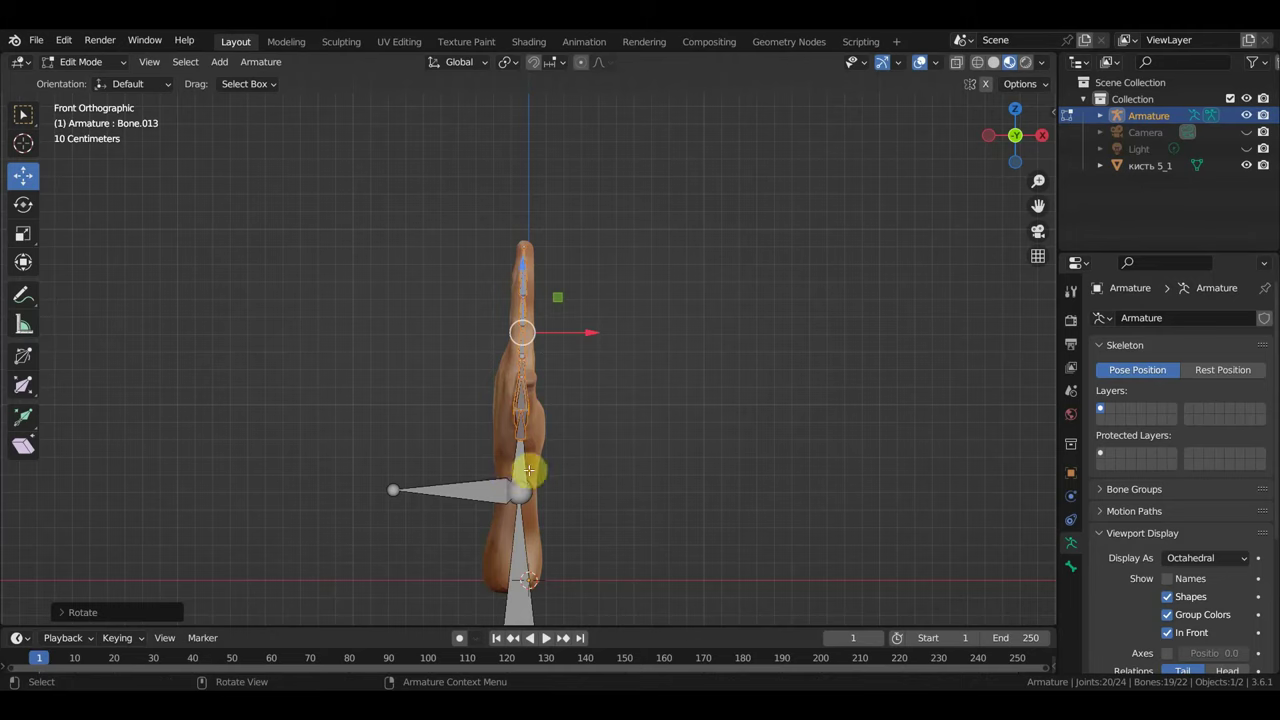
Select the hand's base bone together with the horizontal side bone.
left_click(520, 455)
mouse_move(523, 469)
middle_mouse_down()
mouse_move(640, 311)
mouse_move(574, 340)
mouse_move(643, 286)
mouse_move(537, 319)
mouse_move(534, 343)
mouse_move(555, 343)
middle_mouse_up()
left_click(501, 340, "shift")
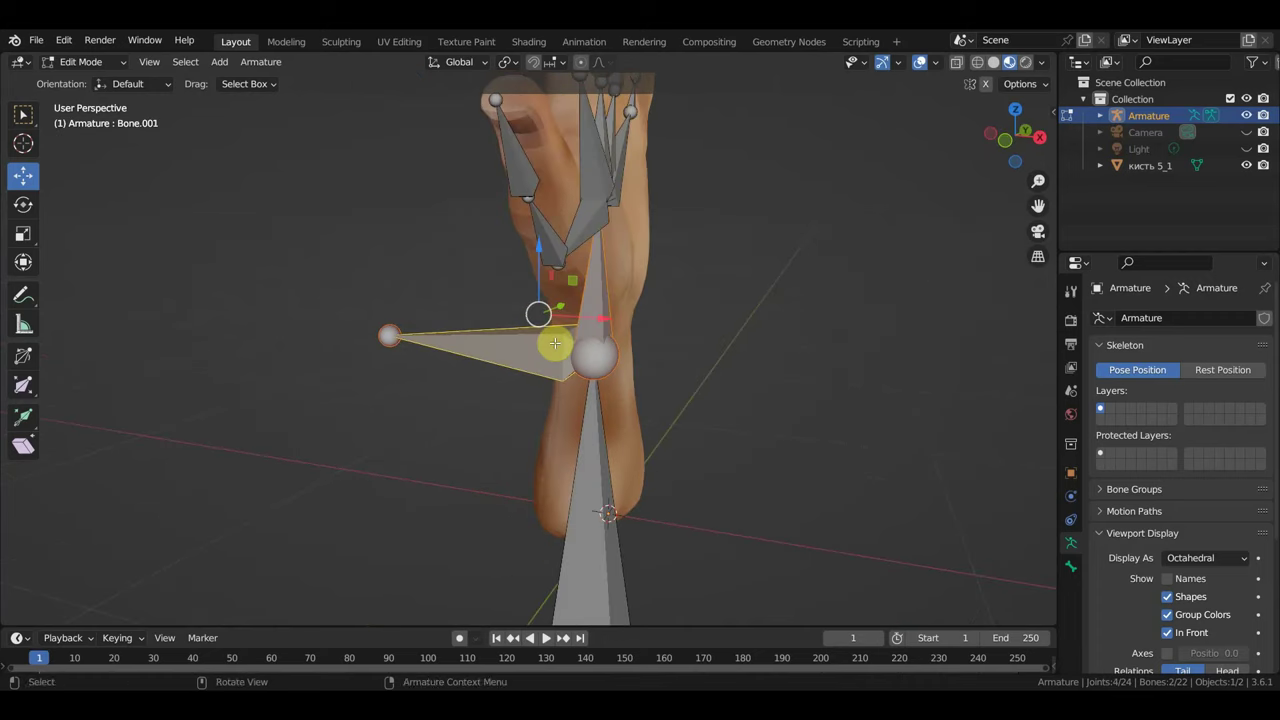
Parent the hand bone to the side bone with Keep Offset, then move the thumb joints into the thumb.
key("ctrl+p")
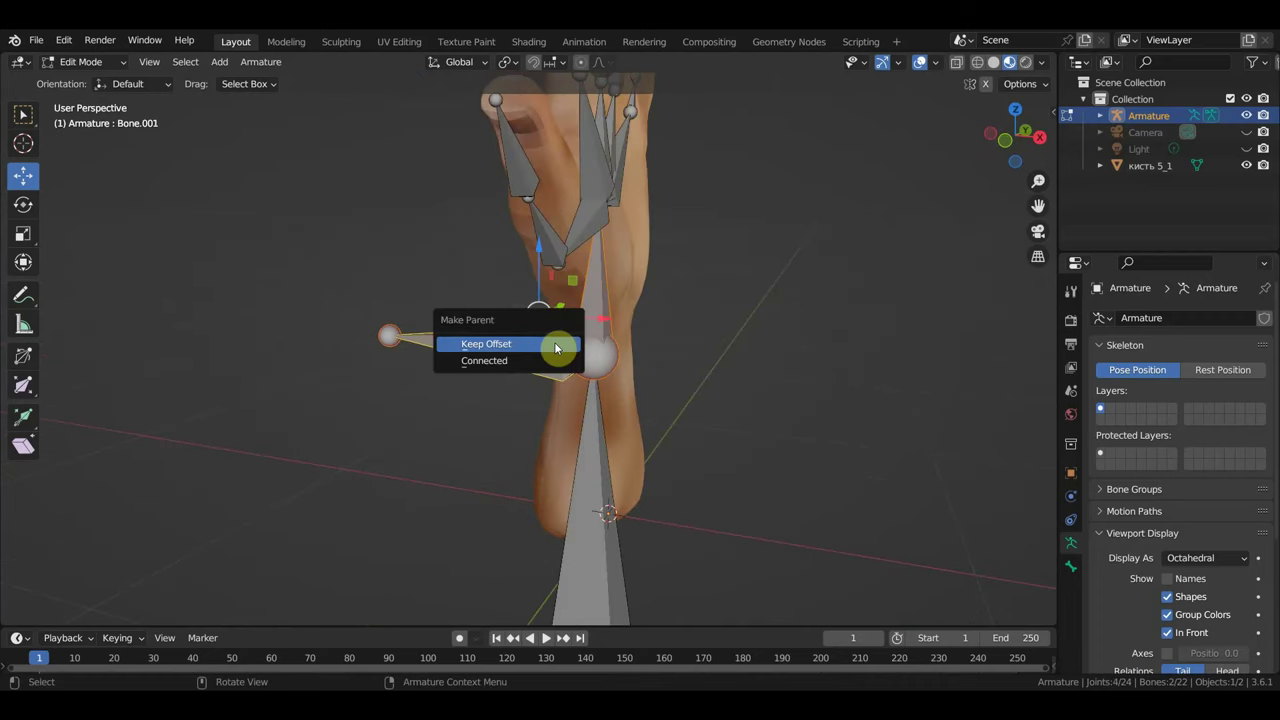
left_click(555, 345)
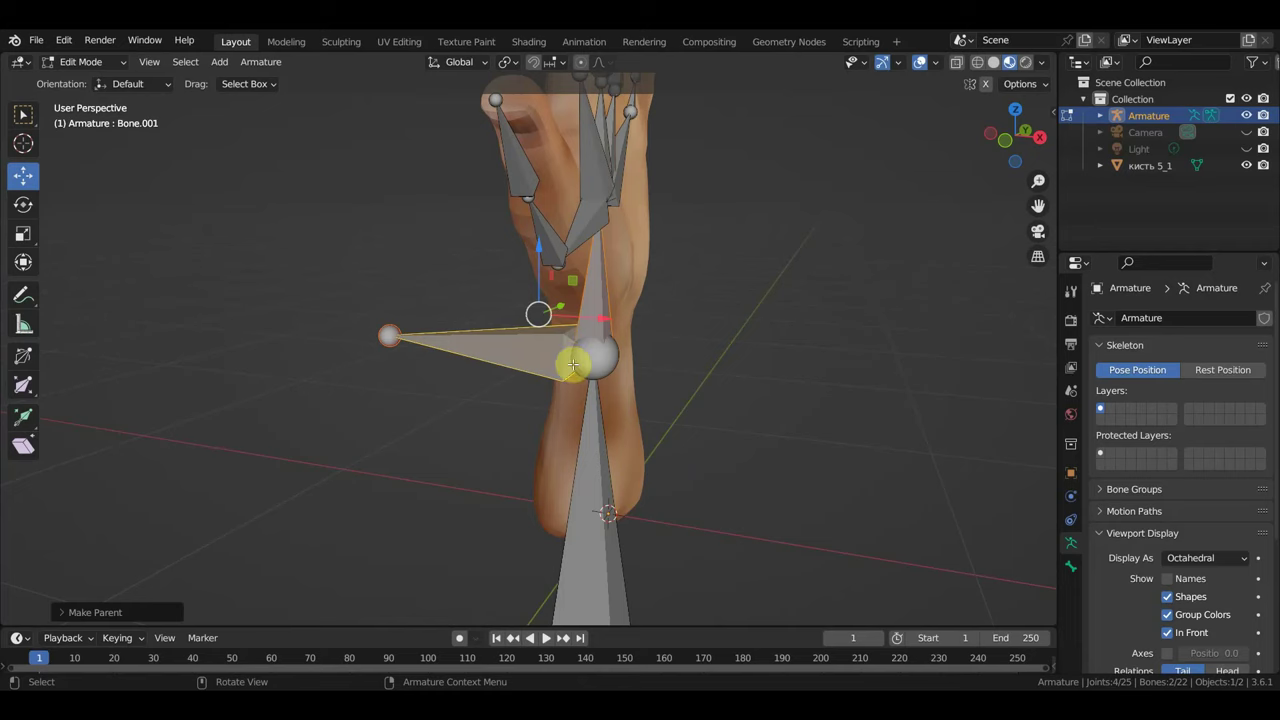
key("KP_3")
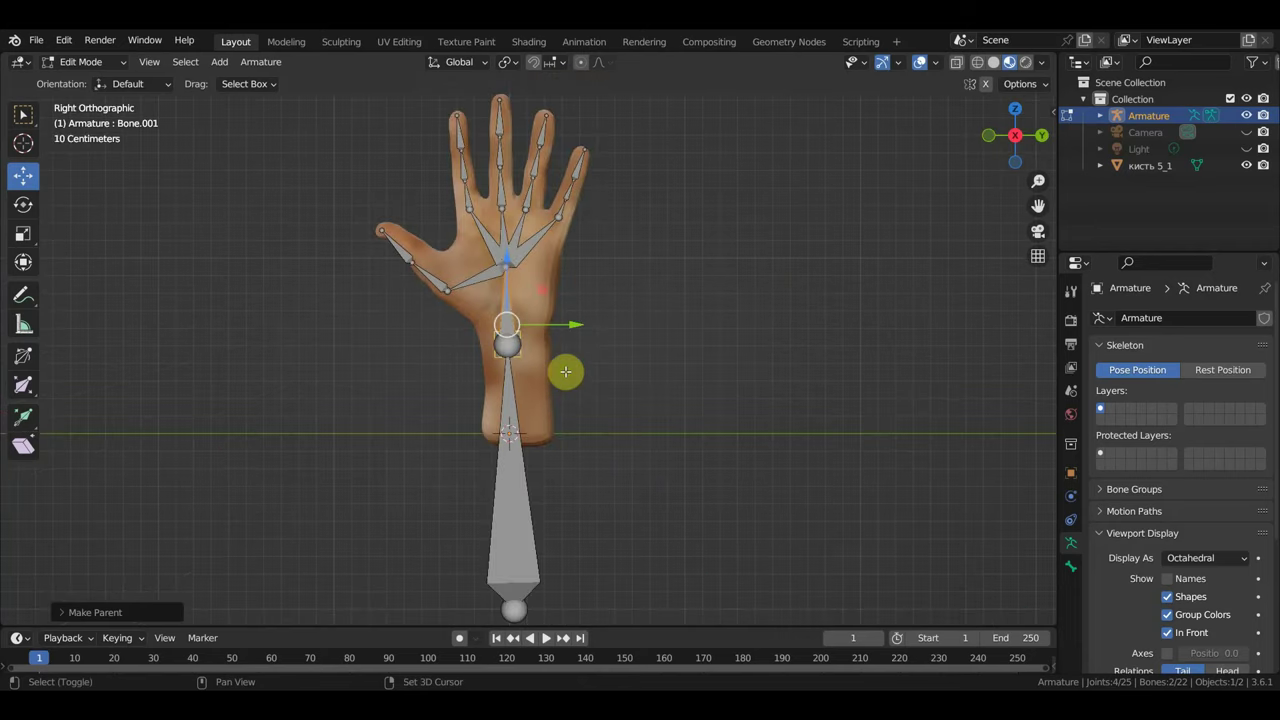
scroll(565, 371, "up", 2)
scroll(491, 423, "up", 2)
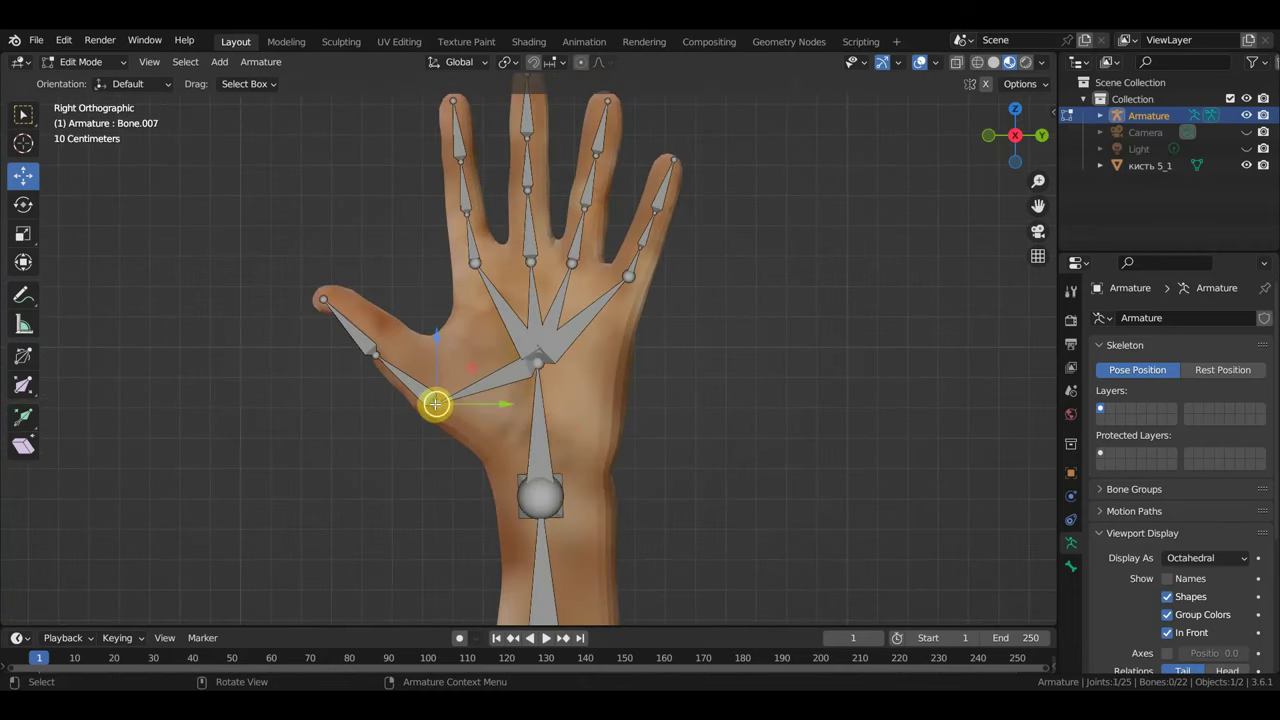
left_click_drag(435, 403, 438, 391)
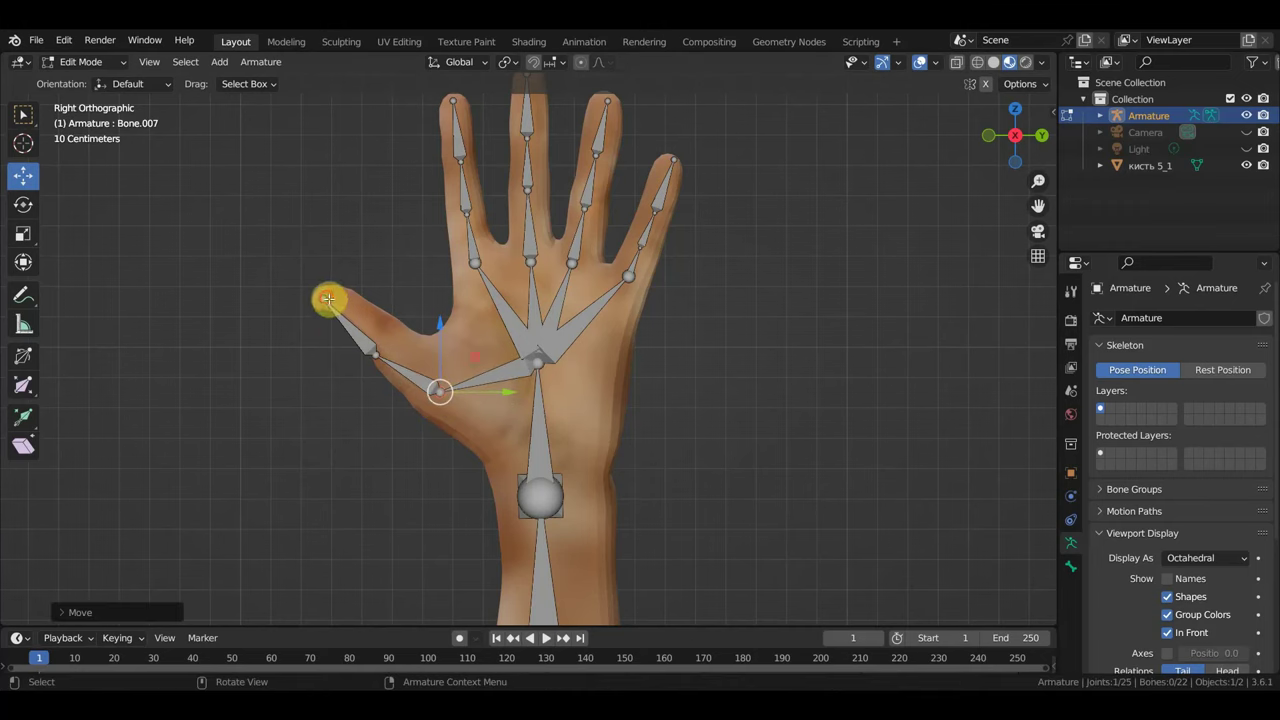
left_click_drag(357, 329, 357, 323)
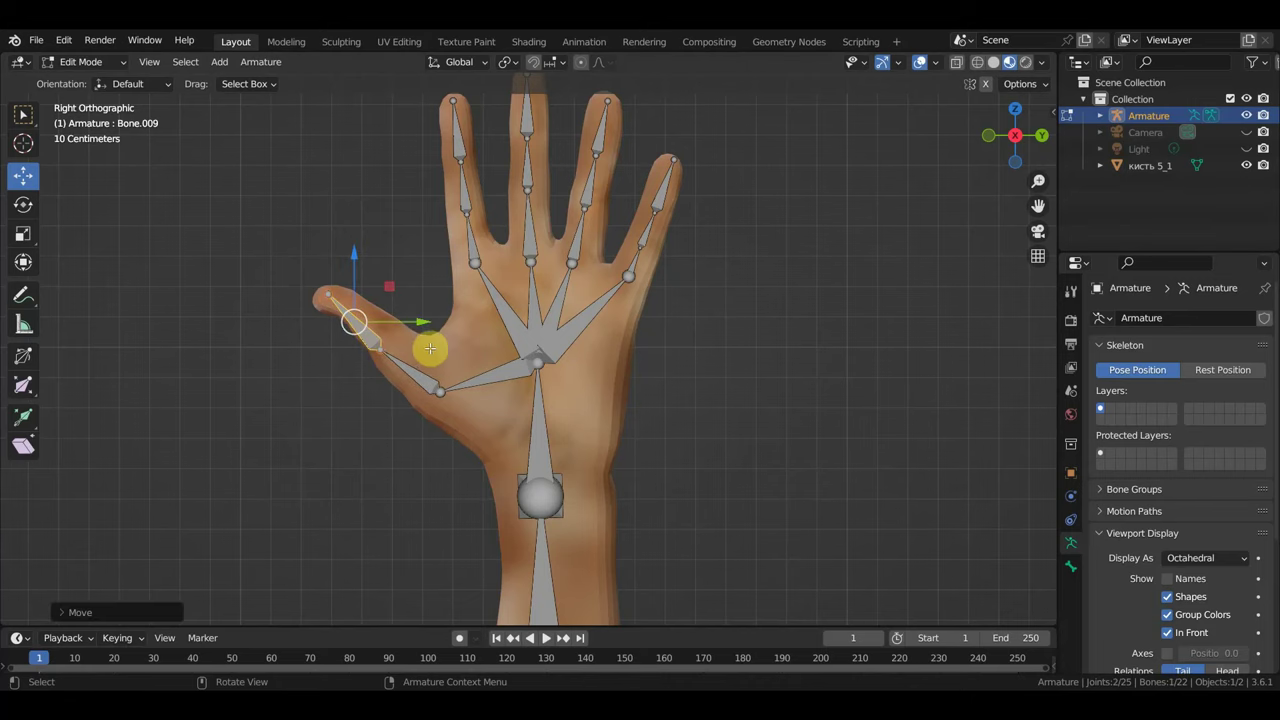
middle_click_drag(668, 291, 509, 301)
key("KP_1")
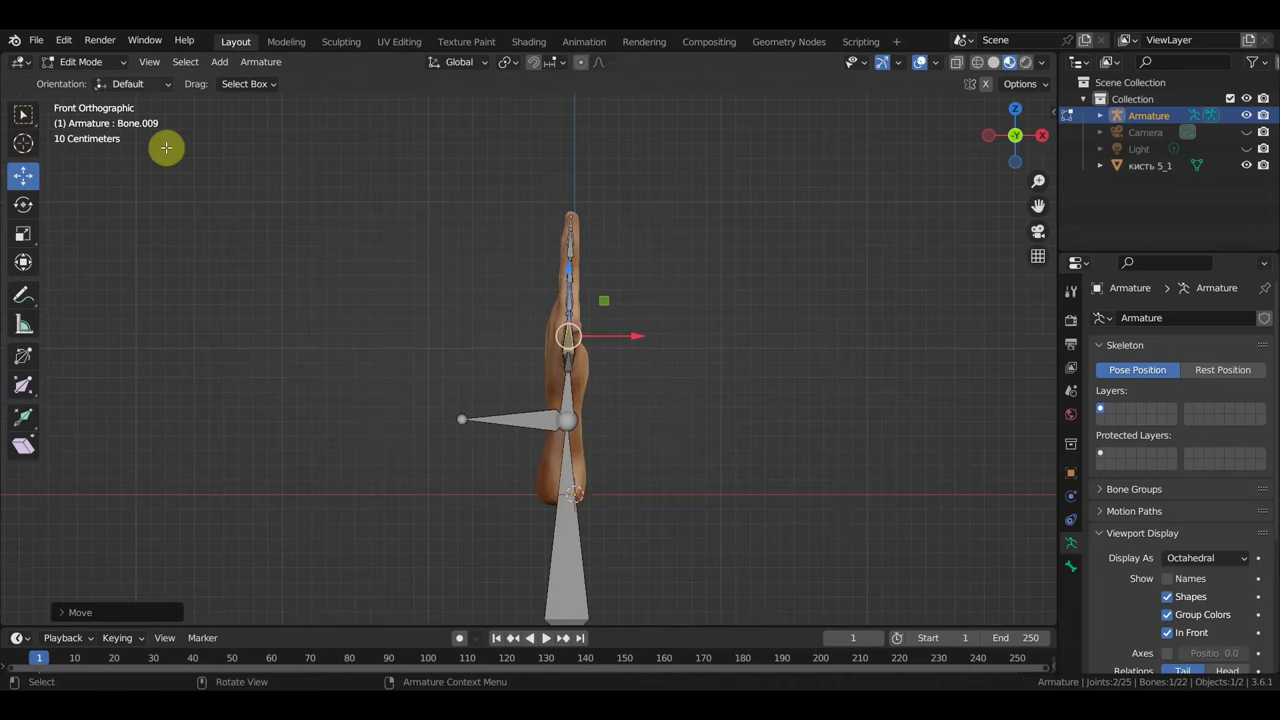
In Object Mode, parent mesh кисть 5_1 to the armature with envelope-weight Armature Deform.
left_click(83, 61)
left_click(90, 82)
left_click(551, 334)
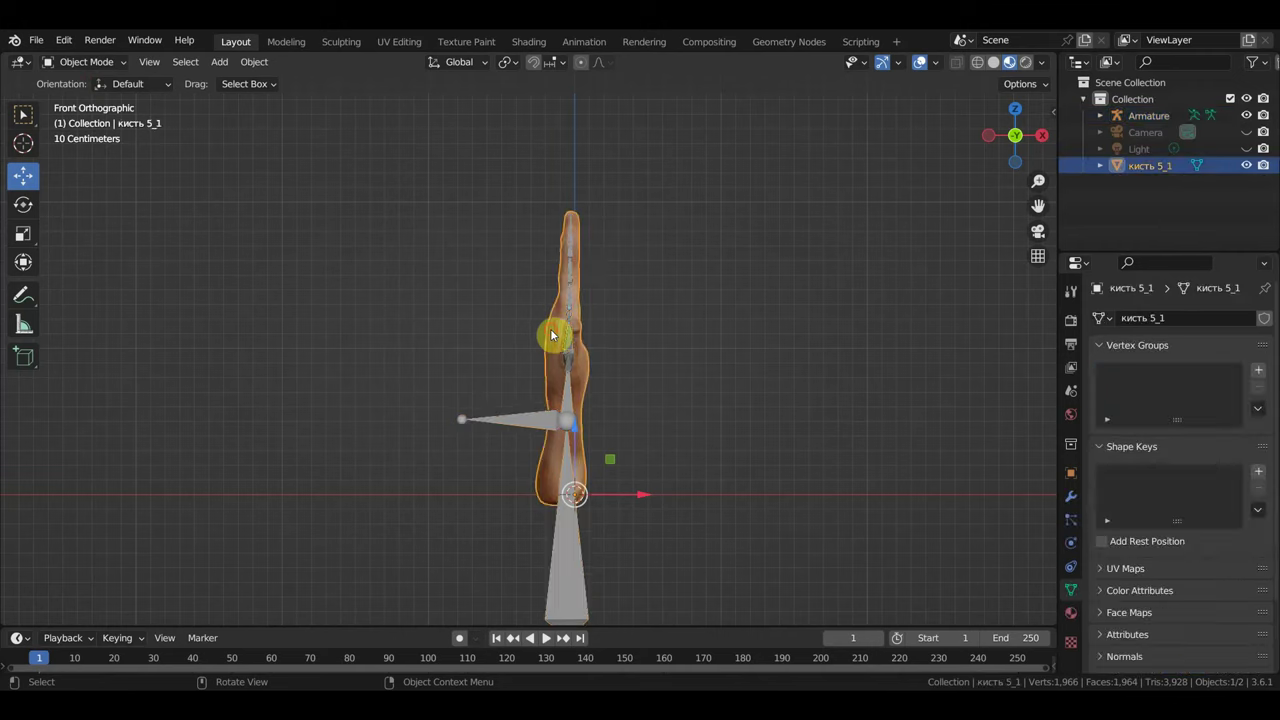
left_click(510, 416, "shift")
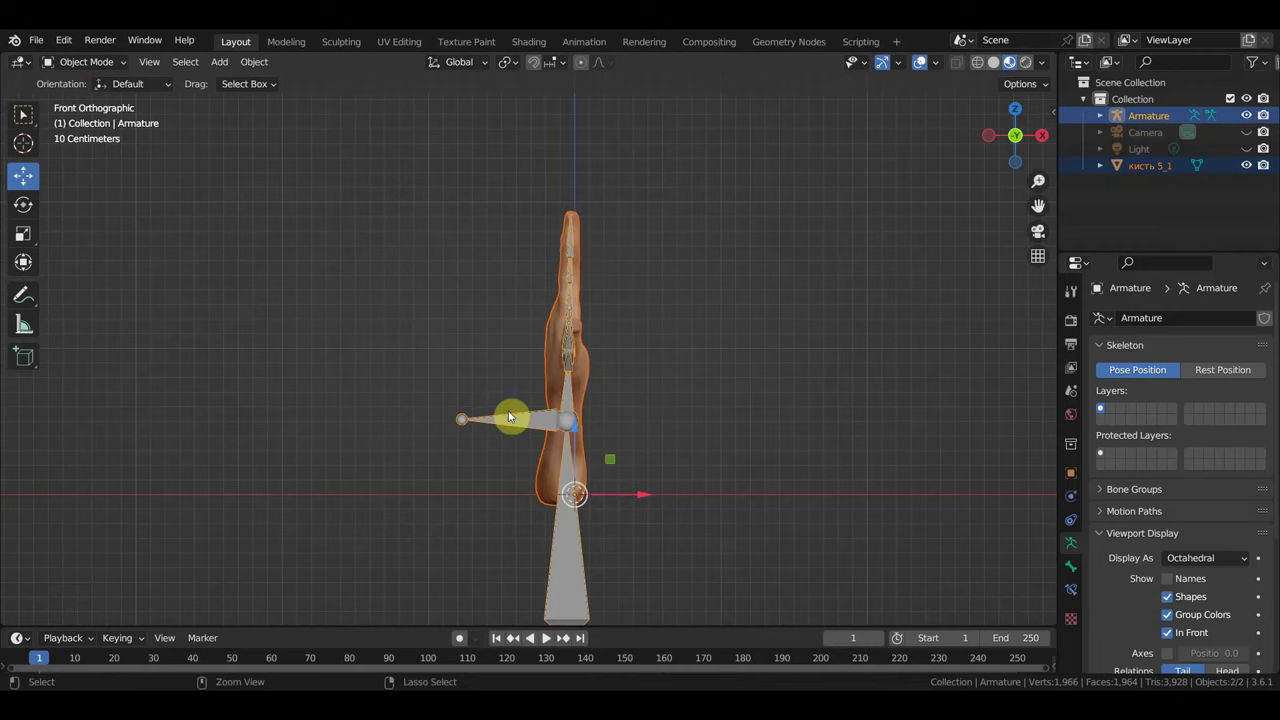
key("ctrl+p")
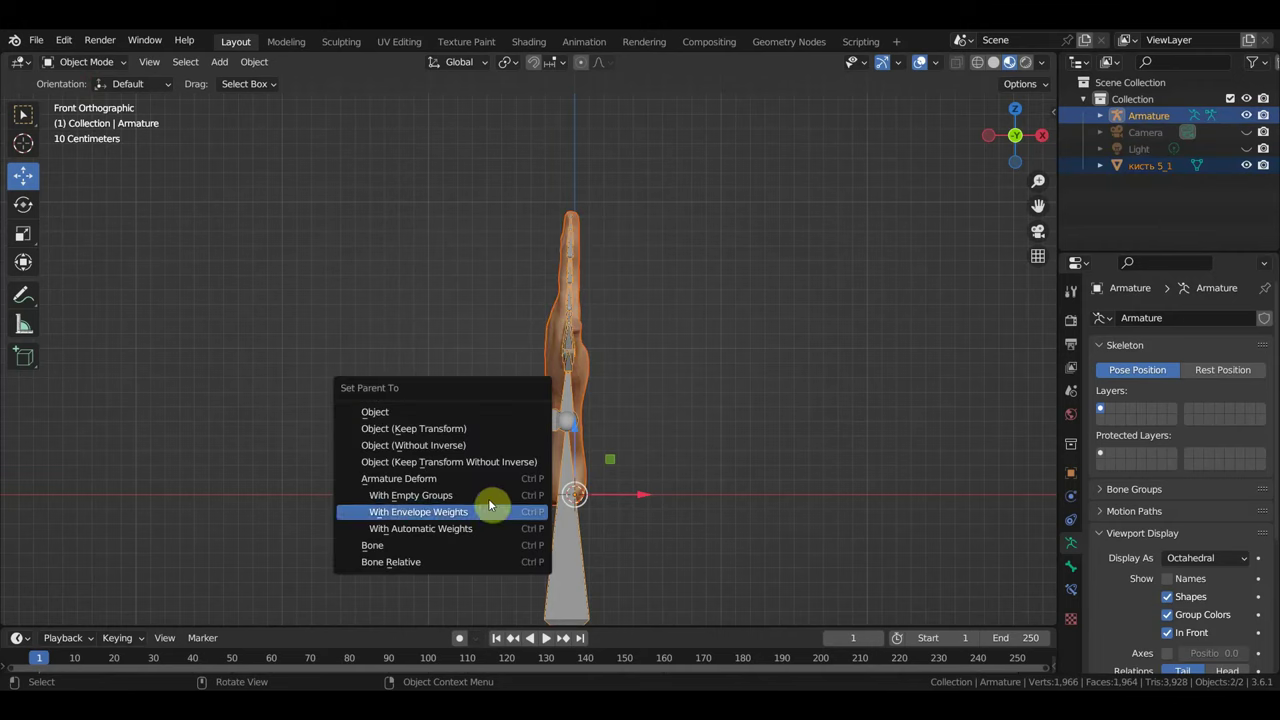
left_click(467, 531)
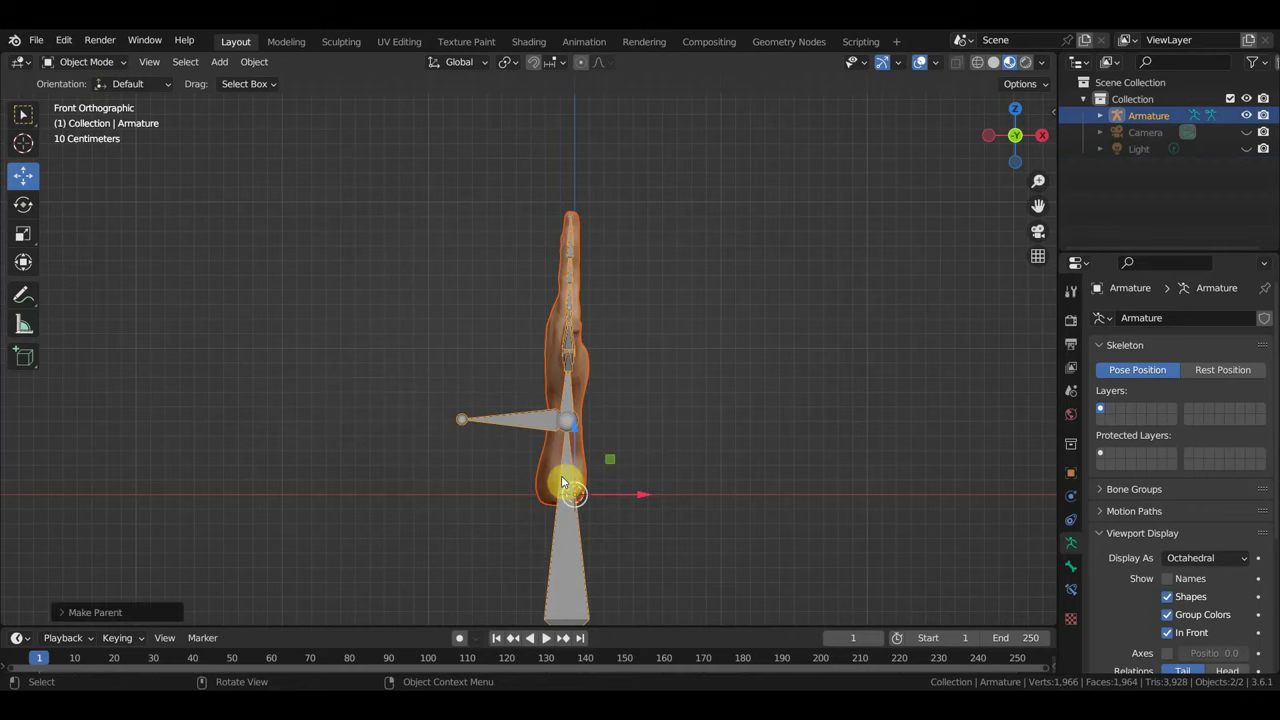
scroll(743, 594, "up", 2)
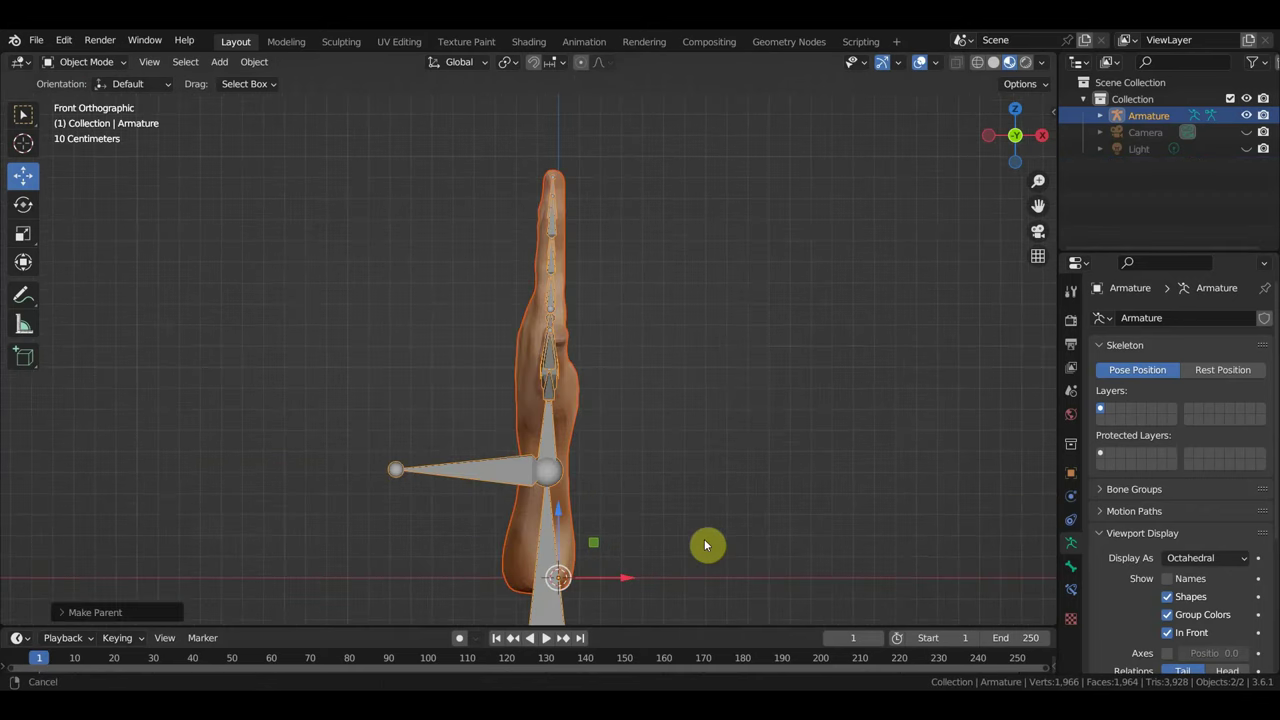
left_click(466, 481)
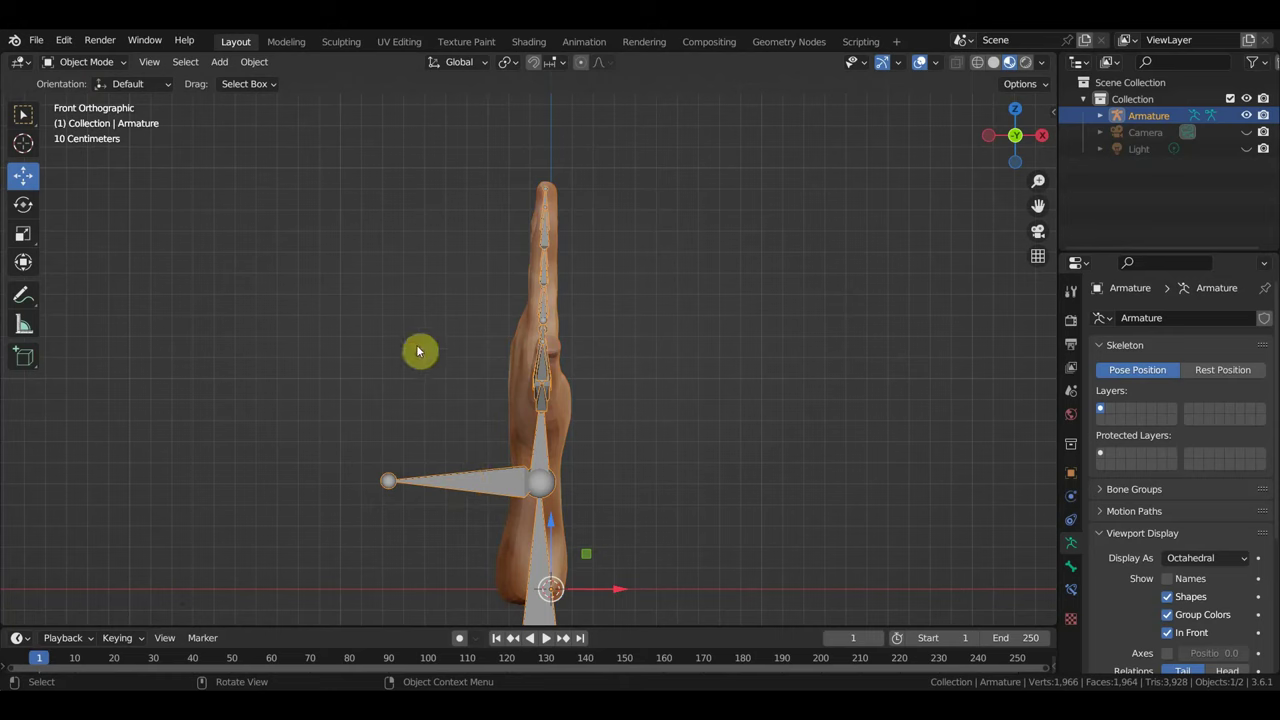
left_click(80, 63)
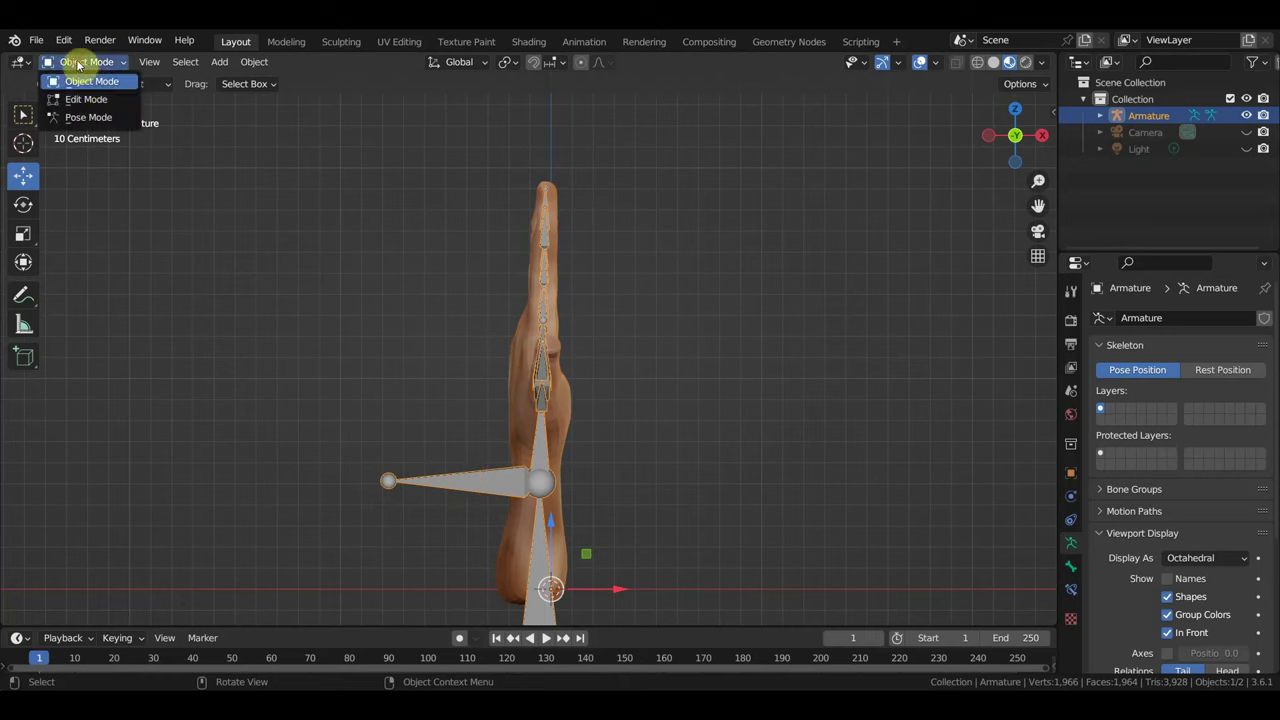
Enter Pose Mode, select four finger bones and rotate them into a curl.
left_click(104, 118)
mouse_move(434, 269)
middle_mouse_down()
mouse_move(537, 294)
mouse_move(708, 303)
middle_mouse_up()
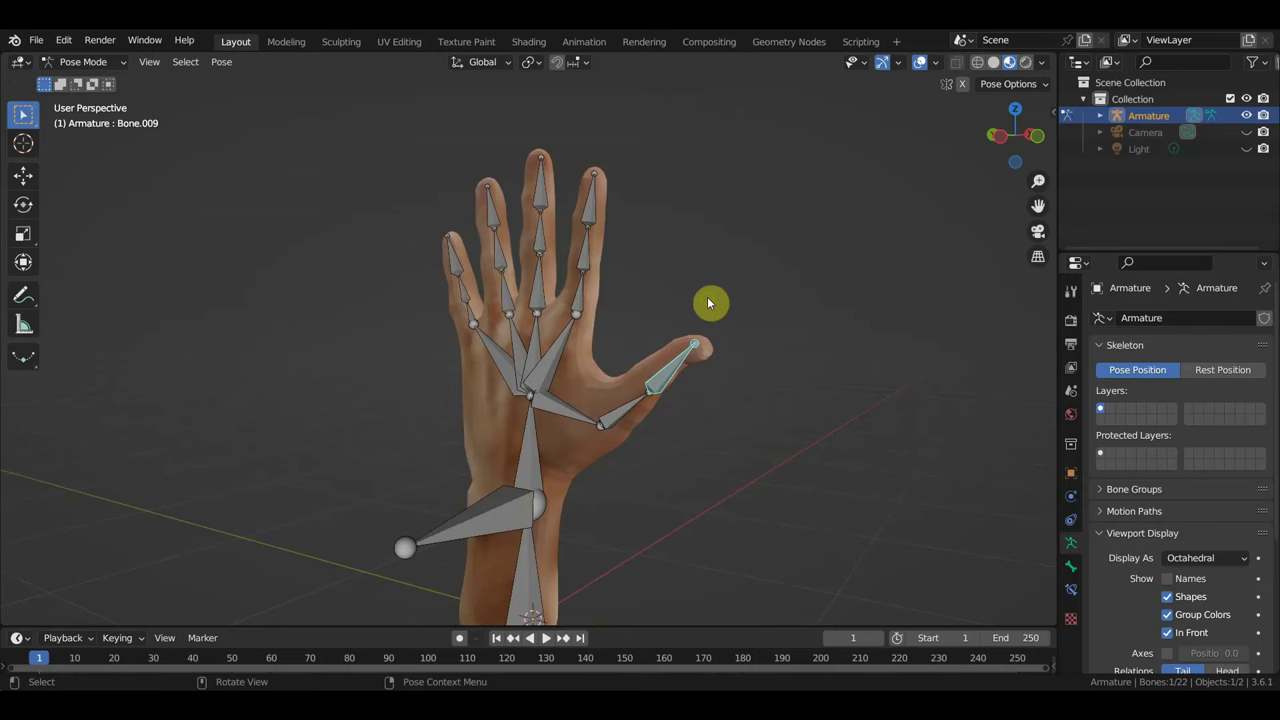
left_click(577, 302)
left_click(541, 290, "shift")
left_click(505, 302, "shift")
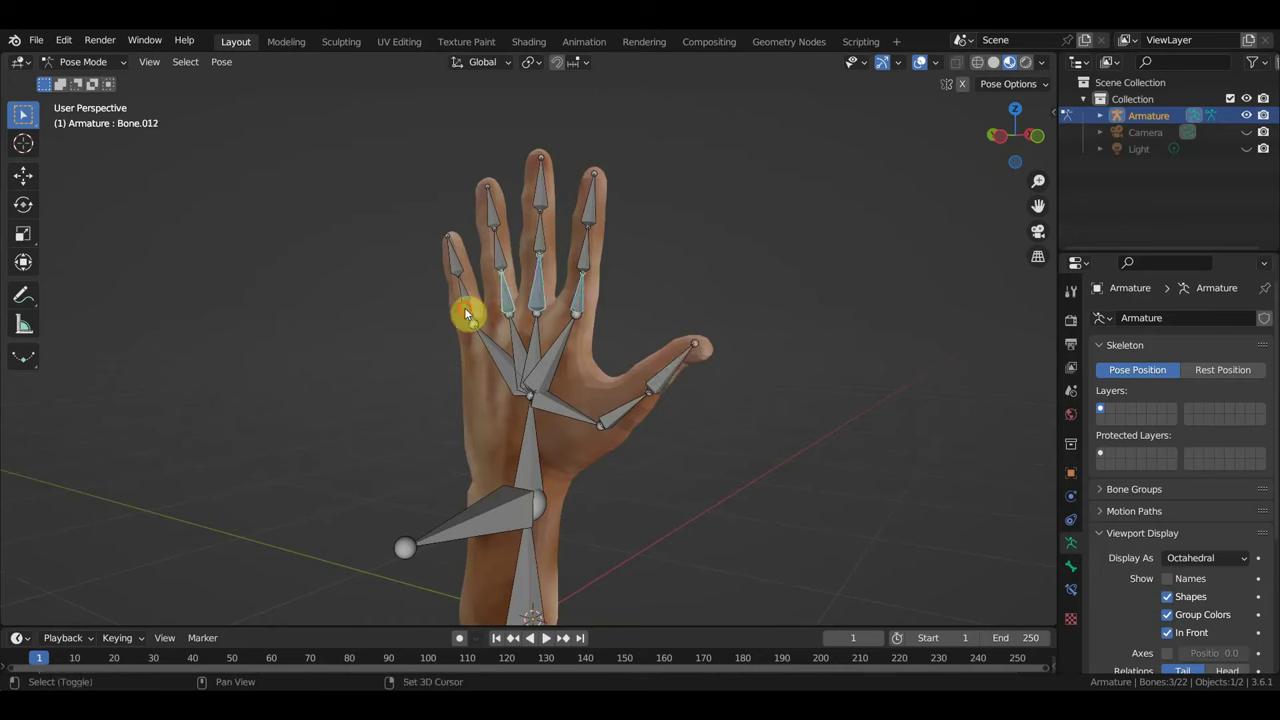
left_click(465, 314, "shift")
key("KP_3")
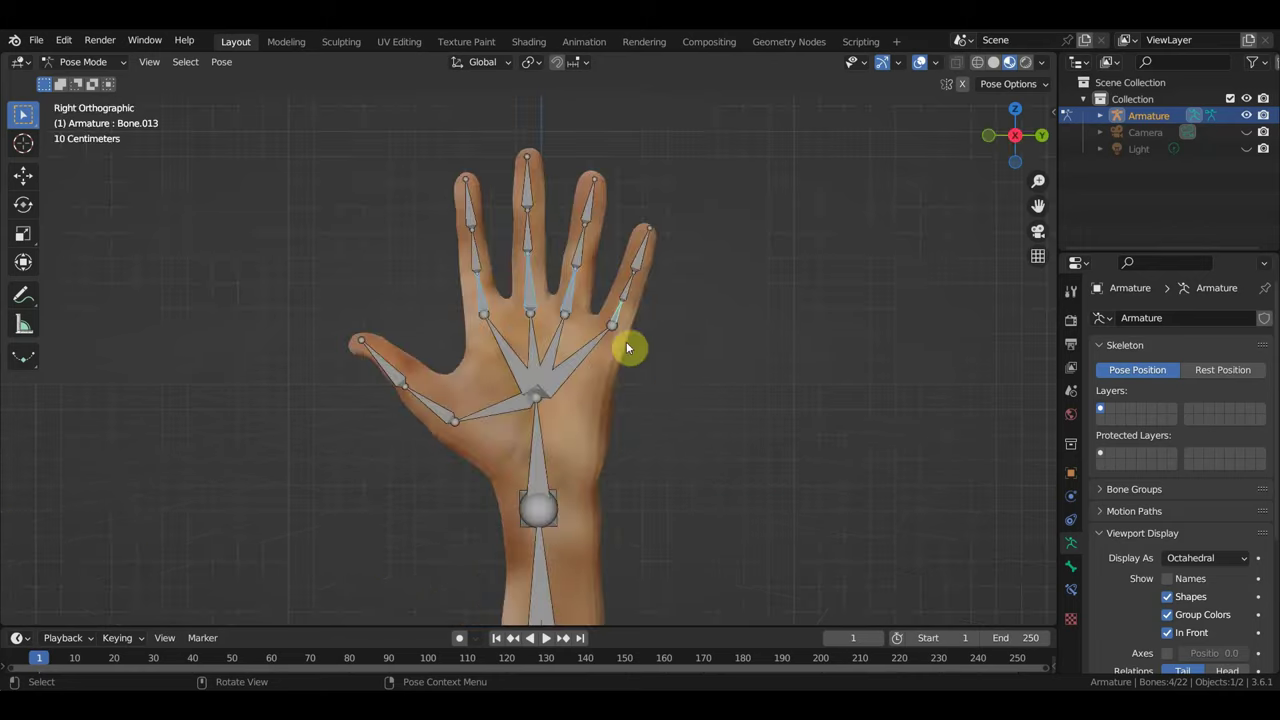
key("KP_1")
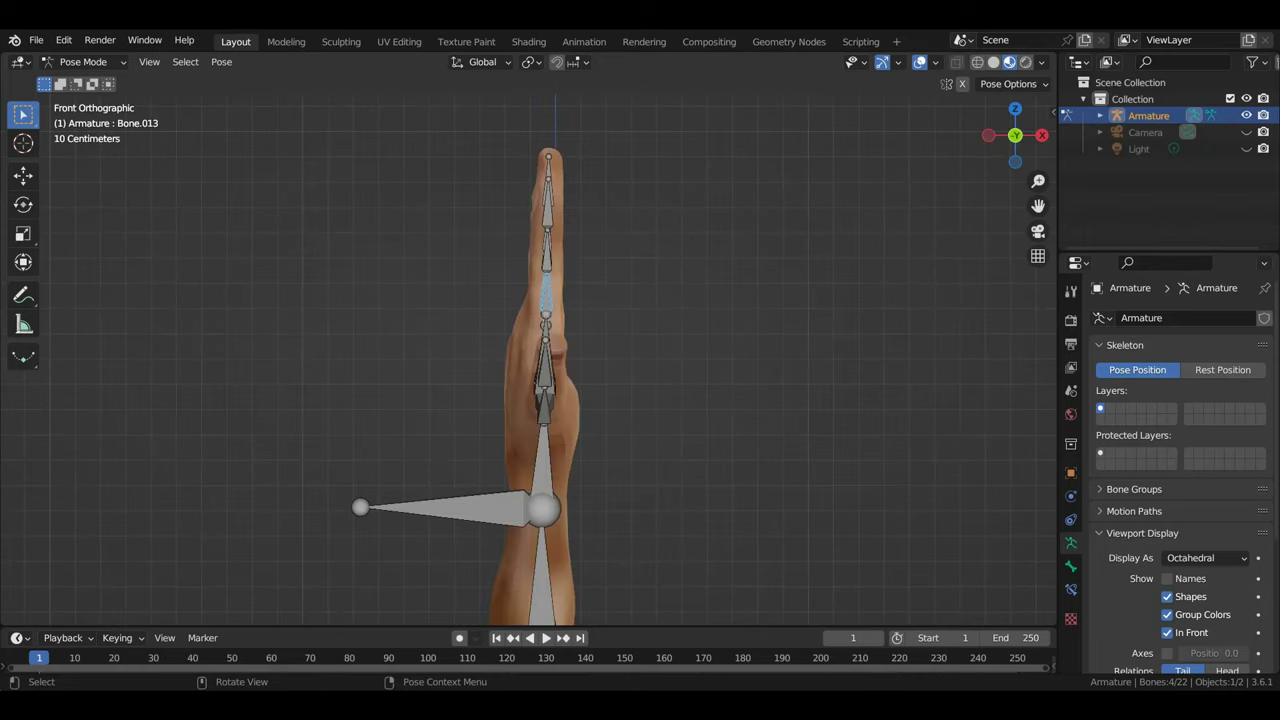
key("r")
left_click(717, 437)
Reselect the fingertip bones, including the little finger's tip, and view the hand side-on.
middle_click_drag(676, 381, 780, 374)
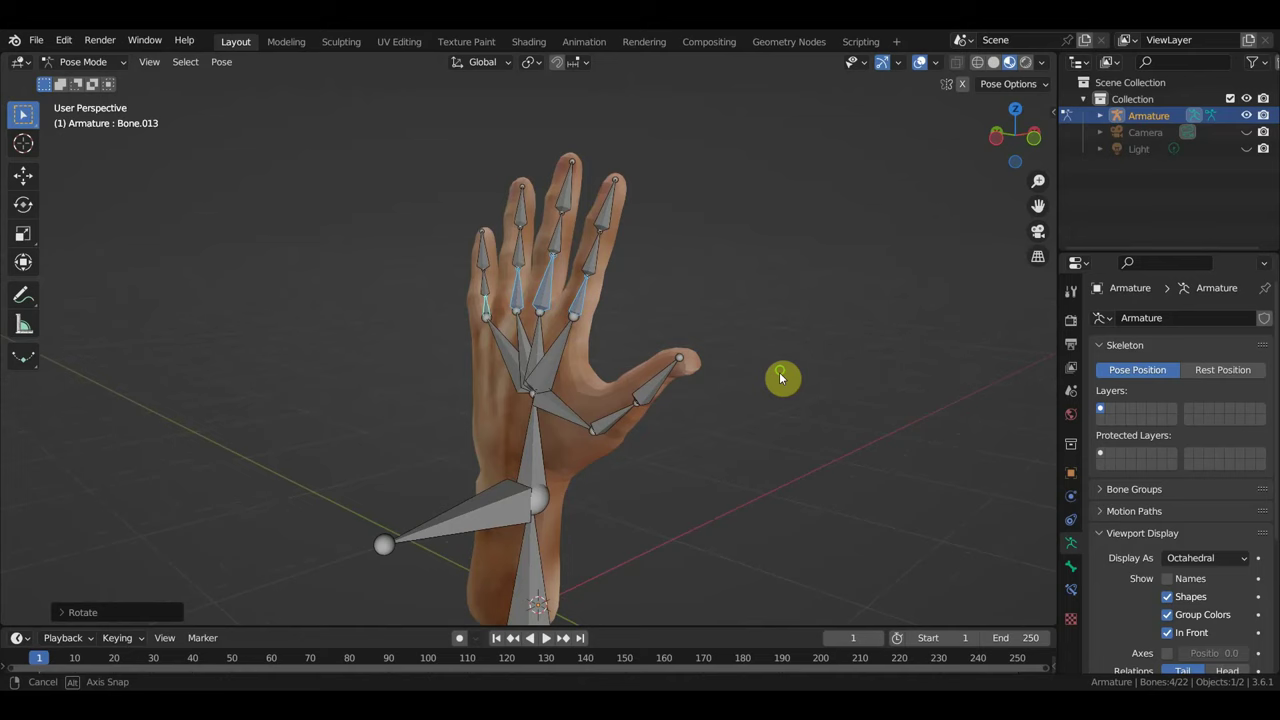
left_click(593, 263)
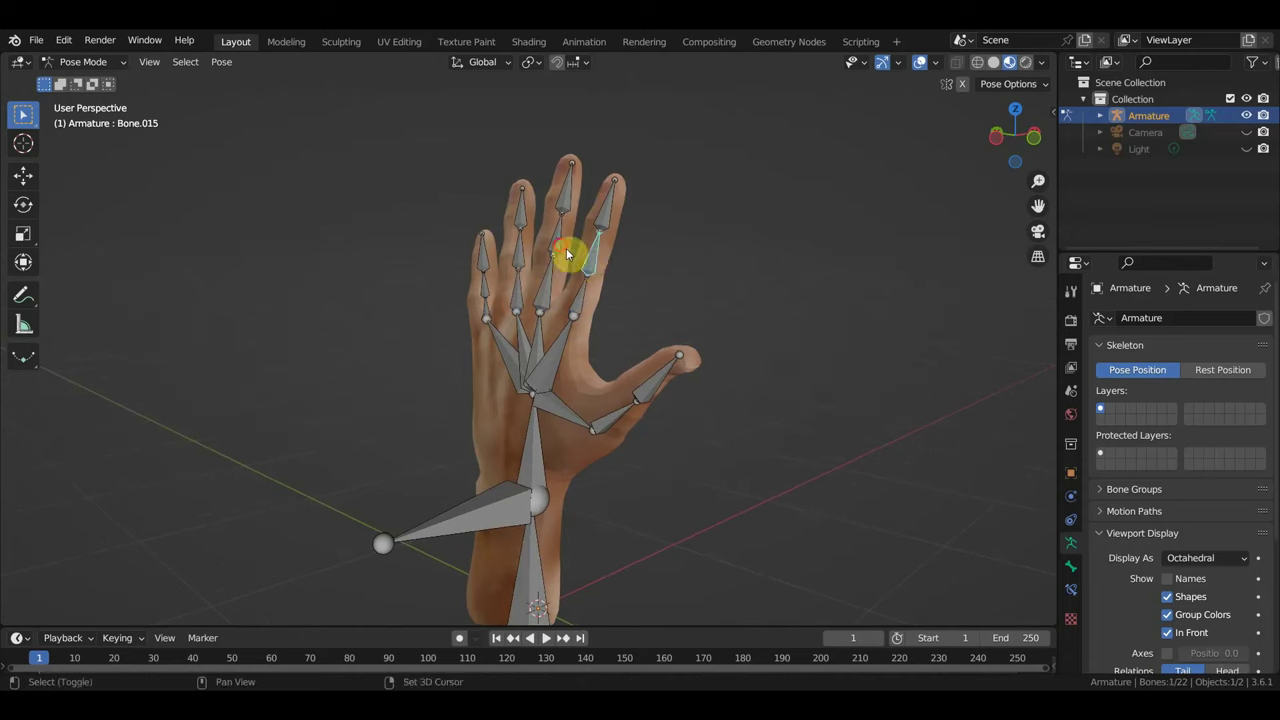
left_click(490, 259, "shift")
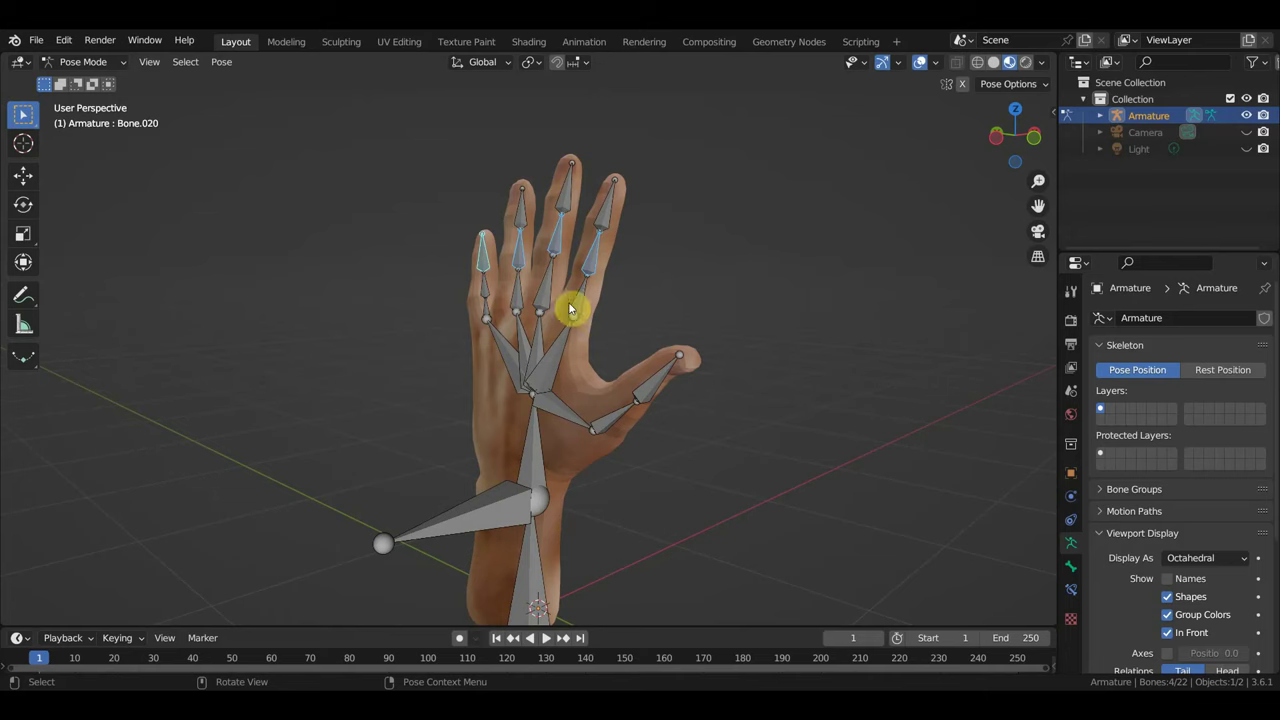
mouse_move(528, 285)
middle_mouse_down()
mouse_move(599, 287)
mouse_move(467, 310)
middle_mouse_up()
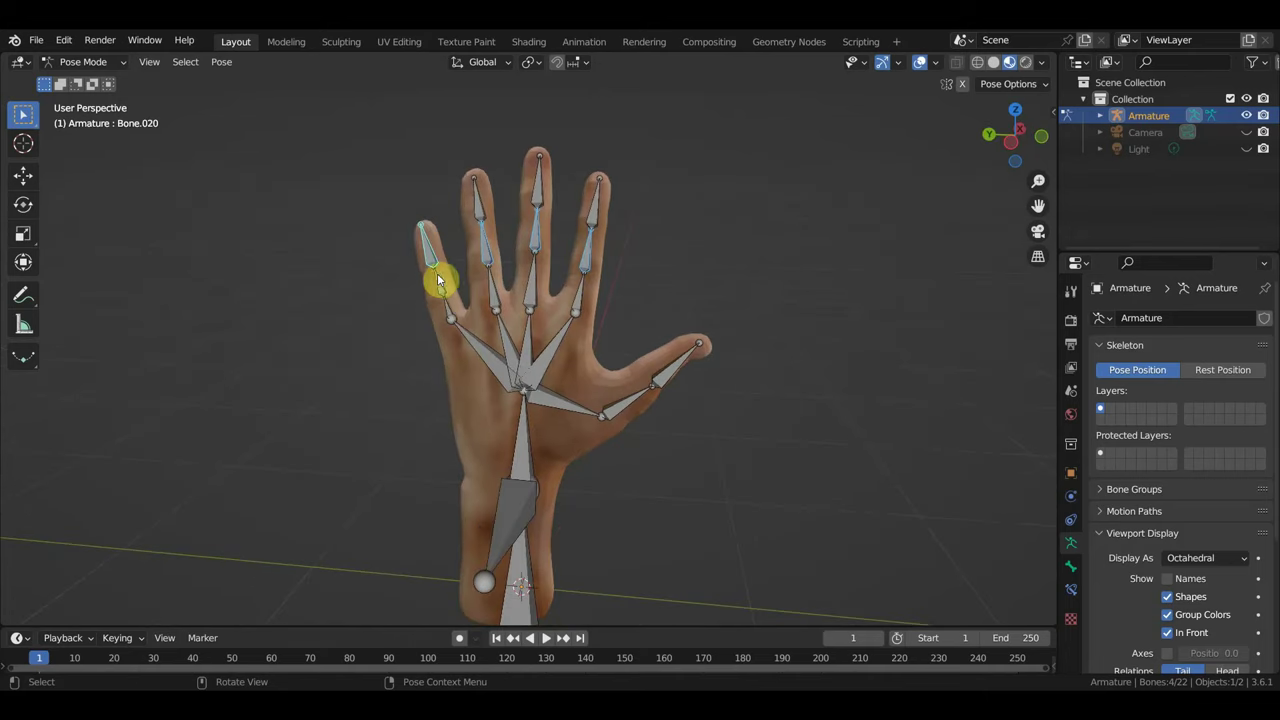
left_click(440, 290, "shift")
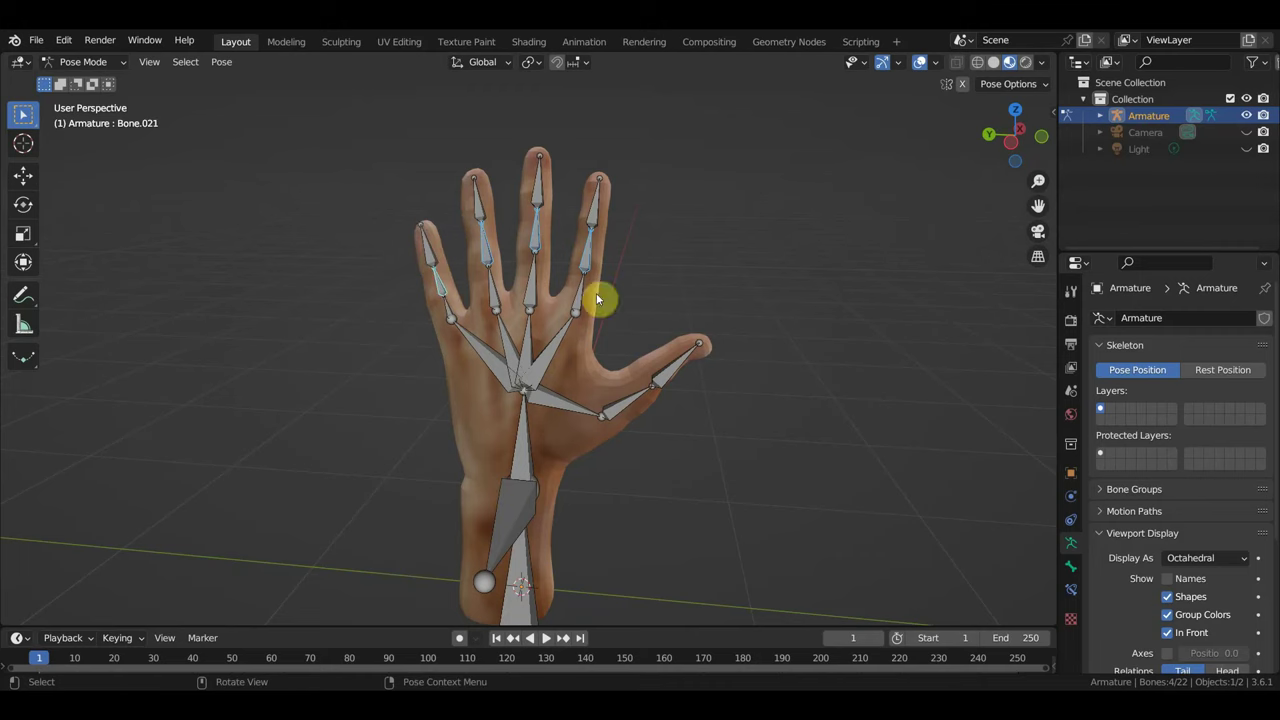
key("KP_3")
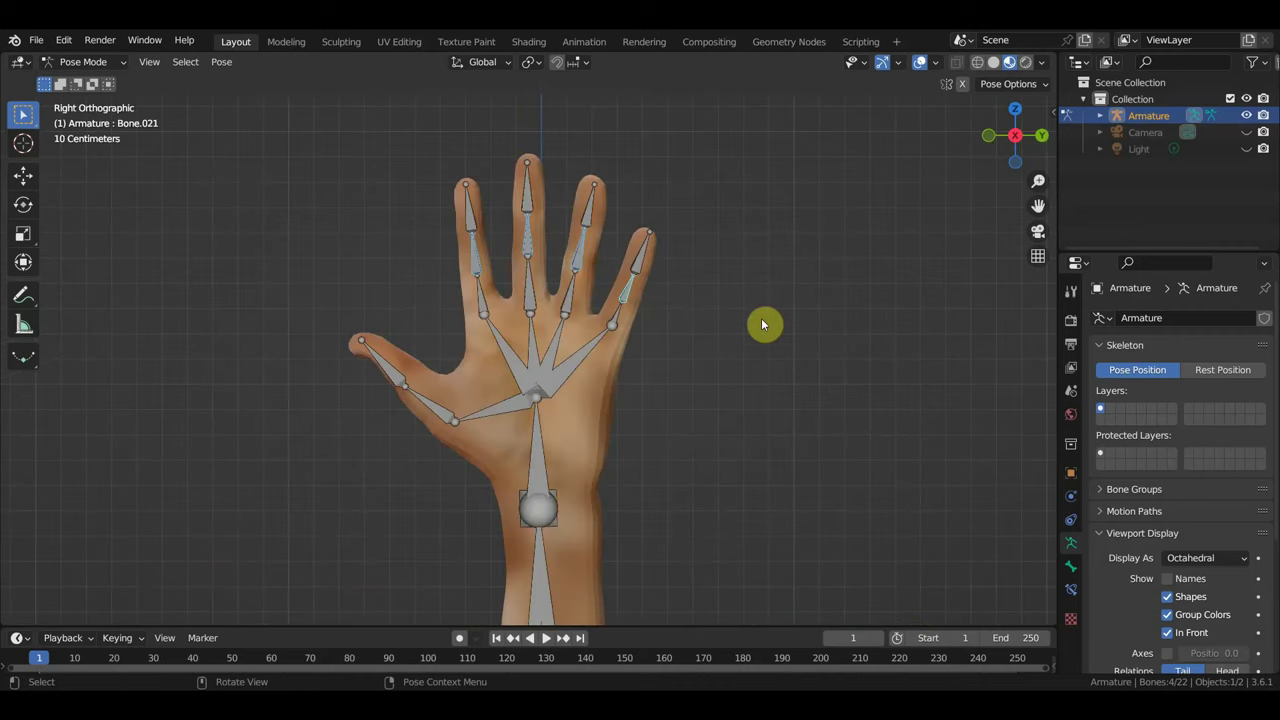
Rotate the selected fingertip bones to bend the fingertips downward.
key("KP_1")
key("r")
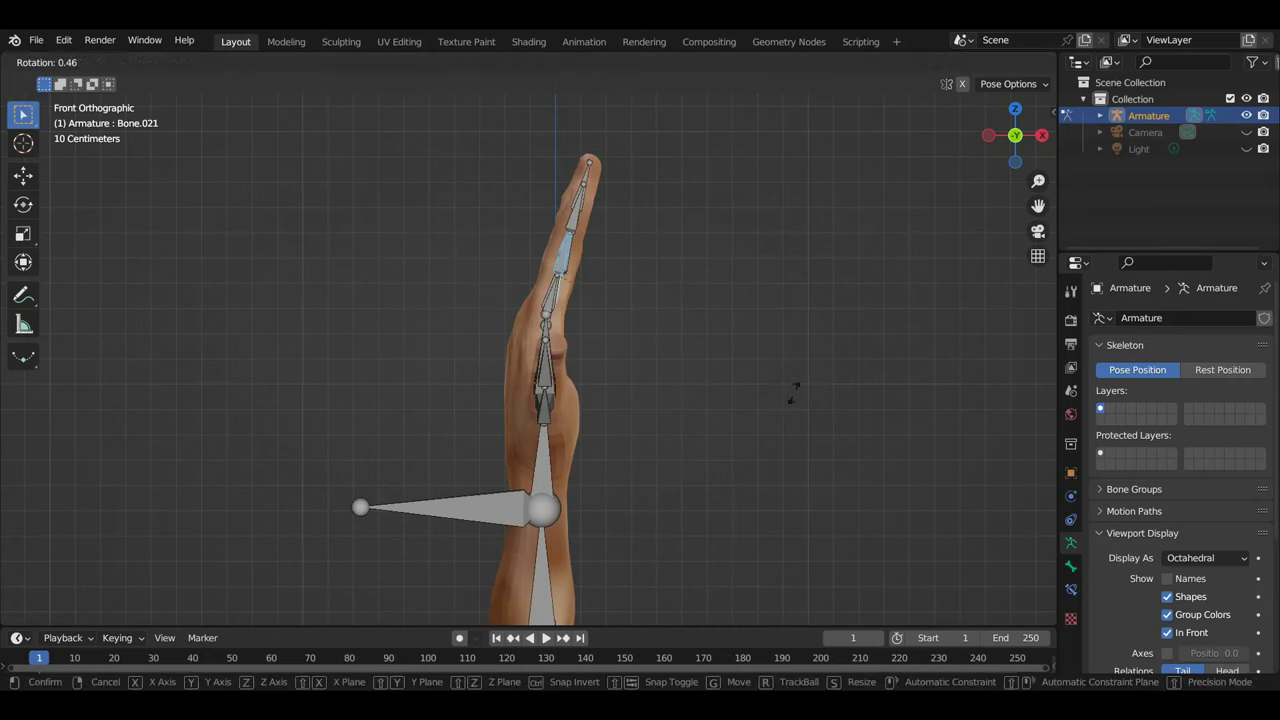
left_click(573, 451)
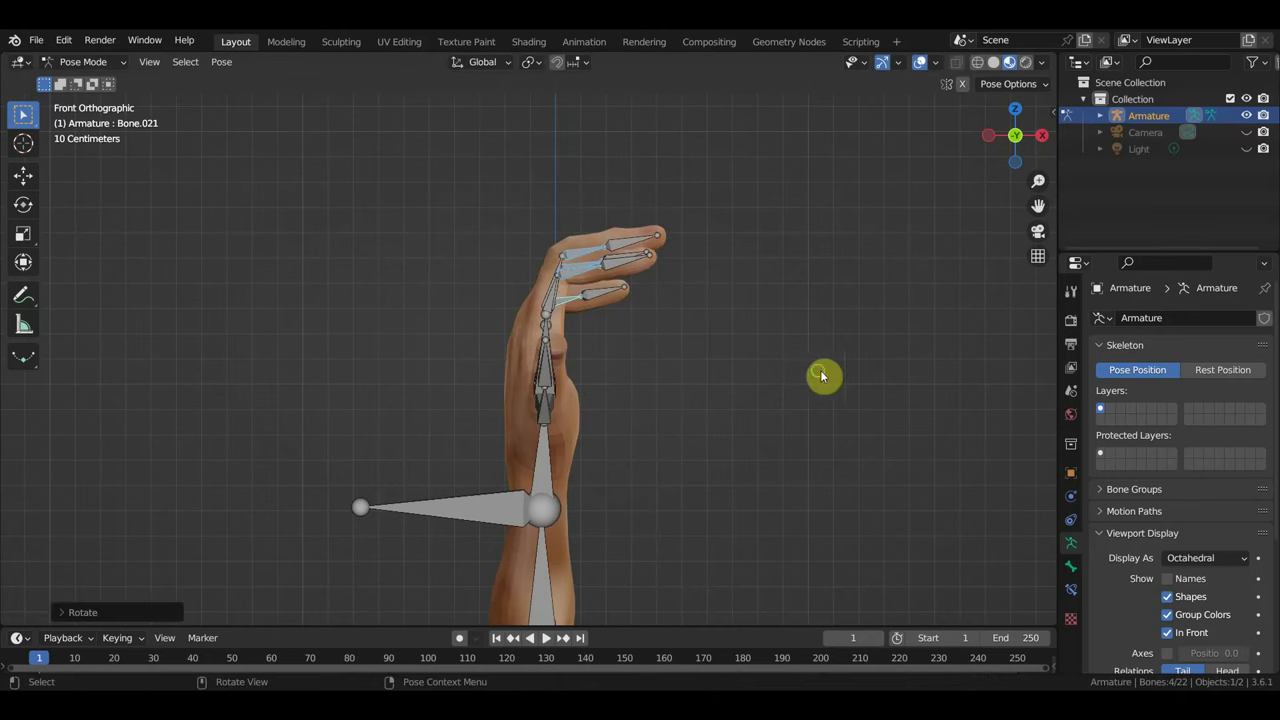
middle_click_drag(823, 374, 645, 367)
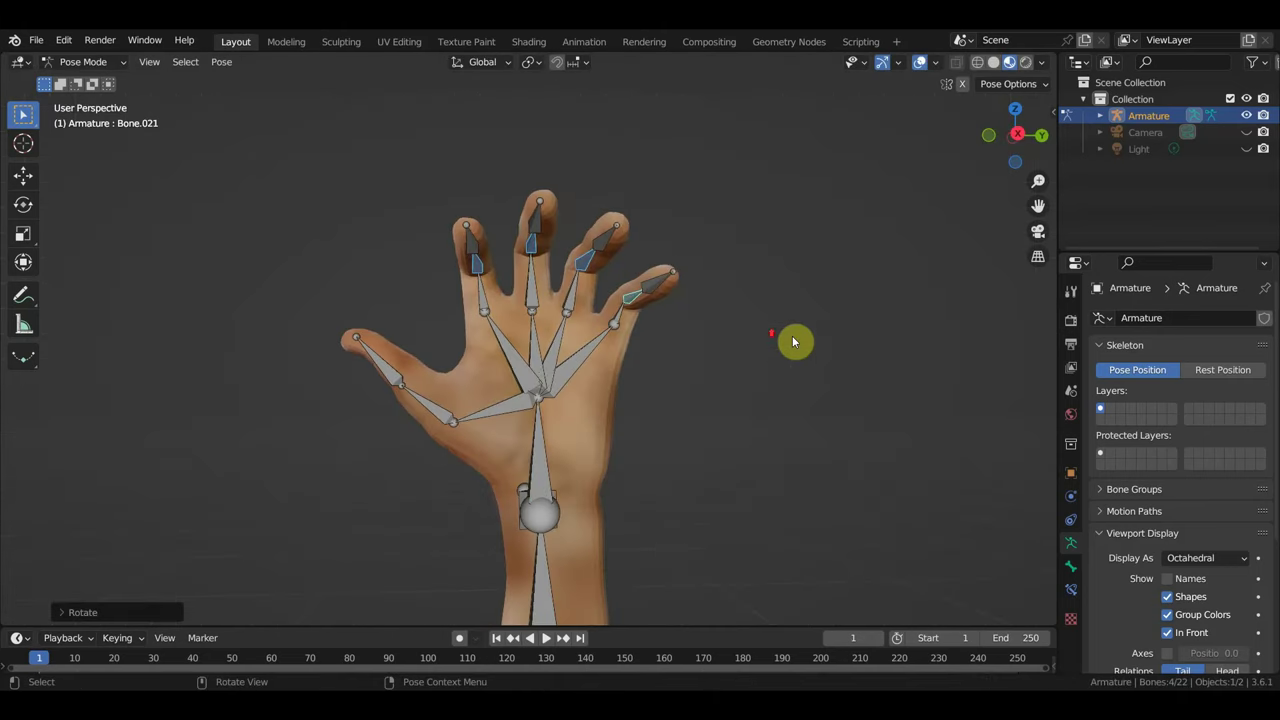
middle_click_drag(793, 342, 451, 421)
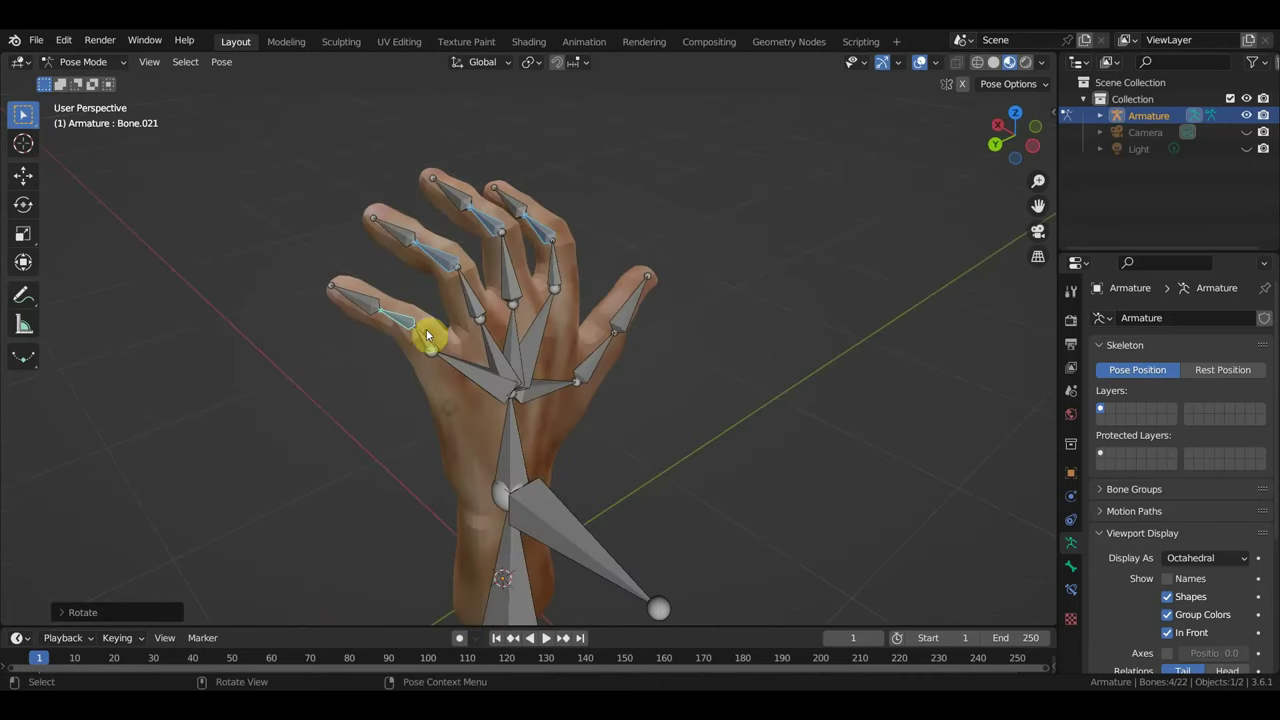
Select the little, ring and index finger middle bones and rotate them to curl further.
left_click(360, 300)
left_click(400, 234, "shift")
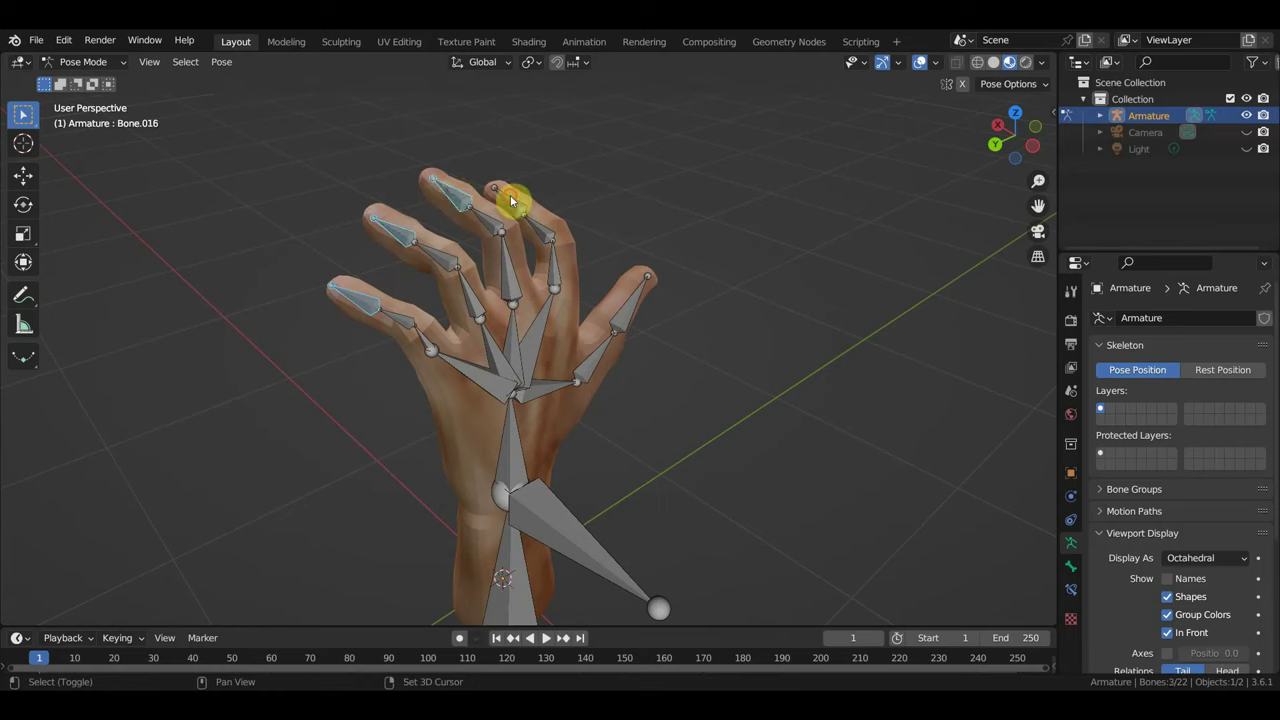
left_click(545, 216, "shift")
key("KP_1")
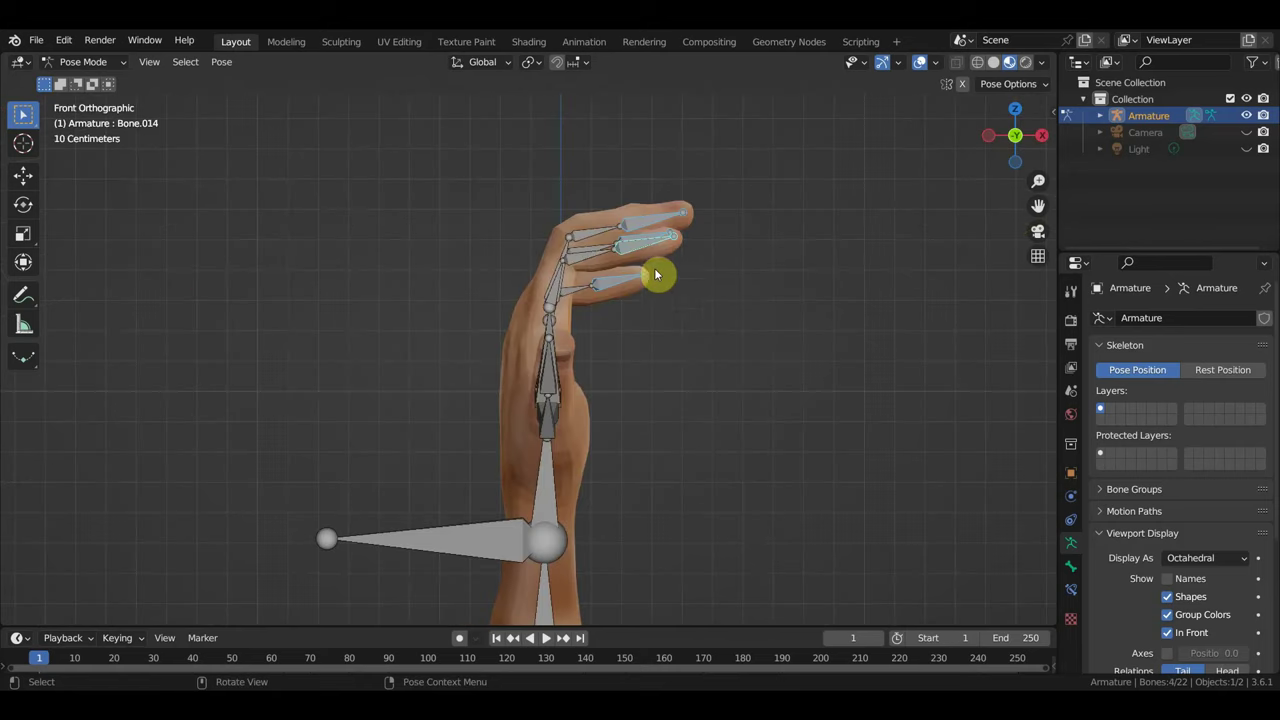
key("r")
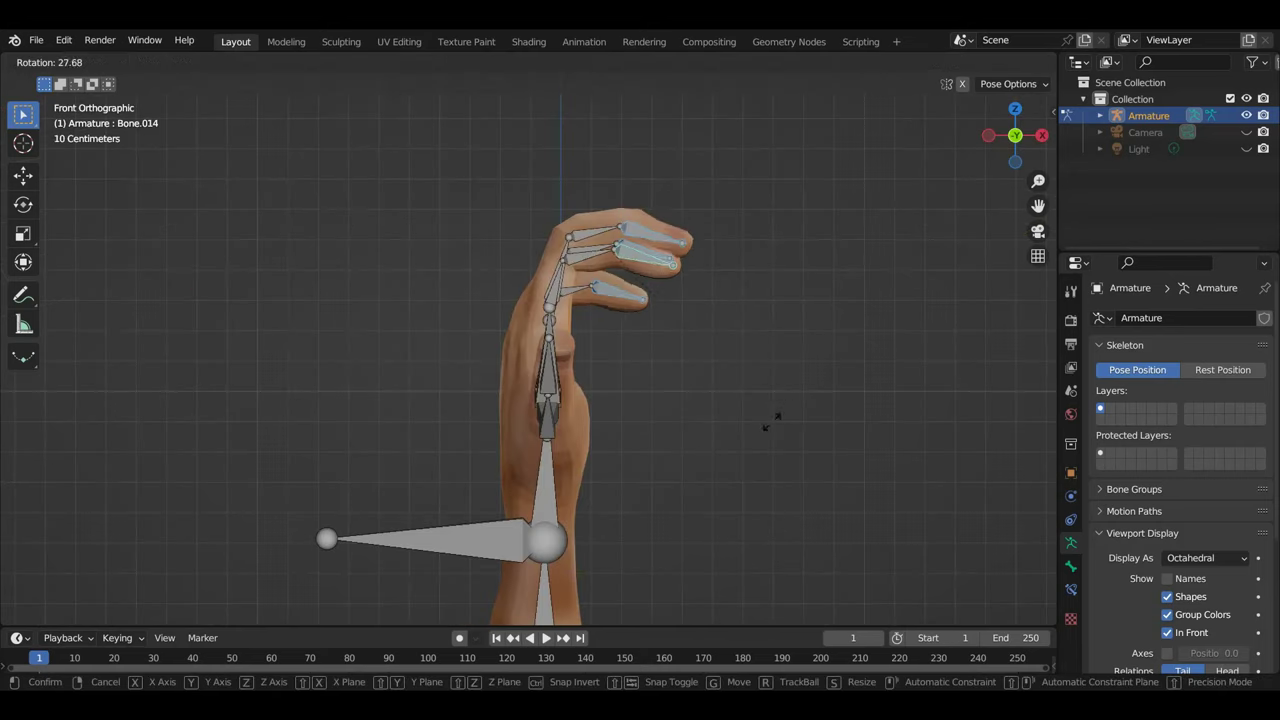
left_click(760, 436)
mouse_move(760, 436)
middle_mouse_down()
mouse_move(687, 362)
mouse_move(634, 357)
middle_mouse_up()
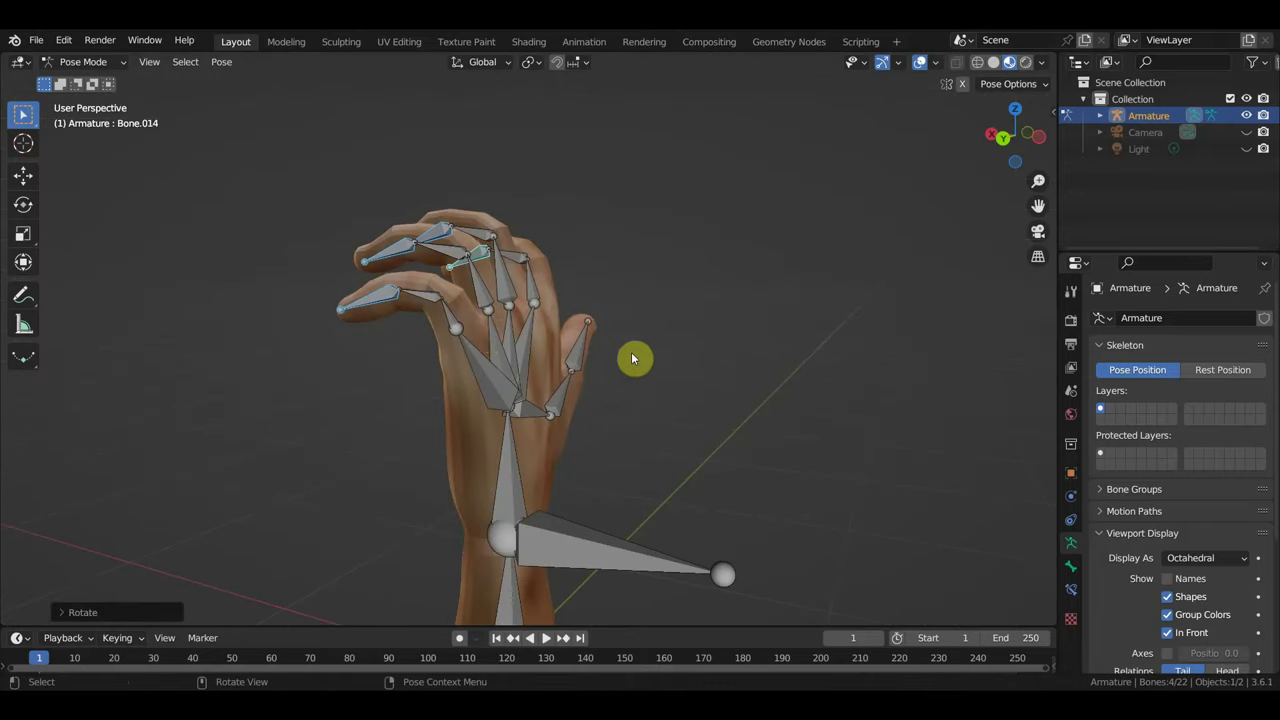
Select three finger base bones and bend the fingers down at the knuckles.
left_click(455, 316)
left_click(490, 290, "shift")
left_click(508, 286, "shift")
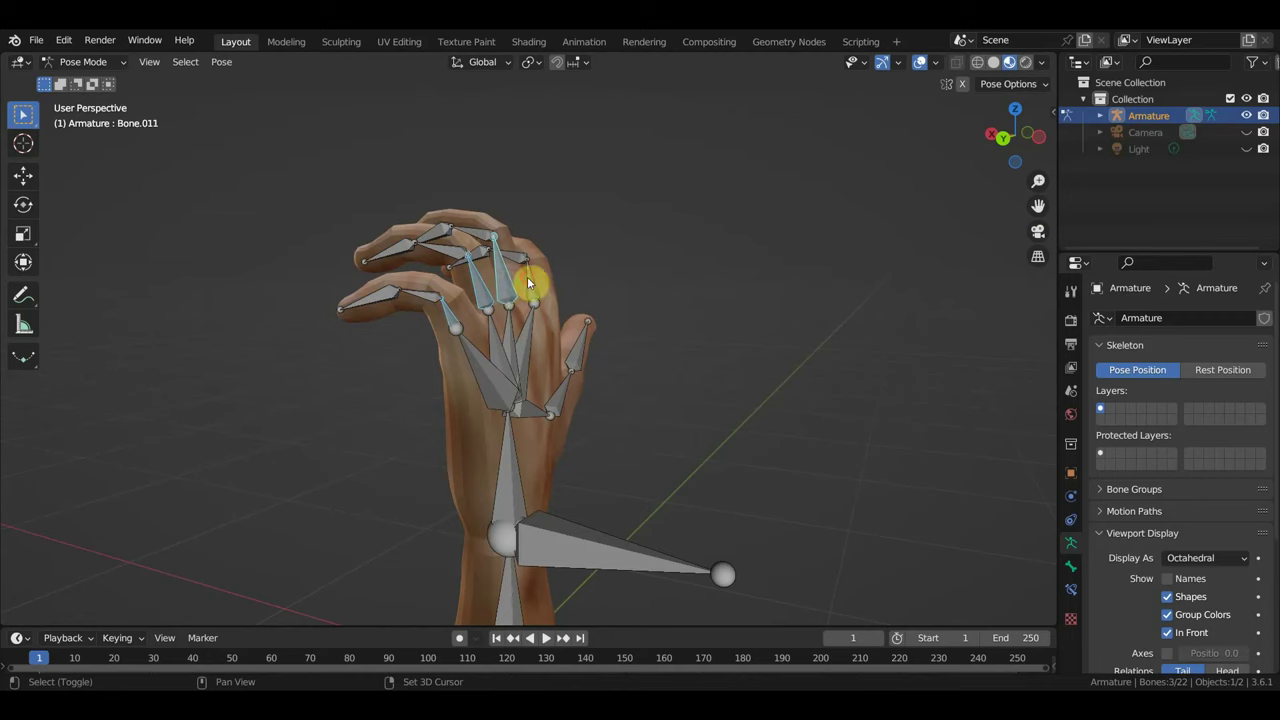
mouse_move(527, 276)
middle_mouse_down()
mouse_move(758, 298)
mouse_move(746, 288)
middle_mouse_up()
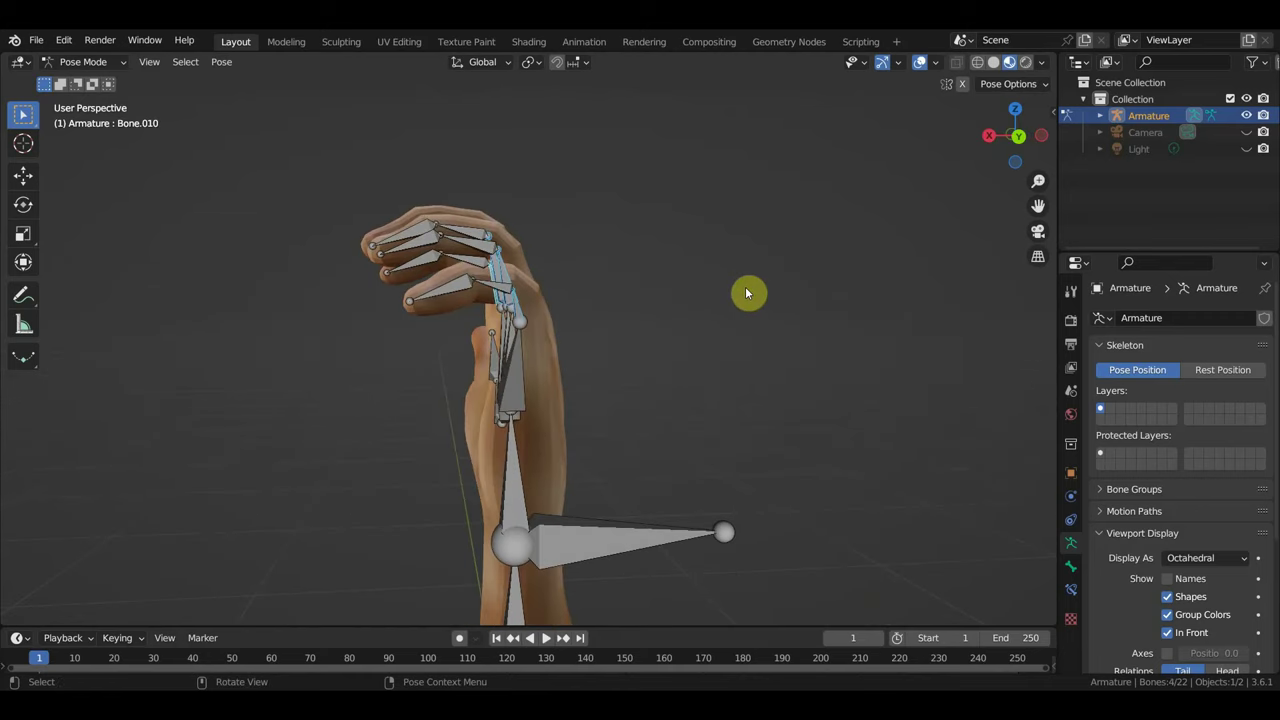
key("r")
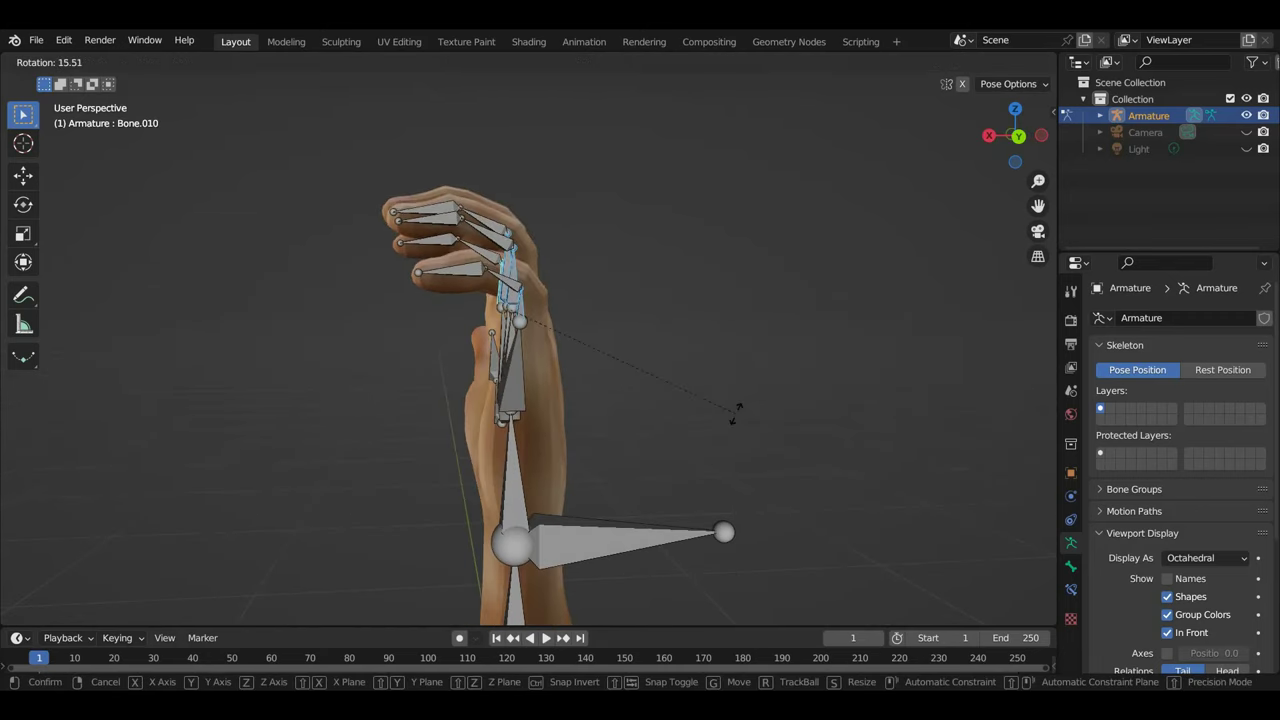
left_click(736, 411)
mouse_move(736, 410)
middle_mouse_down()
mouse_move(566, 420)
mouse_move(400, 400)
mouse_move(318, 408)
mouse_move(604, 366)
middle_mouse_up()
Lower one finger at the knuckle and adjust the middle finger's base bone angle.
left_click(553, 285)
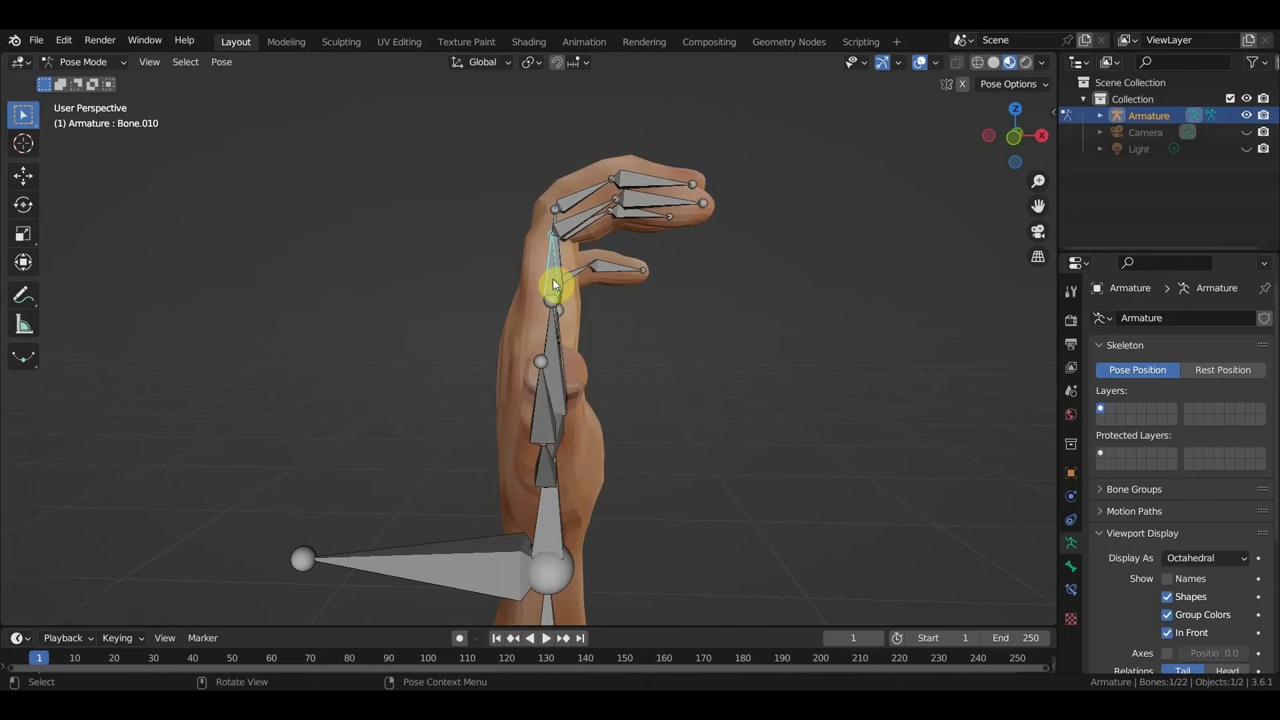
key("KP_1")
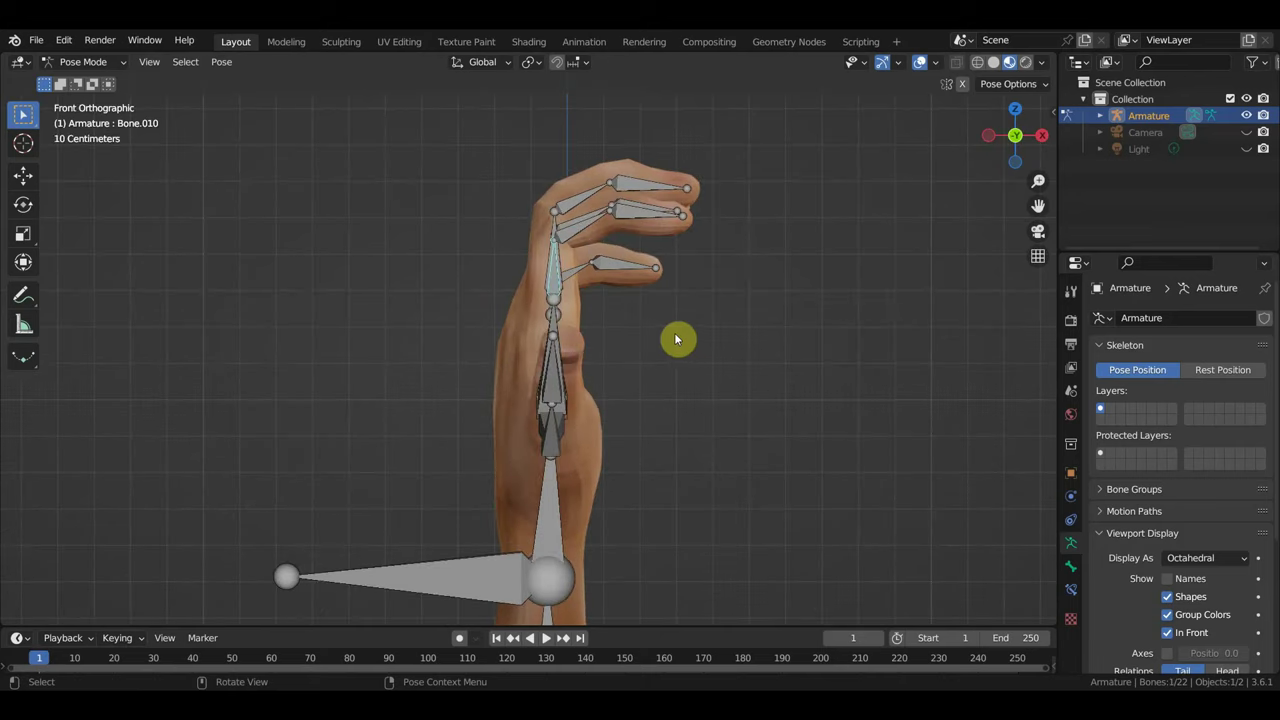
key("r")
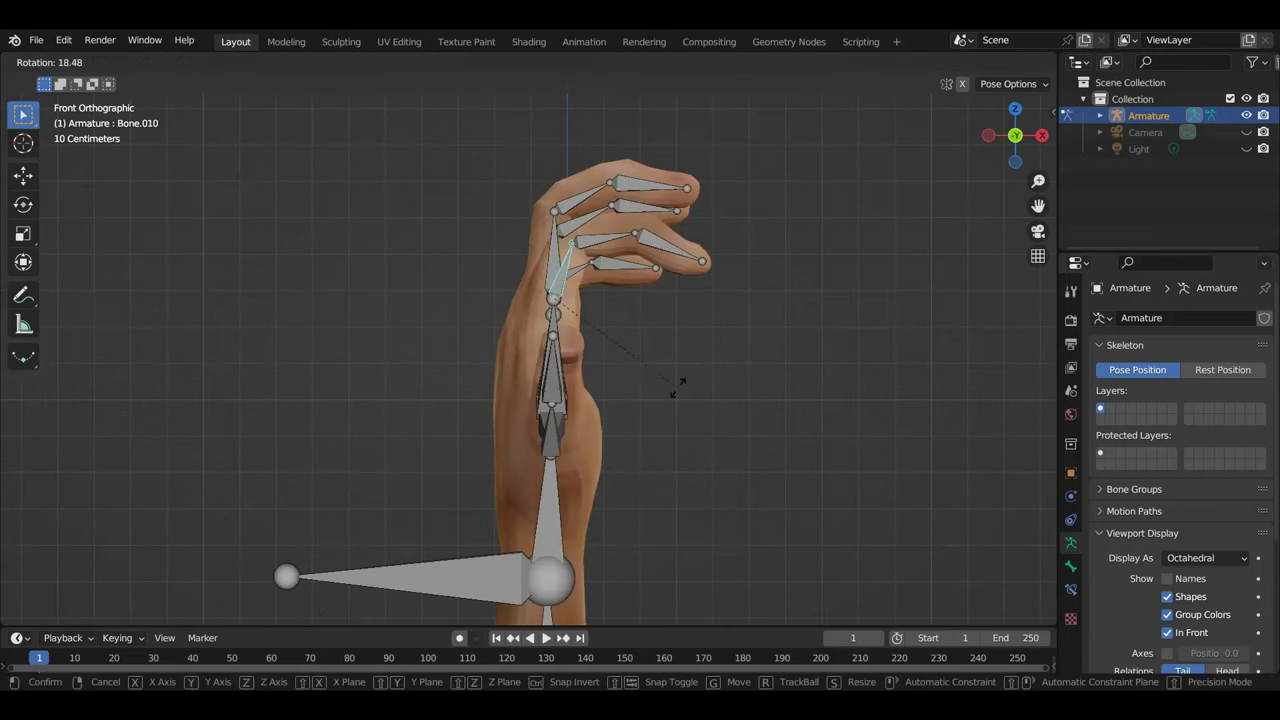
left_click(677, 397)
left_click(560, 222)
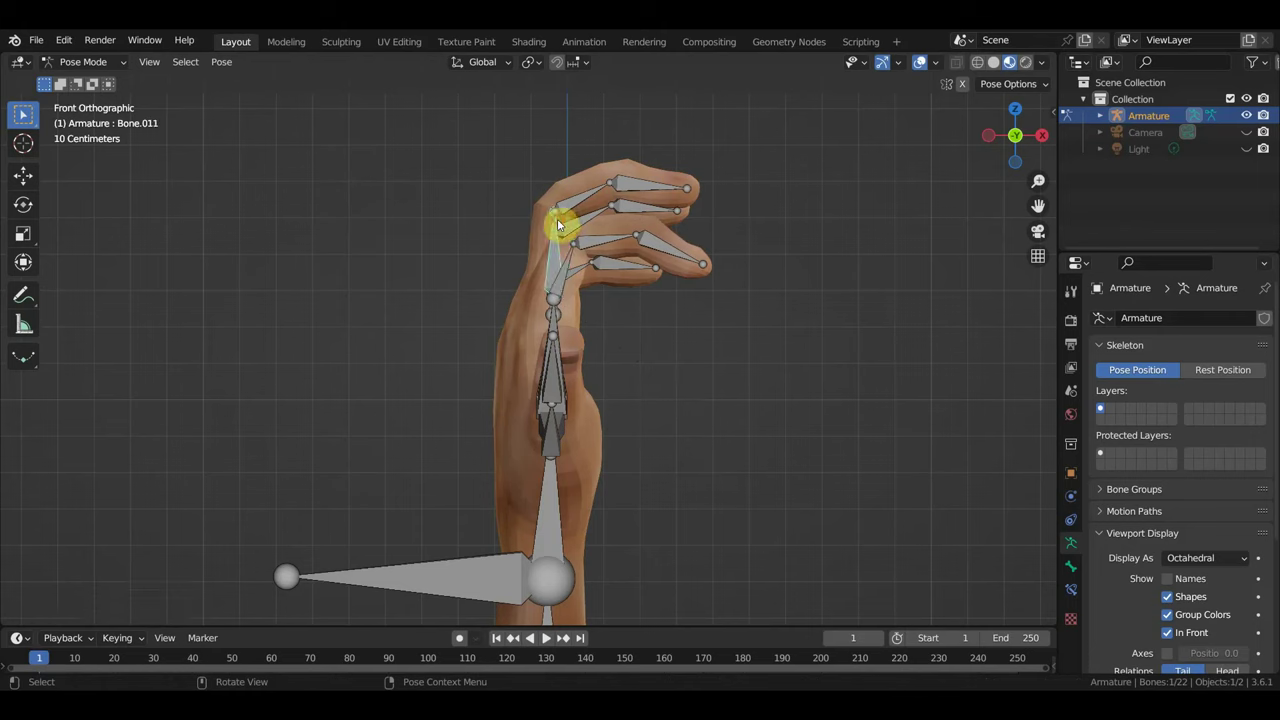
left_click(617, 251, "shift")
key("r")
left_click(625, 267)
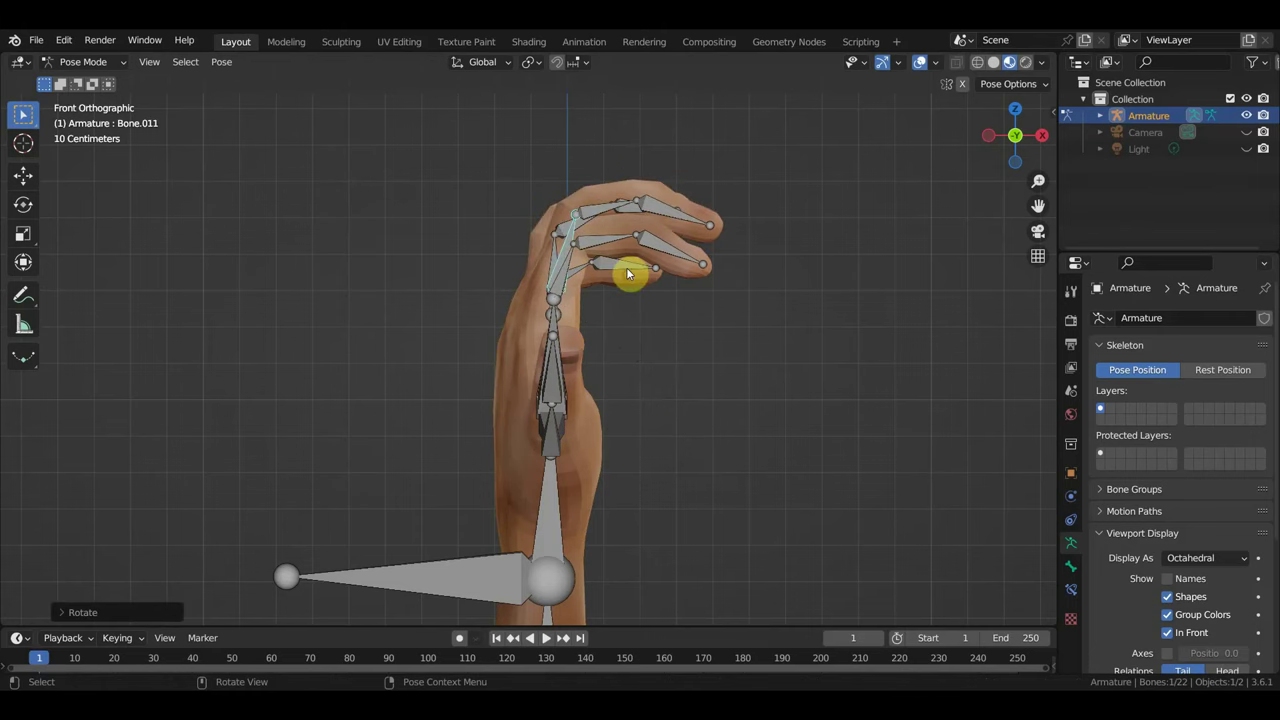
Fine-tune the lower, ring and middle finger base bone rotations.
left_click(566, 278)
key("r")
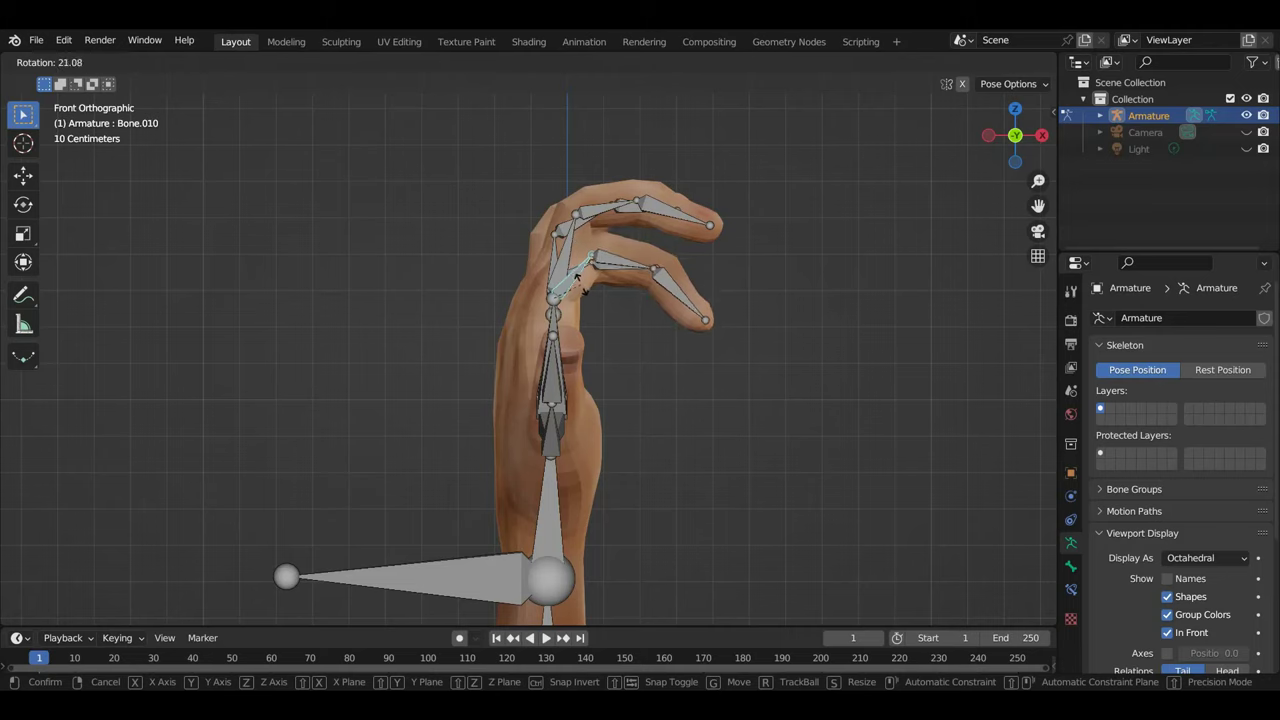
left_click(584, 288)
mouse_move(794, 291)
middle_mouse_down()
mouse_move(786, 254)
mouse_move(763, 380)
middle_mouse_up()
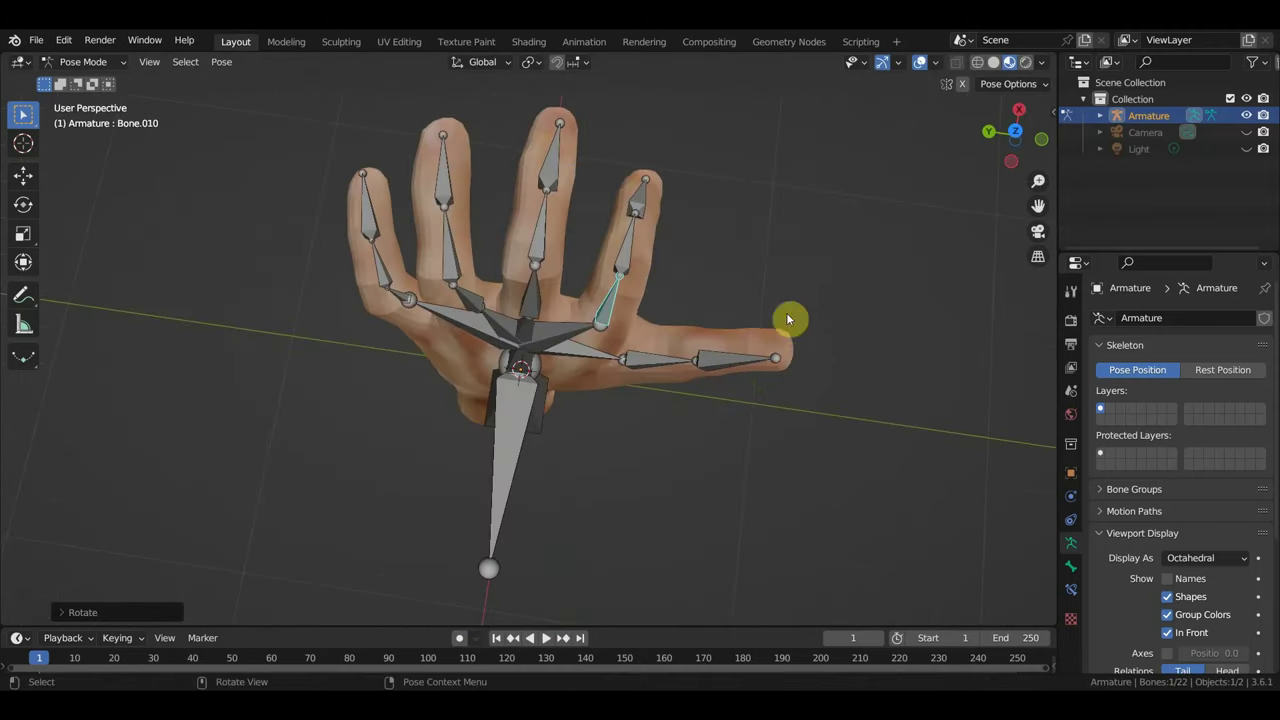
key("r")
left_click(778, 278)
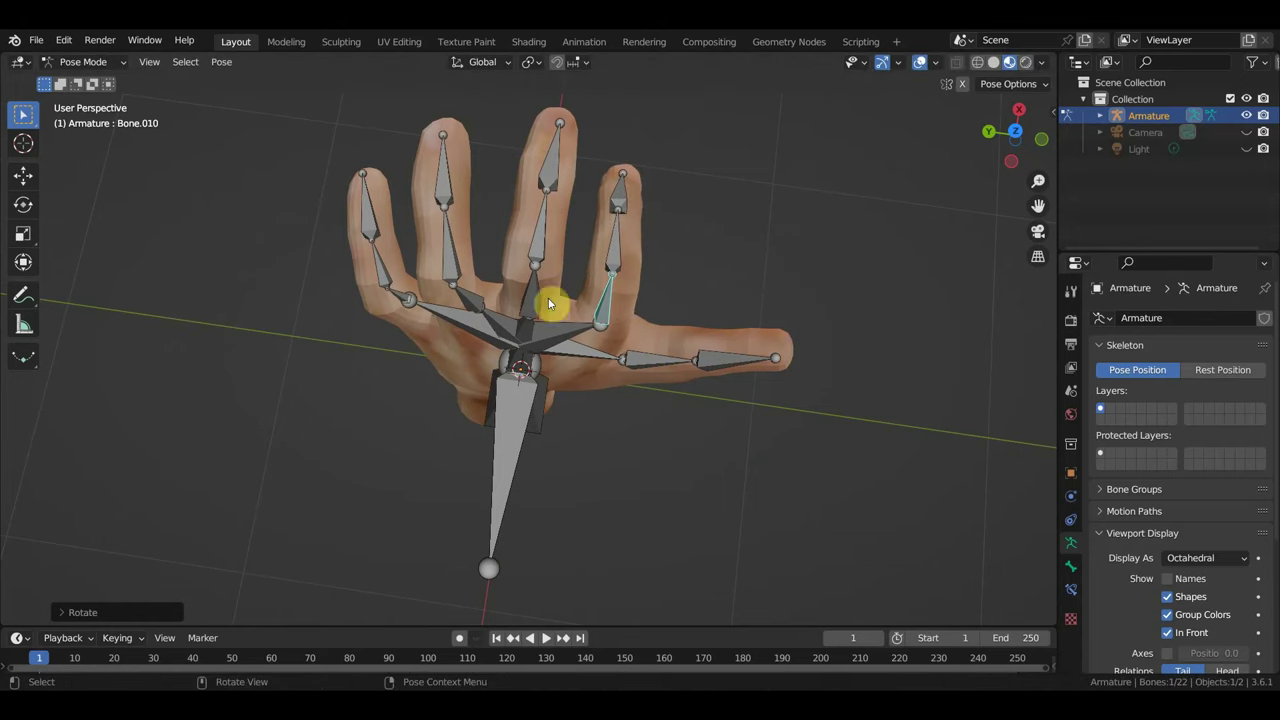
left_click(549, 304)
key("r")
left_click(531, 294)
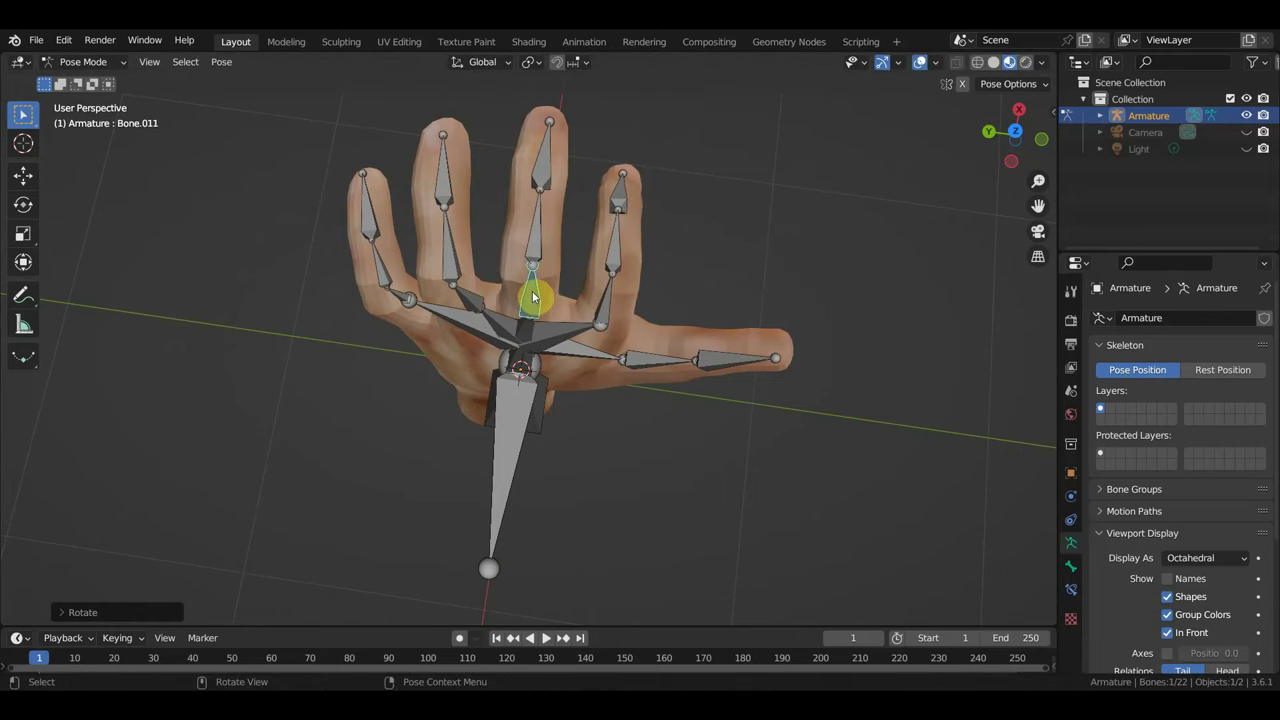
Adjust the index, middle and ring finger base bones from a frontal view.
middle_click_drag(523, 277, 548, 186)
left_click(478, 264)
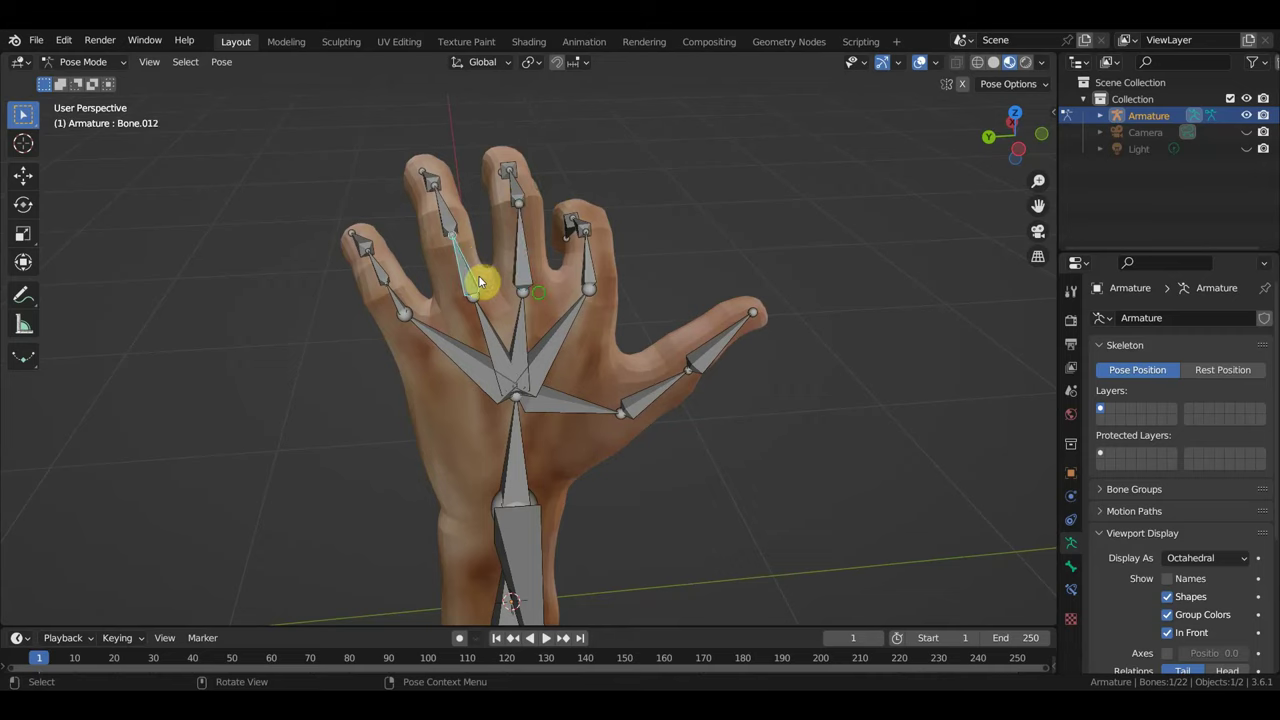
middle_click_drag(480, 283, 524, 285)
key("r")
left_click(536, 293)
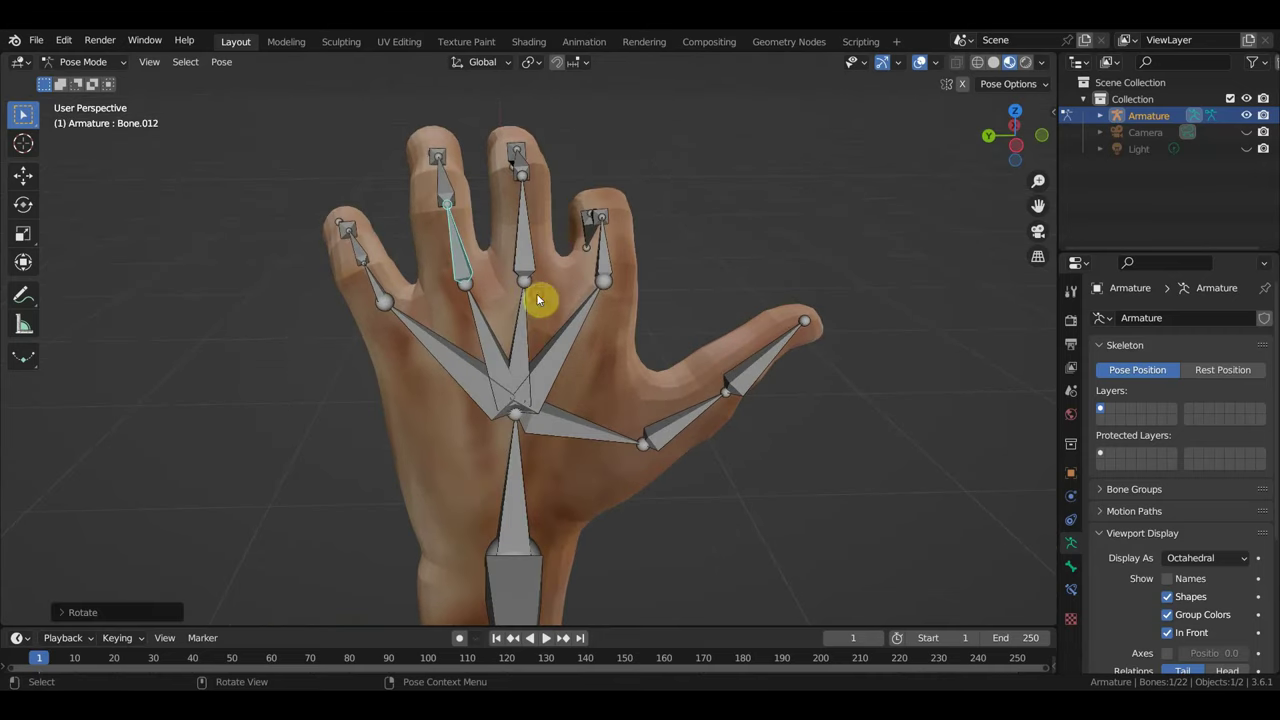
left_click(531, 266)
key("r")
left_click(592, 272)
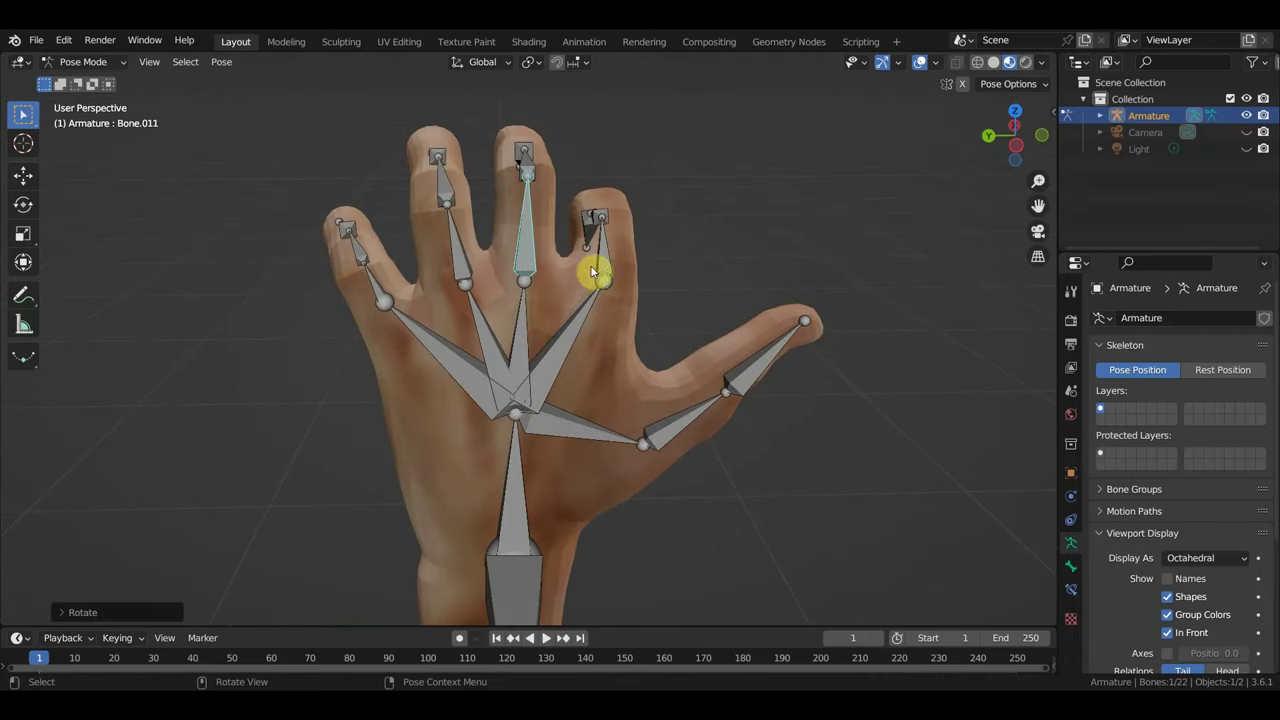
middle_click_drag(625, 268, 680, 280)
left_click(606, 255)
key("r")
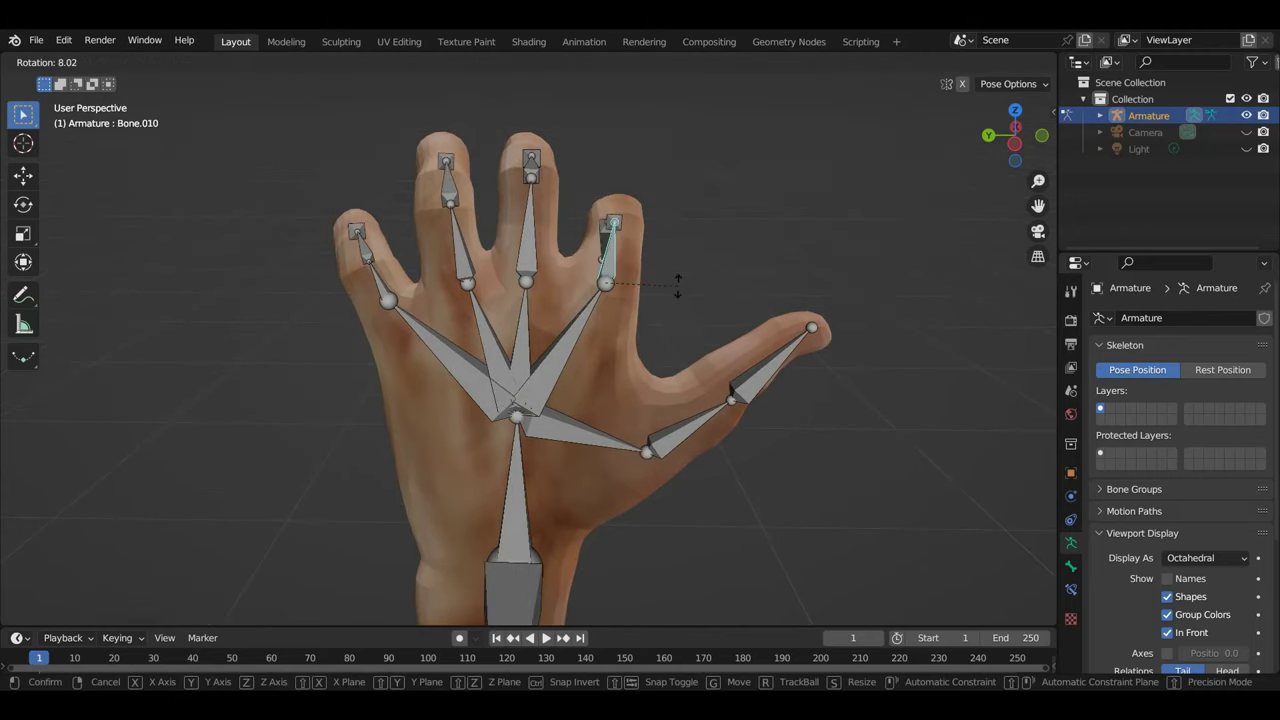
left_click(678, 292)
Rotate the ring finger's palm bone to spread it and rotate the pinky bone.
left_click(584, 326)
key("r")
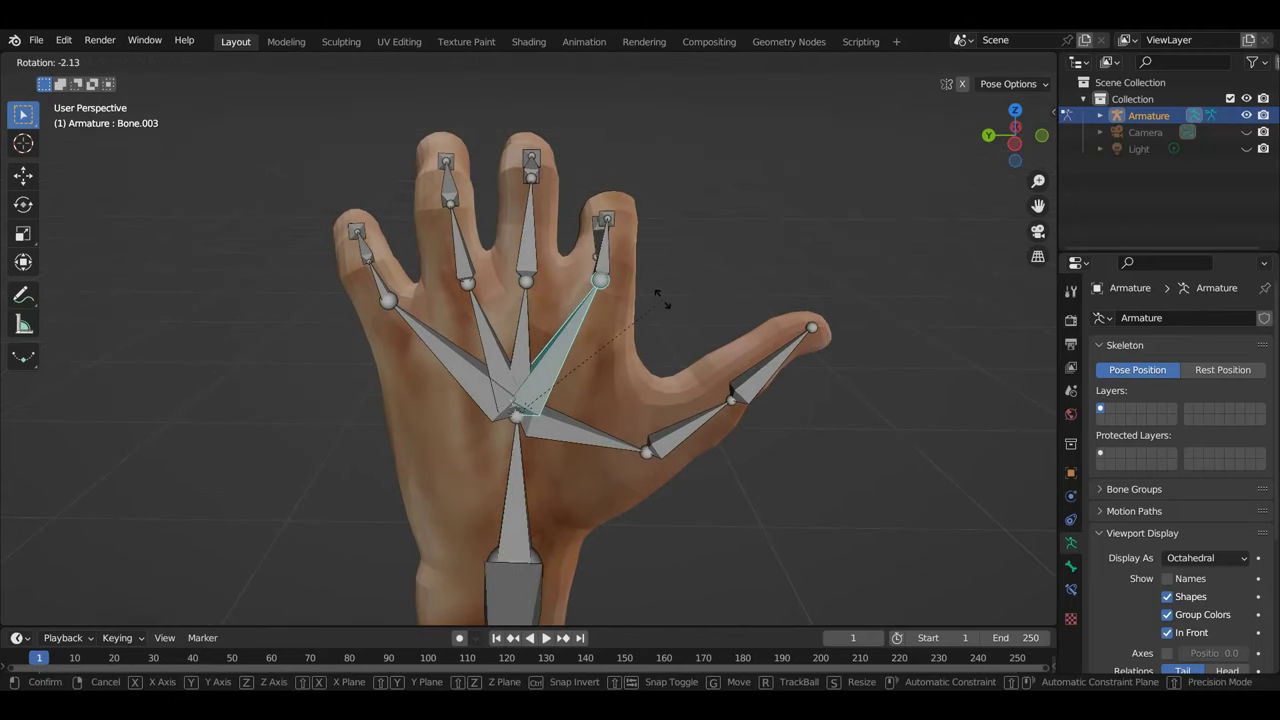
left_click(663, 305)
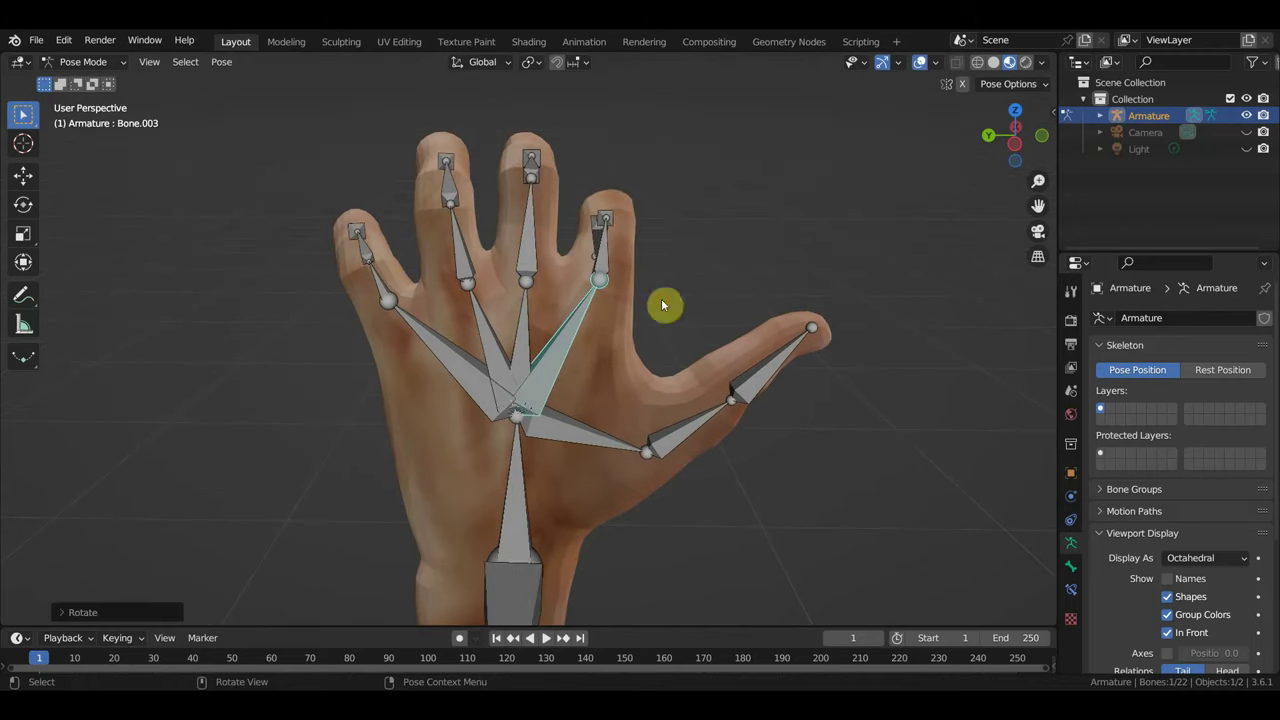
left_click(378, 283)
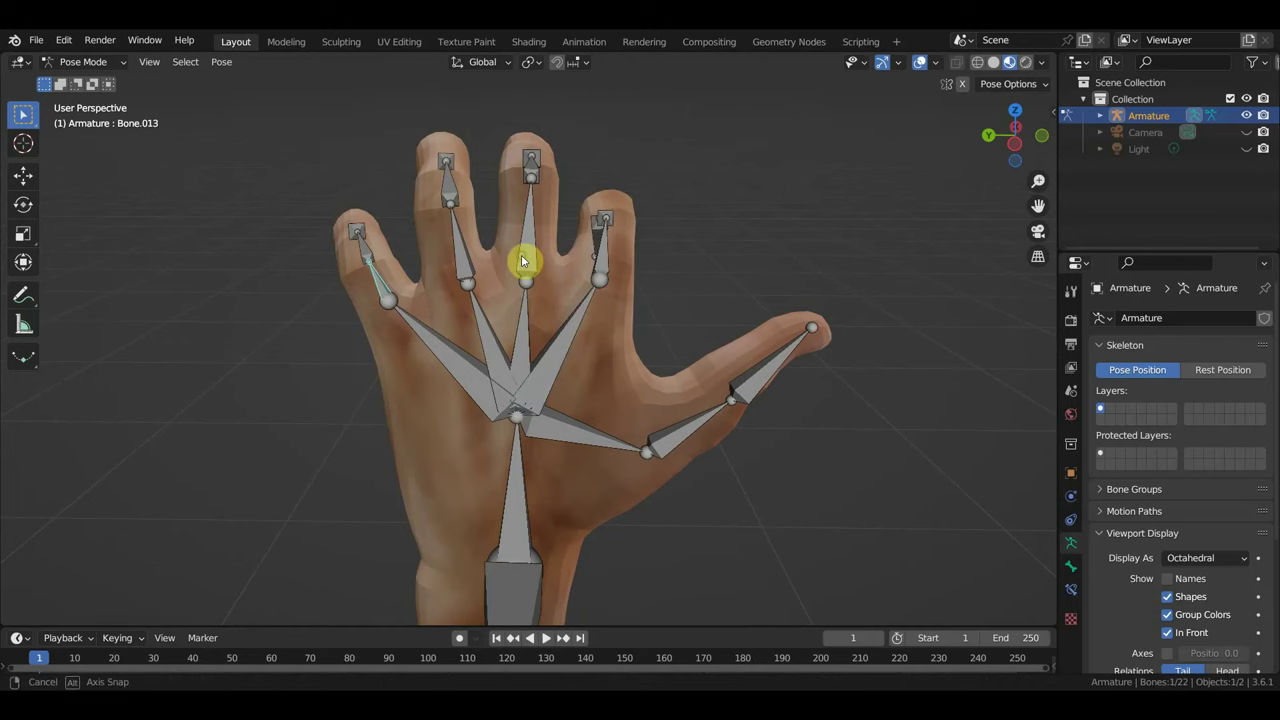
key("r")
left_click(529, 298)
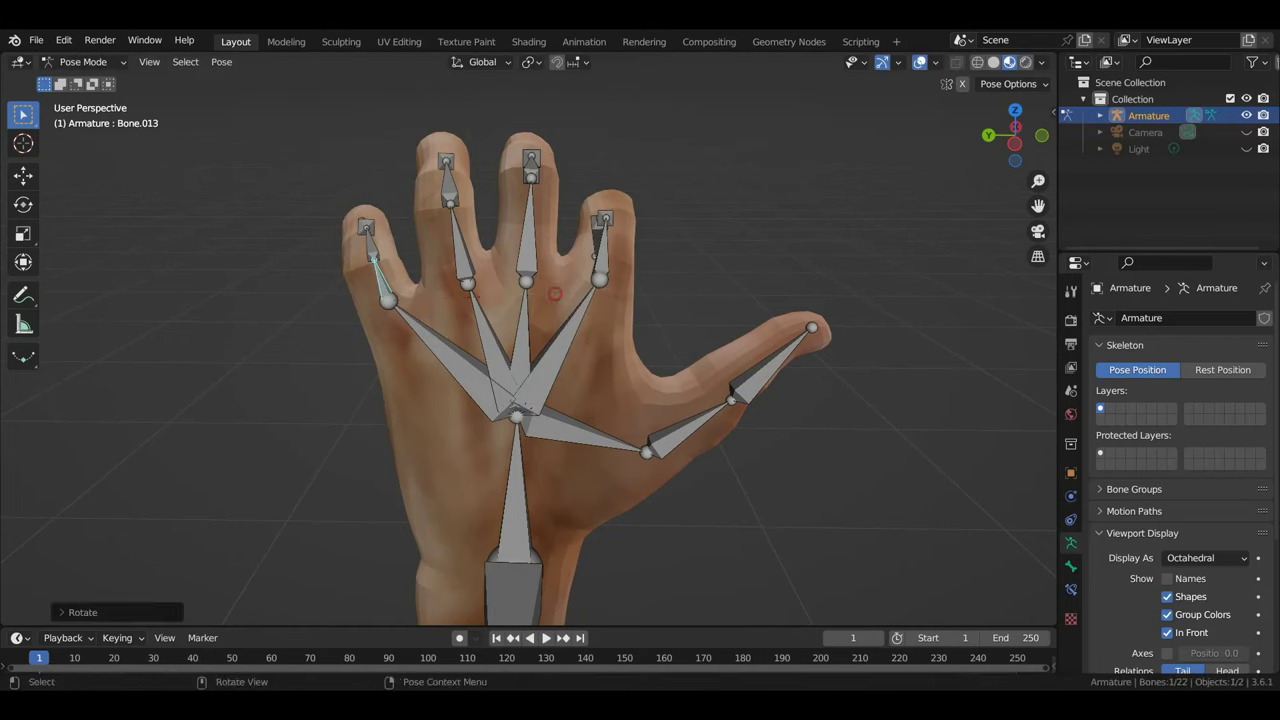
mouse_move(529, 298)
middle_mouse_down()
mouse_move(728, 283)
mouse_move(494, 287)
mouse_move(617, 274)
mouse_move(569, 291)
middle_mouse_up()
Curl the fingers inward via Bone.011, inspect the pose, and select the thumb-tip bone.
left_click(565, 242)
mouse_move(565, 242)
middle_mouse_down()
mouse_move(606, 275)
mouse_move(591, 271)
middle_mouse_up()
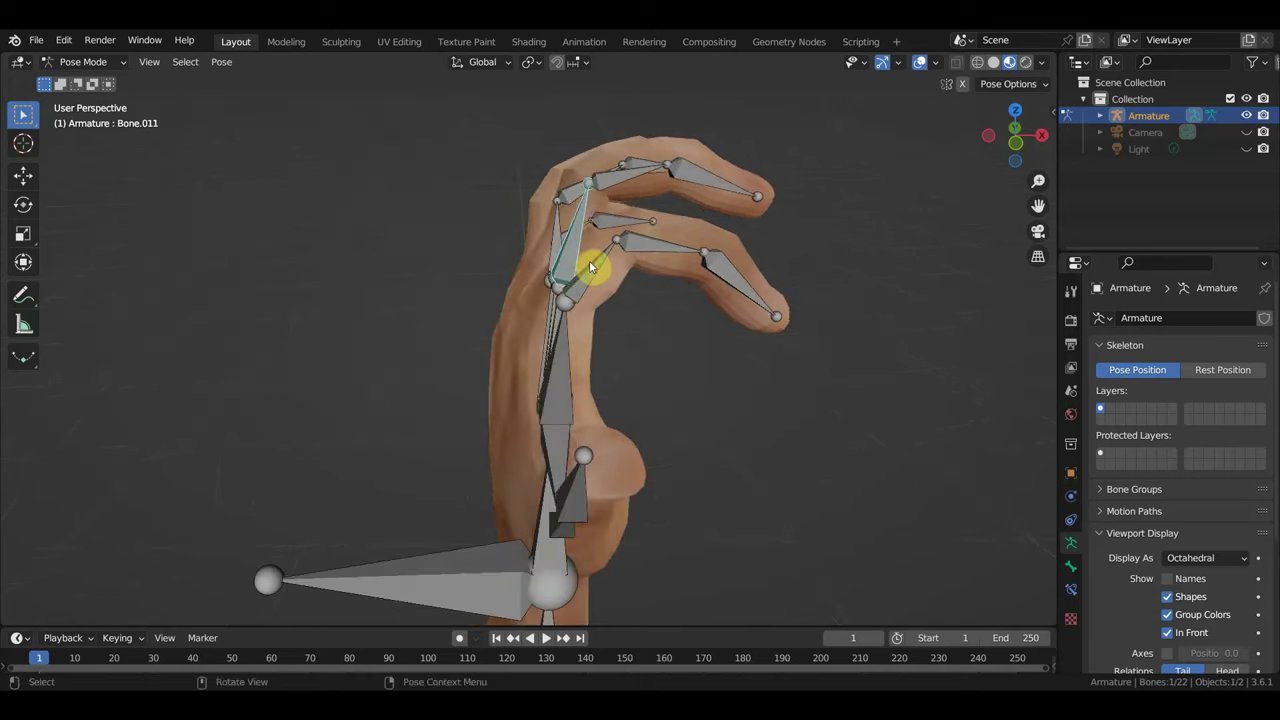
key("r")
left_click(665, 313)
mouse_move(665, 313)
middle_mouse_down()
mouse_move(864, 294)
mouse_move(569, 262)
mouse_move(626, 263)
mouse_move(157, 266)
mouse_move(314, 229)
mouse_move(549, 225)
middle_mouse_up()
mouse_move(670, 249)
middle_mouse_down()
mouse_move(694, 306)
mouse_move(666, 309)
mouse_move(730, 283)
mouse_move(666, 246)
mouse_move(620, 257)
mouse_move(615, 242)
mouse_move(660, 246)
mouse_move(684, 332)
mouse_move(714, 320)
mouse_move(694, 214)
mouse_move(613, 202)
middle_mouse_up()
mouse_move(471, 334)
middle_mouse_down()
mouse_move(357, 388)
mouse_move(406, 406)
middle_mouse_up()
left_click(311, 394)
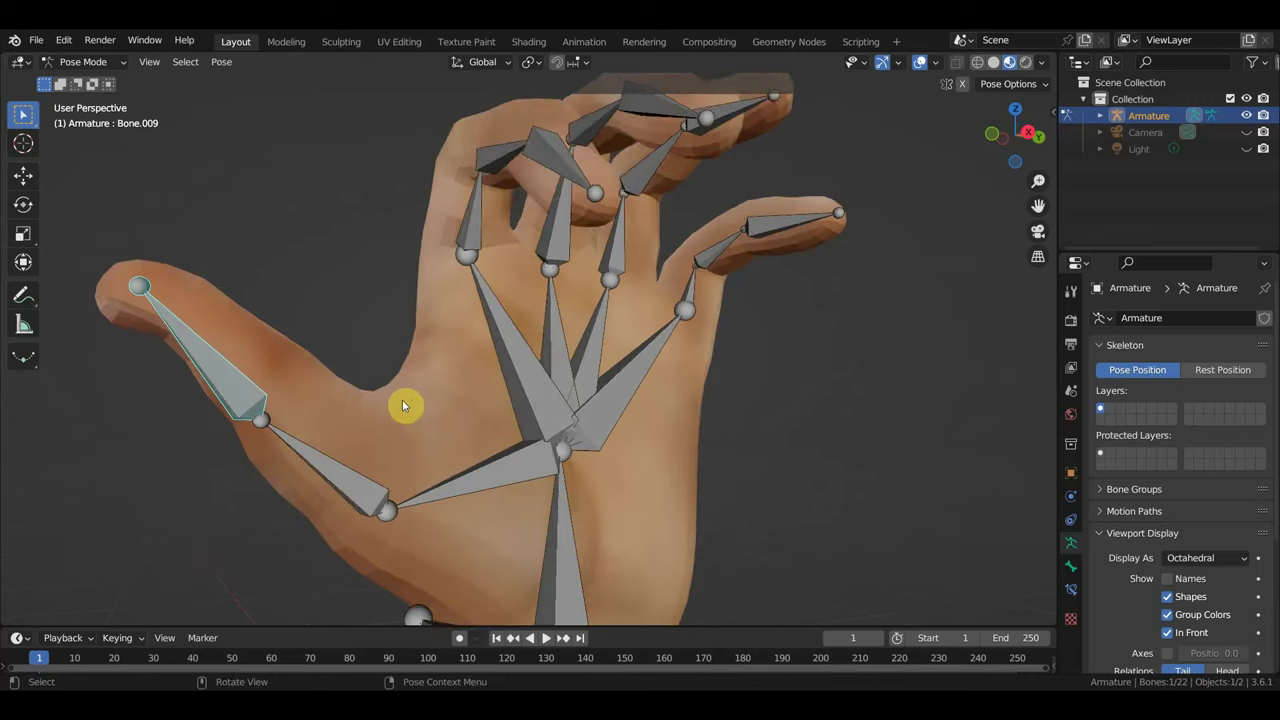
In top view, rotate the lower finger bone Bone.007 in three small increments to bend it.
left_click(491, 487)
key("KP_7")
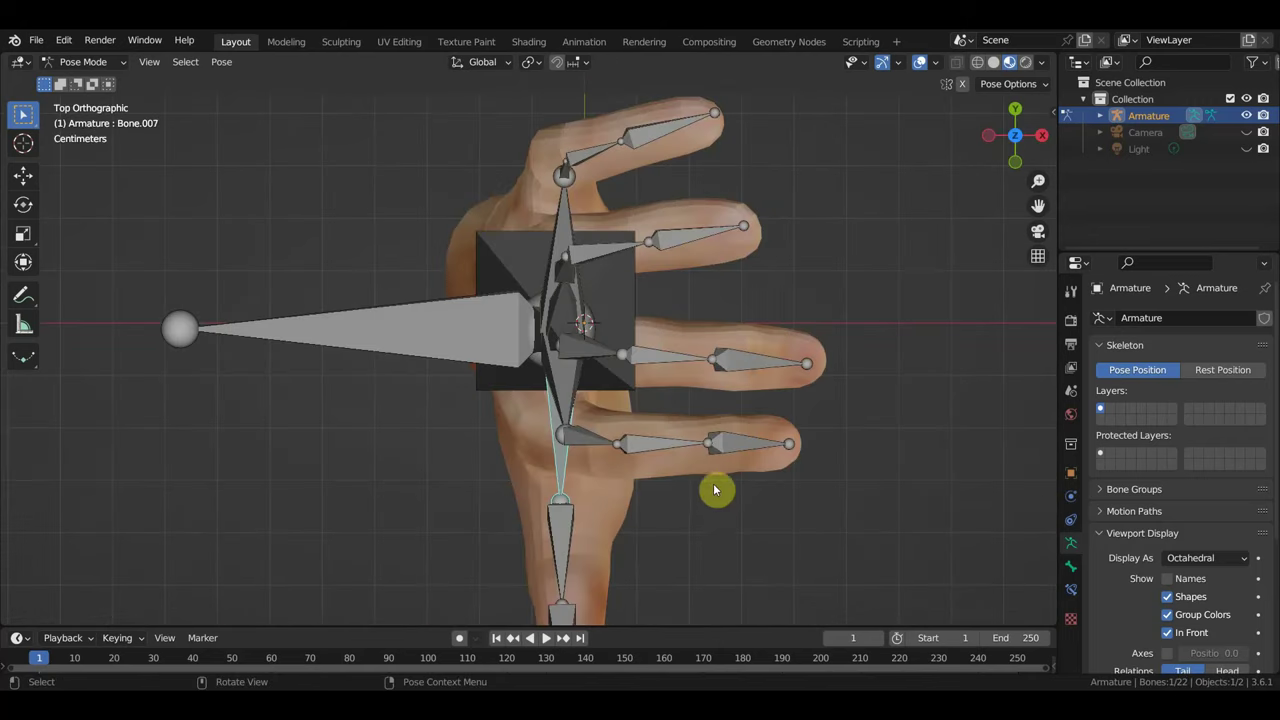
key("r")
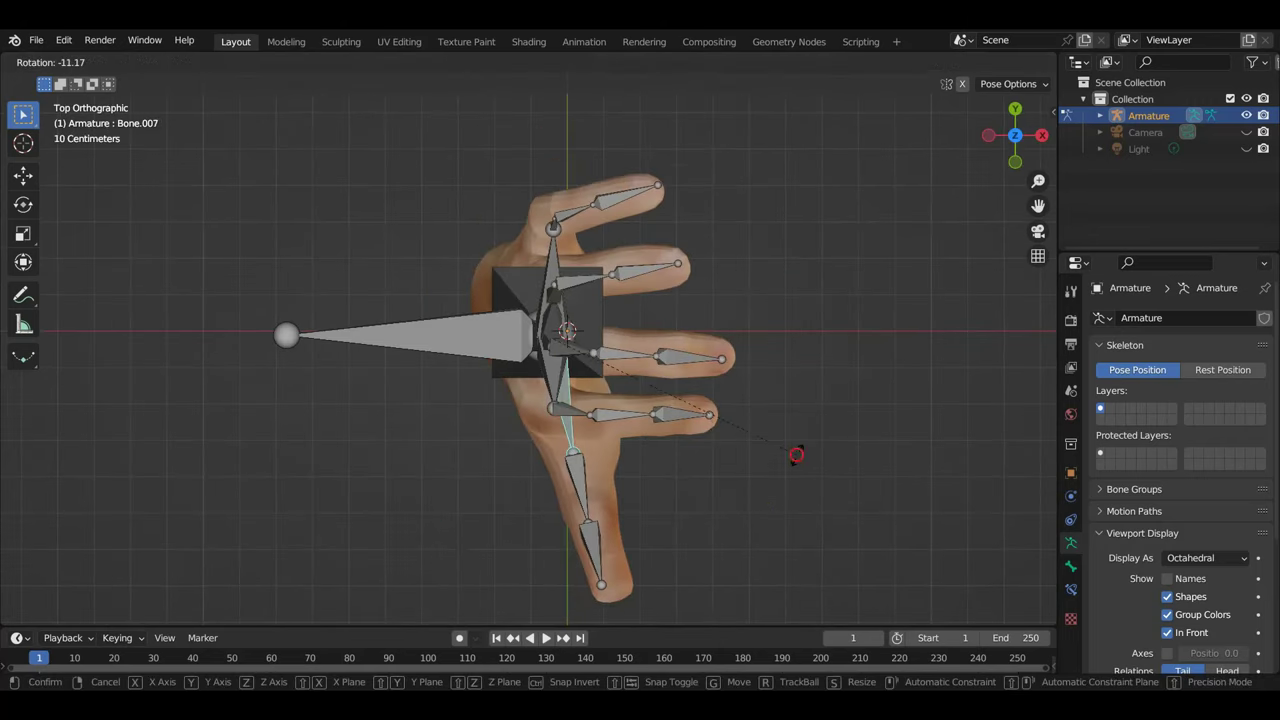
left_click(797, 458)
key("r")
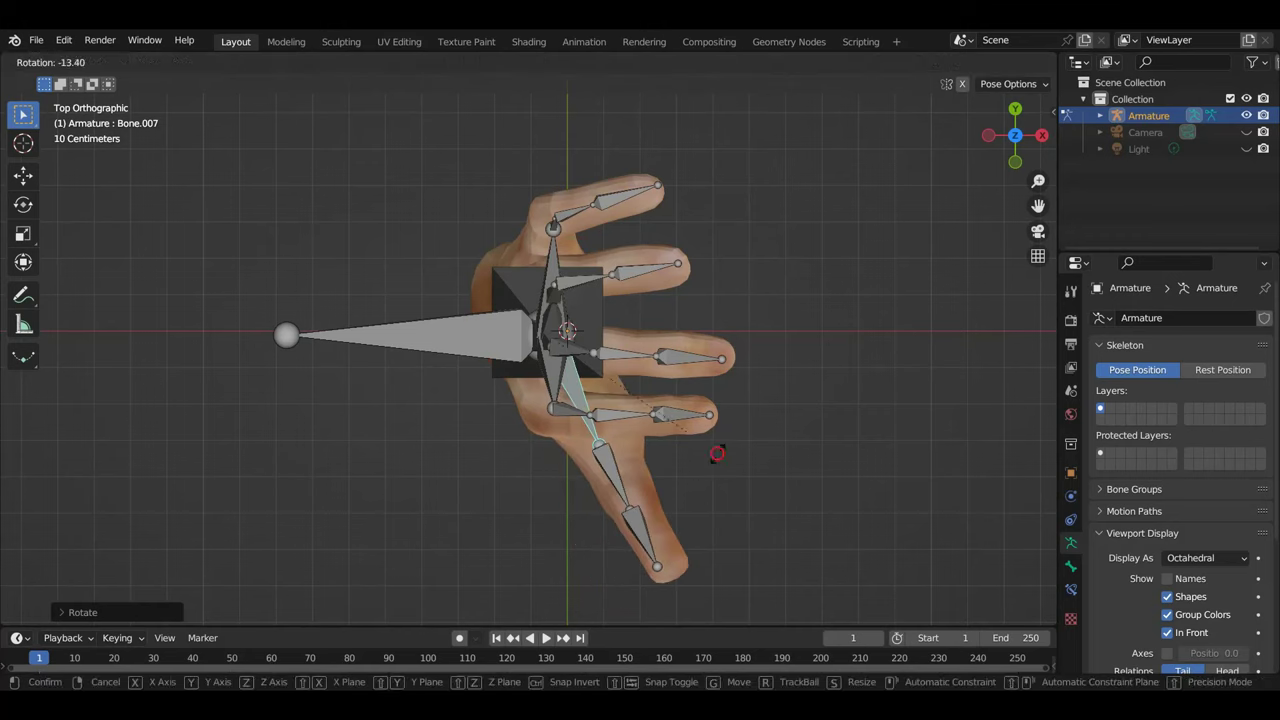
left_click(720, 458)
key("r")
left_click(660, 483)
Rotate Bone.008 and the thumb-tip bone Bone.009 to curl the thumb inward.
left_click(614, 477)
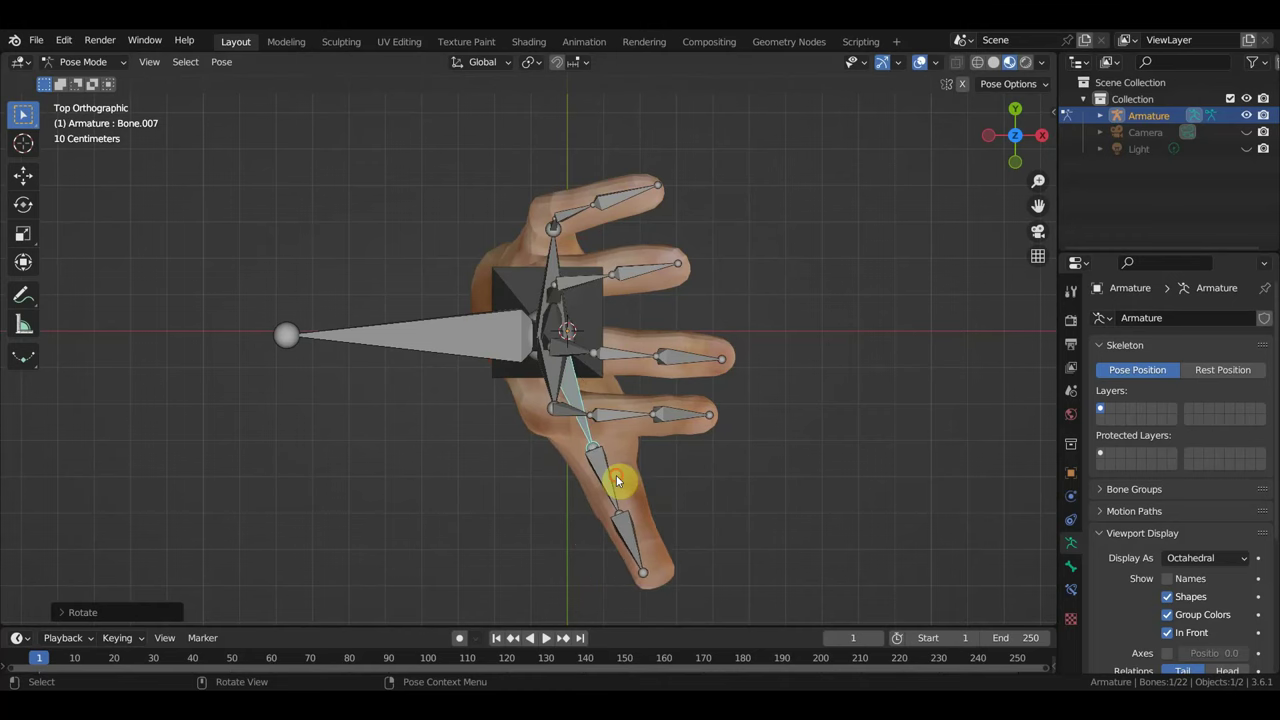
key("r")
left_click(731, 443)
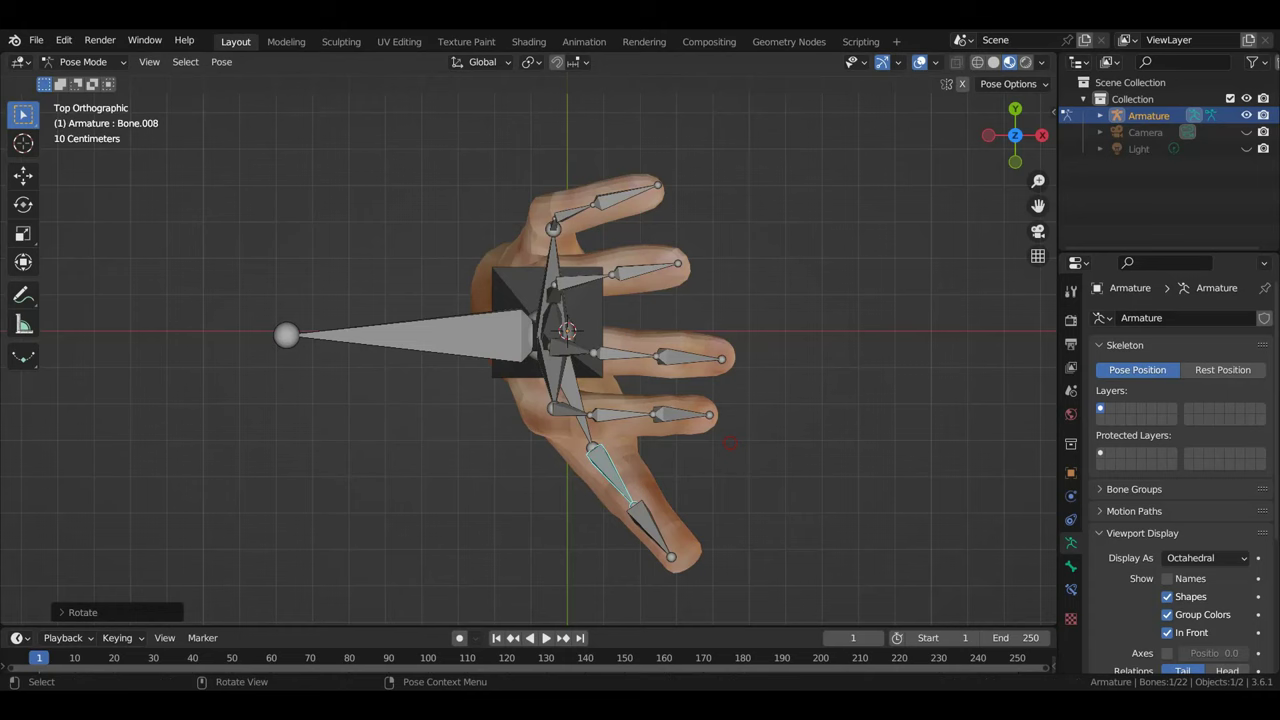
left_click(652, 524)
key("r")
left_click(670, 520)
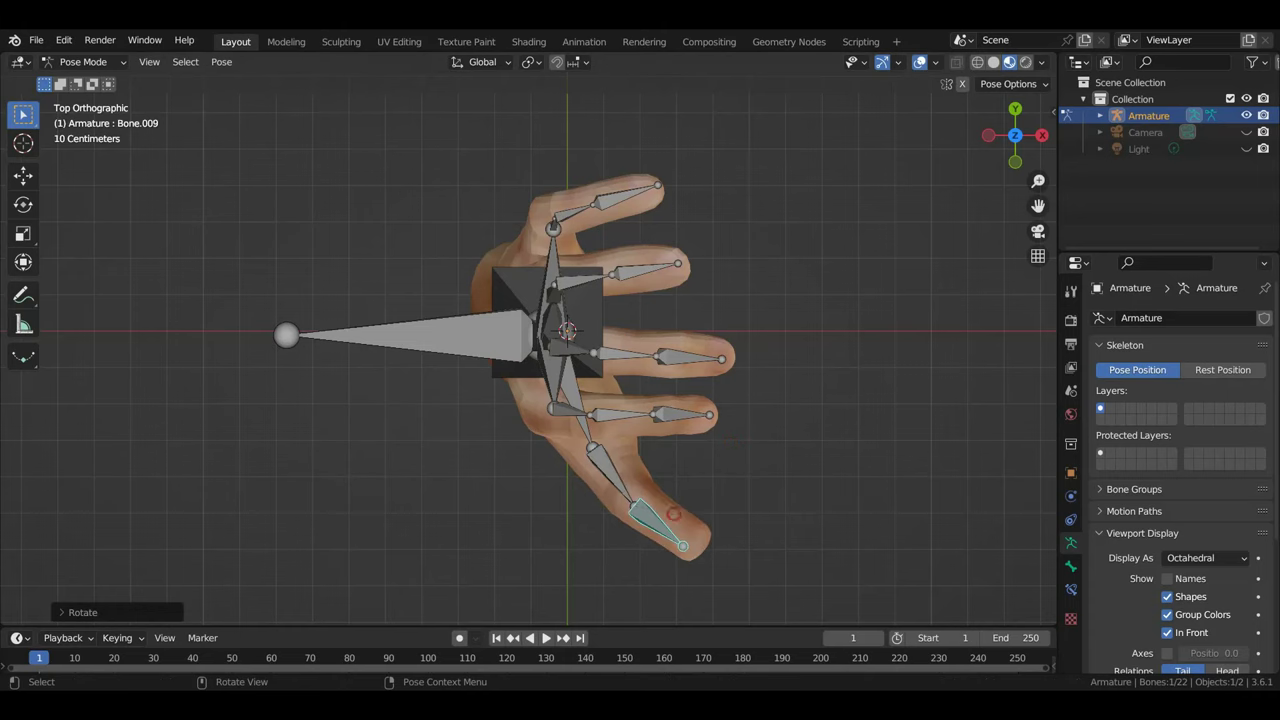
mouse_move(670, 520)
middle_mouse_down()
mouse_move(795, 428)
mouse_move(843, 357)
middle_mouse_up()
key("r")
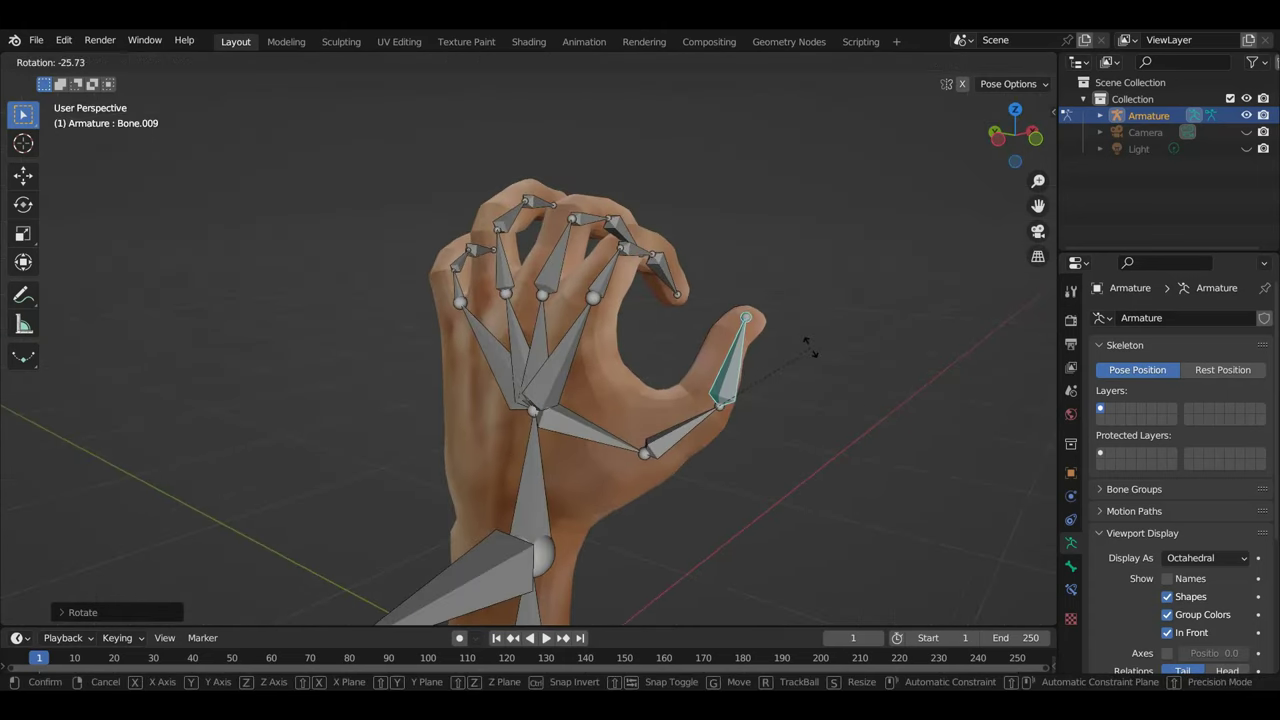
left_click(812, 353)
Tilt the fingertip bones, including middle-finger Bone.017 and pinky Bone.021, into a loose ring grip.
middle_click_drag(768, 427, 520, 408)
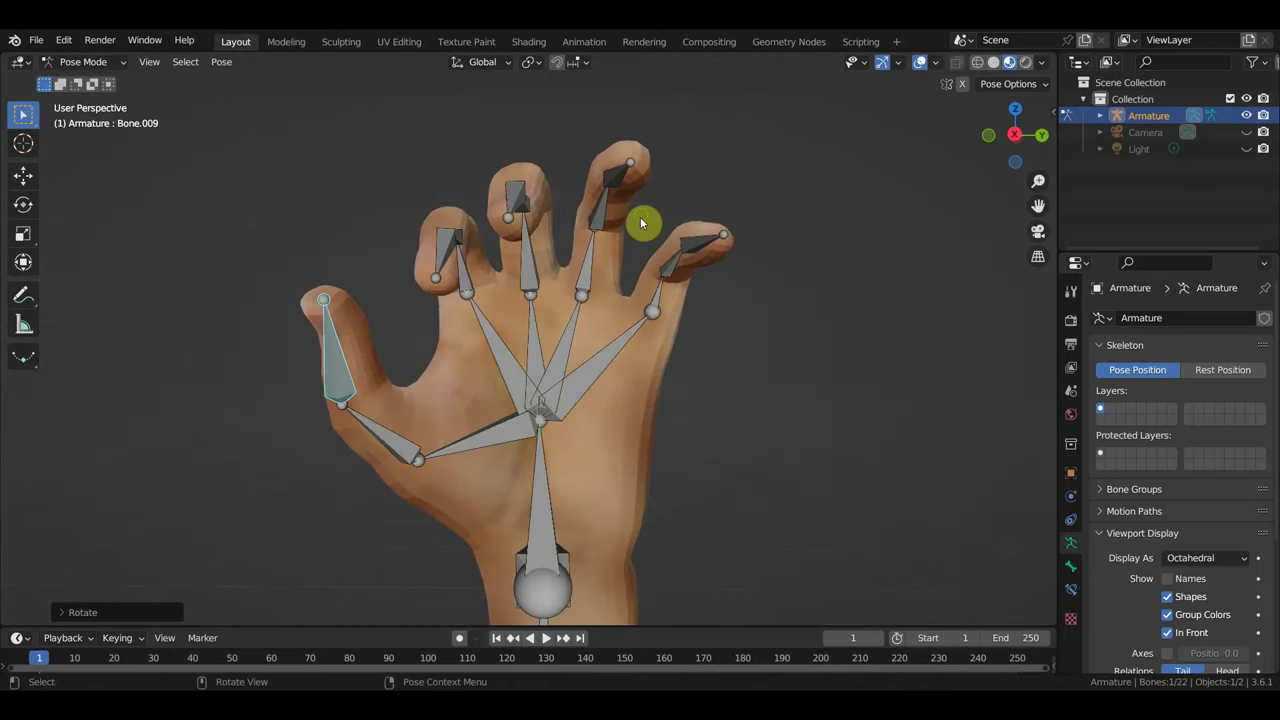
middle_click_drag(640, 222, 644, 164)
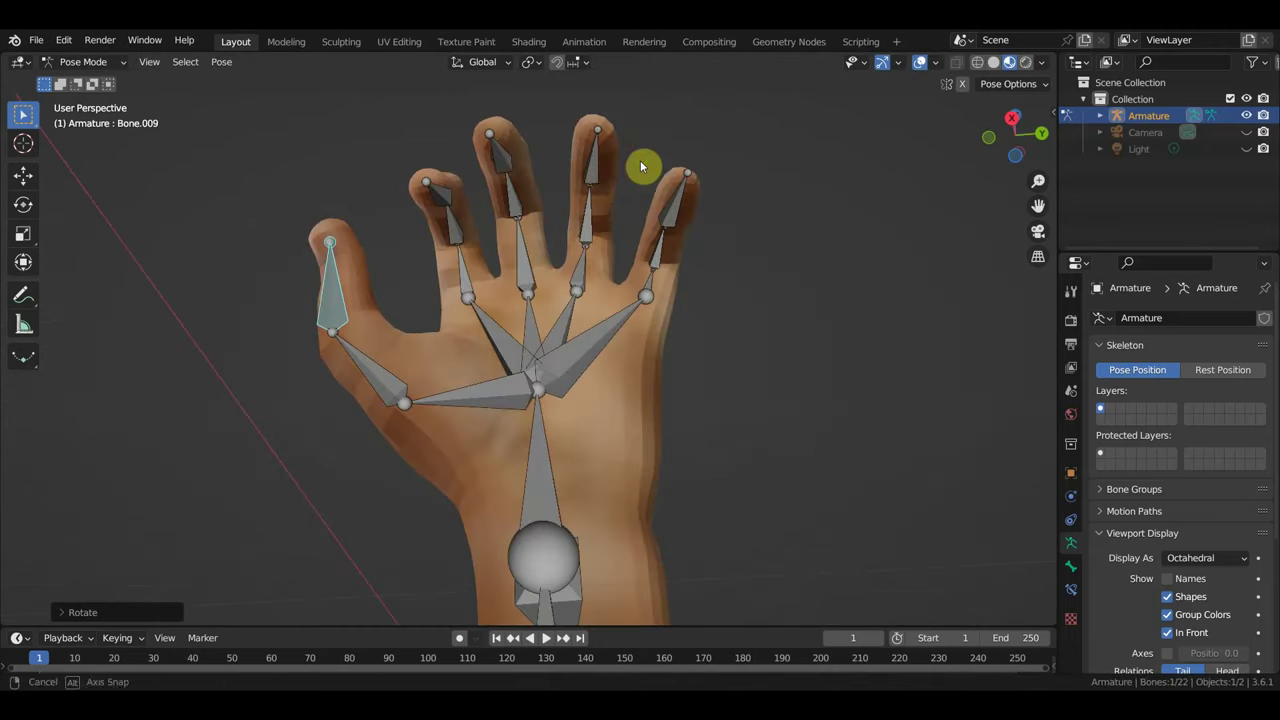
left_click(581, 270)
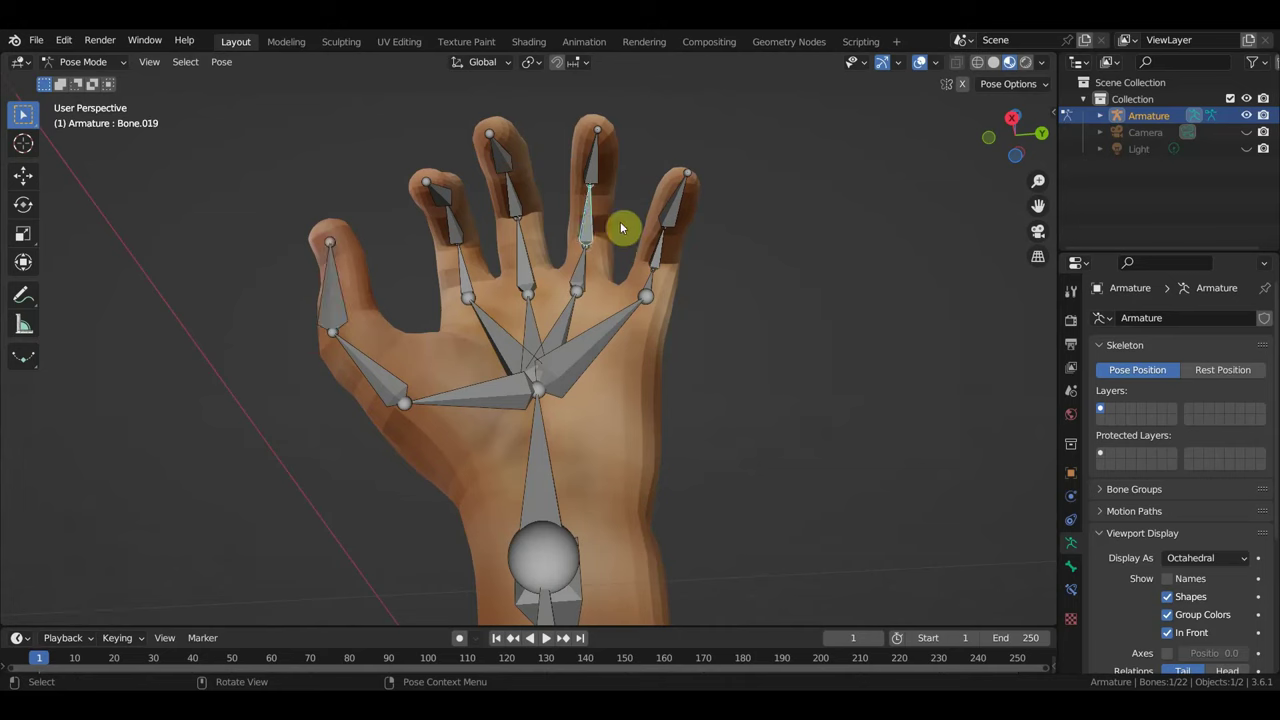
key("r")
left_click(666, 226)
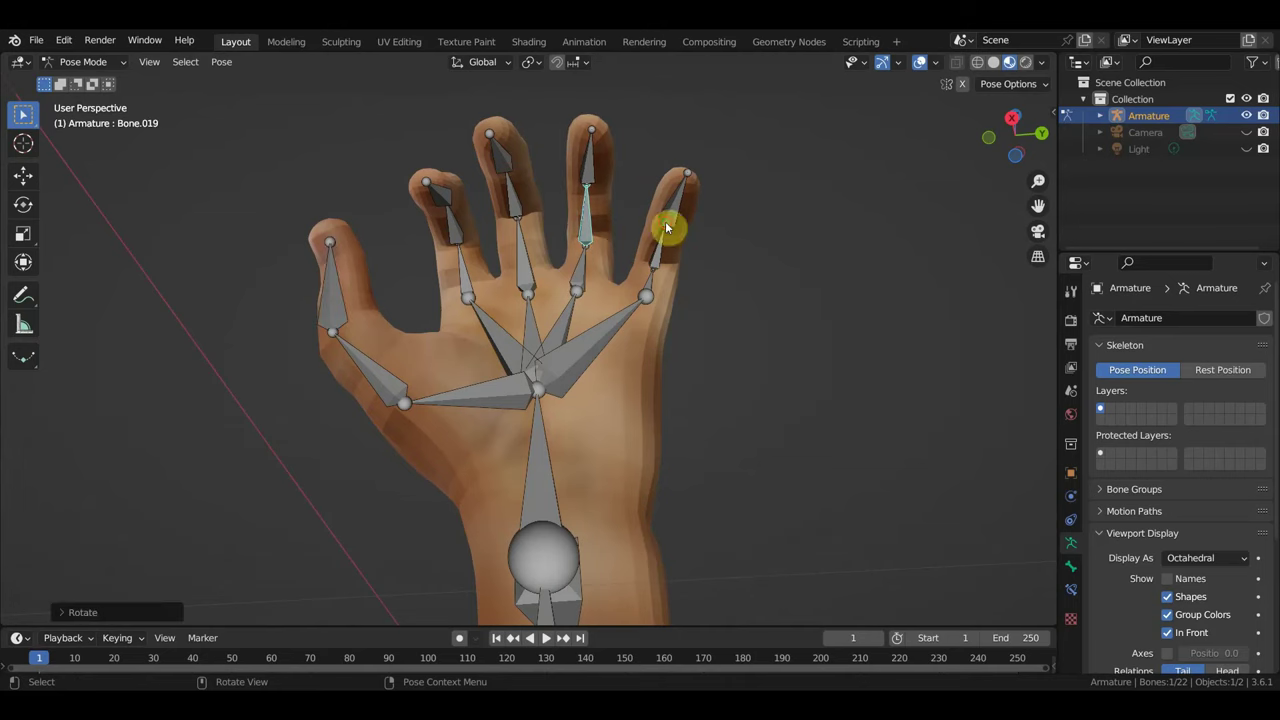
left_click(520, 213)
key("r")
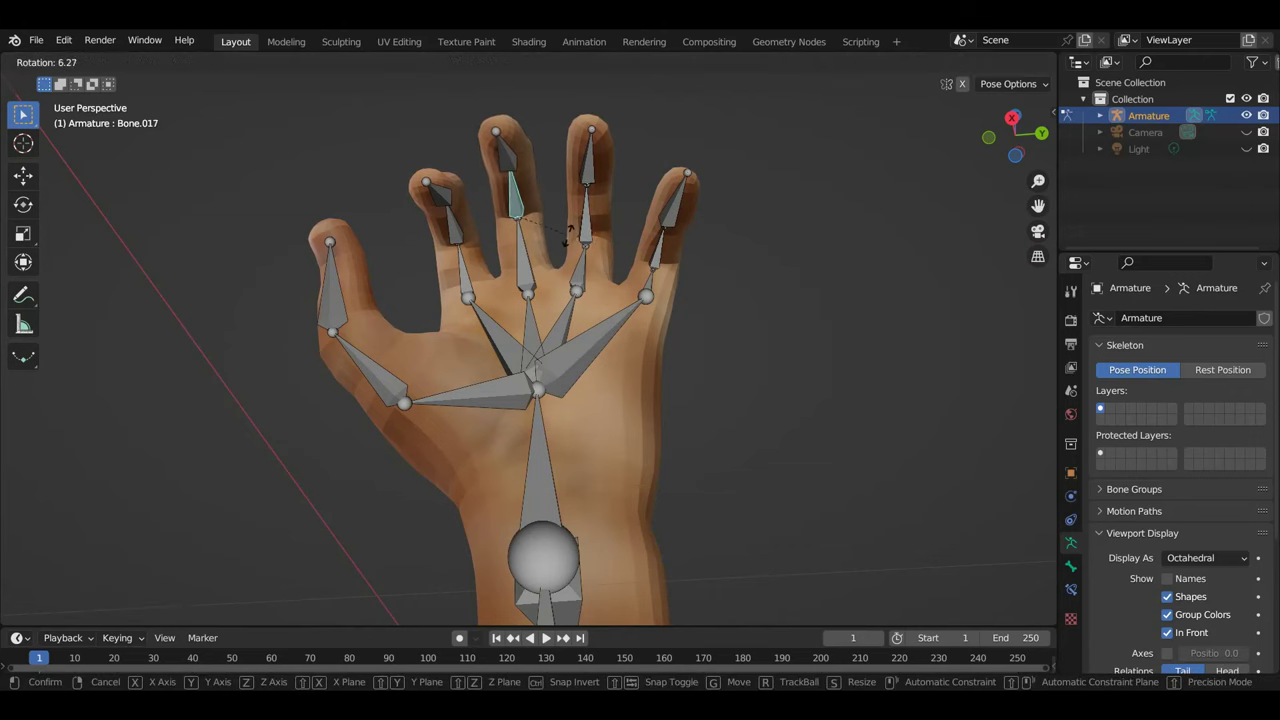
left_click(568, 241)
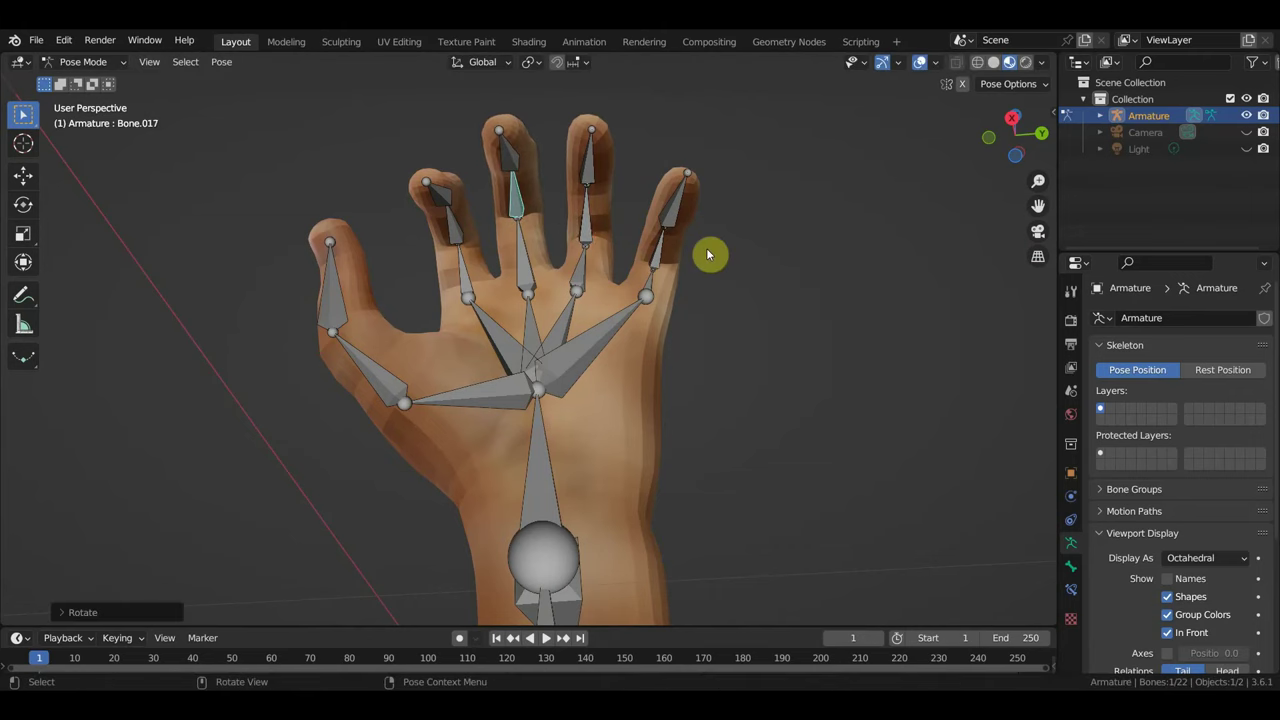
left_click(656, 246)
key("r")
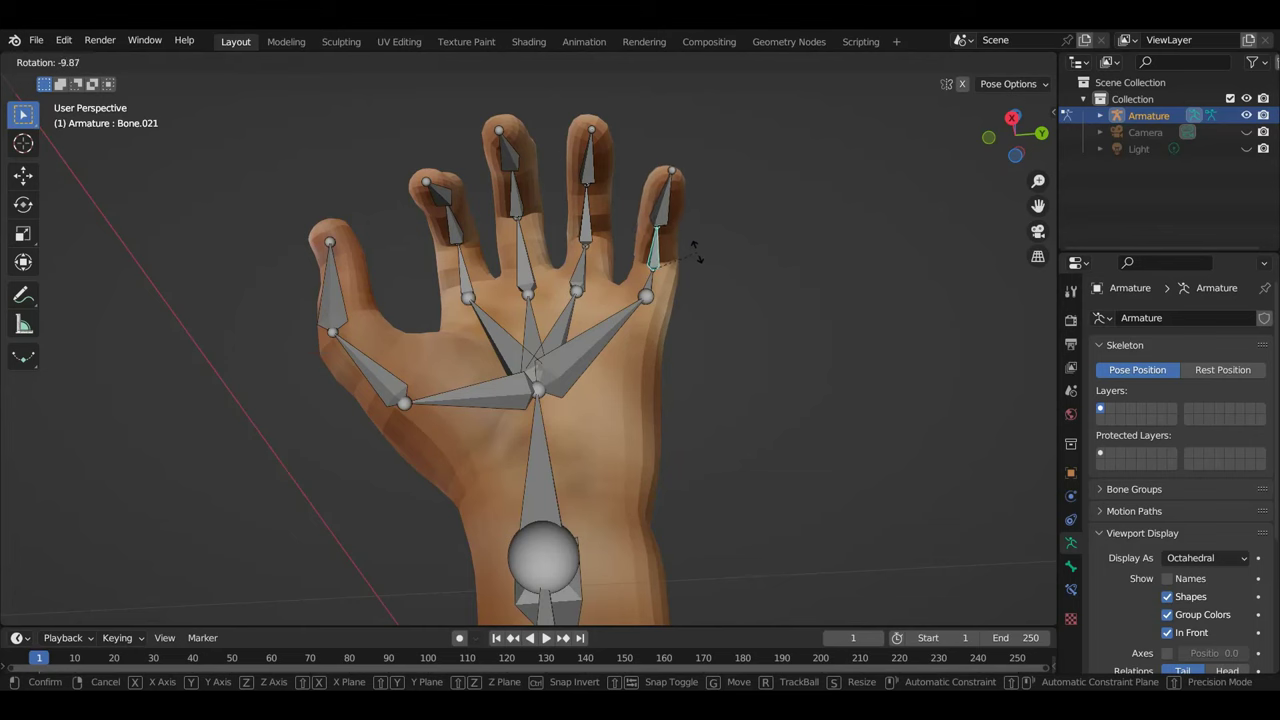
left_click(676, 294)
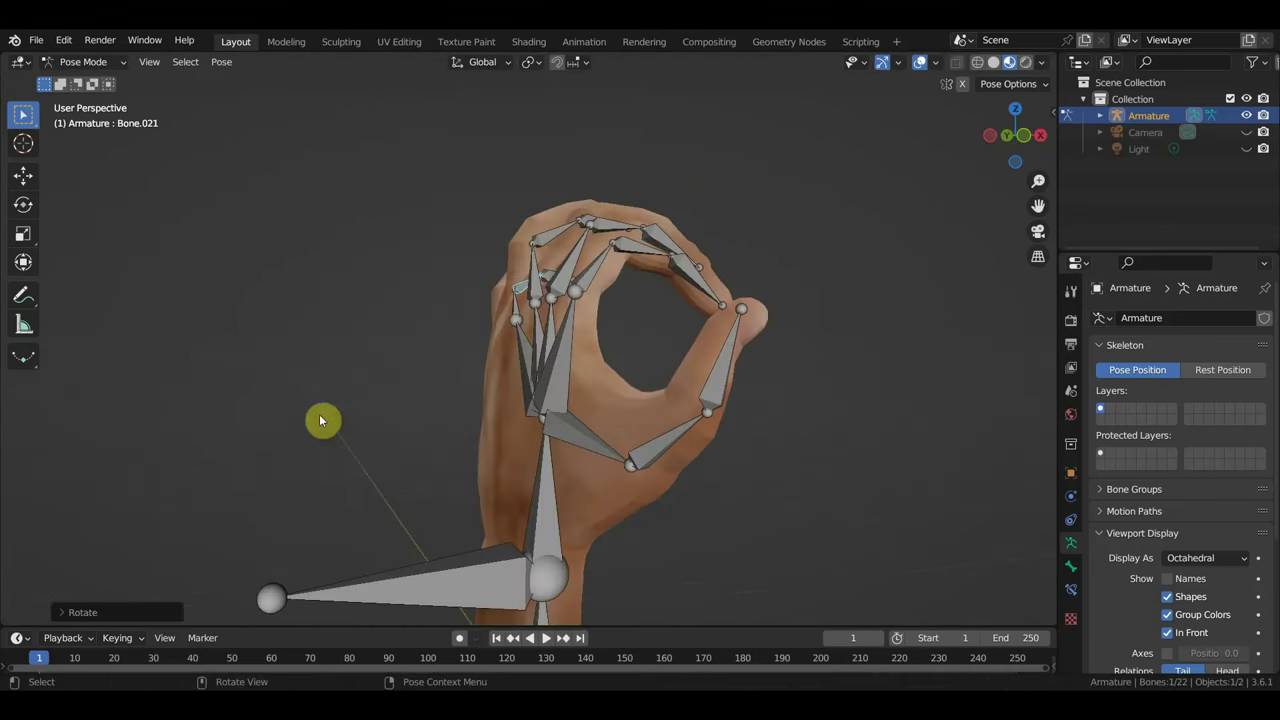
mouse_move(321, 420)
middle_mouse_down()
mouse_move(509, 380)
mouse_move(451, 386)
mouse_move(500, 394)
mouse_move(556, 329)
middle_mouse_up()
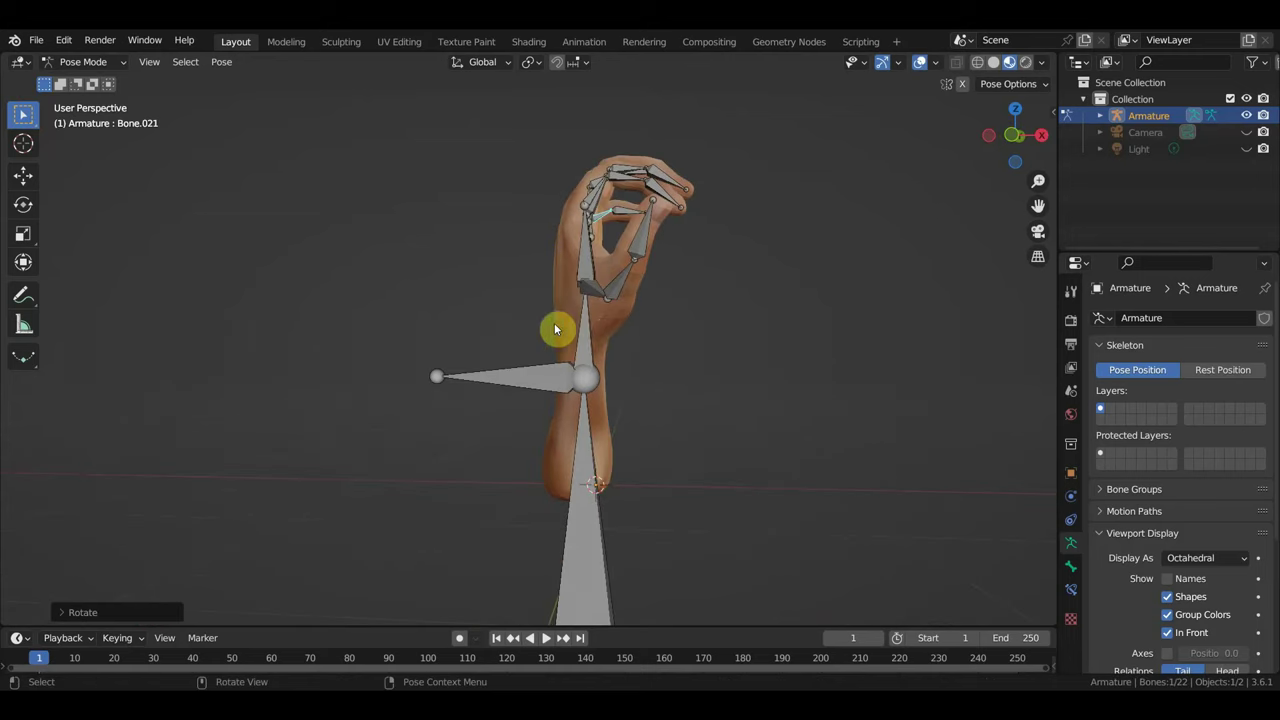
Add an Inverse Kinematics constraint on the arm bone targeting Bone.001, with chain length 1.
left_click(552, 383)
middle_click_drag(633, 288, 609, 374, "shift")
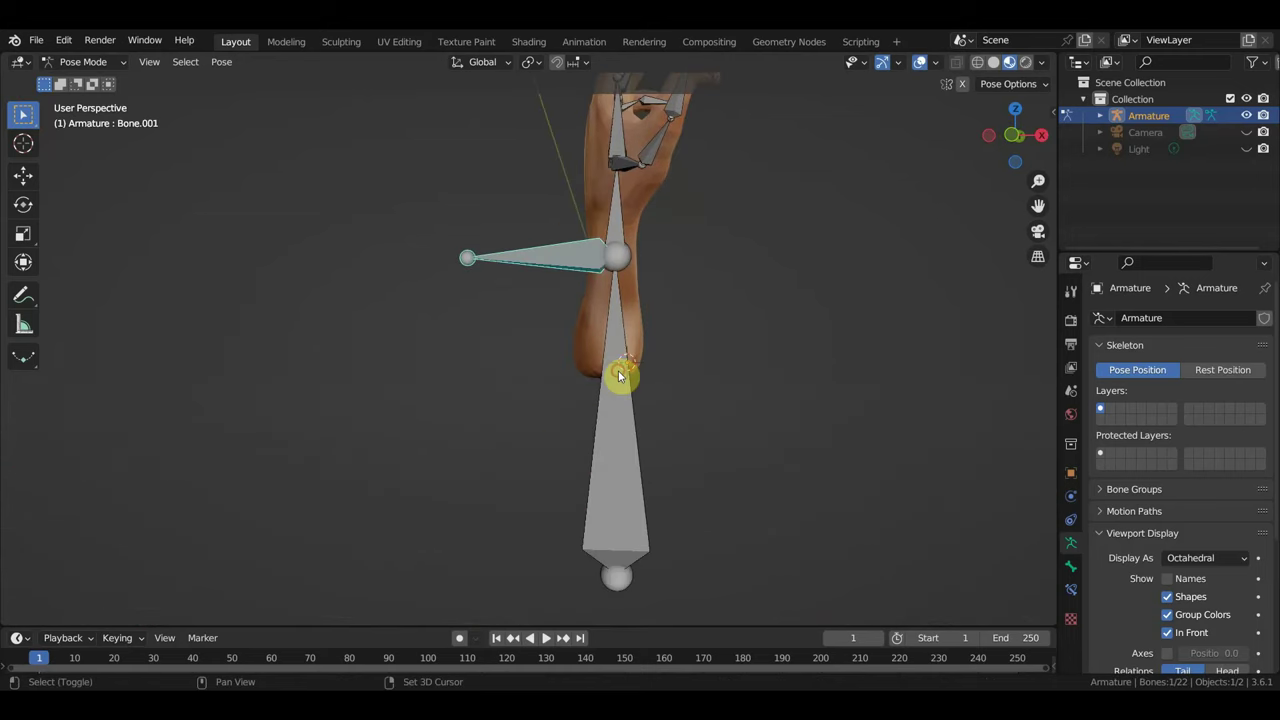
left_click(609, 374, "shift")
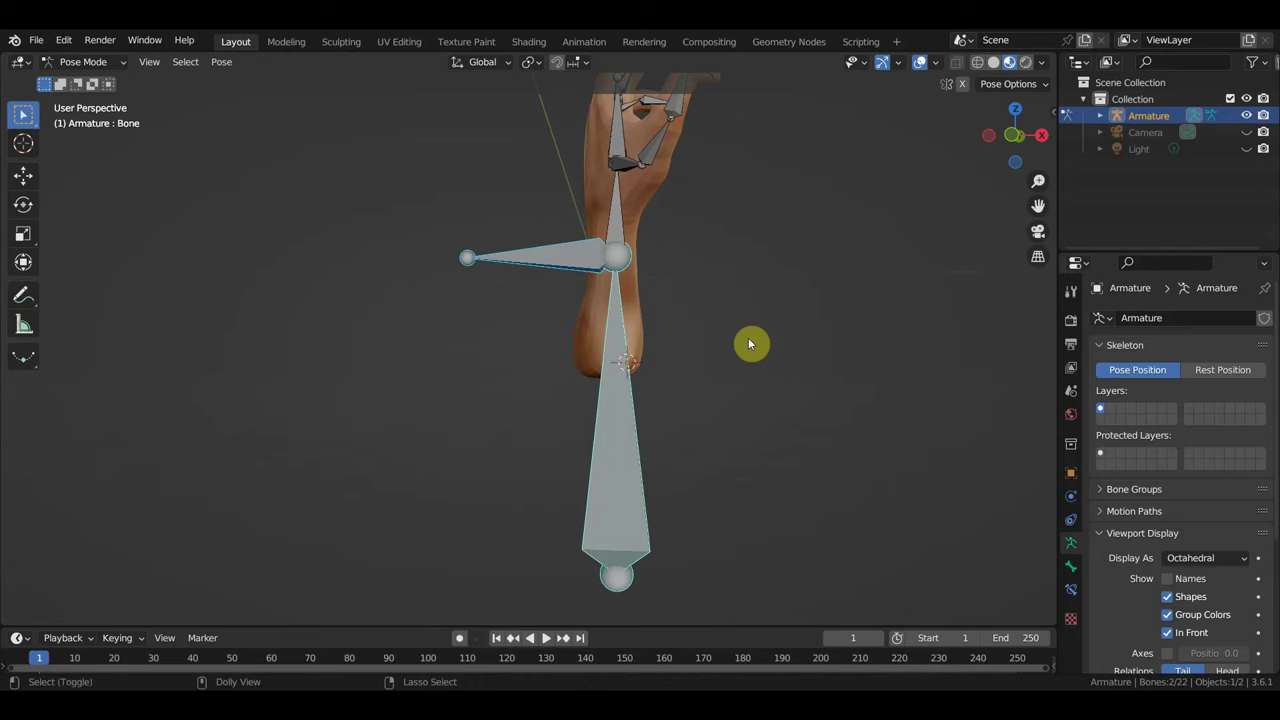
key("shift+ctrl+c")
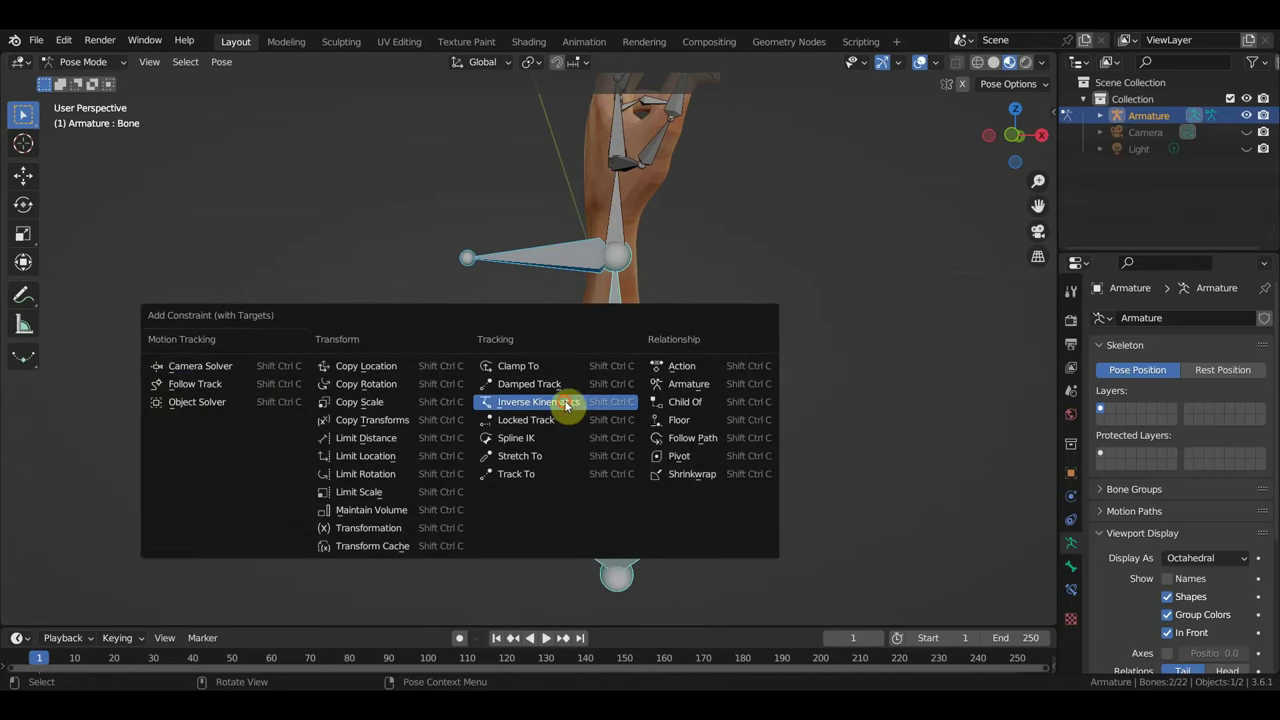
left_click(569, 401)
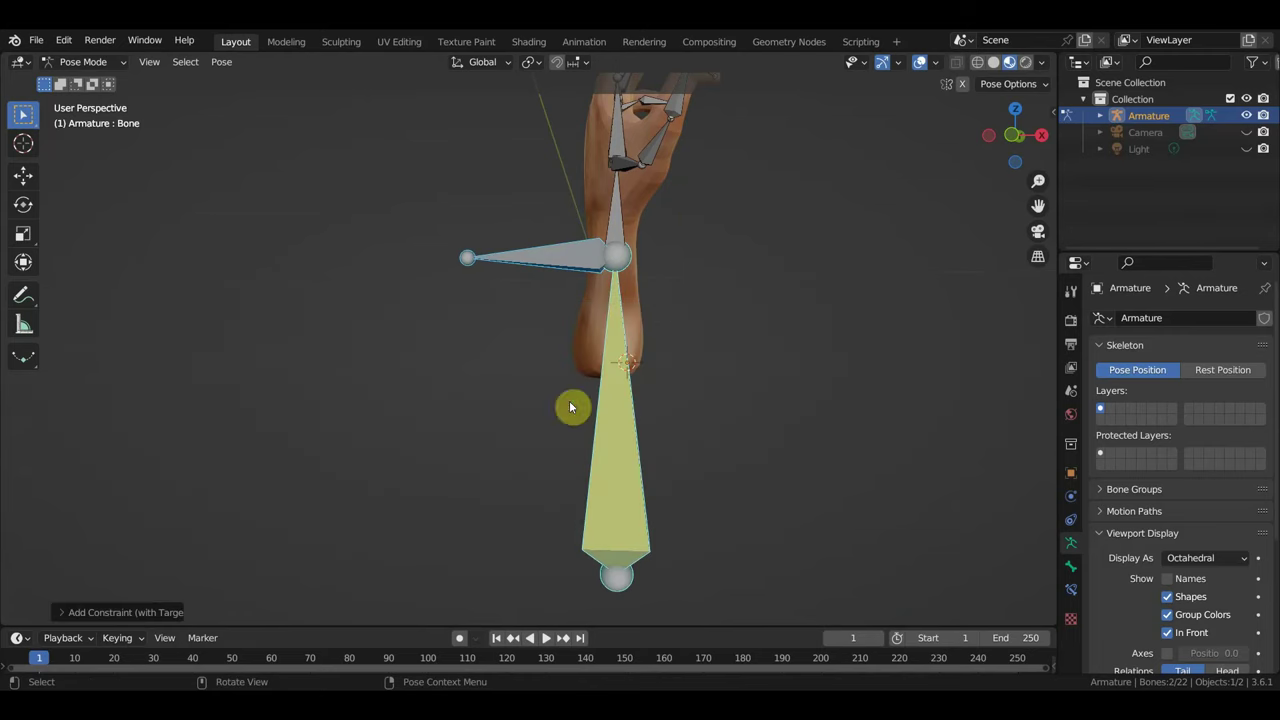
left_click(1073, 590)
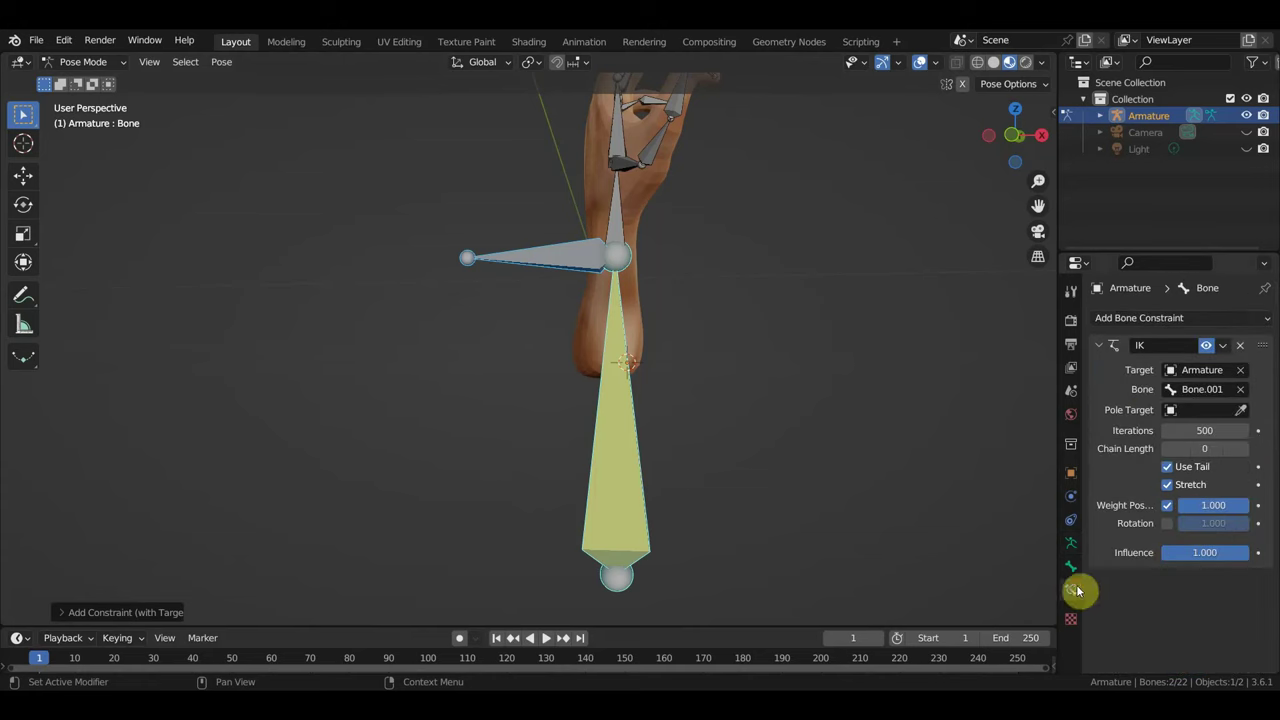
left_click(1244, 456)
Move the IK target Bone.001 to swing the arm and hand.
middle_click_drag(774, 343, 739, 357)
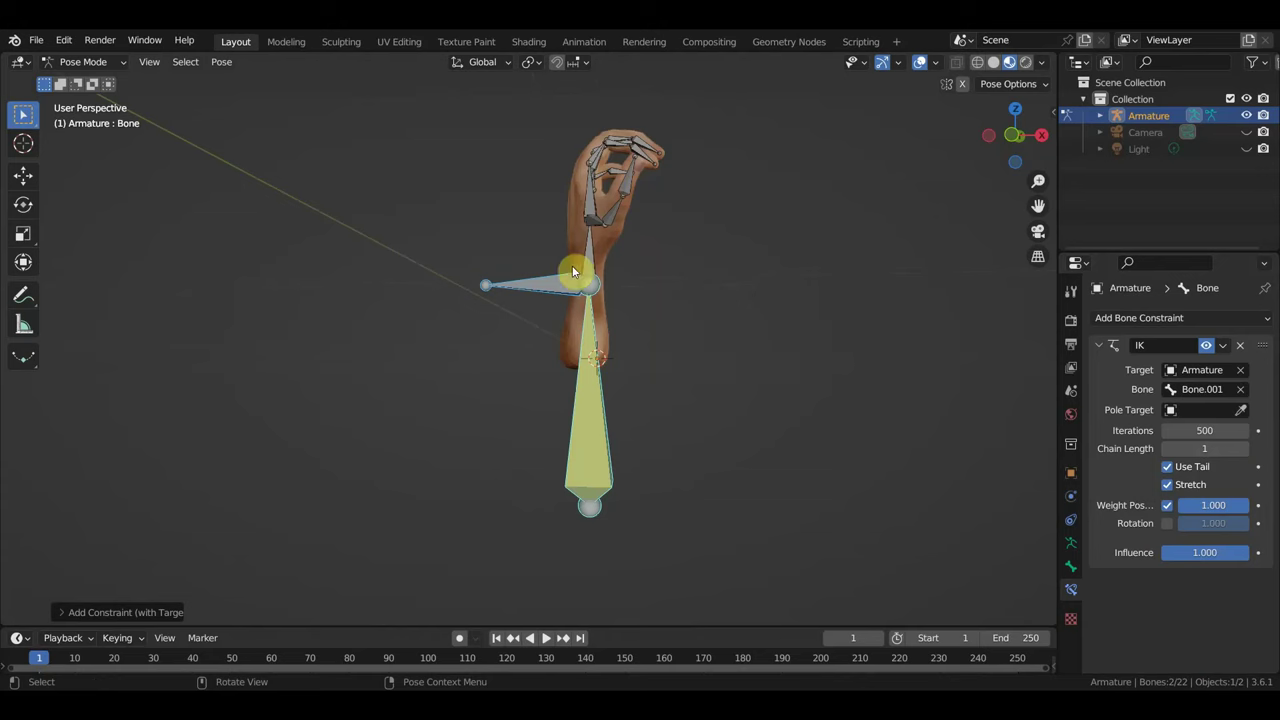
left_click(553, 283)
key("g")
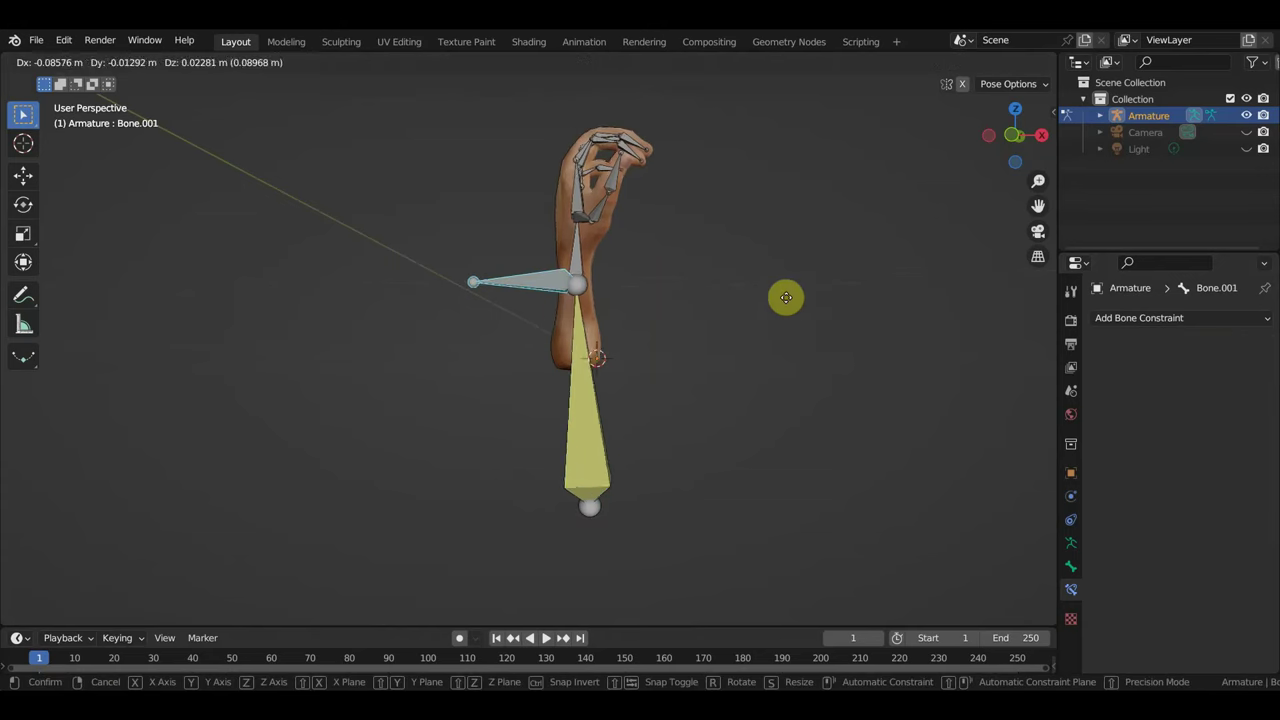
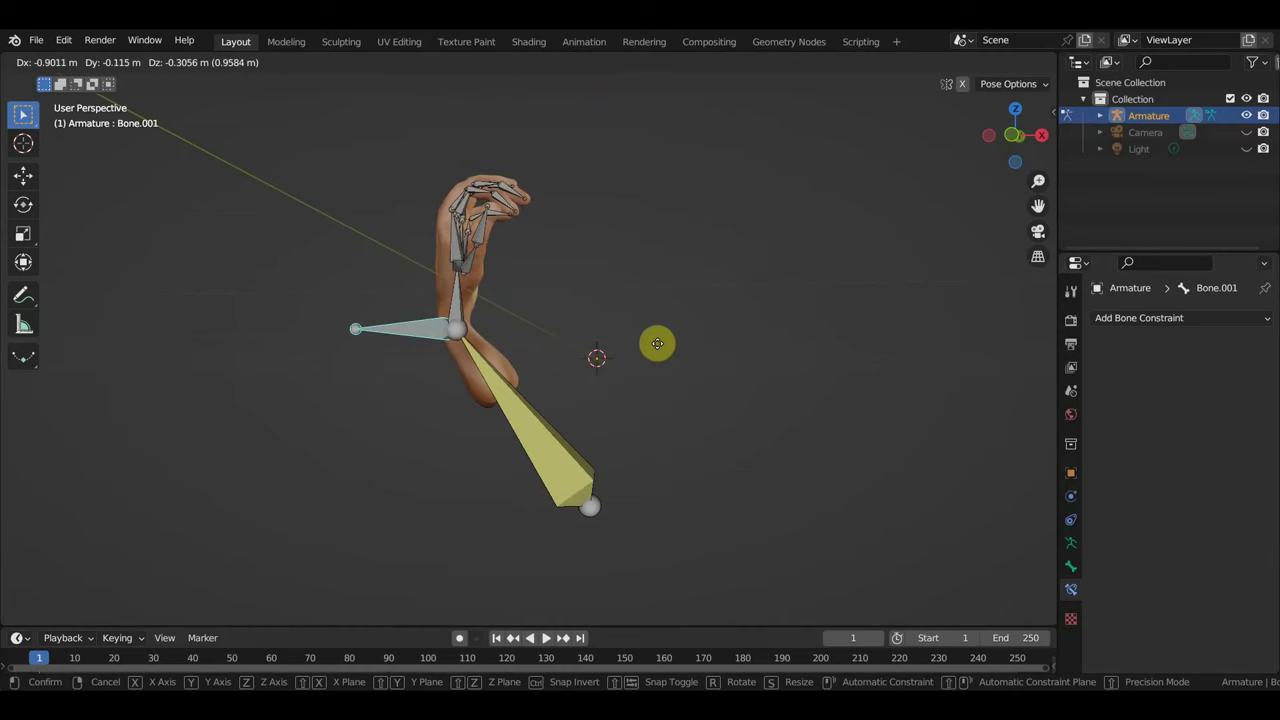
Confirm the bone placement, view from the front, and give Bone an IK constraint targeting Bone.001.
left_click(657, 343)
mouse_move(663, 349)
middle_mouse_down()
mouse_move(306, 374)
mouse_move(349, 366)
middle_mouse_up()
key("KP_1")
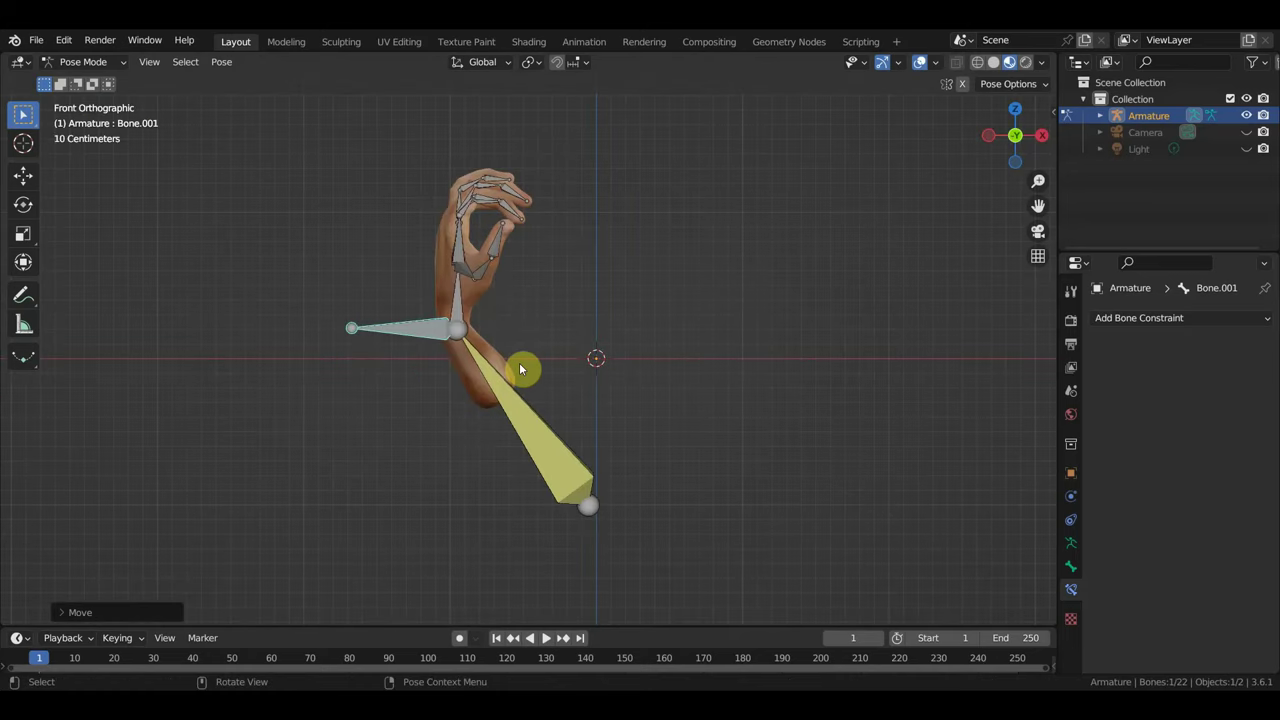
left_click(574, 485, "shift")
key("shift+i")
Undo a stray chain move, then move Bone.001 so the arm stands upright.
key("g")
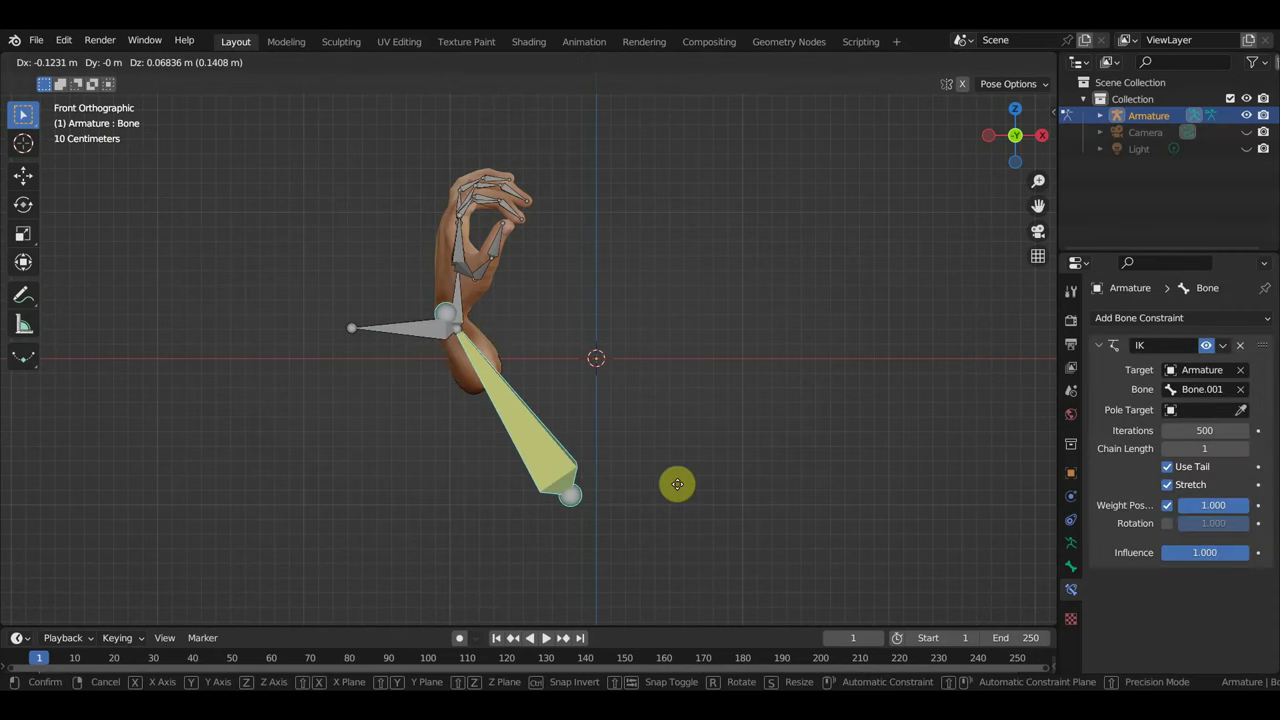
left_click(703, 500)
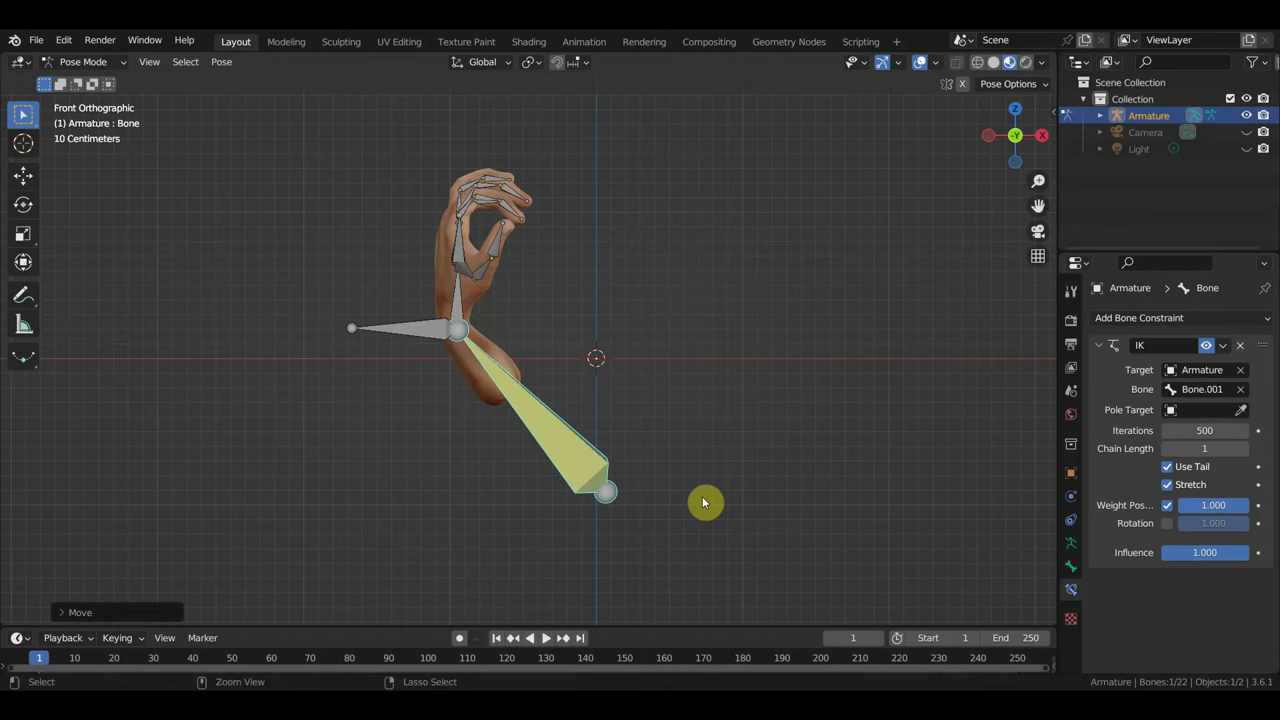
key("ctrl+z")
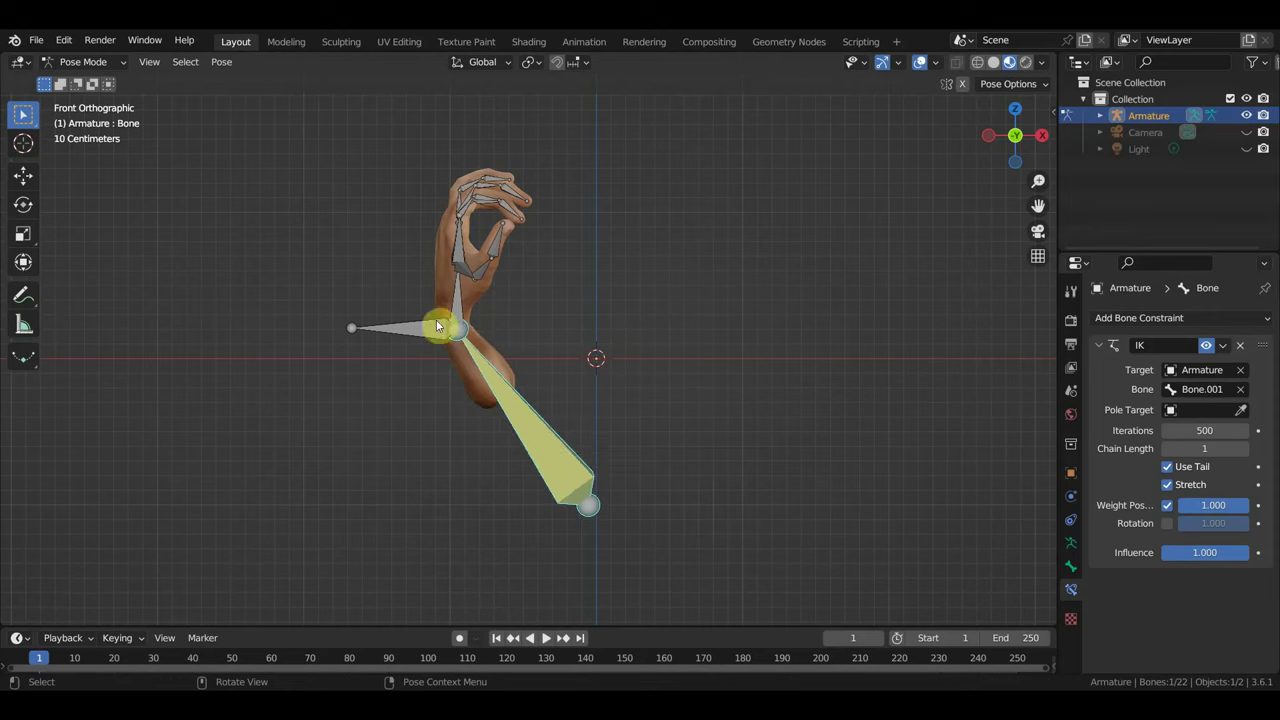
left_click(425, 326)
key("g")
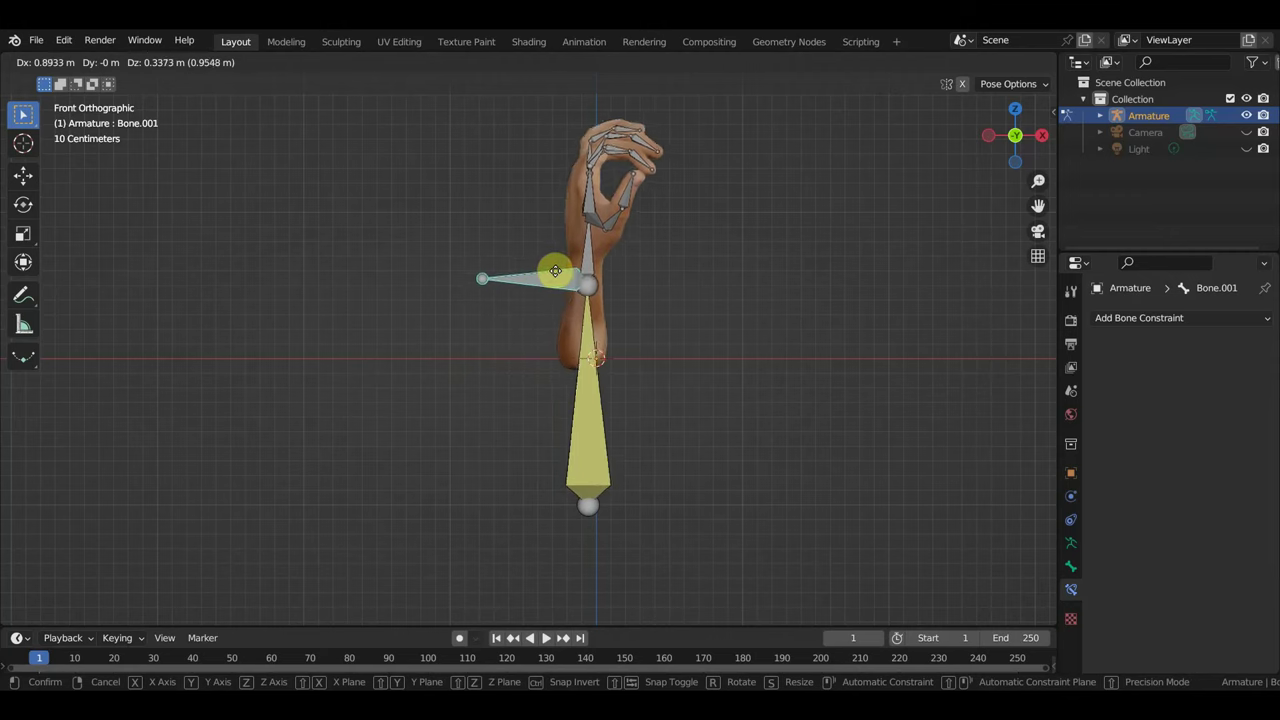
left_click(546, 274)
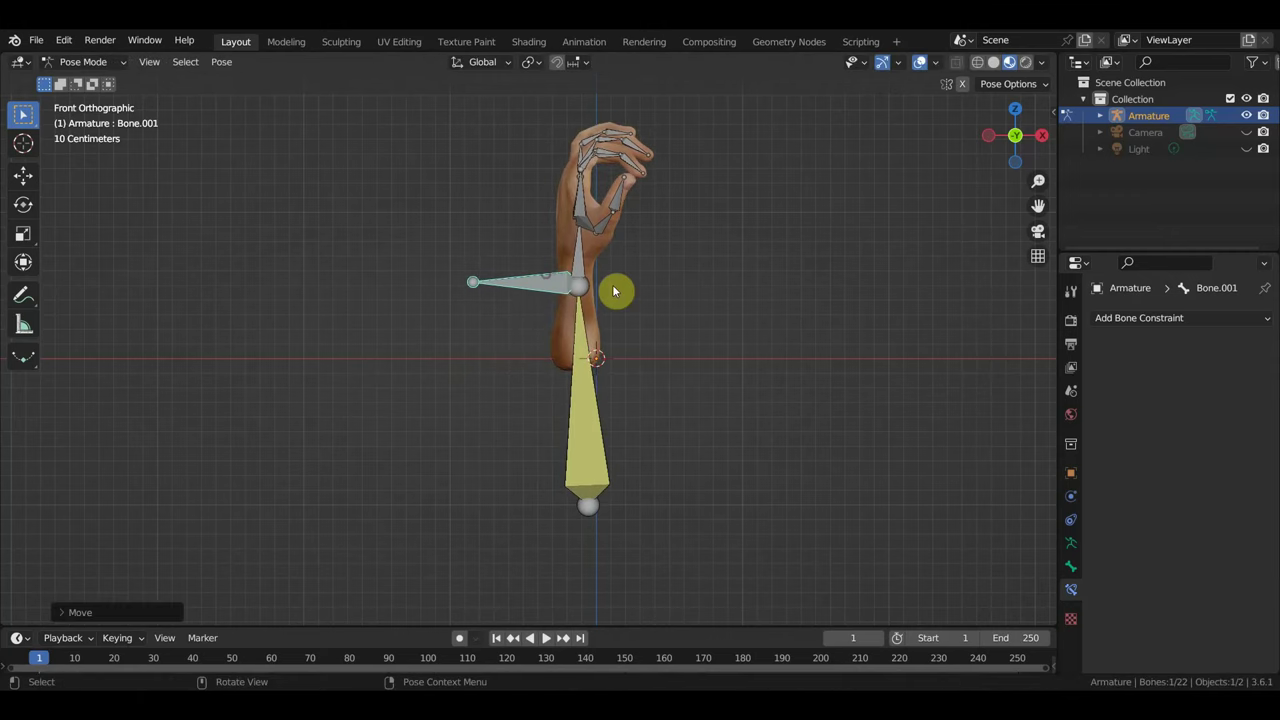
Keyframe all bones at frame 1 and enlarge the timeline to show negative frames.
key("a")
key("i")
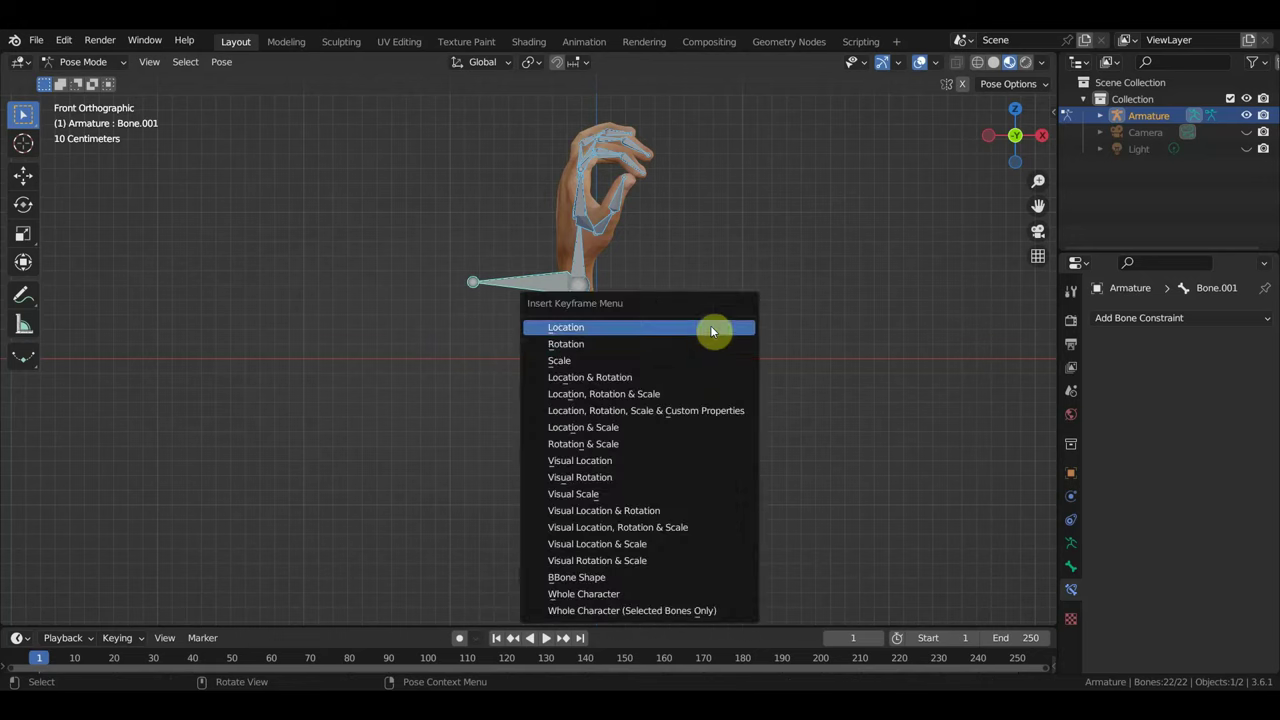
left_click(676, 377)
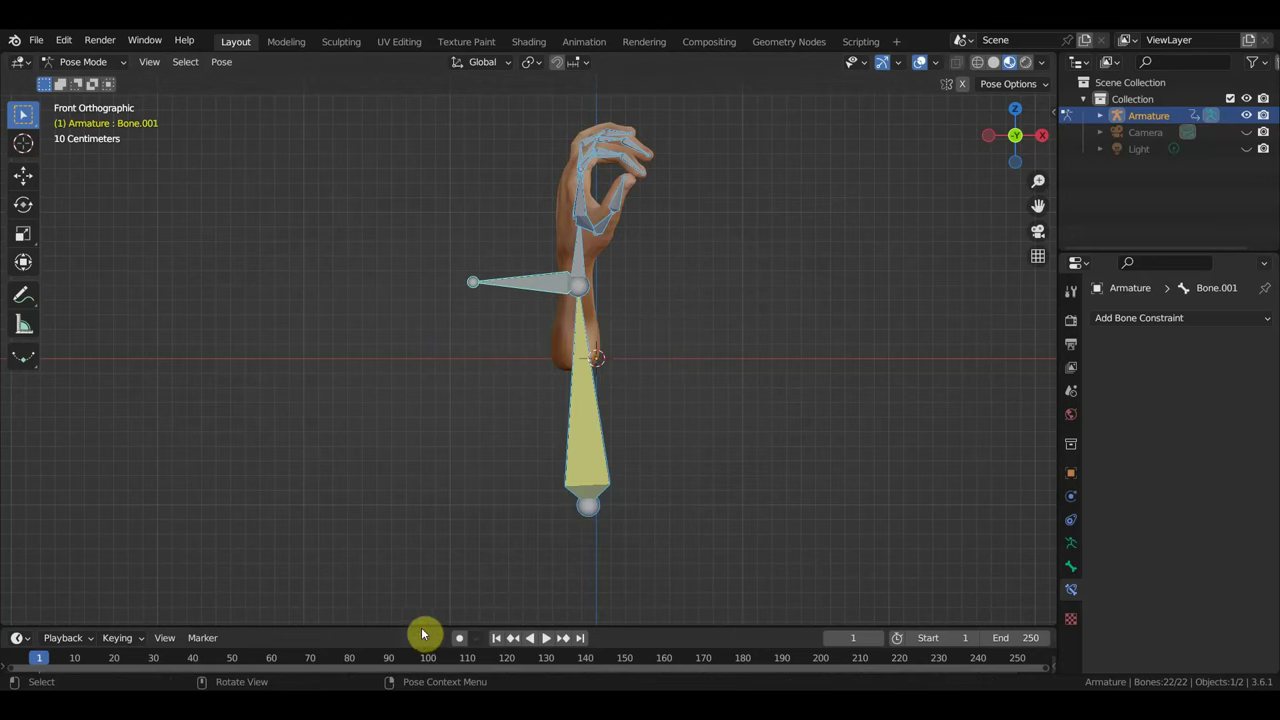
left_click_drag(428, 627, 456, 544)
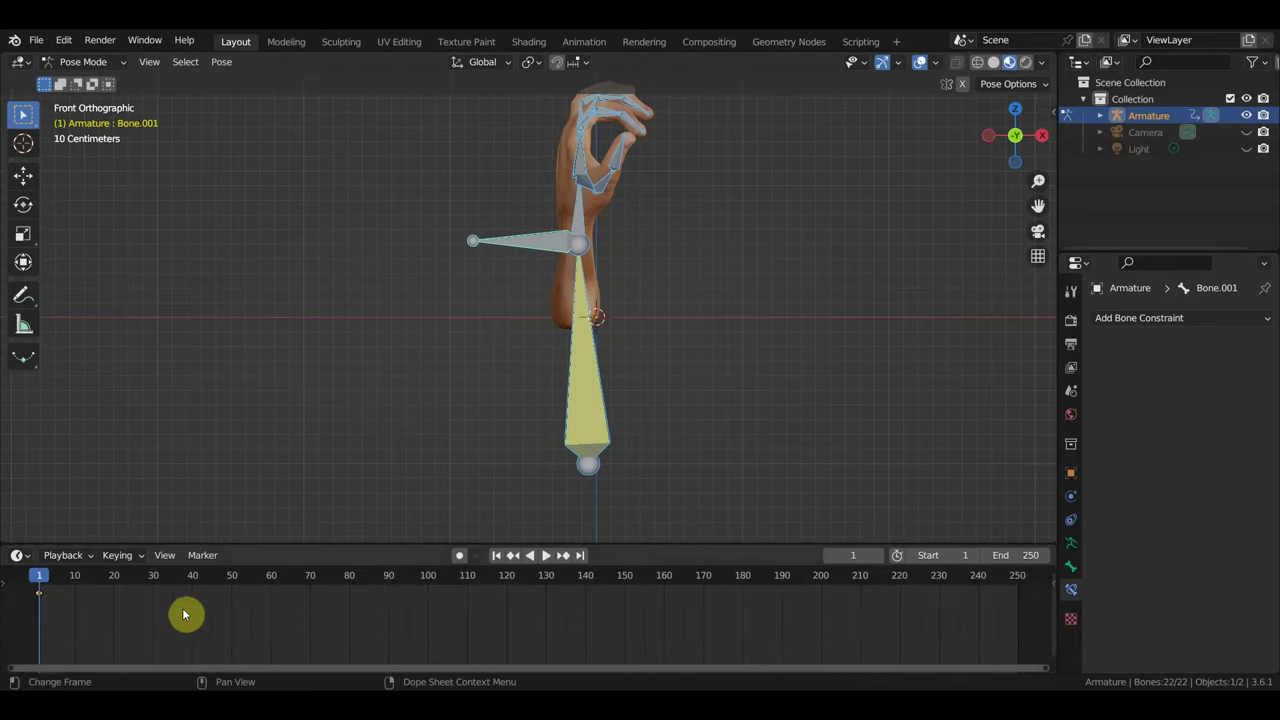
middle_click_drag(184, 615, 626, 663)
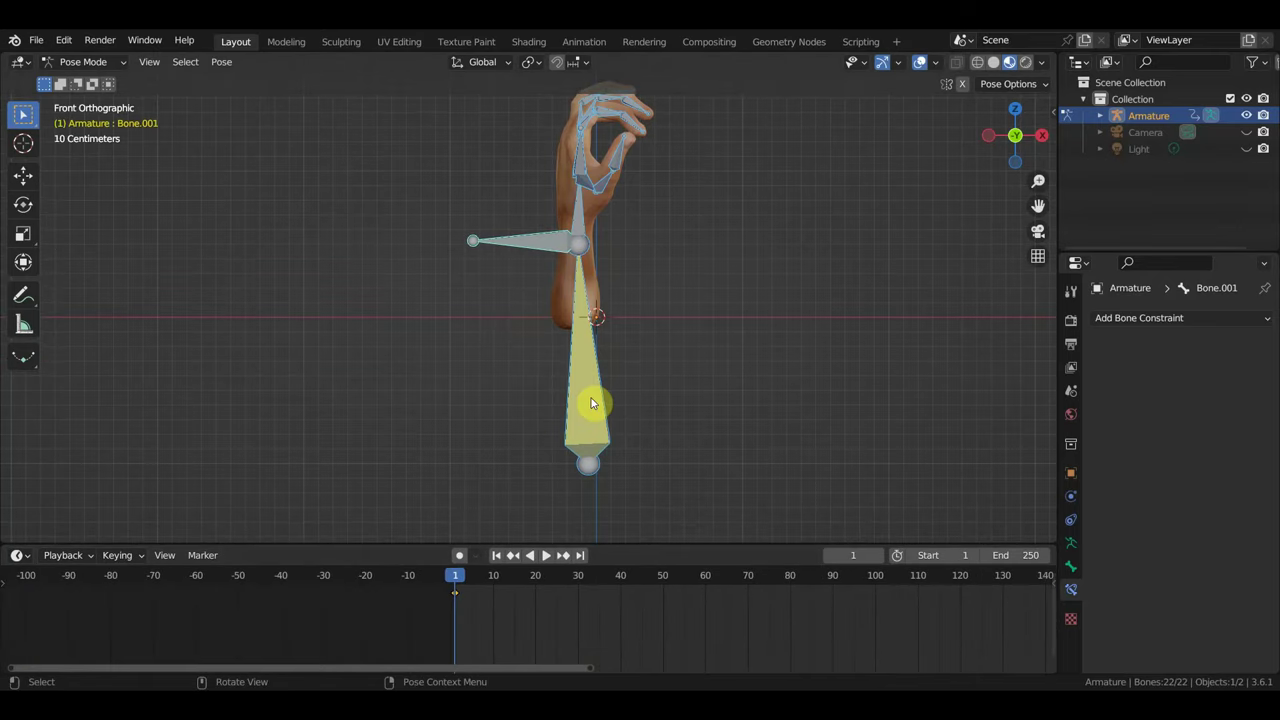
scroll(591, 403, "down", 2)
Switch the armature from Pose Mode to Object Mode and orbit to a perspective view.
left_click(36, 40)
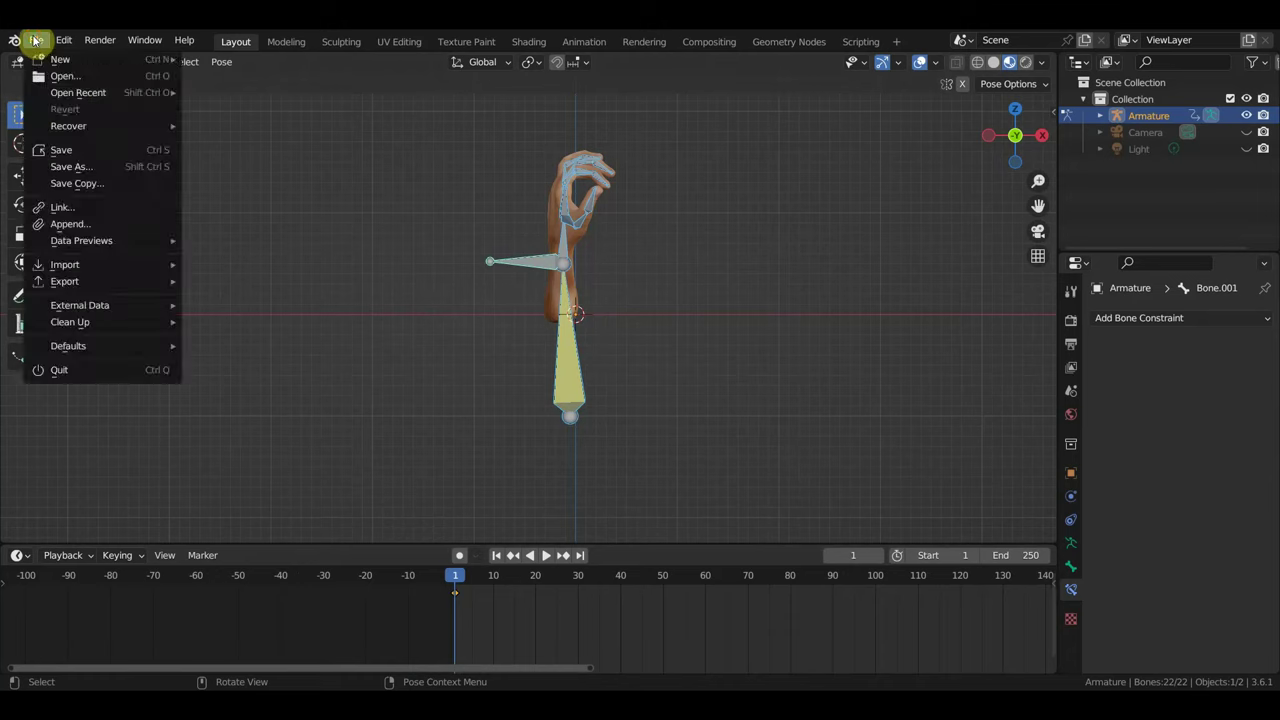
left_click(85, 65)
left_click(90, 81)
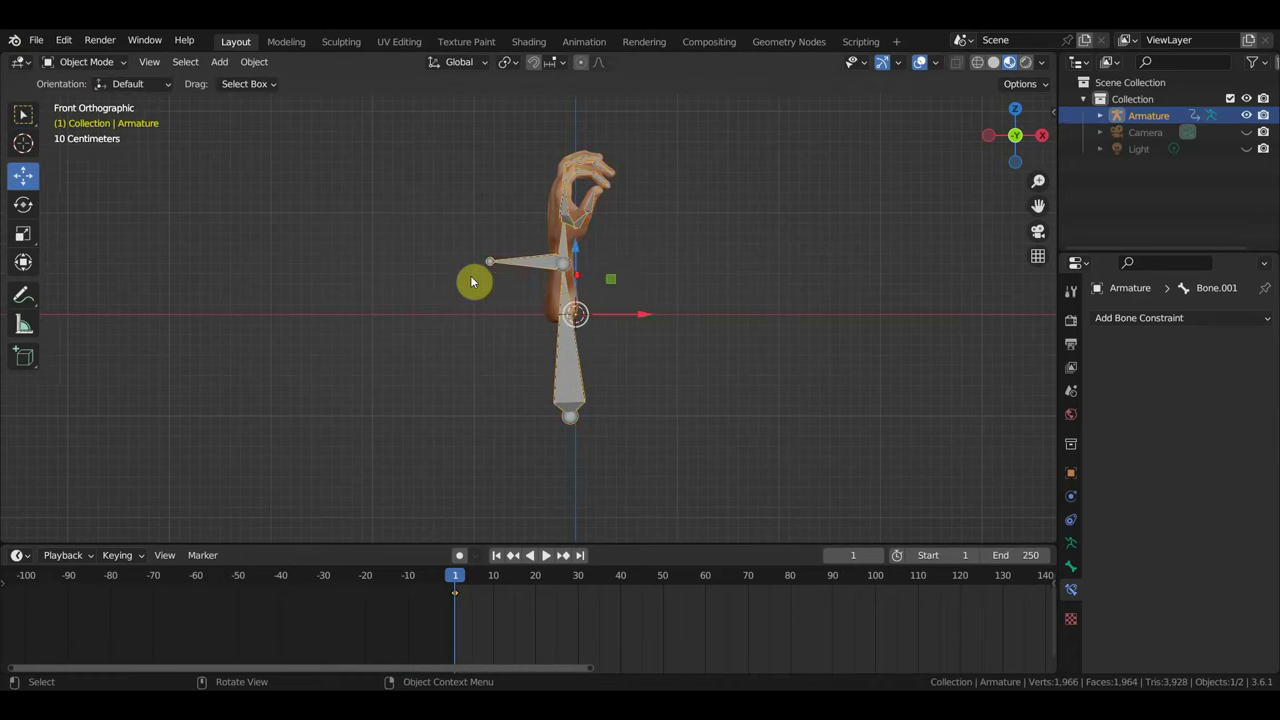
scroll(600, 280, "up", 2)
mouse_move(607, 278)
middle_mouse_down()
mouse_move(791, 289)
mouse_move(651, 366)
mouse_move(589, 366)
mouse_move(558, 347)
middle_mouse_up()
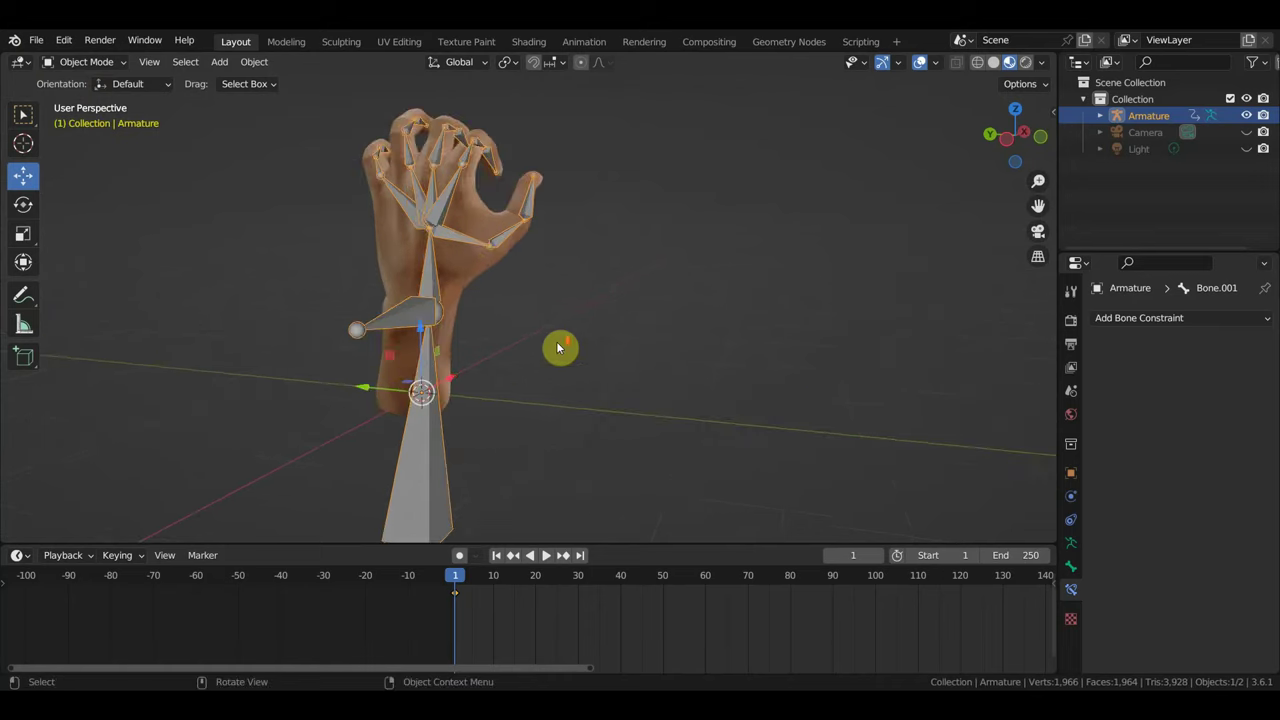
Apply the Armature modifier on the hand mesh from the Modifier tab.
left_click(453, 280)
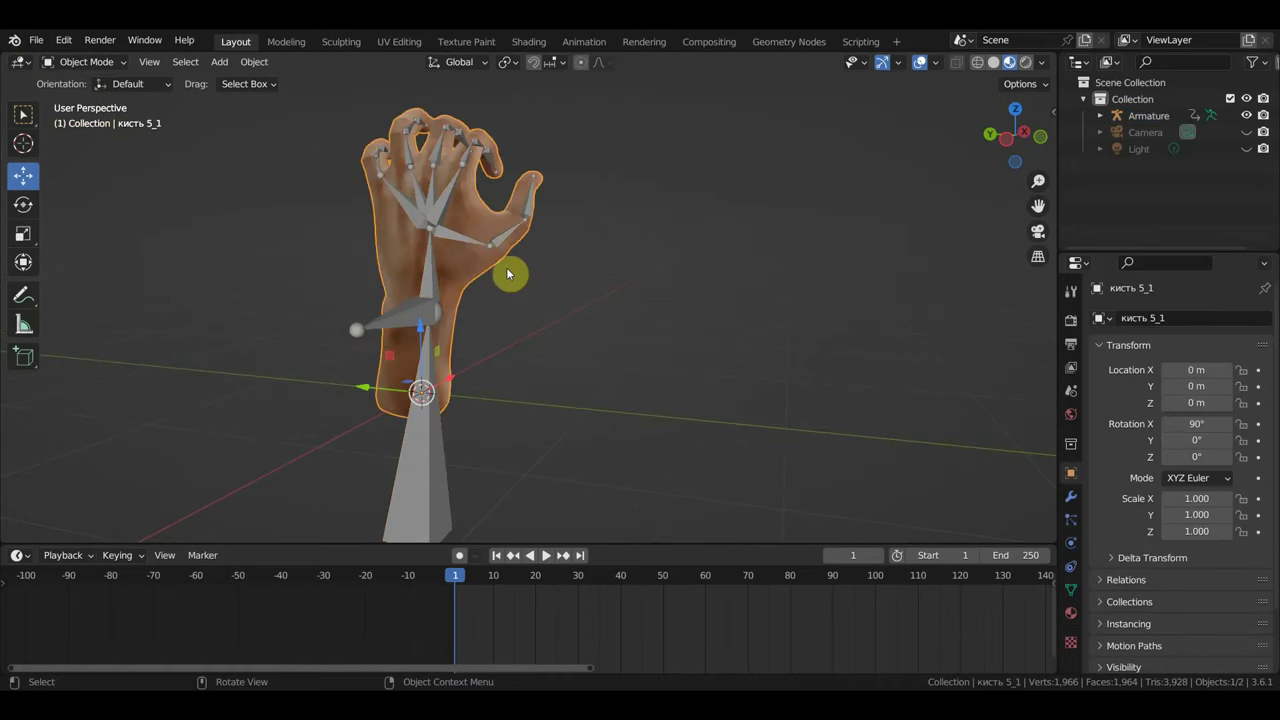
left_click(1078, 499)
left_click(1226, 347)
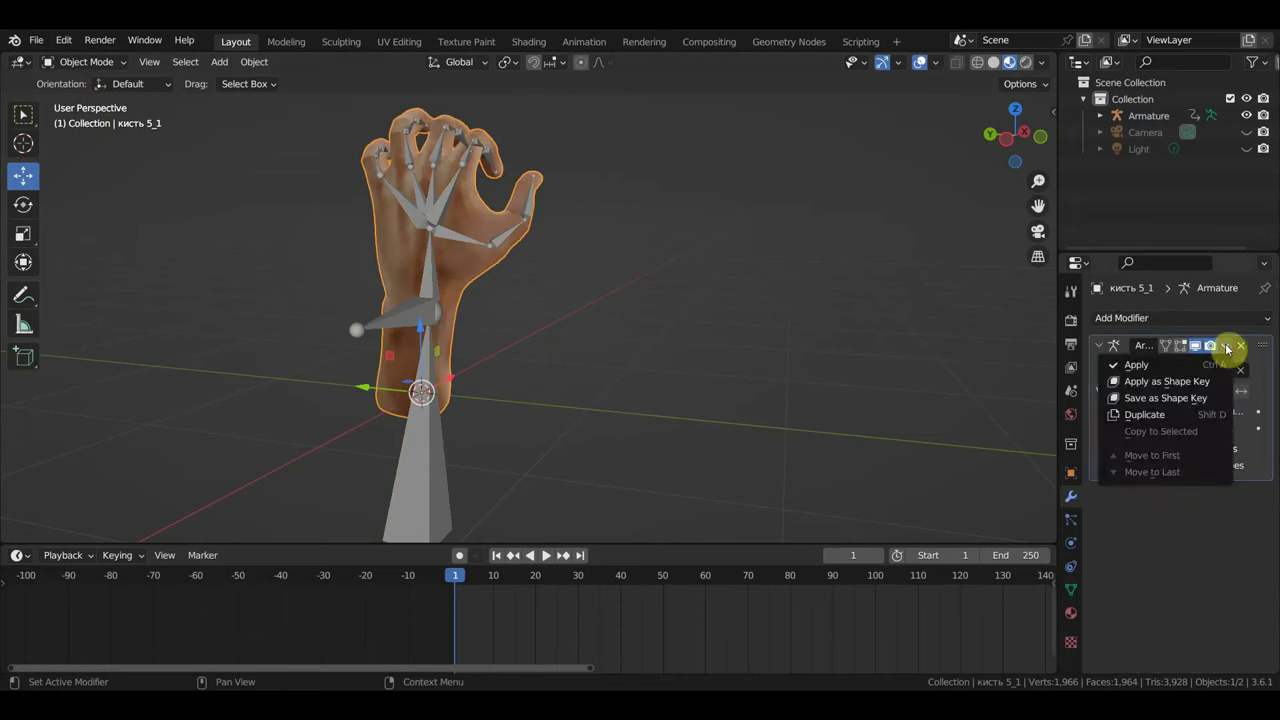
left_click(1166, 370)
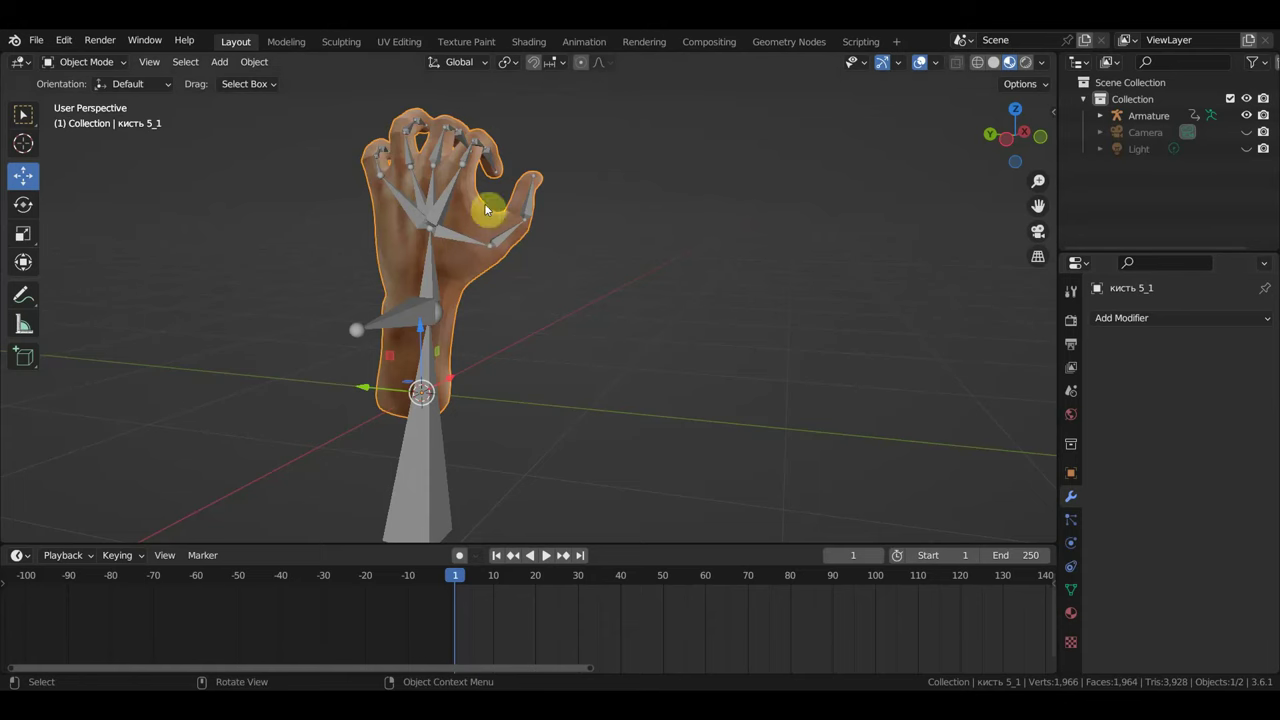
Delete the armature object, leaving the posed hand кисть 5_1.
left_click(431, 278)
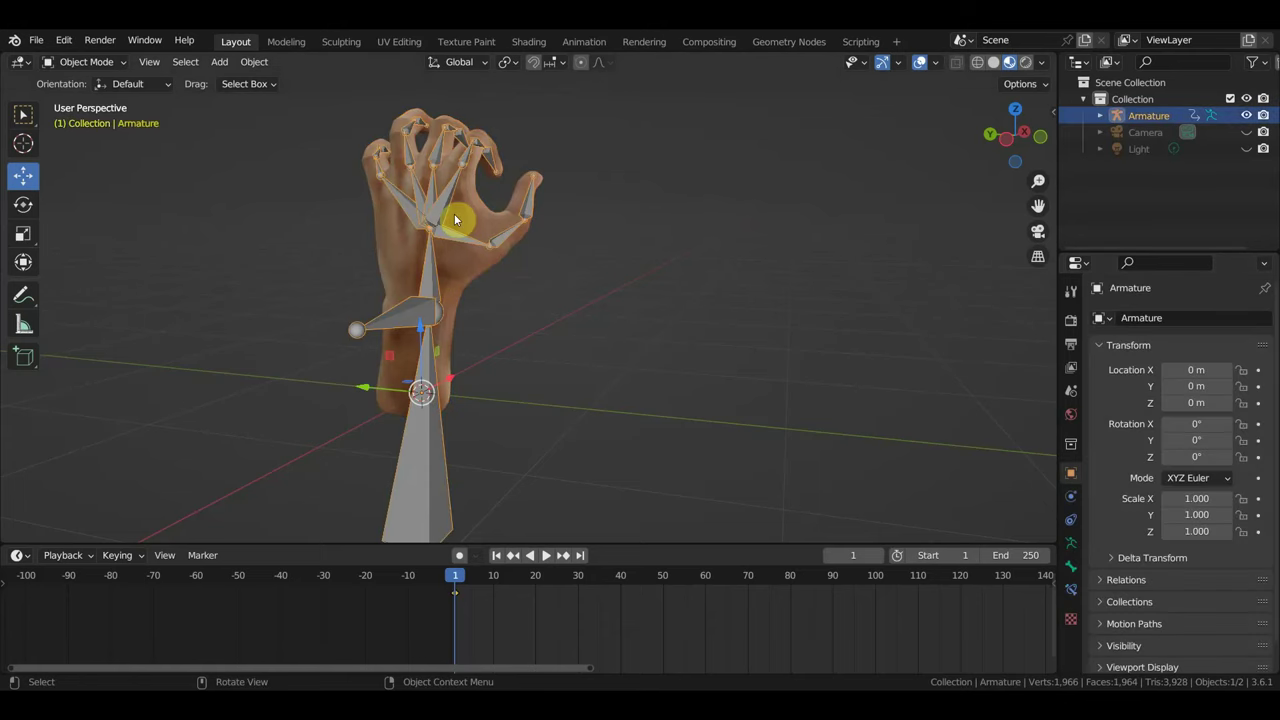
middle_click_drag(634, 274, 624, 270)
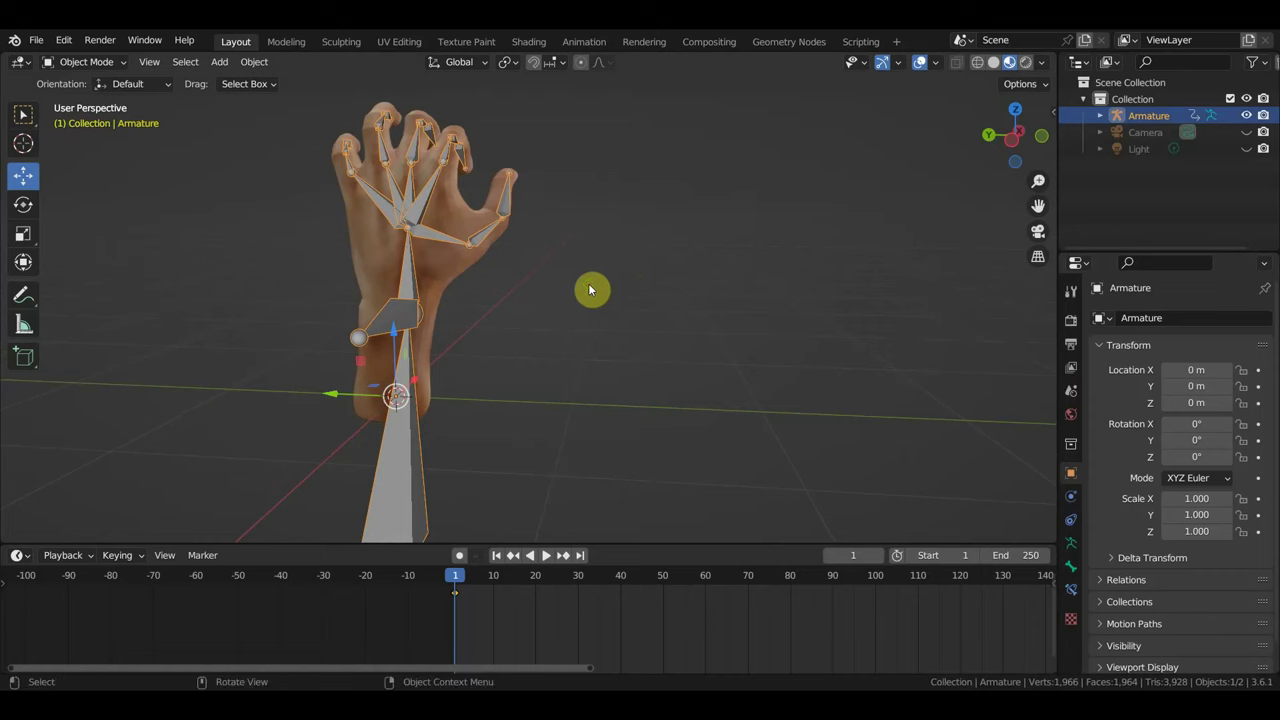
key("Delete")
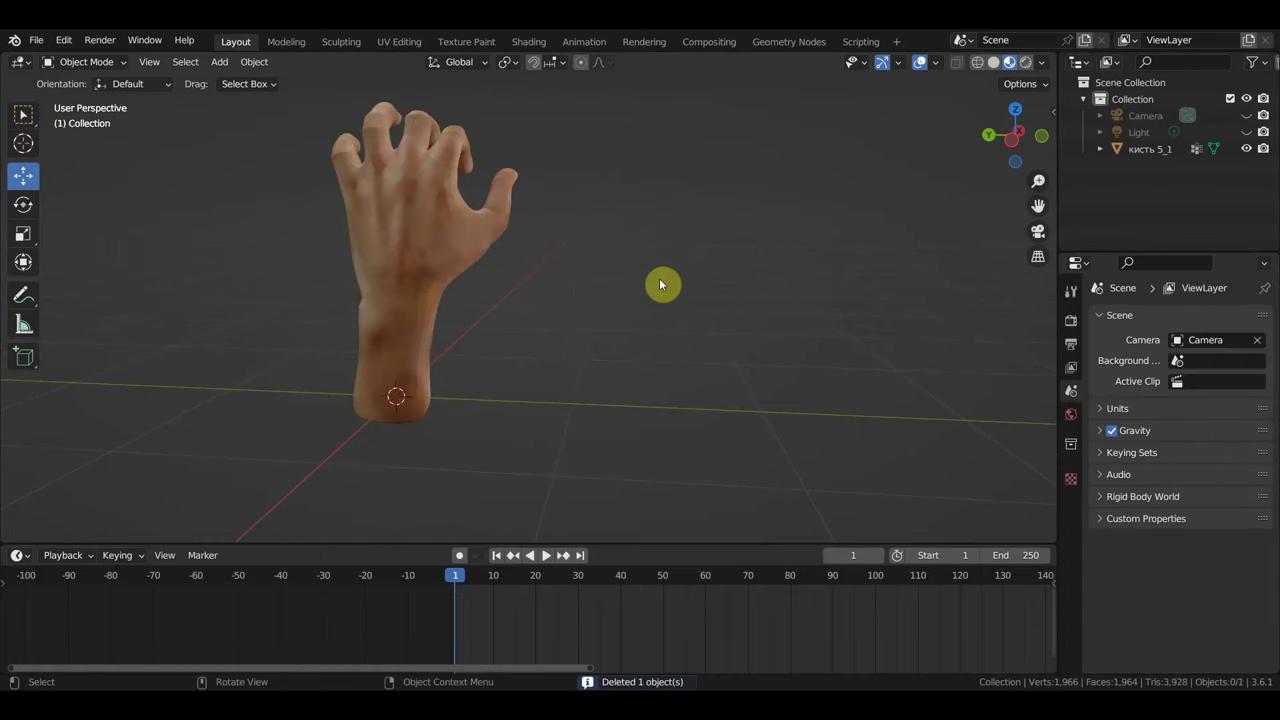
middle_click_drag(659, 280, 699, 271)
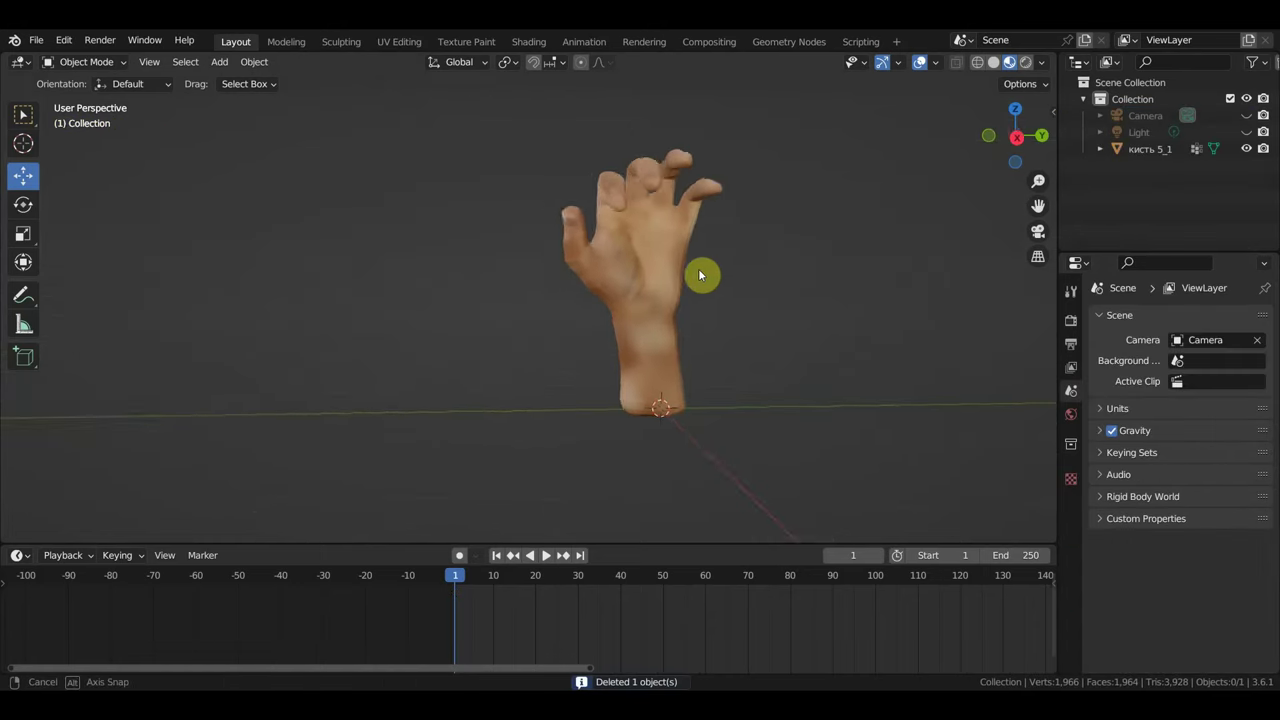
mouse_move(698, 275)
middle_mouse_down("alt")
mouse_move(865, 275)
mouse_move(717, 373)
mouse_move(557, 400)
mouse_move(286, 363)
mouse_move(561, 313)
middle_mouse_up("alt")
Apply Shade Smooth to the hand mesh and orbit to see its back.
scroll(600, 310, "down", 3)
left_click(670, 320)
right_click(681, 329)
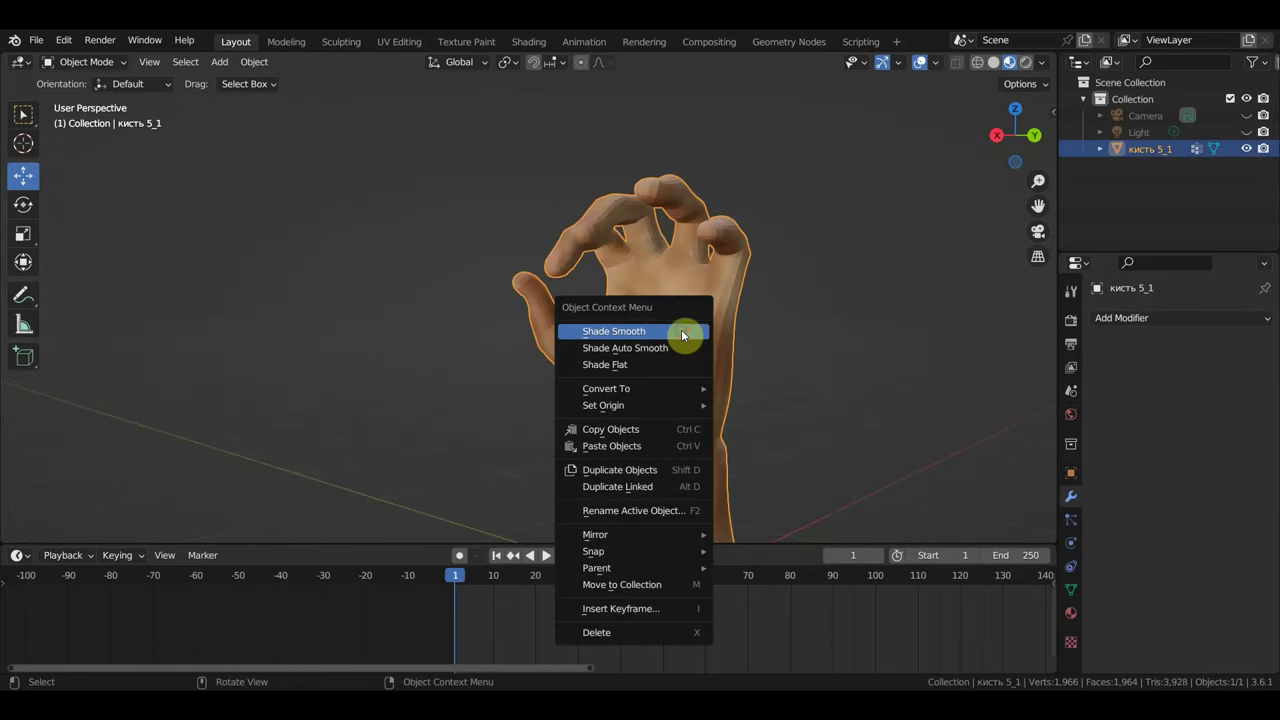
left_click(683, 330)
mouse_move(685, 336)
middle_mouse_down()
mouse_move(703, 357)
mouse_move(391, 351)
mouse_move(657, 309)
mouse_move(669, 243)
middle_mouse_up()
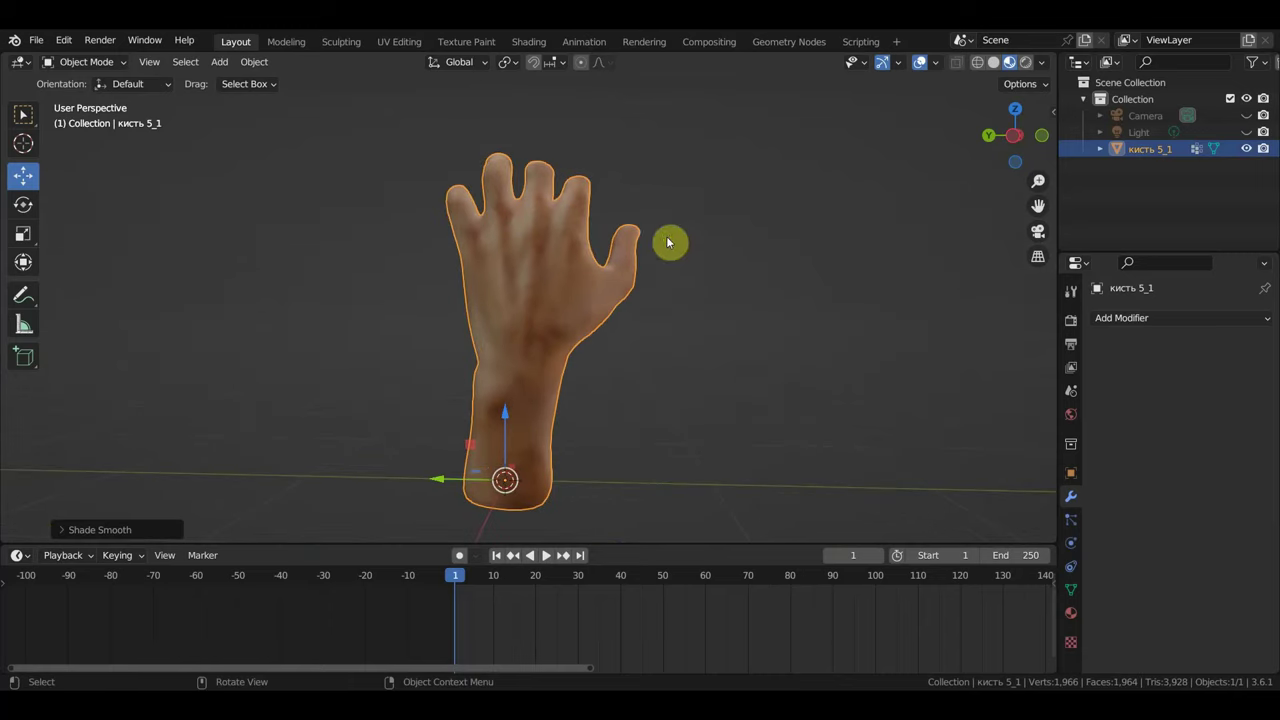
Inspect the hand in the Shading workspace, then return to Layout in front view.
left_click(528, 42)
mouse_move(676, 345)
middle_mouse_down()
mouse_move(674, 309)
mouse_move(894, 291)
mouse_move(854, 220)
middle_mouse_up()
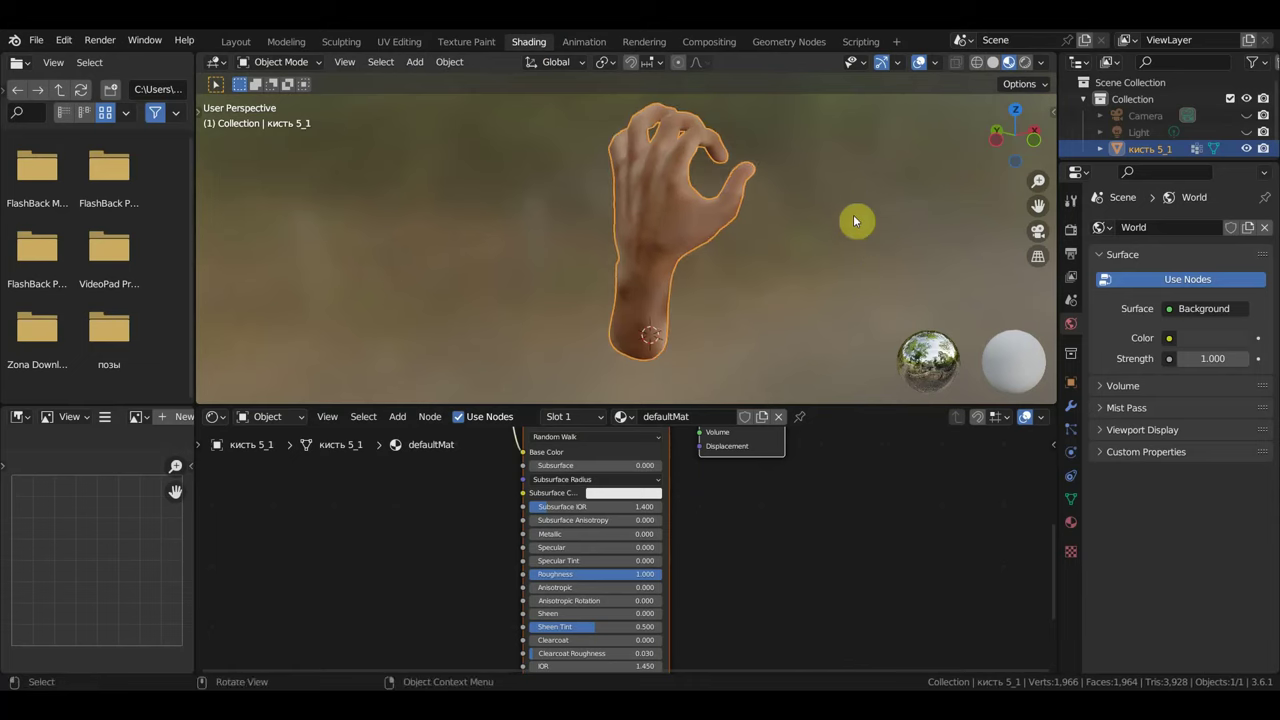
scroll(806, 560, "up", 2)
scroll(806, 560, "down", 2)
scroll(806, 560, "up", 1)
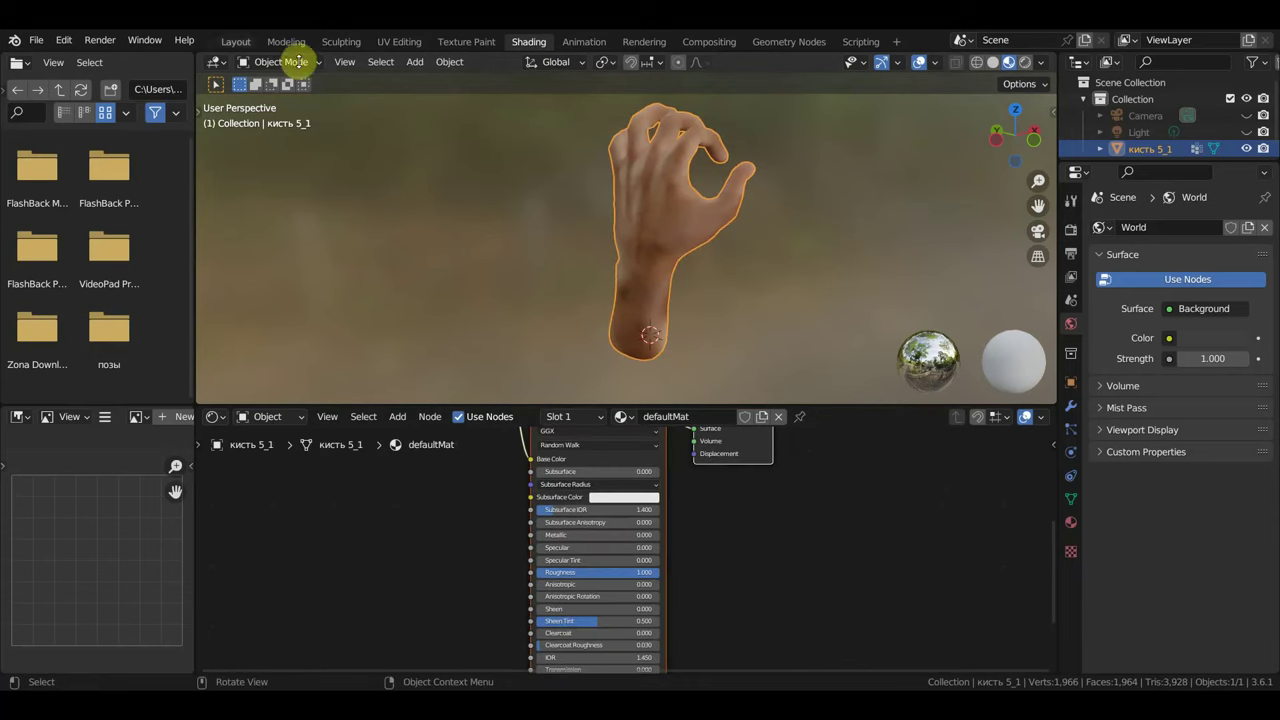
left_click(236, 43)
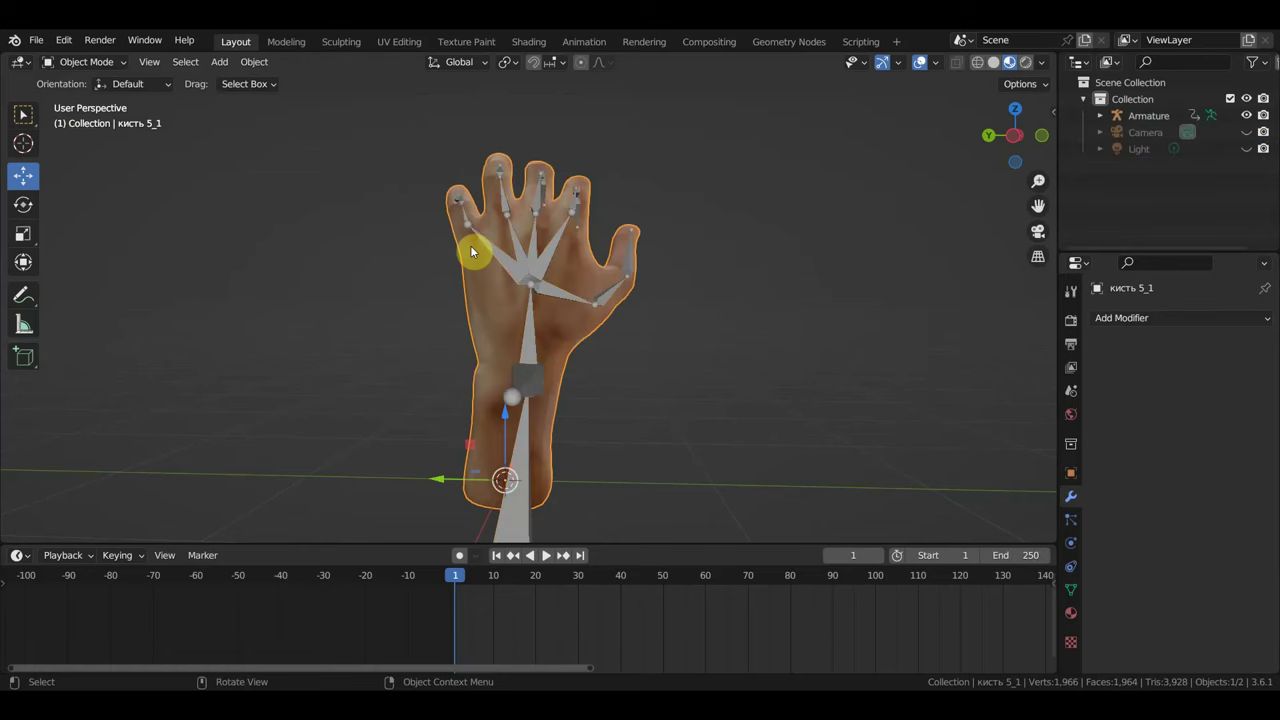
key("KP_1")
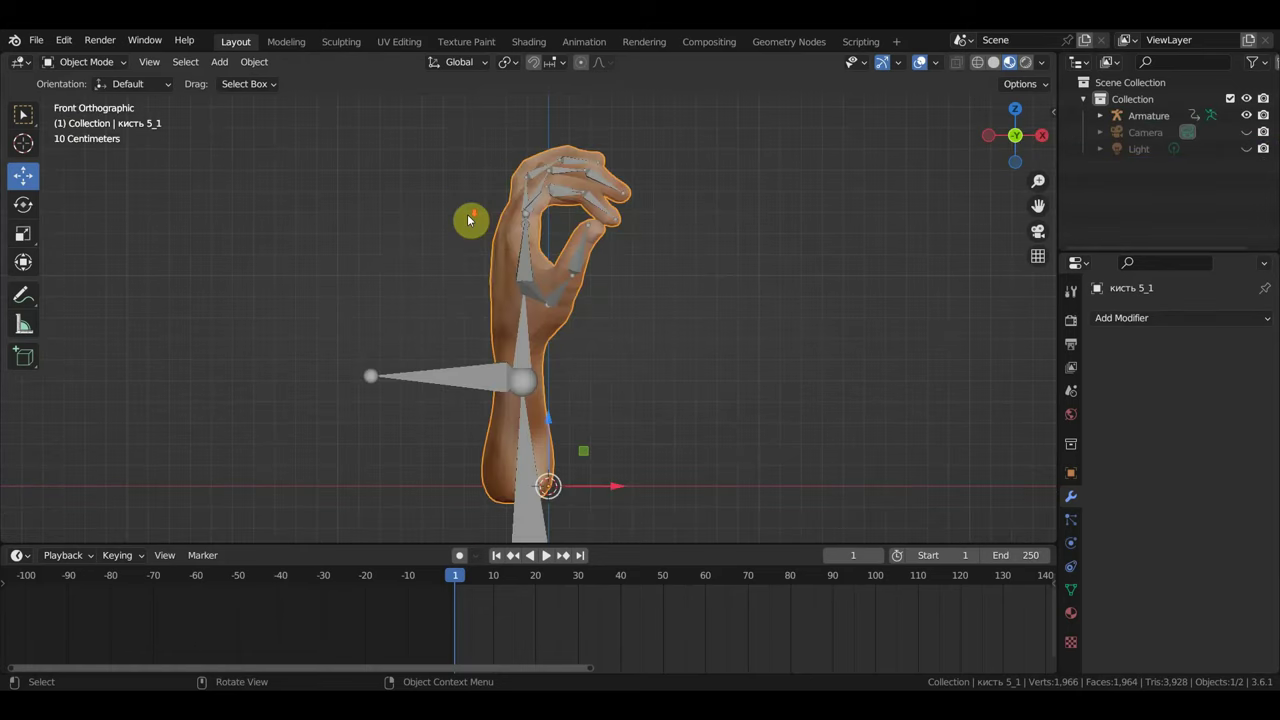
Save as кисть руки.blend in the Desktop кисть руки folder, then undo to restore the Armature modifier.
left_click(38, 40)
left_click(80, 166)
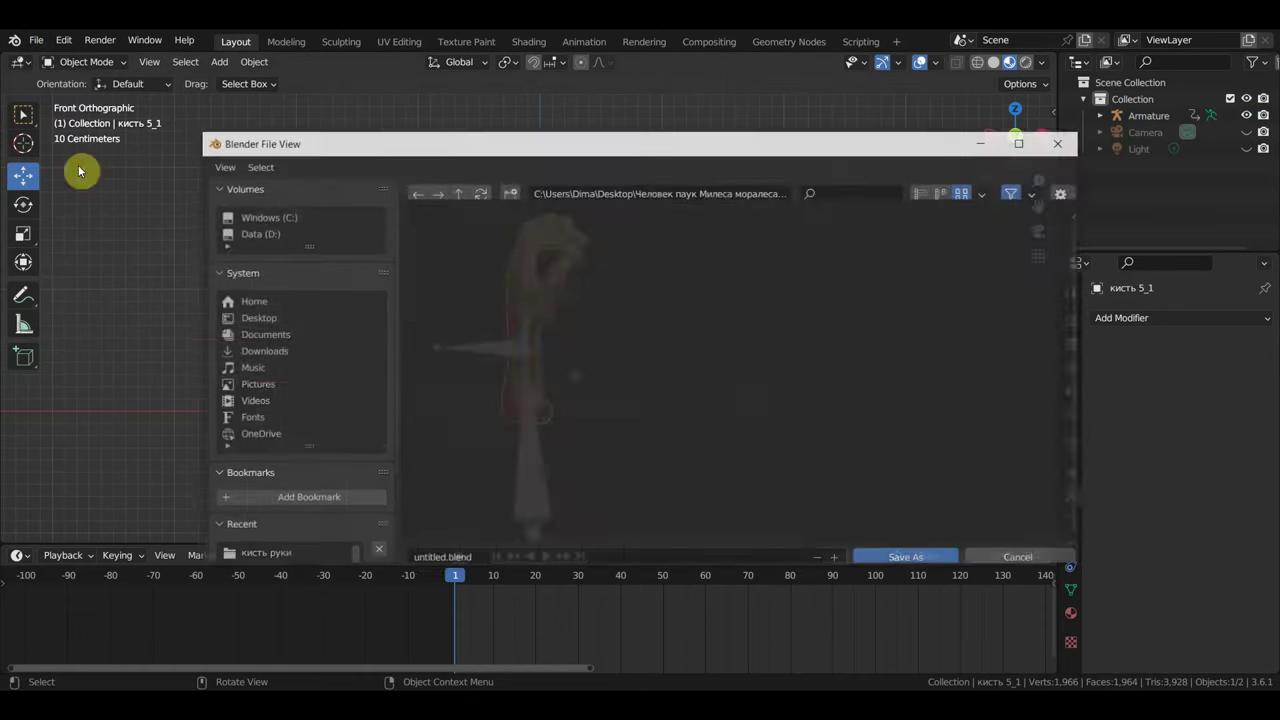
left_click(277, 296)
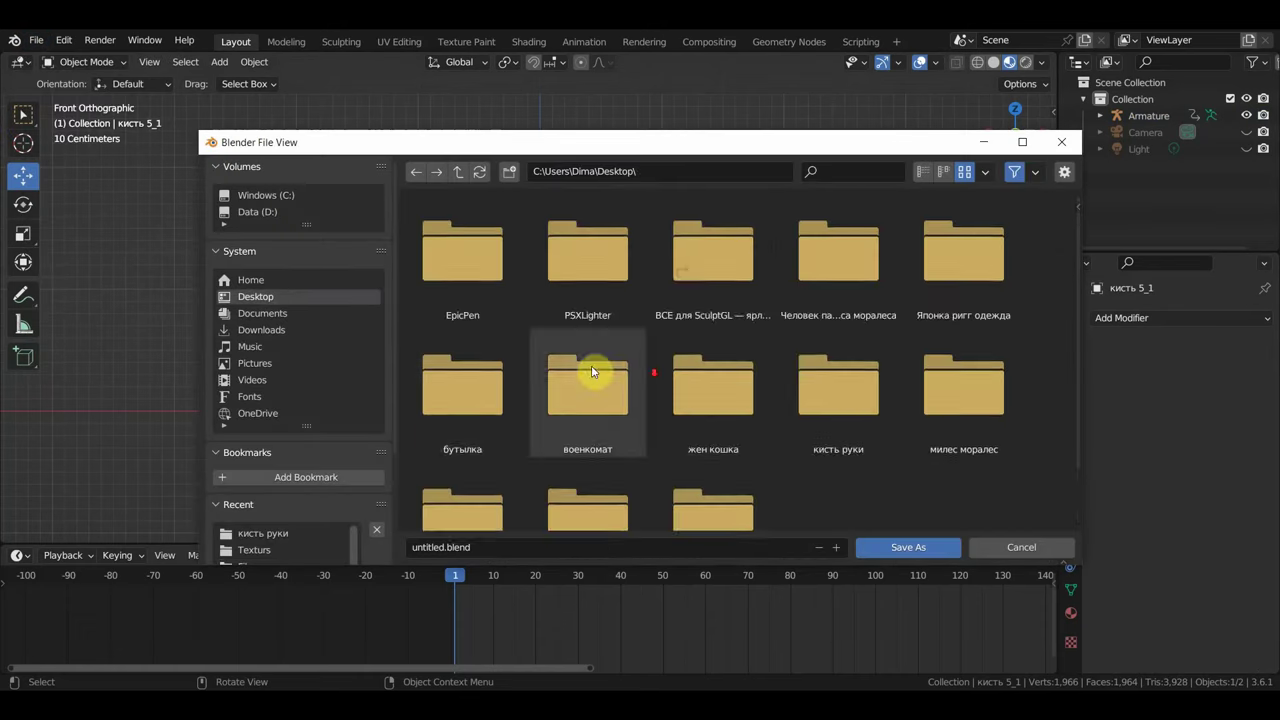
scroll(620, 363, "down", 2)
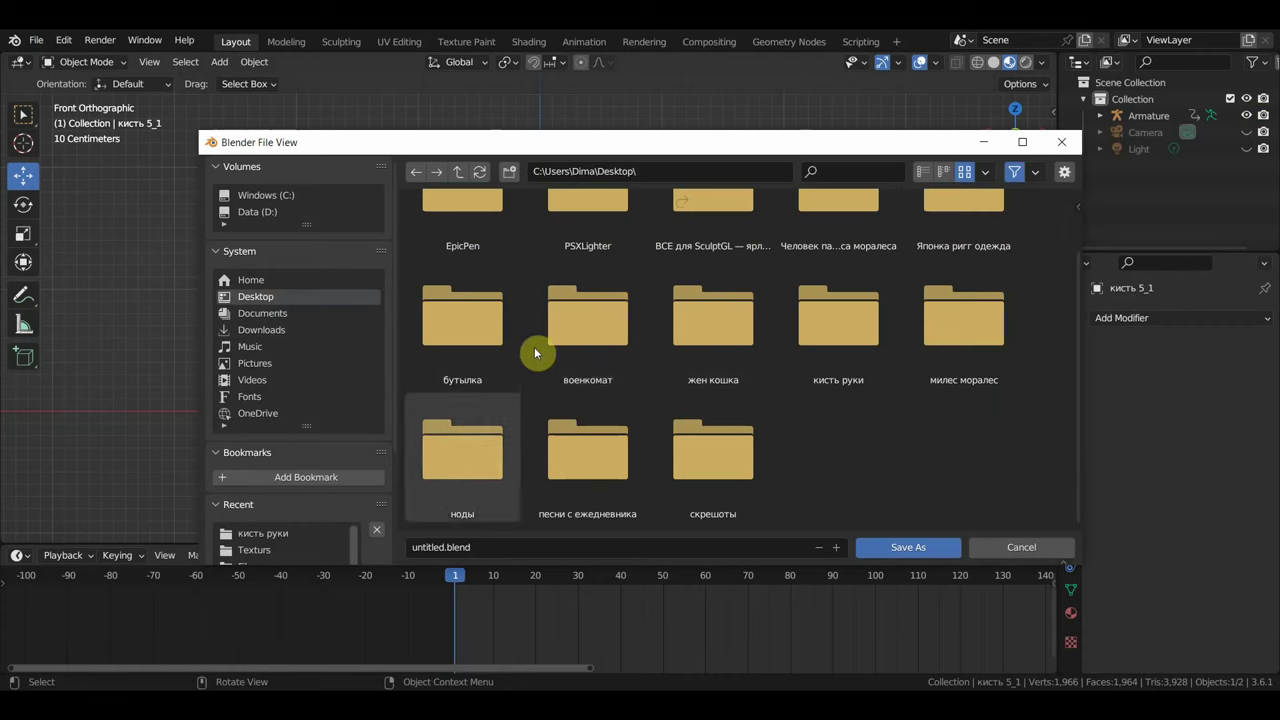
double_click(838, 359)
left_click(488, 547)
type("кисть руки")
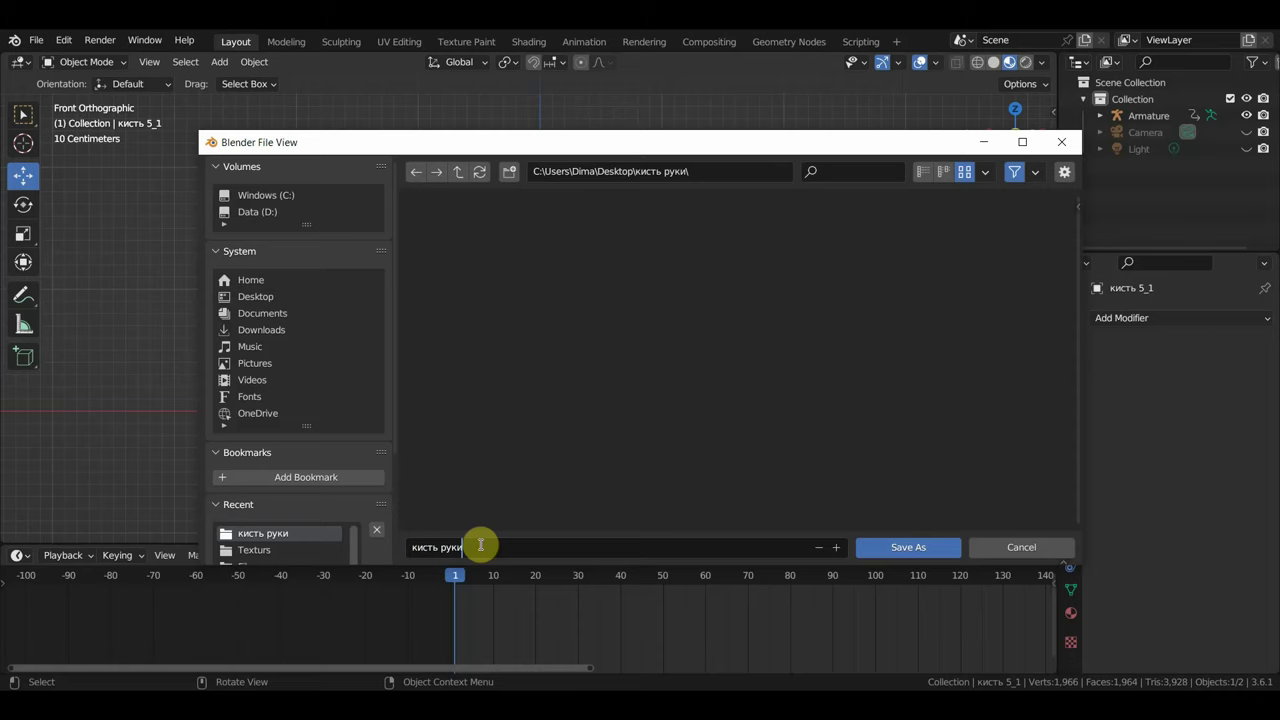
key("Return")
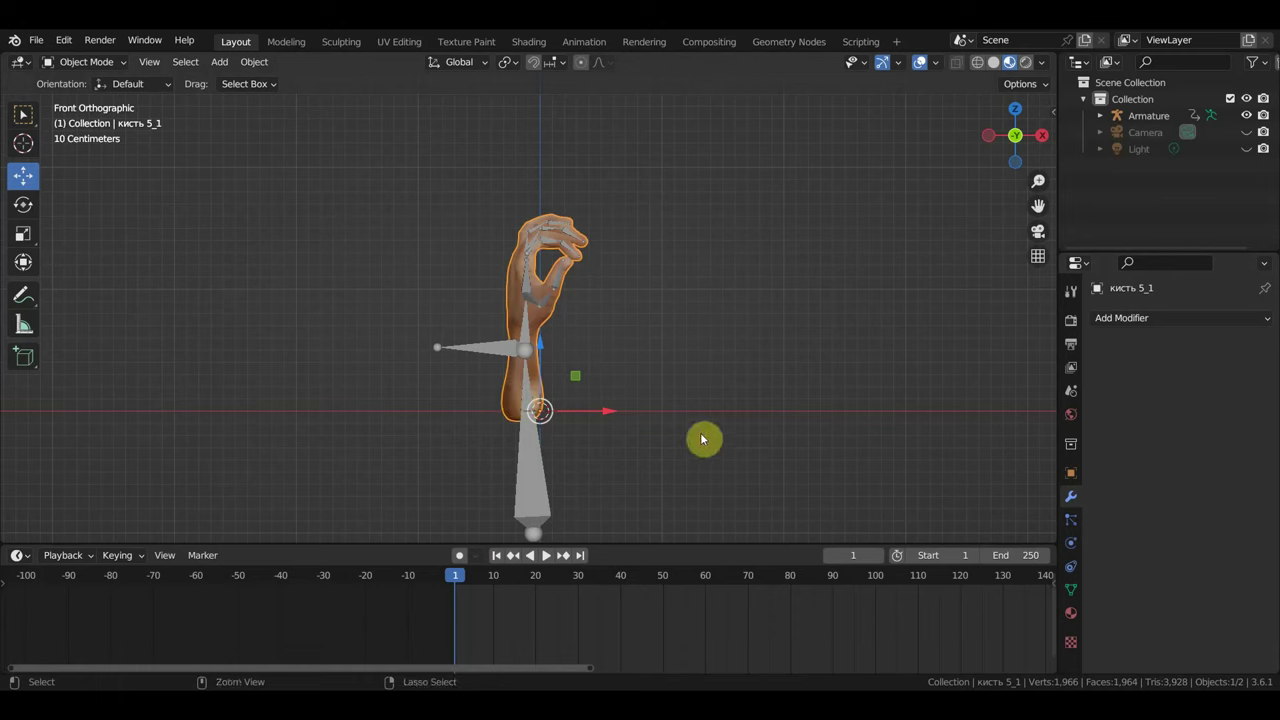
key("ctrl+z")
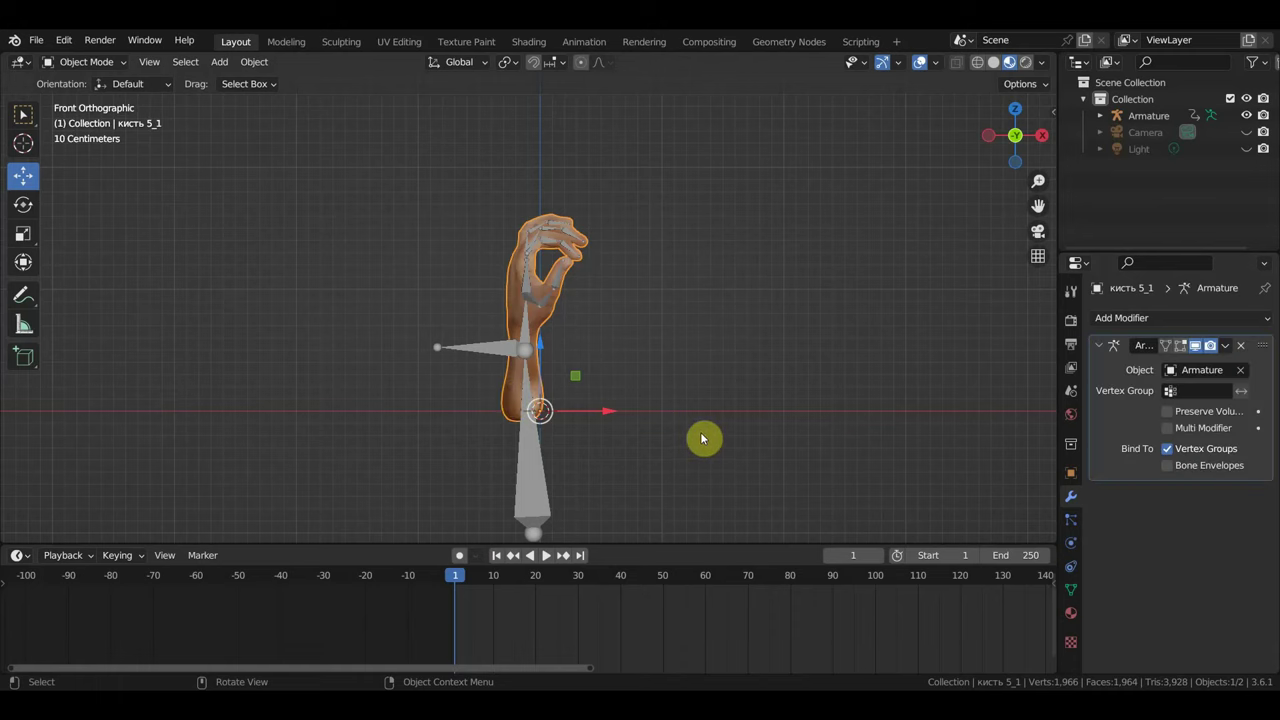
Save the file, then toggle the armature into Pose Mode and back to Object Mode.
left_click(35, 39)
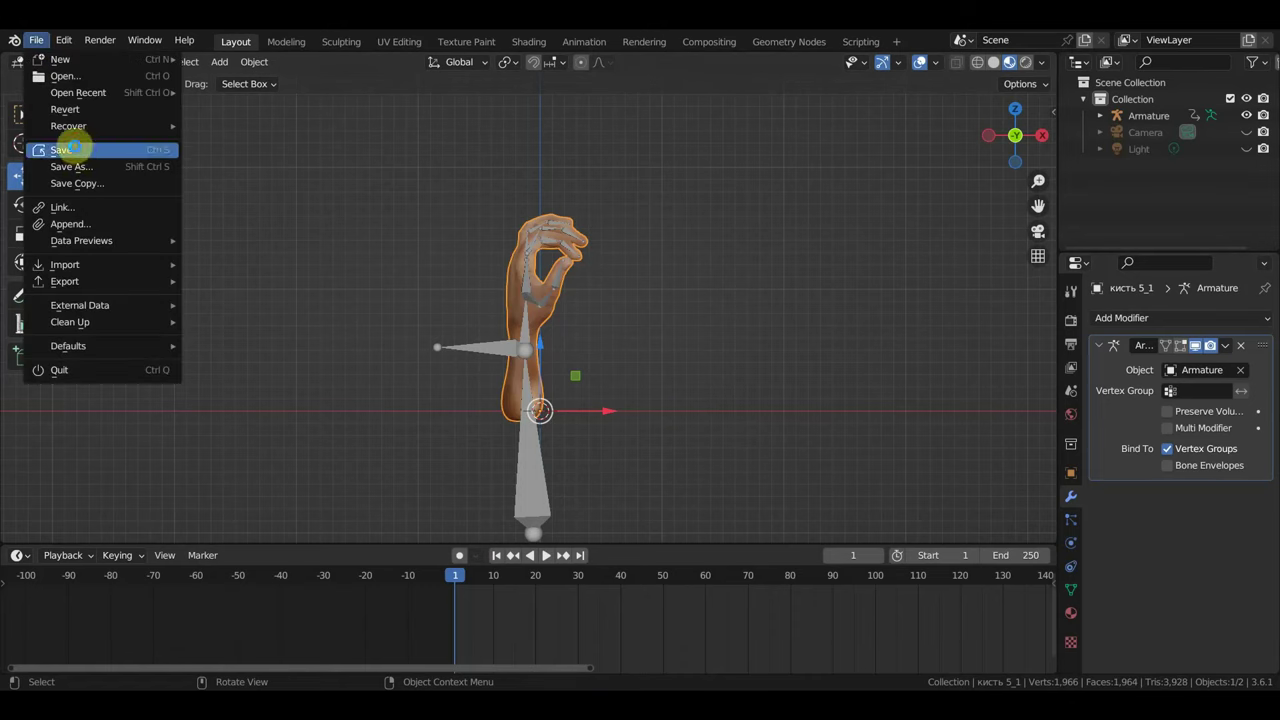
left_click(74, 149)
left_click(515, 356)
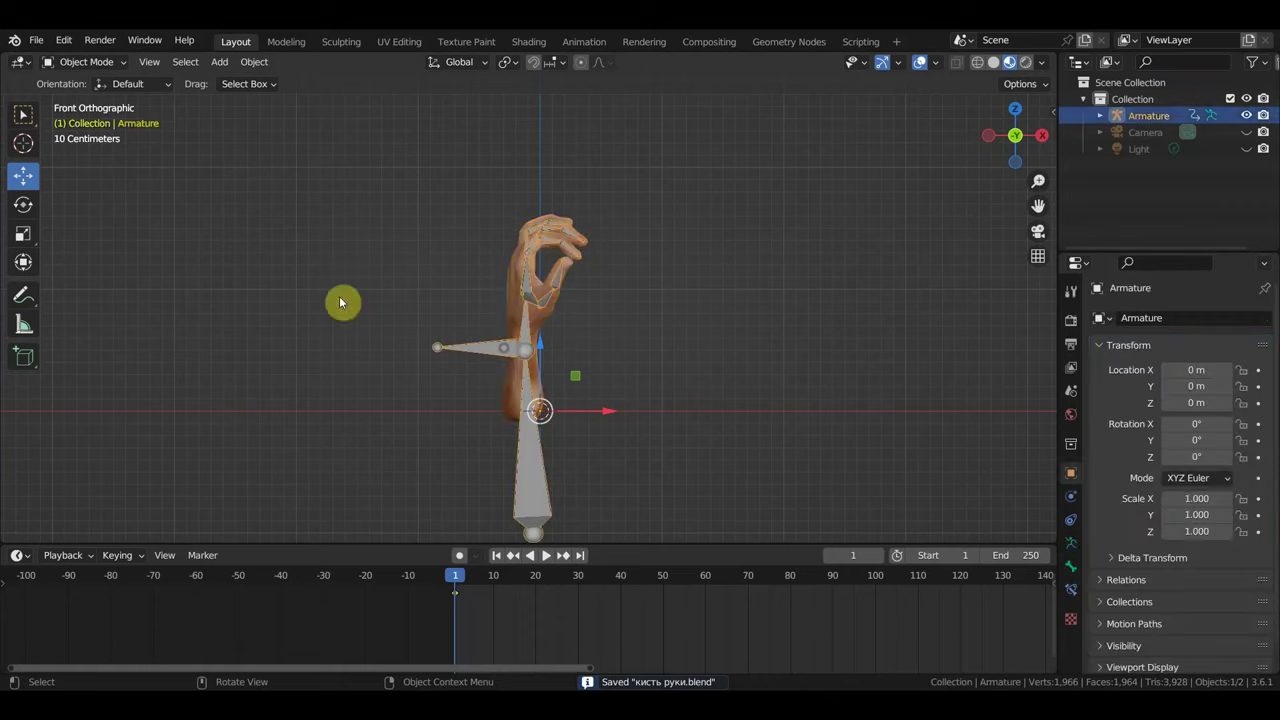
left_click(86, 62)
left_click(92, 117)
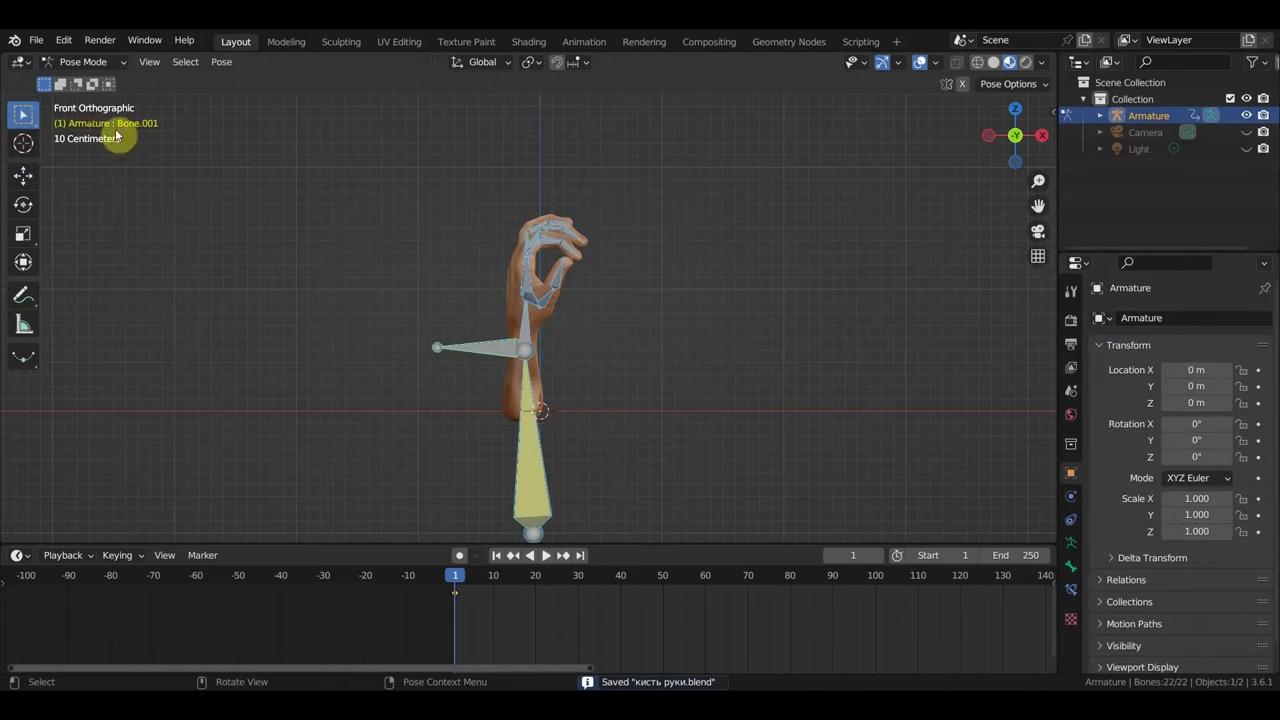
left_click(85, 62)
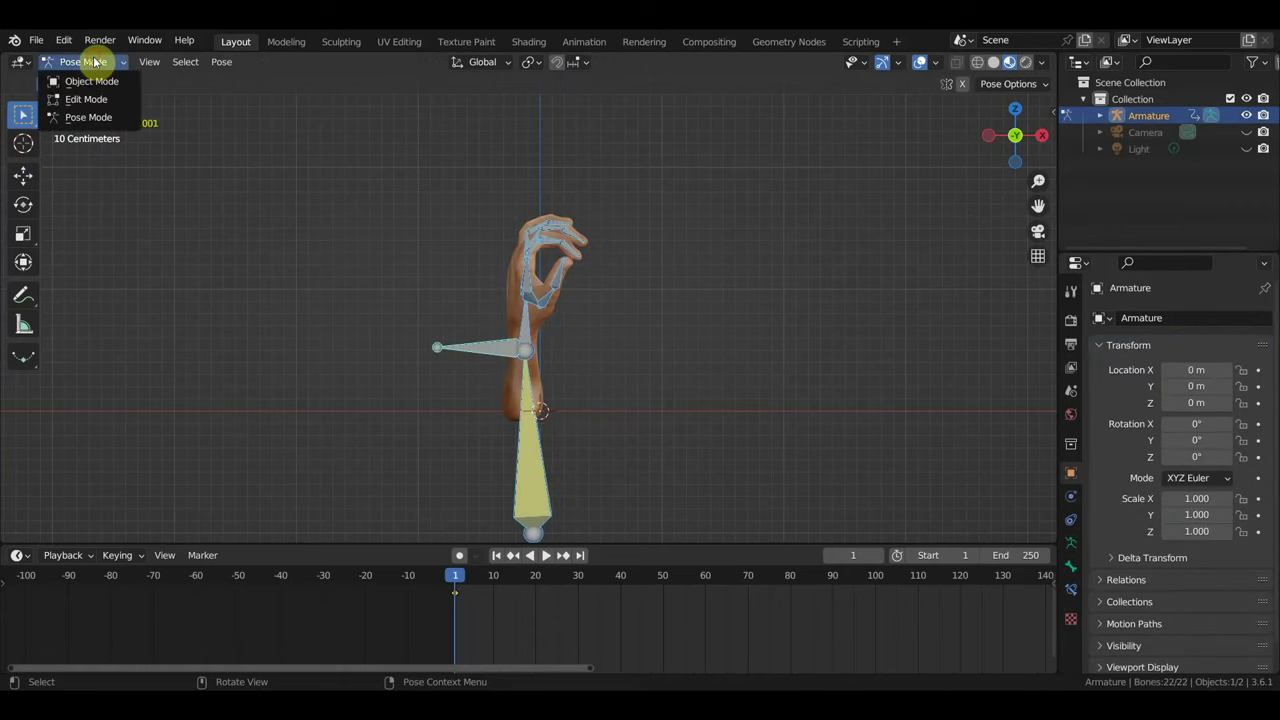
left_click(94, 84)
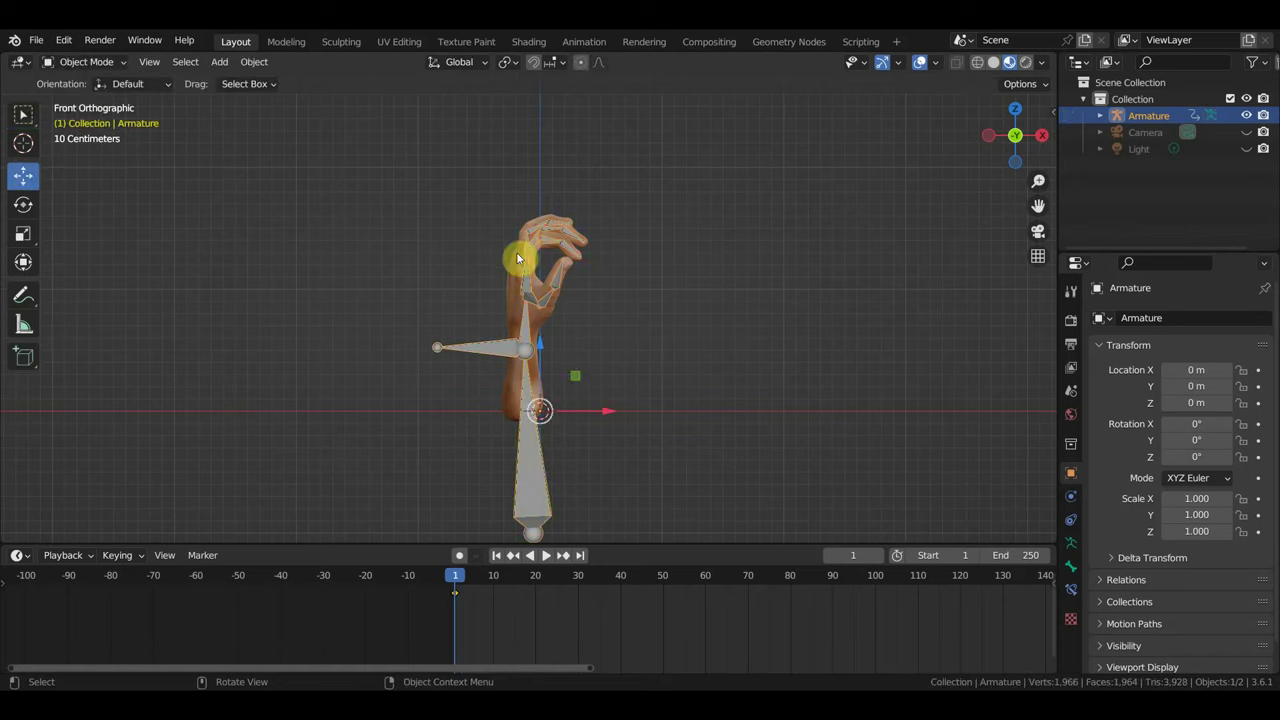
Apply the hand's Armature modifier to bake the pose, then delete the armature.
left_click(540, 322)
left_click(1225, 345)
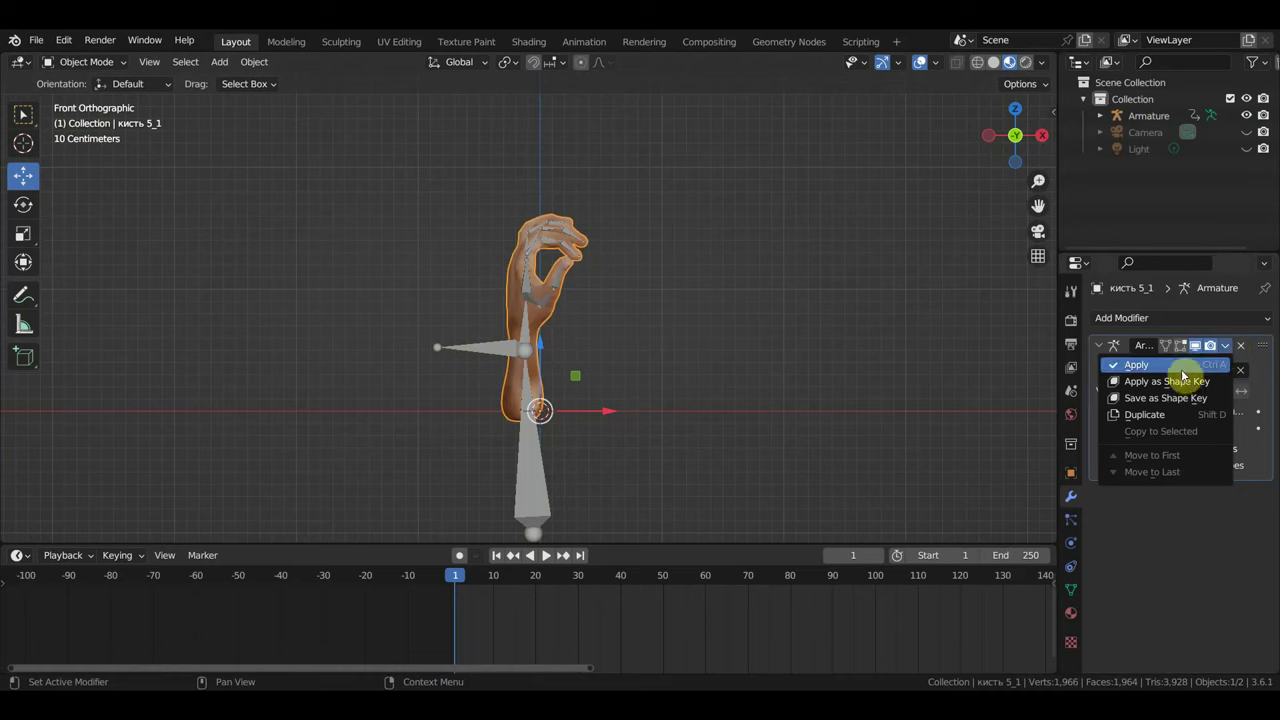
left_click(1137, 364)
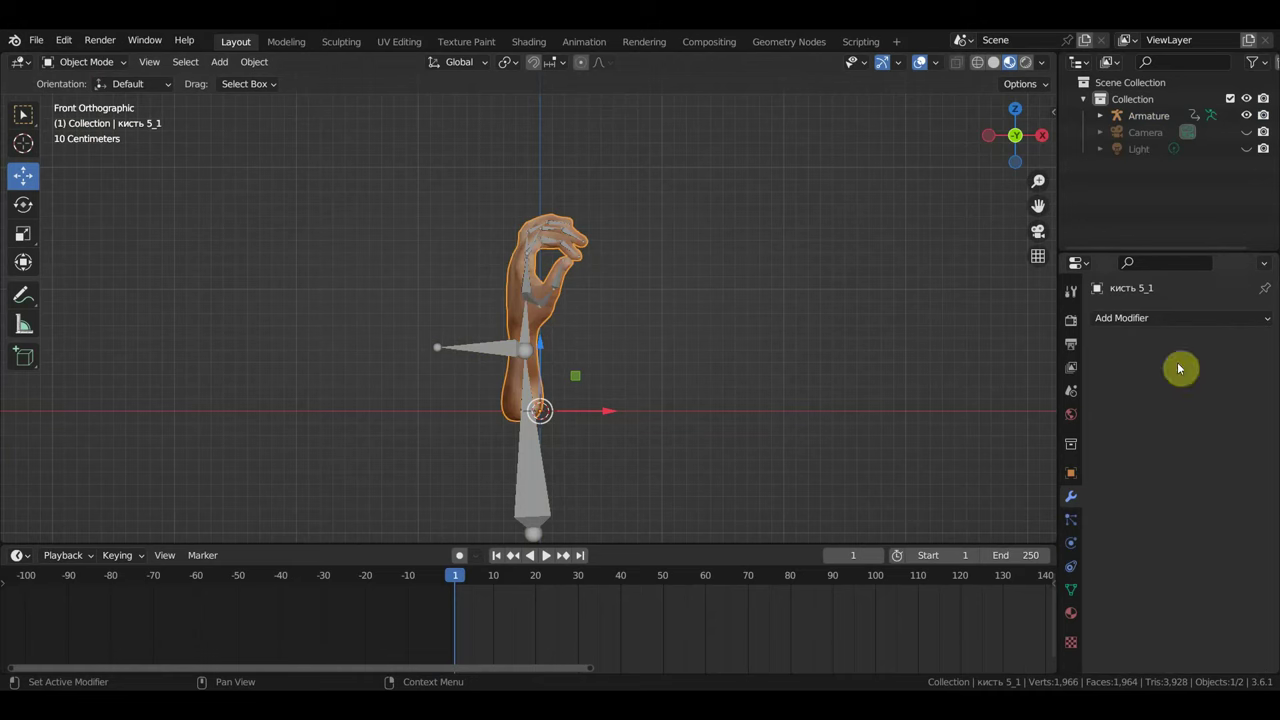
left_click(519, 363)
key("Delete")
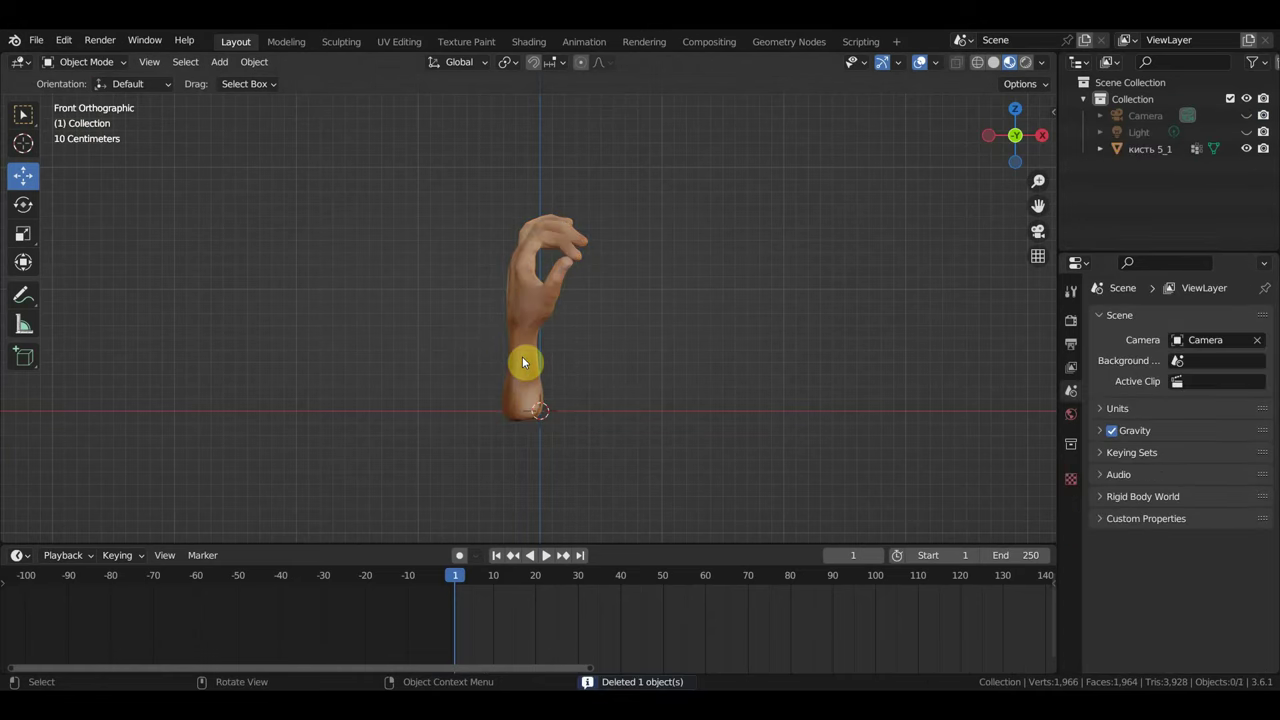
Apply Shade Smooth to the posed hand mesh.
mouse_move(626, 287)
middle_mouse_down()
mouse_move(774, 300)
mouse_move(657, 317)
mouse_move(757, 437)
mouse_move(810, 364)
mouse_move(783, 366)
mouse_move(746, 543)
mouse_move(631, 509)
mouse_move(437, 397)
mouse_move(371, 323)
mouse_move(209, 360)
mouse_move(177, 401)
mouse_move(560, 420)
mouse_move(474, 426)
mouse_move(446, 406)
mouse_move(382, 404)
mouse_move(614, 406)
mouse_move(598, 436)
mouse_move(434, 414)
mouse_move(480, 400)
middle_mouse_up()
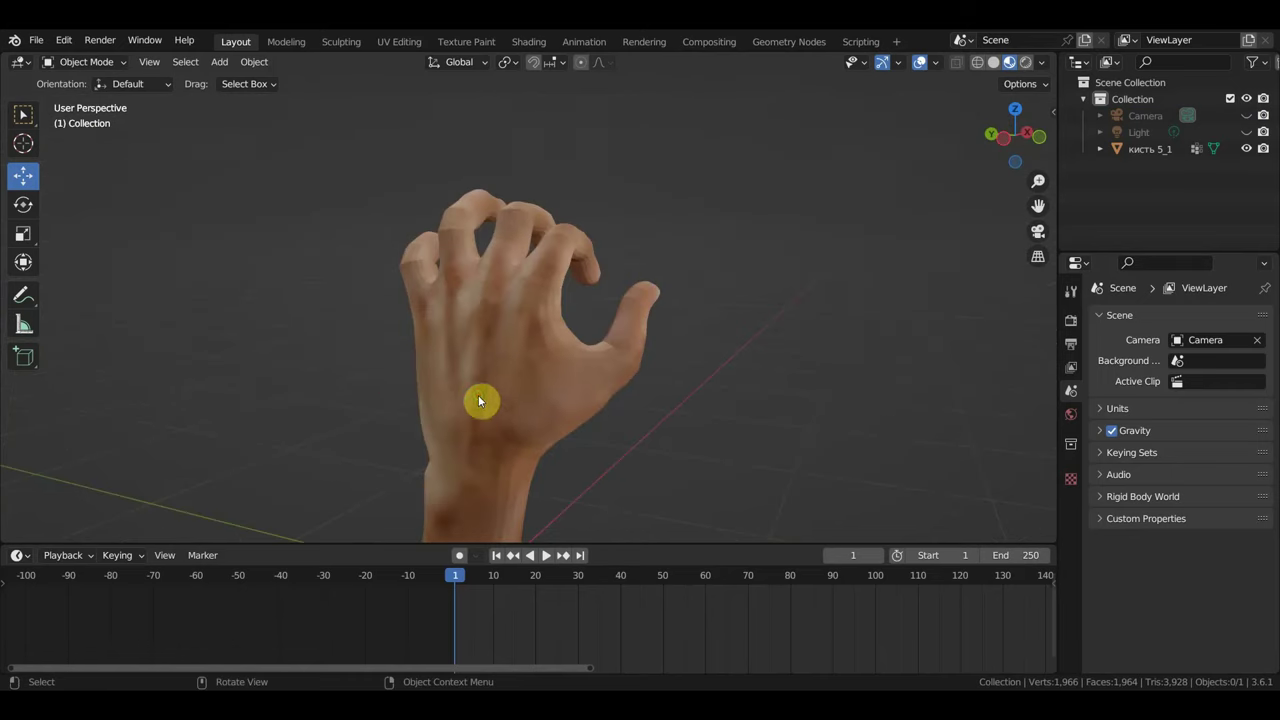
left_click(540, 378)
right_click(540, 378)
left_click(540, 372)
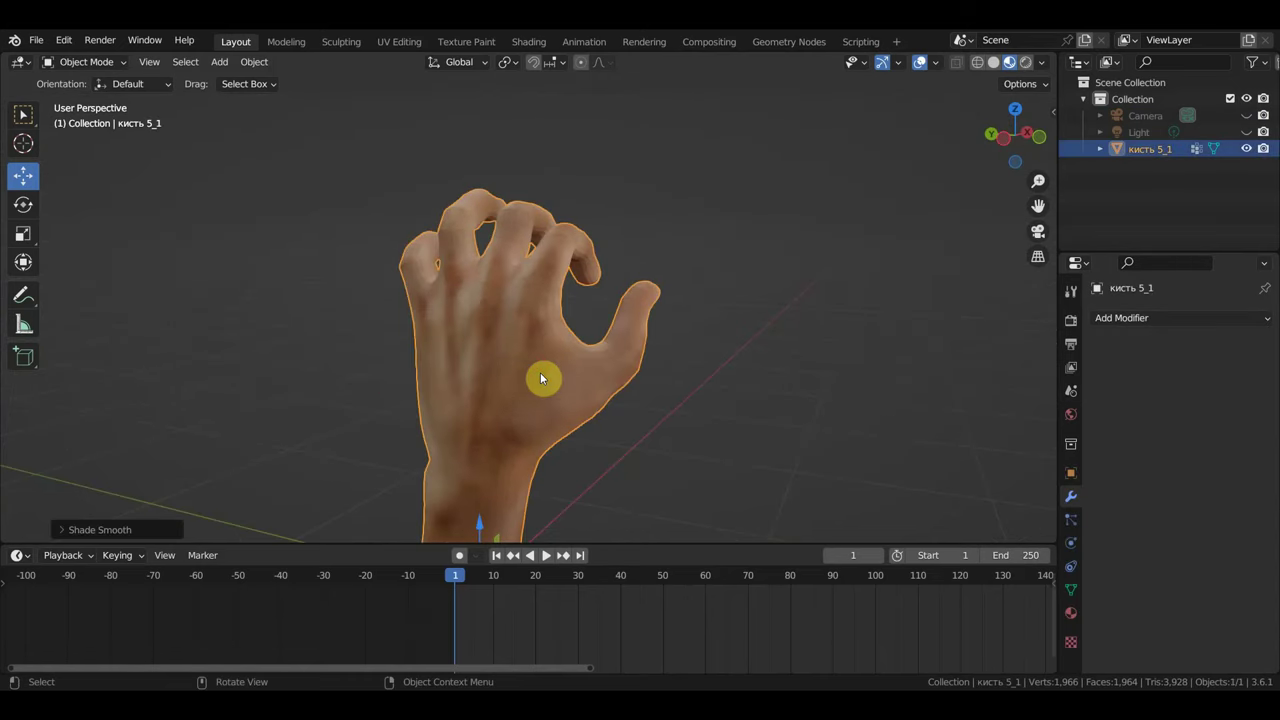
mouse_move(540, 372)
middle_mouse_down()
mouse_move(777, 366)
mouse_move(666, 420)
mouse_move(452, 364)
mouse_move(740, 351)
mouse_move(826, 369)
mouse_move(651, 360)
middle_mouse_up()
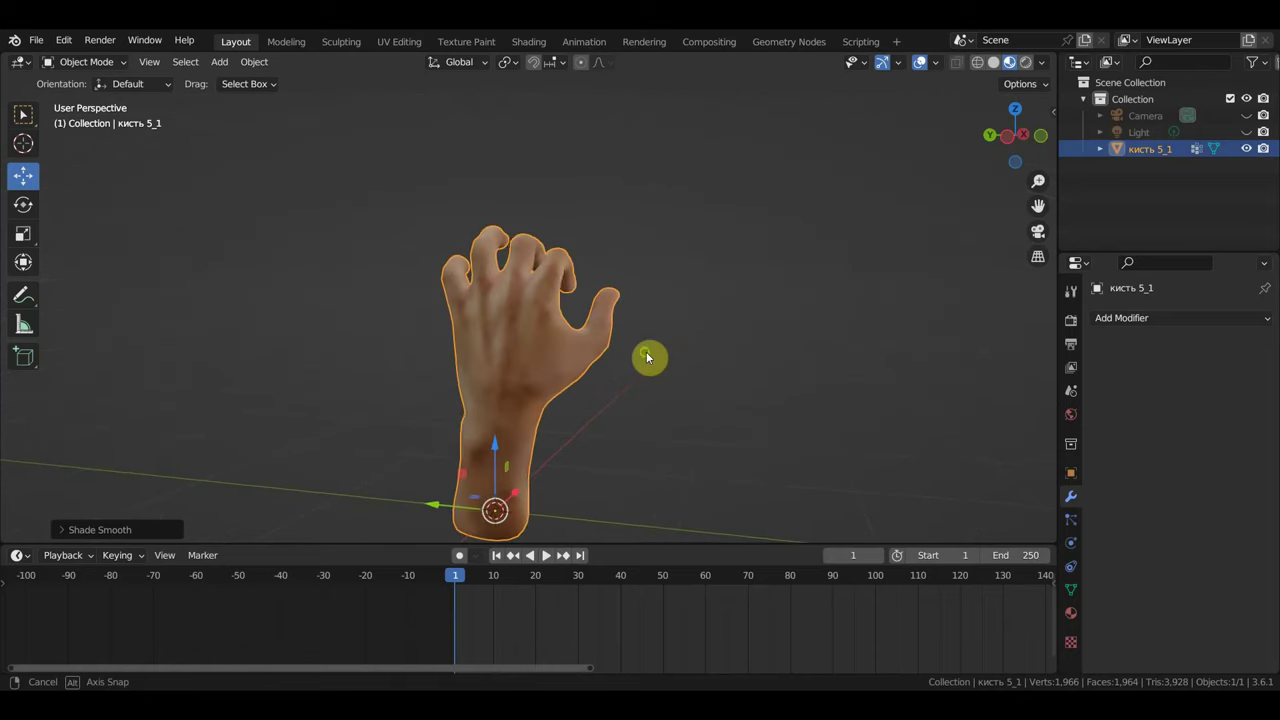
Inspect the hand in Solid, Wireframe and Material Preview, from right, front and angled views.
left_click(993, 63)
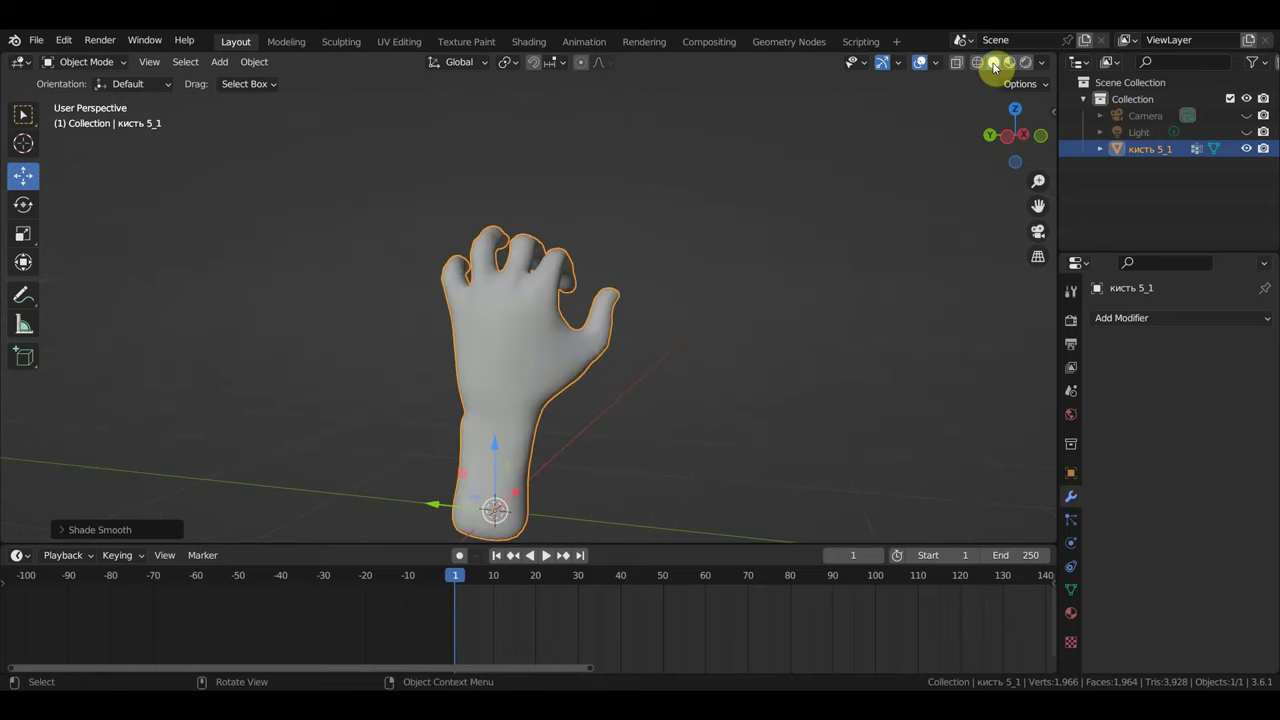
left_click(976, 63)
mouse_move(889, 191)
middle_mouse_down()
mouse_move(809, 257)
mouse_move(721, 298)
mouse_move(837, 323)
mouse_move(780, 280)
mouse_move(880, 200)
middle_mouse_up()
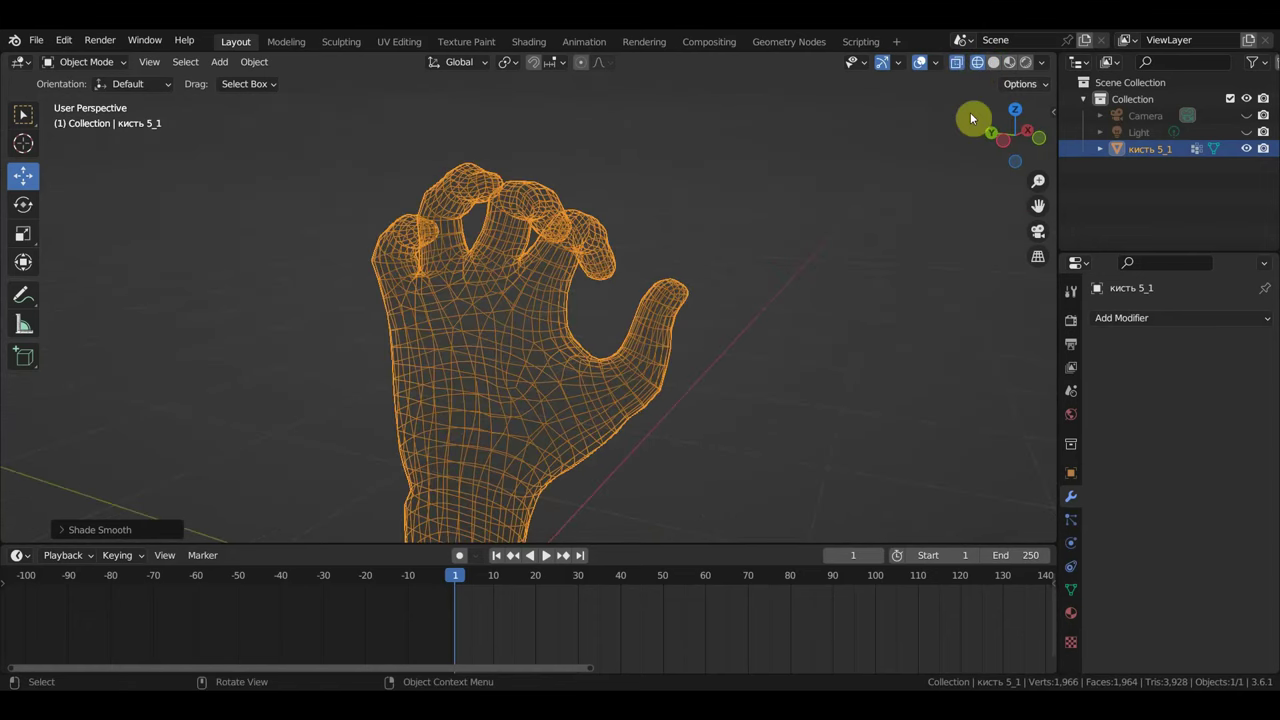
left_click(1009, 63)
mouse_move(820, 257)
middle_mouse_down()
mouse_move(660, 329)
mouse_move(586, 291)
mouse_move(418, 285)
mouse_move(654, 277)
mouse_move(521, 288)
mouse_move(622, 226)
middle_mouse_up()
key("KP_3")
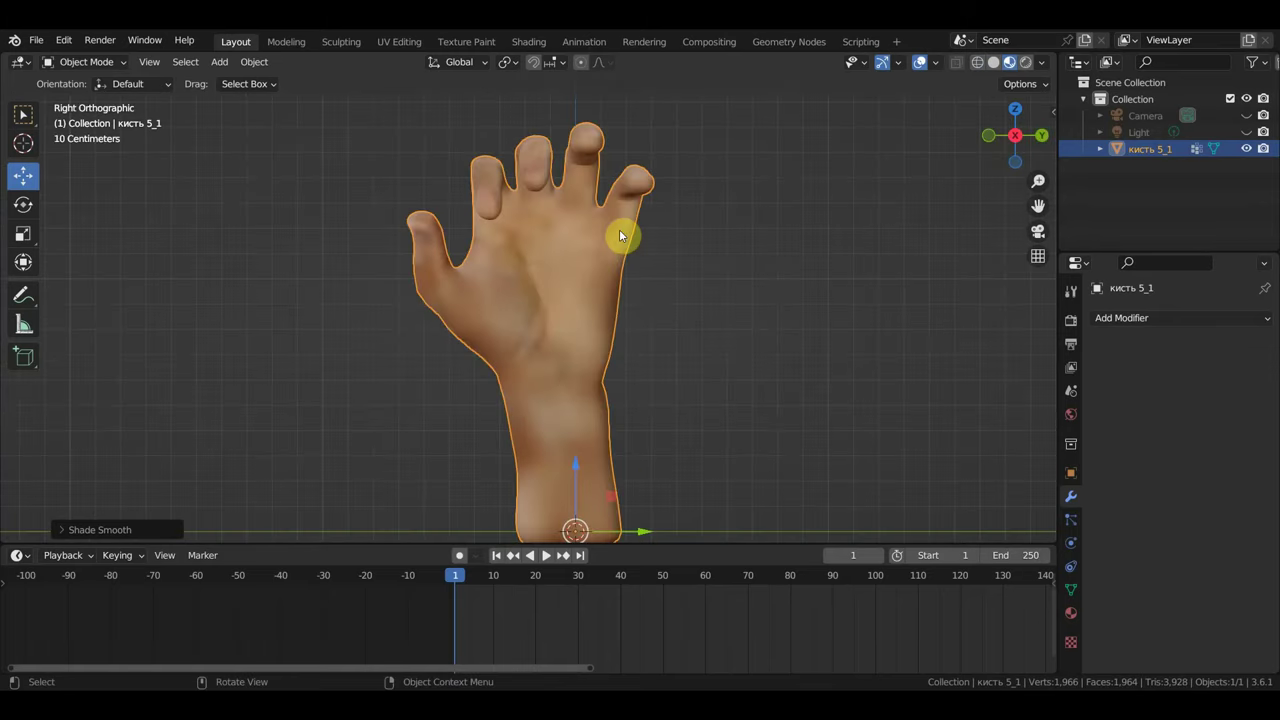
key("KP_1")
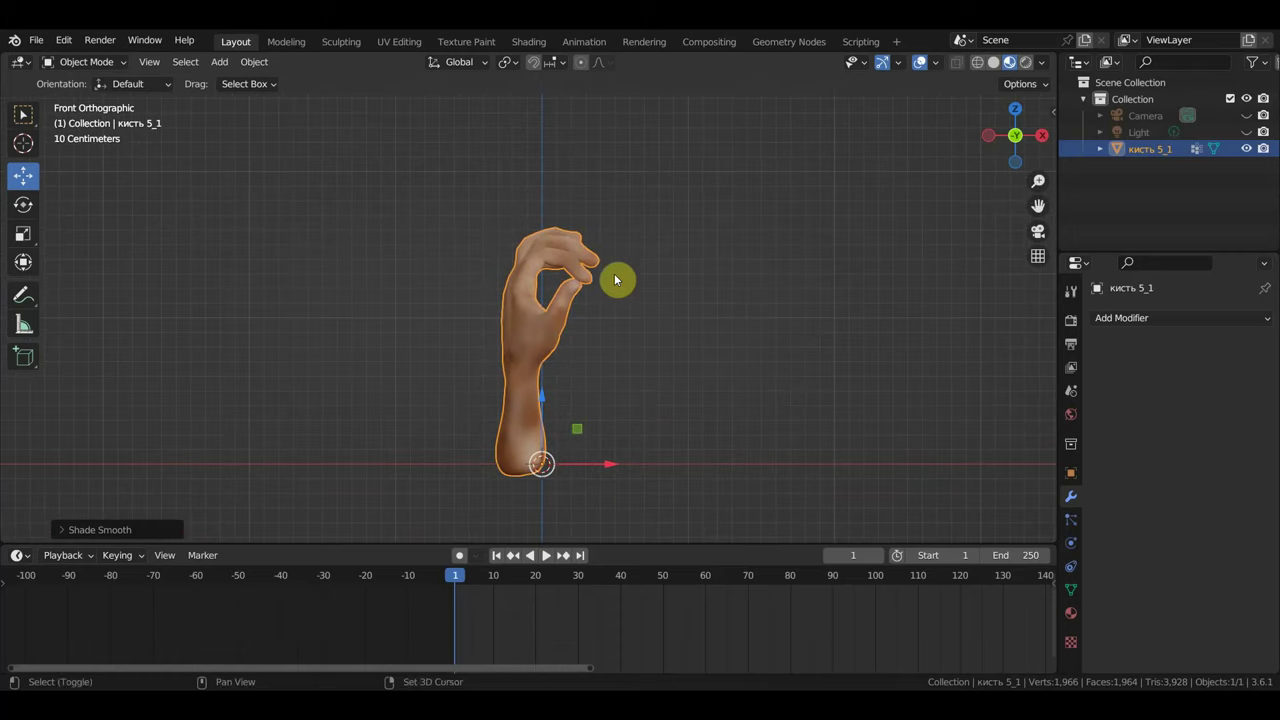
mouse_move(651, 271)
middle_mouse_down()
mouse_move(655, 258)
mouse_move(754, 263)
middle_mouse_up()
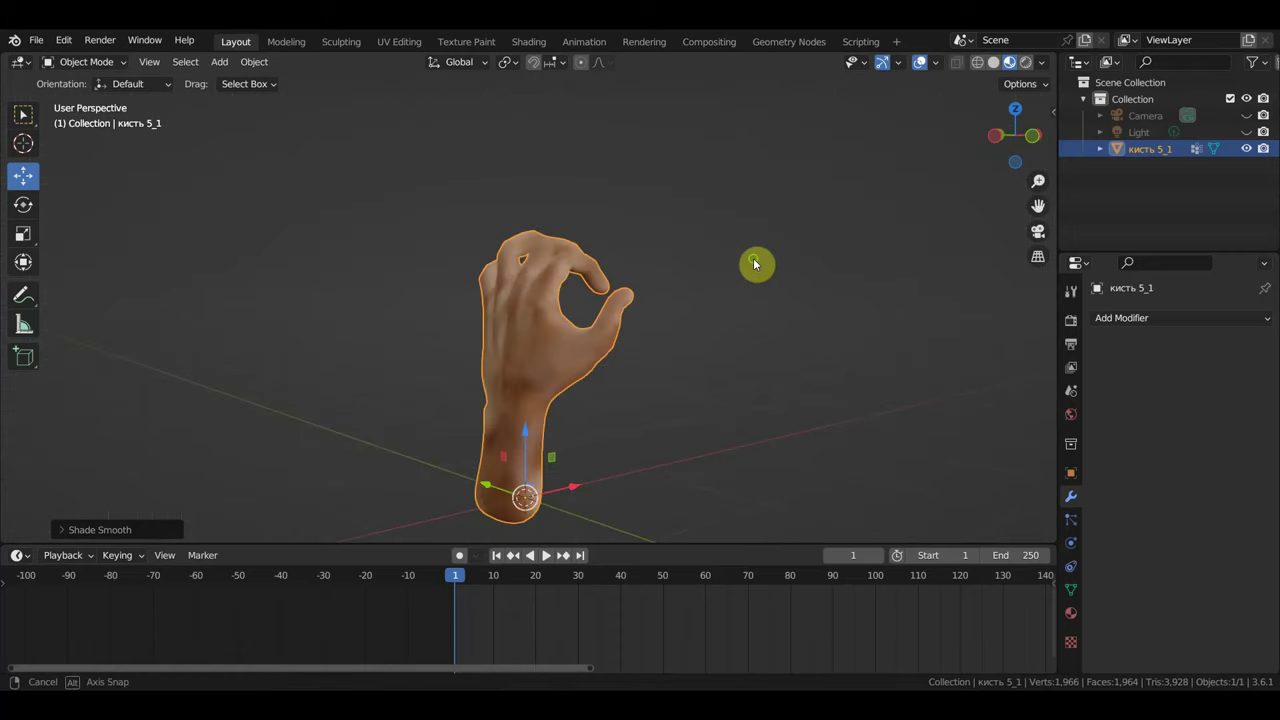
In the Shading workspace, add a Normal Map node wired into the BSDF's Normal input.
left_click(526, 44)
scroll(754, 609, "down", 2)
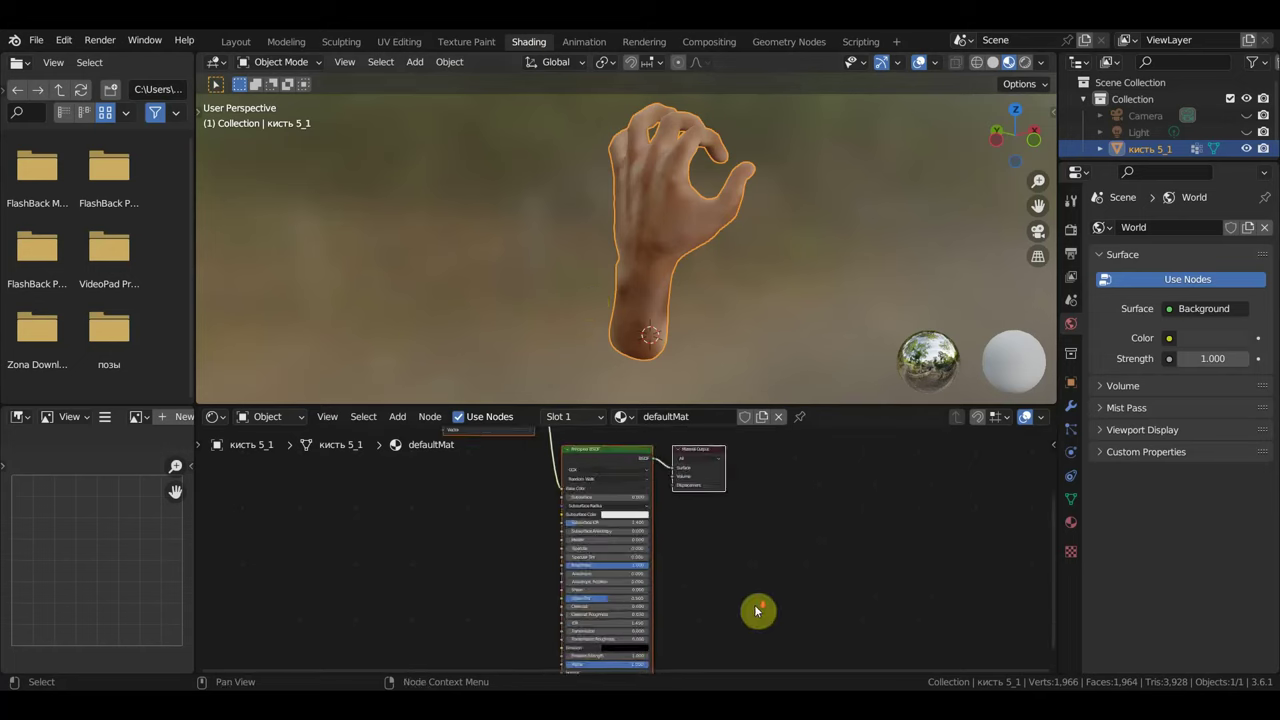
scroll(754, 605, "down", 2)
scroll(758, 590, "down", 2)
left_click(397, 416)
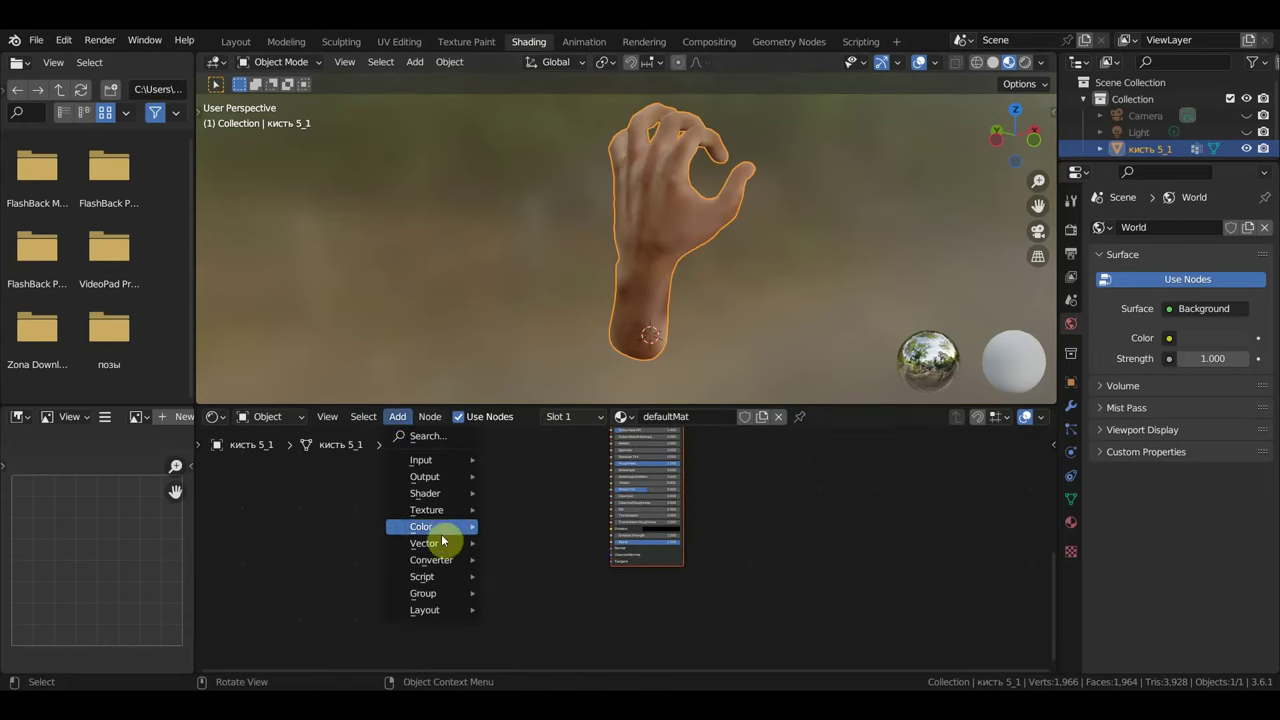
mouse_move(425, 543)
left_click(533, 475)
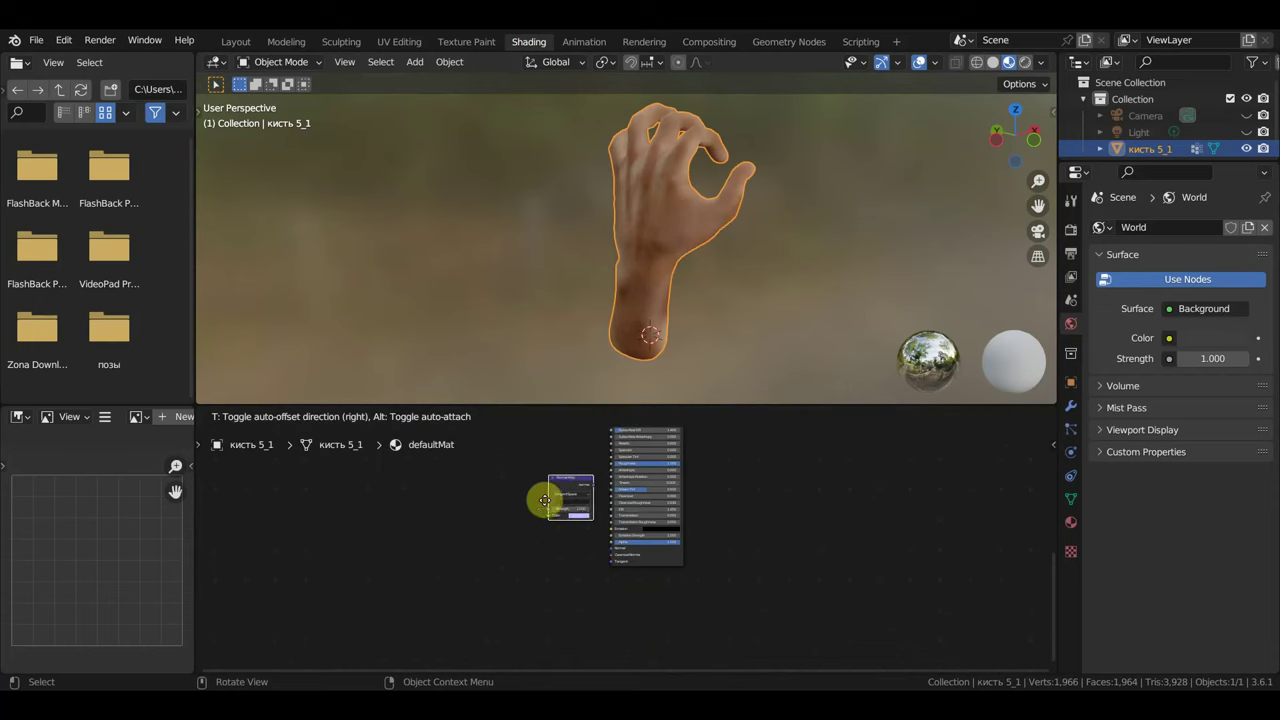
left_click(578, 549)
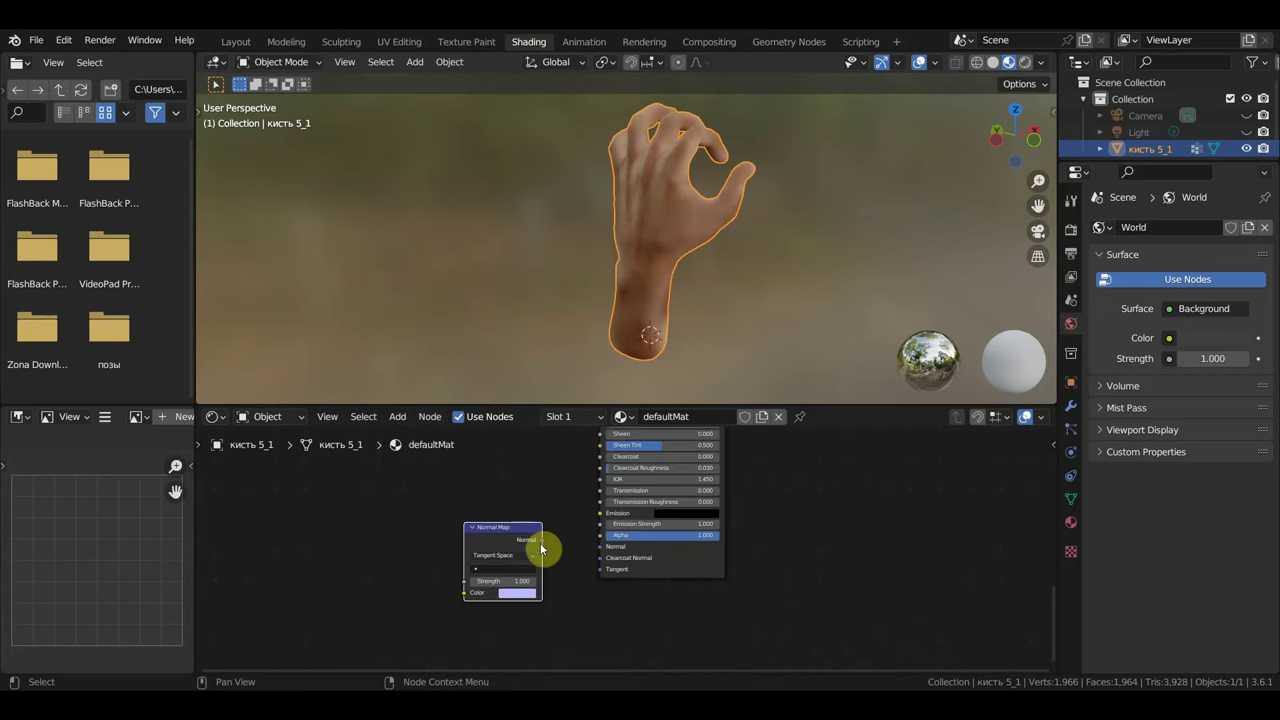
mouse_move(543, 541)
left_mouse_down()
mouse_move(580, 571)
mouse_move(601, 547)
left_mouse_up()
Add an Image Texture node whose Color feeds the Normal Map's Color input.
left_click(394, 418)
mouse_move(430, 510)
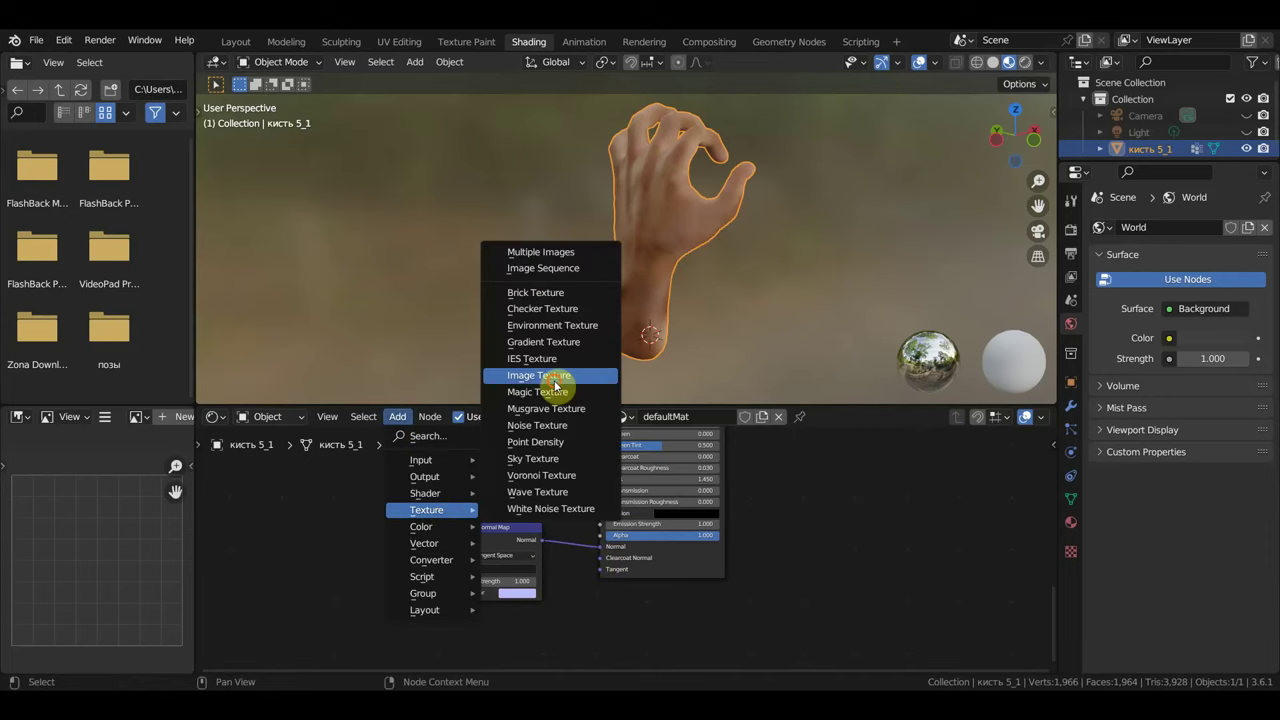
left_click(550, 376)
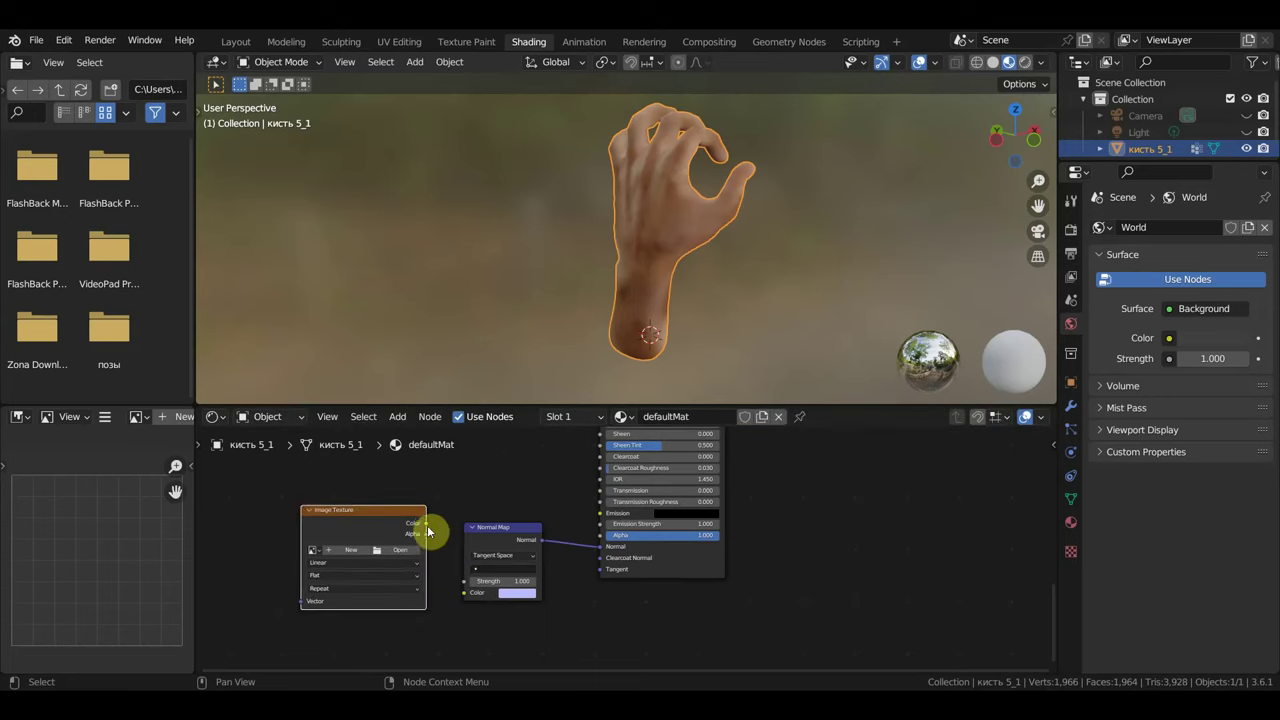
left_click_drag(427, 527, 457, 597)
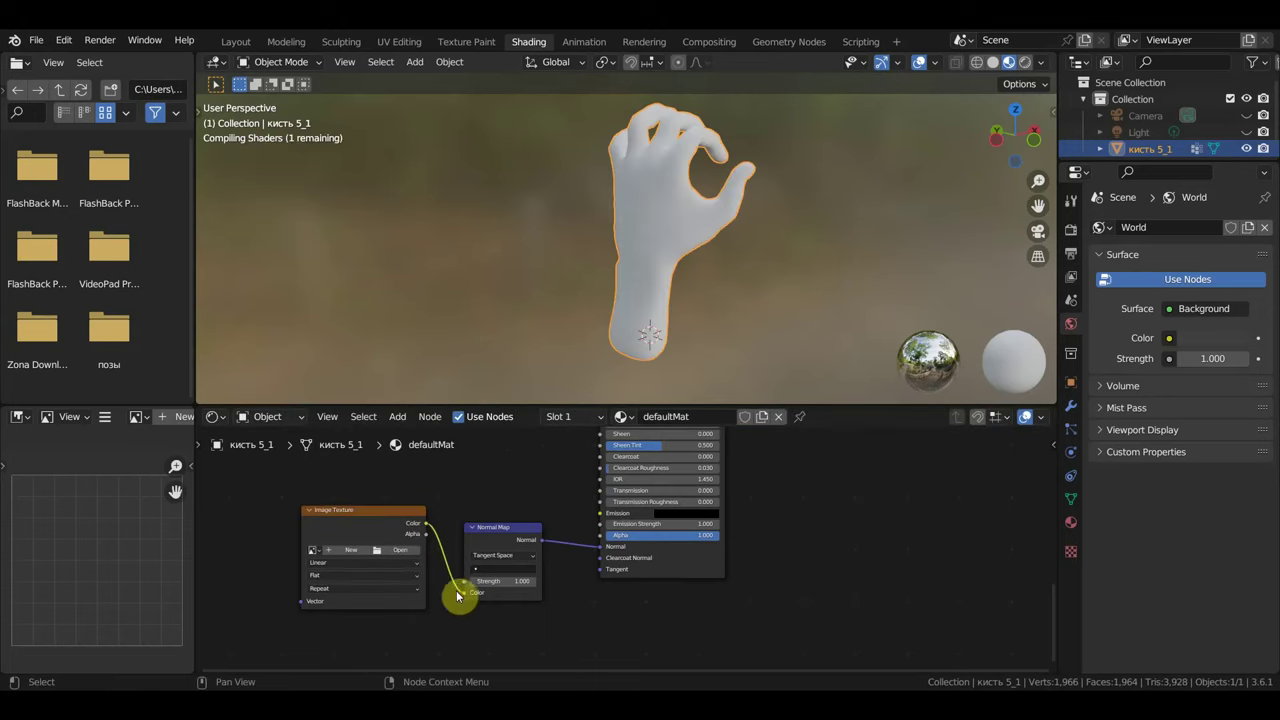
Load кисть 5_2.png from the Desktop кисть руки folder into the Image Texture node.
left_click(405, 556)
left_click(262, 297)
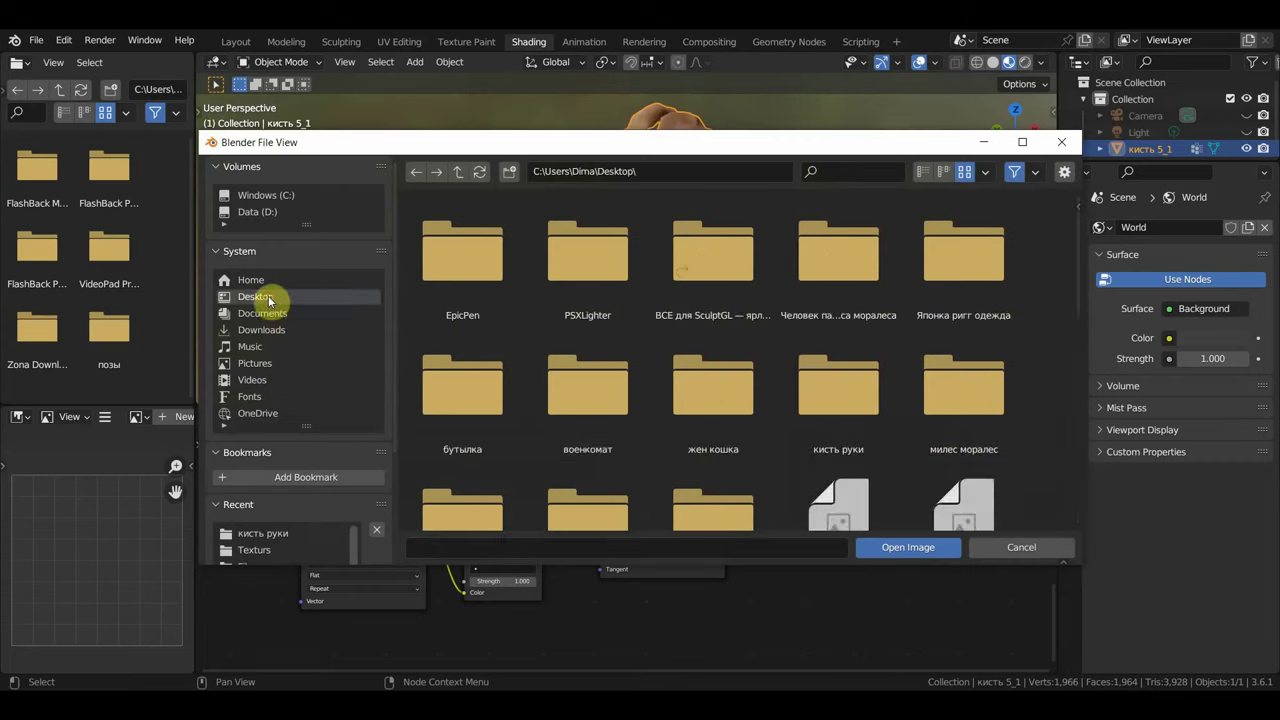
scroll(645, 376, "down", 3)
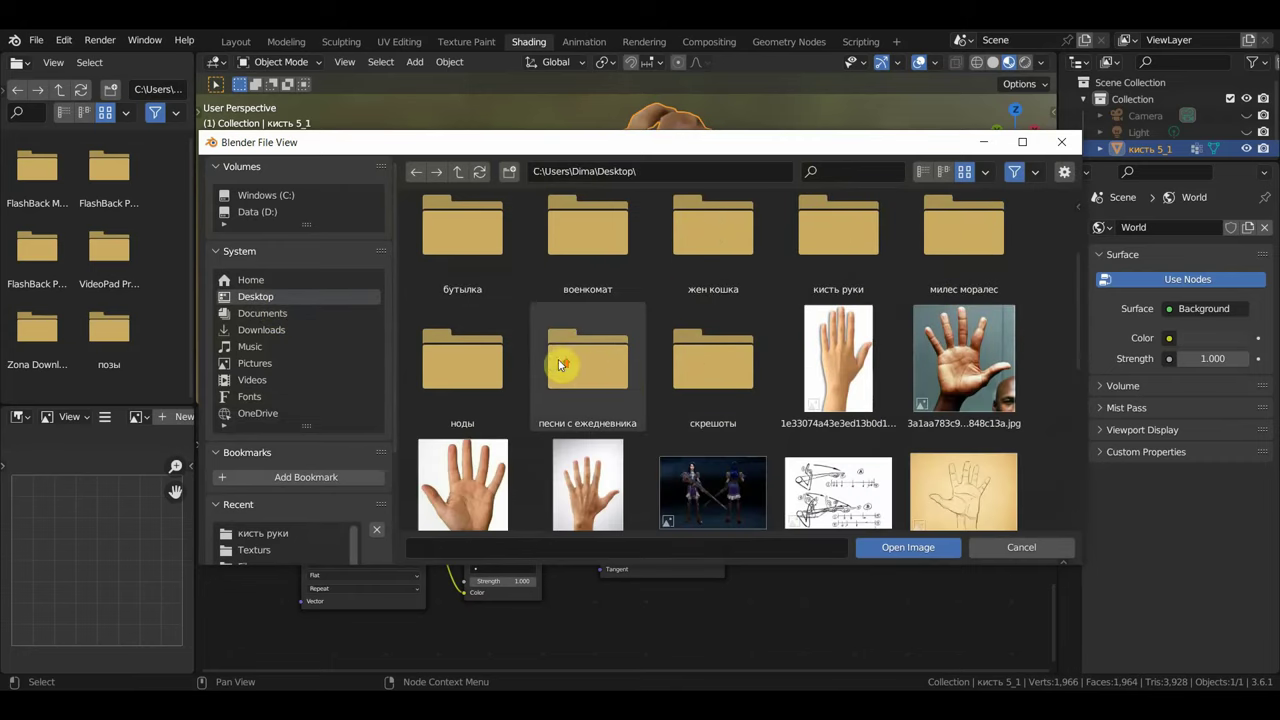
scroll(565, 366, "up", 2)
left_click(820, 342)
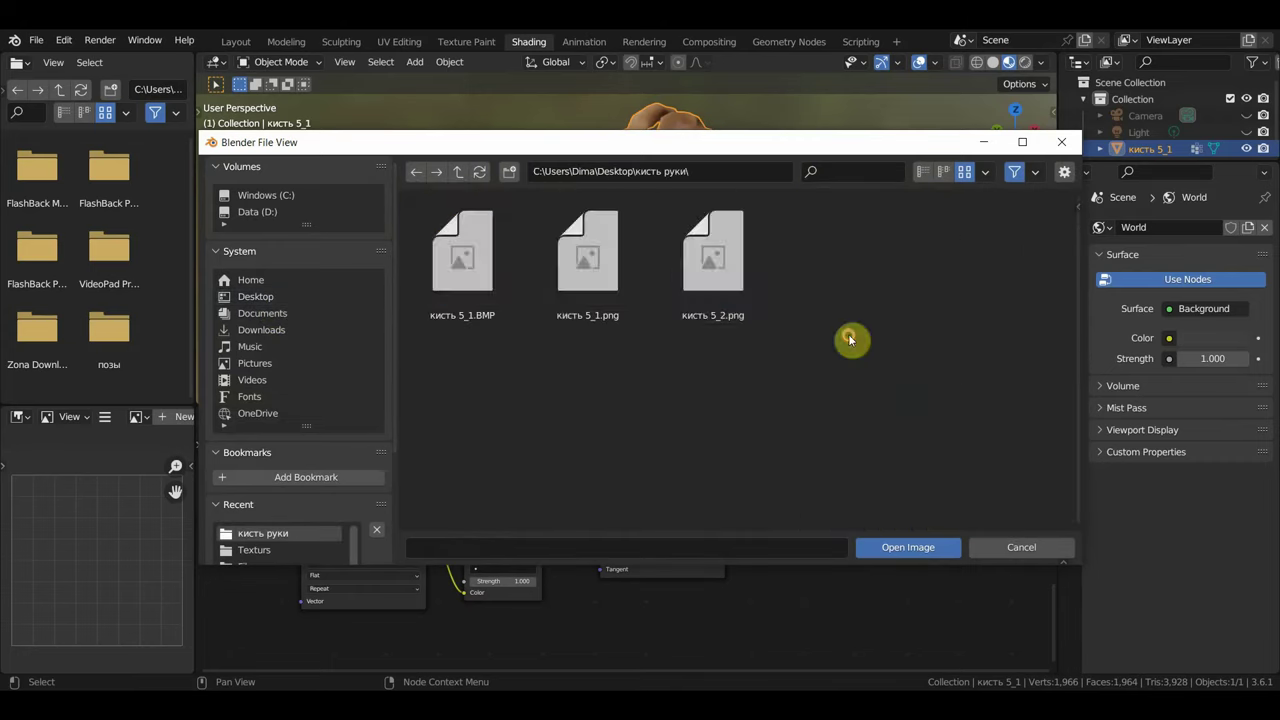
double_click(751, 277)
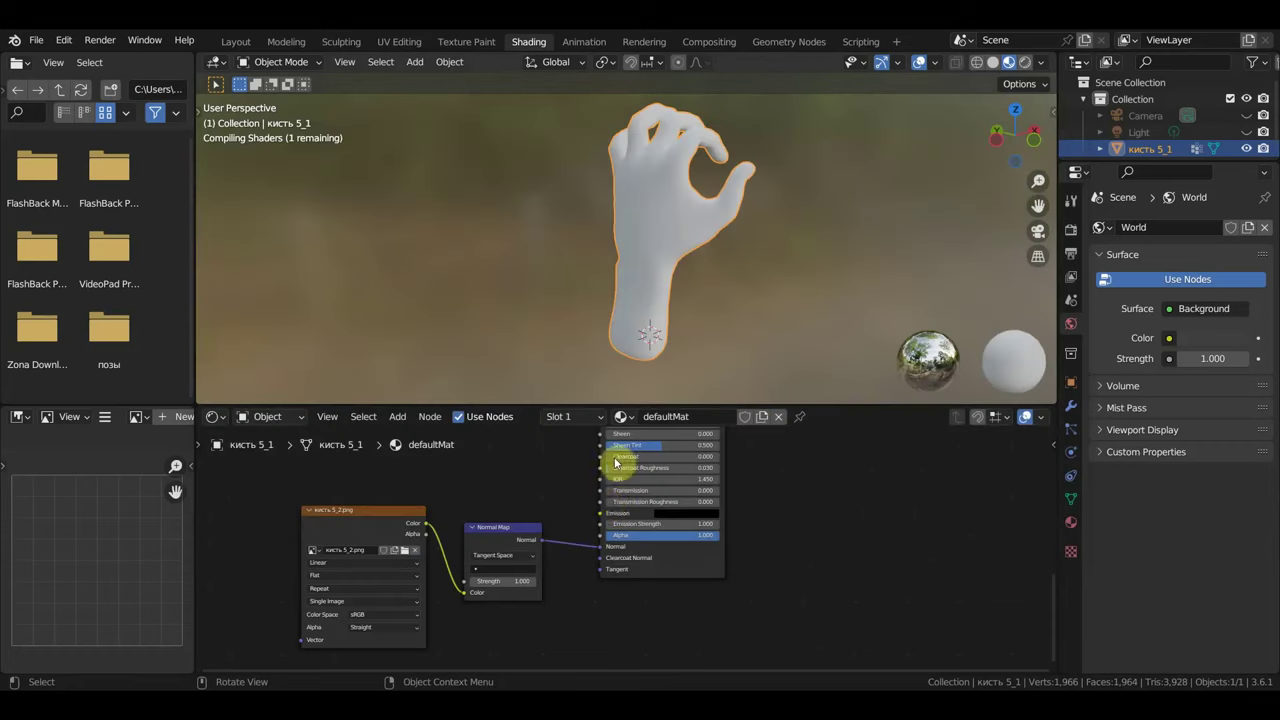
Raise the Normal Map node's strength to 2.600.
scroll(548, 580, "up", 2)
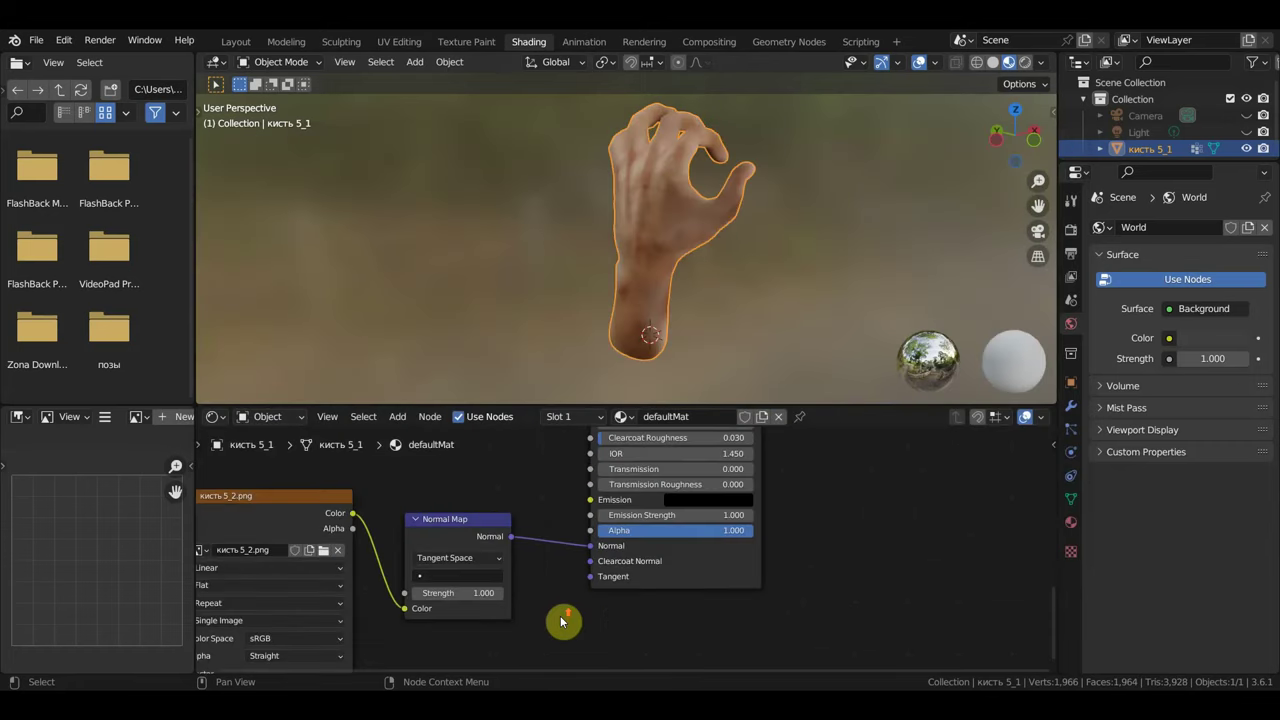
middle_click_drag(557, 620, 704, 565)
scroll(748, 349, "up", 2)
scroll(748, 349, "up", 1)
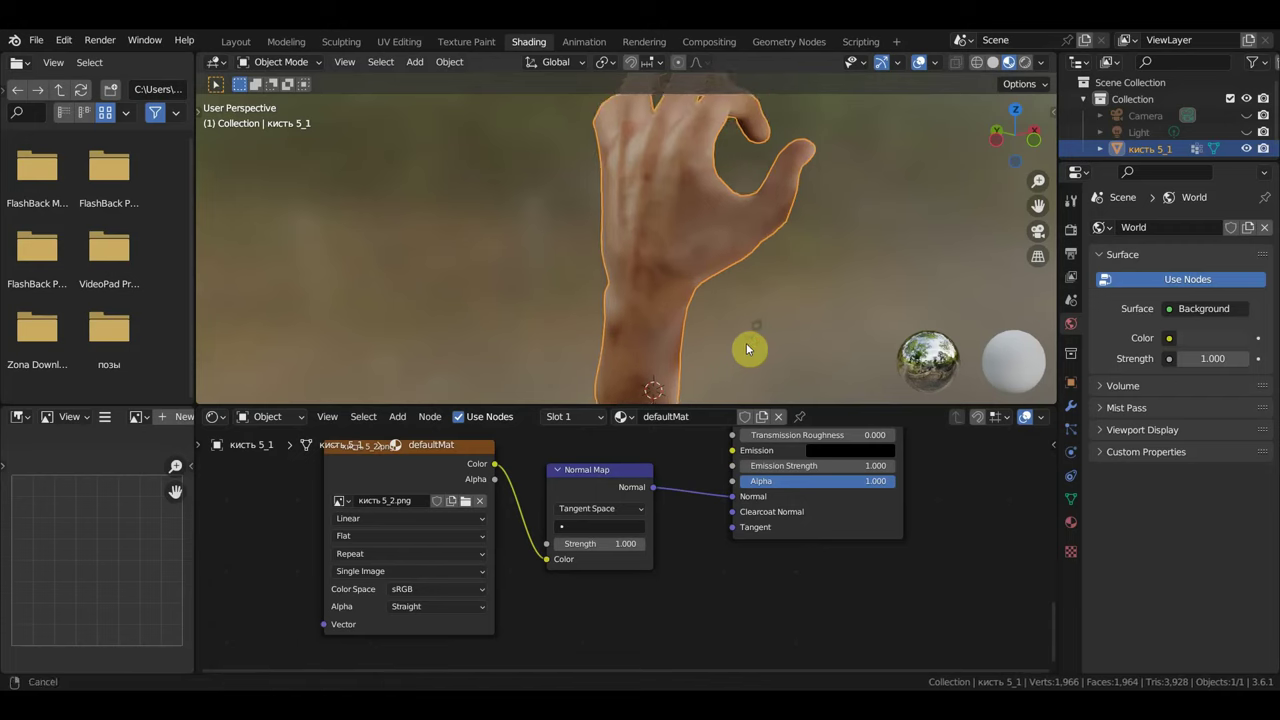
scroll(748, 349, "up", 1)
left_click_drag(600, 543, 640, 543)
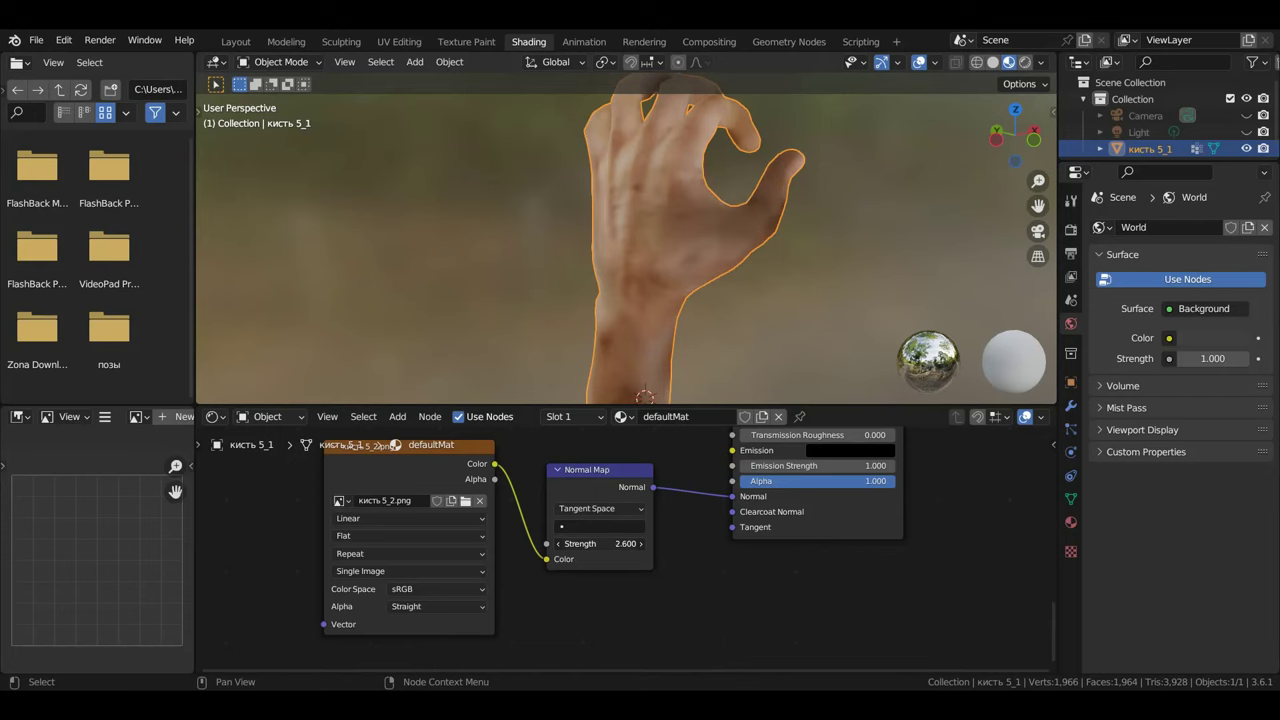
Orbit around the hand and show кисть 5_2.png in the Image Editor.
mouse_move(865, 269)
middle_mouse_down()
mouse_move(579, 256)
mouse_move(713, 302)
mouse_move(700, 308)
middle_mouse_up()
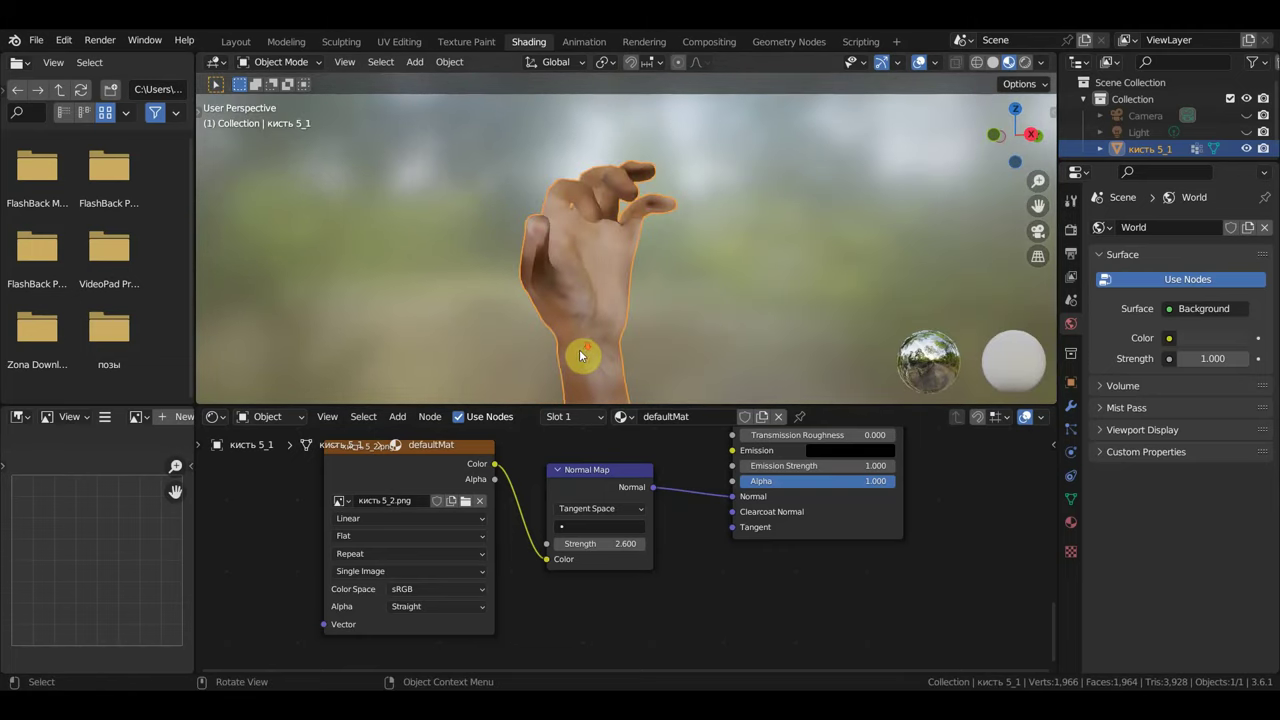
middle_click_drag(580, 356, 563, 500)
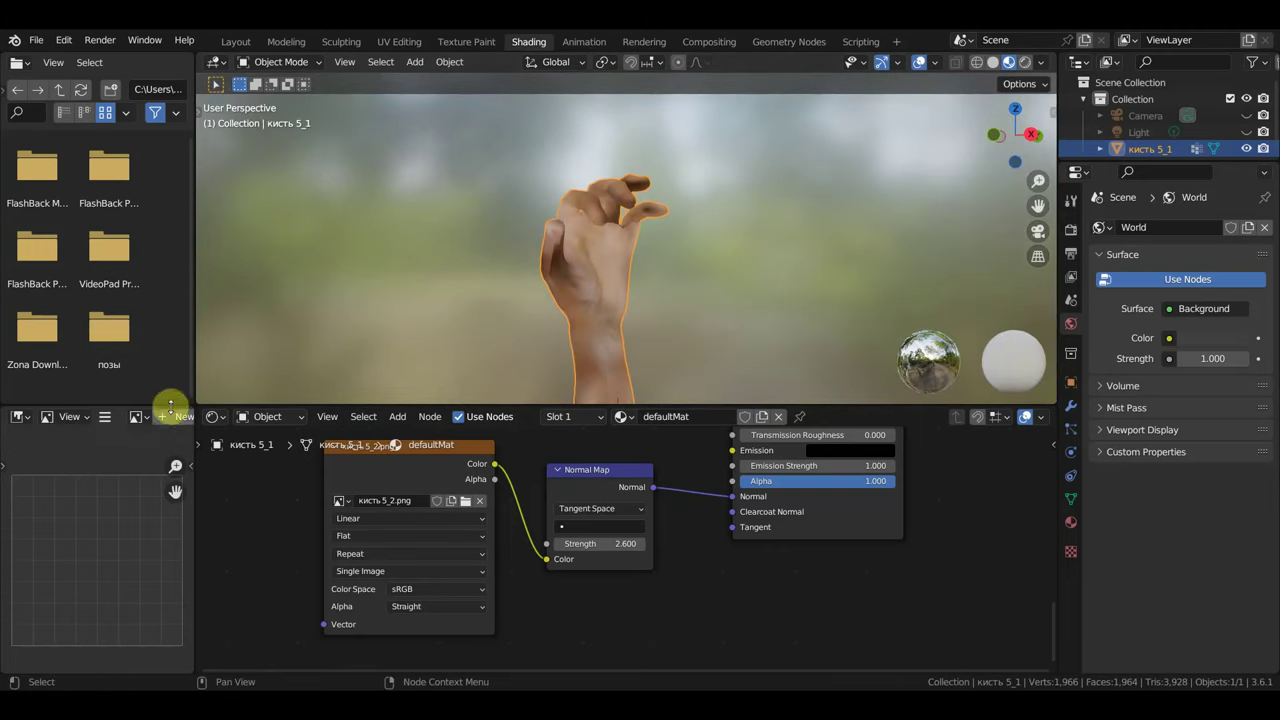
left_click(137, 416)
left_click(160, 474)
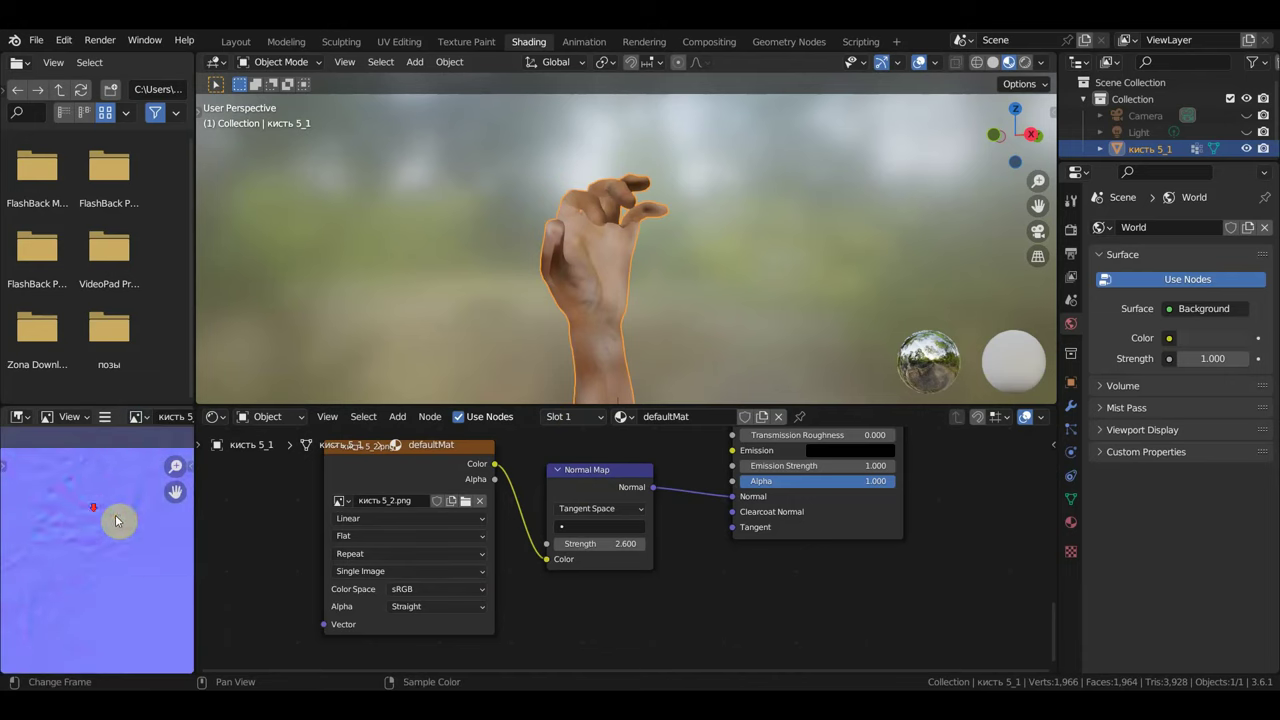
Flip the кисть 5_2.png normal map vertically and save it back to its file.
key("Home")
left_click(90, 418)
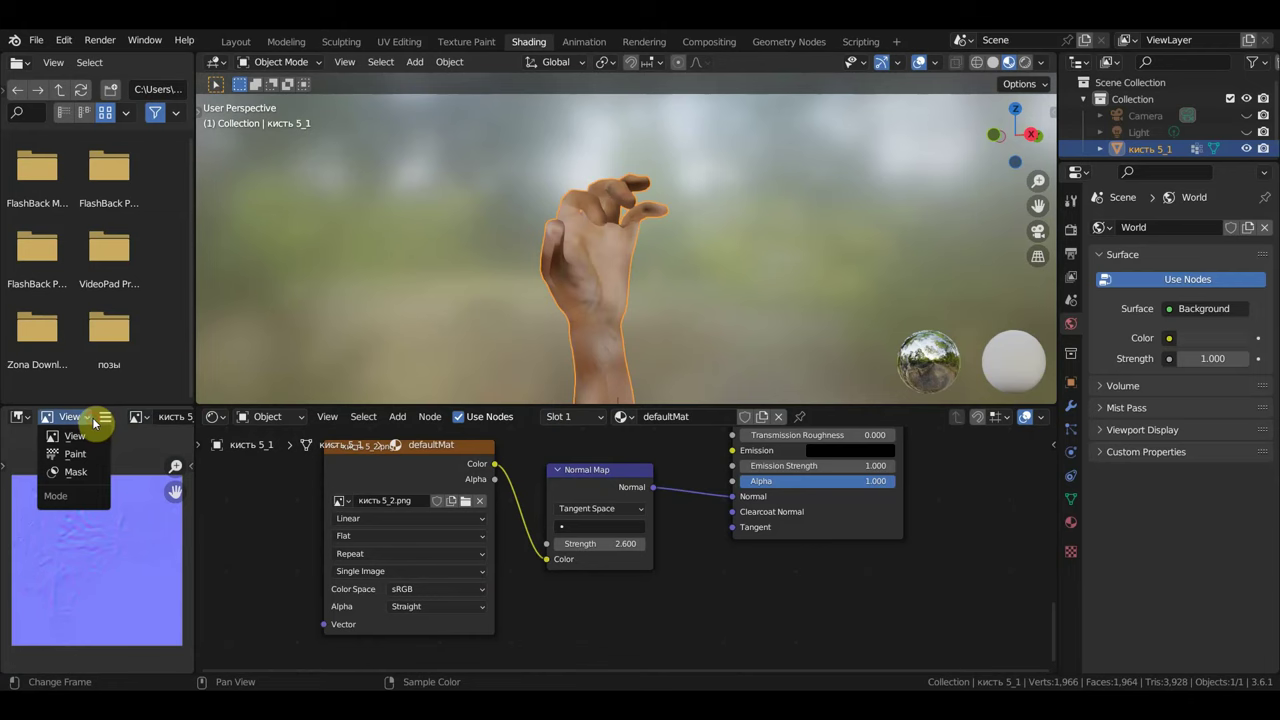
left_click(104, 417)
mouse_move(137, 452)
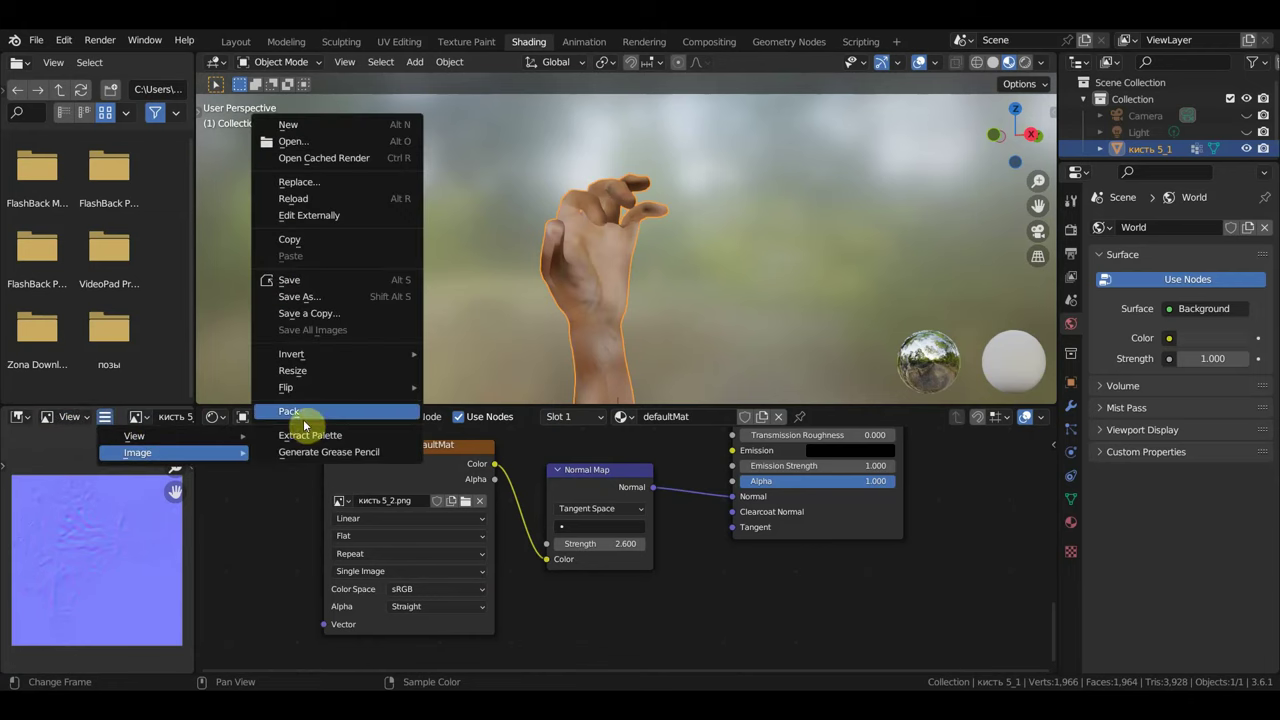
mouse_move(300, 387)
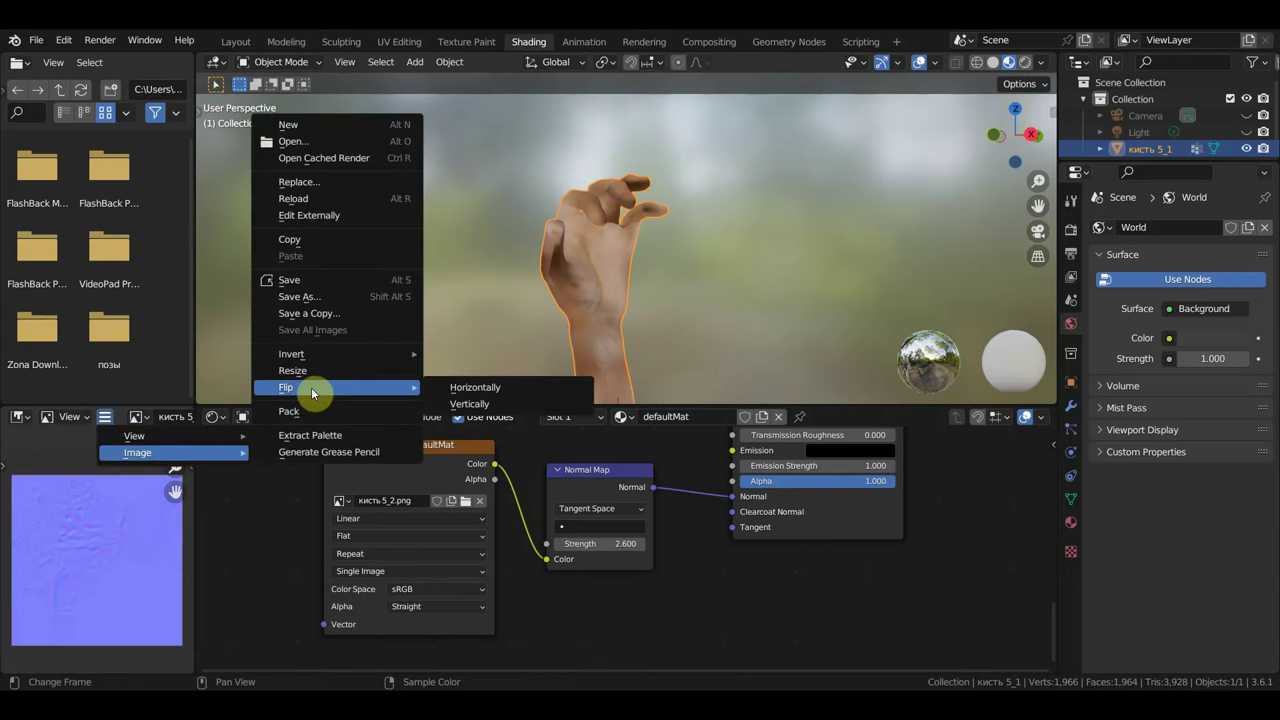
left_click(486, 404)
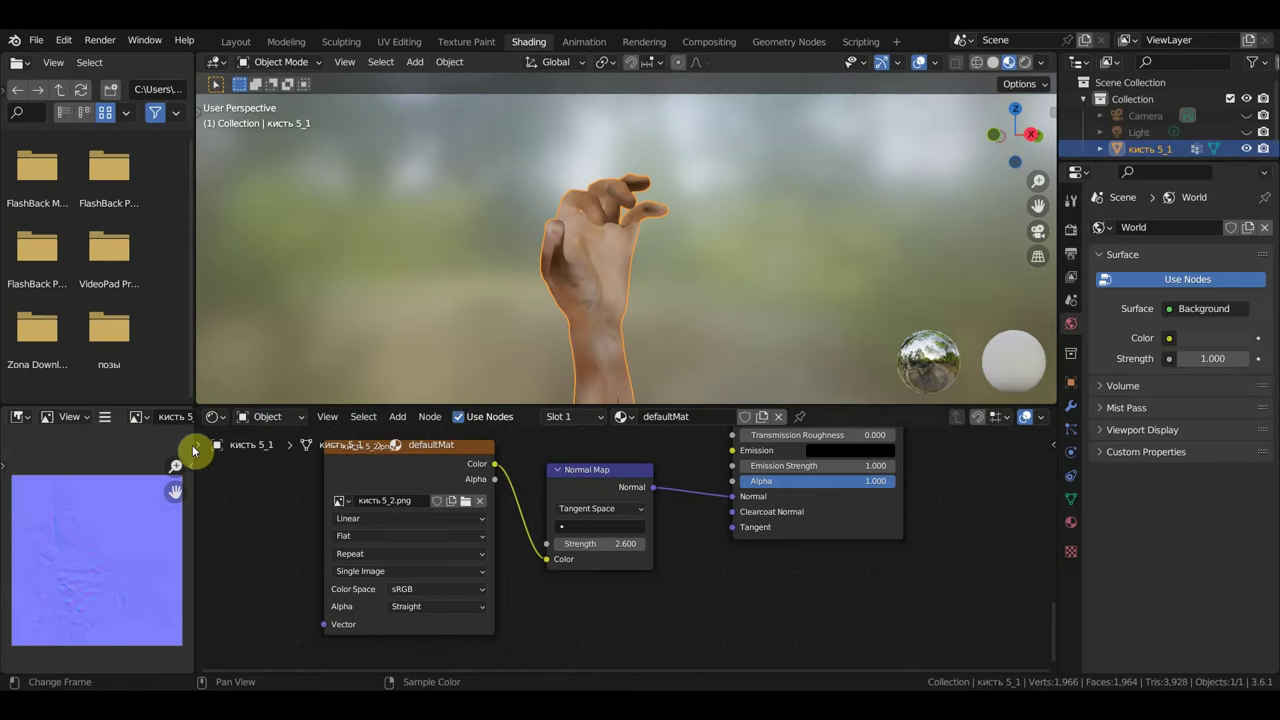
left_click(105, 417)
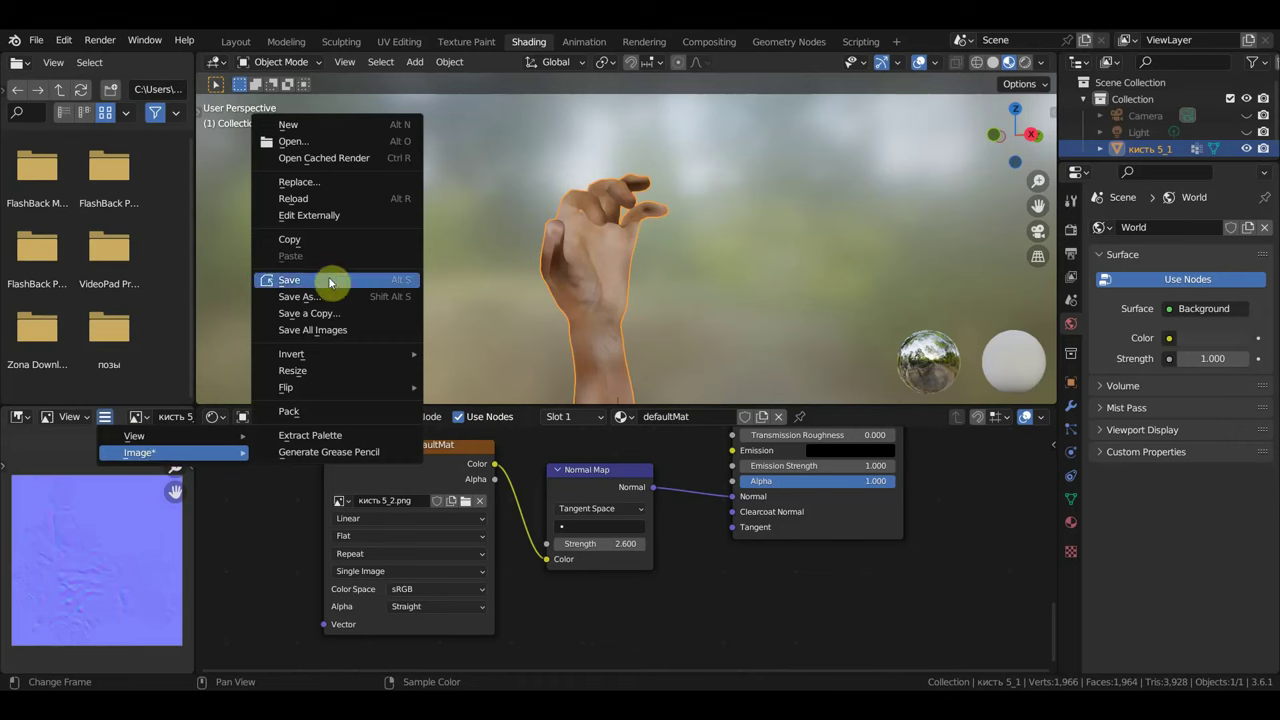
left_click(328, 279)
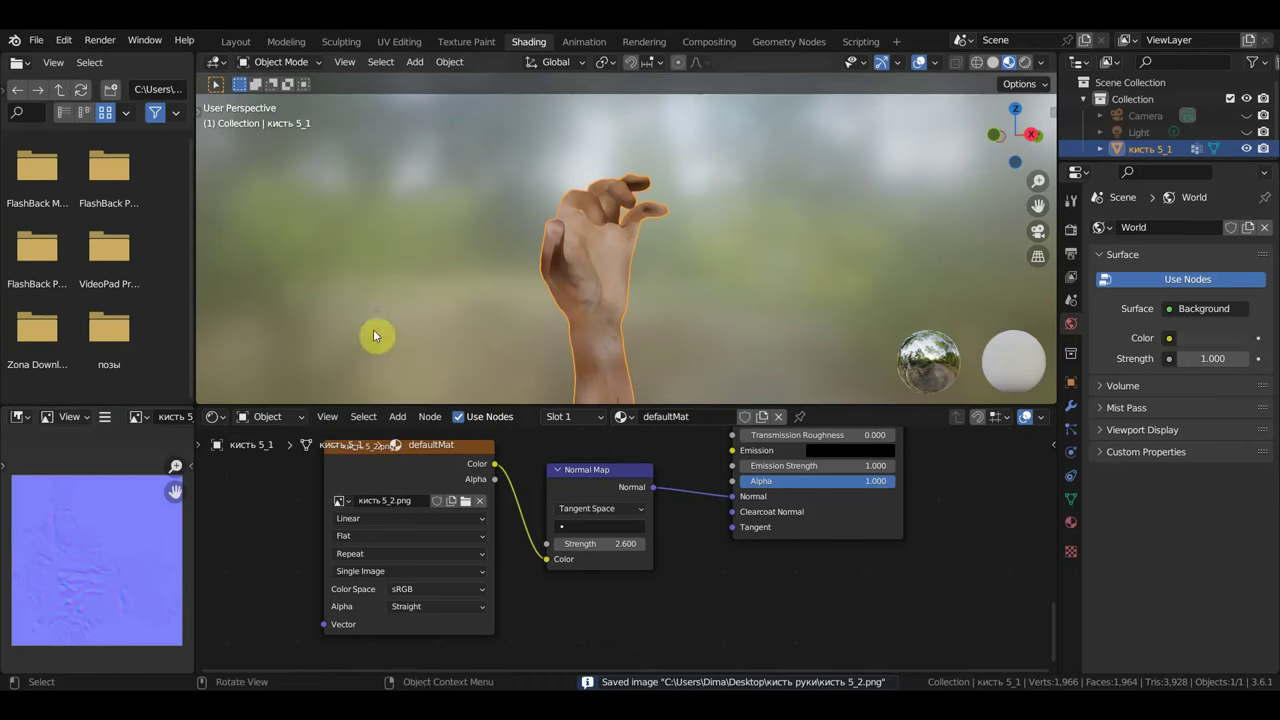
Browse for the normal map node's image file again.
left_click(467, 502)
double_click(722, 290)
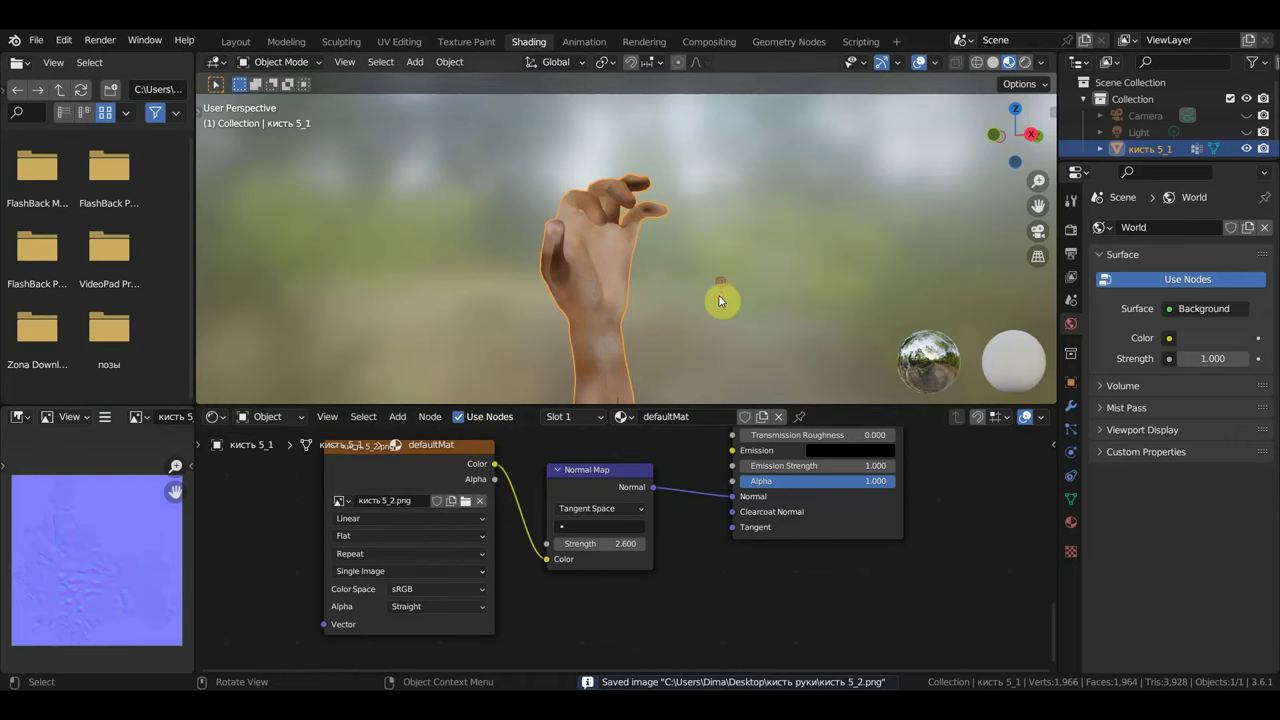
scroll(700, 300, "up", 2)
scroll(740, 280, "up", 2)
Set the Normal Map strength to 3.300.
scroll(717, 286, "up", 3)
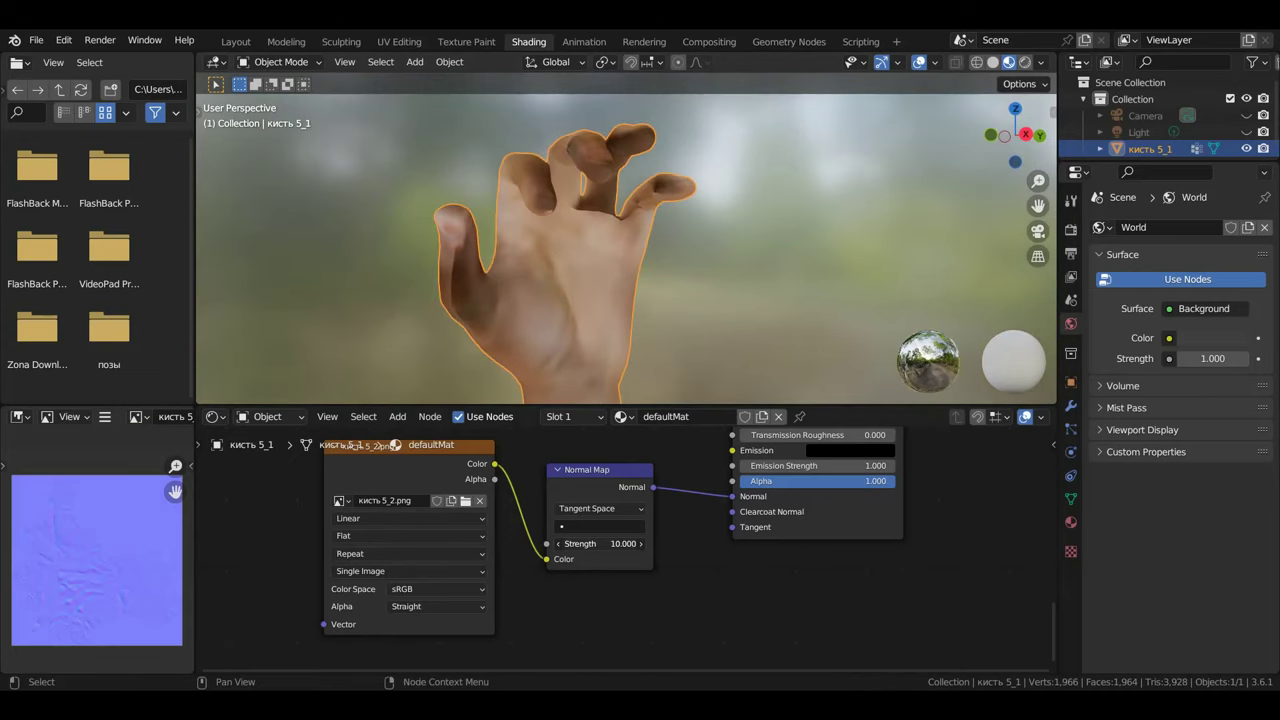
left_click_drag(600, 543, 570, 543)
mouse_move(780, 360)
middle_mouse_down()
mouse_move(975, 354)
mouse_move(843, 80)
mouse_move(766, 386)
mouse_move(700, 354)
mouse_move(651, 263)
mouse_move(500, 289)
mouse_move(527, 316)
mouse_move(600, 321)
mouse_move(623, 218)
mouse_move(634, 254)
mouse_move(899, 307)
mouse_move(957, 343)
middle_mouse_up()
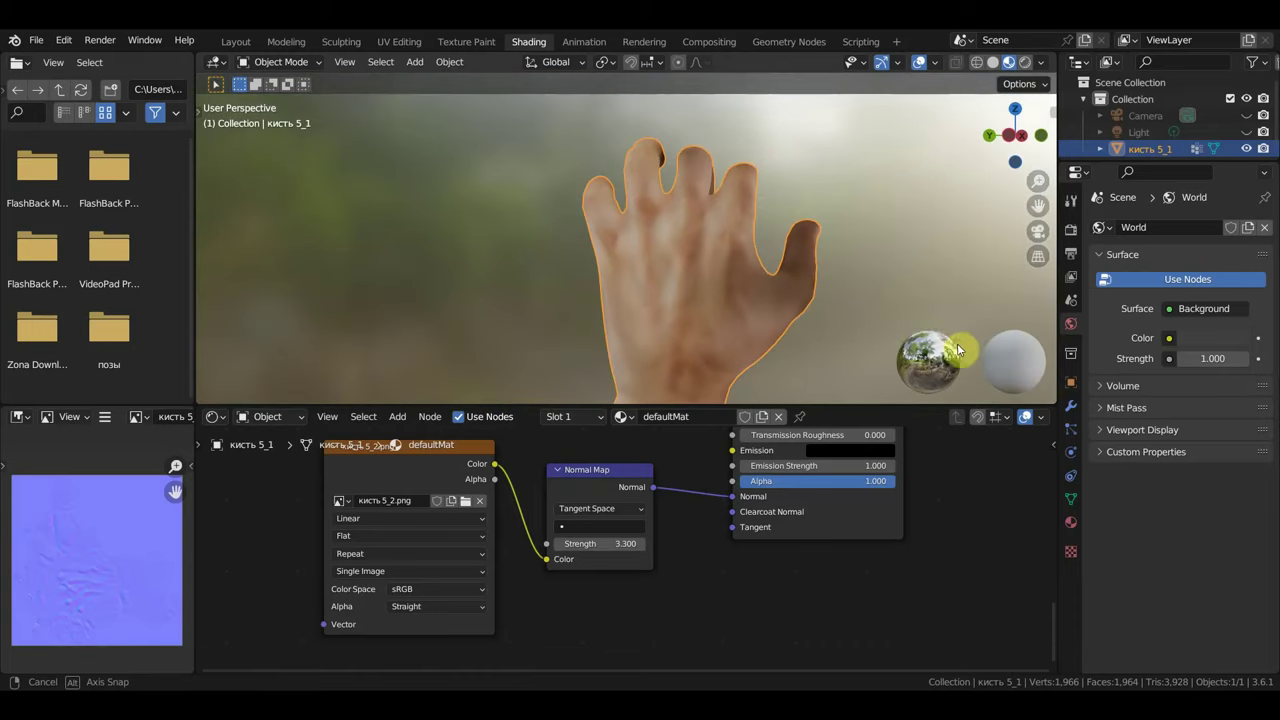
Flip the normal map image vertically, save it, and start reloading it from disk.
left_click(106, 418)
mouse_move(170, 452)
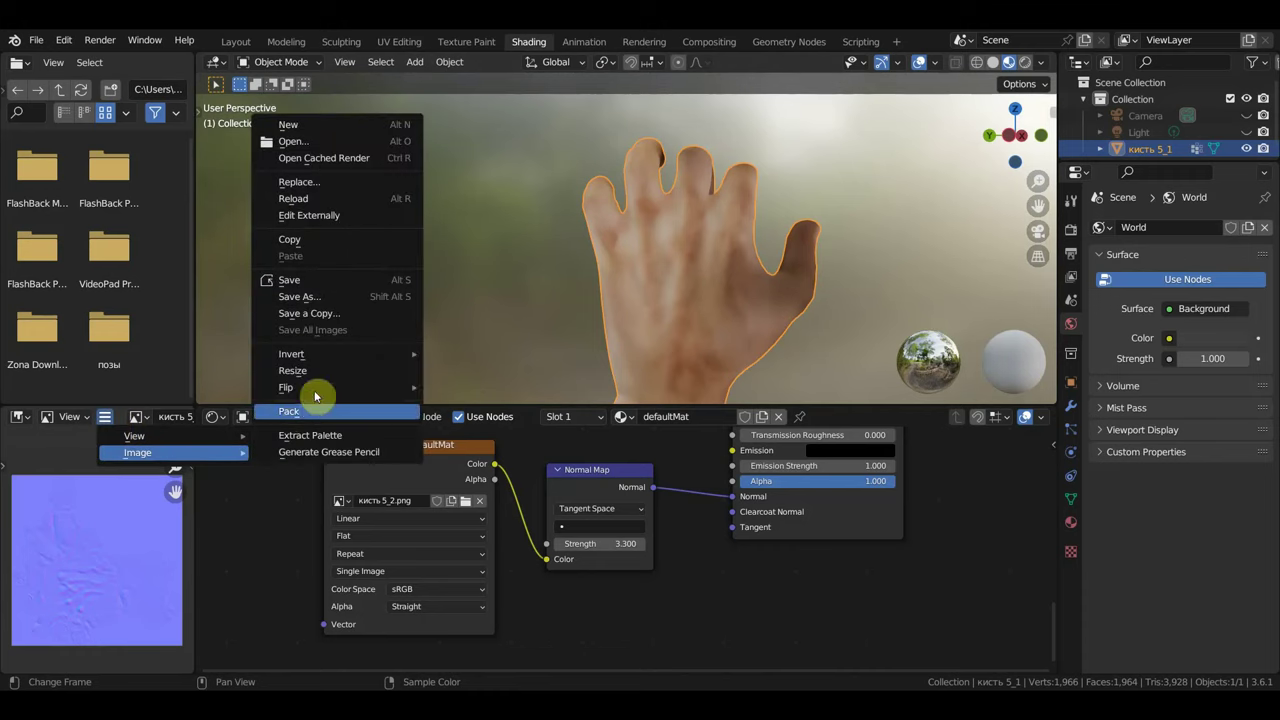
mouse_move(286, 387)
left_click(491, 405)
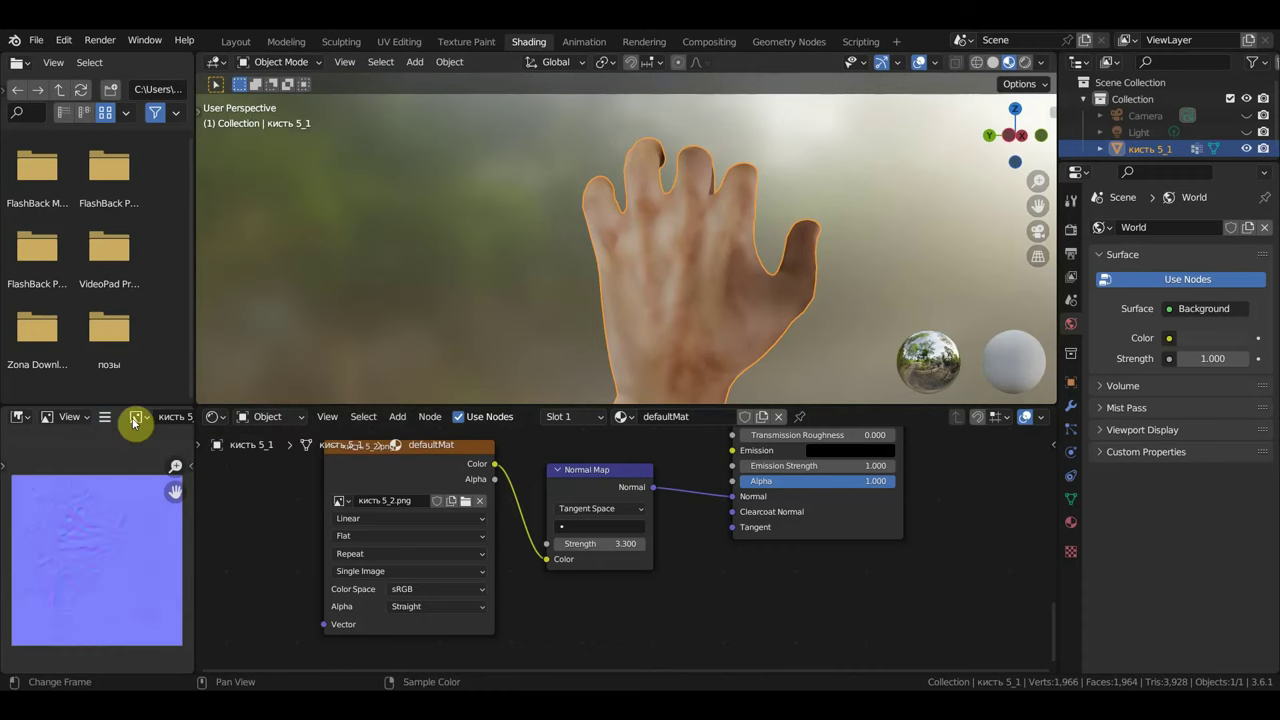
left_click(106, 418)
mouse_move(137, 453)
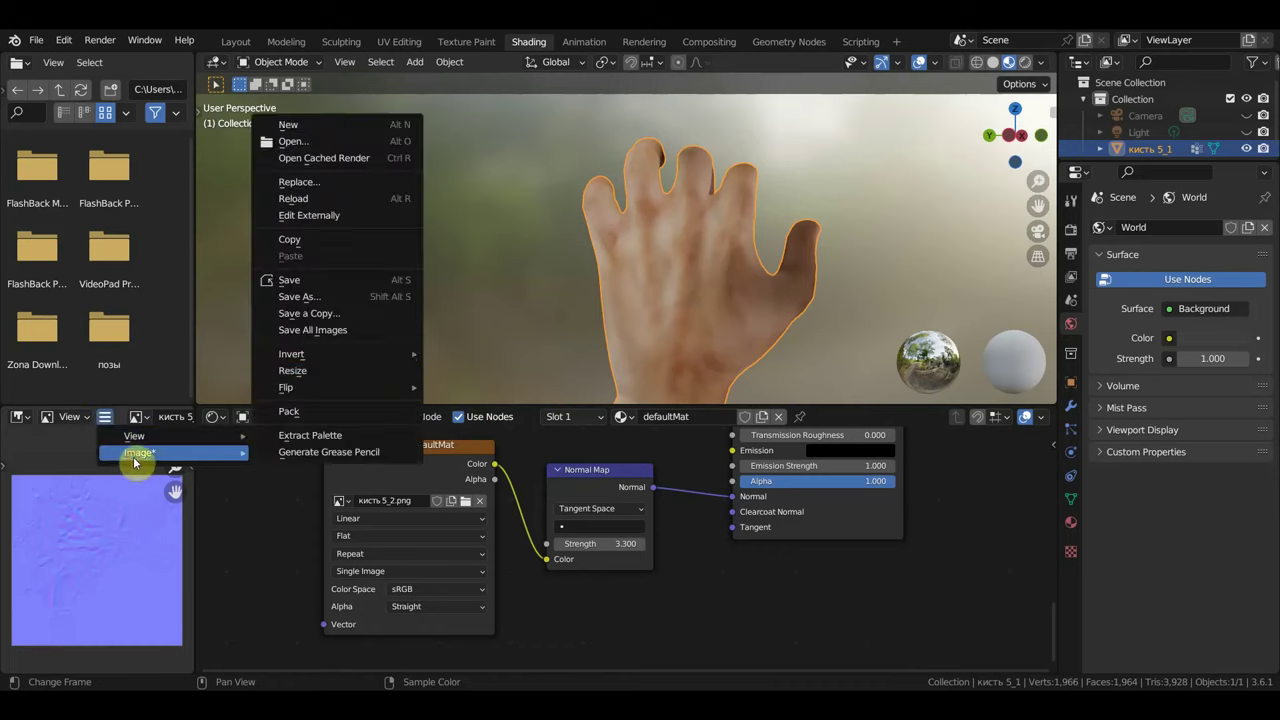
left_click(295, 281)
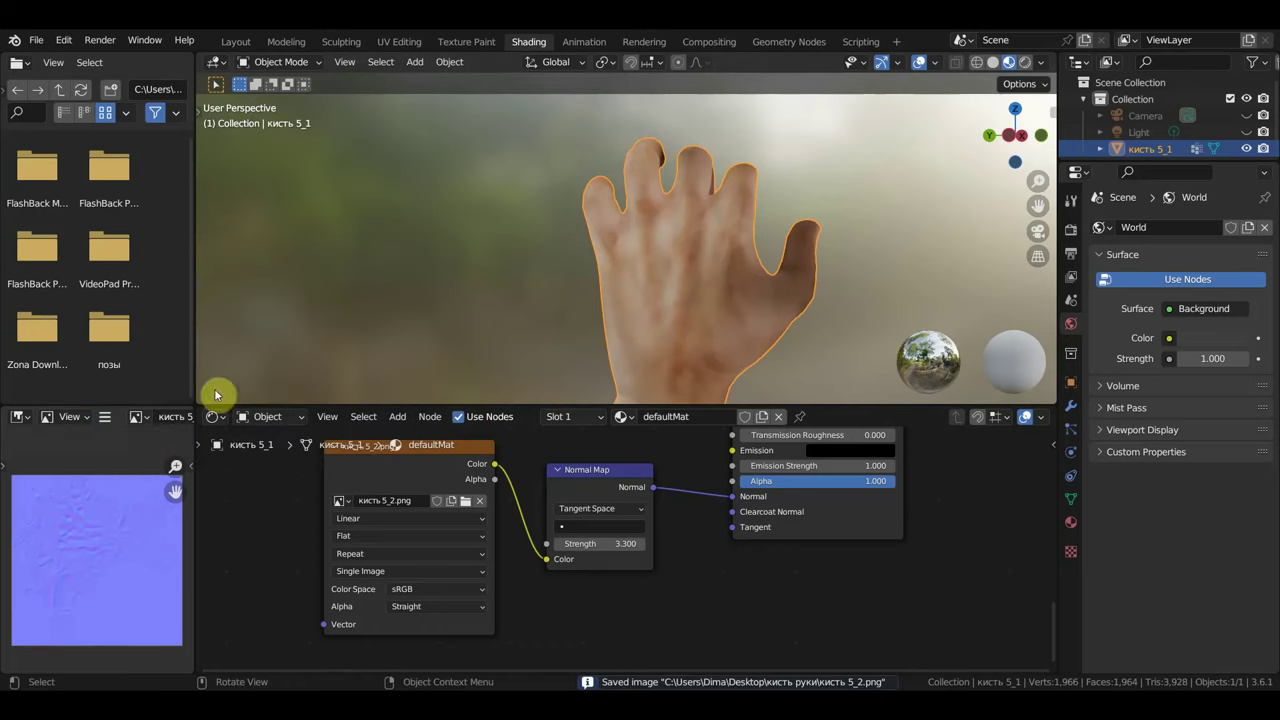
left_click(464, 505)
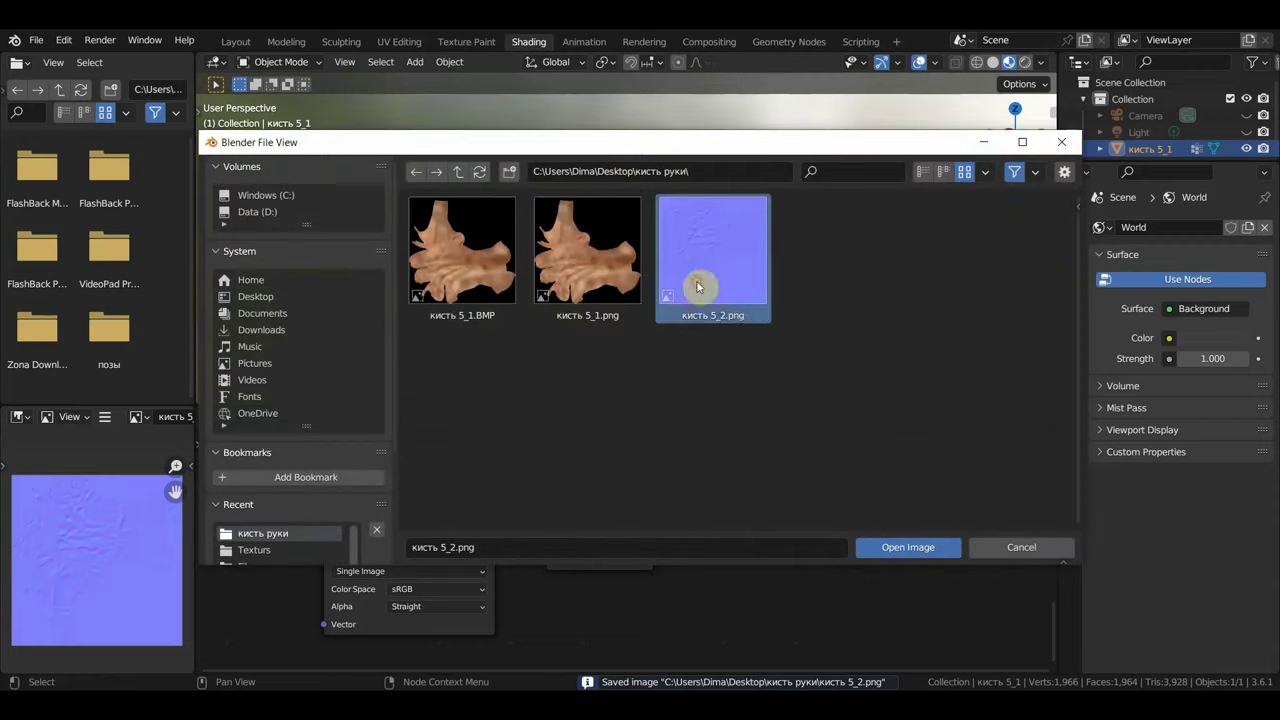
Reload кисть 5_2.png into the normal map image node.
left_click(888, 543)
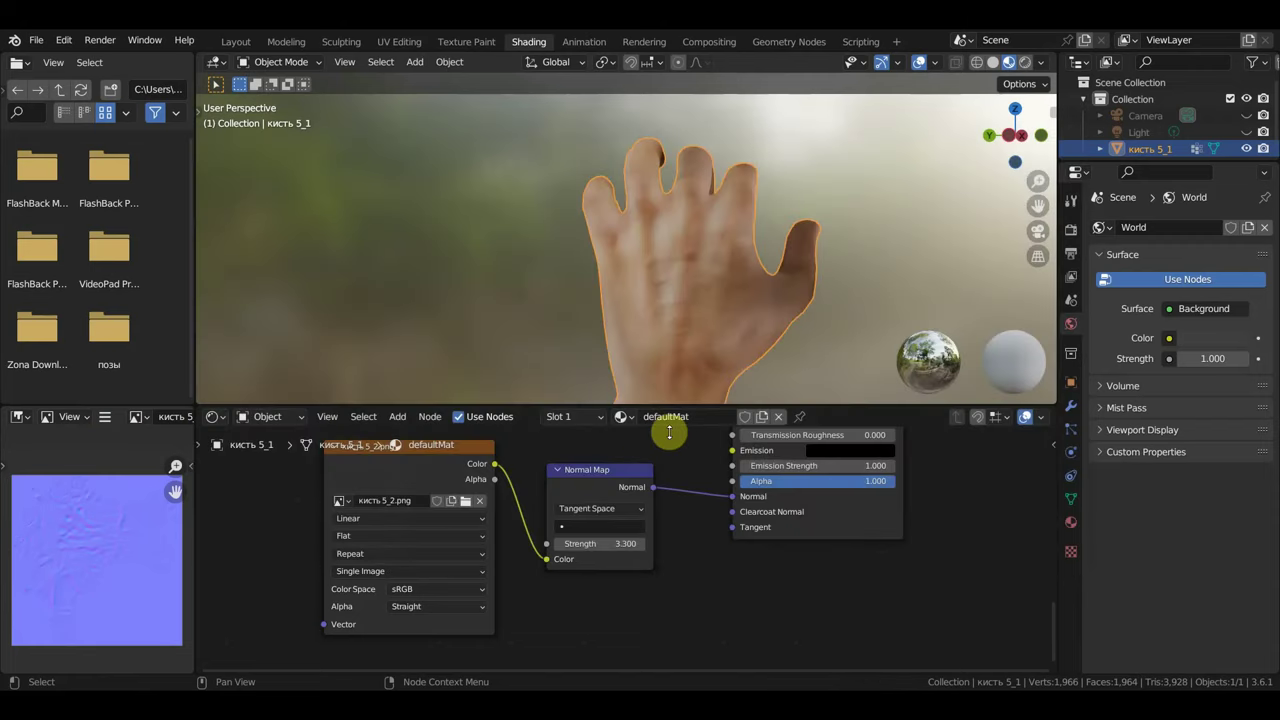
scroll(663, 543, "down", 3)
scroll(634, 509, "down", 2)
Replace the colour texture кисть 5_1.bmp with кисть 5_1.png.
mouse_move(634, 509)
middle_mouse_down()
mouse_move(658, 601)
mouse_move(626, 517)
mouse_move(623, 634)
middle_mouse_up()
scroll(646, 619, "up", 3)
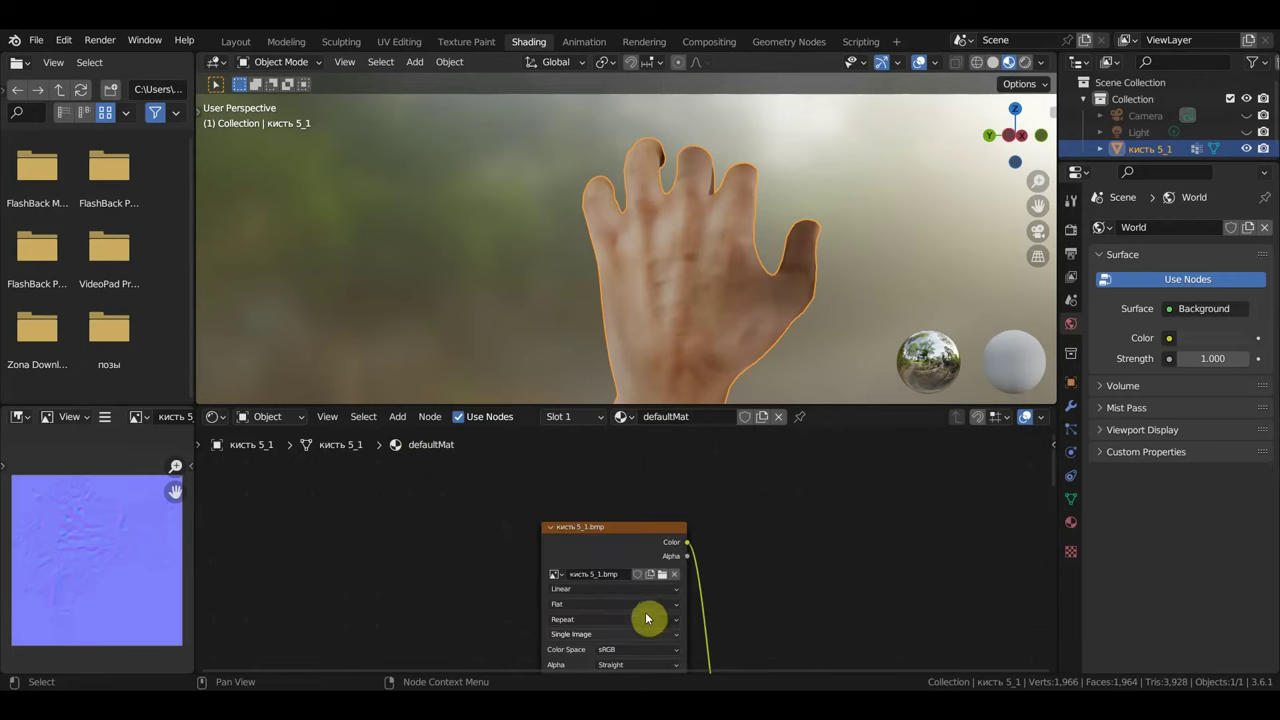
left_click(664, 576)
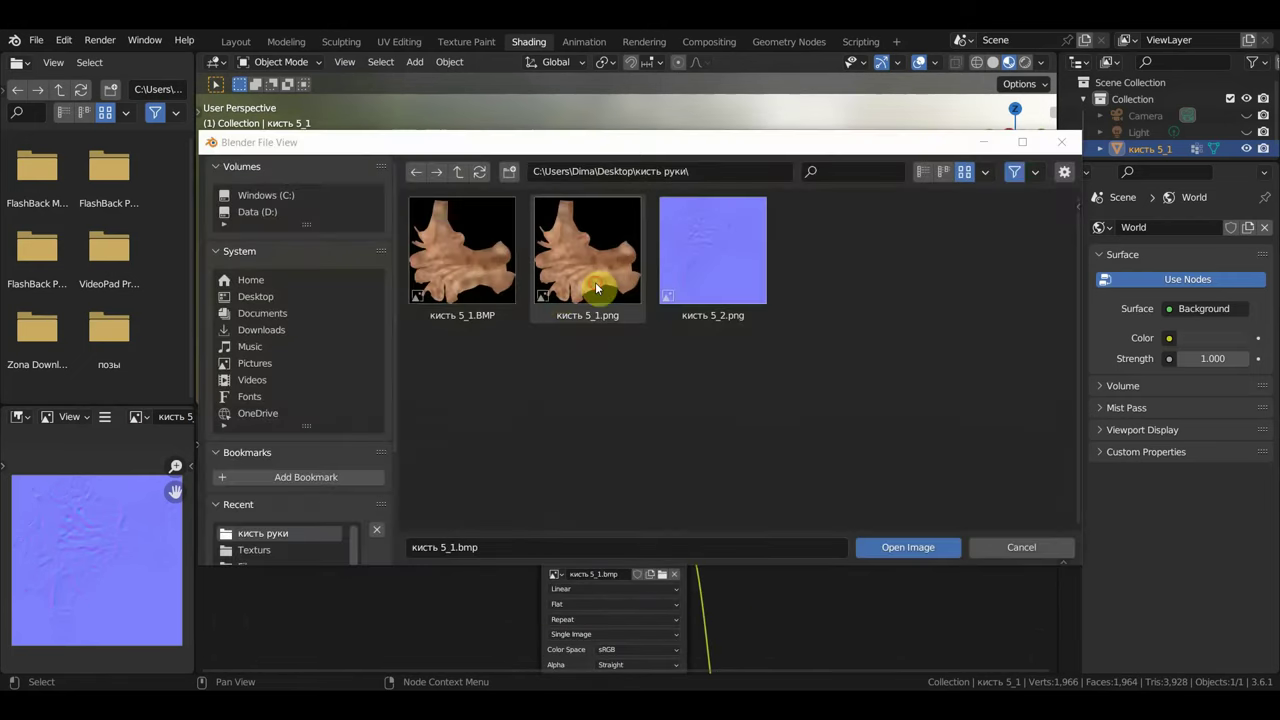
left_click(596, 287)
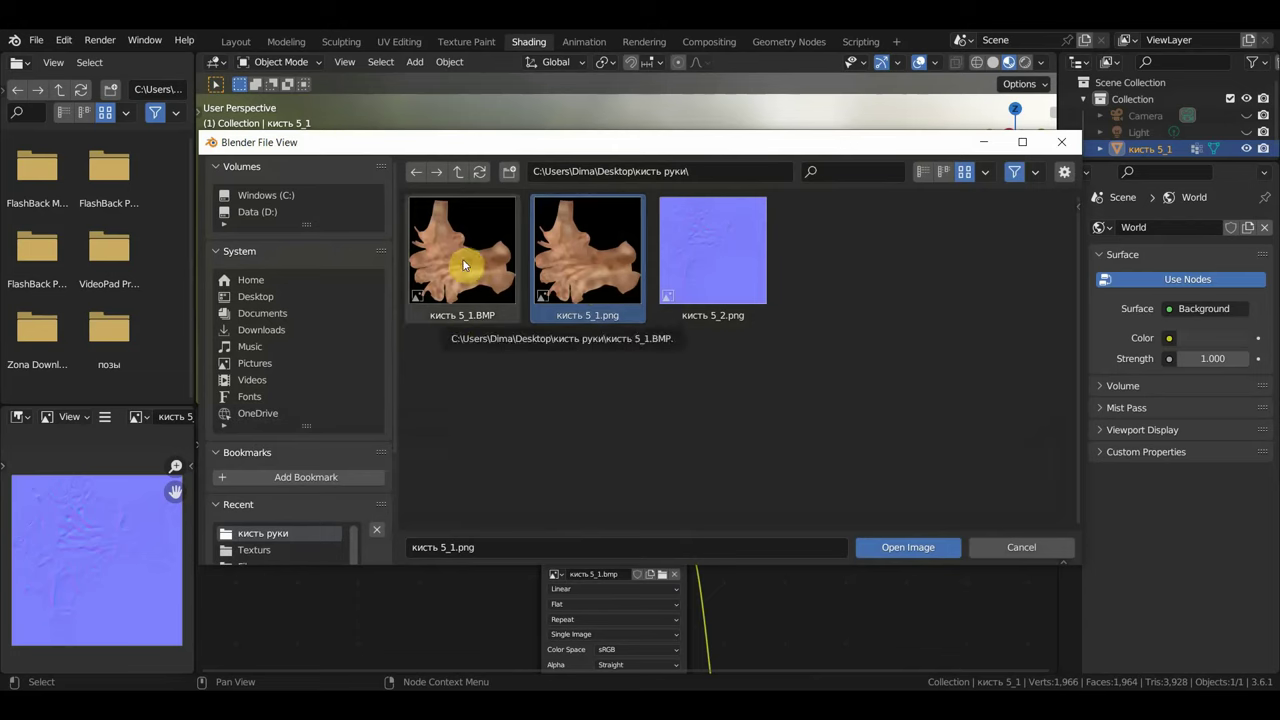
left_click(915, 548)
Lower the Normal Map strength to 0.900.
scroll(787, 546, "down", 3)
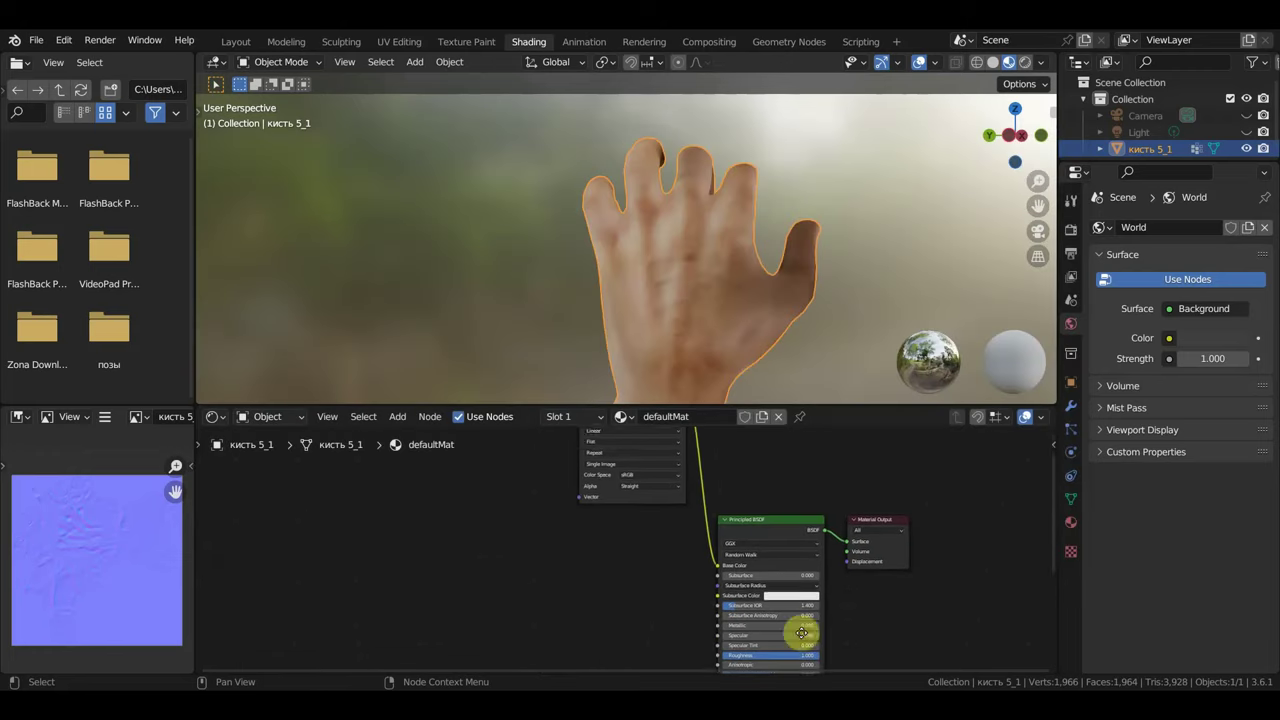
middle_click_drag(643, 686, 666, 486)
scroll(628, 500, "up", 1)
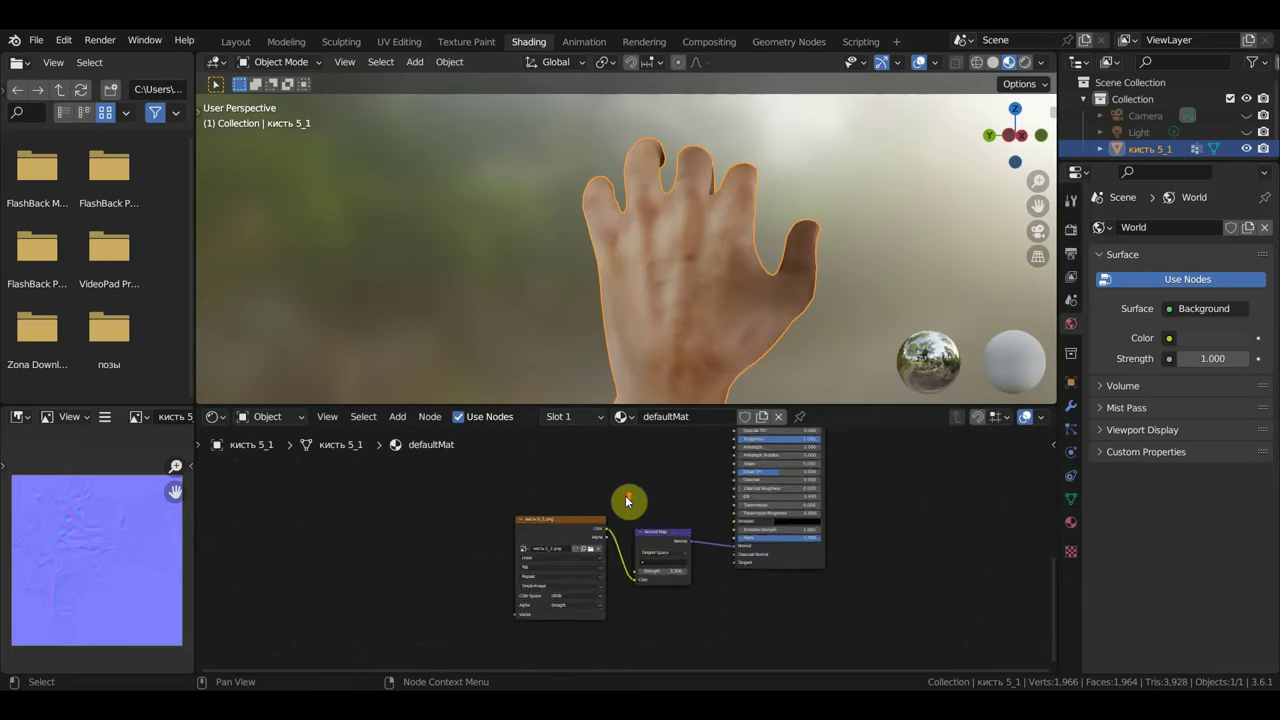
scroll(597, 522, "up", 2)
scroll(635, 500, "up", 2)
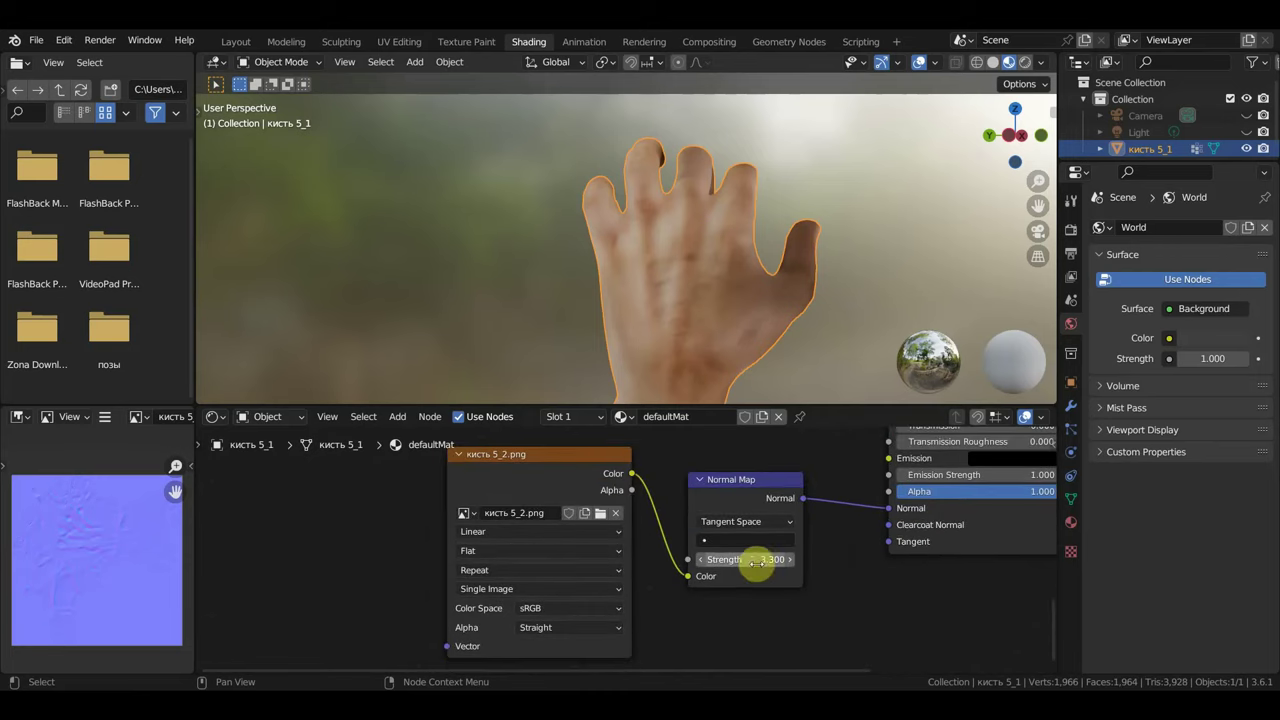
mouse_move(745, 559)
left_mouse_down()
mouse_move(700, 559)
mouse_move(775, 559)
left_mouse_up()
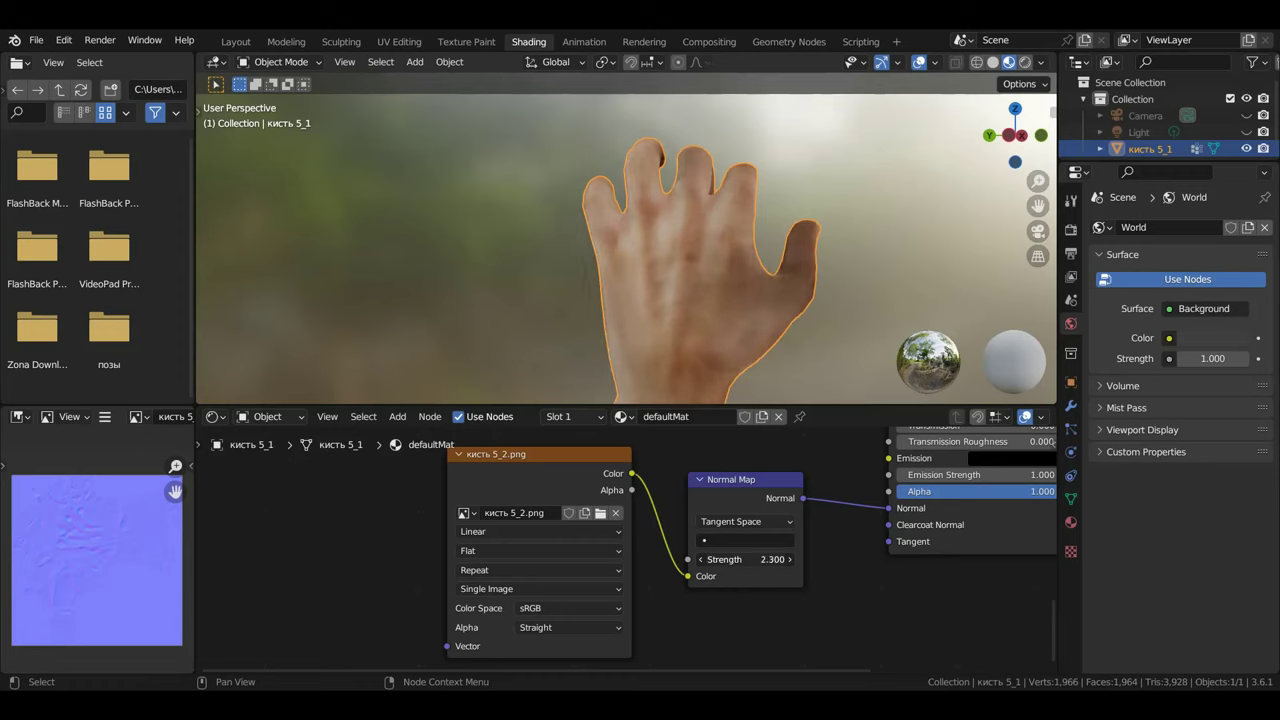
mouse_move(745, 559)
left_mouse_down()
mouse_move(705, 559)
mouse_move(761, 559)
left_mouse_up()
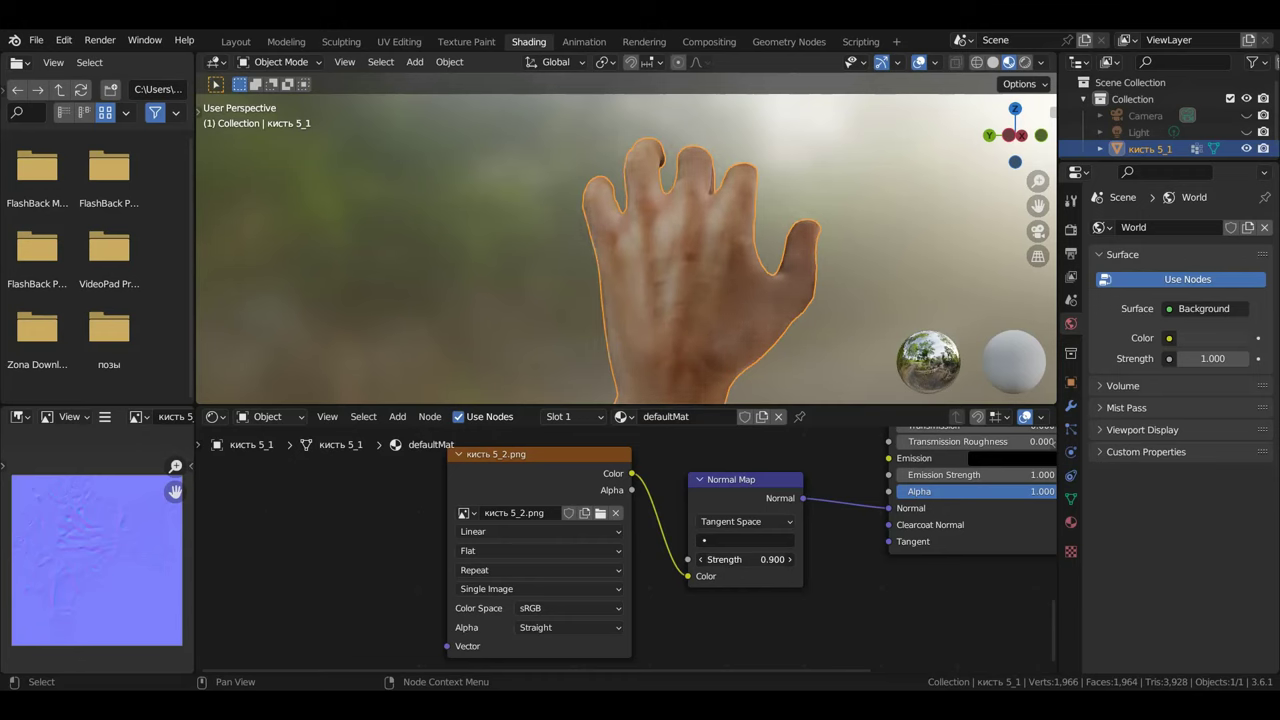
Set the кисть 5_2.png texture's colour space to Non-Color.
left_click(583, 608)
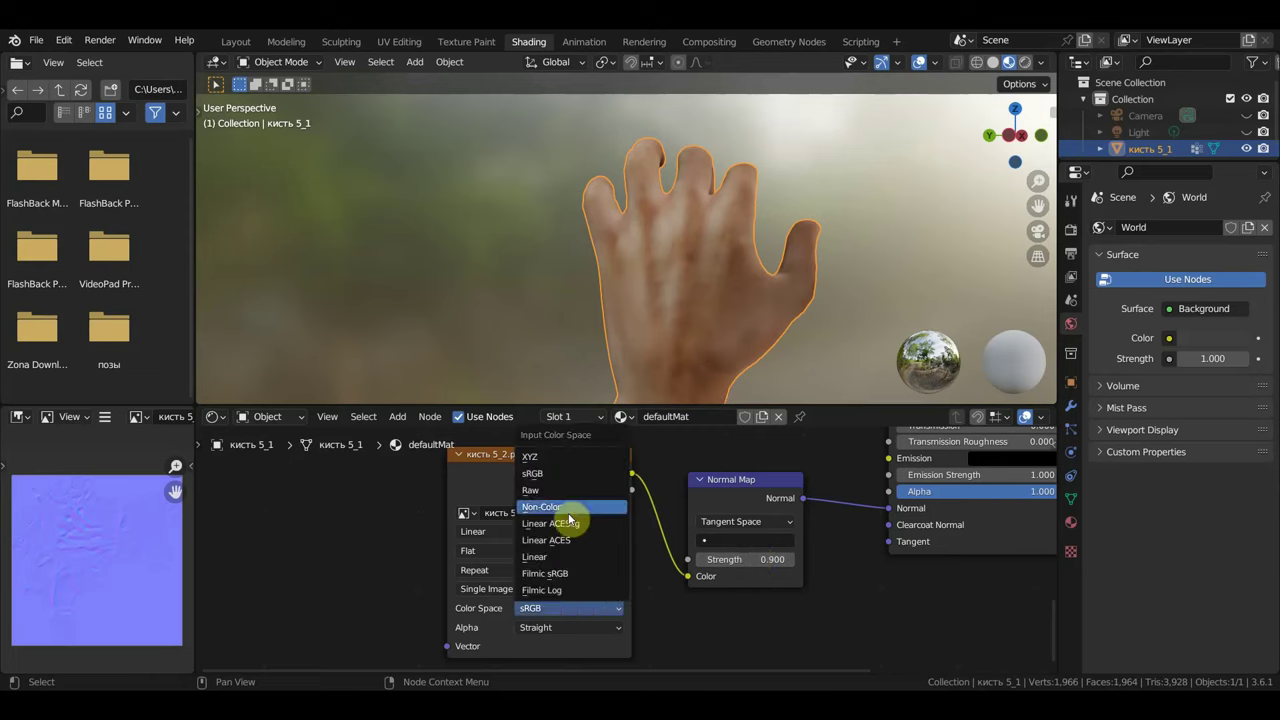
left_click(631, 514)
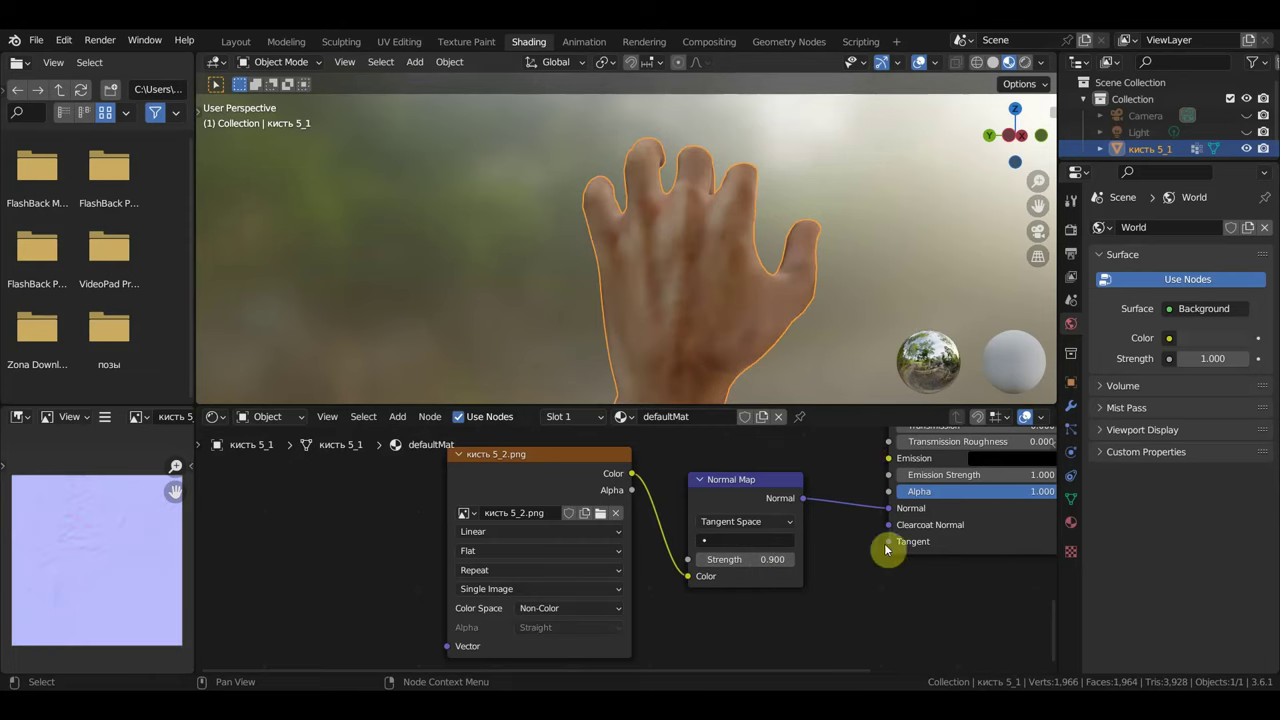
scroll(885, 549, "down", 2)
middle_click_drag(857, 563, 706, 657)
Lower the Principled BSDF roughness to 0.760 for a glossier hand.
scroll(914, 563, "down", 2)
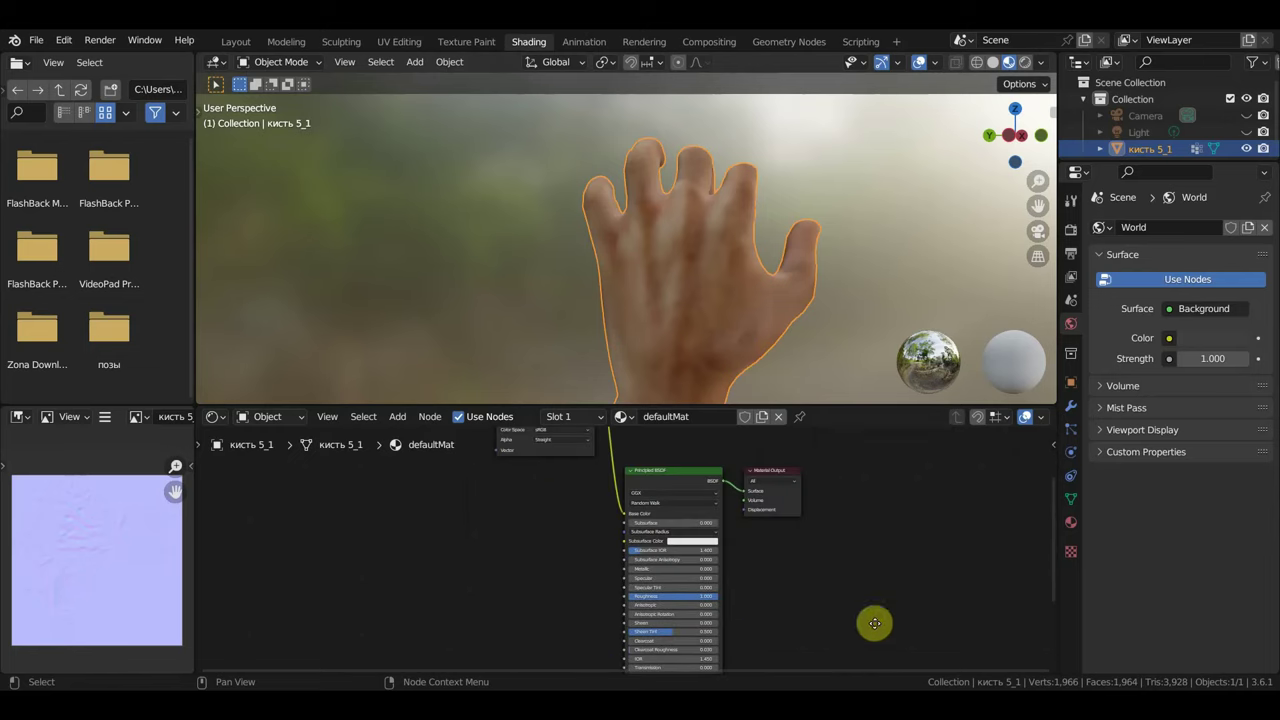
scroll(830, 605, "up", 2)
scroll(860, 577, "up", 1)
scroll(890, 569, "down", 2)
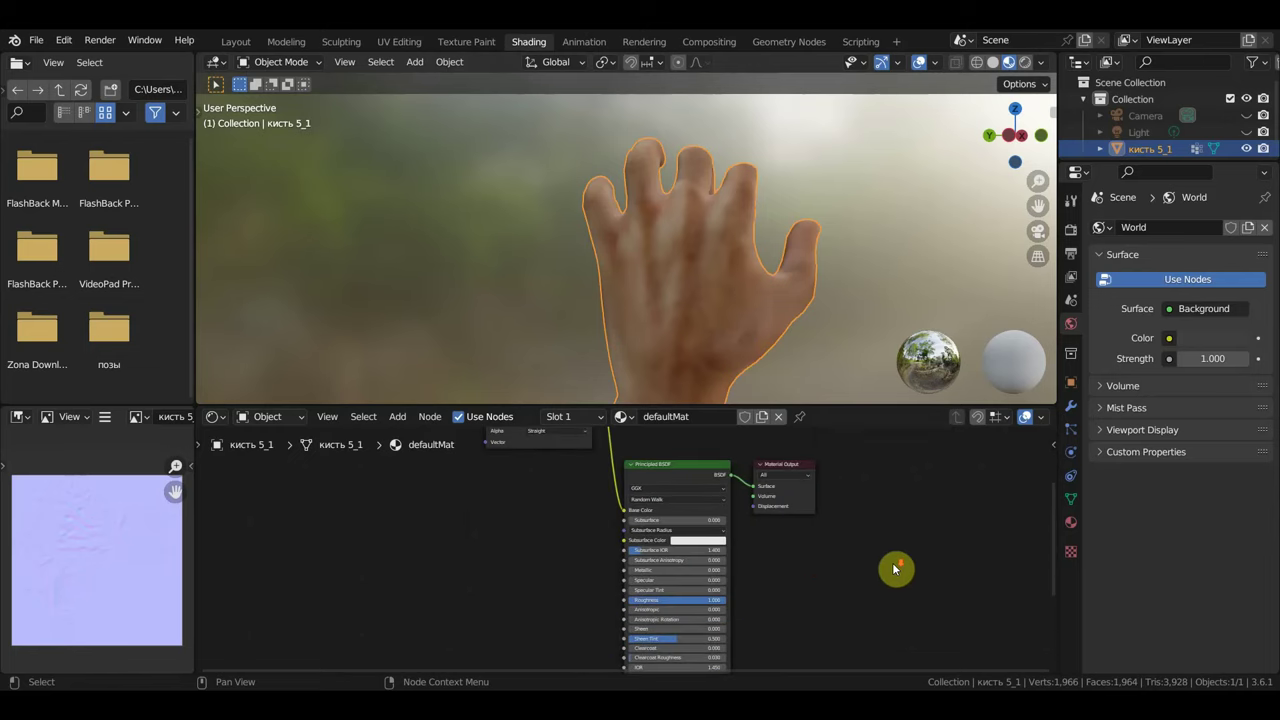
middle_click_drag(893, 564, 887, 548)
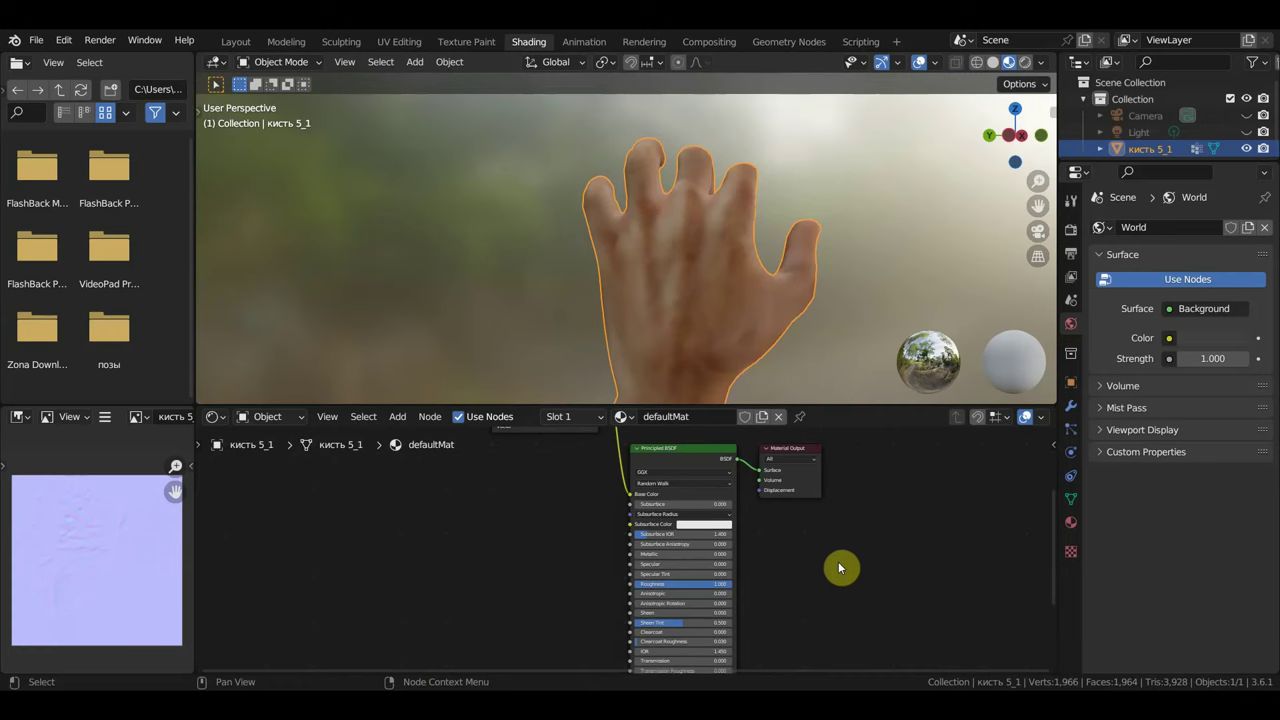
scroll(838, 566, "up", 2)
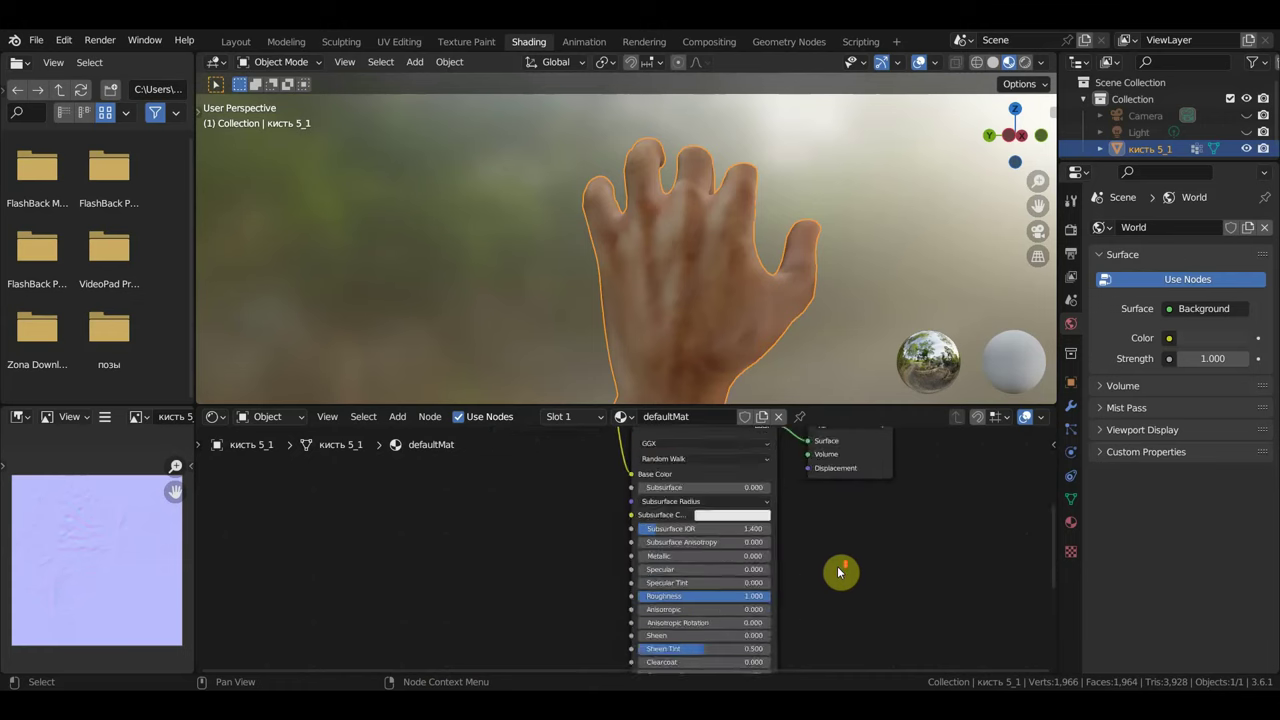
scroll(837, 566, "up", 1)
scroll(874, 561, "up", 2)
middle_click_drag(874, 561, 830, 567)
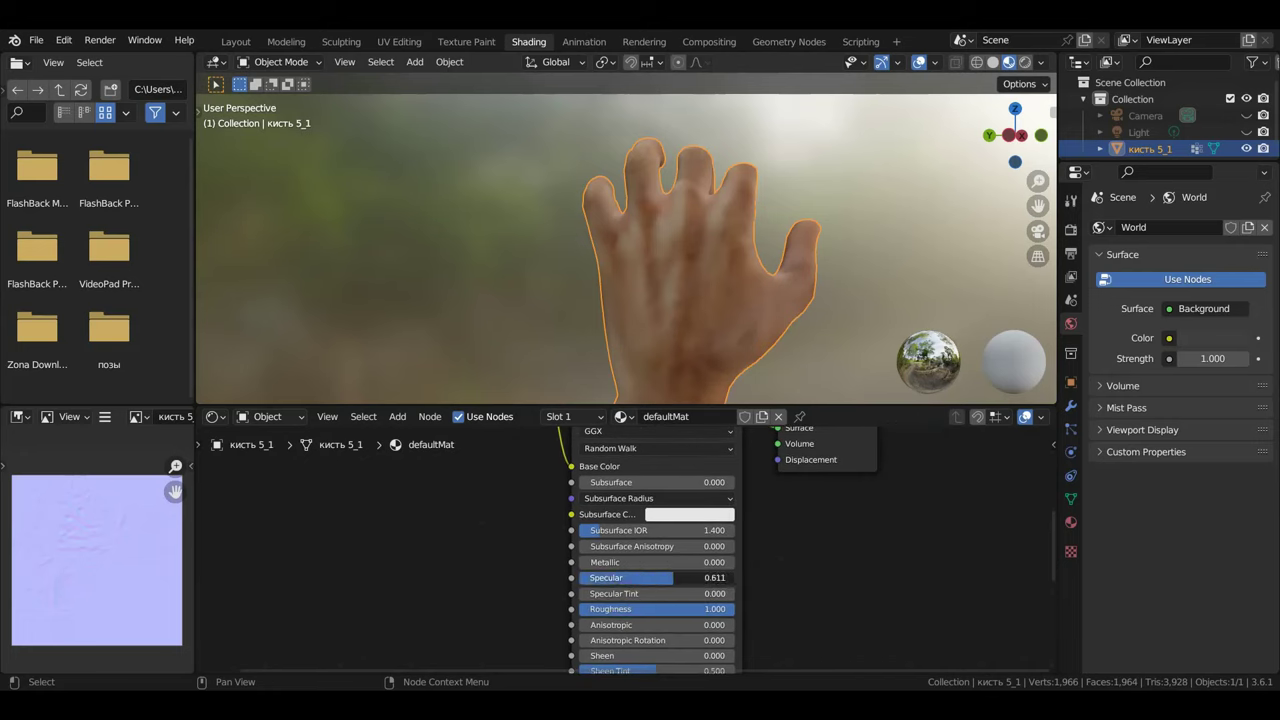
left_click_drag(730, 609, 692, 609)
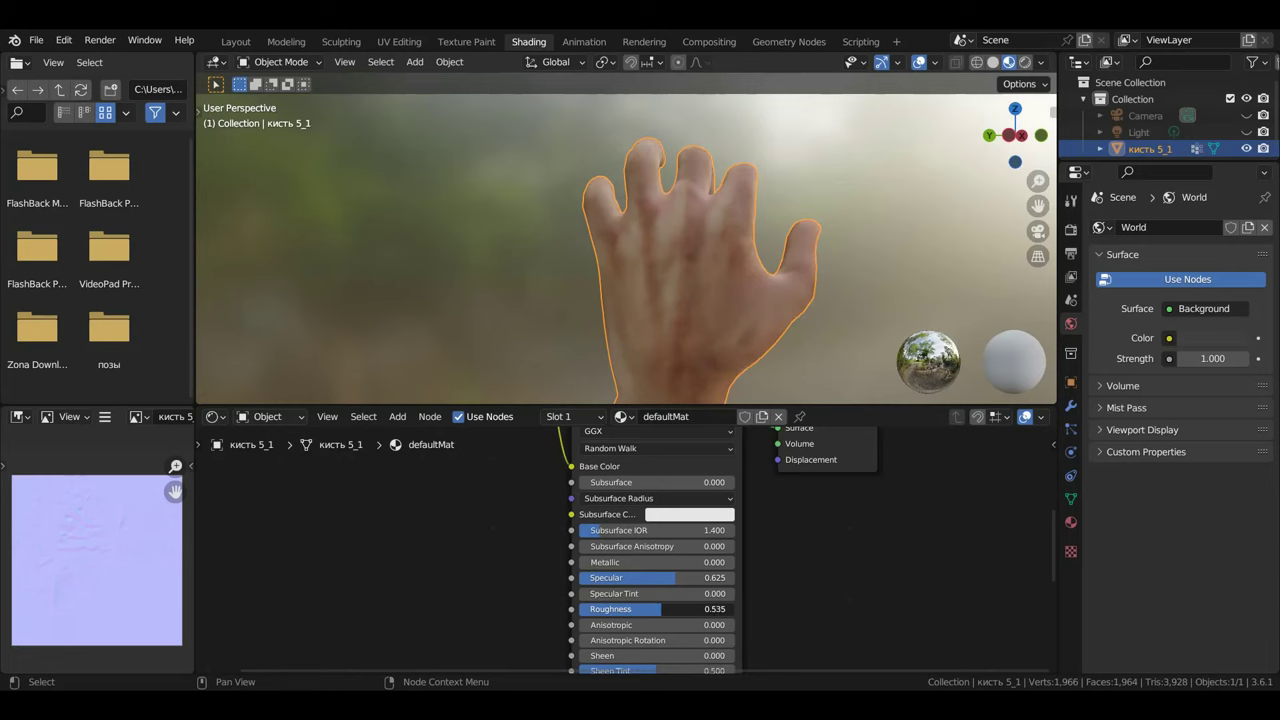
Reduce specular to 0.455 and subsurface IOR to 1.264.
mouse_move(835, 285)
middle_mouse_down()
mouse_move(461, 242)
mouse_move(672, 314)
mouse_move(894, 294)
middle_mouse_up()
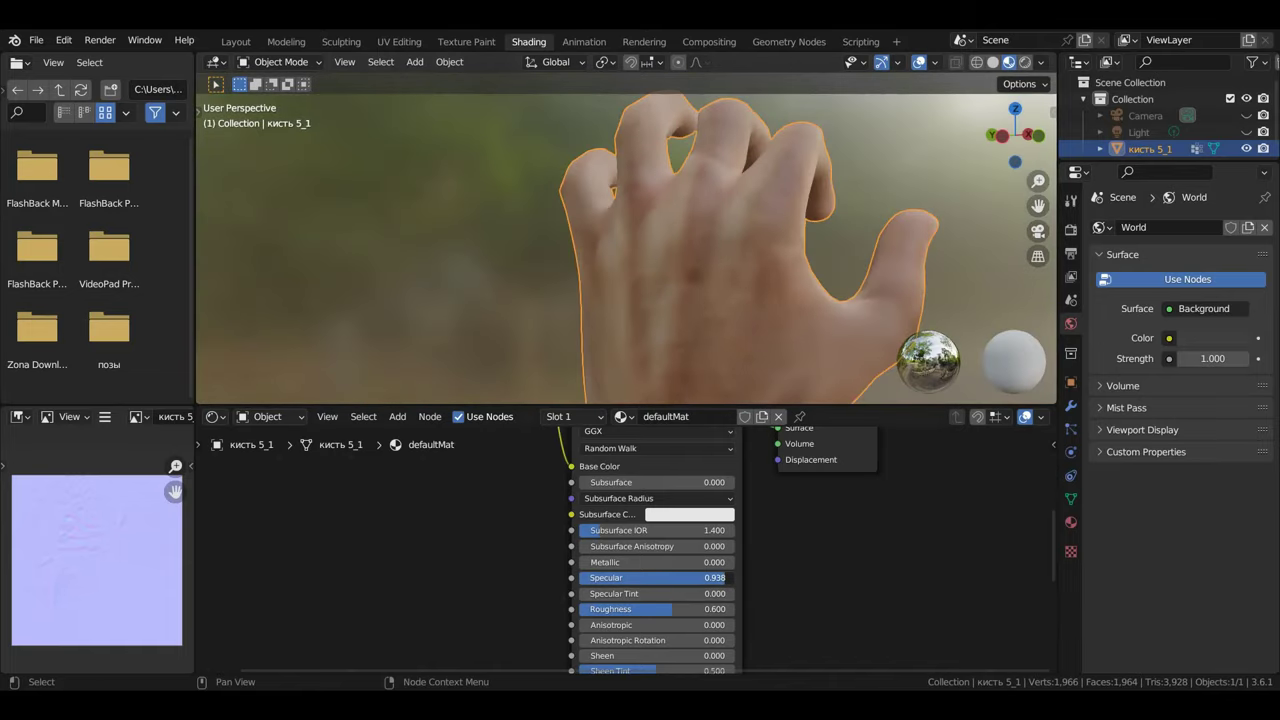
mouse_move(715, 577)
left_mouse_down()
mouse_move(600, 577)
mouse_move(653, 577)
mouse_move(700, 609)
mouse_move(734, 609)
mouse_move(663, 566)
left_mouse_up()
left_click_drag(600, 530, 579, 536)
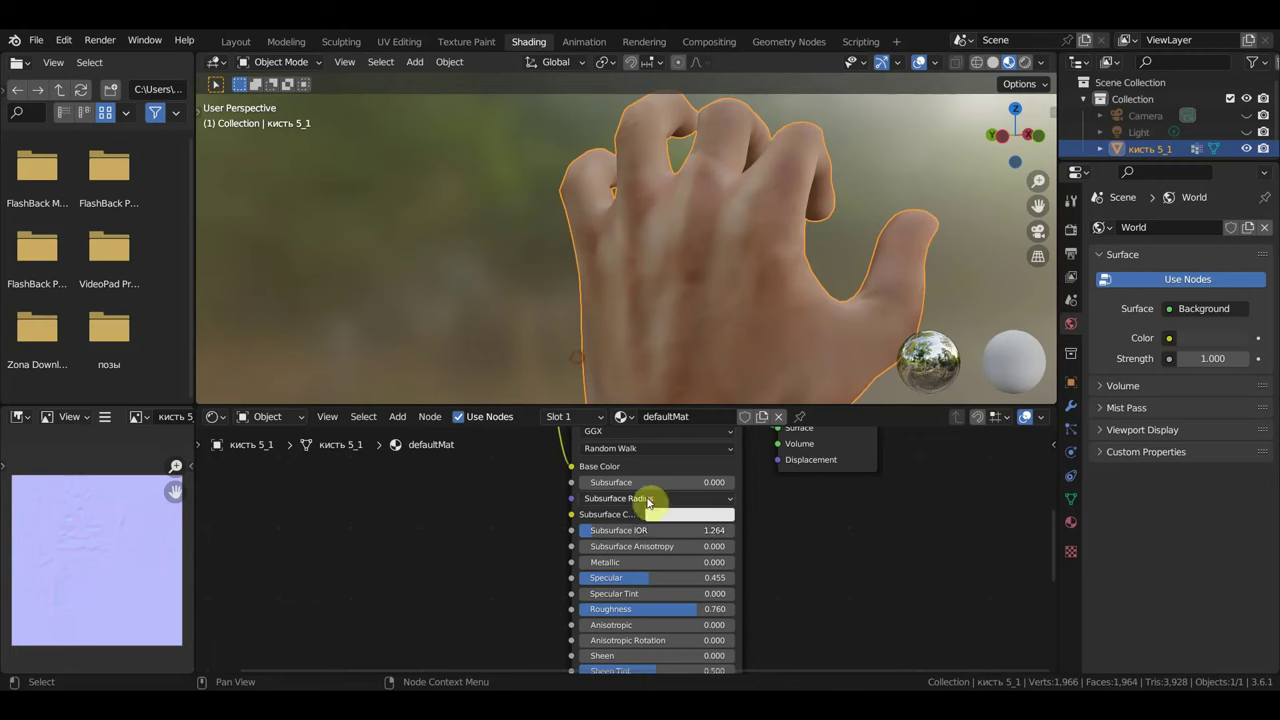
Pan and zoom the Shader Editor to show the whole material node setup.
scroll(652, 500, "down", 1)
left_click(813, 610)
middle_click_drag(813, 610, 837, 429)
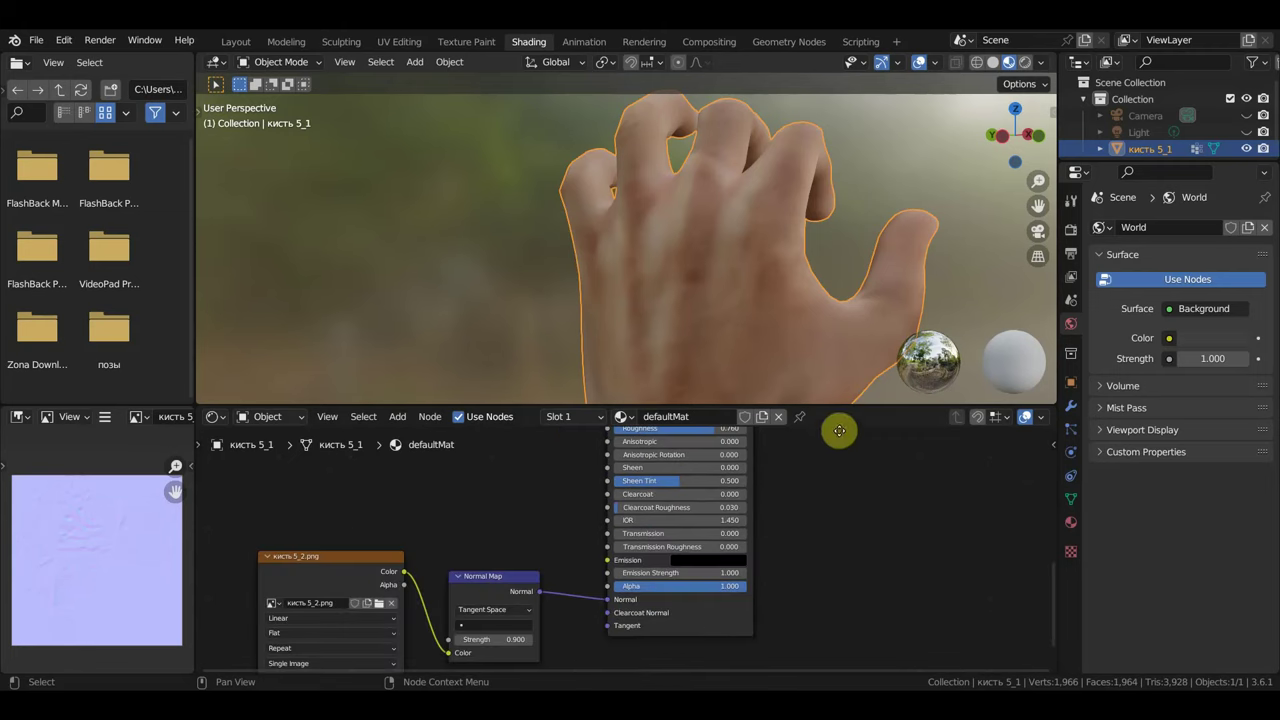
scroll(724, 517, "down", 2)
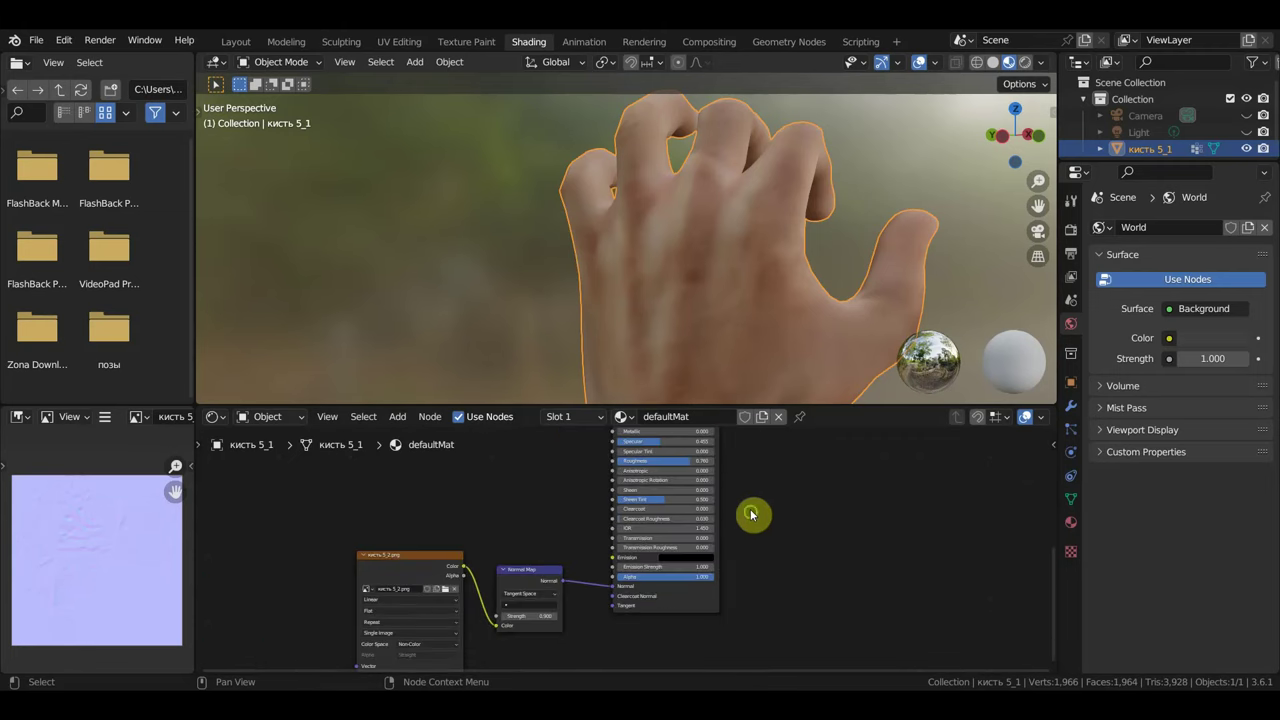
middle_click_drag(749, 514, 826, 663)
scroll(826, 663, "down", 1)
scroll(629, 563, "down", 2)
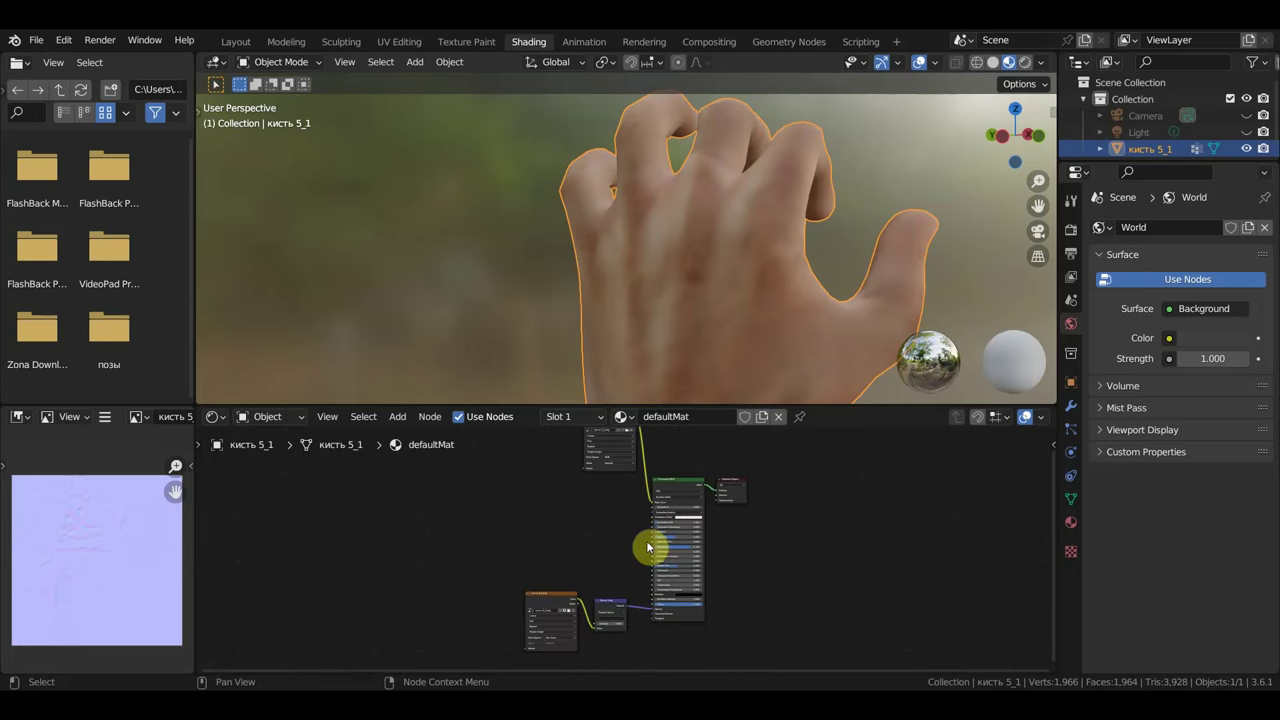
scroll(648, 544, "up", 2)
scroll(700, 557, "up", 1)
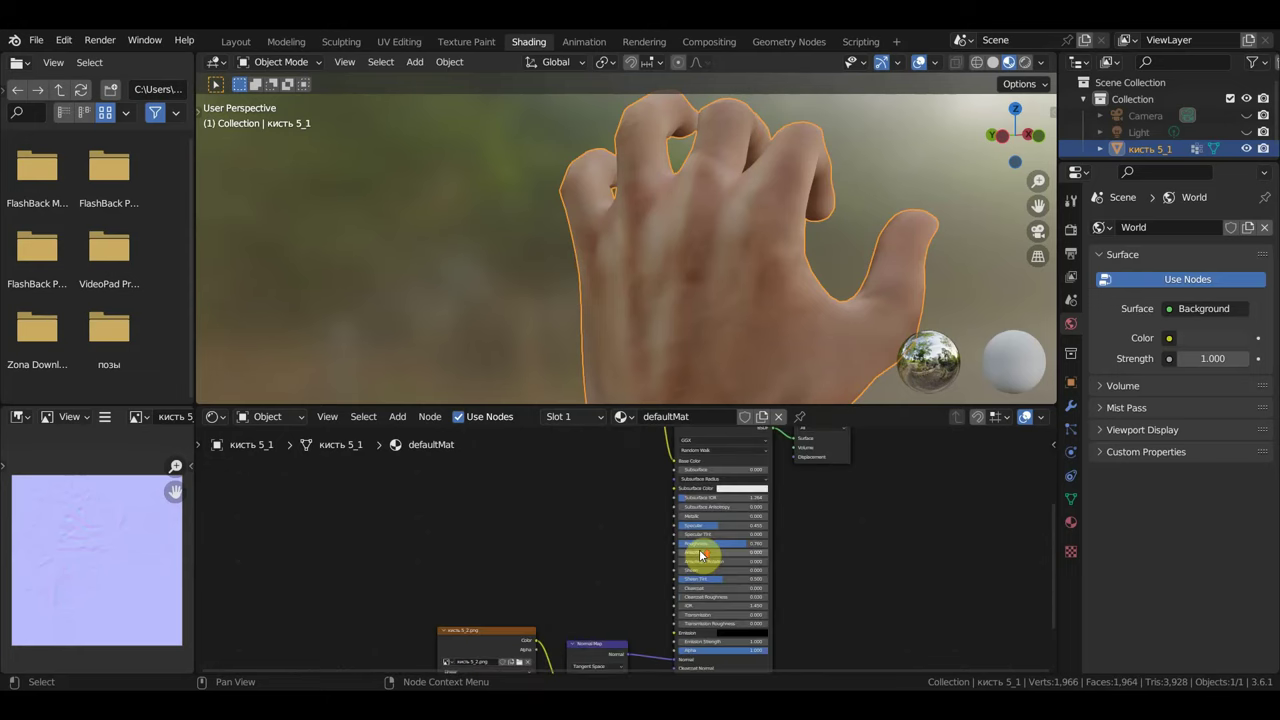
scroll(734, 543, "up", 1)
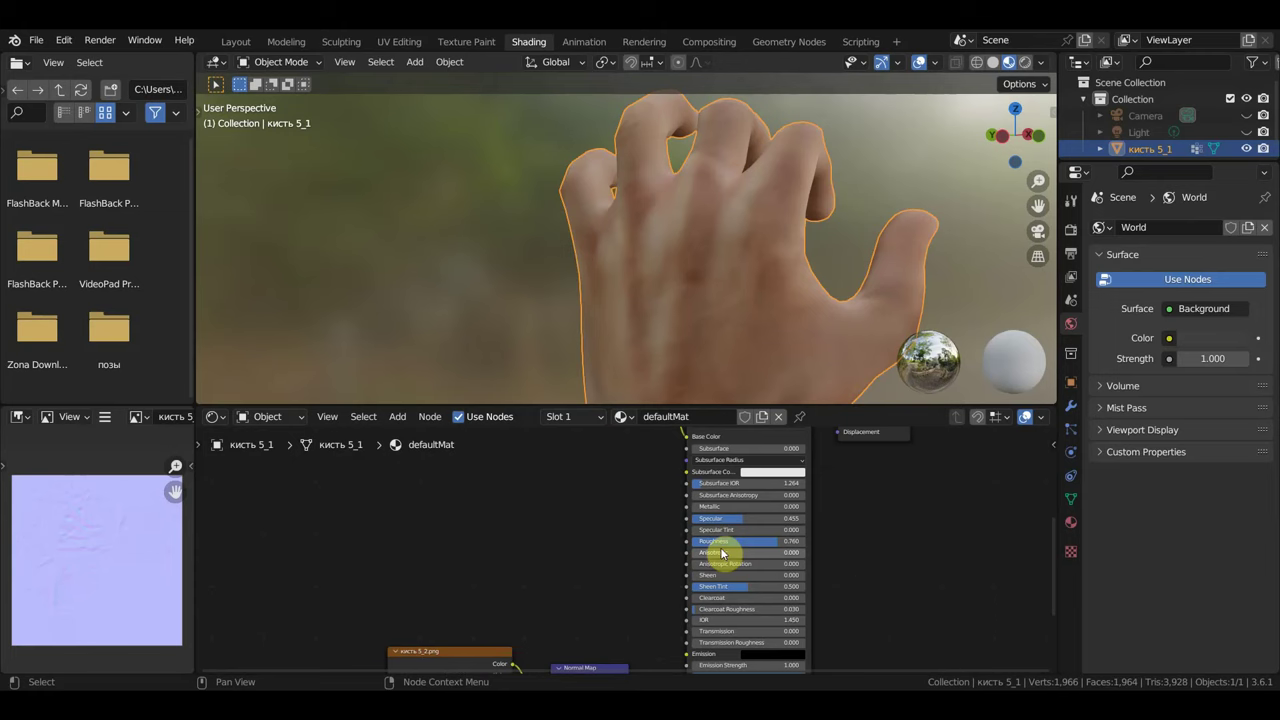
scroll(769, 547, "down", 1)
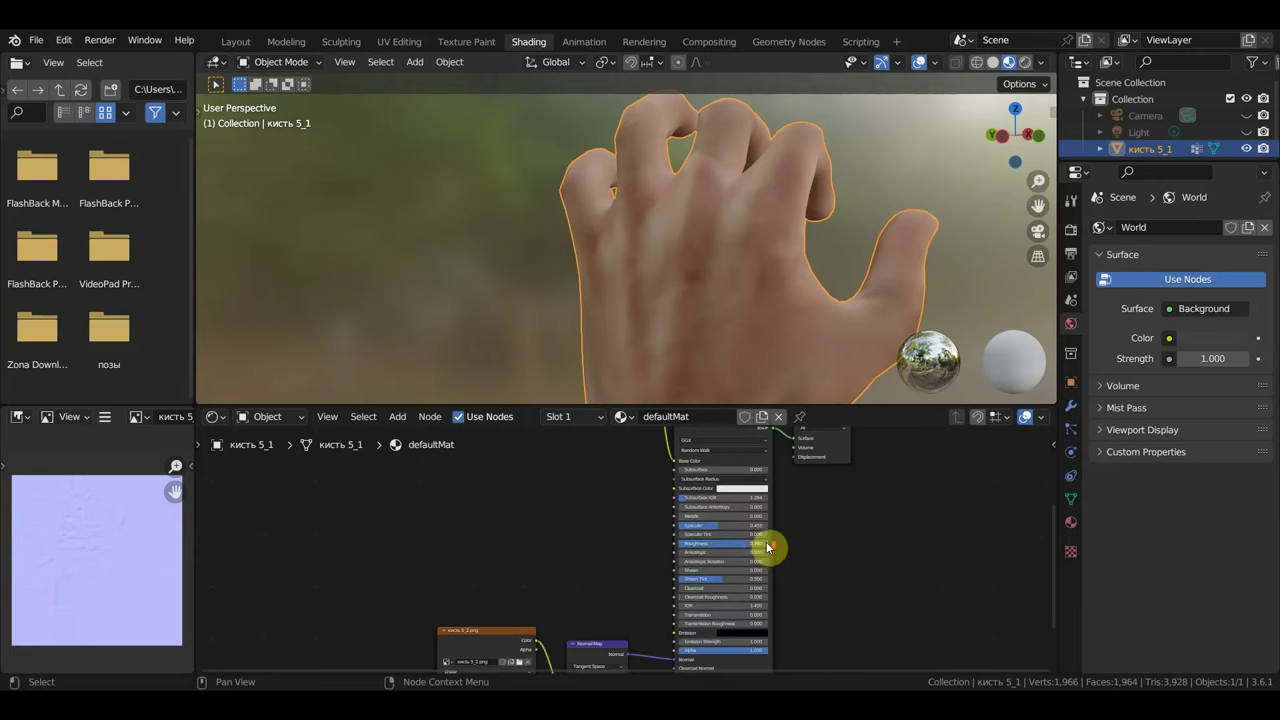
scroll(768, 546, "down", 1)
scroll(768, 542, "down", 1)
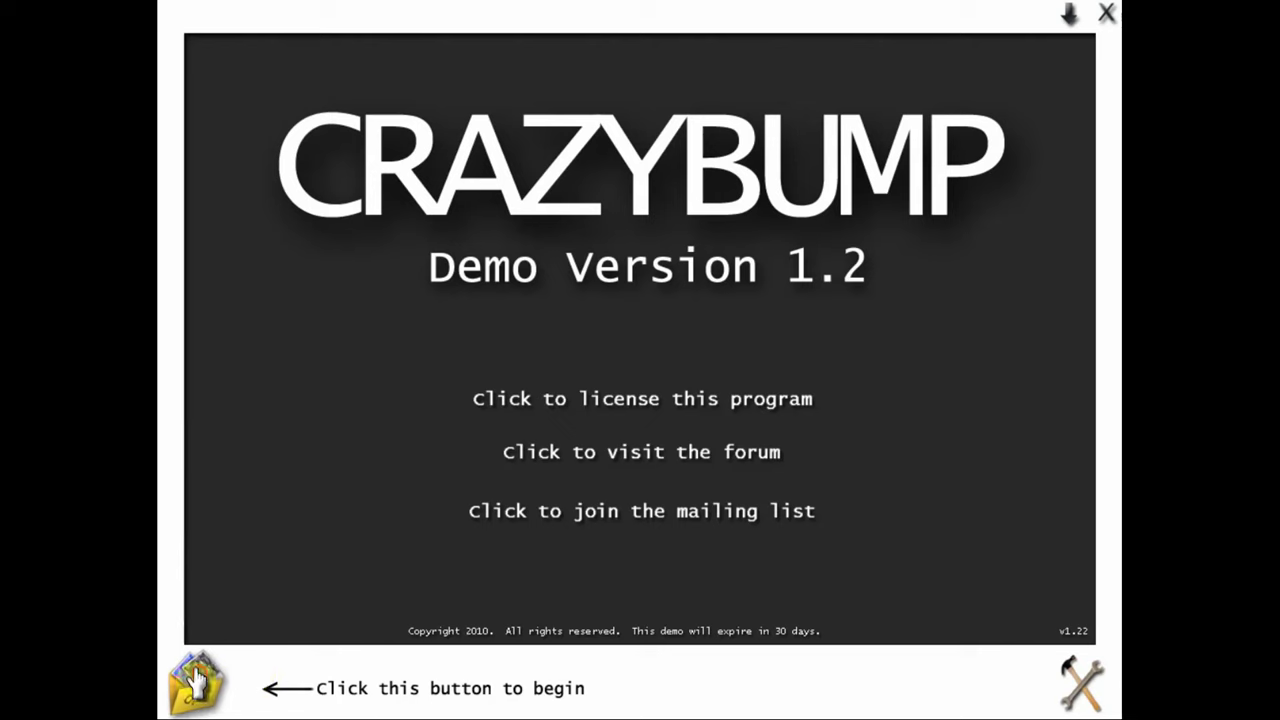
Start opening a photograph from file and browse to Desktop > кисть руки.
left_click(200, 685)
left_click(347, 320)
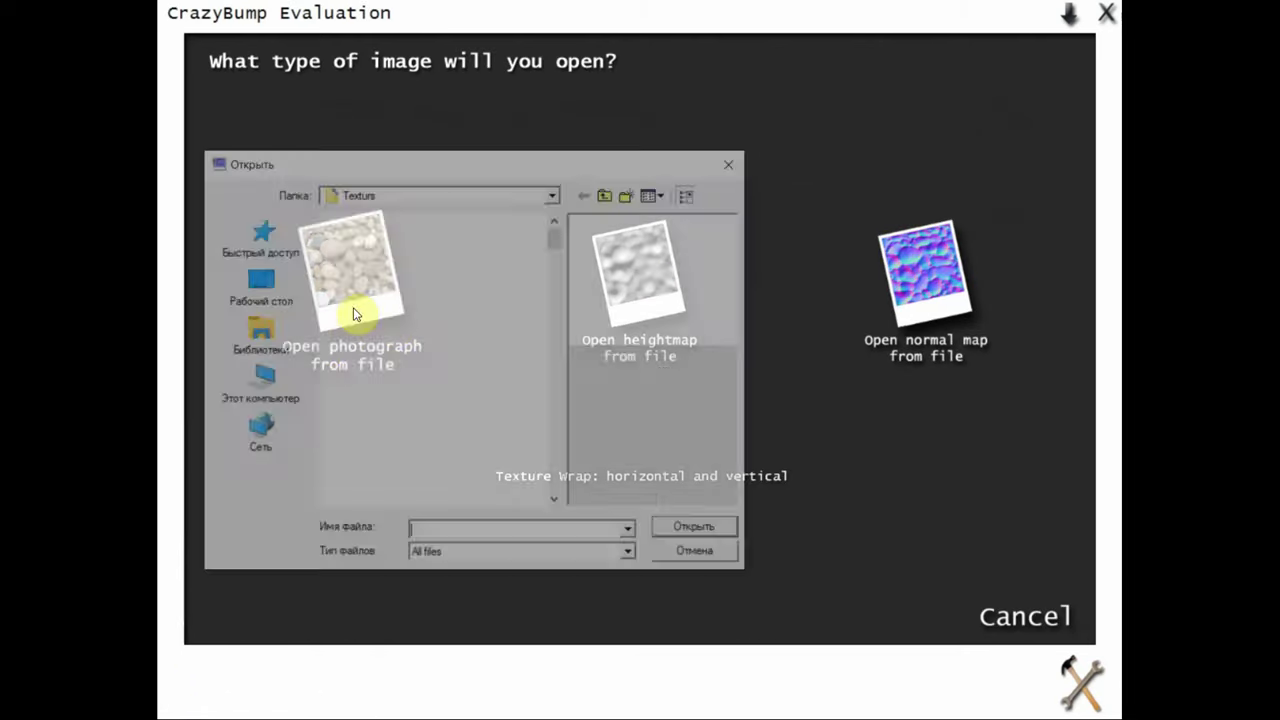
left_click(260, 385)
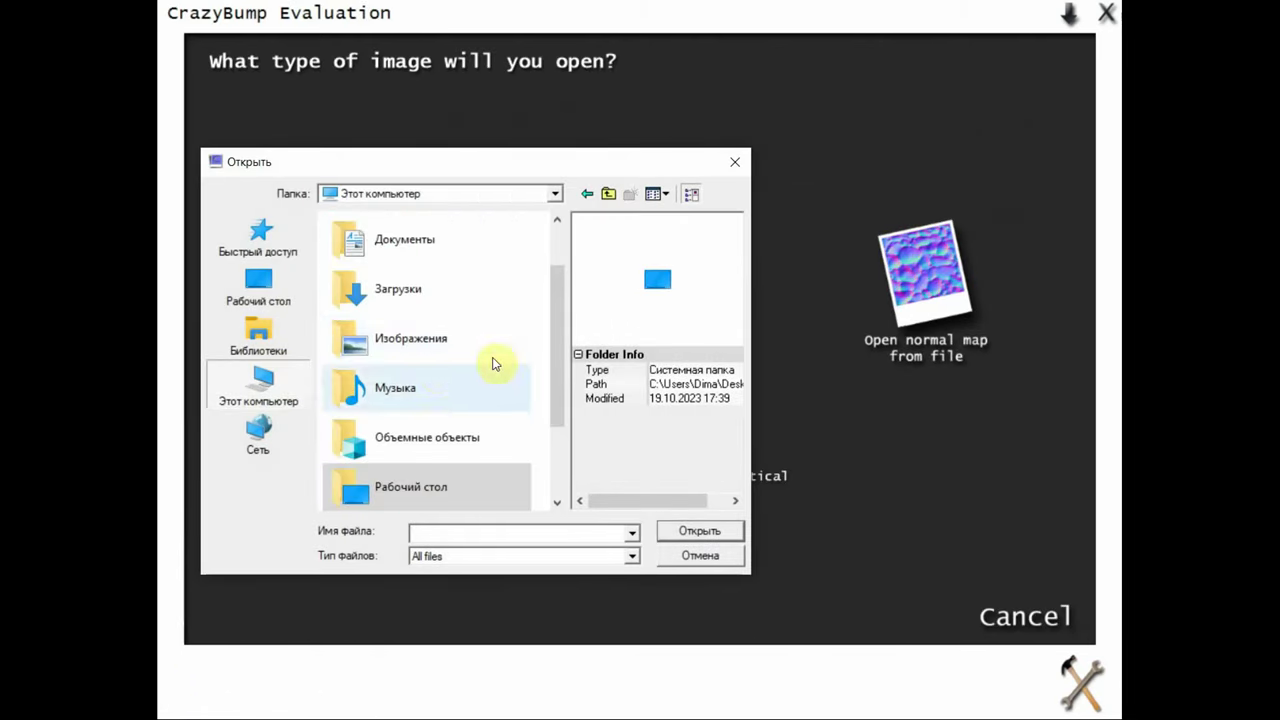
scroll(424, 398, "down", 2)
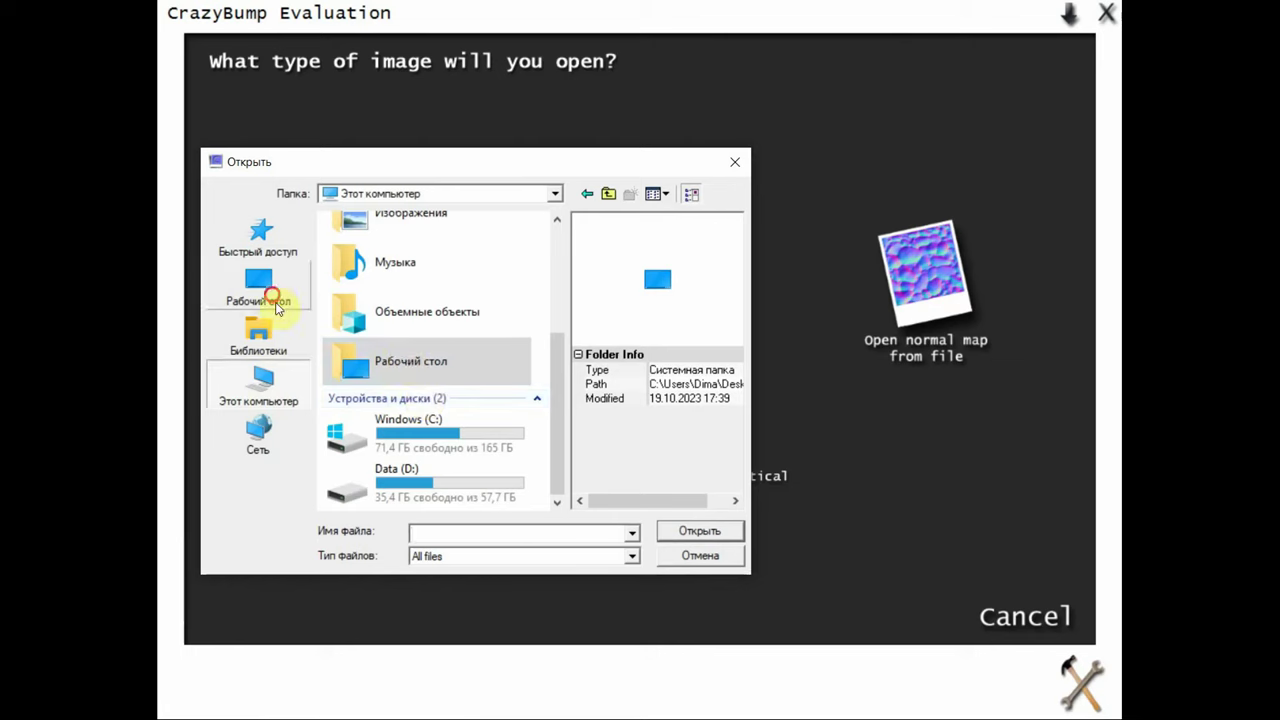
left_click(265, 292)
scroll(452, 360, "down", 5)
scroll(445, 365, "down", 1)
scroll(443, 372, "down", 5)
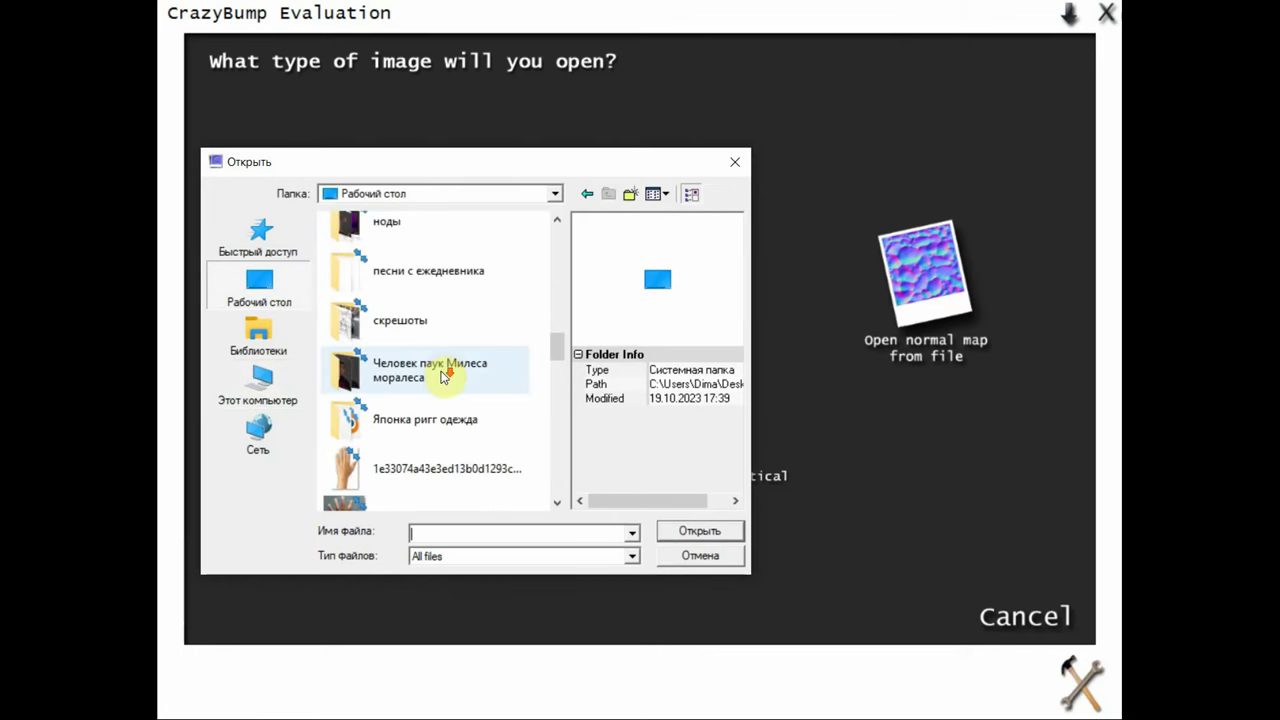
scroll(437, 430, "down", 1)
scroll(437, 425, "down", 2)
scroll(437, 425, "up", 5)
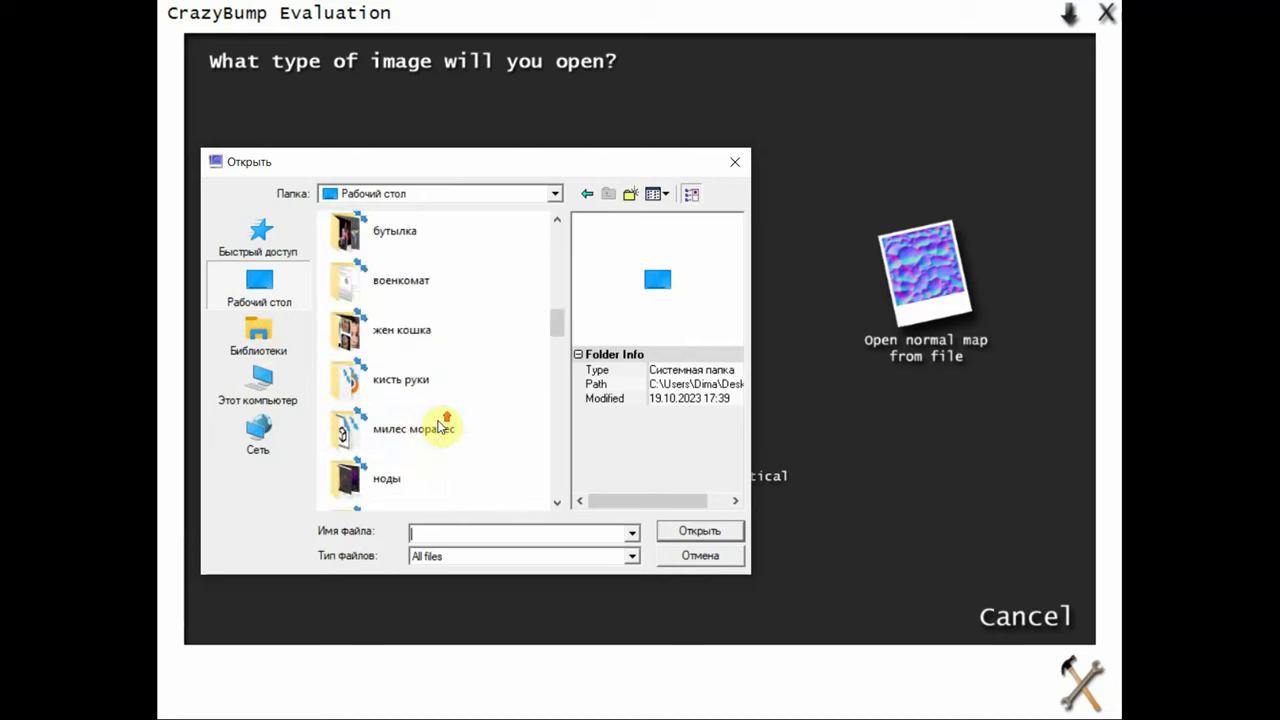
double_click(392, 380)
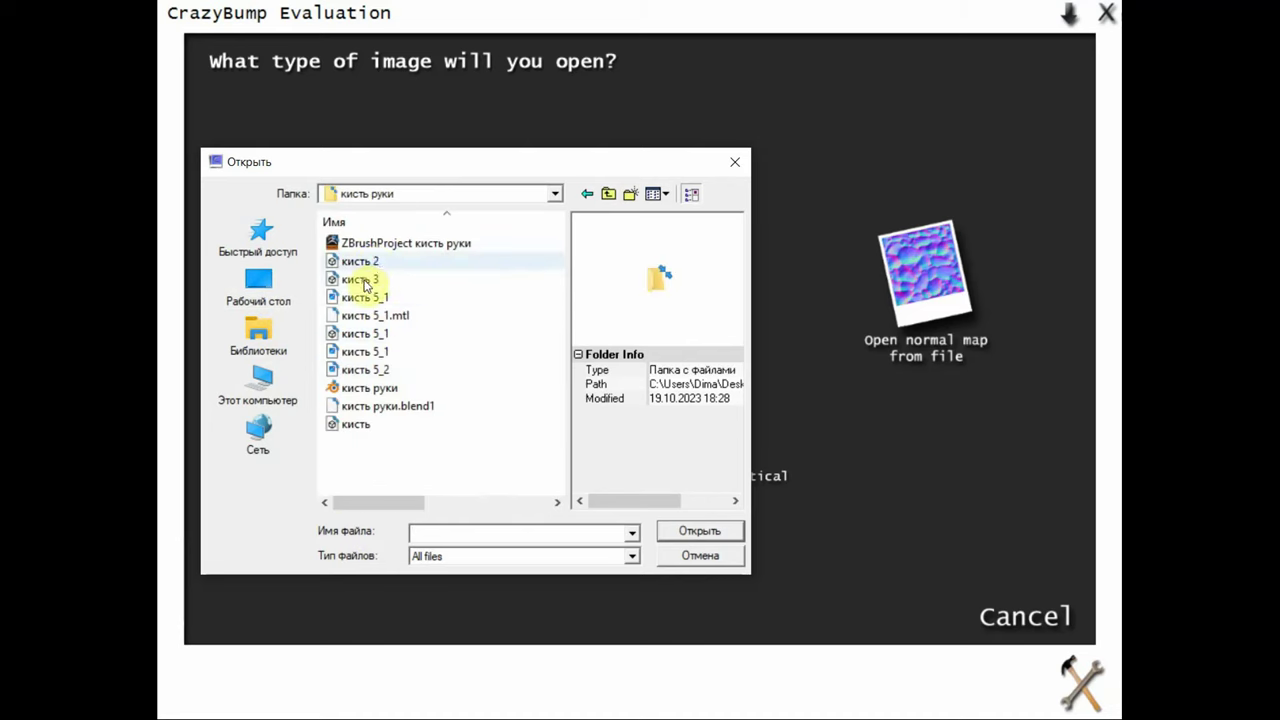
Switch to large icons and open the кисть 5_1 image.
left_click(651, 195)
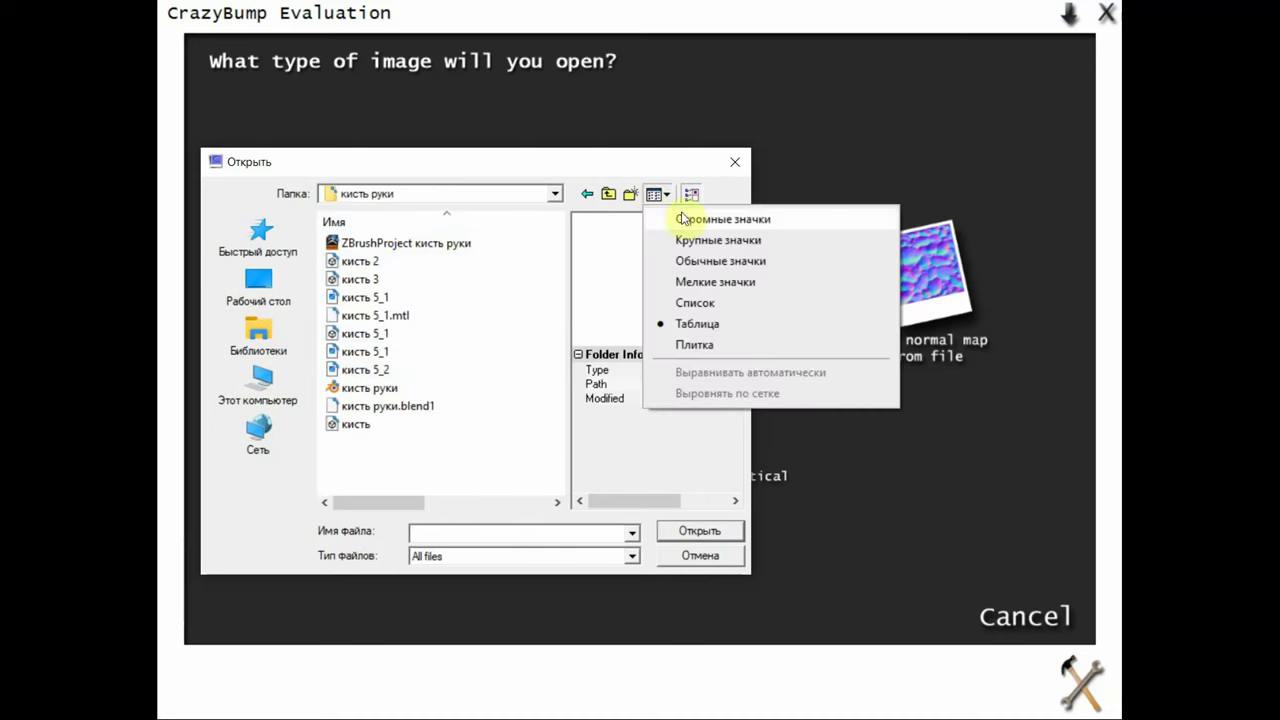
left_click(707, 245)
scroll(440, 360, "down", 3)
scroll(451, 400, "up", 2)
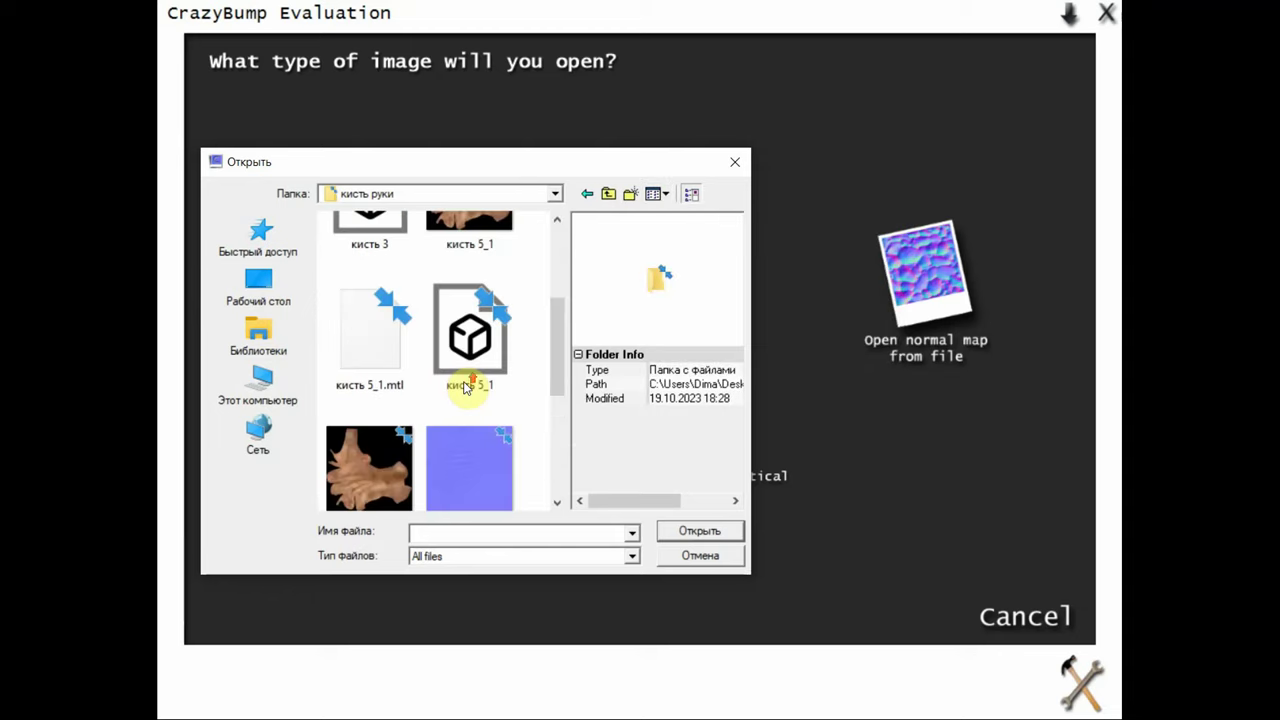
scroll(405, 465, "down", 2)
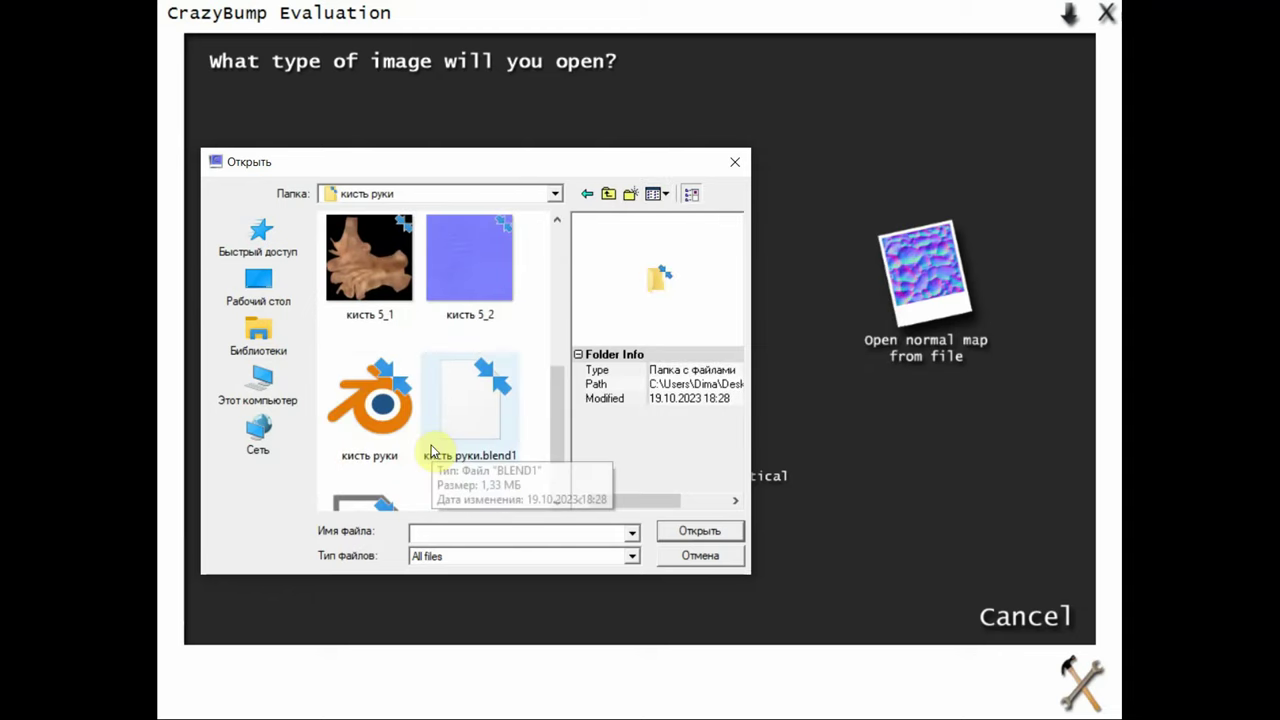
scroll(425, 400, "up", 3)
left_click(450, 392)
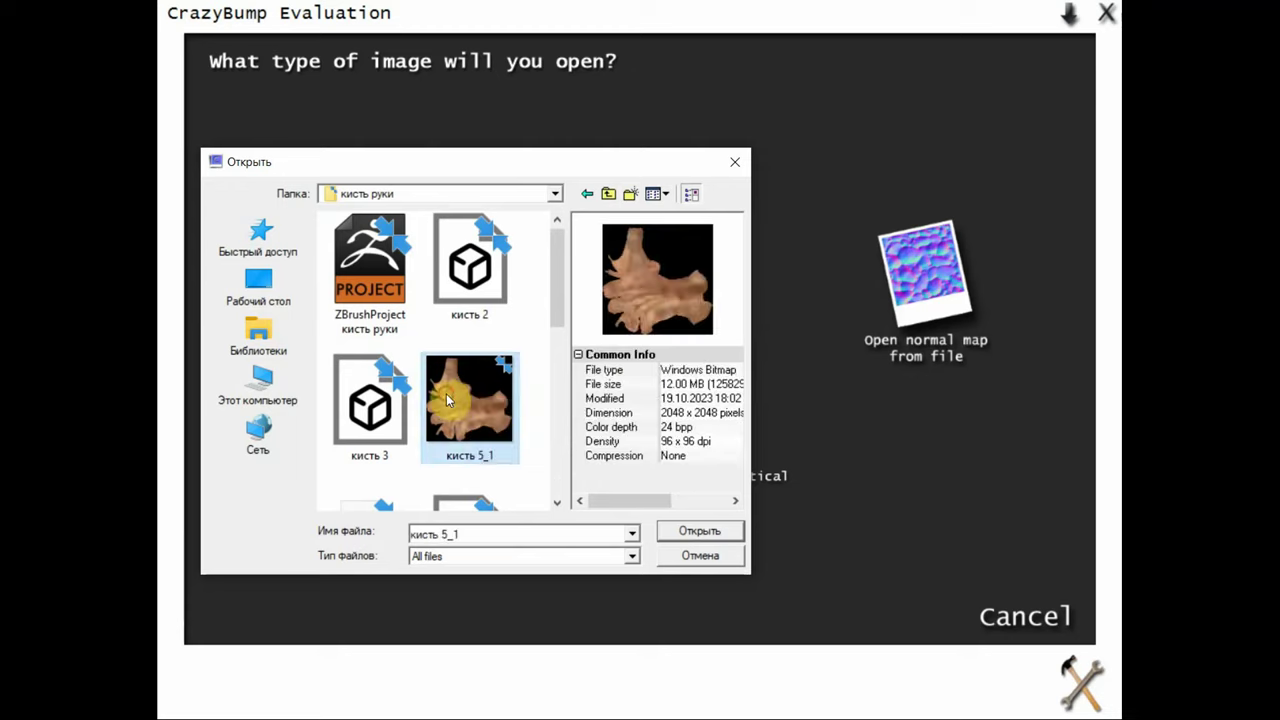
left_click(702, 531)
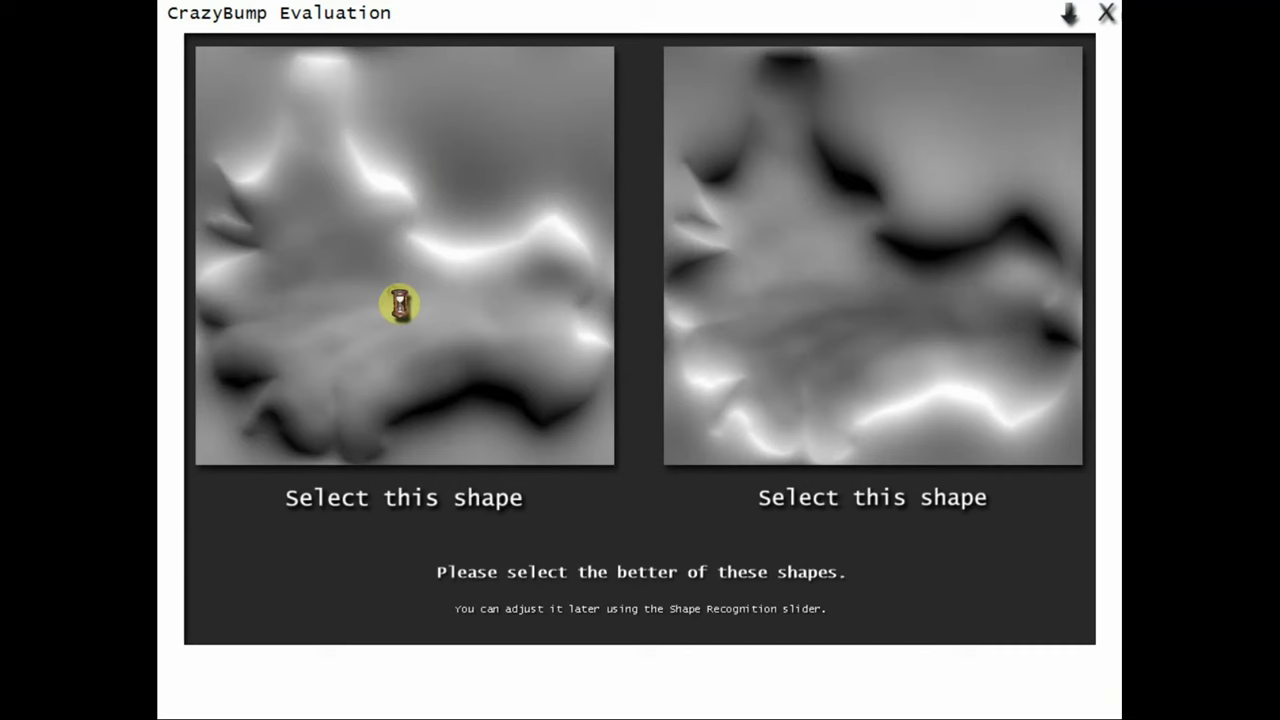
Accept the first recognised shape and preview the displacement, occlusion, specularity and diffuse maps.
left_click(397, 305)
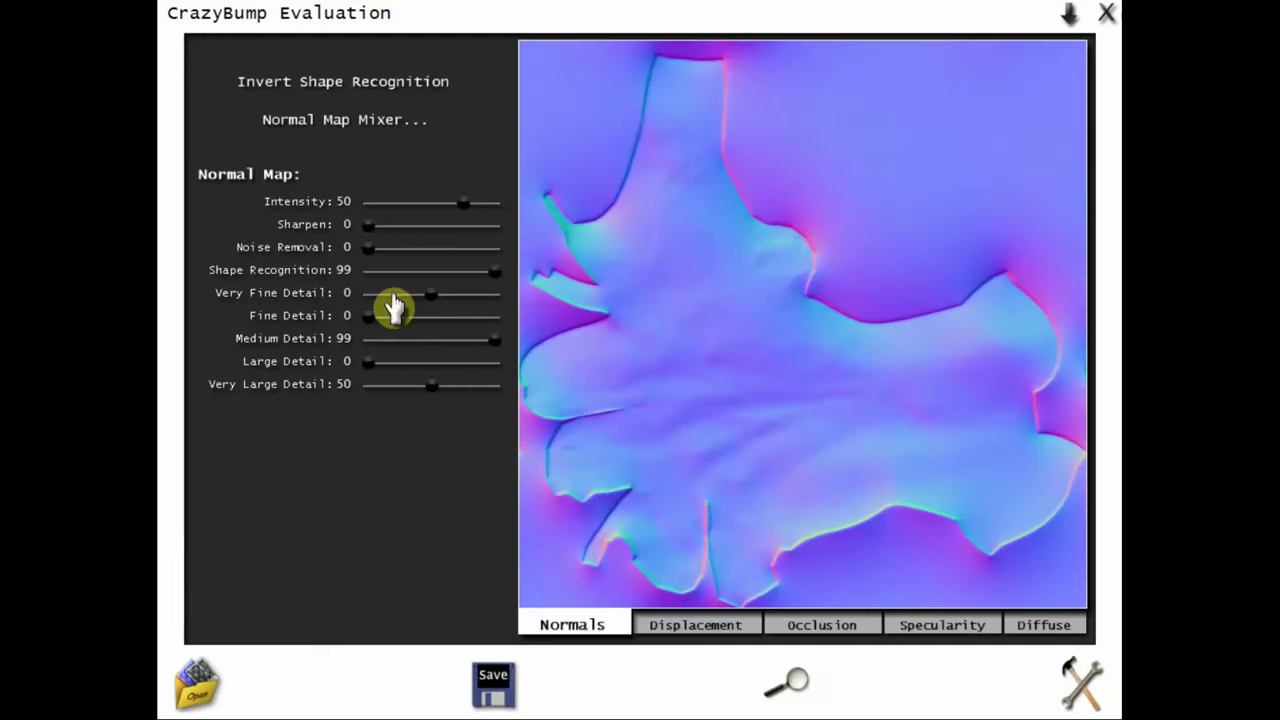
left_click(700, 624)
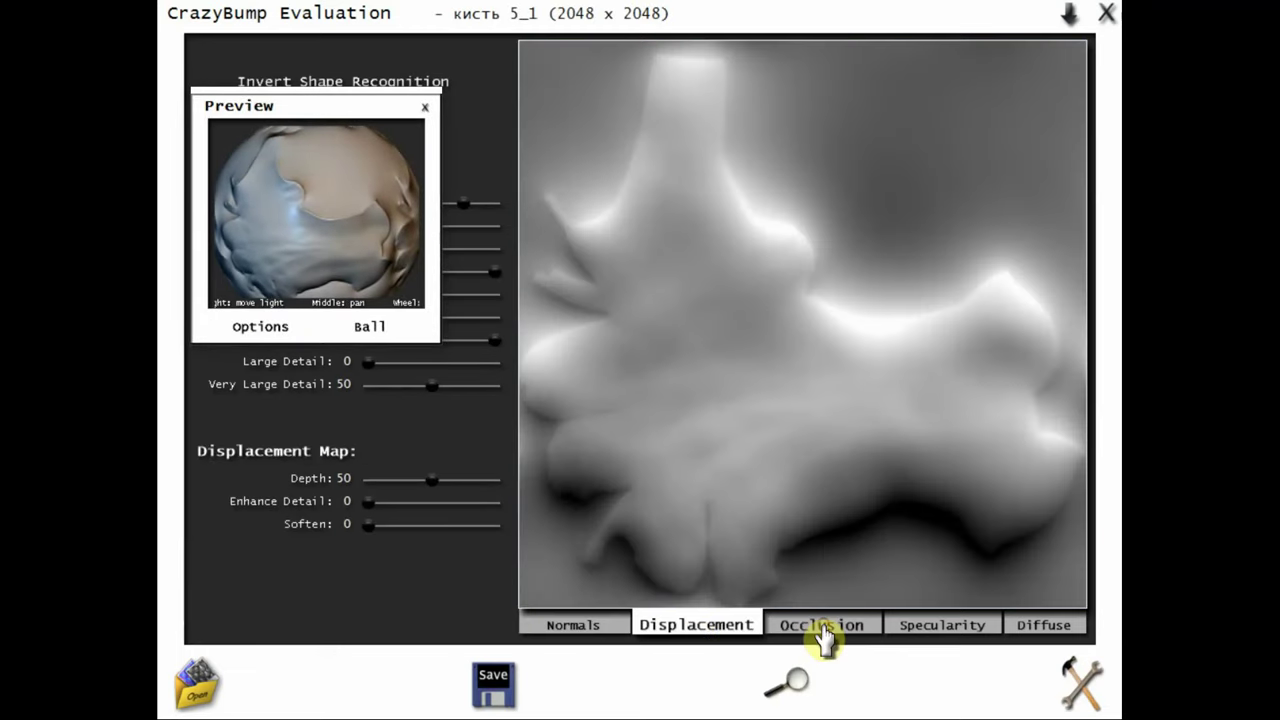
left_click(822, 628)
left_click(960, 630)
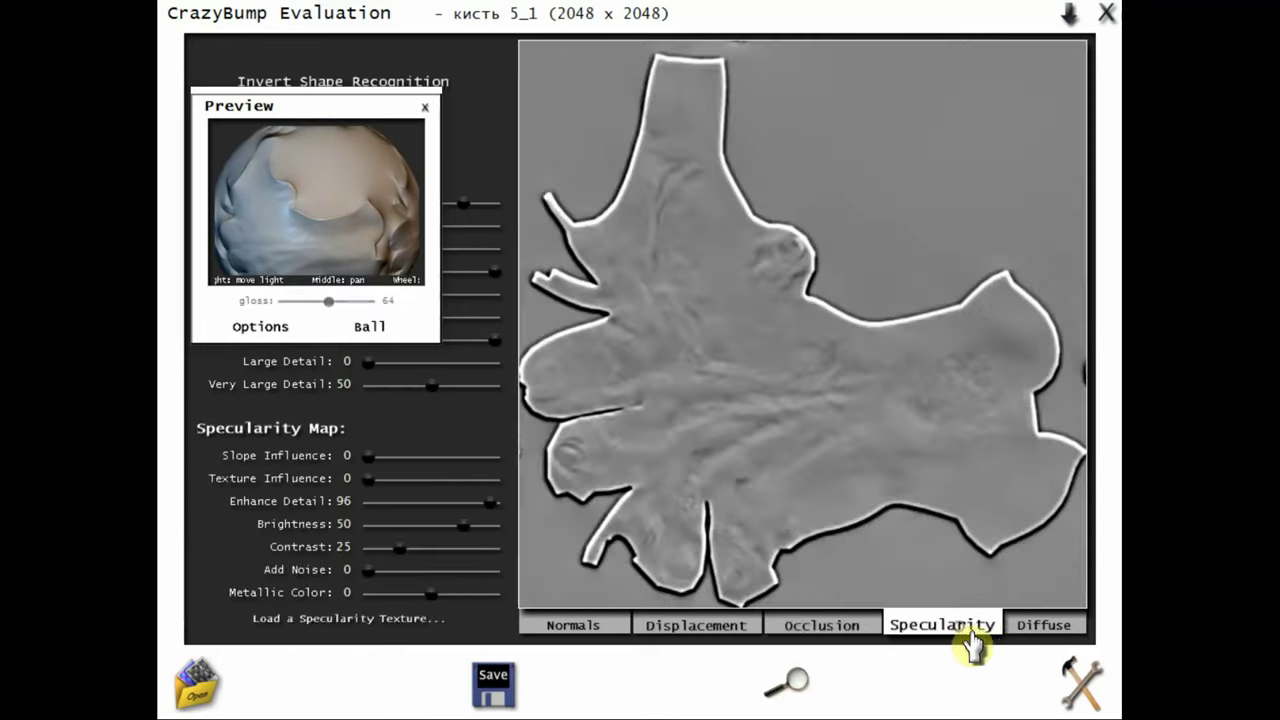
left_click(1042, 628)
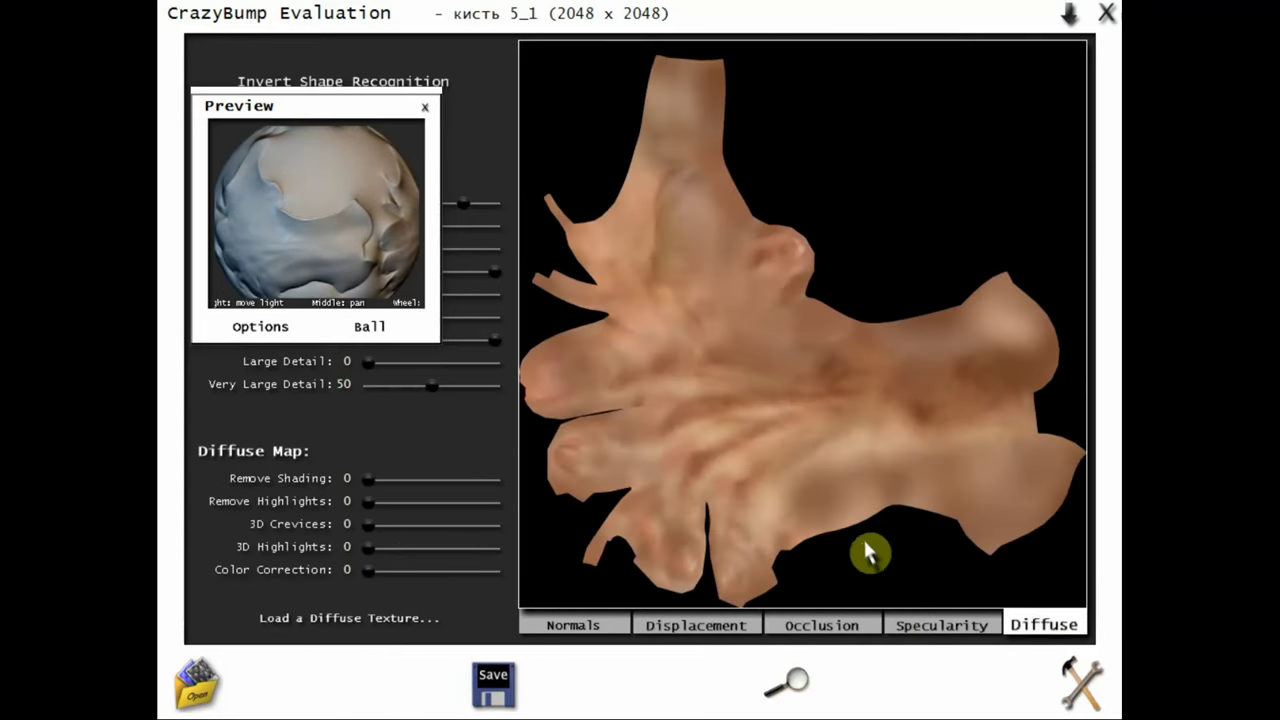
Save all texture maps as кисть 5_1 PNG files in the кисть руки folder.
left_click(505, 690)
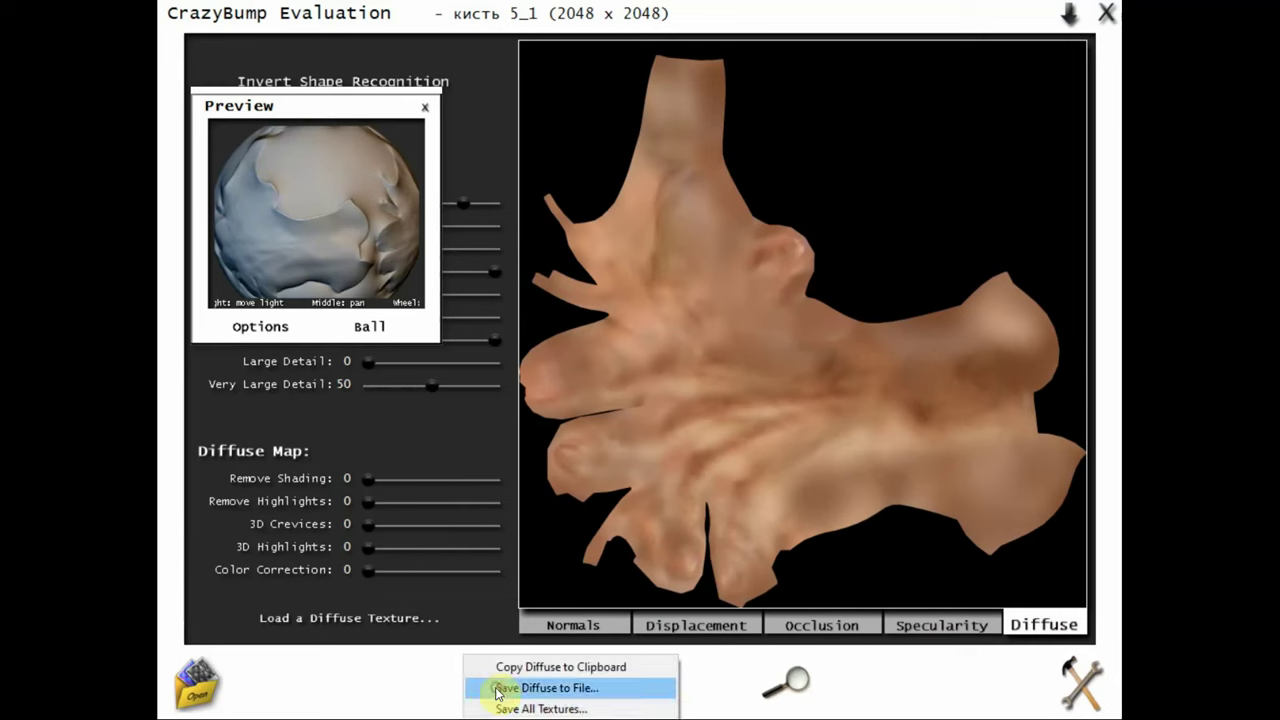
left_click(550, 709)
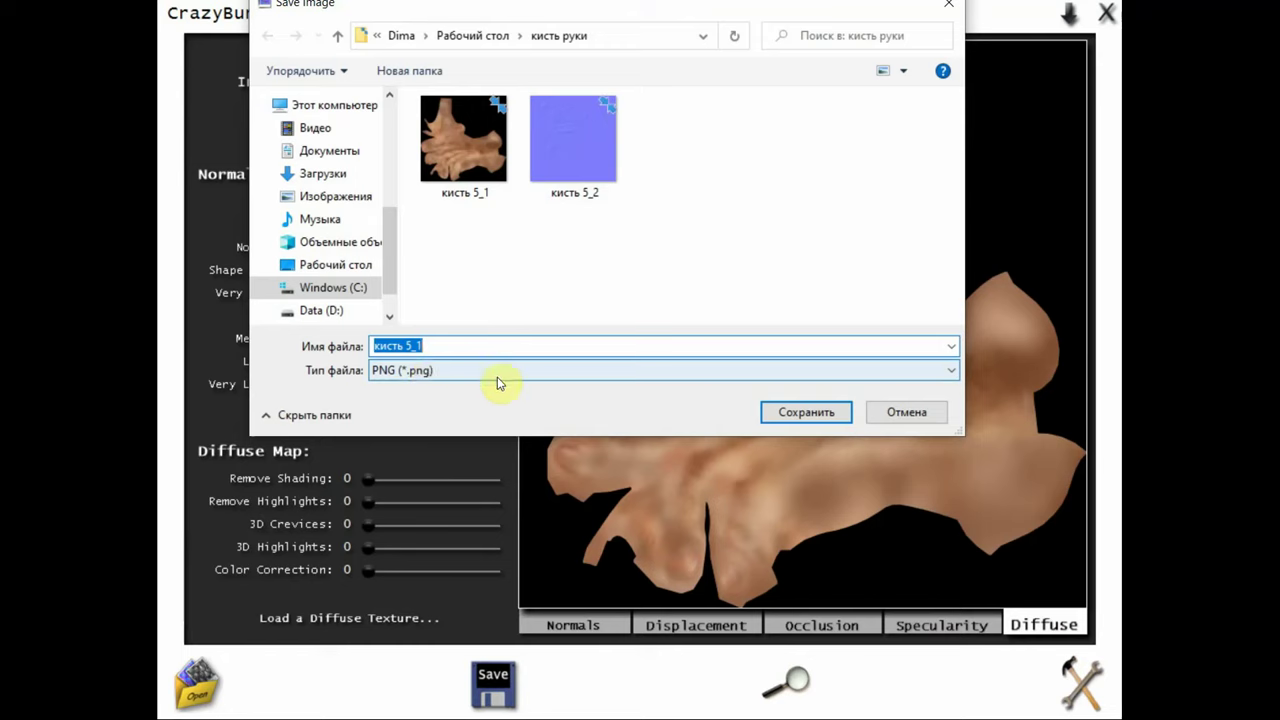
left_click(812, 412)
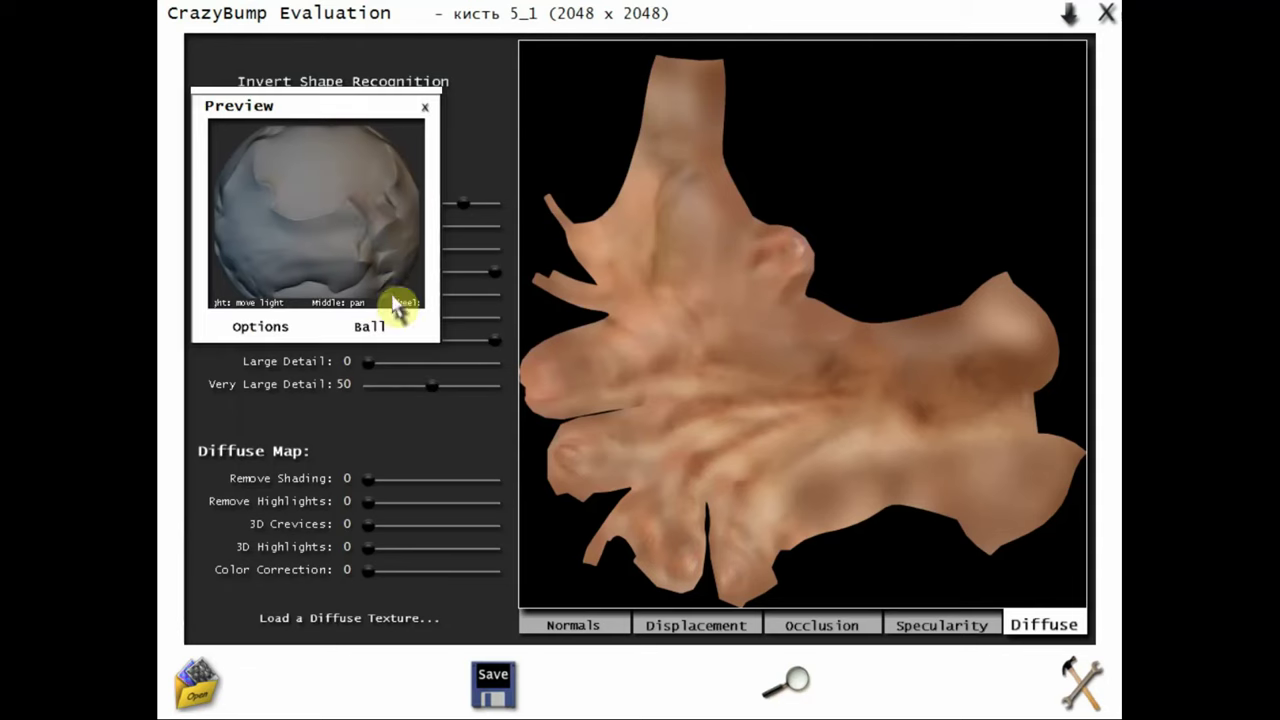
left_click_drag(398, 310, 371, 171)
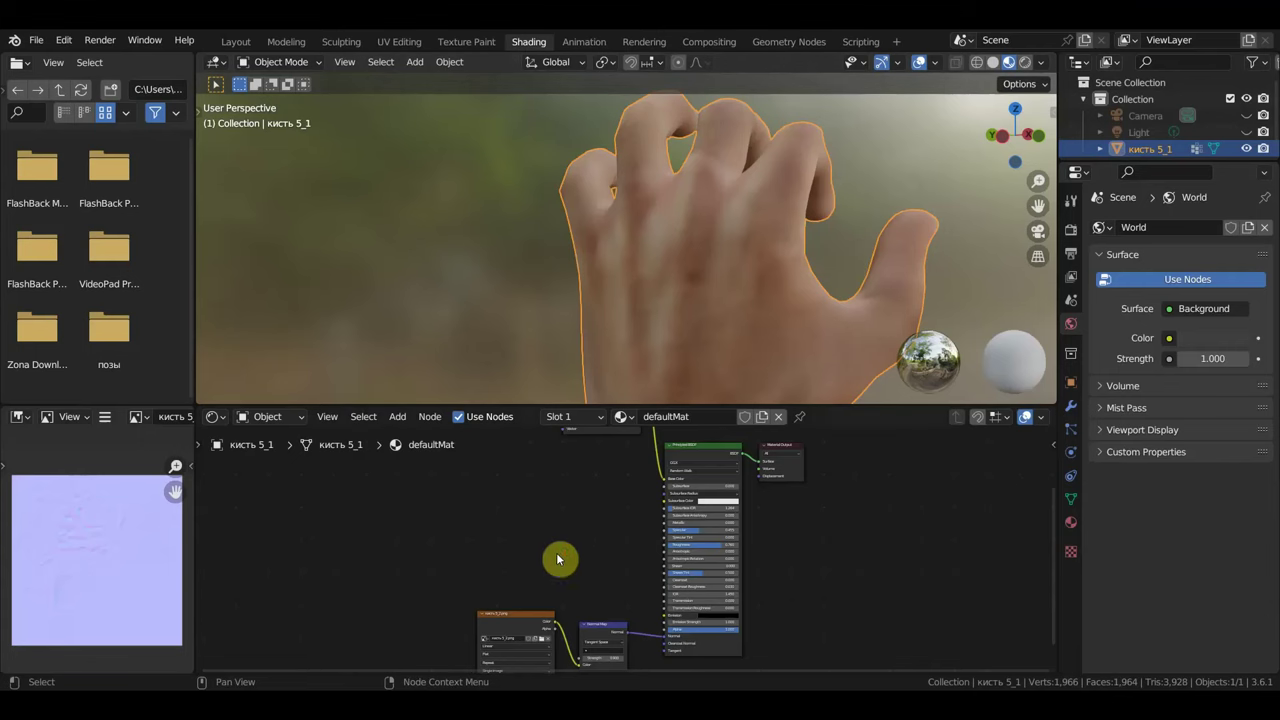
scroll(558, 558, "down", 2)
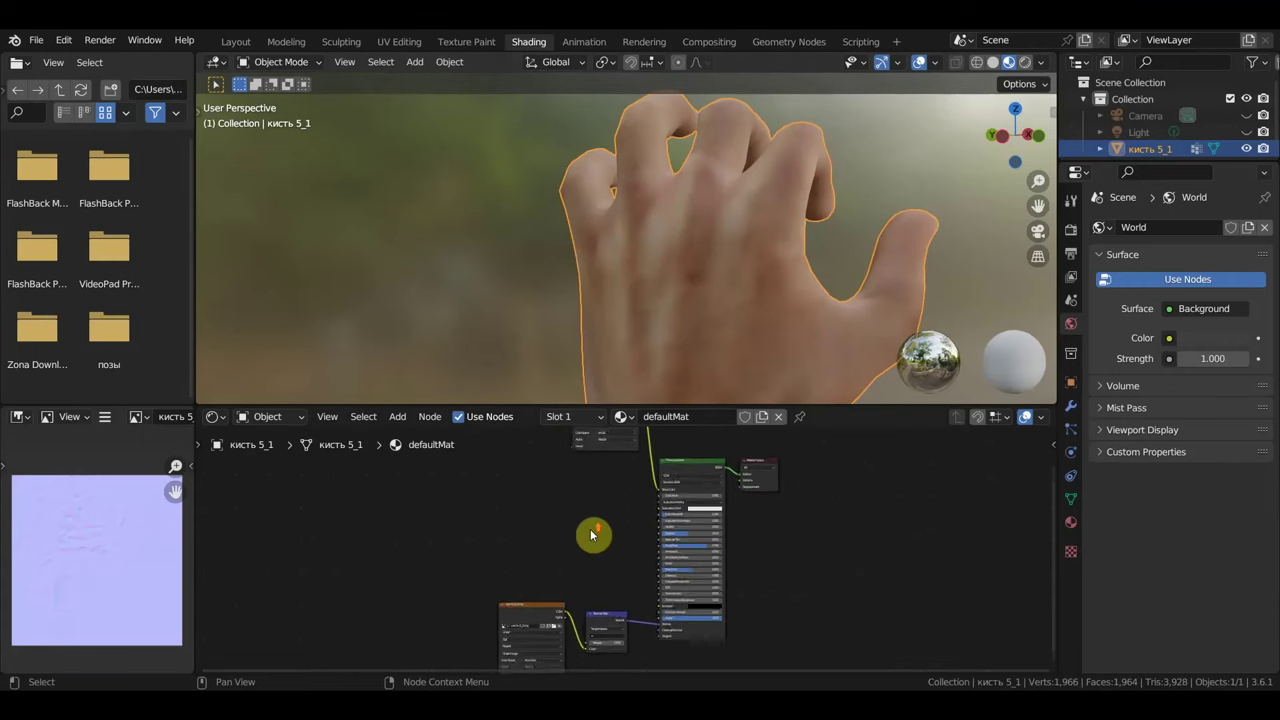
Duplicate the diffuse Image Texture node twice in an enlarged node editor.
scroll(575, 531, "down", 1)
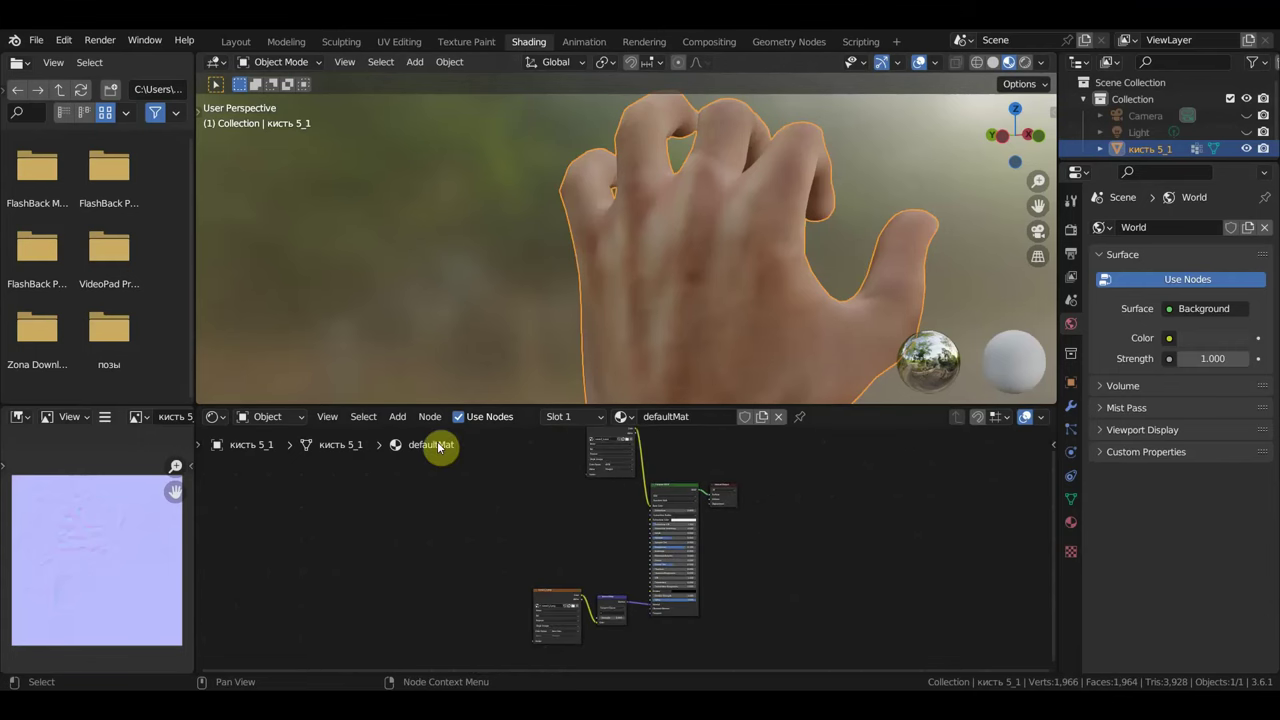
middle_click_drag(566, 491, 568, 566)
left_click(616, 492)
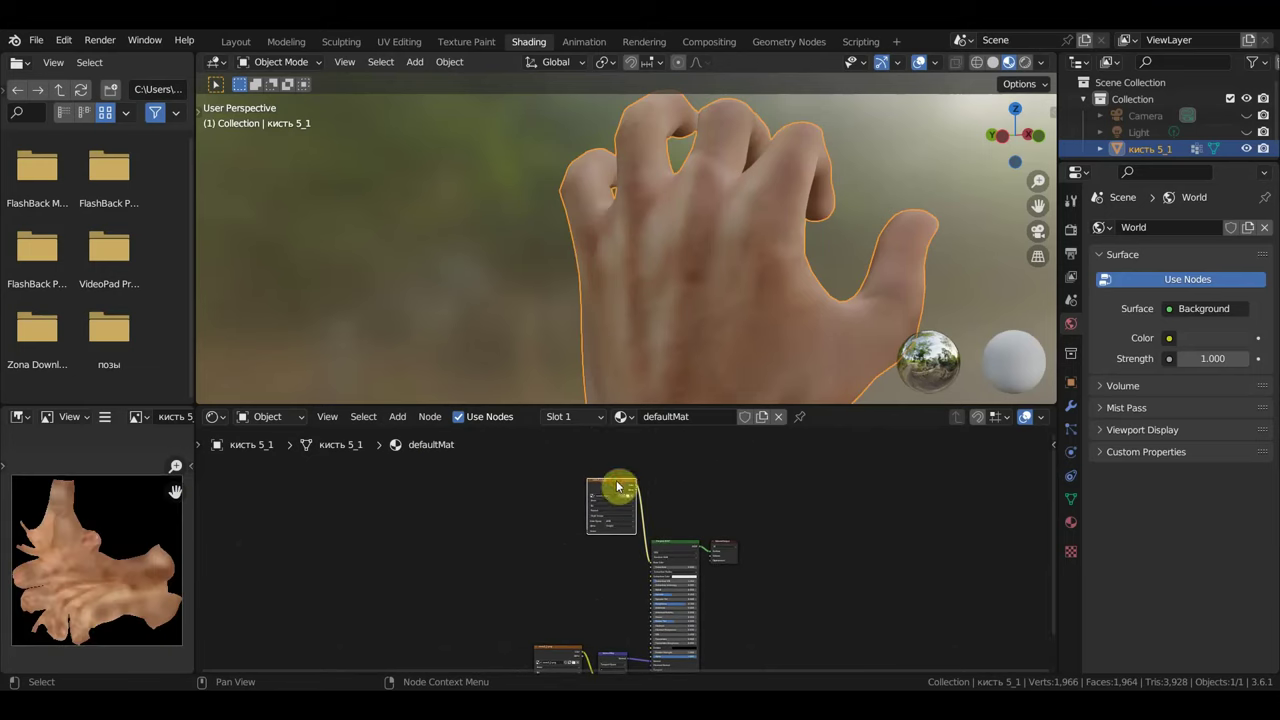
mouse_move(826, 406)
left_mouse_down()
mouse_move(856, 261)
mouse_move(855, 172)
left_mouse_up()
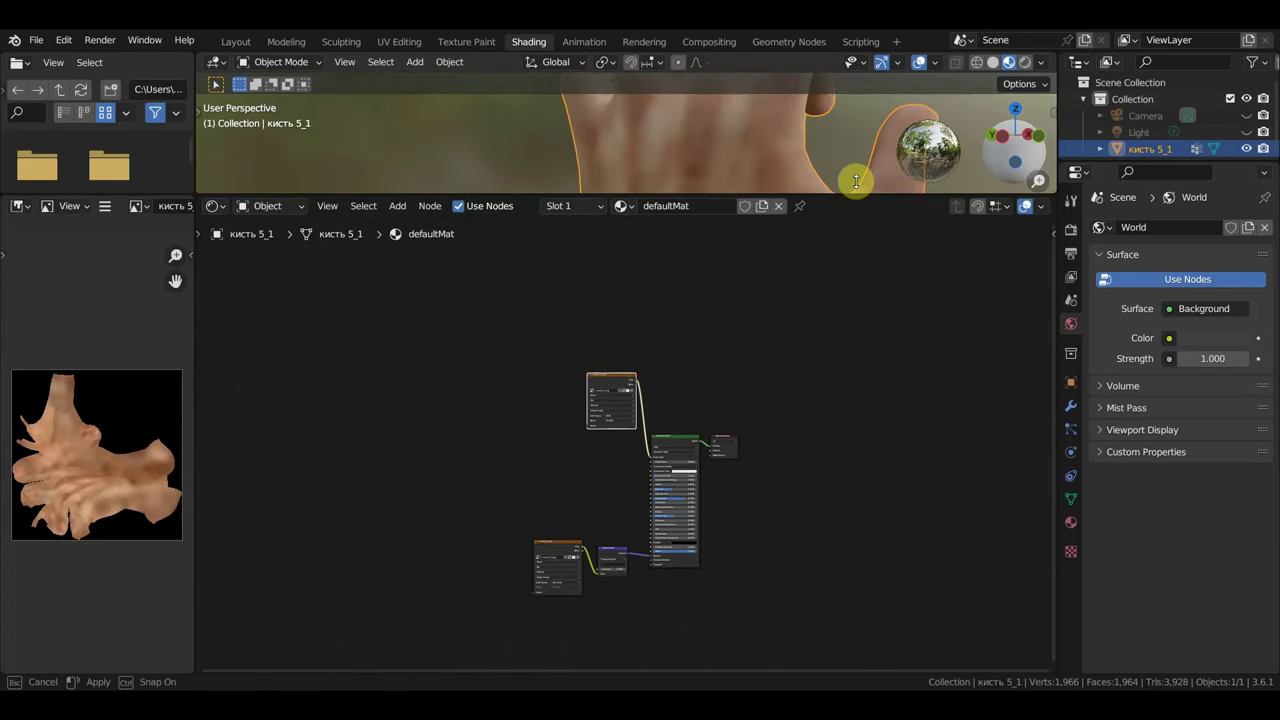
scroll(677, 409, "up", 2)
scroll(677, 409, "up", 1)
middle_click_drag(677, 409, 706, 355)
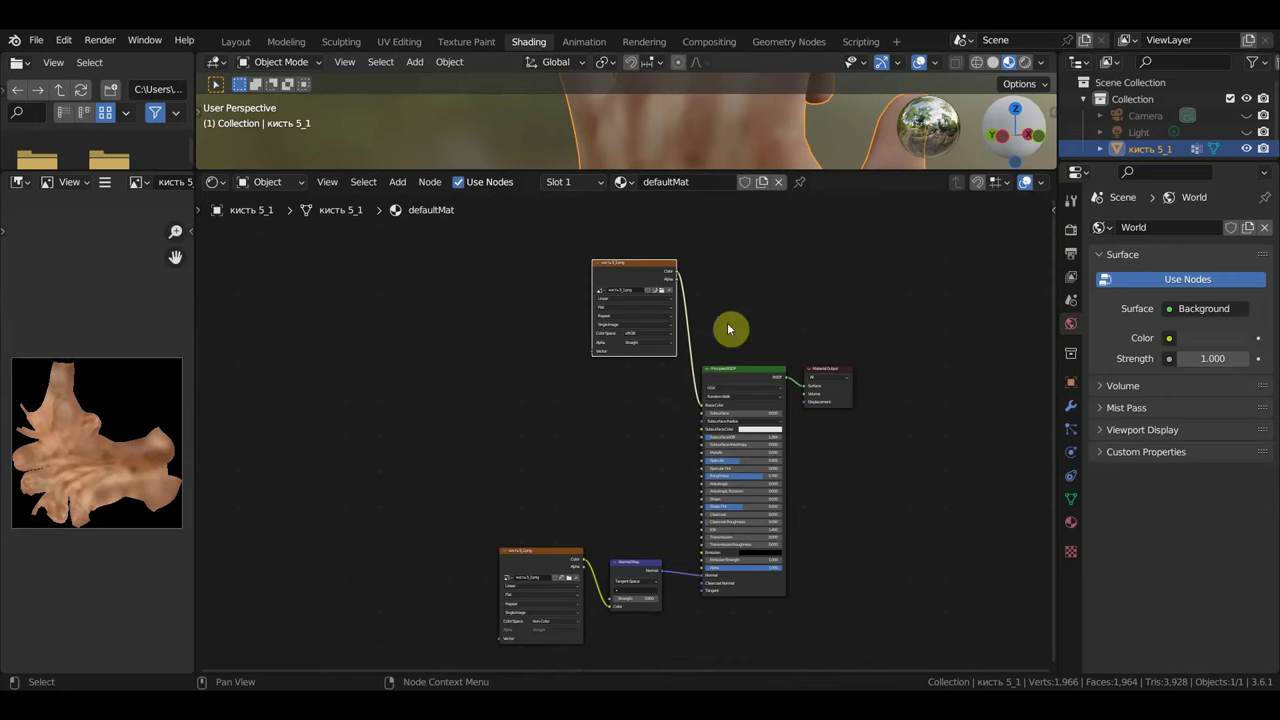
key("shift+d")
left_click(684, 437)
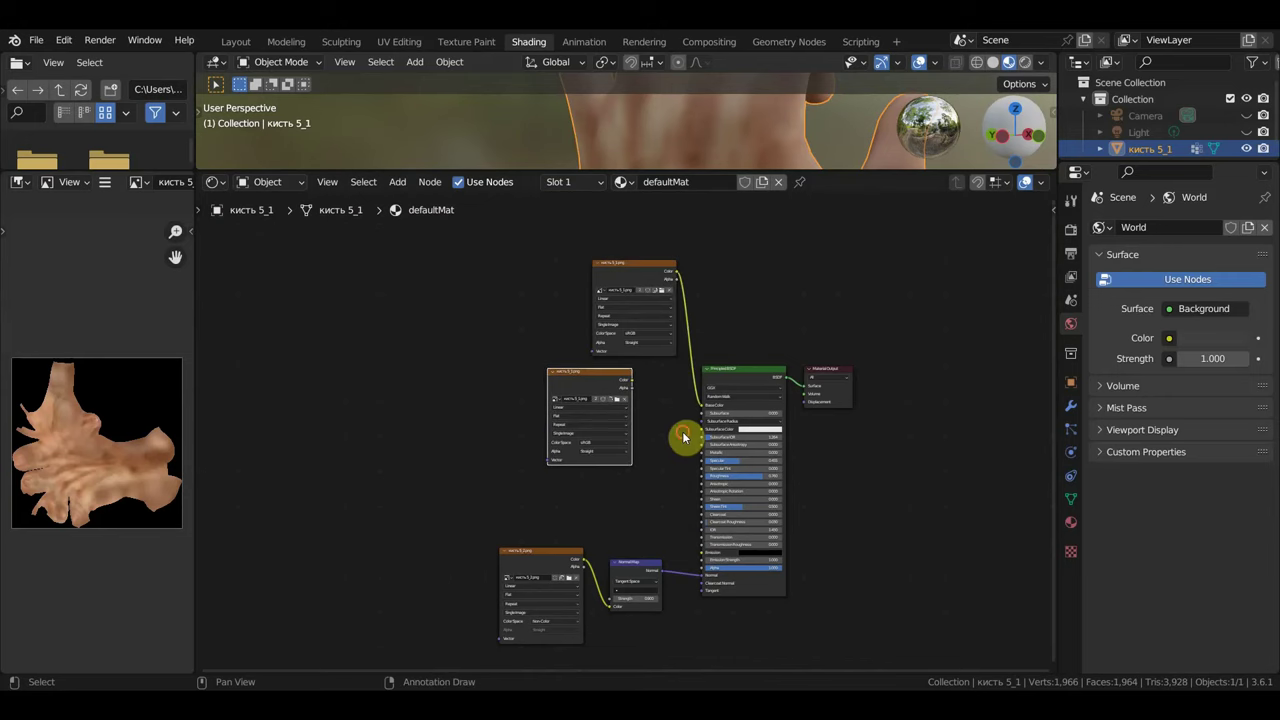
key("shift+d")
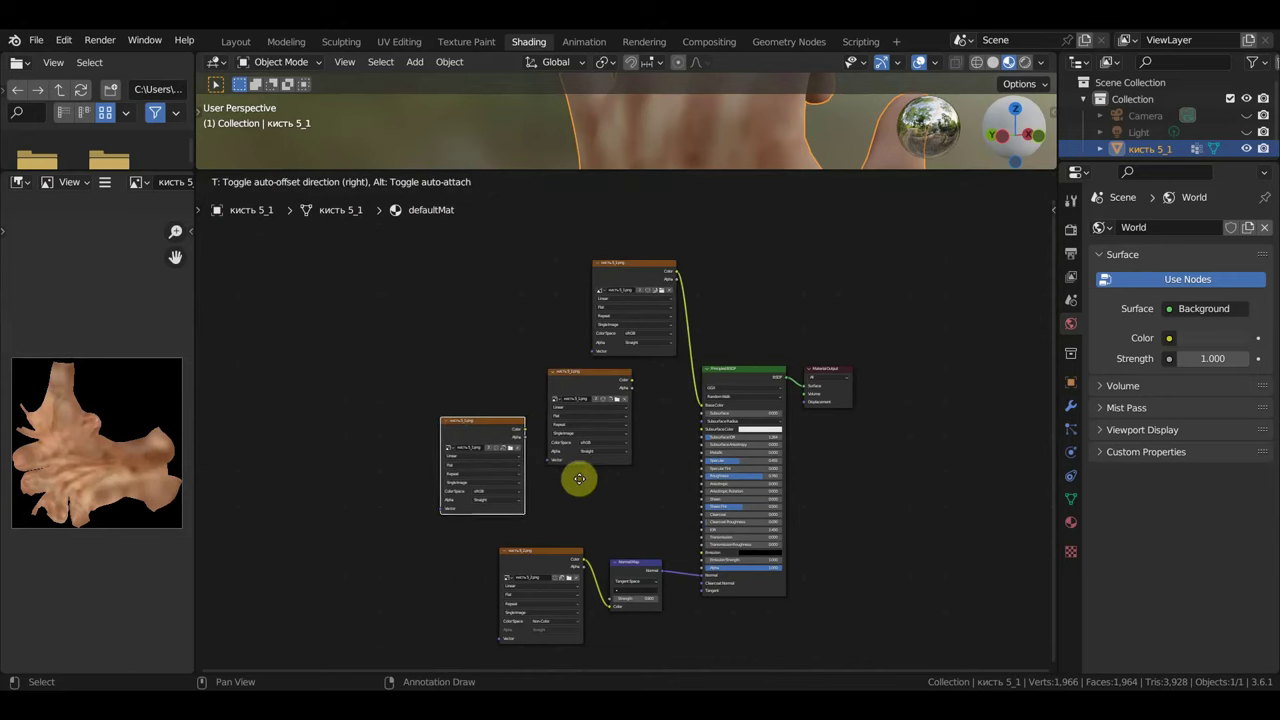
left_click(580, 485)
Arrange the copies beside the shader and link their Color outputs to Specular and Roughness.
scroll(649, 517, "down", 1)
middle_click_drag(649, 517, 689, 403)
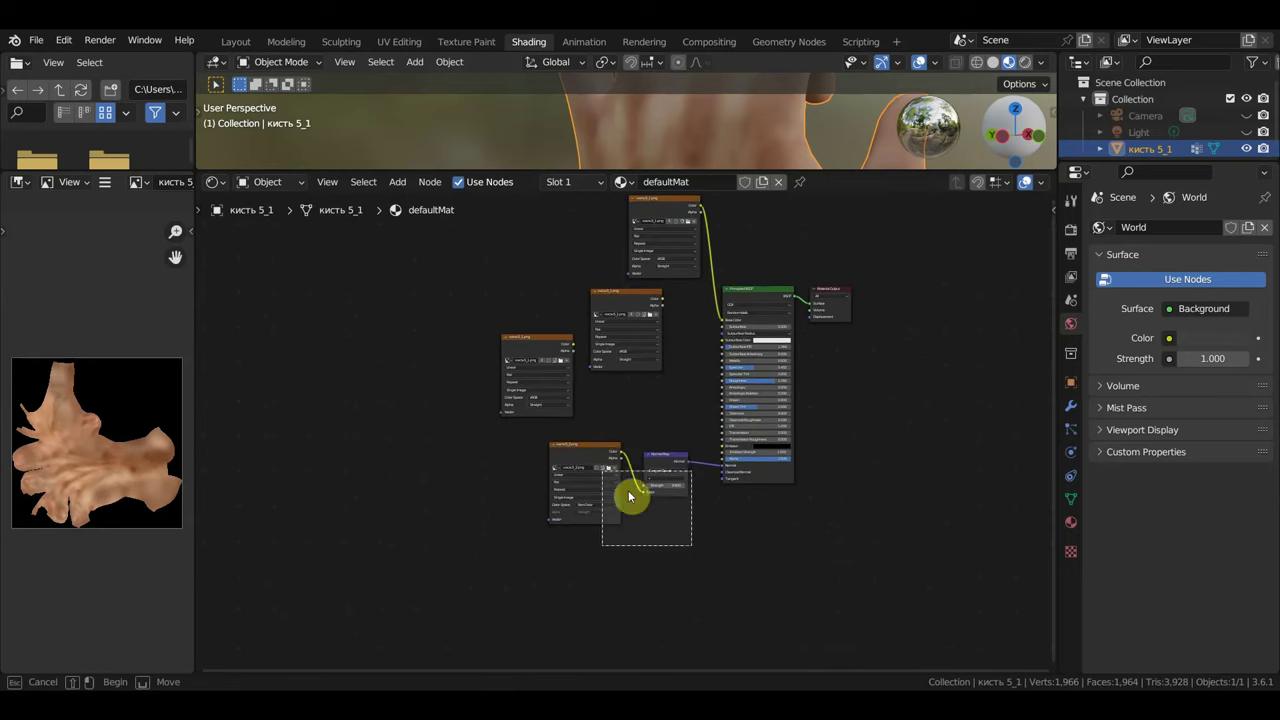
left_click(568, 444)
mouse_move(587, 474)
left_mouse_down()
mouse_move(583, 463)
mouse_move(583, 540)
left_mouse_up()
left_click(541, 399)
left_click_drag(541, 399, 623, 451)
scroll(630, 445, "up", 2)
middle_click_drag(707, 391, 594, 451)
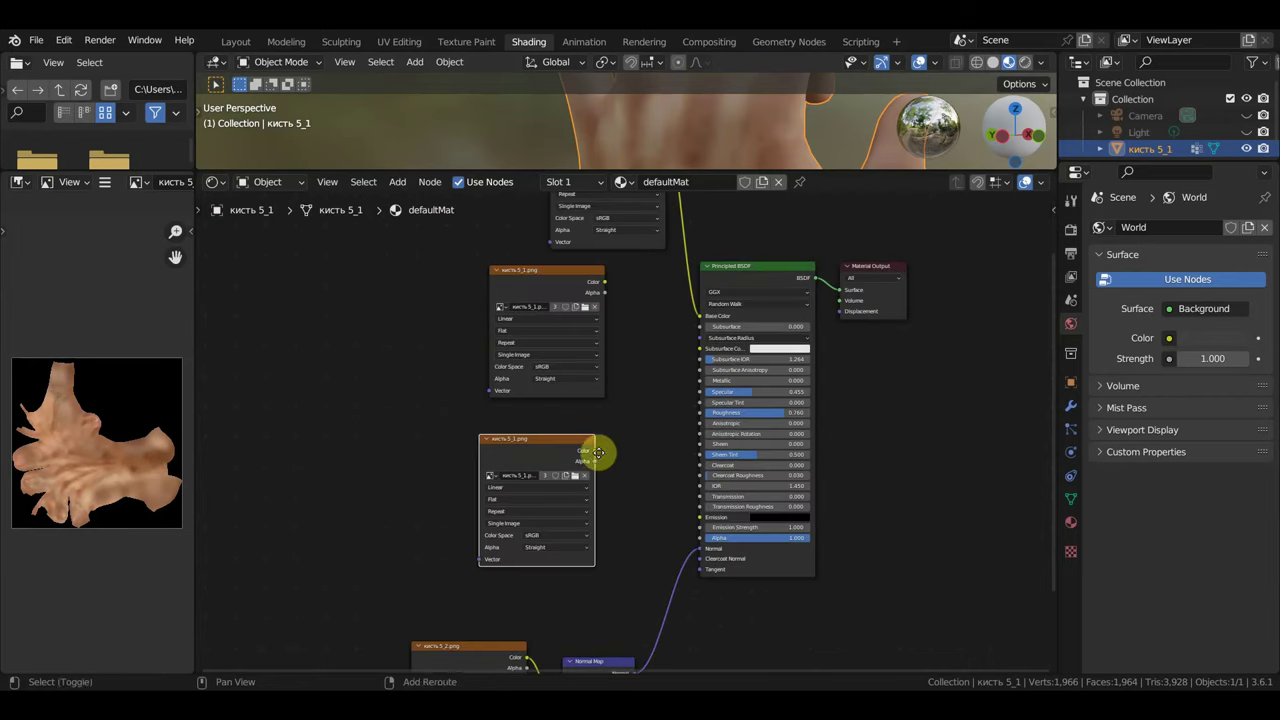
left_click_drag(603, 284, 702, 392)
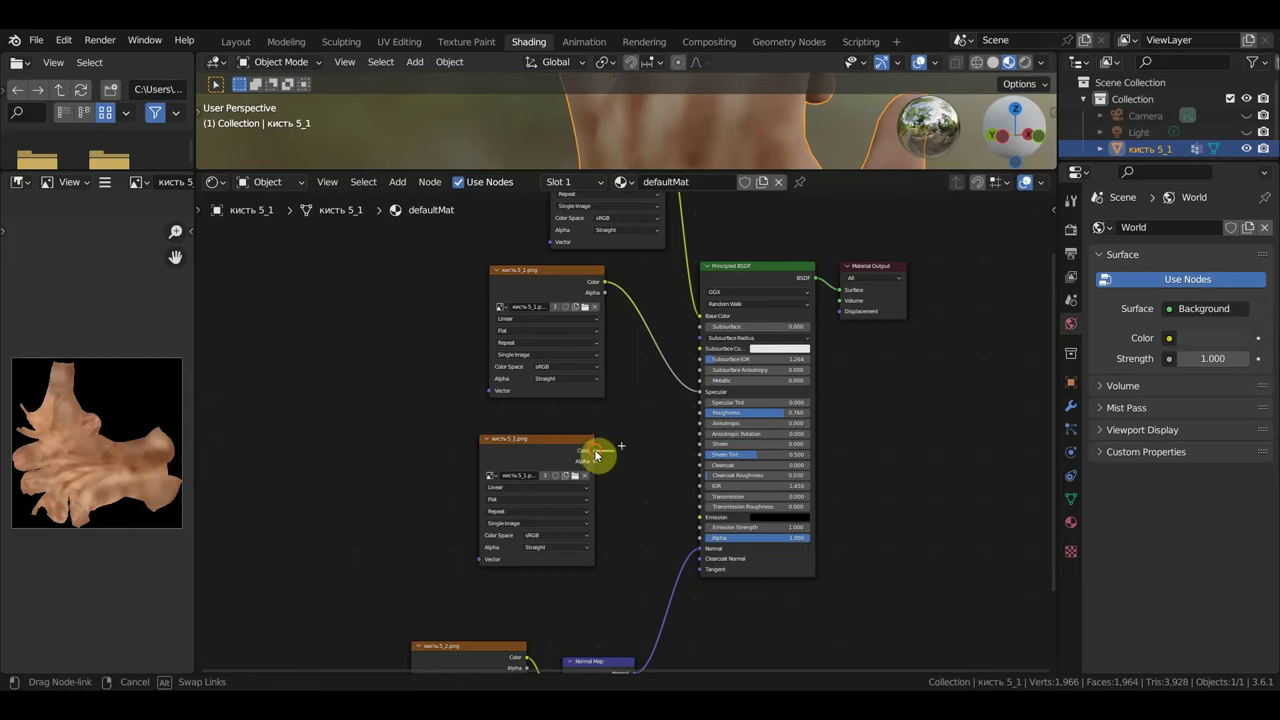
mouse_move(594, 451)
left_mouse_down()
mouse_move(694, 451)
mouse_move(704, 414)
left_mouse_up()
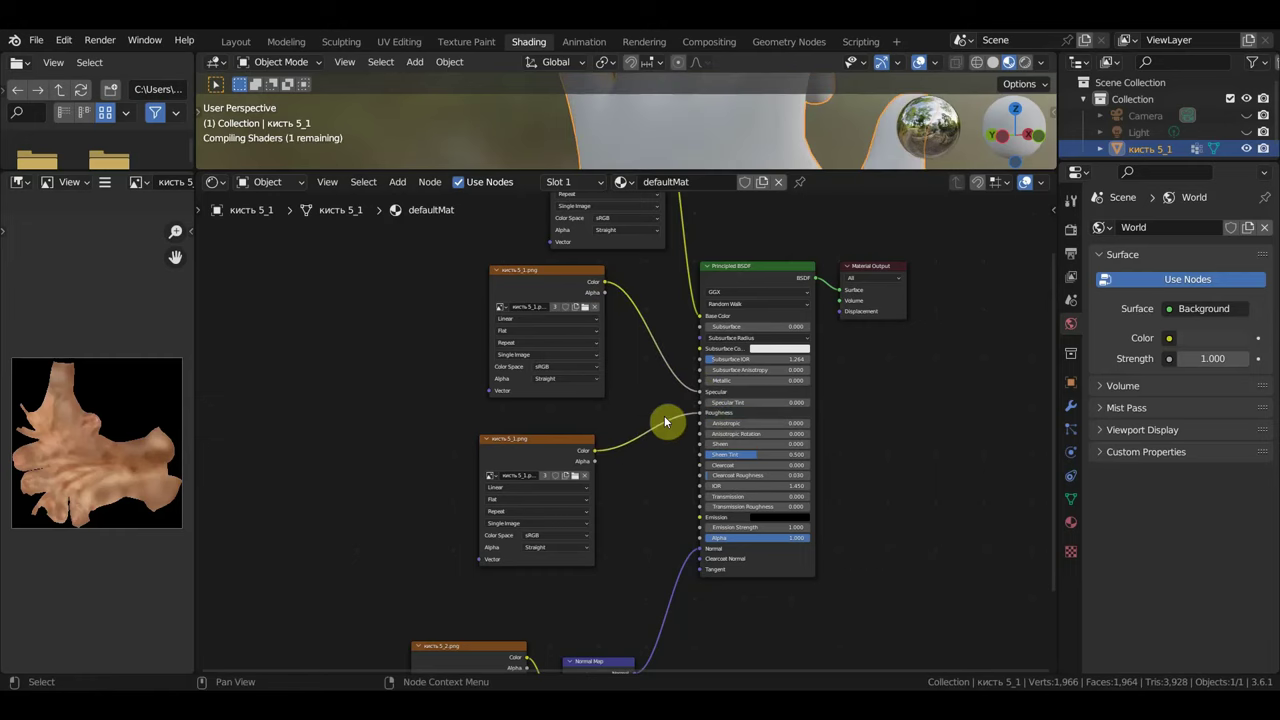
Load кисть 5_1_SPEC.png into the upper copy and кисть 5_1_DISP.png into the lower.
left_click(585, 309)
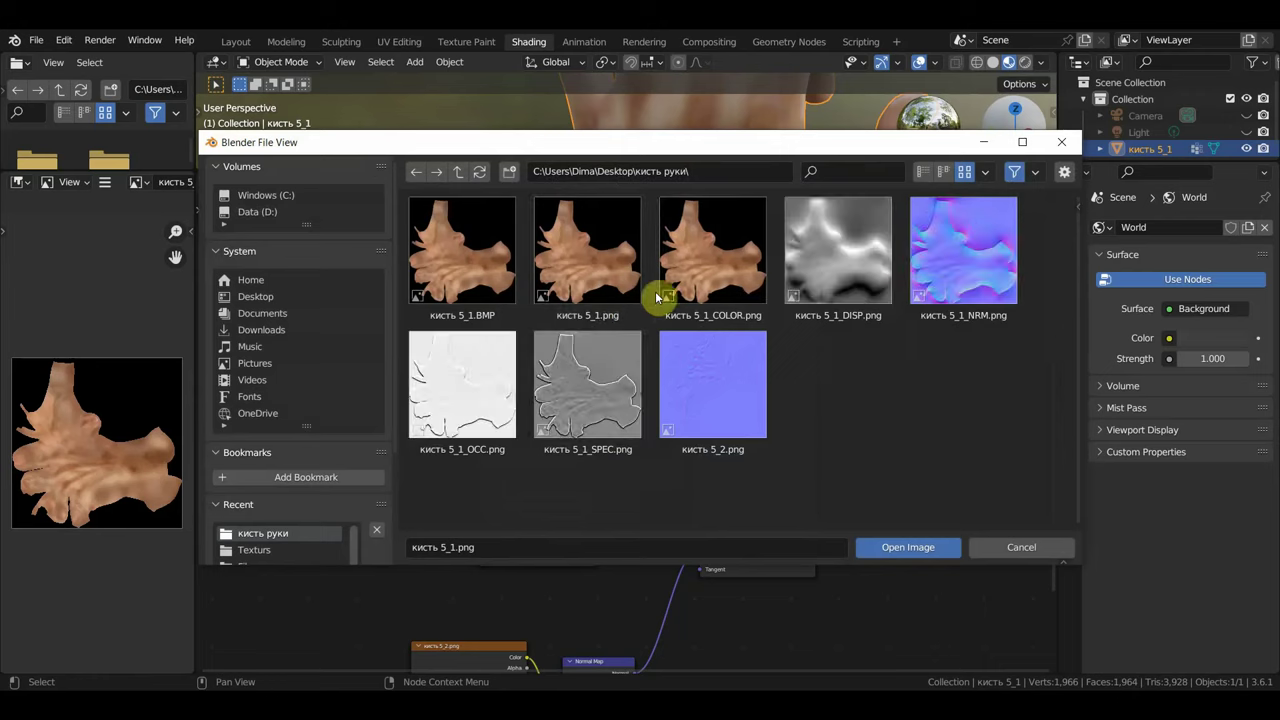
left_click(597, 414)
left_click(908, 547)
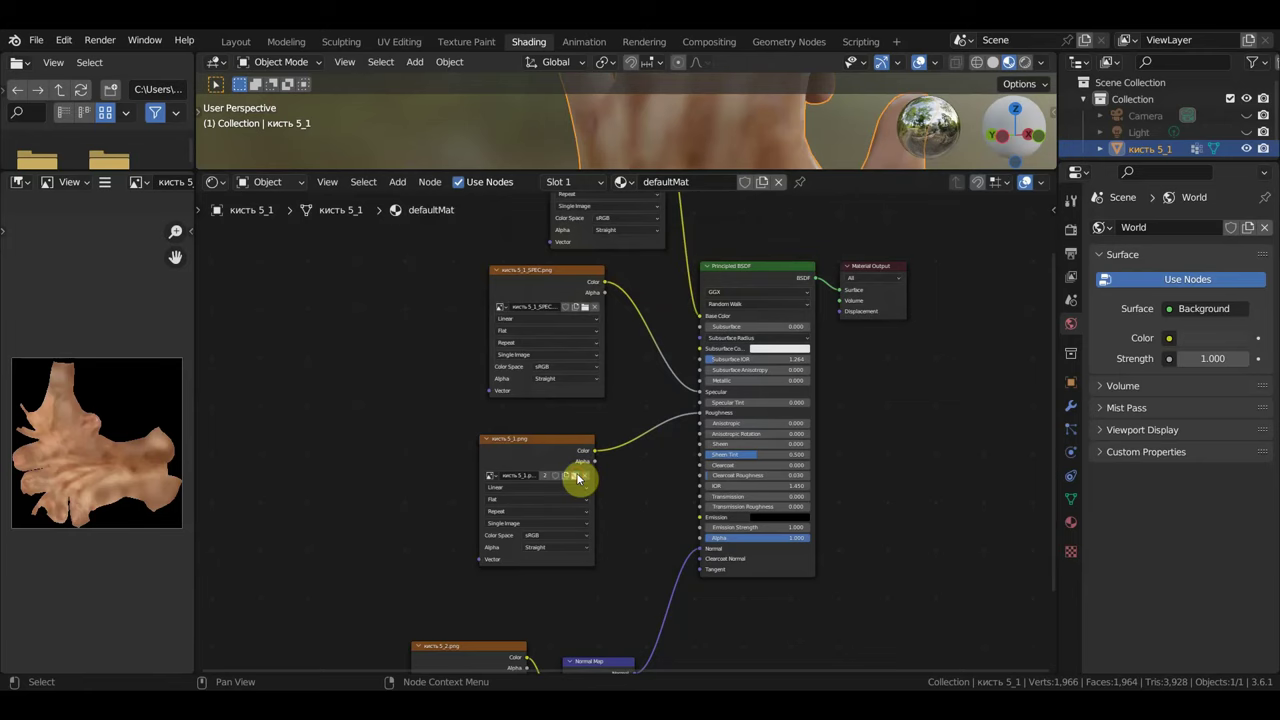
left_click(578, 477)
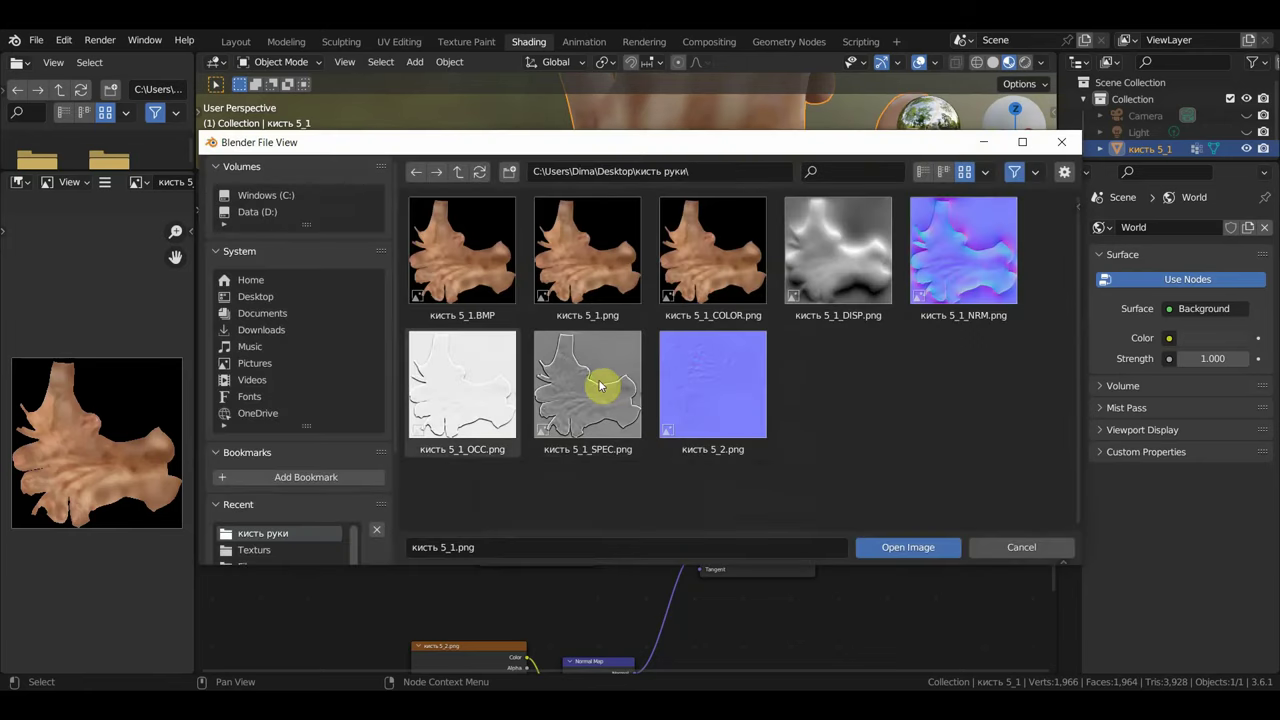
left_click(855, 252)
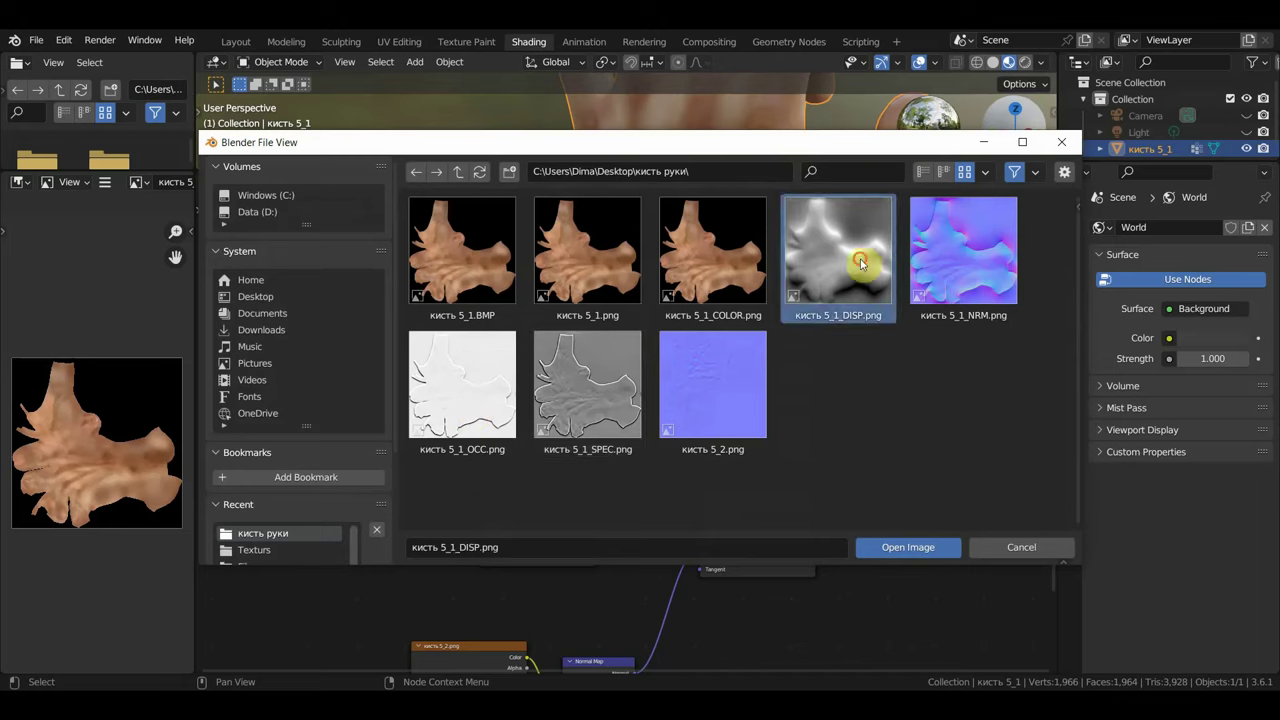
left_click(918, 548)
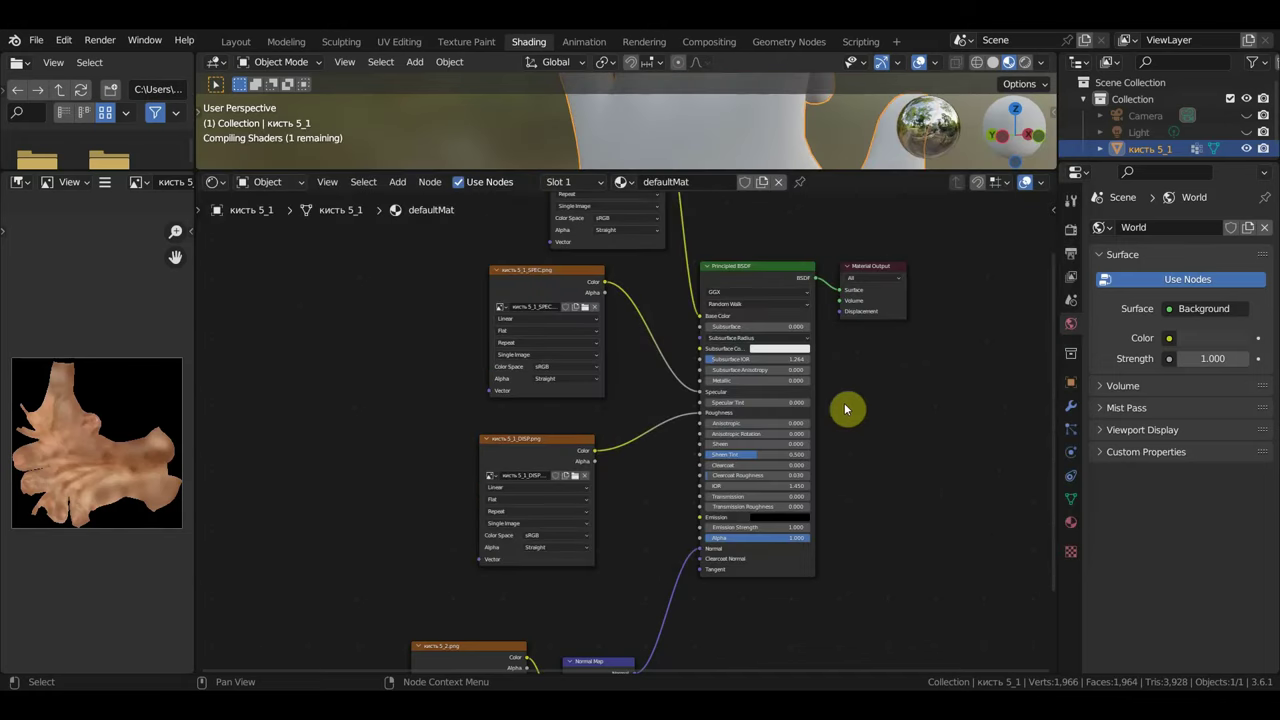
Enlarge the 3D viewport, orbit the hand upright, and zoom to the normal map nodes.
scroll(845, 409, "down", 3)
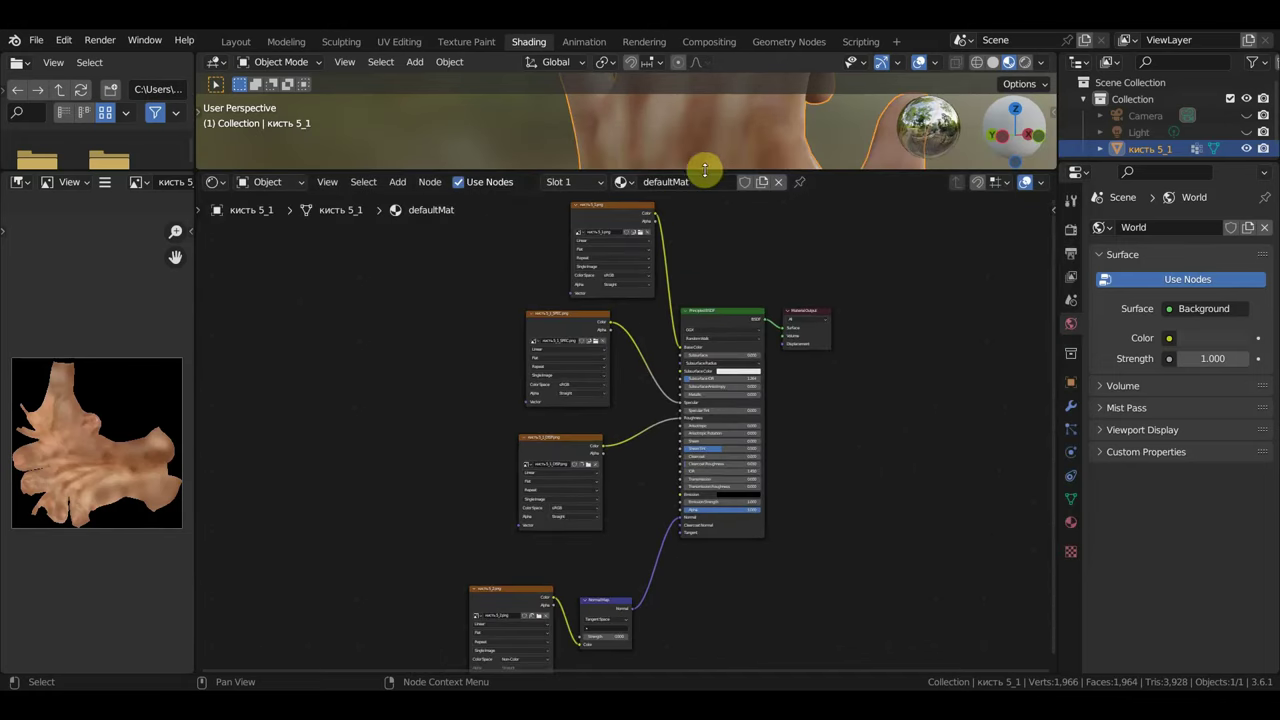
left_click_drag(713, 170, 714, 403)
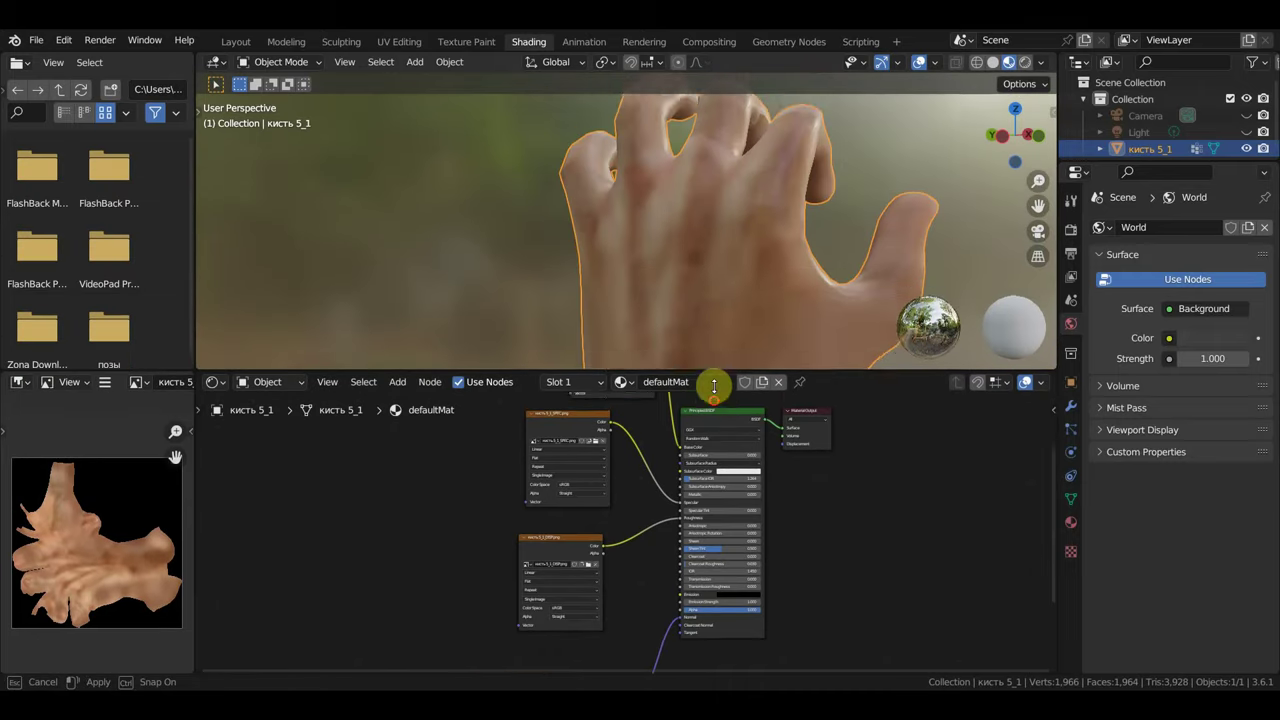
middle_click_drag(738, 343, 748, 277)
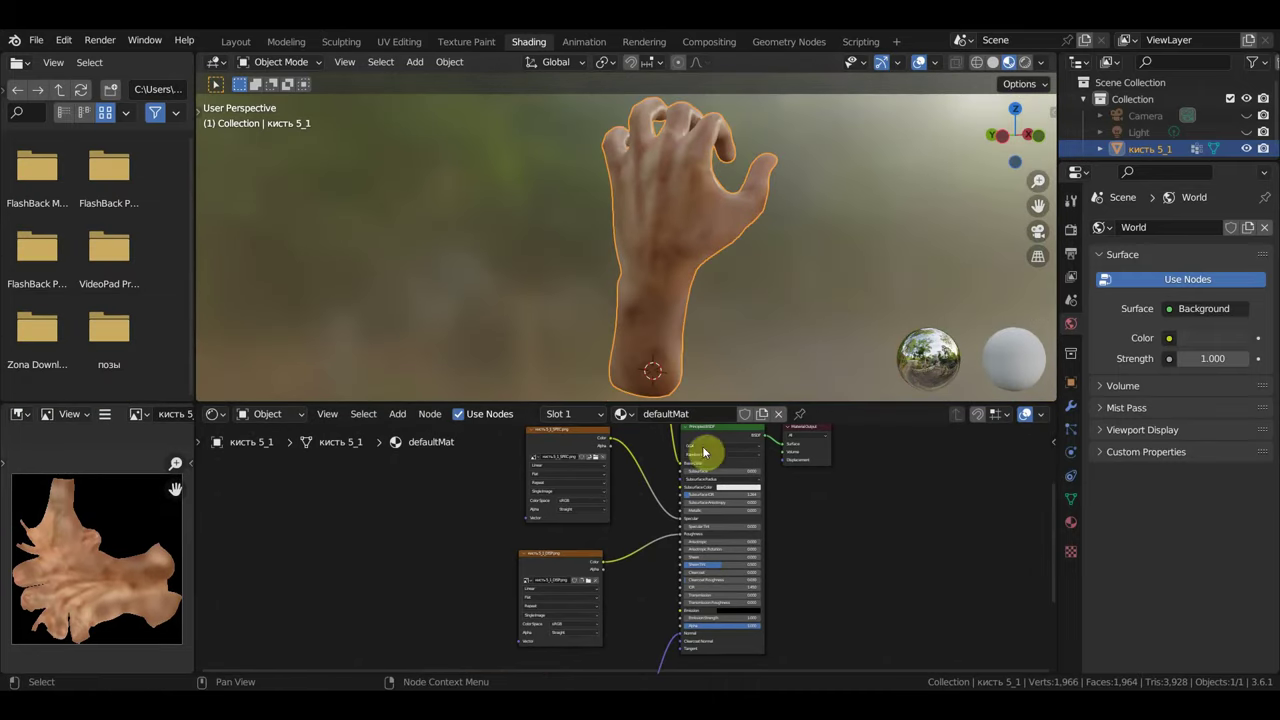
middle_click_drag(629, 603, 634, 491)
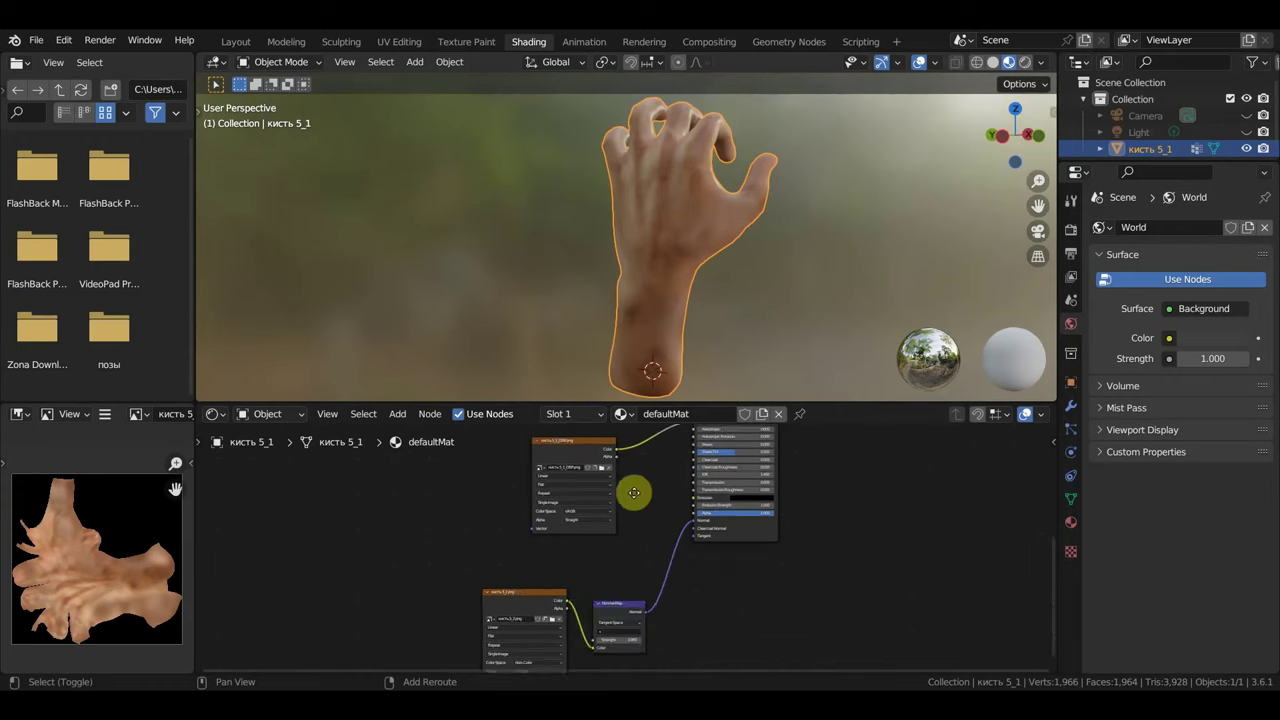
middle_click_drag(623, 543, 657, 523)
scroll(586, 514, "up", 3)
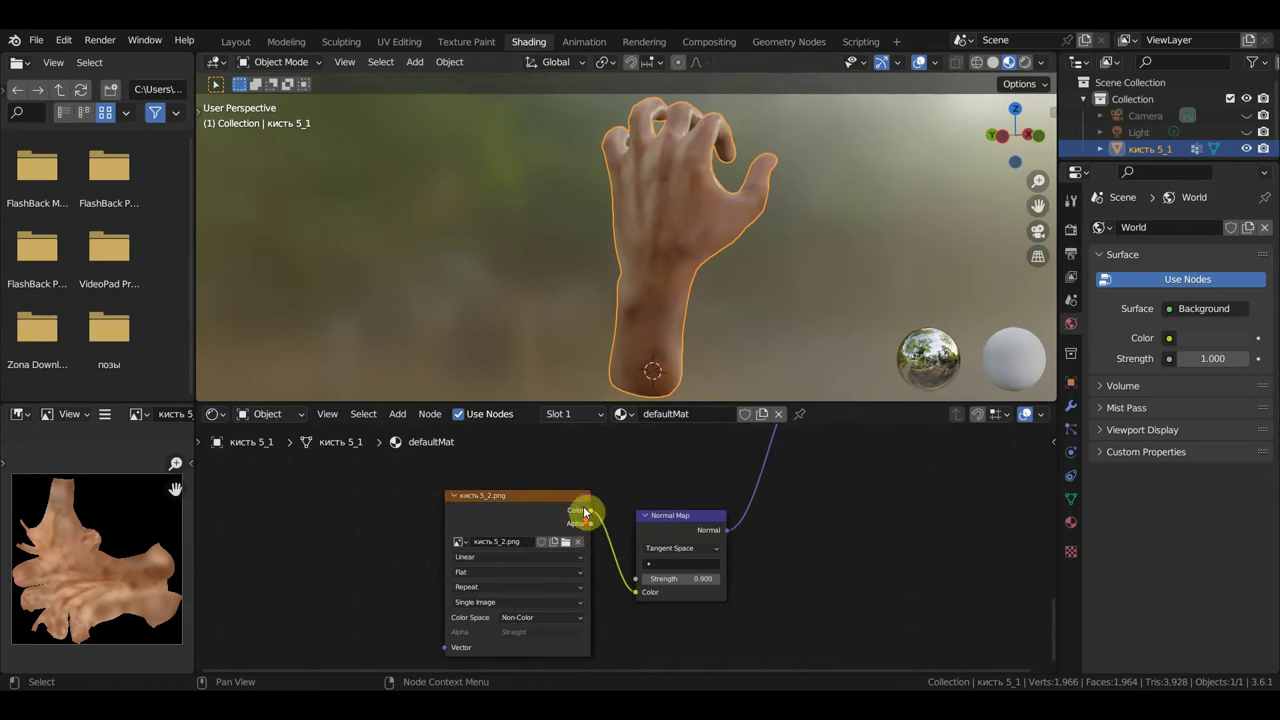
scroll(569, 548, "up", 1)
scroll(569, 548, "up", 1)
Load кисть 5_1_NRM.png into the normal map texture node.
left_click(546, 548)
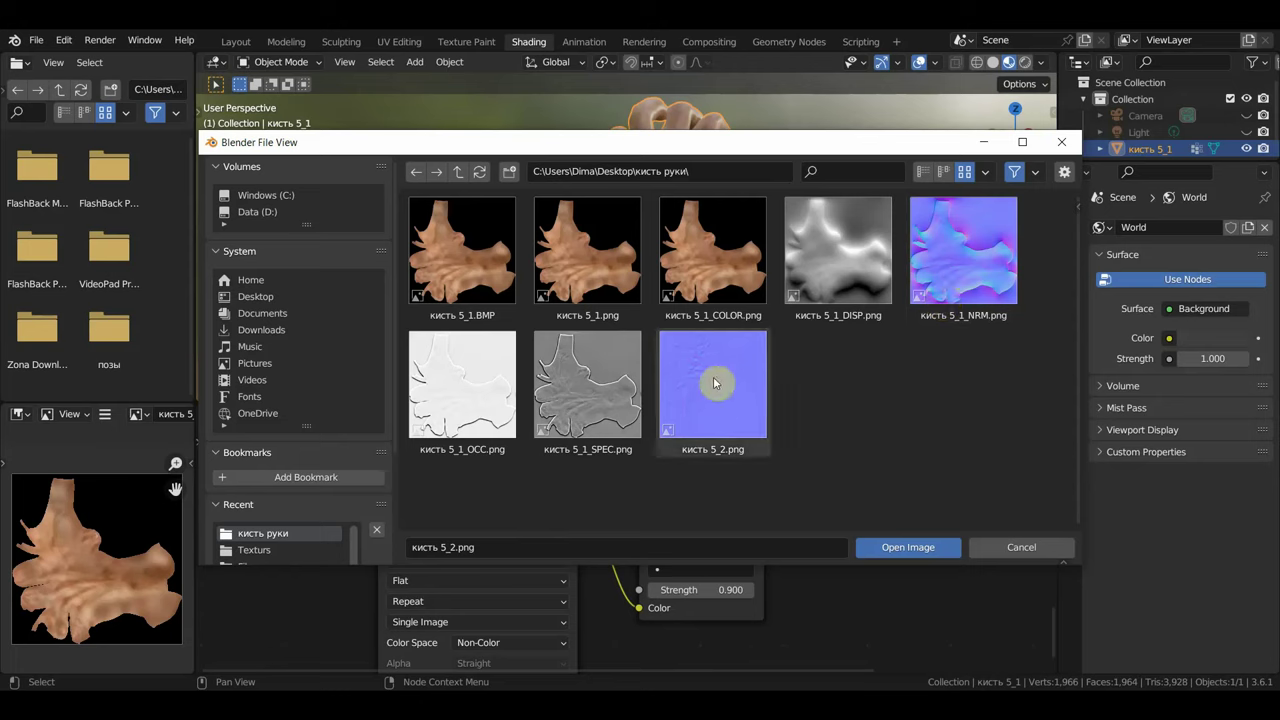
left_click(714, 403)
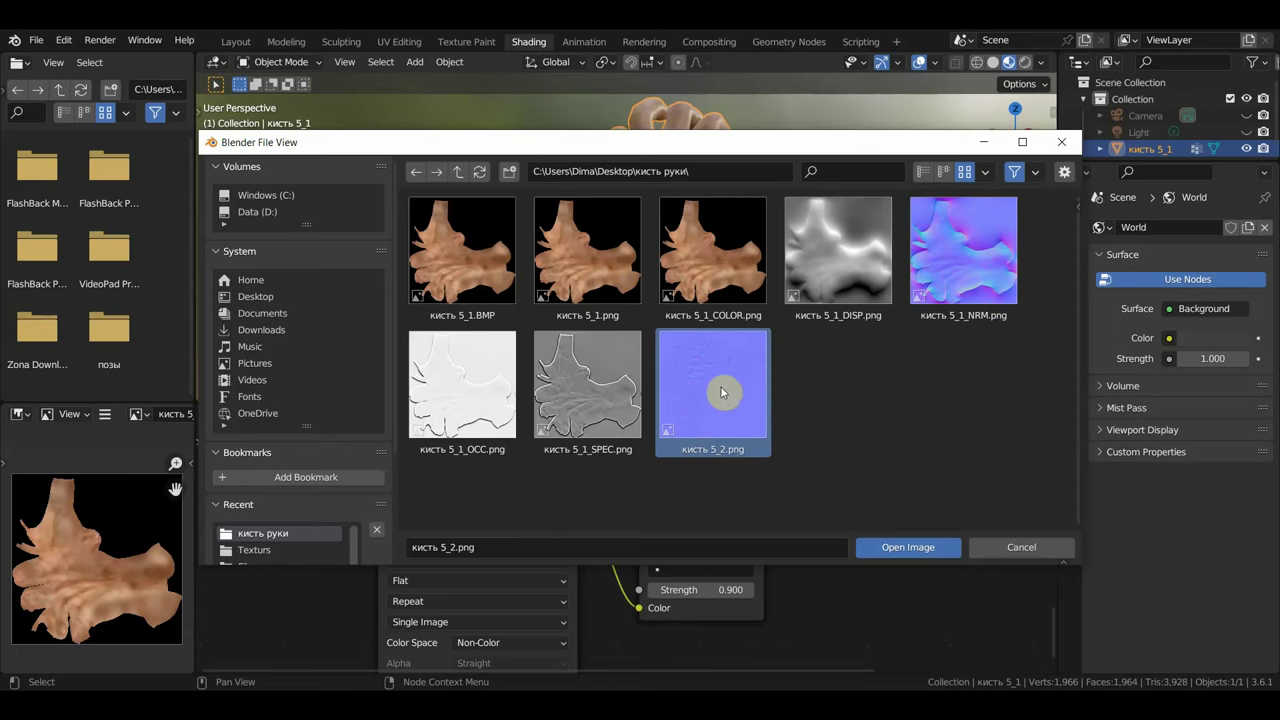
left_click(943, 276)
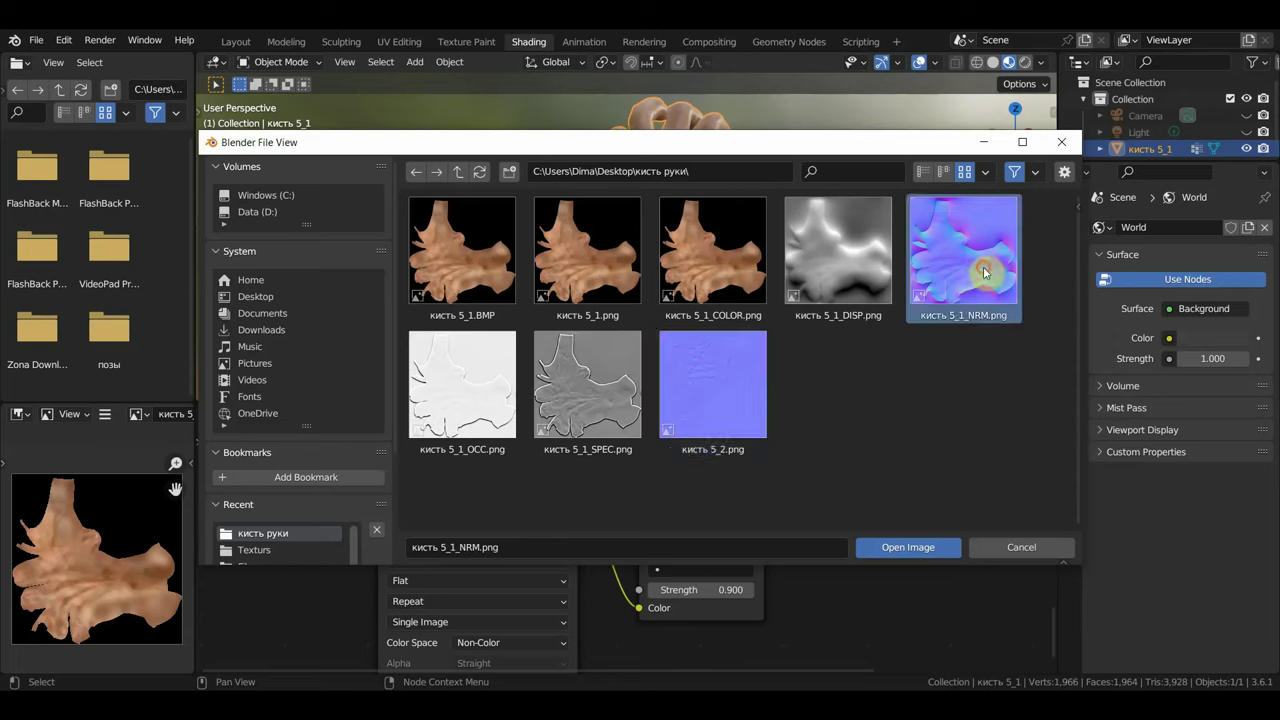
left_click(906, 547)
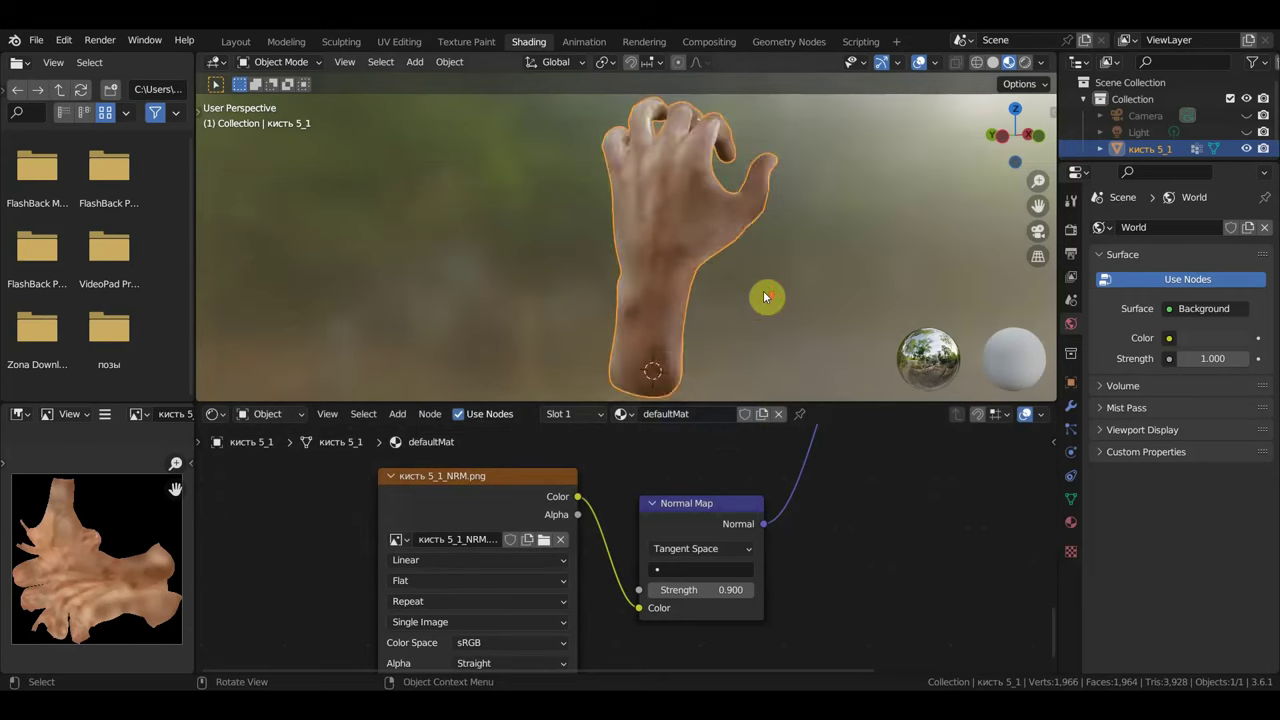
Set the Normal Map strength to 0.9 and orbit the hand to check the result.
scroll(765, 297, "up", 3)
mouse_move(694, 589)
left_mouse_down()
mouse_move(790, 589)
mouse_move(660, 589)
mouse_move(700, 589)
left_mouse_up()
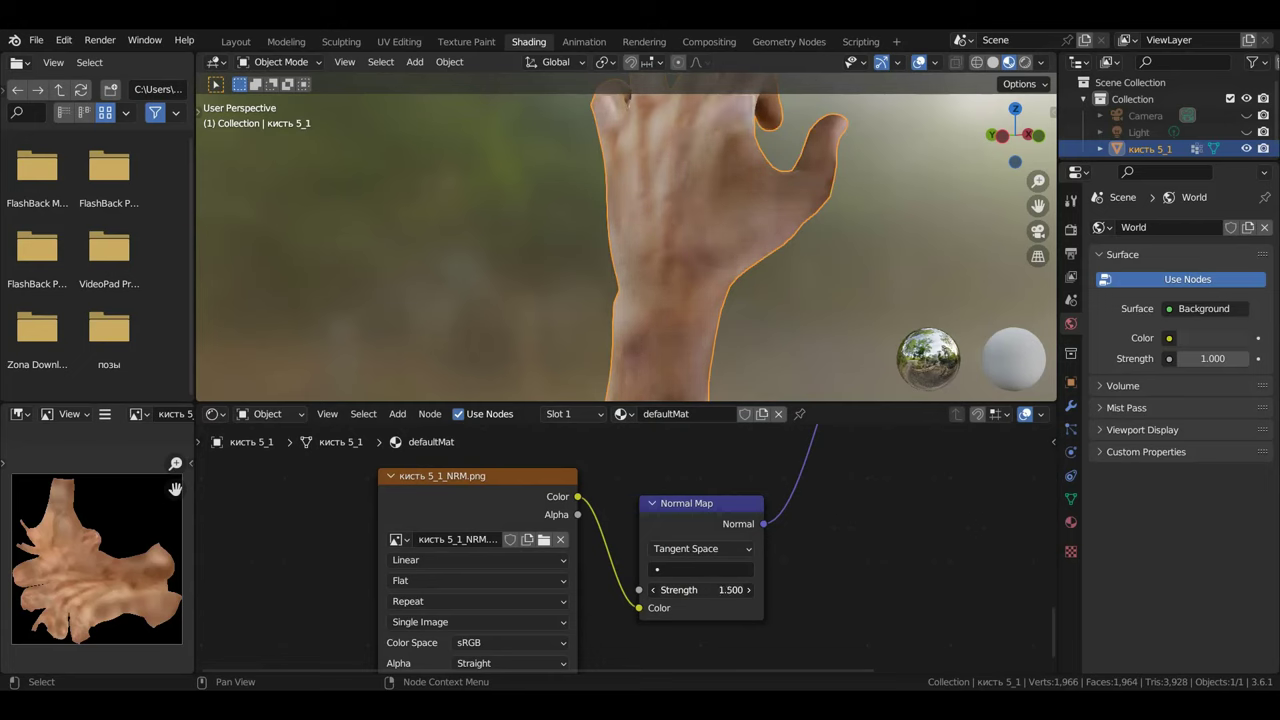
left_click_drag(715, 589, 725, 589)
left_click(725, 589)
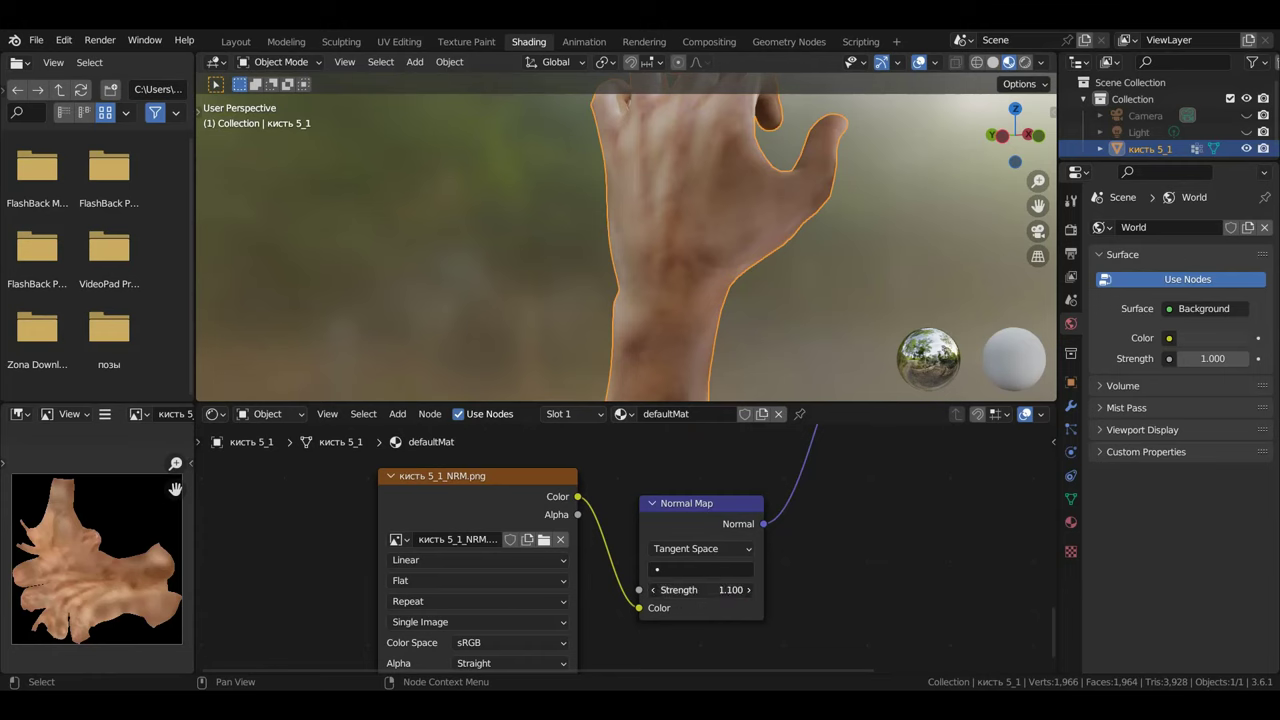
type("0.9")
key("Return")
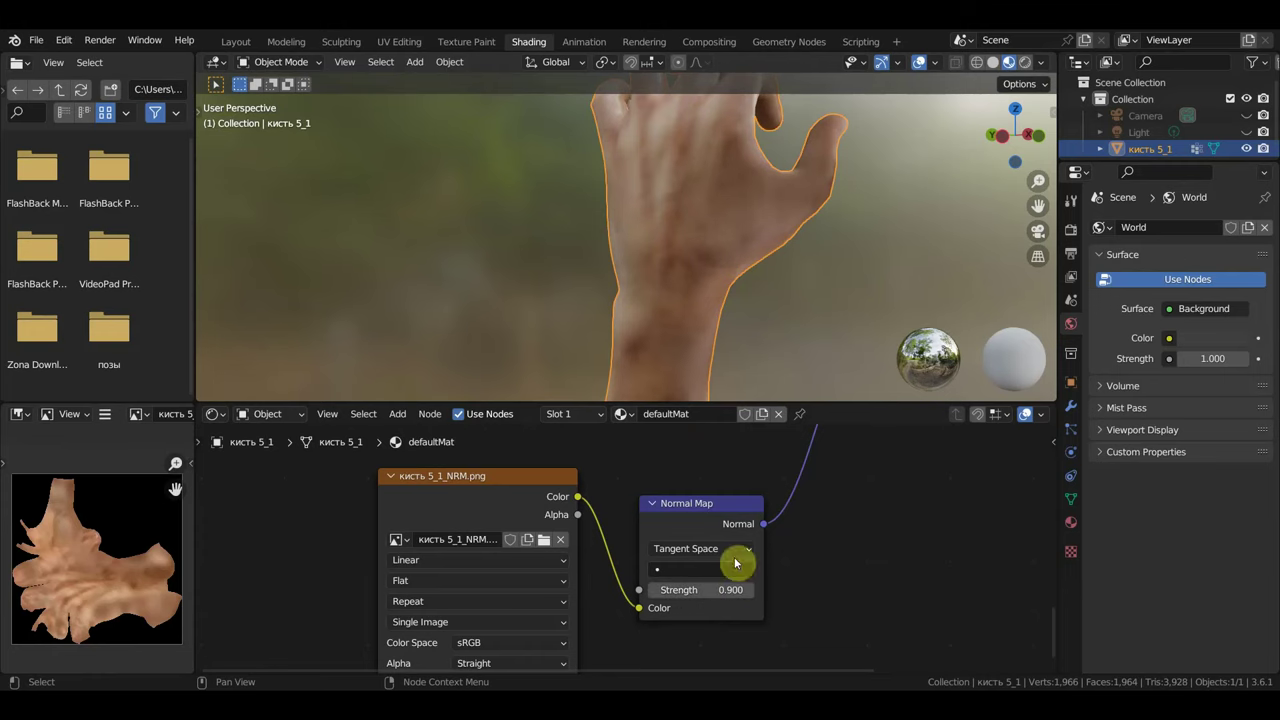
middle_click_drag(806, 337, 473, 300)
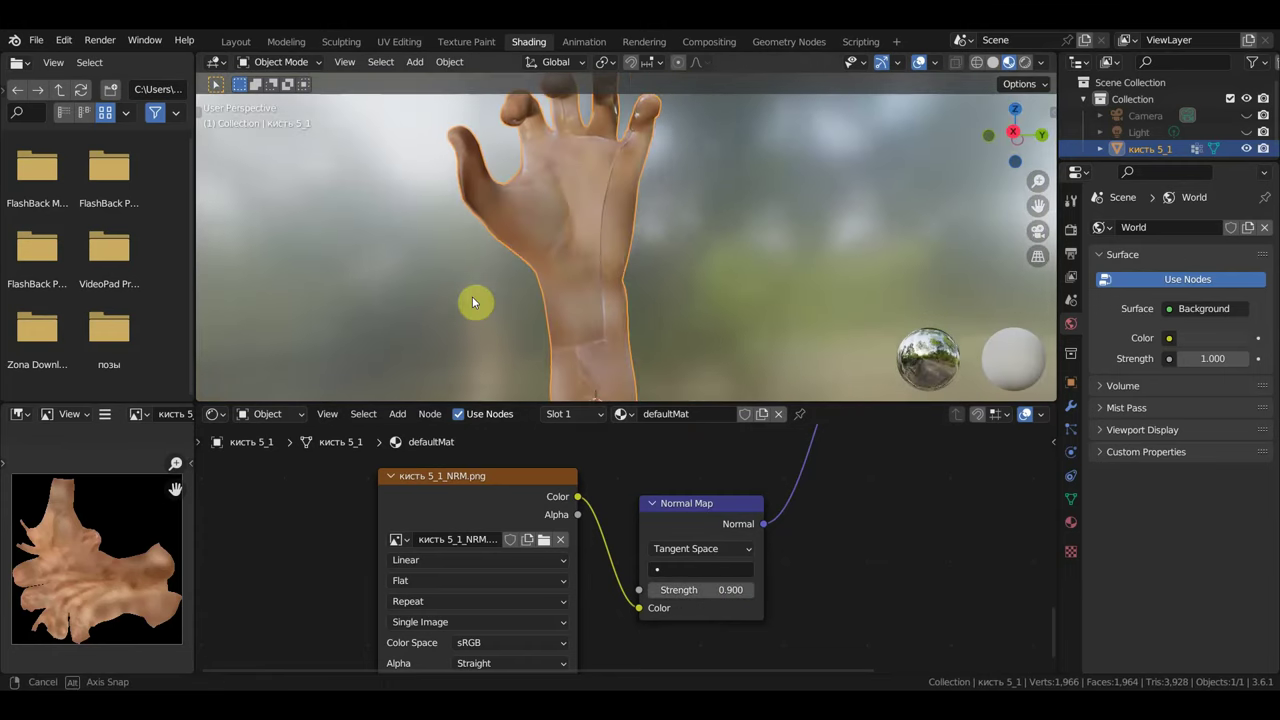
scroll(472, 296, "up", 3)
Flip кисть 5_1_NRM.png vertically in the Image Editor and save it over its file.
scroll(590, 296, "down", 2)
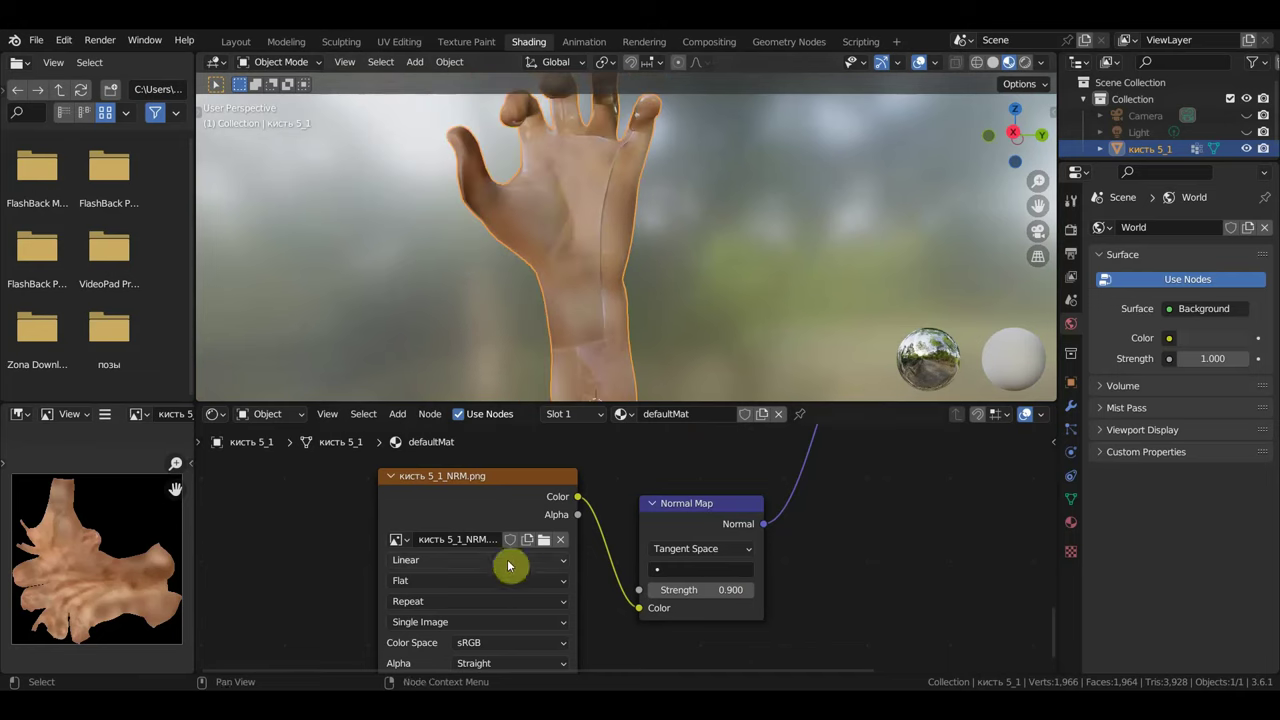
left_click(145, 417)
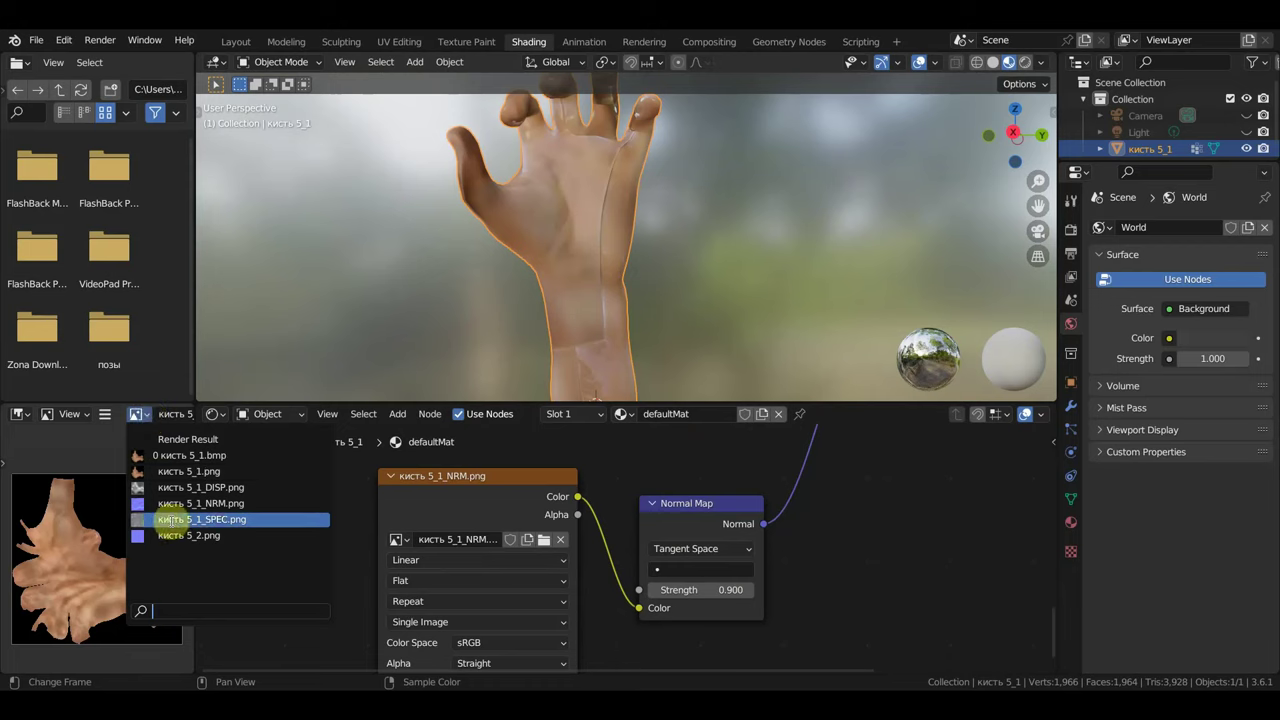
key("Up")
key("Up")
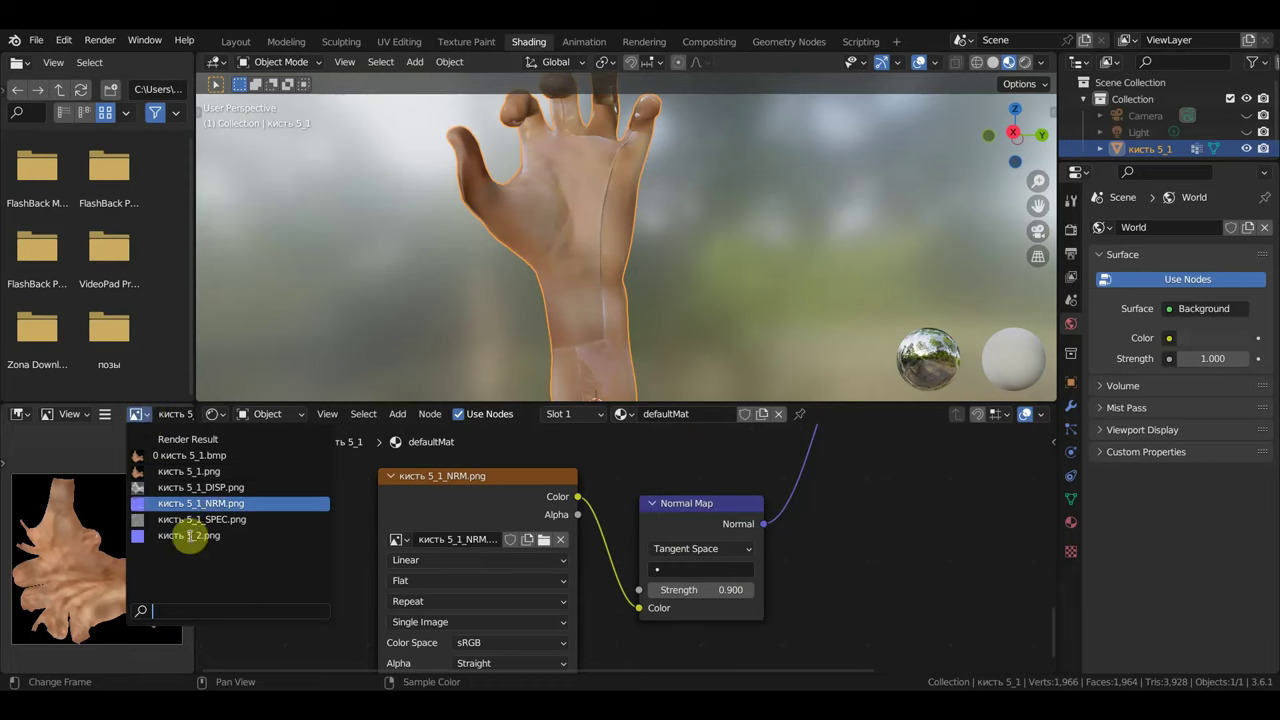
left_click(197, 502)
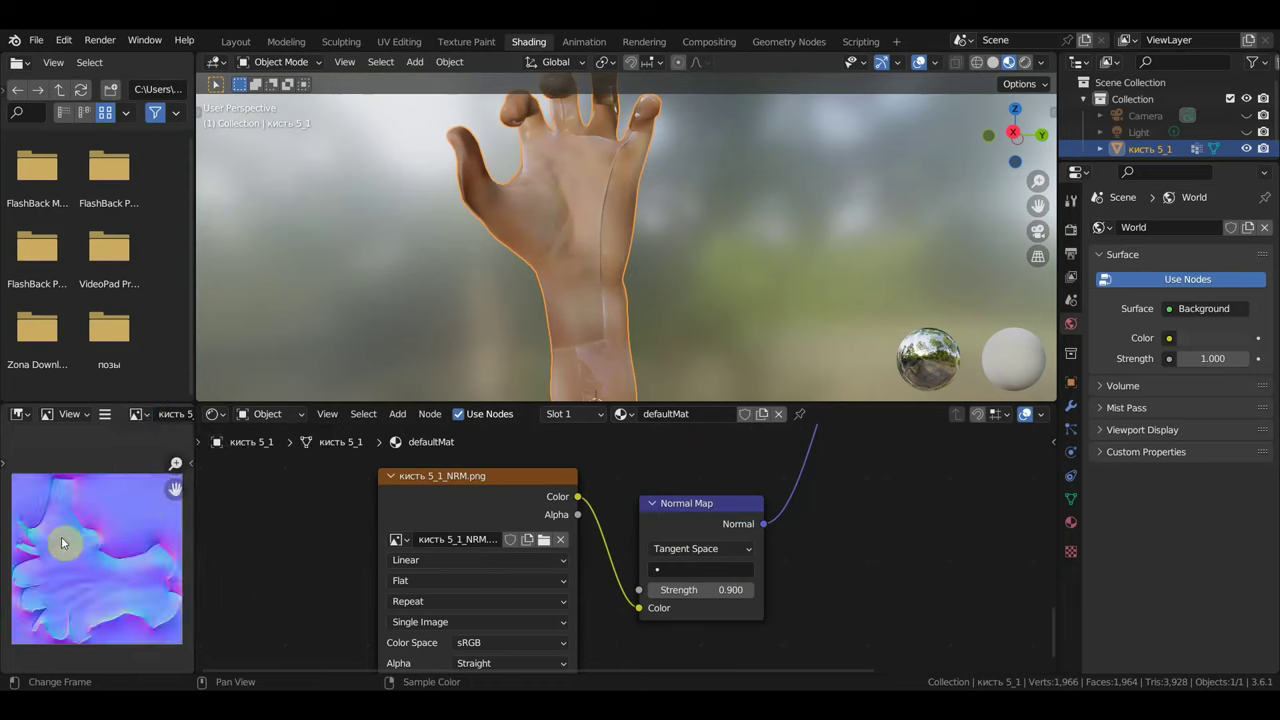
left_click(110, 417)
mouse_move(170, 450)
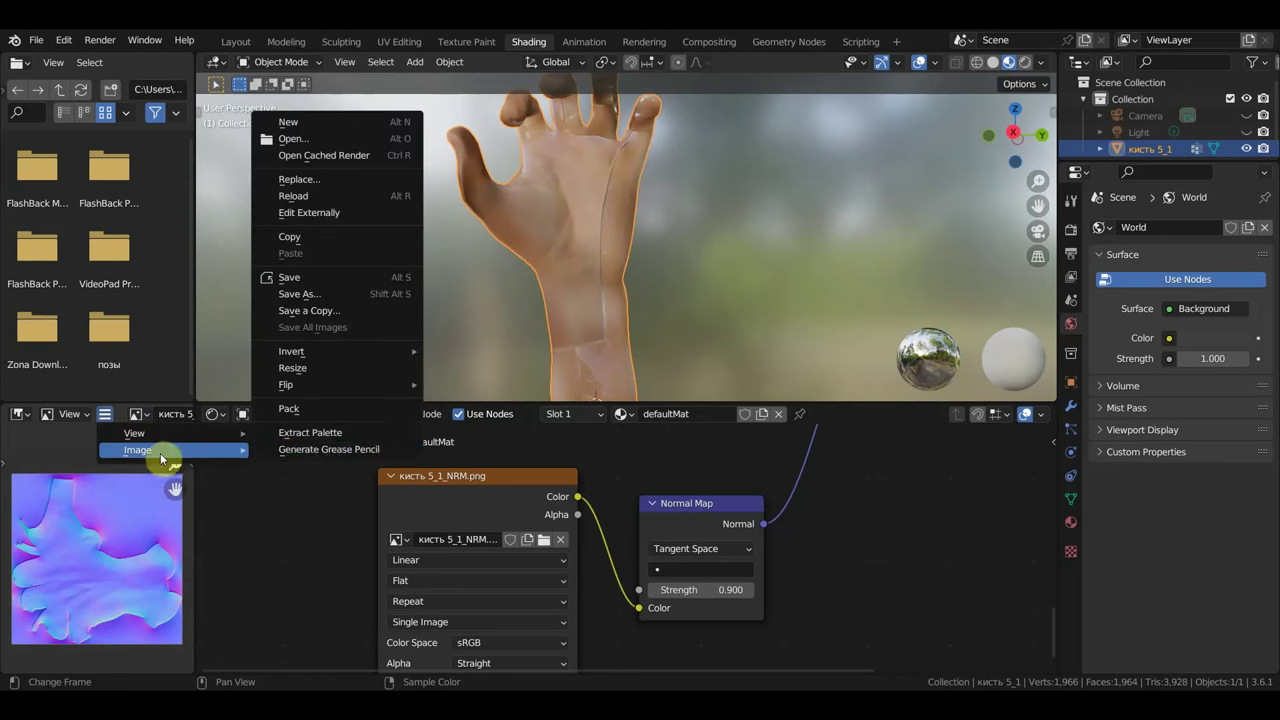
mouse_move(300, 384)
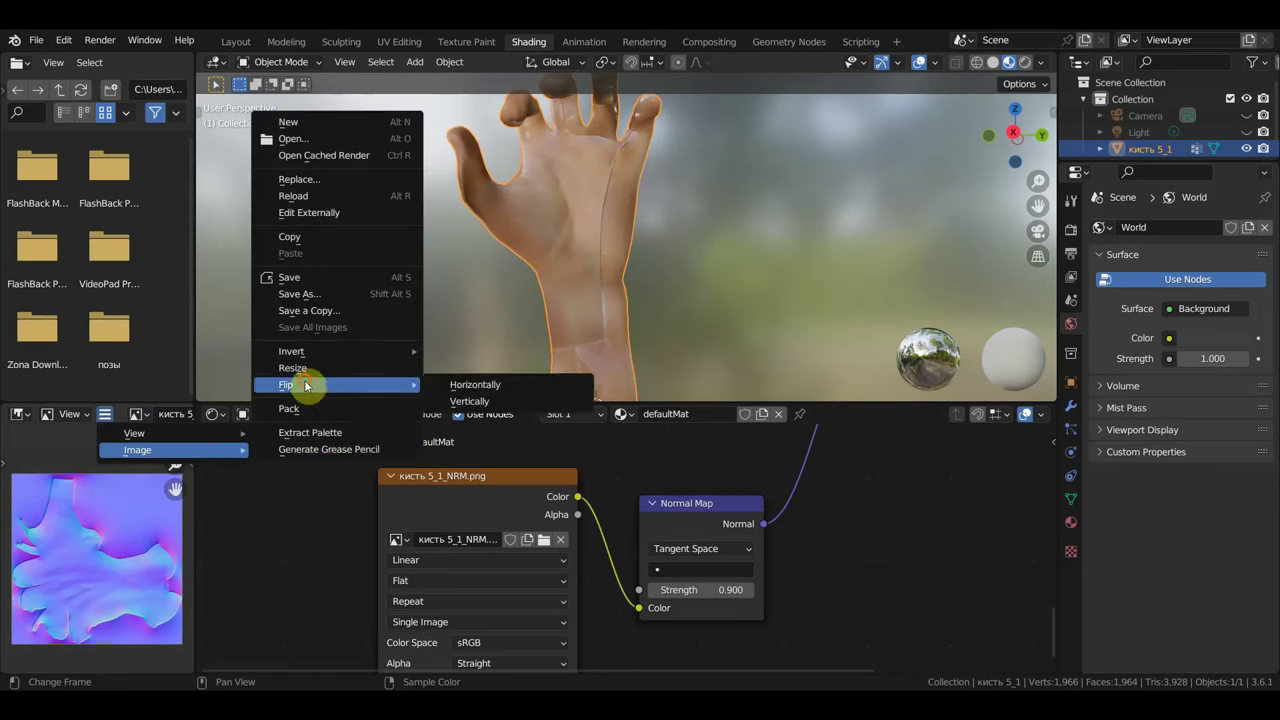
left_click(481, 403)
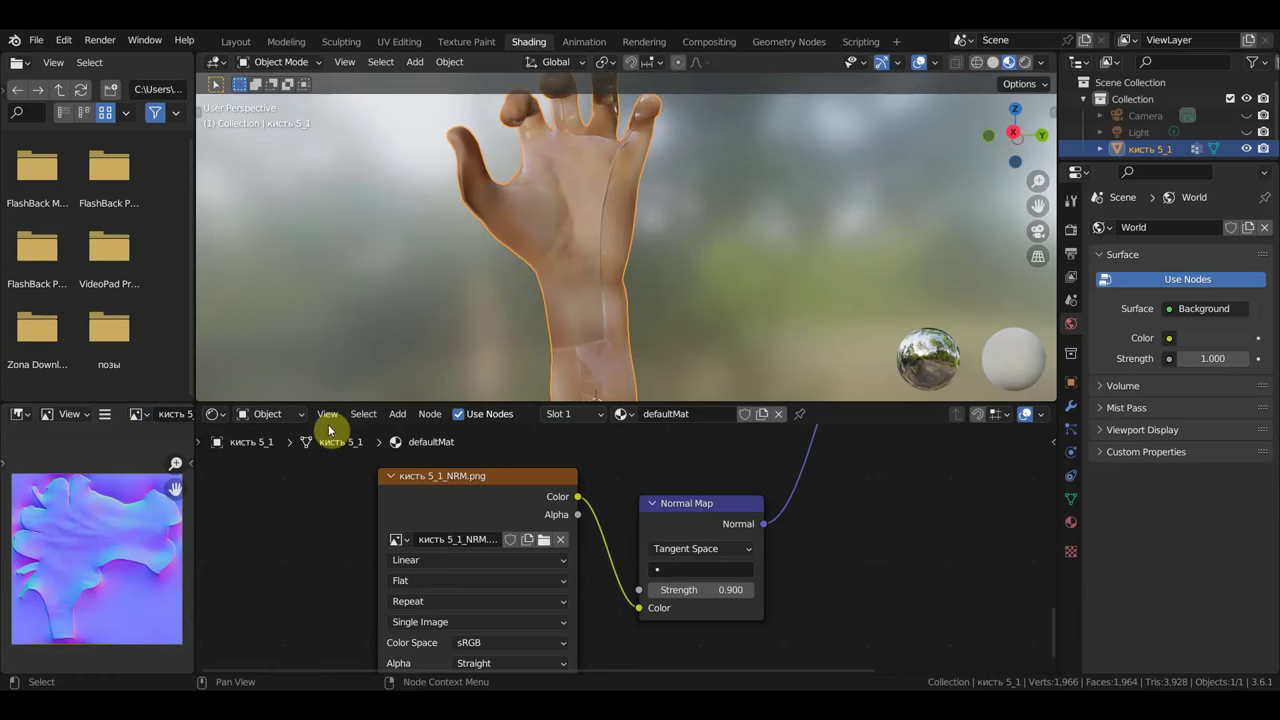
left_click(105, 414)
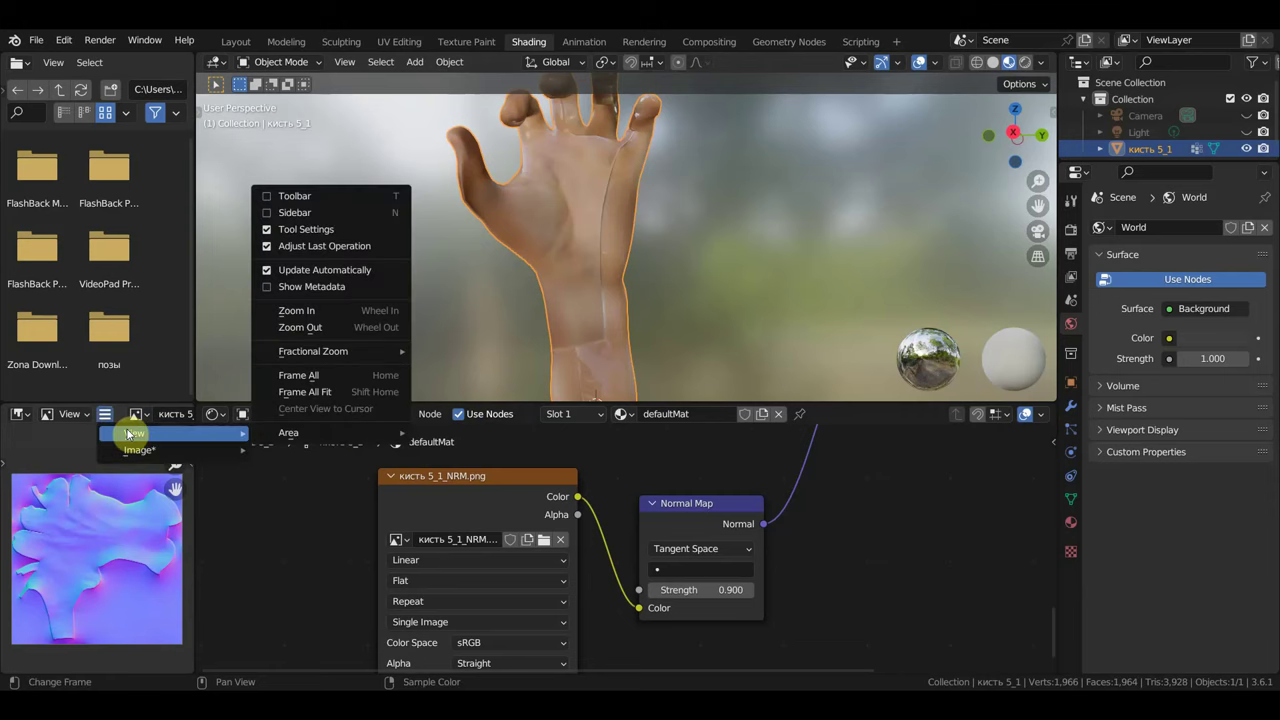
mouse_move(140, 450)
left_click(337, 283)
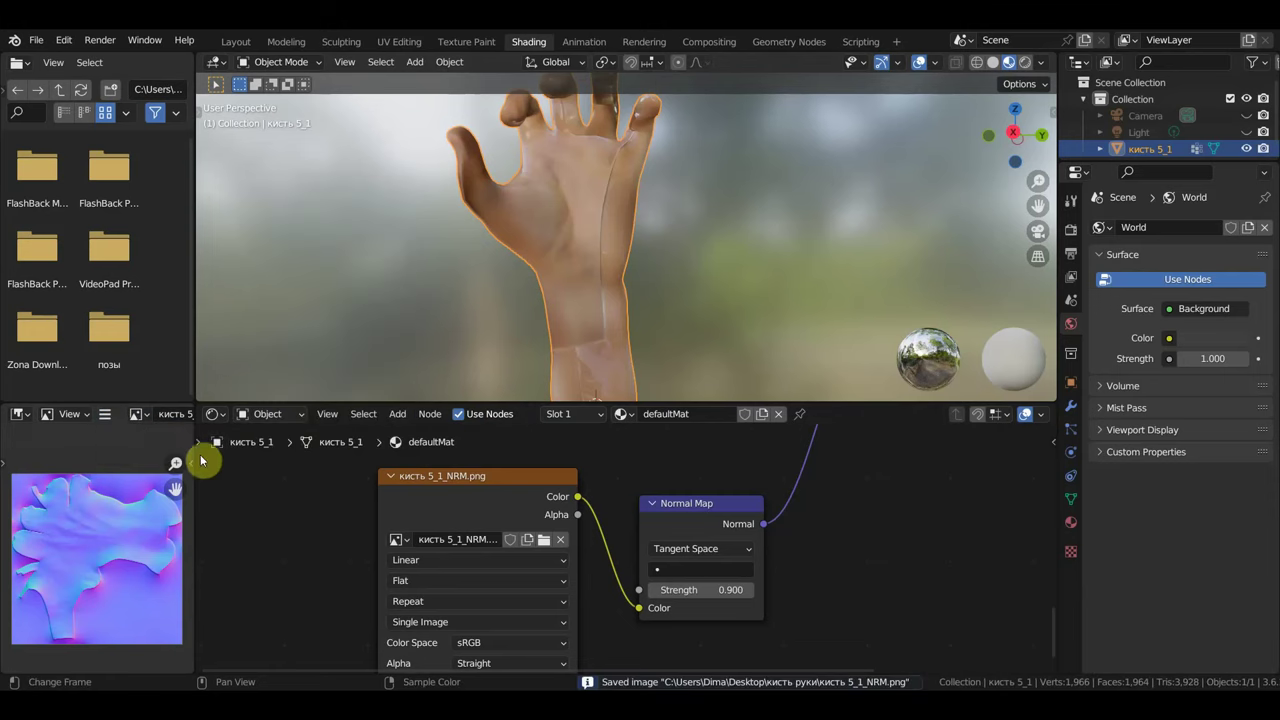
Reload the flipped кисть 5_1_NRM.png into the normal map image texture node.
left_click(543, 541)
left_click(728, 418)
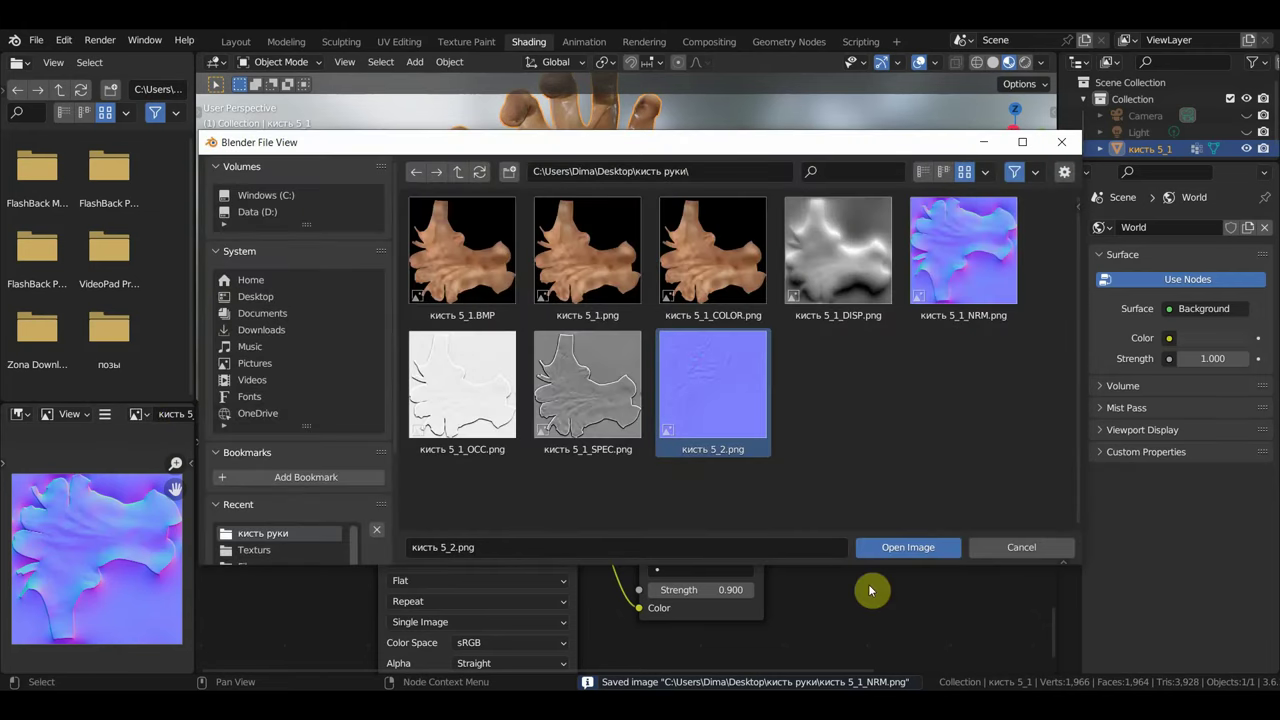
left_click(984, 276)
left_click(916, 547)
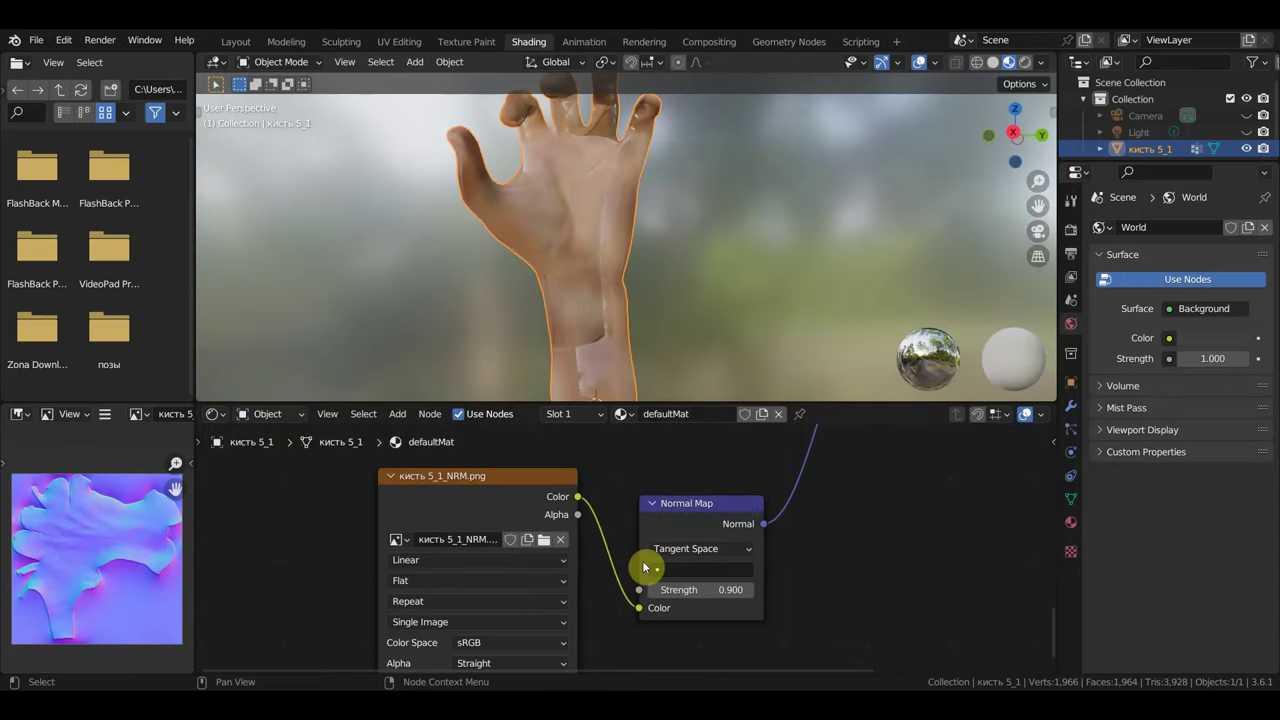
Test stronger and weaker Normal Map strengths, leaving it at 0.600.
scroll(645, 567, "up", 1)
left_click_drag(735, 598, 710, 598)
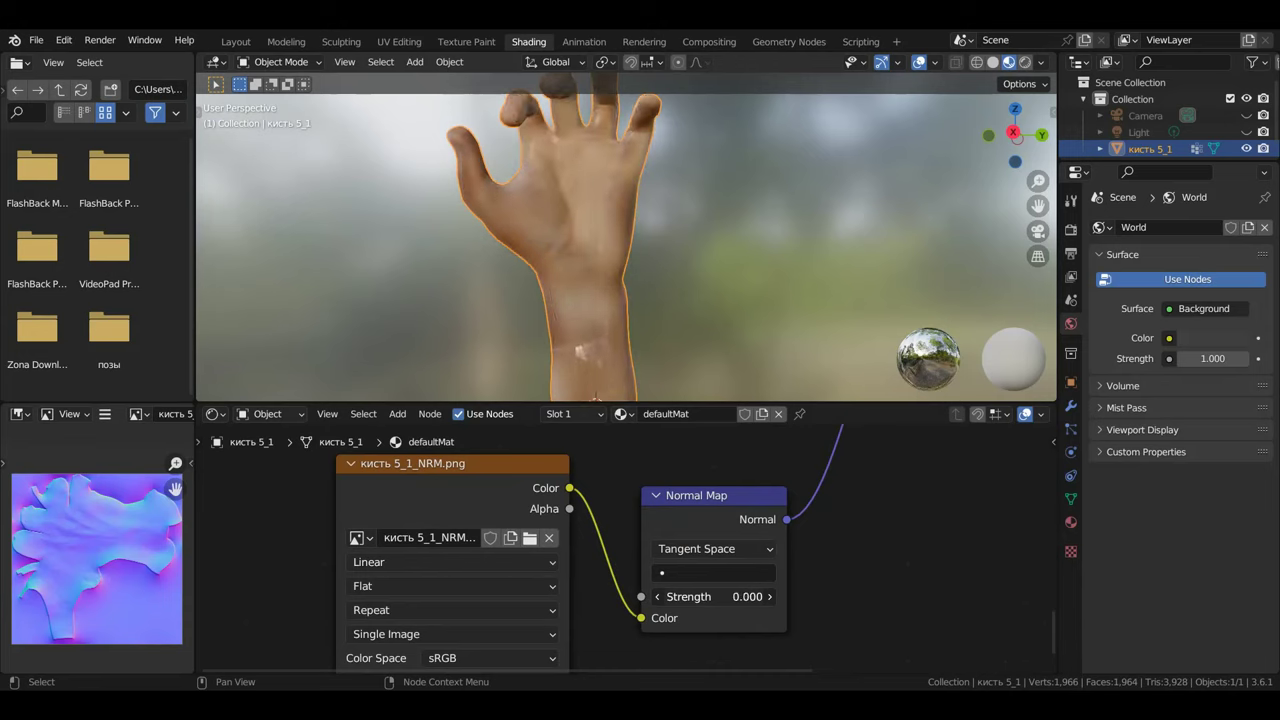
mouse_move(715, 596)
left_mouse_down()
mouse_move(745, 596)
mouse_move(730, 596)
left_mouse_up()
Orbit closer to the hand and pan the node tree to the texture nodes.
scroll(705, 314, "down", 5)
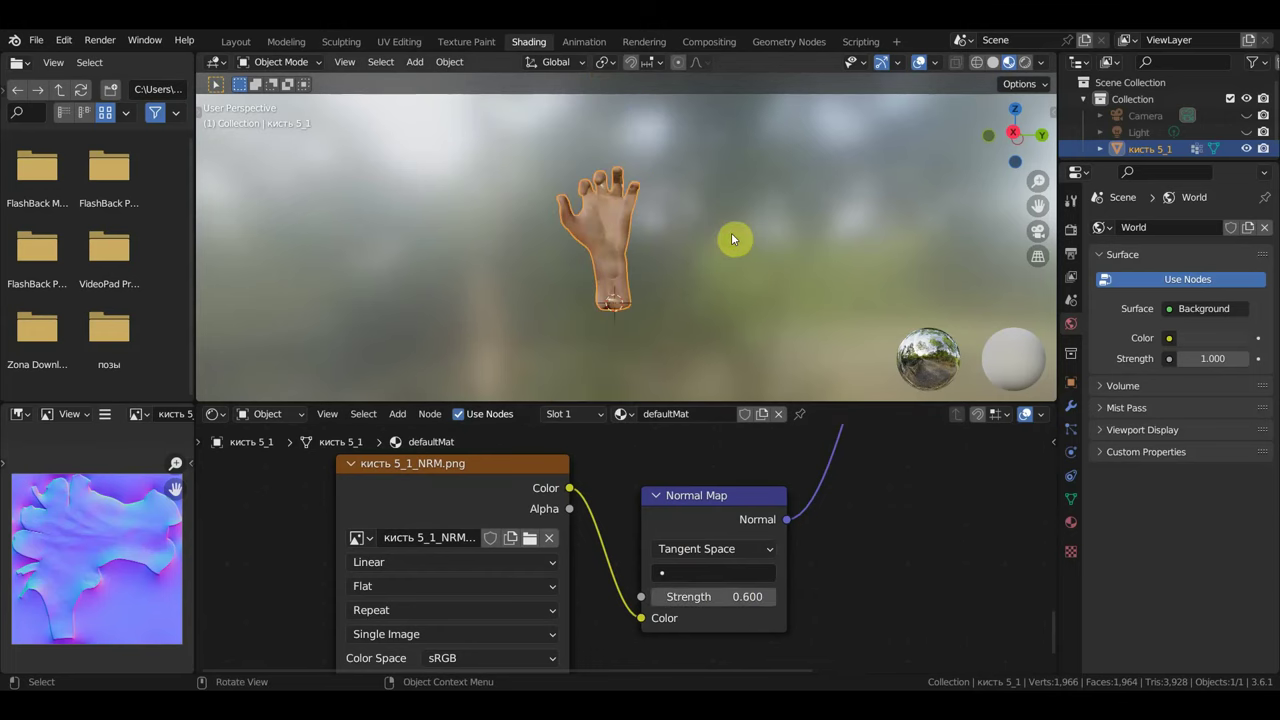
mouse_move(731, 239)
middle_mouse_down()
mouse_move(726, 277)
mouse_move(980, 294)
mouse_move(917, 291)
middle_mouse_up()
scroll(726, 277, "up", 3)
scroll(727, 221, "up", 3)
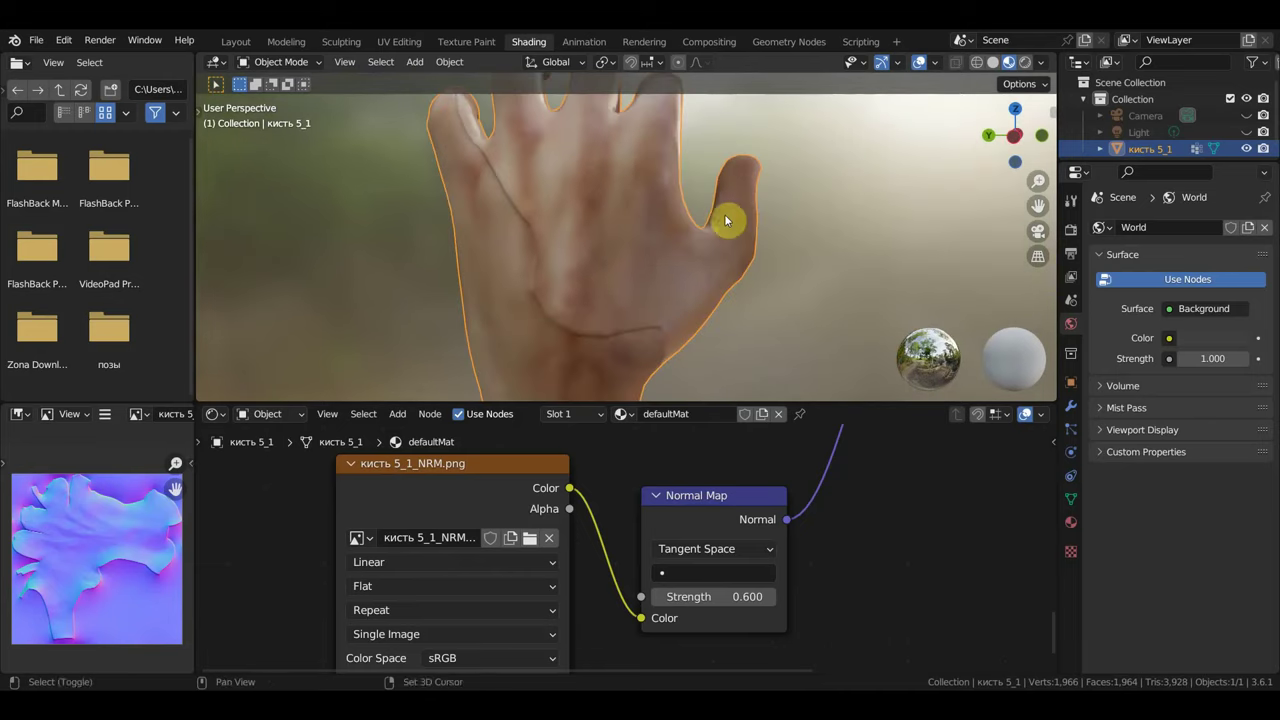
scroll(748, 348, "down", 4)
middle_click_drag(757, 266, 757, 300, "shift")
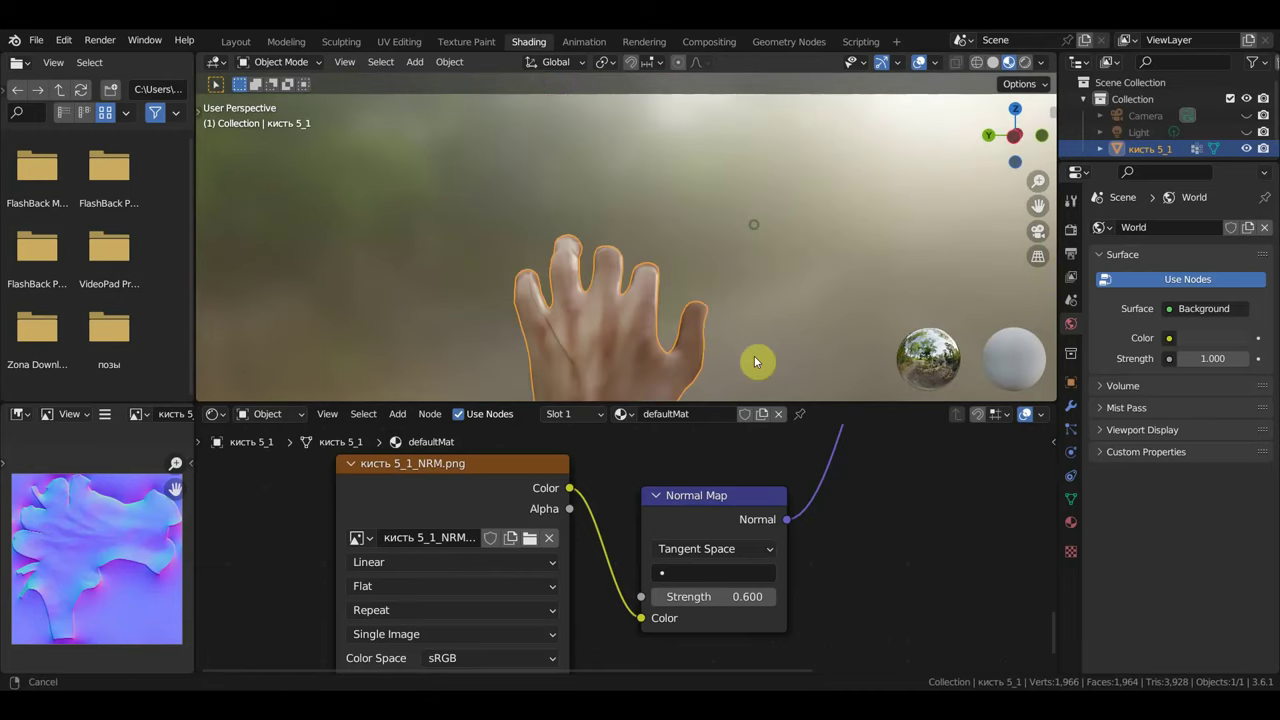
scroll(651, 509, "down", 2)
scroll(614, 500, "down", 3)
scroll(629, 491, "down", 2)
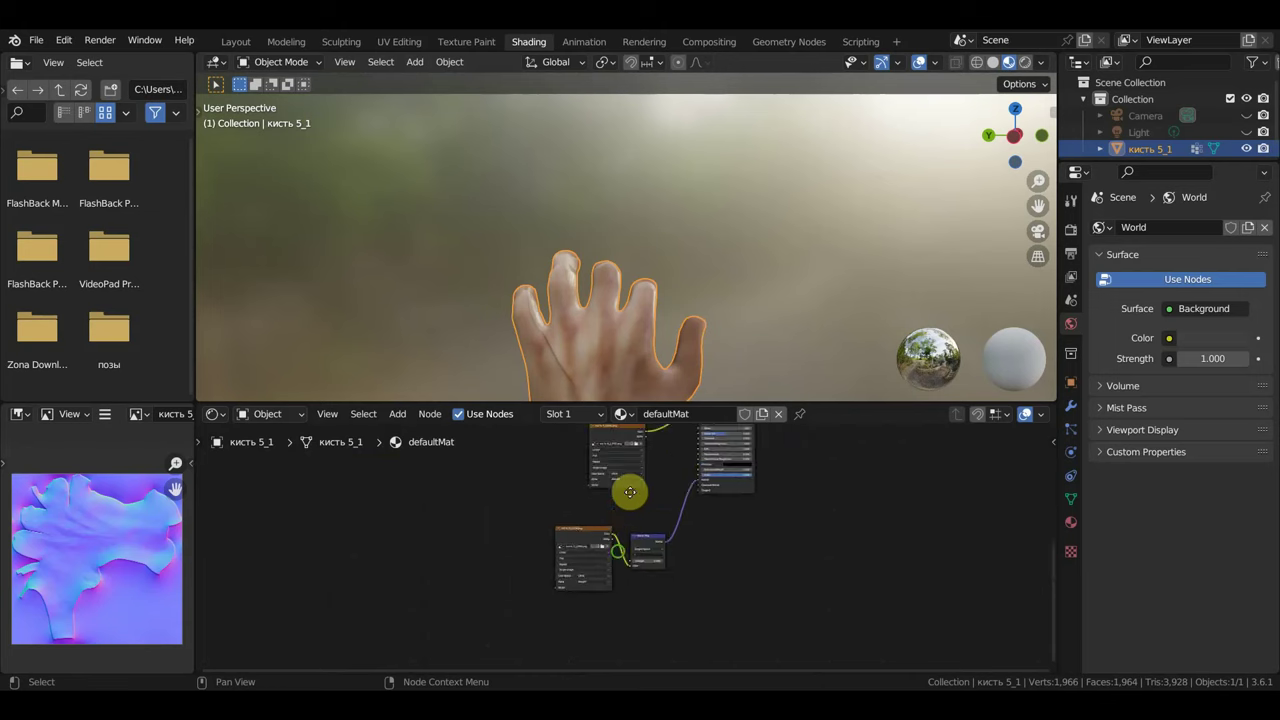
middle_click_drag(629, 491, 612, 652)
scroll(623, 486, "up", 1)
scroll(677, 574, "up", 2)
scroll(660, 543, "up", 2)
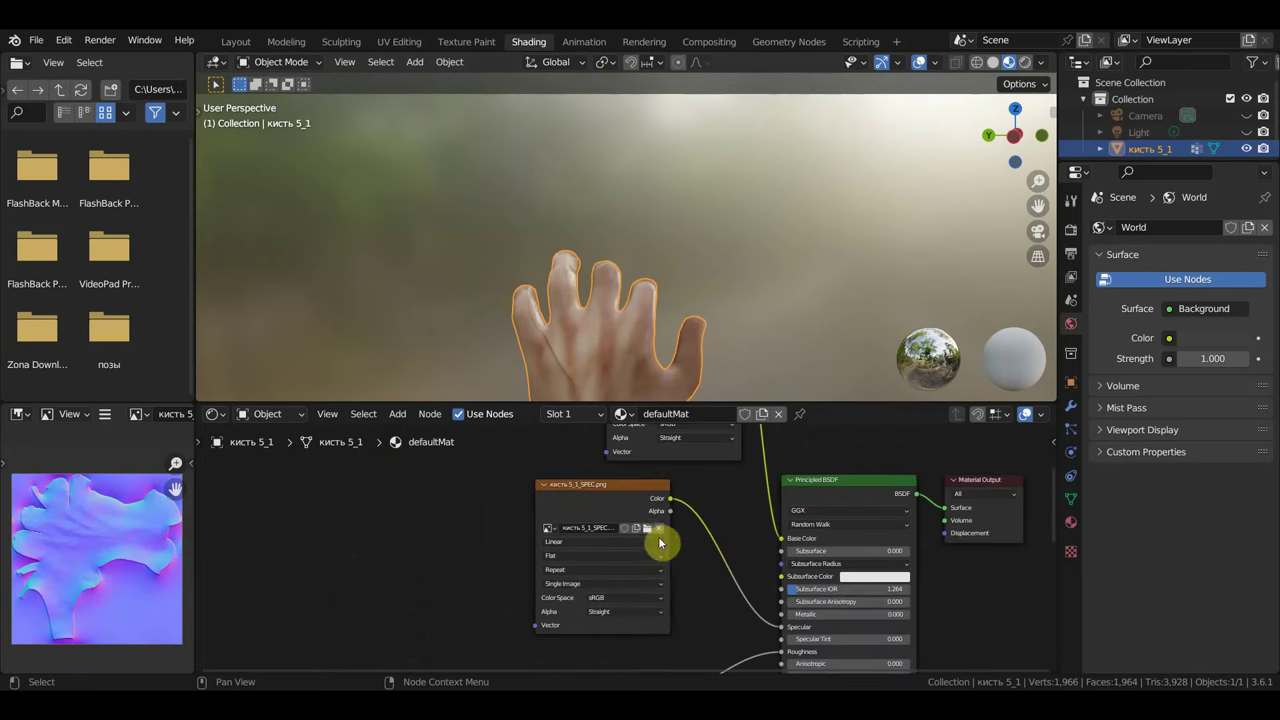
Browse the specular node's image files, then cancel without changing its image.
left_click(648, 531)
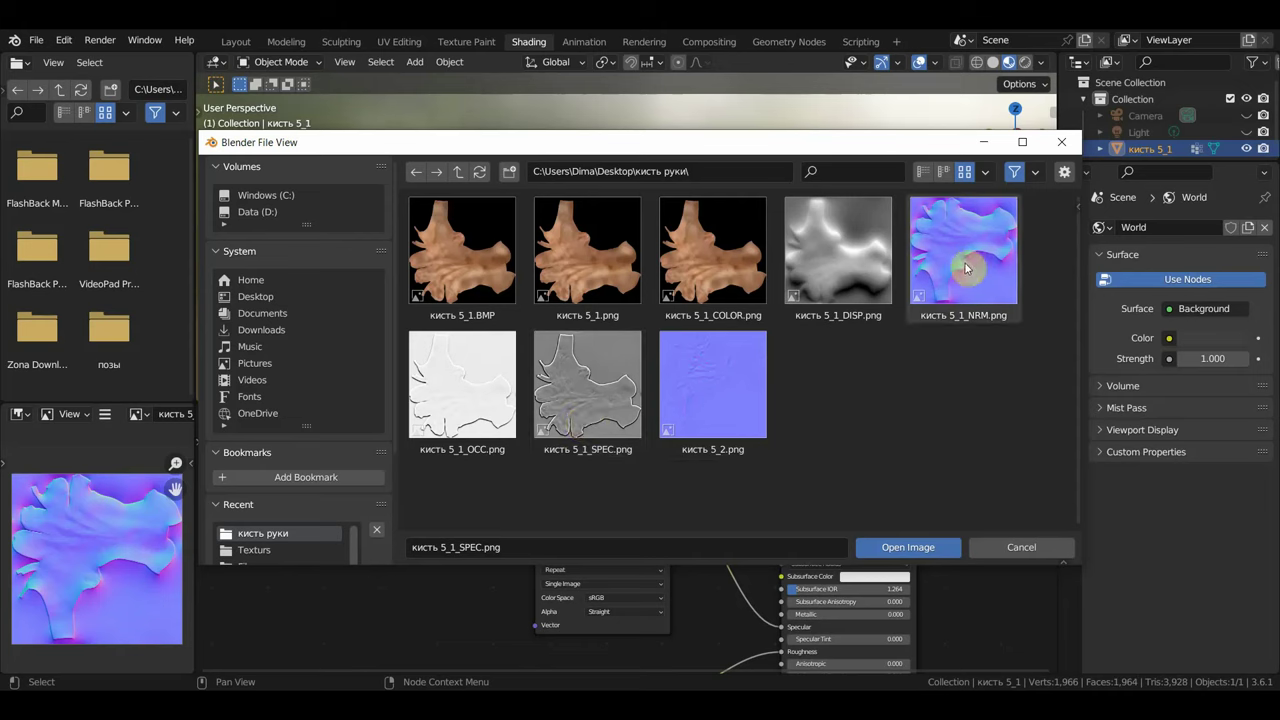
left_click(733, 396)
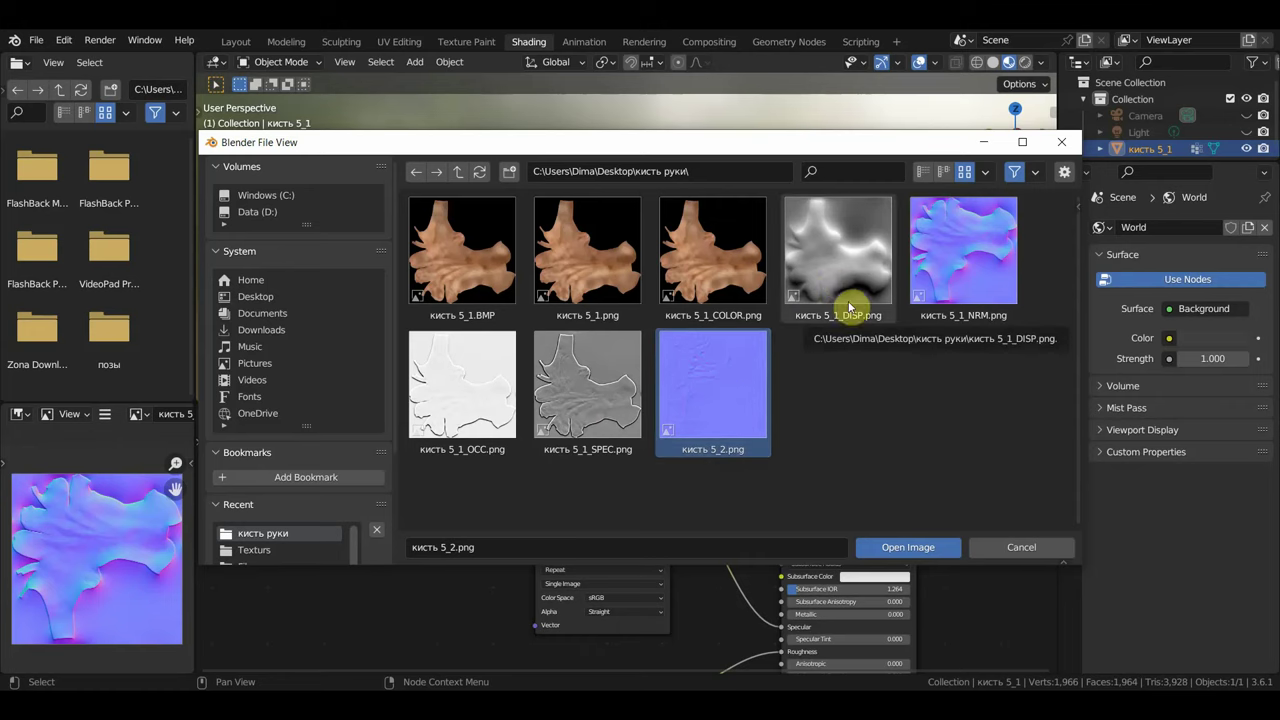
left_click(1064, 147)
Load кисть 5_1_OCC.png into the DISP image texture node.
mouse_move(738, 395)
middle_mouse_down()
mouse_move(731, 320)
mouse_move(760, 240)
mouse_move(700, 277)
mouse_move(546, 218)
middle_mouse_up()
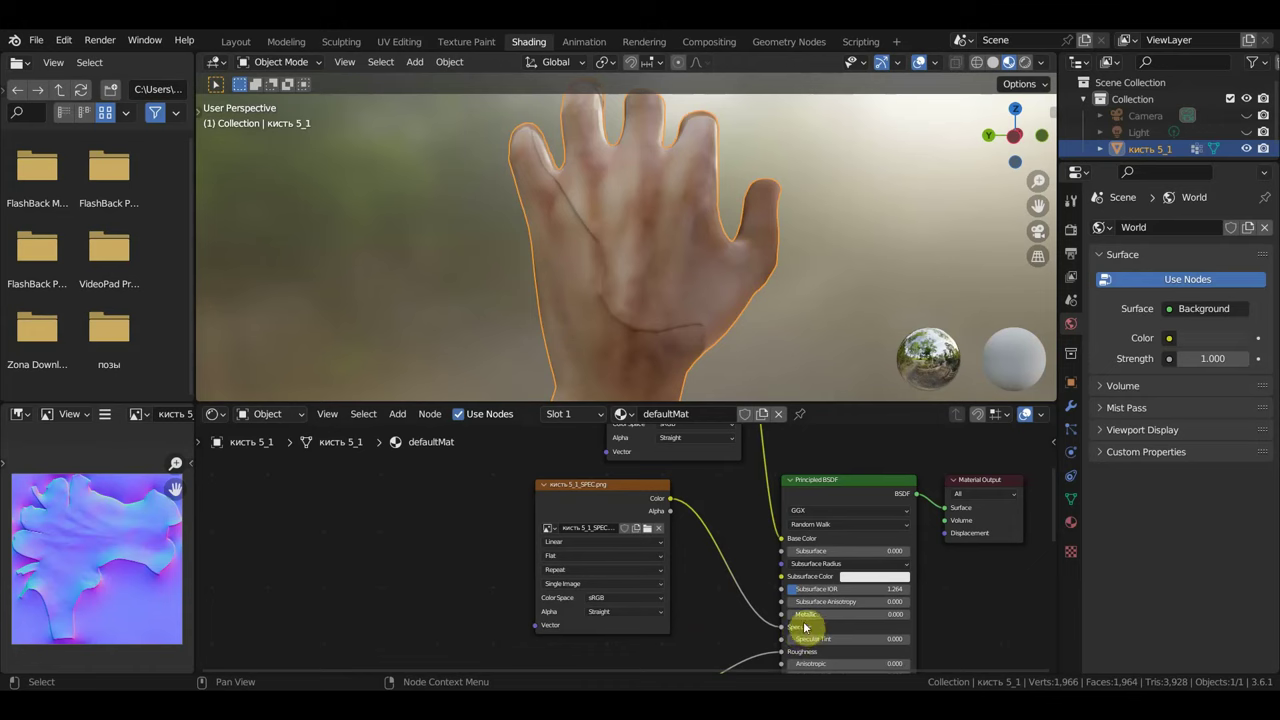
middle_click_drag(703, 617, 714, 466)
left_click(652, 577)
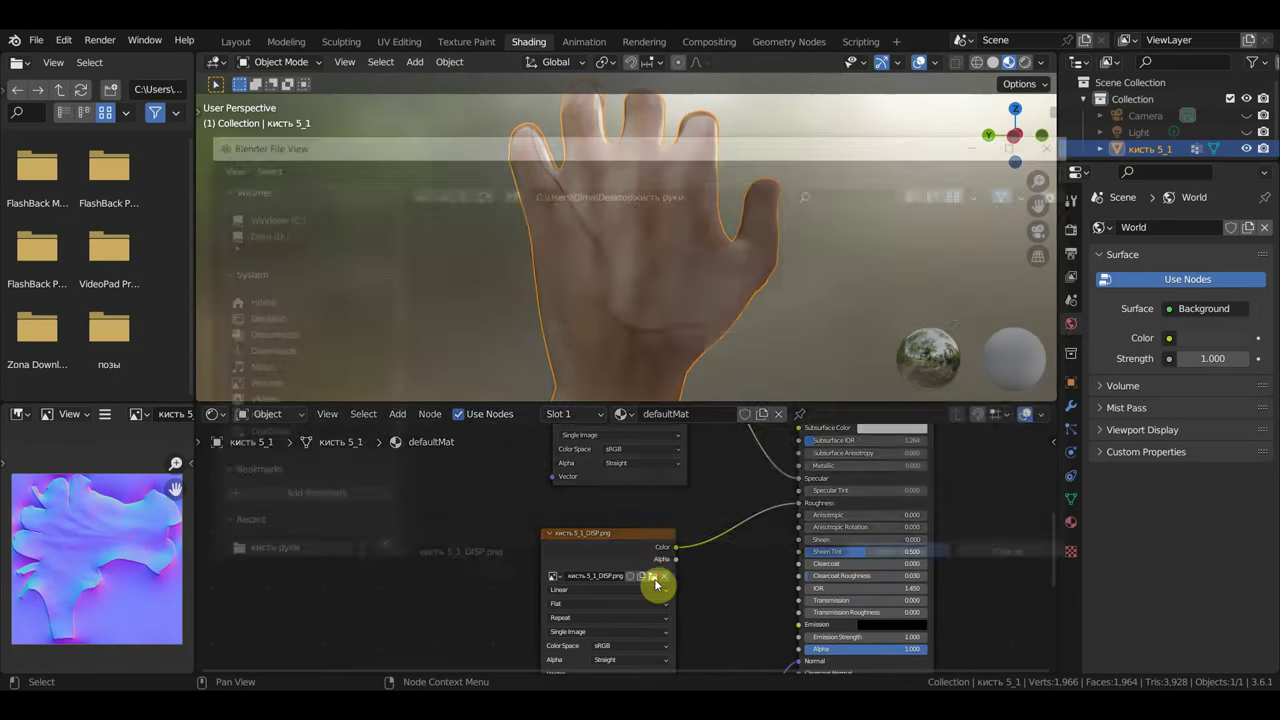
left_click(558, 405)
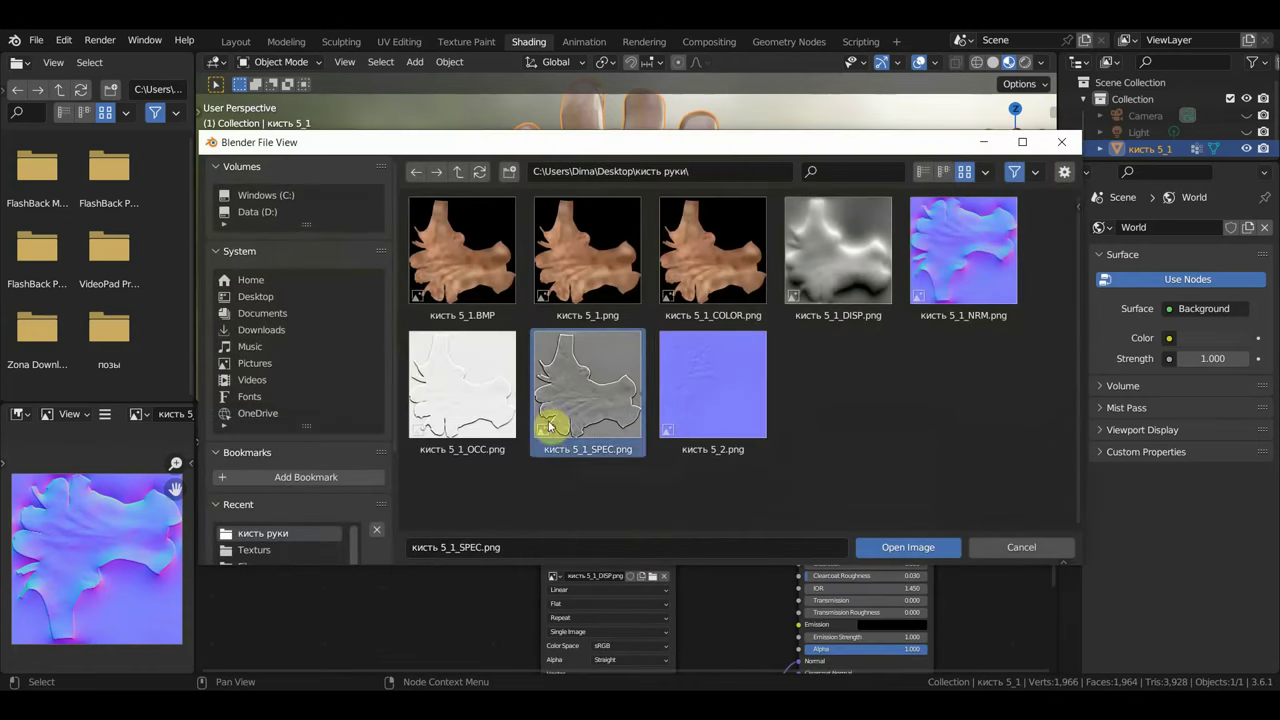
left_click(467, 408)
left_click(881, 547)
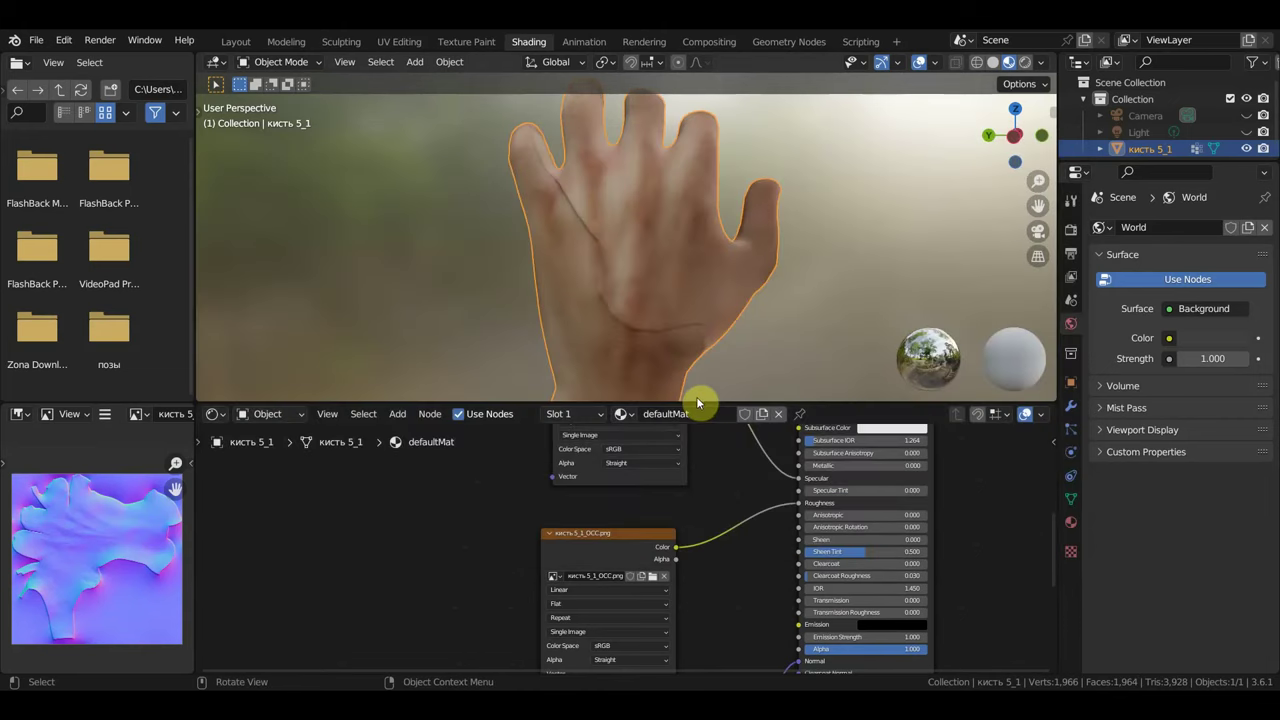
Reload кисть 5_1_SPEC.png on the specular image texture node.
scroll(737, 331, "down", 2)
scroll(737, 331, "down", 1)
middle_click_drag(726, 554, 737, 646)
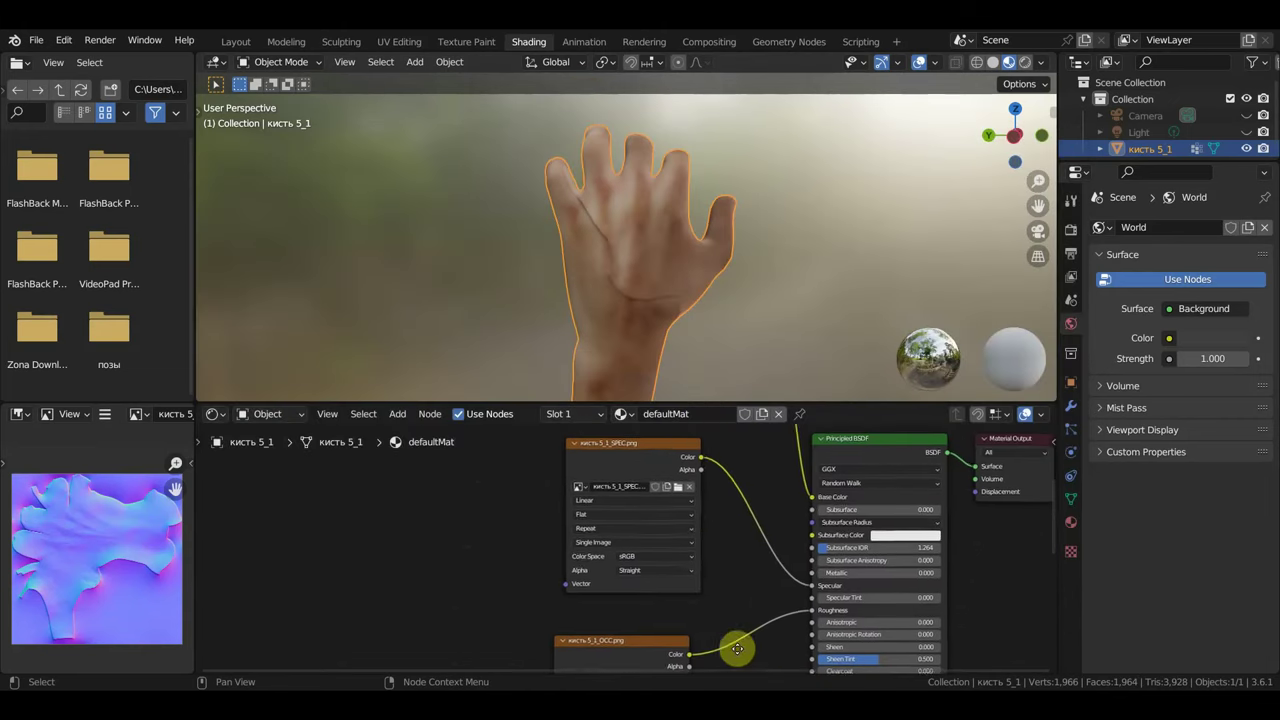
left_click(679, 492)
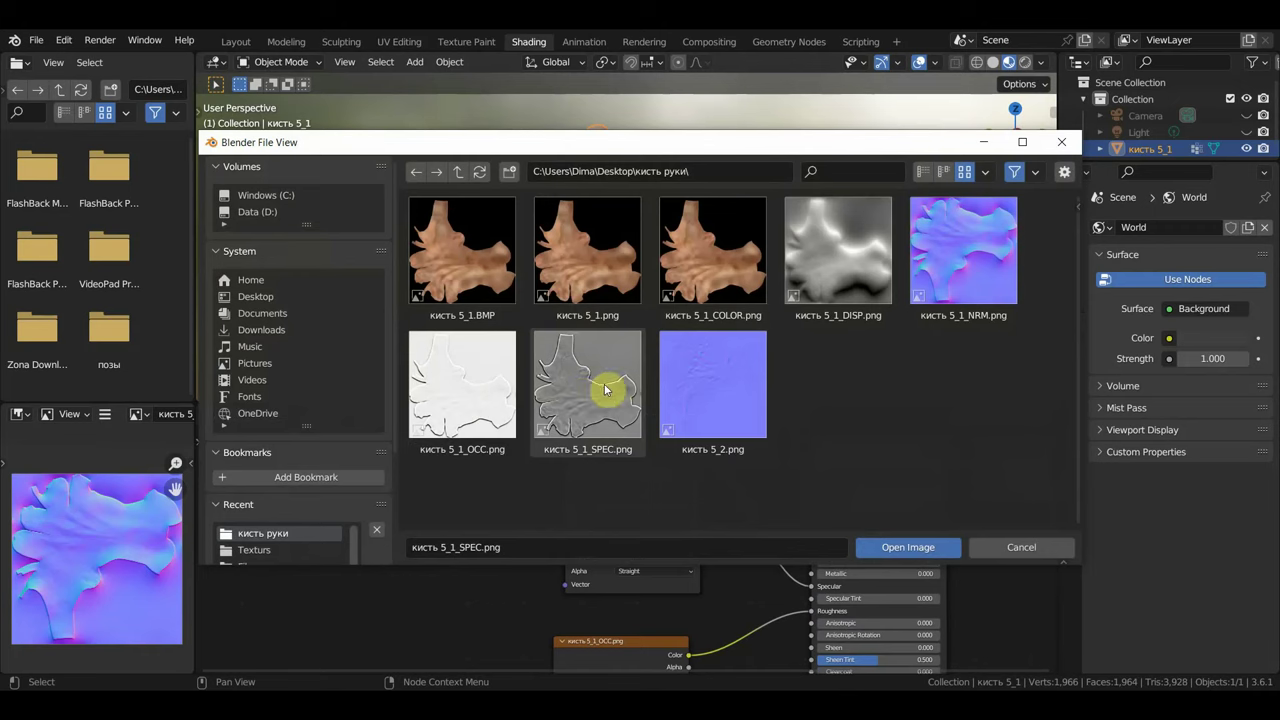
left_click(603, 386)
left_click(874, 560)
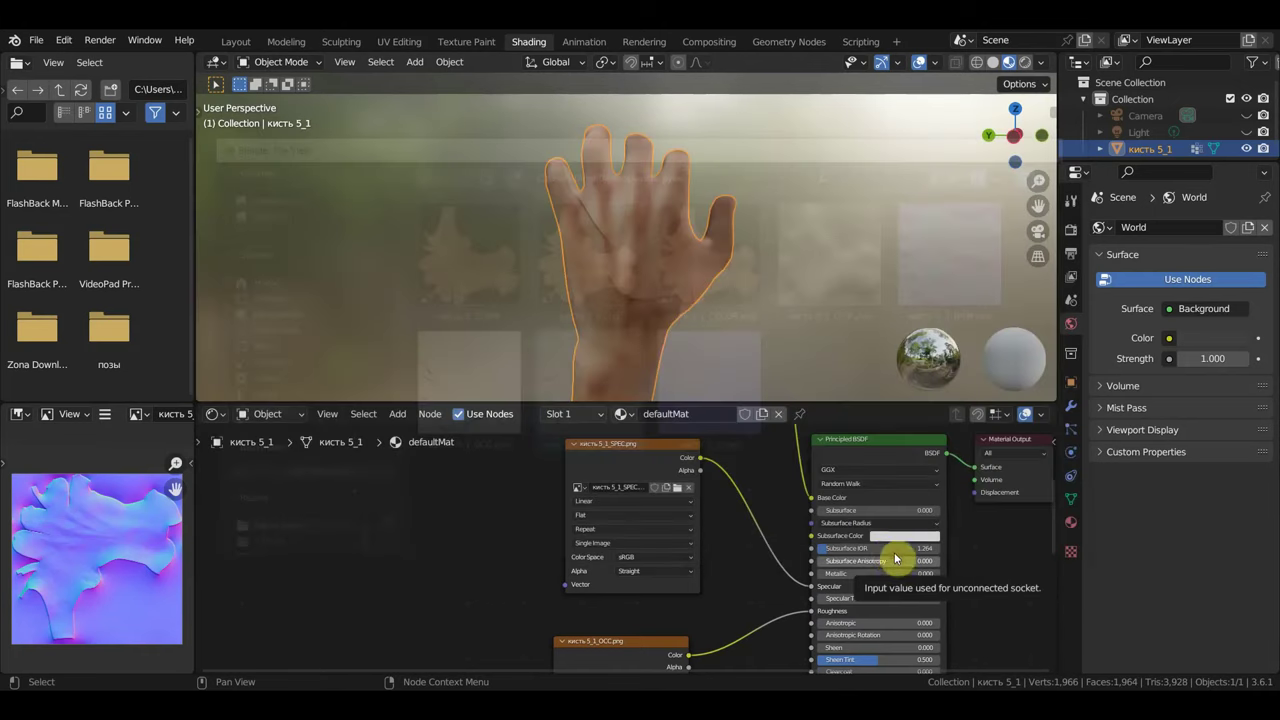
middle_click_drag(734, 563, 747, 427)
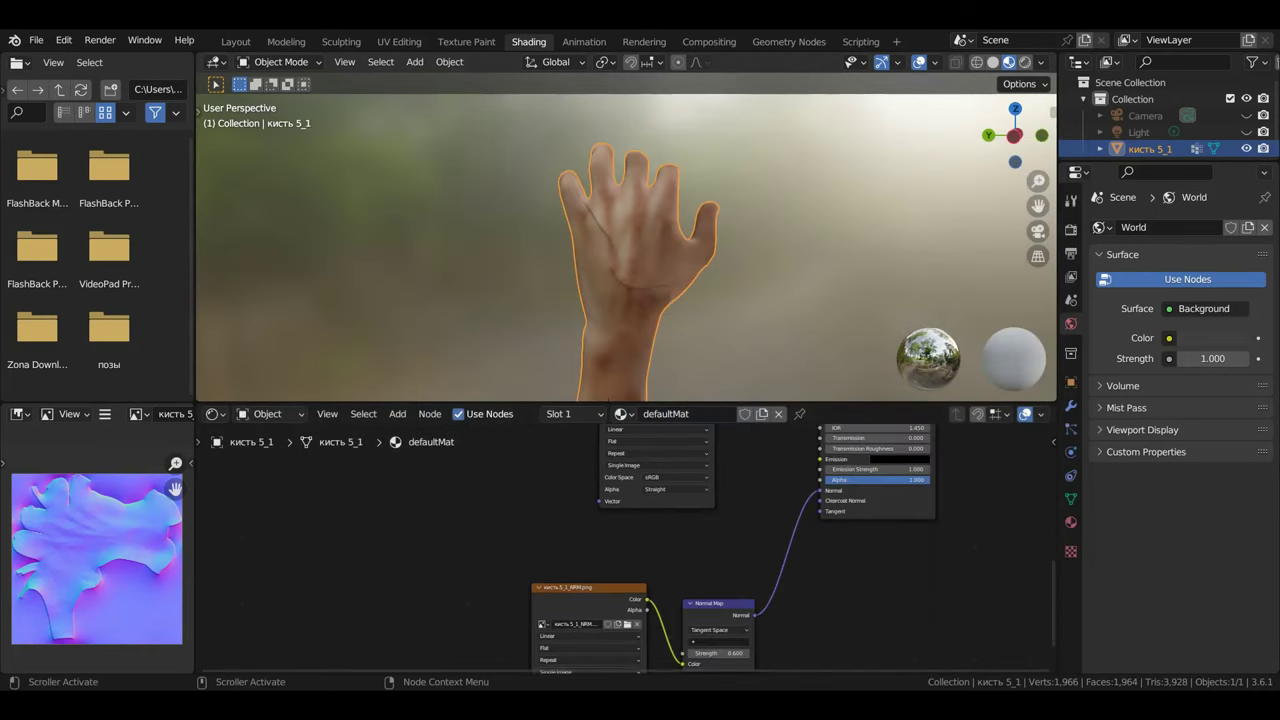
middle_click_drag(754, 614, 706, 514)
scroll(706, 514, "up", 2)
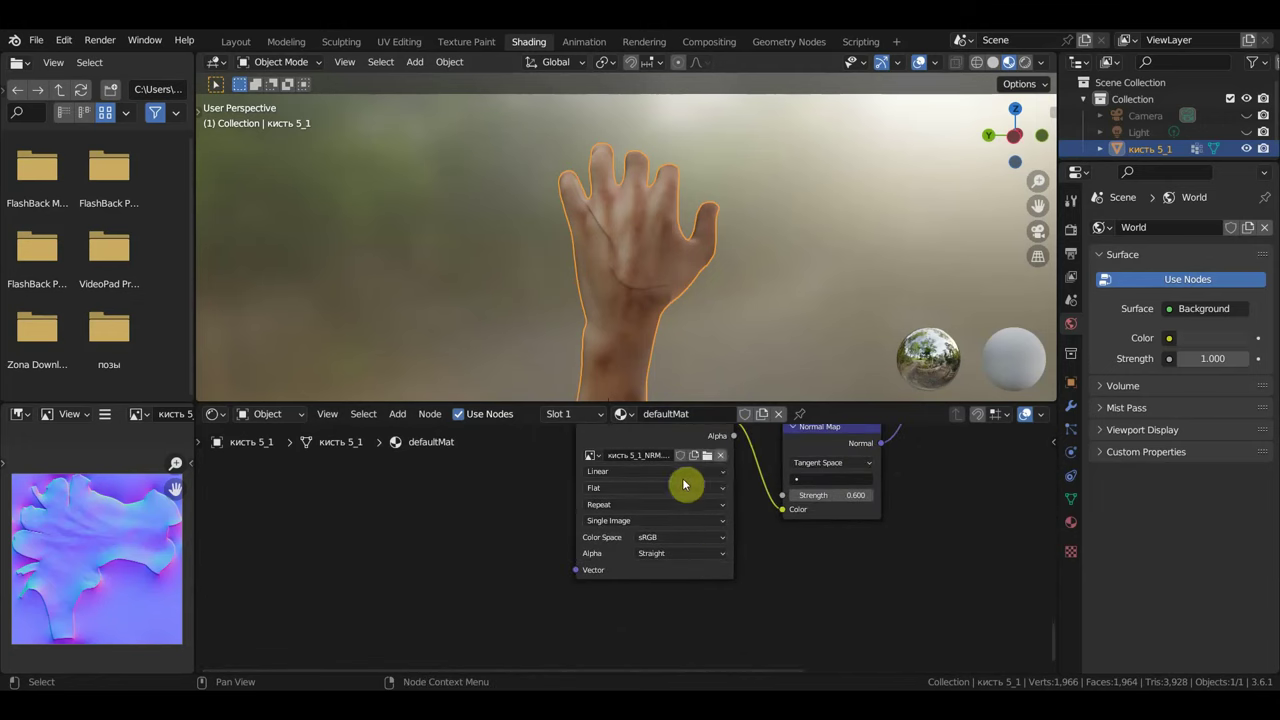
Set the normal map texture to Non-Color and load кисть 5_2.png into it.
left_click(683, 537)
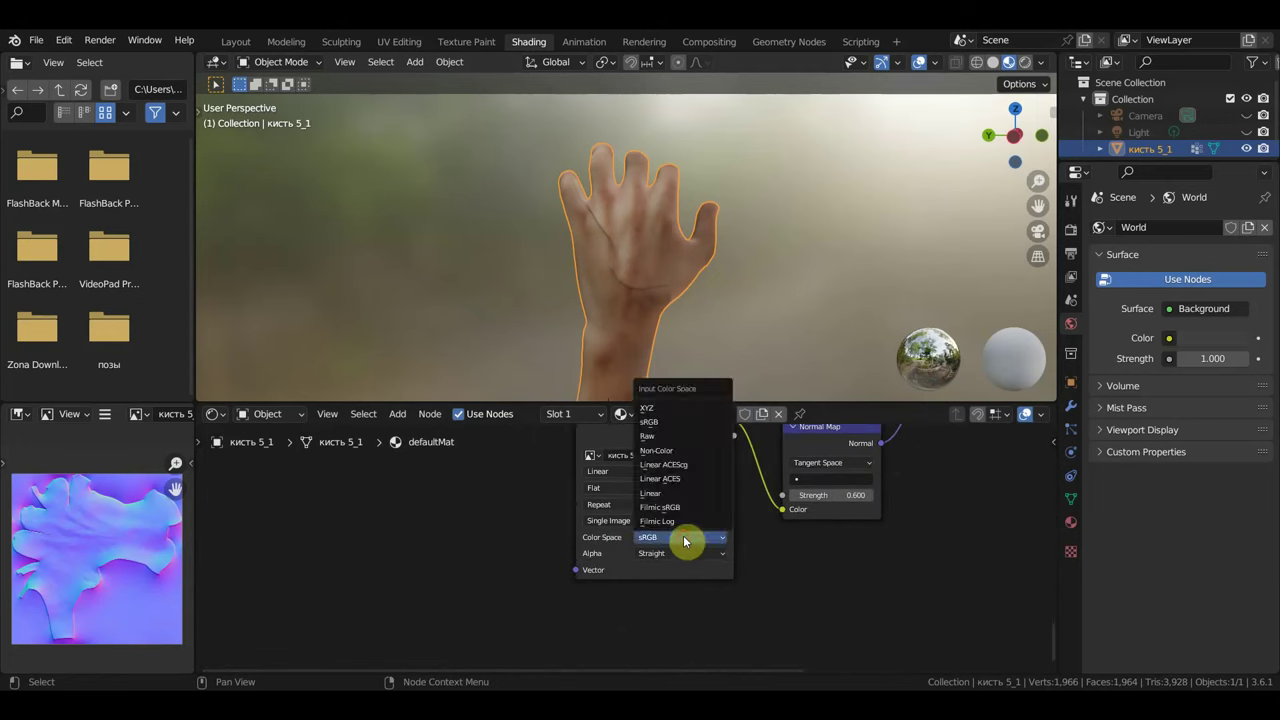
left_click(678, 451)
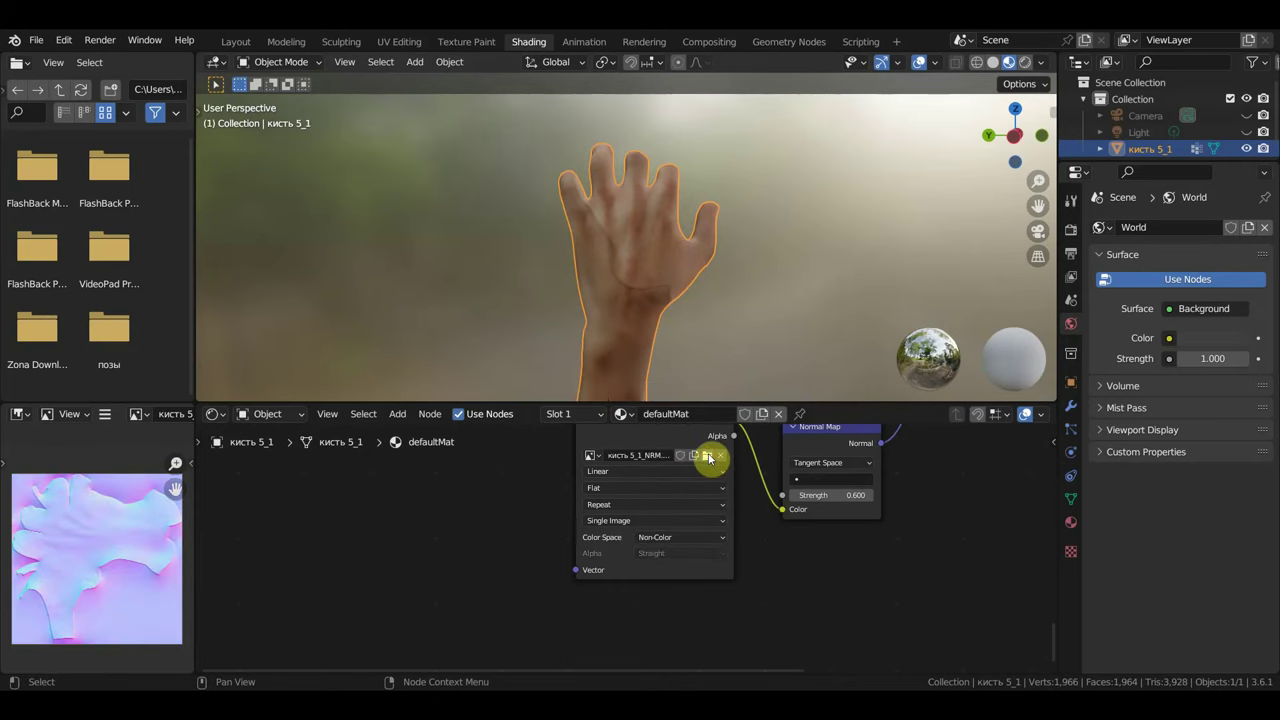
left_click(709, 457)
left_click(729, 403)
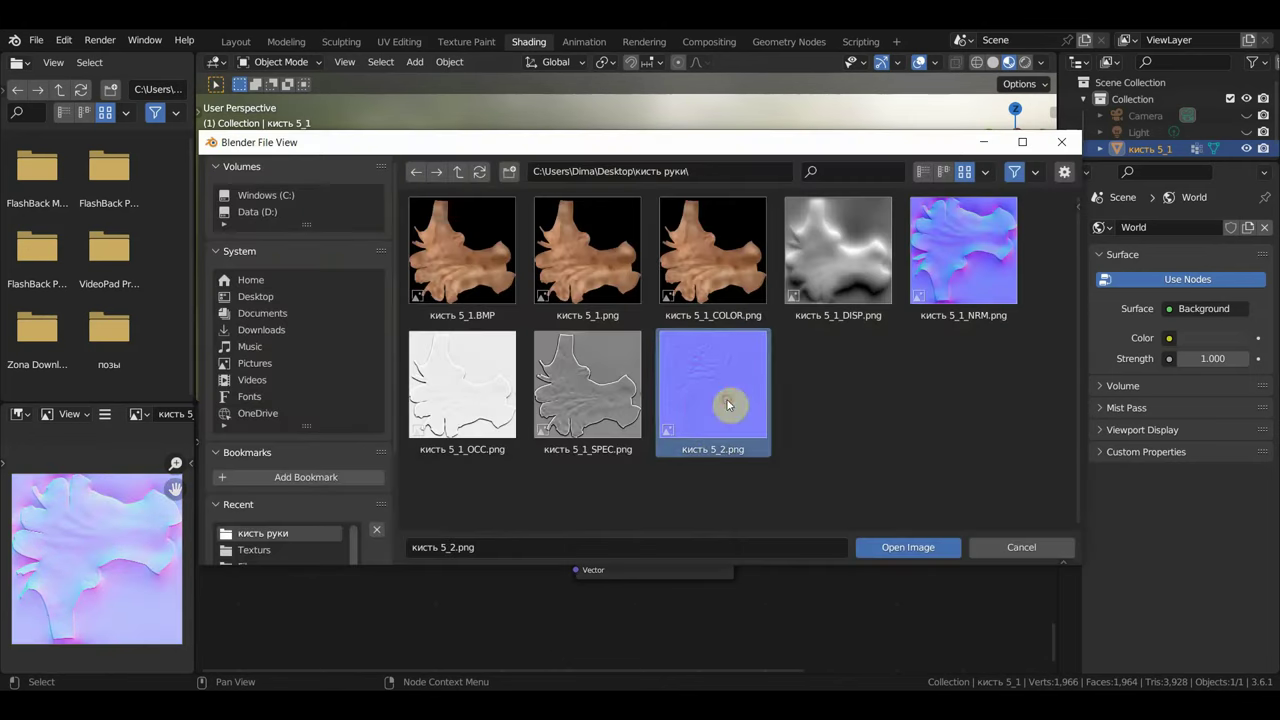
left_click(893, 556)
Raise the Normal Map strength to 5.5 for deeper relief on the hand.
scroll(785, 378, "up", 3)
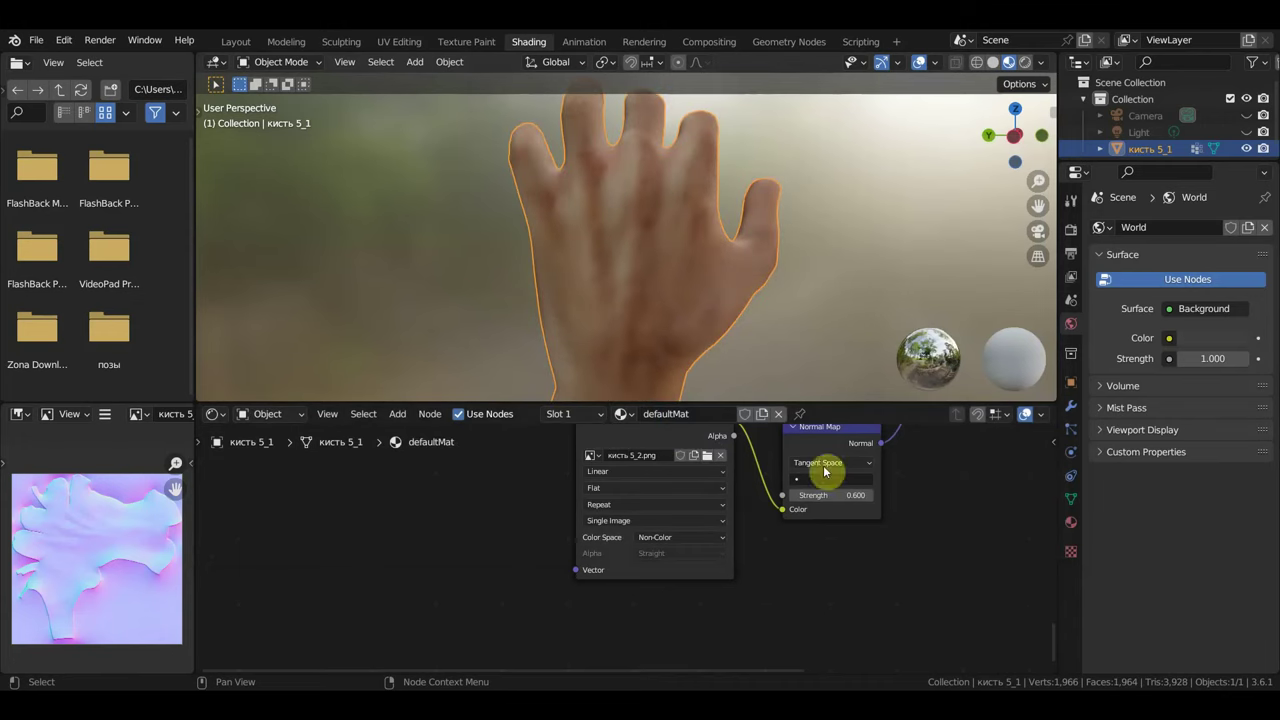
left_click_drag(829, 494, 880, 494)
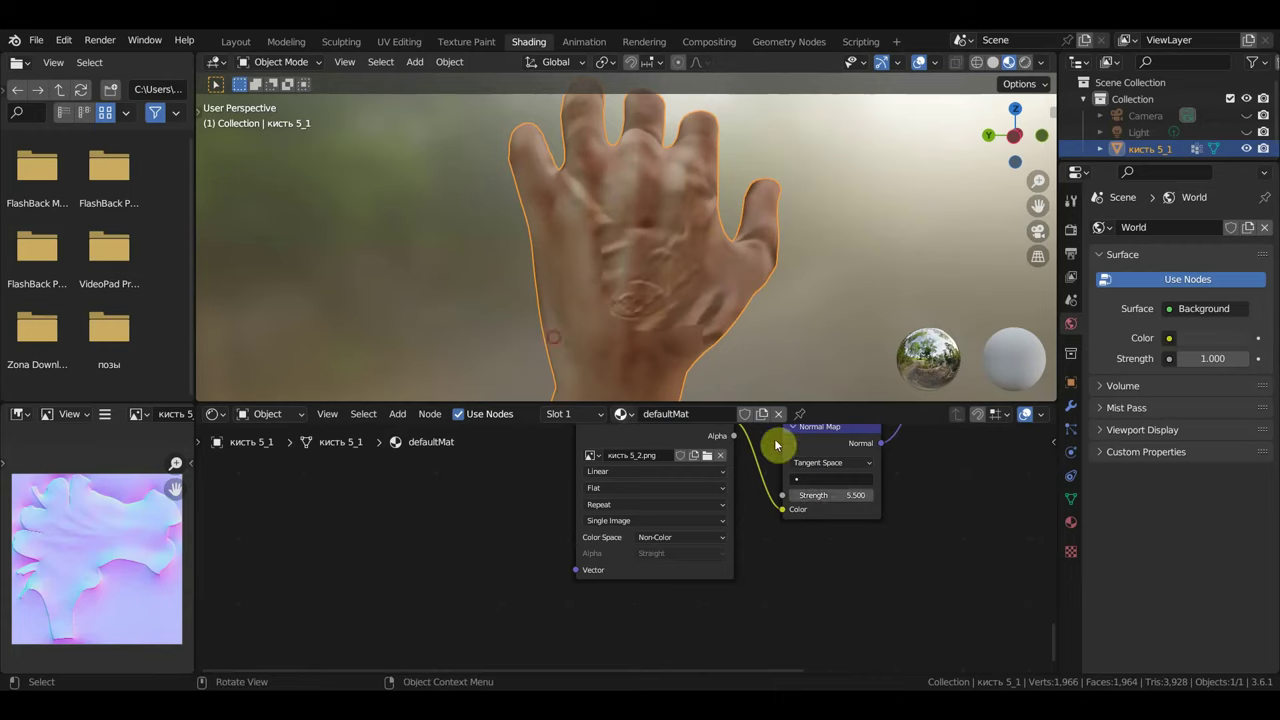
mouse_move(731, 251)
middle_mouse_down()
mouse_move(353, 243)
mouse_move(654, 257)
mouse_move(700, 244)
middle_mouse_up()
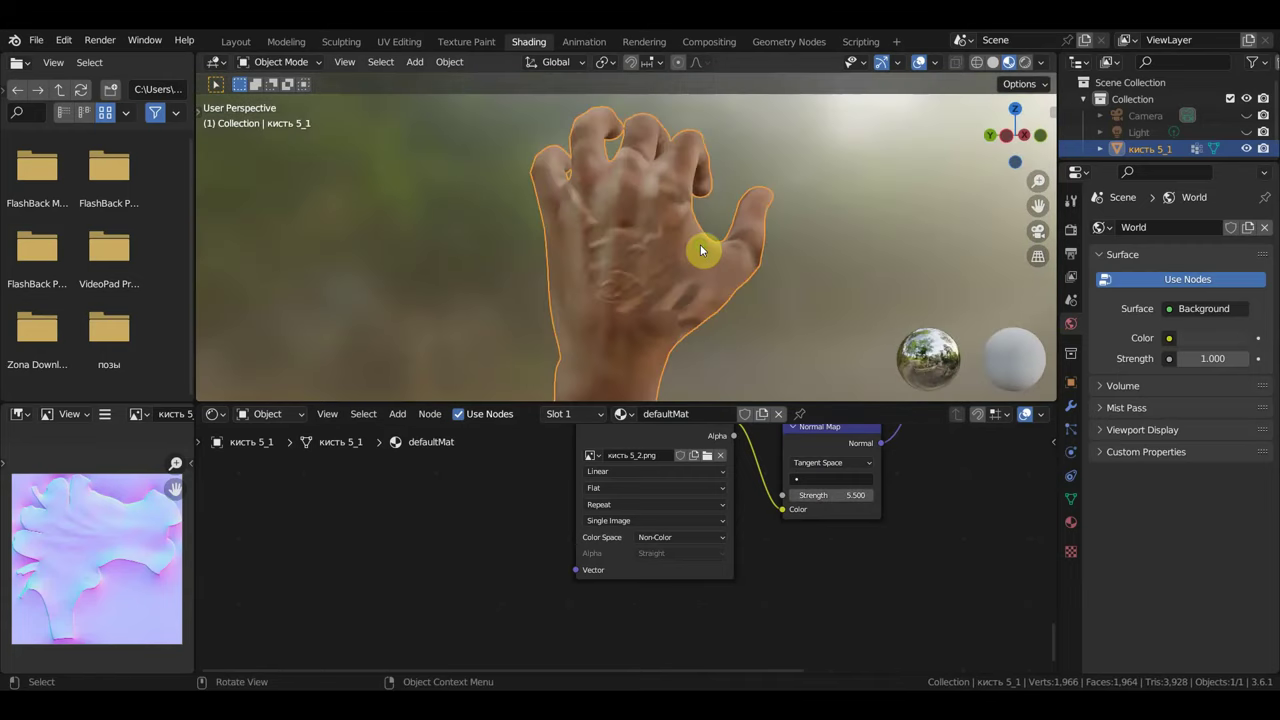
left_click(145, 417)
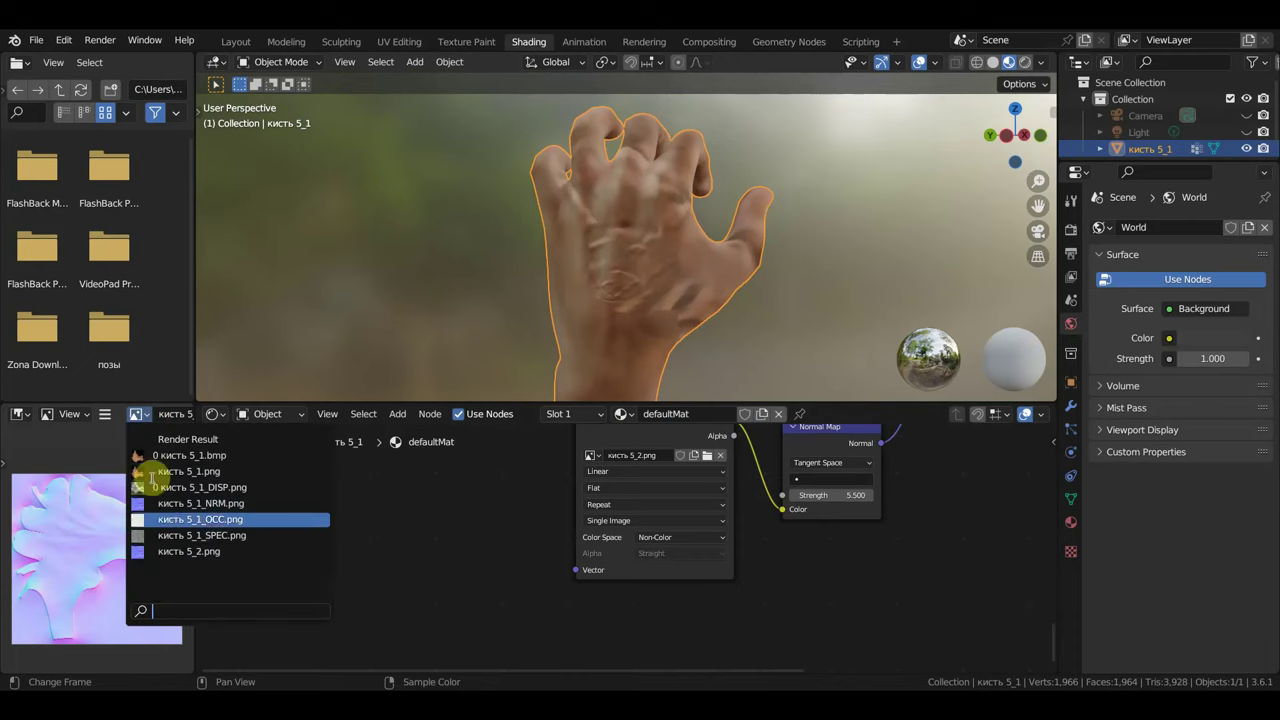
Flip кисть 5_2.png vertically, save it, and reload it into the texture node.
left_click(163, 551)
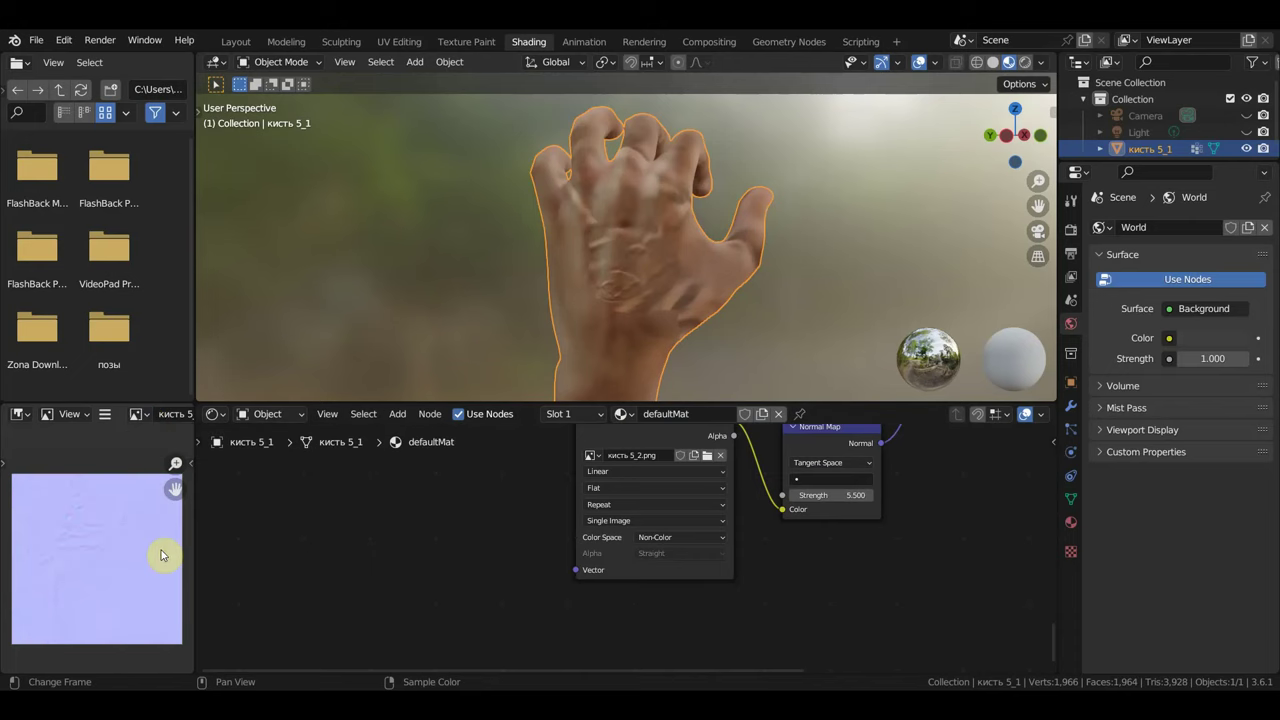
left_click(105, 414)
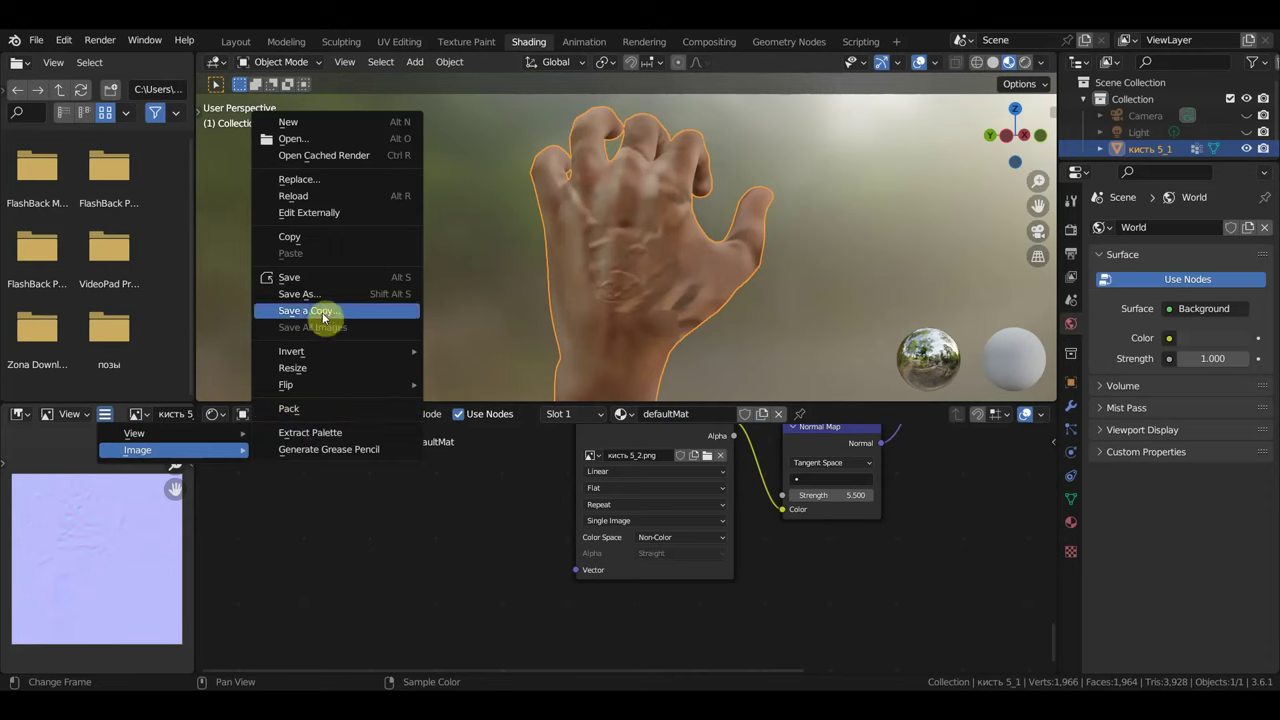
mouse_move(286, 384)
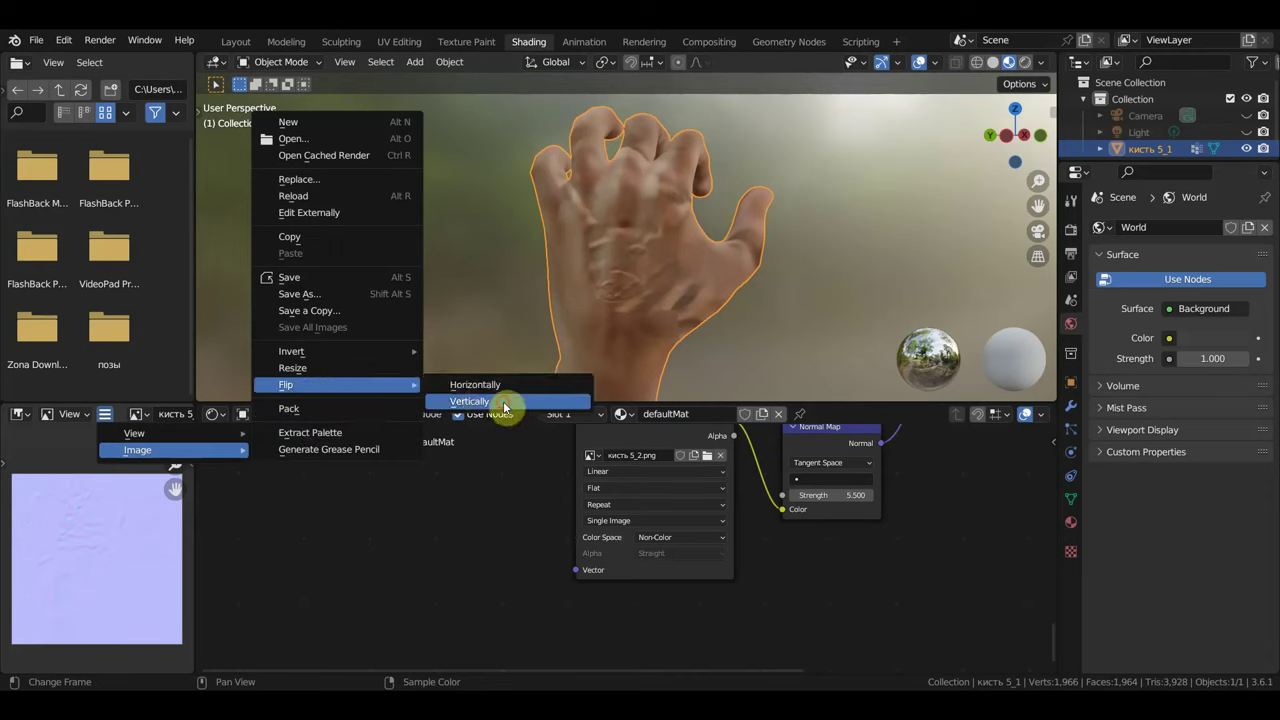
left_click(505, 401)
left_click(106, 416)
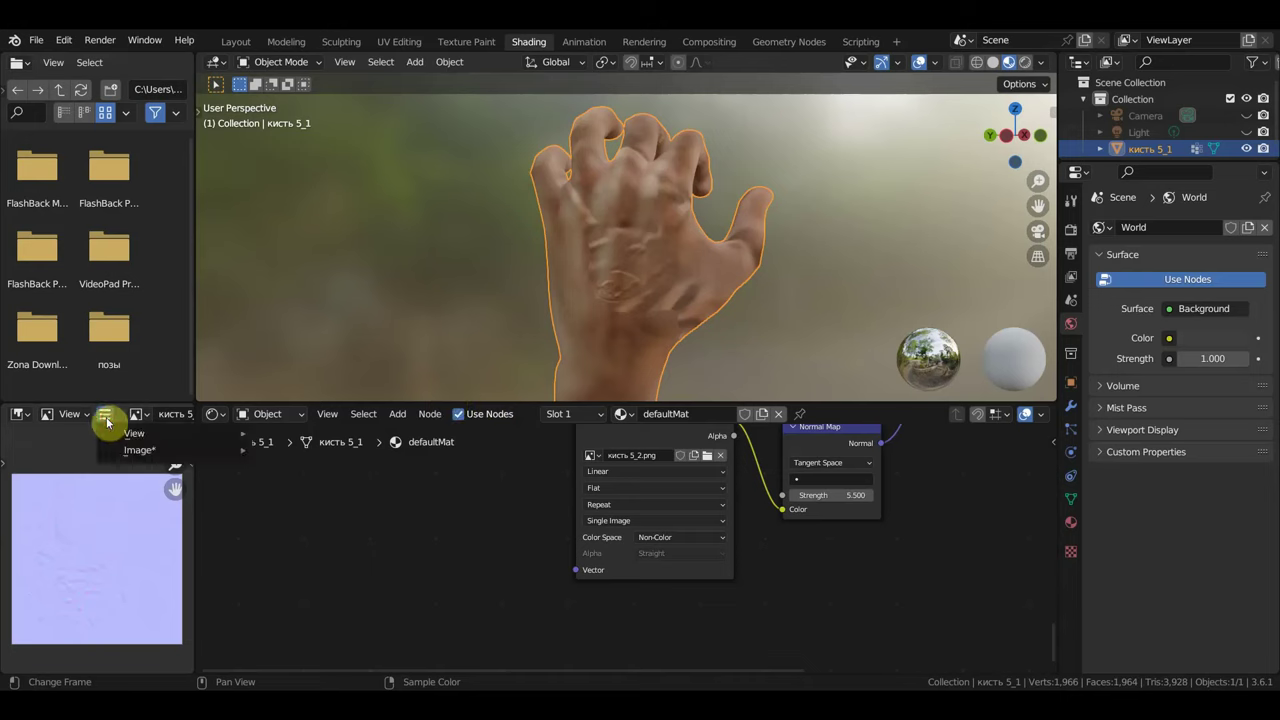
mouse_move(138, 450)
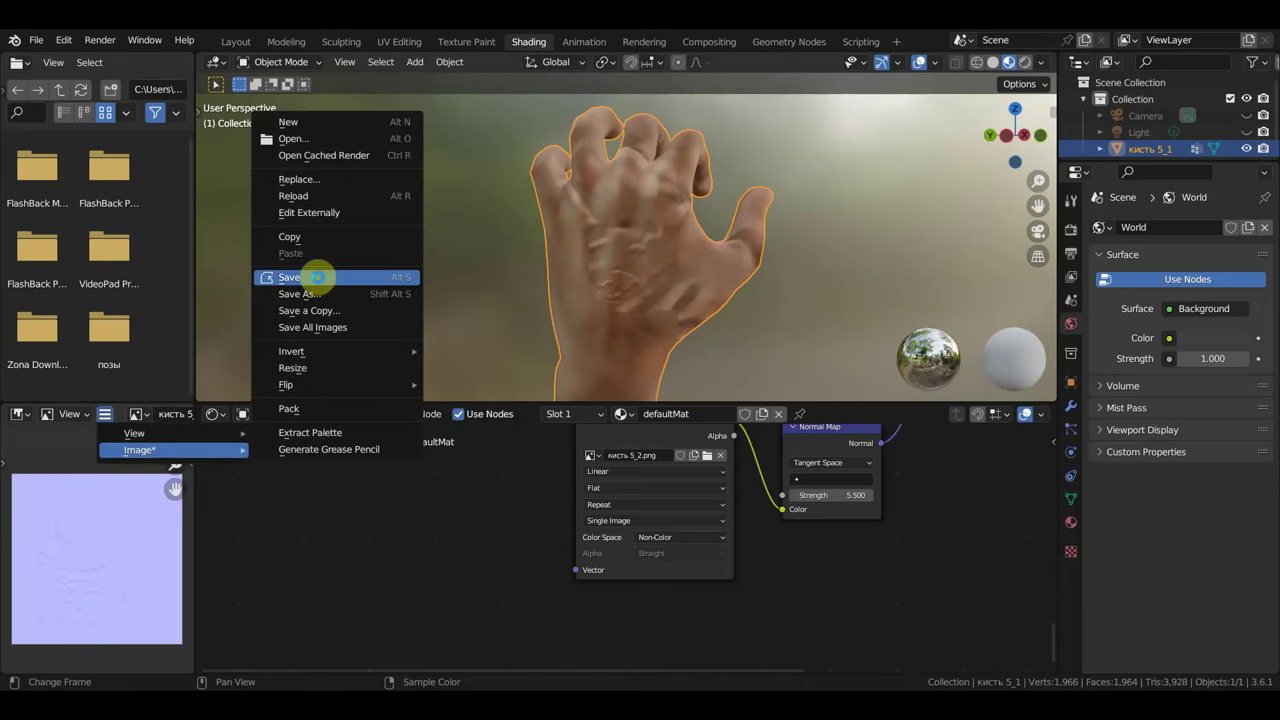
left_click(316, 277)
left_click(715, 458)
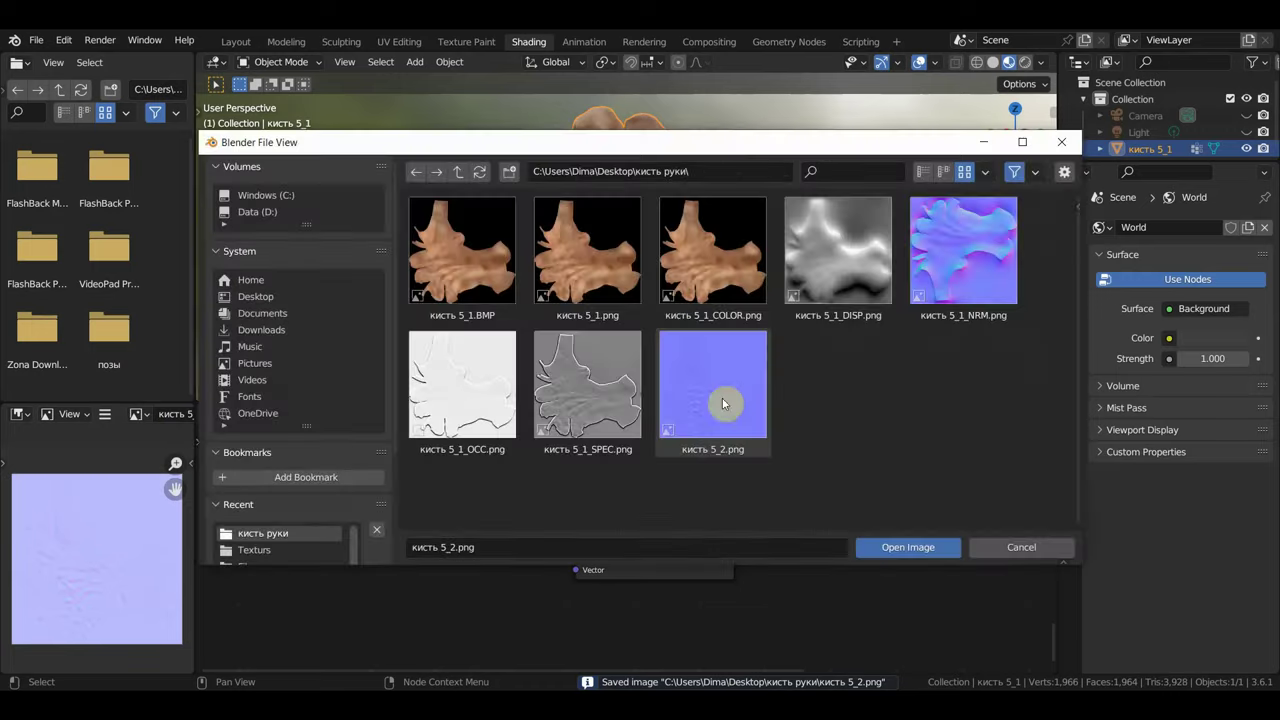
left_click(900, 543)
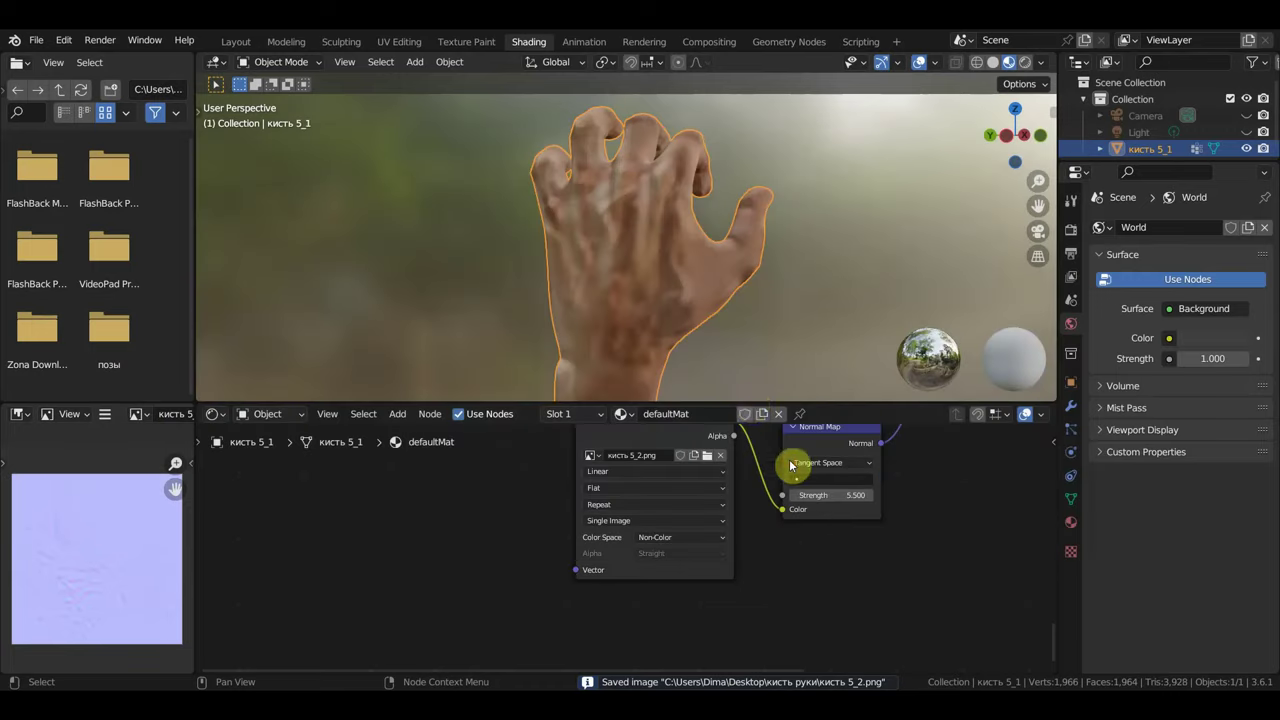
Lower the Normal Map strength from 5.5 to soften the hand's bumps.
scroll(710, 475, "up", 1)
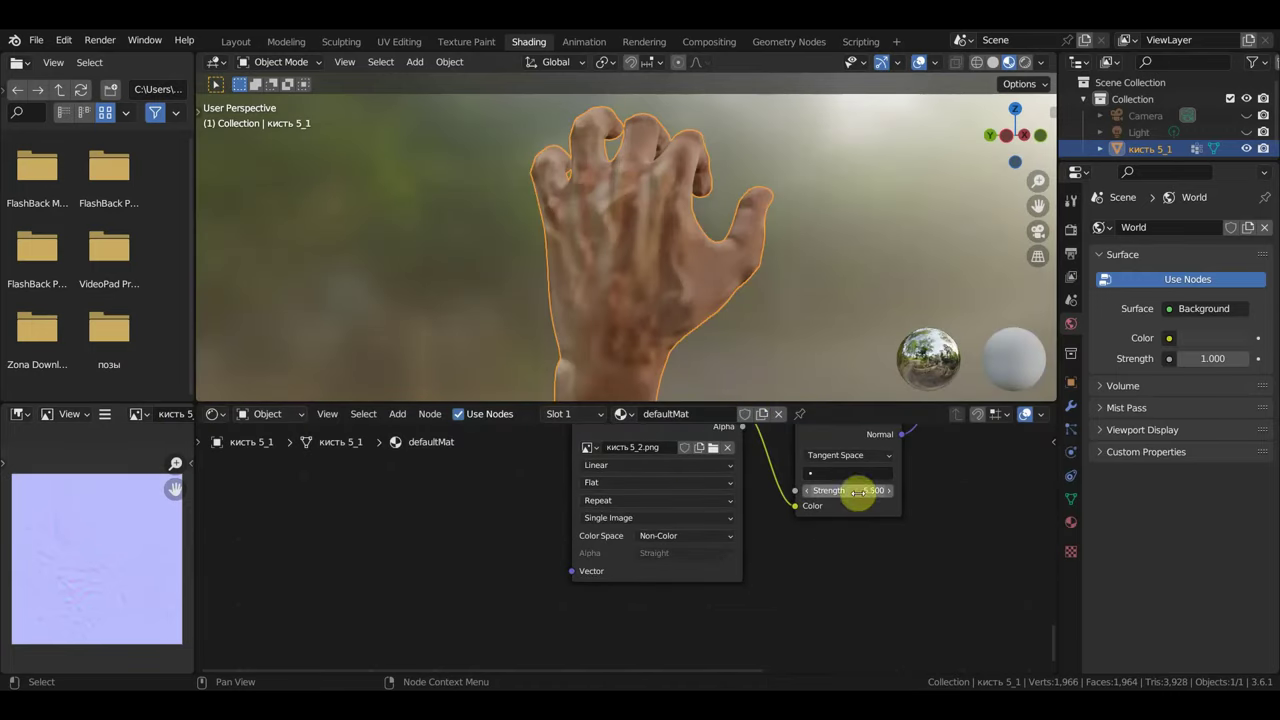
left_click_drag(848, 490, 800, 490)
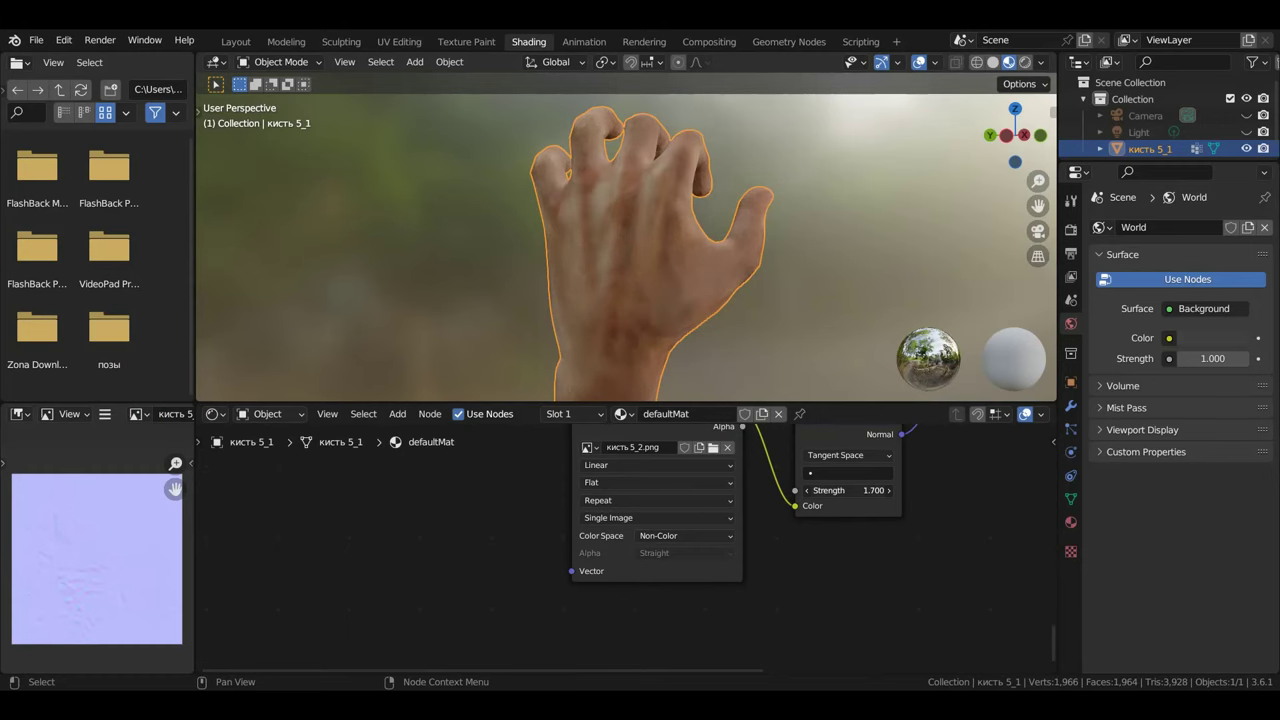
mouse_move(760, 370)
middle_mouse_down()
mouse_move(507, 291)
mouse_move(508, 374)
mouse_move(400, 314)
mouse_move(563, 300)
mouse_move(600, 330)
middle_mouse_up()
scroll(900, 515, "down", 4)
Try Raw and then Non-Color colour space on the OCC image texture.
scroll(897, 506, "up", 1)
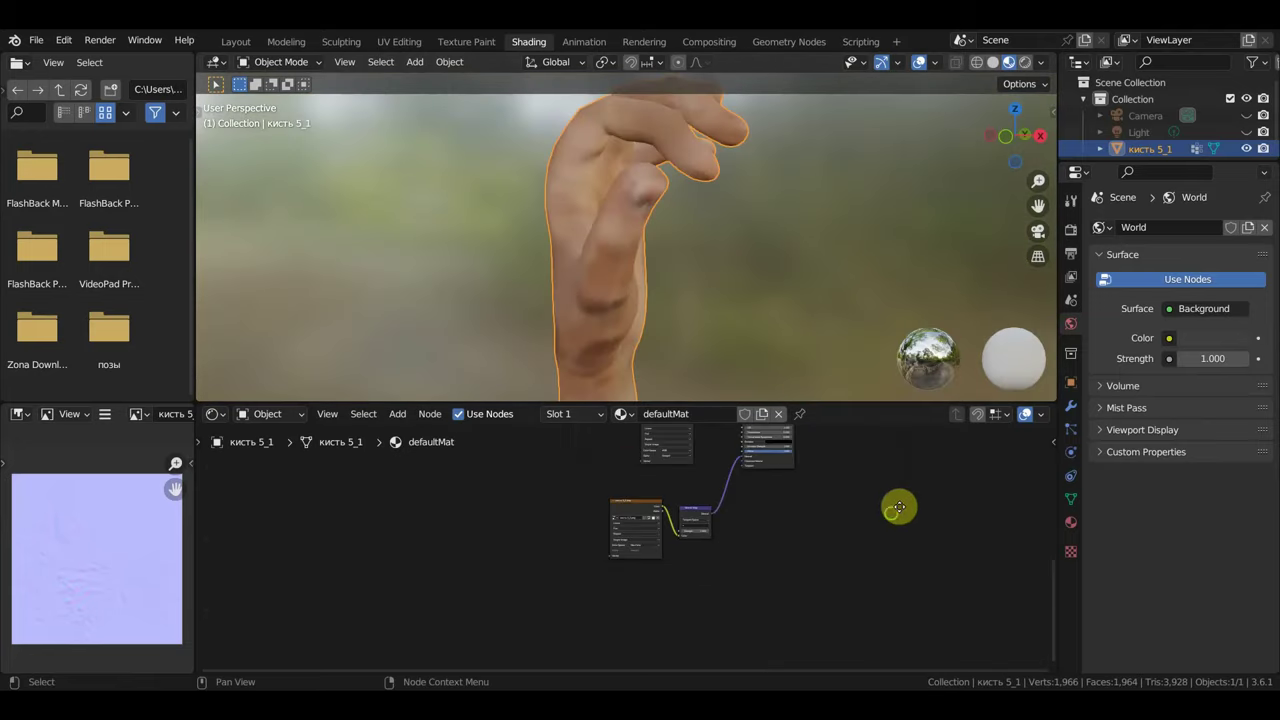
scroll(860, 600, "up", 1)
scroll(858, 635, "up", 2)
scroll(800, 615, "up", 2)
mouse_move(743, 603)
middle_mouse_down()
mouse_move(697, 617)
mouse_move(641, 429)
mouse_move(651, 343)
middle_mouse_up()
scroll(659, 552, "up", 2)
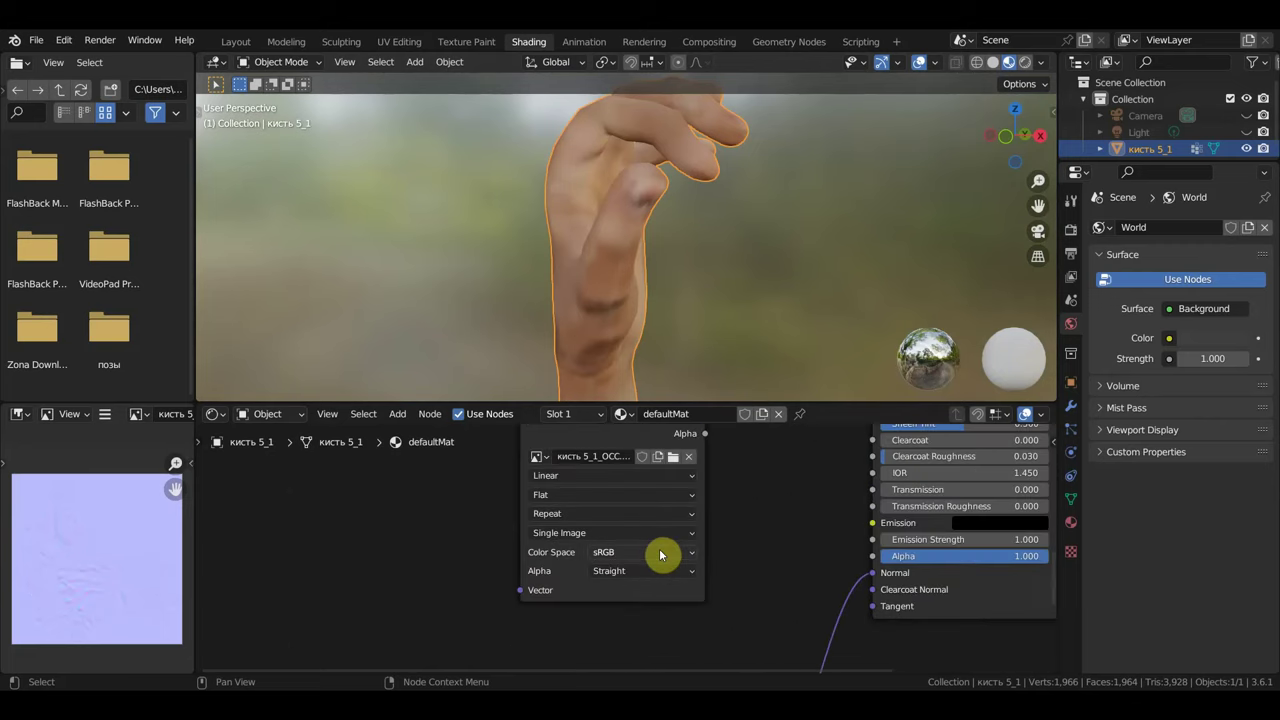
left_click(660, 555)
left_click(635, 443)
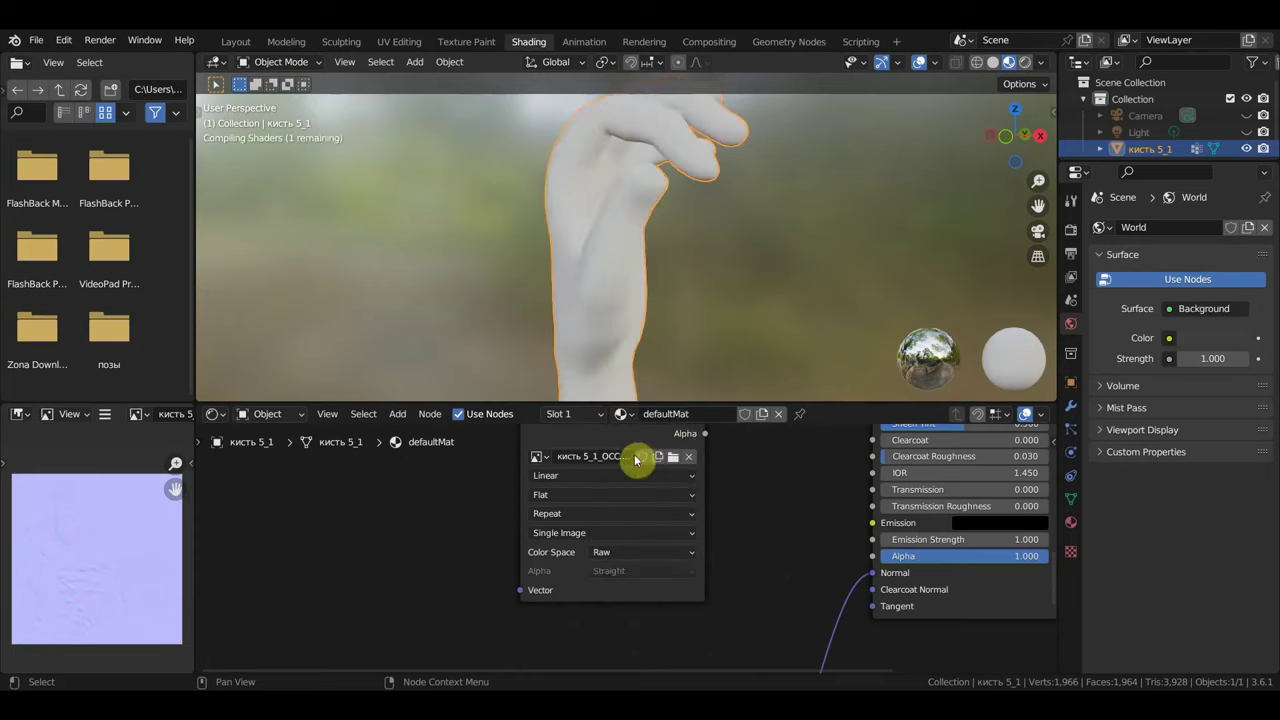
middle_click_drag(705, 396, 964, 301)
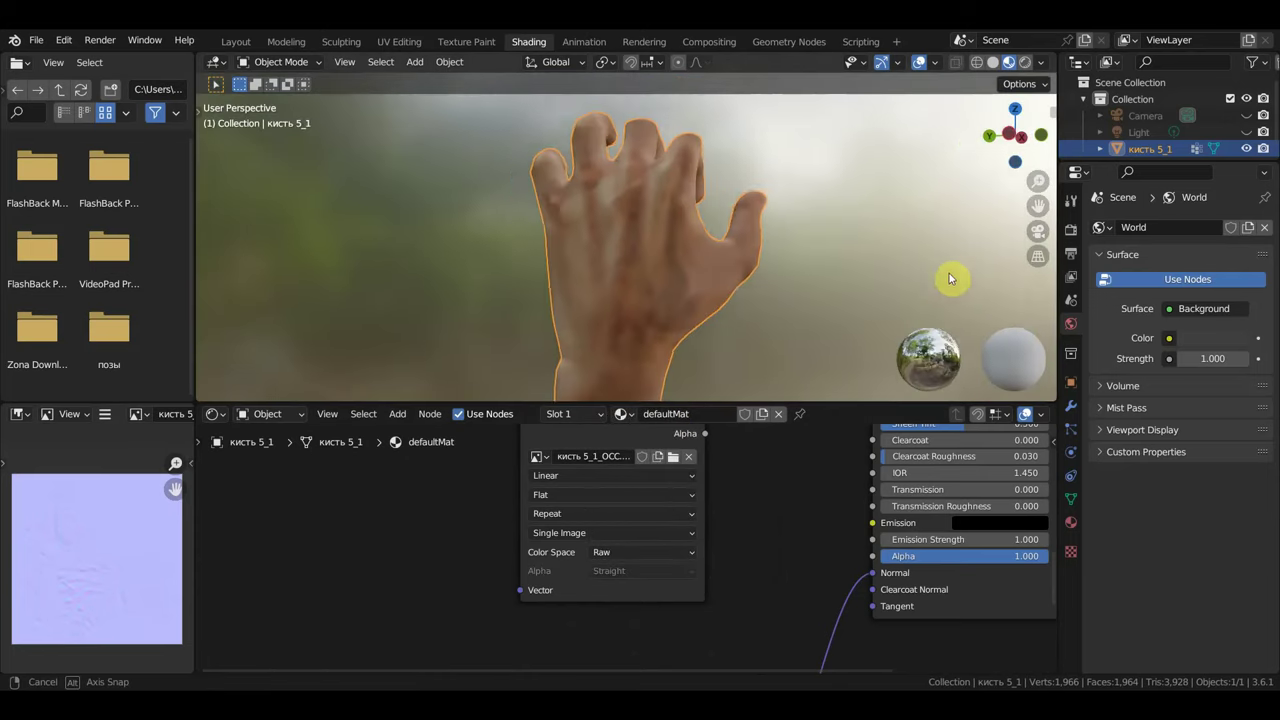
scroll(855, 284, "up", 3)
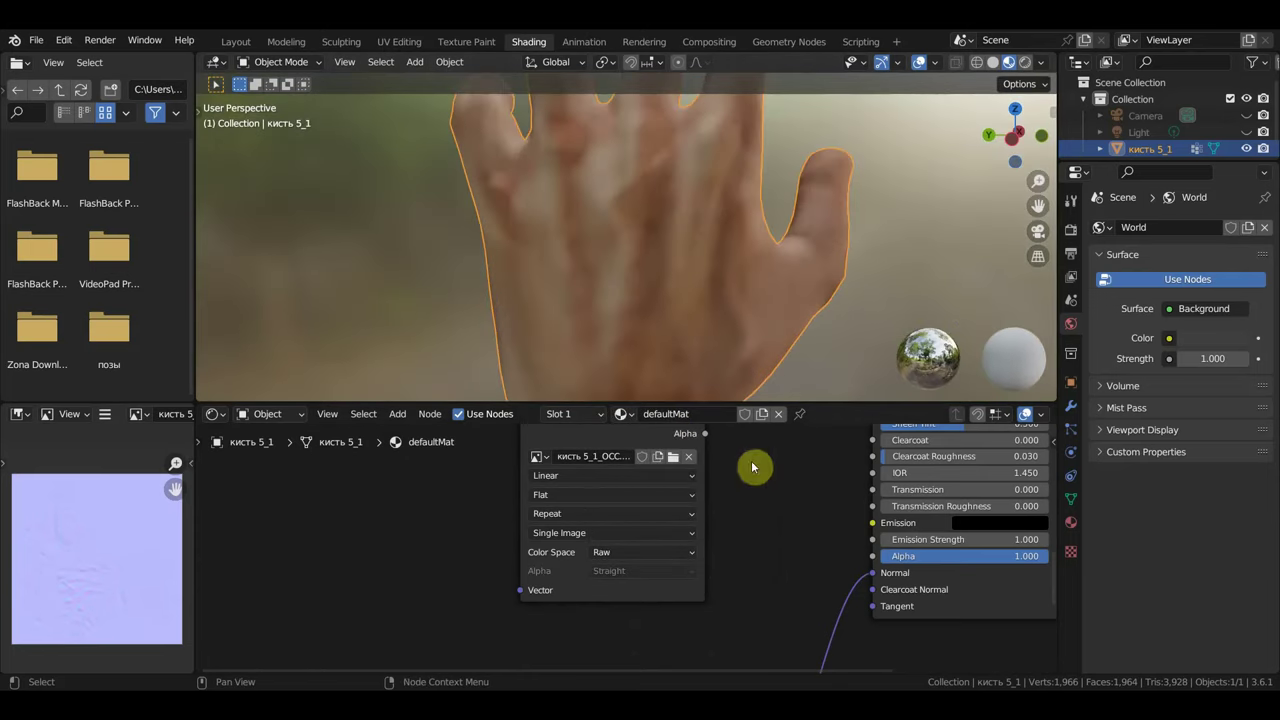
left_click(670, 554)
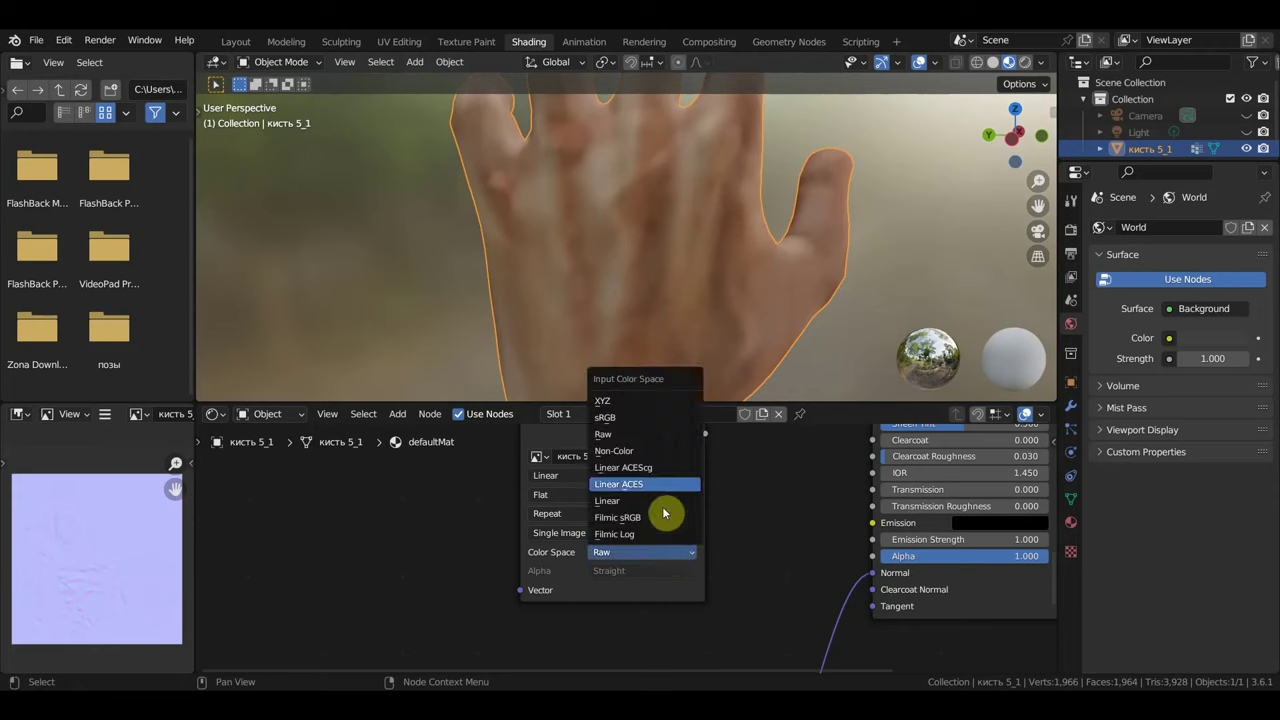
left_click(646, 456)
Try Non-Color and then Raw colour space on the SPEC image texture.
scroll(740, 530, "down", 2)
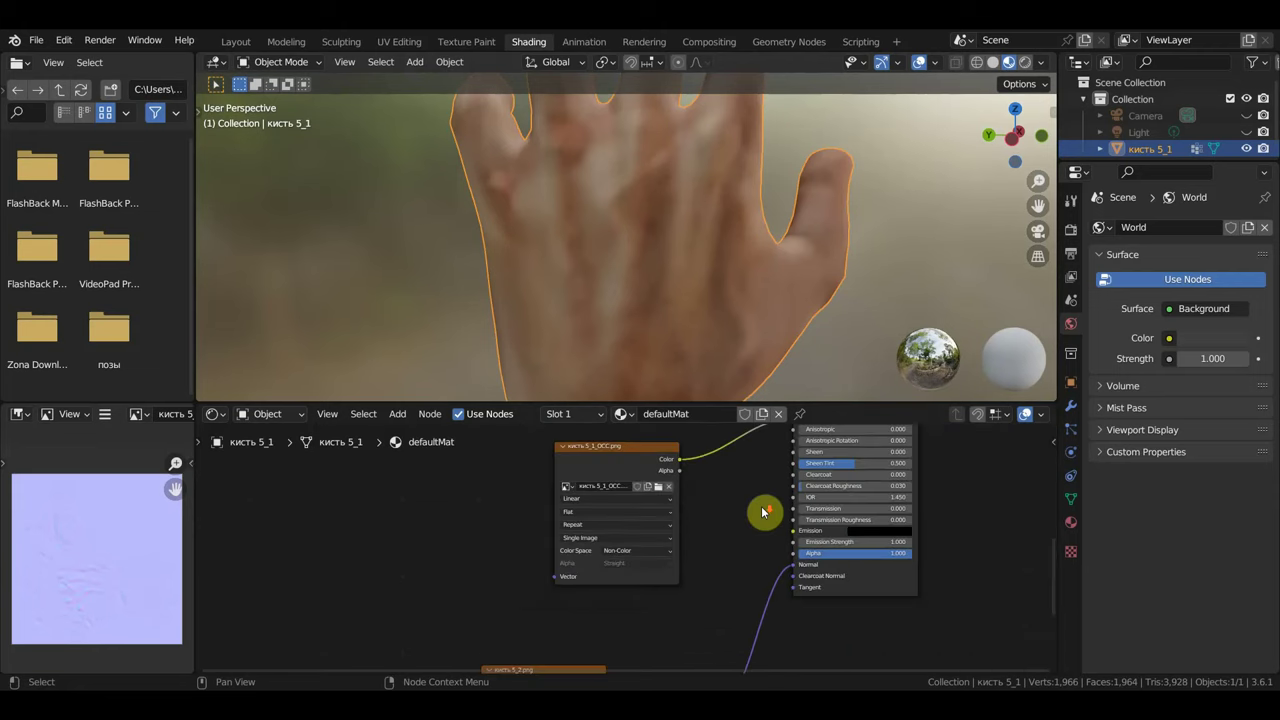
scroll(755, 515, "down", 2)
scroll(705, 520, "down", 1)
scroll(690, 528, "up", 1)
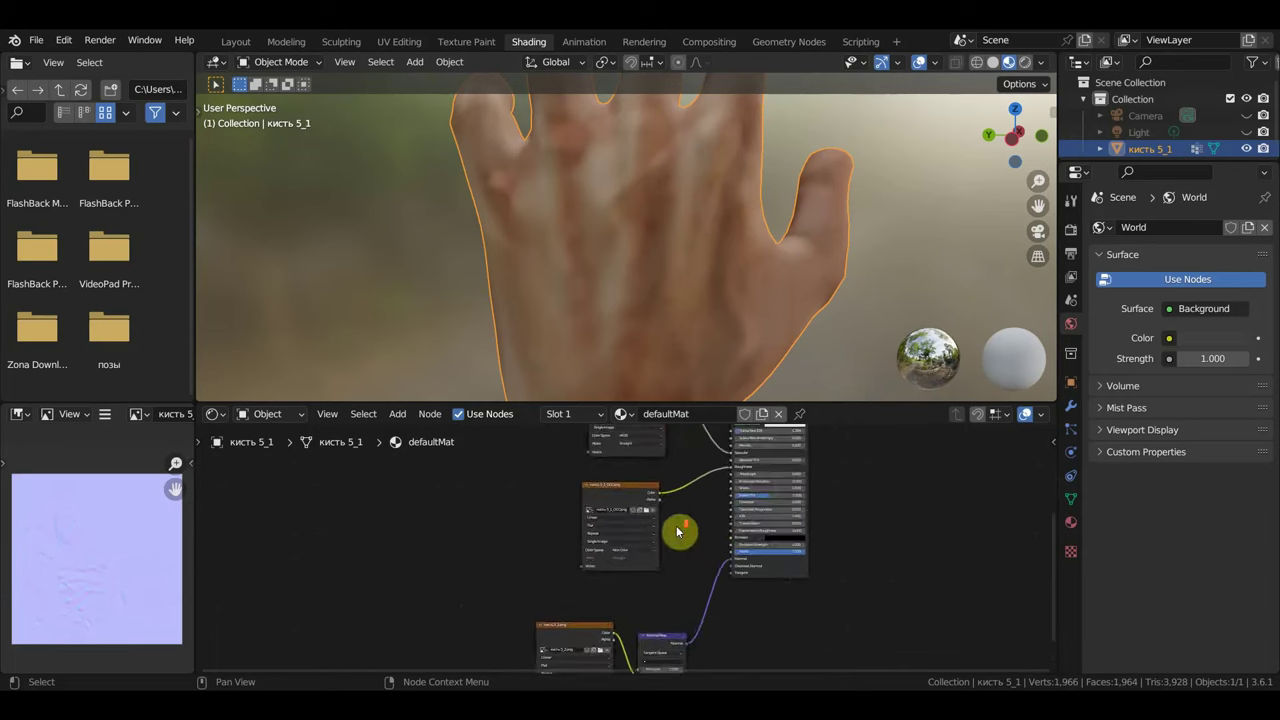
scroll(670, 532, "up", 2)
scroll(655, 545, "up", 2)
scroll(748, 620, "up", 2, "shift")
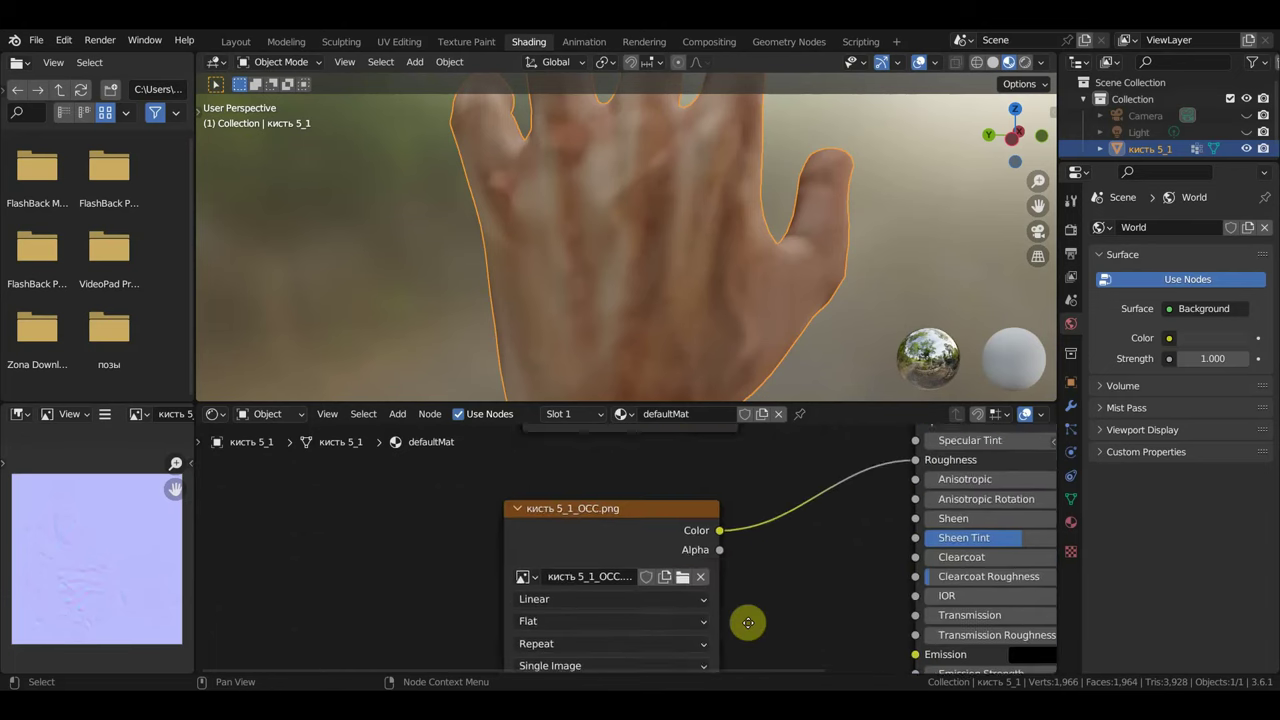
scroll(730, 490, "up", 2, "shift")
scroll(734, 496, "down", 1)
scroll(734, 496, "down", 1)
scroll(725, 600, "up", 2, "shift")
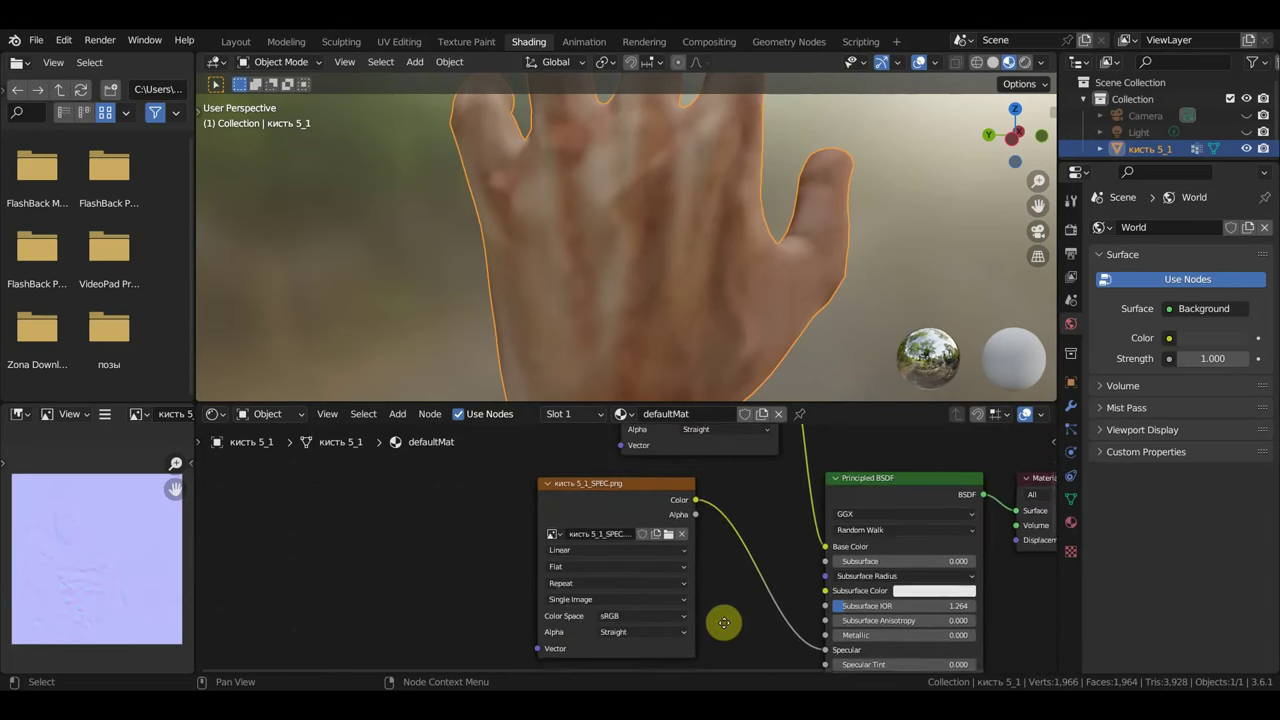
left_click(662, 619)
left_click(645, 531)
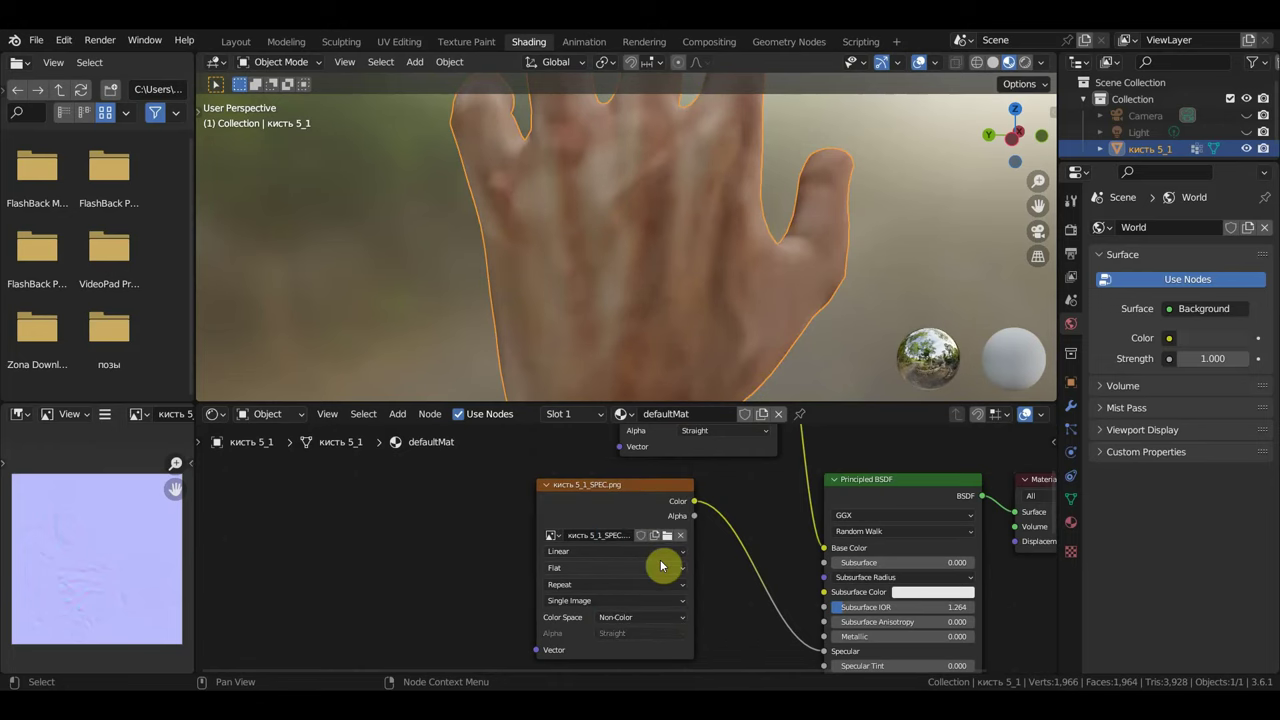
left_click(663, 618)
left_click(646, 530)
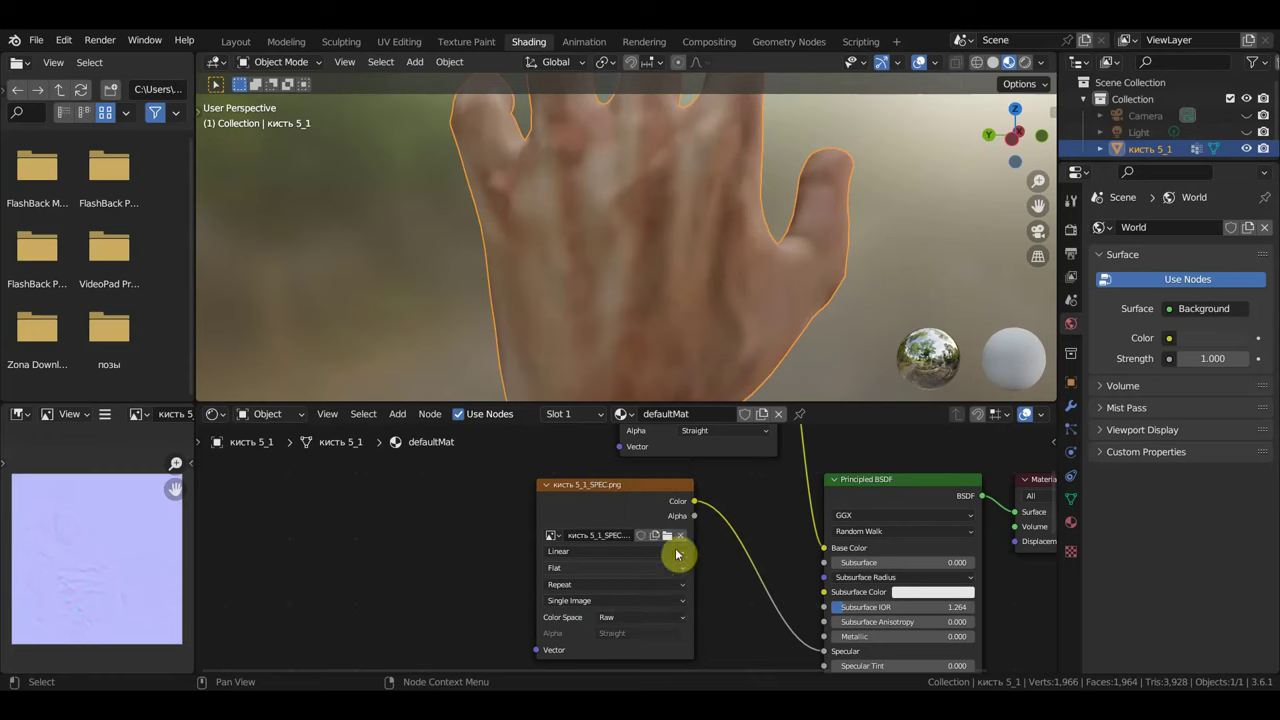
Switch the OCC texture to sRGB, then test Raw on it again.
scroll(725, 597, "down", 1)
middle_click_drag(737, 606, 657, 603)
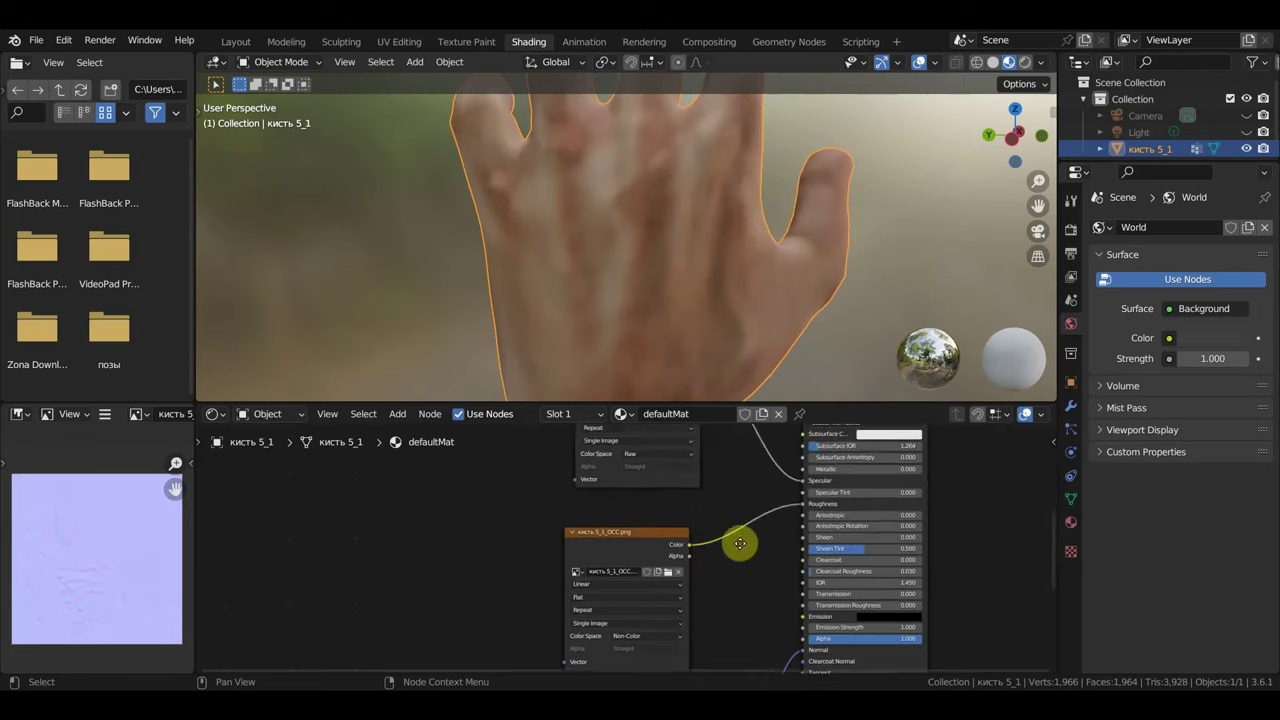
left_click(652, 584)
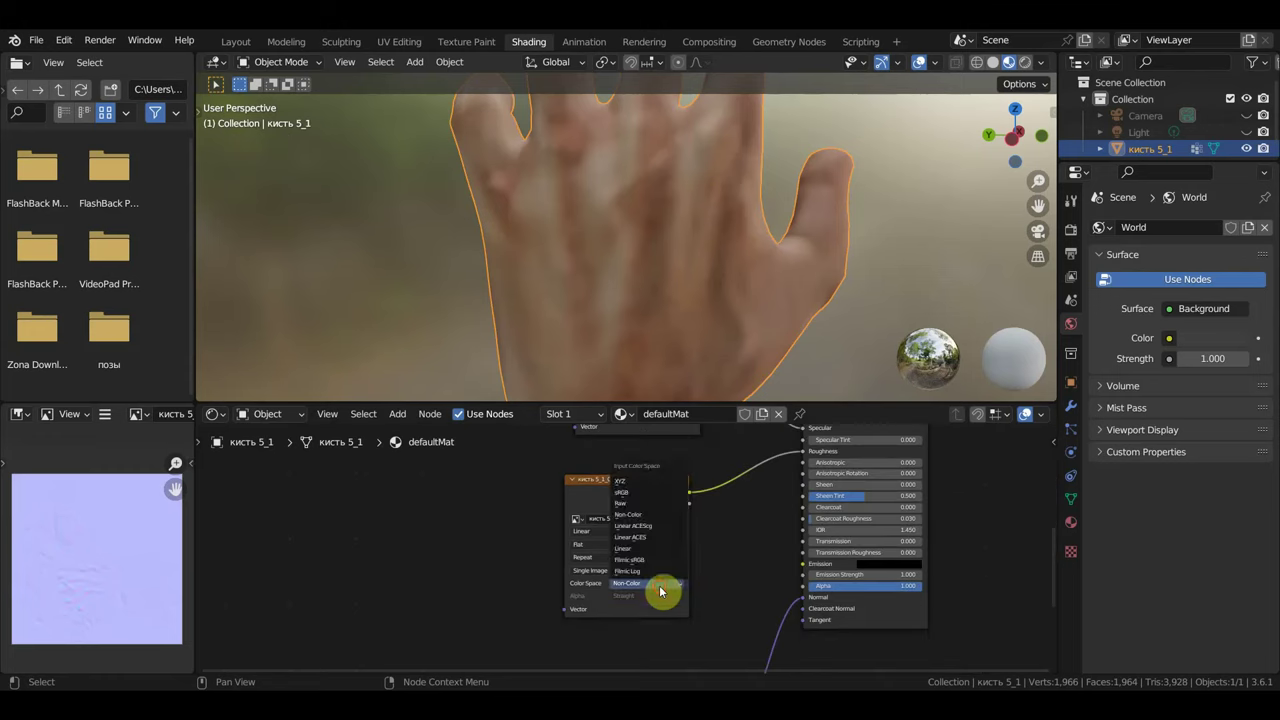
left_click(640, 491)
scroll(680, 517, "up", 1)
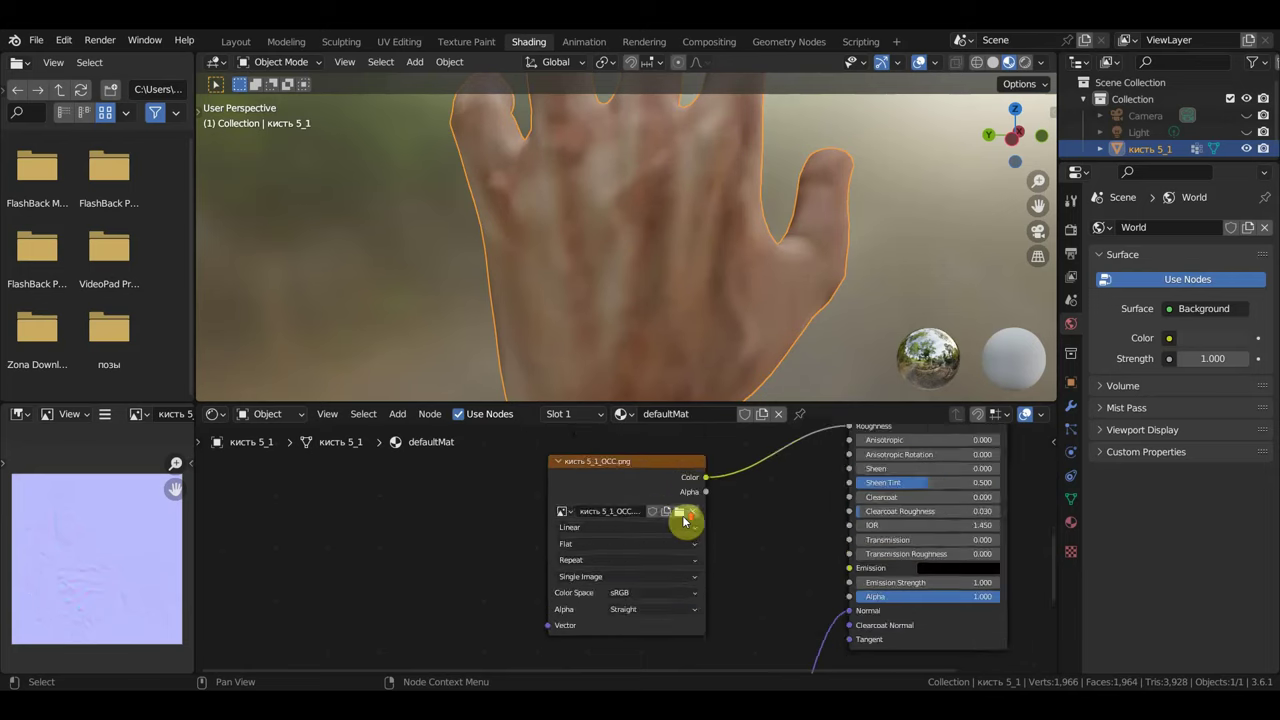
scroll(684, 525, "up", 1)
left_click(688, 606)
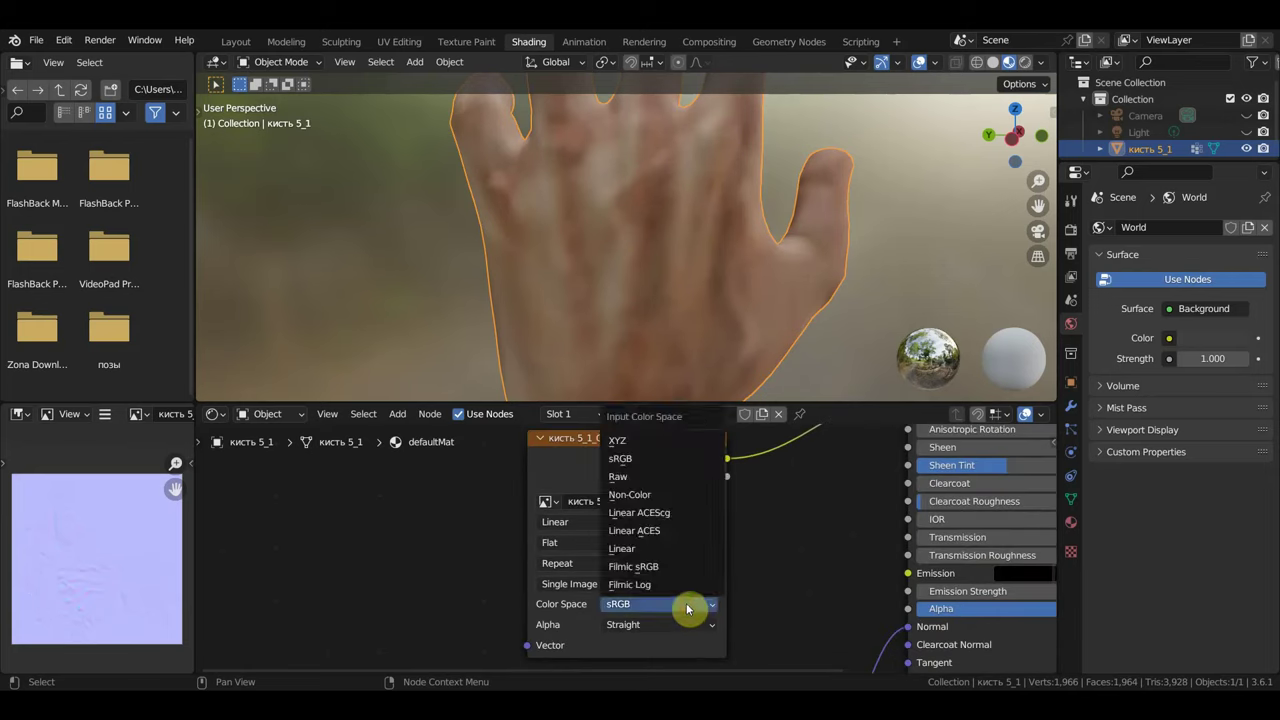
left_click(657, 480)
Set the SPEC image texture's colour space to sRGB.
scroll(748, 497, "down", 2)
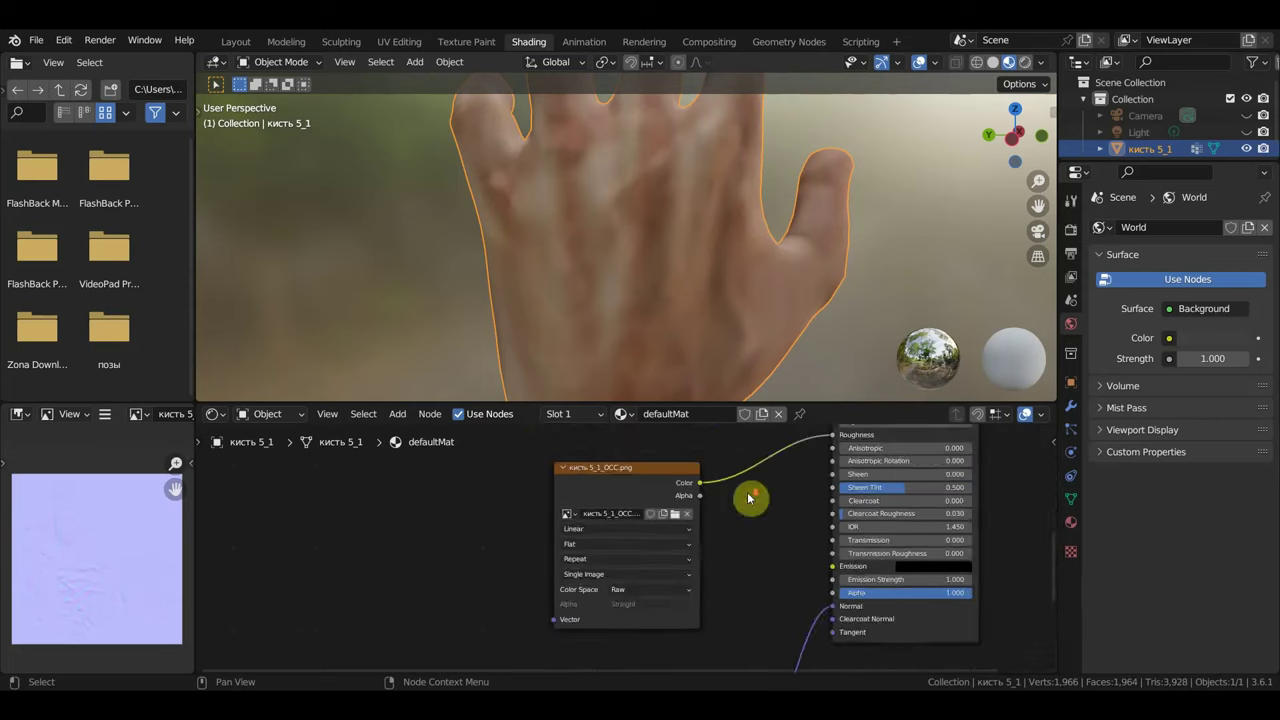
scroll(737, 537, "down", 2)
scroll(755, 540, "down", 2)
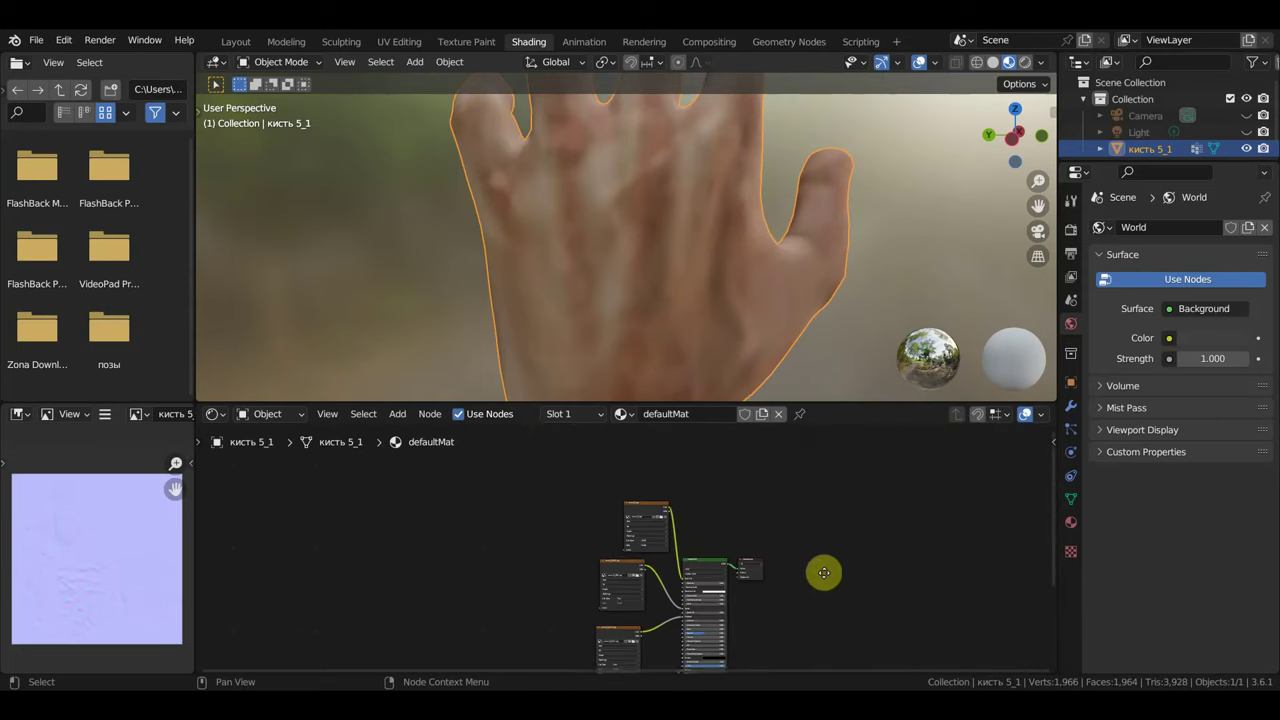
scroll(809, 606, "up", 2)
scroll(780, 604, "up", 3)
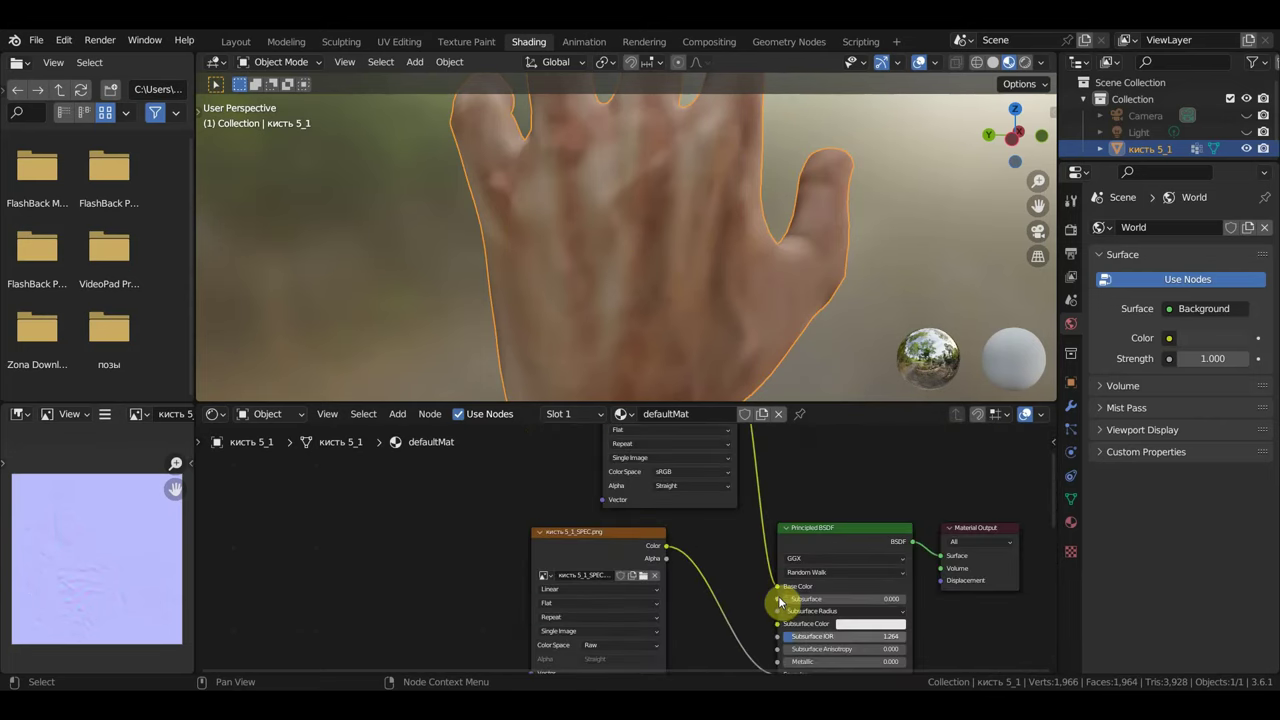
scroll(779, 601, "up", 1)
scroll(649, 611, "down", 2)
scroll(660, 570, "down", 2)
left_click(668, 537)
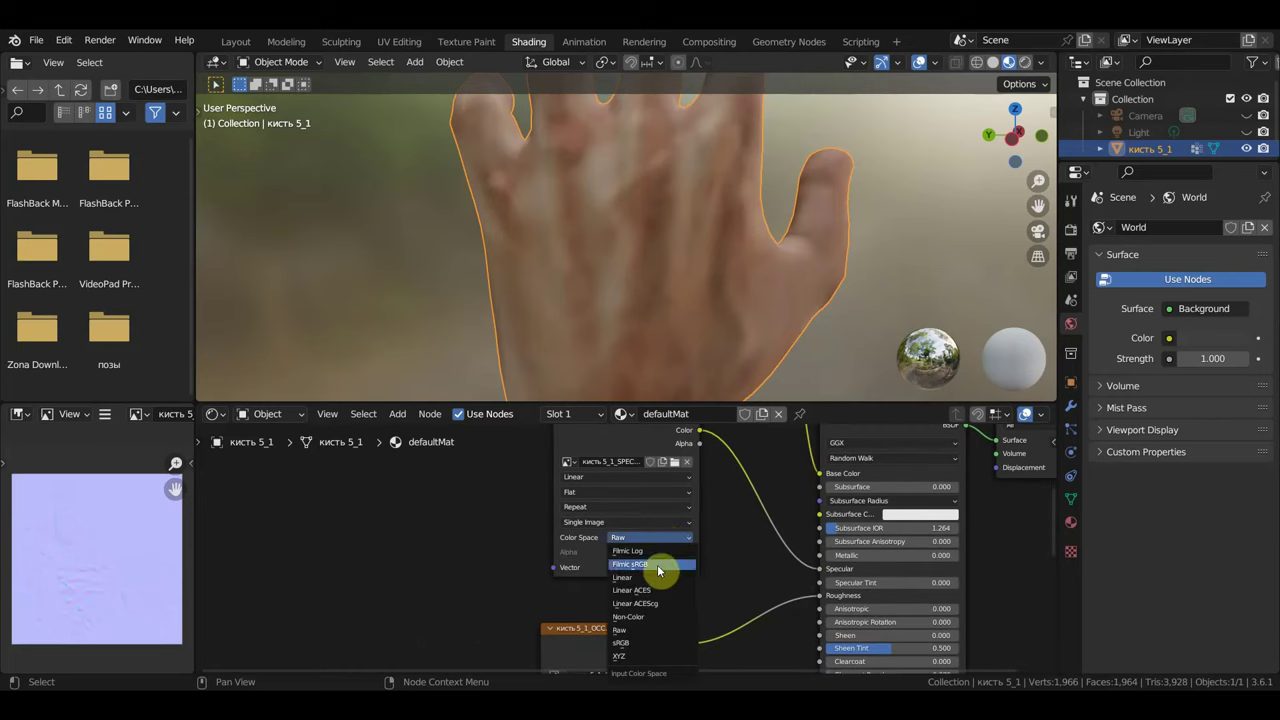
left_click(652, 646)
Set the OCC image texture's colour space back to sRGB.
middle_click_drag(722, 626, 737, 503)
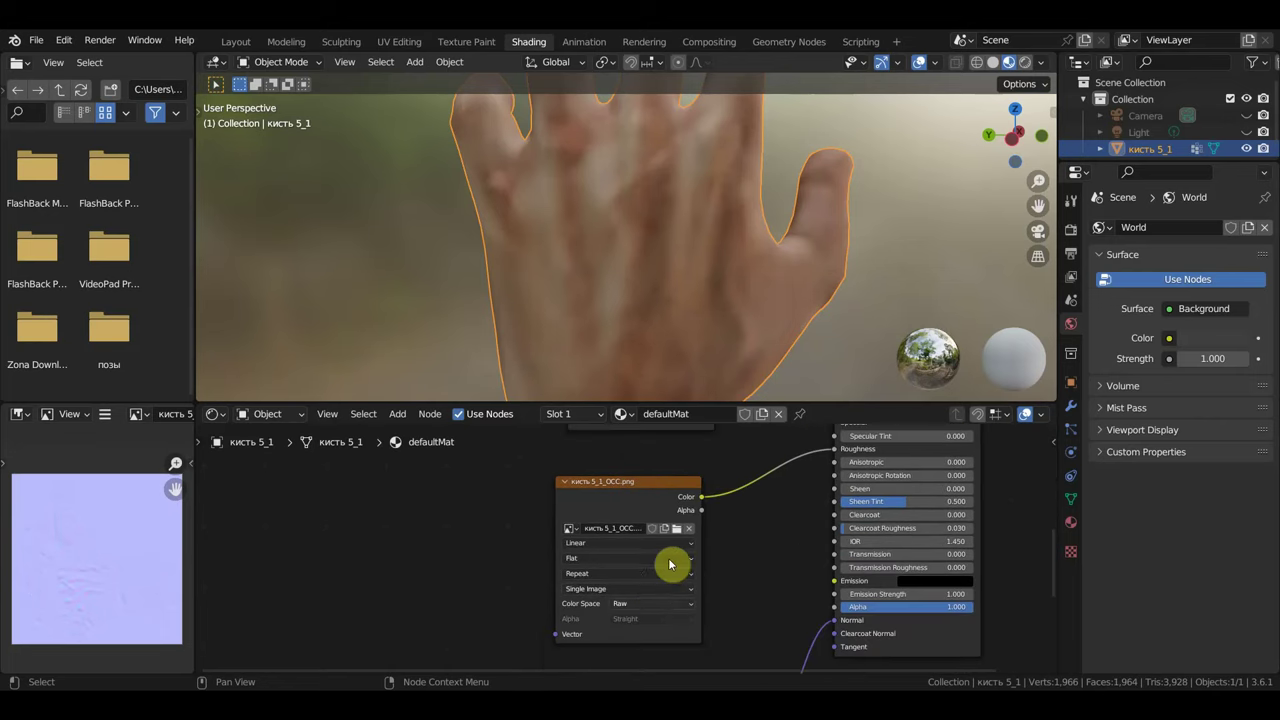
left_click(654, 603)
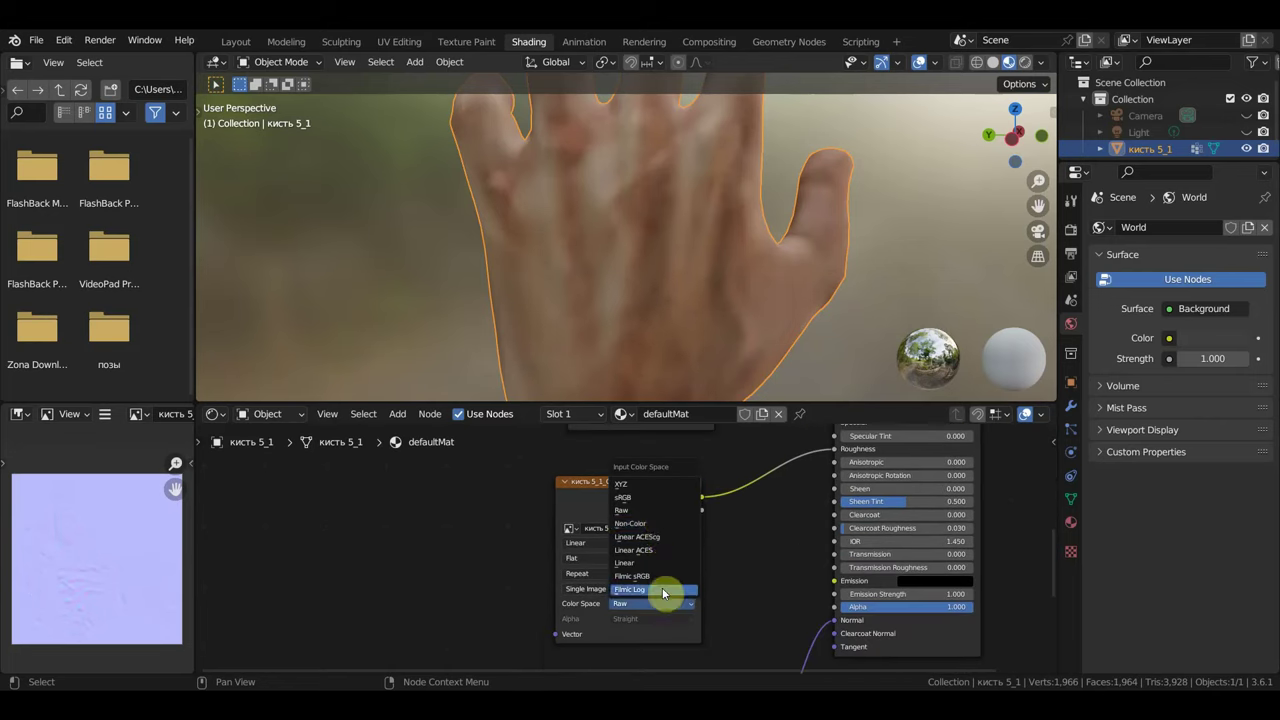
left_click(653, 498)
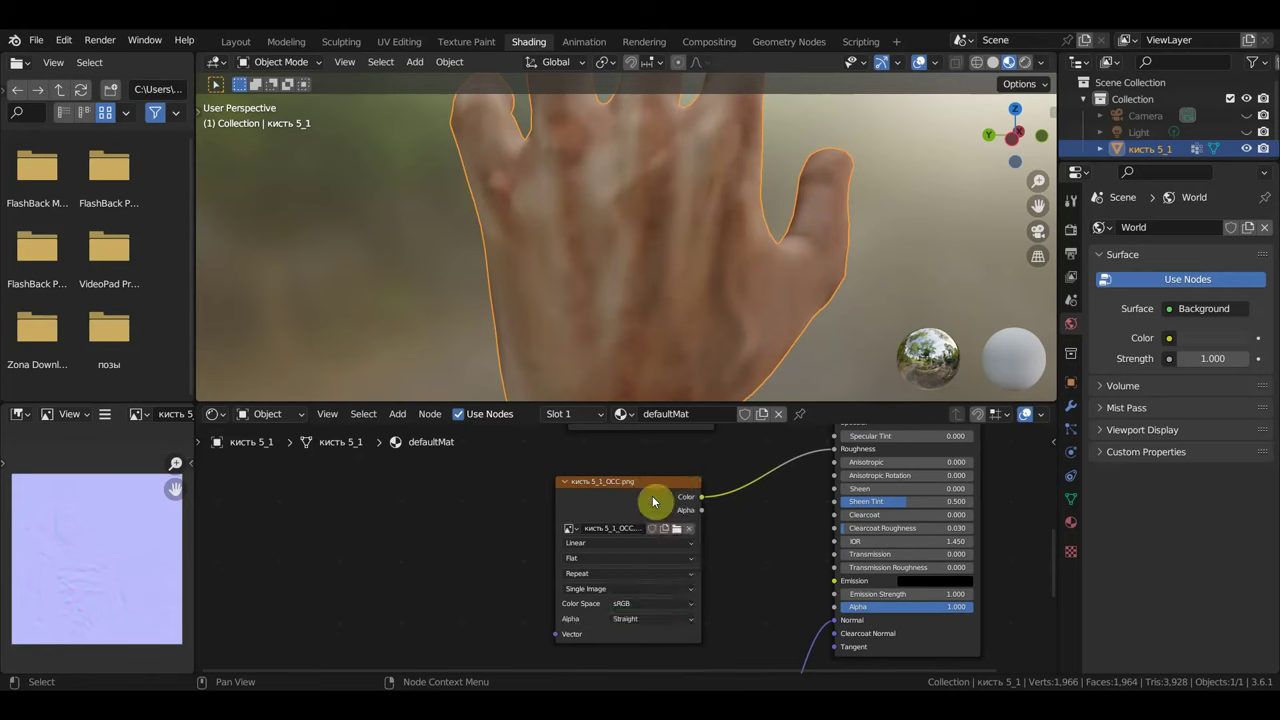
scroll(771, 571, "down", 2)
scroll(707, 601, "down", 2)
scroll(707, 601, "down", 2)
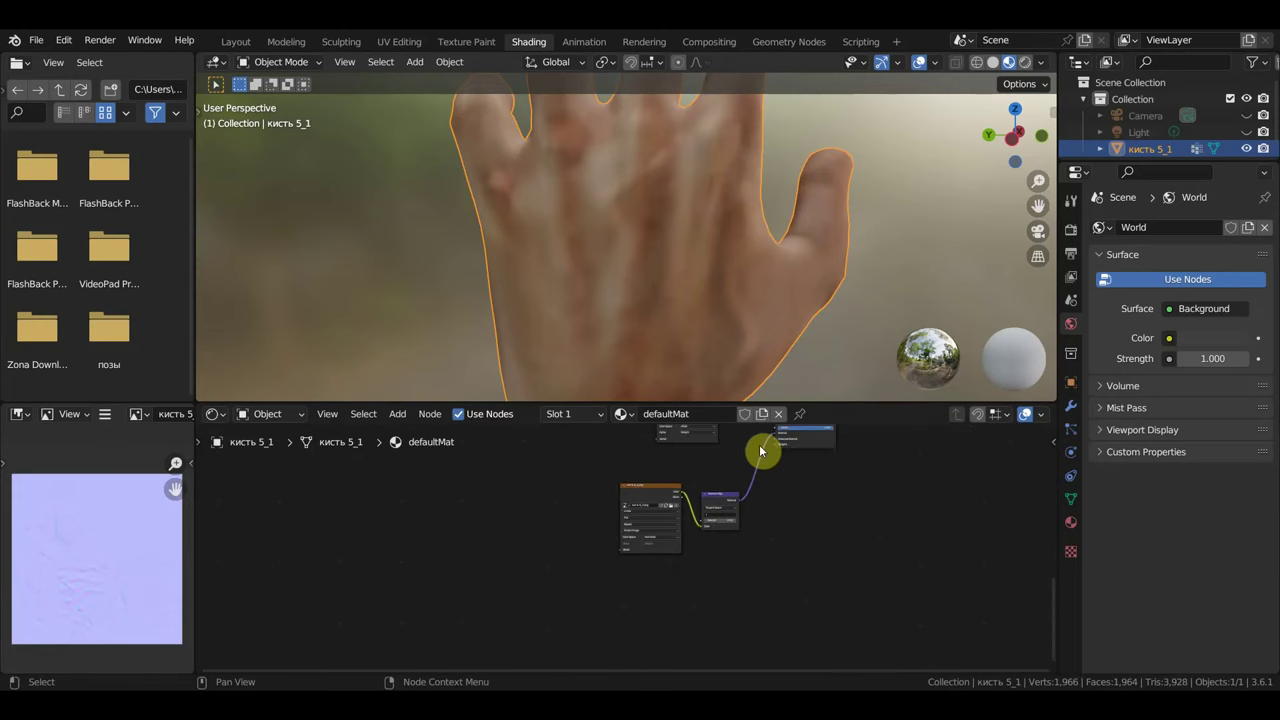
scroll(706, 509, "up", 3)
scroll(743, 554, "up", 2)
middle_click_drag(846, 555, 822, 627)
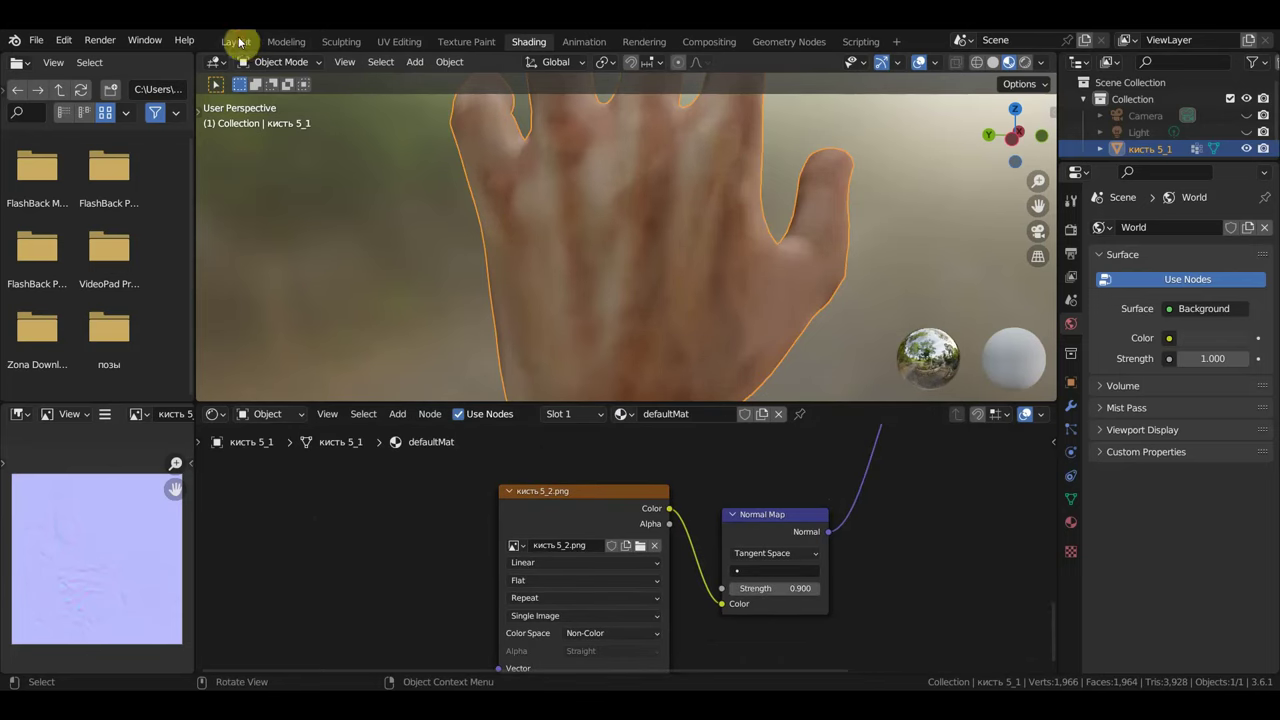
Switch to the Layout workspace and view the hand in Rendered shading.
left_click(238, 42)
scroll(580, 290, "down", 4)
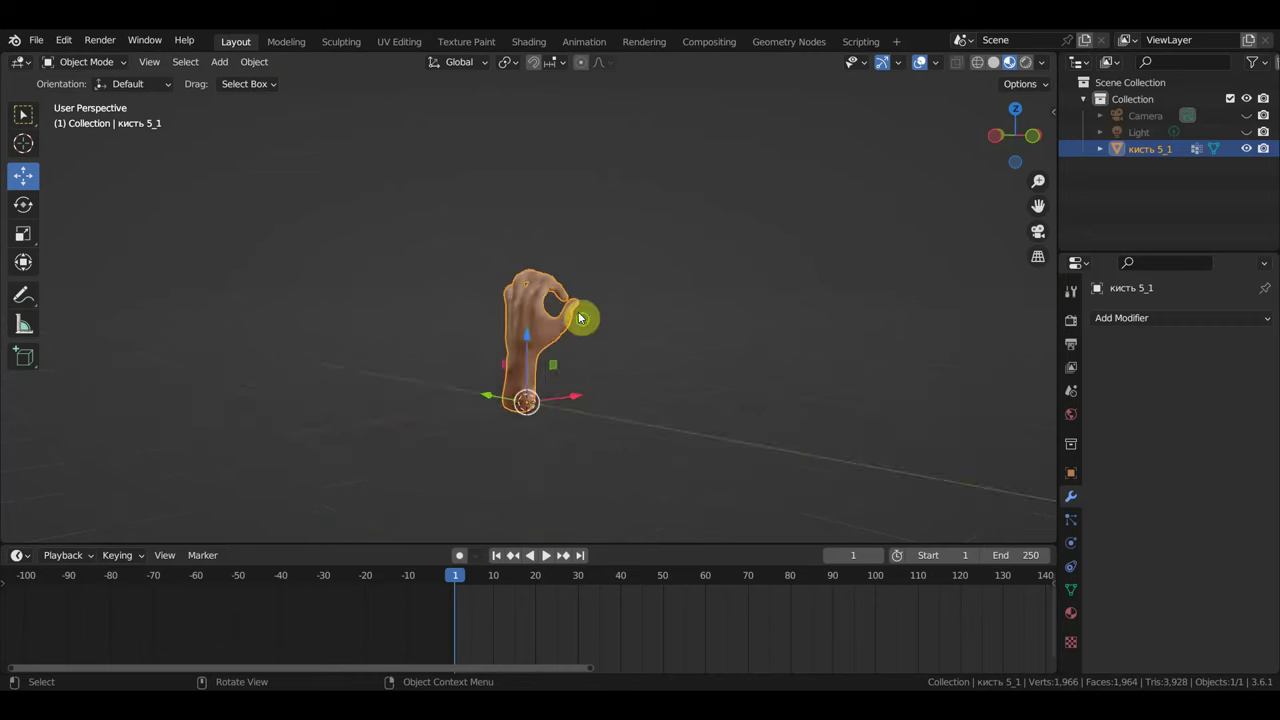
left_click(36, 118)
scroll(543, 357, "up", 1)
scroll(620, 375, "up", 3)
mouse_move(709, 394)
middle_mouse_down()
mouse_move(860, 397)
mouse_move(55, 398)
mouse_move(686, 423)
mouse_move(594, 423)
mouse_move(717, 391)
mouse_move(623, 309)
mouse_move(606, 363)
mouse_move(622, 405)
middle_mouse_up()
scroll(597, 420, "up", 4)
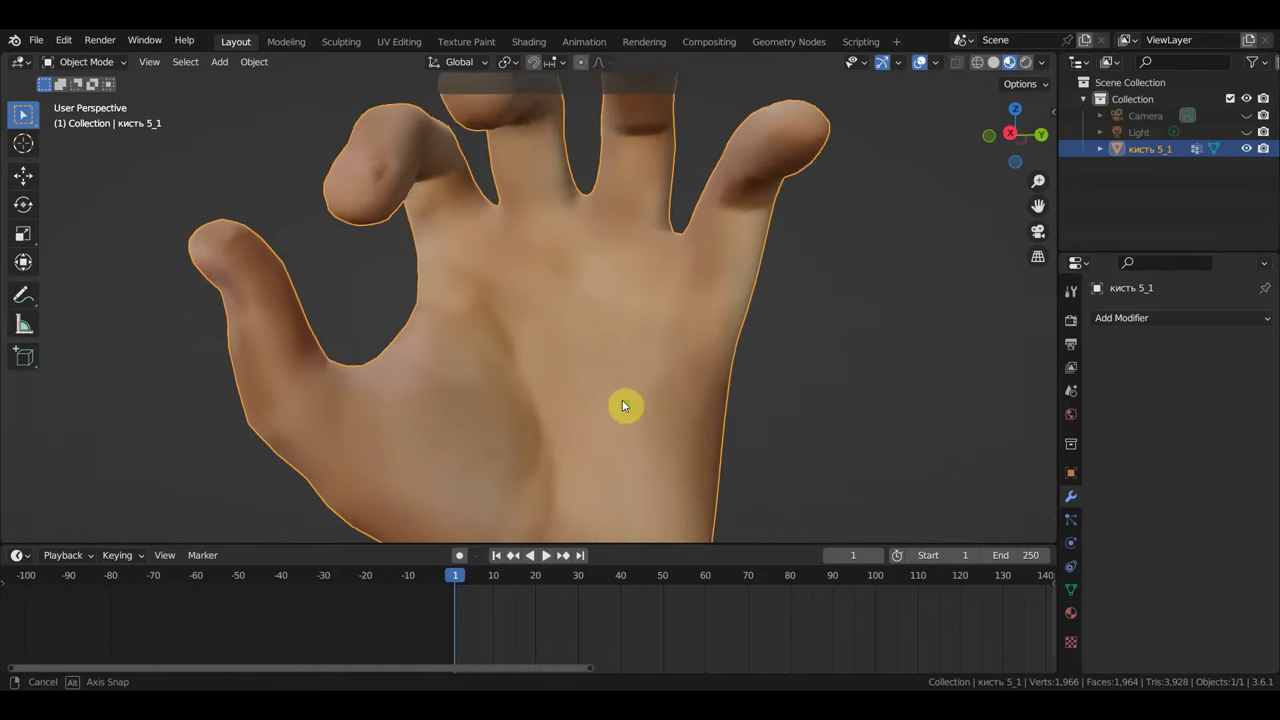
scroll(622, 405, "down", 4)
left_click(1025, 62)
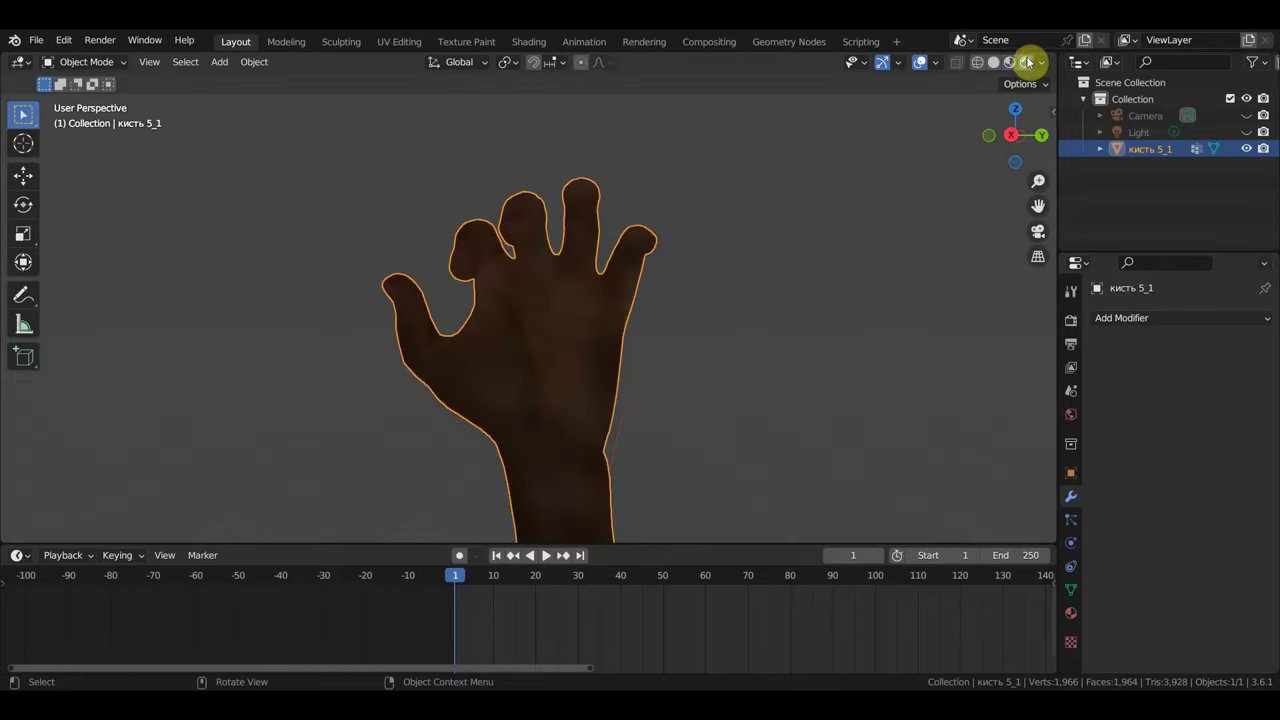
Make the scene Light visible again in the Outliner.
scroll(810, 295, "down", 2)
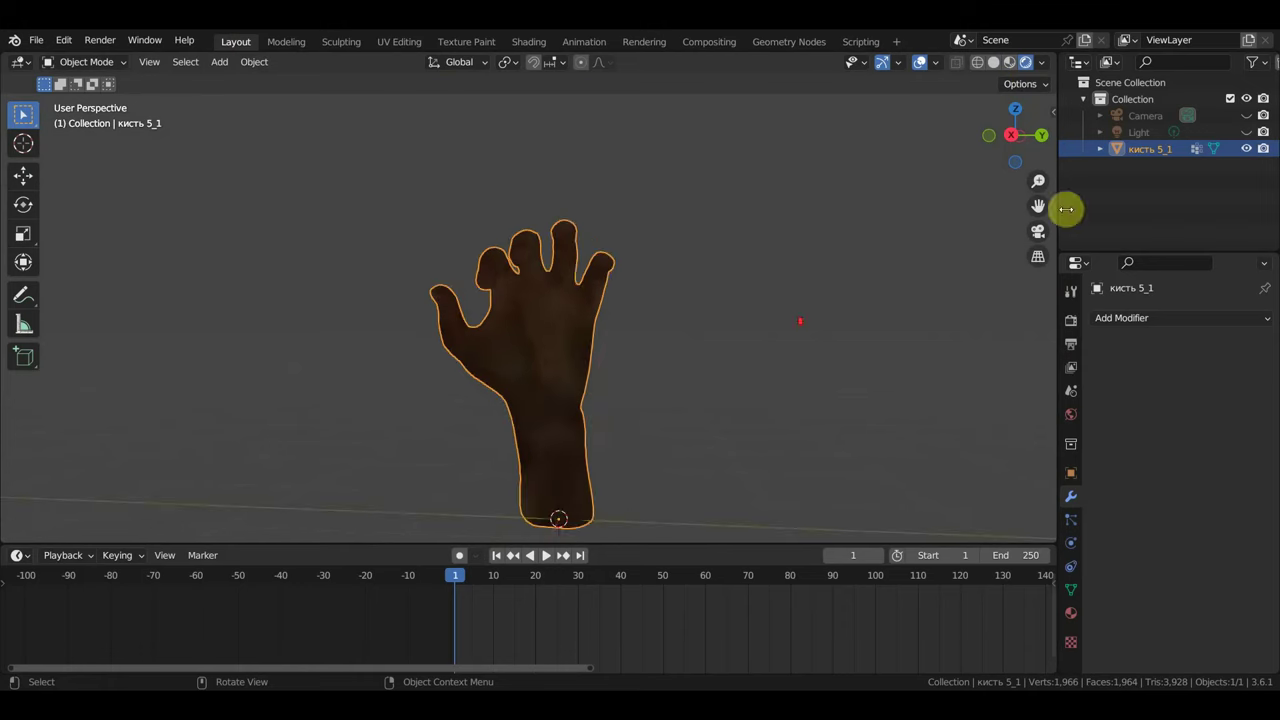
left_click(1247, 133)
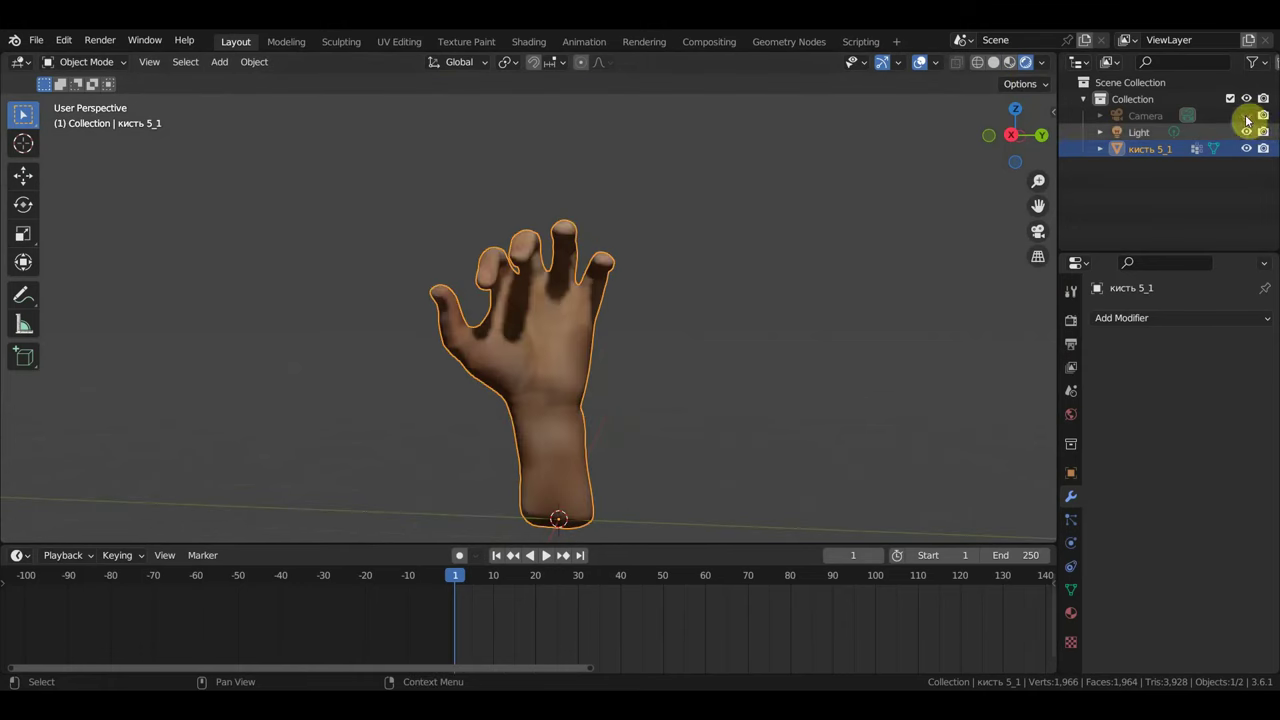
mouse_move(789, 337)
middle_mouse_down()
mouse_move(757, 351)
mouse_move(895, 346)
mouse_move(788, 364)
middle_mouse_up()
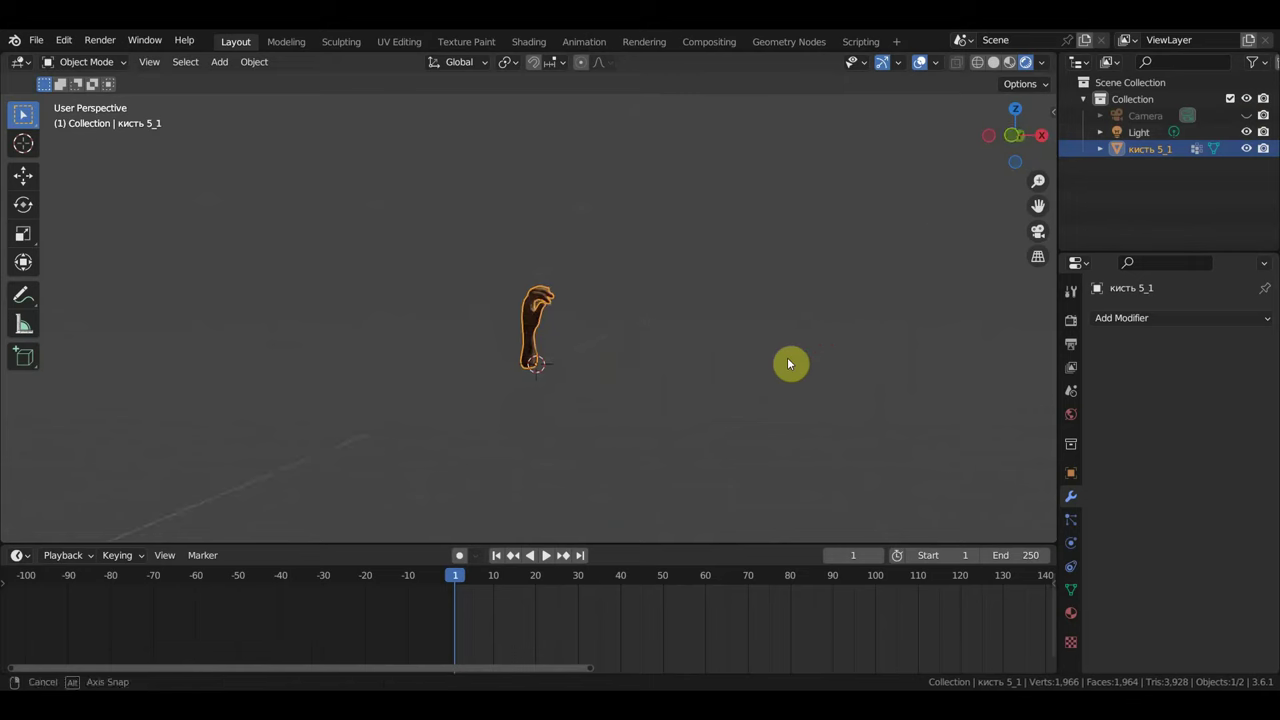
Undo an accidental hand move, then place the scene Light to the left of the hand.
key("g")
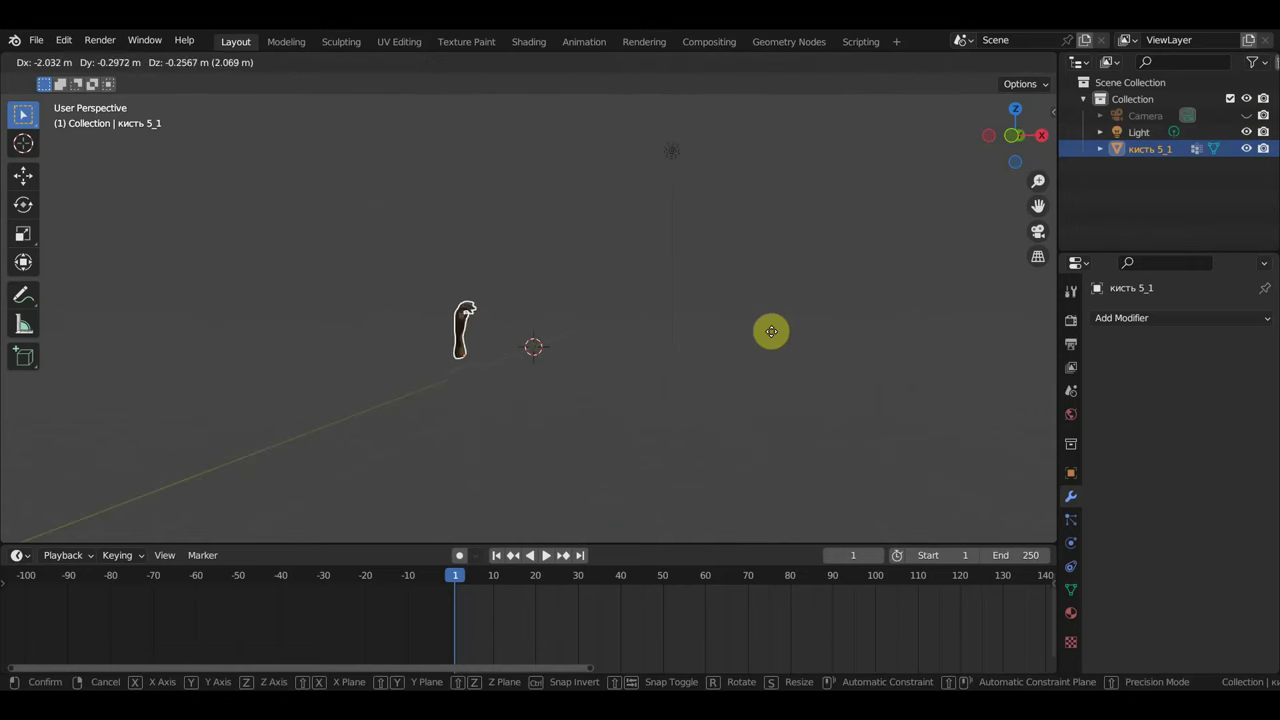
left_click(849, 325)
key("ctrl+z")
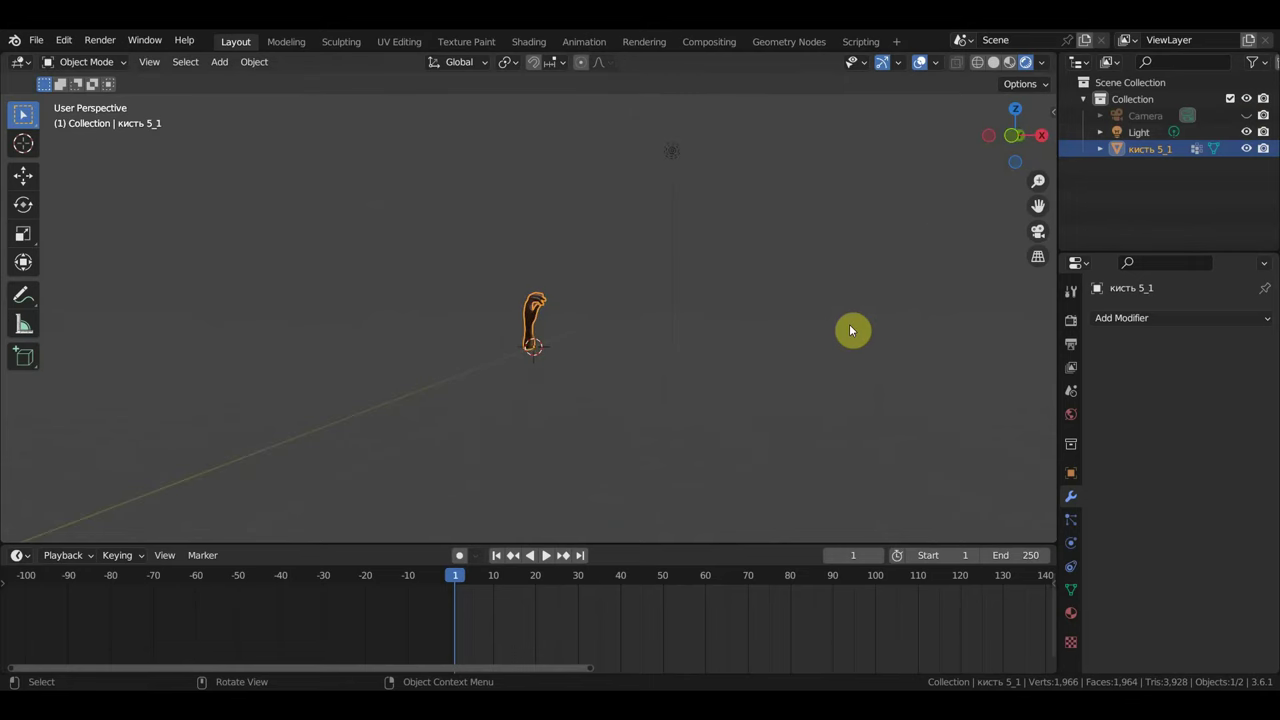
left_click(680, 154)
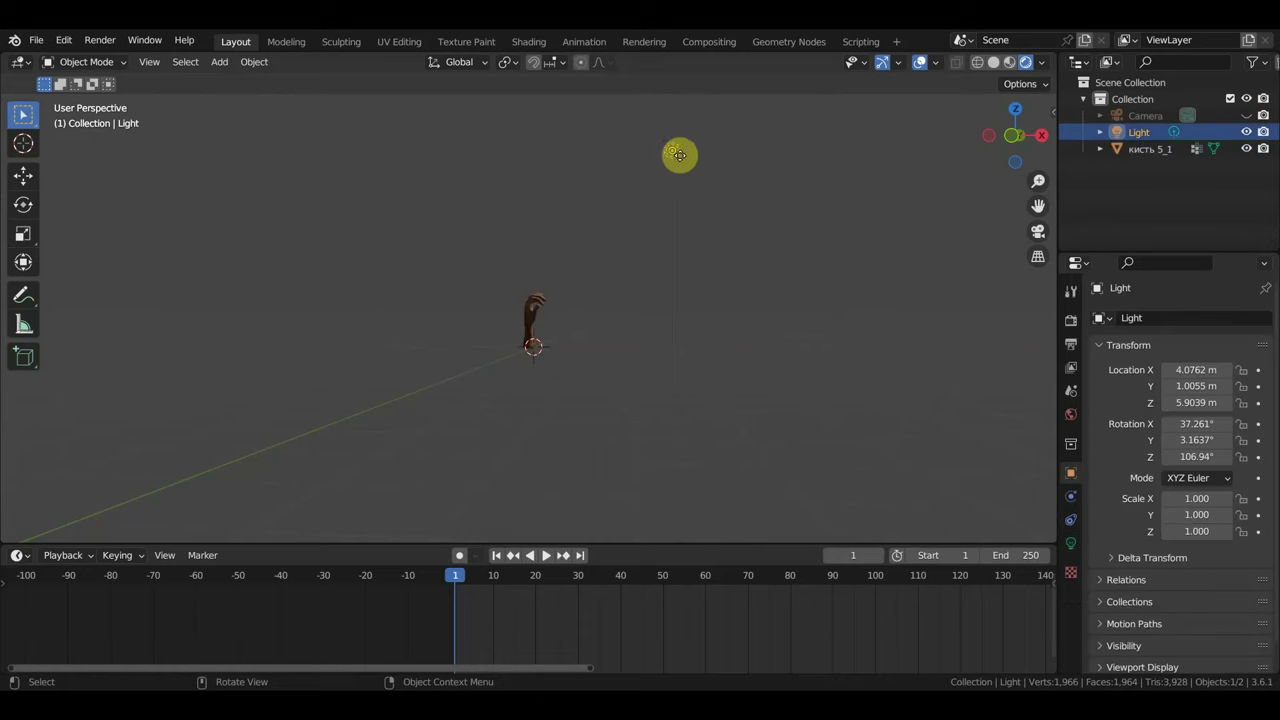
key("g")
left_click(570, 282)
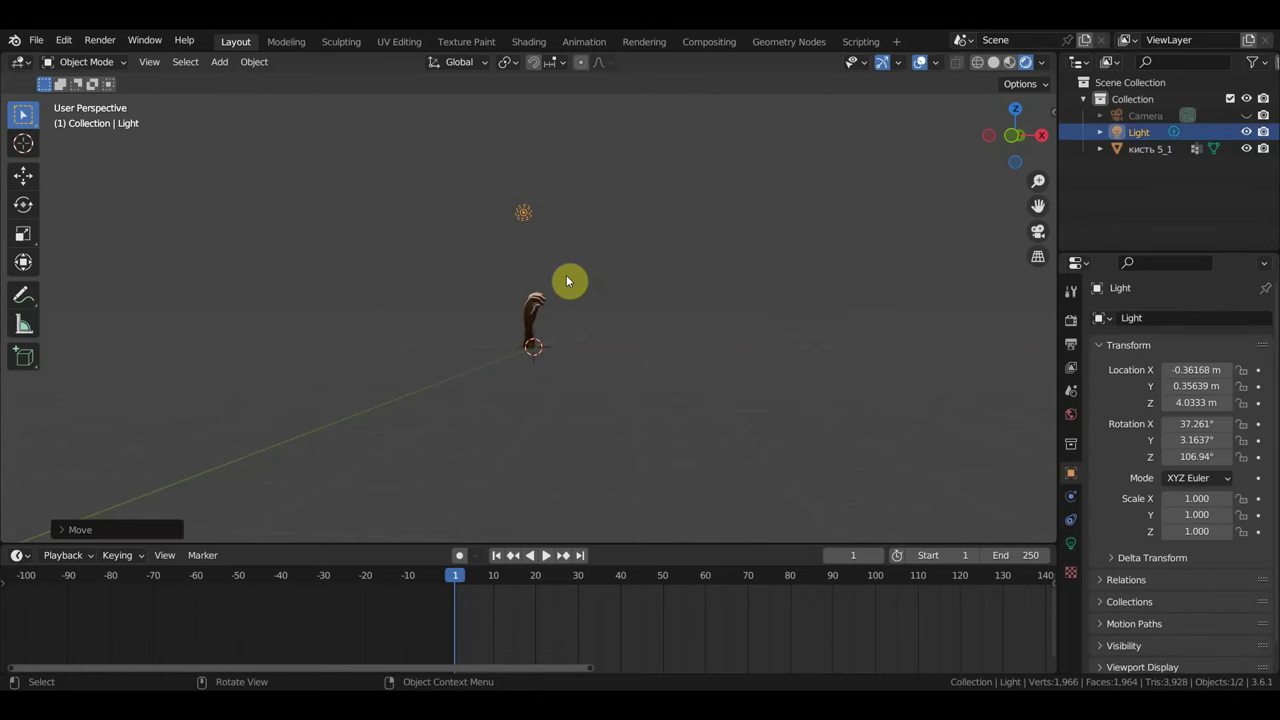
key("g")
left_click(546, 335)
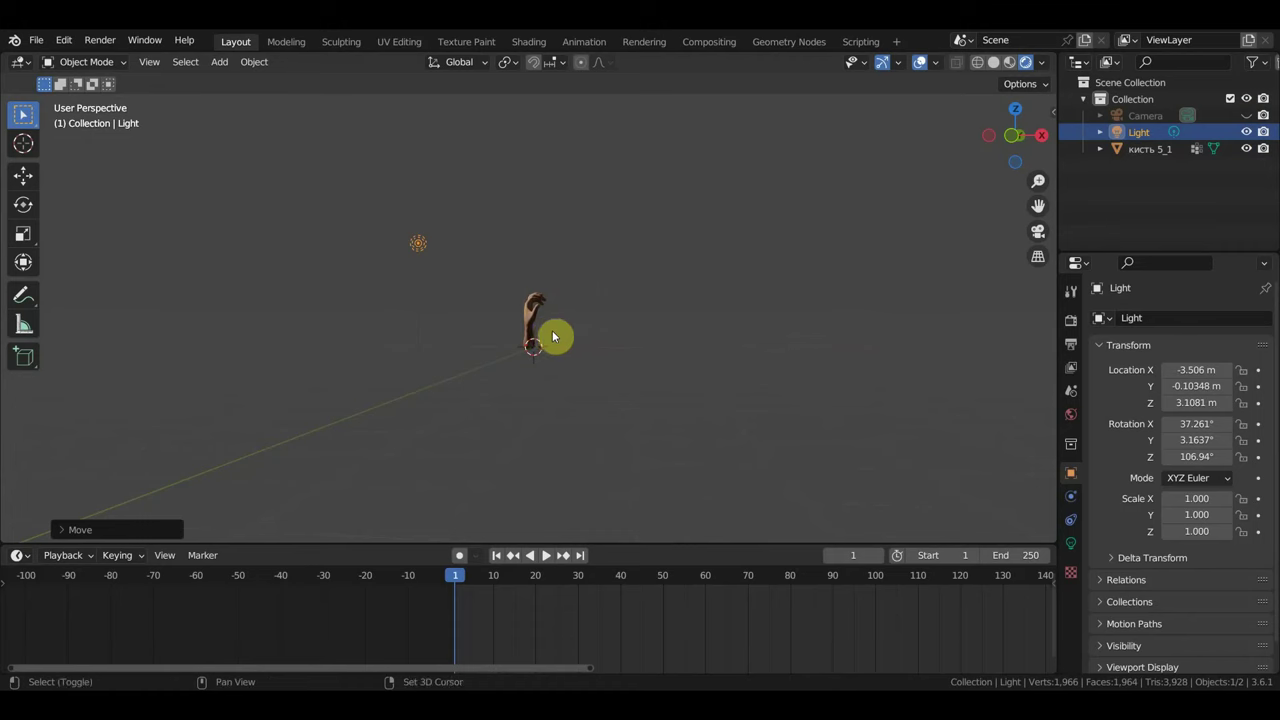
Duplicate the light three times, placing each copy at a different spot around the hand.
key("shift+d")
left_click(811, 445)
mouse_move(811, 445)
middle_mouse_down()
mouse_move(764, 427)
mouse_move(668, 438)
middle_mouse_up()
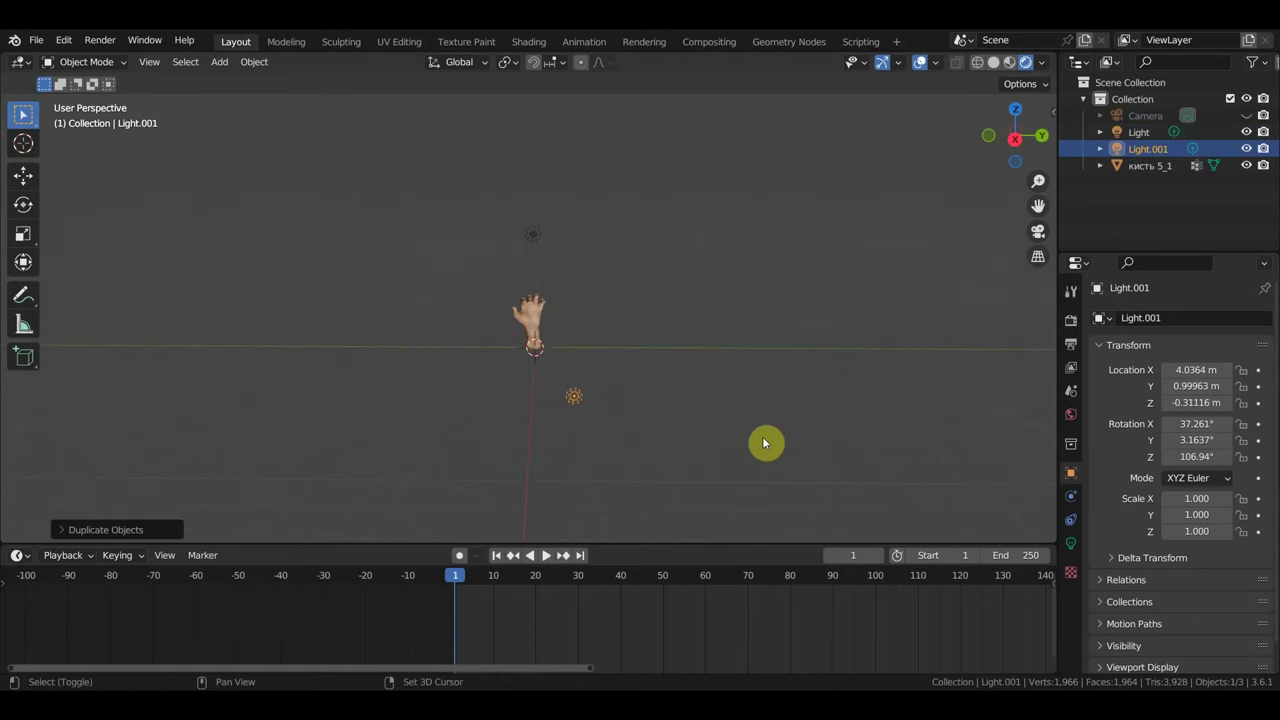
key("shift+d")
left_click(534, 271)
middle_click_drag(651, 326, 563, 414)
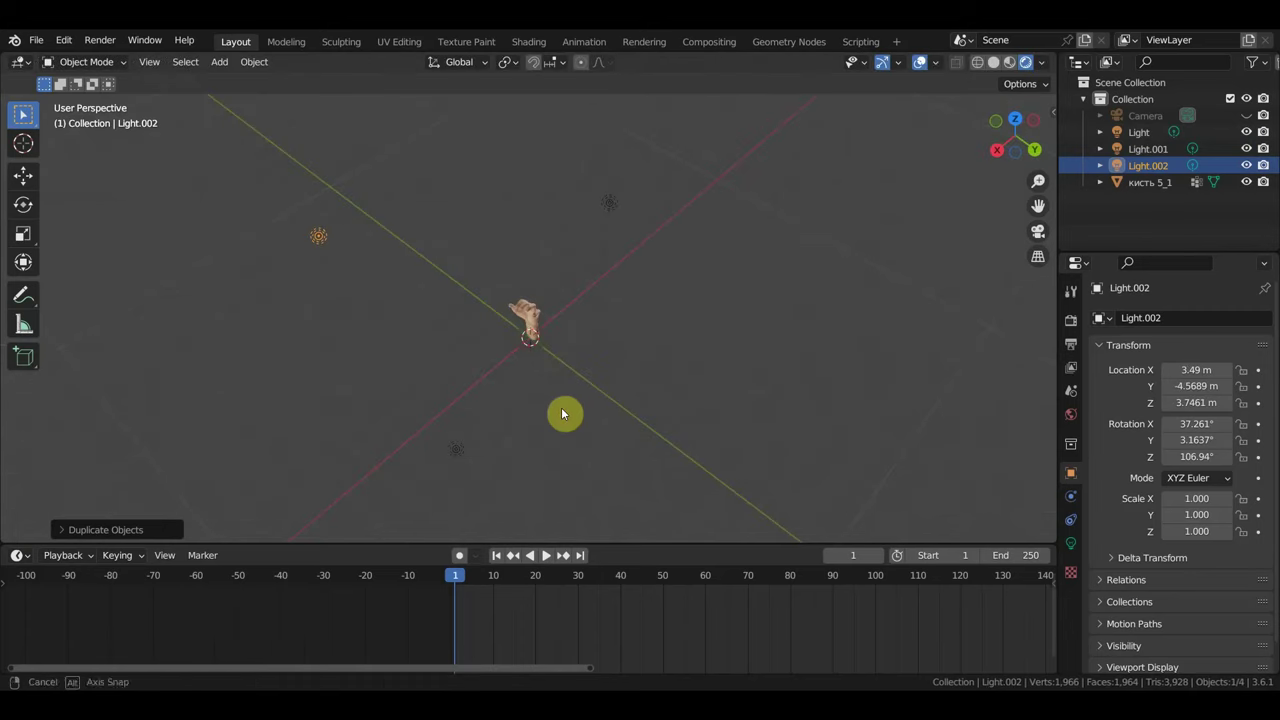
key("shift+d")
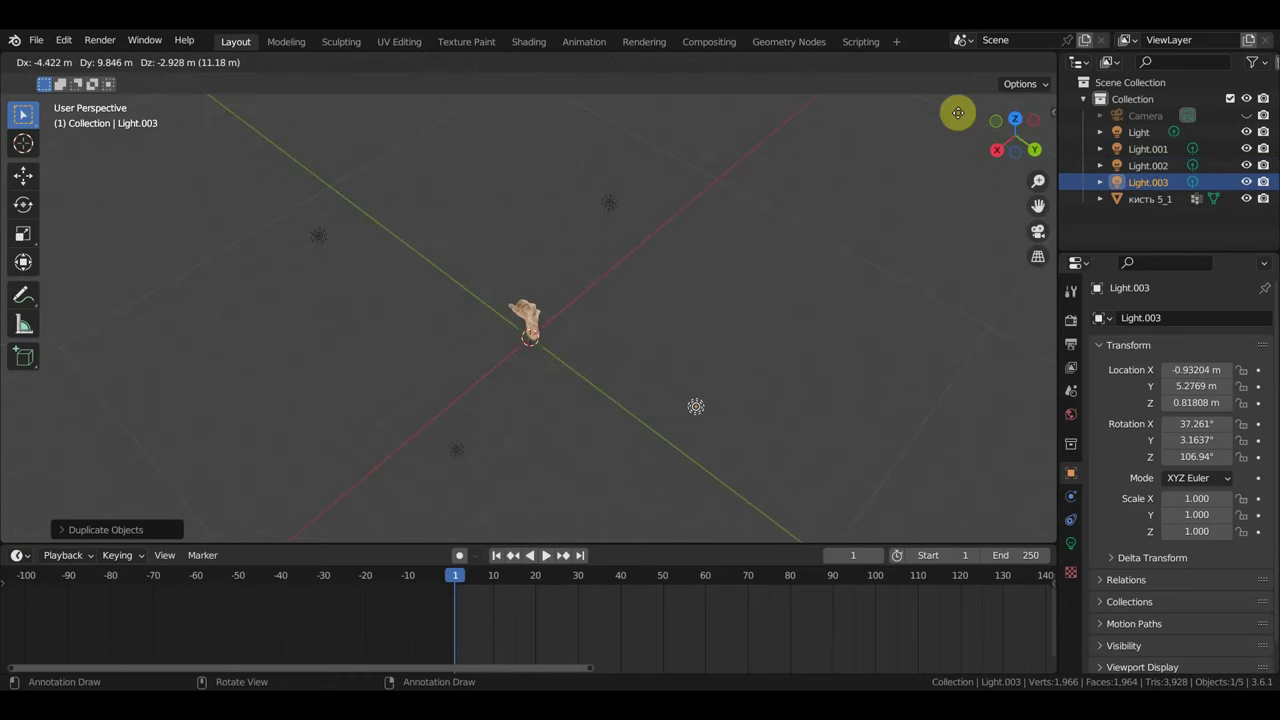
left_click(971, 477)
mouse_move(971, 477)
middle_mouse_down()
mouse_move(949, 297)
mouse_move(695, 305)
middle_mouse_up()
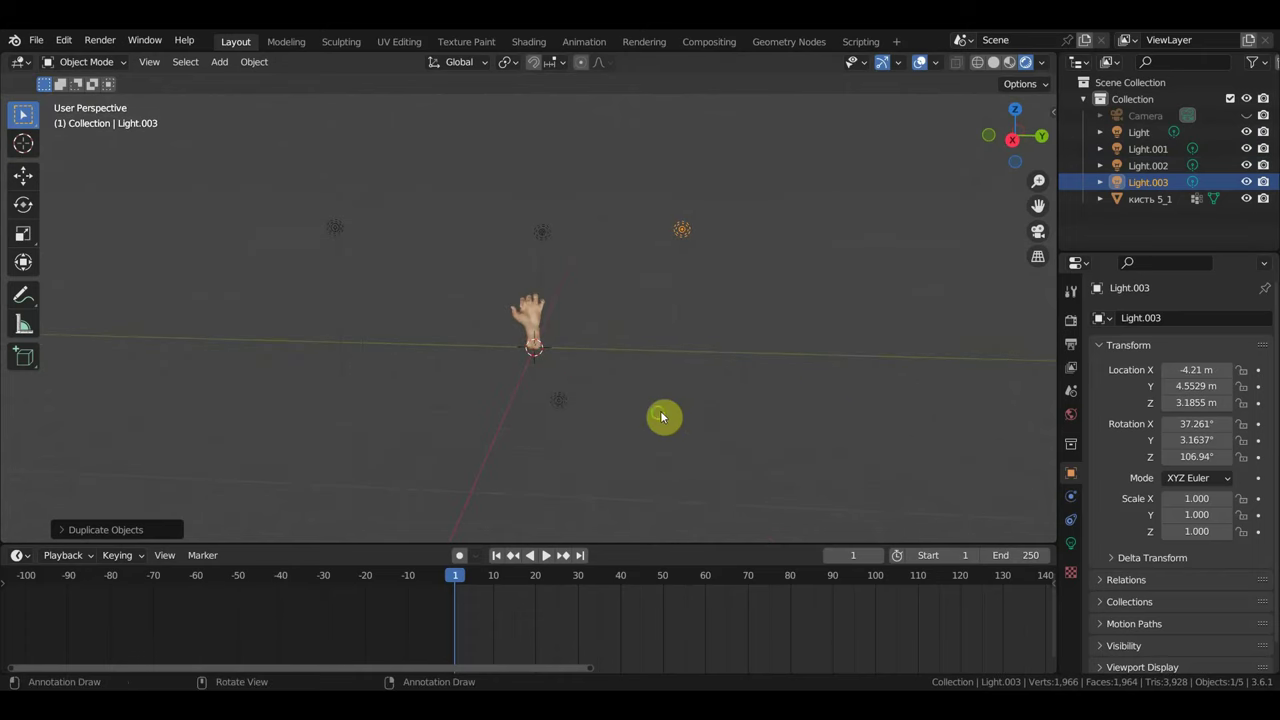
middle_click_drag(663, 417, 466, 388)
Raise the main Light above the hand and move Light.002 farther out from it.
left_click(448, 390)
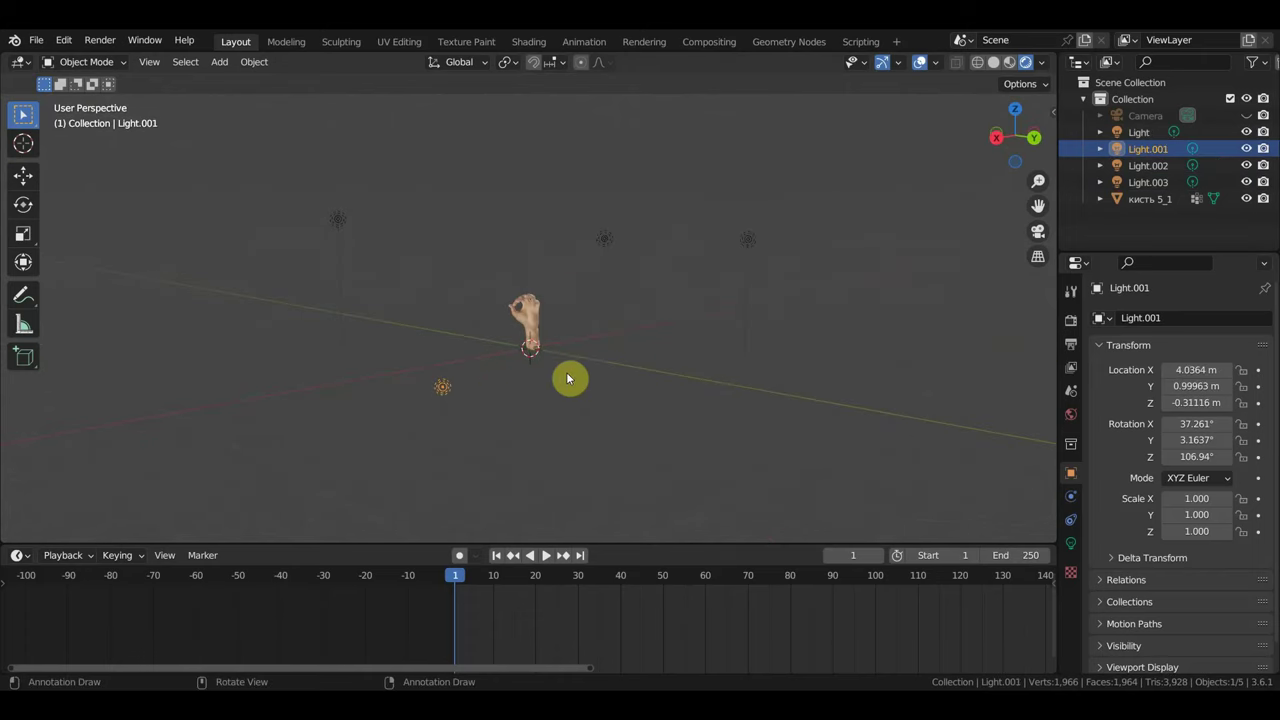
left_click_drag(612, 246, 606, 166)
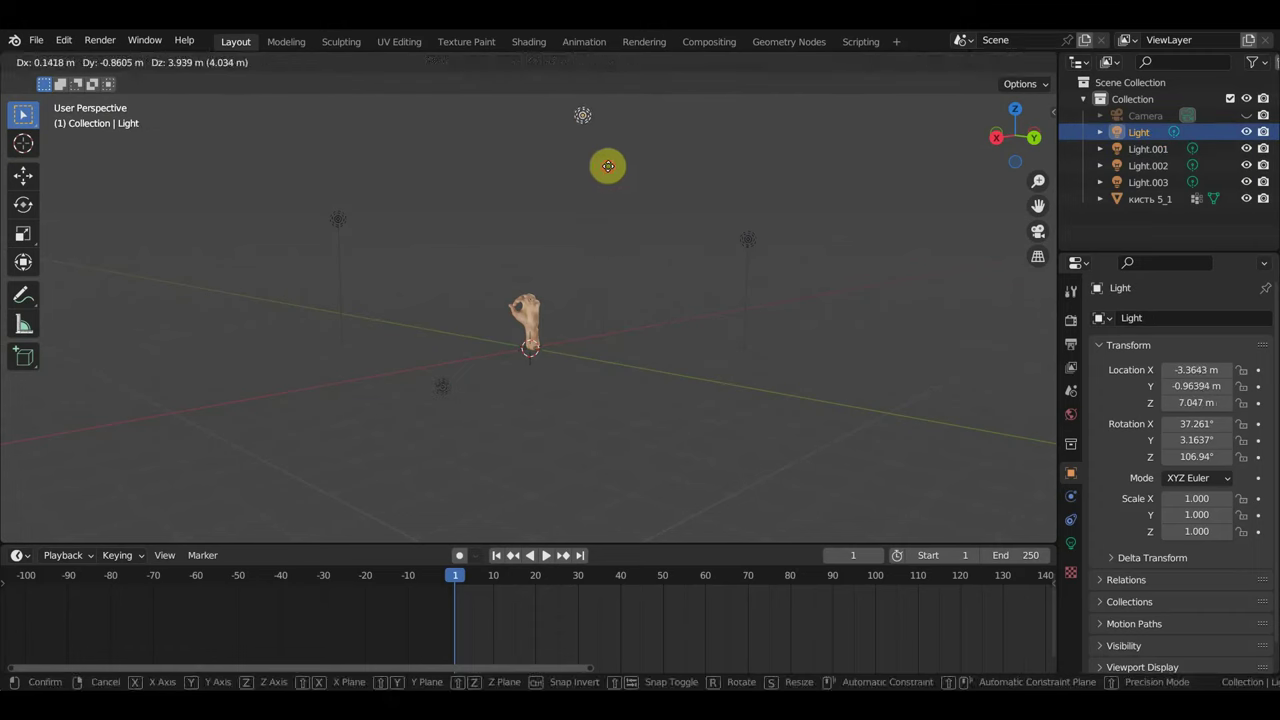
left_click(341, 225)
mouse_move(341, 225)
middle_mouse_down()
mouse_move(420, 314)
mouse_move(543, 309)
middle_mouse_up()
key("g")
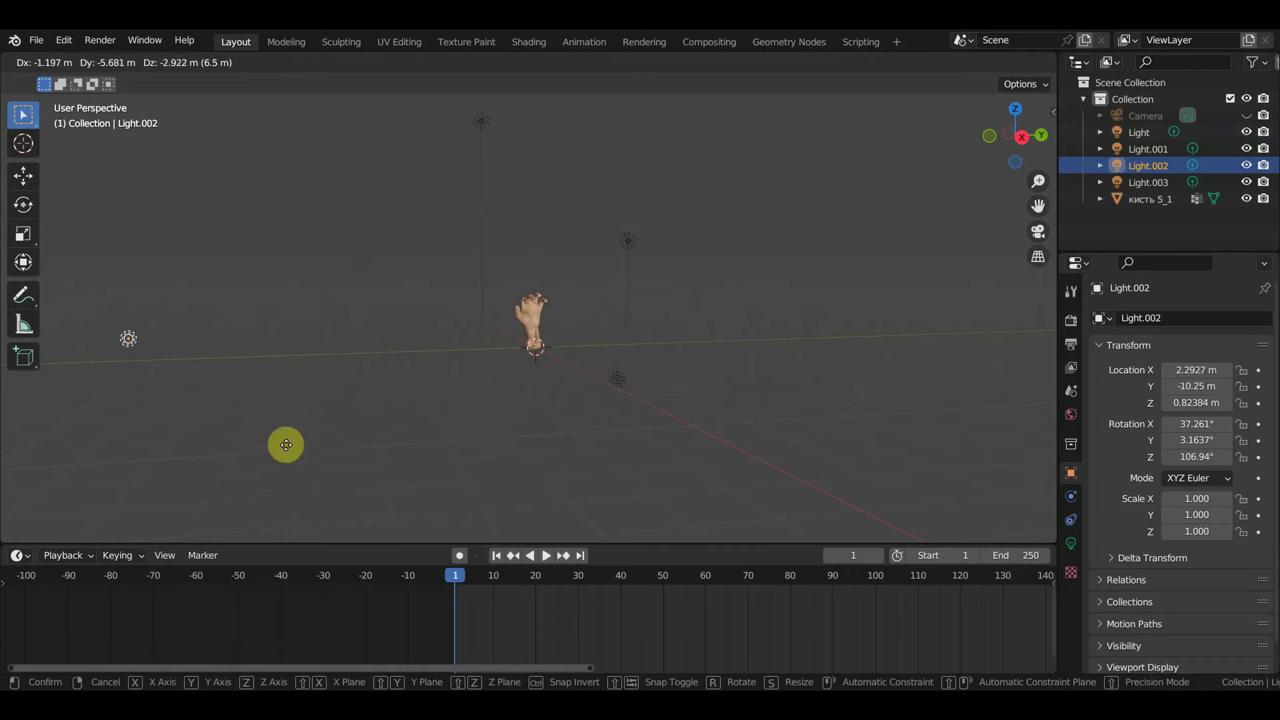
left_click(286, 445)
Select Light.001 and show its light type and power settings.
scroll(571, 345, "up", 4)
scroll(571, 353, "up", 2)
mouse_move(571, 360)
middle_mouse_down()
mouse_move(931, 369)
mouse_move(585, 362)
middle_mouse_up()
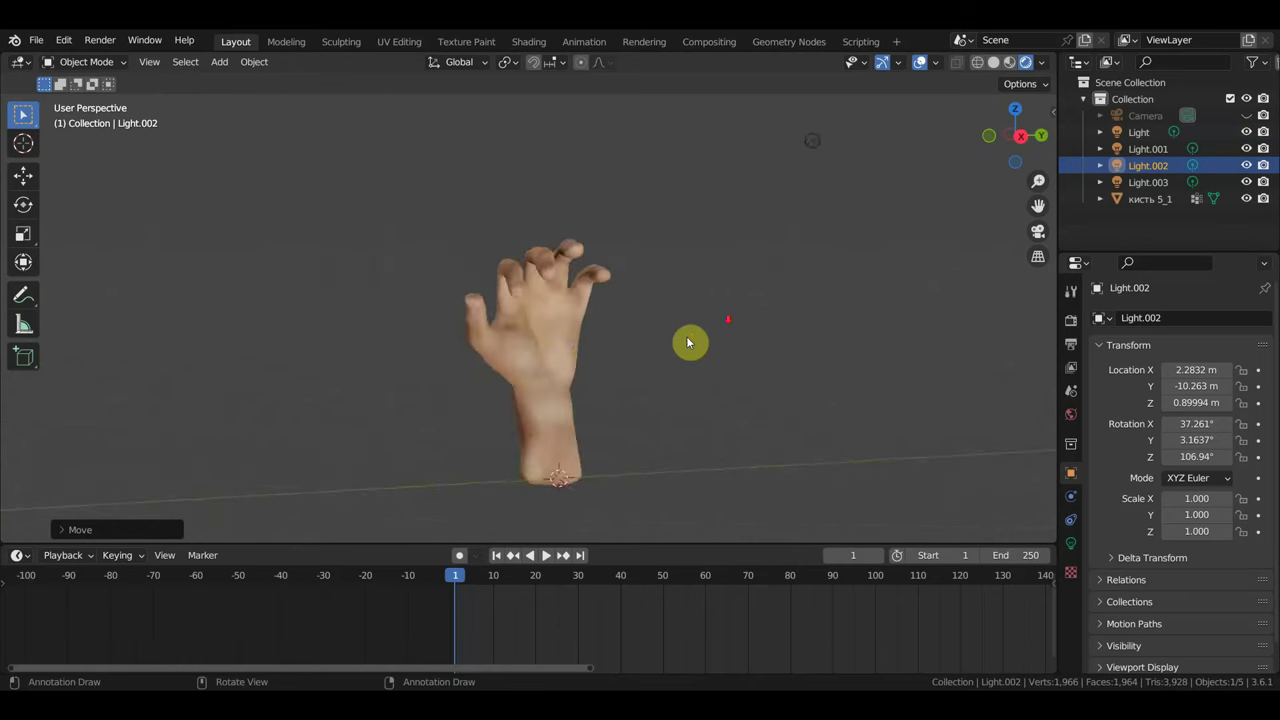
scroll(686, 340, "down", 5)
middle_click_drag(694, 403, 716, 437)
left_click(798, 429)
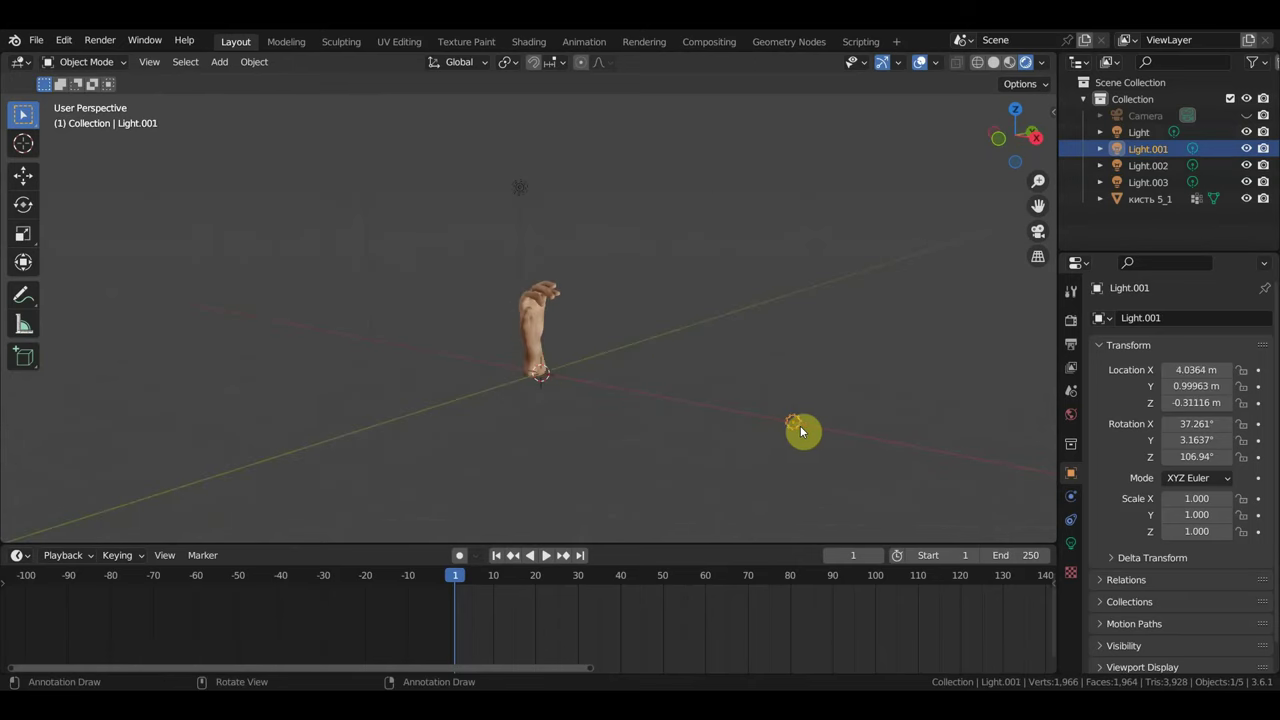
left_click(1071, 543)
type("200")
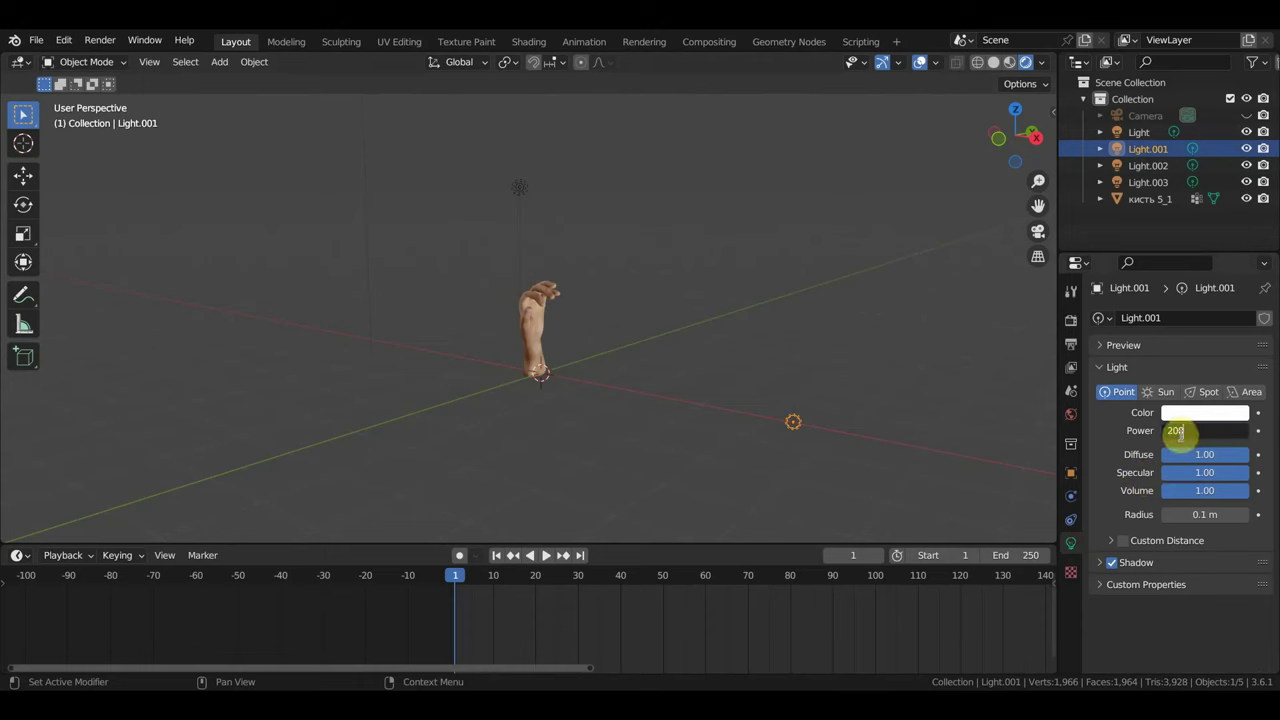
Confirm Light.001's power of 200 W and move it to a new position.
key("Return")
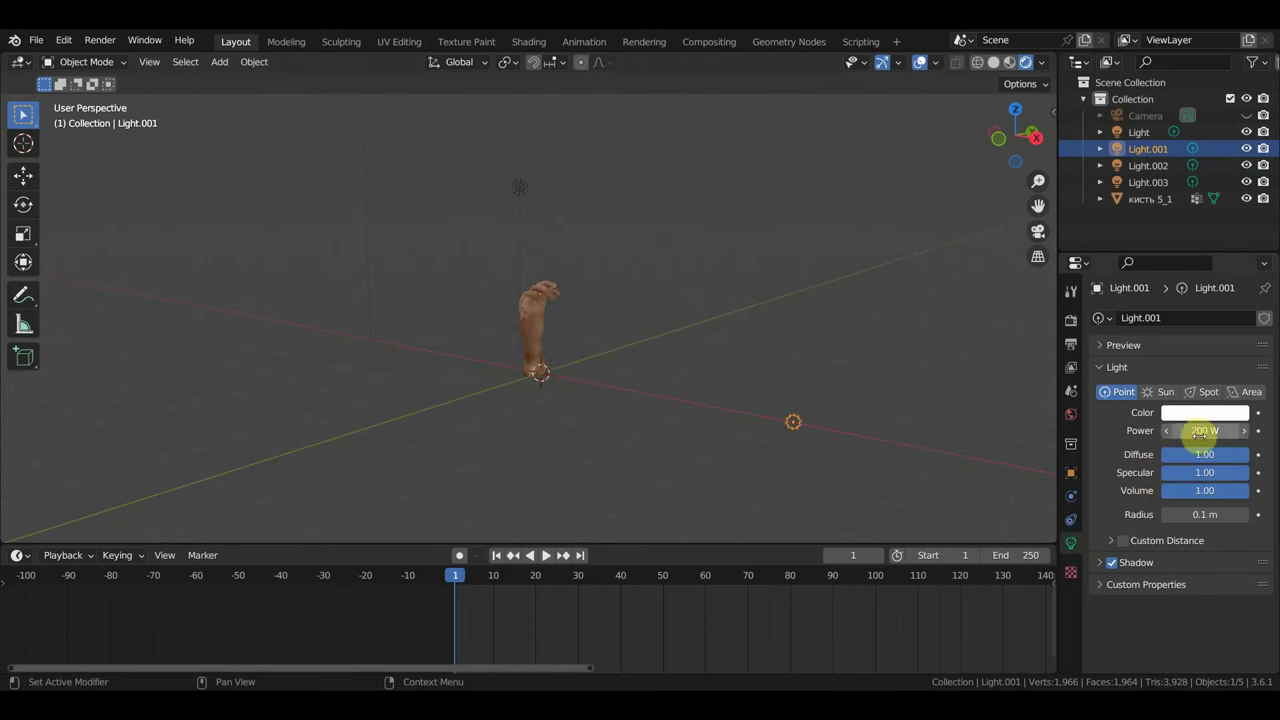
mouse_move(897, 434)
middle_mouse_down()
mouse_move(525, 423)
mouse_move(625, 412)
mouse_move(571, 418)
middle_mouse_up()
key("g")
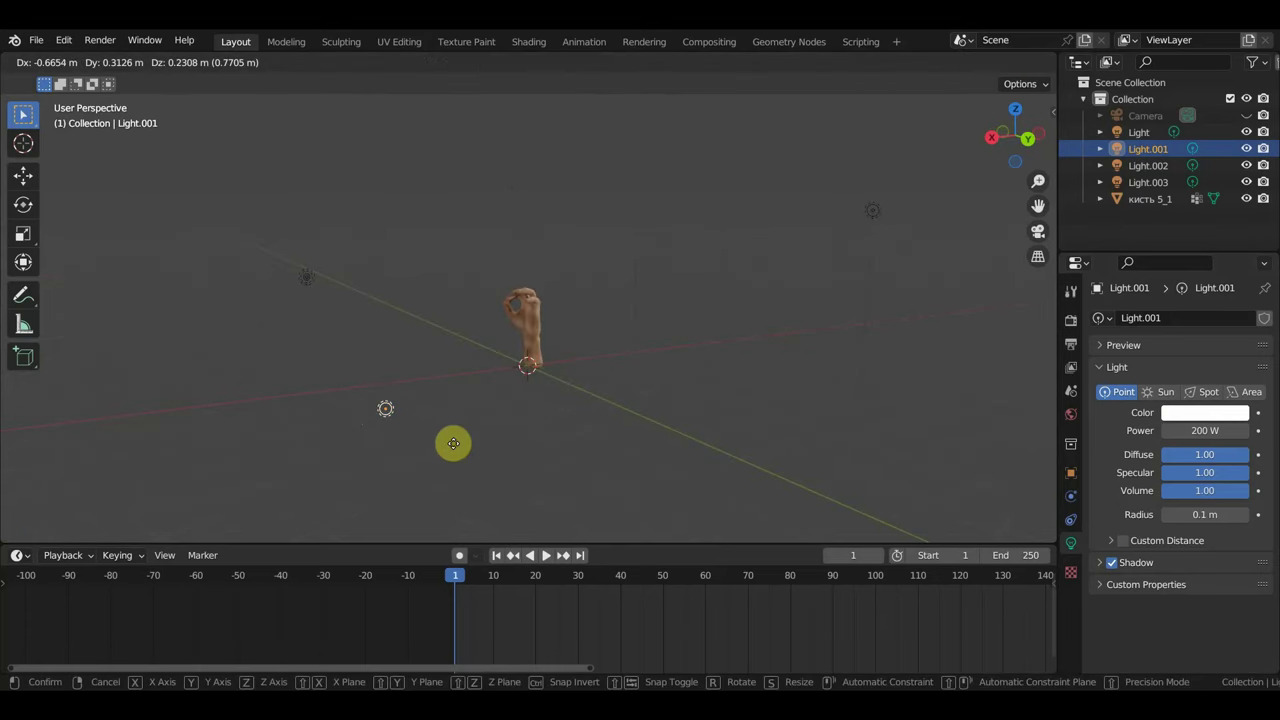
left_click(482, 435)
middle_click_drag(500, 437, 674, 429)
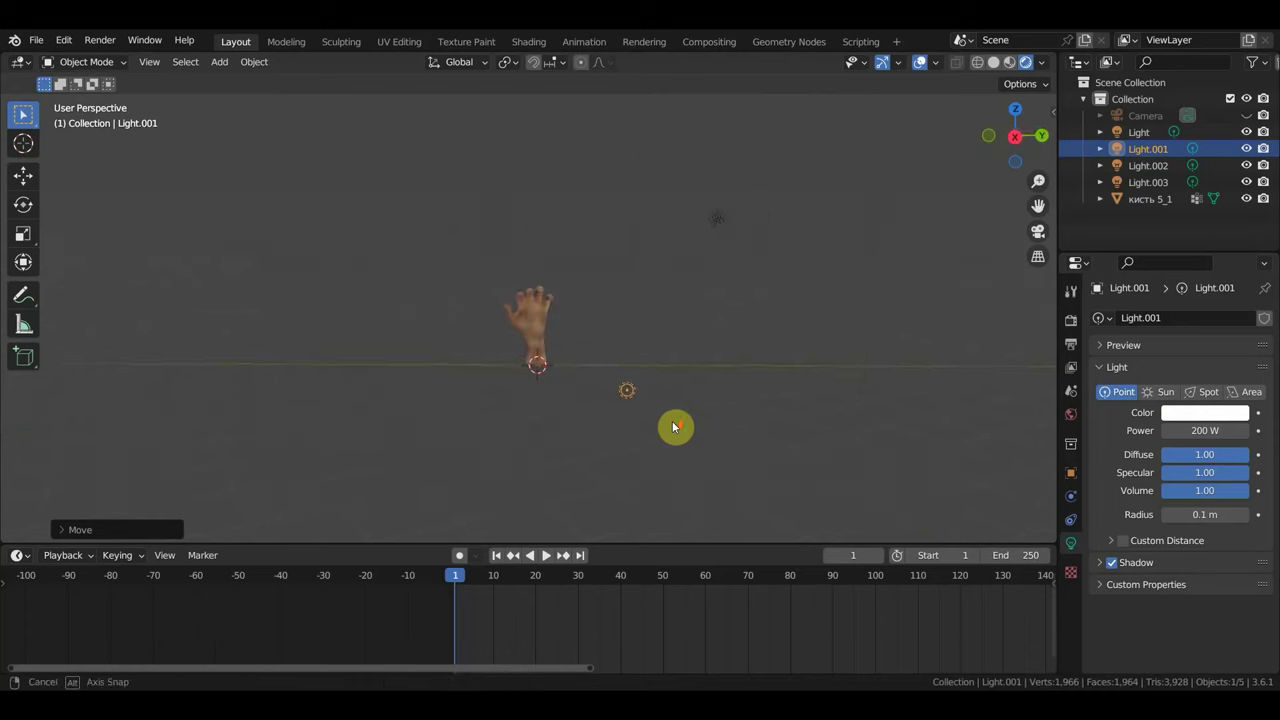
Adjust Light.001's position from several angles, cancelling the final move.
key("g")
left_click(495, 438)
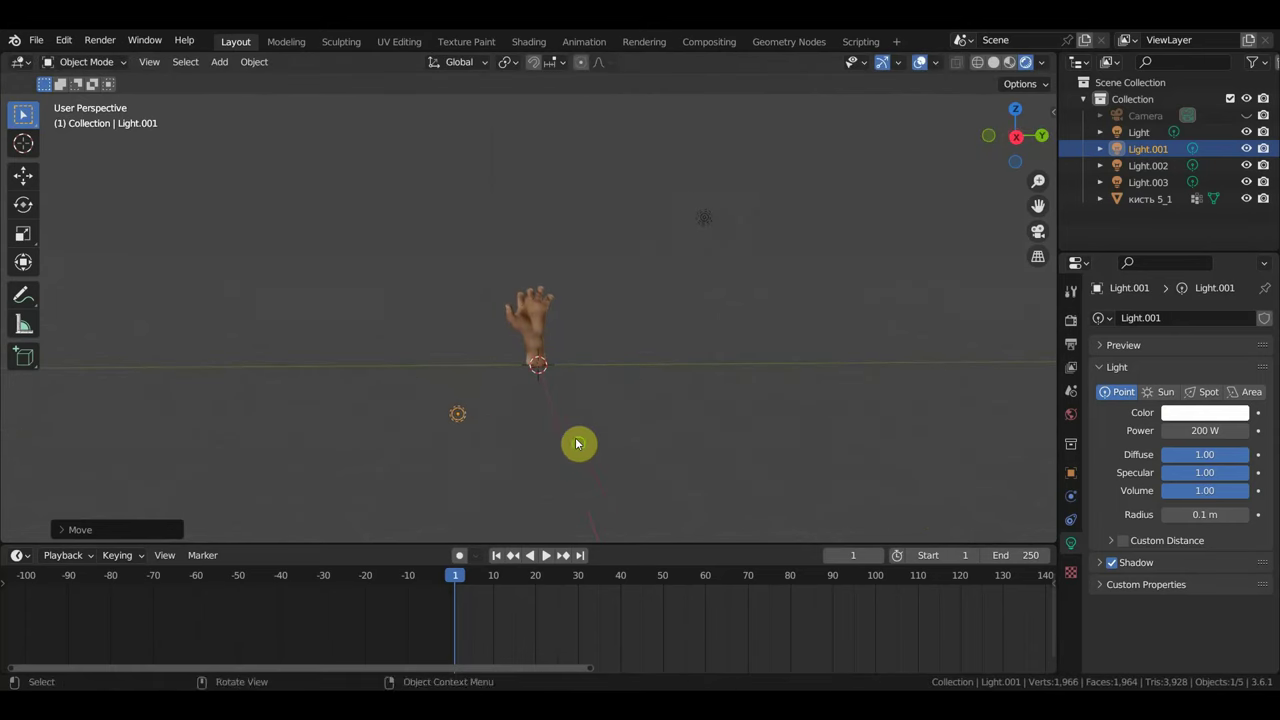
middle_click_drag(495, 438, 660, 497)
key("g")
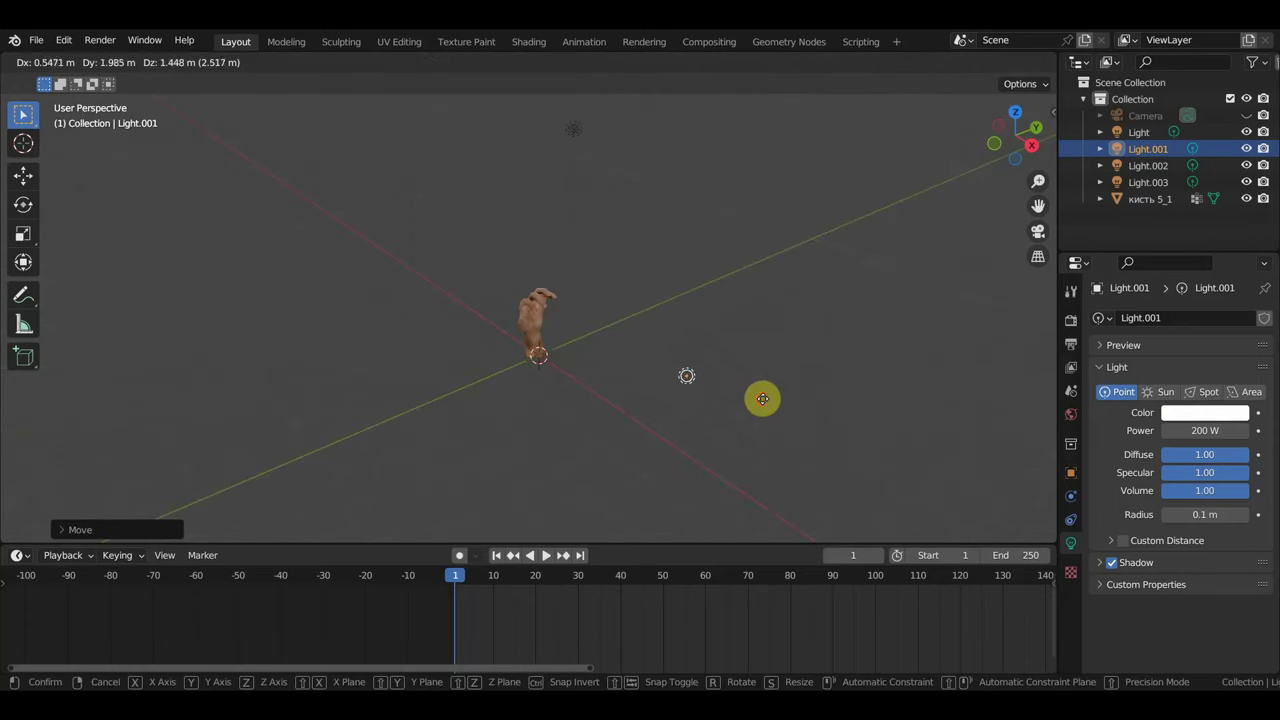
left_click(763, 397)
mouse_move(763, 397)
middle_mouse_down()
mouse_move(642, 354)
mouse_move(514, 337)
middle_mouse_up()
key("g")
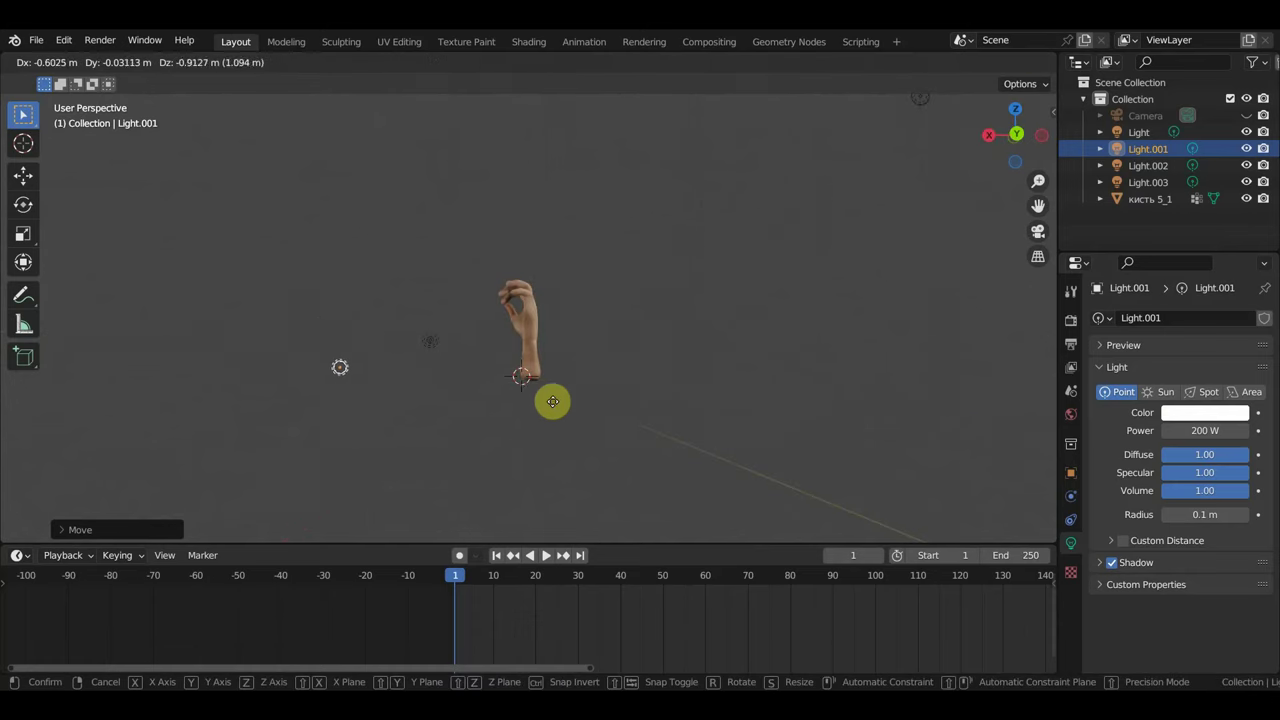
right_click(574, 427)
middle_click_drag(574, 427, 808, 443)
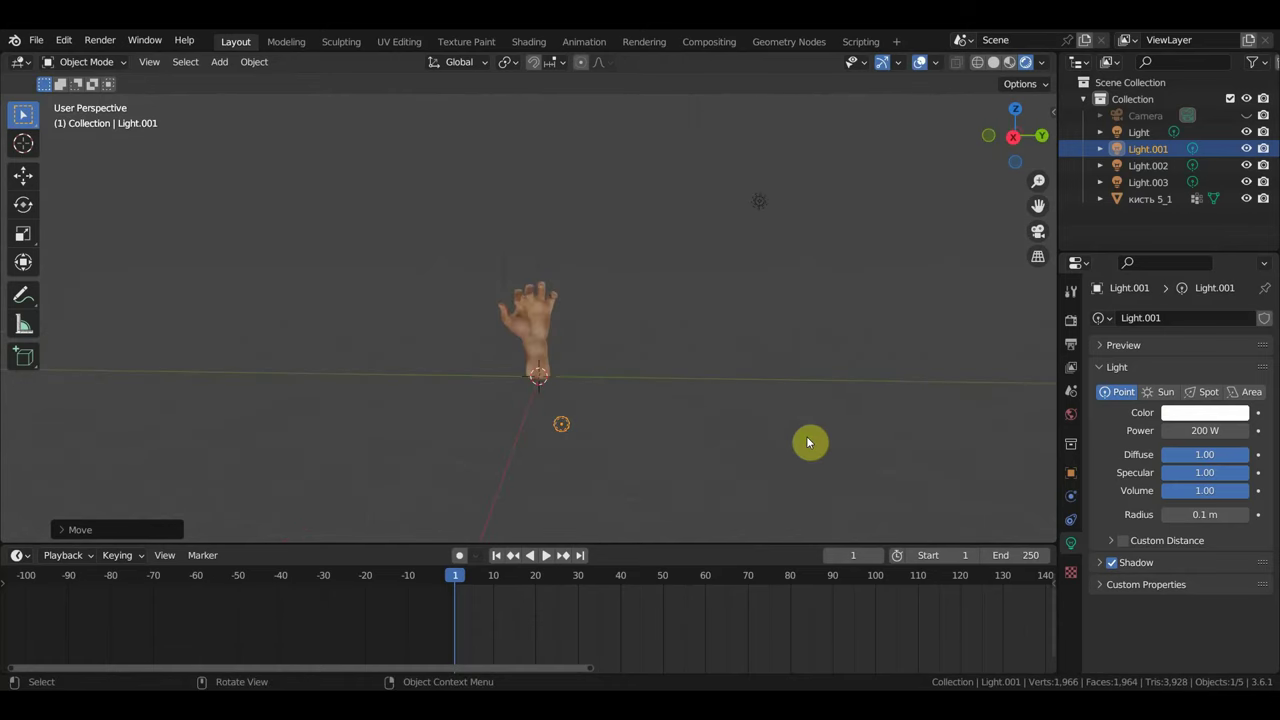
Move Light.003 to a new position around the hand.
left_click(782, 234)
middle_click_drag(794, 234, 743, 273)
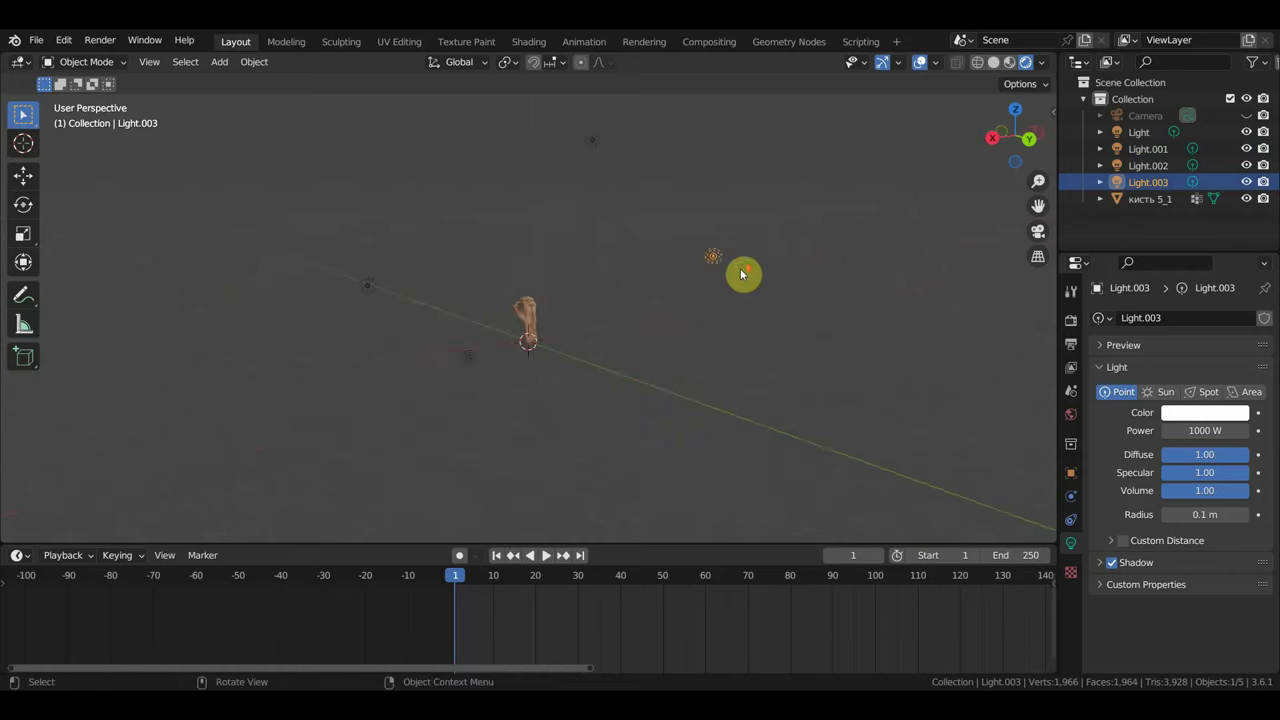
key("g")
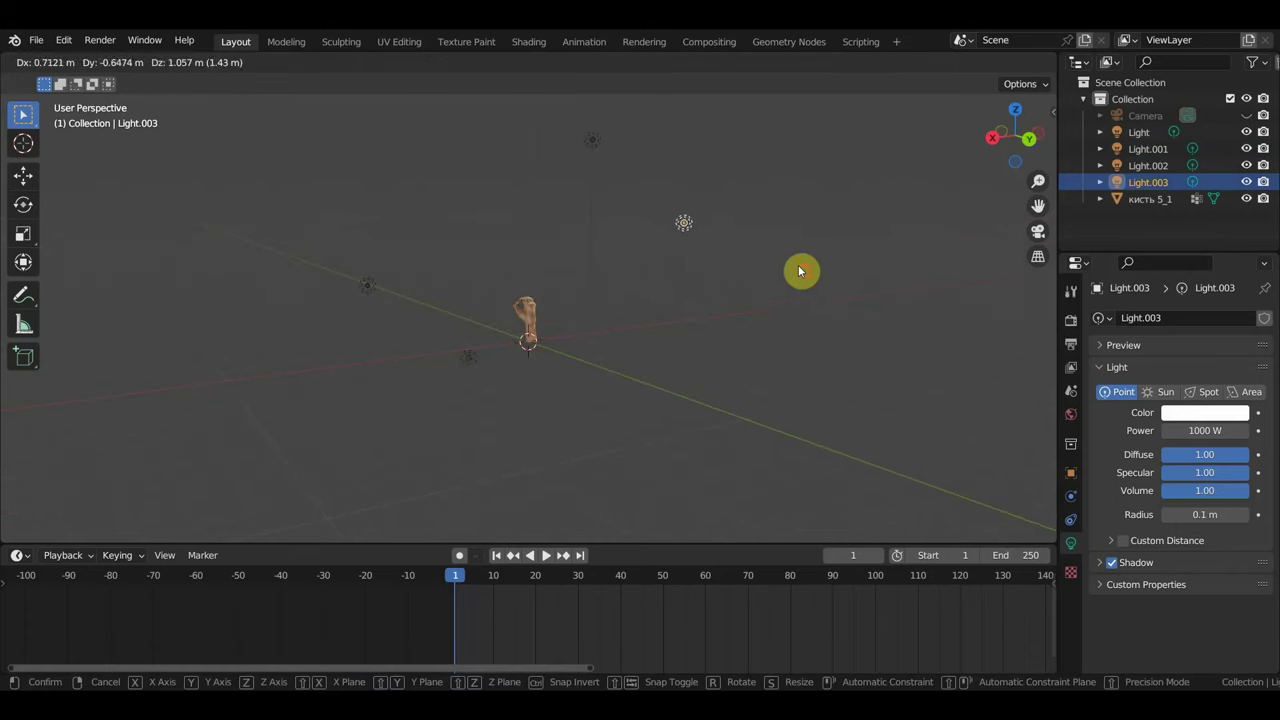
left_click(800, 271)
Reposition the light named Light twice around the hand.
left_click(593, 142)
middle_click_drag(697, 240, 652, 256)
middle_click_drag(549, 267, 551, 255)
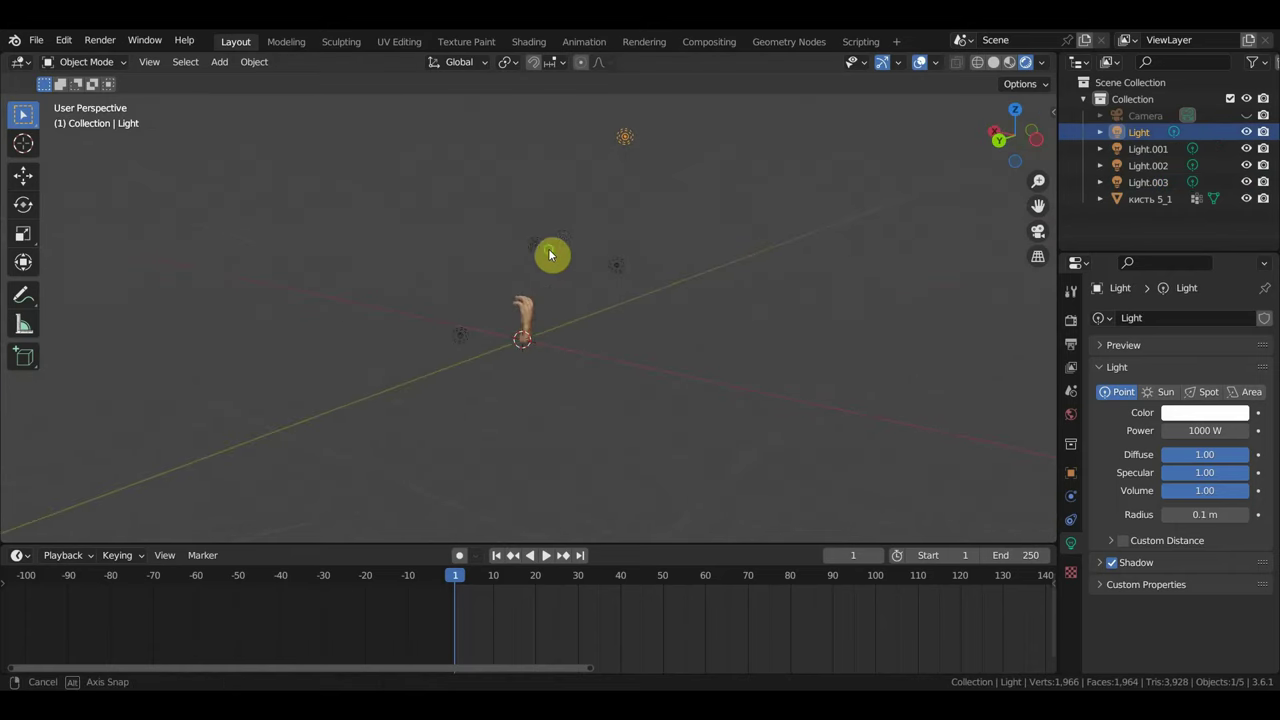
key("g")
left_click(698, 284)
middle_click_drag(698, 284, 838, 273)
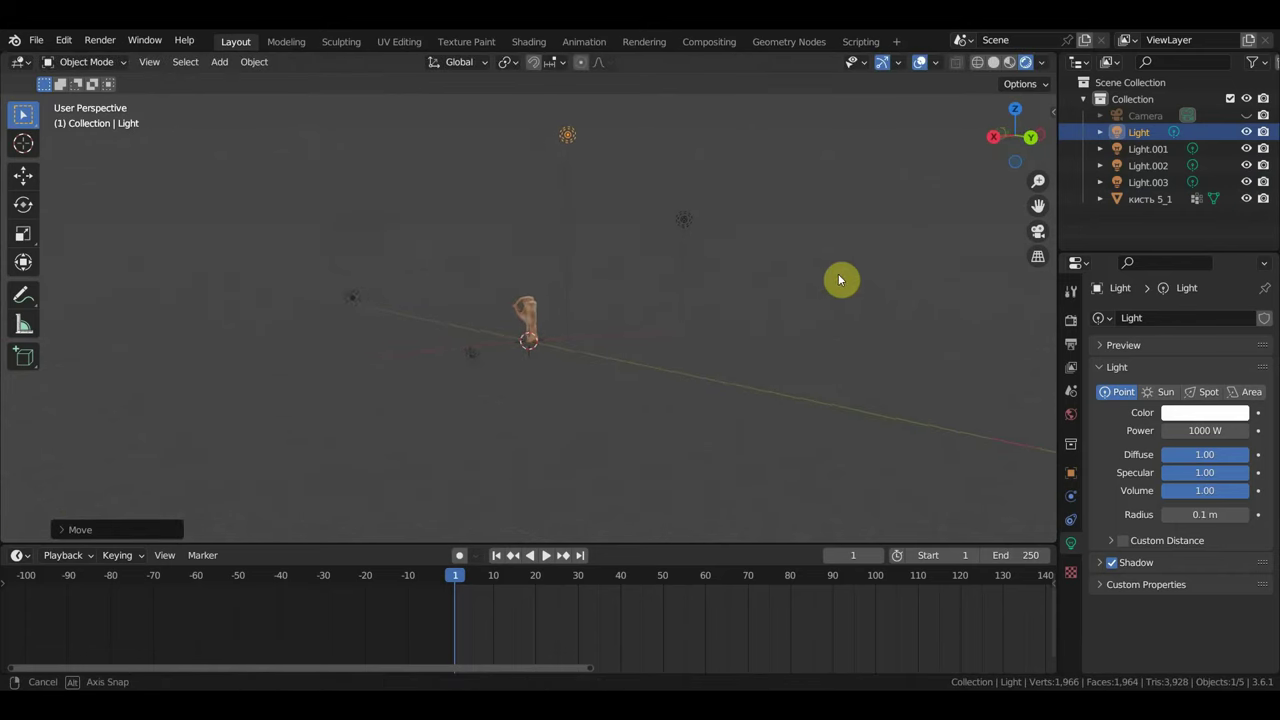
key("g")
left_click(814, 249)
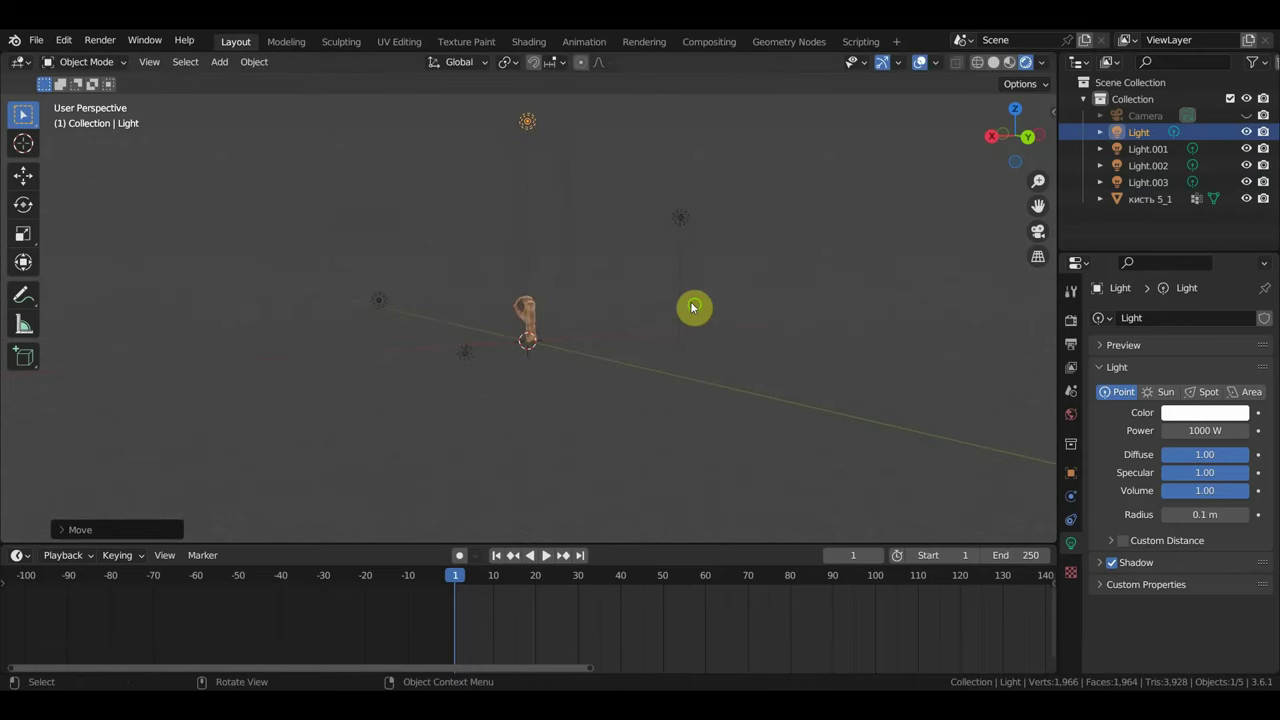
middle_click_drag(694, 306, 460, 313)
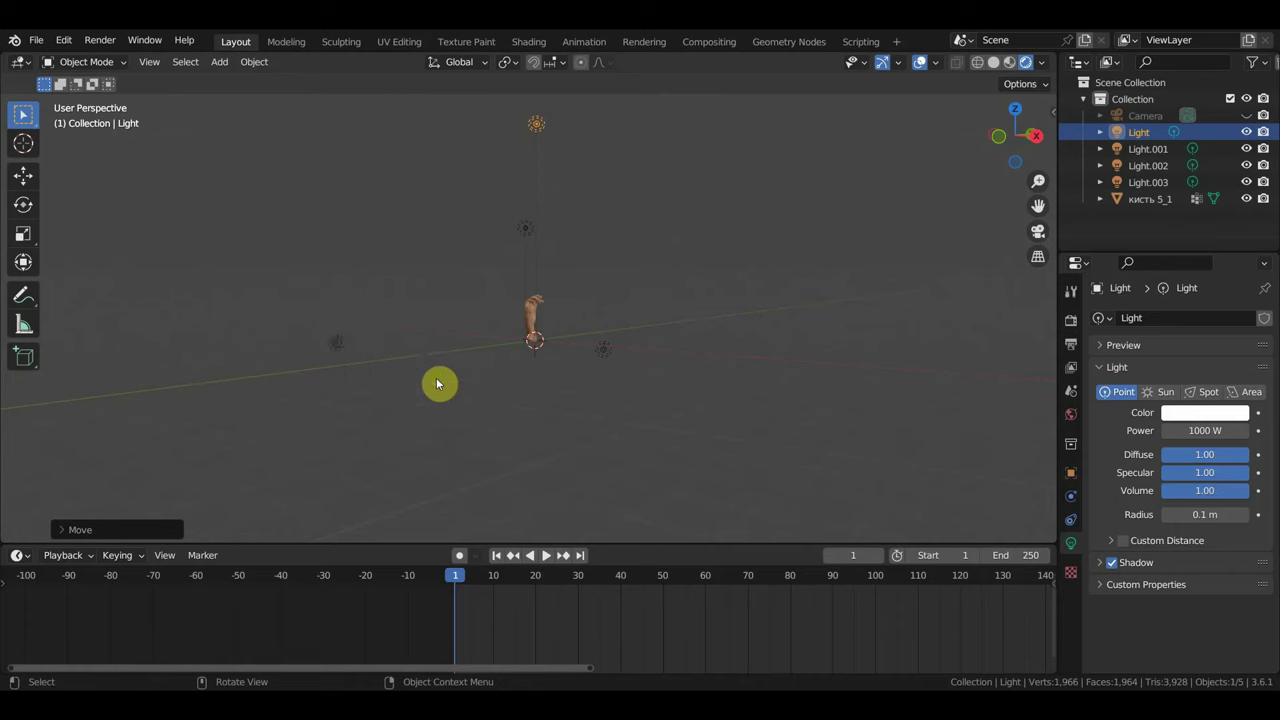
middle_click_drag(437, 381, 487, 397)
Move Light.002 to a new spot near the hand.
left_click(545, 388)
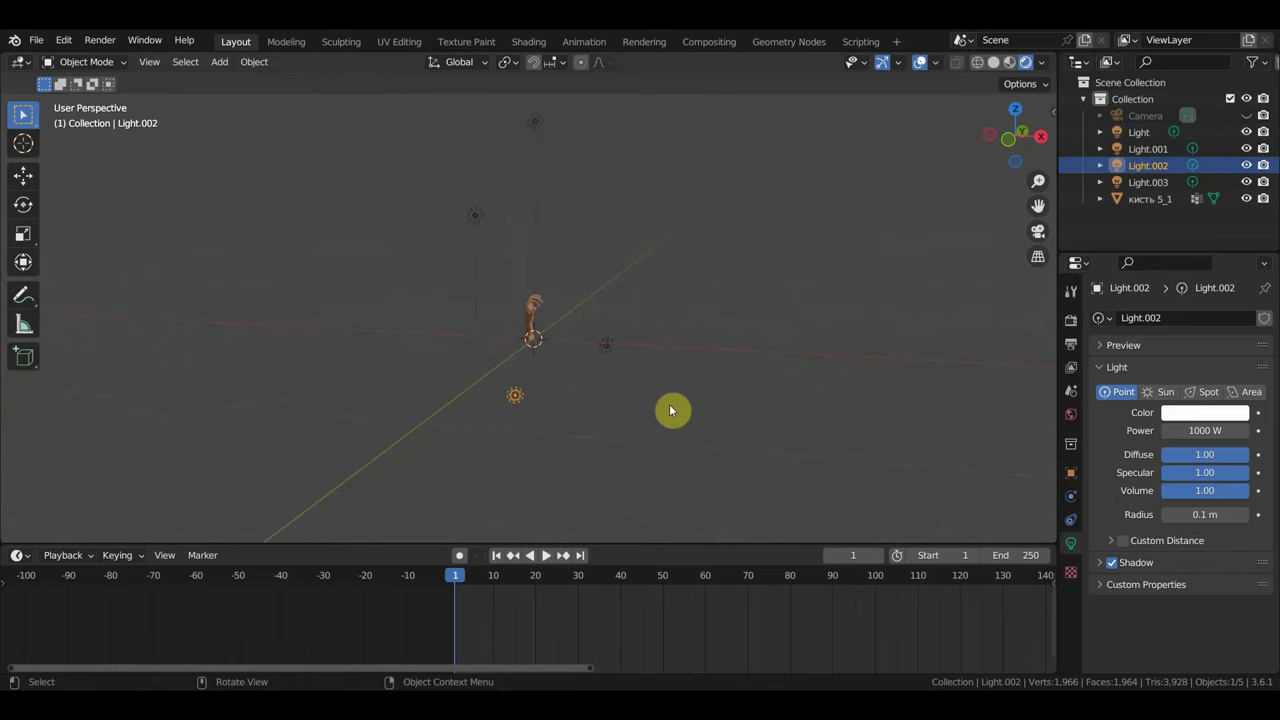
key("g")
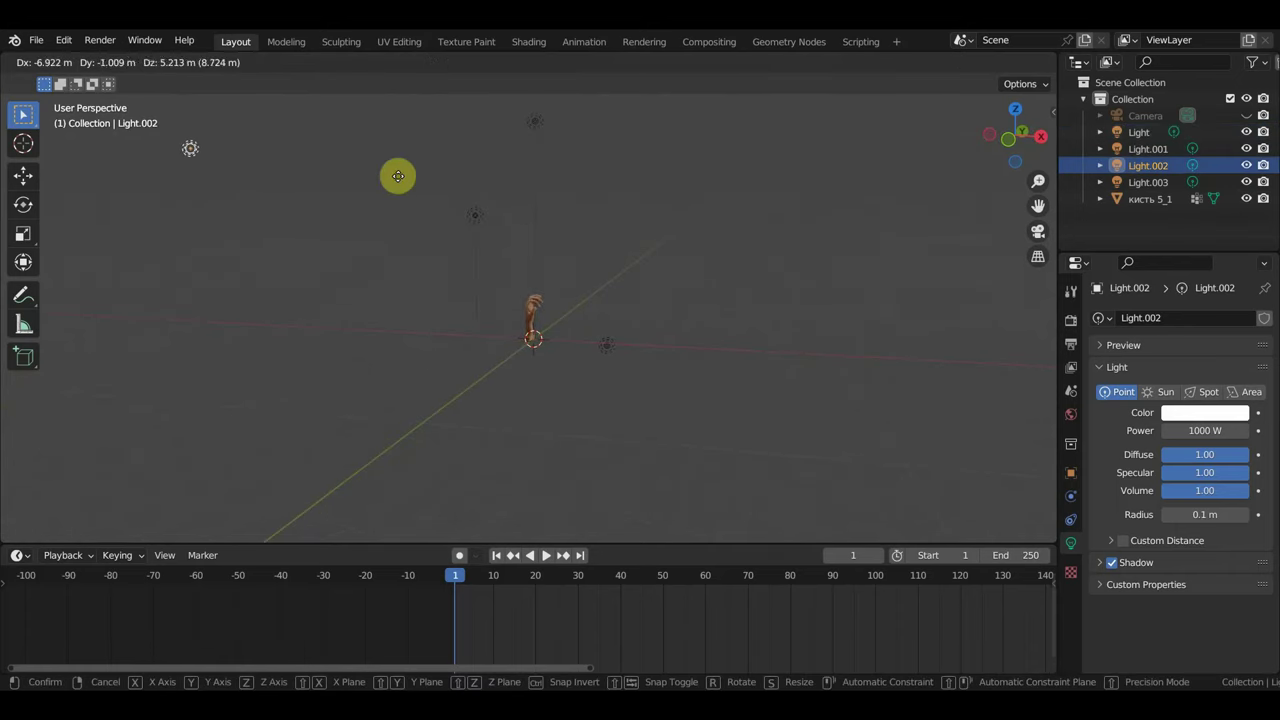
left_click(398, 176)
mouse_move(363, 174)
middle_mouse_down()
mouse_move(417, 283)
mouse_move(297, 291)
mouse_move(488, 327)
middle_mouse_up()
key("g")
left_click(569, 297)
mouse_move(569, 297)
middle_mouse_down()
mouse_move(437, 296)
mouse_move(491, 323)
mouse_move(386, 329)
mouse_move(450, 303)
middle_mouse_up()
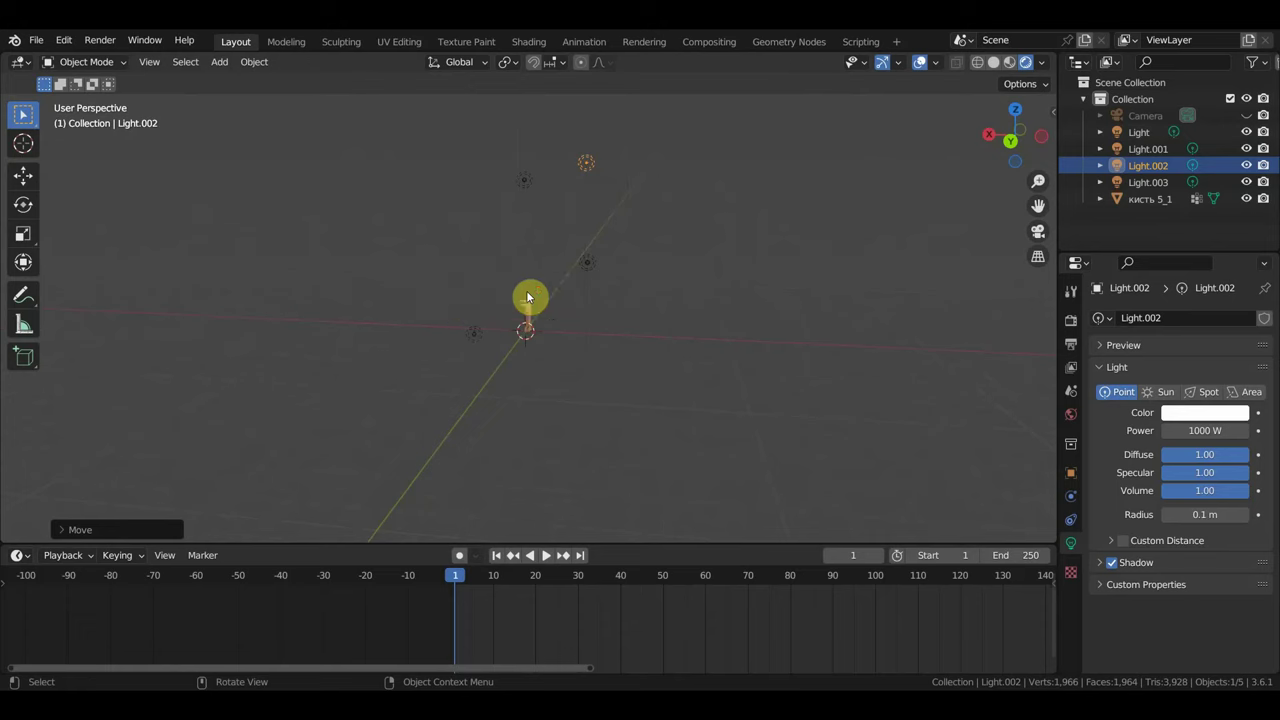
Fine-tune Light.002's placement, shifting it further to the right.
key("g")
left_click(660, 291)
middle_click_drag(623, 323, 803, 333)
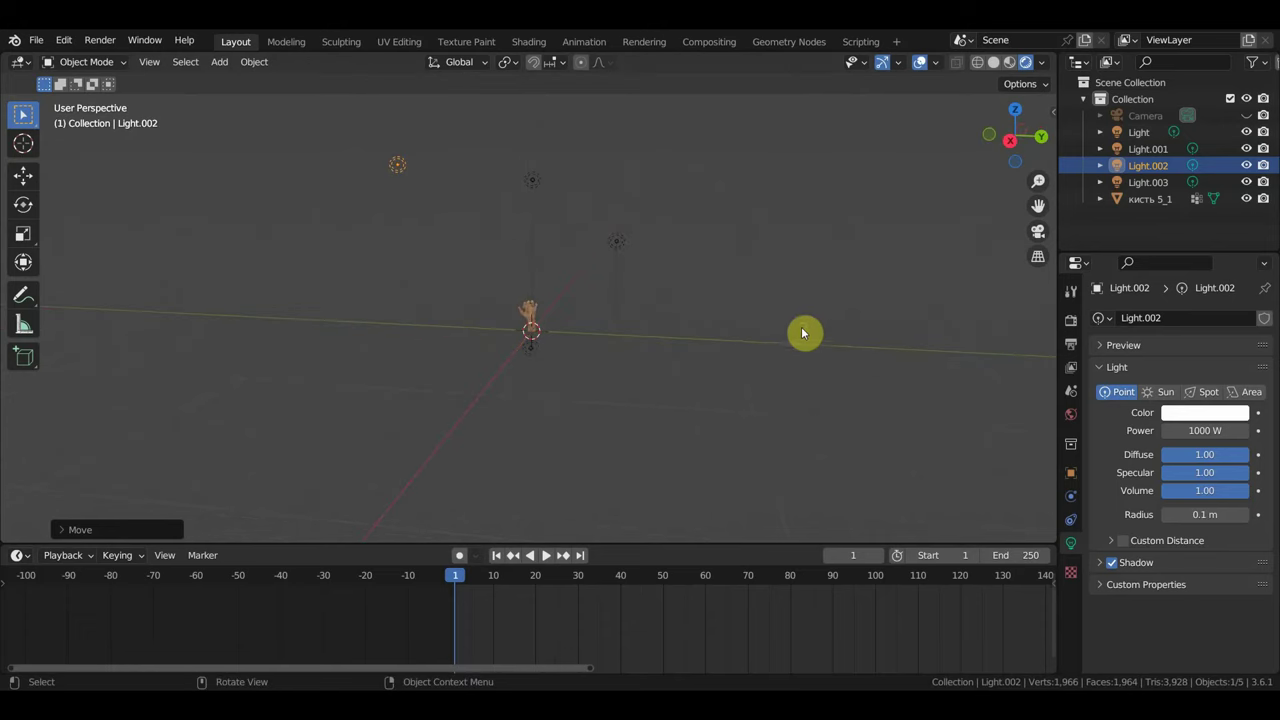
key("g")
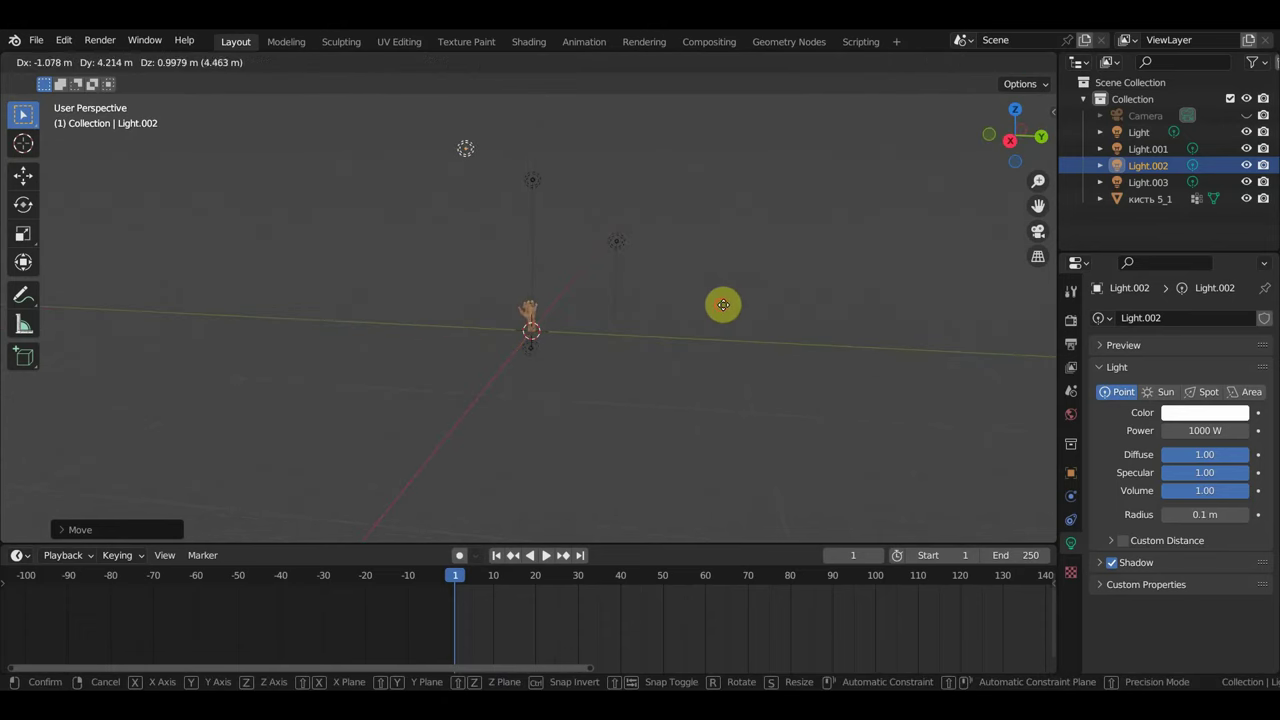
left_click(723, 305)
mouse_move(723, 305)
middle_mouse_down()
mouse_move(638, 365)
mouse_move(978, 365)
mouse_move(812, 359)
middle_mouse_up()
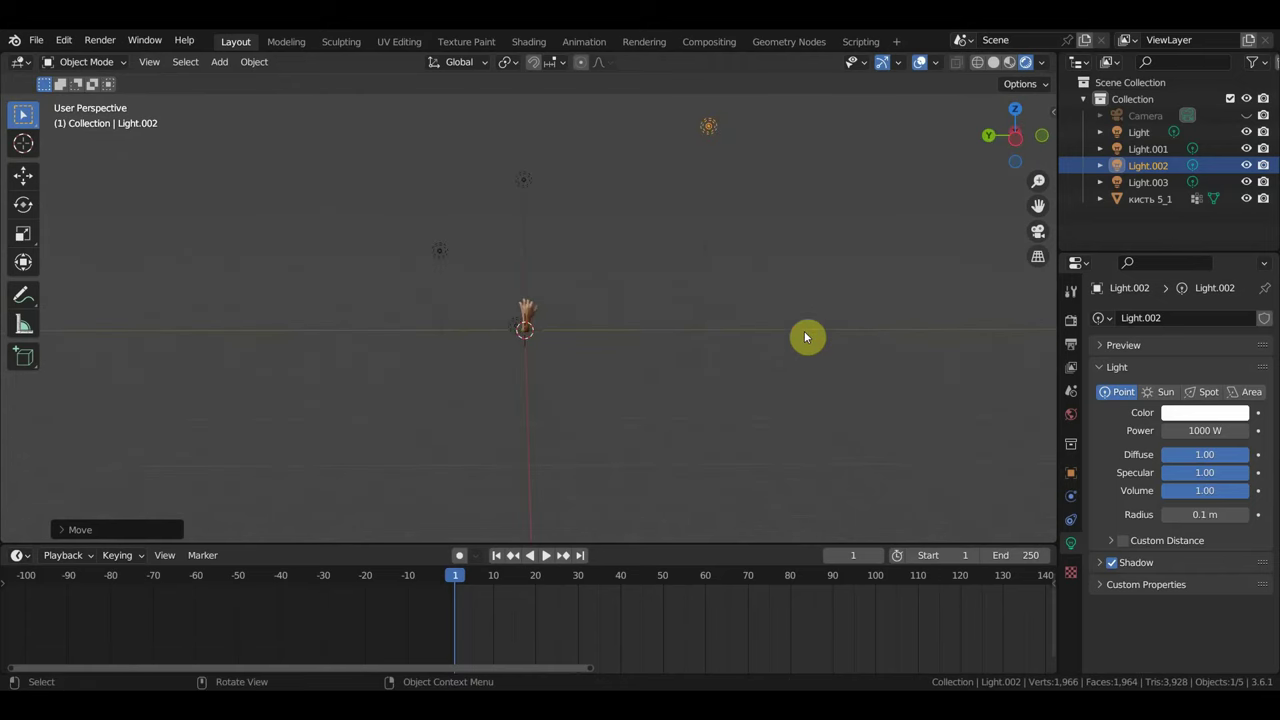
middle_click_drag(645, 311, 524, 304)
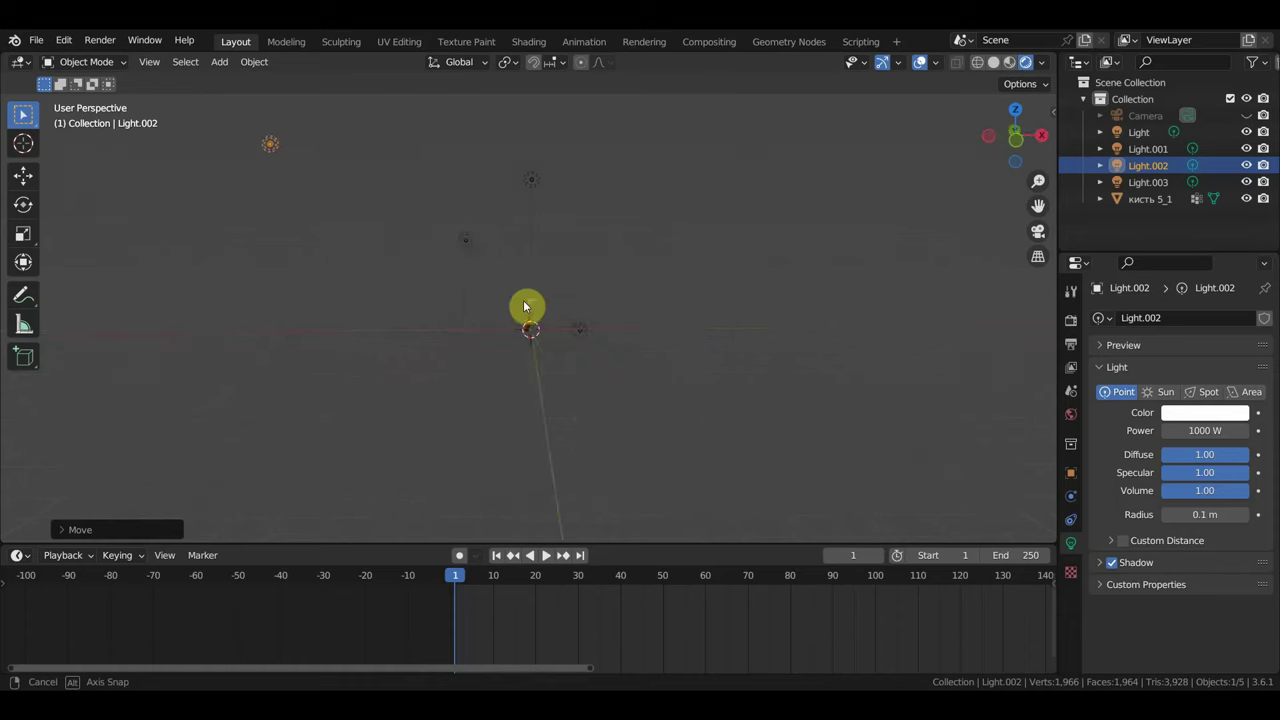
key("g")
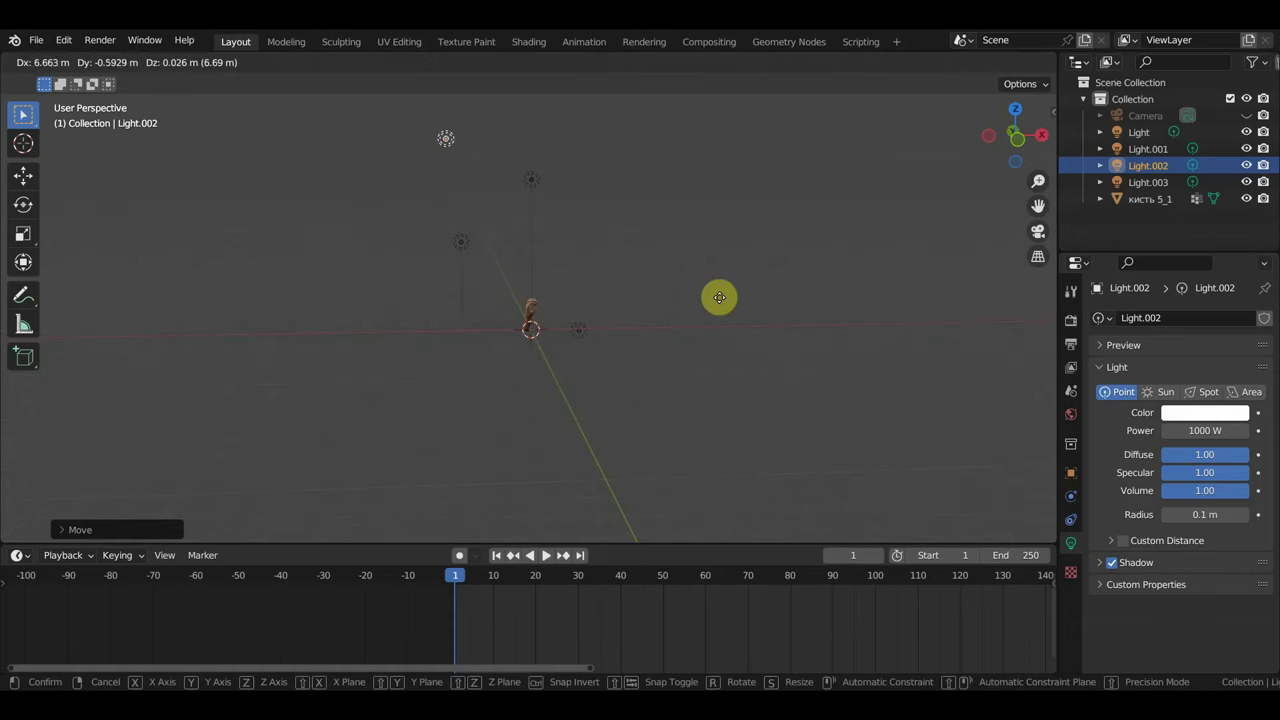
left_click(745, 303)
mouse_move(745, 303)
middle_mouse_down()
mouse_move(569, 340)
mouse_move(910, 321)
mouse_move(666, 374)
mouse_move(929, 434)
mouse_move(24, 401)
middle_mouse_up()
scroll(664, 374, "up", 5)
scroll(779, 406, "down", 5)
mouse_move(779, 406)
middle_mouse_down()
mouse_move(860, 367)
mouse_move(1008, 343)
mouse_move(76, 341)
mouse_move(614, 409)
mouse_move(626, 403)
mouse_move(585, 337)
mouse_move(600, 274)
mouse_move(766, 337)
mouse_move(571, 329)
mouse_move(346, 283)
mouse_move(317, 289)
mouse_move(420, 280)
mouse_move(1029, 414)
mouse_move(690, 414)
mouse_move(802, 366)
mouse_move(948, 349)
mouse_move(754, 366)
mouse_move(934, 358)
middle_mouse_up()
scroll(460, 290, "up", 2)
left_click(460, 290)
scroll(460, 290, "down", 2)
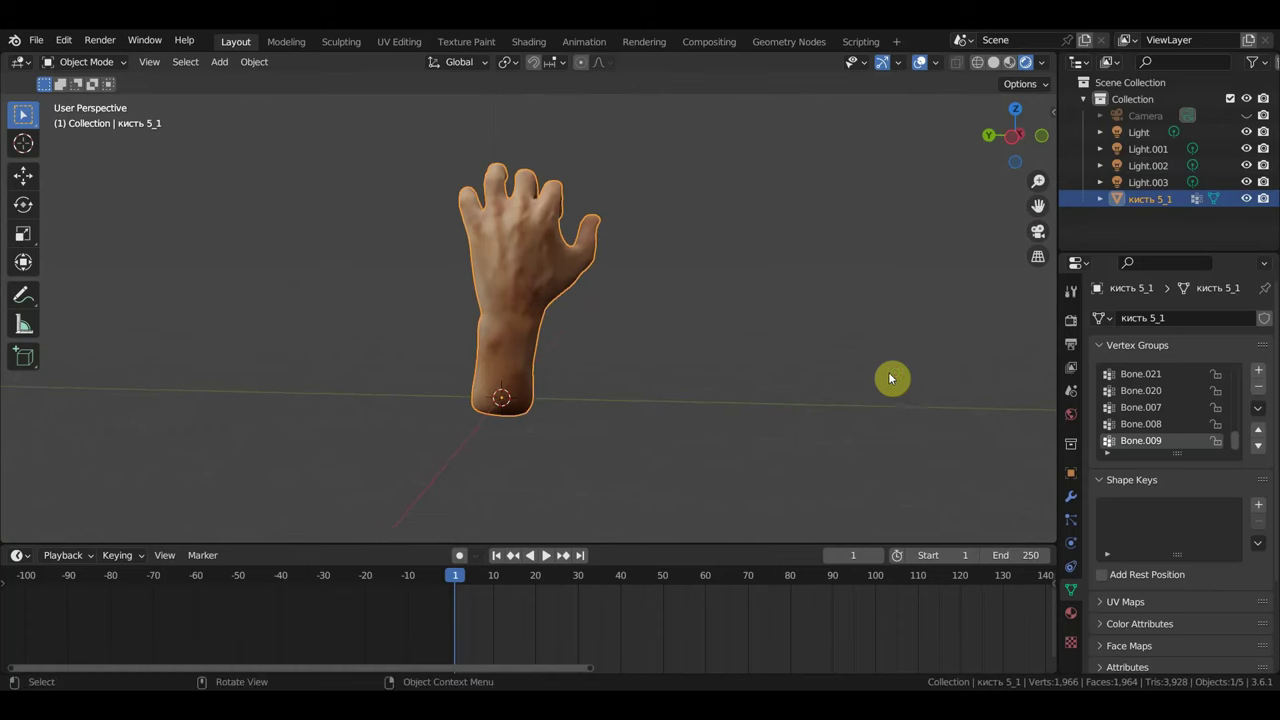
mouse_move(780, 366)
middle_mouse_down()
mouse_move(906, 387)
mouse_move(749, 383)
mouse_move(971, 374)
mouse_move(622, 372)
mouse_move(606, 360)
mouse_move(674, 354)
mouse_move(585, 346)
middle_mouse_up()
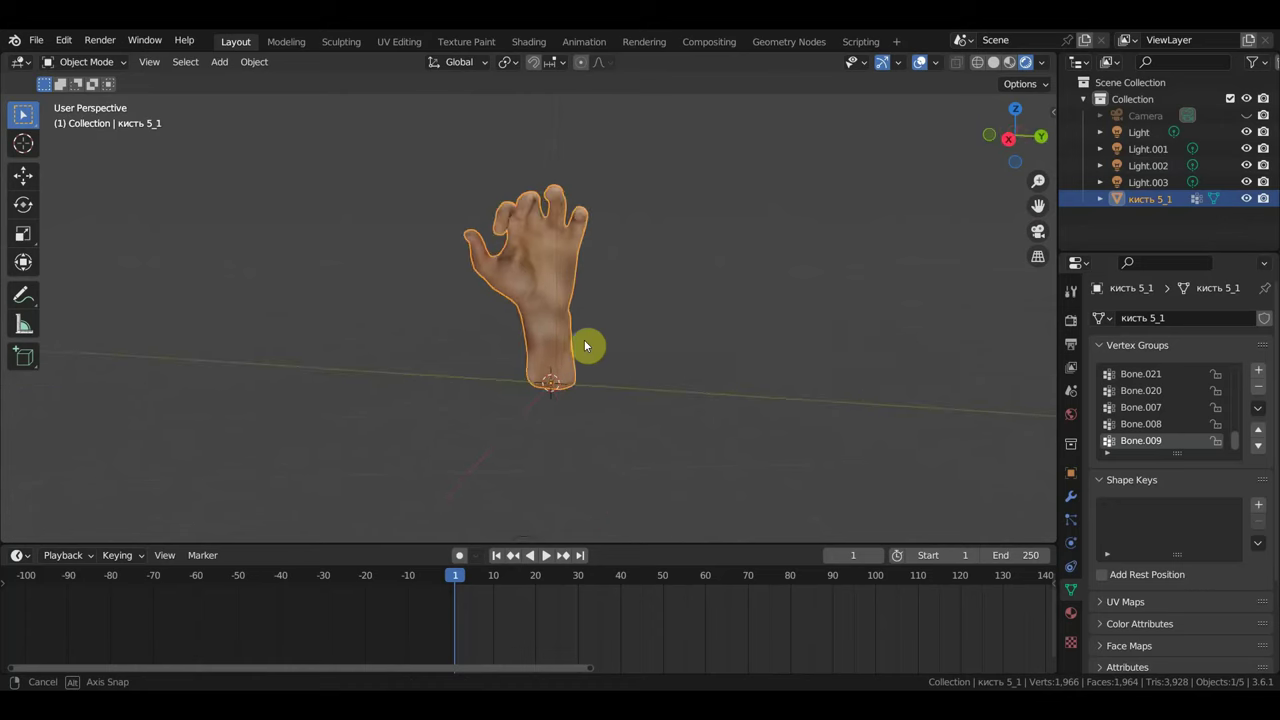
mouse_move(622, 303)
middle_mouse_down()
mouse_move(780, 363)
mouse_move(771, 346)
mouse_move(799, 320)
middle_mouse_up()
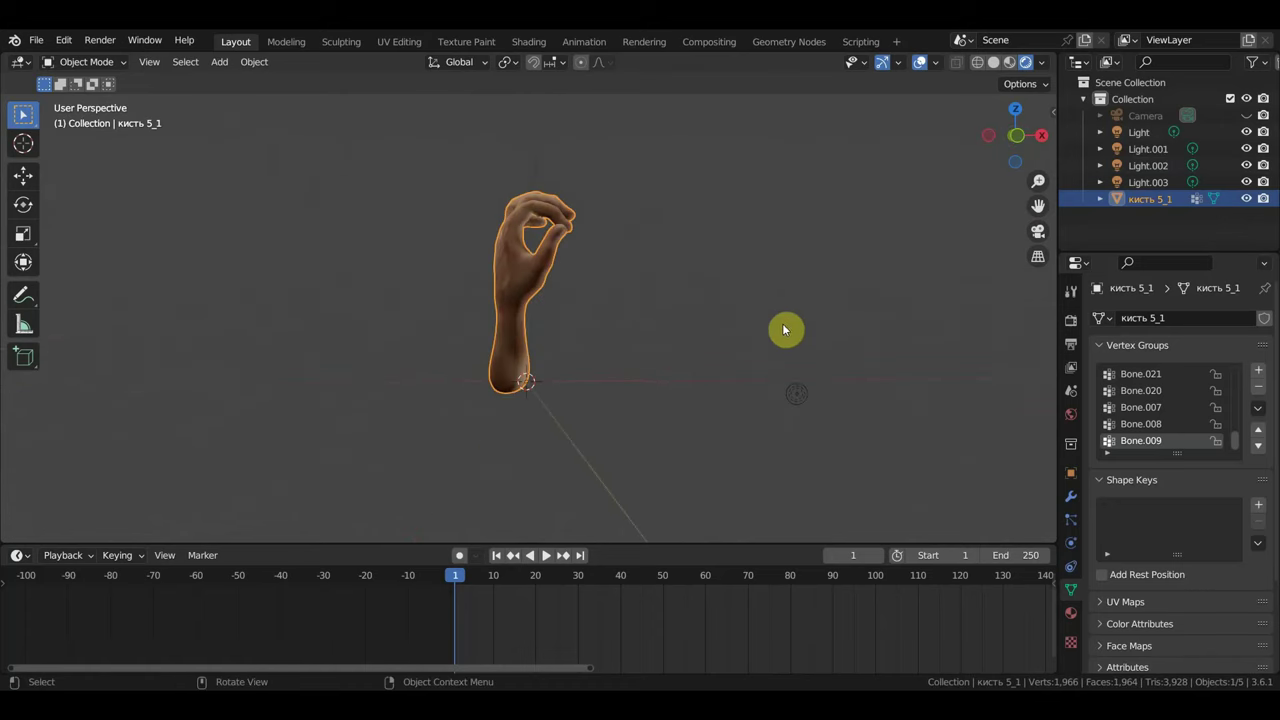